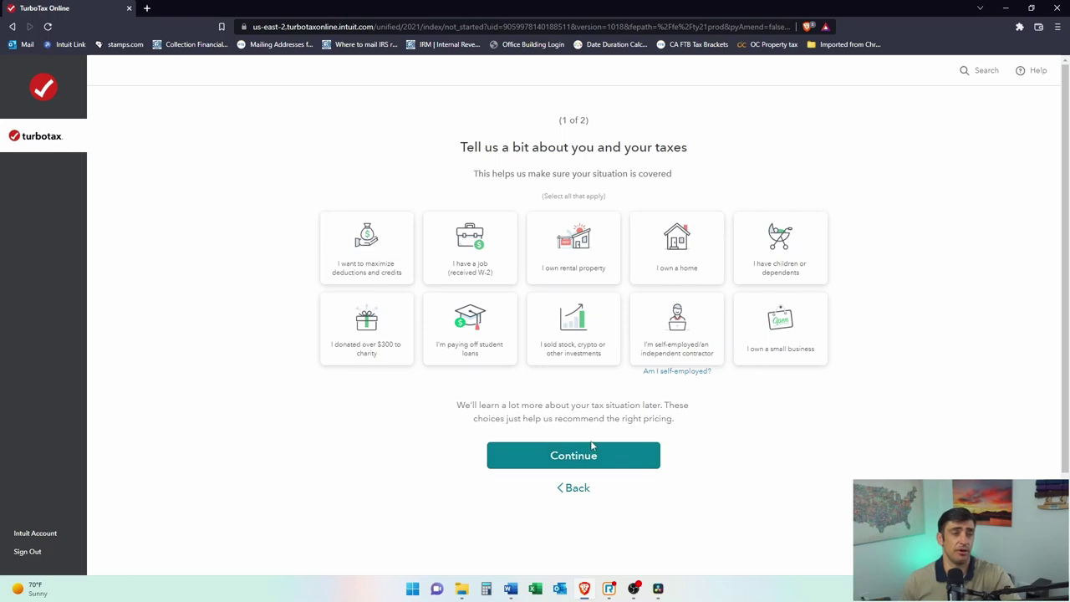
# Step: Check all ten situation cards, from maximizing deductions to donating over $300 to charity, and continue
pyautogui.click(368, 251)
pyautogui.click(501, 268)
pyautogui.click(589, 272)
pyautogui.click(678, 247)
pyautogui.click(783, 272)
pyautogui.click(752, 347)
pyautogui.click(656, 351)
pyautogui.click(568, 349)
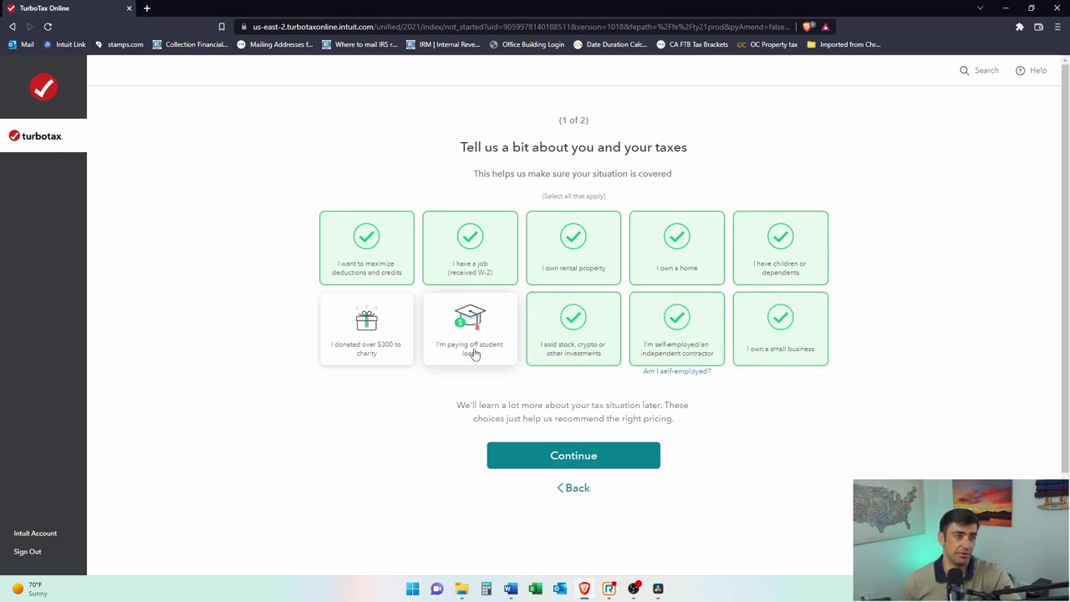
pyautogui.click(473, 351)
pyautogui.click(391, 351)
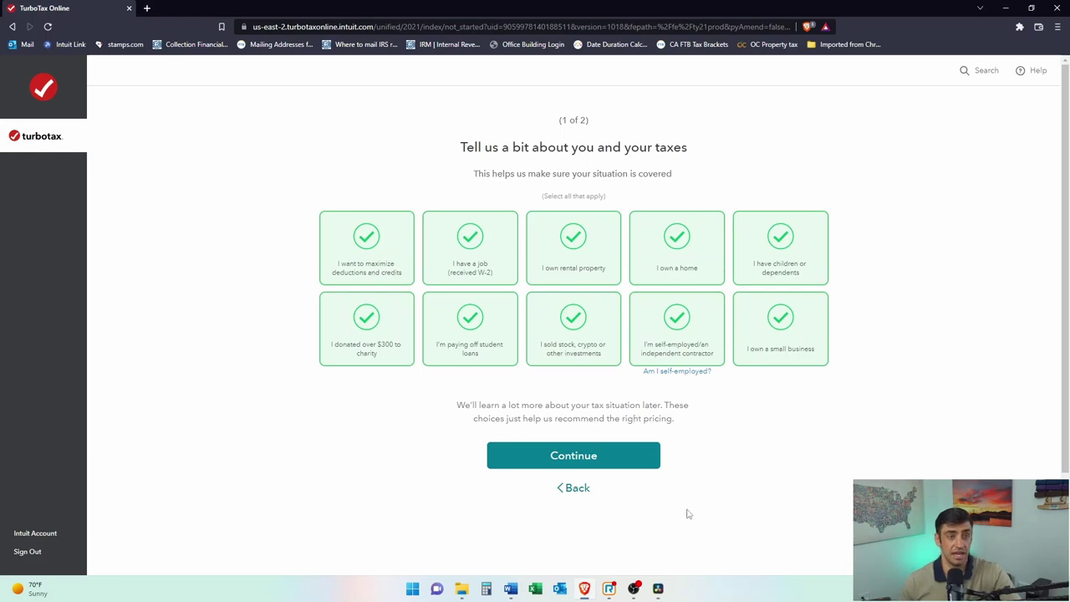
pyautogui.click(622, 466)
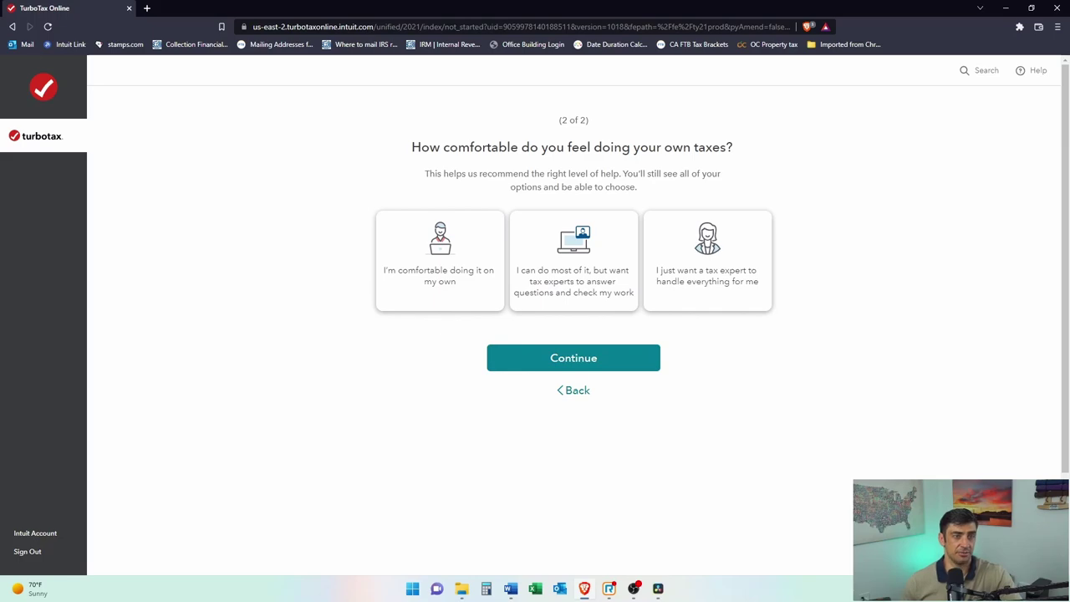
# Step: Answer 'comfortable doing it on my own' and review plans: Do it yourself $119, Assisted $199, Full Service $389
pyautogui.click(441, 255)
pyautogui.click(574, 357)
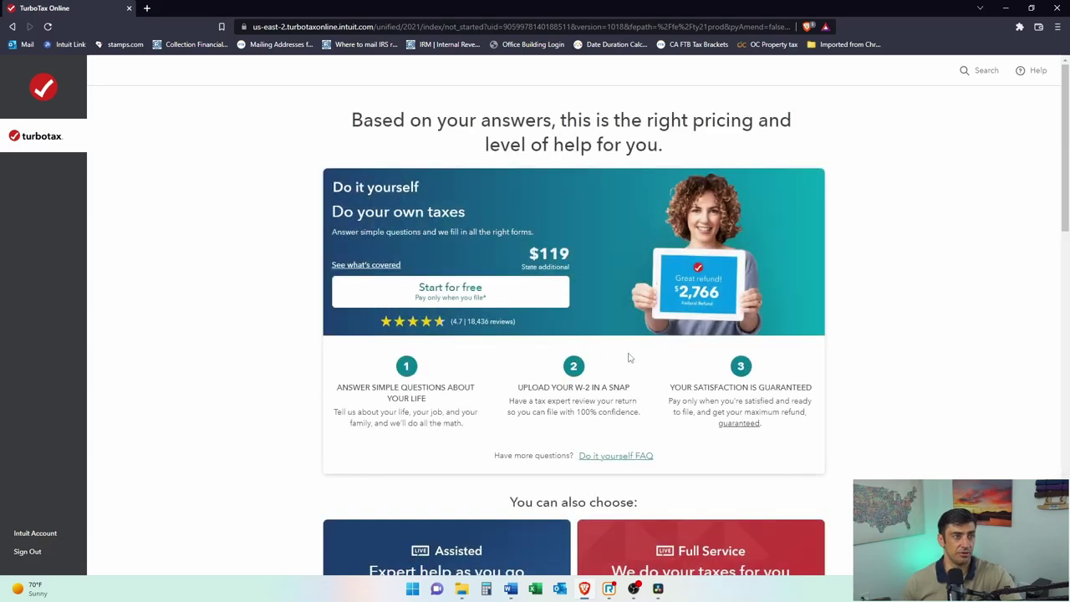
pyautogui.scroll(-2, 778, 289)
pyautogui.scroll(2, 763, 255)
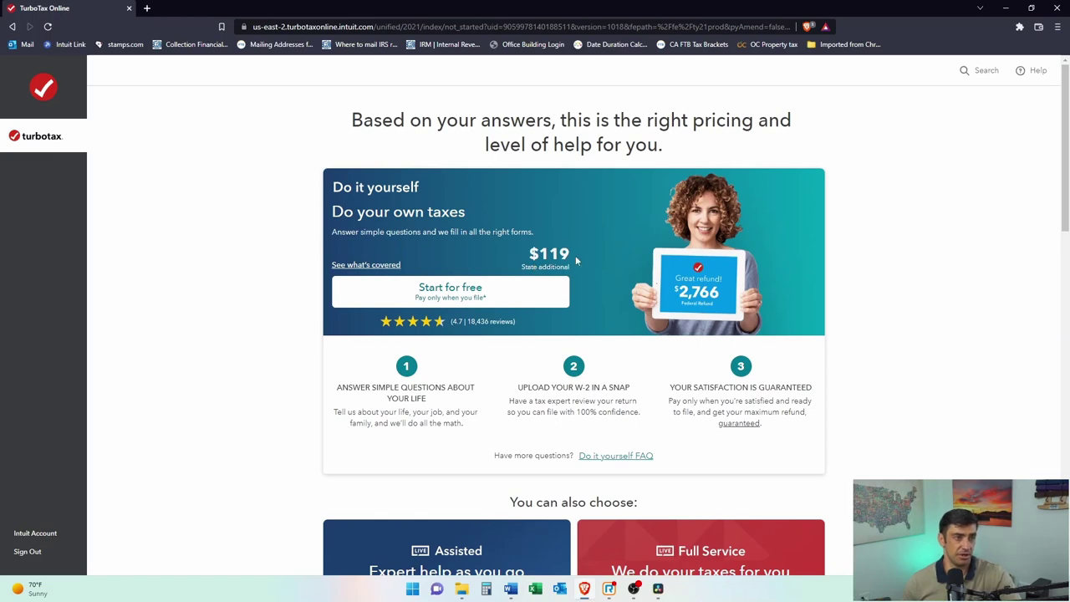
pyautogui.scroll(-3, 577, 260)
pyautogui.doubleClick(447, 473)
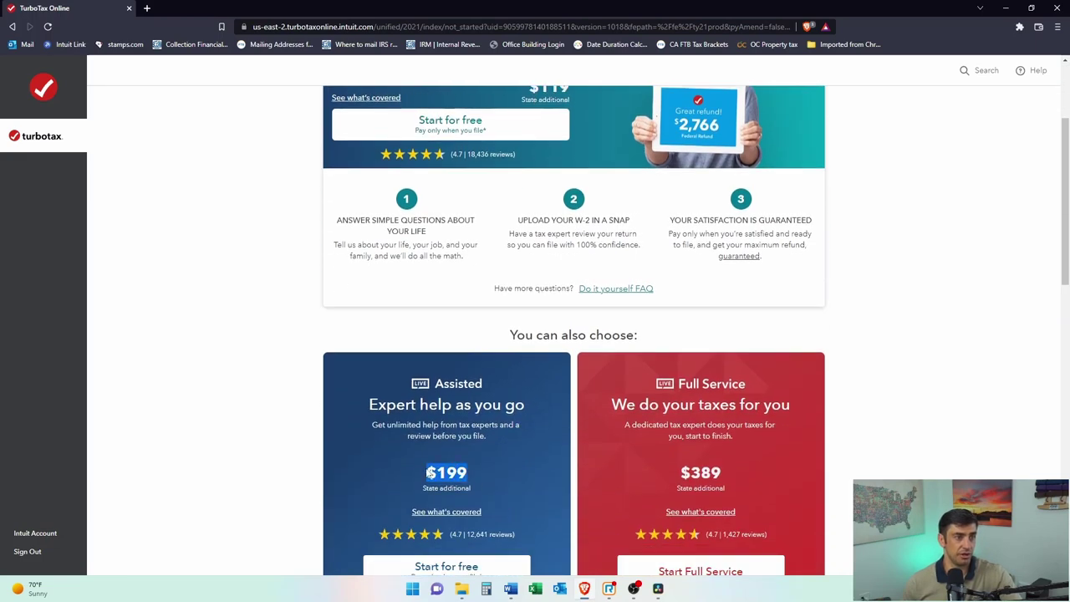
pyautogui.scroll(3, 526, 474)
pyautogui.scroll(-5, 547, 297)
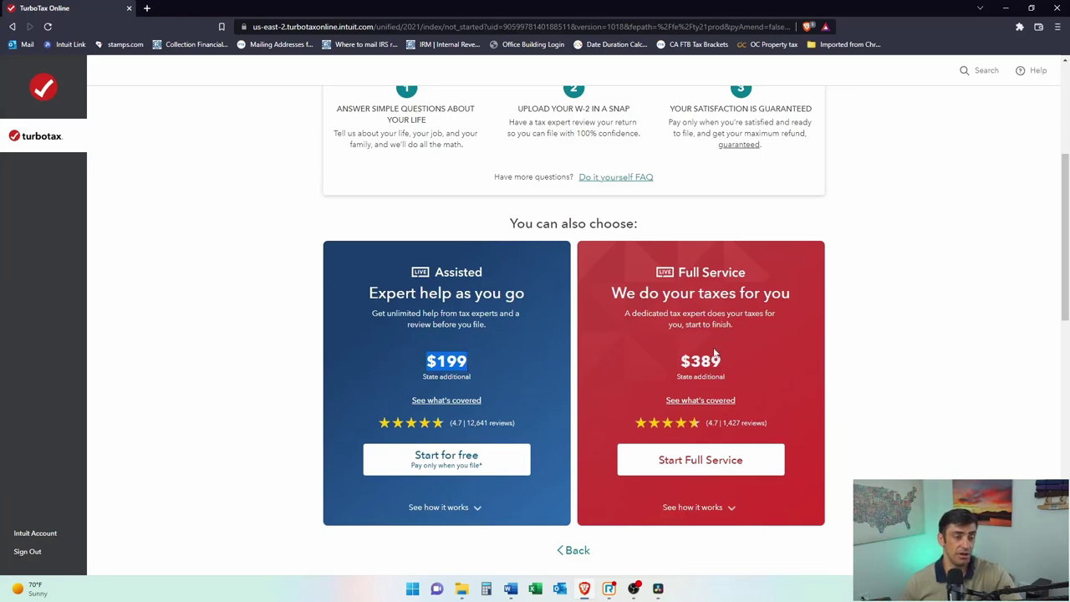
pyautogui.scroll(3, 729, 428)
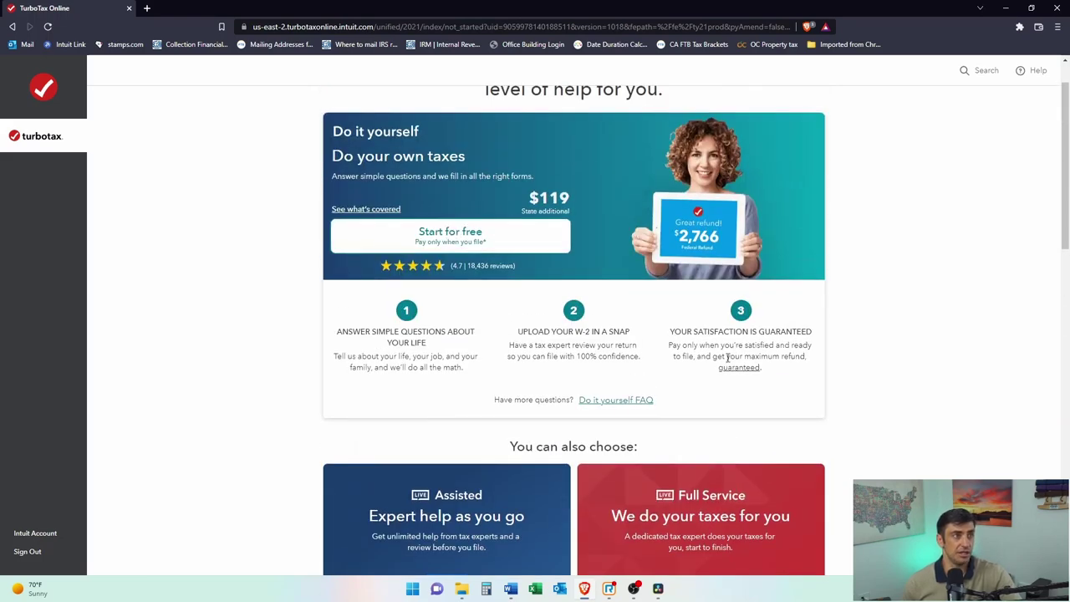
# Step: Start the free Do it yourself plan and fill in first name, last name, birth date and ZIP code
pyautogui.click(504, 231)
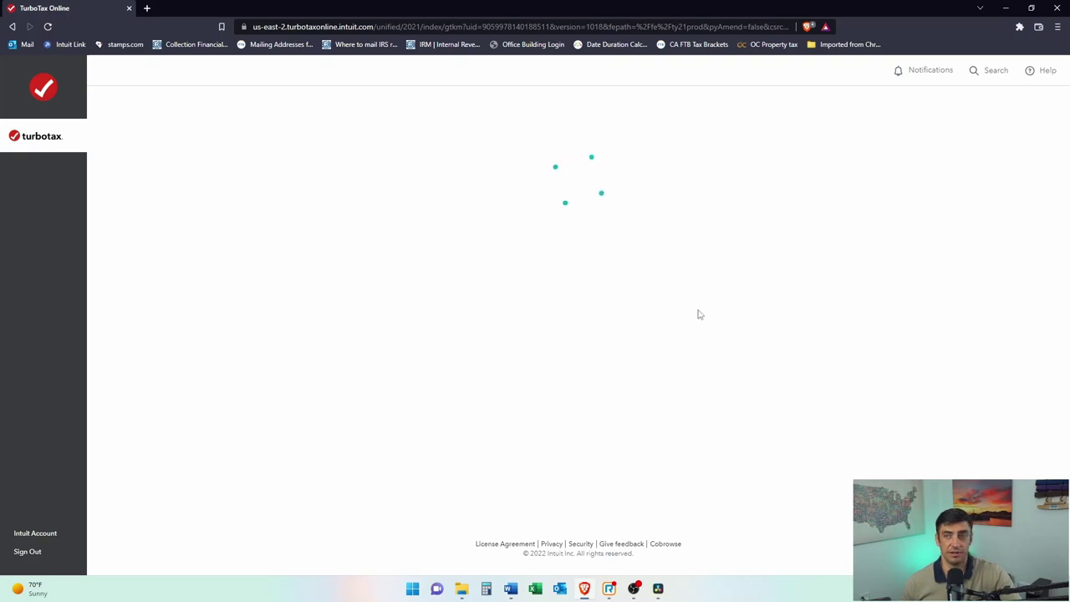
pyautogui.click(795, 367)
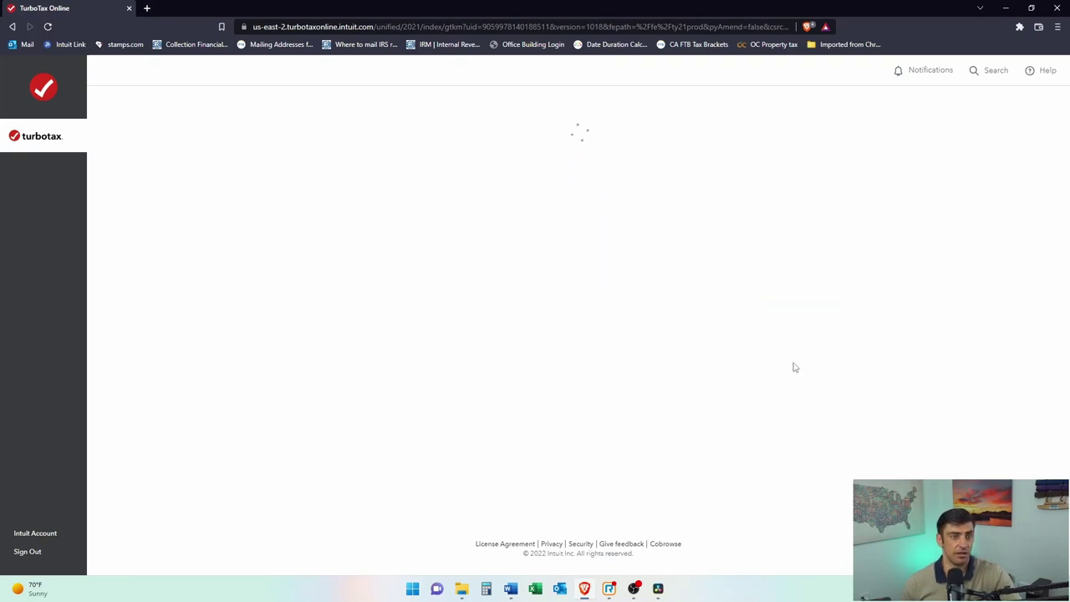
pyautogui.click(450, 189)
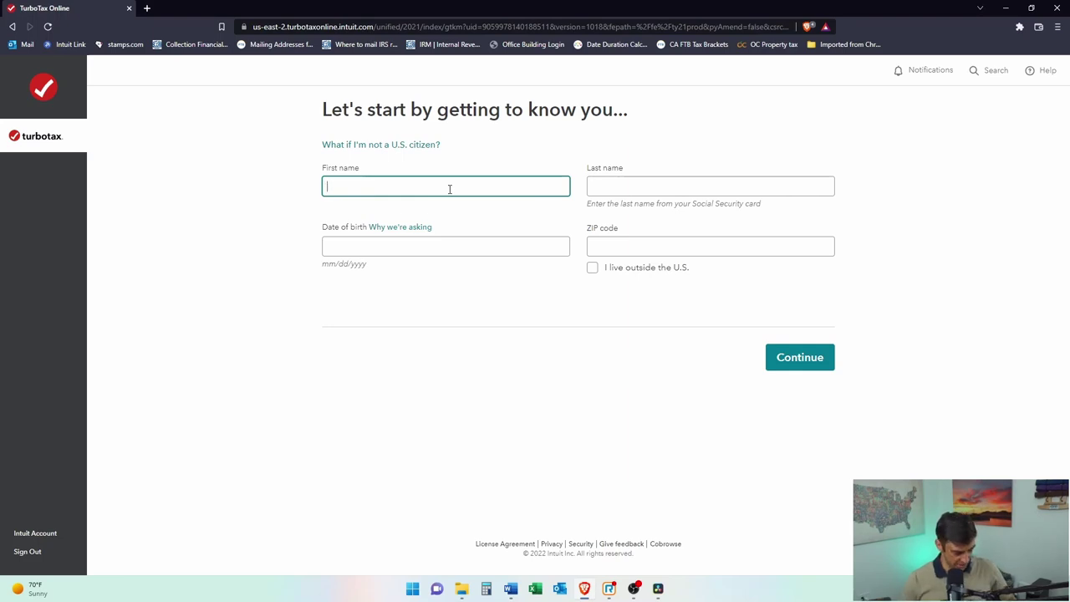
pyautogui.press('Tab')
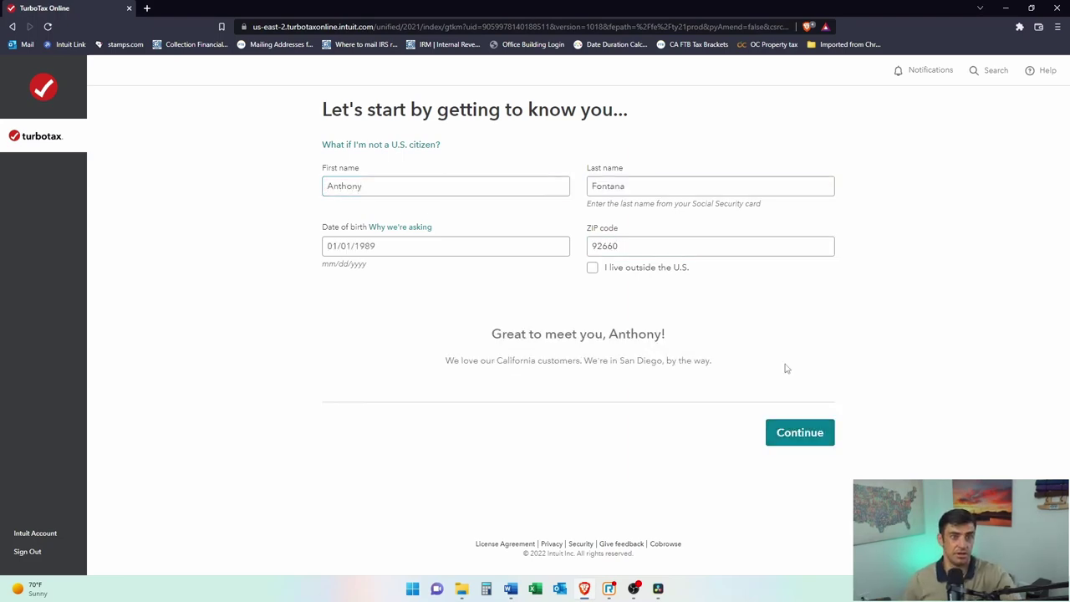
pyautogui.click(795, 437)
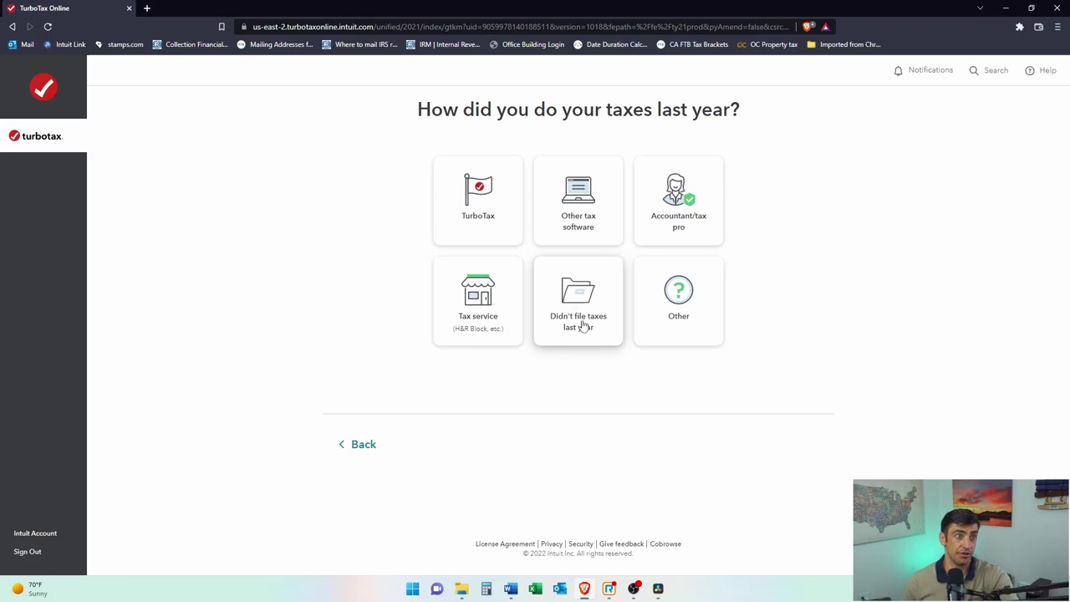
# Step: Answer that an Accountant/tax pro did last year's taxes and that you feel Good, then continue
pyautogui.click(679, 236)
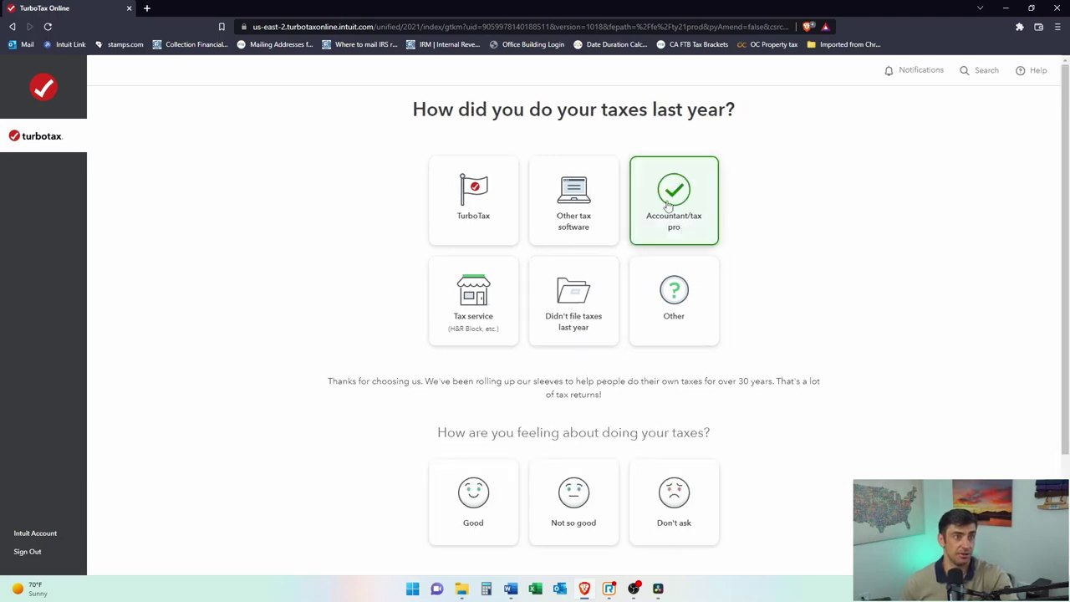
pyautogui.scroll(-1, 777, 285)
pyautogui.scroll(-1, 777, 286)
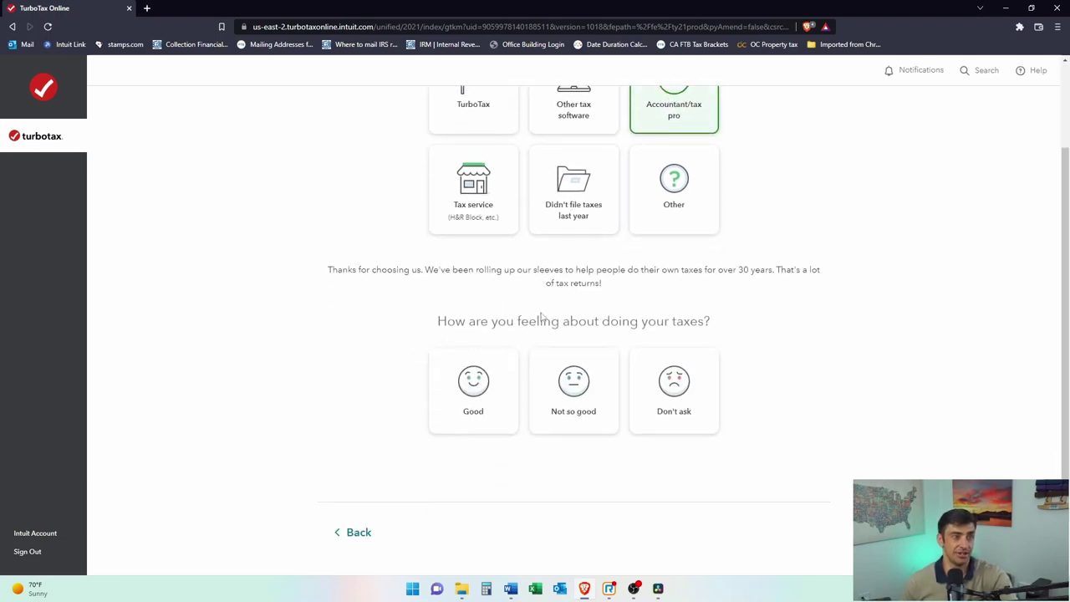
pyautogui.moveTo(639, 325); pyautogui.dragTo(643, 381)
pyautogui.click(501, 409)
pyautogui.scroll(-1, 803, 322)
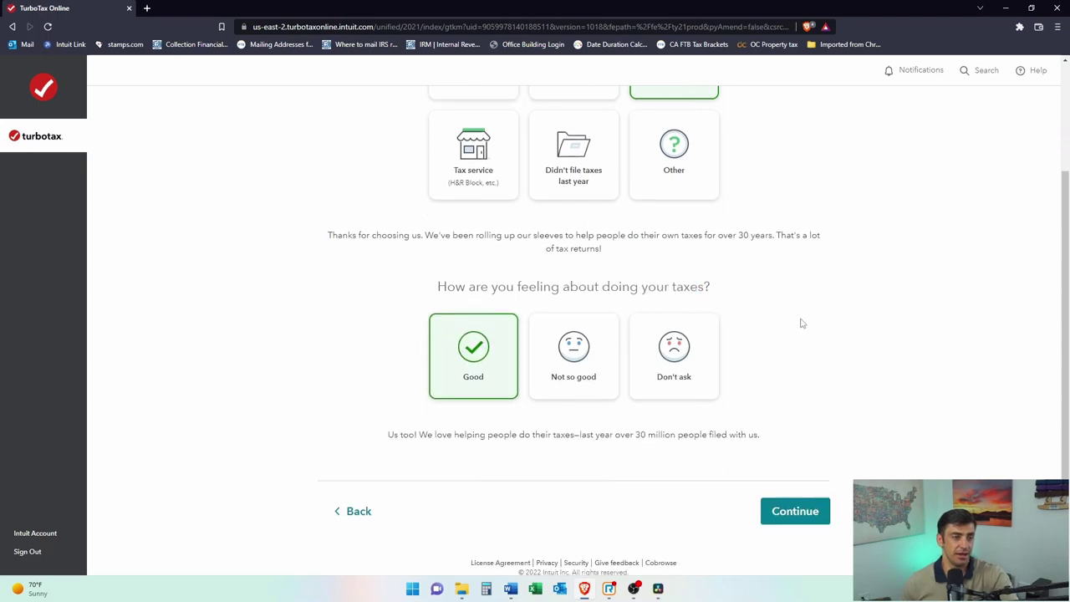
pyautogui.click(816, 494)
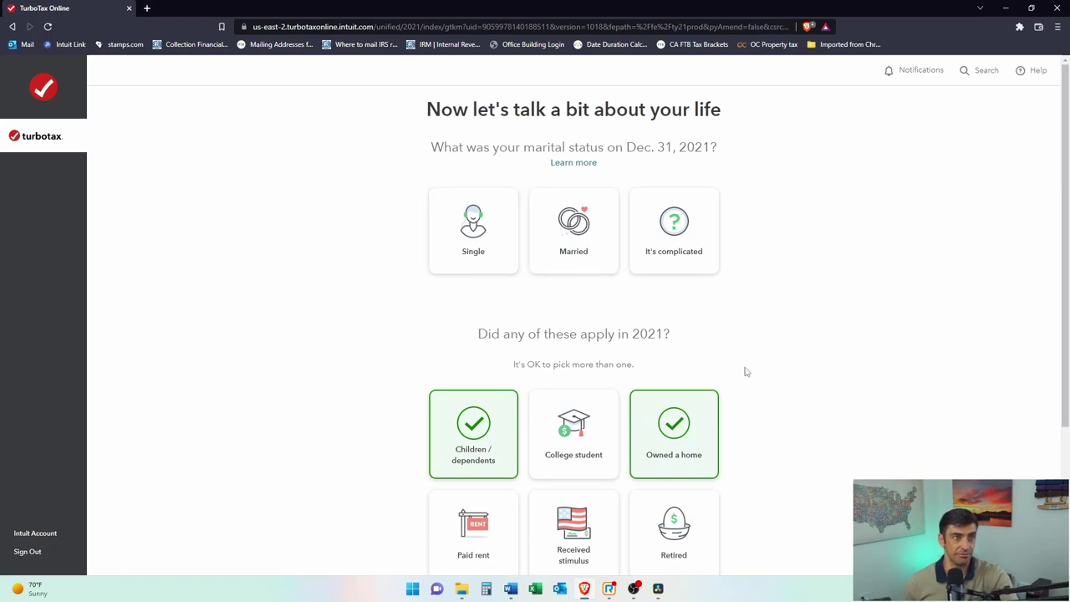
# Step: Choose Single and check college student, stimulus payment, retired and paid rent for 2021, then continue
pyautogui.moveTo(616, 147); pyautogui.dragTo(717, 151)
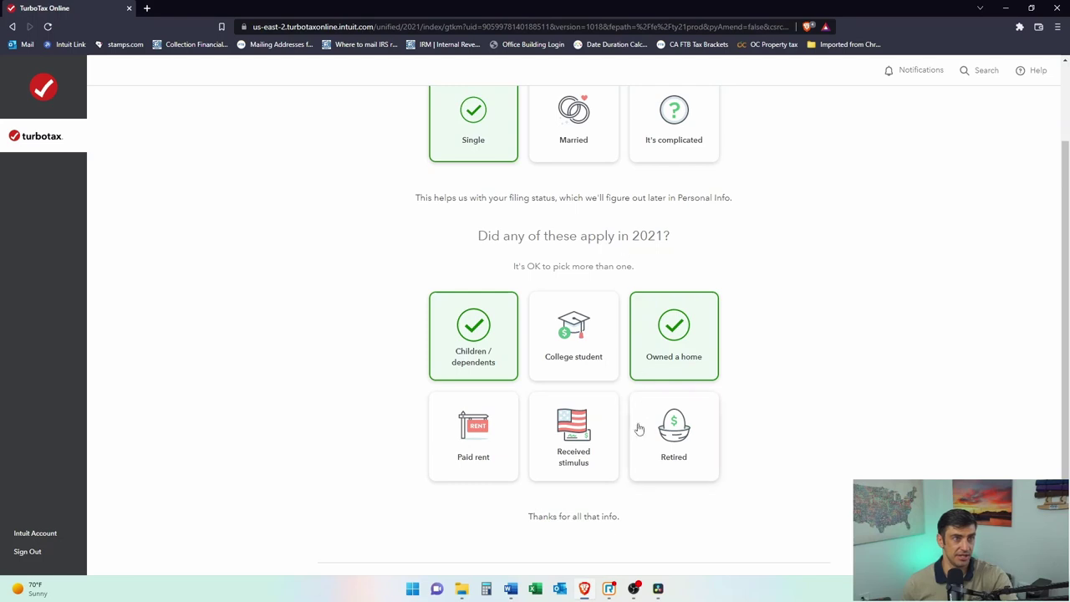
pyautogui.click(594, 367)
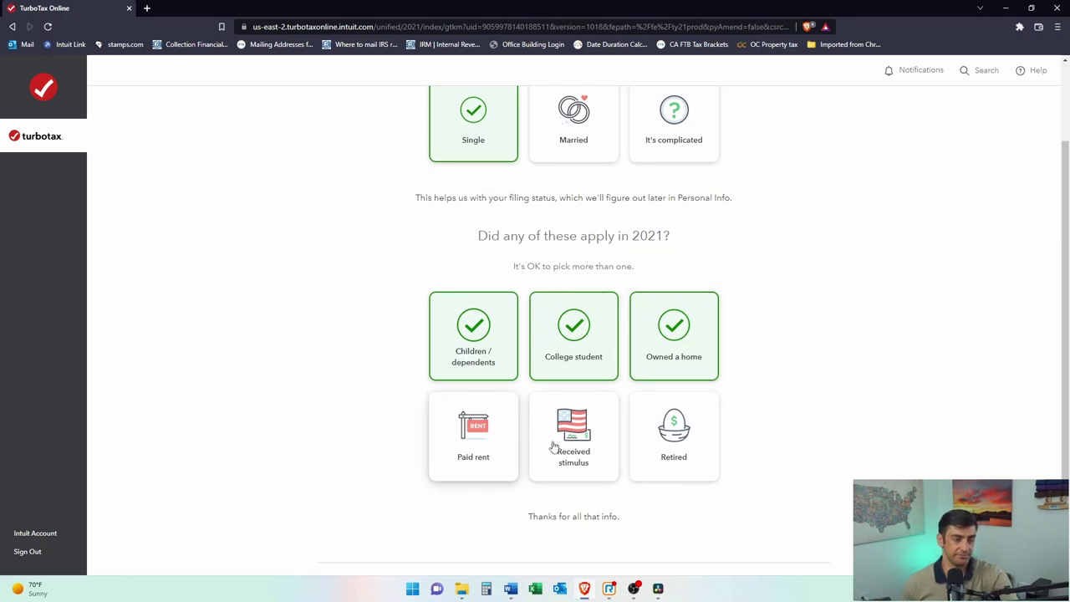
pyautogui.click(604, 462)
pyautogui.click(688, 456)
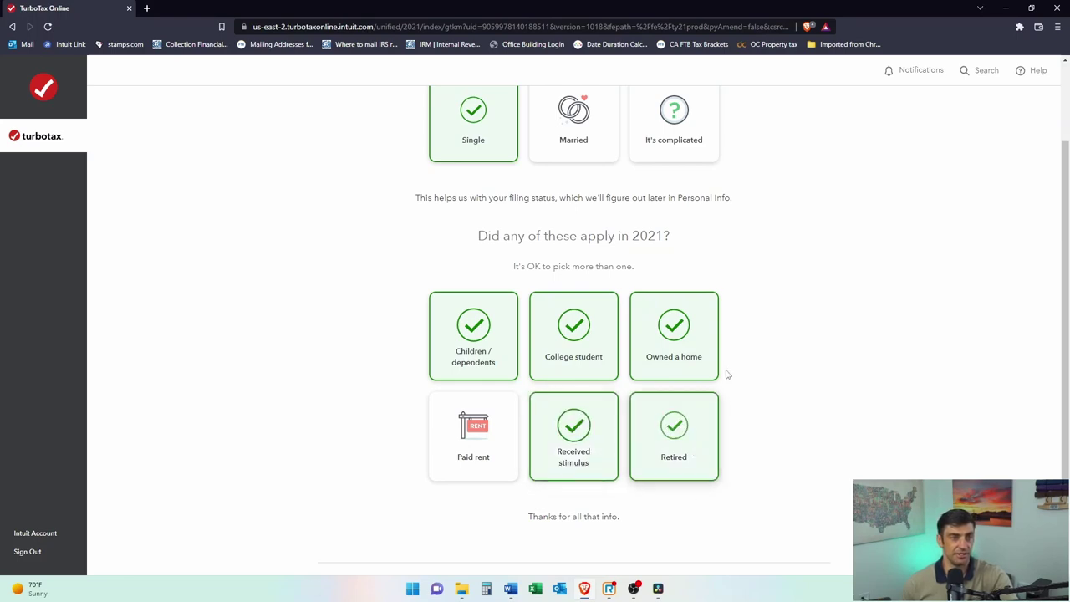
pyautogui.scroll(-2, 887, 401)
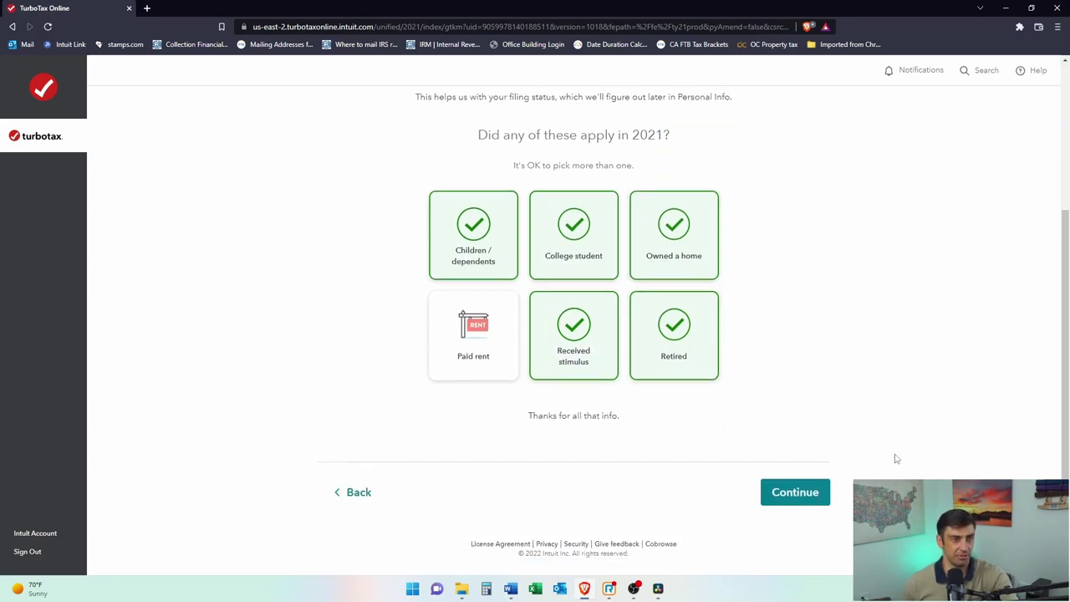
pyautogui.click(483, 341)
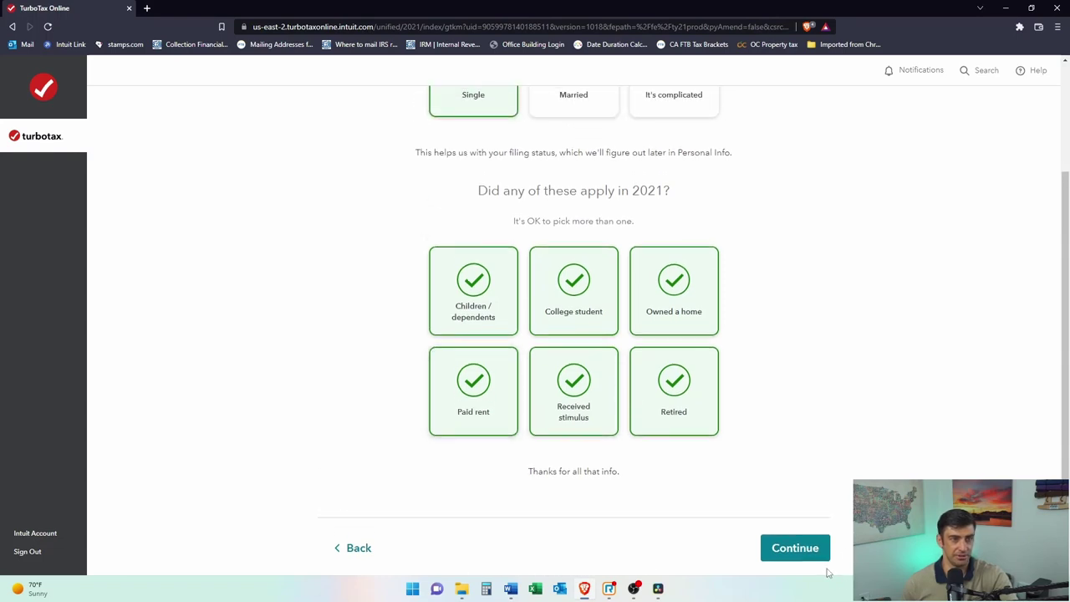
pyautogui.click(808, 547)
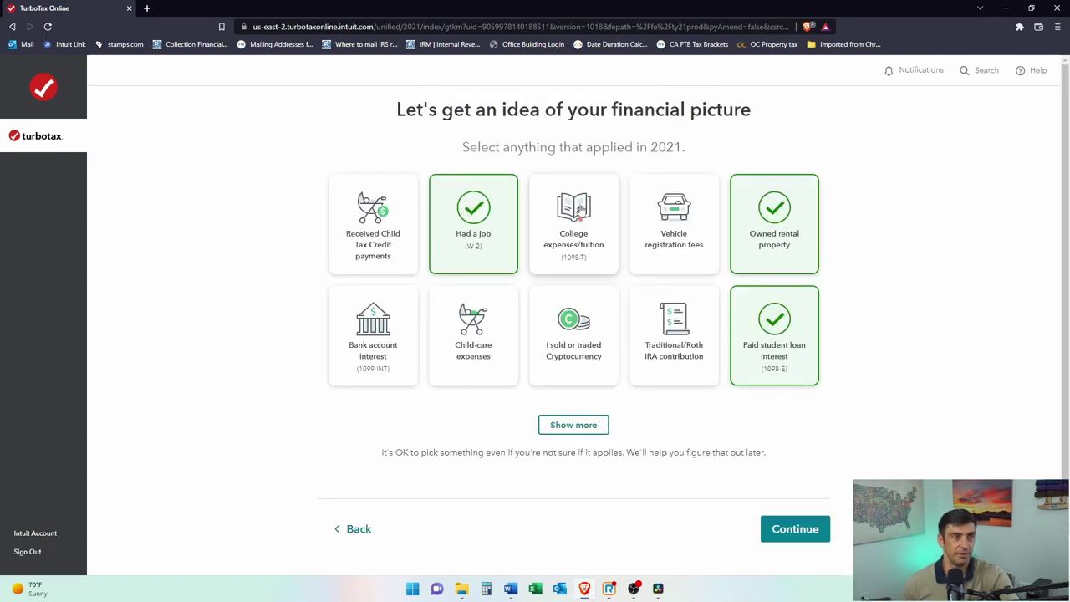
# Step: Check tuition, vehicle registration, bank interest, child care, cryptocurrency, IRA contribution and Child Tax Credit payments
pyautogui.click(585, 247)
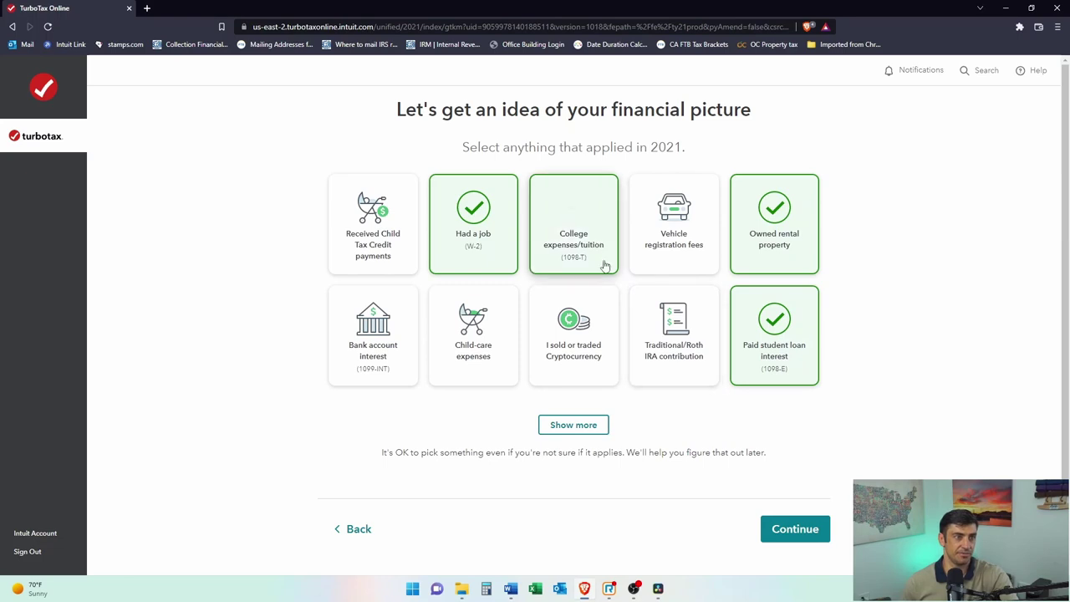
pyautogui.click(669, 251)
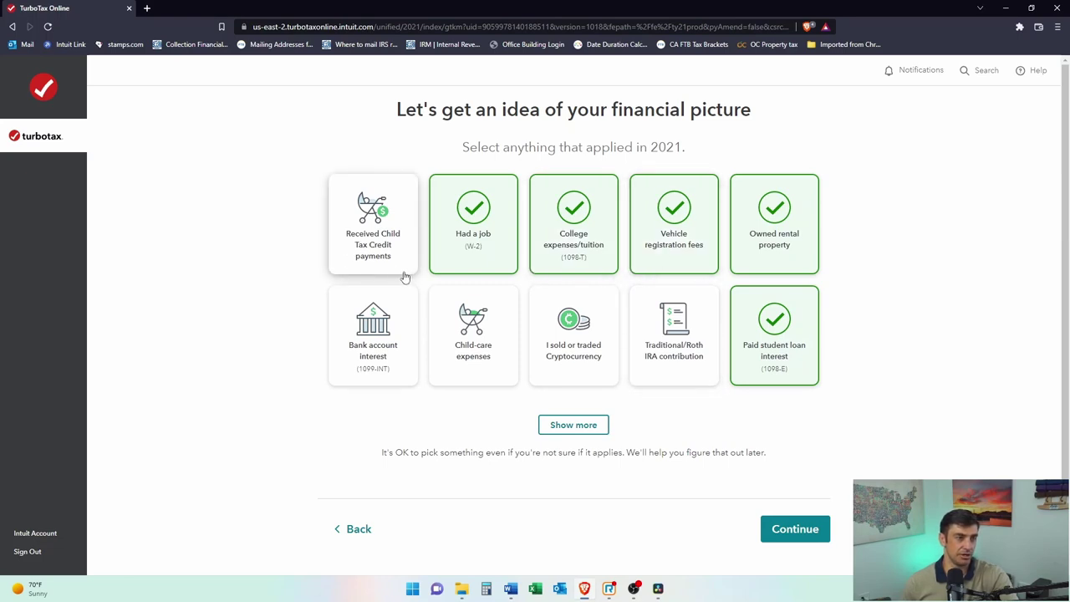
pyautogui.click(403, 345)
pyautogui.click(477, 351)
pyautogui.click(568, 372)
pyautogui.click(684, 377)
pyautogui.click(570, 370)
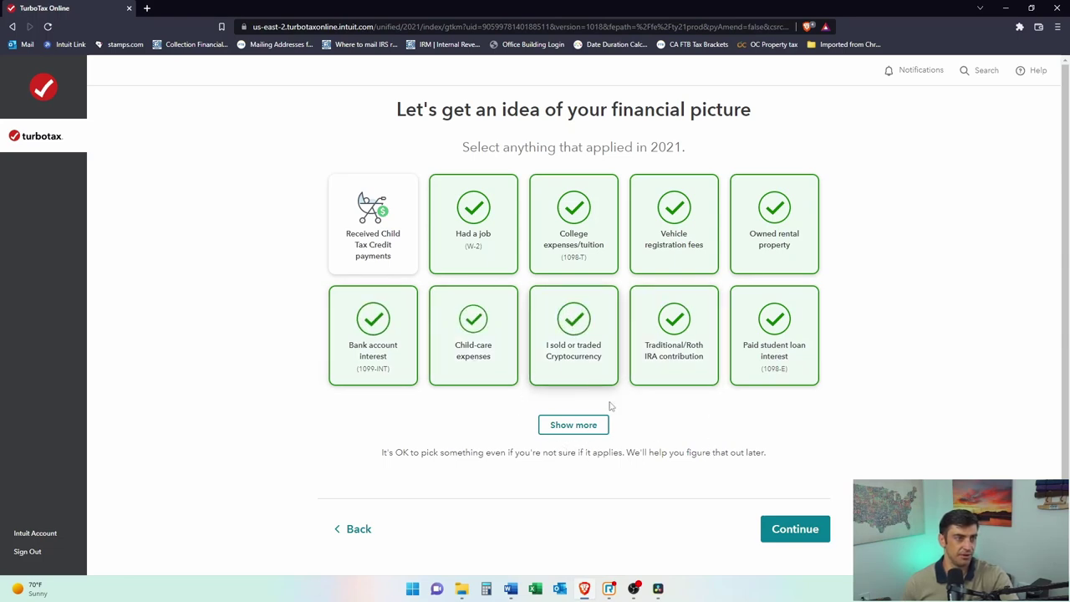
pyautogui.click(596, 321)
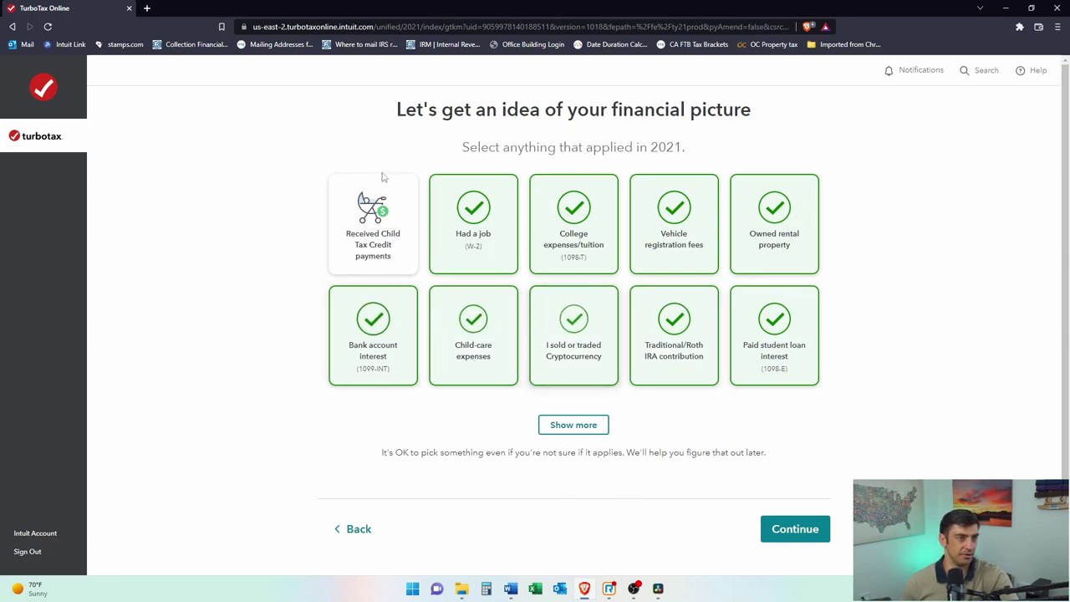
pyautogui.click(382, 246)
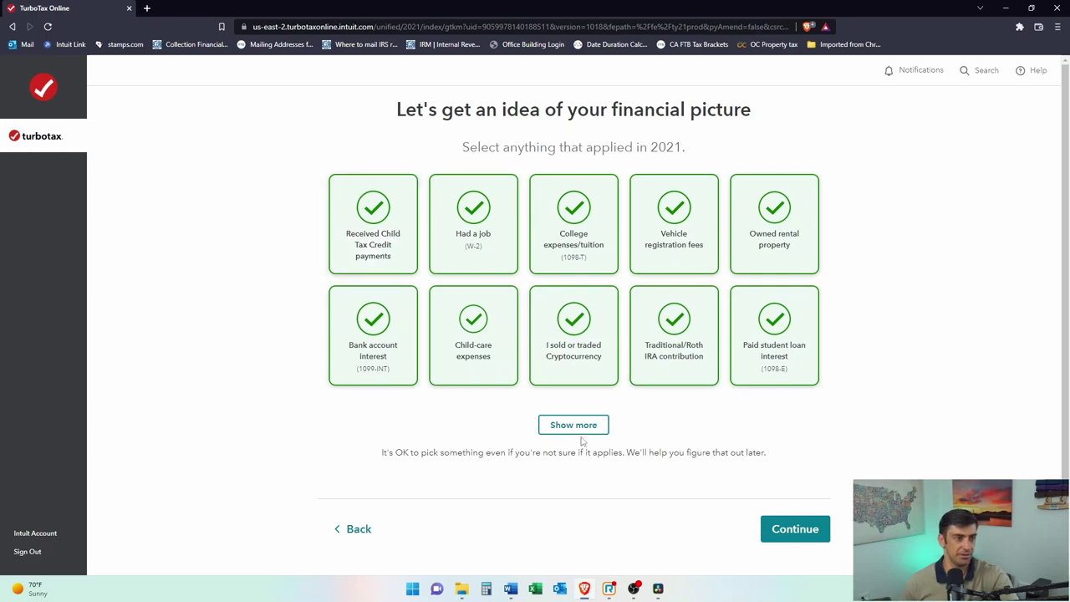
# Step: Reveal more cards and check HSA, unemployment, Social Security and retirement plan withdrawal
pyautogui.click(587, 431)
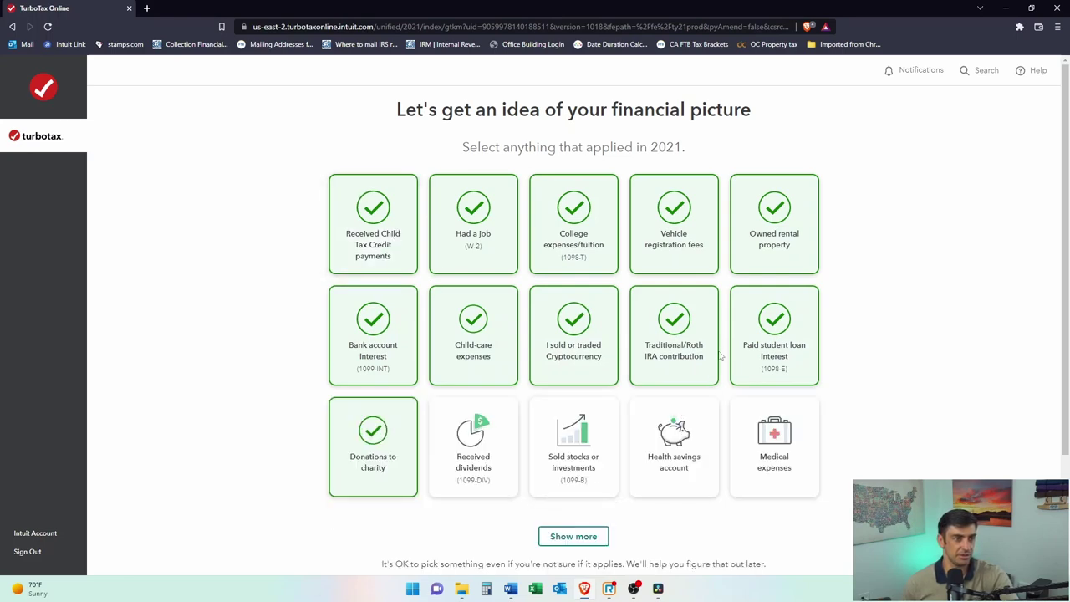
pyautogui.scroll(-2, 627, 494)
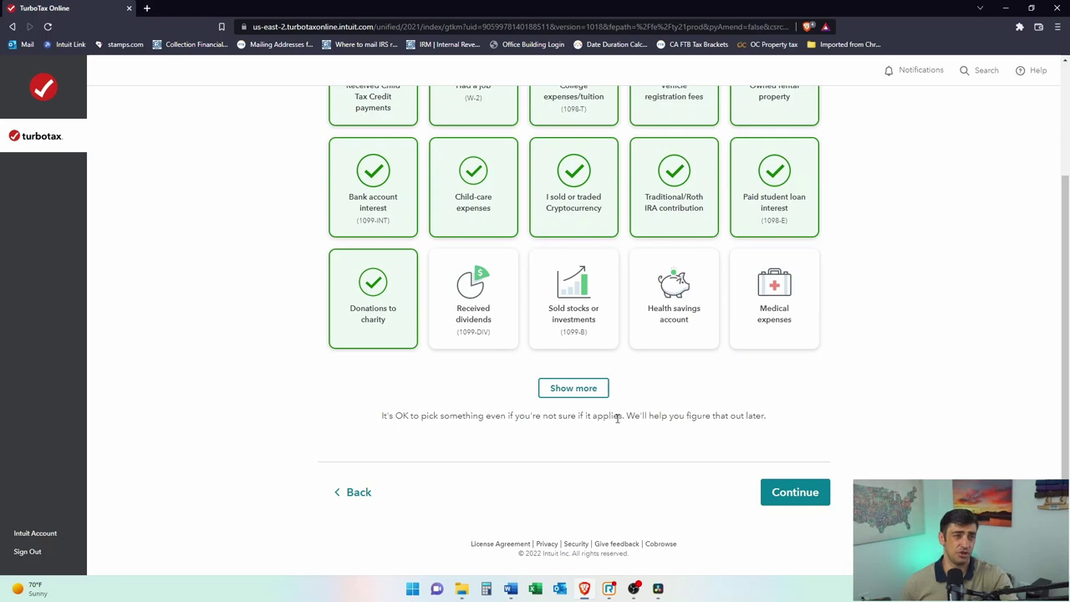
pyautogui.click(609, 393)
pyautogui.scroll(-2, 761, 400)
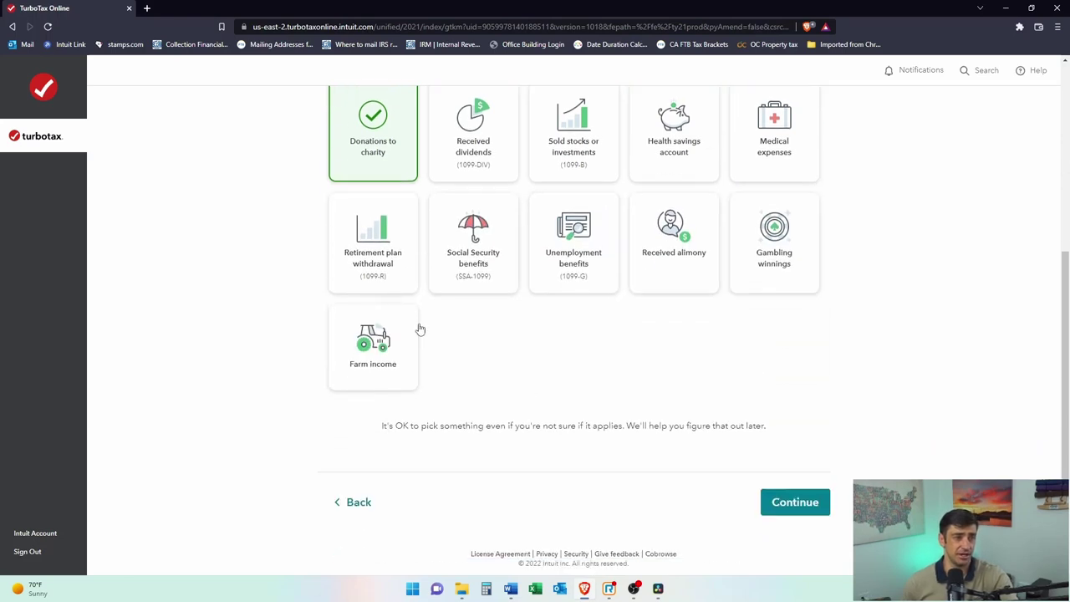
pyautogui.scroll(3, 768, 372)
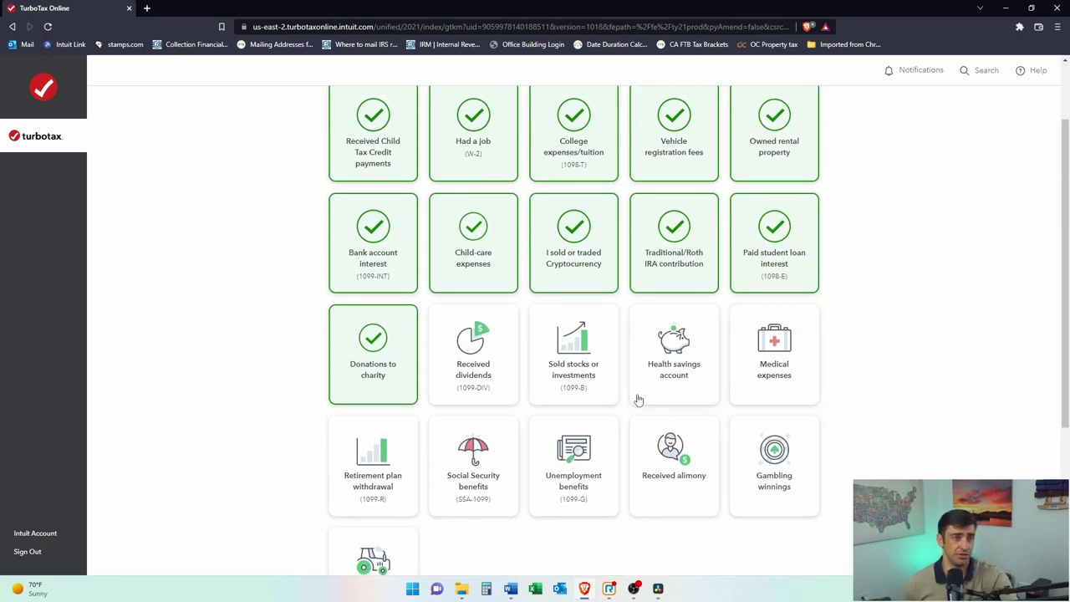
pyautogui.click(679, 376)
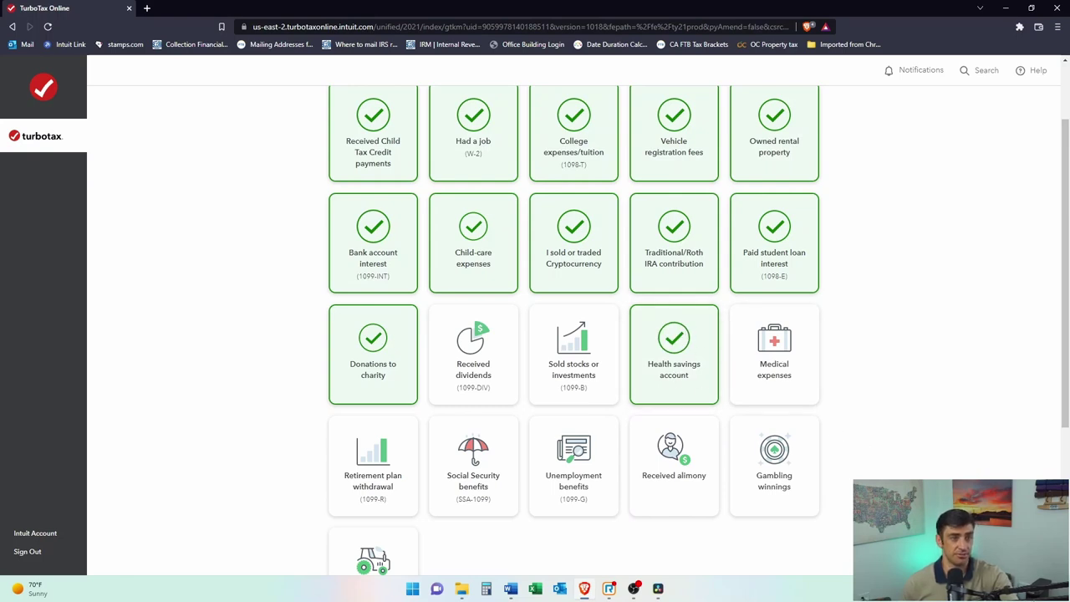
pyautogui.click(616, 507)
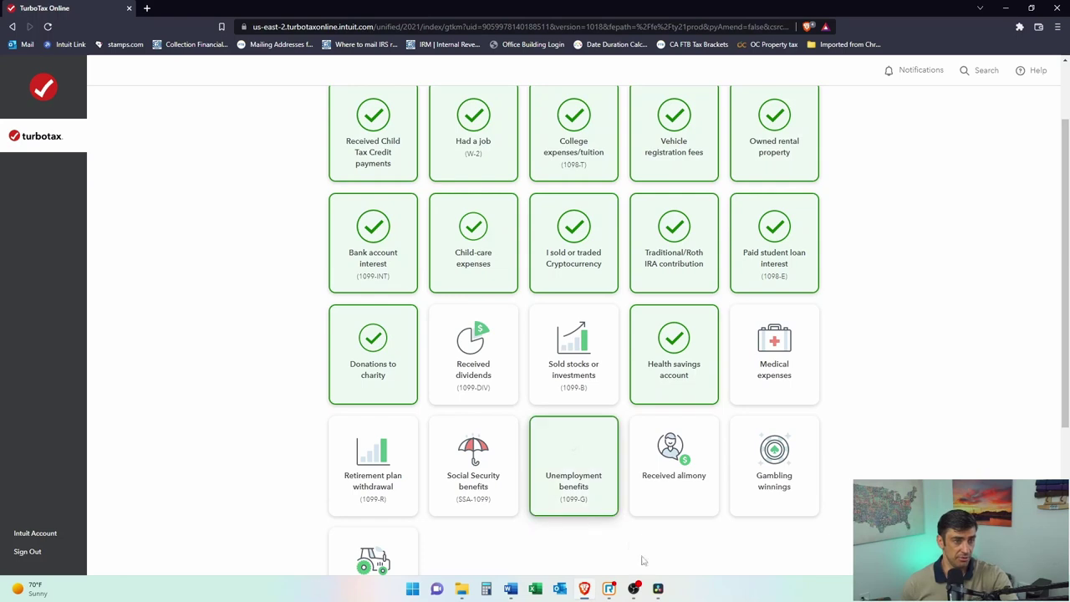
pyautogui.click(500, 500)
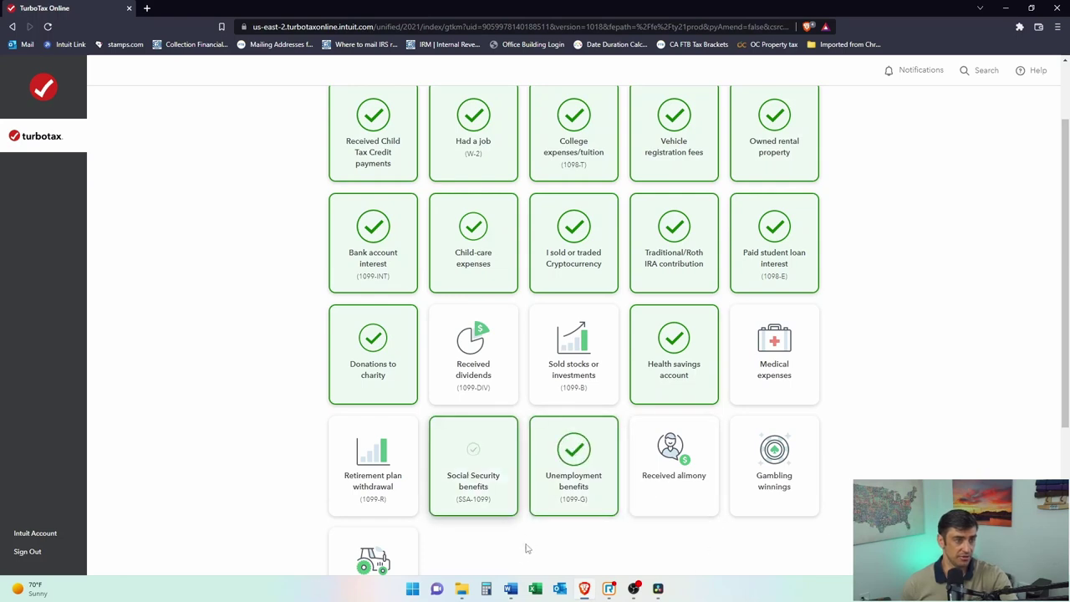
pyautogui.click(393, 507)
# Step: Check dividends, sold investments, medical expenses, gambling winnings and alimony, then submit the choices
pyautogui.click(470, 398)
pyautogui.click(584, 401)
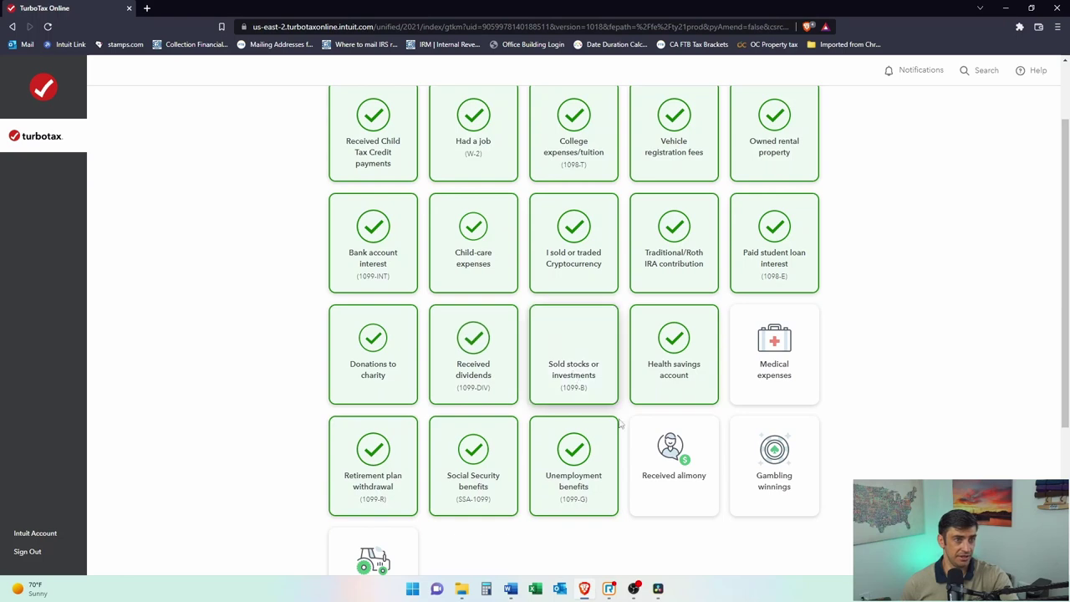
pyautogui.click(807, 367)
pyautogui.click(813, 462)
pyautogui.scroll(-1, 837, 493)
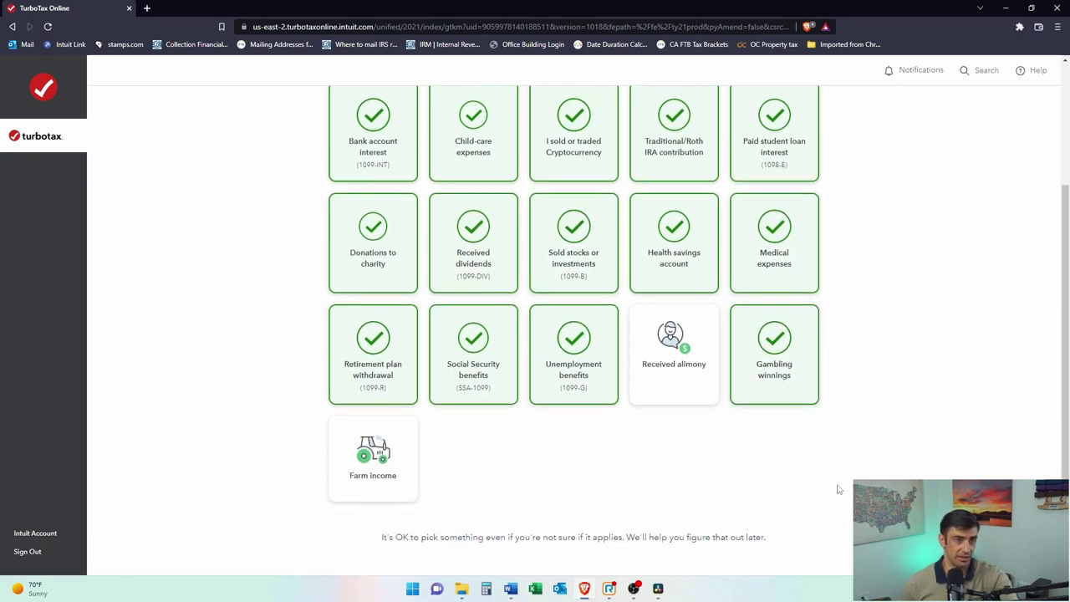
pyautogui.click(698, 367)
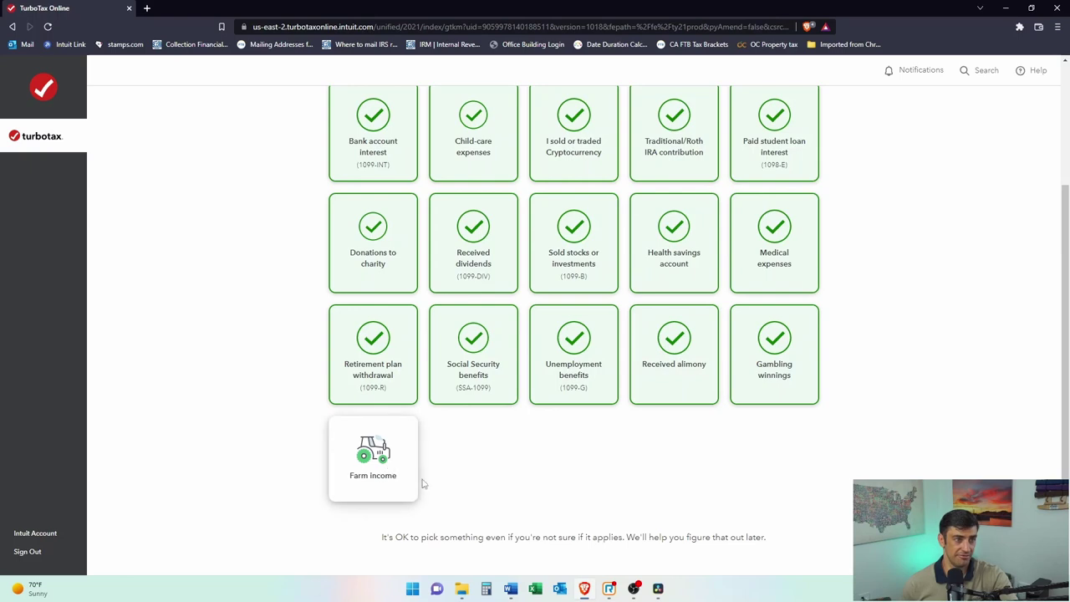
pyautogui.scroll(-1, 777, 427)
pyautogui.click(795, 500)
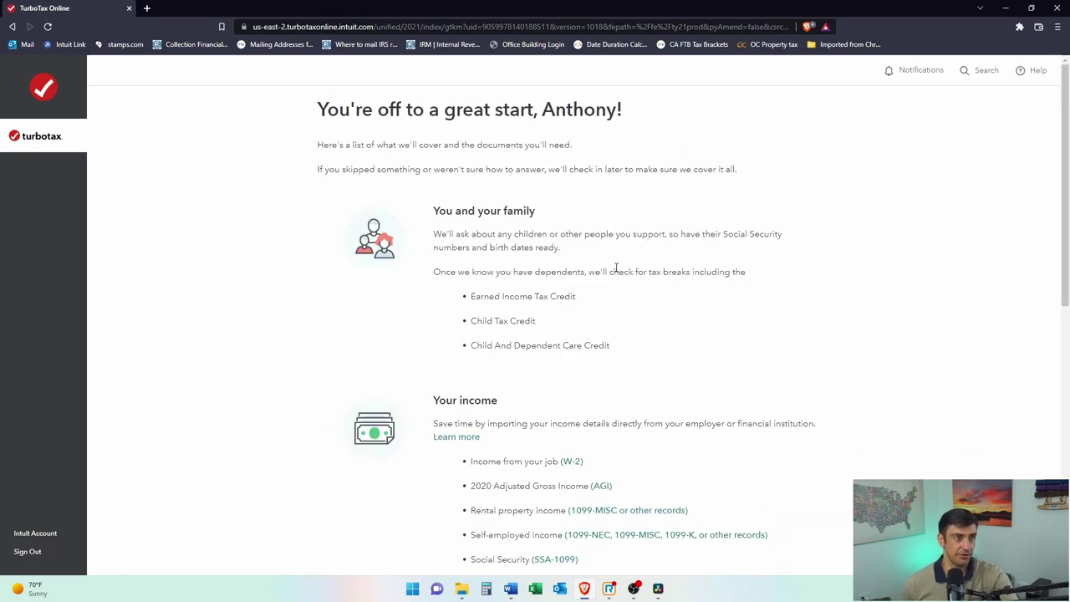
# Step: Expand and read the full income items and tax breaks lists in the summary, then continue to tips
pyautogui.scroll(-1, 641, 346)
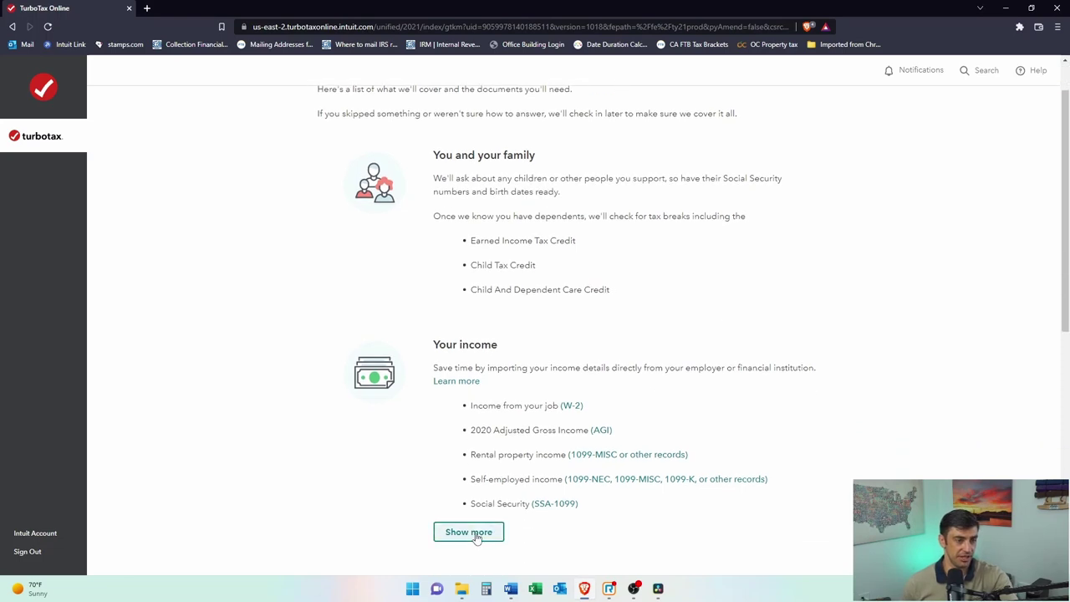
pyautogui.scroll(-1, 473, 536)
pyautogui.click(443, 484)
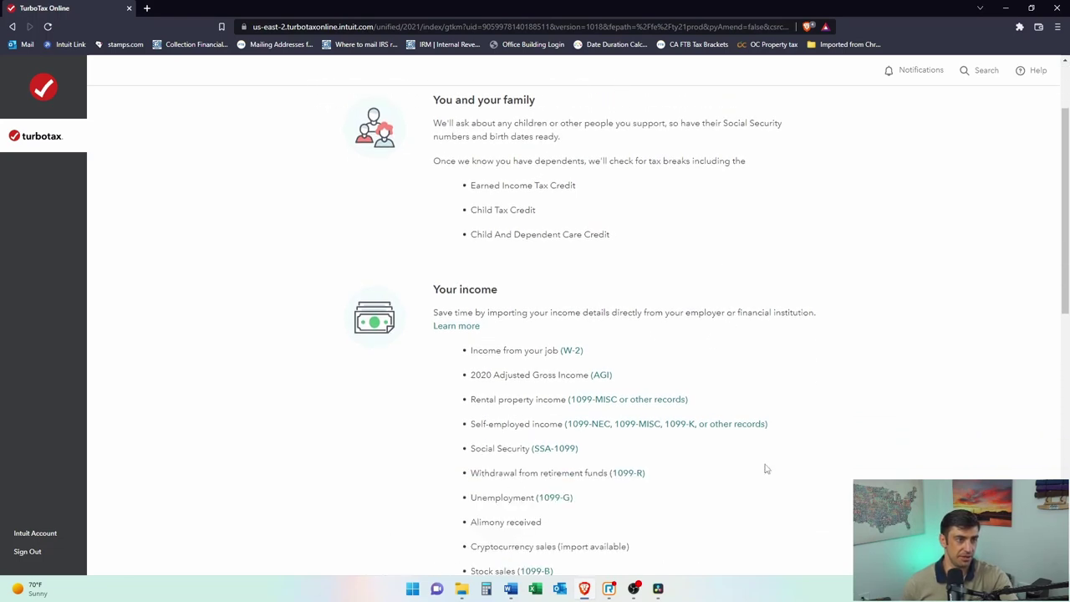
pyautogui.scroll(2, 769, 443)
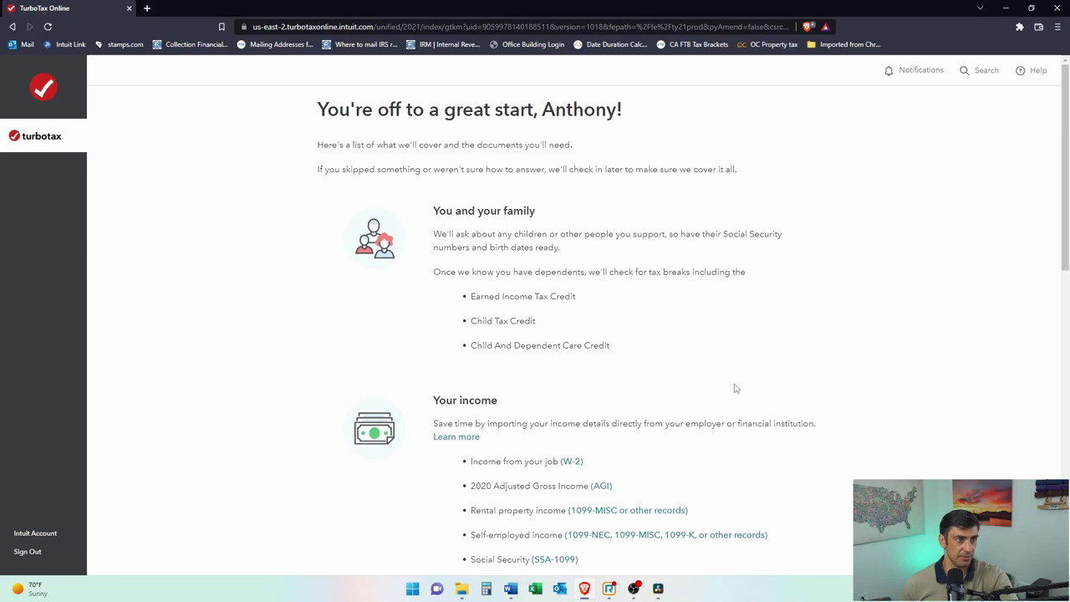
pyautogui.scroll(-1, 736, 388)
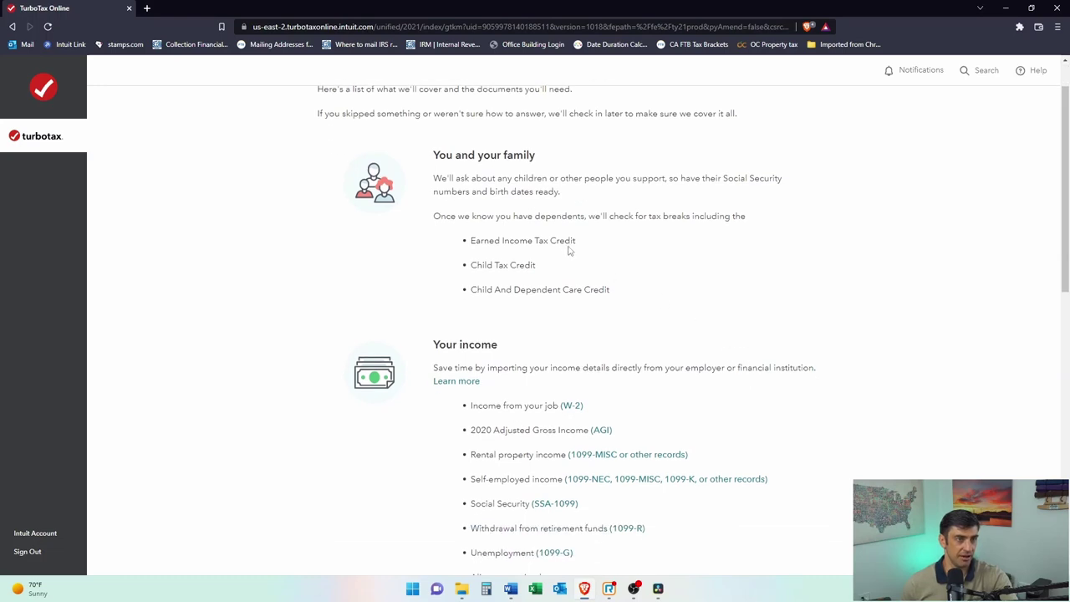
pyautogui.scroll(-2, 631, 284)
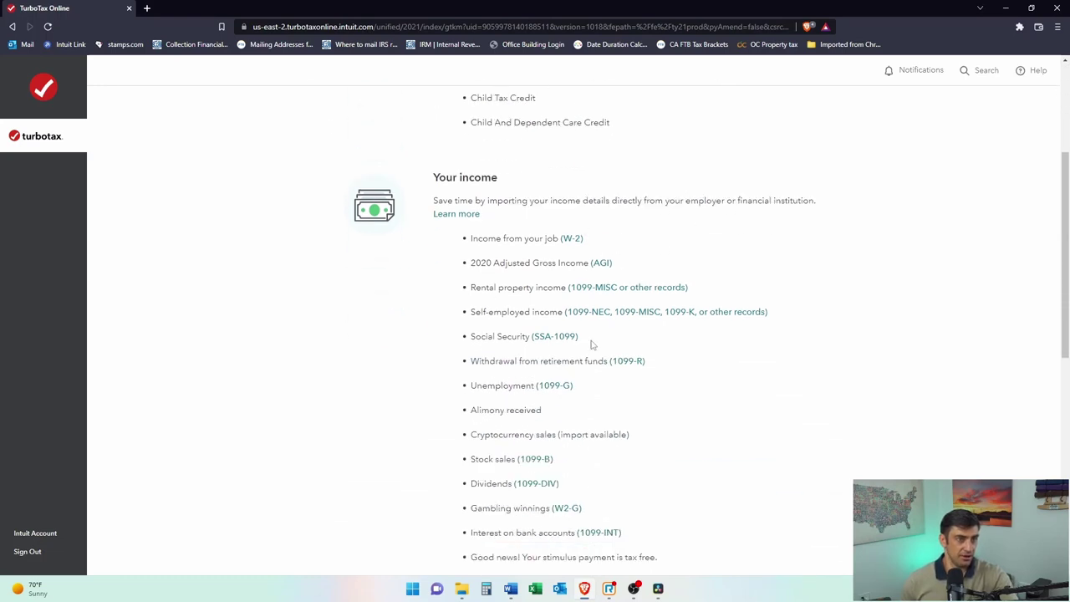
pyautogui.scroll(-2, 586, 493)
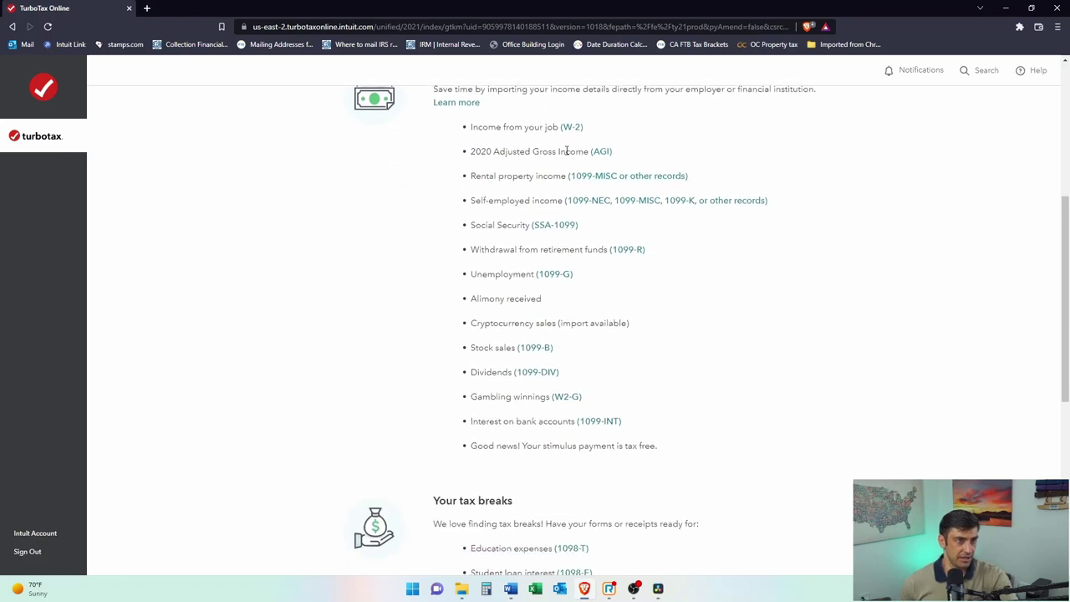
pyautogui.scroll(-4, 563, 357)
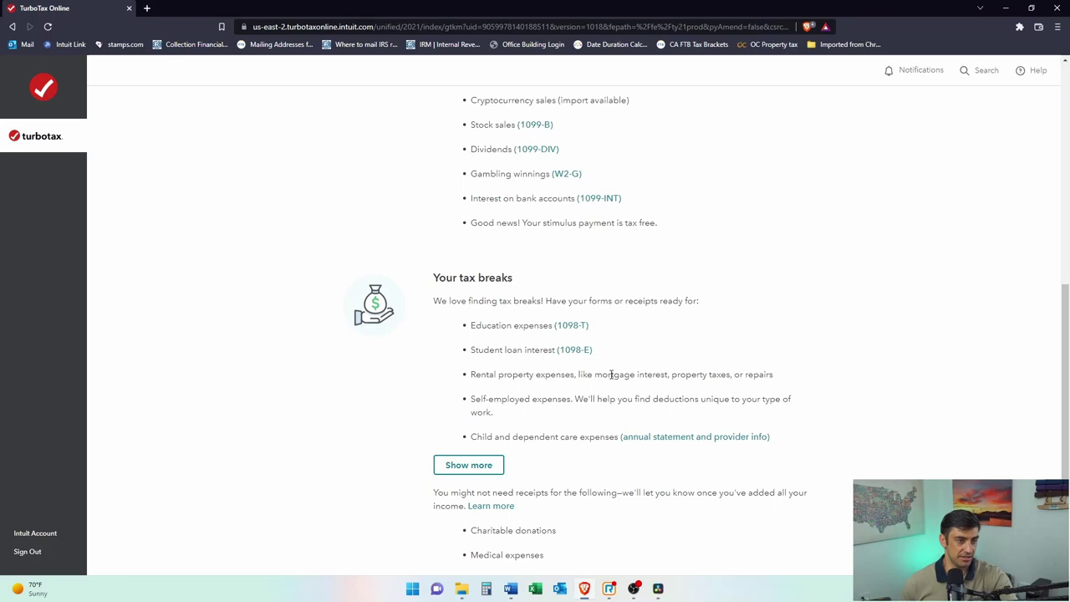
pyautogui.click(447, 468)
pyautogui.scroll(-1, 518, 351)
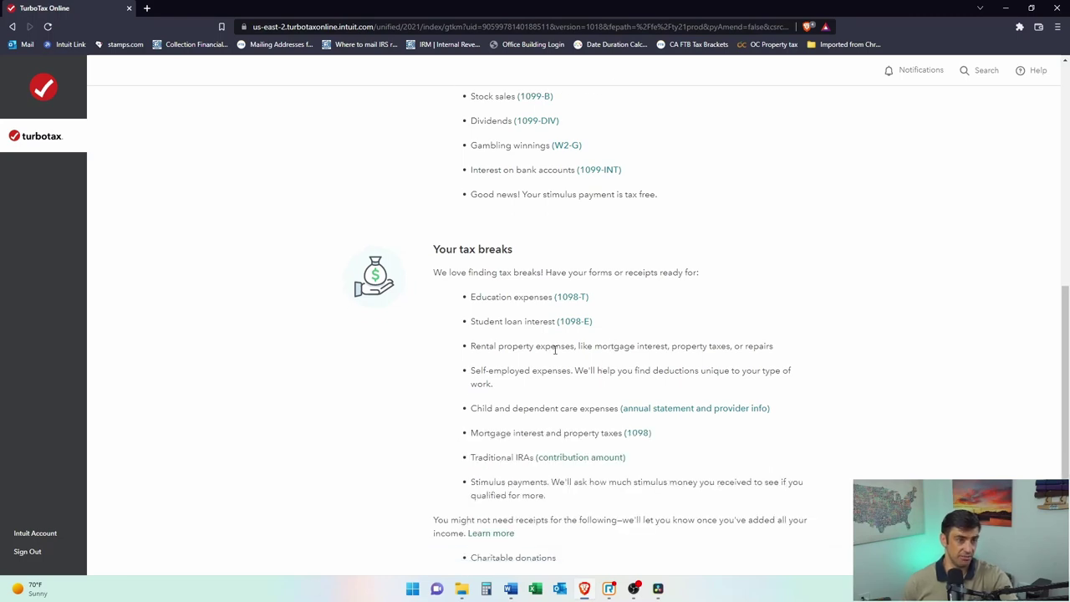
pyautogui.scroll(-4, 727, 391)
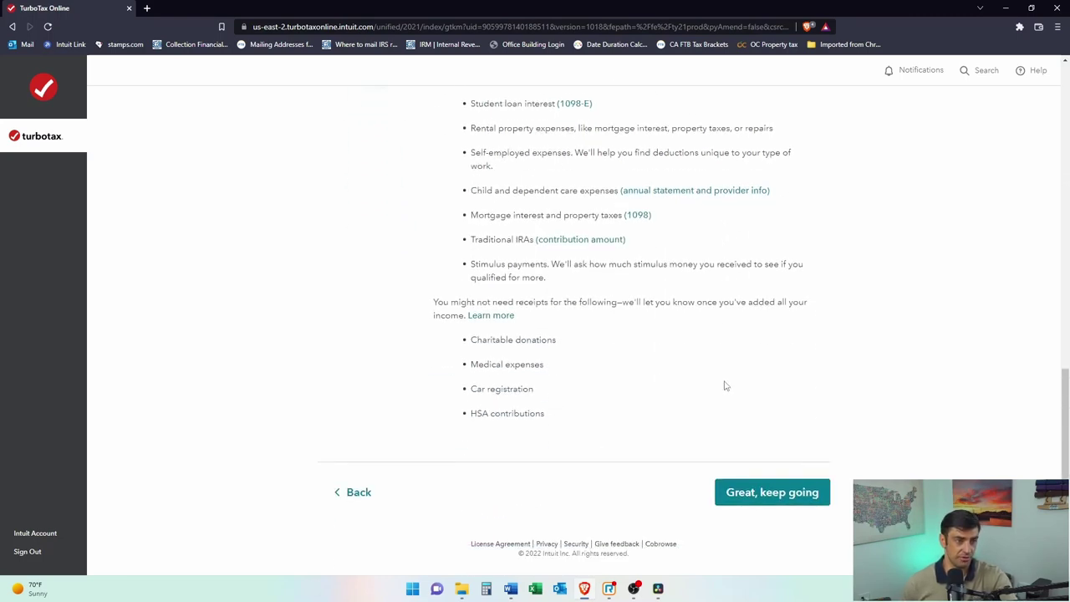
pyautogui.click(796, 500)
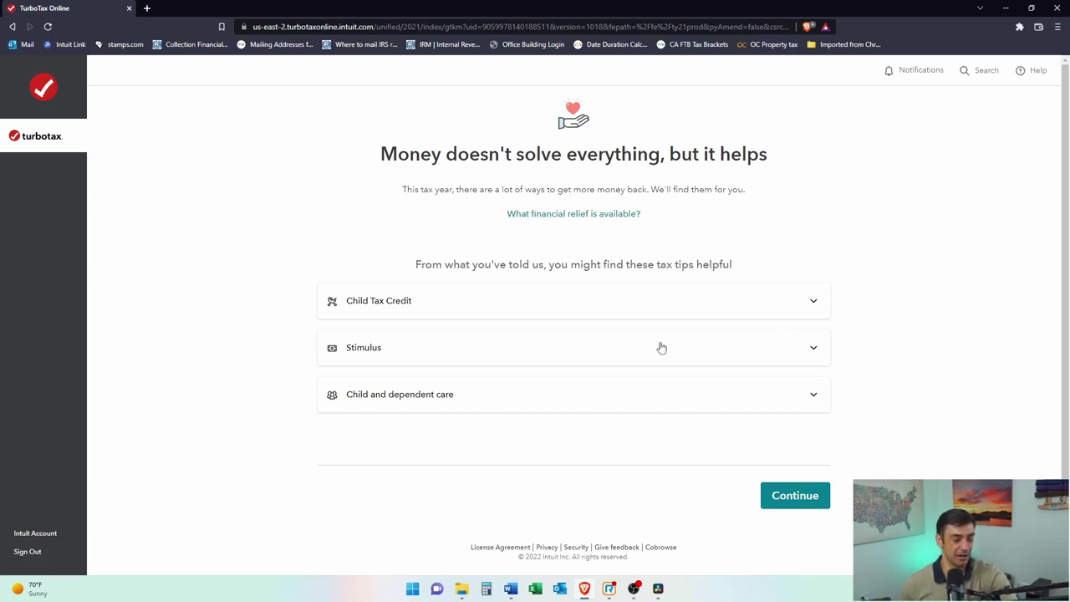
# Step: Expand the Child Tax Credit tip to read the $3,600 and $3,000 amounts and advance-payment details
pyautogui.click(575, 303)
pyautogui.scroll(-2, 485, 345)
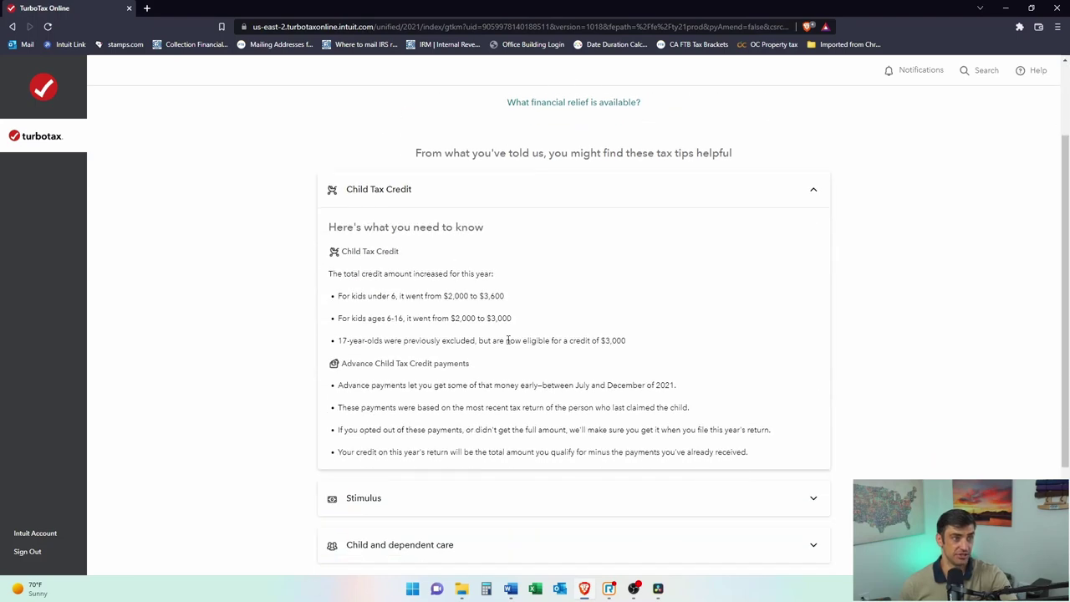
pyautogui.scroll(-1, 508, 340)
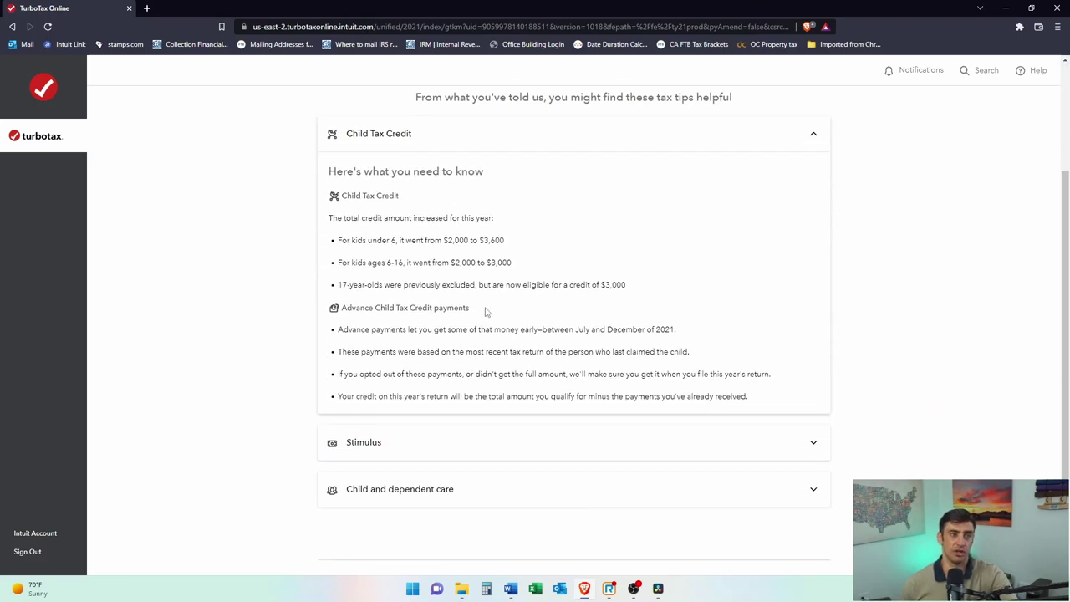
# Step: Select the 'Advance Child Tax Credit payments' heading text in the Child Tax Credit tip
pyautogui.moveTo(407, 311); pyautogui.dragTo(337, 313)
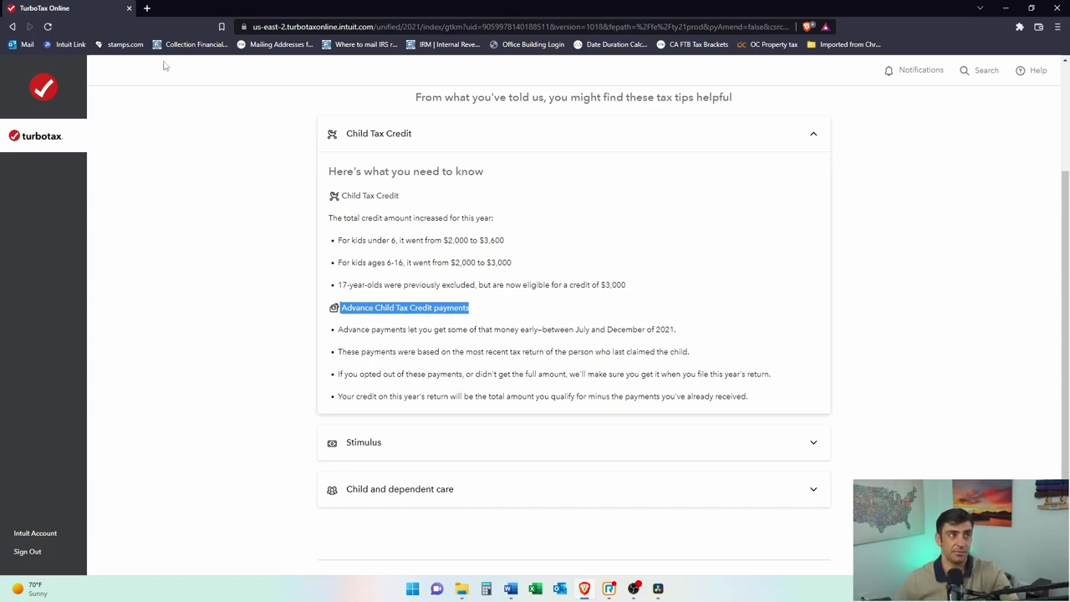
# Step: Search 'irs advanced child tax credit' in a new Brave tab, then return to the TurboTax tab
pyautogui.click(146, 7)
pyautogui.write('i')
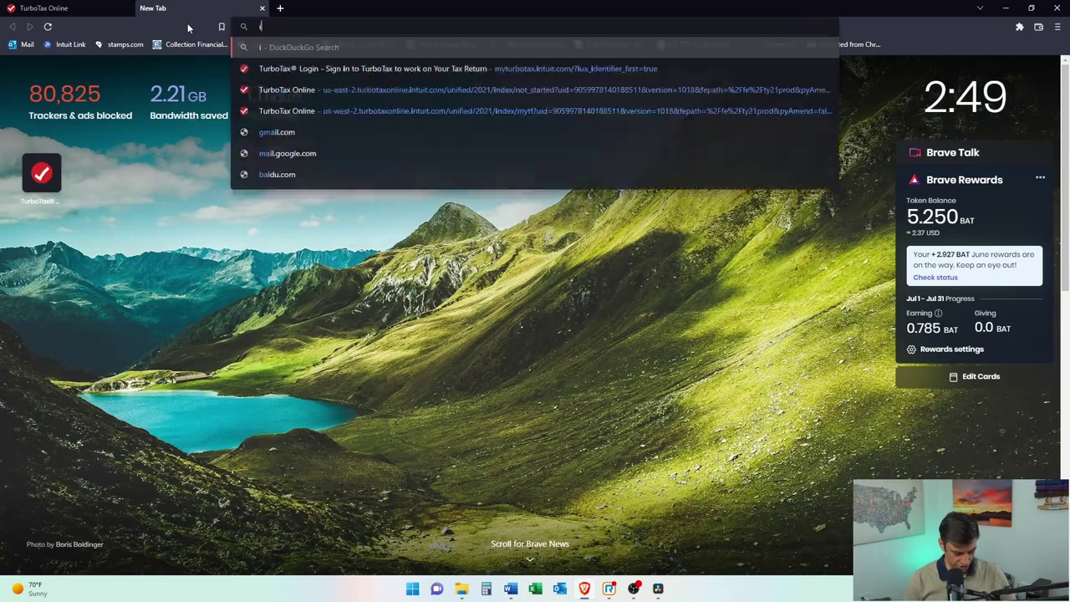
pyautogui.write('rs advanced c')
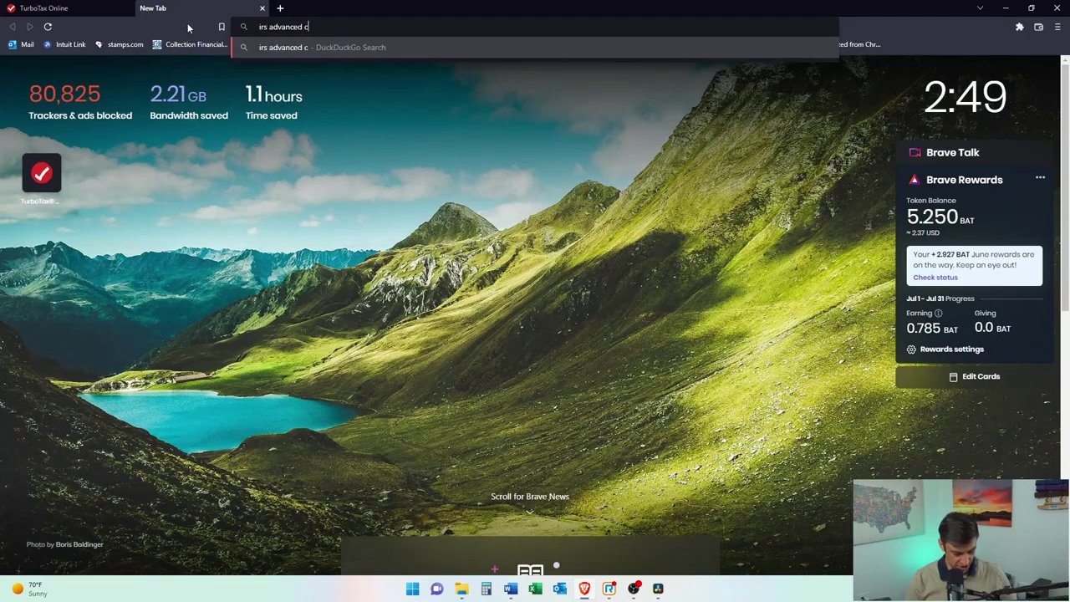
pyautogui.write('hild tax credit')
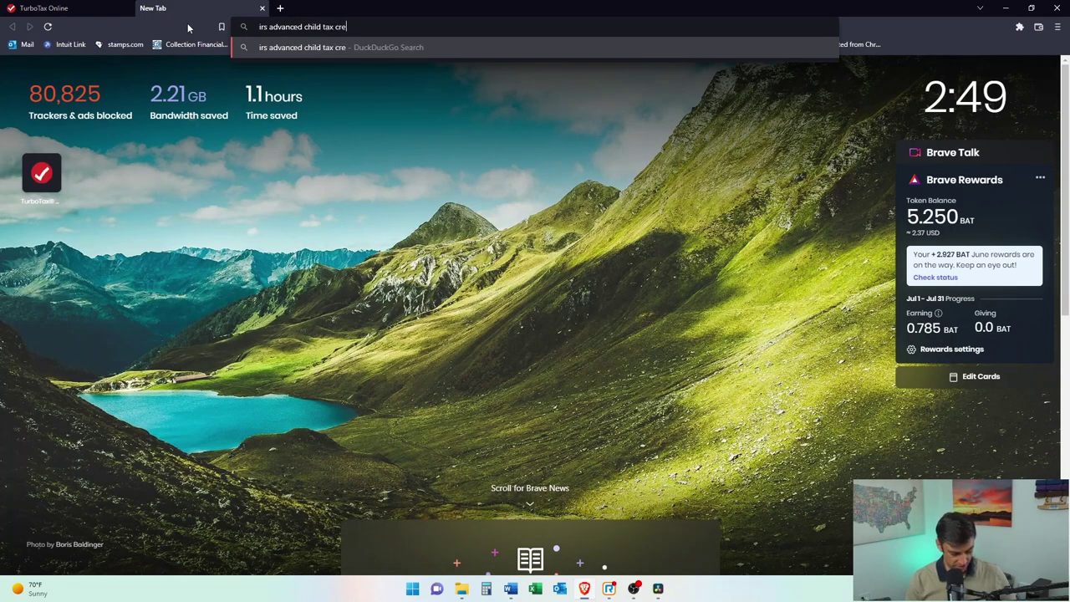
pyautogui.press('Return')
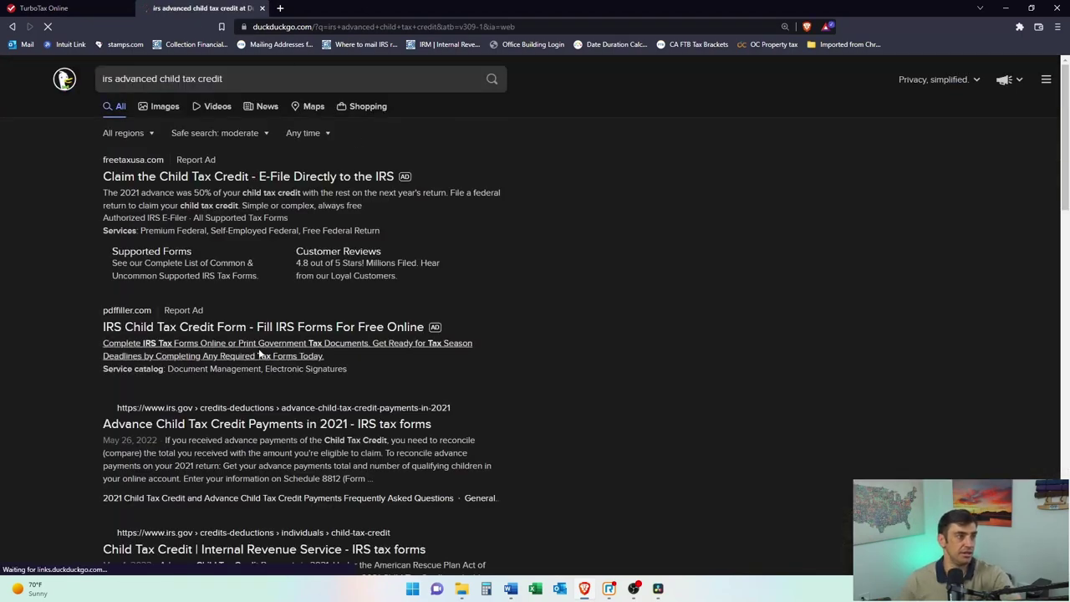
pyautogui.scroll(-2, 276, 326)
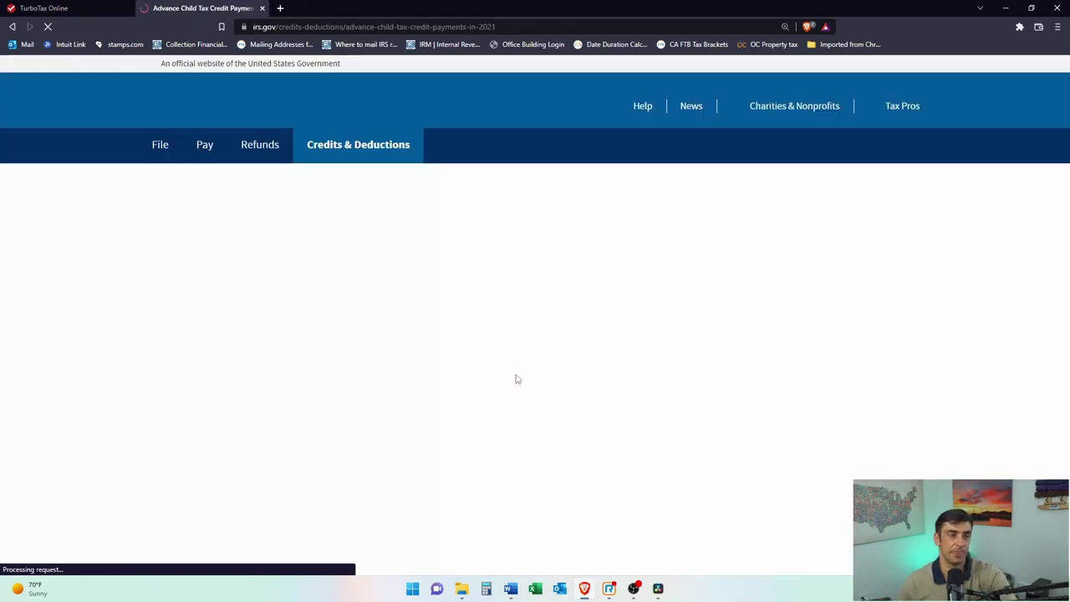
pyautogui.scroll(-3, 405, 403)
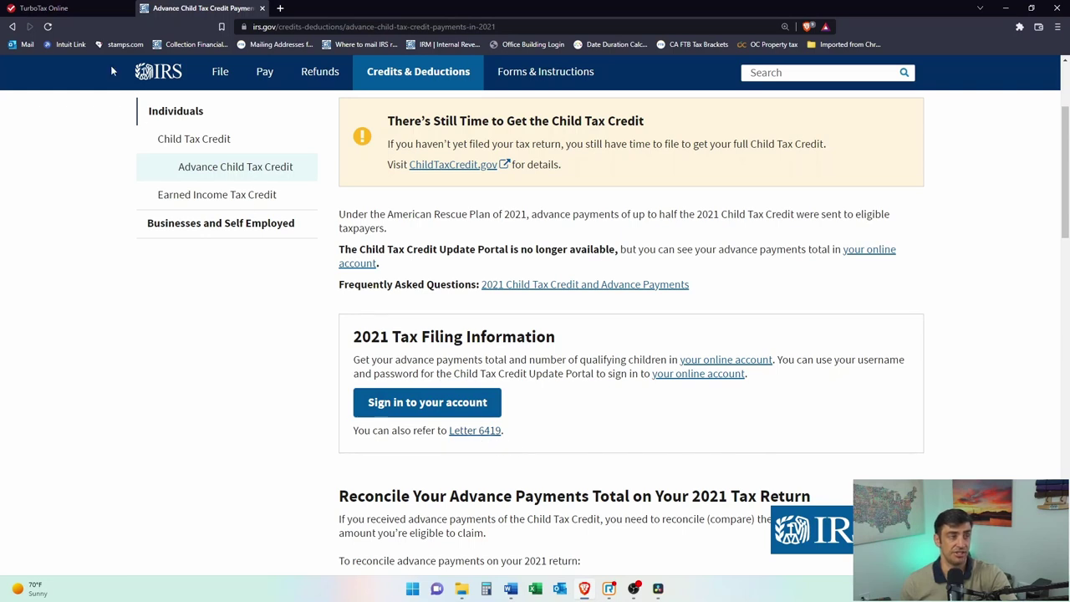
pyautogui.click(100, 10)
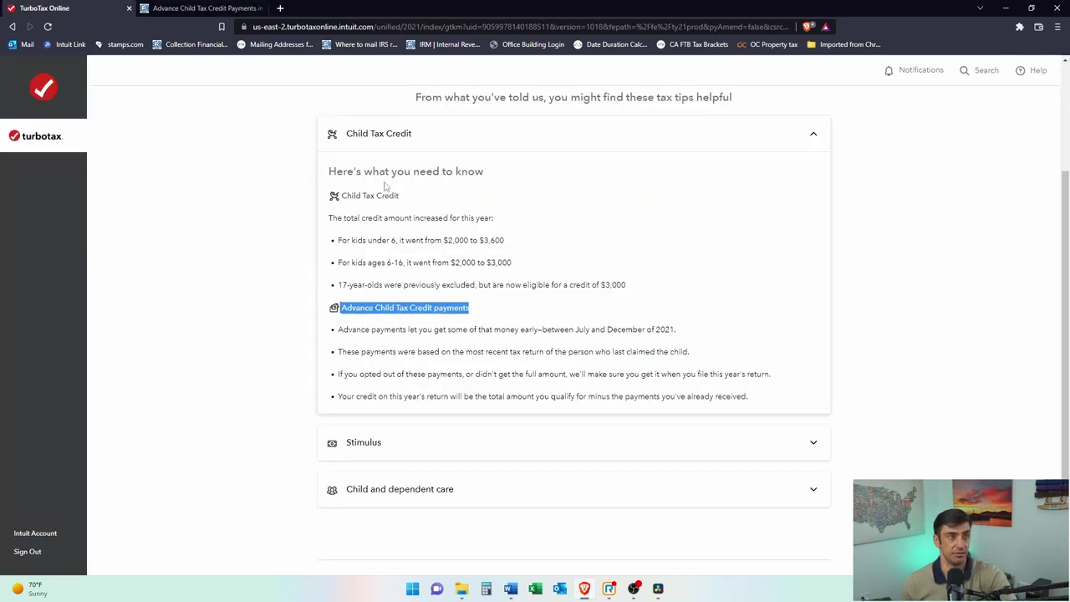
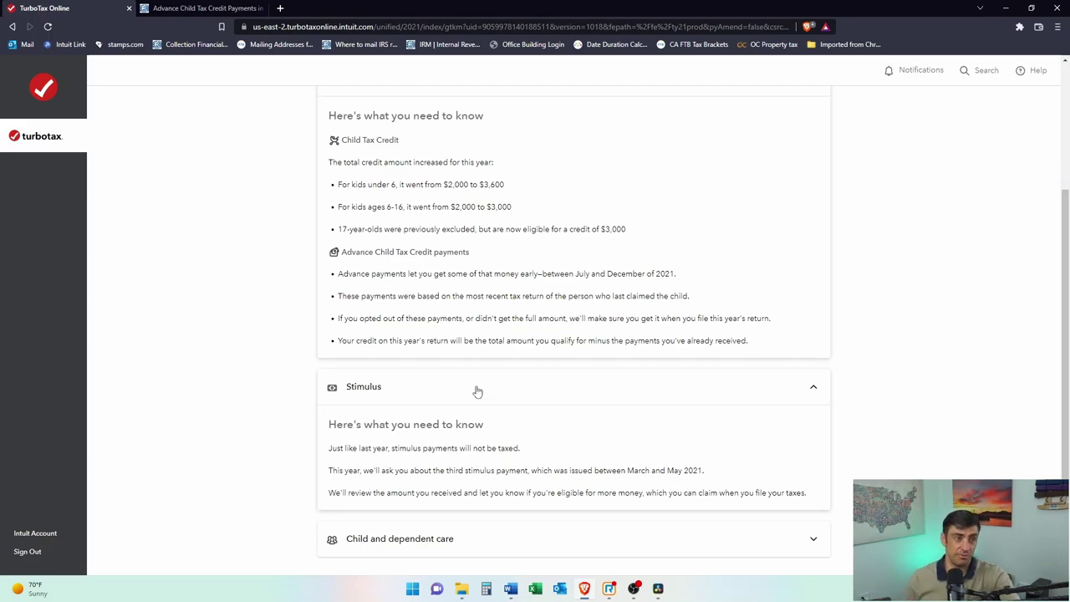
# Step: Switch from the IRS Advance Child Tax Credit page back to the TurboTax tax-changes overview
pyautogui.click(226, 9)
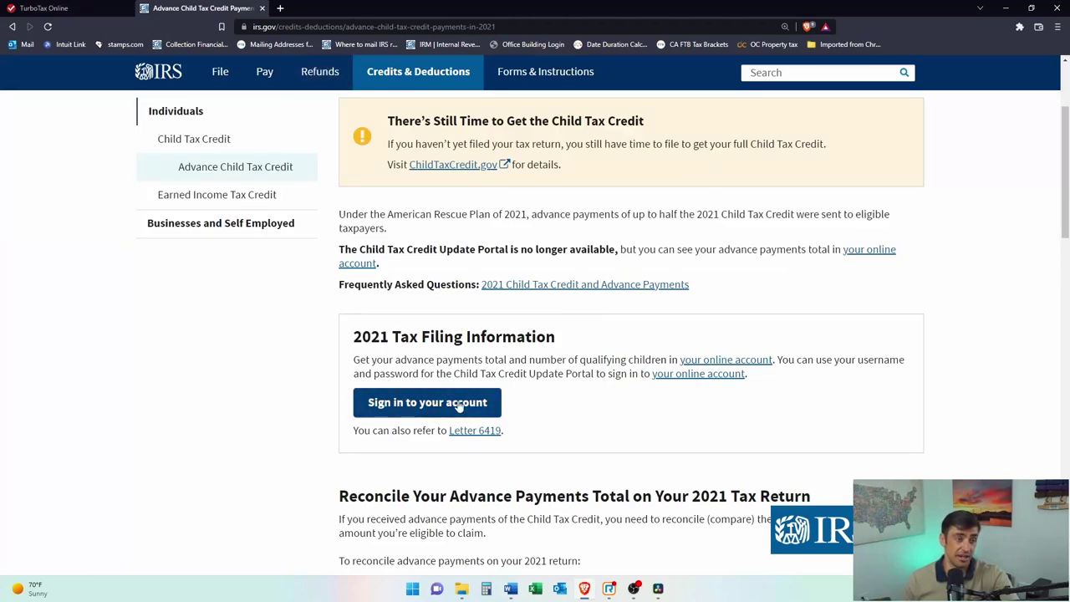
pyautogui.scroll(3, 443, 418)
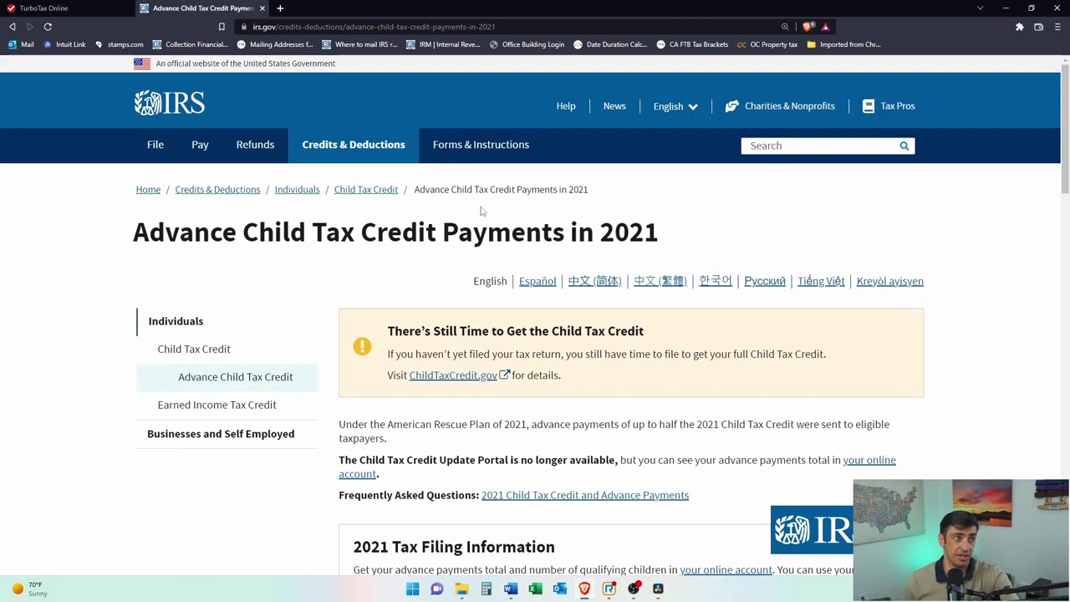
pyautogui.scroll(-2, 444, 387)
# Step: Expand Child and dependent care, read the overview, and continue to 'Let's start with your personal info'
pyautogui.click(44, 7)
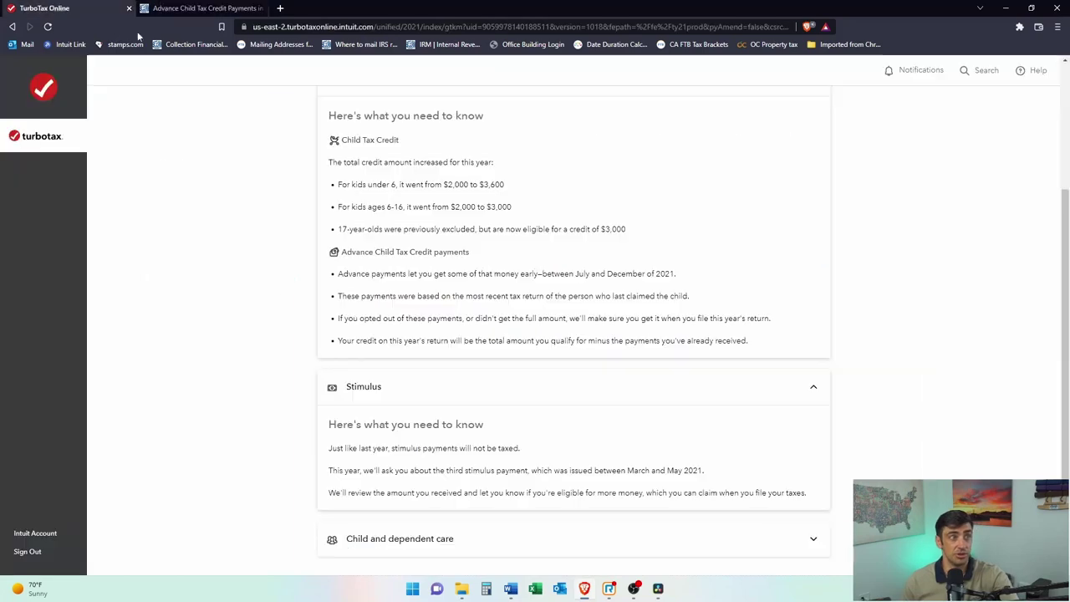
pyautogui.click(577, 539)
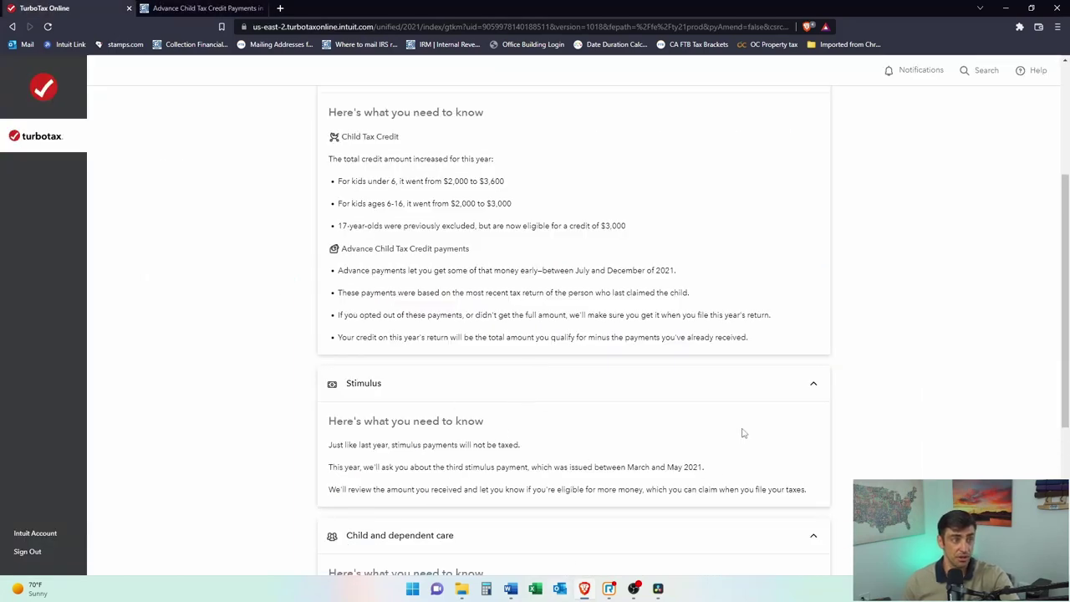
pyautogui.scroll(-2, 468, 401)
pyautogui.moveTo(579, 489); pyautogui.dragTo(329, 489)
pyautogui.click(537, 511)
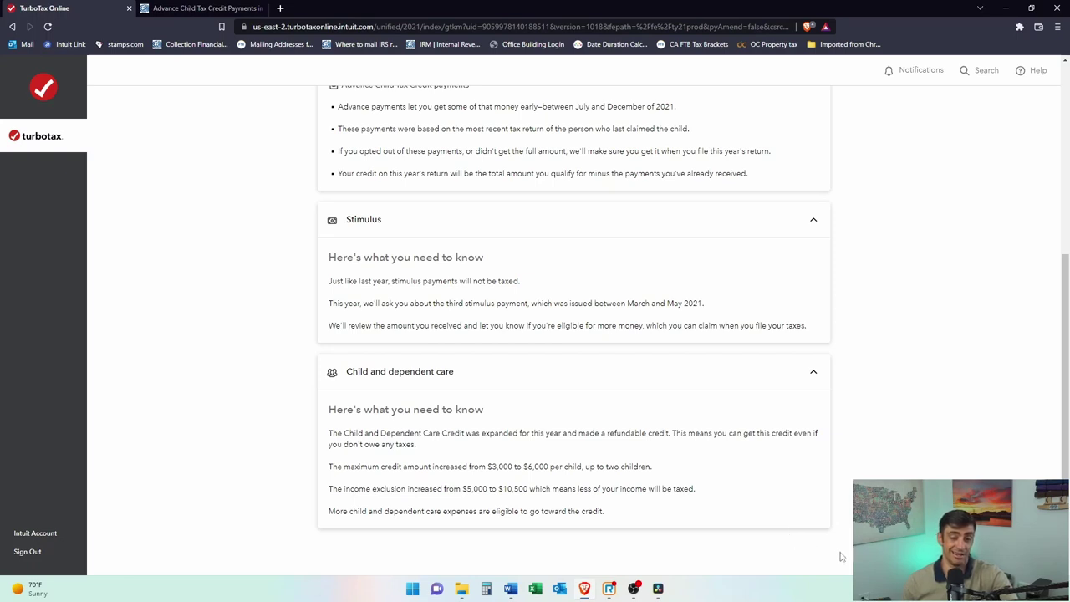
pyautogui.scroll(-3, 828, 435)
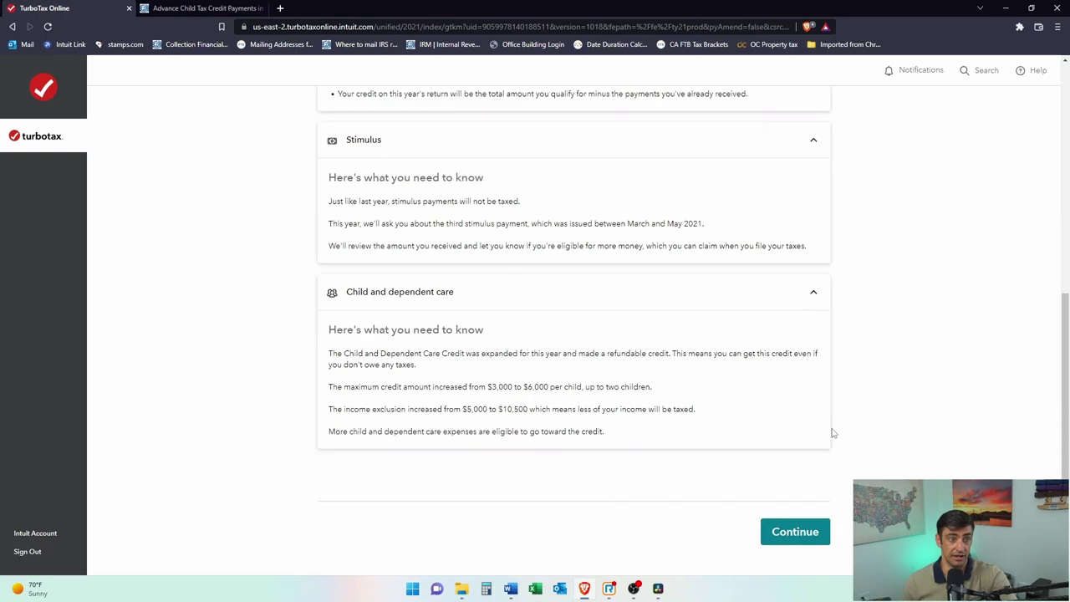
pyautogui.click(788, 489)
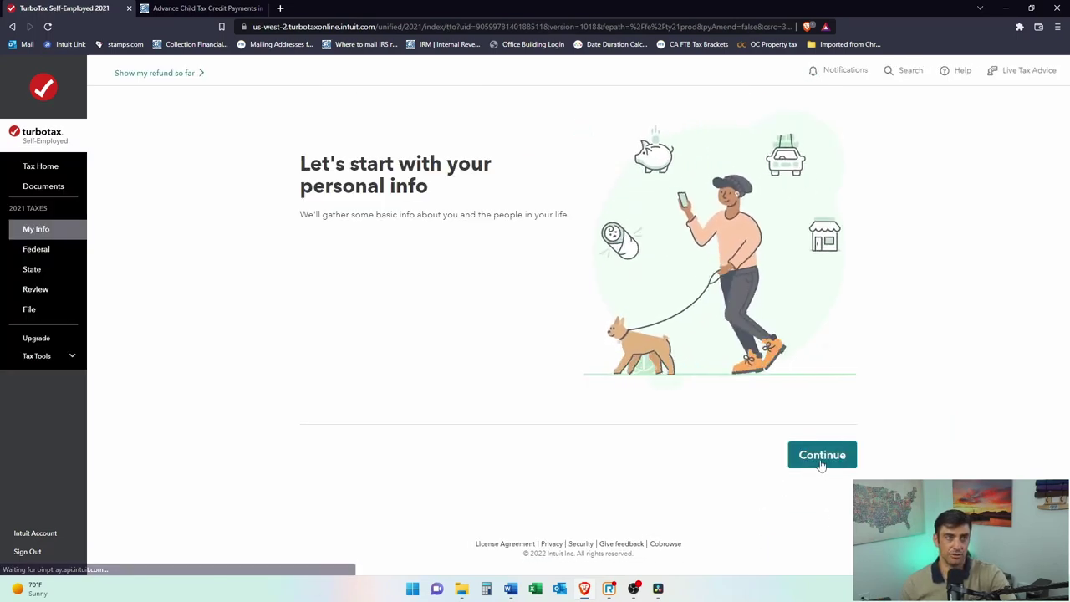
# Step: Open the personal info form and move between the occupation and Social Security number fields
pyautogui.click(822, 460)
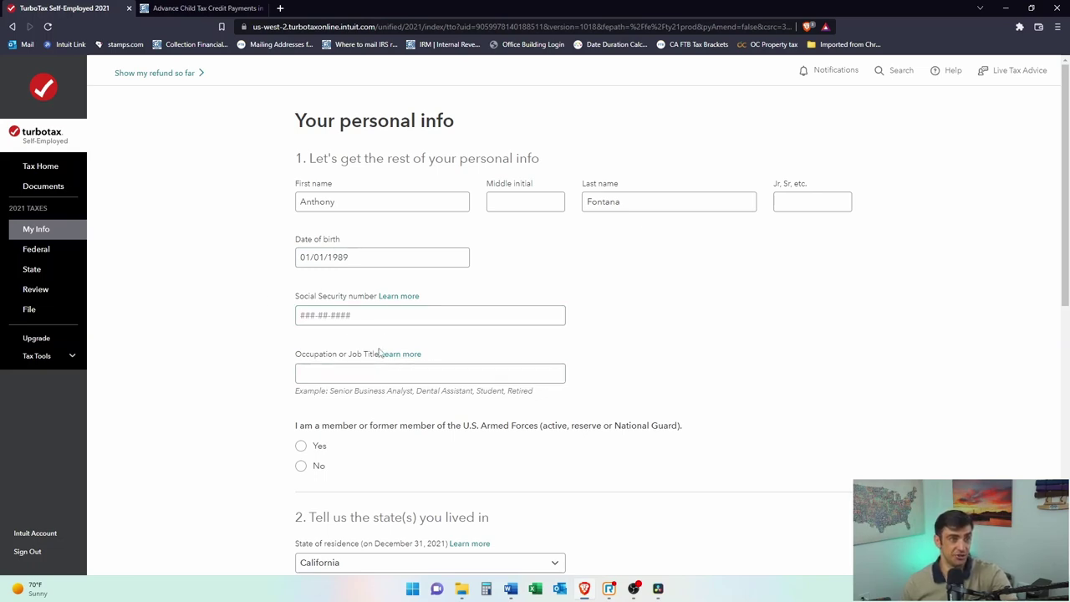
pyautogui.click(316, 369)
pyautogui.click(365, 315)
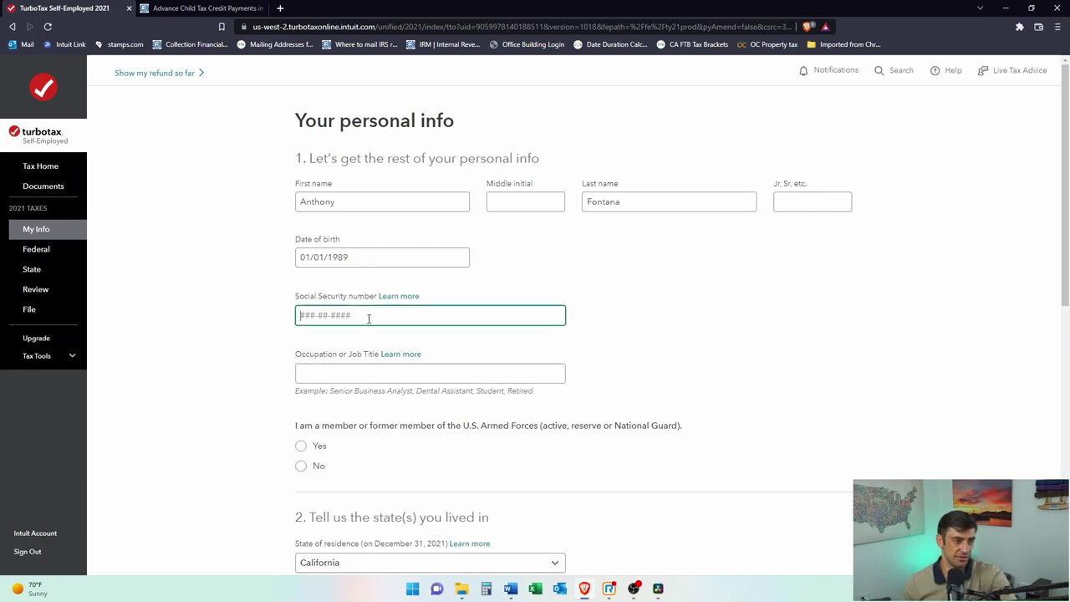
pyautogui.scroll(-1, 642, 360)
pyautogui.click(354, 321)
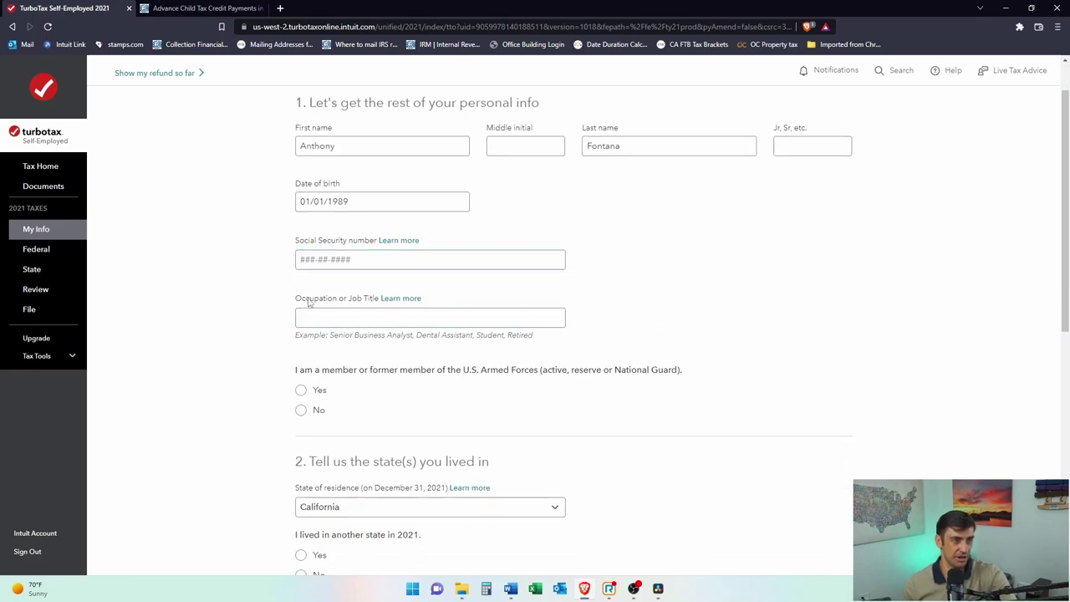
pyautogui.scroll(-1, 458, 390)
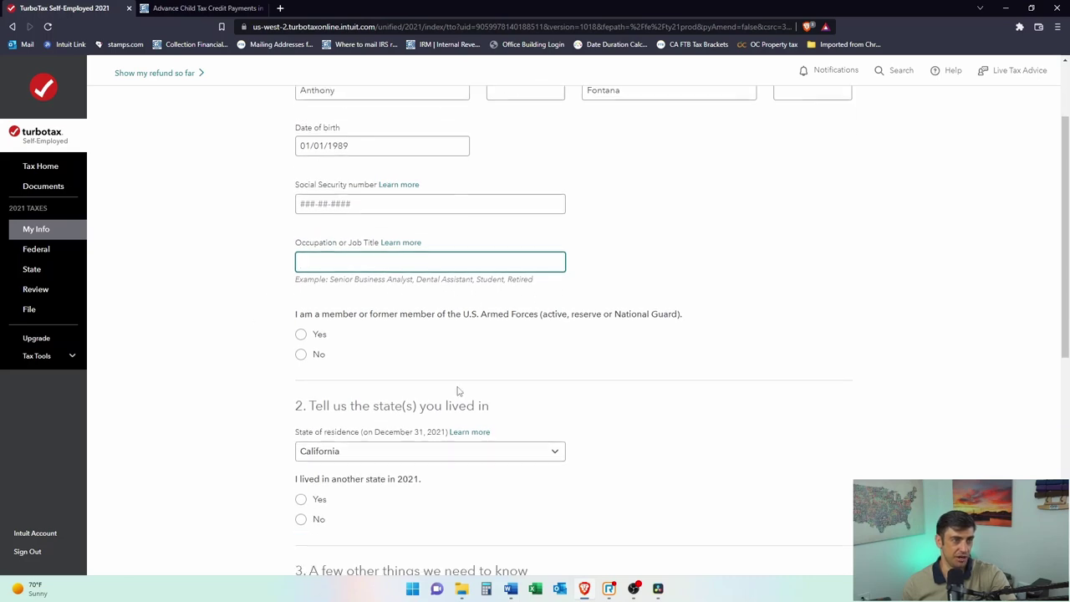
# Step: Answer No to the Armed Forces question and No to living in another state in 2021
pyautogui.click(301, 353)
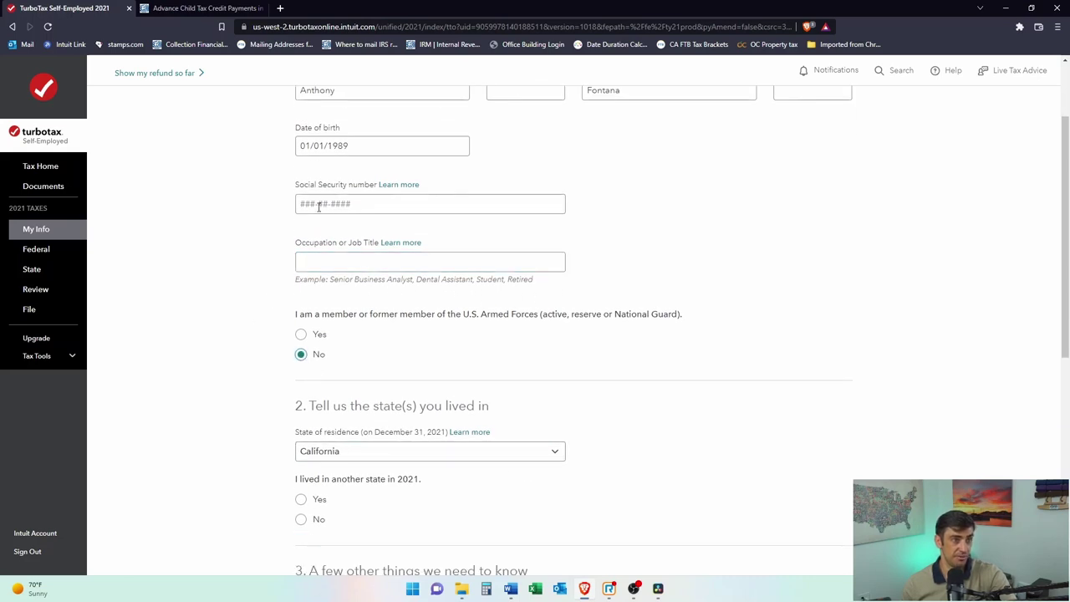
pyautogui.scroll(-2, 398, 306)
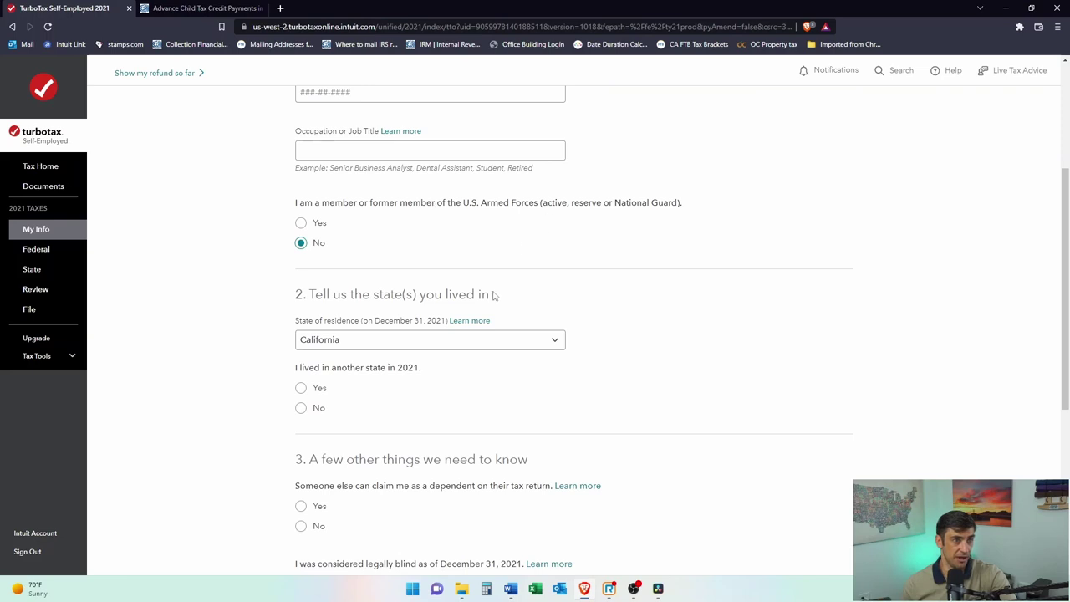
pyautogui.scroll(-1, 434, 239)
pyautogui.moveTo(294, 312); pyautogui.dragTo(408, 314)
pyautogui.click(306, 355)
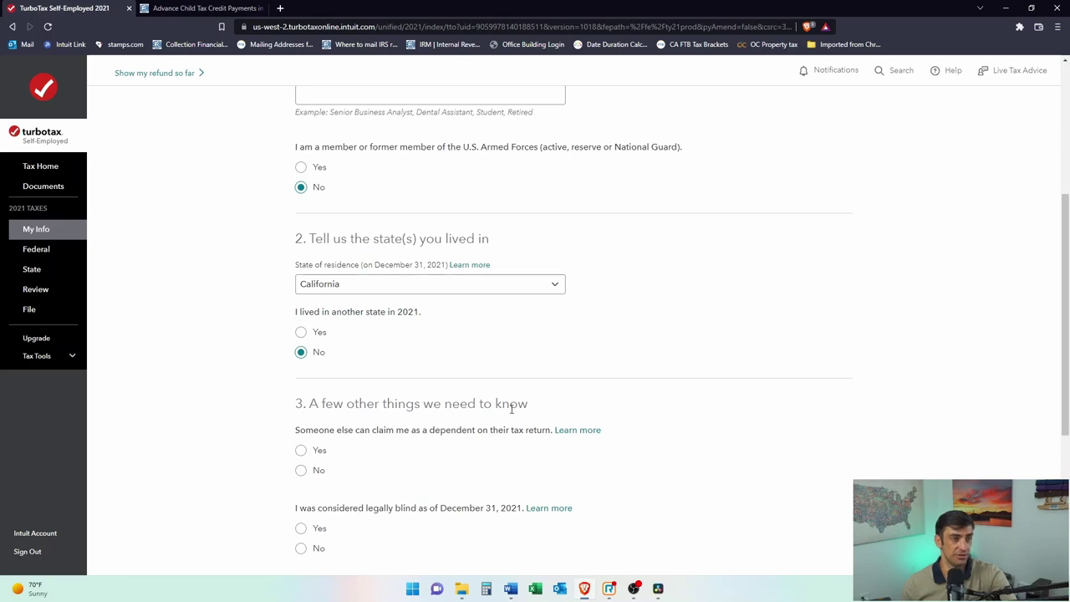
pyautogui.scroll(-2, 678, 322)
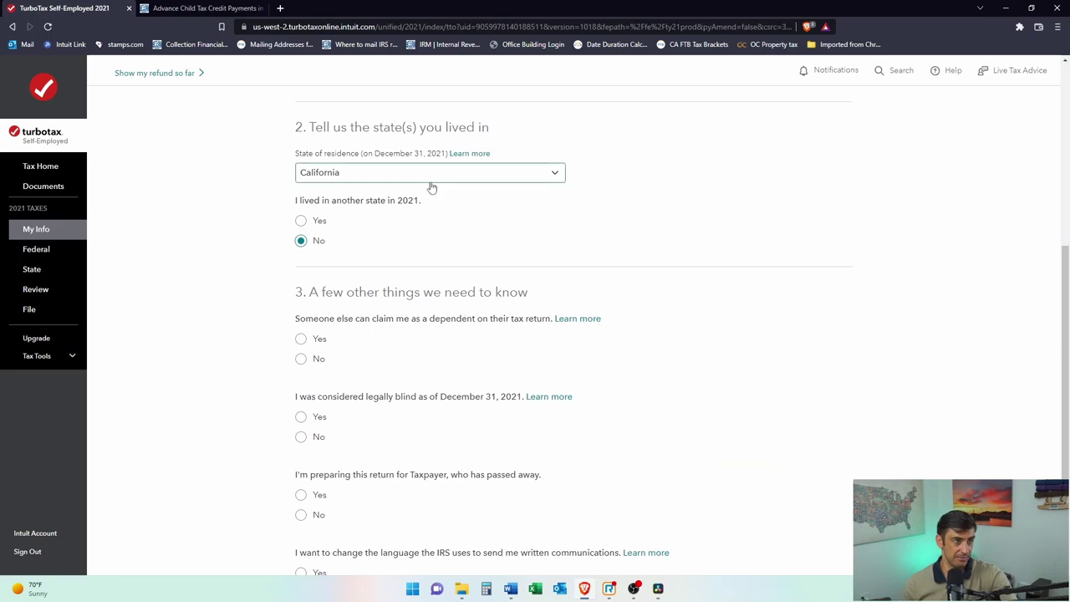
pyautogui.scroll(-1, 402, 246)
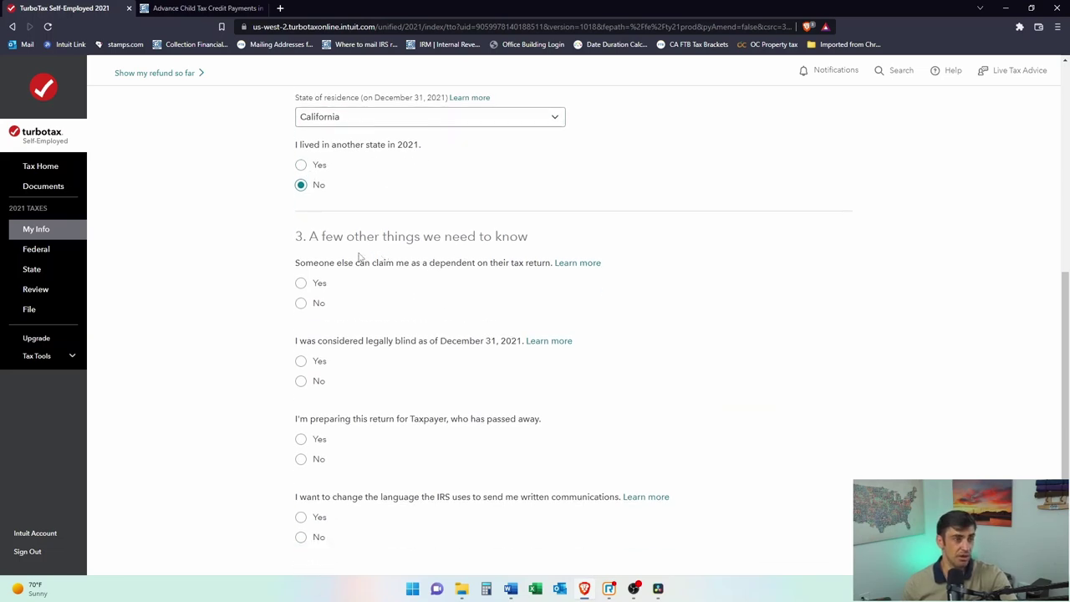
# Step: Try Yes with Arkansas as the previous state, then set the another-state answer back to No
pyautogui.click(301, 165)
pyautogui.click(393, 240)
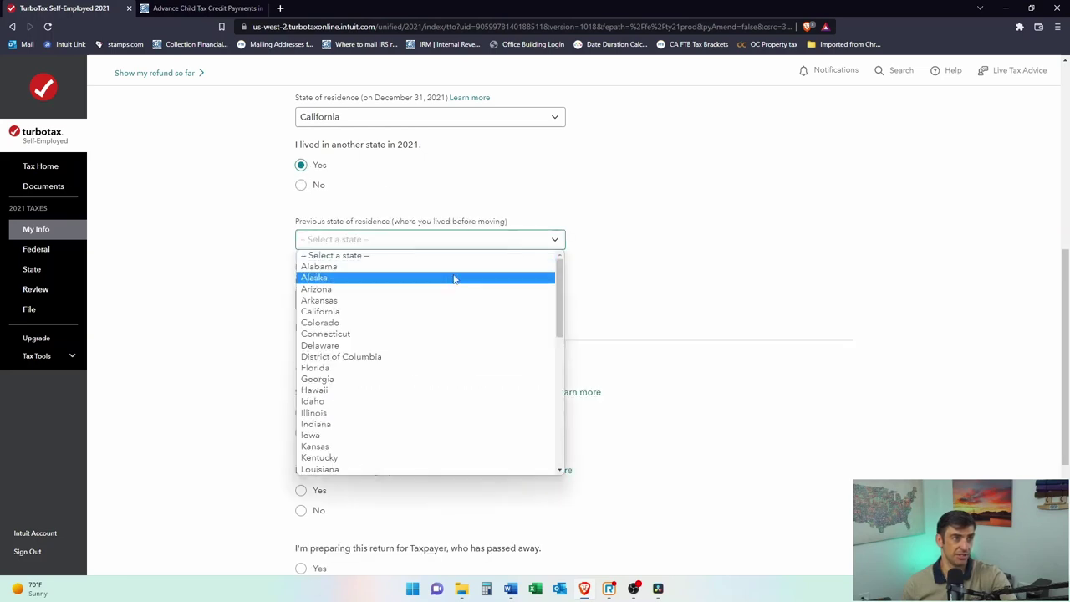
pyautogui.click(458, 303)
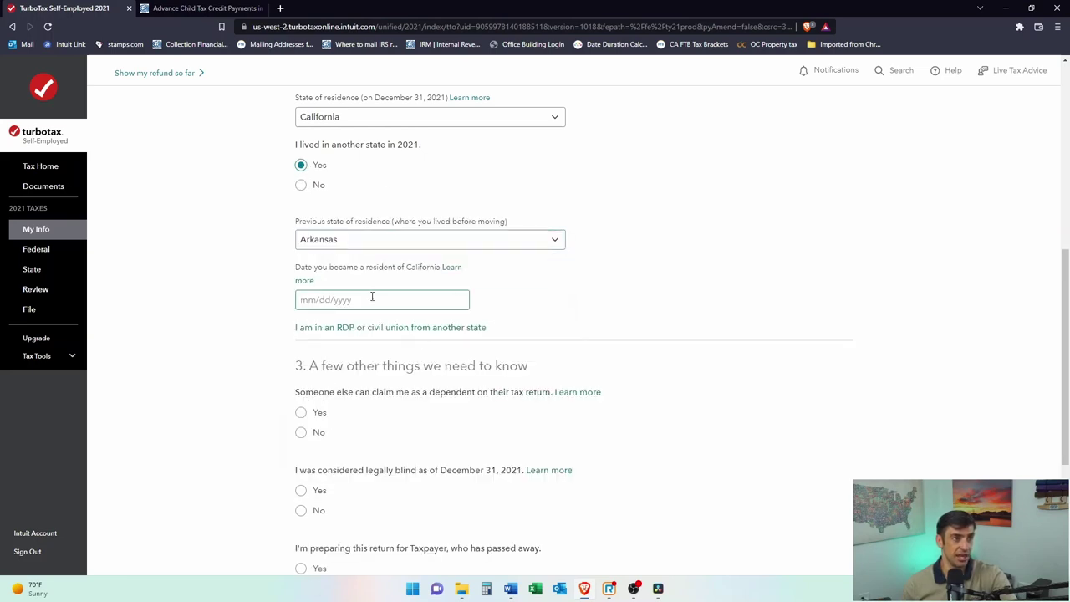
pyautogui.click(301, 184)
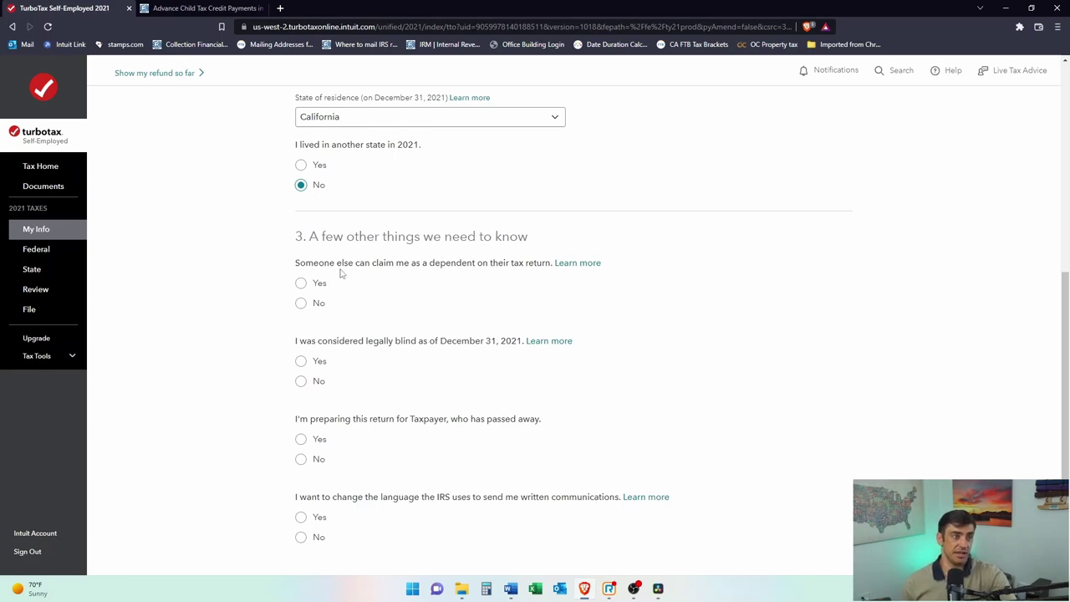
# Step: Answer No to the claimed-as-dependent, legally blind, passed-away and IRS language questions
pyautogui.click(301, 304)
pyautogui.scroll(-1, 388, 385)
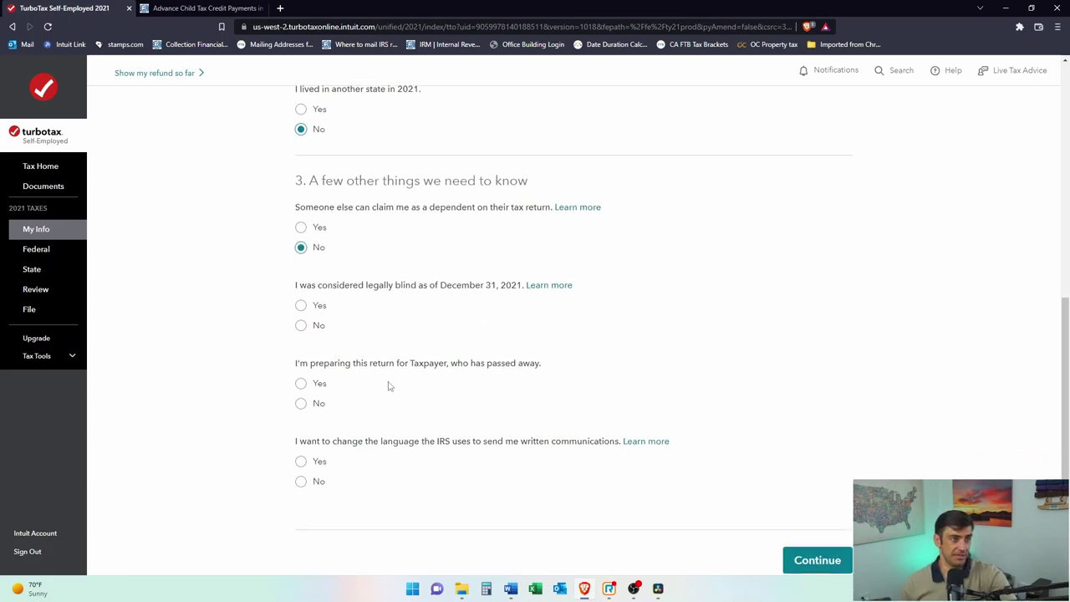
pyautogui.click(303, 328)
pyautogui.scroll(-1, 415, 363)
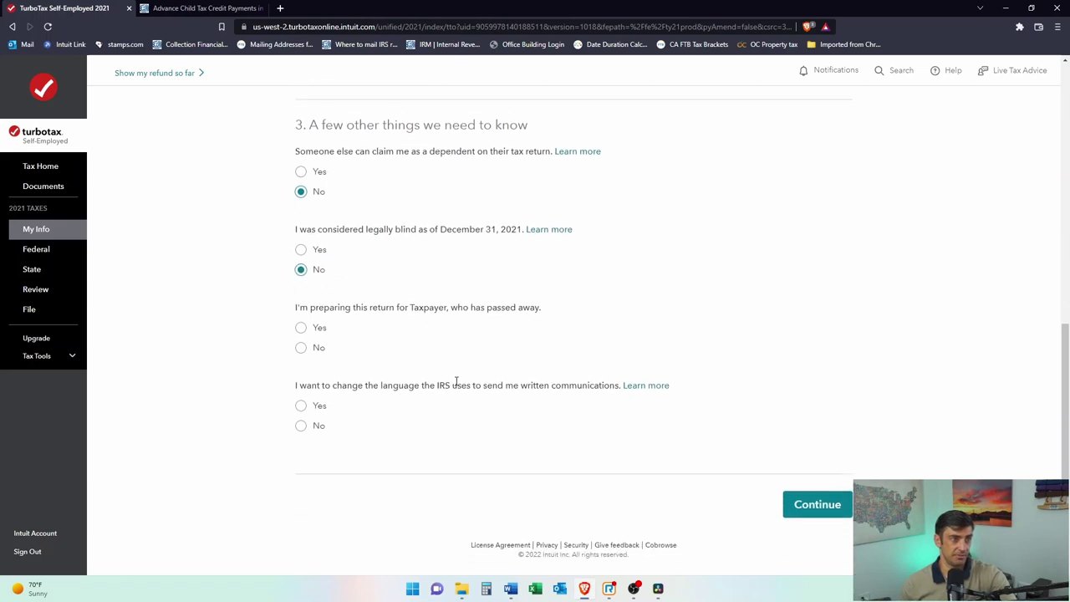
pyautogui.click(302, 348)
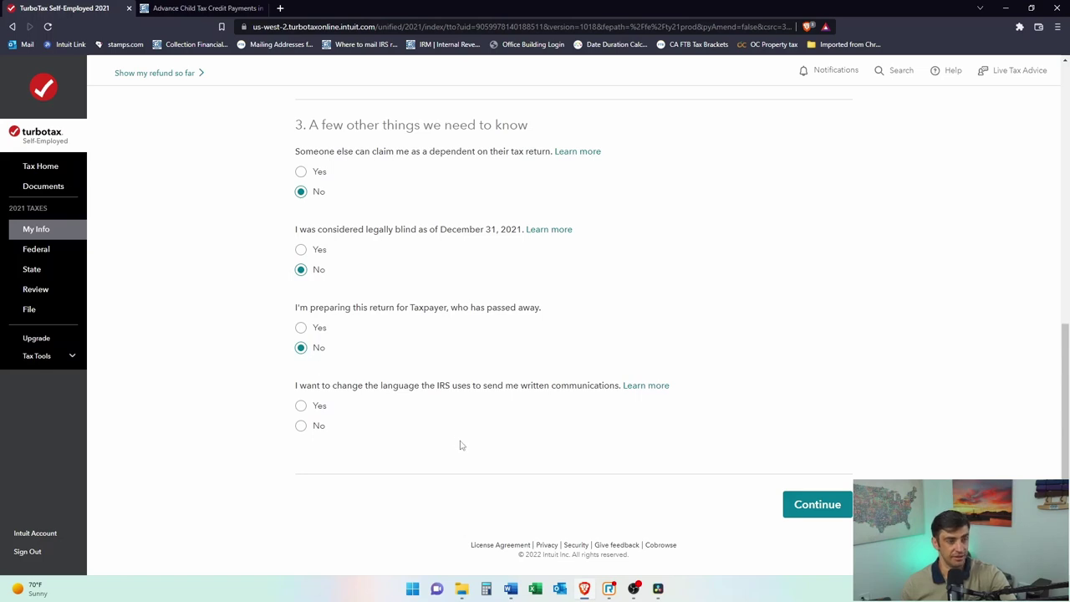
pyautogui.moveTo(461, 309); pyautogui.dragTo(532, 310)
pyautogui.click(540, 310)
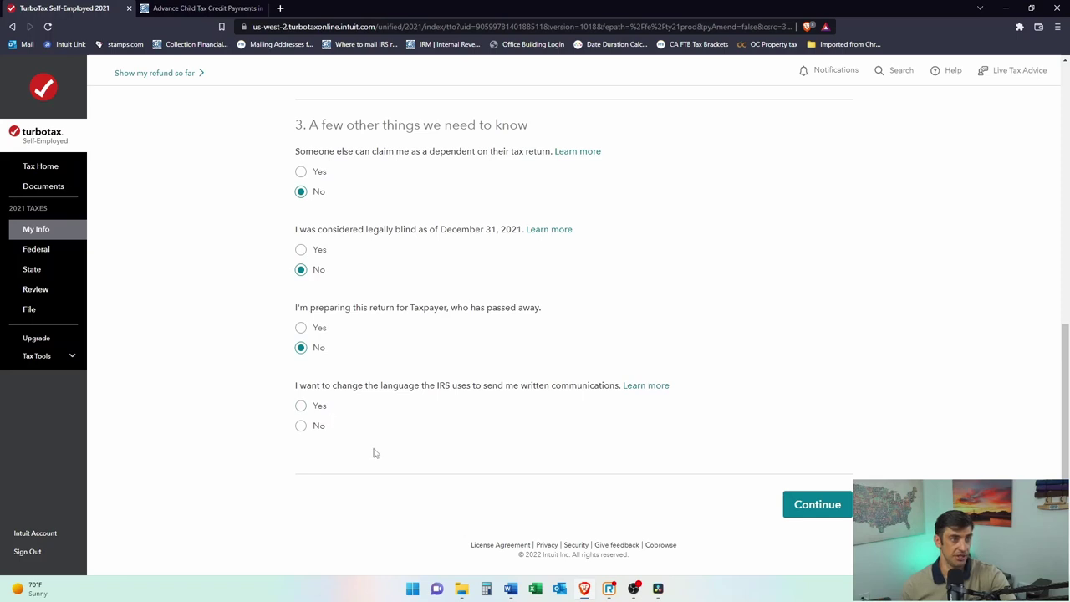
pyautogui.click(301, 426)
pyautogui.scroll(5, 686, 402)
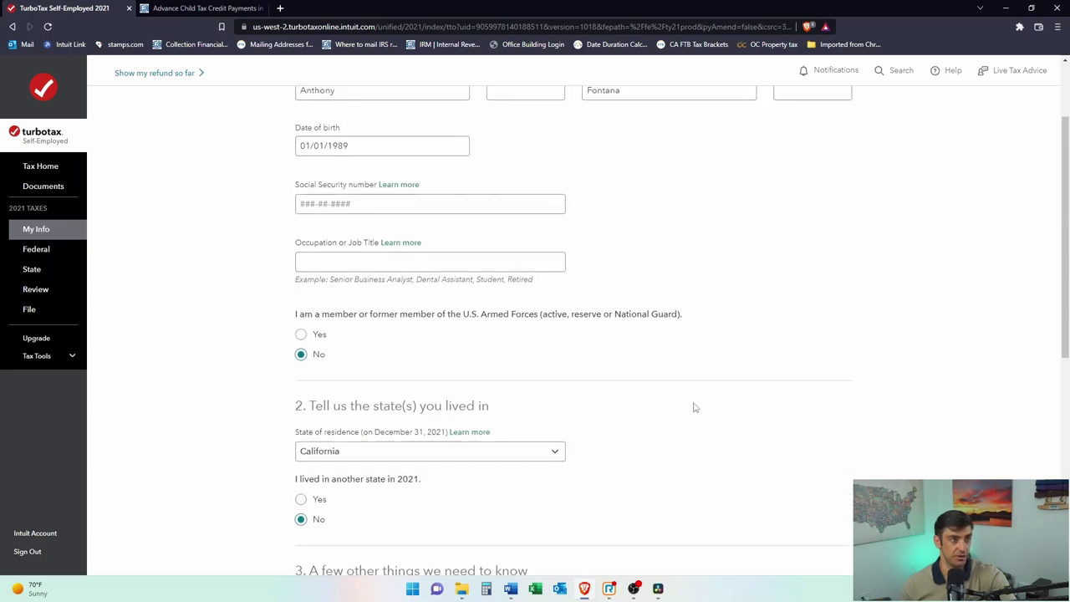
pyautogui.scroll(2, 693, 407)
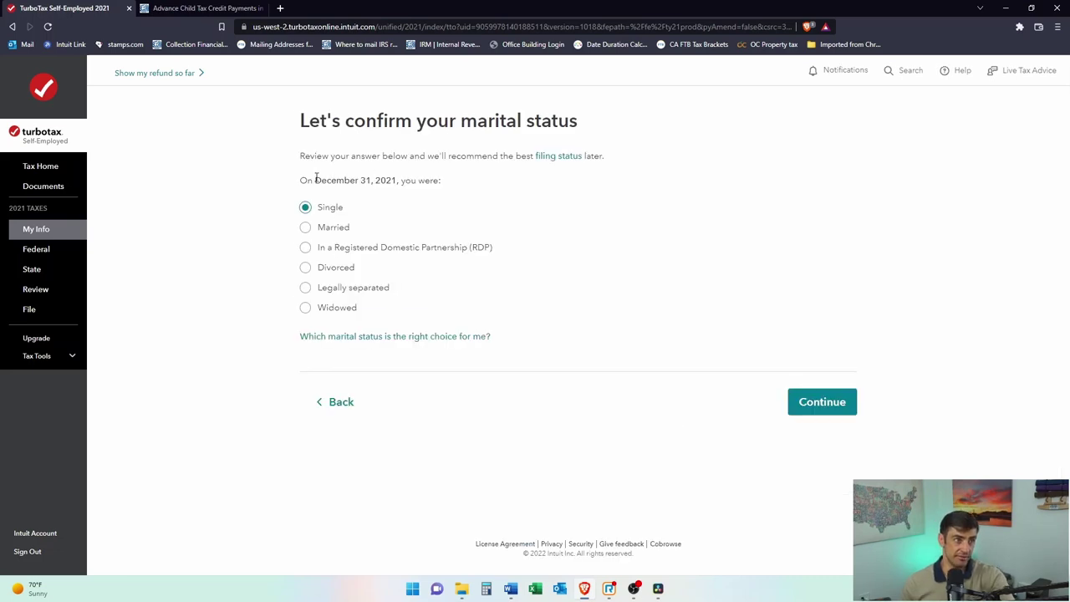
# Step: Confirm Single marital status, choose My child as the person you support, and reach her details form
pyautogui.moveTo(316, 179); pyautogui.dragTo(408, 180)
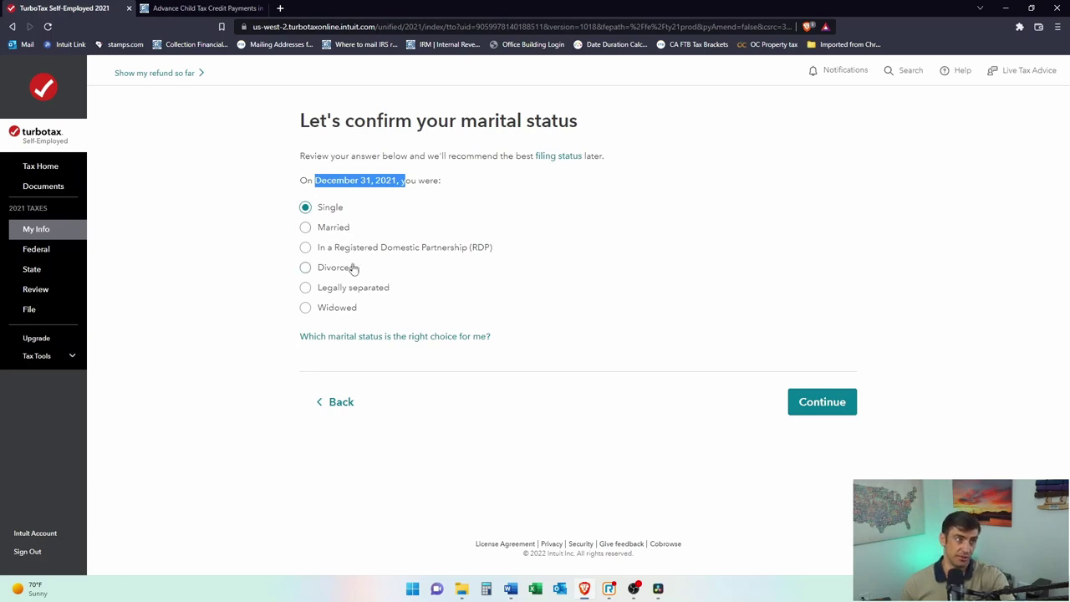
pyautogui.click(840, 408)
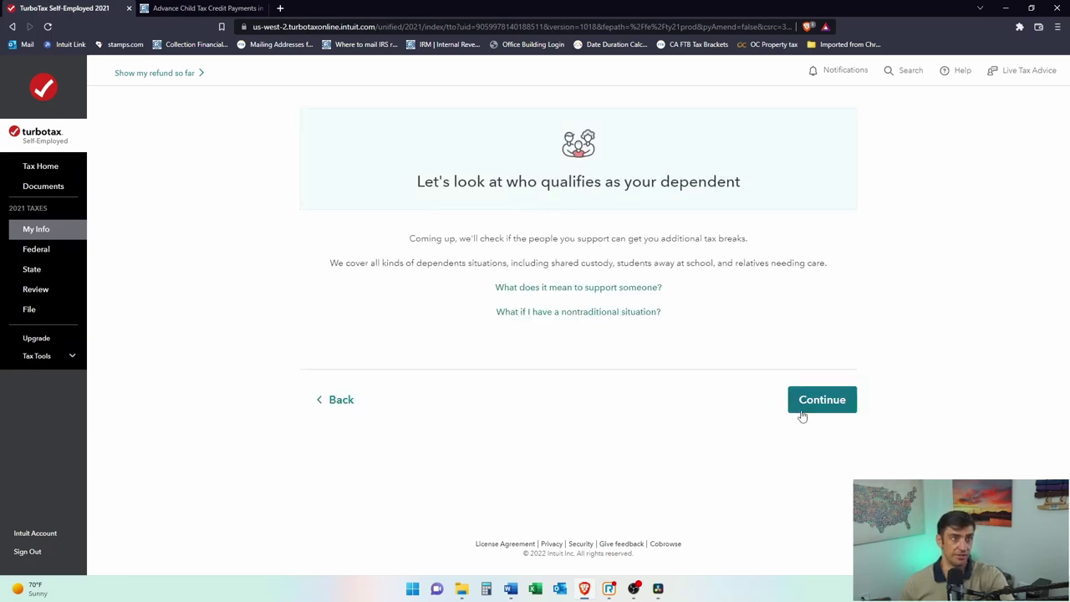
pyautogui.click(840, 406)
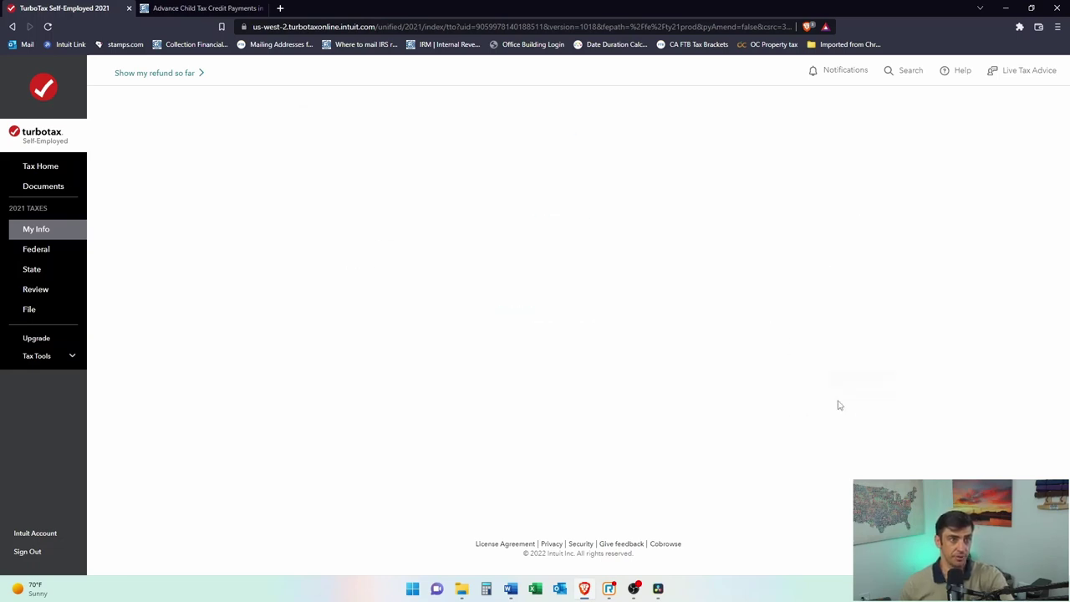
pyautogui.click(566, 242)
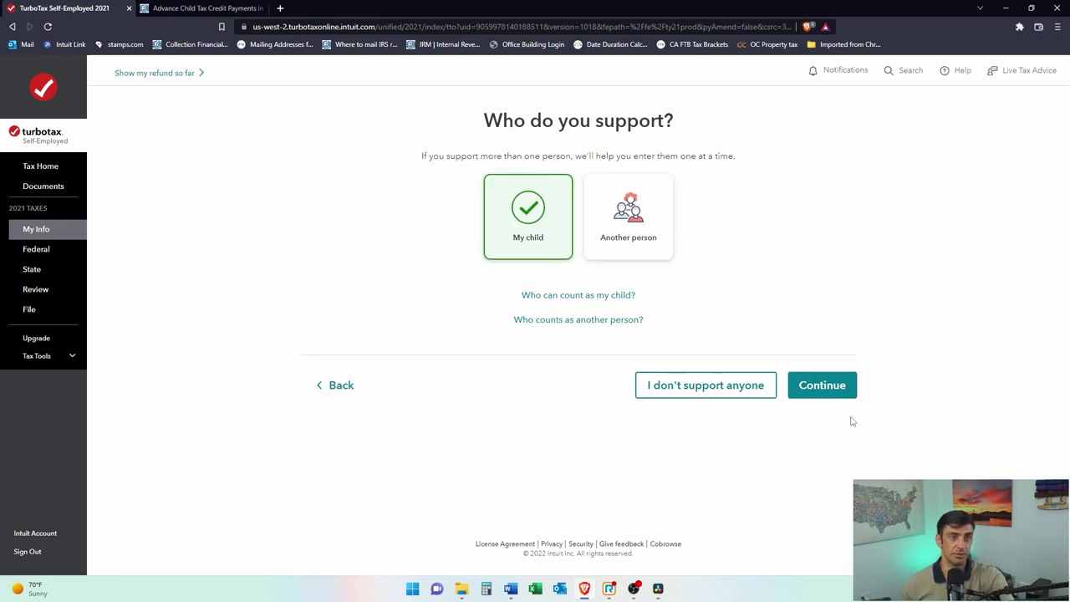
pyautogui.click(838, 385)
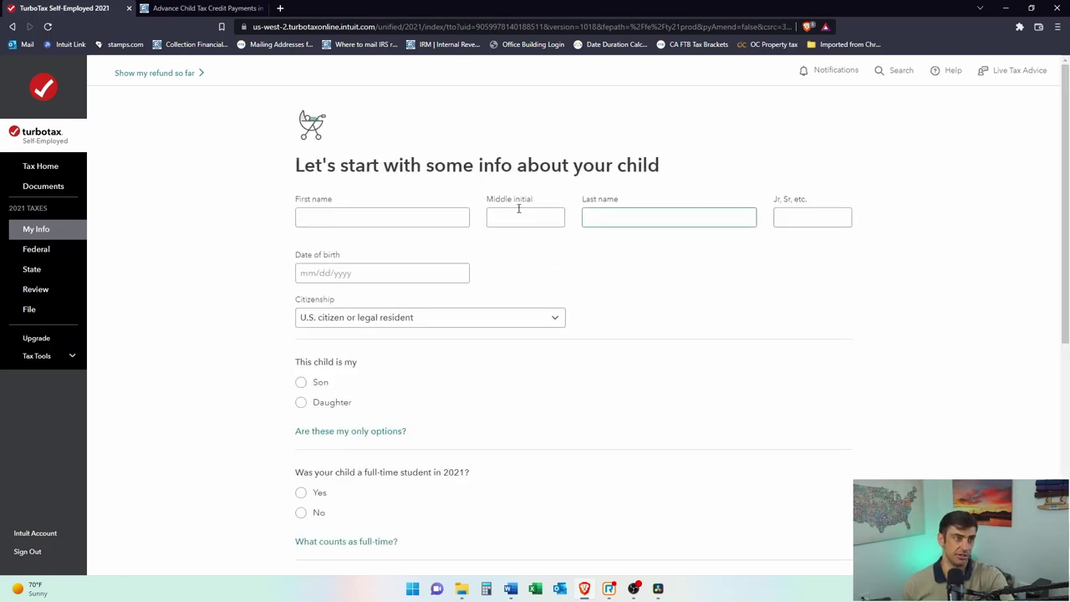
# Step: Enter the child's first name, last name and date of birth
pyautogui.click(430, 216)
pyautogui.press('Tab')
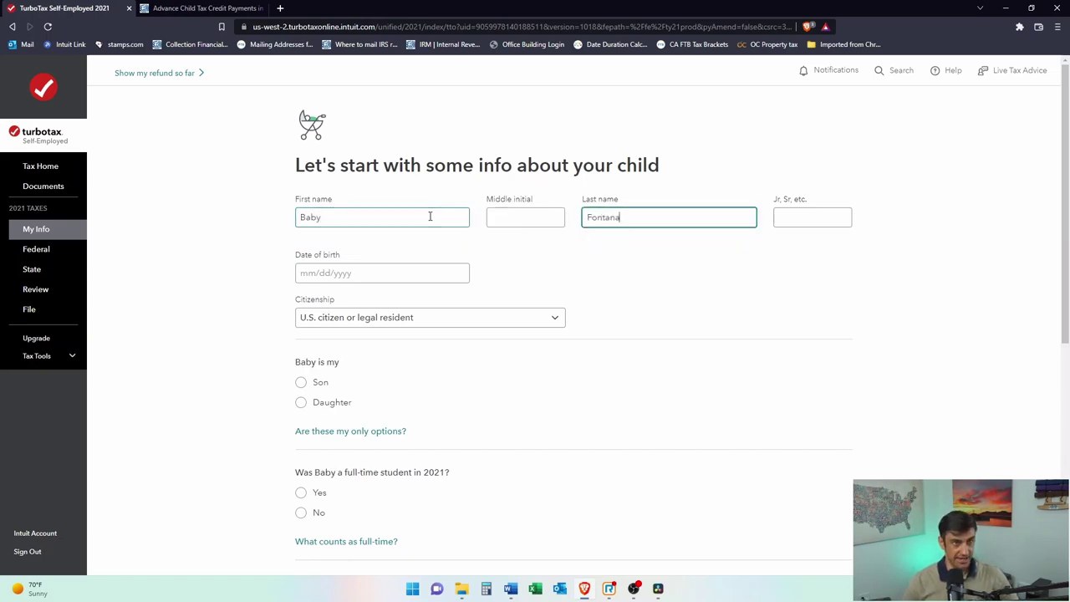
pyautogui.click(316, 278)
pyautogui.write('01042020')
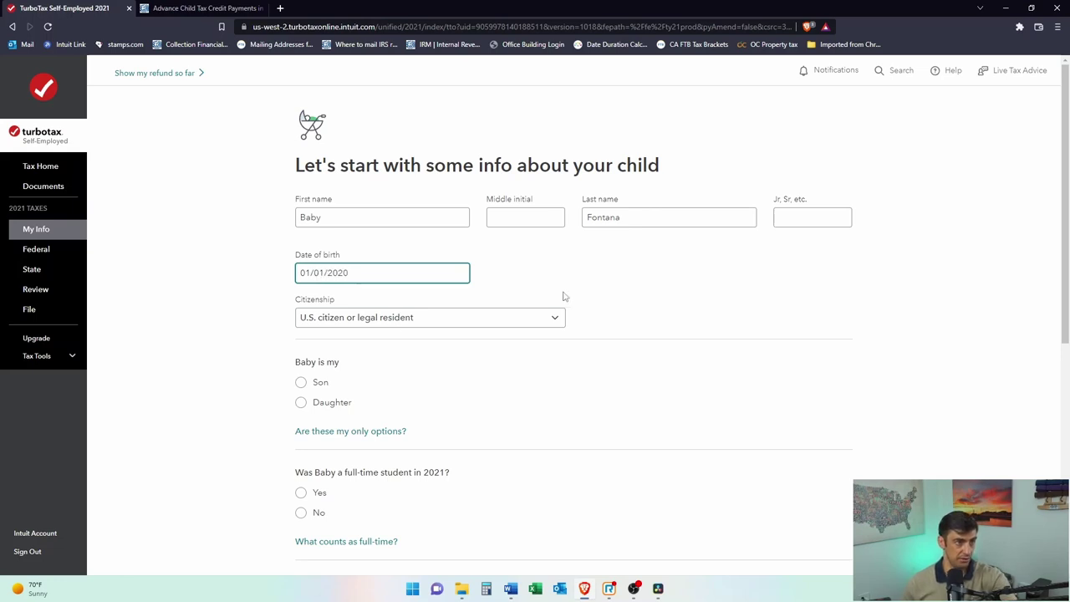
pyautogui.click(562, 298)
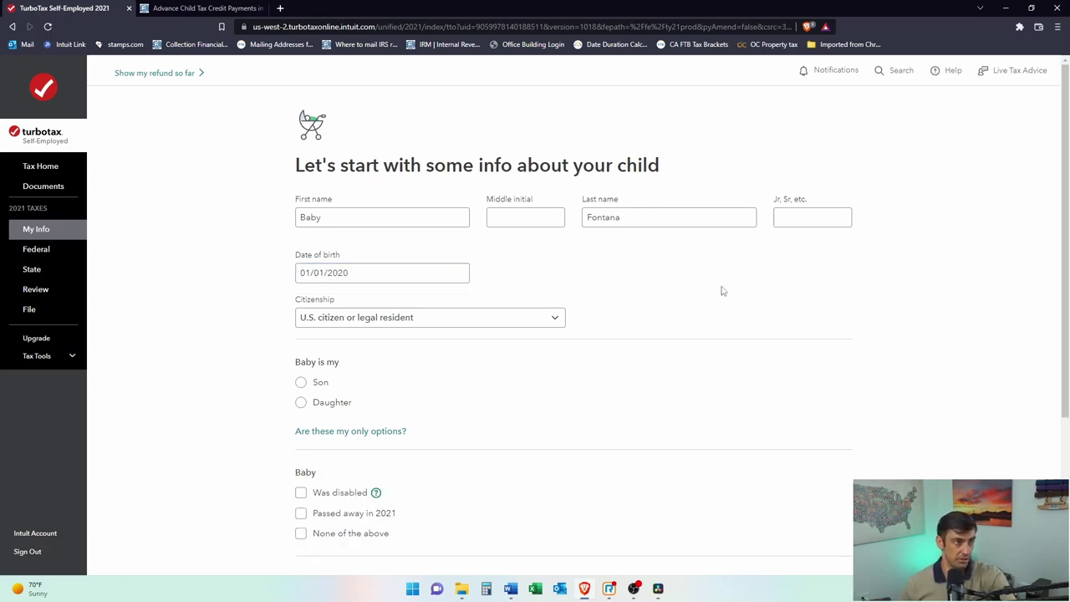
# Step: Mark her as Daughter with None of the above for the disability and adoption questions
pyautogui.scroll(-1, 585, 318)
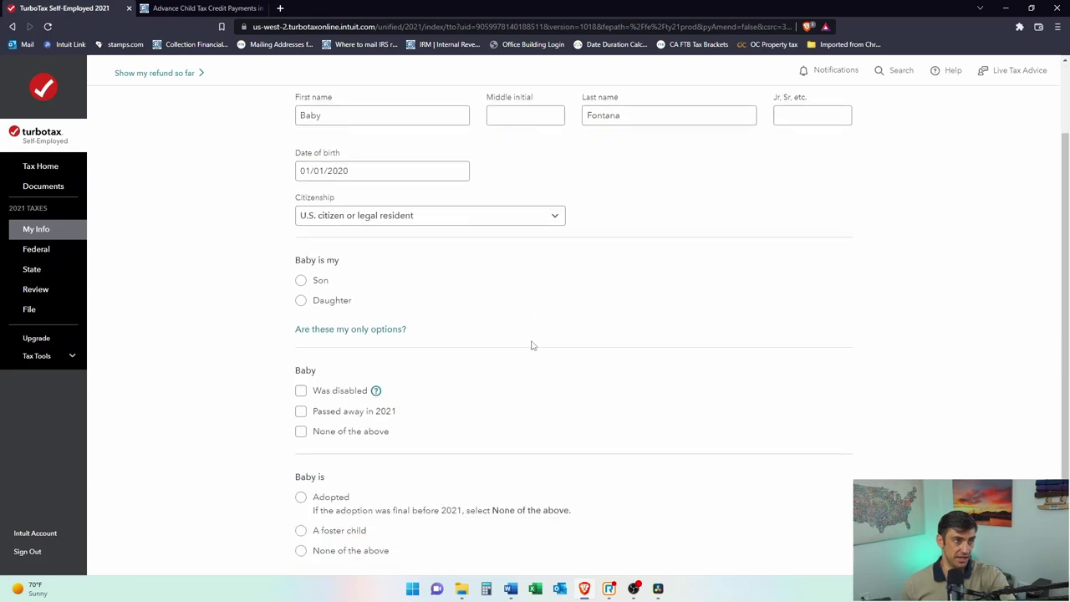
pyautogui.click(310, 292)
pyautogui.scroll(-1, 311, 294)
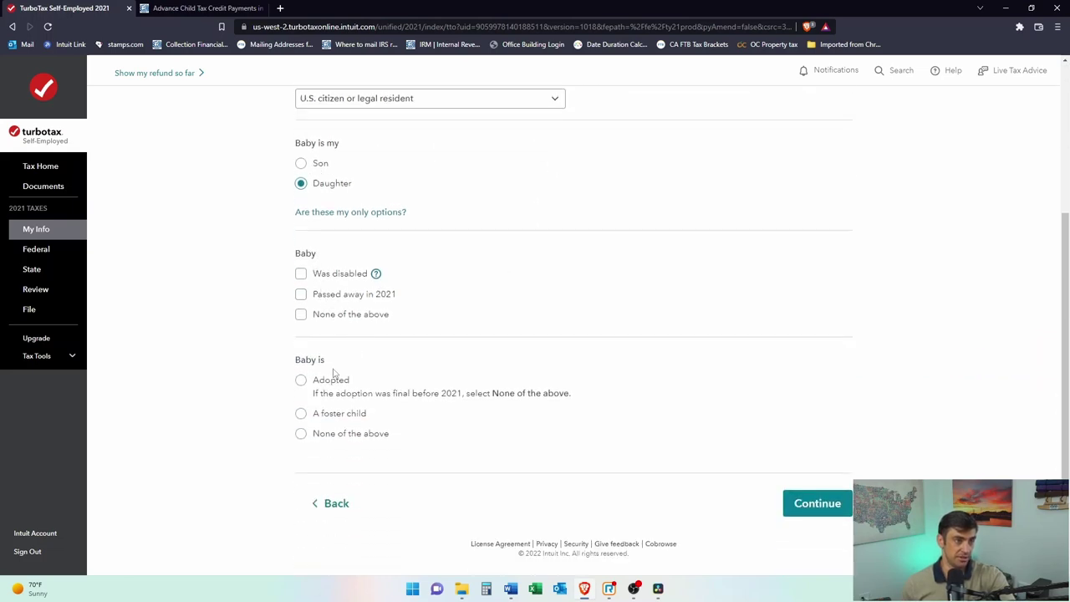
pyautogui.click(303, 315)
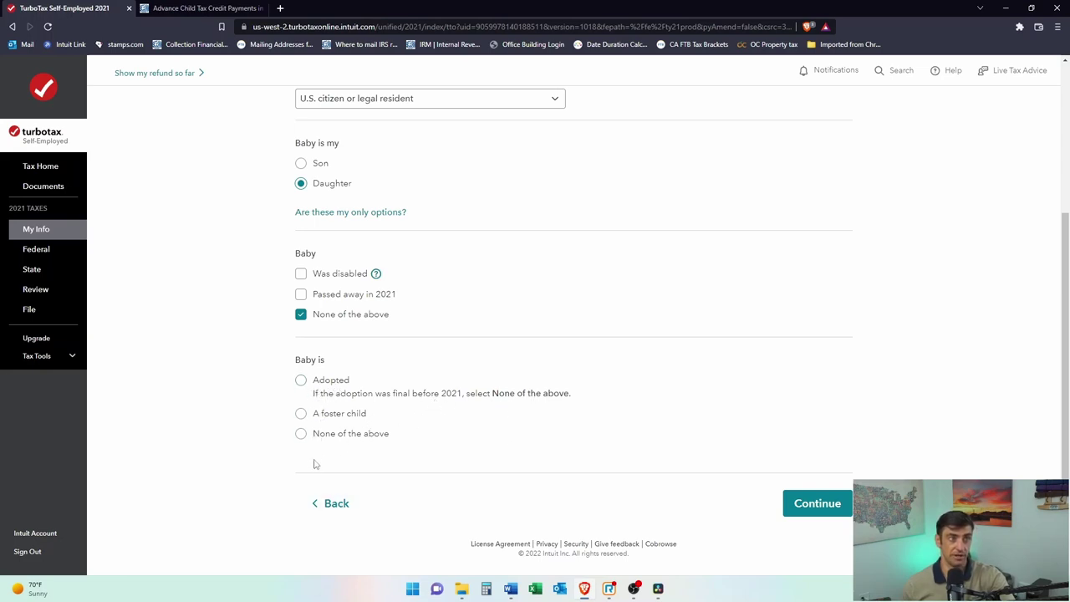
pyautogui.click(303, 435)
pyautogui.click(817, 504)
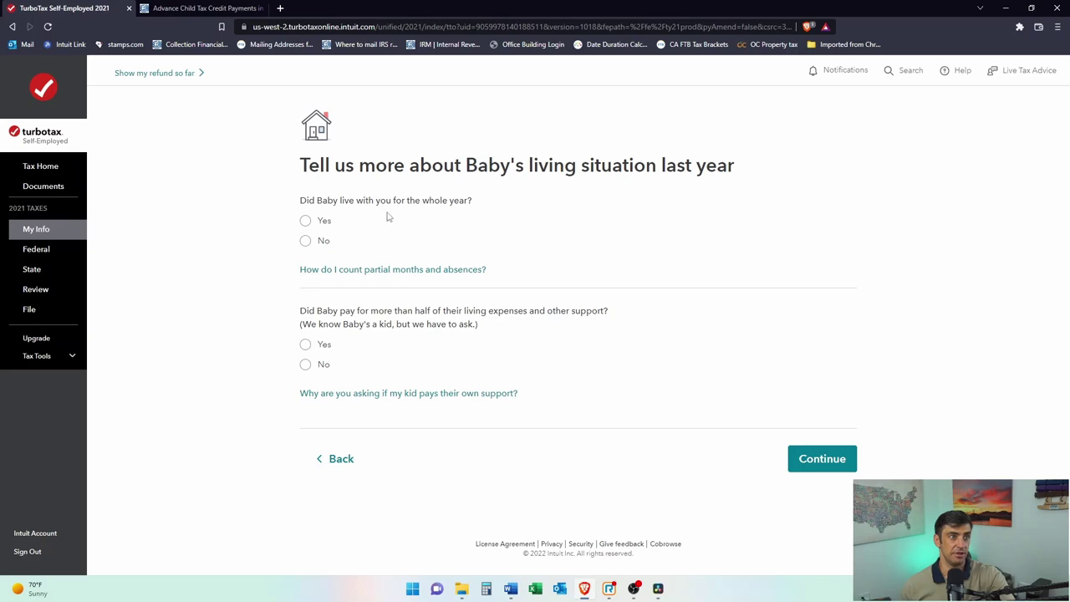
# Step: Answer Yes to living with you all year, Yes to all in the U.S., No to paying half her support
pyautogui.click(305, 221)
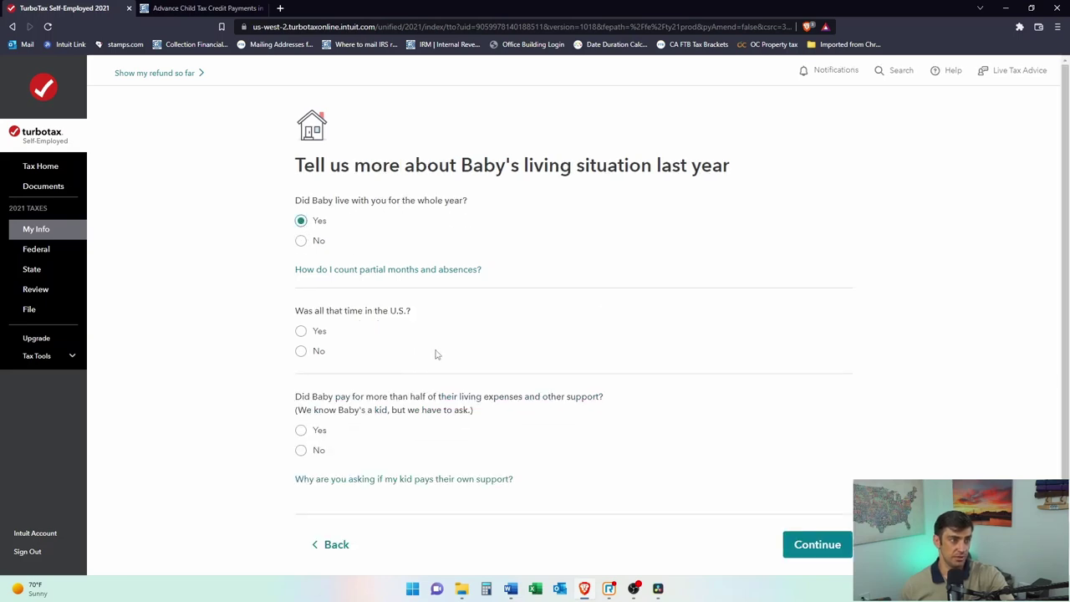
pyautogui.click(314, 335)
pyautogui.scroll(-1, 426, 402)
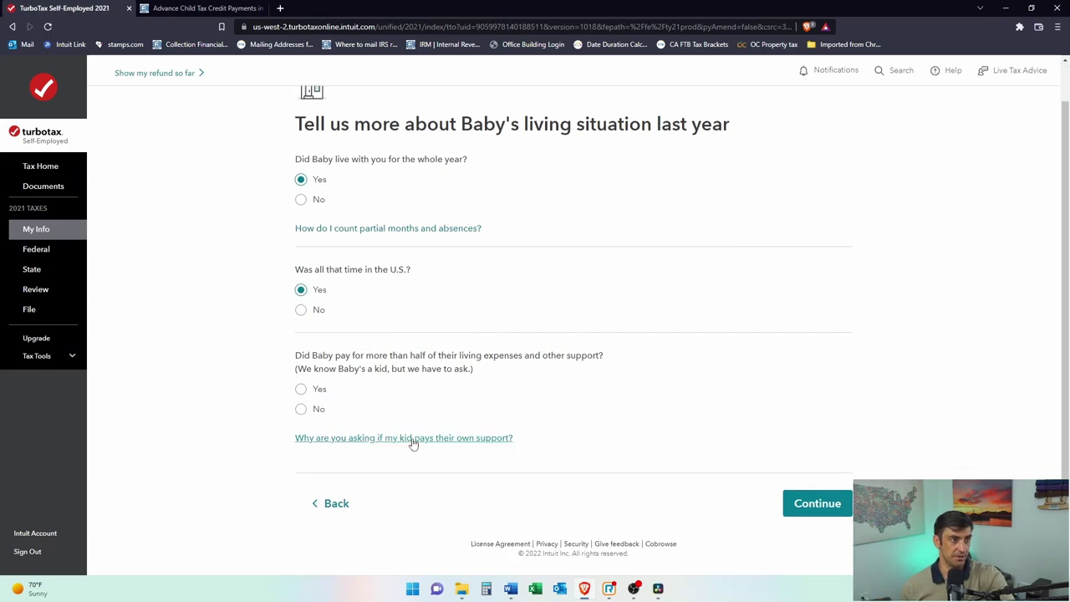
pyautogui.click(329, 418)
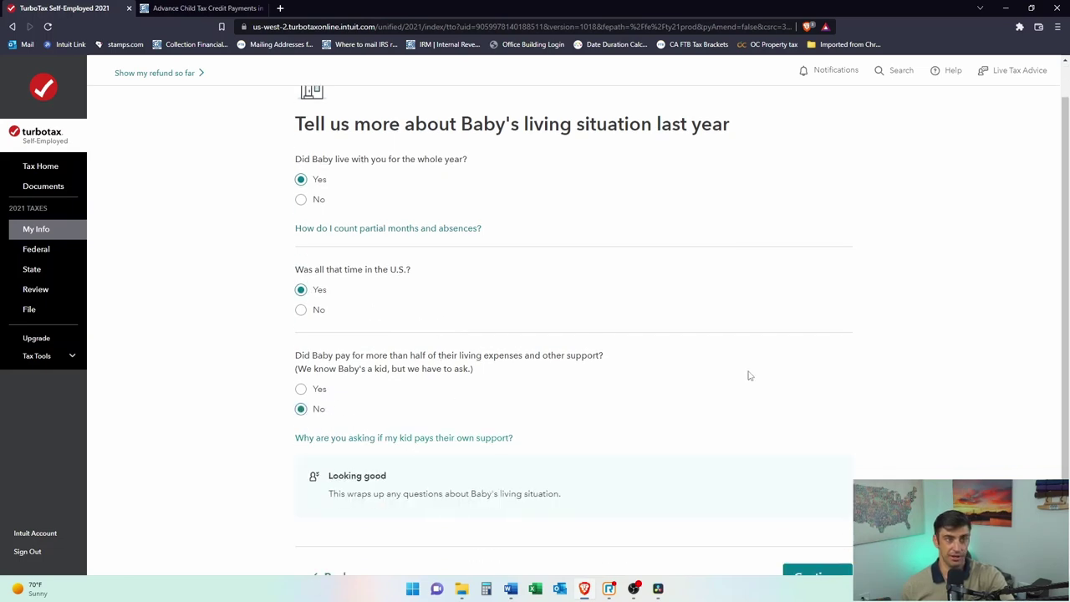
pyautogui.scroll(-2, 753, 380)
pyautogui.click(831, 502)
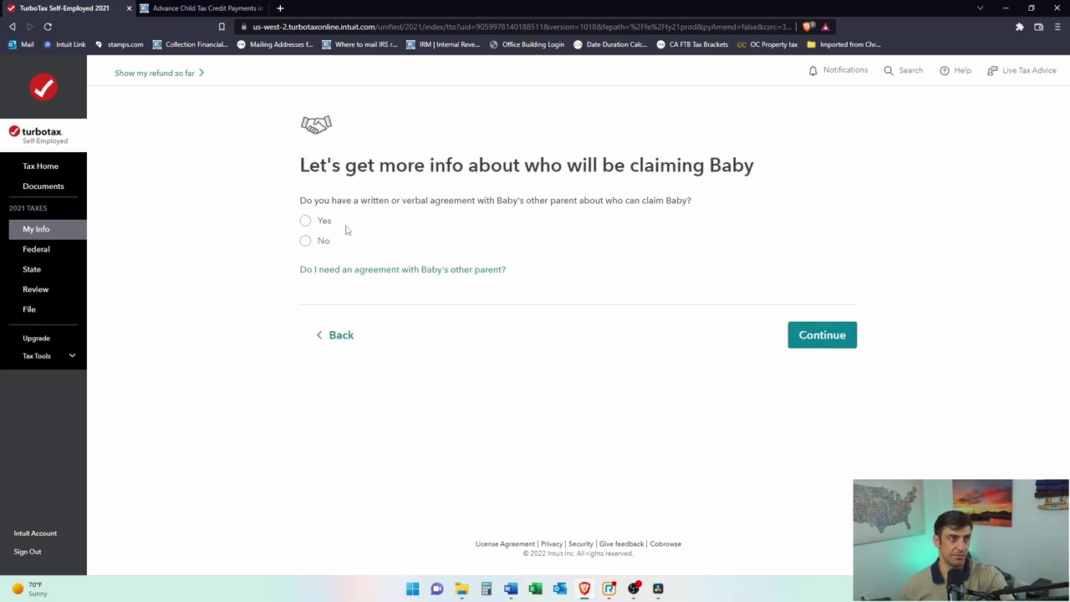
# Step: Answer Yes to having an agreement with the other parent and No to them claiming the child
pyautogui.moveTo(318, 201); pyautogui.dragTo(664, 203)
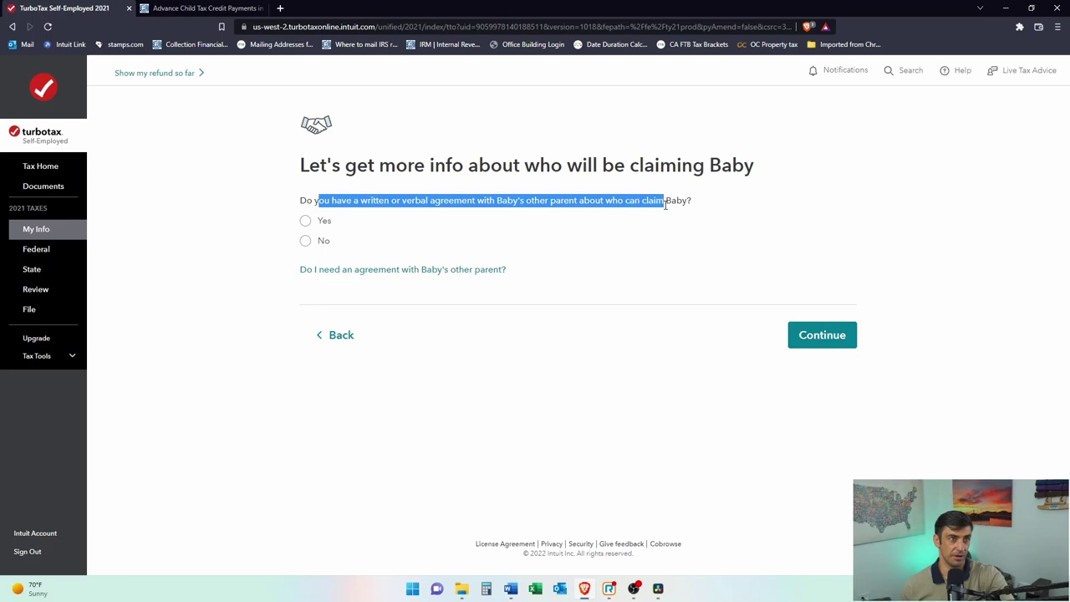
pyautogui.click(305, 222)
pyautogui.moveTo(319, 311); pyautogui.dragTo(485, 311)
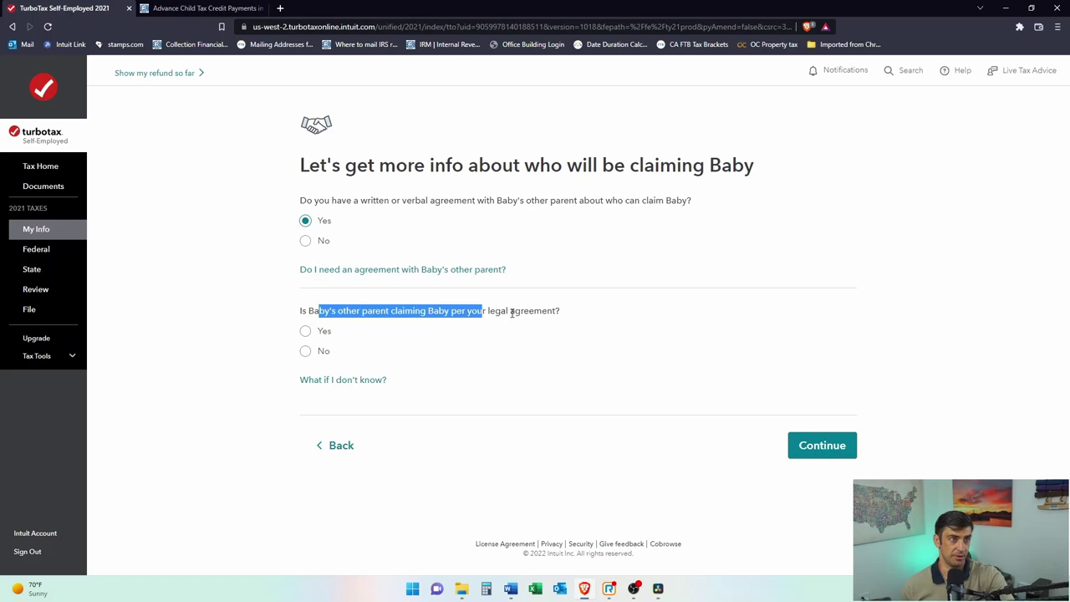
pyautogui.click(510, 313)
pyautogui.click(306, 353)
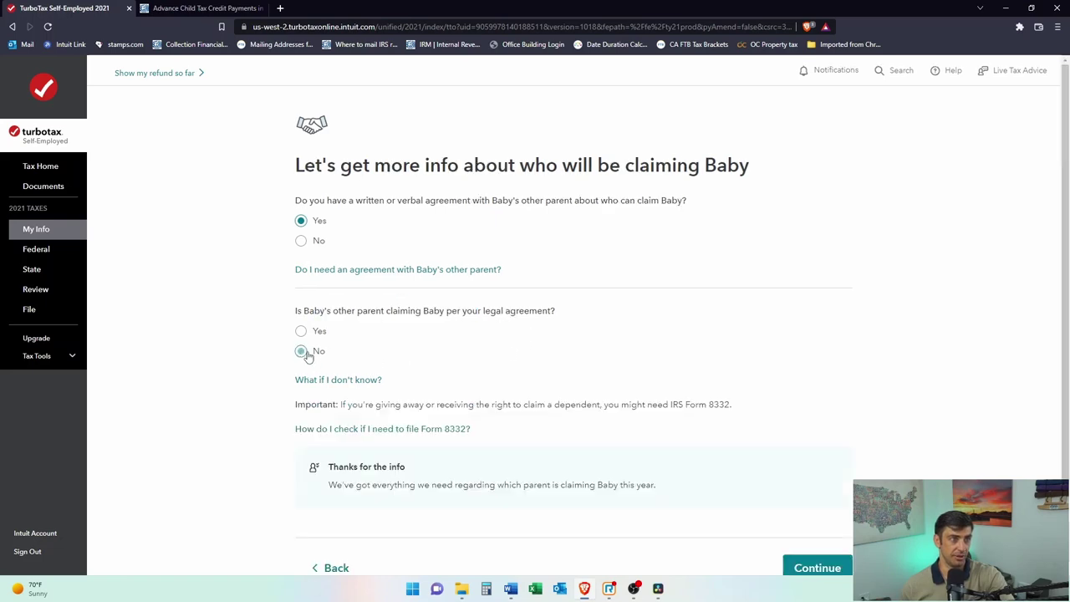
pyautogui.scroll(-2, 464, 364)
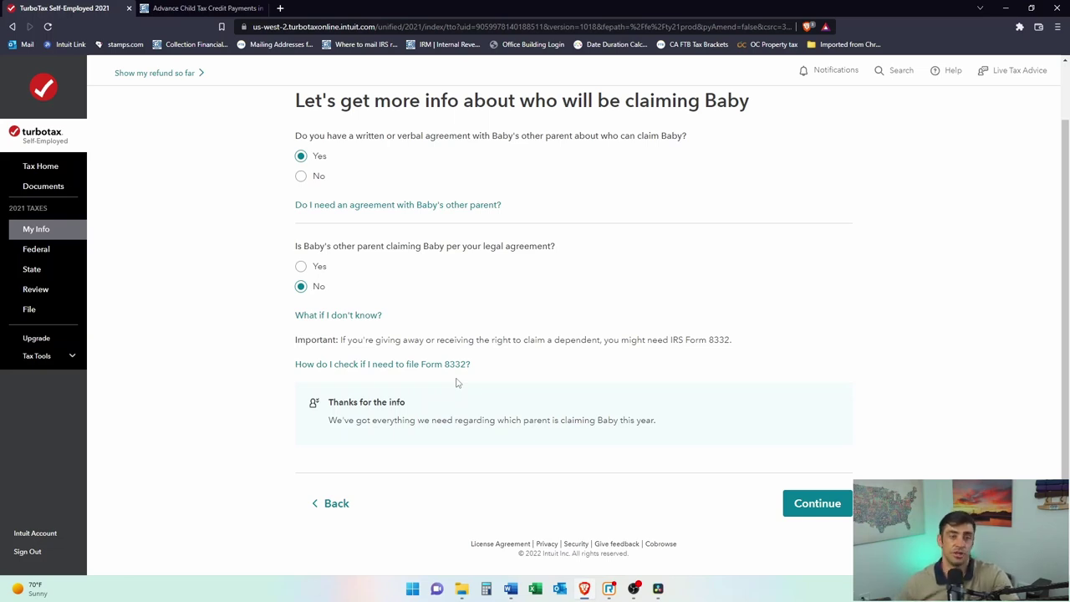
pyautogui.click(817, 503)
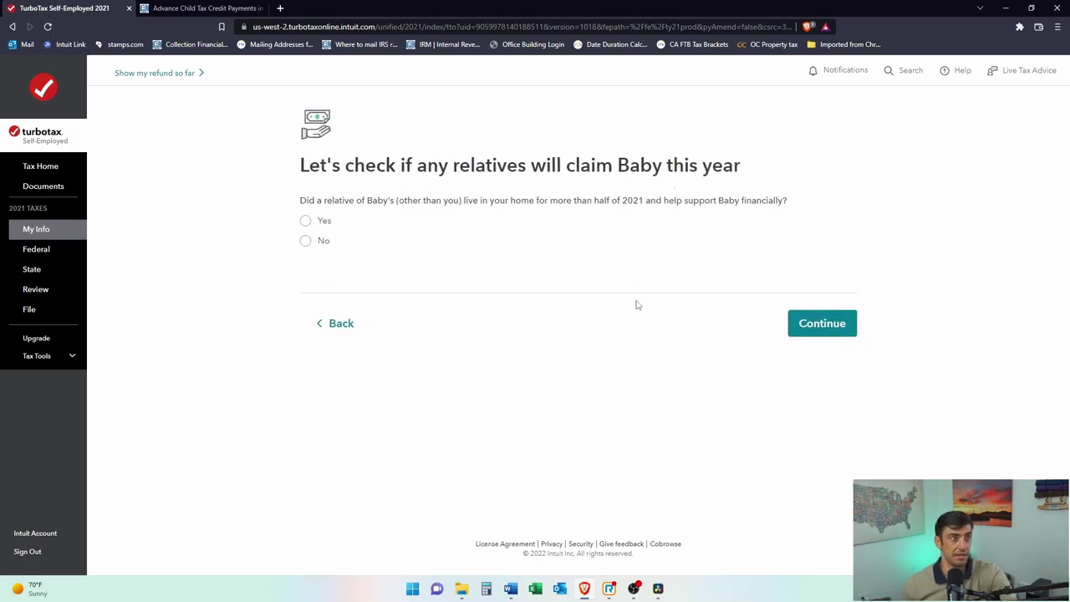
# Step: Answer No to other relatives supporting the child and continue past the dependent qualification result
pyautogui.click(307, 244)
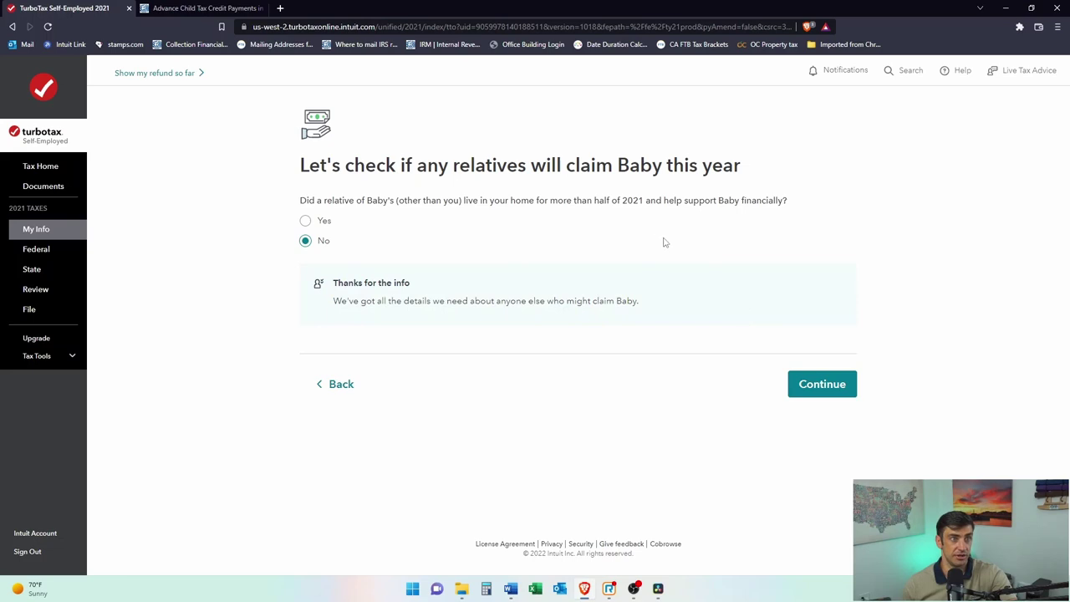
pyautogui.click(822, 391)
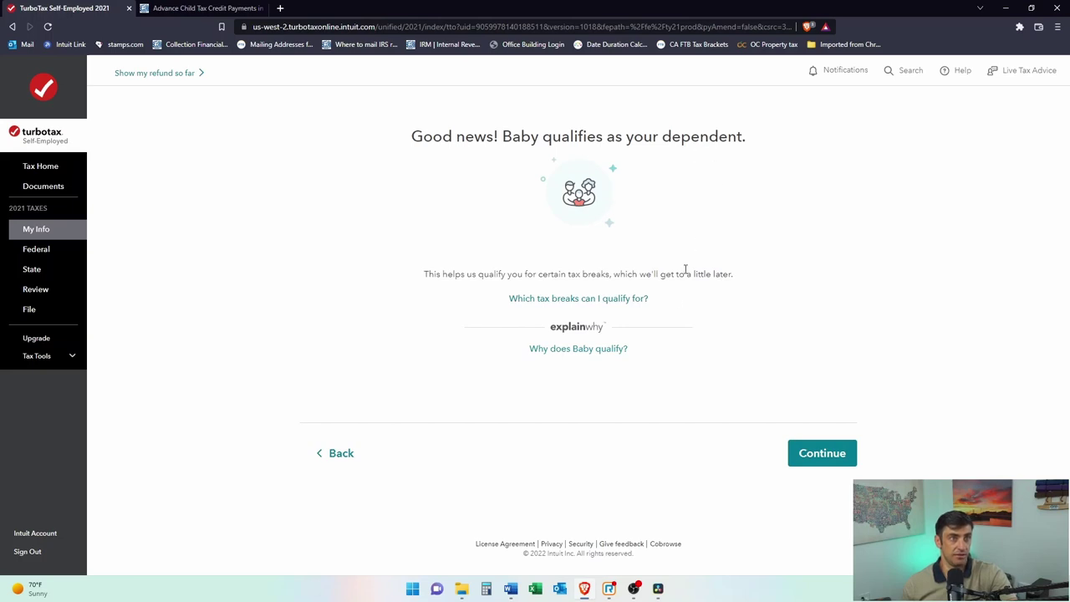
pyautogui.moveTo(447, 273); pyautogui.dragTo(541, 278)
pyautogui.click(561, 276)
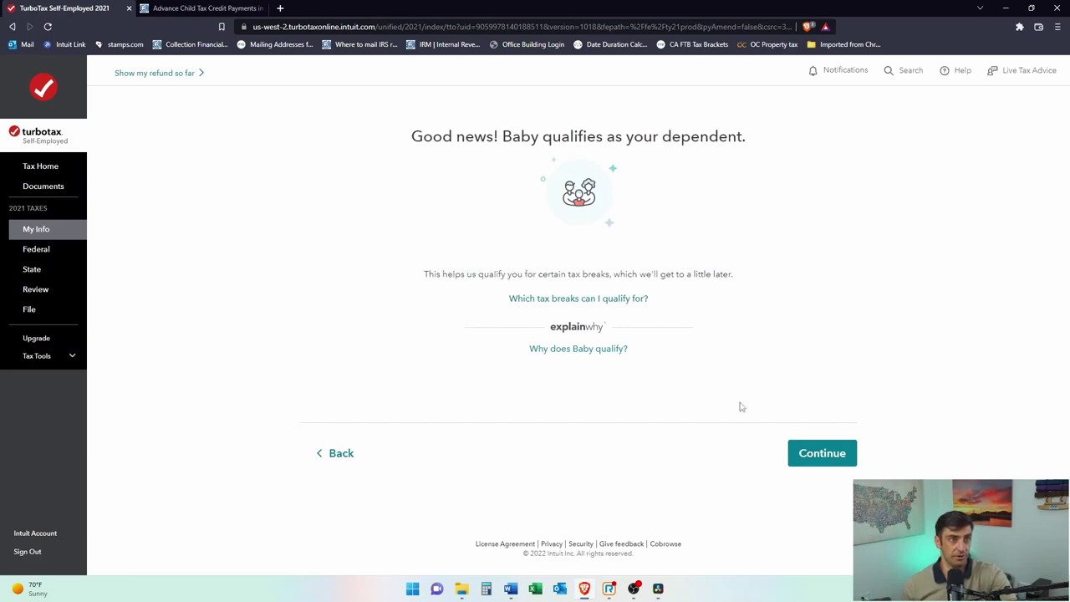
pyautogui.click(807, 453)
pyautogui.click(403, 241)
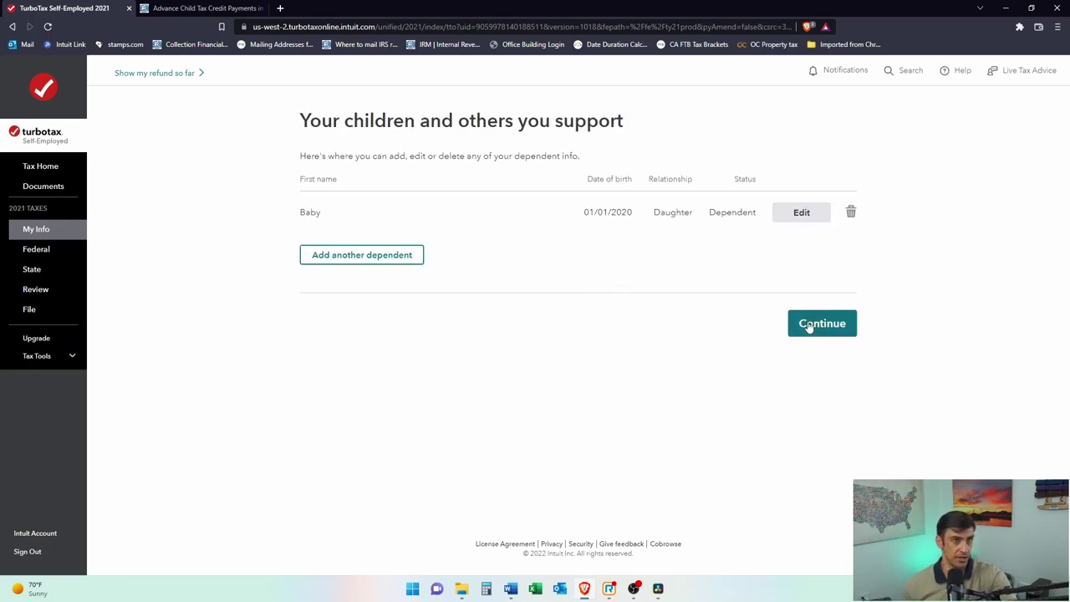
# Step: Continue from the dependents summary to the current mailing address page
pyautogui.click(815, 322)
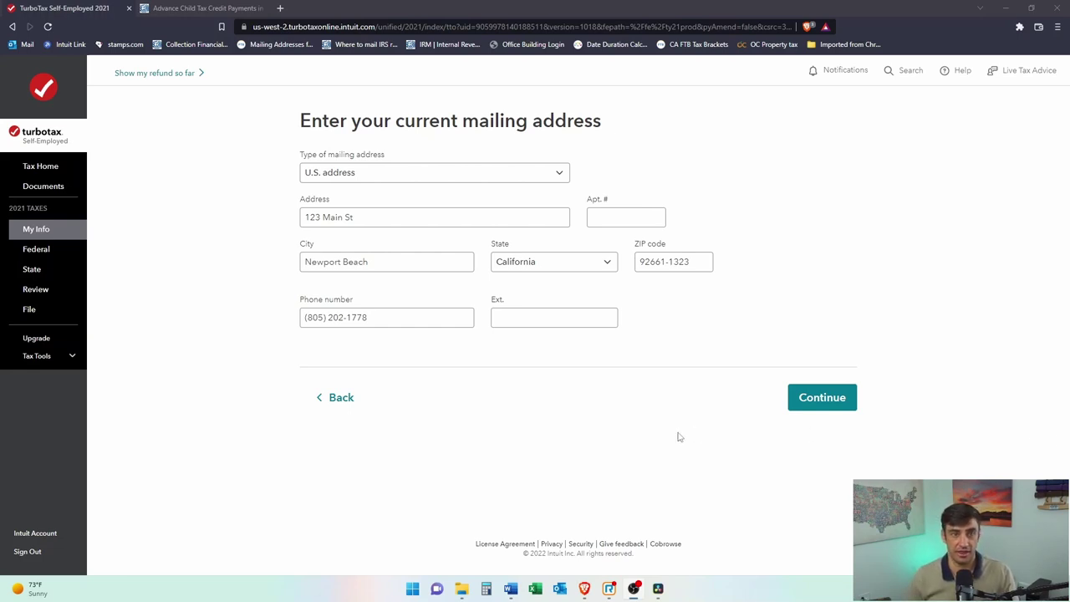
# Step: Save the mailing address and phone number and move on to Federal income and expenses
pyautogui.click(806, 403)
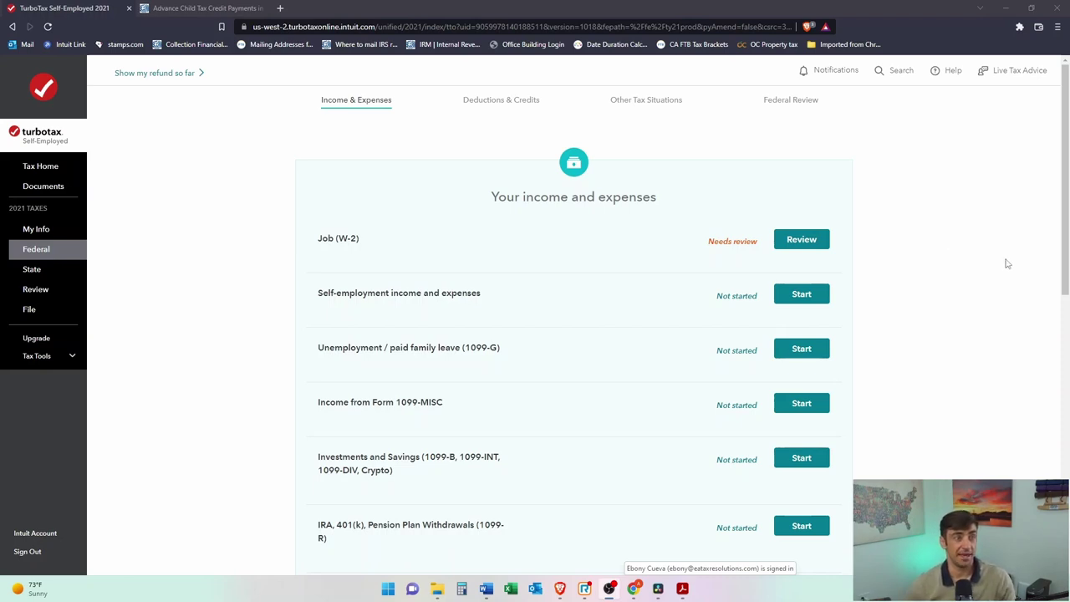
# Step: Review the Job (W-2) income, choose to work on the W-2, and reach the employer ID box beside the W-2 PDF
pyautogui.click(790, 243)
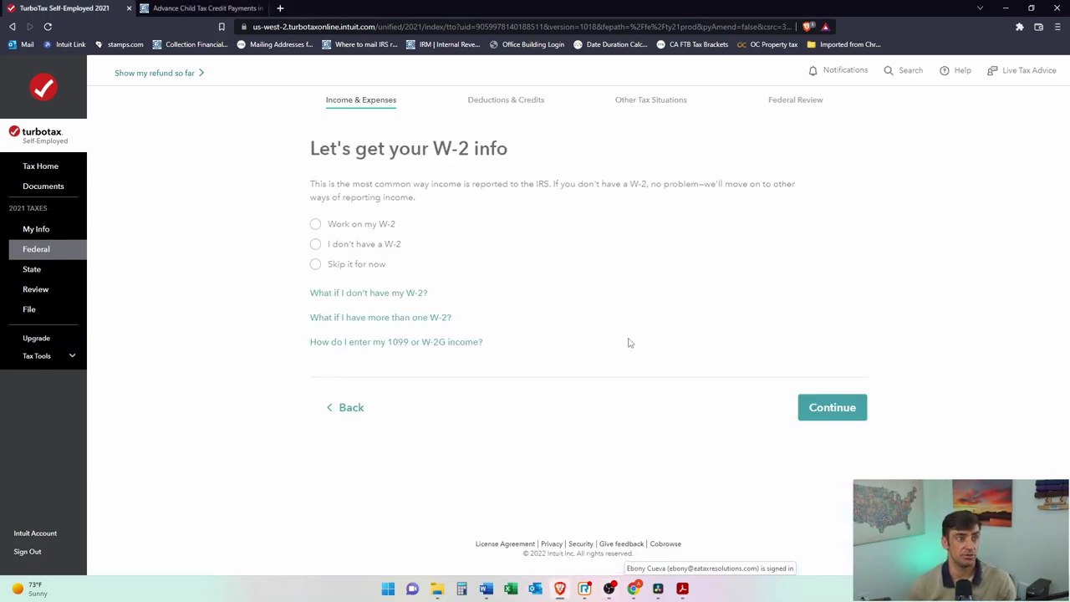
pyautogui.click(306, 224)
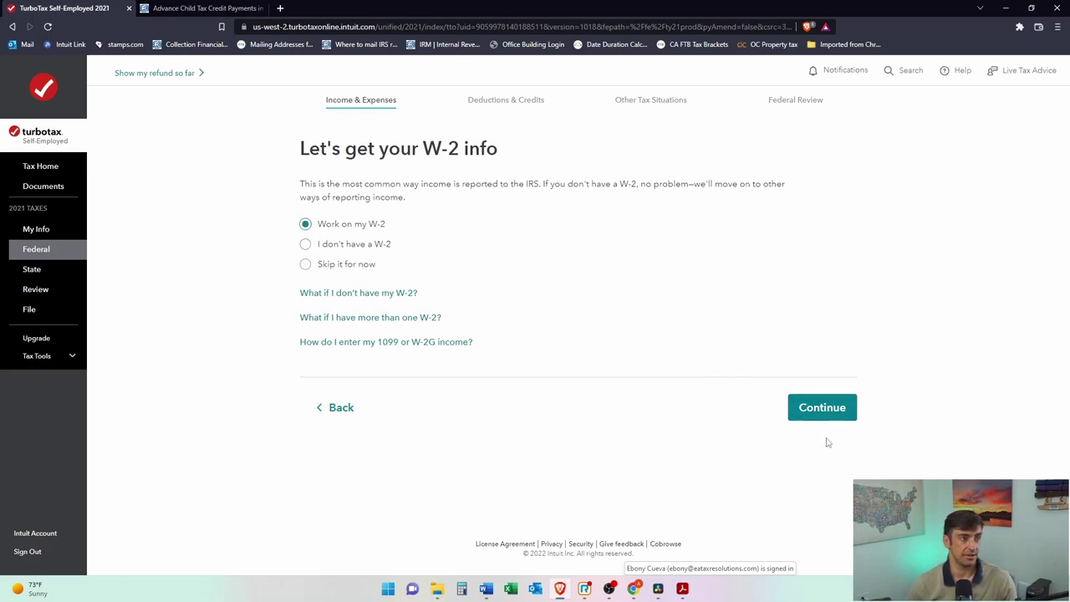
pyautogui.click(849, 412)
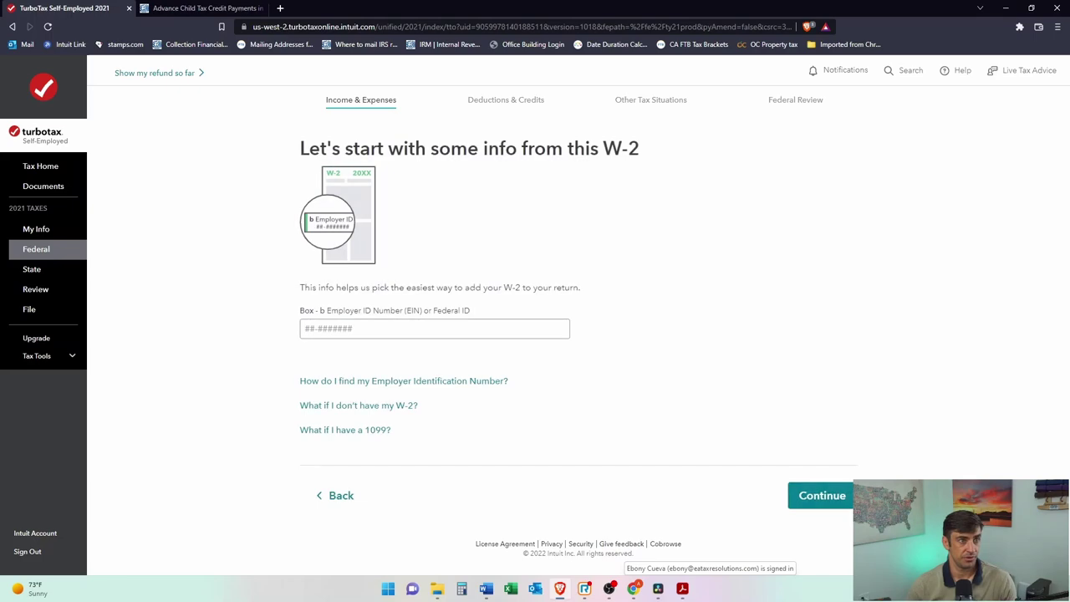
pyautogui.click(541, 332)
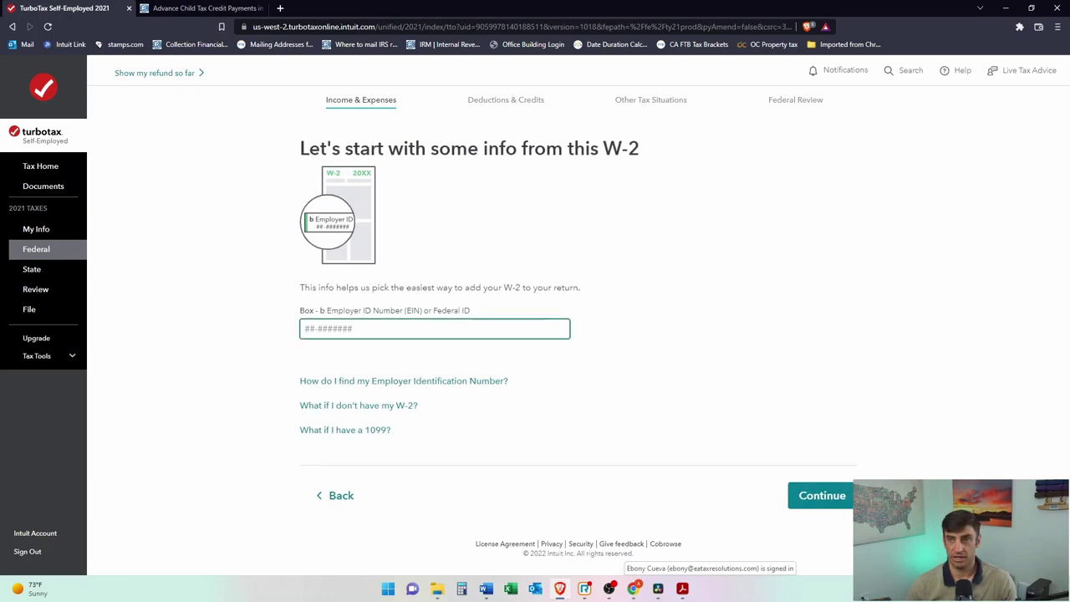
pyautogui.moveTo(1069, 243); pyautogui.dragTo(797, 105)
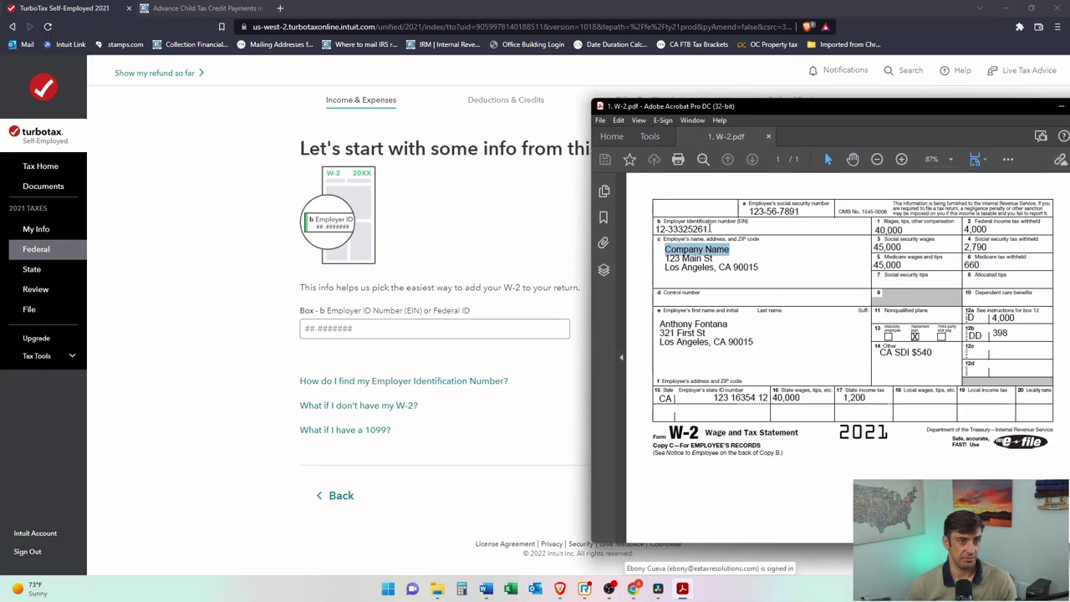
# Step: Copy the employer ID number from the Acrobat W-2 into the TurboTax EIN field and submit it
pyautogui.moveTo(708, 229); pyautogui.dragTo(468, 328)
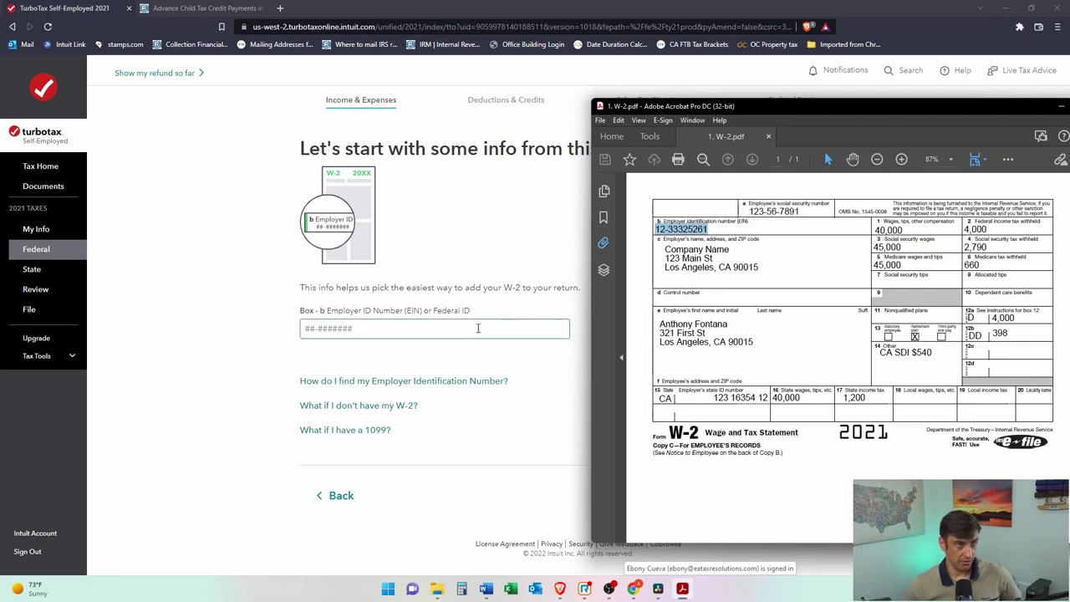
pyautogui.click(468, 328)
pyautogui.click(794, 502)
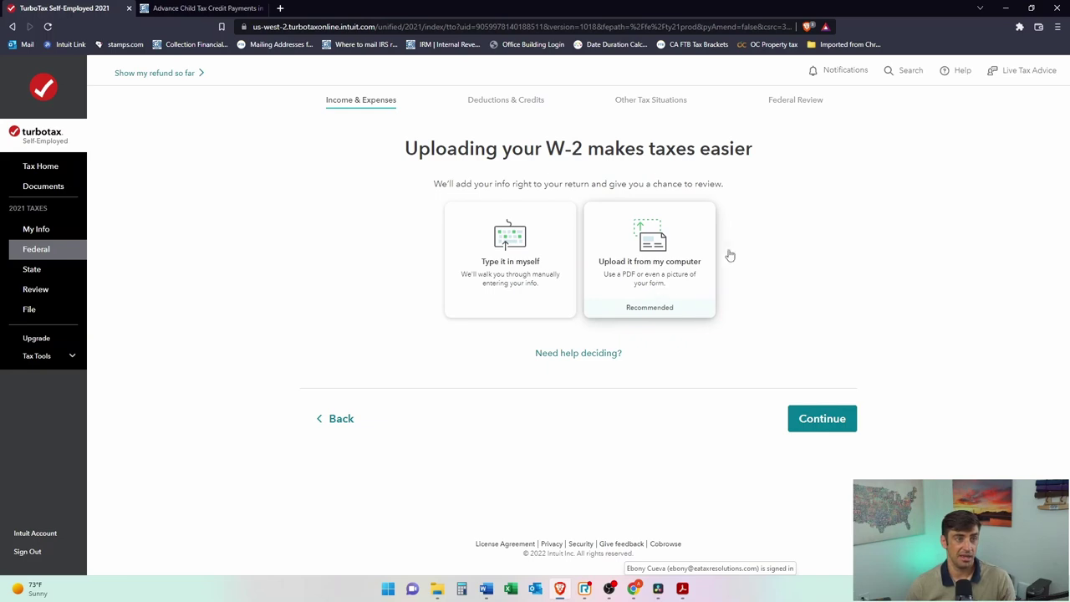
# Step: Choose 'Type it in myself' to reach the W-2 form with the employer ID prefilled
pyautogui.click(525, 281)
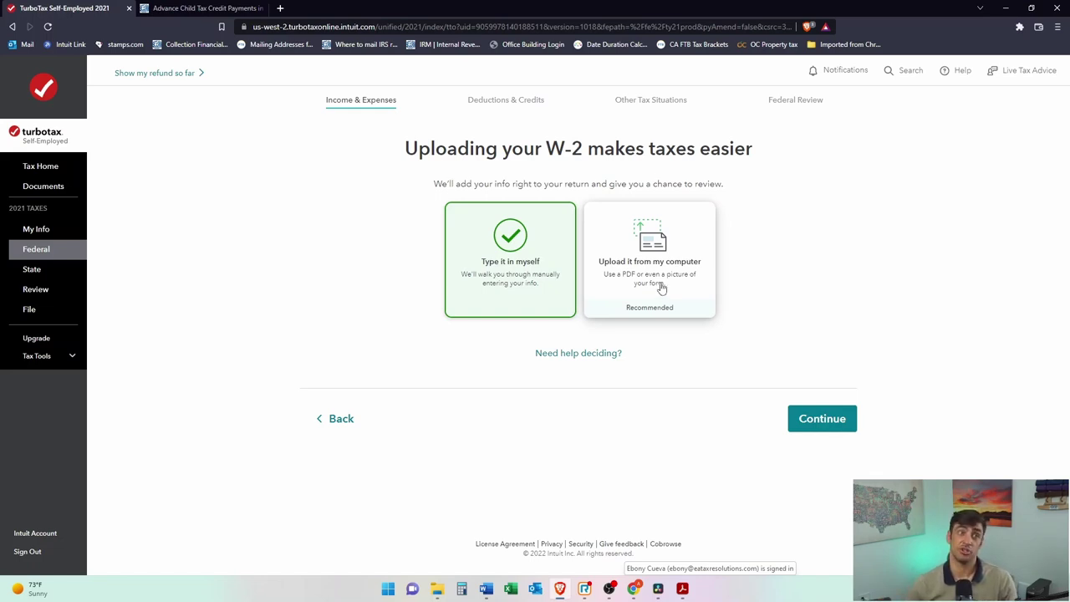
pyautogui.click(849, 427)
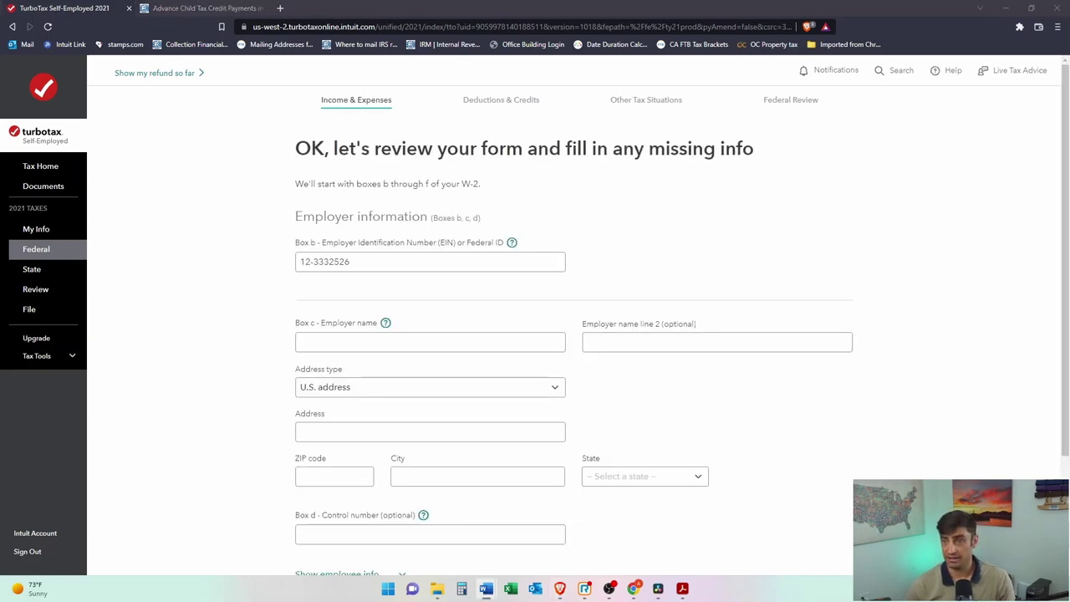
pyautogui.hotkey('alt', 'Tab')
pyautogui.moveTo(915, 111); pyautogui.dragTo(1020, 117)
pyautogui.click(633, 233)
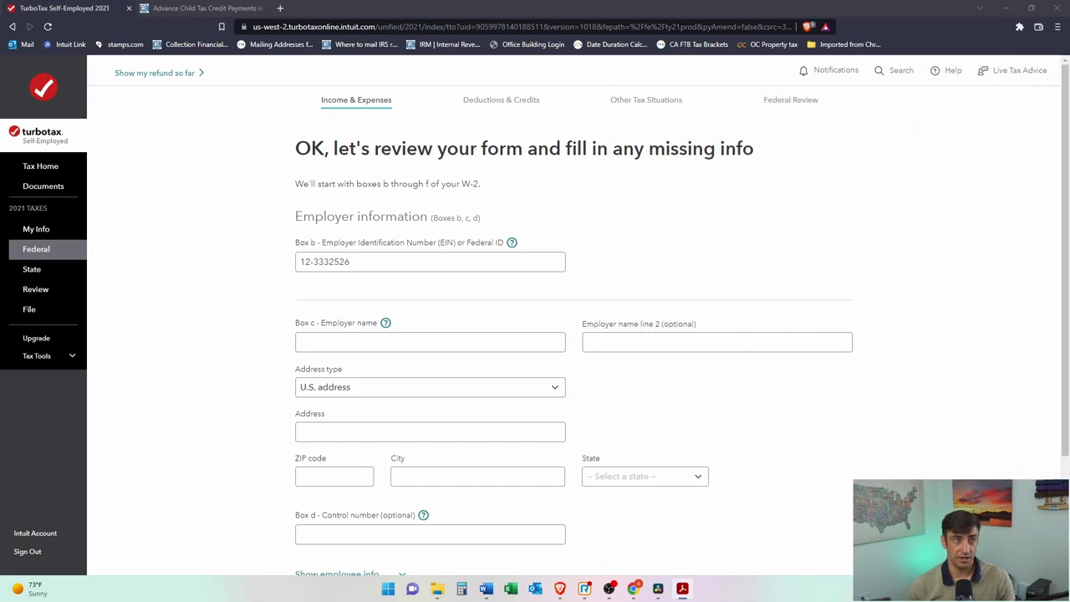
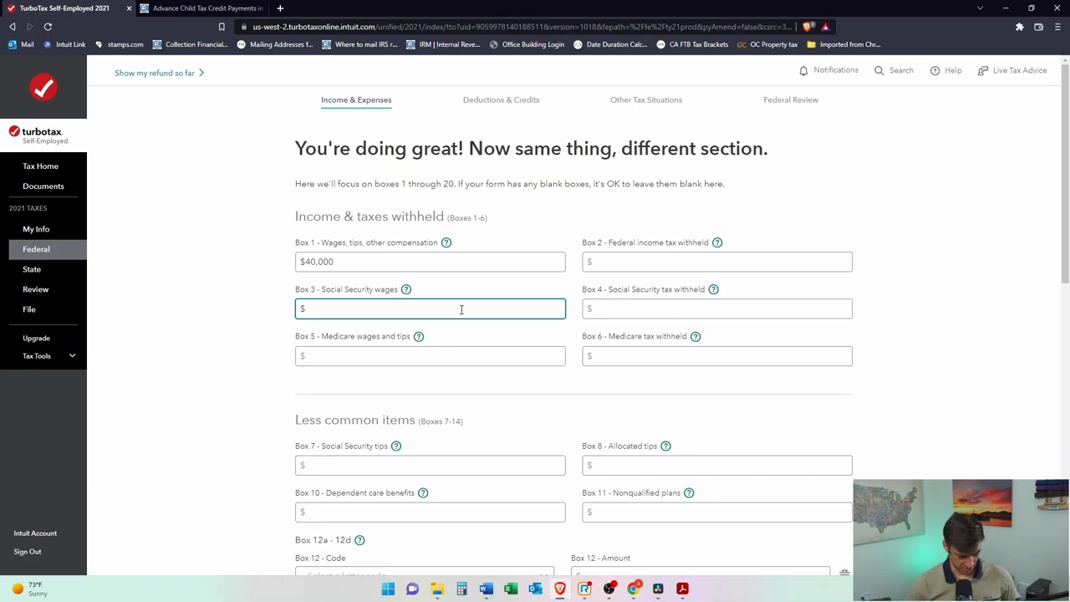
# Step: Place TurboTax beside the W-2 PDF and enter $4,000 federal tax withheld and $2,790 Social Security tax
pyautogui.press('super+Left')
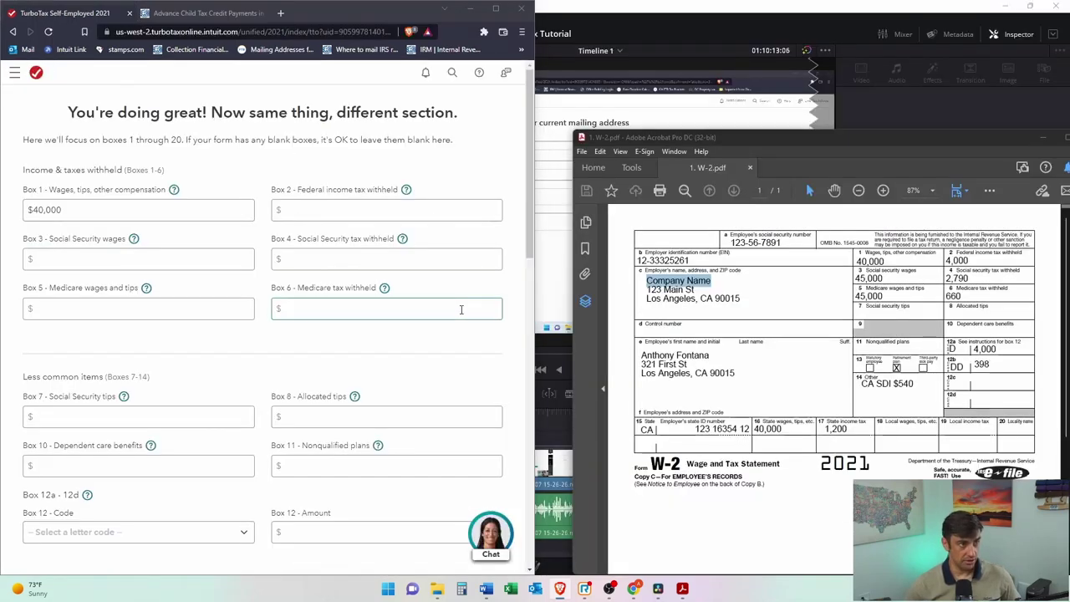
pyautogui.press('Return')
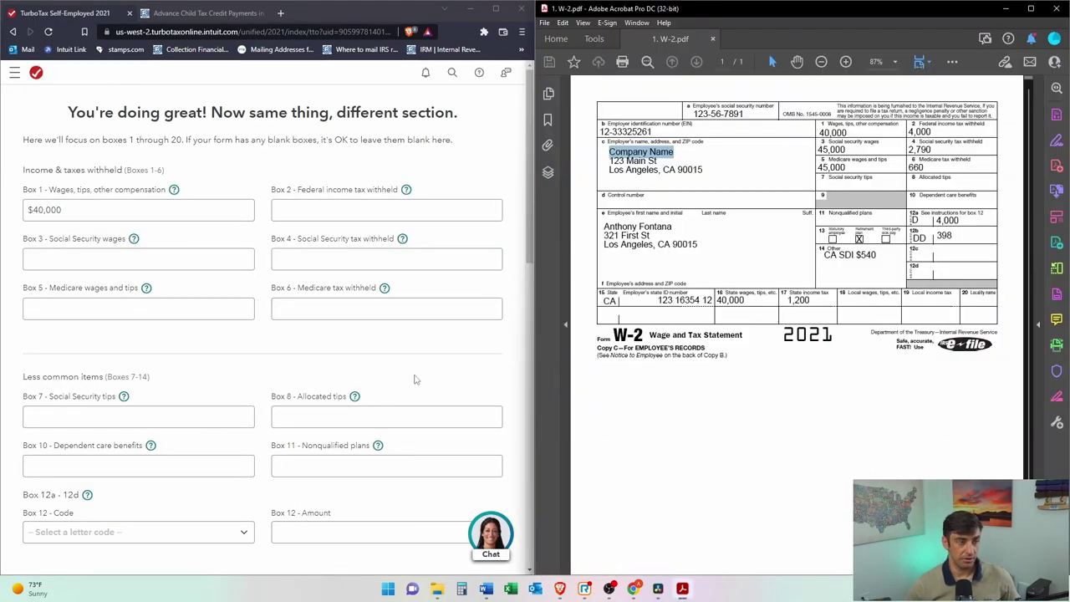
pyautogui.click(407, 211)
pyautogui.write('4,000')
pyautogui.press('Tab')
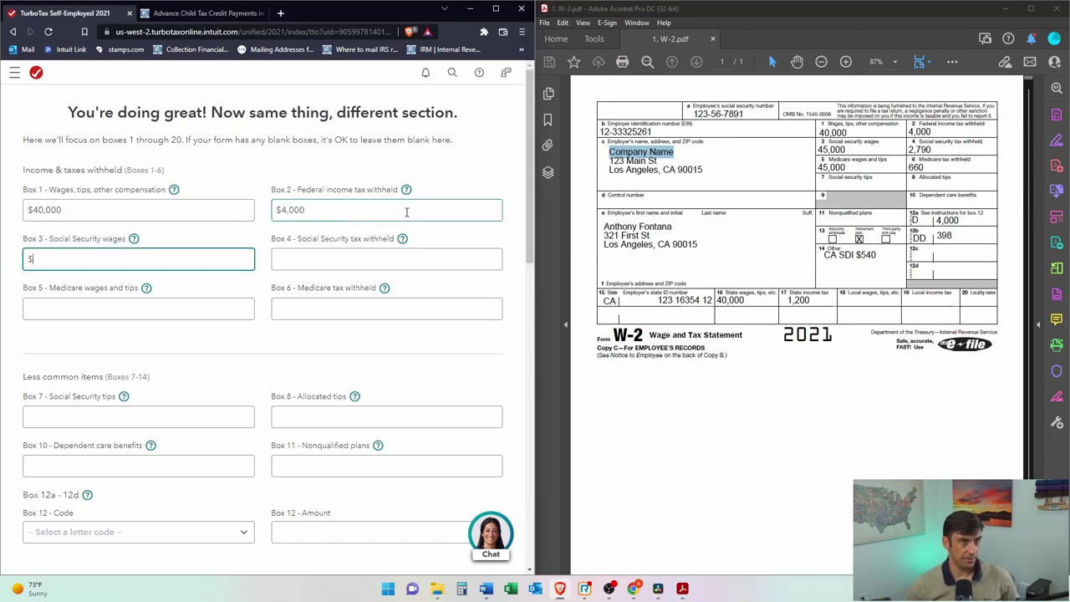
pyautogui.press('Tab')
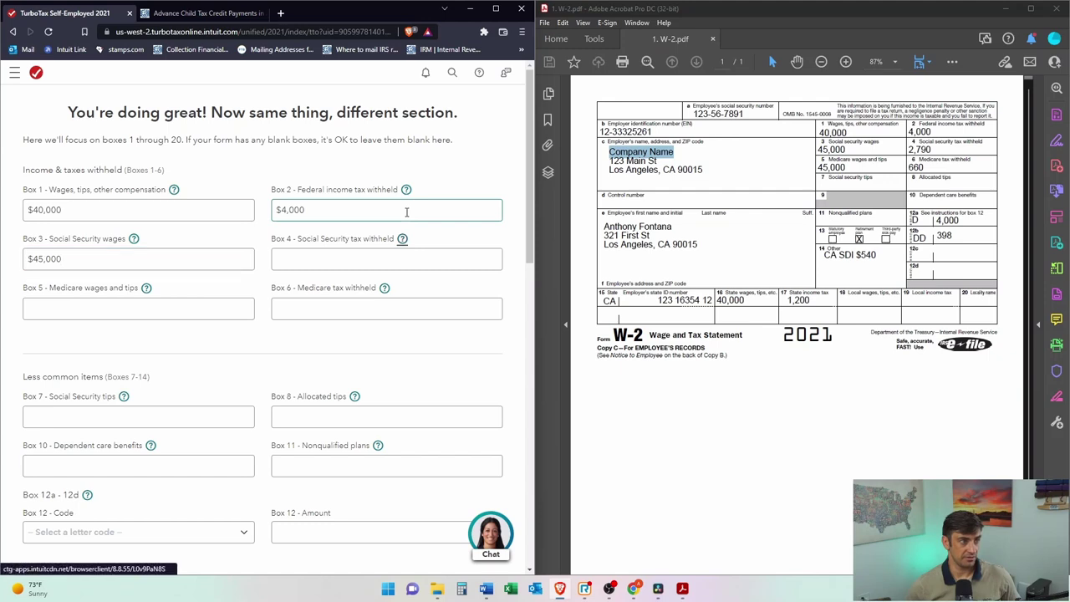
pyautogui.write('2,790')
pyautogui.press('Tab')
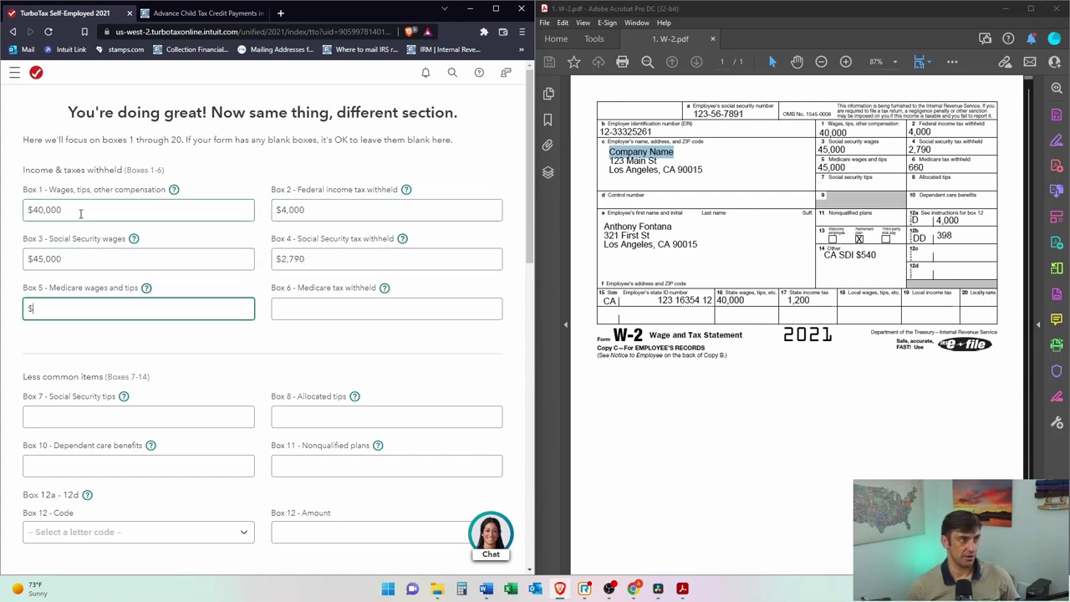
# Step: Check the wage amounts on the W-2 PDF and enter $45,000 Medicare wages and tips
pyautogui.moveTo(70, 264); pyautogui.dragTo(29, 262)
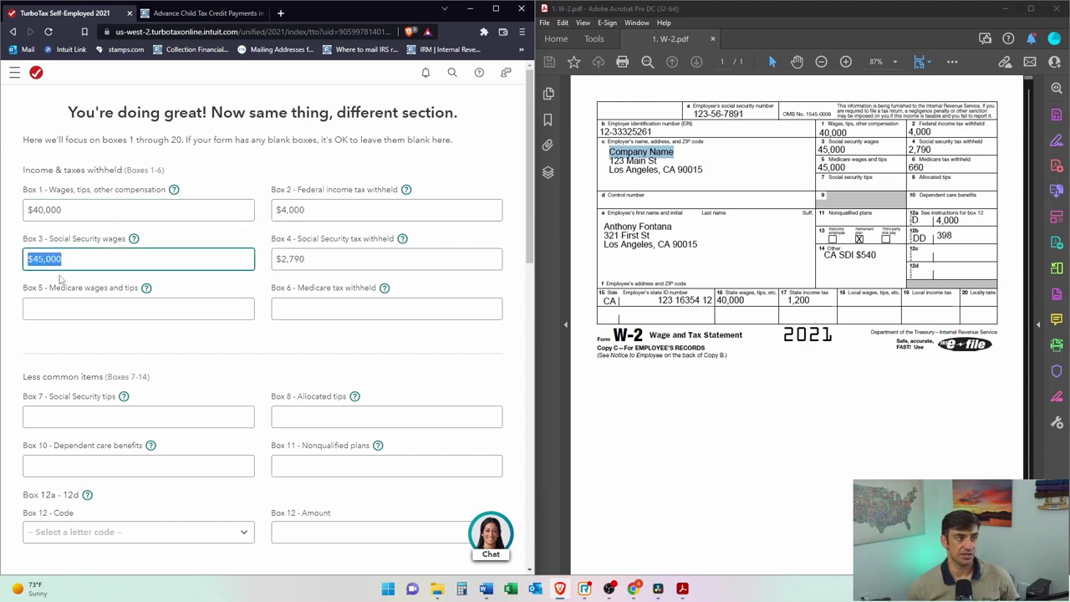
pyautogui.moveTo(64, 210); pyautogui.dragTo(28, 209)
pyautogui.click(61, 258)
pyautogui.moveTo(960, 221); pyautogui.dragTo(934, 220)
pyautogui.click(953, 222)
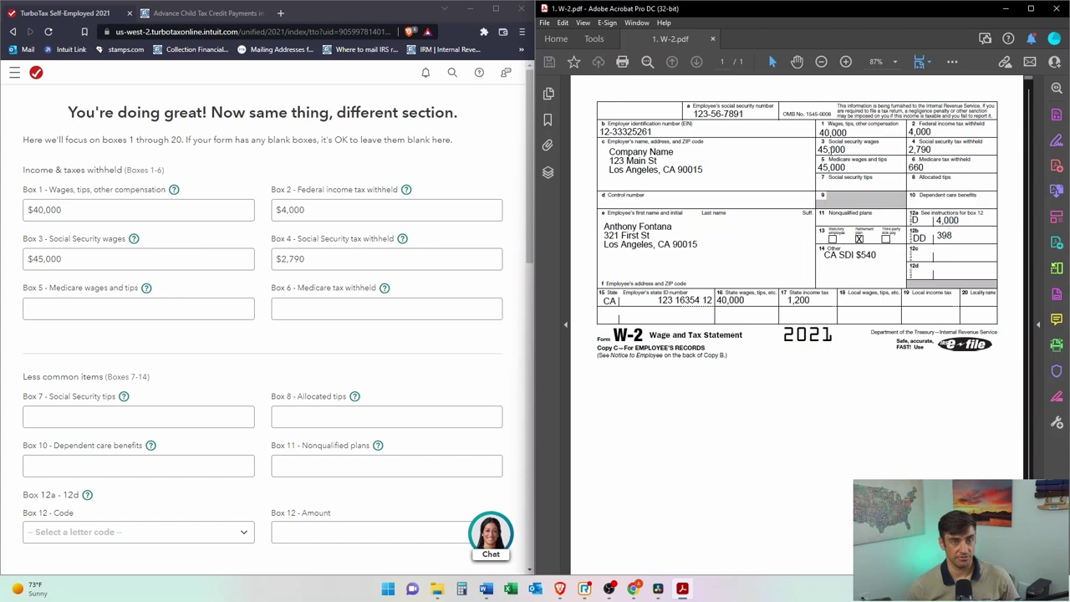
pyautogui.moveTo(957, 221); pyautogui.dragTo(935, 220)
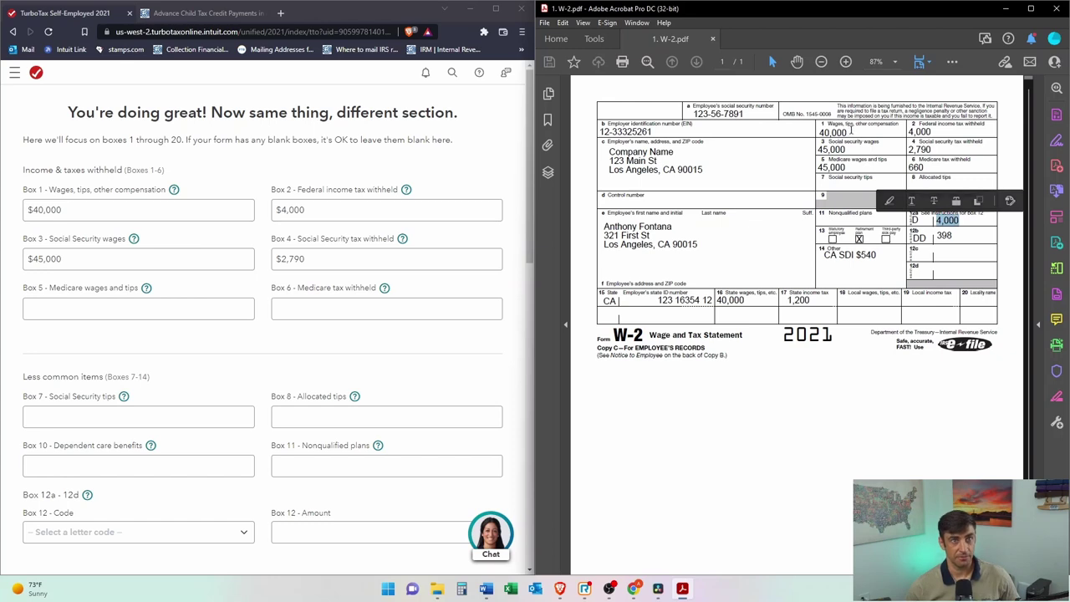
pyautogui.click(915, 220)
pyautogui.moveTo(915, 219); pyautogui.dragTo(709, 345)
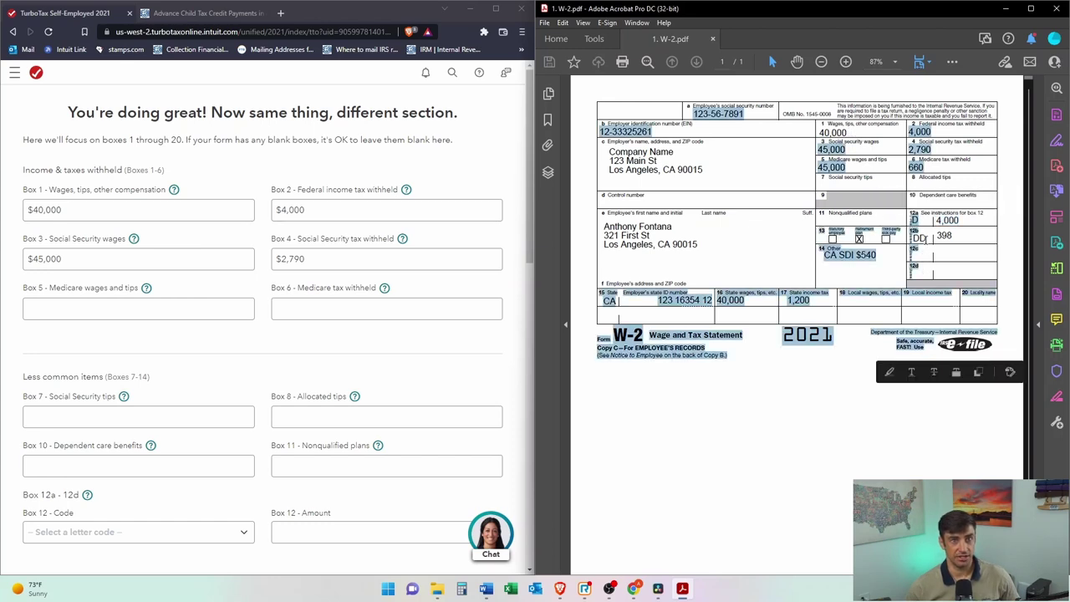
pyautogui.click(709, 345)
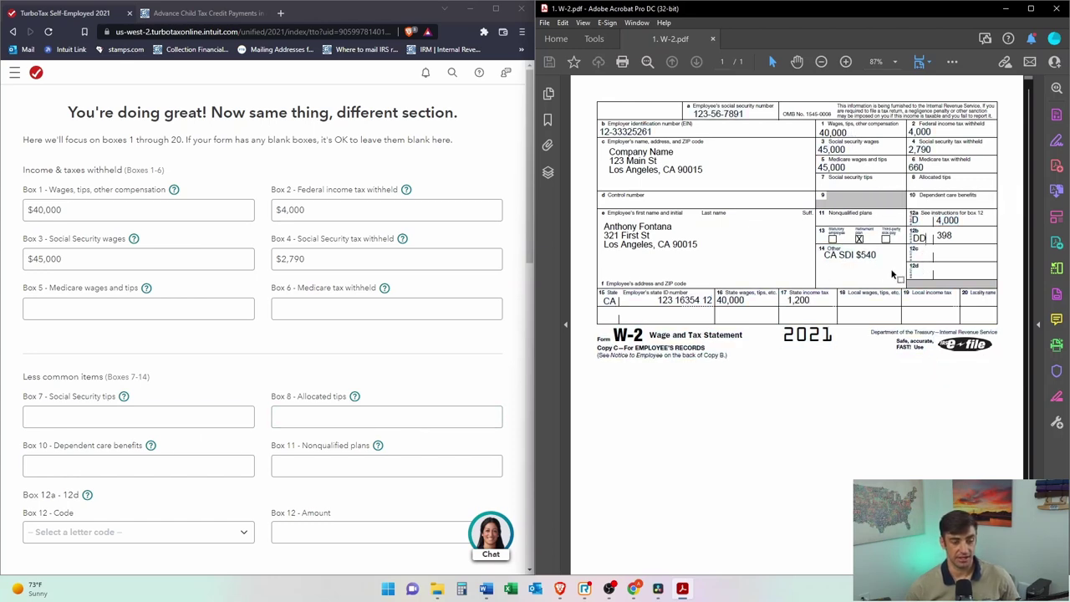
pyautogui.moveTo(848, 132); pyautogui.dragTo(820, 132)
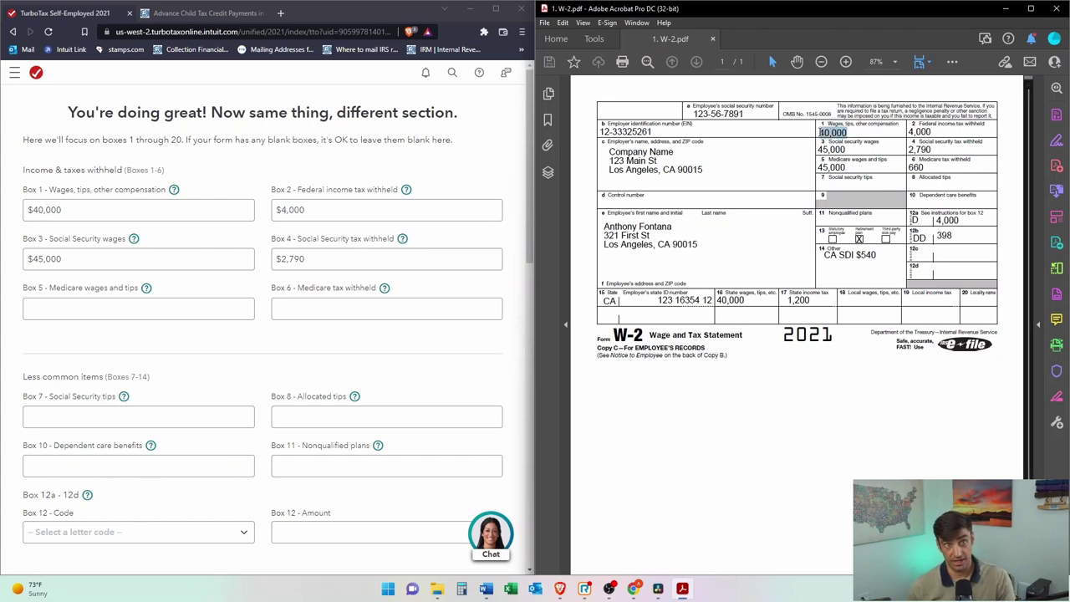
pyautogui.click(110, 309)
pyautogui.write('45,00')
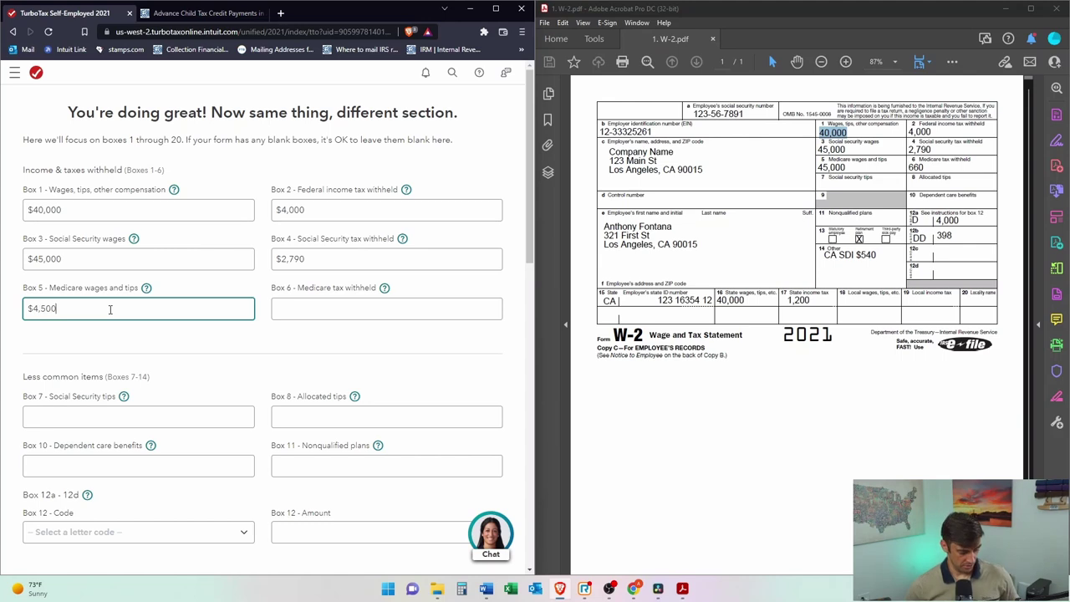
pyautogui.write('0')
pyautogui.press('Tab')
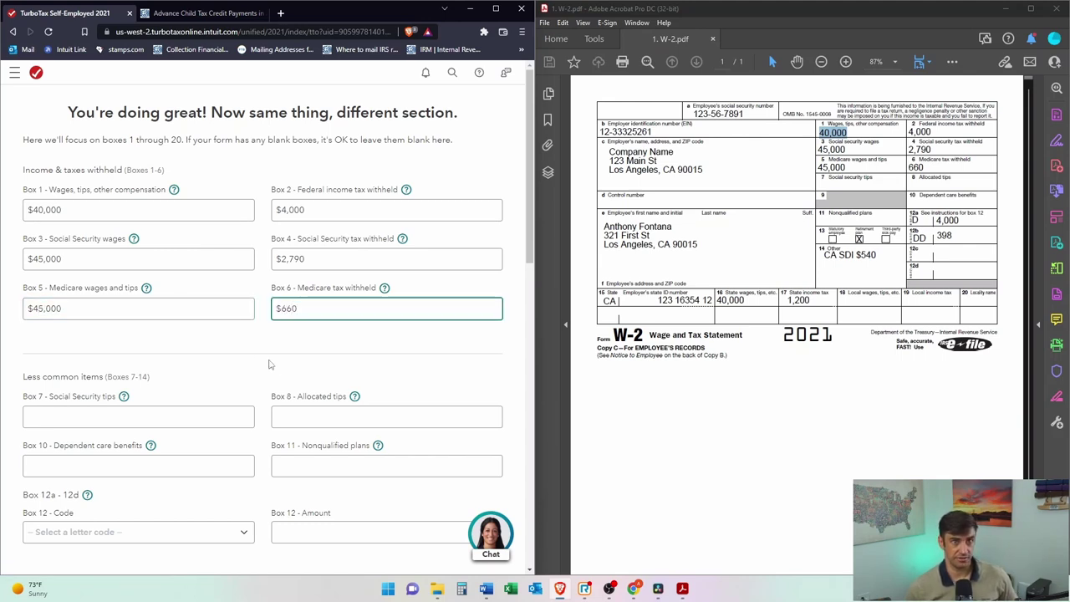
# Step: Compare the Social Security tips and dependent care entries against the W-2 PDF
pyautogui.scroll(-2, 282, 379)
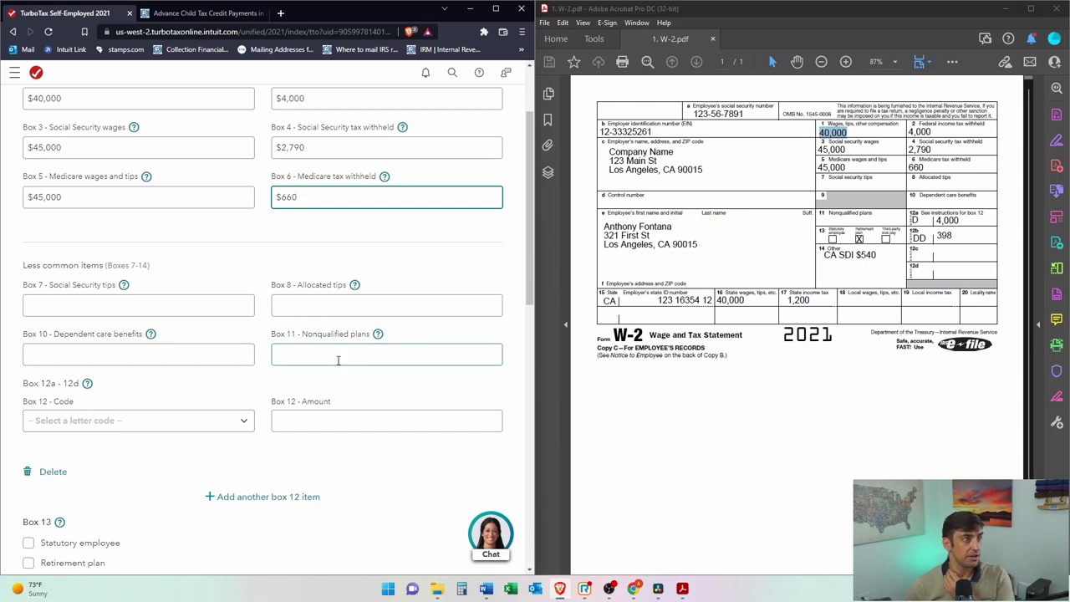
pyautogui.click(155, 307)
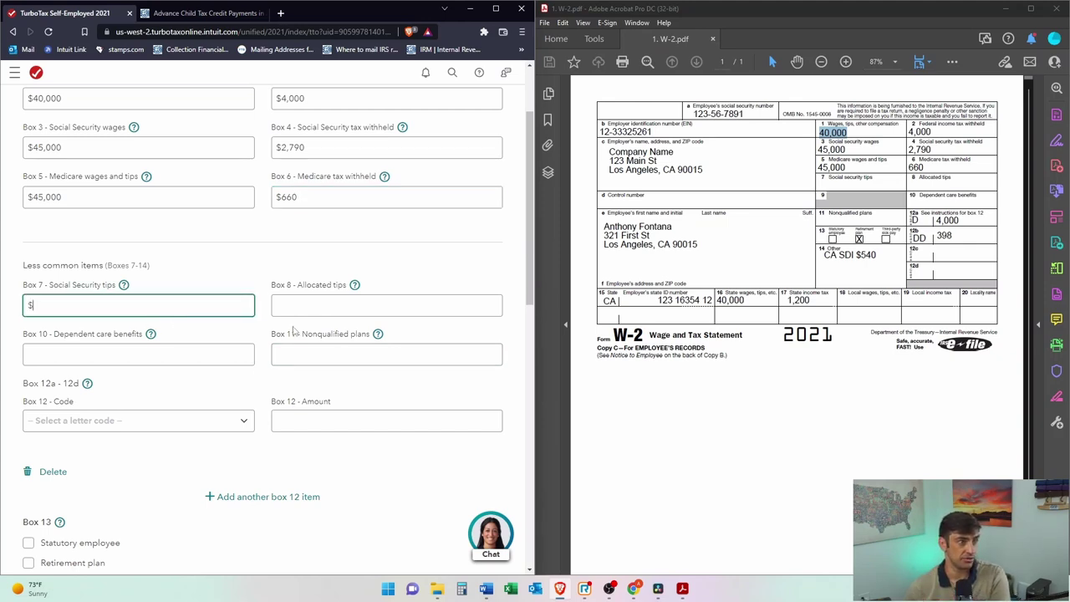
pyautogui.click(110, 359)
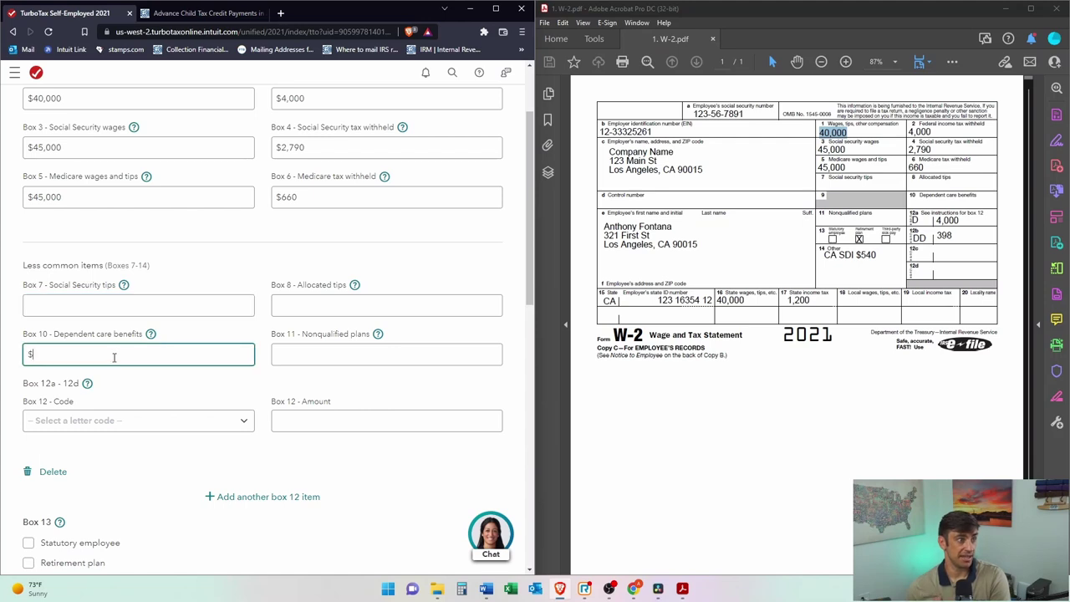
pyautogui.moveTo(975, 196); pyautogui.dragTo(921, 197)
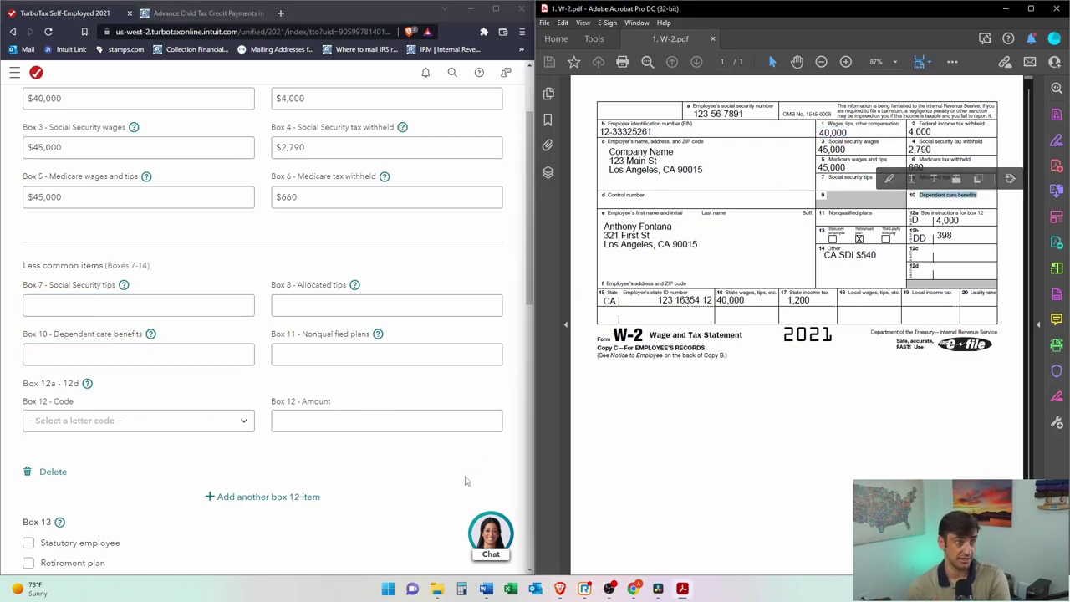
pyautogui.click(431, 472)
pyautogui.click(384, 419)
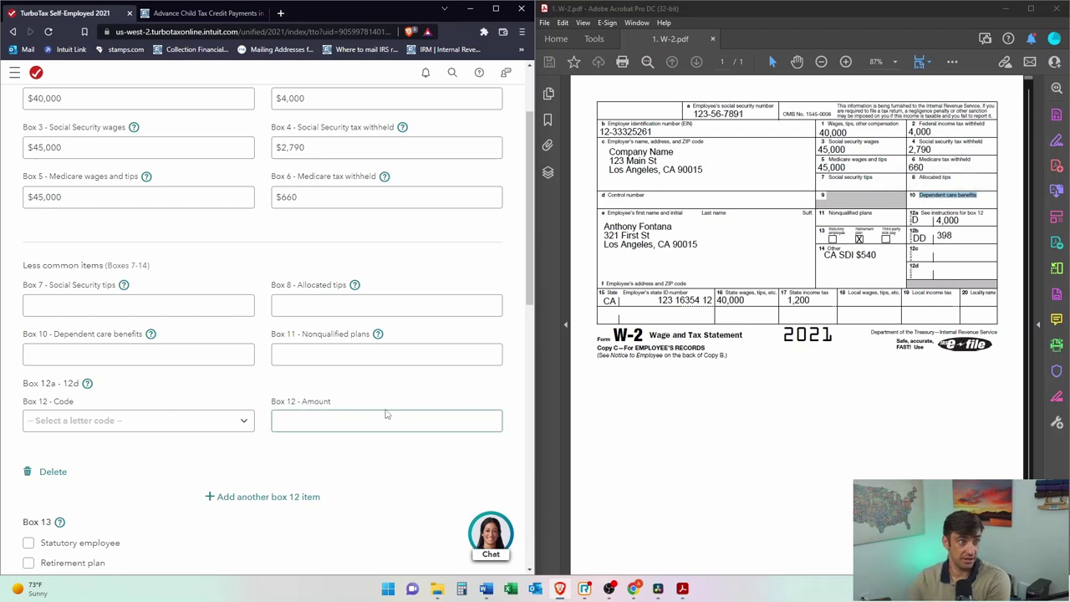
pyautogui.scroll(-2, 386, 414)
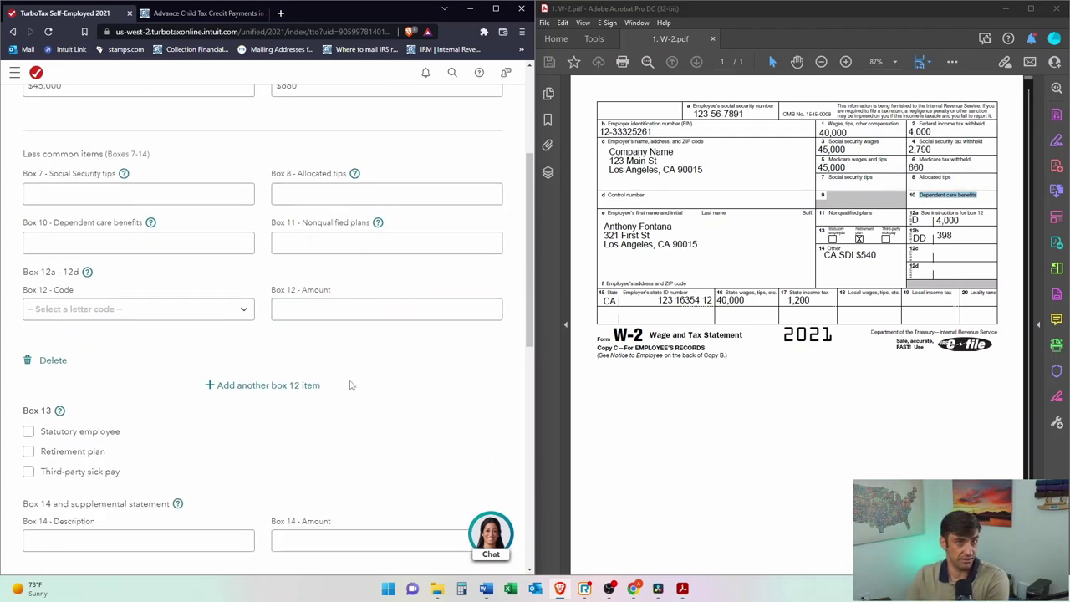
# Step: Add Box 12 items: code D for $4,000 and code DD for $398
pyautogui.click(131, 309)
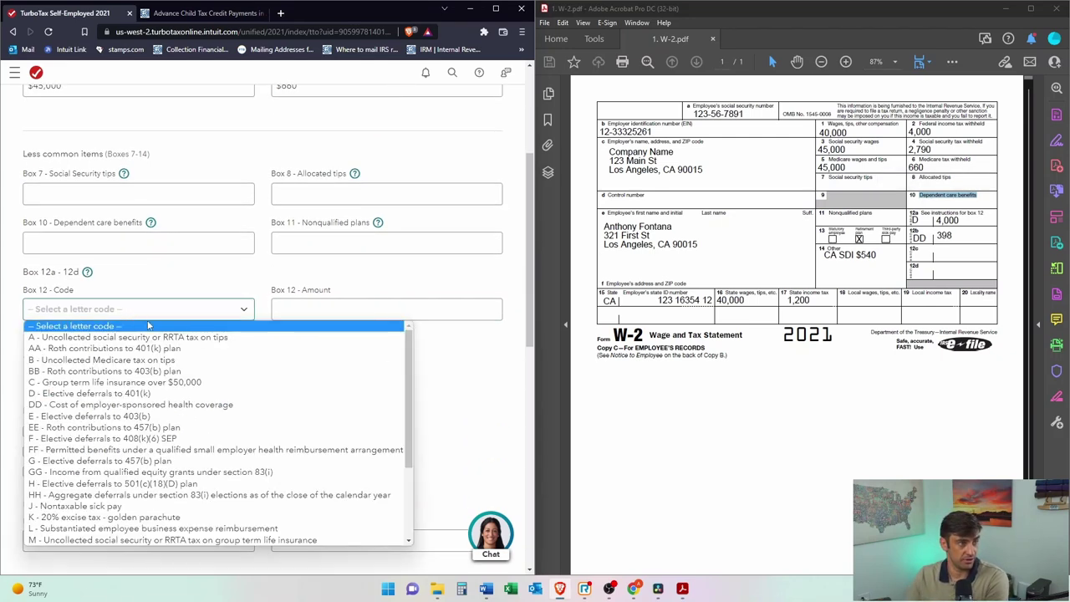
pyautogui.click(134, 393)
pyautogui.click(365, 313)
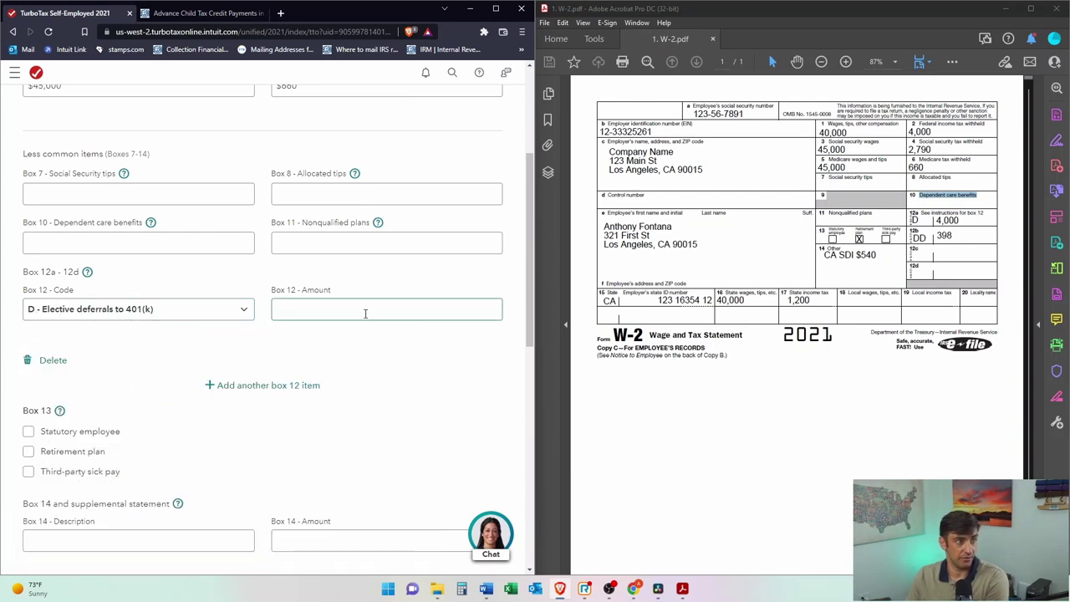
pyautogui.write('4,000')
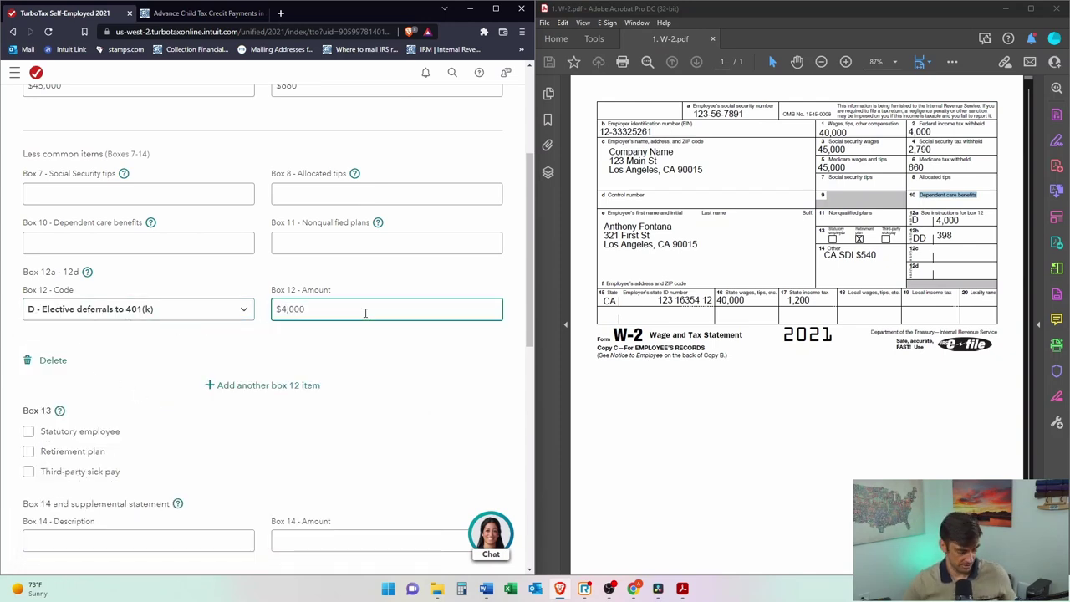
pyautogui.click(219, 384)
pyautogui.click(60, 419)
pyautogui.scroll(-1, 125, 268)
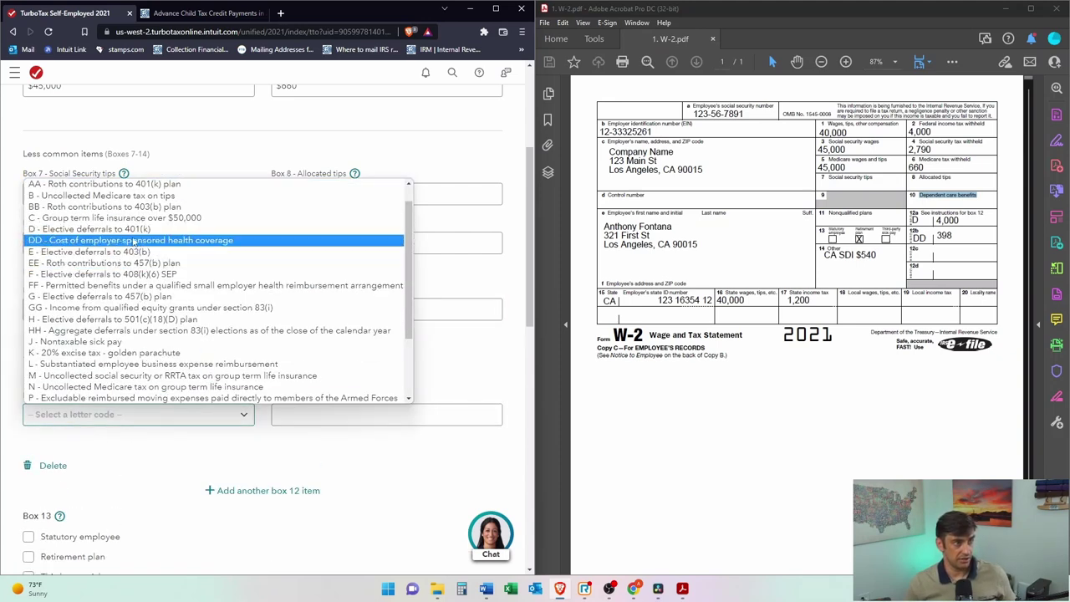
pyautogui.click(125, 241)
pyautogui.click(351, 415)
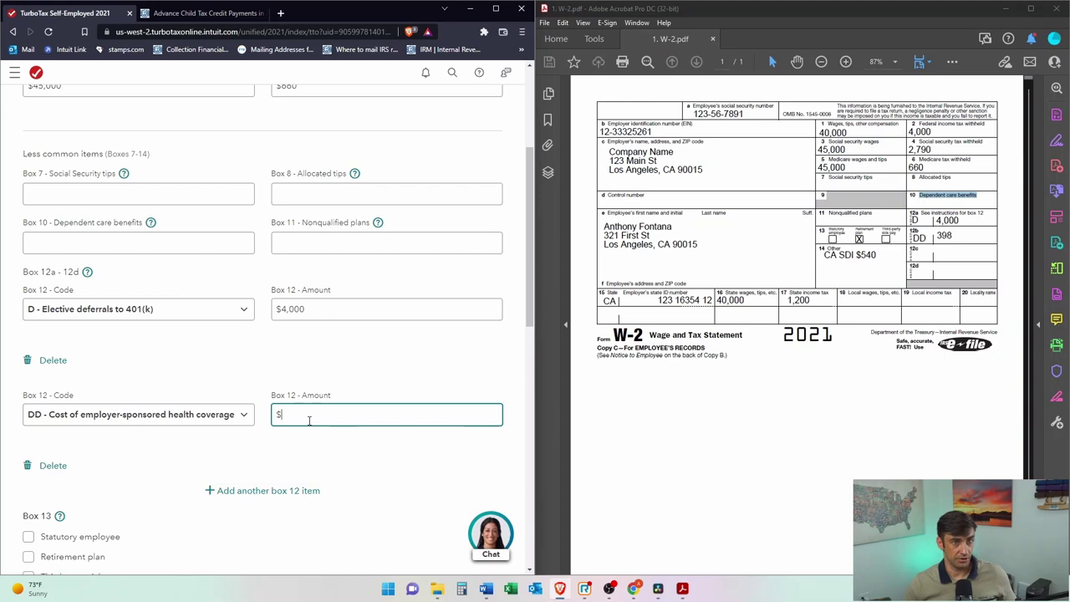
pyautogui.scroll(-3, 243, 397)
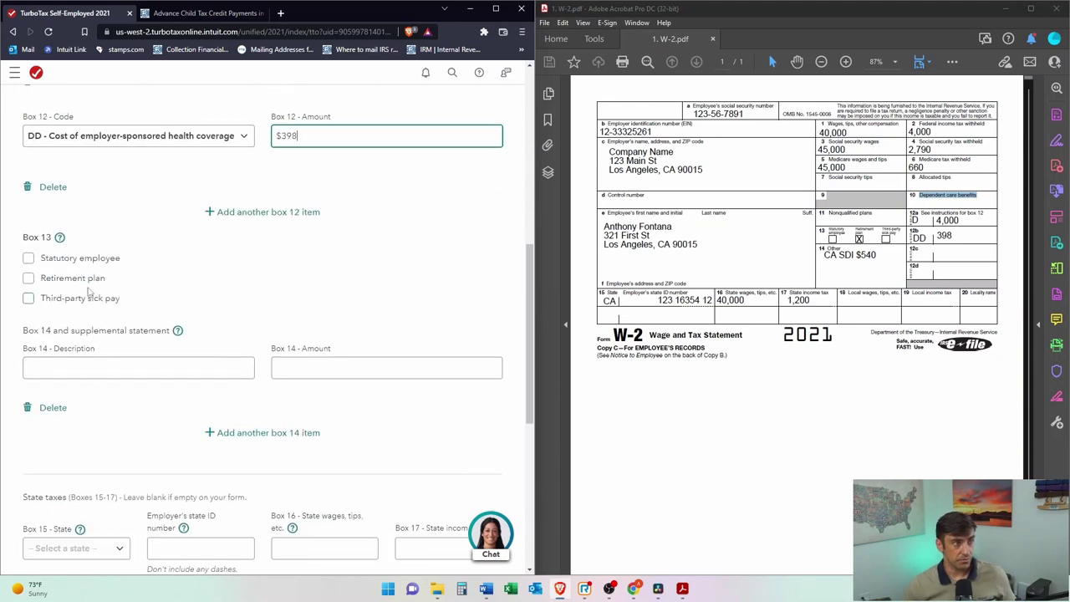
# Step: Mark the retirement plan box and add a CASDI $540 entry in Box 14
pyautogui.click(28, 279)
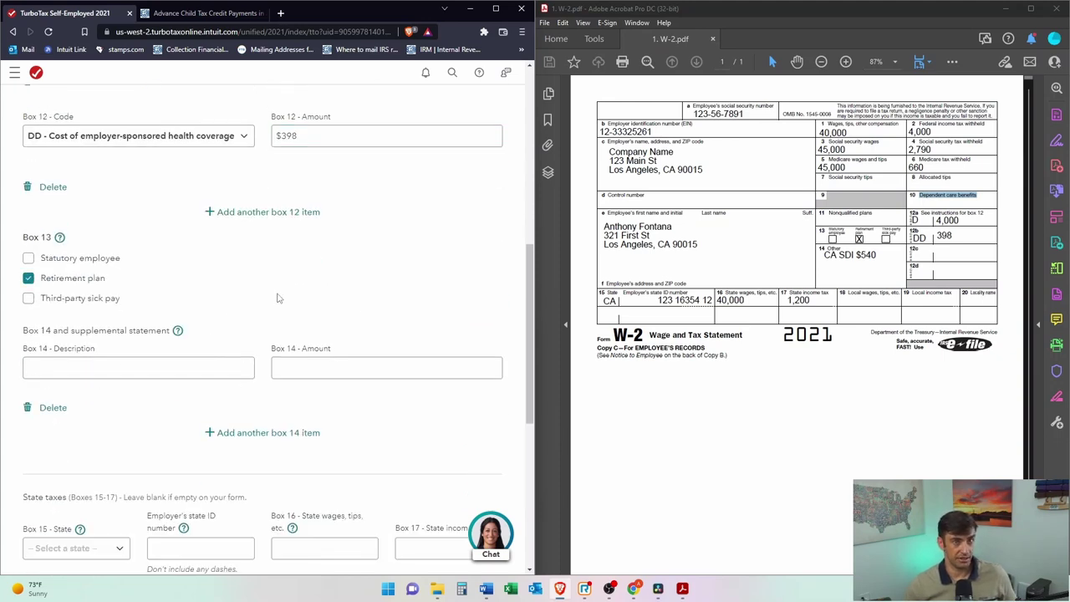
pyautogui.scroll(-1, 456, 353)
pyautogui.click(110, 253)
pyautogui.click(110, 254)
pyautogui.write('CASDI')
pyautogui.press('Tab')
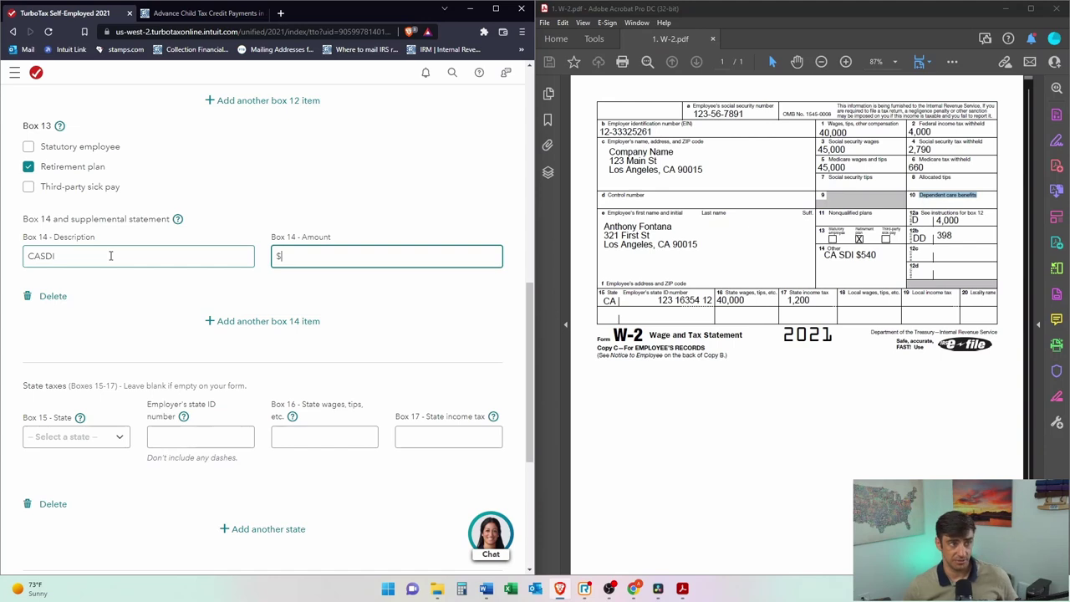
pyautogui.write('540')
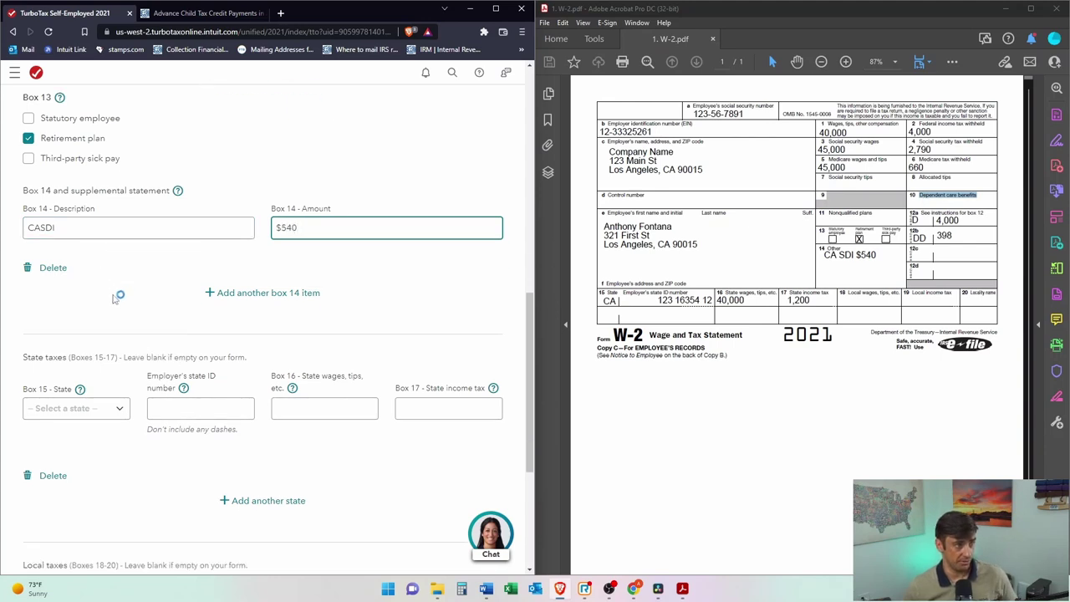
pyautogui.scroll(-2, 108, 318)
# Step: Enter California with the employer's state ID, $40,000 state wages and $1,200 state tax, then continue
pyautogui.click(102, 269)
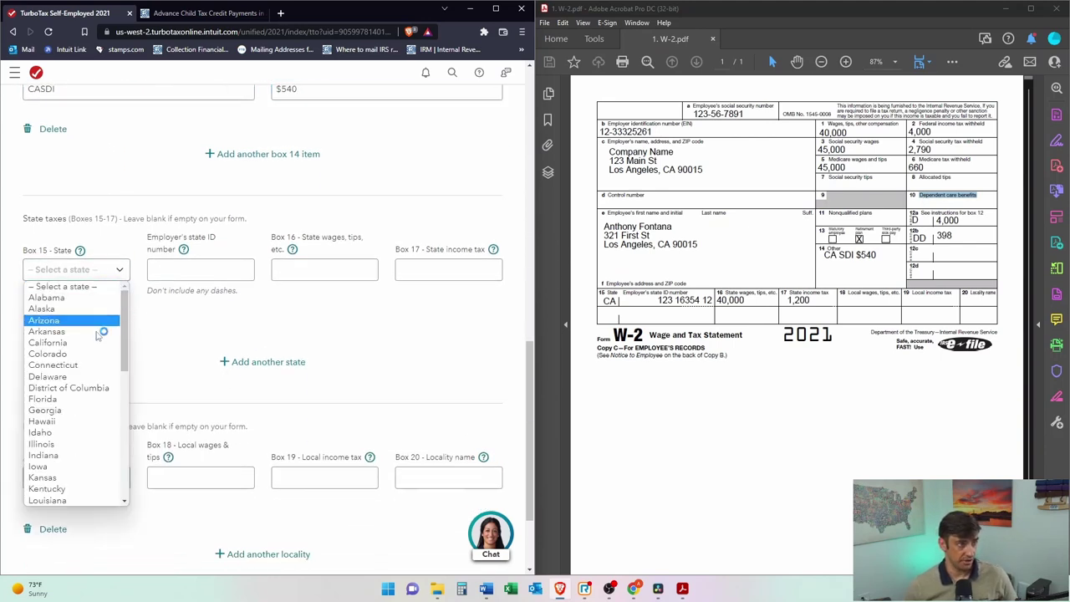
pyautogui.click(50, 343)
pyautogui.click(207, 269)
pyautogui.write('1235465498')
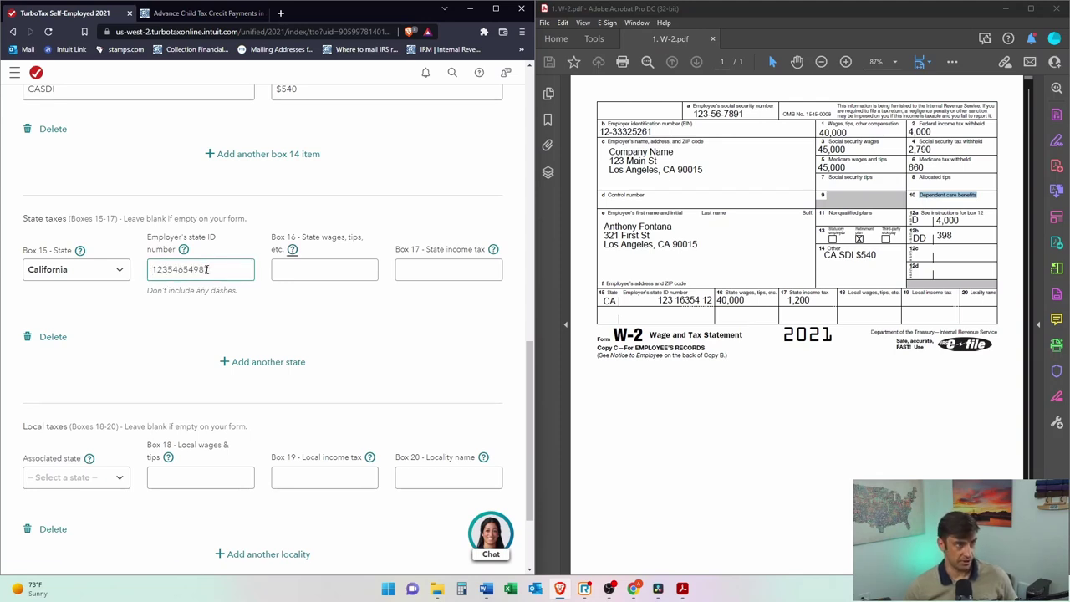
pyautogui.press('Tab')
pyautogui.write('40,000')
pyautogui.press('Tab')
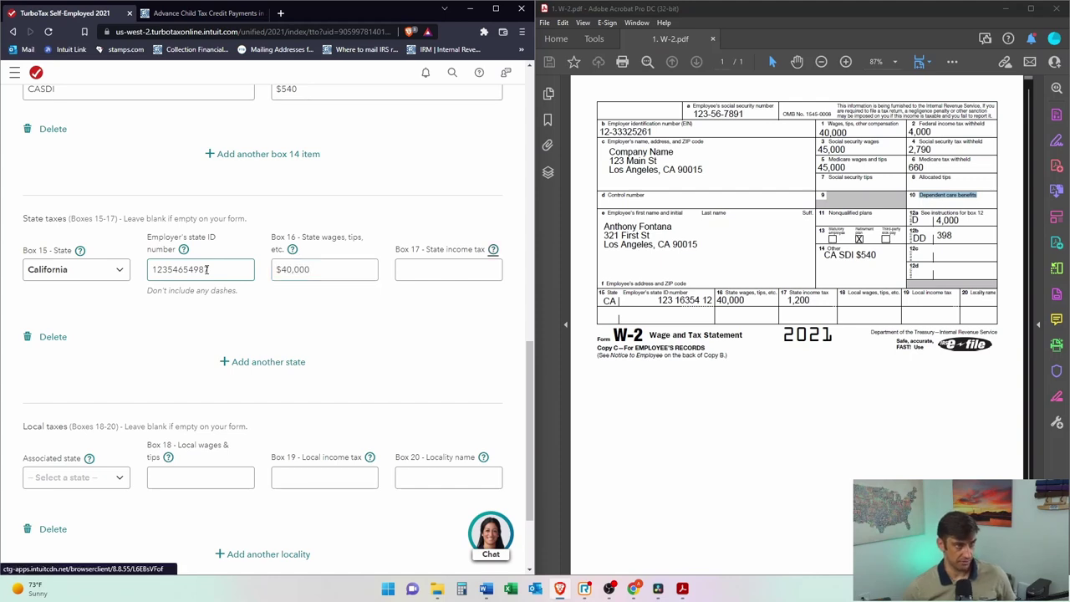
pyautogui.write('1,200')
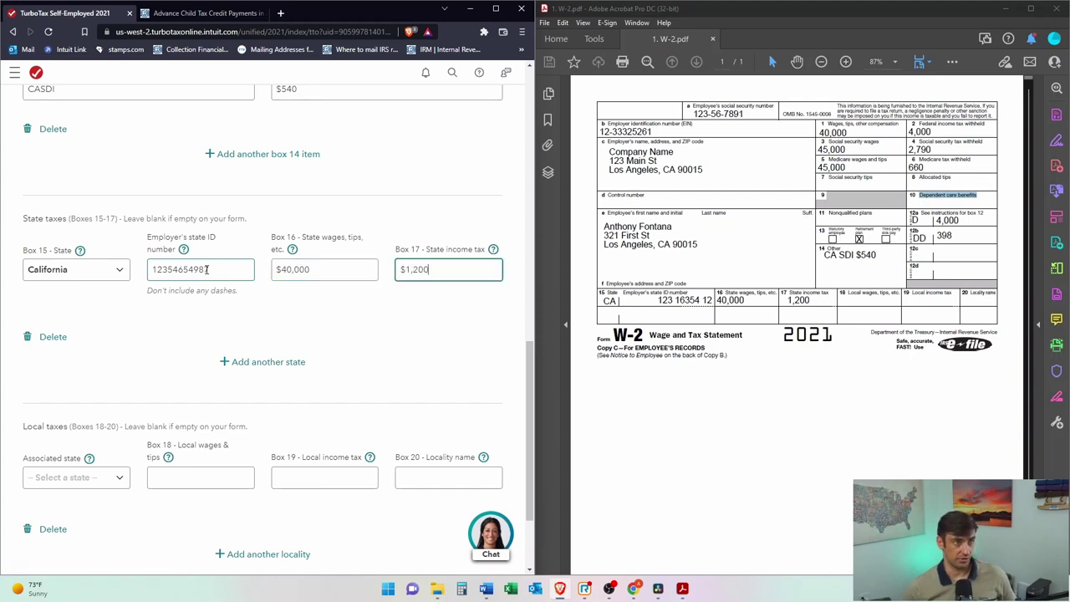
pyautogui.scroll(-3, 365, 429)
pyautogui.click(339, 487)
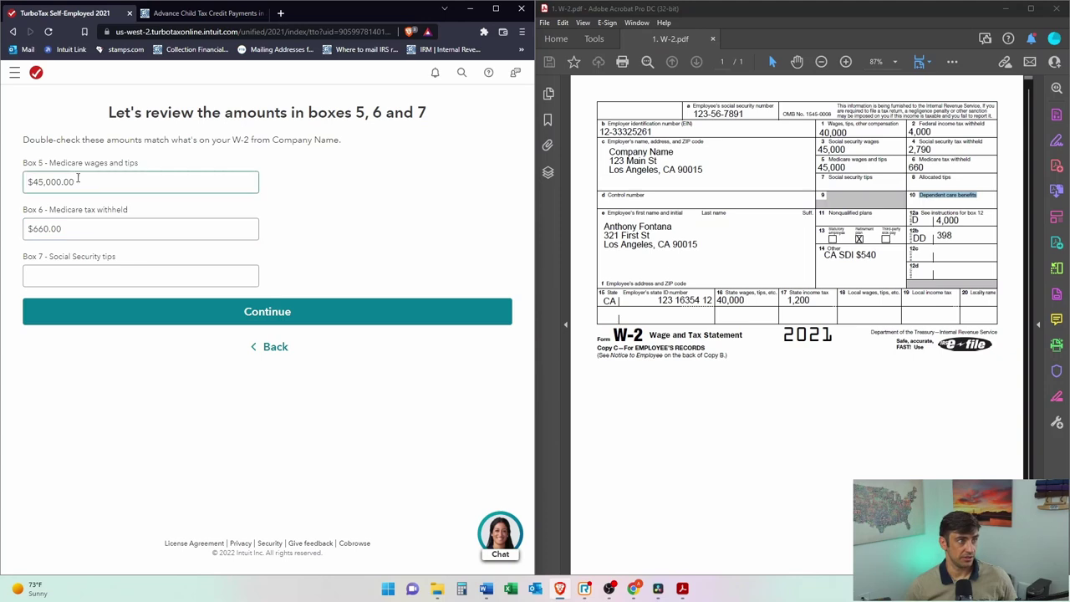
# Step: Accept the boxes 5–7 review and refund summary, choose None of these apply, and reach the income overview
pyautogui.click(220, 310)
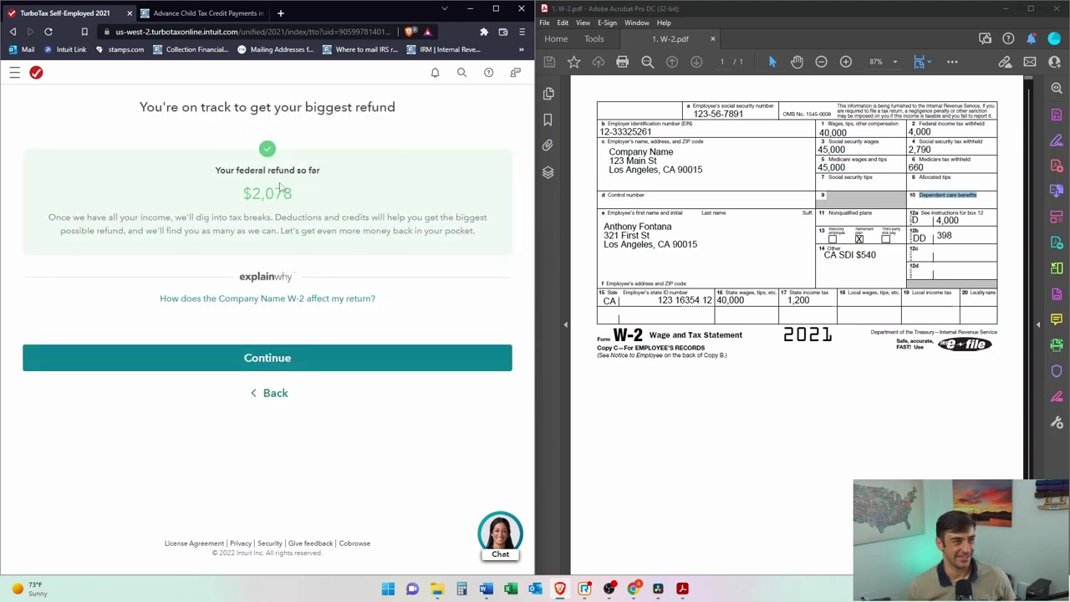
pyautogui.click(293, 360)
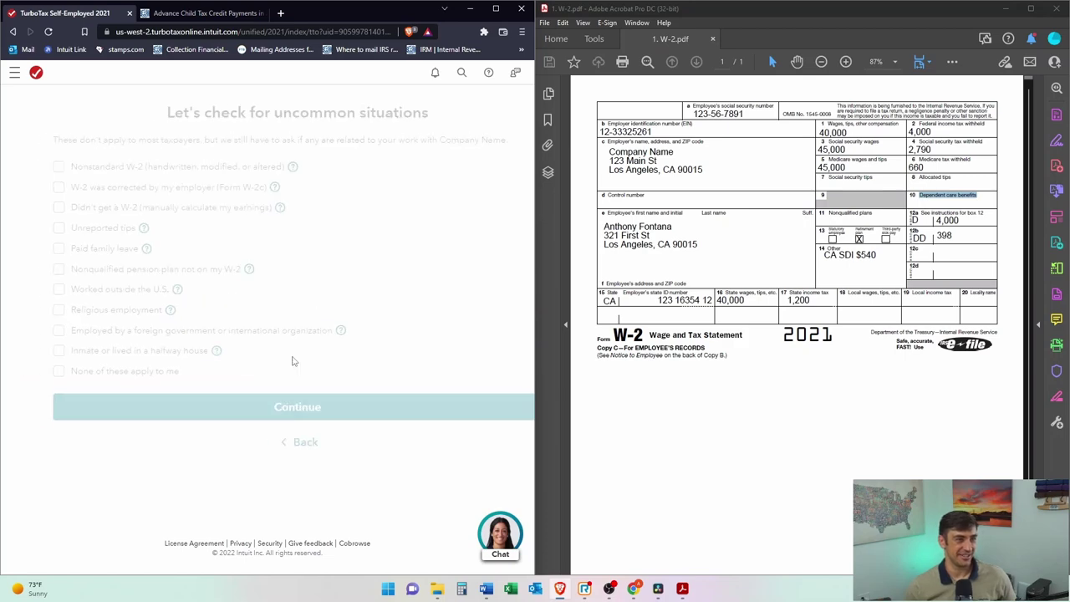
pyautogui.click(498, 10)
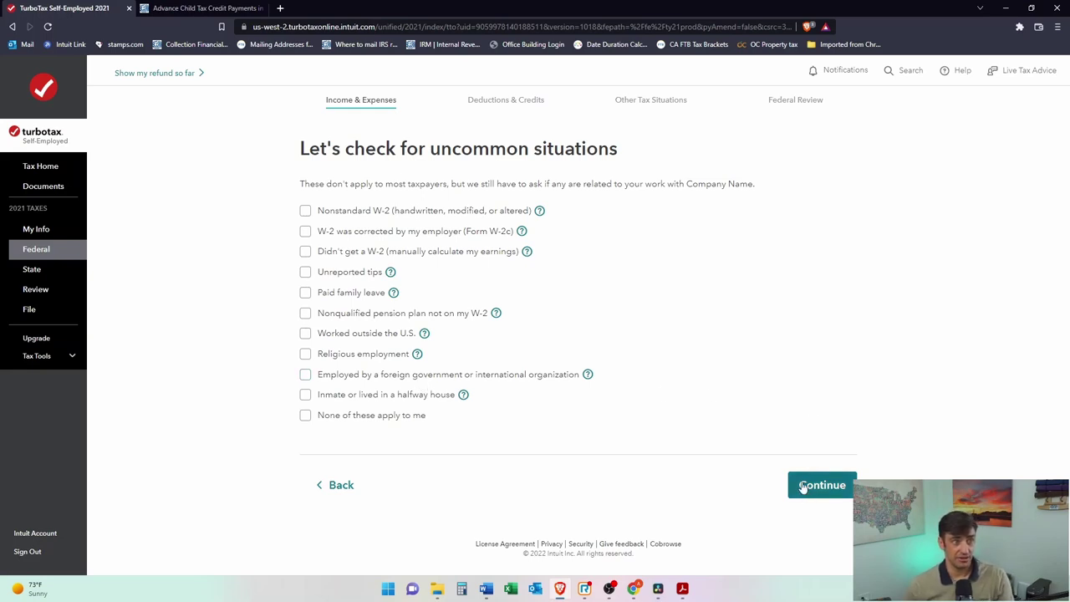
pyautogui.click(303, 416)
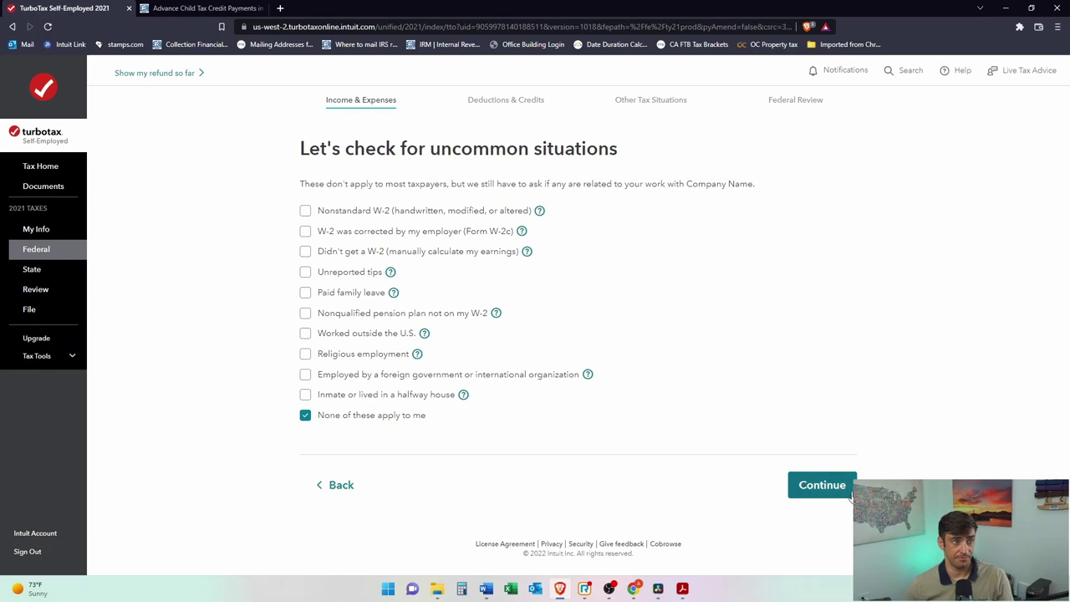
pyautogui.click(815, 486)
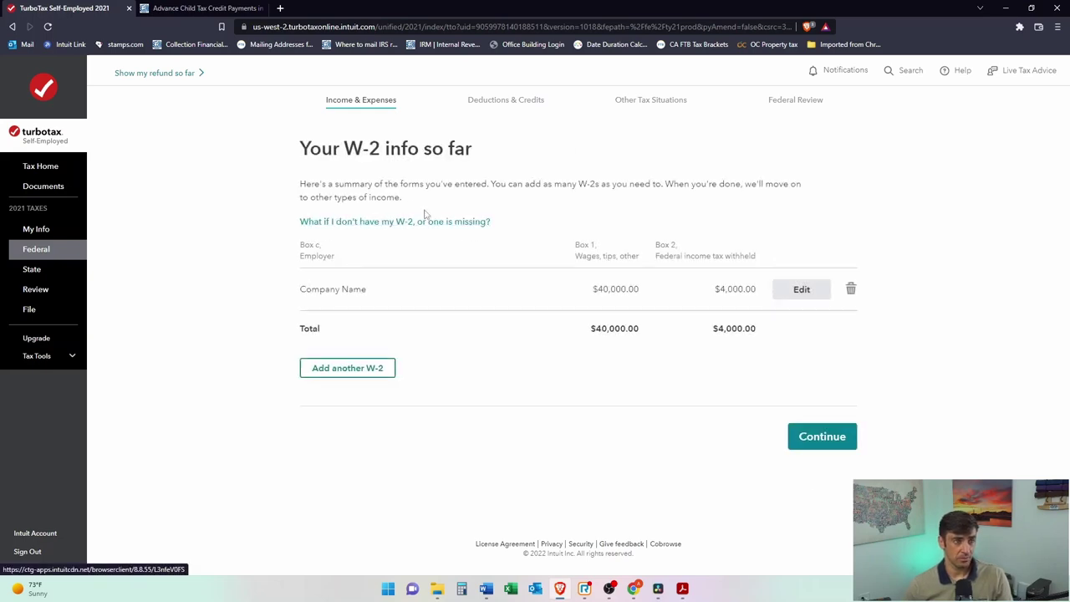
pyautogui.click(844, 439)
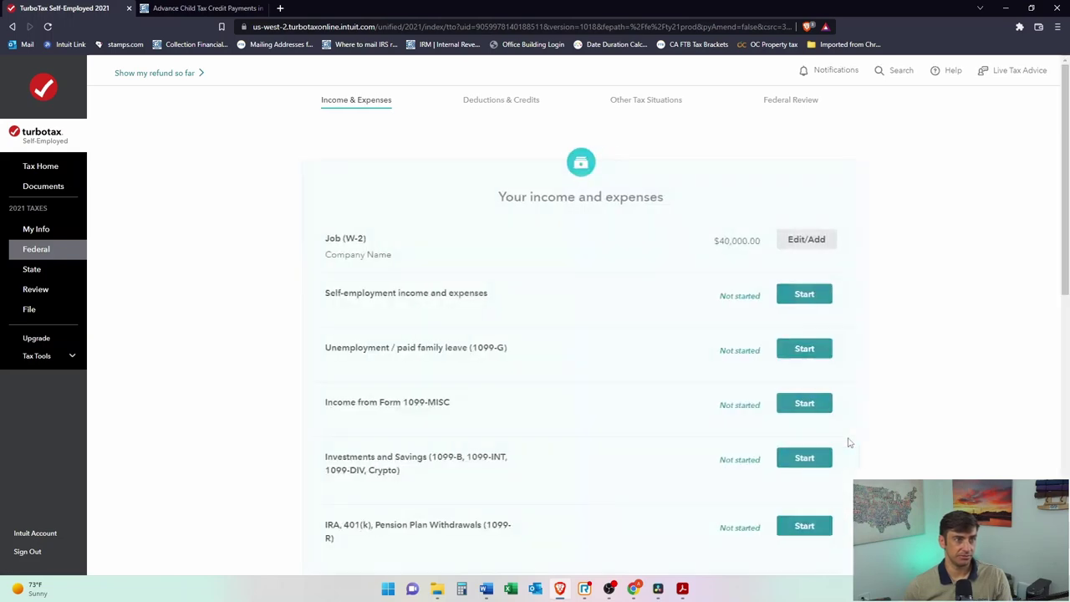
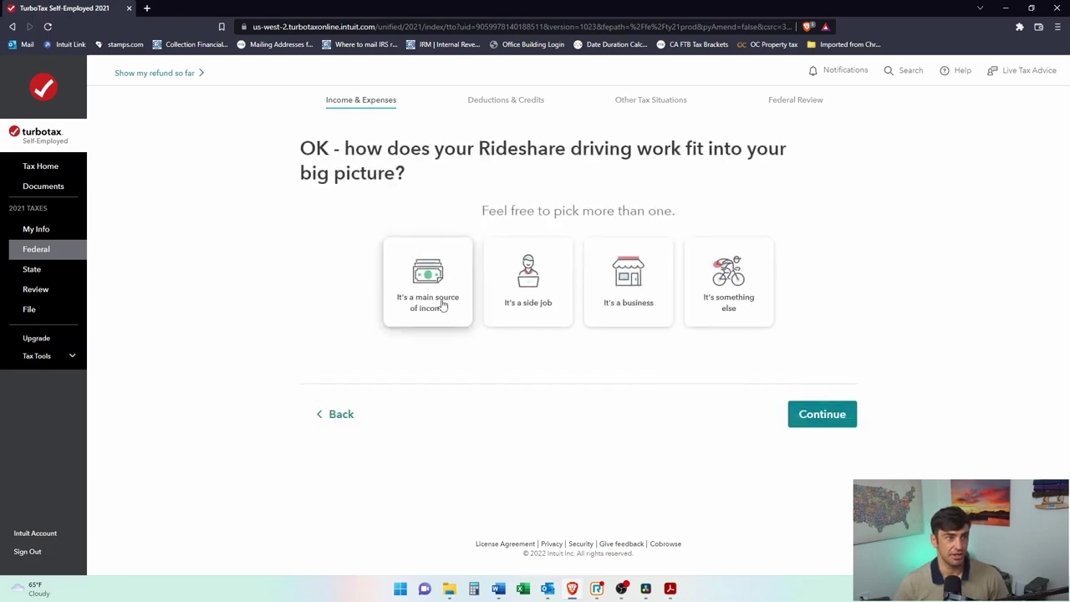
# Step: Mark Rideshare driving as a side job started on 01/01/2021
pyautogui.click(526, 271)
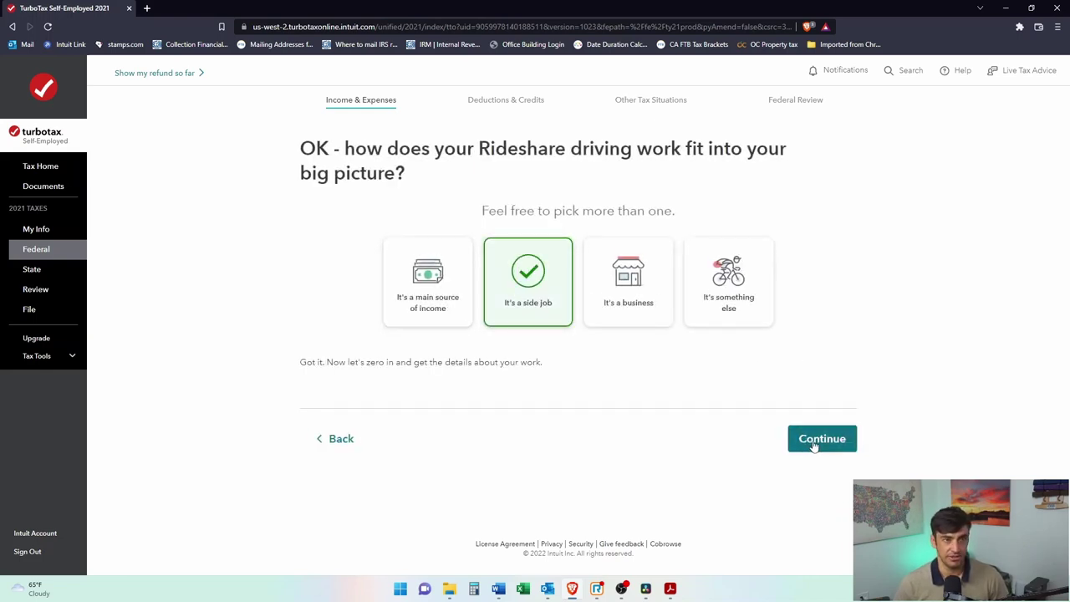
pyautogui.click(828, 447)
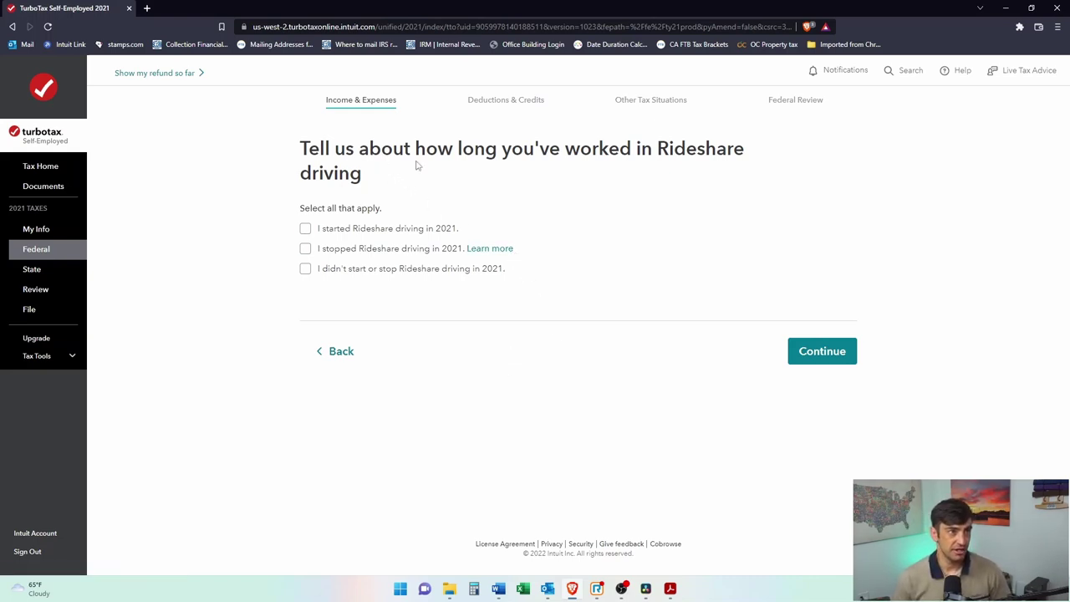
pyautogui.click(305, 229)
pyautogui.click(398, 265)
pyautogui.write('01/01/202')
pyautogui.click(805, 382)
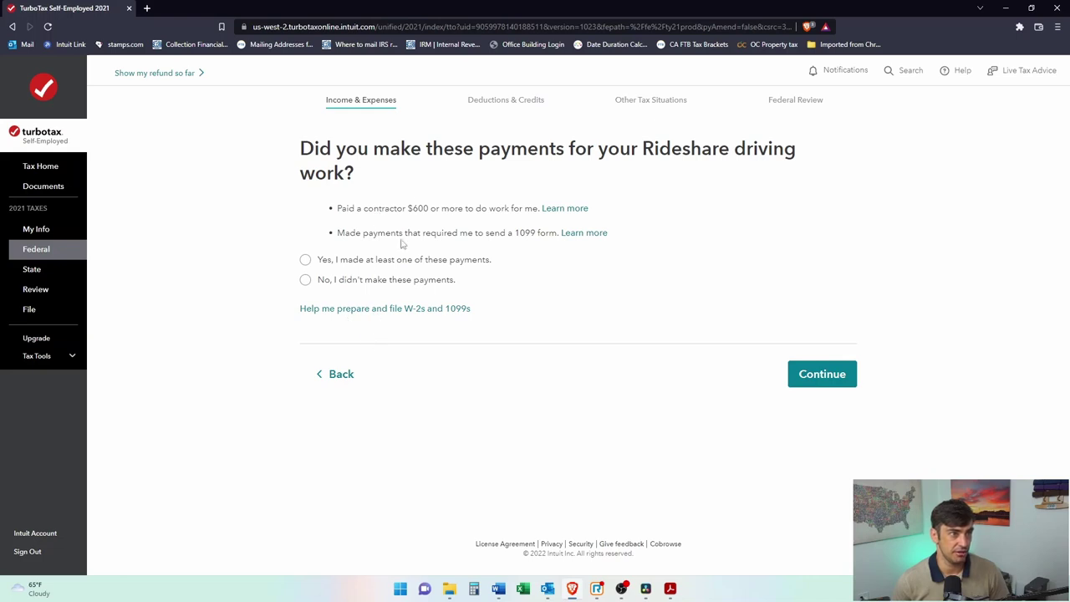
# Step: Answer No to making 1099 payments and confirm none of the uncommon situations apply
pyautogui.moveTo(362, 208); pyautogui.dragTo(498, 223)
pyautogui.click(447, 270)
pyautogui.click(307, 282)
pyautogui.click(820, 377)
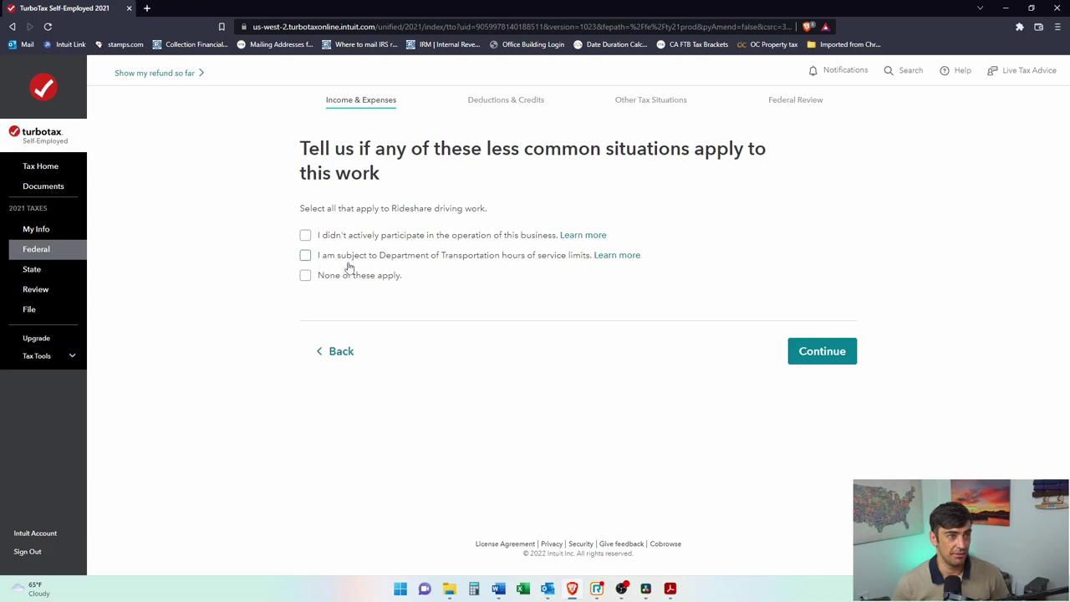
pyautogui.click(322, 277)
# Step: Open the Rideshare info review and locate business code 485300
pyautogui.click(853, 361)
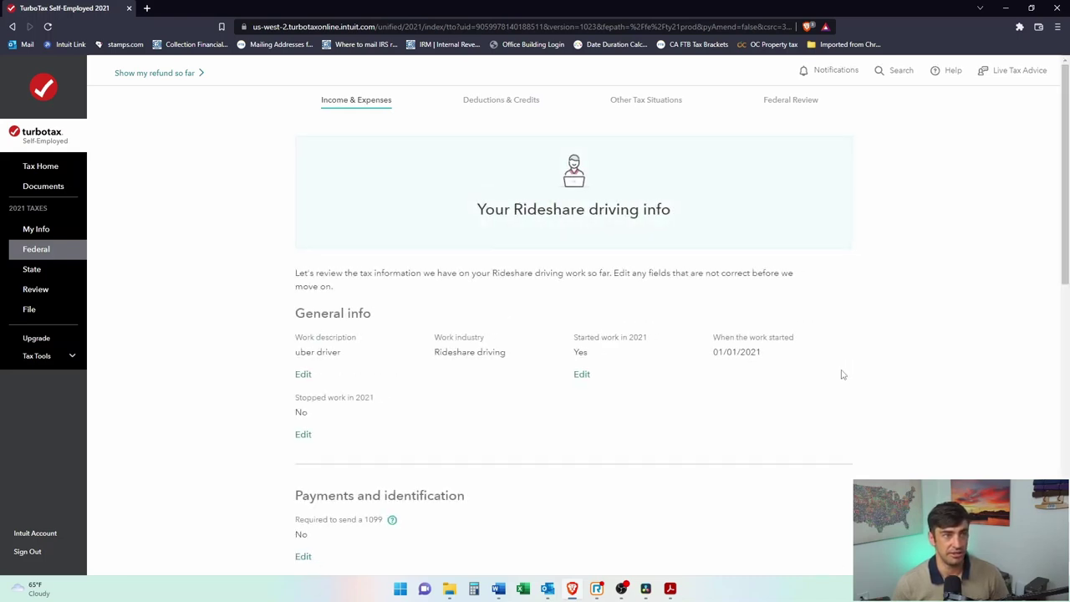
pyautogui.scroll(-4, 778, 393)
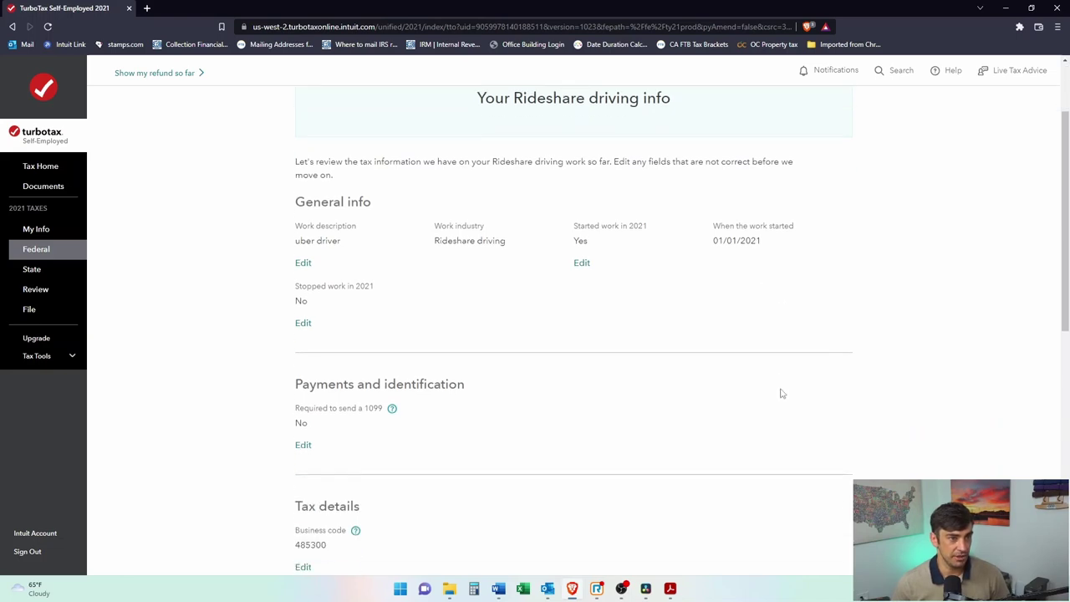
pyautogui.scroll(-2, 781, 392)
pyautogui.scroll(1, 326, 268)
pyautogui.moveTo(329, 273); pyautogui.dragTo(294, 266)
pyautogui.click(319, 282)
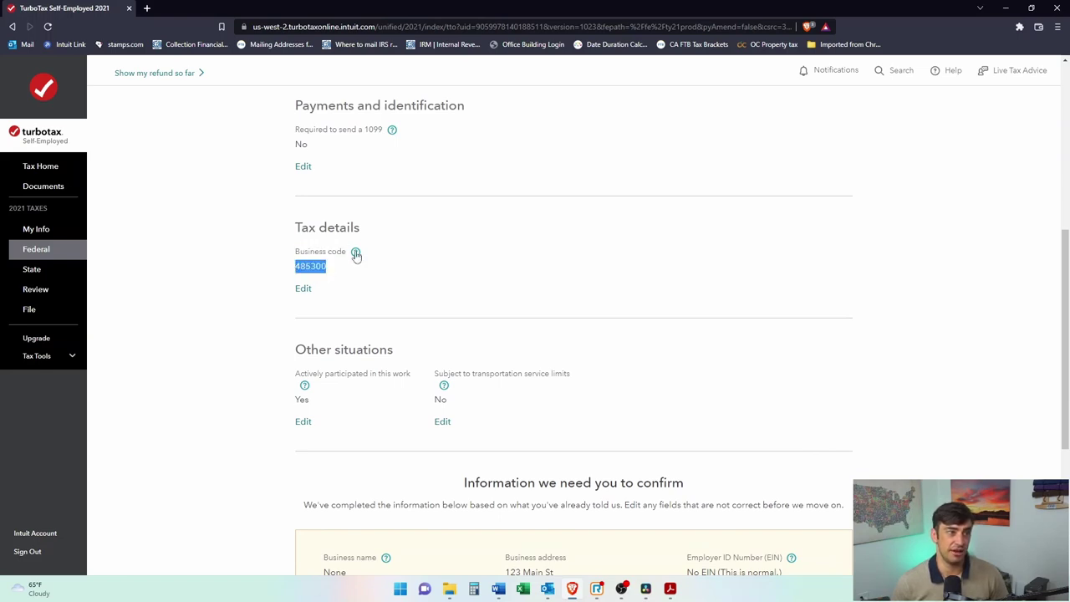
# Step: Read the business code help comparing 485300 with the generic 999999 code, then close it
pyautogui.click(356, 252)
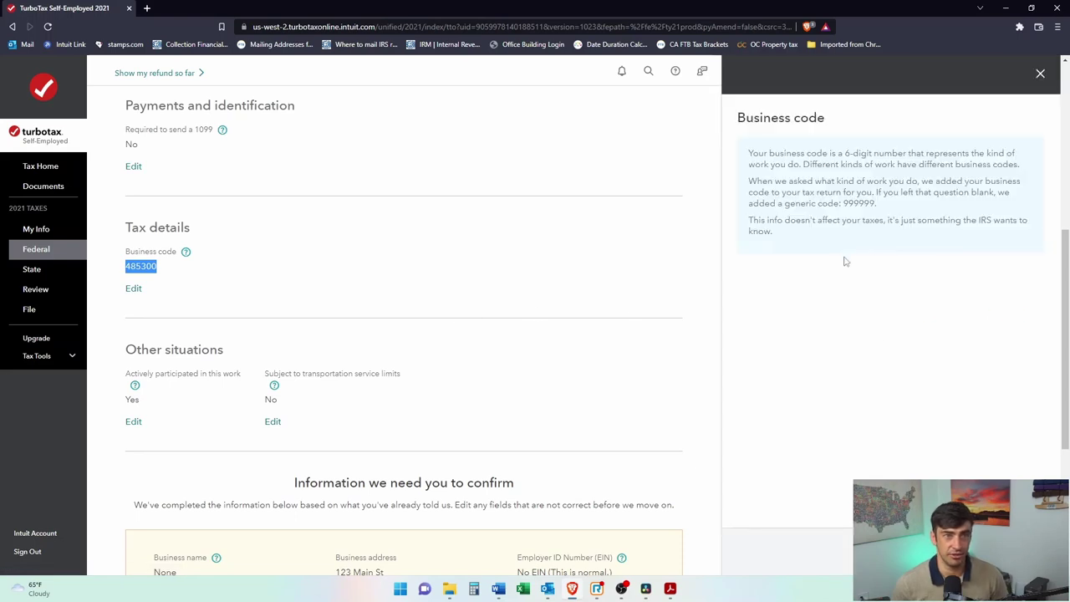
pyautogui.moveTo(875, 247); pyautogui.dragTo(844, 247)
pyautogui.click(320, 269)
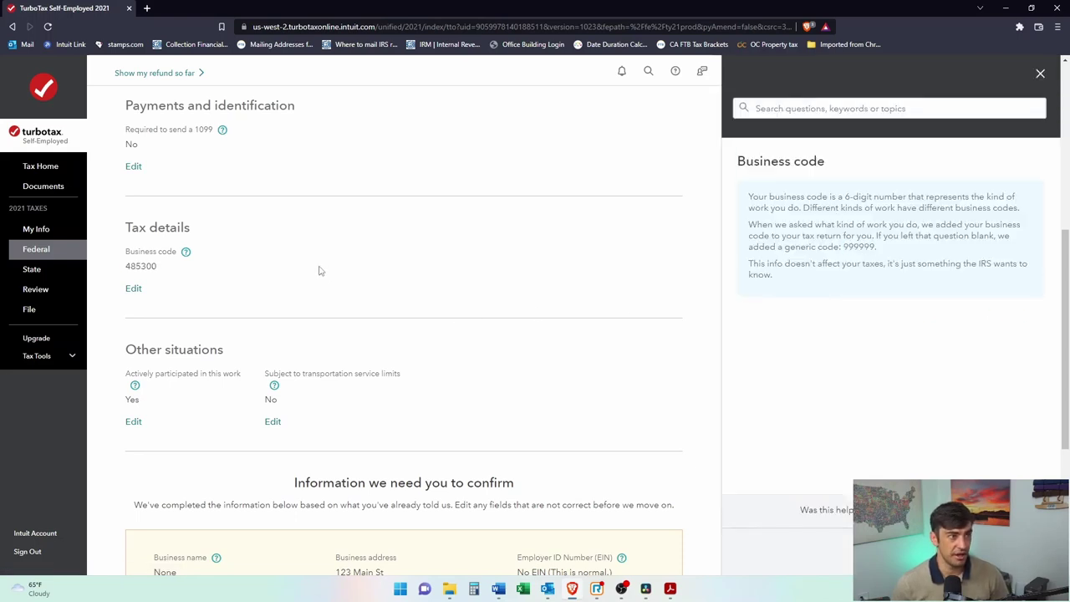
pyautogui.moveTo(875, 248); pyautogui.dragTo(833, 248)
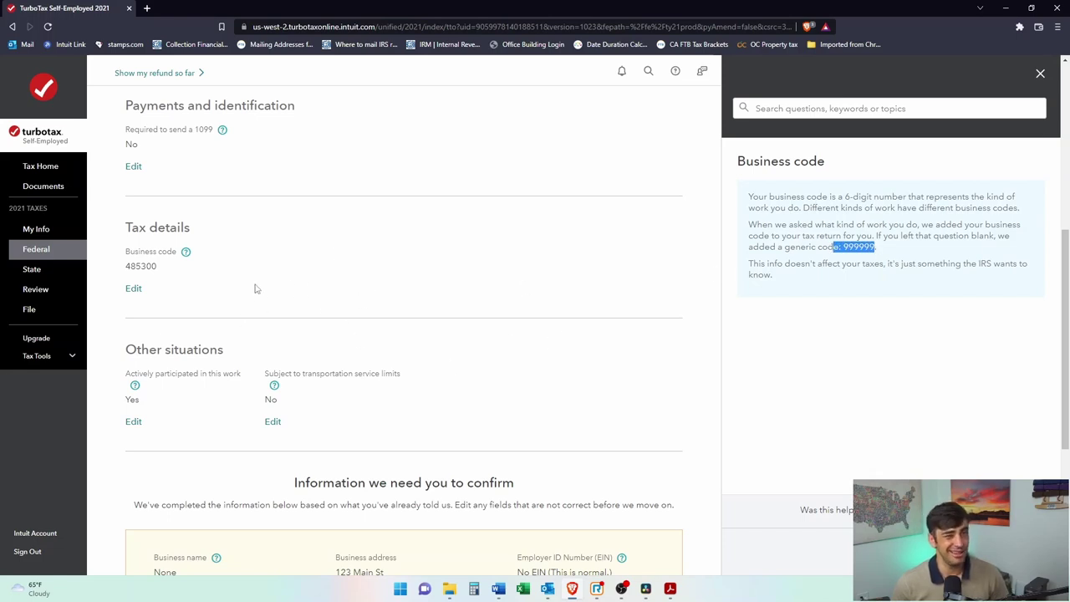
pyautogui.click(1040, 74)
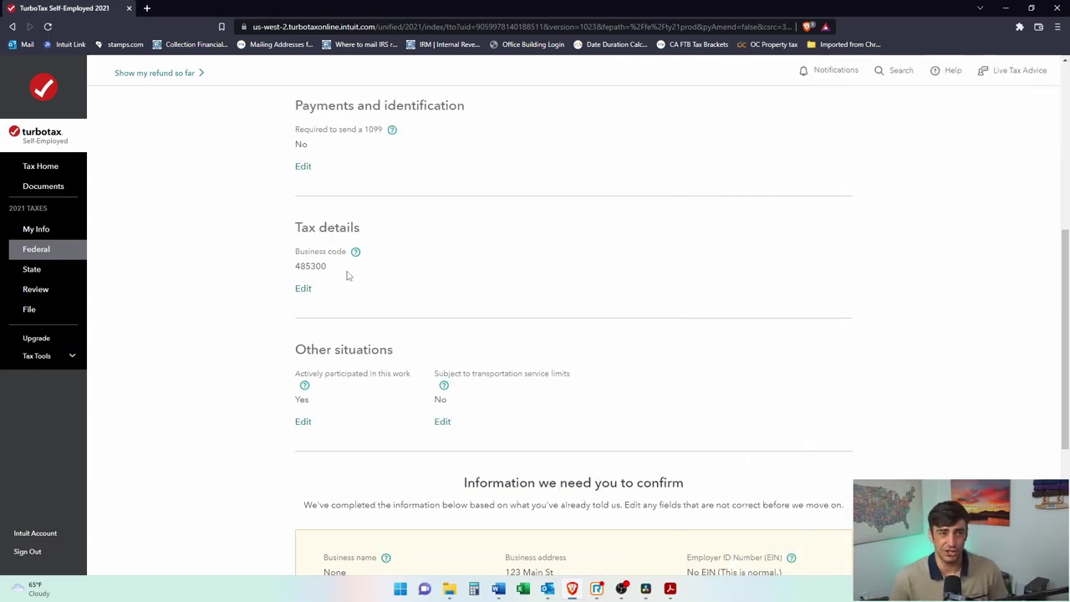
pyautogui.moveTo(330, 270); pyautogui.dragTo(309, 276)
pyautogui.click(307, 282)
pyautogui.click(310, 277)
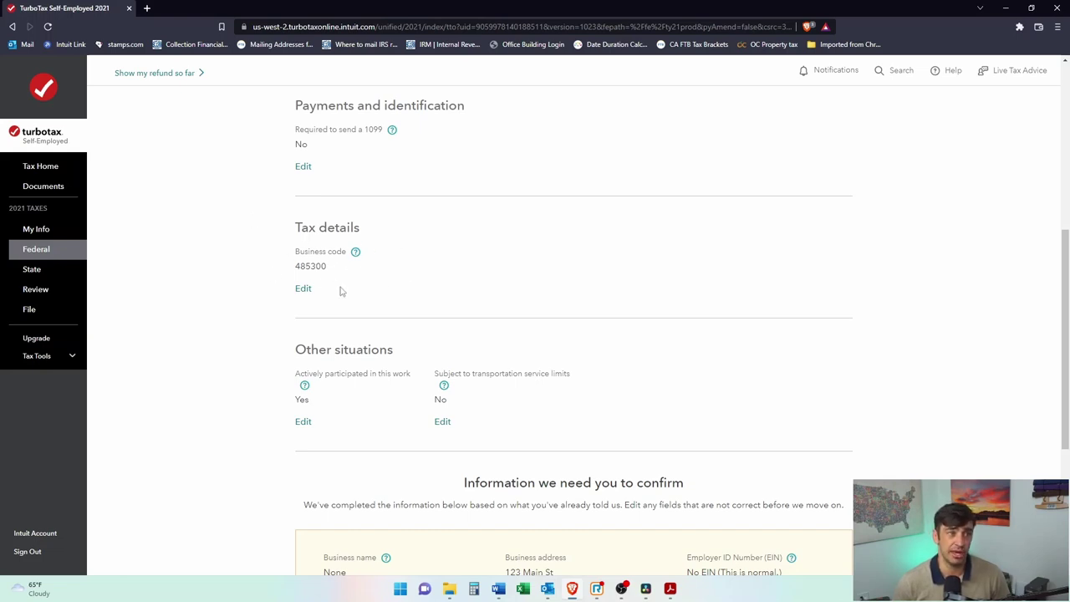
pyautogui.scroll(-3, 415, 277)
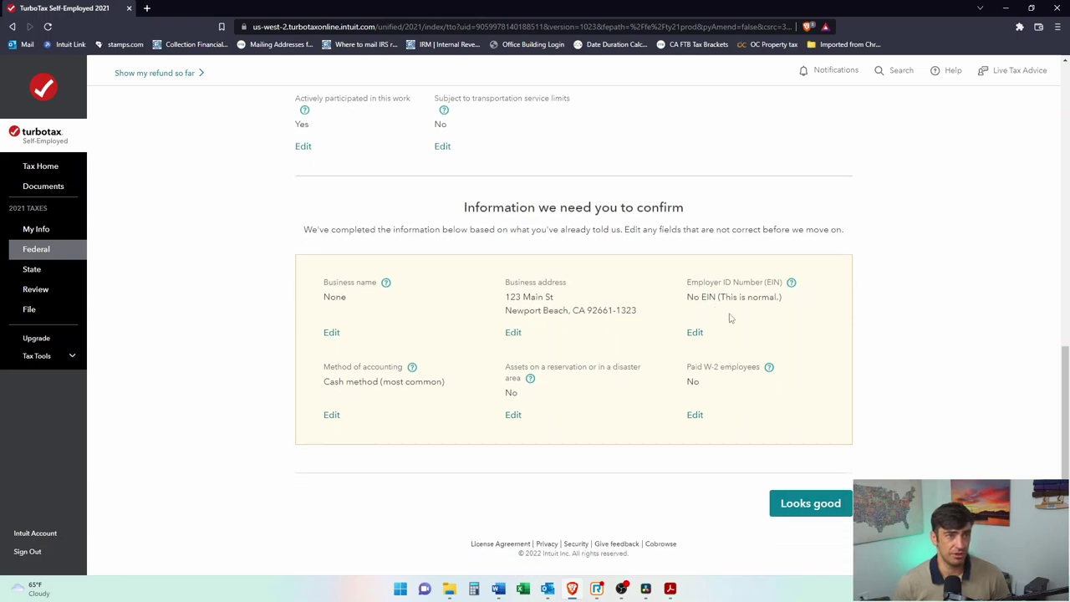
# Step: Review the EIN, business name, address and cash accounting entries, then confirm they look good
pyautogui.moveTo(781, 298); pyautogui.dragTo(673, 287)
pyautogui.click(697, 299)
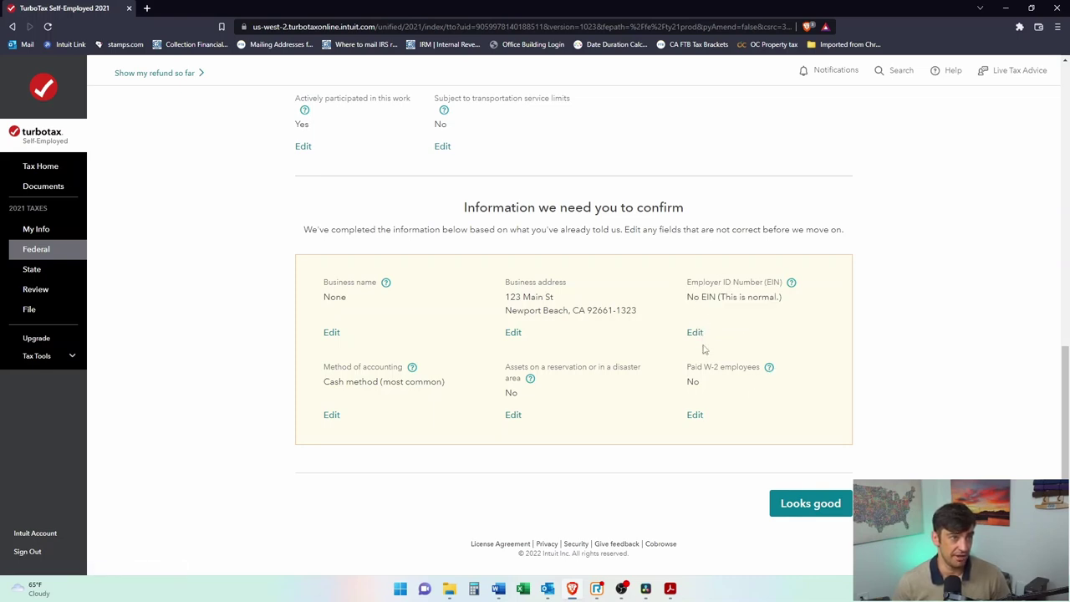
pyautogui.moveTo(378, 312); pyautogui.dragTo(315, 281)
pyautogui.click(376, 318)
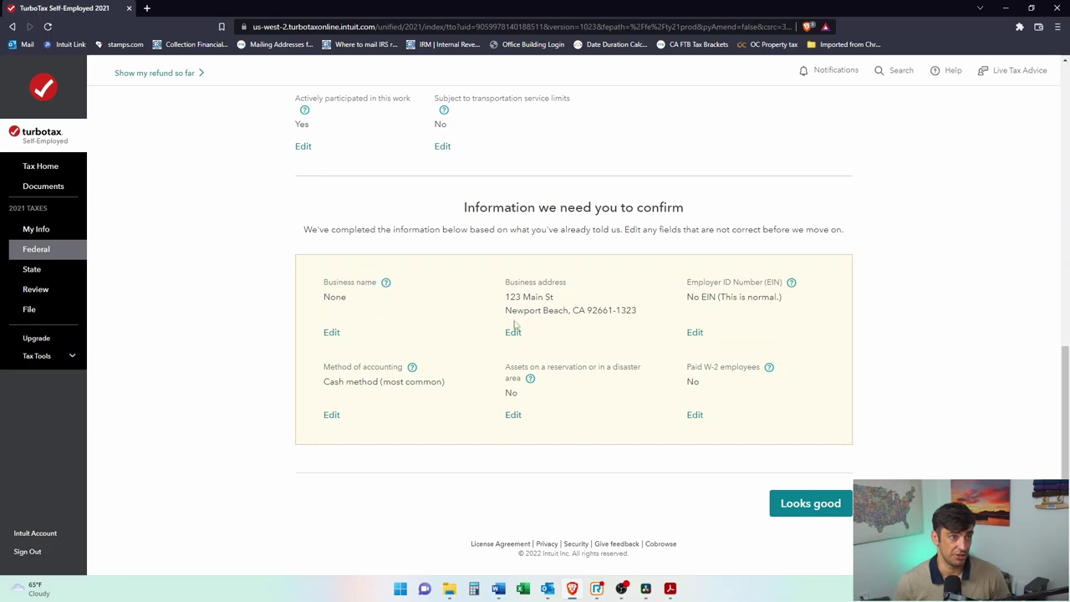
pyautogui.moveTo(510, 280); pyautogui.dragTo(620, 326)
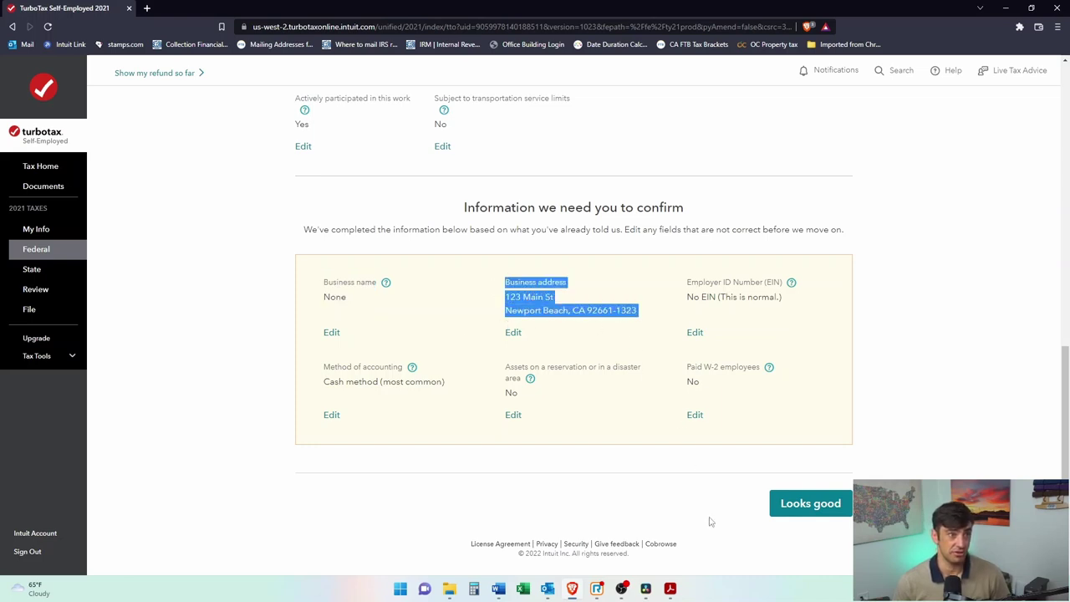
pyautogui.moveTo(493, 211); pyautogui.dragTo(686, 216)
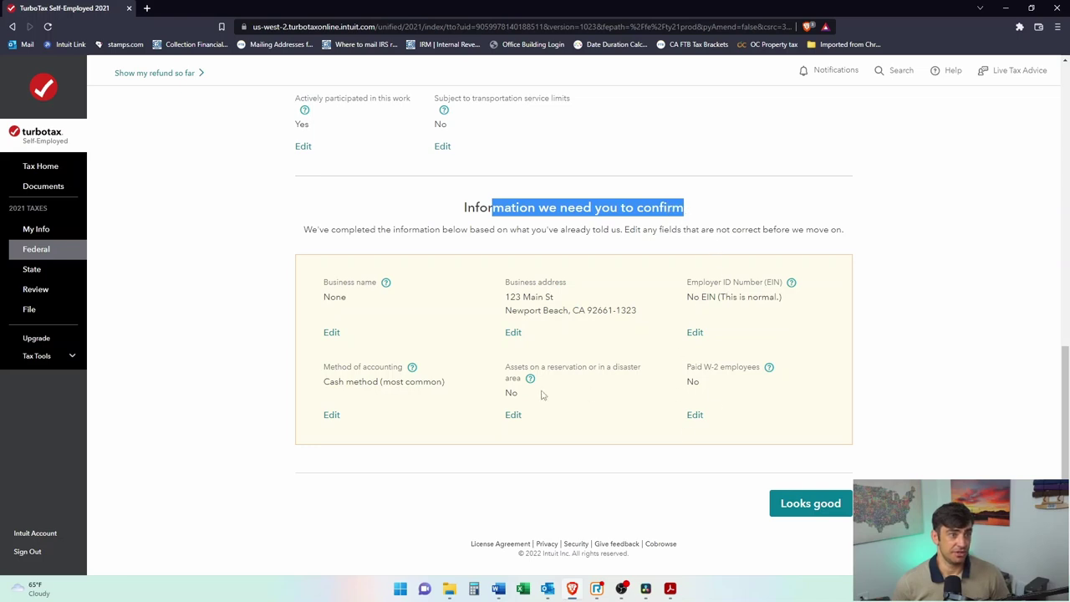
pyautogui.click(696, 375)
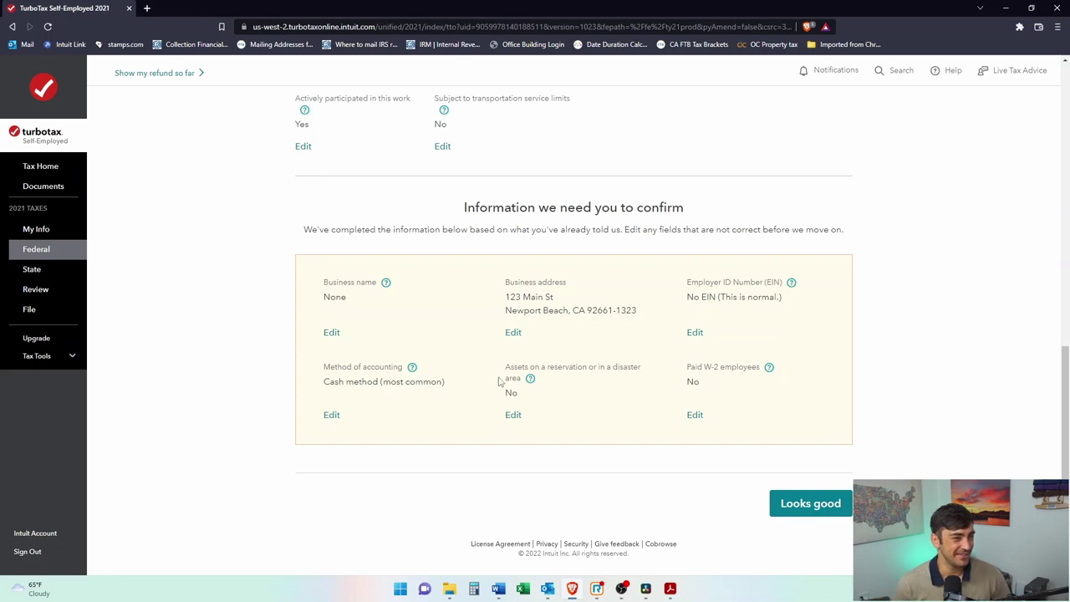
pyautogui.moveTo(444, 393); pyautogui.dragTo(318, 393)
pyautogui.click(419, 381)
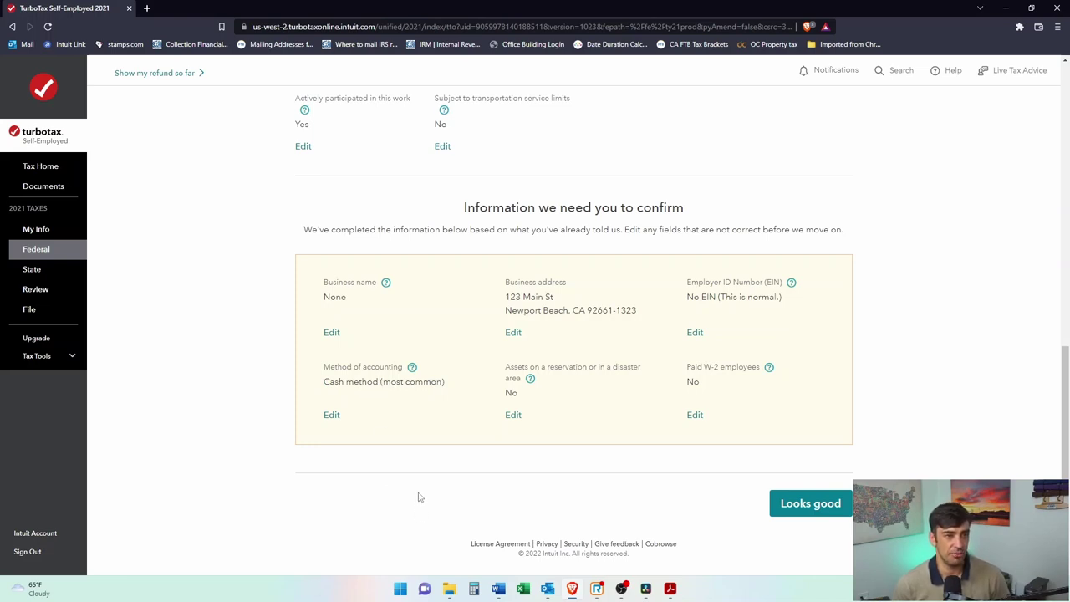
pyautogui.click(814, 508)
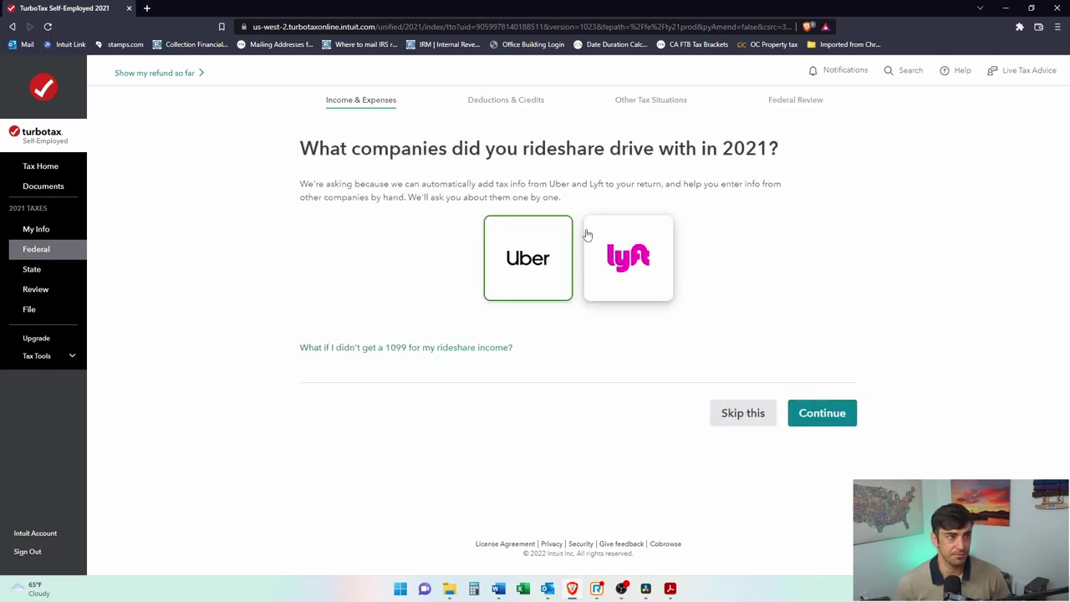
# Step: Choose Uber as the rideshare company and skip importing its tax info
pyautogui.click(549, 263)
pyautogui.click(514, 291)
pyautogui.click(808, 415)
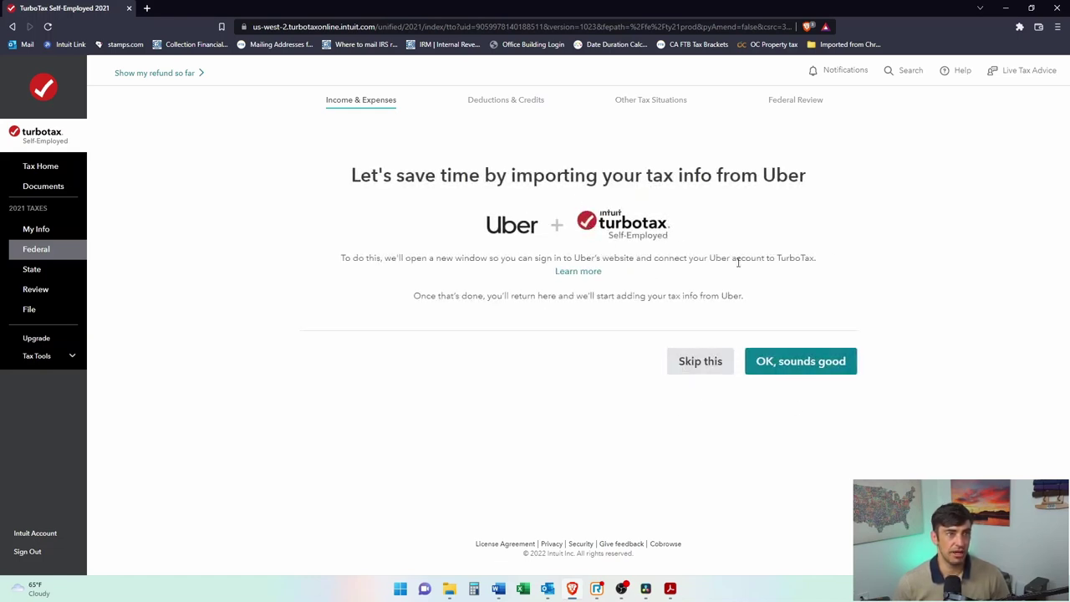
pyautogui.click(714, 365)
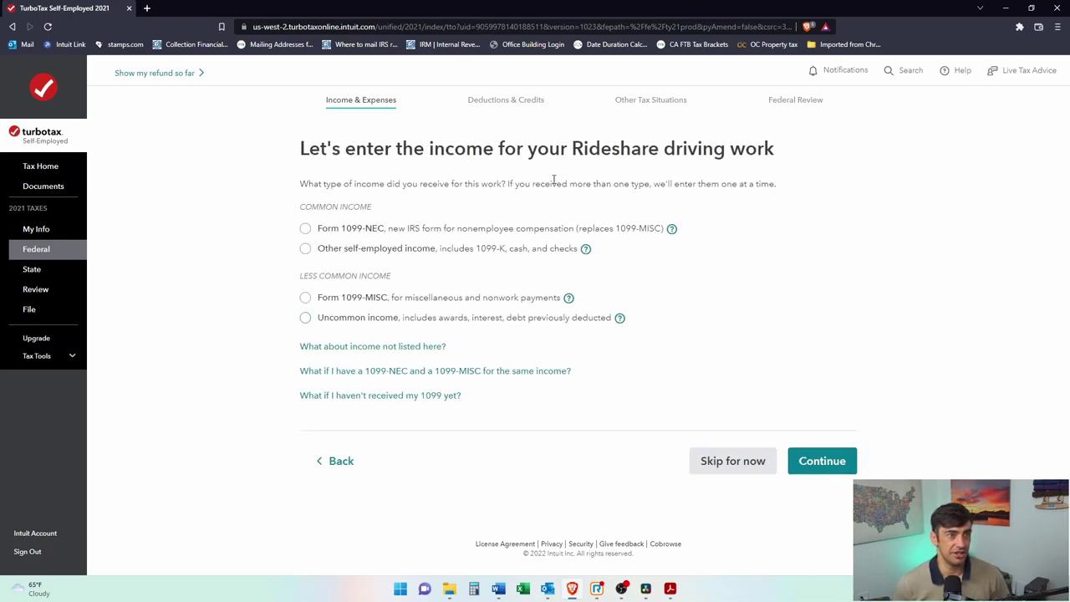
# Step: Select Form 1099-NEC as the Rideshare income type to reach its details form
pyautogui.click(306, 230)
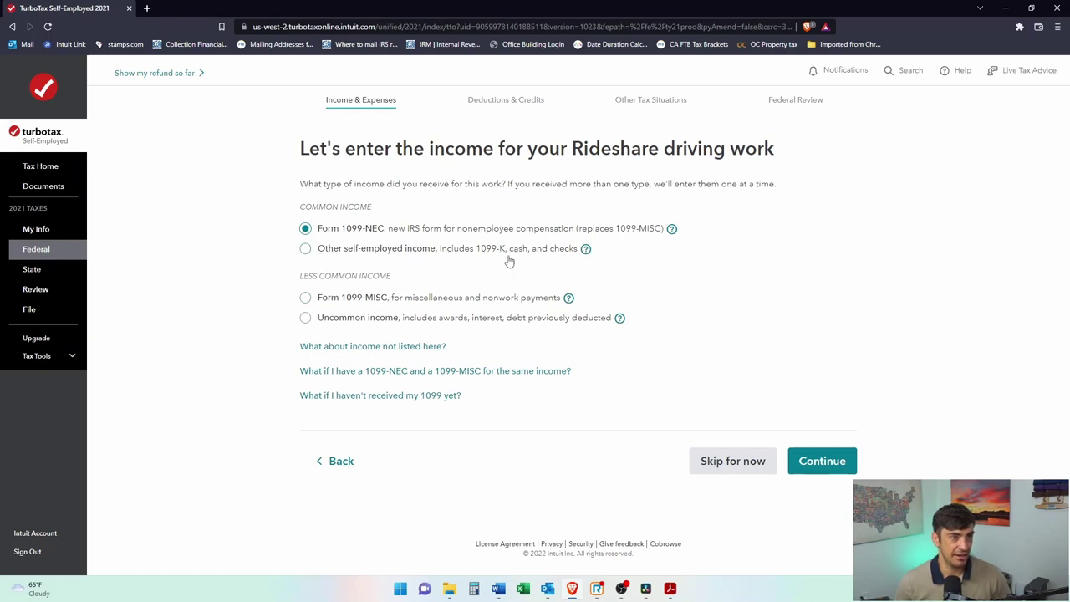
pyautogui.click(306, 249)
pyautogui.click(306, 229)
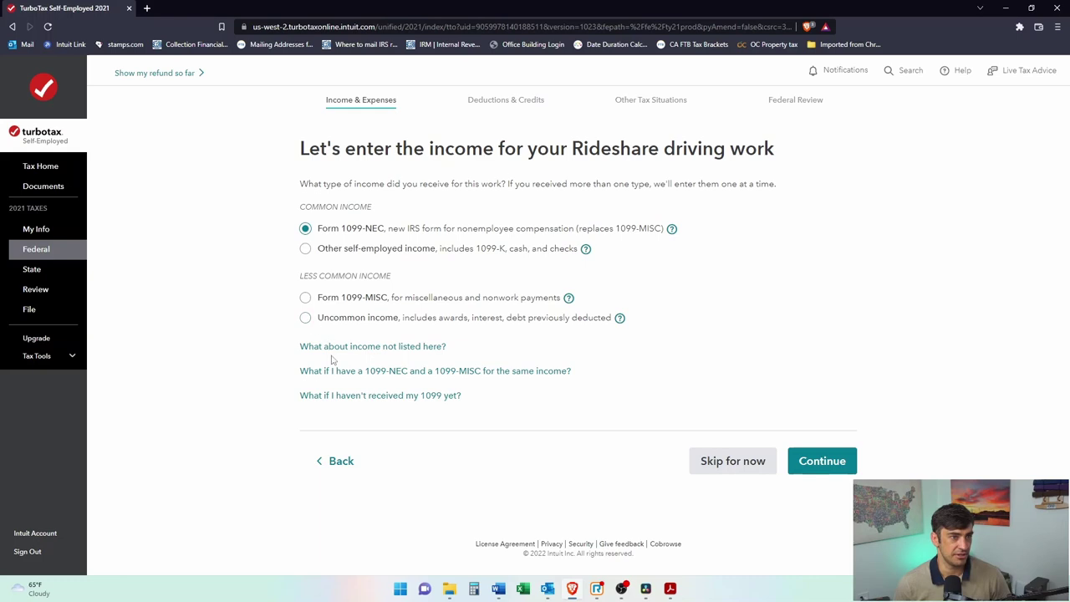
pyautogui.click(822, 462)
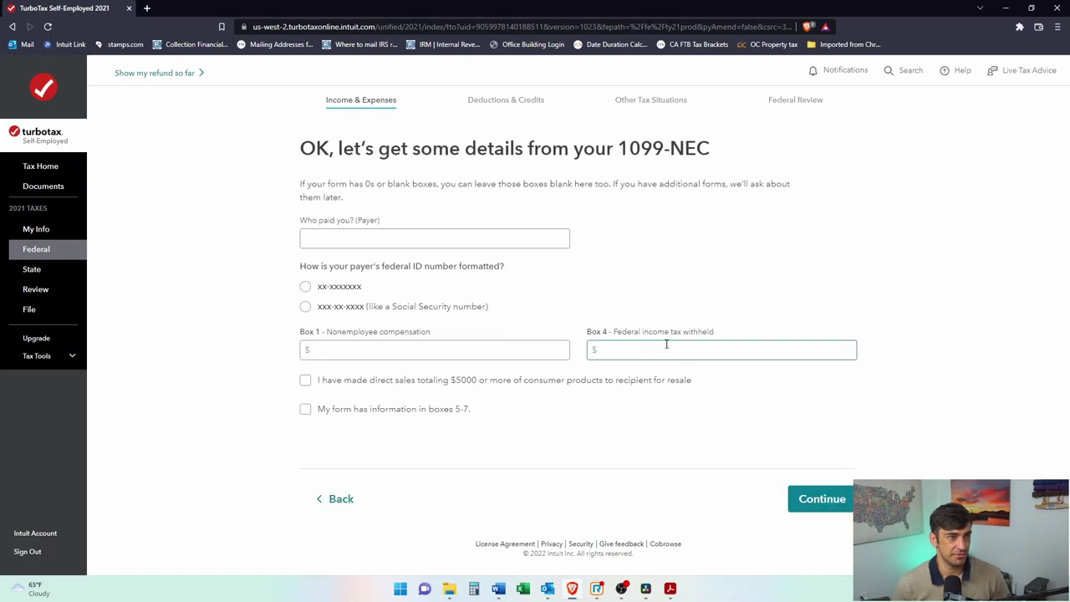
pyautogui.hotkey('alt', 'Tab')
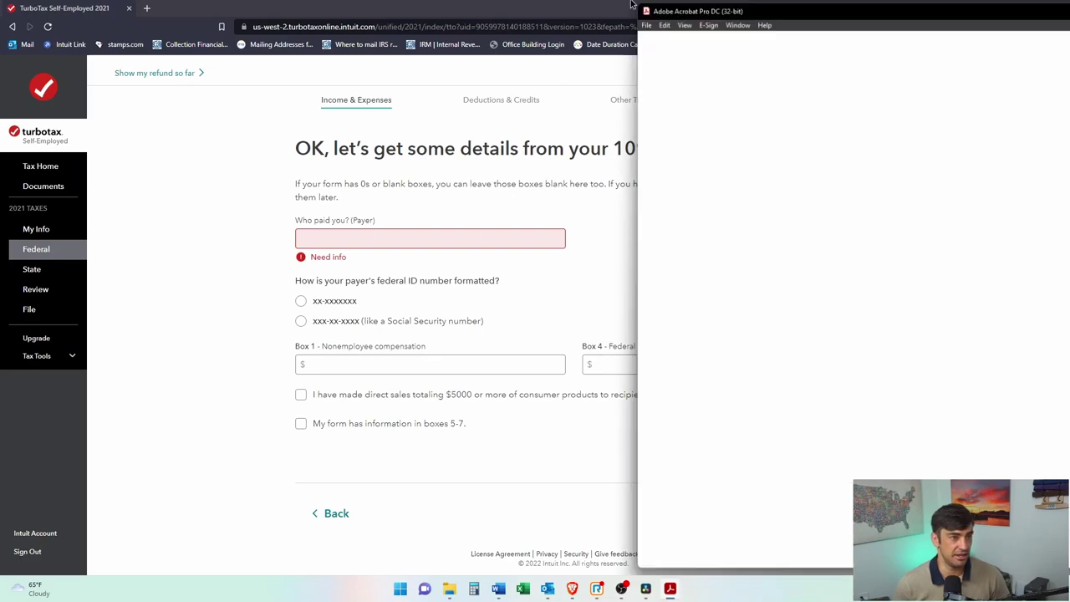
# Step: Maximize the Uber 1099-NEC PDF to read the payer details and Box 1 amount
pyautogui.moveTo(848, 16); pyautogui.dragTo(434, 16)
pyautogui.doubleClick(428, 5)
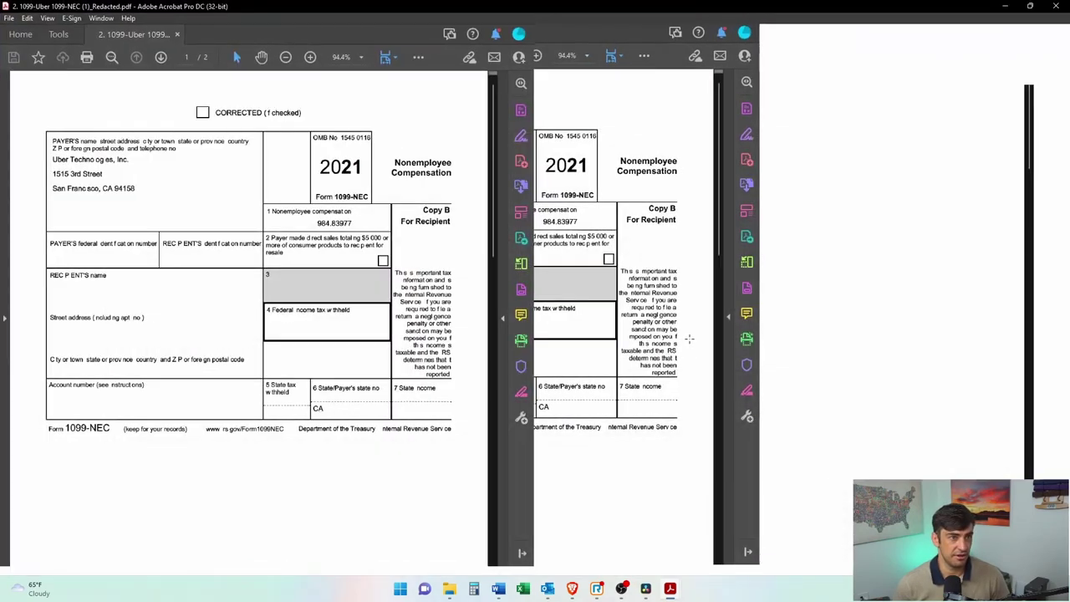
pyautogui.scroll(-3, 740, 320)
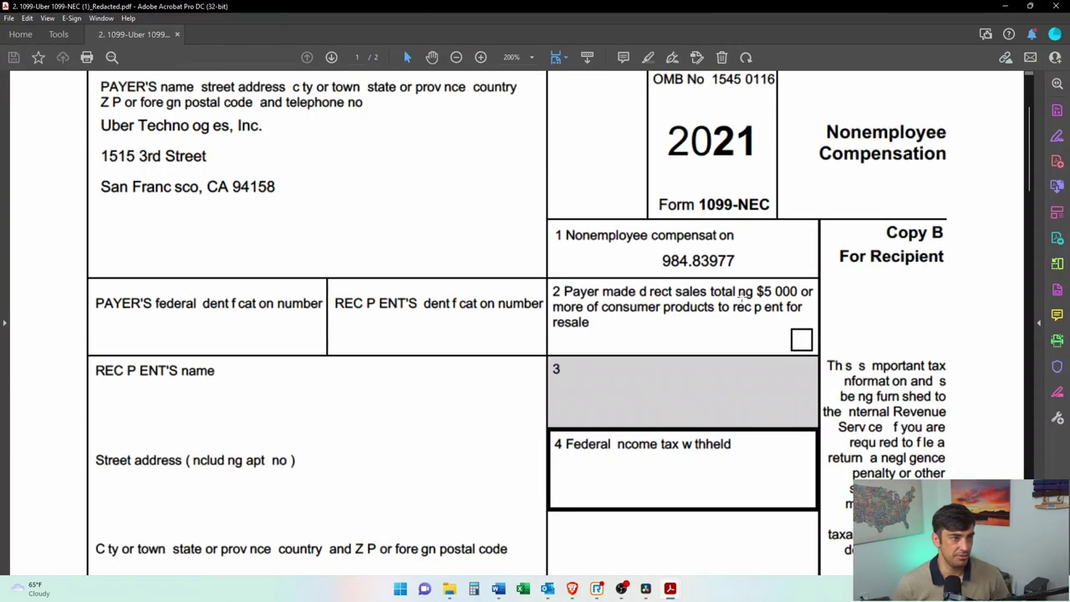
pyautogui.scroll(1, 702, 250)
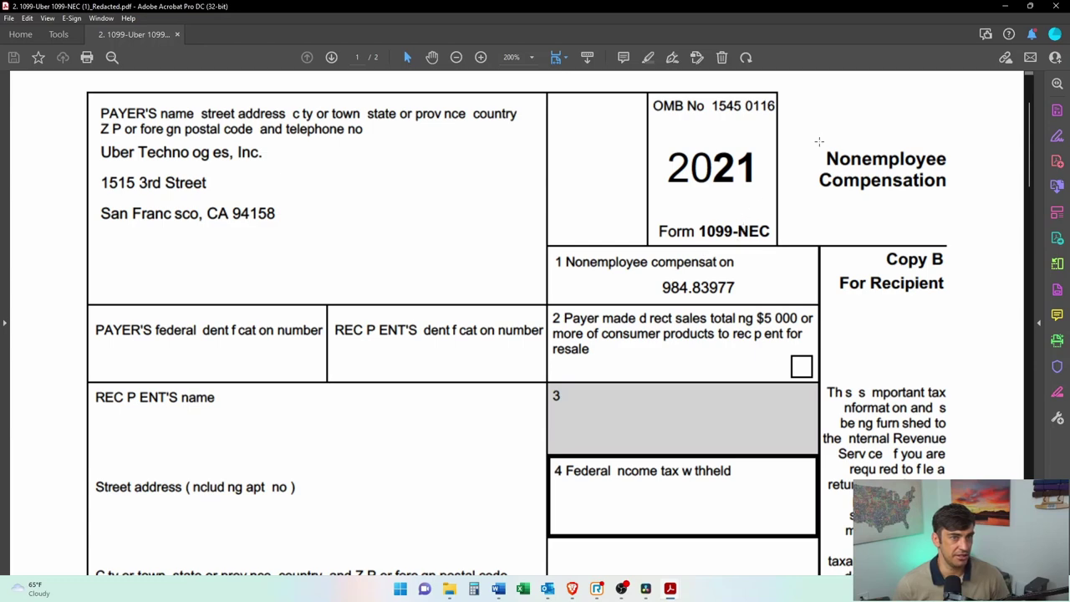
pyautogui.doubleClick(707, 7)
pyautogui.hotkey('alt', 'Tab')
pyautogui.click(366, 239)
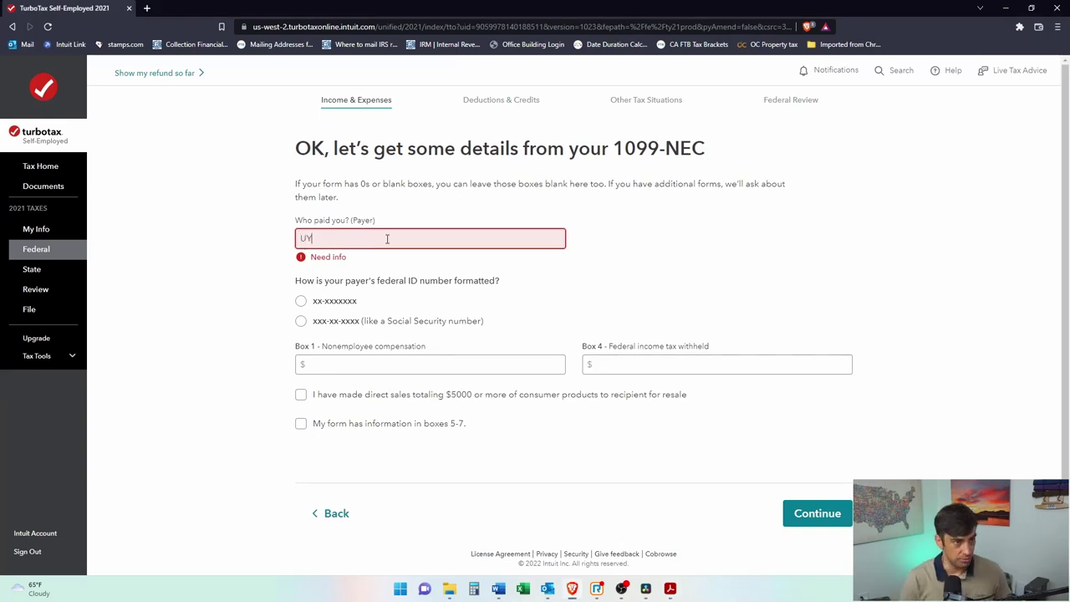
# Step: Enter Uber as the payer and its EIN from the PDF in xx-xxxxxxx format
pyautogui.write('Uber Technologies')
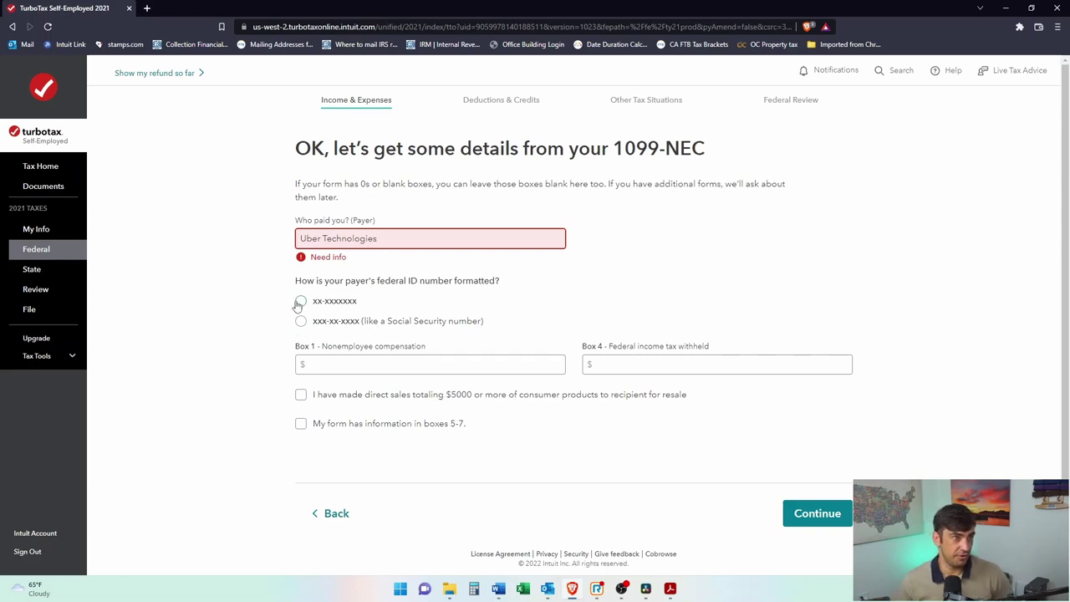
pyautogui.click(300, 303)
pyautogui.click(301, 287)
pyautogui.click(348, 325)
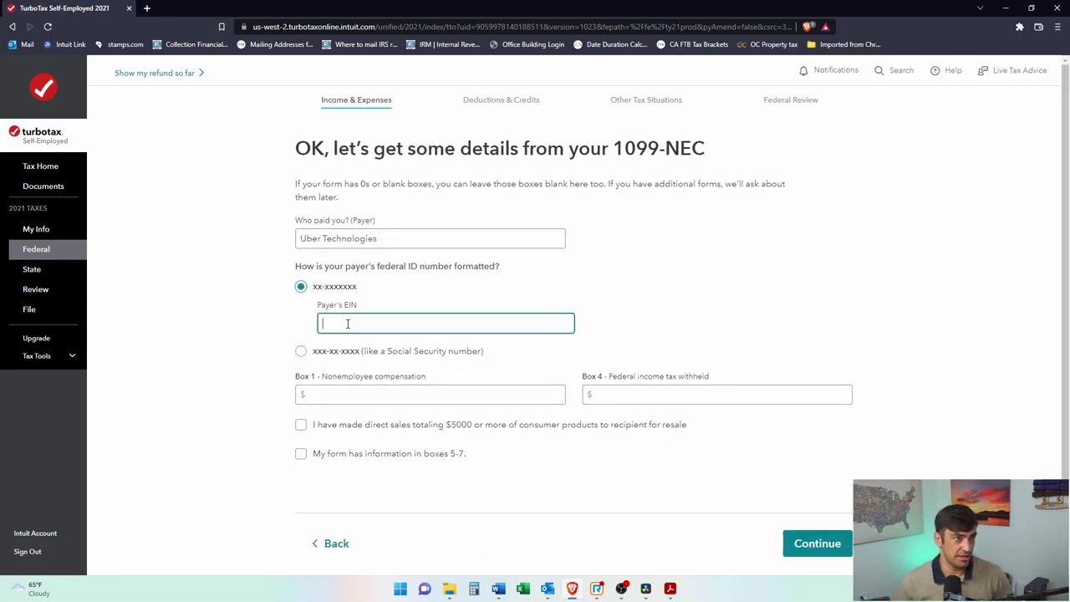
pyautogui.hotkey('alt', 'Tab')
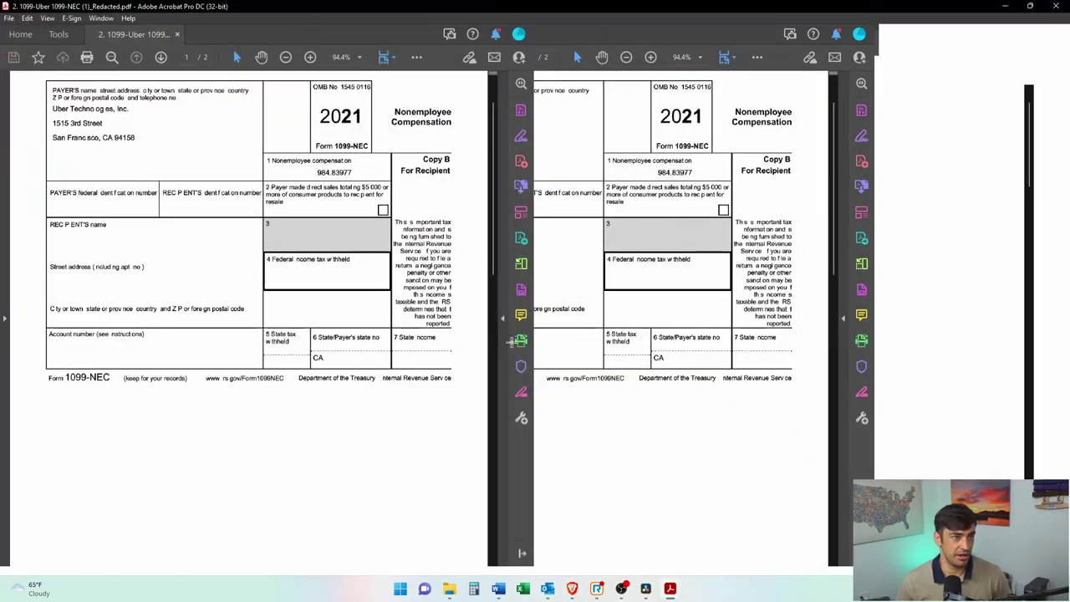
pyautogui.scroll(5, 269, 349)
pyautogui.scroll(-3, 269, 349)
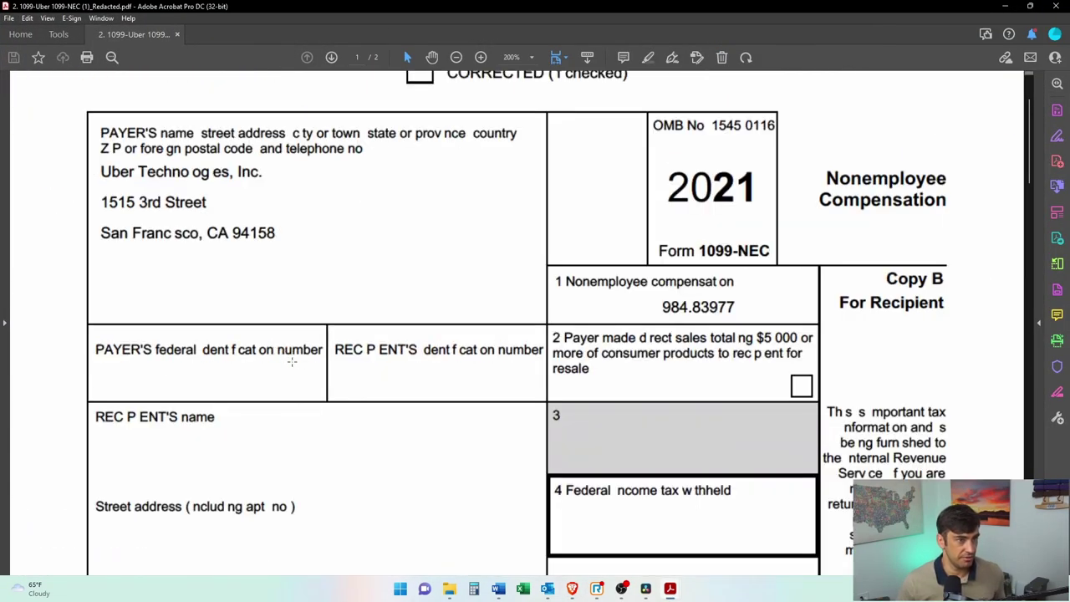
pyautogui.moveTo(344, 335); pyautogui.dragTo(72, 404)
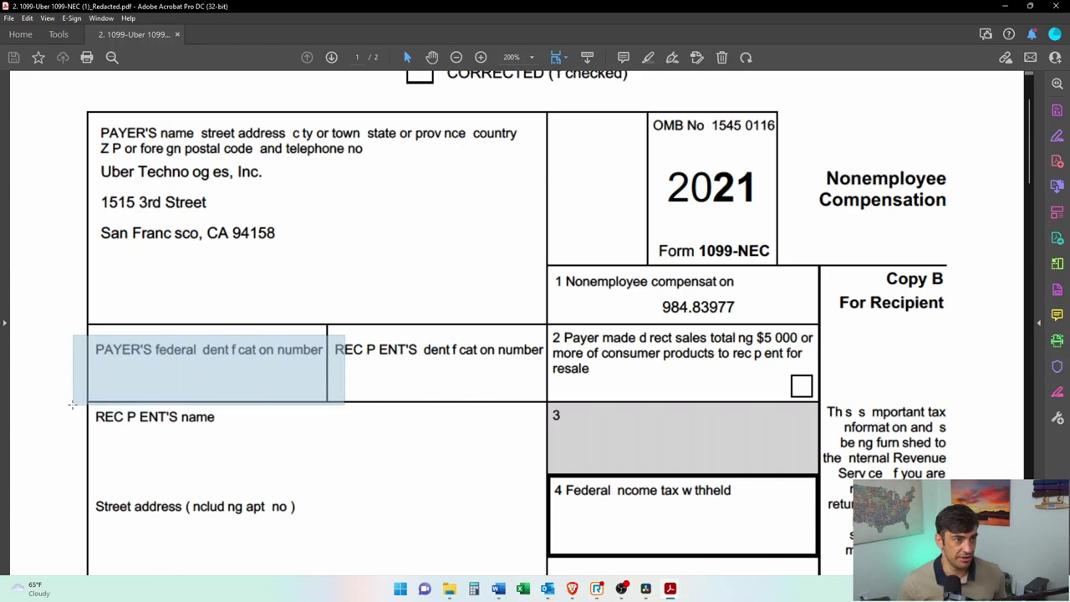
pyautogui.hotkey('alt', 'Tab')
pyautogui.click(368, 315)
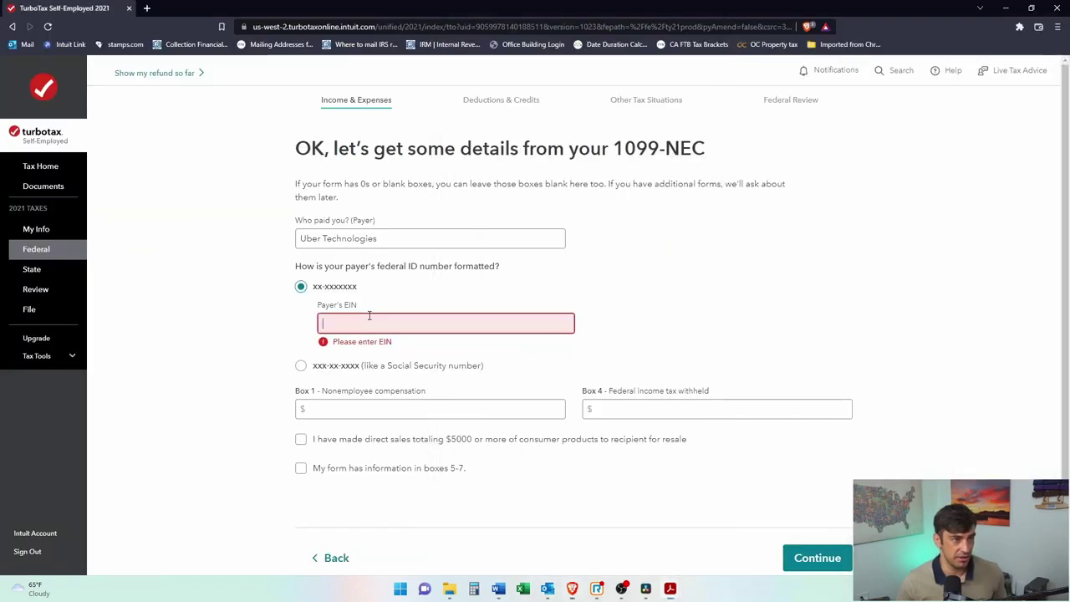
pyautogui.write('12-3456789')
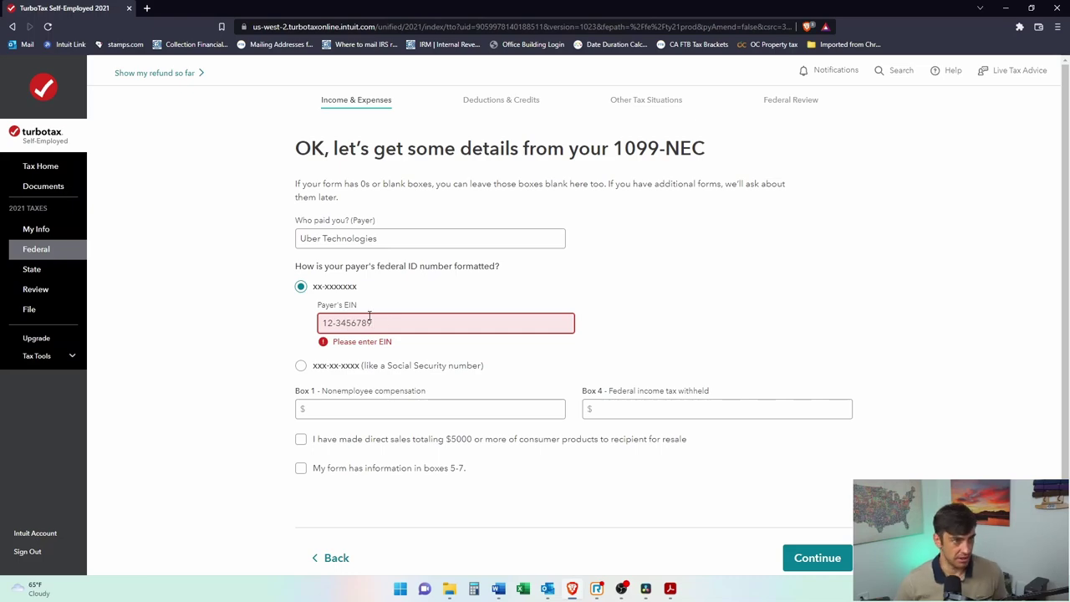
# Step: Enter Box 1 compensation of $984.84 from the PDF and submit the 1099-NEC
pyautogui.click(329, 405)
pyautogui.hotkey('alt', 'Tab')
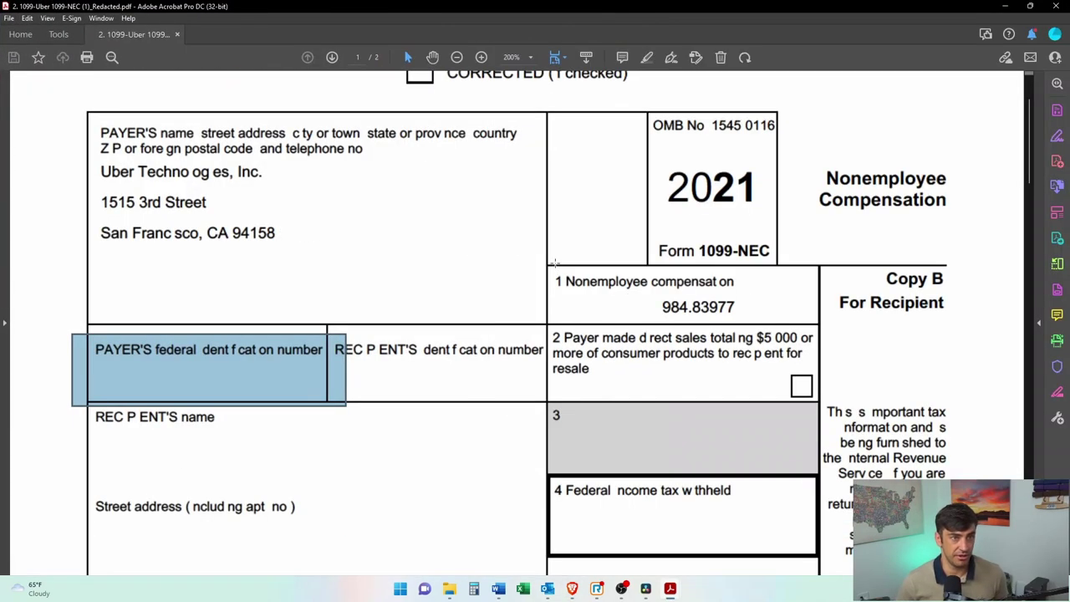
pyautogui.moveTo(555, 263); pyautogui.dragTo(815, 322)
pyautogui.hotkey('alt', 'Tab')
pyautogui.click(418, 393)
pyautogui.write('984.84')
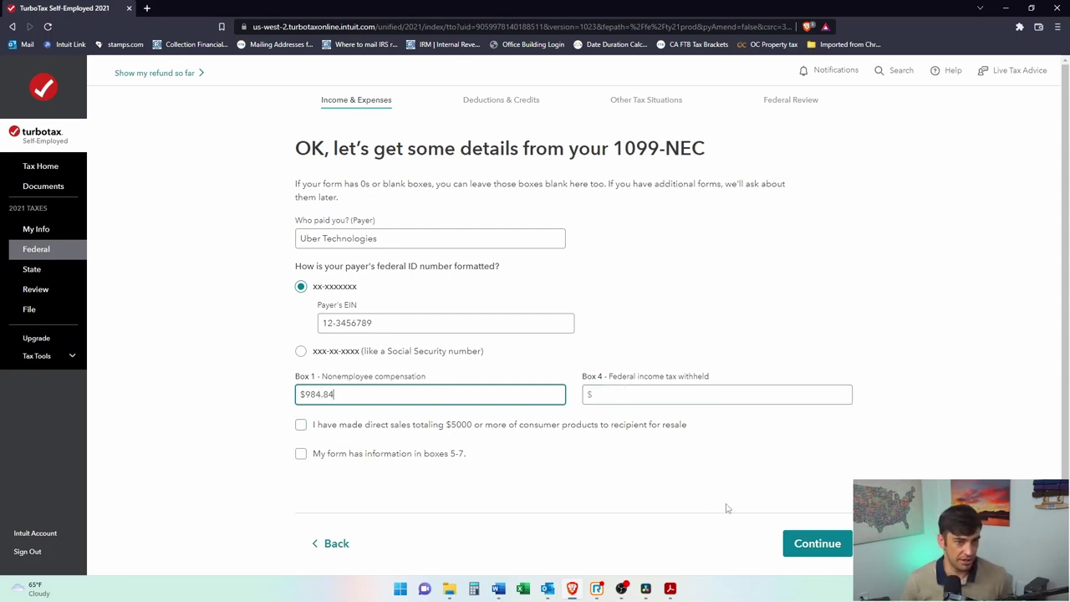
pyautogui.click(815, 545)
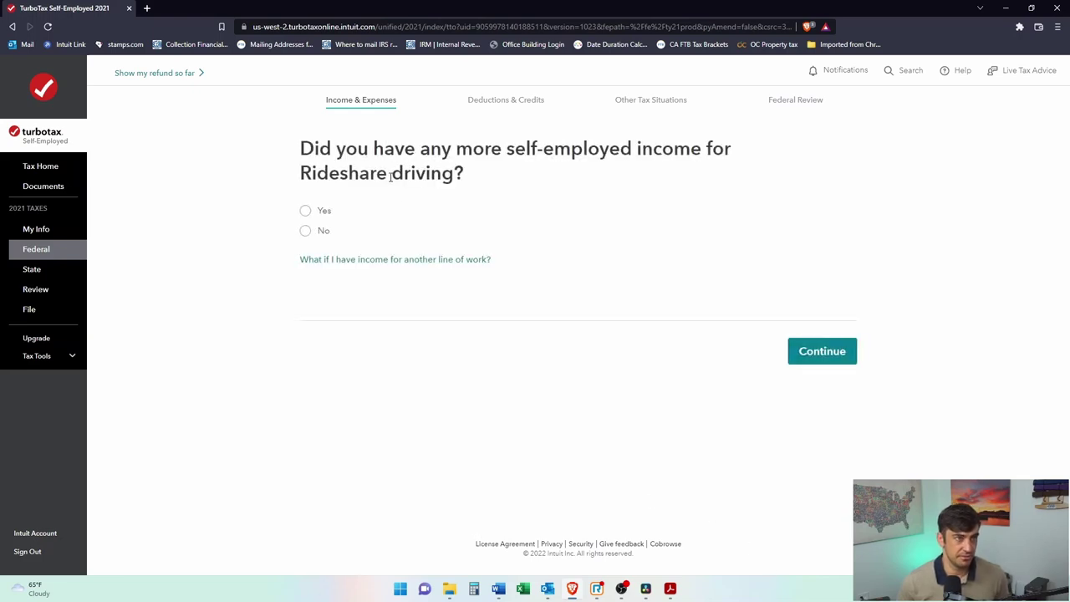
# Step: Report more Rideshare income and choose Other self-employed income after checking the 1099-K gross amount
pyautogui.click(306, 210)
pyautogui.click(834, 352)
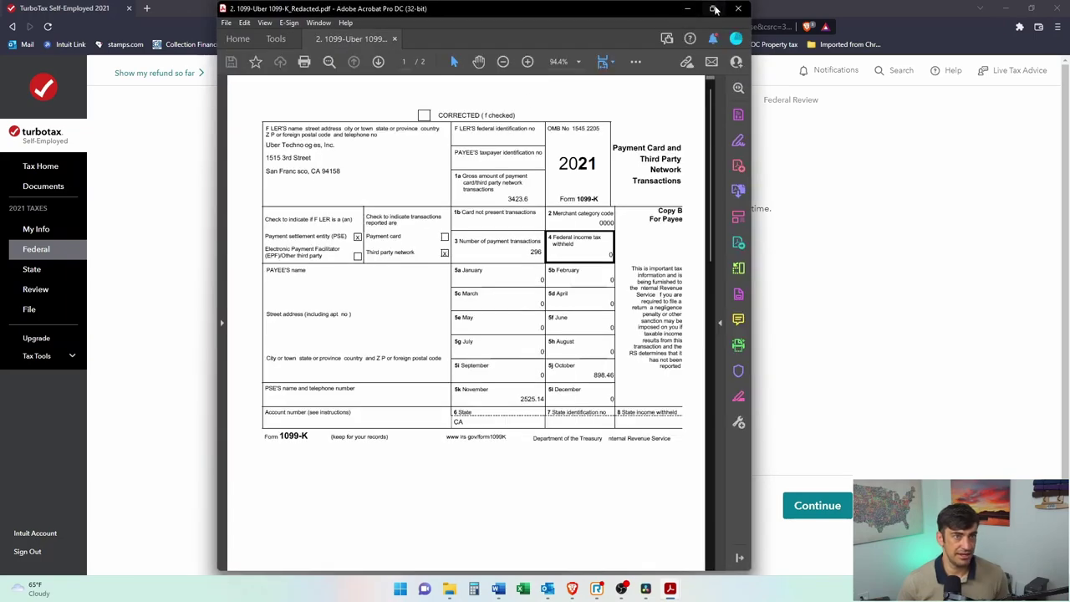
pyautogui.click(714, 9)
pyautogui.scroll(-1, 732, 336)
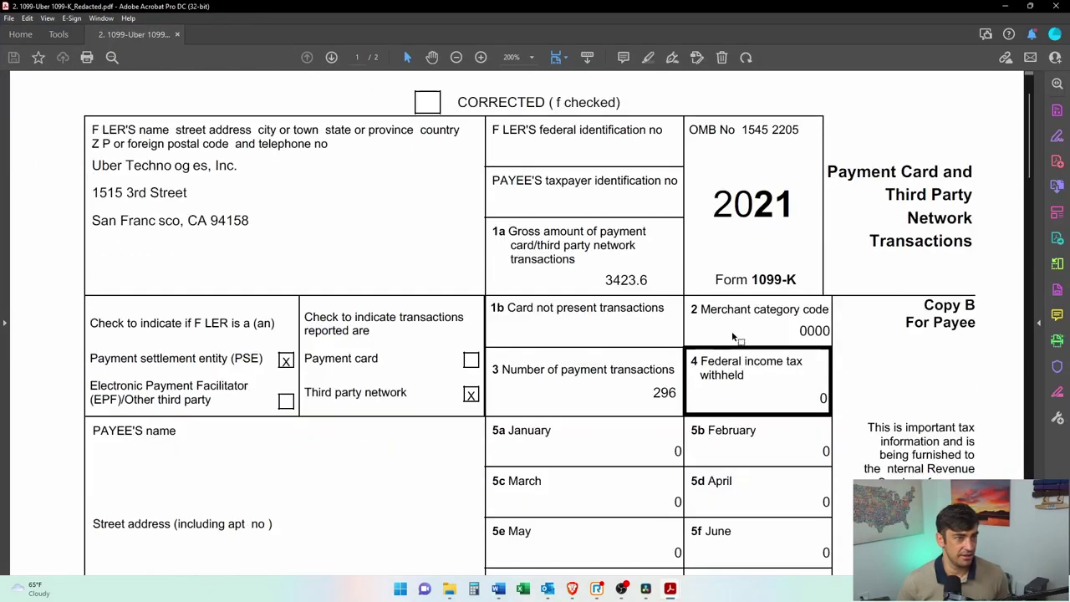
pyautogui.scroll(-1, 732, 336)
pyautogui.moveTo(525, 207); pyautogui.dragTo(665, 286)
pyautogui.press('super+Down')
pyautogui.press('super+Down')
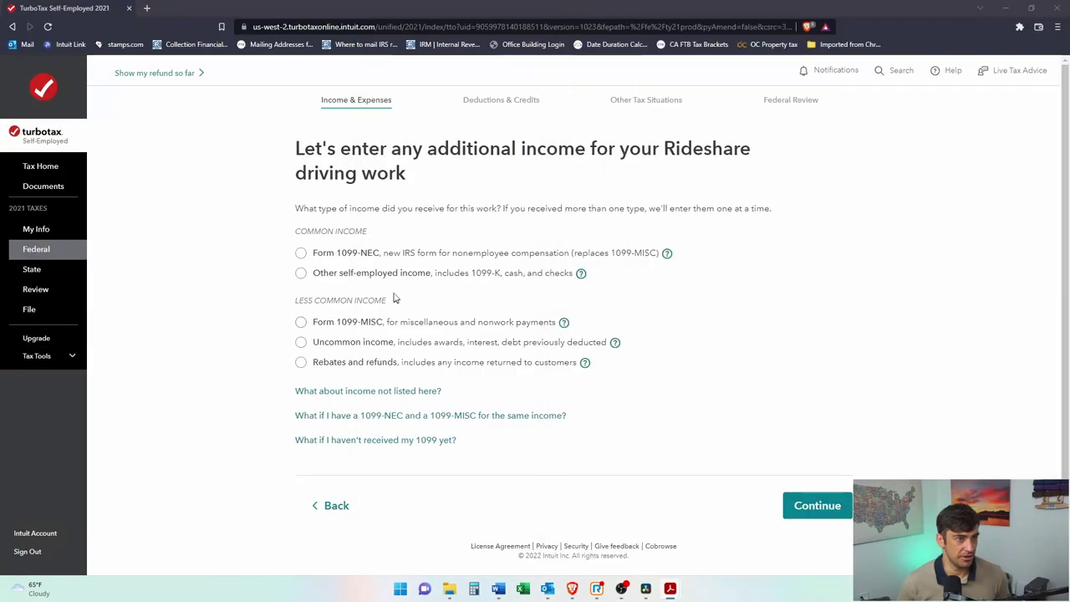
pyautogui.click(301, 272)
pyautogui.click(803, 506)
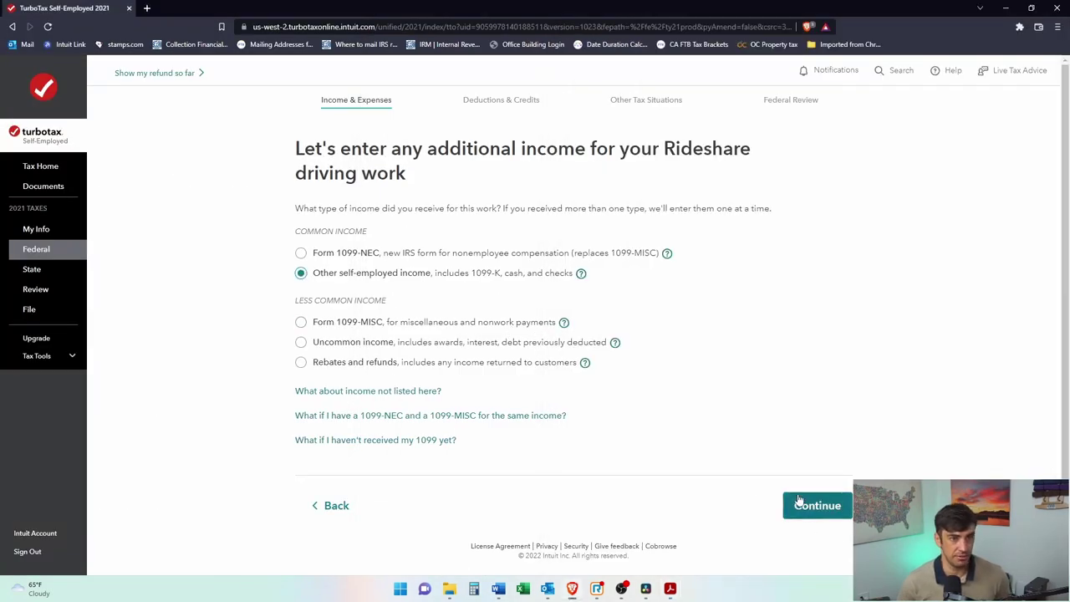
# Step: Name the income type 1099-k and check the 1099-K box 1a and monthly amounts
pyautogui.click(462, 270)
pyautogui.write('1099-')
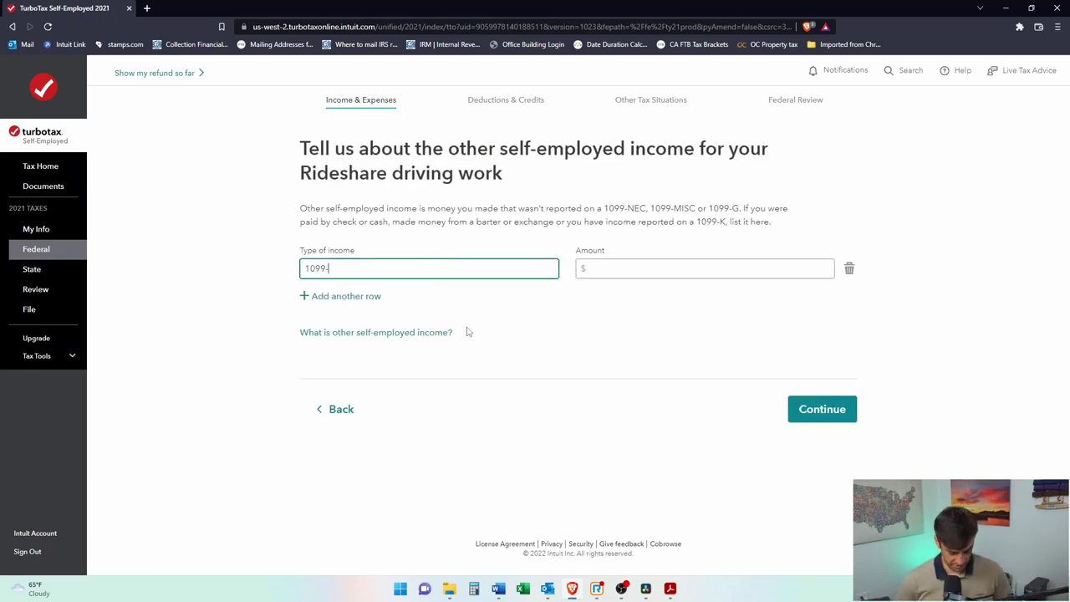
pyautogui.write('k')
pyautogui.press('Tab')
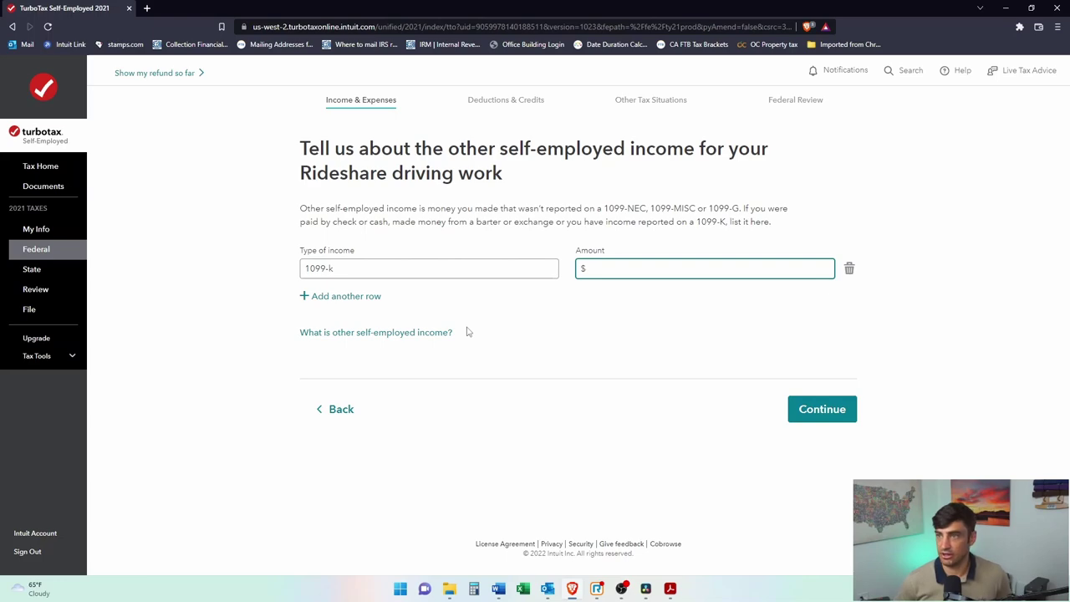
pyautogui.hotkey('alt', 'Tab')
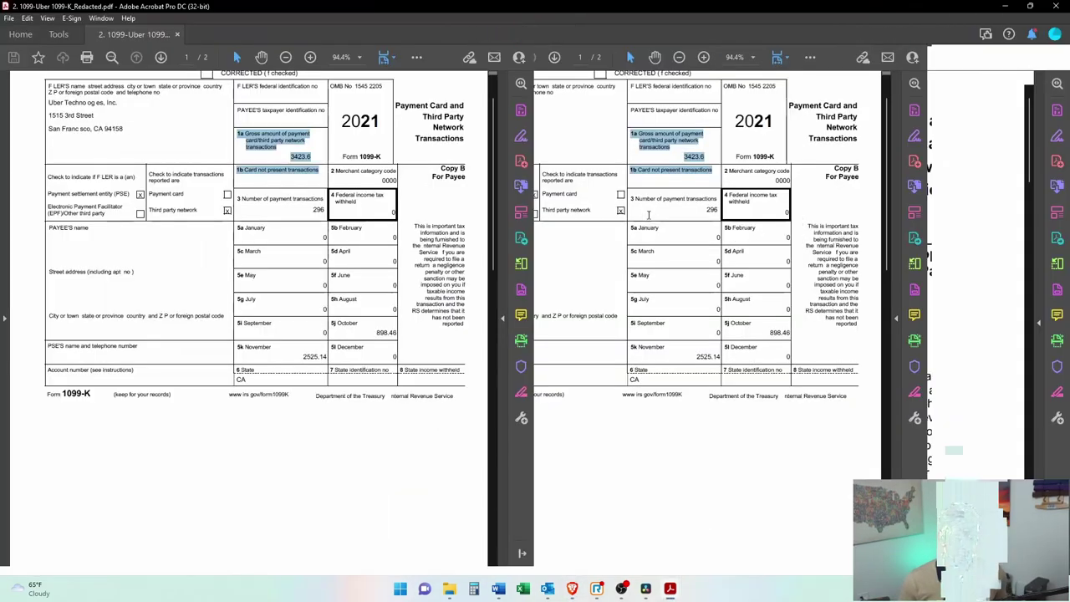
pyautogui.scroll(-1, 652, 267)
pyautogui.scroll(1, 569, 222)
pyautogui.moveTo(509, 199); pyautogui.dragTo(644, 274)
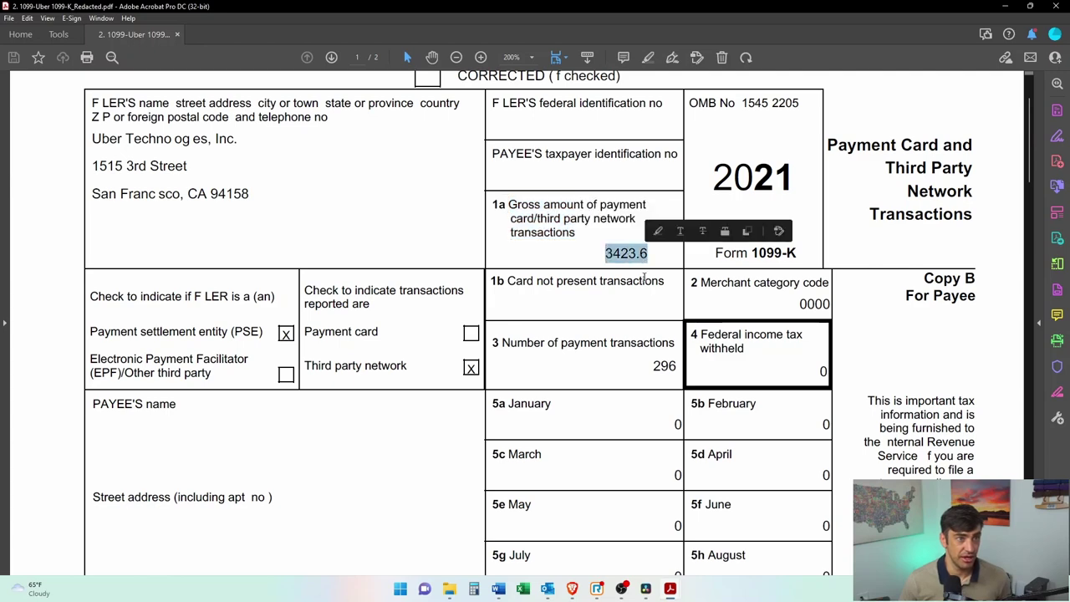
pyautogui.scroll(-3, 644, 274)
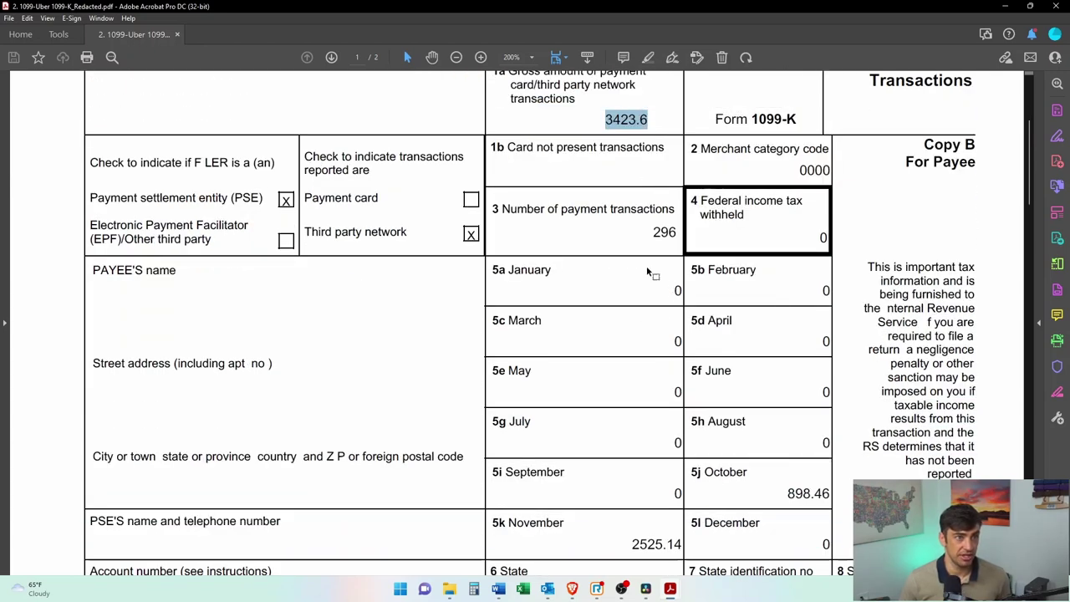
pyautogui.scroll(-2, 652, 272)
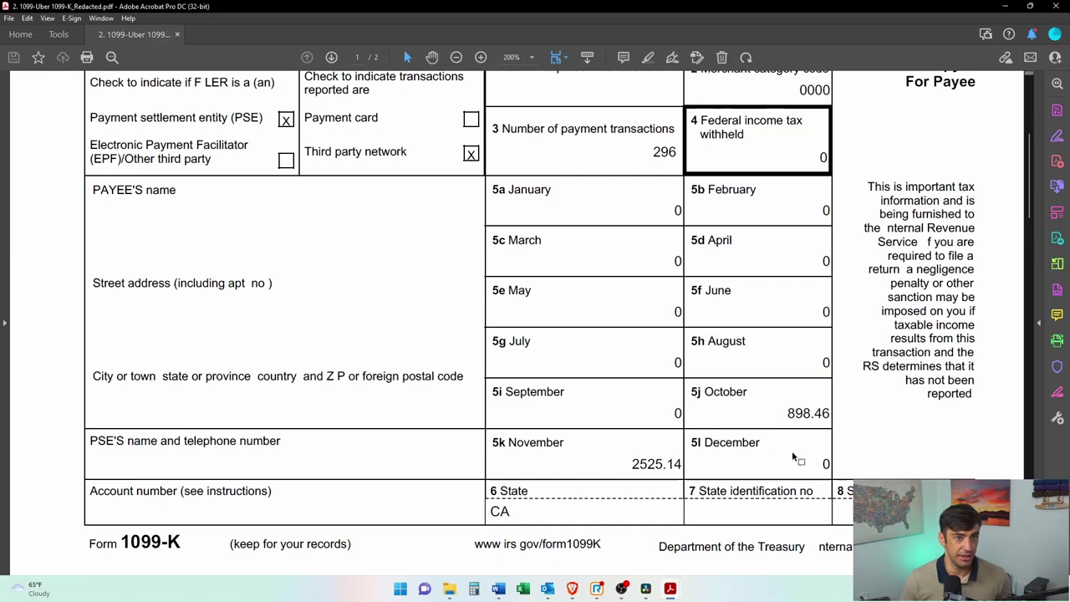
pyautogui.scroll(3, 795, 411)
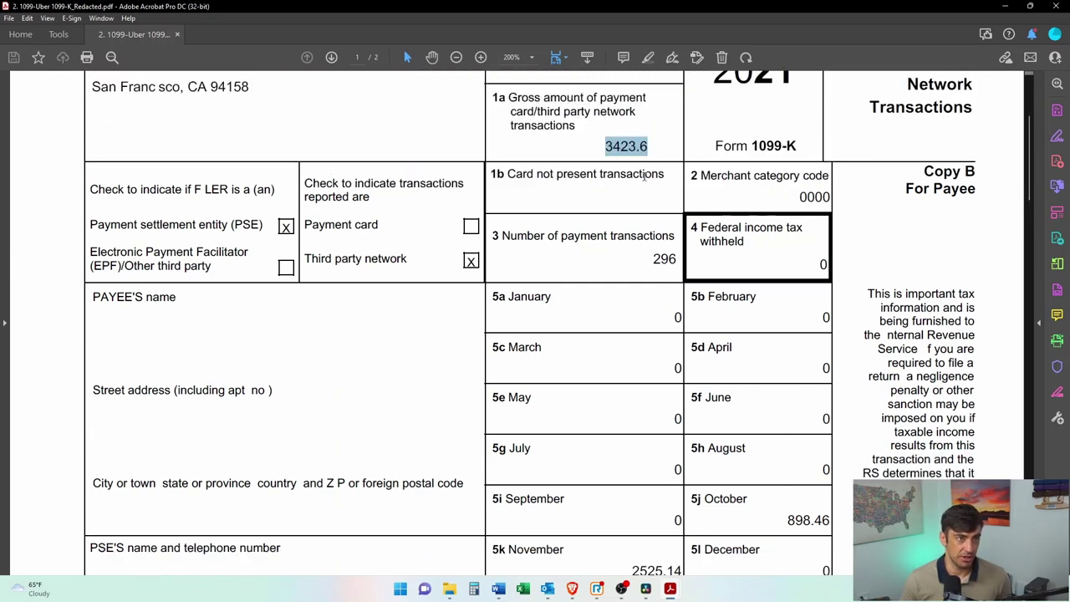
pyautogui.scroll(-1, 625, 154)
pyautogui.moveTo(787, 467); pyautogui.dragTo(830, 466)
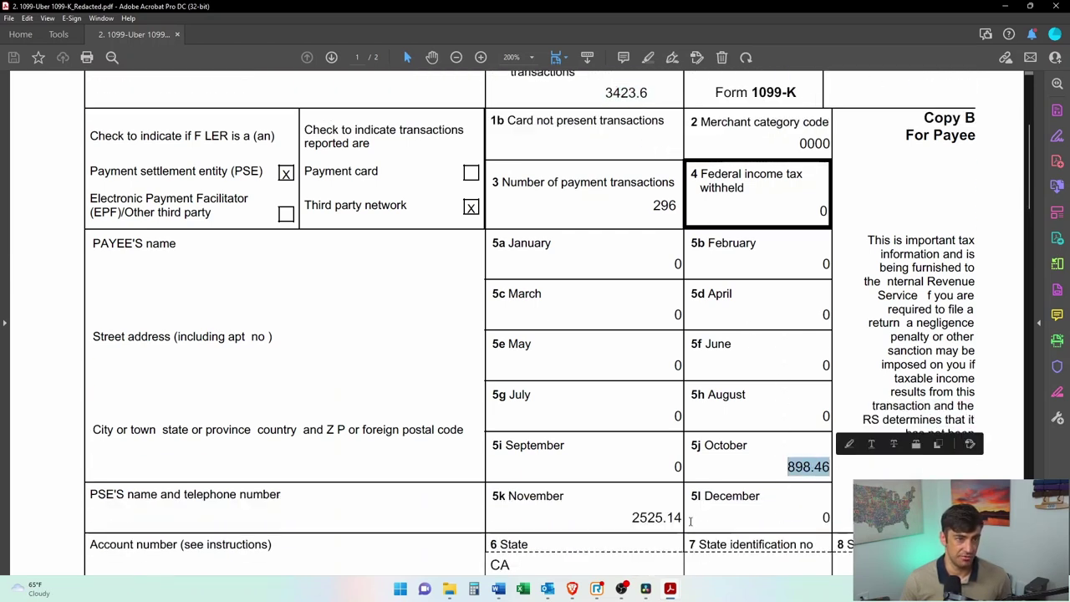
pyautogui.moveTo(632, 517); pyautogui.dragTo(682, 517)
pyautogui.scroll(4, 740, 382)
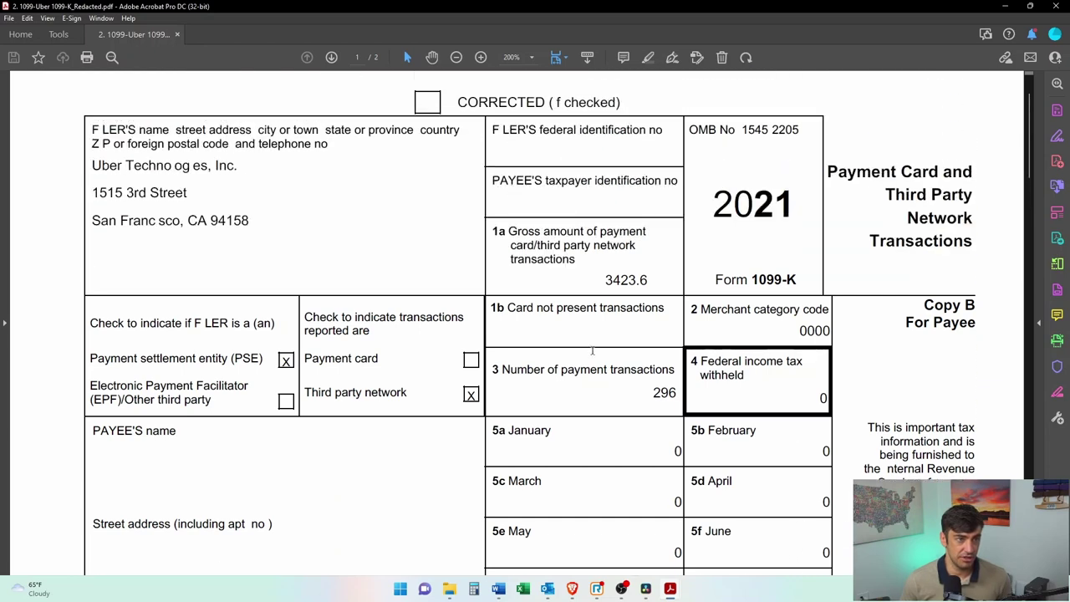
# Step: Enter $3,423 as the 1099-k amount, save it, and answer No to more Rideshare income
pyautogui.press('super+Down')
pyautogui.press('super+Down')
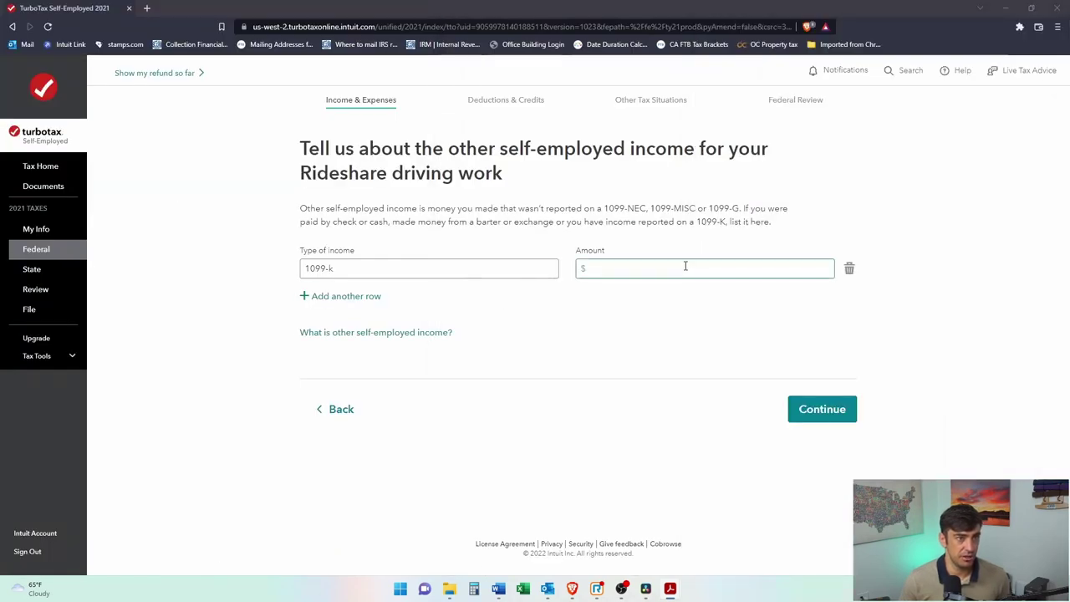
pyautogui.click(684, 265)
pyautogui.write('3423')
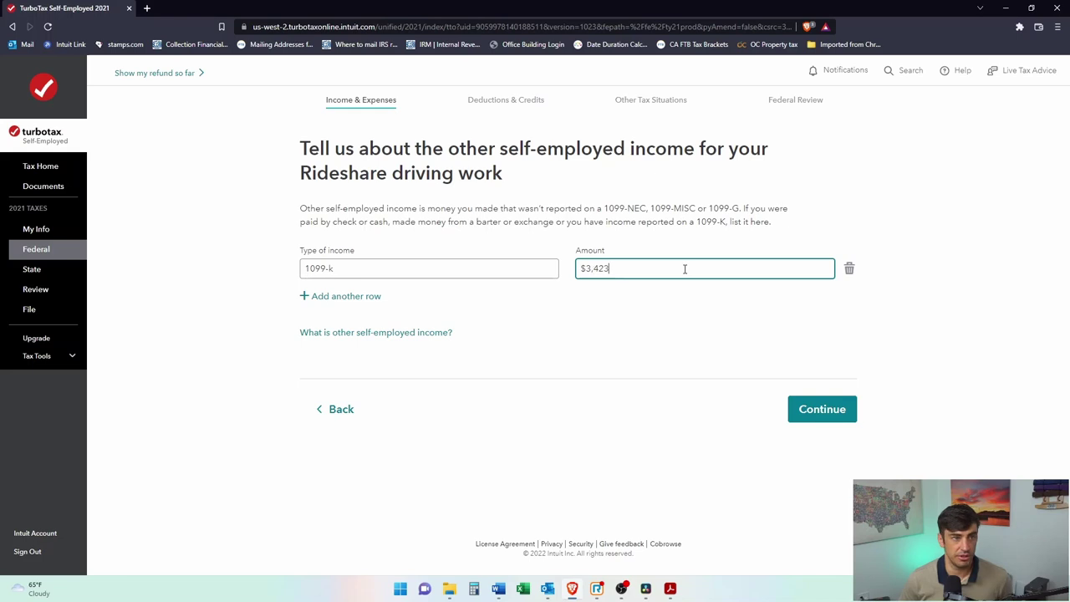
pyautogui.click(810, 405)
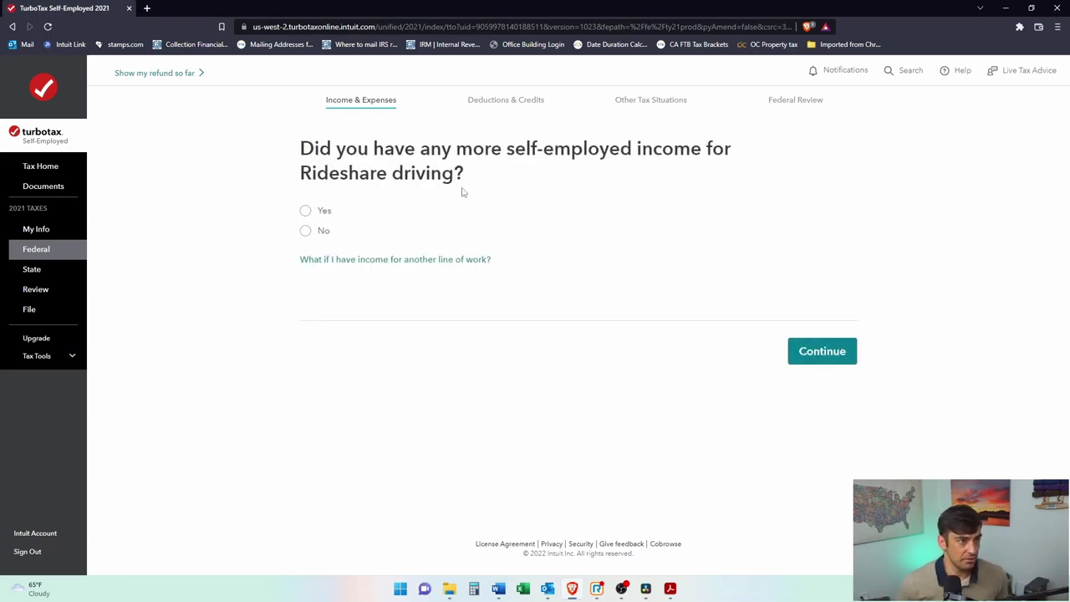
pyautogui.click(305, 230)
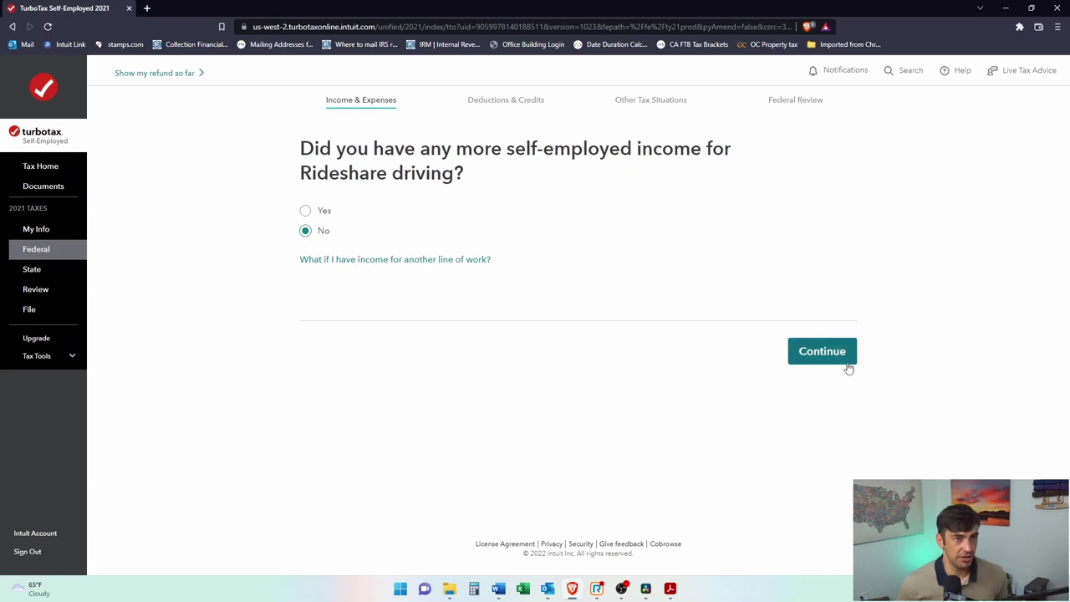
pyautogui.click(840, 353)
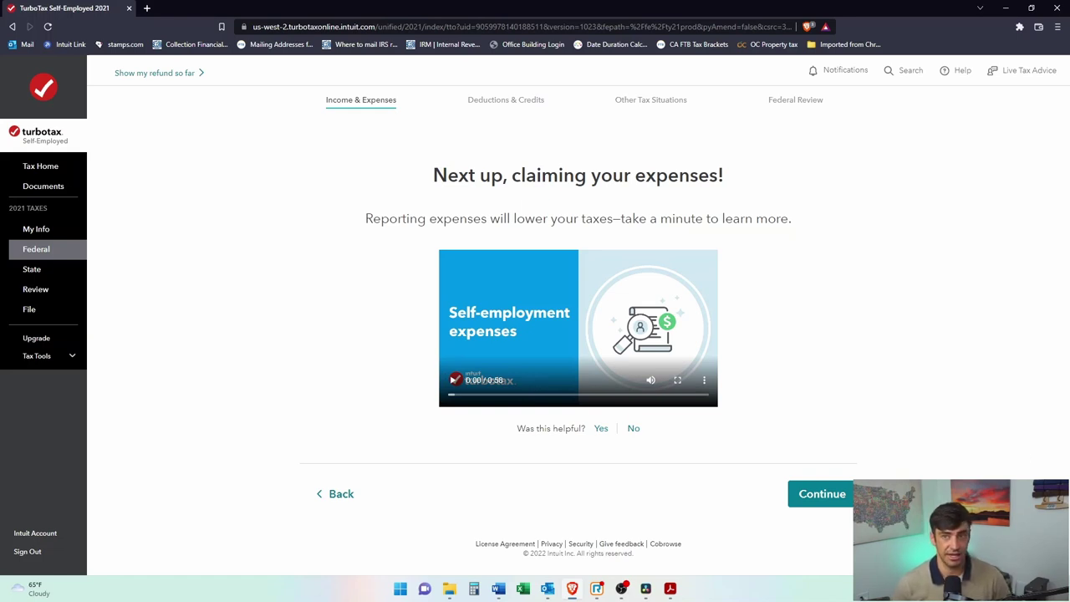
# Step: Move past the expenses introduction to the expense category selection
pyautogui.click(819, 494)
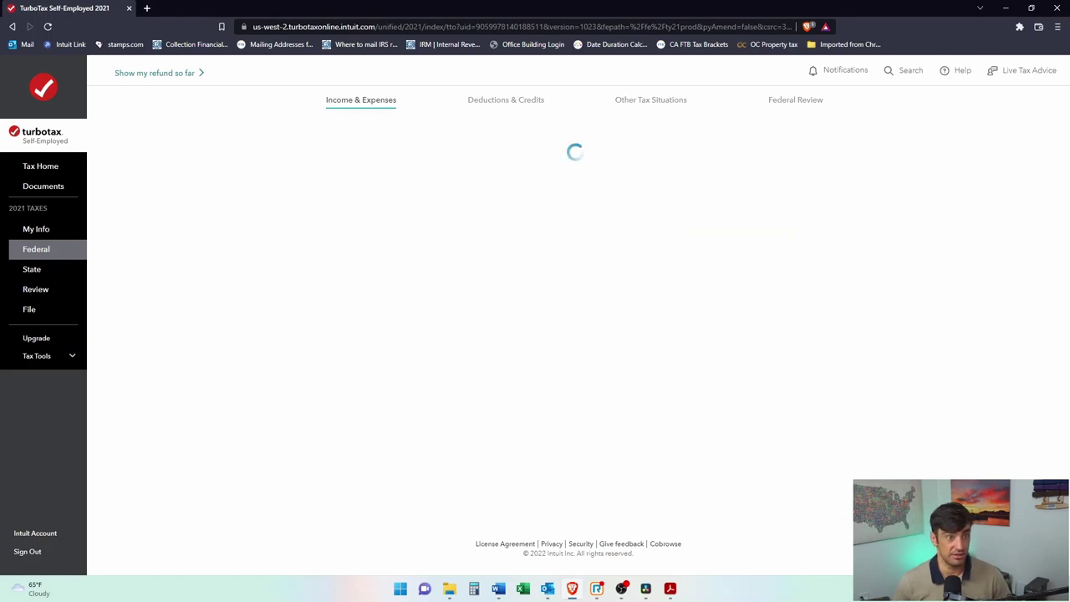
pyautogui.scroll(-3, 739, 318)
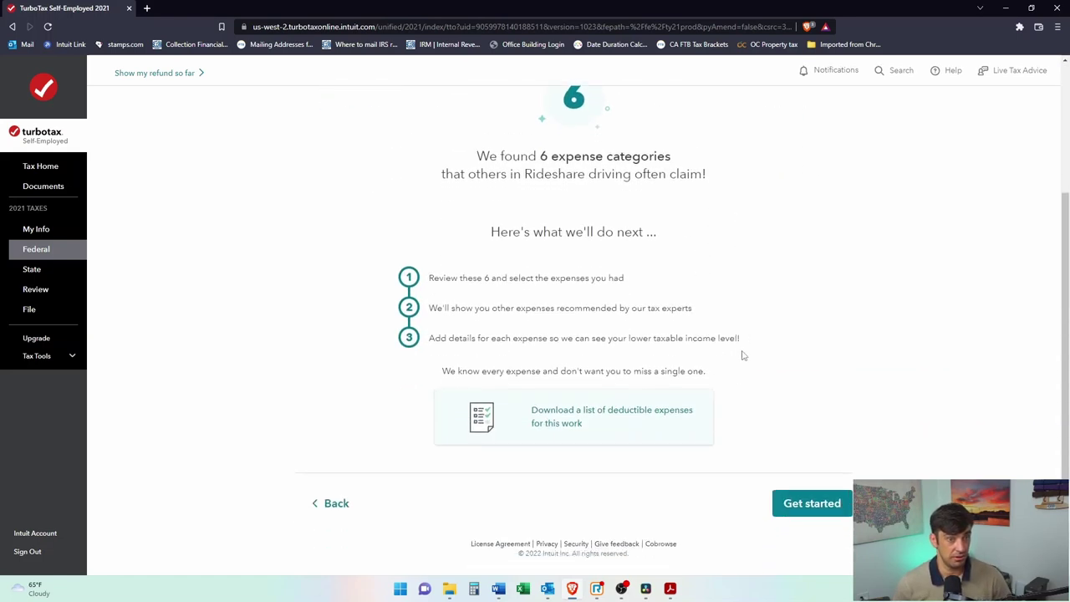
pyautogui.click(840, 506)
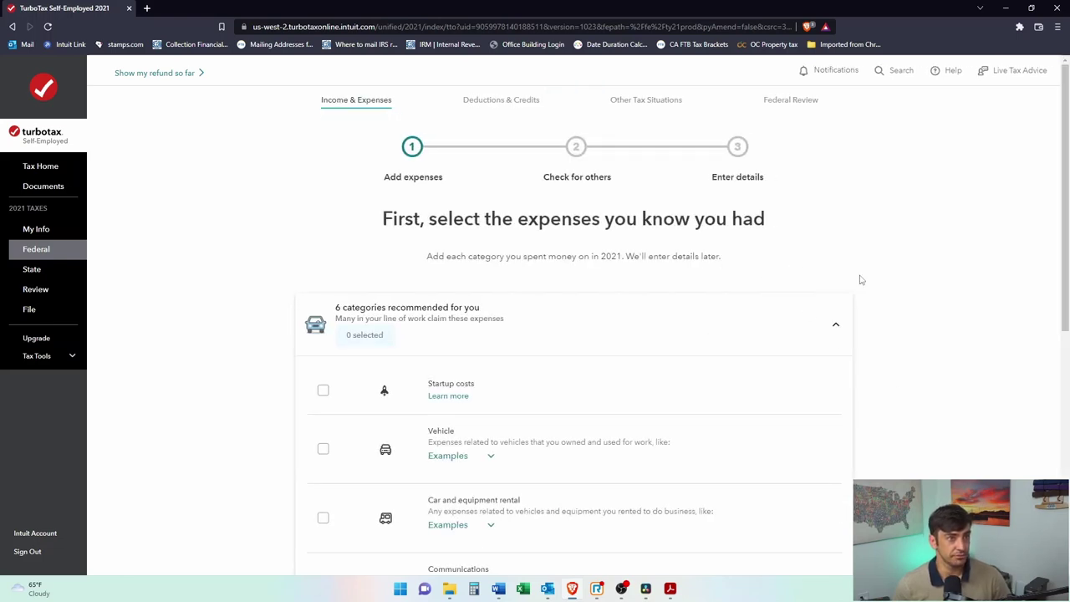
pyautogui.scroll(-2, 852, 279)
pyautogui.scroll(2, 928, 284)
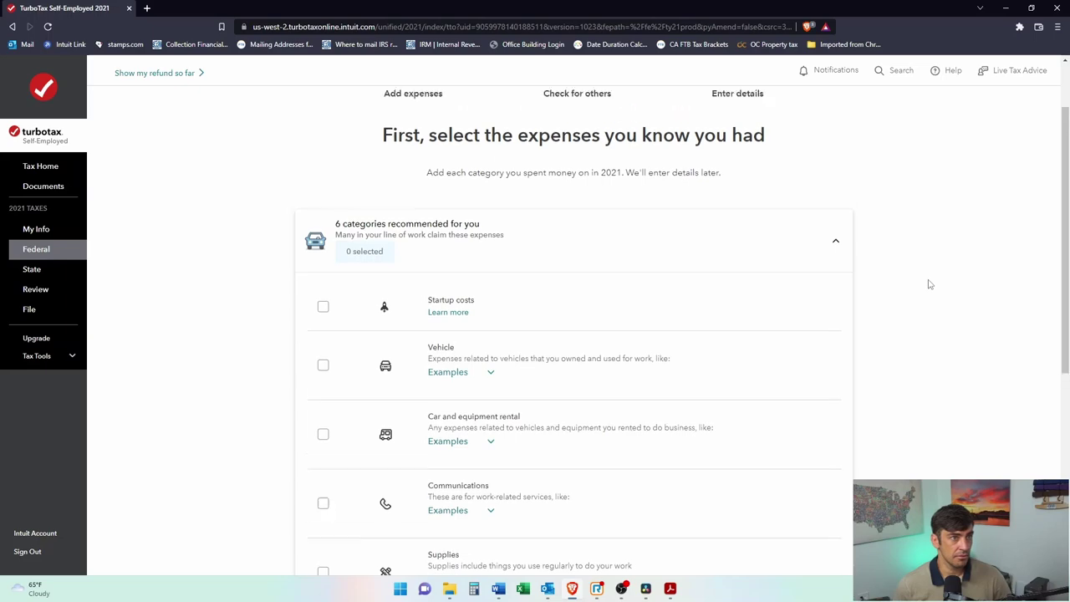
pyautogui.scroll(-7, 426, 277)
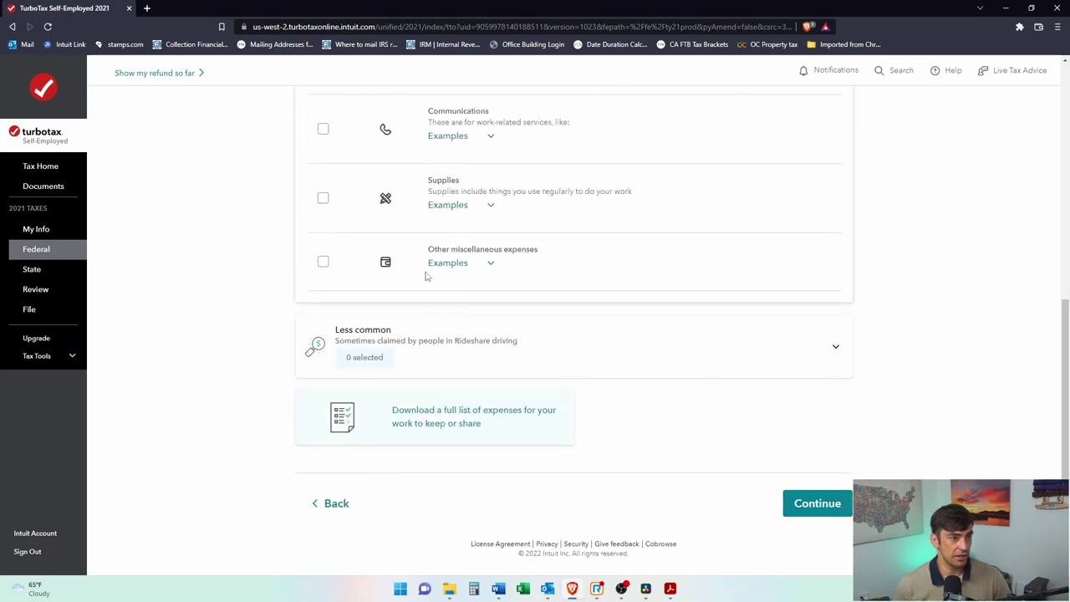
# Step: Go back and answer No again to having more Rideshare income
pyautogui.click(308, 510)
pyautogui.scroll(-4, 342, 530)
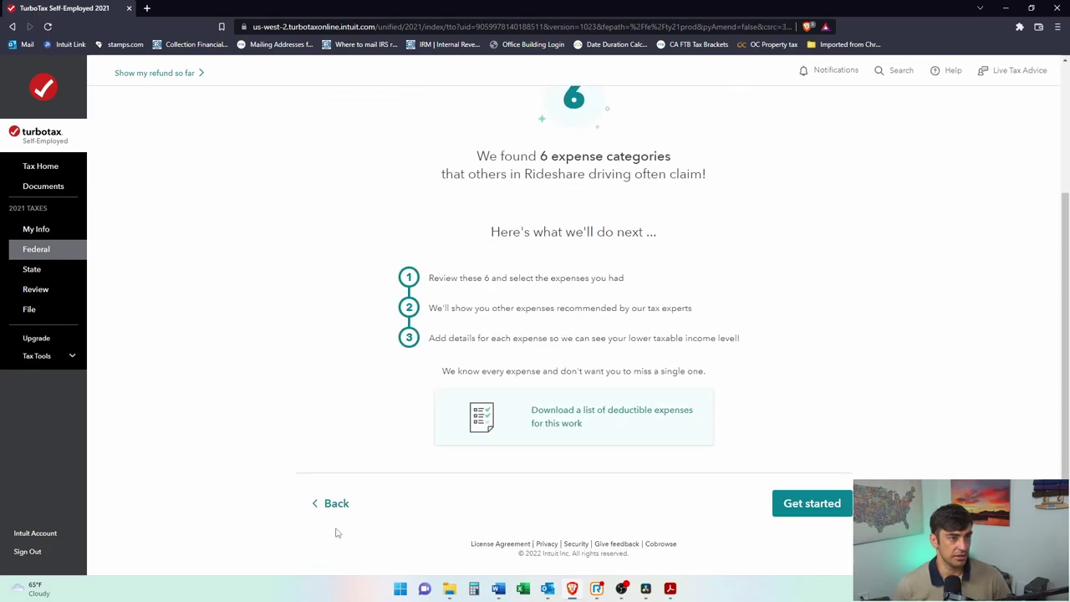
pyautogui.click(333, 507)
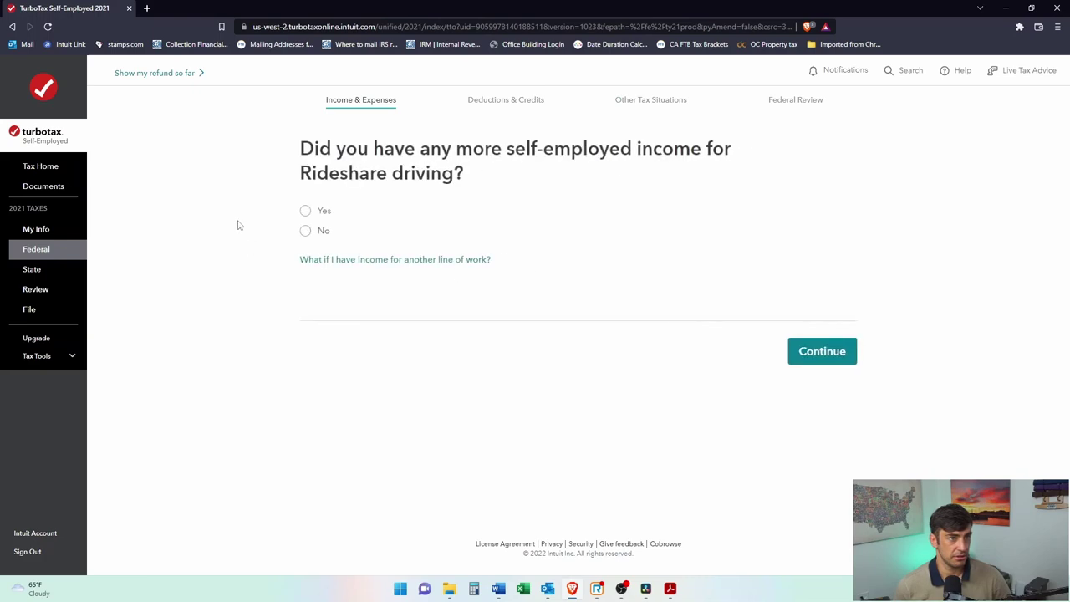
pyautogui.click(305, 231)
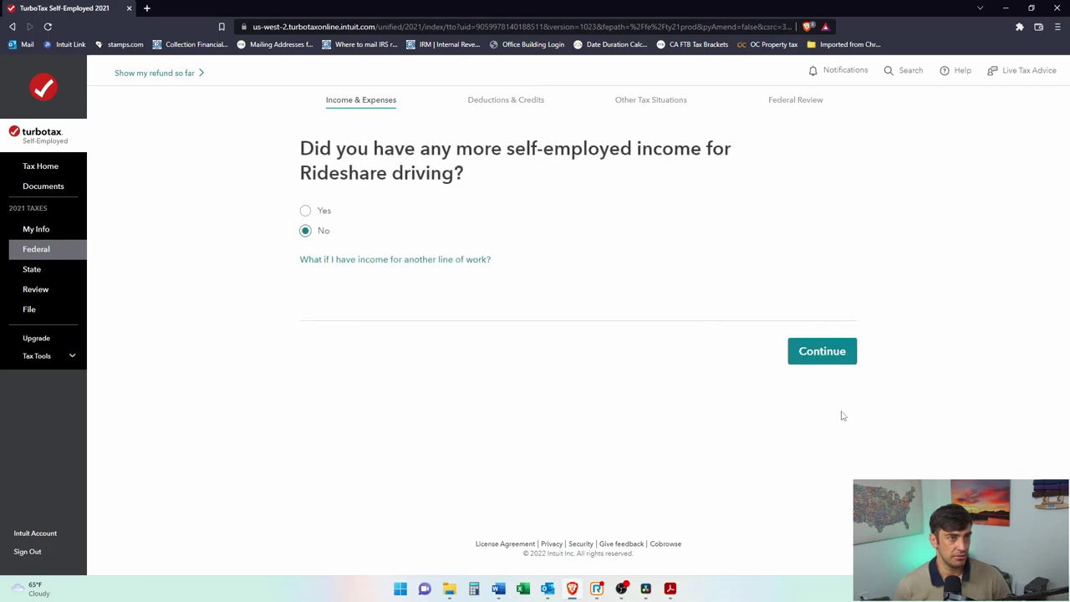
pyautogui.click(815, 351)
# Step: Review the expense-finding steps and open the deductible rideshare expenses list
pyautogui.moveTo(400, 182); pyautogui.dragTo(688, 179)
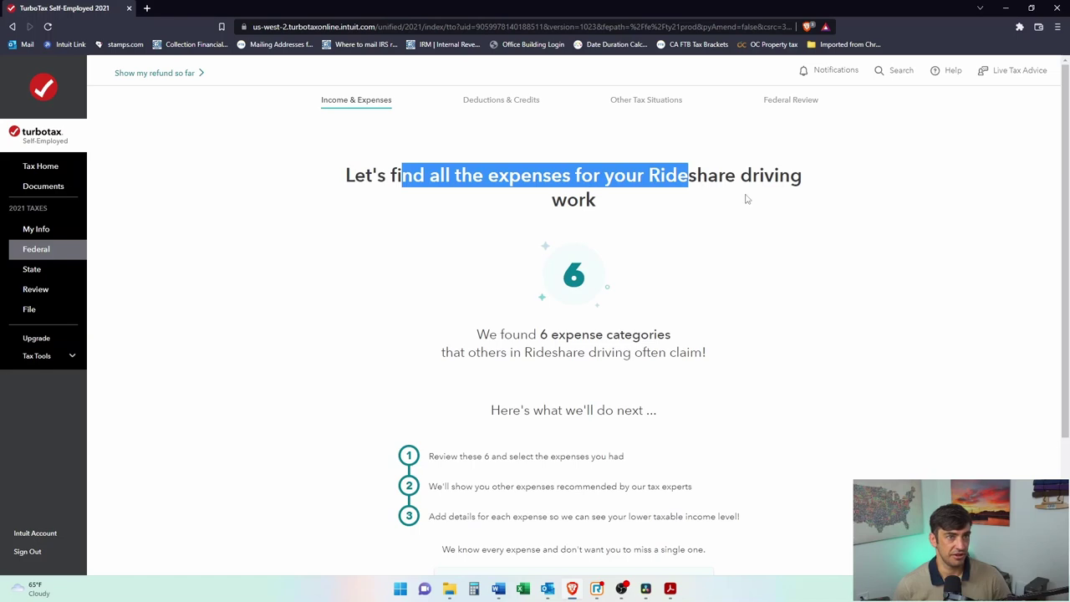
pyautogui.scroll(-3, 747, 199)
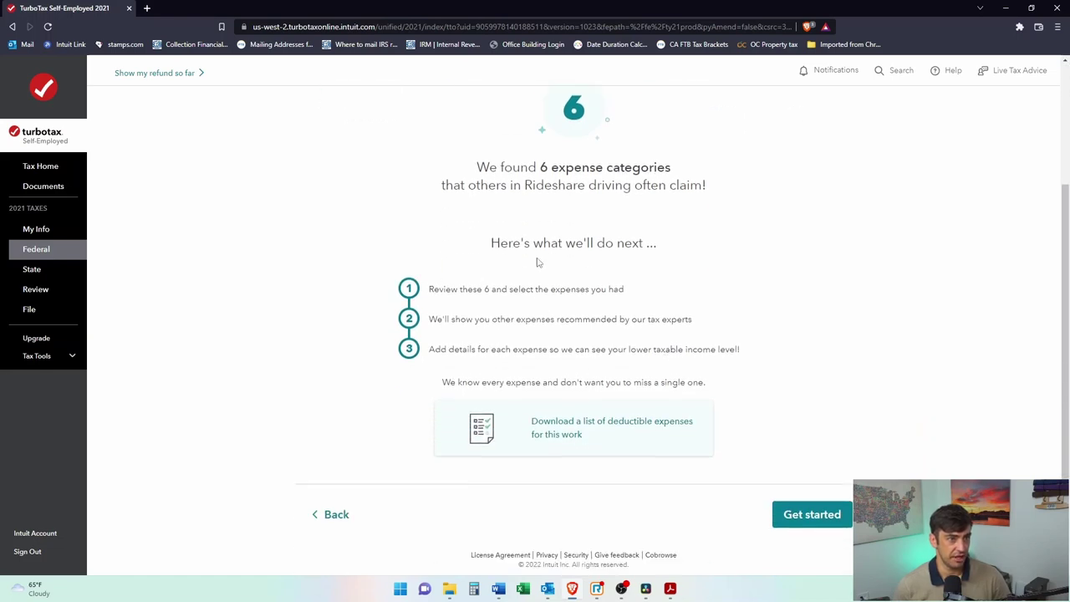
pyautogui.moveTo(440, 292); pyautogui.dragTo(624, 292)
pyautogui.click(585, 435)
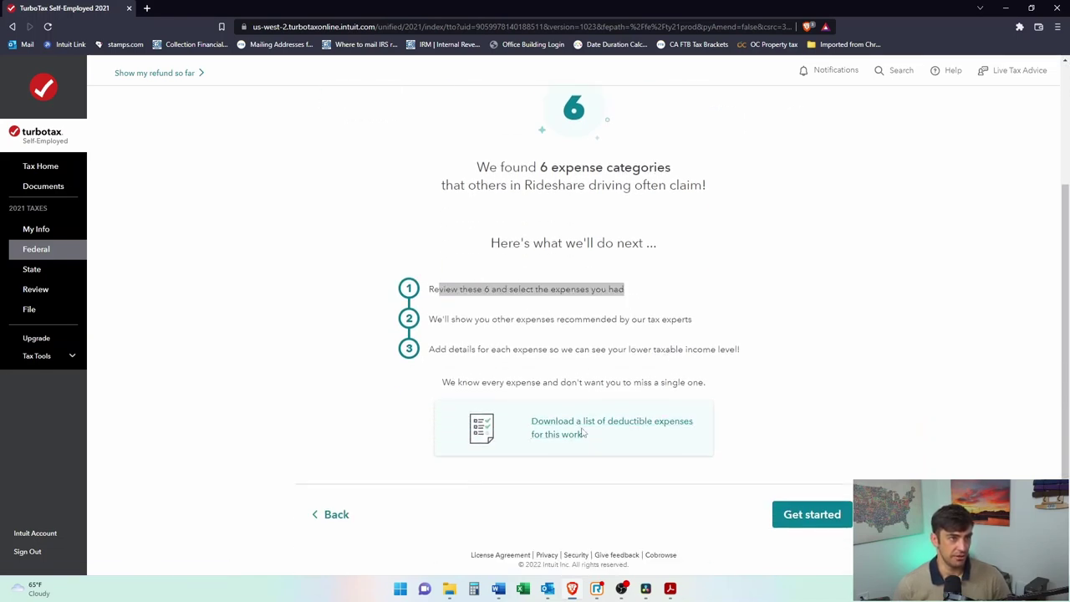
# Step: Review checklist_rideshare.pdf's recommended and less common rideshare expense categories
pyautogui.scroll(-2, 634, 323)
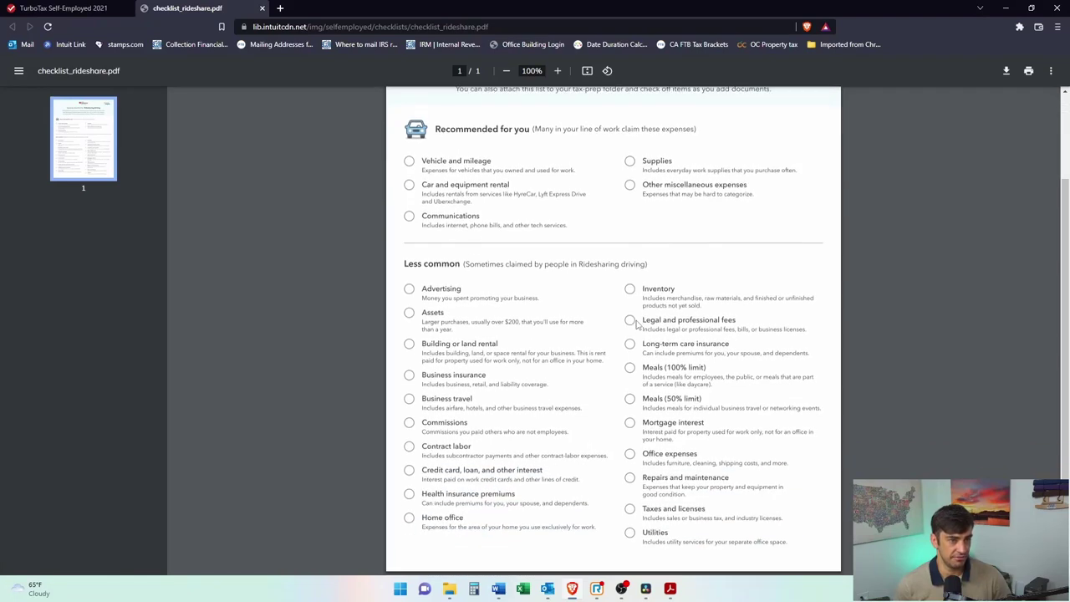
pyautogui.scroll(2, 724, 369)
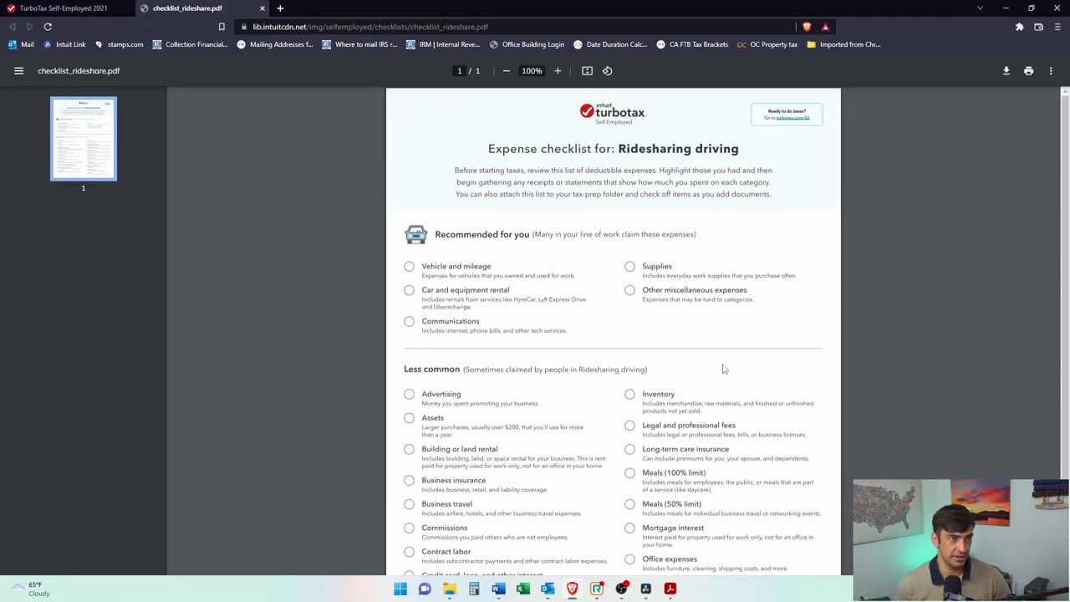
pyautogui.scroll(-2, 460, 375)
pyautogui.moveTo(701, 544); pyautogui.dragTo(355, 441)
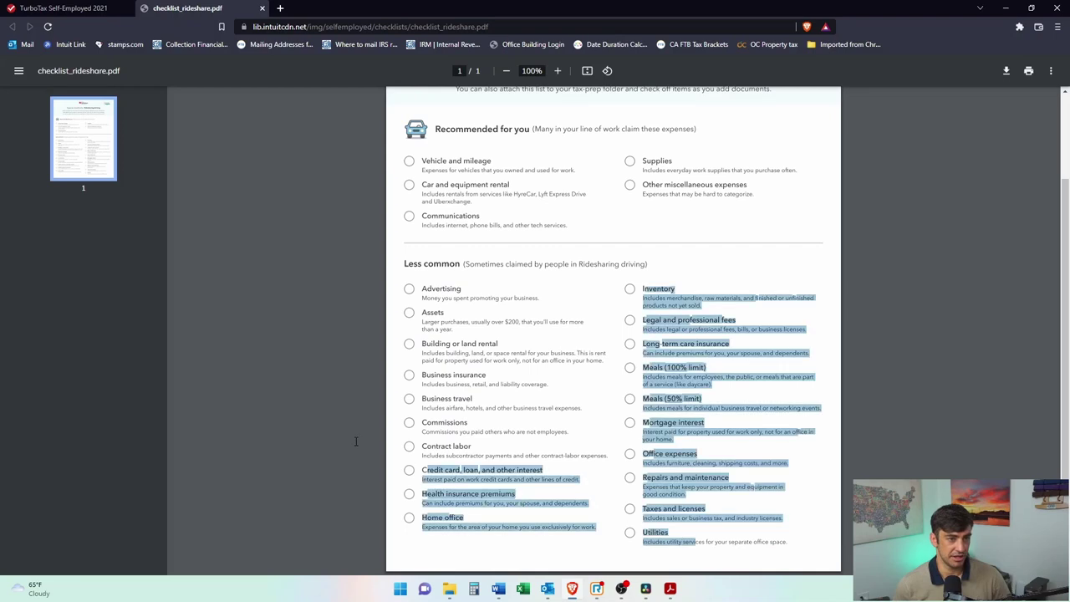
pyautogui.moveTo(342, 297); pyautogui.dragTo(343, 289)
pyautogui.click(725, 493)
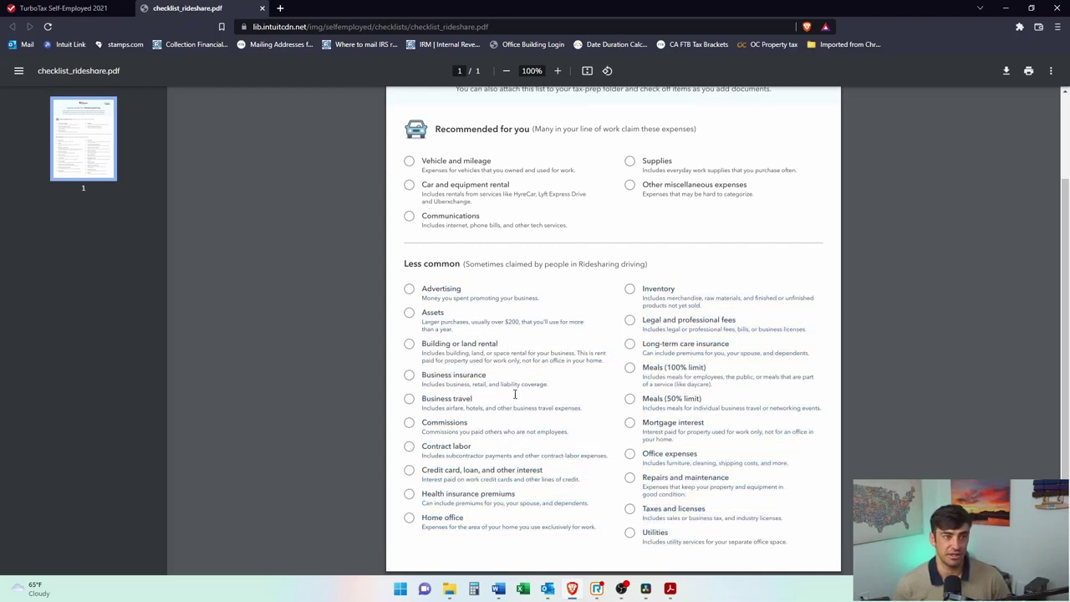
pyautogui.moveTo(449, 589)
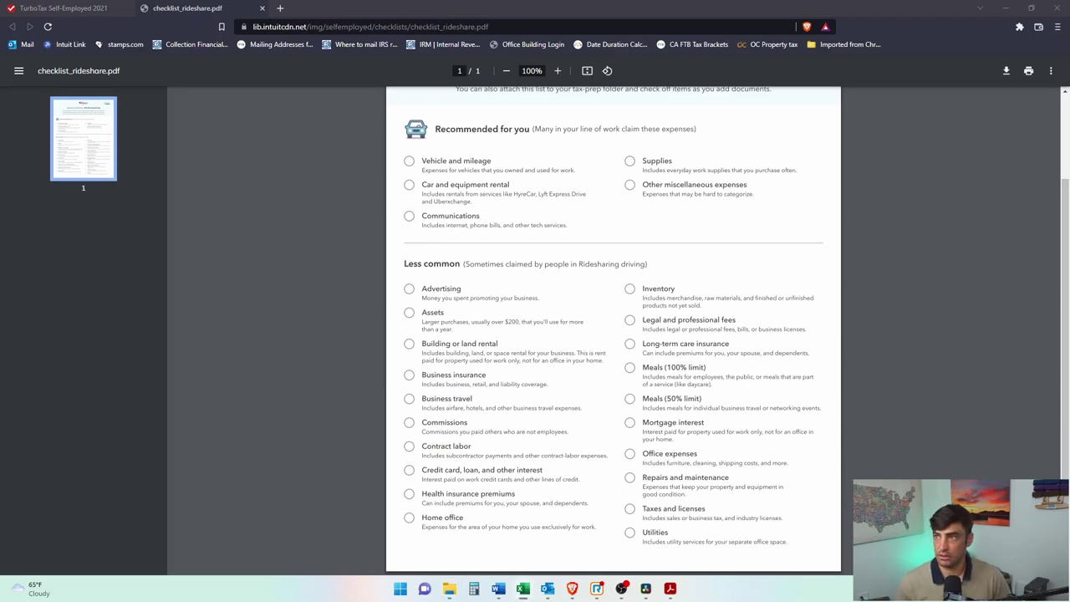
pyautogui.hotkey('alt', 'Tab')
# Step: Review the Gross Sales amount in B3 and the expense list in the profit and loss workbook
pyautogui.scroll(-1, 591, 369)
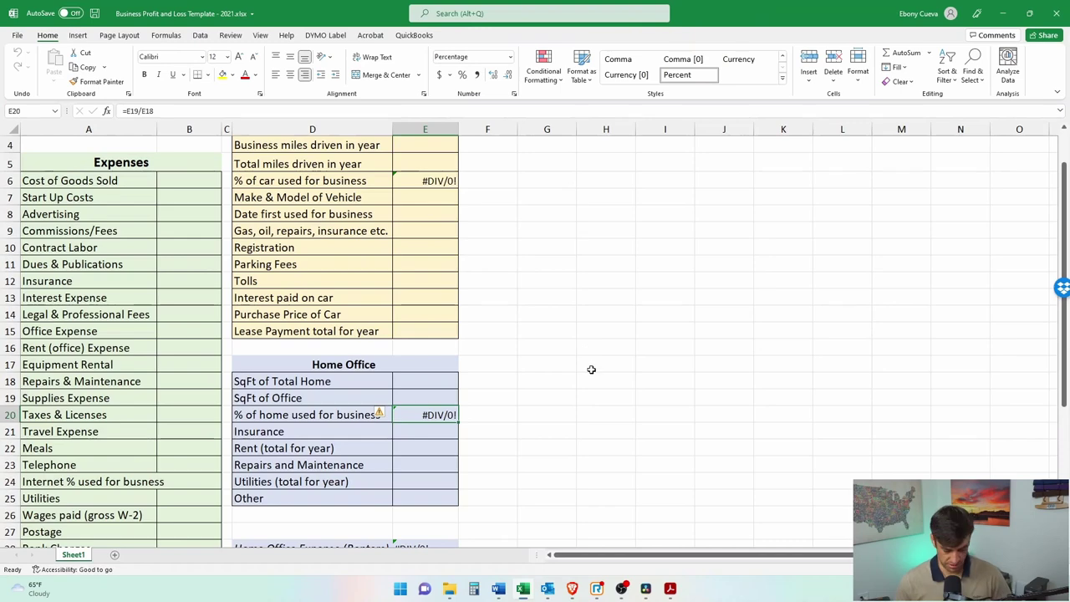
pyautogui.scroll(-2, 688, 477)
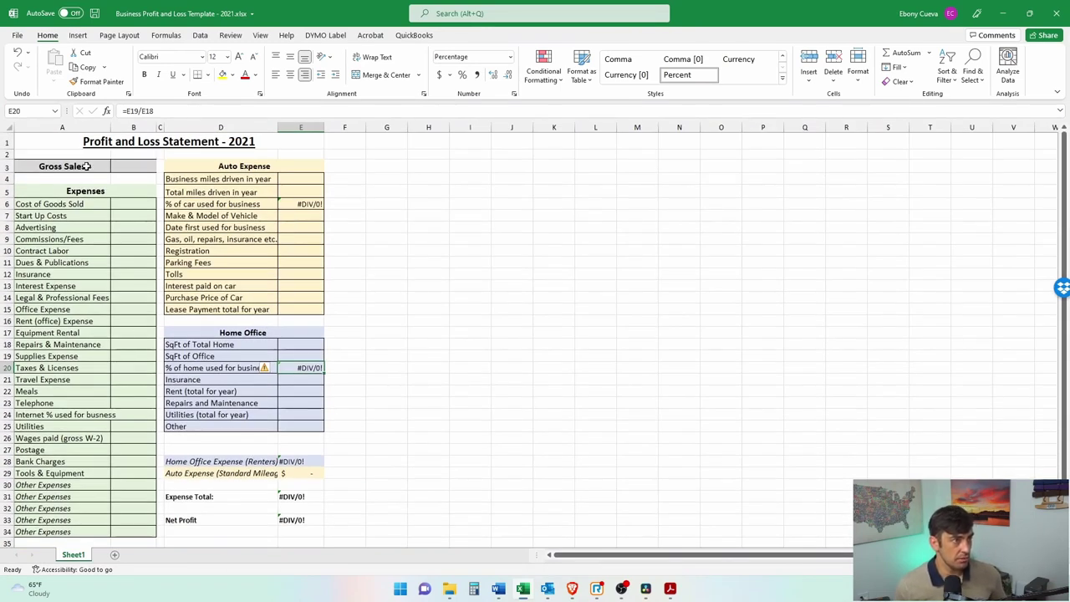
pyautogui.click(65, 166)
pyautogui.click(138, 239)
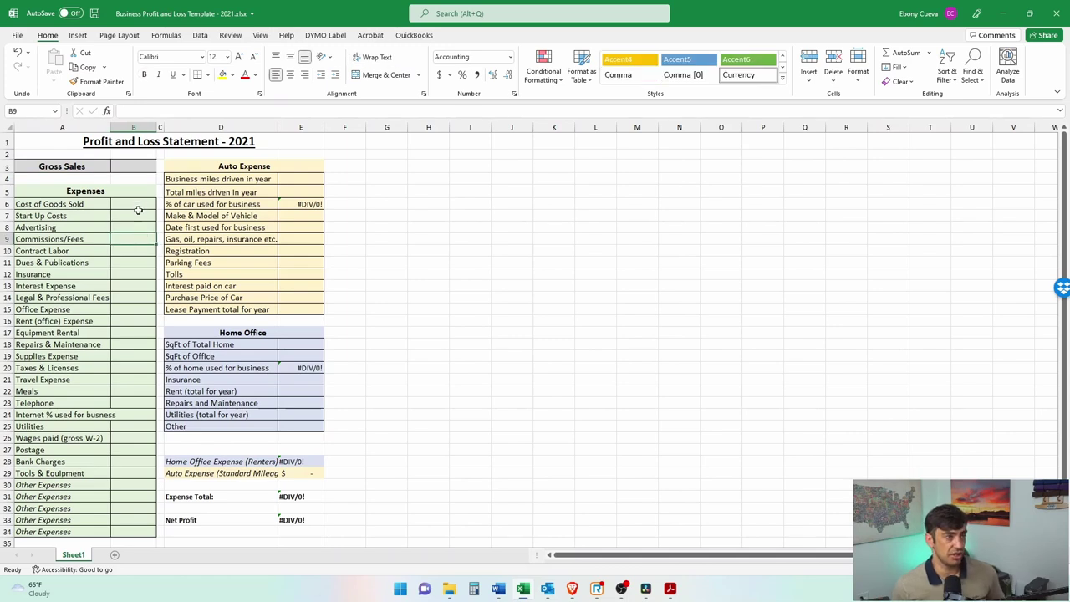
pyautogui.click(144, 168)
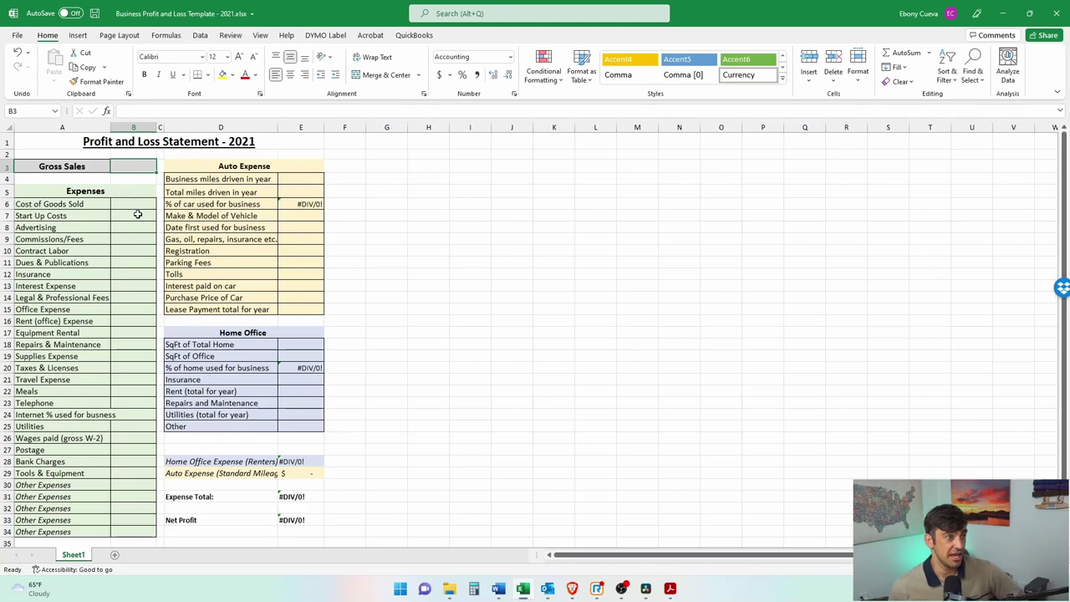
pyautogui.scroll(-1, 137, 213)
pyautogui.scroll(1, 175, 310)
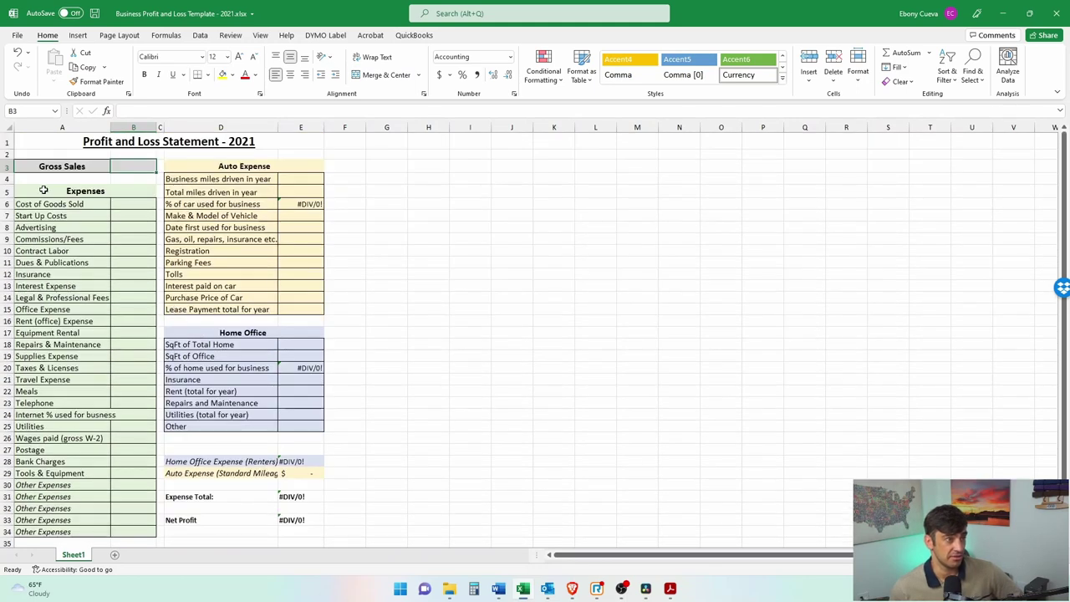
pyautogui.moveTo(43, 190); pyautogui.dragTo(83, 484)
pyautogui.scroll(-2, 341, 375)
pyautogui.click(342, 376)
pyautogui.scroll(2, 344, 381)
# Step: Review the Home Office, Auto Expense and Net Profit blocks of the workbook
pyautogui.moveTo(192, 338); pyautogui.dragTo(289, 428)
pyautogui.moveTo(200, 166); pyautogui.dragTo(289, 311)
pyautogui.click(342, 263)
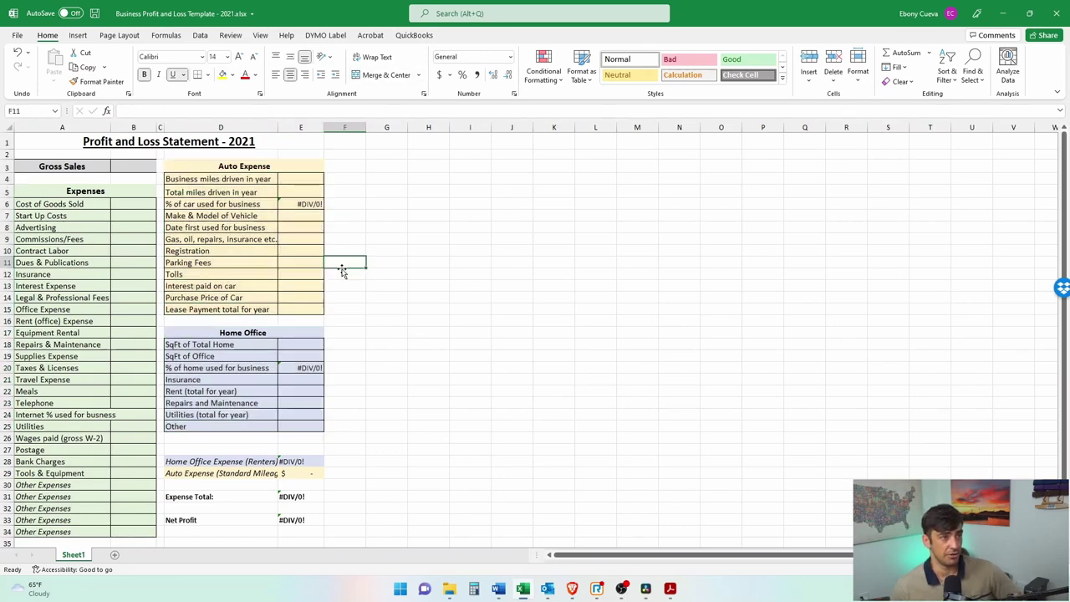
pyautogui.scroll(-2, 297, 448)
pyautogui.click(298, 445)
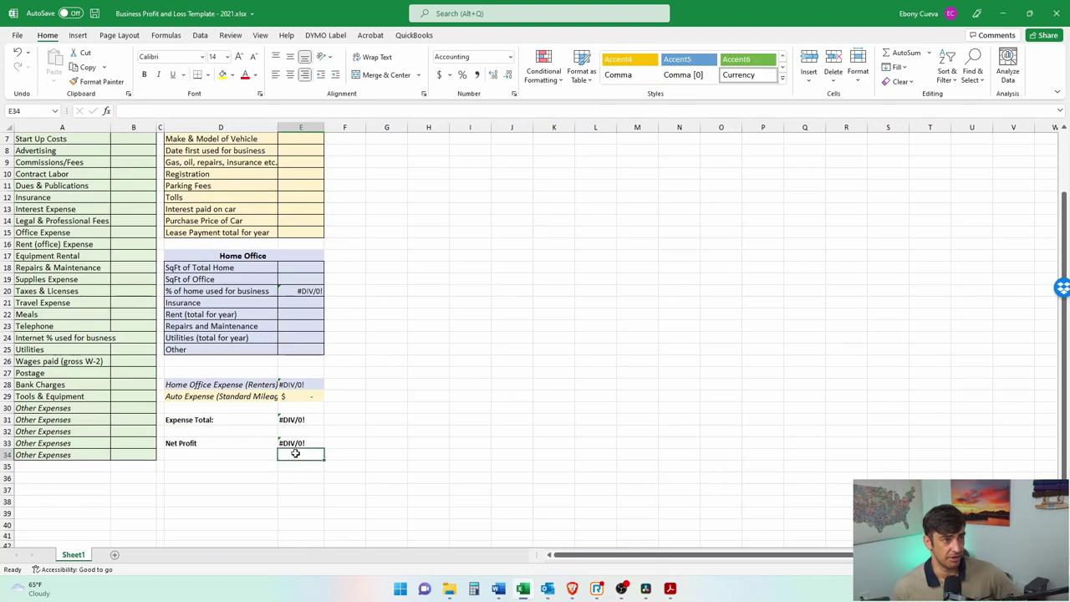
pyautogui.scroll(2, 343, 270)
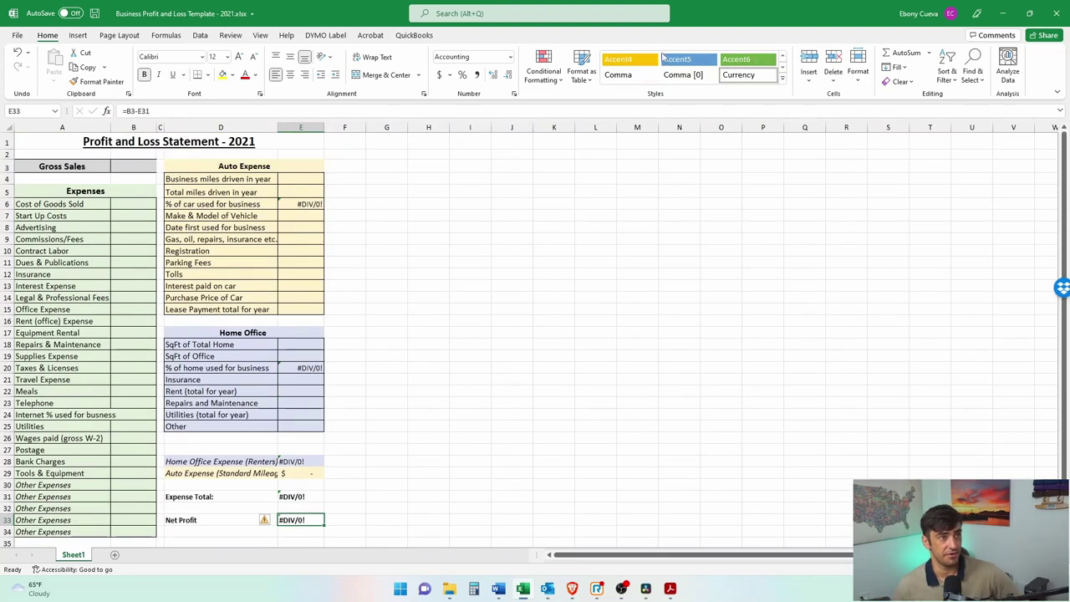
pyautogui.hotkey('alt', 'Tab')
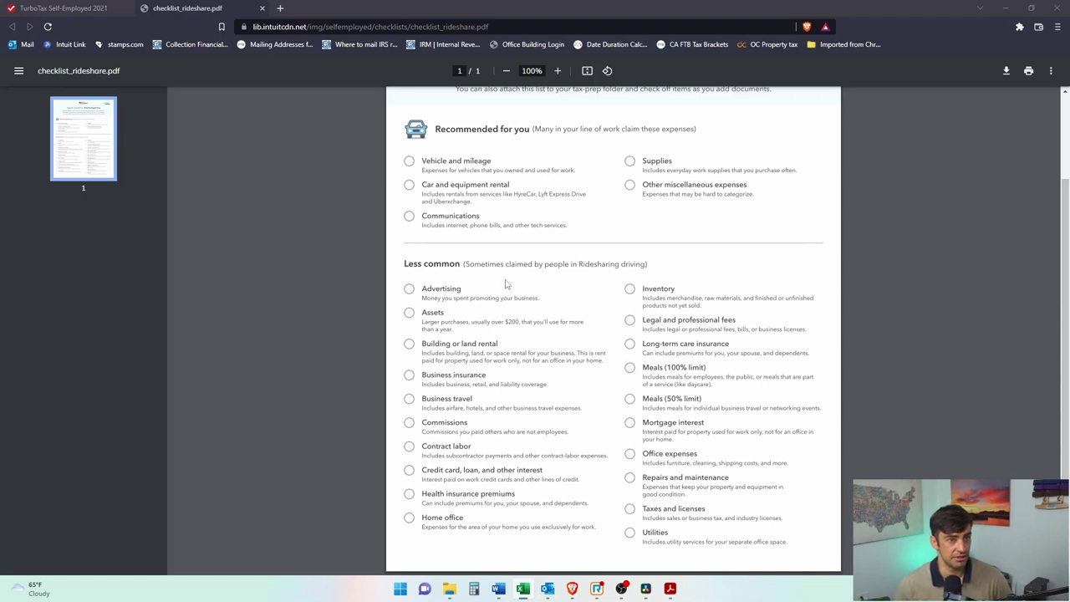
# Step: Return to the TurboTax return and begin choosing the rideshare expense categories
pyautogui.click(84, 8)
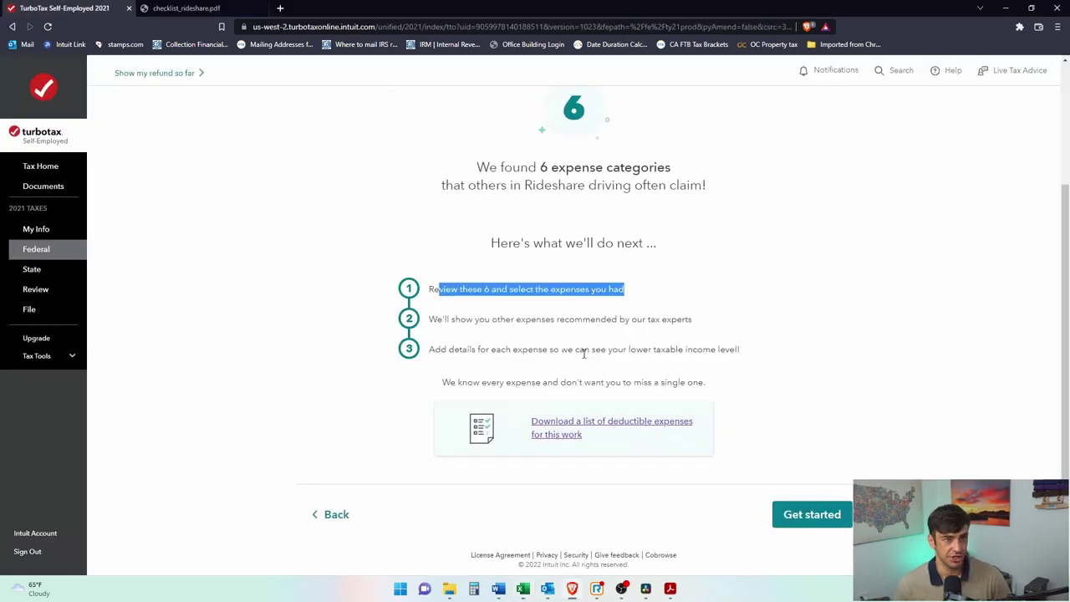
pyautogui.click(813, 507)
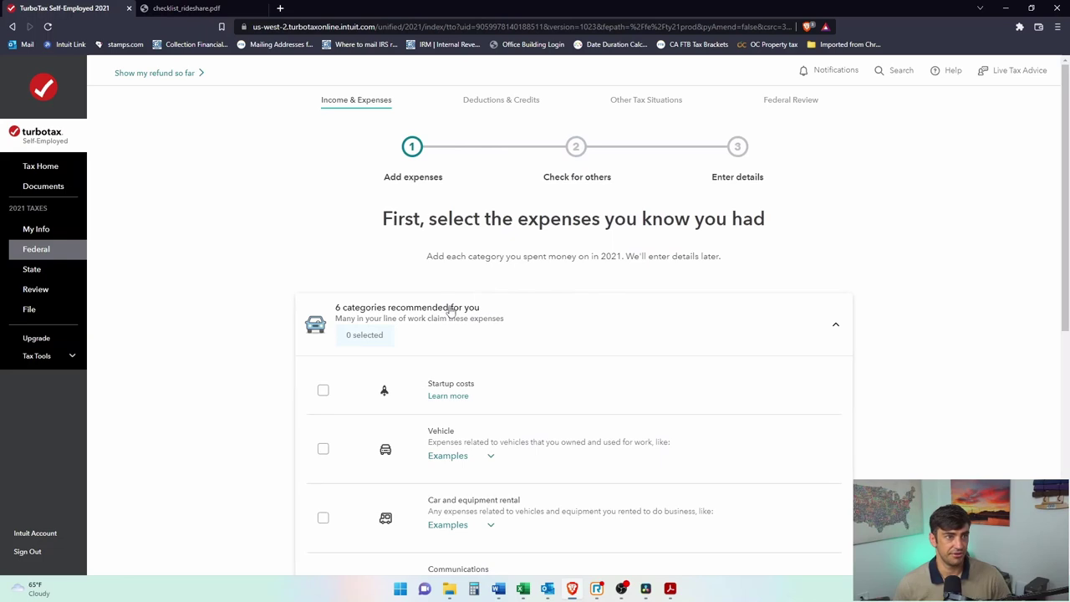
pyautogui.scroll(-3, 535, 251)
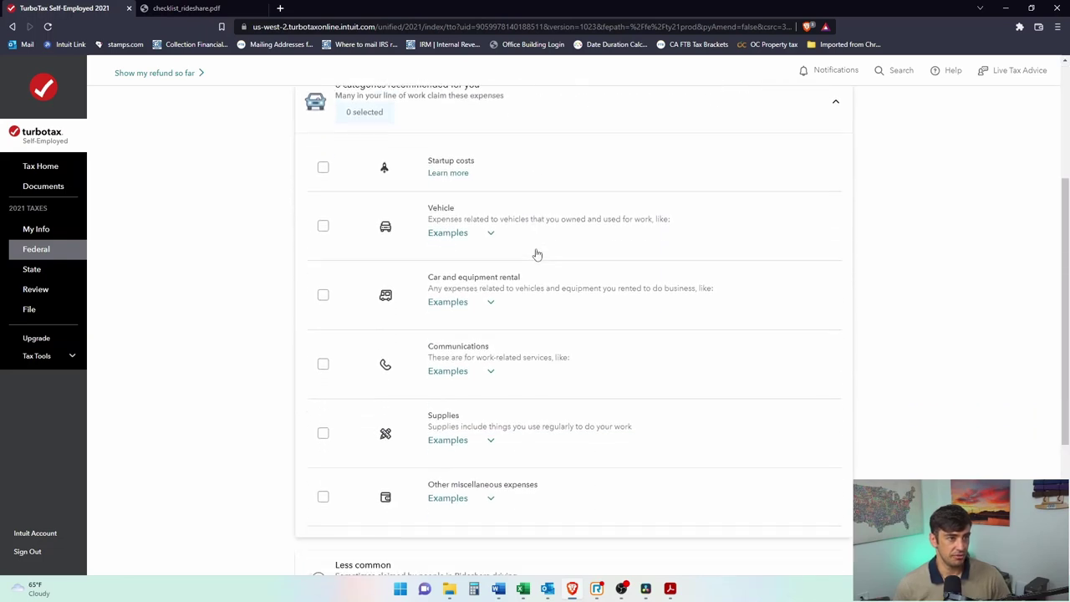
pyautogui.scroll(2, 602, 250)
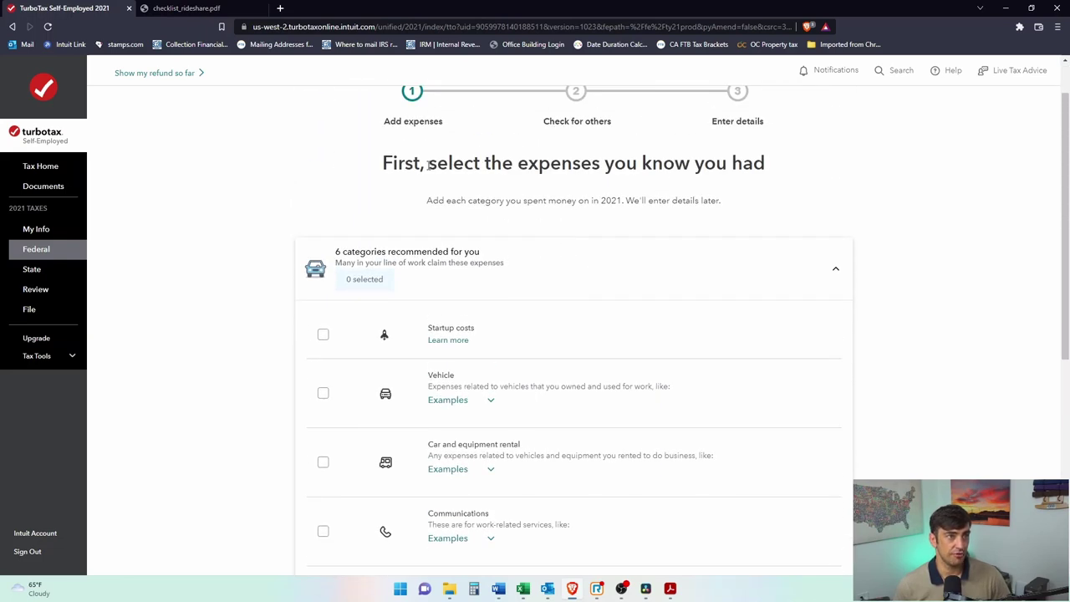
pyautogui.scroll(-1, 724, 180)
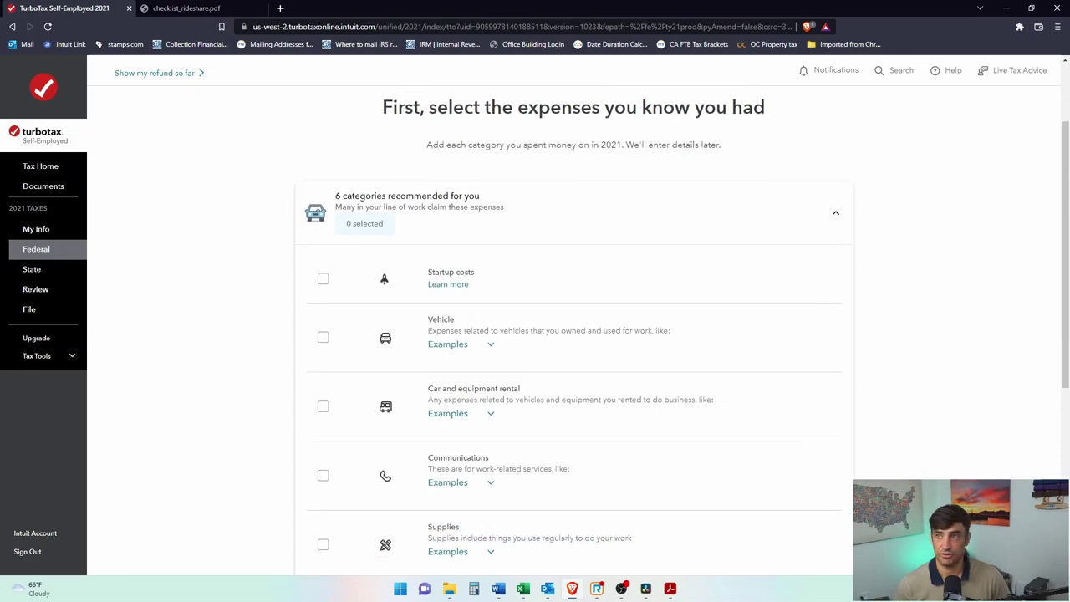
# Step: Mark Vehicle, Communications and Supplies as expenses you had
pyautogui.hotkey('alt', 'Tab')
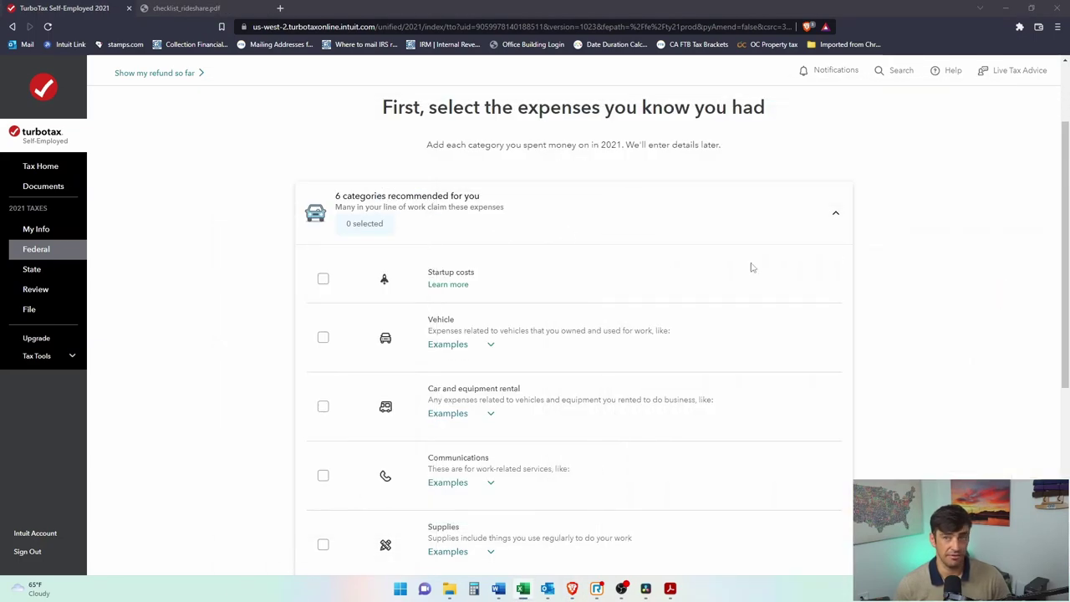
pyautogui.scroll(-2, 443, 322)
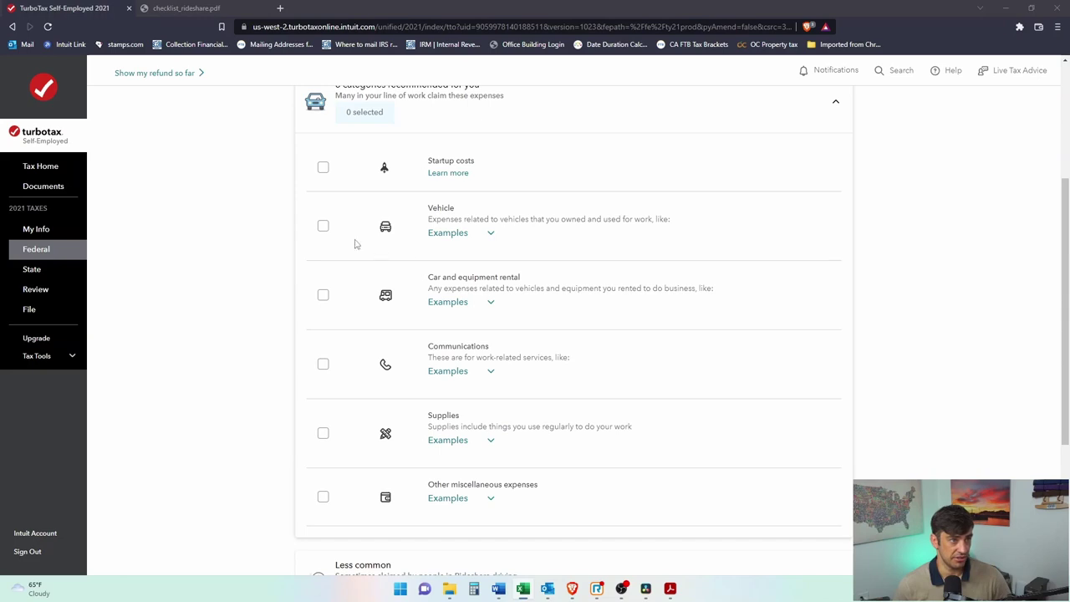
pyautogui.click(323, 226)
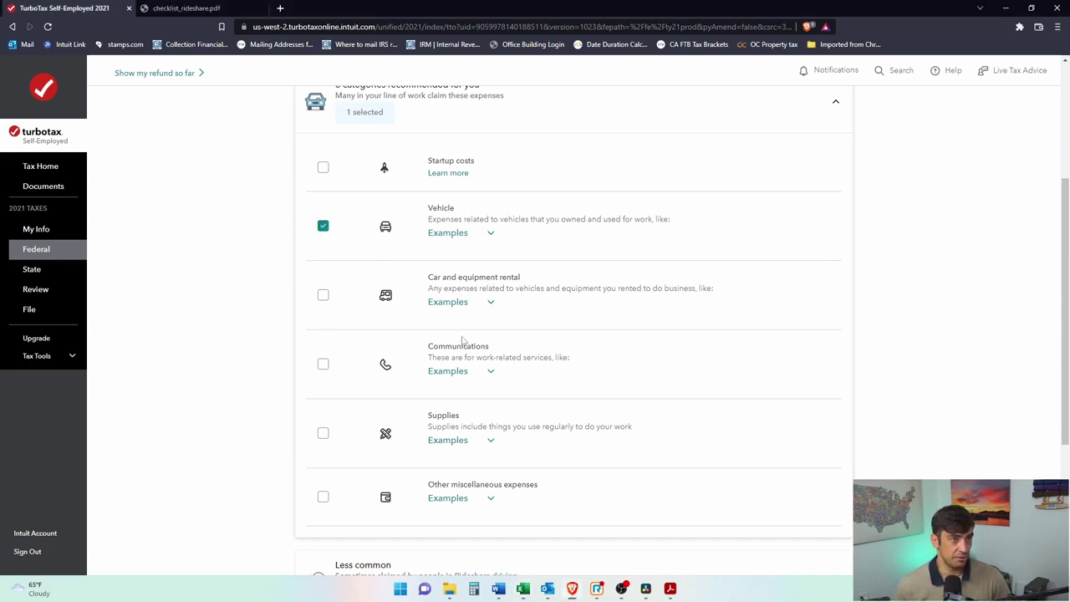
pyautogui.scroll(-1, 476, 355)
pyautogui.click(323, 307)
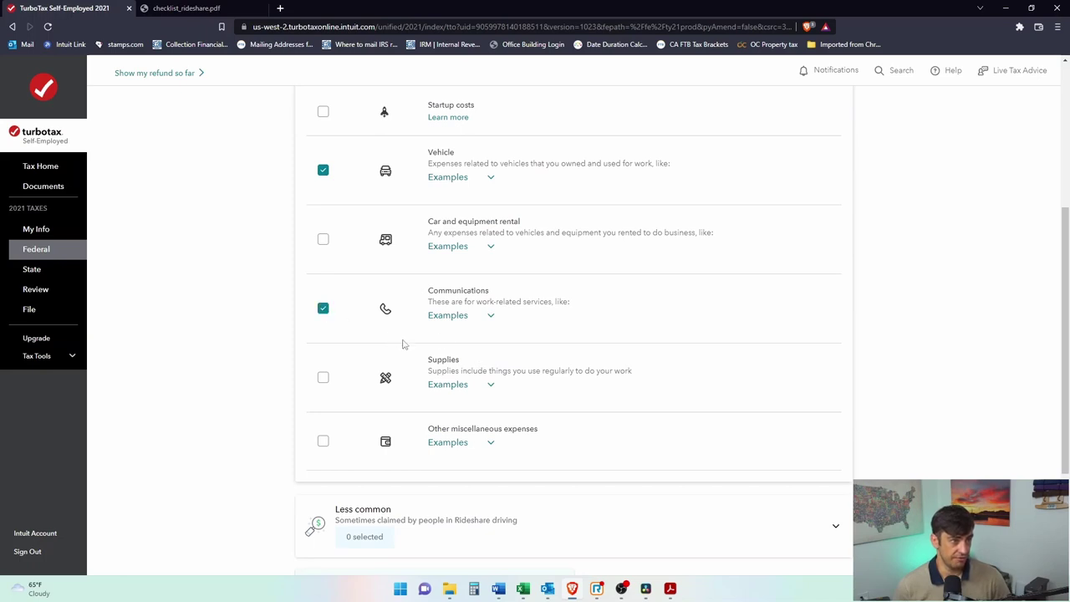
pyautogui.scroll(-1, 418, 347)
pyautogui.scroll(-1, 452, 351)
pyautogui.click(325, 267)
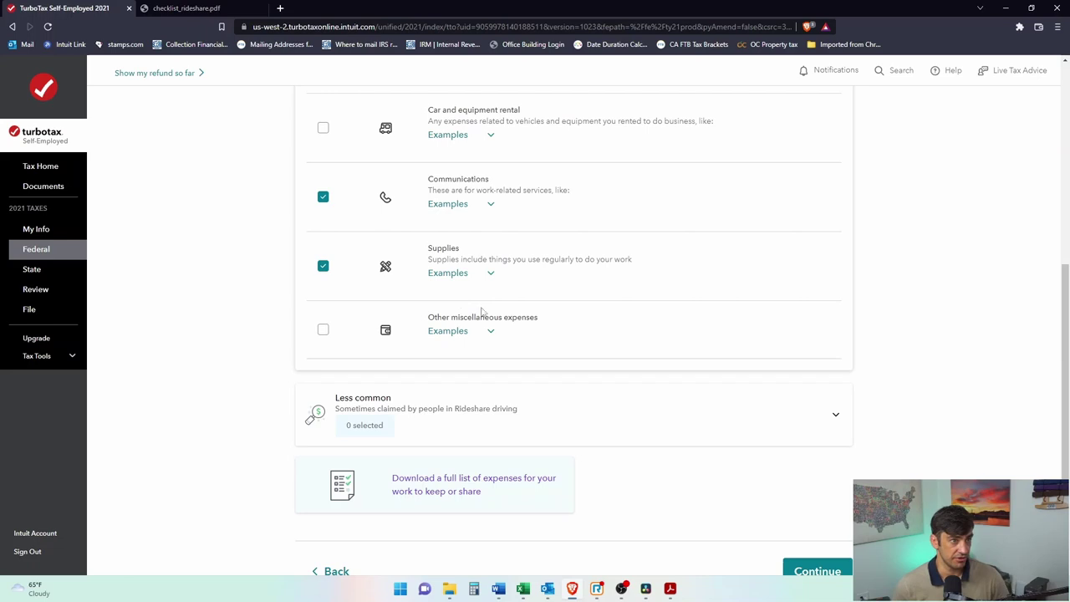
# Step: Tick Other miscellaneous expenses, highlight its Uber service fees example, and switch to Uber's tax summary PDF
pyautogui.click(530, 359)
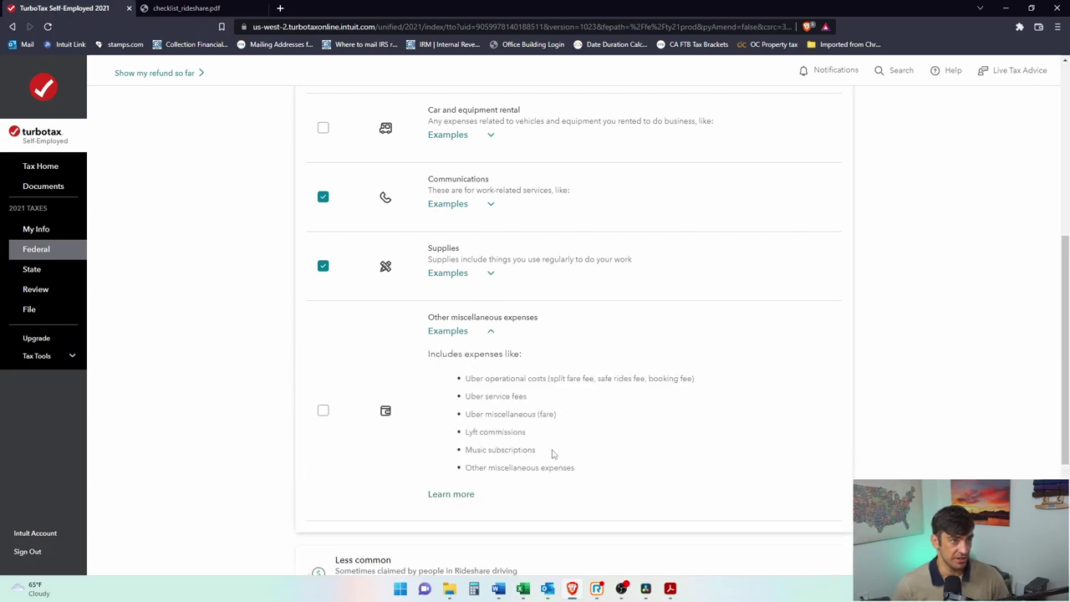
pyautogui.click(322, 411)
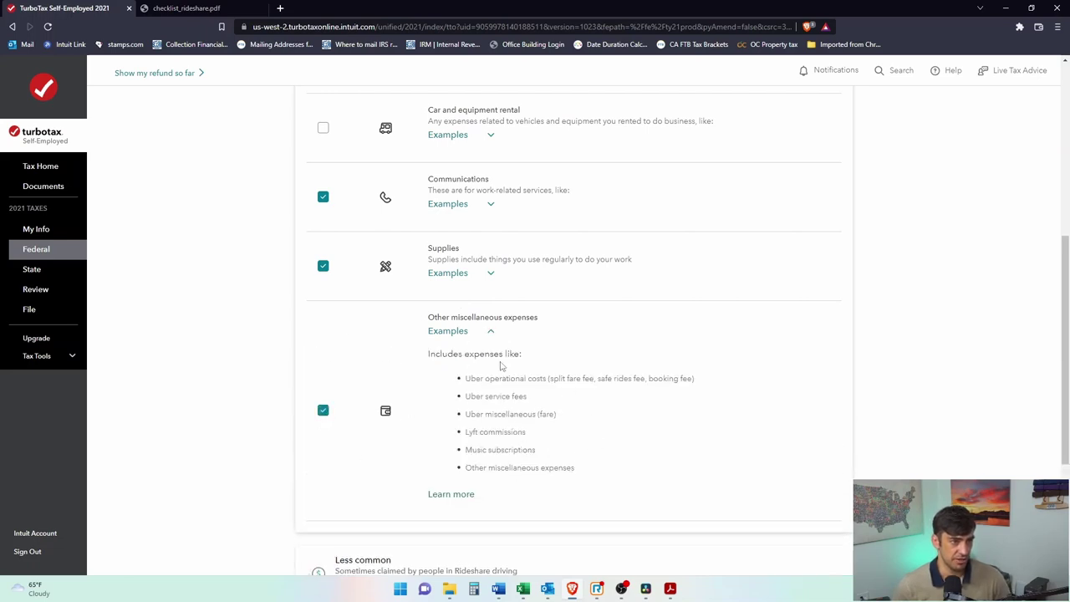
pyautogui.moveTo(525, 398); pyautogui.dragTo(471, 398)
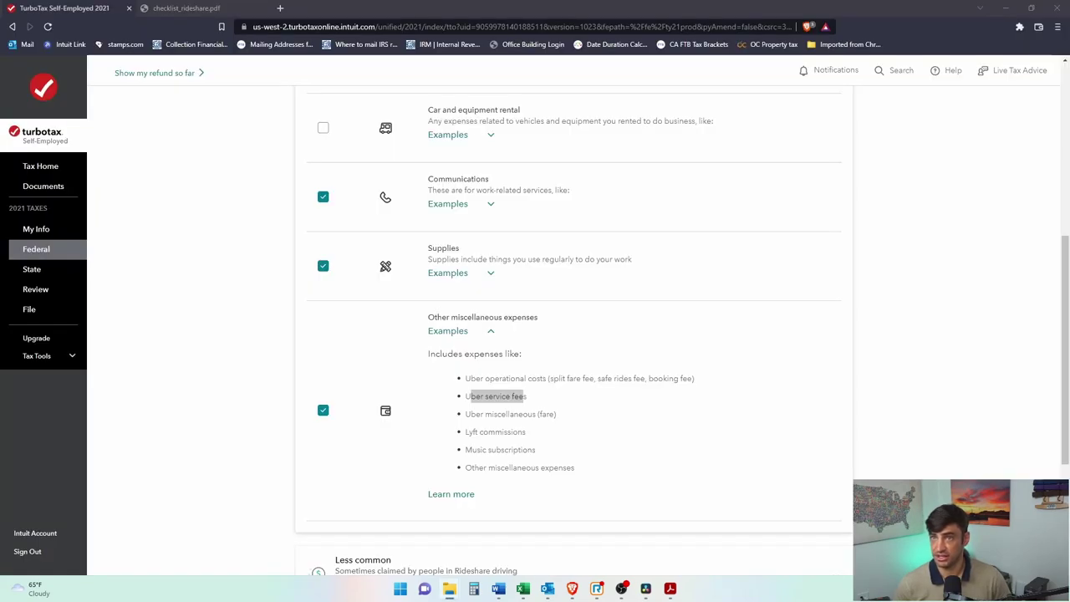
pyautogui.hotkey('alt', 'Tab')
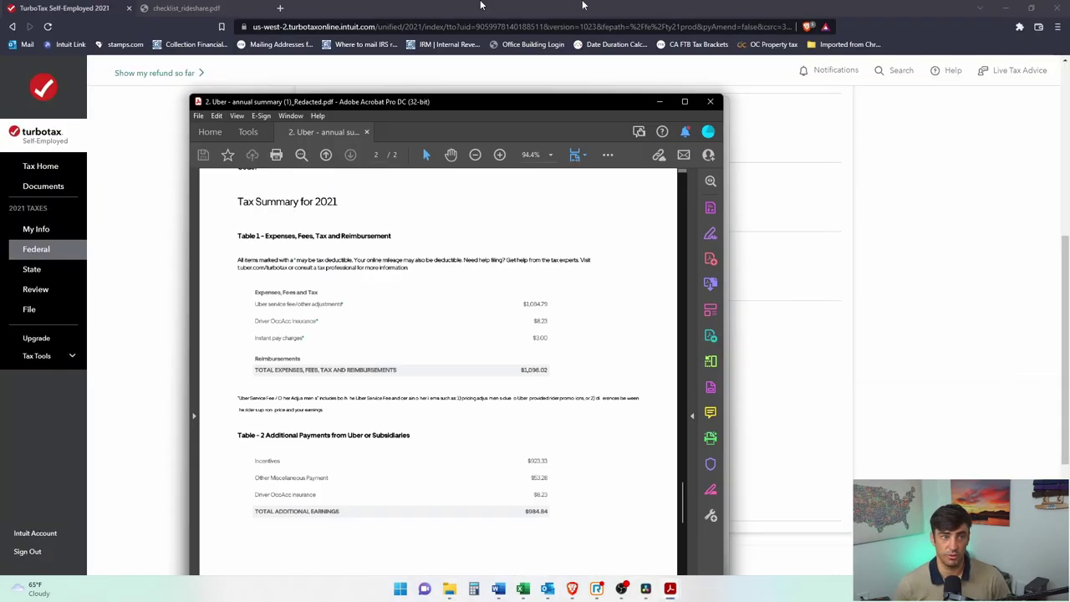
# Step: Scroll Uber's tax summary and mark the $3,423.60 gross trip earnings
pyautogui.scroll(6, 460, 318)
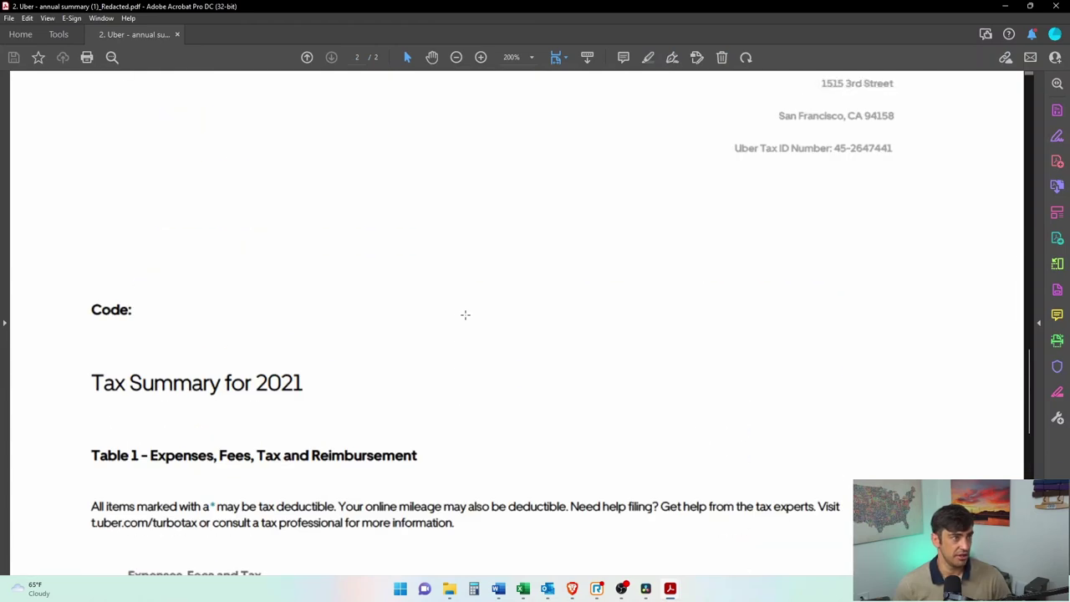
pyautogui.scroll(-3, 464, 316)
pyautogui.scroll(3, 468, 313)
pyautogui.scroll(-3, 472, 311)
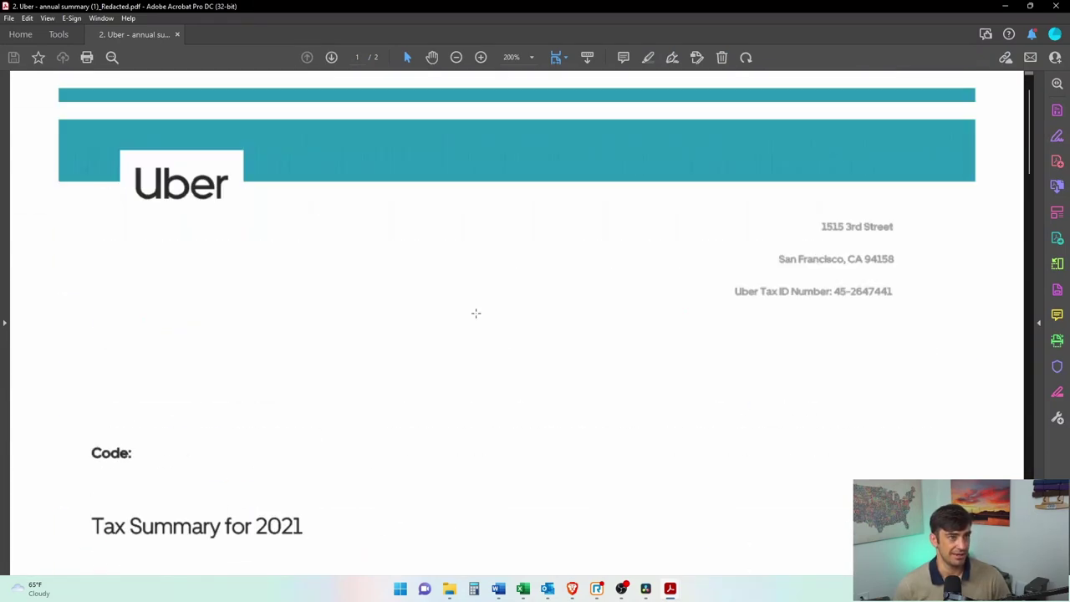
pyautogui.scroll(-3, 339, 292)
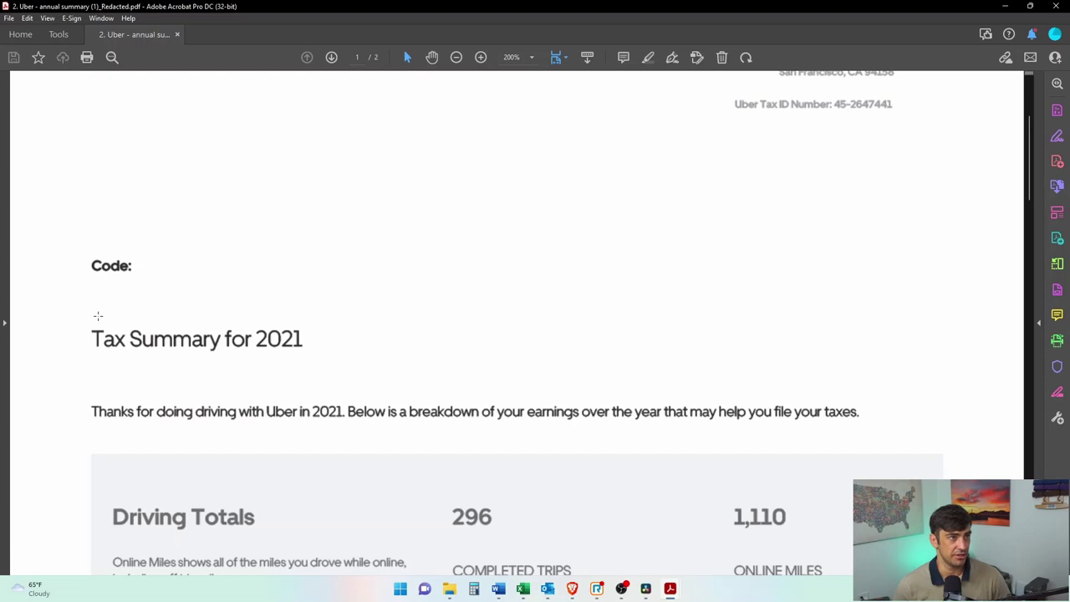
pyautogui.scroll(3, 645, 284)
pyautogui.scroll(-6, 644, 279)
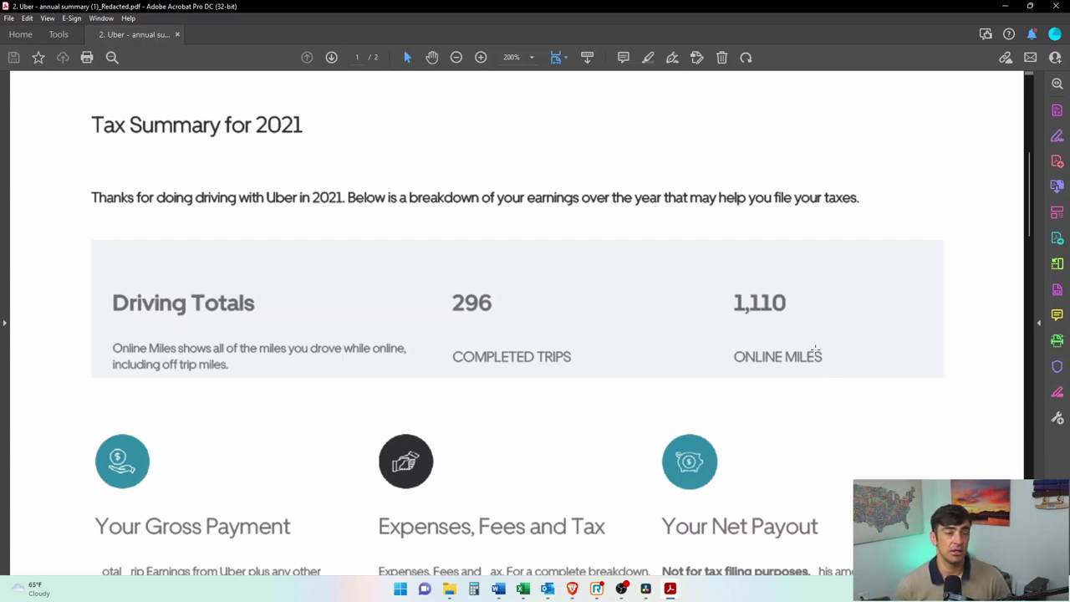
pyautogui.scroll(-5, 455, 465)
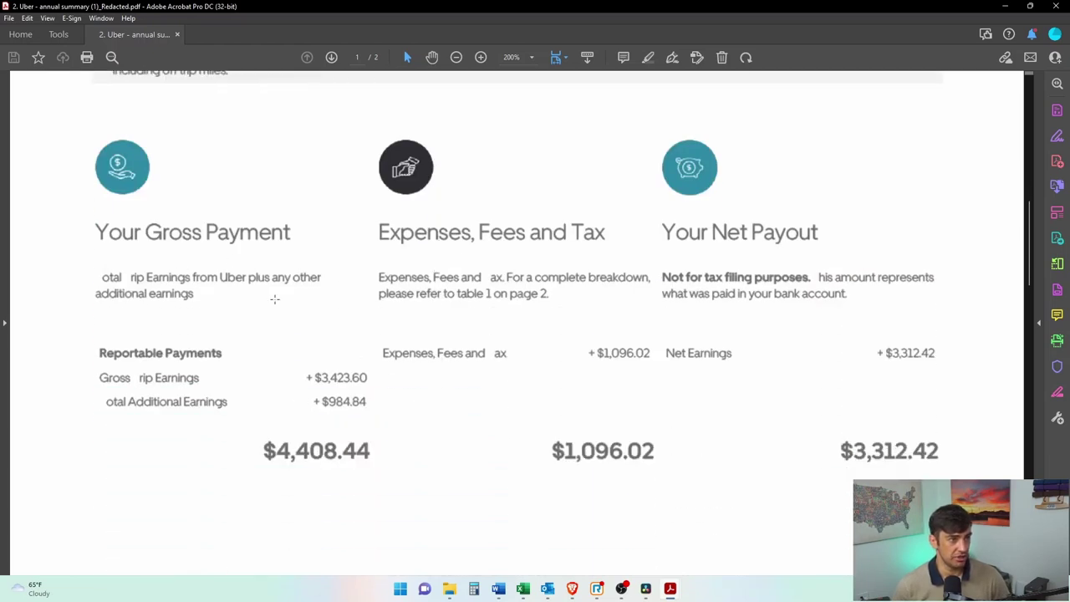
pyautogui.moveTo(368, 382); pyautogui.dragTo(298, 386)
pyautogui.click(496, 386)
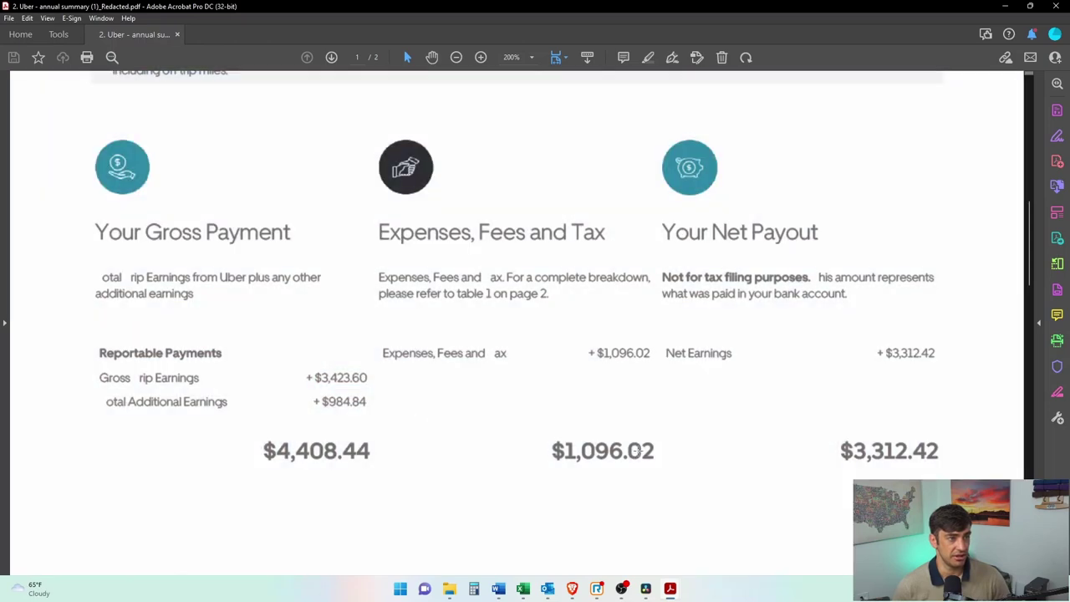
# Step: Compare against the 1099-K box 1a (3423.6) and the 1099-NEC box 1 (984.83977) at 125%
pyautogui.hotkey('alt', 'Tab')
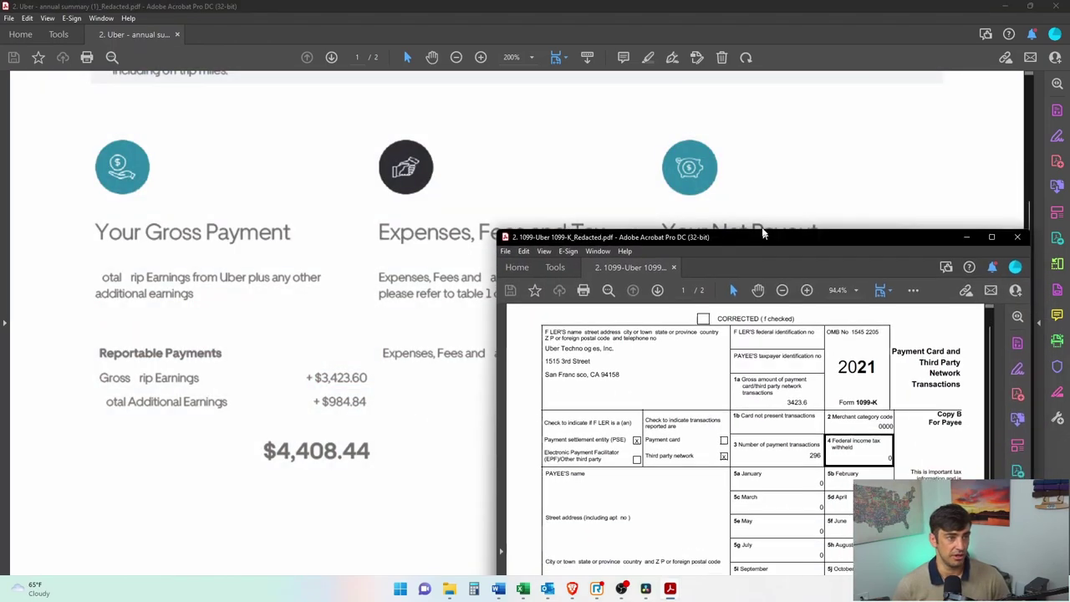
pyautogui.moveTo(831, 307); pyautogui.dragTo(807, 307)
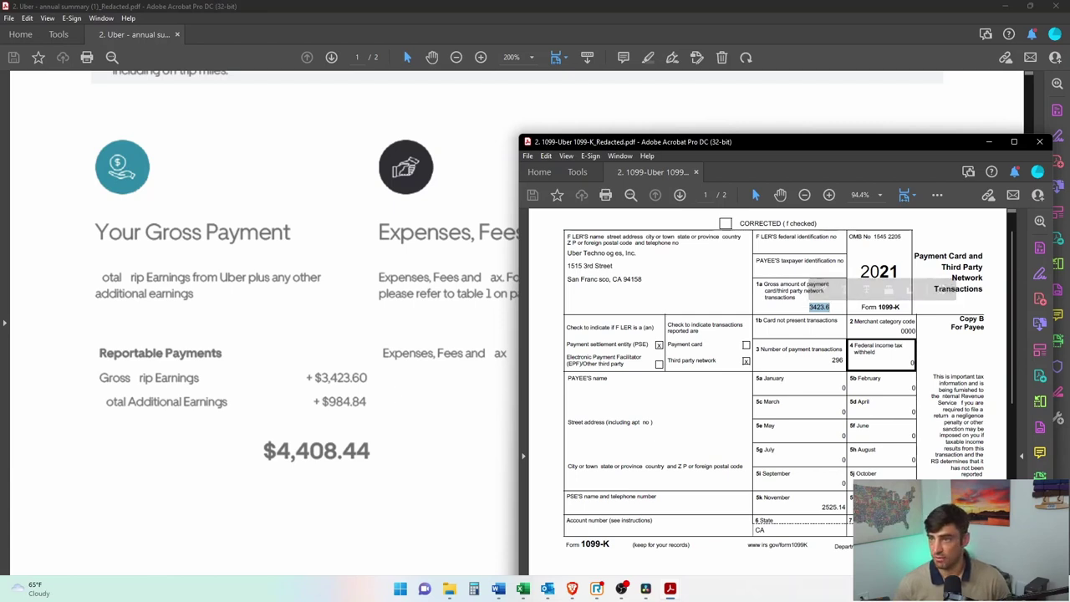
pyautogui.hotkey('alt', 'Tab')
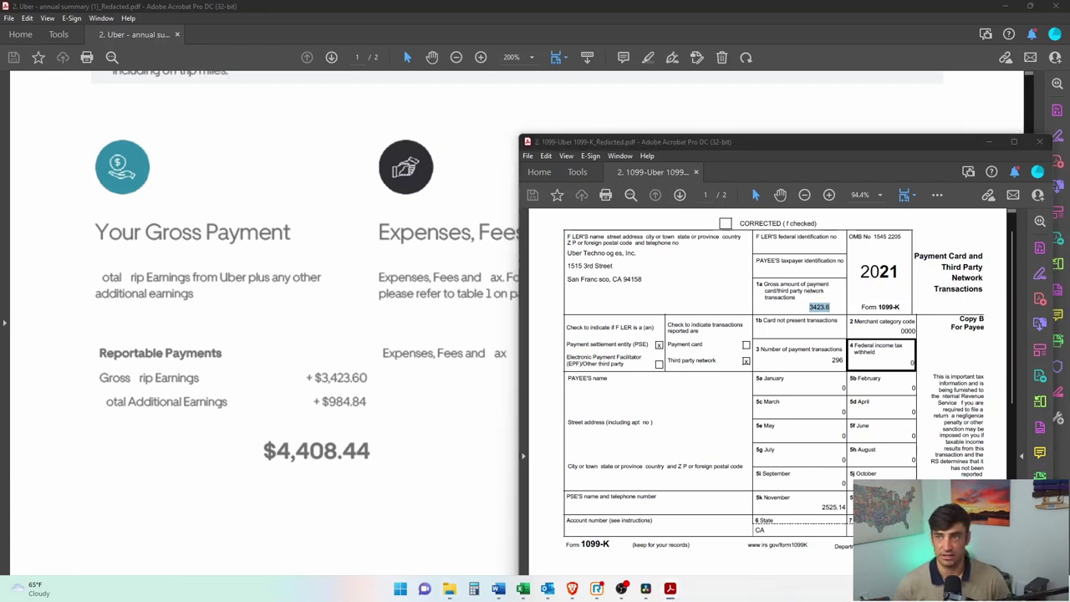
pyautogui.hotkey('alt', 'Tab')
pyautogui.moveTo(654, 94); pyautogui.dragTo(771, 66)
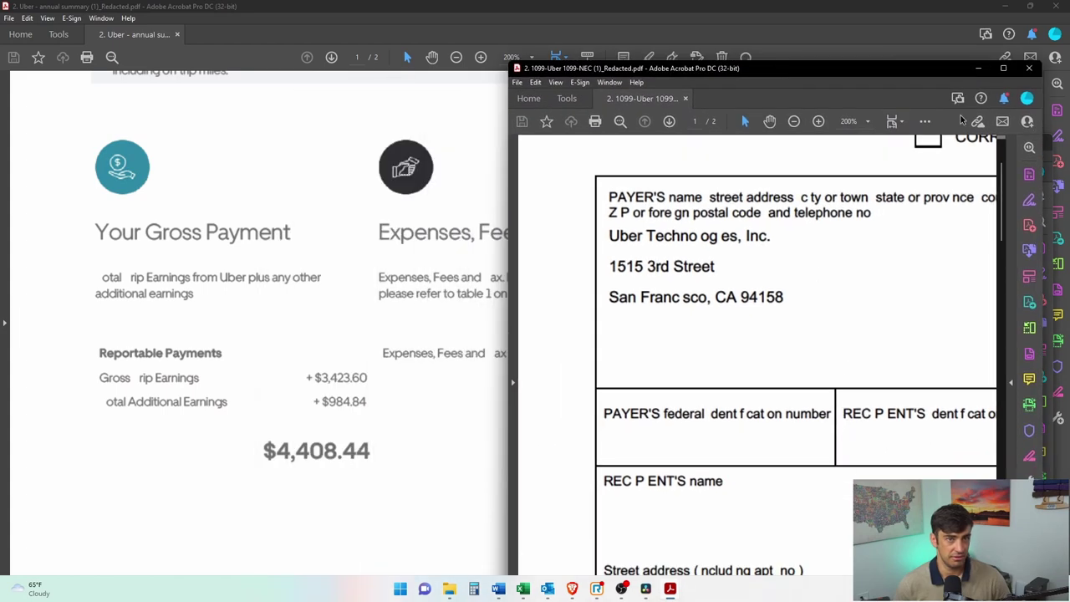
pyautogui.hotkey('ctrl', 'a')
pyautogui.hotkey('ctrl', '-')
pyautogui.hotkey('ctrl', '-')
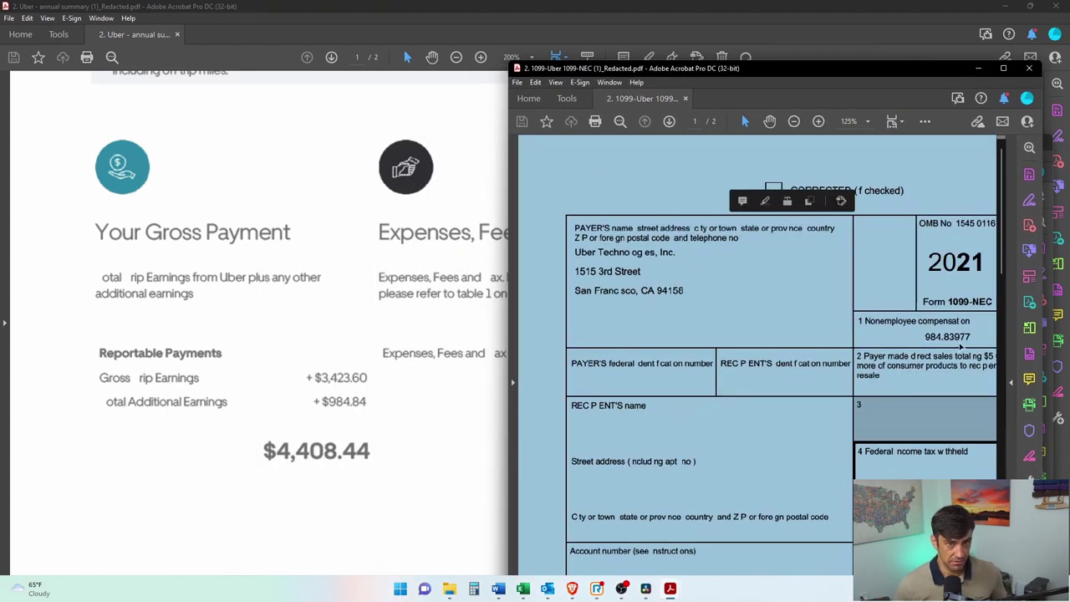
pyautogui.moveTo(970, 334); pyautogui.dragTo(909, 337)
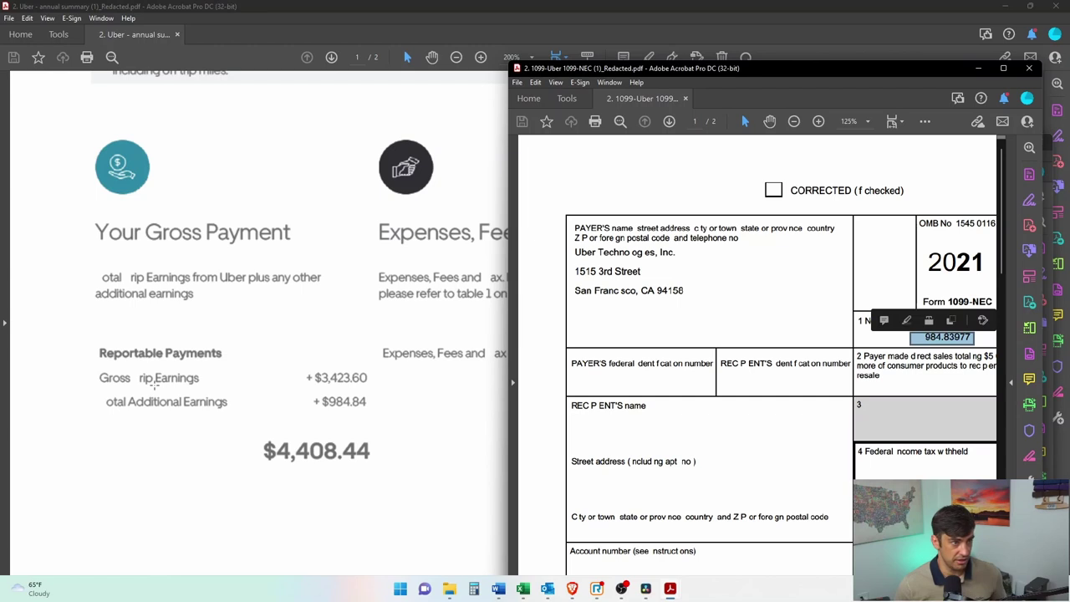
# Step: Back on the summary, mark the gross payment amounts and the $1,096.02 expenses, fees and tax total
pyautogui.moveTo(304, 372); pyautogui.dragTo(391, 416)
pyautogui.moveTo(264, 442); pyautogui.dragTo(392, 468)
pyautogui.hotkey('ctrl', 'a')
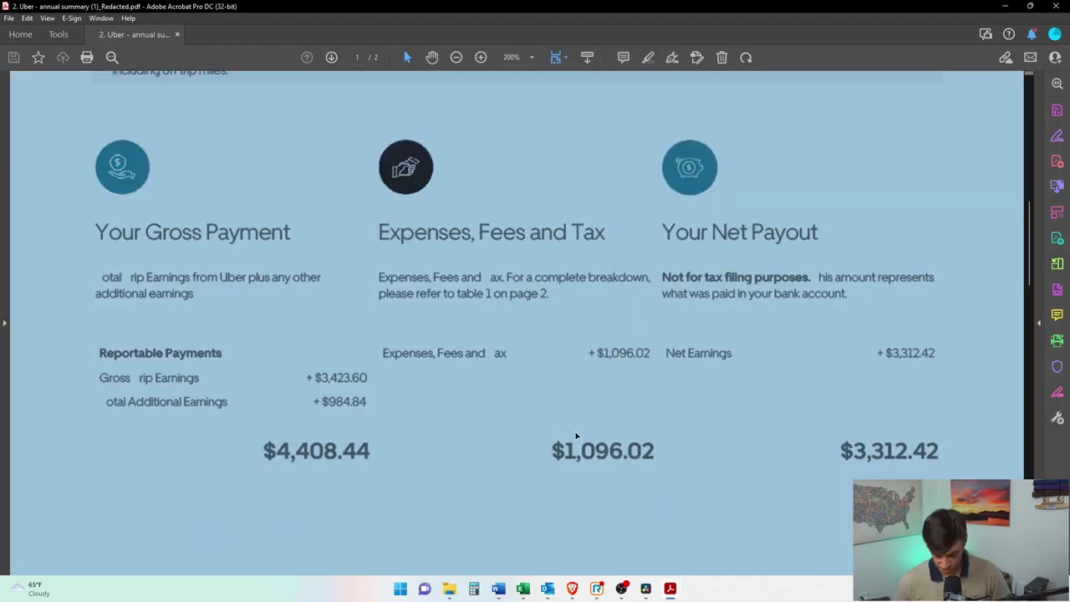
pyautogui.click(575, 434)
pyautogui.moveTo(546, 428); pyautogui.dragTo(665, 473)
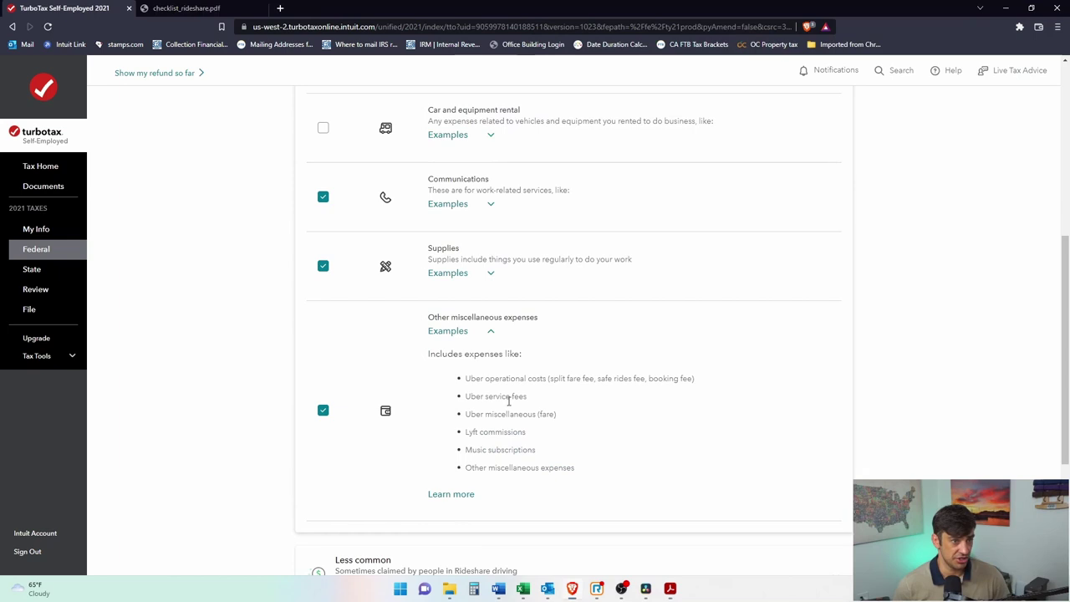
# Step: Highlight the Uber service fees example and expand the Less common expense categories
pyautogui.moveTo(529, 399); pyautogui.dragTo(465, 398)
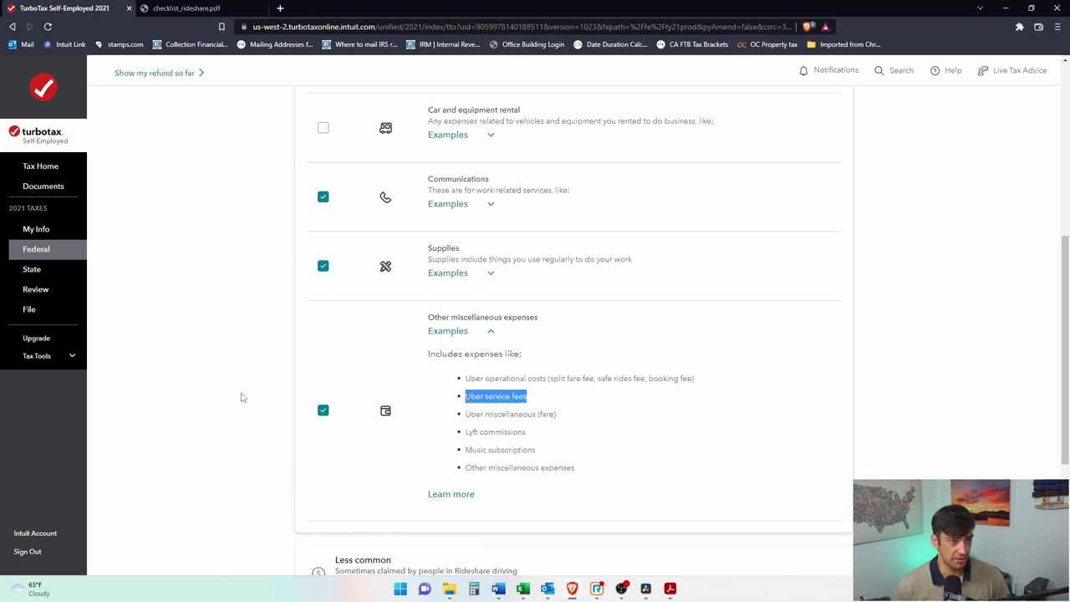
pyautogui.scroll(-3, 669, 320)
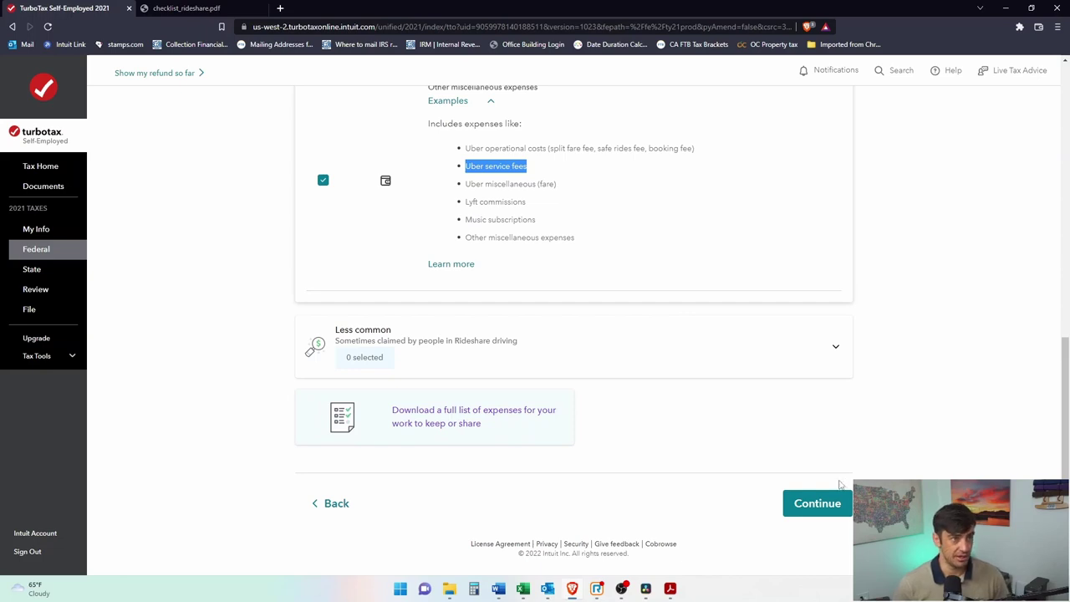
pyautogui.scroll(3, 839, 476)
pyautogui.scroll(-3, 836, 485)
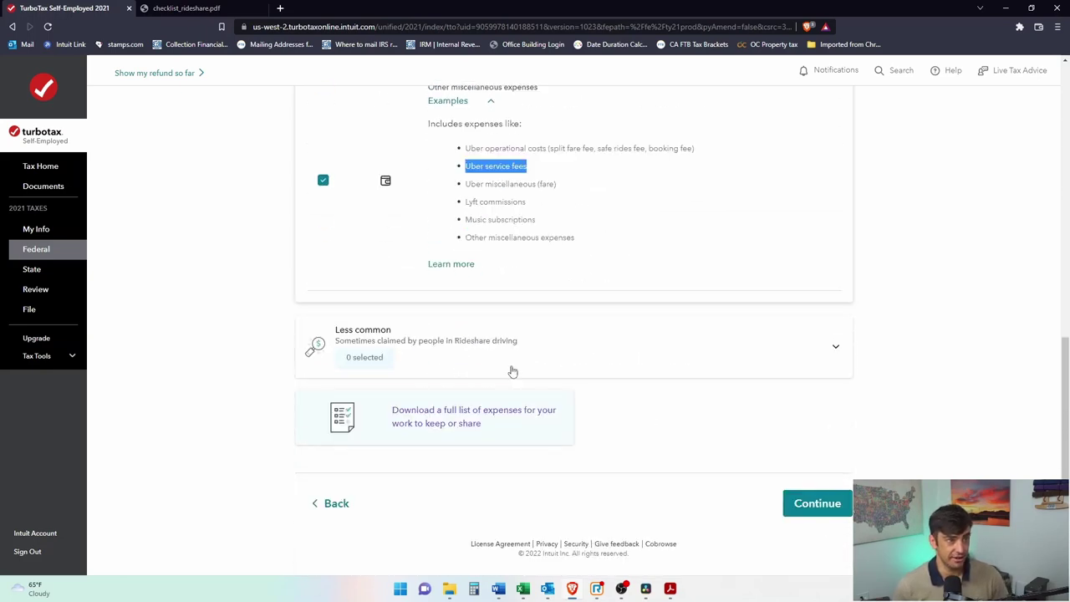
pyautogui.click(811, 349)
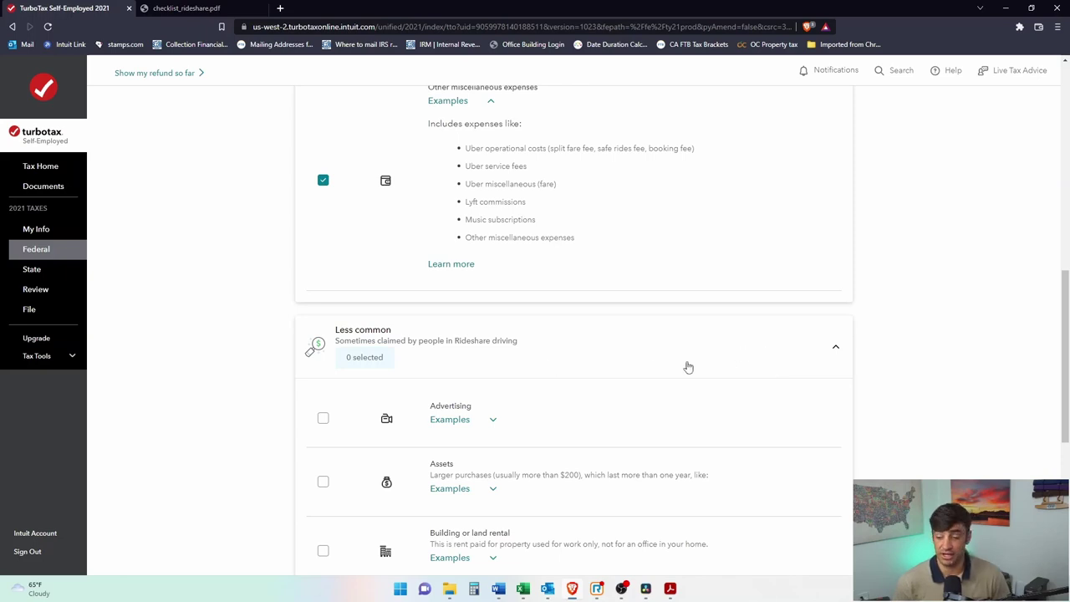
pyautogui.scroll(10, 650, 379)
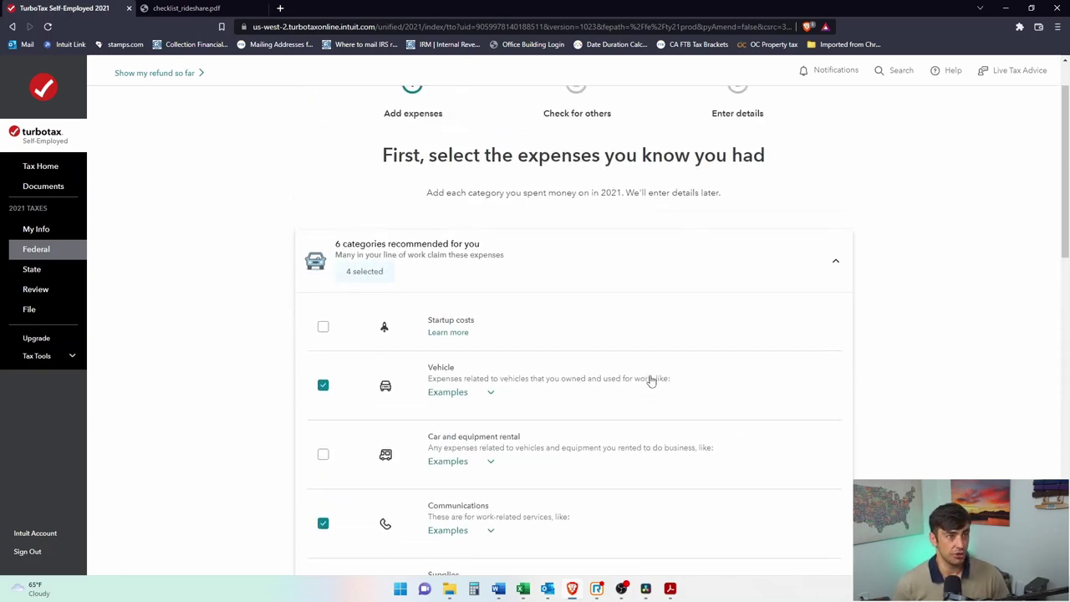
pyautogui.scroll(-10, 585, 422)
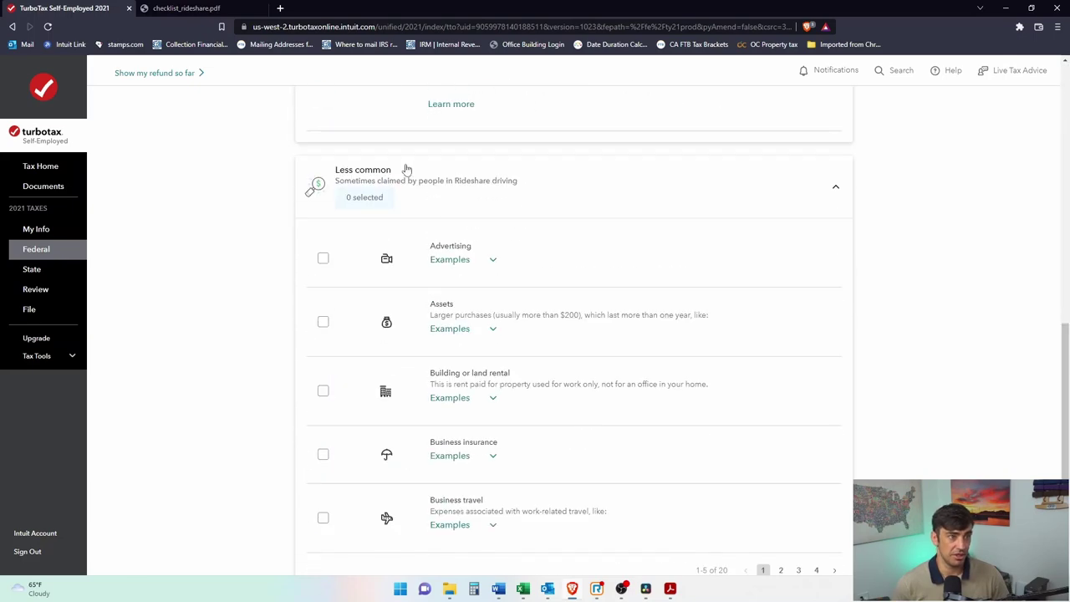
pyautogui.scroll(-3, 666, 261)
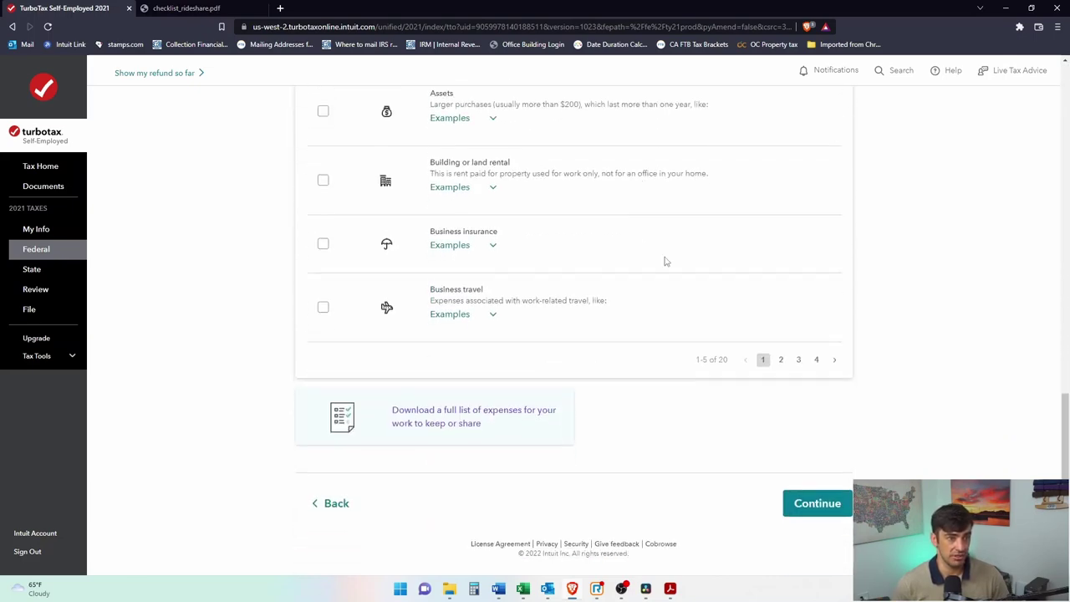
# Step: Page through all less common expense categories, then return to the first page and review Assets
pyautogui.click(781, 361)
pyautogui.click(799, 386)
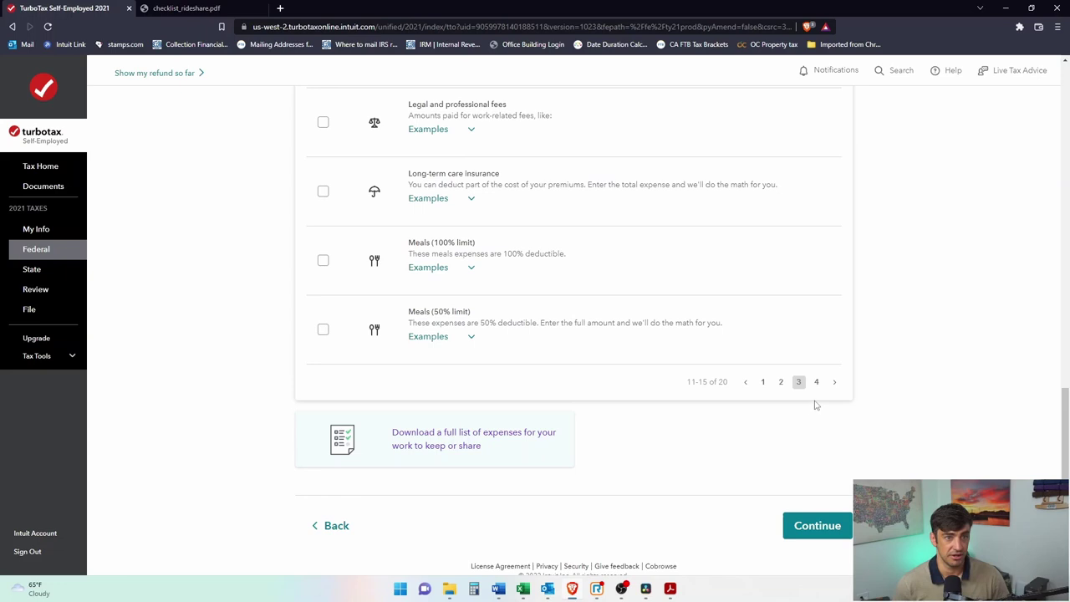
pyautogui.click(817, 382)
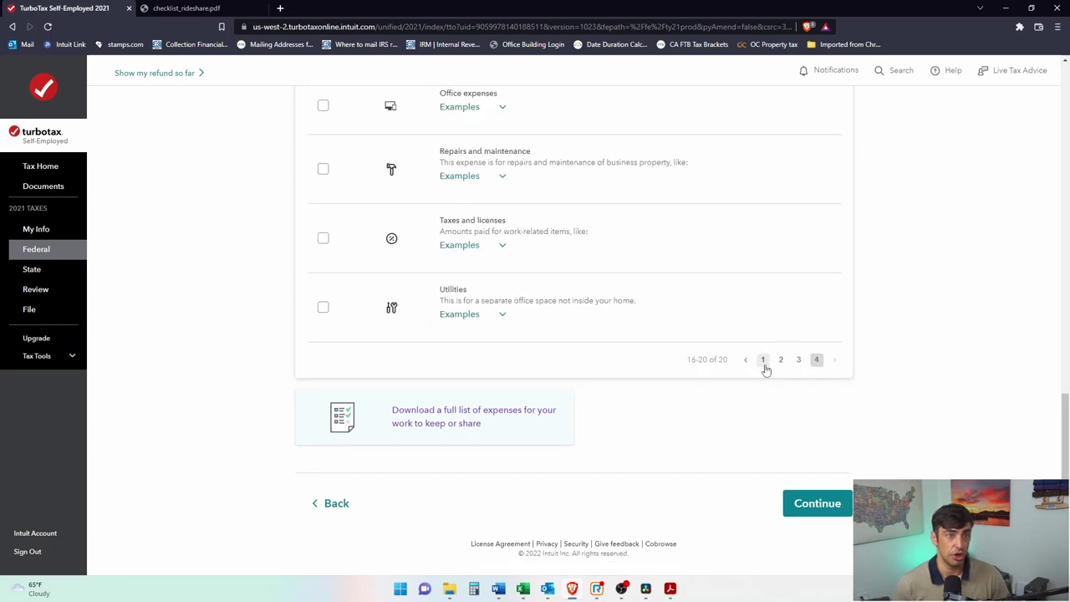
pyautogui.scroll(4, 767, 371)
pyautogui.scroll(-3, 846, 332)
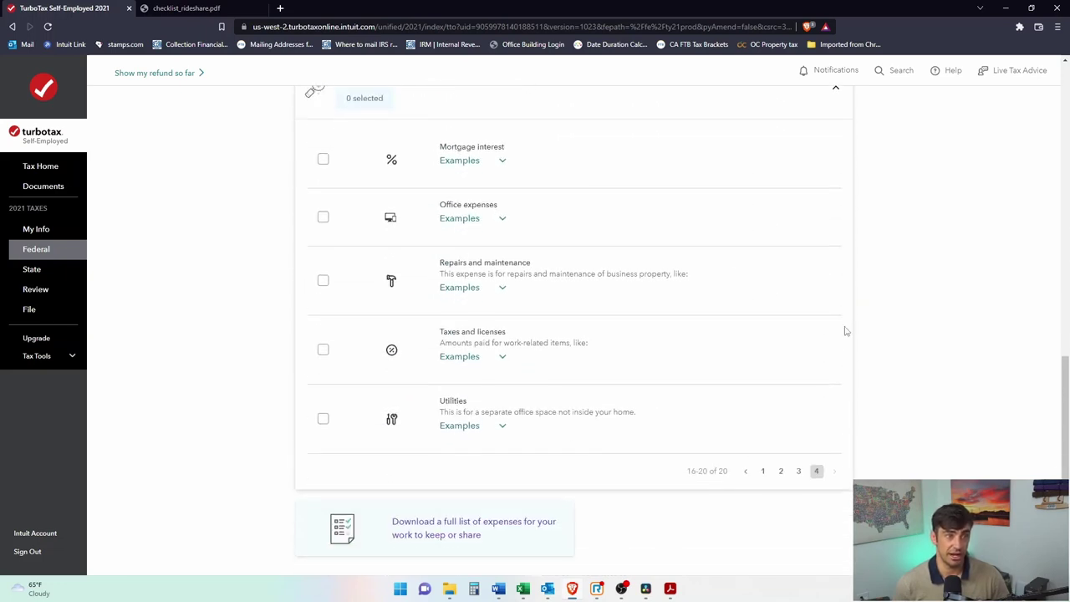
pyautogui.click(764, 472)
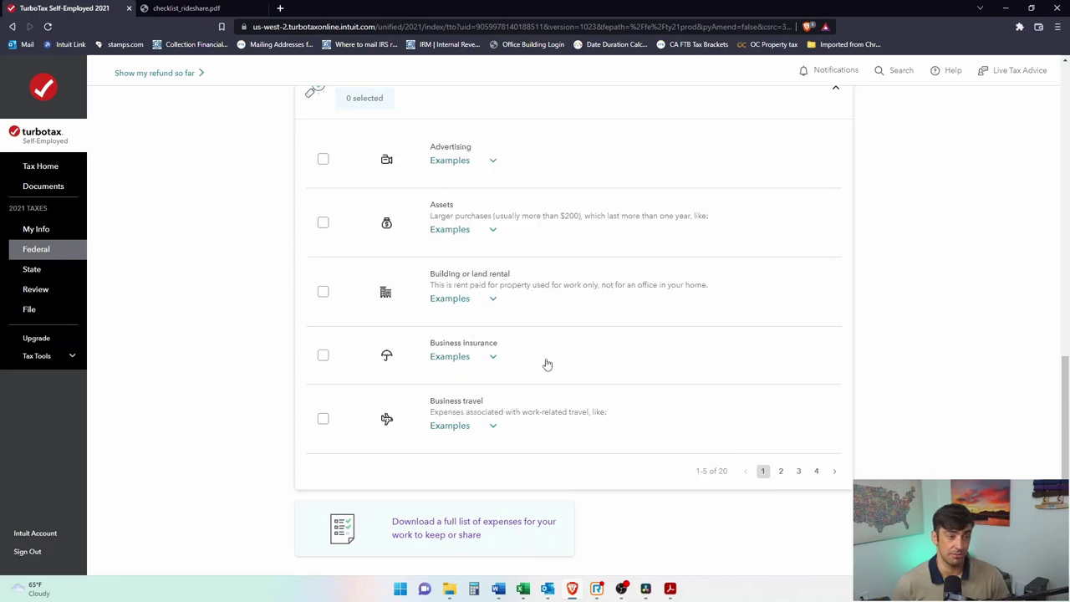
pyautogui.scroll(2, 632, 380)
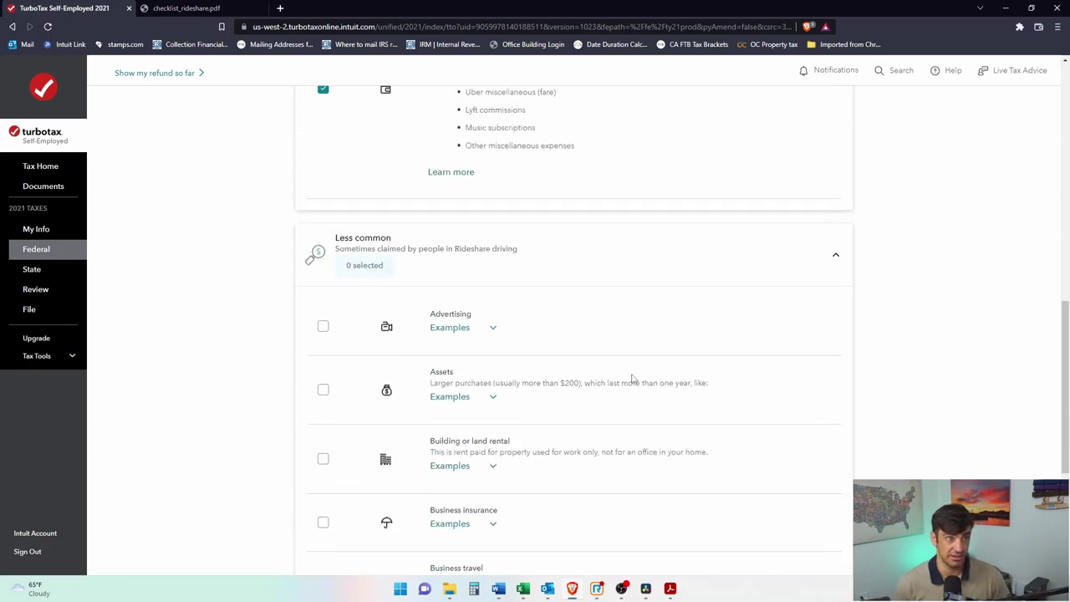
pyautogui.scroll(6, 526, 368)
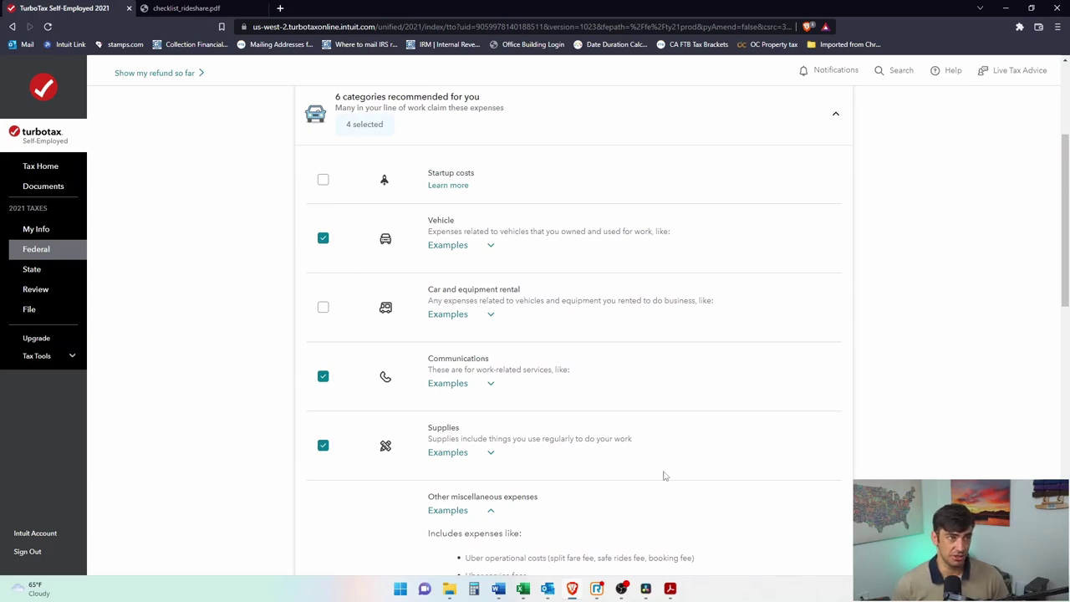
pyautogui.scroll(-7, 664, 476)
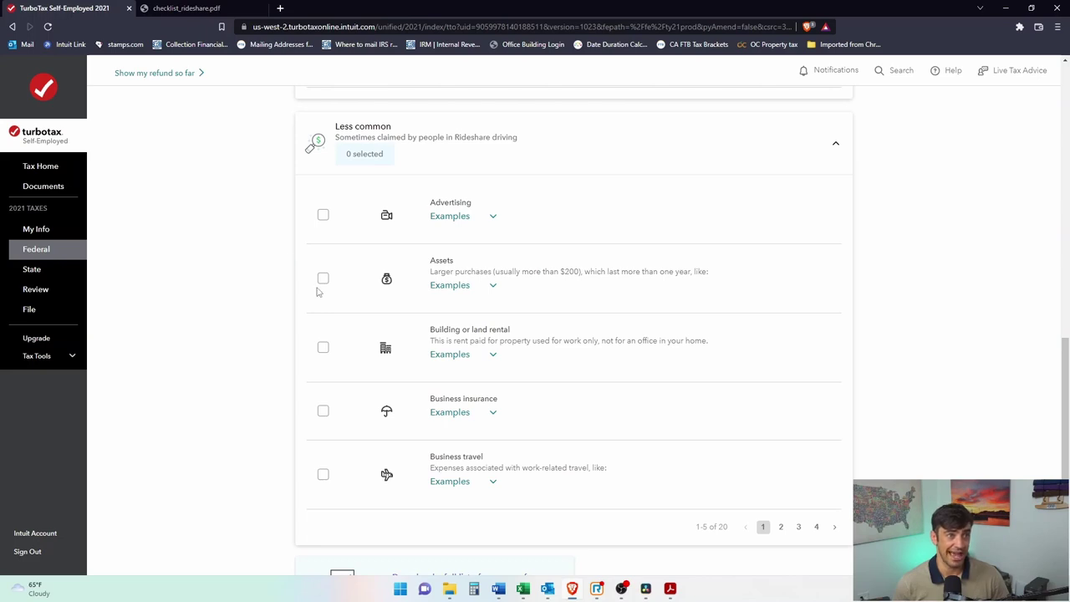
pyautogui.moveTo(431, 271); pyautogui.dragTo(628, 270)
pyautogui.click(646, 271)
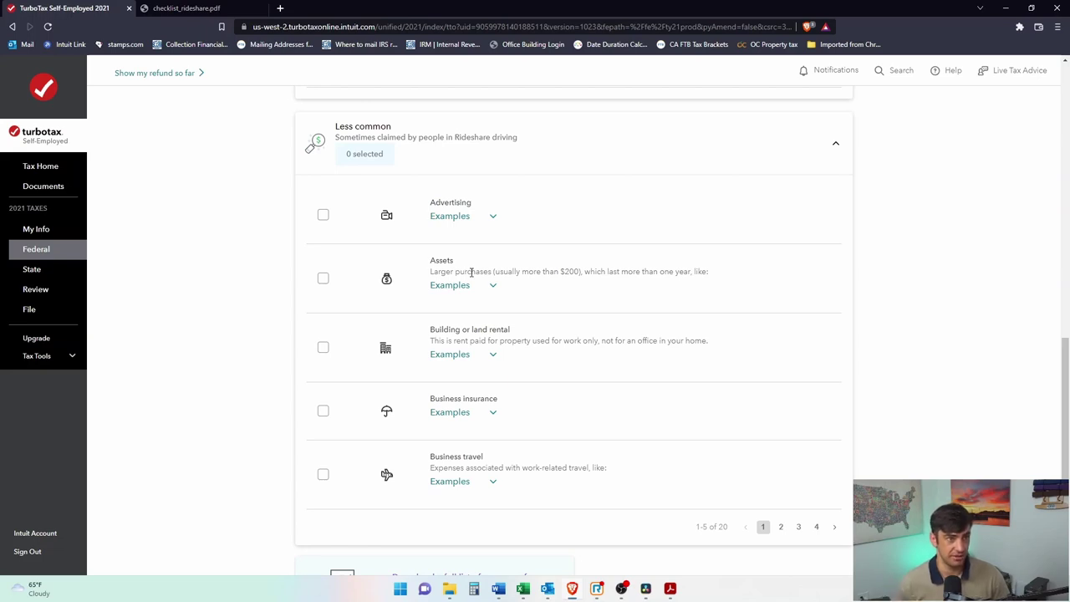
# Step: Show less common categories 6–10 and highlight the Contract labor description
pyautogui.click(781, 528)
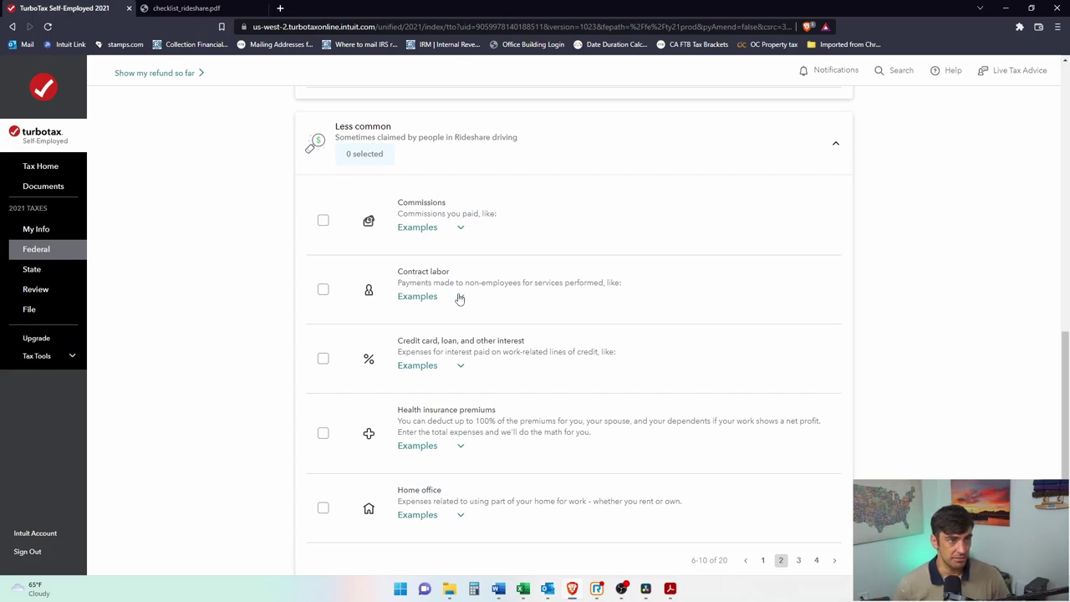
pyautogui.moveTo(410, 270); pyautogui.dragTo(569, 284)
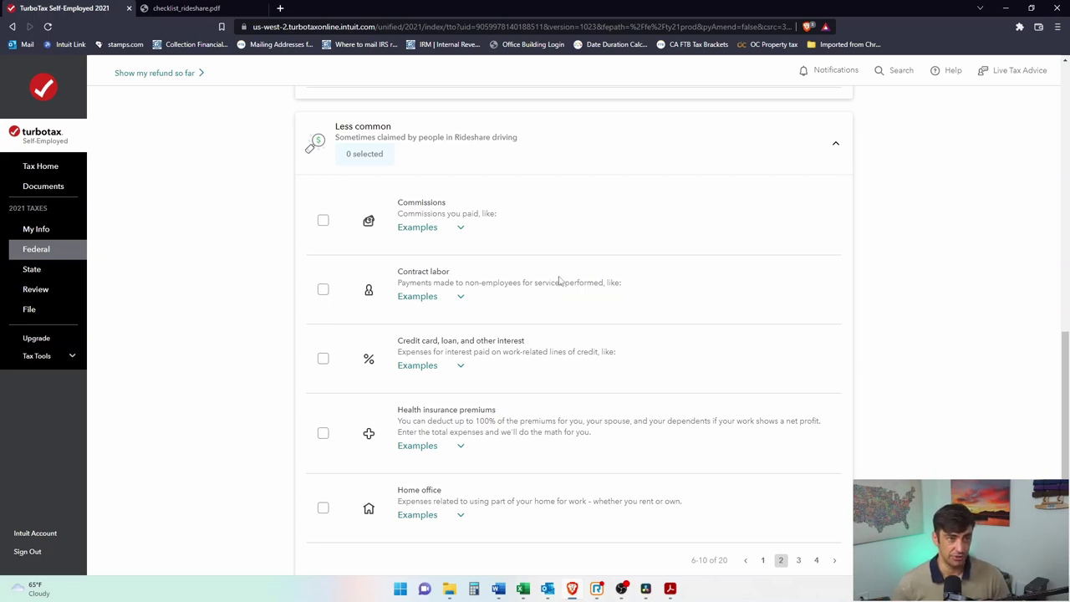
pyautogui.moveTo(612, 290); pyautogui.dragTo(440, 283)
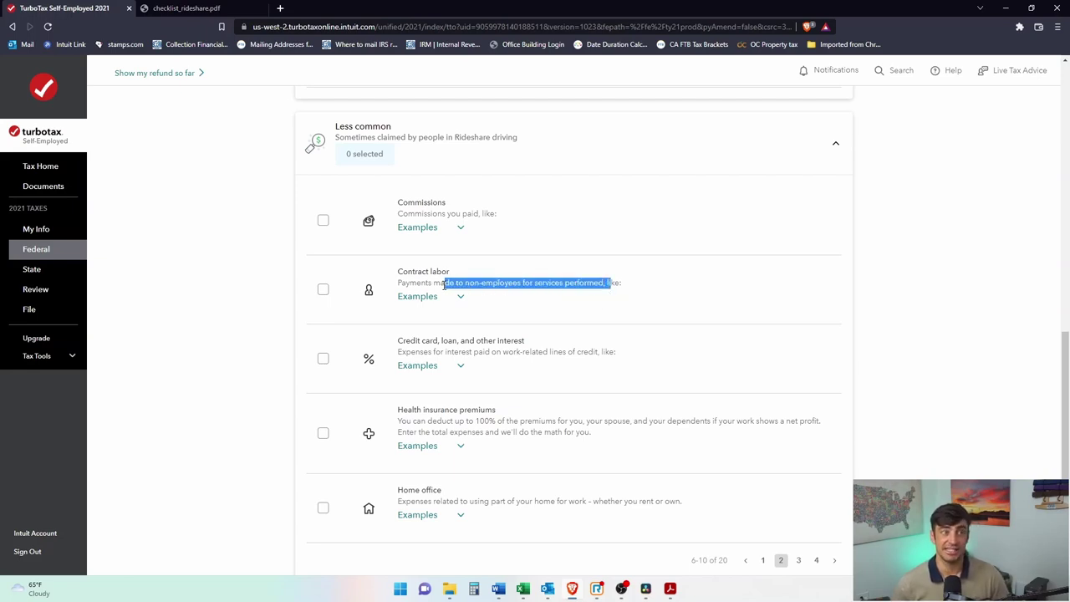
pyautogui.click(442, 286)
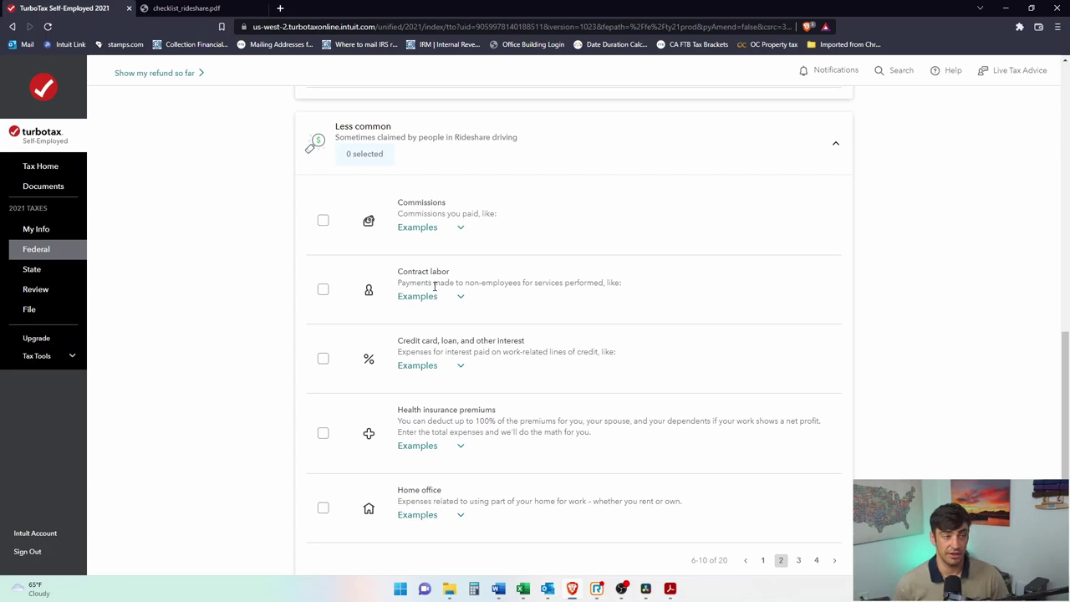
# Step: Search w9 in a new tab, open the IRS Form W-9, and tick Individual/sole proprietor
pyautogui.click(280, 8)
pyautogui.write('w9')
pyautogui.press('Return')
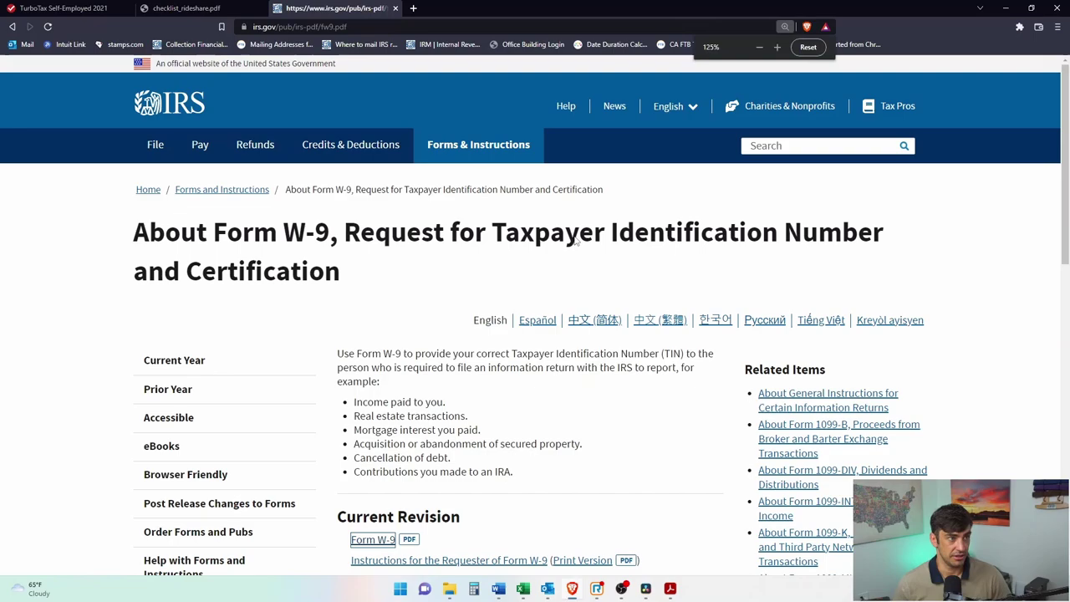
pyautogui.scroll(-2, 701, 240)
pyautogui.scroll(2, 701, 240)
pyautogui.keyDown('ctrl'); pyautogui.scroll(1, 700, 240); pyautogui.keyUp('ctrl')
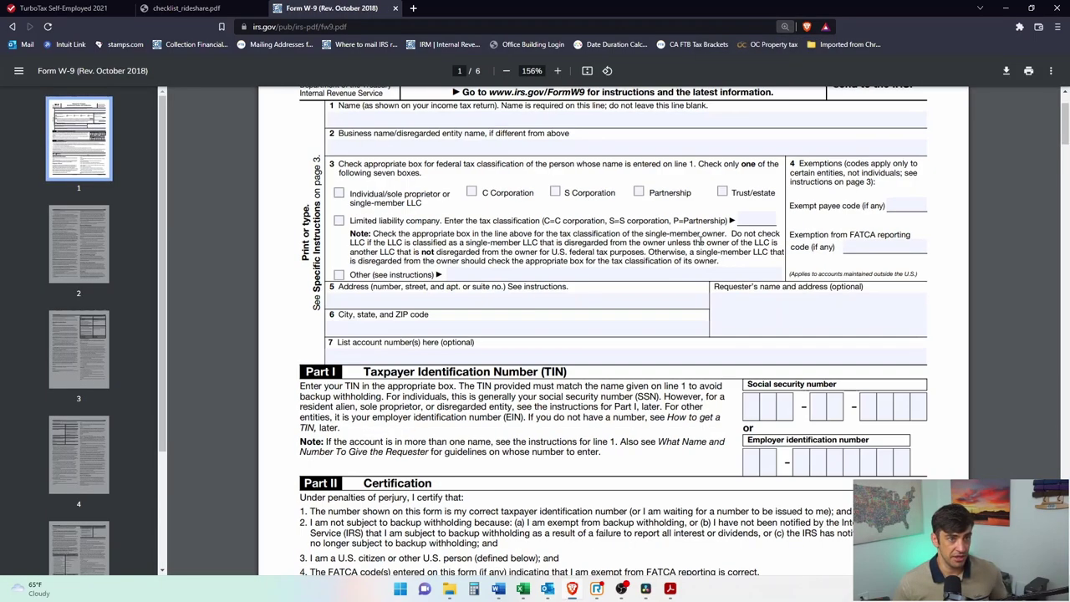
pyautogui.keyDown('ctrl'); pyautogui.scroll(2, 701, 240); pyautogui.keyUp('ctrl')
pyautogui.click(269, 294)
pyautogui.scroll(-1, 836, 435)
pyautogui.moveTo(788, 470); pyautogui.dragTo(921, 477)
pyautogui.scroll(2, 795, 340)
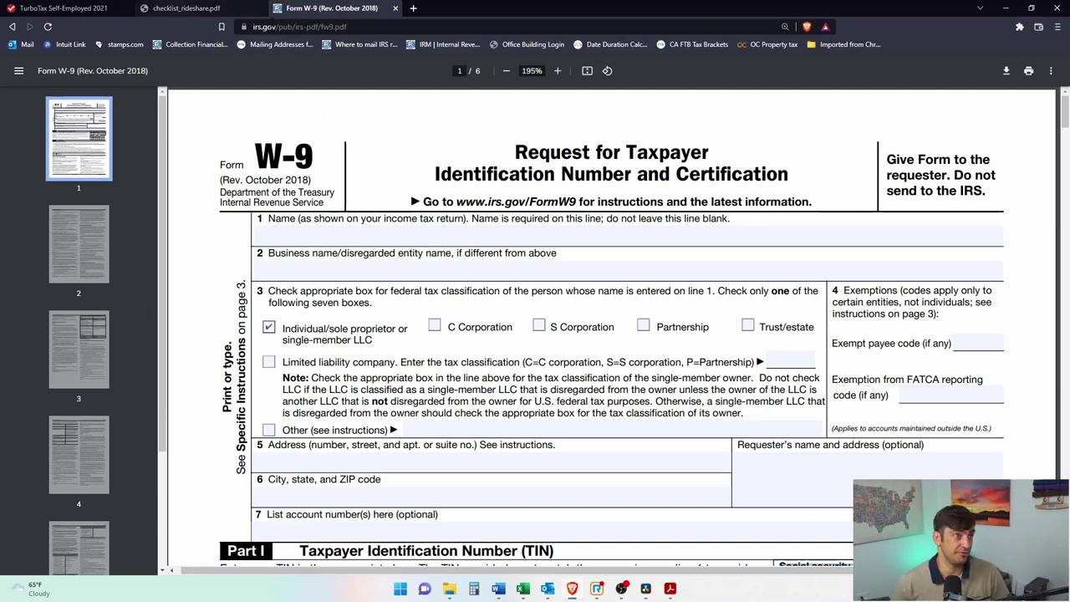
# Step: Back in TurboTax, point out the Contract labor and credit card and loan interest expenses
pyautogui.click(66, 7)
pyautogui.moveTo(398, 271); pyautogui.dragTo(445, 272)
pyautogui.click(439, 352)
pyautogui.moveTo(481, 340); pyautogui.dragTo(508, 342)
pyautogui.moveTo(418, 420); pyautogui.dragTo(428, 411)
pyautogui.click(503, 437)
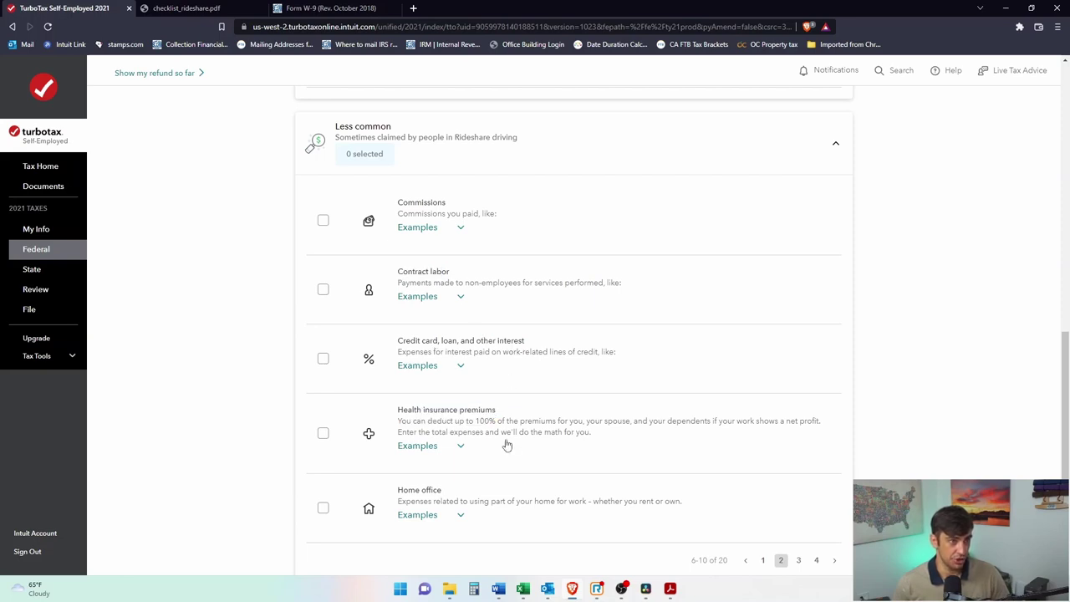
# Step: Leave Health insurance premiums unchecked after reviewing its description
pyautogui.click(322, 433)
pyautogui.click(322, 435)
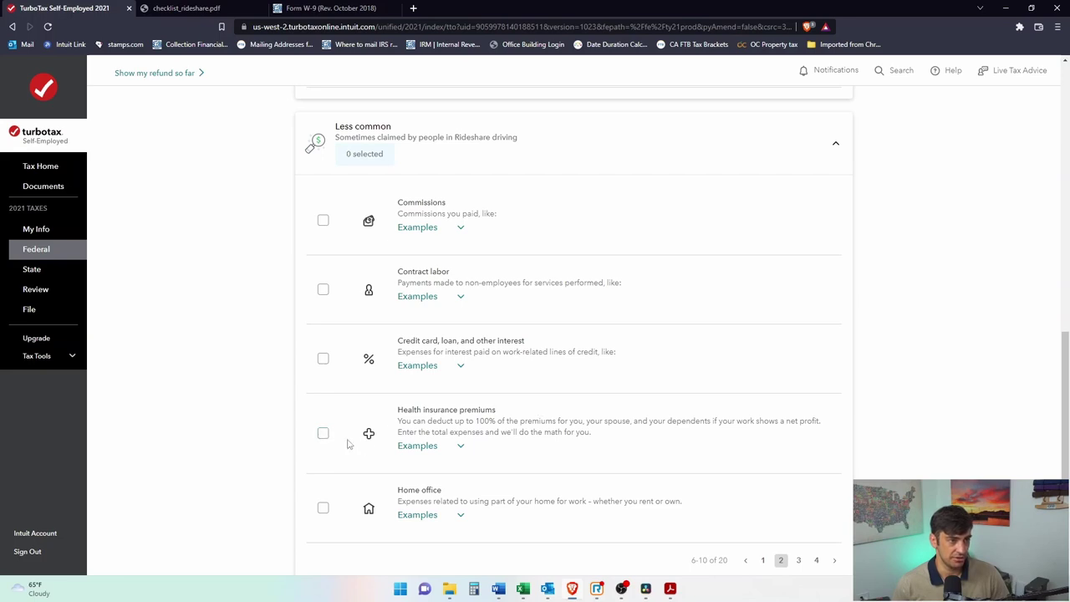
pyautogui.moveTo(542, 432)
pyautogui.mouseDown()
pyautogui.moveTo(400, 408)
pyautogui.moveTo(472, 420)
pyautogui.mouseUp()
pyautogui.click(448, 425)
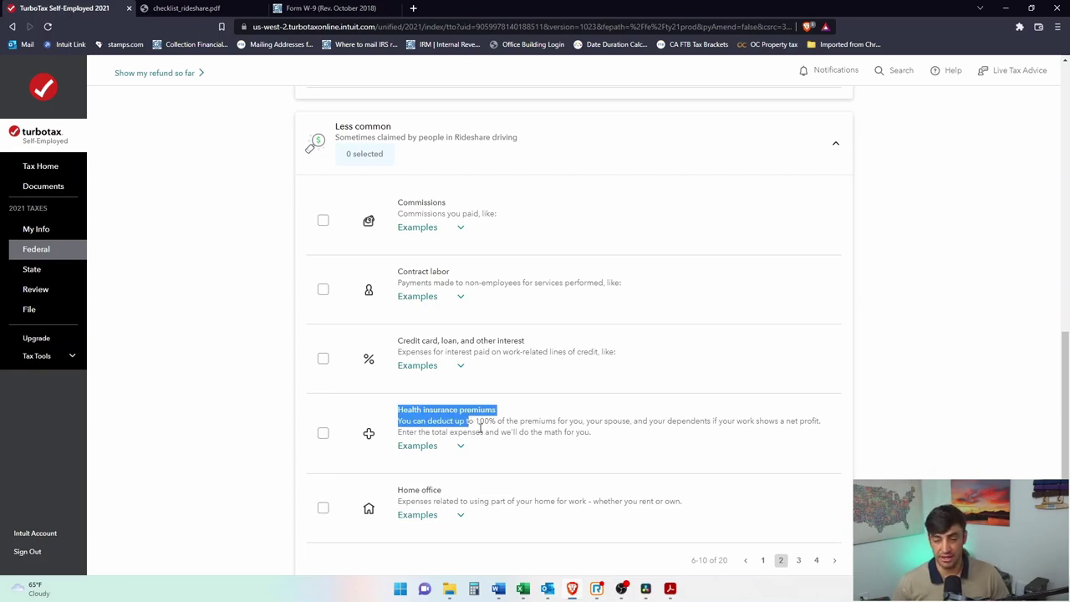
pyautogui.click(488, 437)
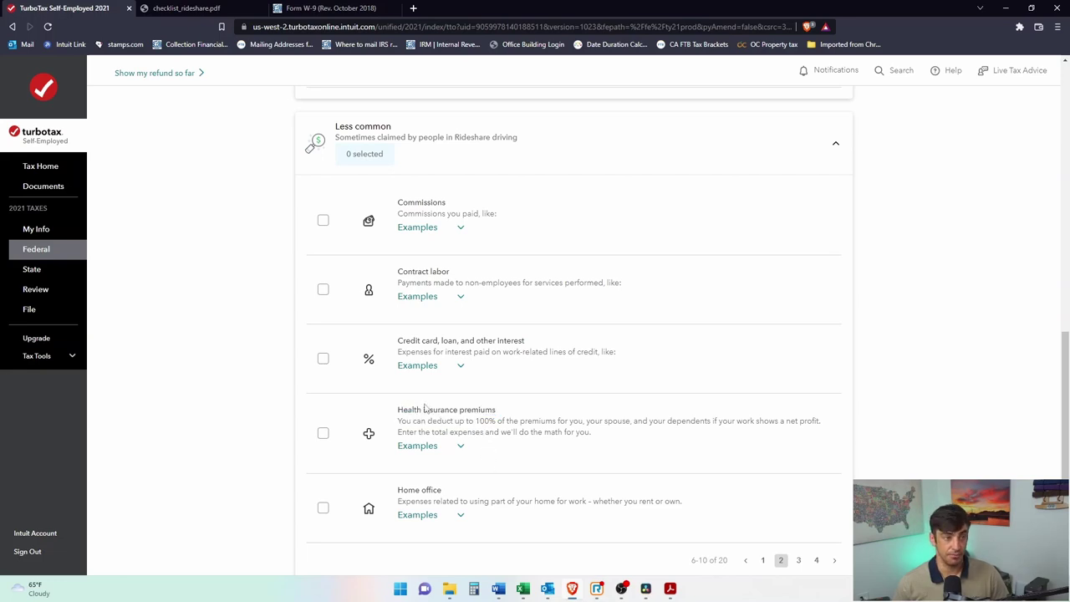
pyautogui.scroll(-1, 583, 469)
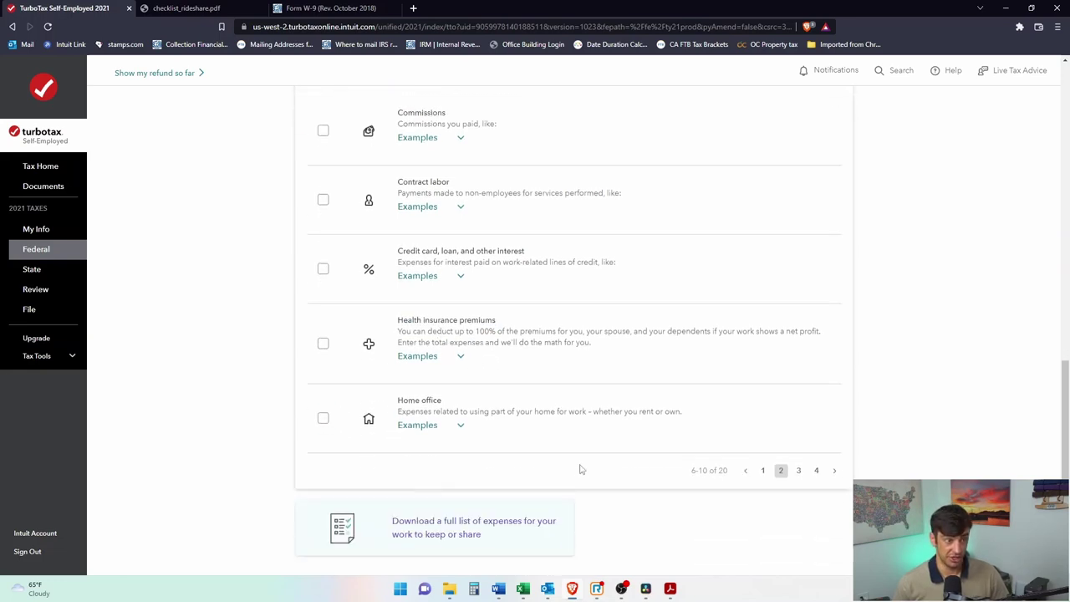
# Step: Check Home office, then Legal and professional fees on the third page
pyautogui.click(325, 405)
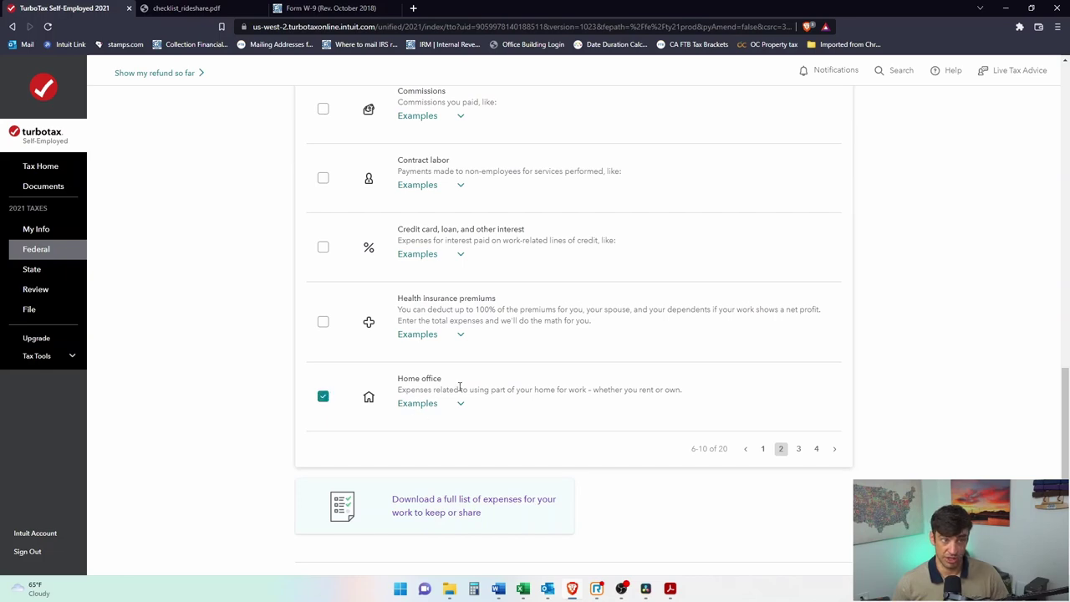
pyautogui.click(800, 450)
pyautogui.scroll(2, 795, 310)
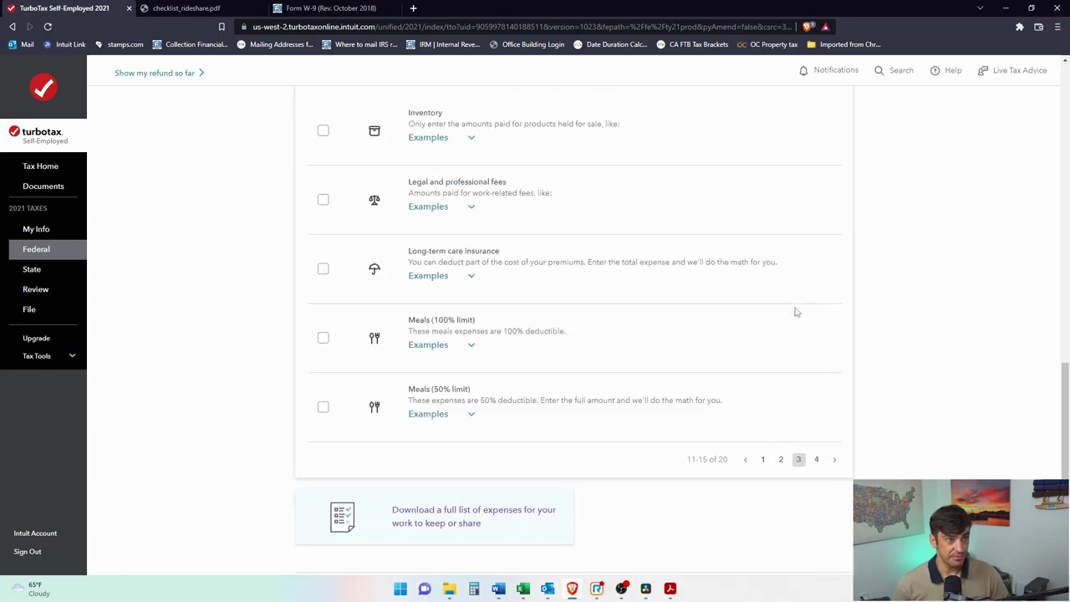
pyautogui.scroll(-2, 817, 418)
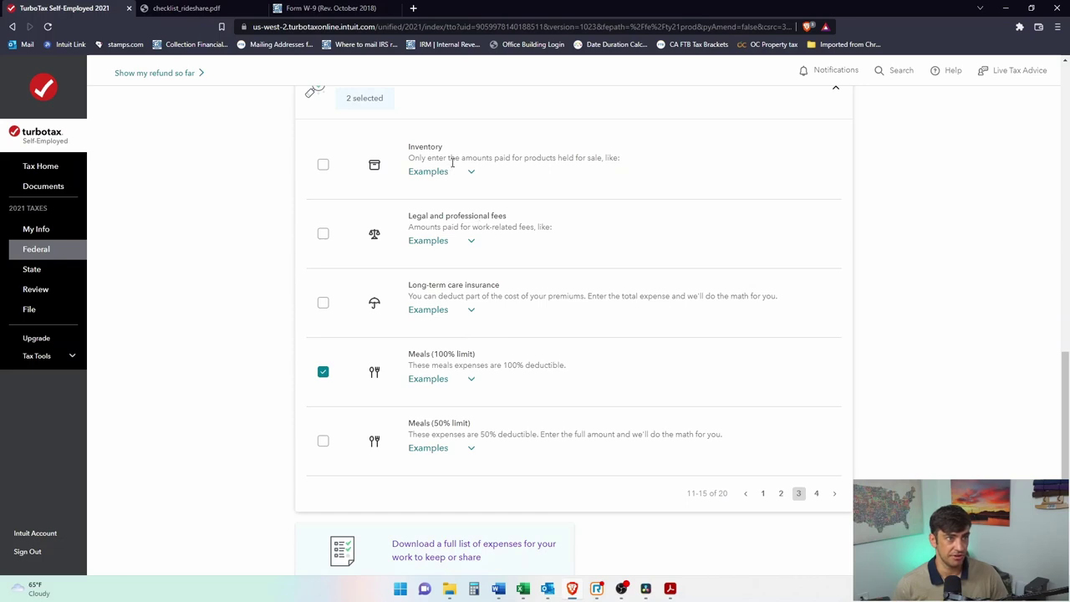
pyautogui.click(323, 234)
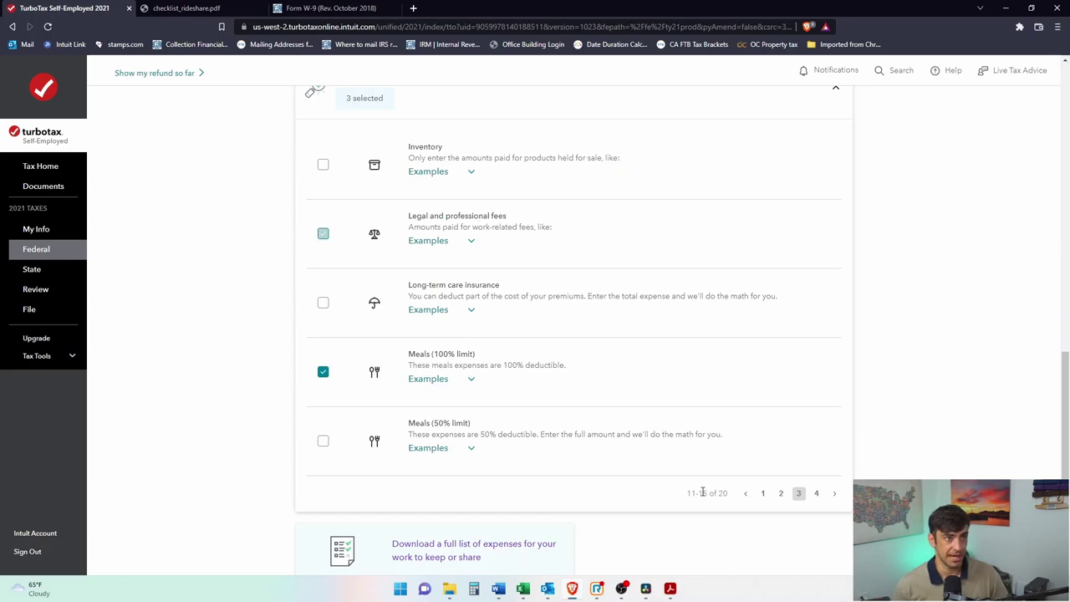
# Step: Review the fourth page of less common expenses and submit the chosen categories
pyautogui.click(816, 495)
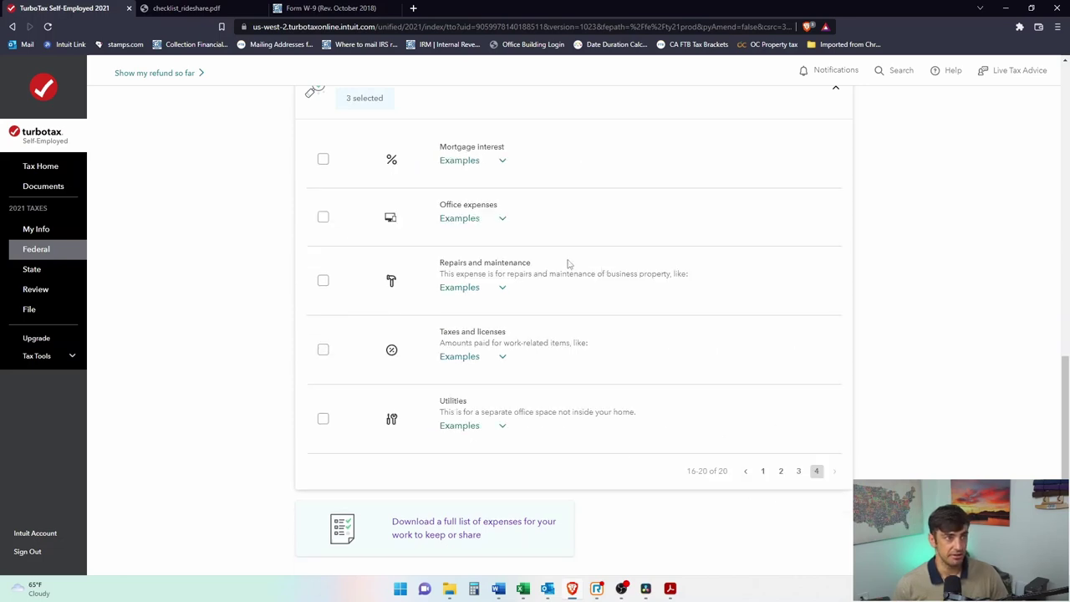
pyautogui.click(798, 471)
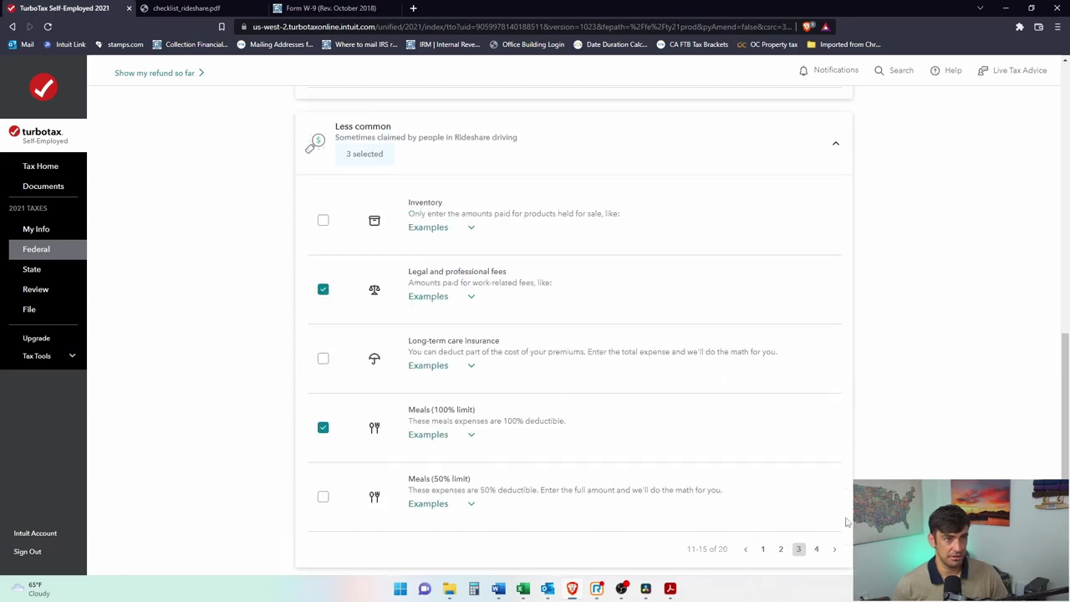
pyautogui.click(817, 549)
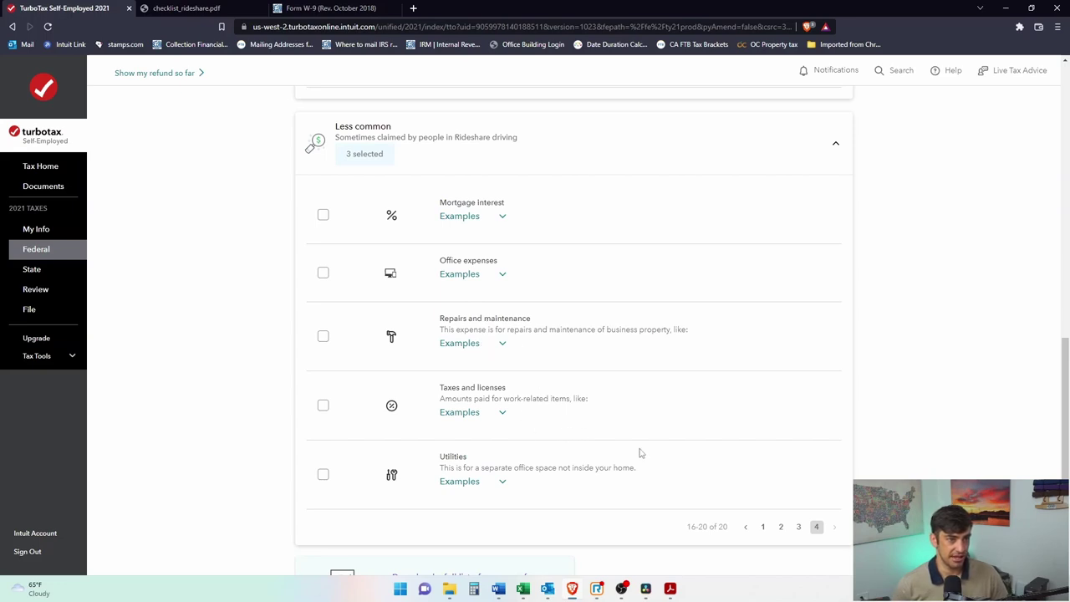
pyautogui.scroll(-3, 516, 485)
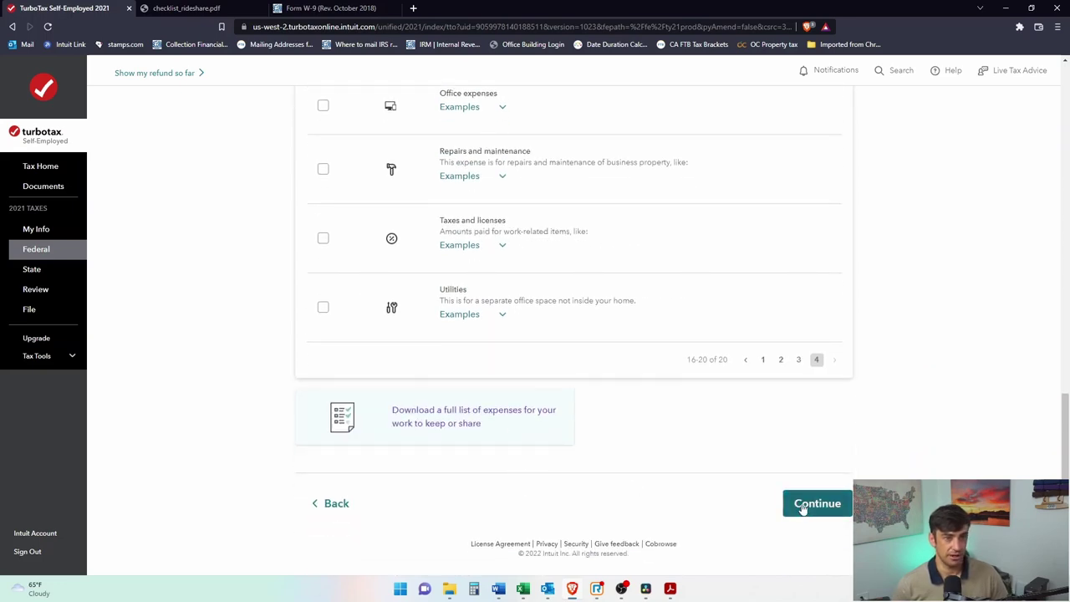
pyautogui.click(803, 507)
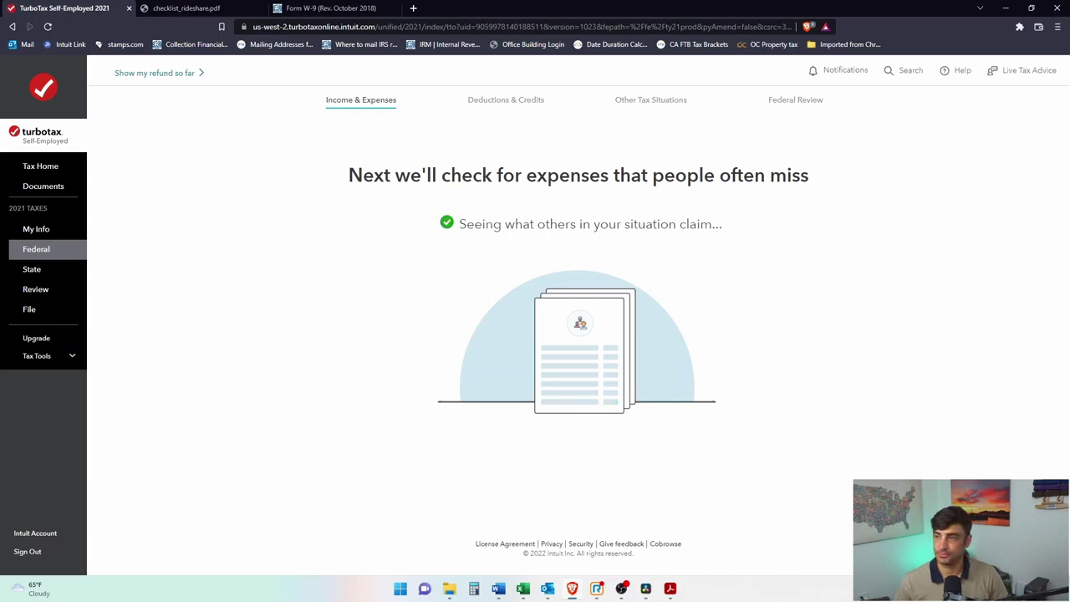
# Step: Answer No to having startup costs and No to renting a vehicle
pyautogui.scroll(-1, 669, 354)
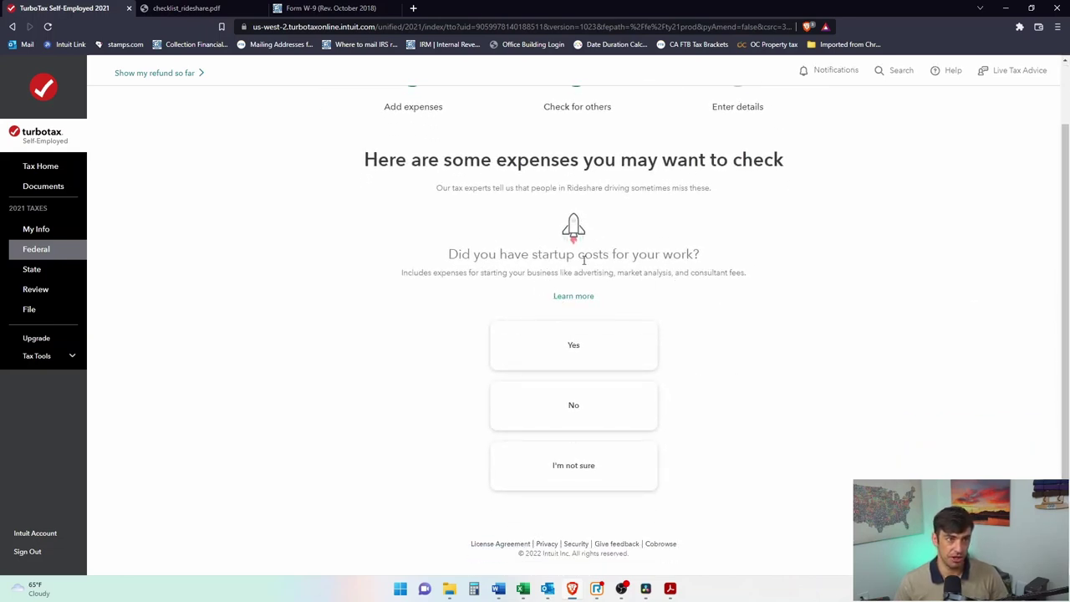
pyautogui.moveTo(574, 260); pyautogui.dragTo(640, 259)
pyautogui.click(660, 272)
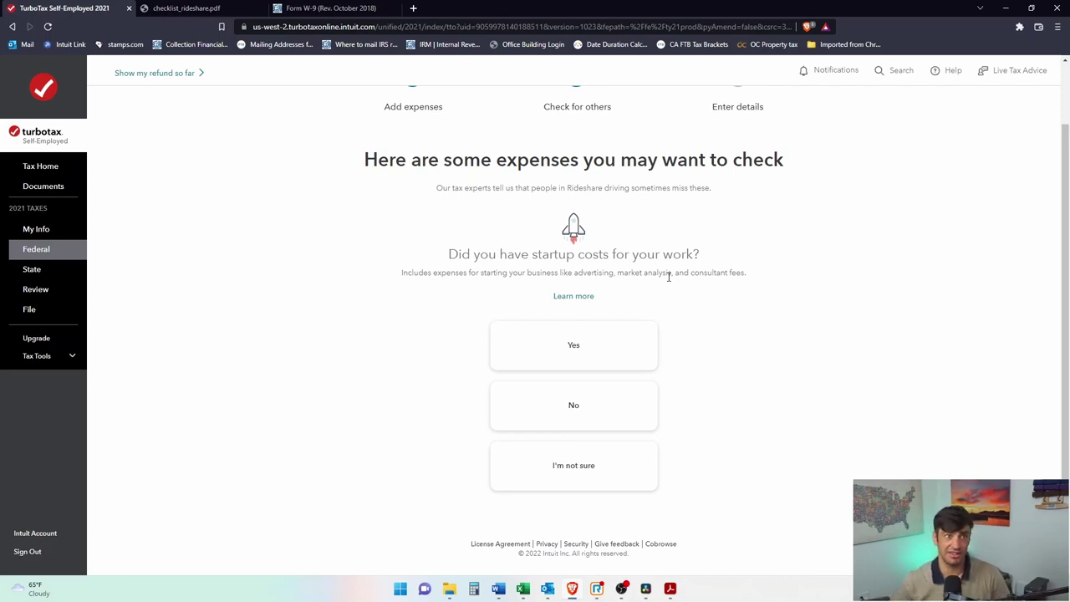
pyautogui.click(587, 407)
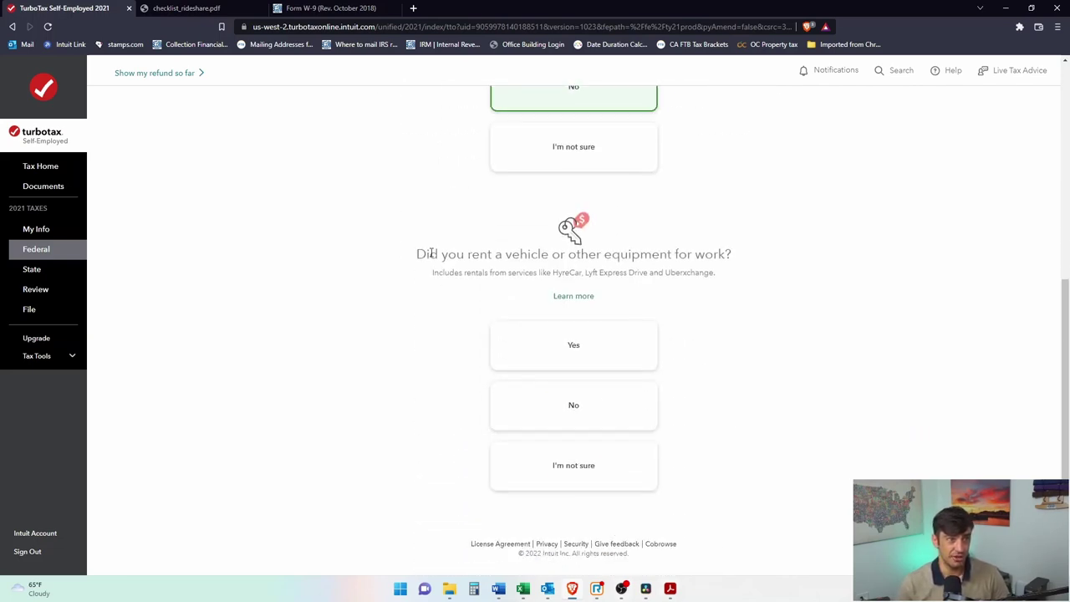
pyautogui.moveTo(429, 254); pyautogui.dragTo(700, 266)
pyautogui.click(698, 267)
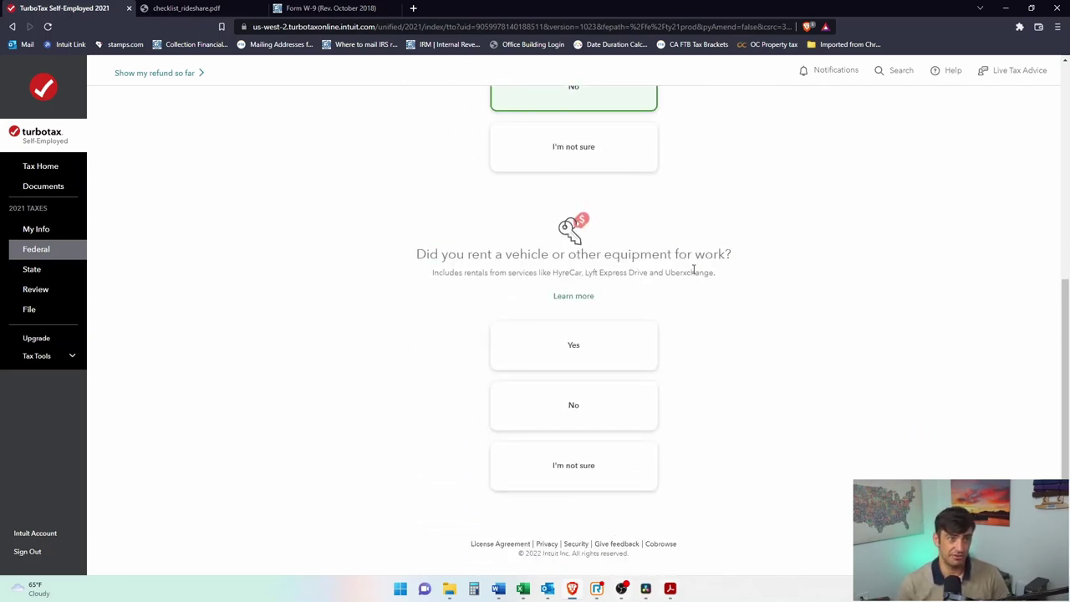
pyautogui.click(641, 407)
pyautogui.click(842, 505)
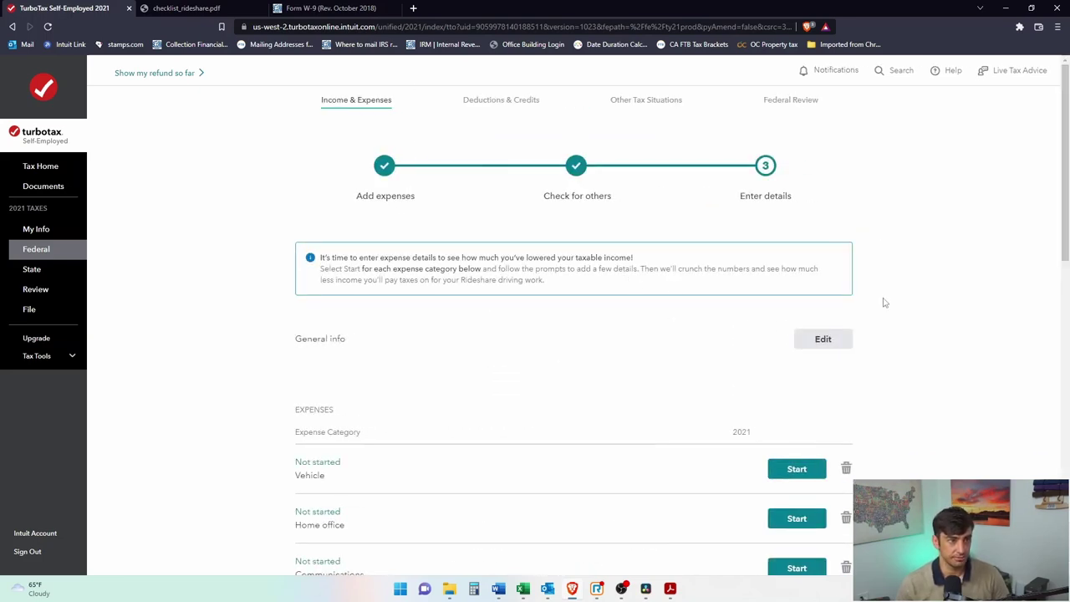
# Step: Start the Vehicle expense entry and bring the Business Profit and Loss Template - 2021 workbook forward
pyautogui.scroll(-1, 892, 308)
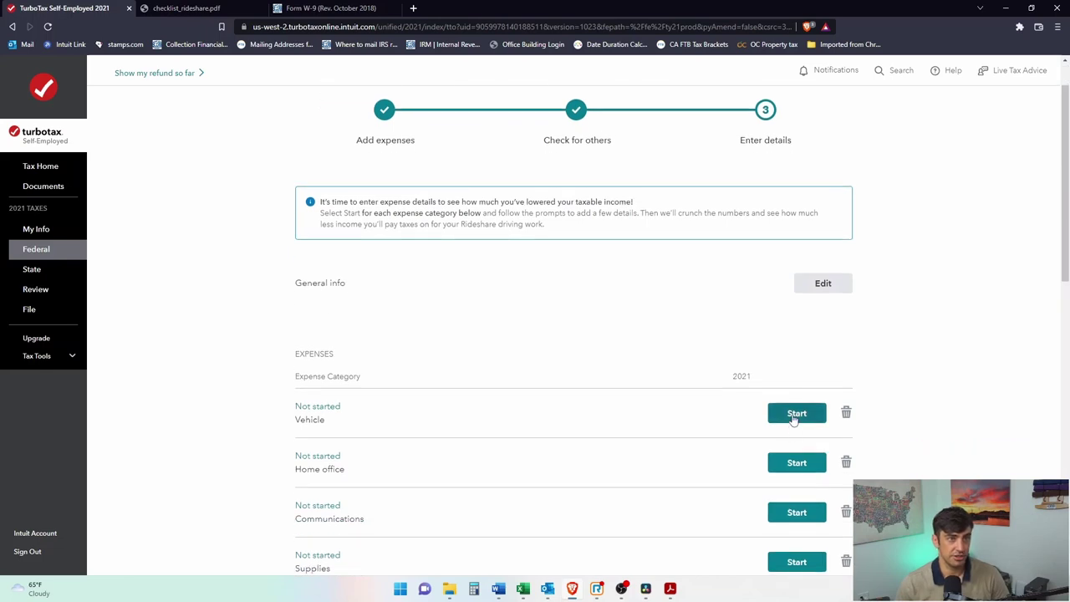
pyautogui.click(796, 414)
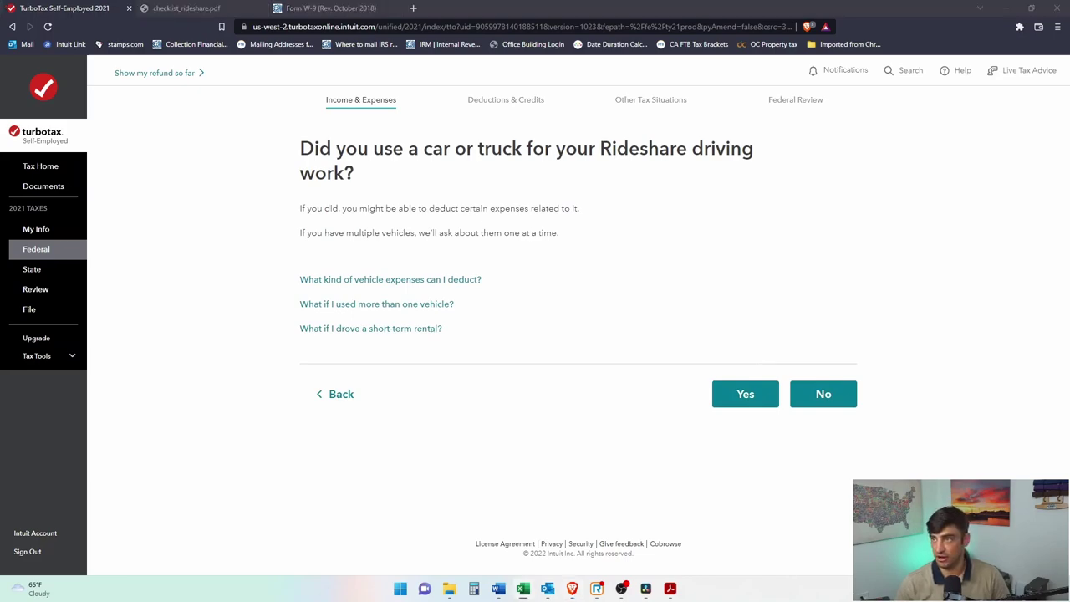
pyautogui.hotkey('alt', 'Tab')
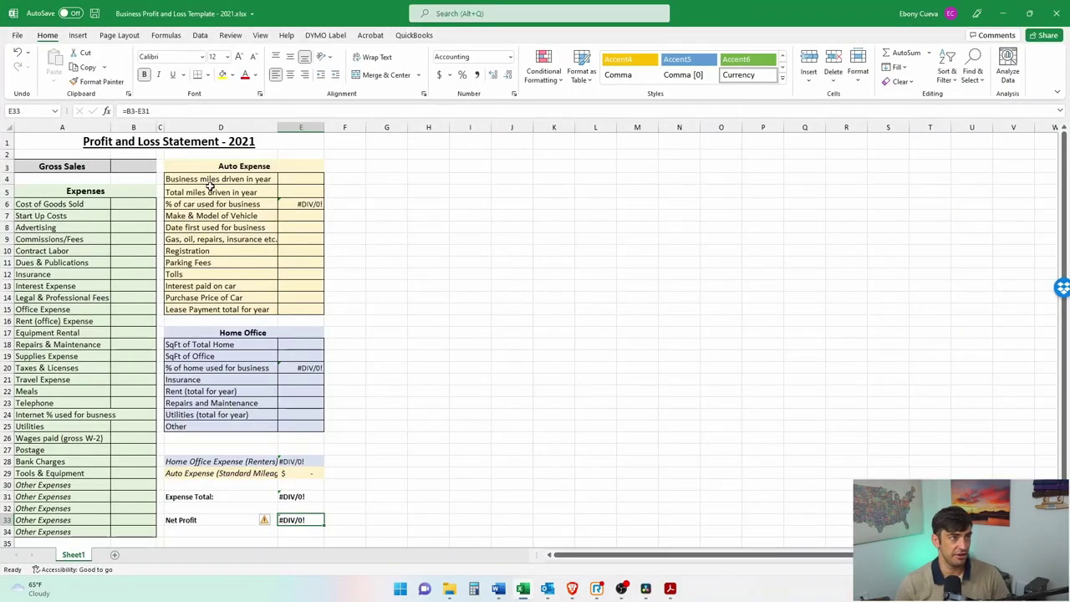
# Step: Point out the Business miles and Total miles driven rows (D4:E5), then return to TurboTax
pyautogui.keyDown('ctrl'); pyautogui.scroll(3, 250, 203); pyautogui.keyUp('ctrl')
pyautogui.scroll(4, 310, 208)
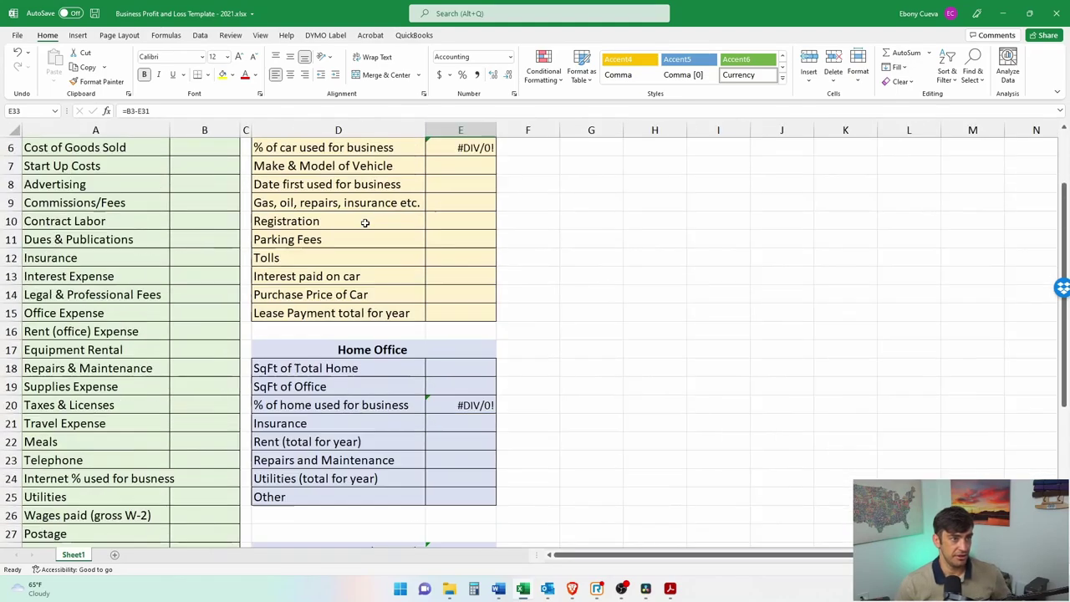
pyautogui.keyDown('ctrl'); pyautogui.scroll(3, 379, 253); pyautogui.keyUp('ctrl')
pyautogui.scroll(2, 643, 265)
pyautogui.moveTo(456, 241); pyautogui.dragTo(664, 280)
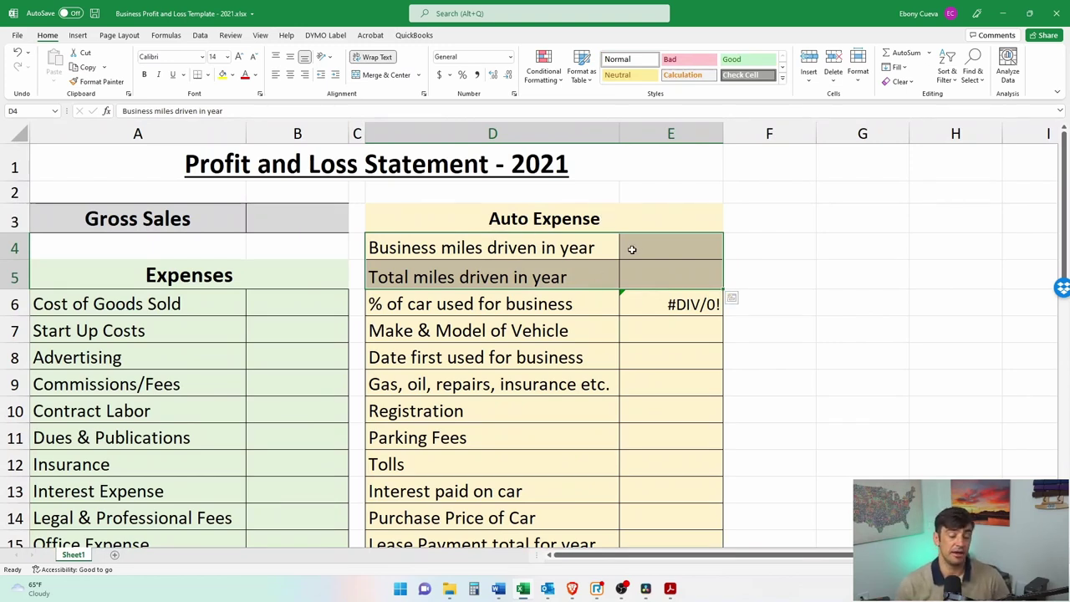
pyautogui.click(482, 255)
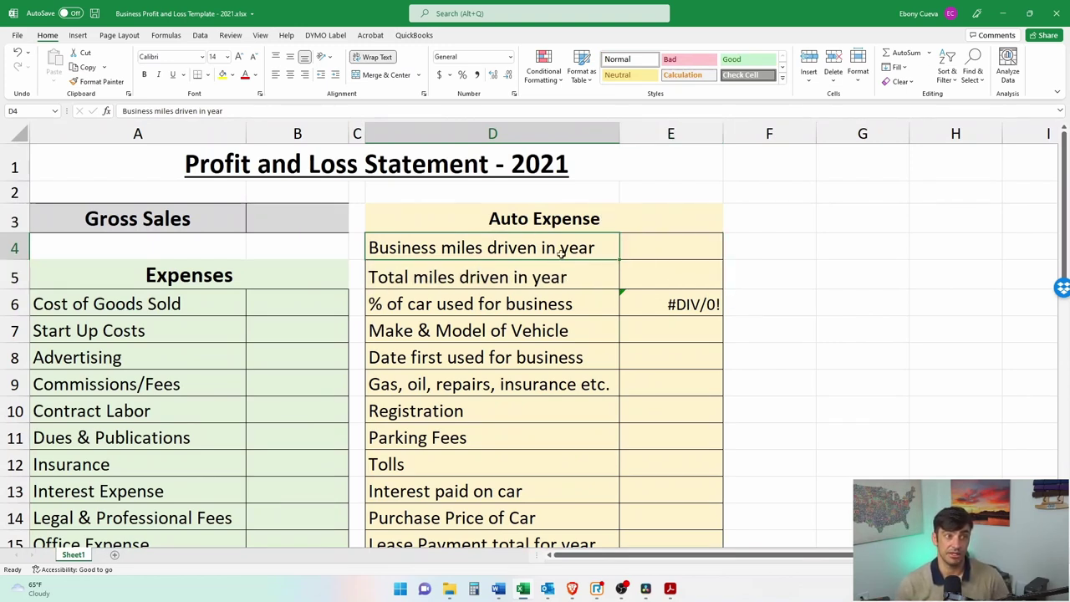
pyautogui.click(554, 282)
pyautogui.hotkey('alt', 'Tab')
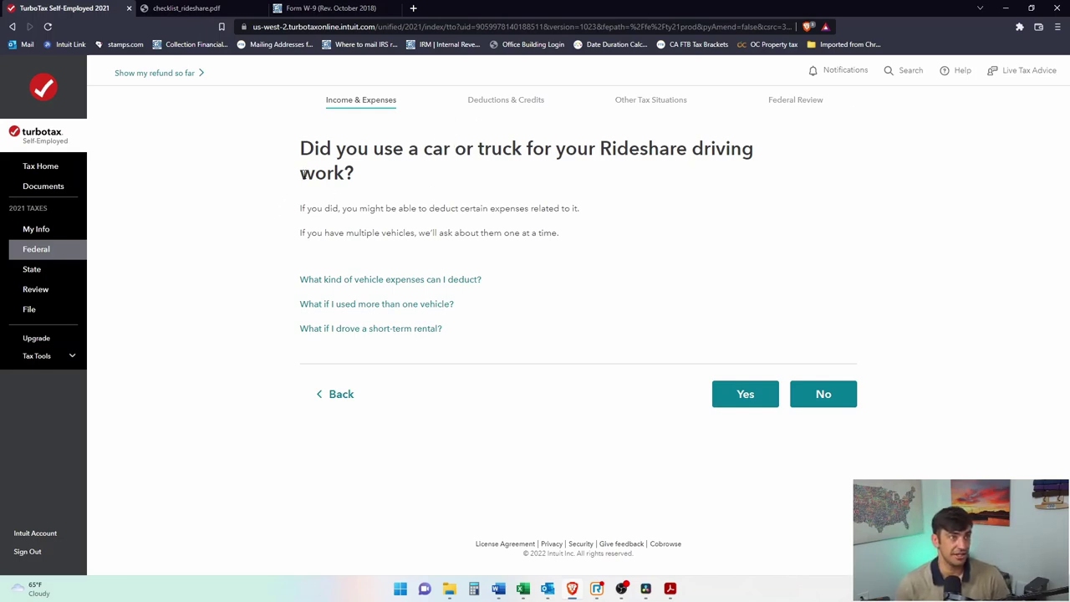
# Step: Answer yes to using a car and enter a Honda, Auto under 6,000 lbs, first used 01/01/2021
pyautogui.click(765, 393)
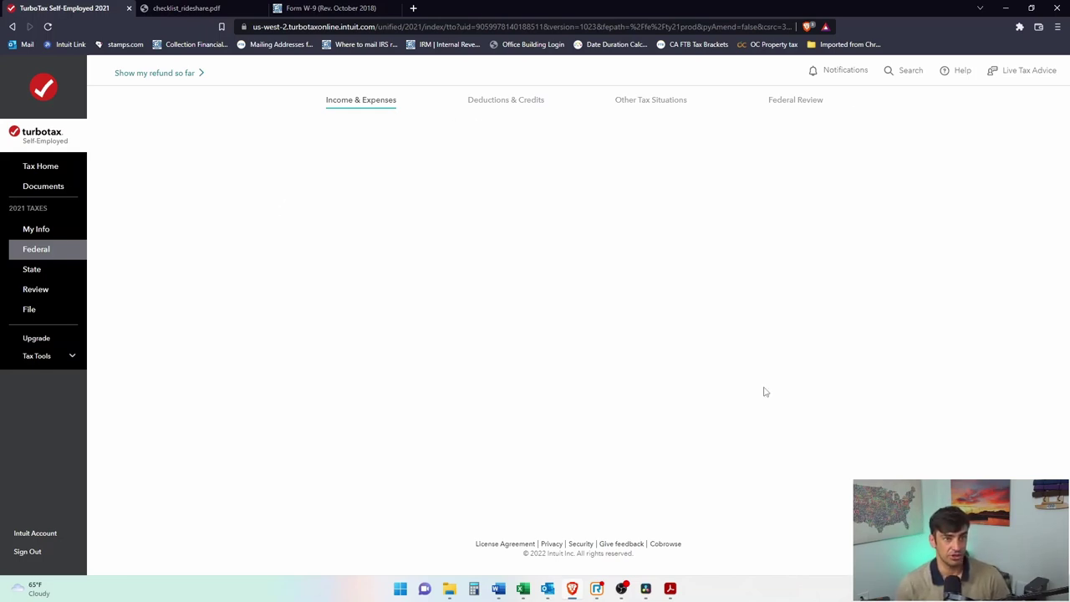
pyautogui.click(439, 201)
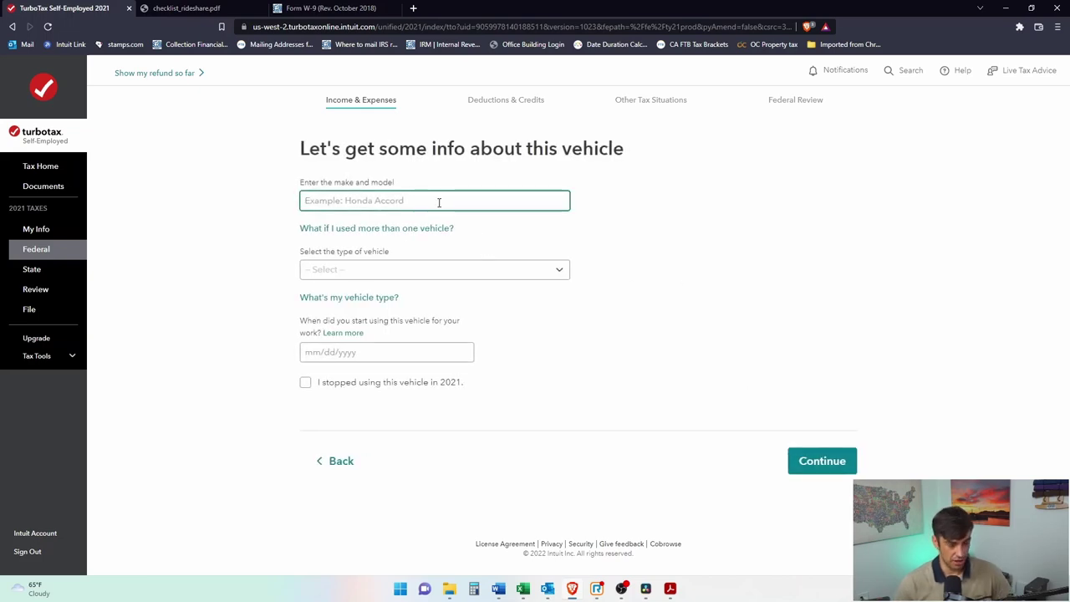
pyautogui.write('Honda')
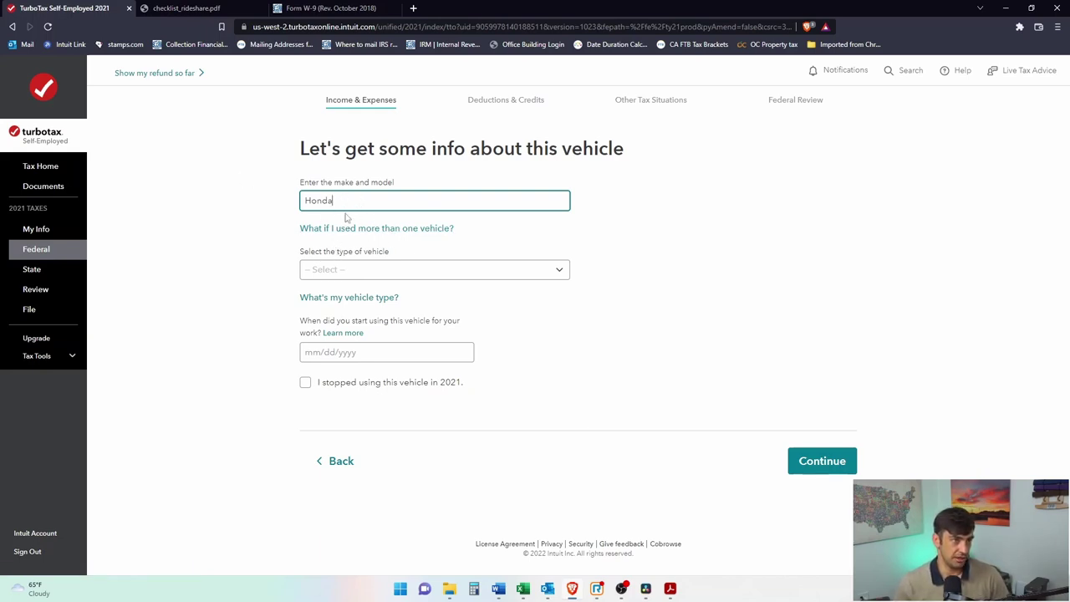
pyautogui.click(363, 270)
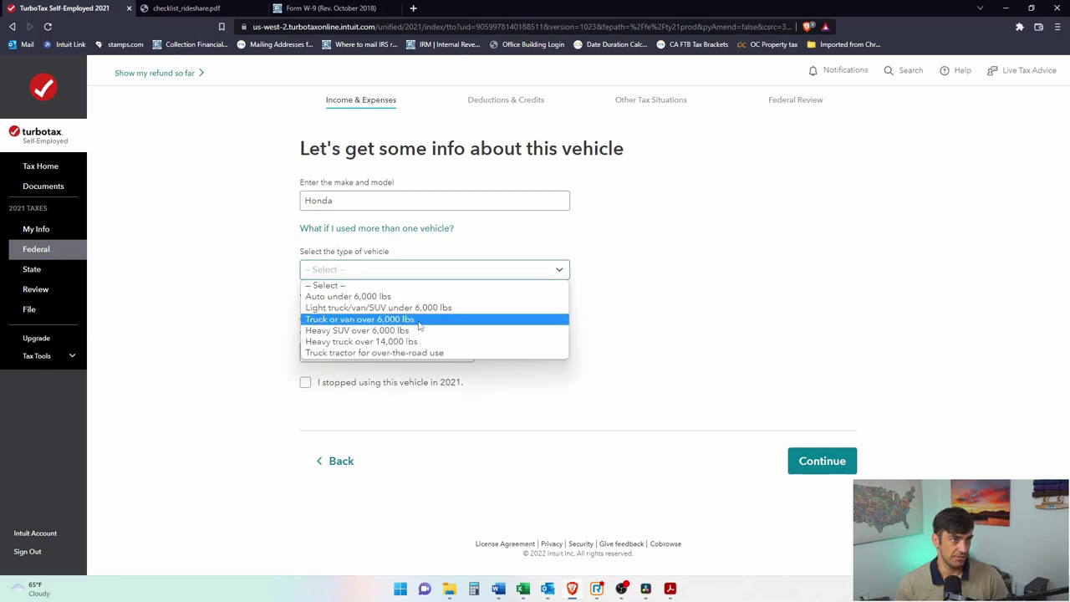
pyautogui.click(389, 296)
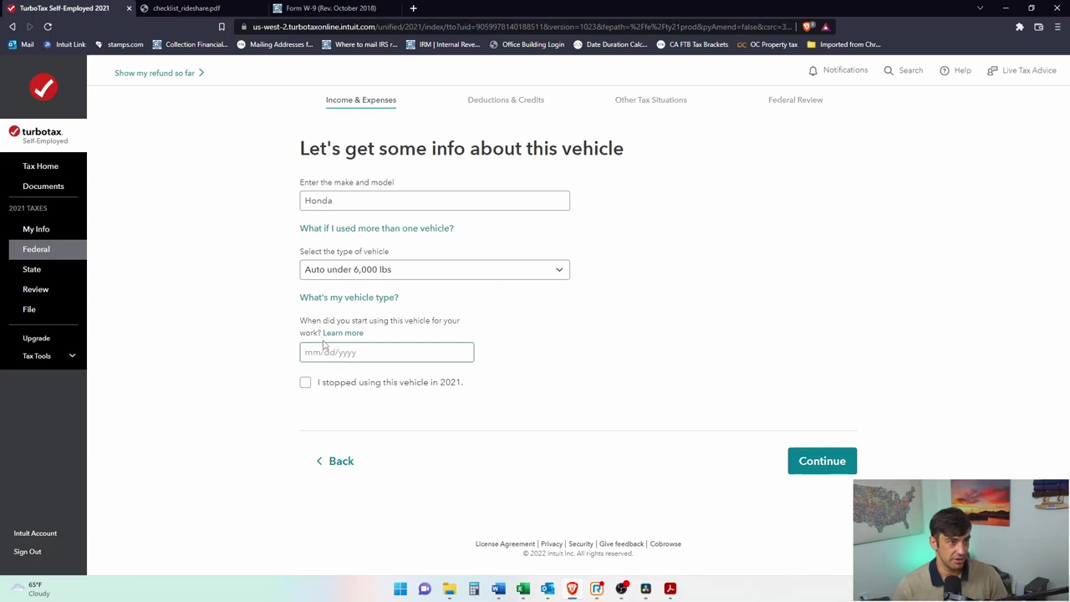
pyautogui.click(350, 352)
pyautogui.write('01/01/2021')
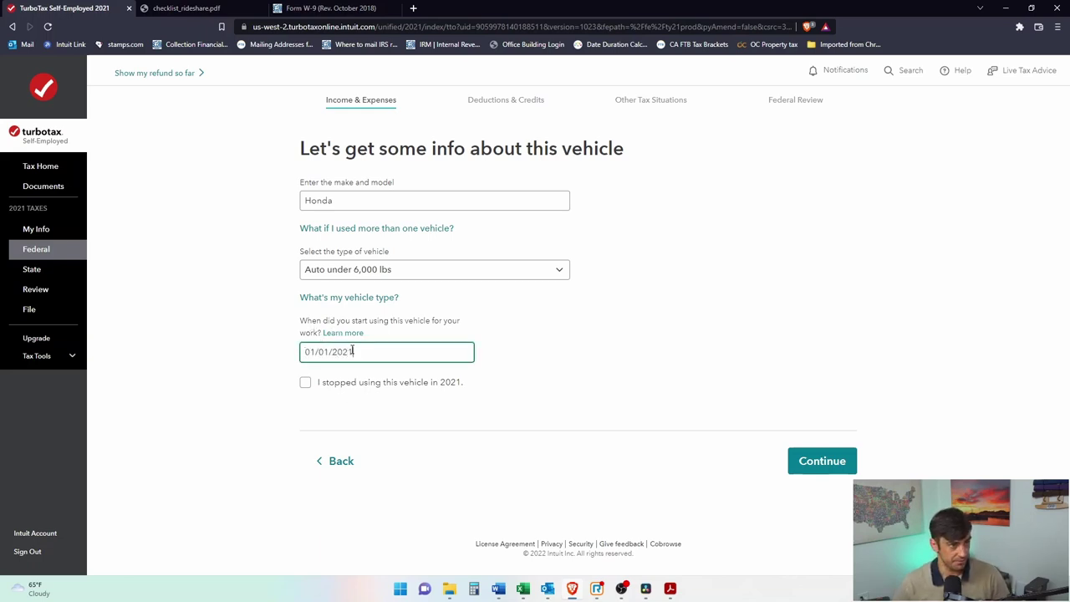
pyautogui.click(839, 471)
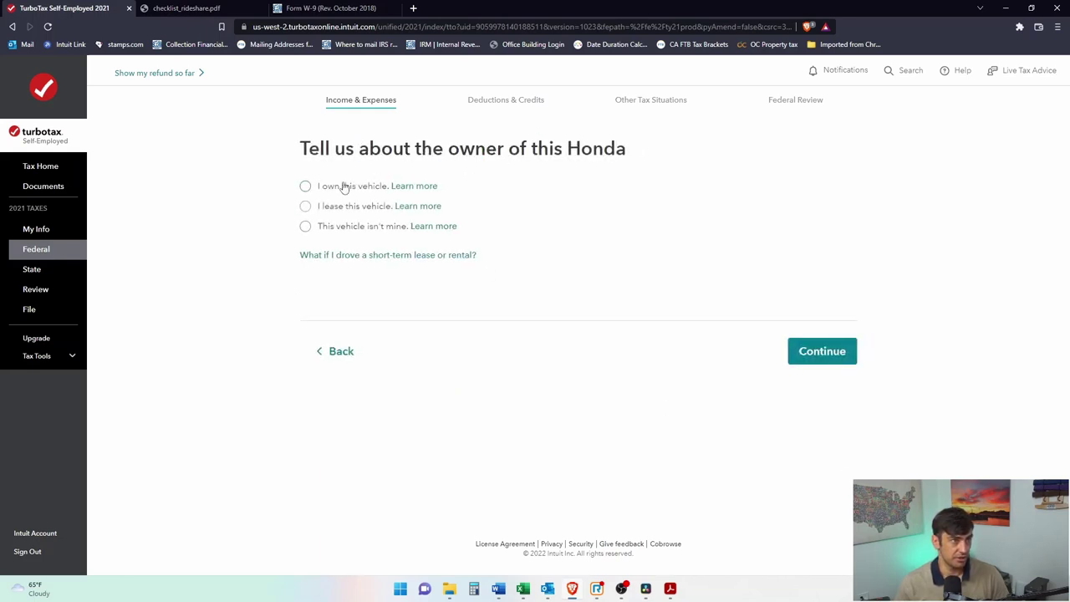
# Step: Answer I own this vehicle, Yes to personal use, No to another vehicle, and Yes to tracked work miles
pyautogui.click(306, 185)
pyautogui.click(819, 353)
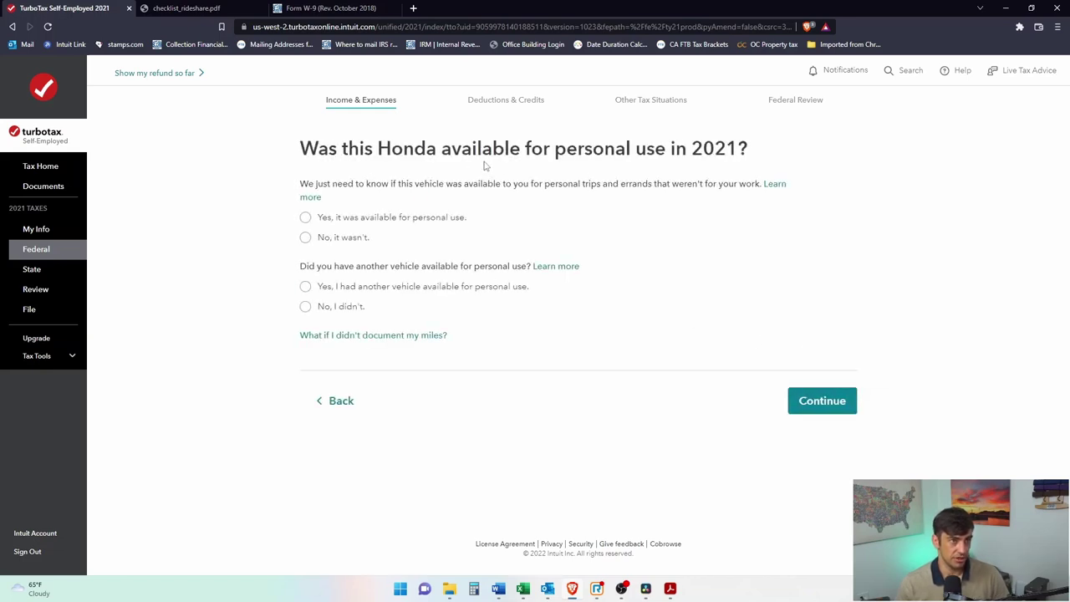
pyautogui.click(306, 219)
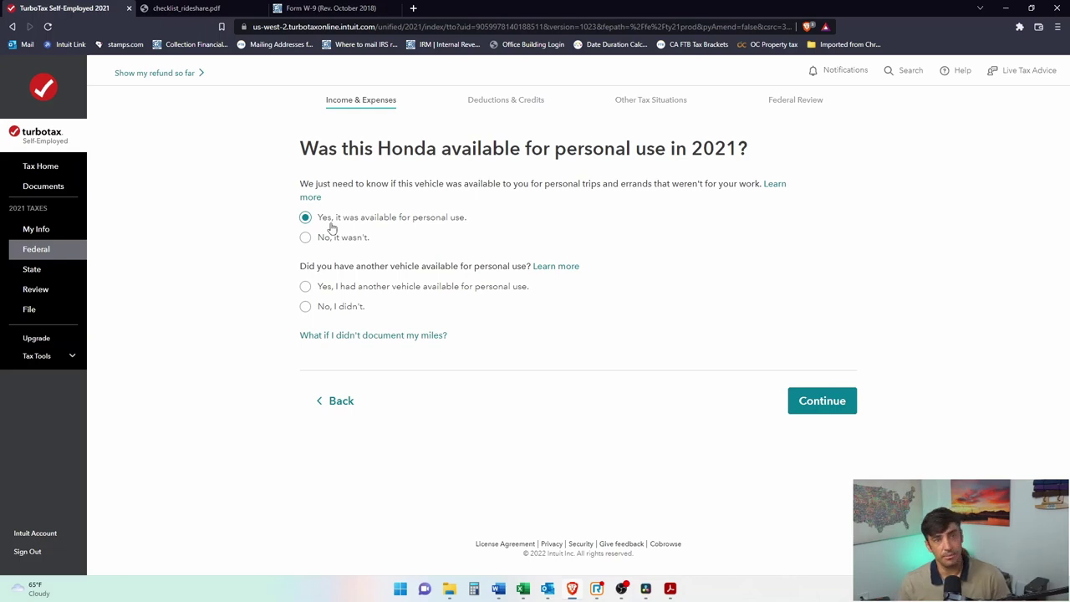
pyautogui.moveTo(511, 149); pyautogui.dragTo(755, 158)
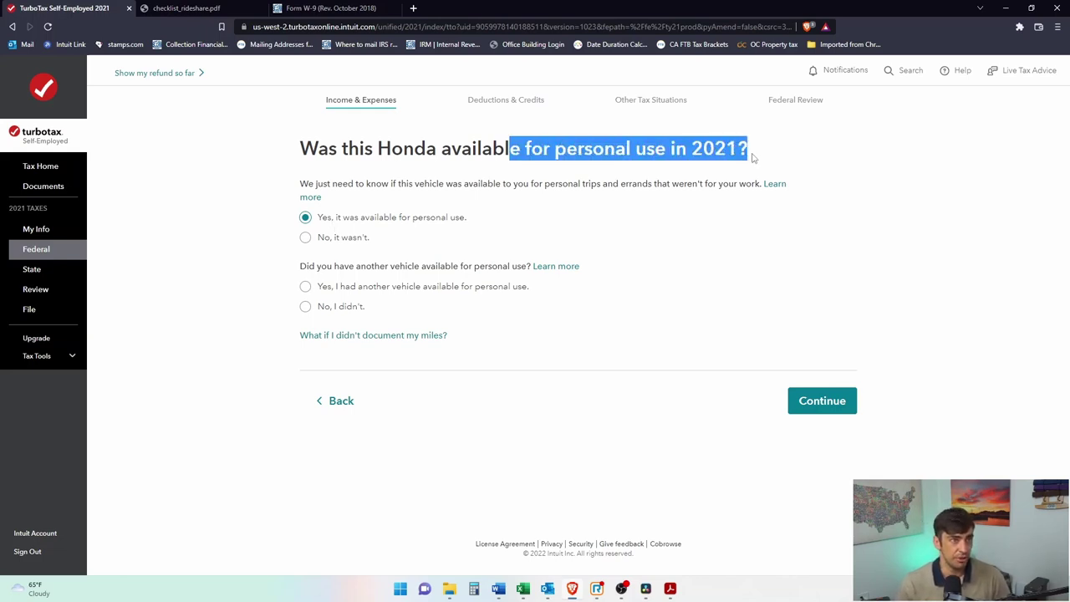
pyautogui.click(316, 270)
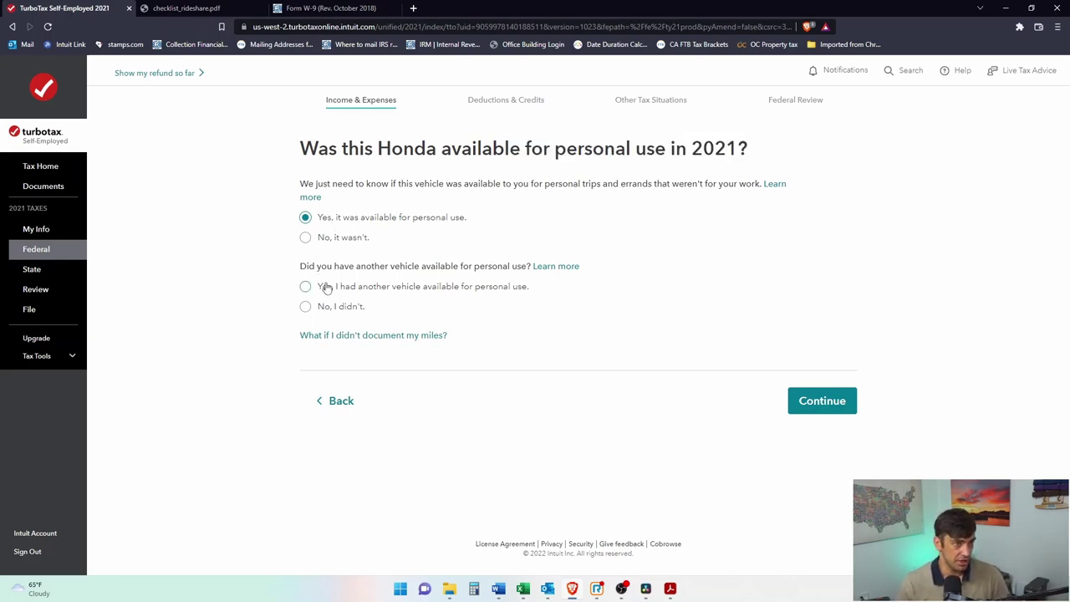
pyautogui.click(305, 306)
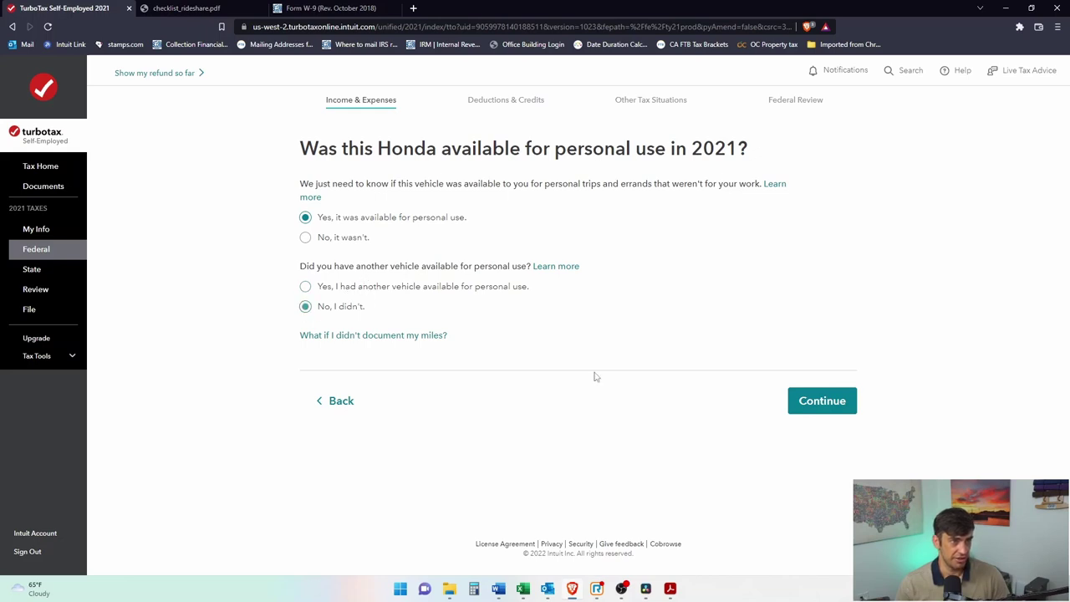
pyautogui.click(824, 401)
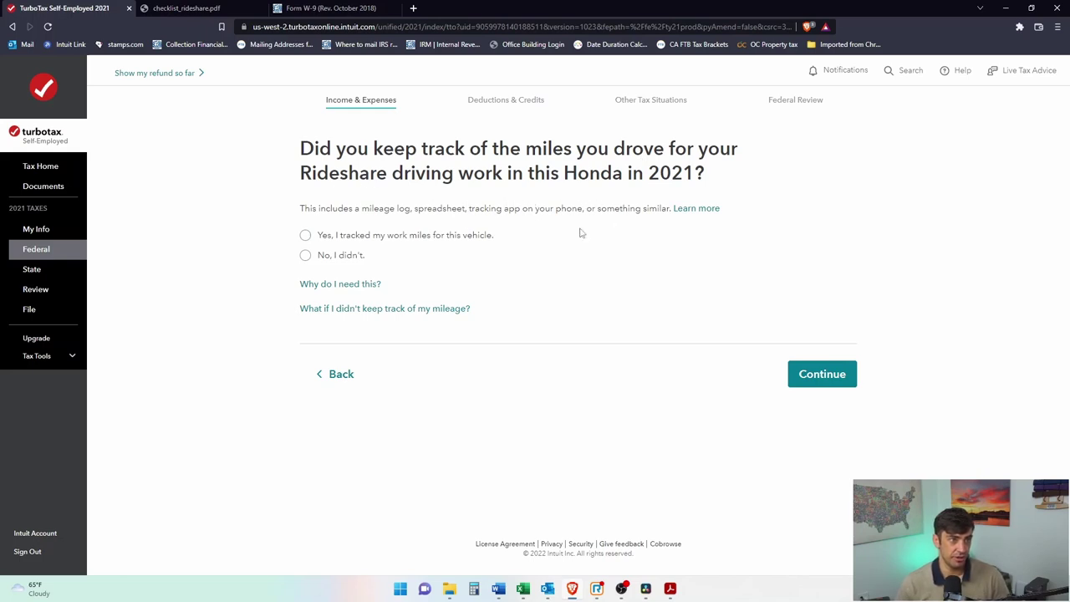
pyautogui.click(306, 237)
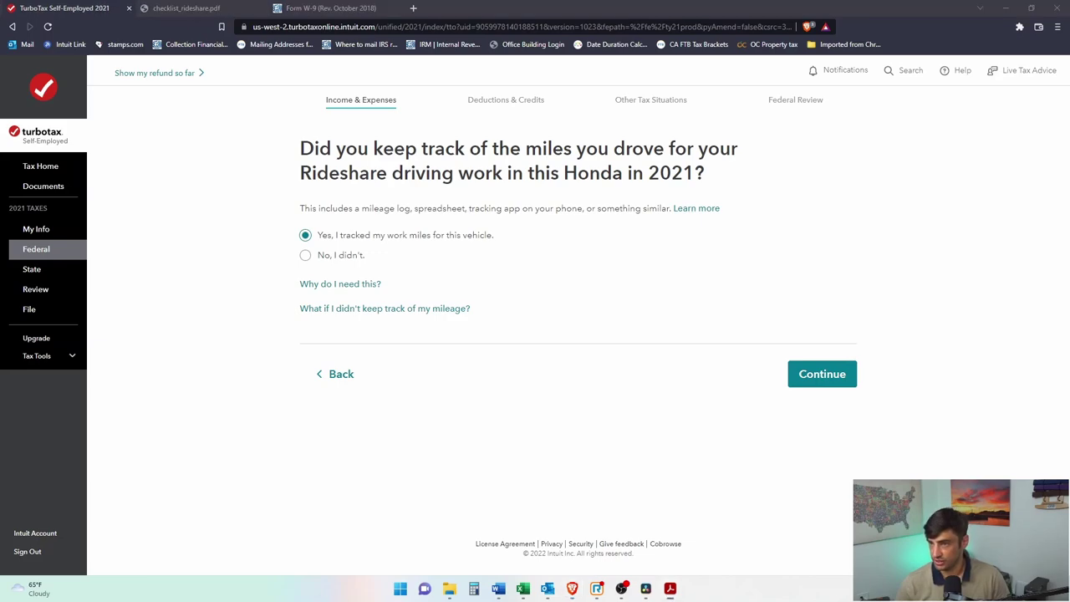
pyautogui.hotkey('alt', 'Tab')
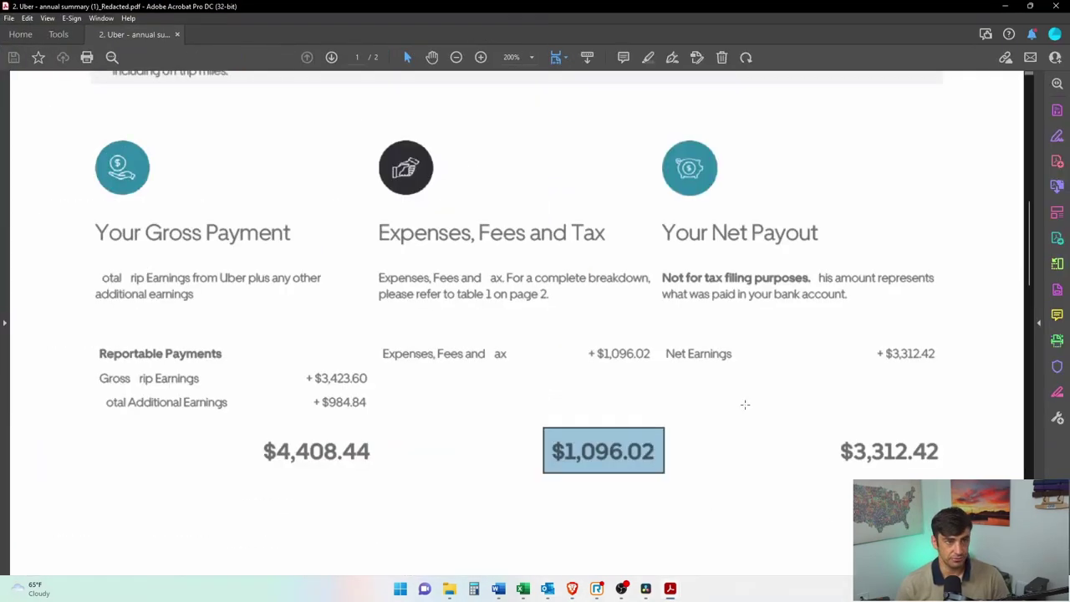
# Step: Box the 1,110 ONLINE MILES figure on the Uber tax summary PDF, then return to TurboTax
pyautogui.scroll(5, 741, 402)
pyautogui.moveTo(707, 360); pyautogui.dragTo(859, 459)
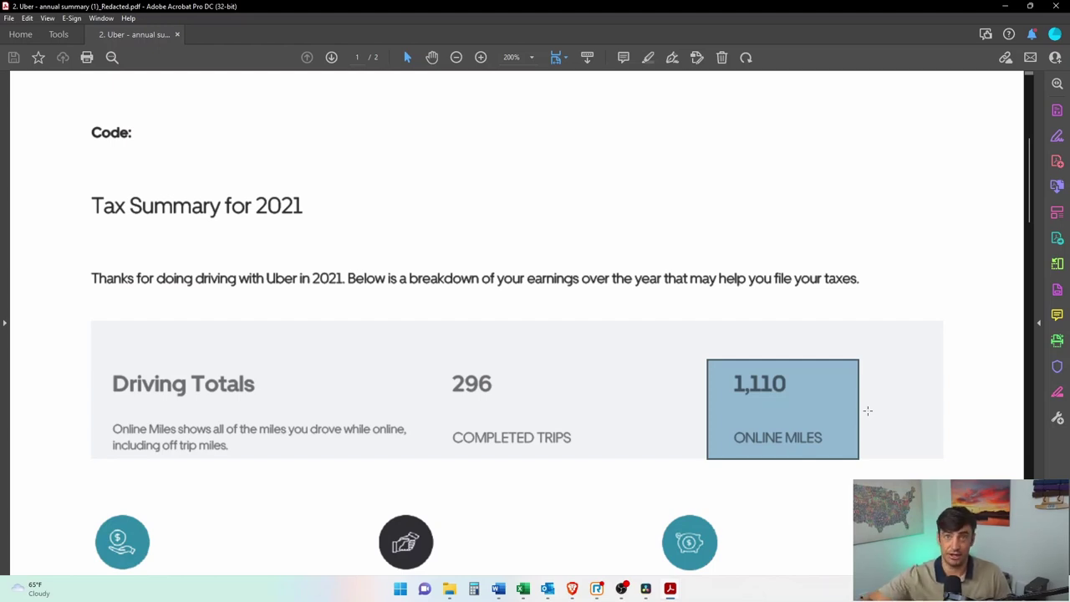
pyautogui.click(874, 346)
pyautogui.moveTo(876, 344)
pyautogui.mouseDown()
pyautogui.moveTo(778, 437)
pyautogui.moveTo(711, 461)
pyautogui.mouseUp()
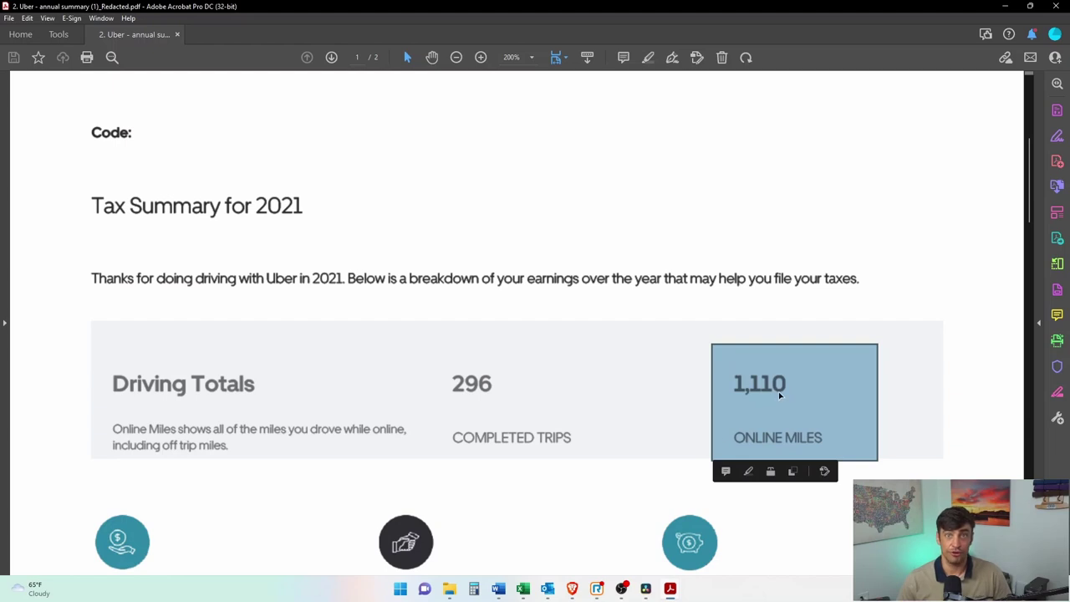
pyautogui.doubleClick(747, 338)
pyautogui.hotkey('ctrl', 'z')
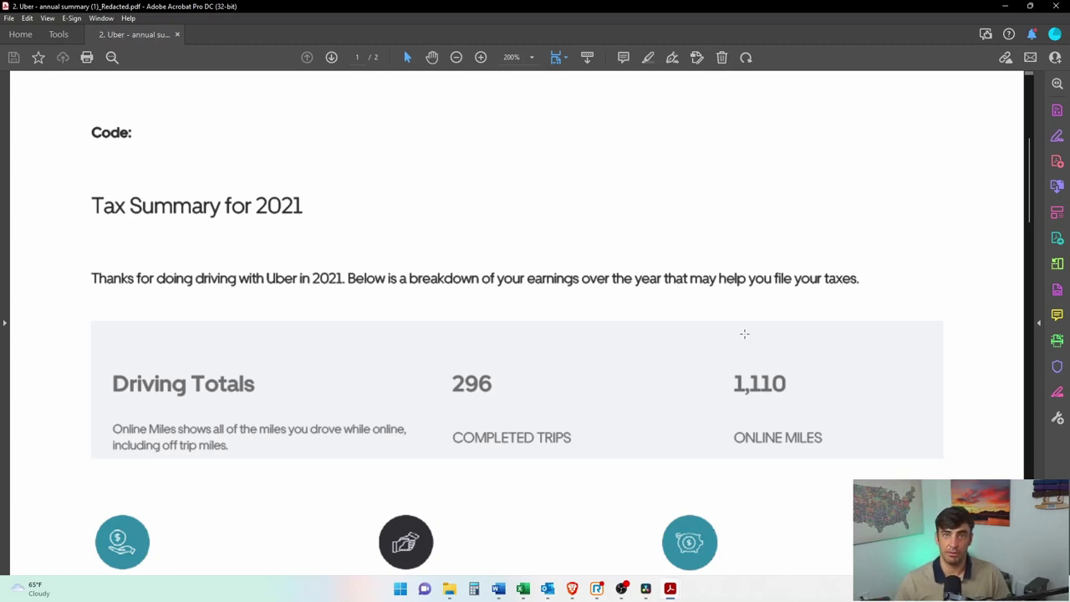
pyautogui.moveTo(832, 347)
pyautogui.mouseDown()
pyautogui.moveTo(824, 457)
pyautogui.moveTo(714, 459)
pyautogui.mouseUp()
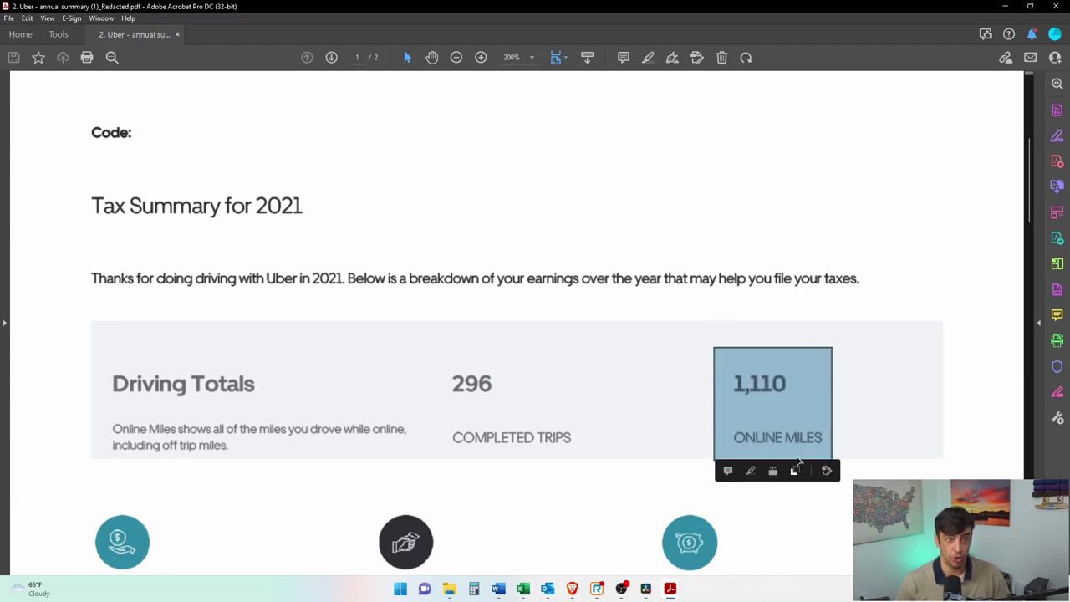
pyautogui.hotkey('alt', 'Tab')
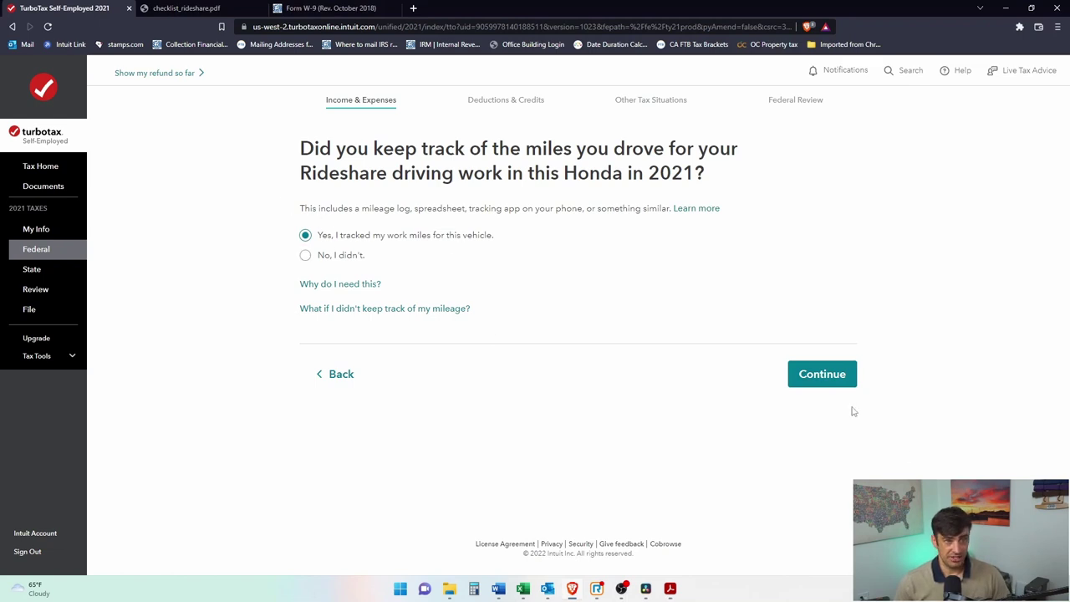
# Step: Compare the untracked-miles page, then answer 'Yes, I tracked my work miles' and continue
pyautogui.click(835, 380)
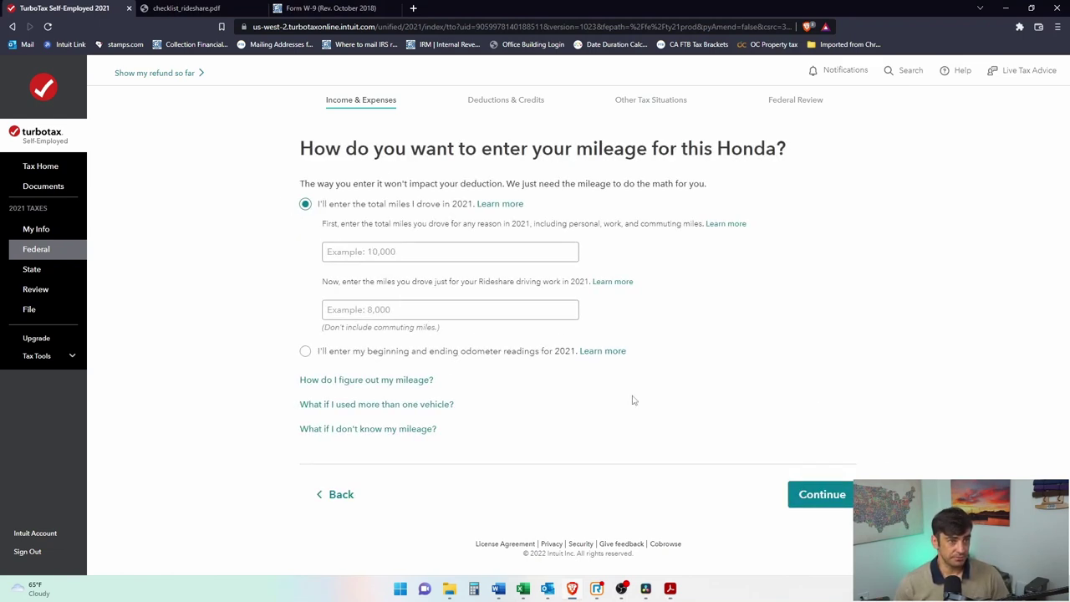
pyautogui.click(330, 495)
pyautogui.click(306, 255)
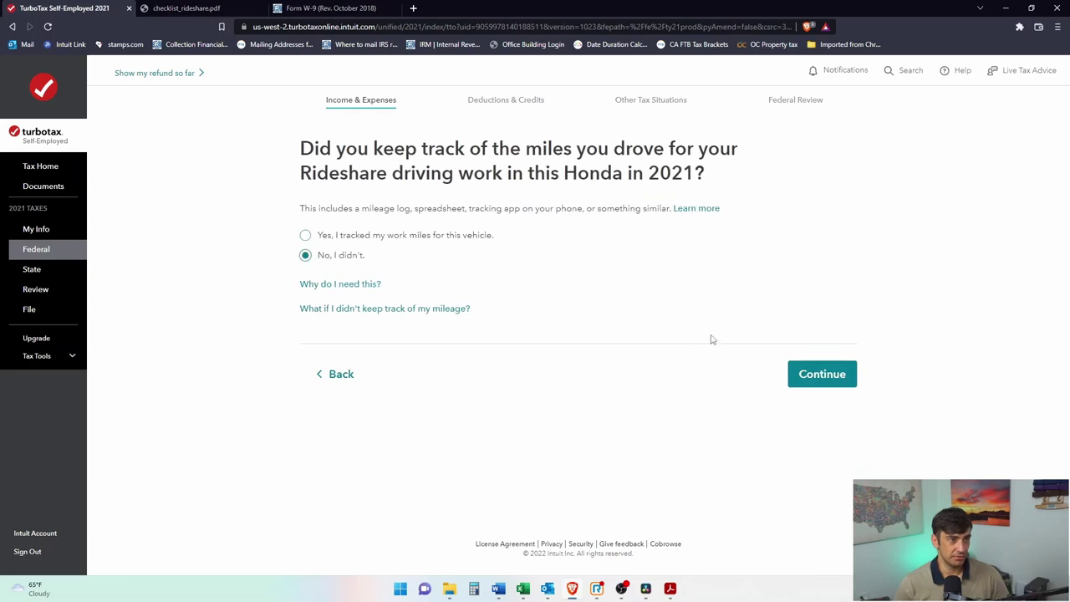
pyautogui.click(796, 374)
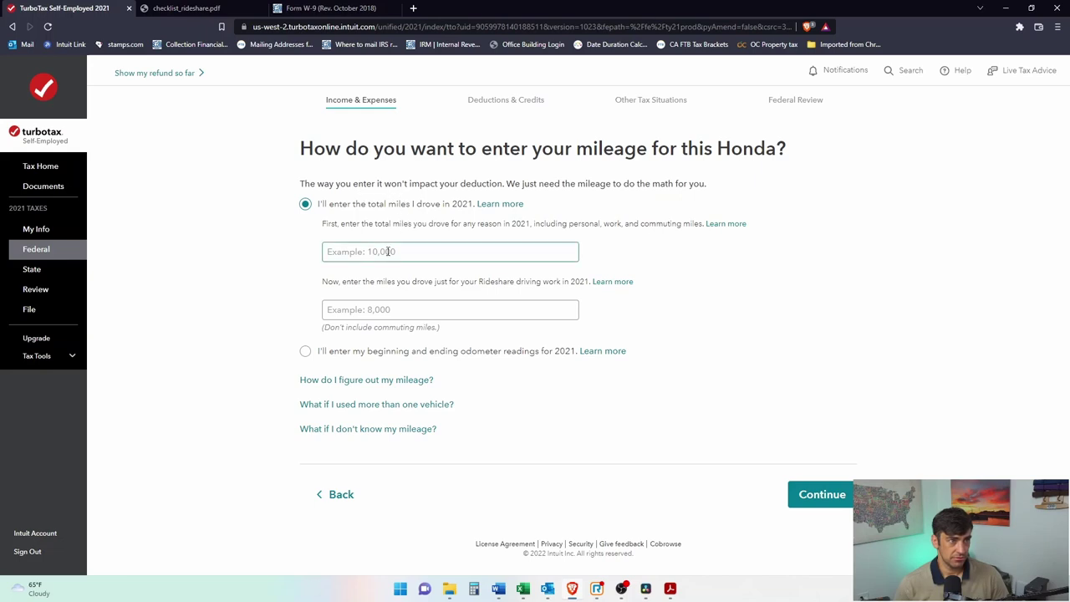
pyautogui.click(366, 495)
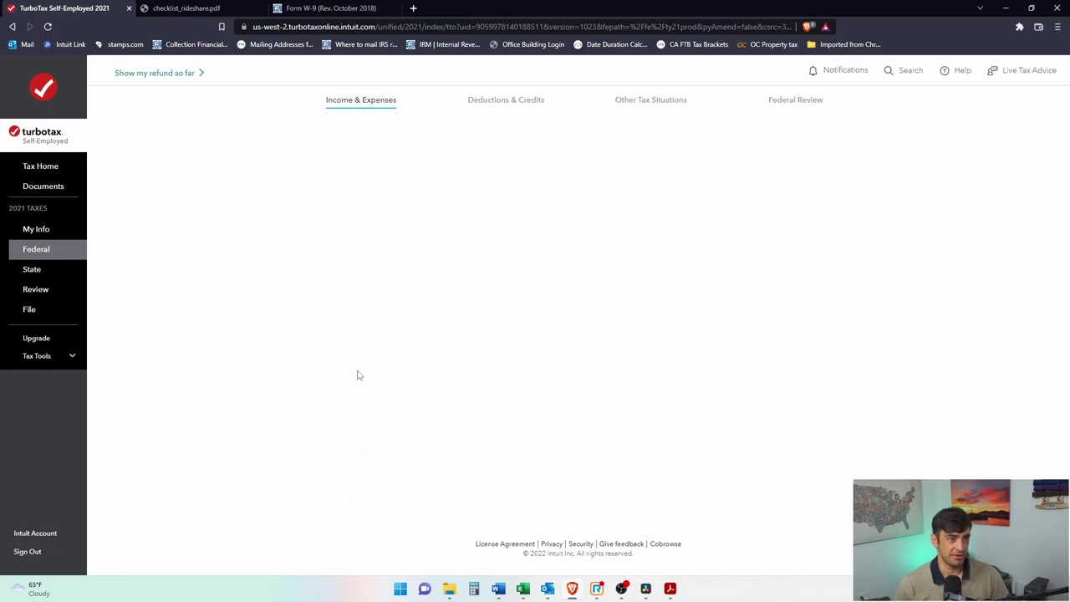
pyautogui.click(305, 235)
pyautogui.click(822, 373)
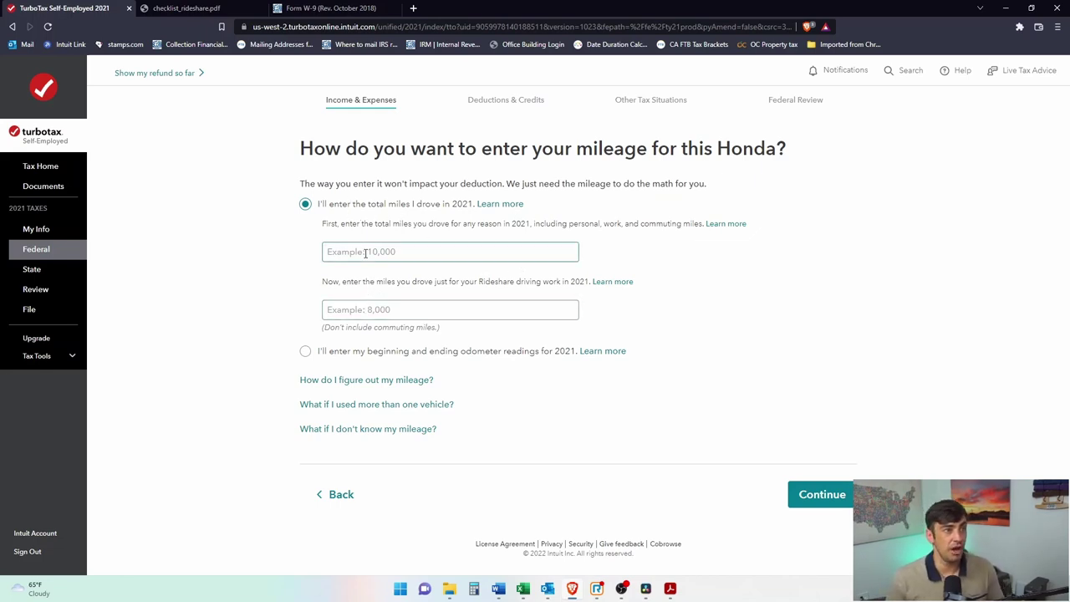
# Step: Point out the odometer and total-miles options and choose entering total 2021 miles
pyautogui.moveTo(366, 352); pyautogui.dragTo(501, 355)
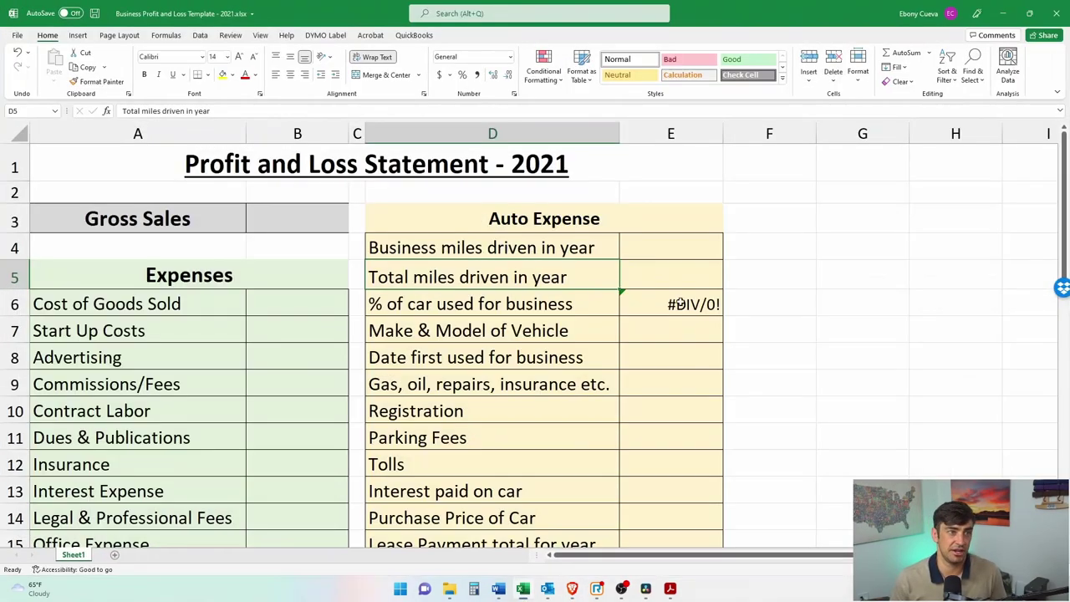
pyautogui.moveTo(467, 245); pyautogui.dragTo(680, 280)
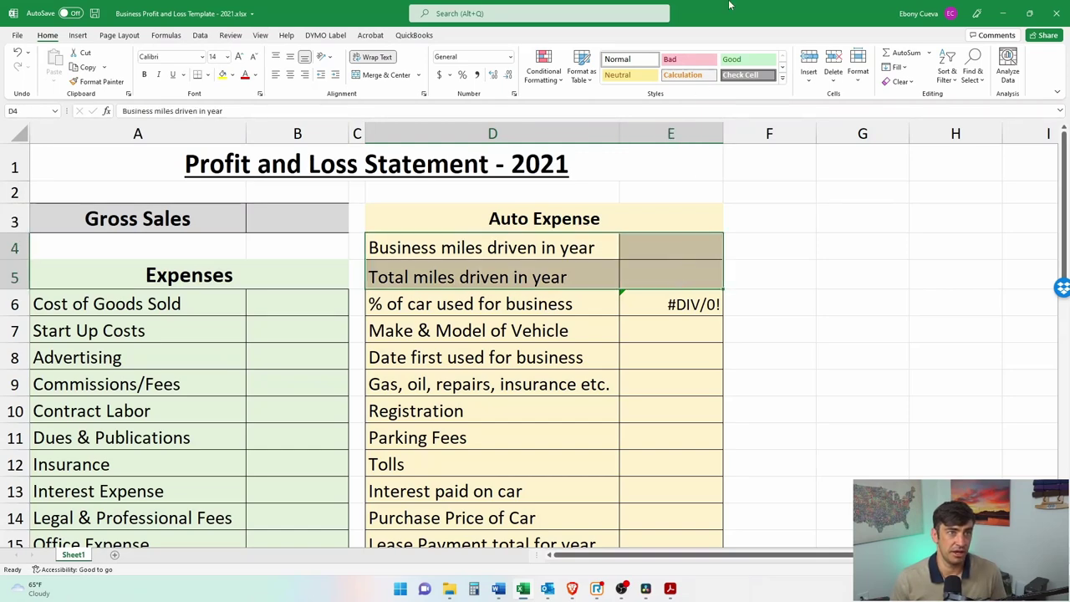
pyautogui.hotkey('alt', 'Tab')
pyautogui.click(397, 254)
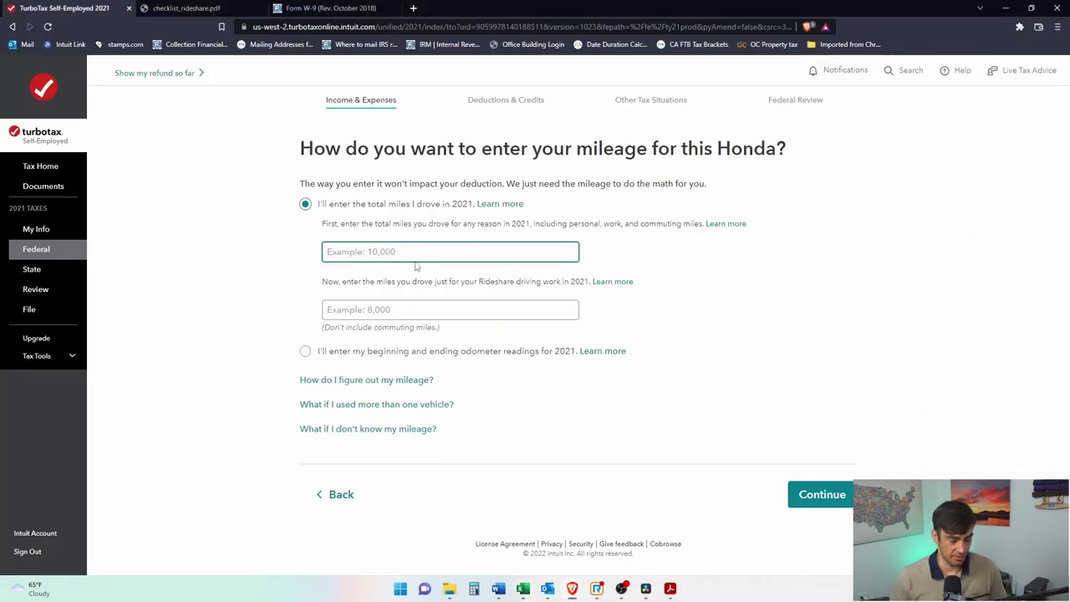
# Step: Enter 12154 total 2021 miles for the Honda, then switch to the Uber summary PDF
pyautogui.write('12154')
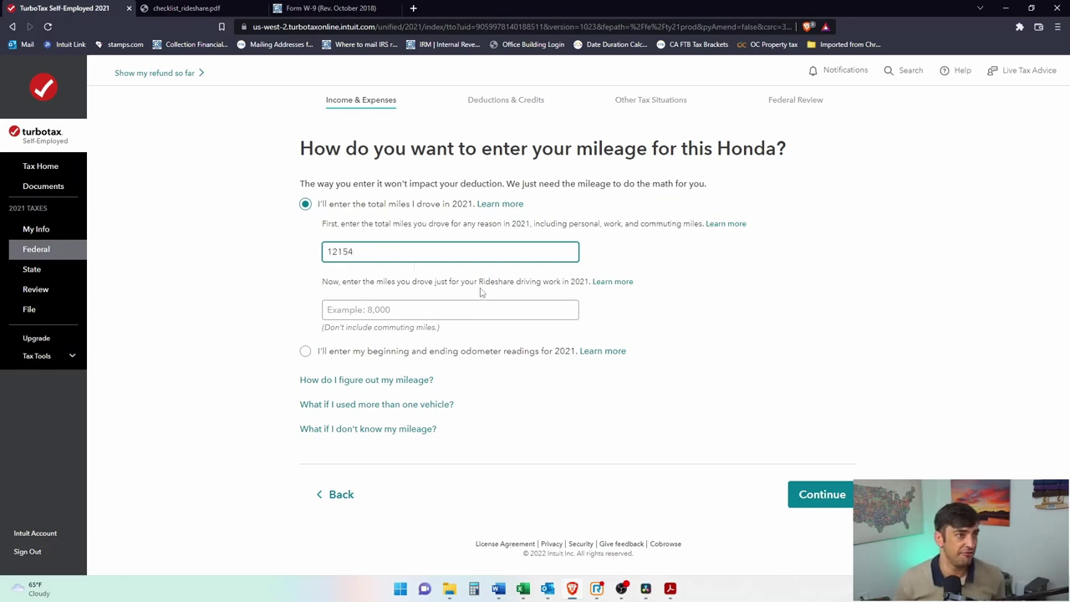
pyautogui.click(499, 313)
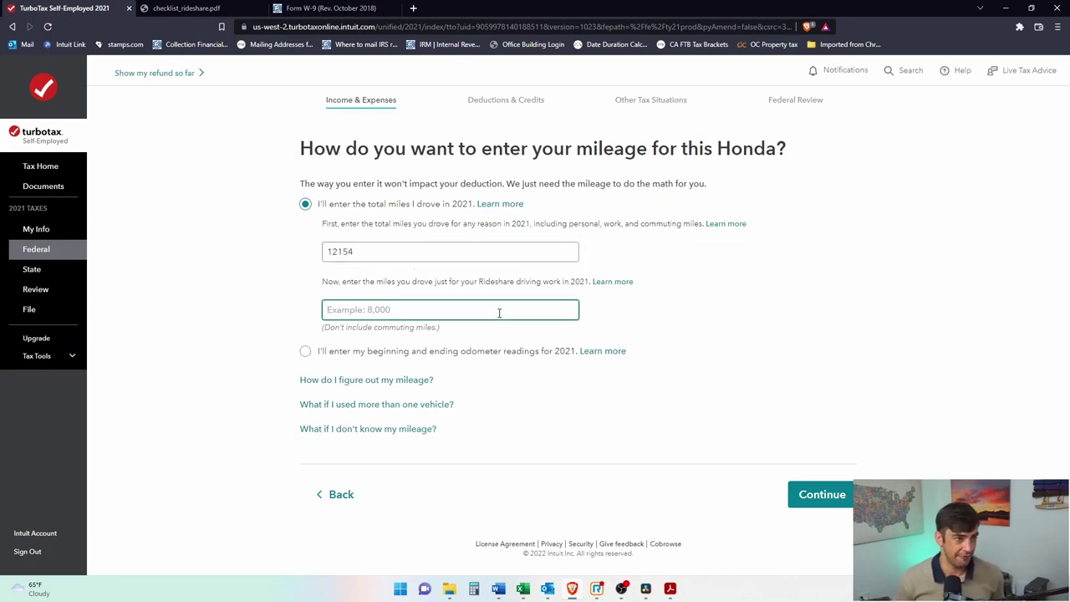
pyautogui.hotkey('alt', 'Tab')
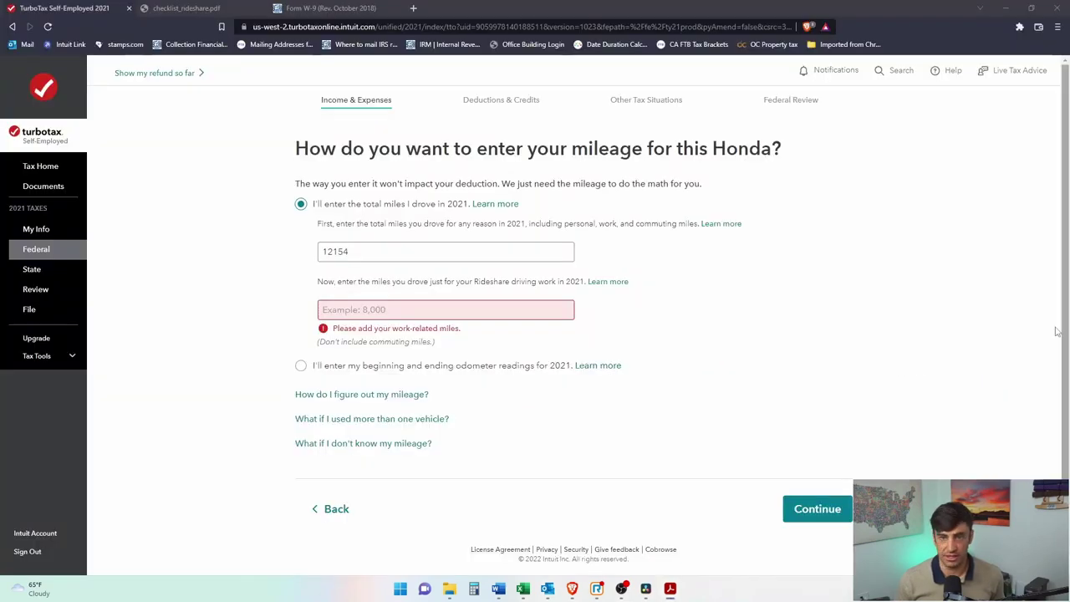
pyautogui.hotkey('alt', 'Tab')
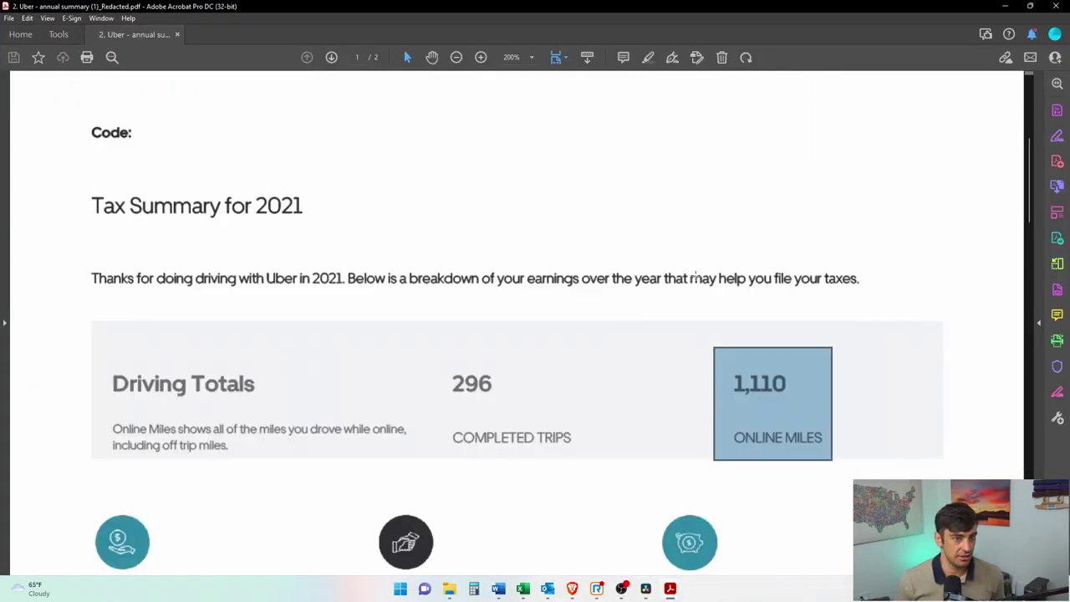
# Step: Re-box the 1,110 online miles and compute 1110 × 2 in Calculator
pyautogui.click(804, 406)
pyautogui.moveTo(734, 359); pyautogui.dragTo(847, 460)
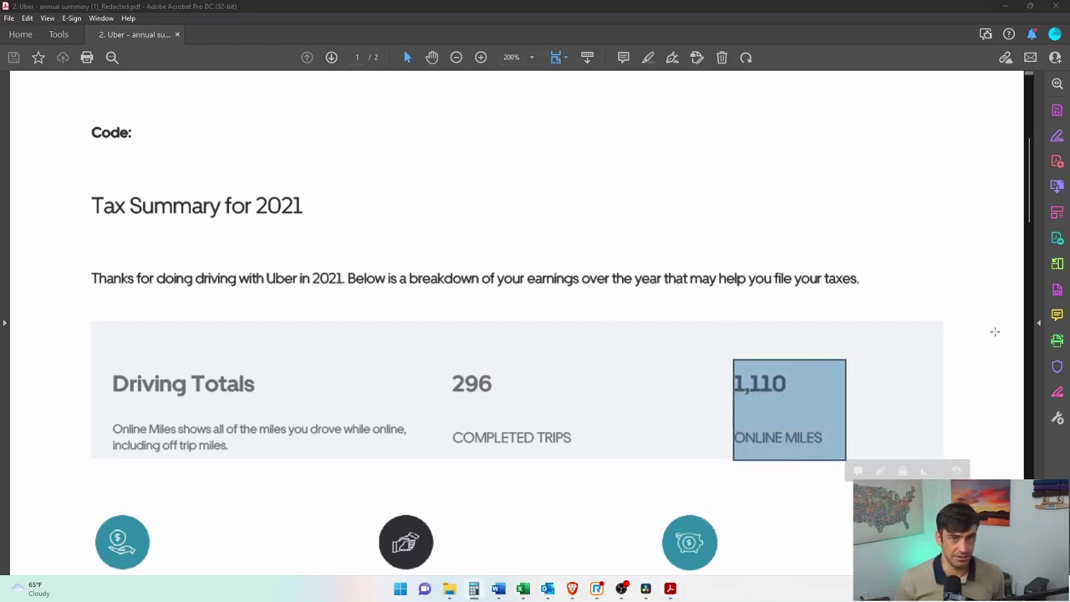
pyautogui.press('super+2')
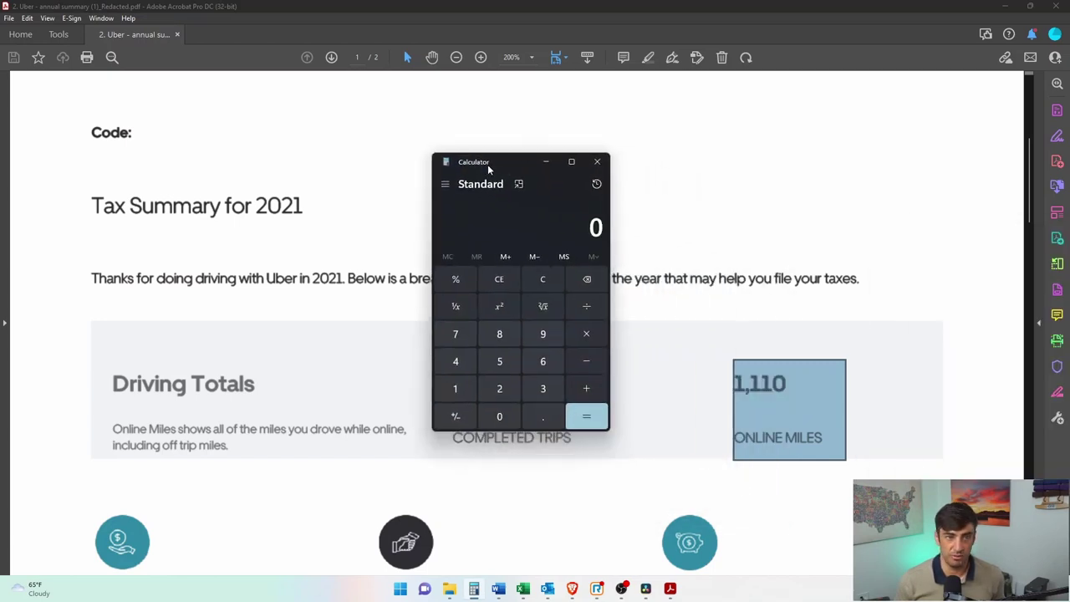
pyautogui.write('11')
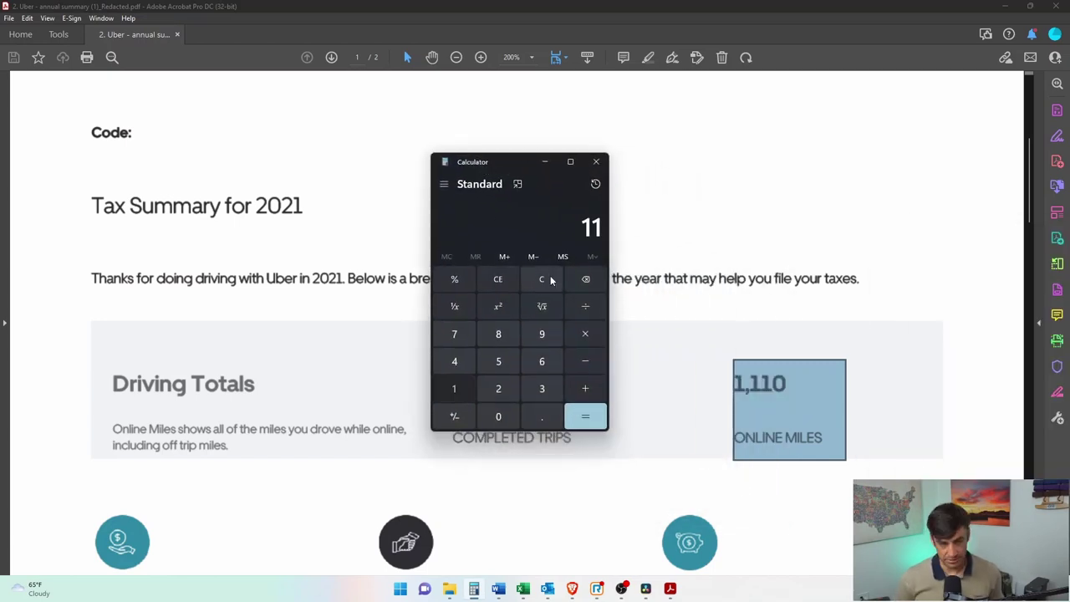
pyautogui.write('10*2')
pyautogui.press('Return')
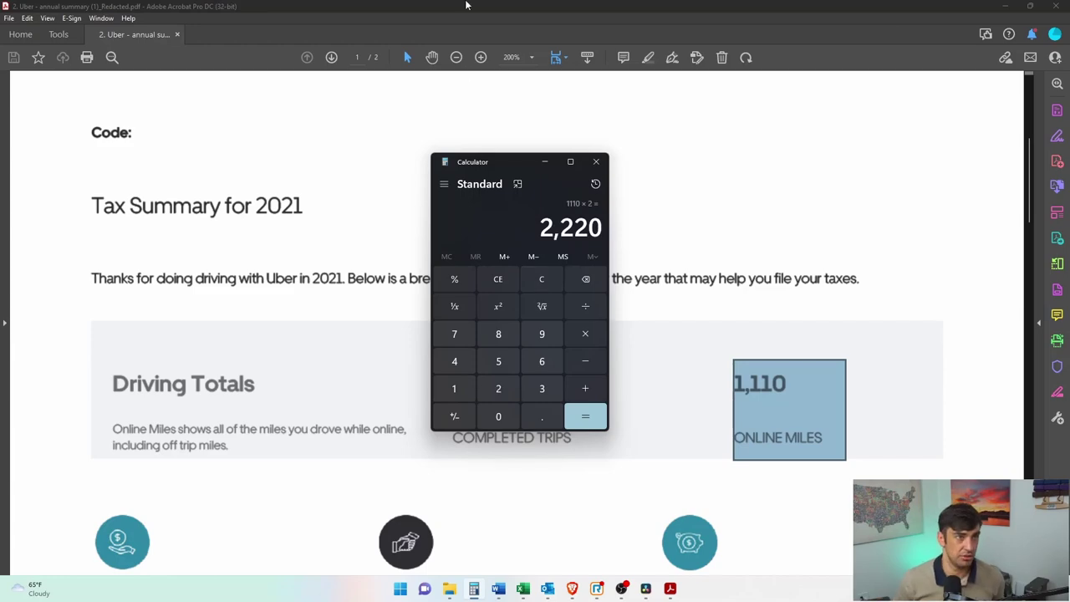
# Step: Return to TurboTax's Honda mileage page with the rideshare work-miles field focused
pyautogui.hotkey('alt', 'Tab')
pyautogui.click(641, 333)
pyautogui.click(453, 311)
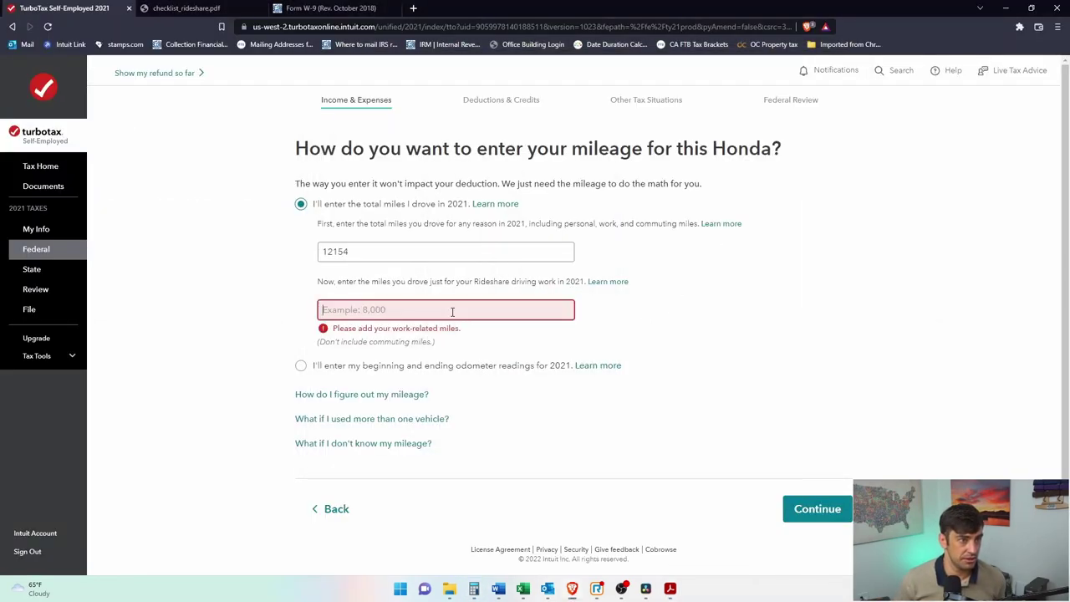
# Step: Enter 2220 rideshare work miles using total miles, and confirm no fleet of four or more vehicles
pyautogui.write('2220')
pyautogui.click(509, 365)
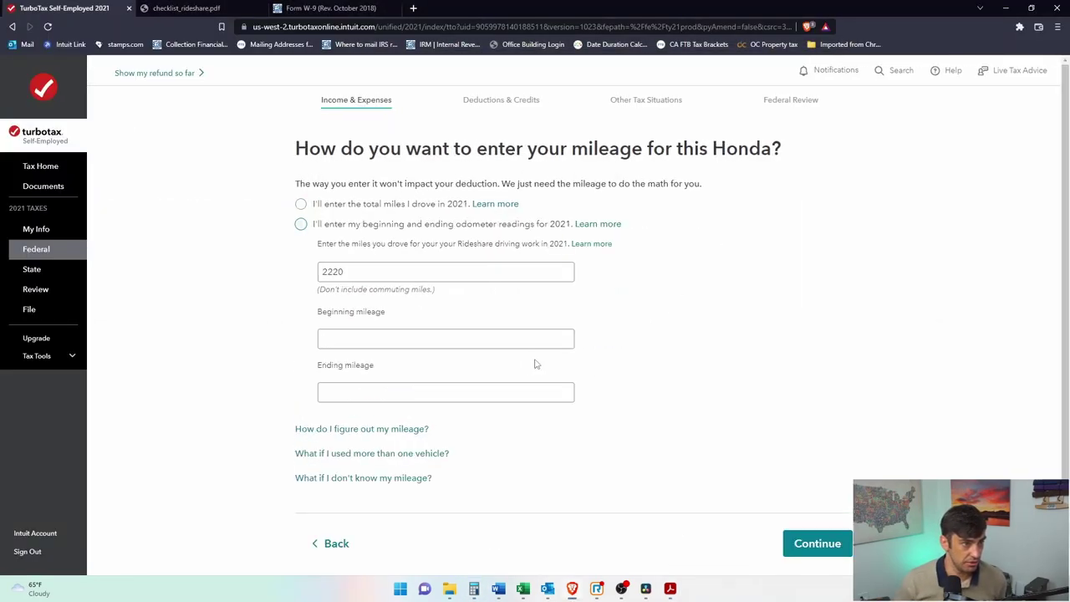
pyautogui.click(306, 206)
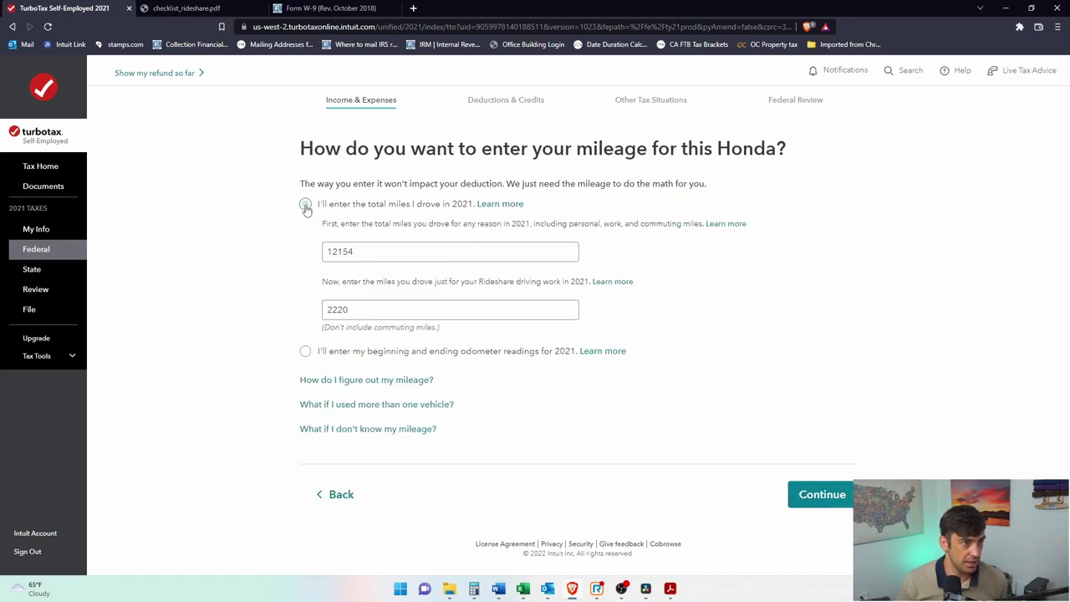
pyautogui.click(838, 504)
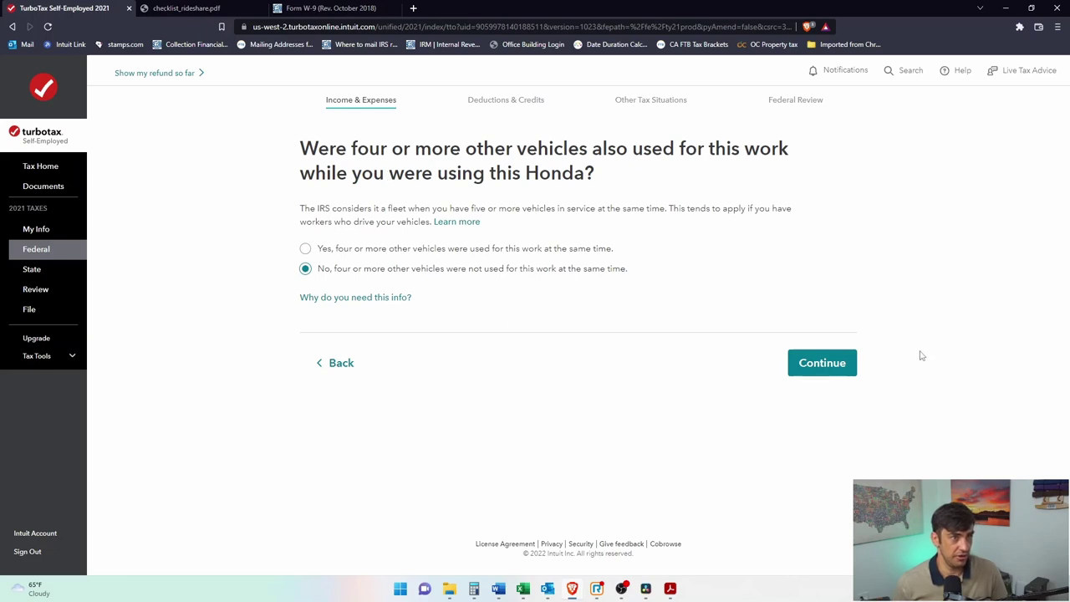
pyautogui.click(848, 367)
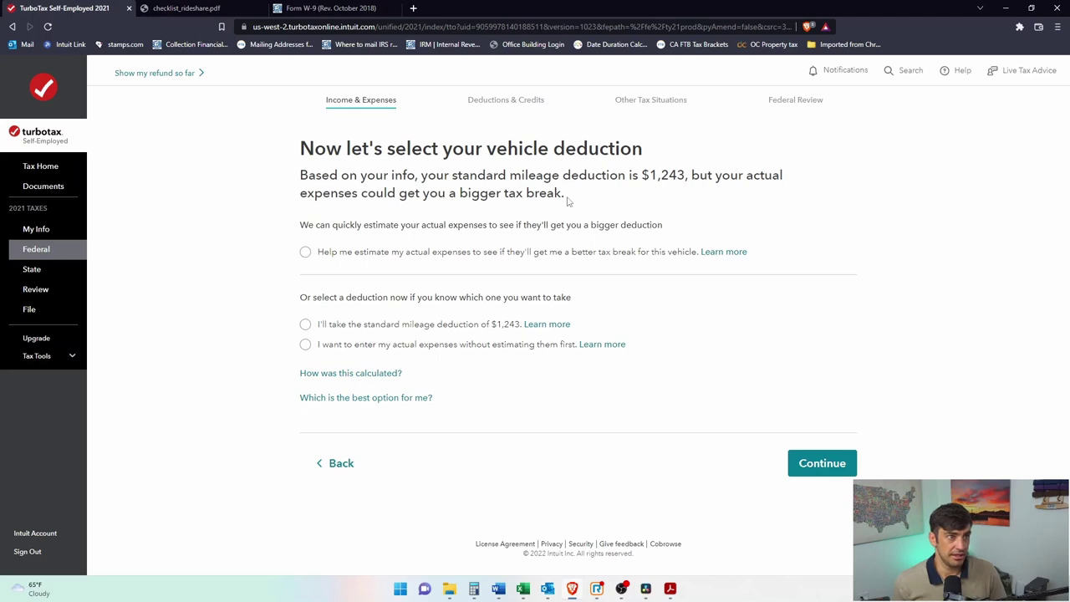
# Step: Select the $1,243 standard mileage deduction and verify 2220 × 0.56 in Calculator
pyautogui.click(305, 324)
pyautogui.moveTo(492, 329); pyautogui.dragTo(520, 331)
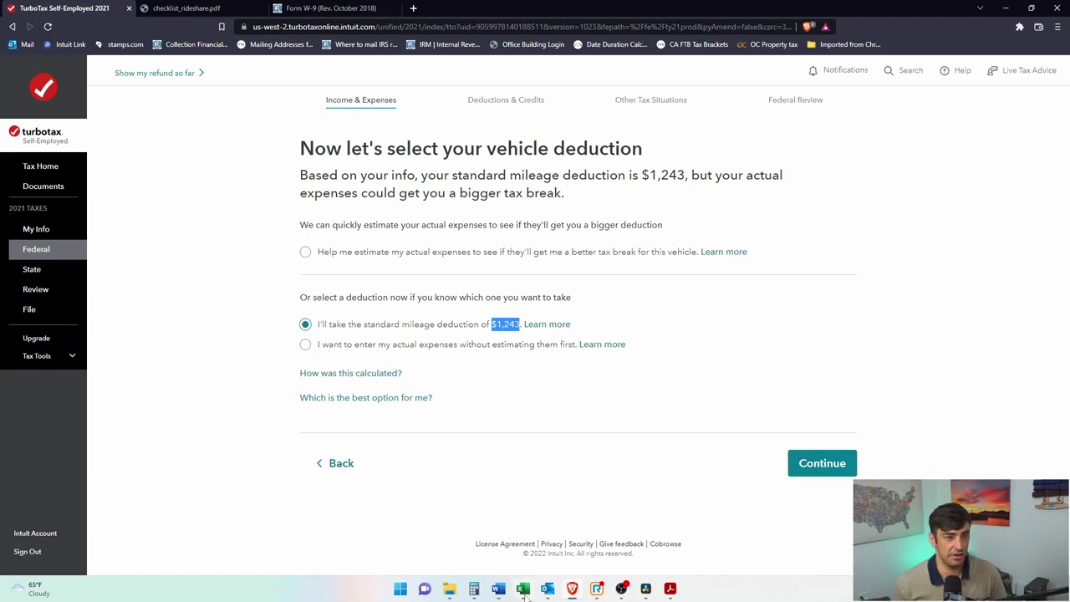
pyautogui.click(474, 589)
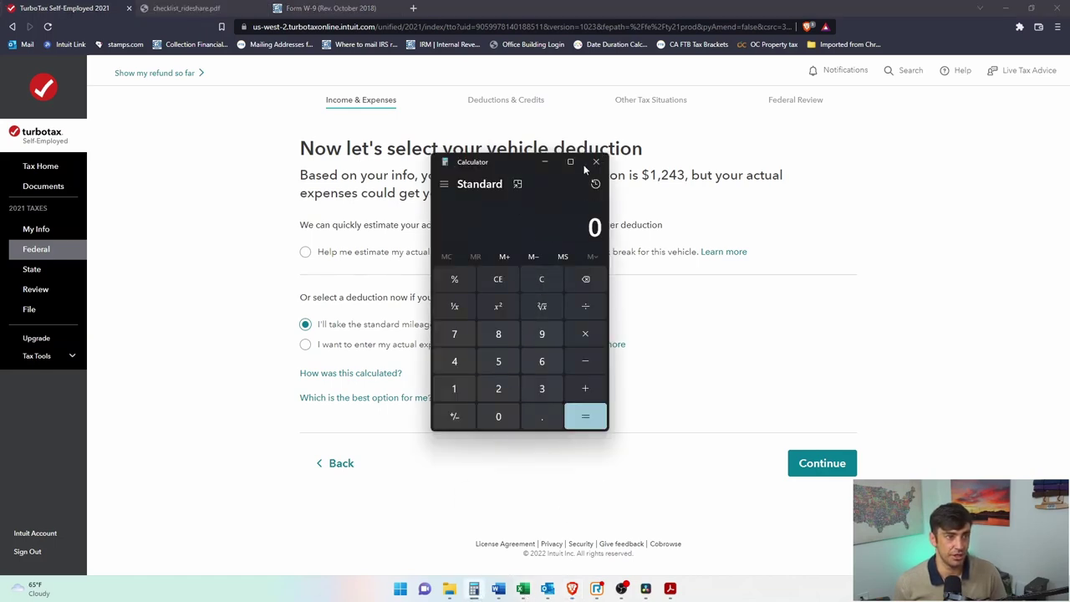
pyautogui.moveTo(516, 166); pyautogui.dragTo(849, 116)
pyautogui.write('22')
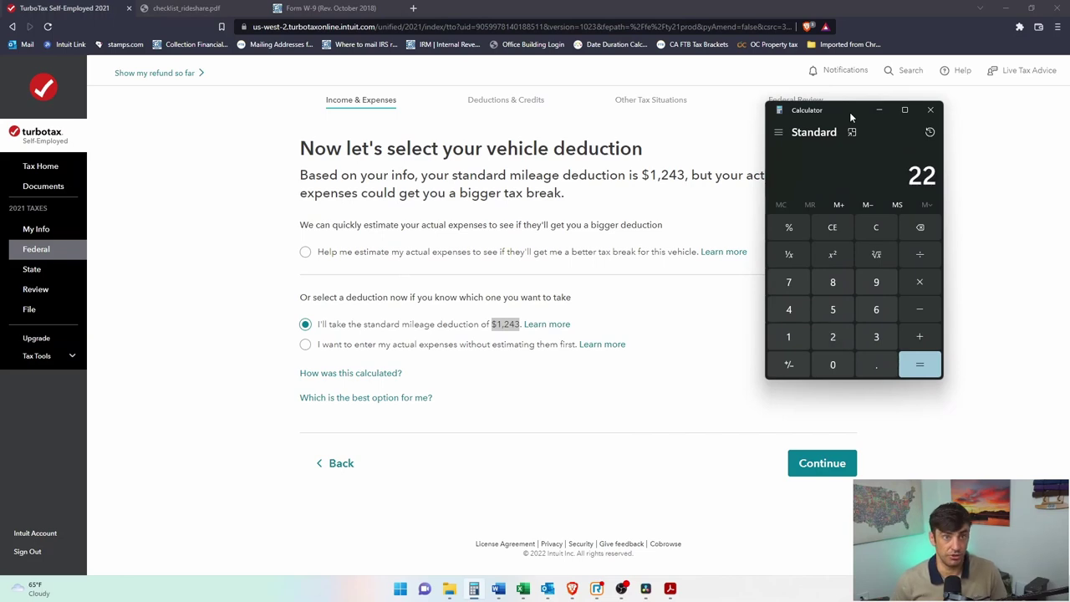
pyautogui.write('20*0.56')
pyautogui.press('Return')
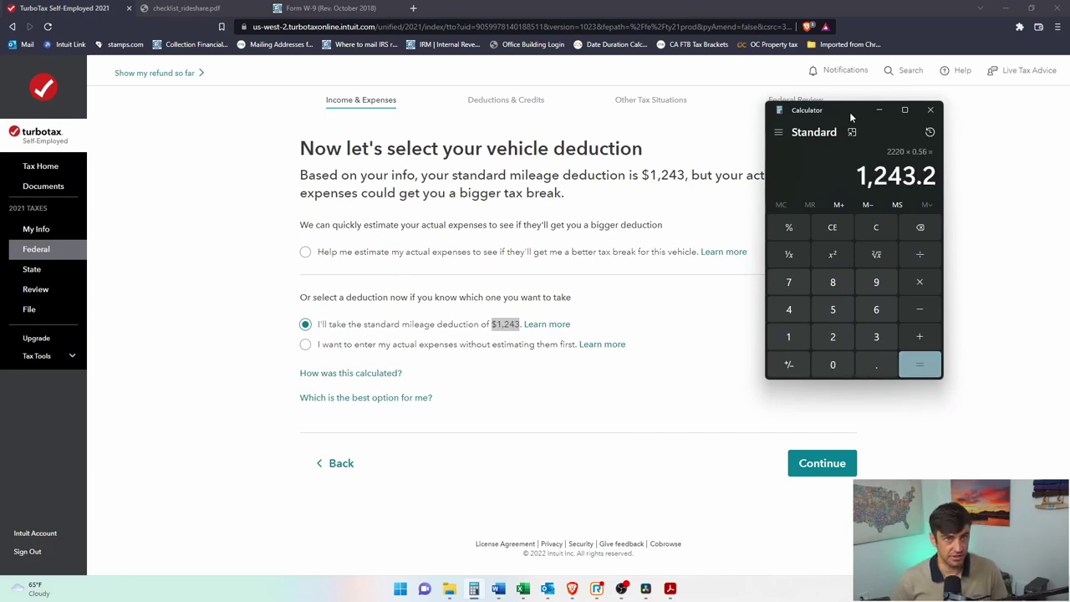
pyautogui.click(499, 326)
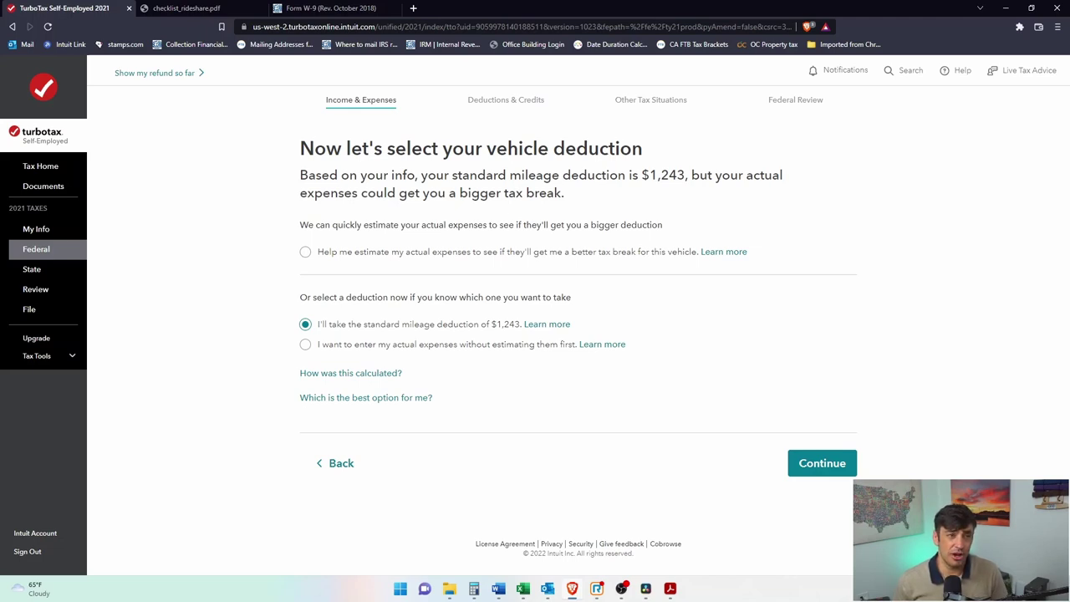
# Step: Compare with the actual expenses option, then keep the standard mileage deduction and continue
pyautogui.moveTo(491, 324); pyautogui.dragTo(521, 333)
pyautogui.click(483, 334)
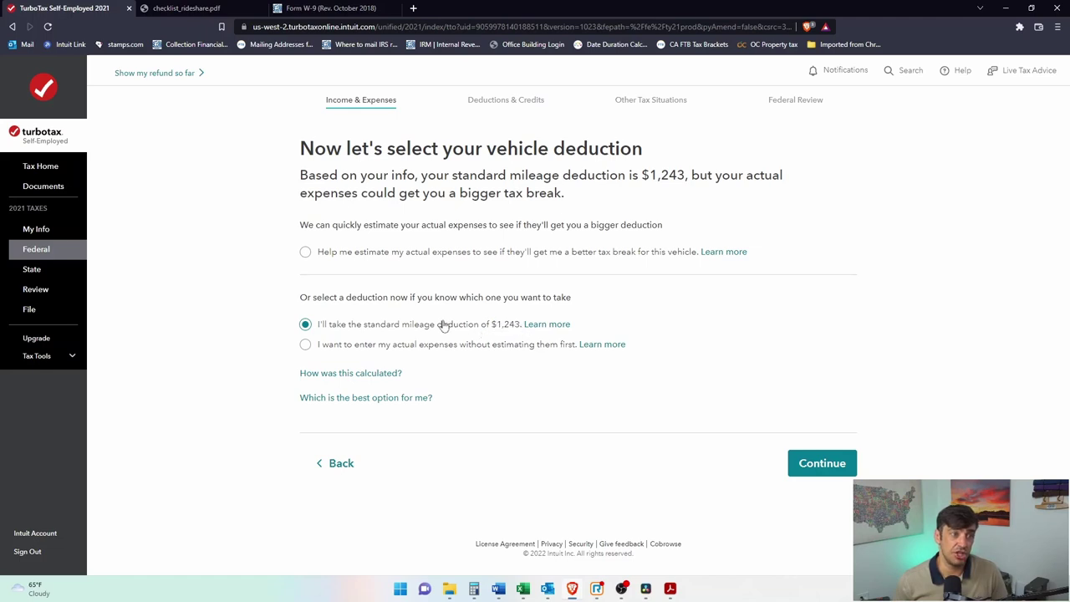
pyautogui.moveTo(365, 330); pyautogui.dragTo(506, 354)
pyautogui.click(505, 353)
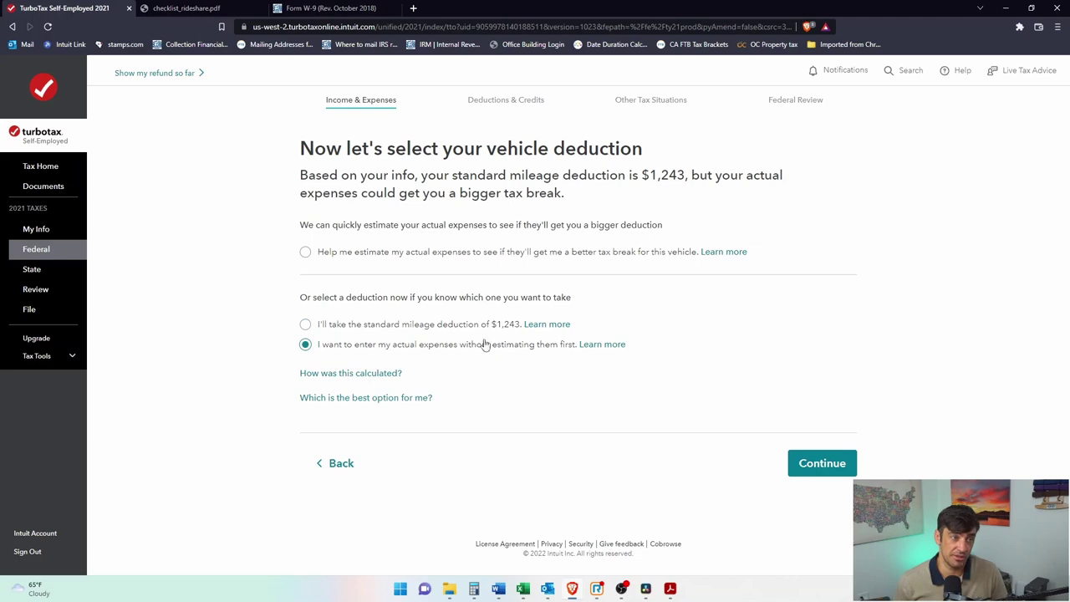
pyautogui.click(407, 333)
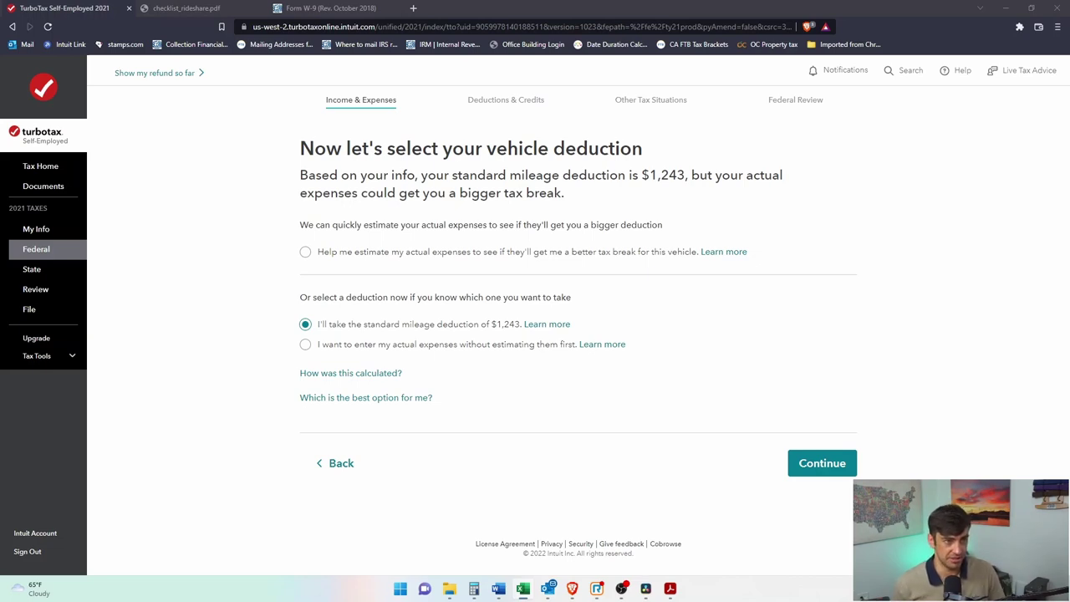
pyautogui.moveTo(364, 327); pyautogui.dragTo(516, 326)
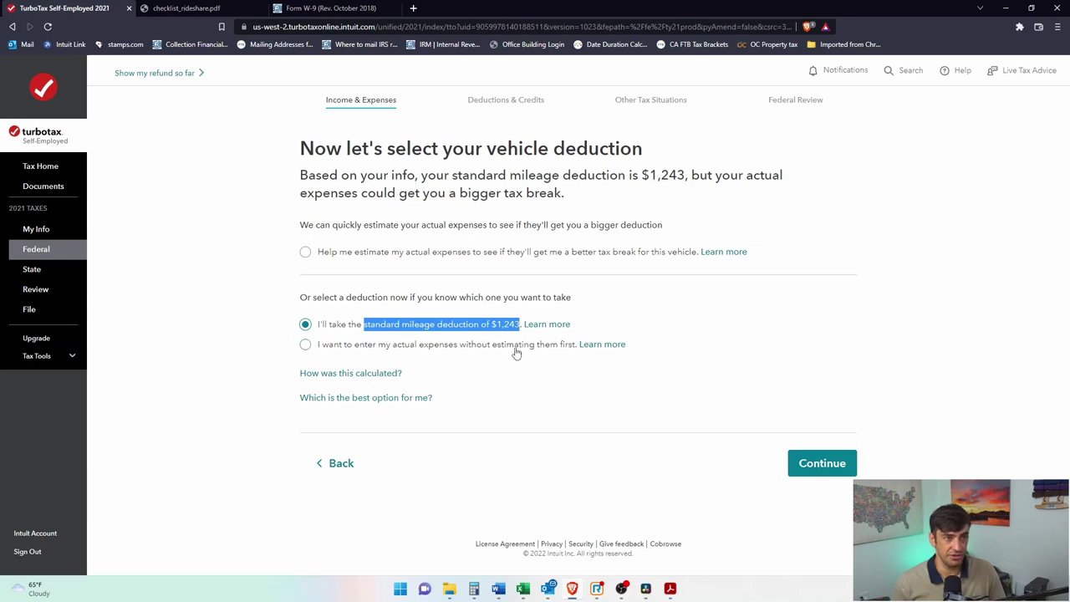
pyautogui.click(823, 465)
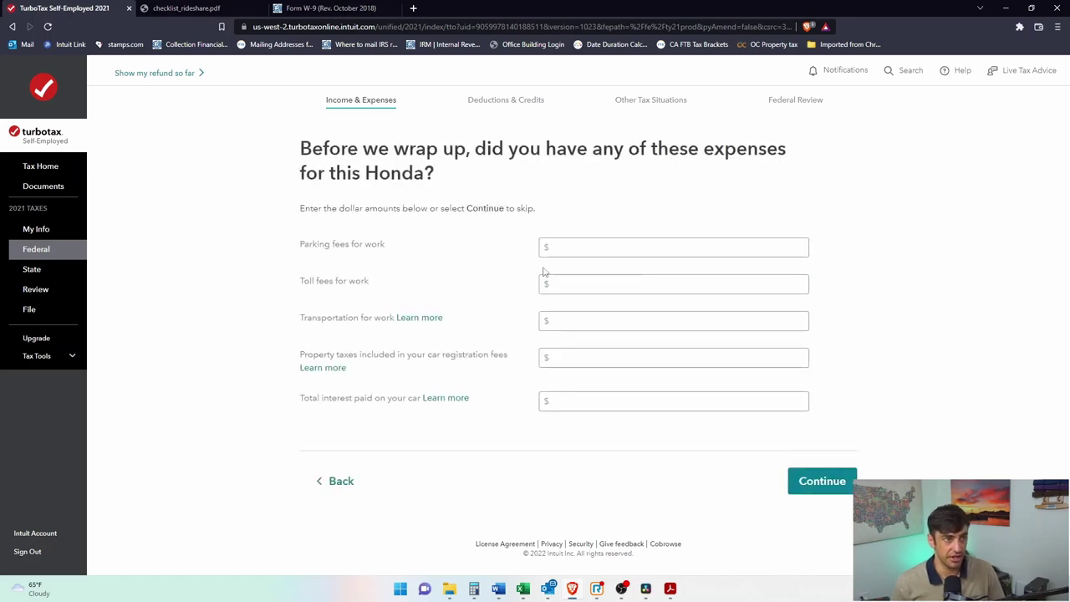
# Step: Enter $45 in Parking fees and $20 in Property taxes for the Honda, then continue
pyautogui.click(614, 243)
pyautogui.moveTo(363, 253); pyautogui.dragTo(335, 270)
pyautogui.click(624, 244)
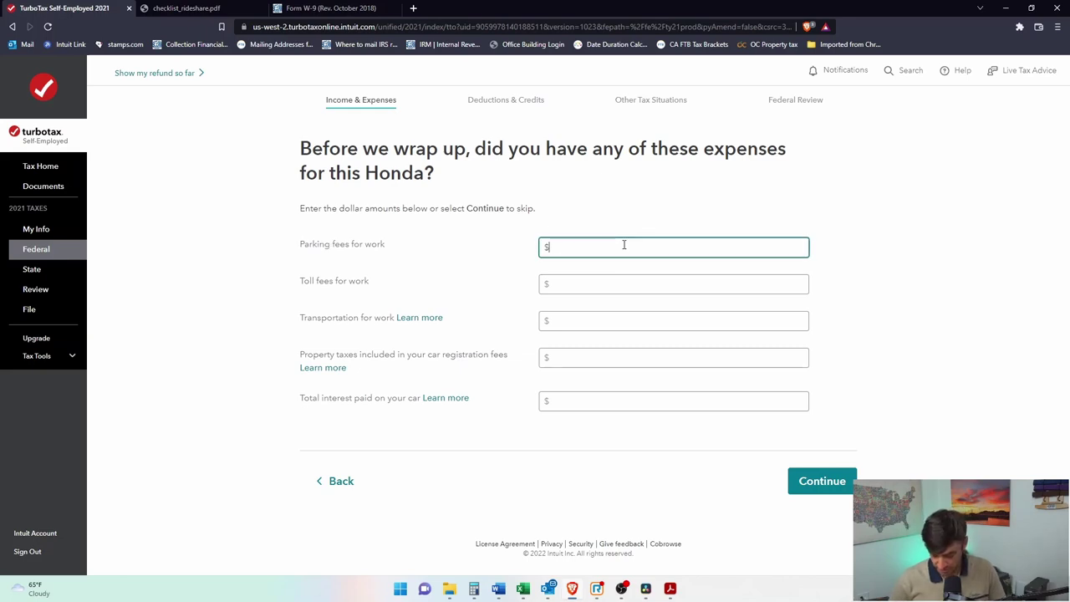
pyautogui.click(607, 281)
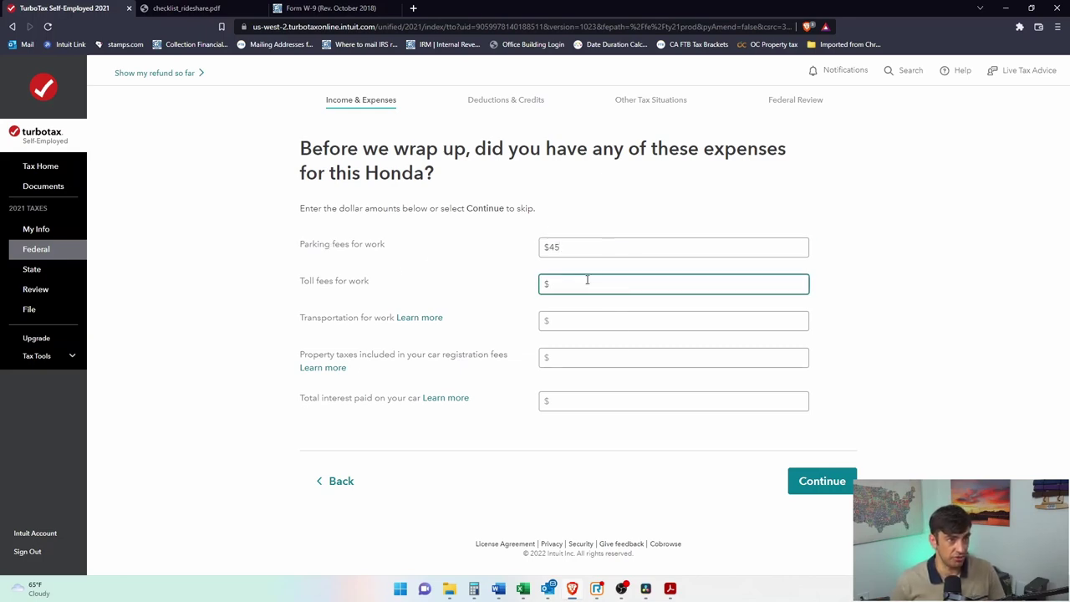
pyautogui.click(600, 322)
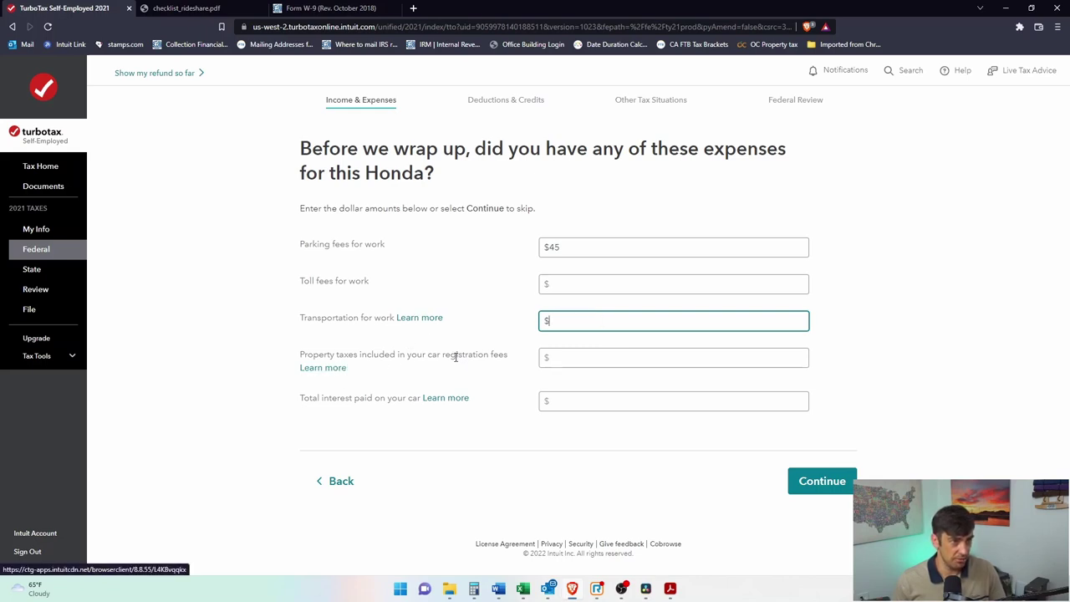
pyautogui.click(570, 360)
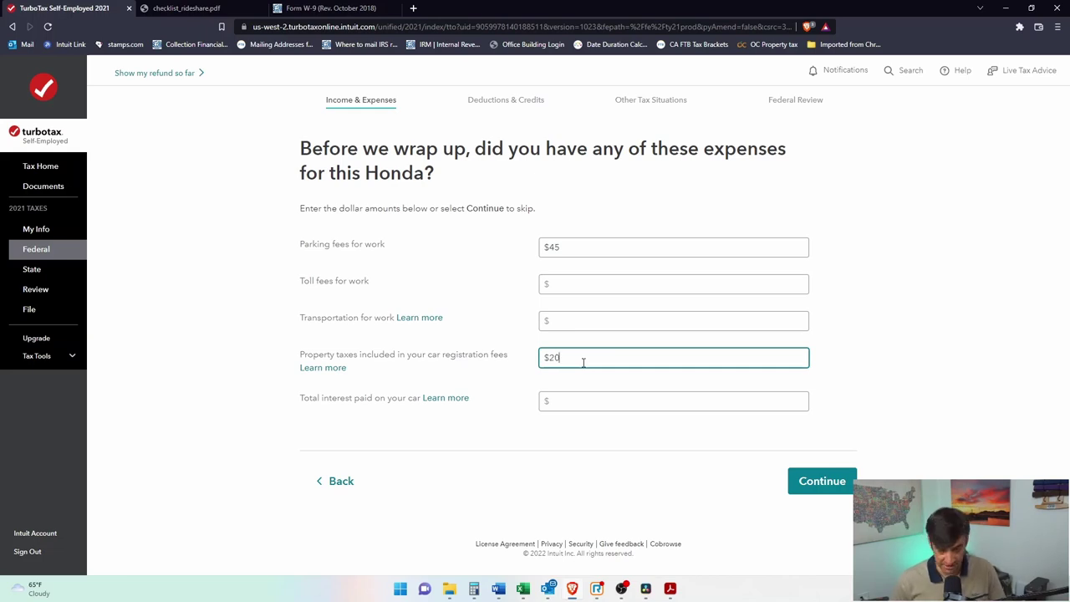
pyautogui.write('20')
pyautogui.moveTo(353, 399); pyautogui.dragTo(387, 399)
pyautogui.click(813, 476)
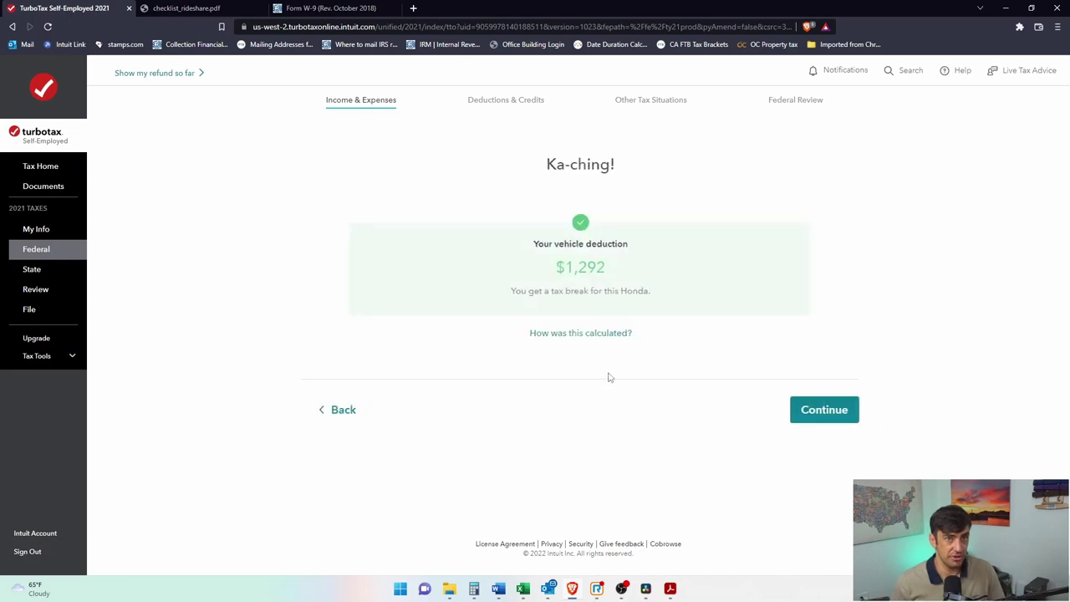
# Step: Continue past the $1,292 vehicle deduction and answer that no other vehicle was used
pyautogui.moveTo(548, 267); pyautogui.dragTo(602, 267)
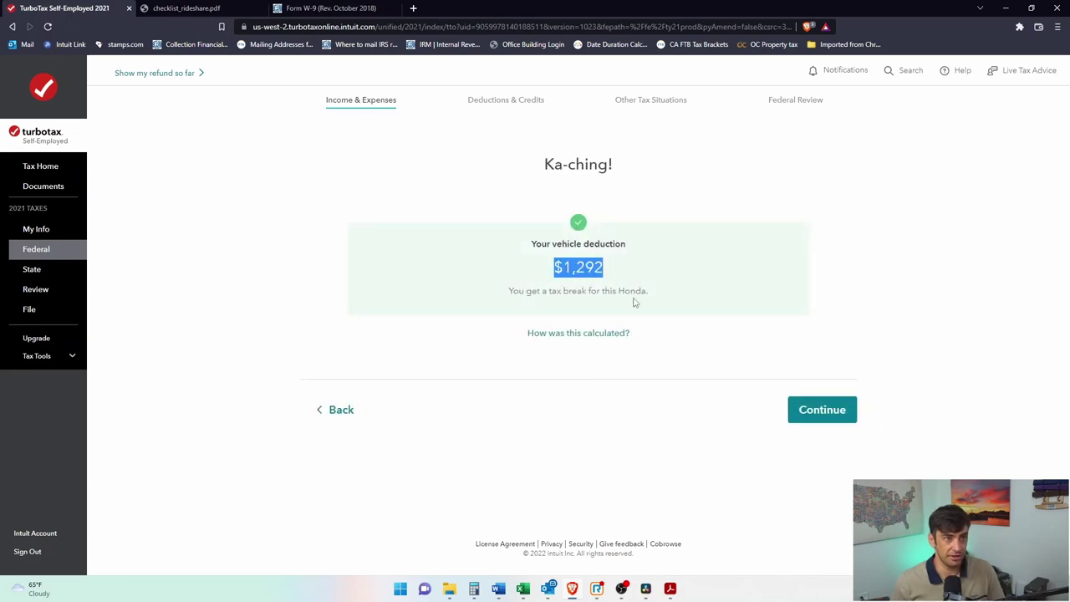
pyautogui.click(834, 418)
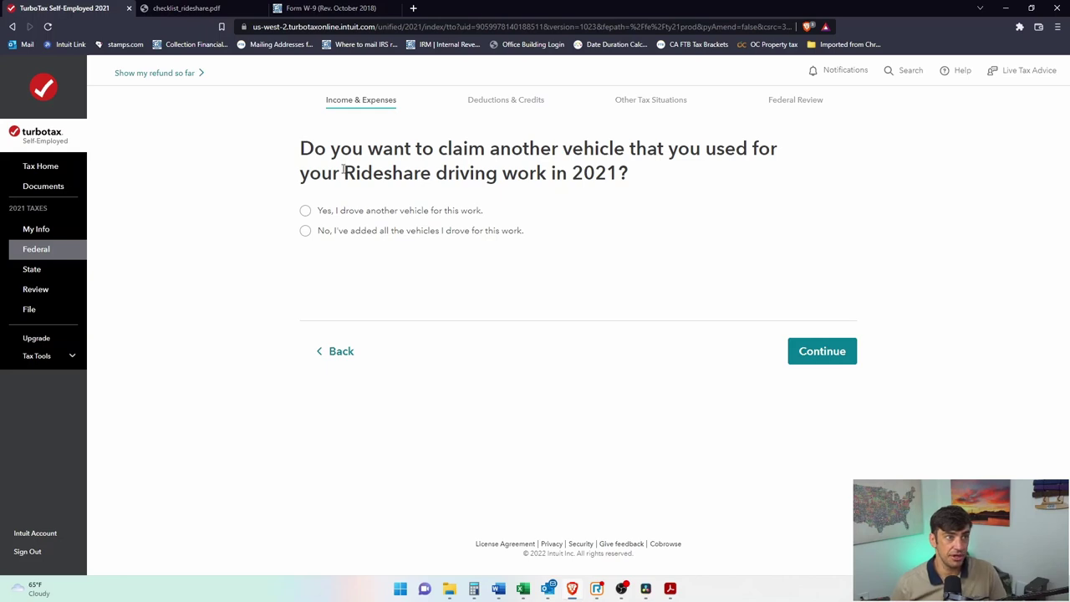
pyautogui.moveTo(374, 149); pyautogui.dragTo(640, 167)
pyautogui.click(640, 169)
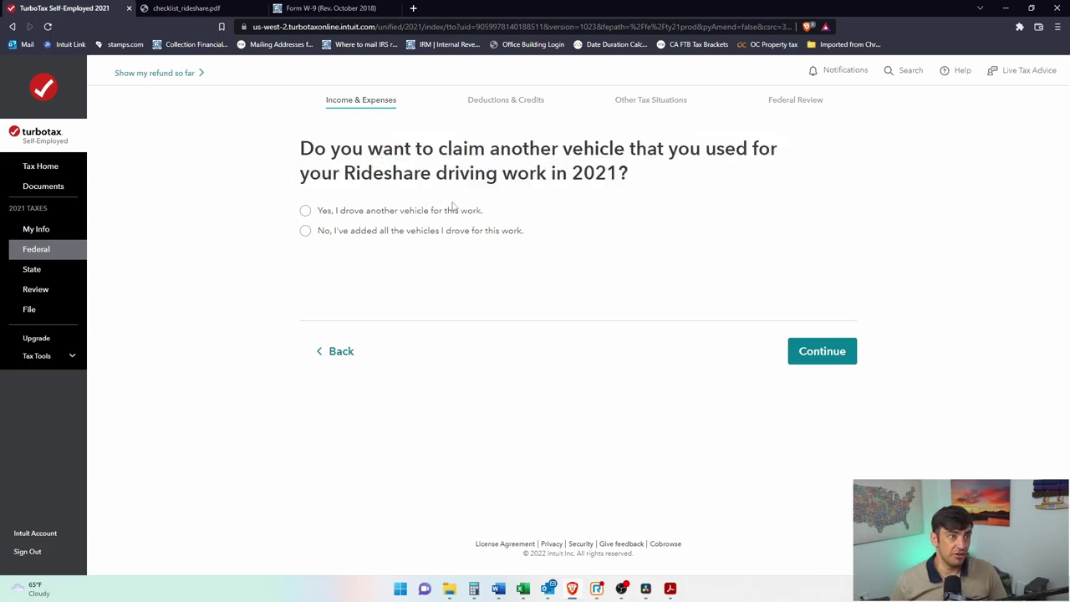
pyautogui.click(306, 232)
pyautogui.click(841, 355)
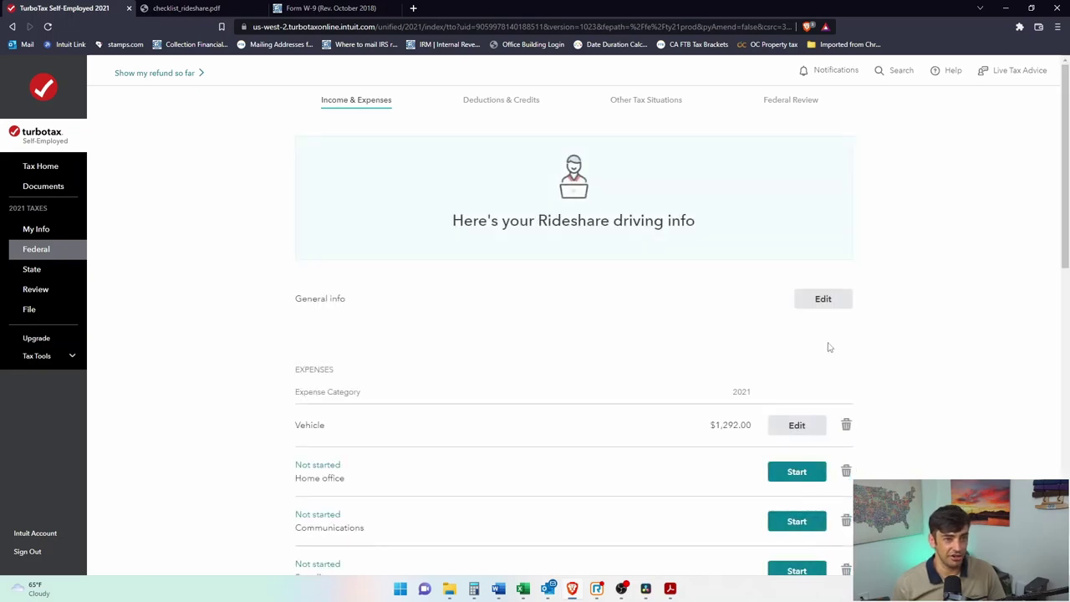
# Step: Start the Home office section on the Rideshare expenses summary
pyautogui.scroll(-2, 831, 347)
pyautogui.scroll(-1, 830, 348)
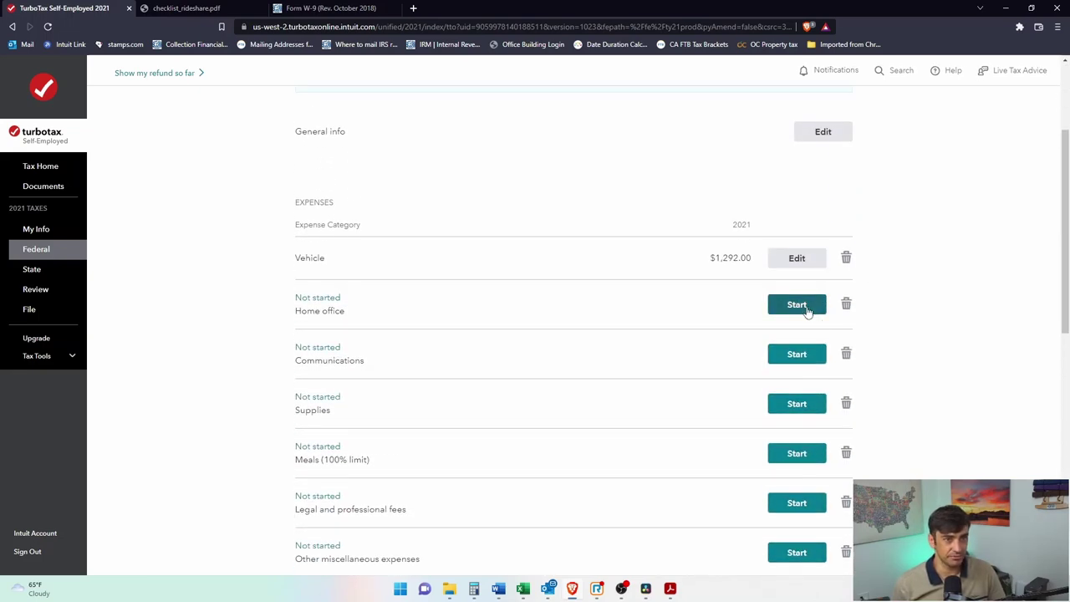
pyautogui.click(807, 311)
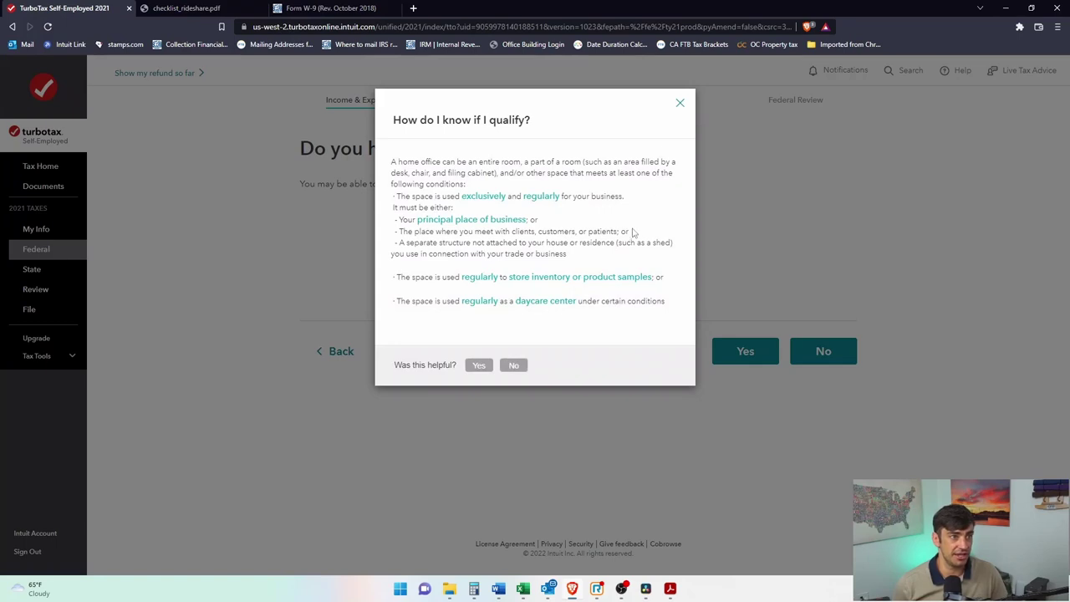
# Step: Review the home office qualification help and confirm having a home office
pyautogui.moveTo(451, 196); pyautogui.dragTo(587, 201)
pyautogui.click(626, 223)
pyautogui.moveTo(408, 219); pyautogui.dragTo(551, 220)
pyautogui.click(592, 214)
pyautogui.click(681, 103)
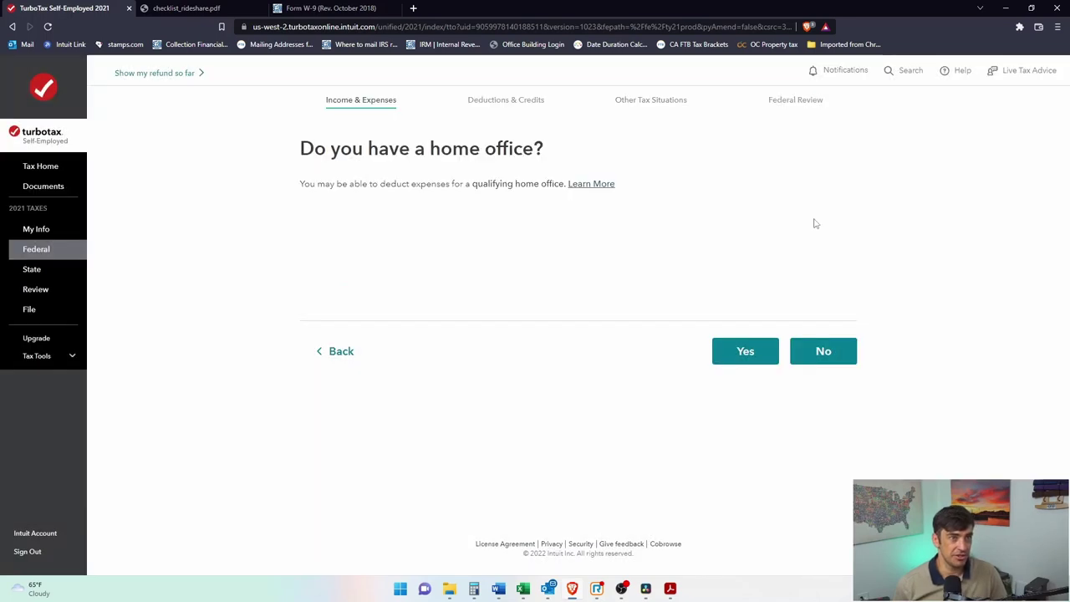
pyautogui.click(745, 351)
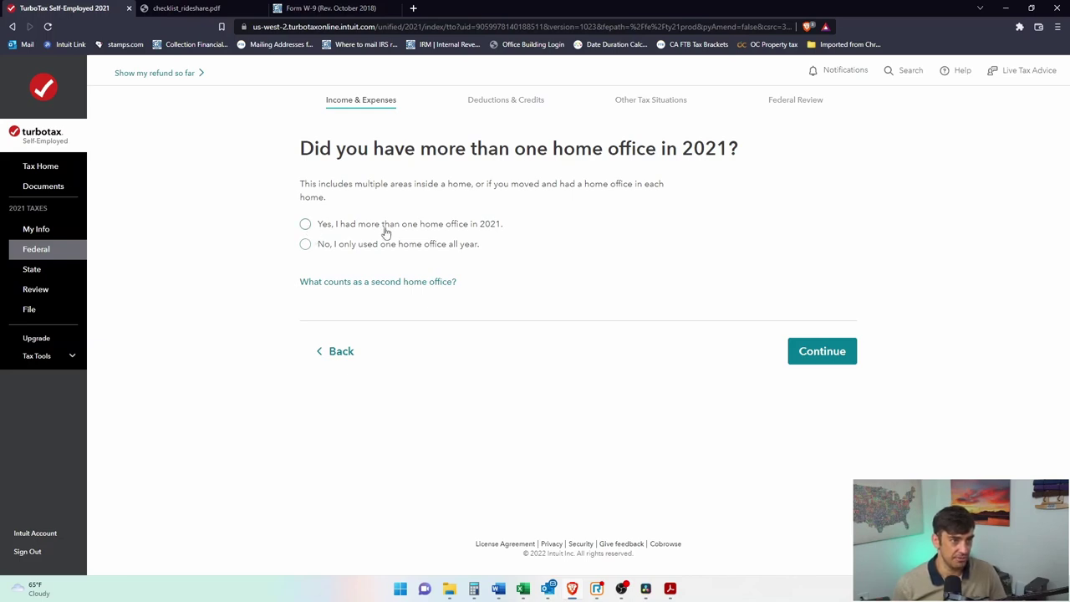
# Step: Answer that only one home office was used all year, with none of the special situations applying
pyautogui.click(305, 246)
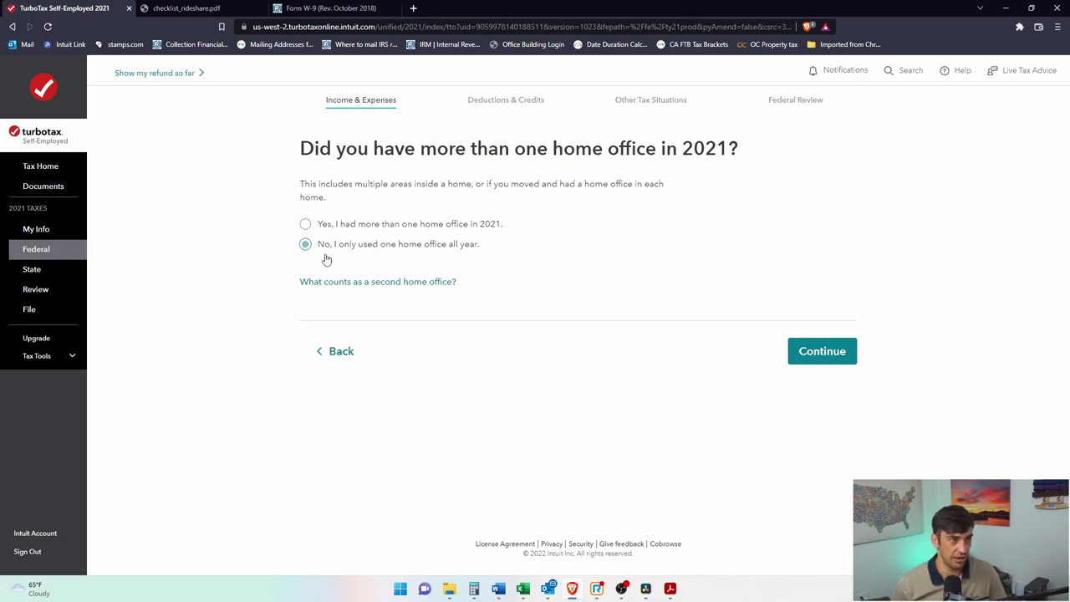
pyautogui.click(840, 362)
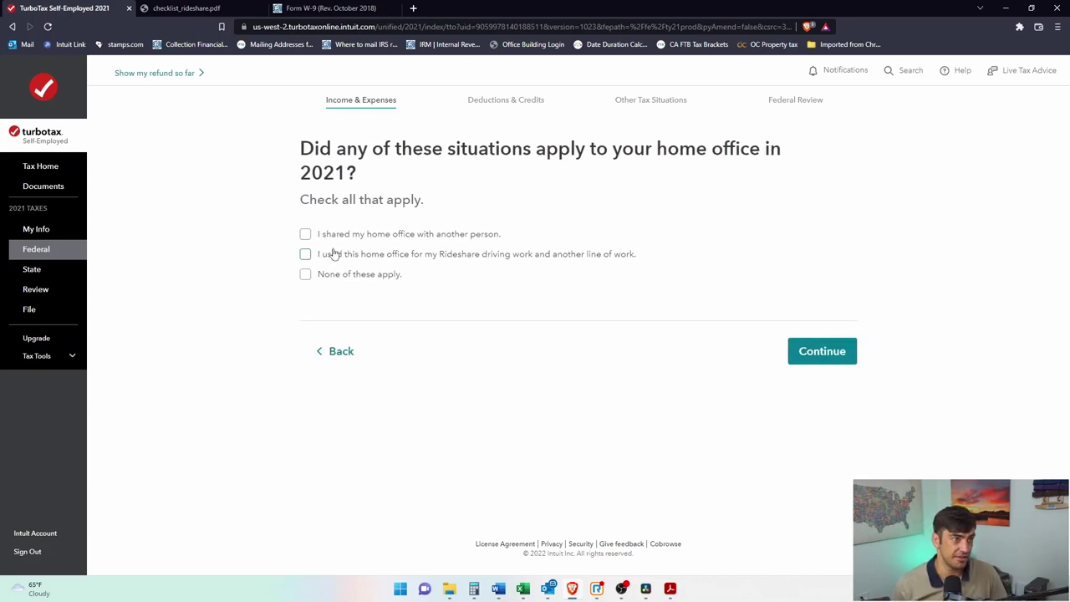
pyautogui.click(307, 275)
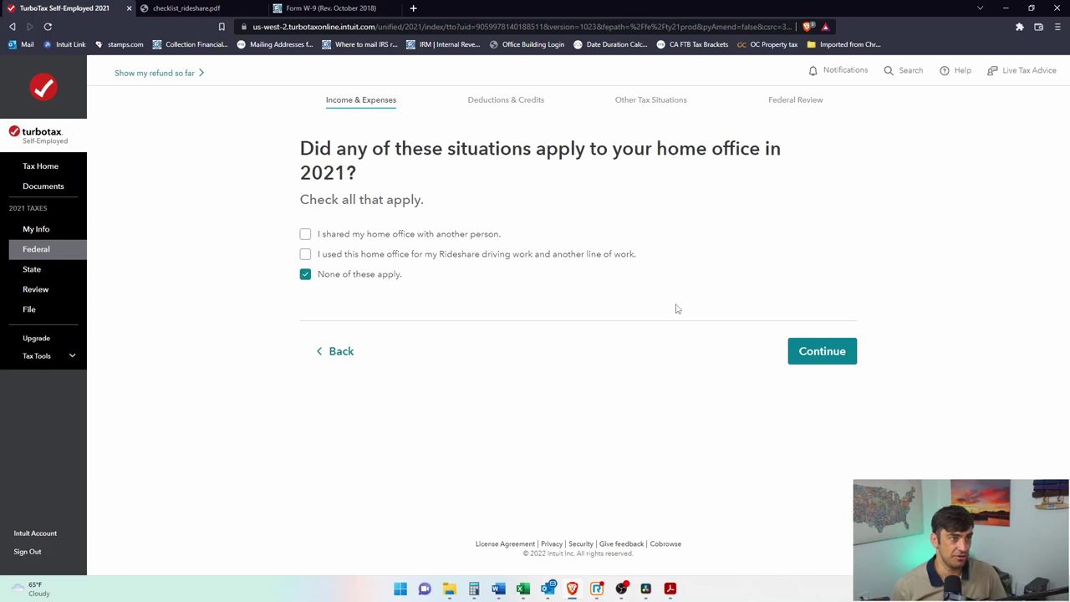
pyautogui.click(823, 354)
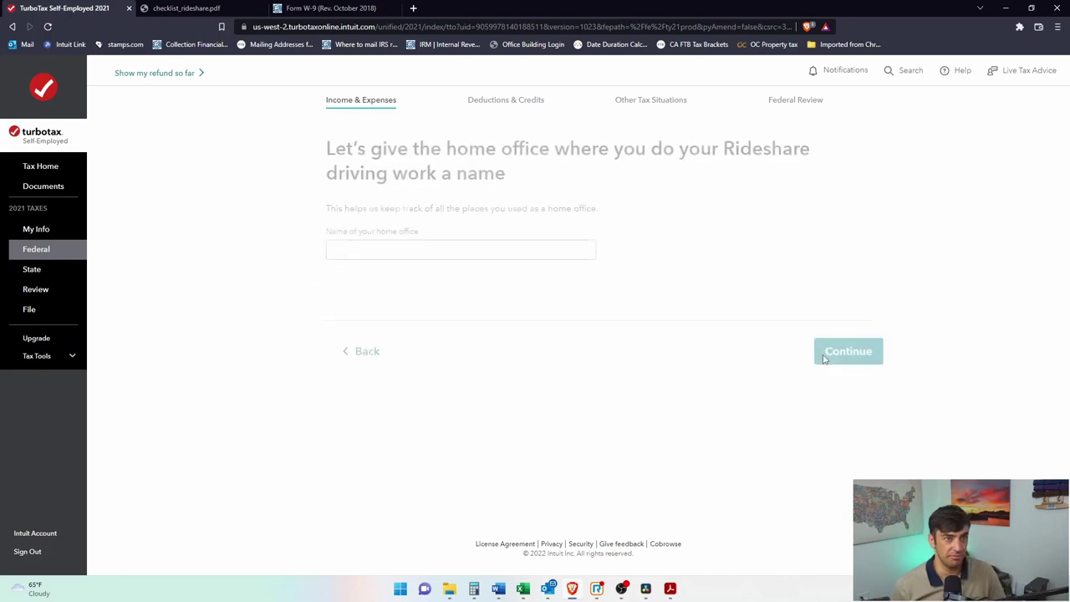
# Step: Name the home office 'Home office' and submit it
pyautogui.moveTo(322, 153); pyautogui.dragTo(398, 154)
pyautogui.click(405, 159)
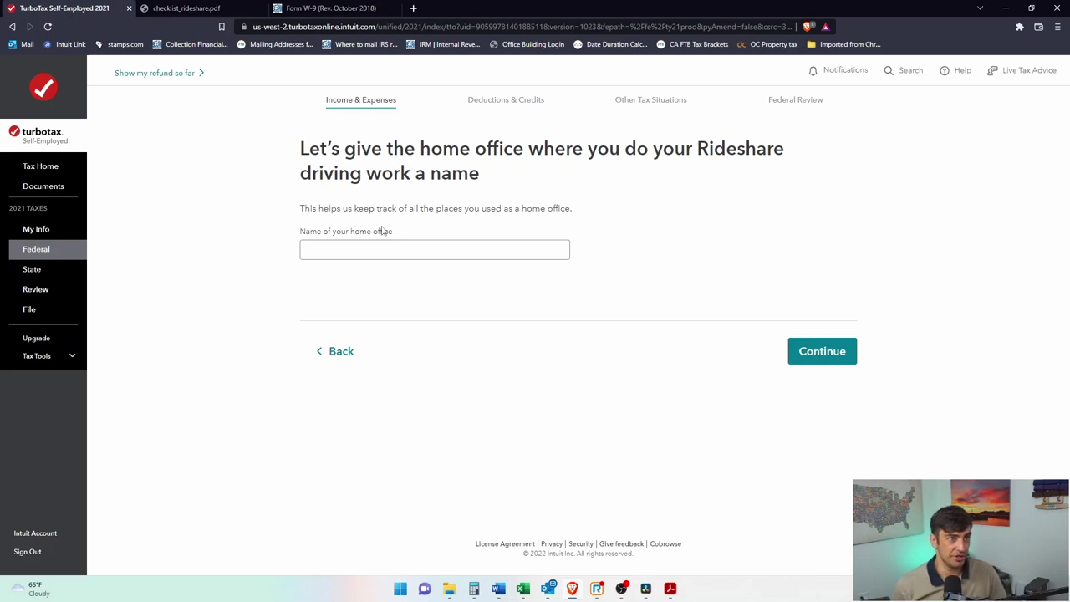
pyautogui.click(395, 250)
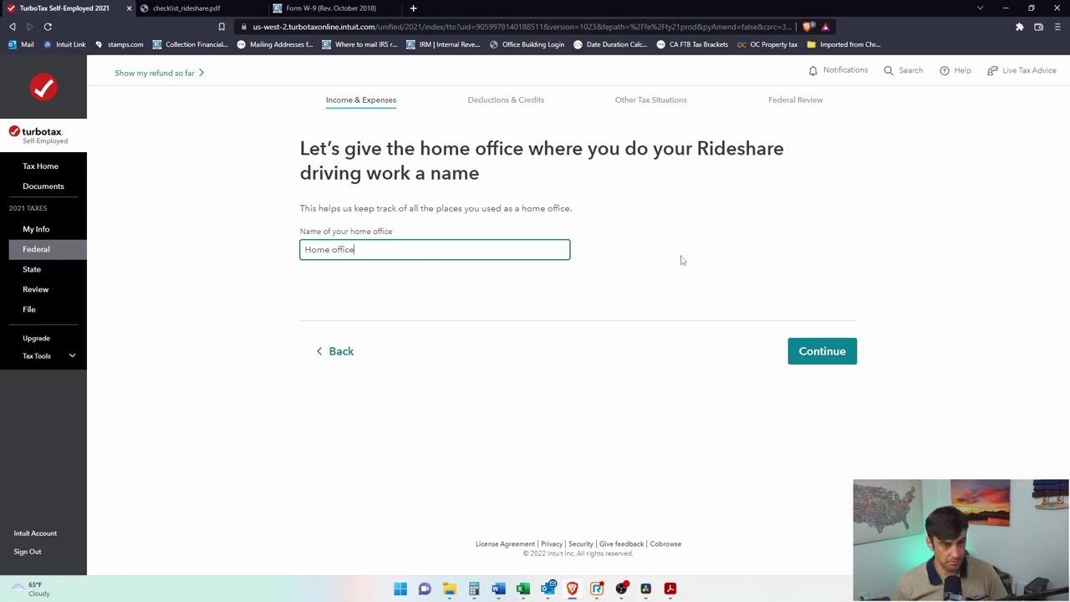
pyautogui.click(834, 361)
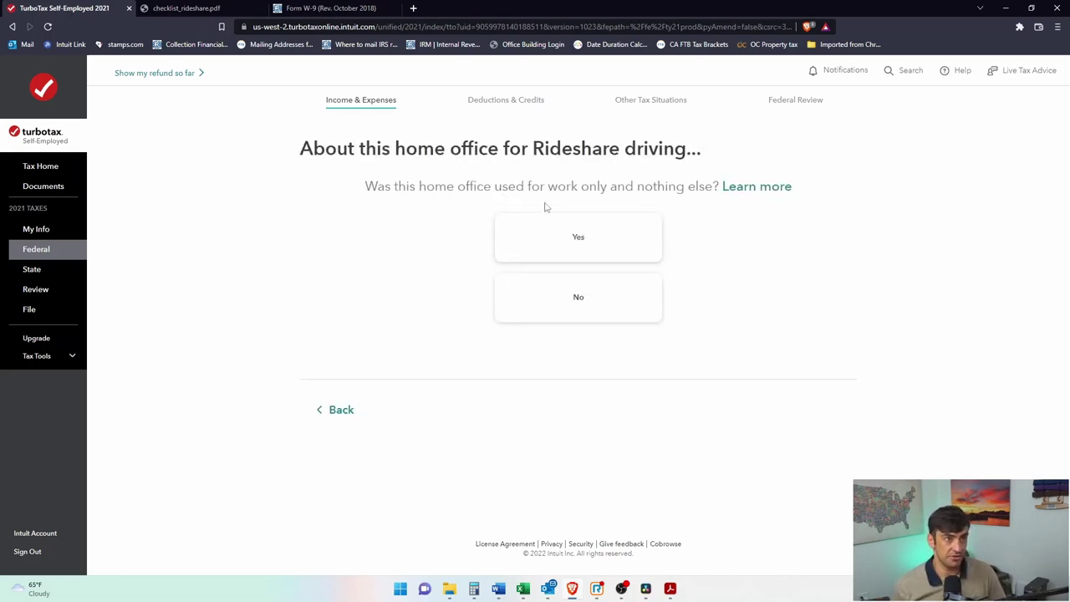
# Step: Answer that the office is used only for work and regularly, reviewing the regular-use definition
pyautogui.click(591, 250)
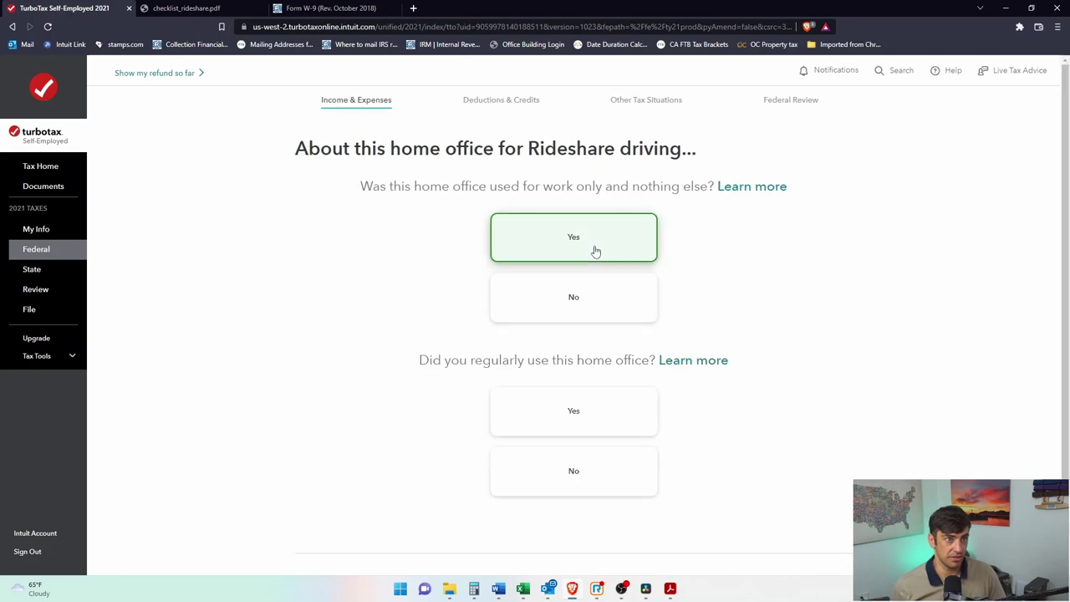
pyautogui.scroll(-1, 586, 401)
pyautogui.click(569, 336)
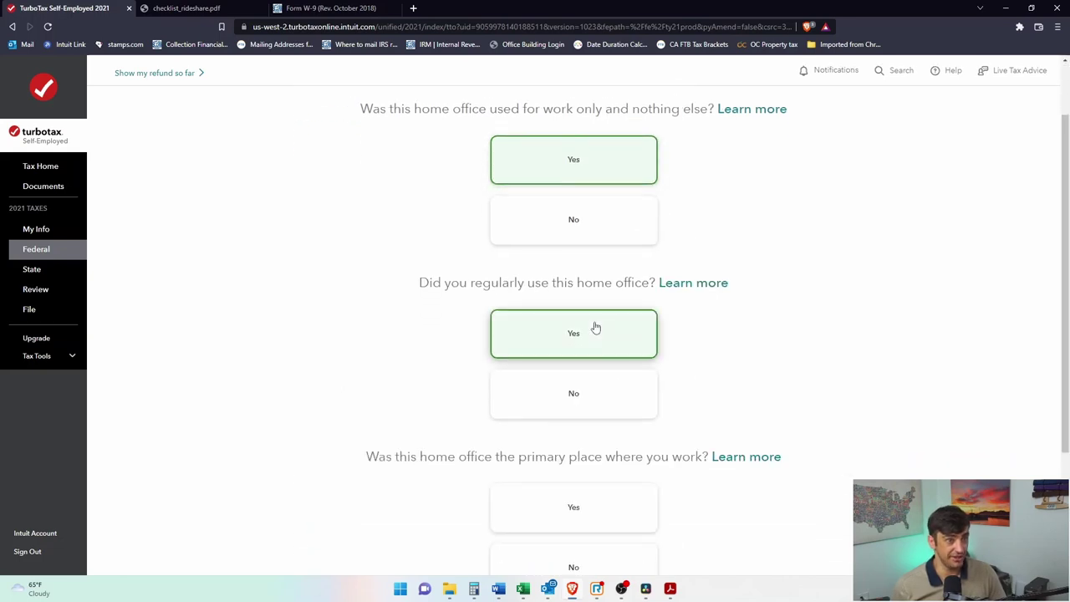
pyautogui.click(719, 284)
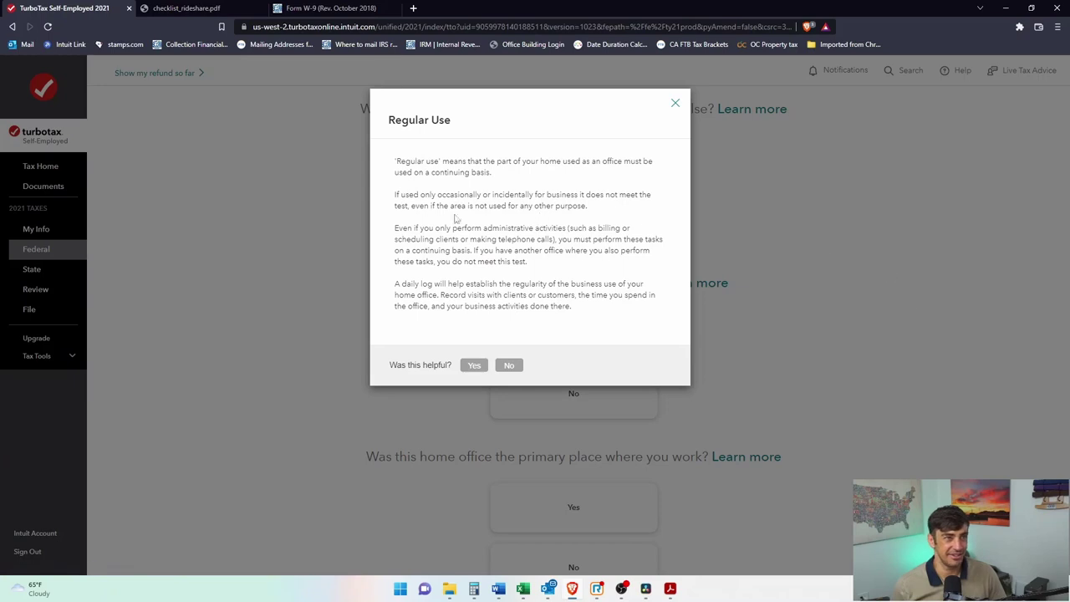
pyautogui.moveTo(410, 161); pyautogui.dragTo(613, 182)
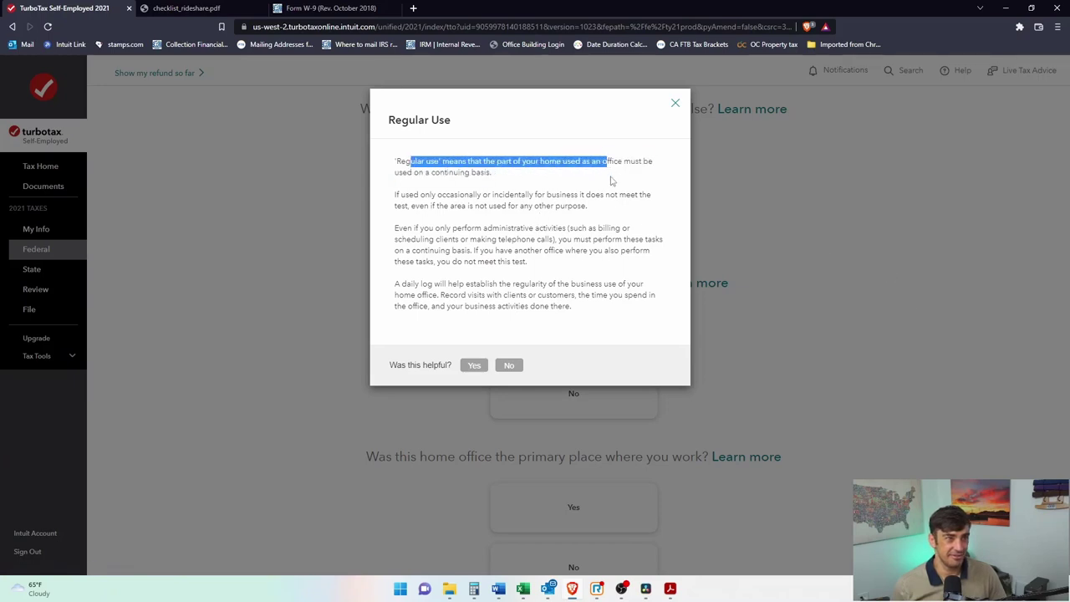
pyautogui.click(525, 184)
pyautogui.moveTo(413, 173); pyautogui.dragTo(499, 173)
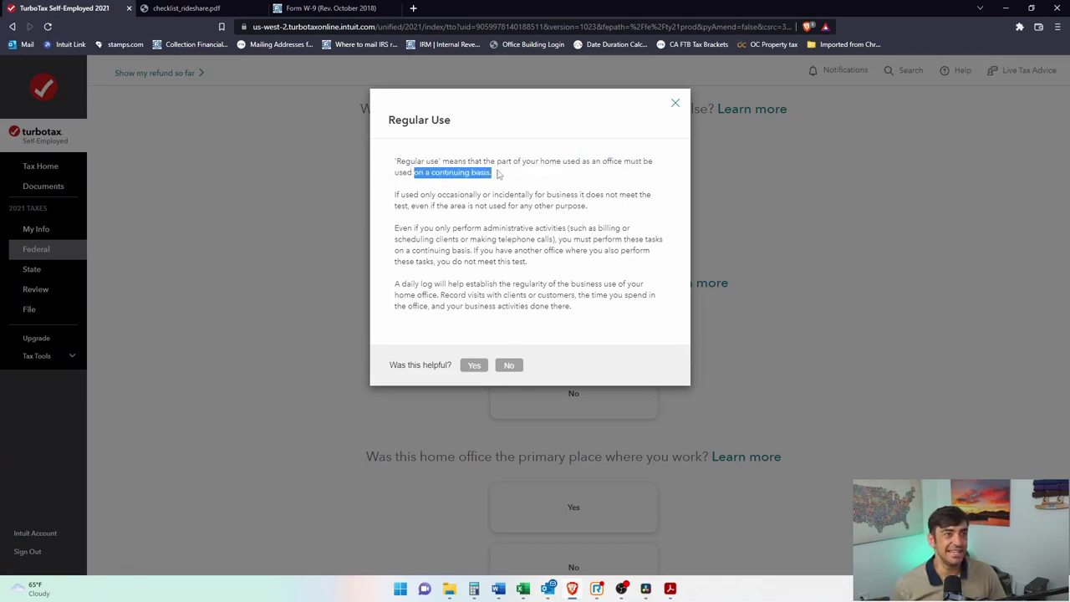
pyautogui.click(674, 104)
pyautogui.scroll(-1, 532, 516)
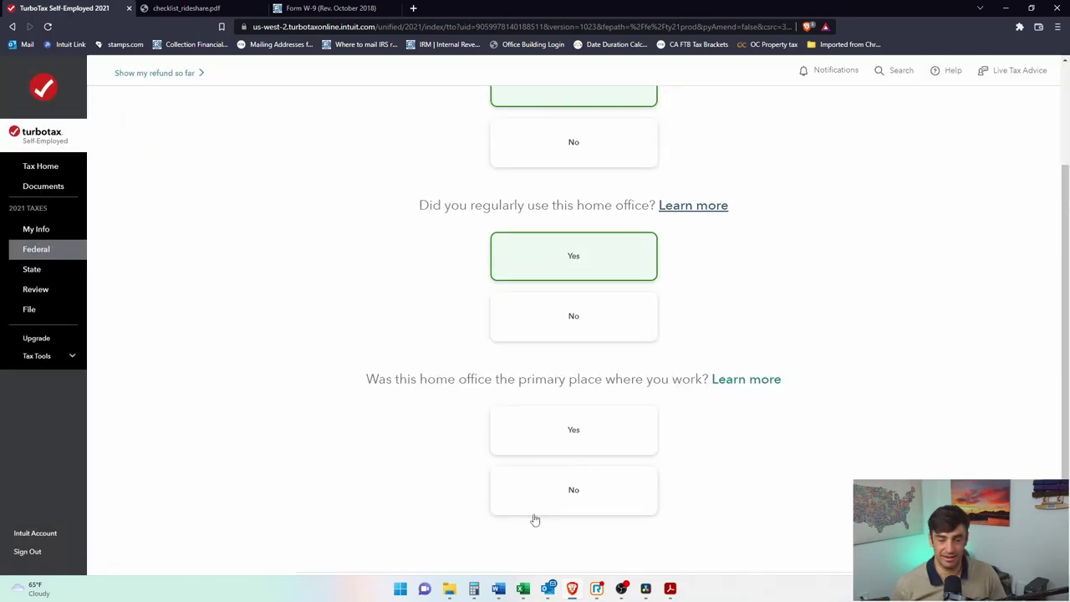
pyautogui.scroll(-1, 580, 353)
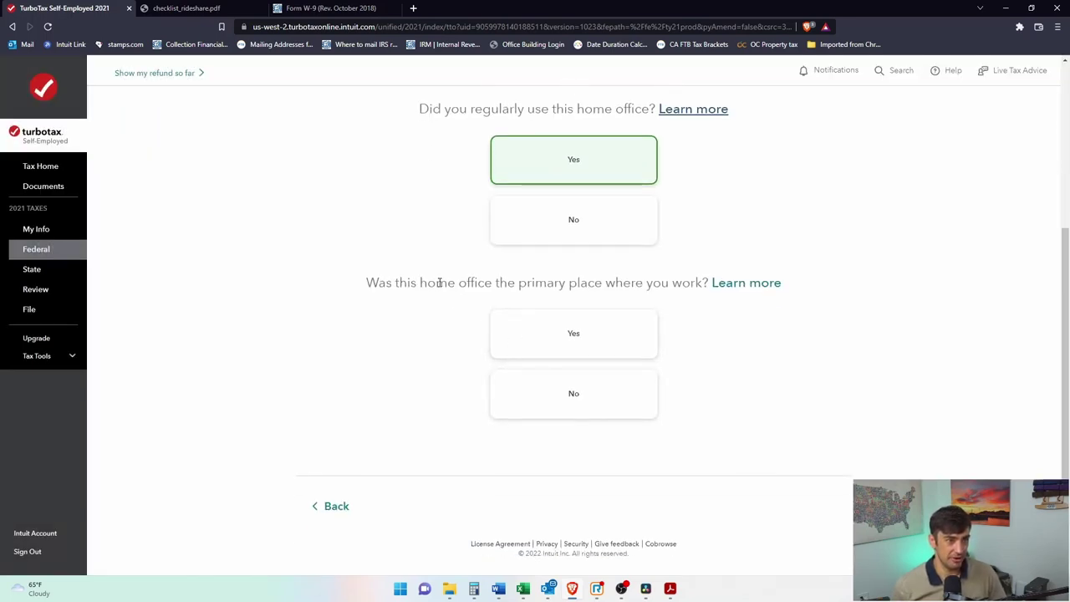
# Step: Try No for primary workplace, answer No to client meetings and separate structure, and submit
pyautogui.click(640, 334)
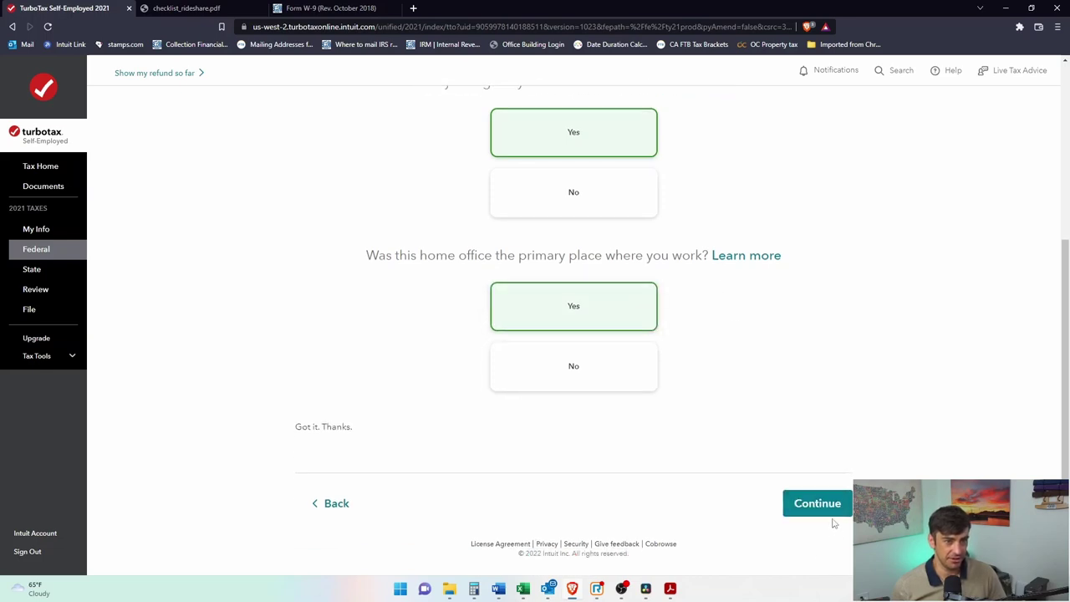
pyautogui.click(732, 257)
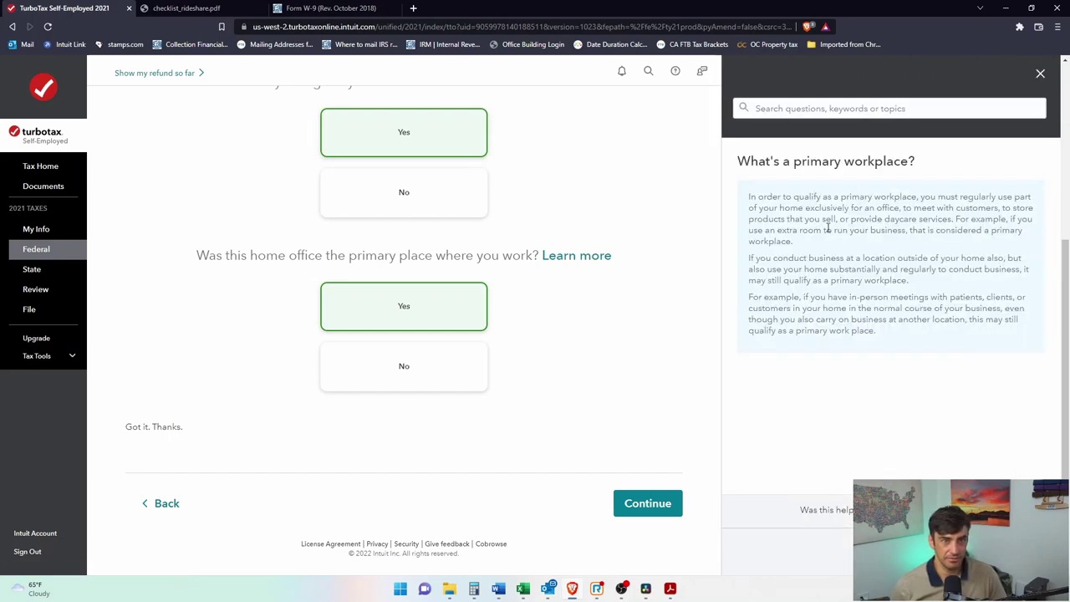
pyautogui.click(1040, 73)
pyautogui.click(648, 365)
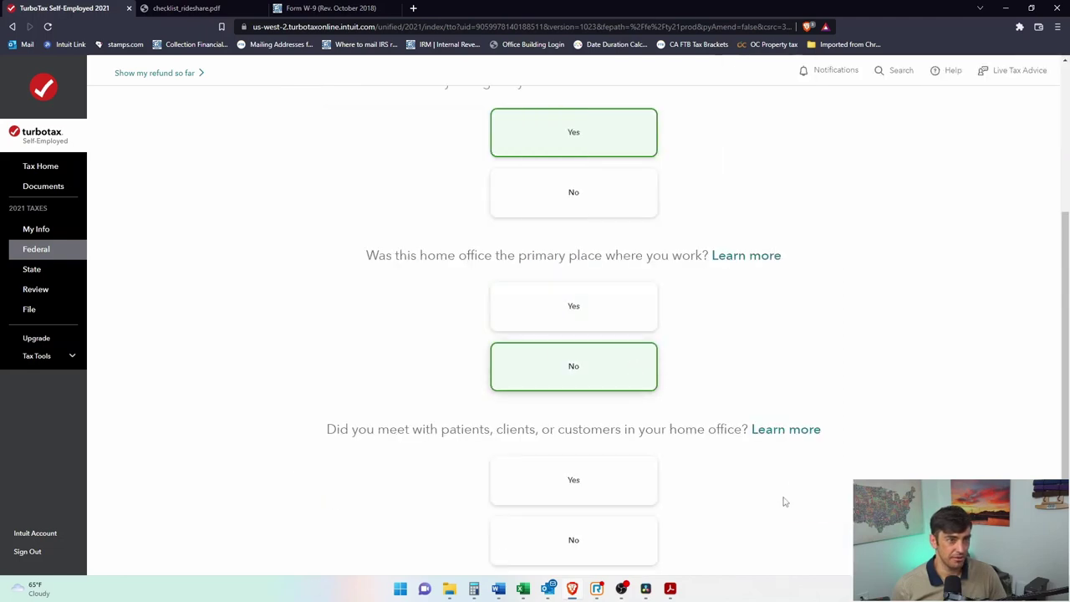
pyautogui.scroll(-2, 678, 383)
pyautogui.moveTo(388, 283); pyautogui.dragTo(696, 288)
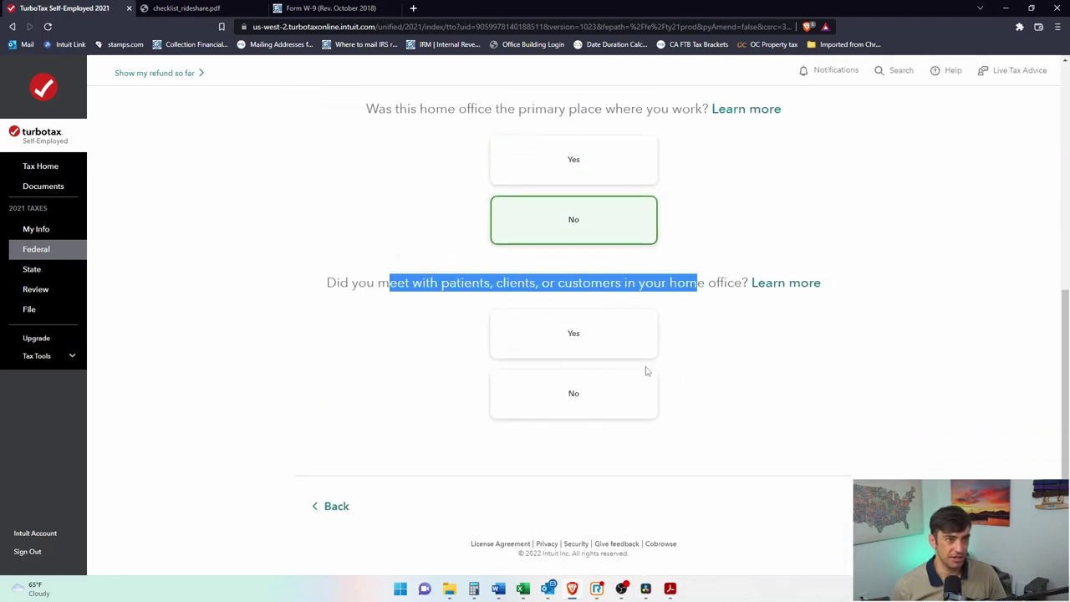
pyautogui.click(573, 402)
pyautogui.click(573, 402)
pyautogui.scroll(-2, 733, 322)
pyautogui.moveTo(455, 283); pyautogui.dragTo(646, 283)
pyautogui.click(619, 382)
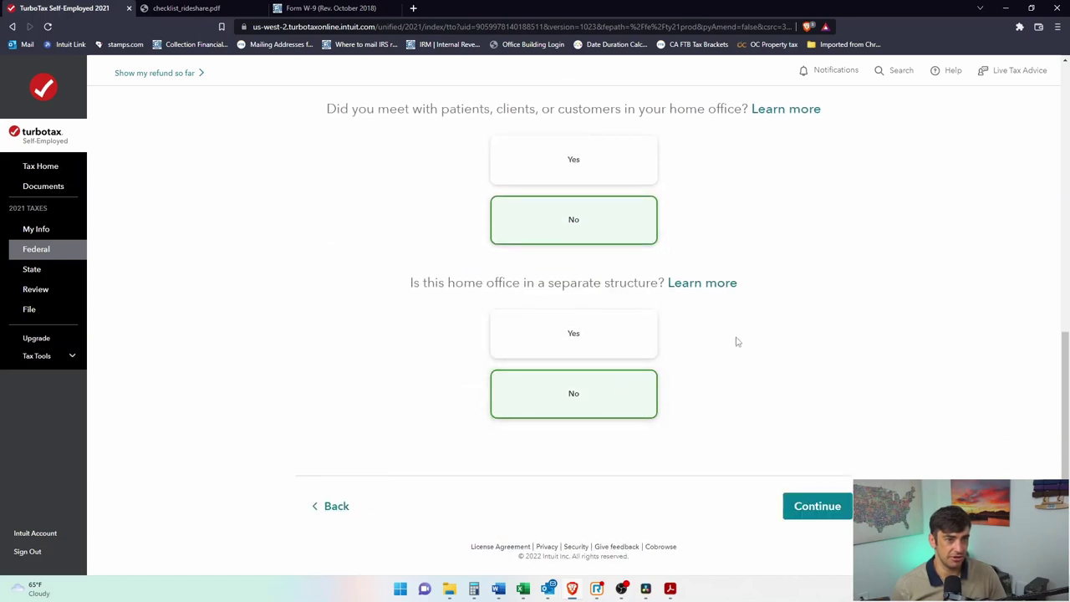
pyautogui.click(827, 500)
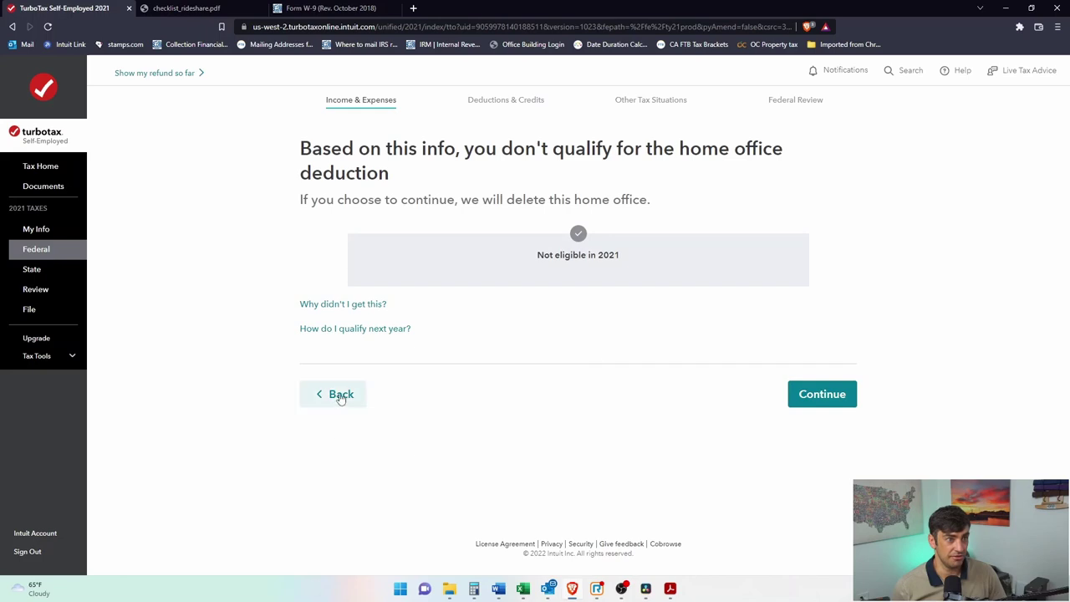
# Step: Go back, mark the office as the primary workplace, and resubmit the answers
pyautogui.click(338, 395)
pyautogui.scroll(-5, 569, 386)
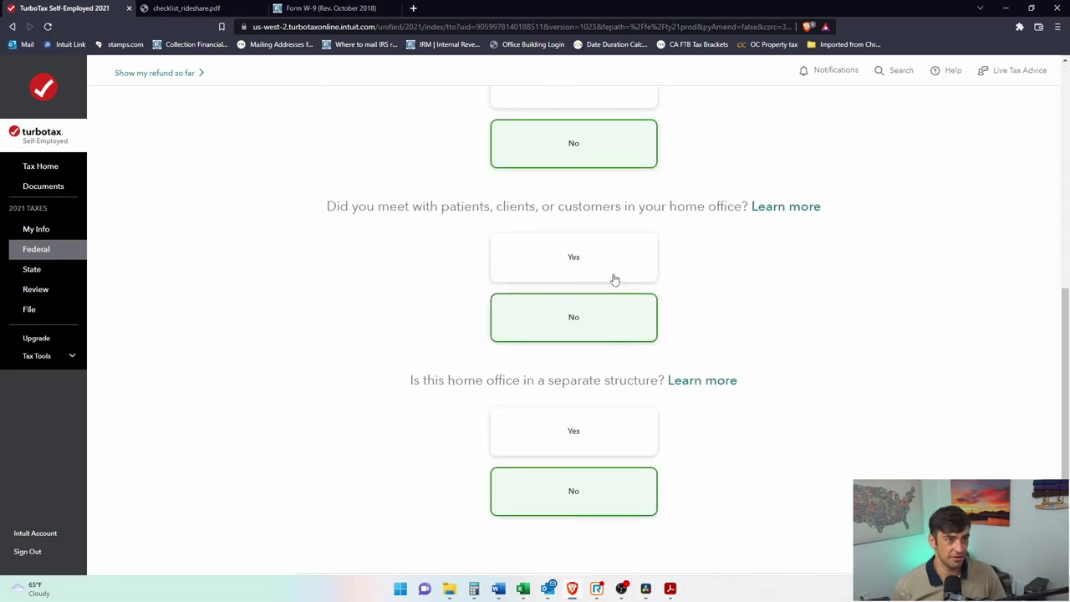
pyautogui.scroll(3, 619, 276)
pyautogui.click(595, 361)
pyautogui.scroll(-1, 786, 435)
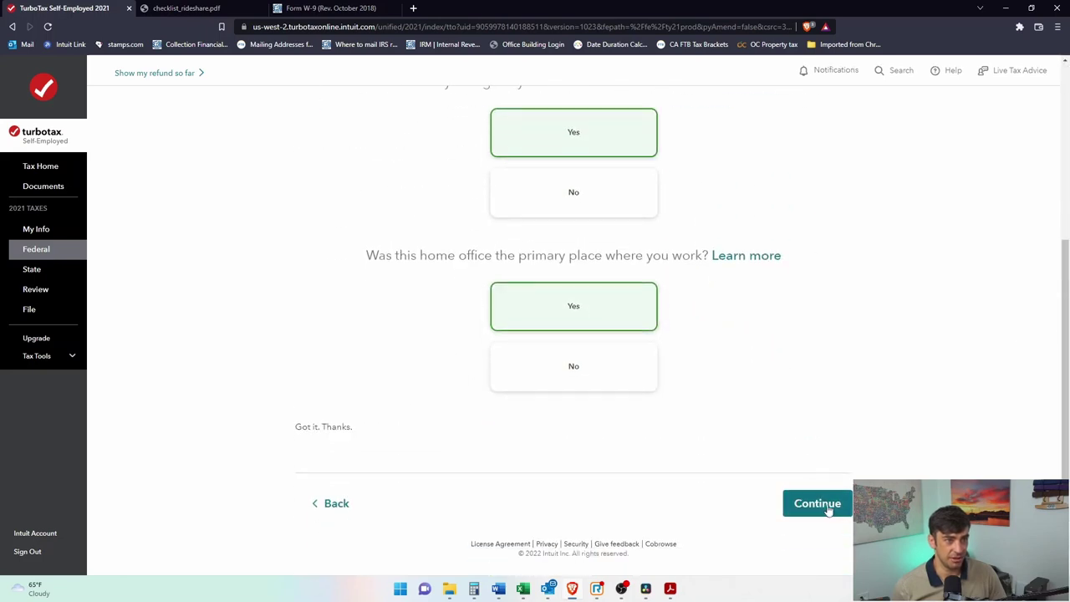
pyautogui.click(824, 506)
# Step: Confirm the home office qualifies and begin entering the date it was first used
pyautogui.moveTo(403, 185); pyautogui.dragTo(628, 176)
pyautogui.click(608, 194)
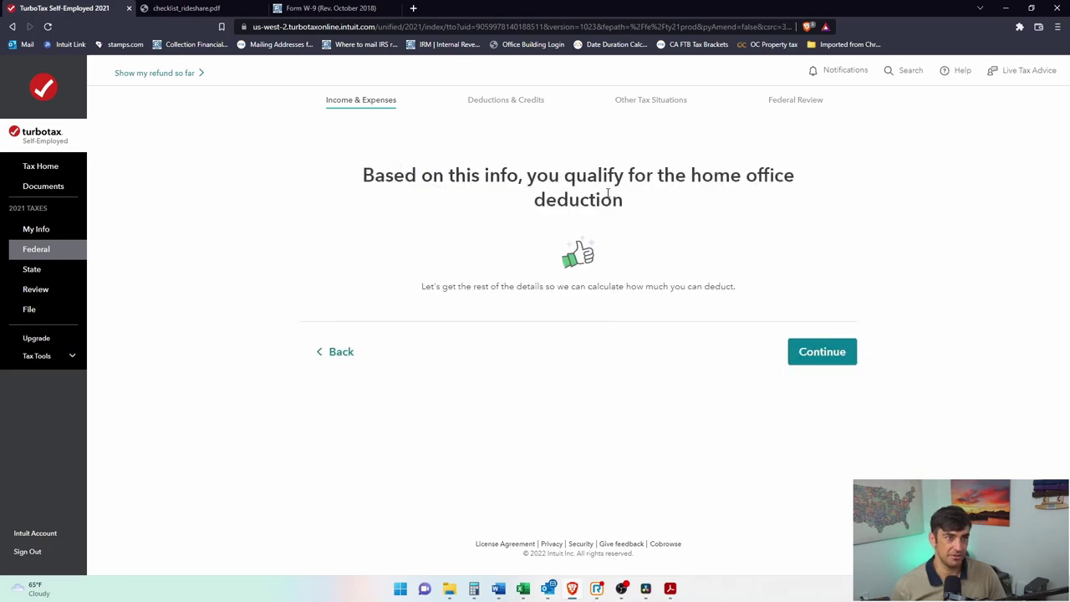
pyautogui.click(841, 352)
pyautogui.click(348, 198)
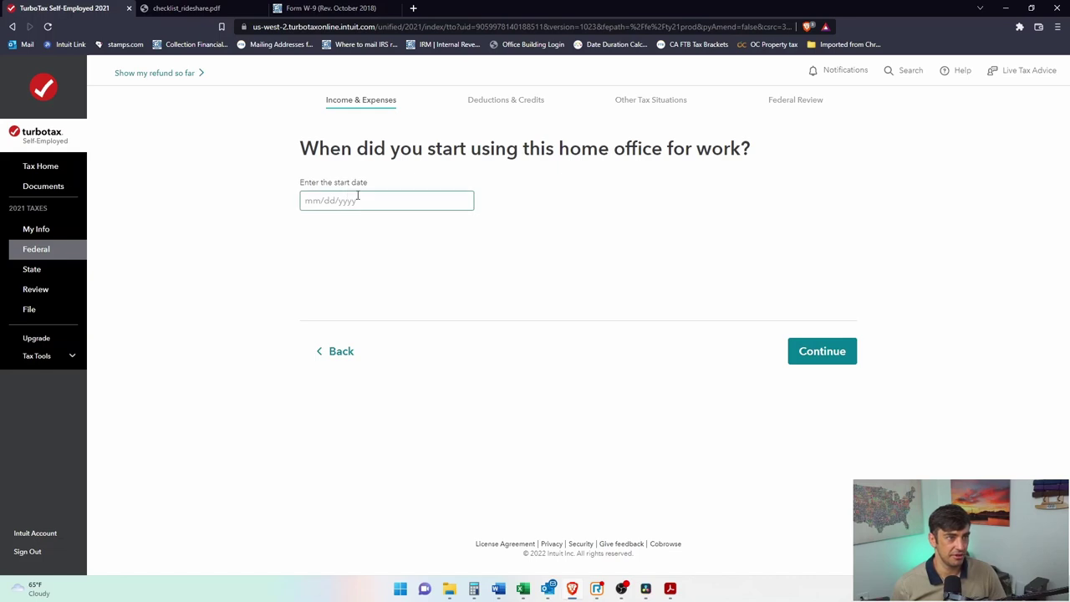
# Step: Enter 01/01/2021 as the home office start date
pyautogui.write('01012021')
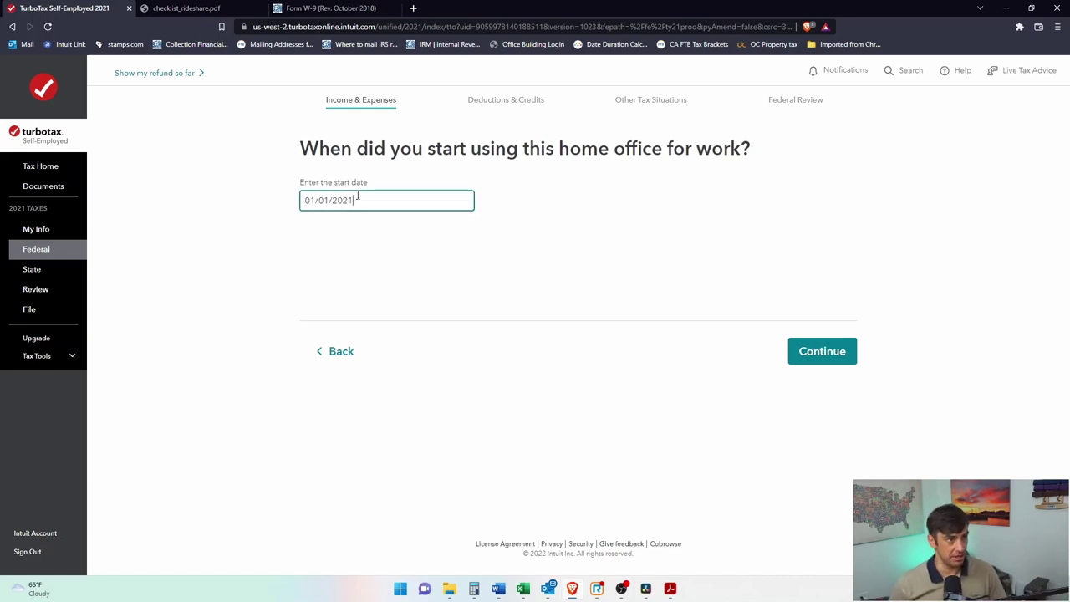
pyautogui.click(831, 349)
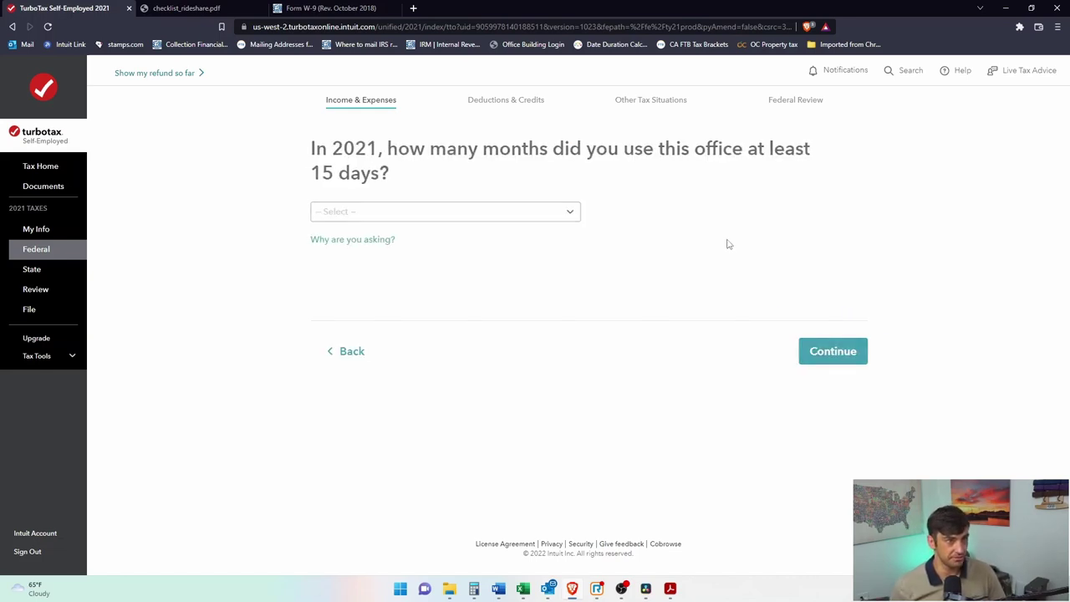
pyautogui.moveTo(398, 151); pyautogui.dragTo(764, 148)
# Step: Choose 12 months of home office use, then bring up the Uber 1099-K PDF
pyautogui.click(502, 211)
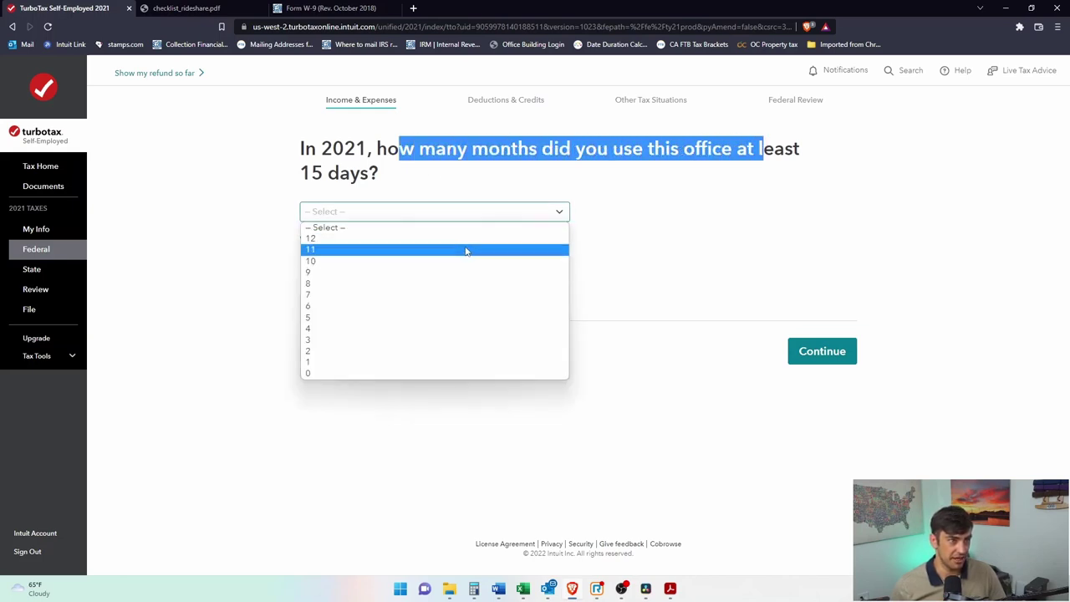
pyautogui.click(465, 239)
pyautogui.click(833, 355)
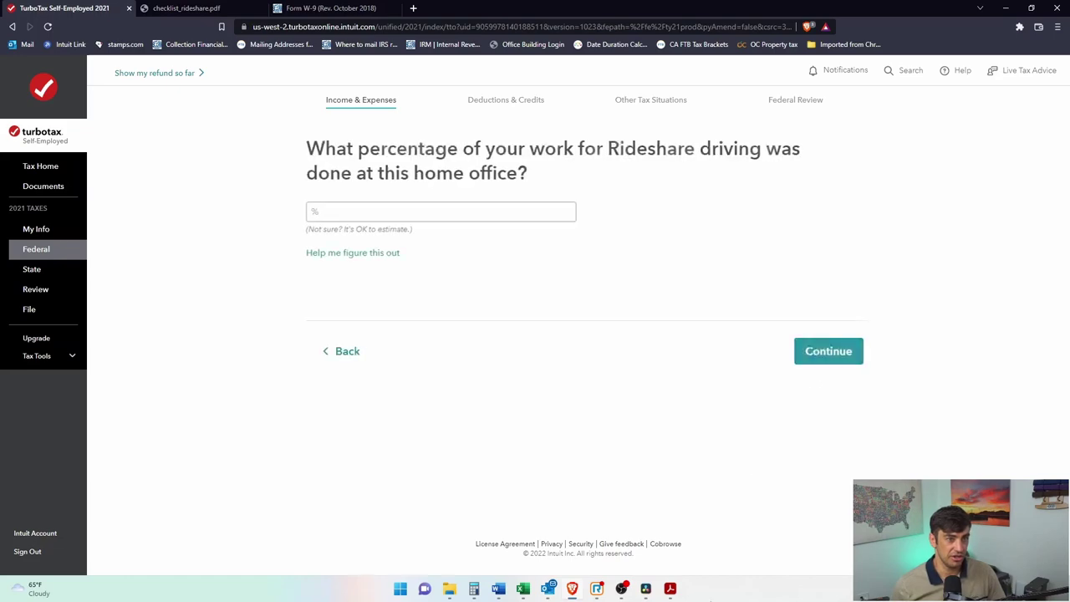
pyautogui.moveTo(669, 588)
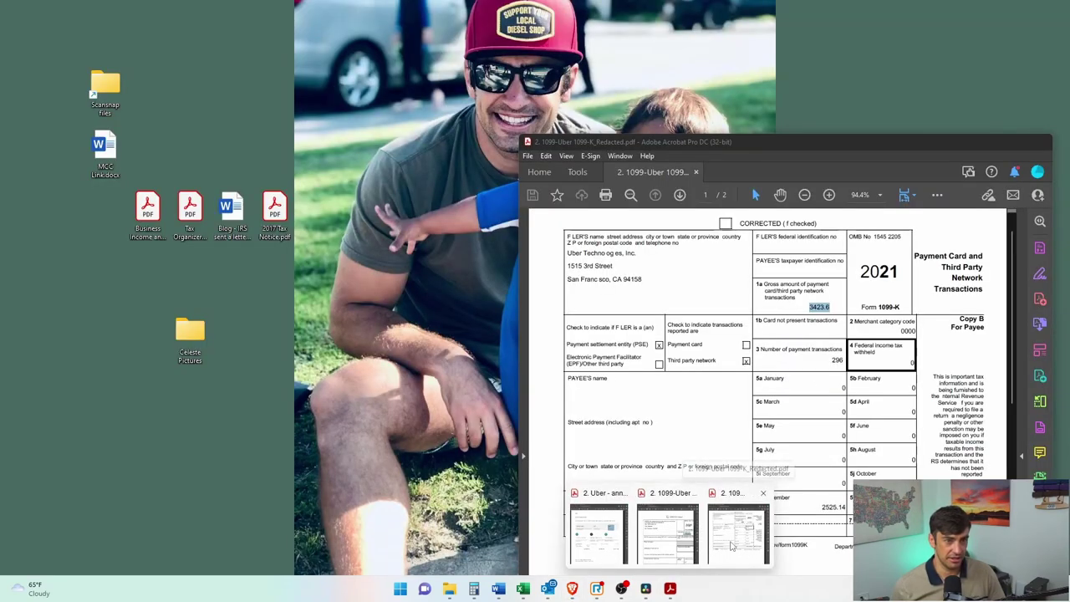
pyautogui.click(734, 545)
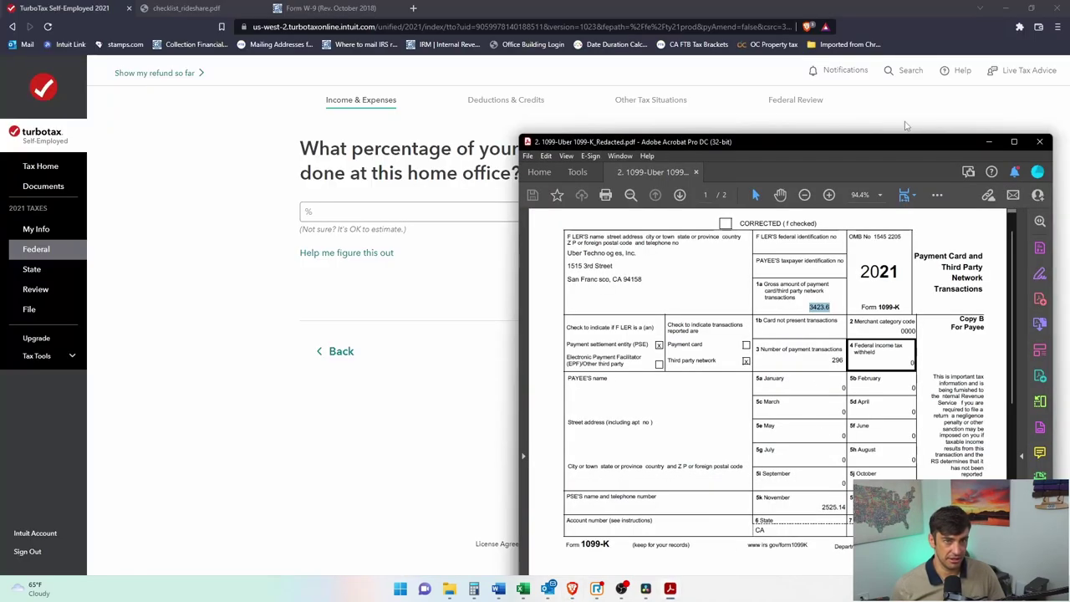
# Step: Review the monthly amounts on Uber's 1099-K, then return to TurboTax's work-percentage field
pyautogui.moveTo(910, 146); pyautogui.dragTo(806, 36)
pyautogui.moveTo(743, 364); pyautogui.dragTo(772, 365)
pyautogui.click(720, 393)
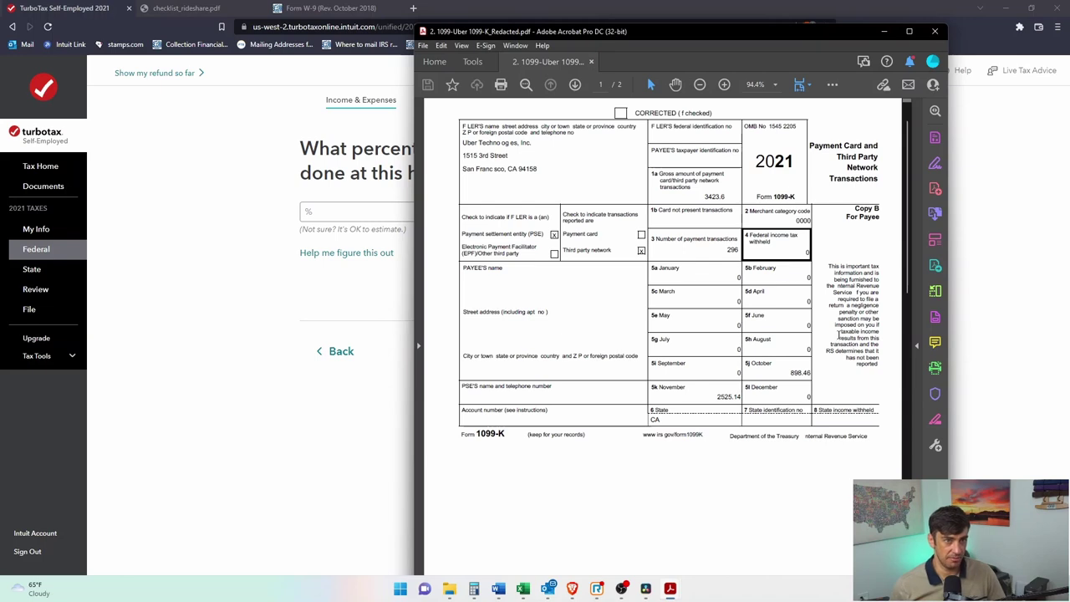
pyautogui.moveTo(651, 266); pyautogui.dragTo(783, 380)
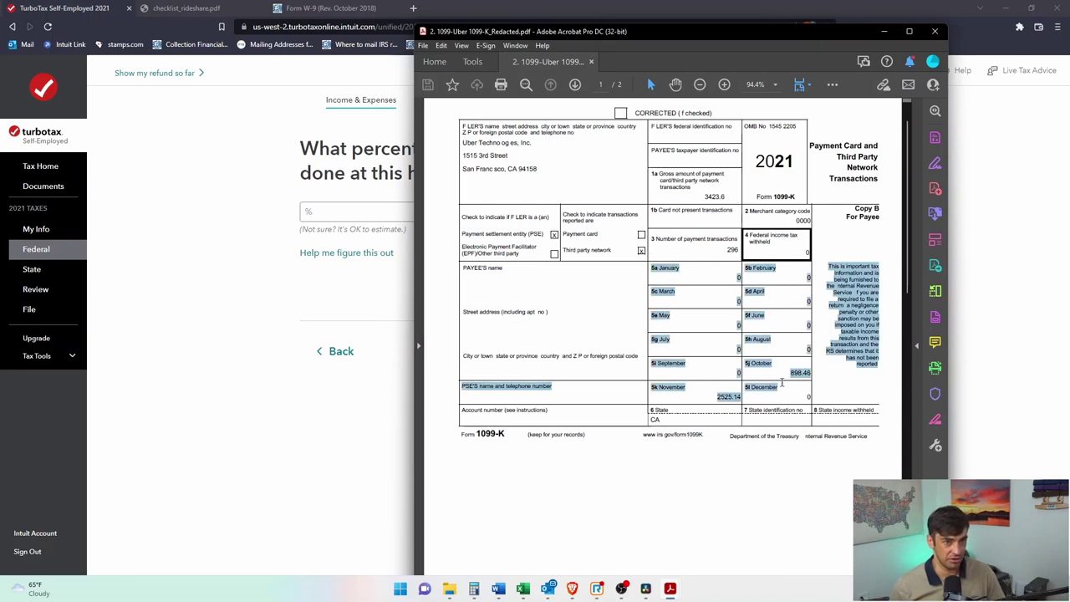
pyautogui.click(180, 379)
pyautogui.click(390, 207)
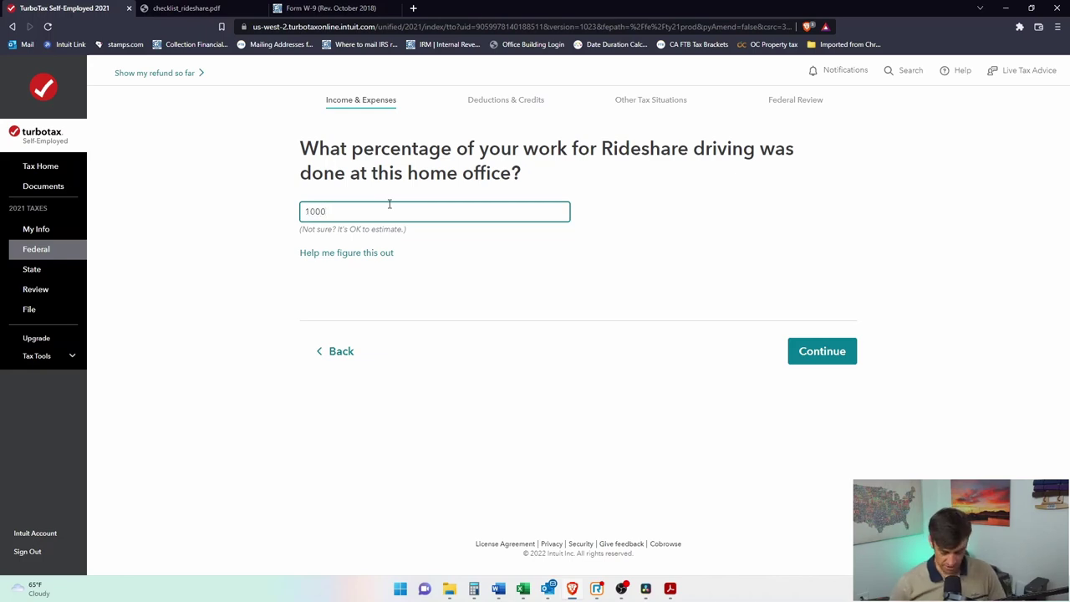
# Step: Confirm the home office is used 100% for rideshare work, after consulting the help
pyautogui.click(422, 148)
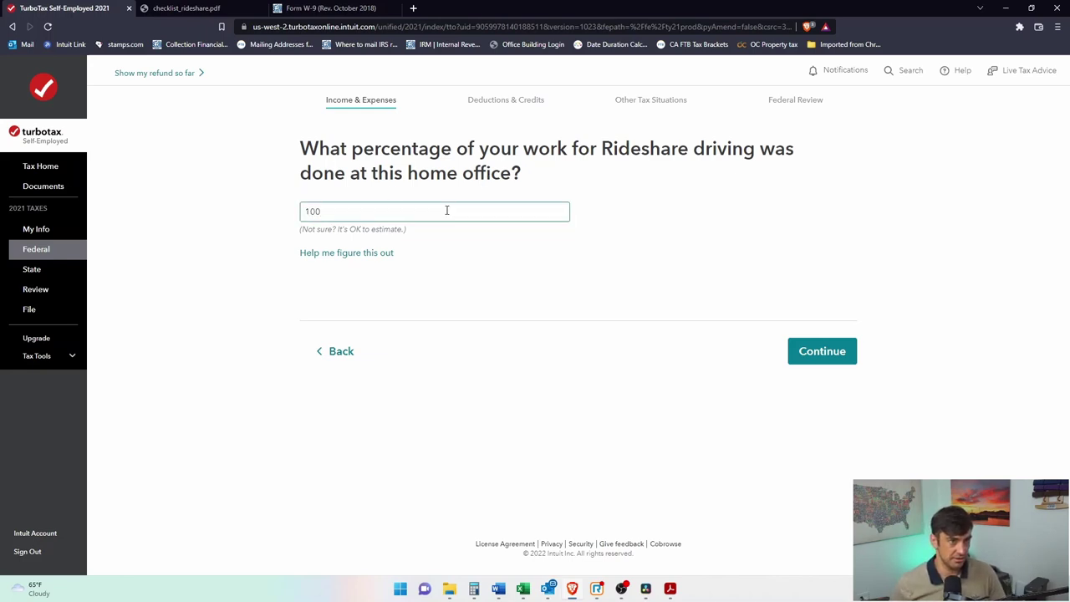
pyautogui.click(351, 254)
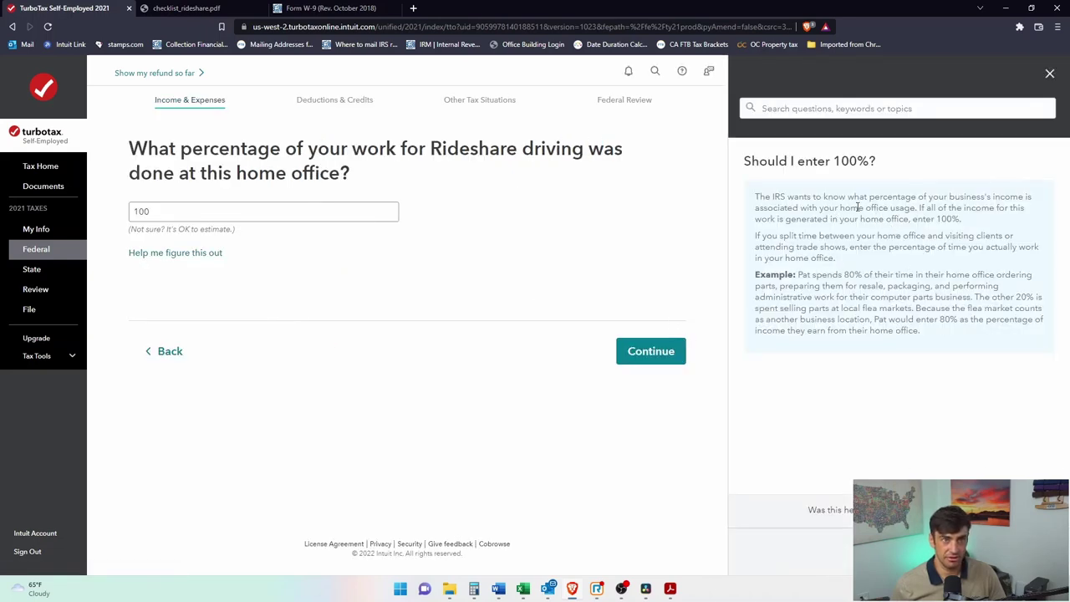
pyautogui.click(1051, 73)
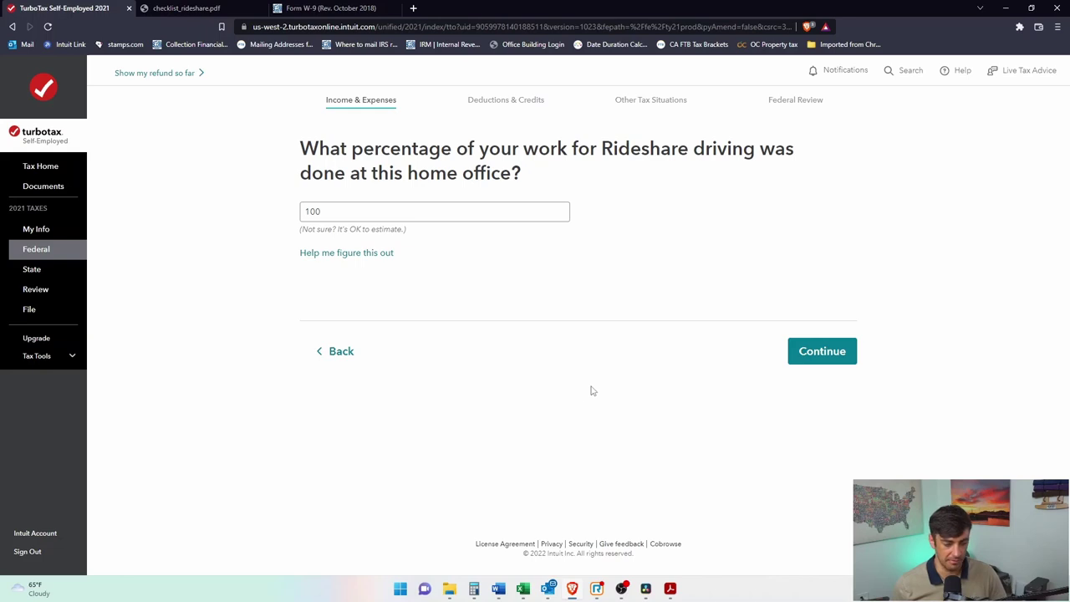
pyautogui.click(819, 358)
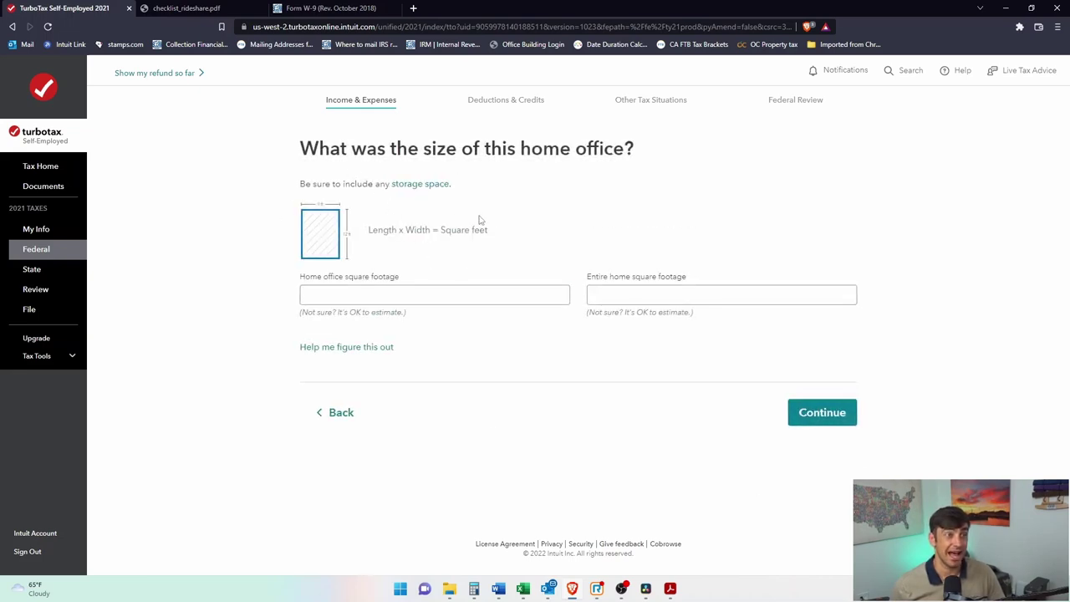
# Step: Enter a 150 sq ft home office size along with the entire home size
pyautogui.moveTo(423, 150); pyautogui.dragTo(629, 153)
pyautogui.click(535, 296)
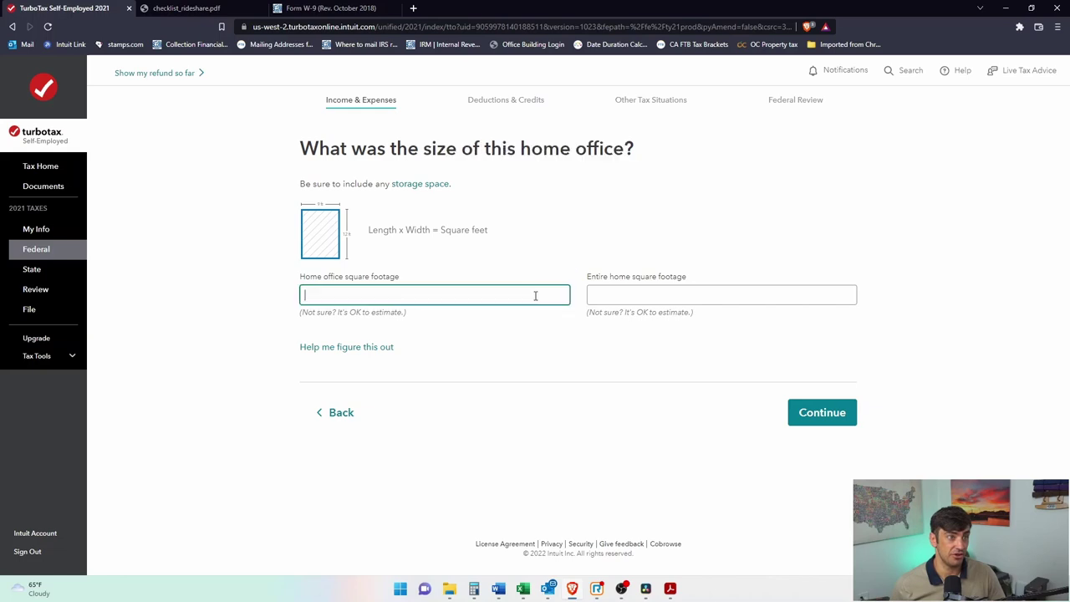
pyautogui.moveTo(502, 234); pyautogui.dragTo(423, 262)
pyautogui.click(401, 299)
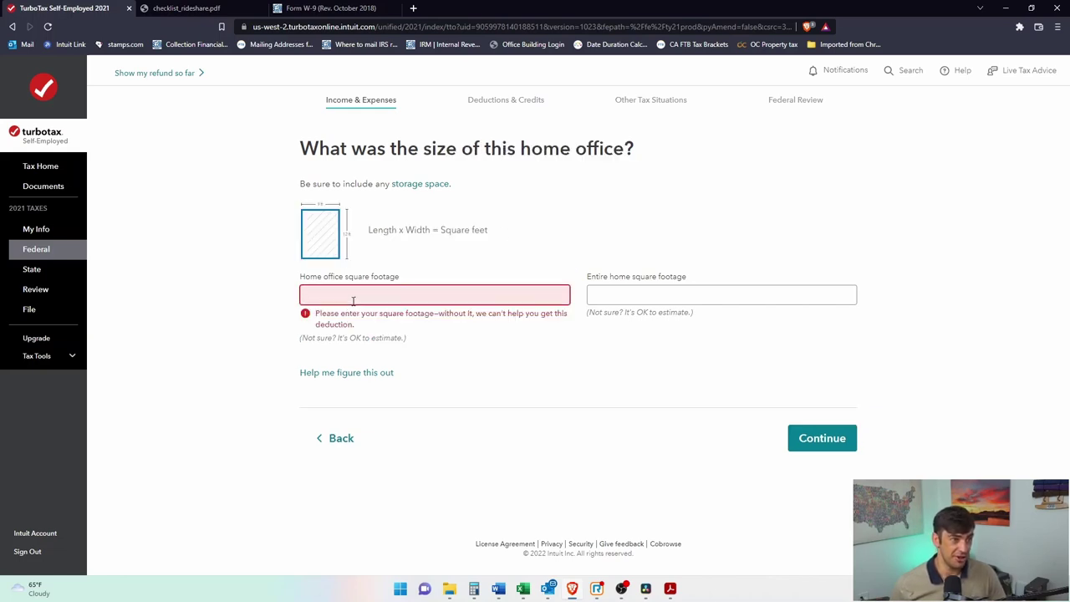
pyautogui.write('150')
pyautogui.click(607, 291)
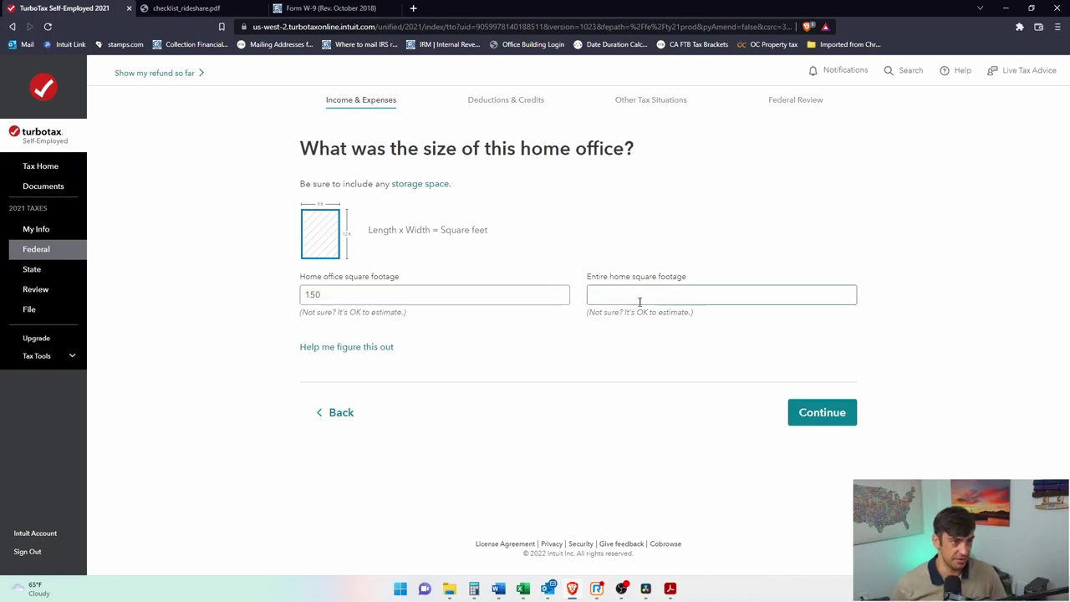
pyautogui.click(613, 299)
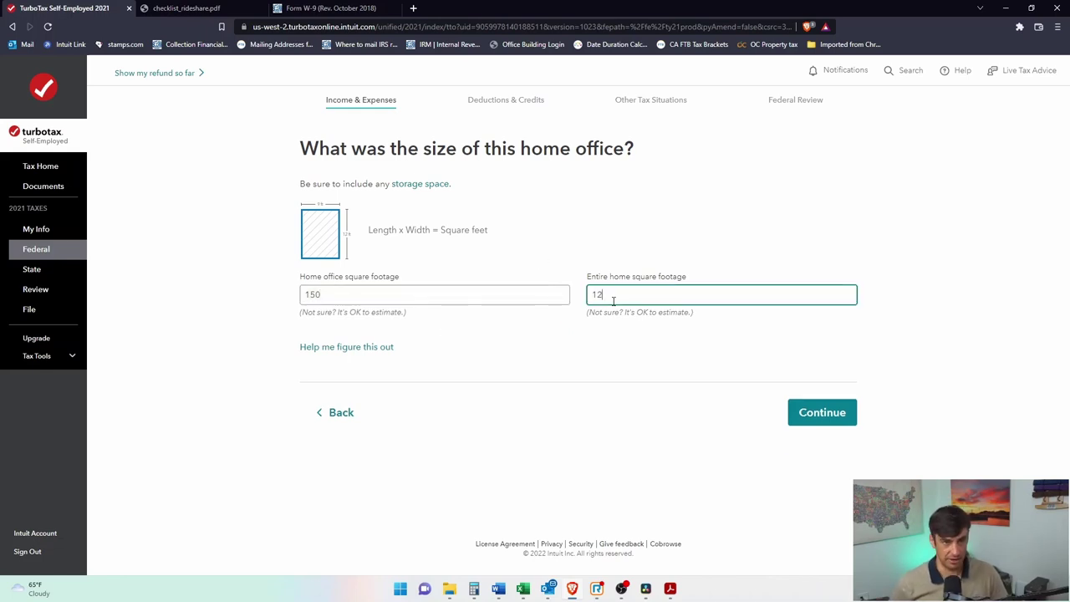
pyautogui.click(822, 413)
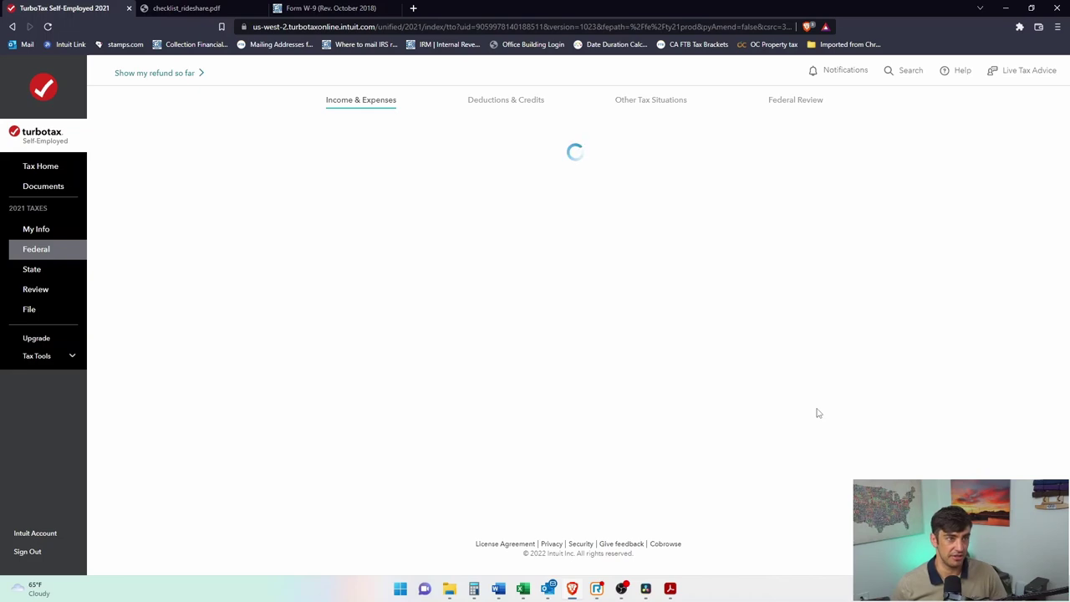
pyautogui.click(474, 588)
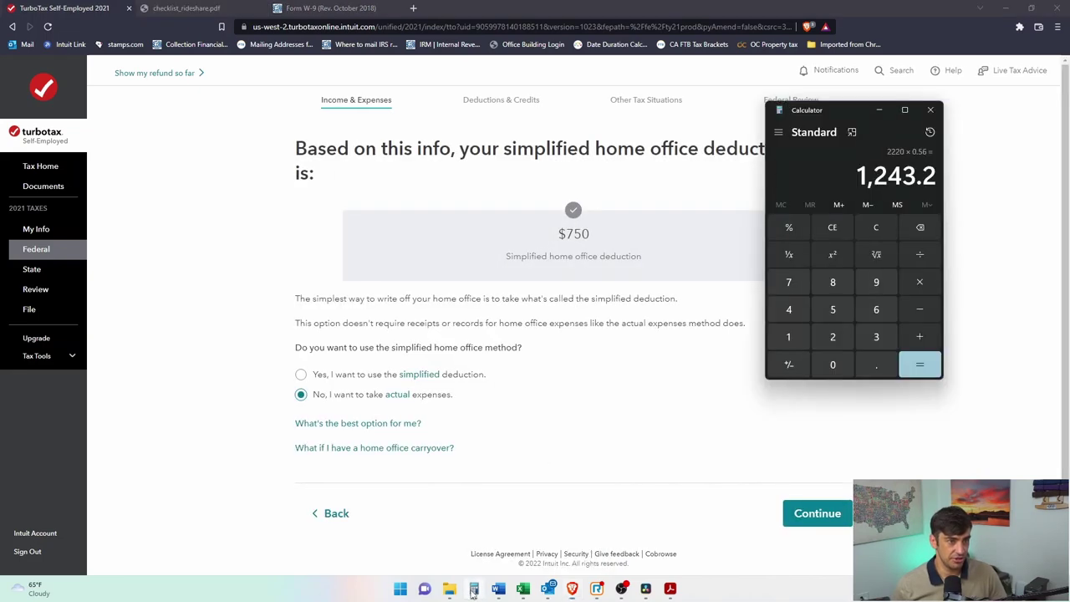
# Step: Calculate 150 ÷ 1200 to get the office's share of the home
pyautogui.write('150 ÷ 1200')
pyautogui.press('Return')
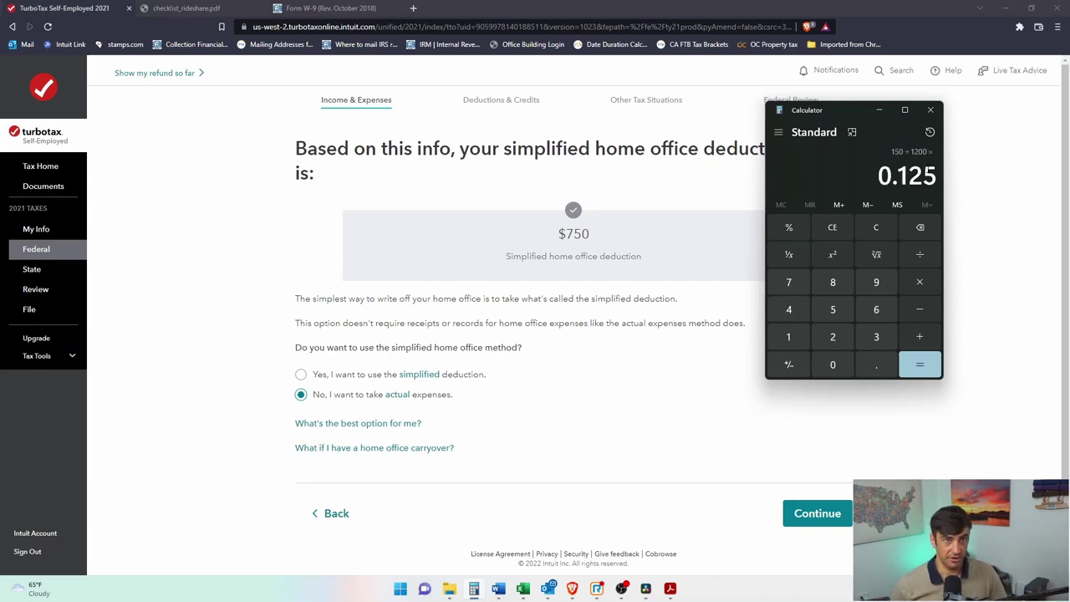
pyautogui.click(961, 203)
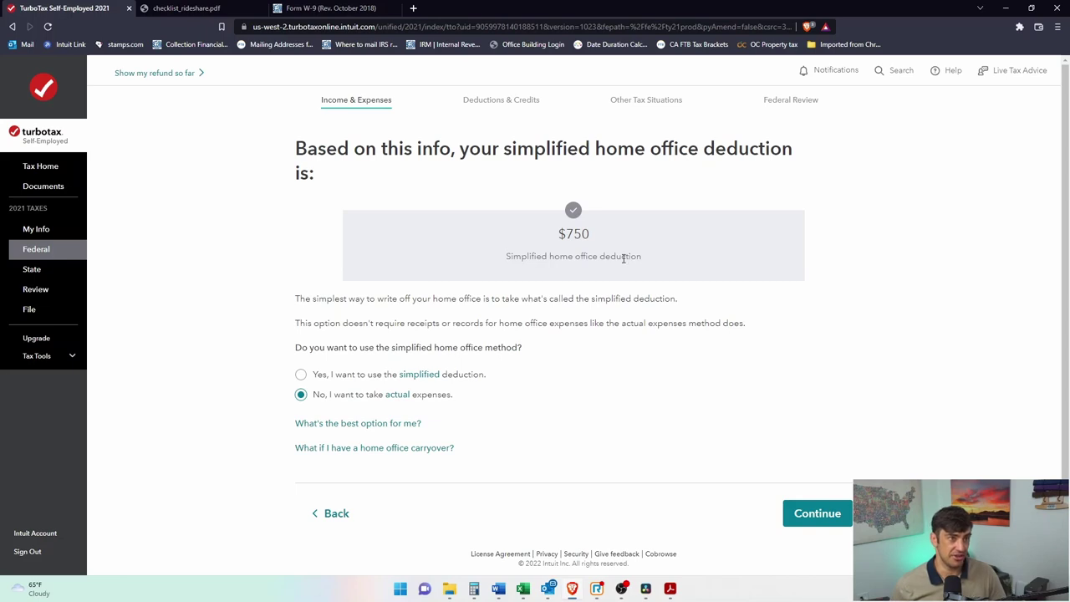
# Step: Decline the $750 simplified method for actual expenses and choose guided entry
pyautogui.moveTo(504, 148); pyautogui.dragTo(765, 246)
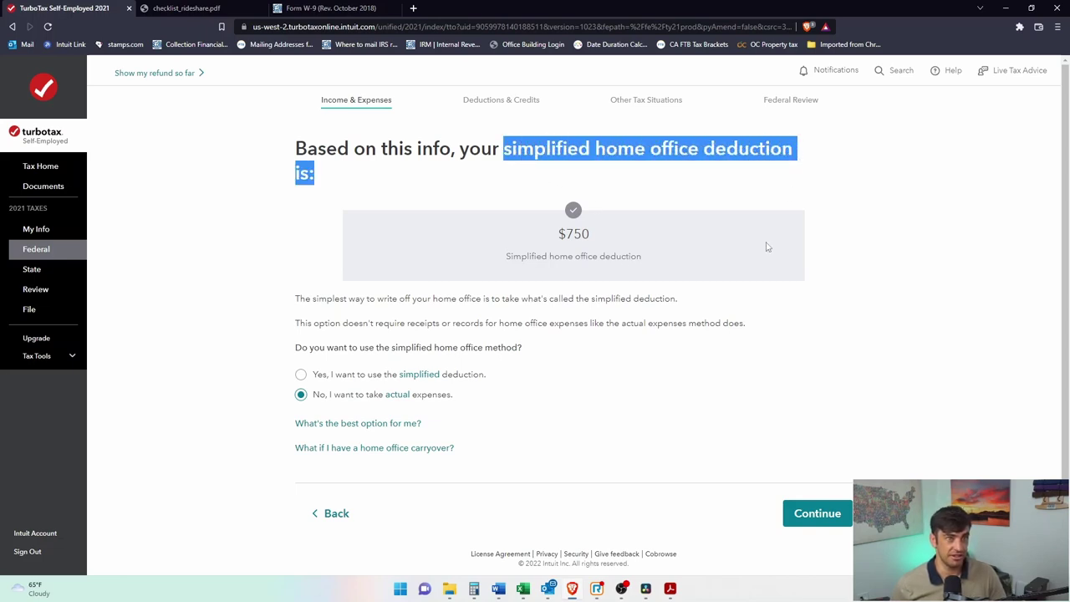
pyautogui.click(701, 314)
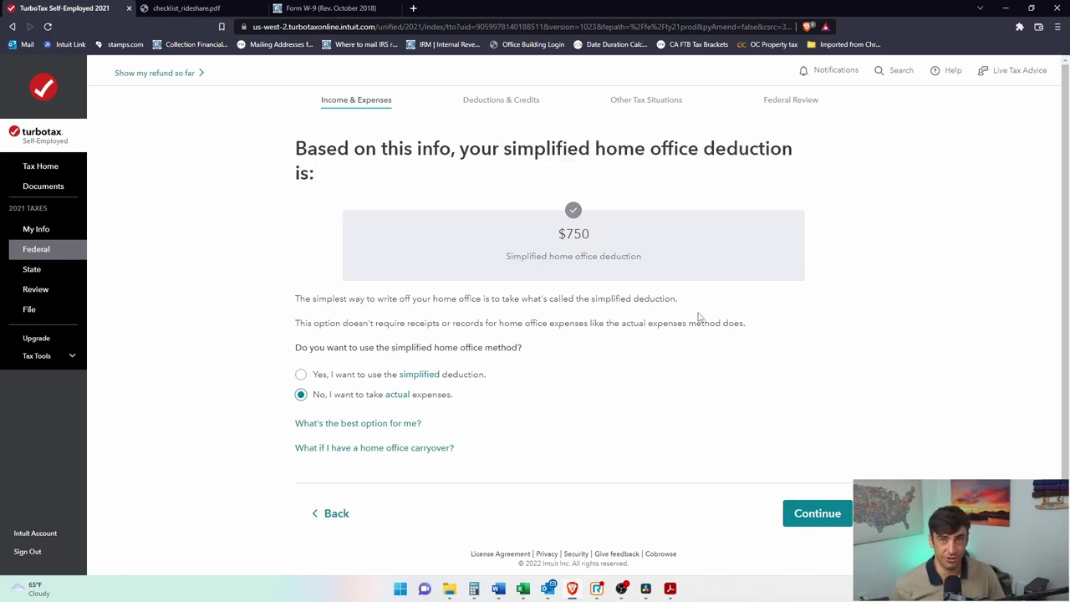
pyautogui.moveTo(315, 398); pyautogui.dragTo(448, 398)
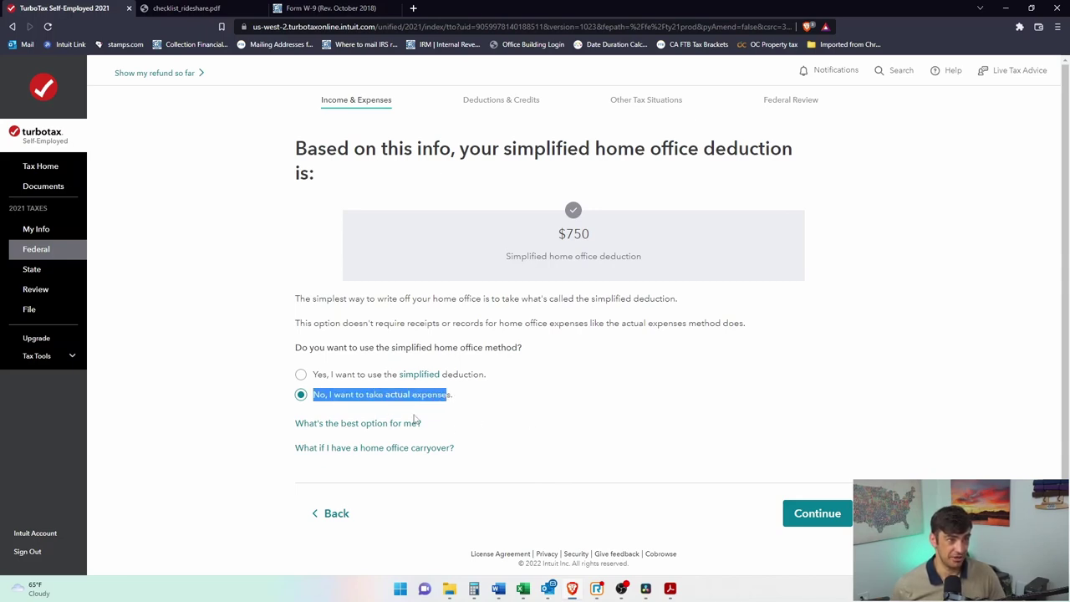
pyautogui.click(816, 513)
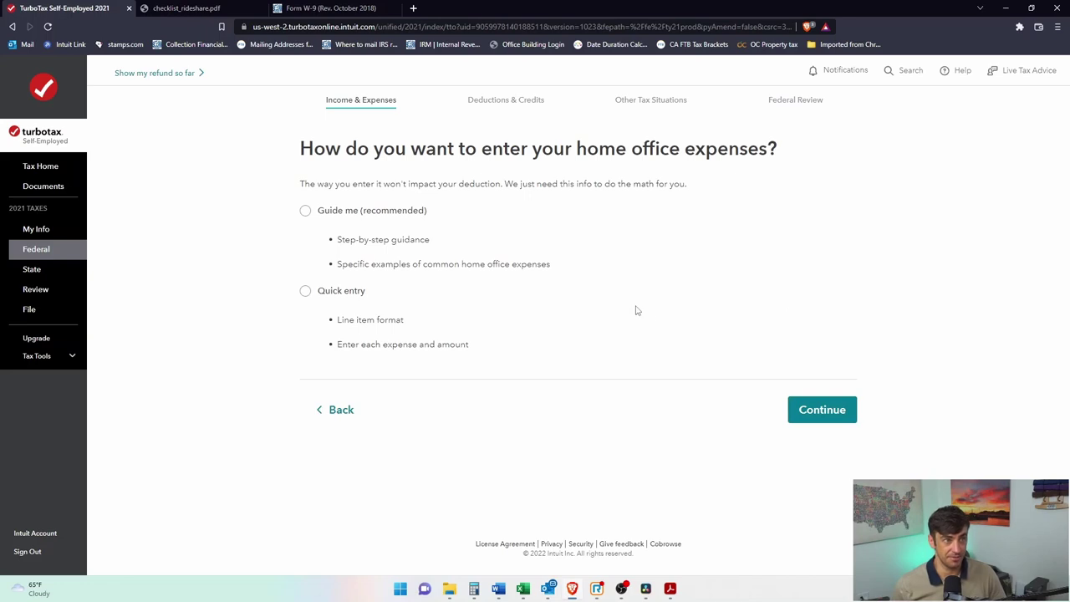
pyautogui.click(306, 212)
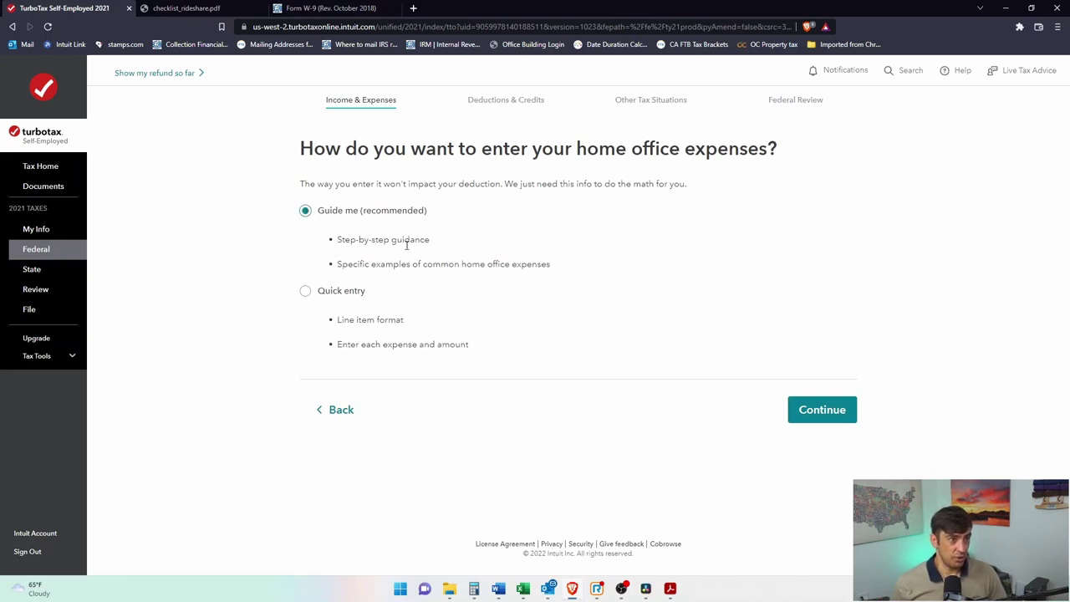
pyautogui.click(822, 409)
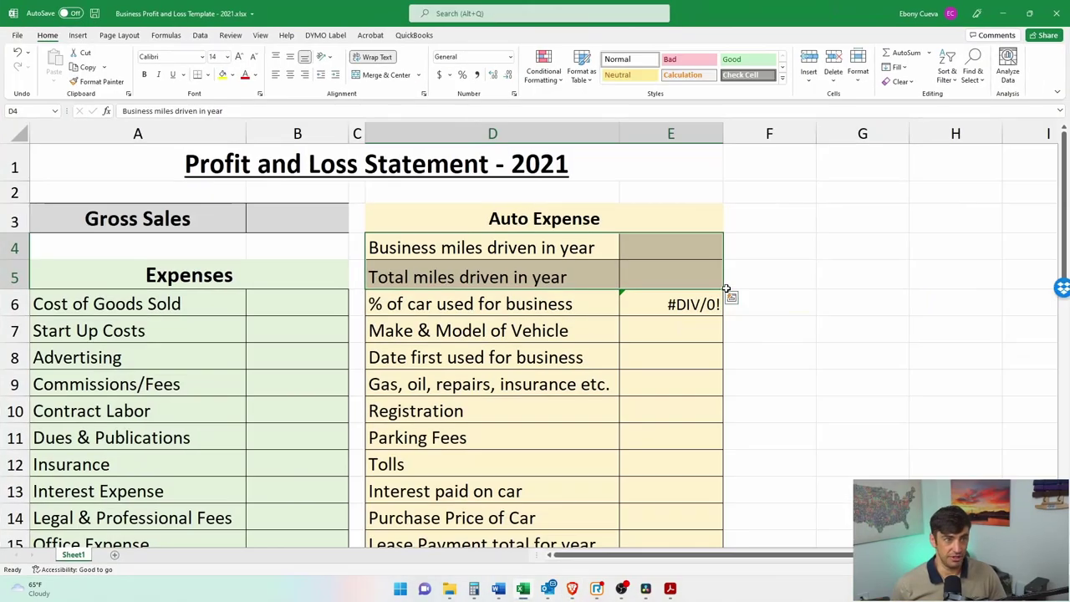
# Step: Review the Home Office expense rows D21:E25 in the Excel Profit and Loss sheet
pyautogui.scroll(-5, 719, 297)
pyautogui.scroll(2, 605, 310)
pyautogui.scroll(-2, 589, 319)
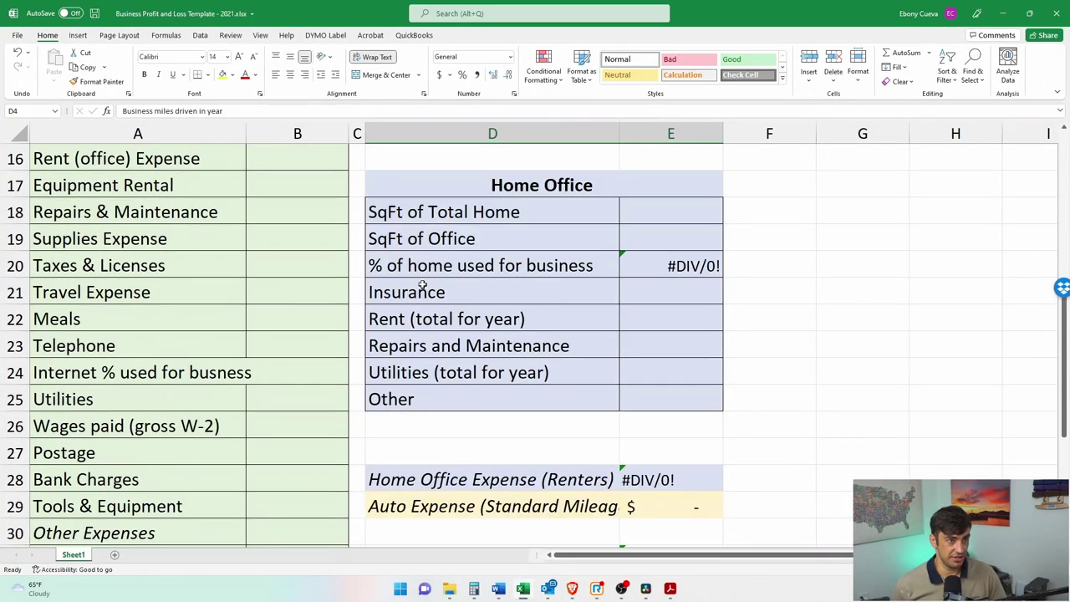
pyautogui.moveTo(393, 288); pyautogui.dragTo(686, 398)
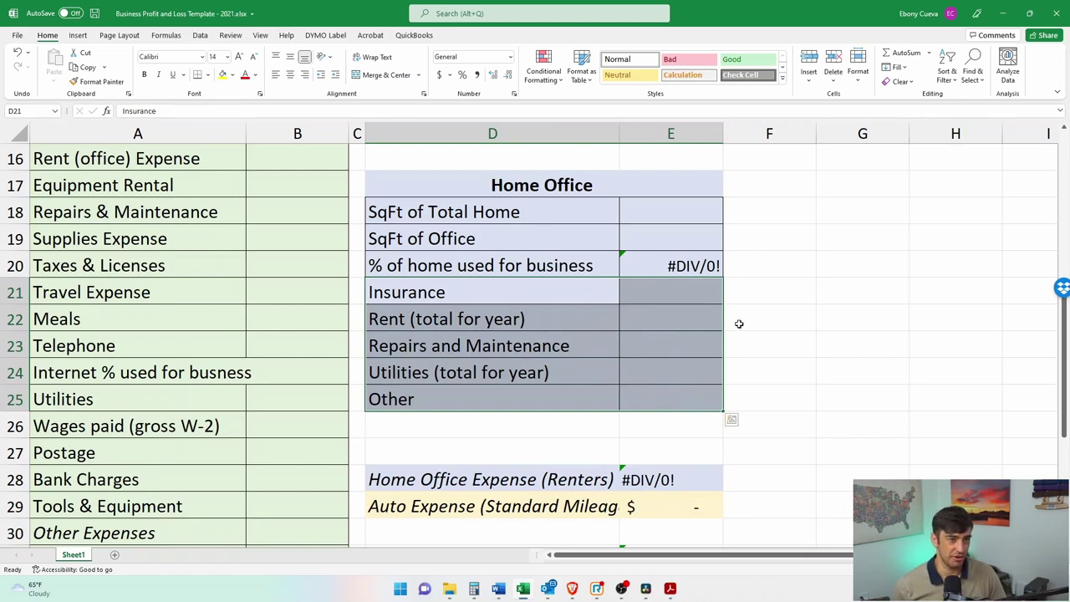
pyautogui.click(682, 324)
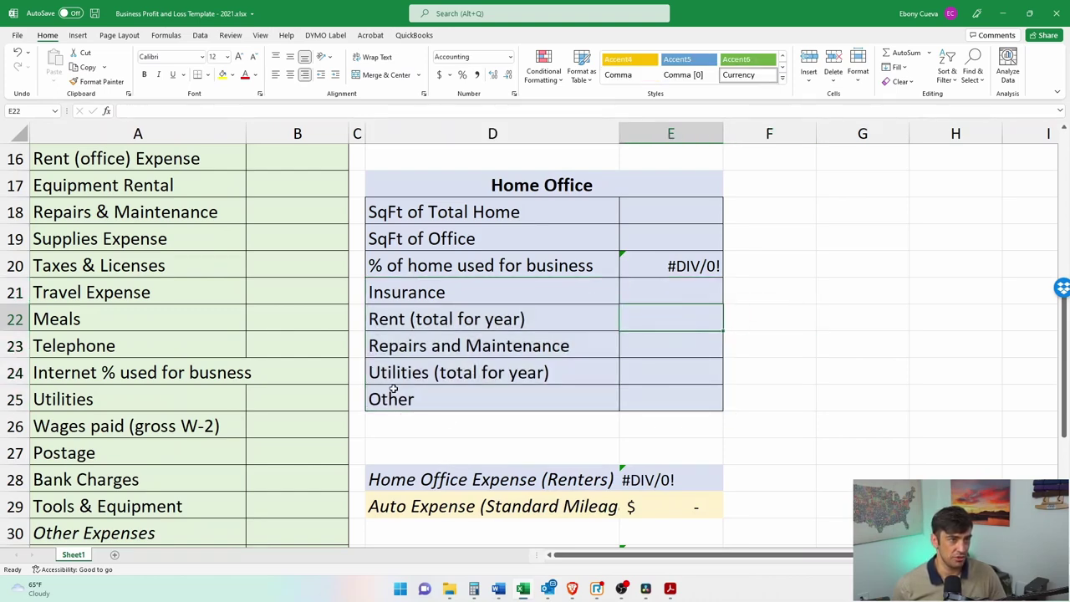
pyautogui.moveTo(410, 418); pyautogui.dragTo(705, 418)
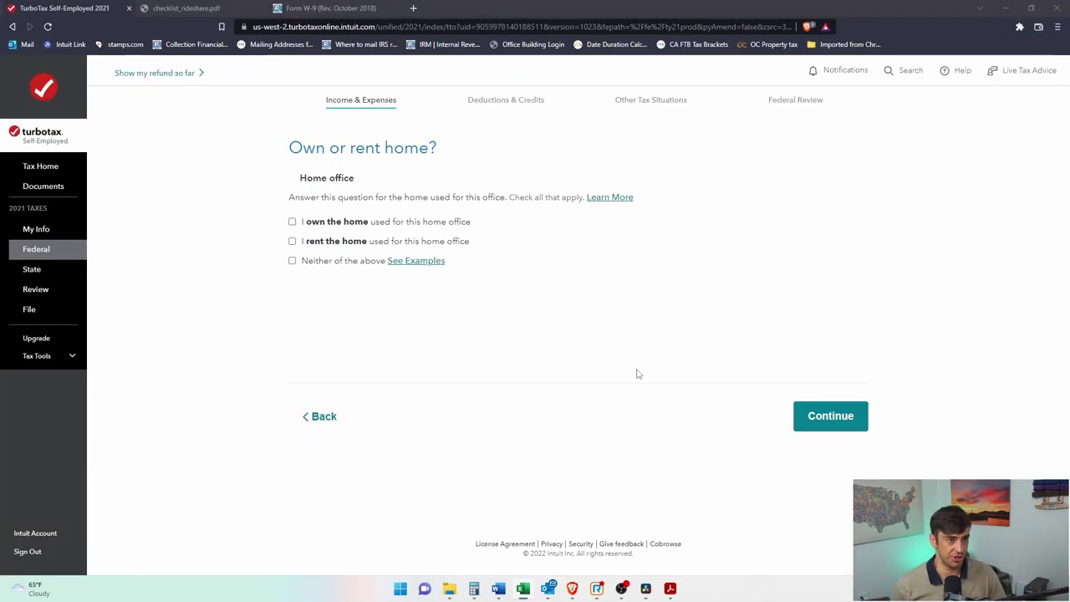
pyautogui.click(637, 374)
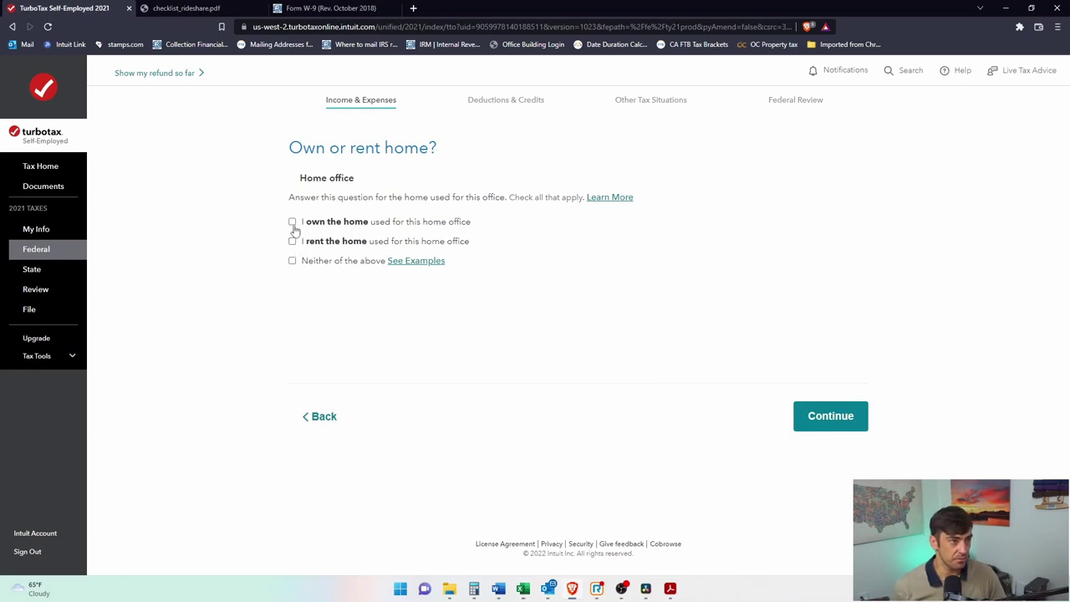
# Step: Mark the home as rented and state that no expenses apply only to the office
pyautogui.click(293, 242)
pyautogui.click(859, 426)
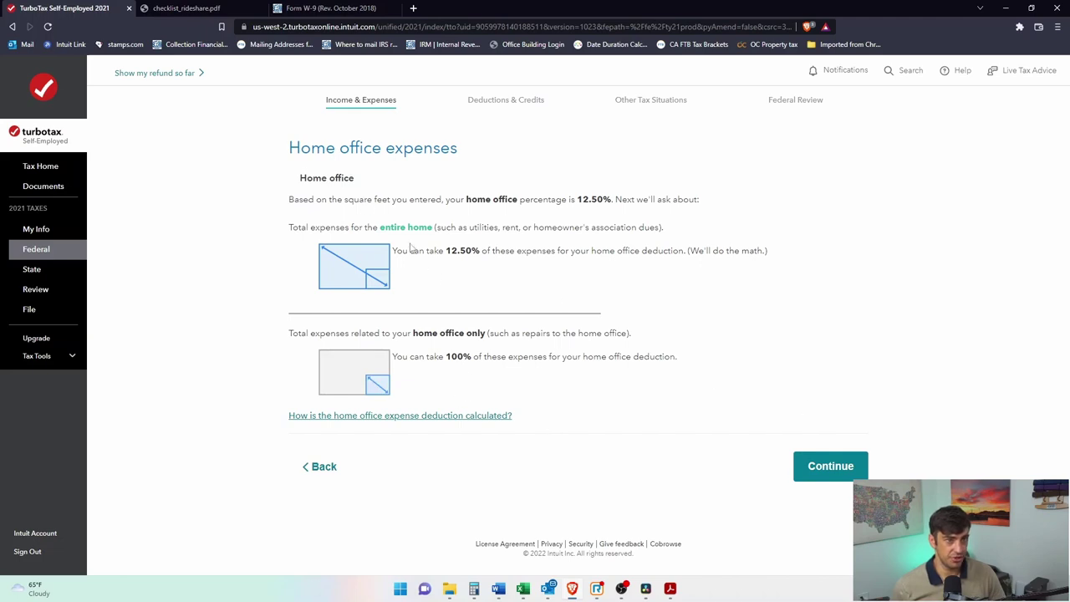
pyautogui.click(816, 474)
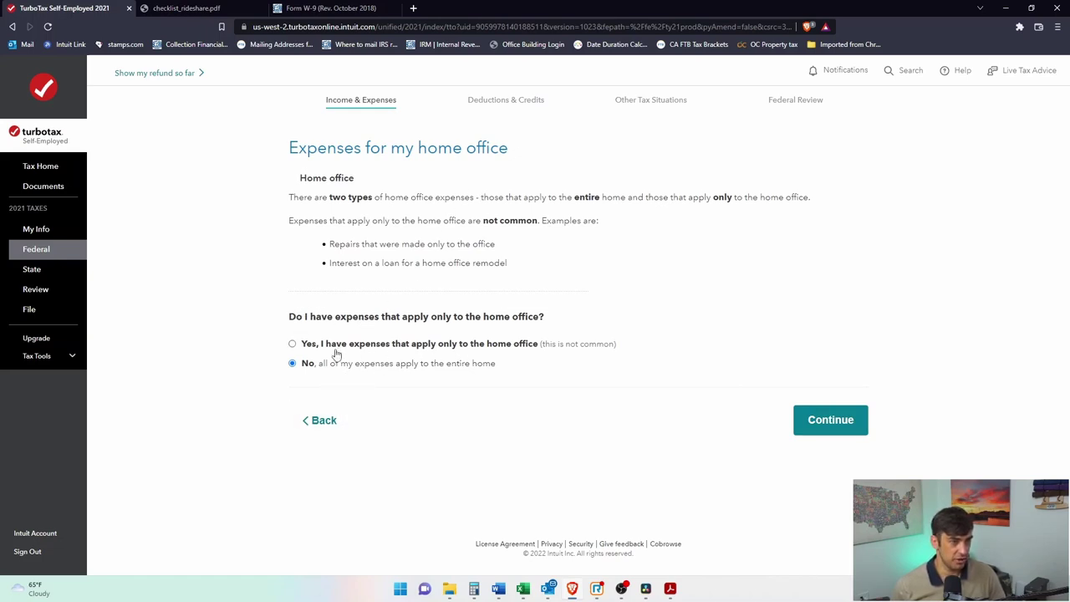
pyautogui.moveTo(325, 351); pyautogui.dragTo(540, 352)
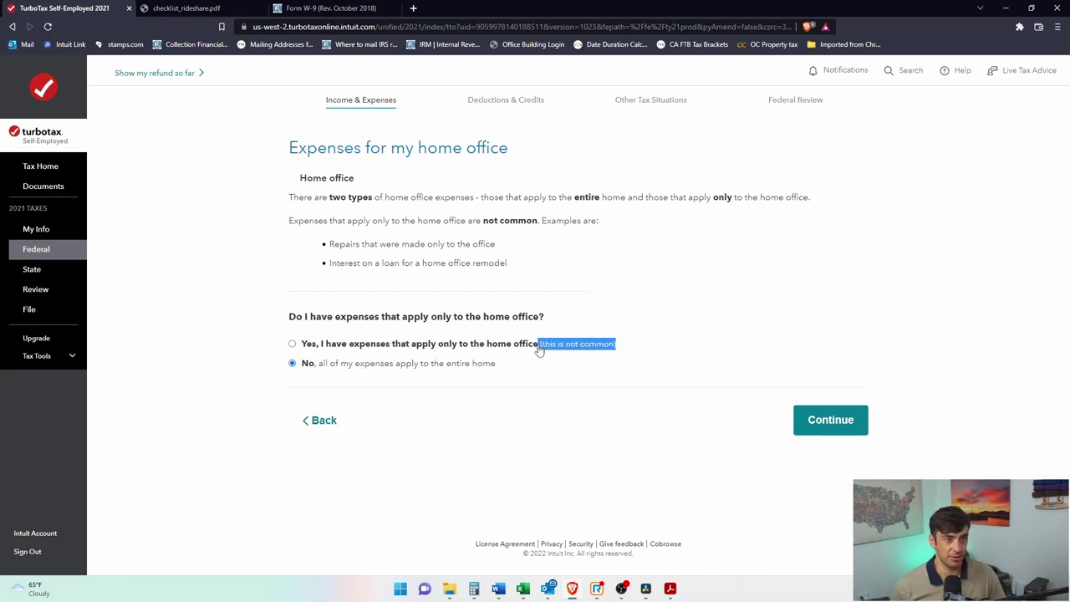
pyautogui.click(509, 366)
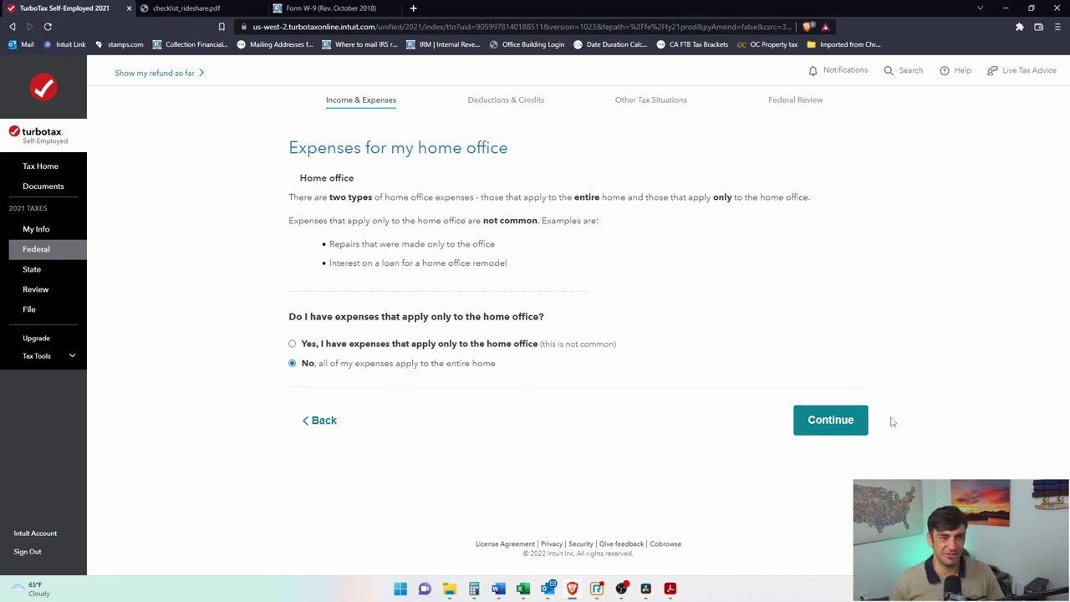
pyautogui.click(831, 420)
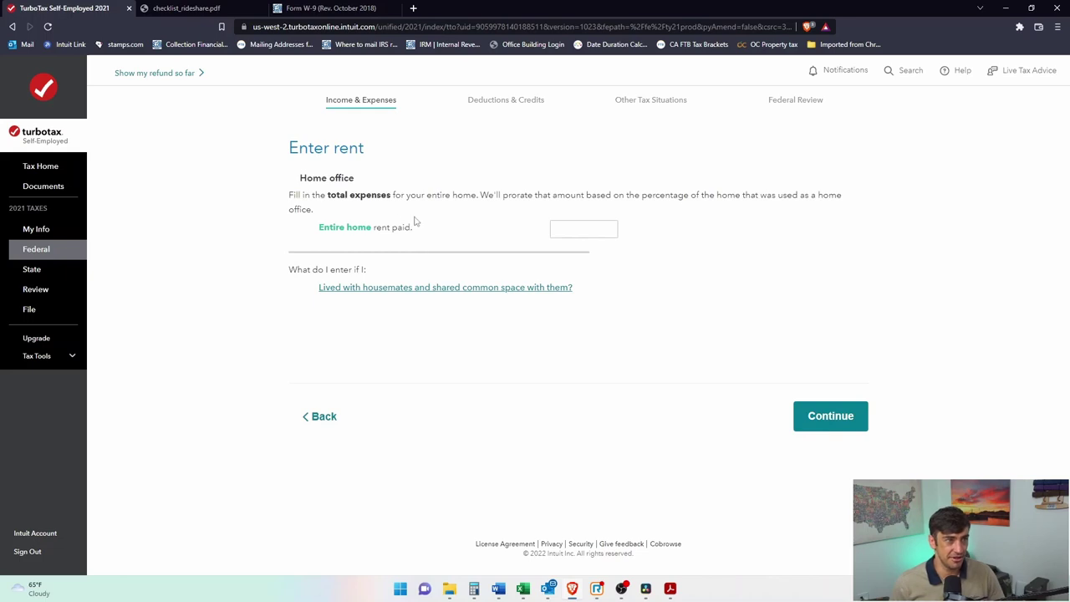
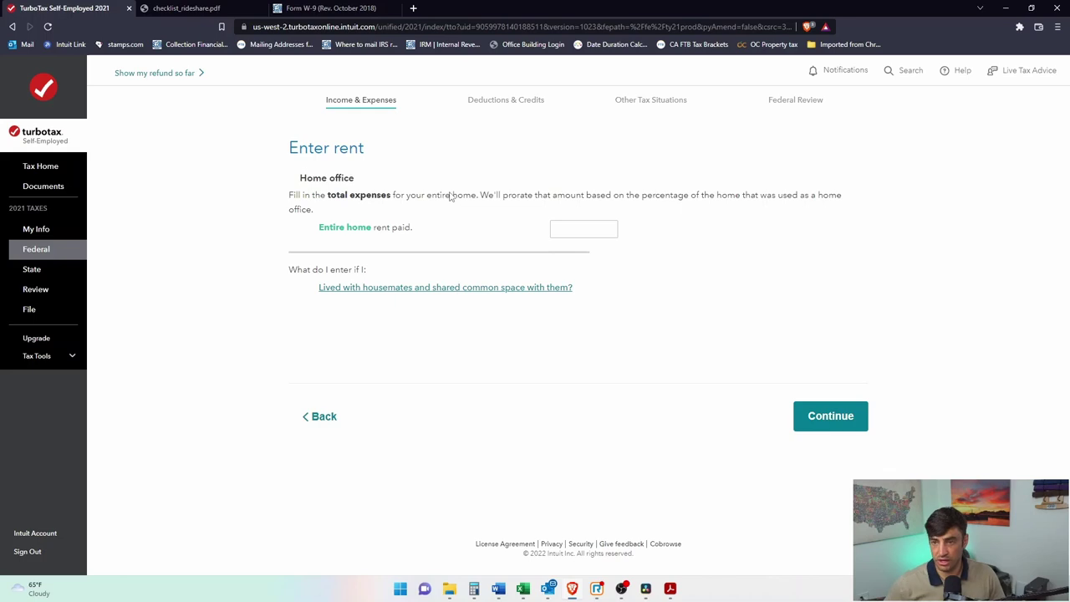
# Step: Compute yearly rent (1200 × 12) in Calculator and enter it as the entire-home rent paid
pyautogui.click(590, 230)
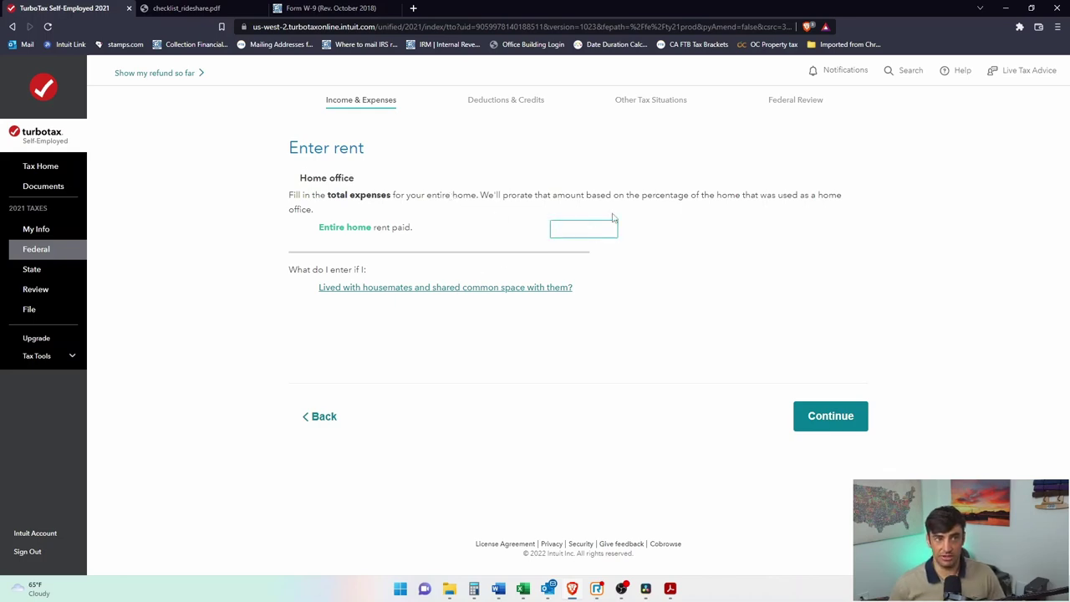
pyautogui.click(474, 589)
pyautogui.click(875, 227)
pyautogui.write('1200 × ')
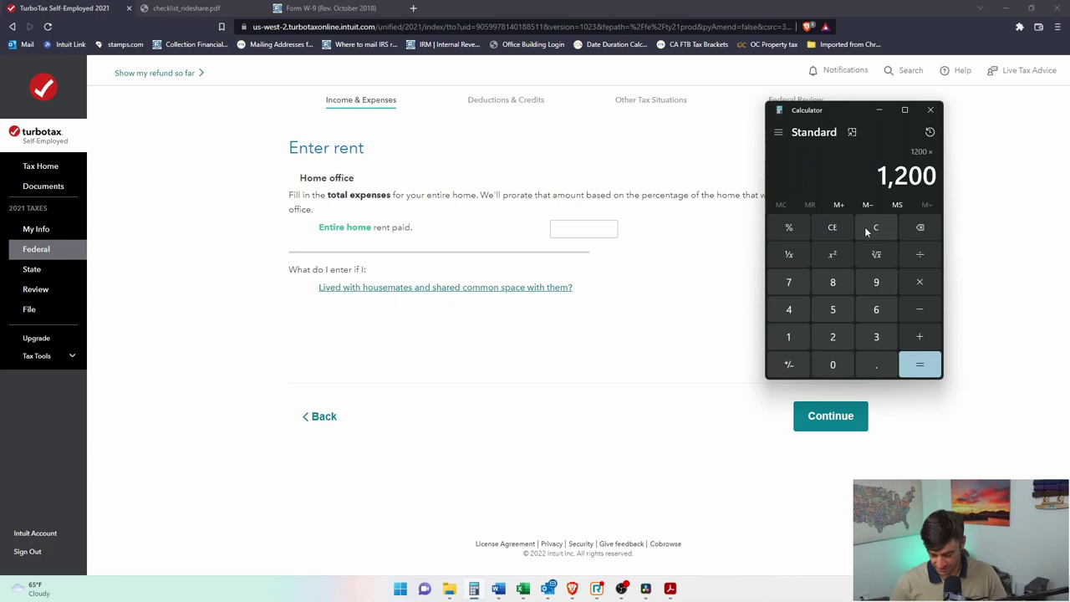
pyautogui.write('12')
pyautogui.press('Return')
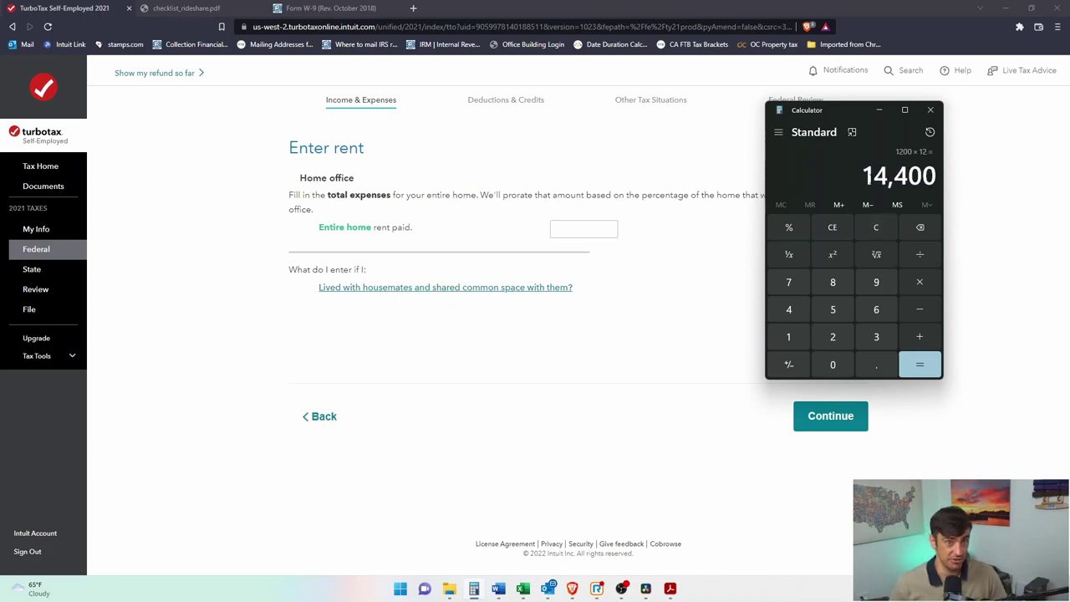
pyautogui.click(605, 228)
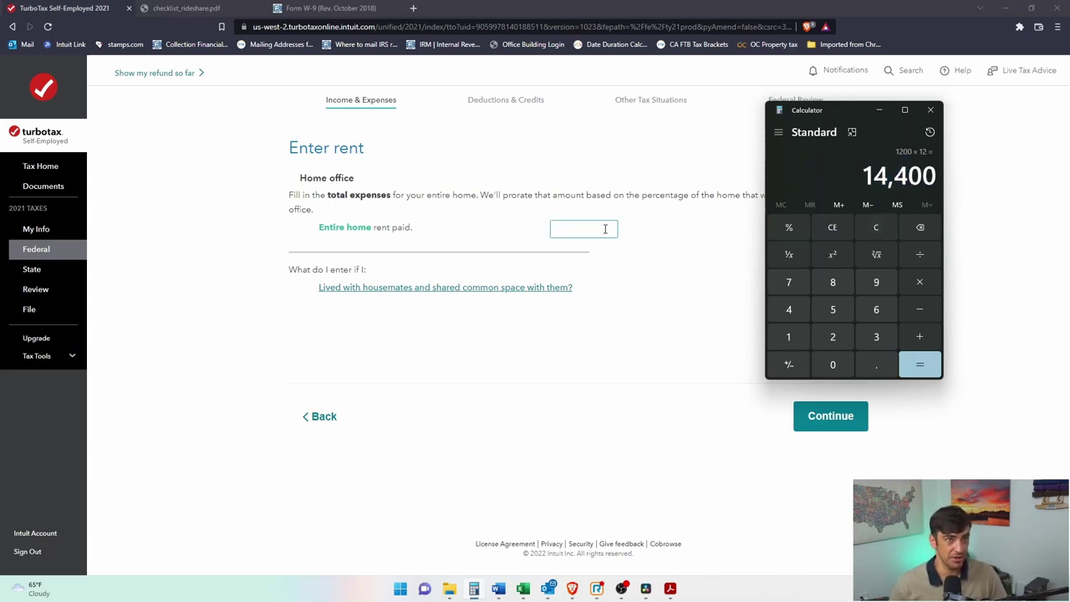
pyautogui.write('14400')
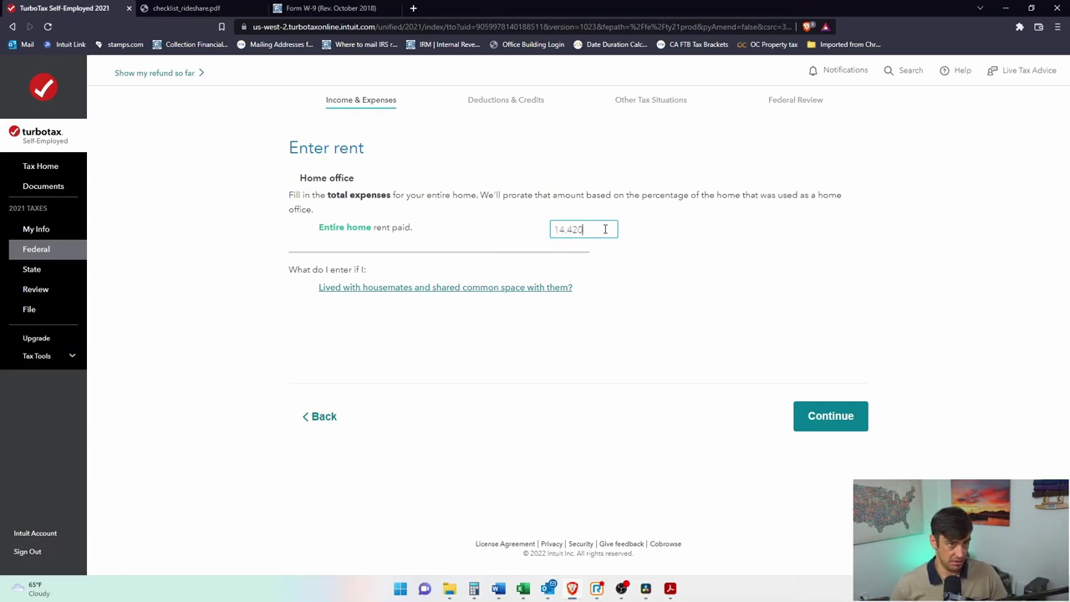
pyautogui.click(827, 423)
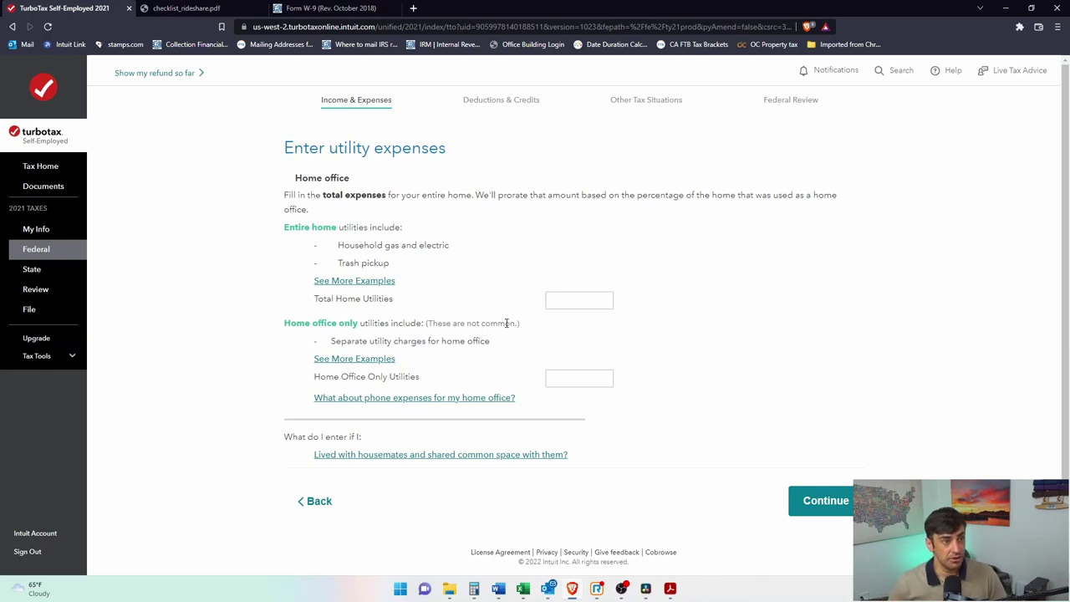
# Step: Review deductible utility examples, compute 250 × 12, and enter 3,000 as Total Home Utilities
pyautogui.click(382, 282)
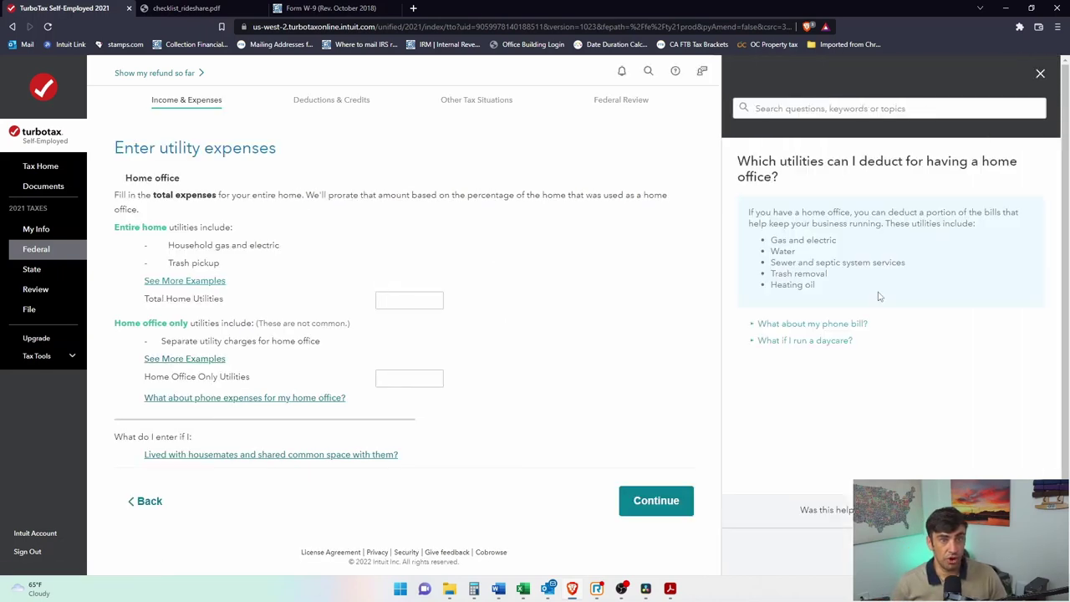
pyautogui.moveTo(833, 290); pyautogui.dragTo(772, 238)
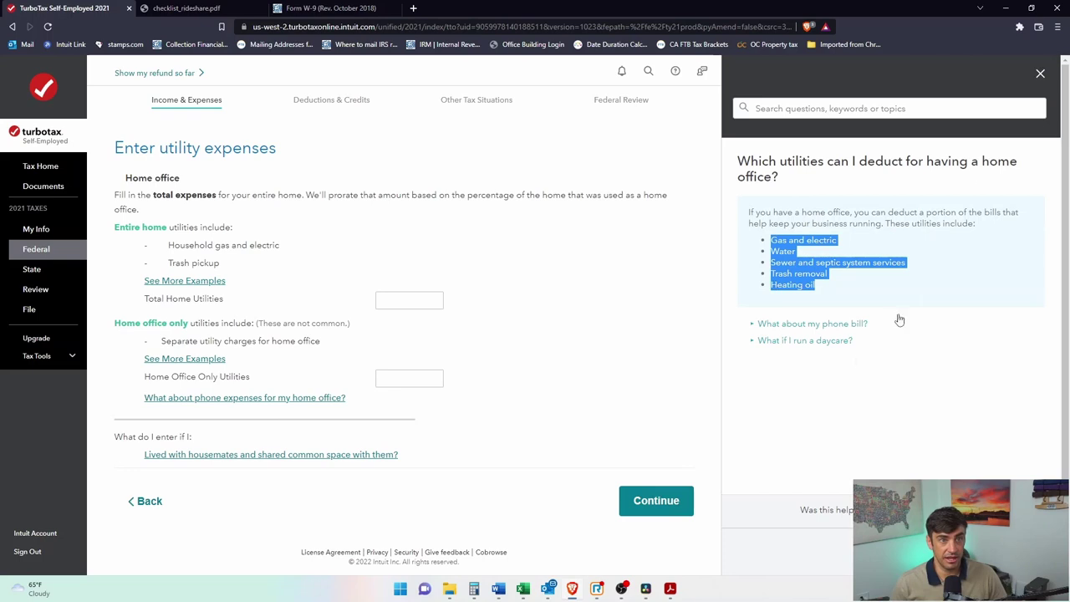
pyautogui.click(1039, 76)
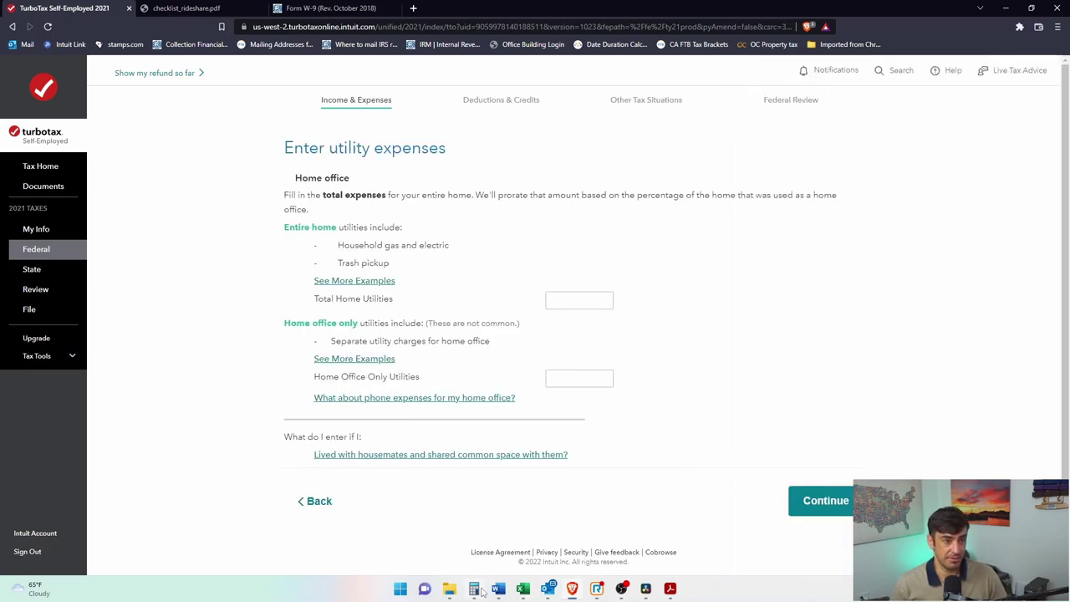
pyautogui.click(474, 588)
pyautogui.write('250')
pyautogui.write('12')
pyautogui.press('Return')
pyautogui.click(564, 303)
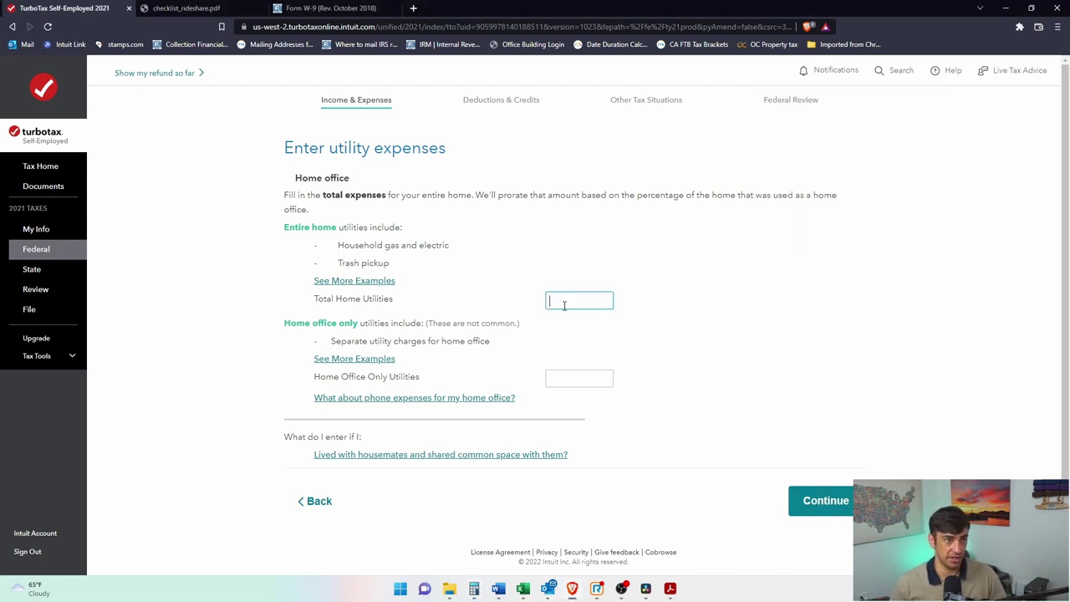
pyautogui.write('3,000')
# Step: Review the home-office-only utility examples, then continue to the repair expenses page
pyautogui.moveTo(465, 323); pyautogui.dragTo(351, 353)
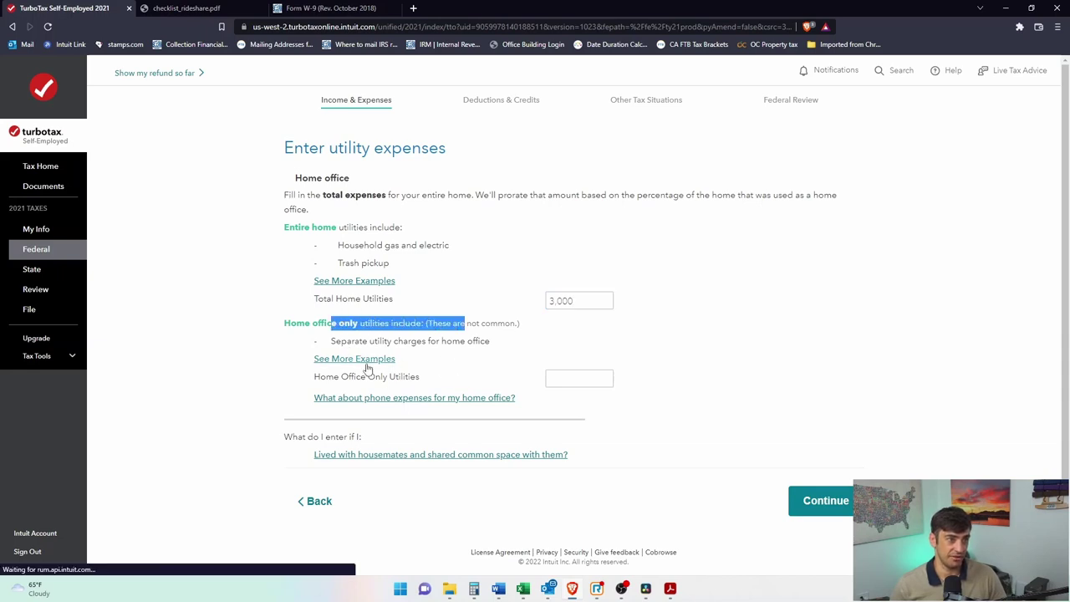
pyautogui.click(368, 360)
pyautogui.scroll(-2, 487, 252)
pyautogui.scroll(2, 519, 242)
pyautogui.scroll(-2, 577, 222)
pyautogui.click(676, 103)
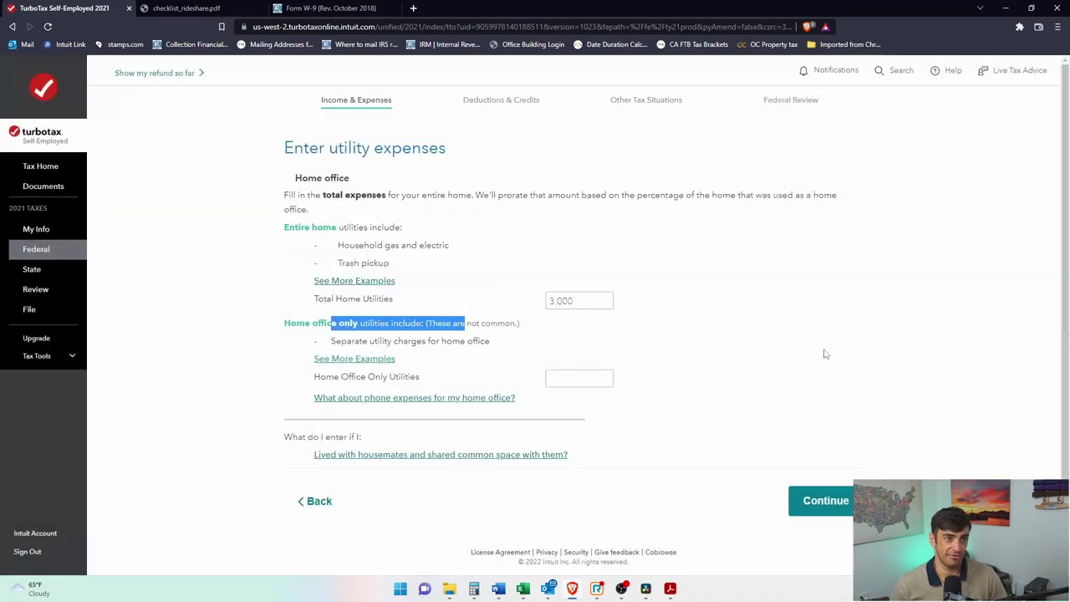
pyautogui.click(844, 514)
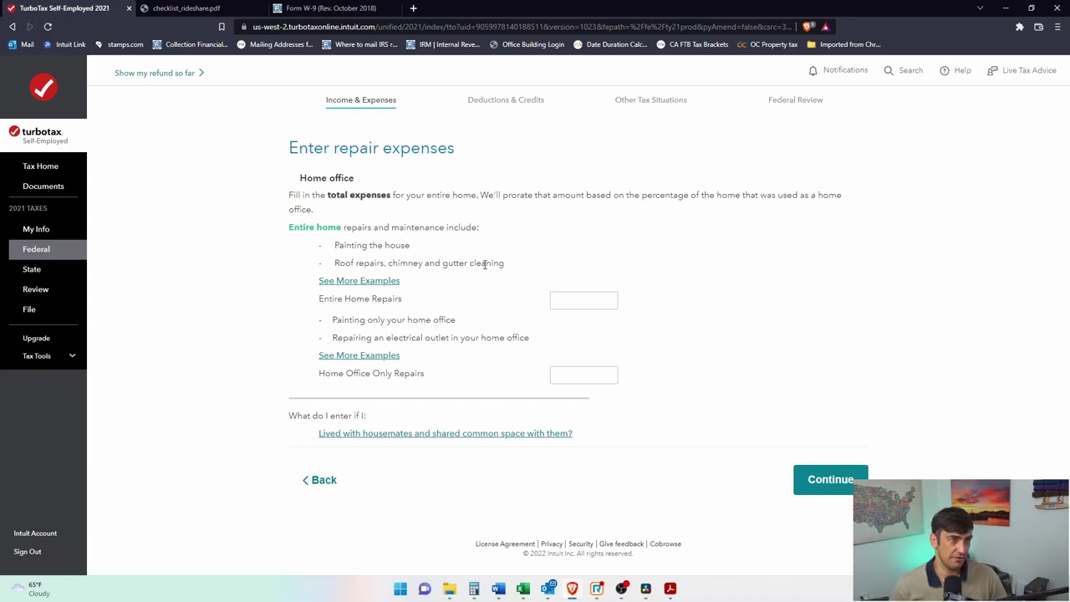
# Step: Skip repair expenses and record 120 as the home insurance total
pyautogui.moveTo(485, 264); pyautogui.dragTo(357, 240)
pyautogui.click(891, 425)
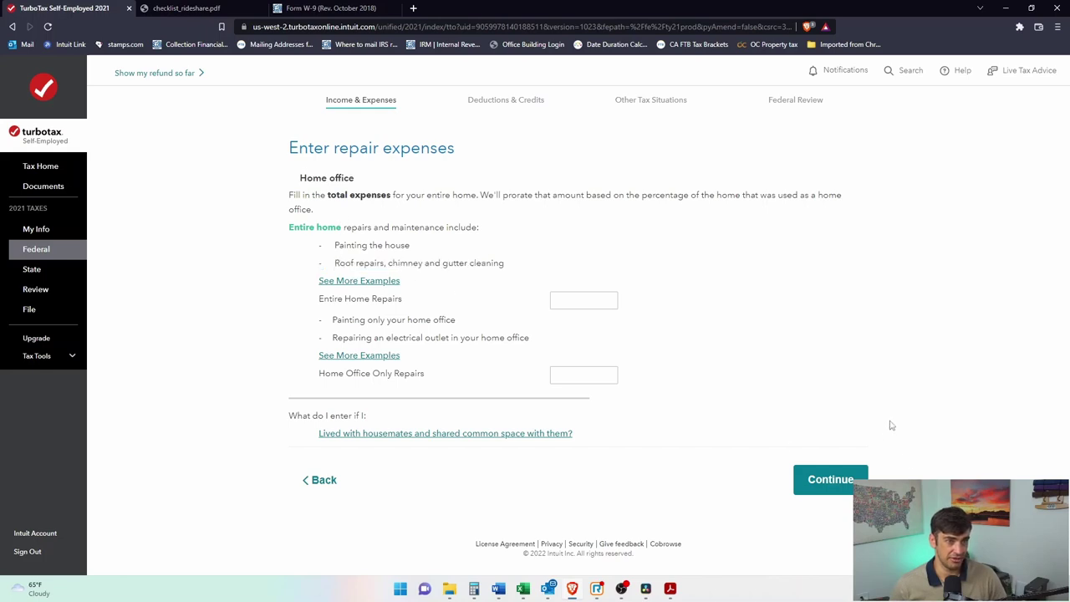
pyautogui.click(825, 483)
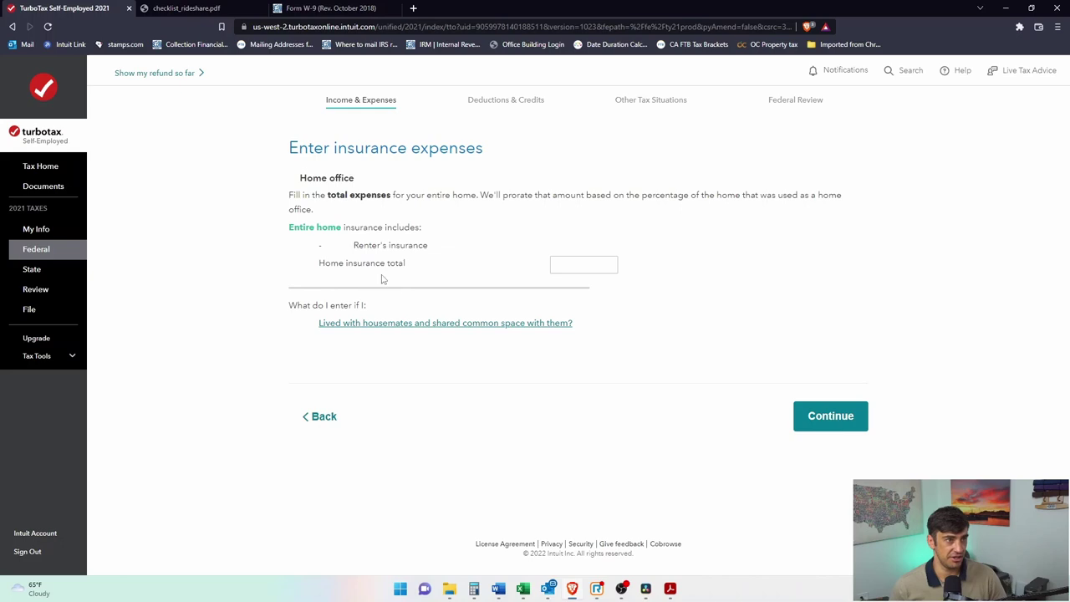
pyautogui.click(576, 270)
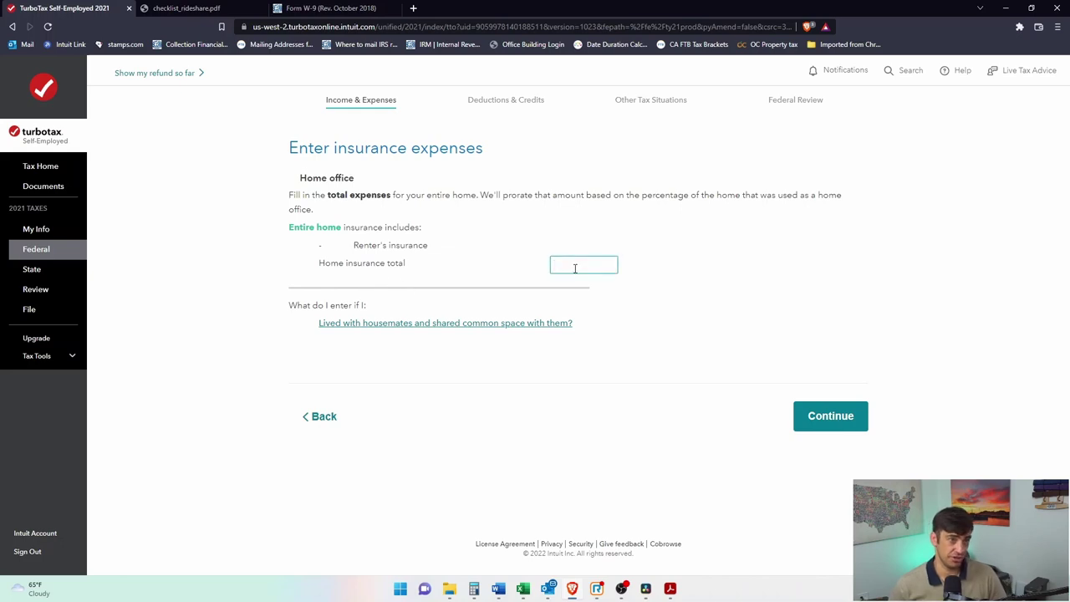
pyautogui.click(830, 419)
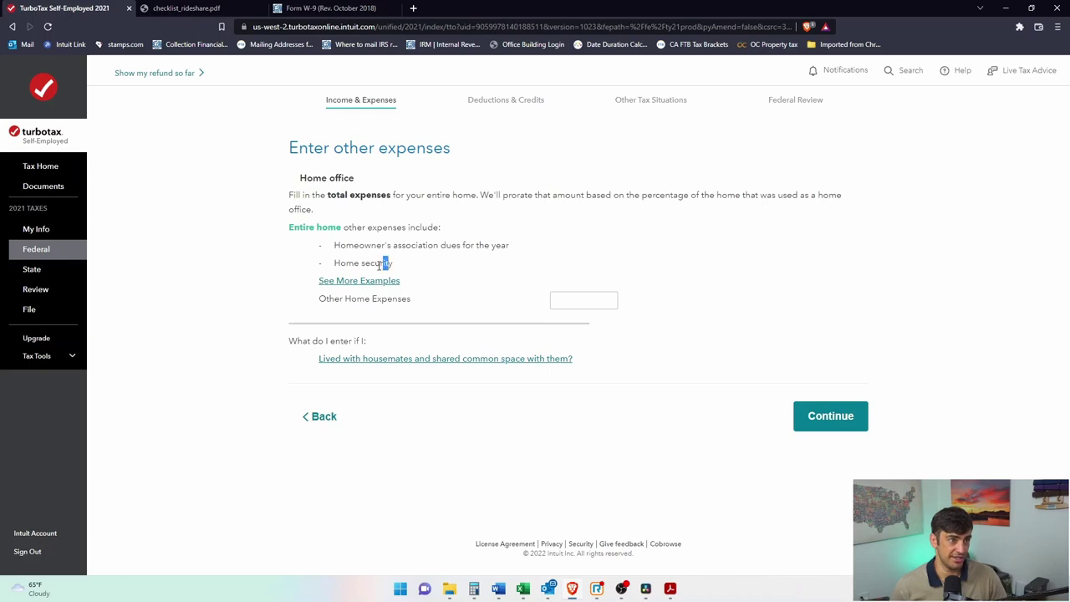
# Step: Skip other expenses and answer No to having casualty losses
pyautogui.tripleClick(385, 263)
pyautogui.click(847, 426)
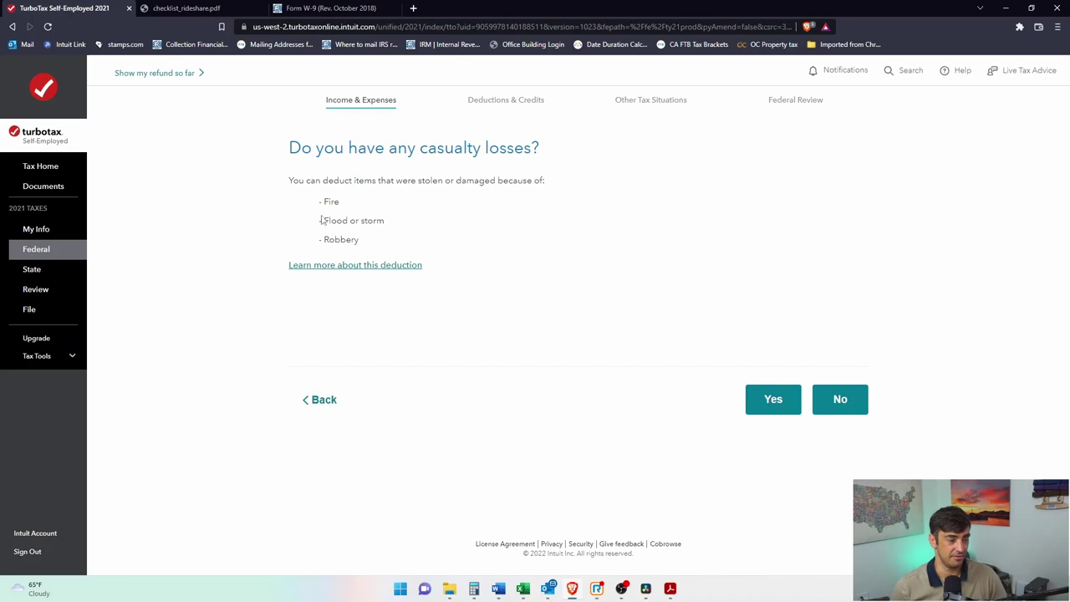
pyautogui.moveTo(366, 240); pyautogui.dragTo(314, 202)
pyautogui.click(343, 220)
pyautogui.moveTo(365, 244); pyautogui.dragTo(326, 197)
pyautogui.click(841, 406)
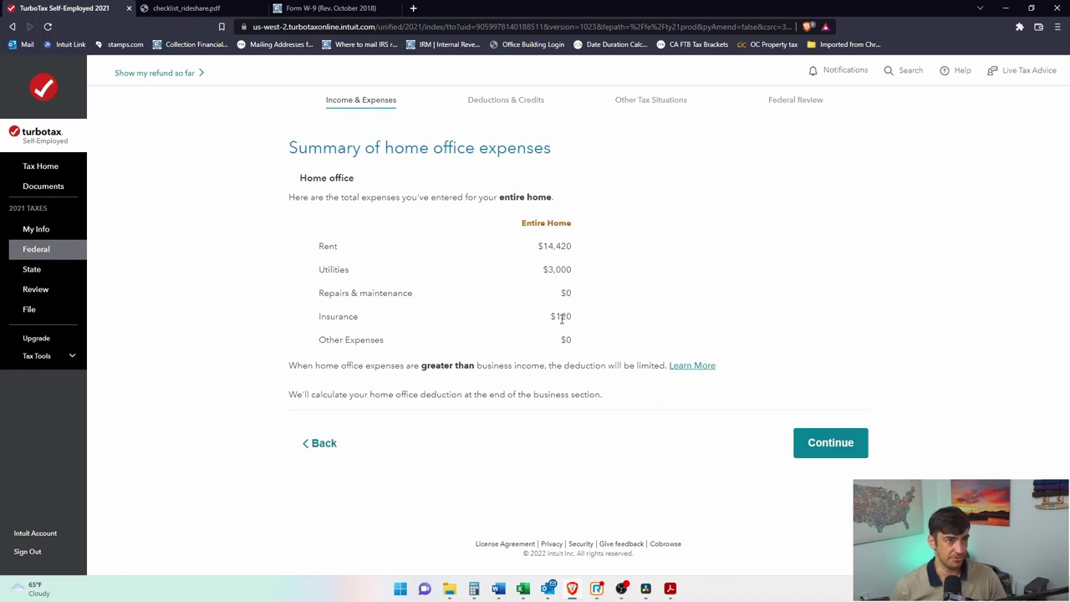
# Step: Advance past the expense summary and depreciation, then go back to recheck the entries
pyautogui.click(848, 447)
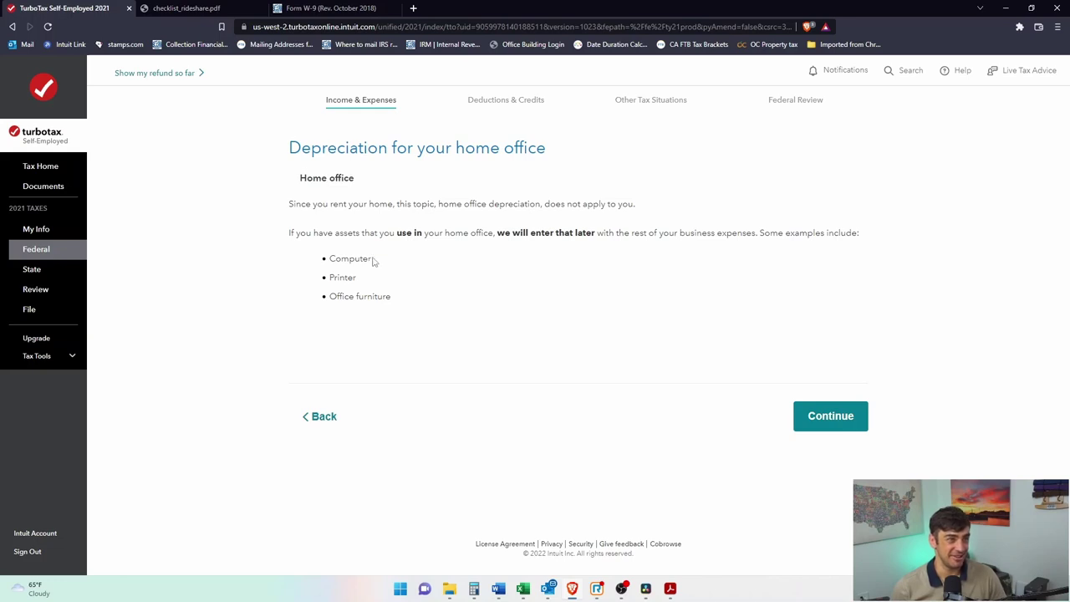
pyautogui.click(840, 418)
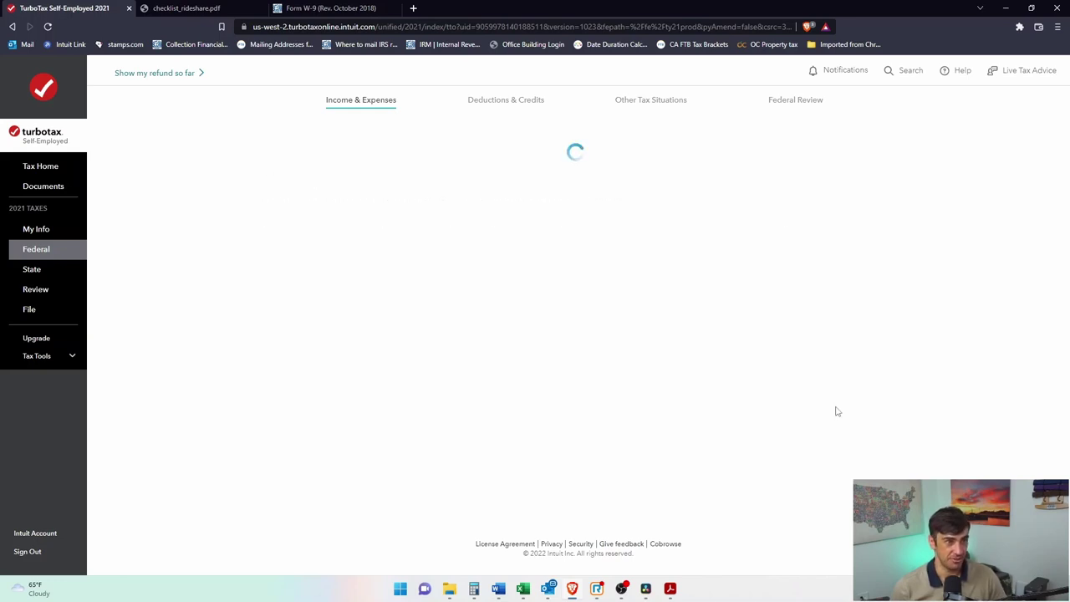
pyautogui.click(337, 411)
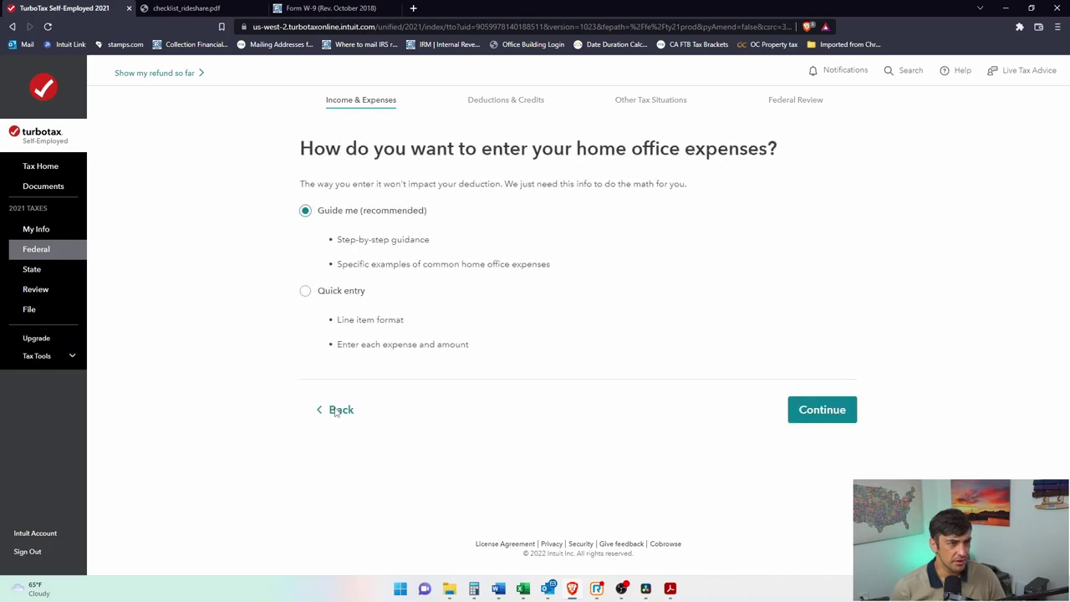
# Step: Re-walk the rent, utilities, repairs, insurance and other-expense pages, answering No to casualty losses
pyautogui.click(815, 421)
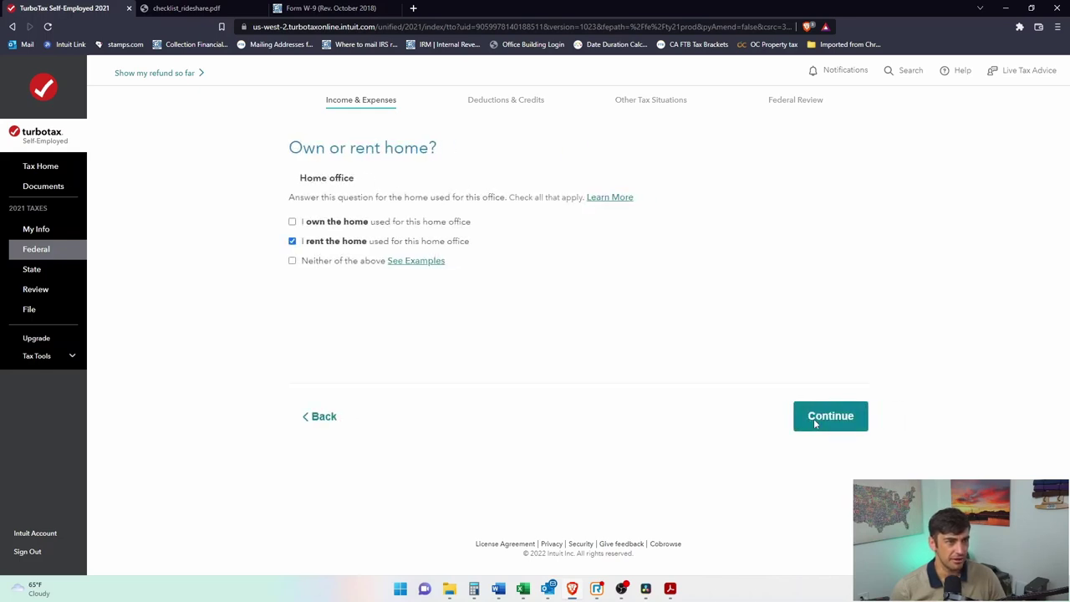
pyautogui.click(815, 424)
pyautogui.click(823, 472)
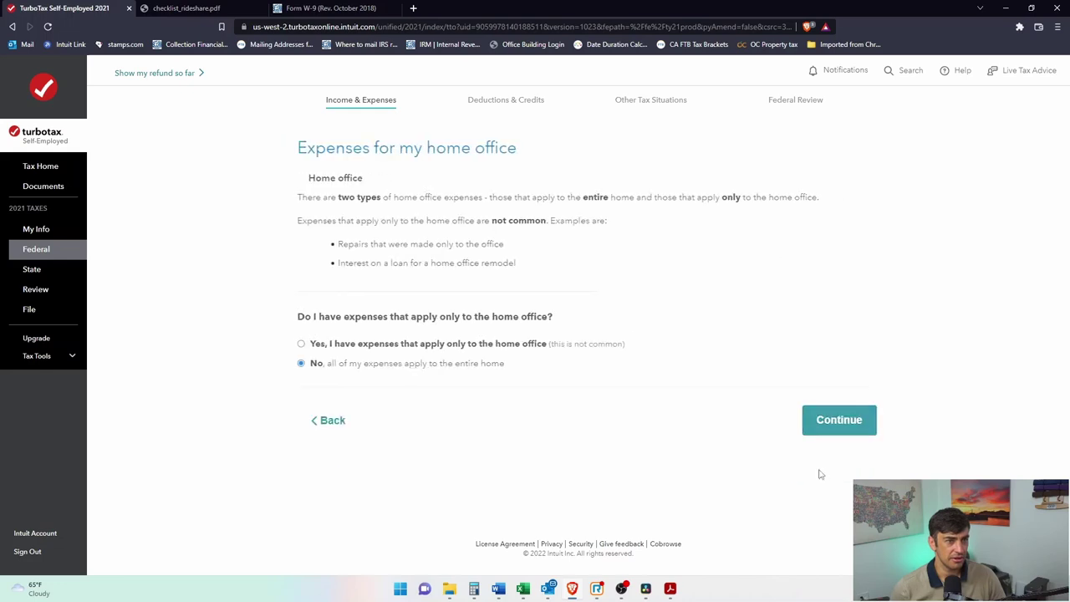
pyautogui.click(815, 429)
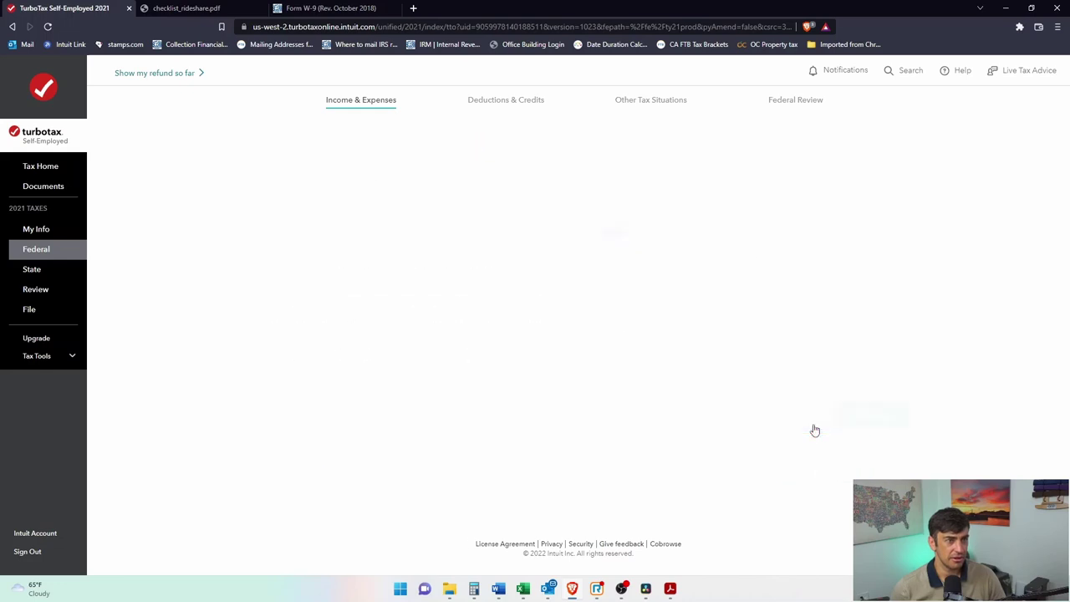
pyautogui.click(812, 429)
pyautogui.click(841, 495)
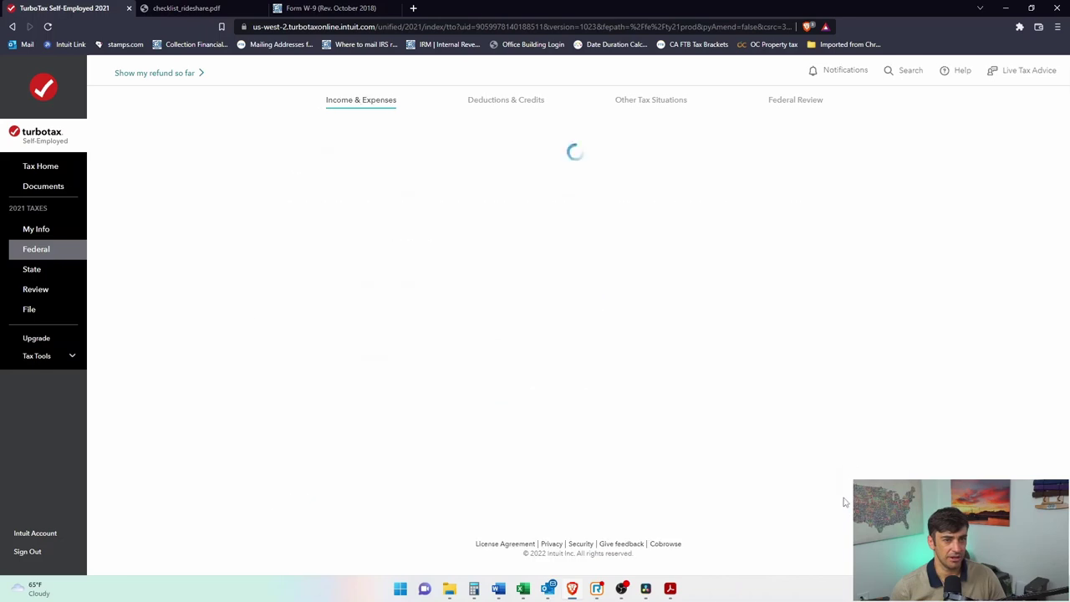
pyautogui.click(836, 483)
pyautogui.click(848, 415)
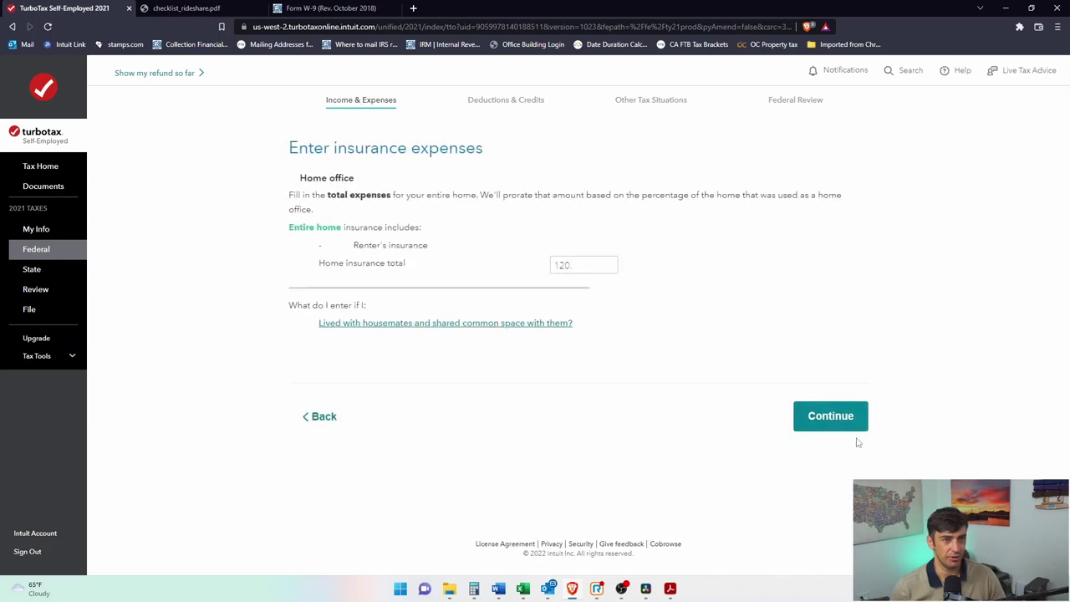
pyautogui.click(854, 426)
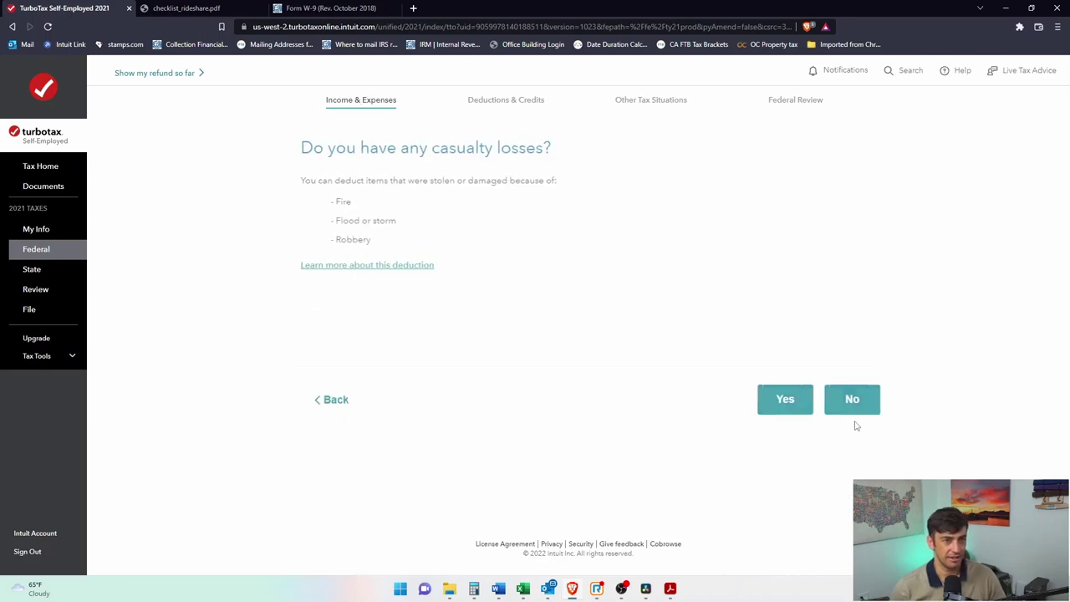
pyautogui.click(840, 400)
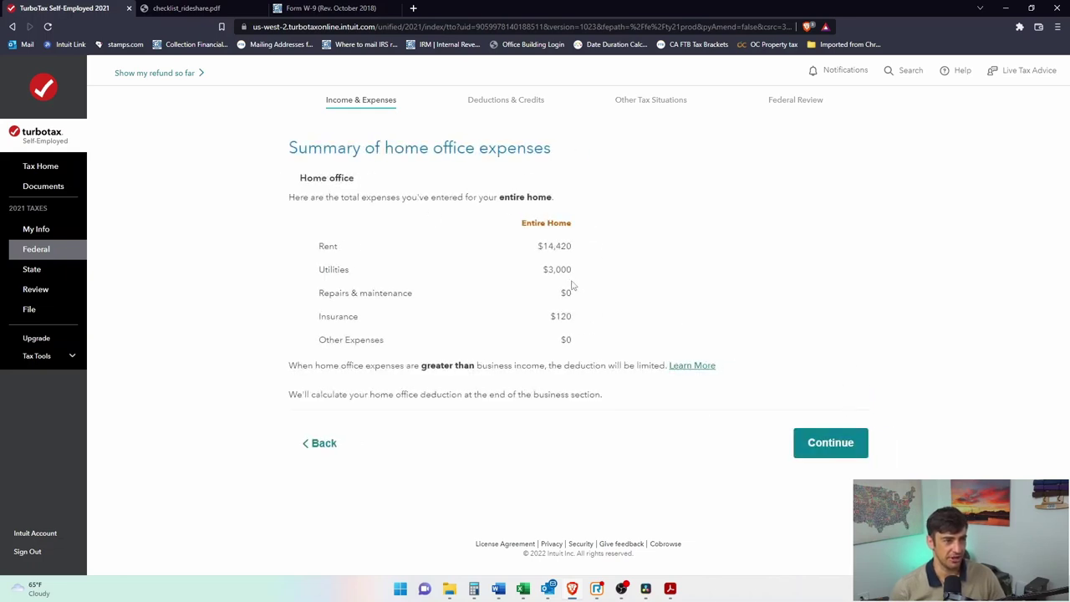
pyautogui.moveTo(580, 334); pyautogui.dragTo(526, 243)
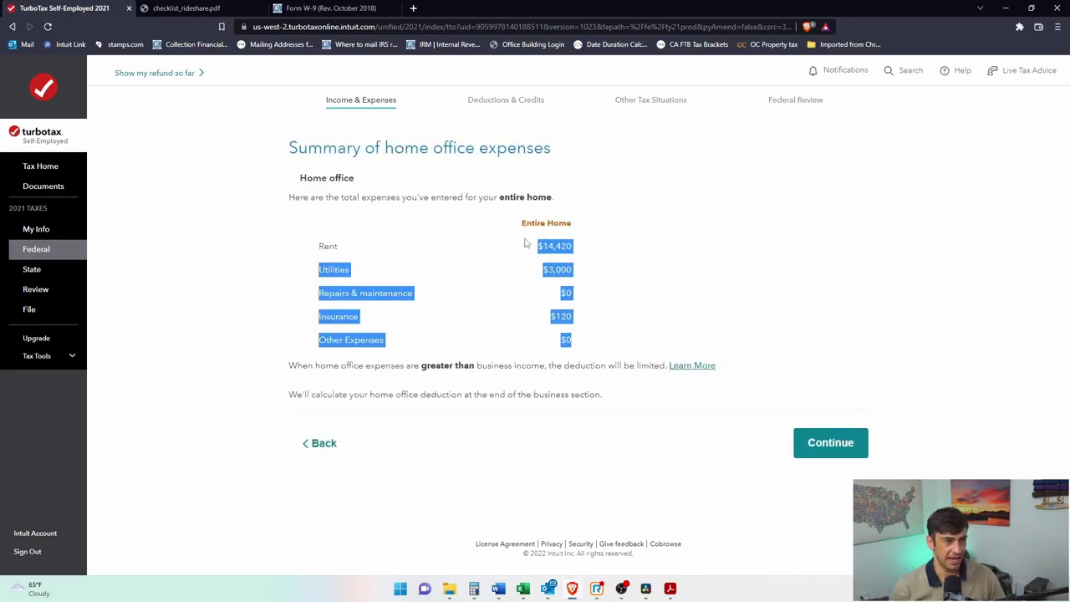
pyautogui.click(819, 446)
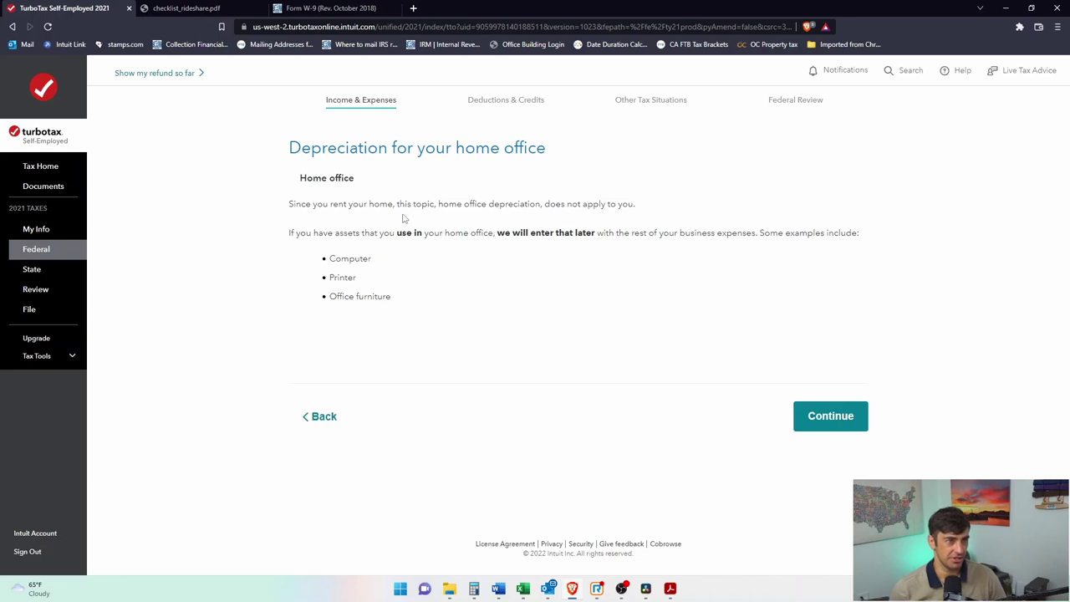
# Step: Continue past the depreciation note and the $2,193 home office deduction to the Rideshare summary
pyautogui.moveTo(319, 164); pyautogui.dragTo(524, 149)
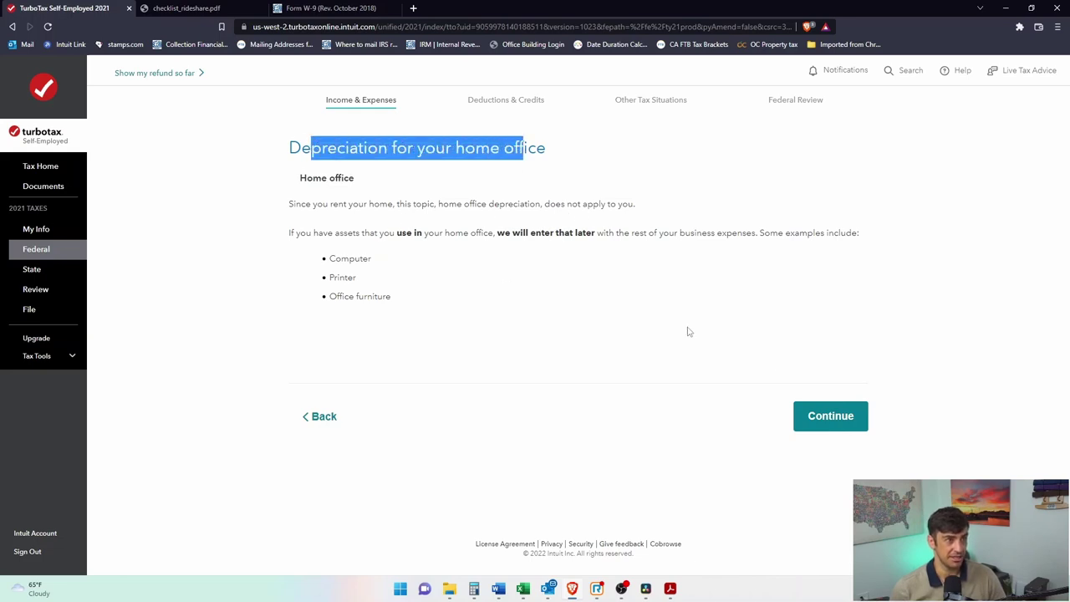
pyautogui.click(841, 416)
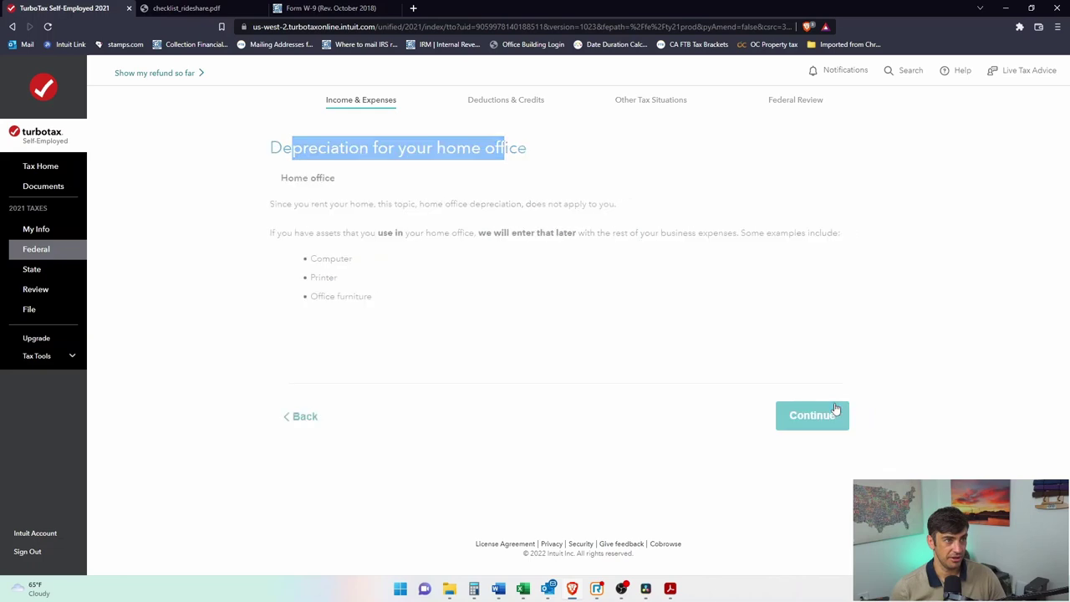
pyautogui.moveTo(563, 268); pyautogui.dragTo(613, 275)
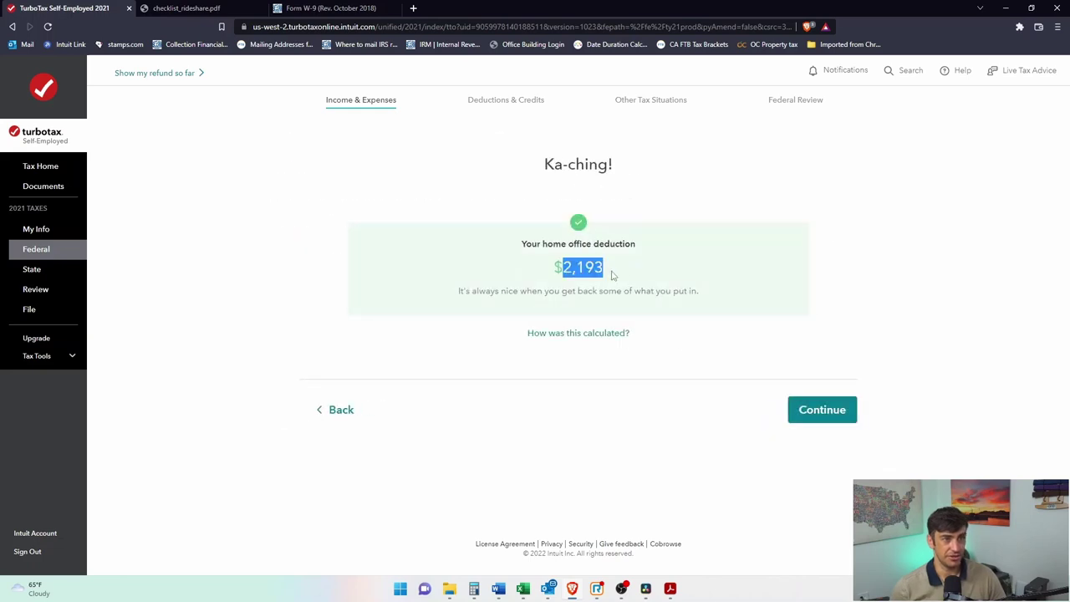
pyautogui.click(679, 343)
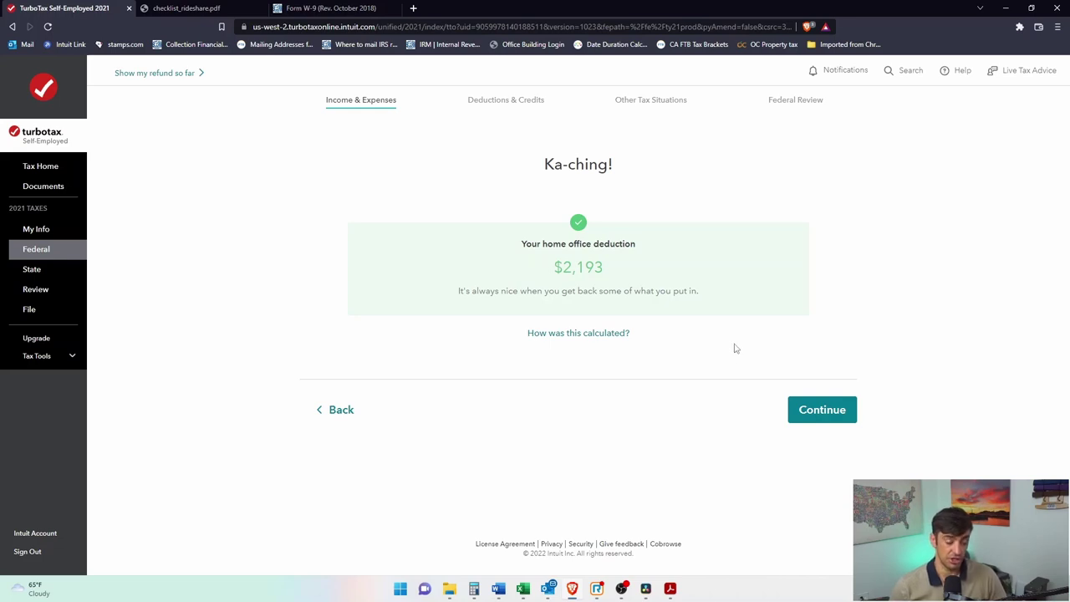
pyautogui.click(824, 412)
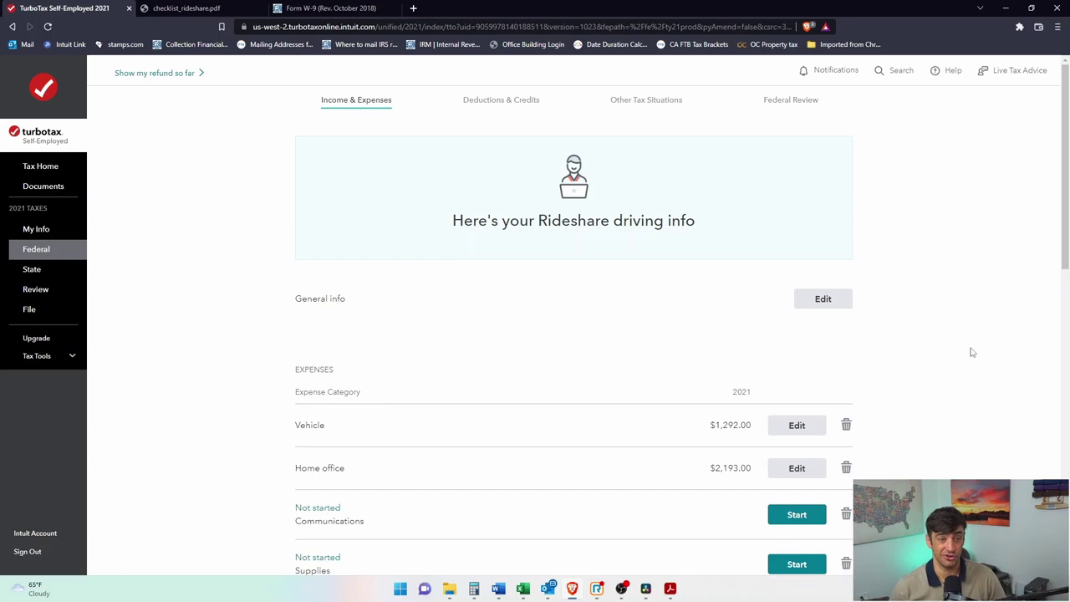
# Step: Record a $1,200 Phone communications expense and start the Supplies expense entry
pyautogui.scroll(-2, 700, 385)
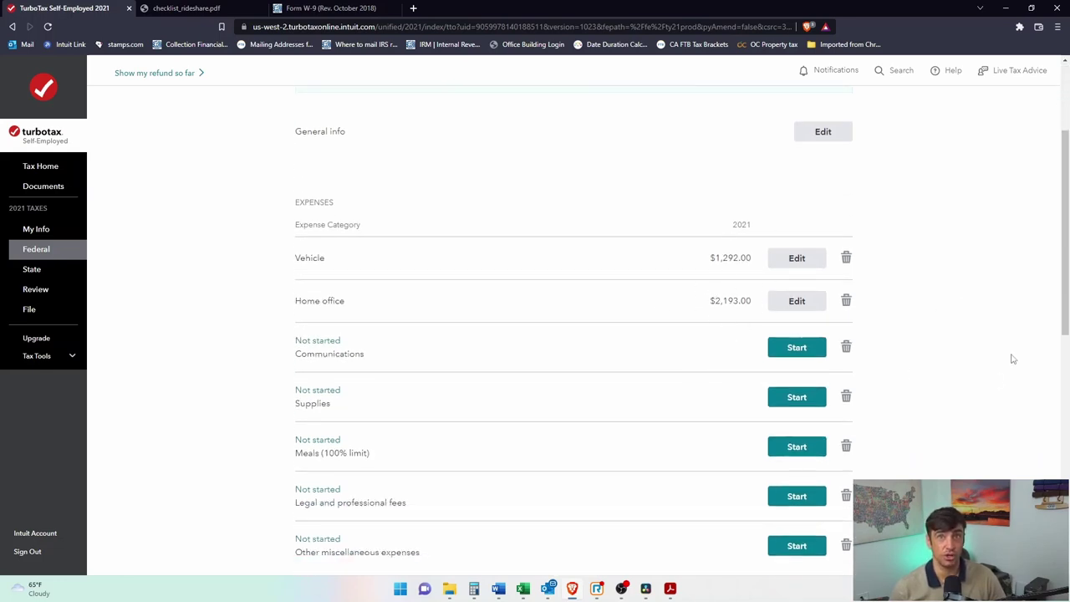
pyautogui.scroll(-1, 1037, 368)
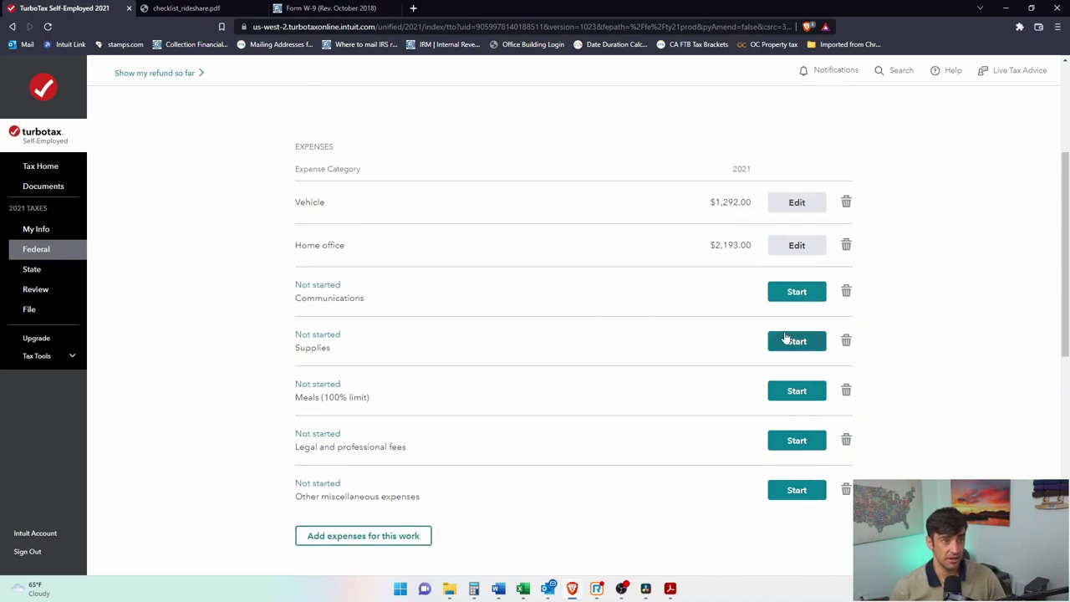
pyautogui.click(786, 300)
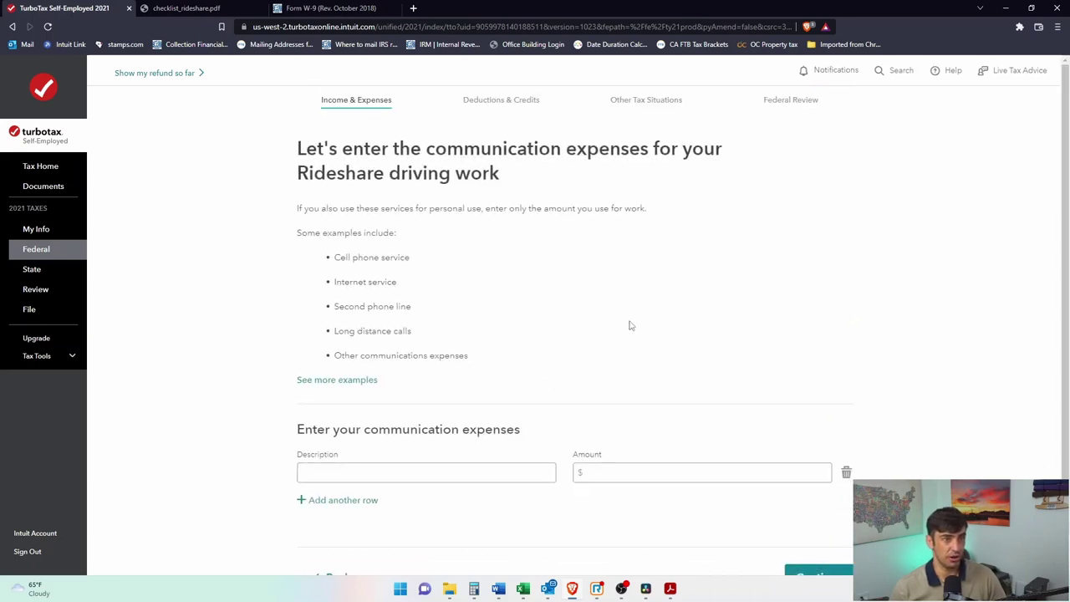
pyautogui.click(488, 422)
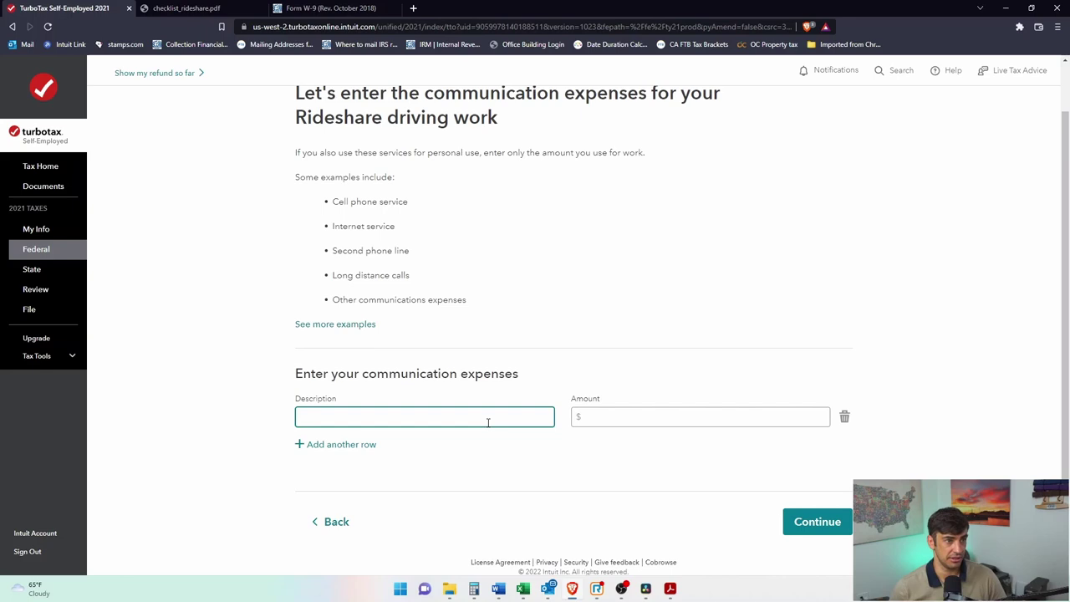
pyautogui.write('Phone')
pyautogui.press('Tab')
pyautogui.write('1,200')
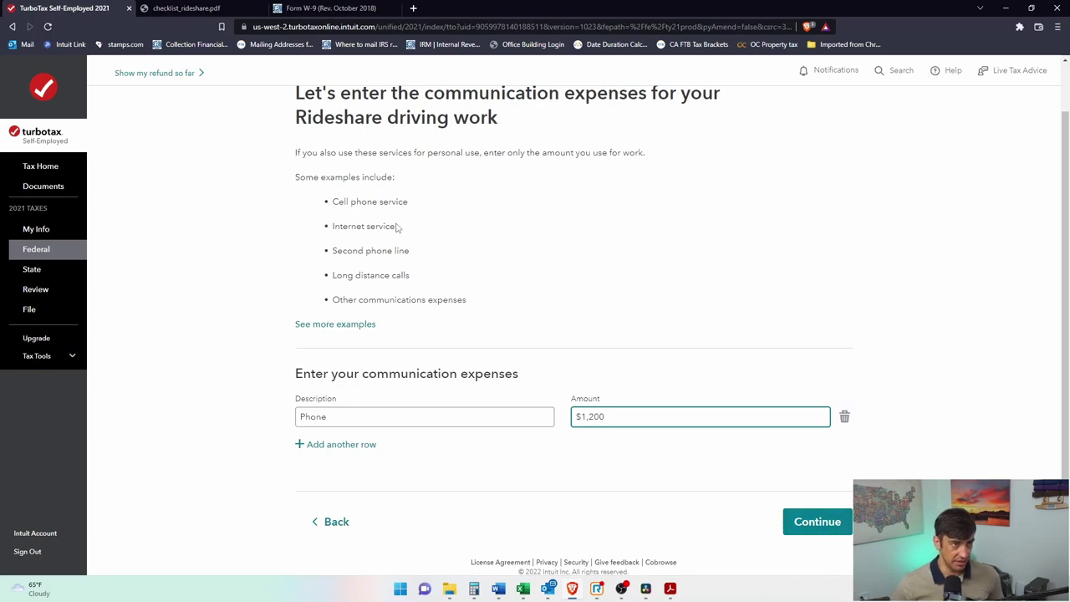
pyautogui.moveTo(409, 276); pyautogui.dragTo(351, 203)
pyautogui.click(556, 311)
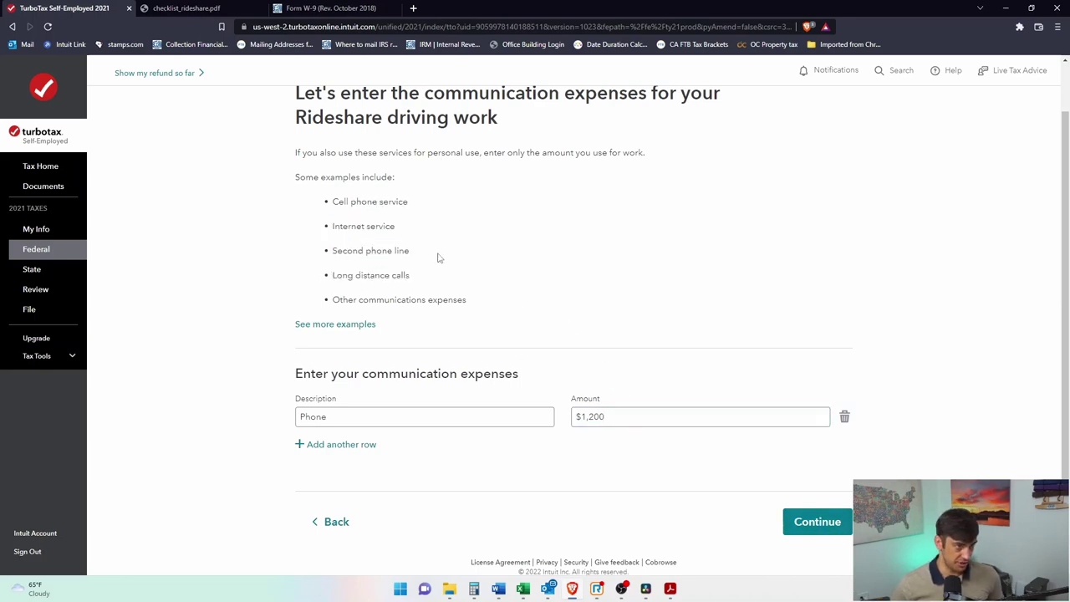
pyautogui.click(806, 518)
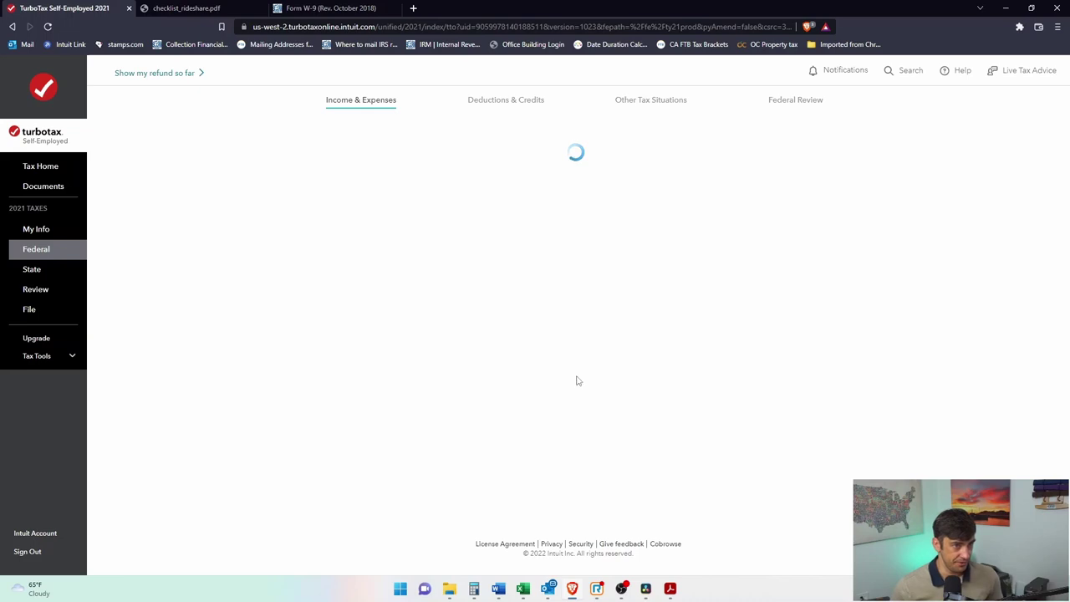
pyautogui.scroll(-2, 586, 376)
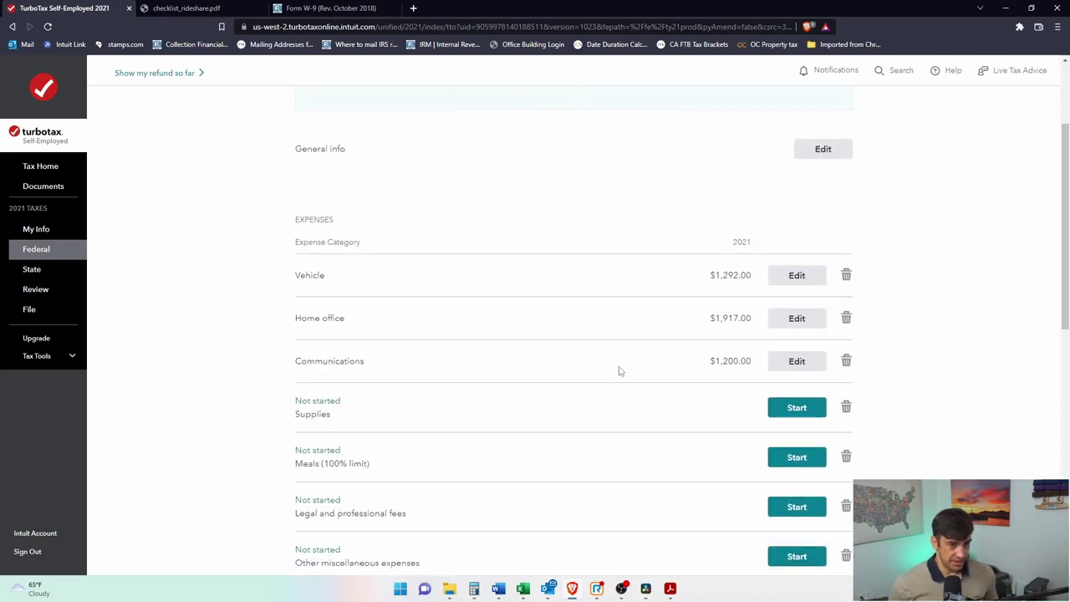
pyautogui.click(807, 393)
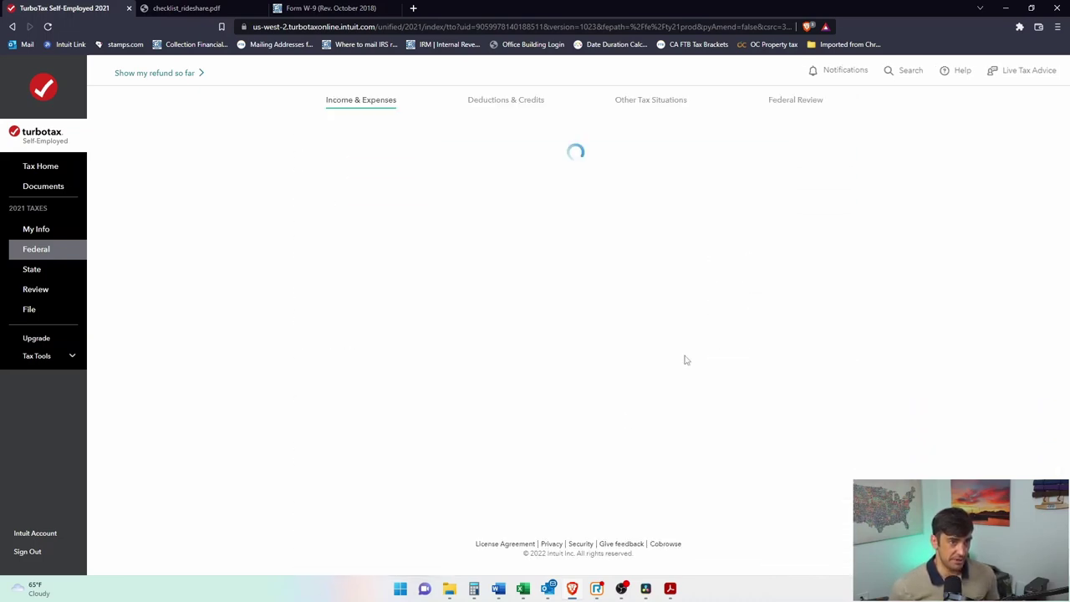
# Step: Enter 'Supplies' as the supplies expense description, correcting a typo
pyautogui.click(408, 448)
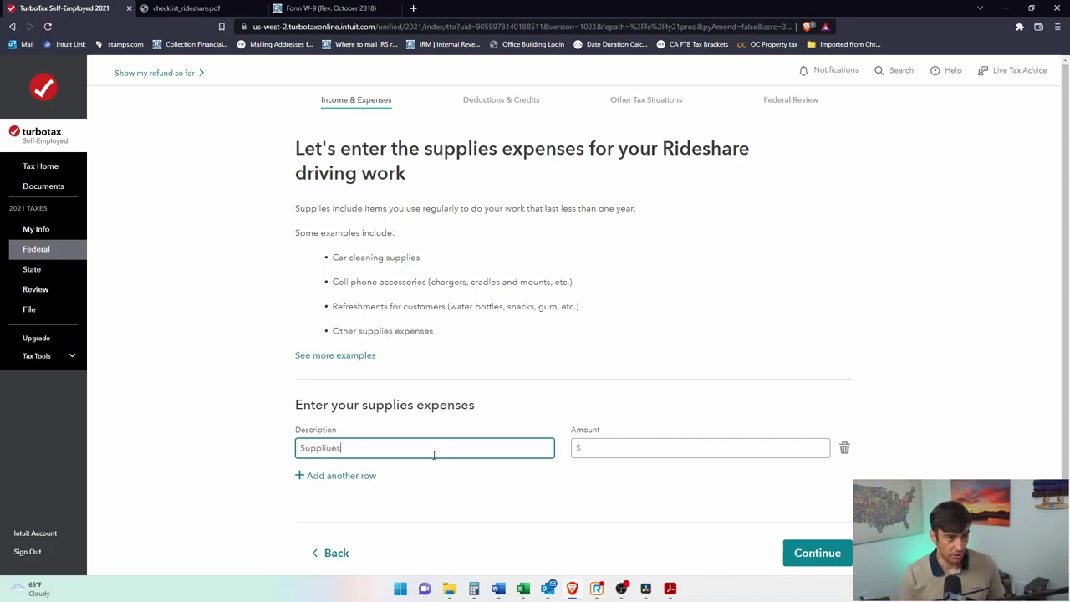
pyautogui.press('BackSpace')
pyautogui.write('es')
pyautogui.press('Tab')
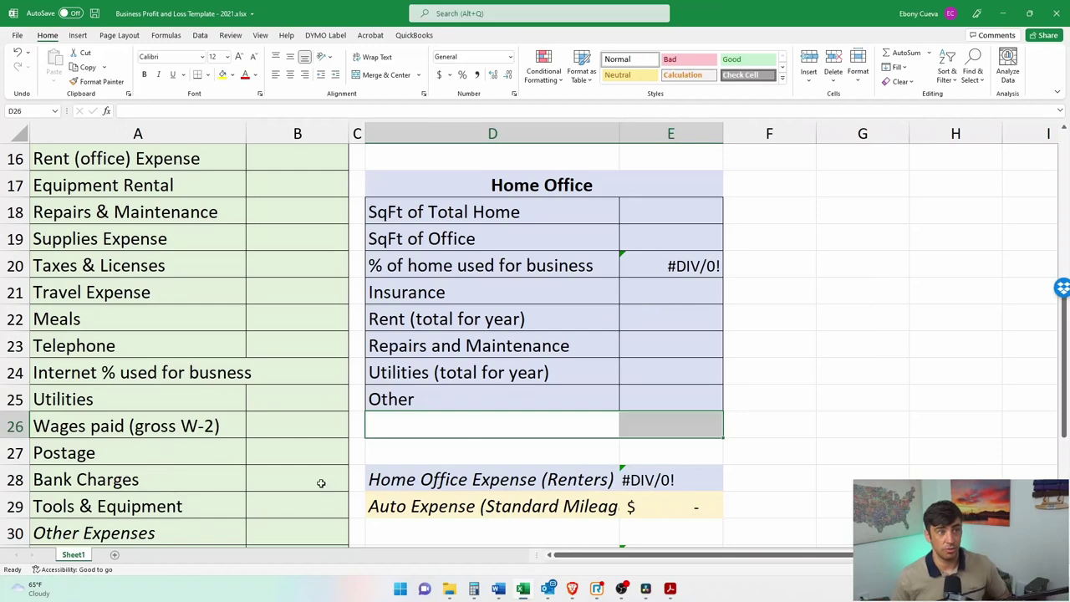
# Step: In Excel, select Supplies Expense cell B19, add a blank Sheet2, return to Sheet1, then go back to TurboTax
pyautogui.scroll(3, 571, 290)
pyautogui.scroll(-1, 239, 281)
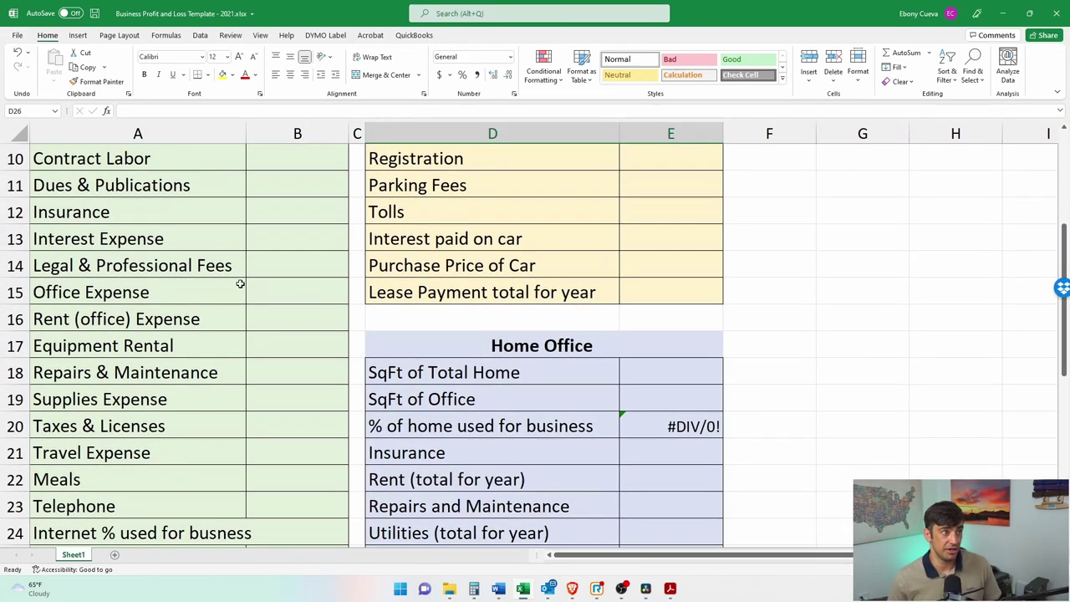
pyautogui.click(209, 404)
pyautogui.click(338, 404)
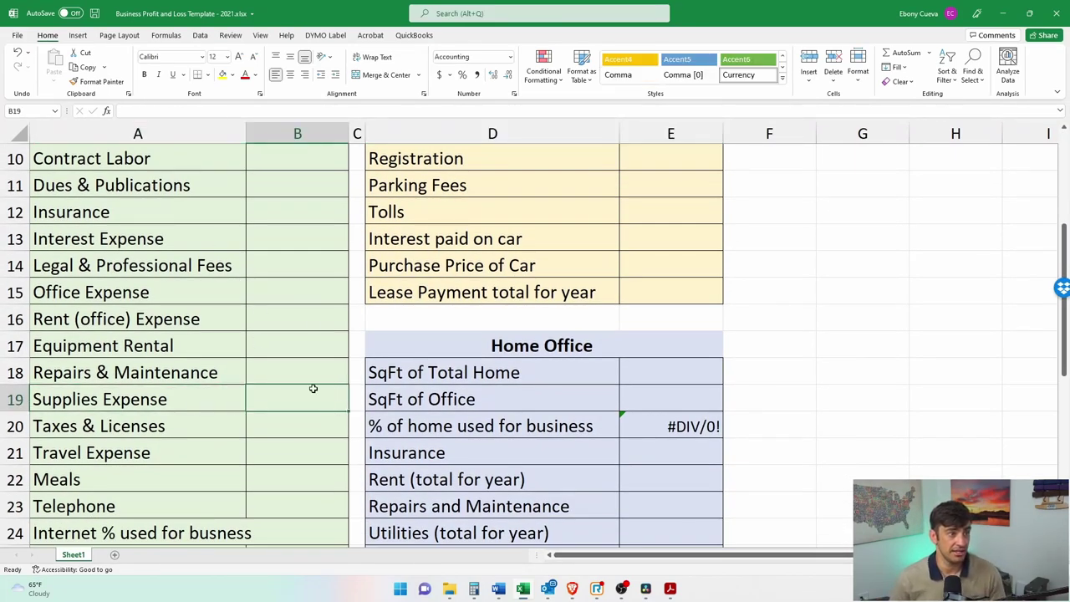
pyautogui.click(115, 555)
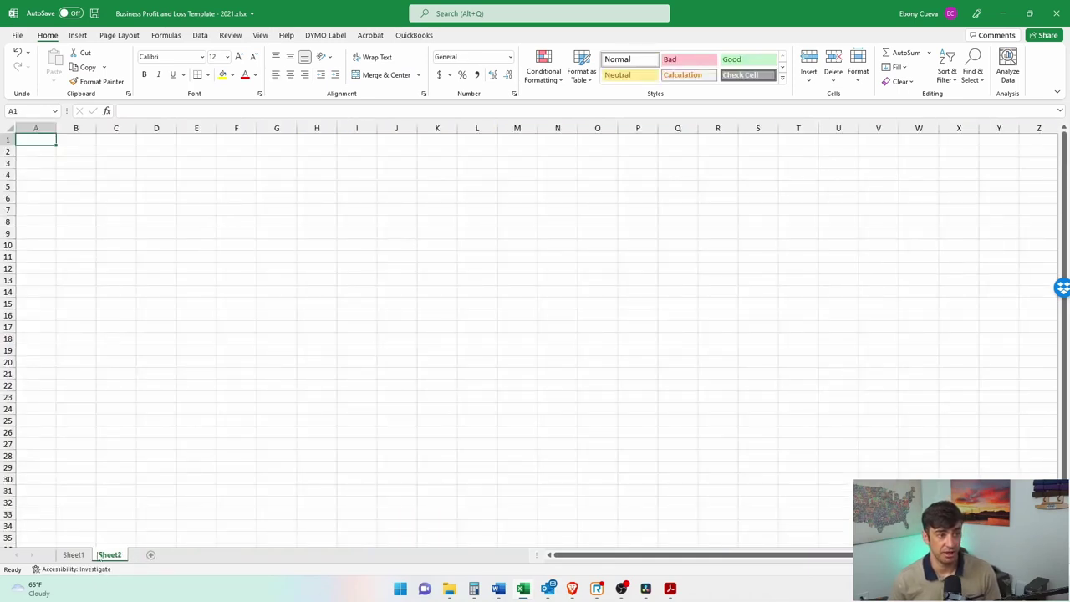
pyautogui.click(77, 555)
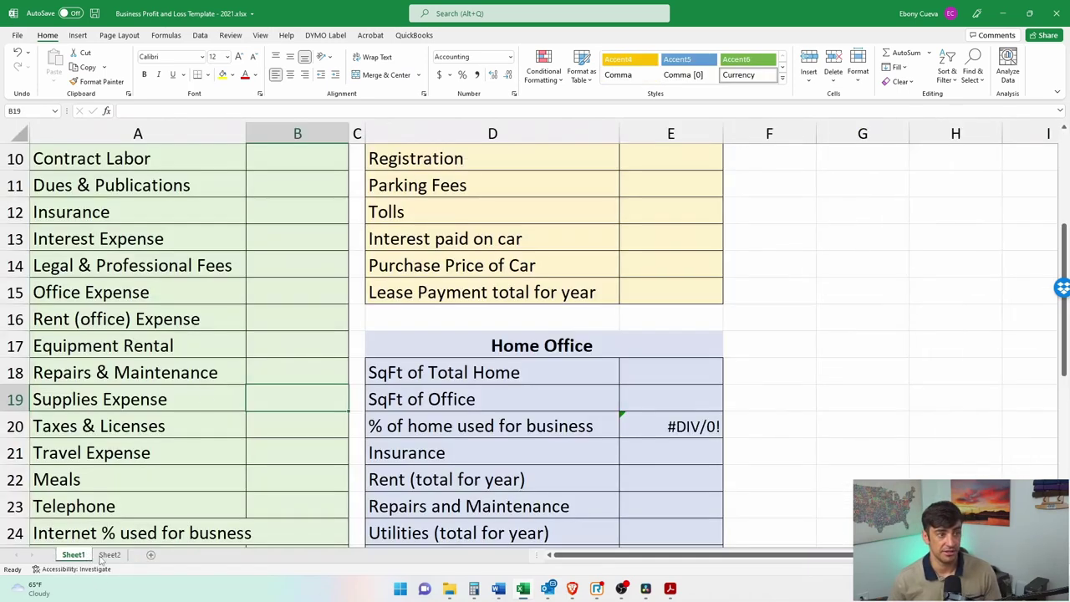
pyautogui.doubleClick(821, 18)
pyautogui.click(193, 276)
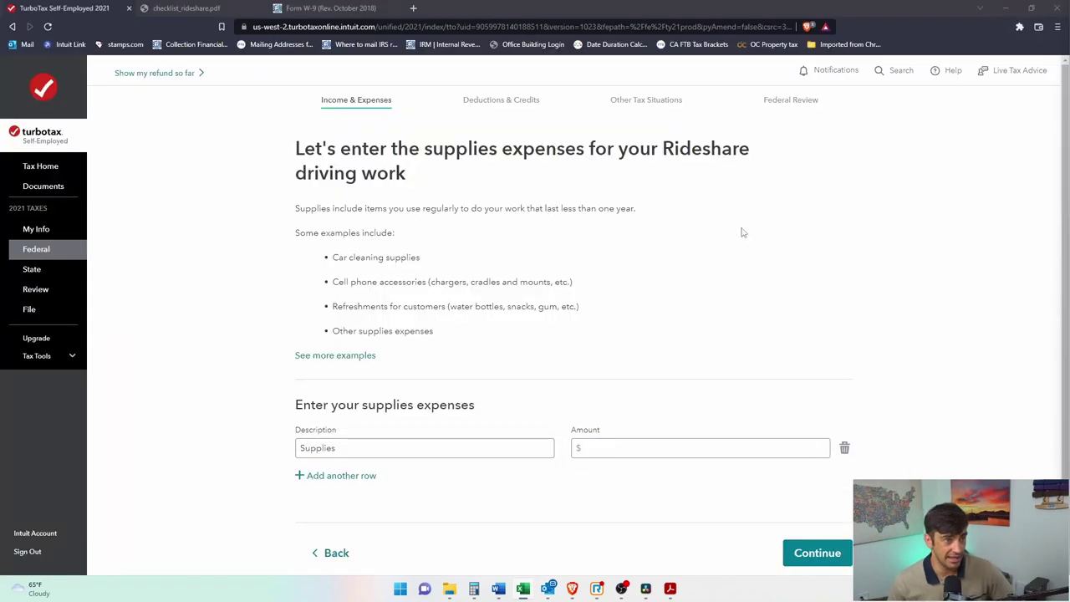
# Step: Enter $442 as the supplies amount and save it to the Rideshare expenses summary
pyautogui.click(720, 449)
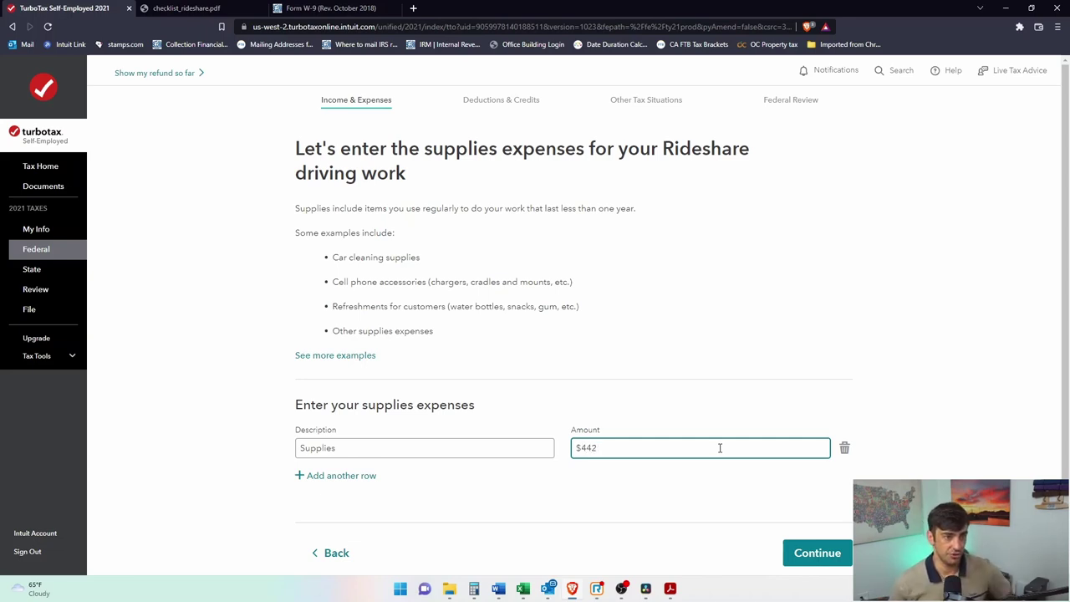
pyautogui.click(810, 554)
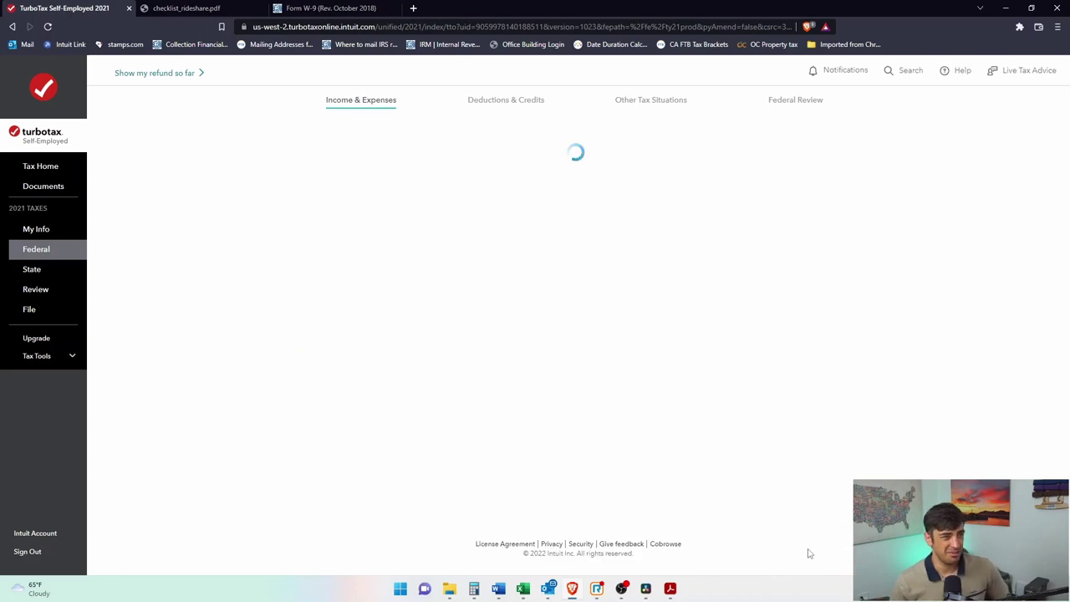
pyautogui.scroll(-1, 902, 372)
pyautogui.scroll(-3, 902, 372)
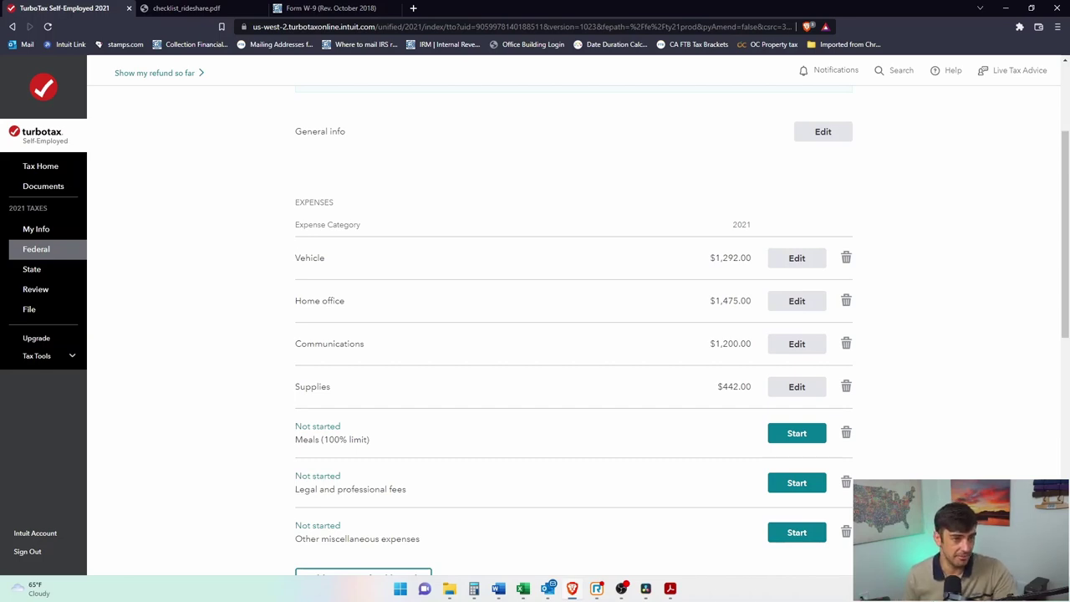
# Step: Open Other miscellaneous expenses, check the $1,096.02 fees total in the Uber PDF, then return to Amount
pyautogui.scroll(-2, 497, 499)
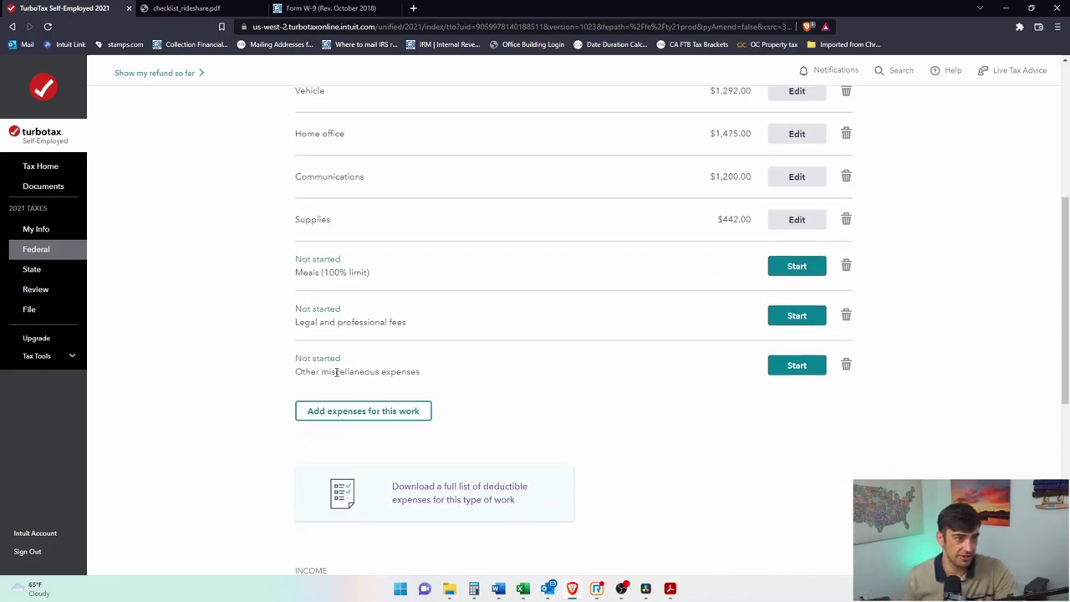
pyautogui.click(814, 376)
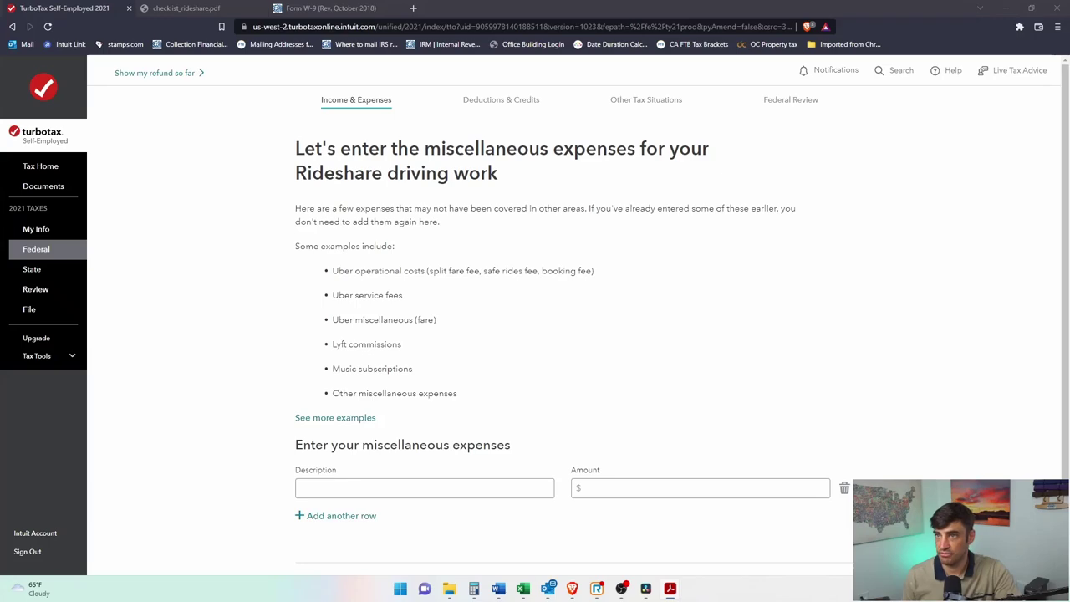
pyautogui.hotkey('alt', 'Tab')
pyautogui.scroll(-5, 556, 372)
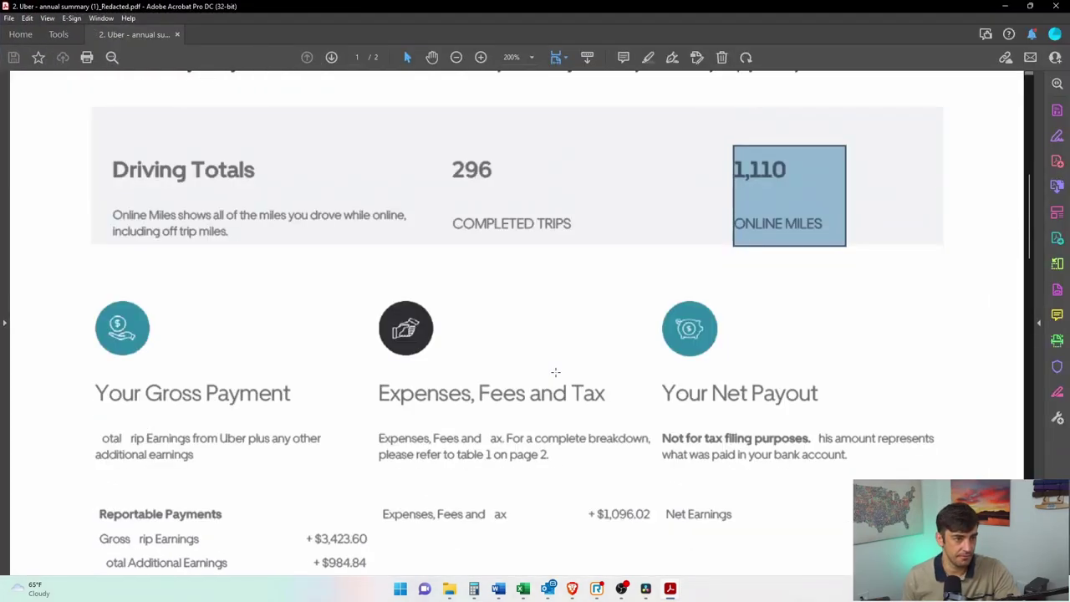
pyautogui.scroll(-1, 555, 372)
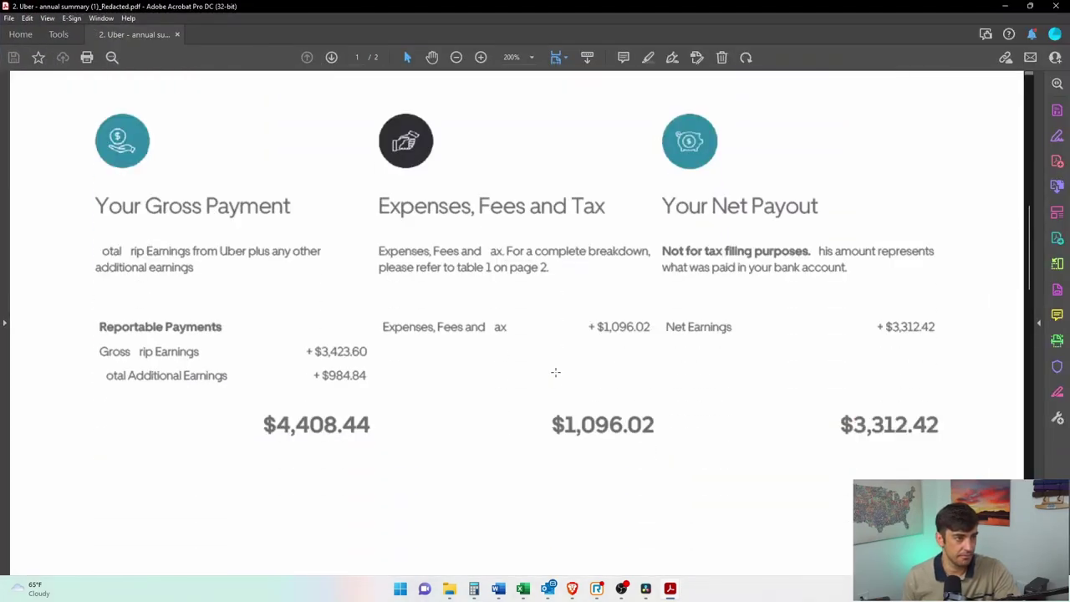
pyautogui.moveTo(386, 312); pyautogui.dragTo(691, 450)
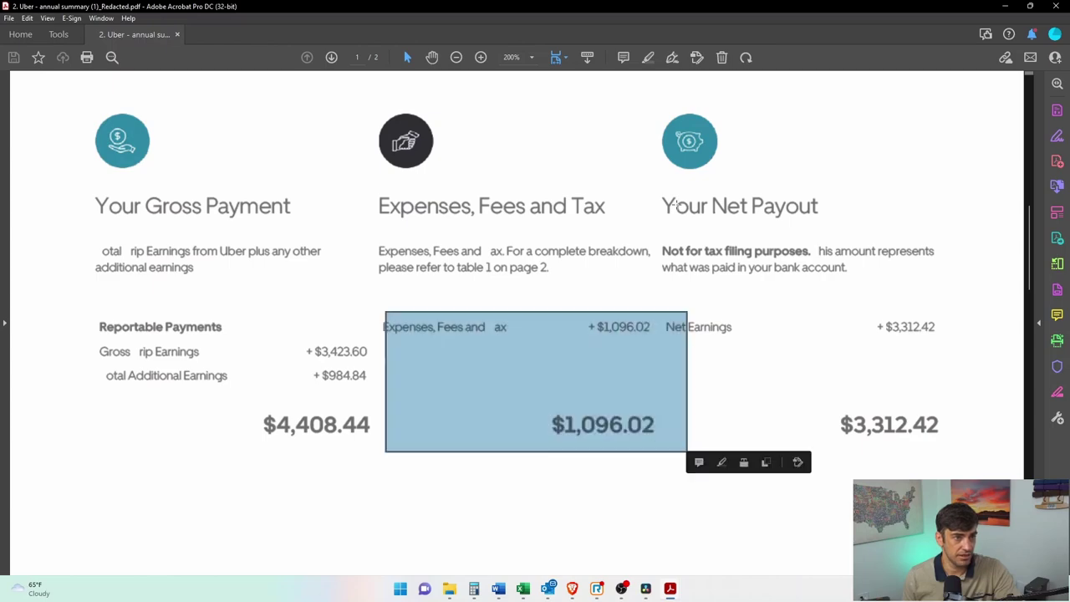
pyautogui.hotkey('alt', 'Tab')
pyautogui.click(628, 486)
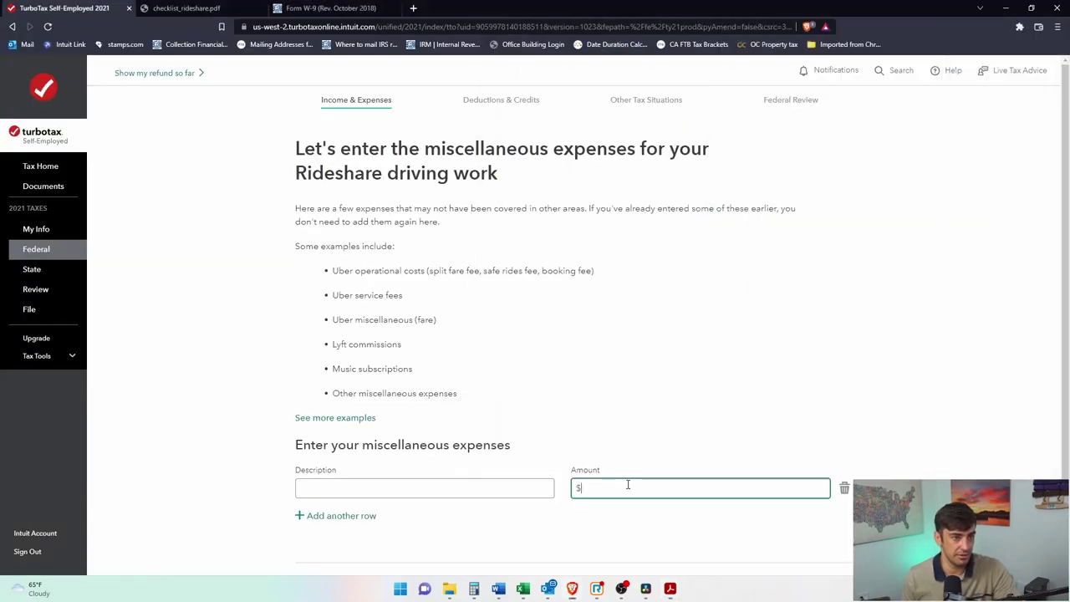
# Step: Add a $1,096.02 miscellaneous expense described as 'Uber Fees' and save it
pyautogui.write('1,096.02')
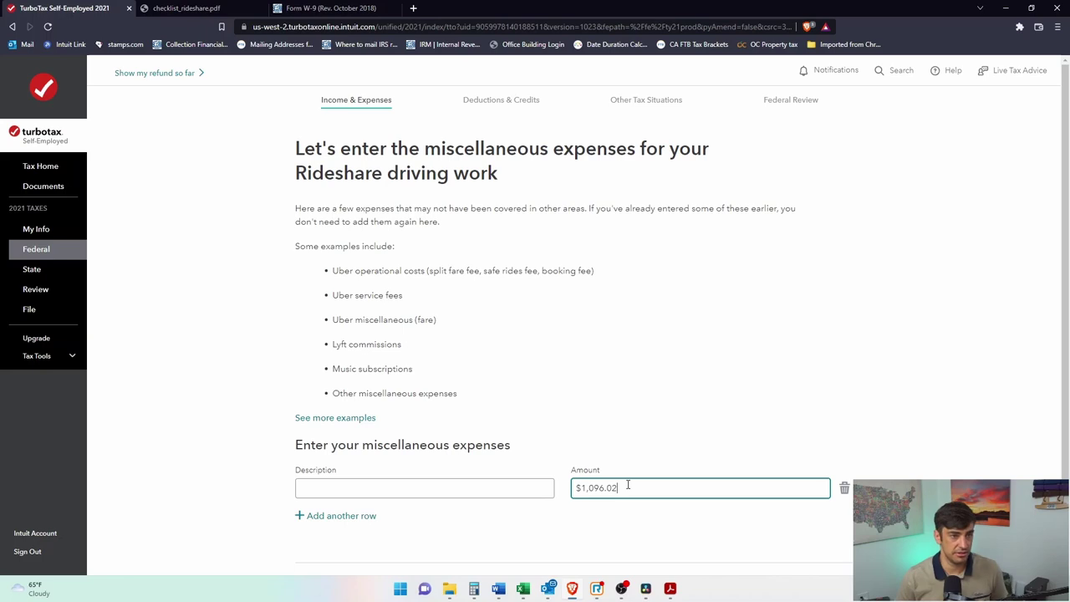
pyautogui.hotkey('shift', 'Tab')
pyautogui.write('uBER fEE')
pyautogui.moveTo(368, 495); pyautogui.dragTo(298, 507)
pyautogui.press('BackSpace')
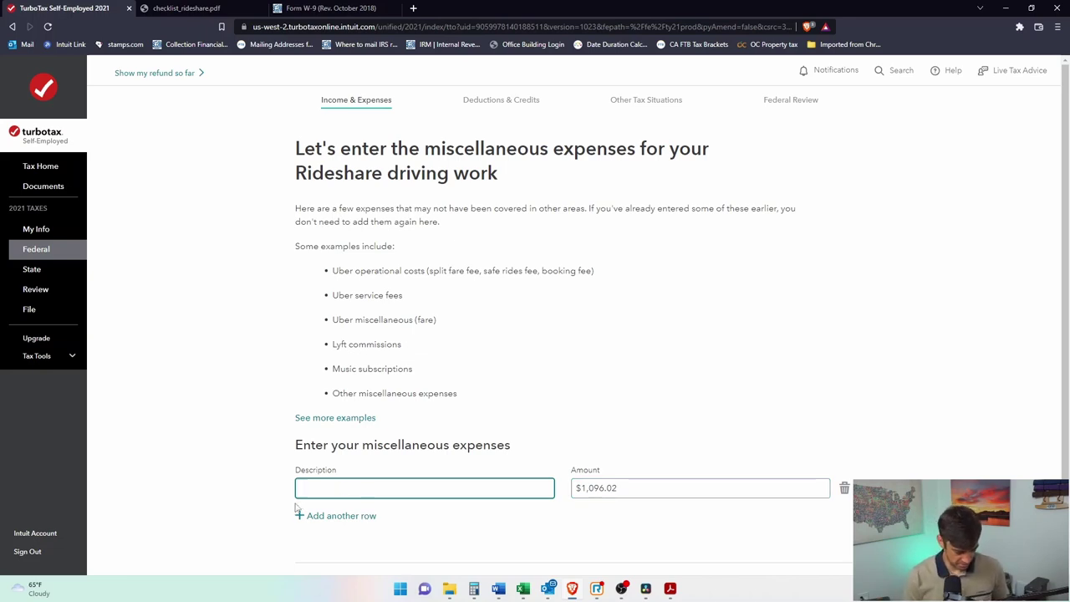
pyautogui.write('Uber Fees')
pyautogui.scroll(-2, 769, 337)
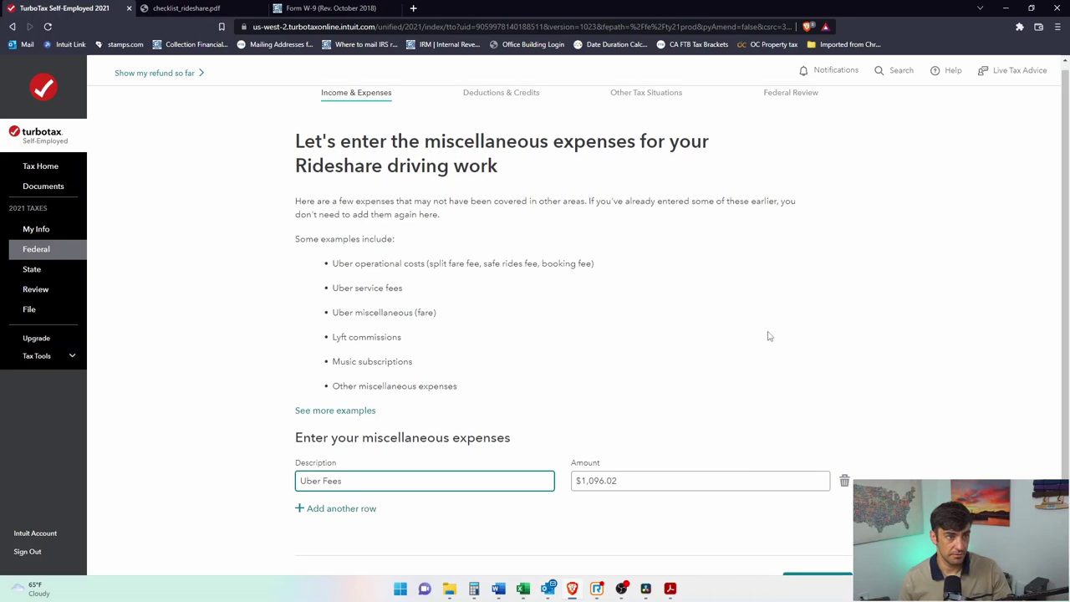
pyautogui.click(809, 510)
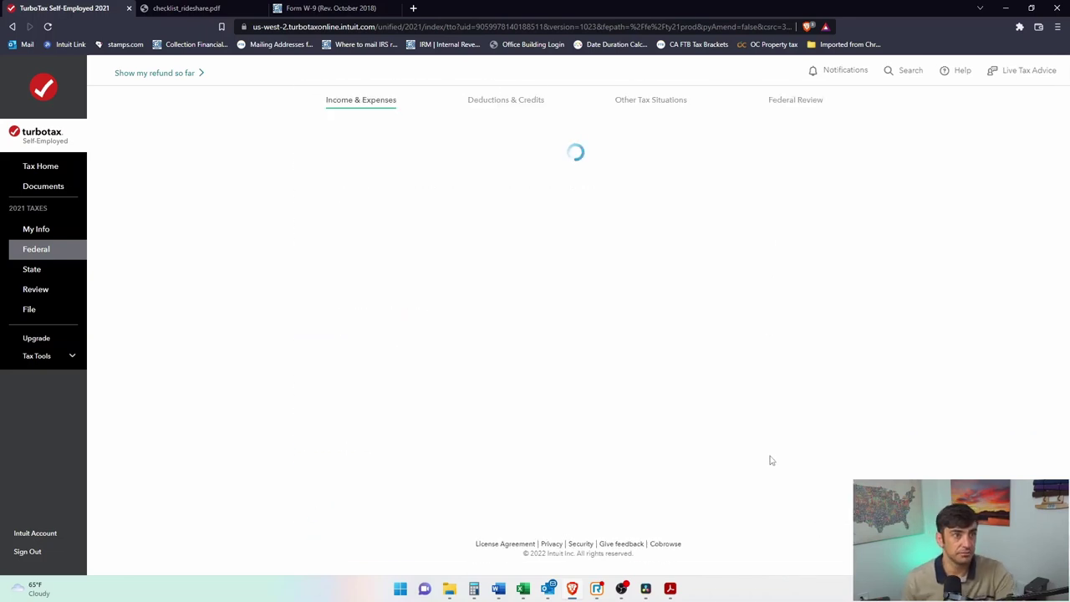
pyautogui.scroll(-3, 947, 299)
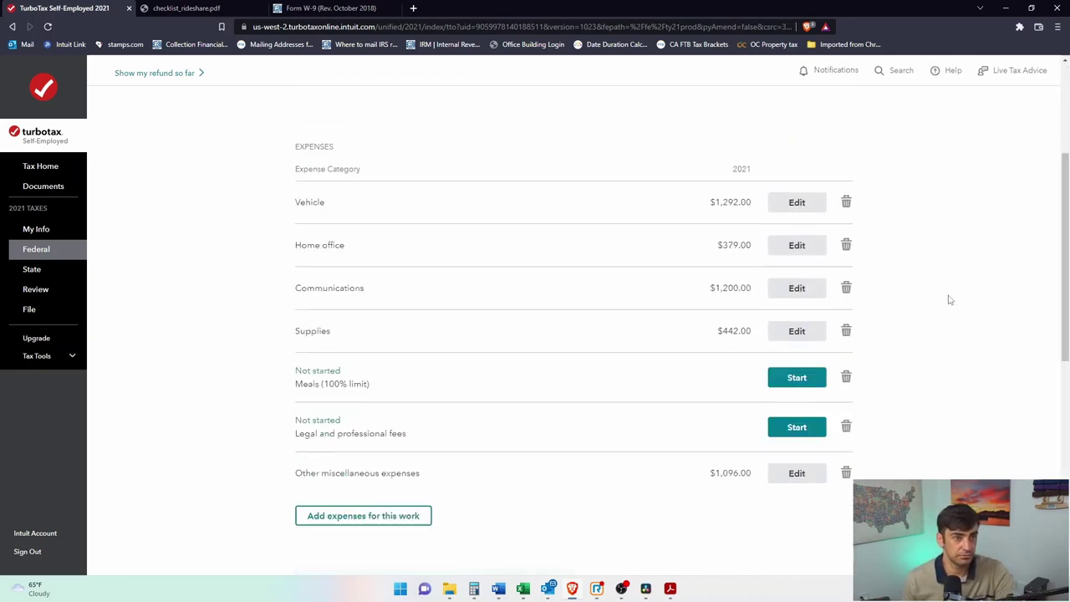
# Step: Browse the less common expense categories, then go back to the summary without adding any
pyautogui.scroll(-3, 876, 370)
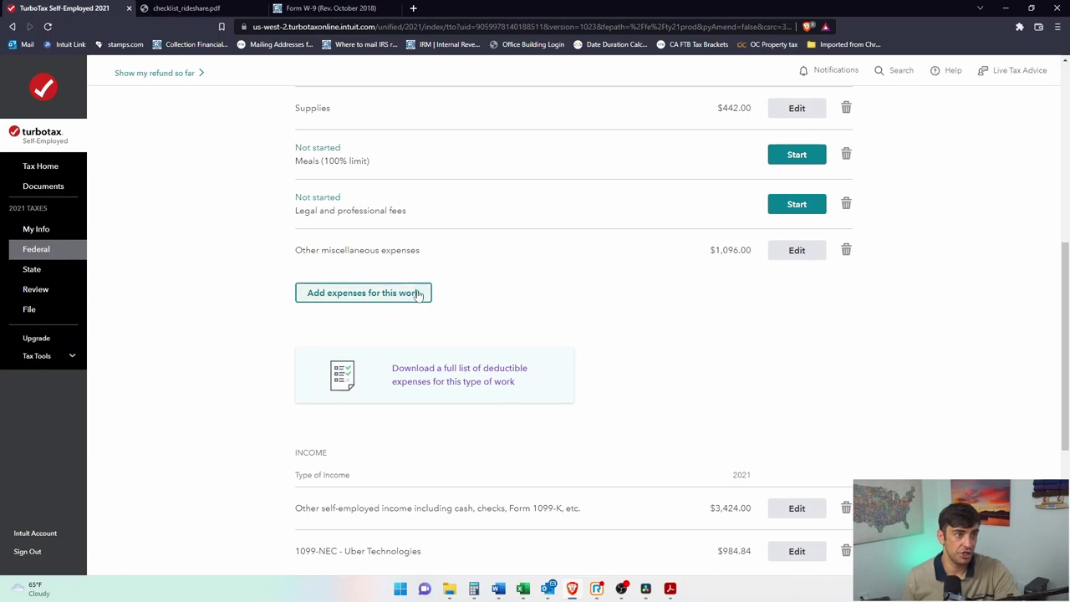
pyautogui.click(361, 294)
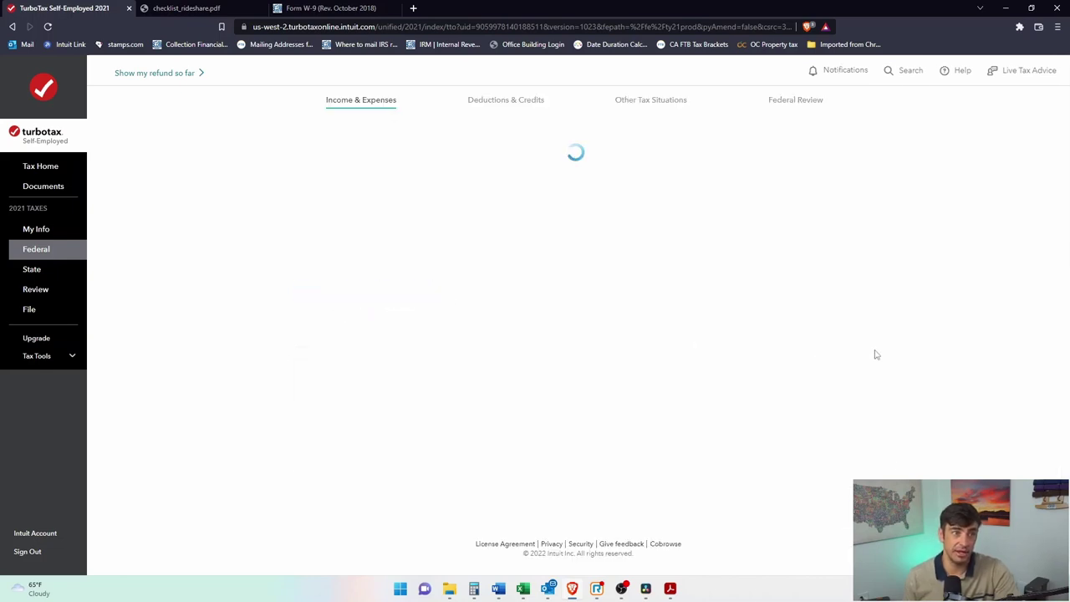
pyautogui.scroll(-3, 527, 359)
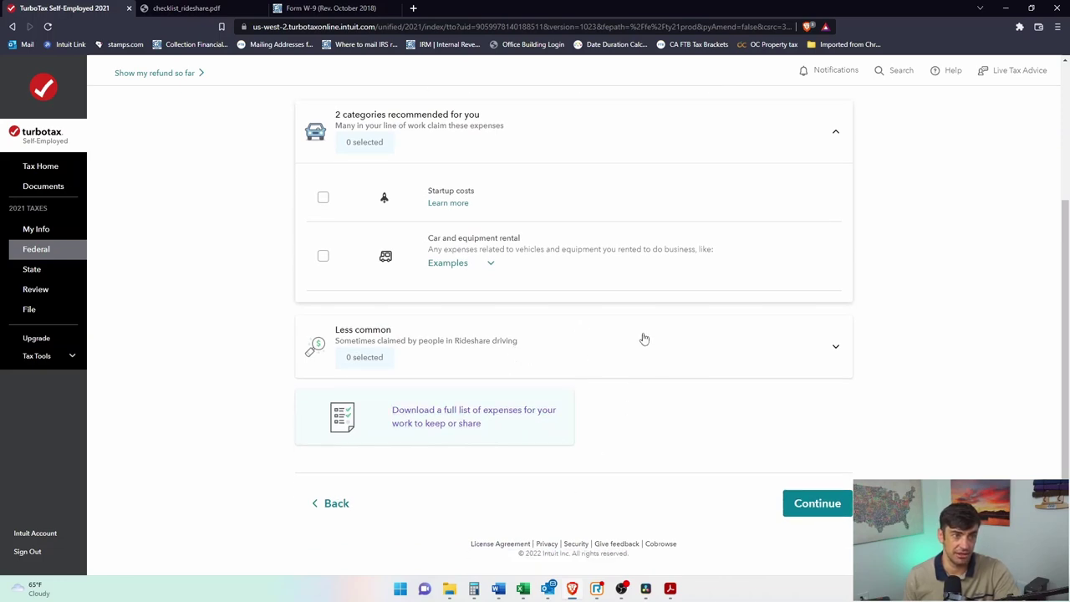
pyautogui.click(810, 345)
pyautogui.scroll(-4, 869, 377)
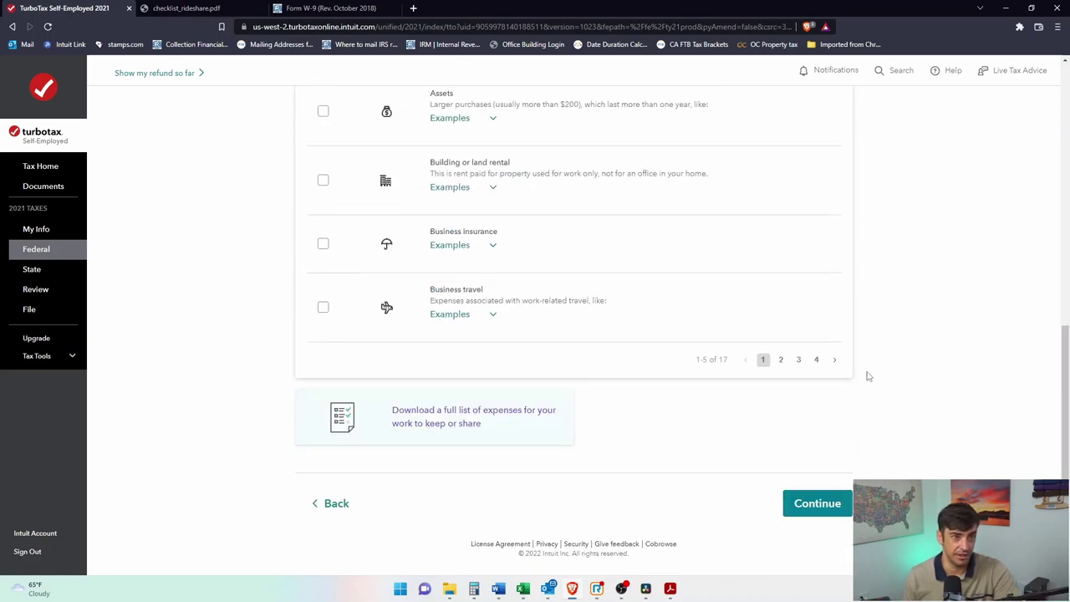
pyautogui.click(340, 504)
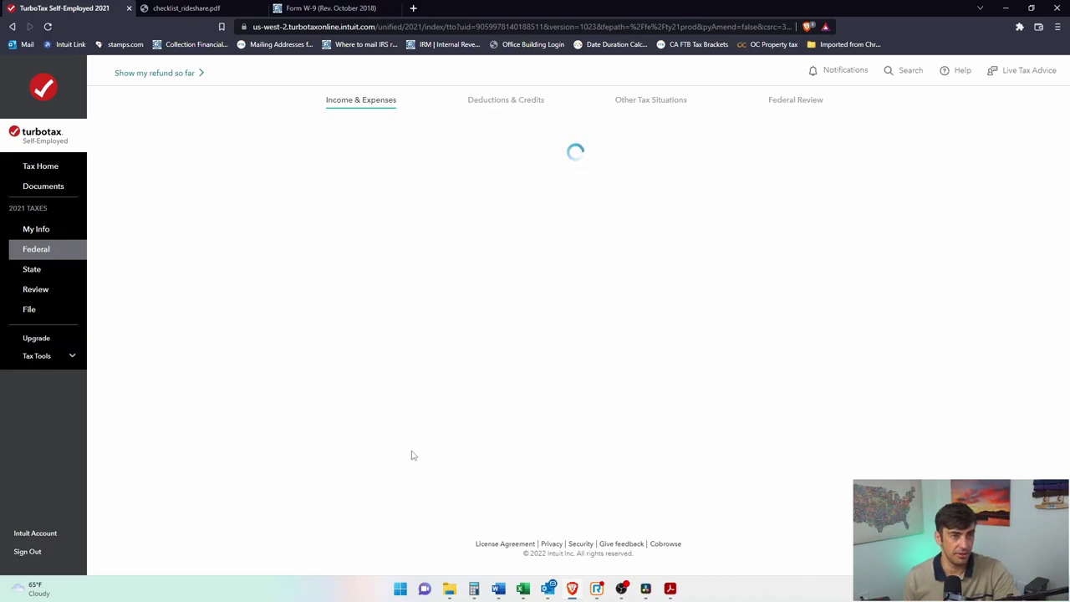
# Step: Finish the Rideshare driving work section from its summary
pyautogui.scroll(-5, 681, 485)
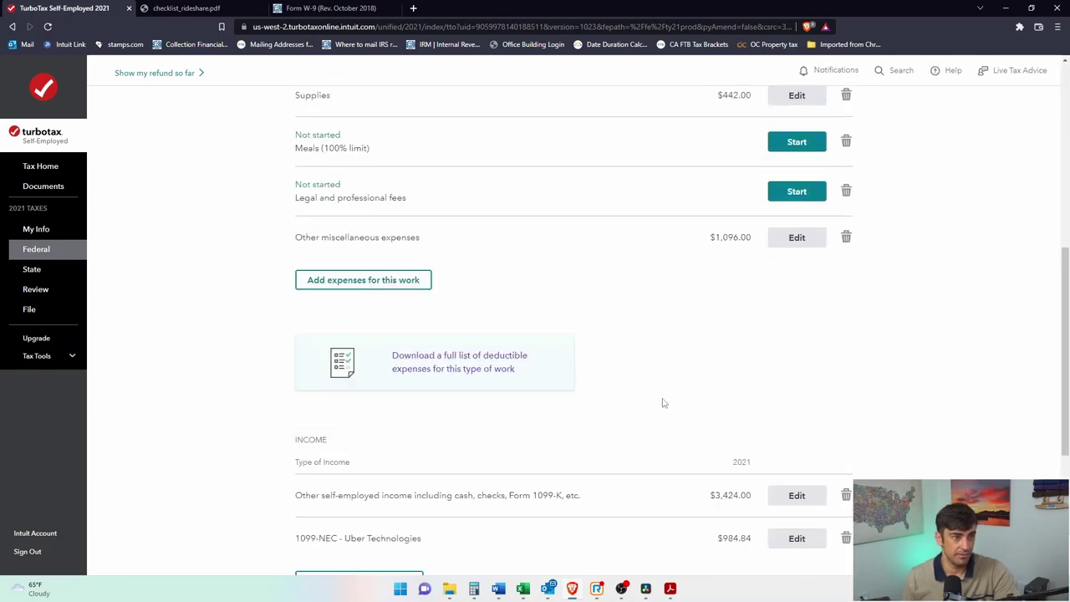
pyautogui.scroll(-2, 663, 403)
pyautogui.scroll(-1, 941, 326)
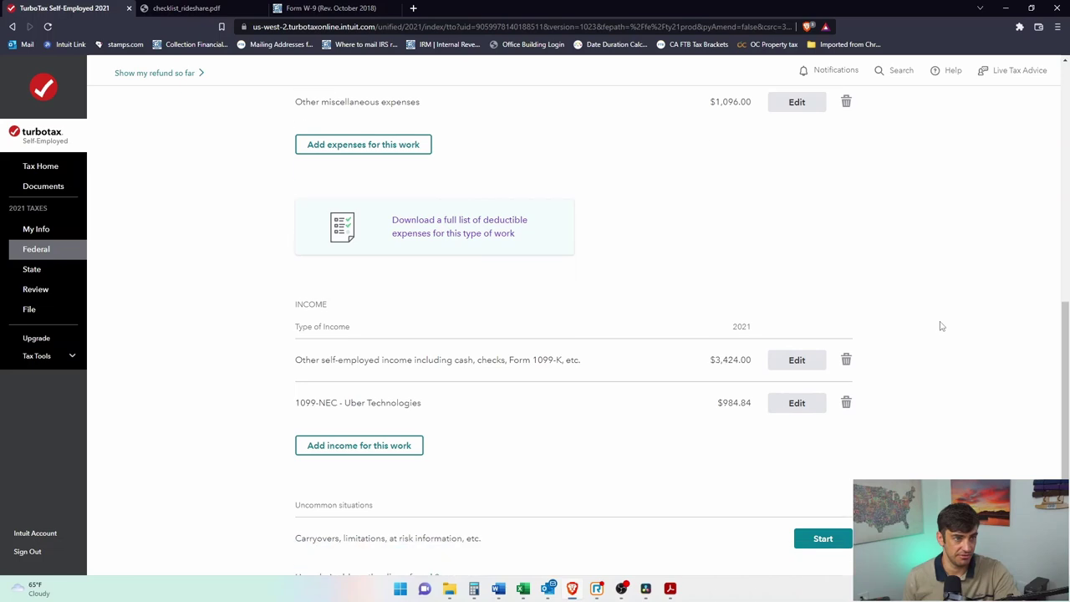
pyautogui.scroll(-2, 941, 326)
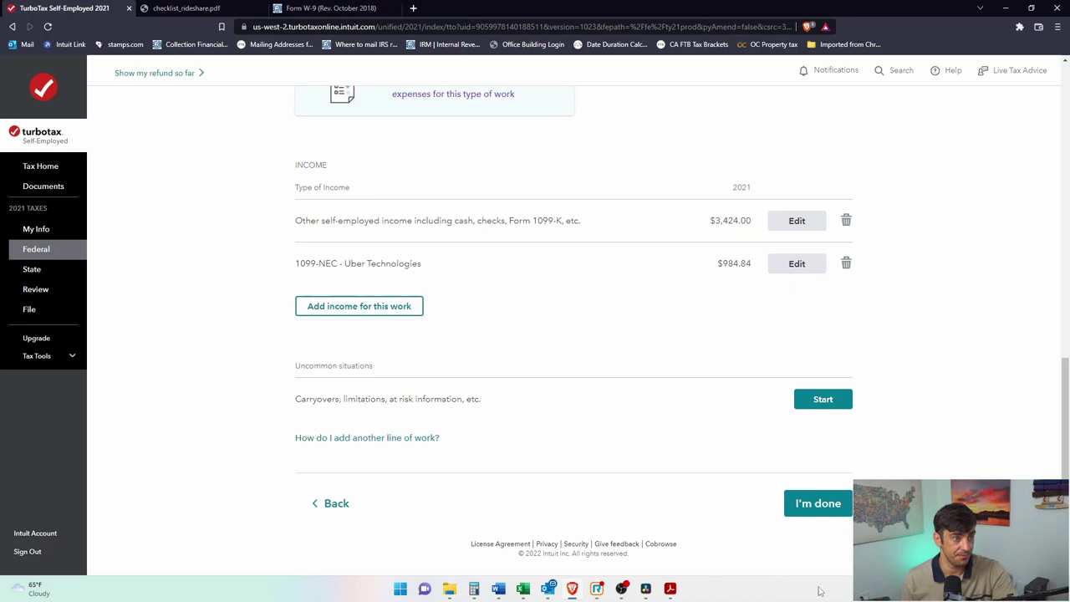
pyautogui.click(826, 505)
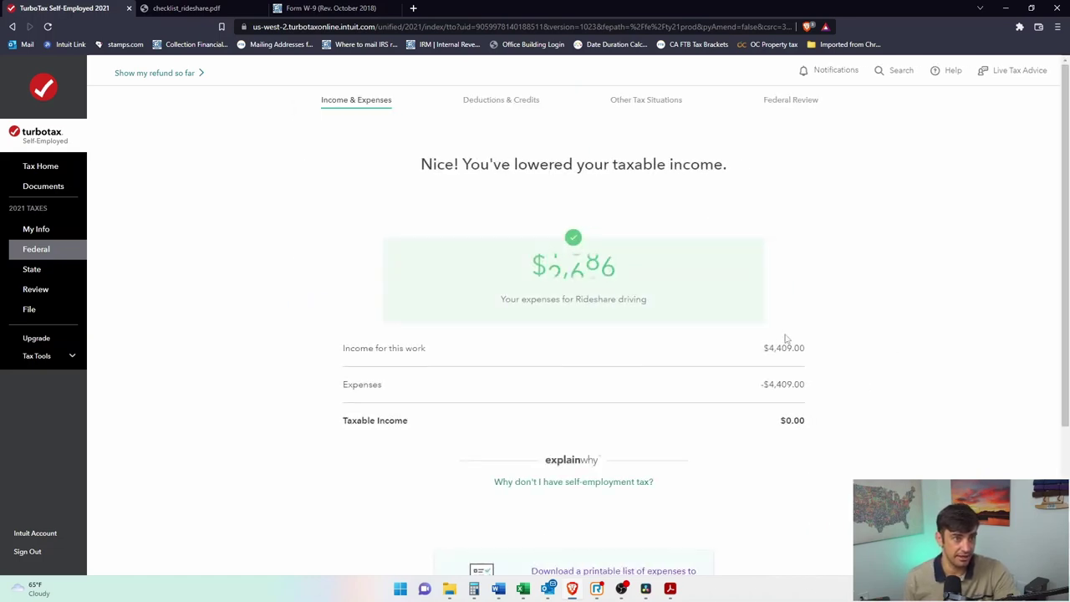
# Step: Review the Rideshare expenses and $0.00 taxable income totals, then continue
pyautogui.moveTo(810, 385); pyautogui.dragTo(762, 386)
pyautogui.click(759, 402)
pyautogui.click(791, 418)
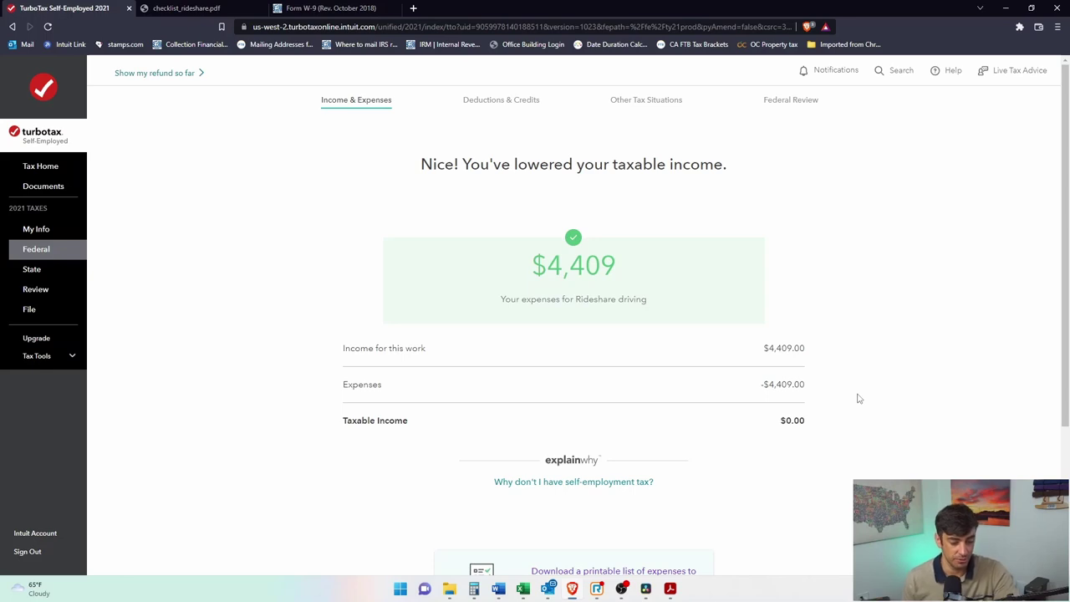
pyautogui.scroll(-5, 739, 313)
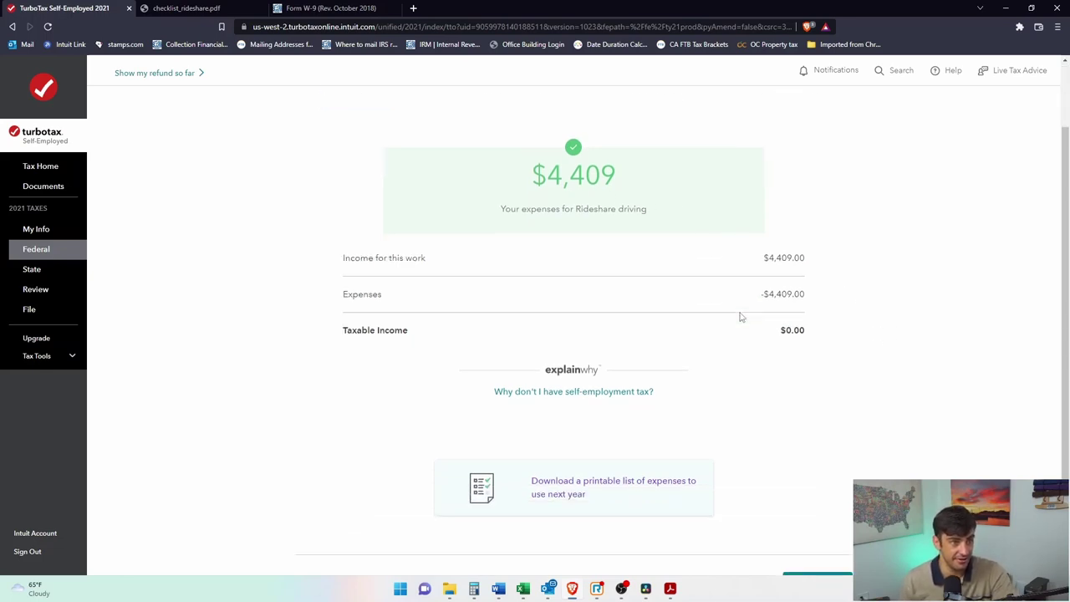
pyautogui.click(815, 473)
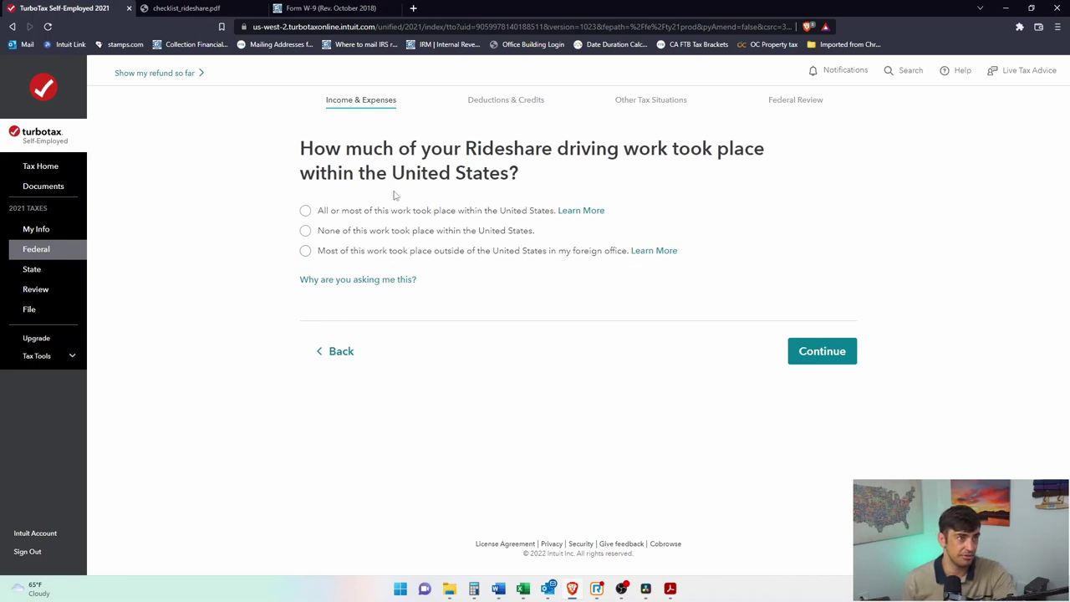
# Step: Answer that most work was in the US, none was for a former employer, and no other deductions
pyautogui.click(306, 211)
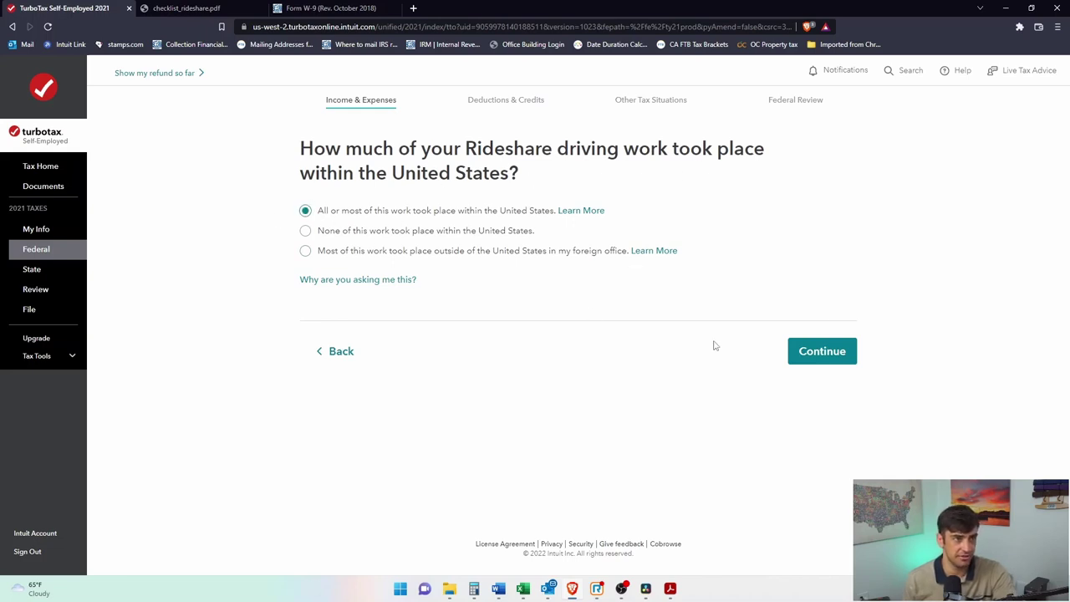
pyautogui.click(823, 352)
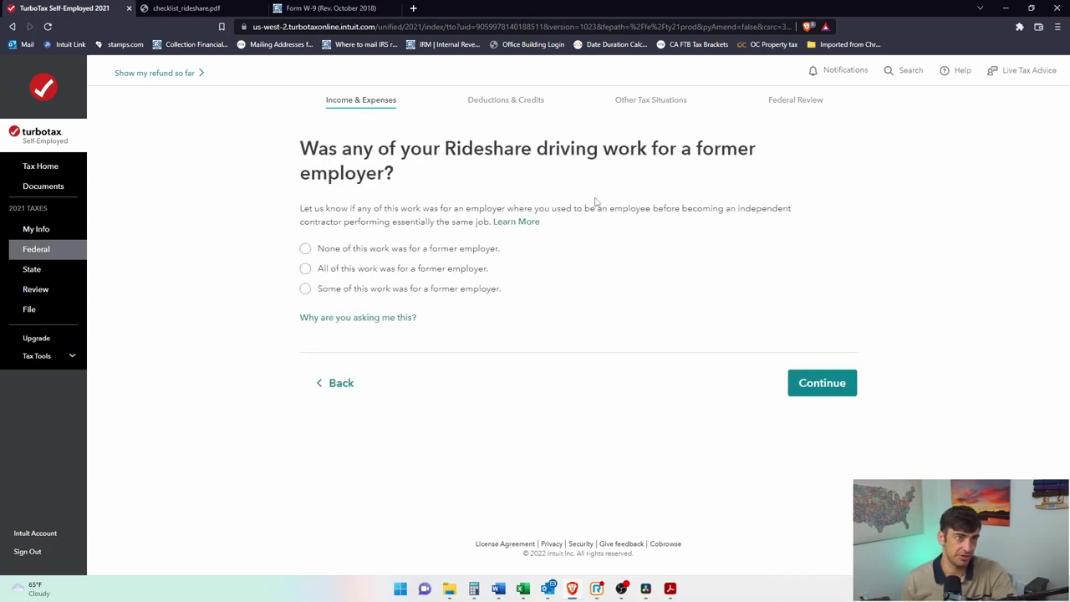
pyautogui.click(305, 249)
pyautogui.click(851, 387)
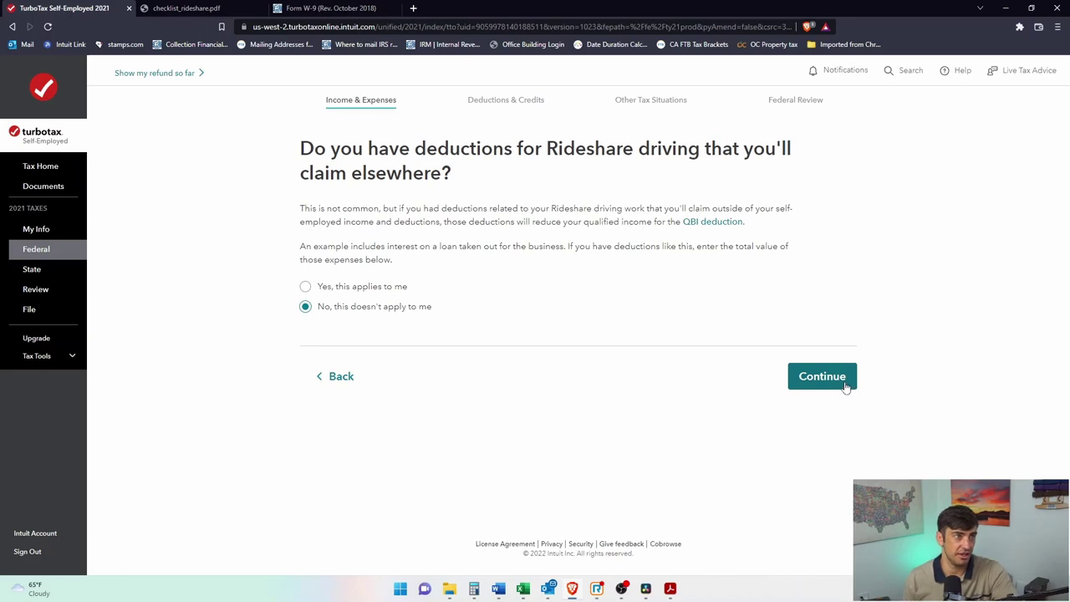
pyautogui.click(820, 387)
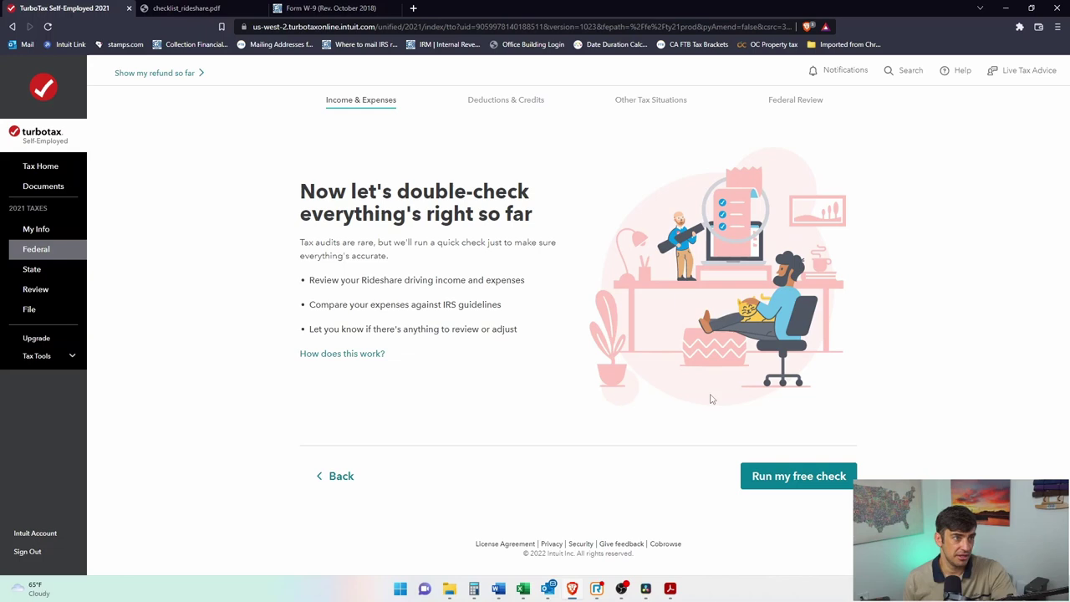
# Step: Run the free audit check and review its Low risk rating and home office note
pyautogui.click(819, 481)
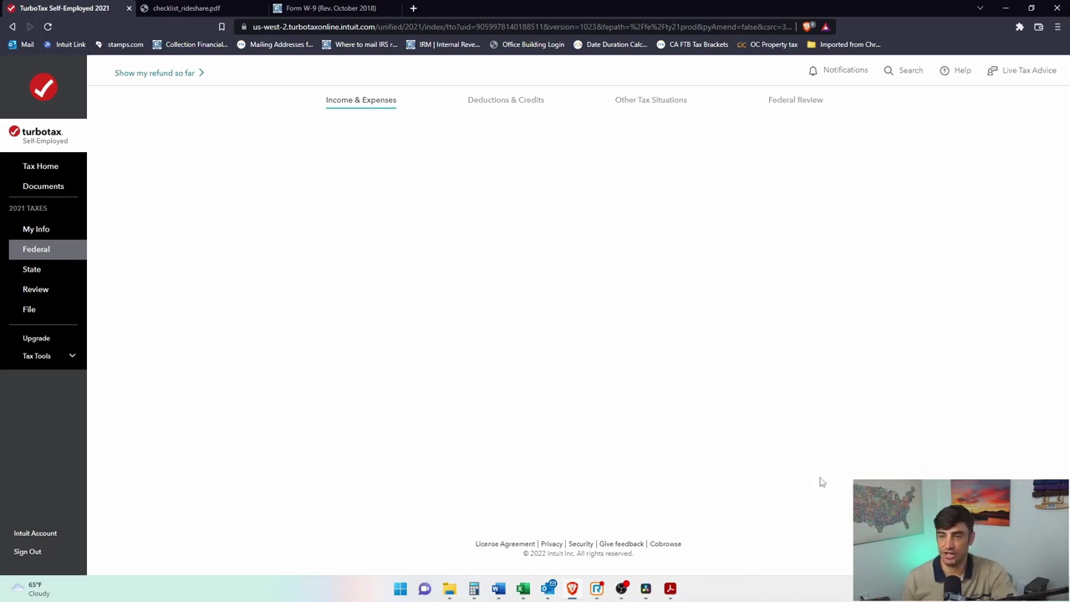
pyautogui.scroll(-2, 652, 401)
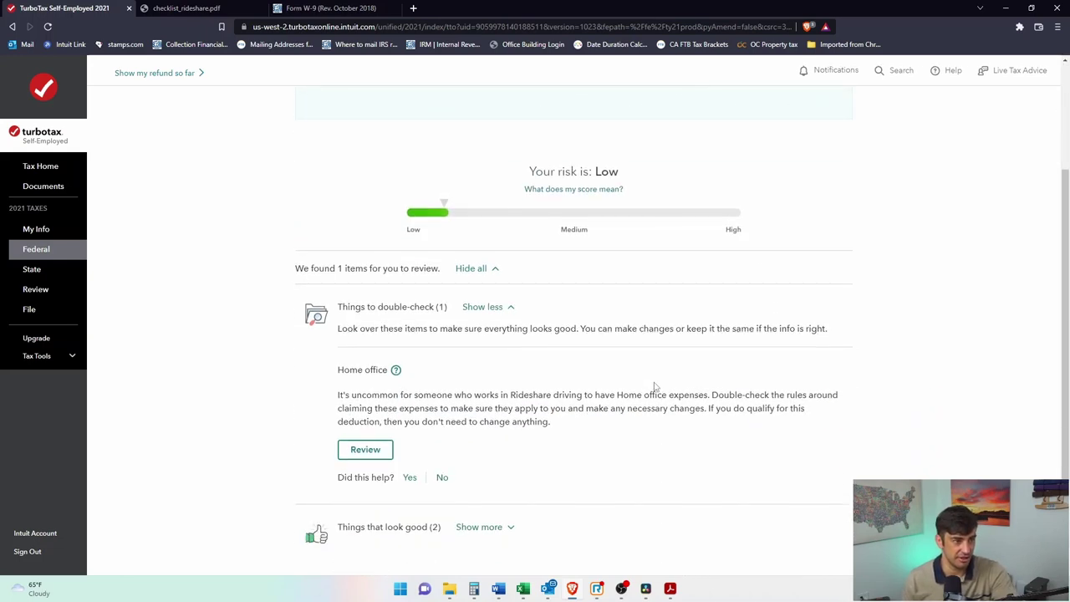
pyautogui.moveTo(356, 399); pyautogui.dragTo(711, 398)
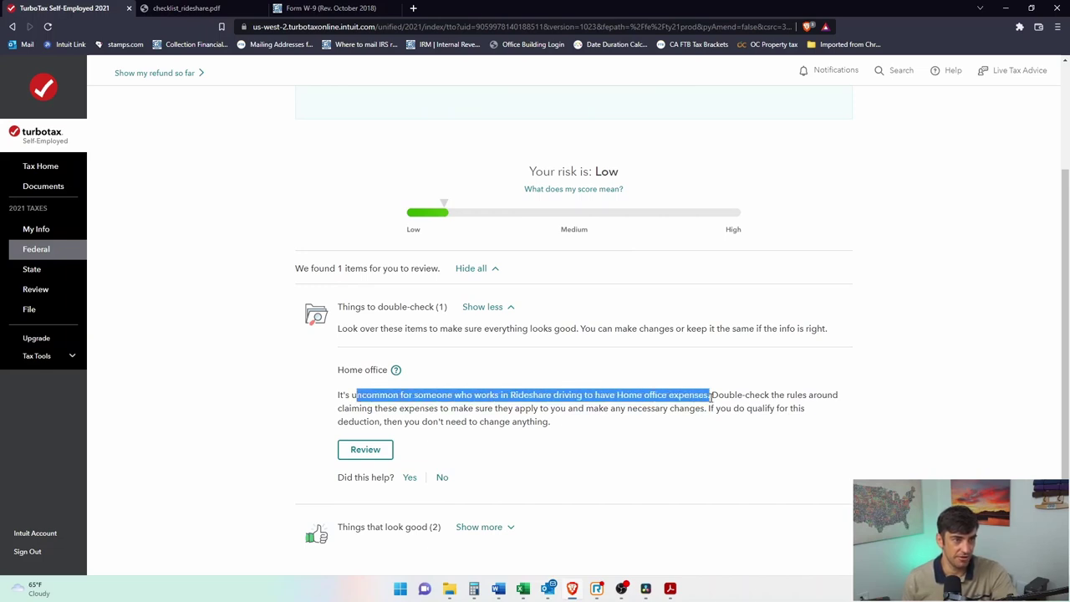
pyautogui.click(760, 415)
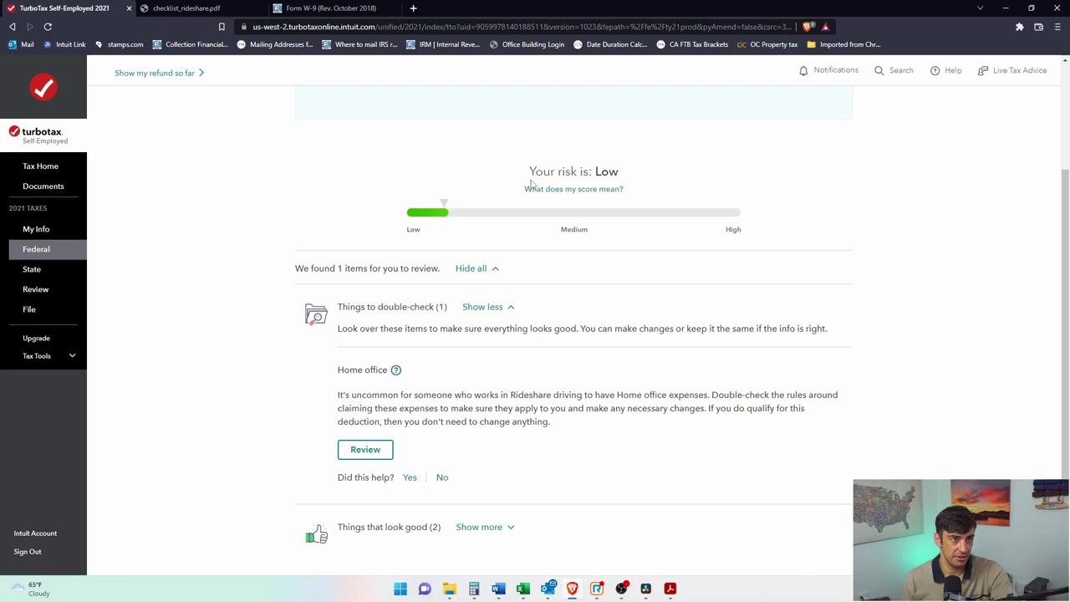
pyautogui.moveTo(582, 171); pyautogui.dragTo(624, 176)
pyautogui.click(544, 393)
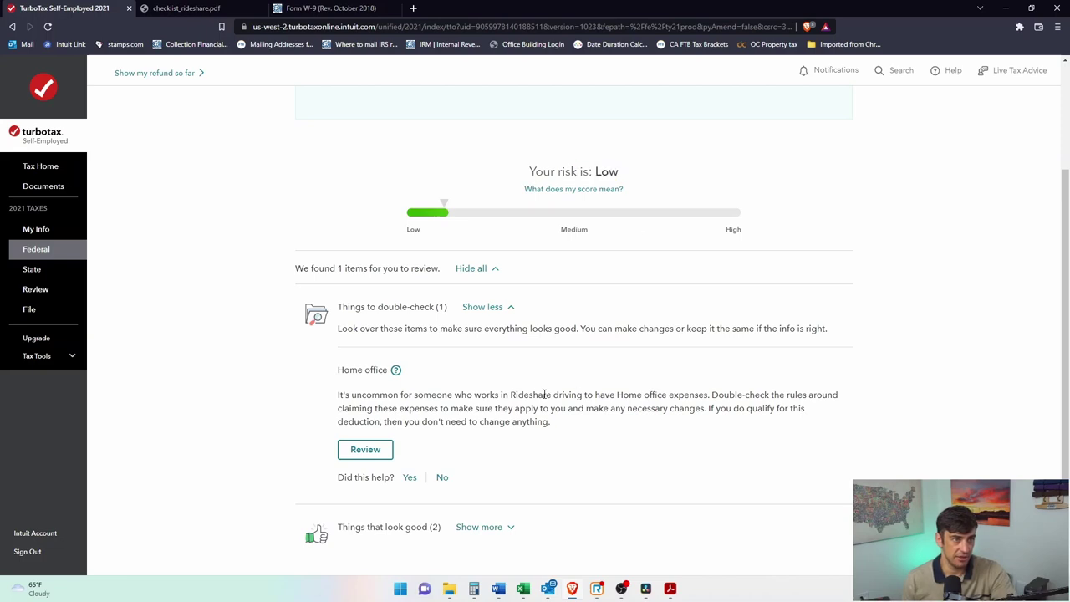
# Step: View the home office deduction help, then accept the audit check results
pyautogui.click(396, 372)
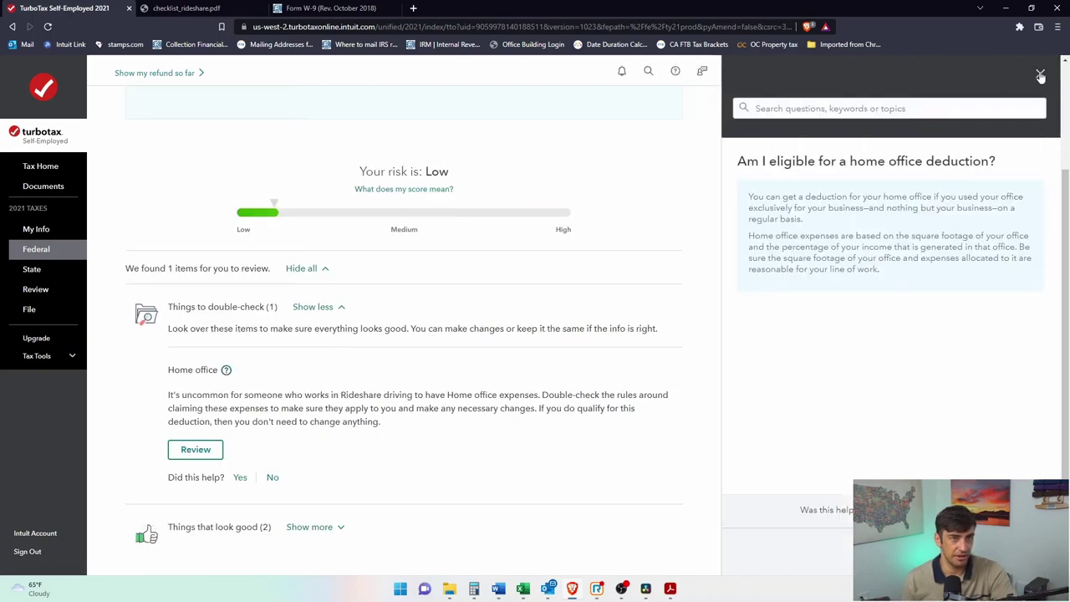
pyautogui.click(1039, 77)
pyautogui.scroll(-2, 515, 353)
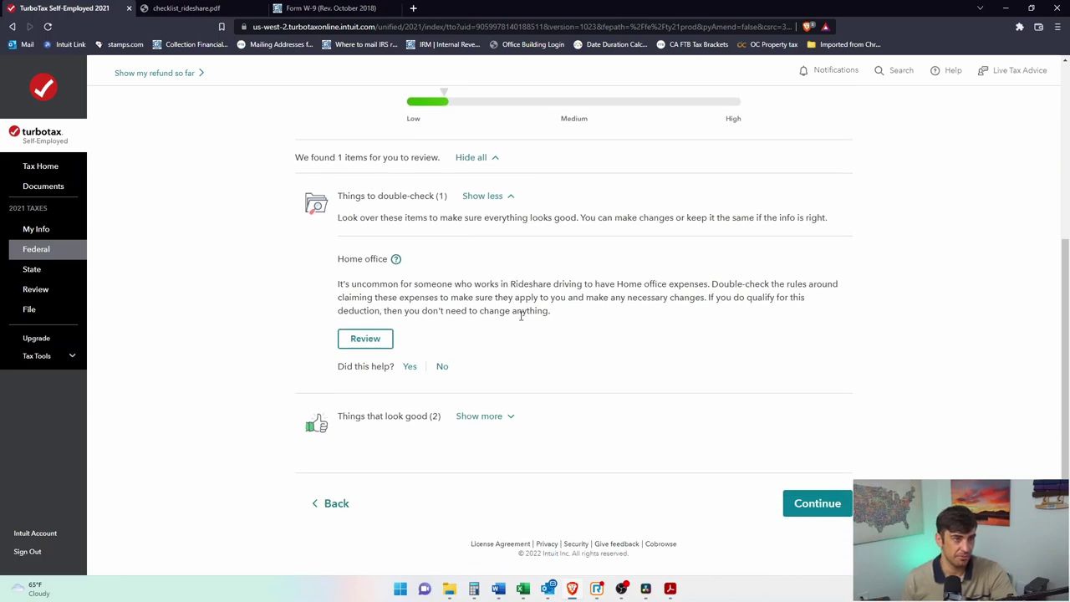
pyautogui.click(817, 504)
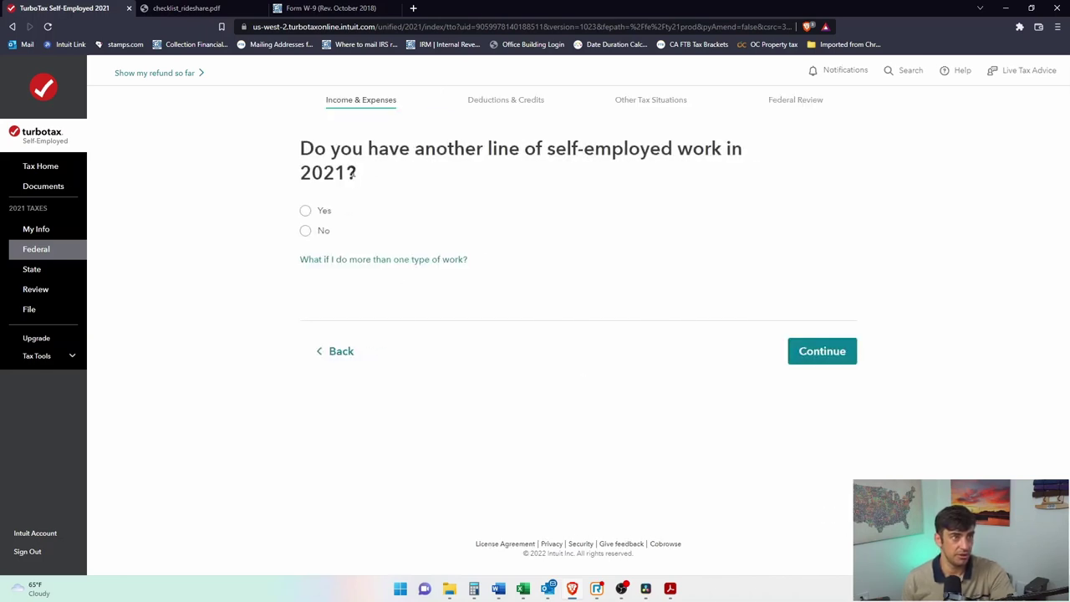
# Step: Answer No to having another line of self-employed work in 2021
pyautogui.click(305, 231)
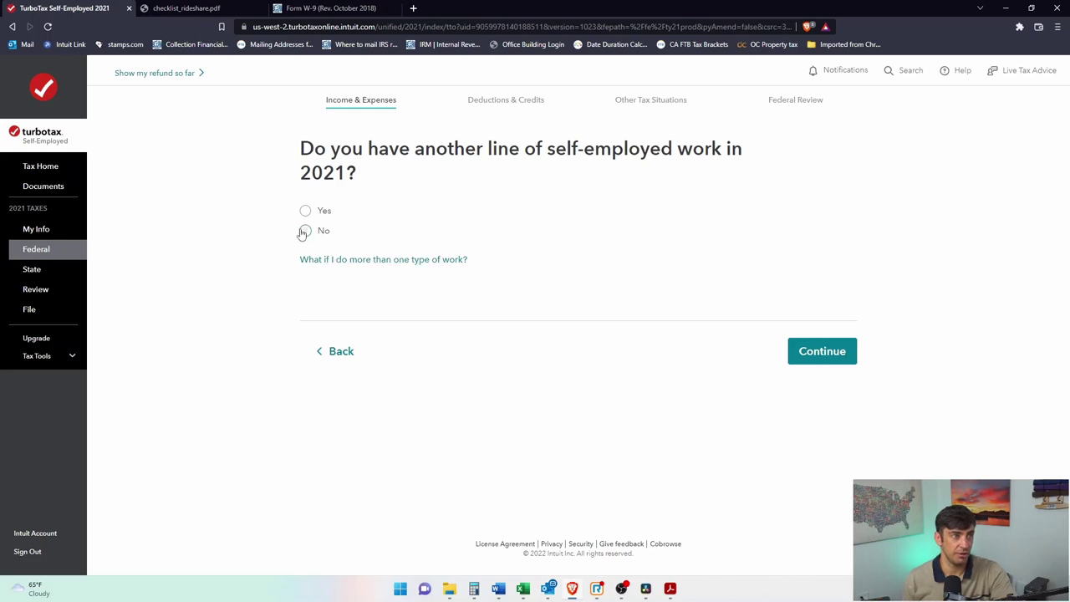
pyautogui.click(815, 351)
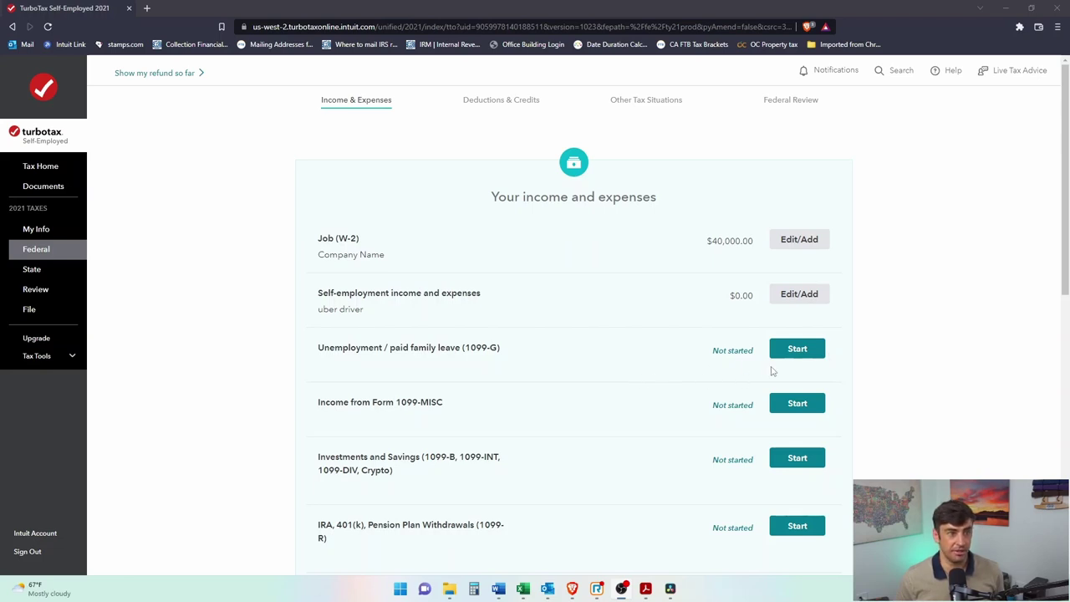
# Step: Report government unemployment benefits received on Form 1099-G, with none repaid
pyautogui.click(795, 349)
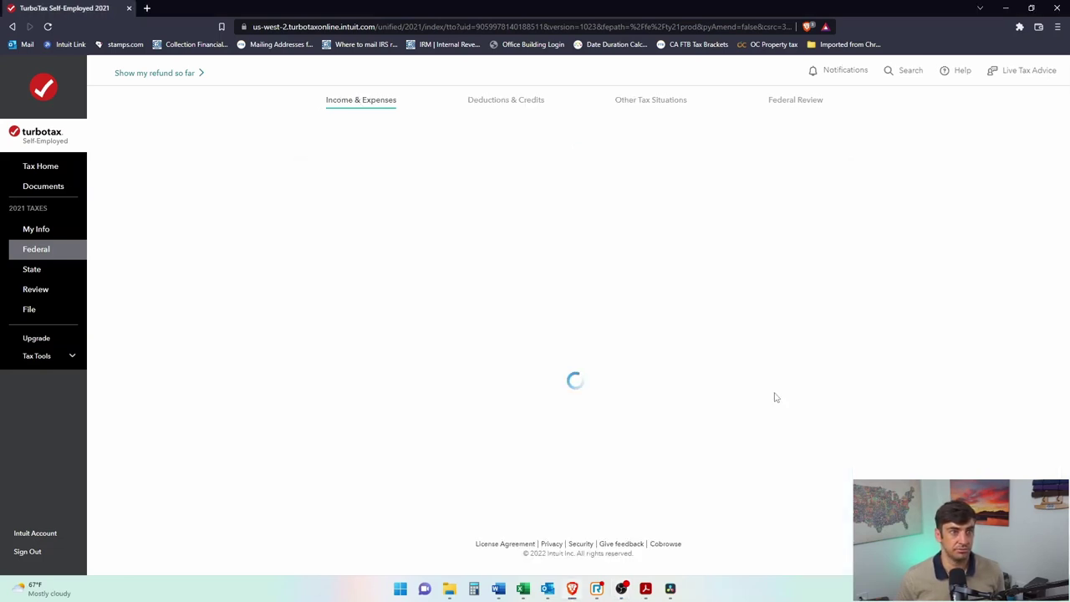
pyautogui.moveTo(496, 263); pyautogui.dragTo(687, 266)
pyautogui.click(621, 336)
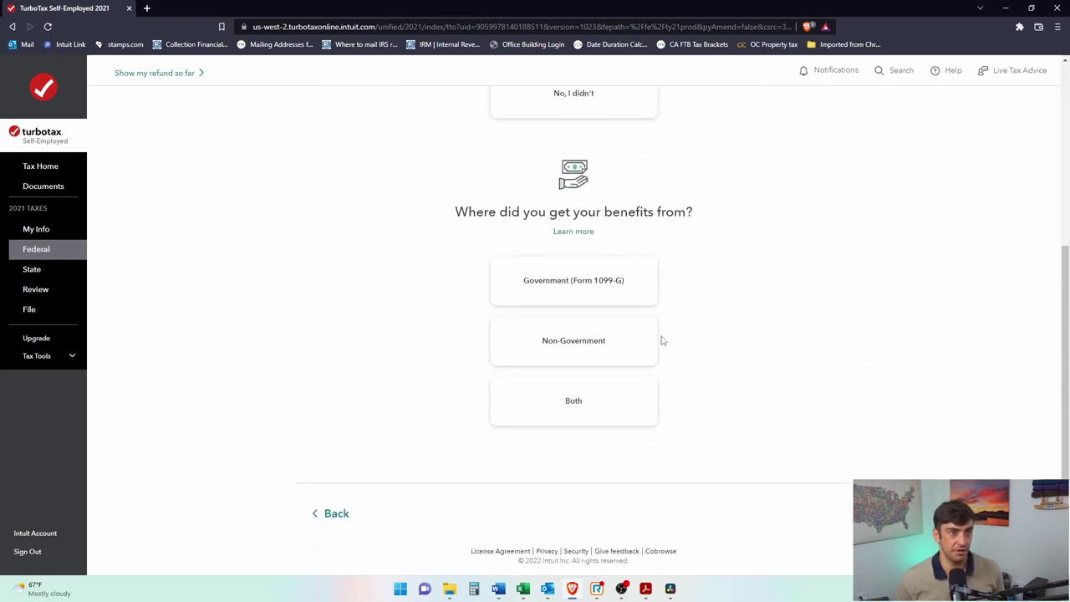
pyautogui.click(604, 277)
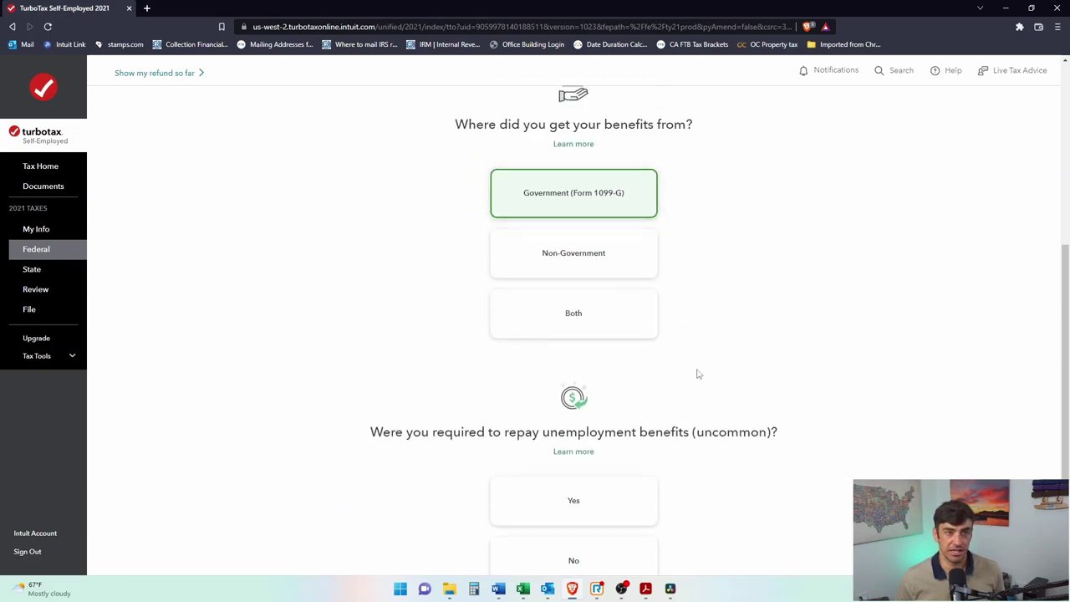
pyautogui.scroll(-2, 717, 400)
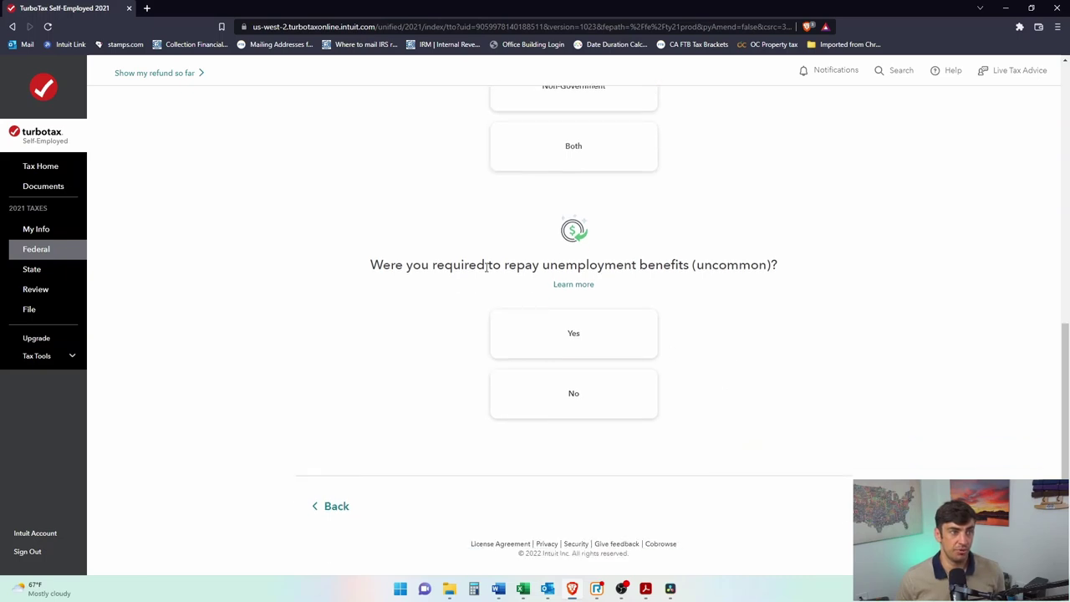
pyautogui.click(569, 395)
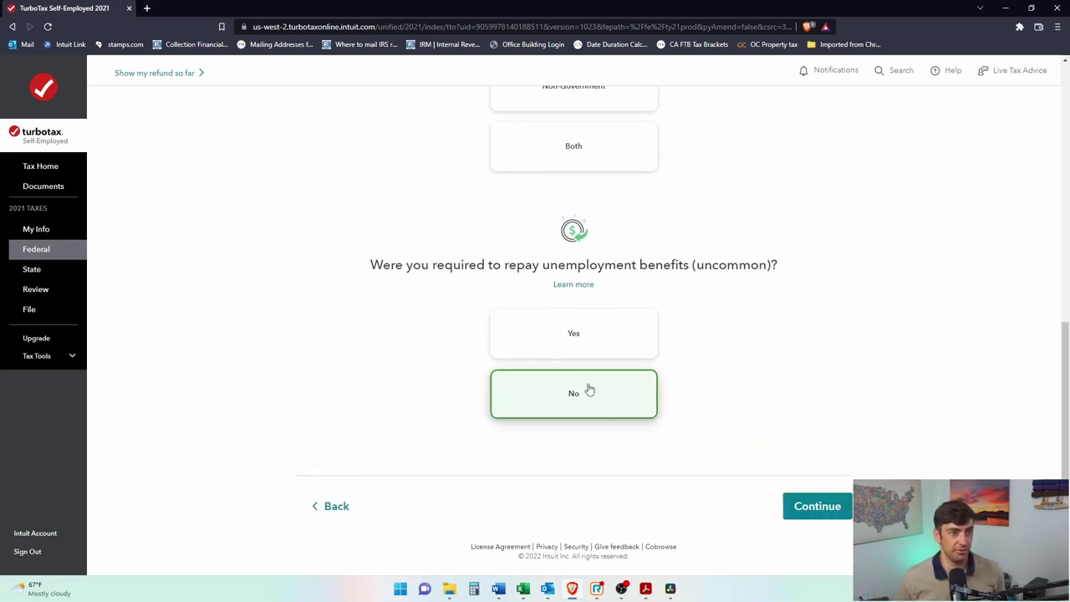
pyautogui.click(821, 502)
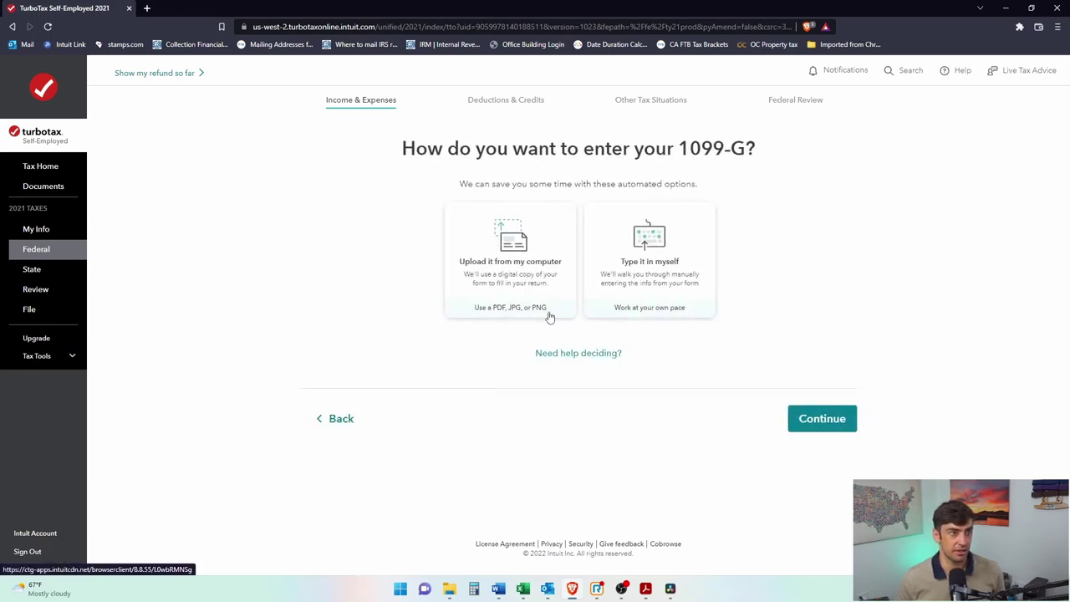
# Step: Choose to upload the 1099-G from the computer
pyautogui.moveTo(474, 148); pyautogui.dragTo(701, 148)
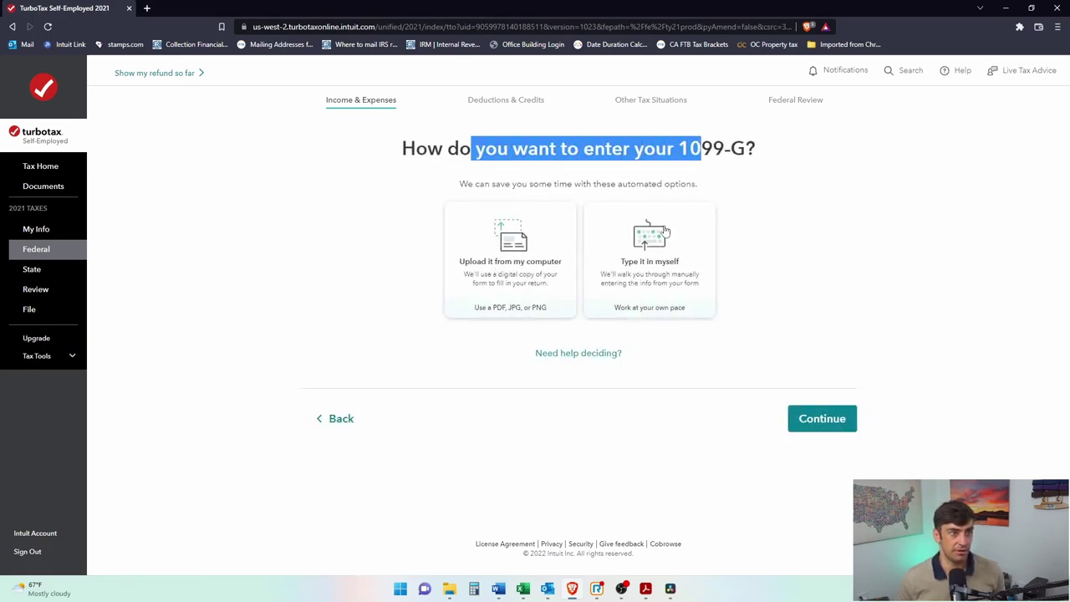
pyautogui.click(545, 285)
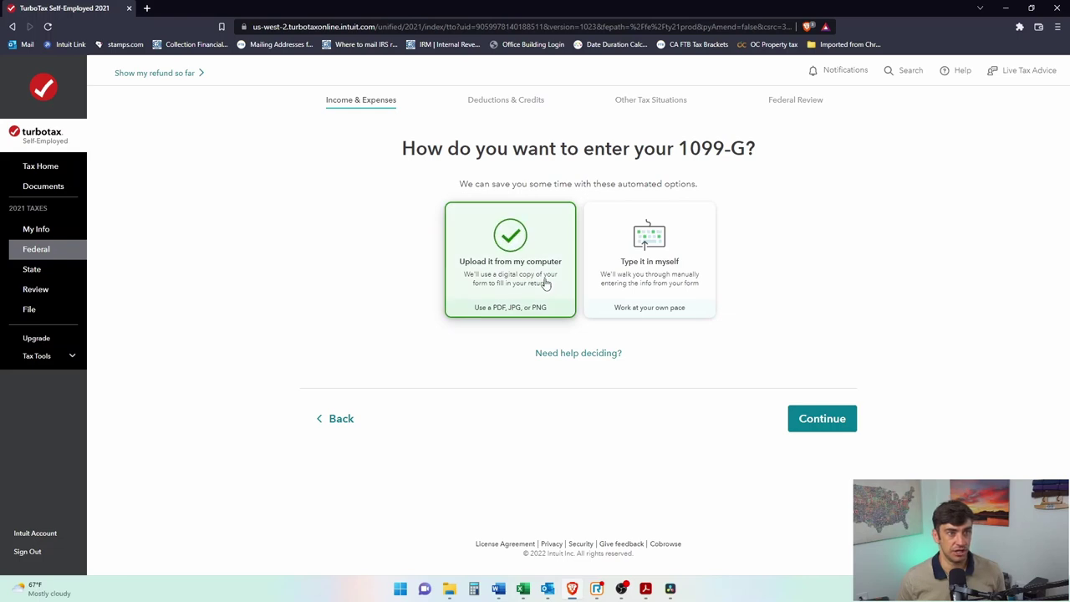
pyautogui.click(837, 422)
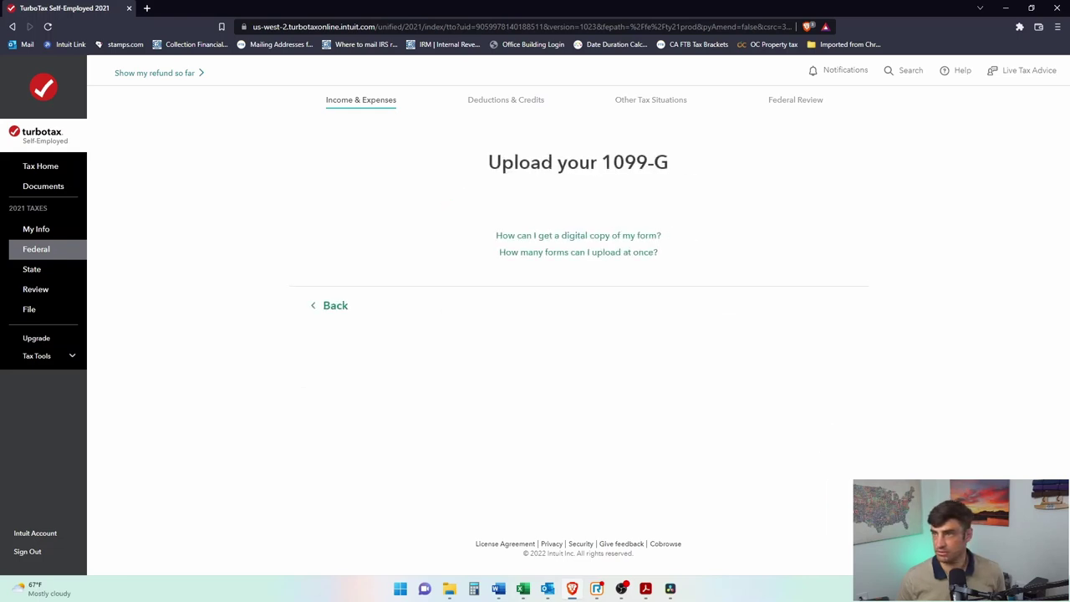
# Step: Upload the 1099-G PDF so the Employment Development Department payer info prefills
pyautogui.moveTo(730, 333); pyautogui.dragTo(625, 297)
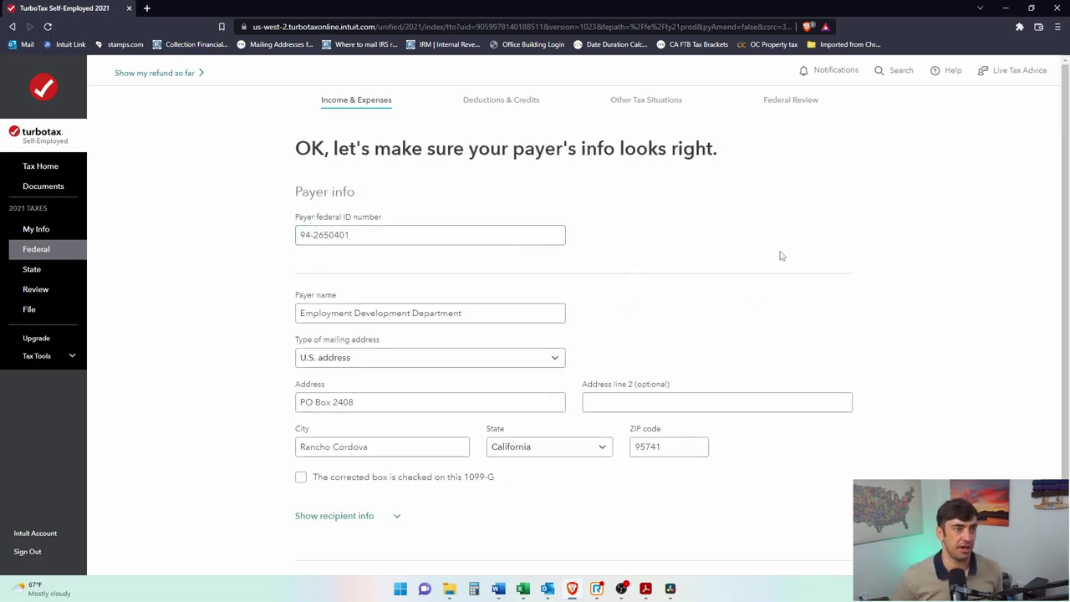
pyautogui.scroll(-1, 850, 343)
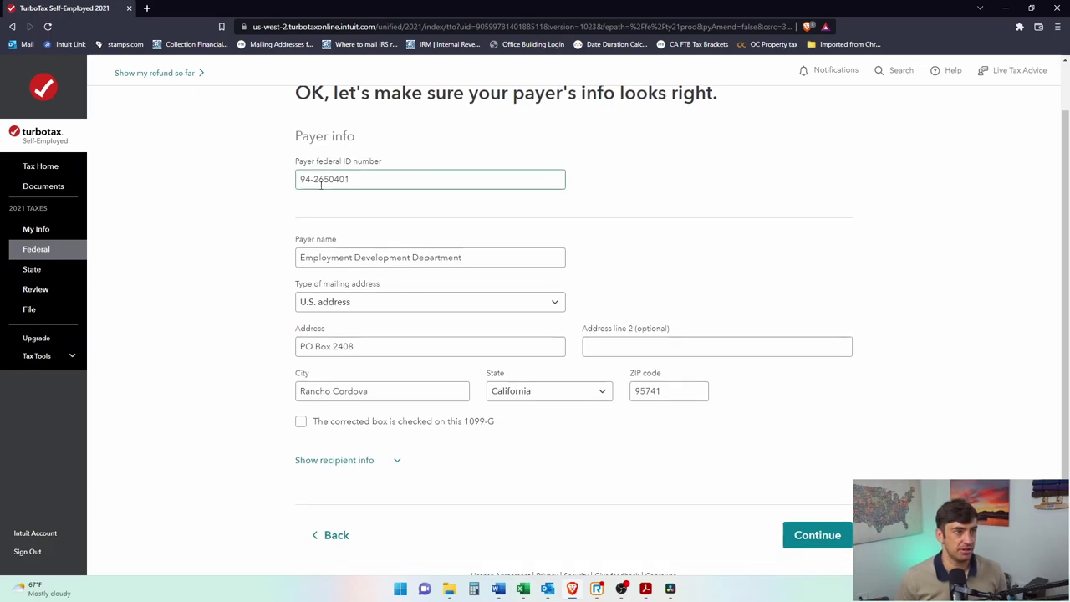
pyautogui.moveTo(645, 589)
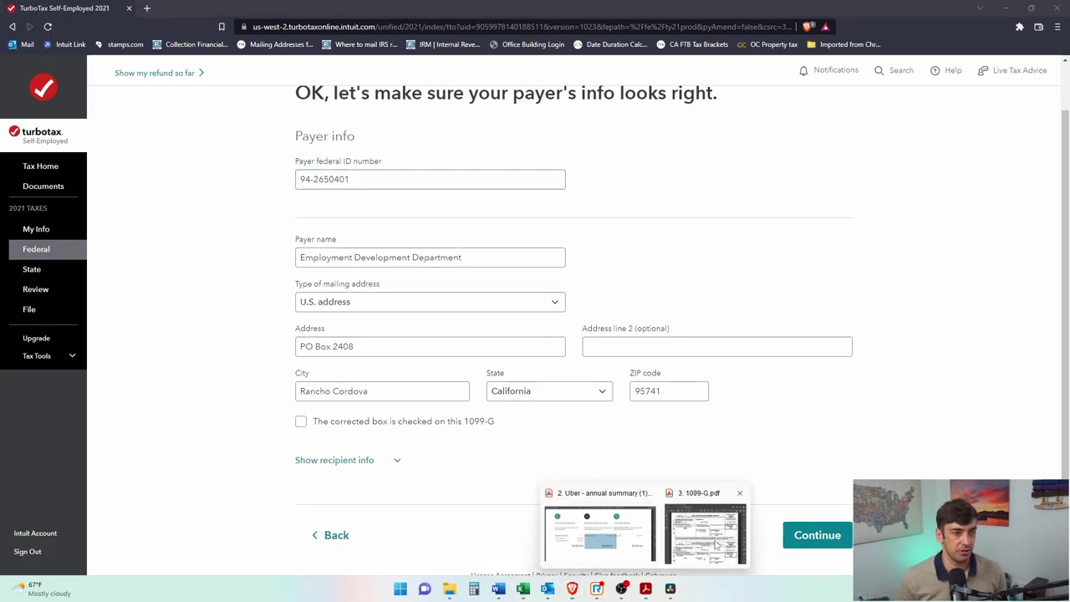
pyautogui.click(716, 539)
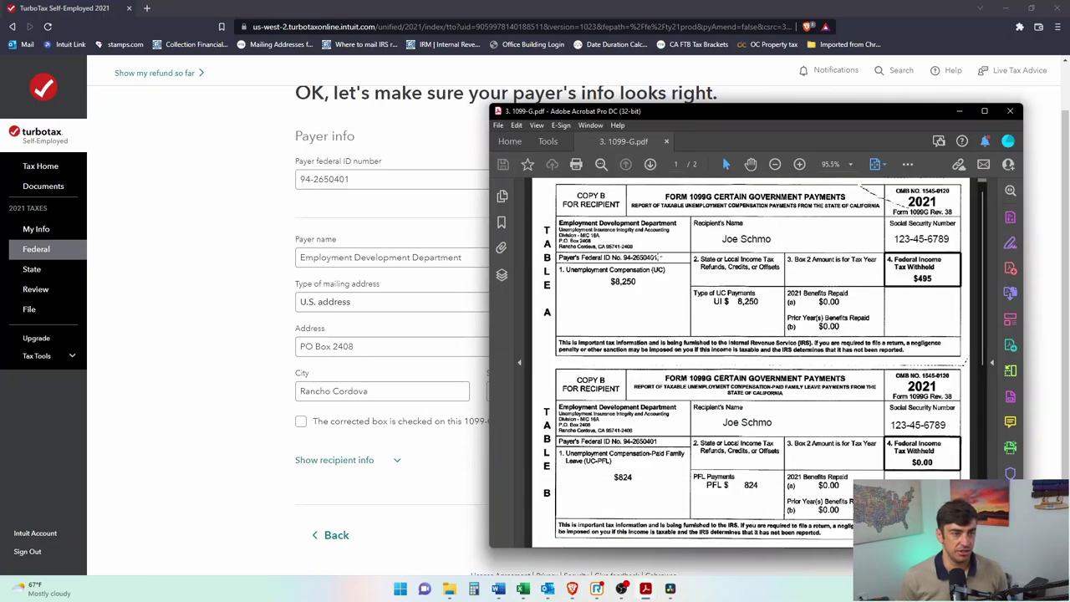
pyautogui.moveTo(682, 113); pyautogui.dragTo(785, 69)
pyautogui.scroll(3, 716, 244)
pyautogui.scroll(1, 716, 244)
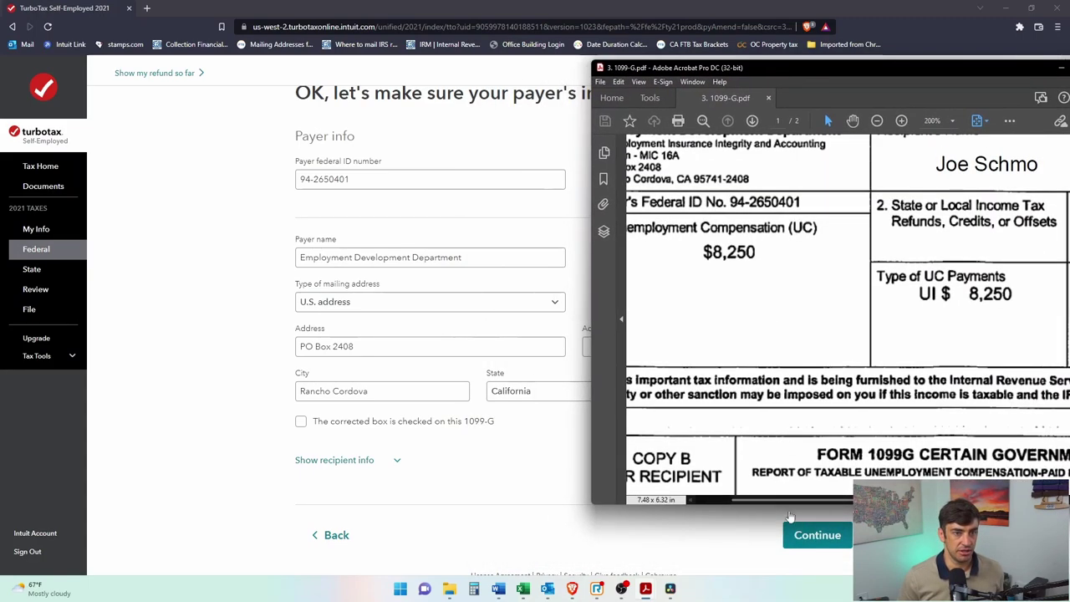
pyautogui.hscroll(-2, 779, 358)
pyautogui.scroll(1, 779, 358)
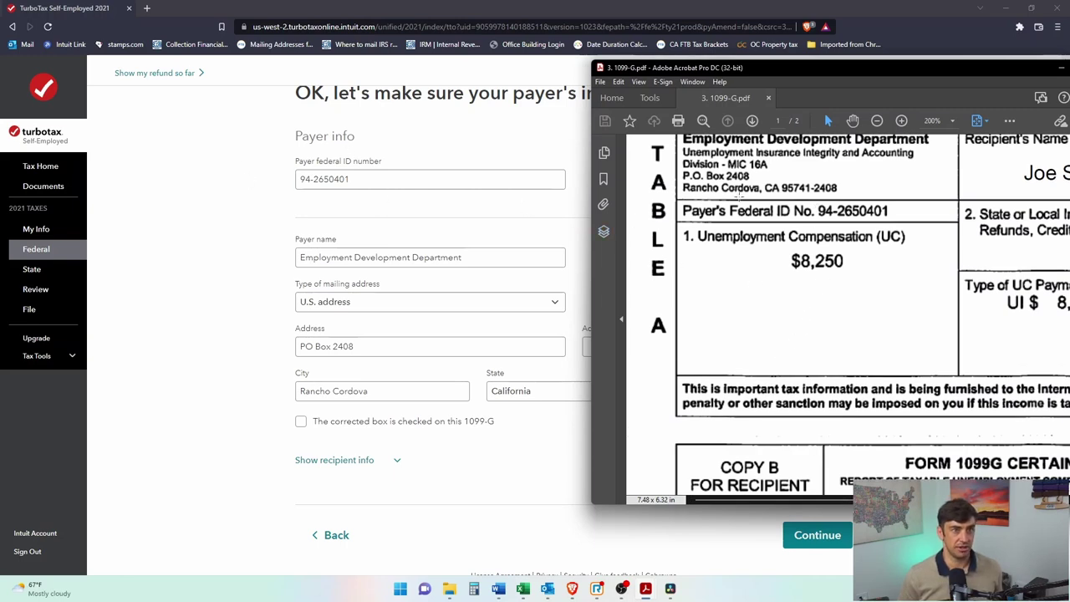
pyautogui.moveTo(683, 201); pyautogui.dragTo(920, 224)
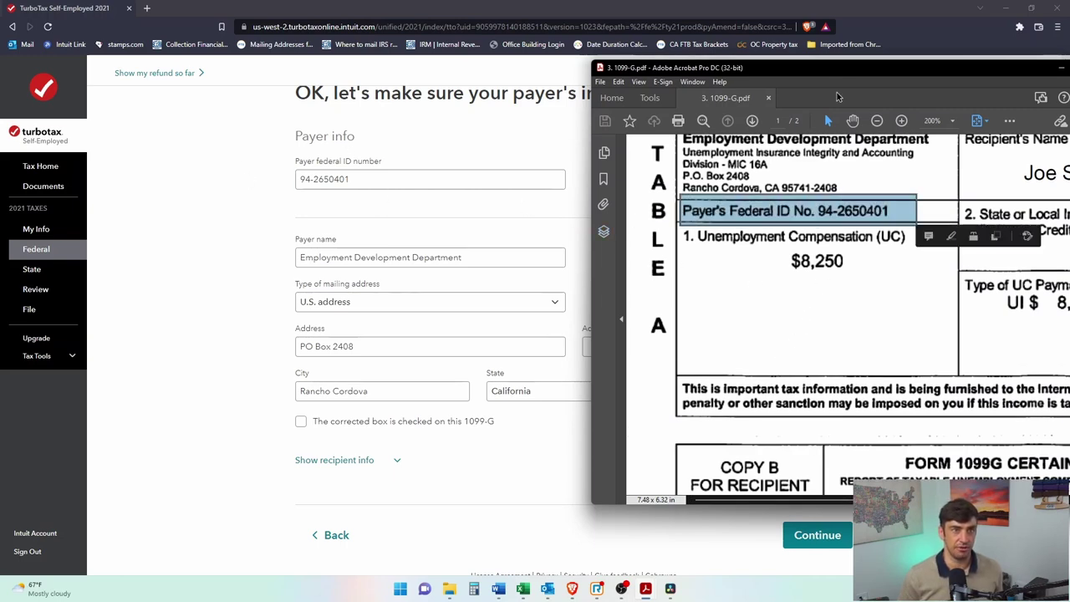
pyautogui.doubleClick(847, 66)
pyautogui.scroll(3, 496, 141)
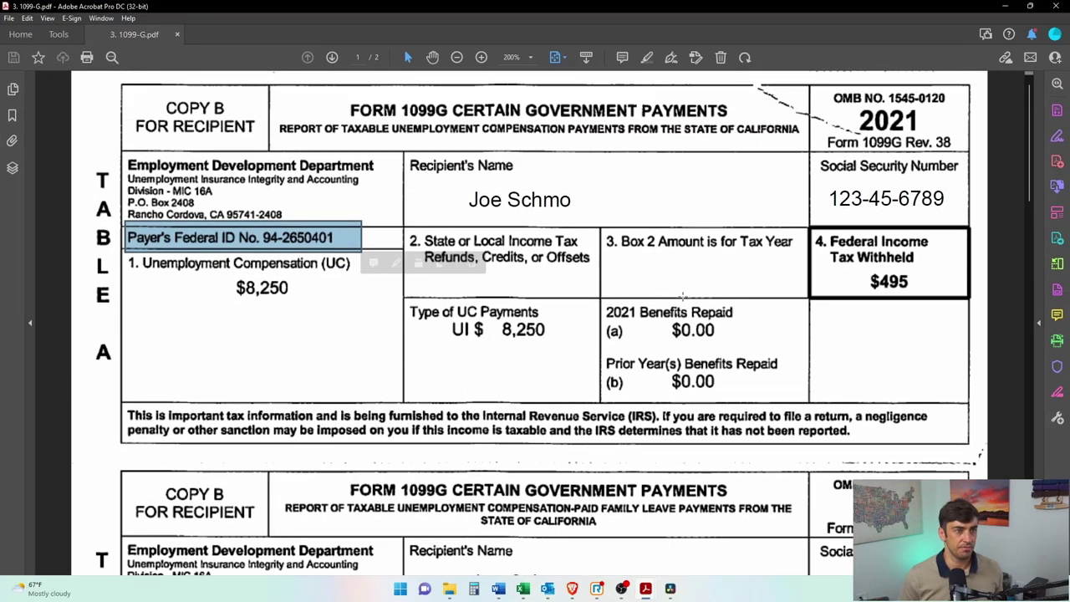
pyautogui.moveTo(741, 7); pyautogui.dragTo(830, 73)
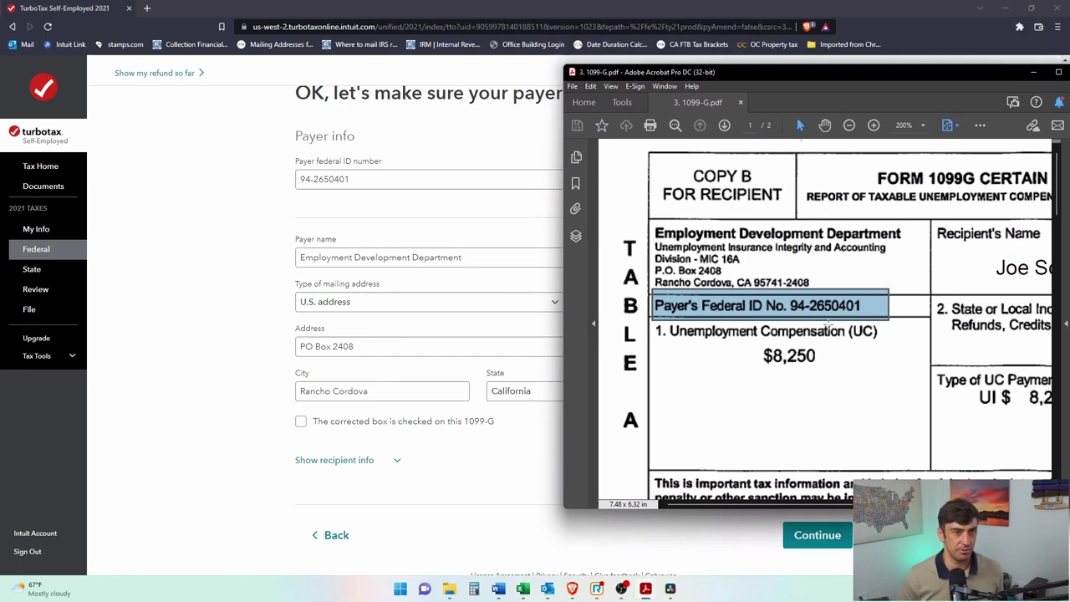
pyautogui.click(345, 181)
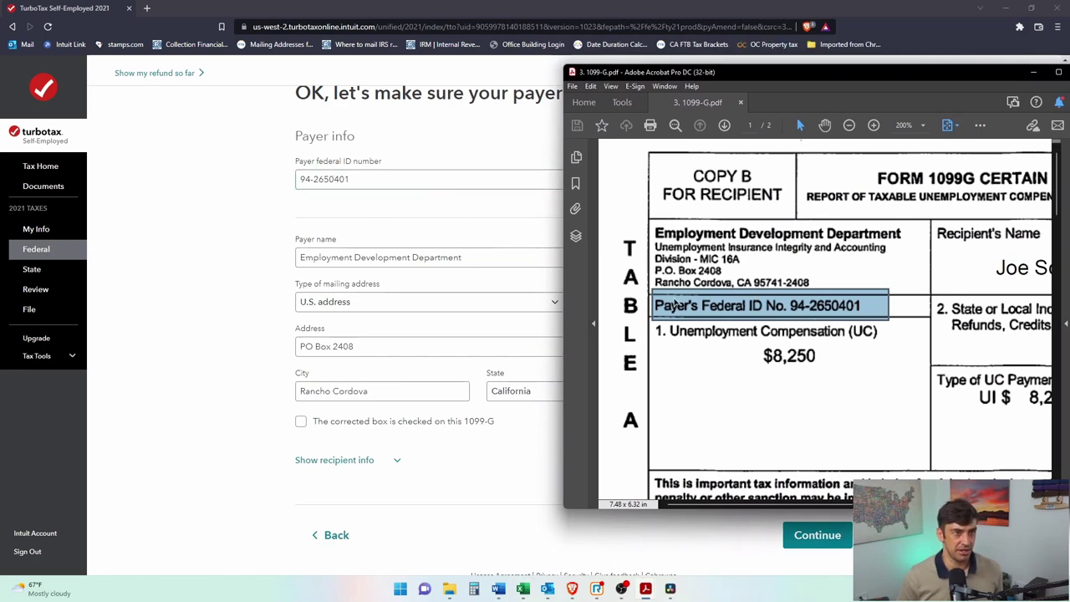
pyautogui.moveTo(651, 220); pyautogui.dragTo(922, 289)
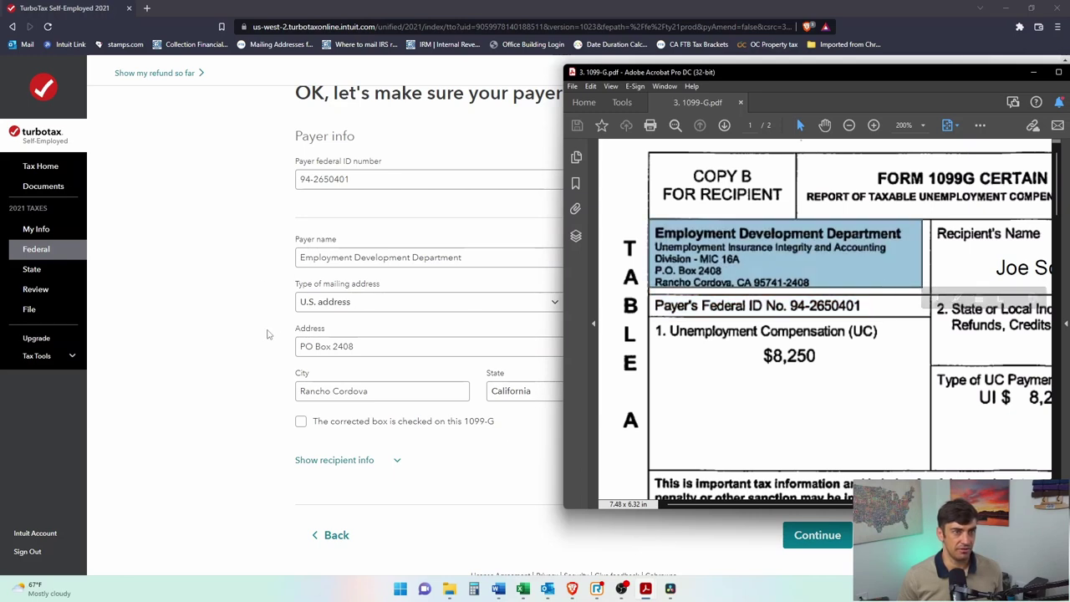
pyautogui.click(207, 359)
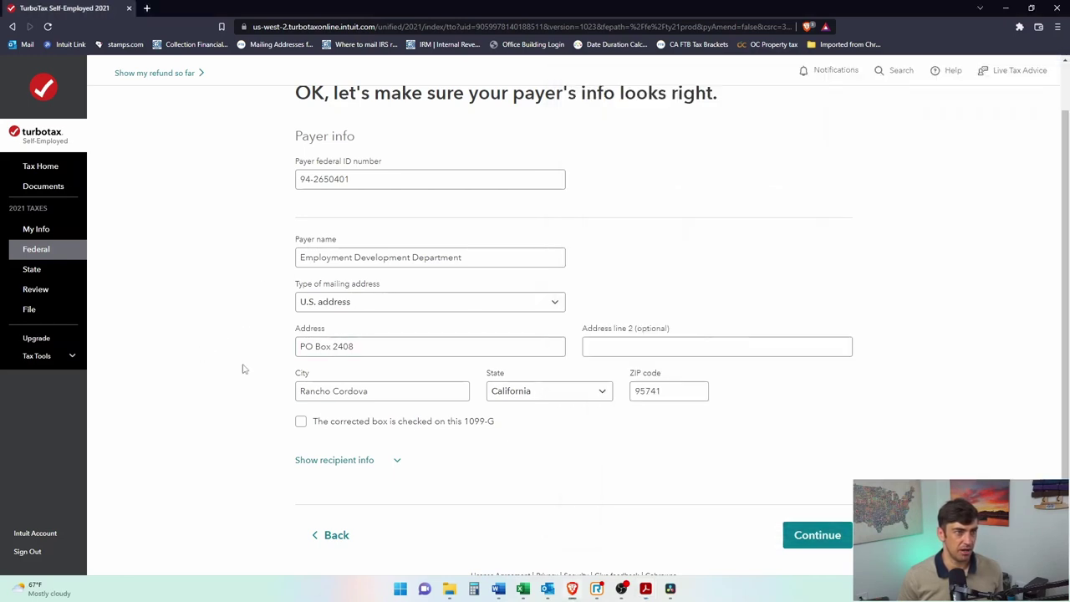
pyautogui.scroll(-1, 457, 468)
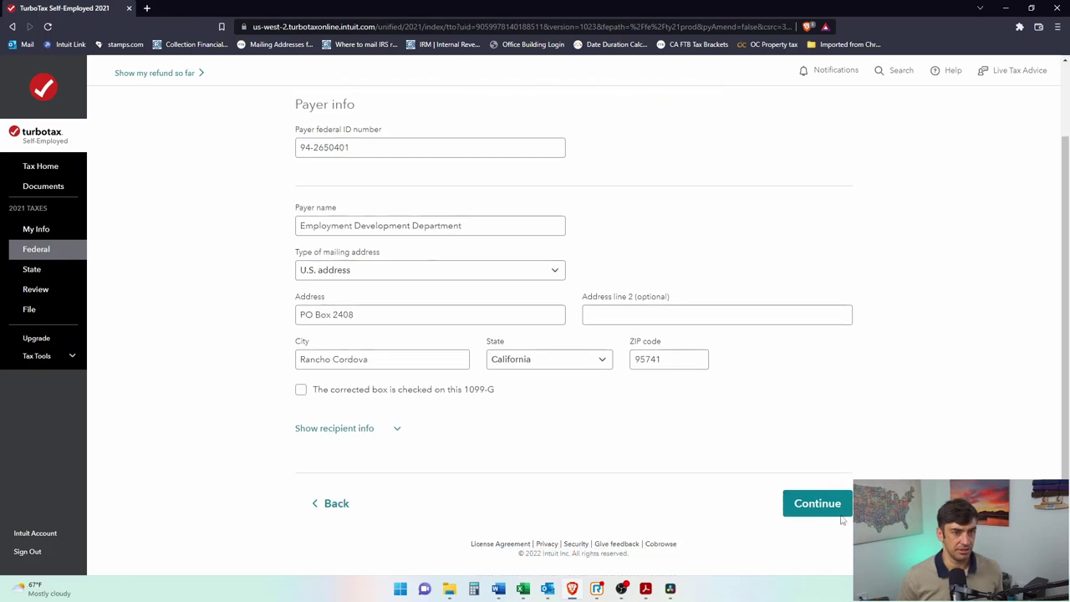
pyautogui.click(815, 505)
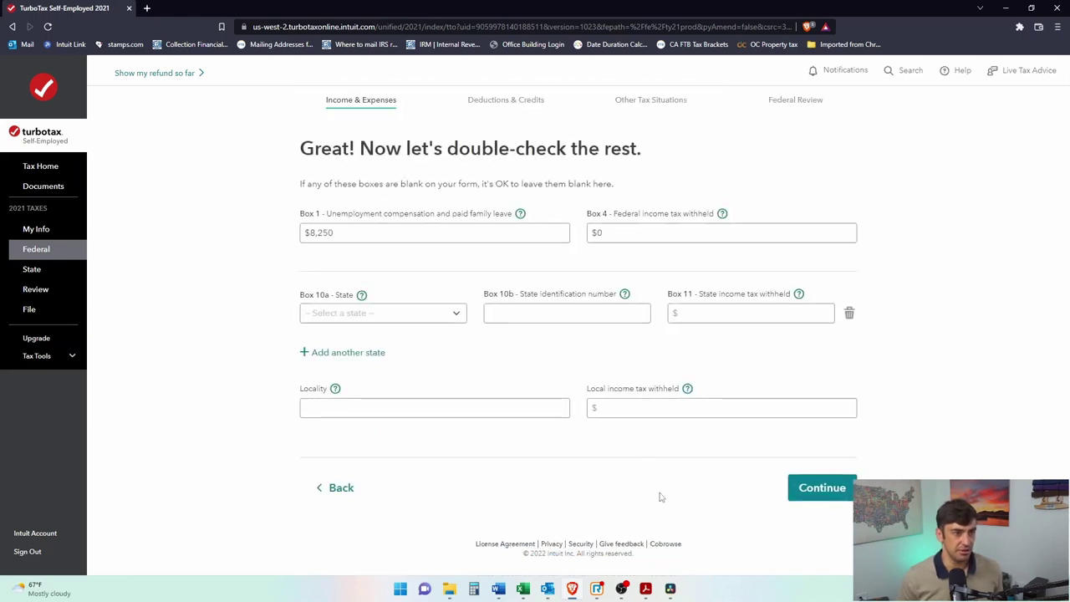
# Step: Position the 1099-G PDF window beside TurboTax so the form is visible
pyautogui.moveTo(647, 597)
pyautogui.click(688, 566)
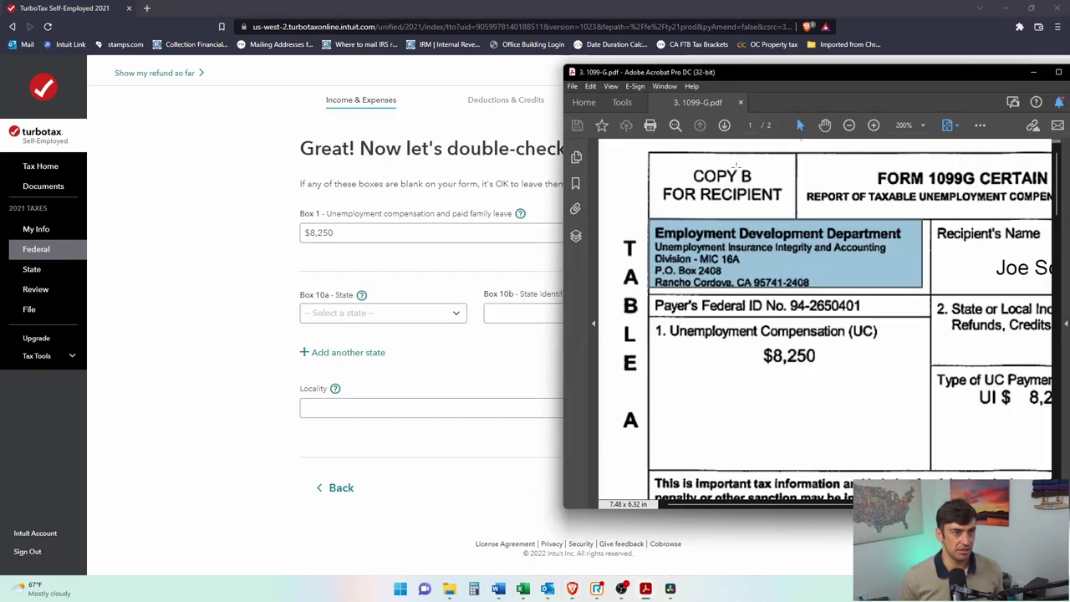
pyautogui.moveTo(903, 76); pyautogui.dragTo(673, 64)
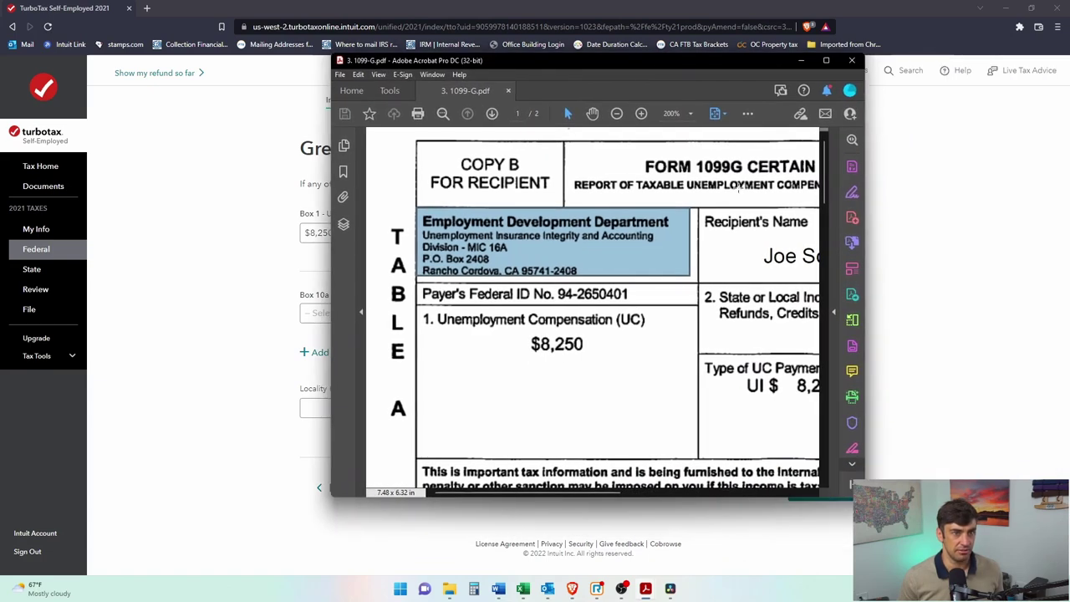
pyautogui.moveTo(827, 311); pyautogui.dragTo(1016, 311)
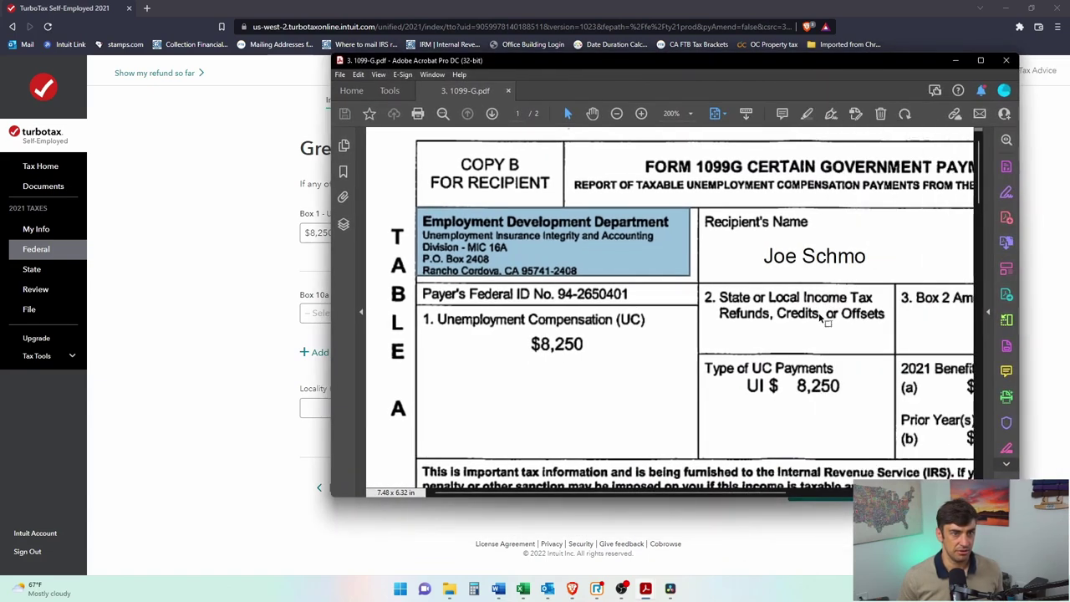
pyautogui.scroll(-1, 818, 316)
pyautogui.hscroll(2, 769, 485)
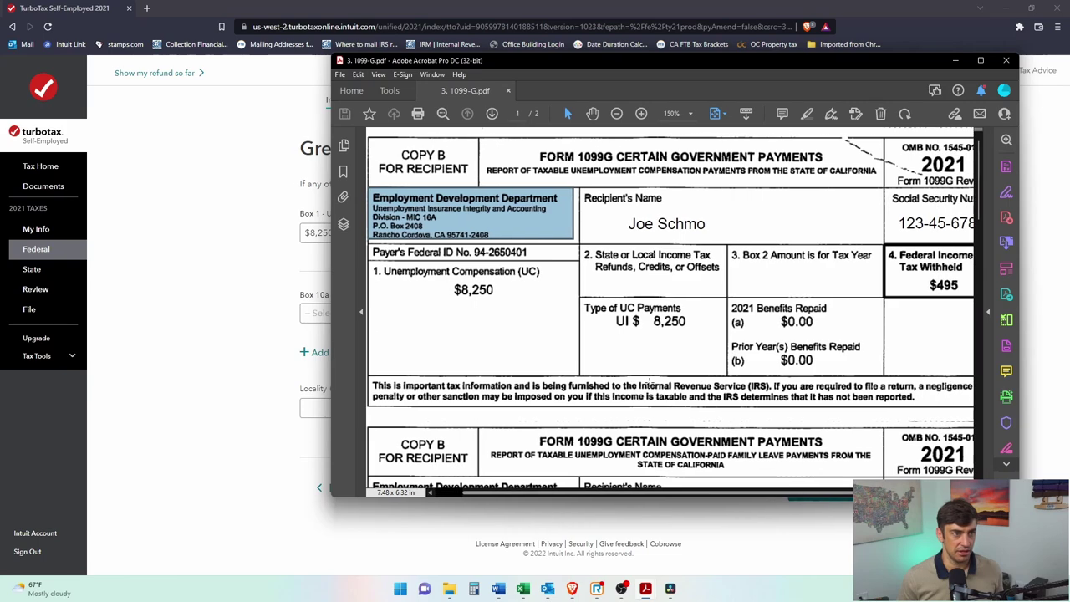
pyautogui.moveTo(628, 71); pyautogui.dragTo(620, 277)
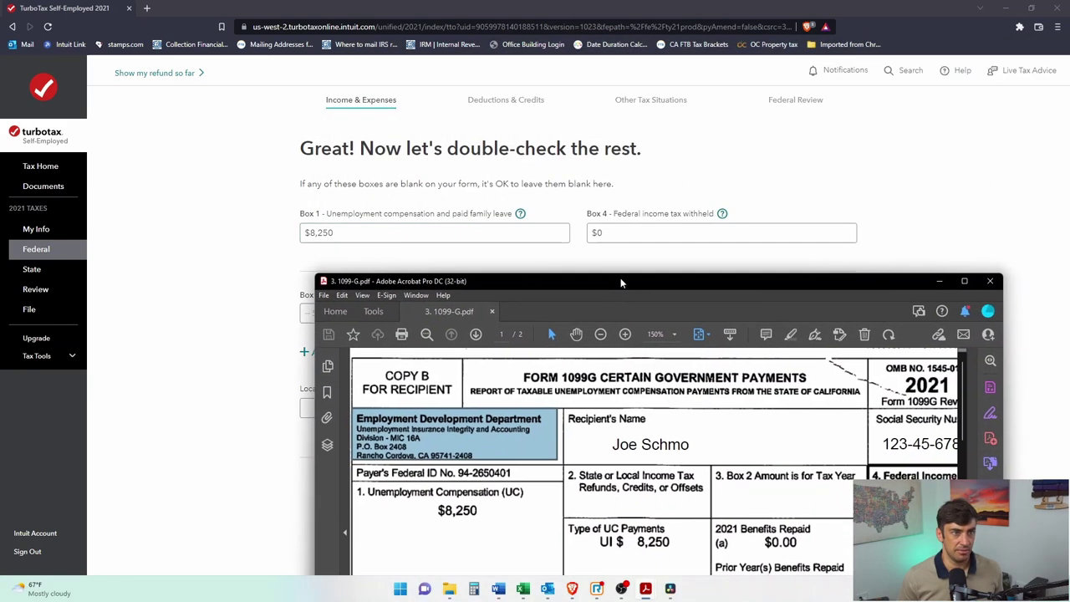
# Step: Locate the $495 federal tax withheld on the PDF and begin editing Box 4
pyautogui.click(632, 226)
pyautogui.moveTo(675, 279); pyautogui.dragTo(597, 109)
pyautogui.moveTo(822, 325); pyautogui.dragTo(870, 343)
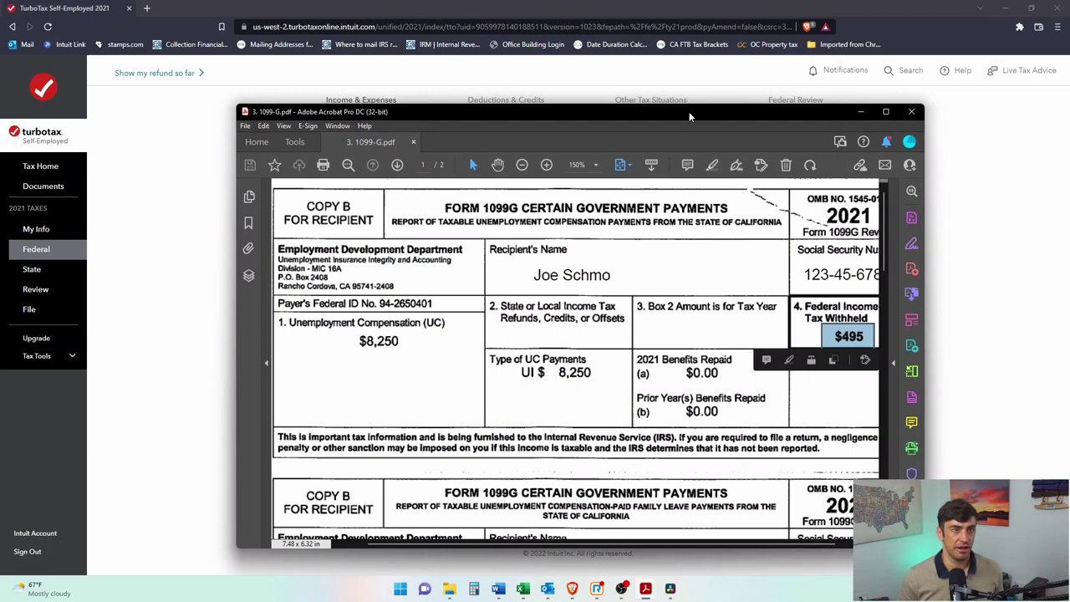
pyautogui.moveTo(689, 113); pyautogui.dragTo(787, 103)
pyautogui.click(752, 7)
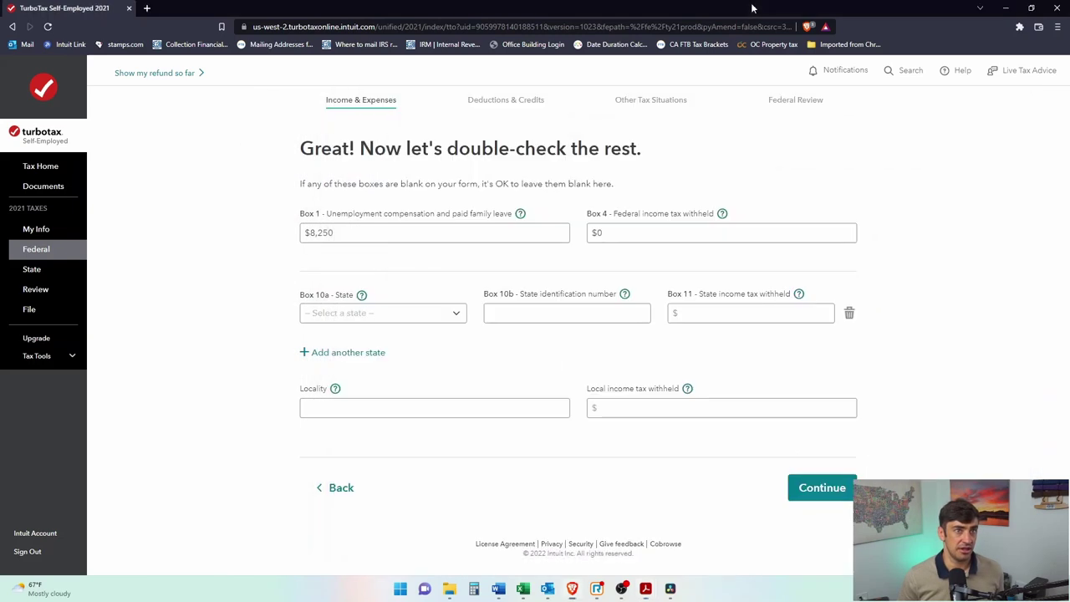
pyautogui.click(715, 233)
# Step: Clear Box 4's old 0 and check Box 1's $8,250 and the $824 PFL amount in the PDF
pyautogui.press('BackSpace')
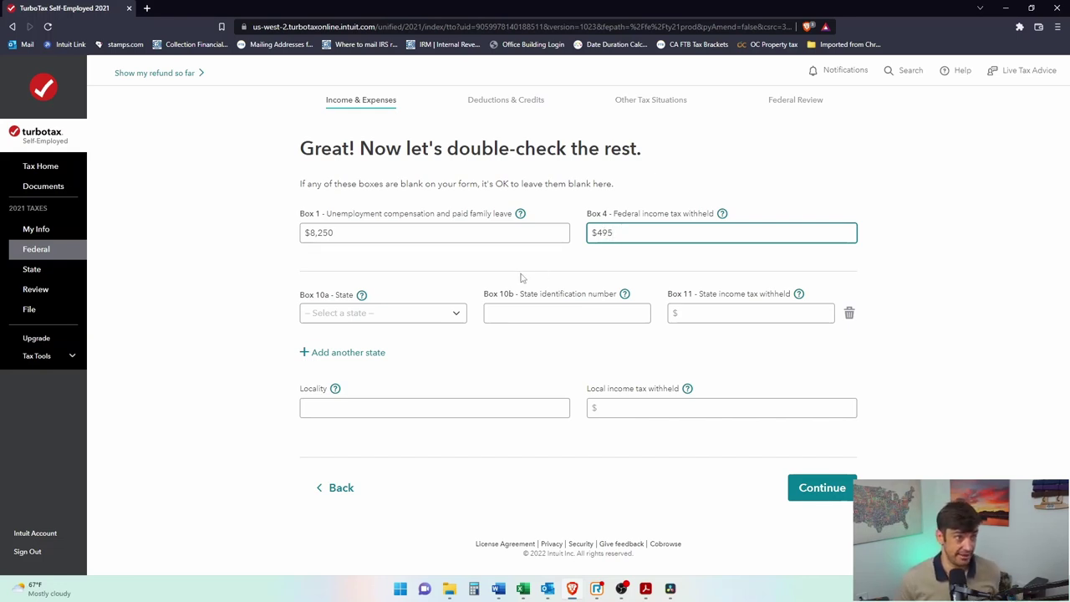
pyautogui.click(646, 588)
pyautogui.click(736, 548)
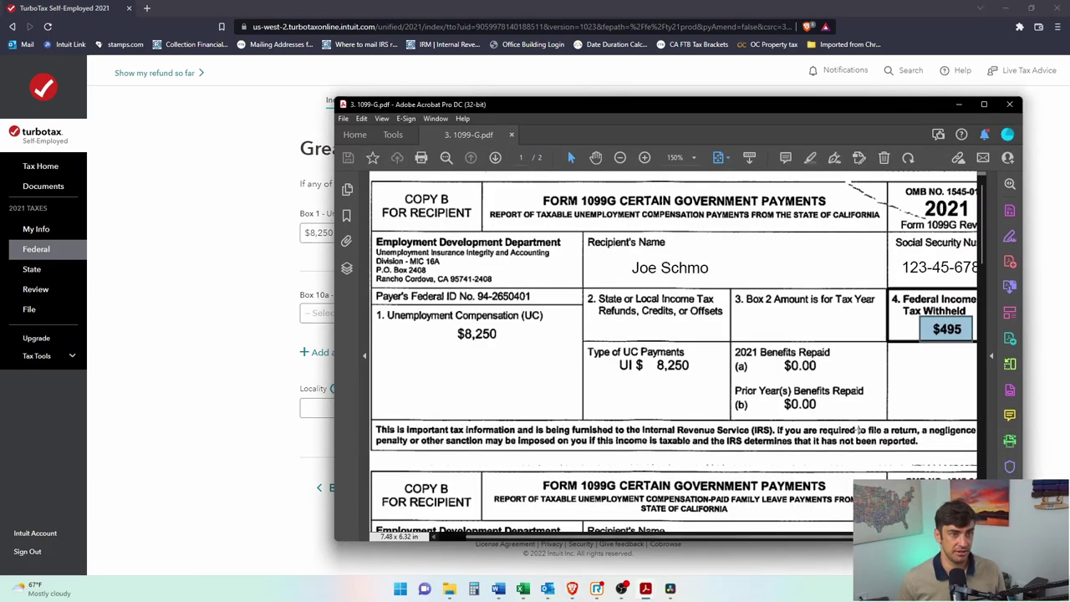
pyautogui.keyDown('ctrl'); pyautogui.scroll(-1, 843, 388); pyautogui.keyUp('ctrl')
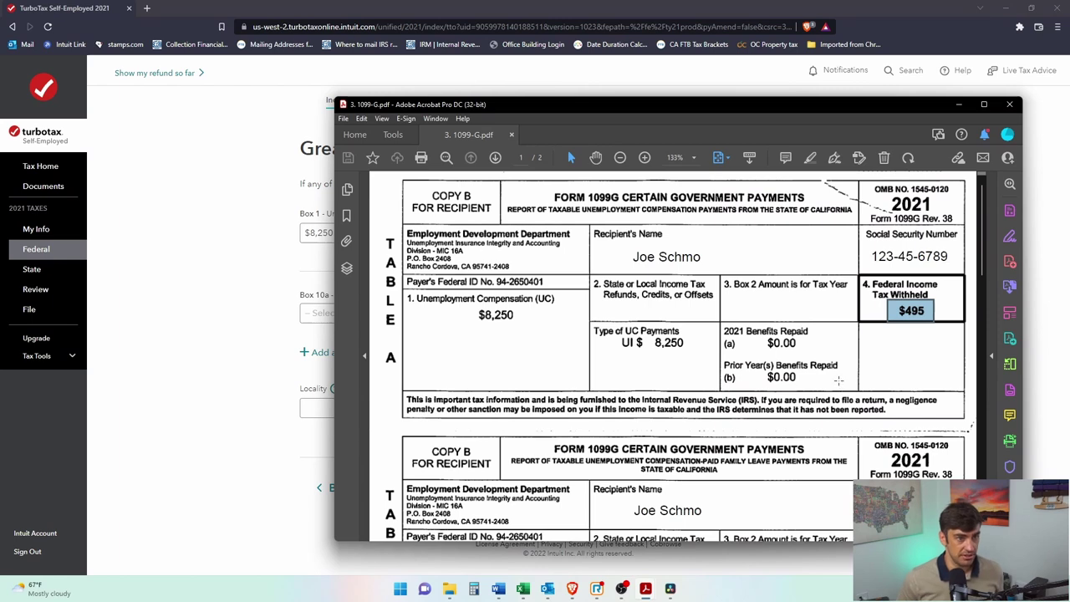
pyautogui.moveTo(398, 290); pyautogui.dragTo(609, 333)
pyautogui.scroll(-2, 635, 333)
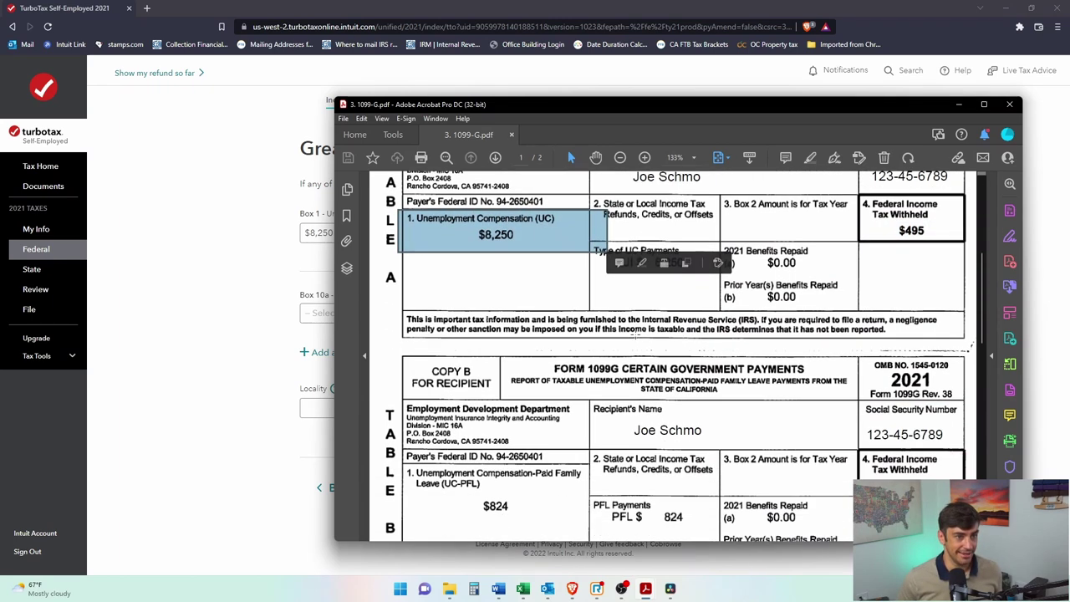
pyautogui.scroll(-1, 635, 333)
pyautogui.moveTo(409, 453); pyautogui.dragTo(577, 491)
pyautogui.click(502, 234)
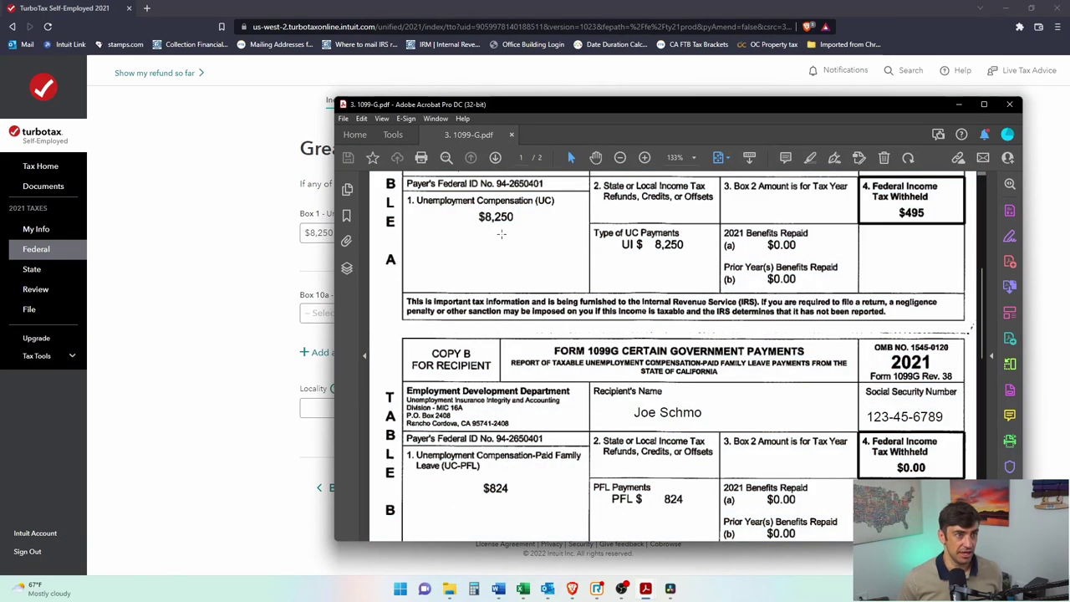
pyautogui.moveTo(454, 186); pyautogui.dragTo(583, 233)
pyautogui.moveTo(432, 450); pyautogui.dragTo(592, 505)
pyautogui.click(222, 391)
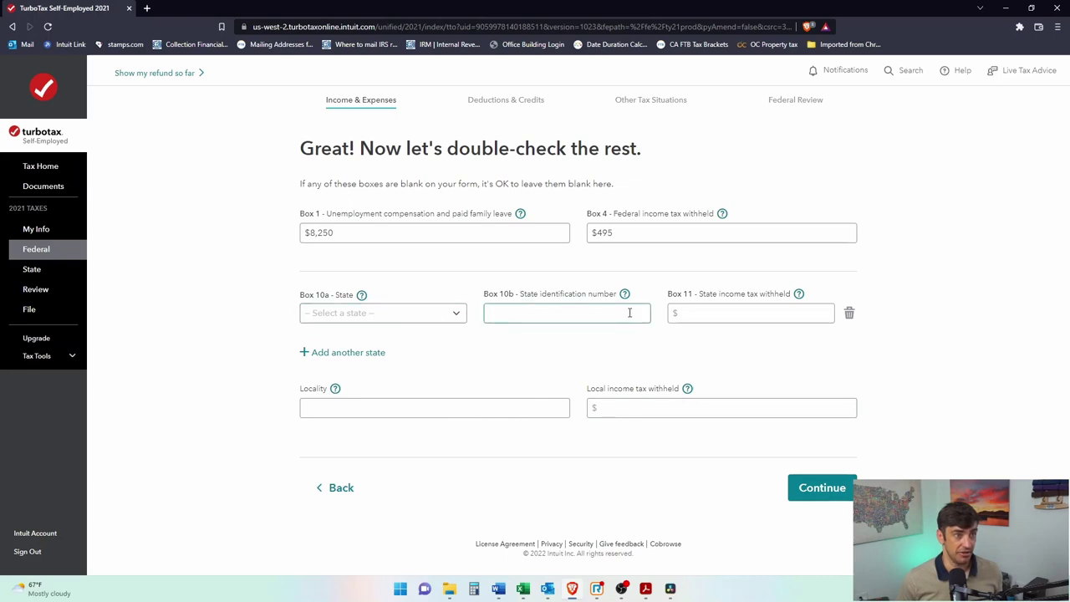
# Step: Recheck the 1099-G PDF values and accept the double-checked boxes
pyautogui.moveTo(648, 590)
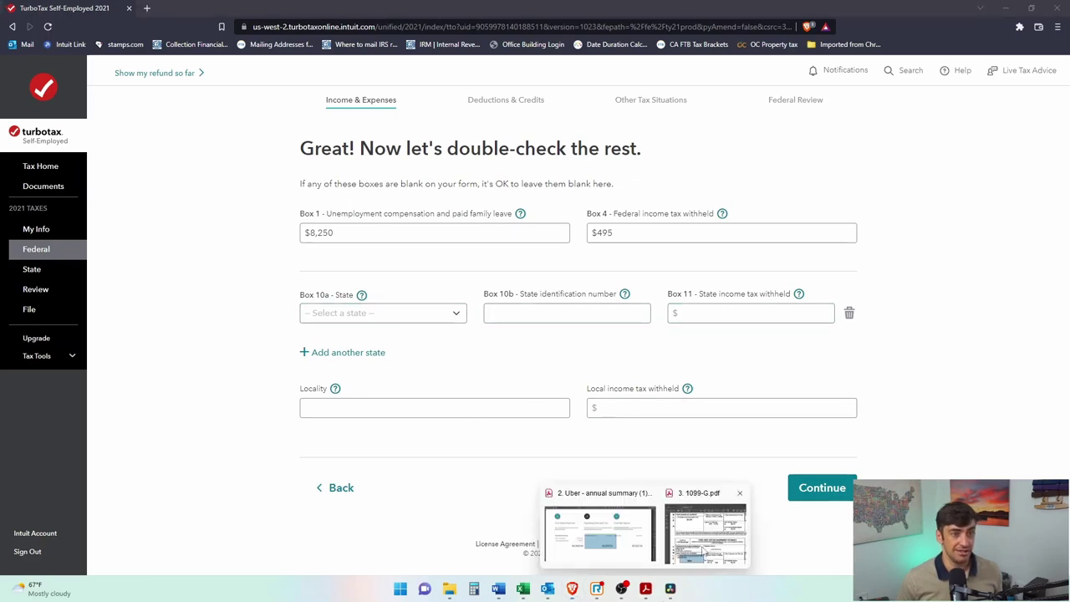
pyautogui.click(705, 552)
pyautogui.scroll(3, 791, 359)
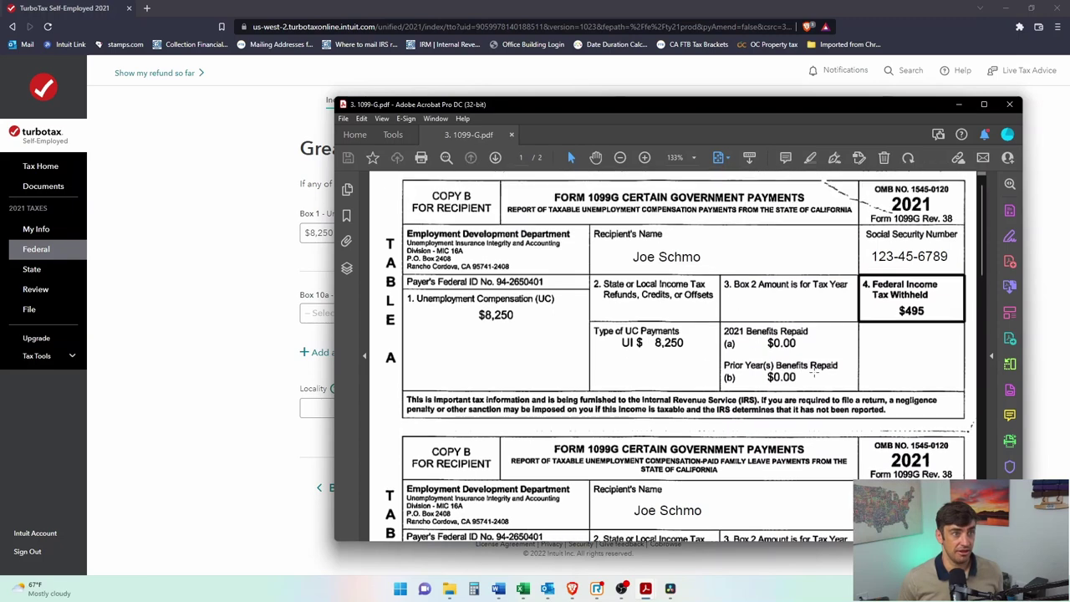
pyautogui.click(190, 464)
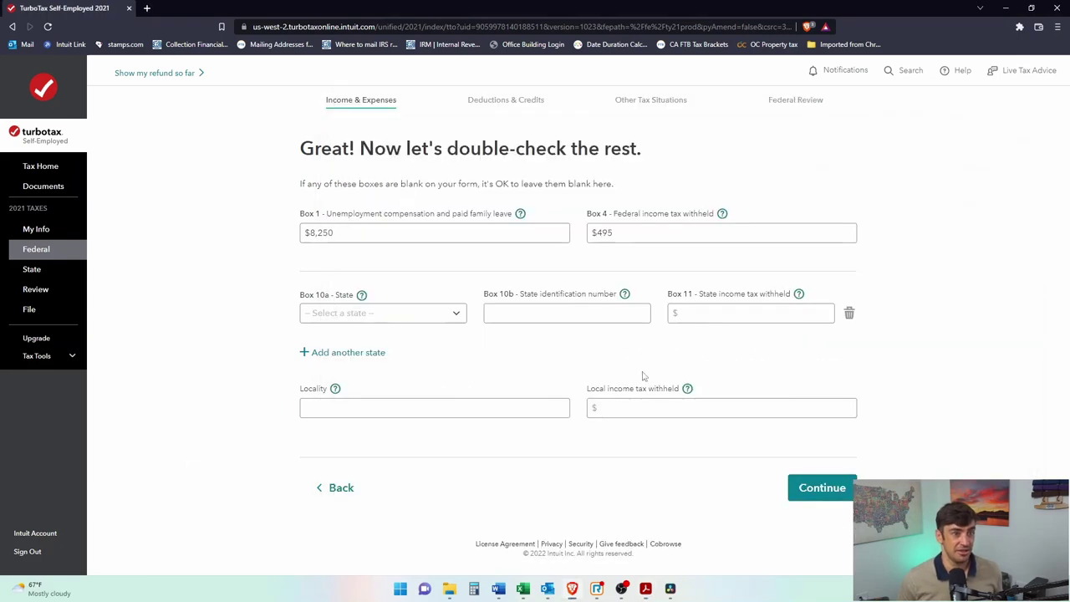
pyautogui.click(836, 497)
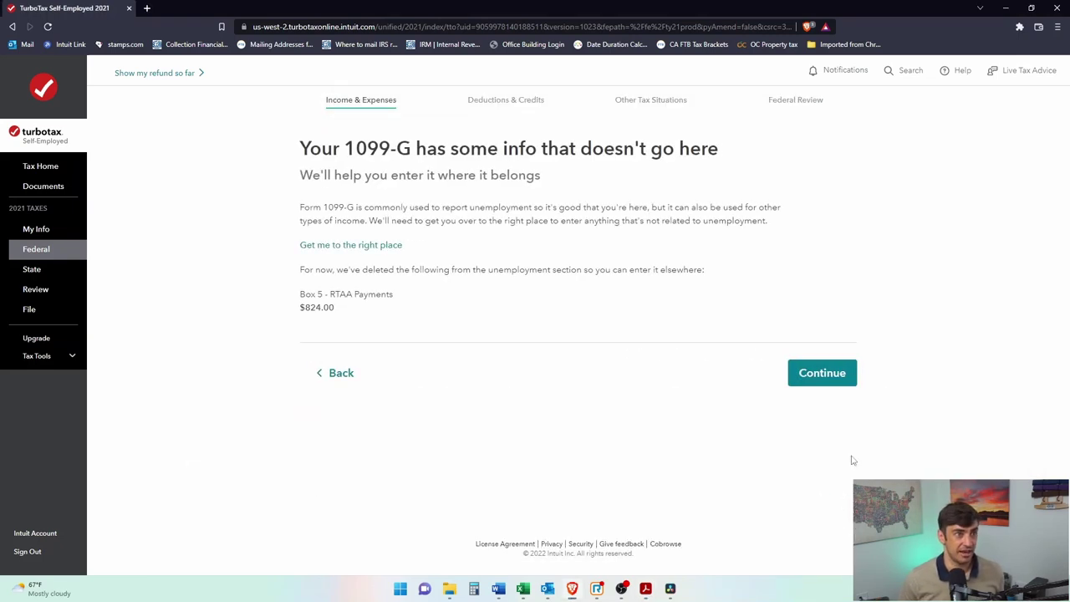
# Step: Compare the RTAA notice's removed Box 5 amount with the PDF's $824 paid family leave
pyautogui.moveTo(478, 156); pyautogui.dragTo(676, 151)
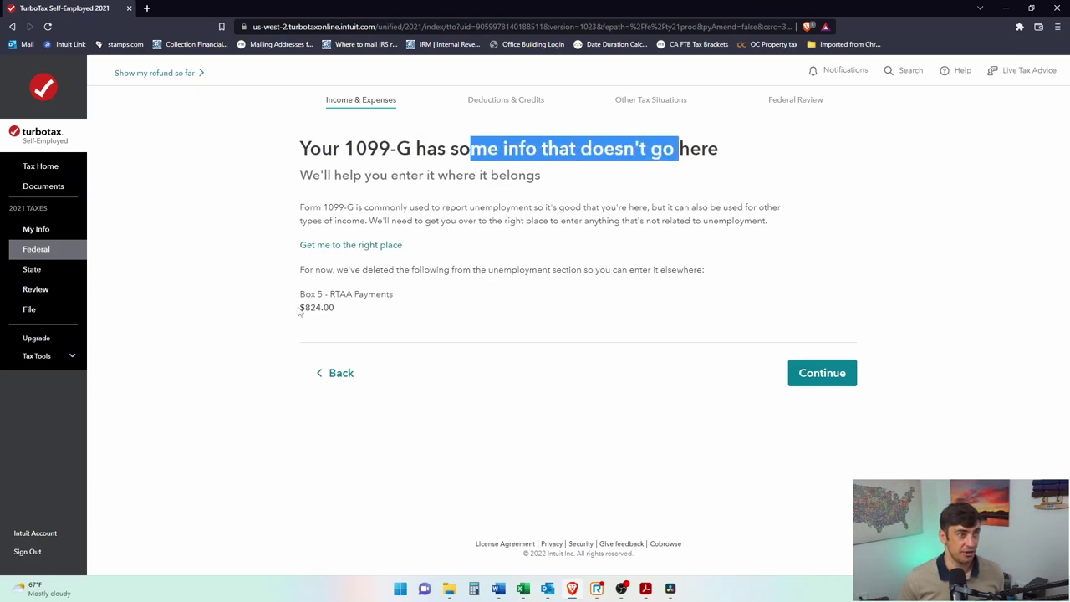
pyautogui.moveTo(299, 311); pyautogui.dragTo(328, 307)
pyautogui.moveTo(646, 589)
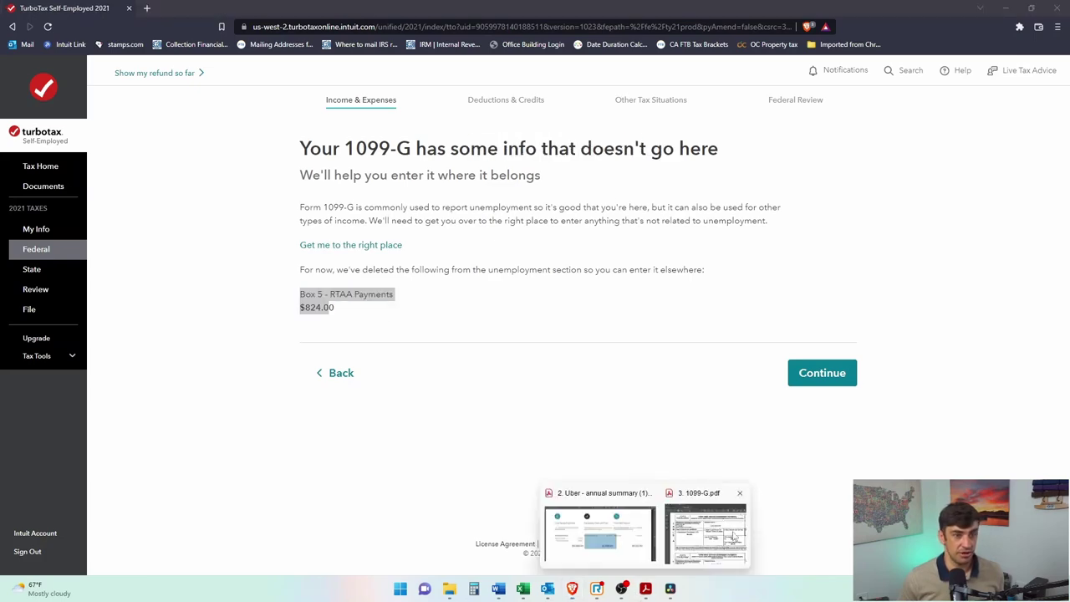
pyautogui.click(741, 530)
pyautogui.scroll(-2, 553, 388)
pyautogui.moveTo(458, 472); pyautogui.dragTo(532, 512)
pyautogui.click(210, 411)
# Step: Check the second 1099-G in the PDF, then accept the RTAA notice and $1,242 refund page
pyautogui.moveTo(320, 298); pyautogui.dragTo(359, 294)
pyautogui.moveTo(572, 589)
pyautogui.moveTo(645, 589)
pyautogui.click(707, 527)
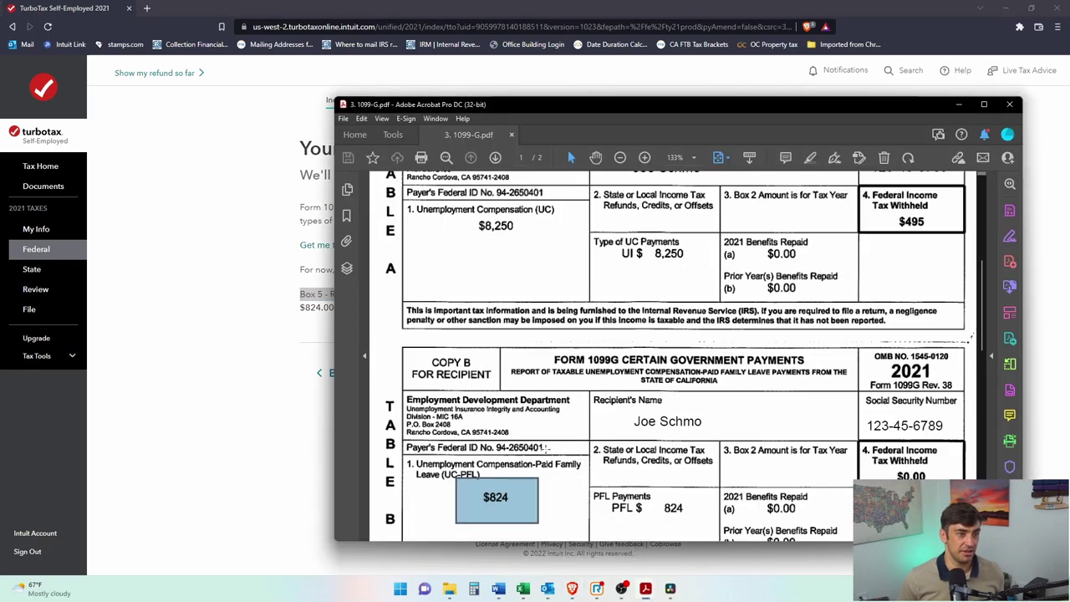
pyautogui.scroll(-1, 466, 455)
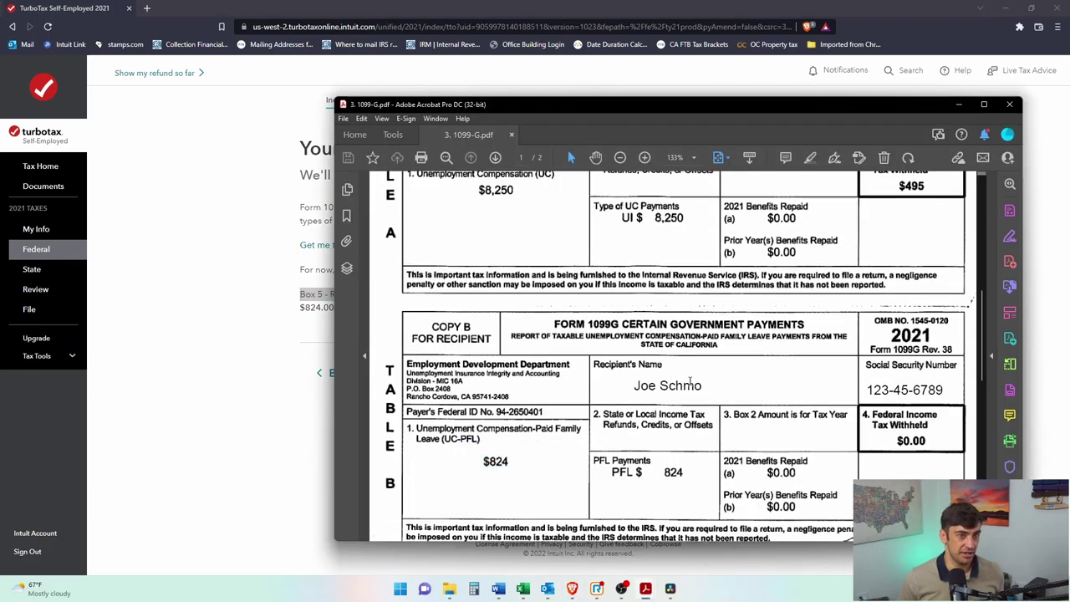
pyautogui.click(149, 474)
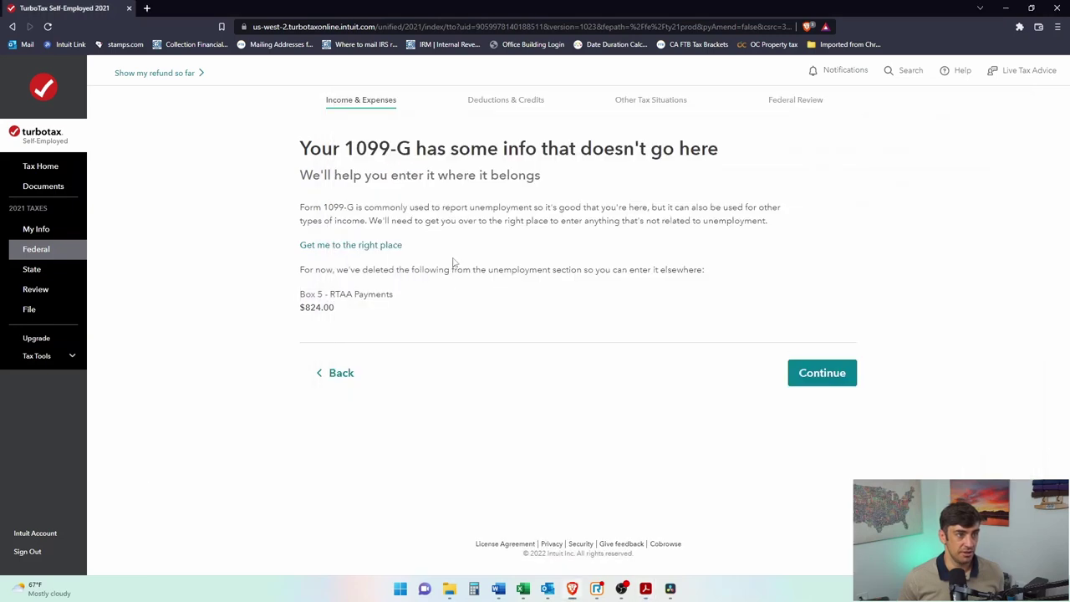
pyautogui.click(828, 371)
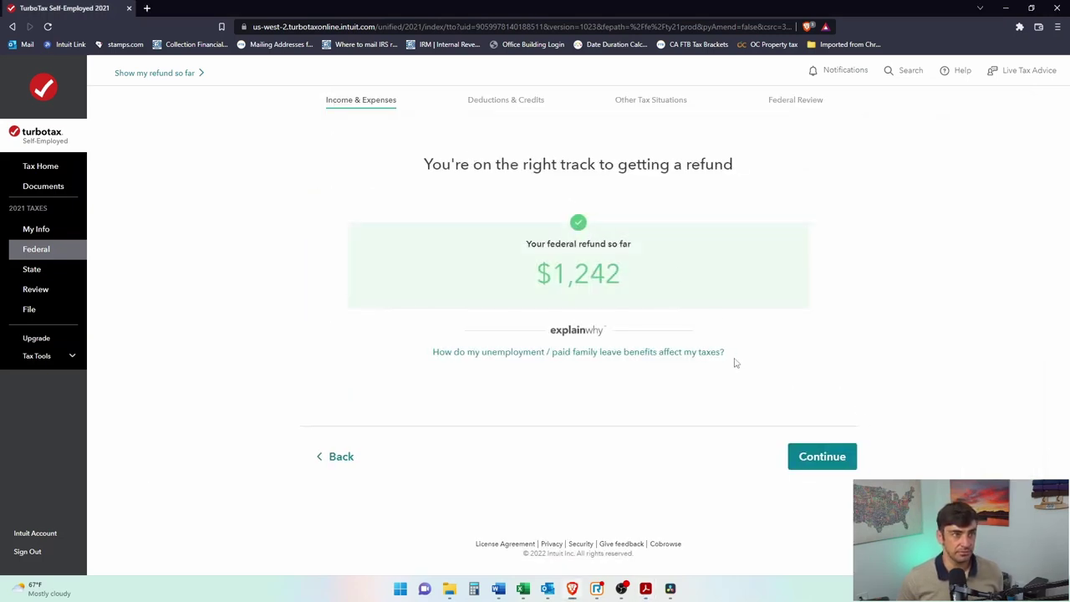
pyautogui.click(809, 465)
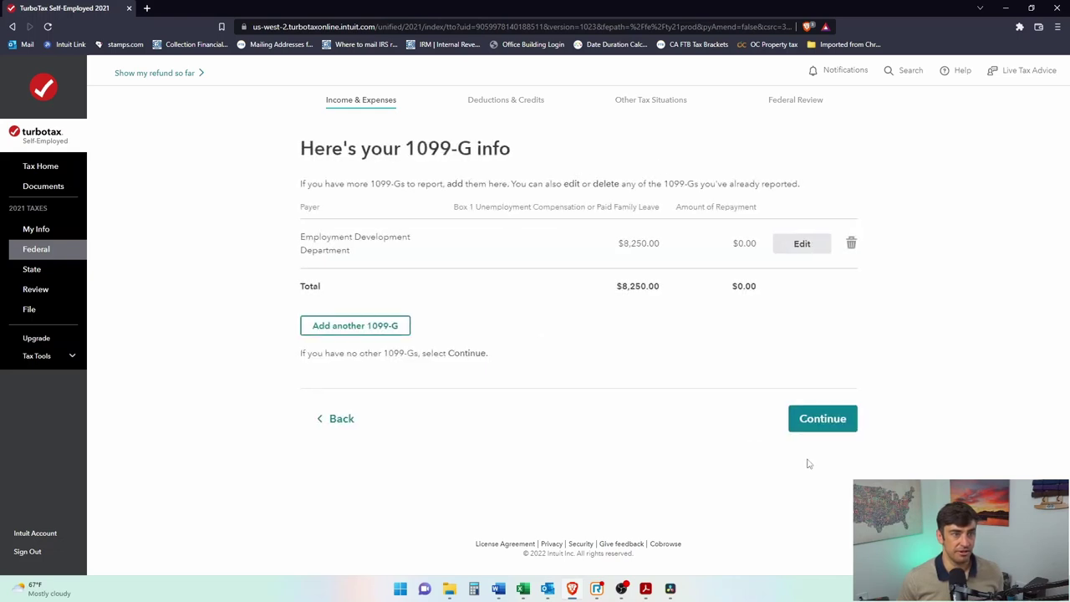
# Step: Add another 1099-G by uploading the PDF from the computer for automatic import
pyautogui.click(373, 330)
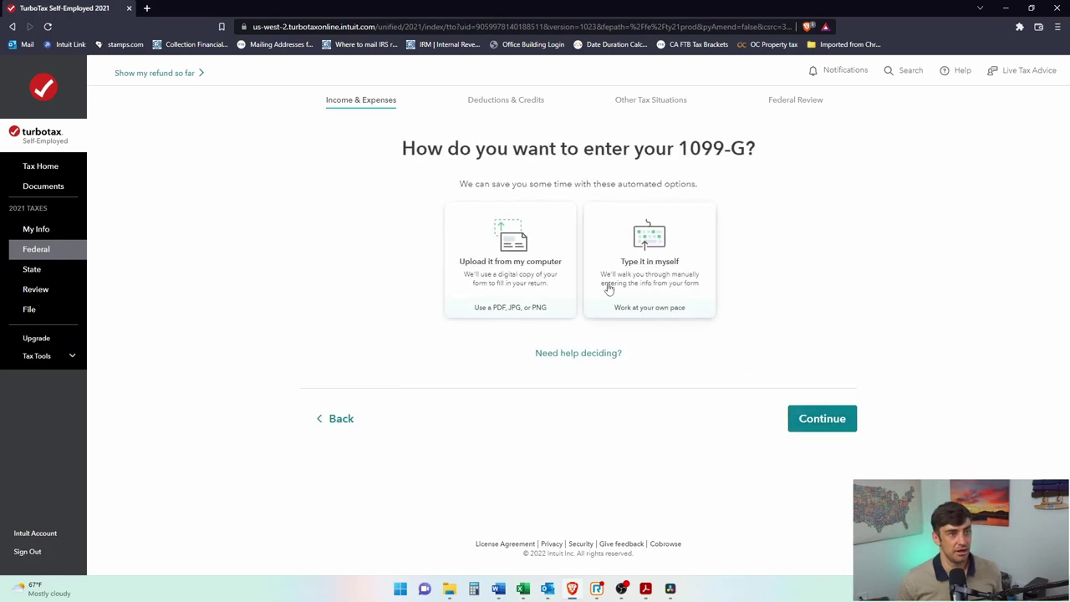
pyautogui.click(545, 250)
pyautogui.click(843, 428)
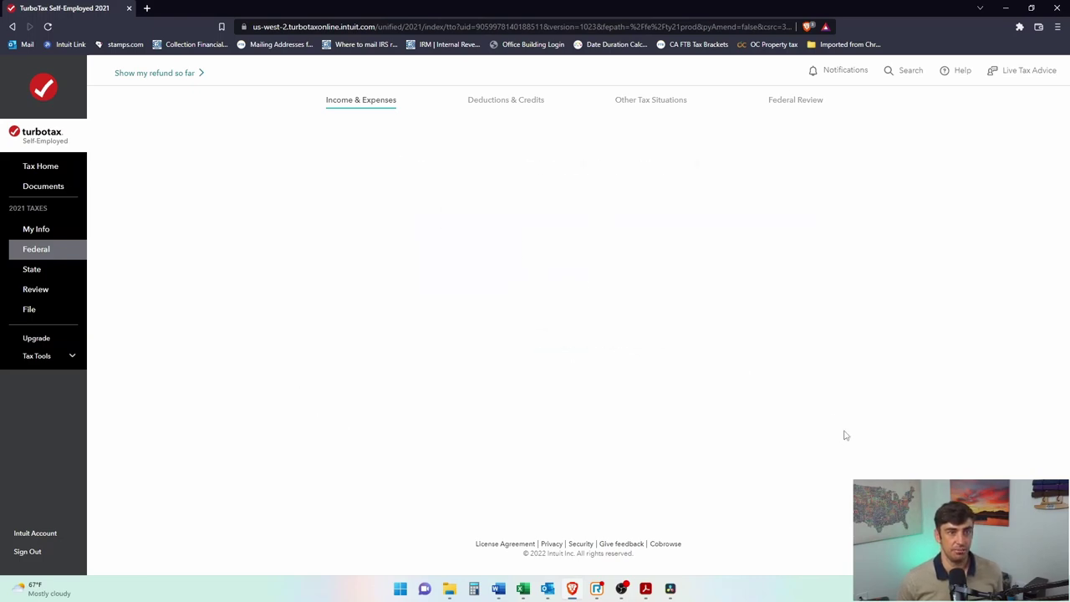
pyautogui.moveTo(1069, 318); pyautogui.dragTo(616, 321)
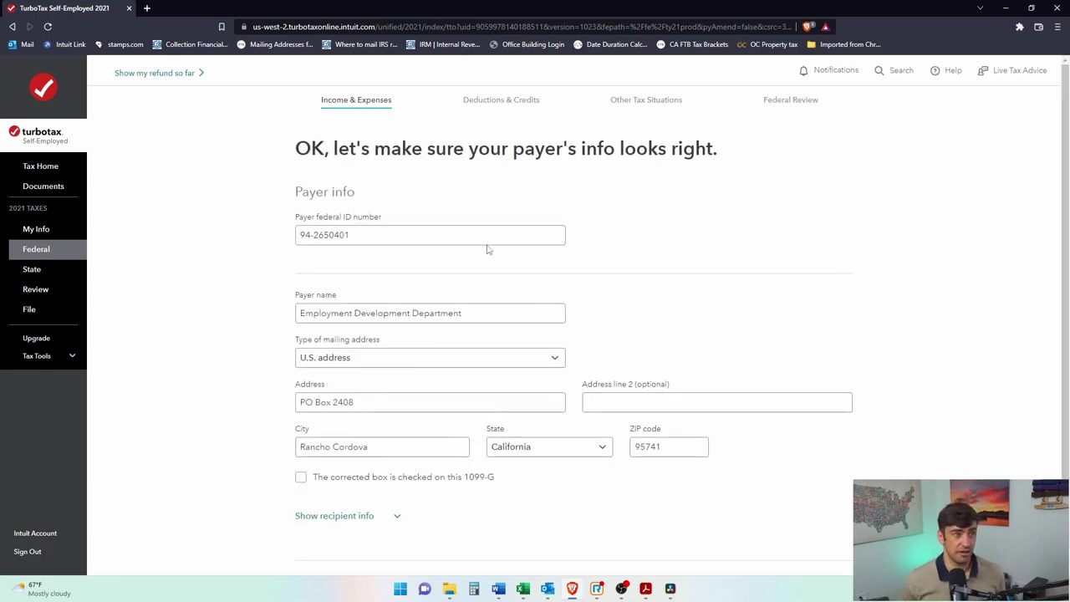
# Step: Verify the imported Employment Development Department payer details and federal ID, then confirm them
pyautogui.moveTo(307, 217); pyautogui.dragTo(384, 219)
pyautogui.click(347, 314)
pyautogui.scroll(-2, 563, 444)
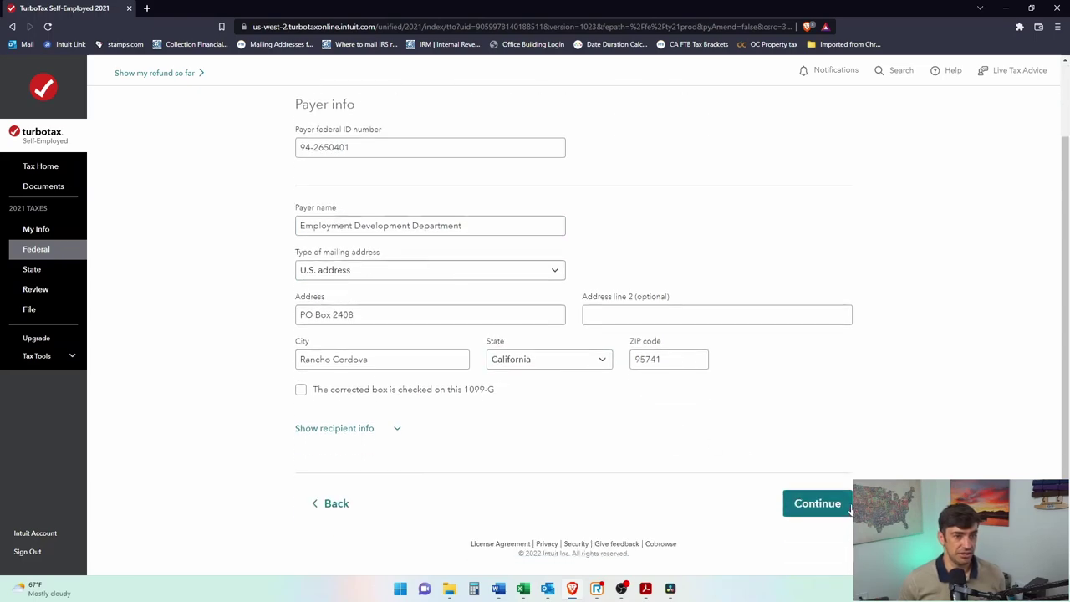
pyautogui.click(842, 506)
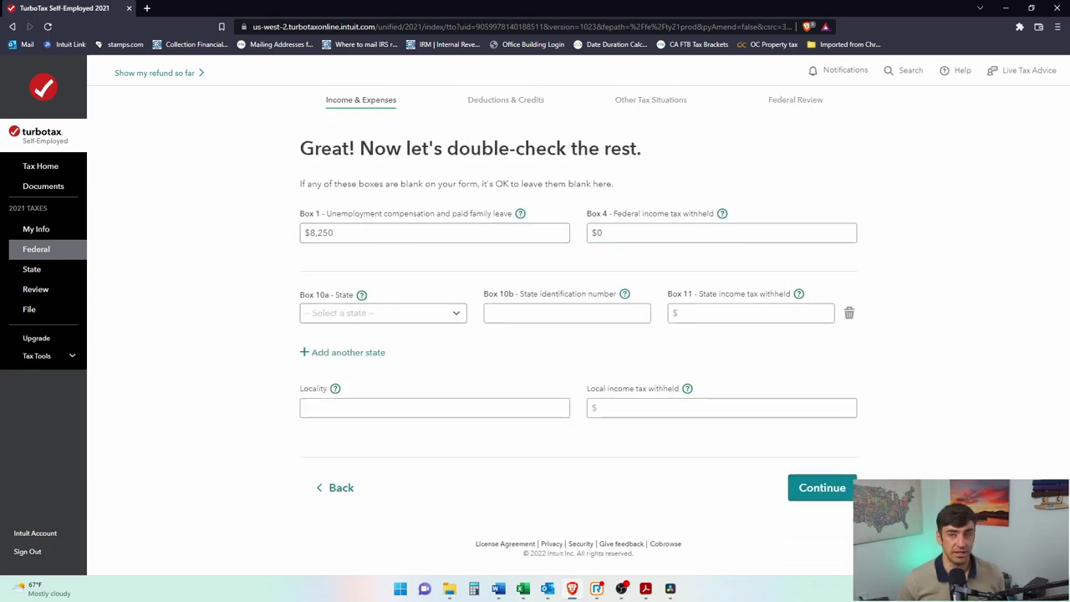
# Step: Check the PDF and replace the second 1099-G's Box 1 amount with 824
pyautogui.hotkey('alt', 'Tab')
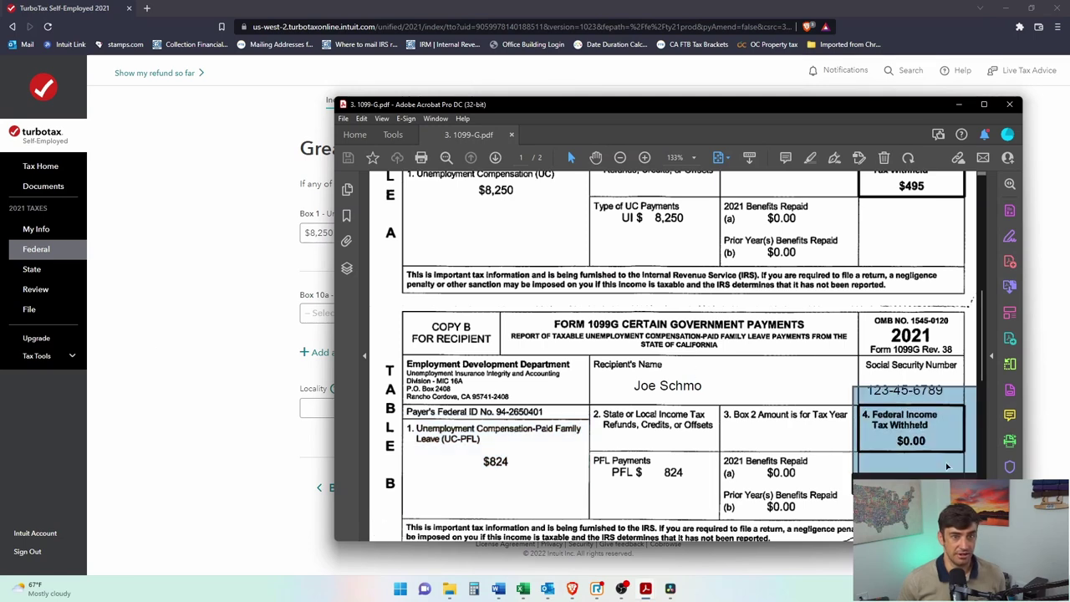
pyautogui.hotkey('alt', 'Tab')
pyautogui.hotkey('ctrl', 'a')
pyautogui.write('824')
pyautogui.click(809, 488)
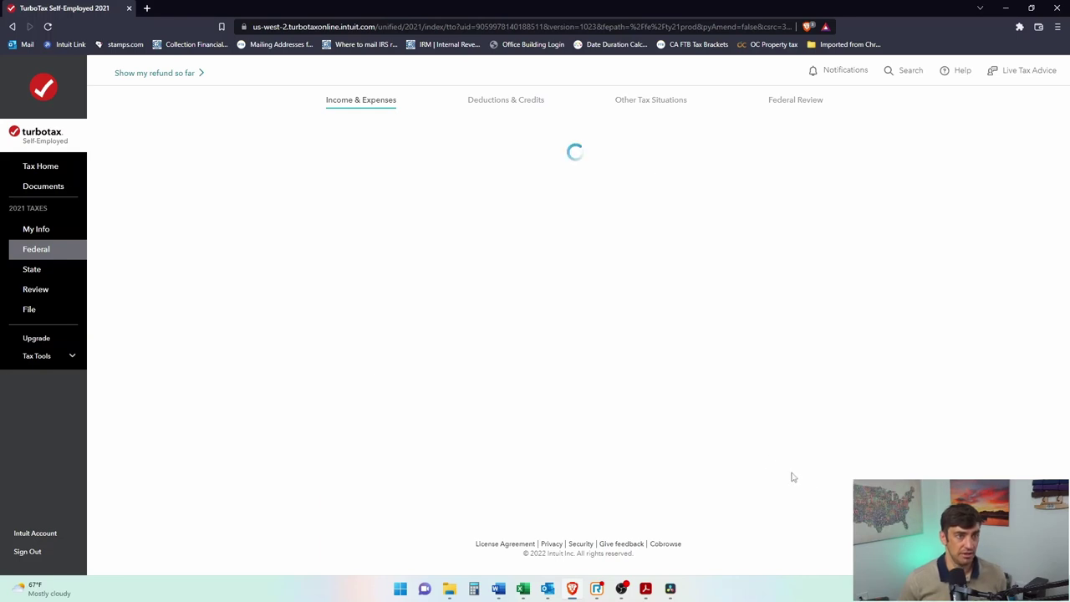
# Step: Continue past the RTAA notice, refund summary and 1099-G summary to income and expenses
pyautogui.moveTo(354, 311); pyautogui.dragTo(277, 290)
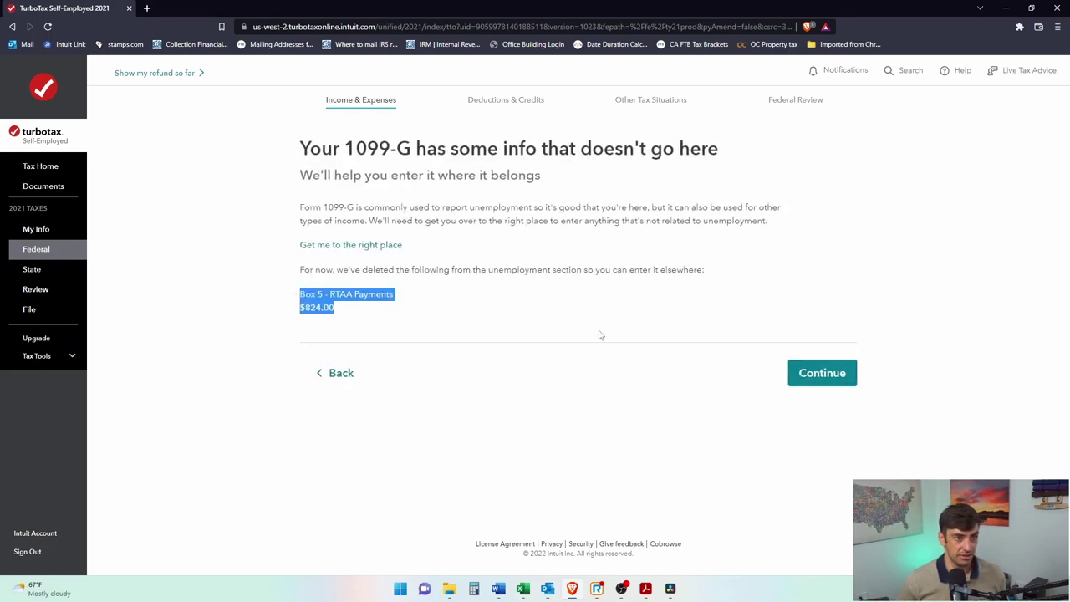
pyautogui.click(815, 373)
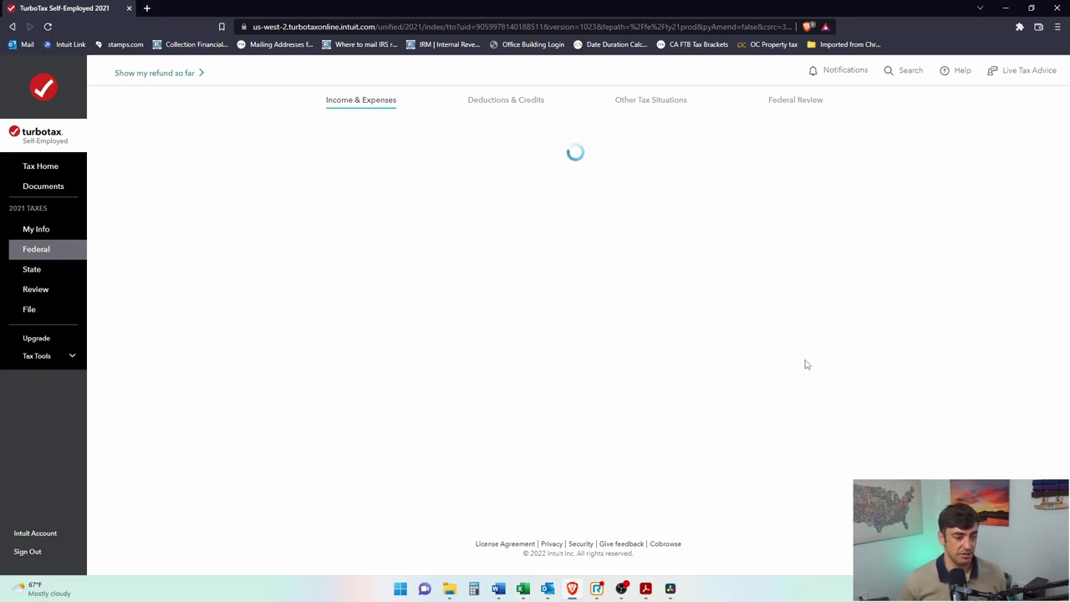
pyautogui.click(826, 465)
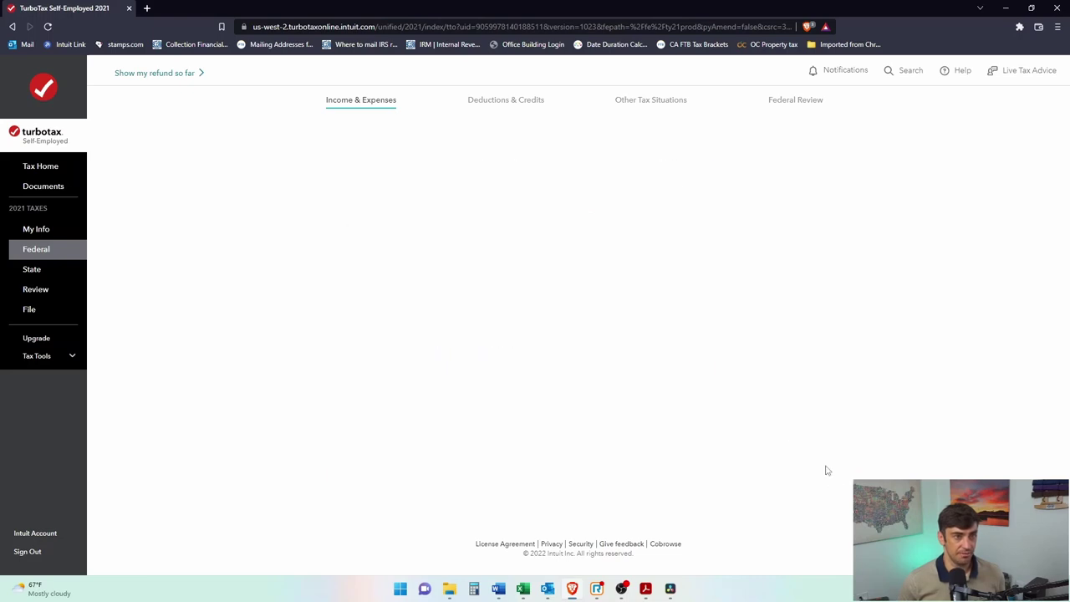
pyautogui.click(837, 476)
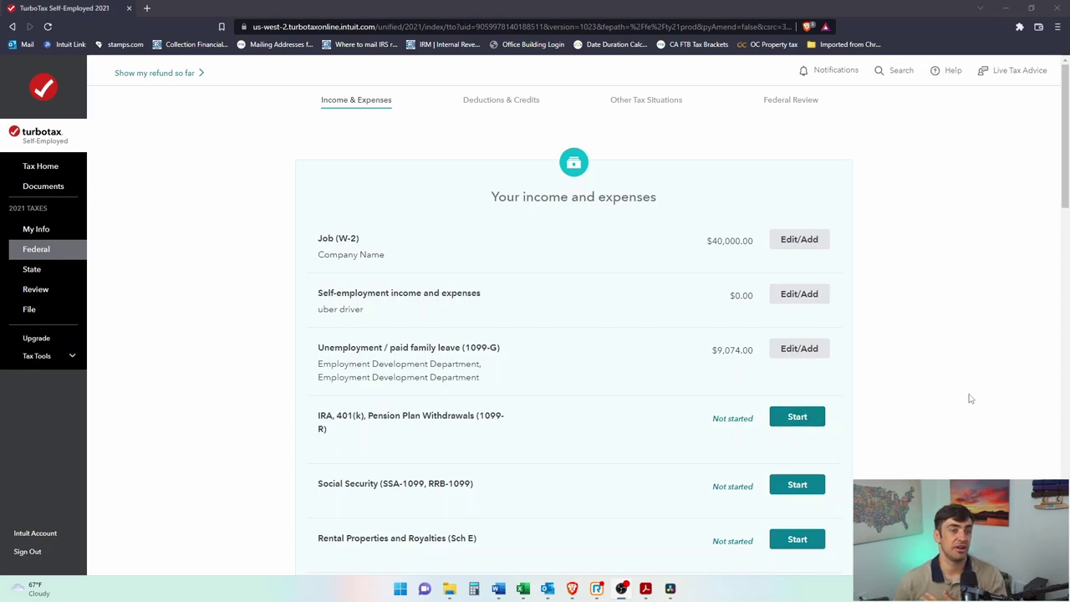
# Step: Expand Investments and Savings and revisit Interest on 1099-INT to begin the investments interview
pyautogui.scroll(-10, 856, 411)
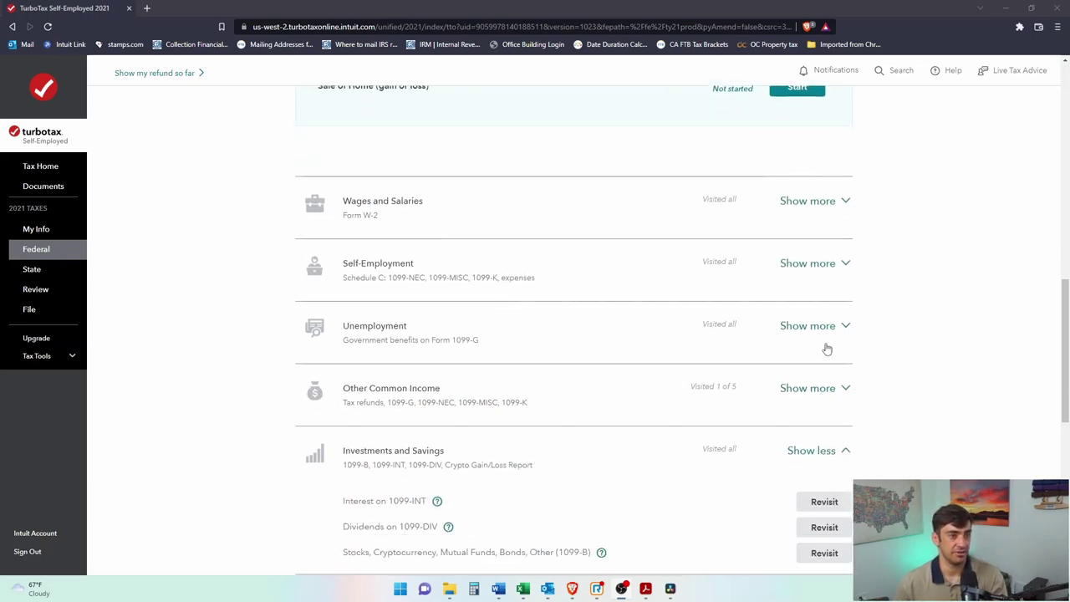
pyautogui.scroll(-2, 760, 373)
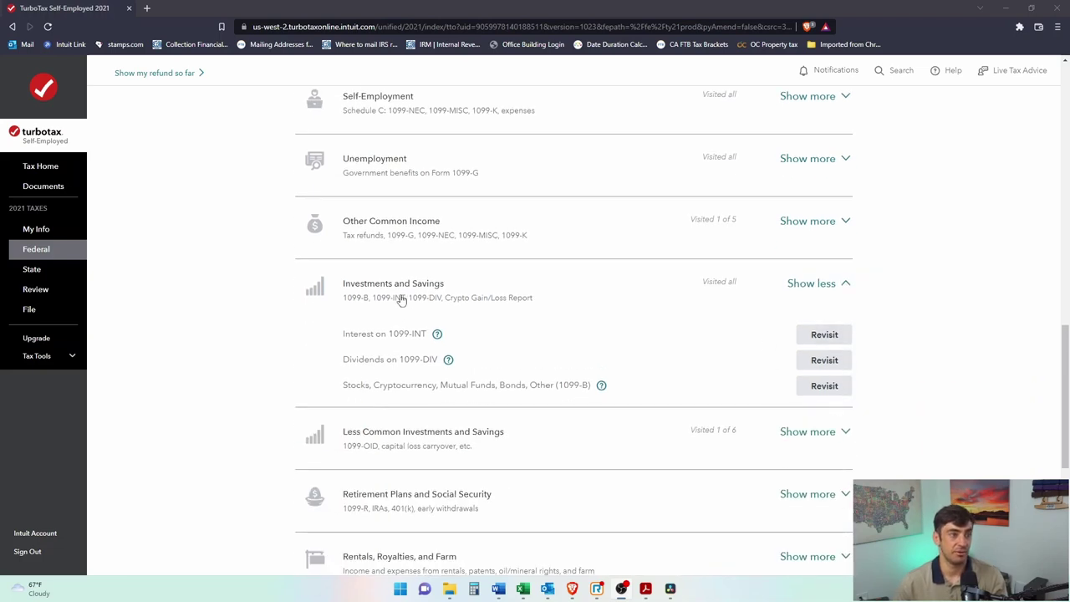
pyautogui.moveTo(456, 301); pyautogui.dragTo(343, 301)
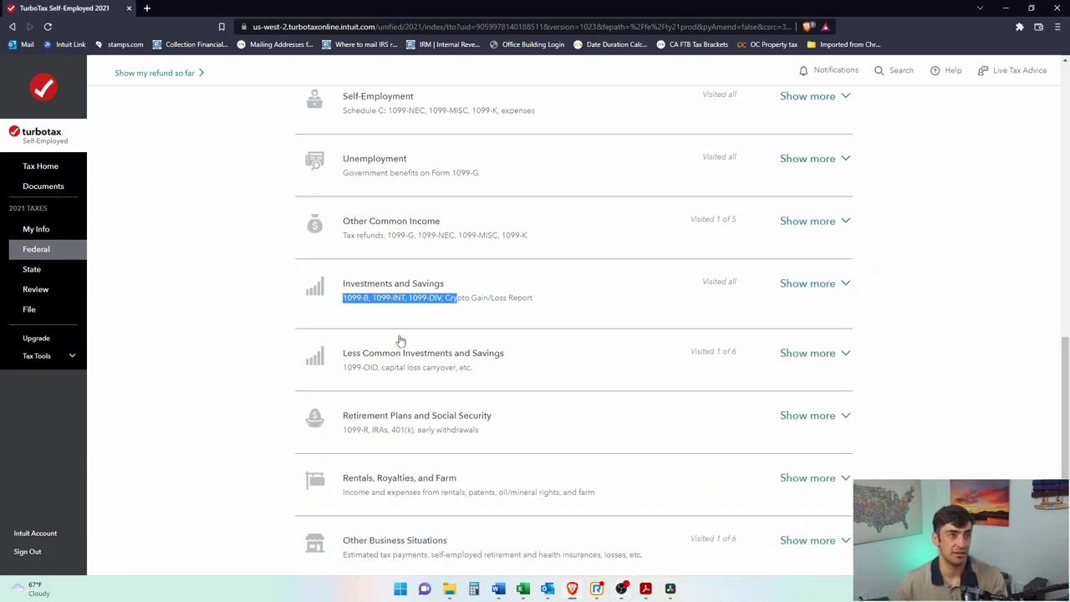
pyautogui.click(485, 304)
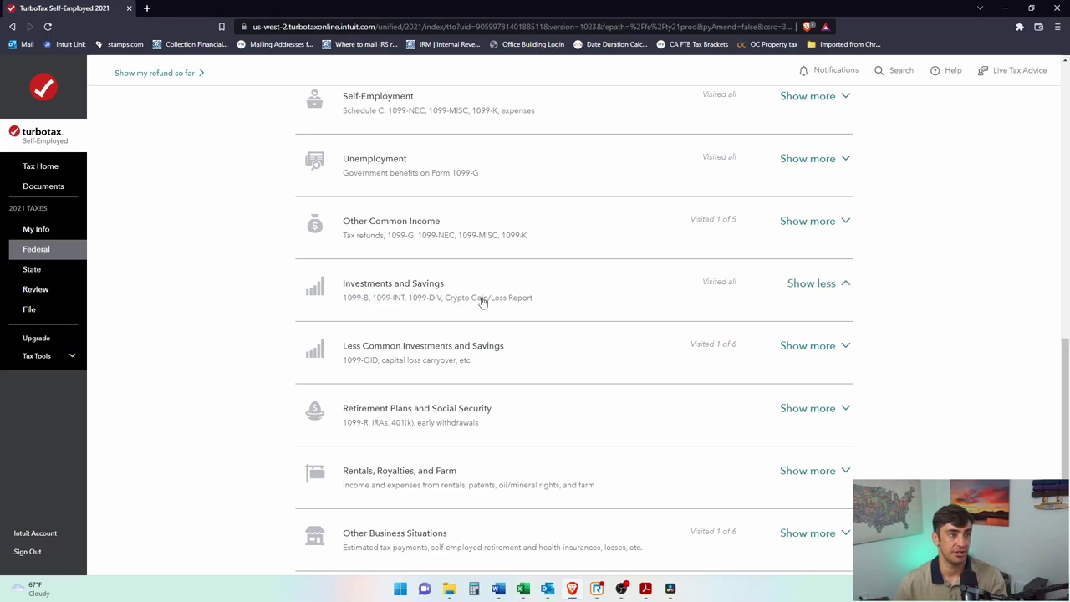
pyautogui.click(825, 334)
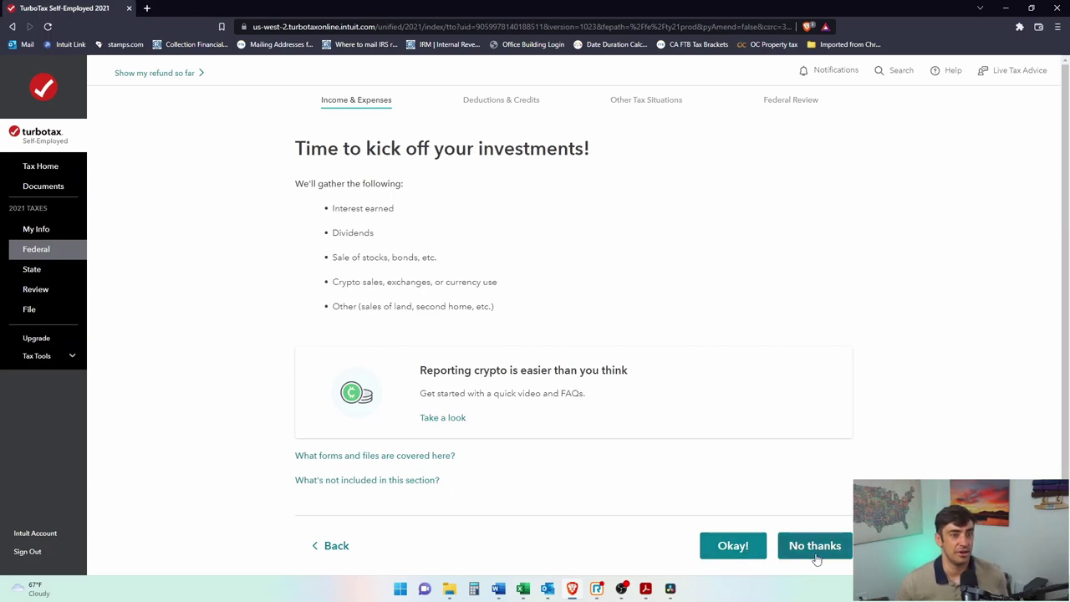
# Step: Move through the investments intro and 'Relax. We got it.' pages to the import page
pyautogui.click(744, 547)
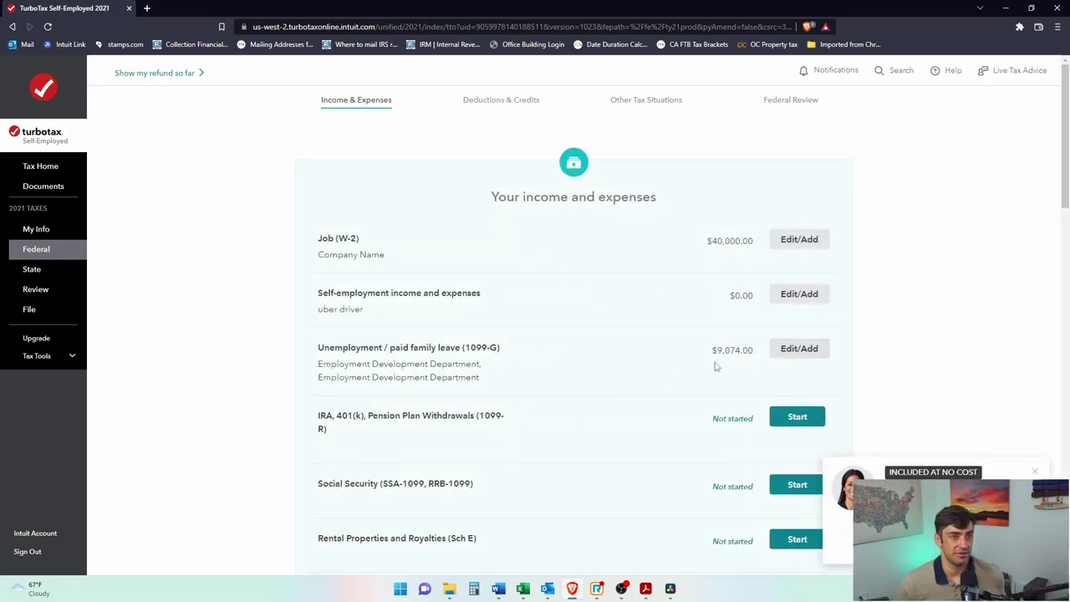
pyautogui.scroll(-9, 694, 393)
pyautogui.scroll(-3, 700, 357)
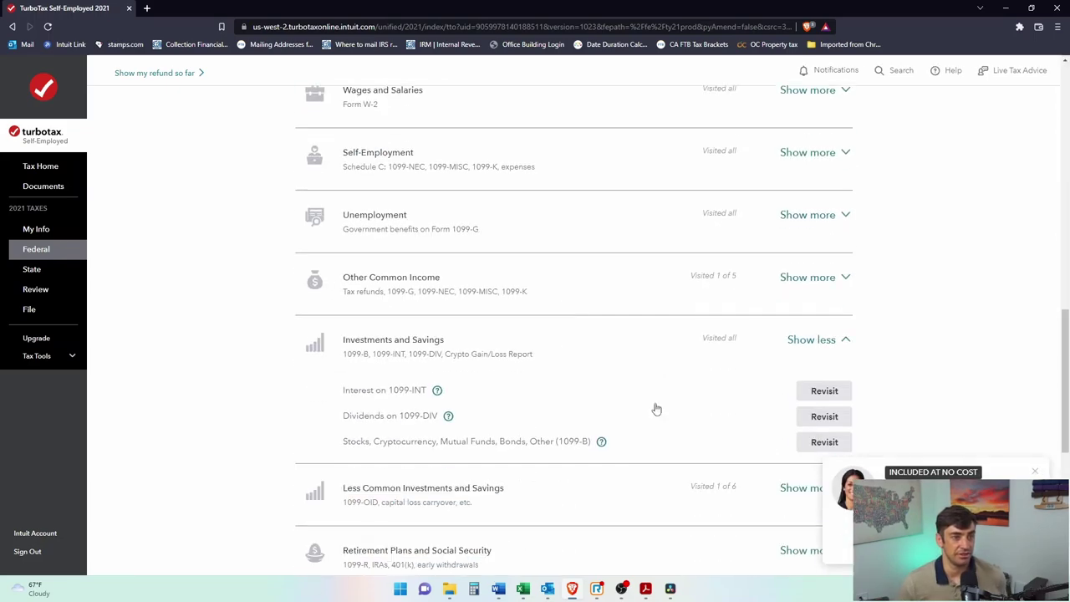
pyautogui.click(841, 386)
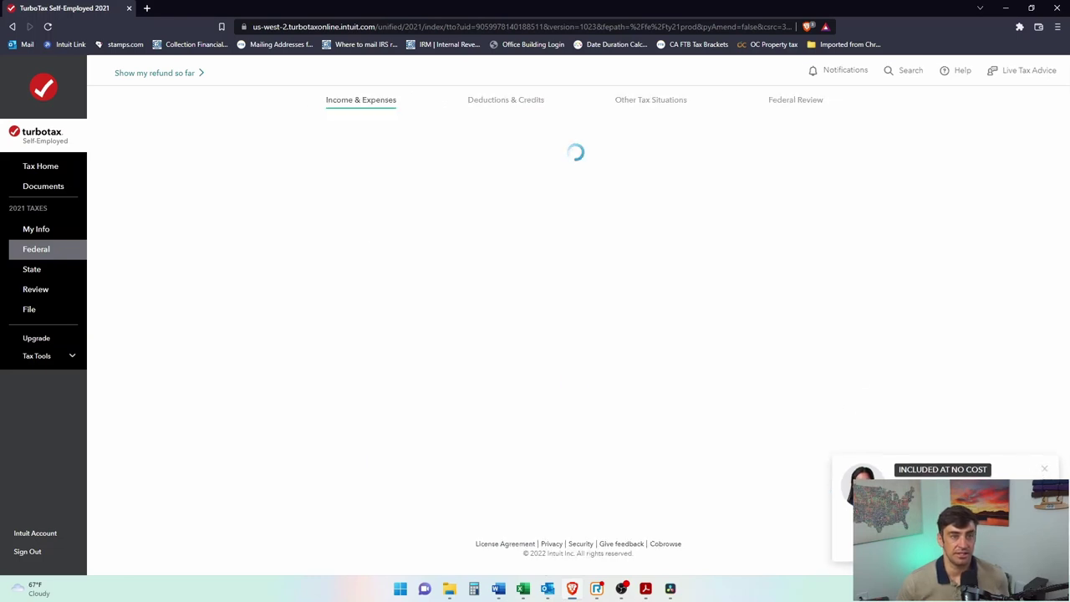
pyautogui.scroll(-1, 789, 406)
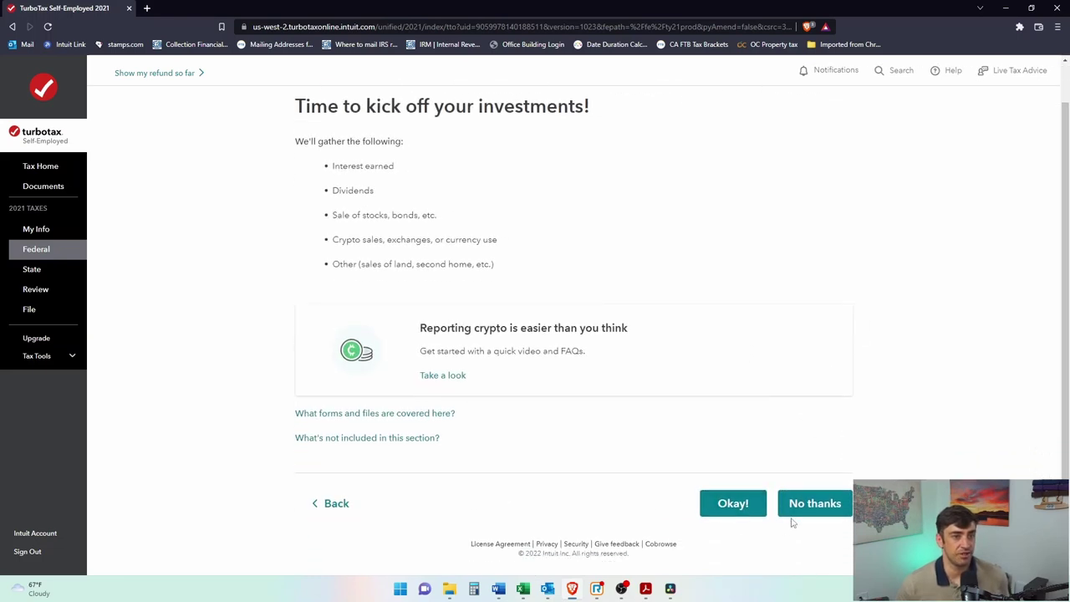
pyautogui.click(739, 503)
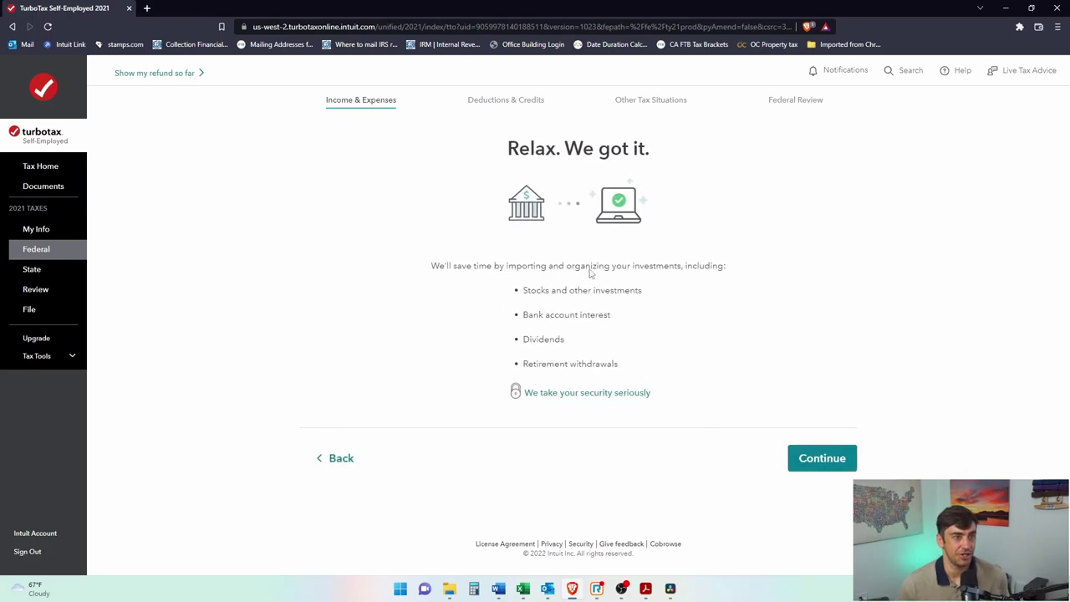
pyautogui.moveTo(613, 381); pyautogui.dragTo(520, 288)
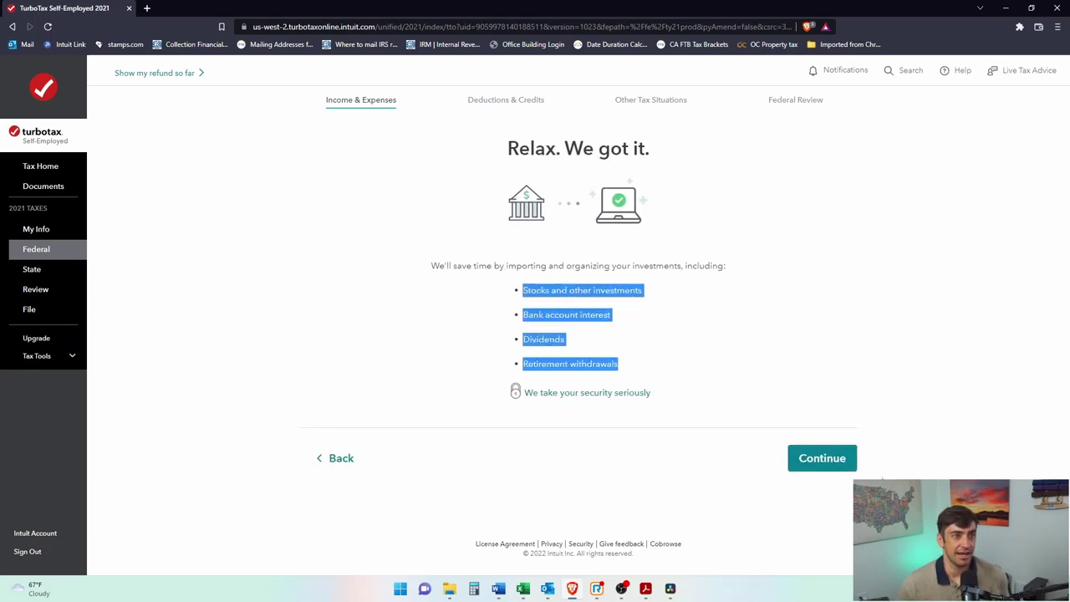
pyautogui.click(824, 468)
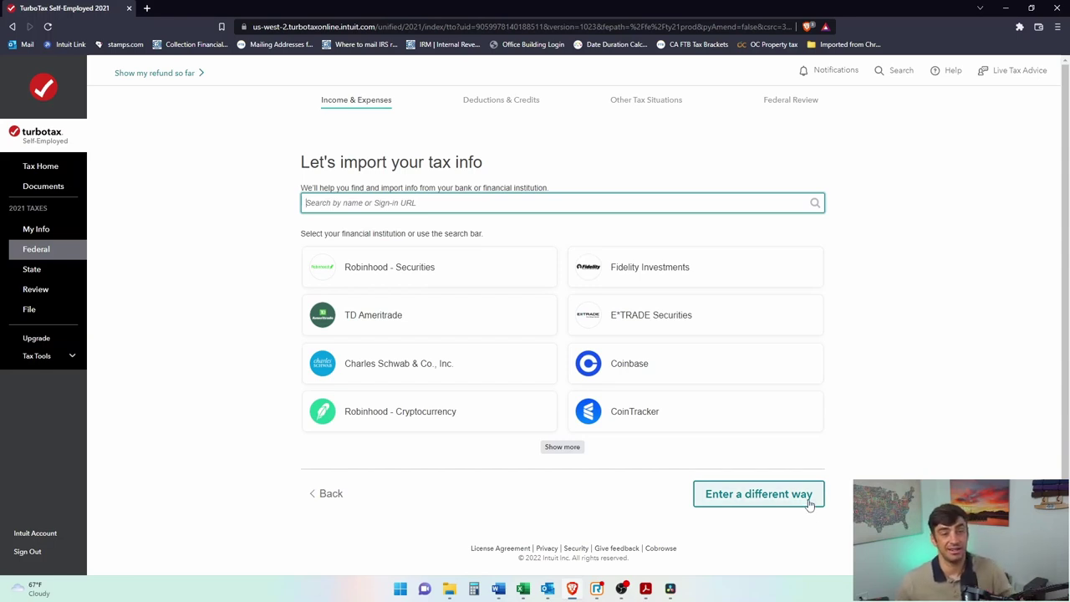
# Step: Skip institution import, choose Interest with upload from computer, and browse for the 1099-INT
pyautogui.click(808, 502)
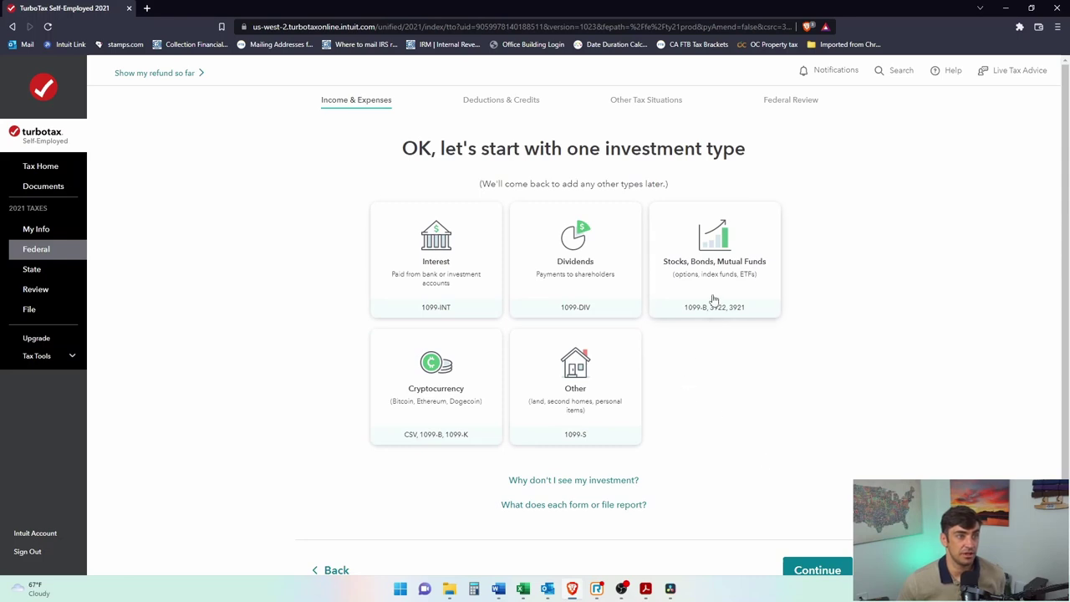
pyautogui.click(458, 287)
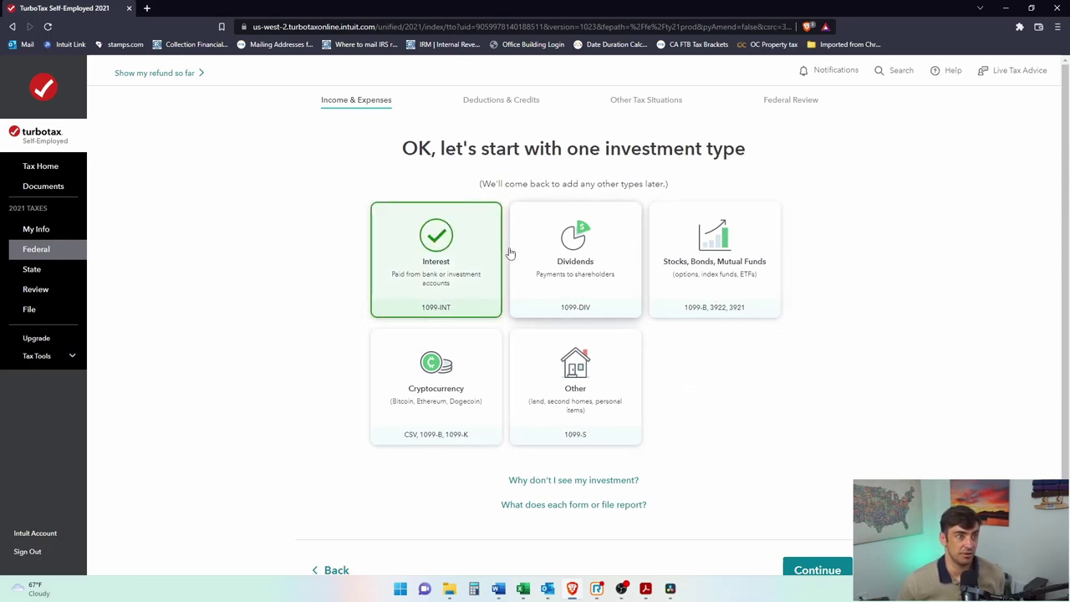
pyautogui.click(811, 572)
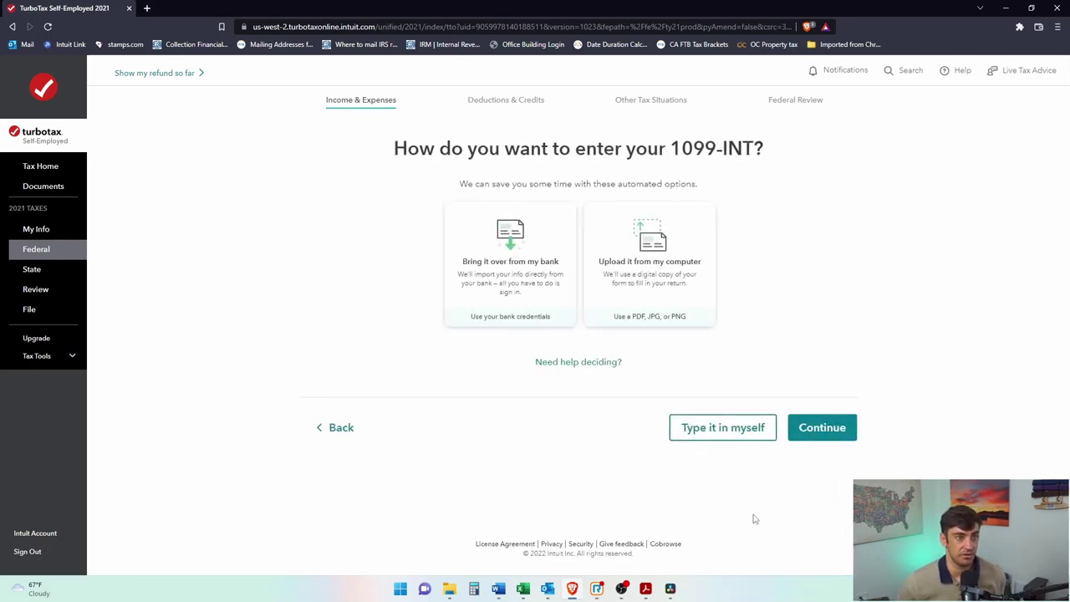
pyautogui.click(622, 282)
pyautogui.click(828, 435)
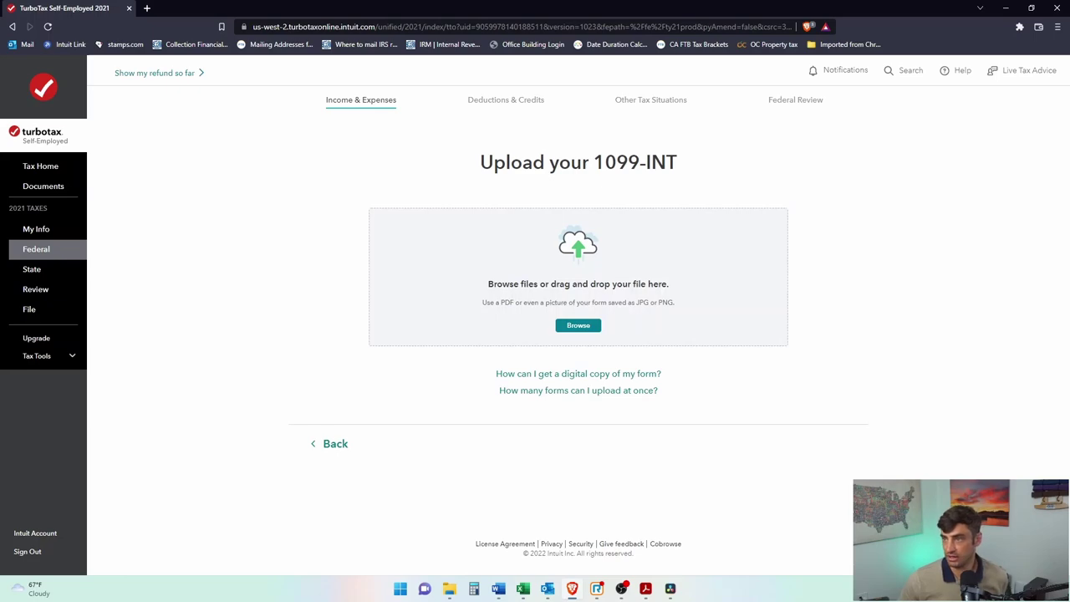
pyautogui.click(449, 589)
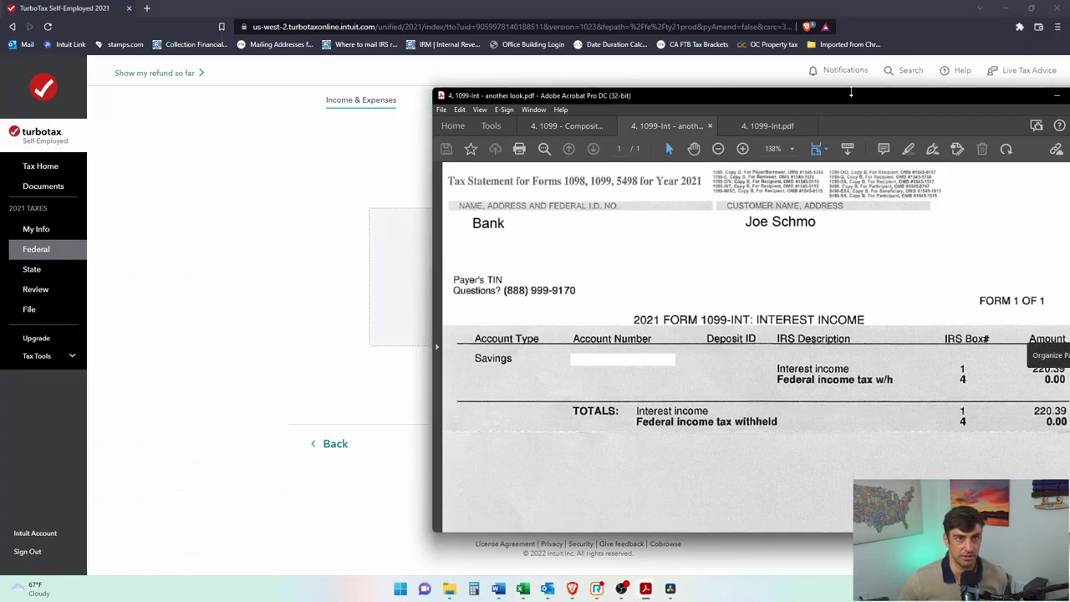
# Step: Review the 1099-INT PDF's 220.39 interest and payer Bank in Acrobat, then minimize it
pyautogui.moveTo(849, 89); pyautogui.dragTo(583, 7)
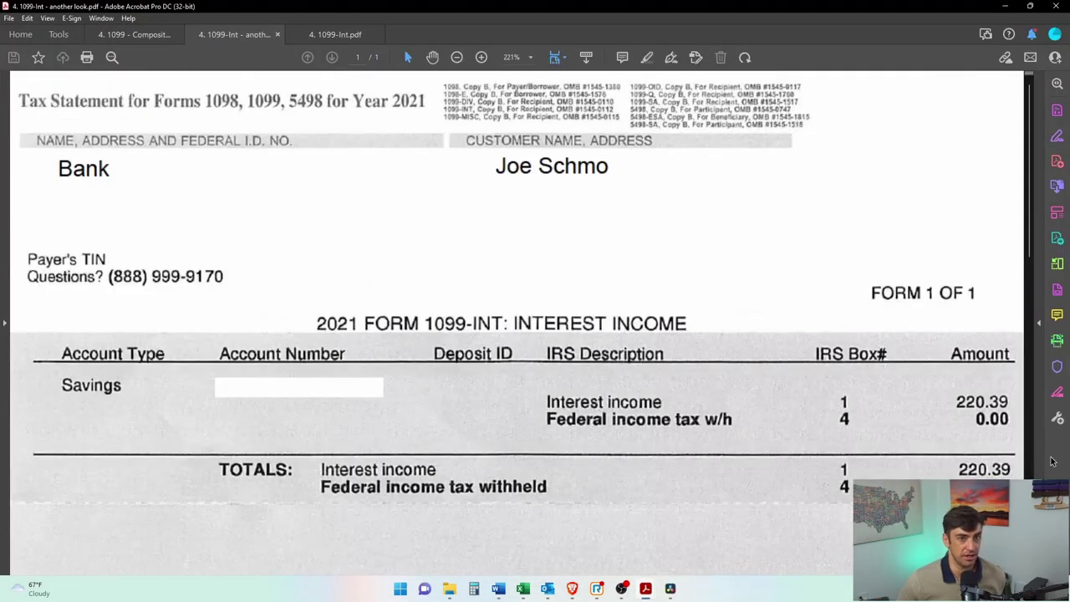
pyautogui.doubleClick(995, 402)
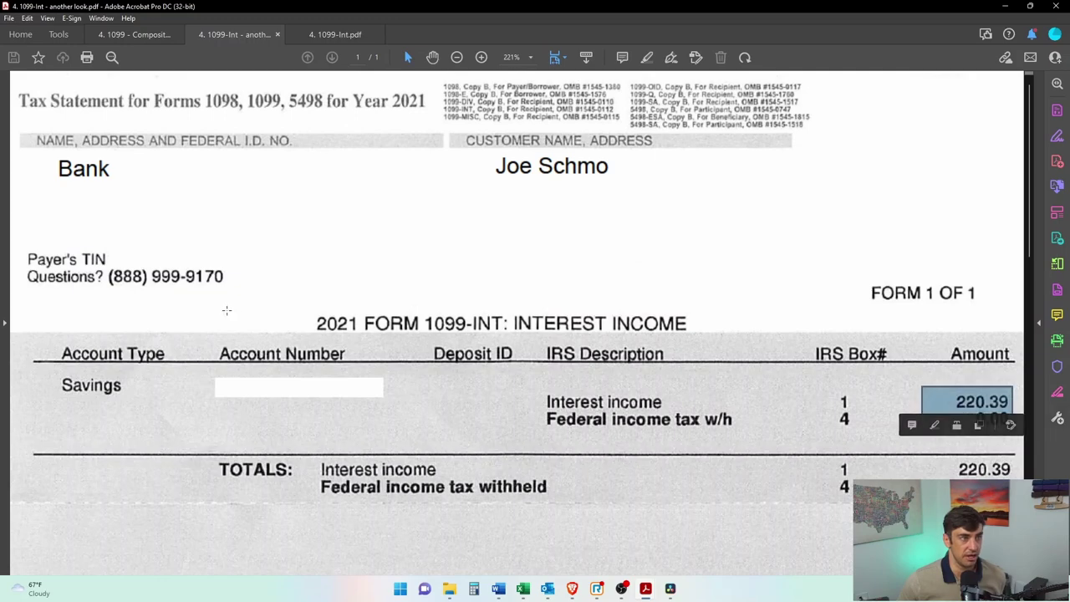
pyautogui.doubleClick(84, 169)
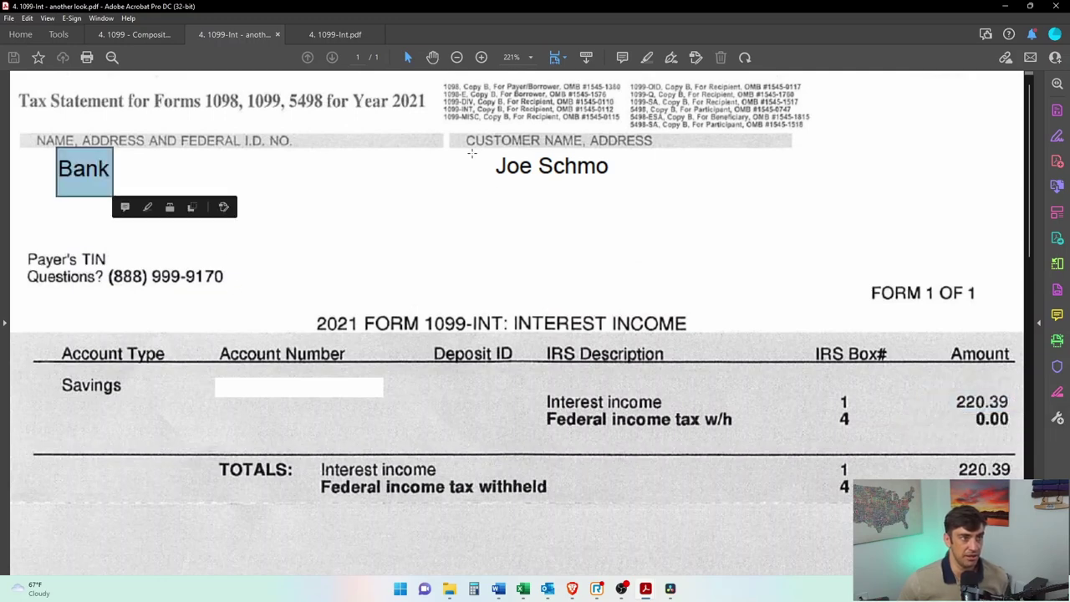
pyautogui.moveTo(472, 153); pyautogui.dragTo(660, 198)
pyautogui.hotkey('ctrl', 'a')
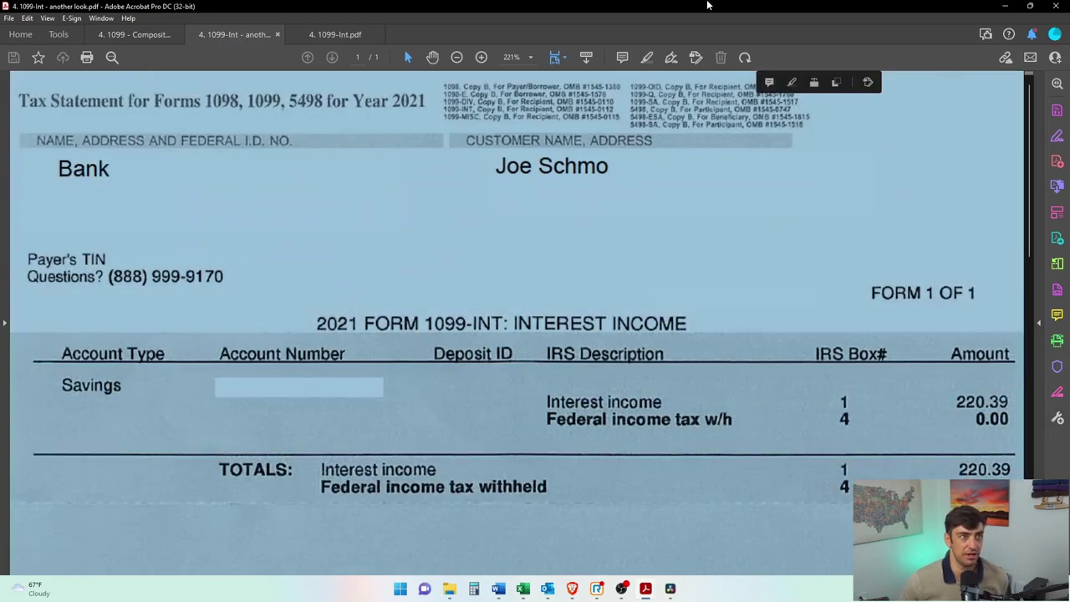
pyautogui.click(1005, 6)
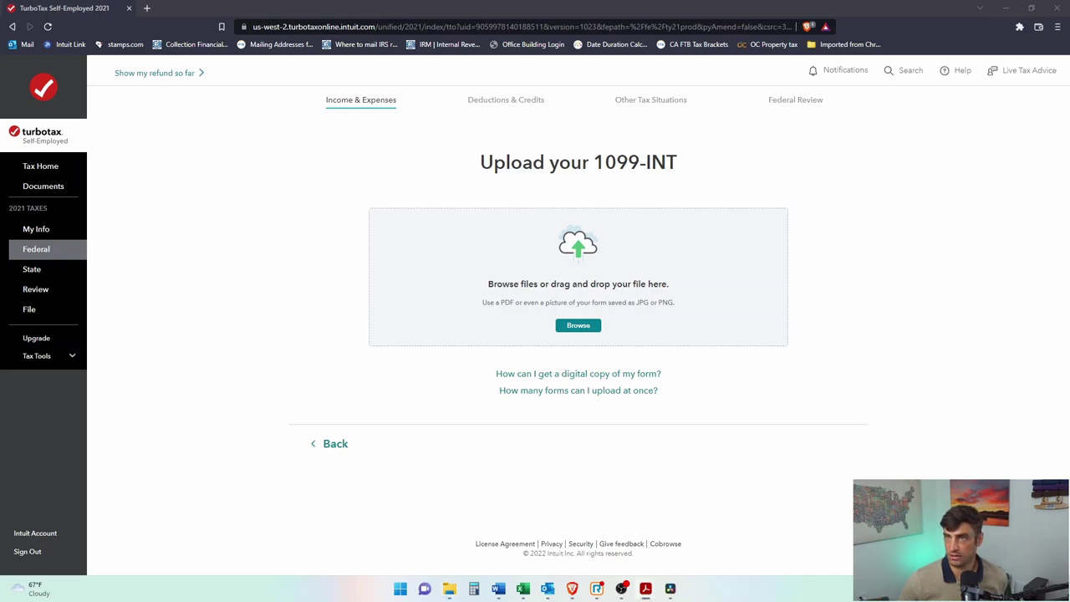
# Step: Upload the 1099-INT PDF and match the imported Box 1 $220.39 against the Acrobat copy
pyautogui.moveTo(913, 361); pyautogui.dragTo(647, 306)
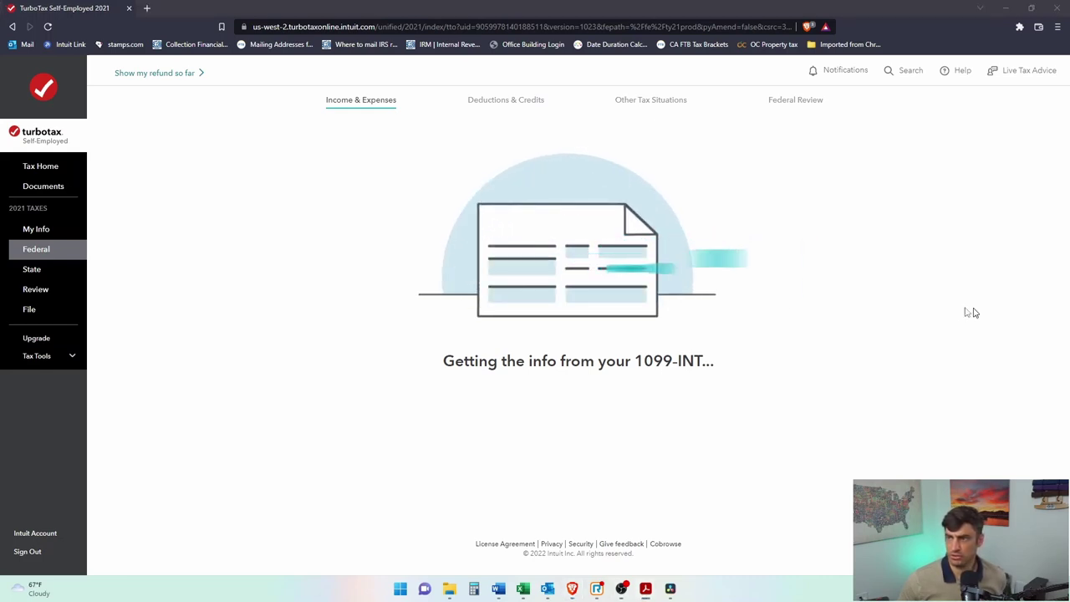
pyautogui.hotkey('alt', 'Tab')
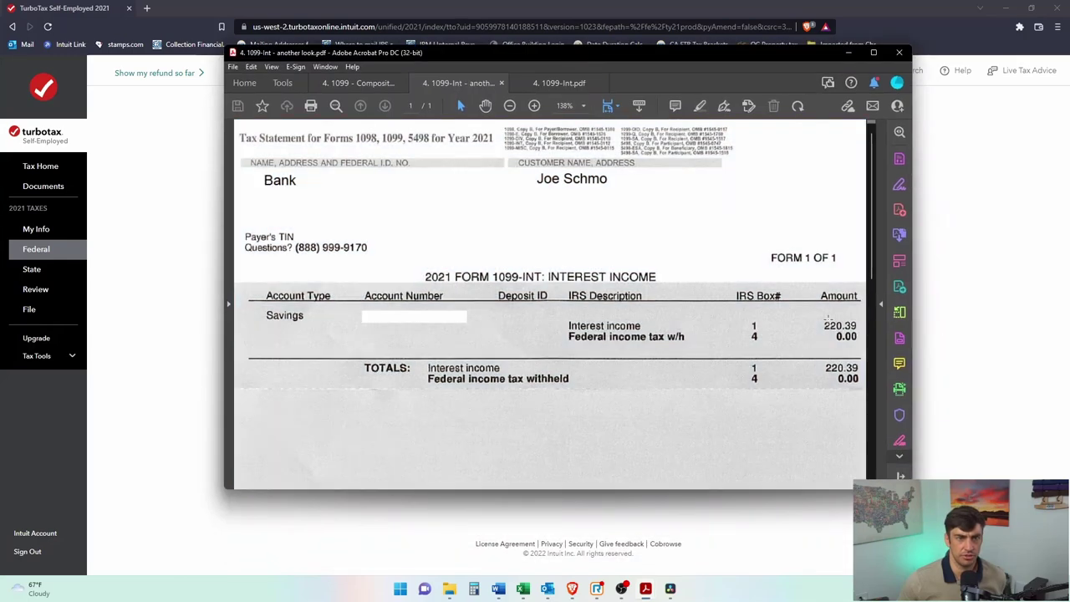
pyautogui.moveTo(828, 318); pyautogui.dragTo(862, 331)
pyautogui.hotkey('alt', 'Tab')
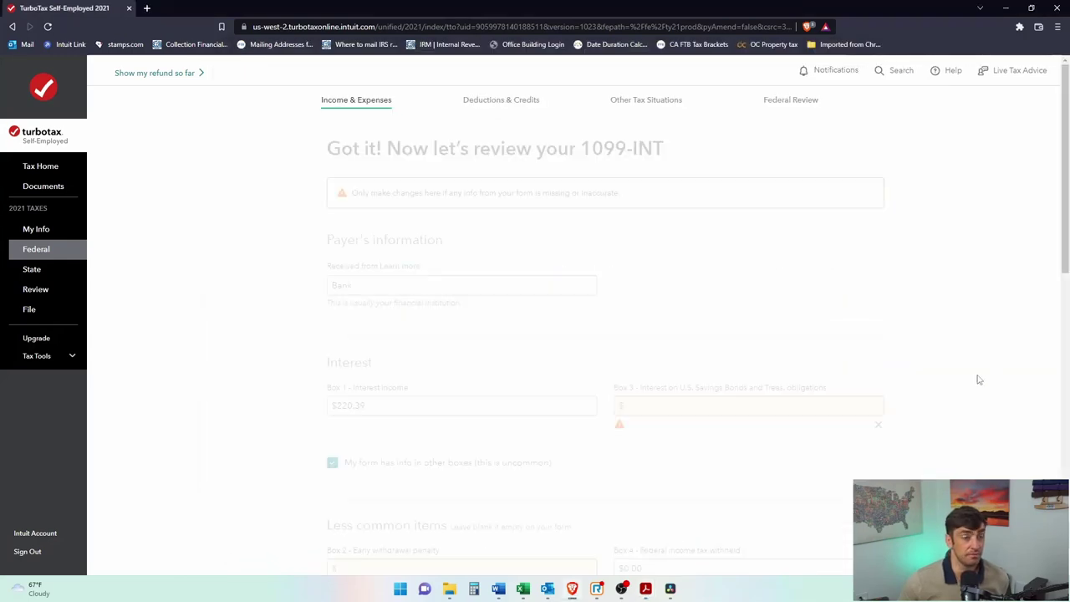
pyautogui.moveTo(344, 404); pyautogui.dragTo(283, 408)
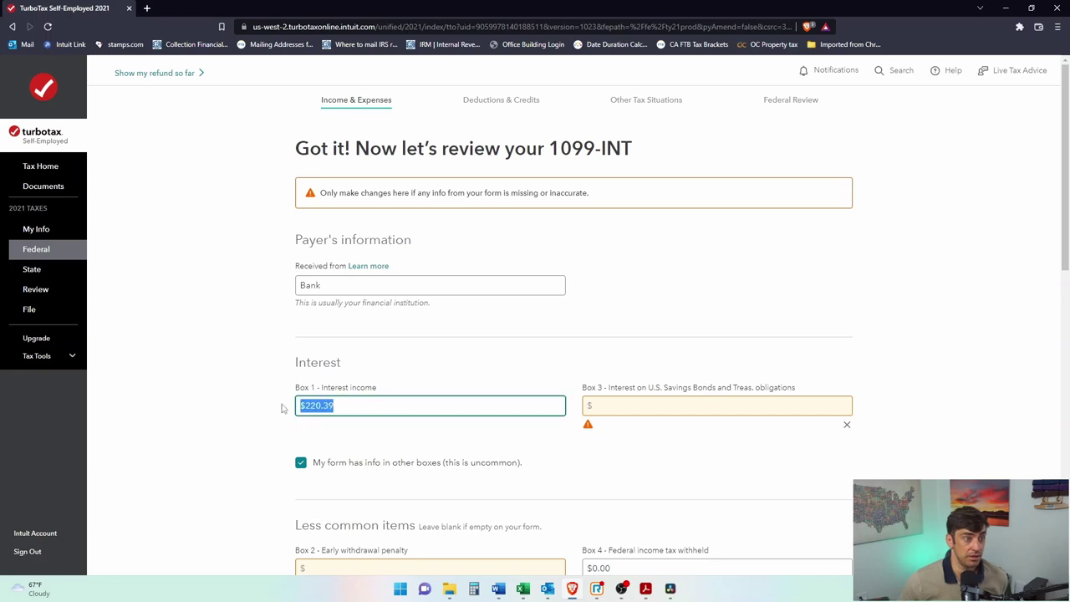
# Step: Bring the 1099-INT PDF back to the front in Acrobat for another comparison
pyautogui.click(548, 379)
pyautogui.click(614, 404)
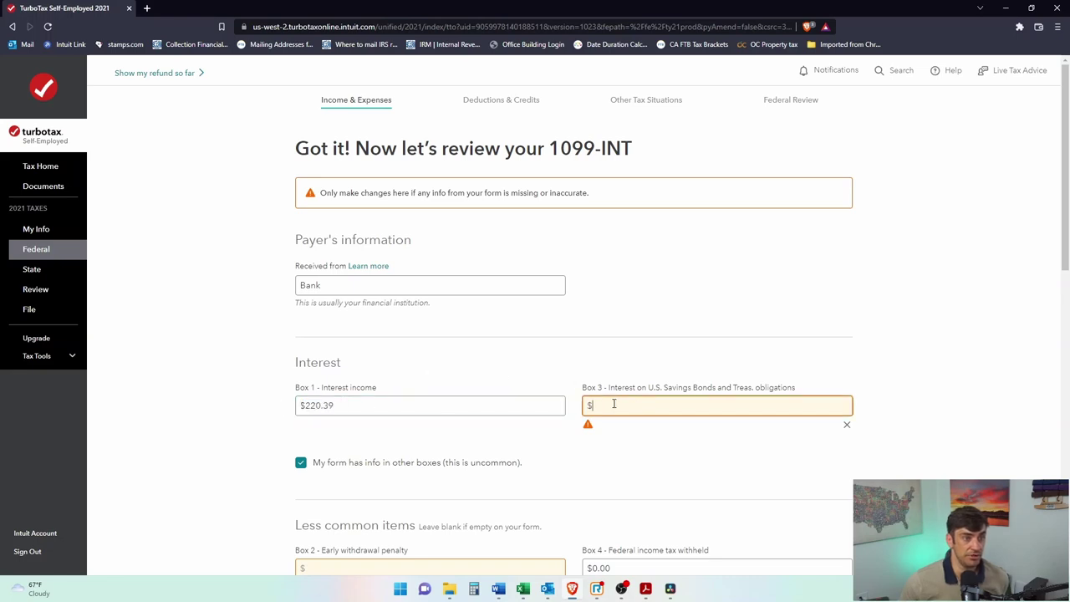
pyautogui.click(645, 591)
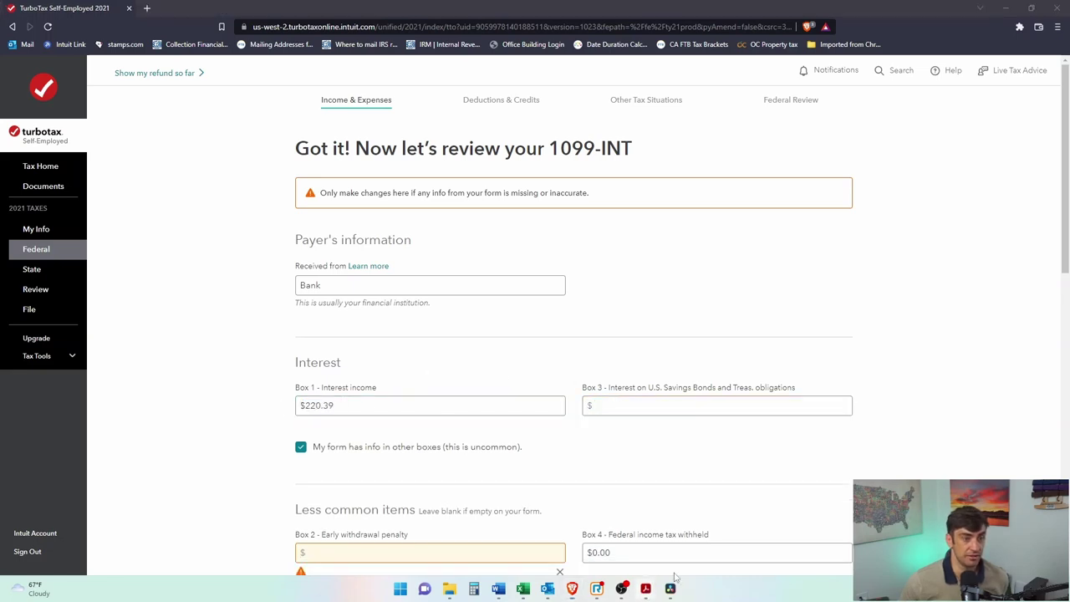
pyautogui.click(693, 537)
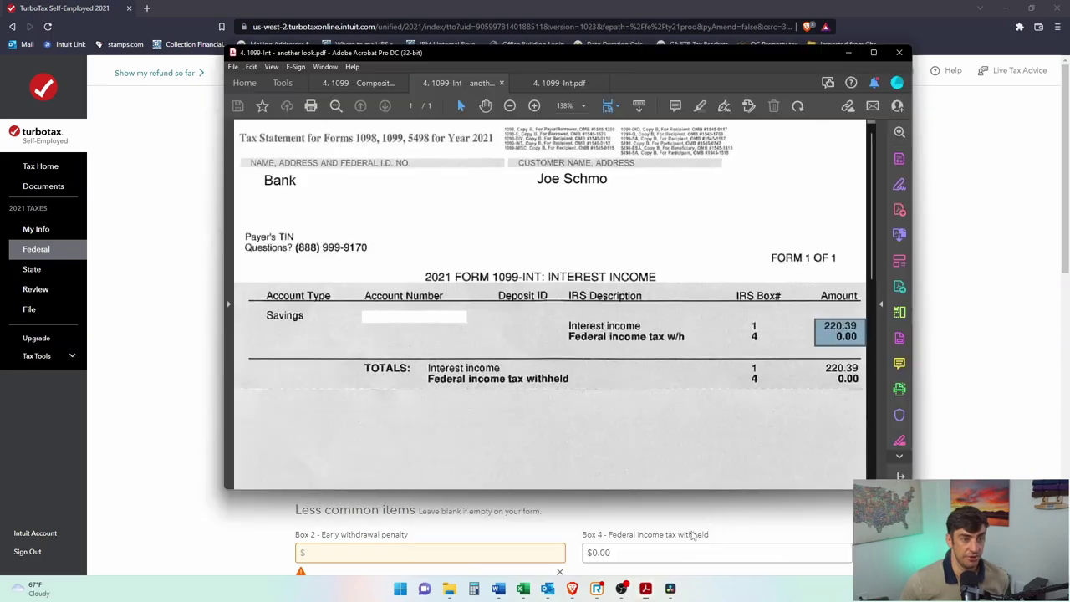
# Step: Maximize the 1099-INT PDF, check its IRS Box# amounts, and return to TurboTax's review page
pyautogui.click(873, 52)
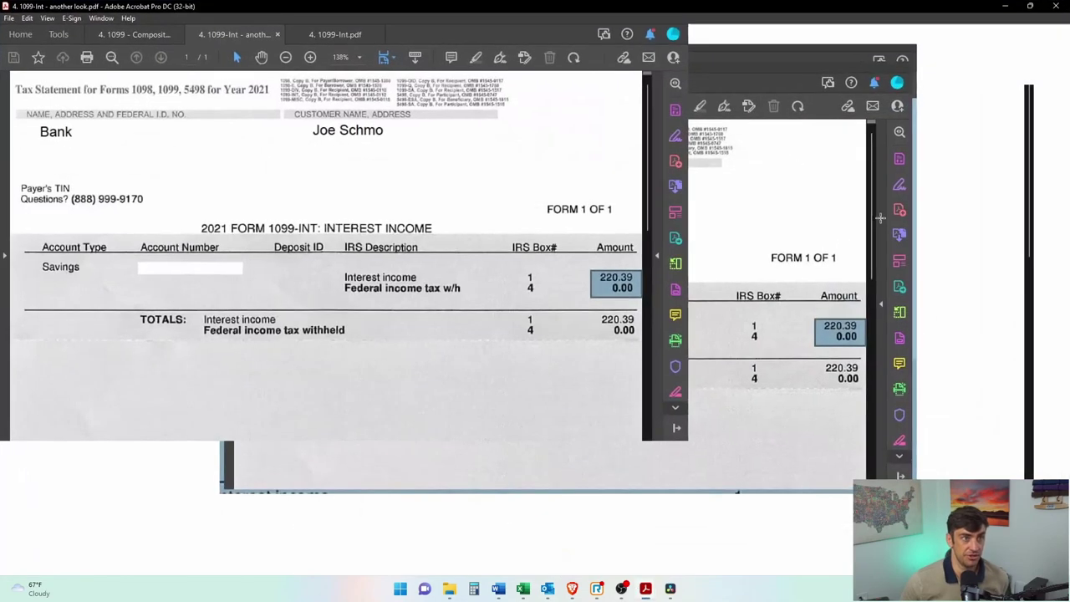
pyautogui.scroll(-2, 830, 371)
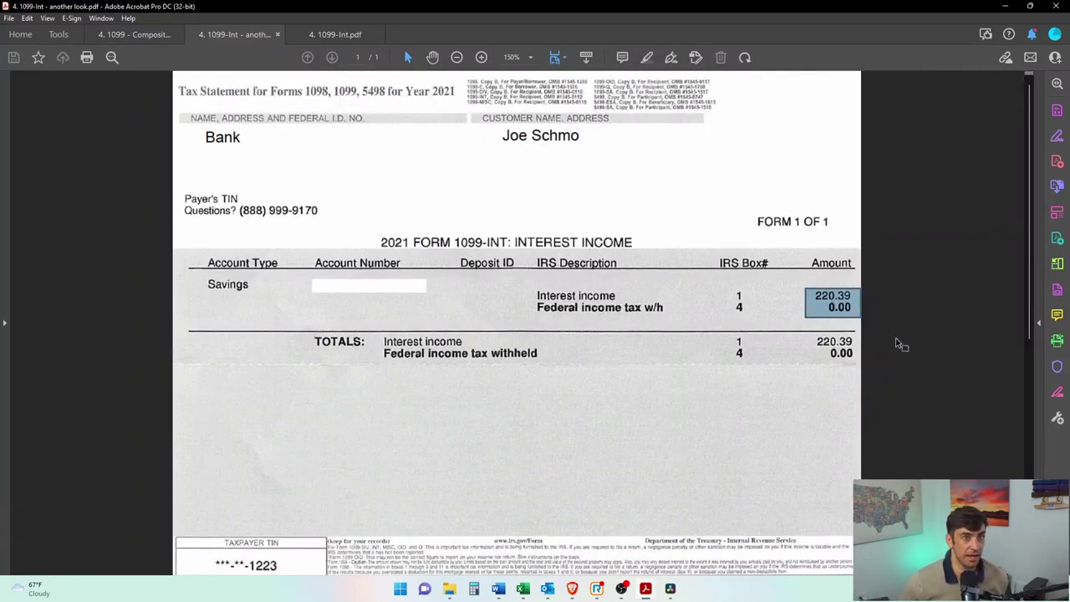
pyautogui.moveTo(743, 258); pyautogui.dragTo(774, 373)
pyautogui.click(880, 317)
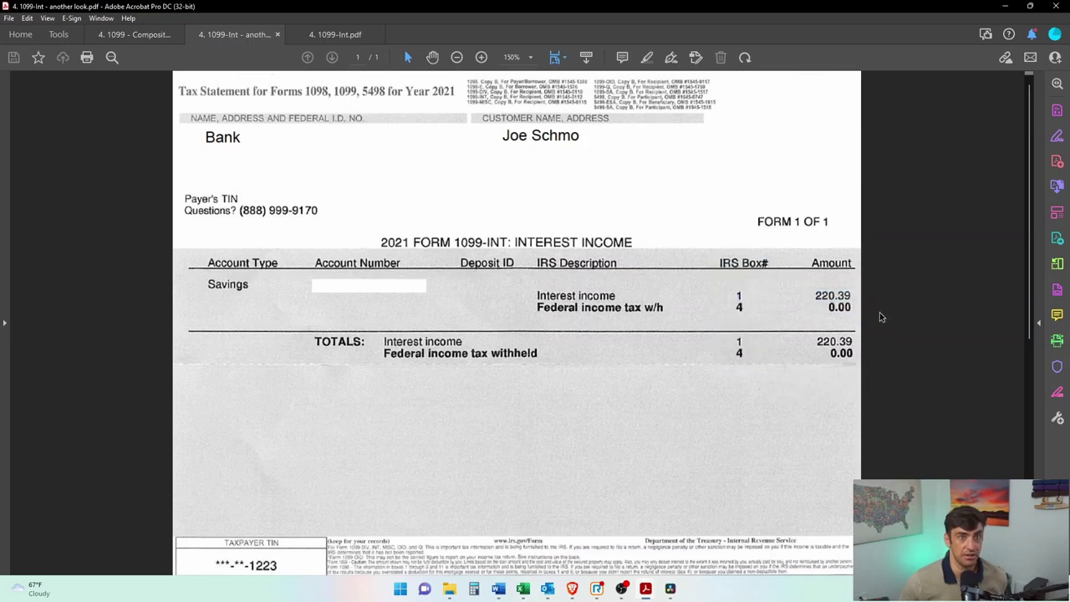
pyautogui.hotkey('alt', 'Tab')
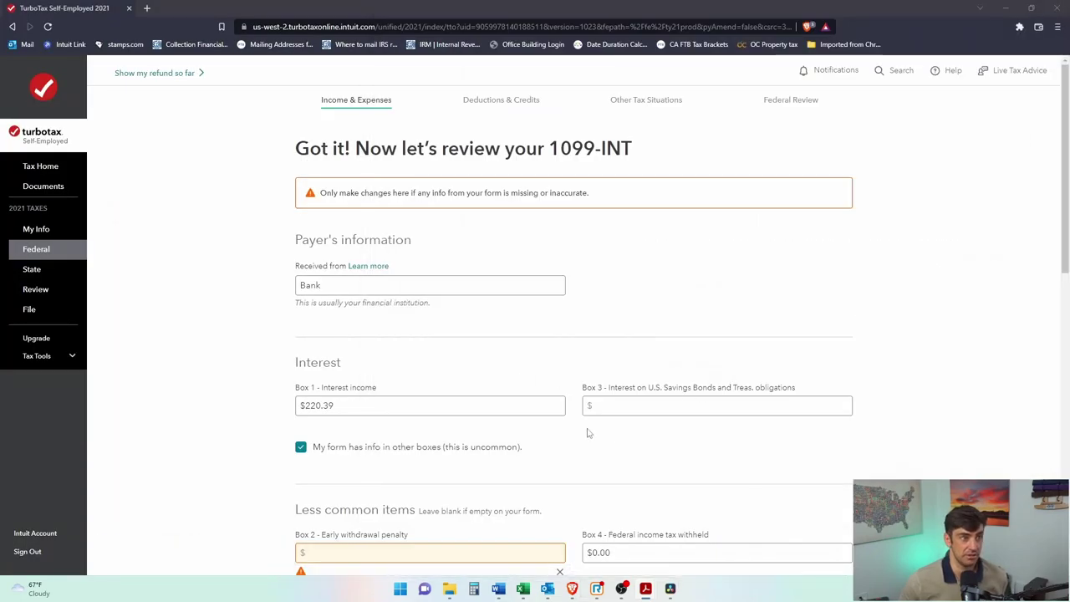
# Step: Enter 0 in Boxes 2, 3, 5, 6, 8 and 9 of the 1099-INT
pyautogui.scroll(-2, 632, 477)
pyautogui.click(630, 293)
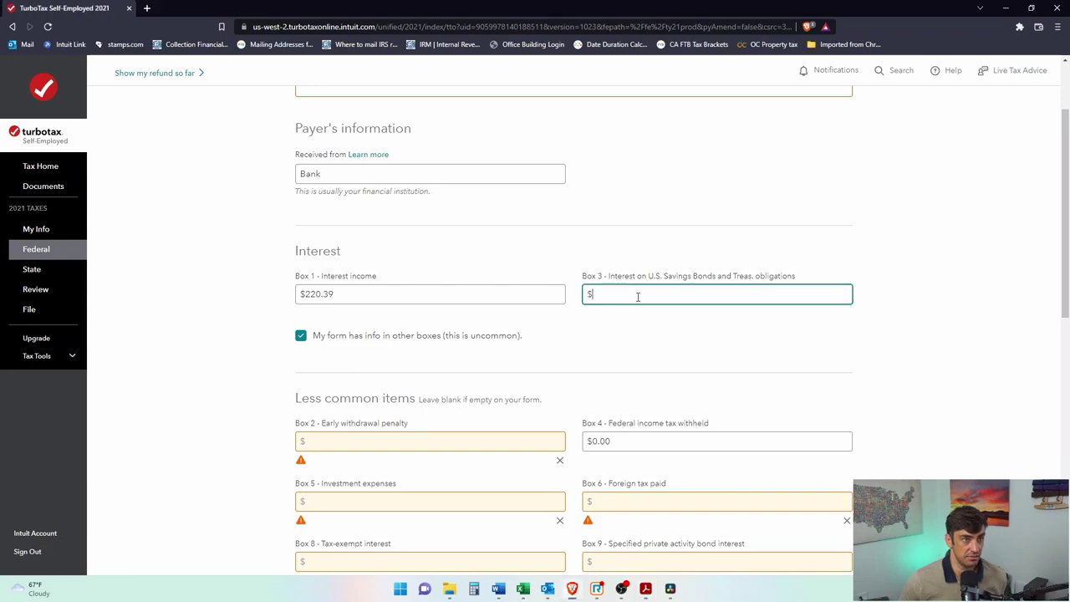
pyautogui.write('0')
pyautogui.click(430, 442)
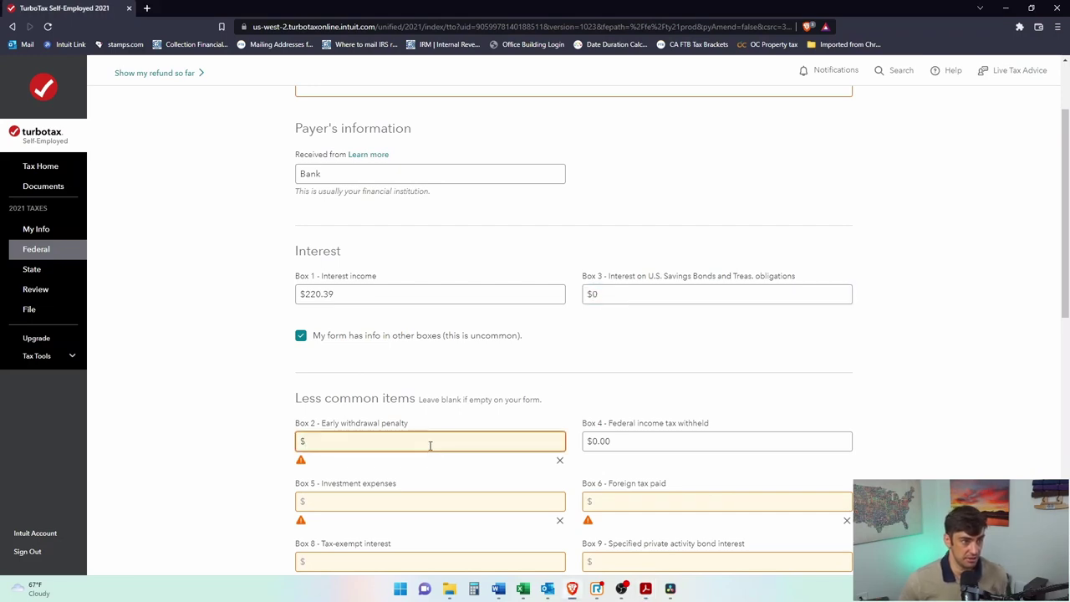
pyautogui.write('0')
pyautogui.click(435, 498)
pyautogui.write('0')
pyautogui.press('Tab')
pyautogui.write('0')
pyautogui.click(519, 539)
pyautogui.write('0')
pyautogui.click(646, 524)
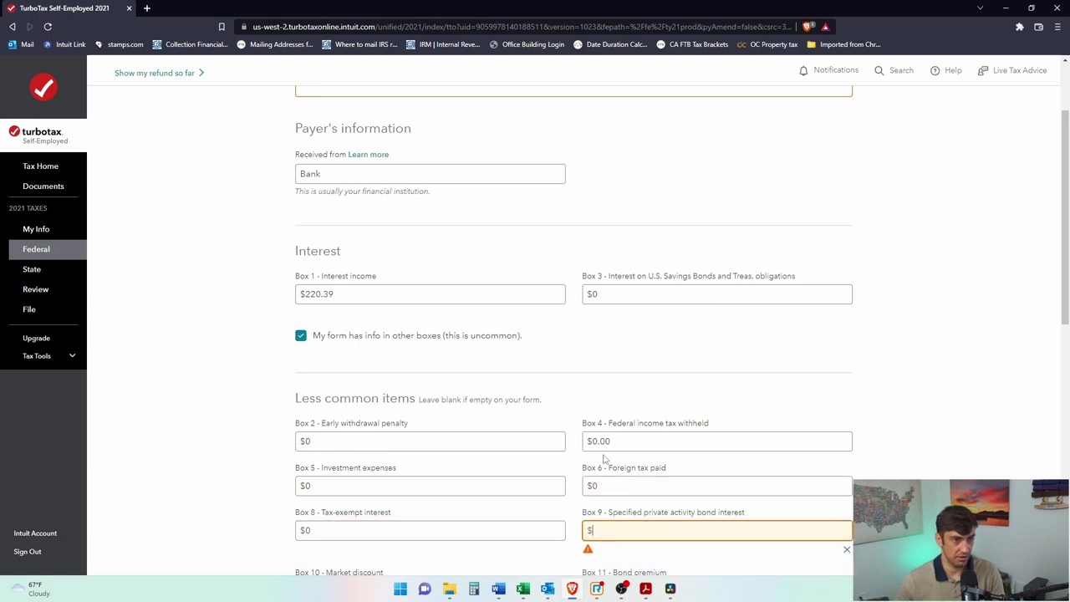
pyautogui.write('0')
# Step: Enter 0 in Boxes 10 and 11 and move through Boxes 12 and 14
pyautogui.scroll(-3, 595, 445)
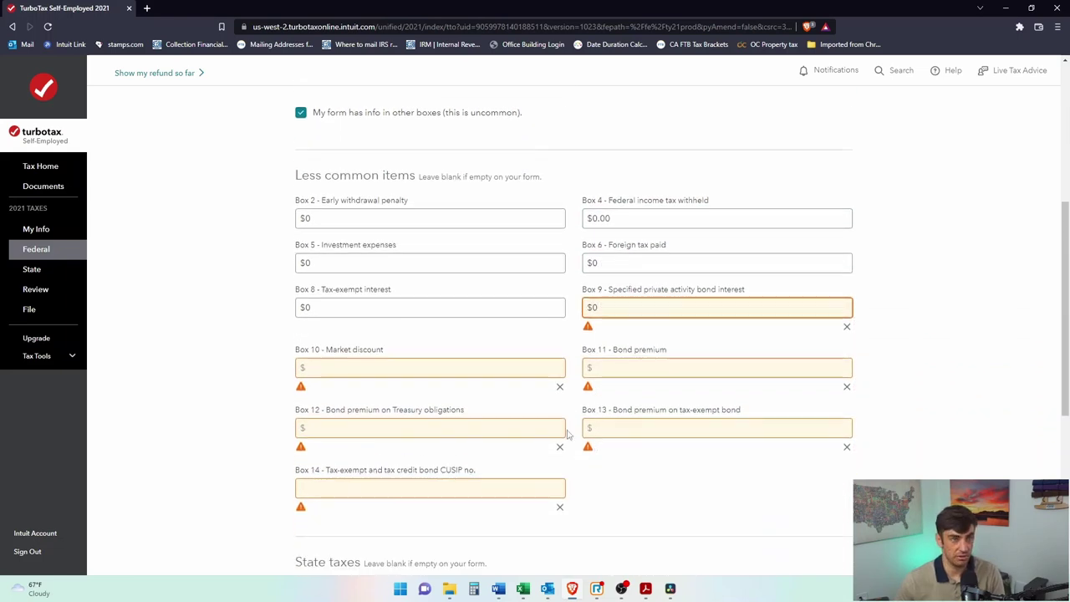
pyautogui.click(463, 368)
pyautogui.write('0')
pyautogui.click(626, 366)
pyautogui.write('0')
pyautogui.click(445, 400)
pyautogui.click(419, 465)
pyautogui.scroll(5, 770, 447)
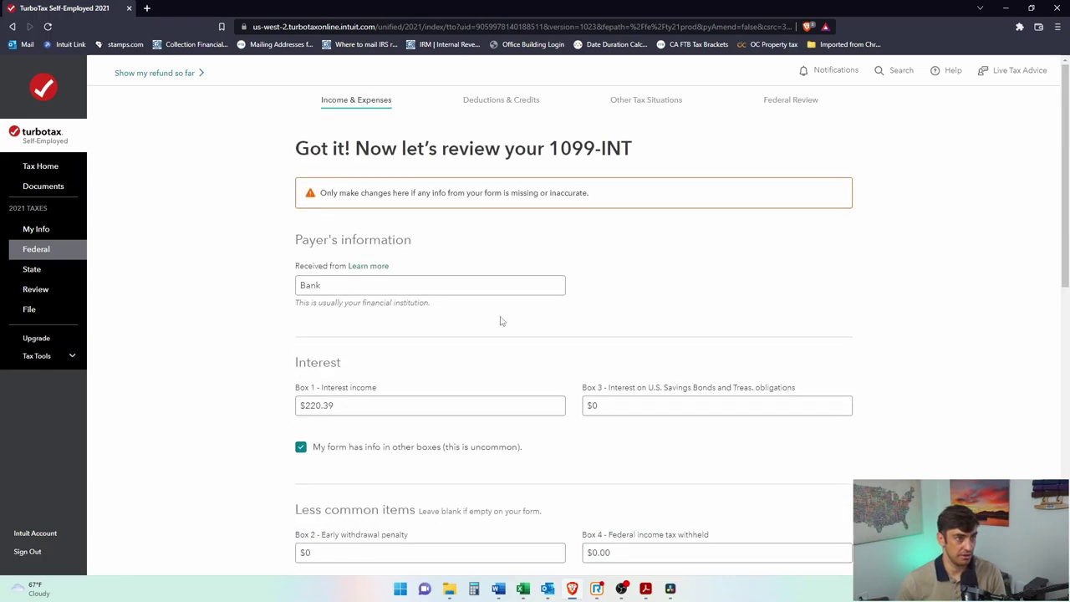
pyautogui.moveTo(388, 204); pyautogui.dragTo(535, 195)
pyautogui.click(635, 346)
pyautogui.scroll(-1, 741, 362)
pyautogui.scroll(-6, 742, 362)
# Step: Choose California in the first Box 15 row and enter 0 in Boxes 16–17 for both rows
pyautogui.click(389, 346)
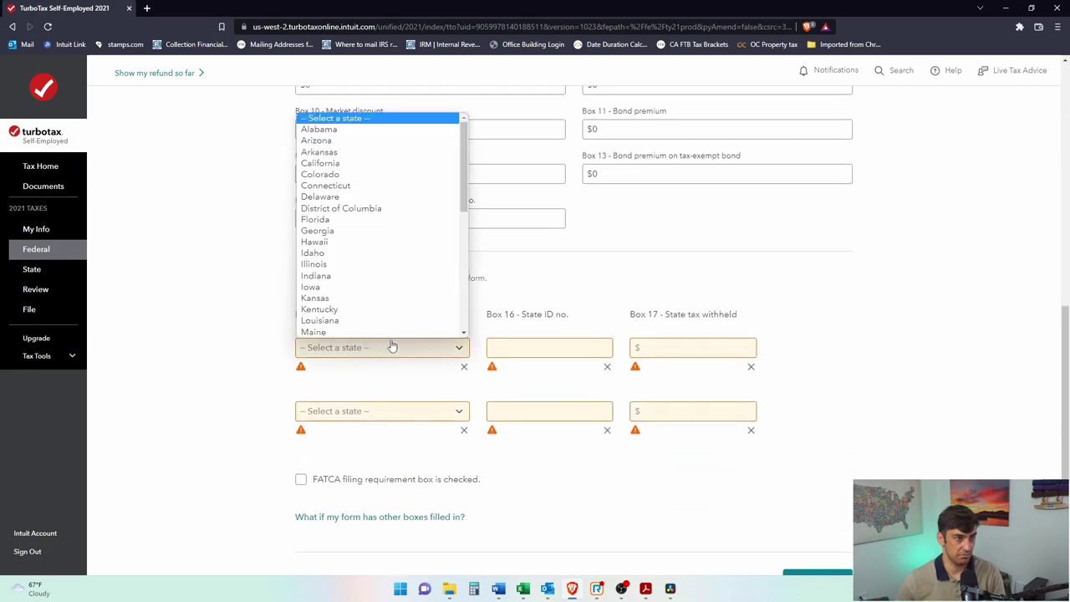
pyautogui.click(321, 163)
pyautogui.click(529, 346)
pyautogui.write('0')
pyautogui.click(660, 348)
pyautogui.write('0')
pyautogui.click(674, 411)
pyautogui.write('0')
pyautogui.click(550, 398)
pyautogui.write('0')
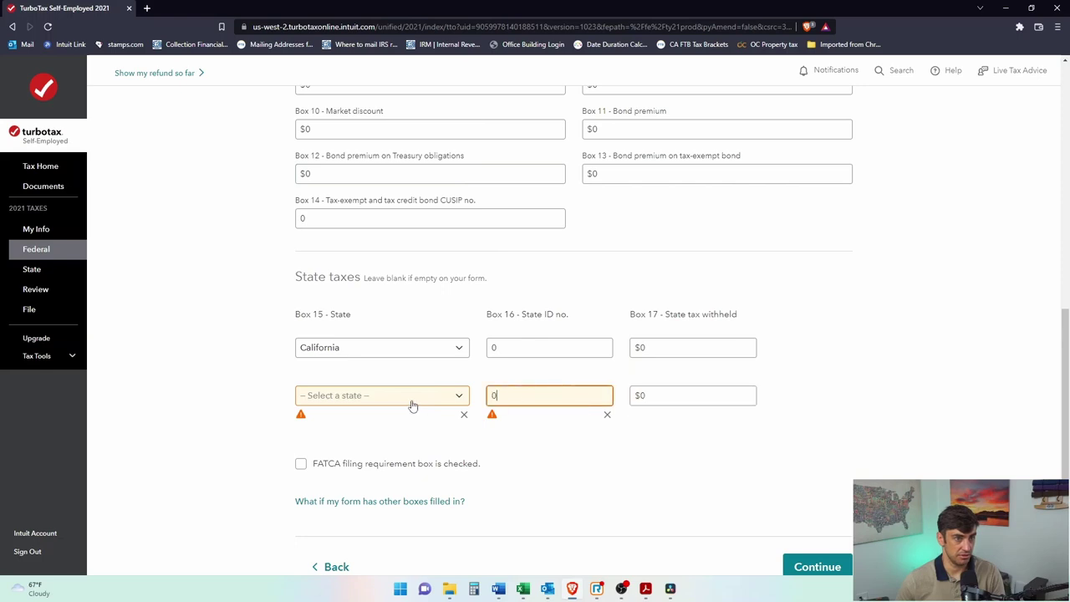
# Step: Pick California for the second state row and submit the 1099-INT review
pyautogui.click(410, 399)
pyautogui.click(322, 211)
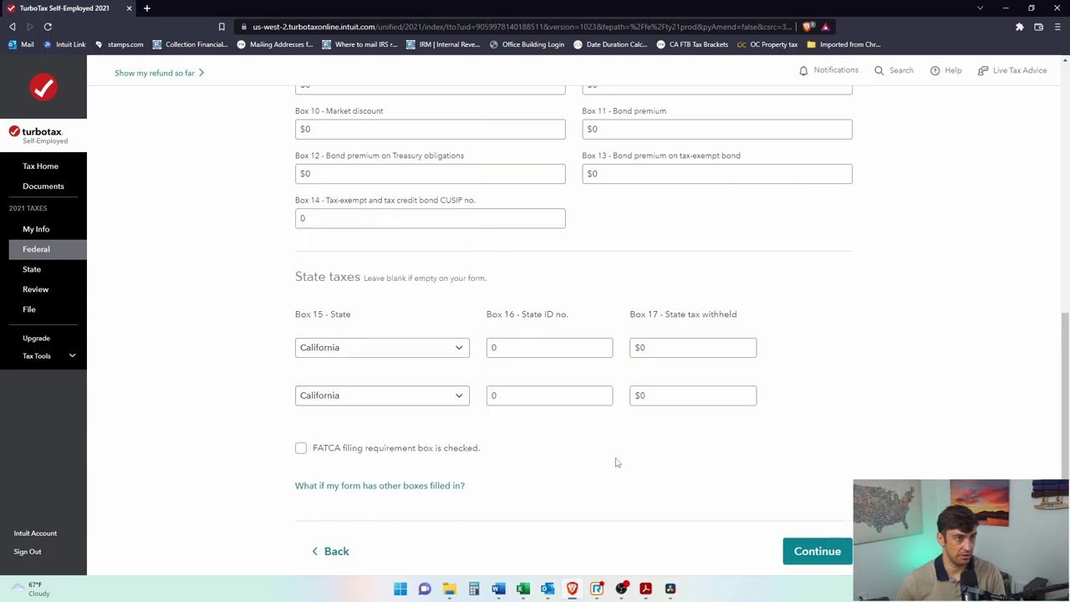
pyautogui.scroll(-1, 680, 499)
pyautogui.click(824, 505)
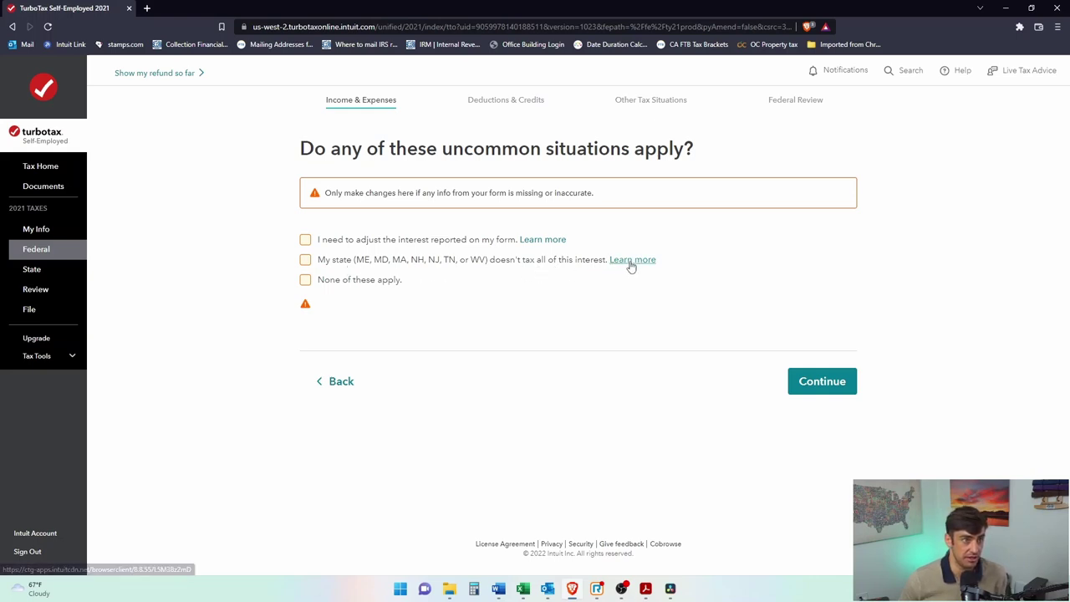
# Step: Confirm no uncommon situations, save the Bank 1099-INT ($220.39), and begin adding another investment
pyautogui.click(306, 280)
pyautogui.click(831, 353)
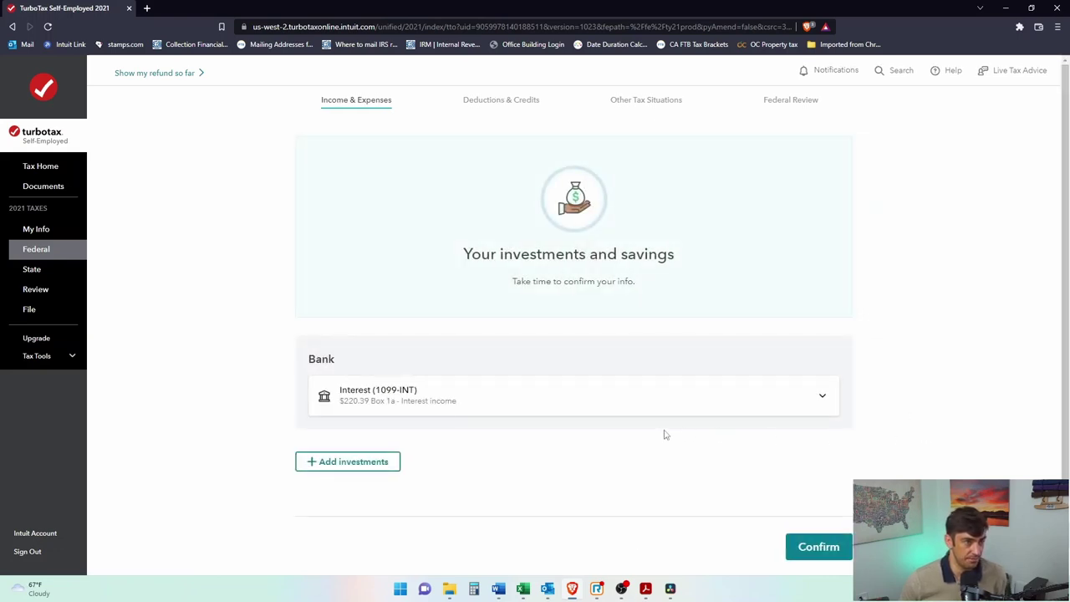
pyautogui.click(363, 459)
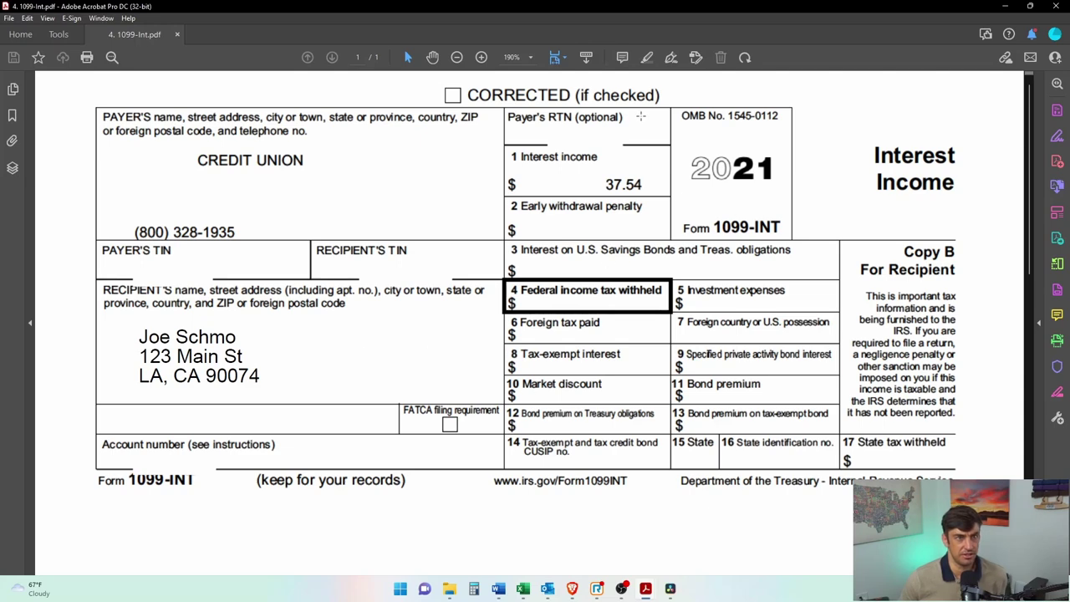
# Step: Pass the TurboTax import intro and verify the Credit Union 1099-INT's 37.54 interest in Acrobat
pyautogui.moveTo(705, 9); pyautogui.dragTo(1069, 8)
pyautogui.click(818, 462)
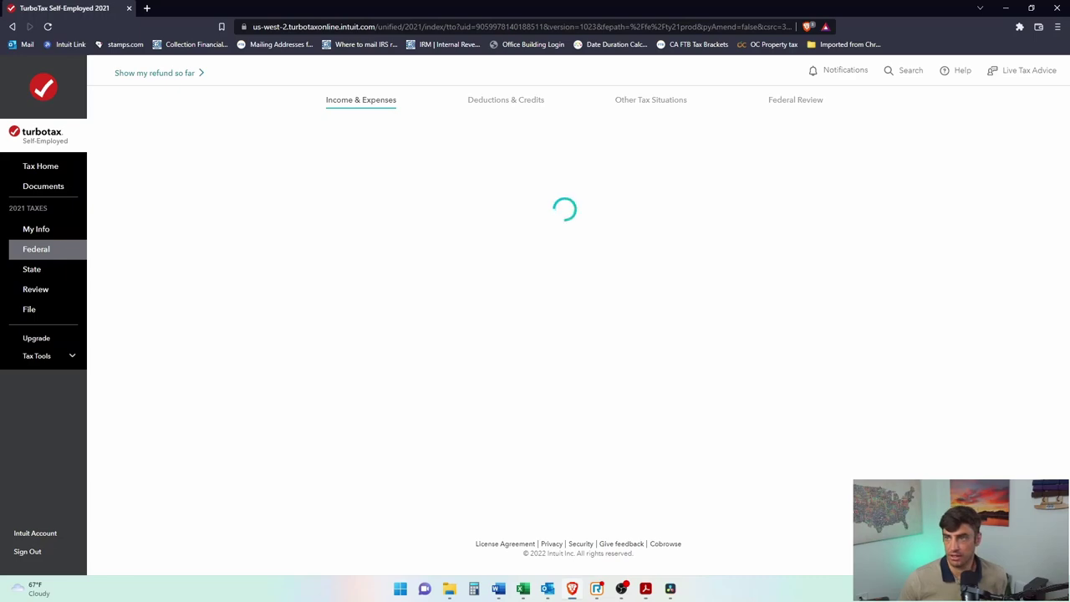
pyautogui.hotkey('alt', 'Tab')
pyautogui.press('super+Up')
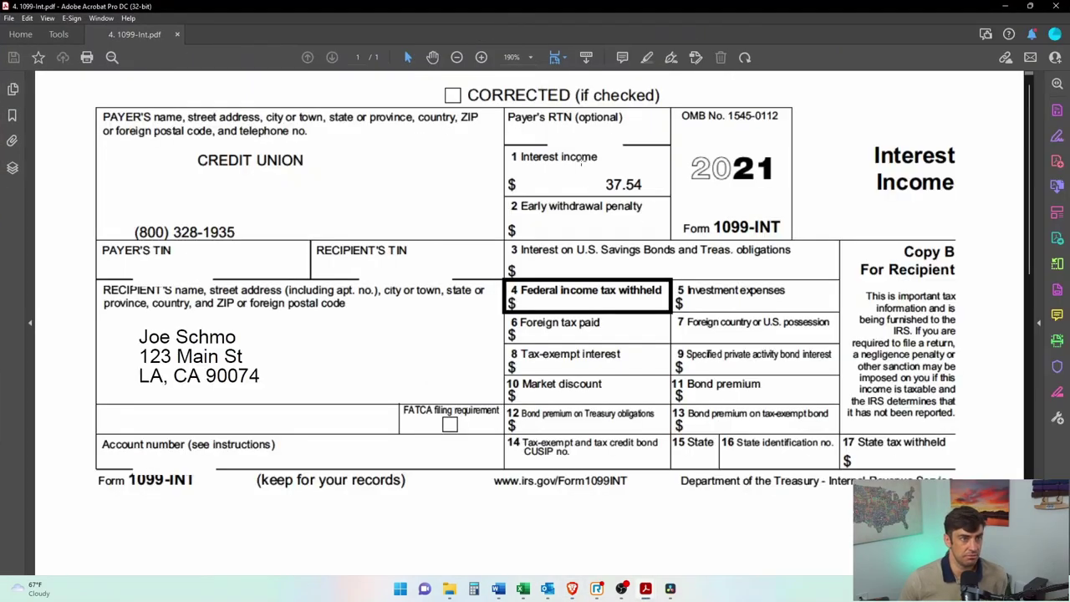
pyautogui.moveTo(599, 179); pyautogui.dragTo(645, 191)
pyautogui.press('super+Down')
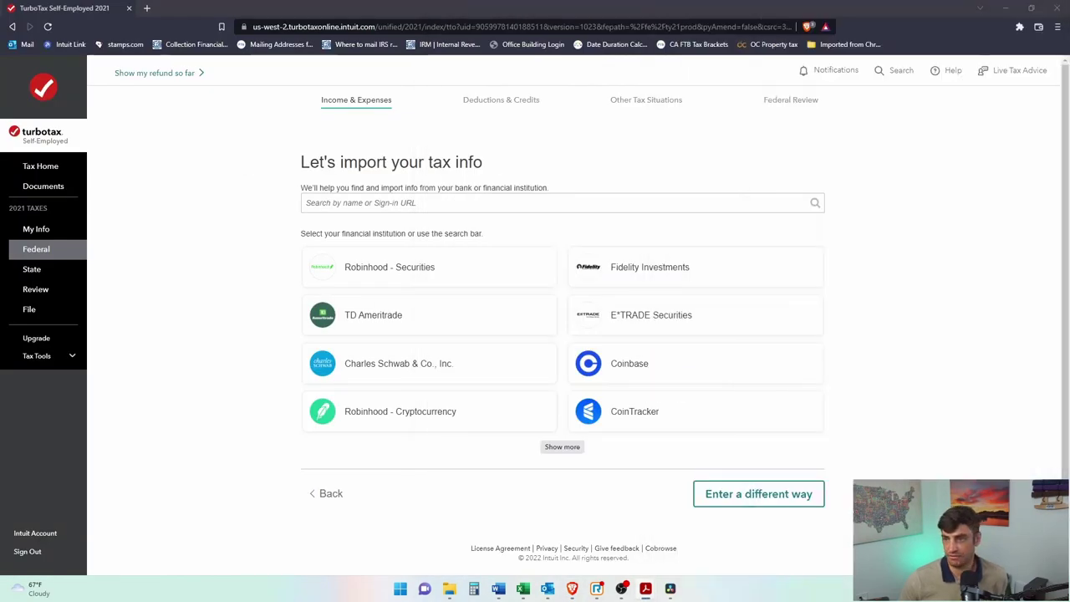
# Step: Choose Interest entered a different way and upload the Credit Union 1099-INT PDF
pyautogui.click(790, 495)
pyautogui.click(452, 271)
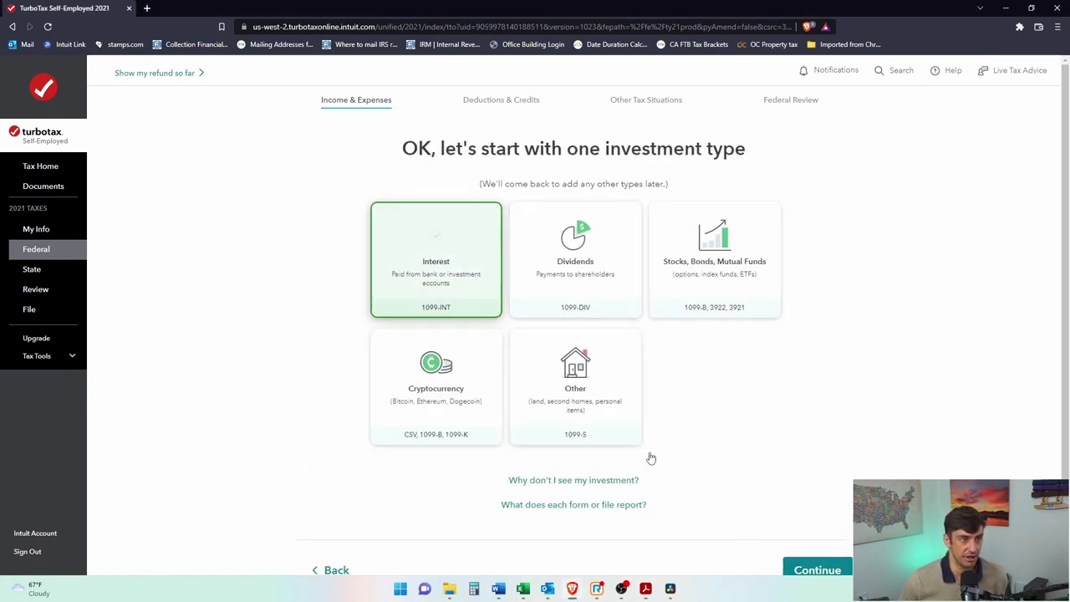
pyautogui.click(818, 571)
pyautogui.click(625, 267)
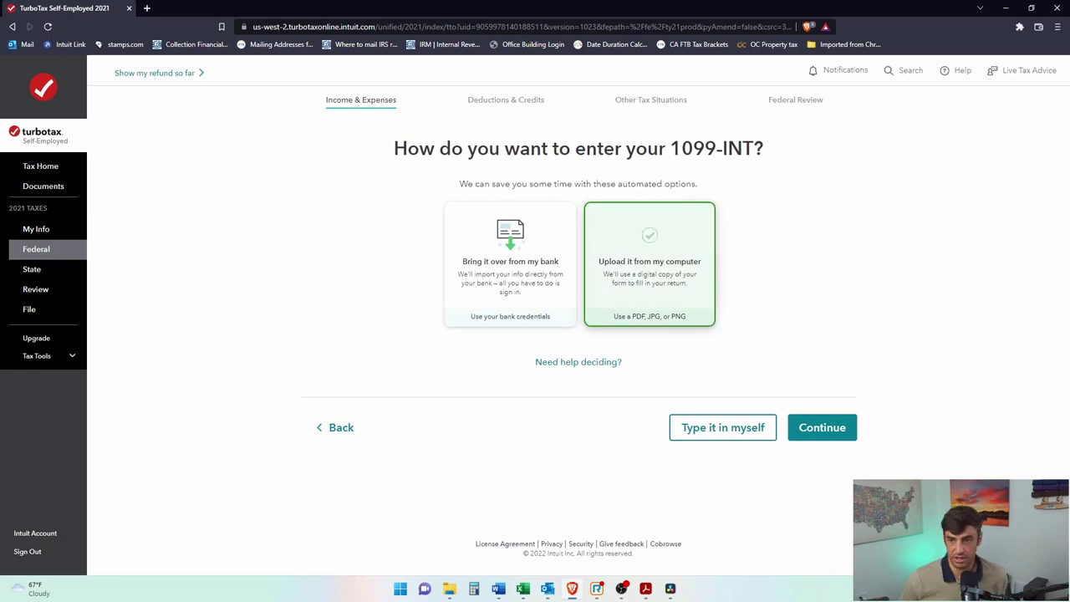
pyautogui.click(809, 430)
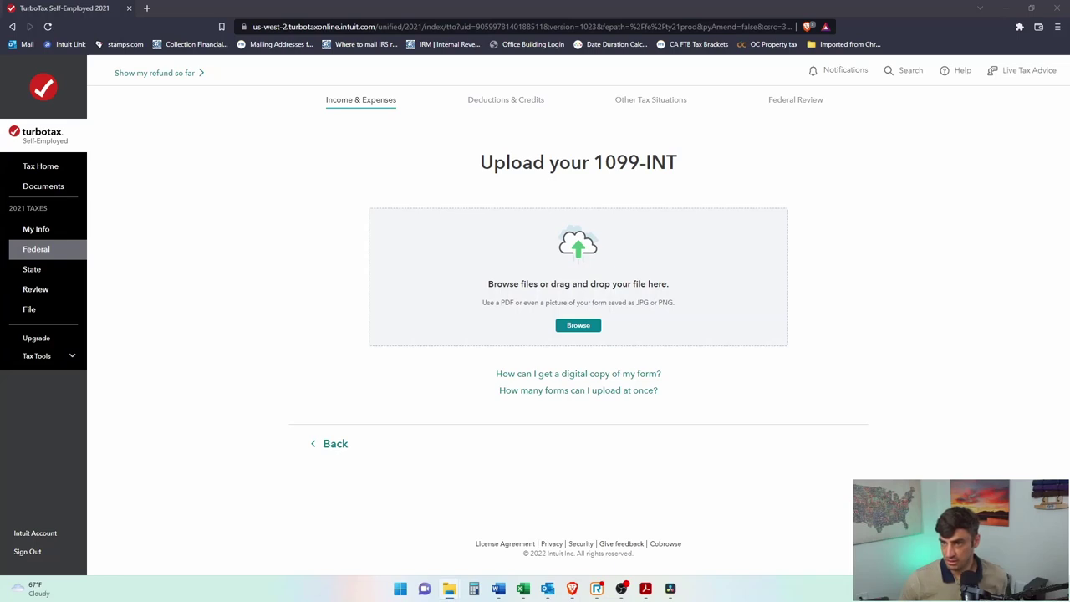
pyautogui.moveTo(702, 392); pyautogui.dragTo(615, 340)
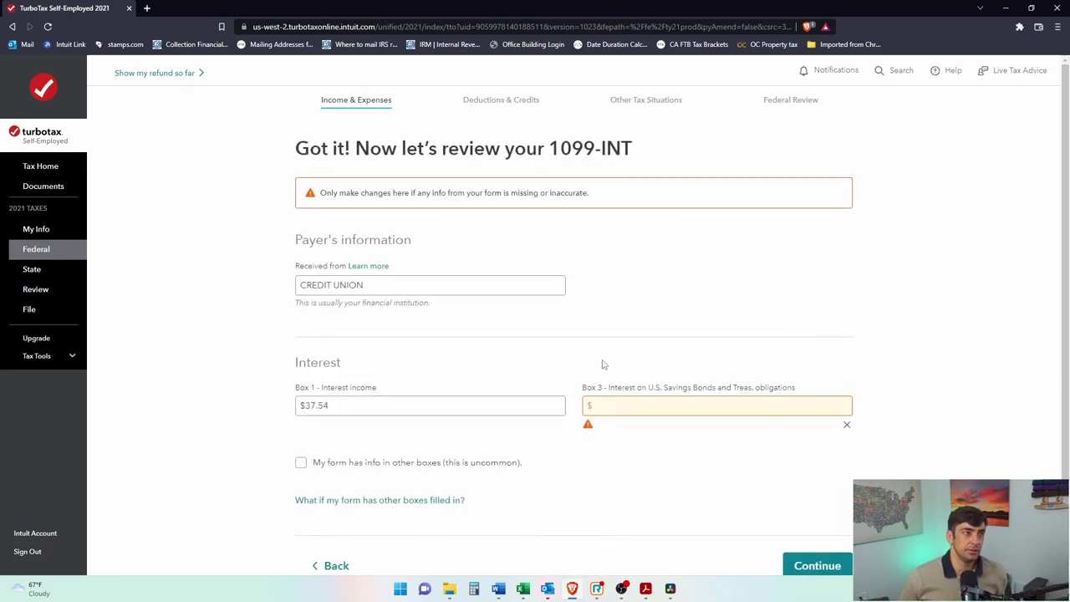
# Step: Check Box 1 $37.54, enter $0 in Box 3, and save with no uncommon situations
pyautogui.moveTo(342, 407); pyautogui.dragTo(323, 352)
pyautogui.click(697, 406)
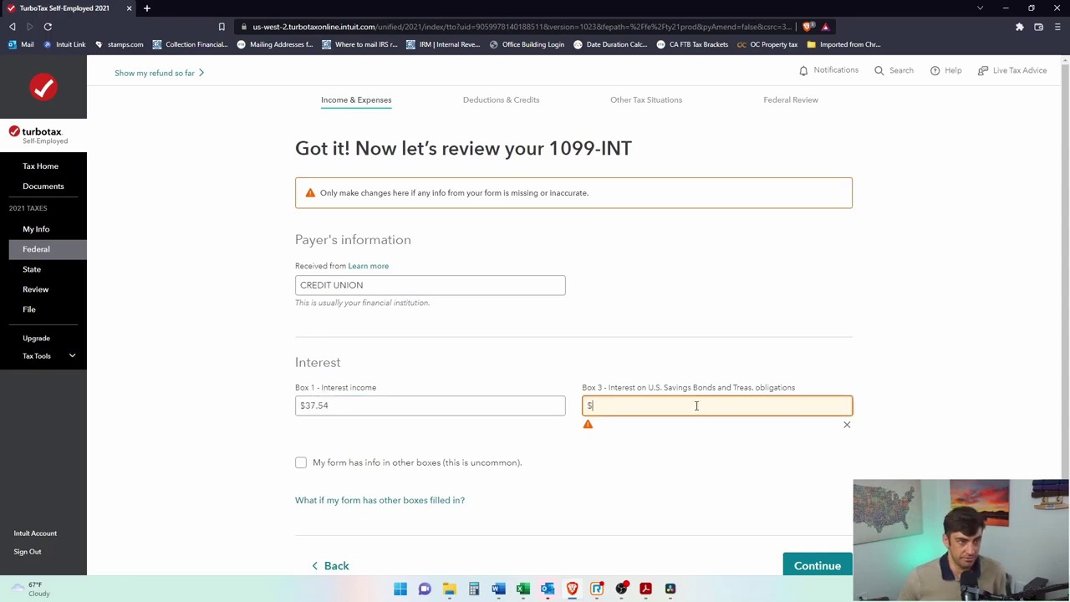
pyautogui.write('0')
pyautogui.scroll(-1, 689, 405)
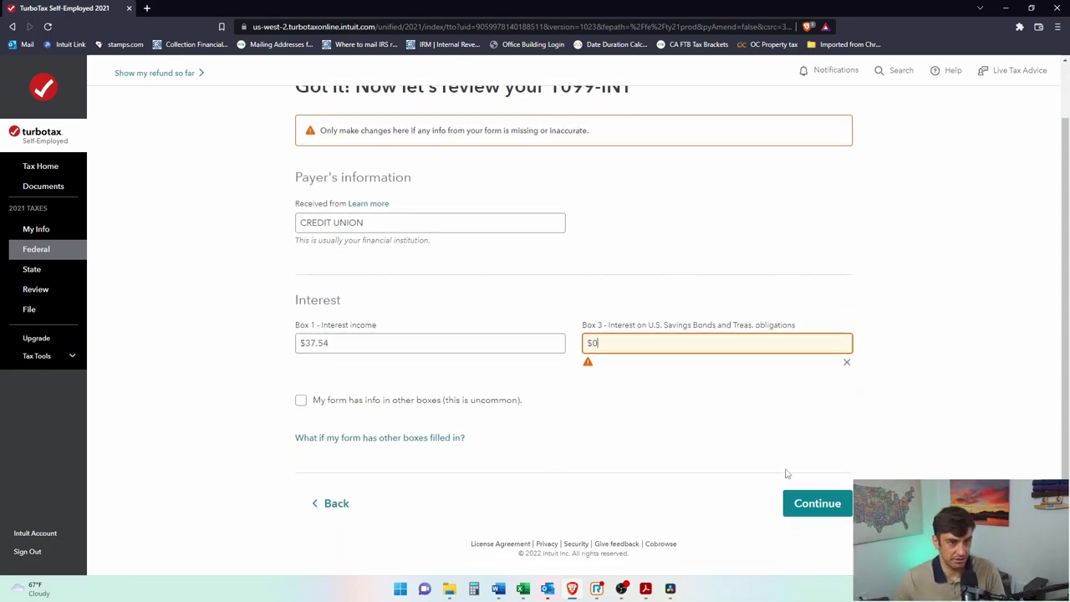
pyautogui.click(638, 441)
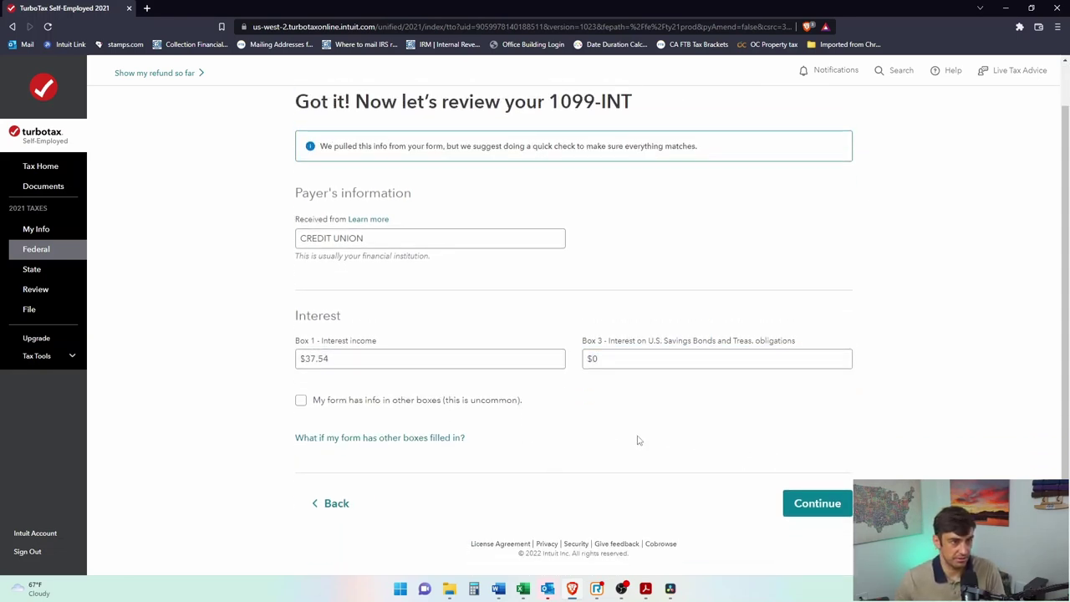
pyautogui.click(809, 505)
pyautogui.click(305, 281)
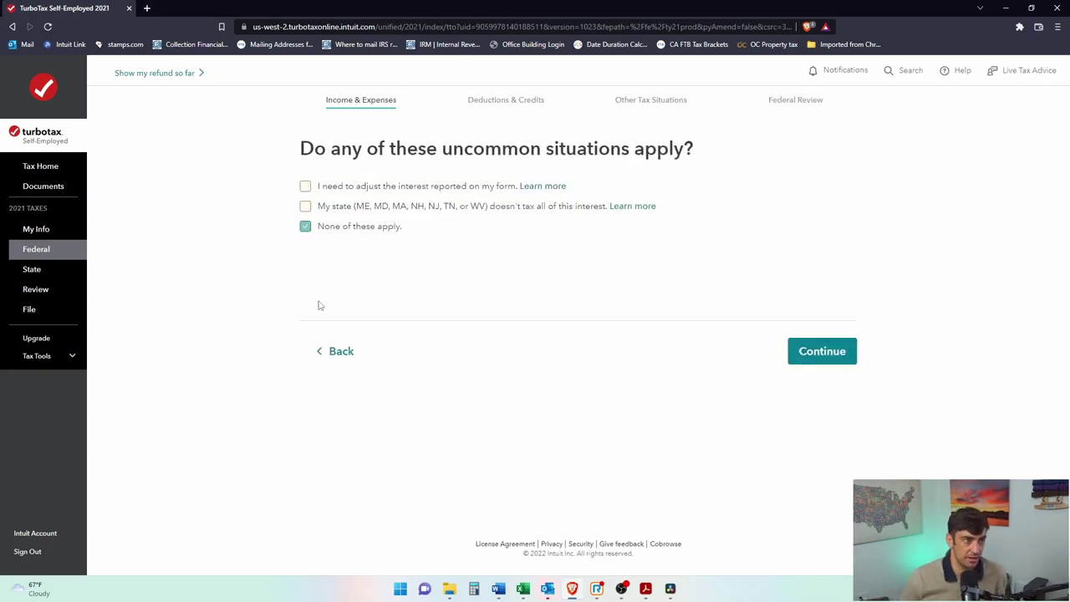
pyautogui.click(853, 354)
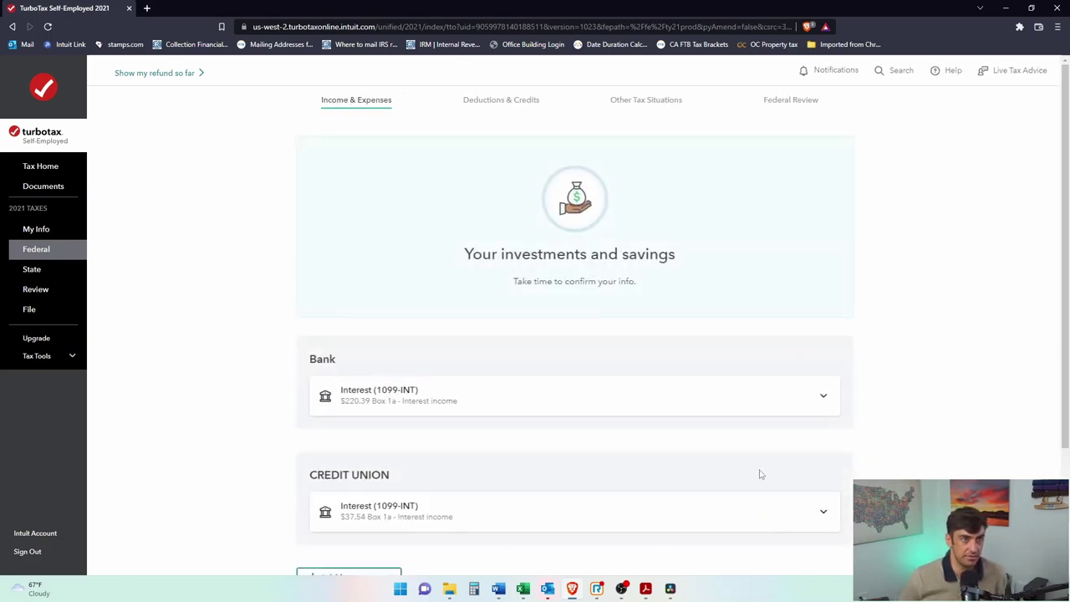
# Step: Add another investment entered a different way, choosing Dividends for the 1099-DIV
pyautogui.scroll(-2, 619, 399)
pyautogui.click(360, 418)
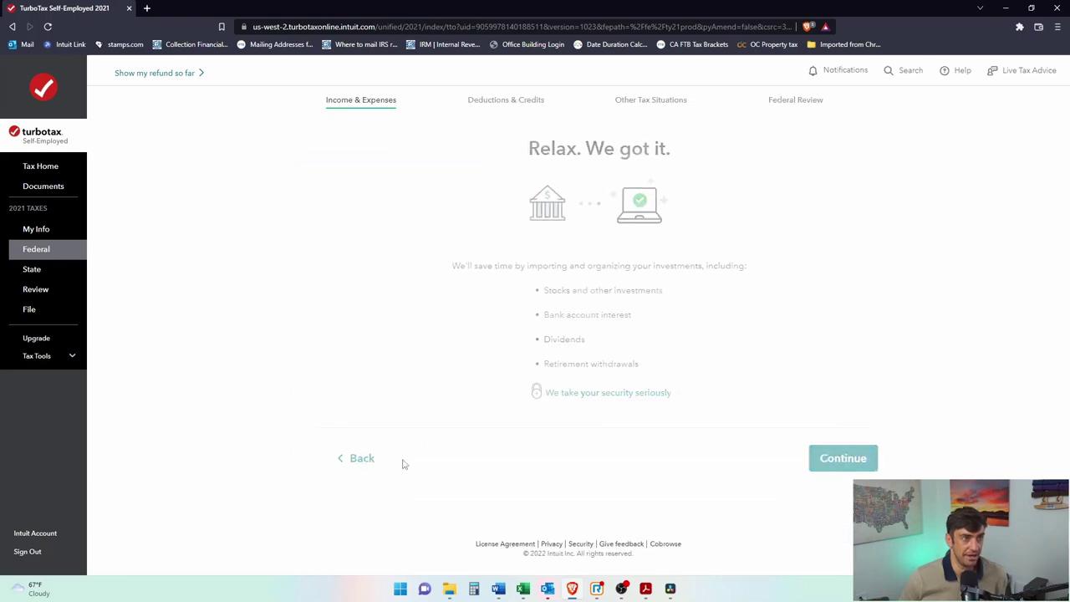
pyautogui.click(809, 458)
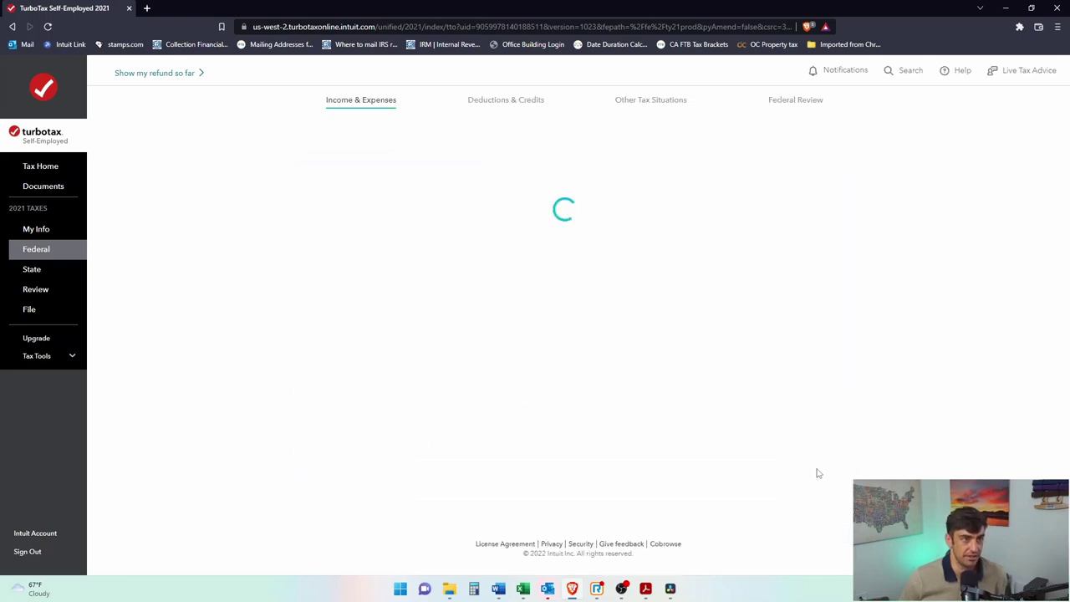
pyautogui.click(737, 494)
pyautogui.click(616, 306)
pyautogui.scroll(-1, 616, 306)
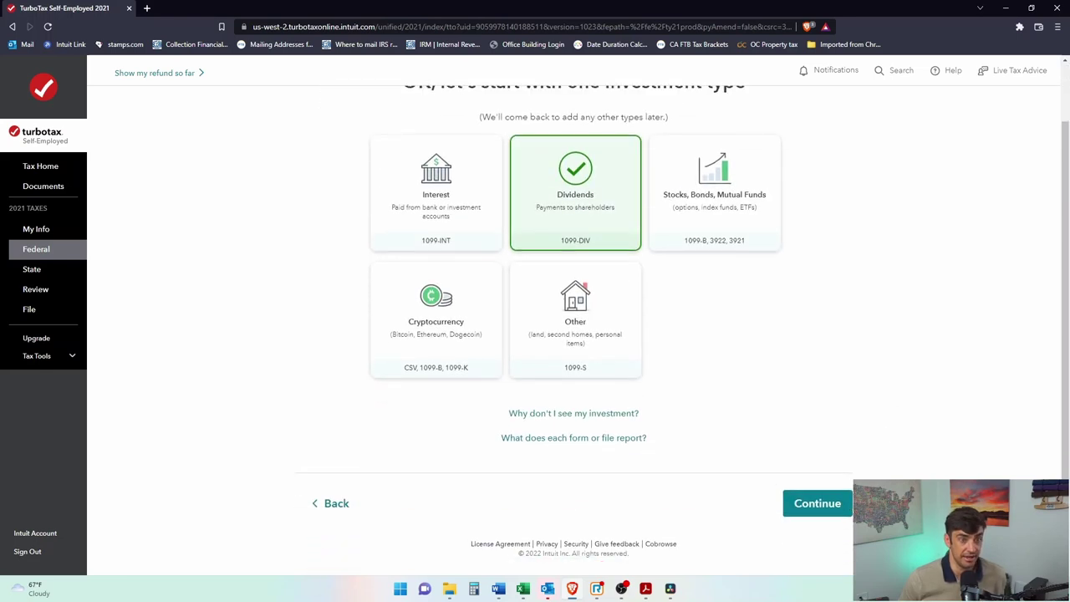
pyautogui.click(824, 505)
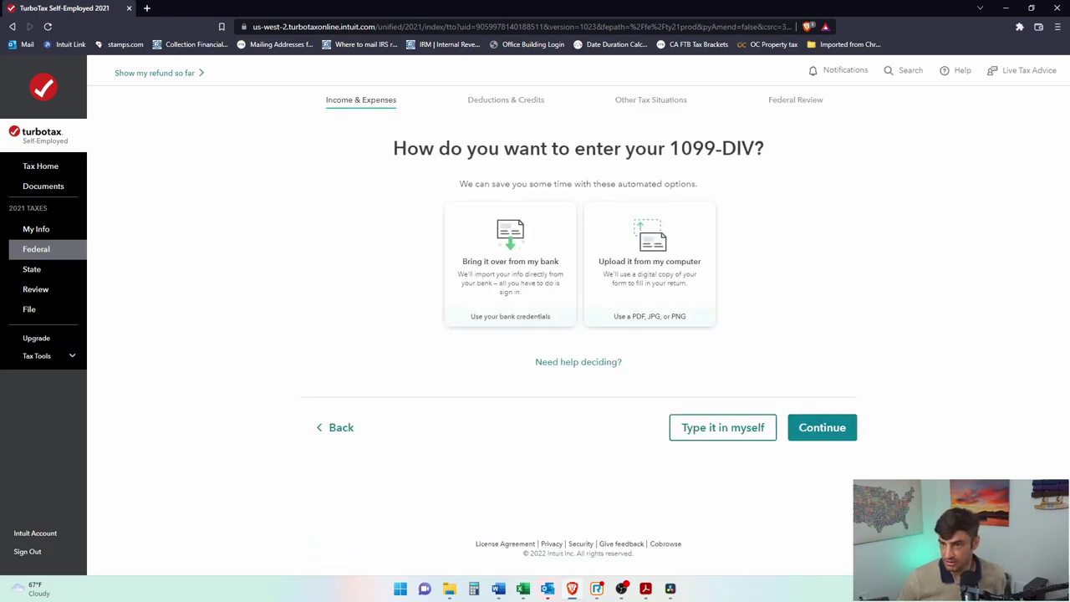
pyautogui.click(449, 589)
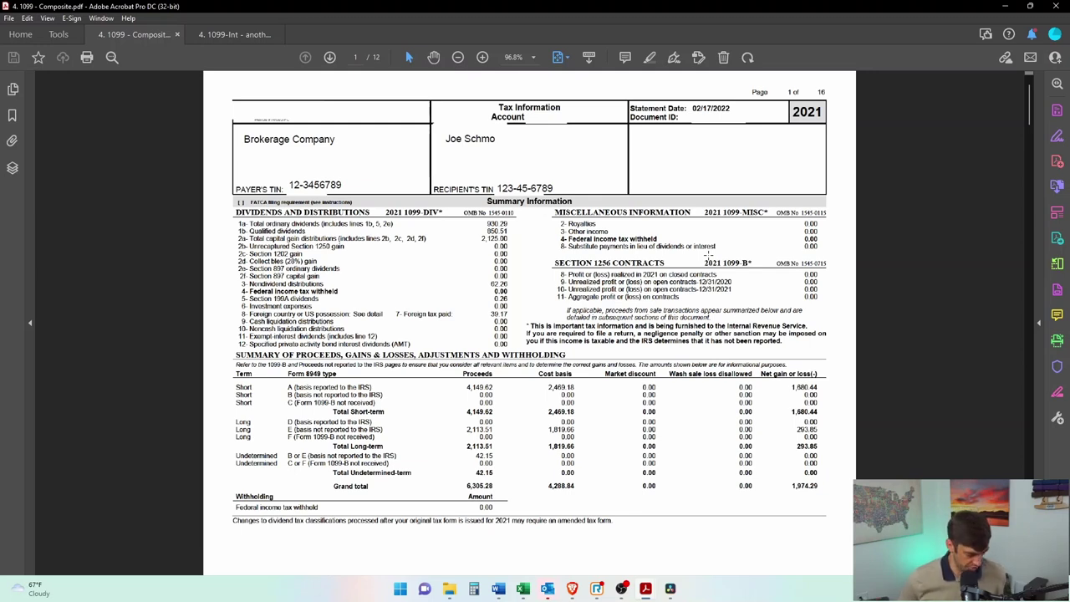
# Step: Zoom the composite 1099 to 125% and outline the dividends section and proceeds summary table
pyautogui.hotkey('ctrl', '+')
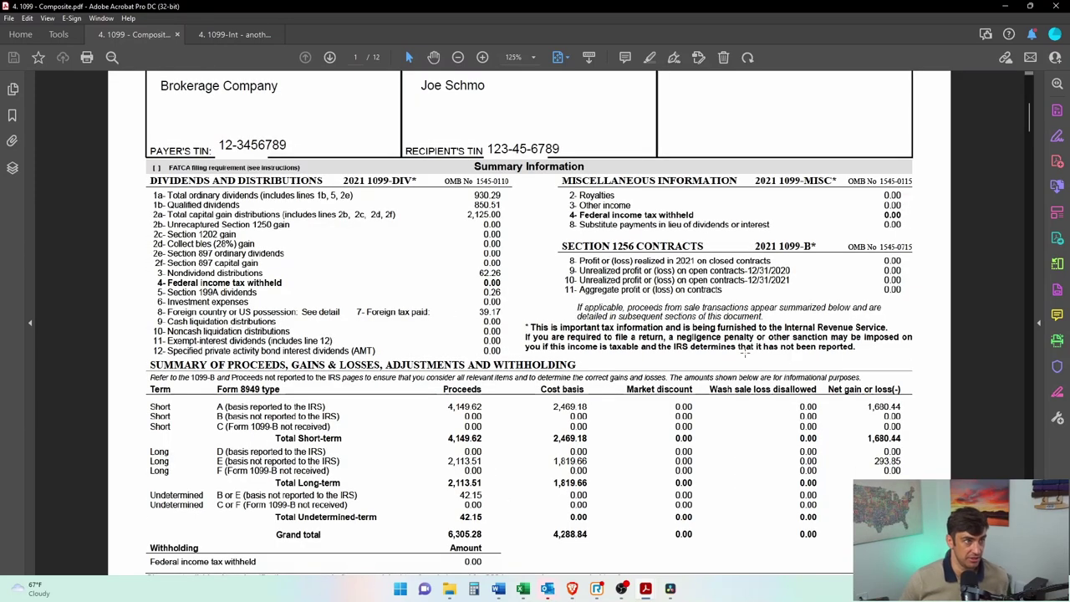
pyautogui.scroll(1, 444, 242)
pyautogui.moveTo(137, 174); pyautogui.dragTo(541, 393)
pyautogui.click(878, 378)
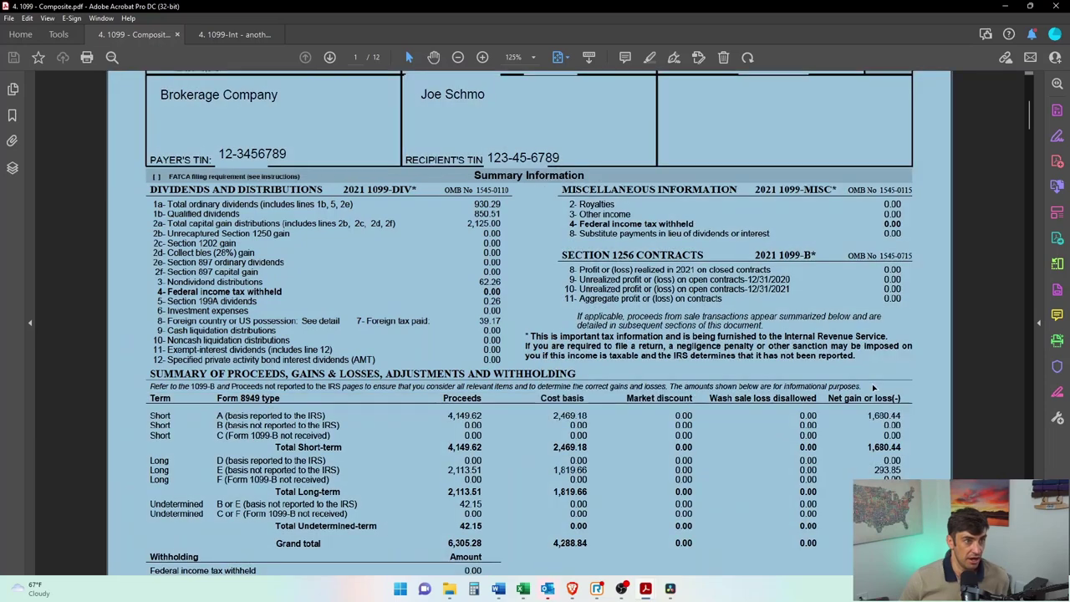
pyautogui.press('Escape')
pyautogui.moveTo(119, 362); pyautogui.dragTo(939, 569)
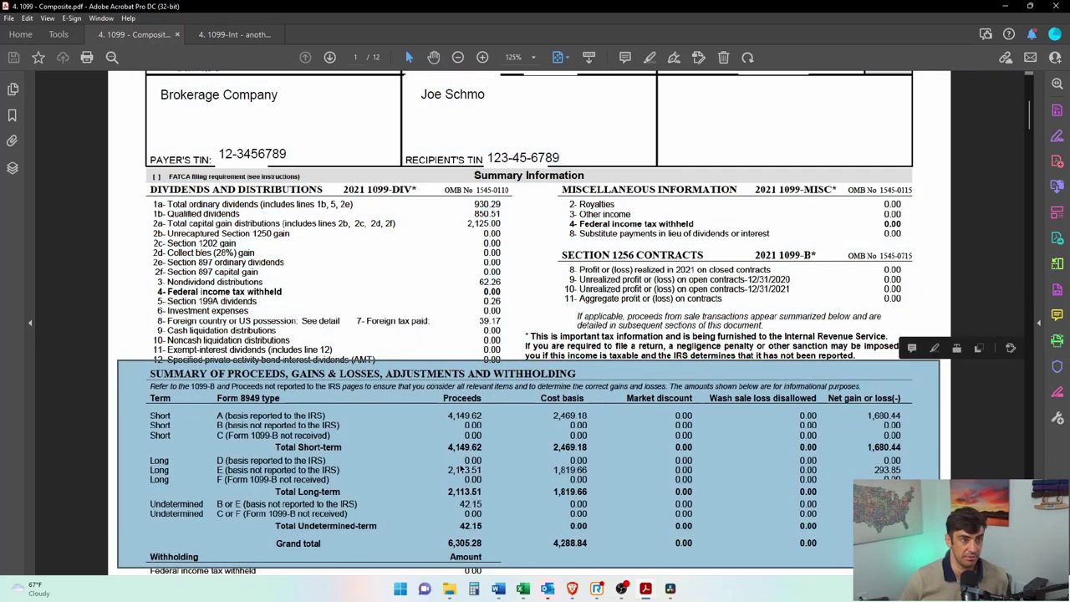
pyautogui.click(476, 341)
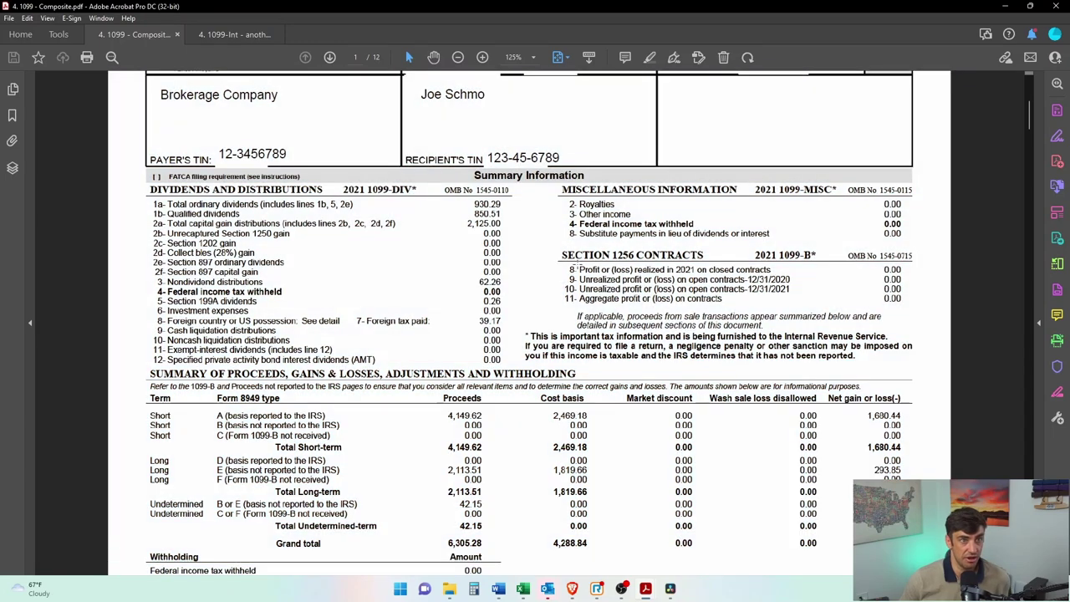
# Step: Outline the Section 1256 Contracts and page-2 interest blocks, then recheck Dividends and Distributions
pyautogui.moveTo(535, 237); pyautogui.dragTo(922, 317)
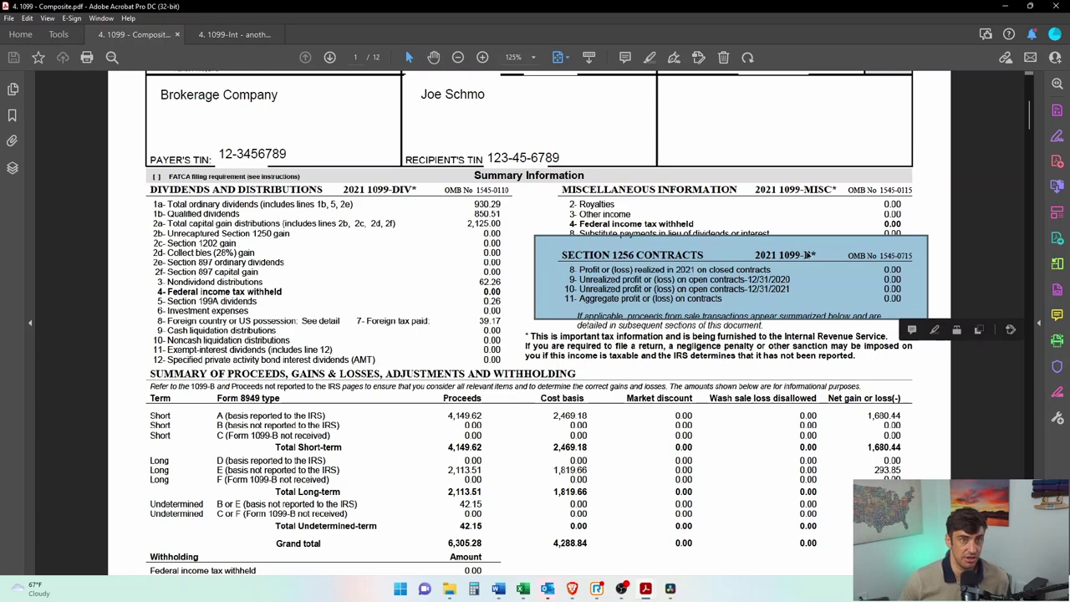
pyautogui.click(828, 269)
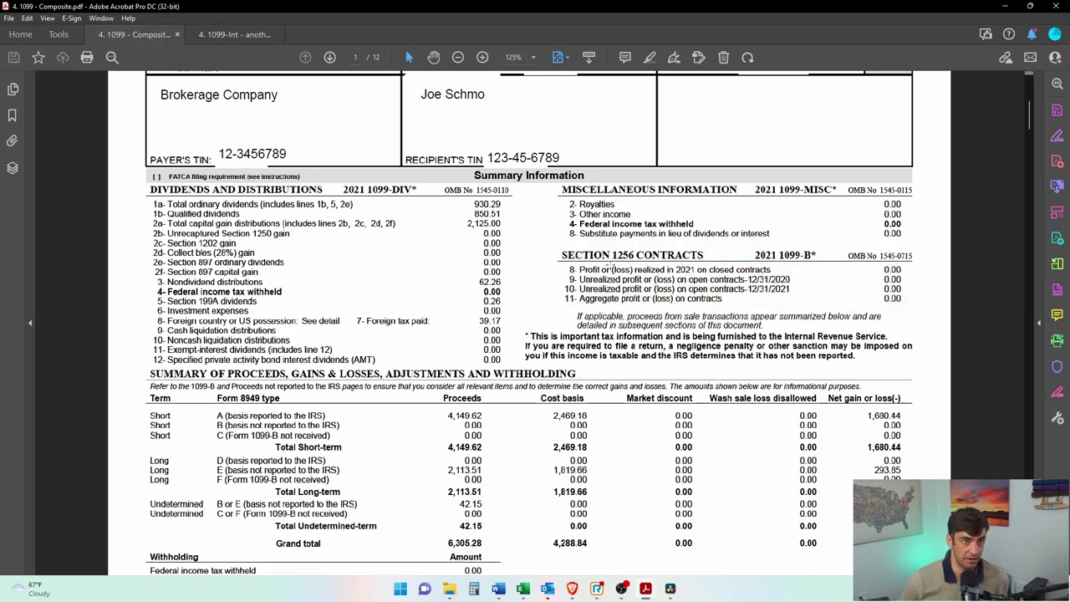
pyautogui.scroll(-10, 449, 178)
pyautogui.moveTo(528, 126); pyautogui.dragTo(122, 333)
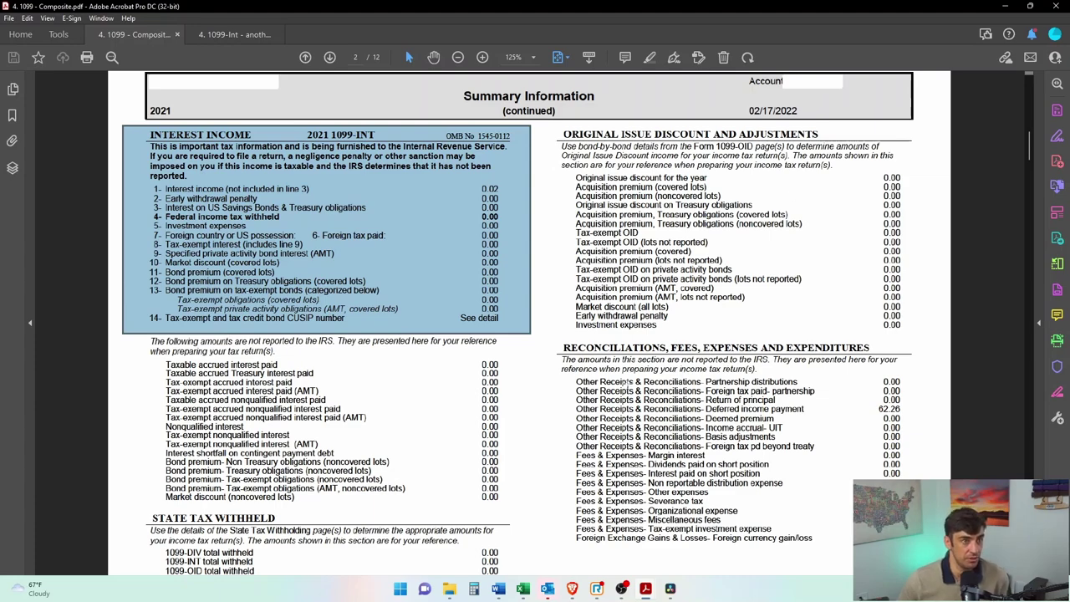
pyautogui.press('Home')
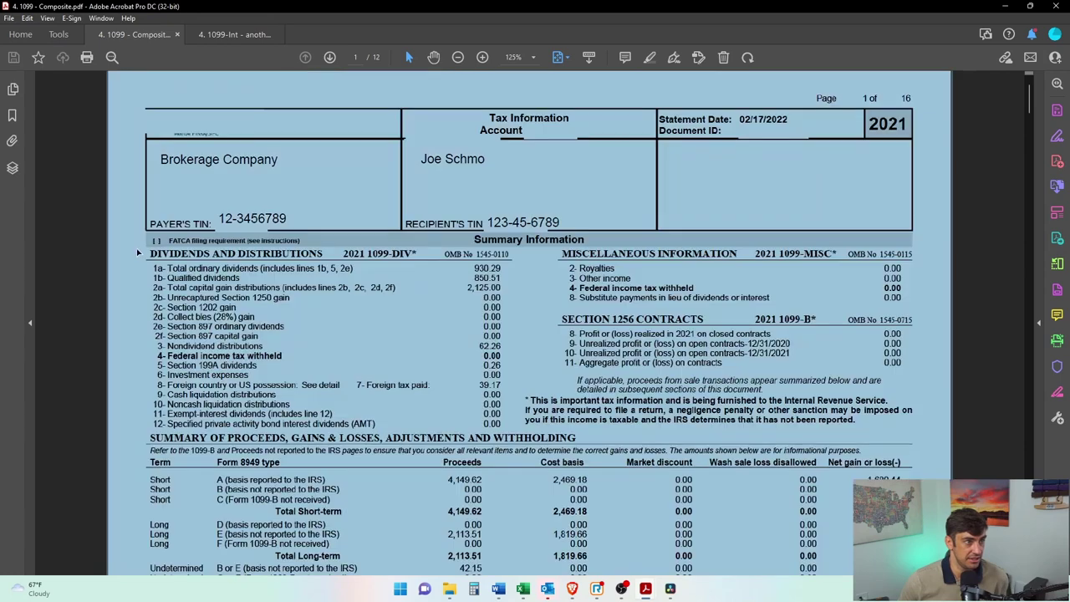
pyautogui.moveTo(136, 247); pyautogui.dragTo(514, 428)
pyautogui.hotkey('alt', 'Tab')
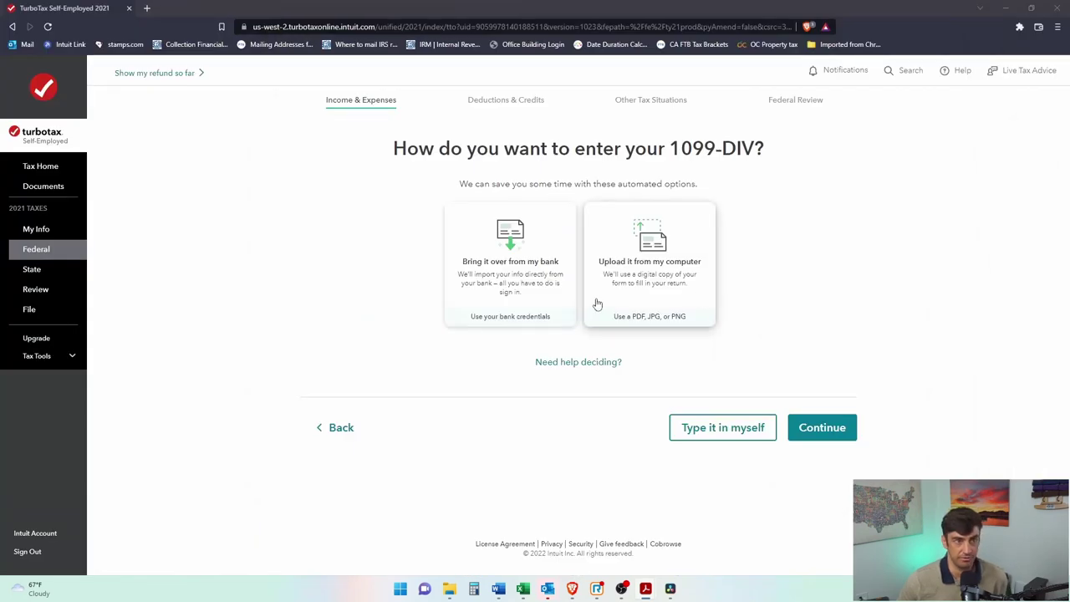
# Step: Upload the brokerage composite 1099 PDF as the 1099-DIV from the computer
pyautogui.click(680, 275)
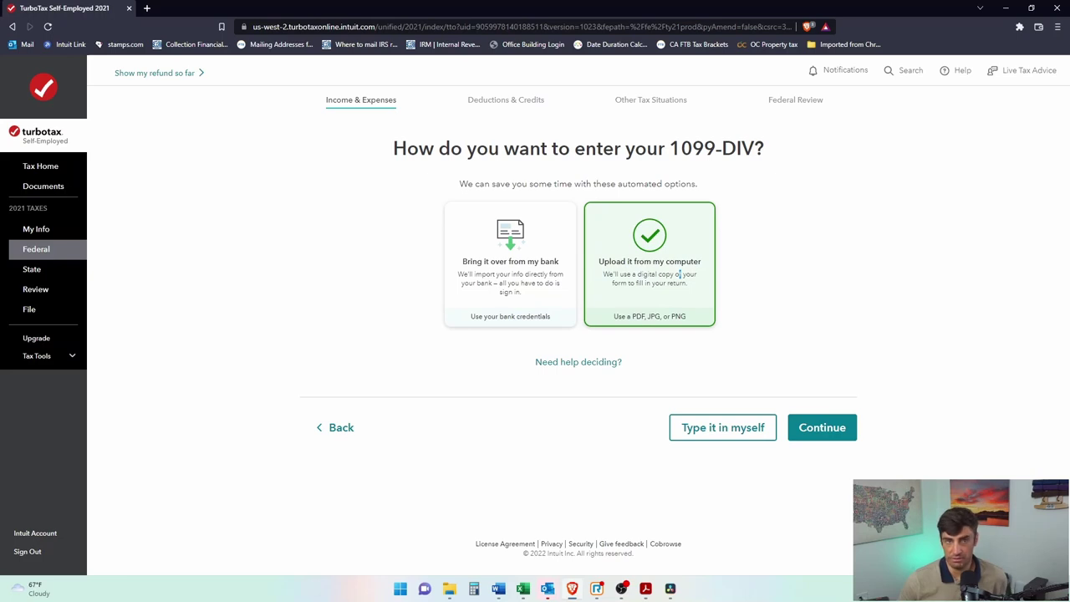
pyautogui.click(819, 430)
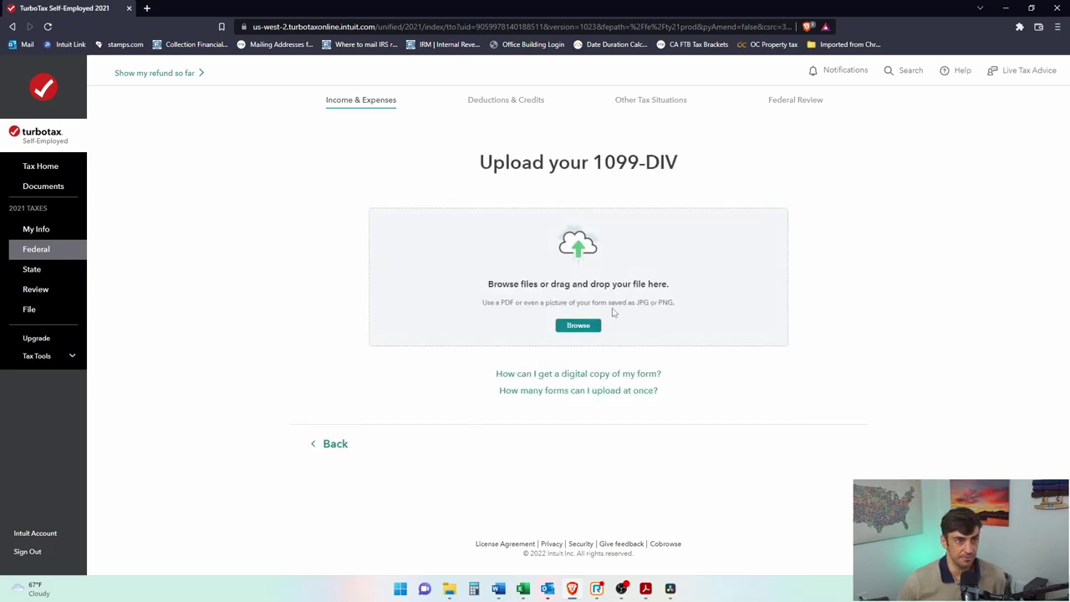
pyautogui.hotkey('alt', 'Tab')
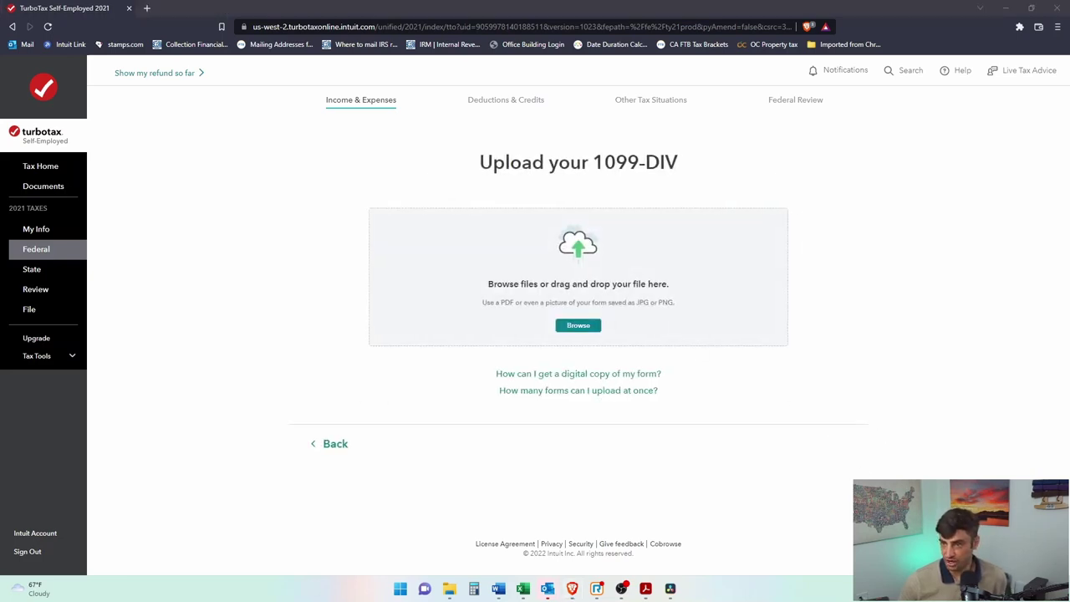
pyautogui.moveTo(1069, 360); pyautogui.dragTo(676, 326)
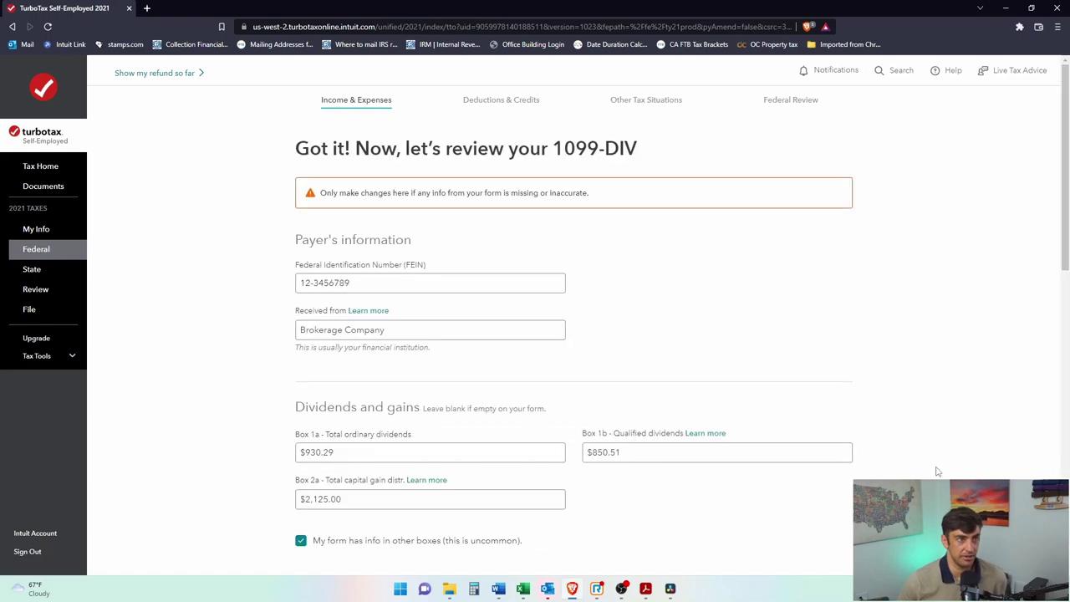
# Step: Compare the payer's FEIN in TurboTax with the TIN on the 1099 PDF
pyautogui.scroll(-2, 585, 288)
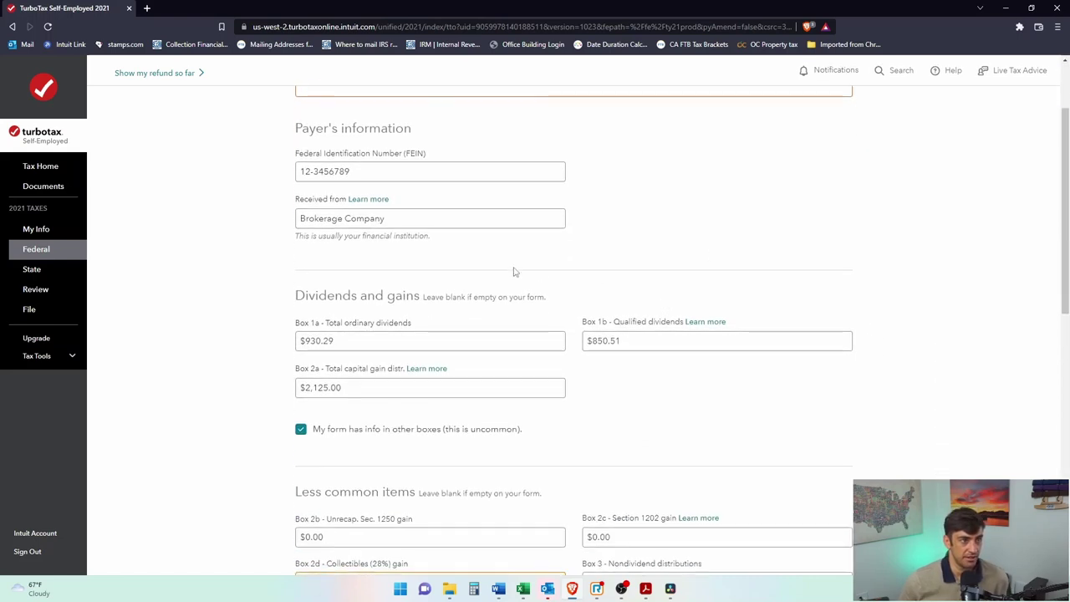
pyautogui.click(377, 167)
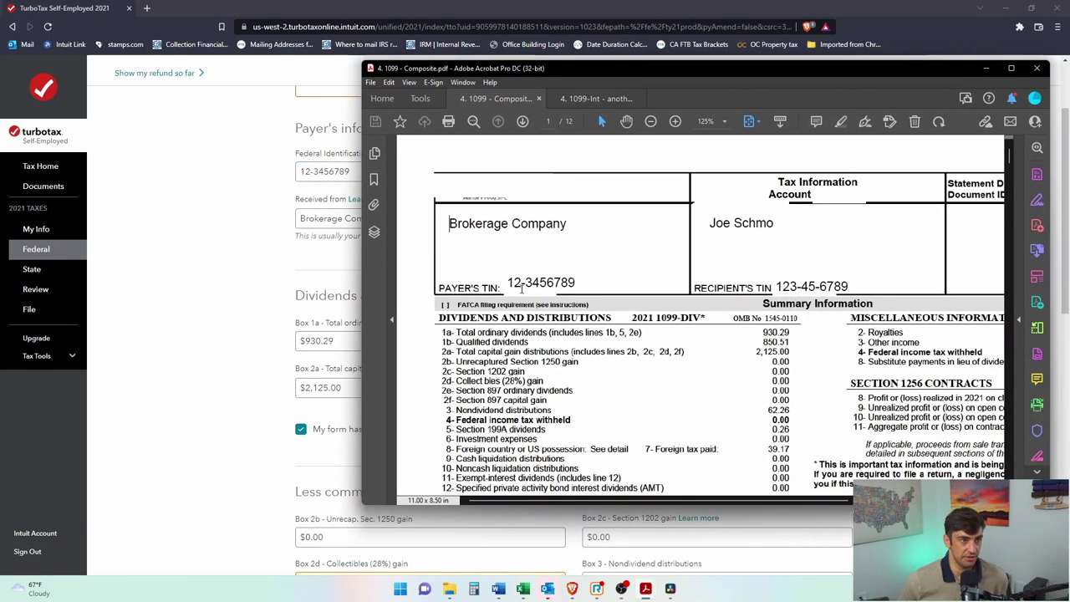
pyautogui.moveTo(505, 282); pyautogui.dragTo(577, 285)
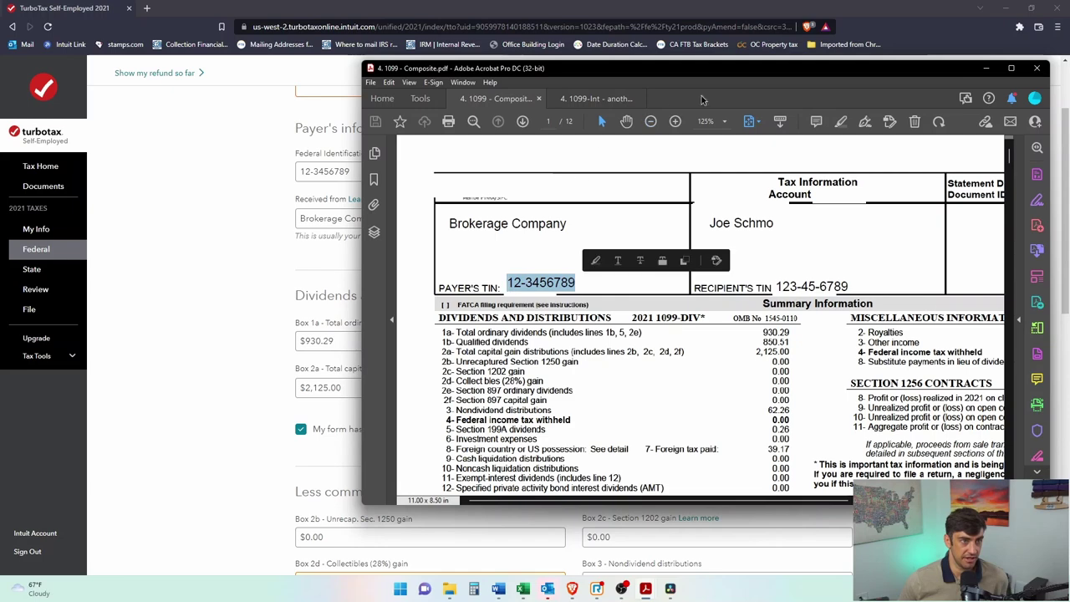
pyautogui.moveTo(713, 72); pyautogui.dragTo(1069, 94)
pyautogui.scroll(-1, 314, 210)
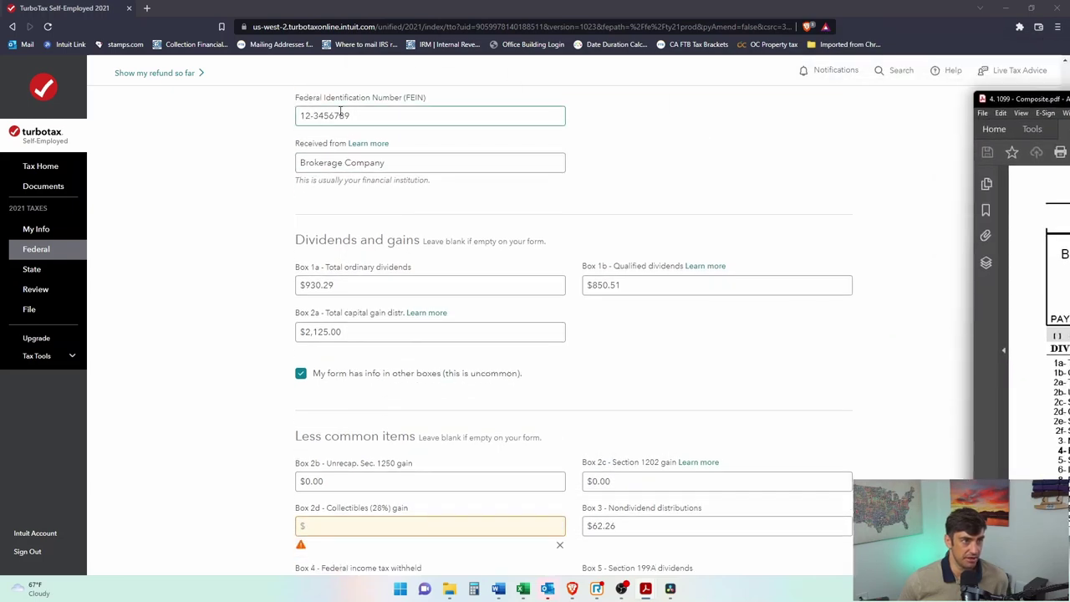
pyautogui.moveTo(1028, 99); pyautogui.dragTo(689, 95)
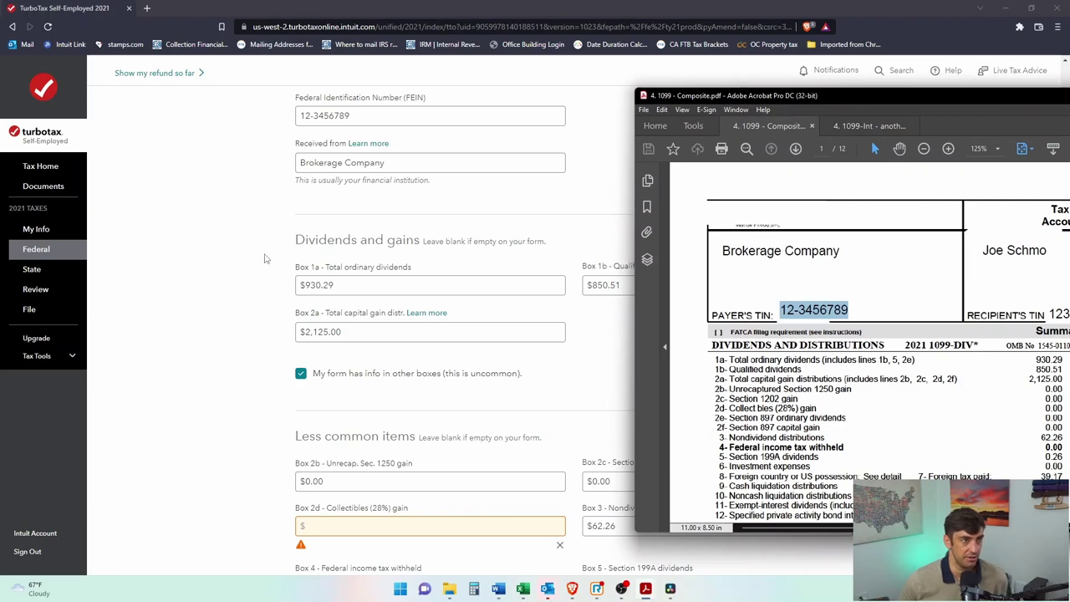
pyautogui.click(270, 257)
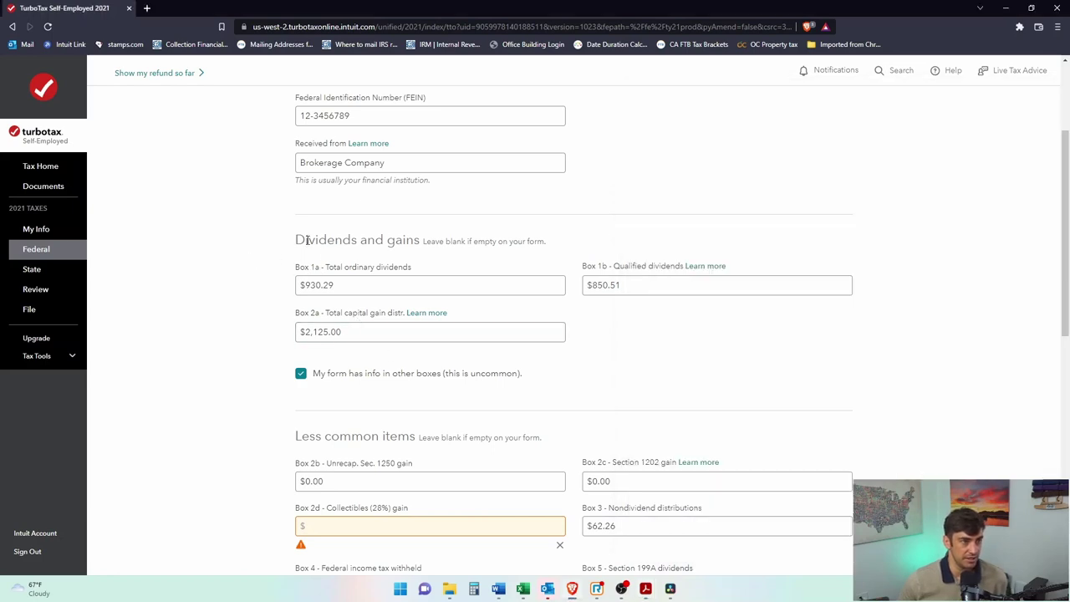
pyautogui.moveTo(306, 240); pyautogui.dragTo(403, 241)
# Step: Verify the 930.29 ordinary and 850.51 qualified dividends against the PDF
pyautogui.hotkey('alt', 'Tab')
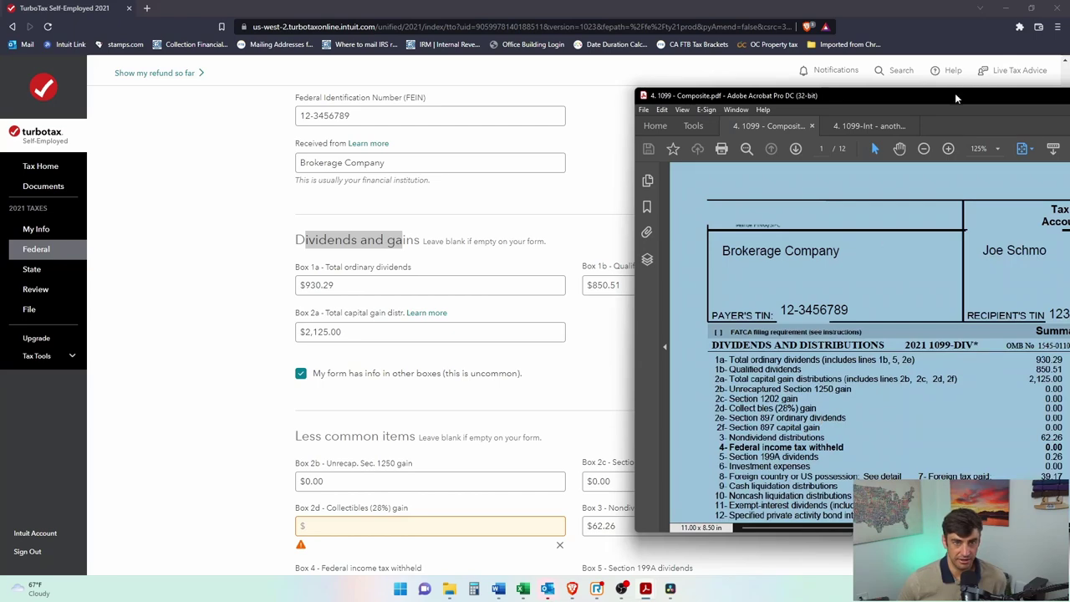
pyautogui.moveTo(973, 106); pyautogui.dragTo(940, 92)
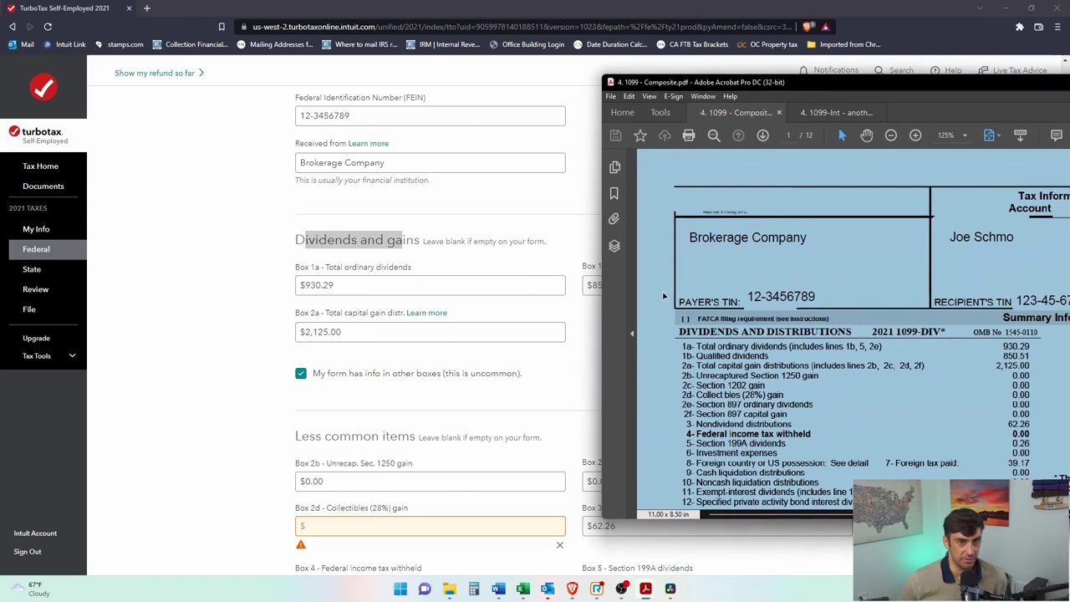
pyautogui.moveTo(986, 340); pyautogui.dragTo(1045, 373)
pyautogui.moveTo(908, 82); pyautogui.dragTo(699, 320)
pyautogui.scroll(-2, 771, 505)
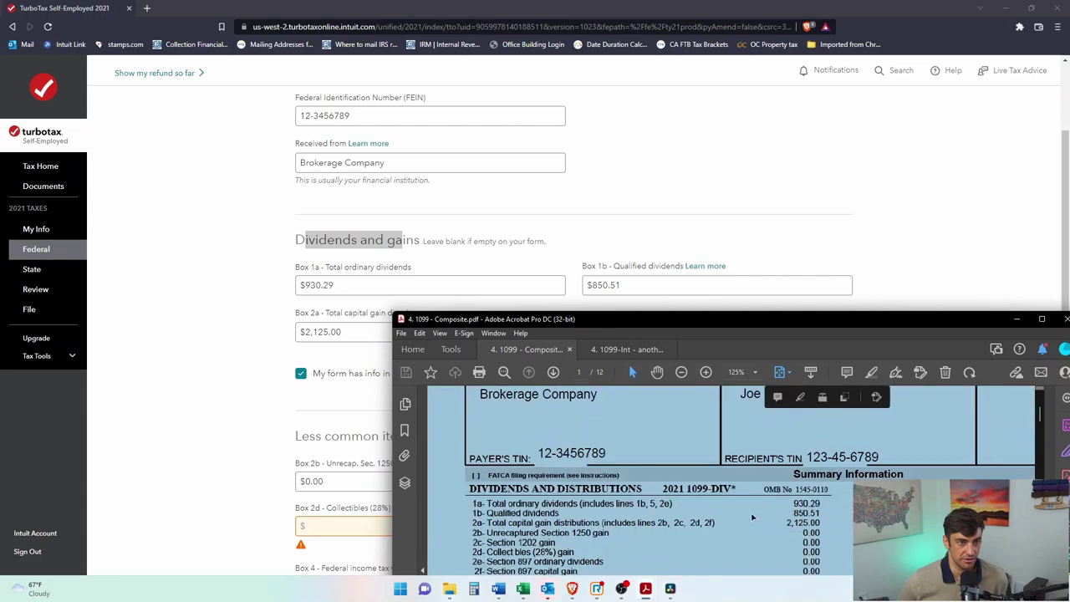
pyautogui.scroll(-1, 752, 514)
pyautogui.moveTo(785, 512); pyautogui.dragTo(834, 519)
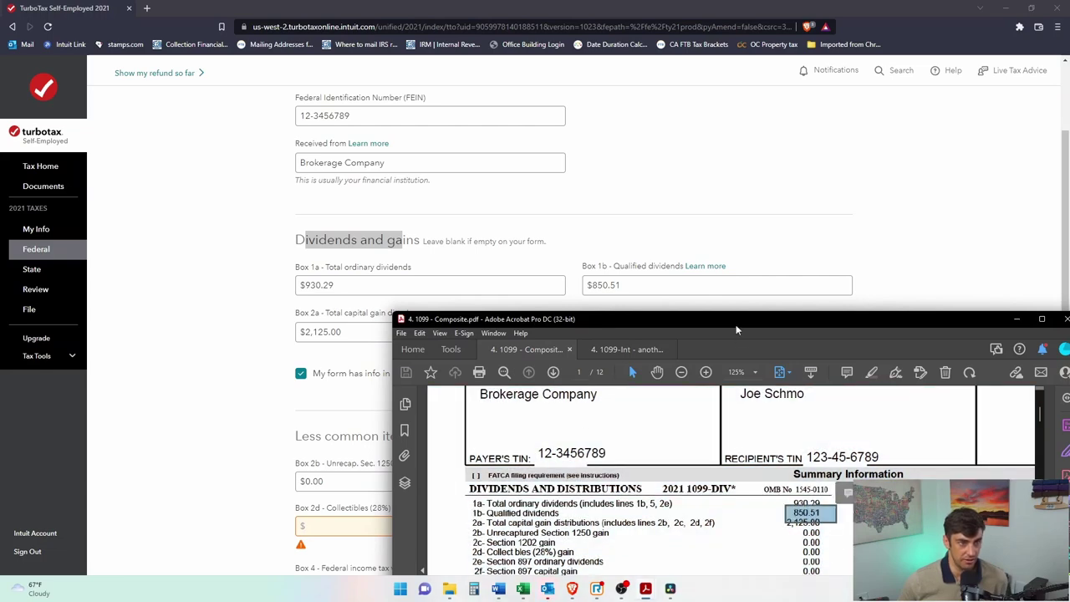
pyautogui.hotkey('alt', 'Tab')
# Step: Check Box 2d Collectibles and verify nondividend distributions and 39.17 foreign tax paid
pyautogui.scroll(-3, 583, 357)
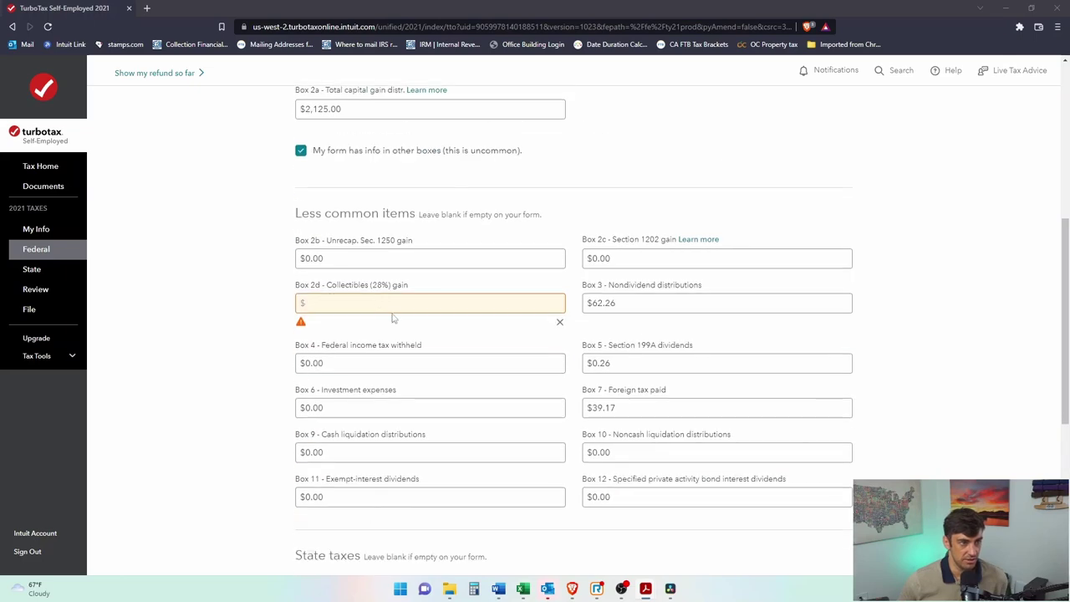
pyautogui.click(371, 305)
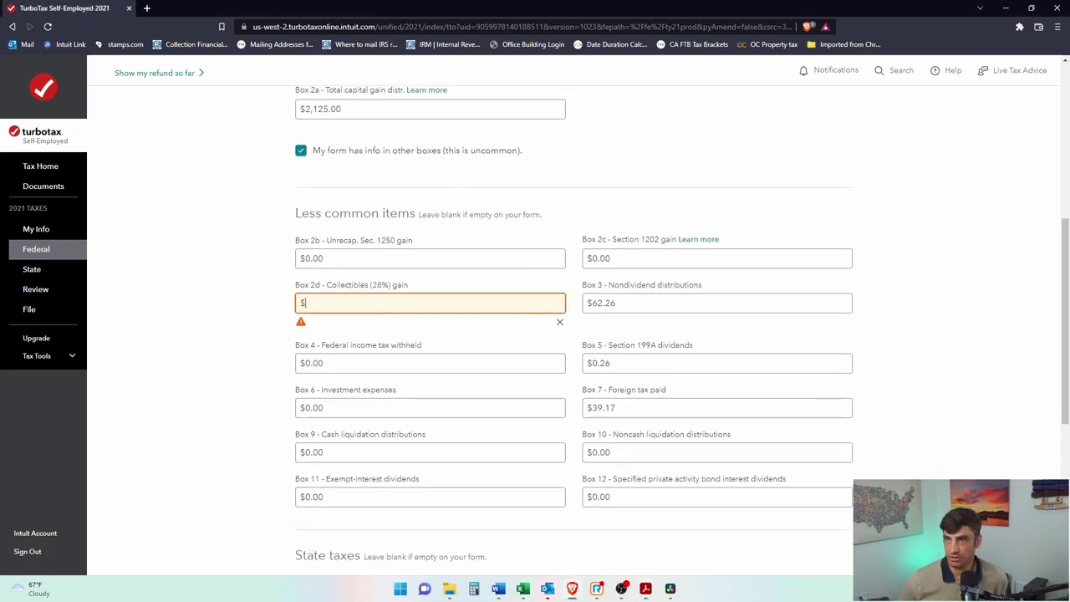
pyautogui.hotkey('alt', 'Tab')
pyautogui.moveTo(836, 61); pyautogui.dragTo(745, 194)
pyautogui.moveTo(706, 422); pyautogui.dragTo(363, 451)
pyautogui.moveTo(742, 178); pyautogui.dragTo(788, 127)
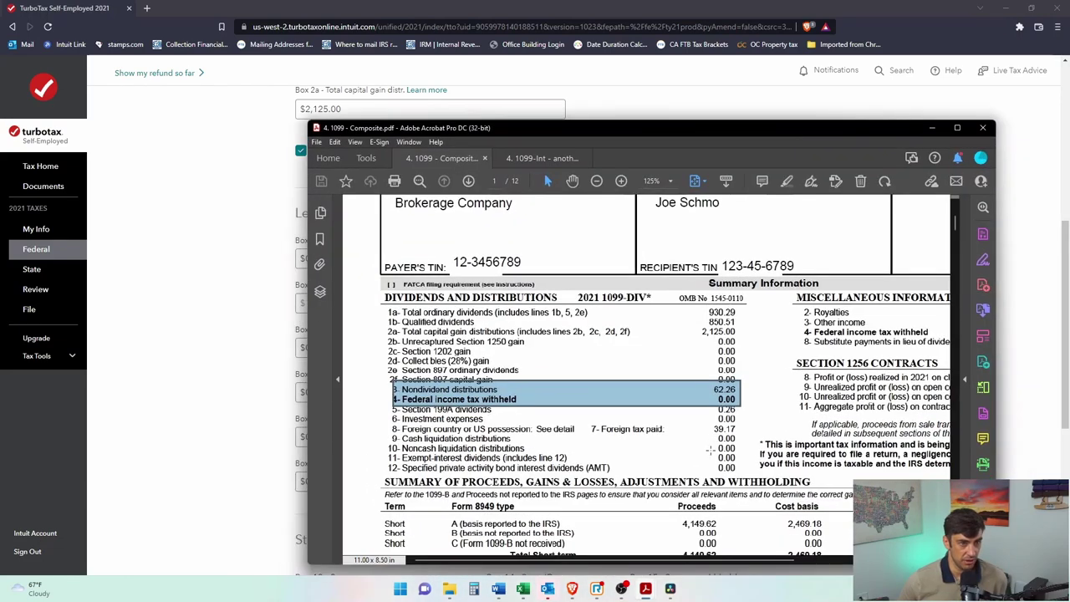
pyautogui.click(739, 427)
pyautogui.moveTo(741, 420); pyautogui.dragTo(392, 429)
pyautogui.hotkey('alt', 'Tab')
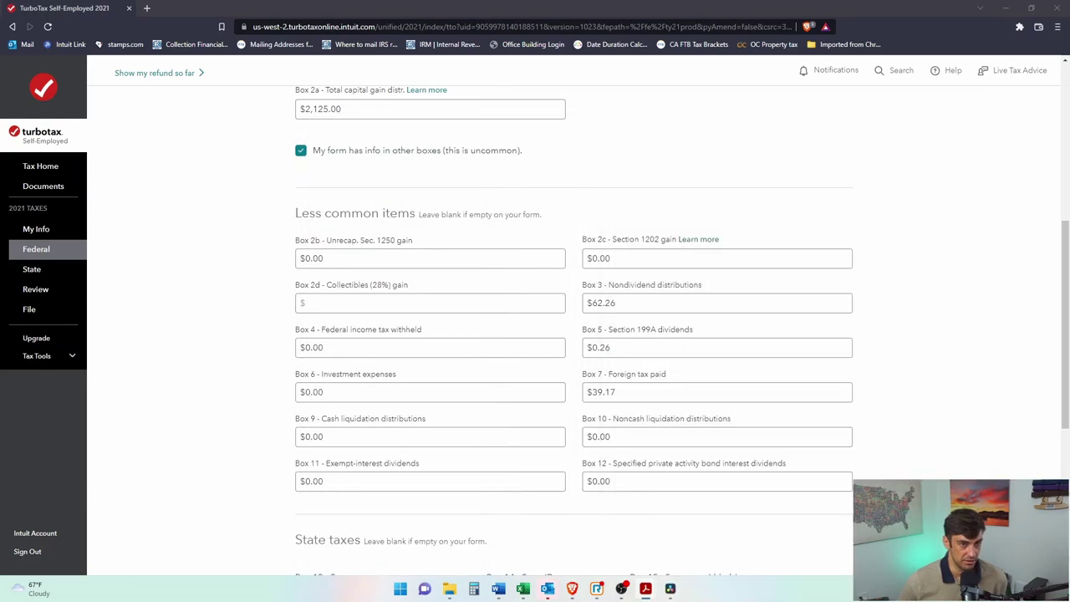
pyautogui.hotkey('alt', 'Tab')
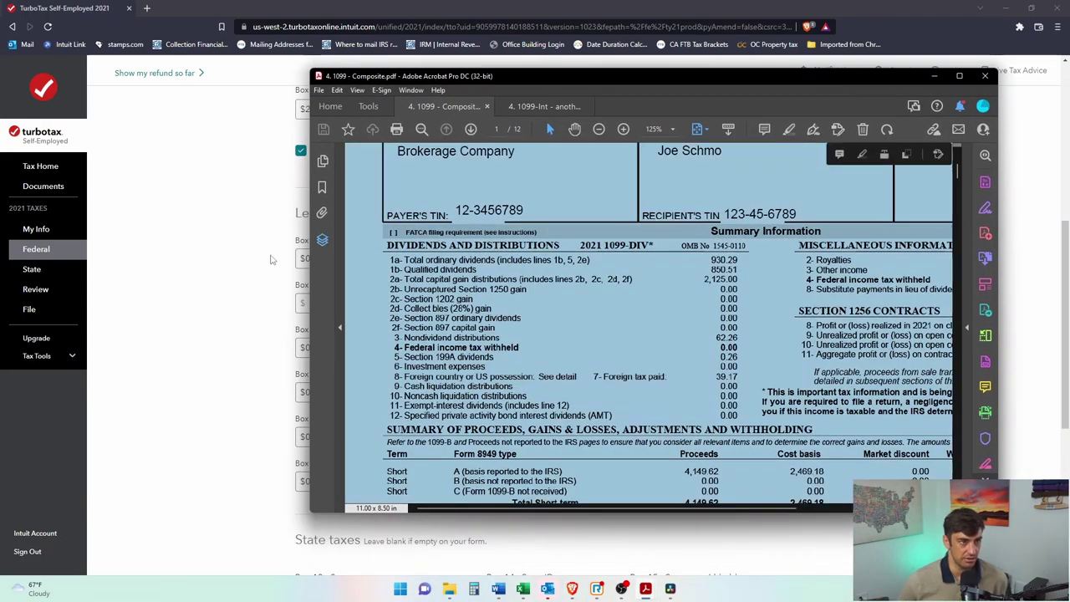
pyautogui.click(257, 259)
pyautogui.scroll(-3, 703, 356)
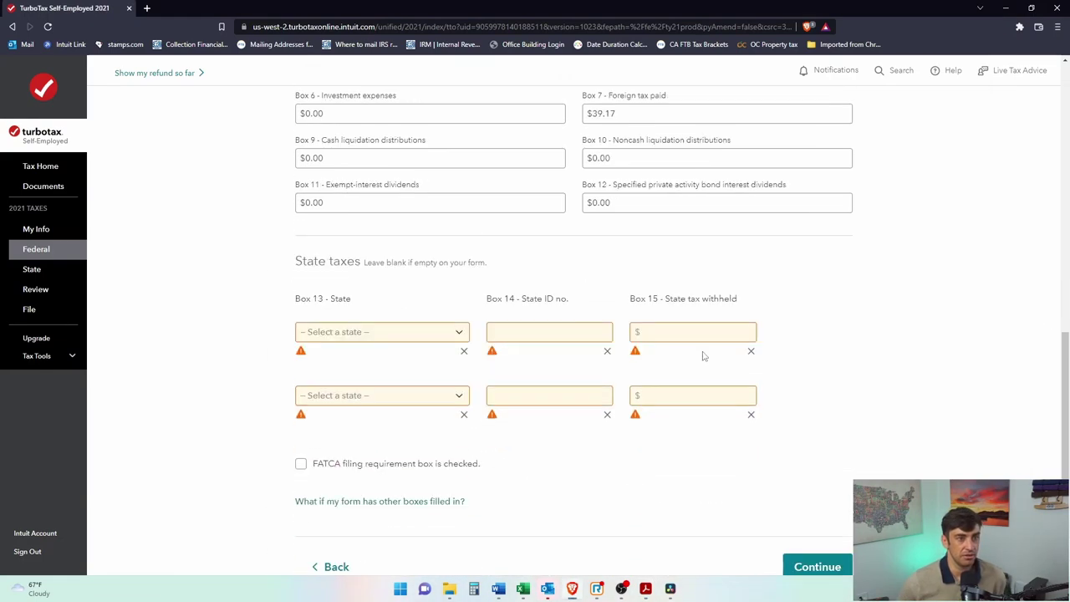
# Step: Set California as the Box 13 state, clear the state-field warnings, and submit the 1099-DIV
pyautogui.click(437, 334)
pyautogui.press('Escape')
pyautogui.click(416, 396)
pyautogui.press('Escape')
pyautogui.click(607, 354)
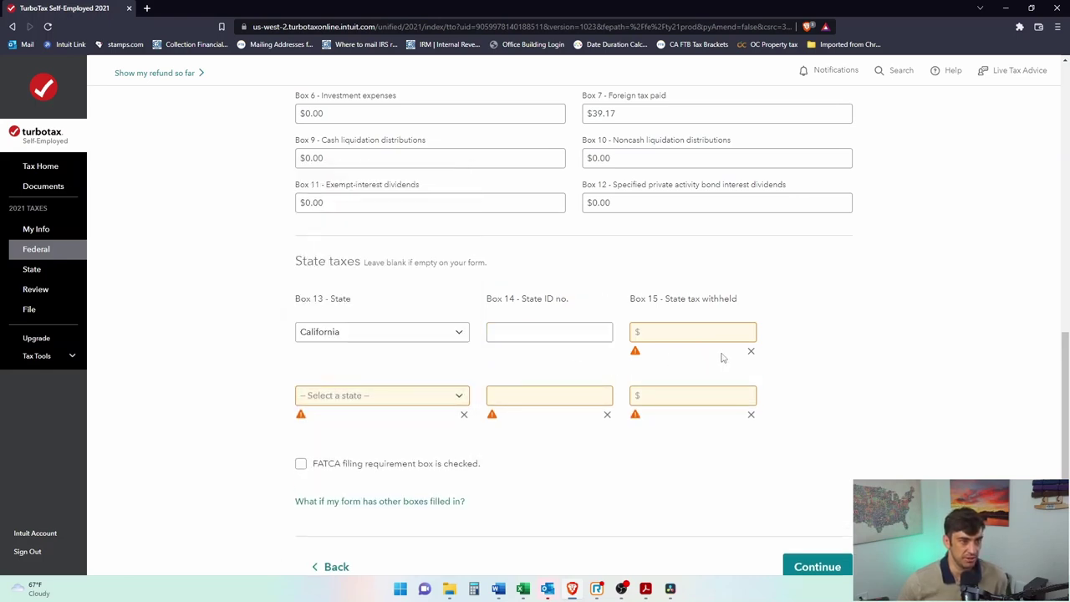
pyautogui.click(751, 351)
pyautogui.click(751, 400)
pyautogui.click(607, 399)
pyautogui.click(464, 398)
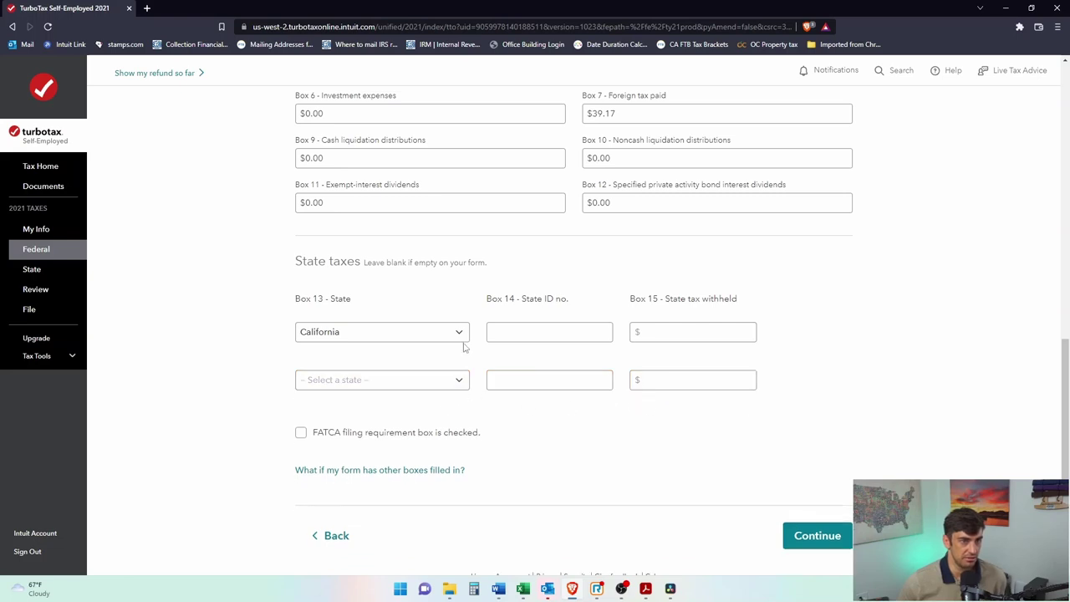
pyautogui.click(811, 538)
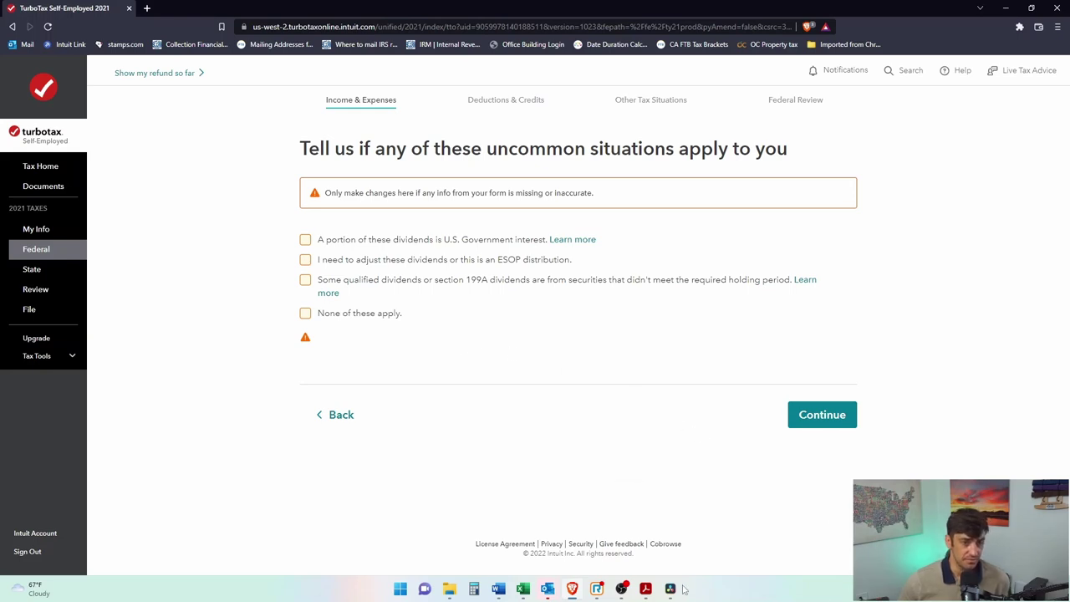
# Step: Mark that none of the uncommon situations apply to the 1099-DIV and continue
pyautogui.click(354, 289)
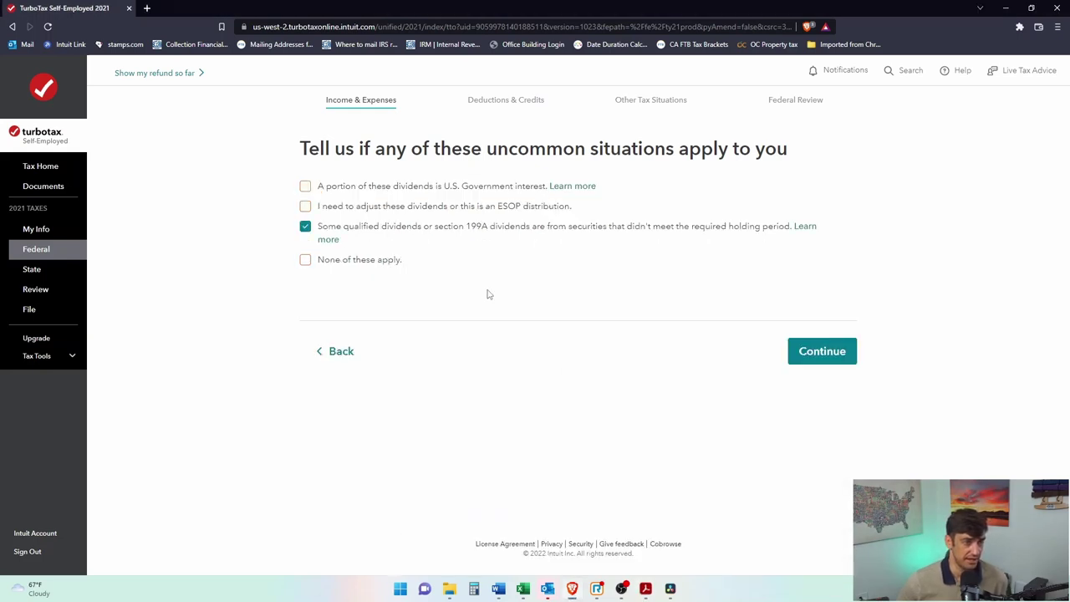
pyautogui.click(306, 227)
pyautogui.click(306, 261)
pyautogui.moveTo(462, 149); pyautogui.dragTo(682, 148)
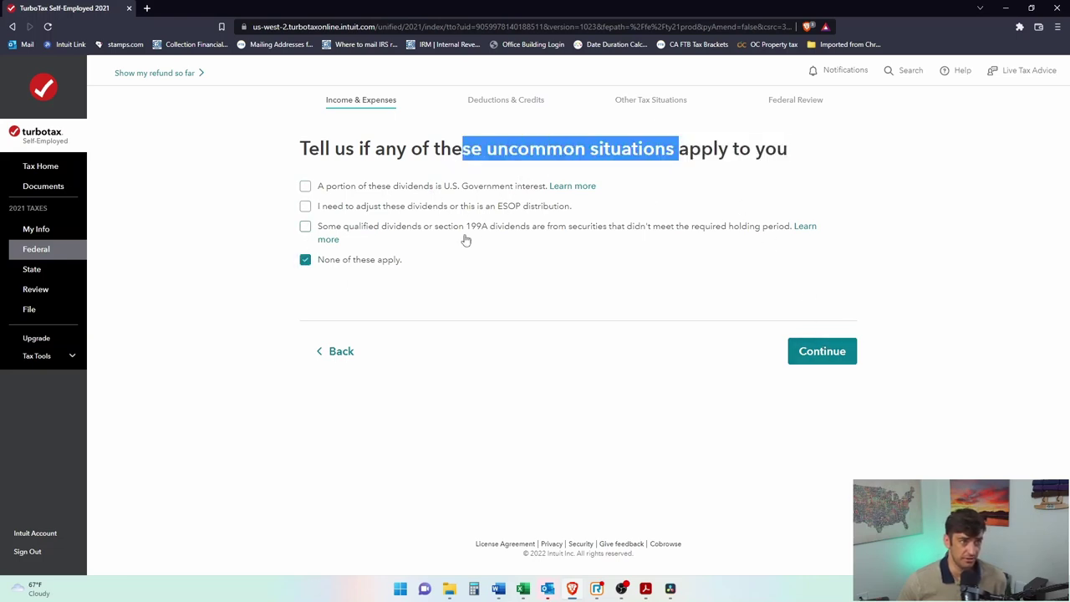
pyautogui.click(831, 354)
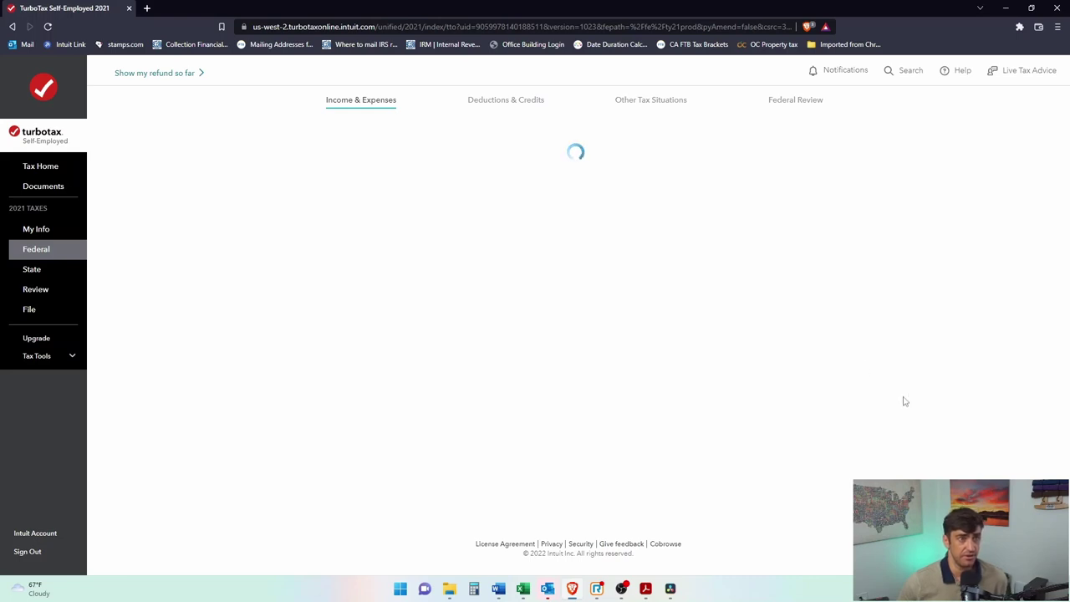
pyautogui.scroll(-3, 820, 346)
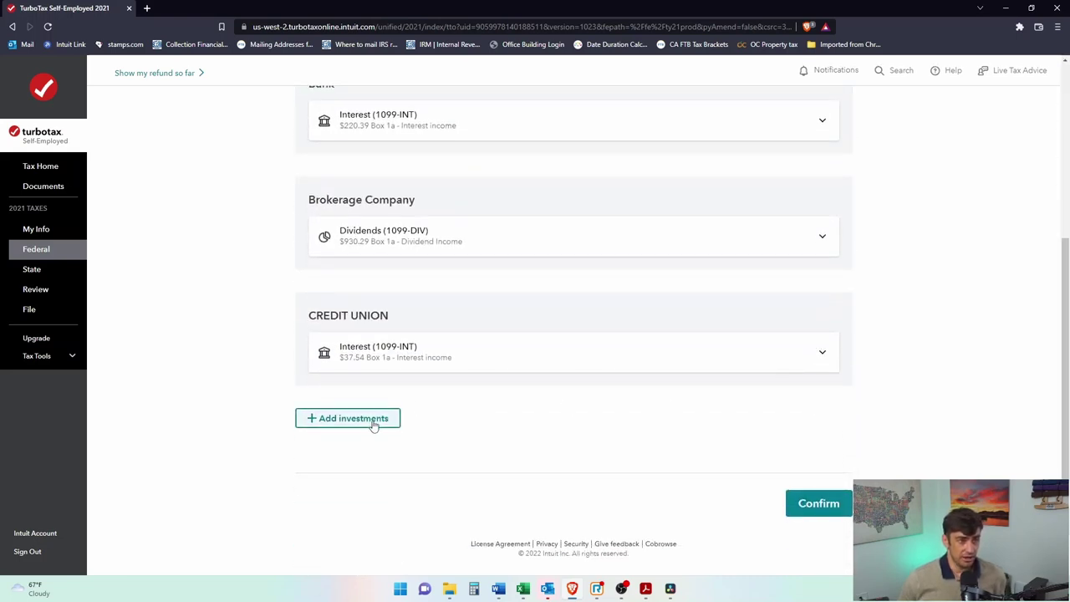
# Step: Add a Stocks, Bonds, Mutual Funds investment entered a different way, reaching the 1099-B form
pyautogui.scroll(2, 416, 397)
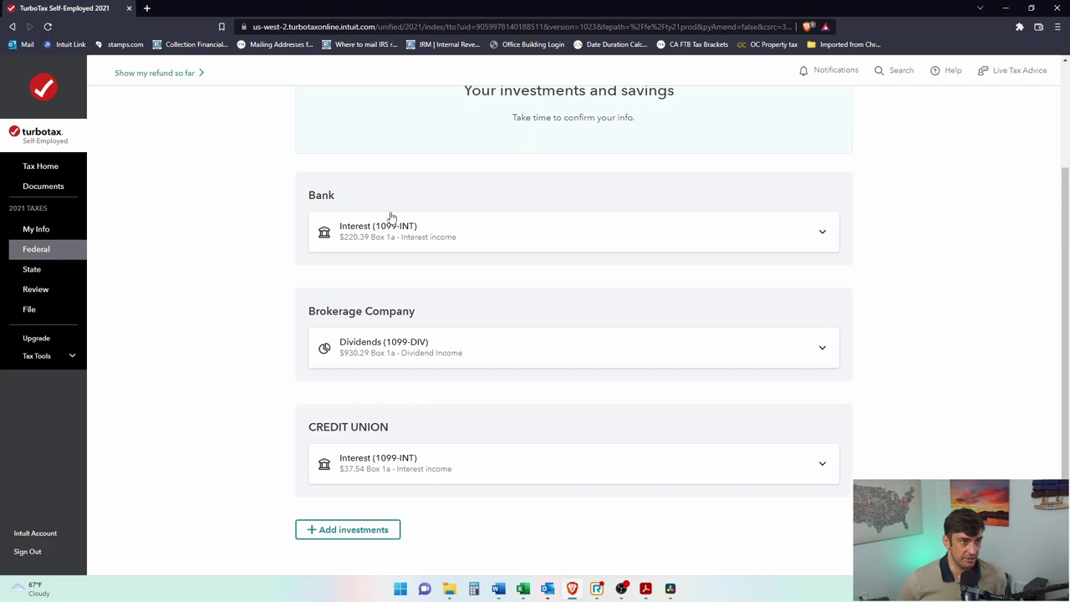
pyautogui.click(374, 530)
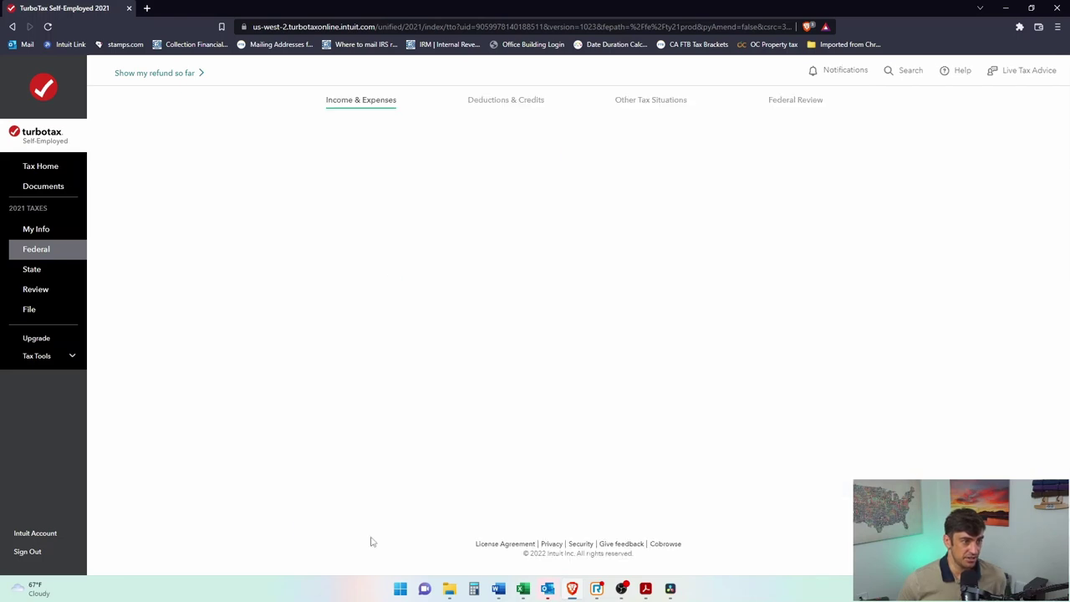
pyautogui.click(826, 468)
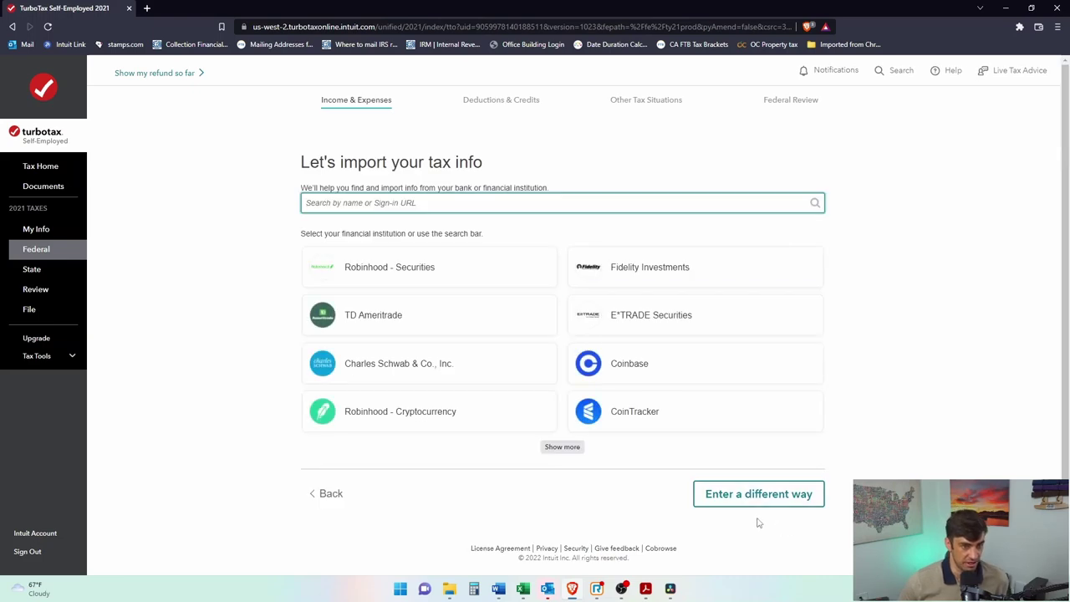
pyautogui.click(755, 494)
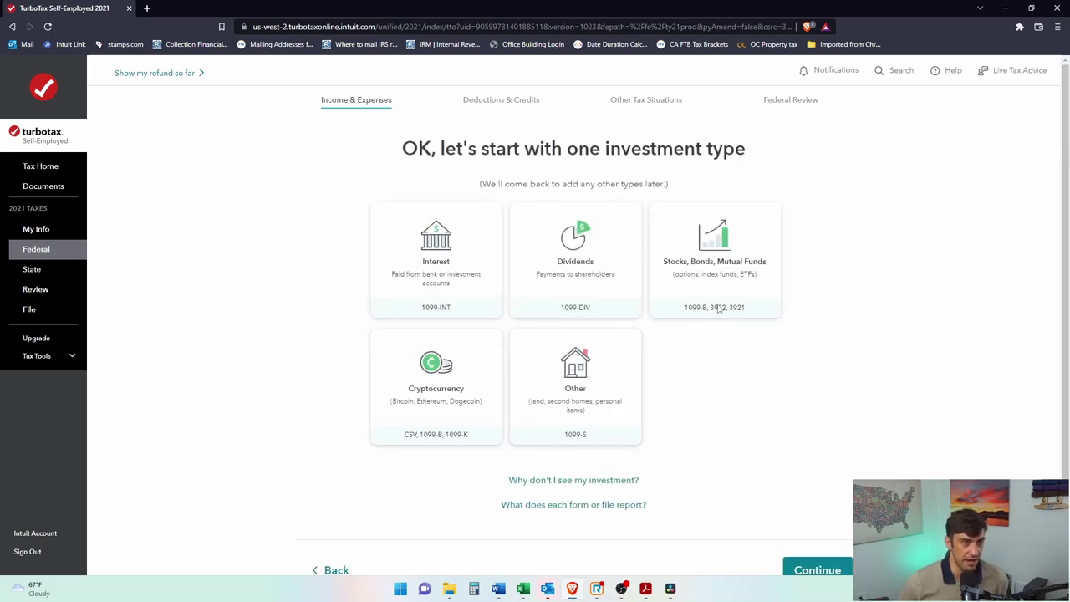
pyautogui.click(721, 271)
pyautogui.scroll(-1, 811, 485)
pyautogui.click(826, 503)
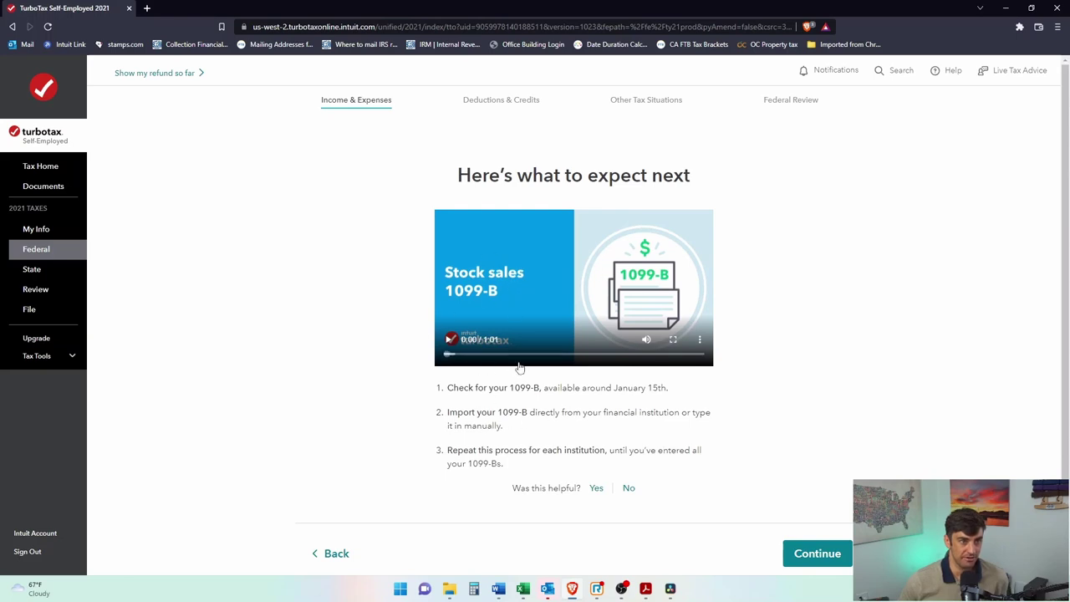
pyautogui.click(807, 562)
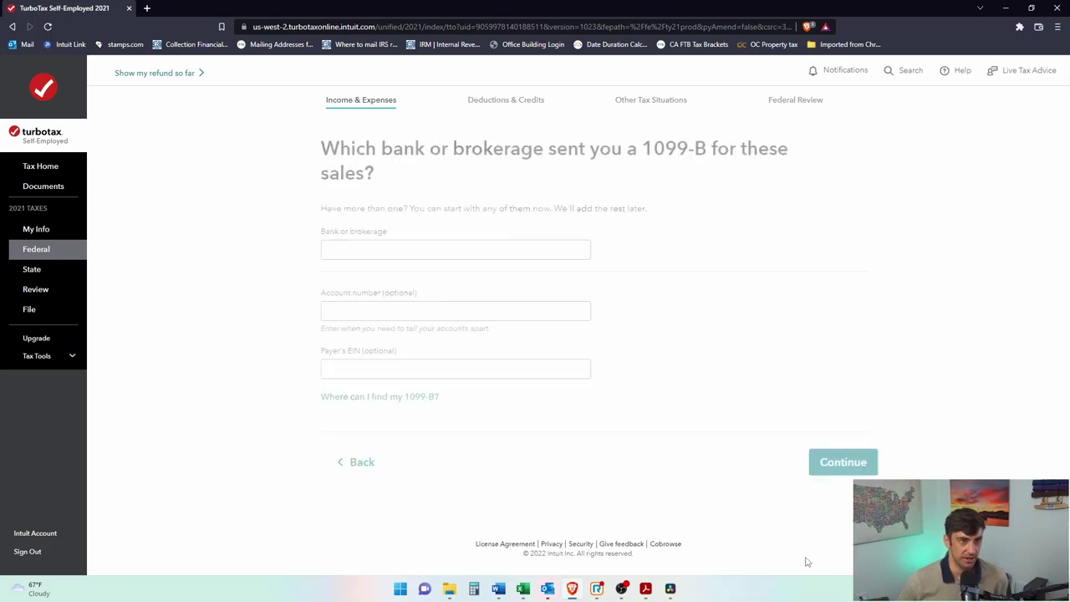
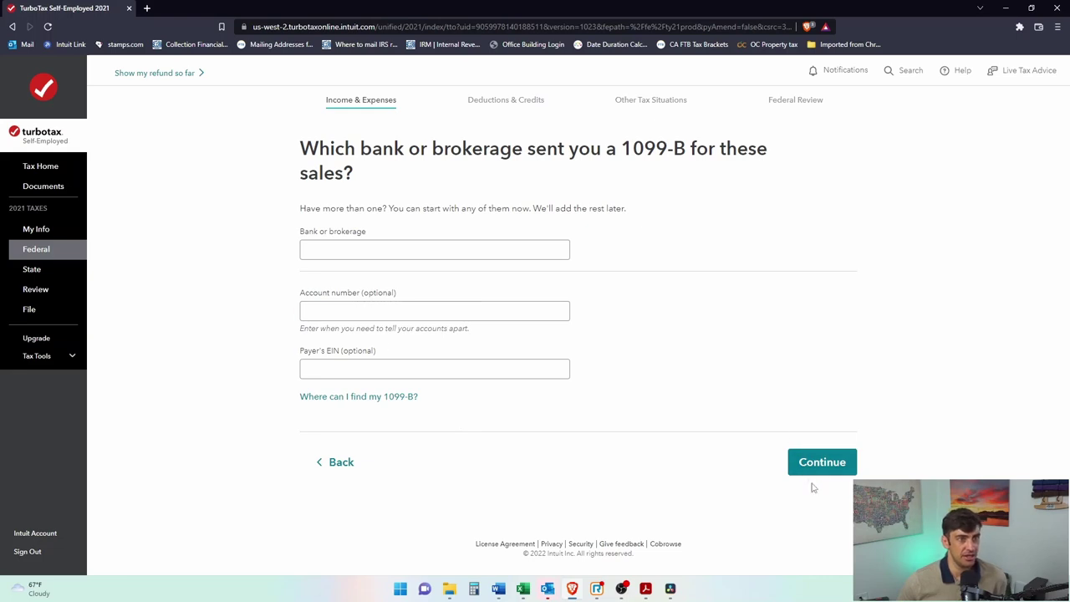
# Step: Enter 'Brokerage' as the bank or brokerage name for the 1099-B and continue
pyautogui.click(410, 245)
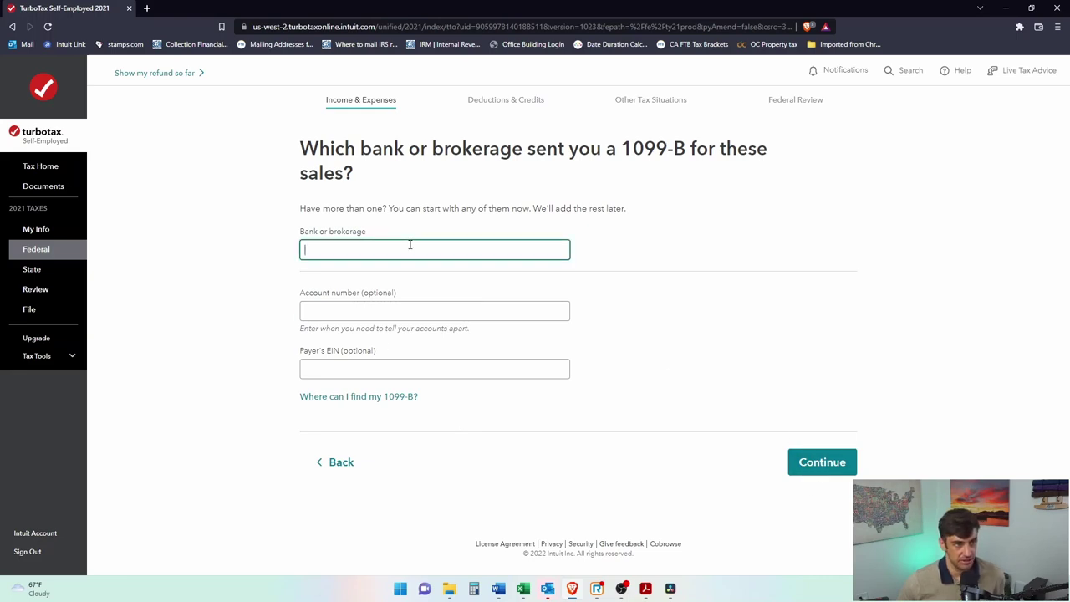
pyautogui.write('Brokerage')
pyautogui.click(809, 464)
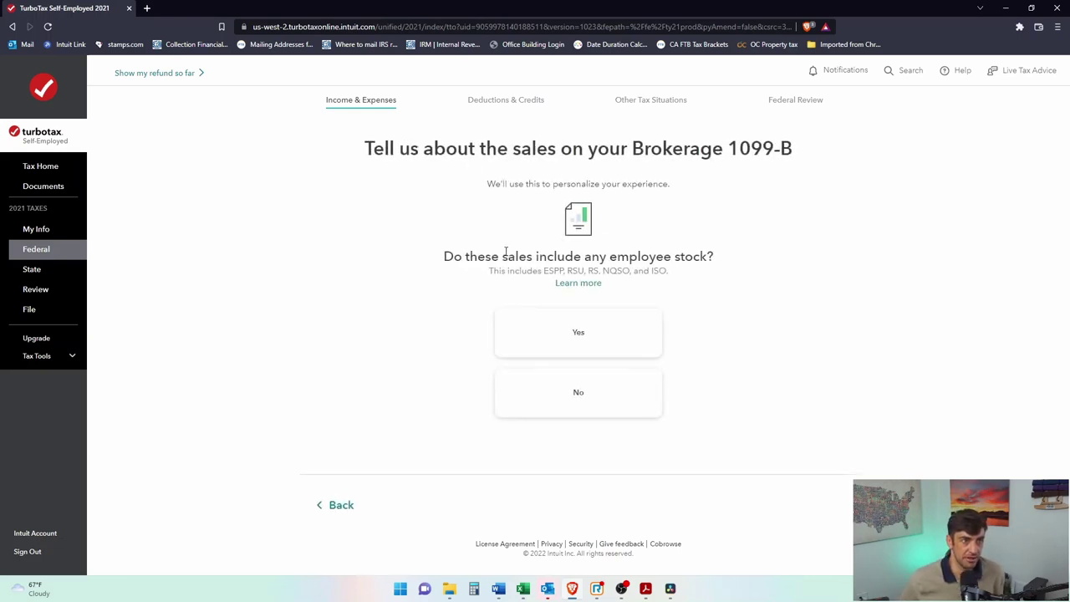
# Step: Answer No to the question about employee stock in the sales
pyautogui.moveTo(478, 258); pyautogui.dragTo(700, 259)
pyautogui.click(701, 259)
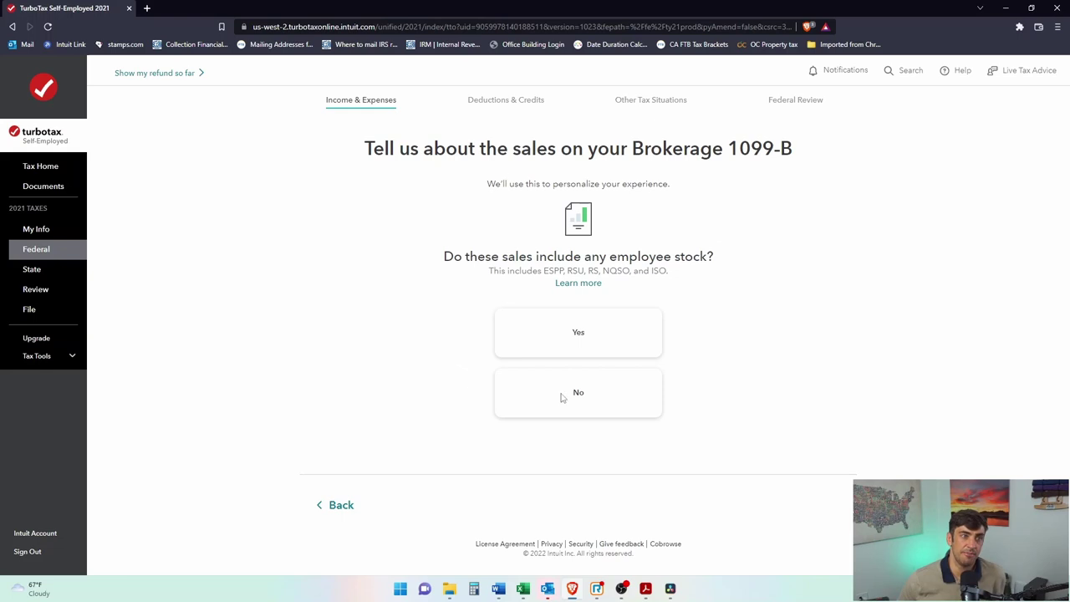
pyautogui.click(609, 409)
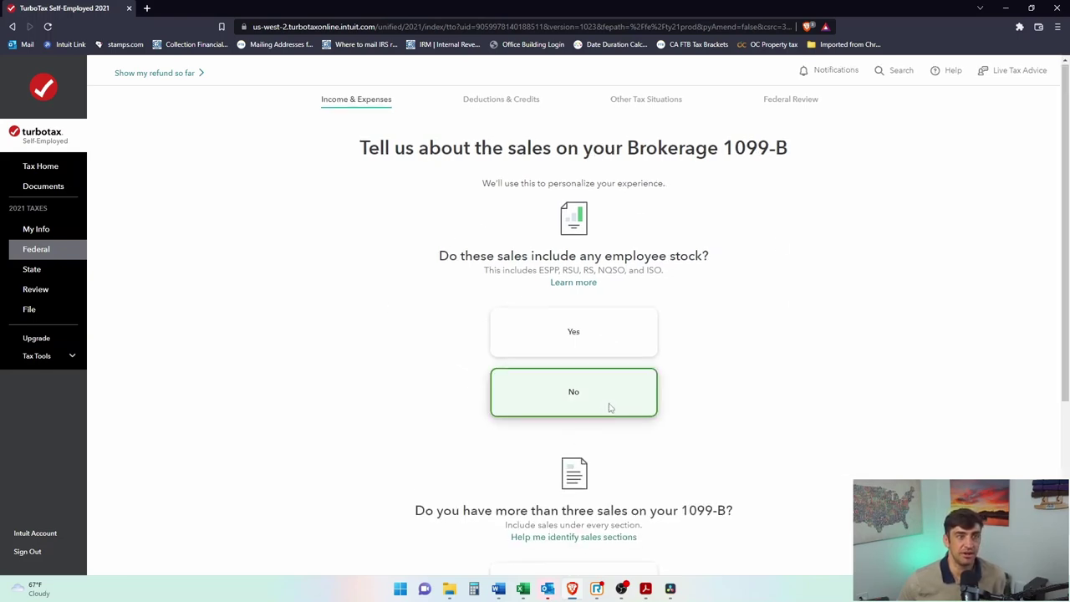
# Step: Answer Yes (4+) to having more than three sales on the 1099-B
pyautogui.scroll(3, 757, 285)
pyautogui.scroll(-3, 727, 301)
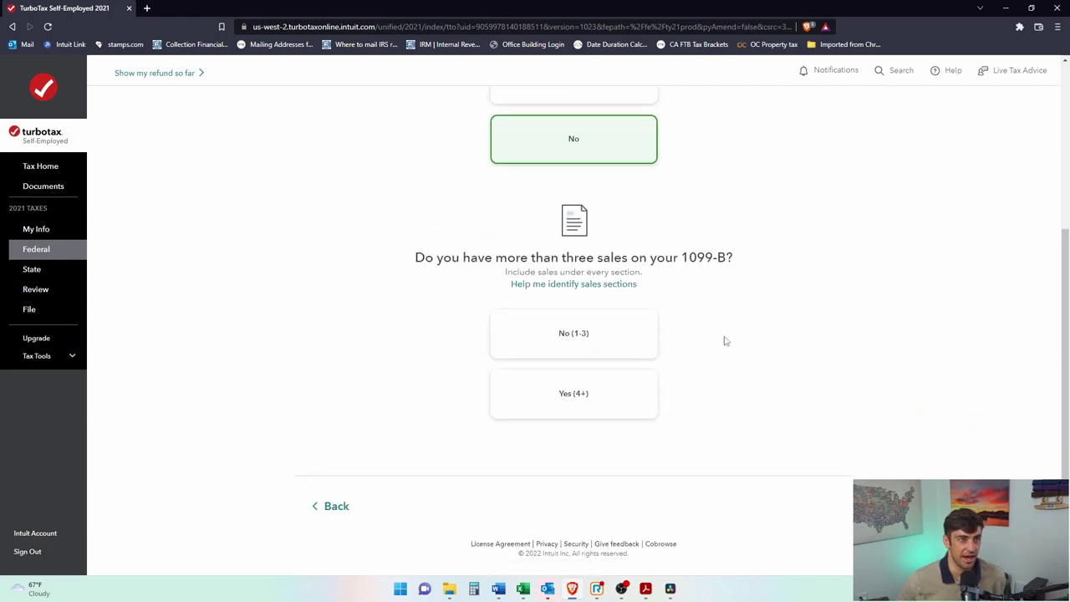
pyautogui.scroll(3, 694, 261)
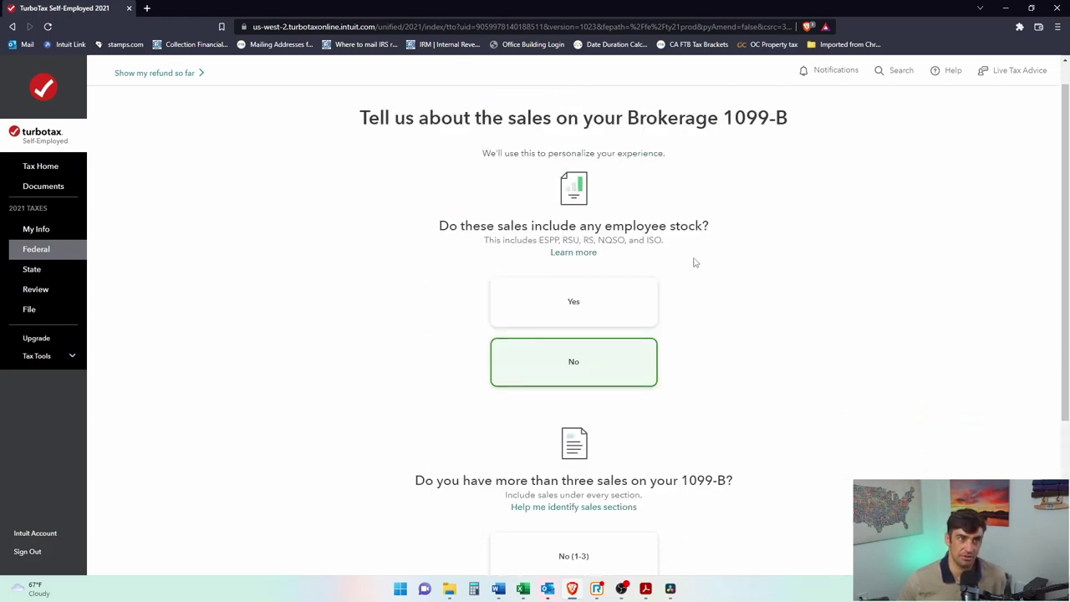
pyautogui.moveTo(554, 240); pyautogui.dragTo(698, 243)
pyautogui.click(724, 281)
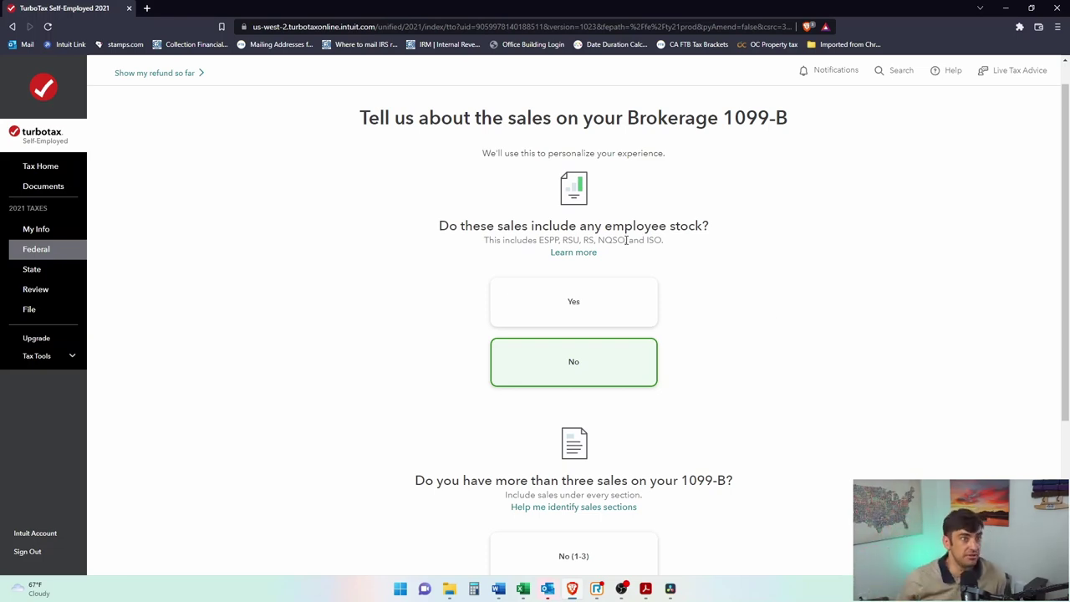
pyautogui.scroll(-3, 626, 240)
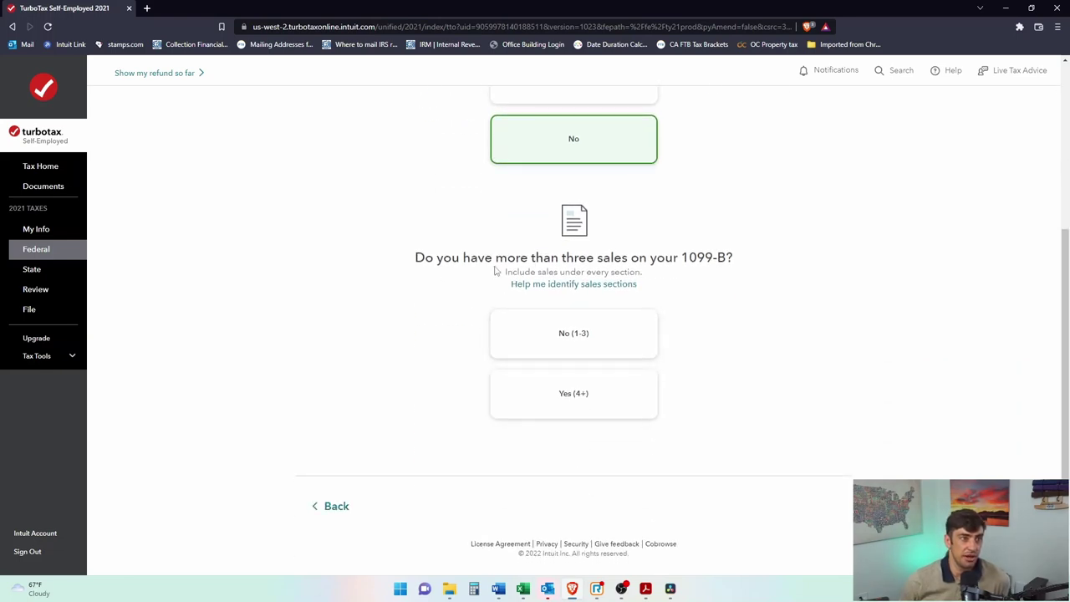
pyautogui.moveTo(677, 253); pyautogui.dragTo(724, 260)
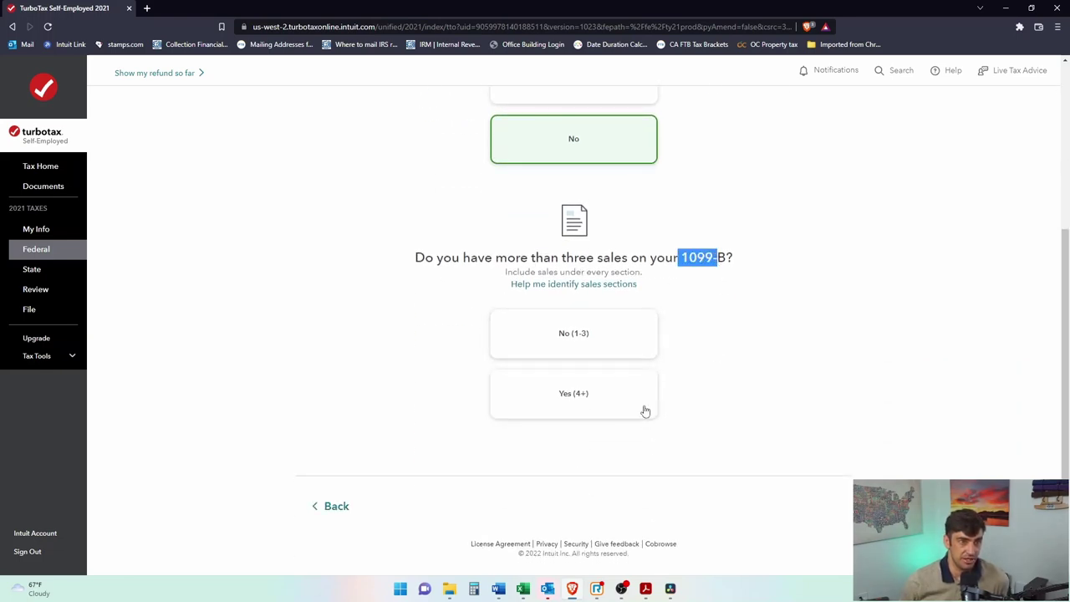
pyautogui.click(623, 398)
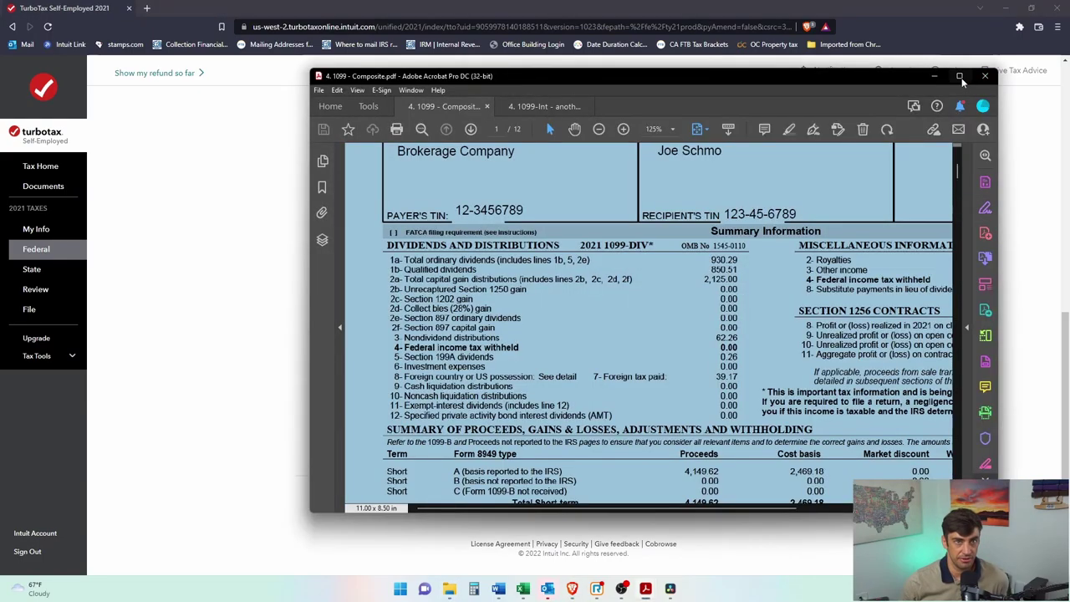
# Step: Maximize the 1099 Composite PDF and review page 3's short-term proceeds table
pyautogui.click(985, 75)
pyautogui.scroll(-1, 771, 334)
pyautogui.moveTo(420, 352); pyautogui.dragTo(942, 549)
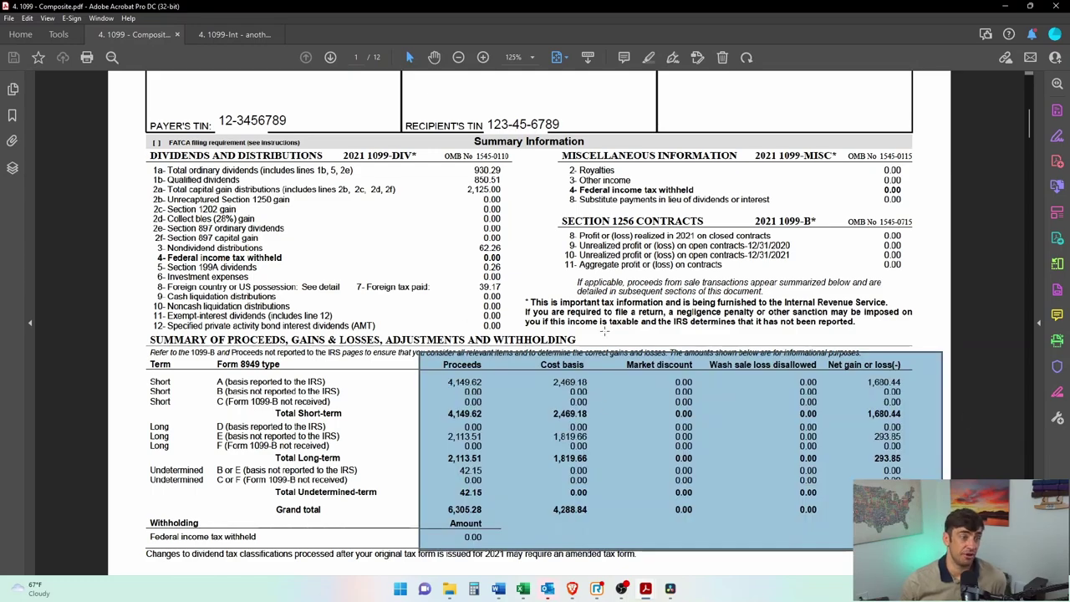
pyautogui.scroll(-10, 604, 331)
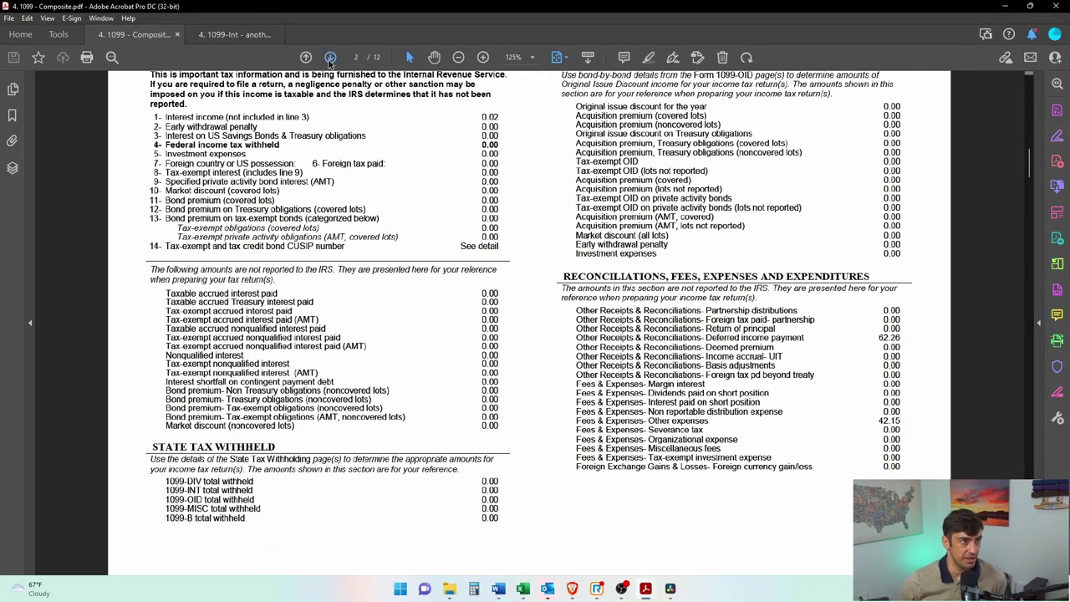
pyautogui.click(330, 57)
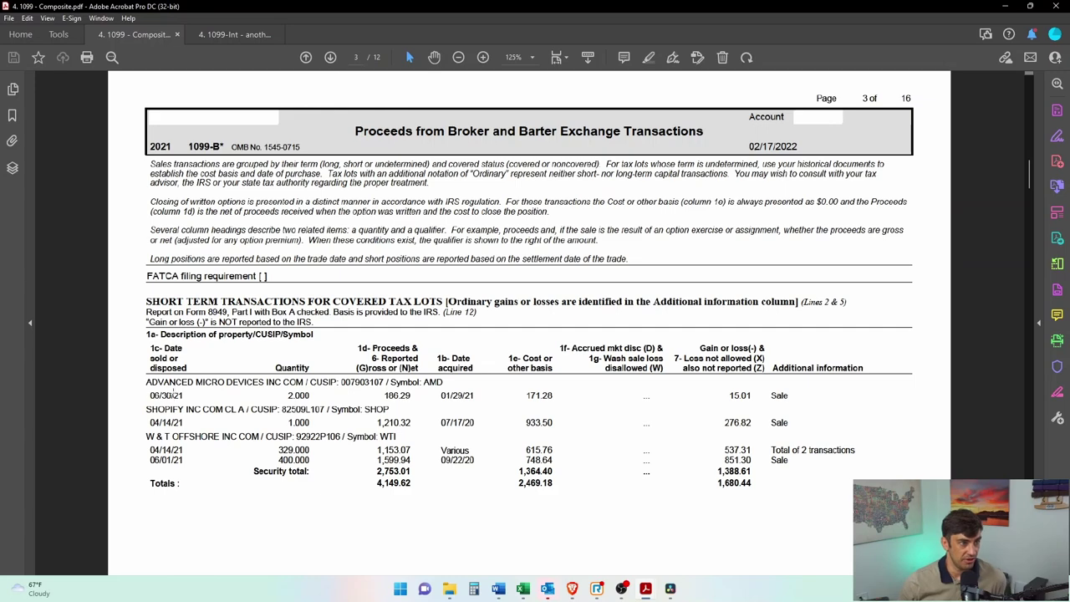
pyautogui.moveTo(135, 369); pyautogui.dragTo(853, 552)
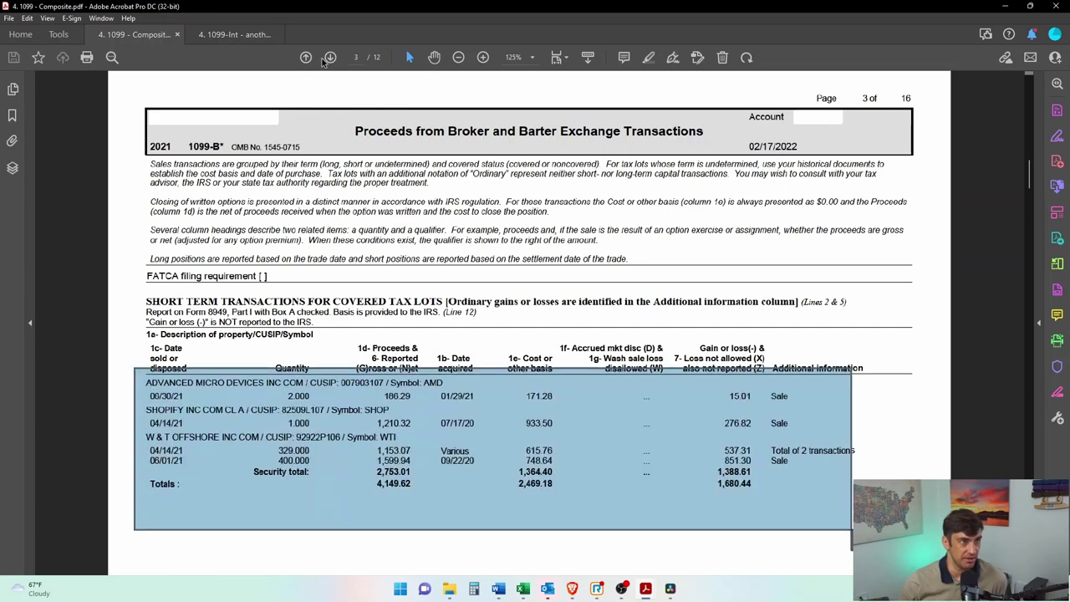
# Step: Page through the long-term, dividends and undetermined-term SPDR GOLD pages, then return to TurboTax
pyautogui.click(330, 58)
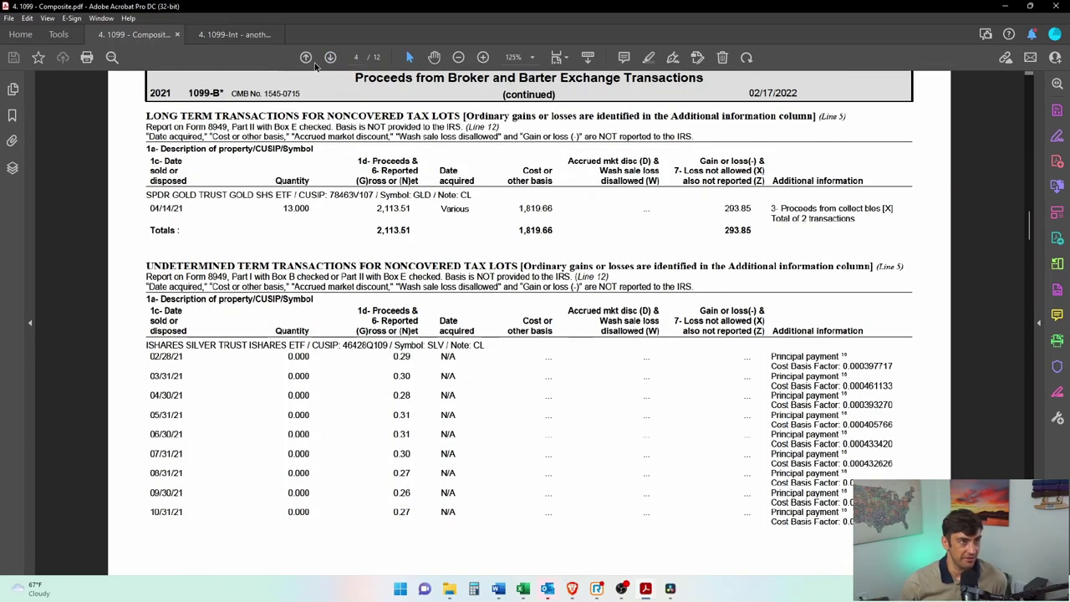
pyautogui.click(330, 58)
pyautogui.click(331, 58)
pyautogui.click(330, 58)
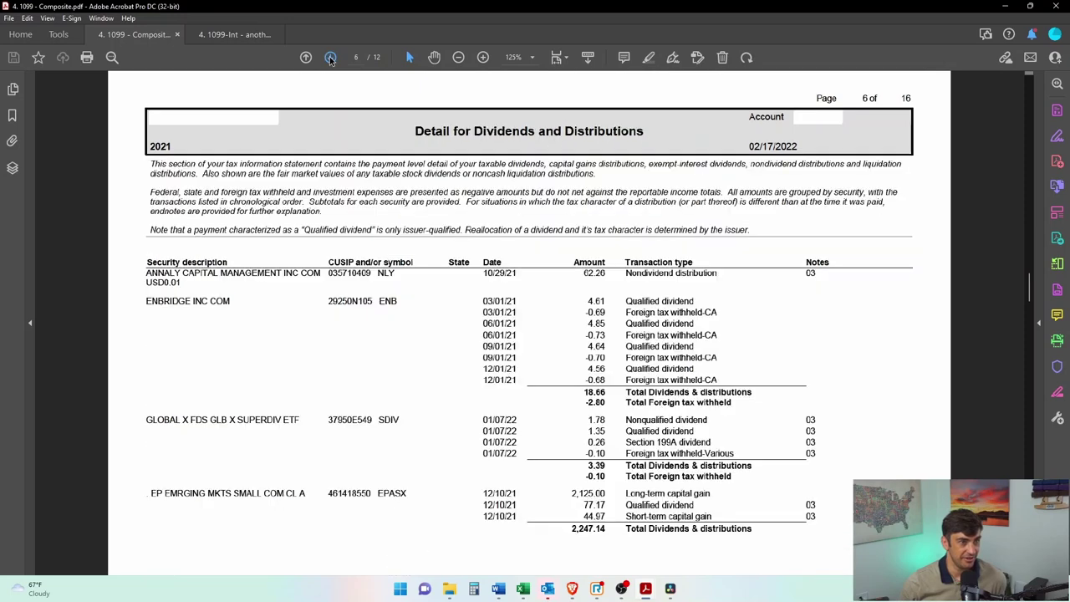
pyautogui.click(306, 58)
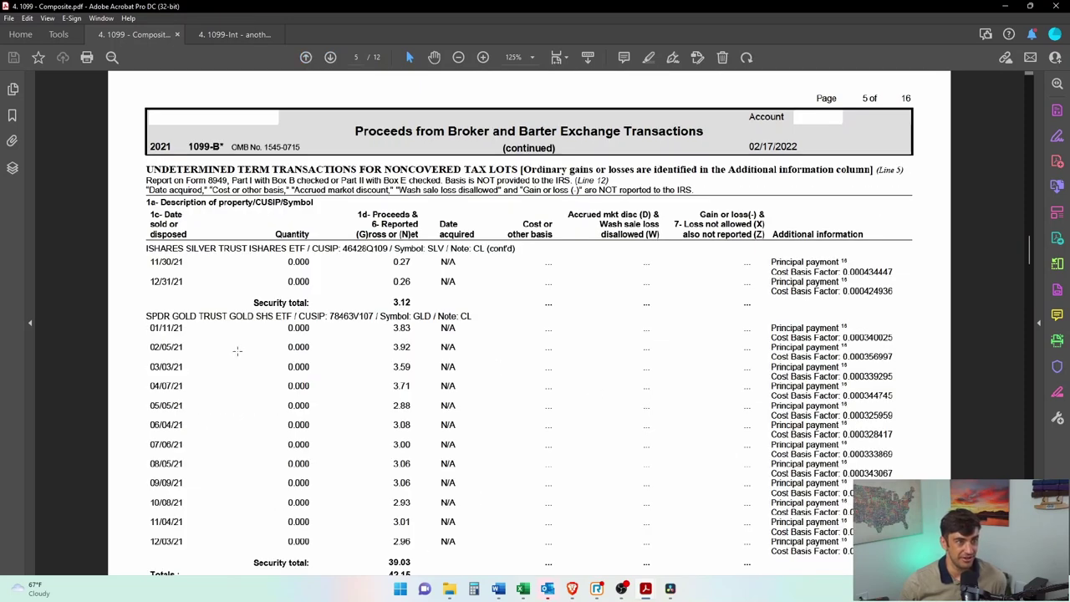
pyautogui.moveTo(121, 310); pyautogui.dragTo(579, 348)
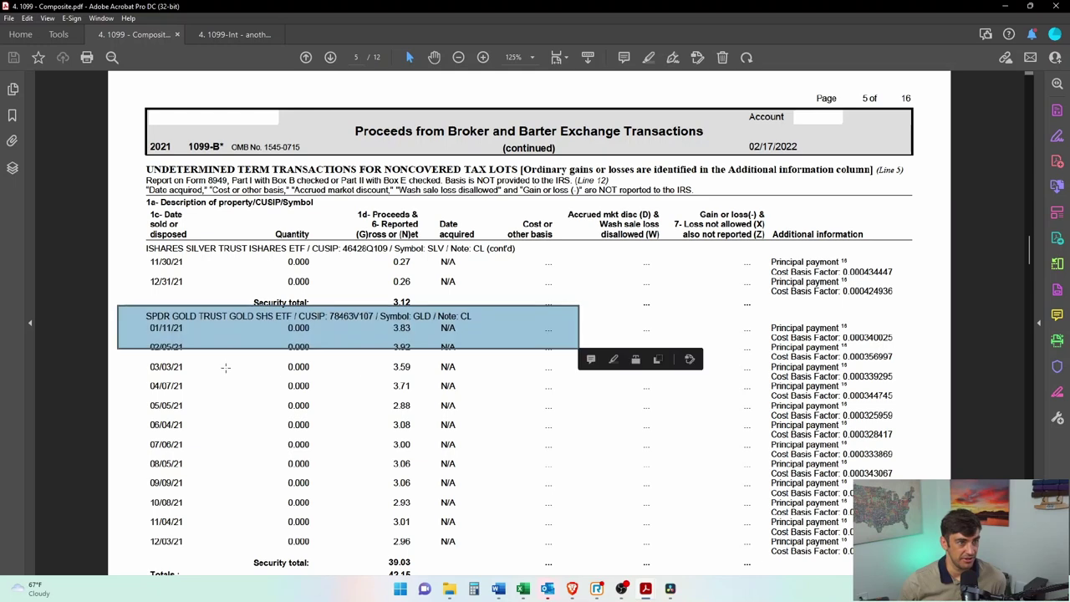
pyautogui.moveTo(133, 363); pyautogui.dragTo(621, 432)
pyautogui.scroll(-1, 563, 455)
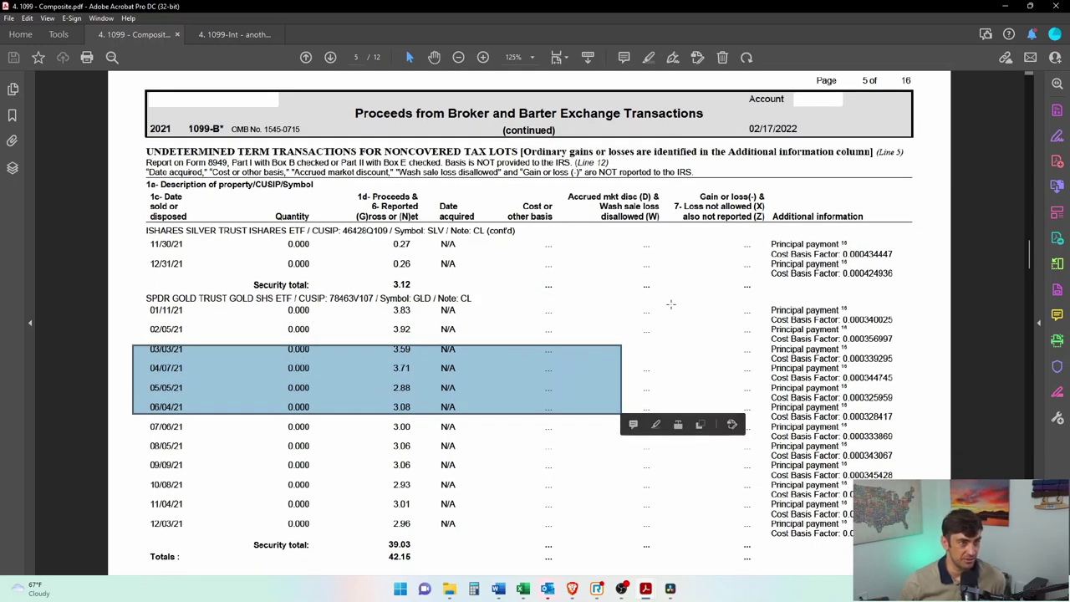
pyautogui.scroll(20, 752, 328)
pyautogui.scroll(20, 753, 327)
pyautogui.scroll(-1, 755, 331)
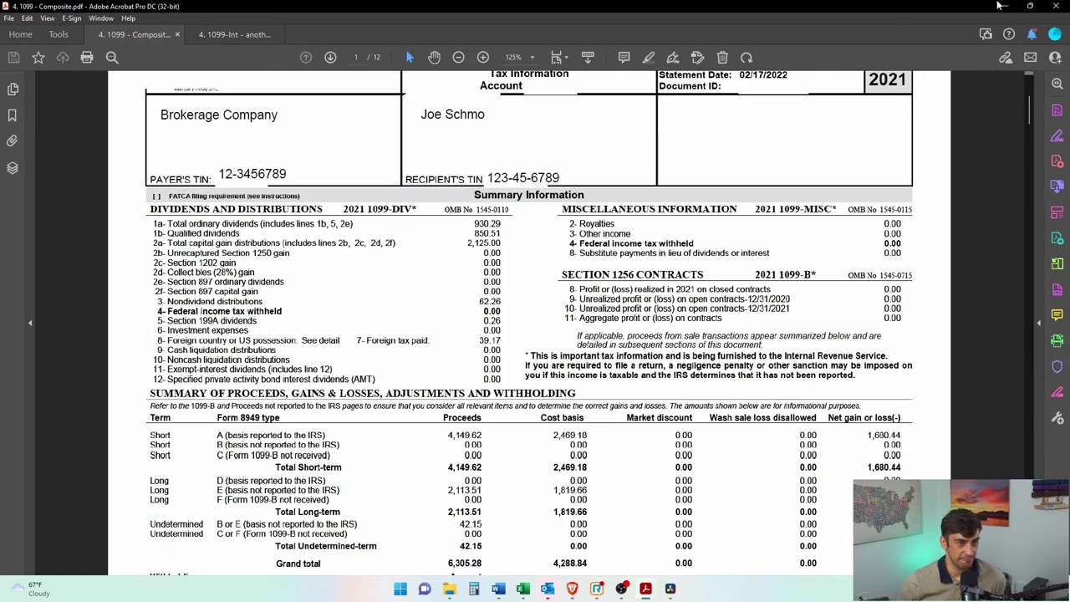
pyautogui.hotkey('alt', 'Tab')
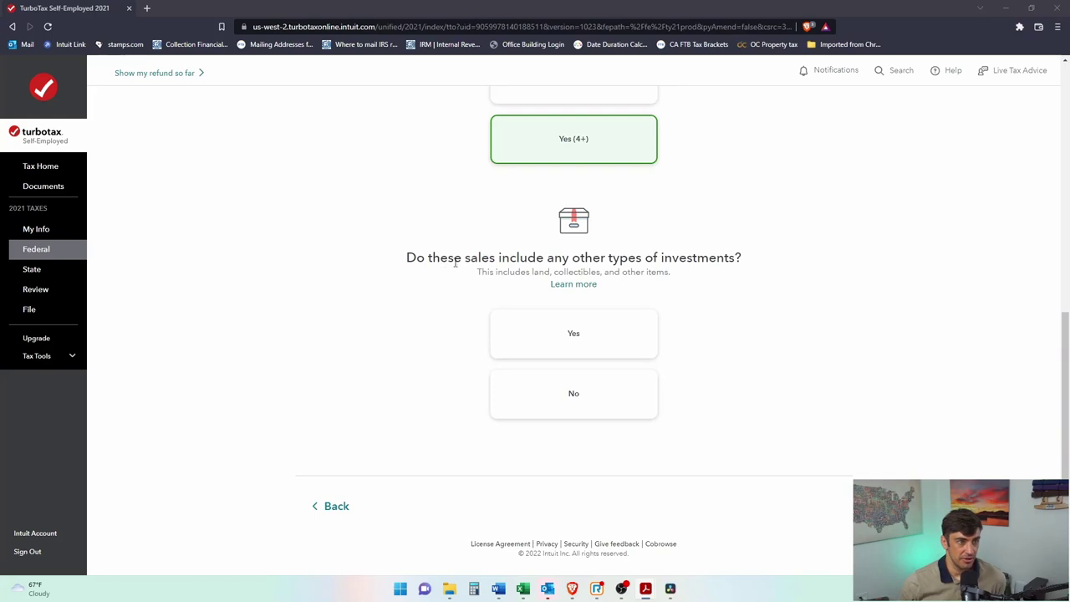
# Step: Answer No to other investment types and Yes to having bought every investment
pyautogui.moveTo(530, 273); pyautogui.dragTo(667, 272)
pyautogui.click(610, 399)
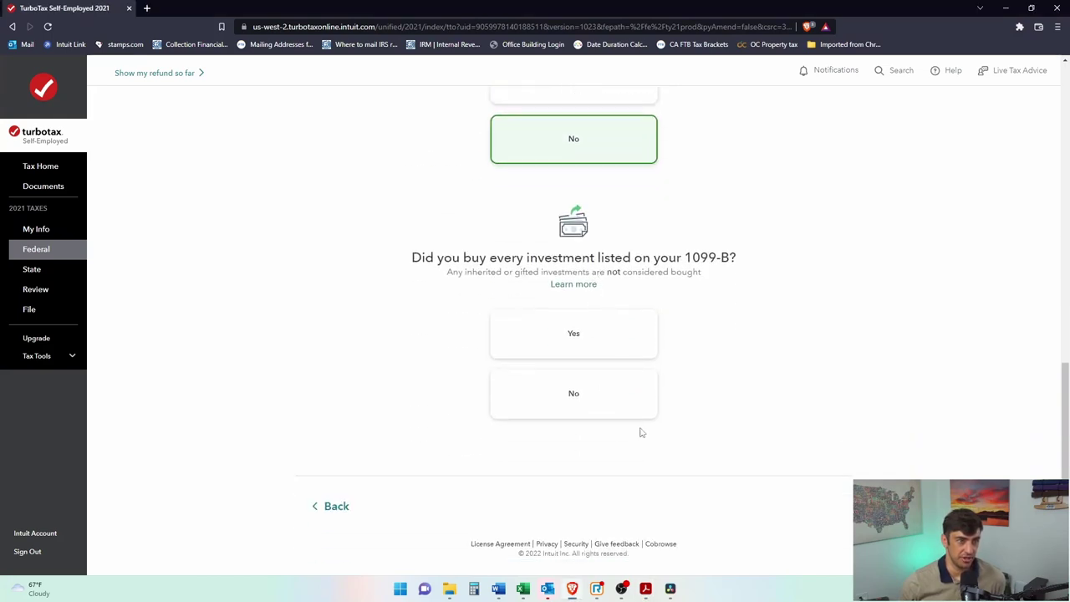
pyautogui.moveTo(446, 258); pyautogui.dragTo(616, 259)
pyautogui.click(652, 262)
pyautogui.moveTo(506, 274); pyautogui.dragTo(577, 272)
pyautogui.doubleClick(577, 334)
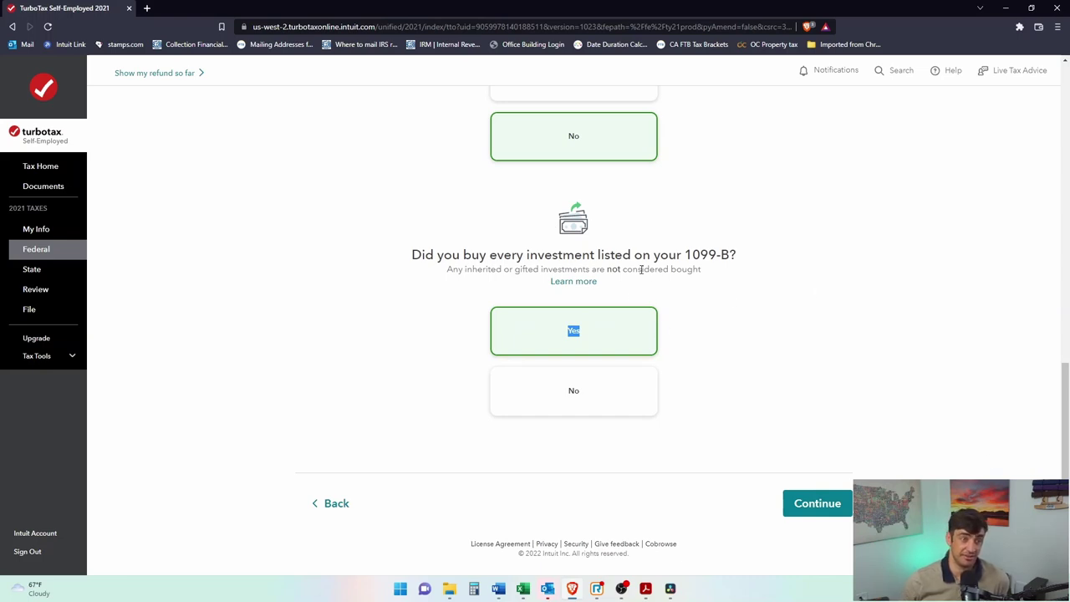
pyautogui.moveTo(641, 269); pyautogui.dragTo(587, 269)
# Step: Choose Sales section totals, rather than one by one, as the sales entry method
pyautogui.click(817, 503)
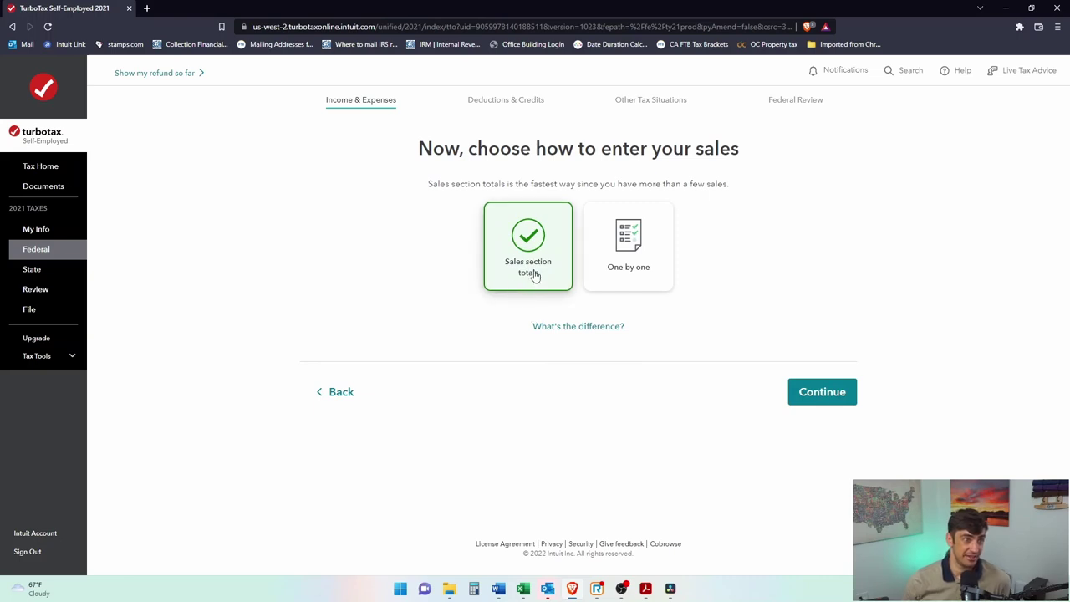
pyautogui.click(617, 283)
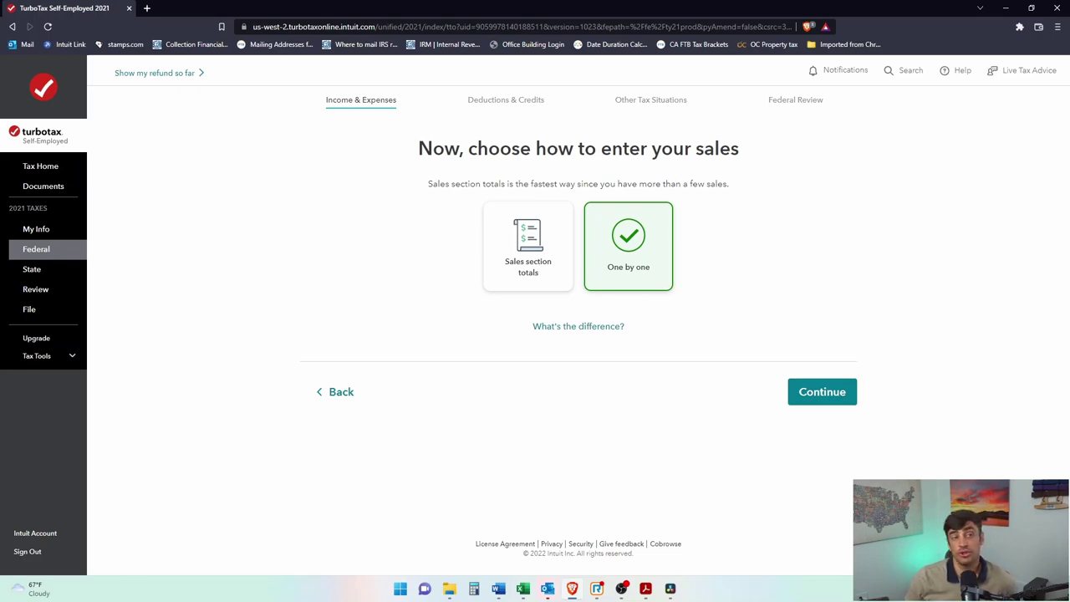
pyautogui.click(540, 269)
pyautogui.hotkey('alt', 'Tab')
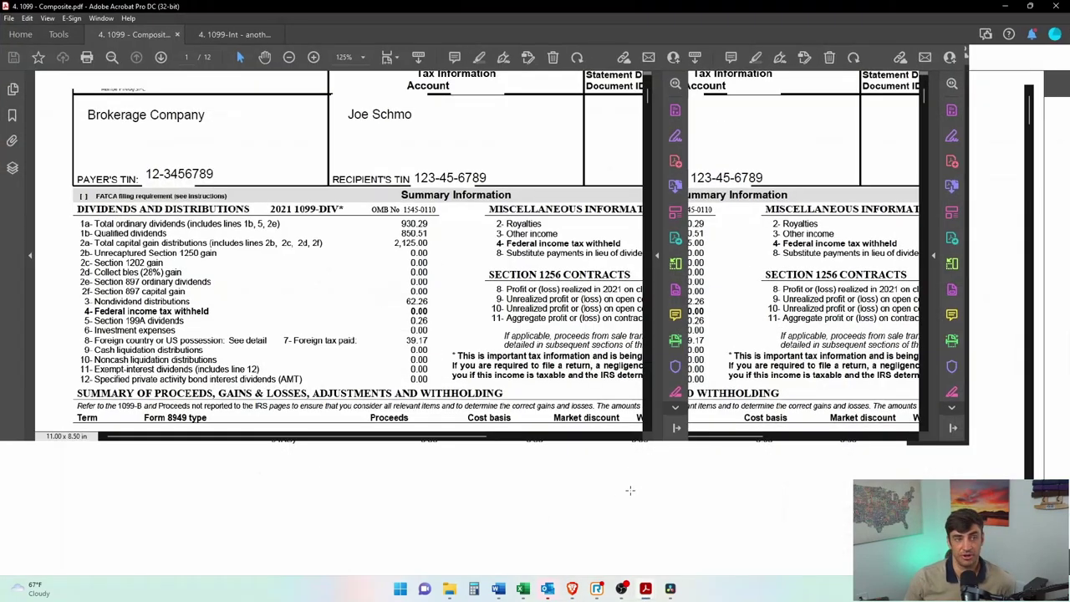
# Step: Skim the PDF's proceeds summary, then advance TurboTax to the sales-total entry form
pyautogui.scroll(-1, 712, 454)
pyautogui.scroll(-1, 711, 454)
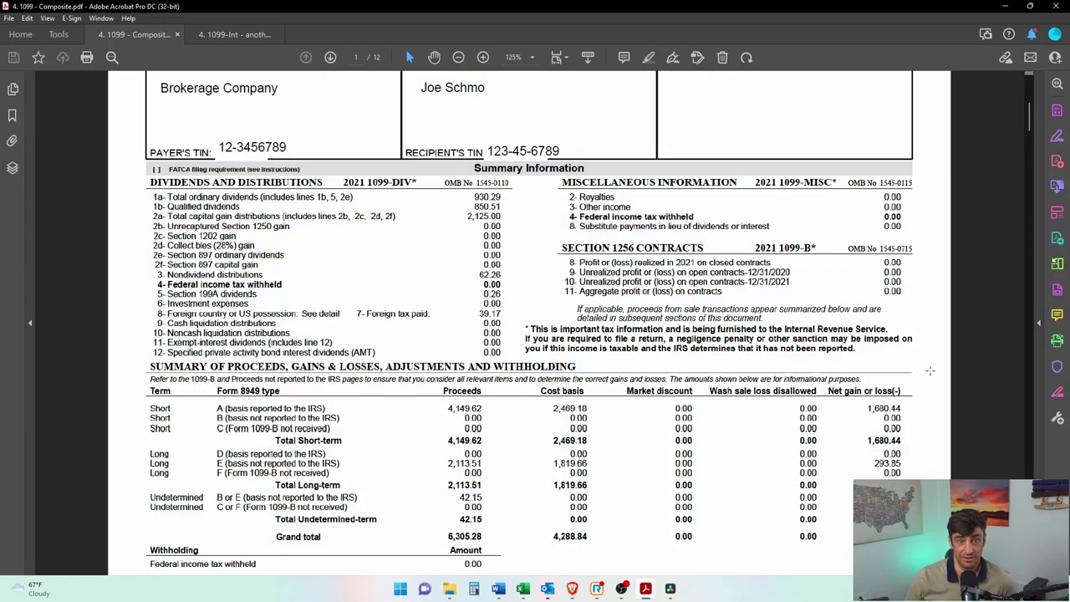
pyautogui.moveTo(931, 372); pyautogui.dragTo(134, 553)
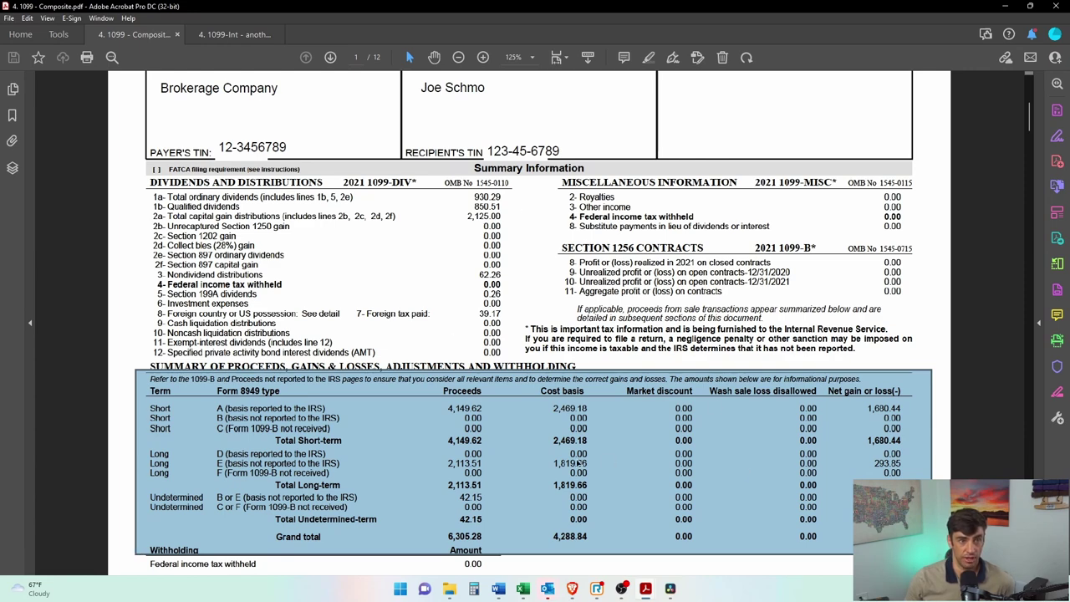
pyautogui.hotkey('alt', 'Tab')
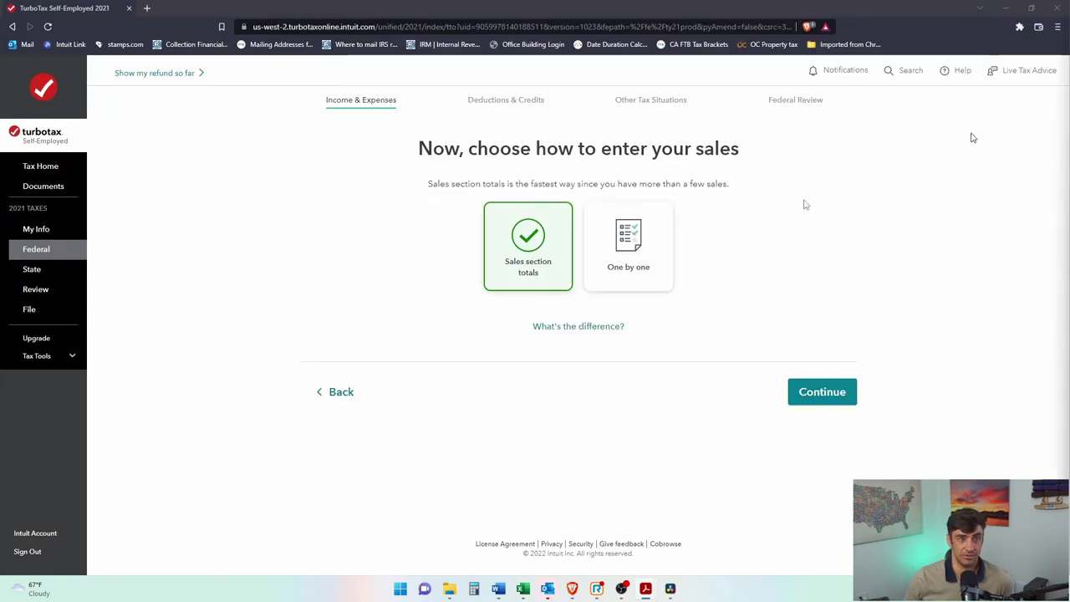
pyautogui.click(824, 390)
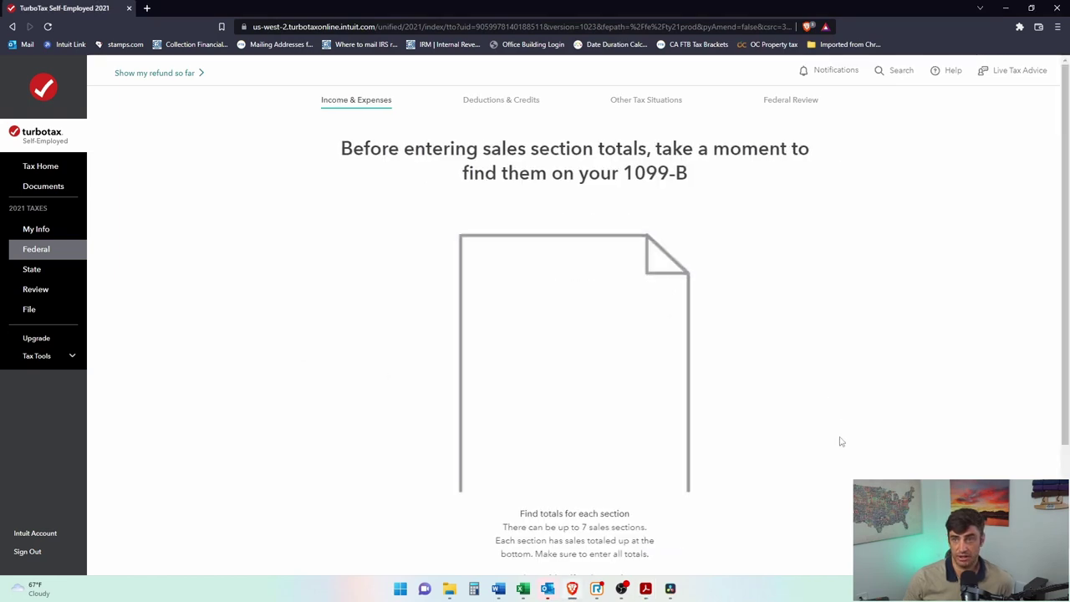
pyautogui.scroll(-2, 710, 306)
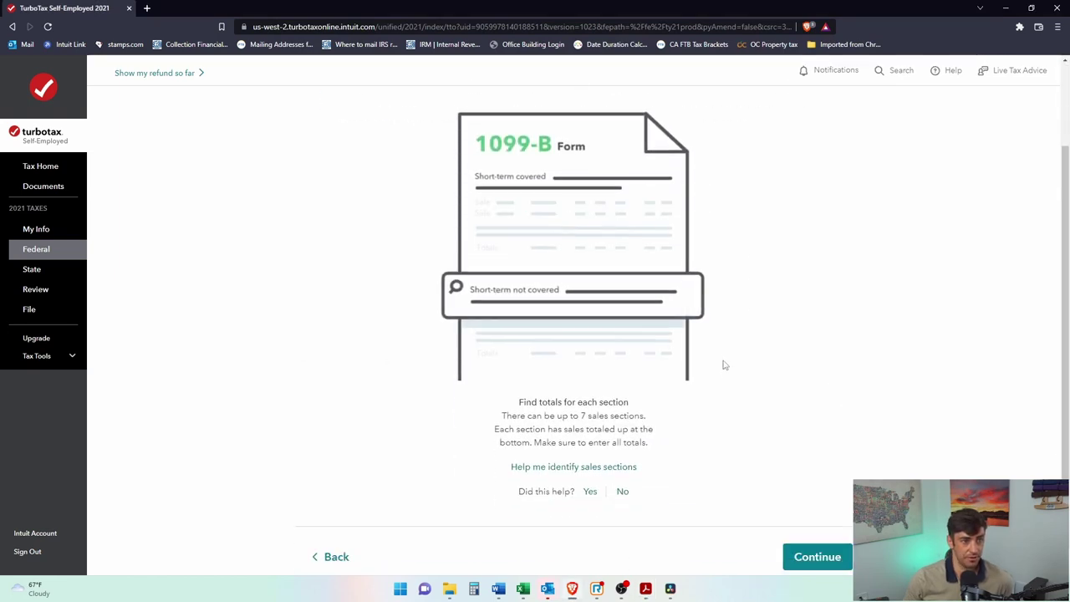
pyautogui.click(817, 503)
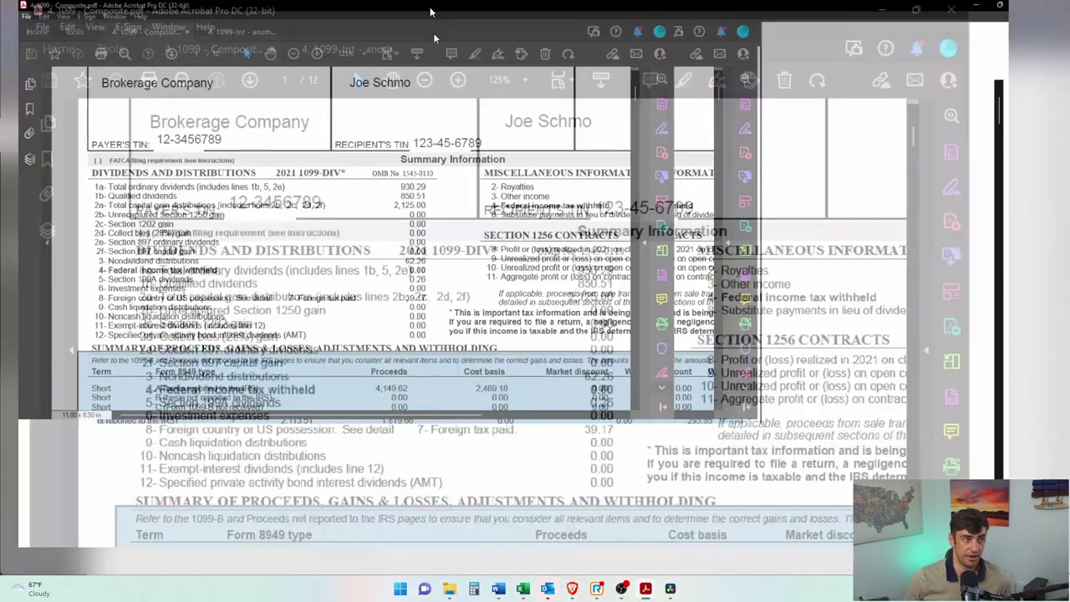
# Step: Compare the Short A, Long D/E and Undetermined B or E rows in the 1099-B summary
pyautogui.scroll(-1, 448, 429)
pyautogui.moveTo(139, 374); pyautogui.dragTo(908, 390)
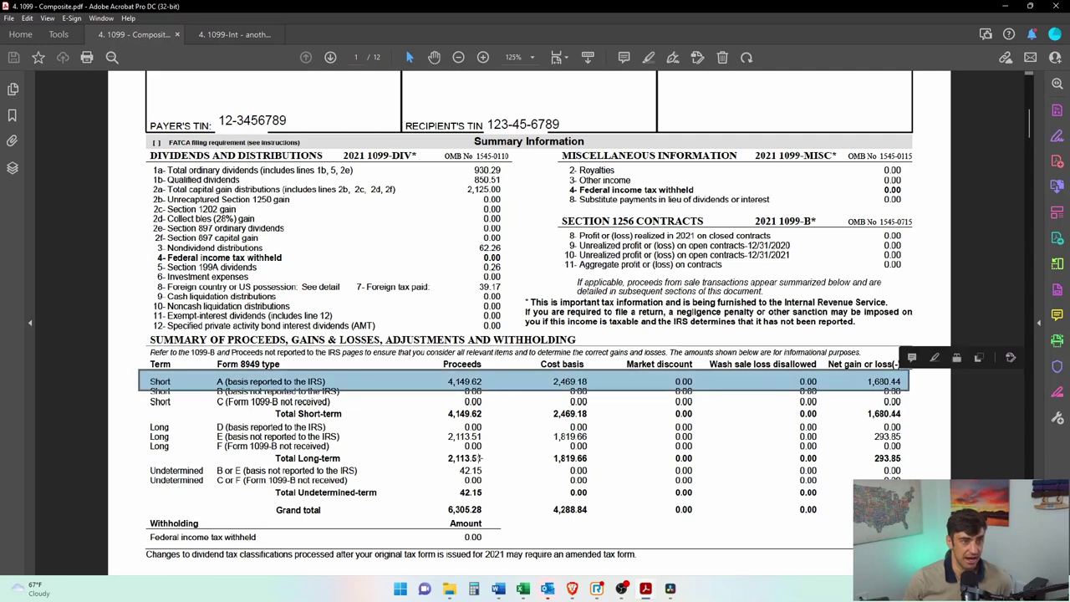
pyautogui.click(330, 410)
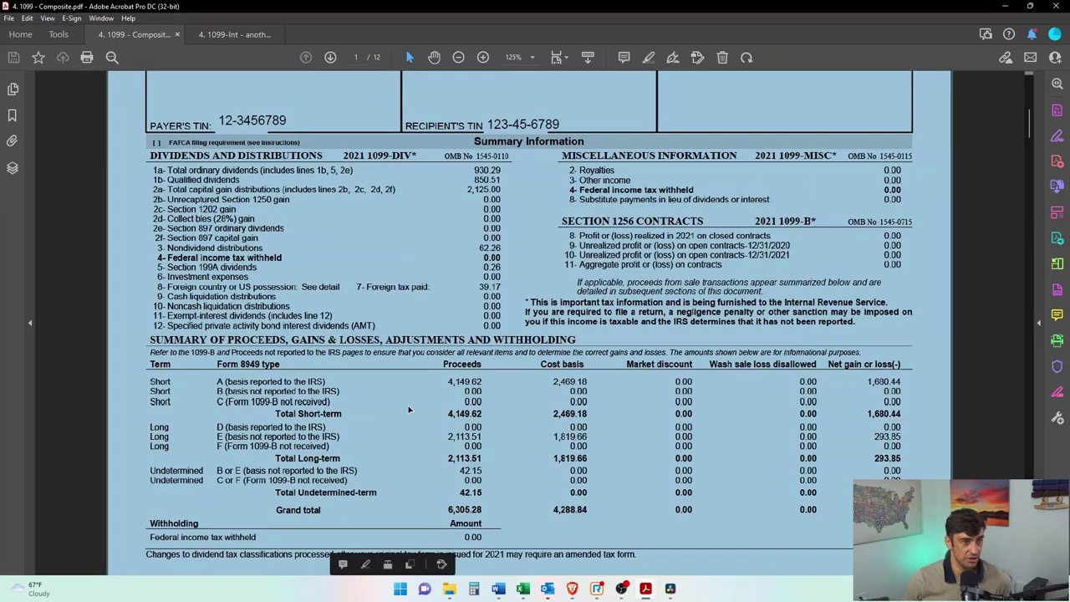
pyautogui.moveTo(141, 417); pyautogui.dragTo(437, 426)
pyautogui.moveTo(134, 429); pyautogui.dragTo(926, 442)
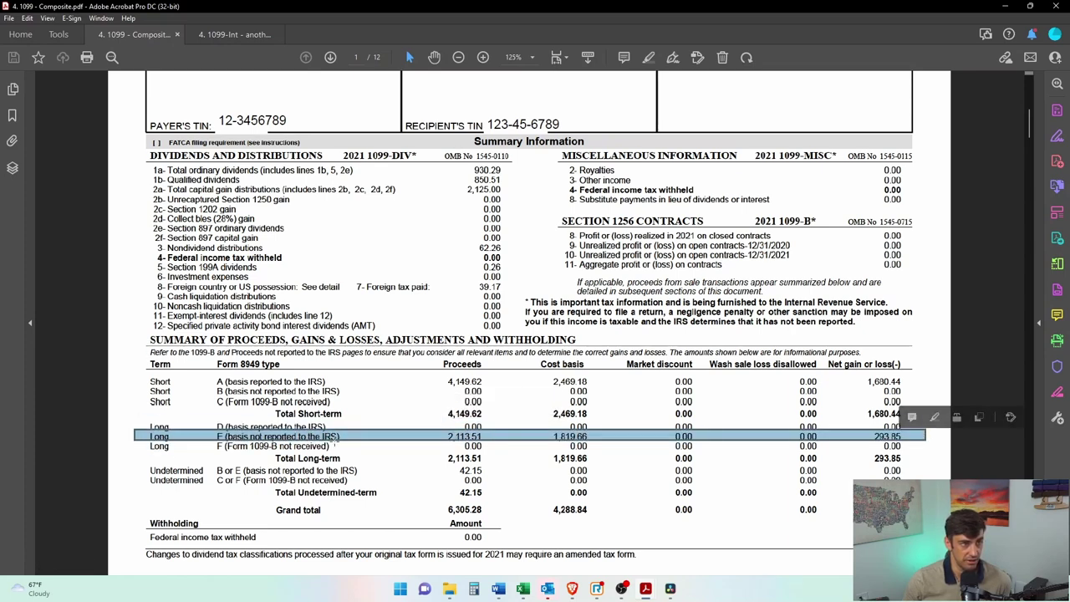
pyautogui.click(226, 389)
pyautogui.moveTo(203, 359); pyautogui.dragTo(314, 372)
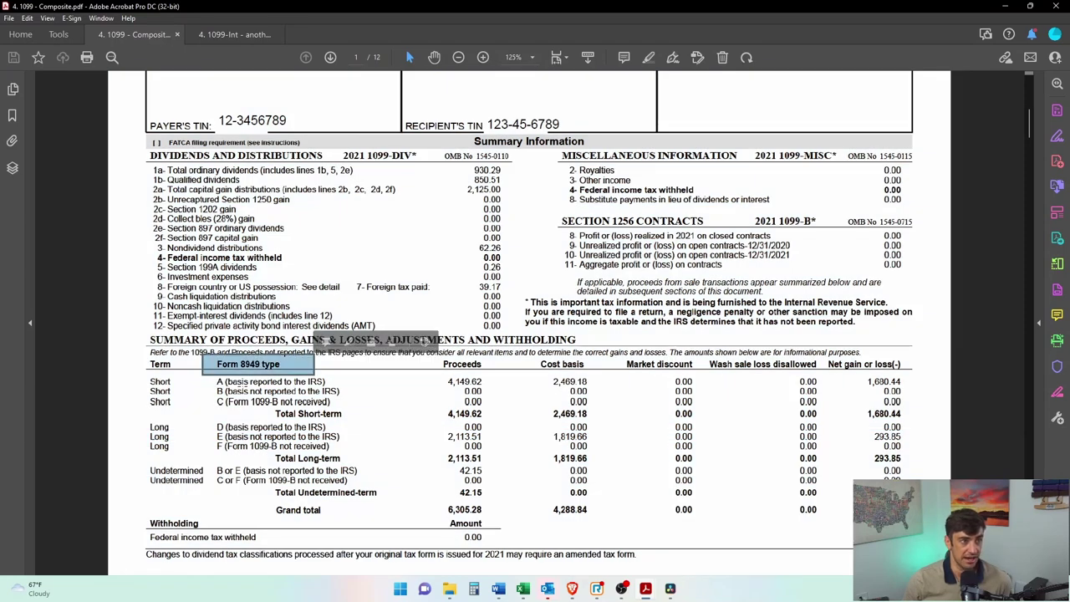
pyautogui.moveTo(214, 378); pyautogui.dragTo(240, 389)
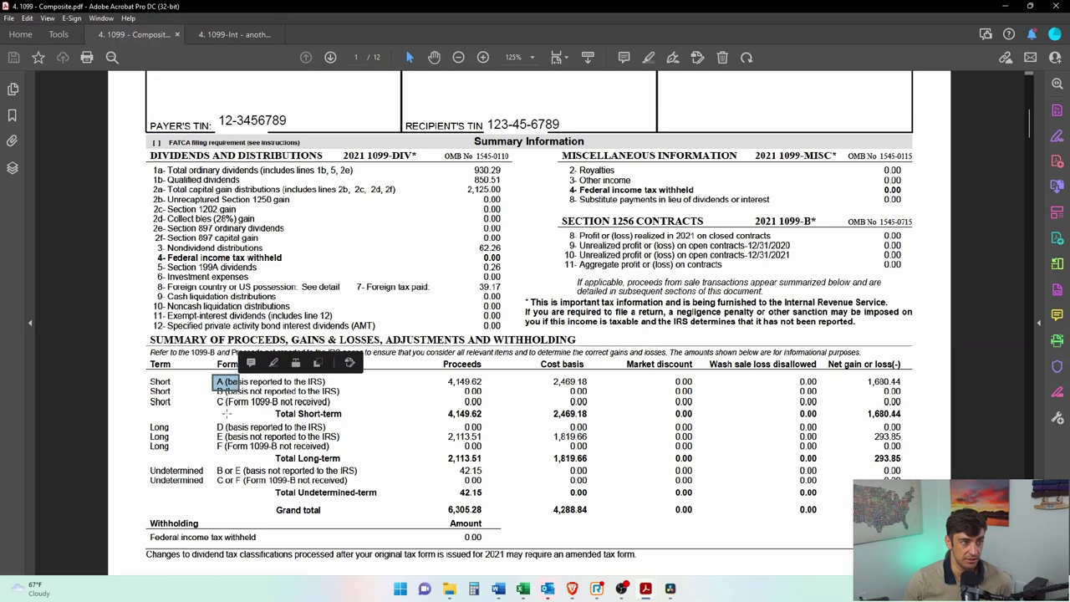
pyautogui.moveTo(209, 432); pyautogui.dragTo(242, 448)
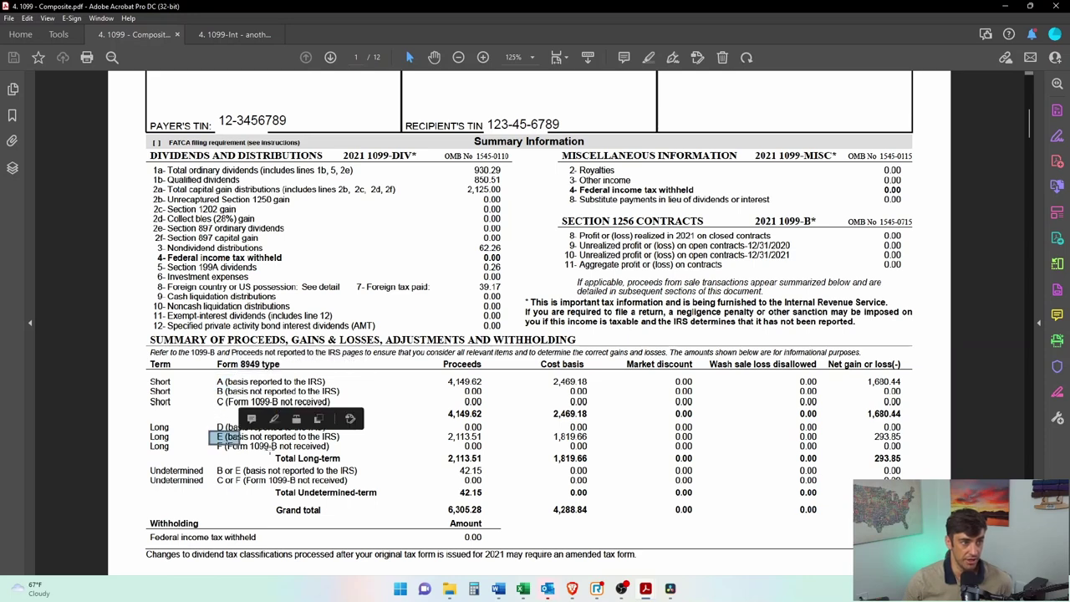
pyautogui.click(249, 477)
pyautogui.click(250, 477)
pyautogui.moveTo(134, 470); pyautogui.dragTo(893, 473)
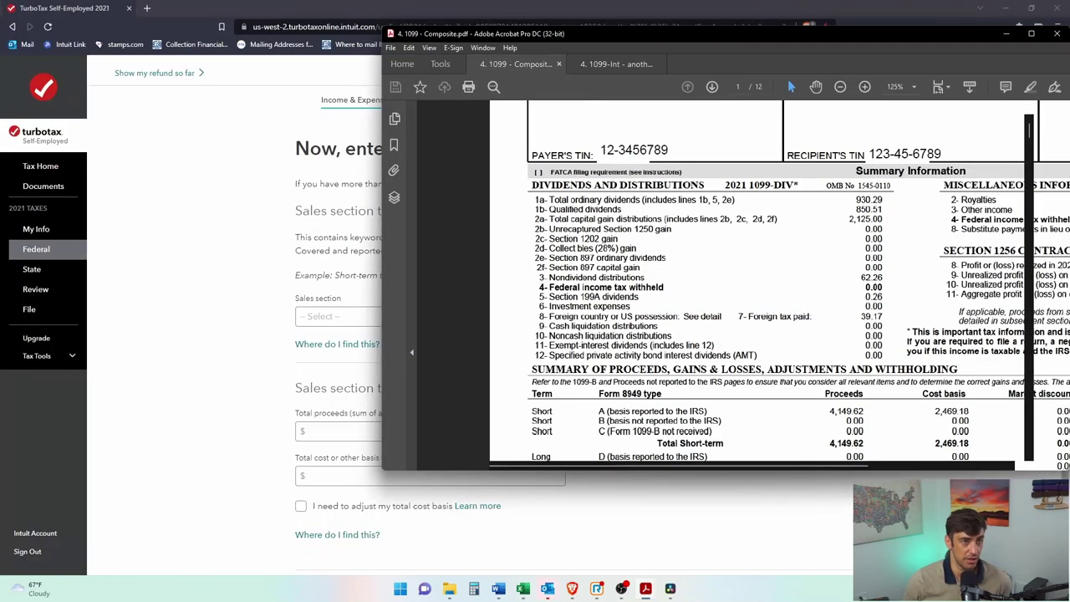
pyautogui.hotkey('alt', 'Tab')
# Step: Set the sales section to Short-term basis reported to IRS (covered), matching the PDF's Short A row
pyautogui.click(450, 323)
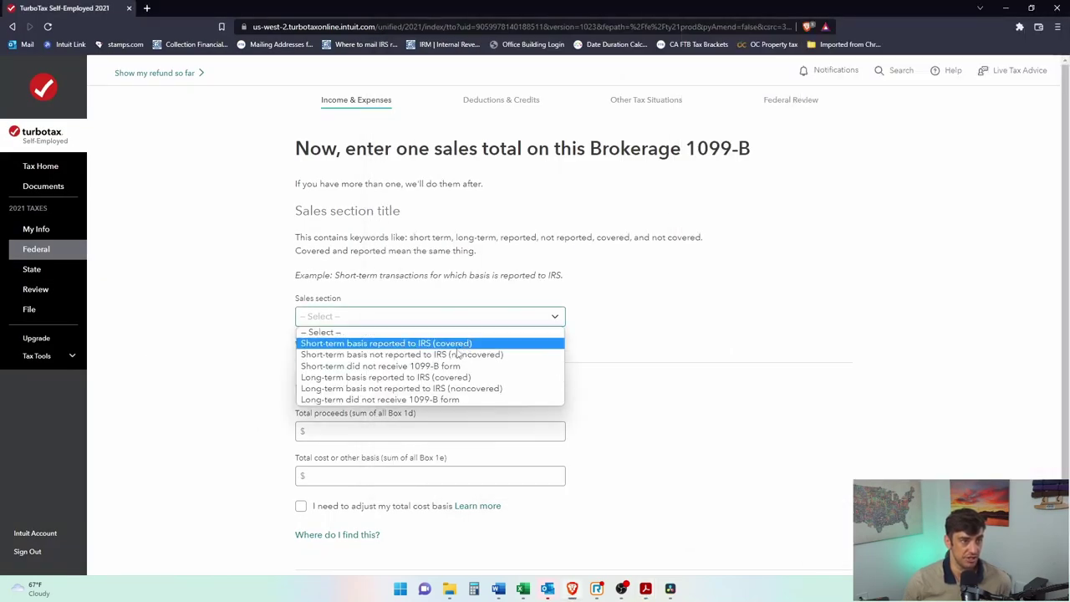
pyautogui.hotkey('alt', 'Tab')
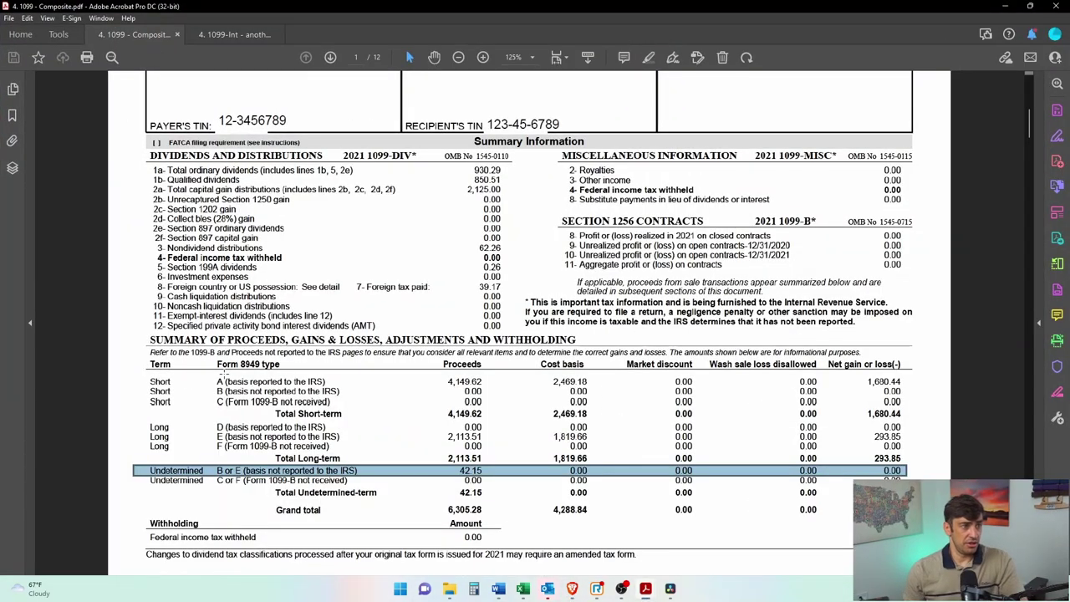
pyautogui.moveTo(136, 377); pyautogui.dragTo(361, 388)
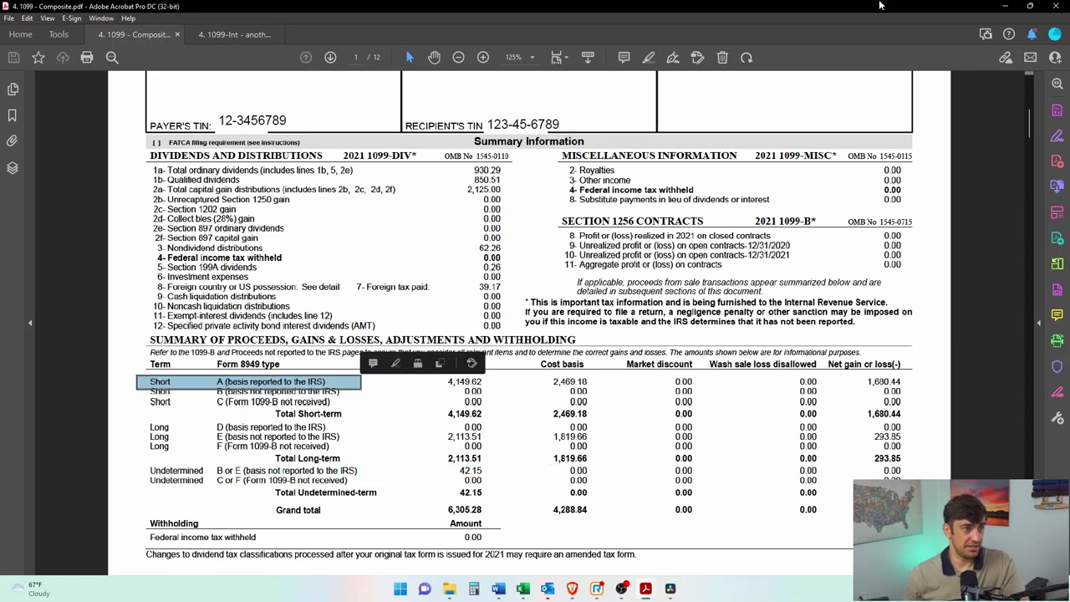
pyautogui.hotkey('alt', 'Tab')
pyautogui.click(527, 320)
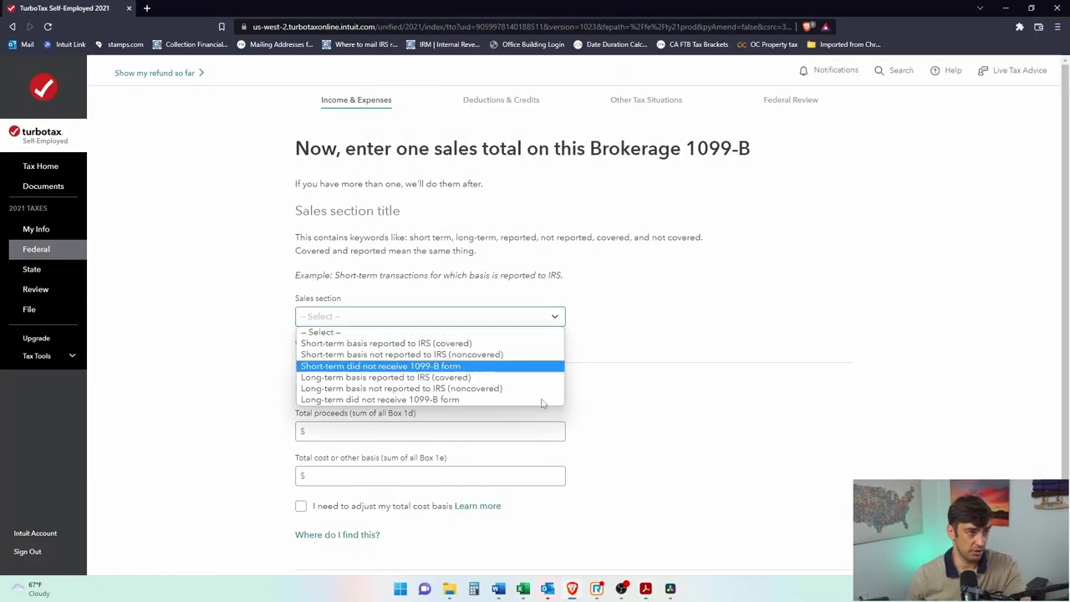
pyautogui.click(509, 343)
# Step: Enter the 4,149.62 total proceeds copied from the PDF summary
pyautogui.click(458, 432)
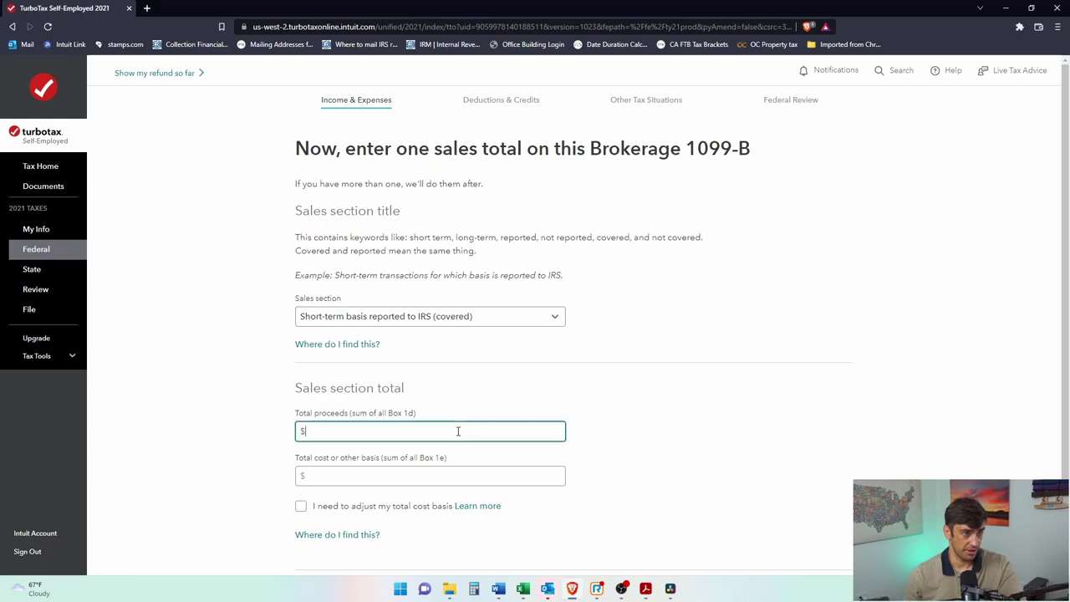
pyautogui.hotkey('alt', 'Tab')
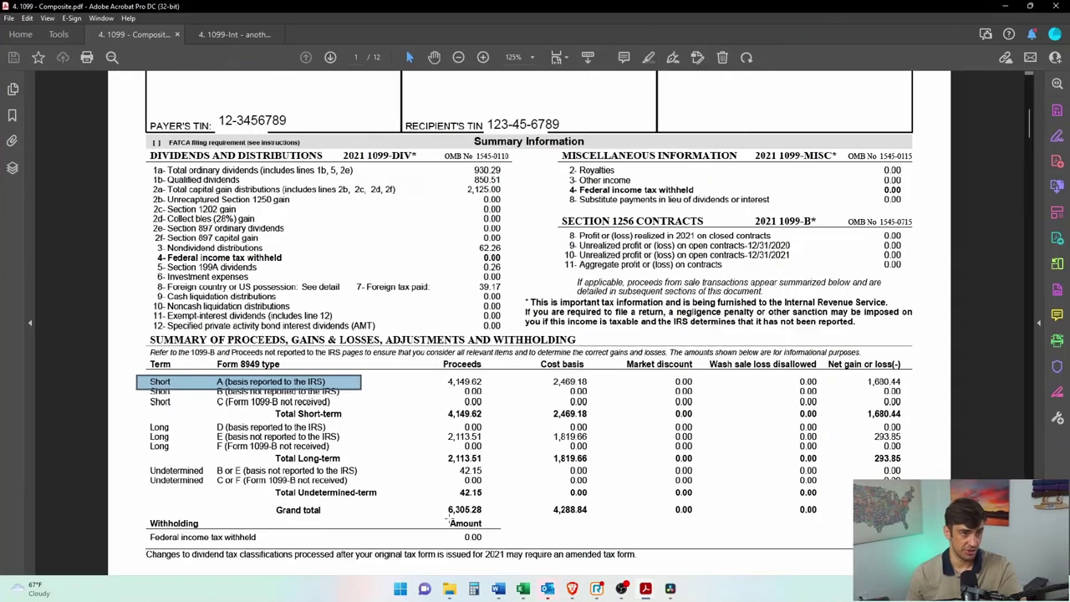
pyautogui.moveTo(441, 380); pyautogui.dragTo(483, 388)
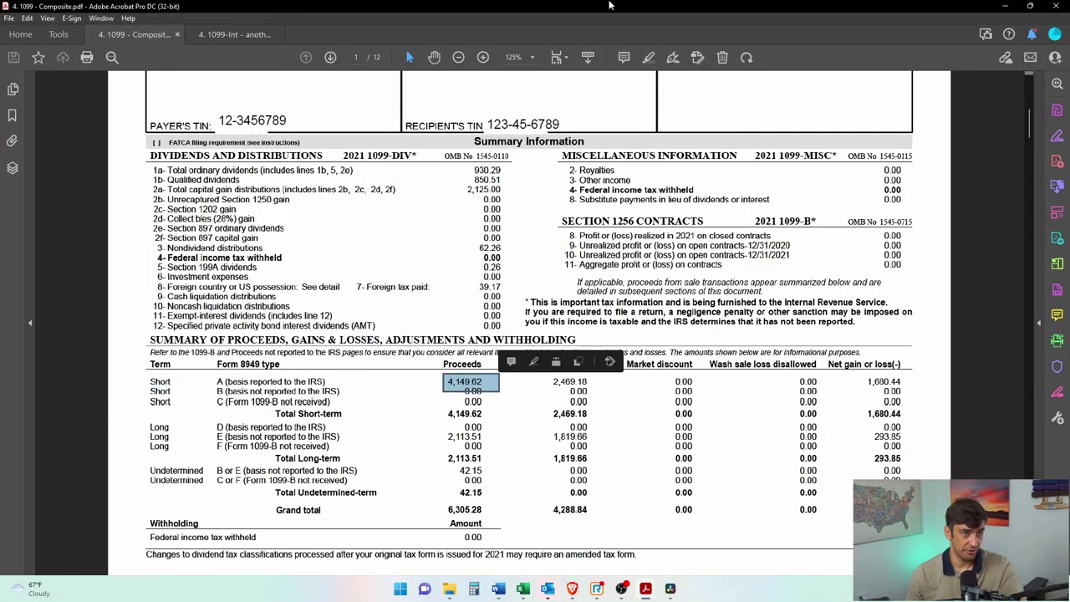
pyautogui.hotkey('ctrl', 'c')
pyautogui.hotkey('alt', 'Tab')
pyautogui.click(339, 431)
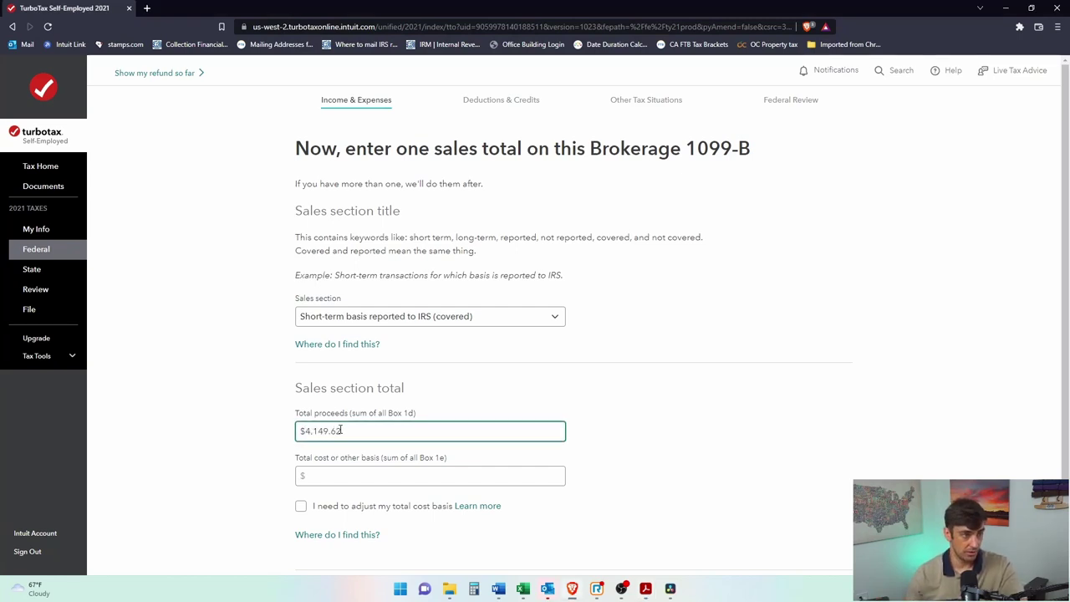
pyautogui.click(344, 476)
# Step: Enter 2,469.18 as the total cost basis and submit the Short-term Box A total
pyautogui.hotkey('alt', 'Tab')
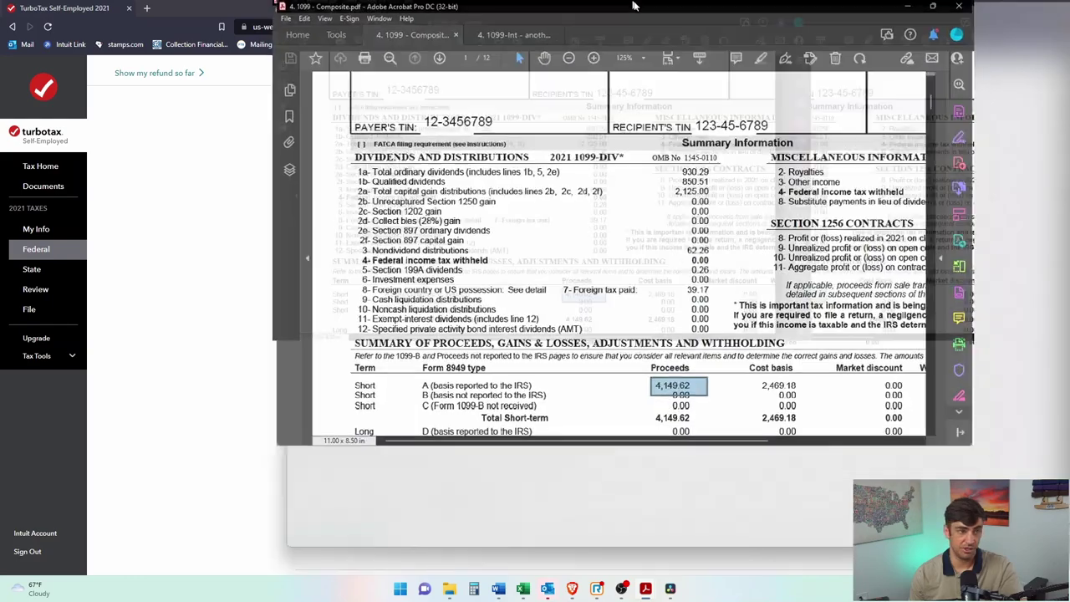
pyautogui.moveTo(550, 378); pyautogui.dragTo(595, 387)
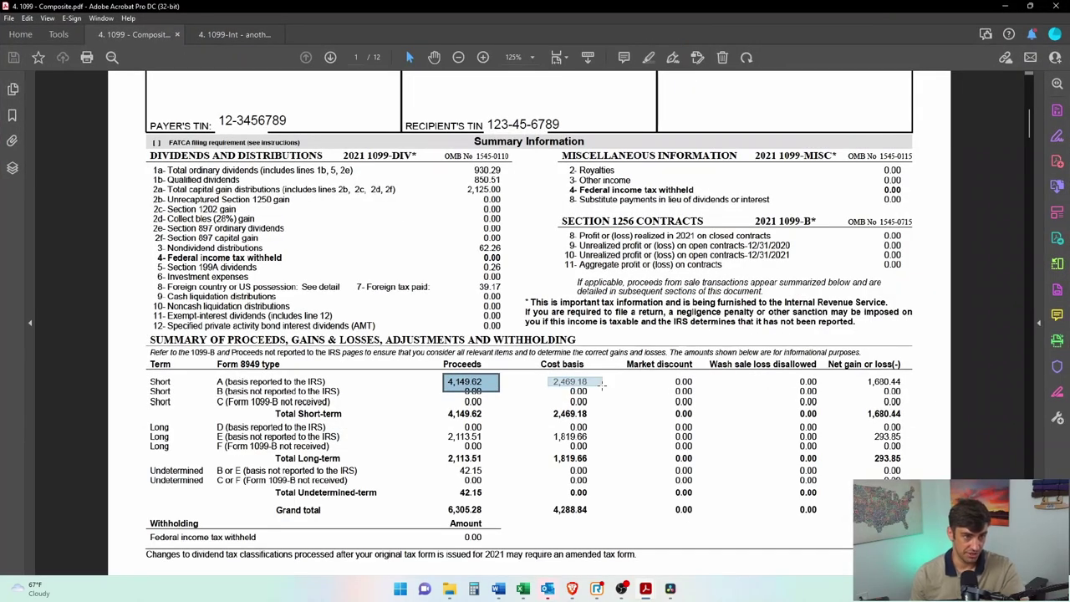
pyautogui.hotkey('alt', 'Tab')
pyautogui.click(477, 473)
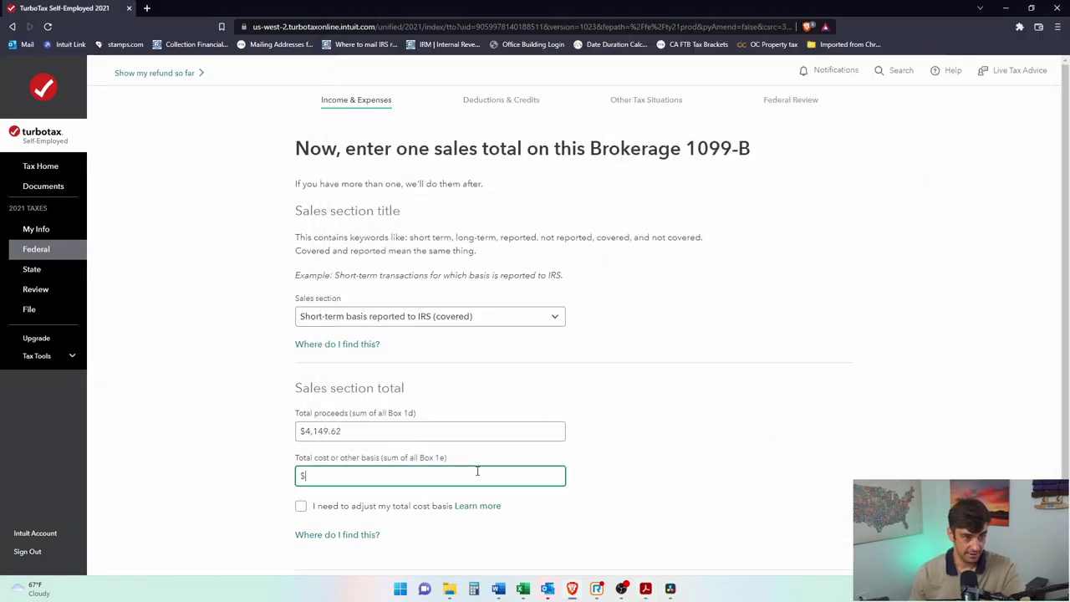
pyautogui.write('2469.')
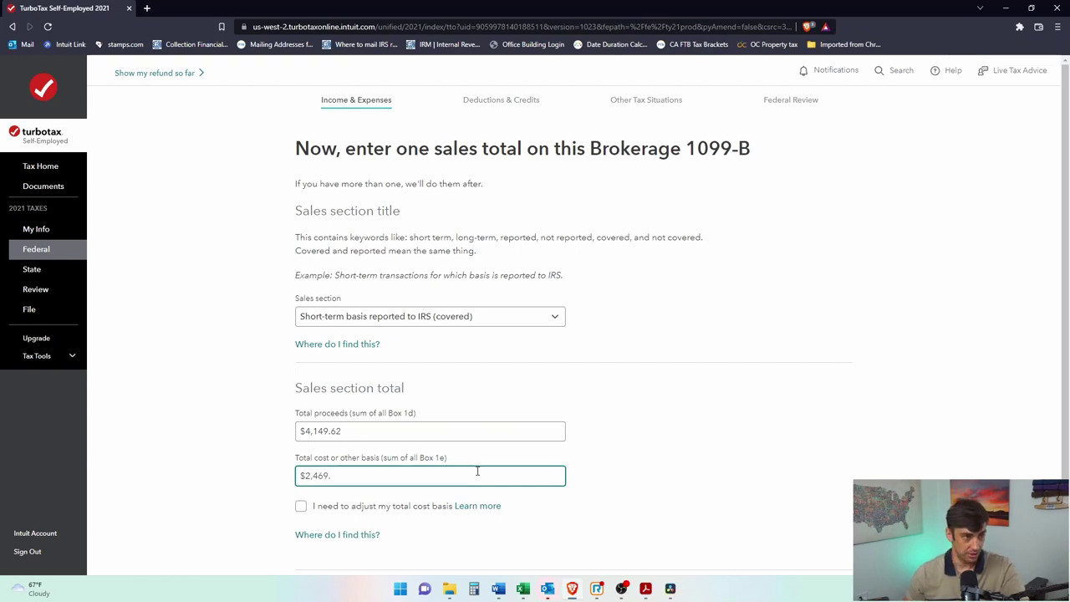
pyautogui.write('18')
pyautogui.scroll(-3, 427, 516)
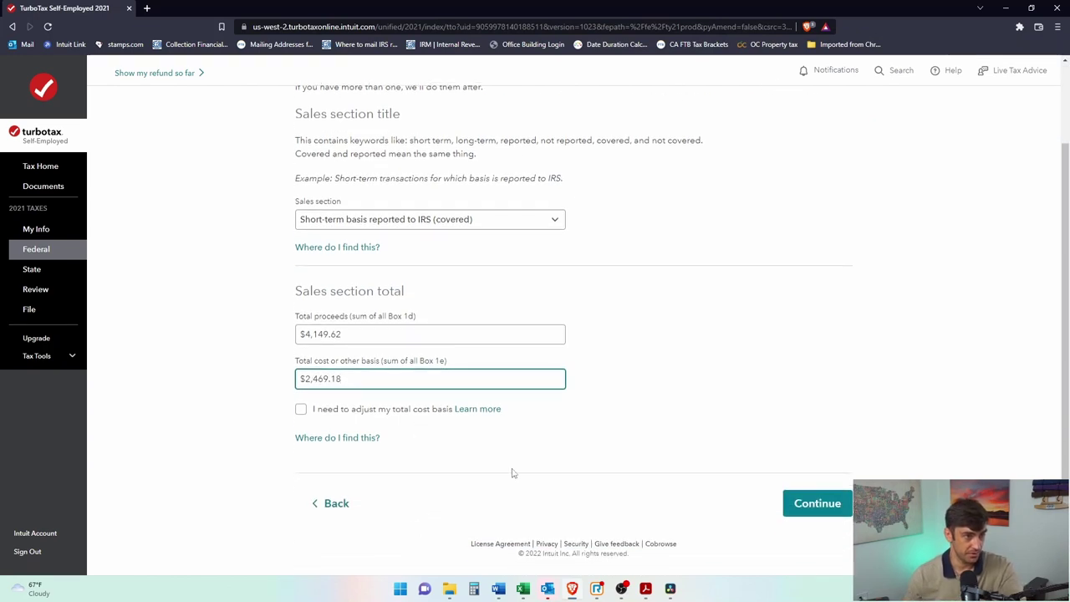
pyautogui.click(809, 504)
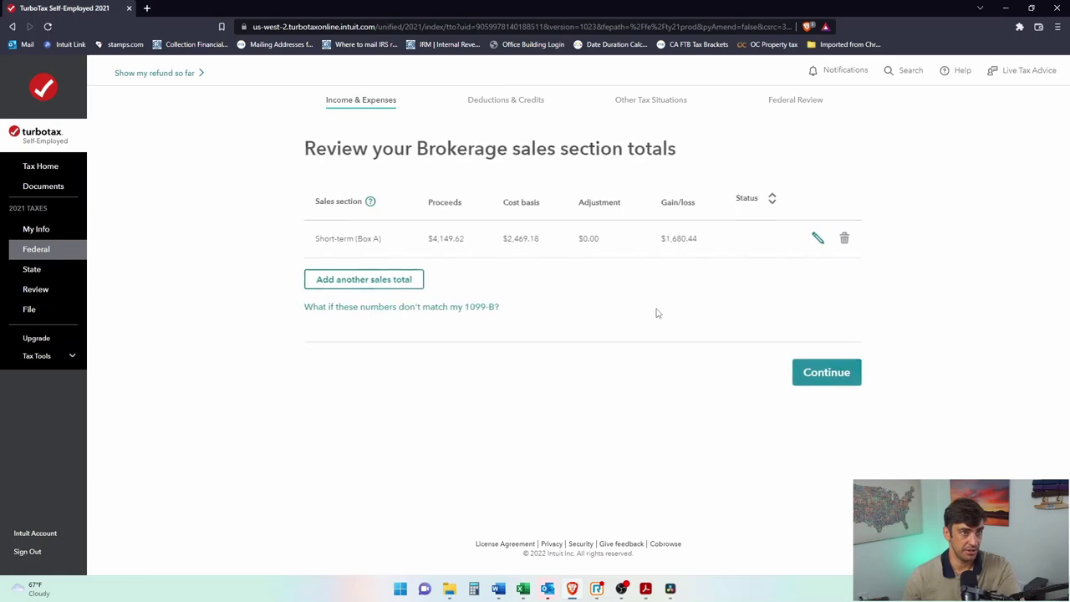
# Step: Add another sales total set to Long-term basis not reported to IRS (noncovered)
pyautogui.click(387, 291)
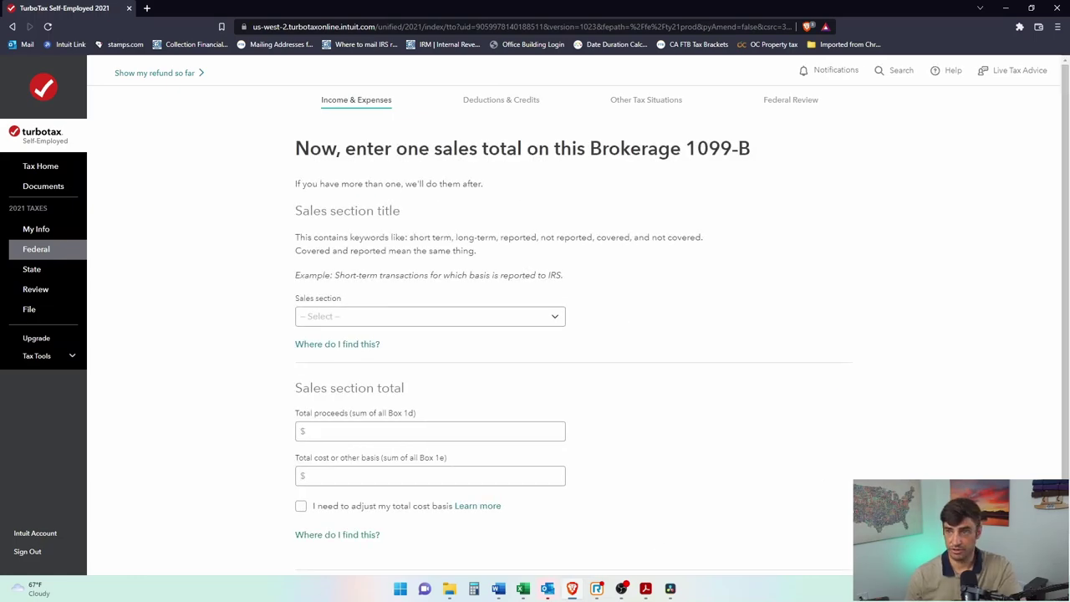
pyautogui.click(501, 316)
pyautogui.hotkey('alt', 'Tab')
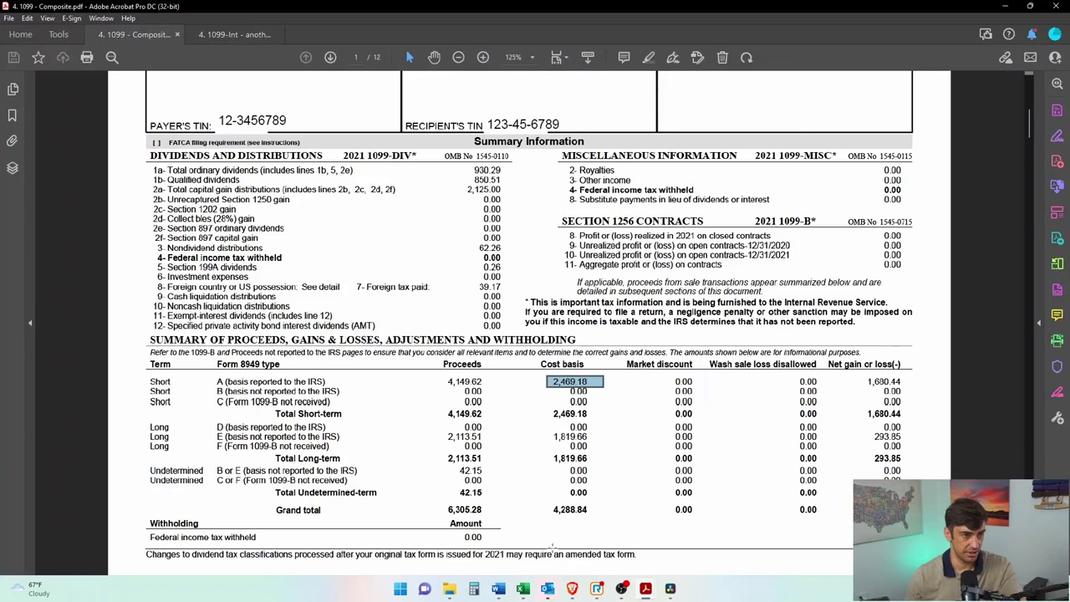
pyautogui.moveTo(142, 430); pyautogui.dragTo(611, 444)
pyautogui.click(1005, 6)
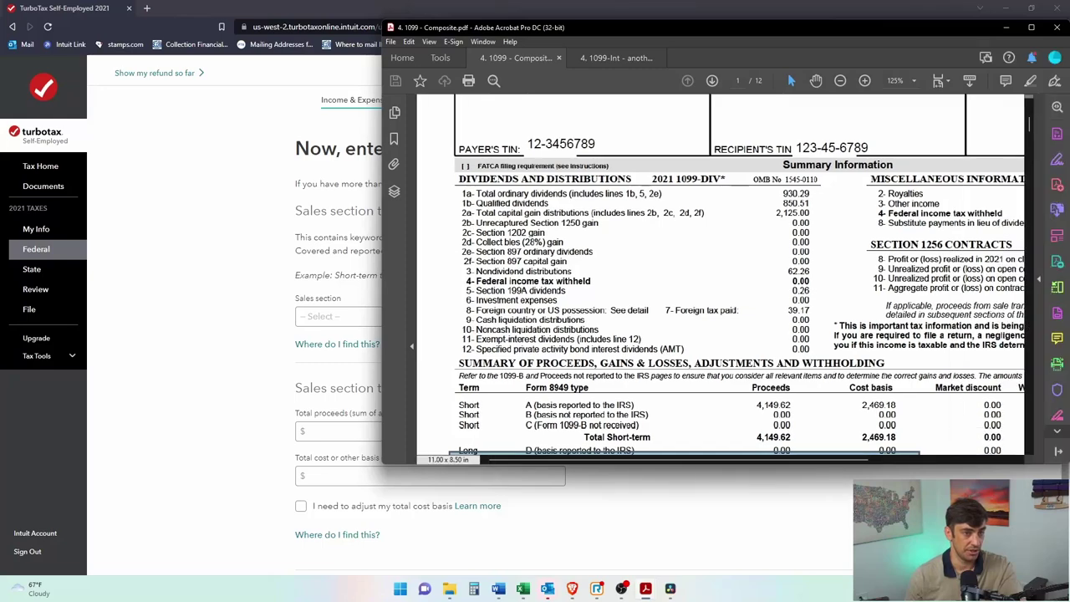
pyautogui.click(396, 324)
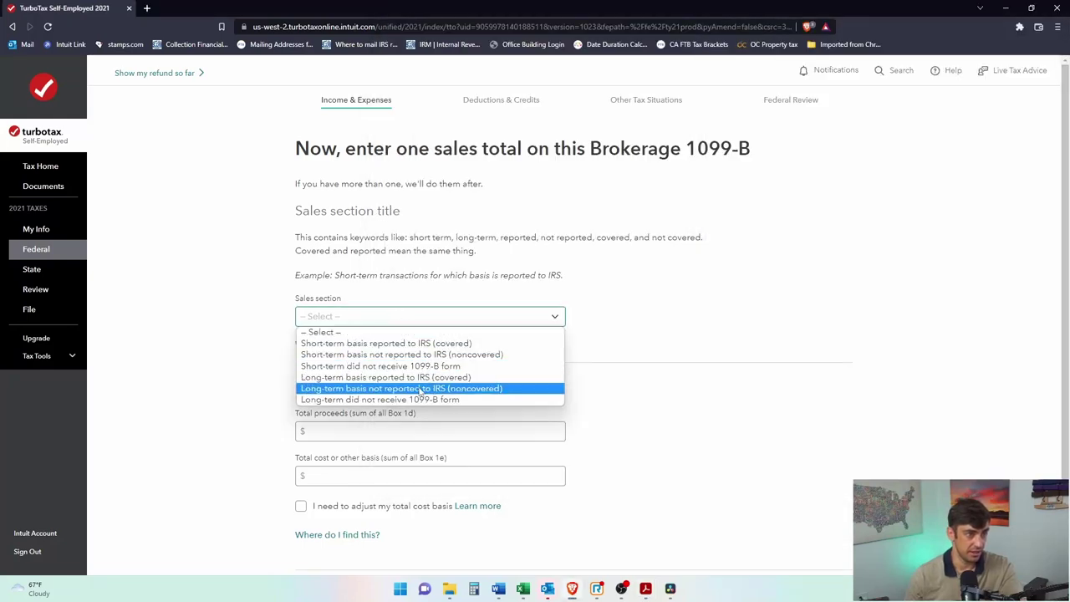
pyautogui.click(422, 389)
# Step: Enter proceeds of 2,113.51 and cost basis of 1,819.66 from the PDF, then submit
pyautogui.click(389, 435)
pyautogui.hotkey('alt', 'Tab')
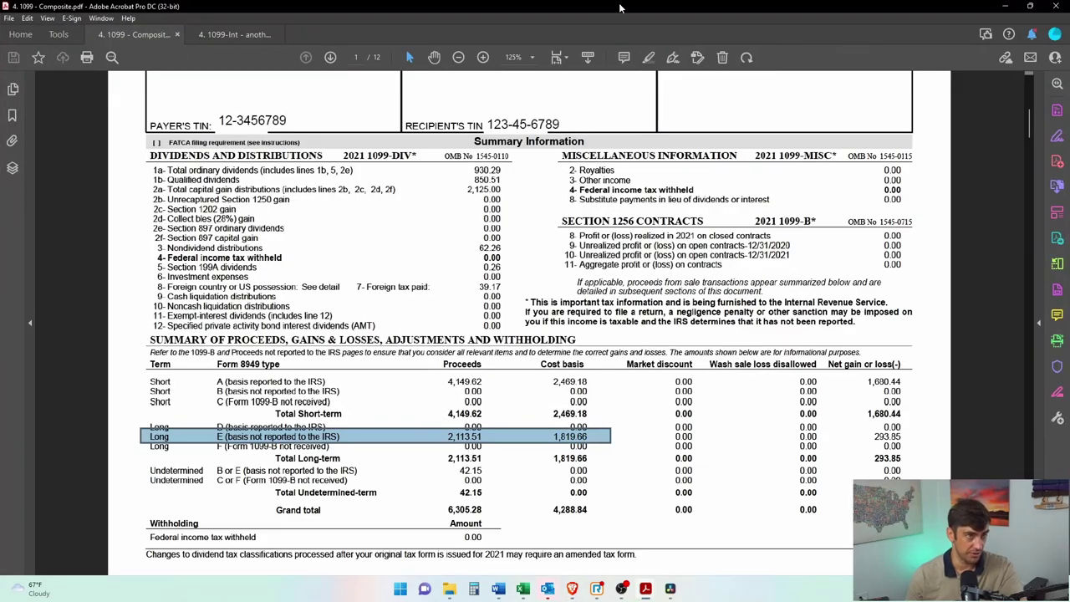
pyautogui.hotkey('alt', 'Tab')
pyautogui.click(527, 432)
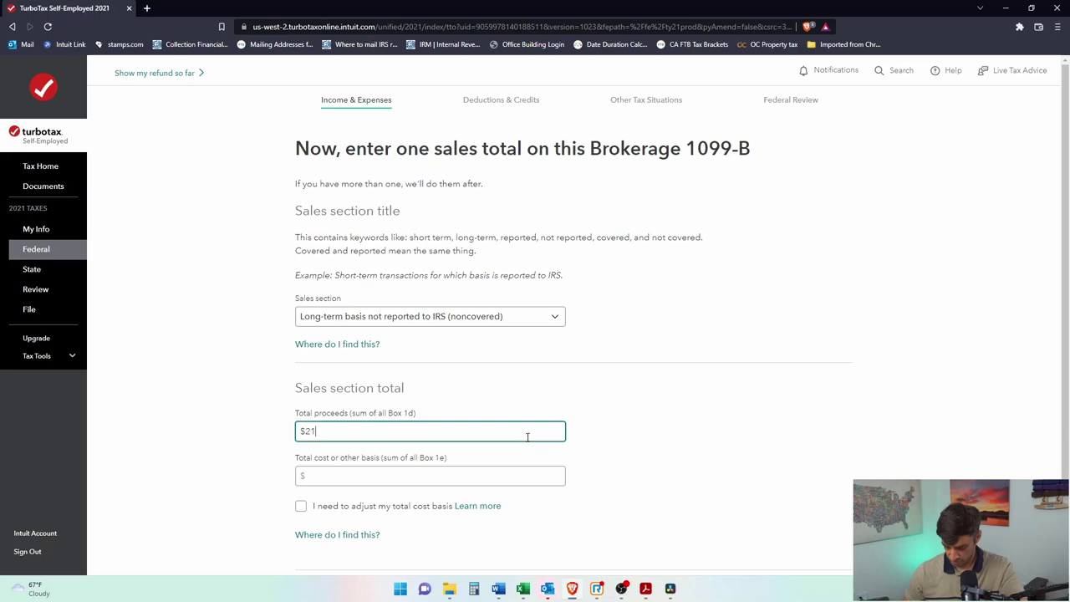
pyautogui.click(467, 478)
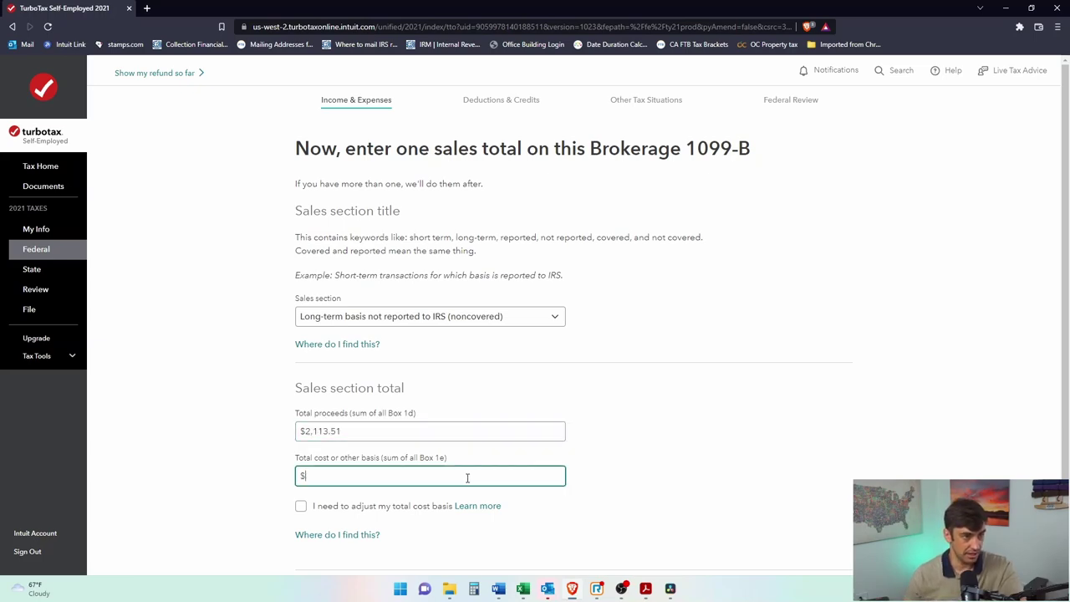
pyautogui.hotkey('alt', 'Tab')
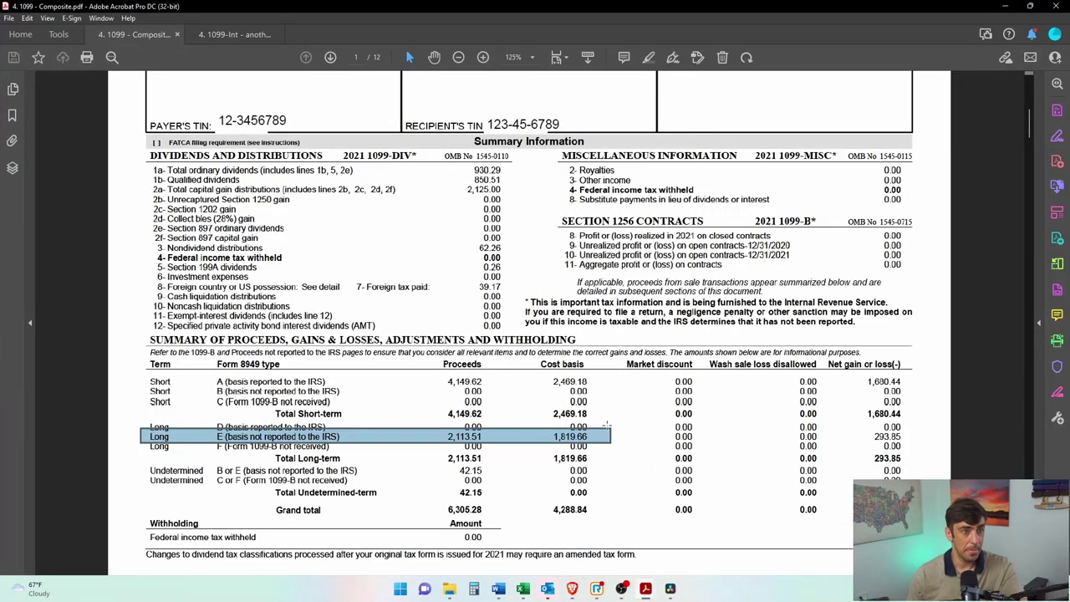
pyautogui.hotkey('alt', 'Tab')
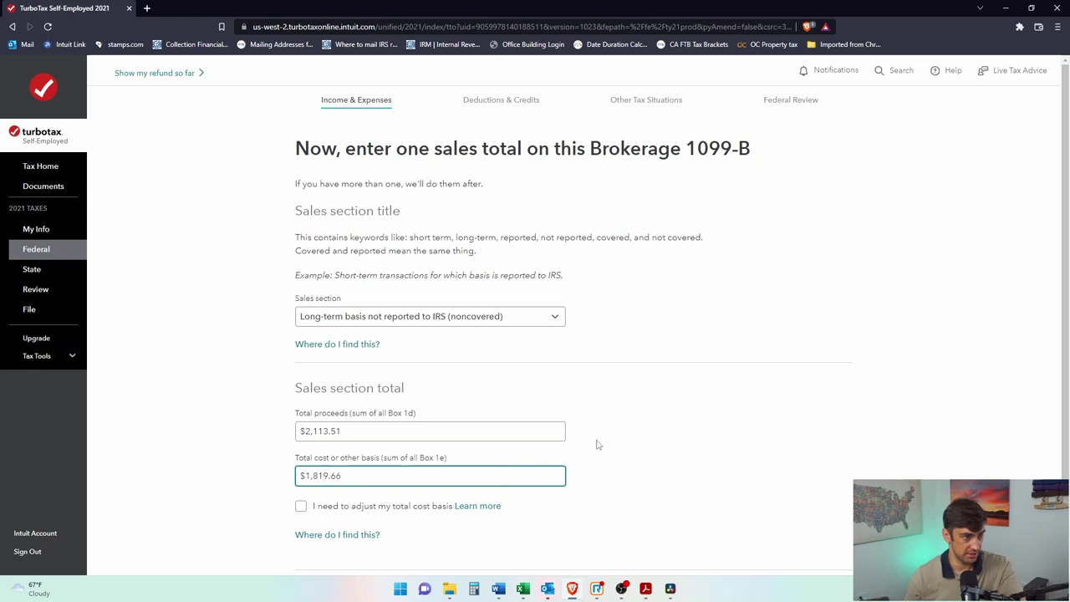
pyautogui.write('1,819.66')
pyautogui.scroll(-2, 550, 449)
pyautogui.click(802, 505)
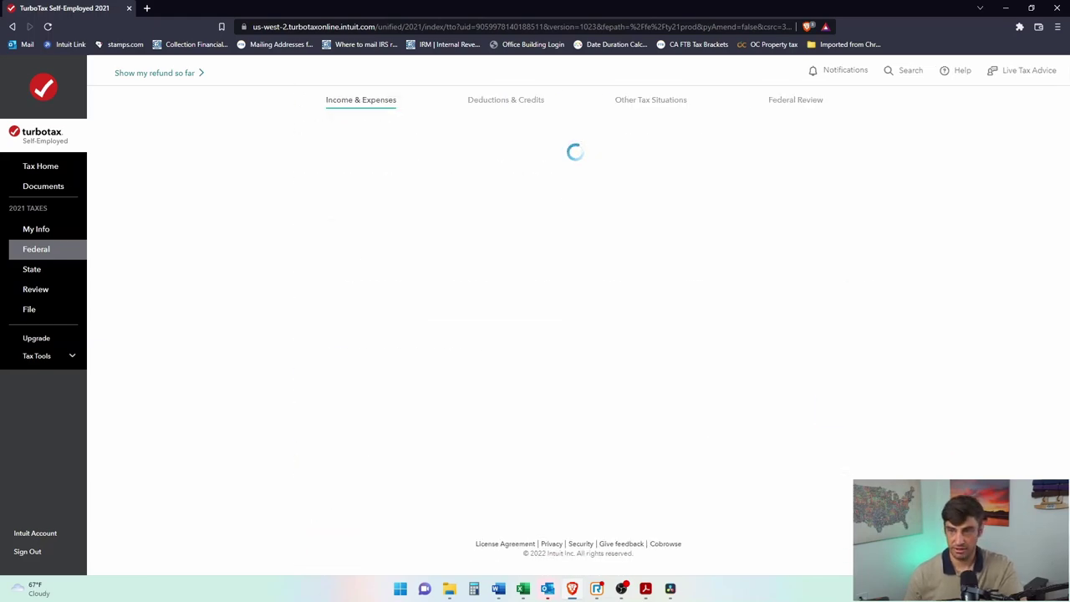
# Step: Highlight the Undetermined B or E row and its 42.15 proceeds in the 1099 summary
pyautogui.hotkey('alt', 'Tab')
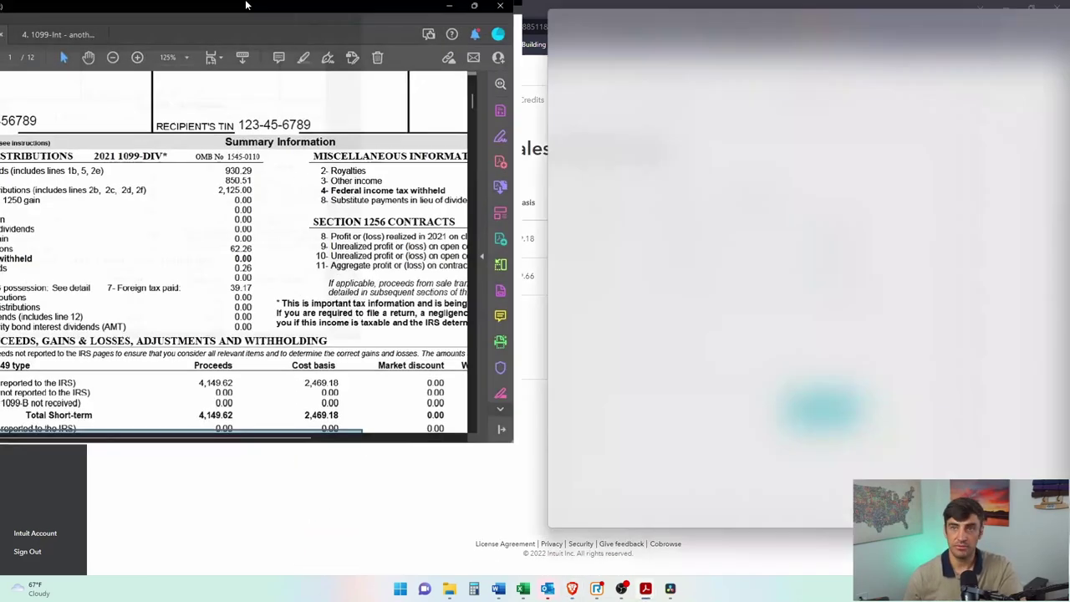
pyautogui.scroll(-1, 214, 462)
pyautogui.moveTo(142, 440); pyautogui.dragTo(916, 449)
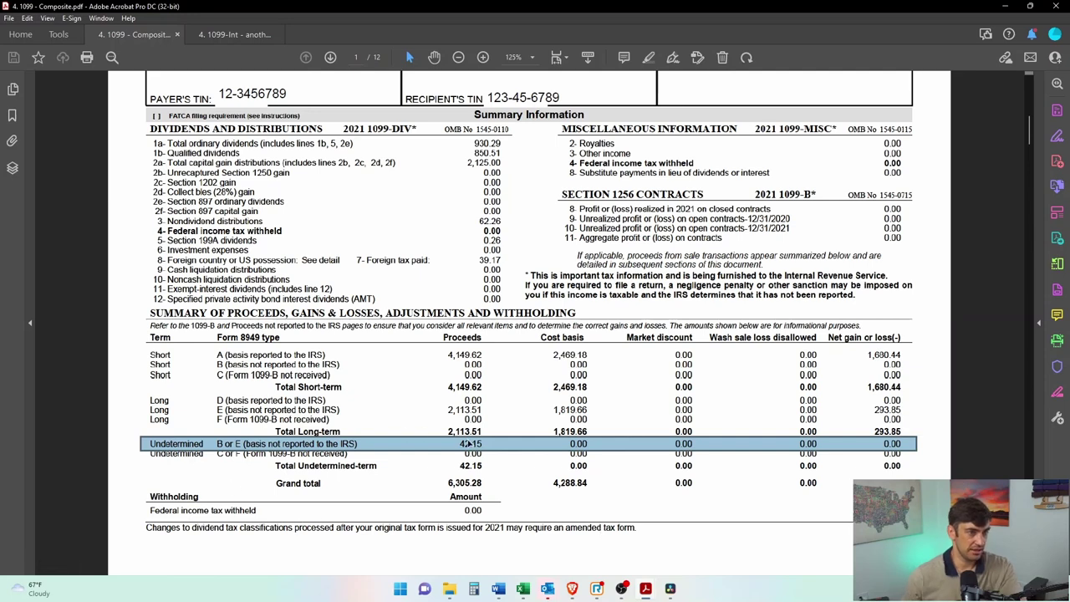
pyautogui.click(470, 452)
pyautogui.moveTo(451, 436); pyautogui.dragTo(488, 453)
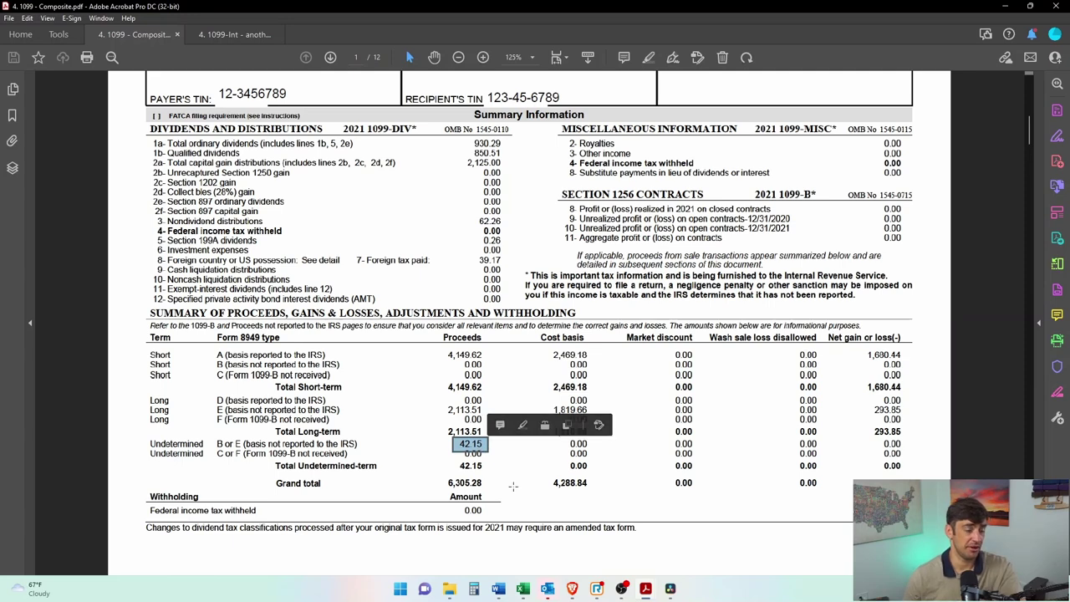
pyautogui.click(508, 475)
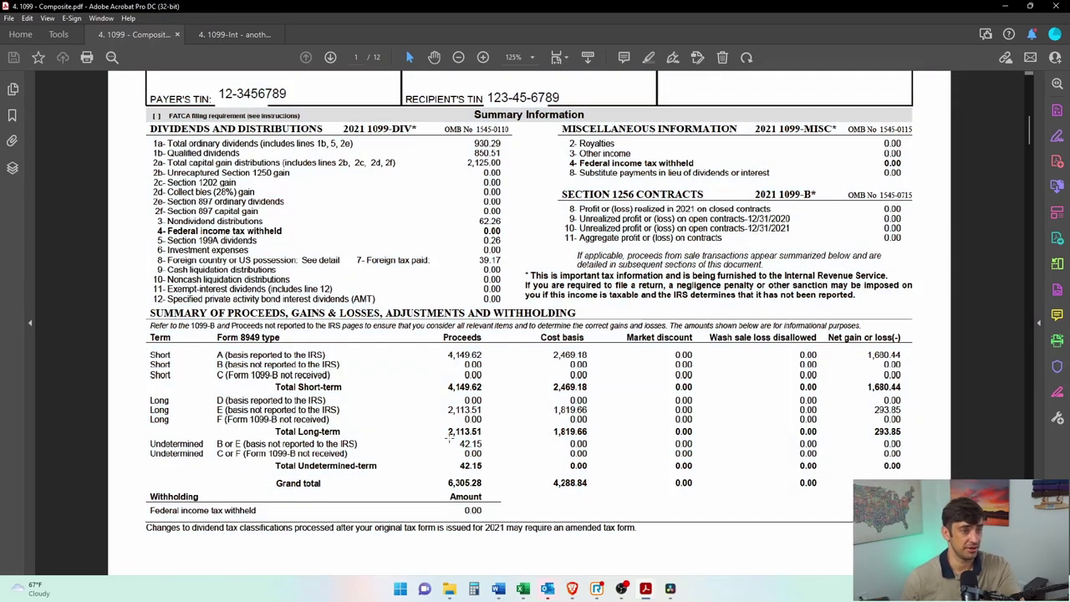
pyautogui.moveTo(449, 436); pyautogui.dragTo(908, 450)
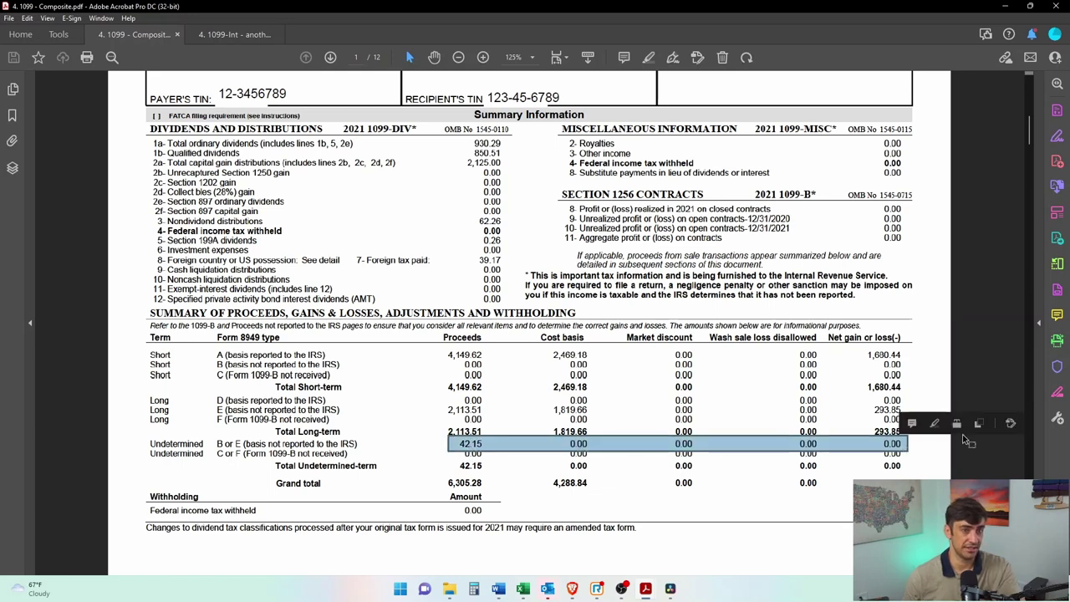
pyautogui.click(544, 455)
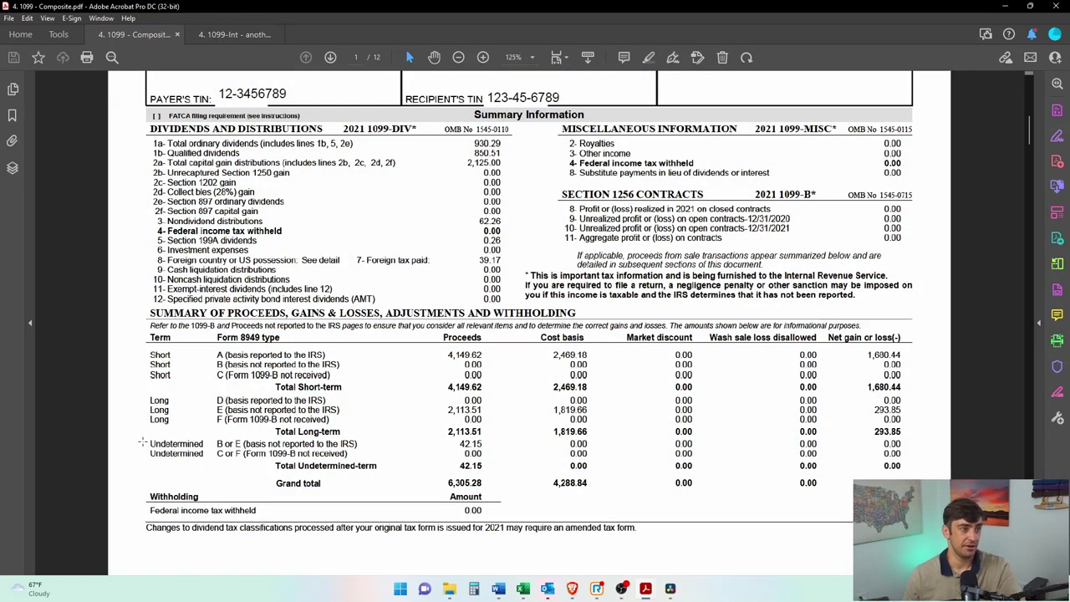
pyautogui.moveTo(142, 442); pyautogui.dragTo(507, 452)
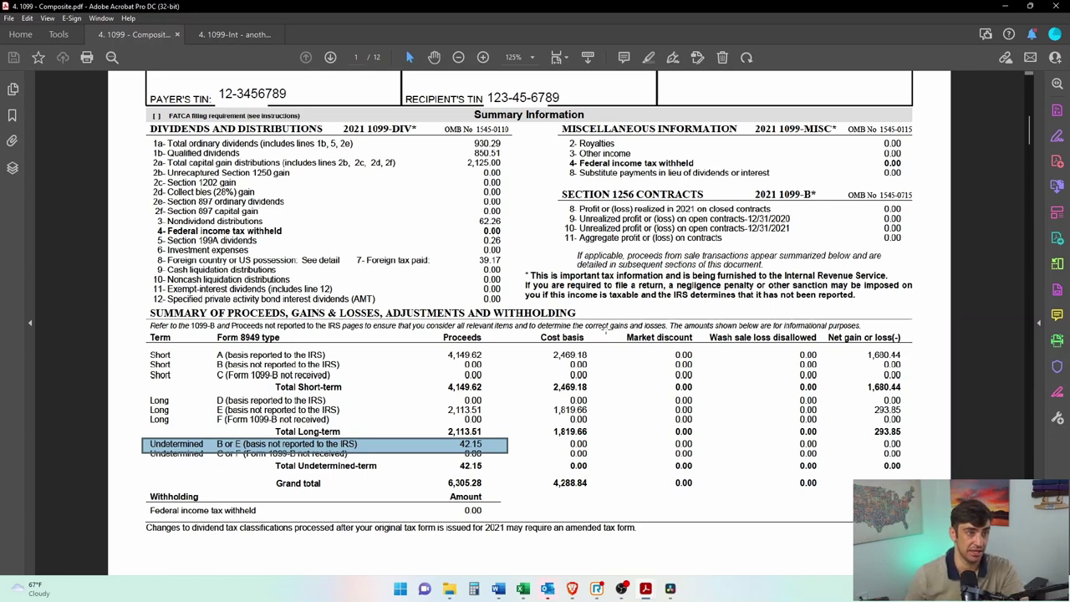
# Step: Confirm that row's 0.00 cost basis alongside the 42.15 proceeds, then minimize Acrobat
pyautogui.moveTo(537, 337); pyautogui.dragTo(587, 338)
pyautogui.moveTo(593, 440); pyautogui.dragTo(146, 450)
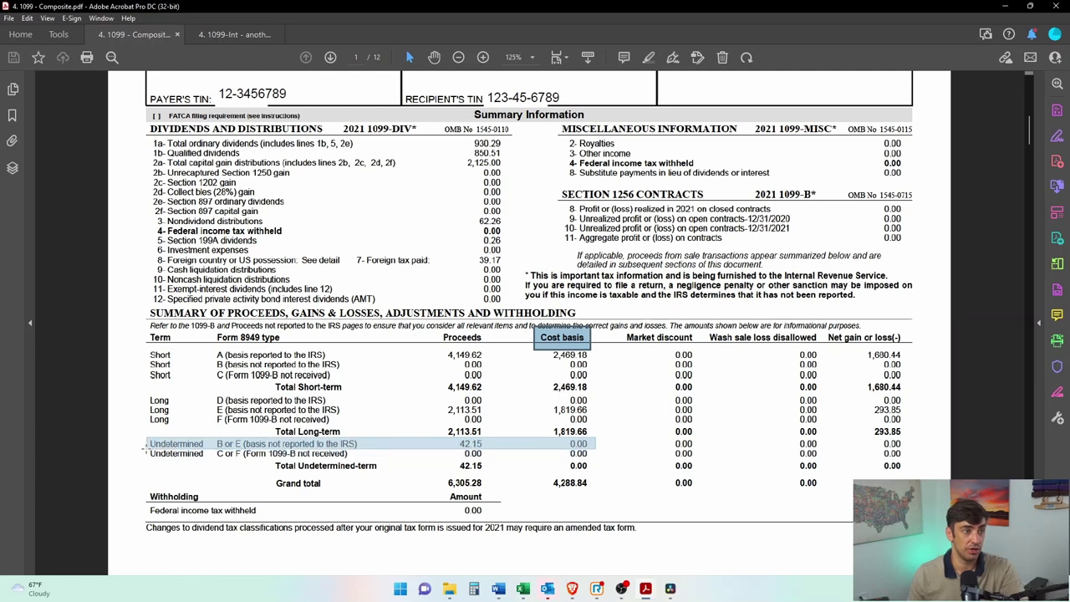
pyautogui.click(482, 444)
pyautogui.moveTo(483, 435); pyautogui.dragTo(455, 452)
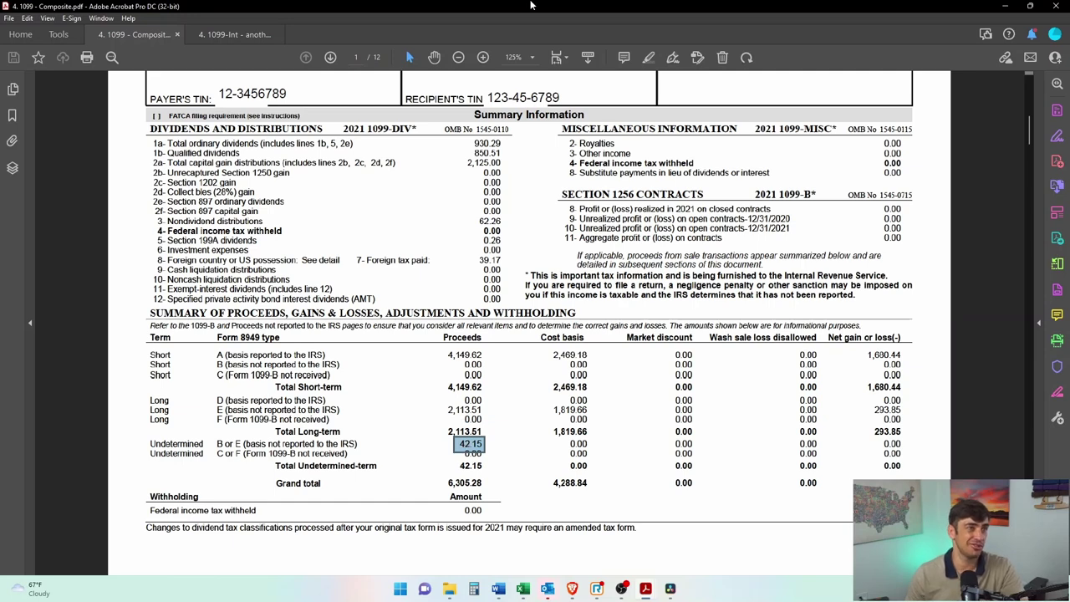
pyautogui.press('super+Down')
pyautogui.press('super+Down')
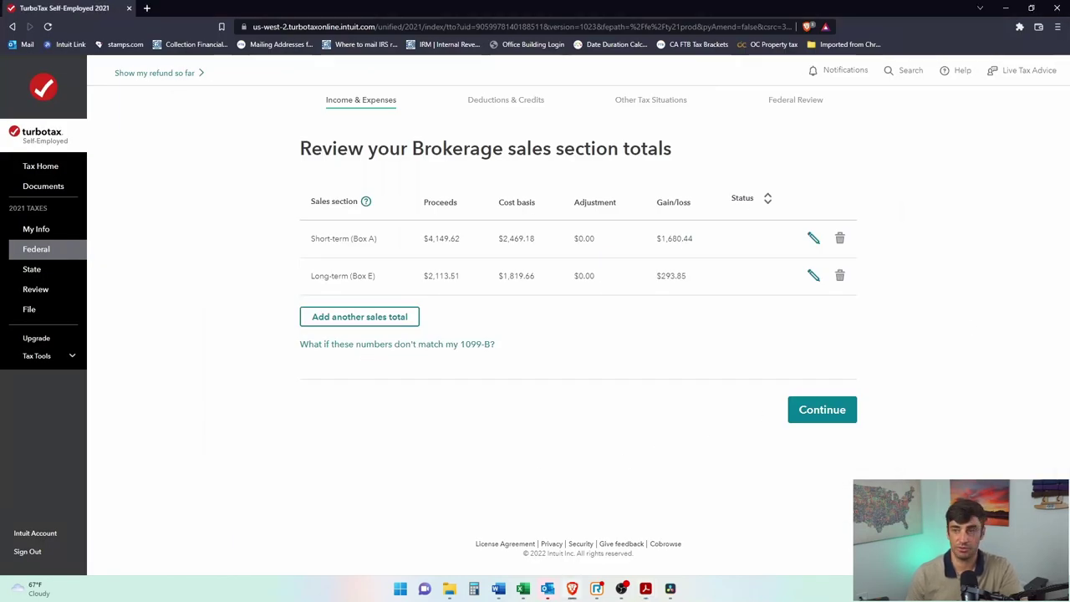
# Step: Add a third sales total with section Short-term basis not reported to IRS (noncovered)
pyautogui.click(395, 311)
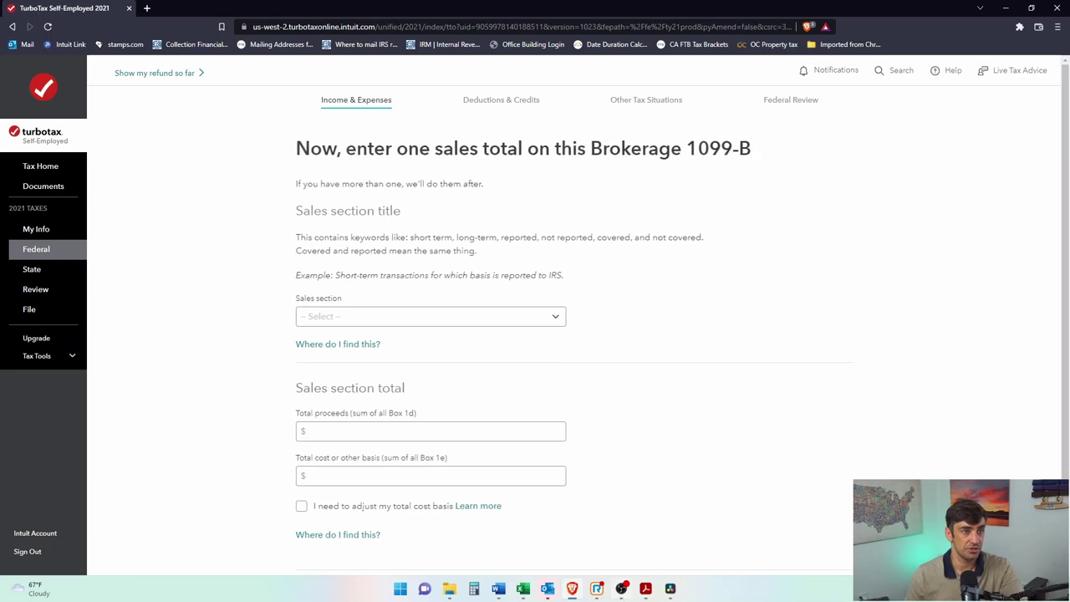
pyautogui.click(495, 317)
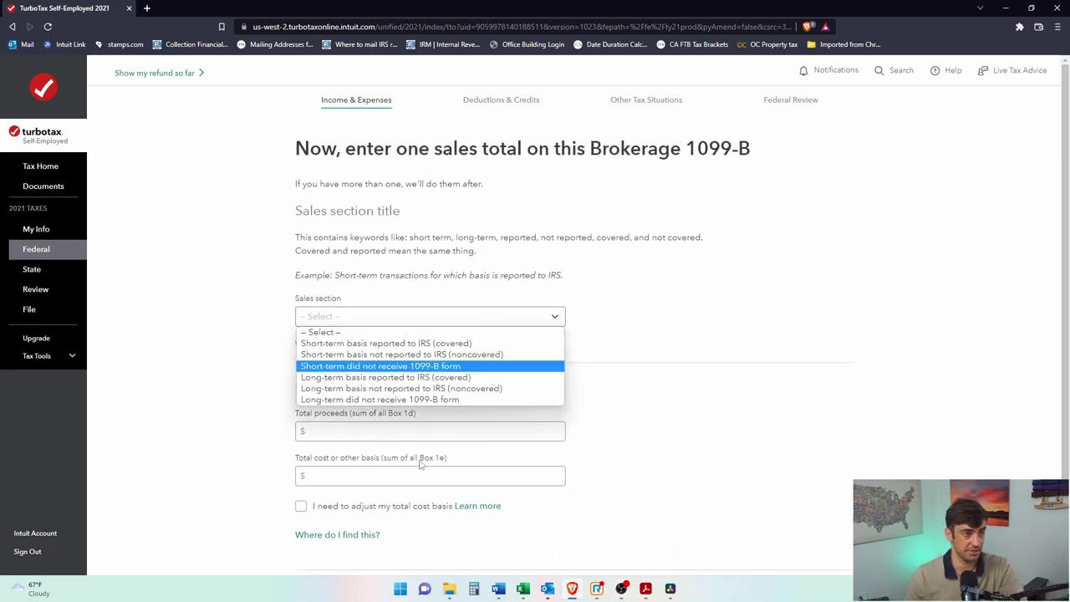
pyautogui.click(416, 360)
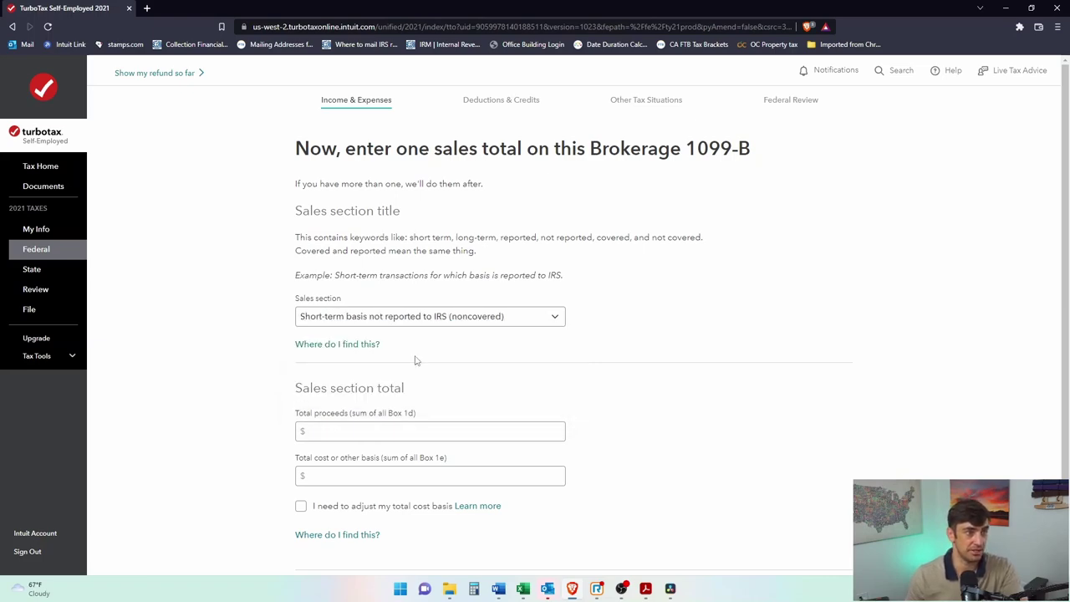
pyautogui.hotkey('alt', 'Tab')
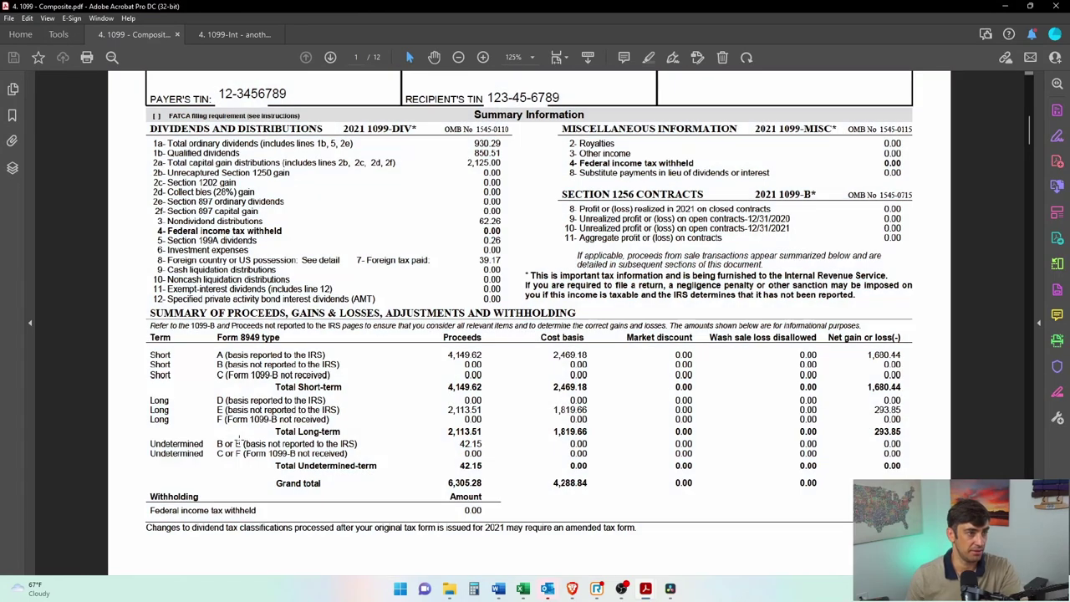
# Step: Compare the B and E form-type labels across the short-term, long-term and undetermined summary rows
pyautogui.moveTo(244, 443); pyautogui.dragTo(216, 444)
pyautogui.moveTo(237, 365); pyautogui.dragTo(211, 365)
pyautogui.moveTo(225, 410); pyautogui.dragTo(204, 410)
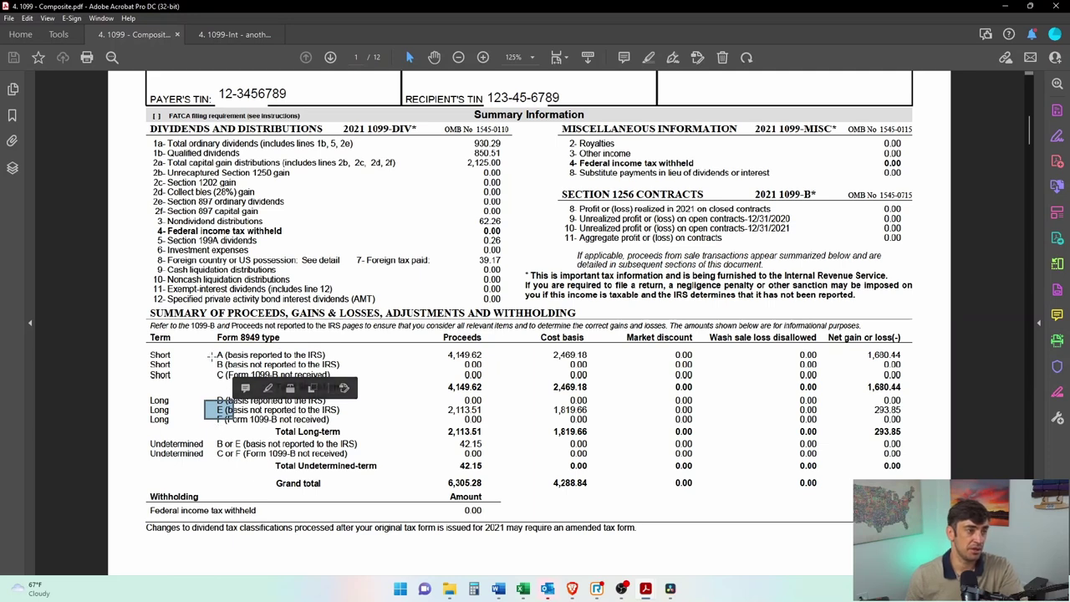
pyautogui.moveTo(229, 365); pyautogui.dragTo(211, 365)
pyautogui.moveTo(147, 360); pyautogui.dragTo(249, 368)
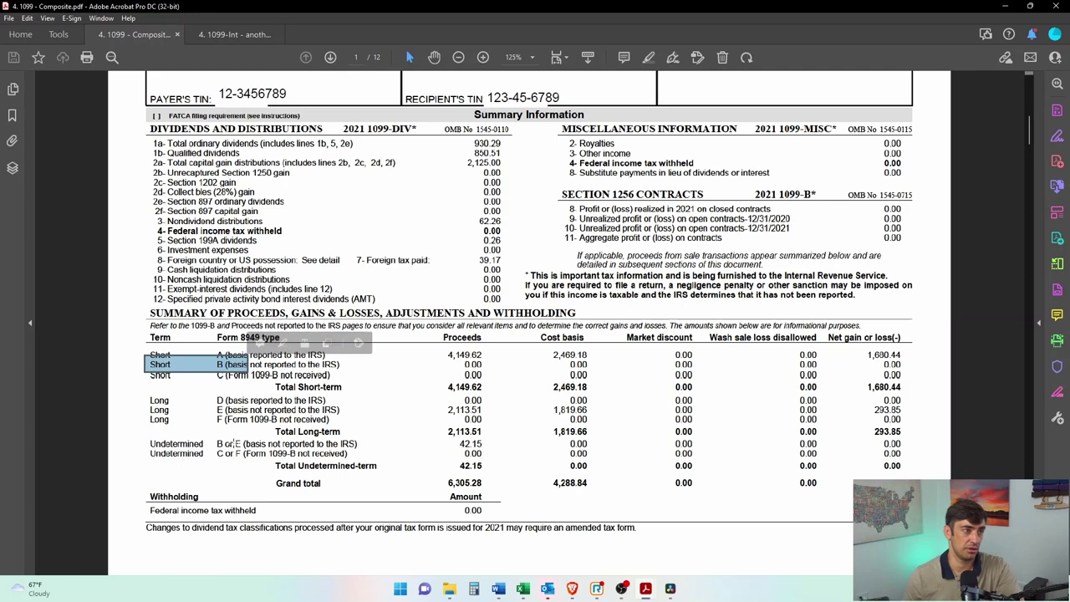
pyautogui.moveTo(146, 407); pyautogui.dragTo(249, 413)
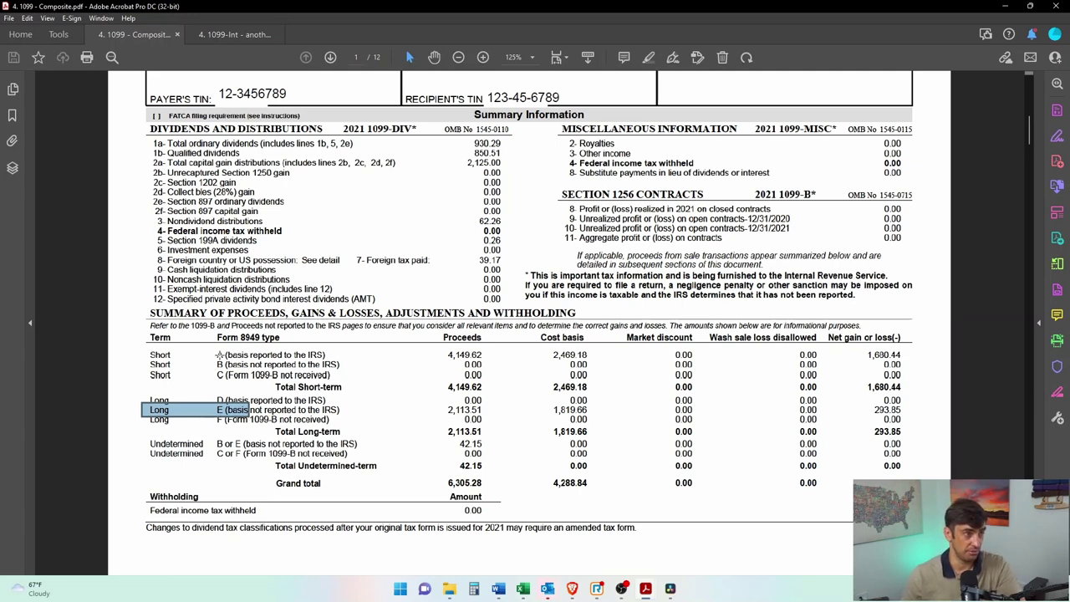
pyautogui.moveTo(228, 361); pyautogui.dragTo(132, 370)
pyautogui.click(378, 449)
pyautogui.moveTo(495, 431); pyautogui.dragTo(149, 452)
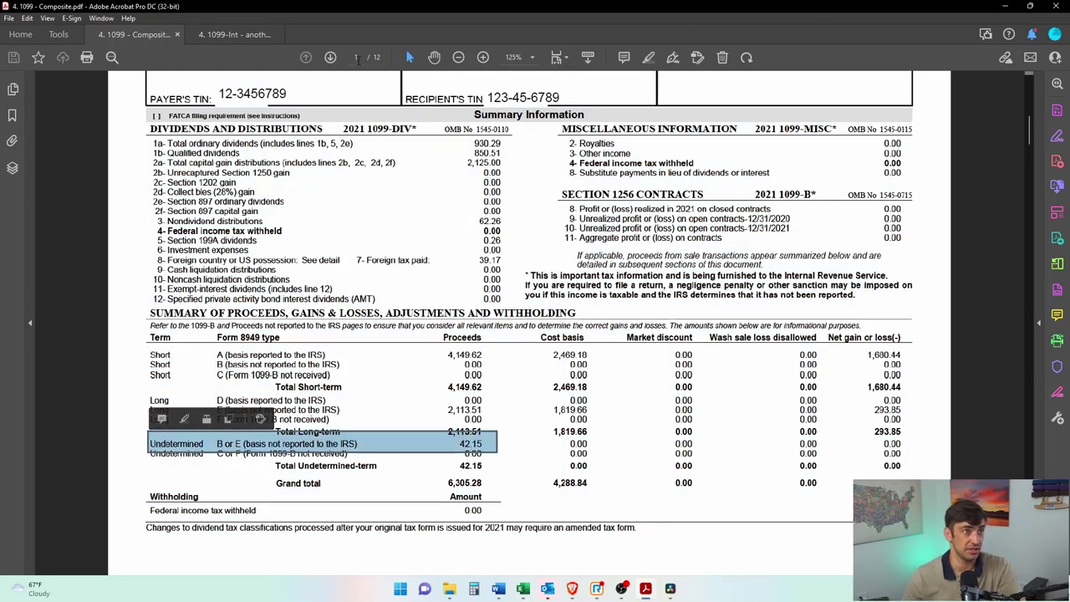
# Step: Review page 4's undetermined-term ISHARES SILVER TRUST proceeds, cost and date columns, then minimize the PDF
pyautogui.click(331, 57)
pyautogui.click(330, 57)
pyautogui.click(331, 57)
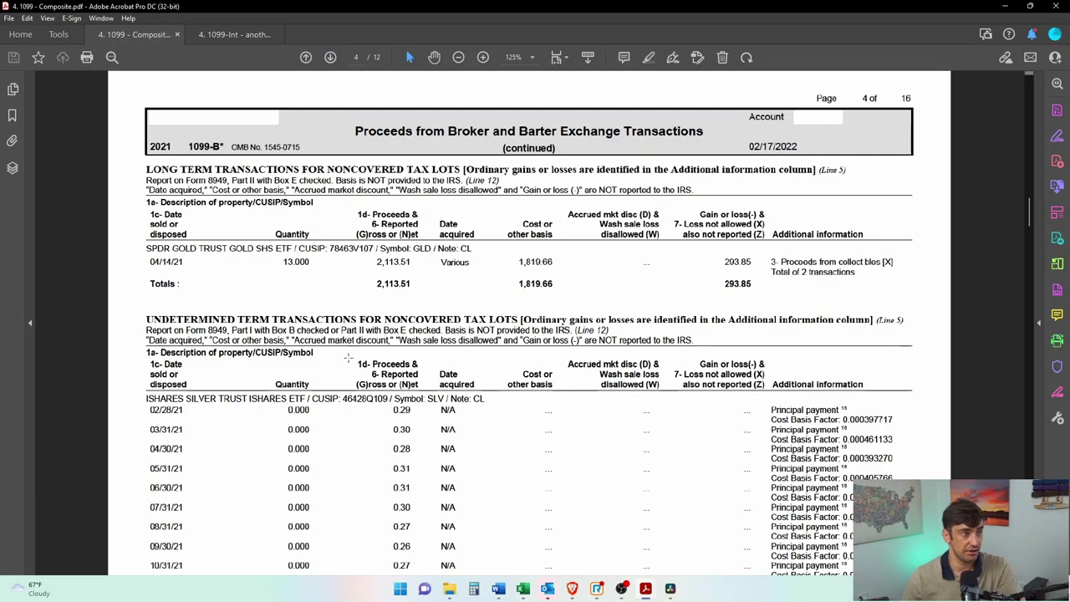
pyautogui.moveTo(130, 307); pyautogui.dragTo(684, 342)
pyautogui.scroll(-2, 240, 405)
pyautogui.click(82, 339)
pyautogui.moveTo(140, 332); pyautogui.dragTo(390, 345)
pyautogui.click(391, 345)
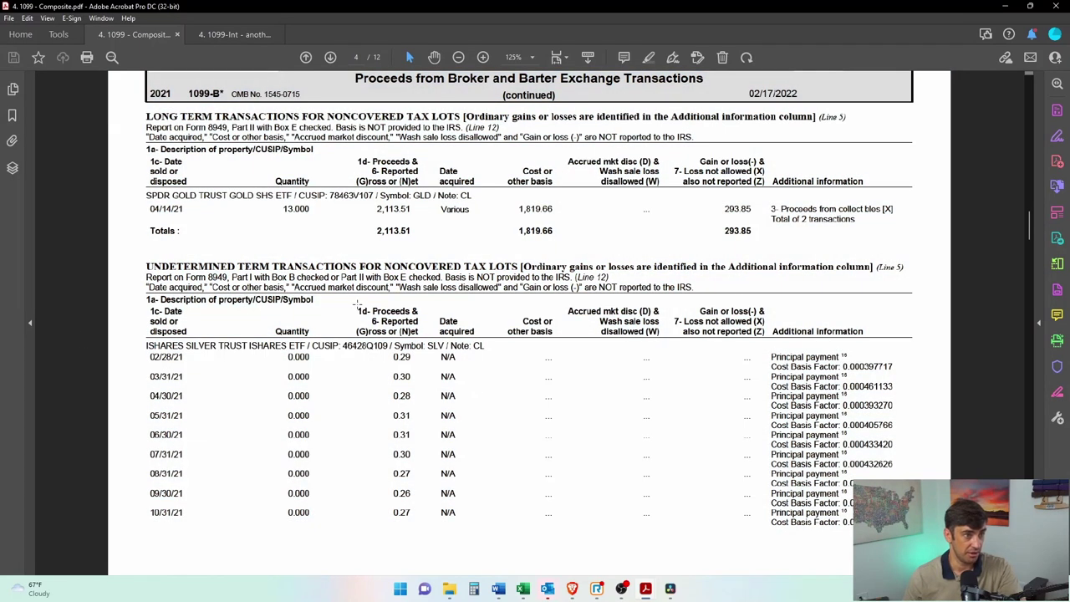
pyautogui.moveTo(357, 304); pyautogui.dragTo(437, 338)
pyautogui.moveTo(508, 339); pyautogui.dragTo(569, 310)
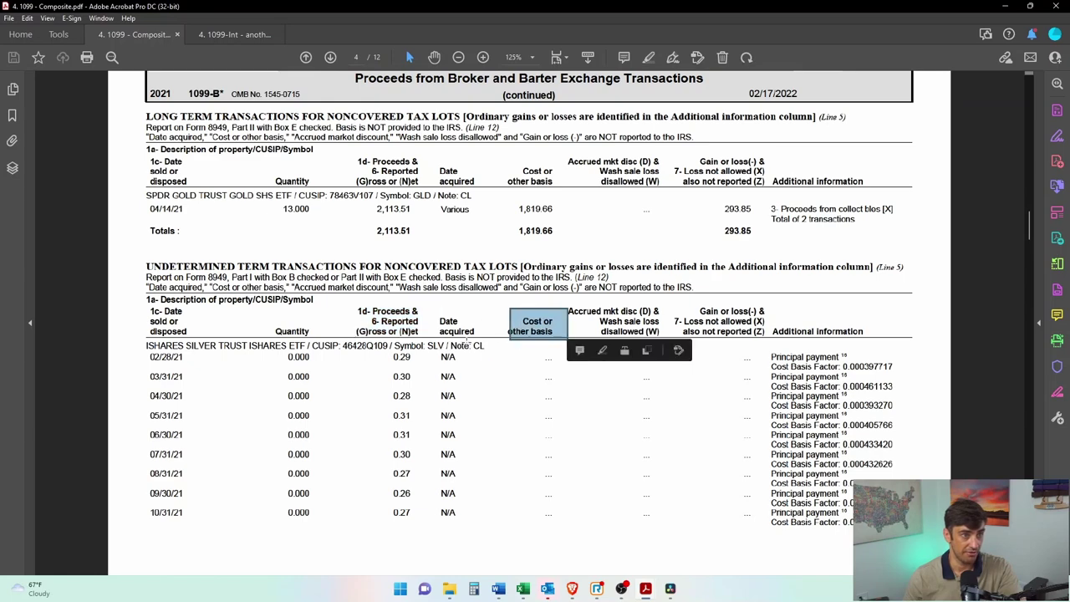
pyautogui.moveTo(483, 305); pyautogui.dragTo(420, 344)
pyautogui.click(468, 443)
pyautogui.moveTo(584, 527); pyautogui.dragTo(417, 335)
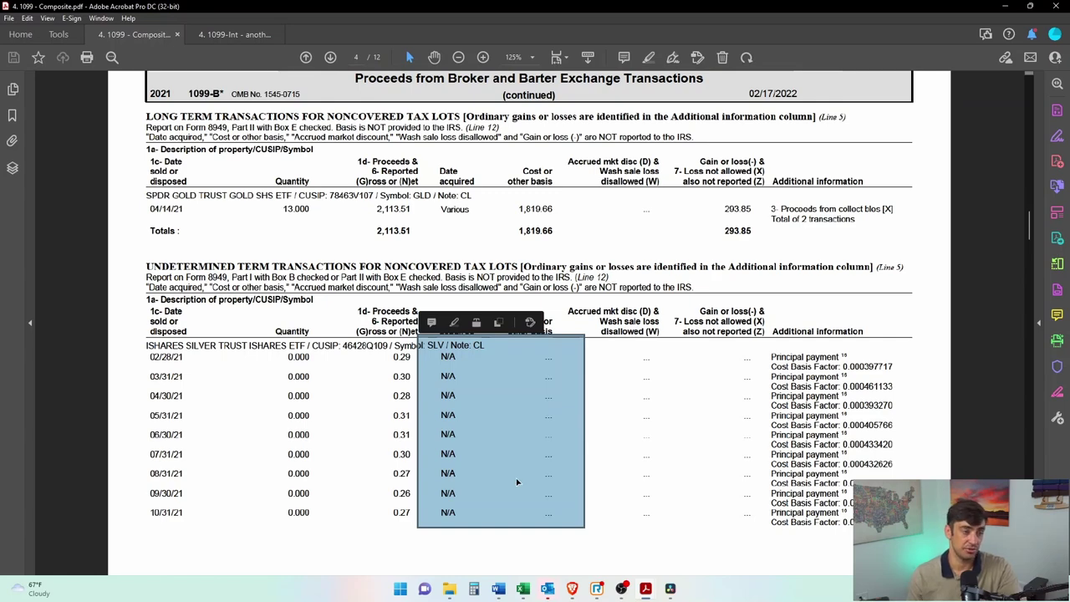
pyautogui.click(1005, 6)
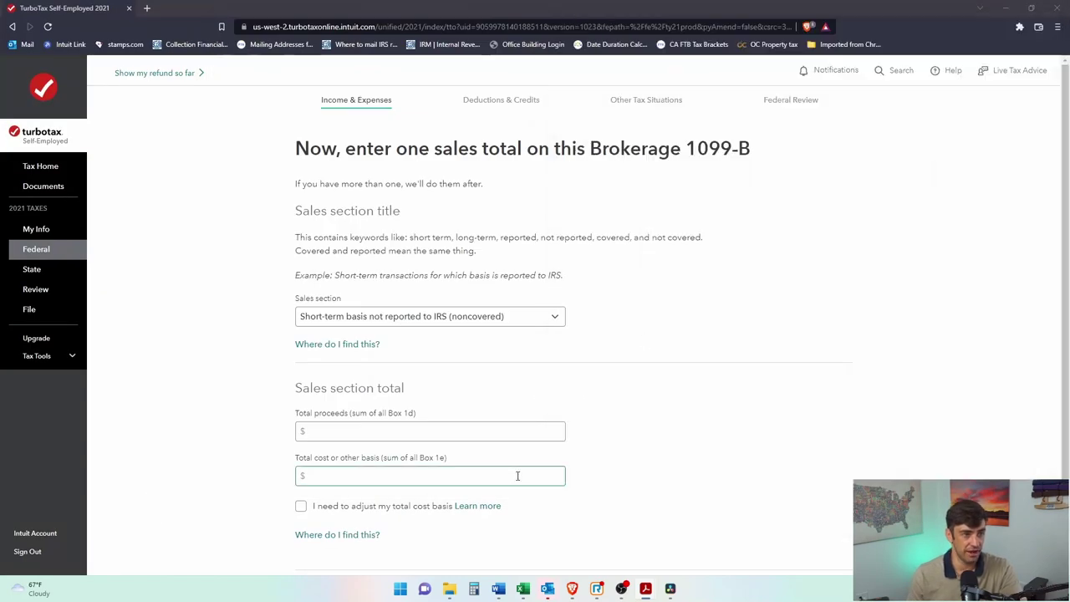
# Step: Enter the third short-term noncovered total ($42.15 proceeds, $0 basis) and accept the brokerage sales totals
pyautogui.click(985, 424)
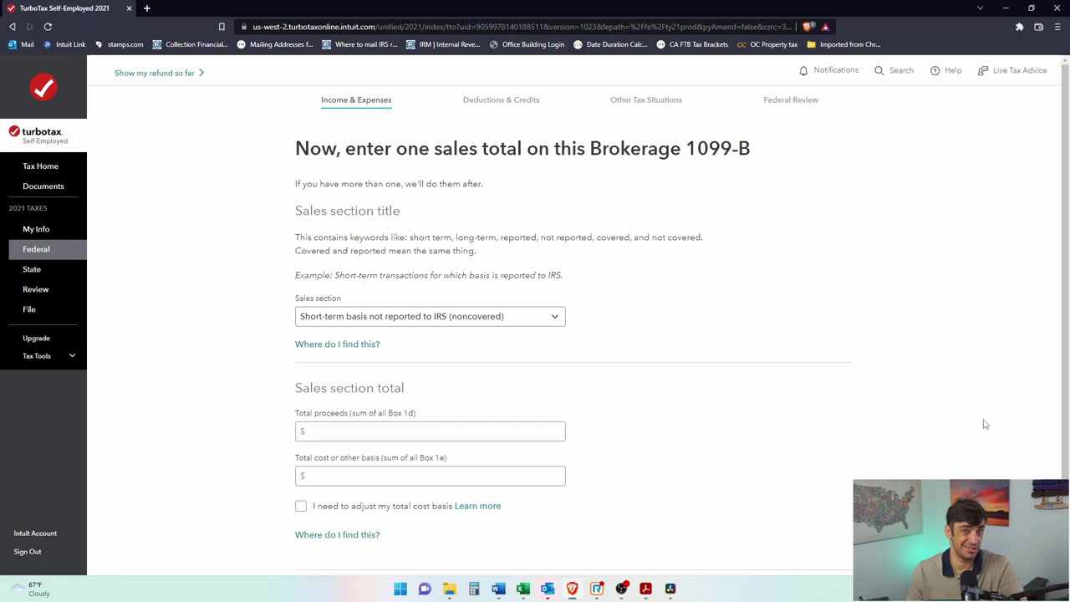
pyautogui.click(539, 434)
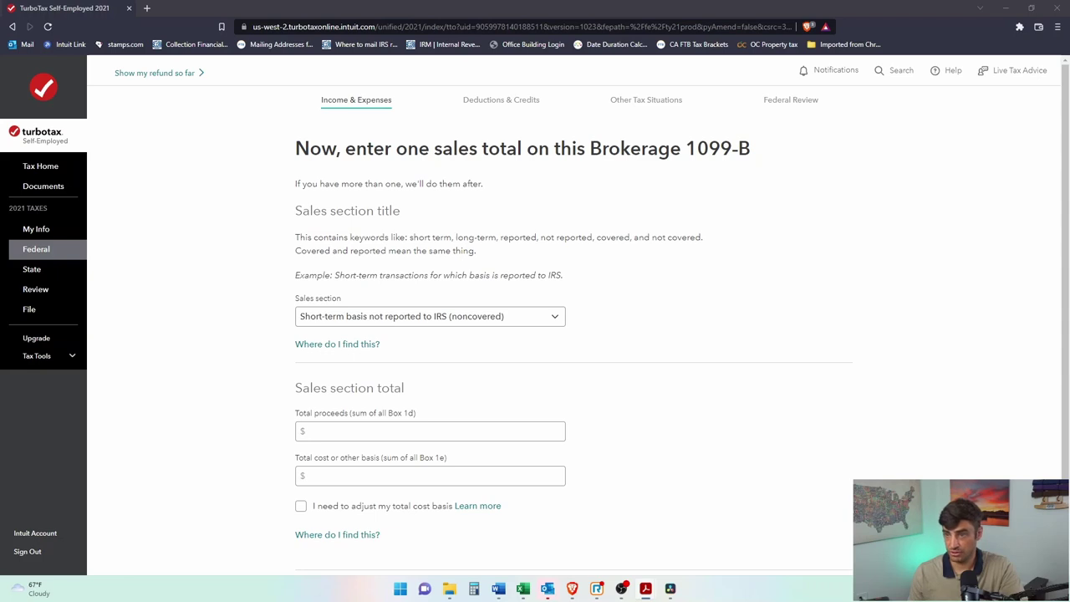
pyautogui.click(389, 431)
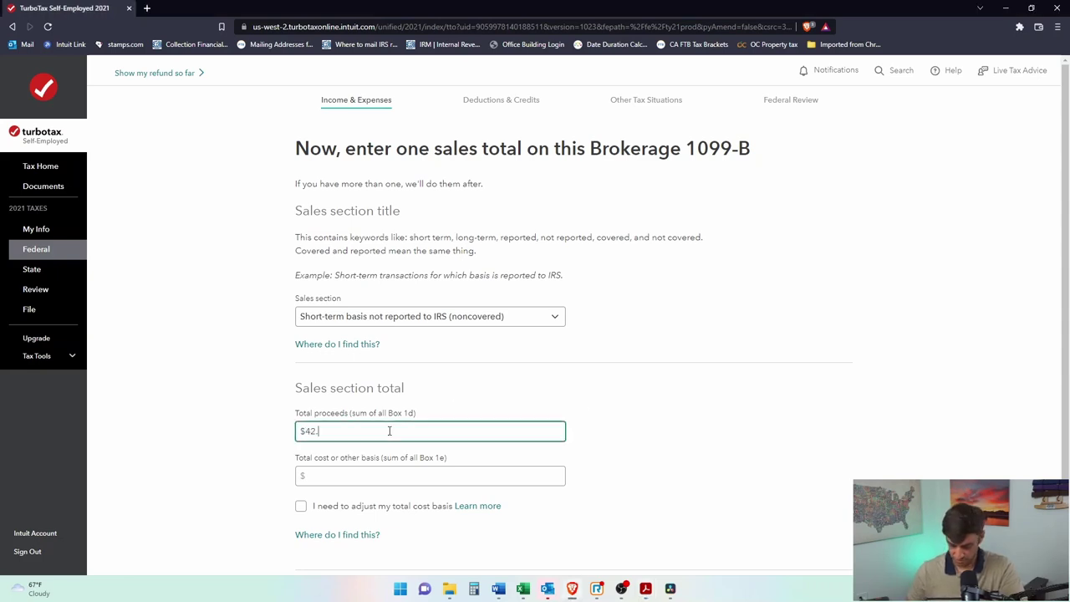
pyautogui.click(375, 478)
pyautogui.write('0')
pyautogui.scroll(-1, 418, 425)
pyautogui.click(817, 504)
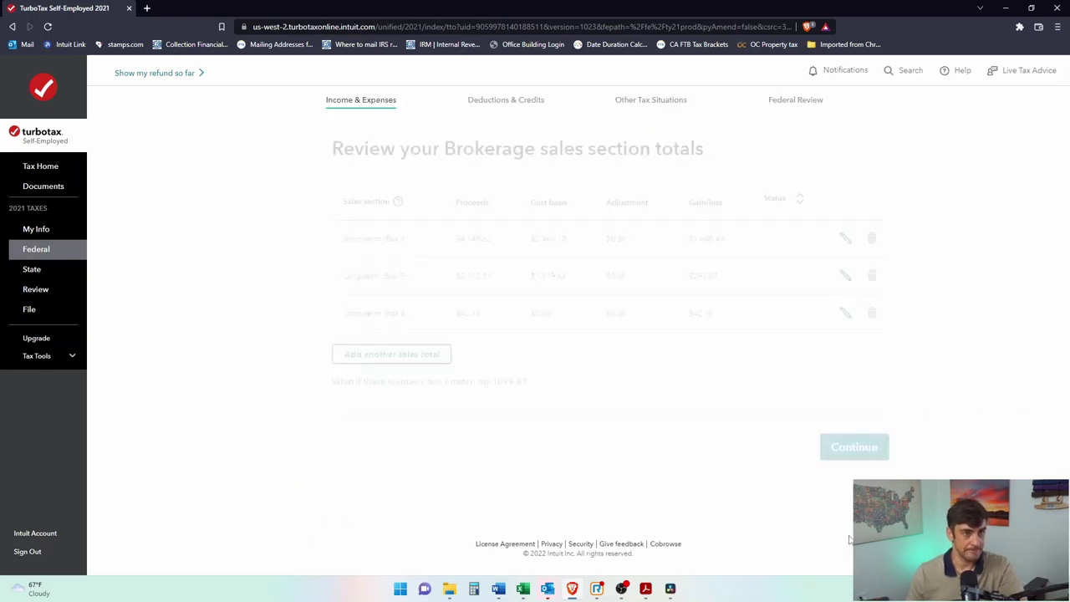
pyautogui.click(822, 449)
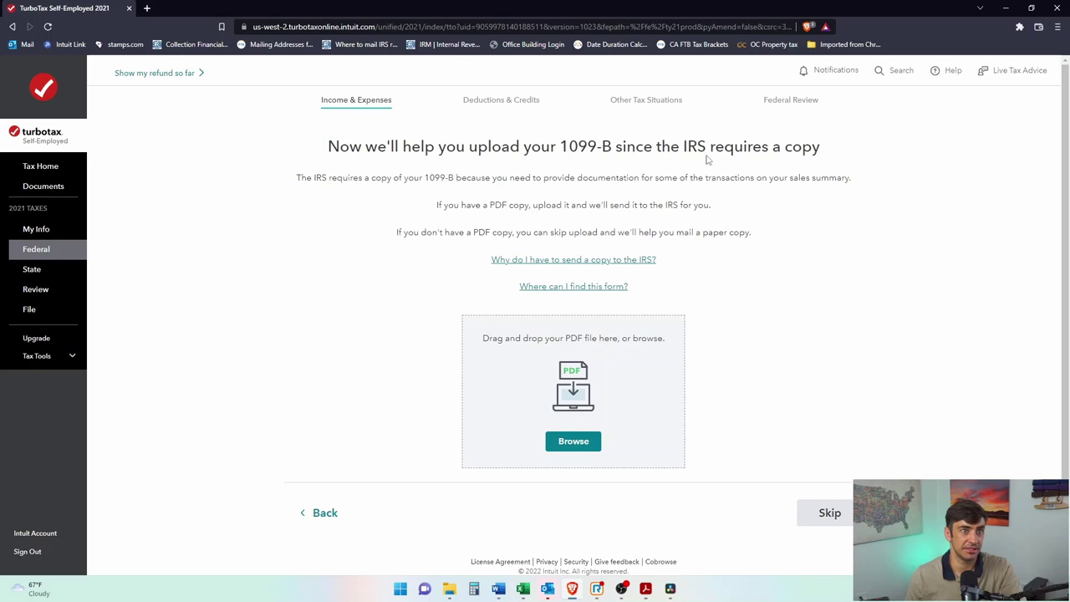
# Step: Upload 4. 1099 - Composite.pdf as the 1099-B copy and continue once marked Upload successful
pyautogui.click(574, 440)
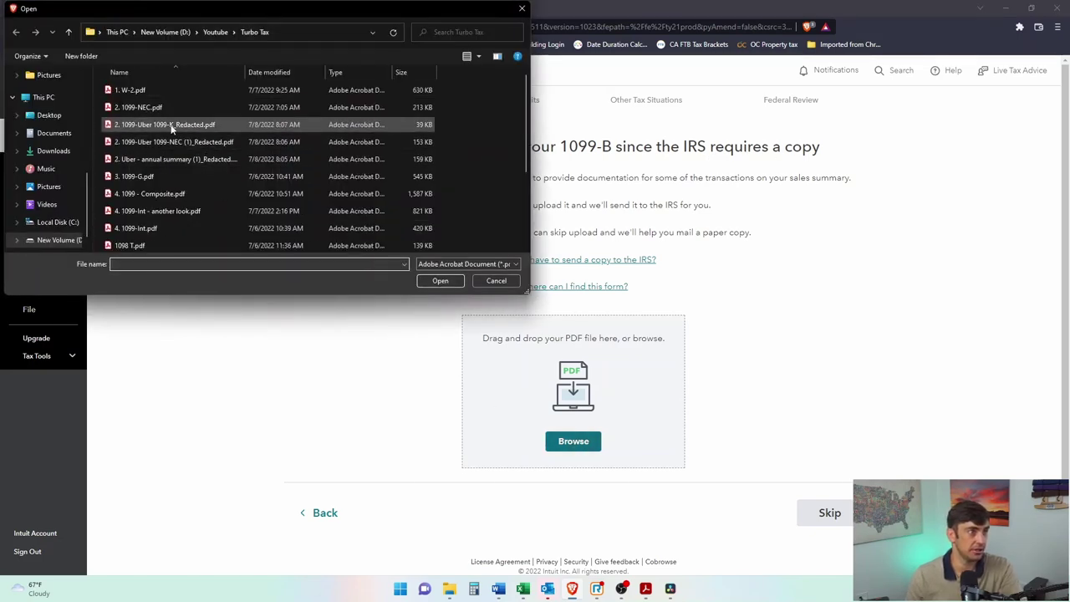
pyautogui.click(192, 194)
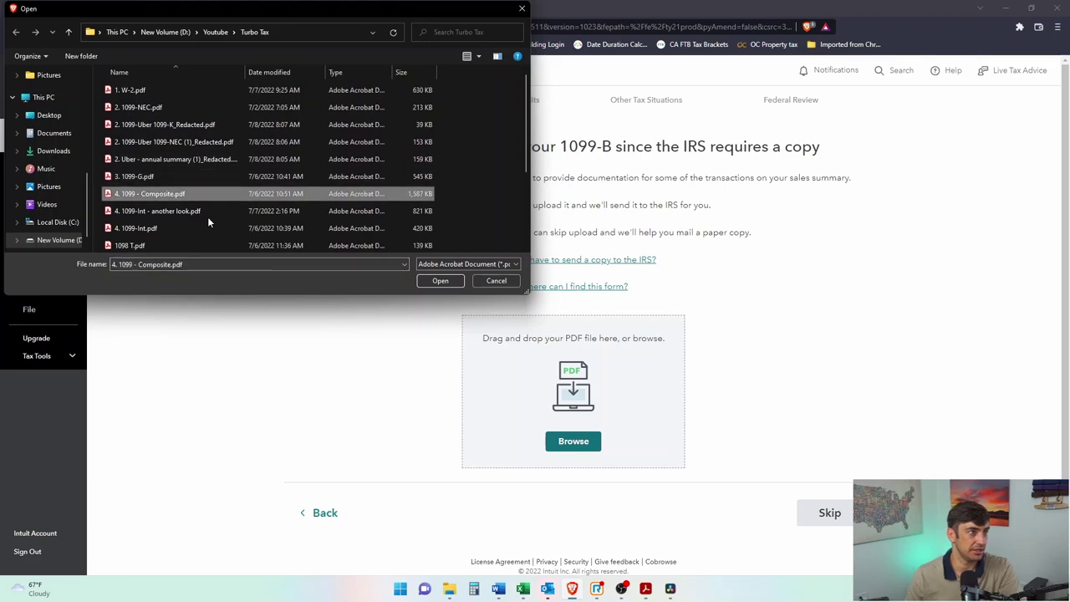
pyautogui.click(440, 281)
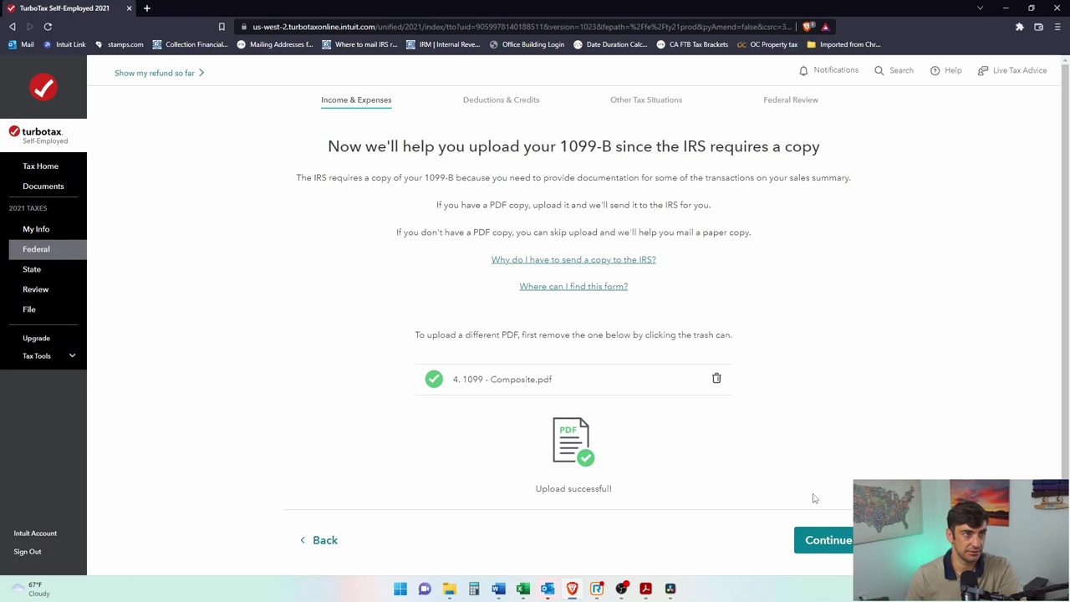
pyautogui.click(843, 548)
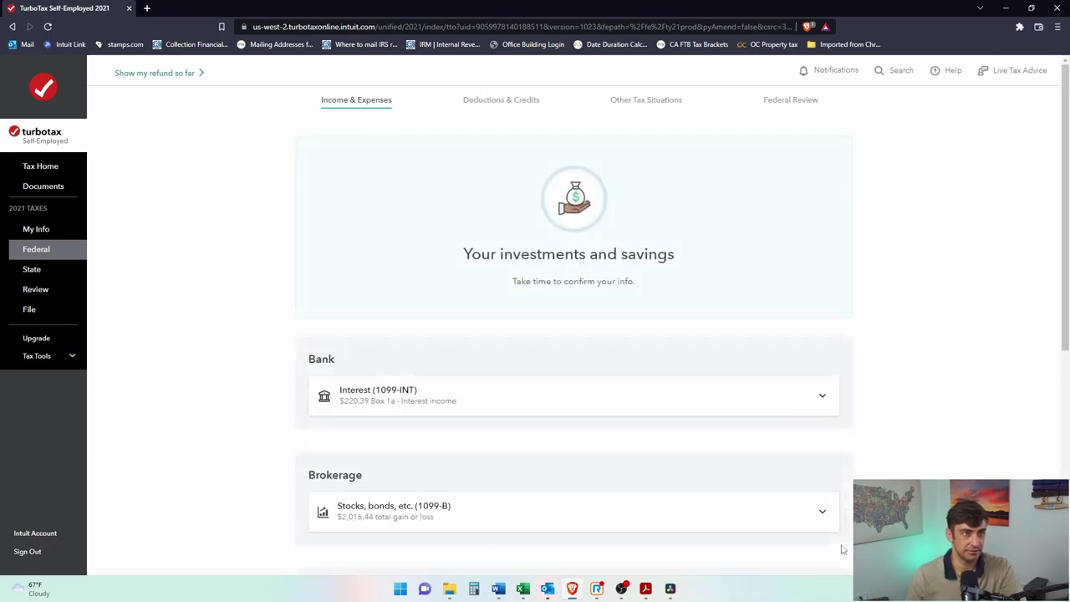
# Step: Confirm the investments summary, noting $4,142 capital gains and the $939 federal refund, then continue
pyautogui.scroll(-5, 894, 363)
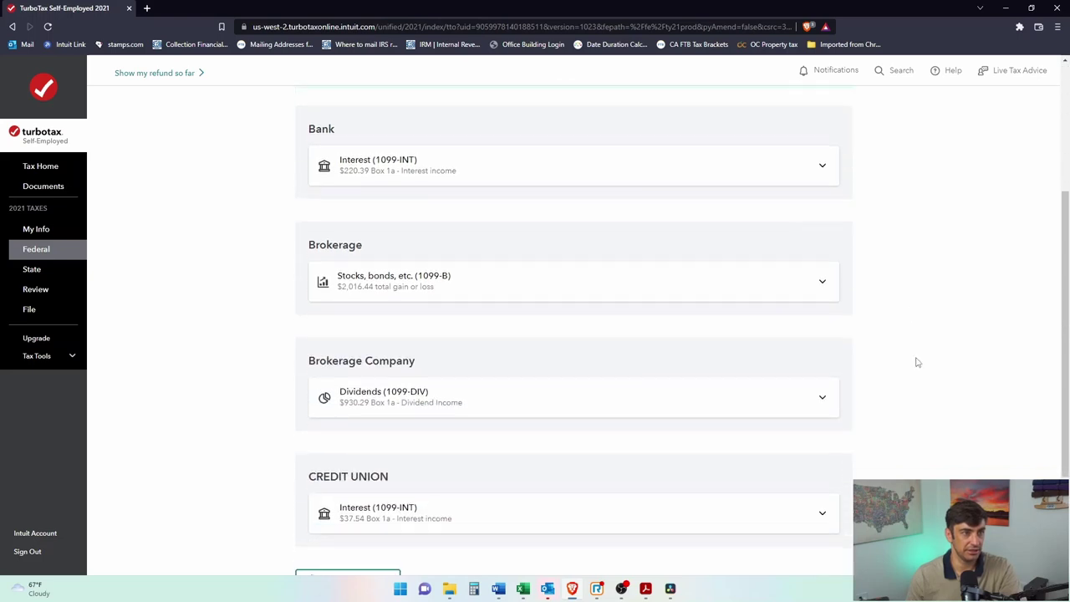
pyautogui.scroll(3, 821, 443)
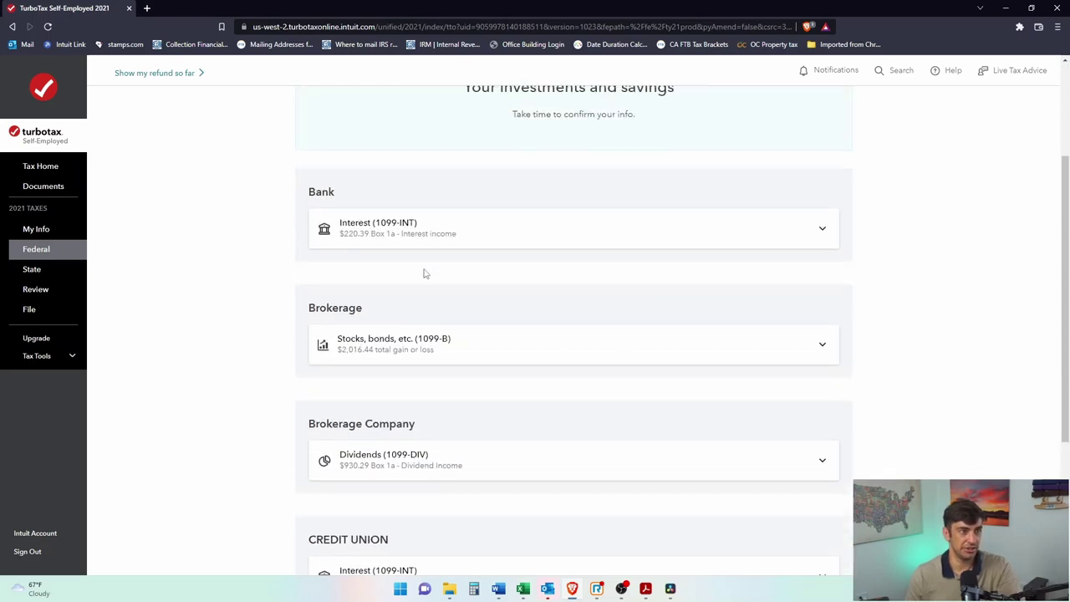
pyautogui.scroll(-1, 452, 429)
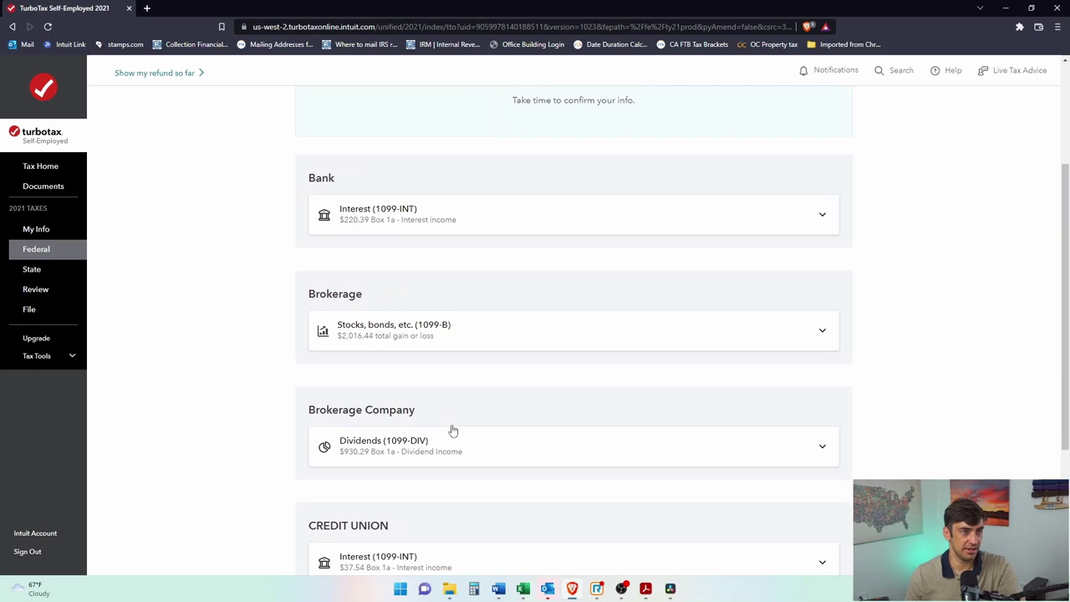
pyautogui.scroll(-2, 451, 429)
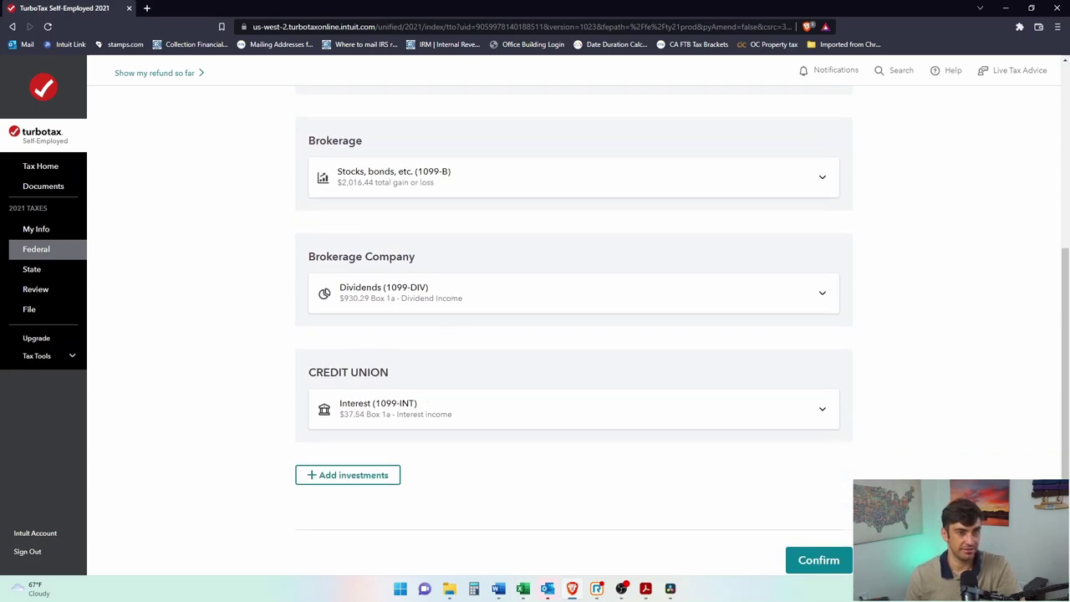
pyautogui.click(800, 565)
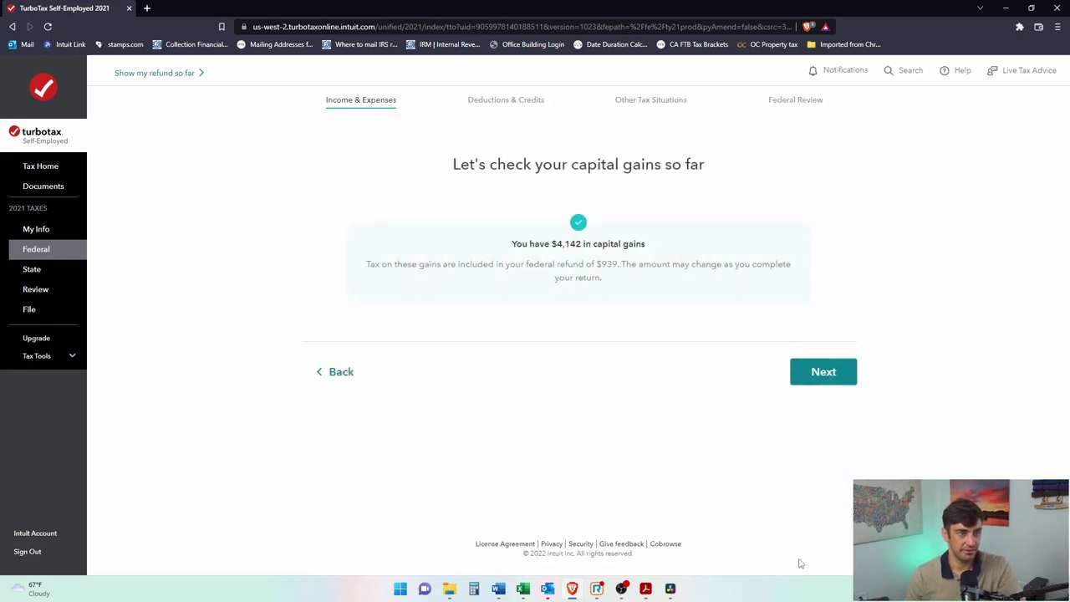
pyautogui.moveTo(552, 241); pyautogui.dragTo(577, 244)
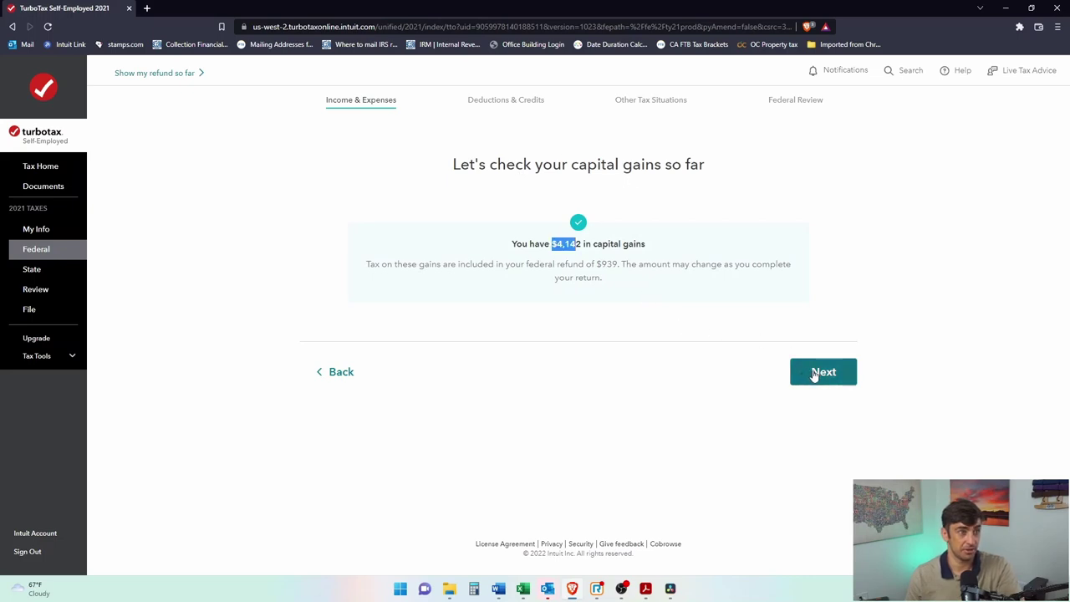
pyautogui.moveTo(592, 265); pyautogui.dragTo(633, 266)
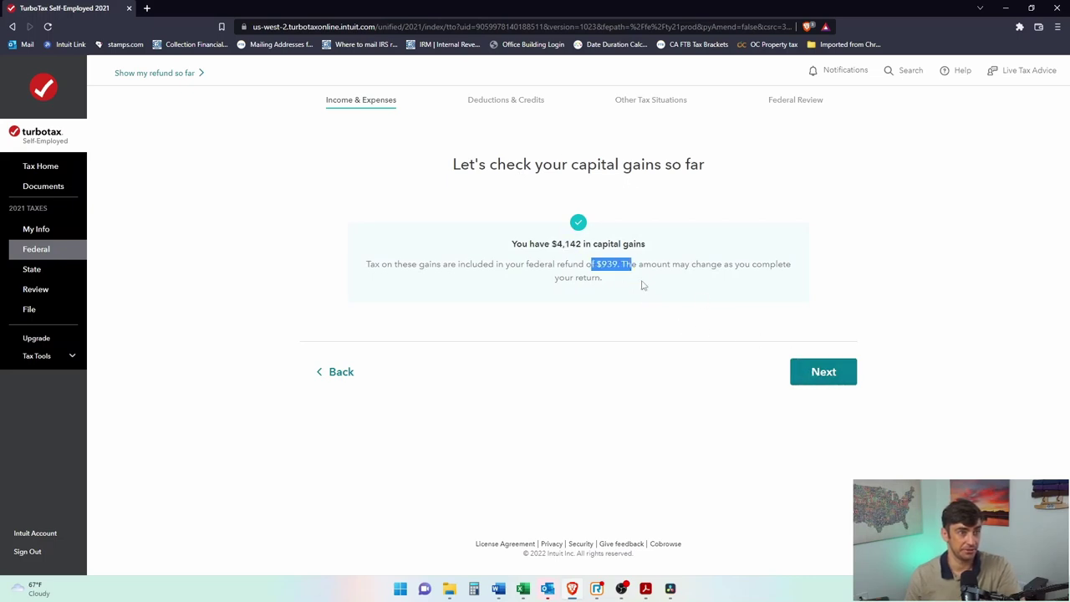
pyautogui.click(819, 373)
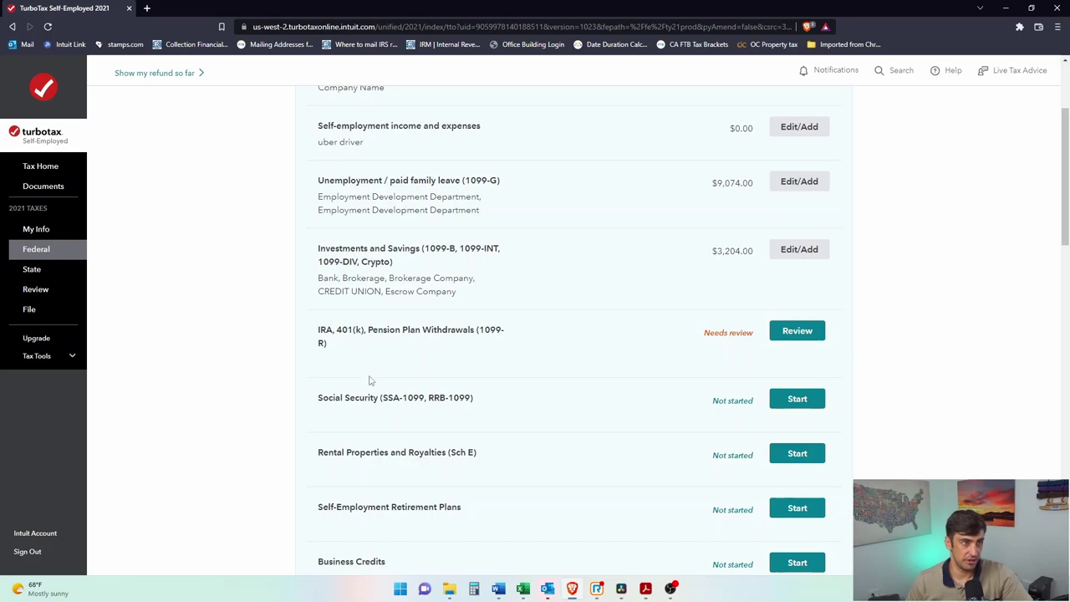
# Step: Start the IRA/1099-R review and confirm a 1099-R was received in 2021
pyautogui.click(799, 332)
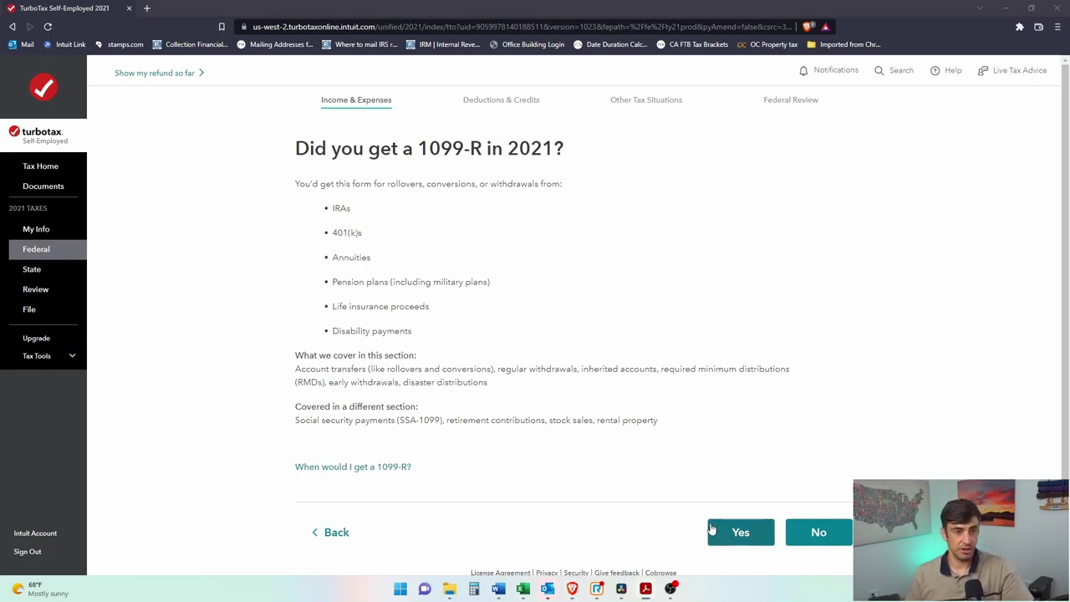
pyautogui.scroll(-1, 666, 409)
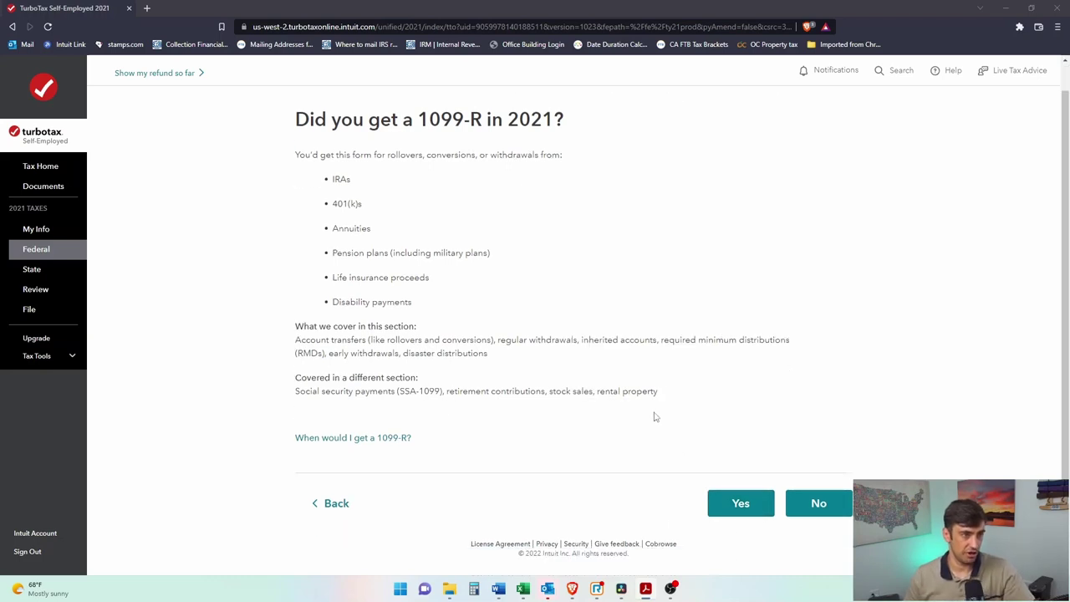
pyautogui.click(755, 511)
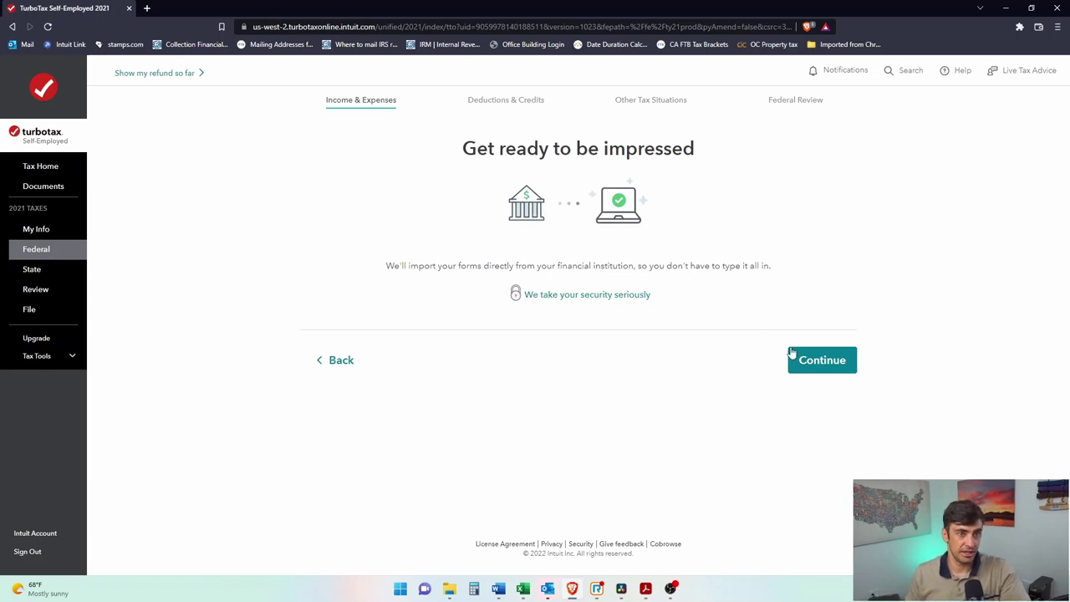
pyautogui.click(796, 358)
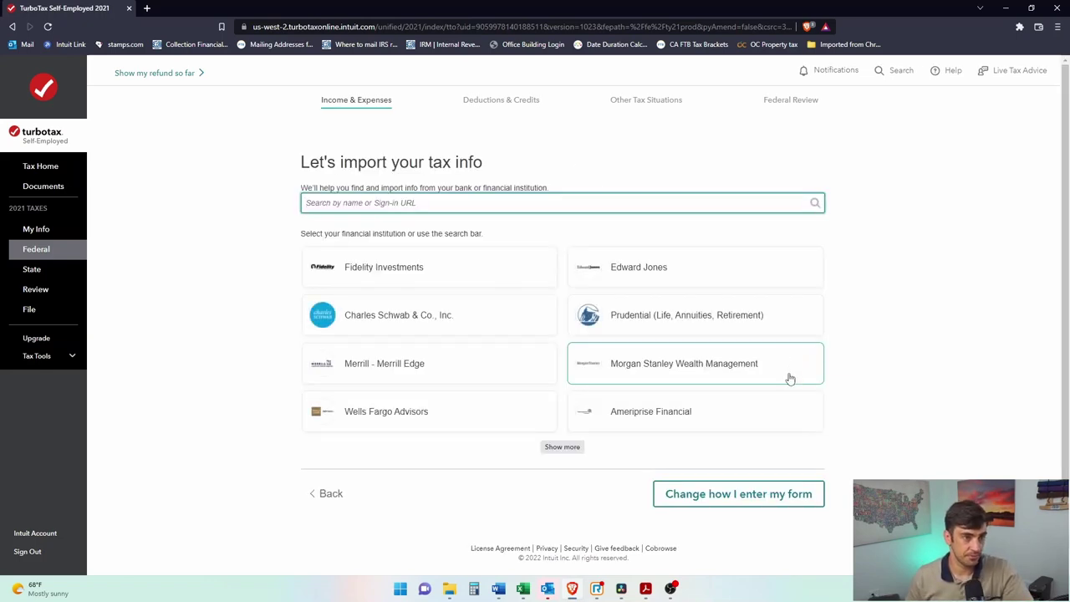
pyautogui.click(760, 498)
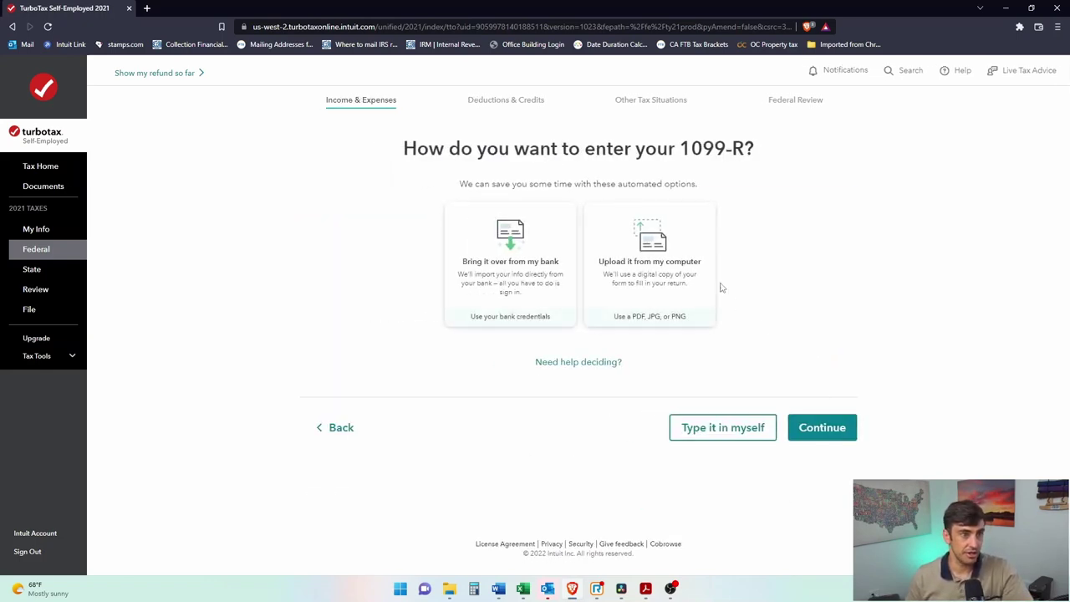
pyautogui.click(328, 429)
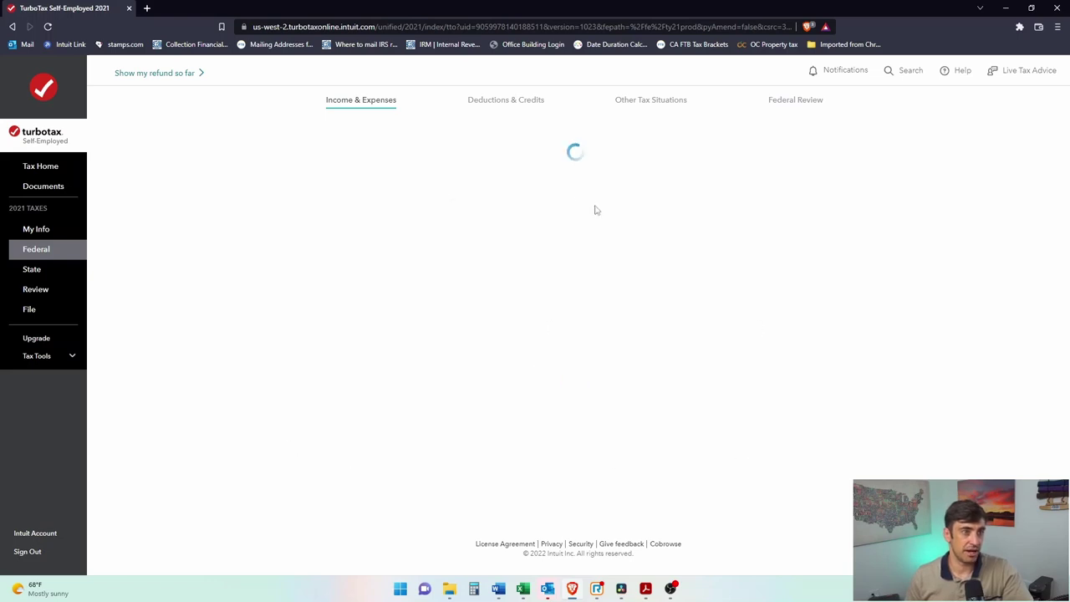
pyautogui.click(753, 536)
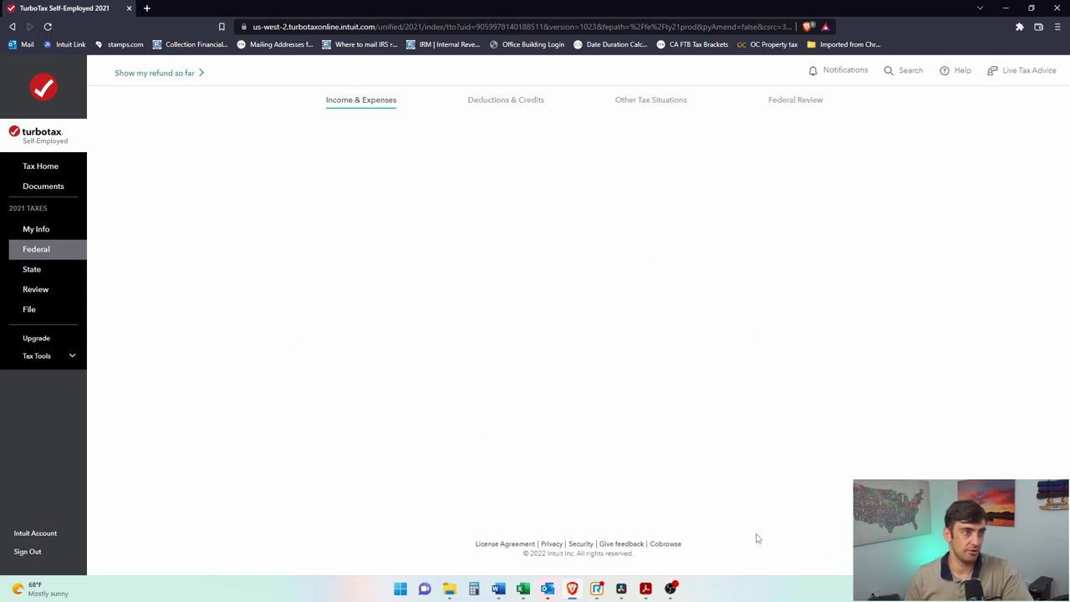
pyautogui.click(816, 361)
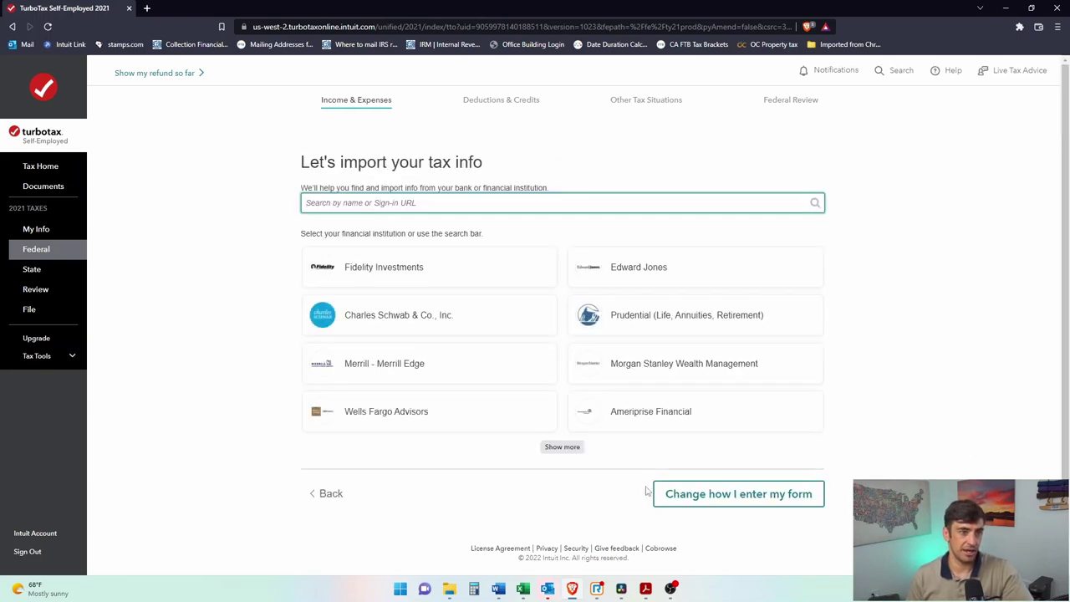
# Step: Choose to upload the 1099-R from the computer and drop in the PDF
pyautogui.click(806, 495)
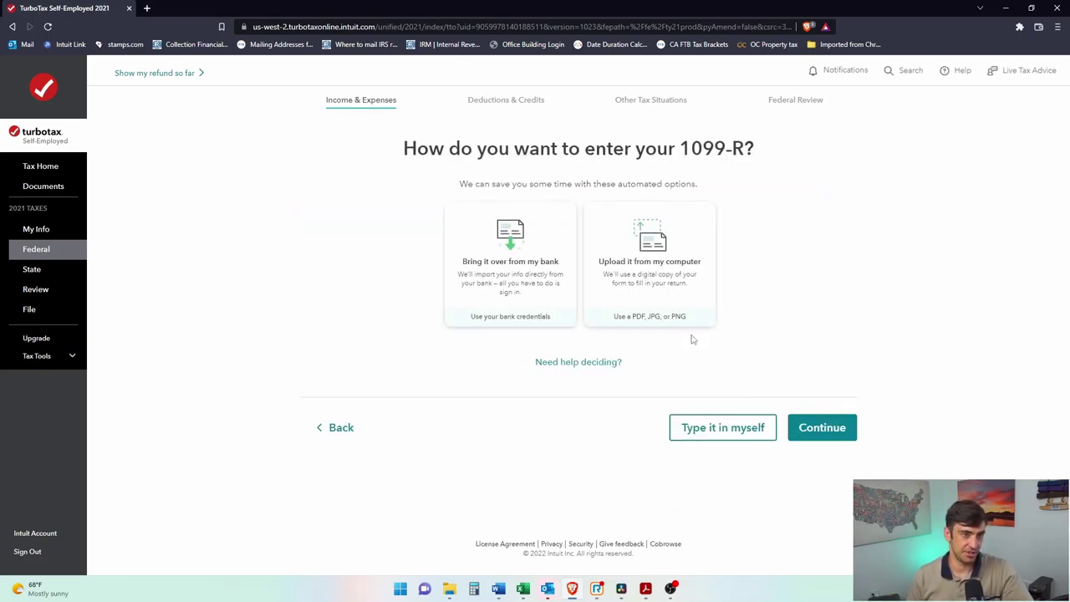
pyautogui.click(643, 270)
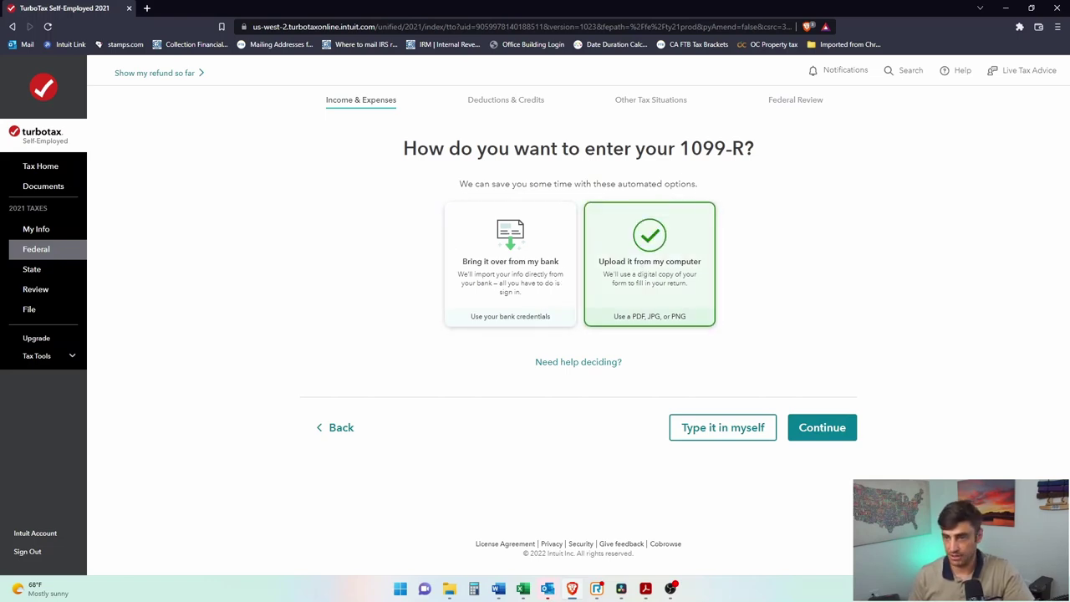
pyautogui.click(800, 436)
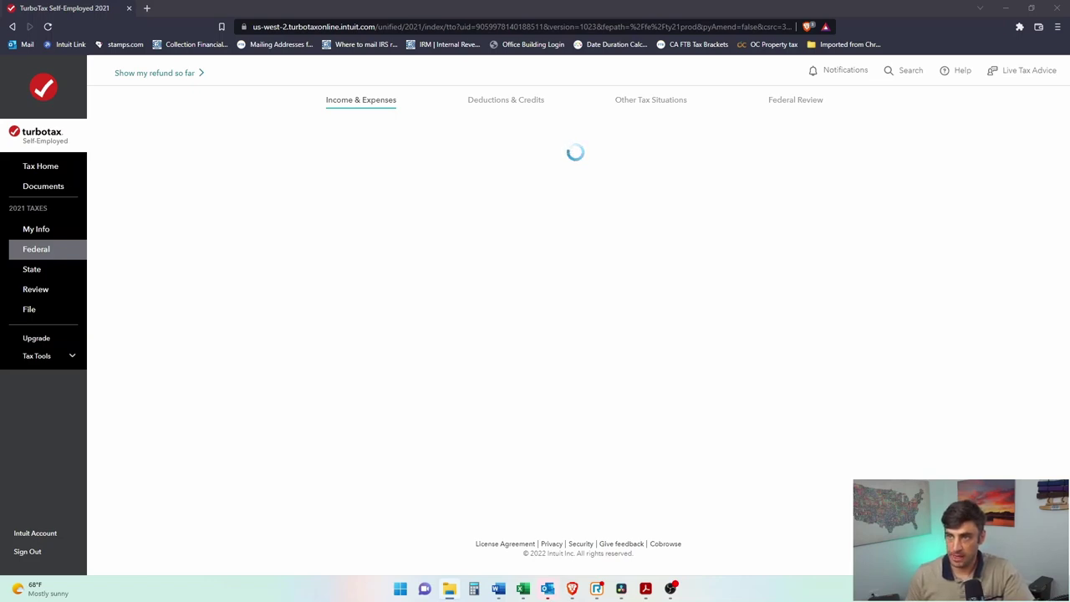
pyautogui.moveTo(948, 322); pyautogui.dragTo(483, 303)
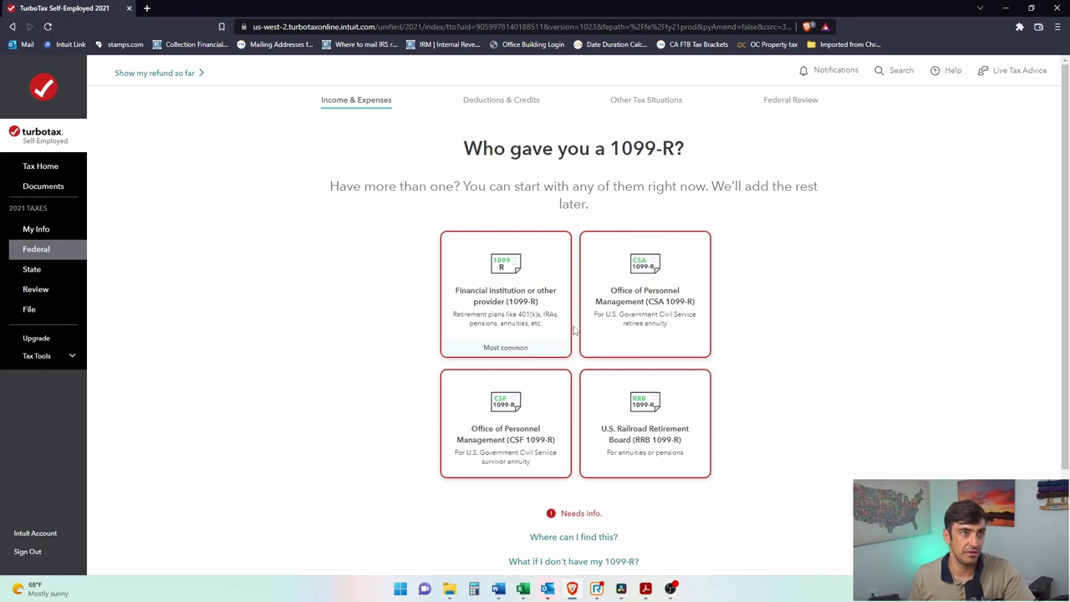
# Step: Identify the 1099-R as from a financial institution or other provider and continue to its review
pyautogui.click(475, 294)
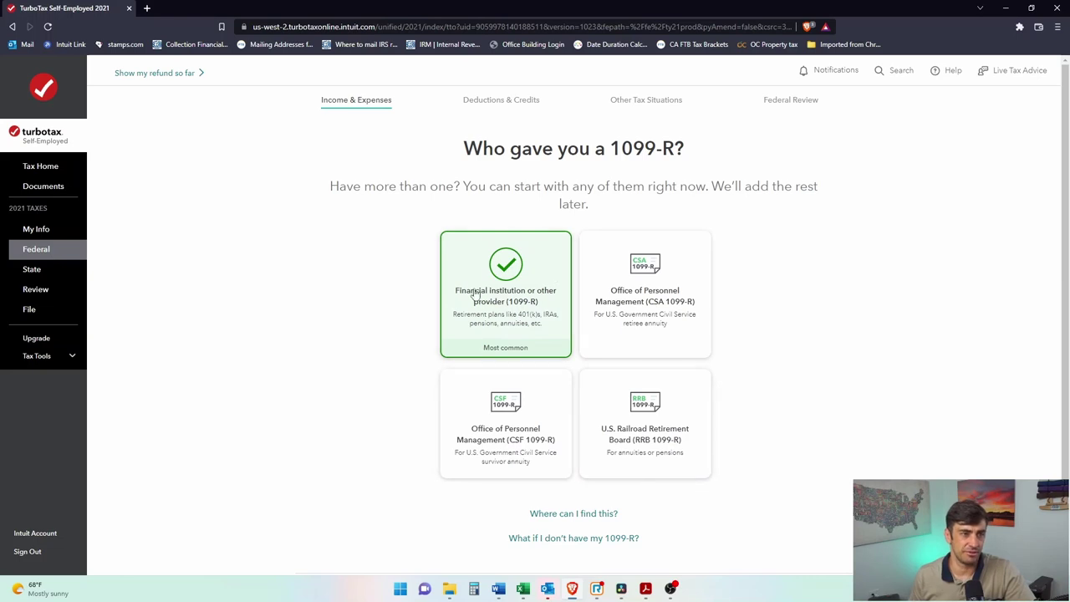
pyautogui.scroll(-2, 685, 339)
pyautogui.click(818, 503)
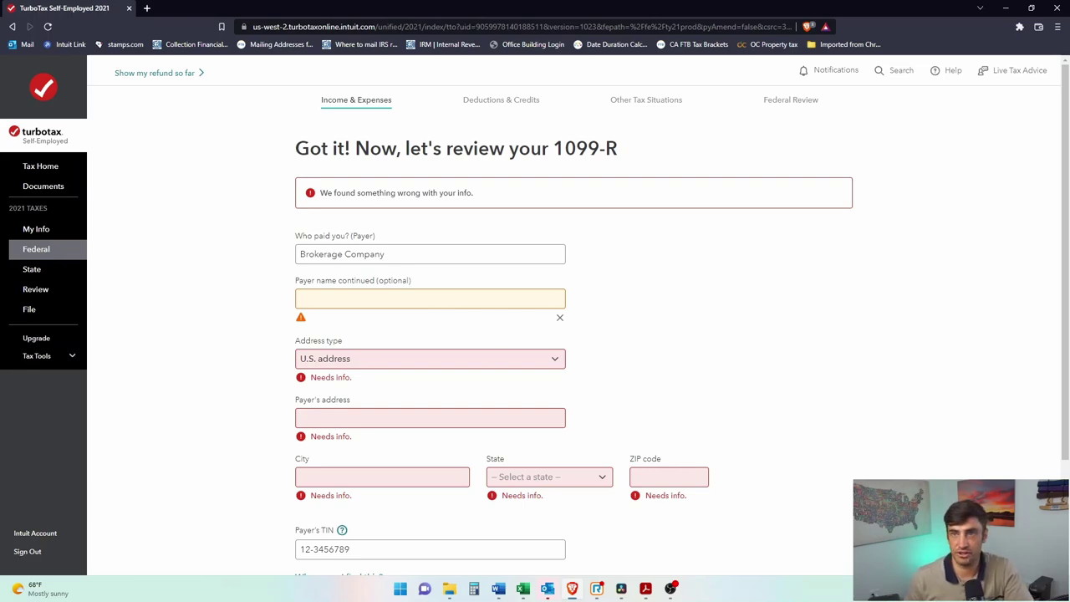
# Step: Set the payer's U.S. address to 123 Main, Newport Beach, California 92660
pyautogui.hotkey('alt', 'Tab')
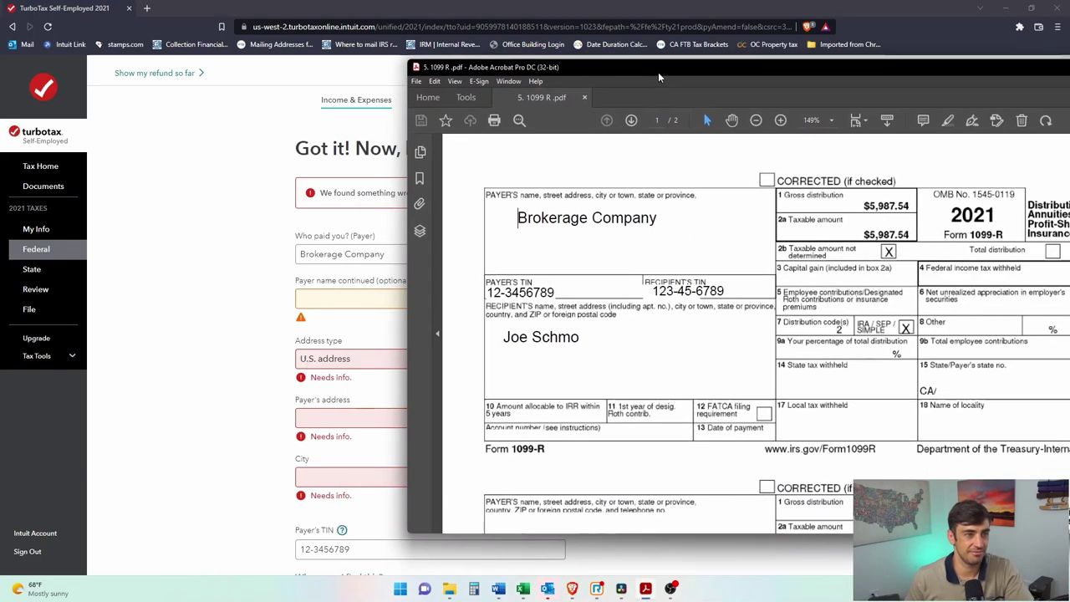
pyautogui.click(185, 332)
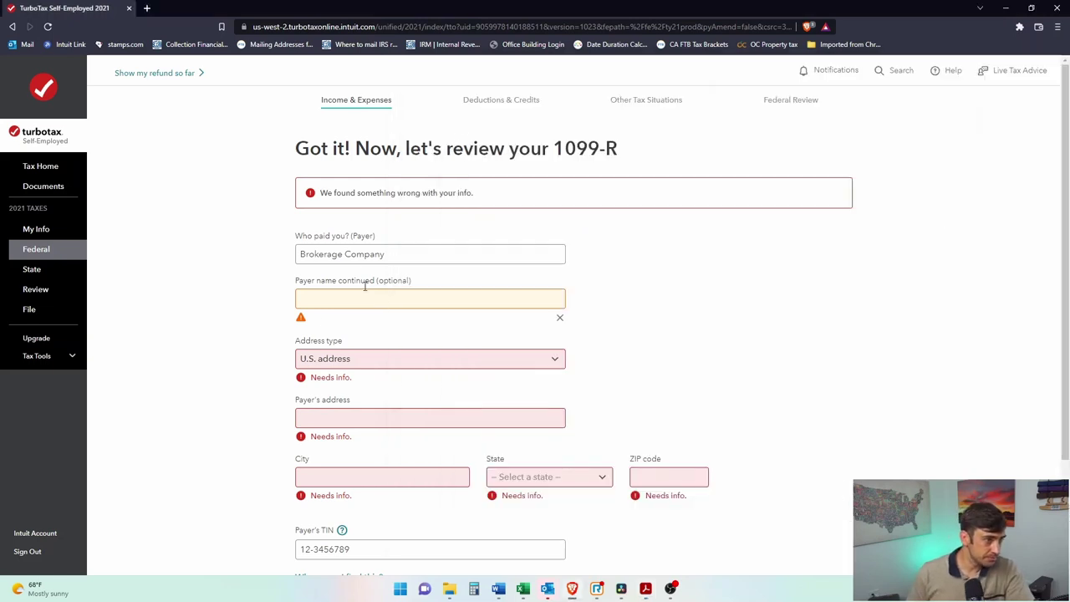
pyautogui.click(390, 360)
pyautogui.click(389, 374)
pyautogui.click(371, 361)
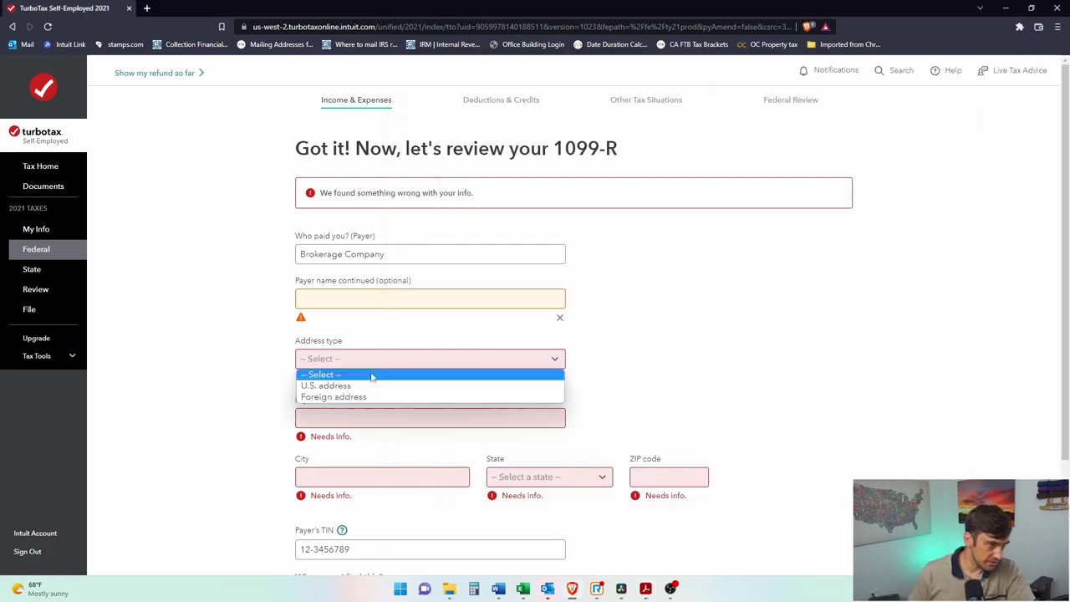
pyautogui.click(370, 386)
pyautogui.click(367, 400)
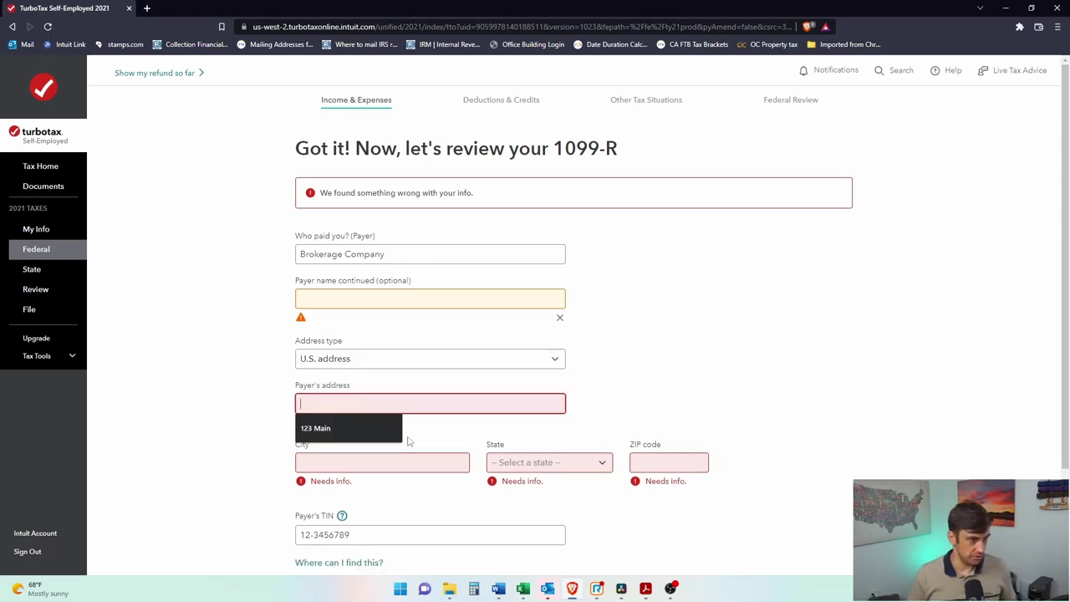
pyautogui.click(368, 428)
pyautogui.click(361, 462)
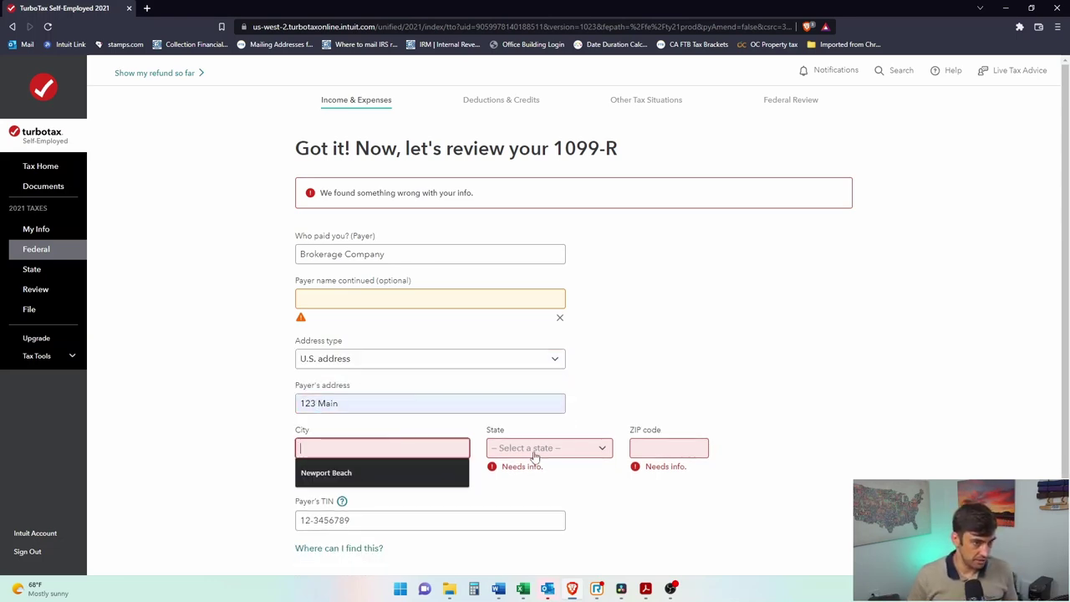
pyautogui.click(418, 473)
pyautogui.click(550, 448)
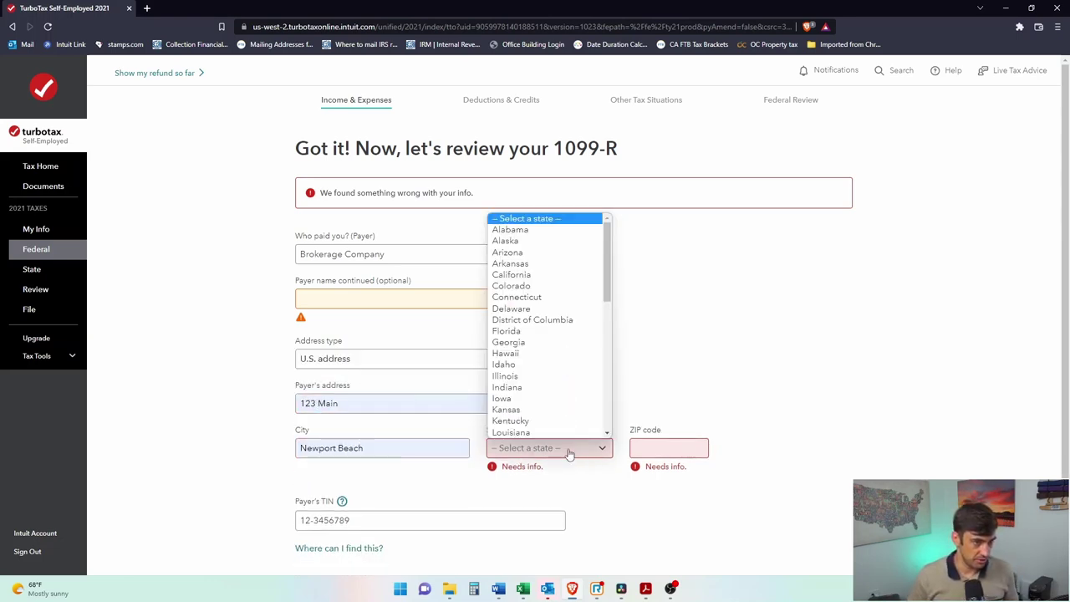
pyautogui.click(518, 282)
pyautogui.click(672, 454)
pyautogui.click(674, 472)
# Step: Check the payer's TIN against the PDF, dismiss the payer-name warning, and continue
pyautogui.scroll(-2, 492, 452)
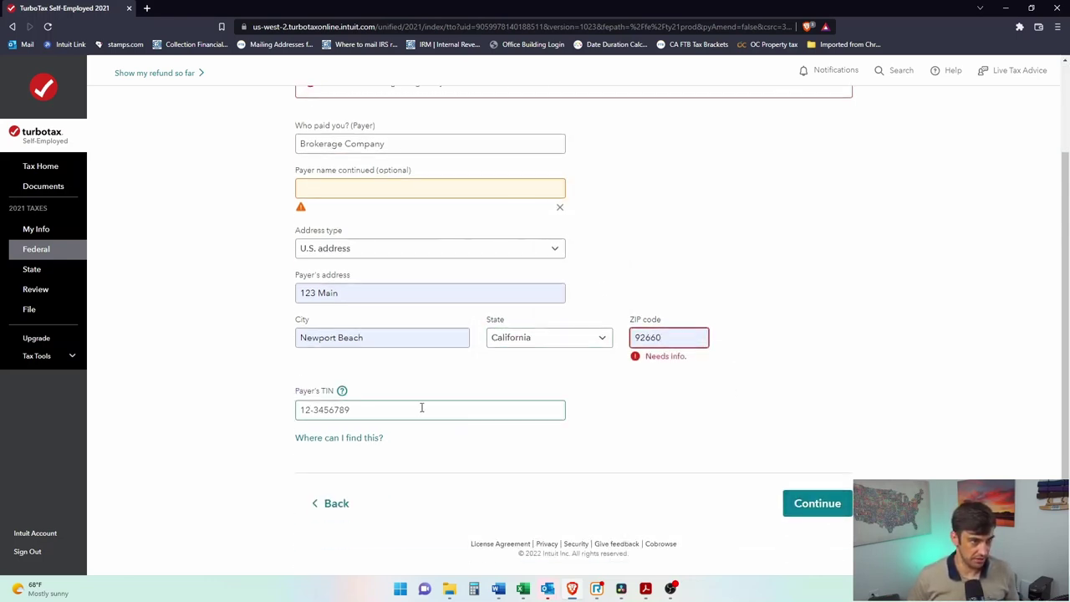
pyautogui.moveTo(423, 406); pyautogui.dragTo(288, 413)
pyautogui.hotkey('alt', 'Tab')
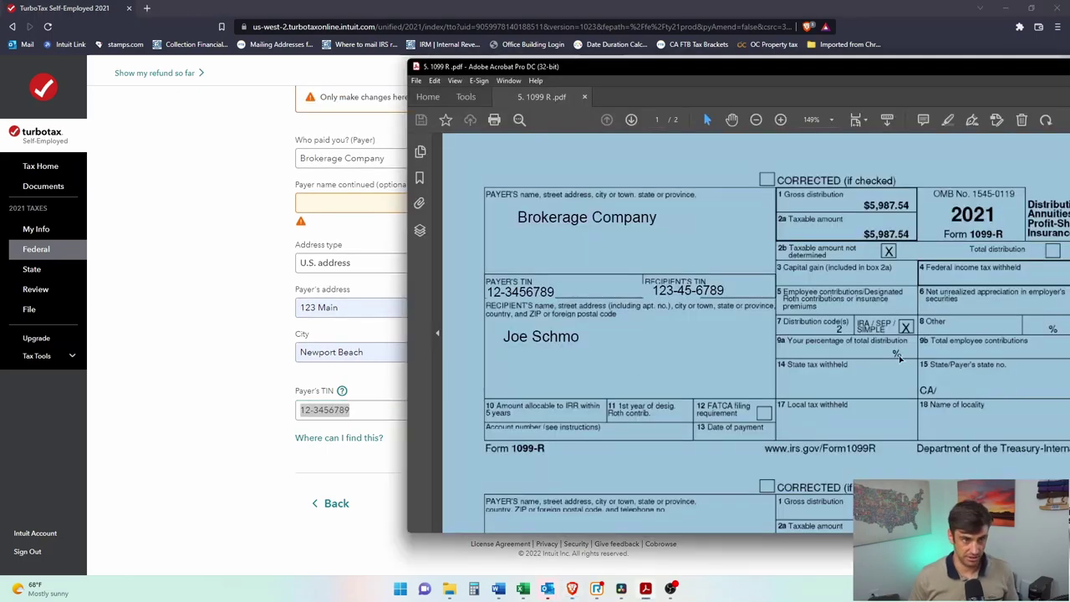
pyautogui.moveTo(567, 290); pyautogui.dragTo(484, 289)
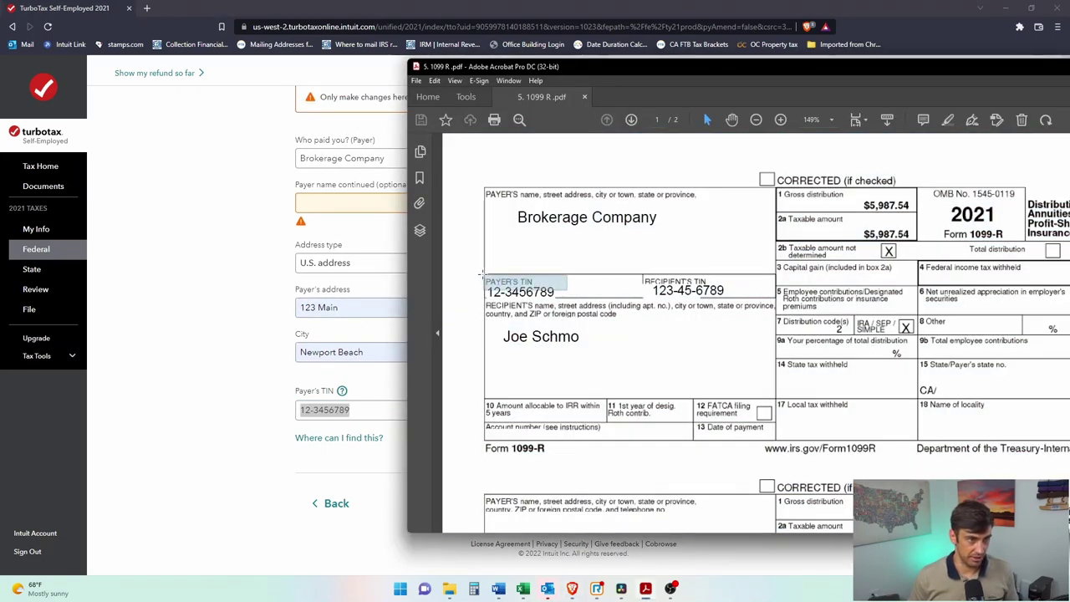
pyautogui.click(373, 495)
pyautogui.click(815, 502)
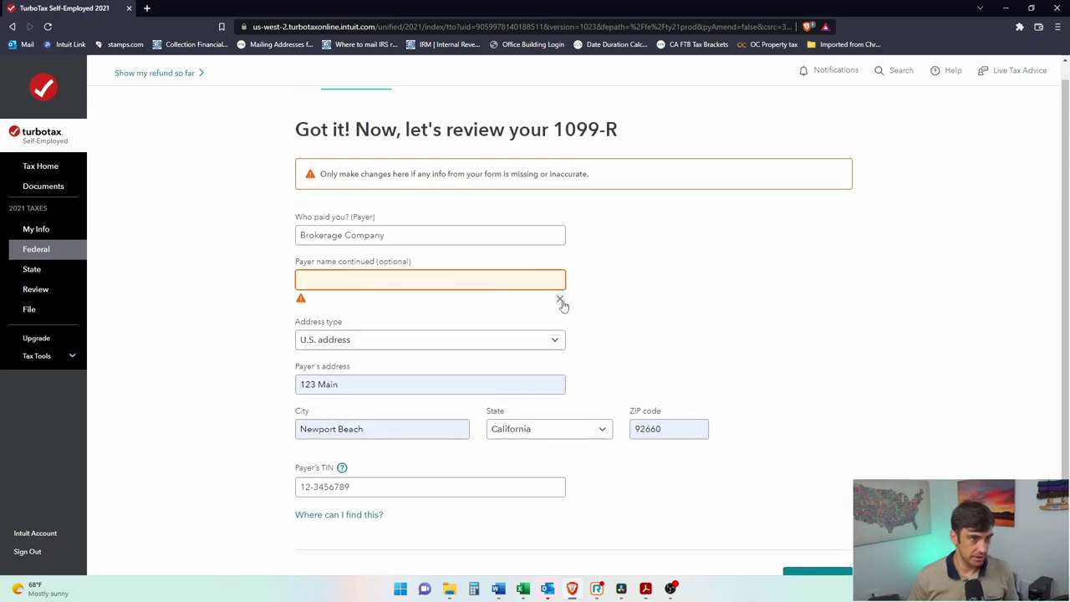
pyautogui.click(560, 298)
pyautogui.scroll(-1, 838, 553)
pyautogui.click(836, 503)
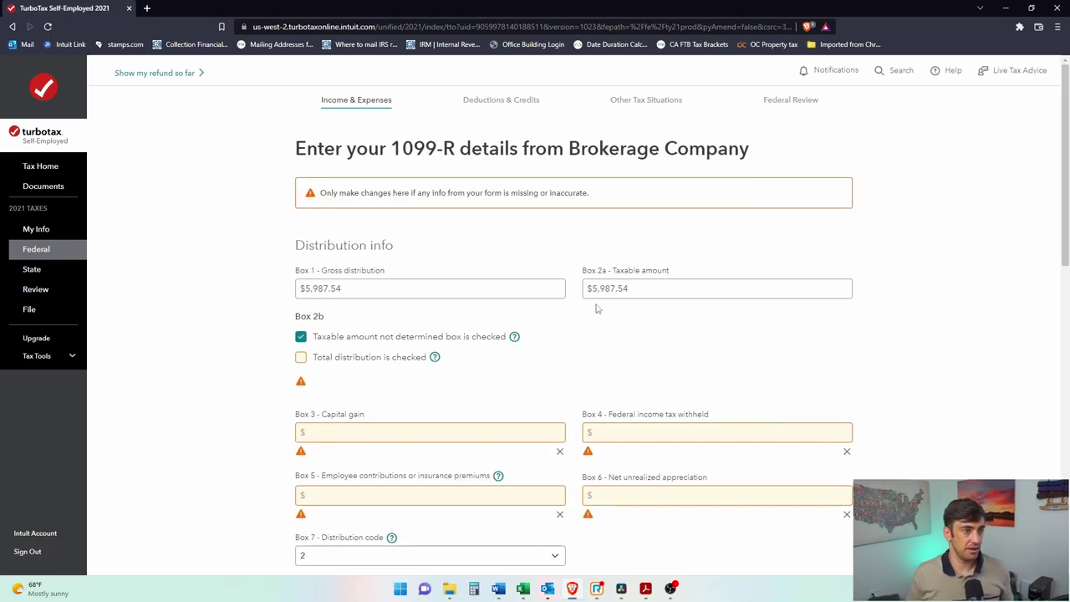
# Step: Verify Box 1 and Box 2a against the PDF and clear the Total distribution warning
pyautogui.scroll(-1, 597, 311)
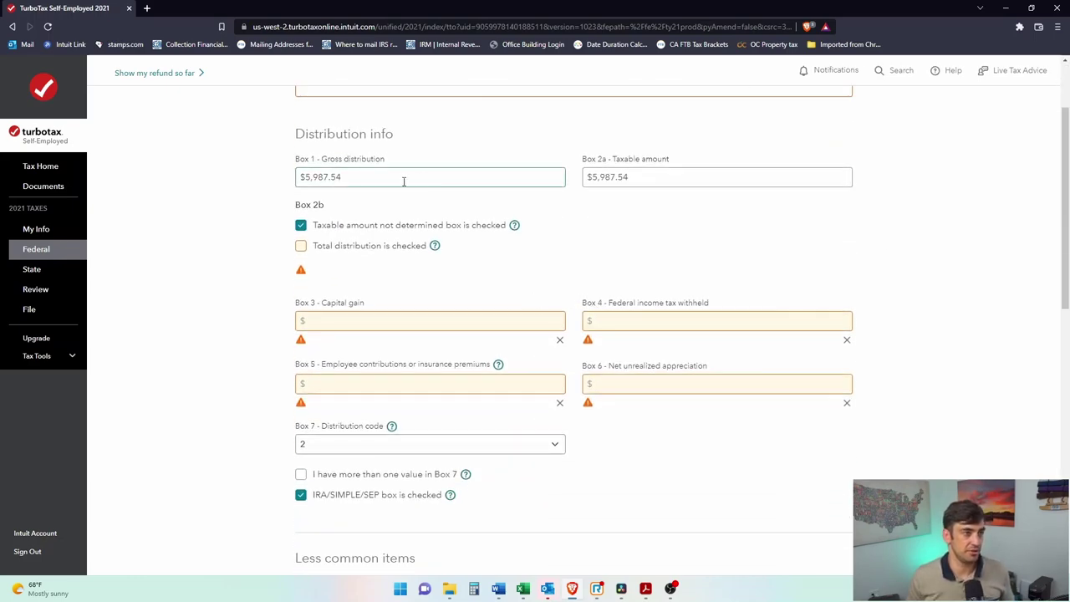
pyautogui.hotkey('alt', 'Tab')
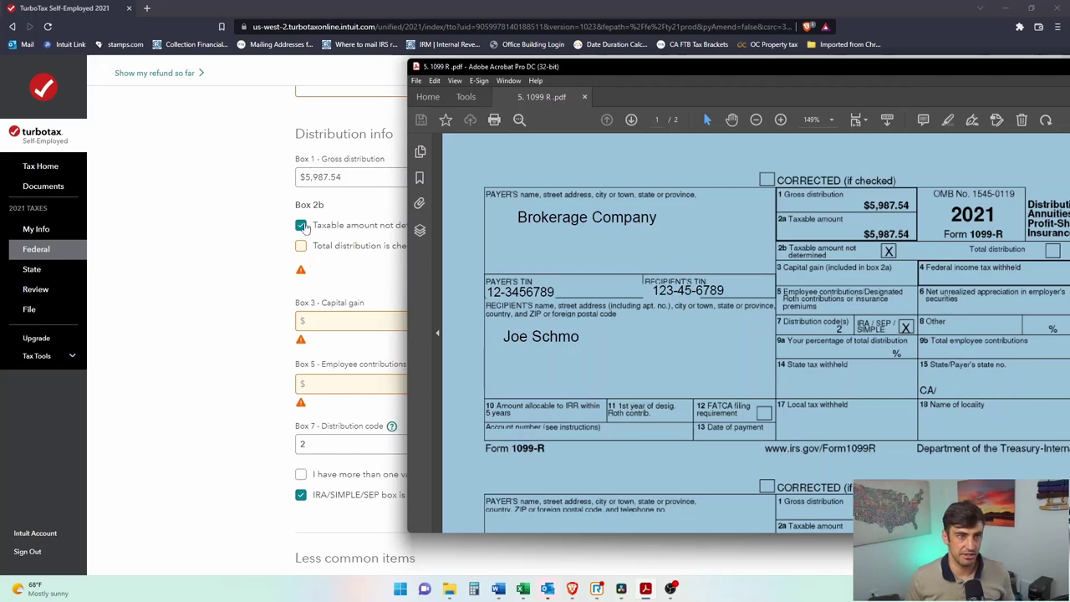
pyautogui.click(228, 230)
pyautogui.click(314, 177)
pyautogui.click(588, 177)
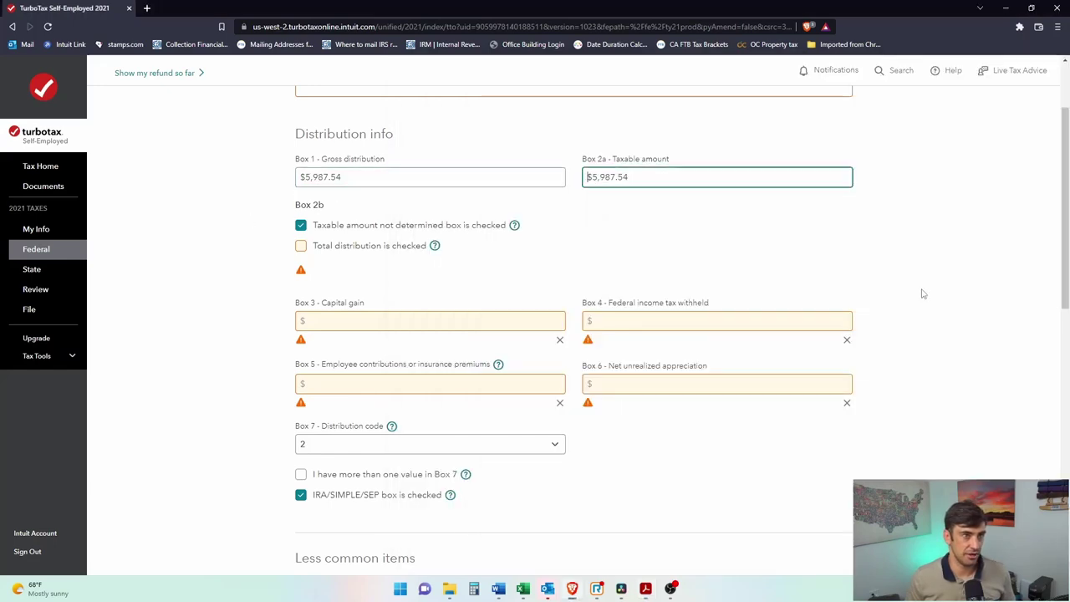
pyautogui.hotkey('alt', 'Tab')
pyautogui.click(273, 365)
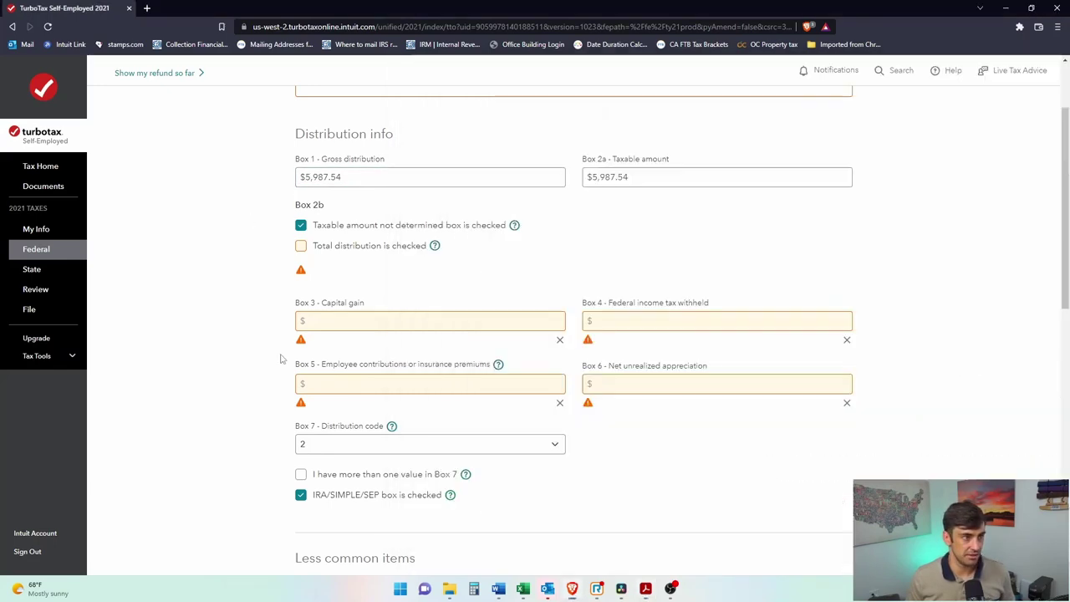
pyautogui.click(301, 245)
pyautogui.click(301, 245)
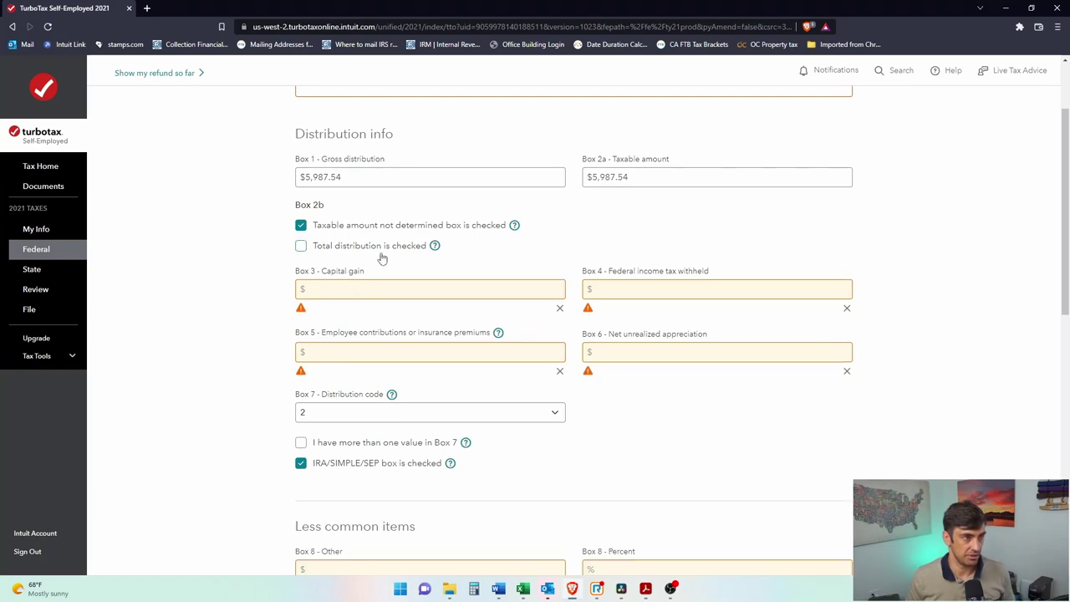
# Step: Dismiss the empty-box warnings for Boxes 3, 4, 5 and 6
pyautogui.hotkey('alt', 'Tab')
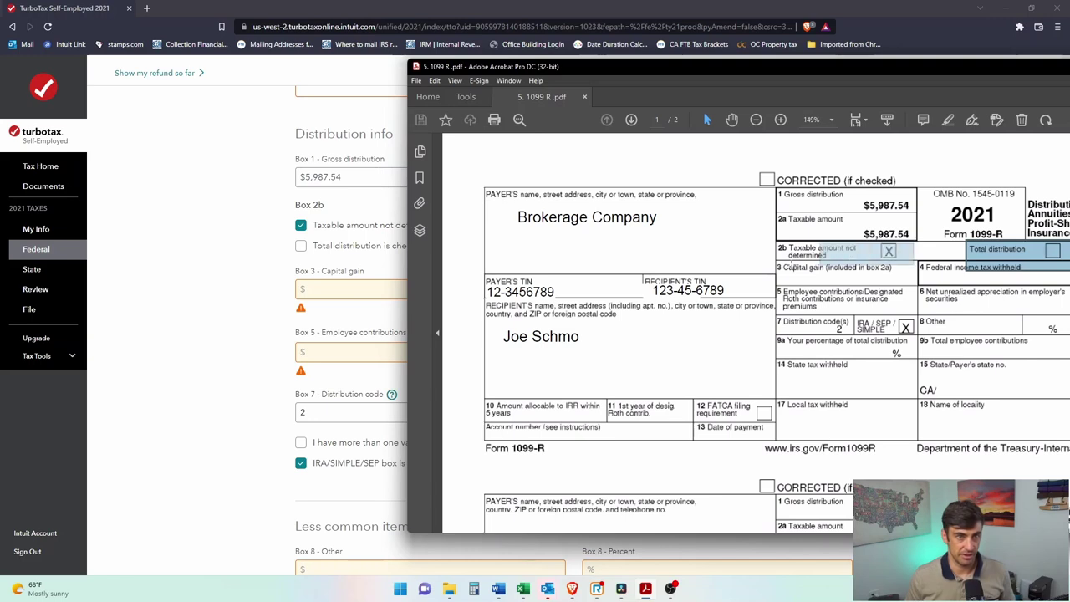
pyautogui.click(251, 305)
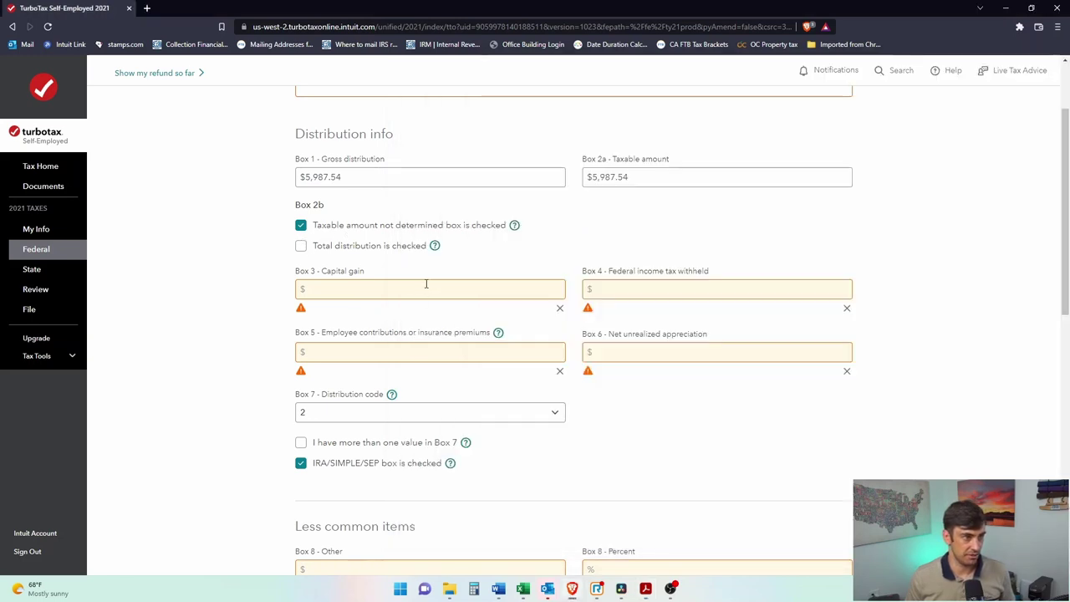
pyautogui.click(561, 307)
pyautogui.click(846, 309)
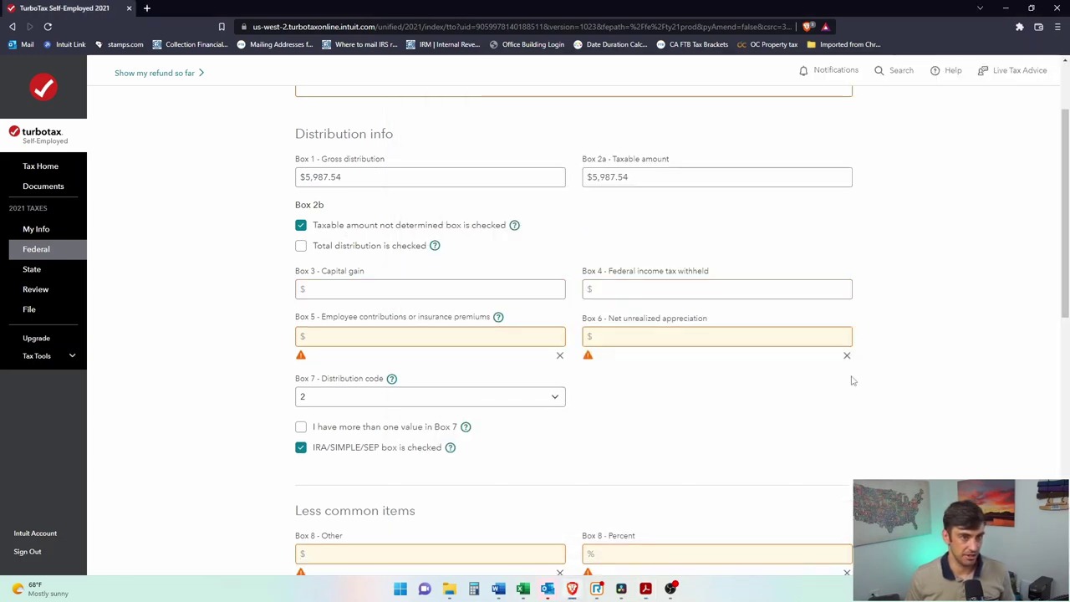
pyautogui.click(847, 356)
pyautogui.click(560, 355)
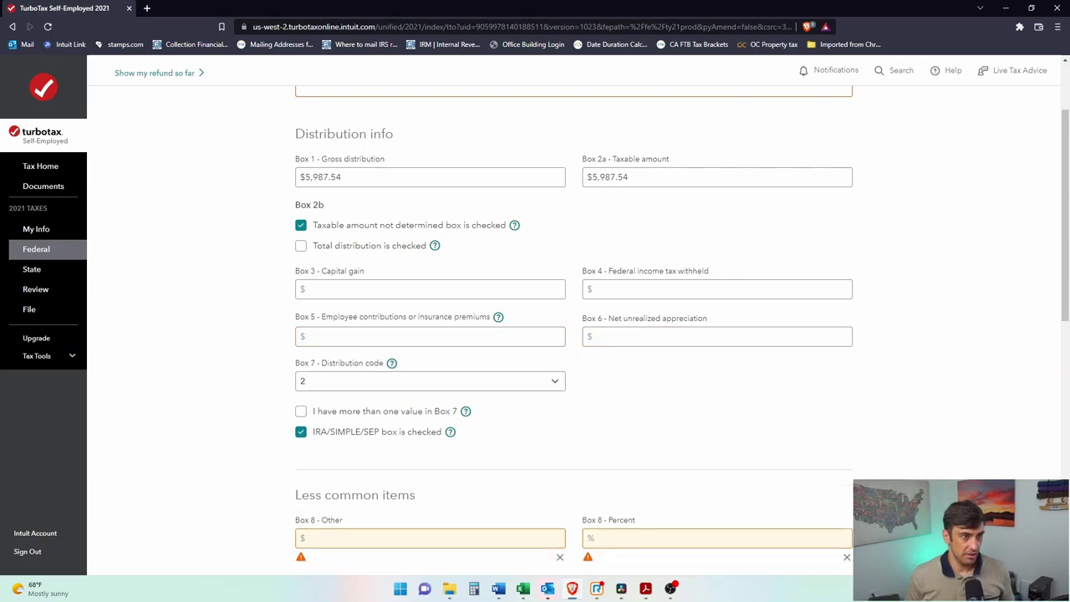
# Step: Keep distribution code 2 in Box 7 after comparing with the PDF
pyautogui.hotkey('alt', 'Tab')
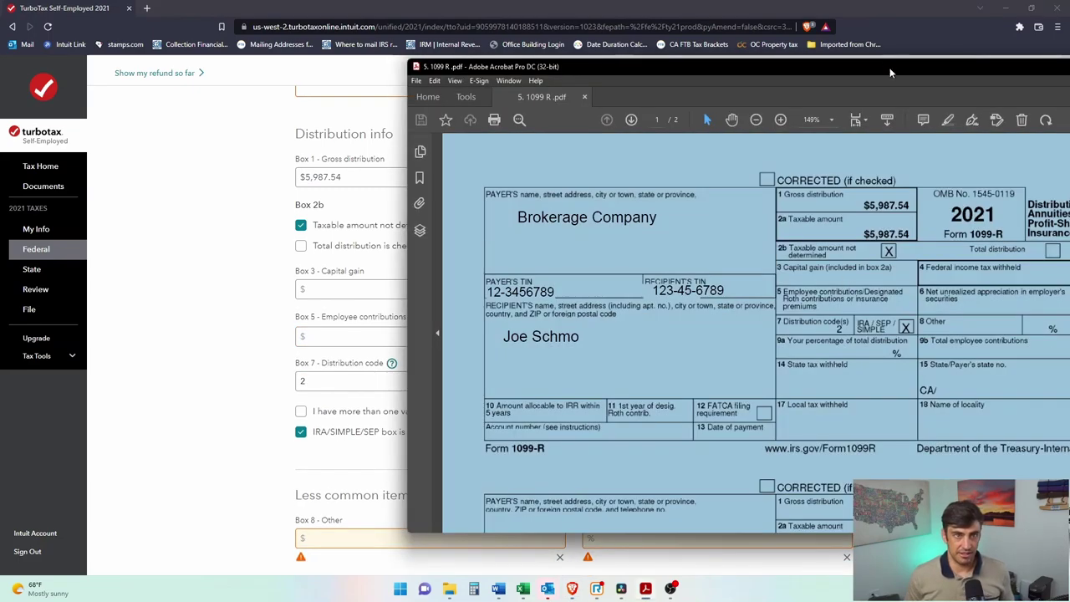
pyautogui.moveTo(891, 72); pyautogui.dragTo(611, 67)
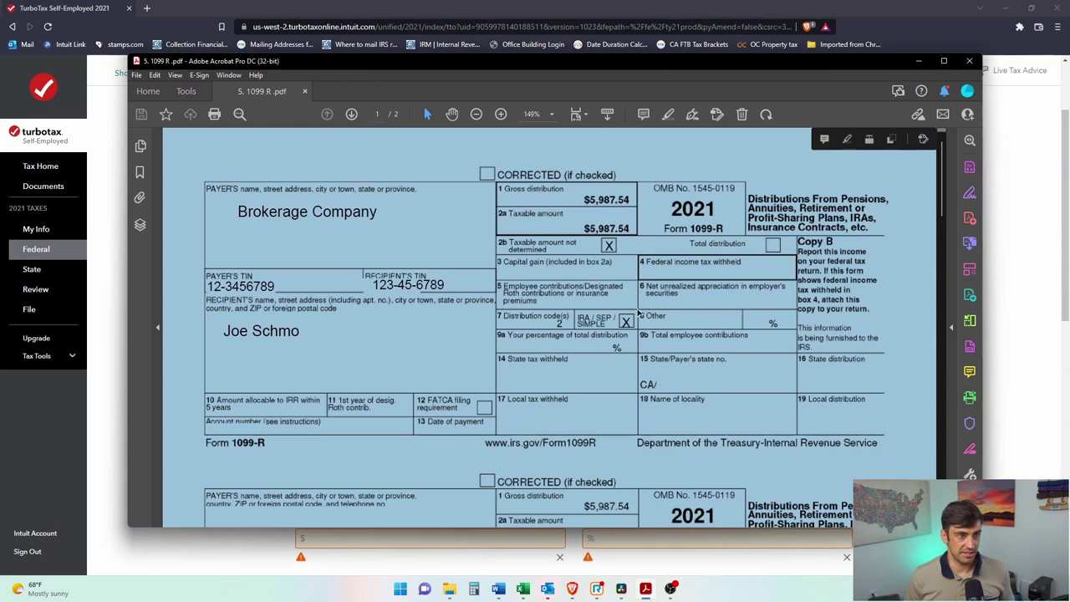
pyautogui.click(1041, 301)
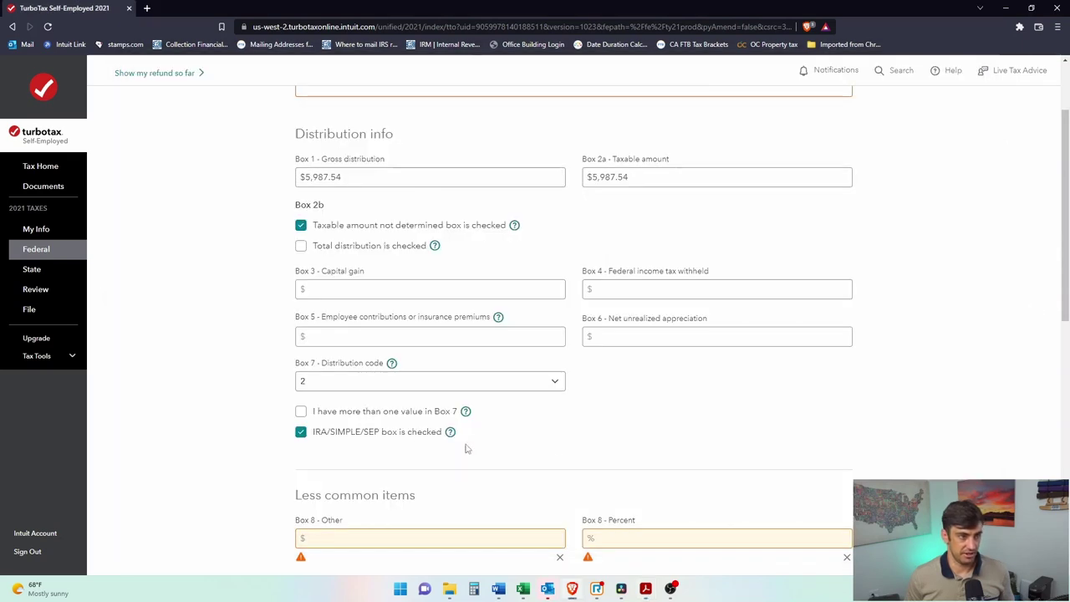
pyautogui.click(313, 383)
pyautogui.click(306, 174)
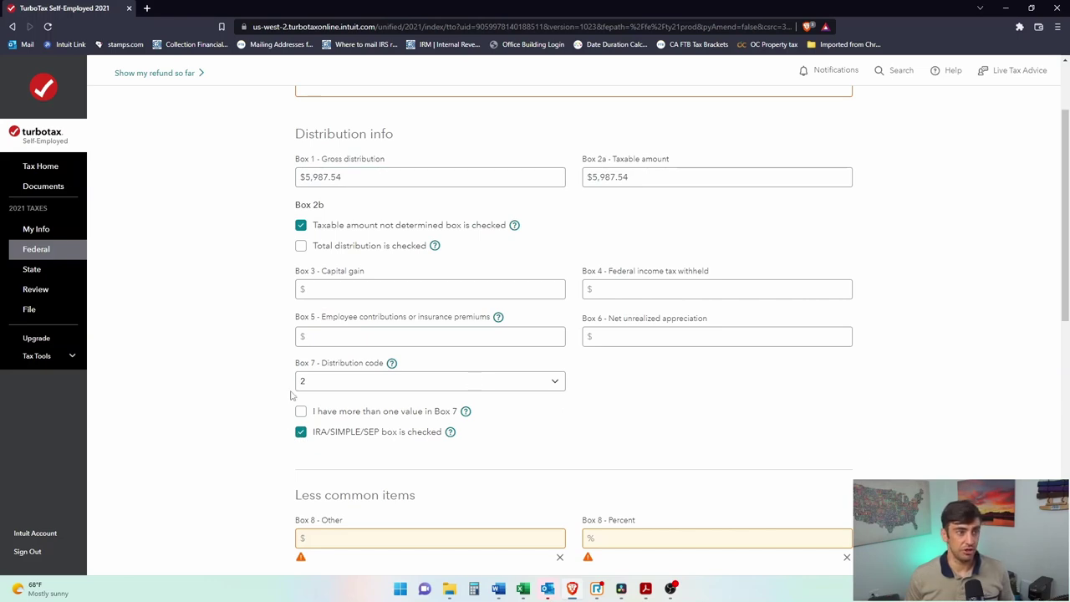
pyautogui.click(332, 385)
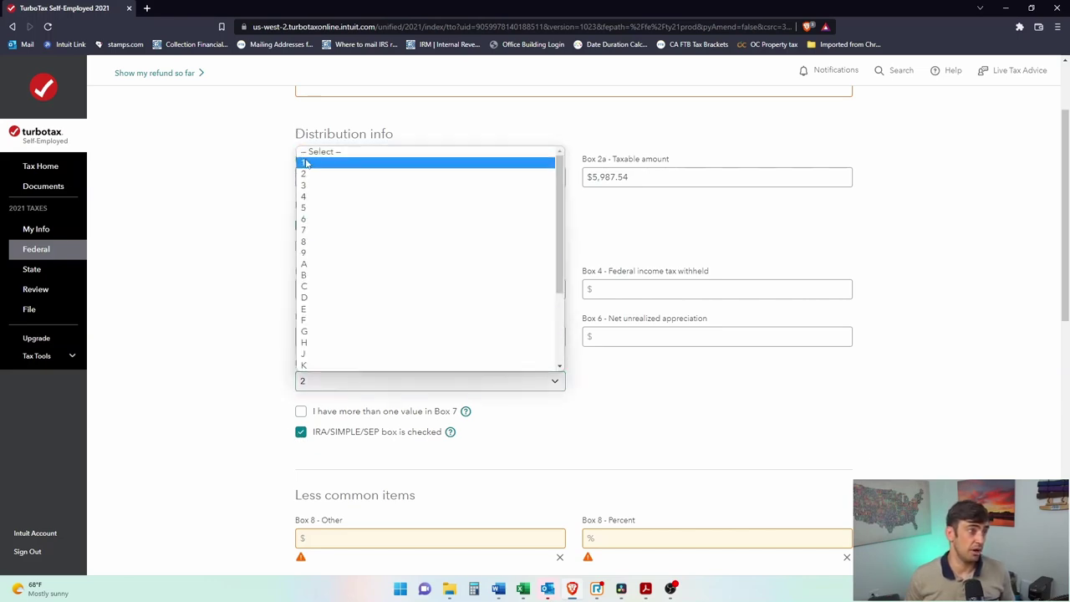
pyautogui.click(221, 364)
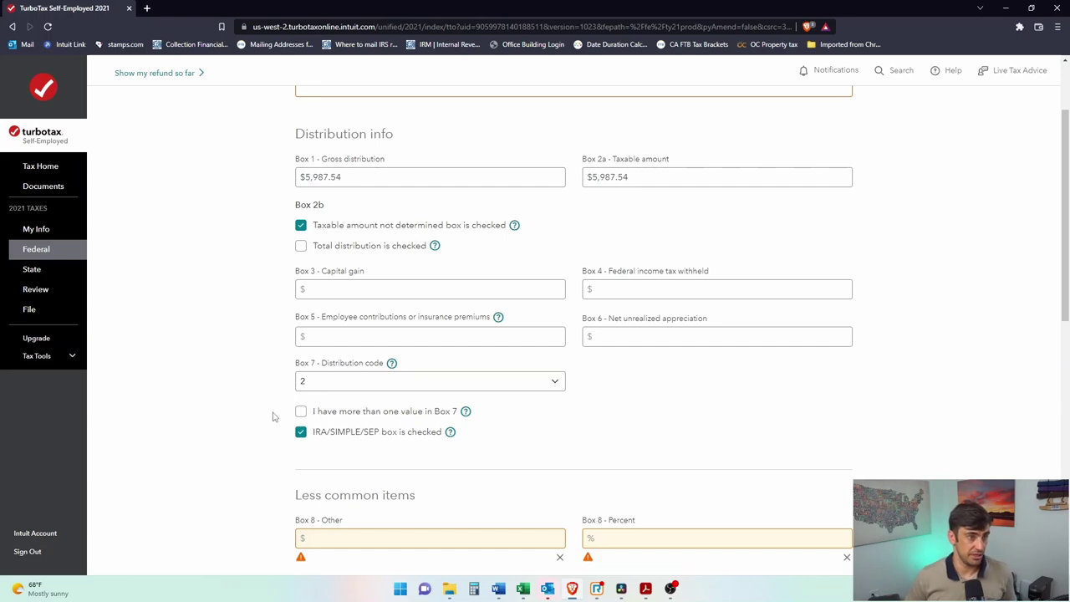
# Step: Dismiss the warnings for Boxes 8, 9a, 9b, 10, 11, 13 and Account number
pyautogui.scroll(-3, 693, 379)
pyautogui.click(560, 334)
pyautogui.click(846, 334)
pyautogui.click(846, 379)
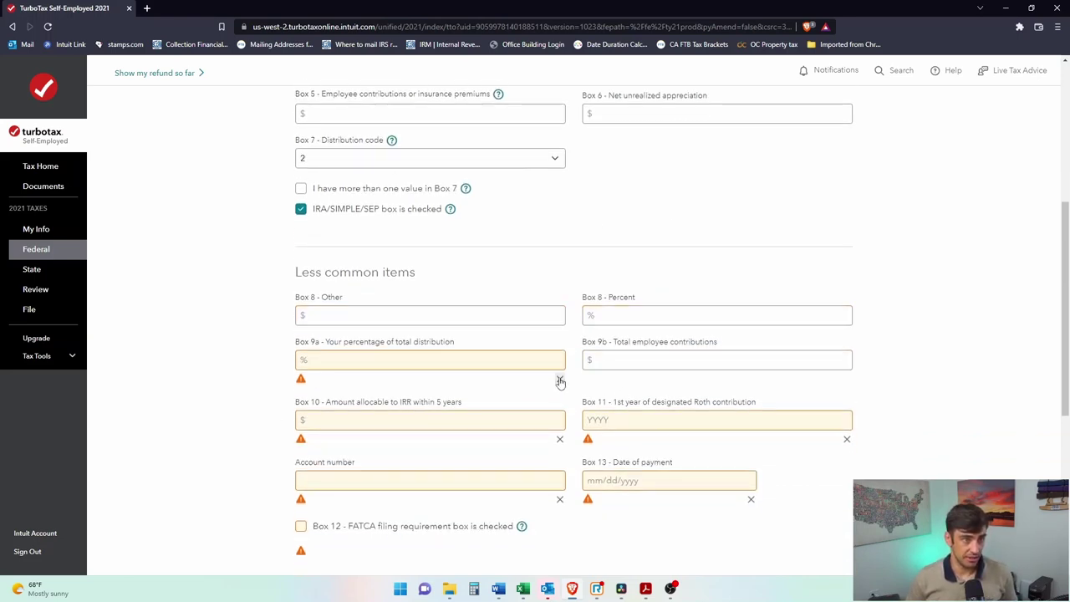
pyautogui.click(560, 379)
pyautogui.click(560, 423)
pyautogui.click(846, 423)
pyautogui.click(751, 468)
pyautogui.click(560, 469)
# Step: Clear the Box 12 FATCA and Boxes 14-16 state warnings, then submit the 1099-R details
pyautogui.scroll(-2, 351, 455)
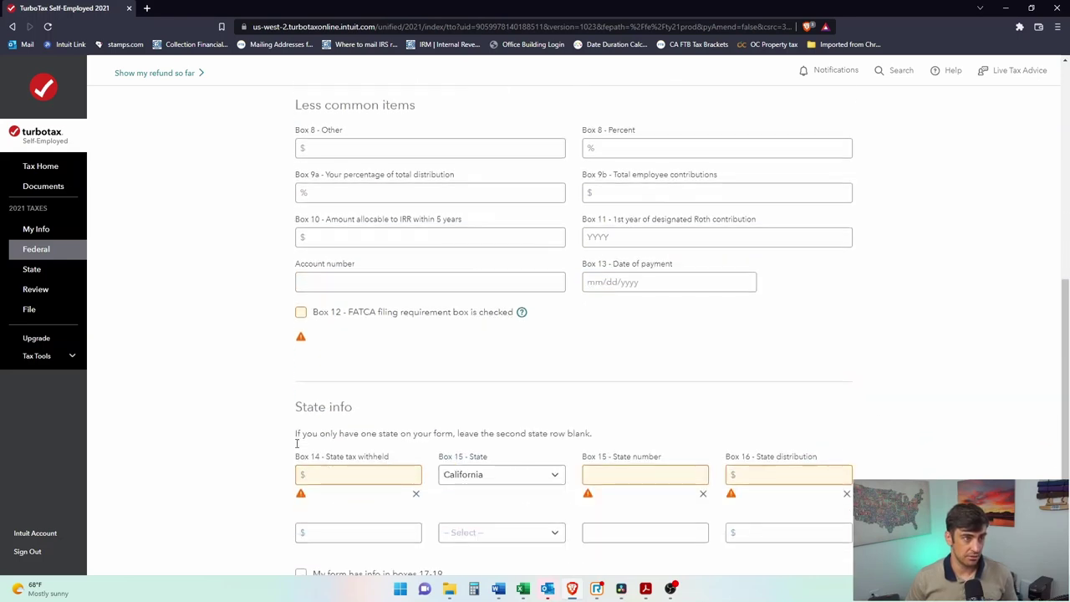
pyautogui.click(301, 313)
pyautogui.doubleClick(301, 313)
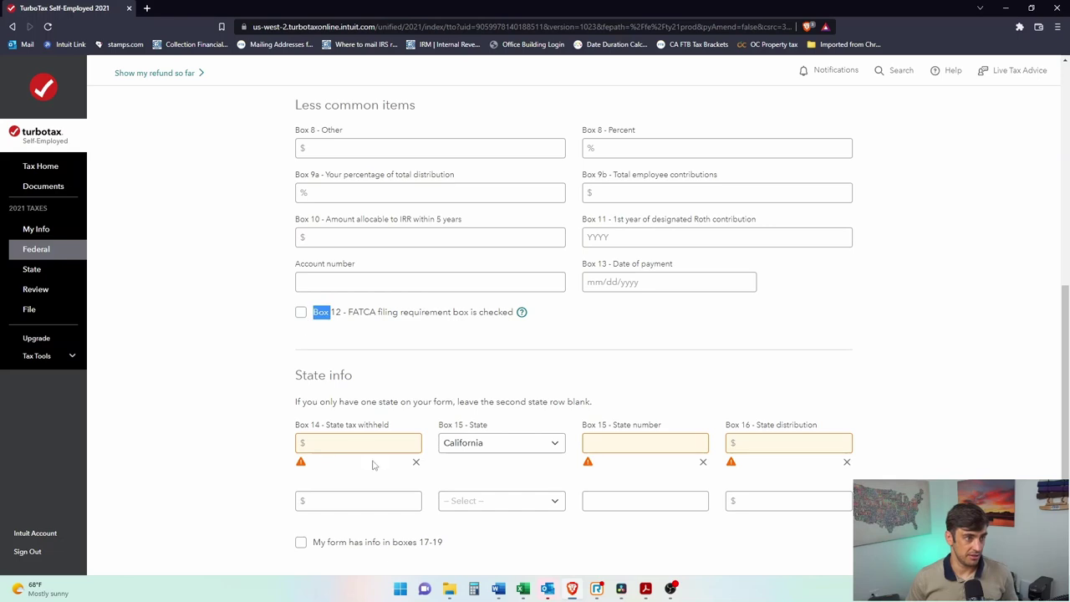
pyautogui.click(416, 463)
pyautogui.click(702, 463)
pyautogui.click(846, 462)
pyautogui.scroll(-2, 856, 454)
pyautogui.click(800, 509)
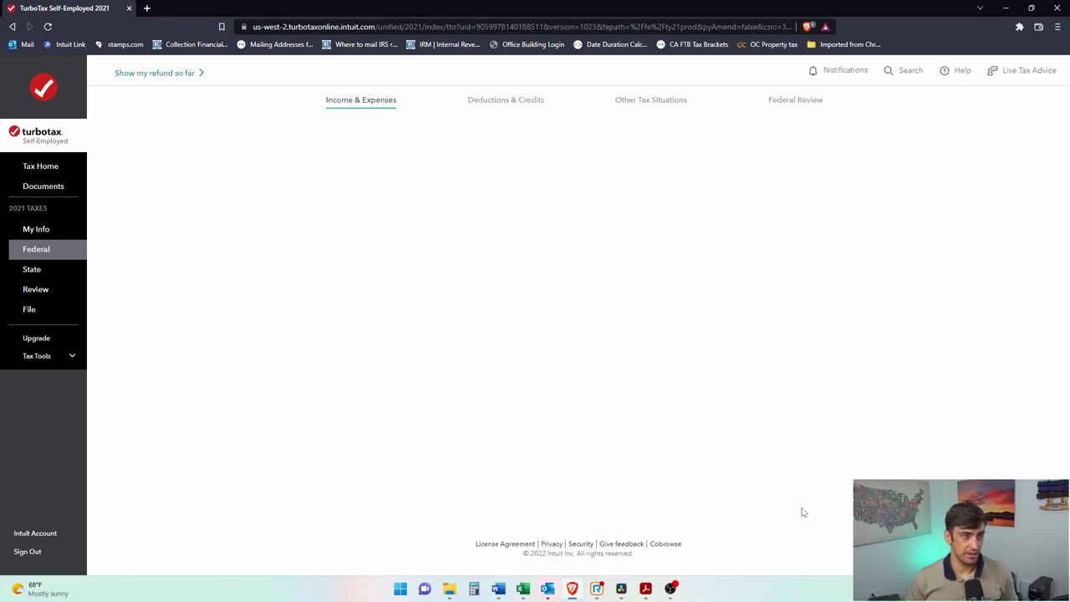
# Step: Highlight the Good news page's explanation of the avoided 10-25% penalty
pyautogui.moveTo(528, 193); pyautogui.dragTo(727, 194)
pyautogui.click(698, 257)
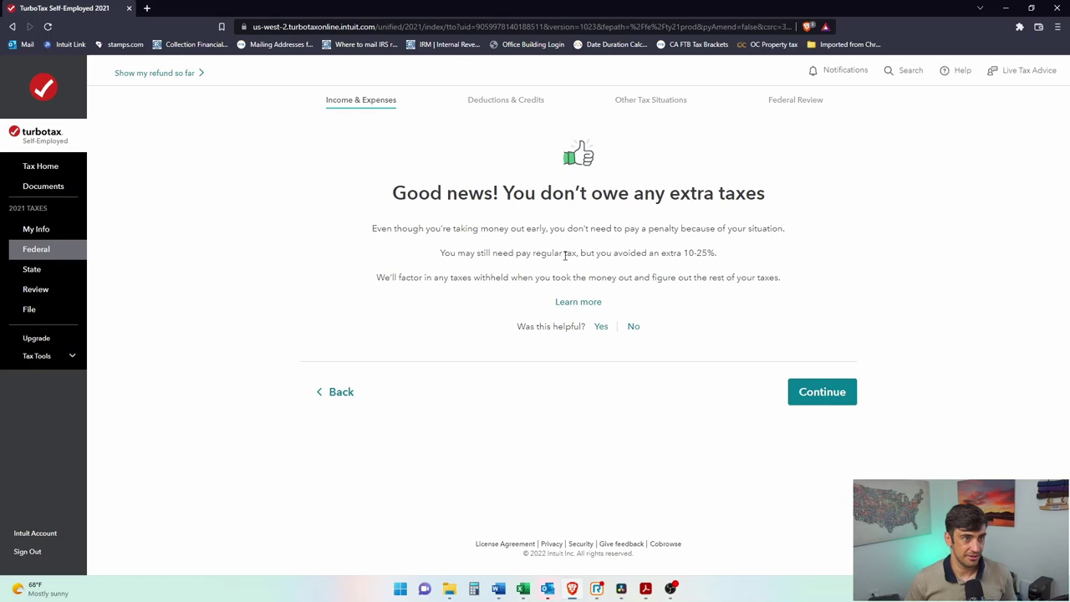
pyautogui.moveTo(610, 255); pyautogui.dragTo(715, 253)
pyautogui.click(691, 279)
pyautogui.moveTo(440, 252); pyautogui.dragTo(563, 248)
pyautogui.click(648, 248)
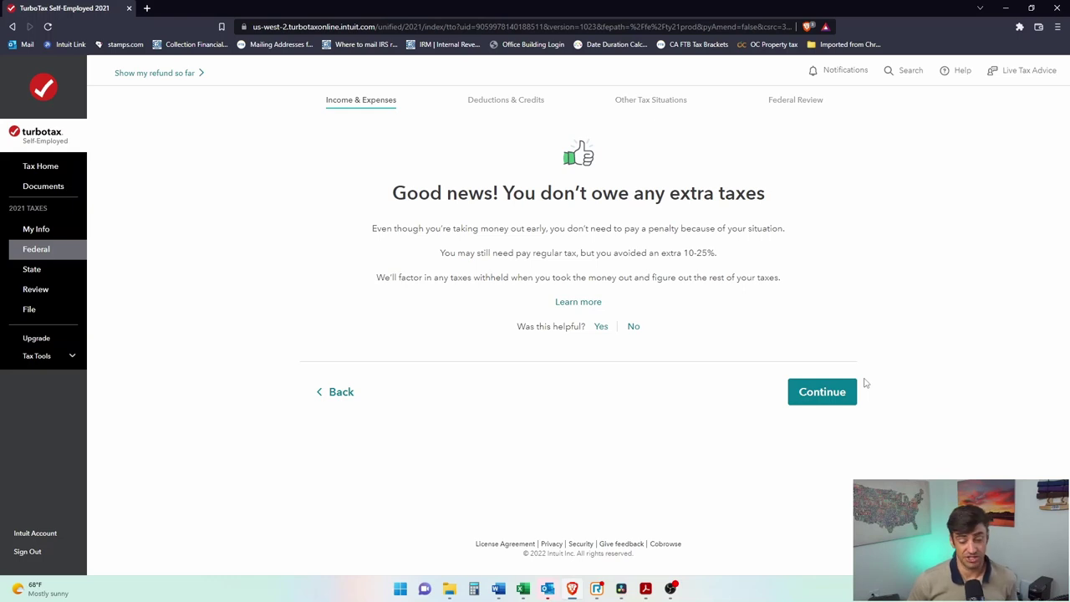
# Step: Mark 'None of these apply' for the 1099-R special situations and submit
pyautogui.click(839, 393)
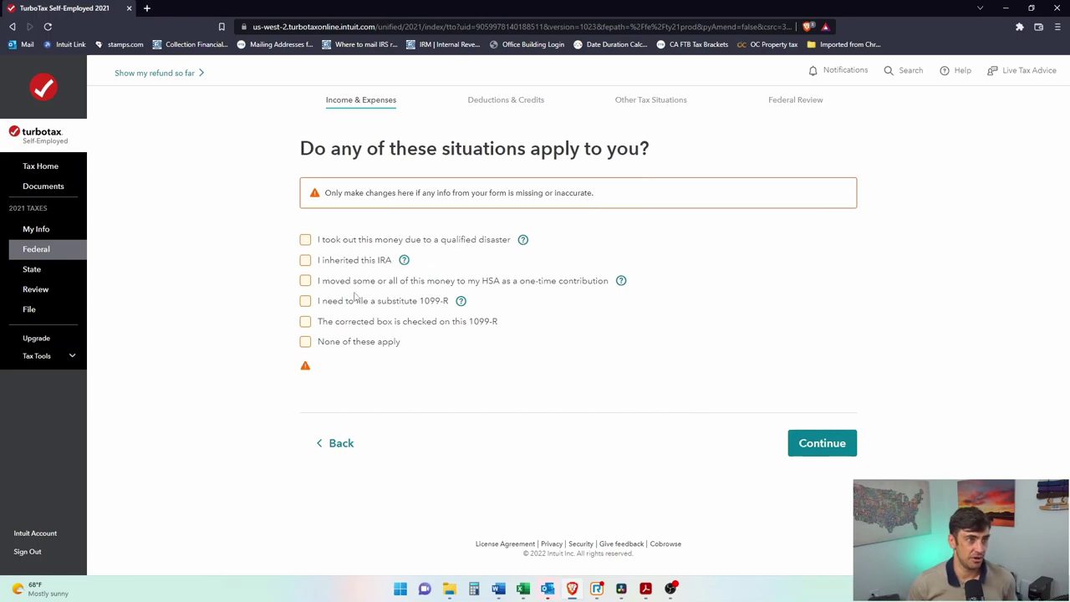
pyautogui.click(306, 343)
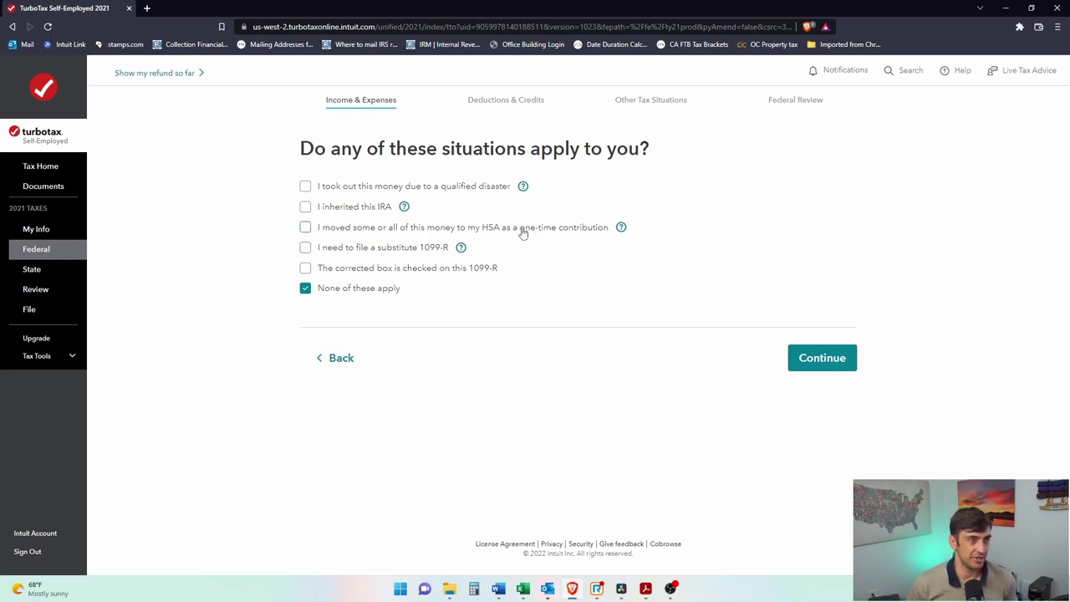
pyautogui.click(823, 360)
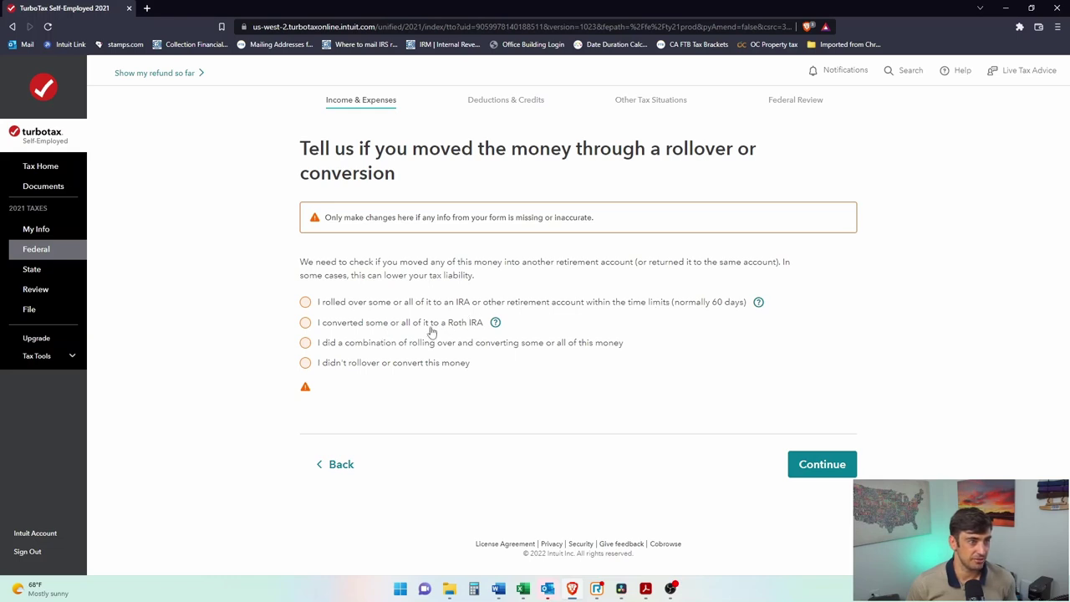
# Step: Report all $5,987.54 as converted to a Roth IRA and continue past the 1099-R summary
pyautogui.click(306, 323)
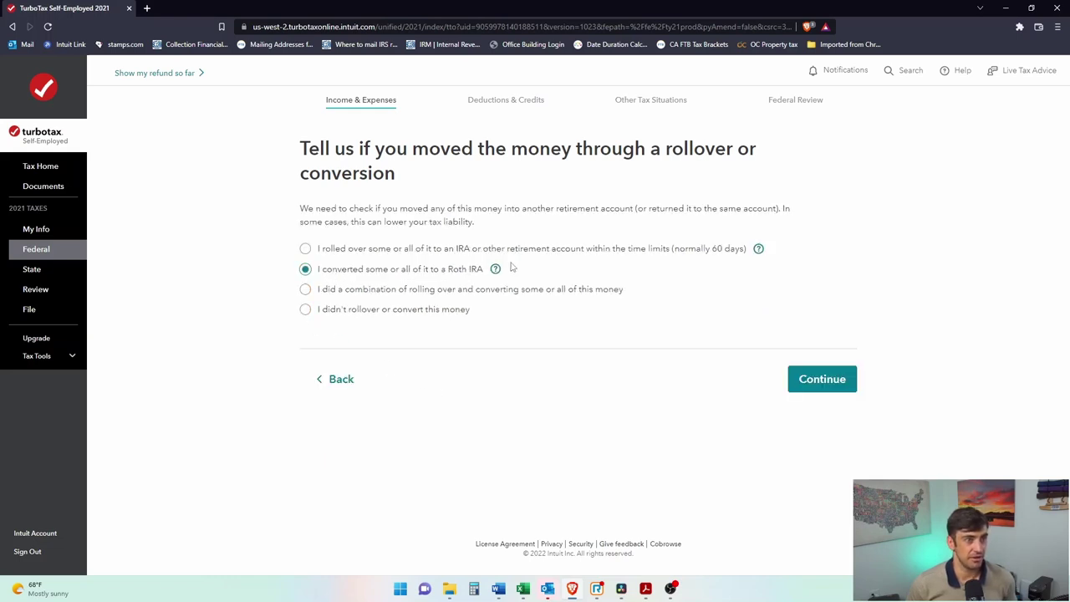
pyautogui.click(836, 382)
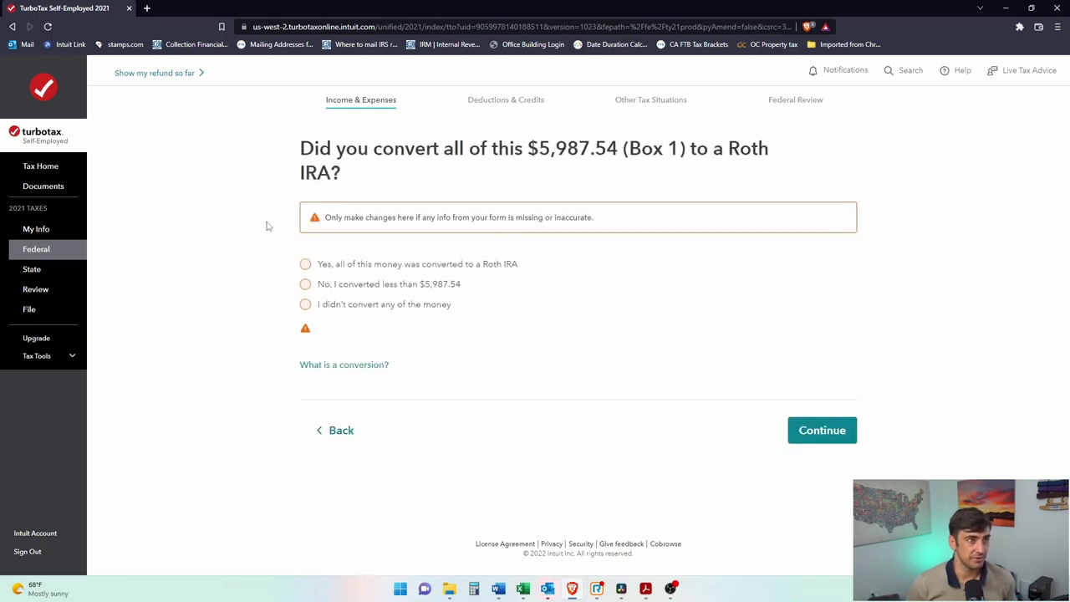
pyautogui.click(305, 263)
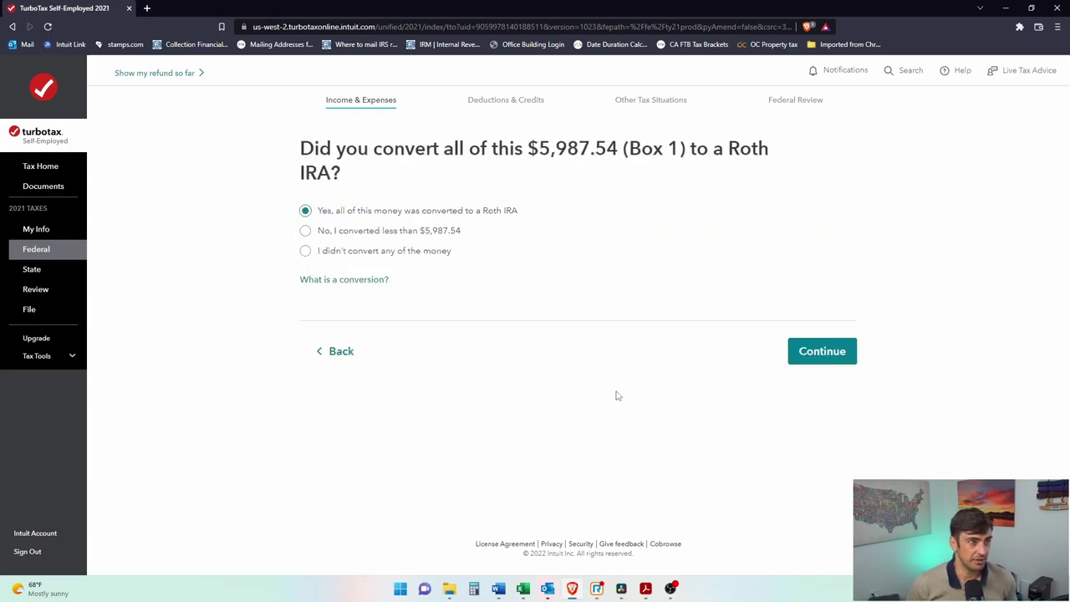
pyautogui.click(822, 352)
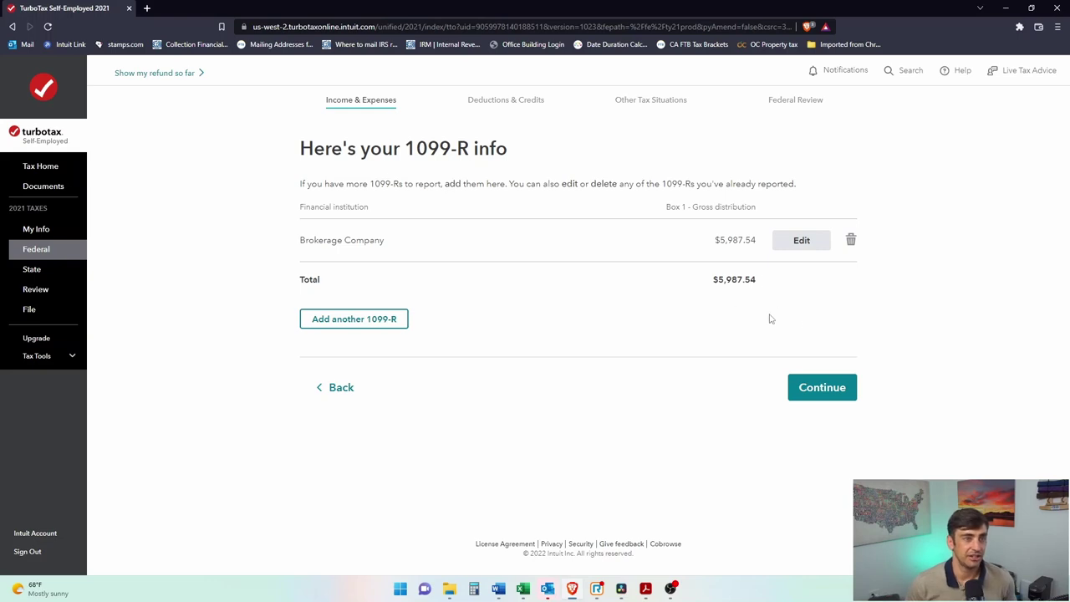
pyautogui.click(828, 392)
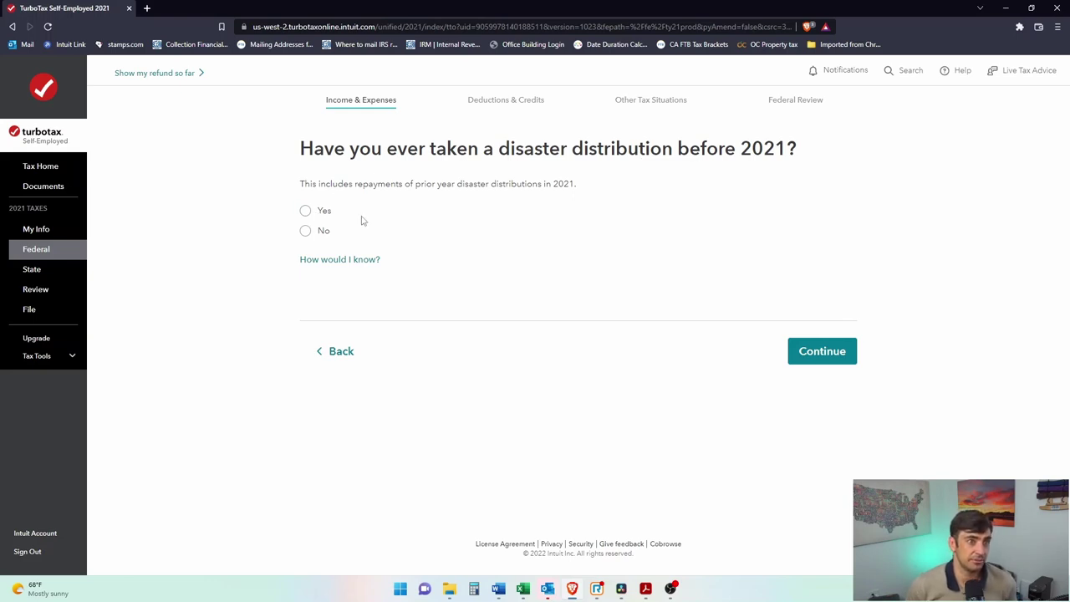
# Step: Answer No to having a disaster distribution before 2021 and submit
pyautogui.moveTo(686, 148); pyautogui.dragTo(498, 148)
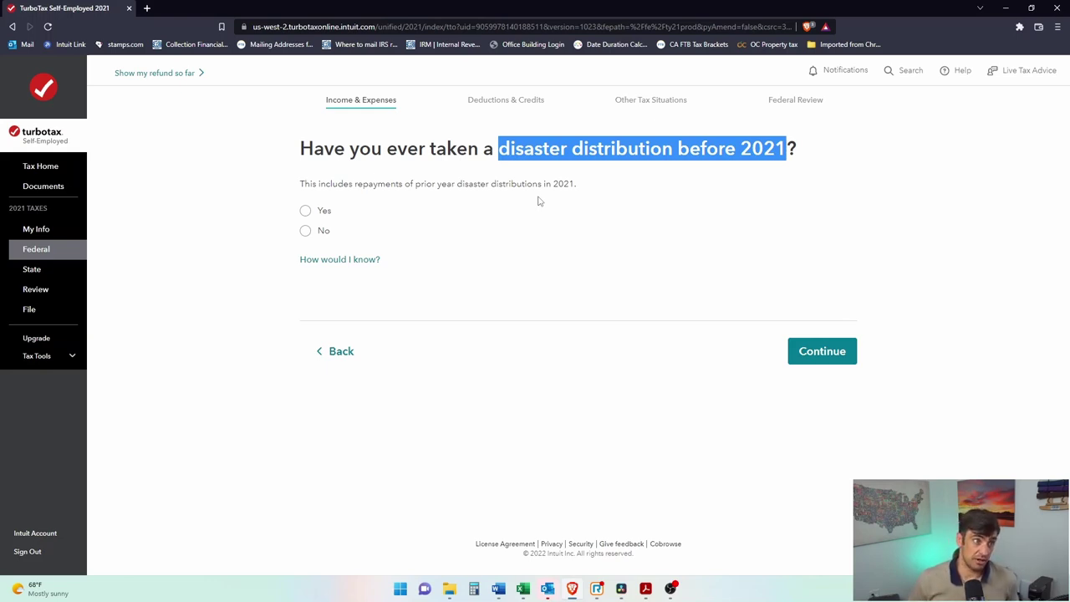
pyautogui.click(305, 231)
pyautogui.moveTo(331, 186); pyautogui.dragTo(437, 187)
pyautogui.click(827, 357)
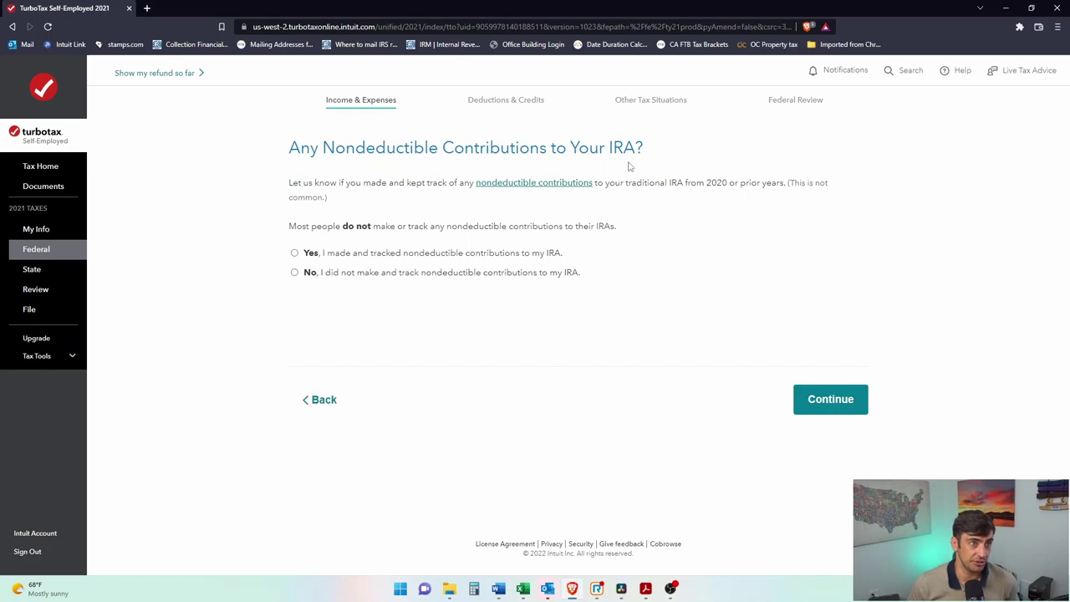
# Step: Answer No to nondeductible IRA contributions and enter a 5,000 traditional IRA value
pyautogui.click(294, 273)
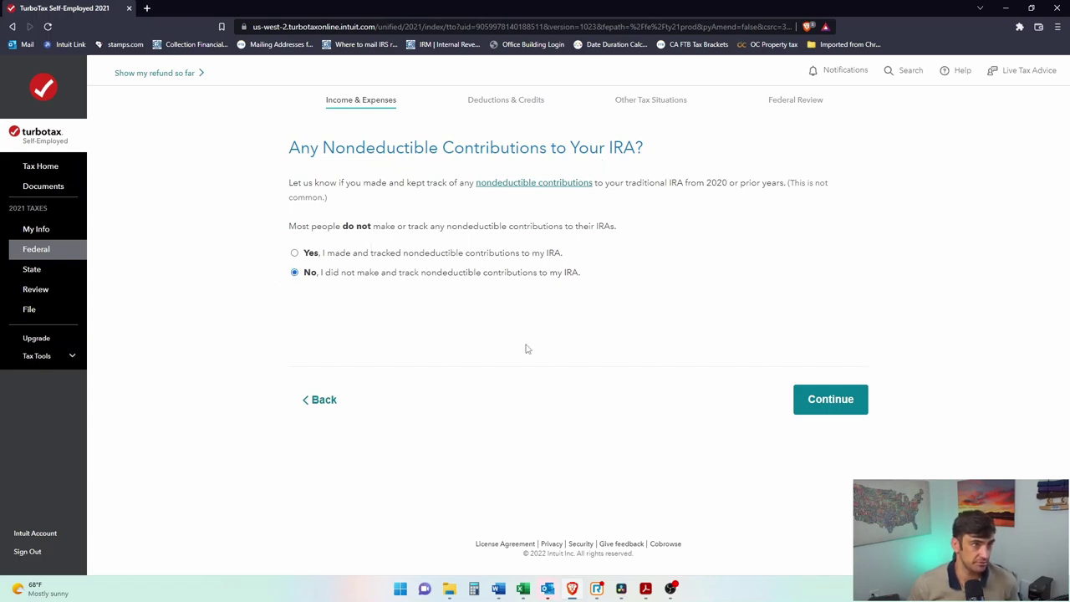
pyautogui.click(844, 411)
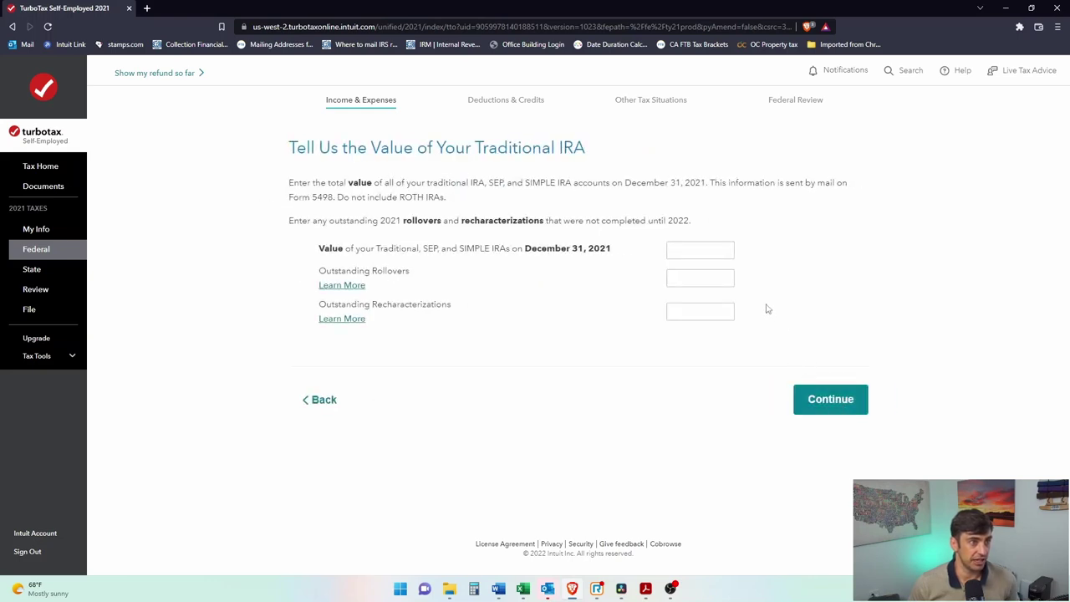
pyautogui.click(717, 253)
pyautogui.click(699, 251)
pyautogui.write('5,000')
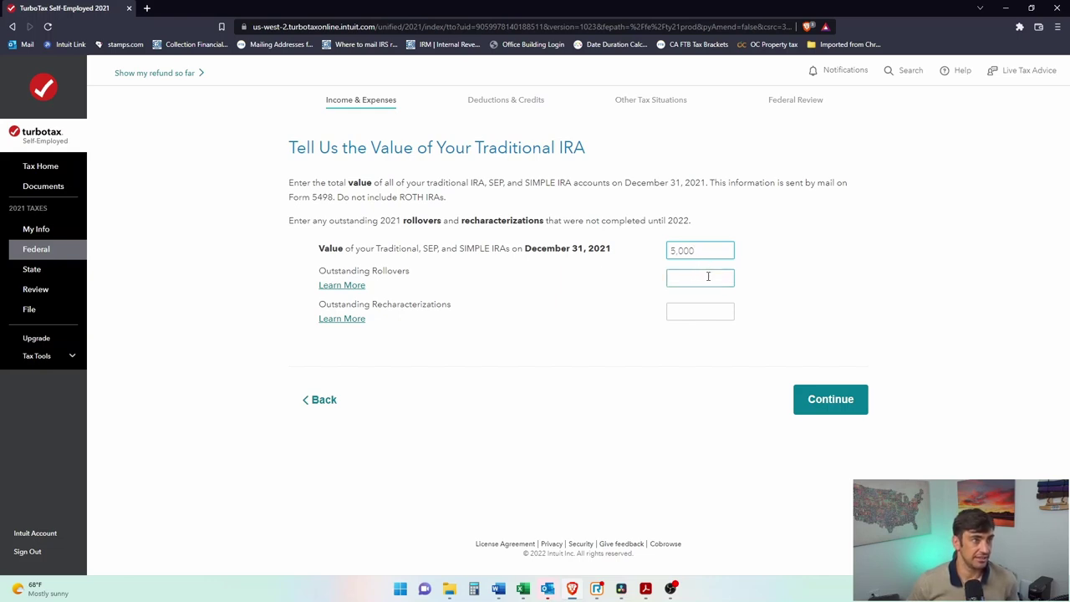
# Step: Enter 0 outstanding rollovers and confirm income shows $5,988.00 in IRA withdrawals
pyautogui.click(704, 278)
pyautogui.click(704, 309)
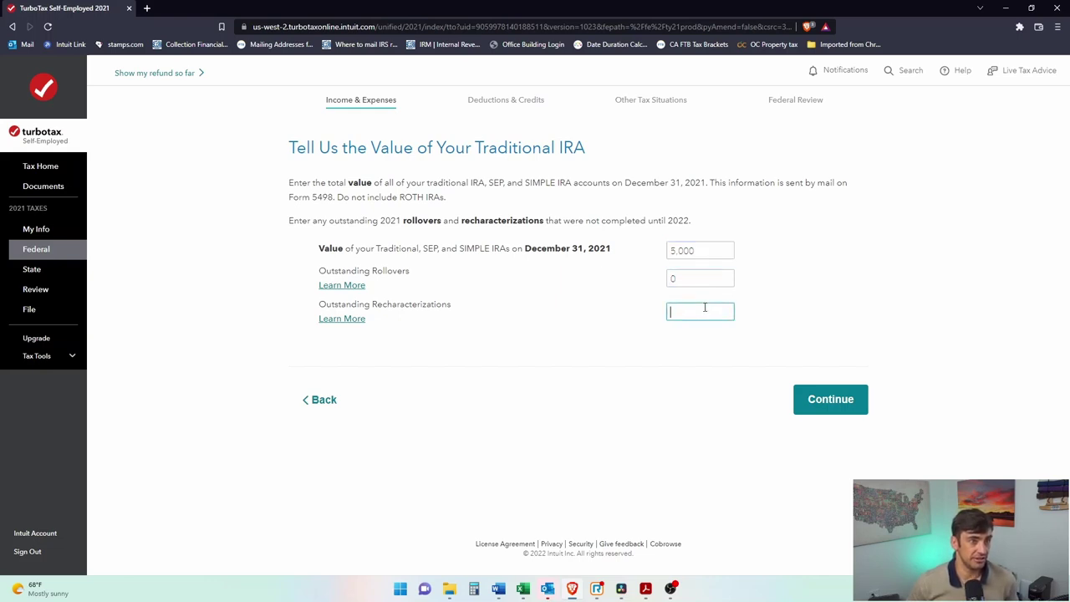
pyautogui.click(798, 399)
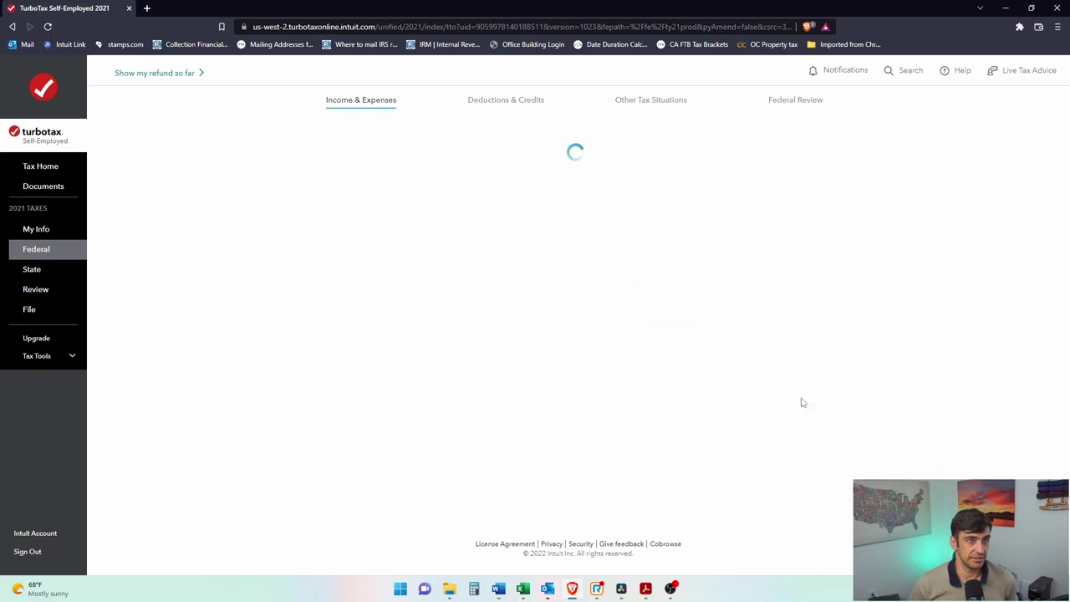
pyautogui.scroll(-2, 924, 247)
pyautogui.scroll(-1, 925, 249)
pyautogui.moveTo(716, 221); pyautogui.dragTo(744, 221)
pyautogui.click(945, 278)
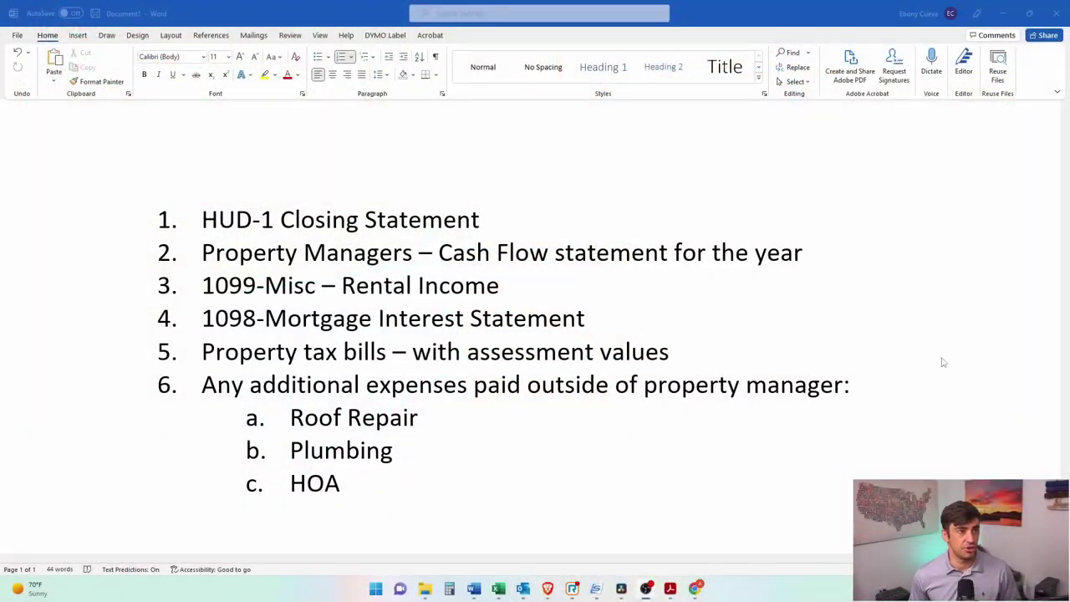
# Step: Highlight the HUD-1 Closing Statement and Property Managers cash flow statement checklist items in Word
pyautogui.moveTo(201, 217); pyautogui.dragTo(366, 209)
pyautogui.click(396, 209)
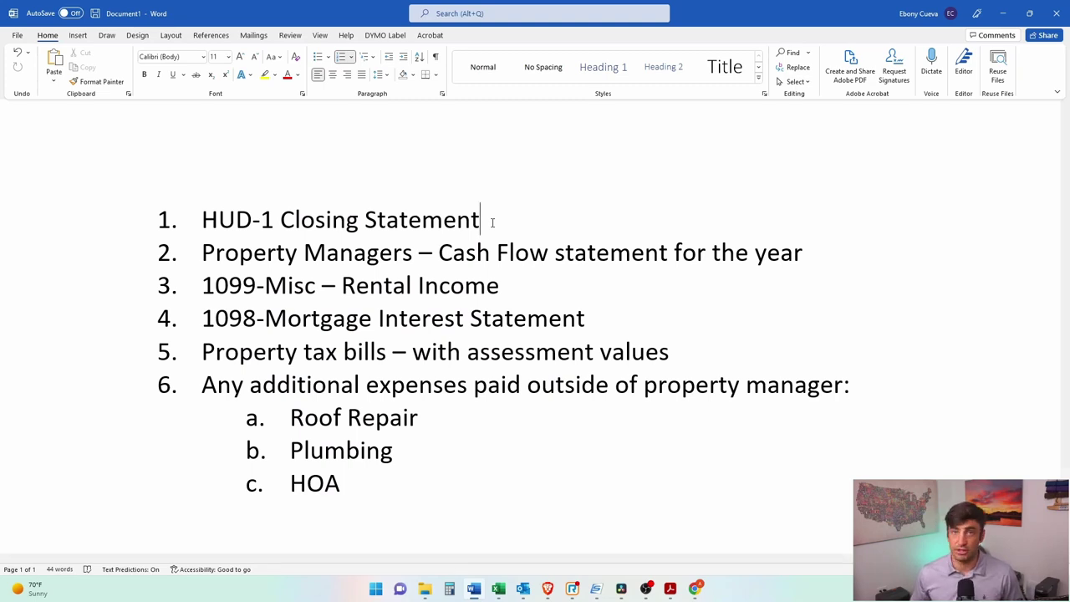
pyautogui.moveTo(201, 252); pyautogui.dragTo(674, 253)
pyautogui.click(423, 285)
pyautogui.click(581, 284)
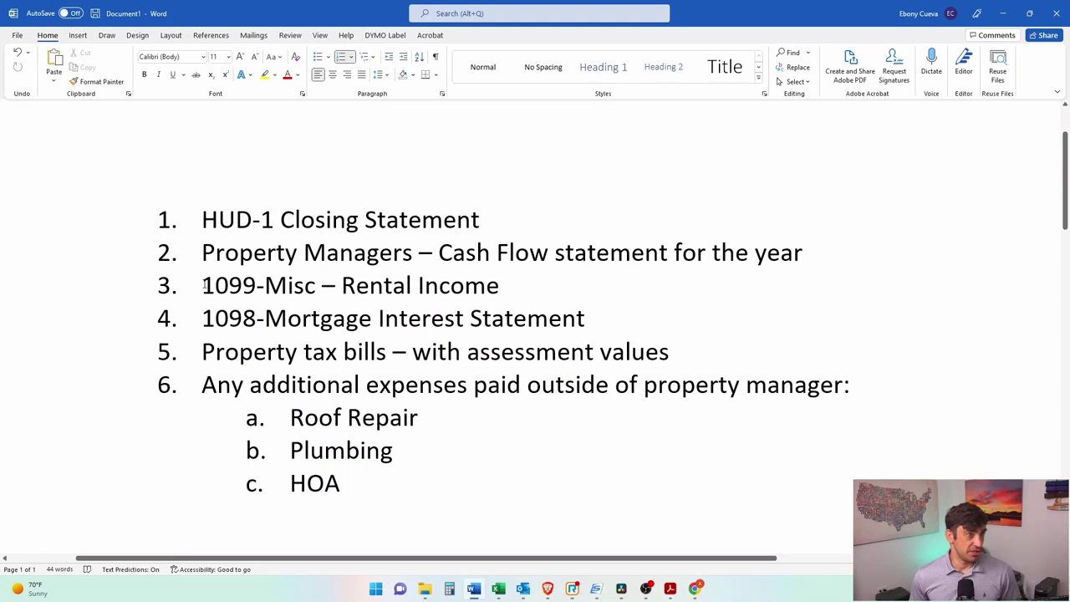
# Step: Highlight the third checklist item, 1099-Misc – Rental Income
pyautogui.moveTo(204, 284); pyautogui.dragTo(315, 288)
pyautogui.click(304, 287)
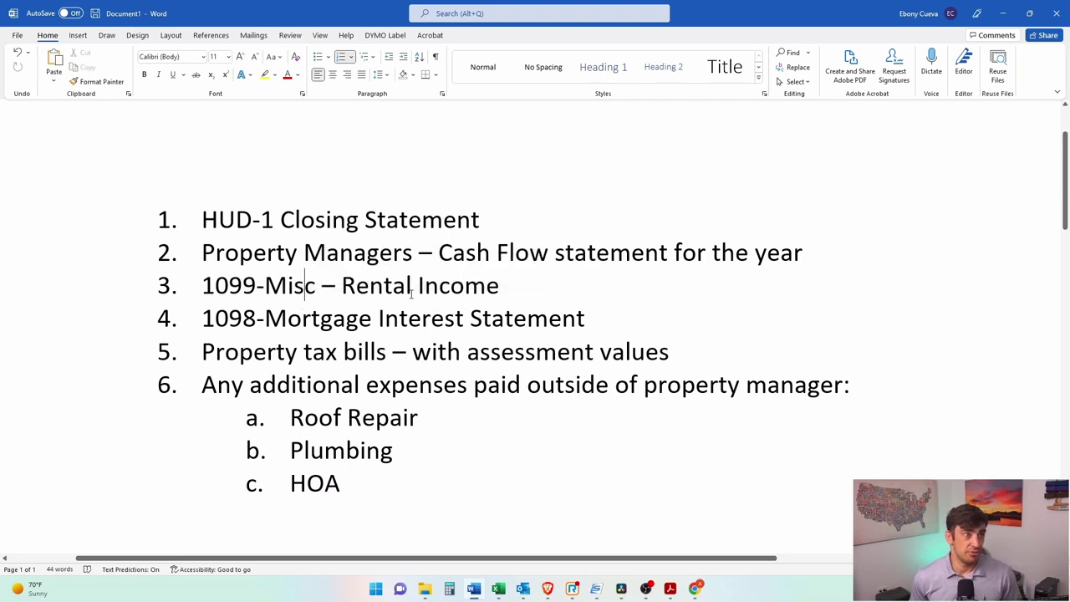
pyautogui.moveTo(499, 287); pyautogui.dragTo(202, 287)
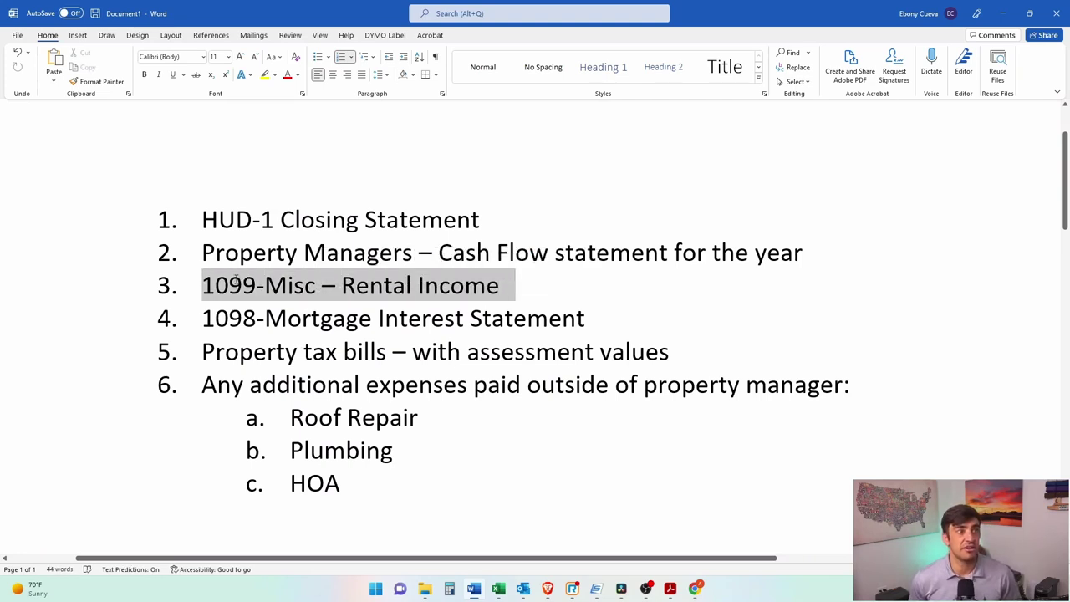
pyautogui.click(465, 286)
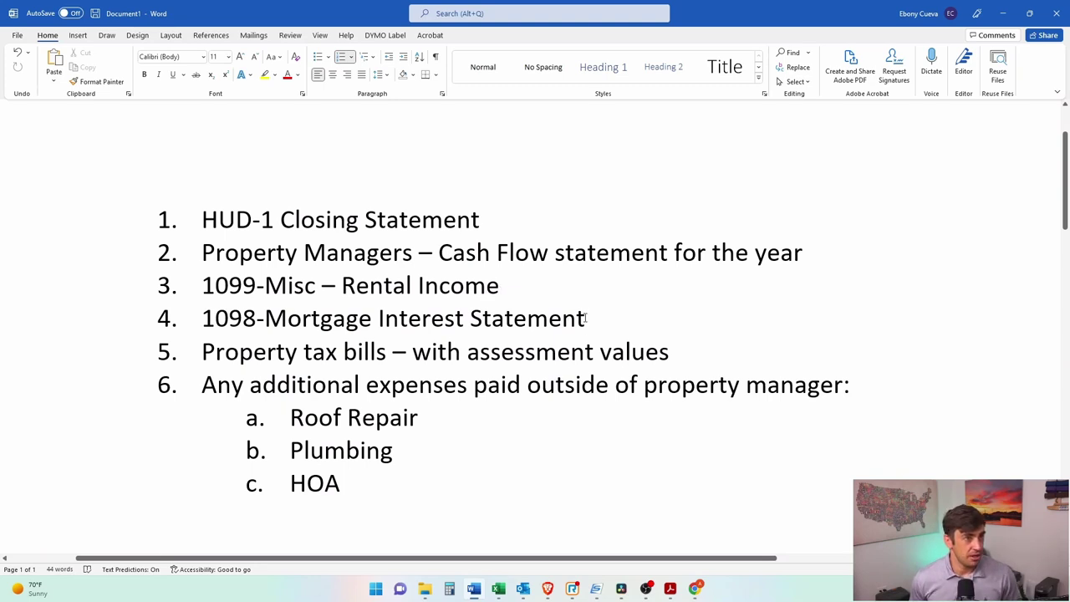
# Step: Highlight the 1098-Mortgage Interest Statement item and the assessment values on item 5
pyautogui.moveTo(582, 326); pyautogui.dragTo(242, 321)
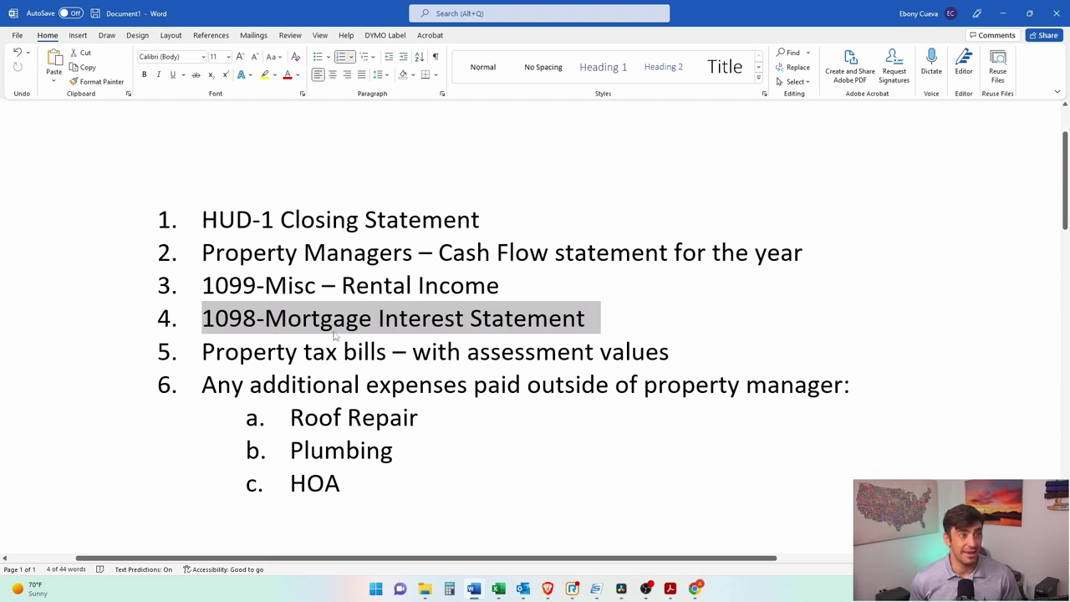
pyautogui.click(383, 324)
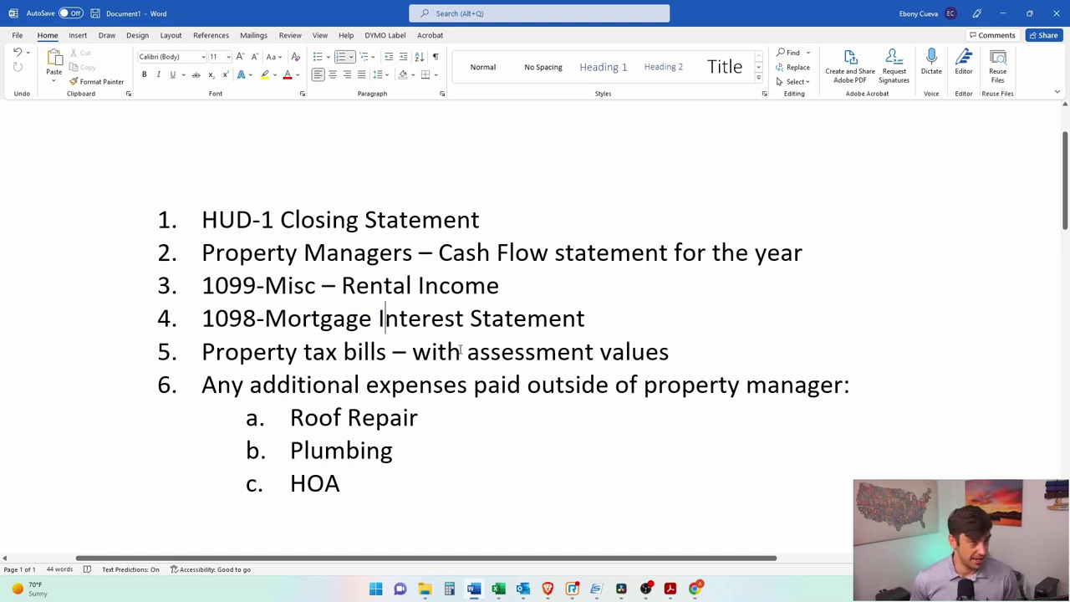
pyautogui.moveTo(413, 352); pyautogui.dragTo(526, 353)
pyautogui.click(633, 351)
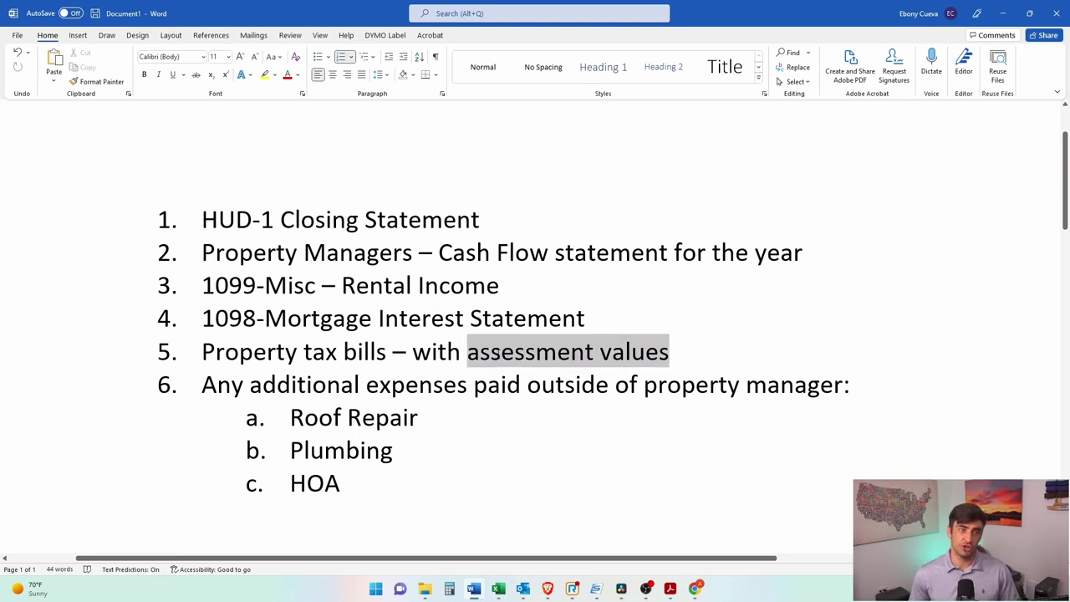
pyautogui.click(526, 363)
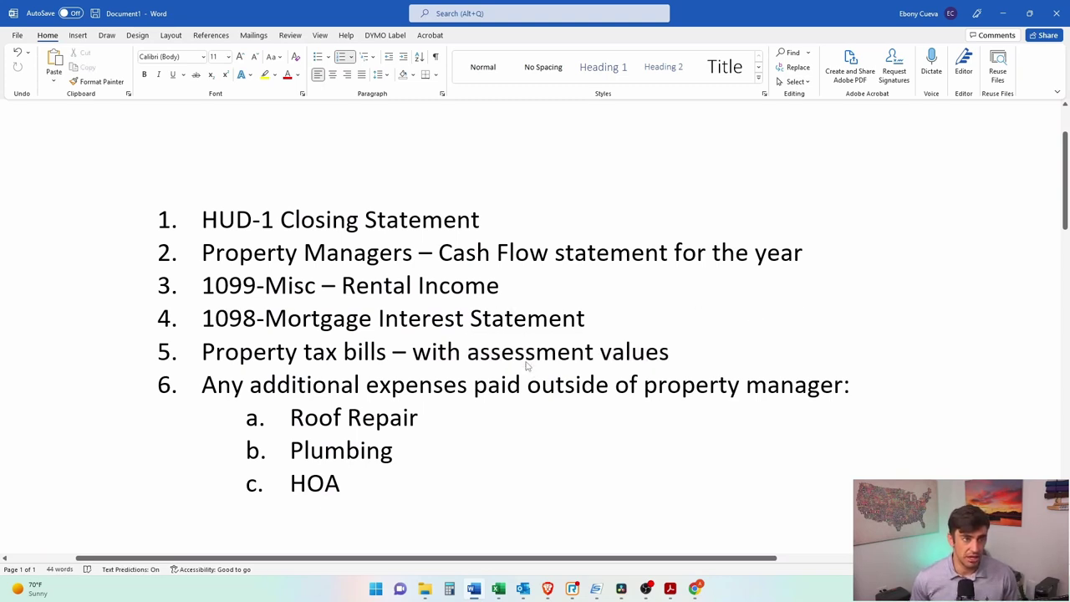
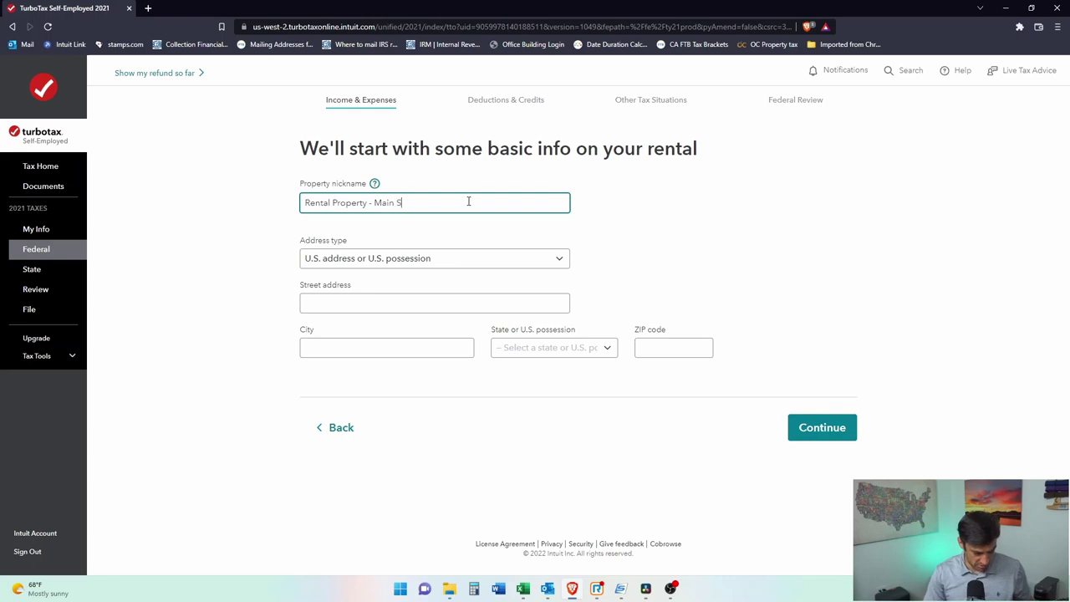
# Step: Enter the rental's street address, city, state (California) and ZIP code, and continue
pyautogui.click(408, 305)
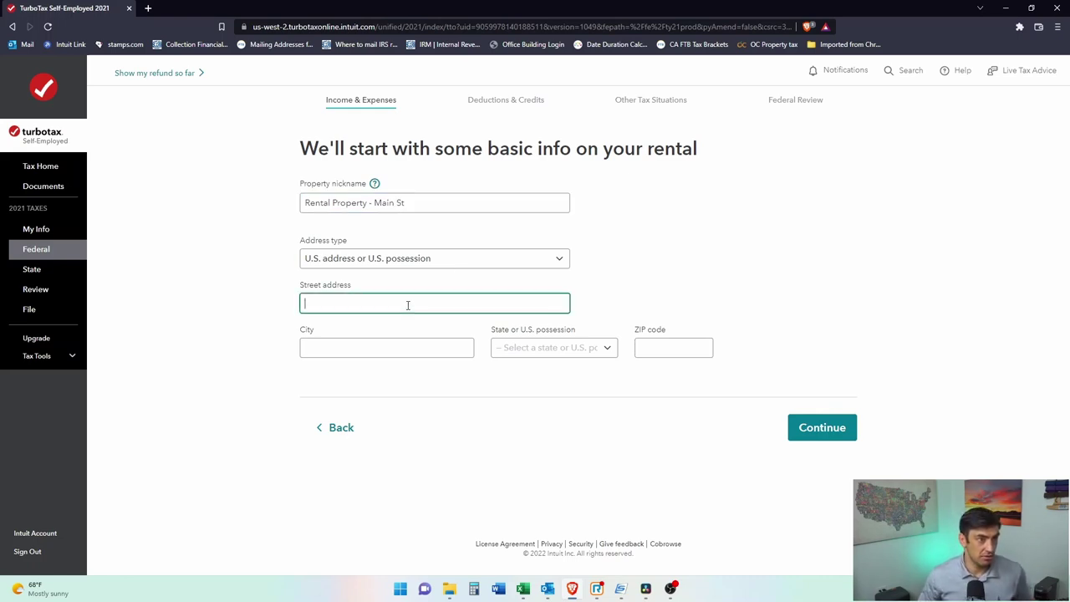
pyautogui.write('123 Main')
pyautogui.press('Tab')
pyautogui.write('Nee')
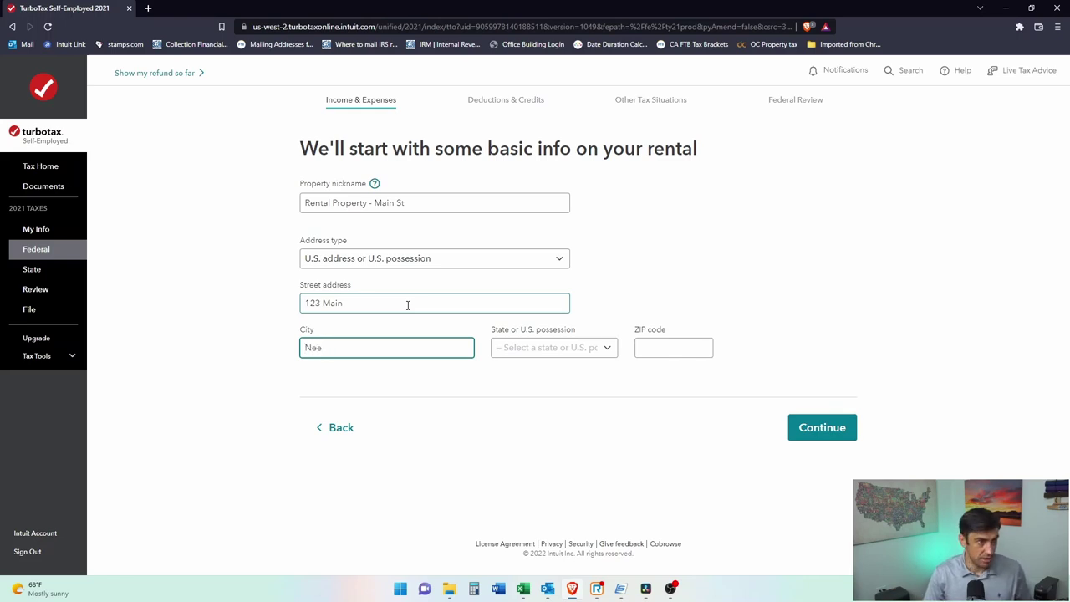
pyautogui.write('wport Be')
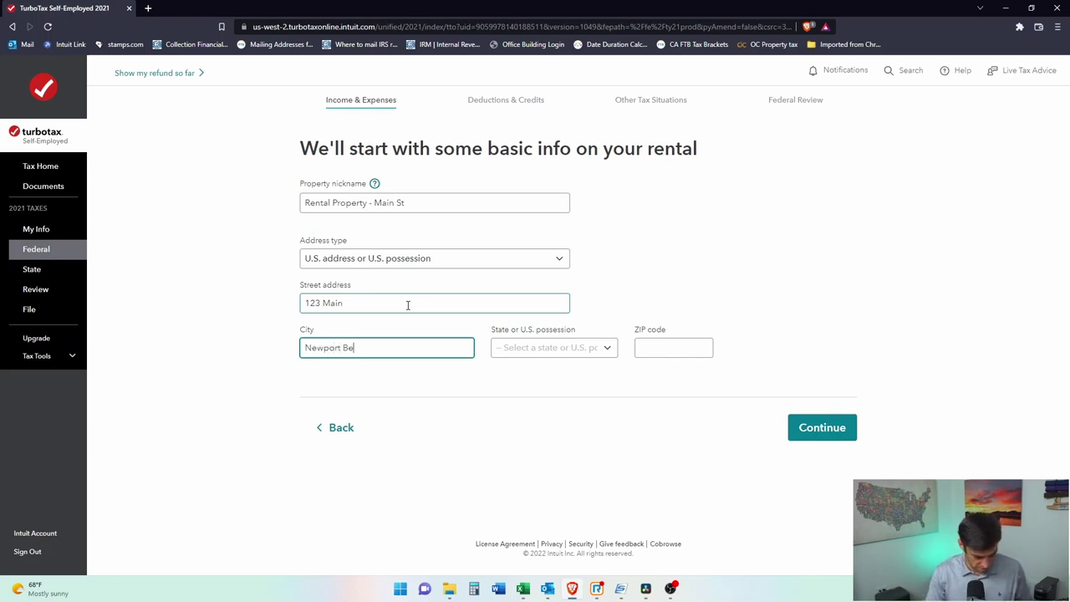
pyautogui.press('Tab')
pyautogui.press('c')
pyautogui.press('Tab')
pyautogui.write('92660')
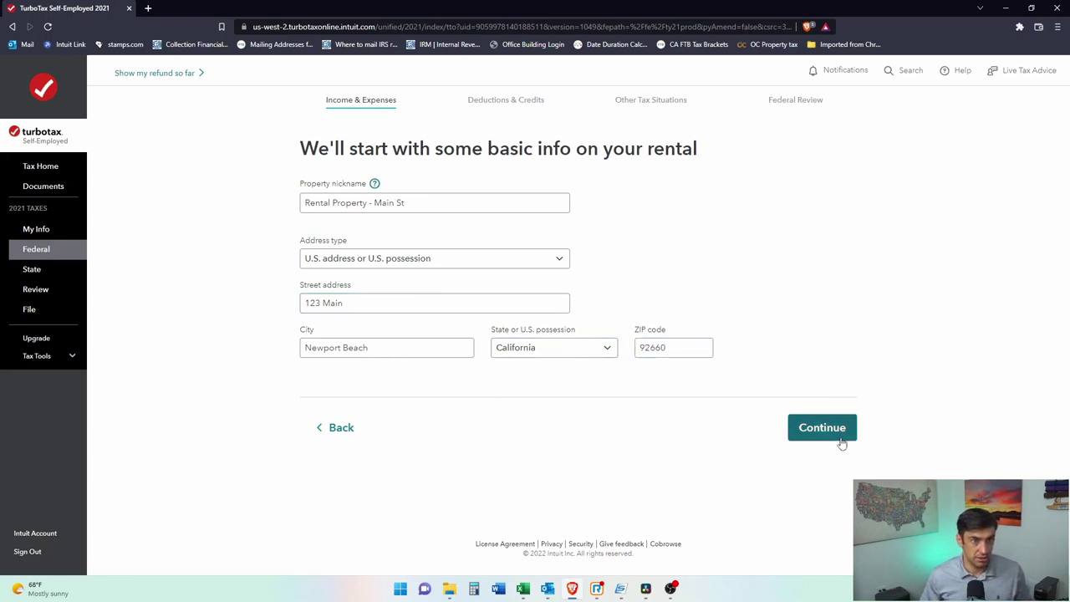
pyautogui.click(841, 443)
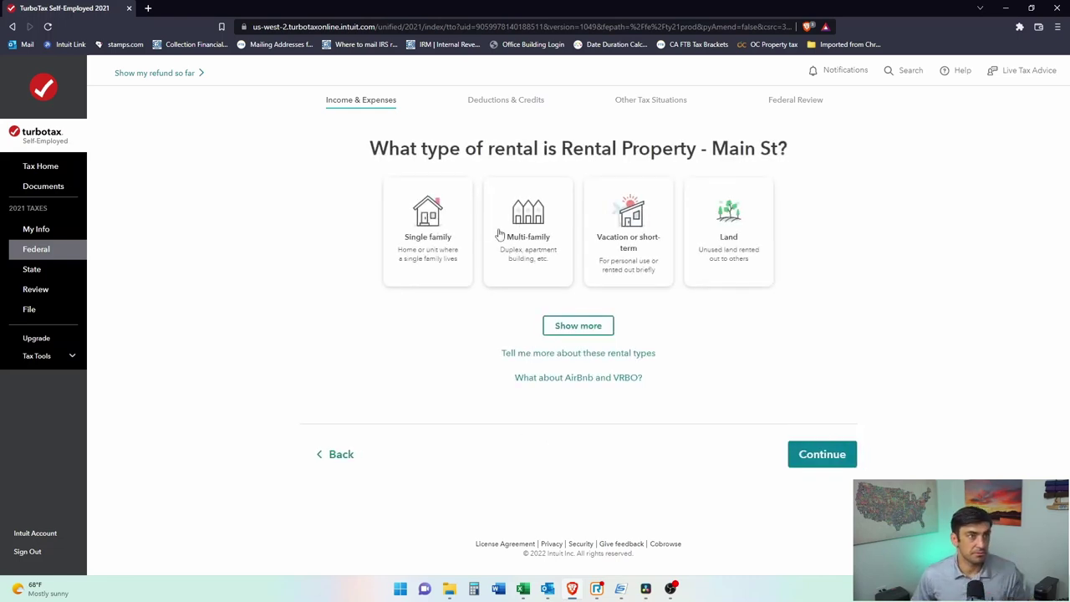
# Step: Choose Single family as the rental property type
pyautogui.click(446, 218)
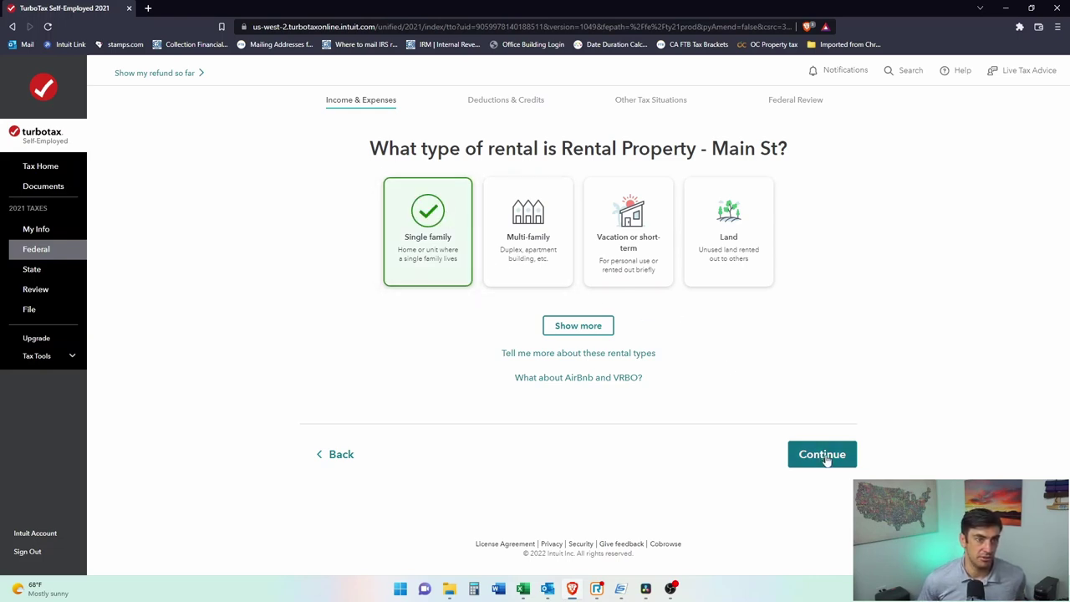
pyautogui.click(583, 328)
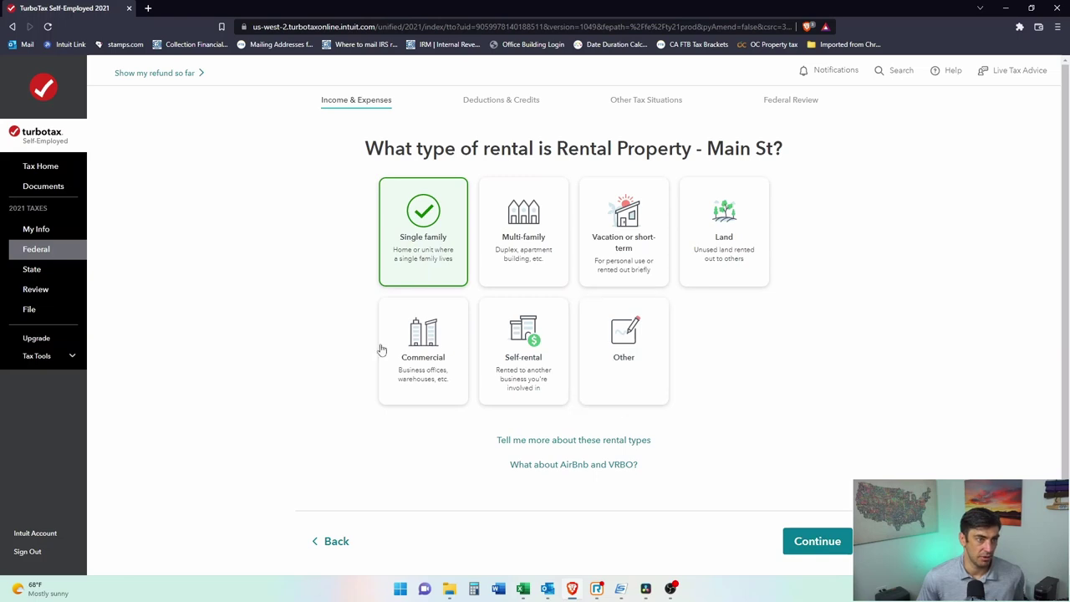
pyautogui.click(803, 544)
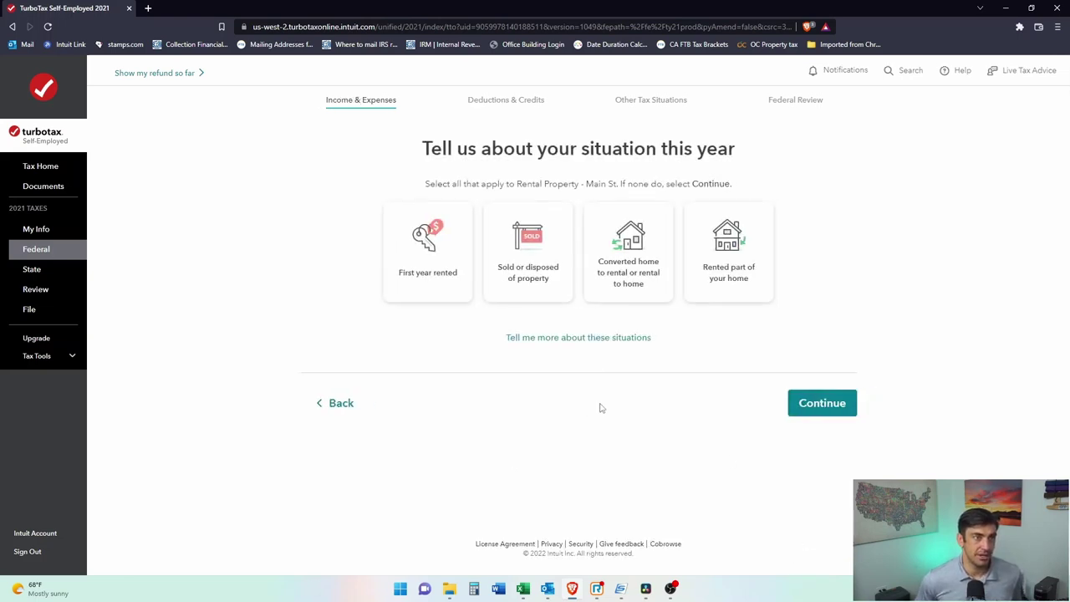
# Step: Mark Main St as first year rented, rented every day of 2021, always at a fair price
pyautogui.click(432, 265)
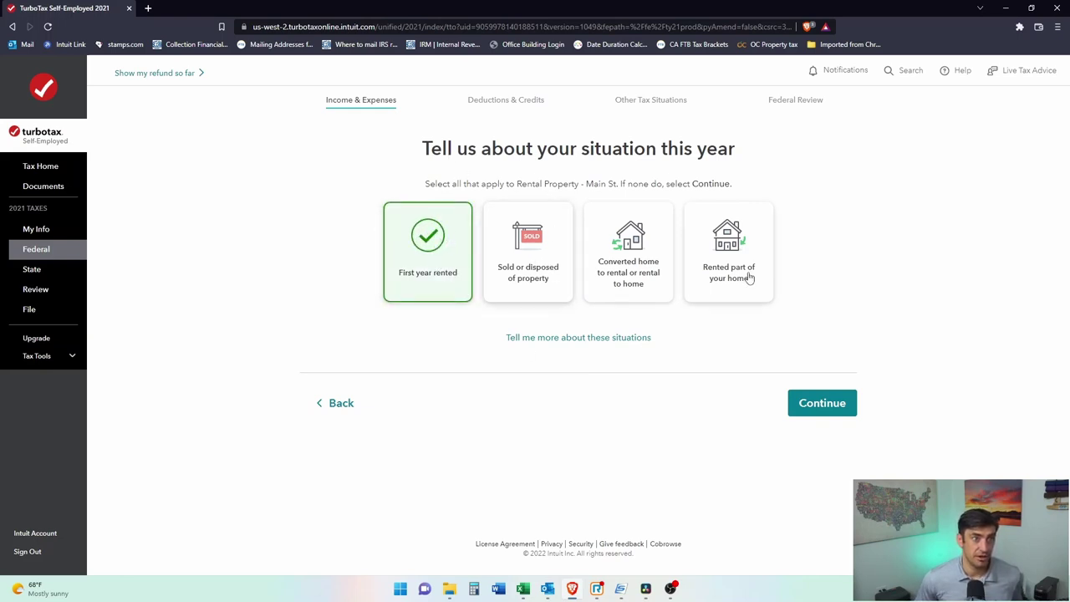
pyautogui.click(836, 403)
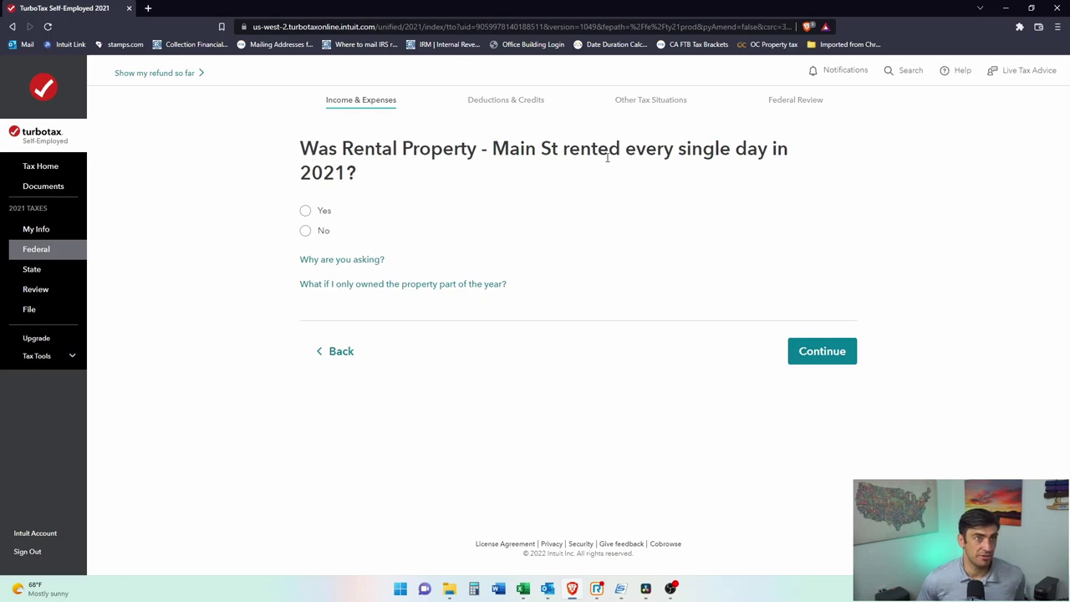
pyautogui.click(306, 210)
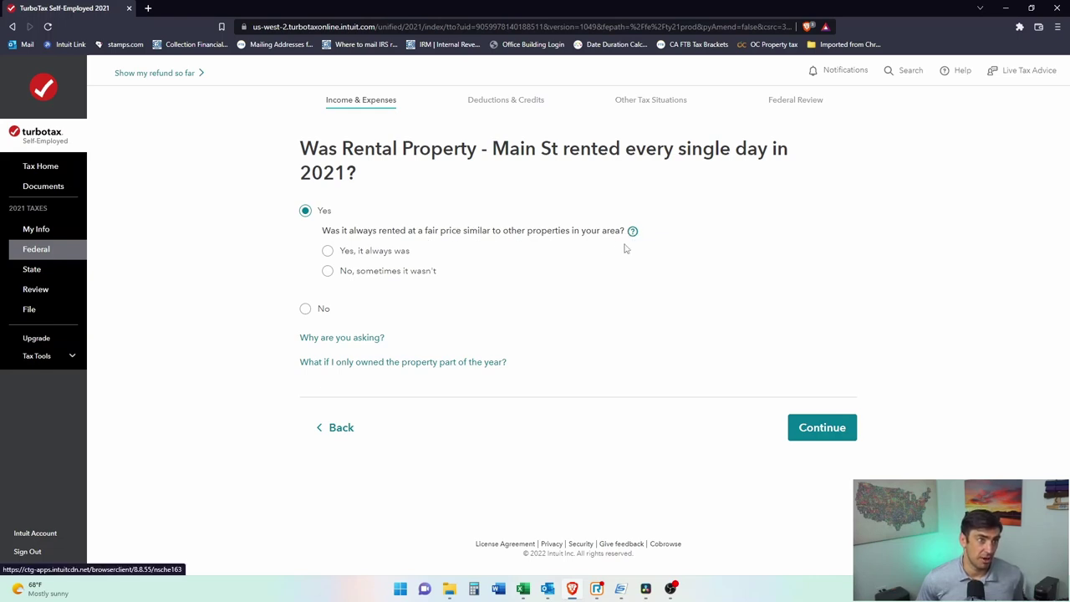
pyautogui.click(328, 251)
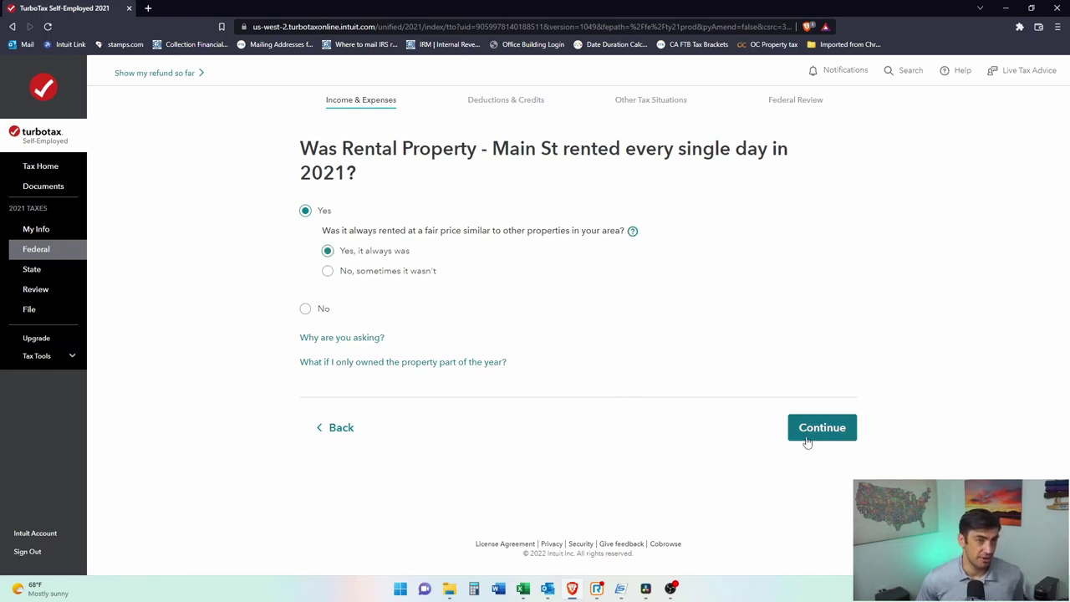
pyautogui.click(846, 432)
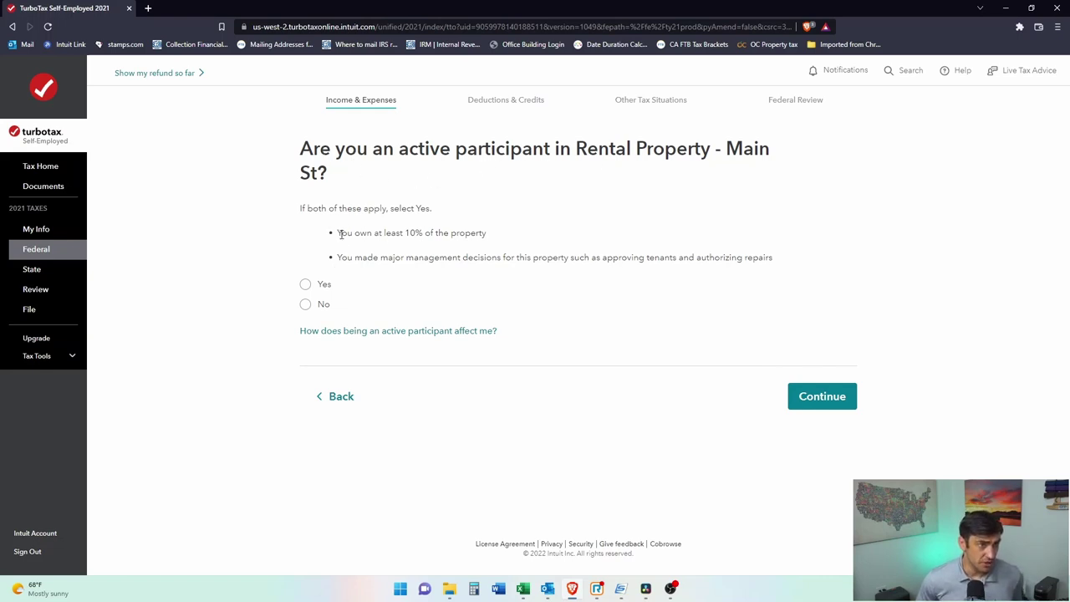
# Step: Answer Yes to active participation after reviewing the ownership and management-decision criteria
pyautogui.moveTo(349, 230); pyautogui.dragTo(449, 234)
pyautogui.click(454, 249)
pyautogui.moveTo(350, 258); pyautogui.dragTo(461, 259)
pyautogui.click(492, 261)
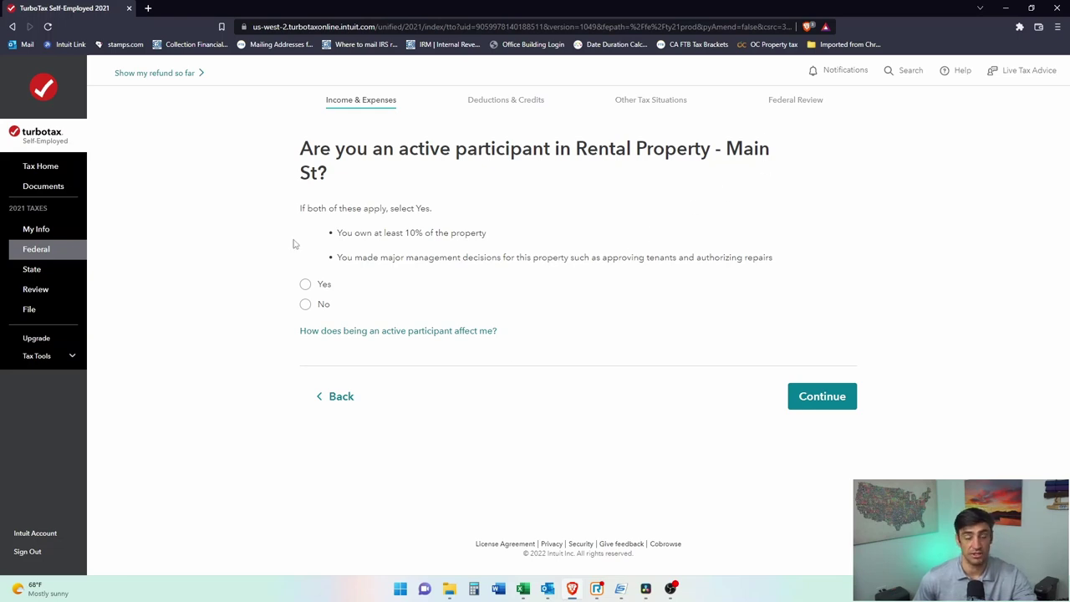
pyautogui.click(305, 286)
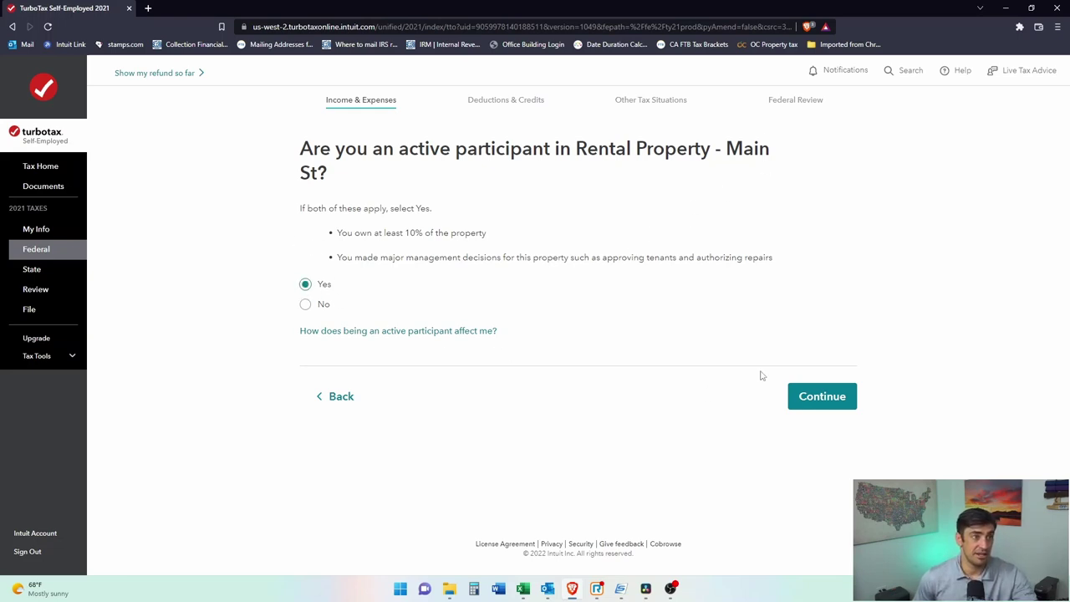
pyautogui.click(826, 395)
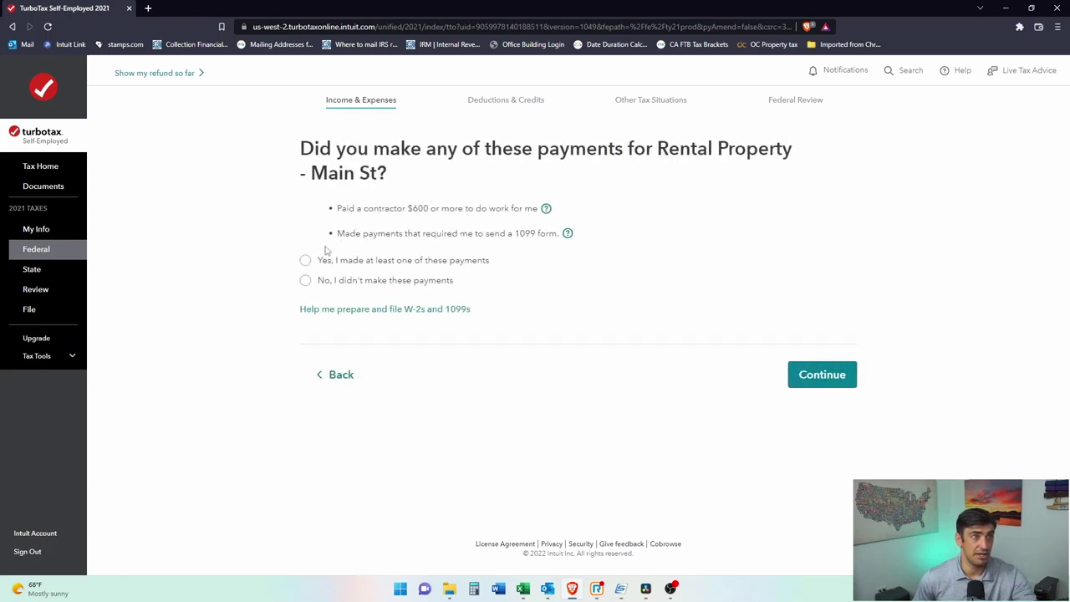
# Step: Report that no $600-plus contractor or 1099-required payments were made
pyautogui.moveTo(360, 209); pyautogui.dragTo(484, 212)
pyautogui.click(484, 212)
pyautogui.moveTo(362, 234); pyautogui.dragTo(537, 238)
pyautogui.click(539, 237)
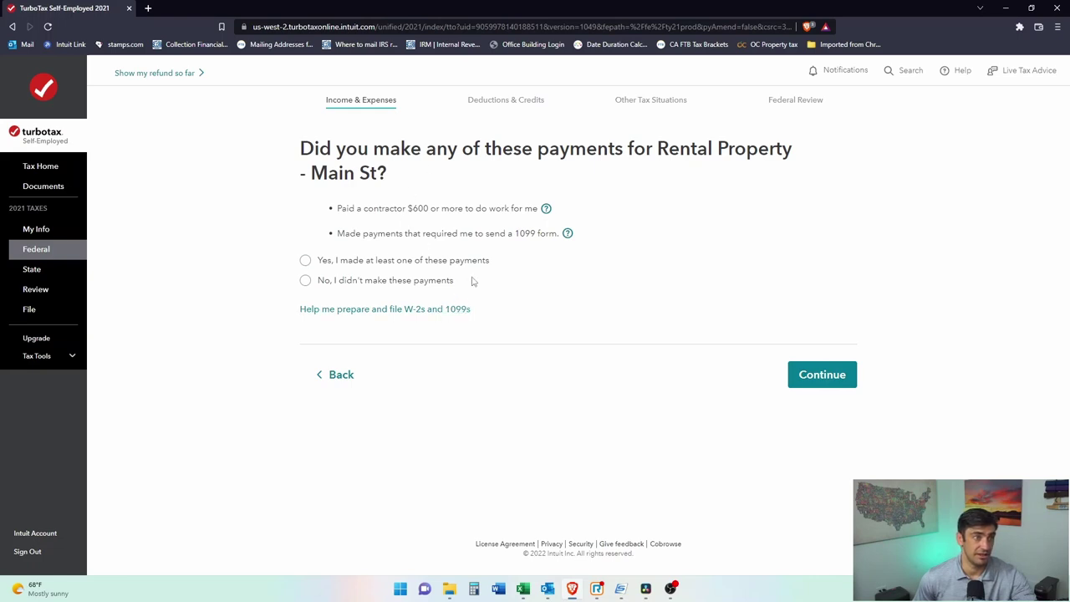
pyautogui.click(311, 283)
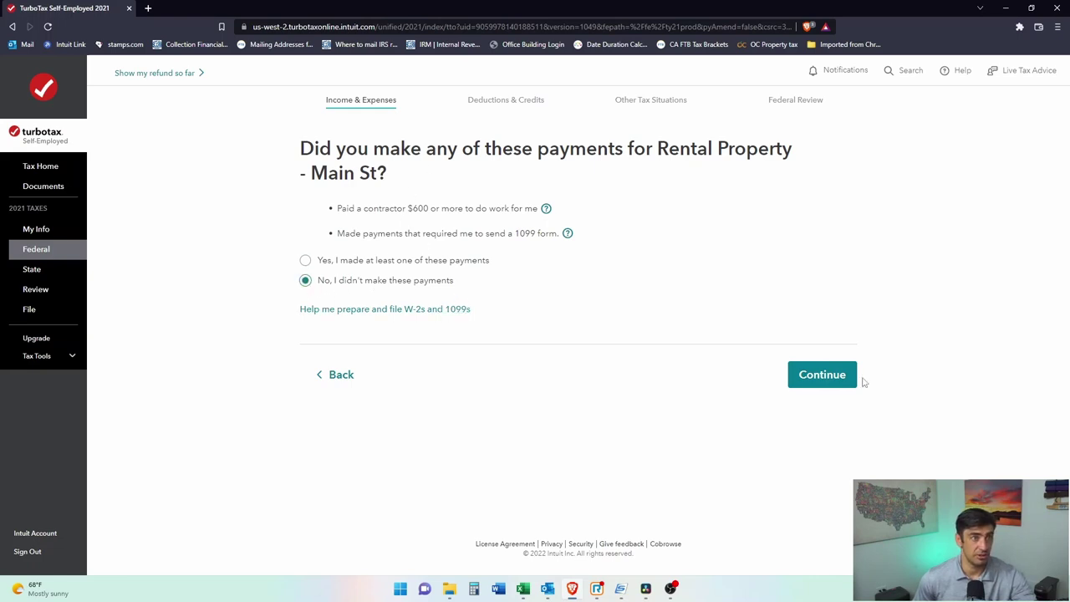
pyautogui.click(816, 378)
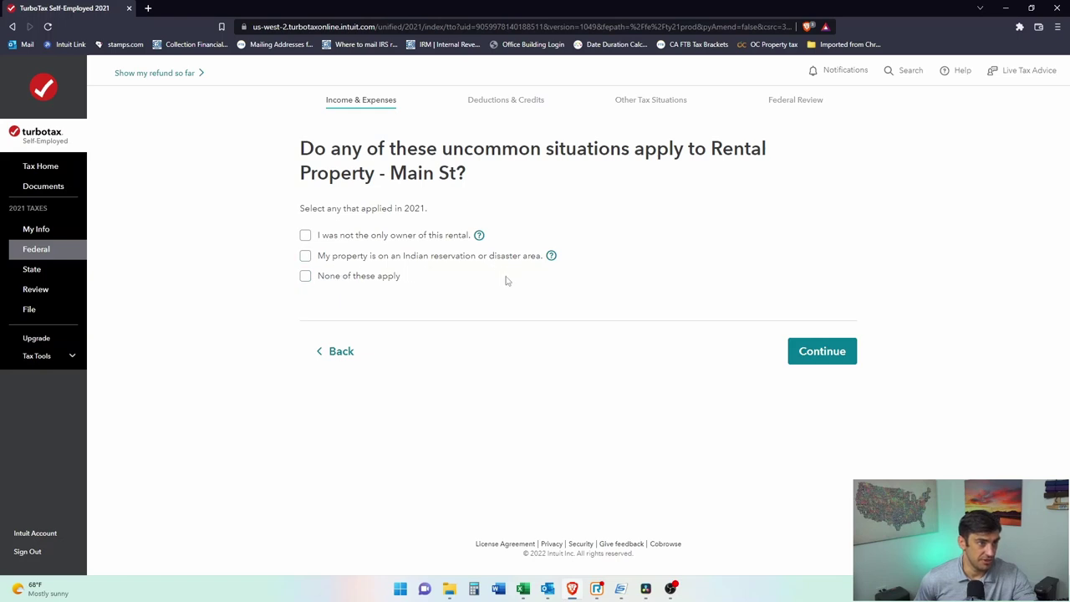
# Step: Select 'None of these apply' for uncommon situations and approve the property summary
pyautogui.click(305, 277)
pyautogui.click(822, 356)
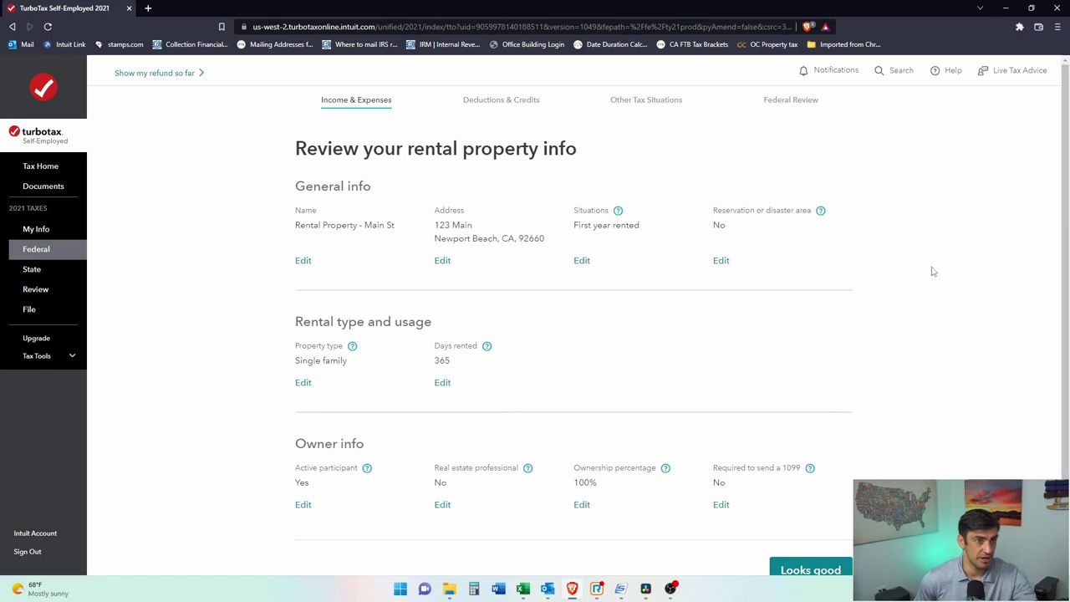
pyautogui.scroll(-1, 932, 271)
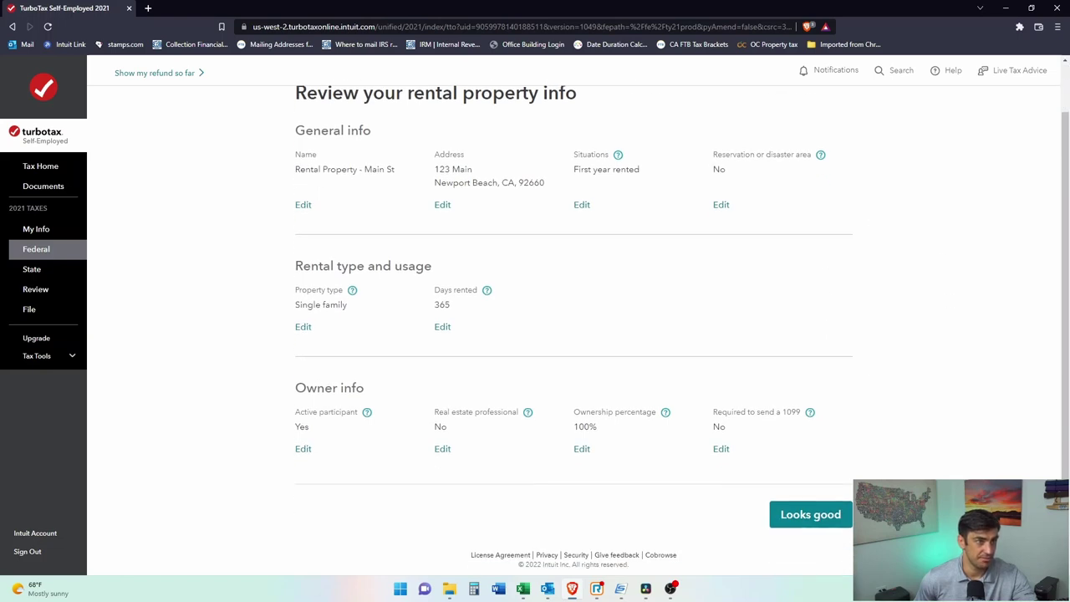
pyautogui.click(830, 517)
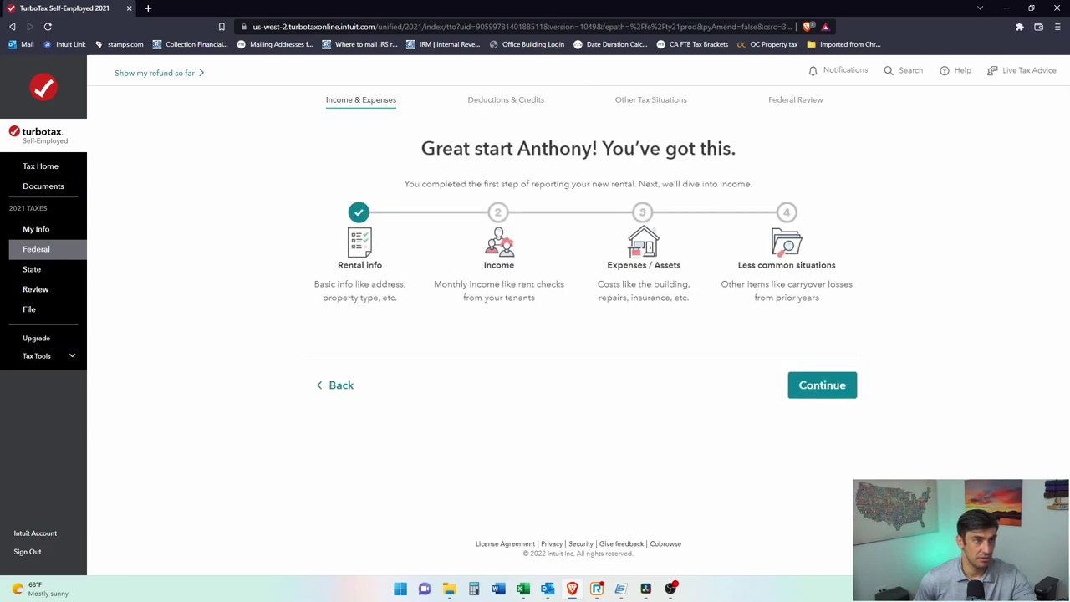
# Step: Select Form 1099-MISC as the type of Main St rental income
pyautogui.click(846, 392)
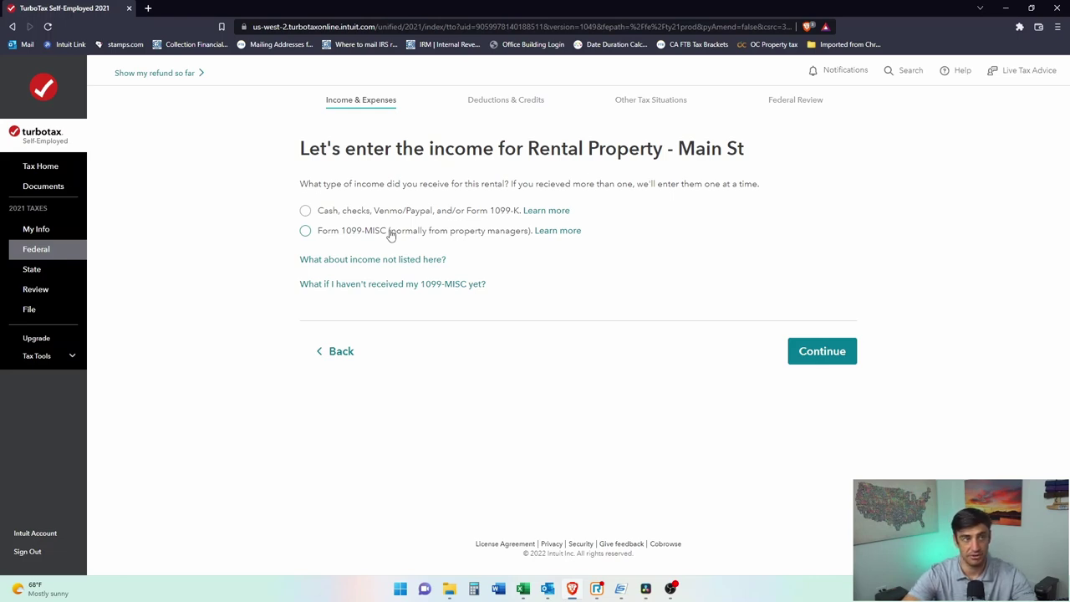
pyautogui.click(390, 236)
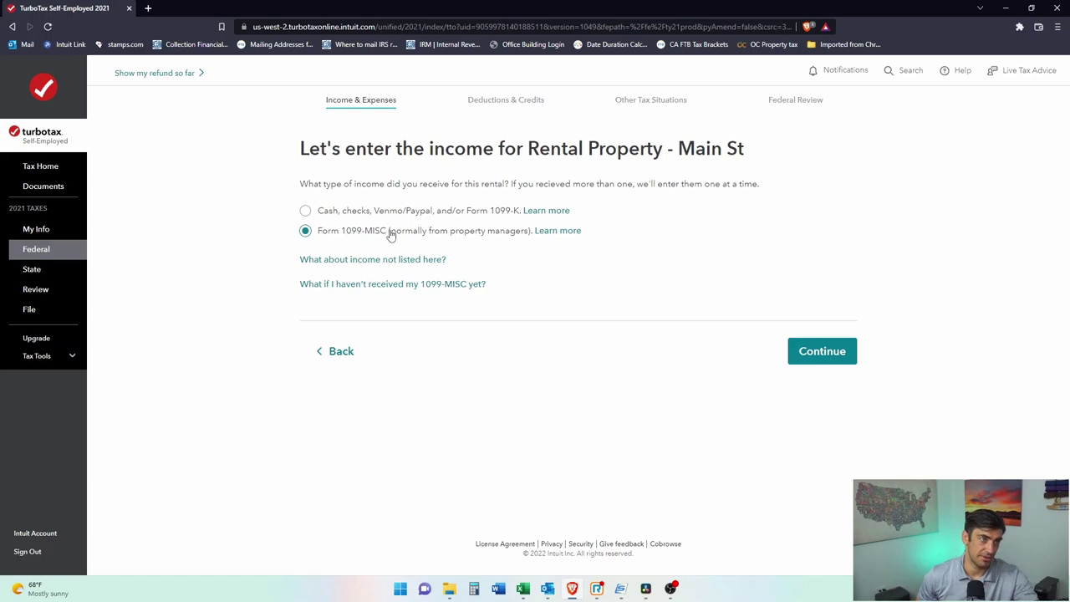
pyautogui.click(796, 350)
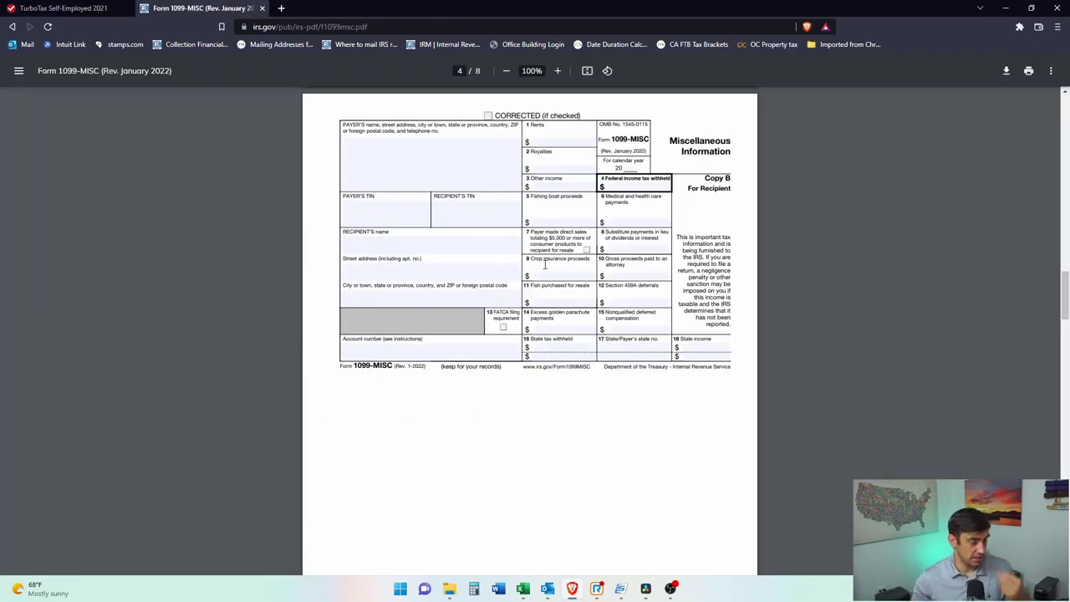
# Step: Review the payer and recipient name and TIN boxes on the blank IRS 1099-MISC PDF
pyautogui.scroll(5, 756, 326)
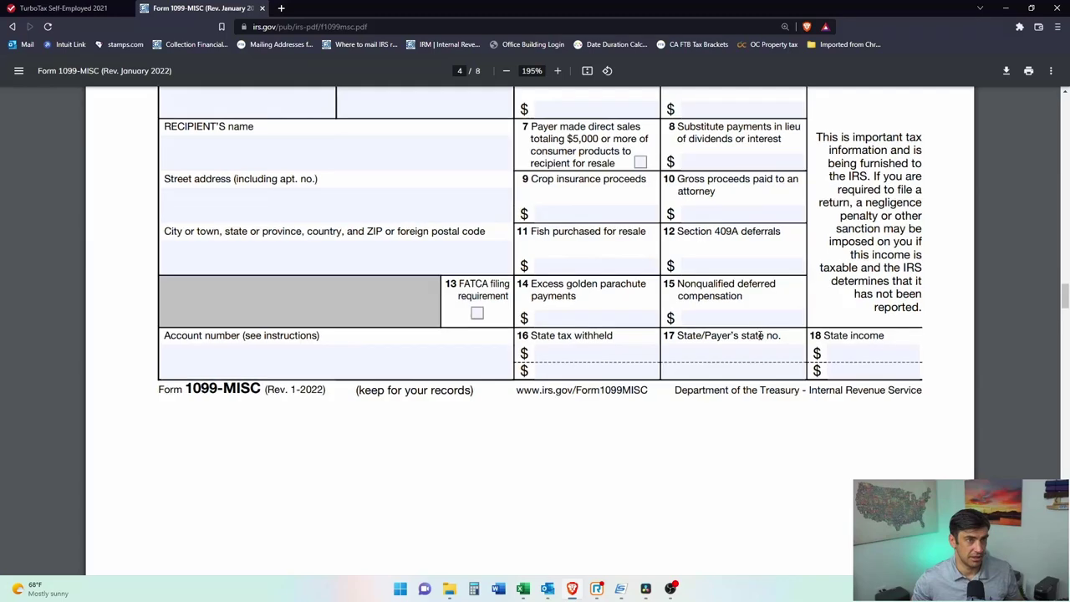
pyautogui.scroll(5, 757, 335)
pyautogui.scroll(-2, 537, 222)
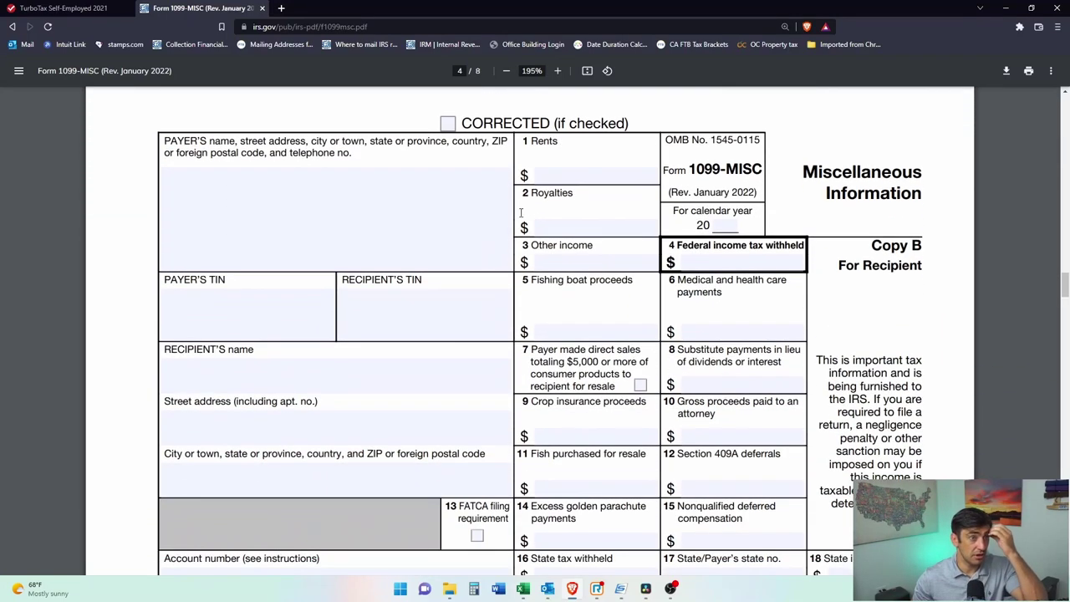
pyautogui.click(326, 181)
pyautogui.moveTo(222, 141); pyautogui.dragTo(155, 138)
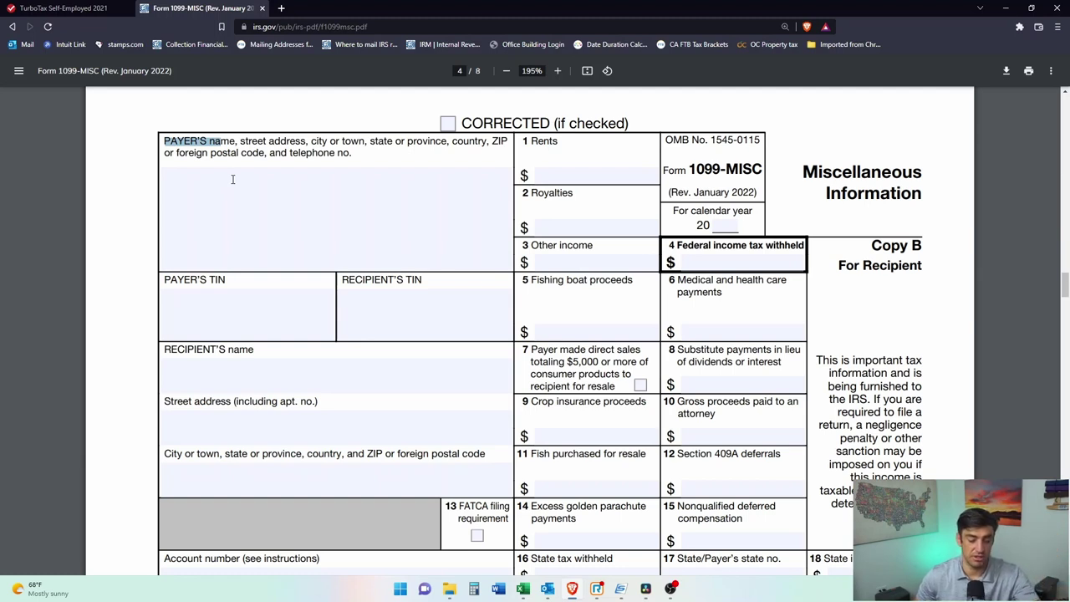
pyautogui.click(194, 361)
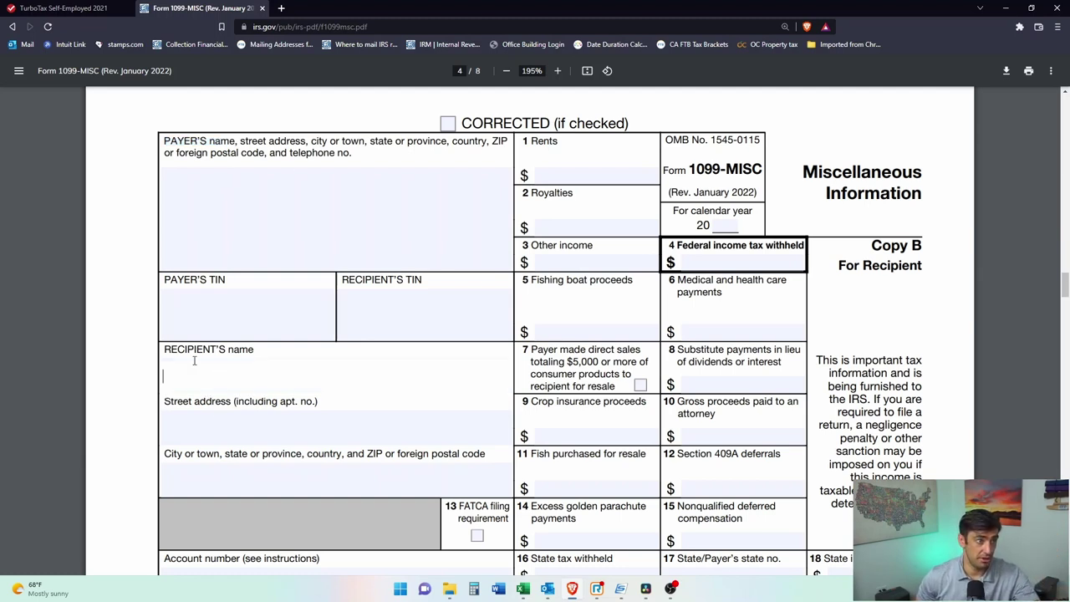
pyautogui.click(195, 292)
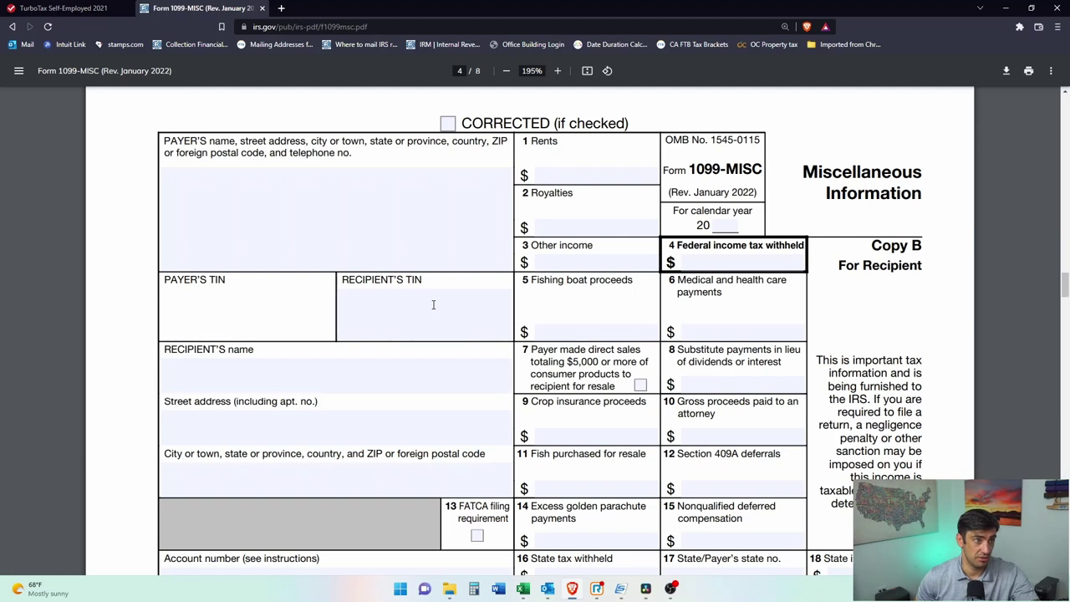
pyautogui.click(382, 313)
pyautogui.click(208, 317)
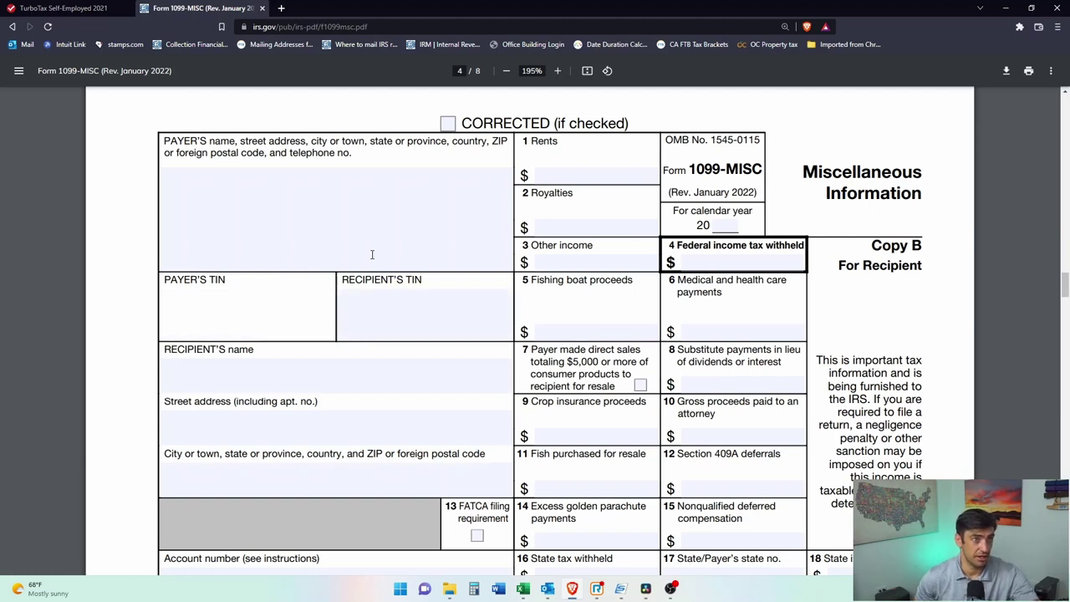
# Step: Return to TurboTax's 1099-MISC entry page at the Box 1 Rents field
pyautogui.click(545, 142)
pyautogui.click(557, 175)
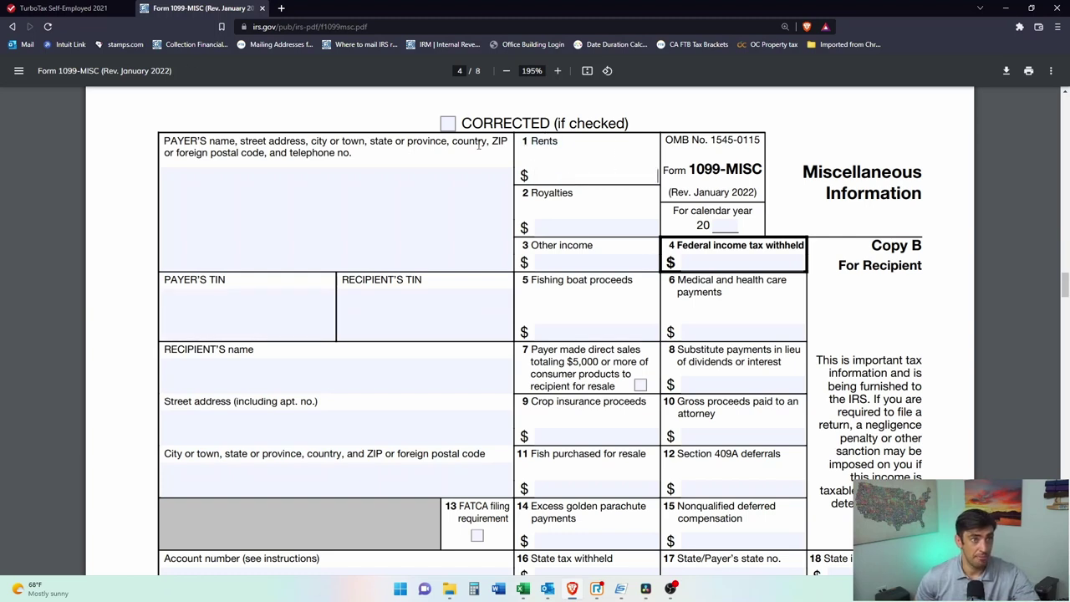
pyautogui.click(82, 7)
pyautogui.click(393, 351)
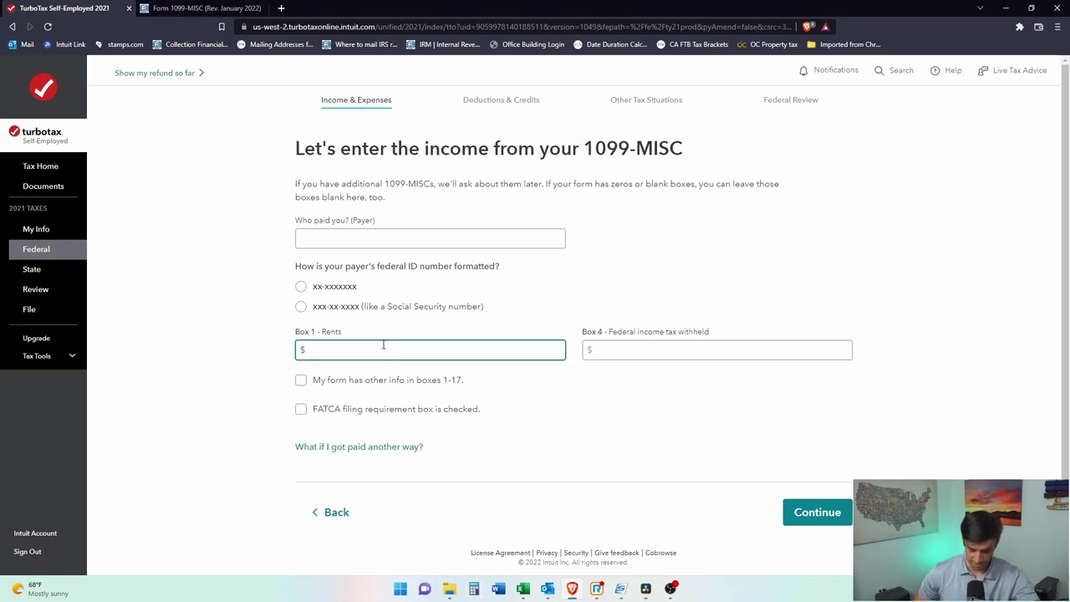
# Step: Enter $24,000 in Box 1 Rents, $0 in Box 4, and choose the xx-xxxxxxx EIN format
pyautogui.write('24,000')
pyautogui.click(614, 350)
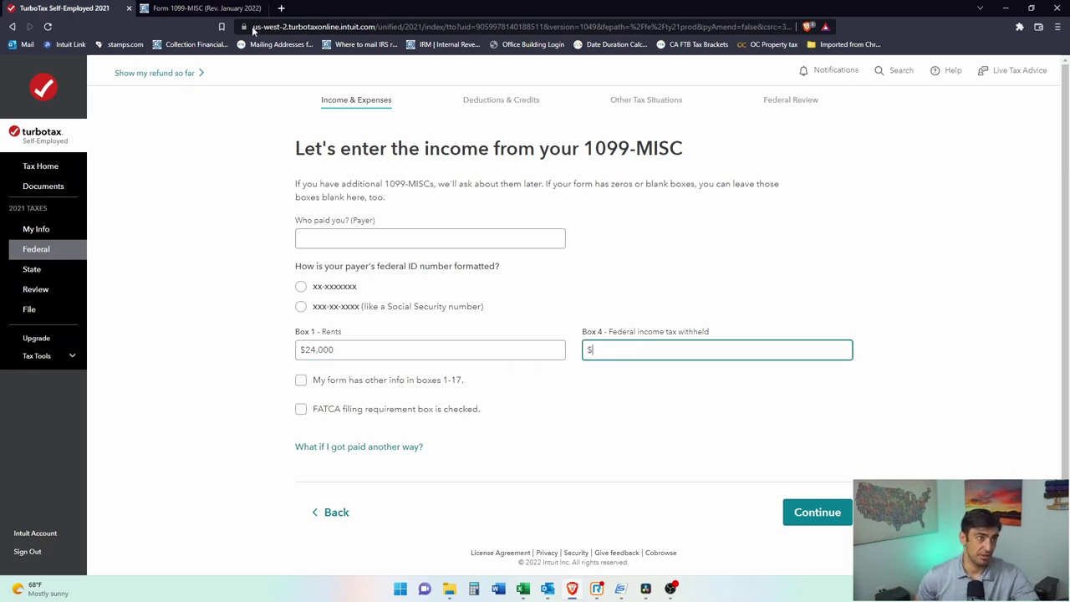
pyautogui.click(200, 8)
pyautogui.click(700, 259)
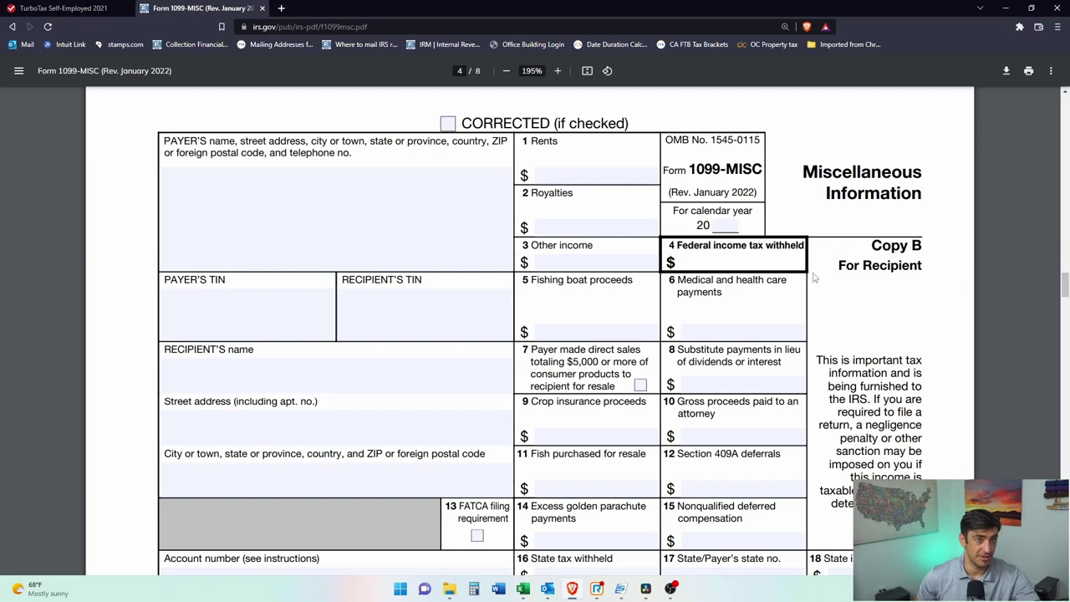
pyautogui.click(27, 9)
pyautogui.write('0')
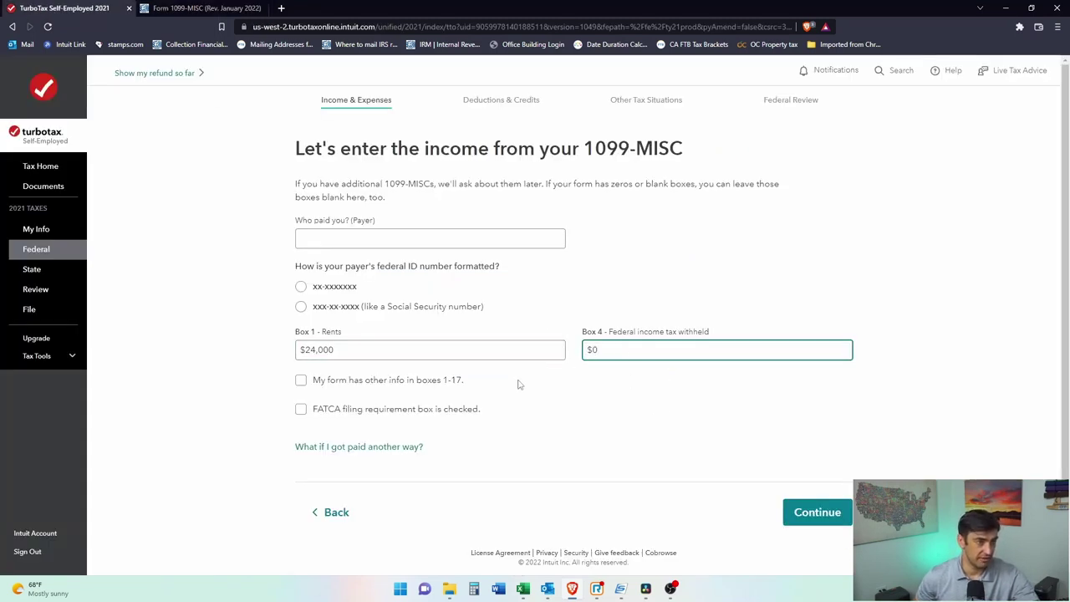
pyautogui.click(318, 290)
pyautogui.click(361, 323)
# Step: Enter 'Property Manager' as the payer with its EIN and submit the 1099-MISC
pyautogui.click(347, 237)
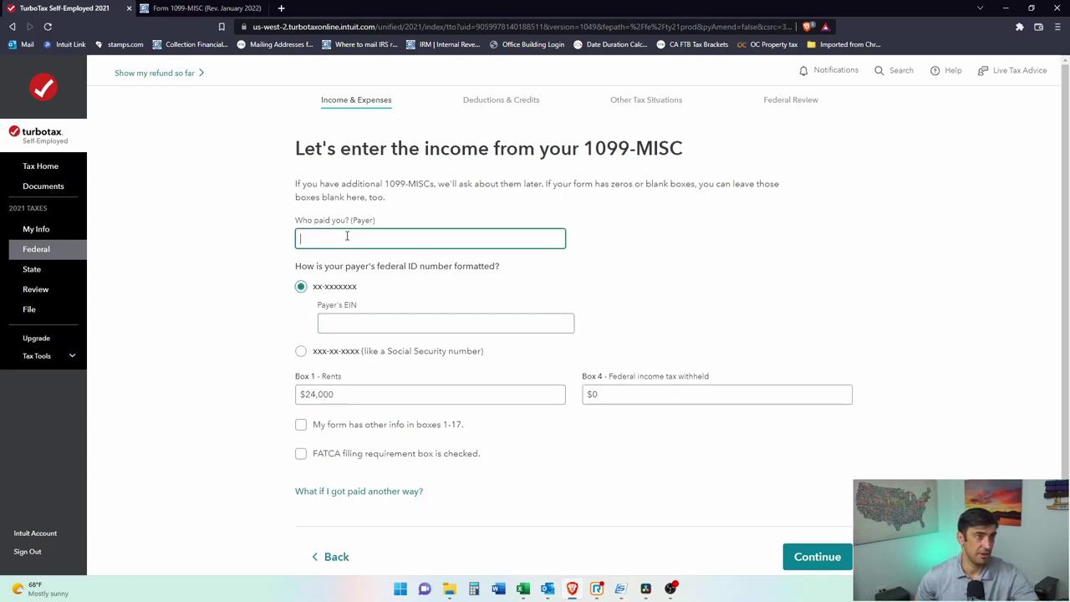
pyautogui.write('Property Ma')
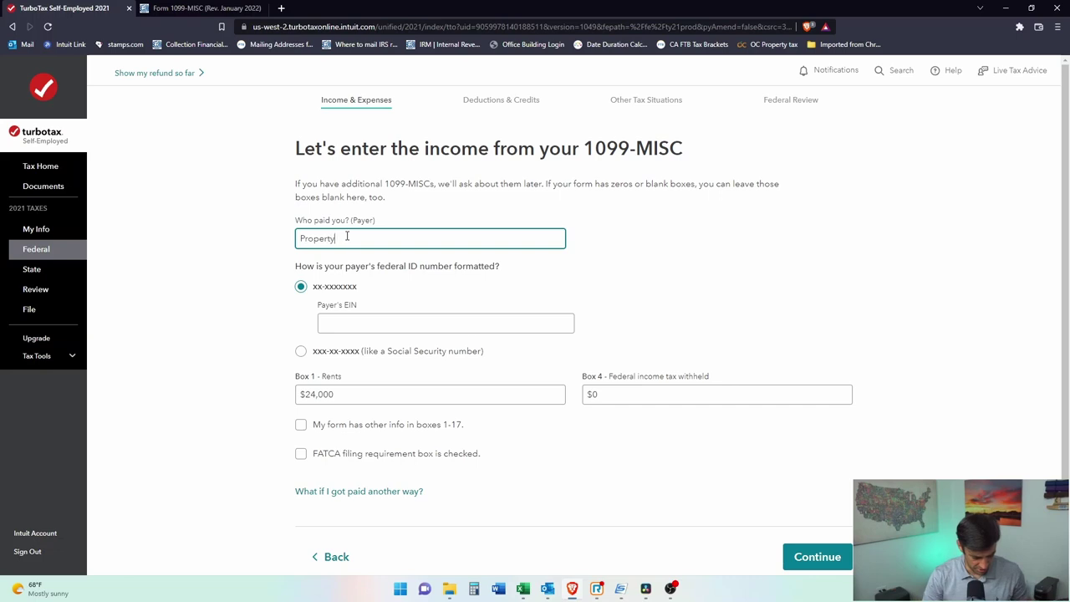
pyautogui.press('Tab')
pyautogui.press('Tab')
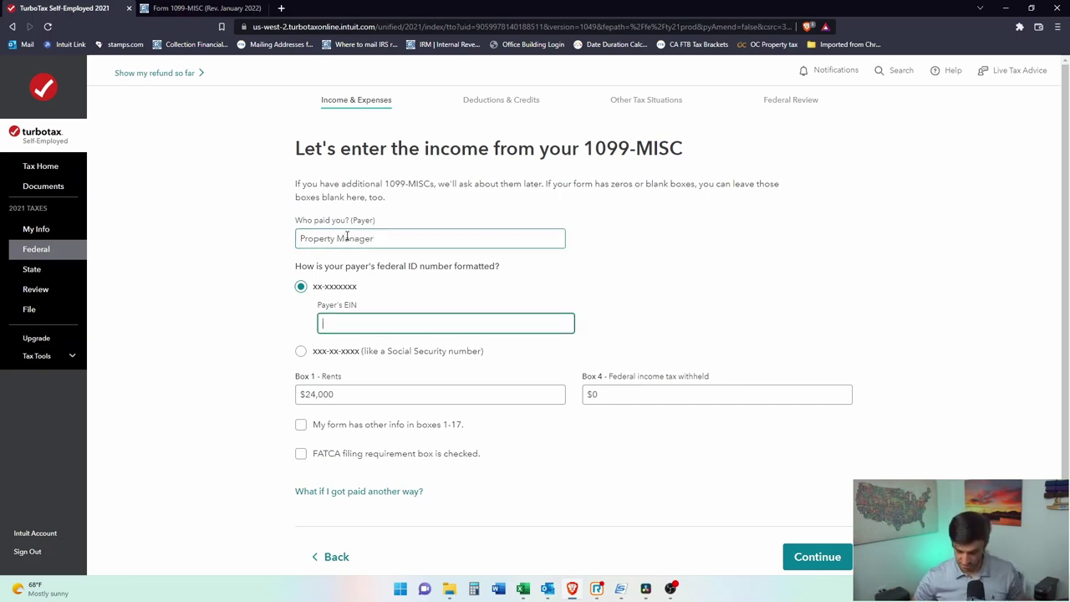
pyautogui.write('12-3456789')
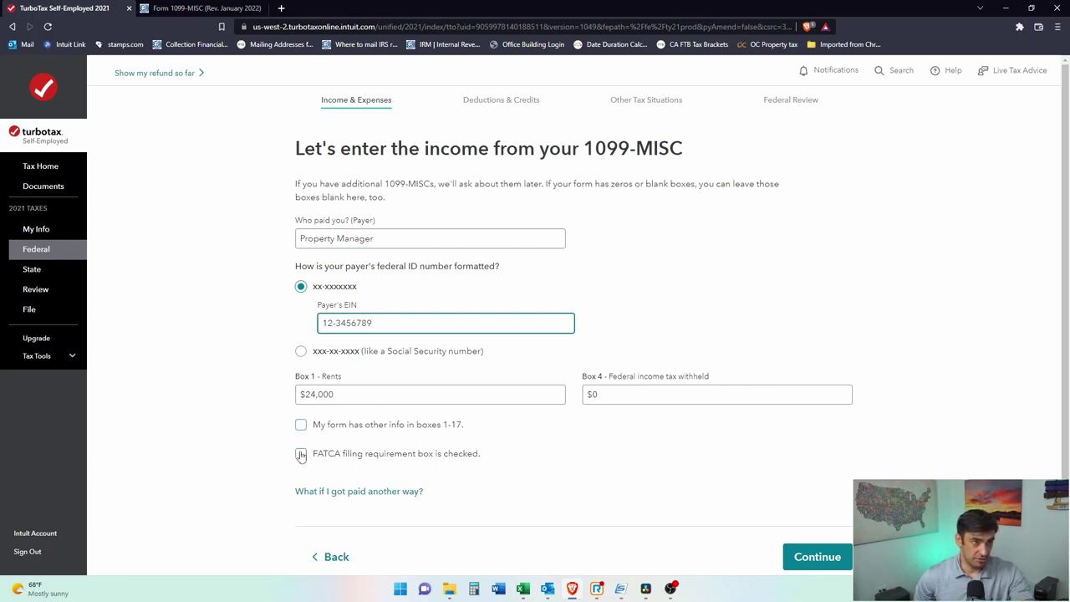
pyautogui.click(828, 558)
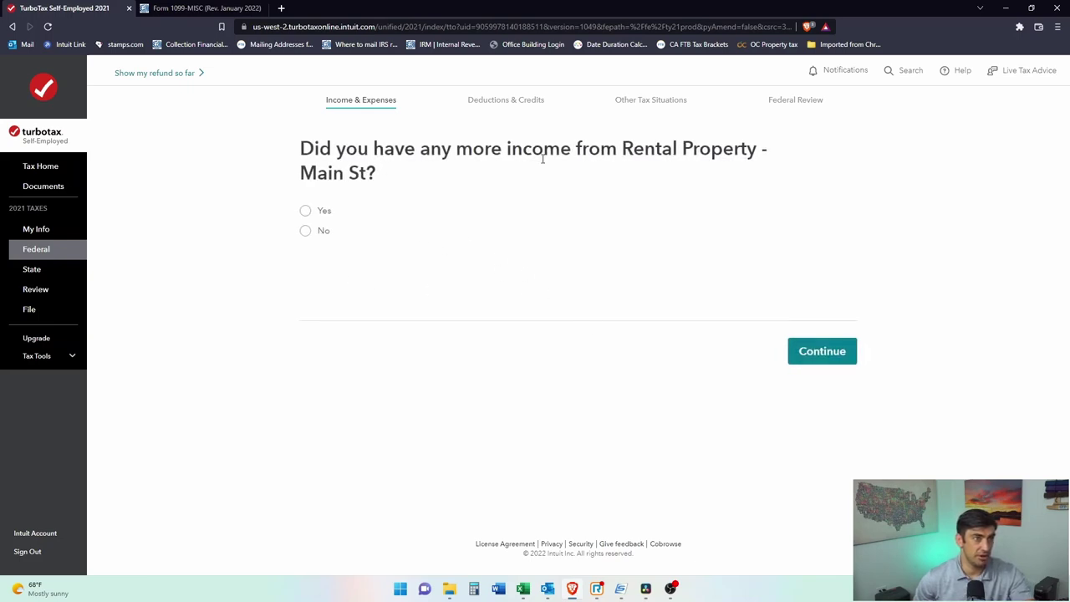
# Step: Report no other Main St income and continue to the expenses and assets checklist
pyautogui.click(305, 231)
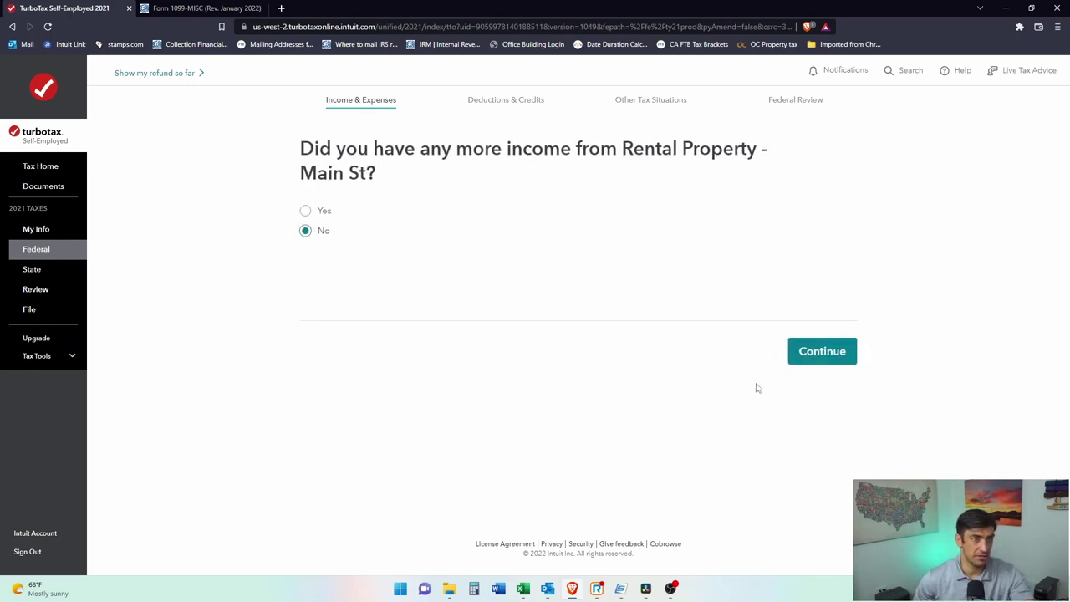
pyautogui.click(822, 352)
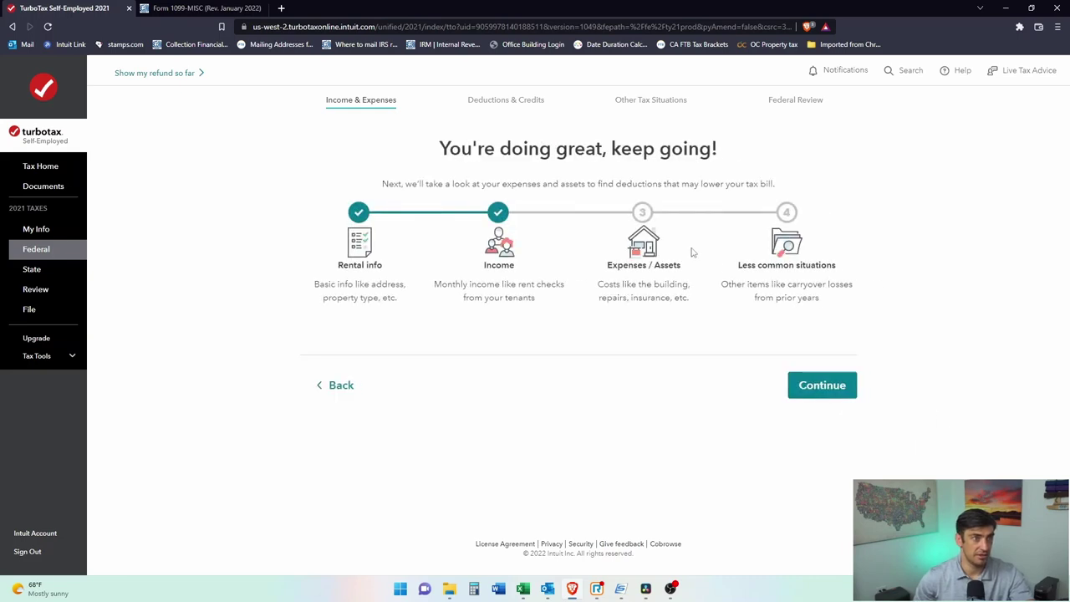
pyautogui.click(822, 385)
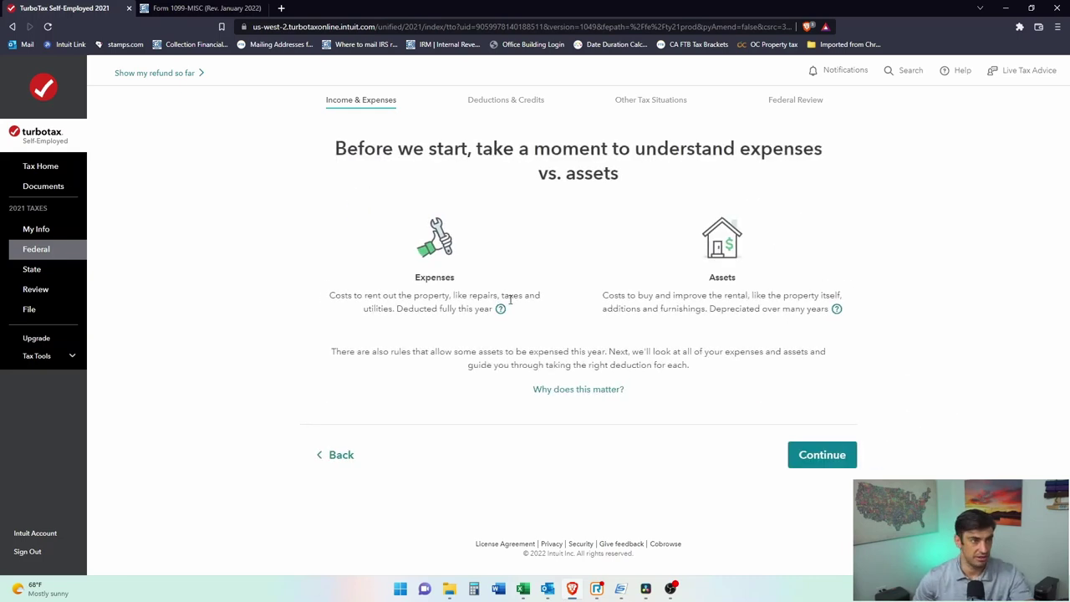
pyautogui.click(831, 455)
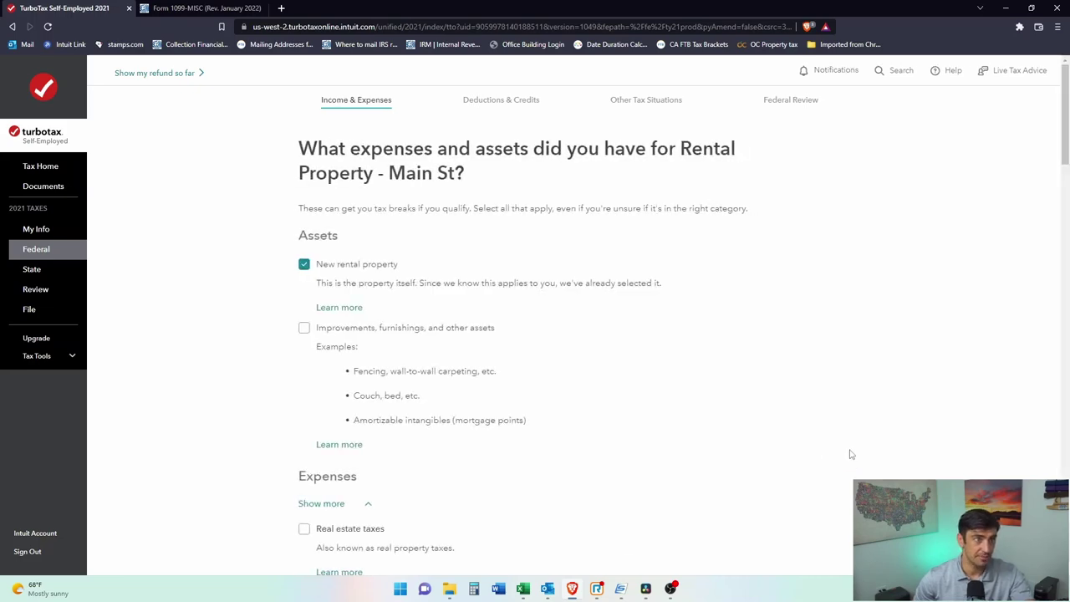
# Step: Revisit the expenses-versus-assets explanation, then return to the checklist
pyautogui.scroll(-10, 409, 370)
pyautogui.scroll(-10, 410, 373)
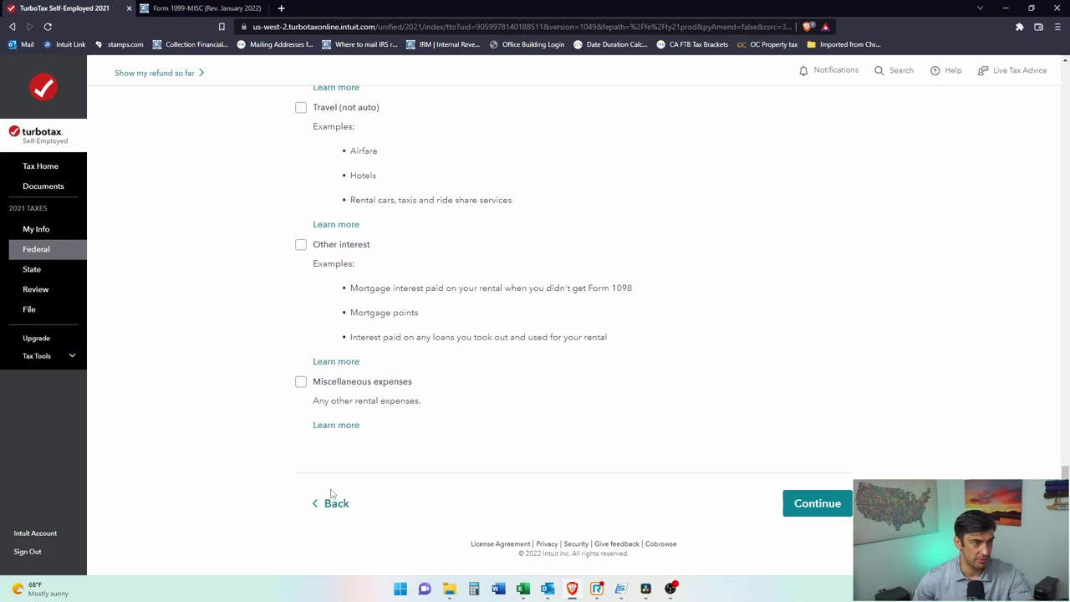
pyautogui.click(334, 502)
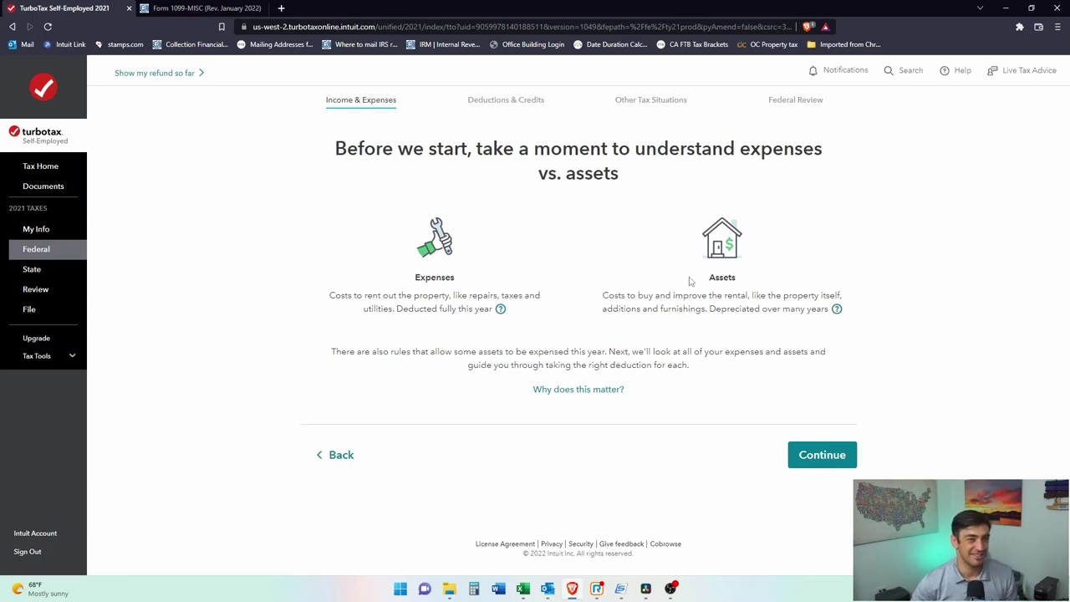
pyautogui.moveTo(624, 299); pyautogui.dragTo(774, 297)
pyautogui.click(791, 295)
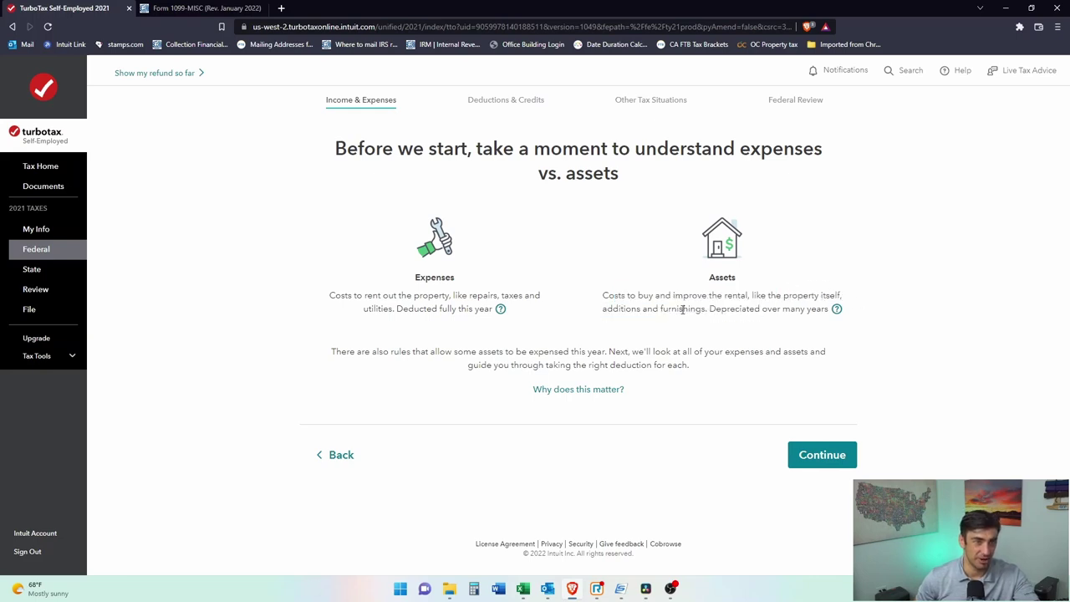
pyautogui.click(826, 455)
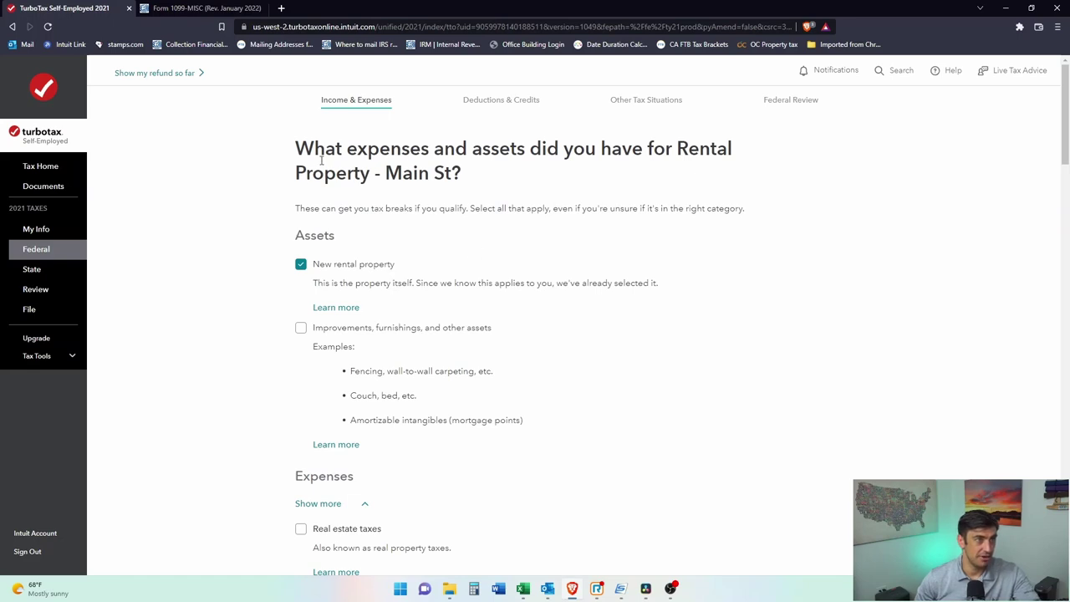
# Step: Tick improvements and other assets, real estate taxes, and insurance in the expense checklist
pyautogui.scroll(-1, 518, 225)
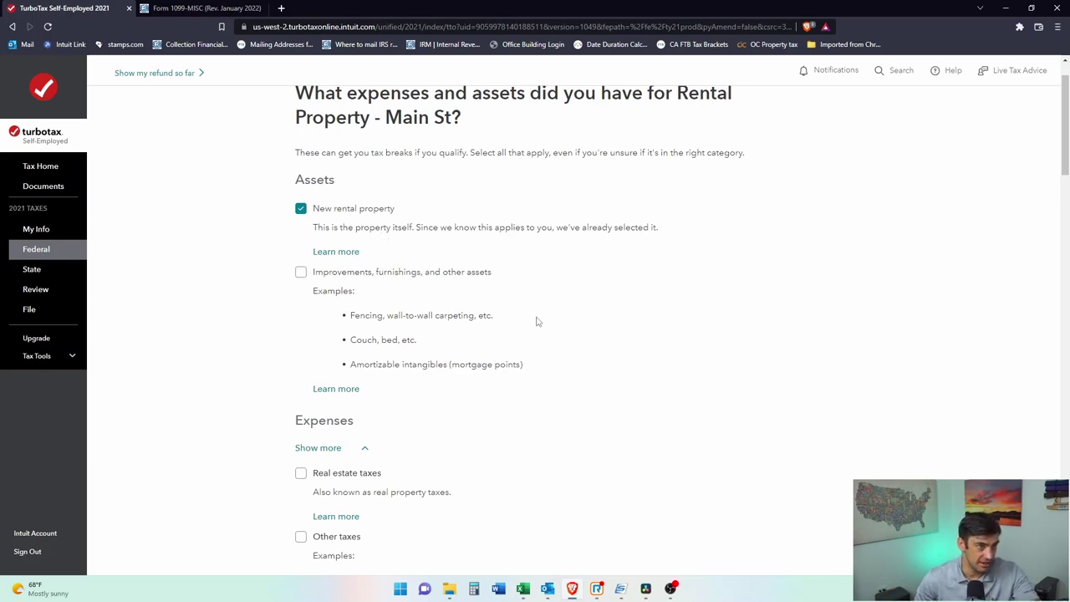
pyautogui.click(301, 274)
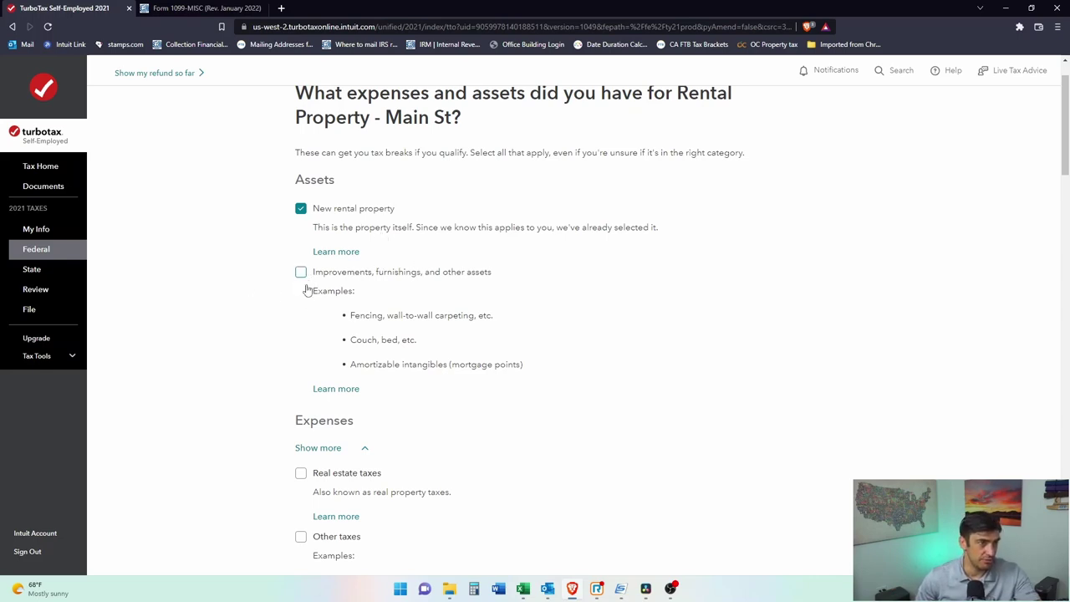
pyautogui.scroll(-3, 434, 365)
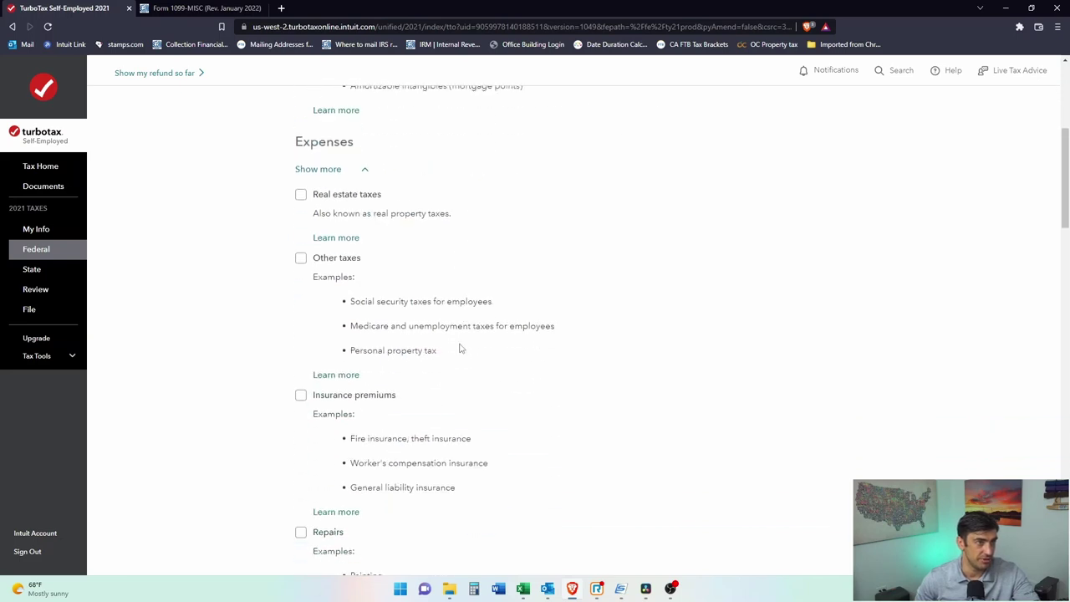
pyautogui.click(301, 195)
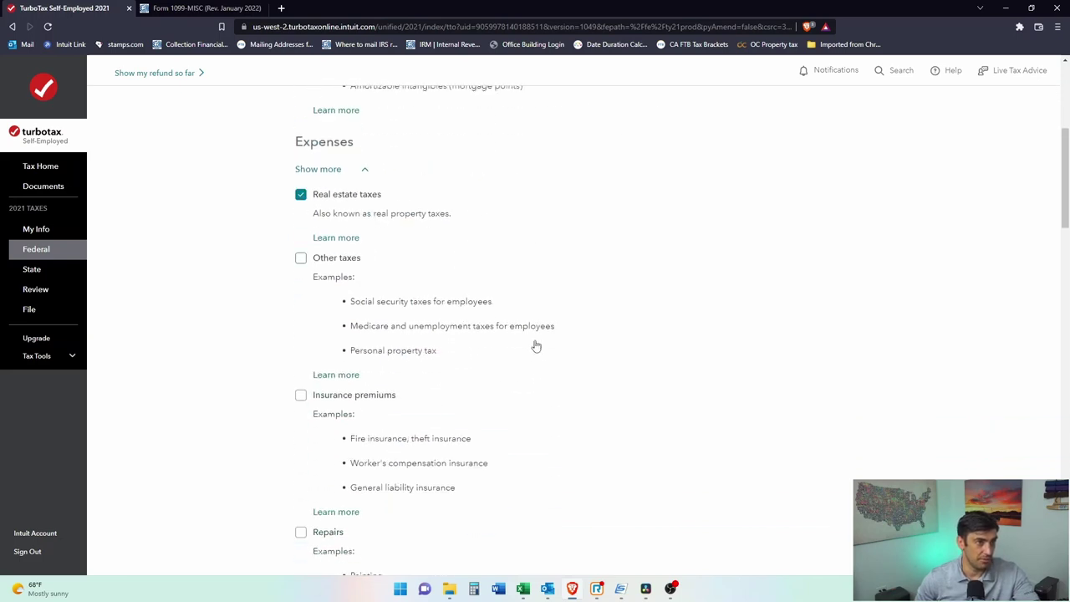
pyautogui.scroll(-1, 536, 346)
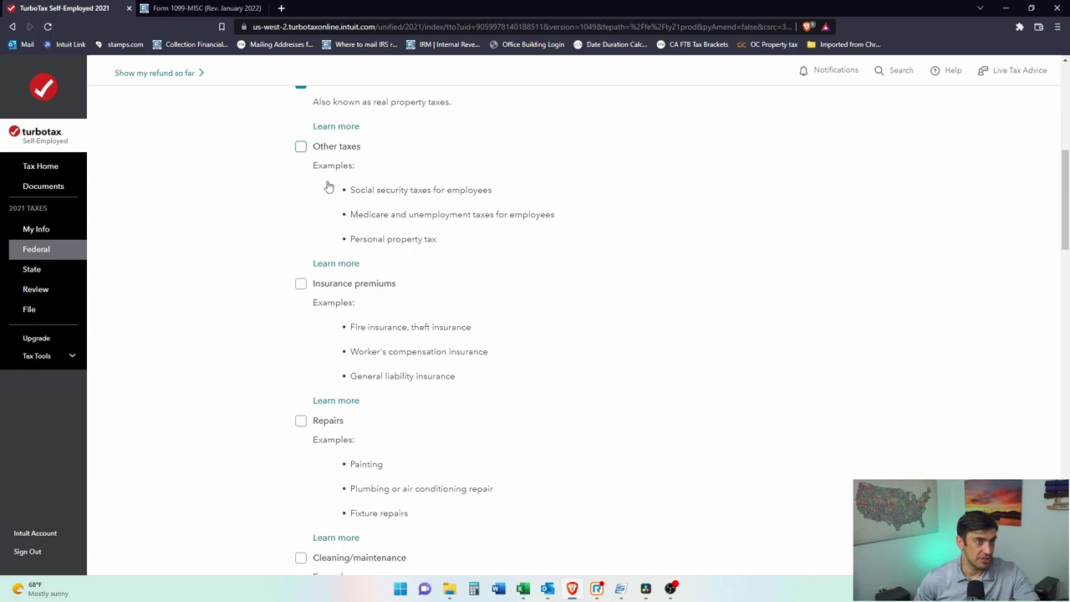
pyautogui.scroll(-1, 344, 313)
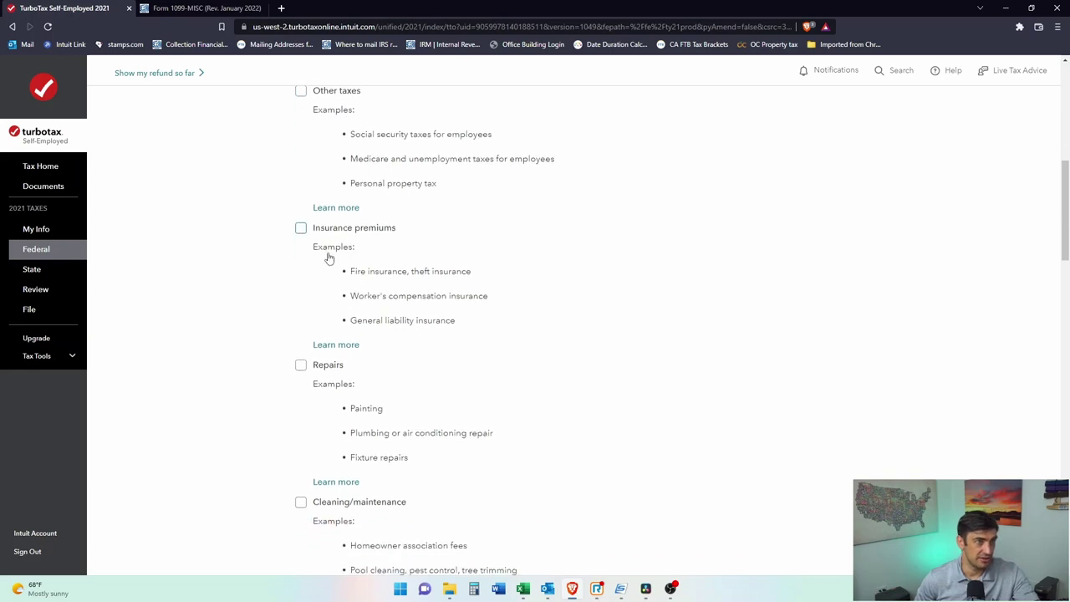
pyautogui.click(300, 228)
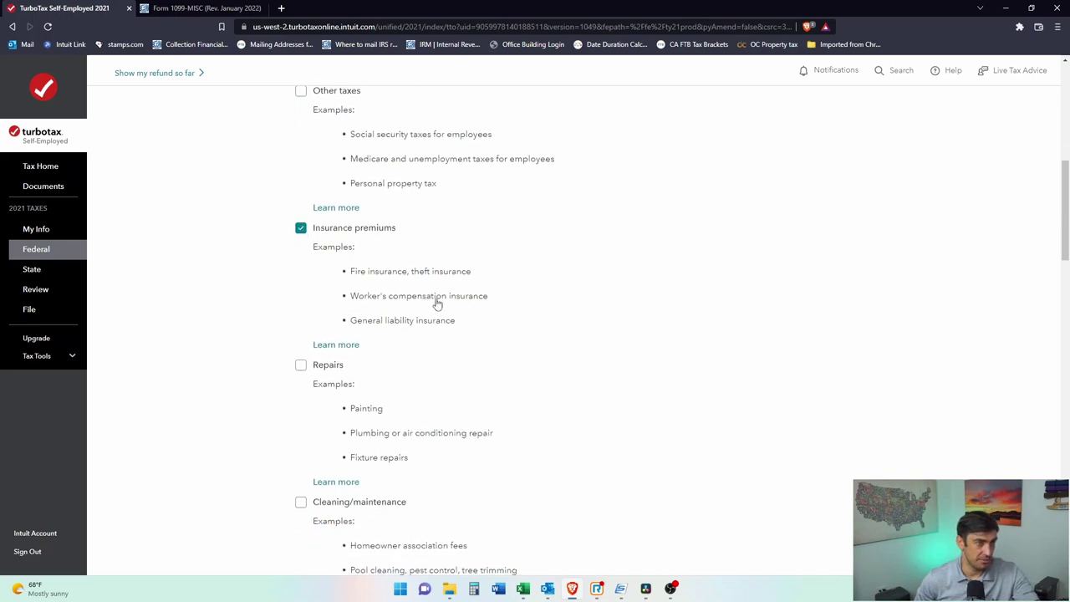
pyautogui.scroll(-1, 472, 300)
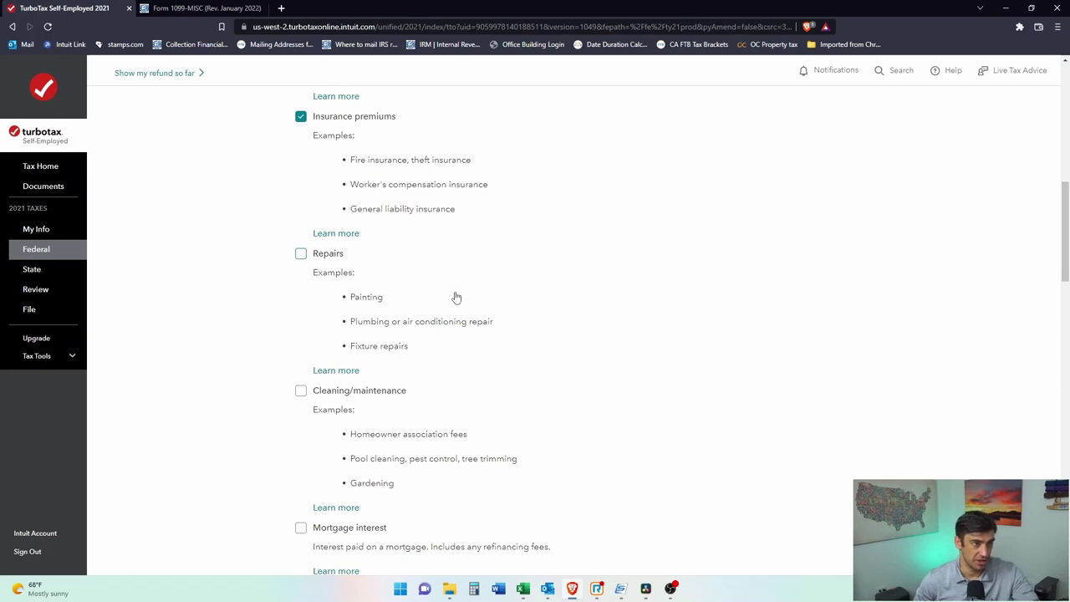
pyautogui.scroll(-2, 451, 293)
pyautogui.scroll(2, 443, 247)
# Step: Also tick repairs, cleaning and maintenance, and mortgage interest
pyautogui.click(300, 198)
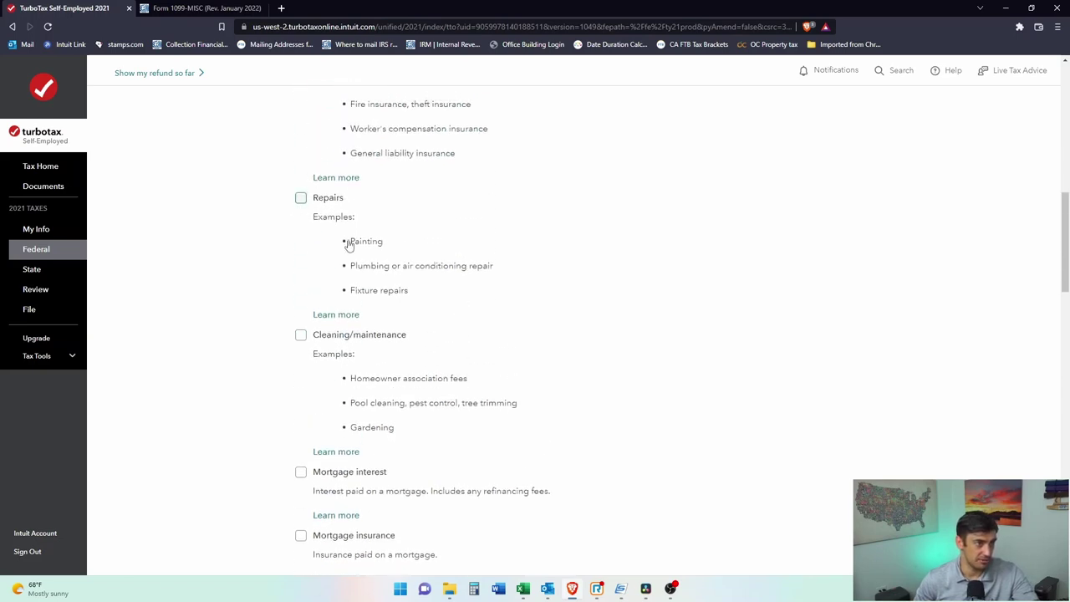
pyautogui.scroll(-2, 447, 355)
pyautogui.click(300, 223)
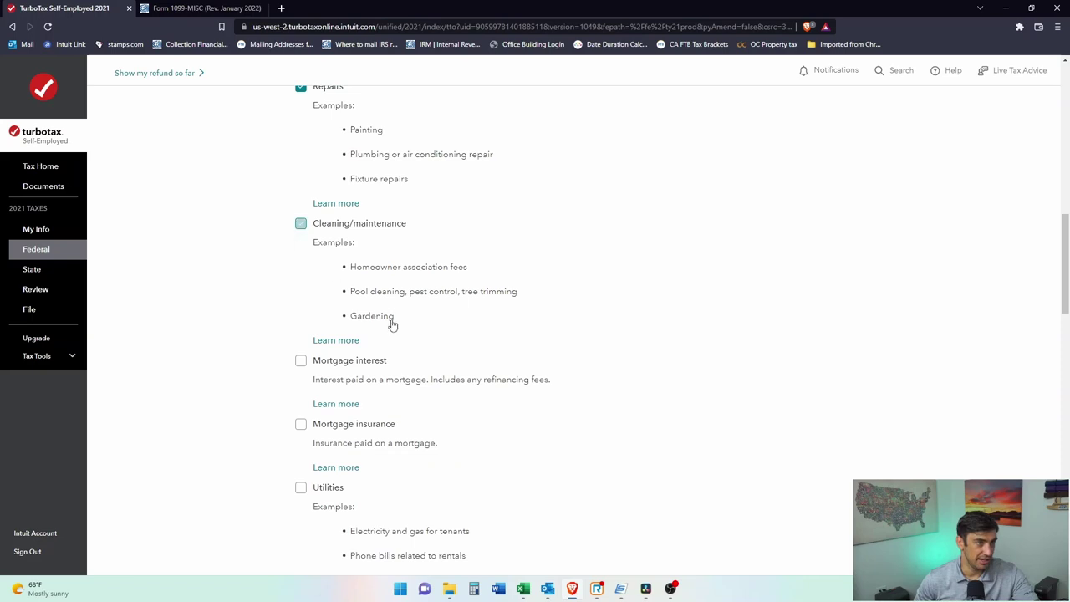
pyautogui.scroll(-1, 426, 342)
pyautogui.scroll(-2, 426, 342)
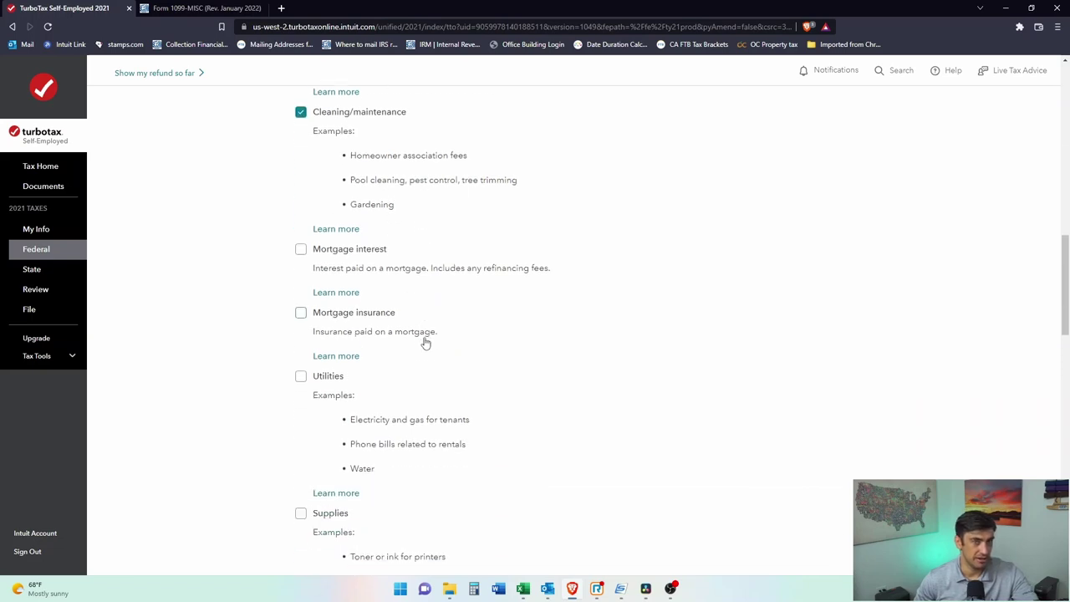
pyautogui.click(303, 252)
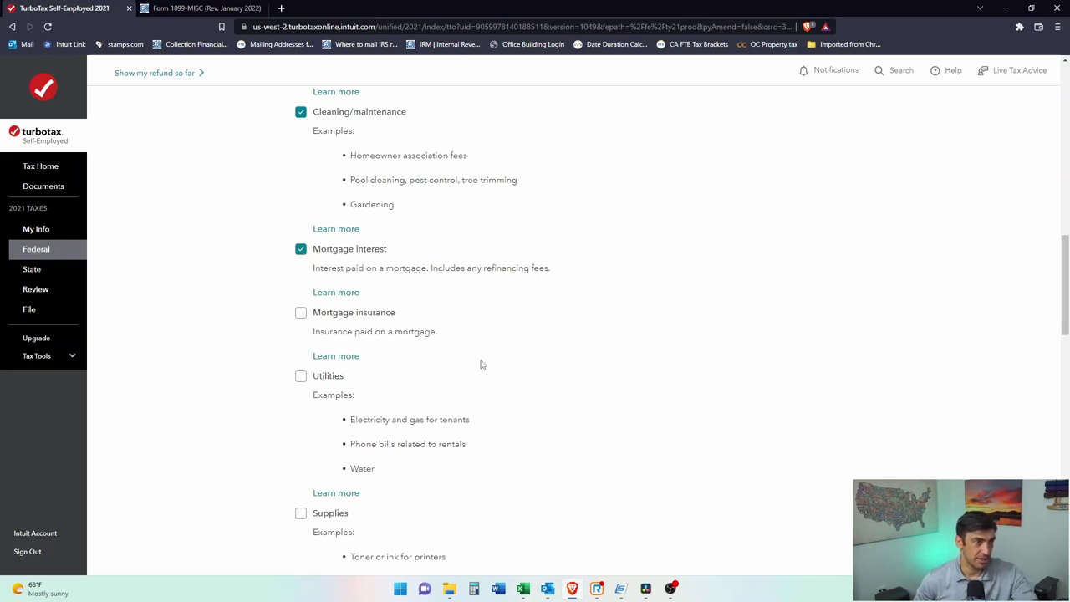
pyautogui.scroll(-1, 473, 345)
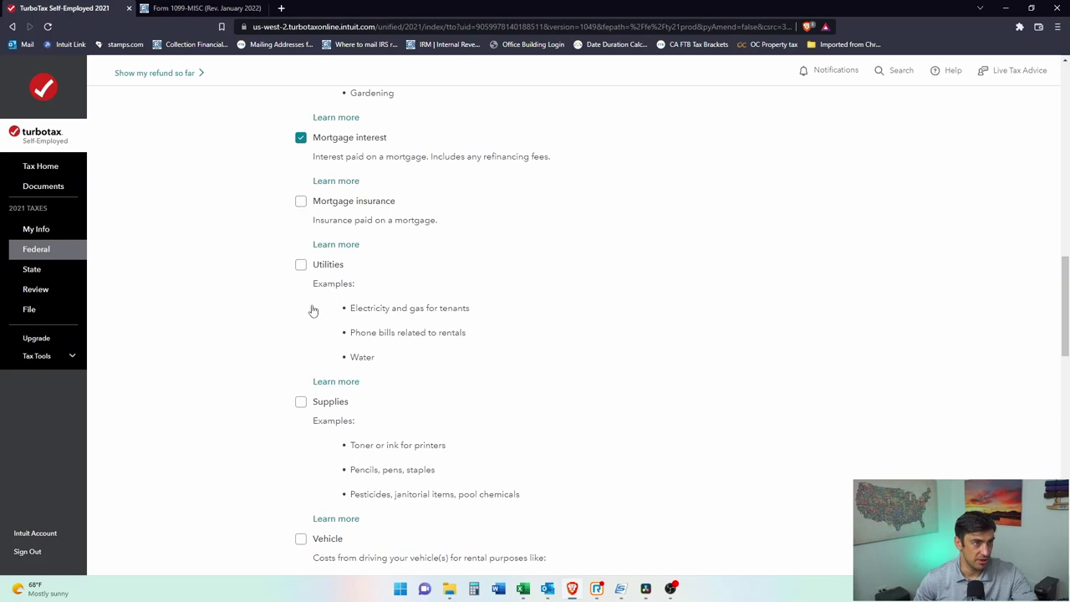
pyautogui.scroll(-2, 354, 310)
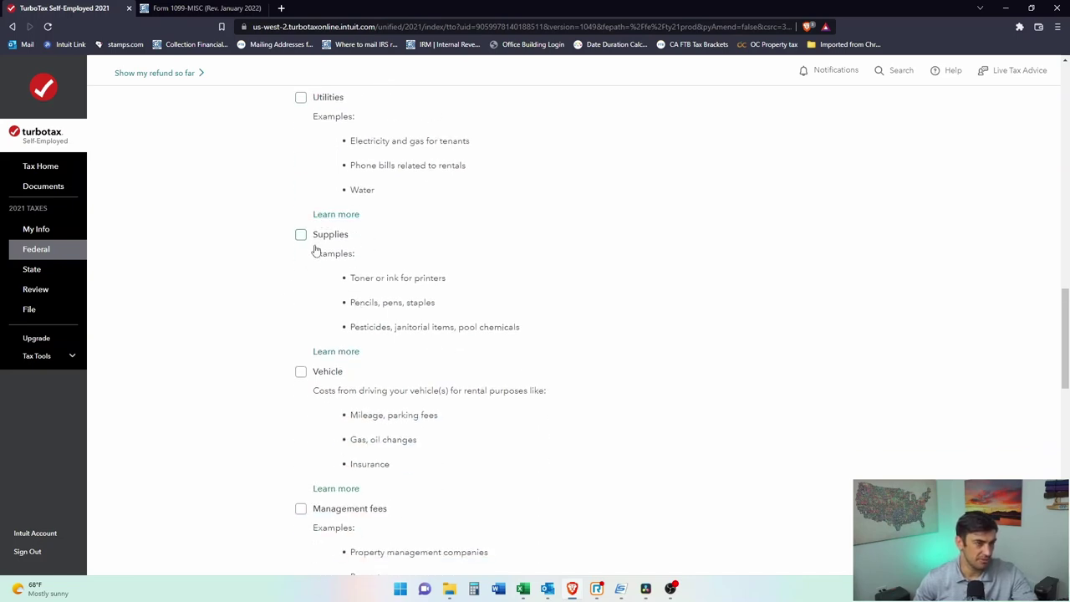
pyautogui.scroll(-2, 524, 339)
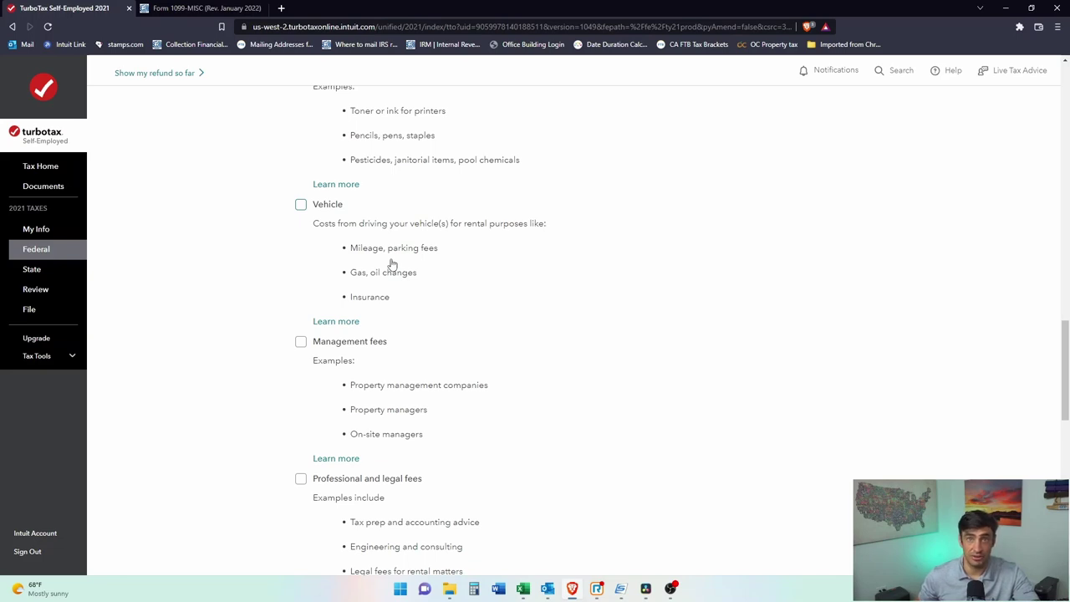
# Step: Tick Vehicle, Management fees, and Professional and legal fees
pyautogui.click(301, 204)
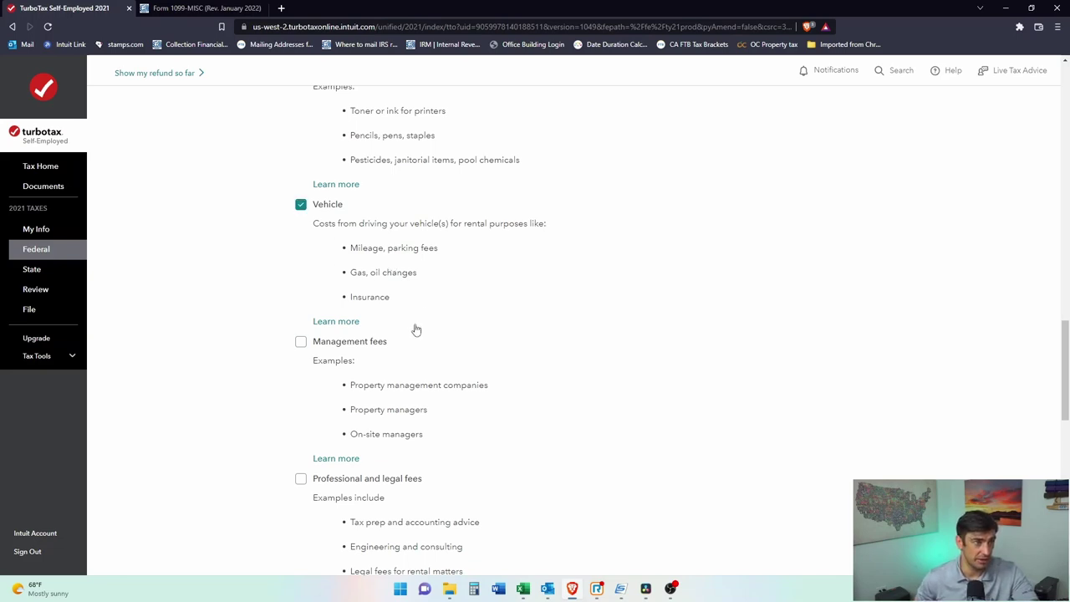
pyautogui.scroll(-1, 427, 343)
pyautogui.click(301, 230)
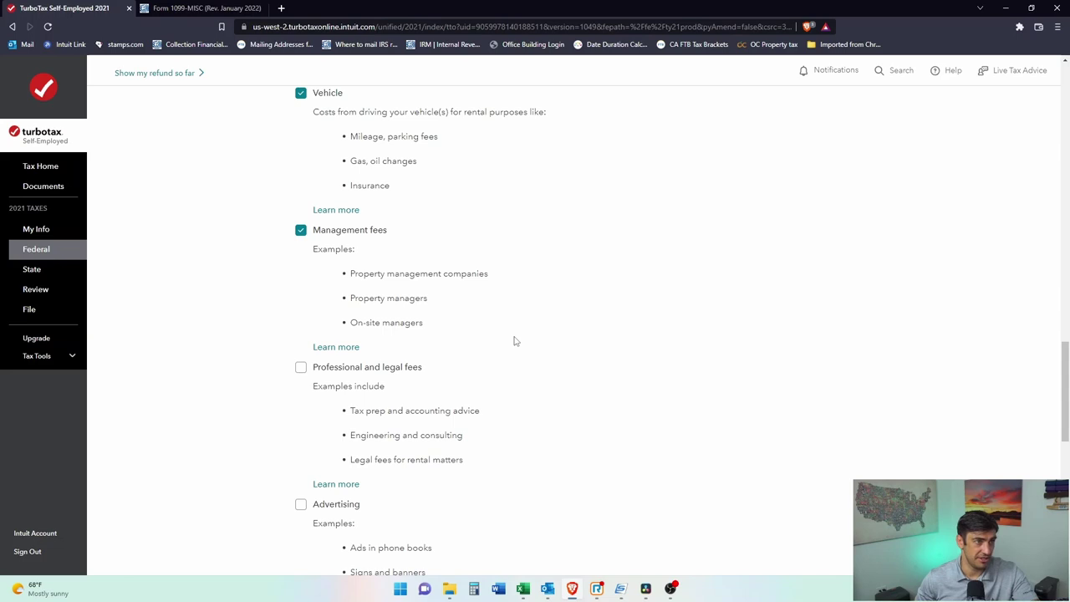
pyautogui.scroll(-1, 513, 341)
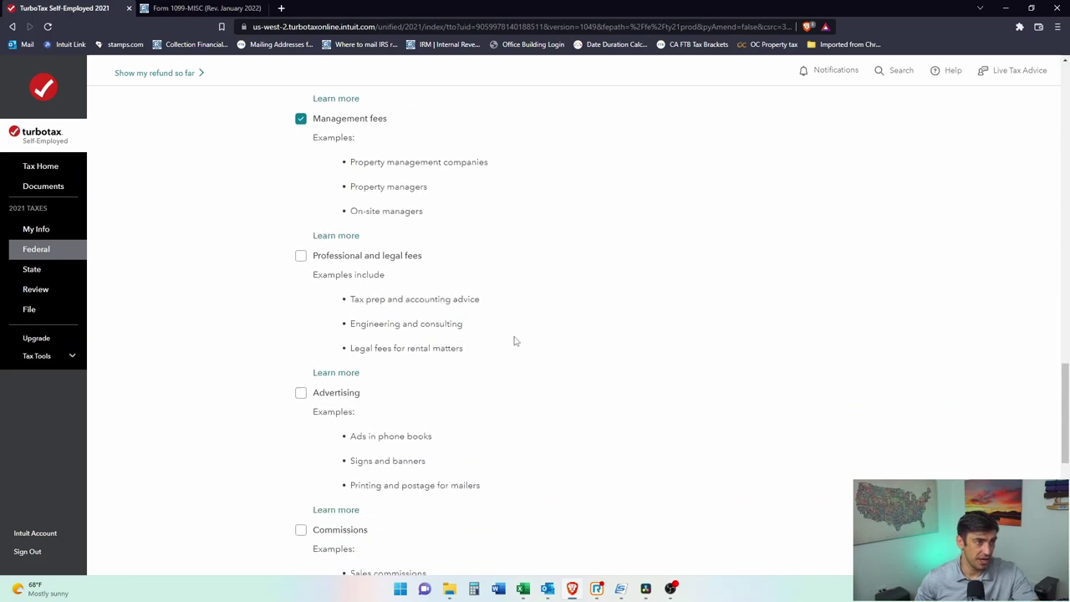
pyautogui.click(301, 255)
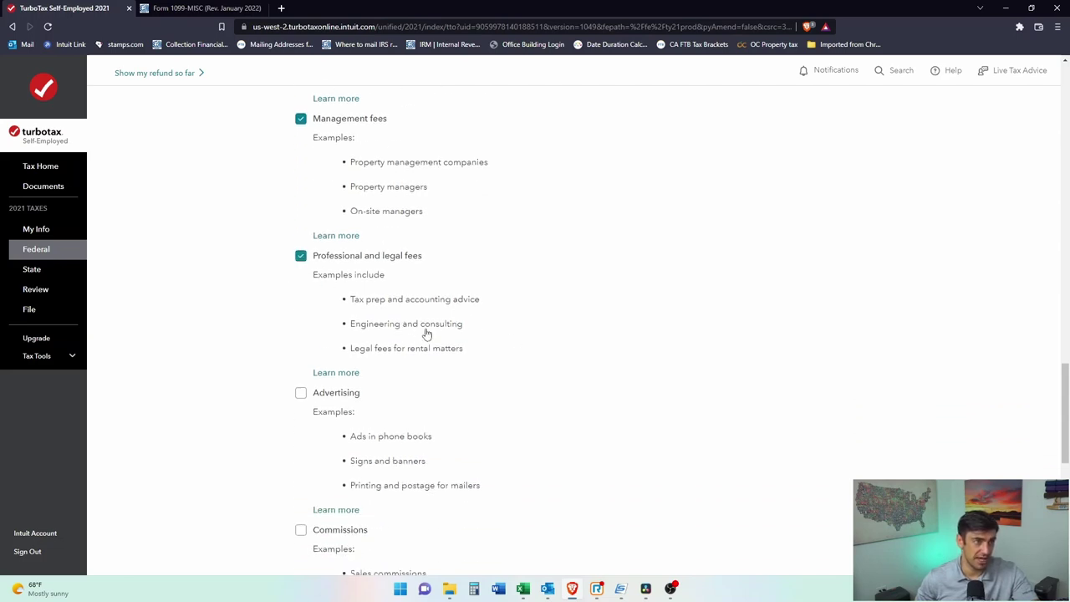
pyautogui.scroll(-1, 427, 335)
pyautogui.scroll(-1, 498, 421)
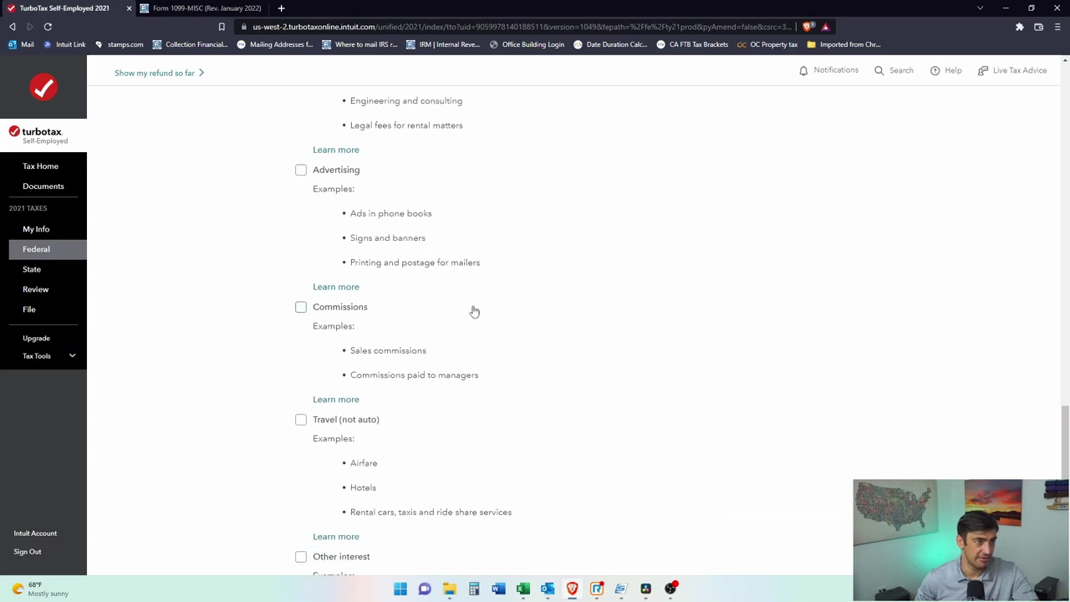
pyautogui.scroll(-2, 575, 307)
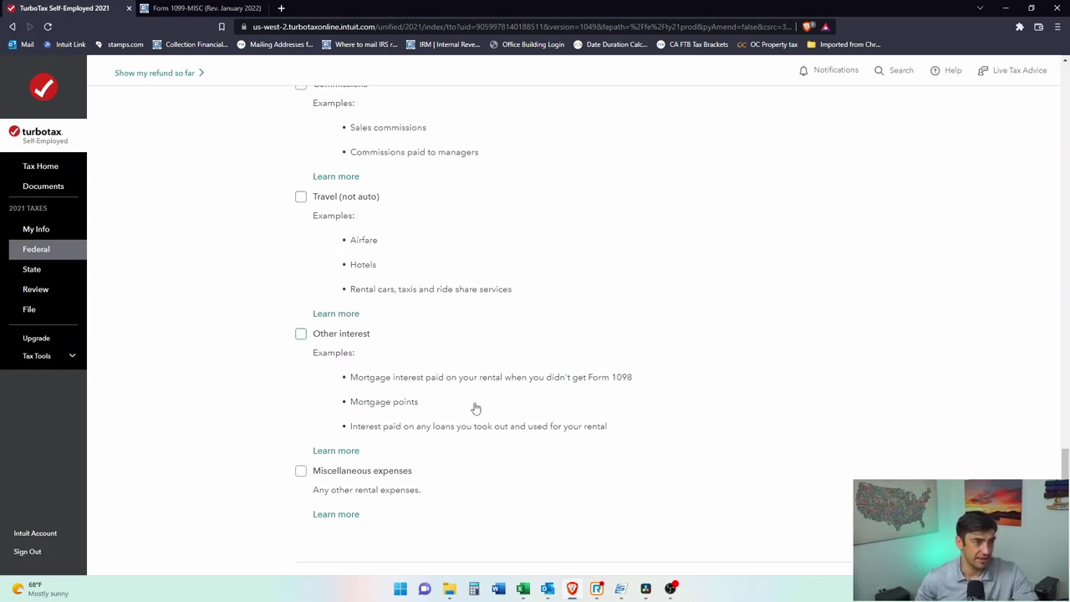
pyautogui.scroll(-1, 477, 412)
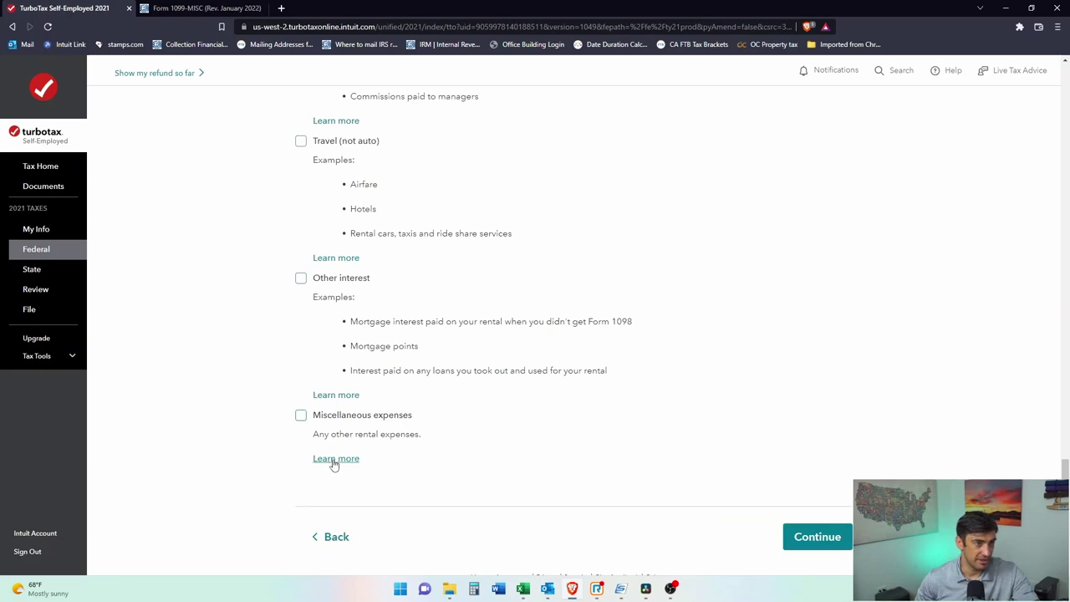
# Step: Read the Miscellaneous expenses explanation, then submit the chosen expense categories
pyautogui.click(332, 459)
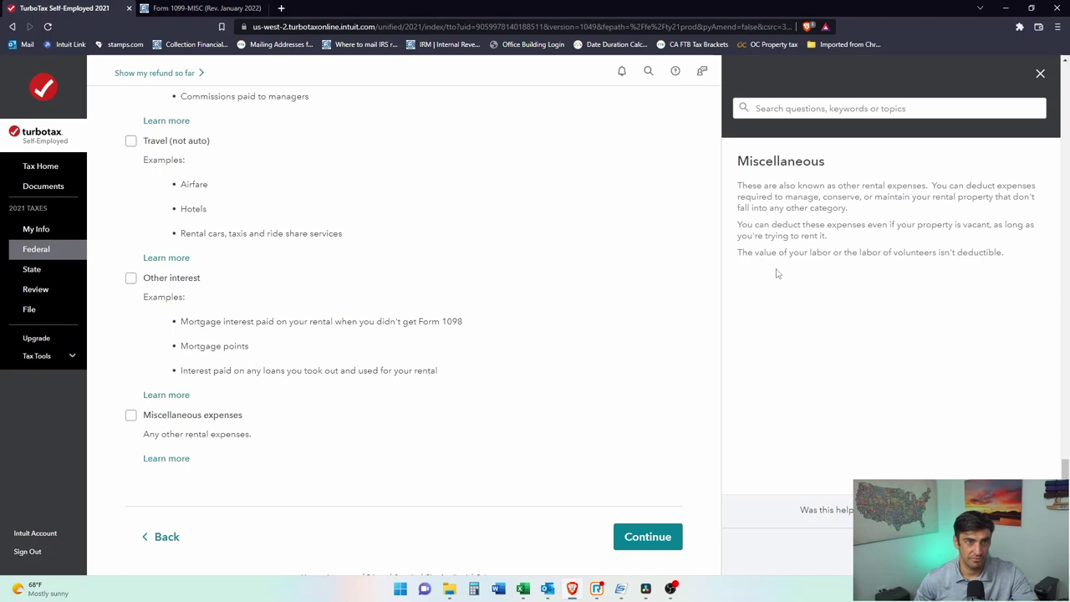
pyautogui.click(1040, 74)
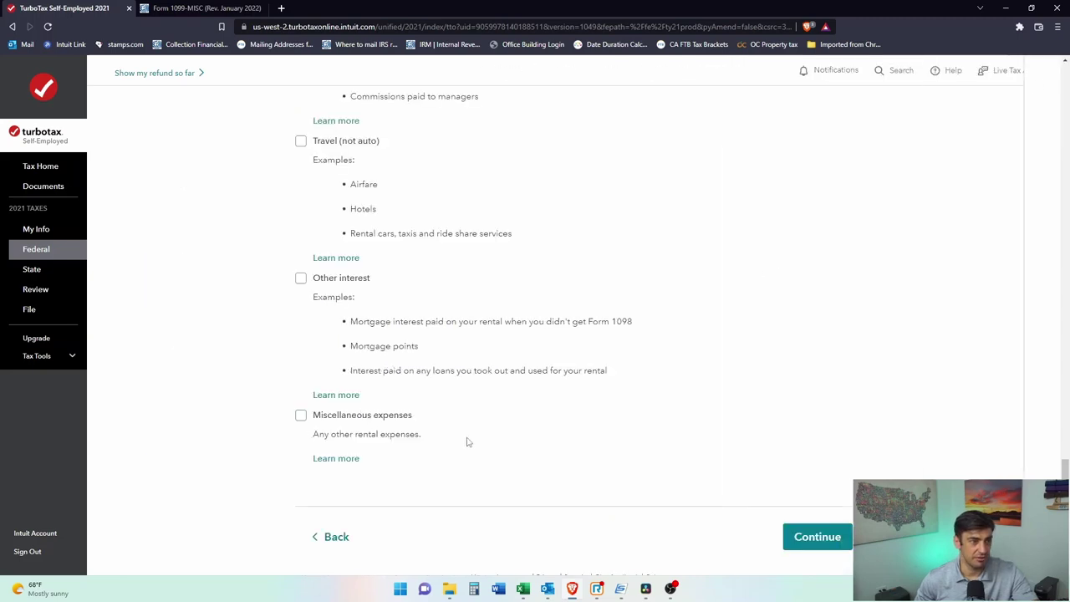
pyautogui.click(815, 532)
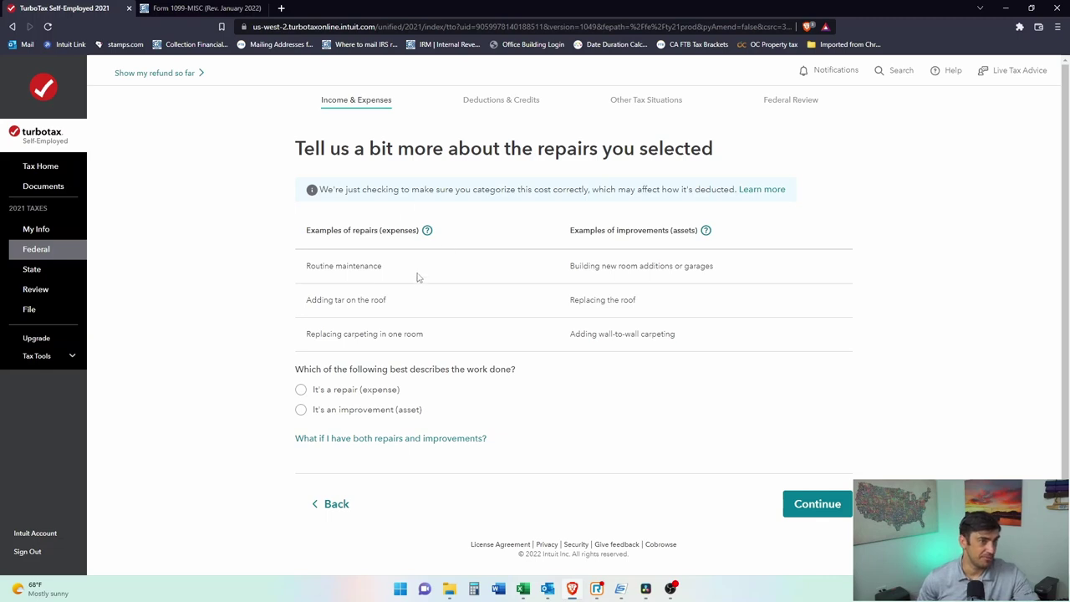
# Step: Classify the work as a repair expense rather than an improvement and confirm
pyautogui.moveTo(387, 264); pyautogui.dragTo(308, 269)
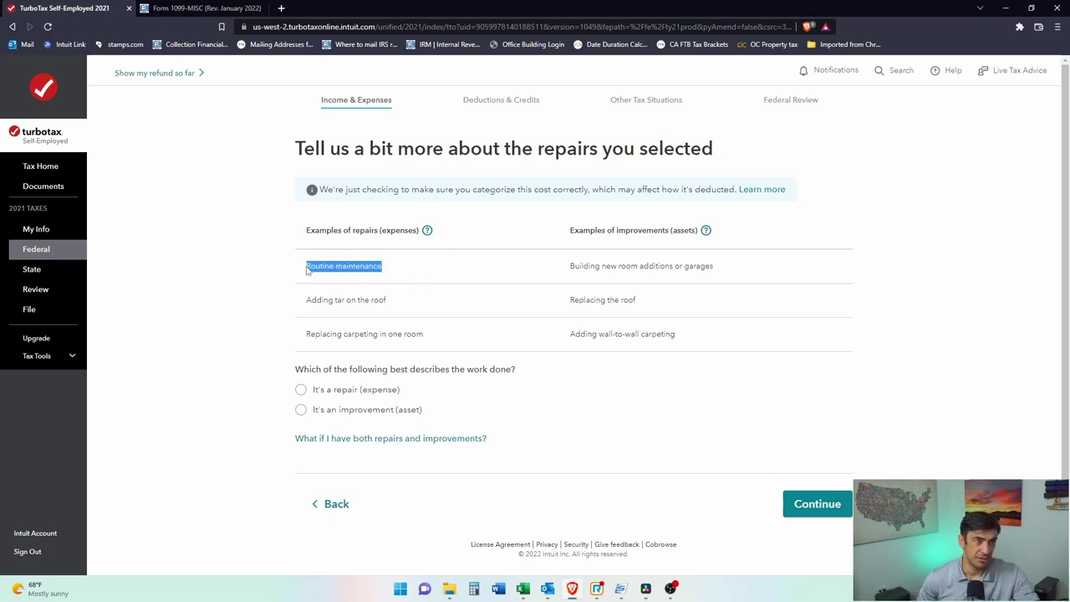
pyautogui.click(378, 324)
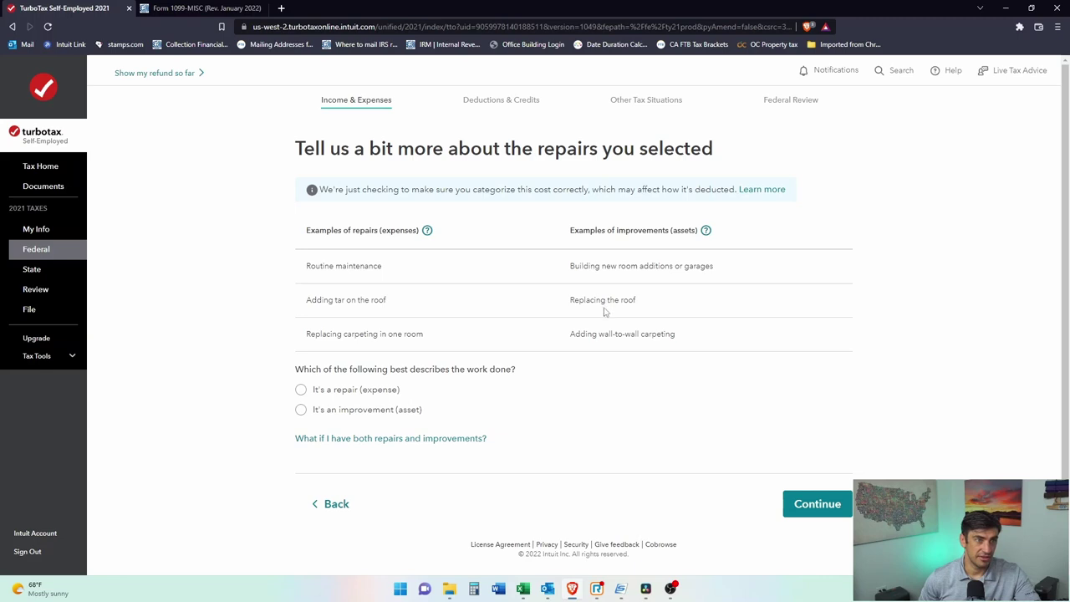
pyautogui.moveTo(572, 298); pyautogui.dragTo(645, 306)
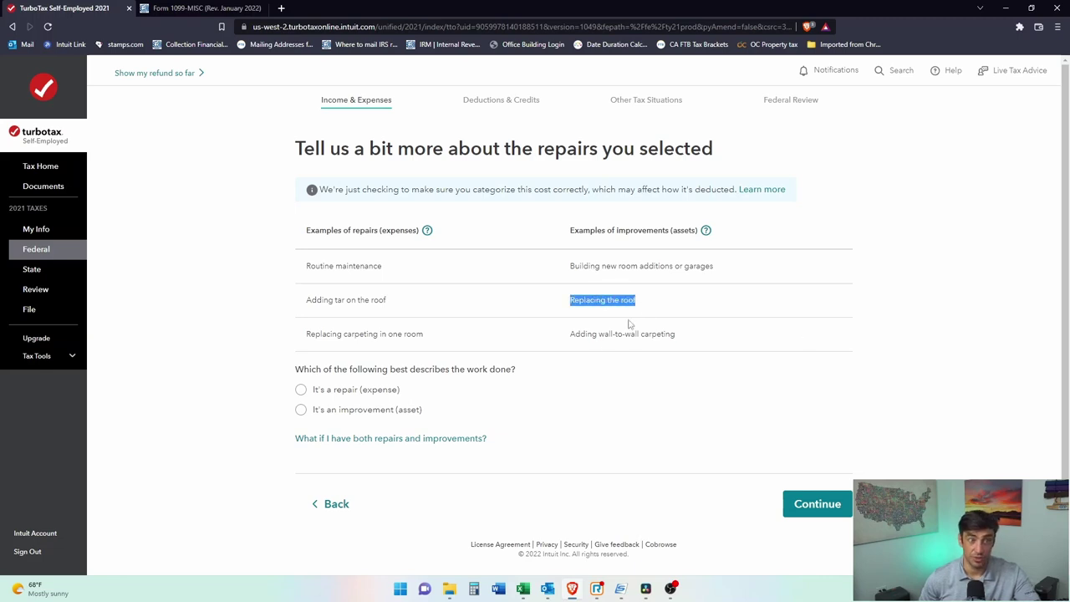
pyautogui.click(301, 390)
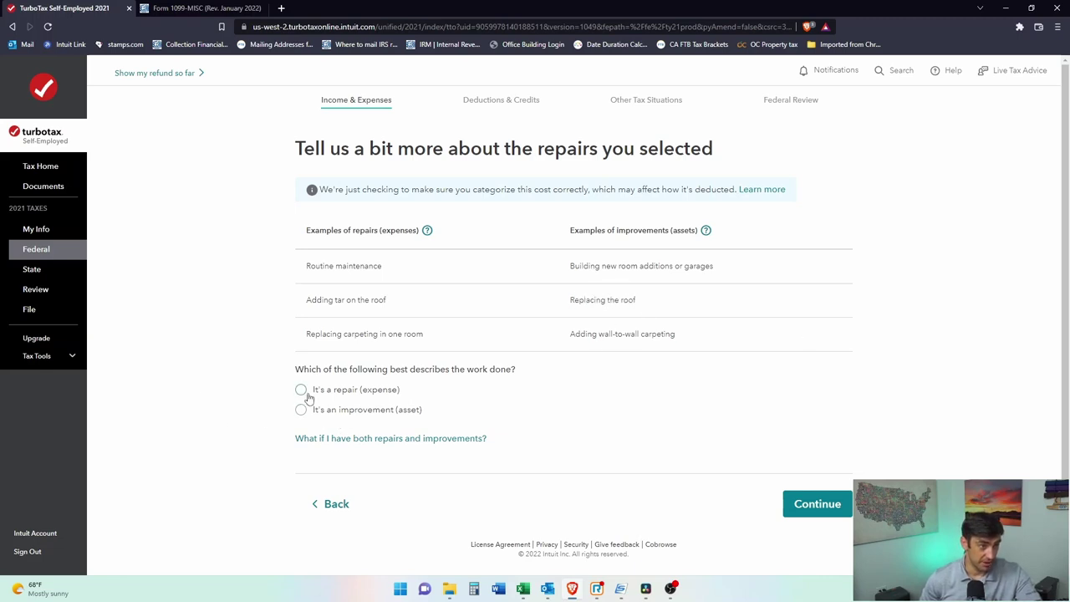
pyautogui.click(842, 499)
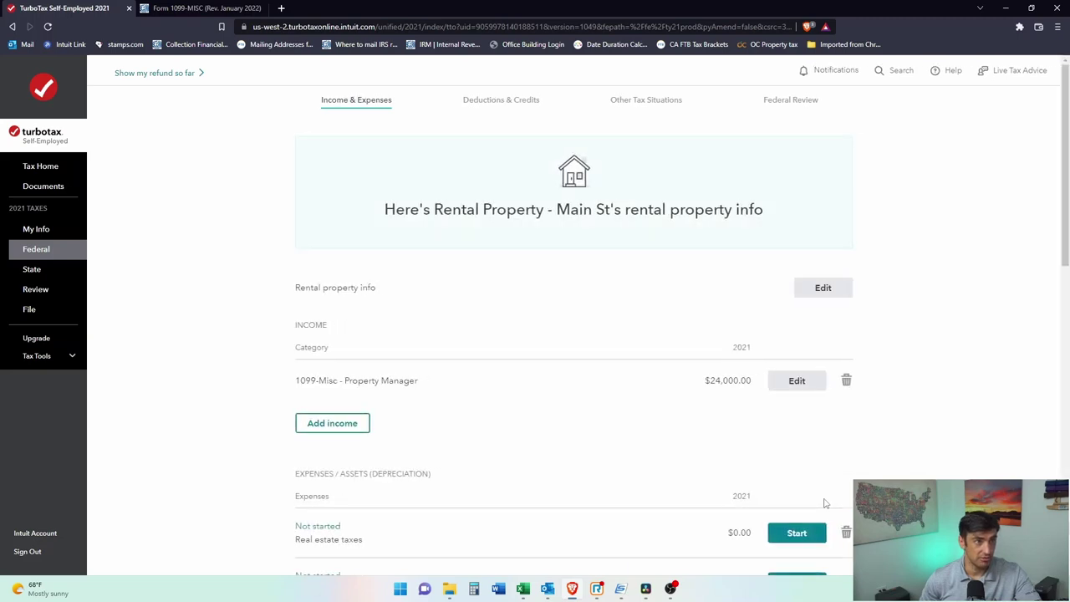
# Step: Enter Main St real estate taxes of $2,500 and insurance premiums of $950
pyautogui.scroll(-3, 899, 387)
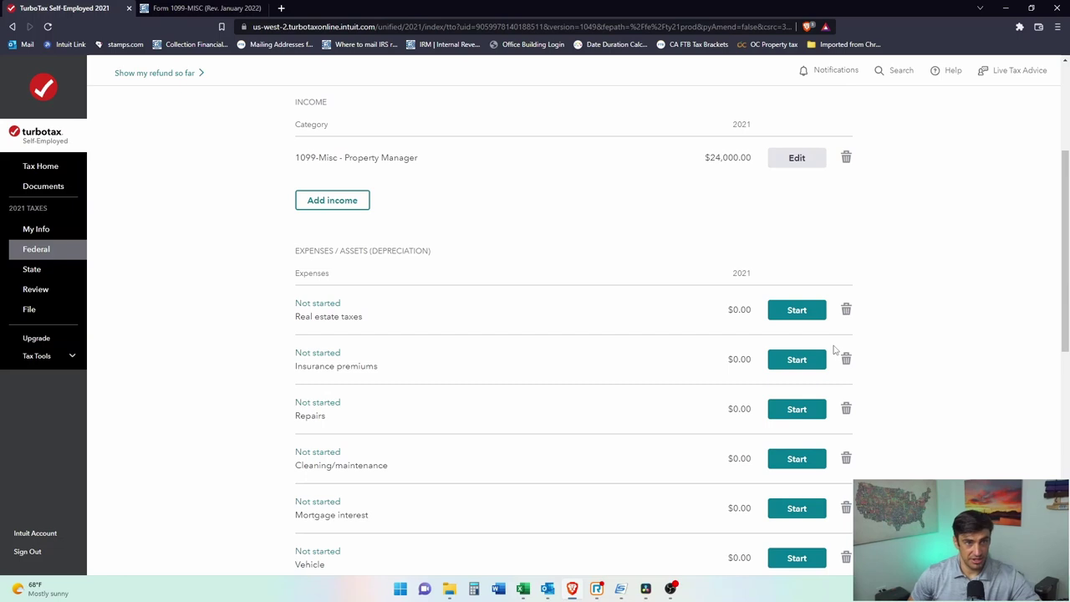
pyautogui.click(808, 311)
pyautogui.click(332, 221)
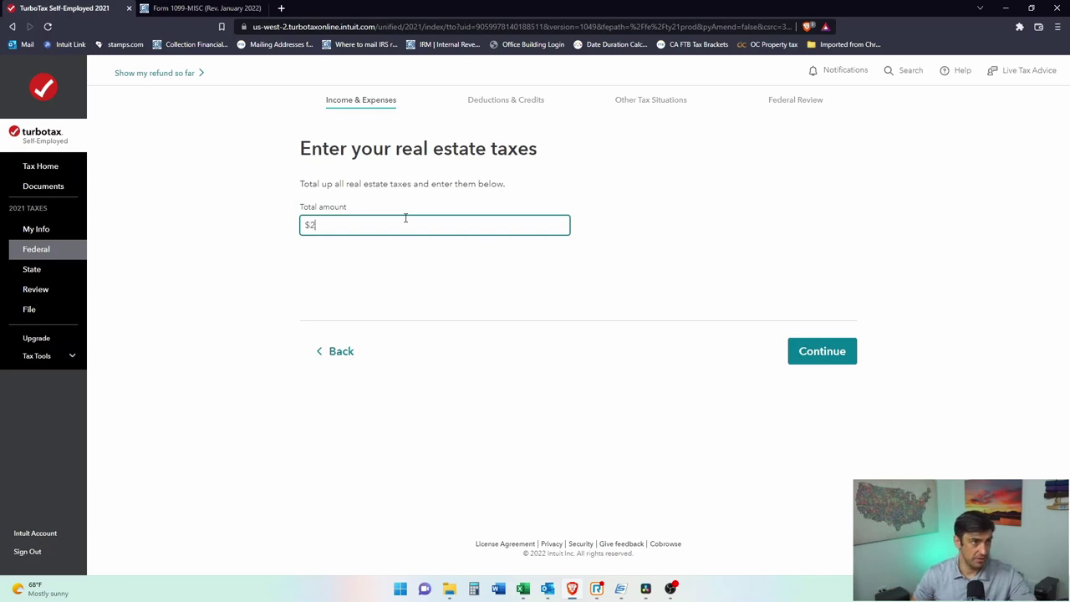
pyautogui.click(796, 358)
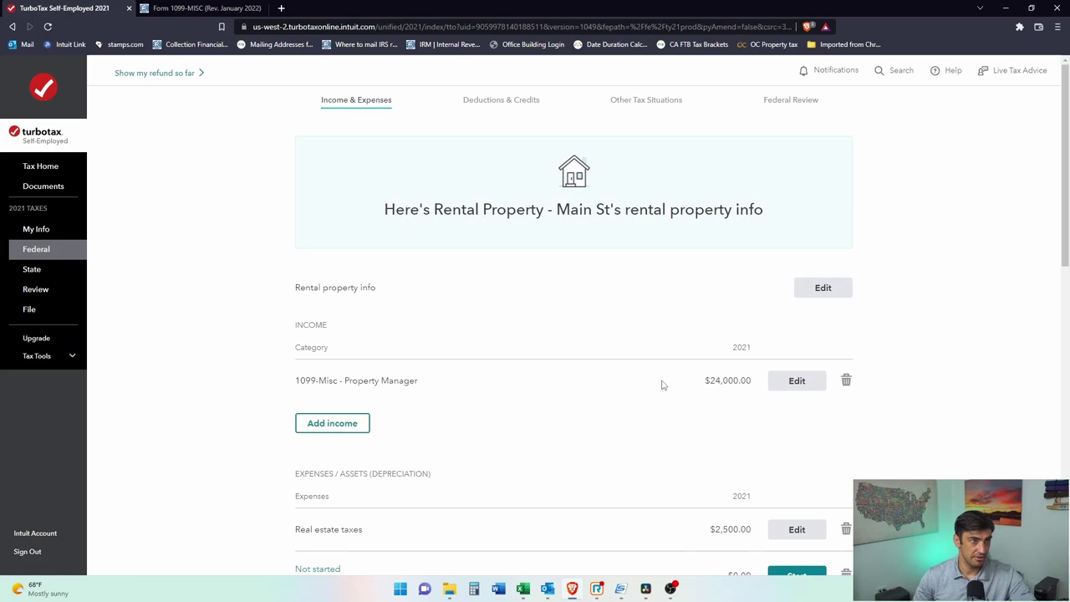
pyautogui.scroll(-3, 661, 382)
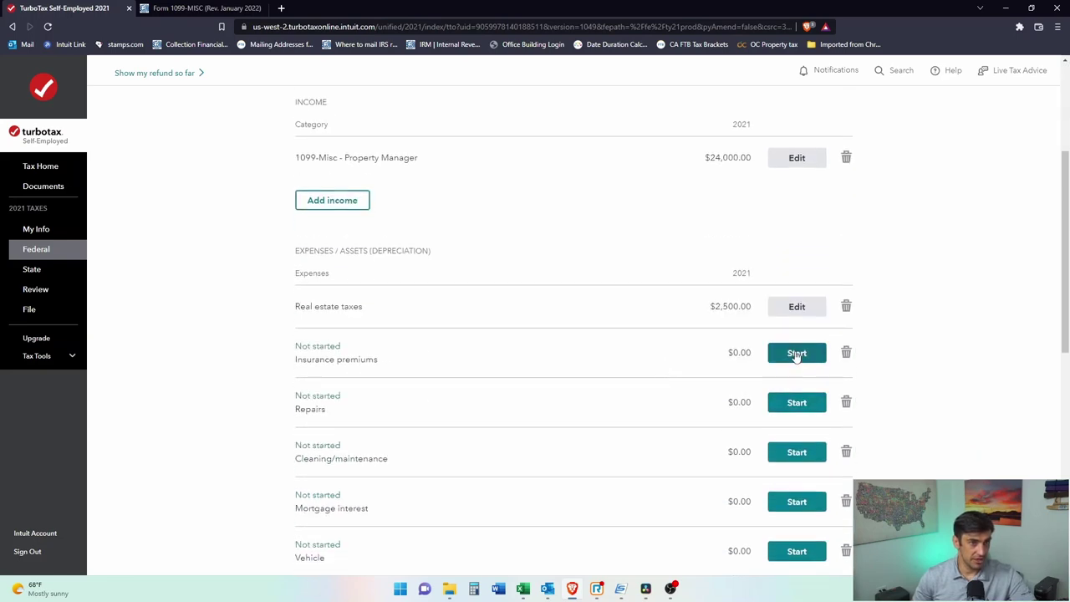
pyautogui.click(799, 352)
pyautogui.click(363, 331)
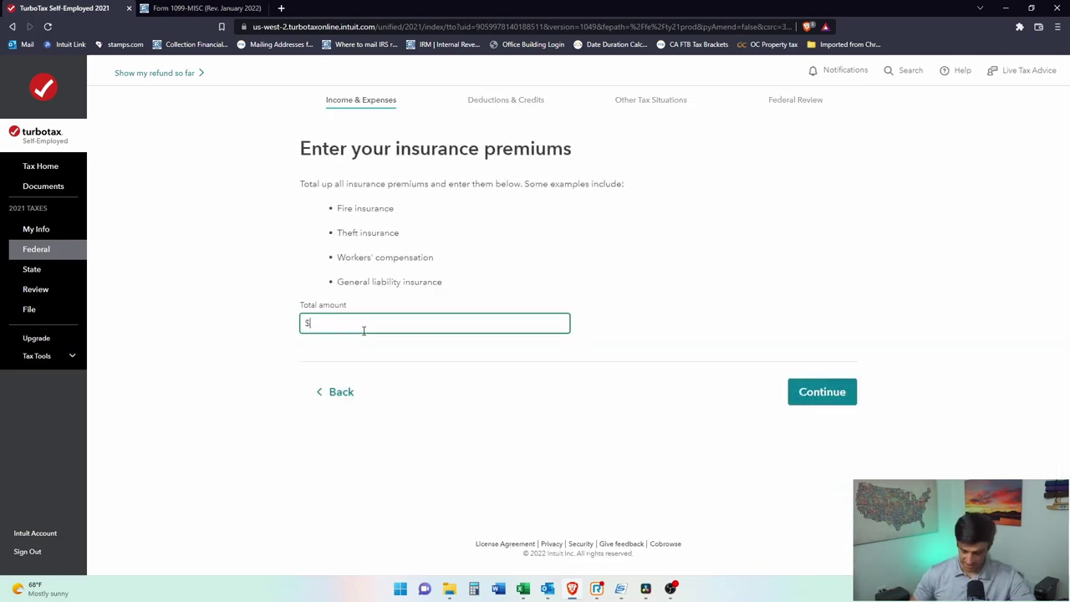
pyautogui.click(834, 397)
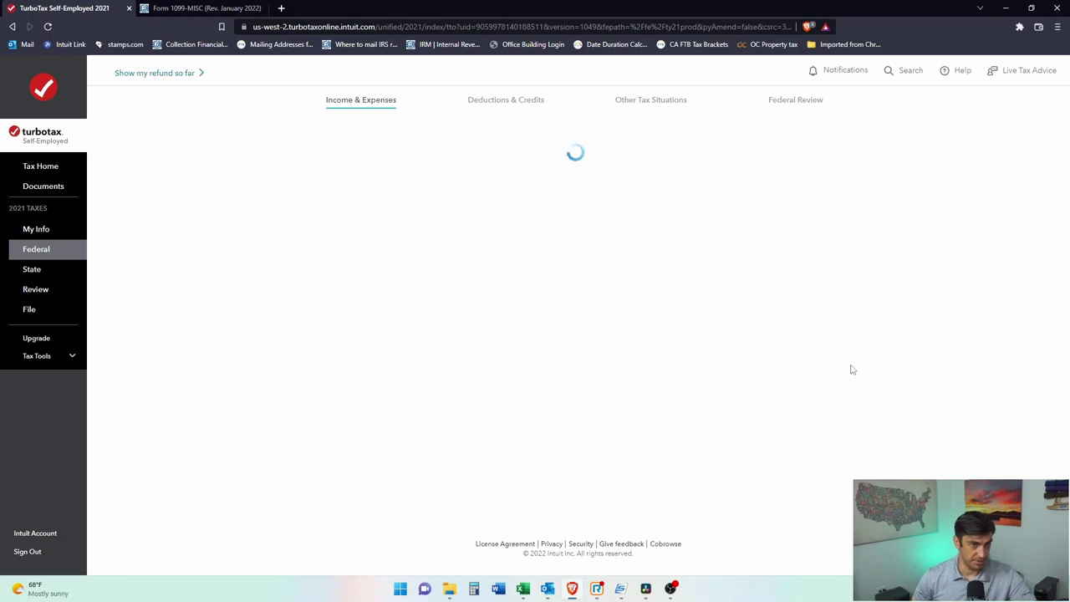
# Step: Enter repairs of $315 and cleaning and maintenance of $1,200
pyautogui.scroll(-5, 832, 382)
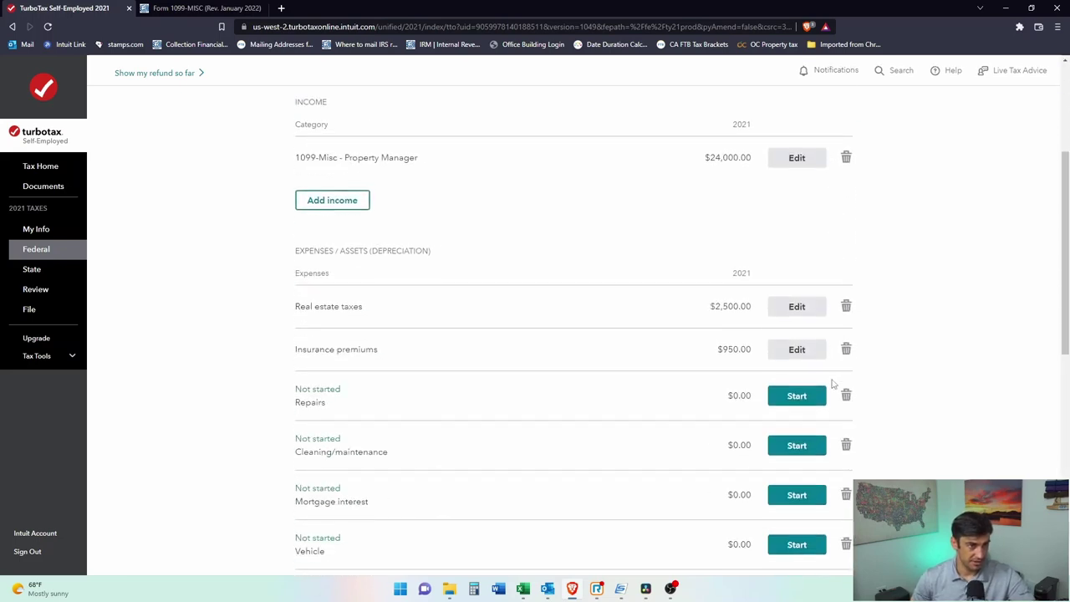
pyautogui.click(797, 236)
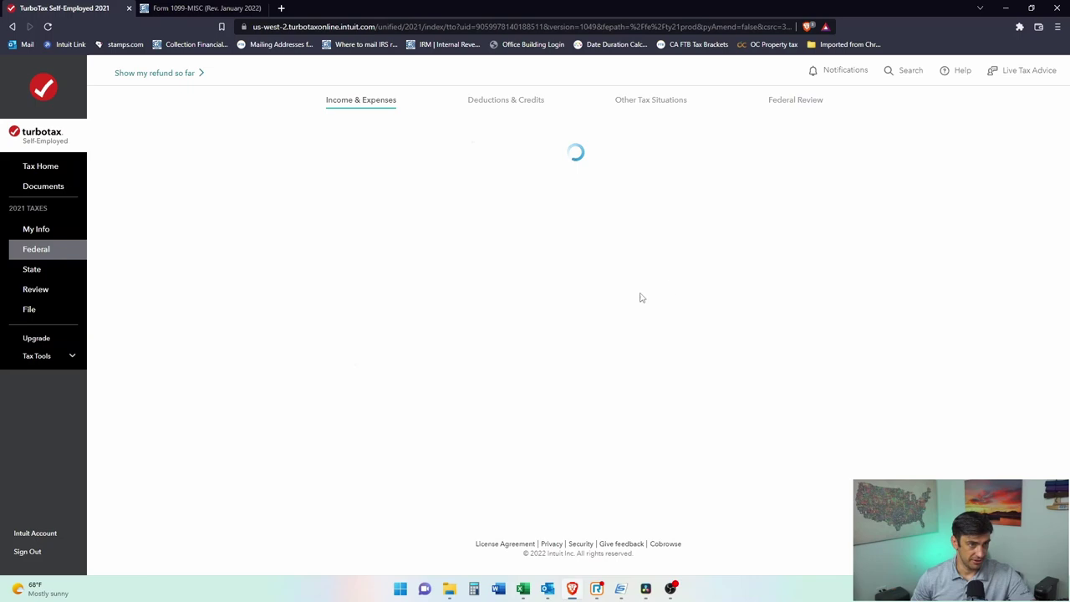
pyautogui.click(454, 299)
pyautogui.doubleClick(381, 233)
pyautogui.click(396, 304)
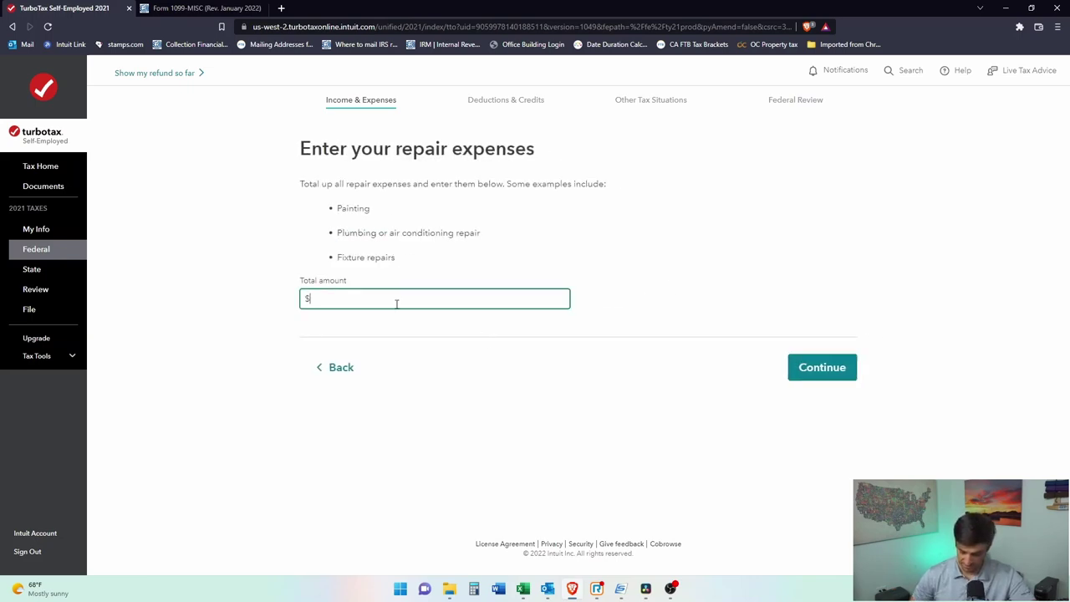
pyautogui.click(822, 377)
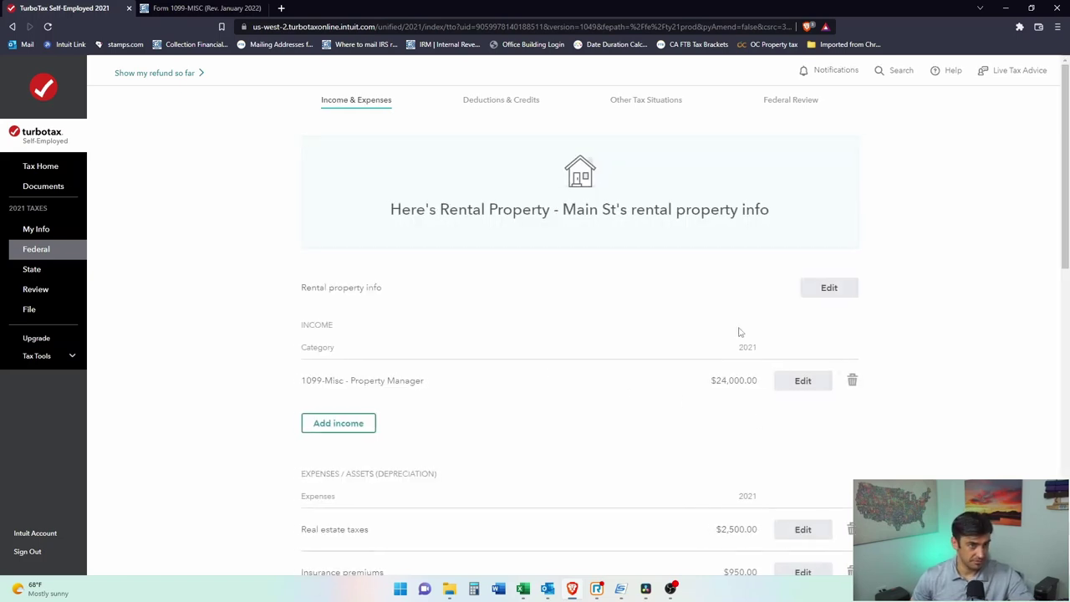
pyautogui.scroll(-3, 740, 332)
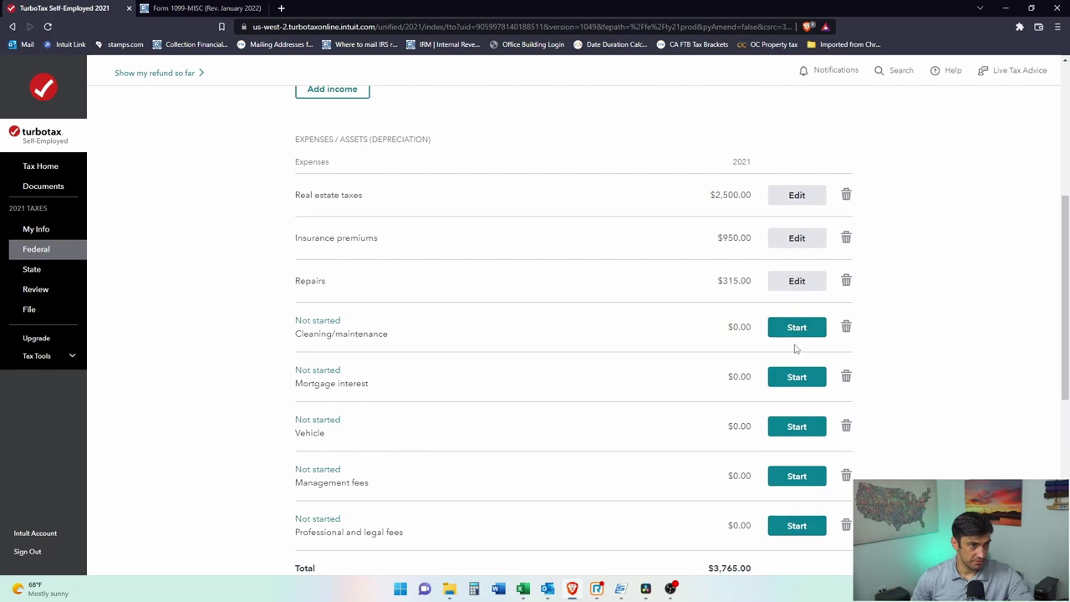
pyautogui.click(800, 335)
pyautogui.click(502, 320)
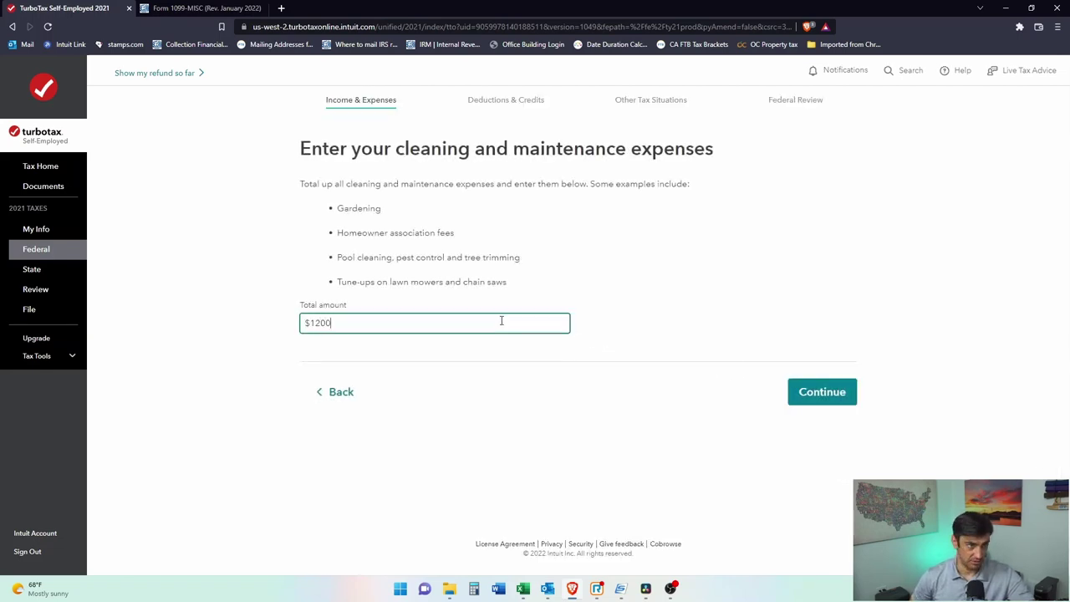
pyautogui.click(843, 402)
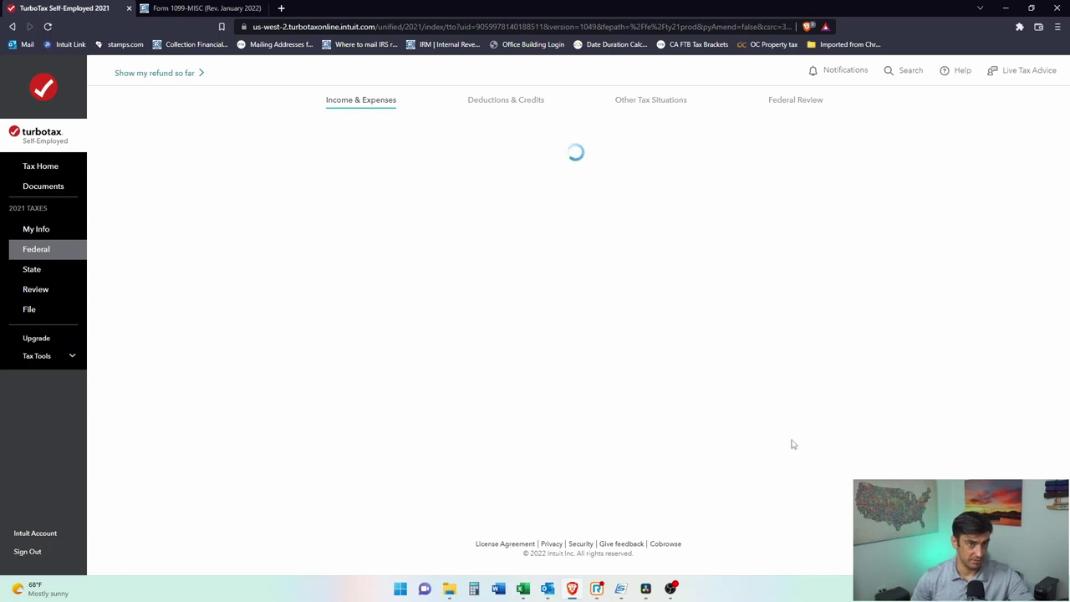
# Step: Open the Main St mortgage interest entry page and read its Form 1098 instructions
pyautogui.scroll(-4, 800, 454)
pyautogui.click(790, 371)
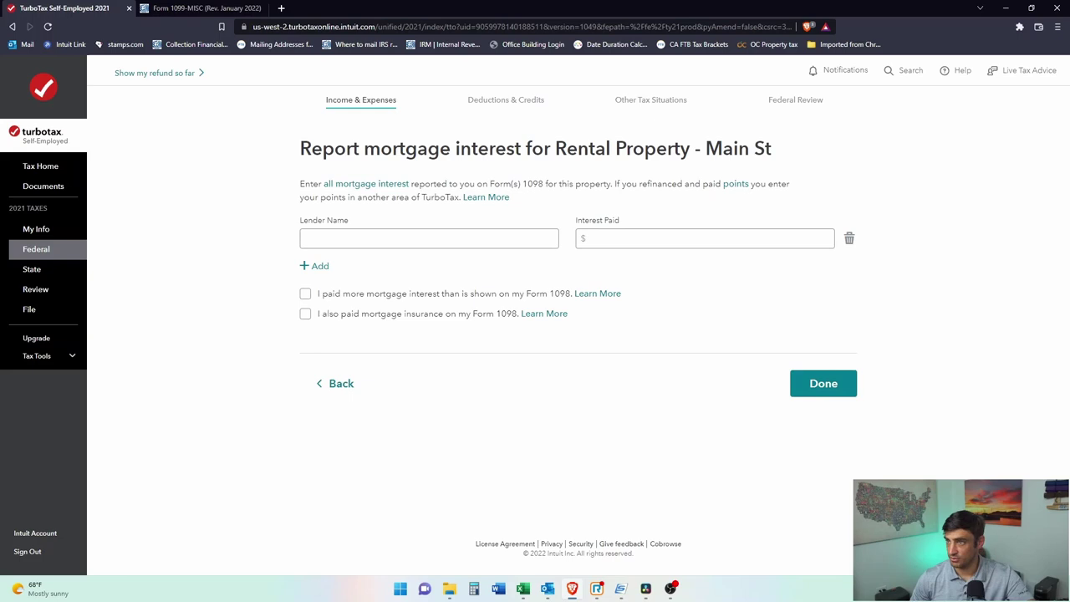
pyautogui.click(449, 589)
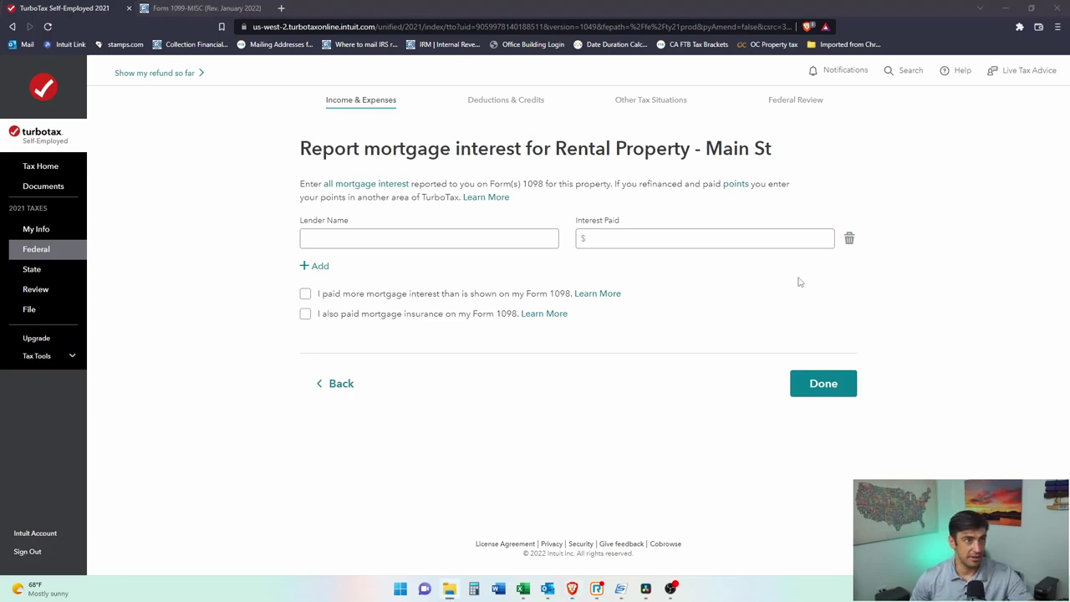
pyautogui.moveTo(494, 178); pyautogui.dragTo(580, 184)
pyautogui.click(616, 184)
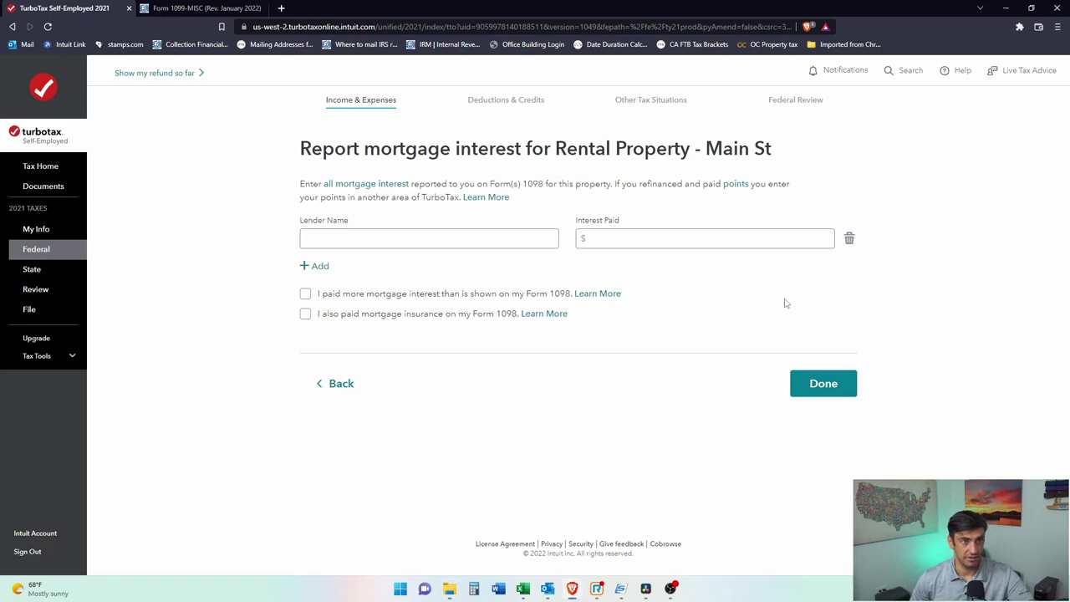
# Step: Search the web for '1098-mort' in a new browser tab
pyautogui.click(281, 8)
pyautogui.write('1098-mort')
pyautogui.press('Return')
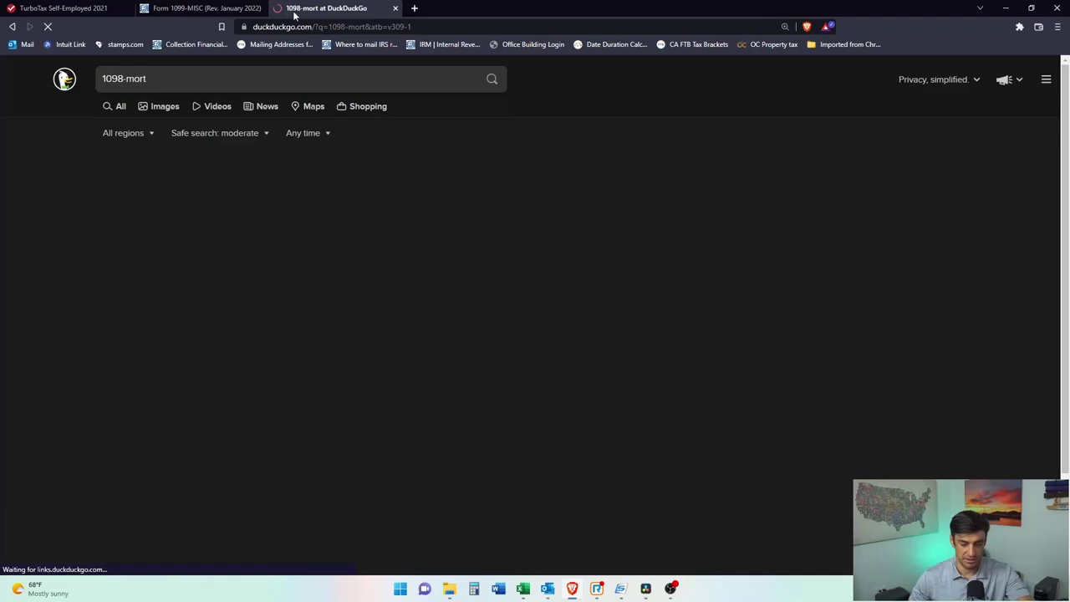
# Step: Open the IRS Form 1098 PDF from the About Form 1098 search result
pyautogui.scroll(-2, 219, 368)
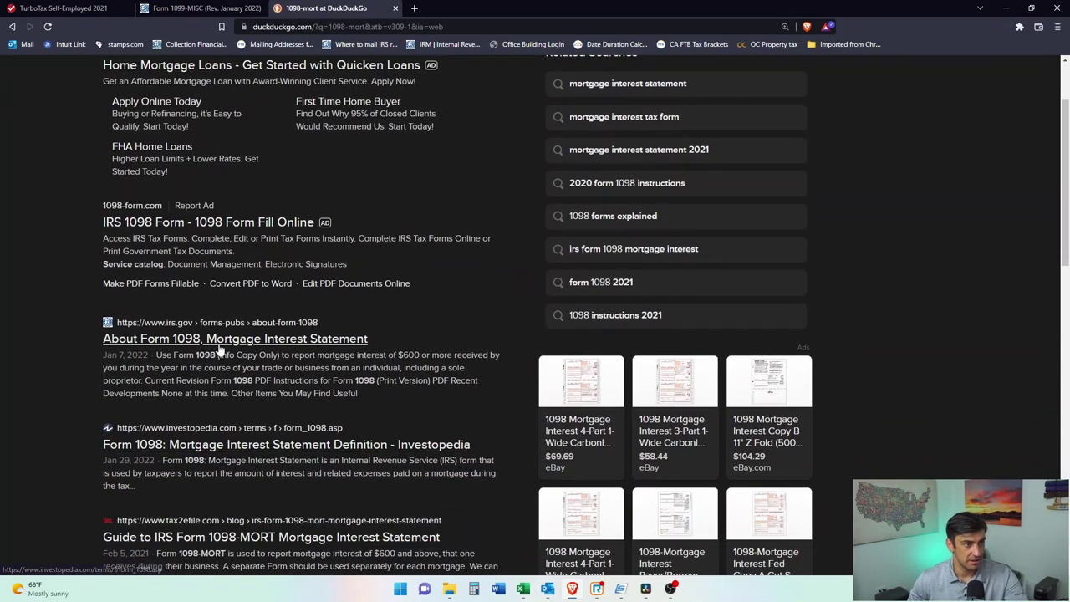
pyautogui.click(216, 337)
pyautogui.click(405, 322)
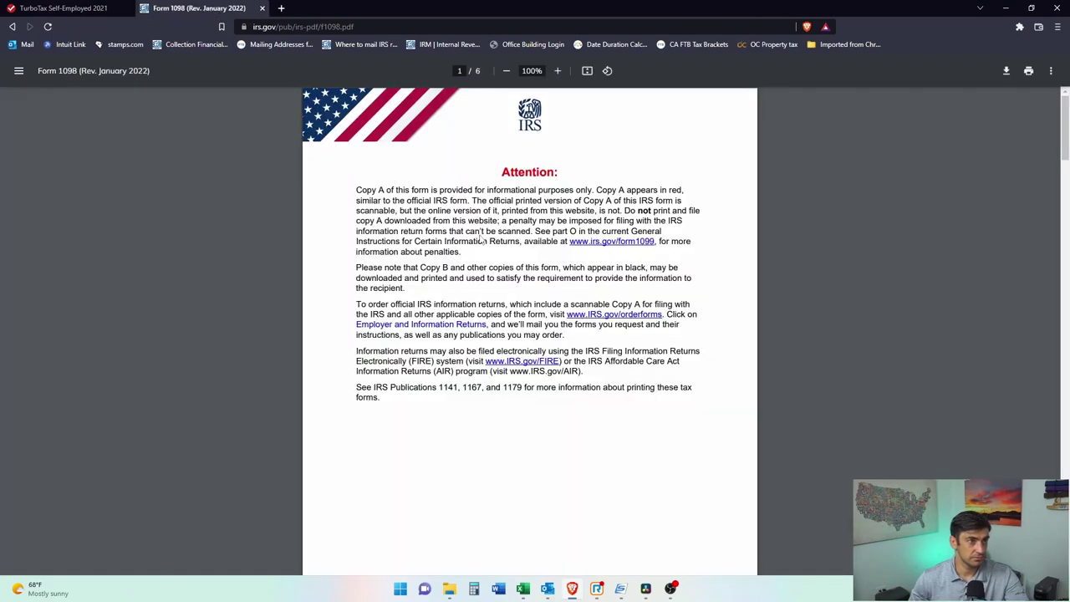
# Step: Check the form's box 1 mortgage interest label, then return to TurboTax's Interest Paid field
pyautogui.scroll(-13, 480, 236)
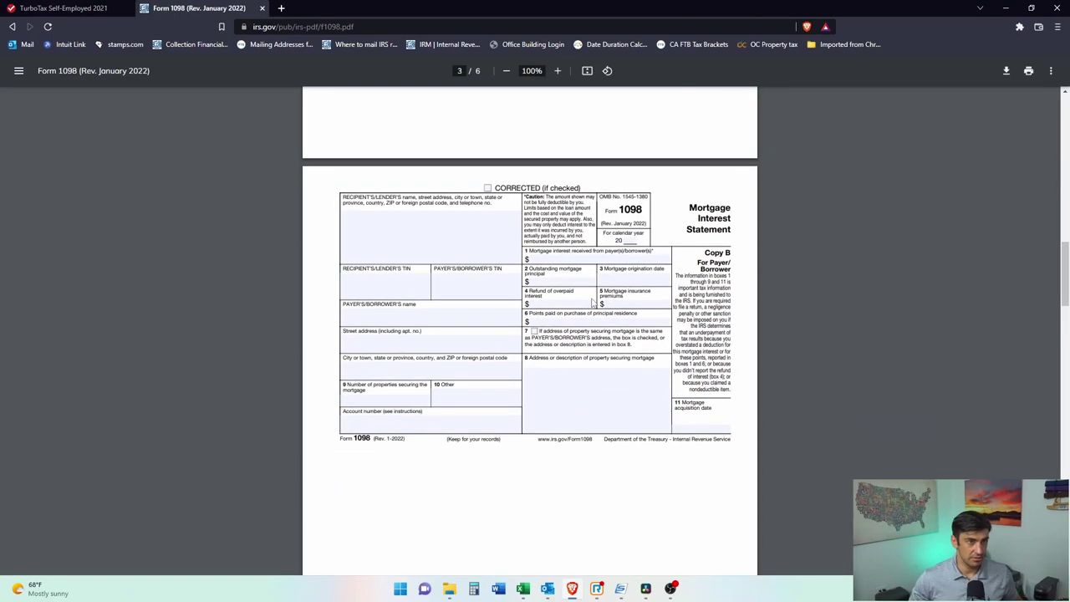
pyautogui.keyDown('ctrl'); pyautogui.scroll(5, 592, 299); pyautogui.keyUp('ctrl')
pyautogui.moveTo(530, 205); pyautogui.dragTo(722, 207)
pyautogui.click(723, 206)
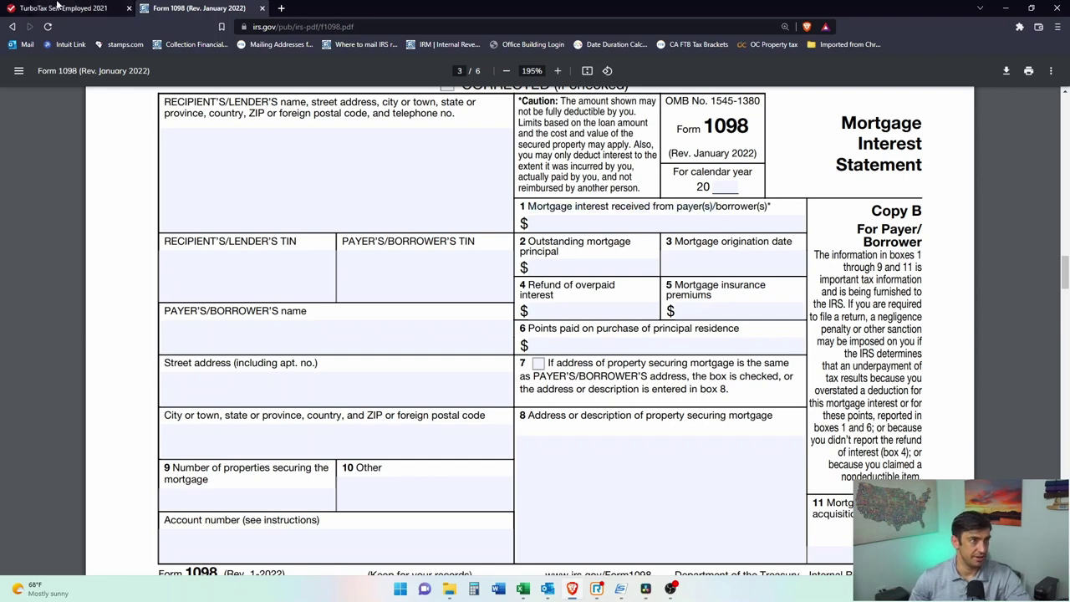
pyautogui.click(66, 7)
pyautogui.click(609, 238)
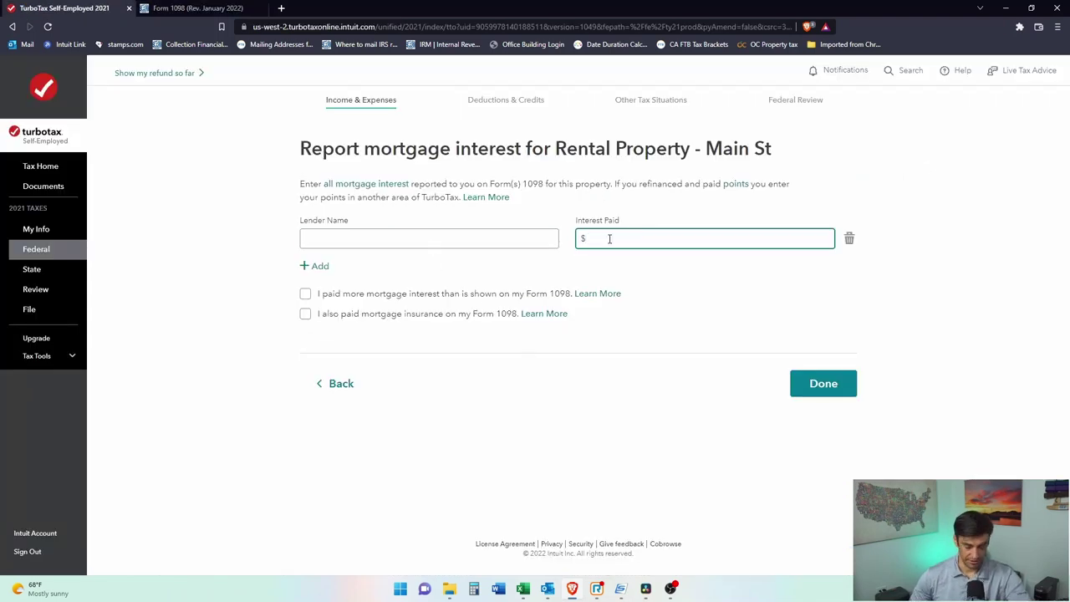
# Step: Record $5,000 interest from Mortgage Bank, answer no refinance, and continue to the summary
pyautogui.write('5,000')
pyautogui.click(420, 236)
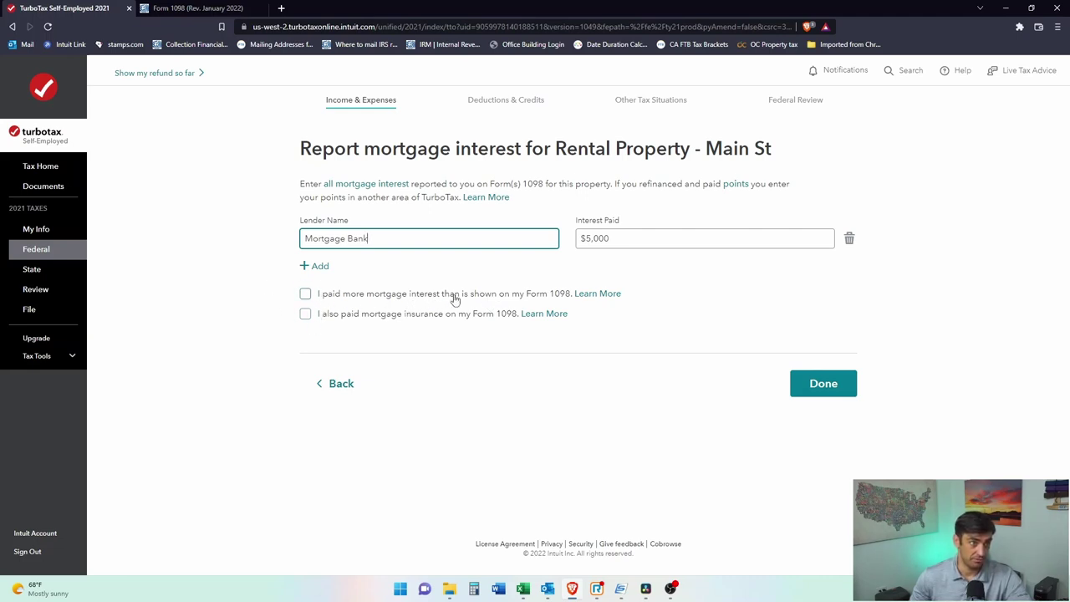
pyautogui.click(796, 383)
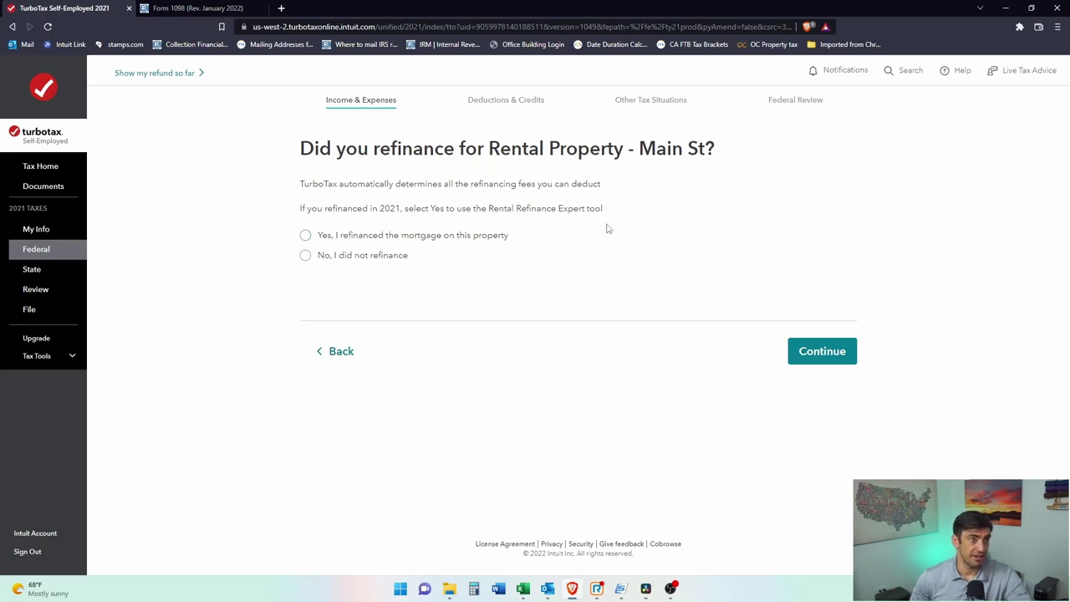
pyautogui.click(338, 256)
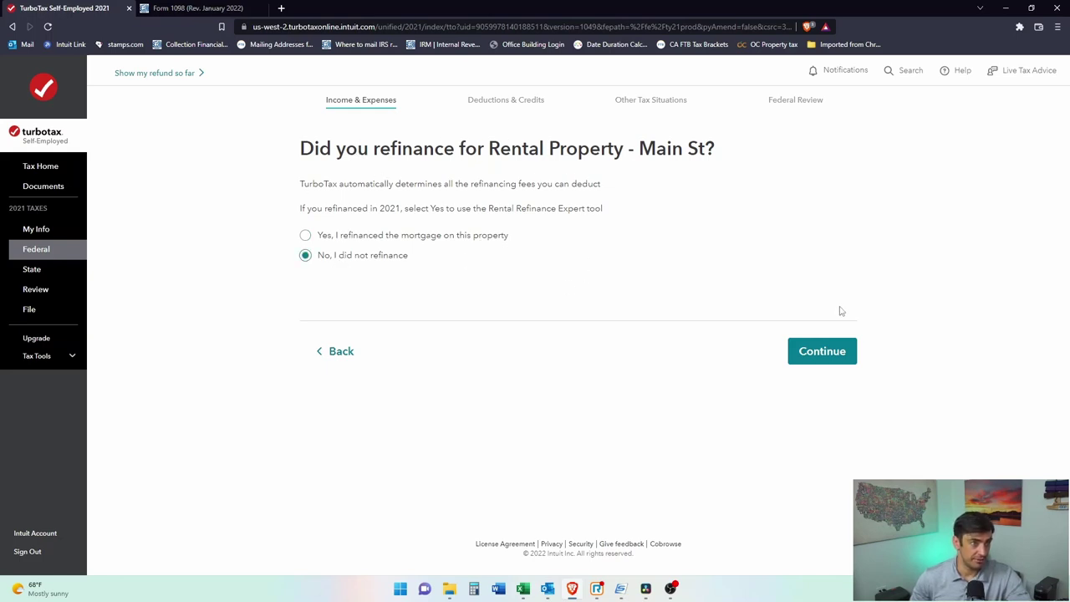
pyautogui.click(824, 356)
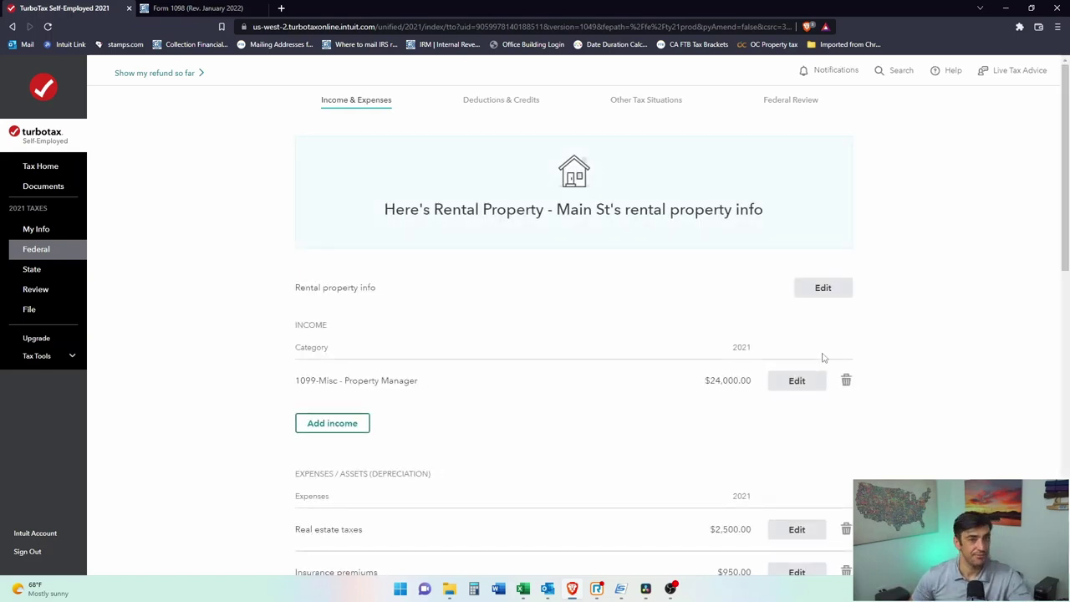
# Step: Add a vehicle named Car, type Auto under 6,000 lbs, first used 01/01/2021
pyautogui.scroll(-4, 824, 358)
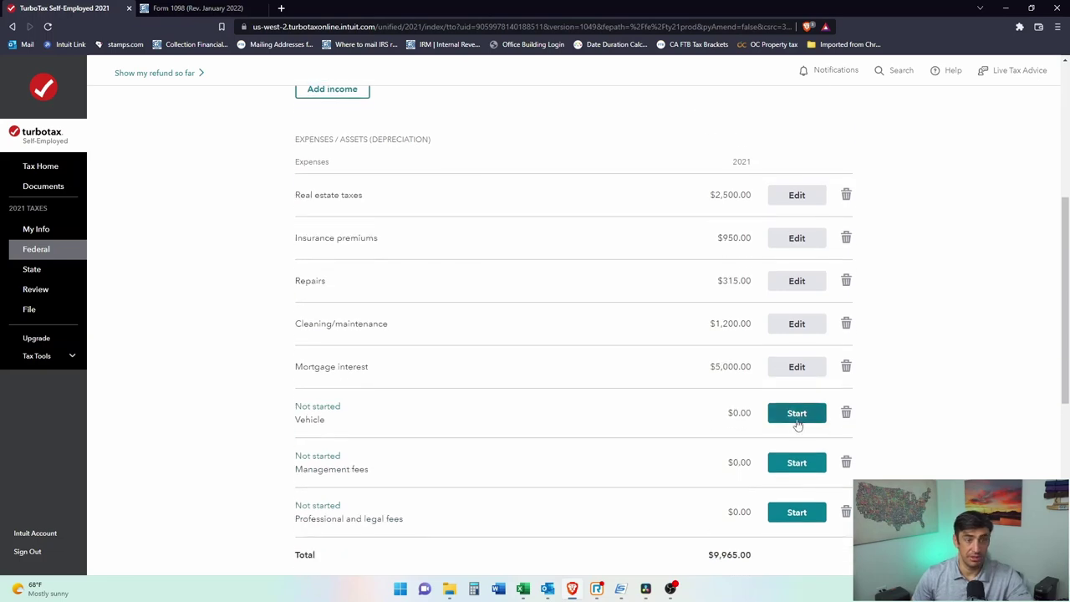
pyautogui.click(803, 413)
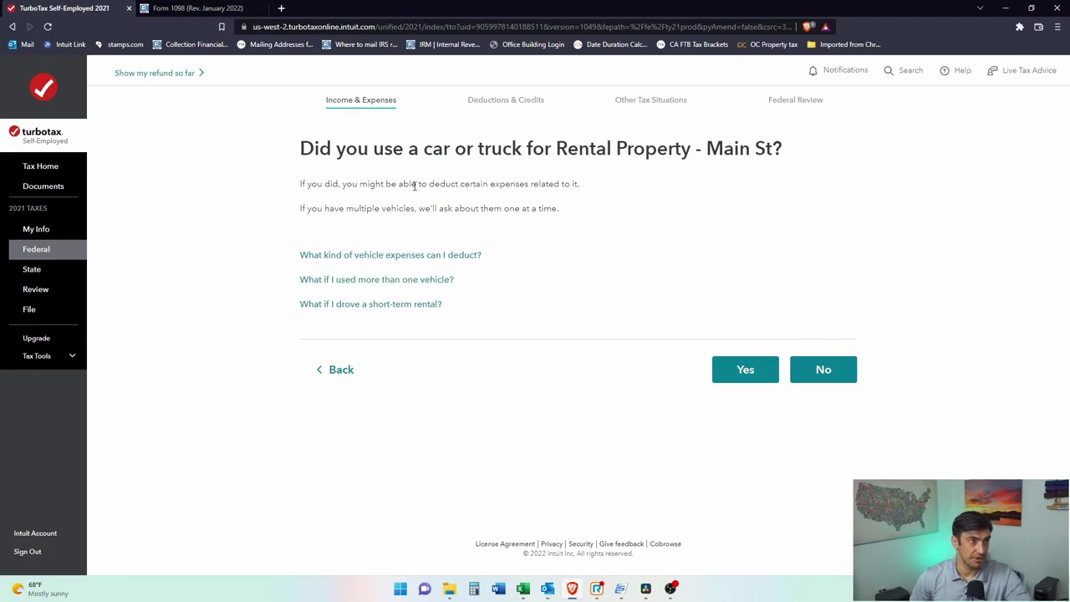
pyautogui.click(757, 374)
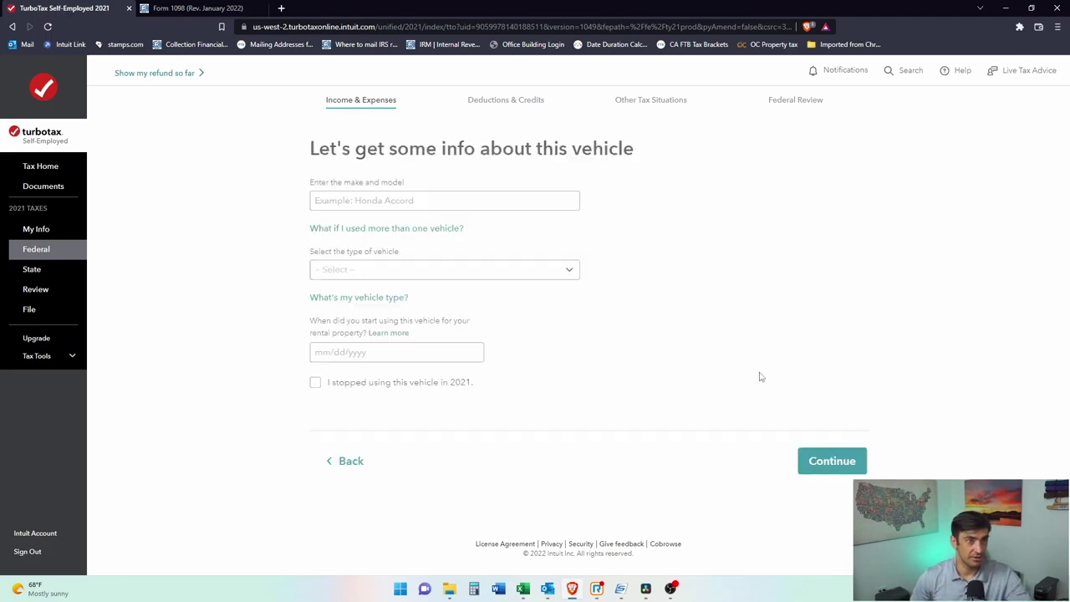
pyautogui.click(414, 201)
pyautogui.write('Car')
pyautogui.press('Tab')
pyautogui.press('Tab')
pyautogui.click(430, 281)
pyautogui.click(433, 296)
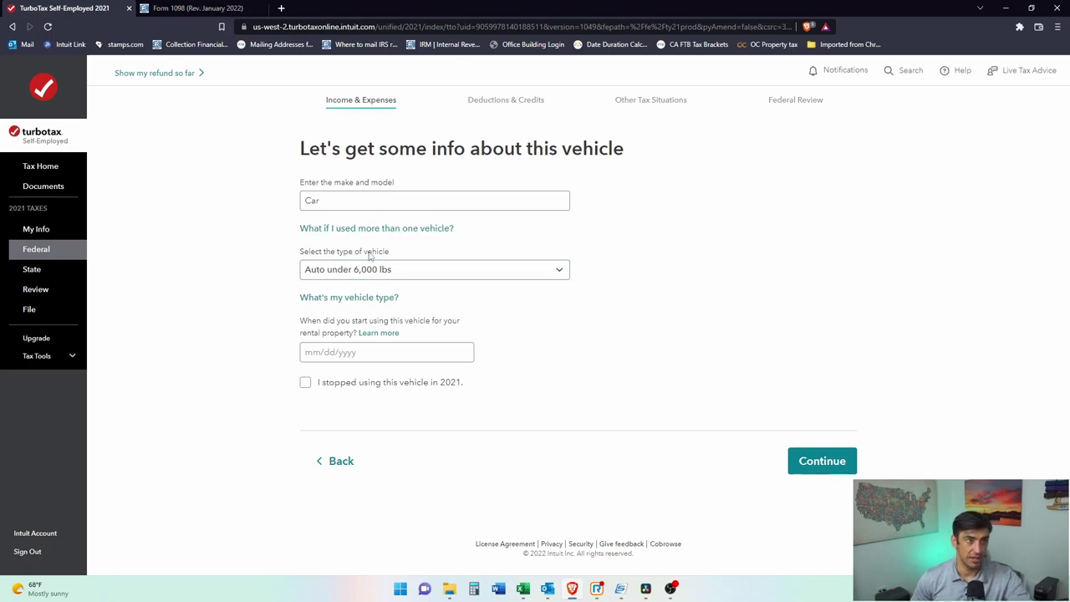
pyautogui.click(375, 352)
pyautogui.write('01/01/2021')
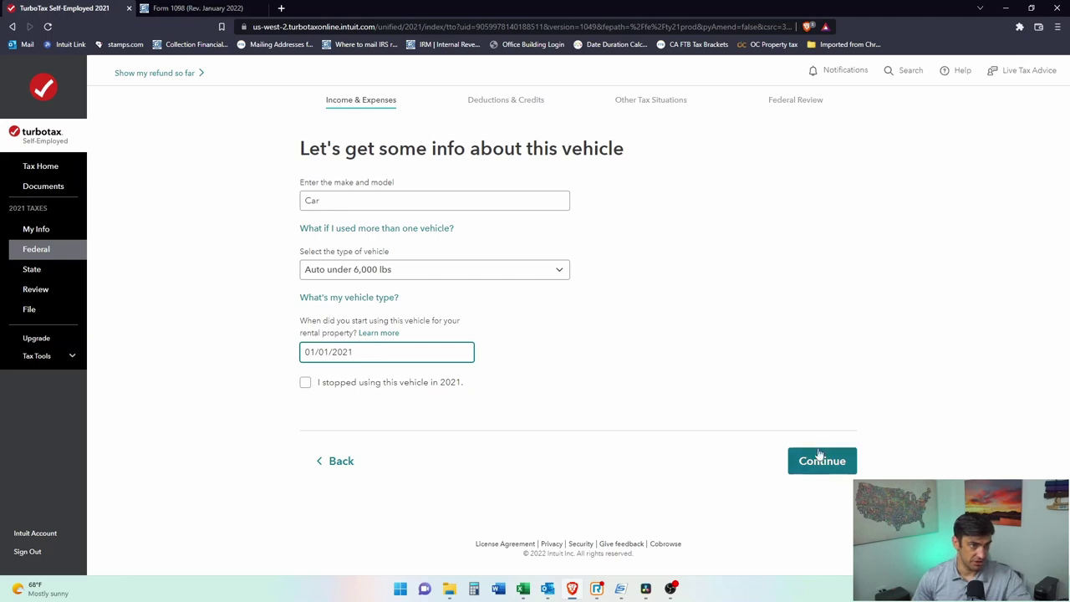
pyautogui.click(820, 459)
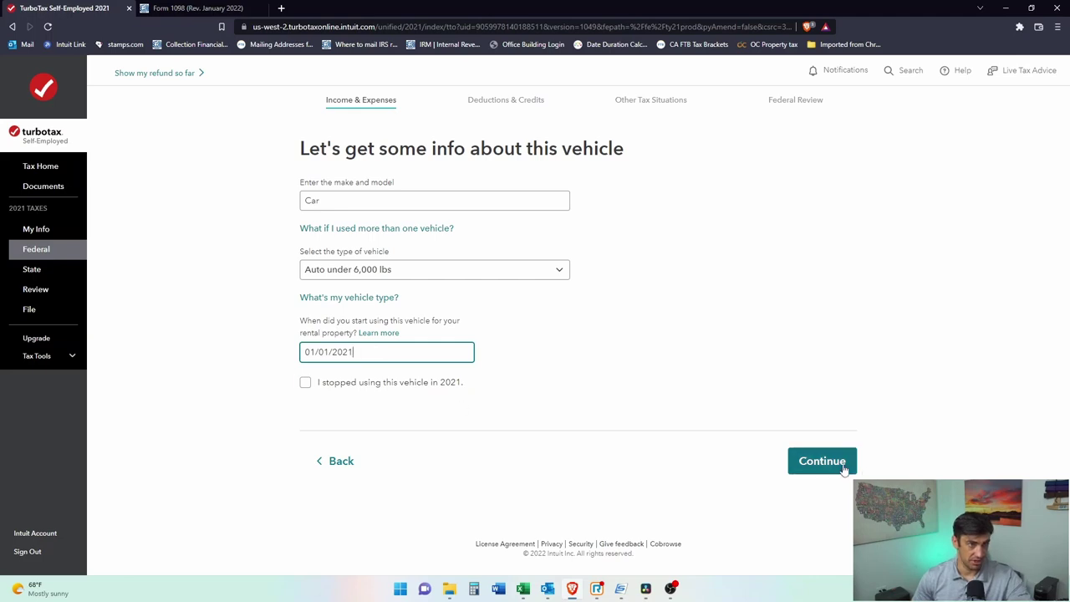
# Step: Mark the Car as owned and available for personal use, with no other personal vehicle
pyautogui.click(305, 186)
pyautogui.click(796, 355)
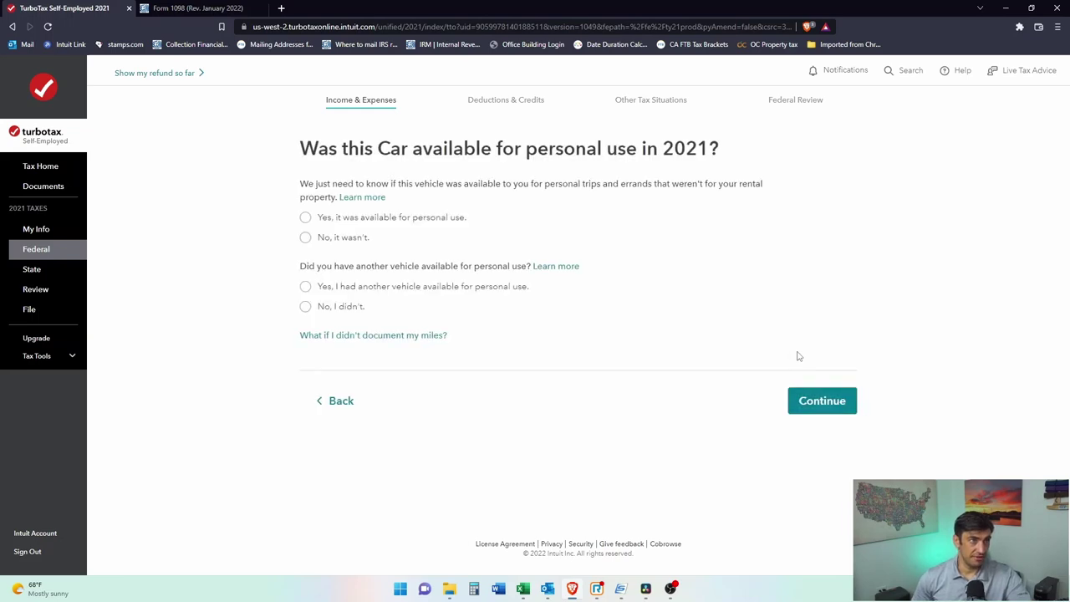
pyautogui.click(306, 218)
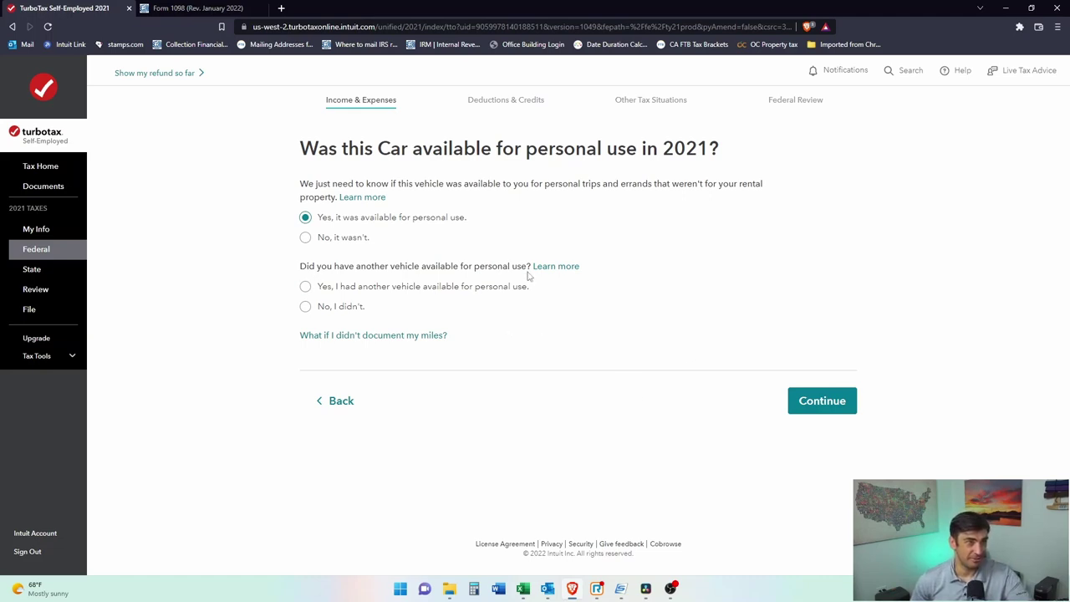
pyautogui.click(306, 307)
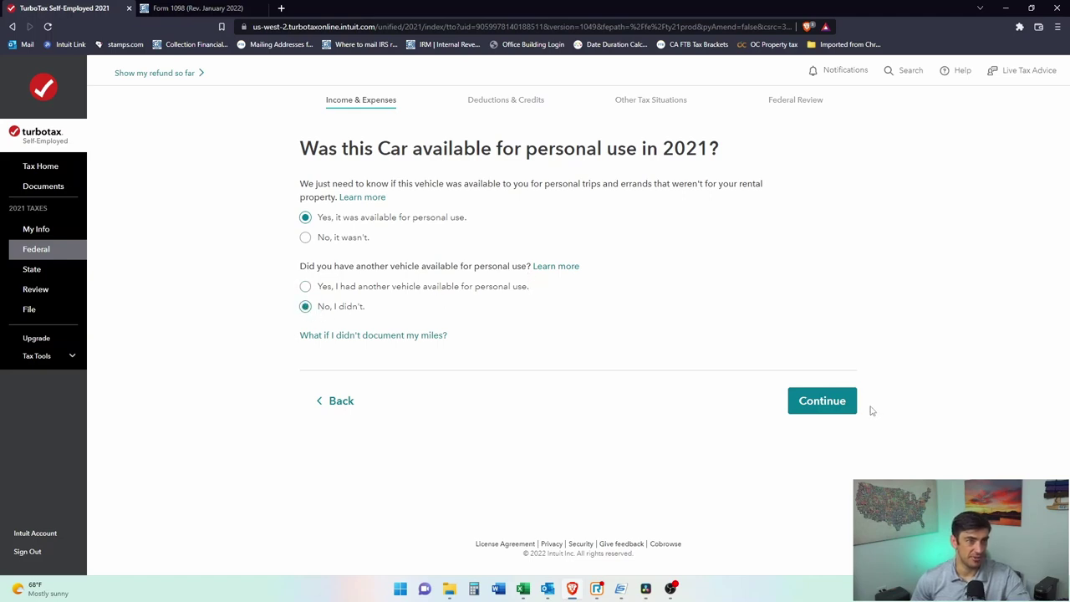
pyautogui.click(831, 404)
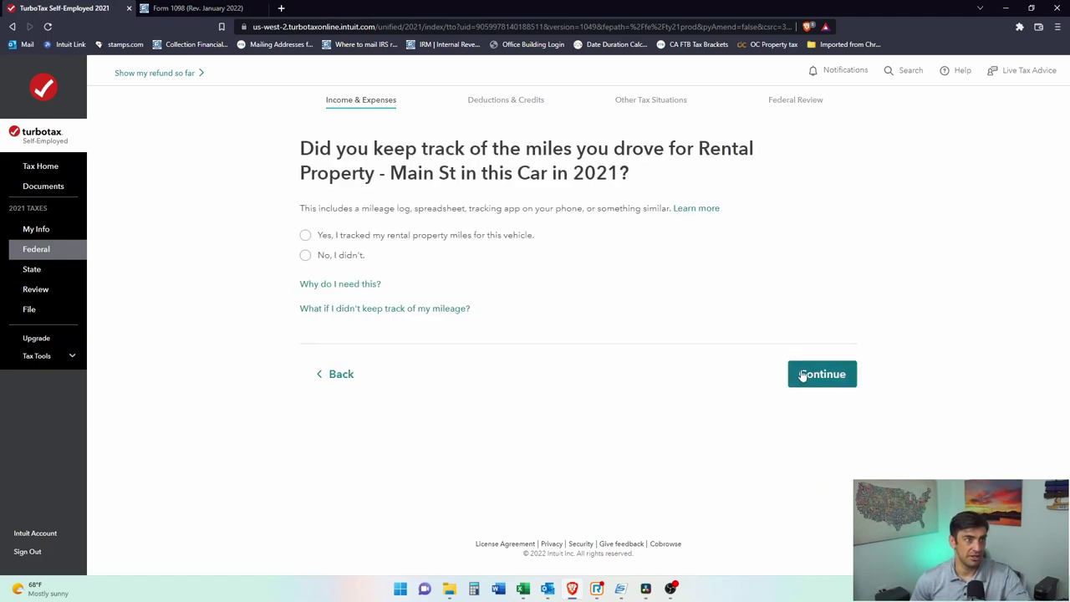
# Step: Answer No to the fleet-of-vehicles question and move to the mileage page
pyautogui.click(306, 255)
pyautogui.click(844, 378)
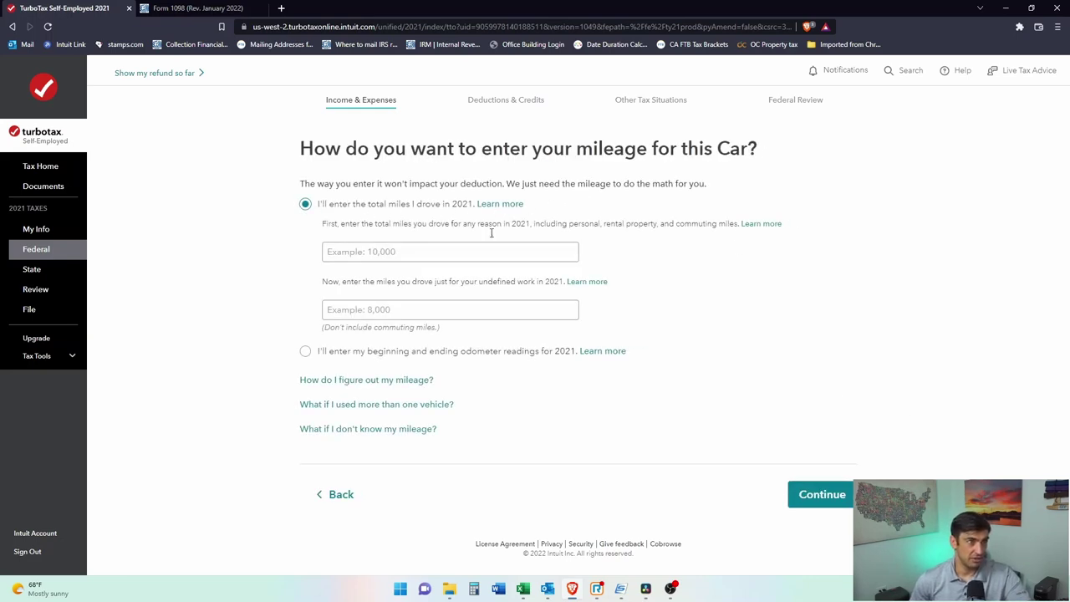
pyautogui.moveTo(349, 224); pyautogui.dragTo(477, 224)
pyautogui.click(530, 225)
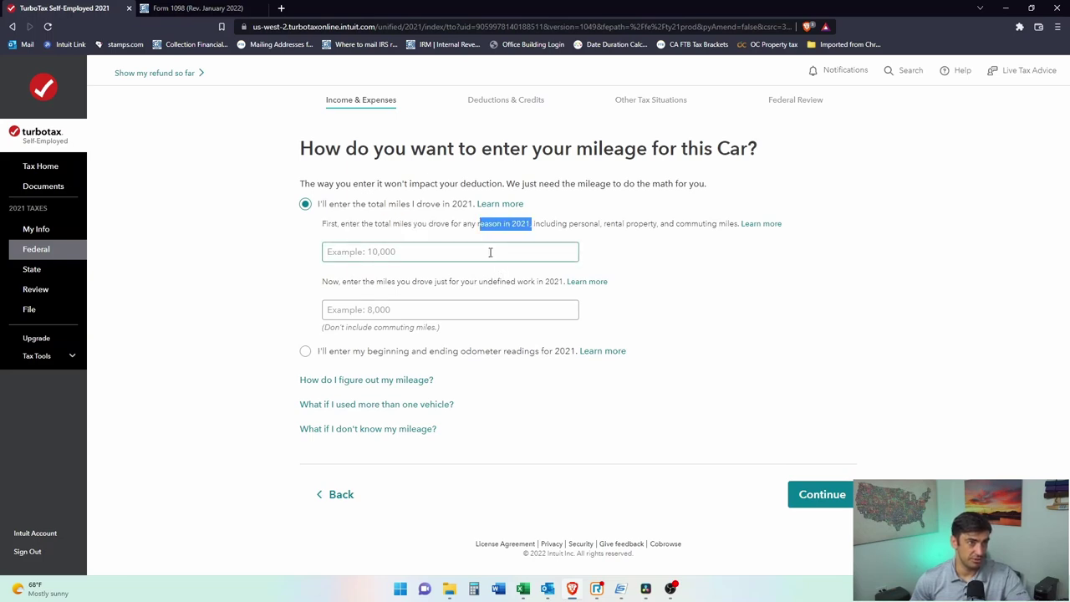
# Step: Enter 12158 total miles and 1549 rental work miles for 2021
pyautogui.click(493, 251)
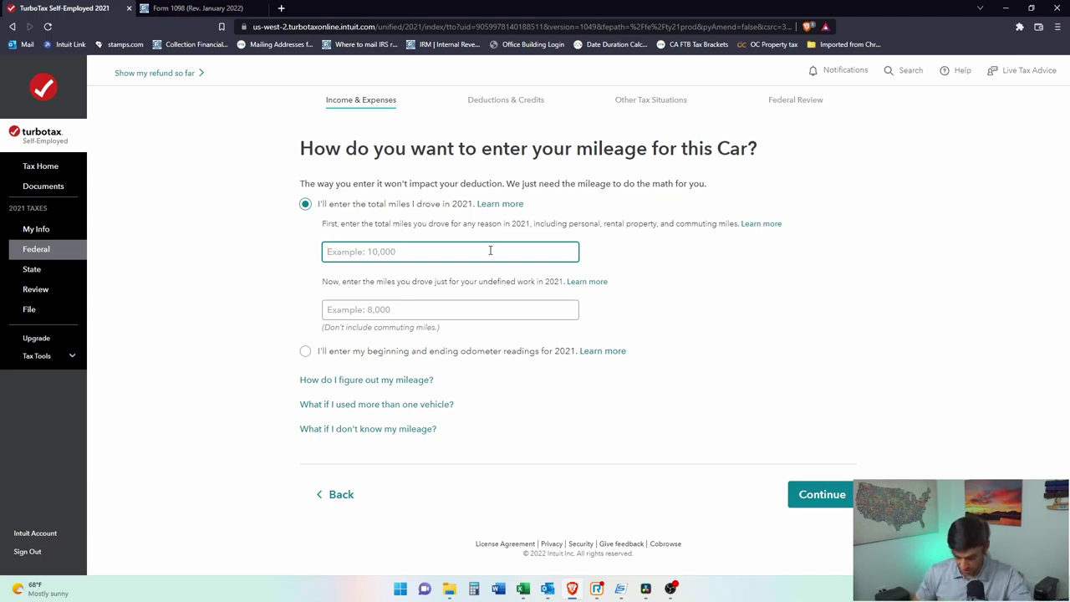
pyautogui.write('120')
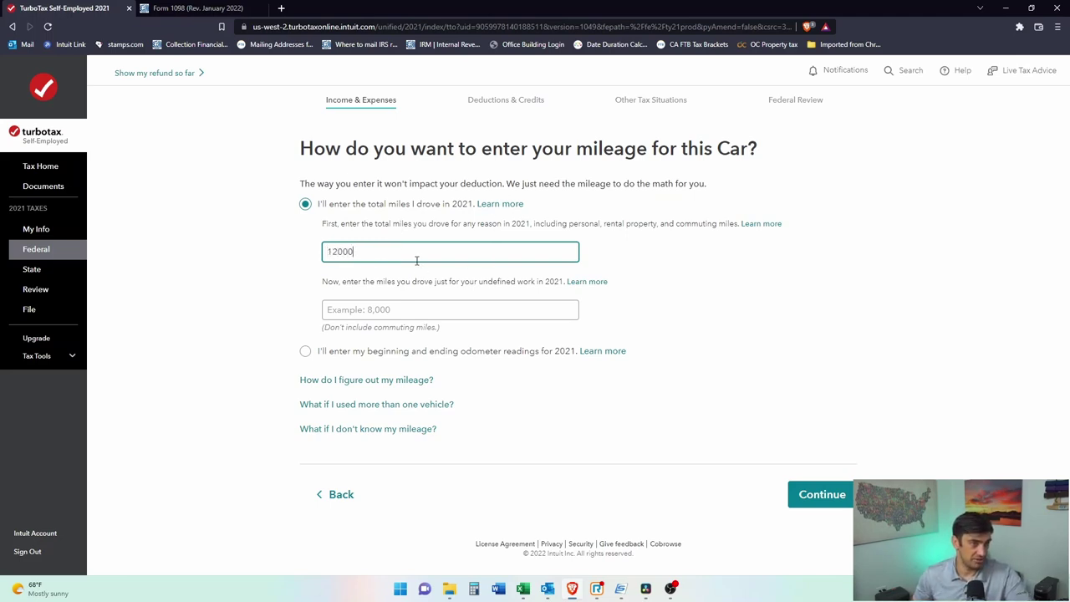
pyautogui.write('00')
pyautogui.moveTo(372, 256); pyautogui.dragTo(280, 258)
pyautogui.click(367, 256)
pyautogui.write('12')
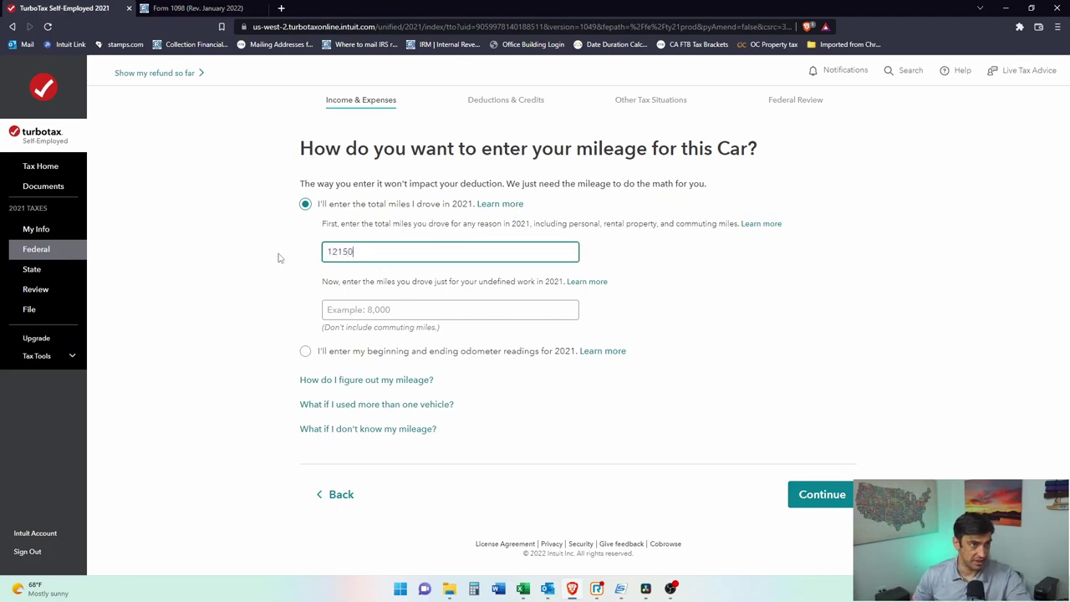
pyautogui.write('158')
pyautogui.click(366, 311)
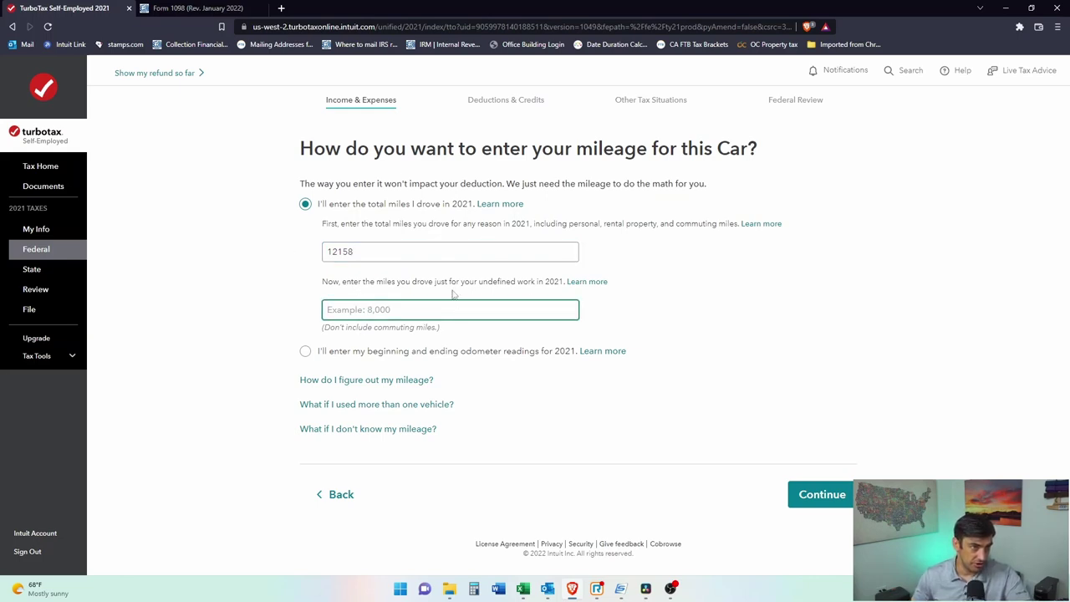
pyautogui.moveTo(492, 293); pyautogui.dragTo(549, 284)
pyautogui.click(525, 310)
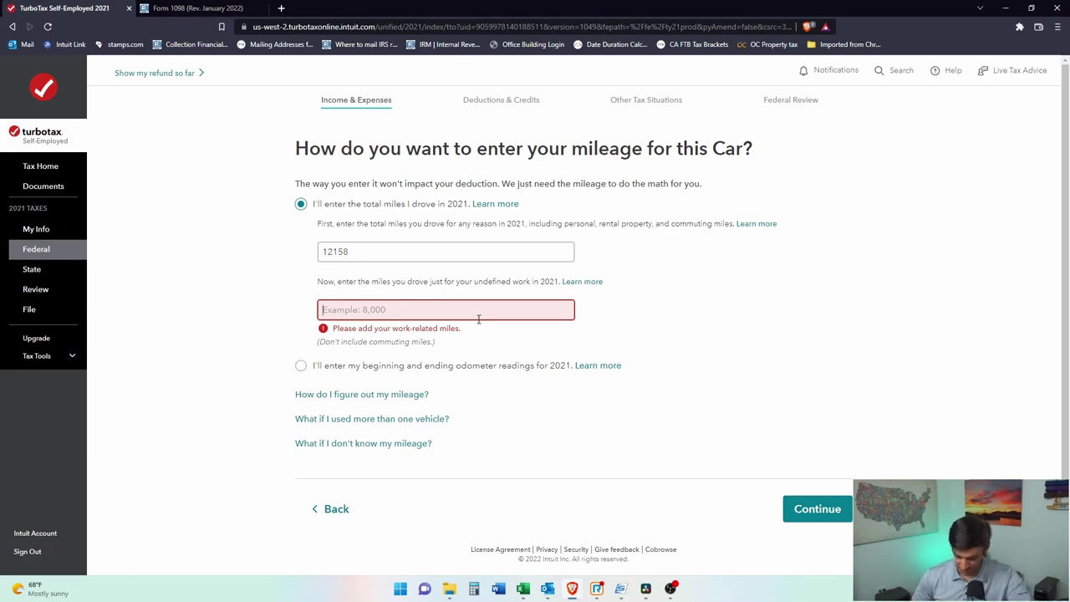
pyautogui.write('1549')
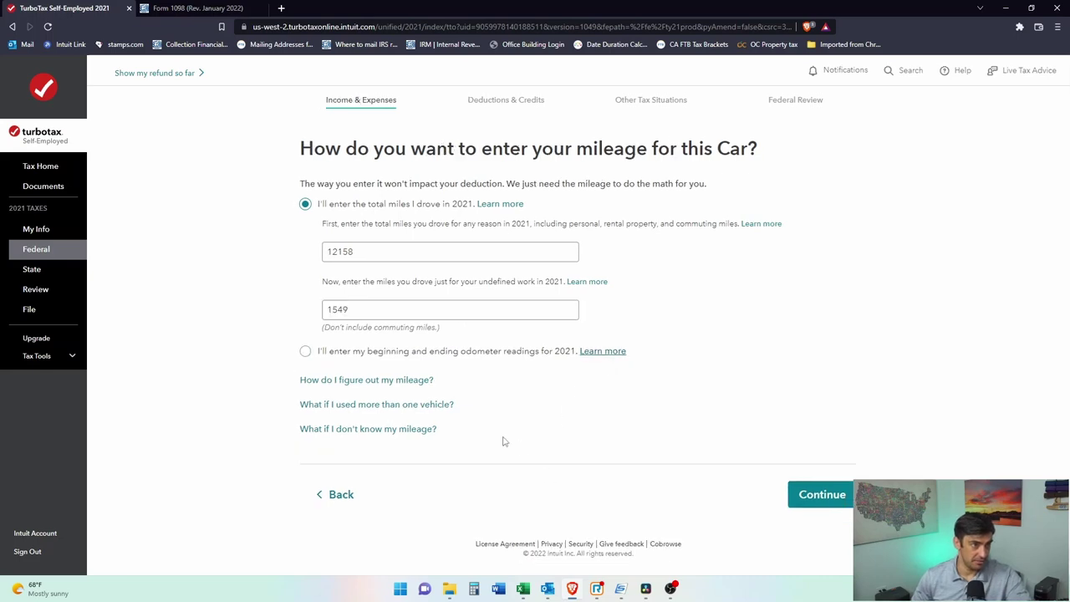
pyautogui.press('Return')
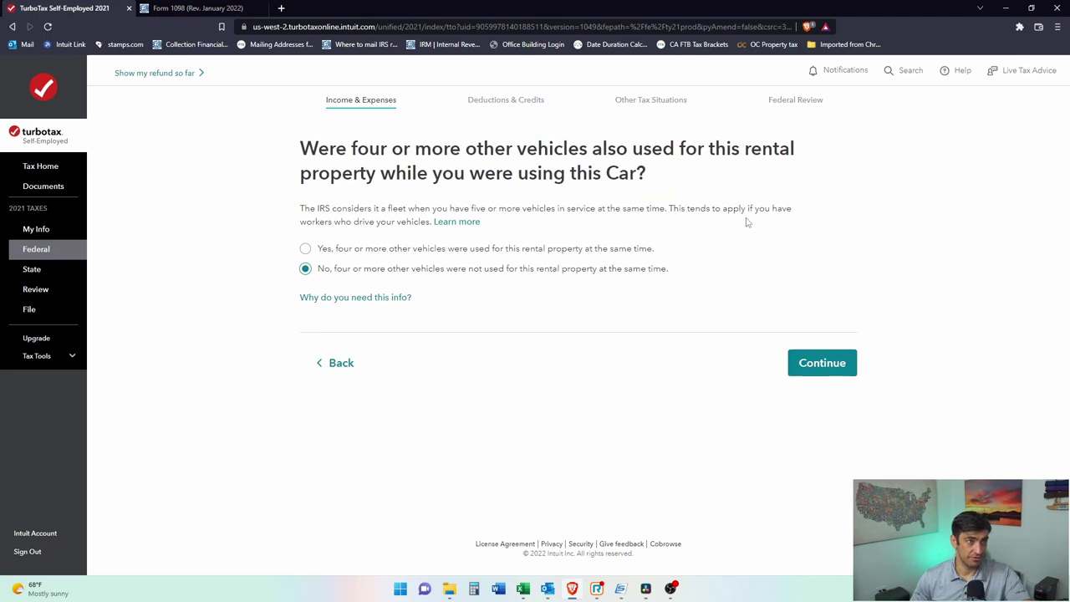
pyautogui.click(826, 367)
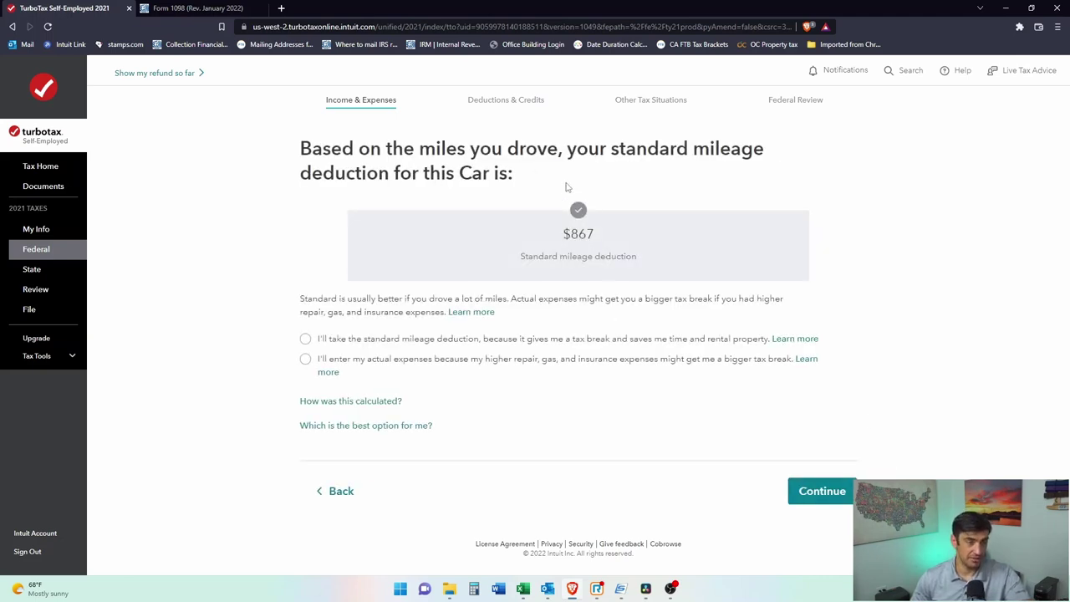
# Step: Choose the $867 standard mileage deduction over actual expenses
pyautogui.moveTo(595, 235); pyautogui.dragTo(563, 235)
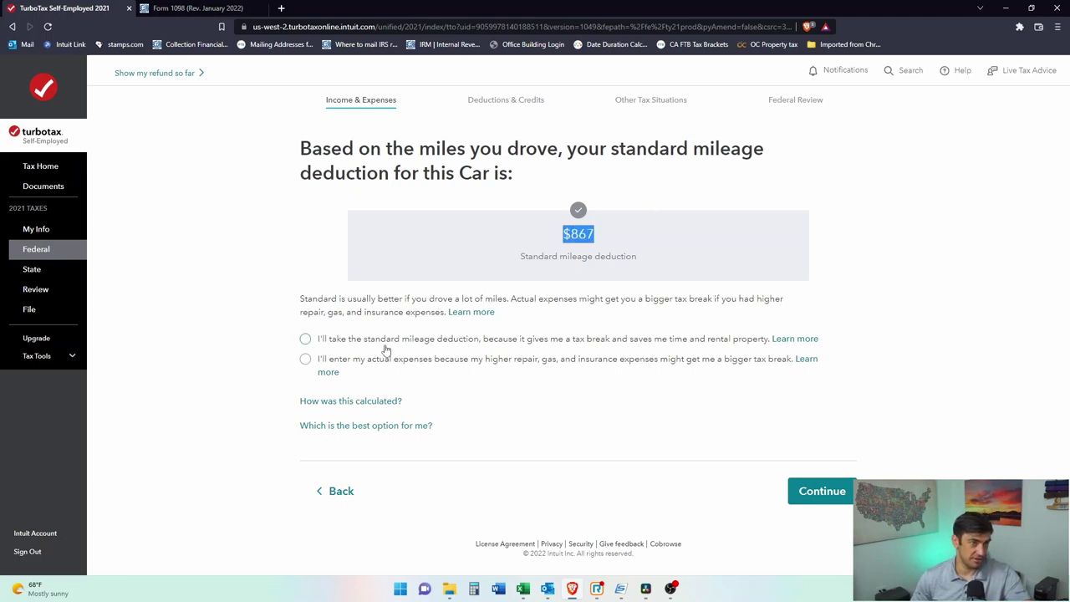
pyautogui.click(305, 339)
pyautogui.moveTo(329, 359); pyautogui.dragTo(553, 362)
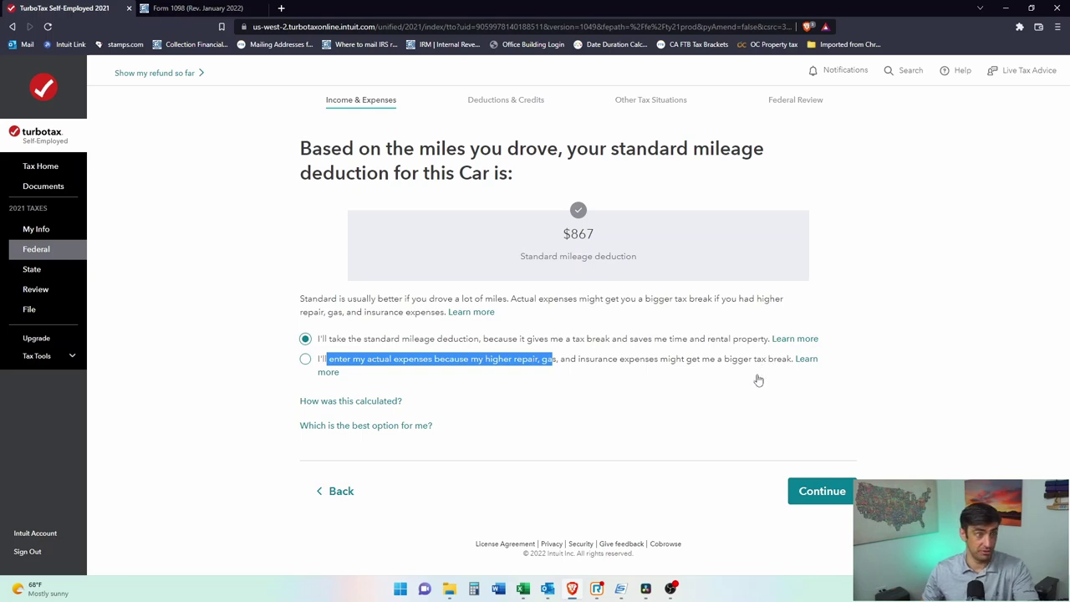
pyautogui.click(823, 492)
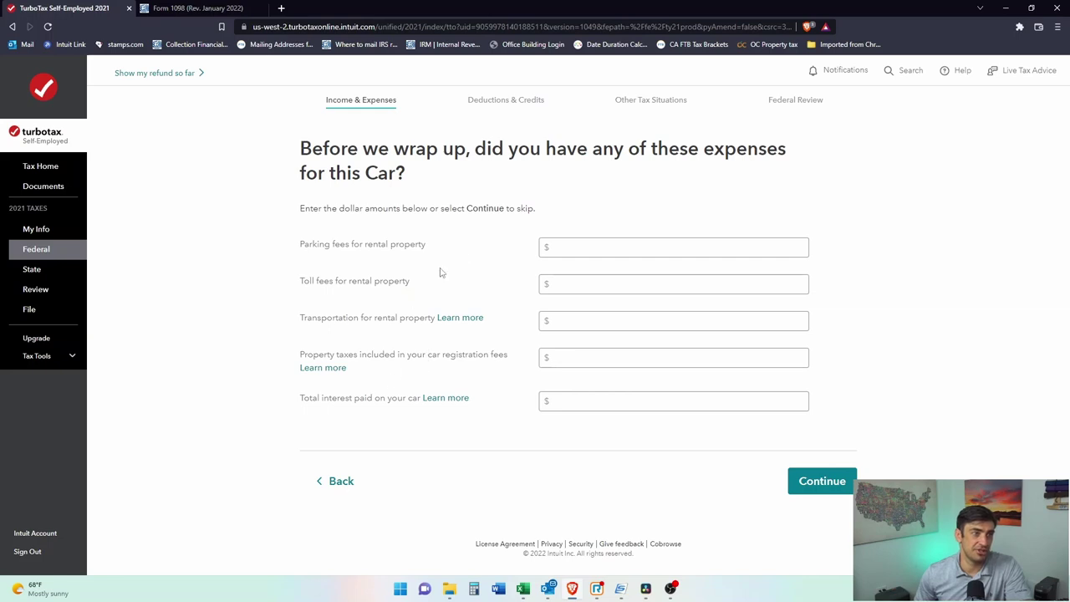
# Step: Skip extra car expenses, claim no other vehicles, and return to the Main St summary
pyautogui.click(835, 474)
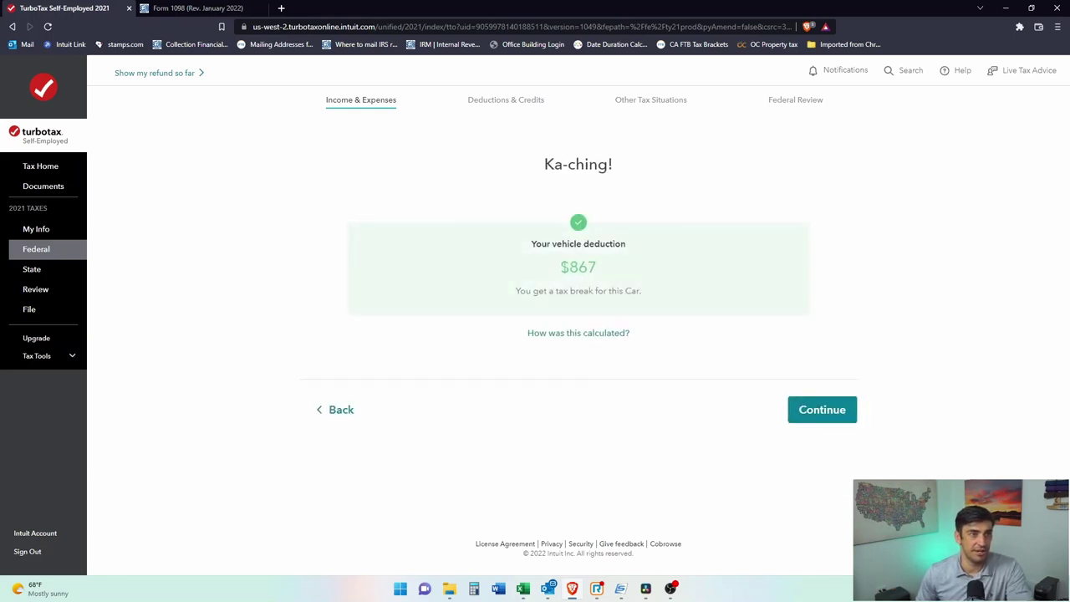
pyautogui.click(853, 416)
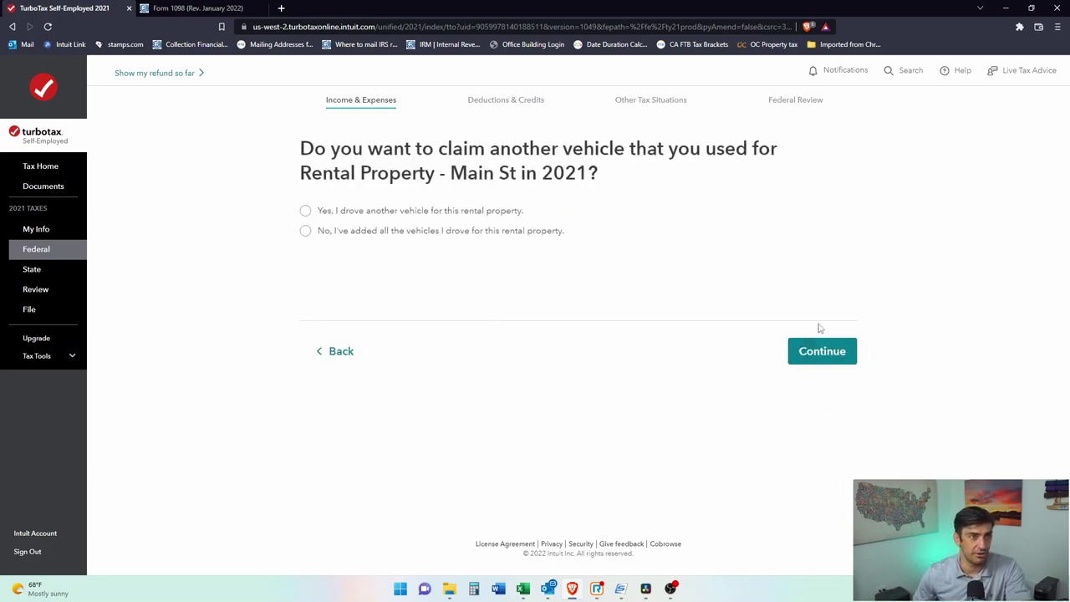
pyautogui.click(304, 231)
pyautogui.click(795, 346)
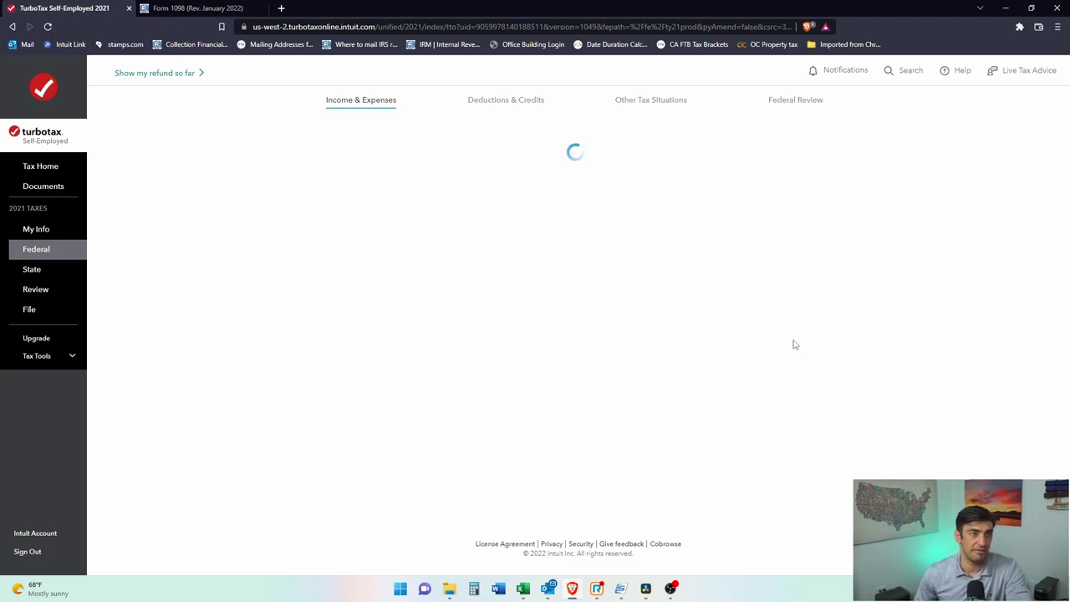
pyautogui.scroll(-6, 956, 336)
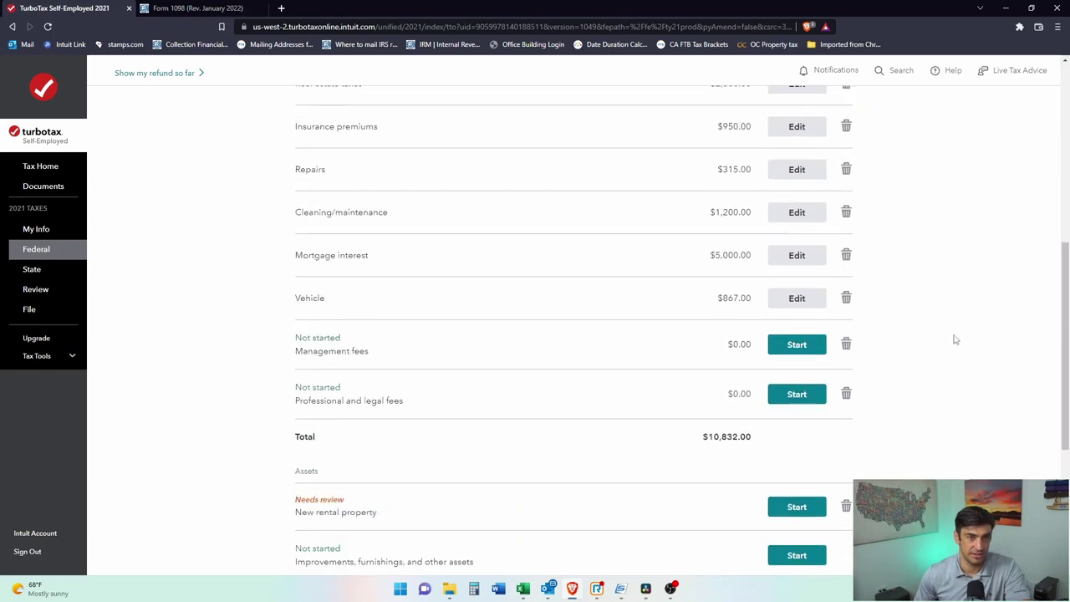
# Step: Start the Management fees expense and bring up the rental income statement PDF
pyautogui.click(779, 288)
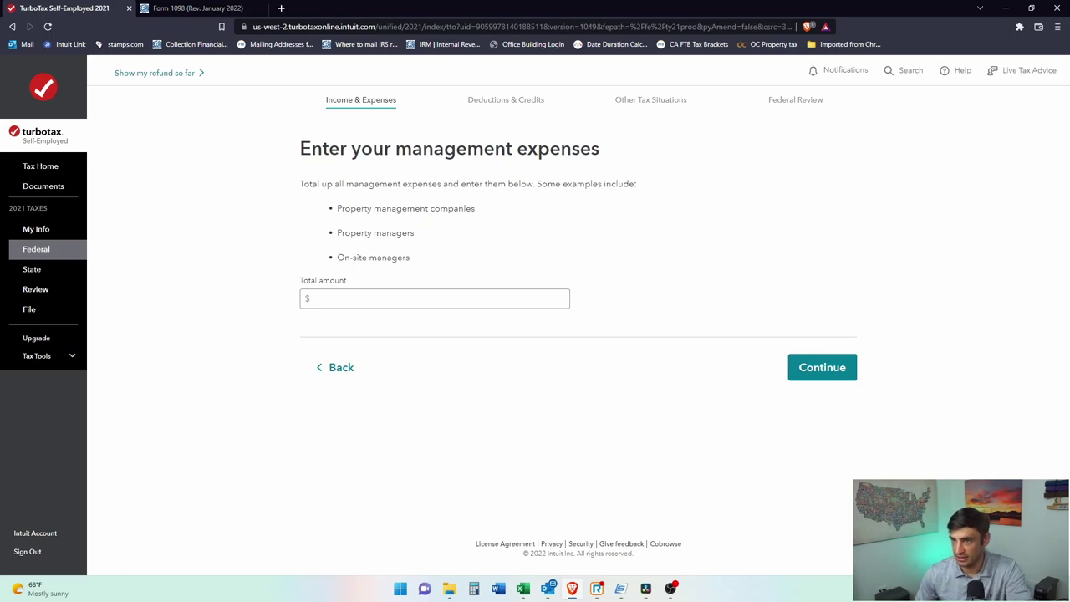
pyautogui.click(449, 588)
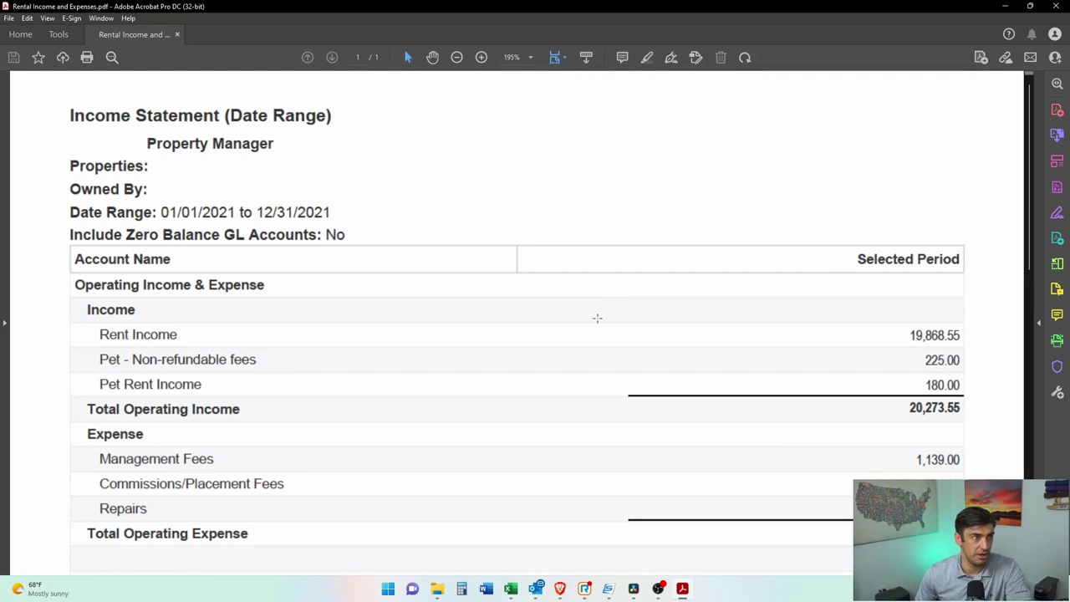
# Step: Look through the rental income statement, including its Property Manager section
pyautogui.scroll(-1, 822, 377)
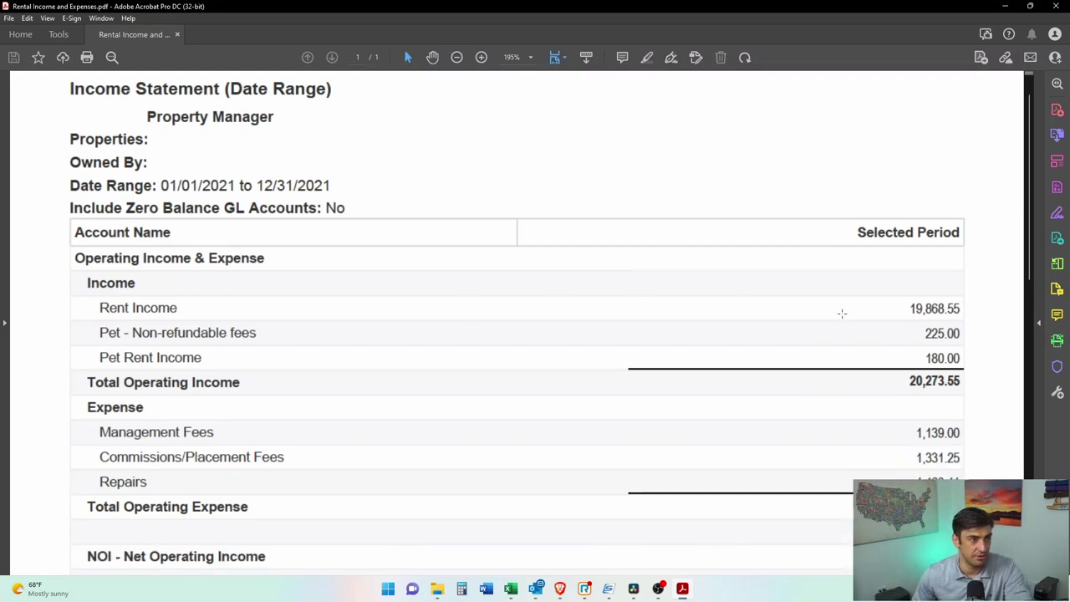
pyautogui.scroll(1, 841, 311)
pyautogui.moveTo(293, 143); pyautogui.dragTo(143, 145)
pyautogui.hotkey('ctrl', 'a')
pyautogui.click(376, 212)
pyautogui.moveTo(376, 212); pyautogui.dragTo(147, 214)
pyautogui.scroll(-1, 673, 309)
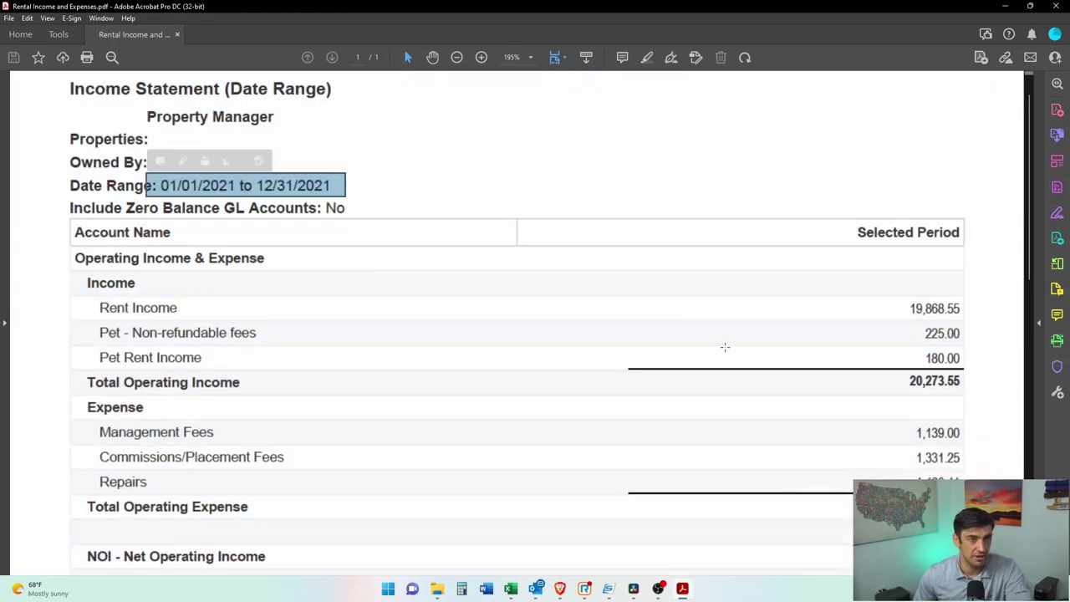
pyautogui.scroll(-3, 719, 349)
pyautogui.scroll(4, 694, 326)
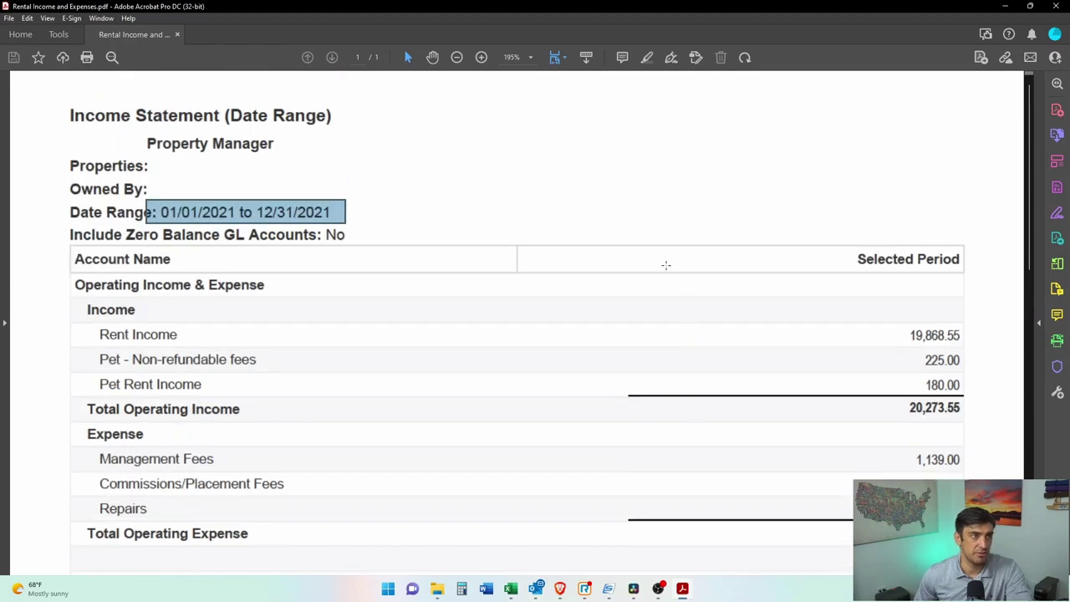
pyautogui.hotkey('ctrl', 'a')
pyautogui.click(639, 179)
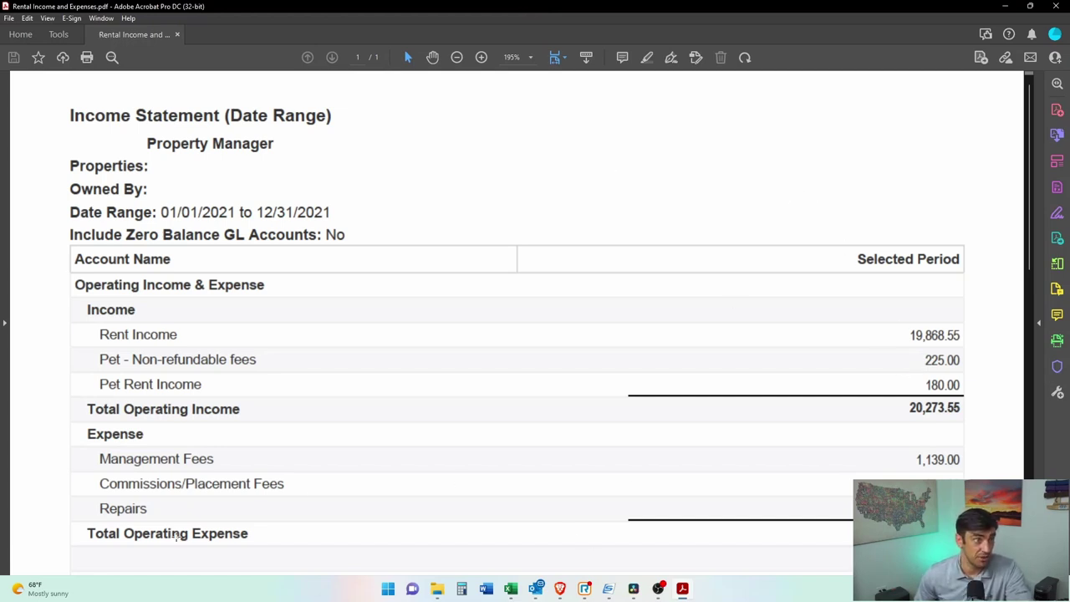
# Step: Locate the Management Fees row of 1,139.00 among the statement's expenses
pyautogui.scroll(-3, 143, 505)
pyautogui.moveTo(79, 368); pyautogui.dragTo(569, 465)
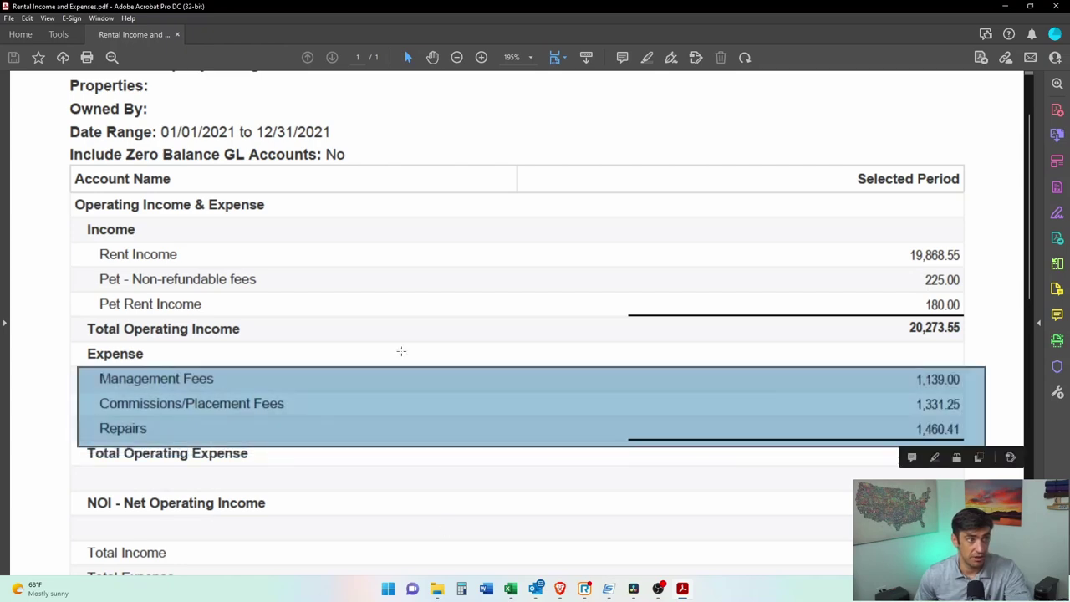
pyautogui.click(925, 383)
pyautogui.moveTo(967, 366); pyautogui.dragTo(92, 389)
# Step: Back in TurboTax, enter 1130 as the management fees total and submit it
pyautogui.doubleClick(507, 5)
pyautogui.hotkey('alt', 'Tab')
pyautogui.click(479, 294)
pyautogui.write('1130')
pyautogui.click(834, 369)
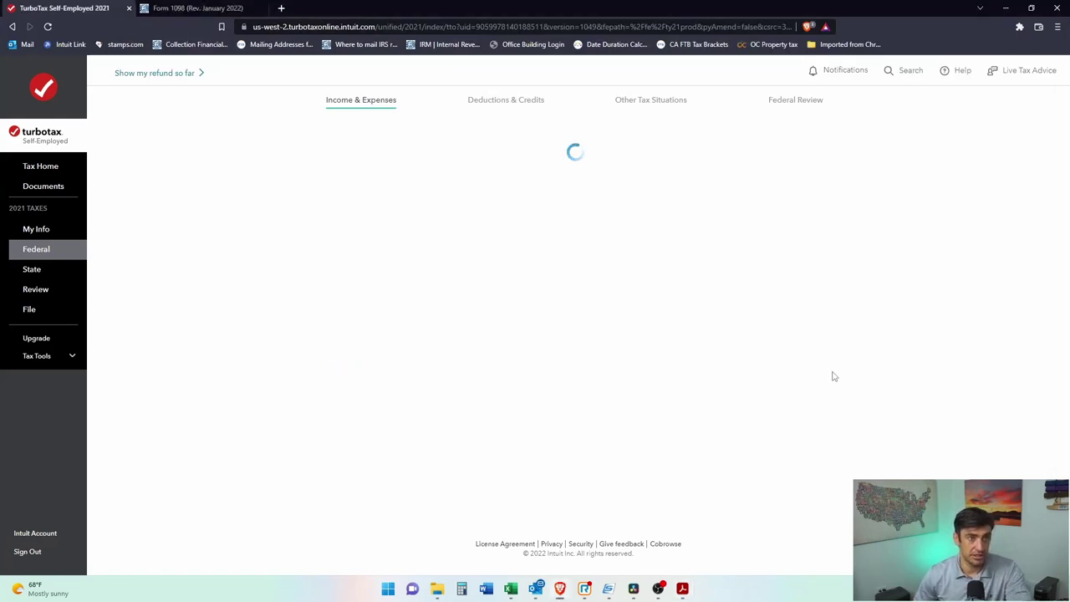
# Step: Enter $750 of professional and legal fees for Main St
pyautogui.scroll(-5, 878, 362)
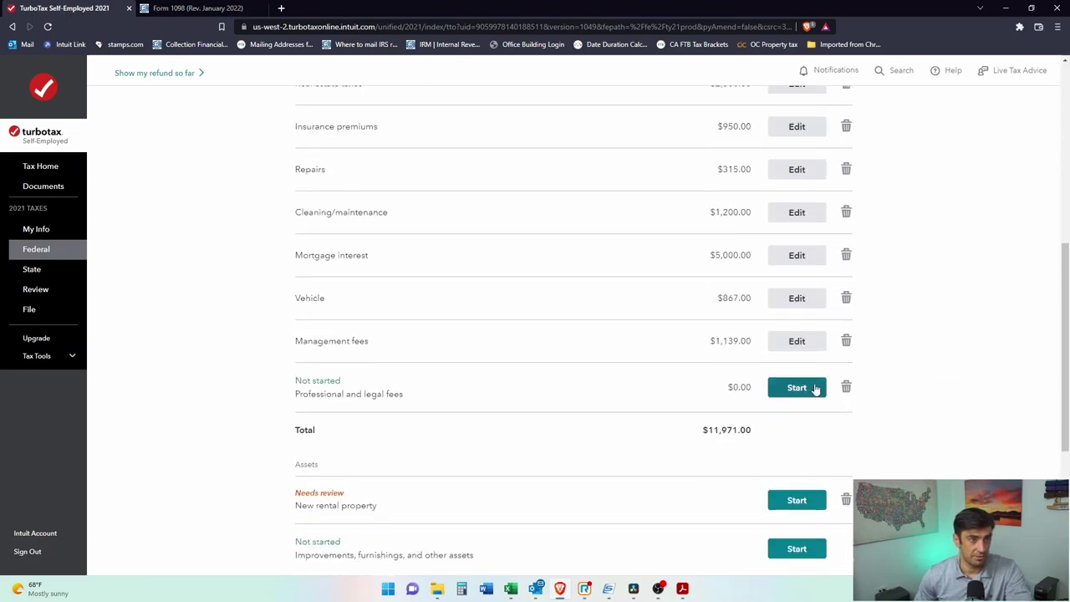
pyautogui.click(812, 387)
pyautogui.click(449, 297)
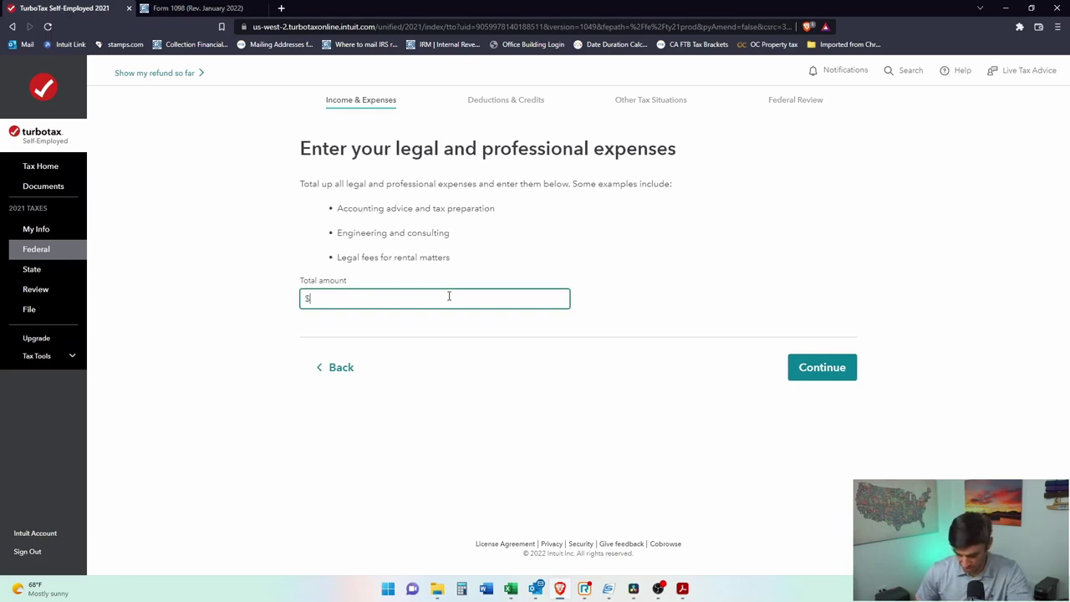
pyautogui.click(836, 381)
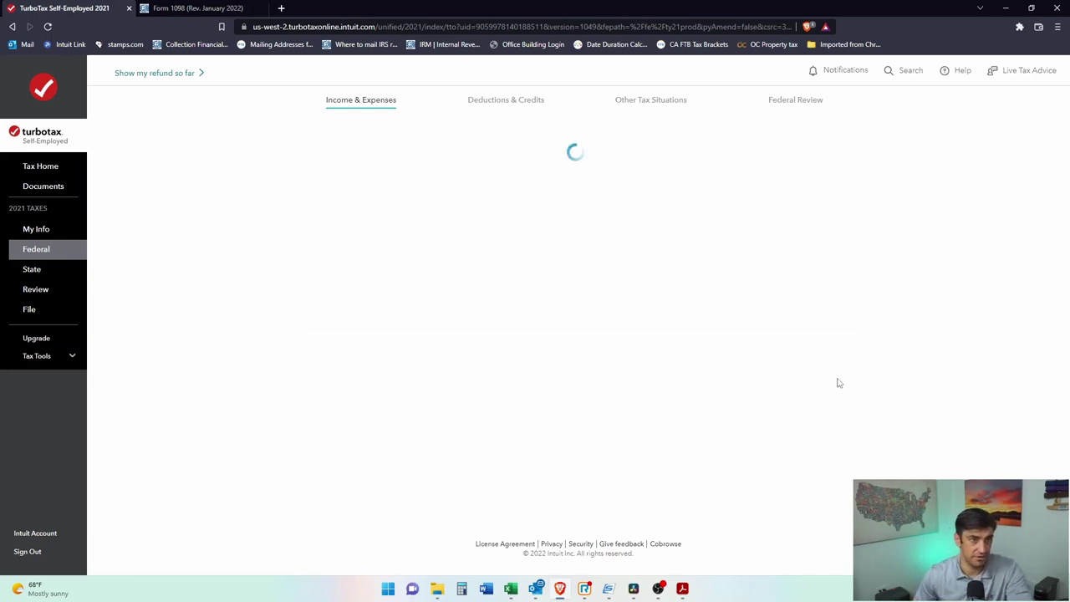
# Step: Review the $12,721.00 expense total, then start setting up the new rental property asset
pyautogui.scroll(-7, 934, 301)
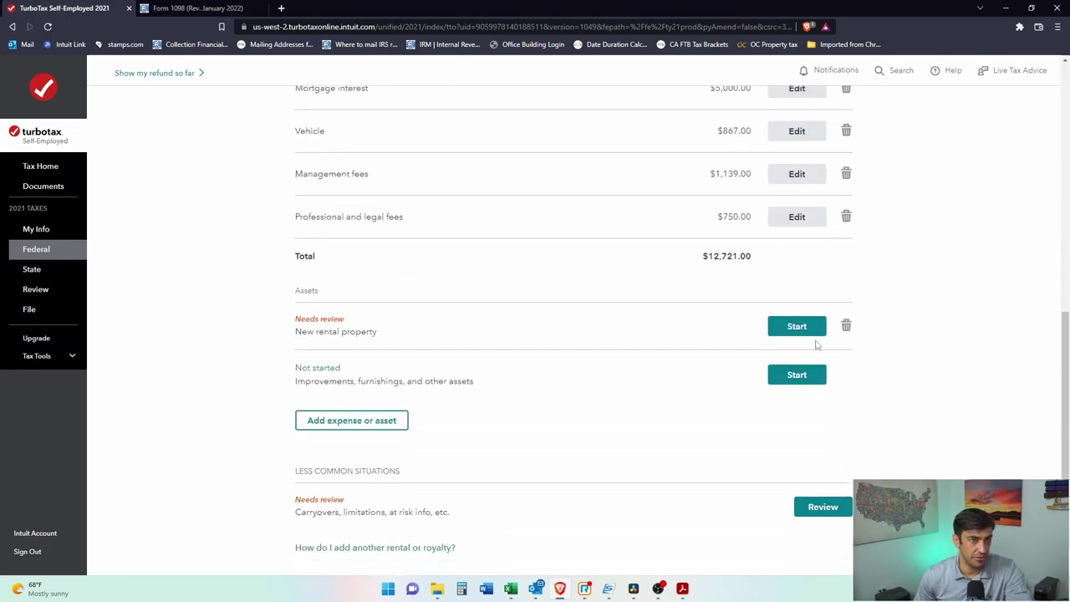
pyautogui.scroll(3, 917, 265)
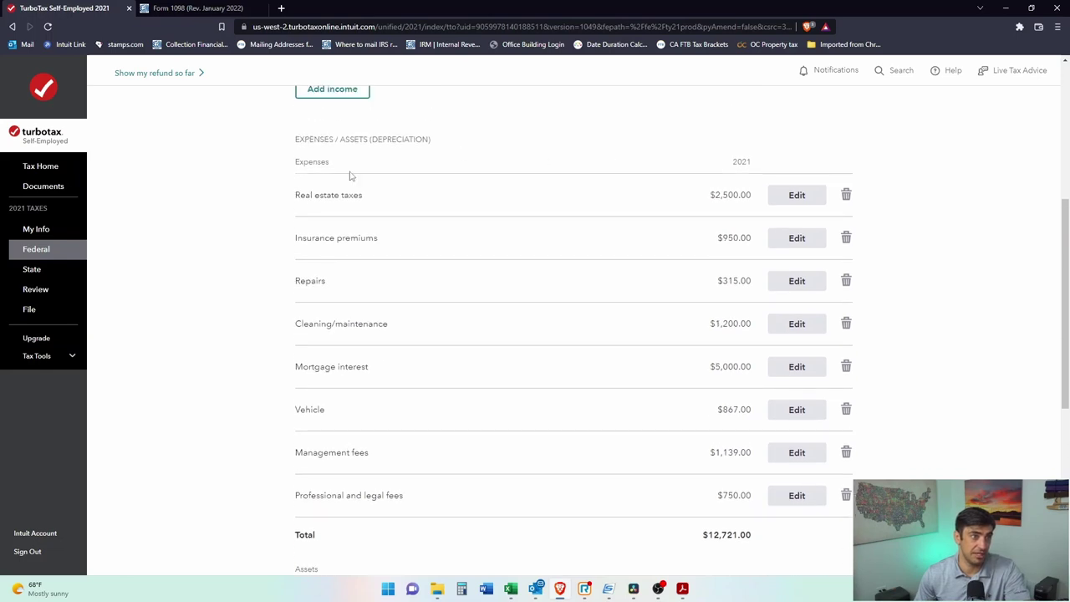
pyautogui.moveTo(291, 140); pyautogui.dragTo(403, 139)
pyautogui.click(418, 139)
pyautogui.scroll(1, 537, 175)
pyautogui.scroll(2, 607, 239)
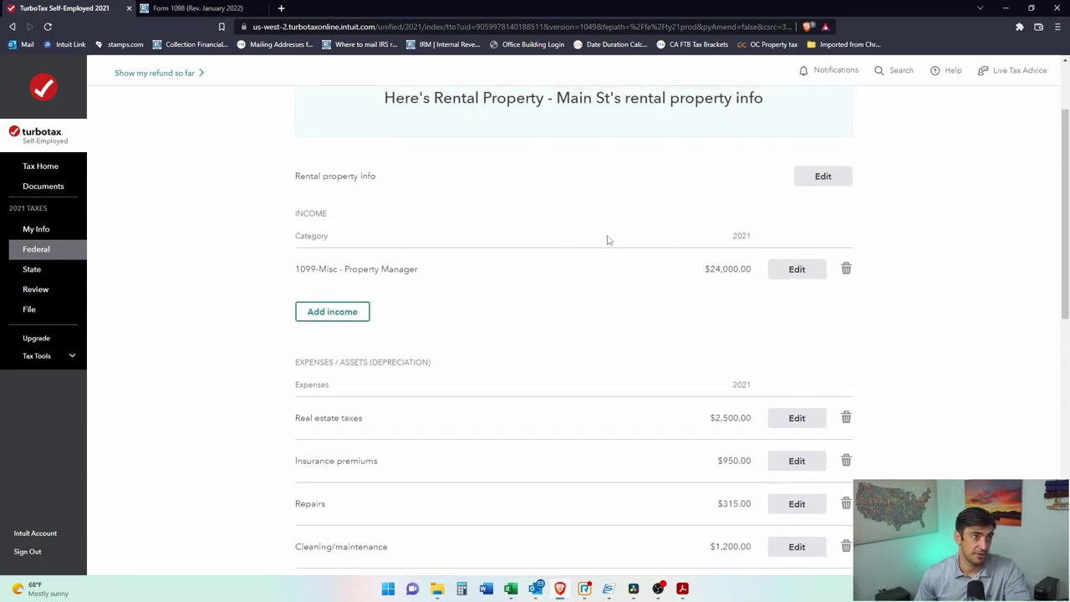
pyautogui.scroll(-6, 825, 342)
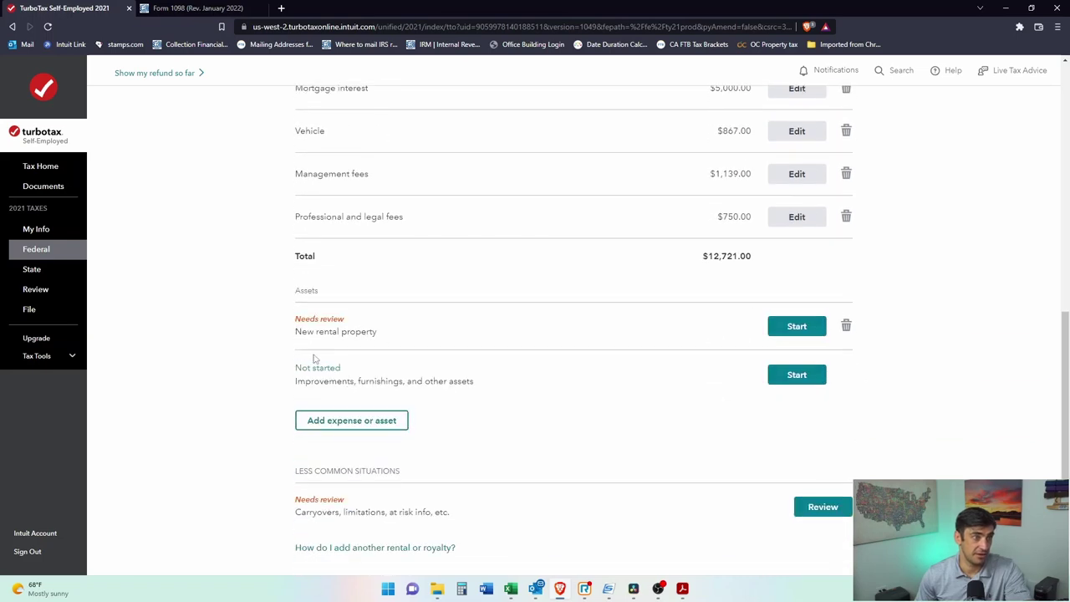
pyautogui.moveTo(377, 332); pyautogui.dragTo(294, 293)
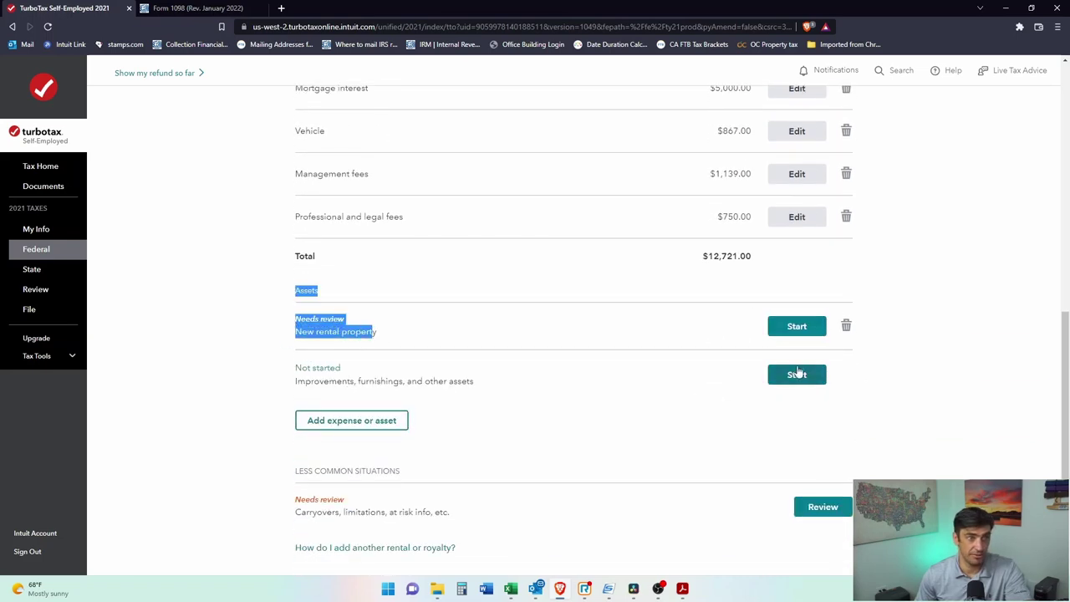
pyautogui.click(807, 333)
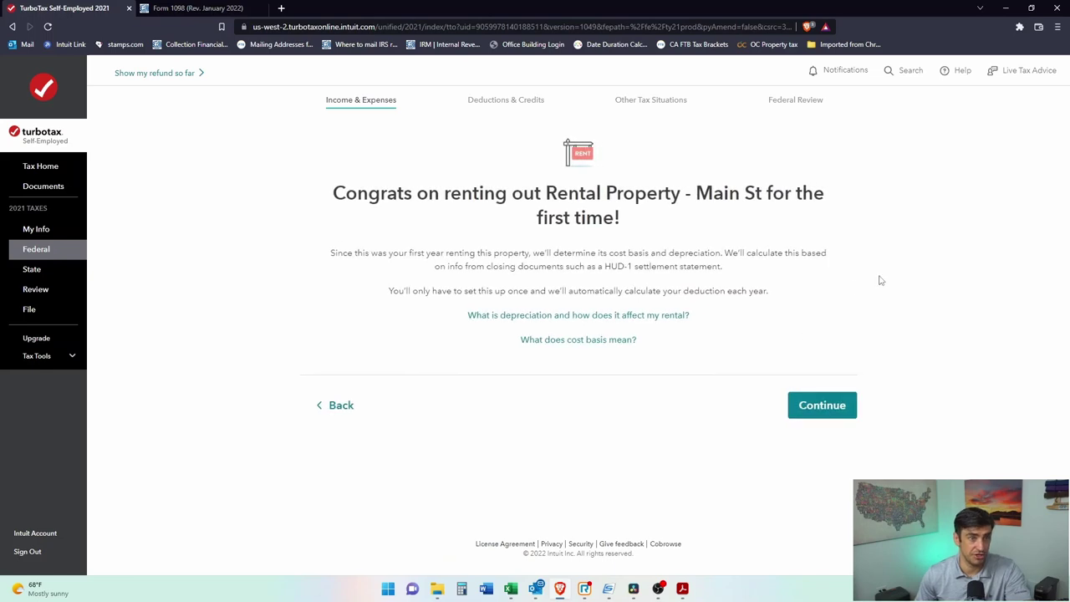
# Step: Record Main St as purchased and never a past residence, reaching the cost-basis intro
pyautogui.click(853, 405)
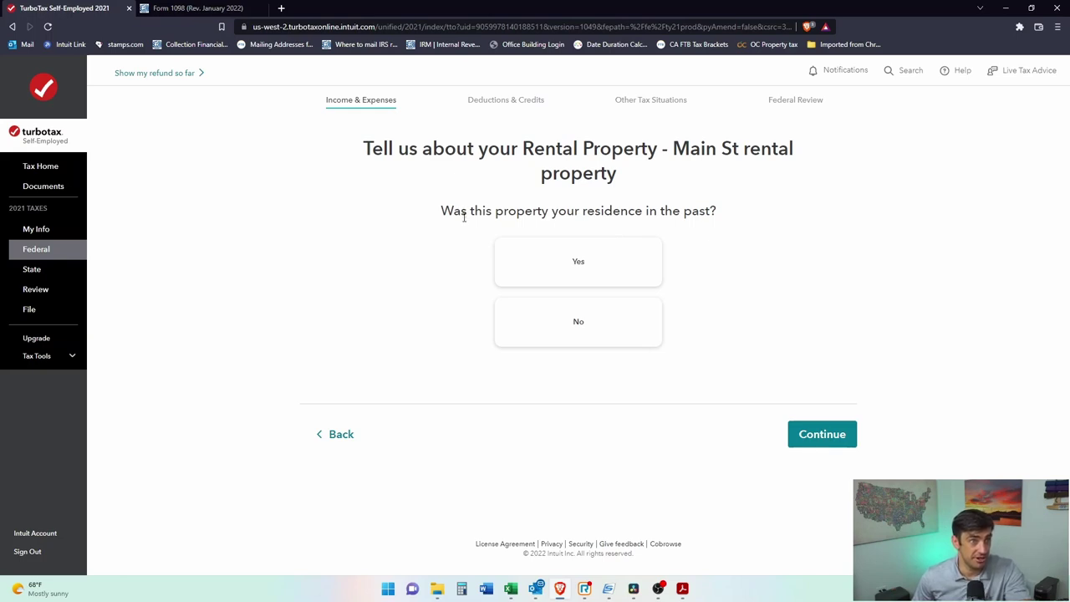
pyautogui.click(583, 333)
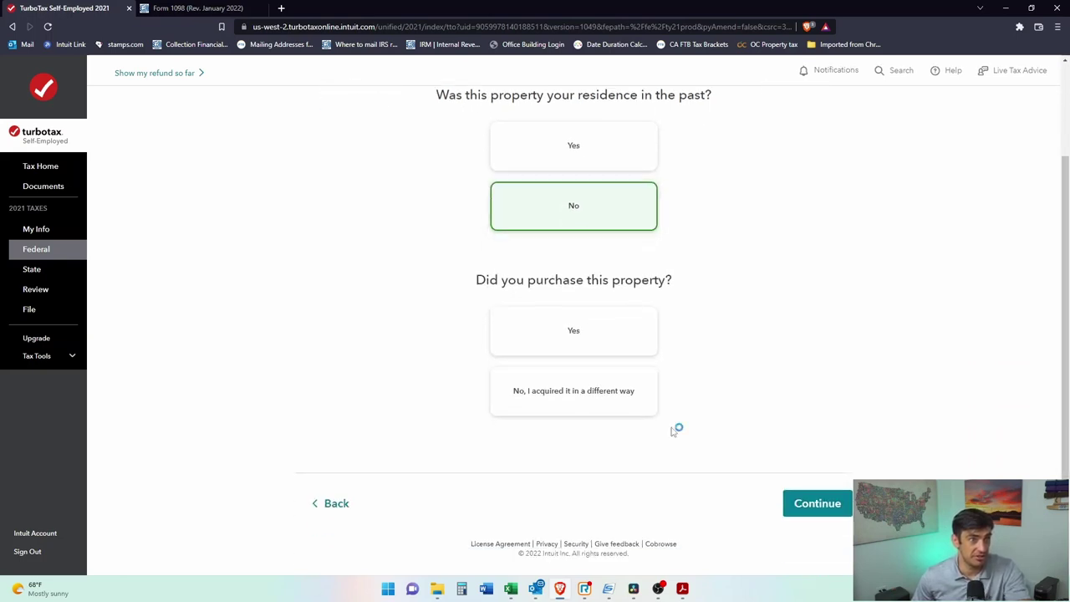
pyautogui.click(577, 334)
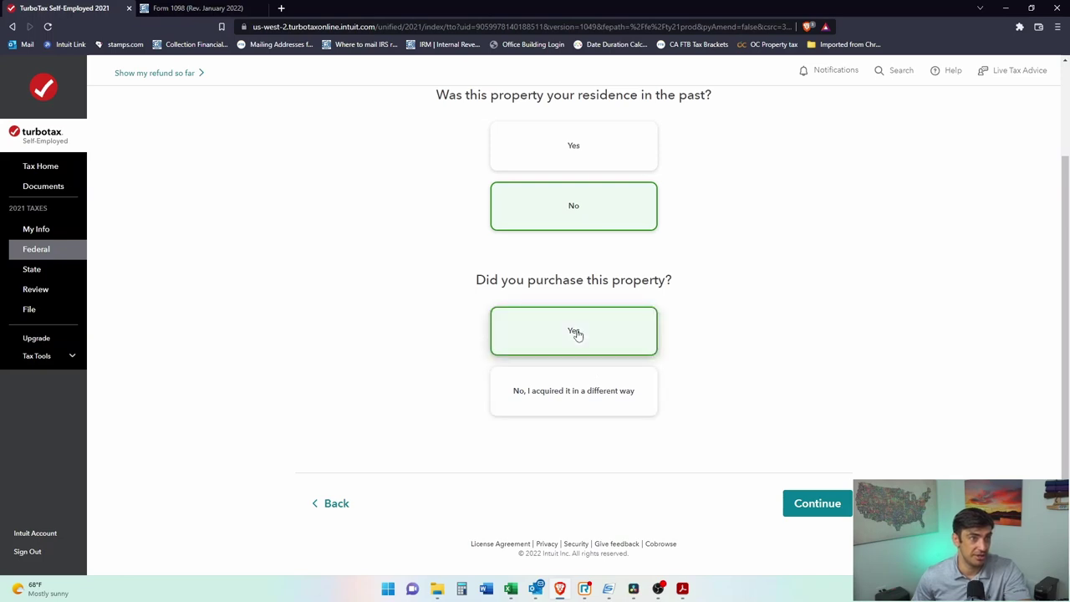
pyautogui.click(836, 512)
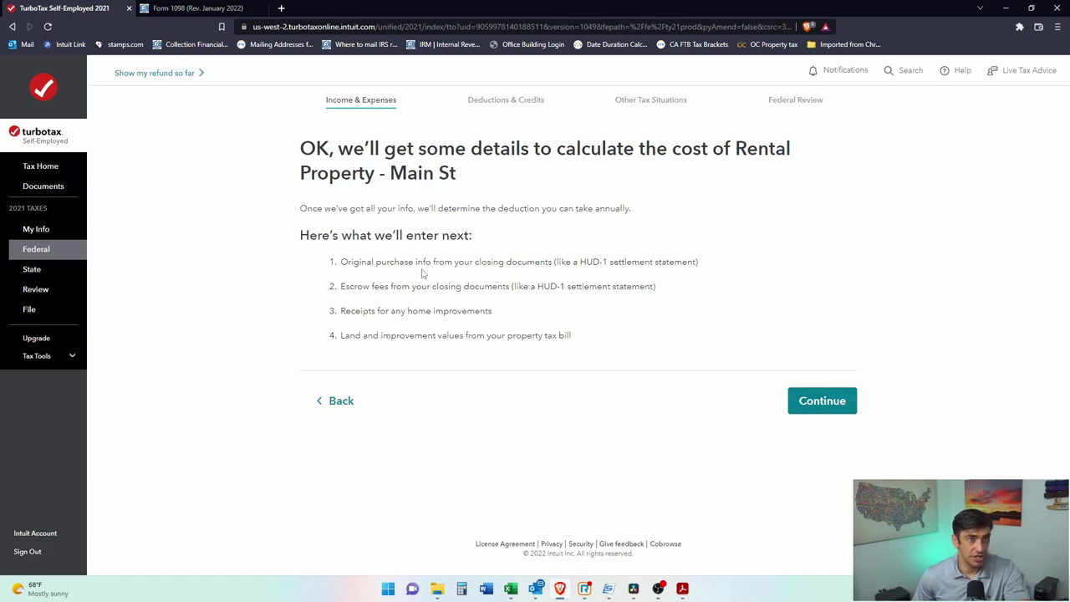
# Step: Review the needed documents (HUD-1, purchase info, improvements, land values) and proceed to the purchase details form
pyautogui.moveTo(647, 261); pyautogui.dragTo(558, 263)
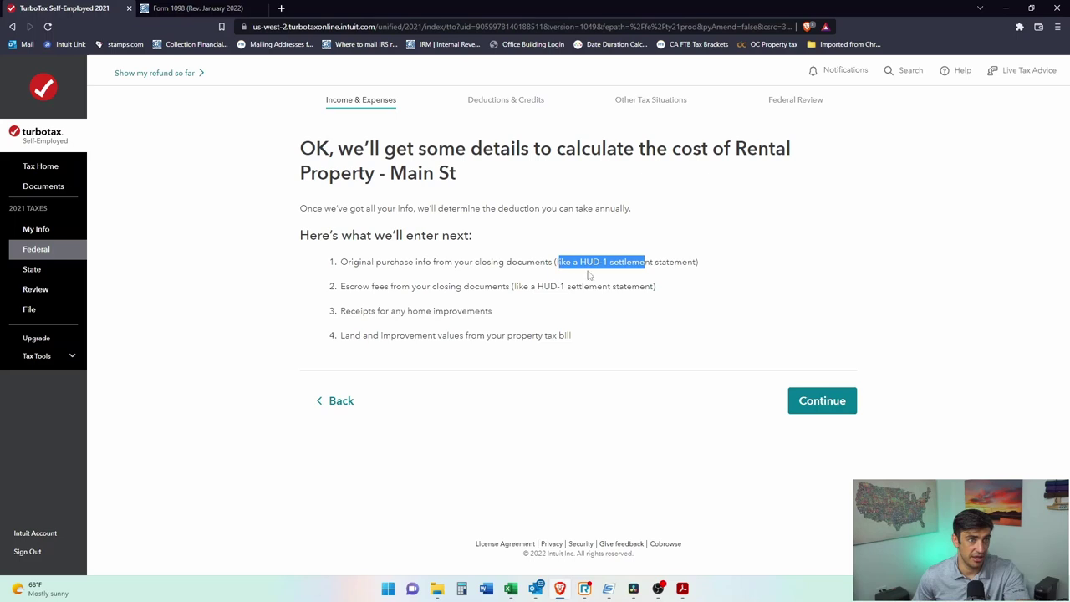
pyautogui.tripleClick(425, 277)
pyautogui.click(624, 285)
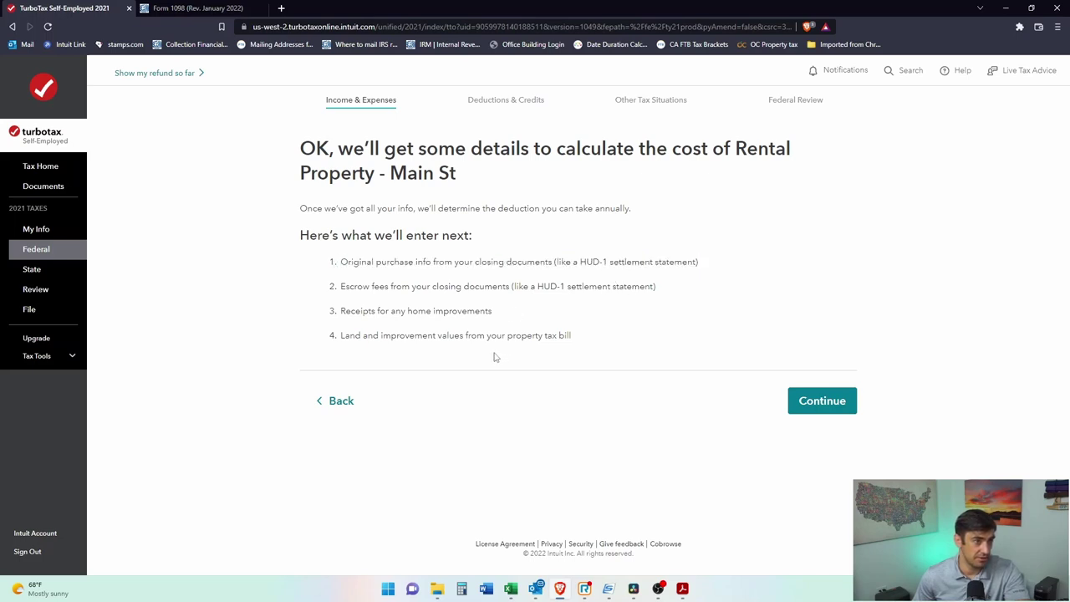
pyautogui.moveTo(390, 311); pyautogui.dragTo(491, 329)
pyautogui.moveTo(363, 336); pyautogui.dragTo(576, 343)
pyautogui.click(576, 344)
pyautogui.doubleClick(518, 337)
pyautogui.moveTo(576, 341); pyautogui.dragTo(338, 337)
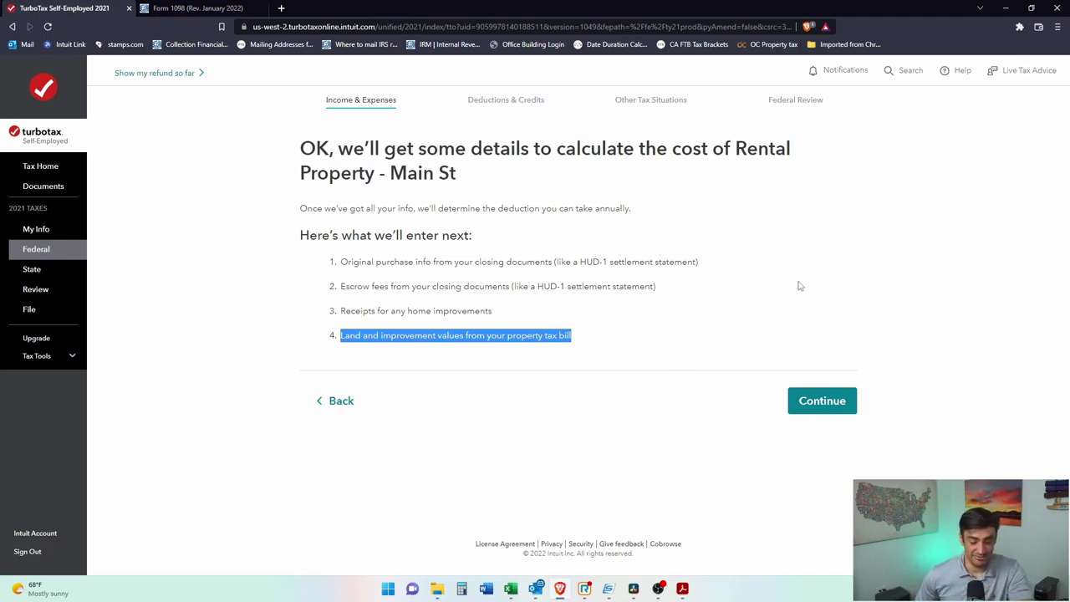
pyautogui.click(804, 321)
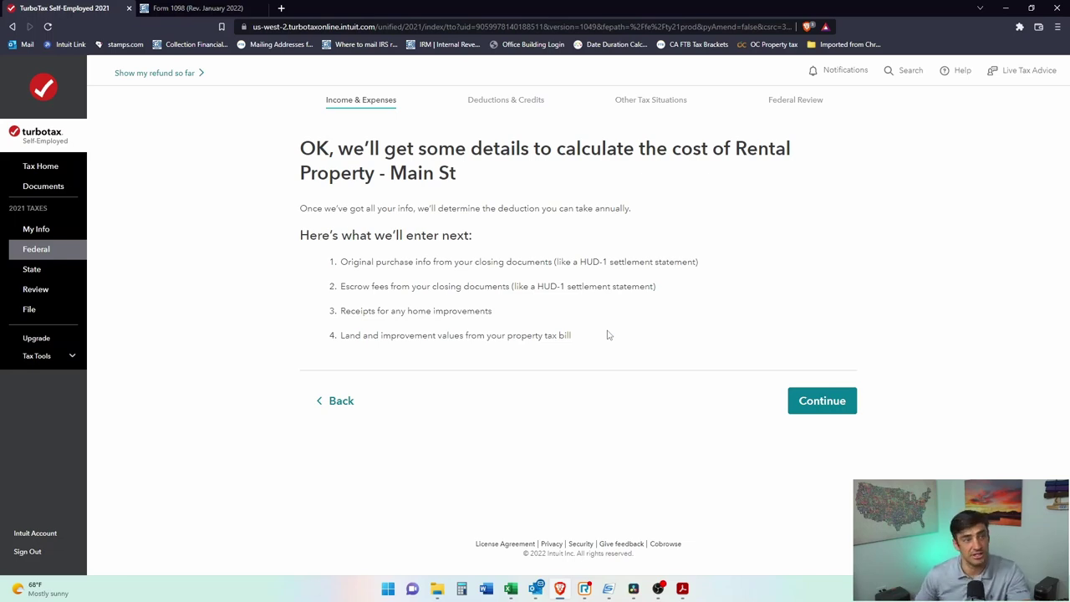
pyautogui.click(828, 408)
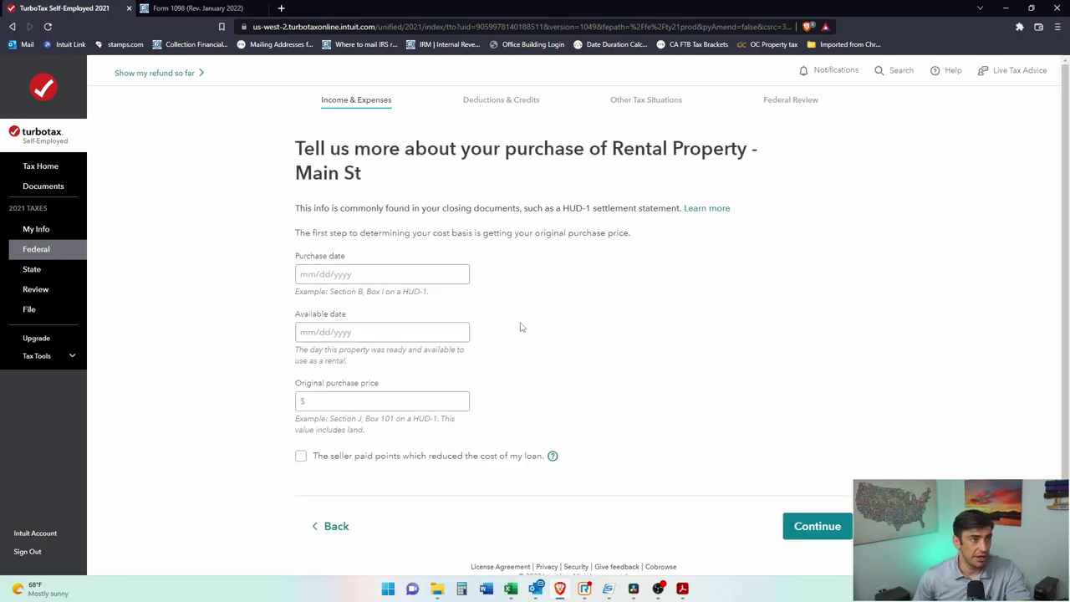
# Step: Enter 01/01/2021 as Main St's purchase date and available date
pyautogui.click(407, 274)
pyautogui.write('01/01/2021')
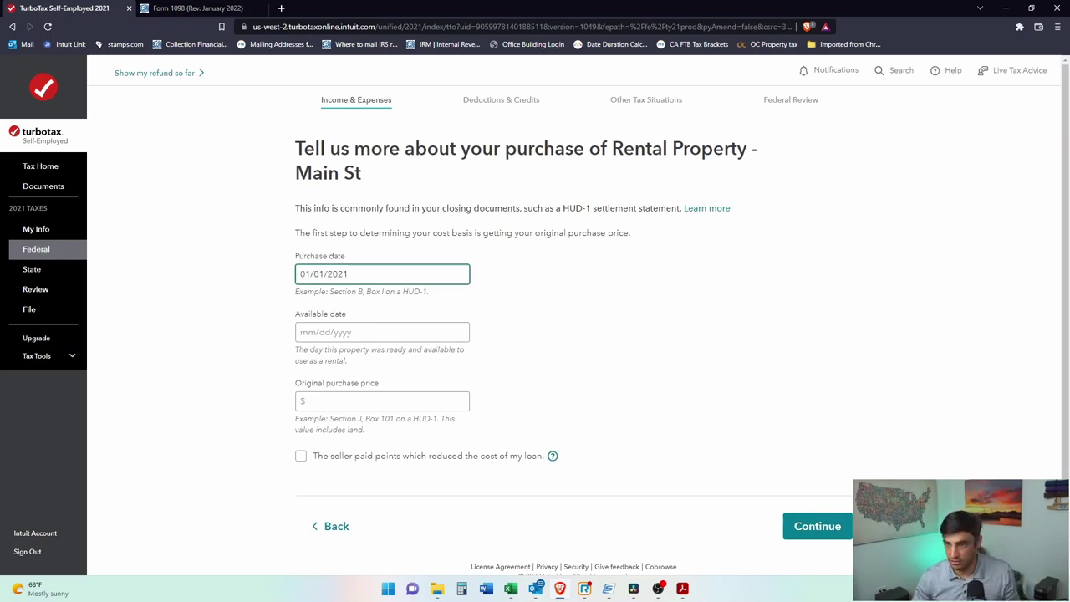
pyautogui.hotkey('alt', 'Tab')
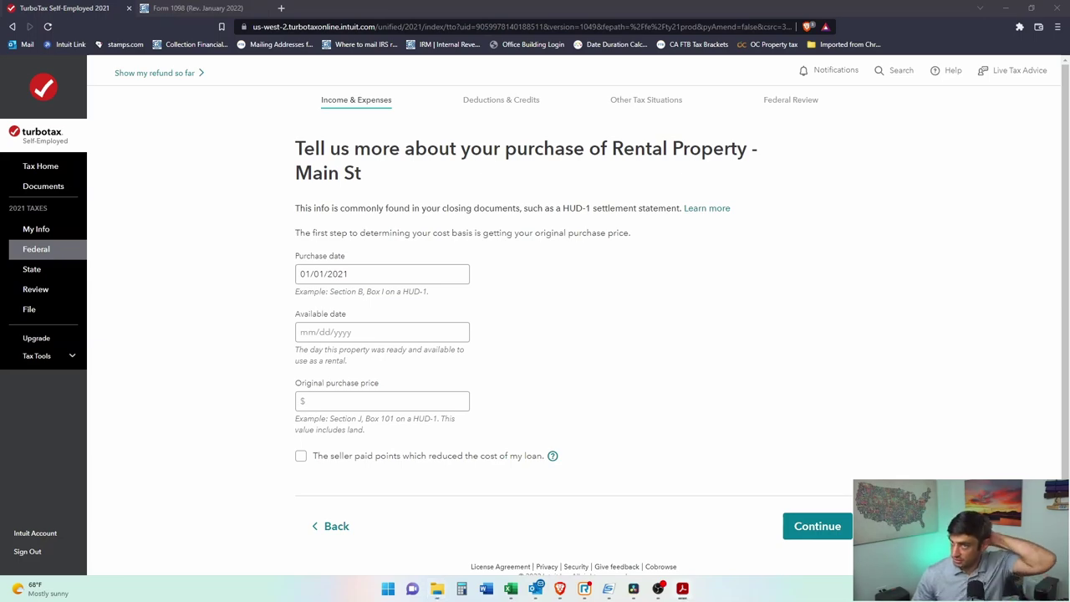
pyautogui.hotkey('alt', 'Tab')
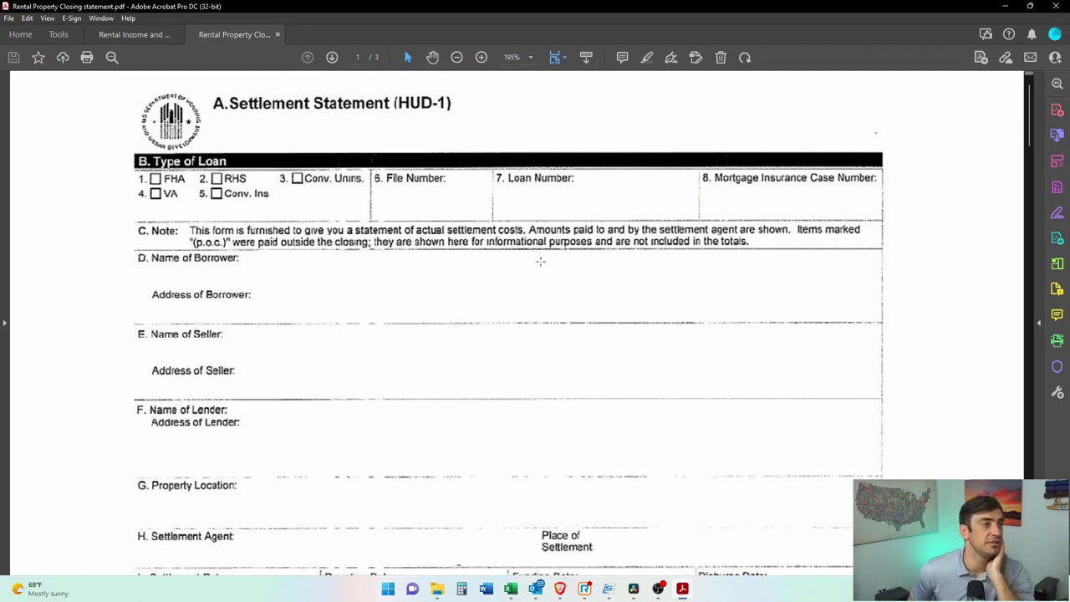
pyautogui.scroll(-6, 550, 262)
pyautogui.hotkey('alt', 'Tab')
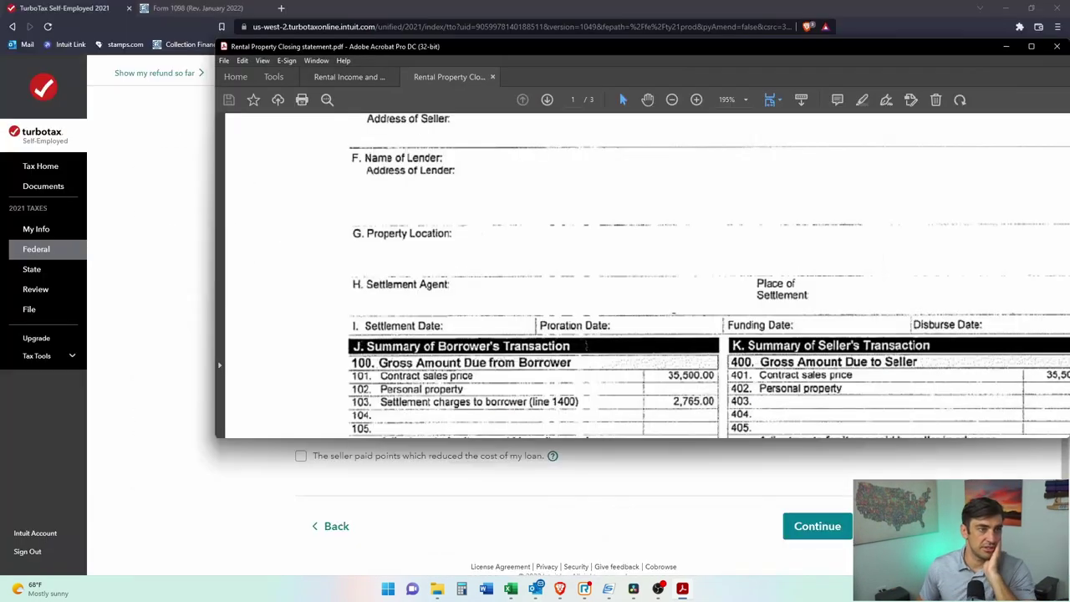
pyautogui.click(387, 332)
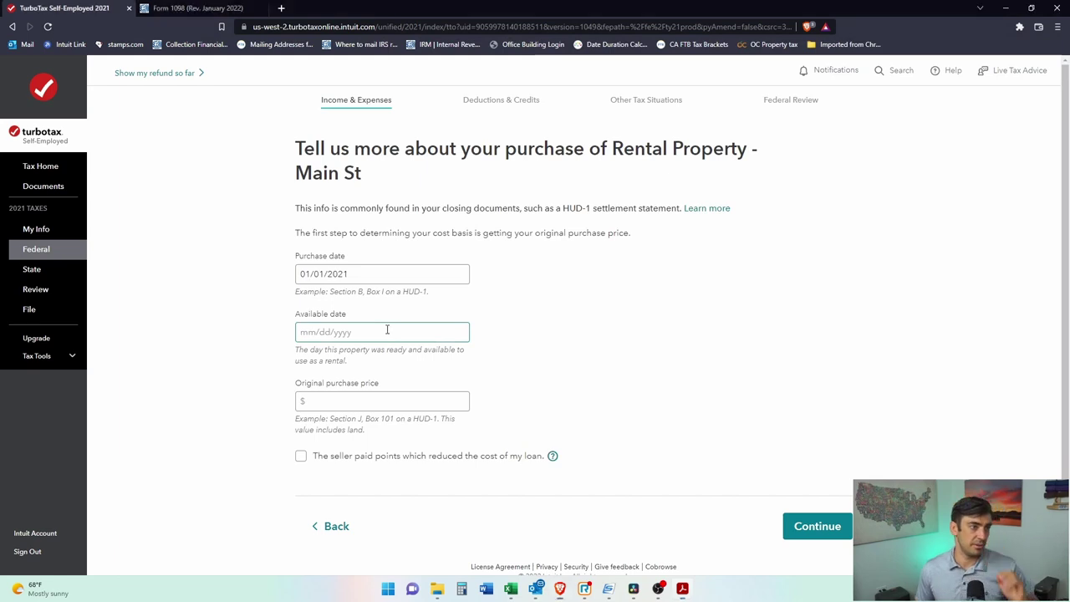
pyautogui.write('01/01/2021')
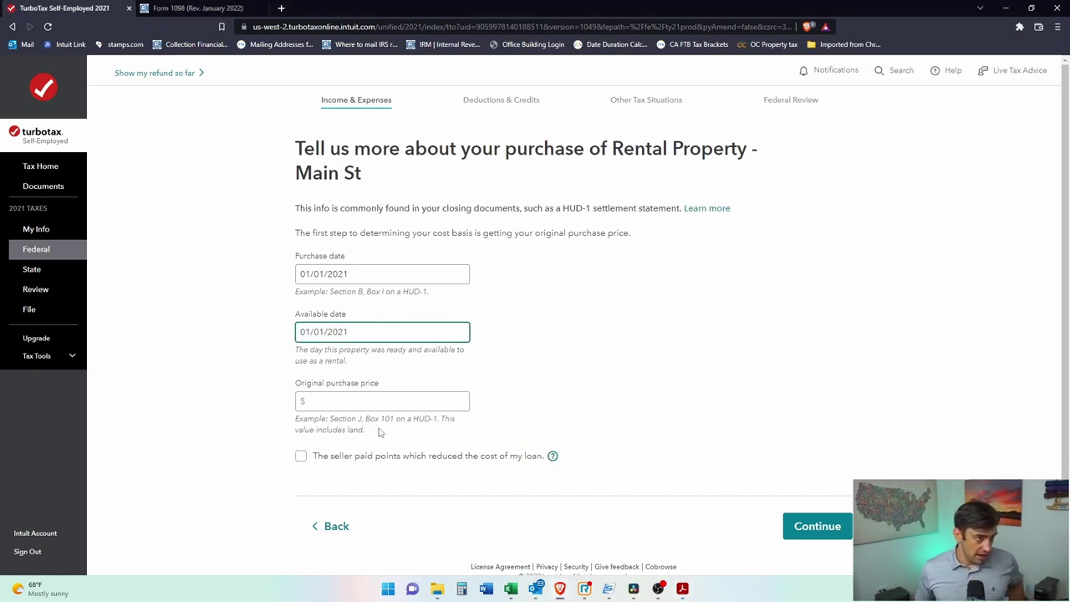
# Step: Enter the $35,500 original purchase price from the HUD-1 contract sales price and proceed
pyautogui.click(374, 408)
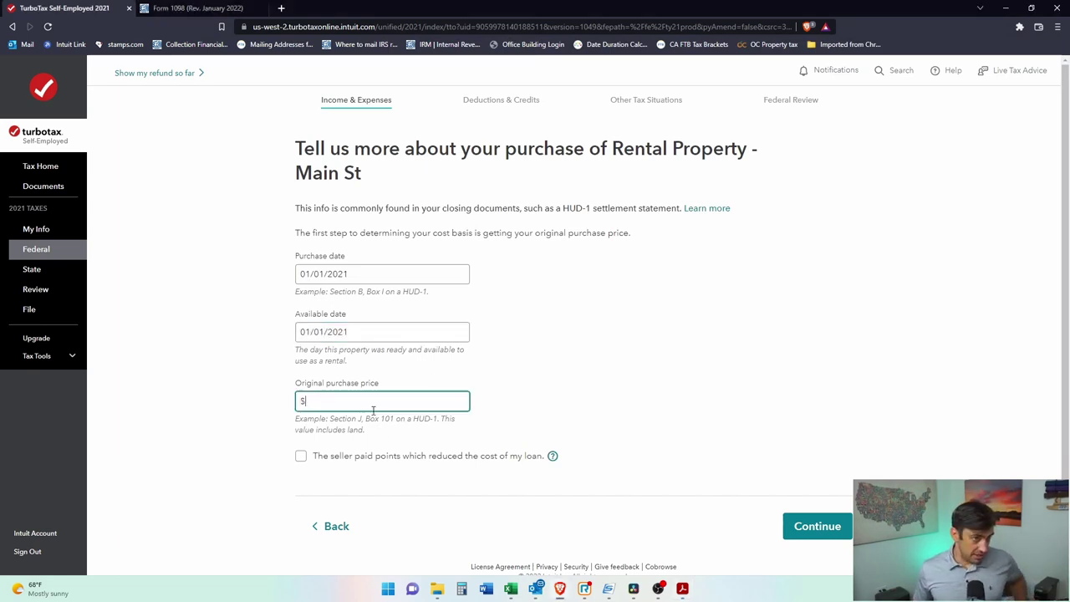
pyautogui.hotkey('alt', 'Tab')
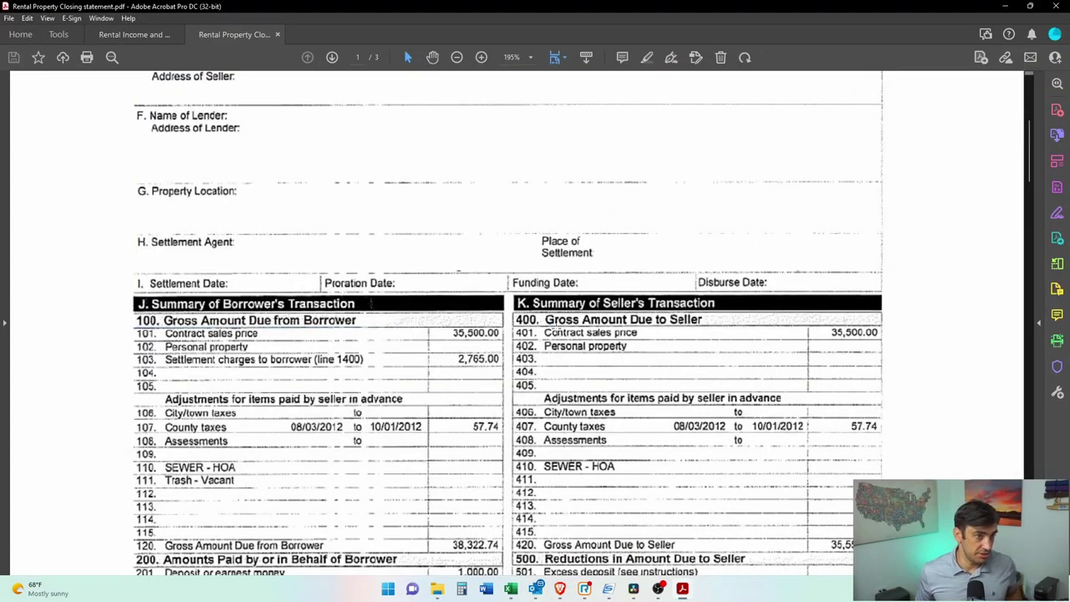
pyautogui.moveTo(130, 323); pyautogui.dragTo(505, 341)
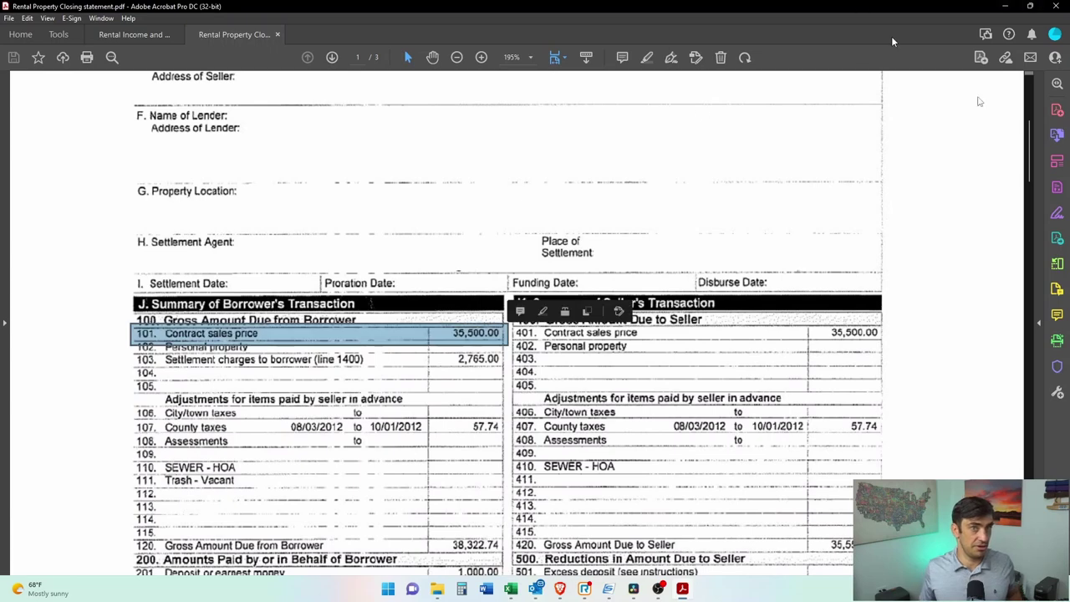
pyautogui.hotkey('alt', 'Tab')
pyautogui.click(317, 402)
pyautogui.write('35,500')
pyautogui.click(837, 454)
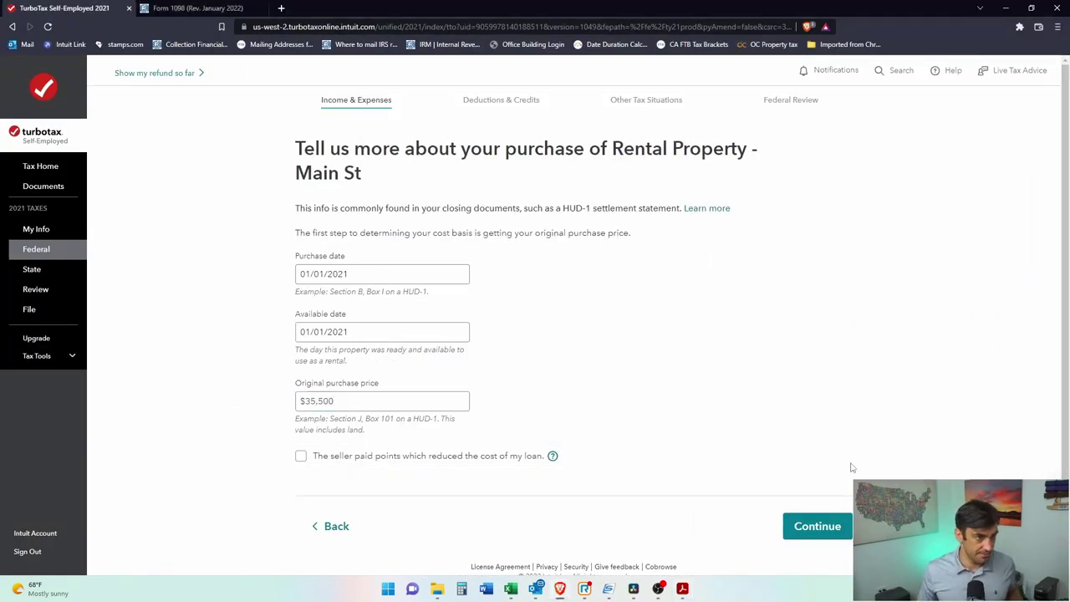
pyautogui.click(823, 529)
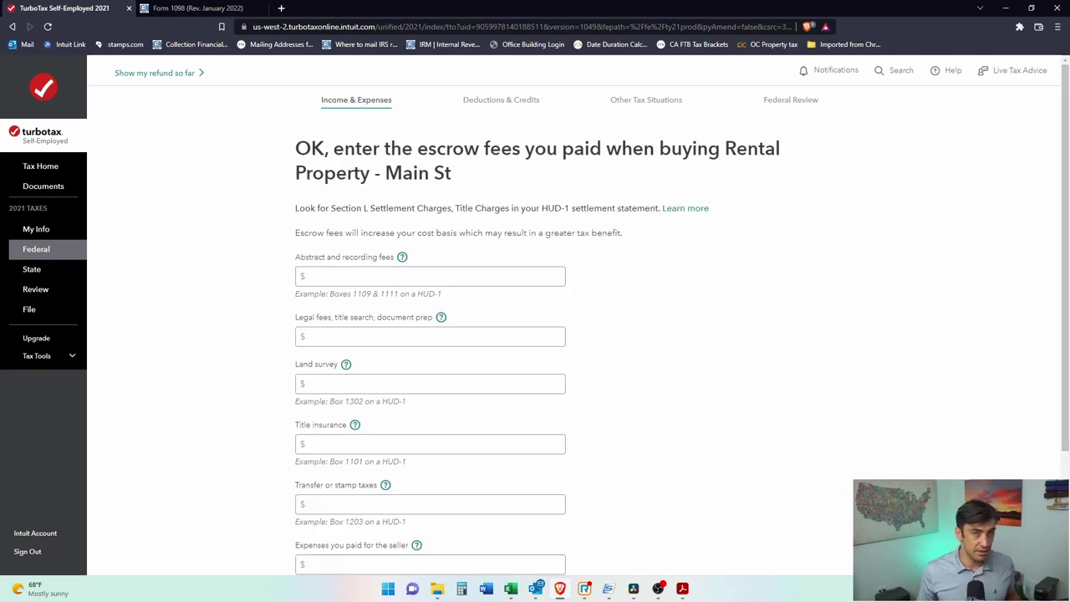
# Step: Compare the HUD-1 settlement charges against the TurboTax escrow fees page
pyautogui.hotkey('alt', 'Tab')
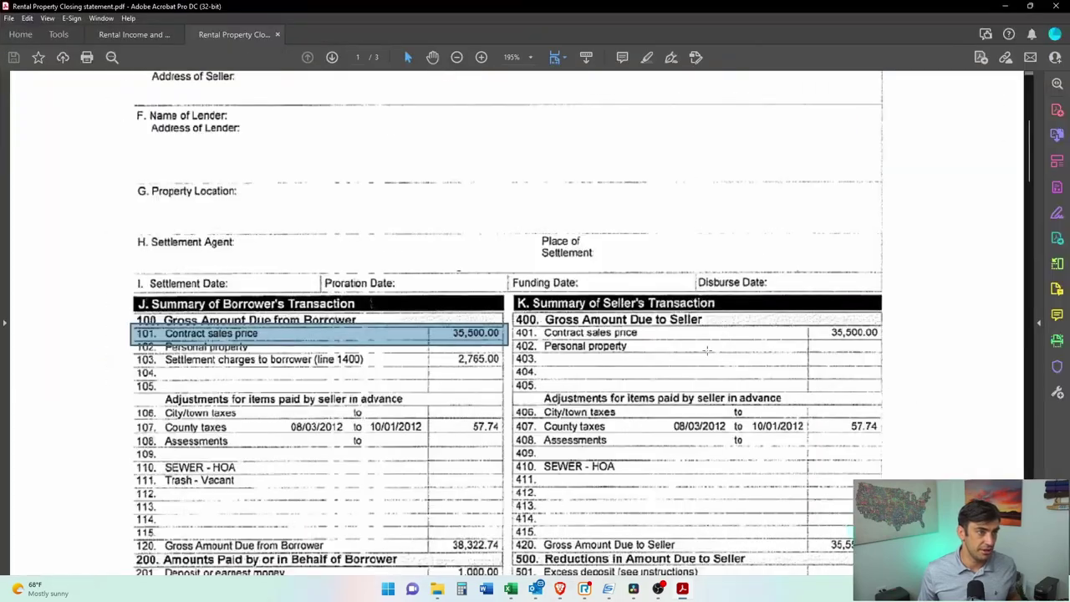
pyautogui.moveTo(151, 360); pyautogui.dragTo(522, 362)
pyautogui.scroll(-8, 522, 362)
pyautogui.scroll(-10, 889, 385)
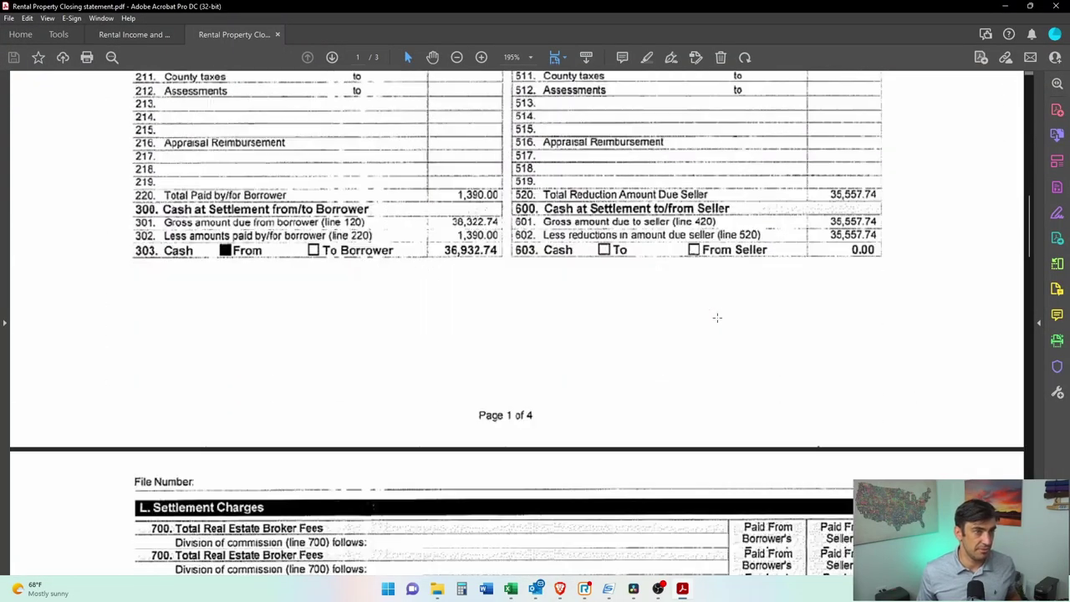
pyautogui.scroll(3, 888, 384)
pyautogui.scroll(-5, 889, 384)
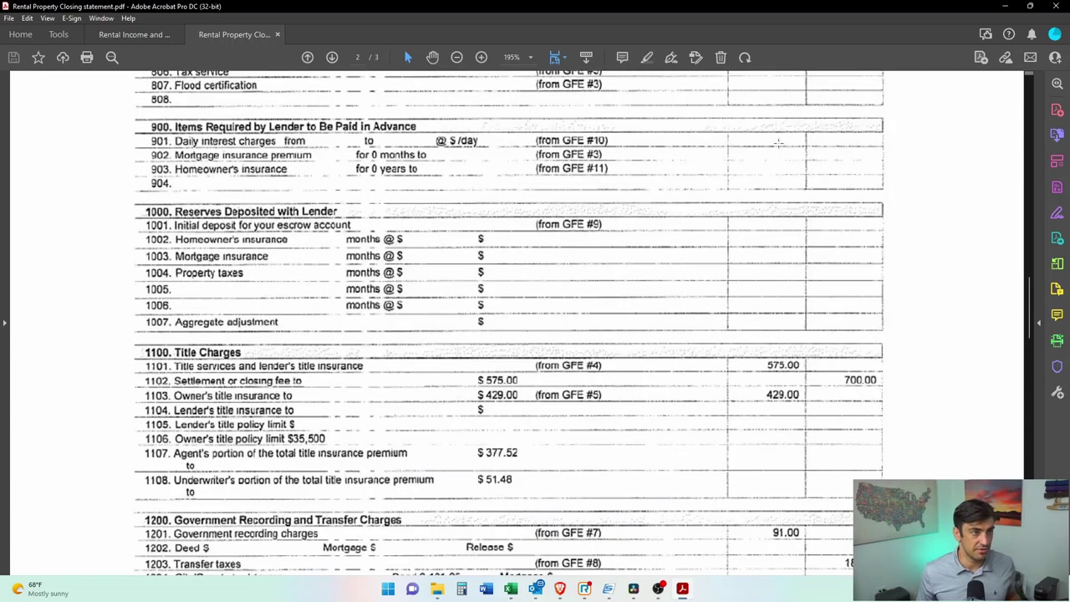
pyautogui.hotkey('alt', 'Tab')
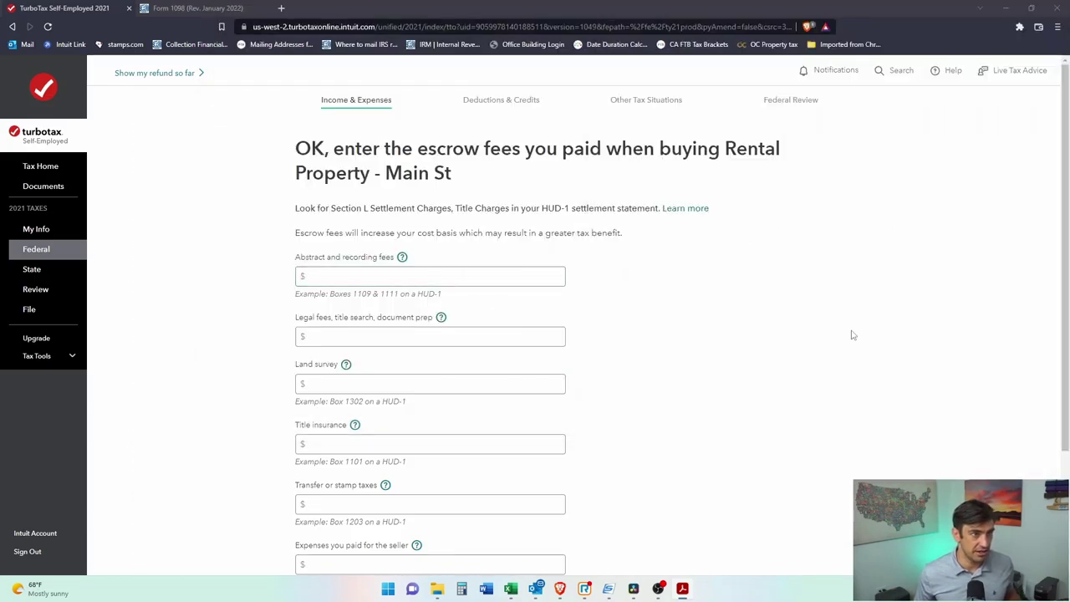
pyautogui.scroll(-2, 642, 382)
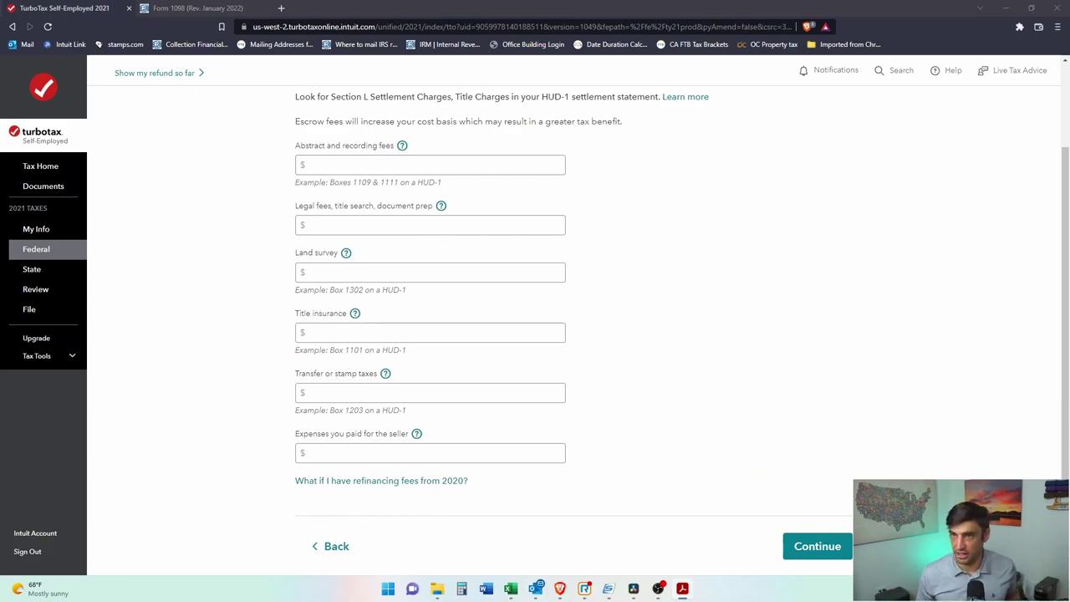
# Step: Maximize the HUD-1 and mark the 575.00 and 429.00 title charges
pyautogui.hotkey('alt', 'Tab')
pyautogui.moveTo(792, 437); pyautogui.dragTo(588, 5)
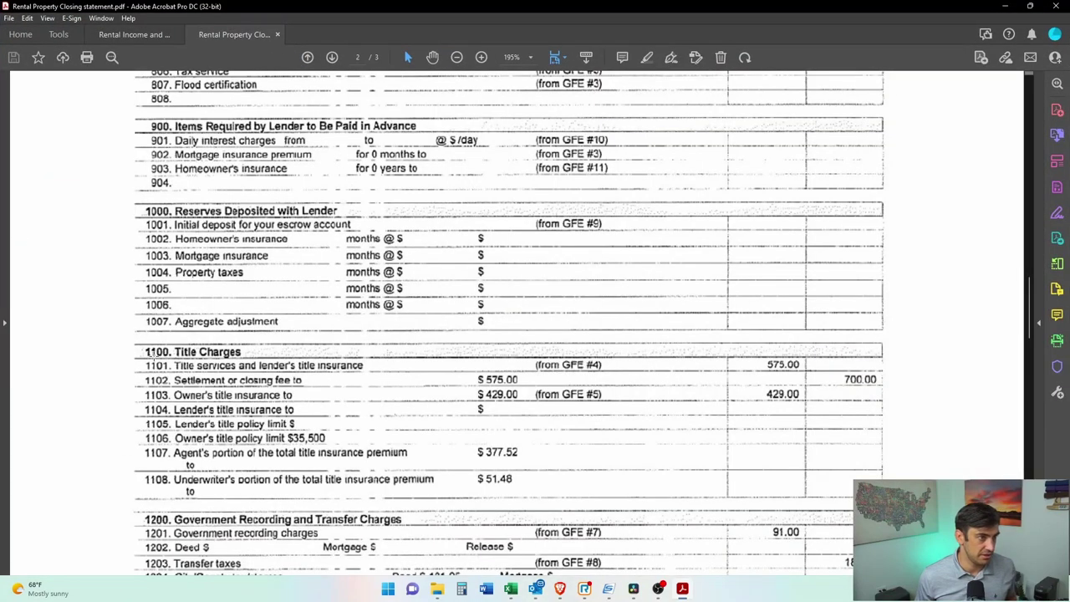
pyautogui.scroll(-5, 269, 407)
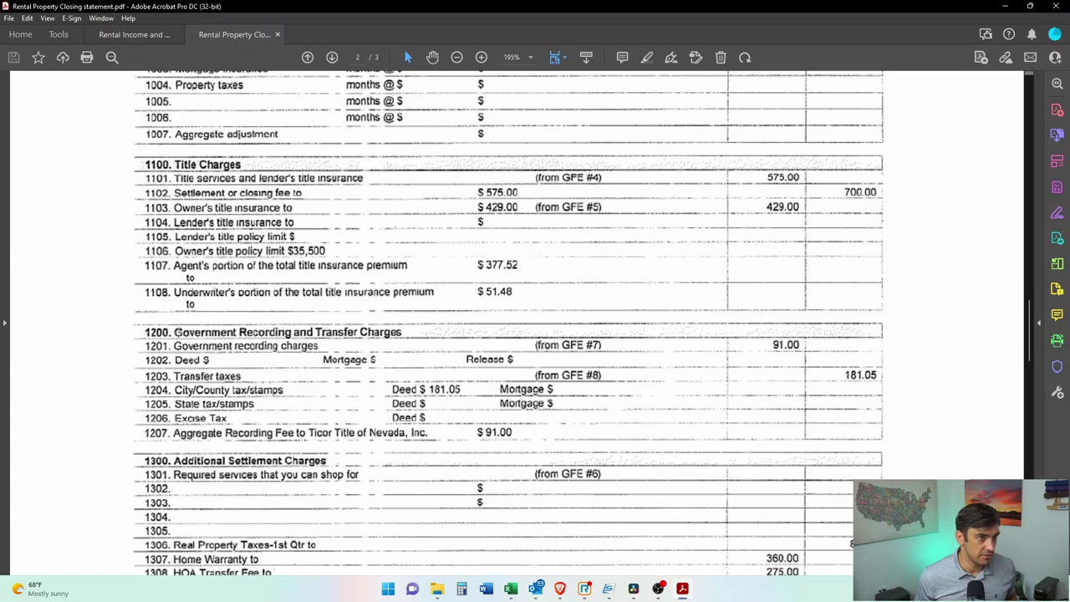
pyautogui.scroll(-20, 206, 311)
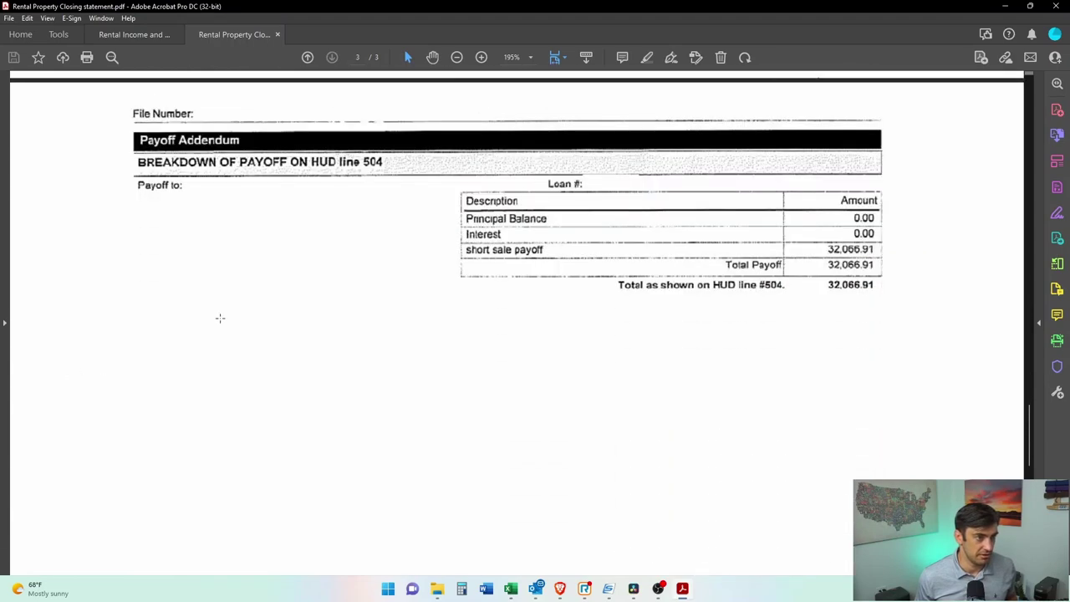
pyautogui.scroll(15, 222, 320)
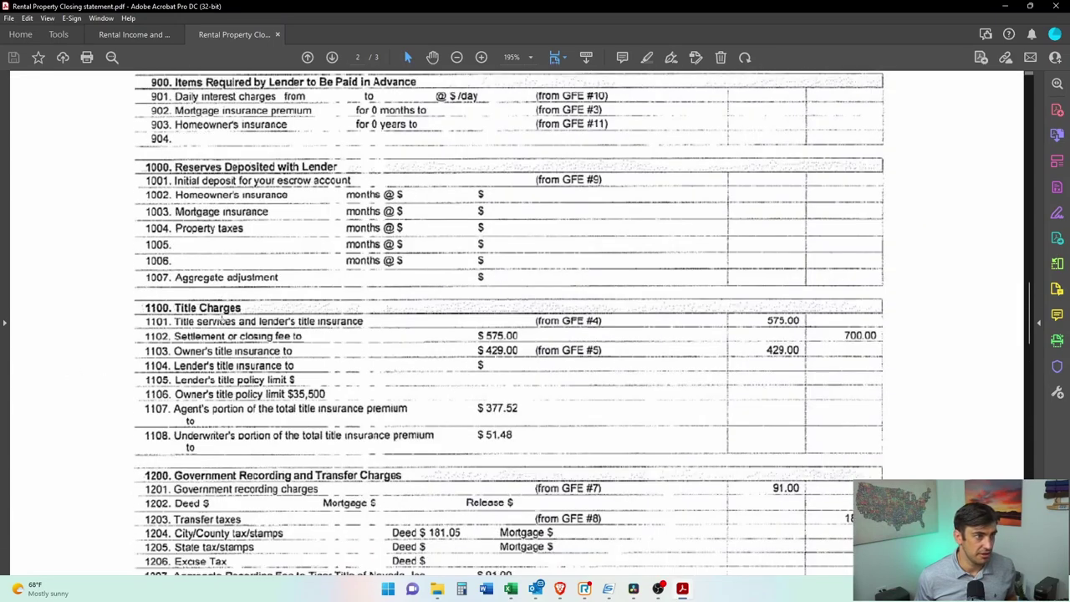
pyautogui.moveTo(474, 6); pyautogui.dragTo(566, 31)
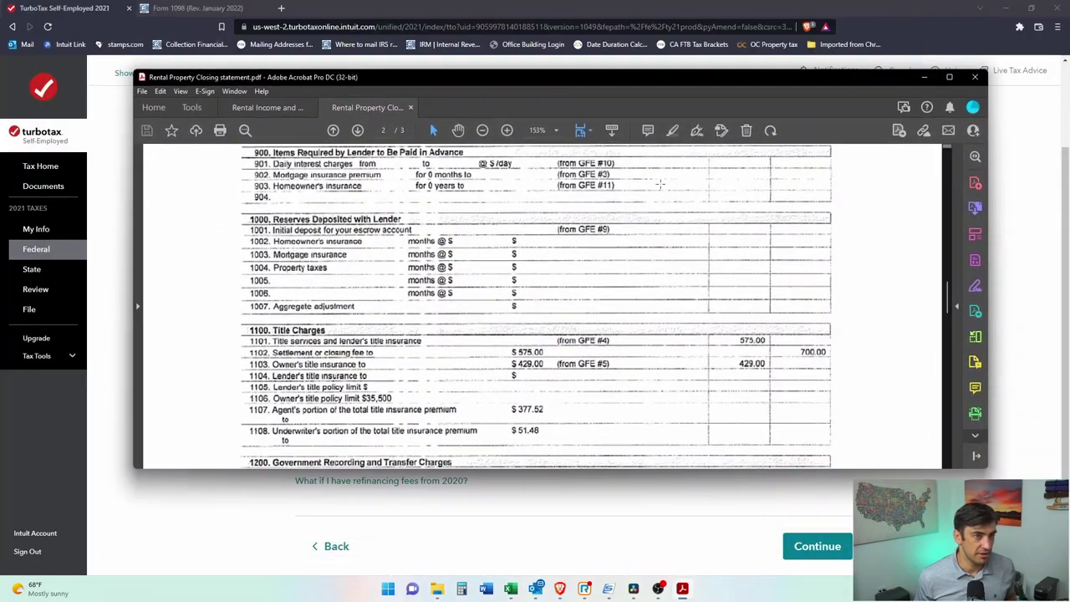
pyautogui.doubleClick(566, 31)
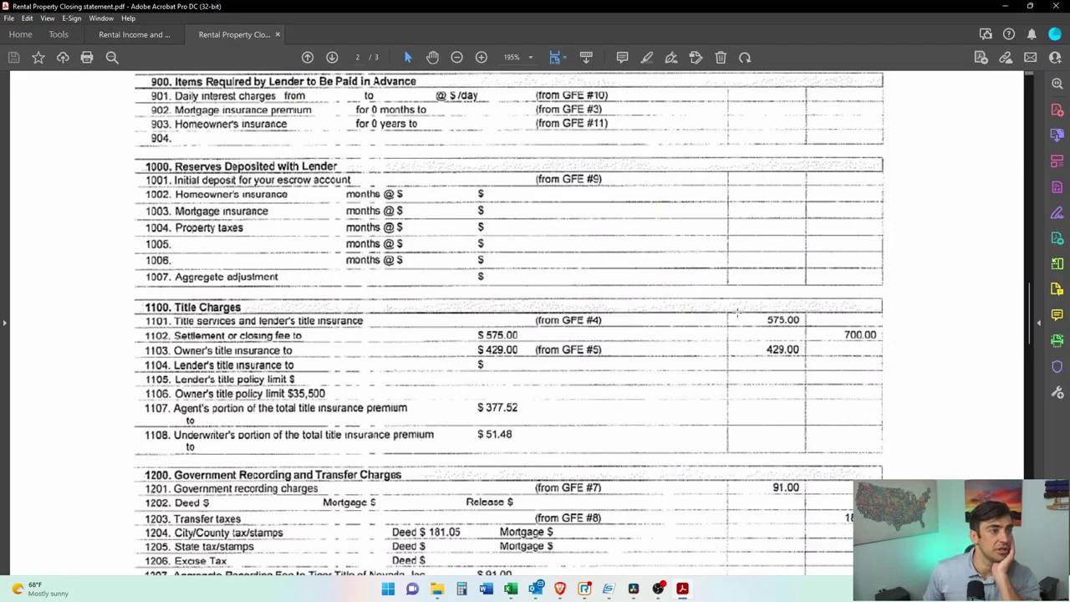
pyautogui.scroll(10, 735, 310)
pyautogui.scroll(-5, 737, 314)
pyautogui.scroll(-1, 738, 314)
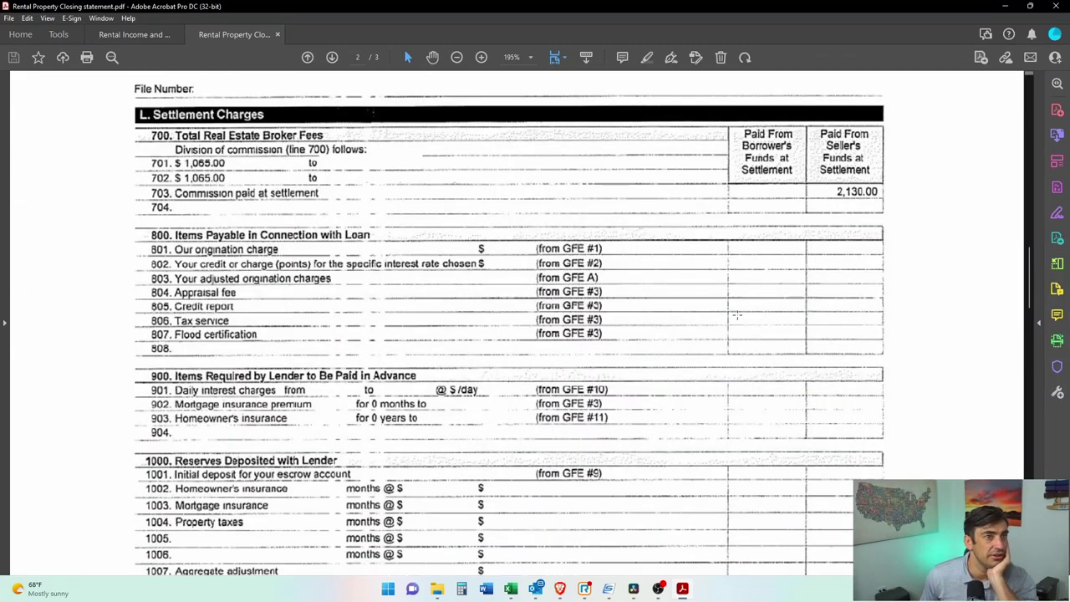
pyautogui.moveTo(721, 117); pyautogui.dragTo(805, 201)
pyautogui.scroll(-3, 807, 222)
pyautogui.scroll(-3, 807, 222)
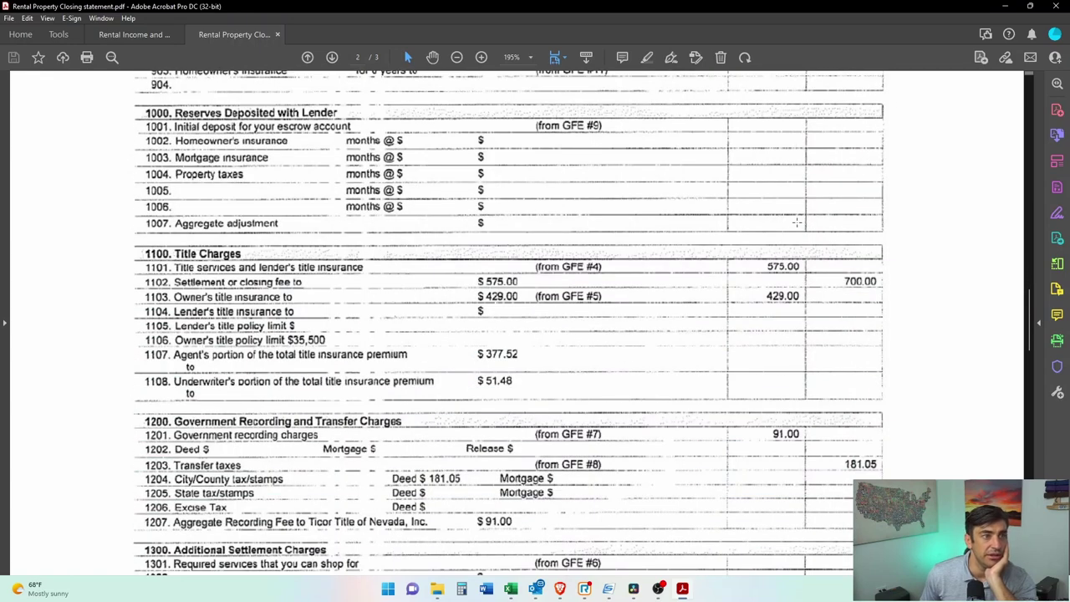
pyautogui.moveTo(751, 241); pyautogui.dragTo(805, 312)
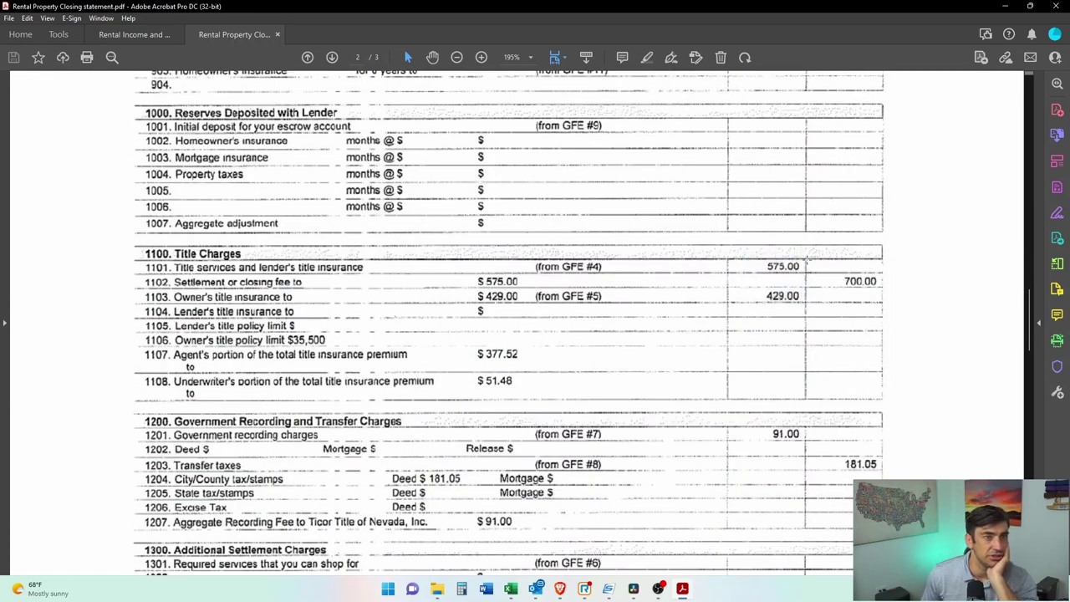
# Step: Add 575+429 in Calculator and enter 1004 as the legal and title fees
pyautogui.hotkey('alt', 'Tab')
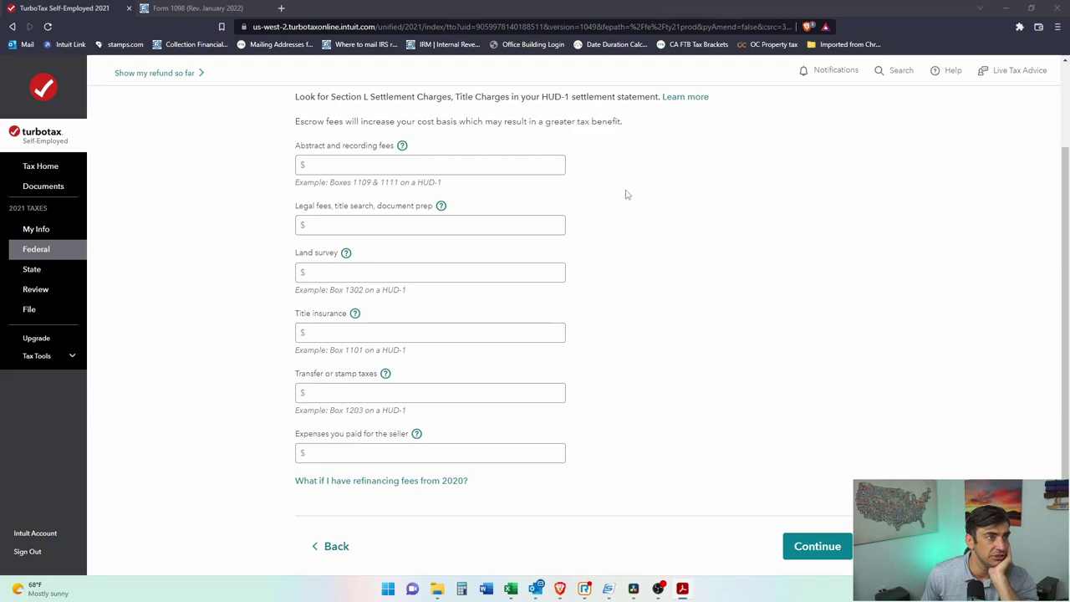
pyautogui.click(490, 231)
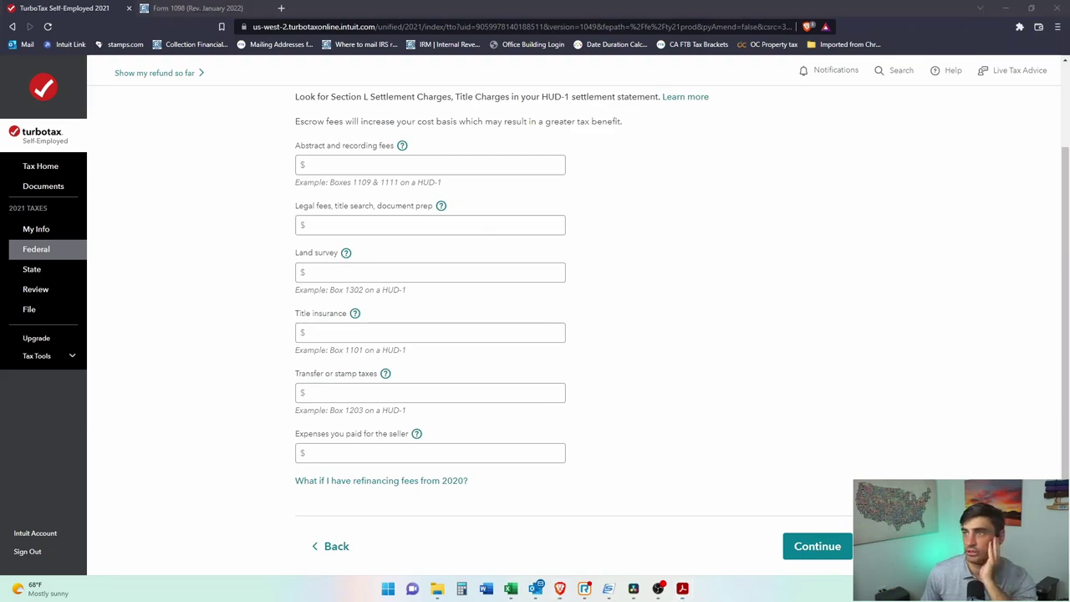
pyautogui.hotkey('alt', 'Tab')
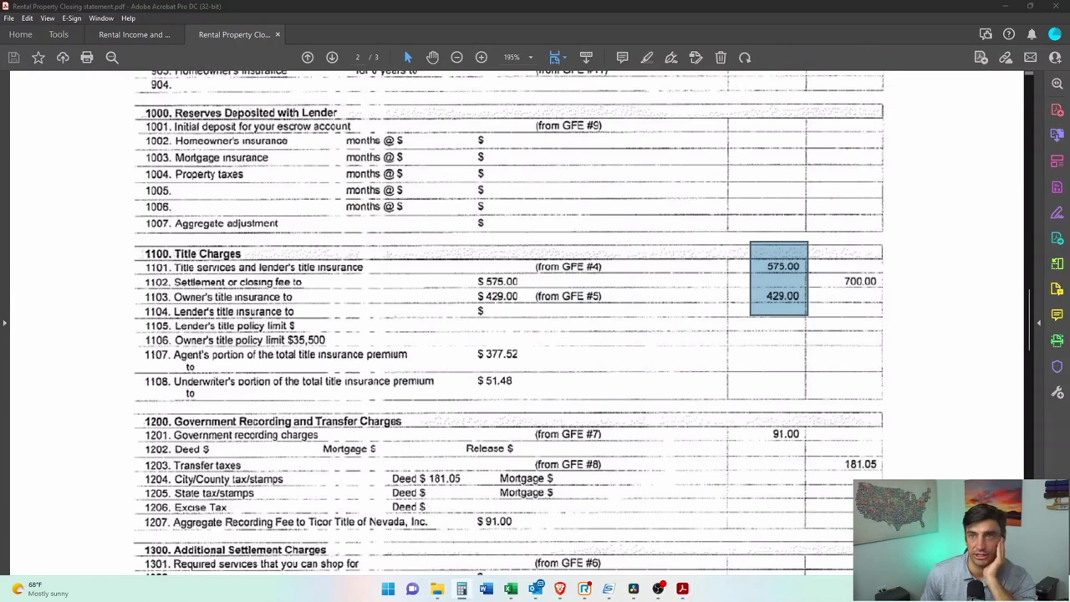
pyautogui.hotkey('alt', 'Tab')
pyautogui.write('575+429=')
pyautogui.hotkey('alt', 'Tab')
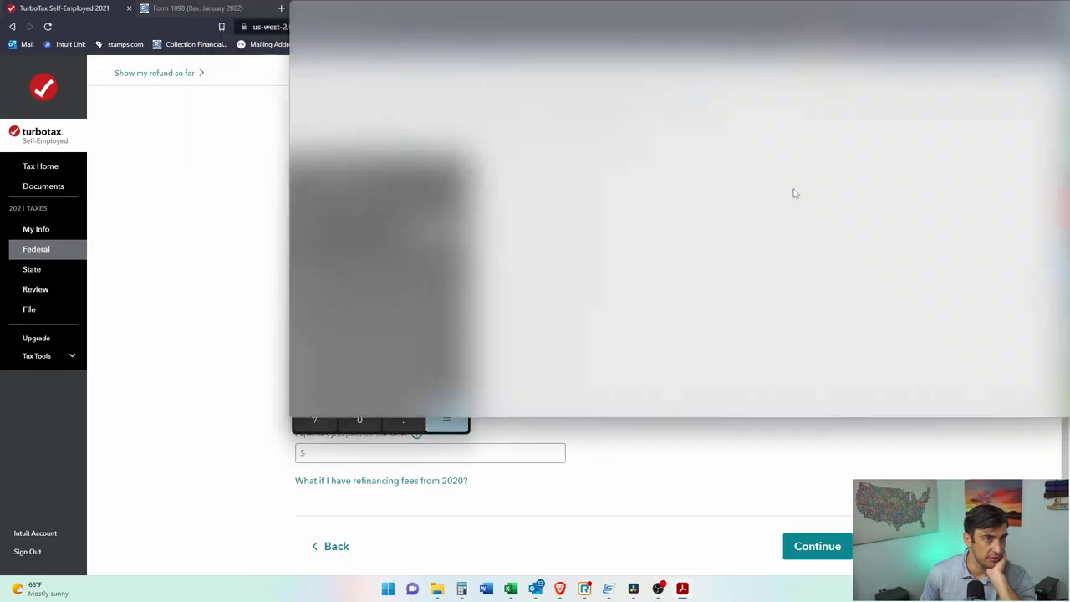
pyautogui.click(550, 224)
pyautogui.write('1004')
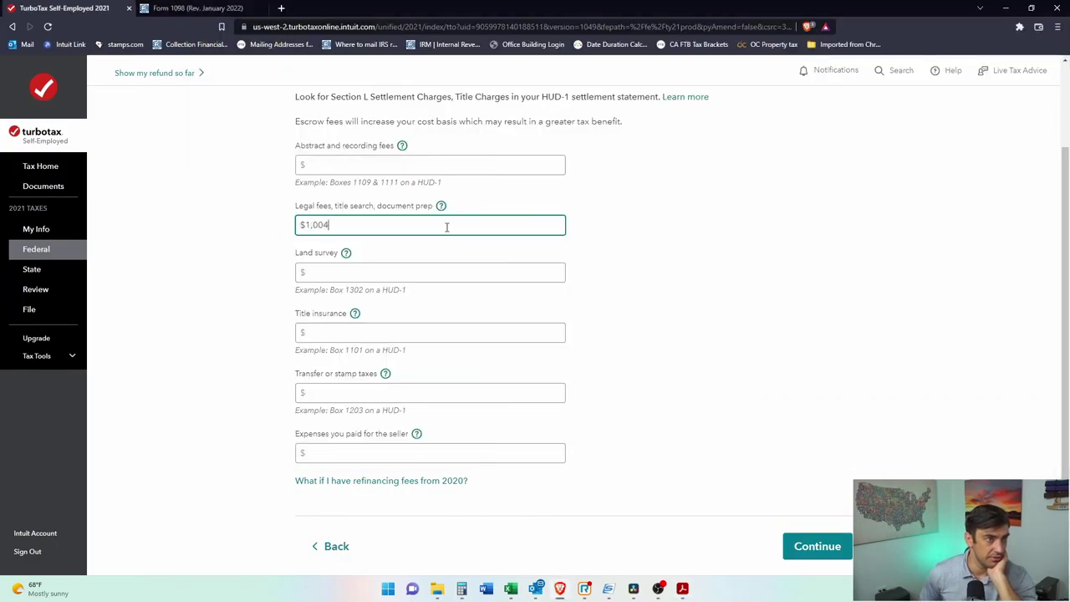
# Step: Mark the HUD-1 additional settlement rows 1306–1313 and read the legal fees help
pyautogui.hotkey('alt', 'Tab')
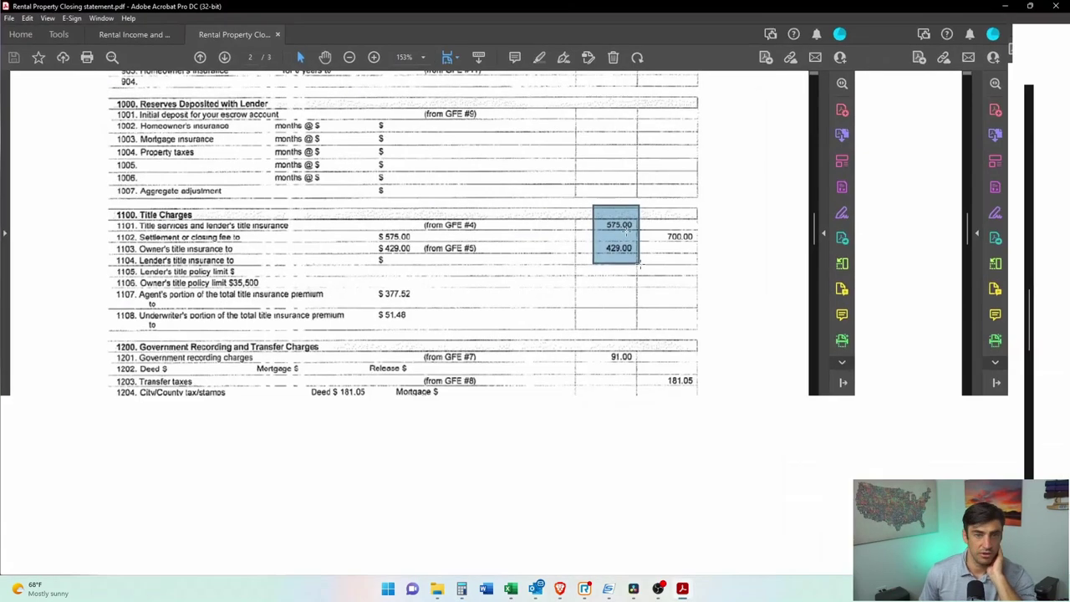
pyautogui.moveTo(828, 420); pyautogui.dragTo(30, 454)
pyautogui.scroll(-5, 720, 361)
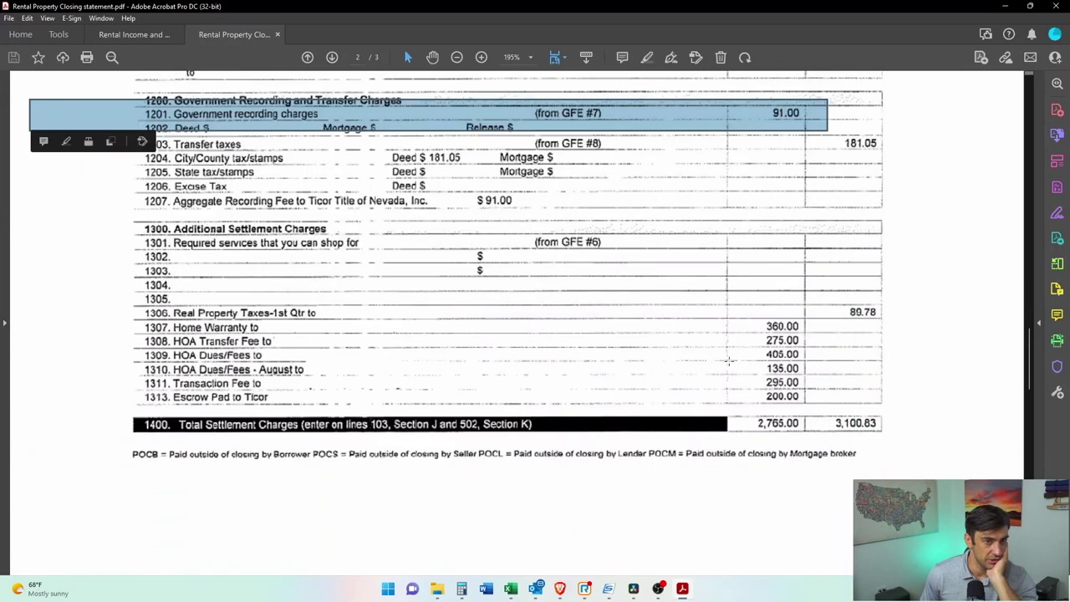
pyautogui.moveTo(131, 308); pyautogui.dragTo(883, 440)
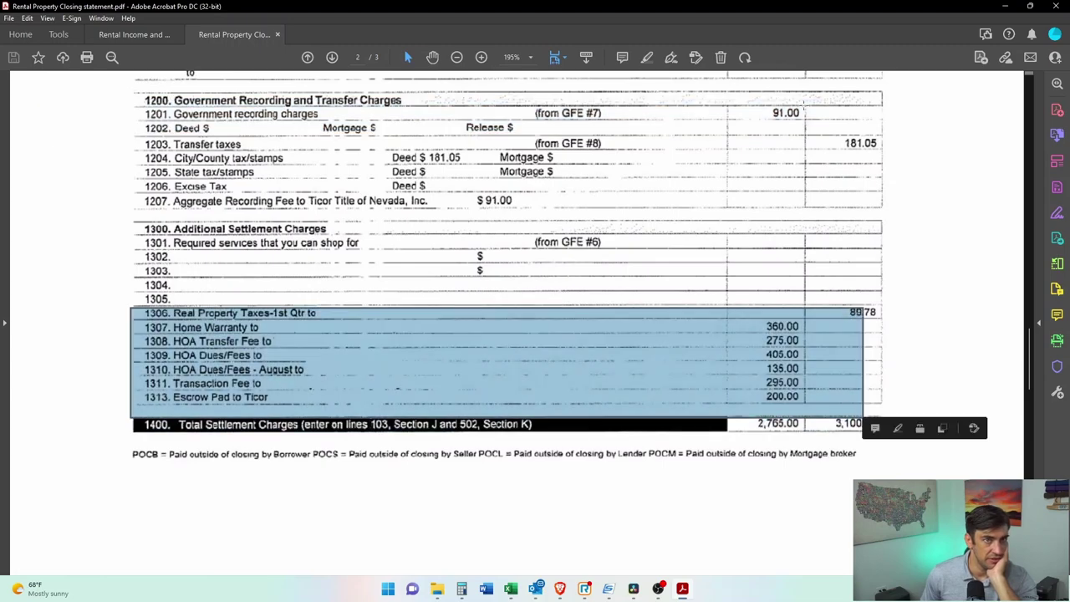
pyautogui.hotkey('alt', 'Tab')
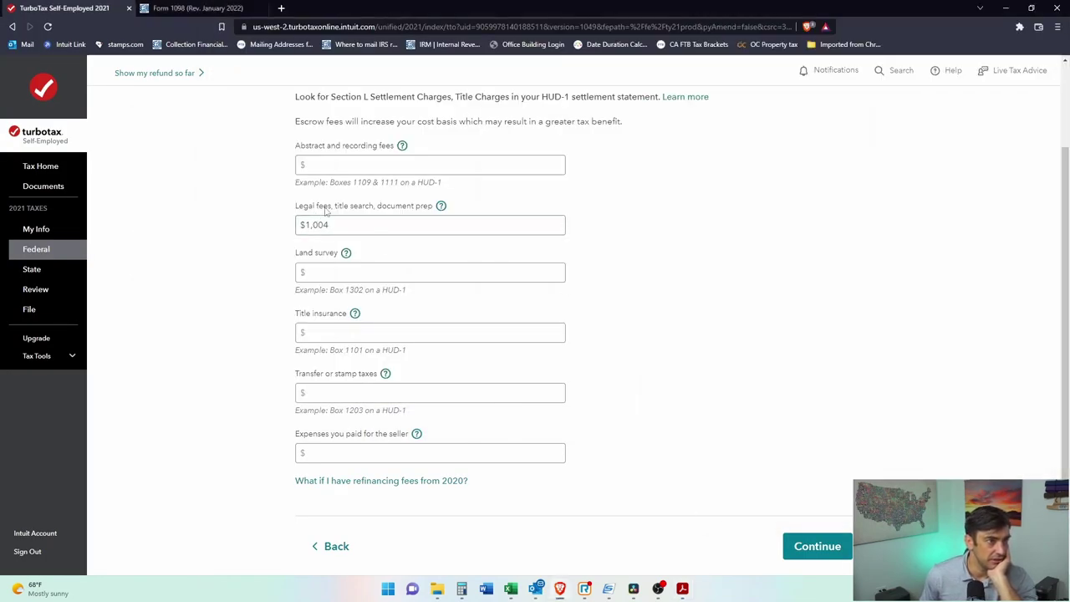
pyautogui.click(440, 205)
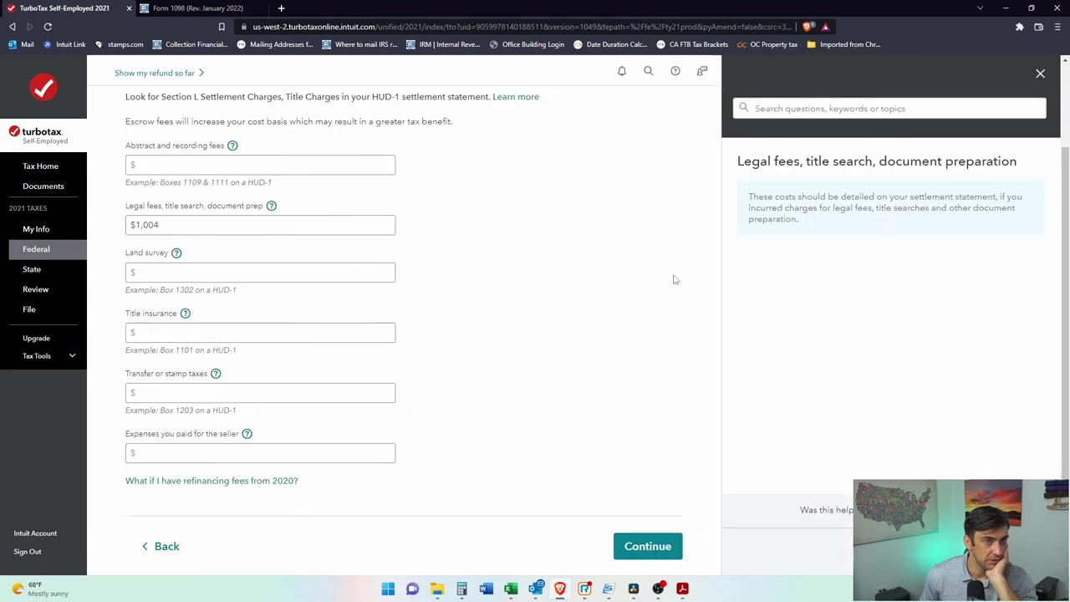
pyautogui.click(1041, 74)
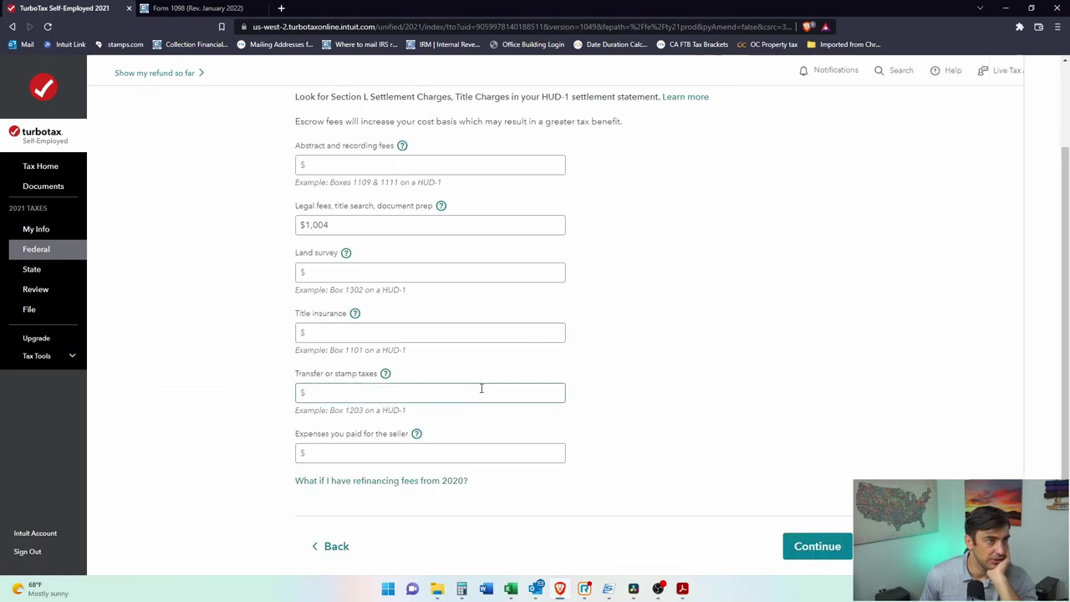
# Step: Enter $91 in Abstract and recording fees
pyautogui.click(497, 448)
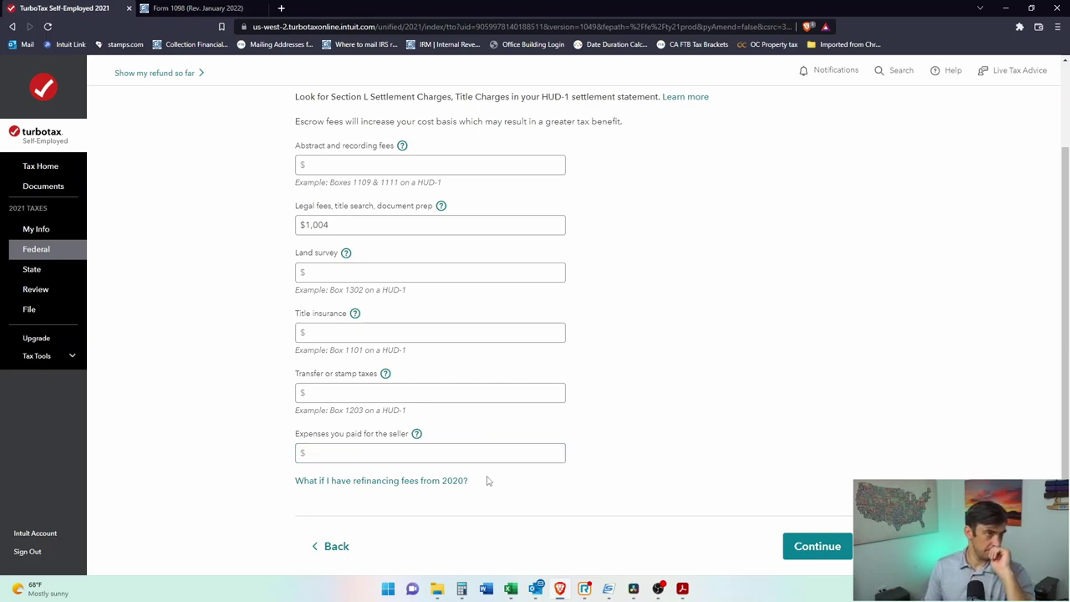
pyautogui.click(383, 158)
pyautogui.write('91')
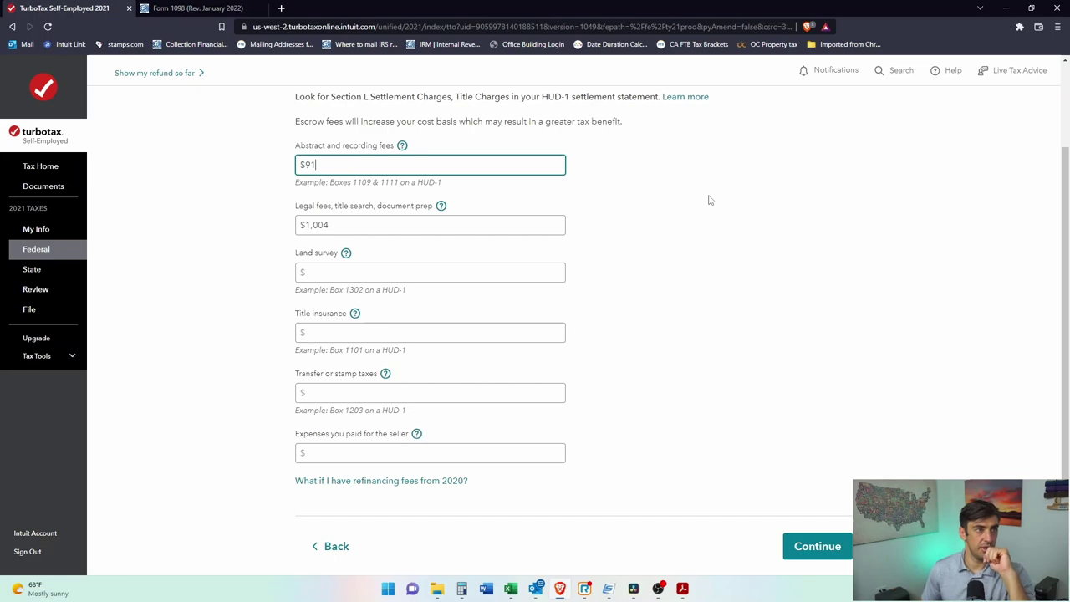
pyautogui.click(1043, 327)
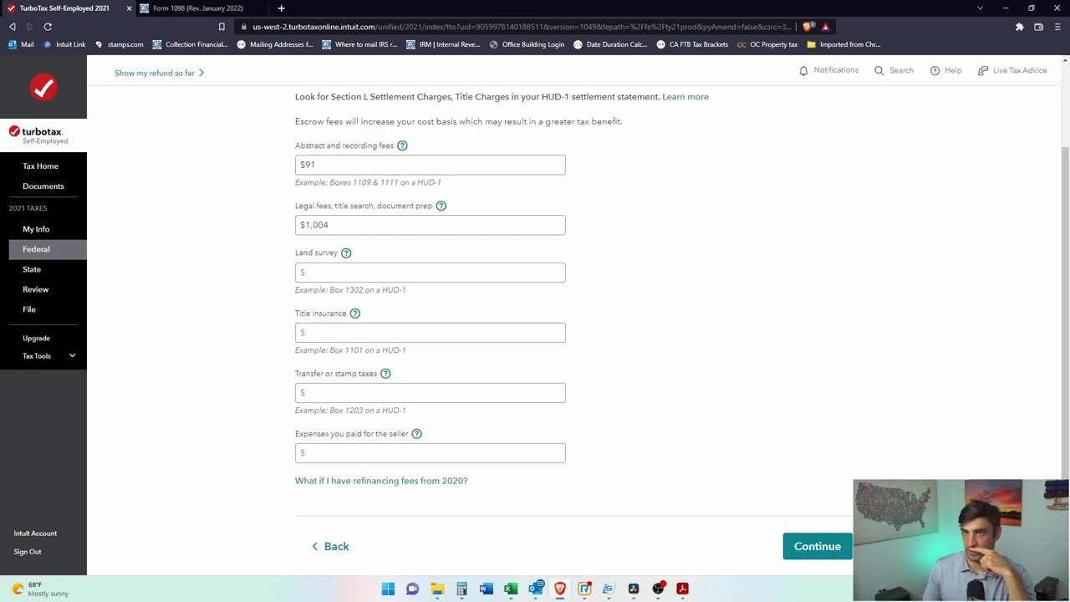
pyautogui.hotkey('alt', 'Tab')
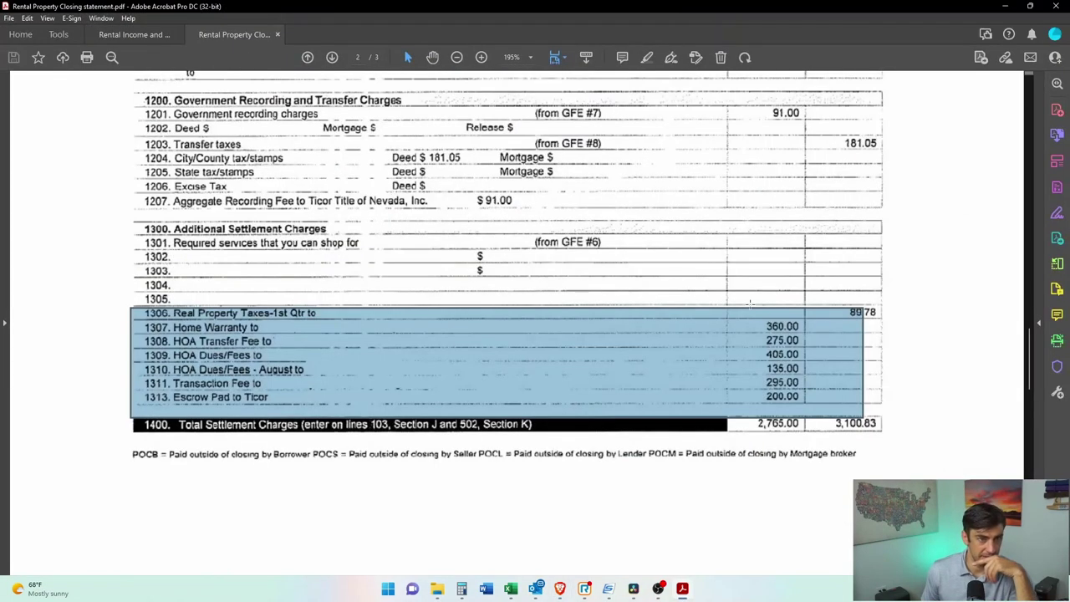
# Step: Inspect the Home Warranty 360.00, HOA transfer fee, HOA dues and transaction fee lines 1307–1313
pyautogui.scroll(-1, 750, 308)
pyautogui.click(327, 337)
pyautogui.tripleClick(152, 299)
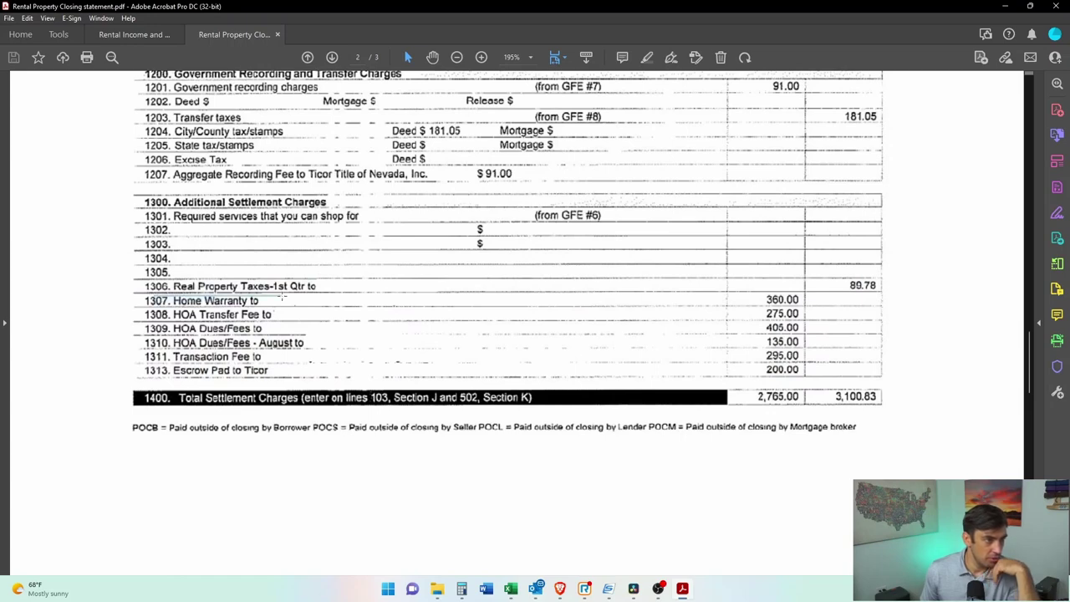
pyautogui.moveTo(152, 301); pyautogui.dragTo(308, 320)
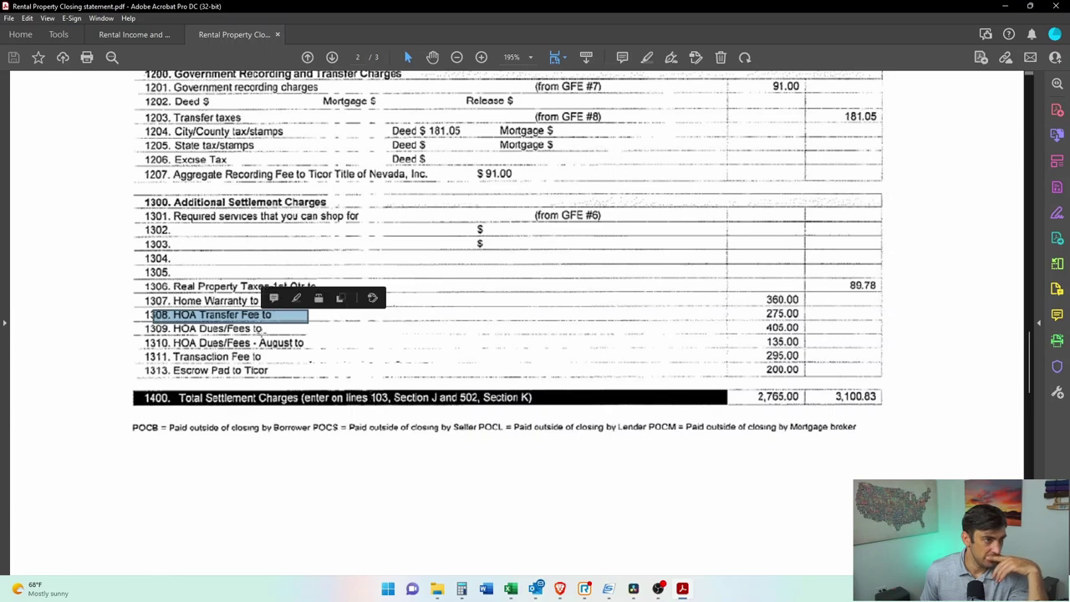
pyautogui.moveTo(152, 338); pyautogui.dragTo(320, 345)
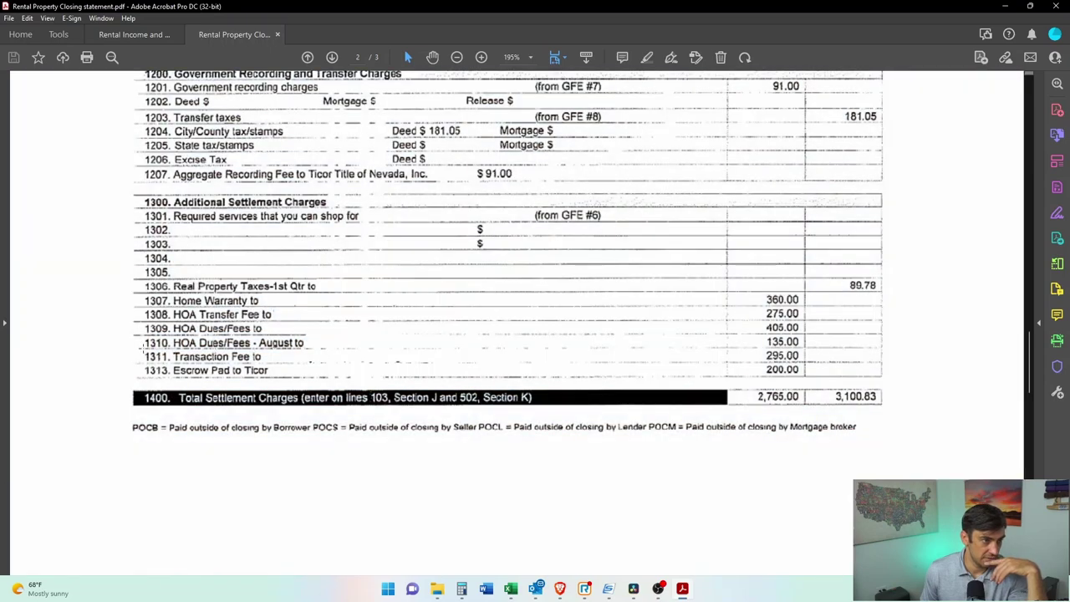
pyautogui.moveTo(143, 349); pyautogui.dragTo(279, 378)
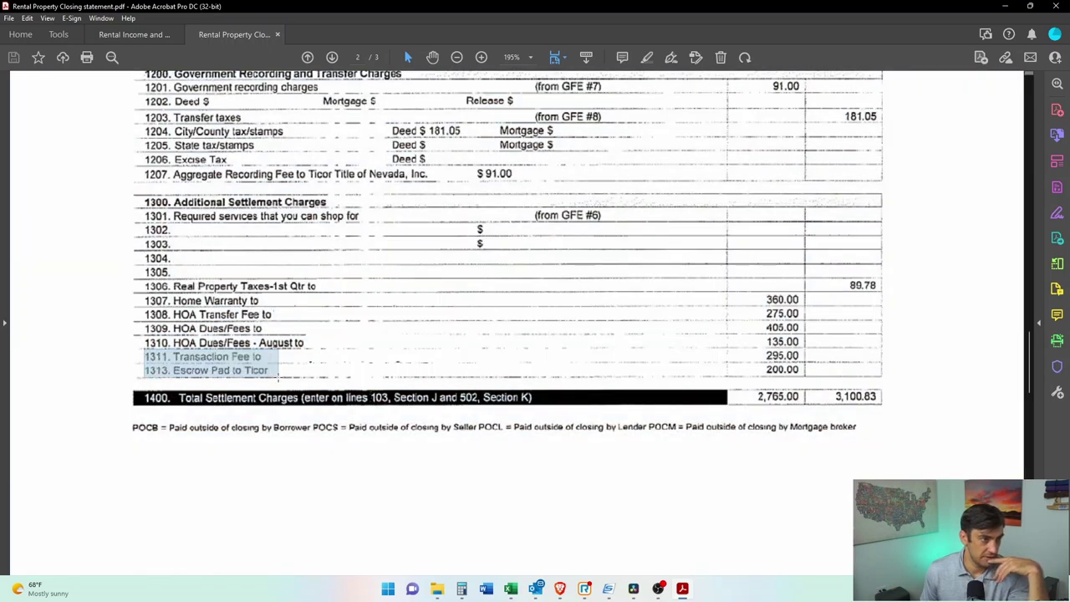
pyautogui.click(264, 376)
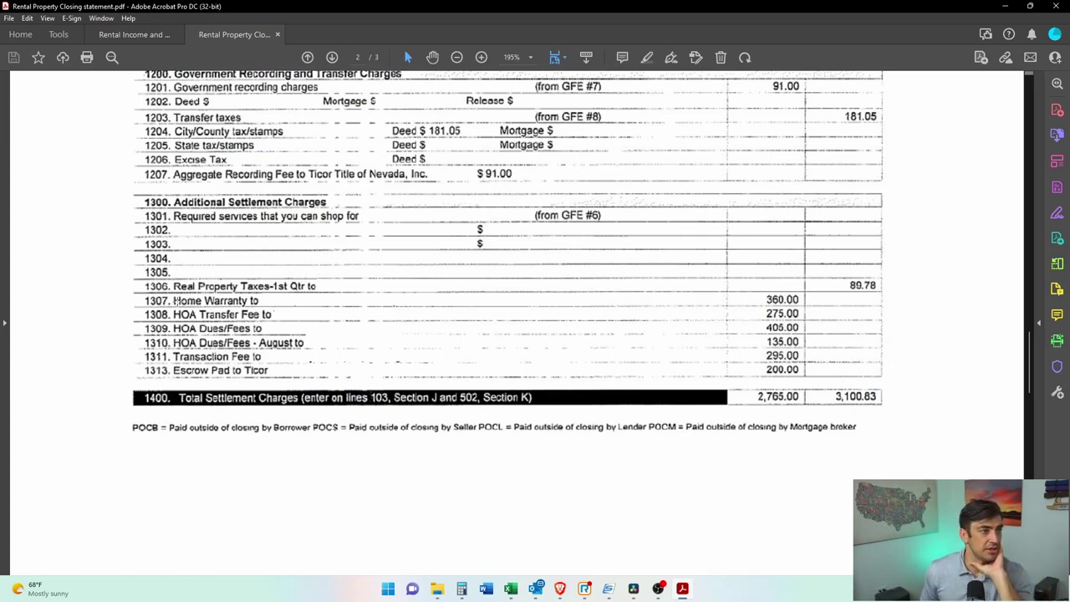
pyautogui.moveTo(152, 299); pyautogui.dragTo(808, 306)
pyautogui.hotkey('alt', 'Tab')
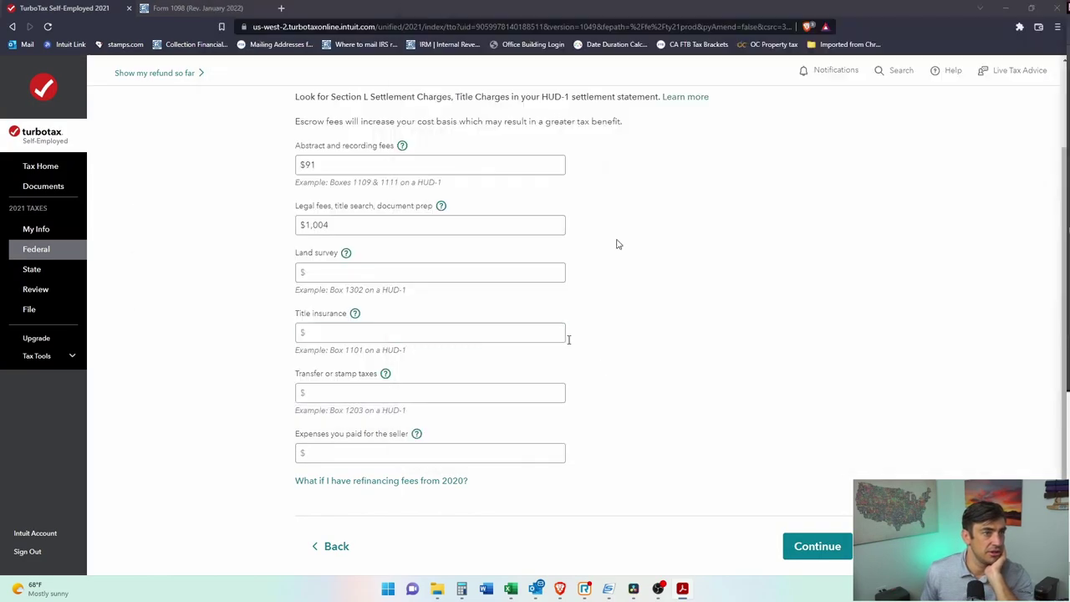
# Step: Place the HUD-1 beside TurboTax and check the HOA lines 1308–1310 and transaction fee line 1311
pyautogui.scroll(-2, 636, 392)
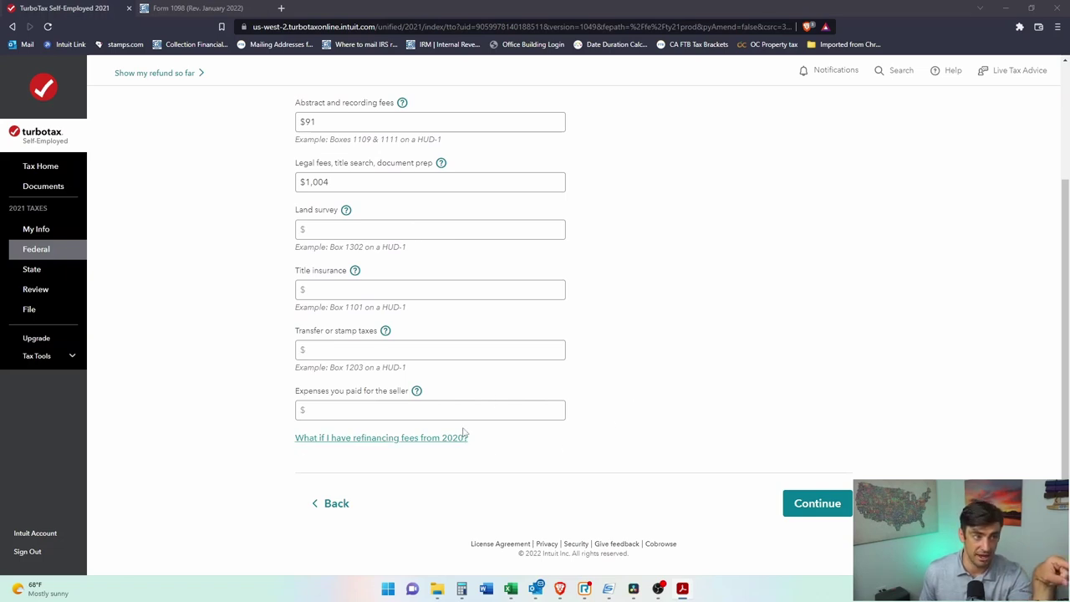
pyautogui.hotkey('alt', 'Tab')
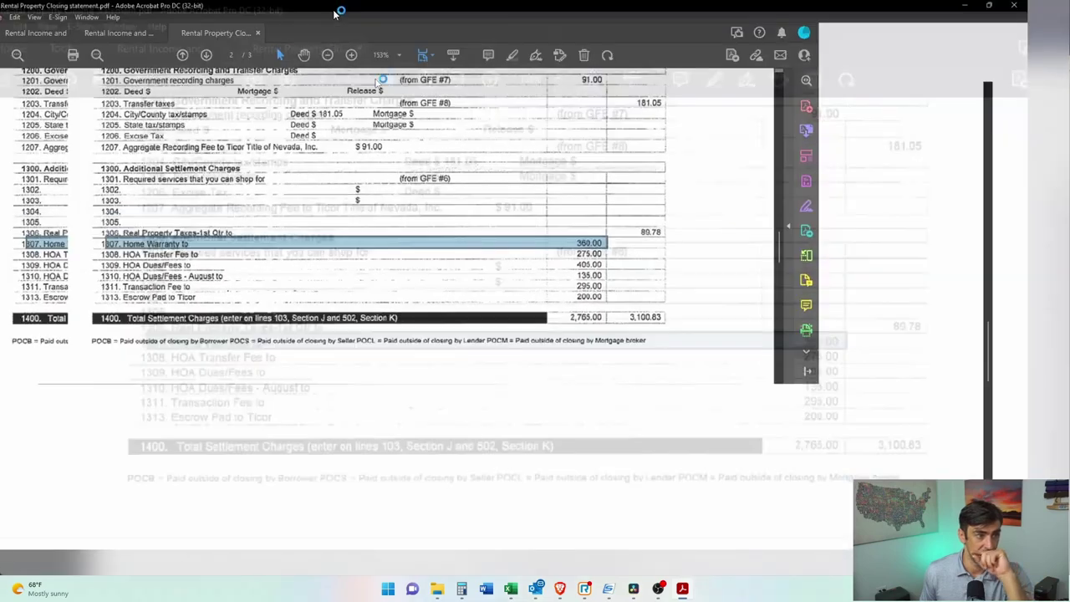
pyautogui.doubleClick(682, 7)
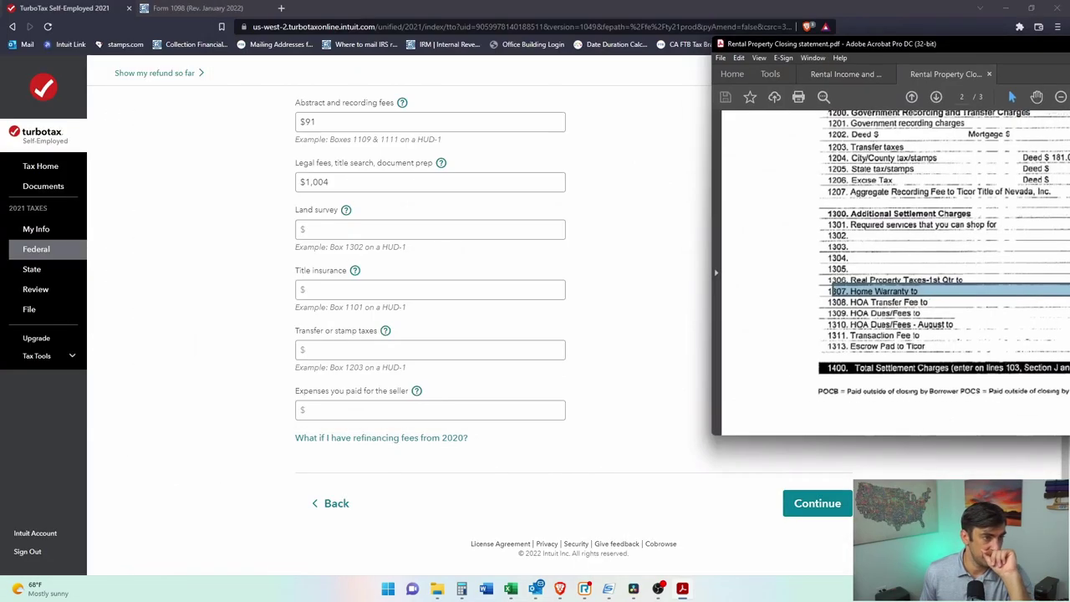
pyautogui.moveTo(836, 44); pyautogui.dragTo(609, 42)
pyautogui.hotkey('ctrl', 'a')
pyautogui.click(677, 326)
pyautogui.moveTo(827, 42); pyautogui.dragTo(622, 36)
pyautogui.moveTo(916, 285); pyautogui.dragTo(391, 320)
pyautogui.click(396, 328)
pyautogui.click(393, 328)
pyautogui.moveTo(393, 326); pyautogui.dragTo(937, 342)
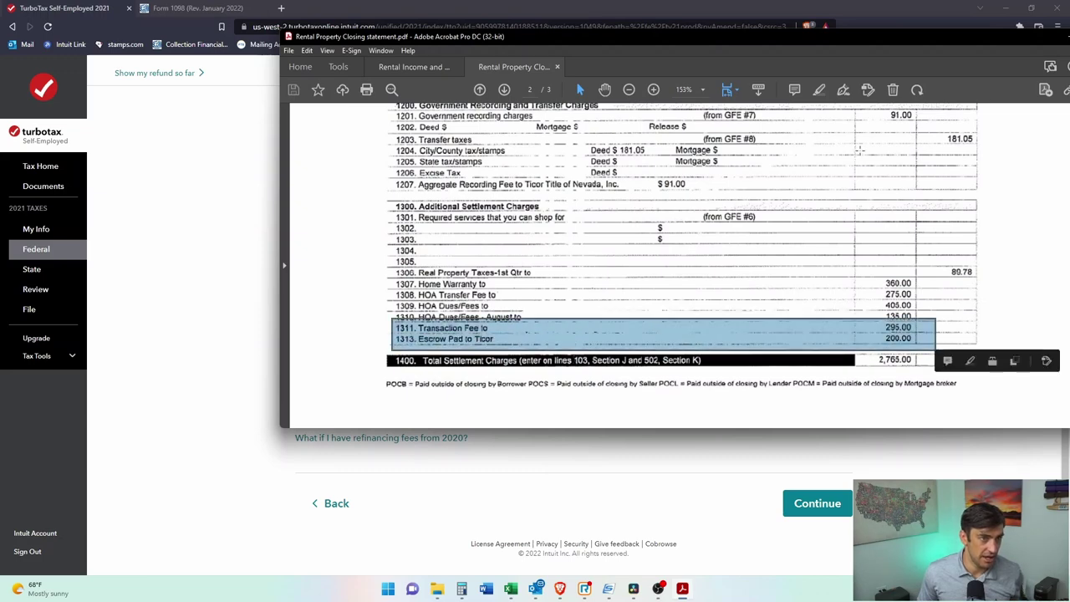
pyautogui.hotkey('alt', 'Tab')
# Step: Leave transfer taxes and seller expenses blank and submit the escrow fees
pyautogui.click(552, 351)
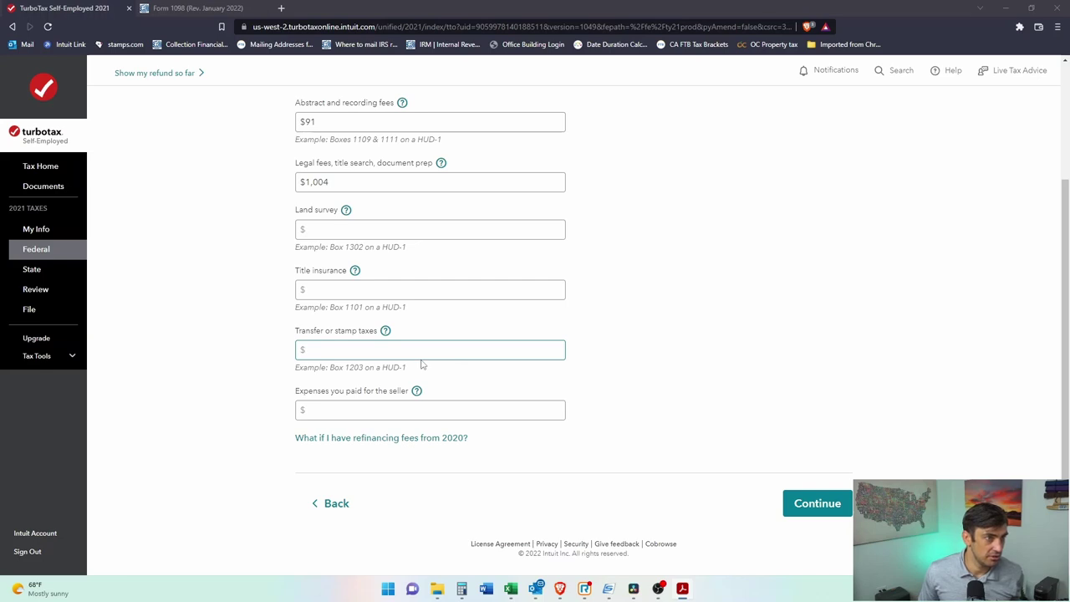
pyautogui.click(420, 368)
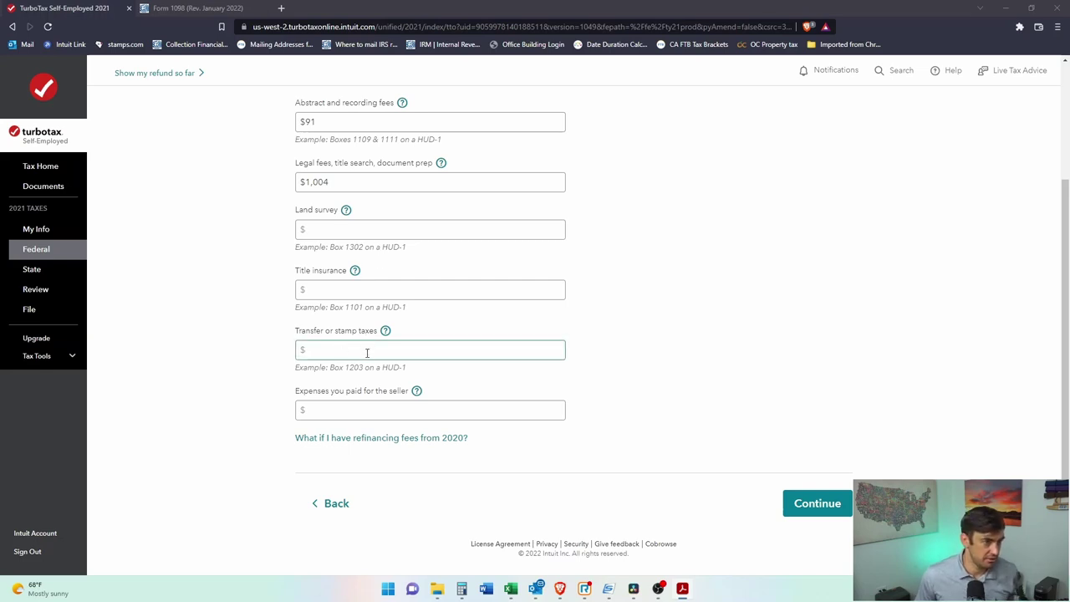
pyautogui.click(433, 407)
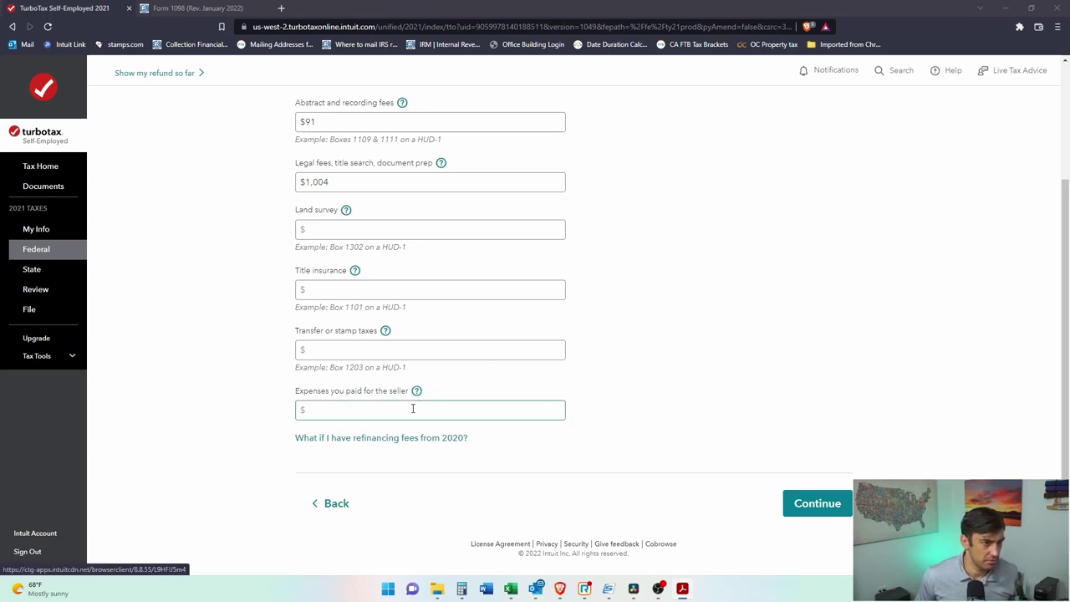
pyautogui.click(816, 507)
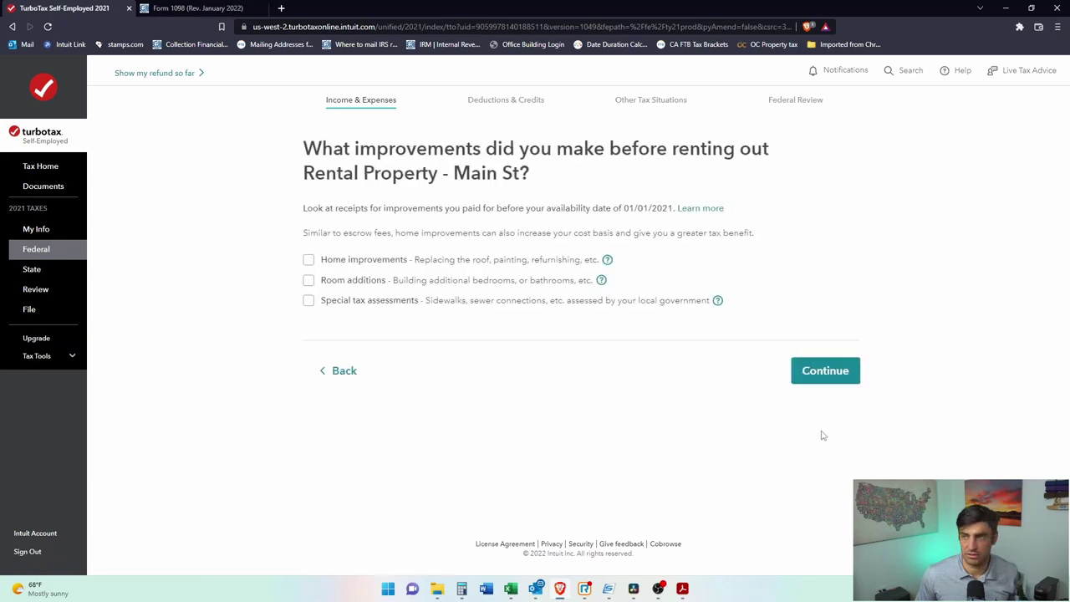
# Step: Return to the escrow fees page to revisit the abstract and recording fees
pyautogui.click(341, 373)
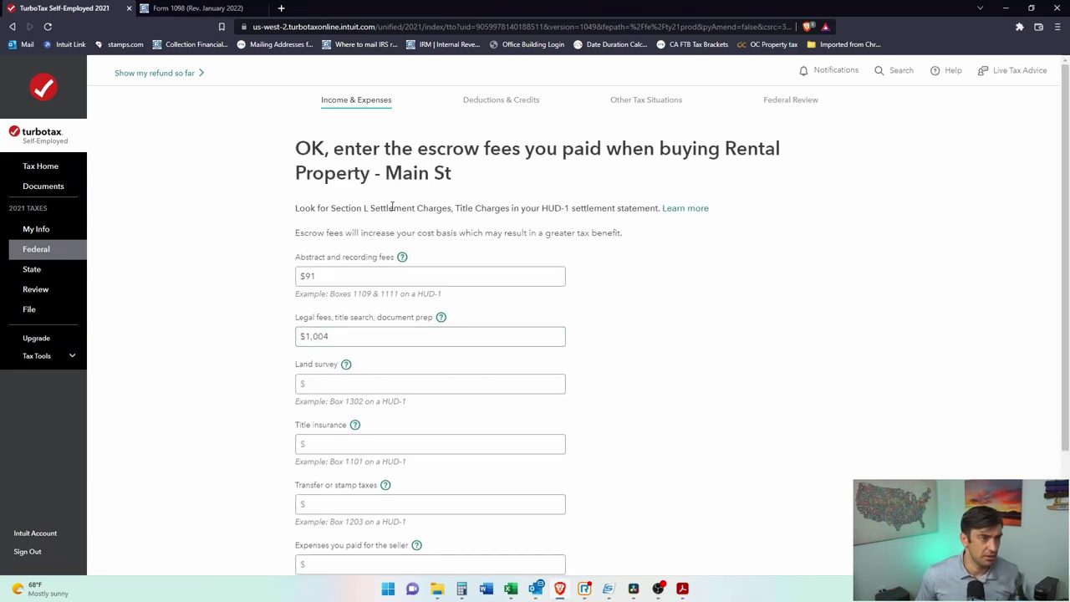
pyautogui.click(522, 274)
pyautogui.scroll(-1, 519, 276)
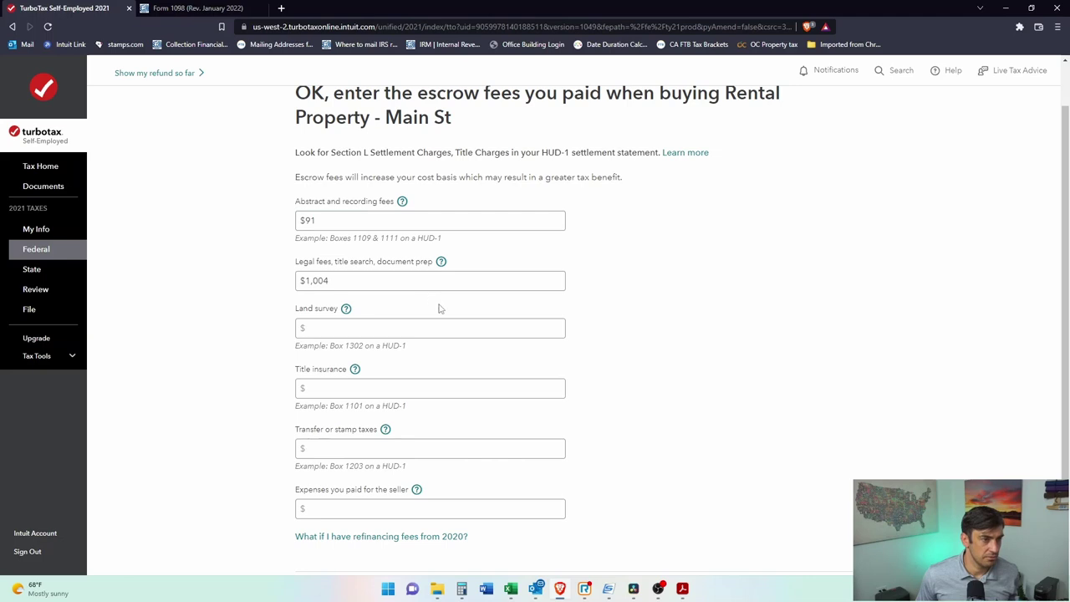
pyautogui.scroll(-1, 439, 308)
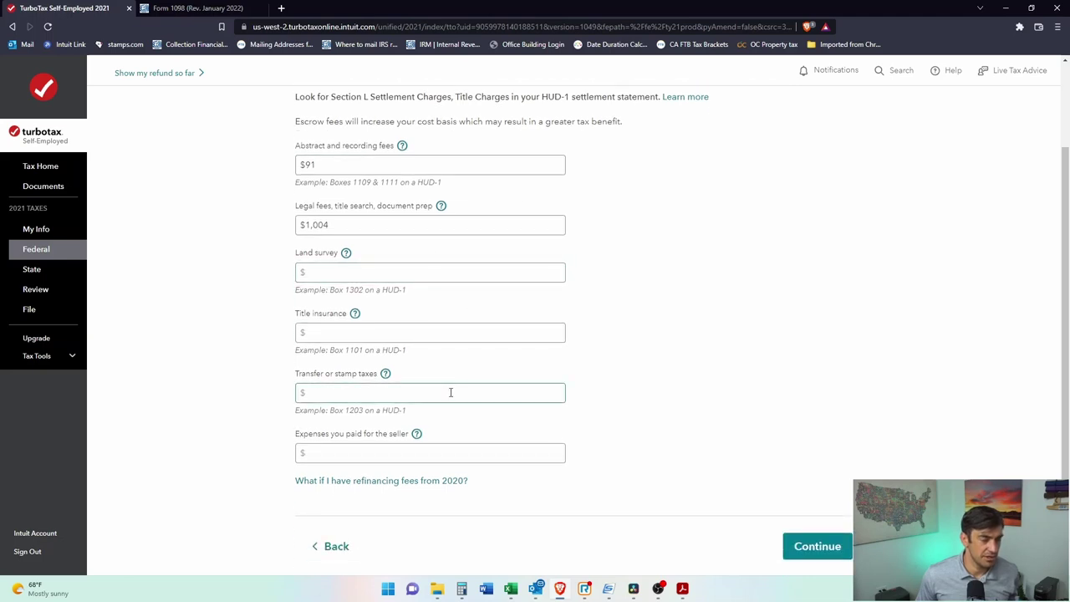
pyautogui.scroll(-1, 530, 292)
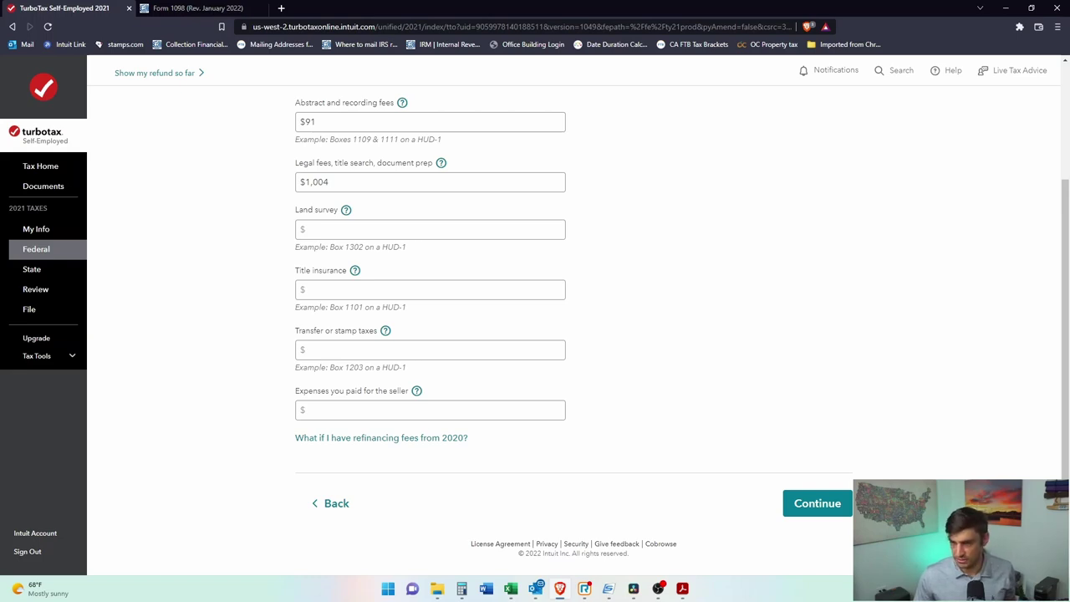
# Step: Sum 295 + 200 to 495 in Calculator and select the Abstract and recording fees field
pyautogui.hotkey('alt', 'Tab')
pyautogui.click(399, 290)
pyautogui.write('295 + 200')
pyautogui.press('Return')
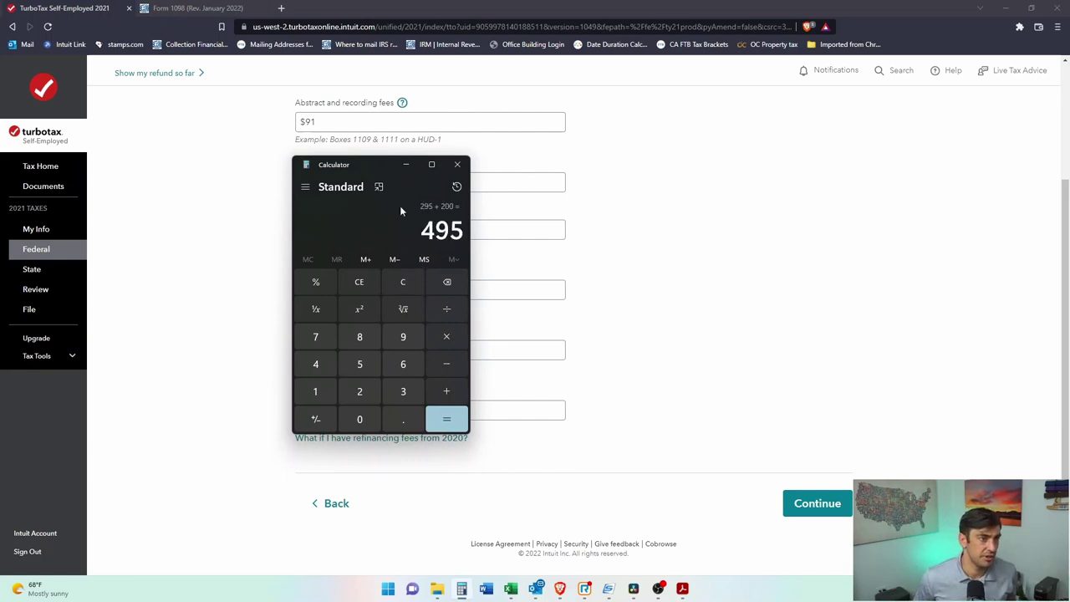
pyautogui.moveTo(354, 184); pyautogui.dragTo(801, 248)
pyautogui.click(959, 269)
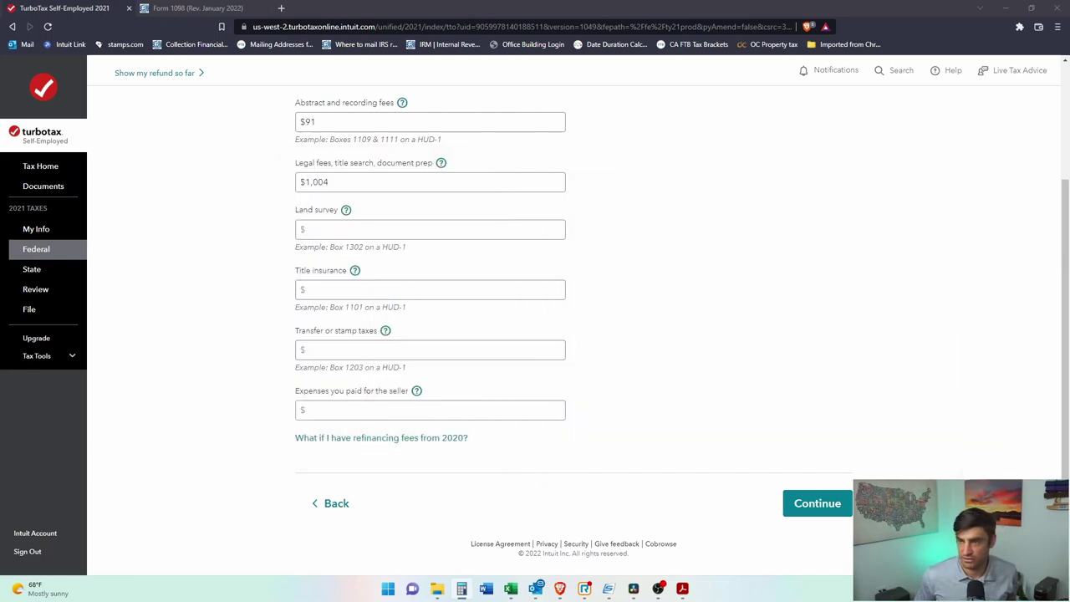
pyautogui.click(602, 311)
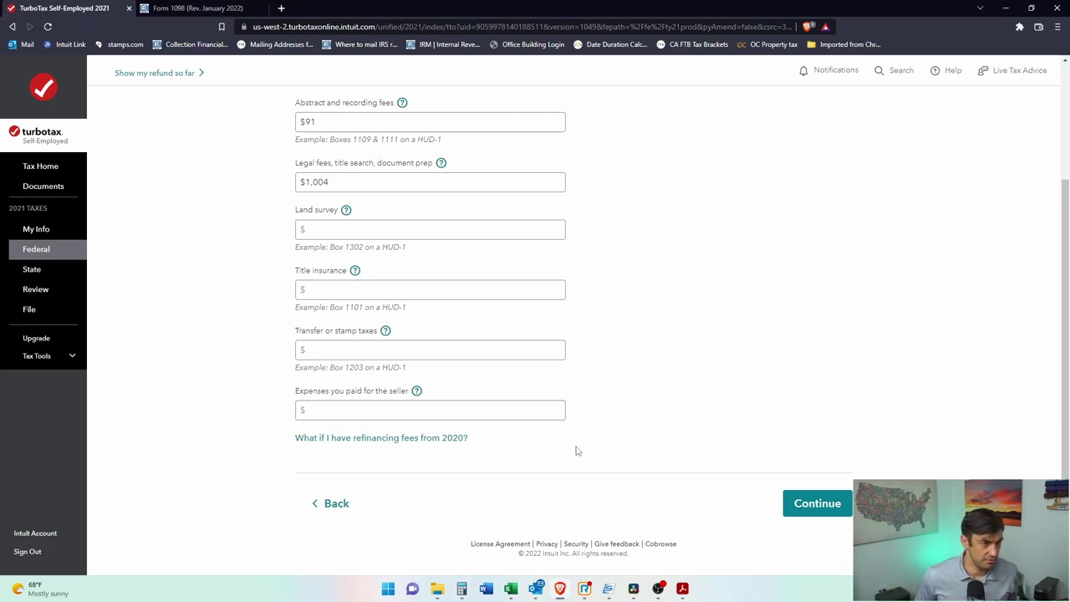
pyautogui.click(501, 412)
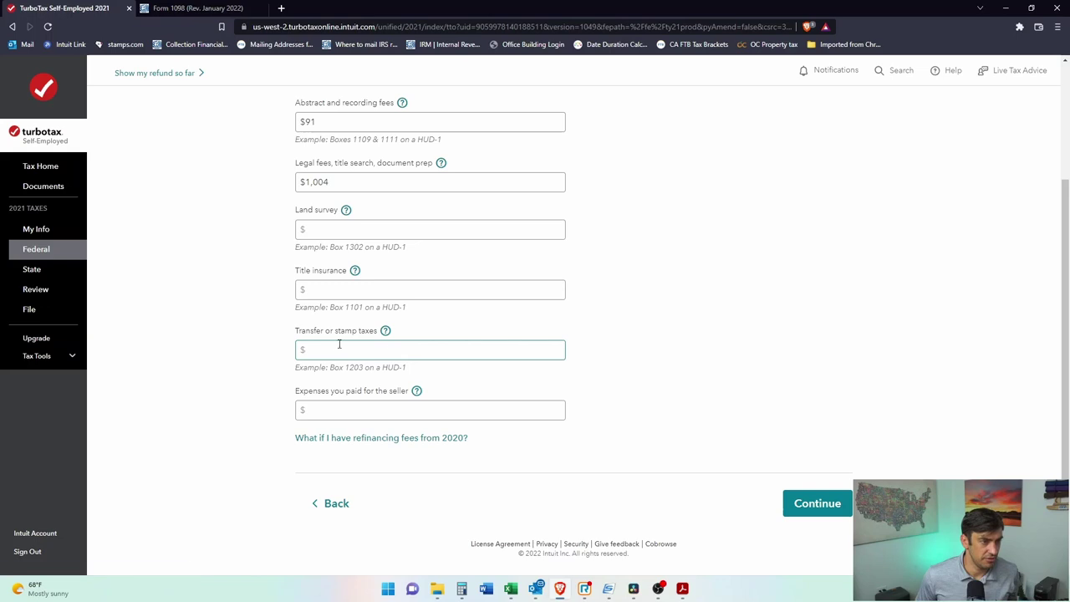
pyautogui.click(330, 289)
pyautogui.click(382, 227)
pyautogui.scroll(2, 543, 280)
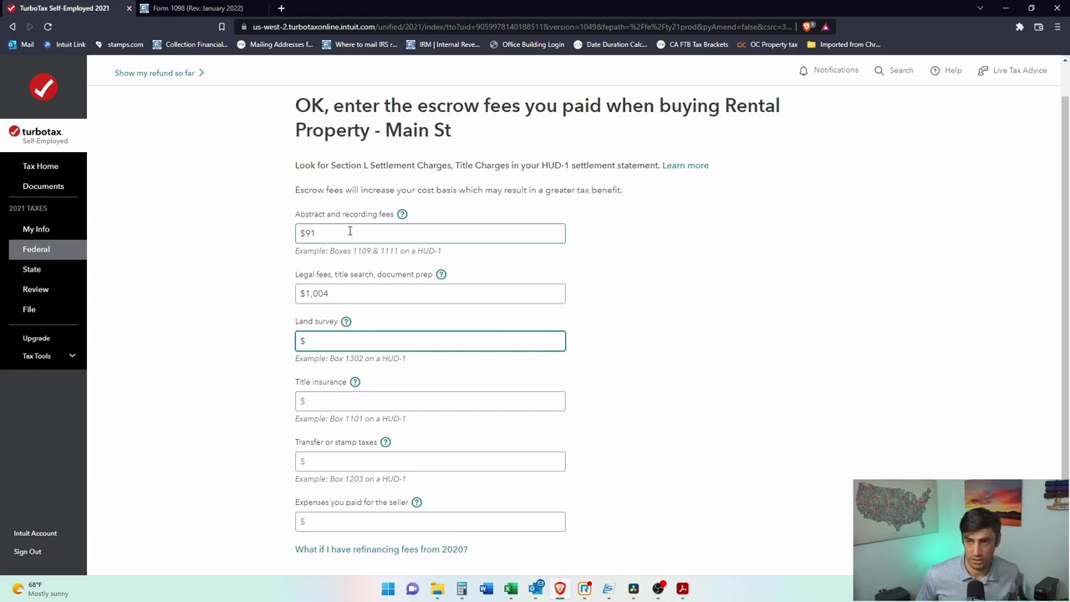
pyautogui.click(350, 230)
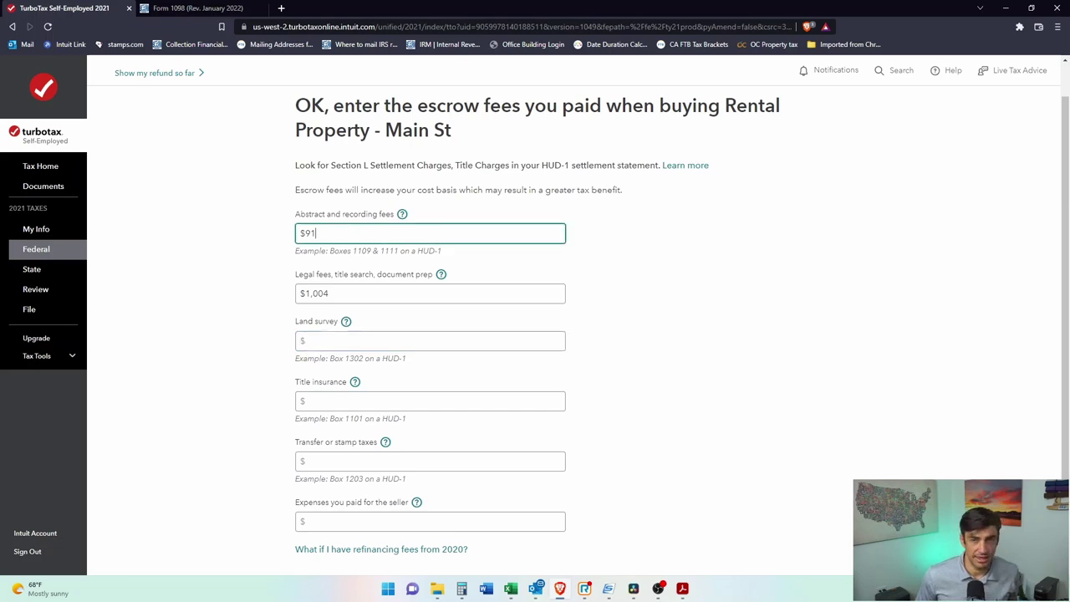
# Step: Add 91 for a 586 total, replace $91 with 586, and resubmit the escrow fees
pyautogui.hotkey('alt', 'Tab')
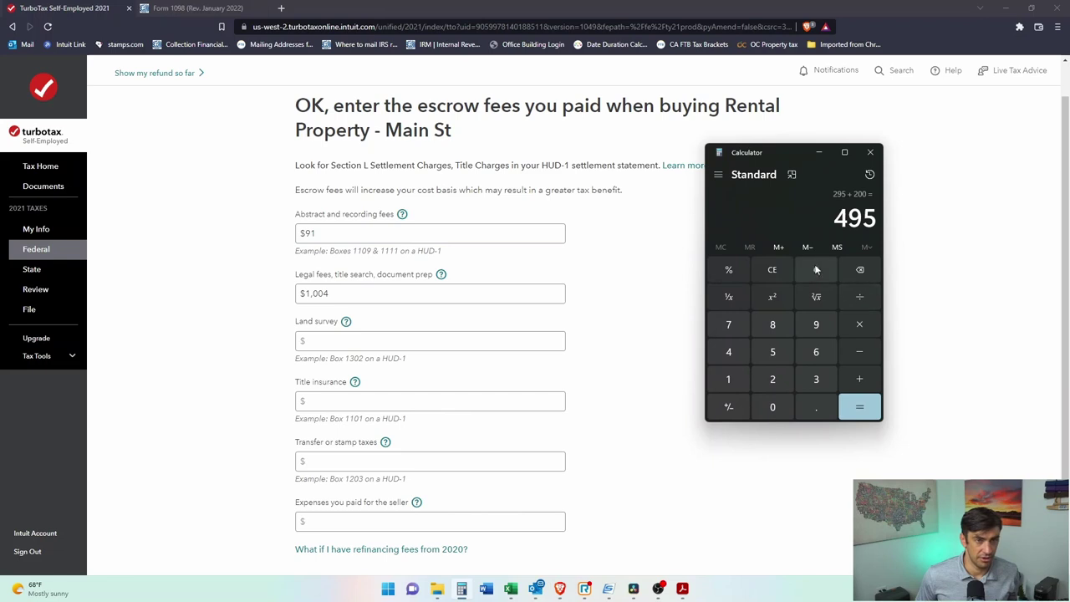
pyautogui.click(863, 386)
pyautogui.write('91')
pyautogui.press('Return')
pyautogui.hotkey('alt', 'Tab')
pyautogui.hotkey('ctrl', 'a')
pyautogui.write('586')
pyautogui.click(768, 358)
pyautogui.scroll(-2, 777, 418)
pyautogui.click(803, 502)
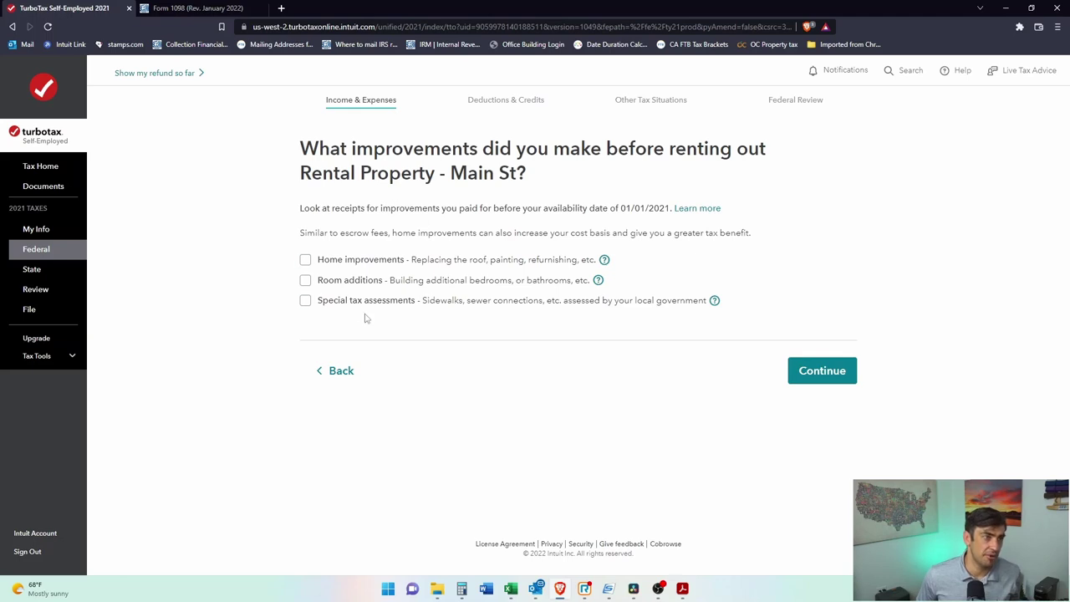
# Step: Record $3,000 of pre-rental home improvements and claim none of the uncommon depreciation items
pyautogui.click(306, 260)
pyautogui.click(450, 300)
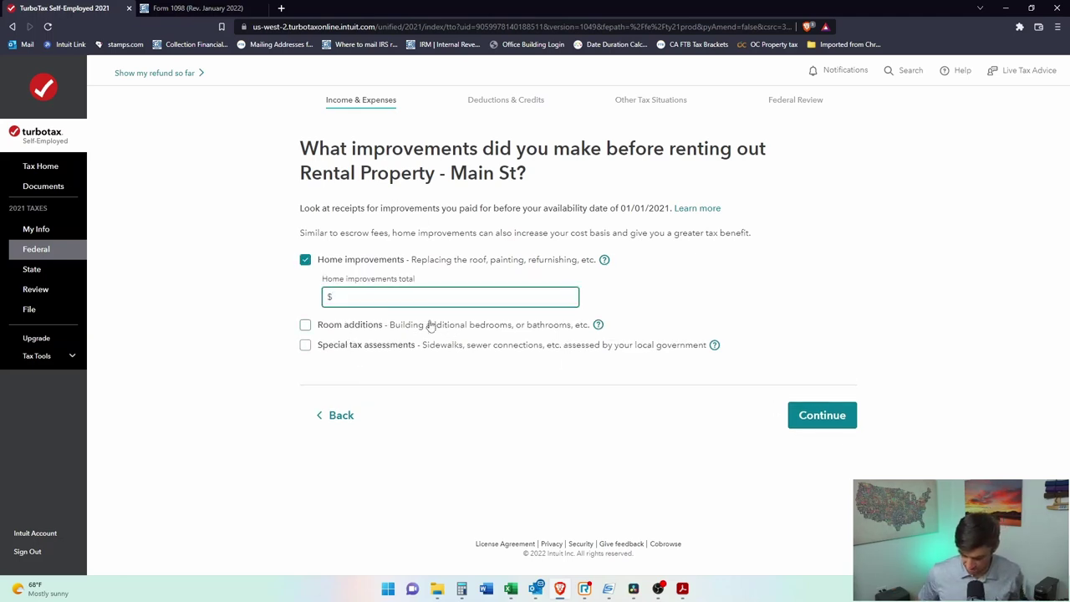
pyautogui.write('3,000')
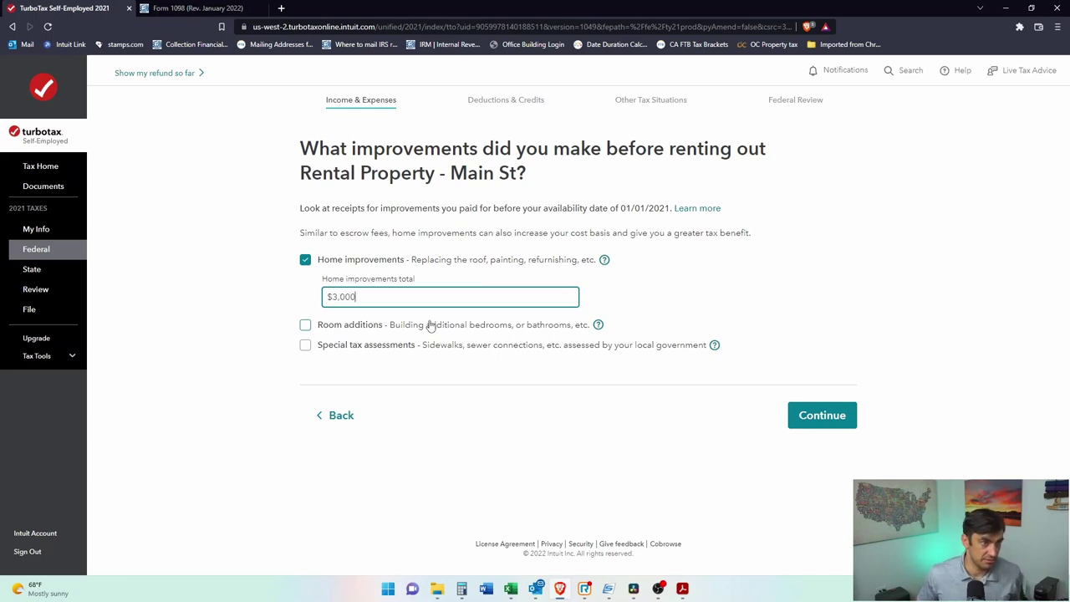
pyautogui.click(877, 419)
pyautogui.click(815, 419)
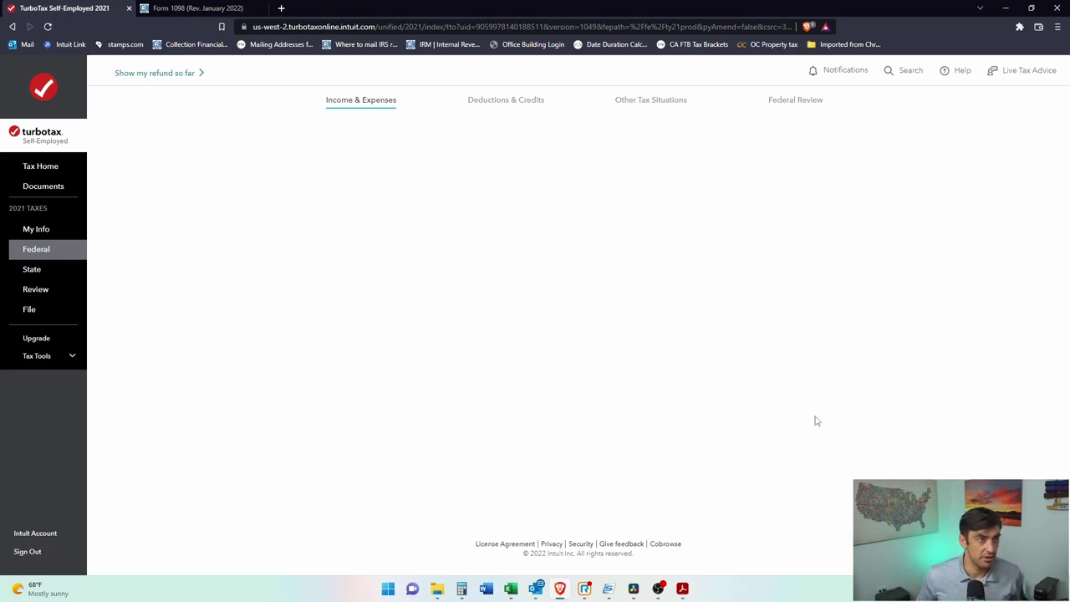
pyautogui.moveTo(341, 150); pyautogui.dragTo(543, 148)
pyautogui.click(568, 171)
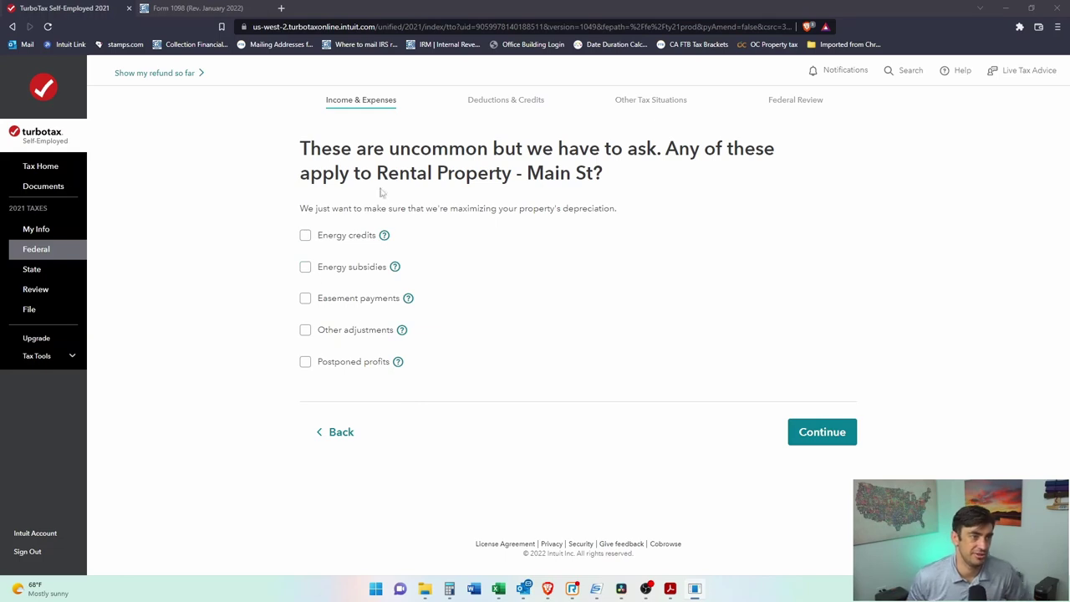
pyautogui.click(831, 442)
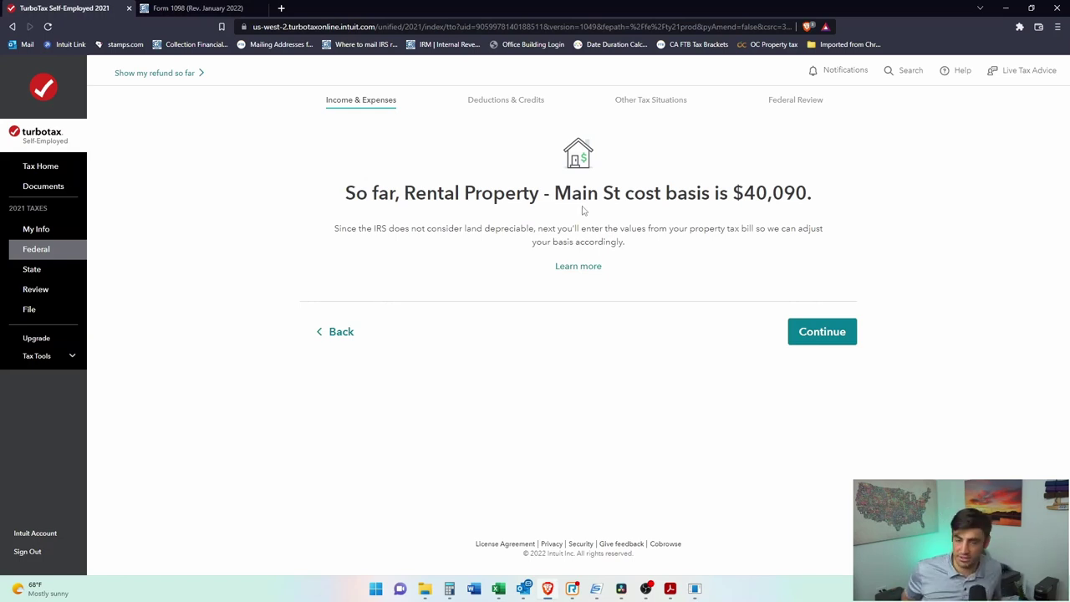
# Step: Compute 60% of 35,500 in Calculator to get the $21,300 land value
pyautogui.click(807, 341)
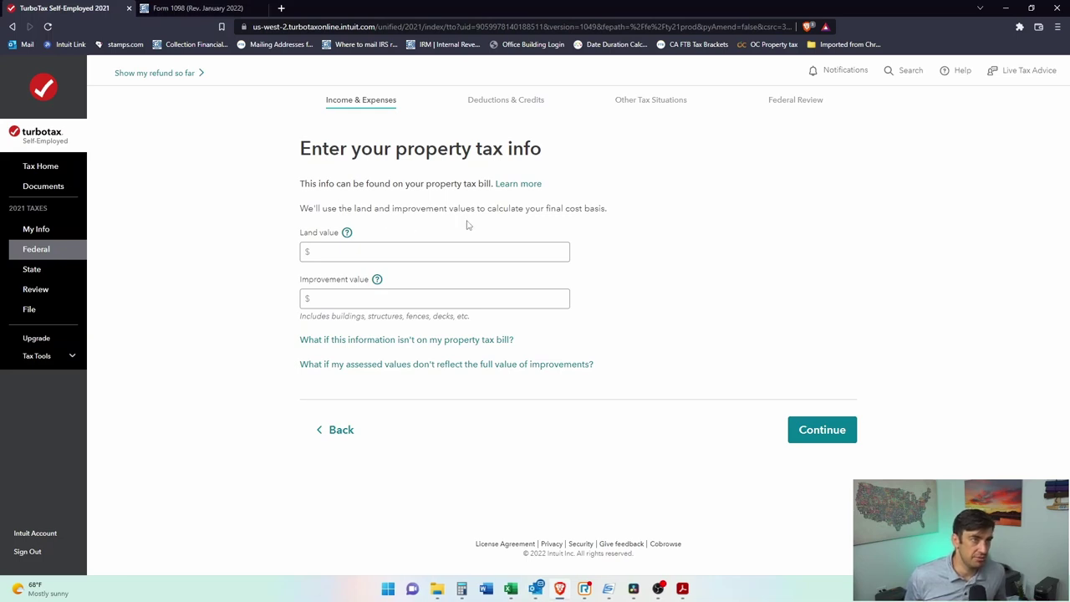
pyautogui.click(369, 286)
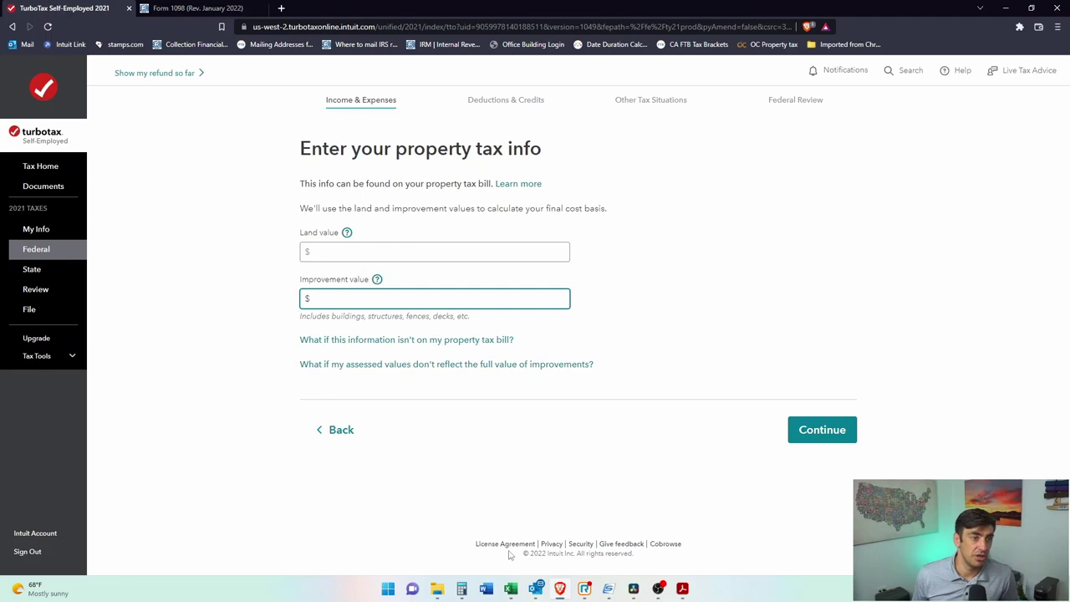
pyautogui.click(462, 588)
pyautogui.click(817, 269)
pyautogui.write('350000')
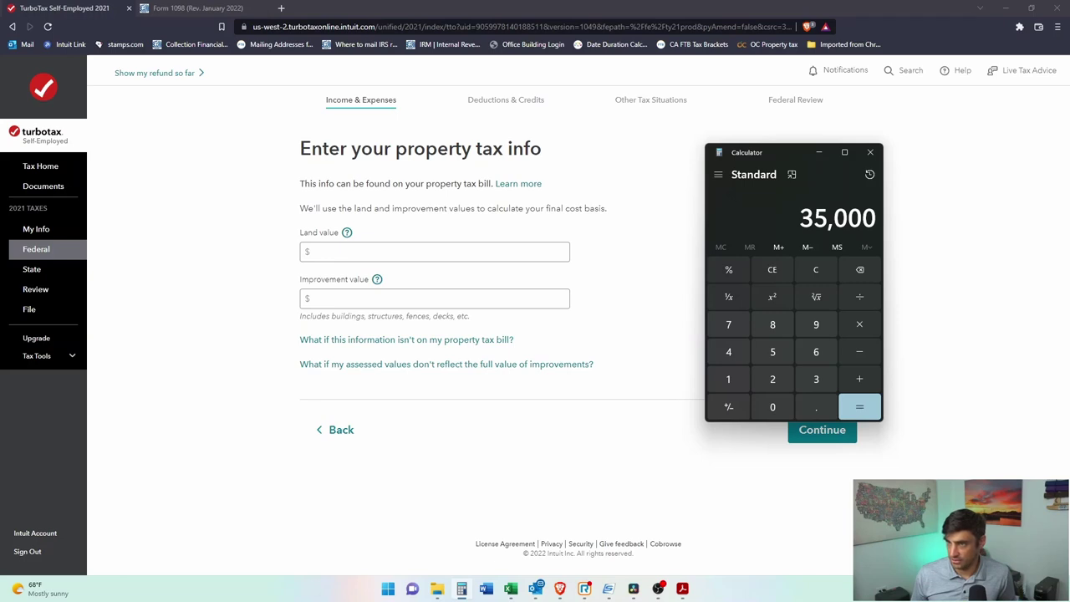
pyautogui.click(810, 268)
pyautogui.write('32')
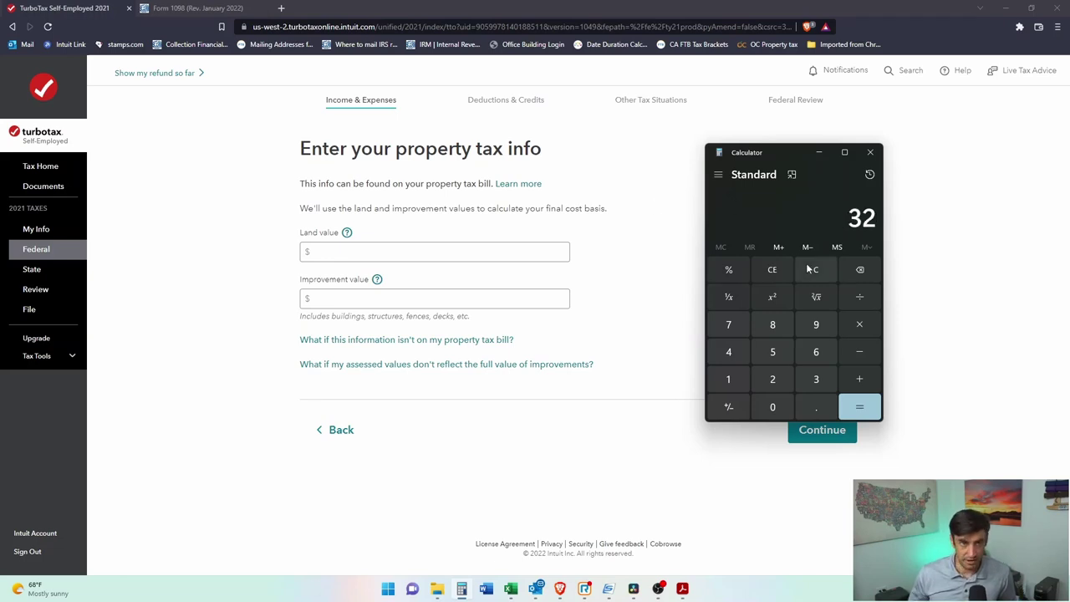
pyautogui.press('BackSpace')
pyautogui.write('5500')
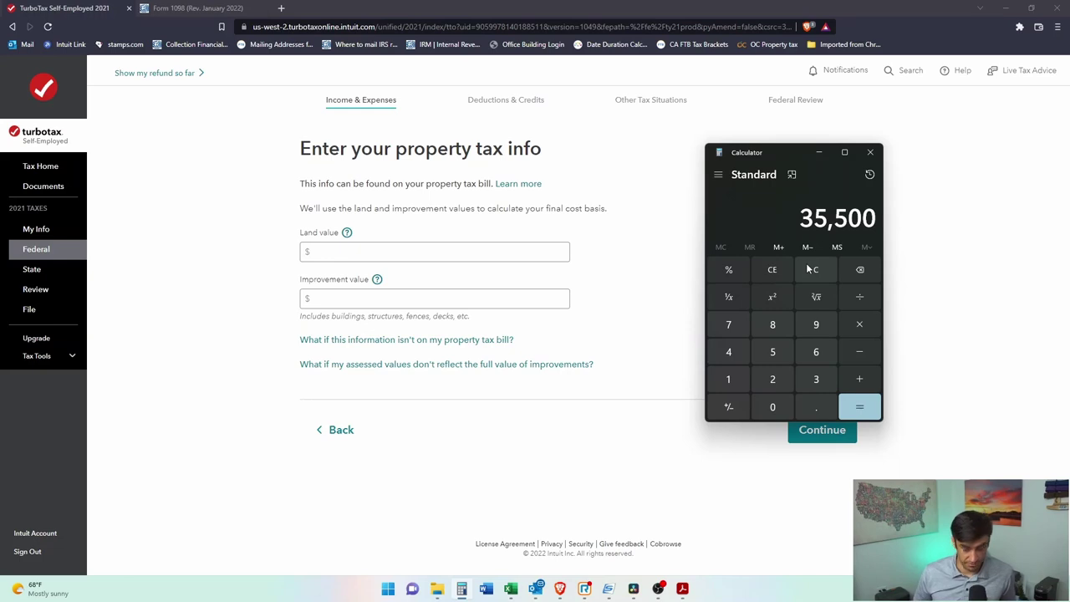
pyautogui.write('*.6')
pyautogui.press('Return')
# Step: Enter land value 21300 and improvement value 142000, then submit the property tax info
pyautogui.moveTo(773, 159); pyautogui.dragTo(992, 192)
pyautogui.click(337, 291)
pyautogui.click(345, 251)
pyautogui.write('21300')
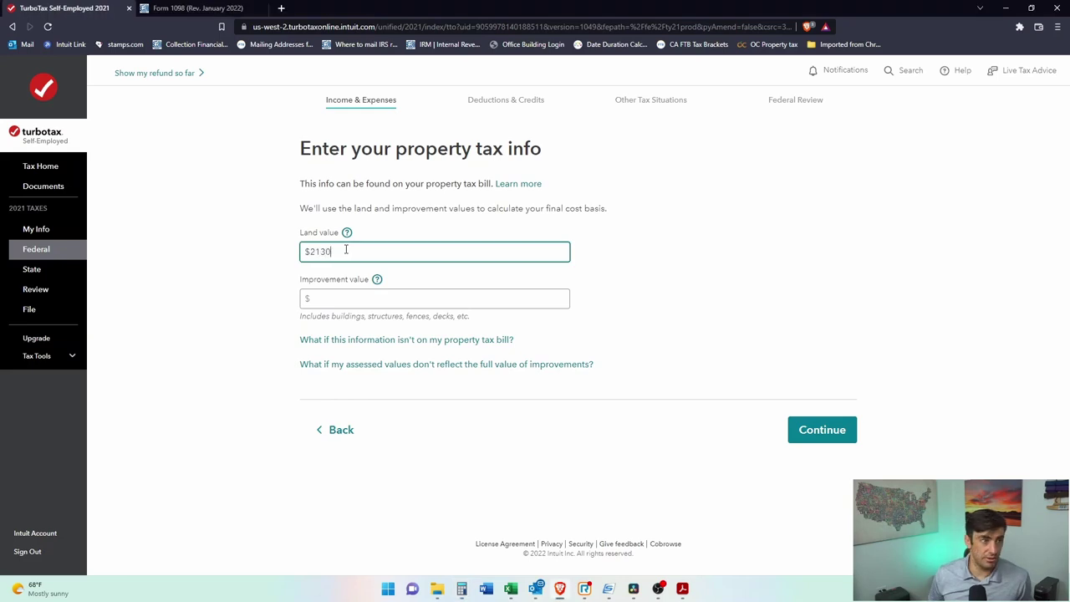
pyautogui.hotkey('alt', 'Tab')
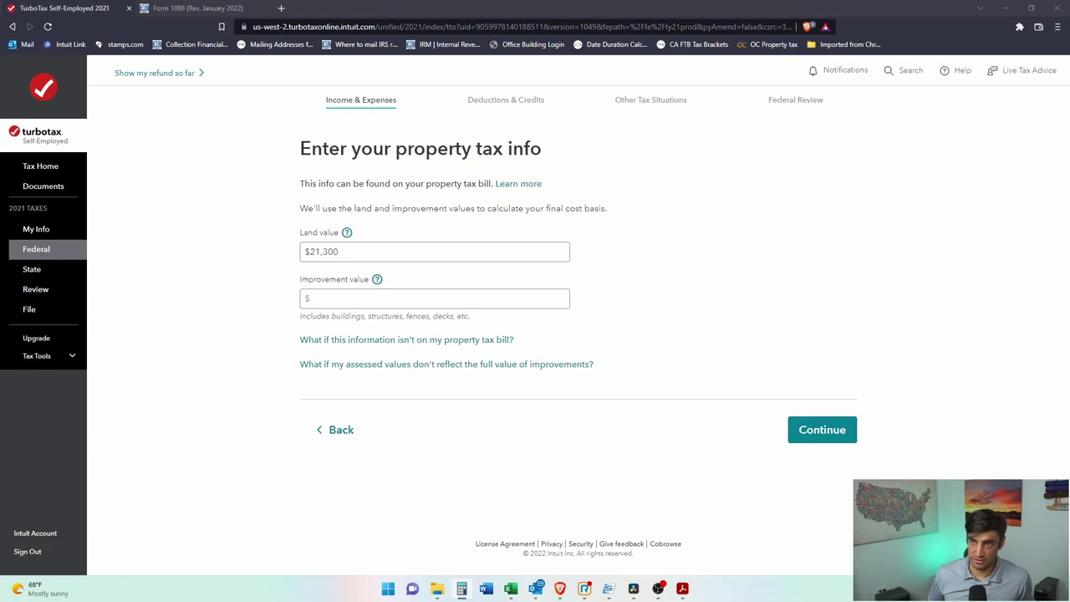
pyautogui.click(467, 300)
pyautogui.write('142000')
pyautogui.click(803, 441)
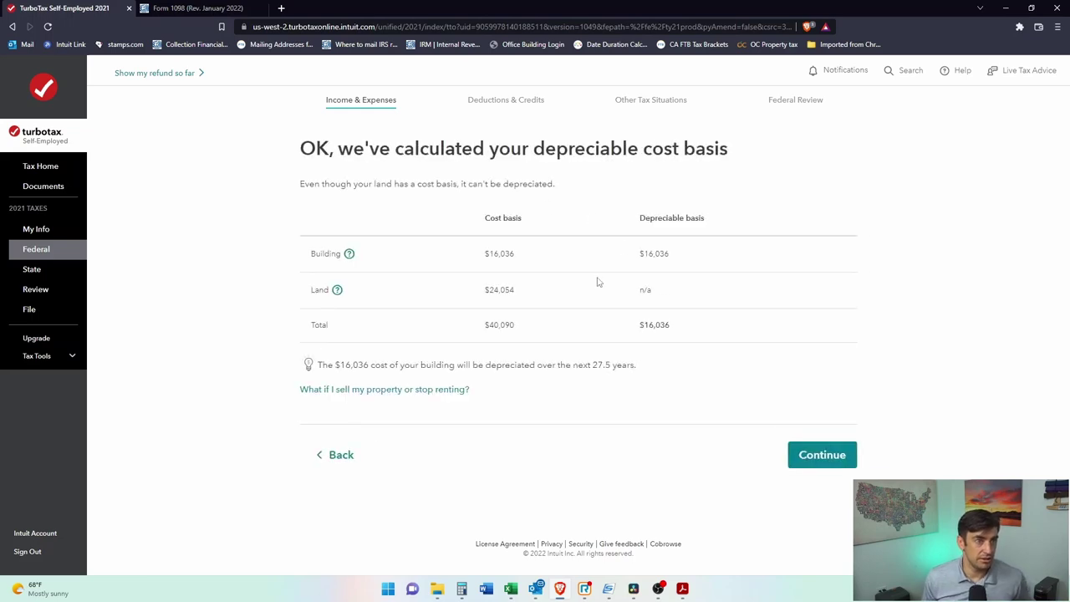
# Step: Accept the $16,036 building depreciable basis and the $559 deduction
pyautogui.tripleClick(494, 219)
pyautogui.tripleClick(646, 218)
pyautogui.tripleClick(660, 253)
pyautogui.click(676, 279)
pyautogui.tripleClick(644, 290)
pyautogui.click(703, 344)
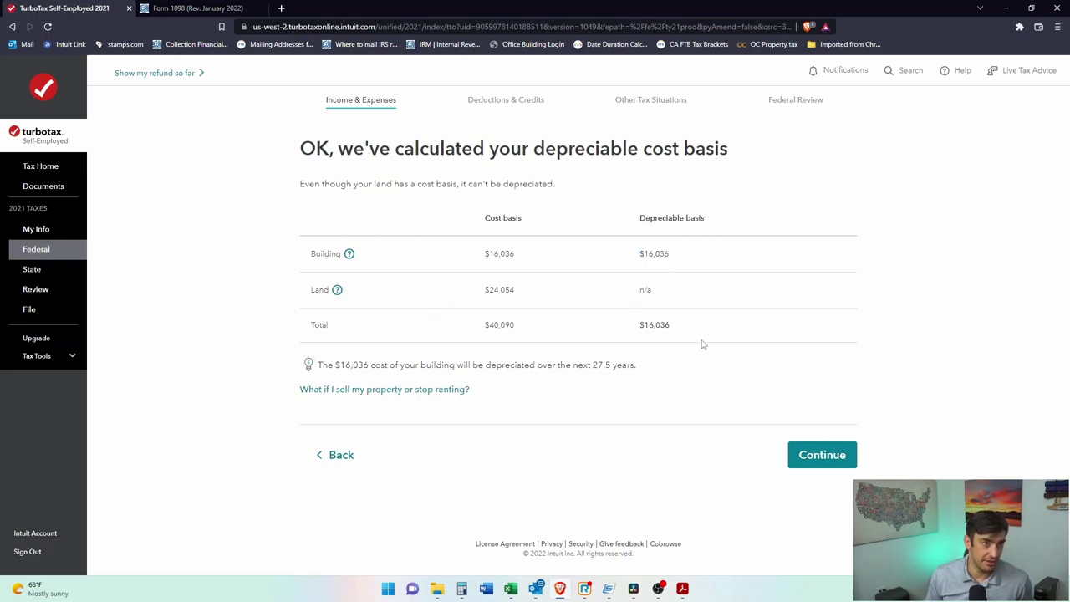
pyautogui.click(841, 459)
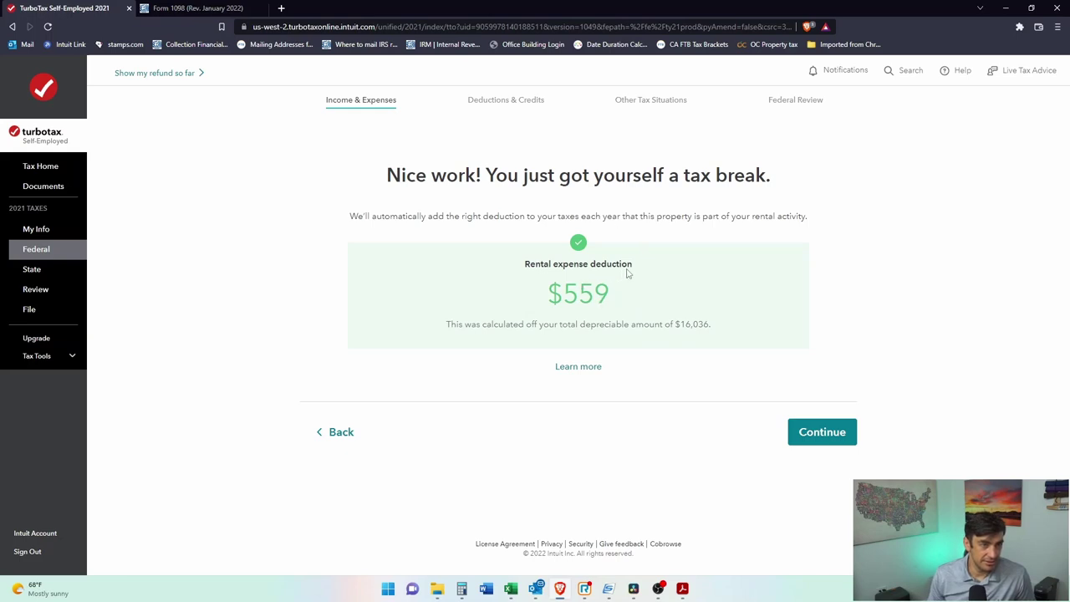
pyautogui.moveTo(632, 266); pyautogui.dragTo(557, 268)
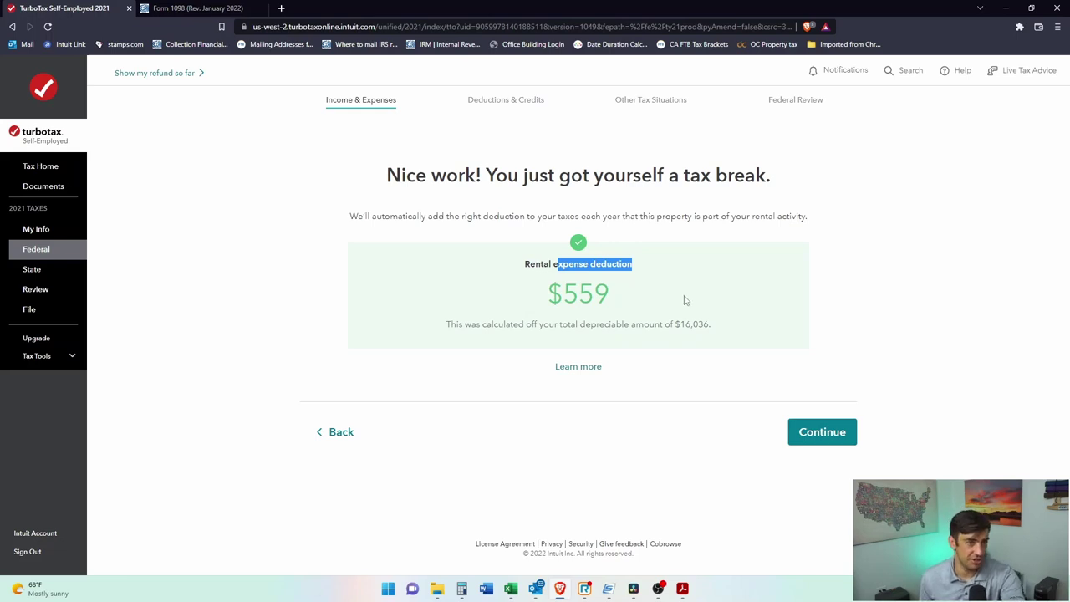
pyautogui.click(831, 436)
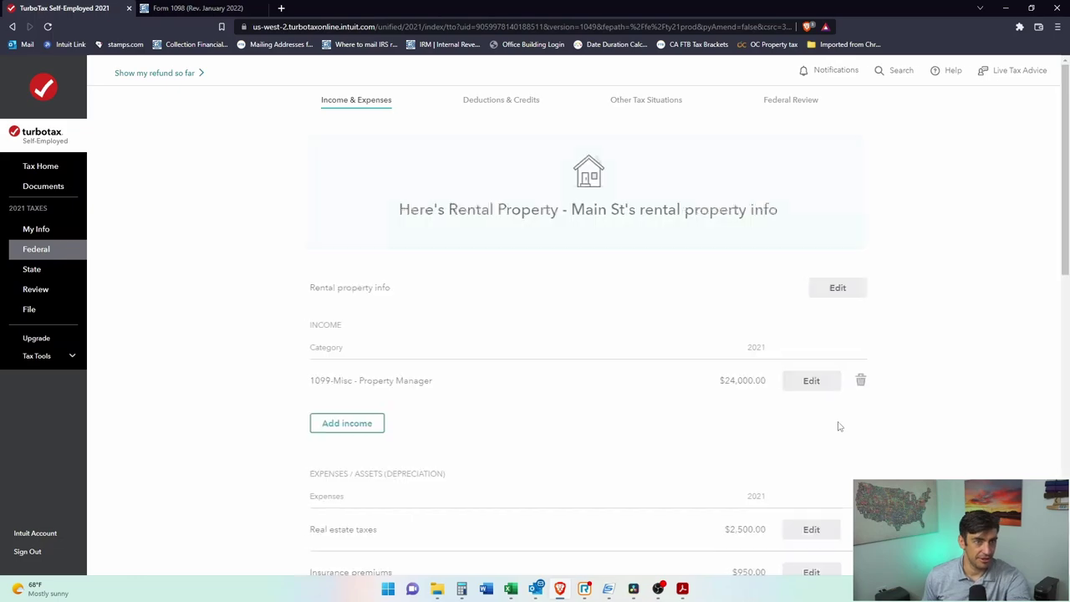
pyautogui.scroll(-3, 748, 310)
pyautogui.scroll(-3, 748, 309)
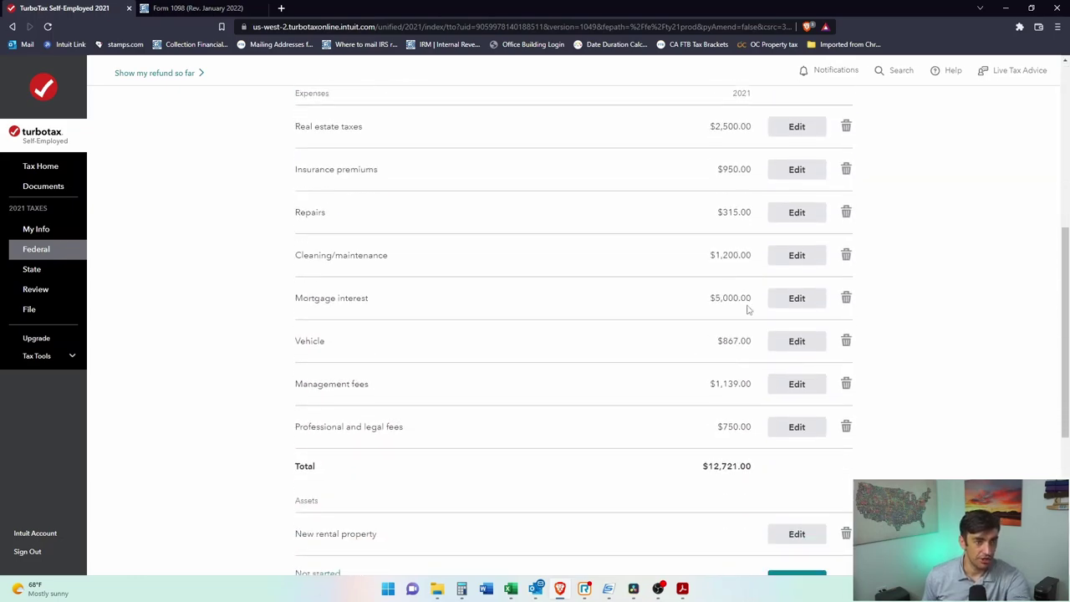
pyautogui.hotkey('alt', 'Tab')
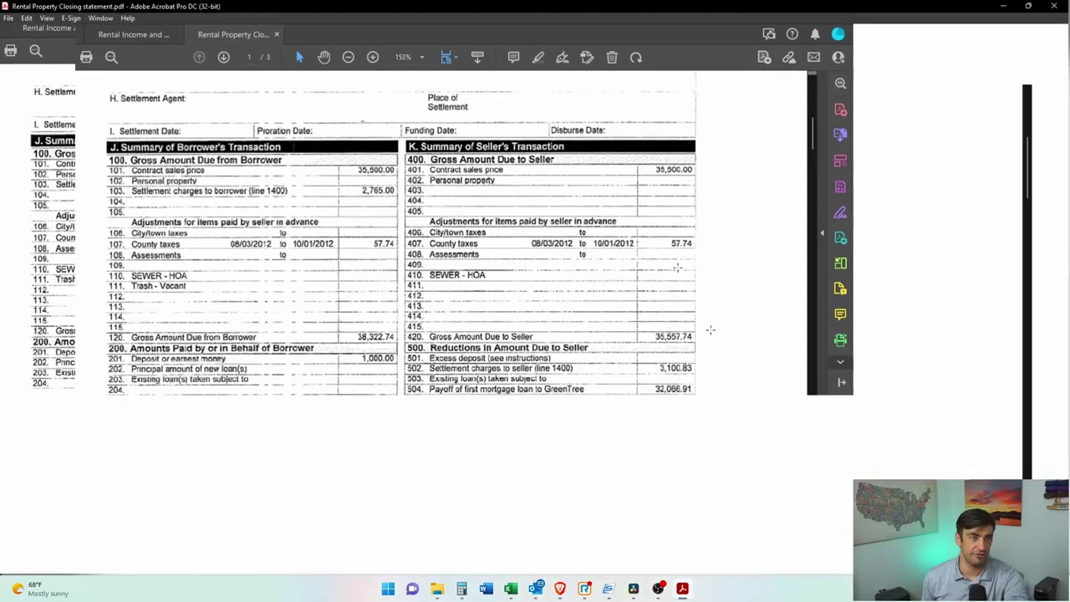
pyautogui.scroll(-20, 488, 260)
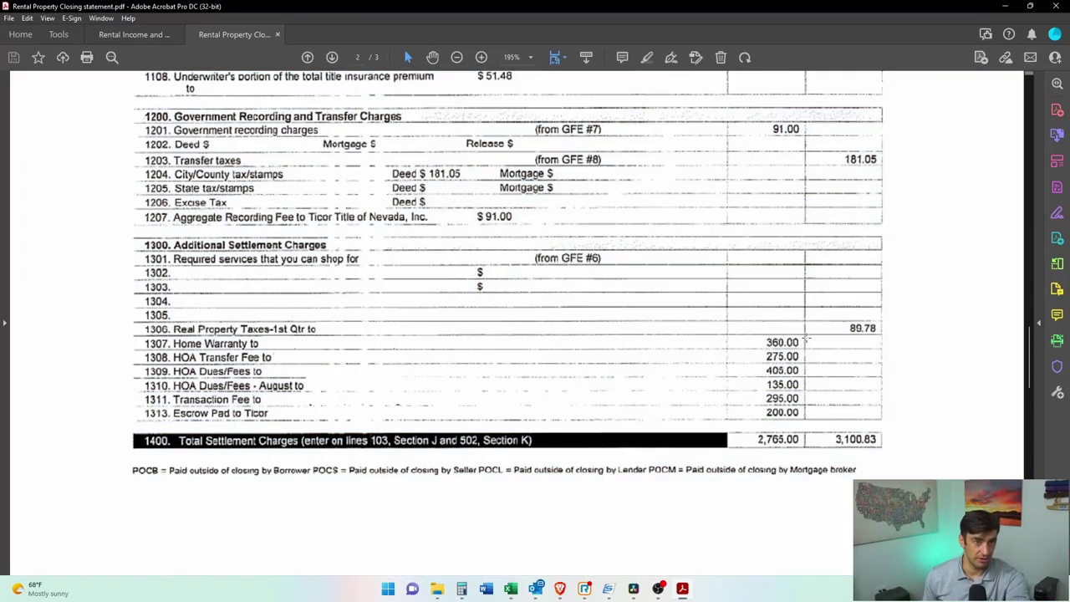
pyautogui.moveTo(806, 334); pyautogui.dragTo(136, 392)
pyautogui.scroll(-1, 379, 109)
pyautogui.hotkey('alt', 'Tab')
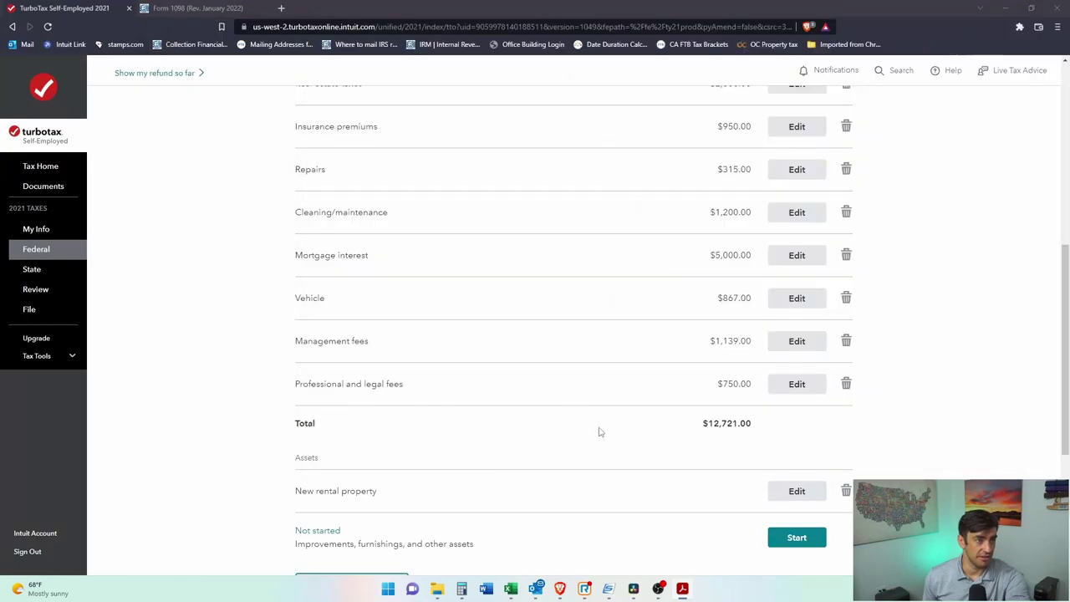
pyautogui.scroll(-1, 597, 432)
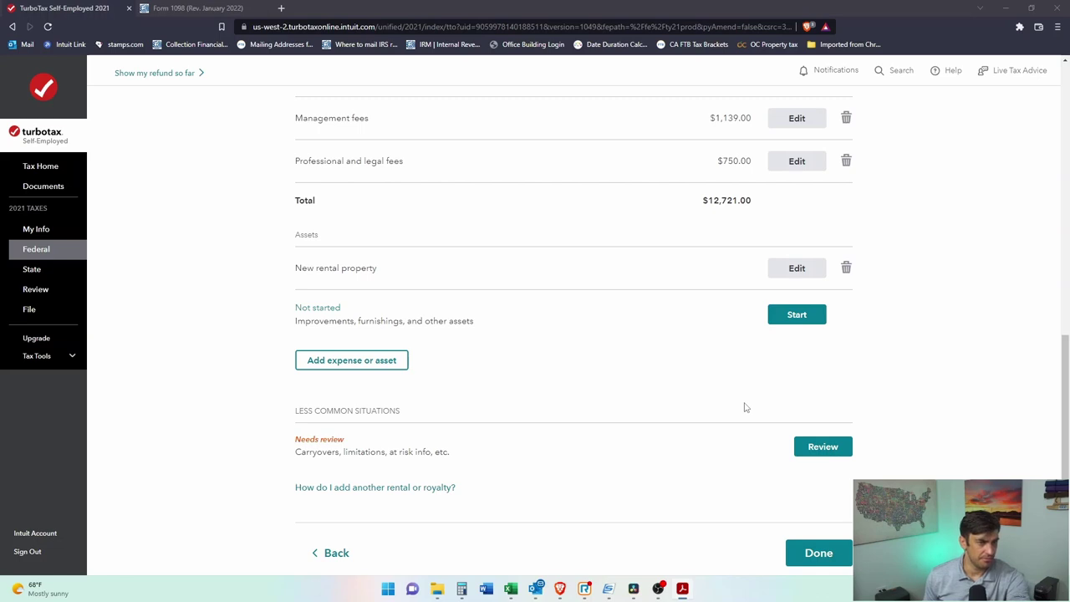
pyautogui.scroll(2, 946, 398)
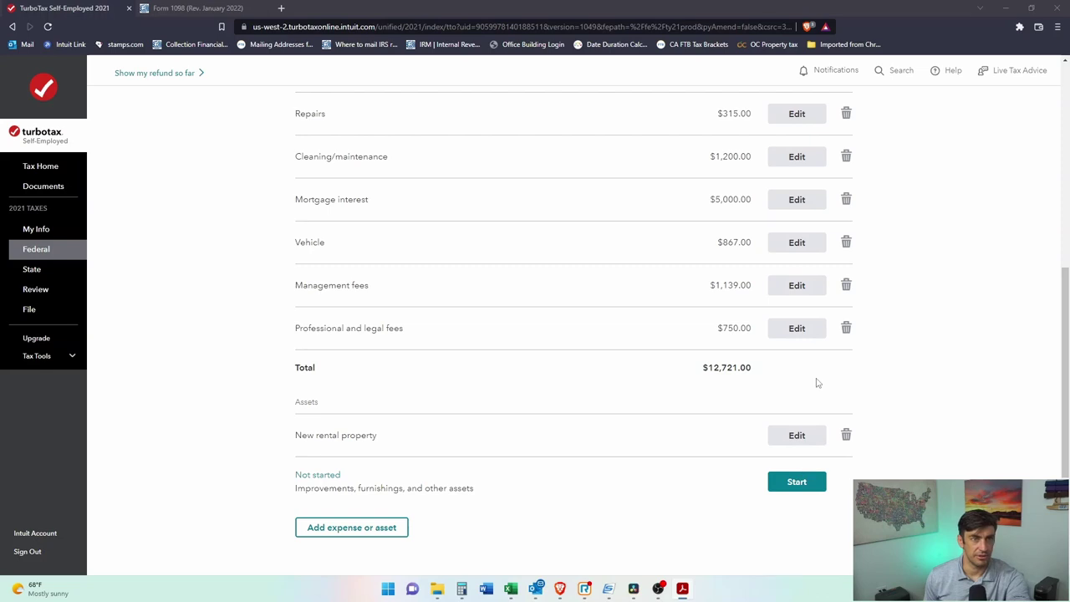
pyautogui.scroll(4, 819, 383)
pyautogui.scroll(-2, 845, 352)
pyautogui.scroll(-2, 845, 352)
pyautogui.scroll(5, 886, 375)
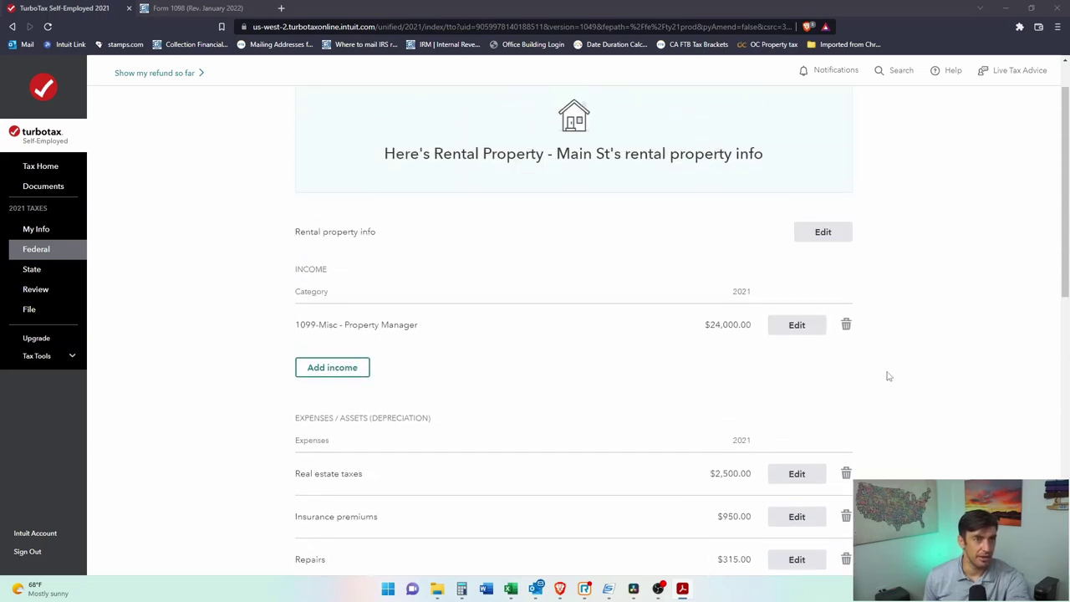
pyautogui.scroll(-5, 845, 251)
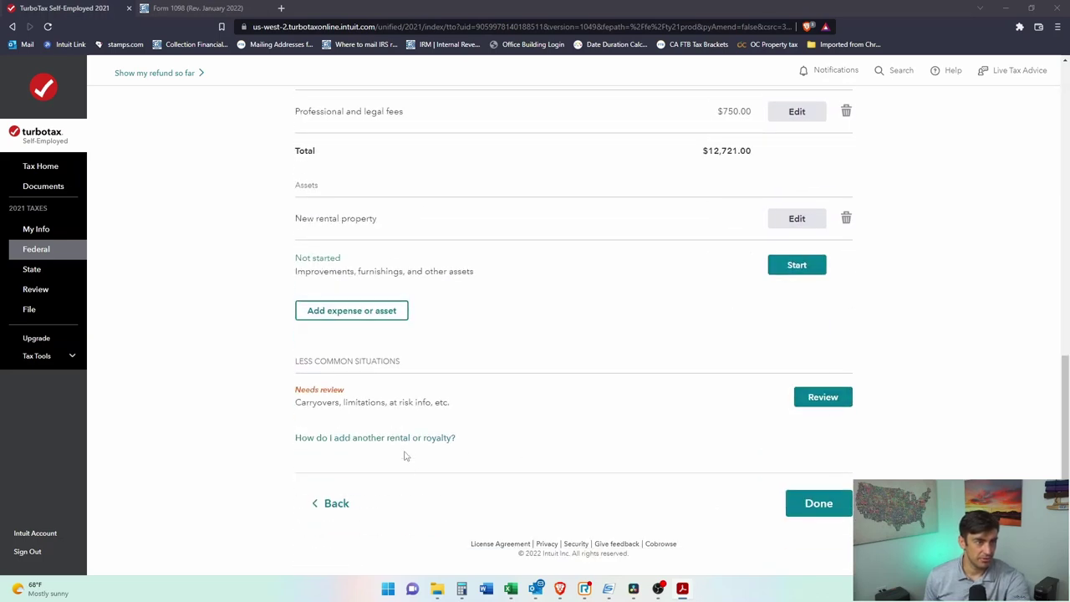
# Step: Add Miscellaneous expenses as a new expense category for Main St
pyautogui.click(370, 316)
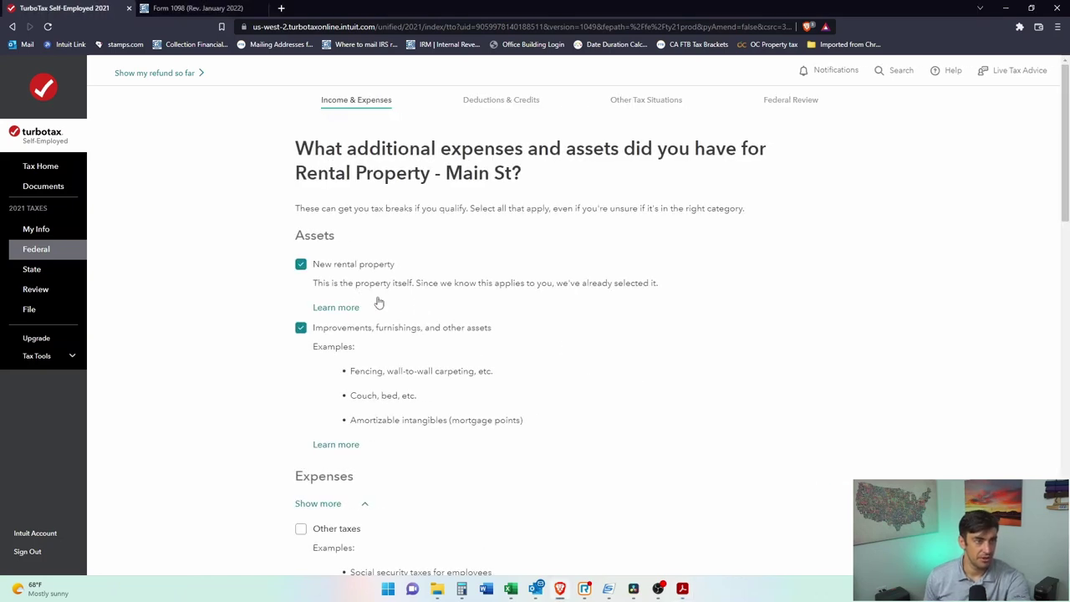
pyautogui.scroll(-5, 418, 306)
pyautogui.scroll(-6, 424, 308)
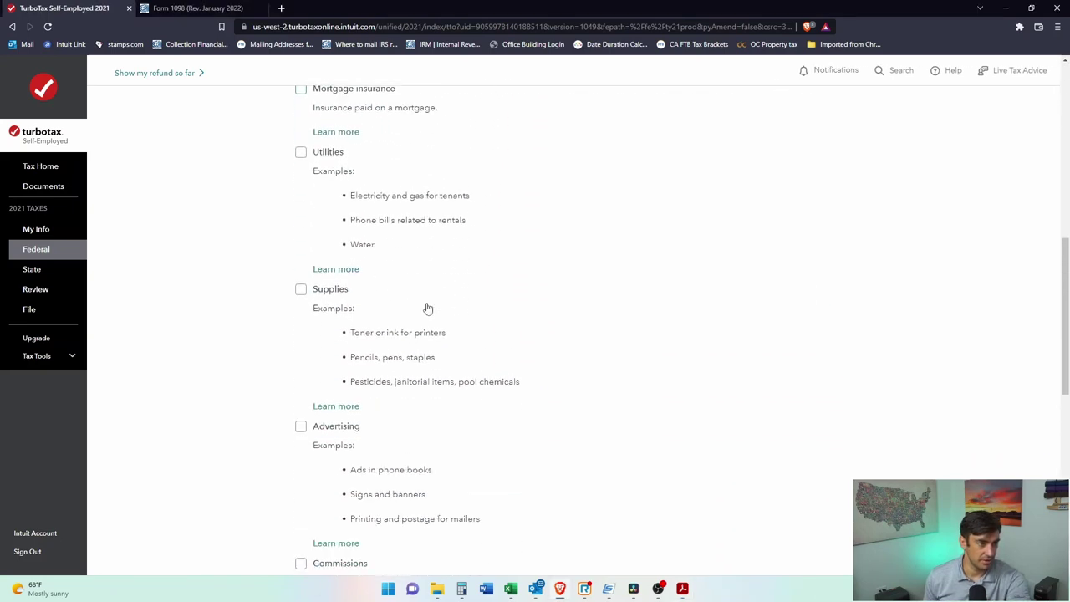
pyautogui.scroll(-3, 427, 309)
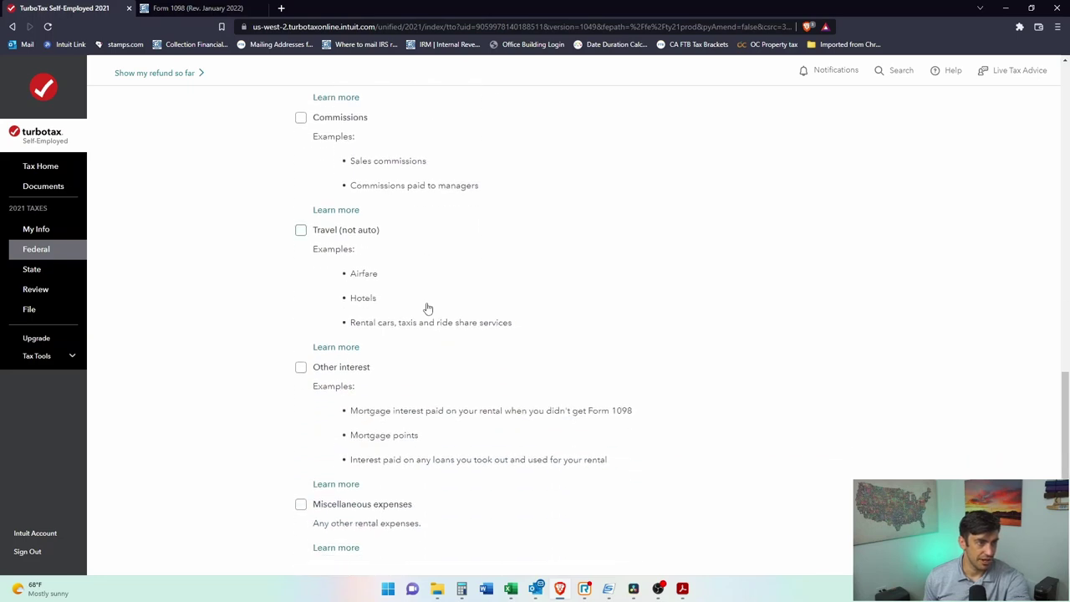
pyautogui.click(302, 413)
pyautogui.scroll(-1, 837, 552)
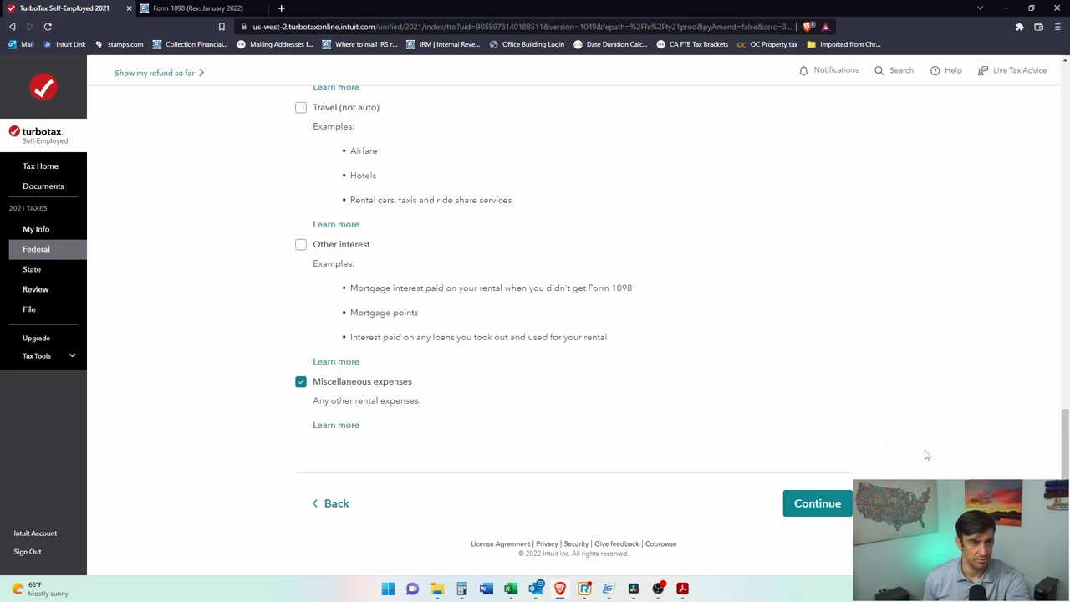
pyautogui.click(832, 504)
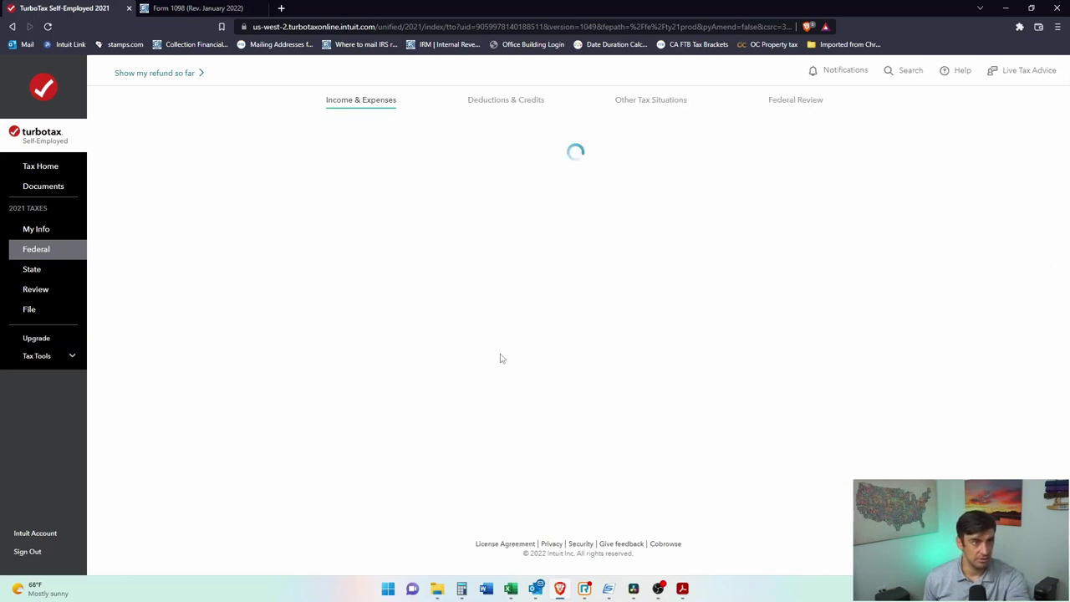
pyautogui.scroll(-6, 669, 306)
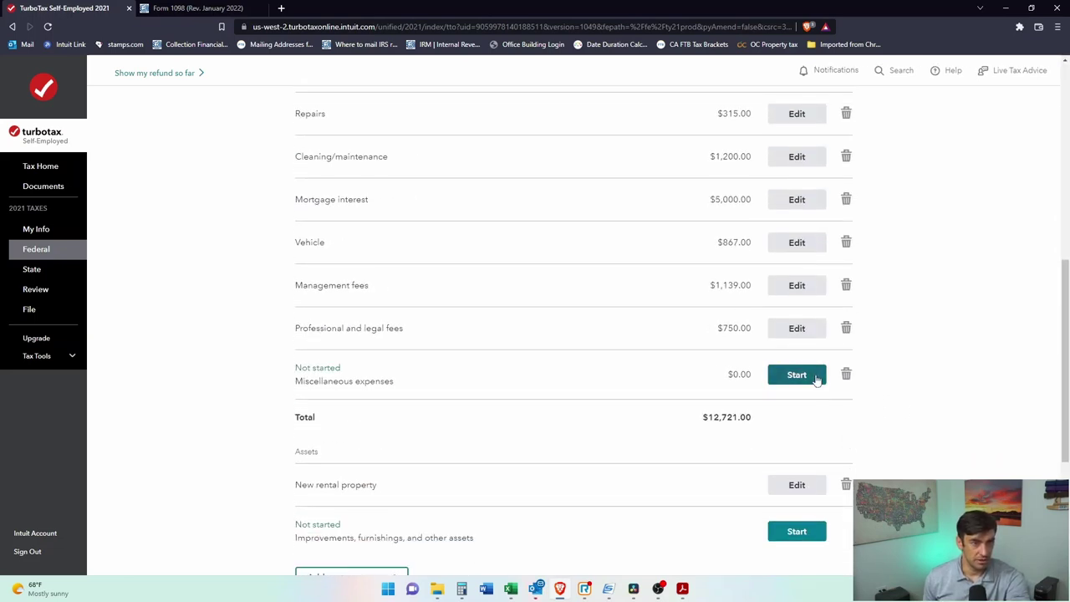
# Step: Enter an HOA miscellaneous expense of $815, totalled from 275+405+135 in Calculator
pyautogui.click(817, 377)
pyautogui.click(404, 272)
pyautogui.write('Ho')
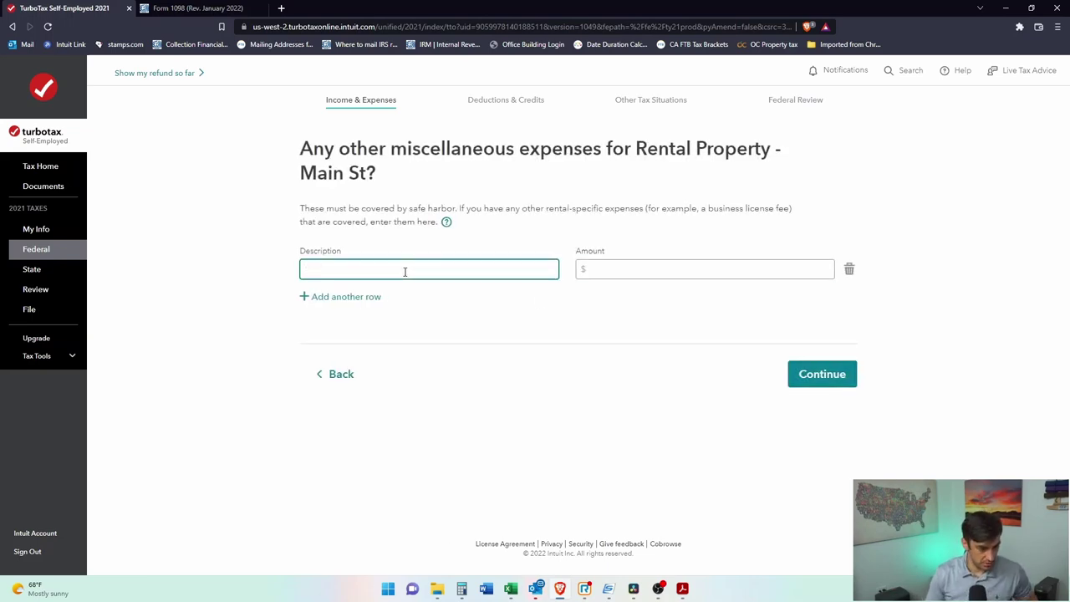
pyautogui.write('HOA')
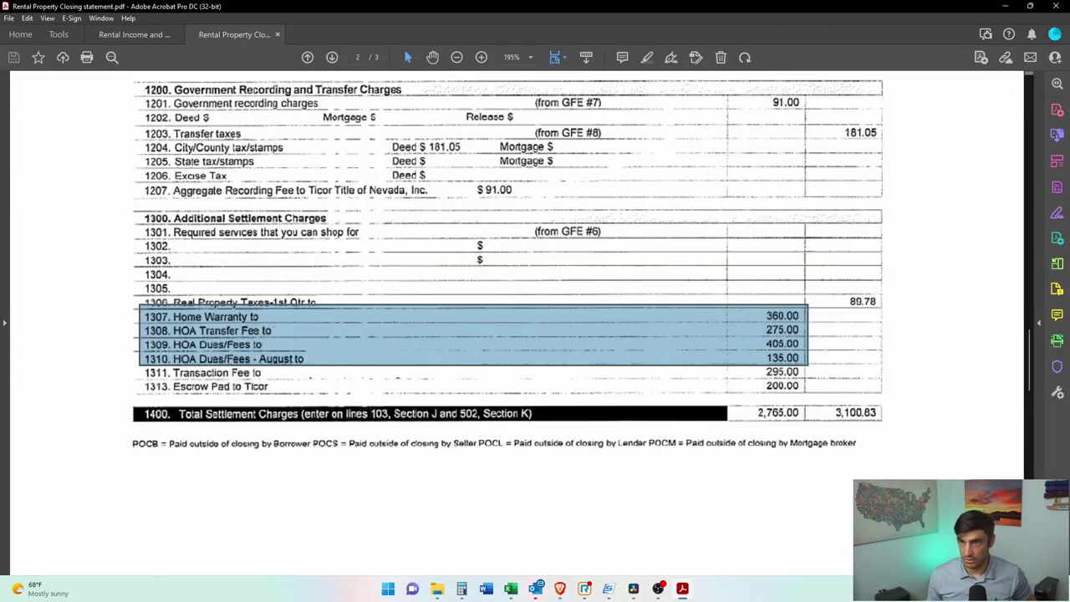
pyautogui.click(462, 589)
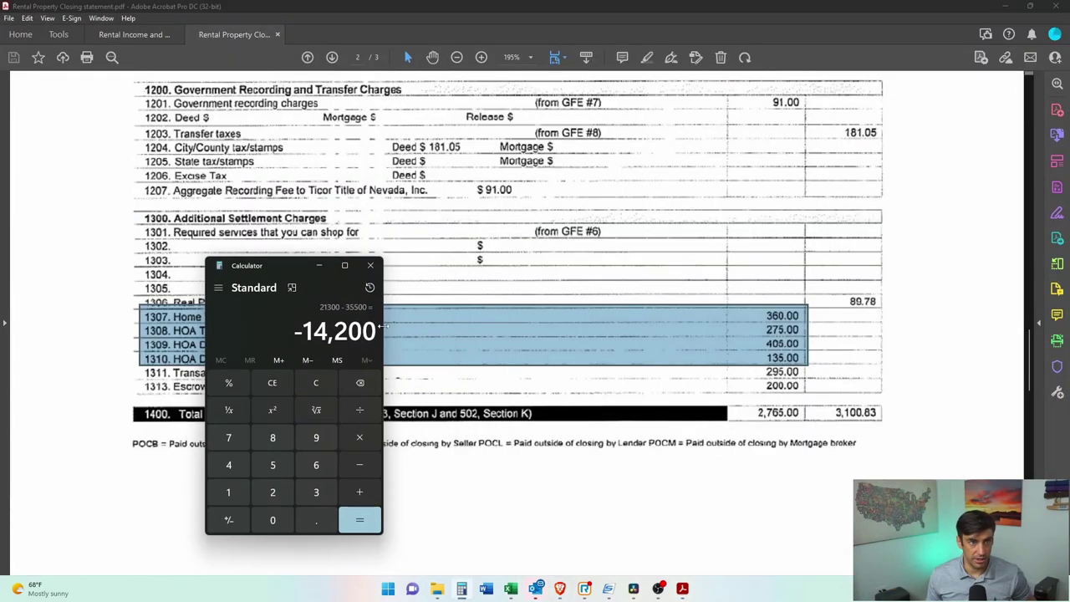
pyautogui.click(316, 382)
pyautogui.moveTo(266, 265); pyautogui.dragTo(505, 82)
pyautogui.write('27')
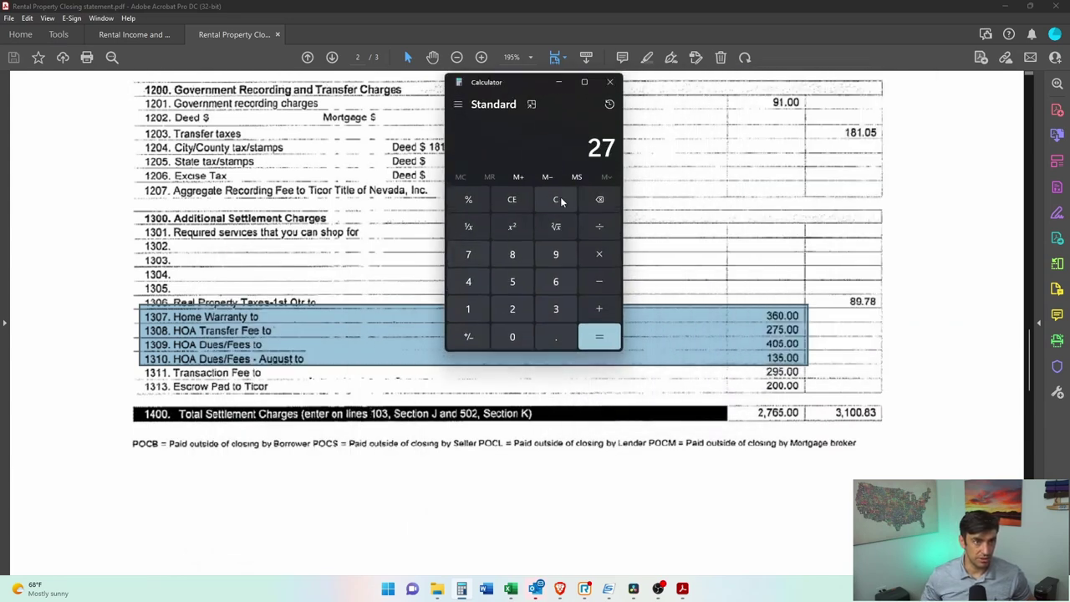
pyautogui.write('5')
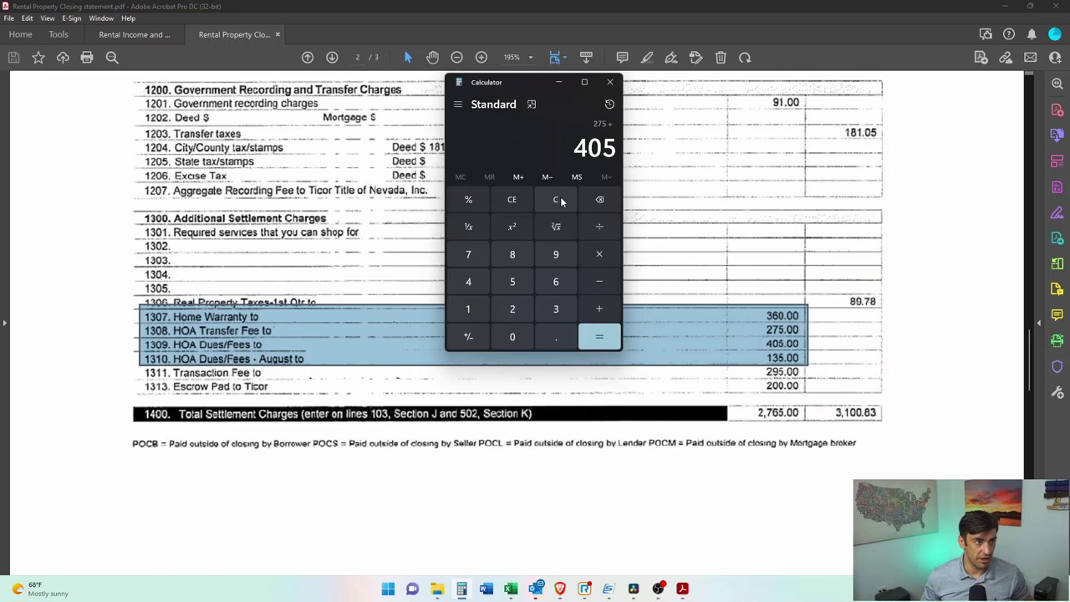
pyautogui.write('+405+135')
pyautogui.press('Return')
pyautogui.click(1006, 5)
pyautogui.click(662, 271)
pyautogui.write('815')
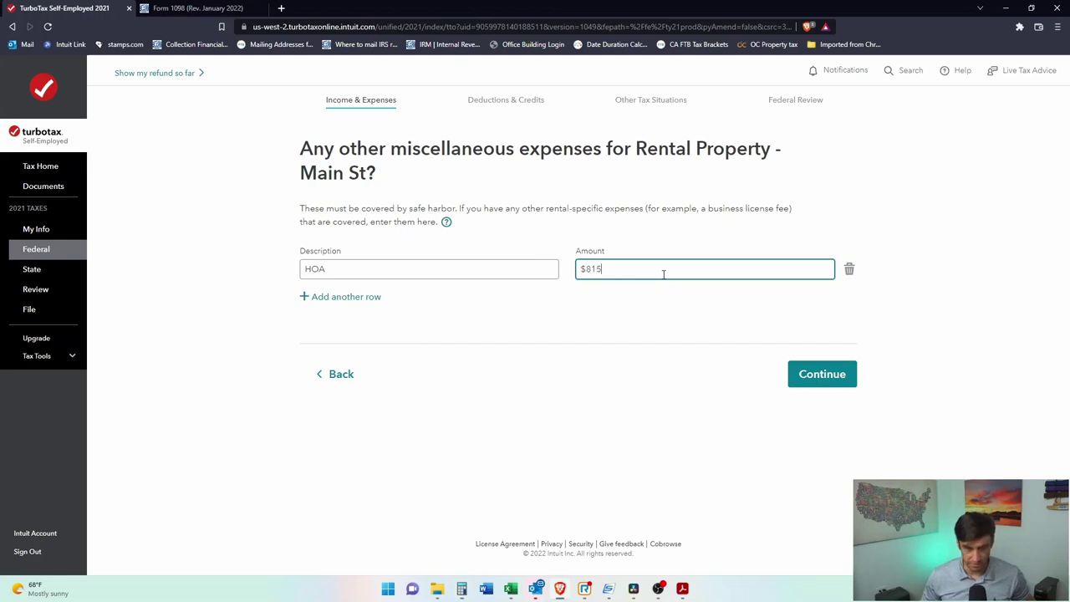
# Step: Add a 'Home Warranty' row of $360, fixing its spelling, and save the expenses
pyautogui.click(350, 298)
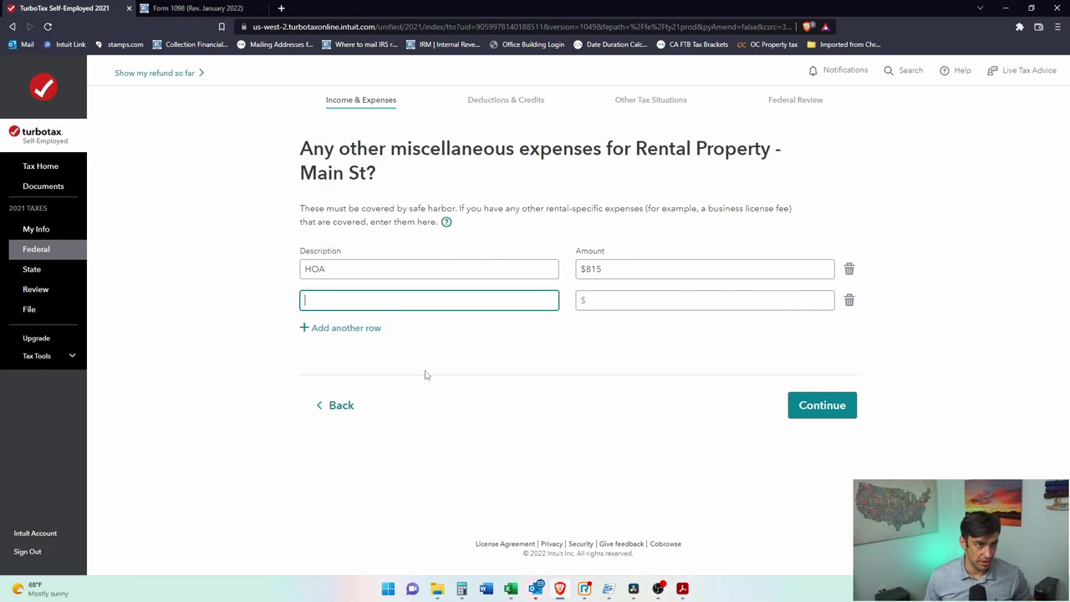
pyautogui.write('Home Warrenty')
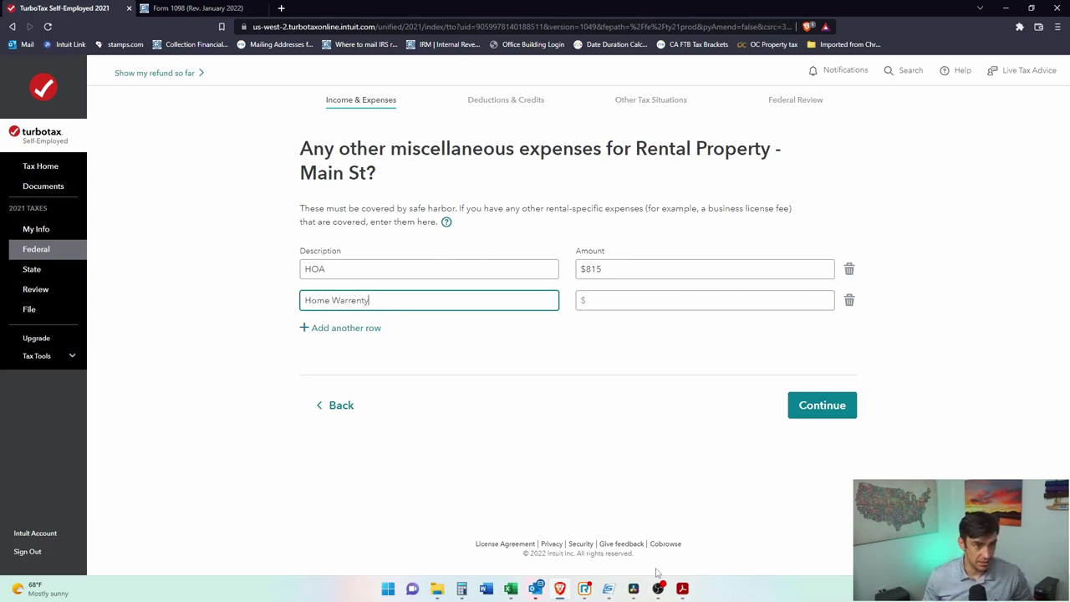
pyautogui.click(682, 589)
pyautogui.click(738, 551)
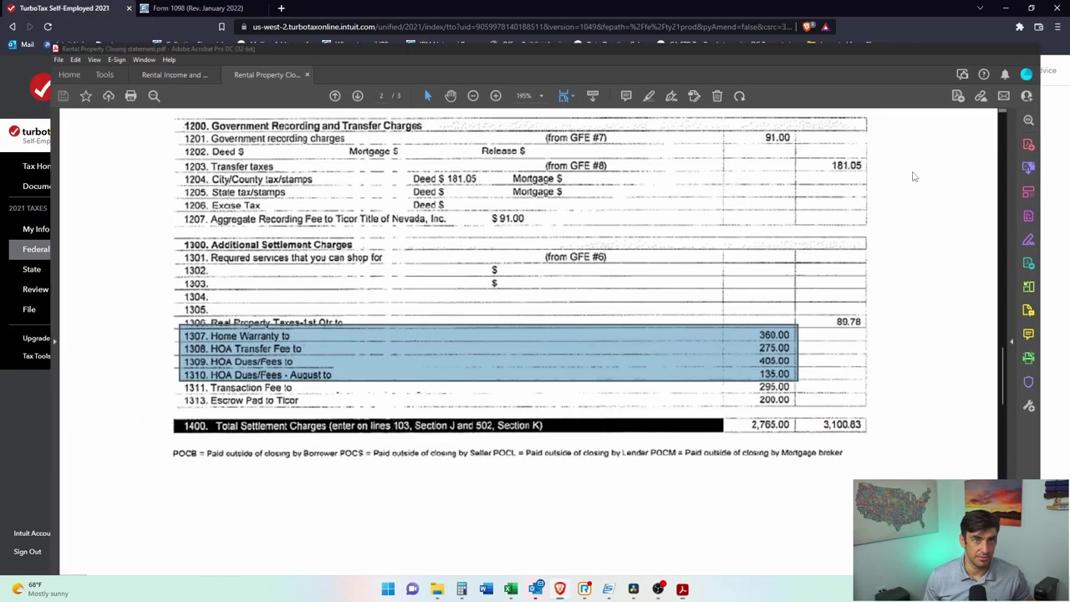
pyautogui.click(1005, 6)
pyautogui.click(715, 300)
pyautogui.write('36')
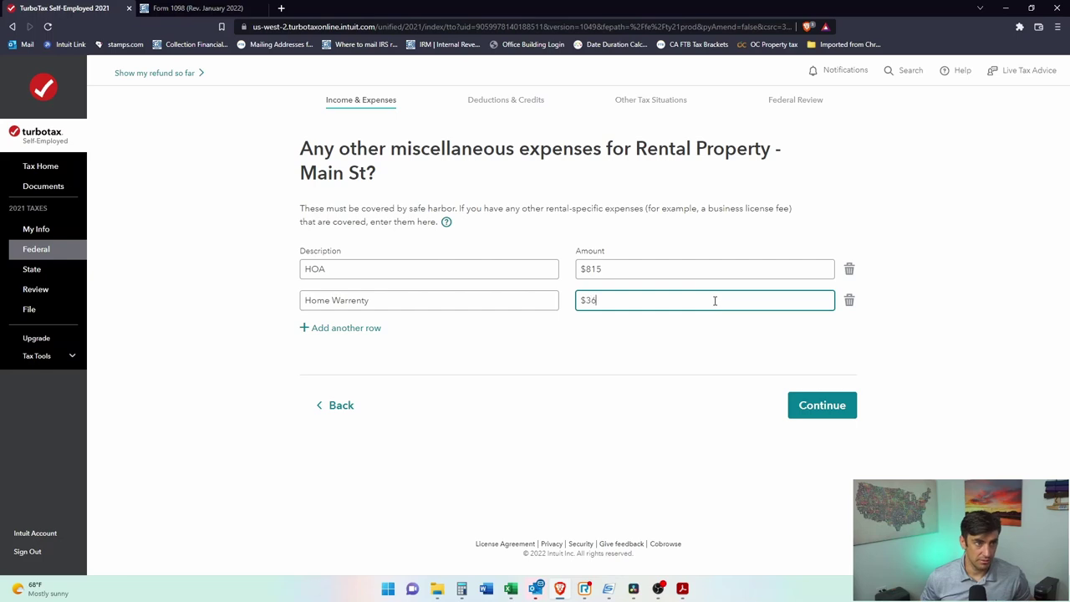
pyautogui.write('0')
pyautogui.click(361, 300)
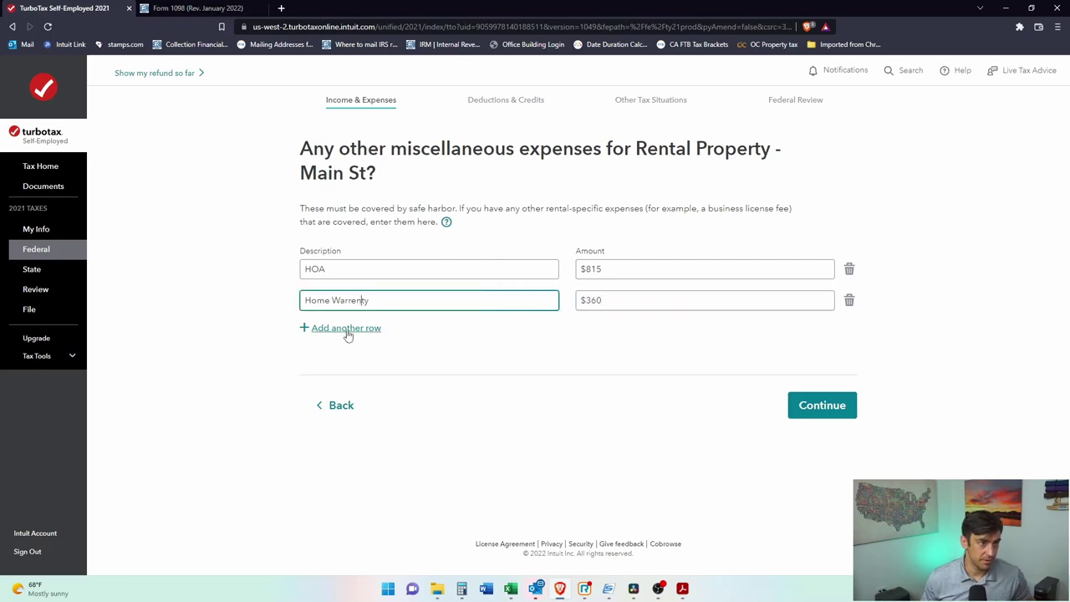
pyautogui.press('BackSpace')
pyautogui.write('a')
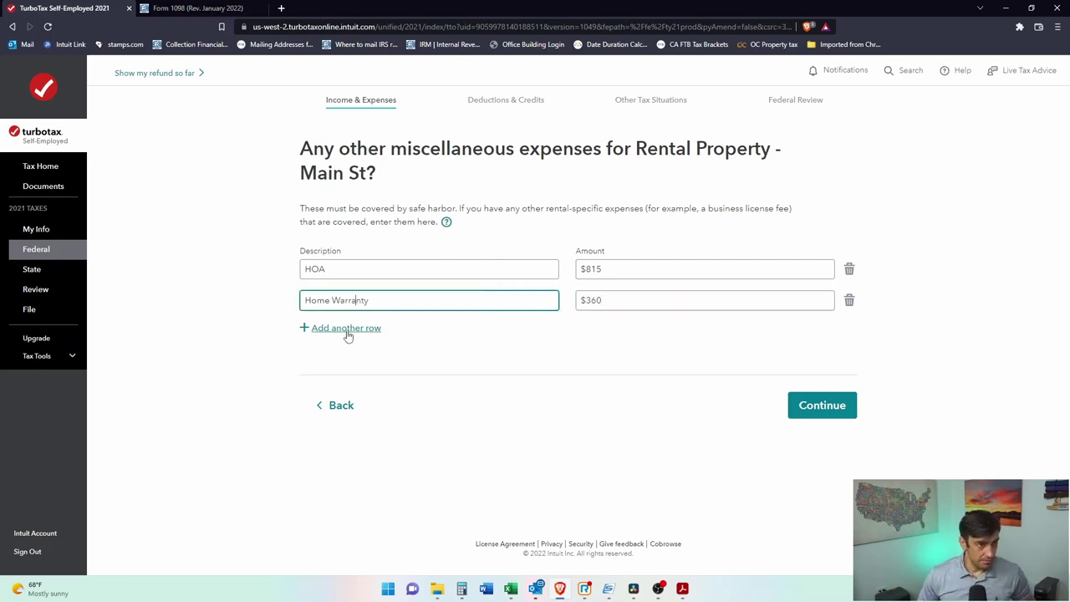
pyautogui.click(841, 408)
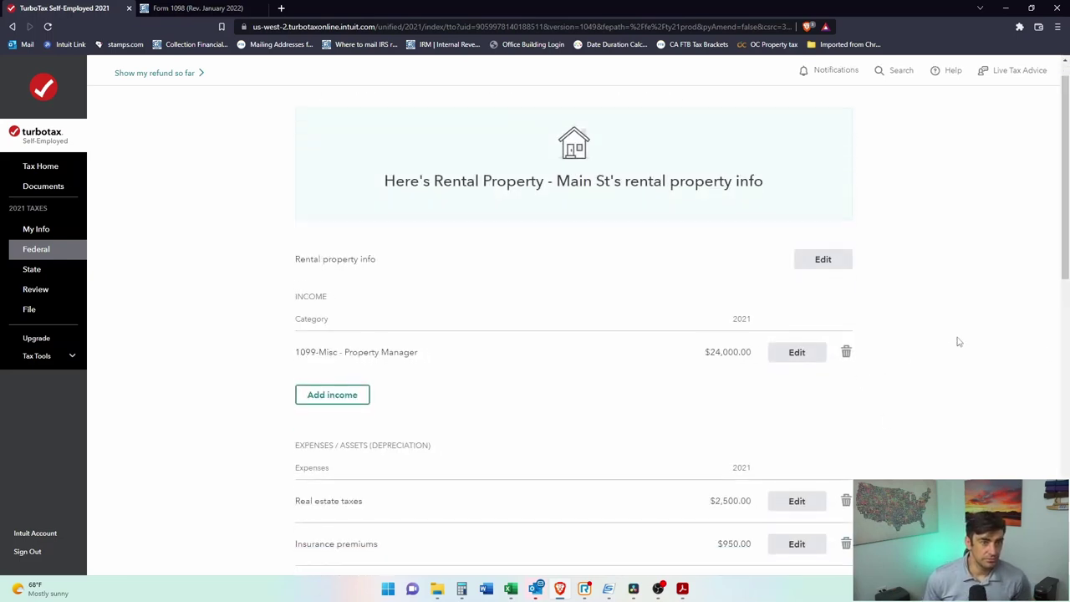
pyautogui.scroll(-5, 959, 339)
pyautogui.scroll(-2, 975, 377)
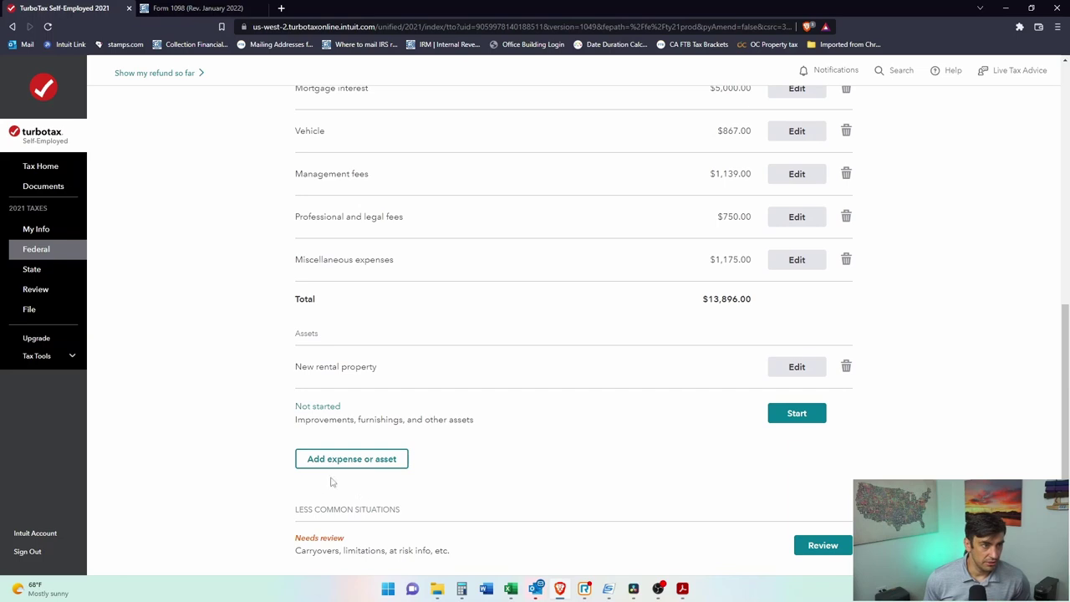
pyautogui.scroll(-2, 368, 474)
pyautogui.moveTo(296, 403); pyautogui.dragTo(296, 403)
pyautogui.click(377, 404)
pyautogui.click(438, 404)
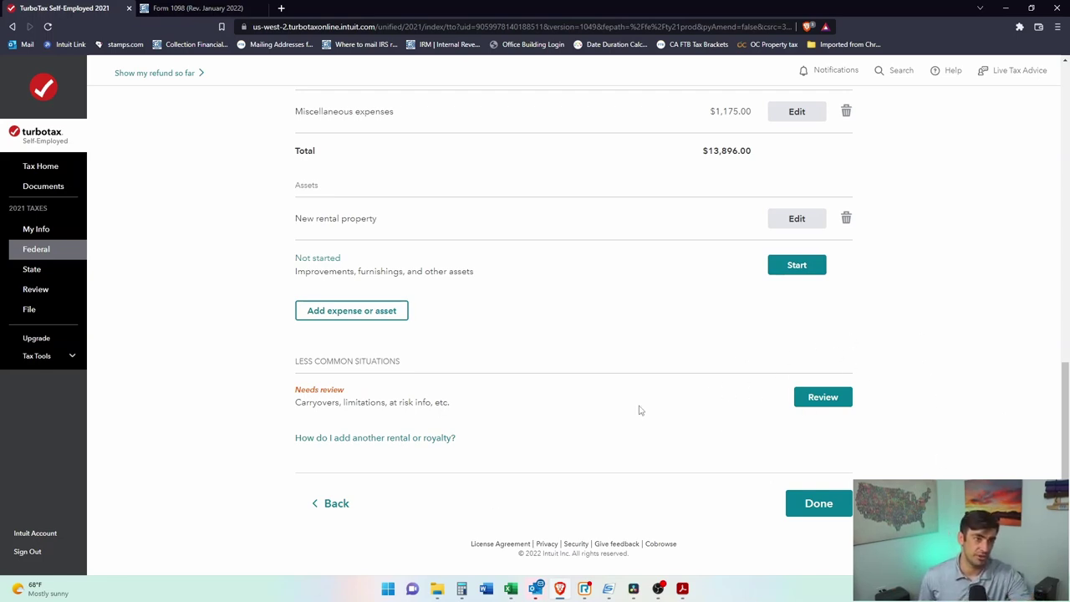
pyautogui.moveTo(295, 407); pyautogui.dragTo(293, 403)
pyautogui.click(335, 405)
pyautogui.click(304, 405)
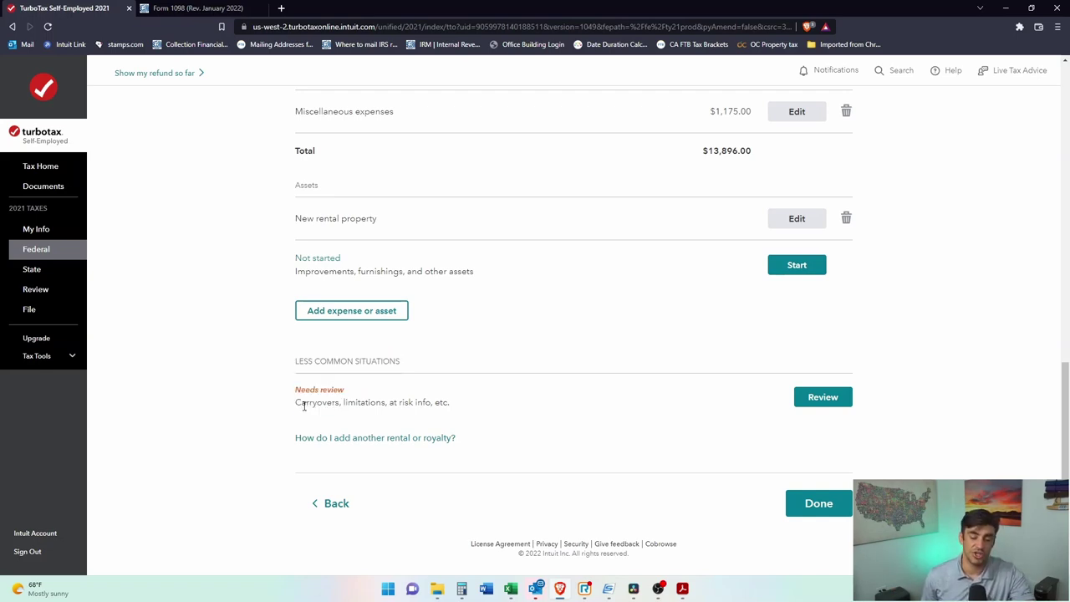
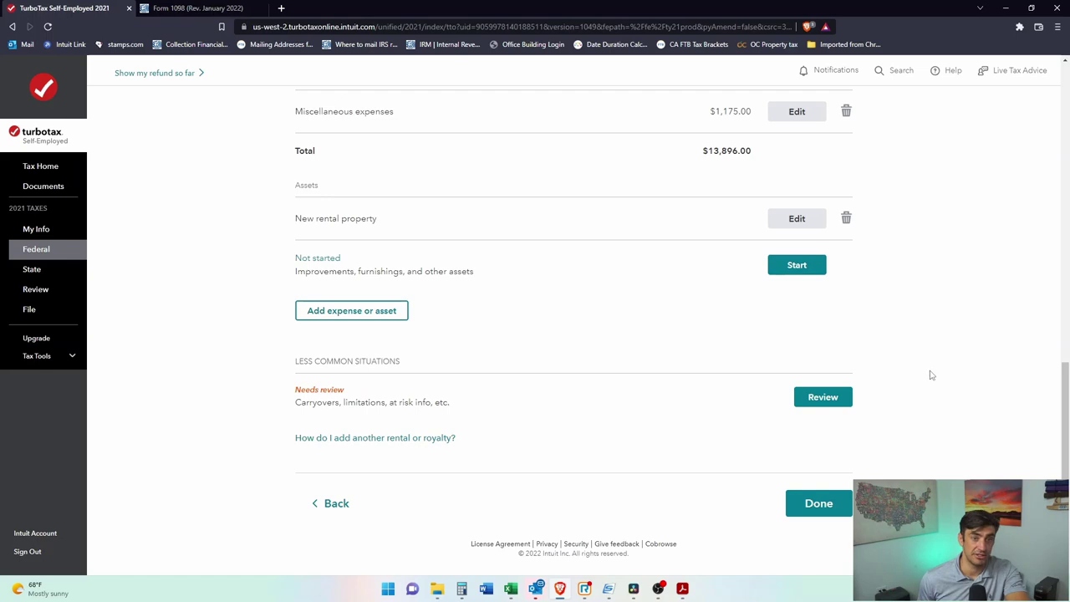
# Step: Finish the 123 Main rental summary and read the QBI safe harbor explanation
pyautogui.click(824, 507)
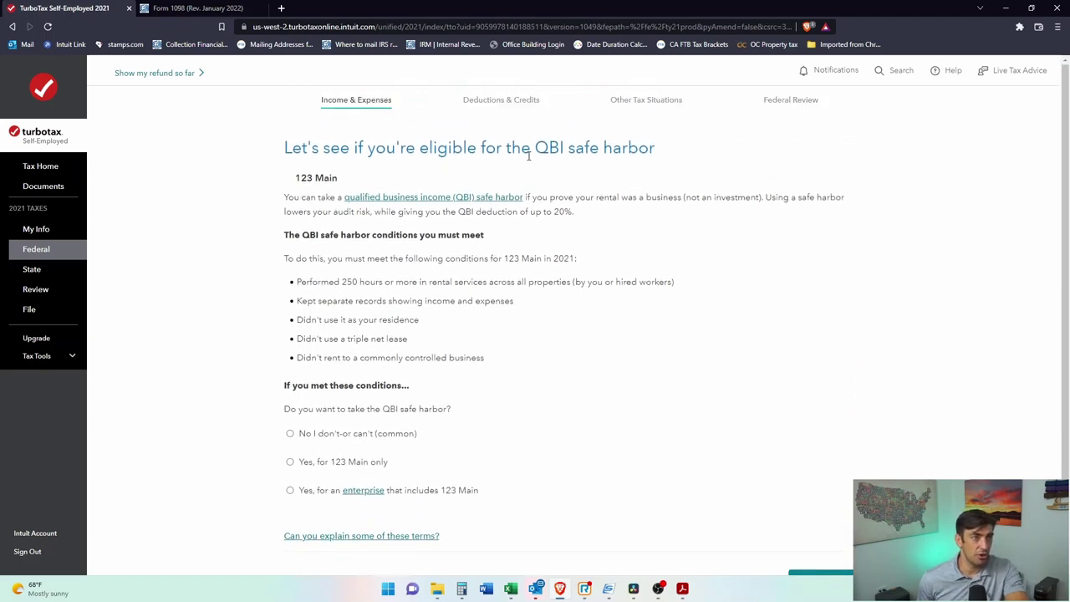
pyautogui.doubleClick(559, 150)
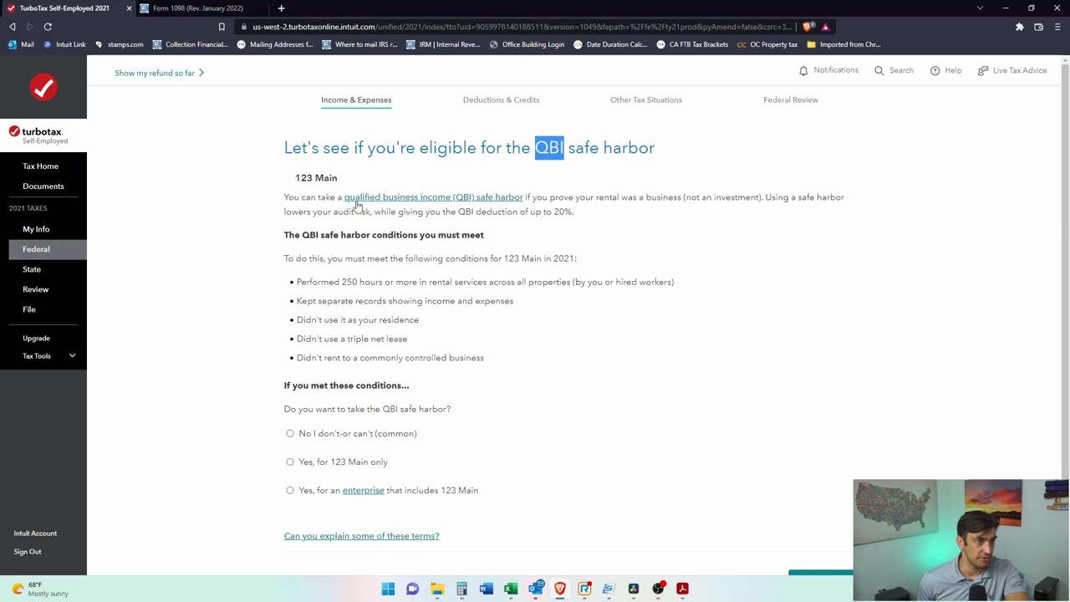
pyautogui.click(483, 200)
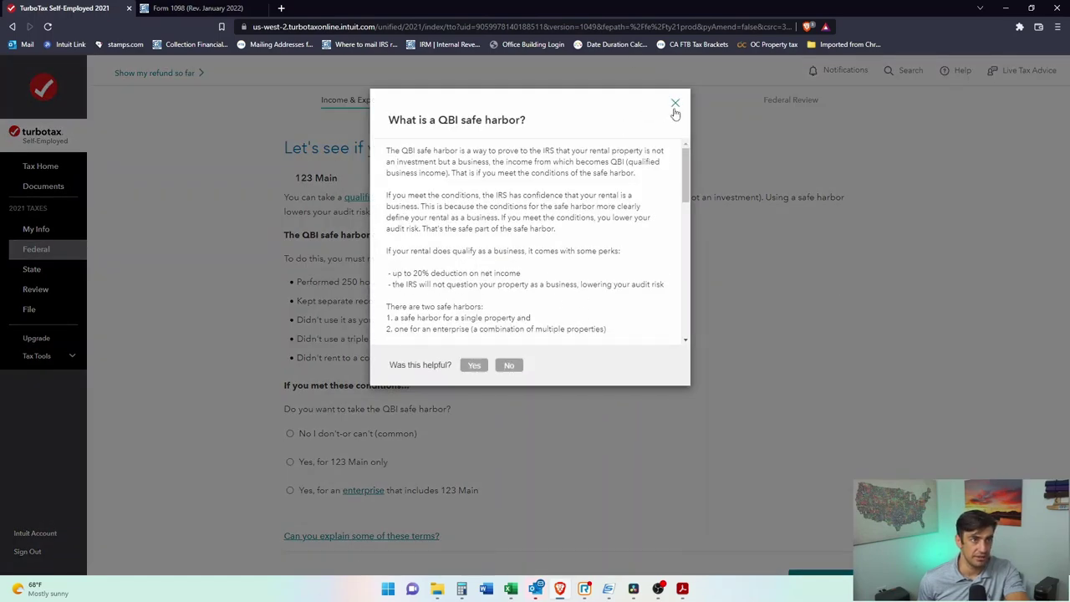
pyautogui.click(676, 104)
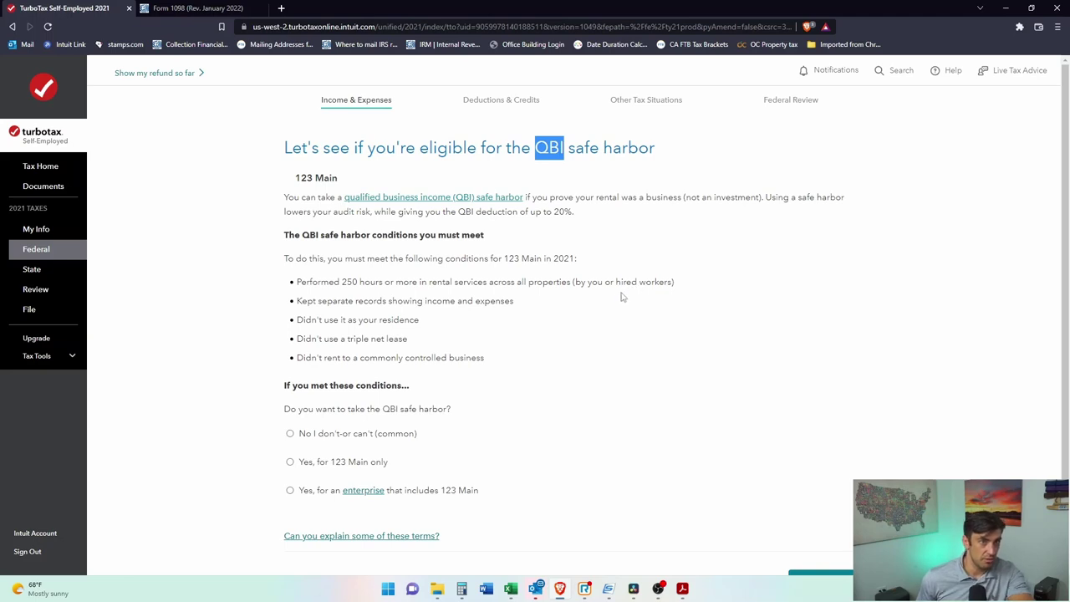
# Step: Answer the safe harbor question with 'Yes, for 123 Main only'
pyautogui.tripleClick(284, 258)
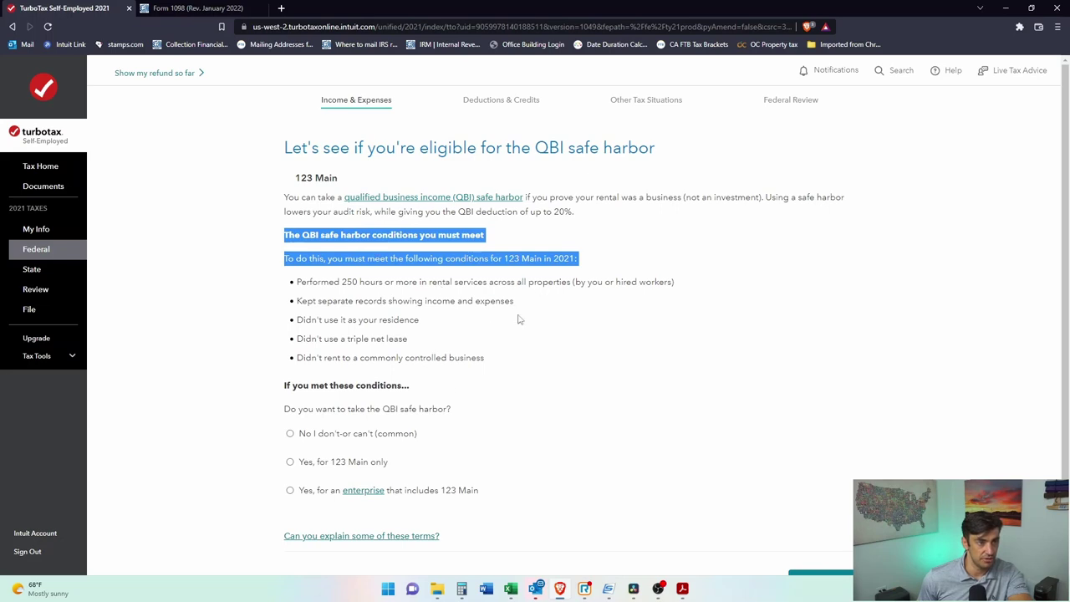
pyautogui.scroll(-1, 456, 383)
pyautogui.click(289, 341)
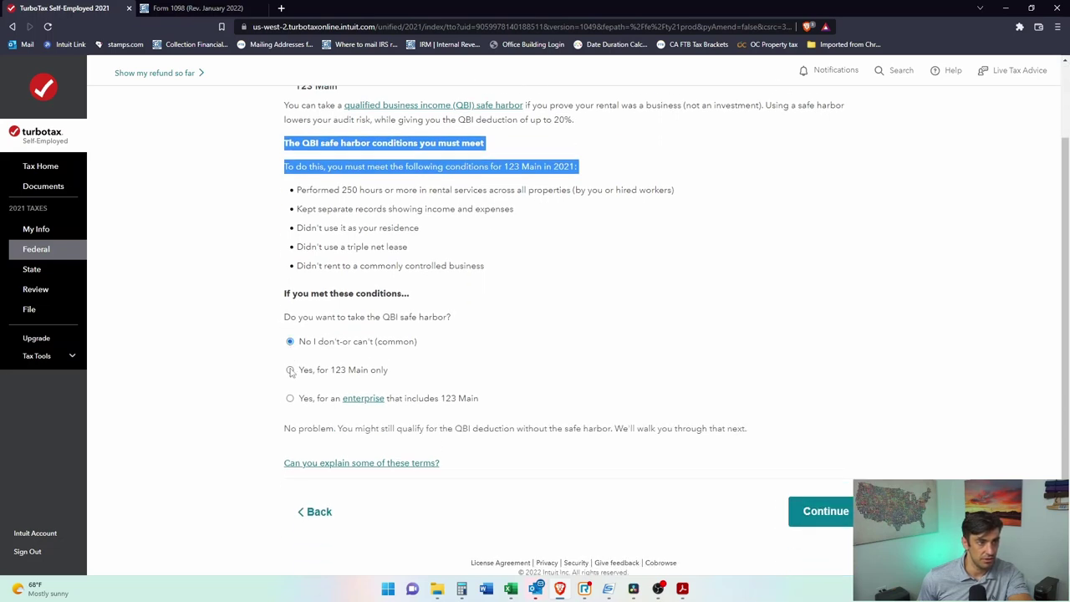
pyautogui.click(290, 371)
pyautogui.scroll(1, 552, 299)
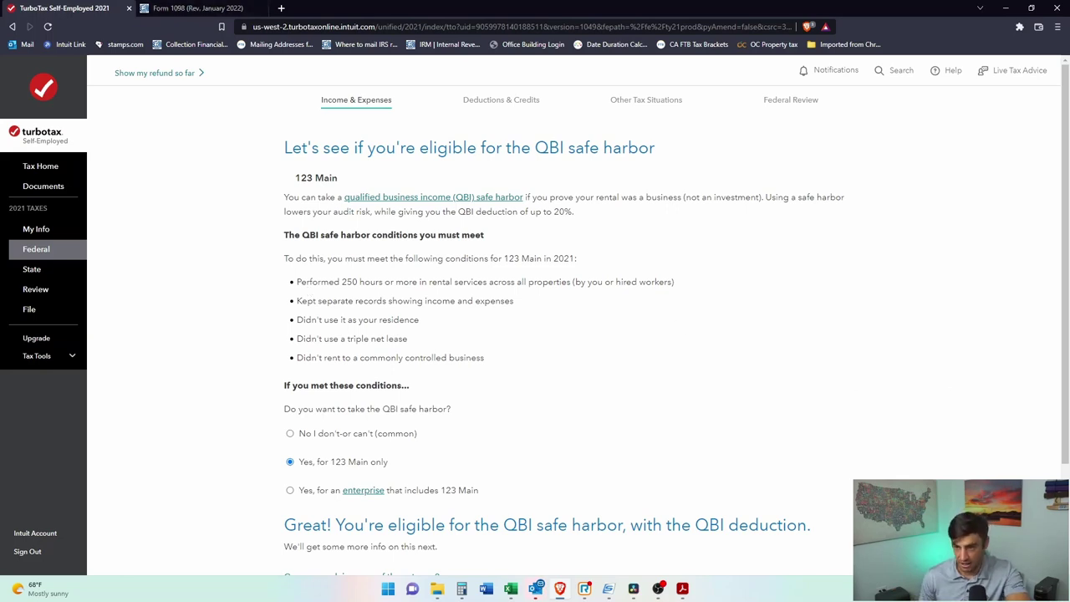
# Step: In Calculator, compute 250 ÷ 365 to get the hours needed per day
pyautogui.hotkey('alt', 'Tab')
pyautogui.click(543, 201)
pyautogui.write('250')
pyautogui.press('/')
pyautogui.write('365')
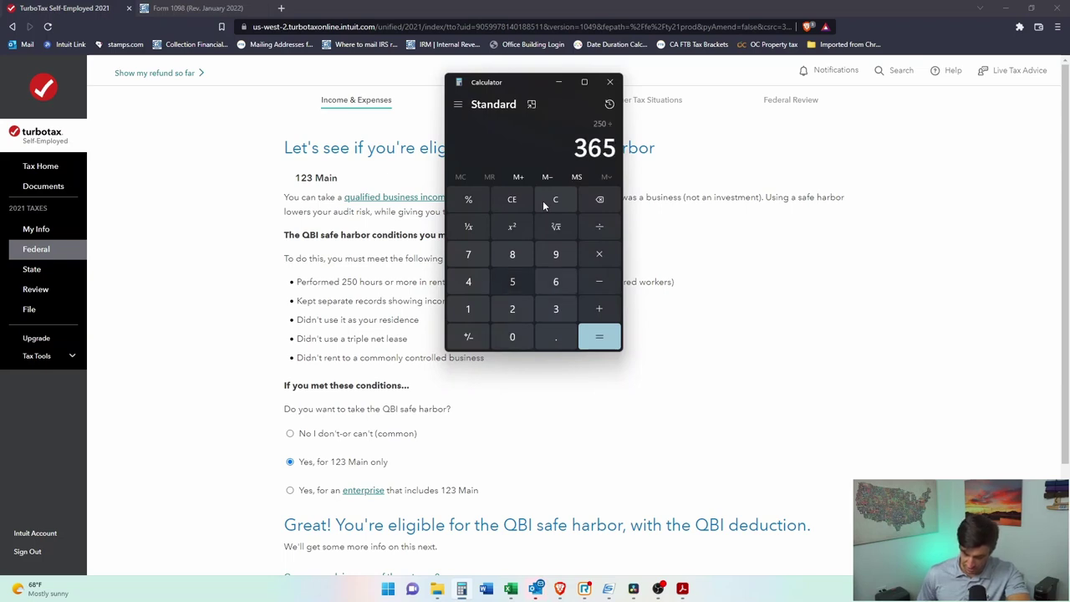
pyautogui.press('Return')
pyautogui.moveTo(500, 142); pyautogui.dragTo(452, 142)
# Step: Compute 250 ÷ 52, about 4.81 hours per week, then close Calculator
pyautogui.click(555, 199)
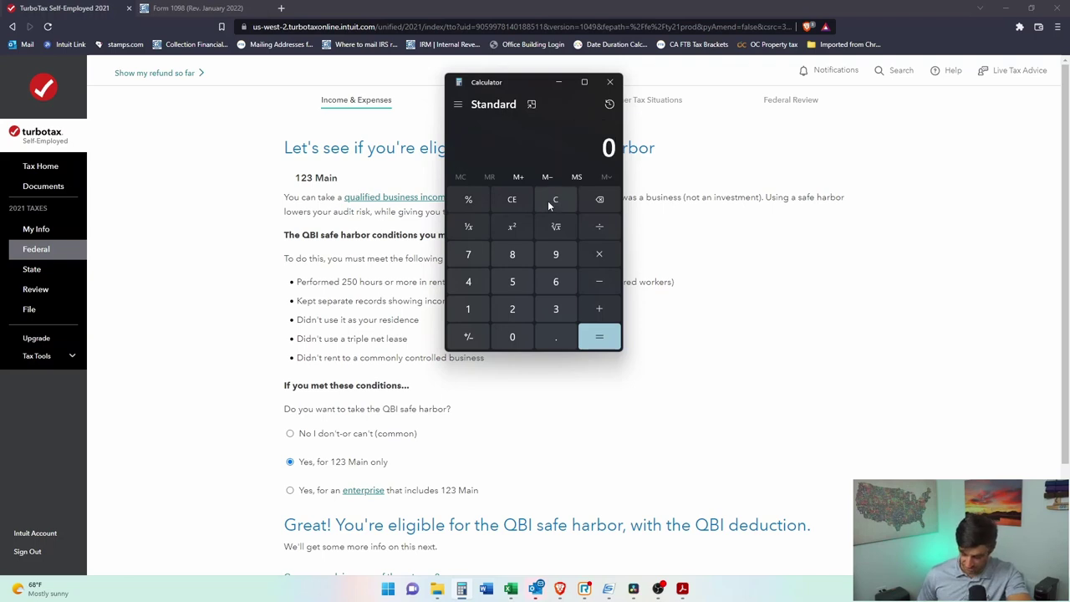
pyautogui.write('250/52')
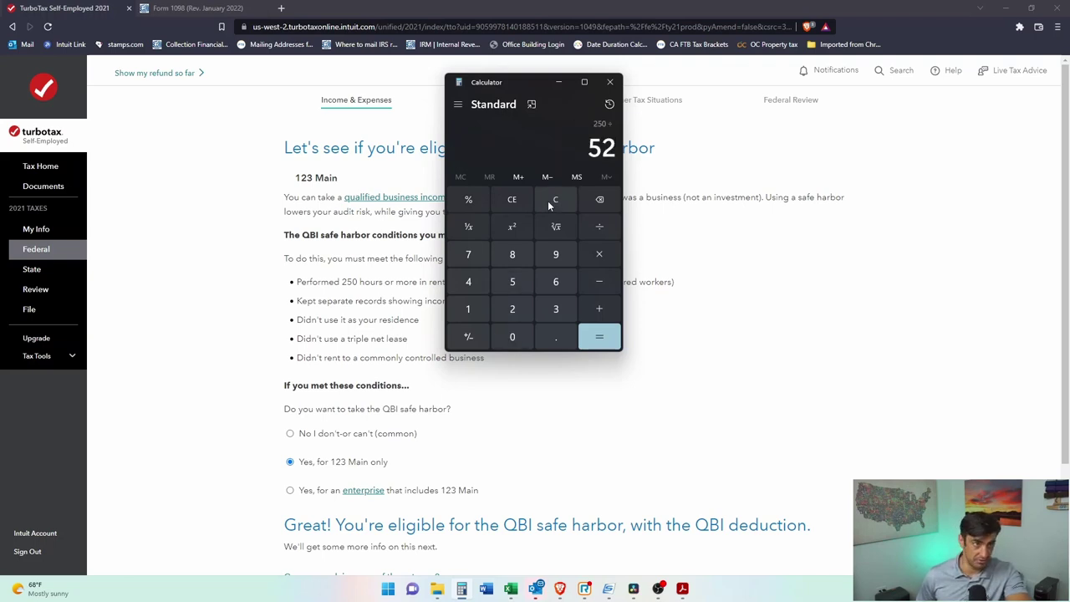
pyautogui.press('Return')
pyautogui.moveTo(499, 152); pyautogui.dragTo(463, 146)
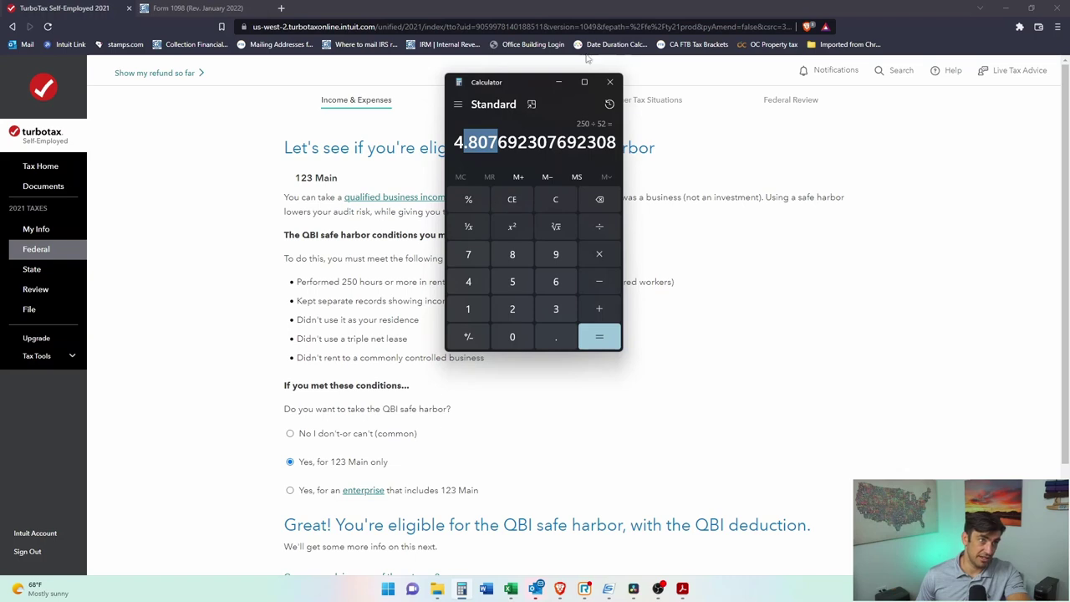
pyautogui.click(610, 82)
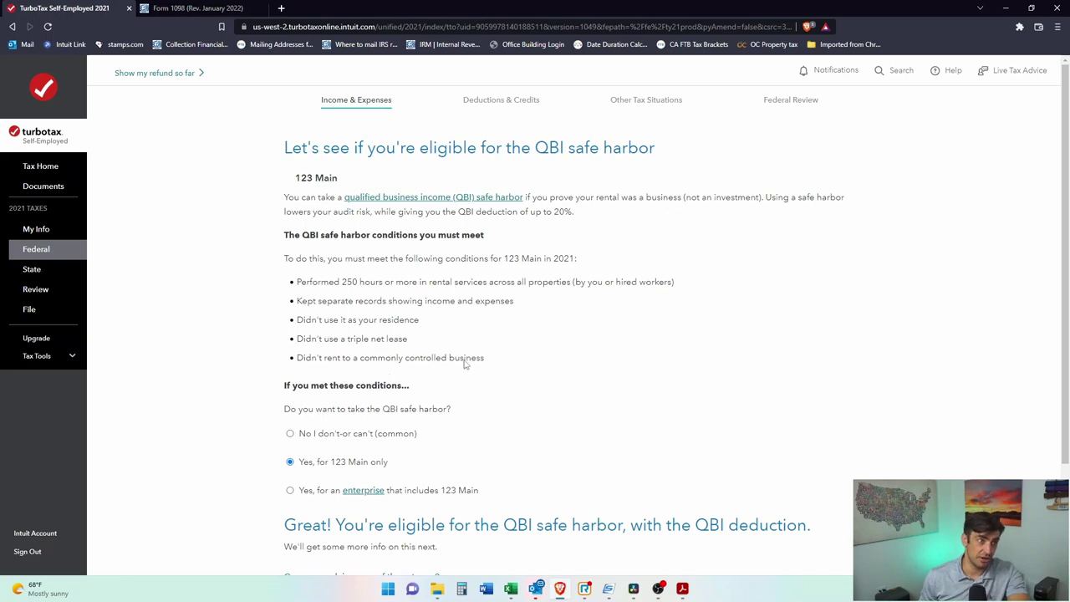
# Step: Continue from the bottom of the QBI safe harbor page to the property confirmation
pyautogui.scroll(-3, 392, 451)
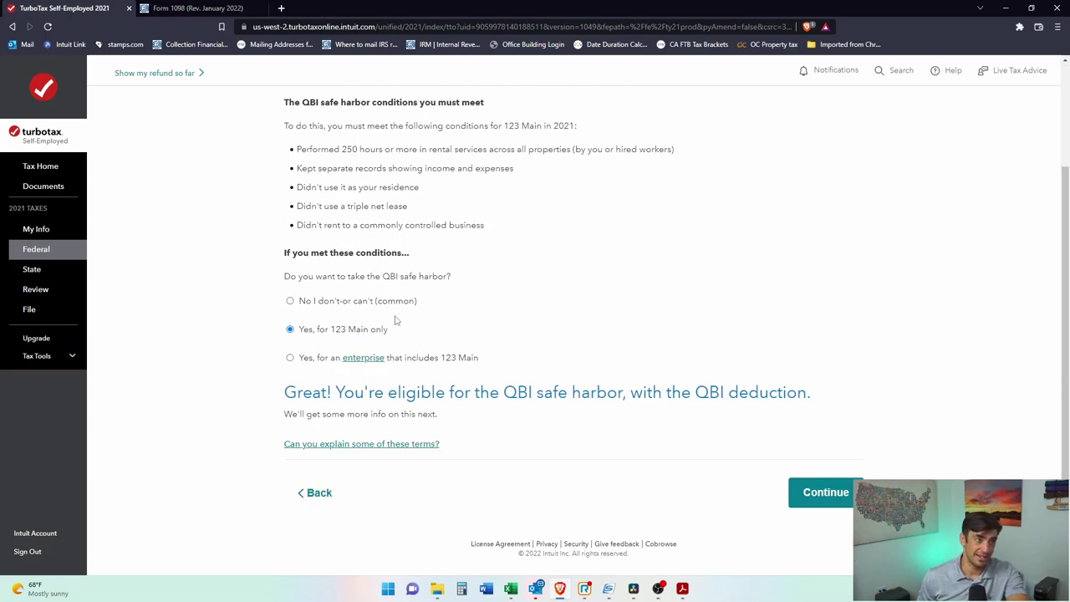
pyautogui.click(828, 493)
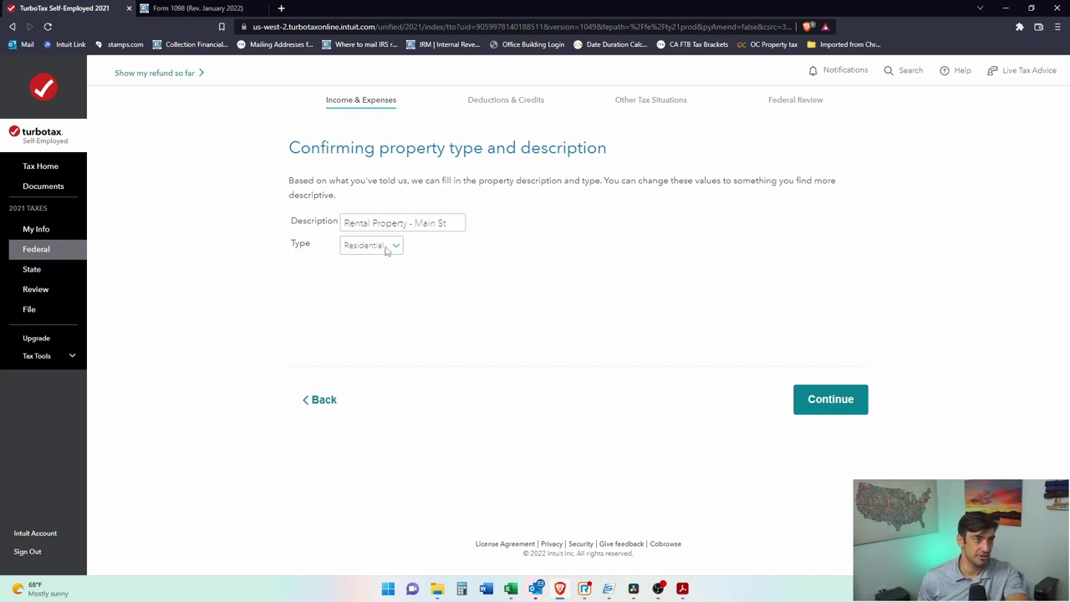
# Step: Confirm the description 'Rental Property - Main St' and type Residential
pyautogui.click(859, 406)
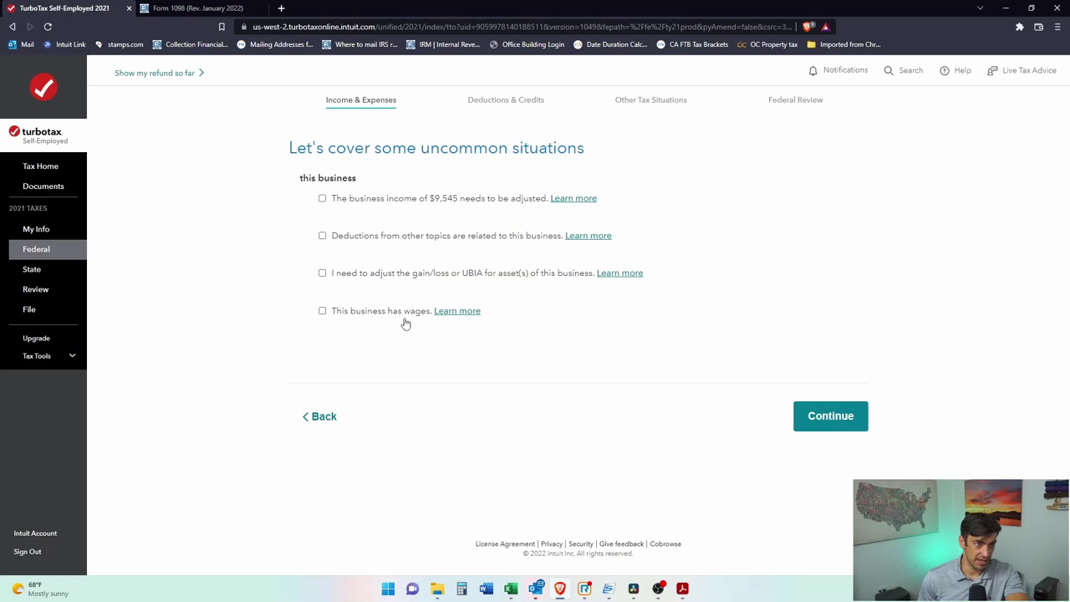
# Step: Skip the uncommon situations and leave the EIN blank to reach the $1,909 QBI deduction
pyautogui.moveTo(418, 148); pyautogui.dragTo(579, 155)
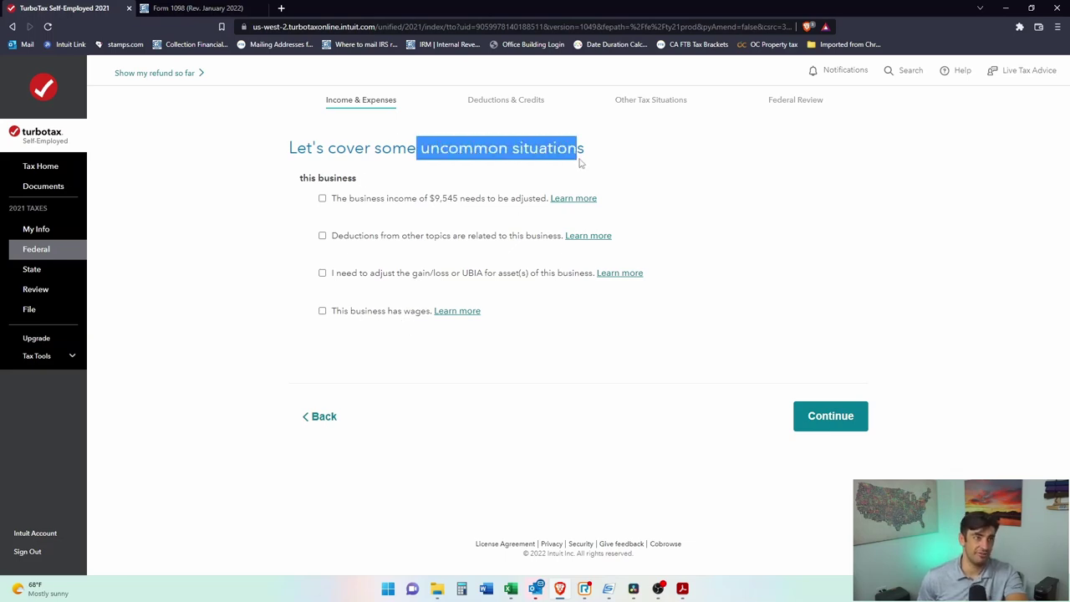
pyautogui.click(839, 420)
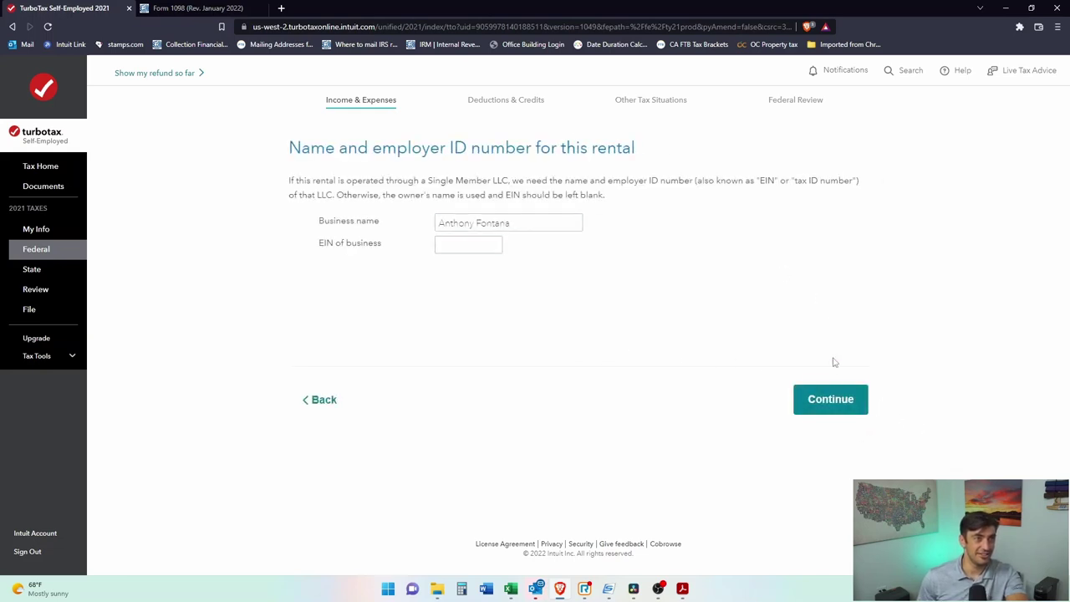
pyautogui.click(836, 408)
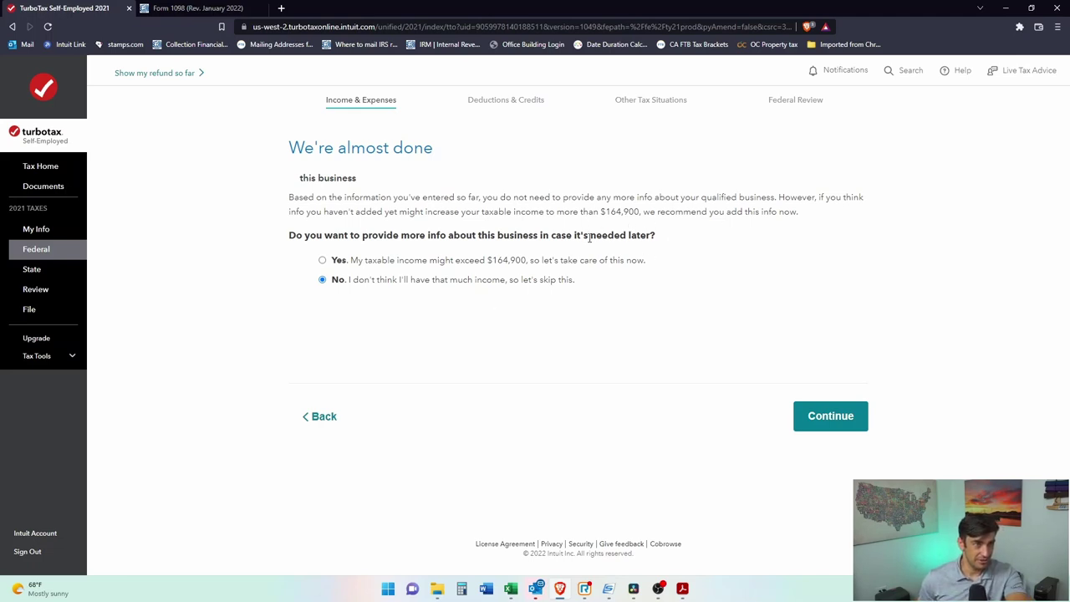
pyautogui.click(836, 420)
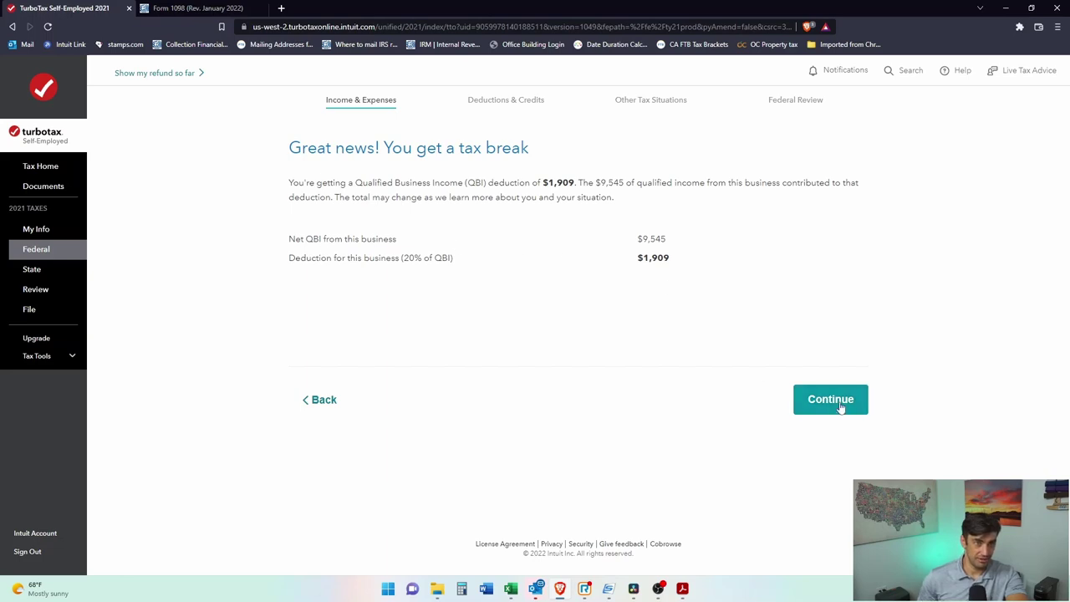
# Step: Recheck the No answer on giving more business info and go on to the deduction summary
pyautogui.click(320, 401)
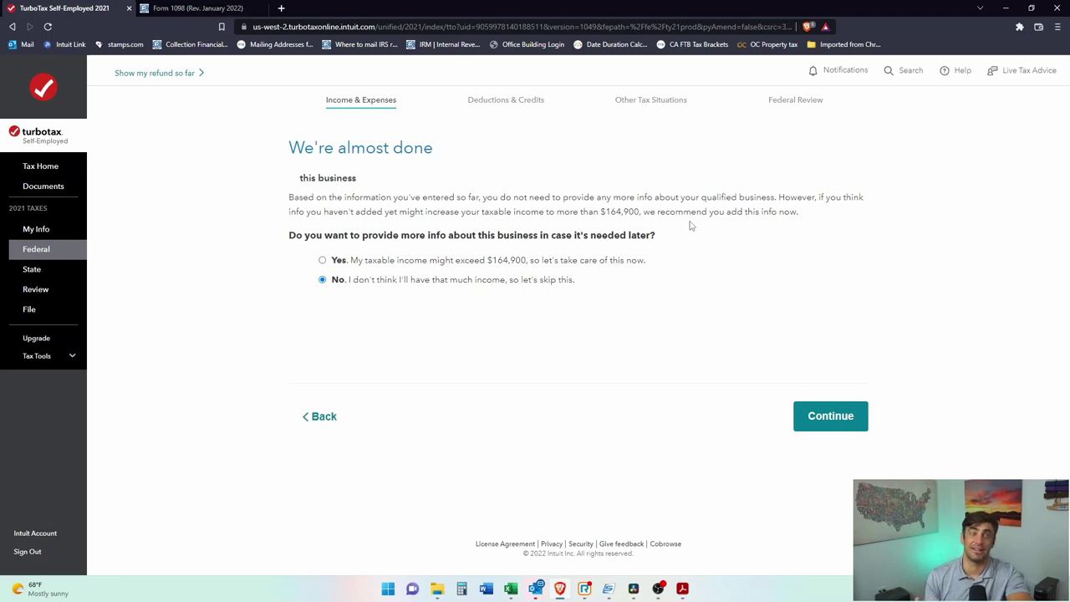
pyautogui.click(830, 427)
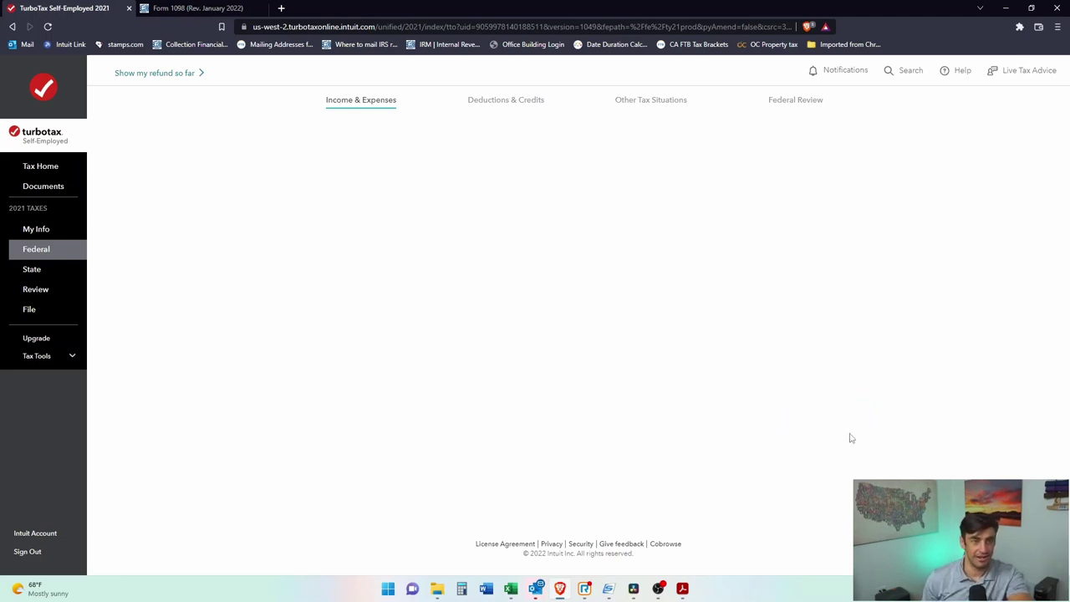
# Step: Accept the $1,909 QBI deduction and return to the income and expenses list
pyautogui.doubleClick(653, 257)
pyautogui.click(845, 422)
pyautogui.click(829, 407)
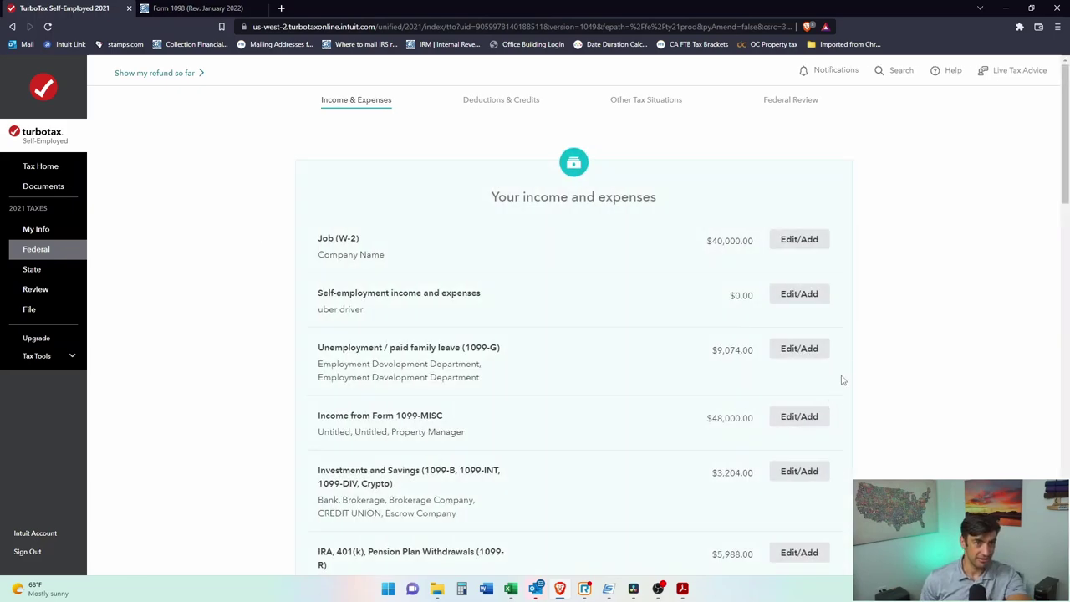
# Step: Start the Business Credits section from the Income & Expenses list
pyautogui.scroll(-3, 837, 387)
pyautogui.scroll(-2, 863, 358)
pyautogui.moveTo(757, 289); pyautogui.dragTo(736, 303)
pyautogui.click(735, 305)
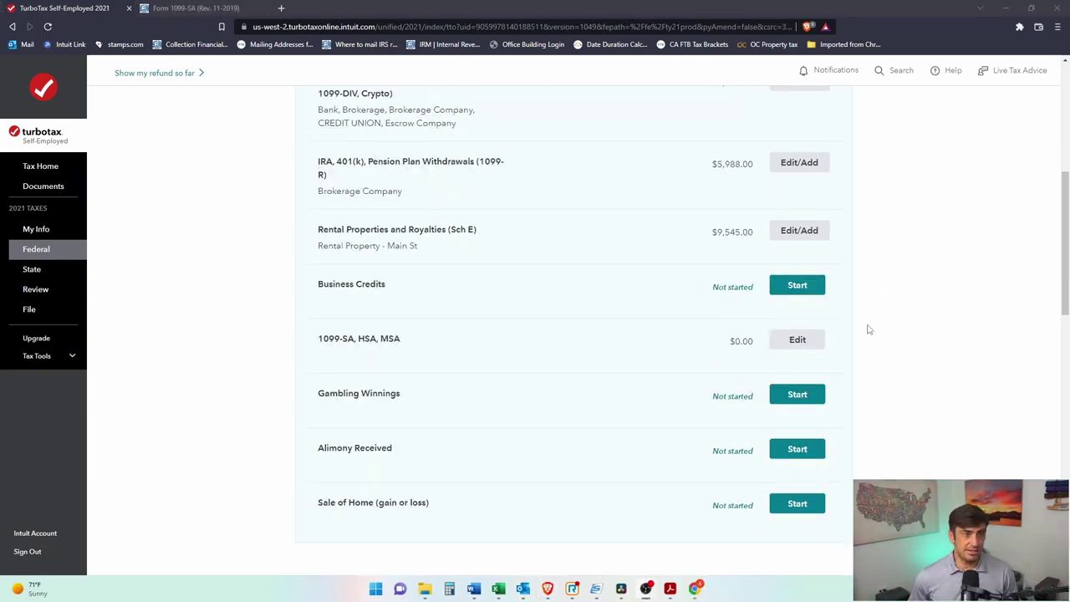
pyautogui.click(820, 282)
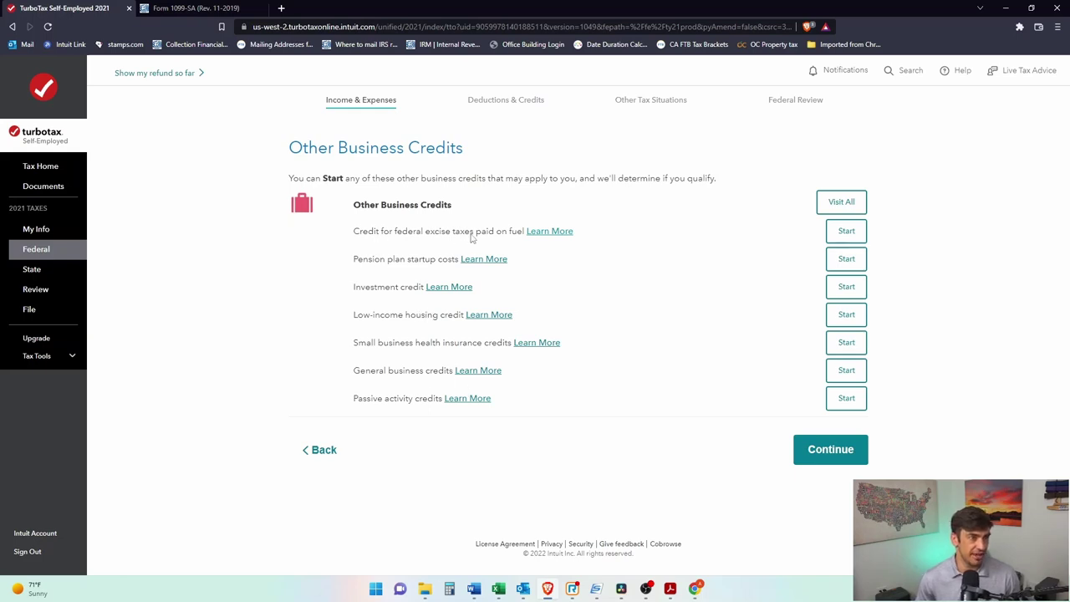
# Step: Review the listed credits, from pension plan startup costs to passive activity credits
pyautogui.moveTo(363, 259); pyautogui.dragTo(443, 262)
pyautogui.moveTo(365, 287); pyautogui.dragTo(424, 289)
pyautogui.moveTo(363, 316); pyautogui.dragTo(454, 326)
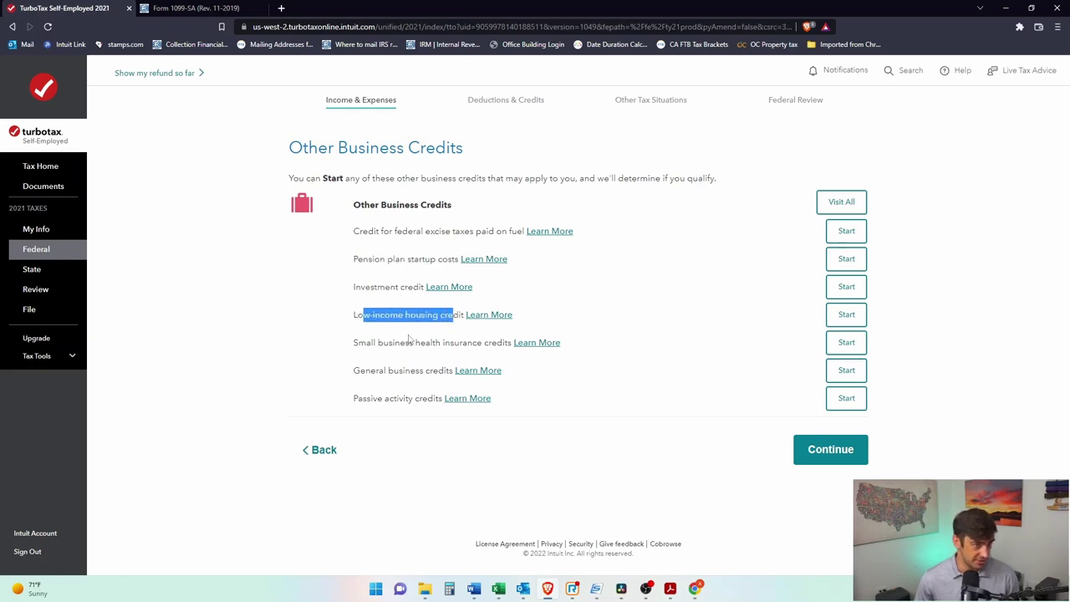
pyautogui.moveTo(366, 343); pyautogui.dragTo(503, 345)
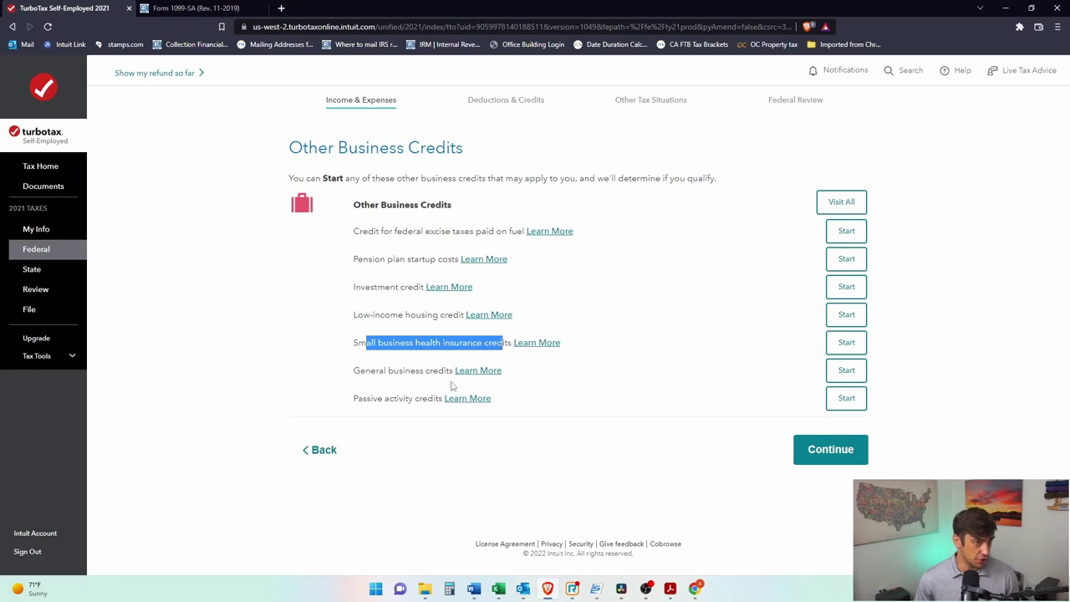
pyautogui.moveTo(367, 371); pyautogui.dragTo(456, 371)
pyautogui.moveTo(363, 399); pyautogui.dragTo(434, 400)
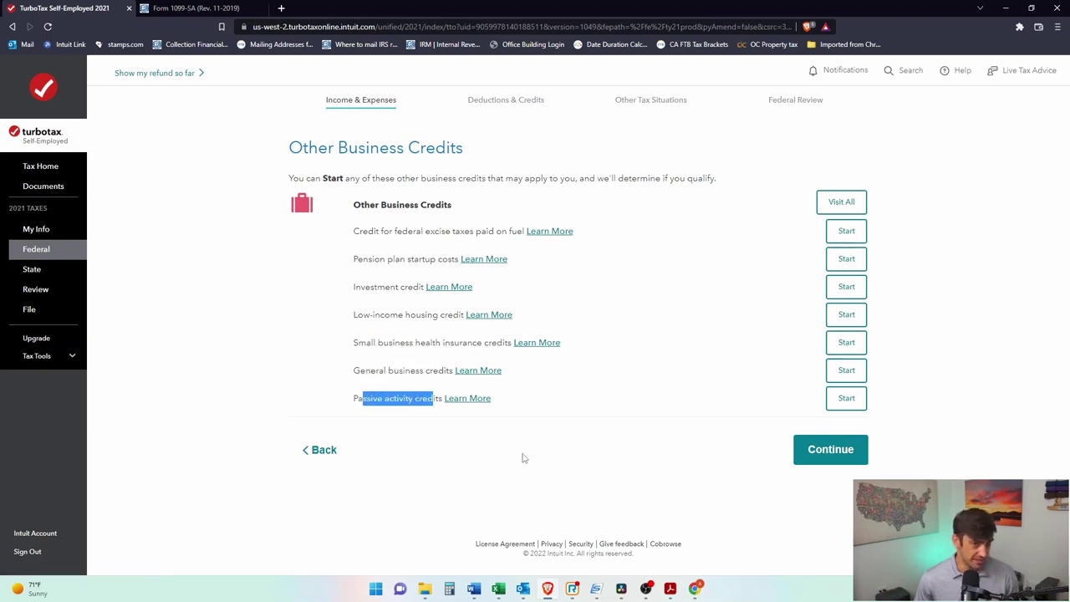
# Step: Claim no business credits and back out to the income and expenses summary
pyautogui.click(844, 203)
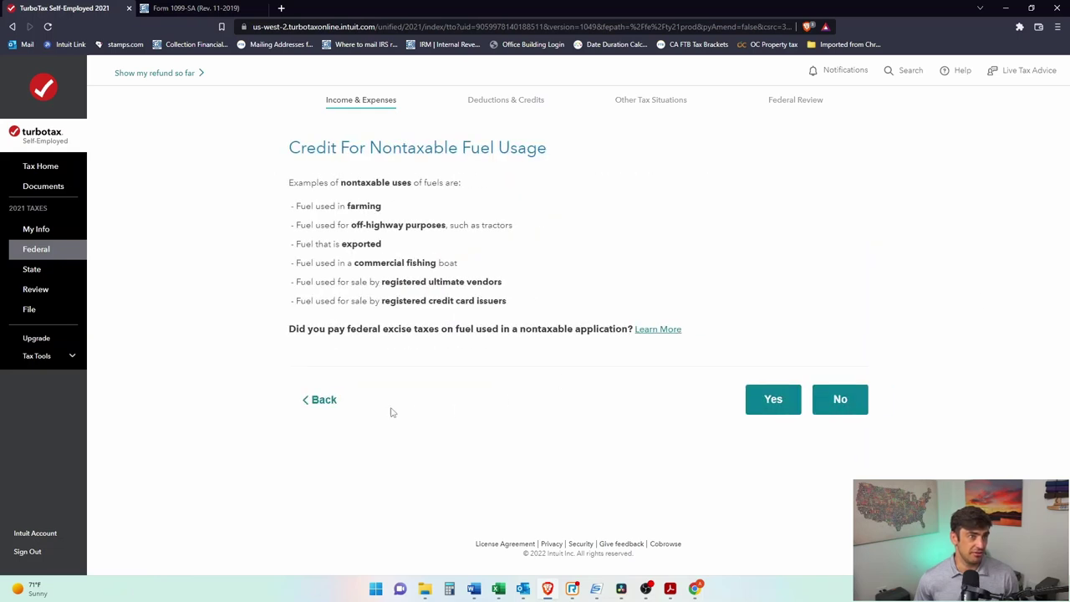
pyautogui.click(318, 401)
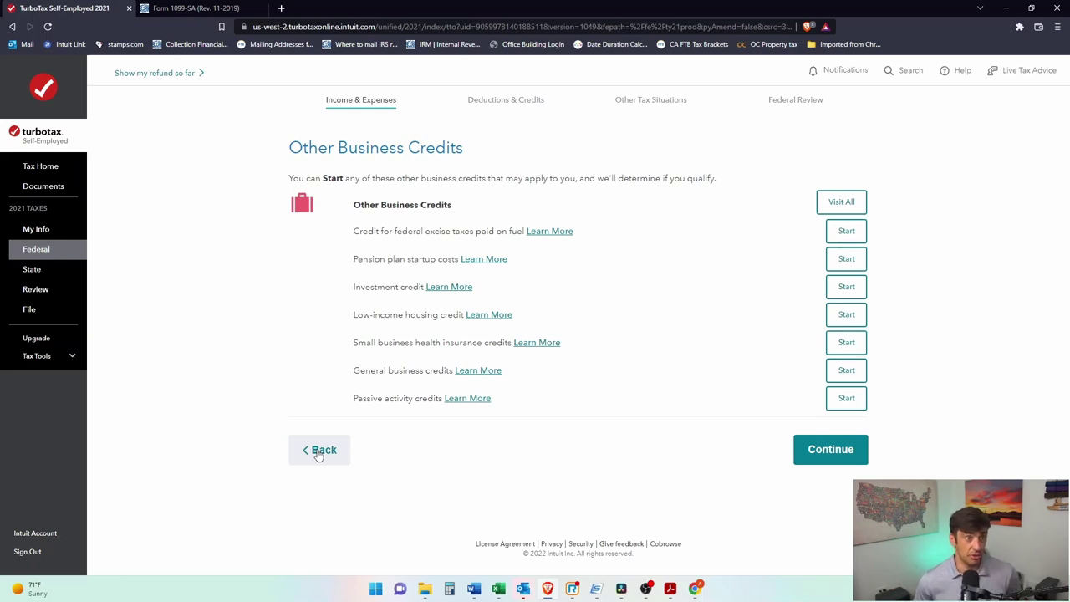
pyautogui.click(318, 453)
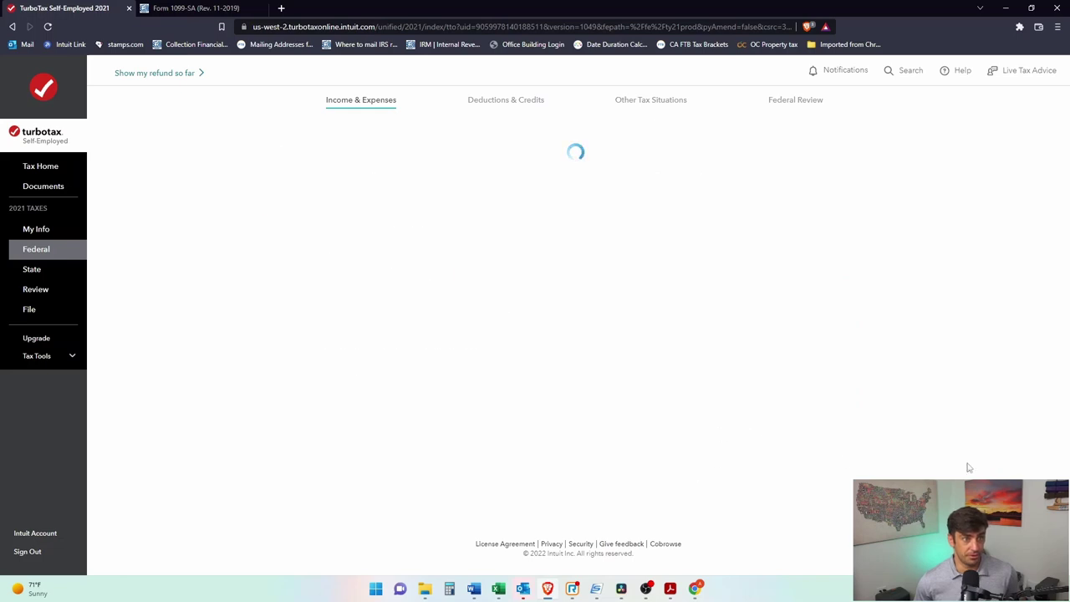
# Step: Edit the 1099-SA, HSA, MSA entry to reach the 2021 health accounts question with HSA checked
pyautogui.scroll(-4, 891, 368)
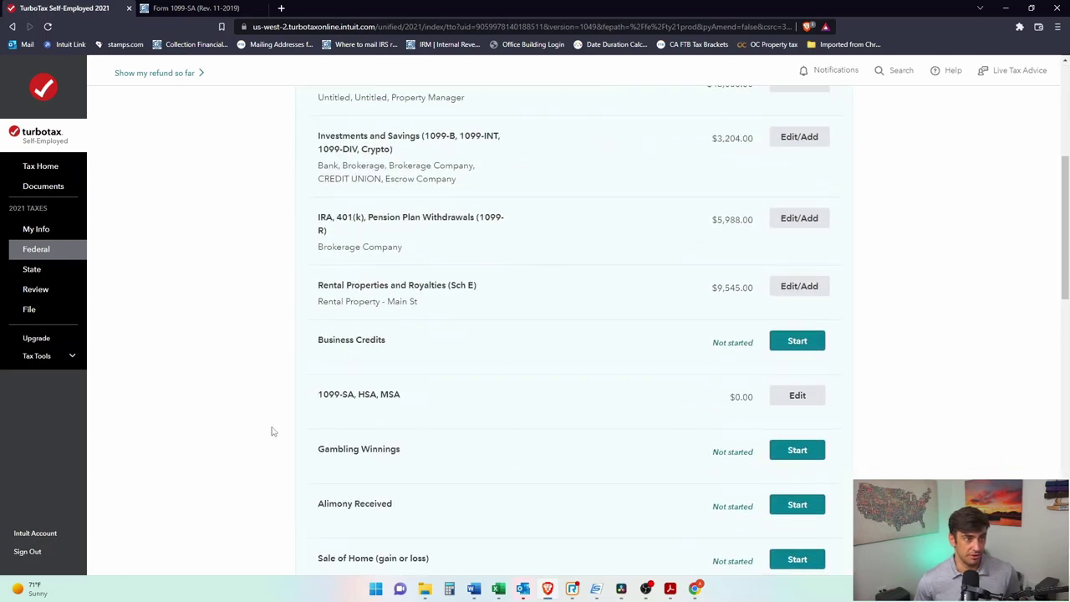
pyautogui.moveTo(382, 397); pyautogui.dragTo(319, 396)
pyautogui.click(779, 396)
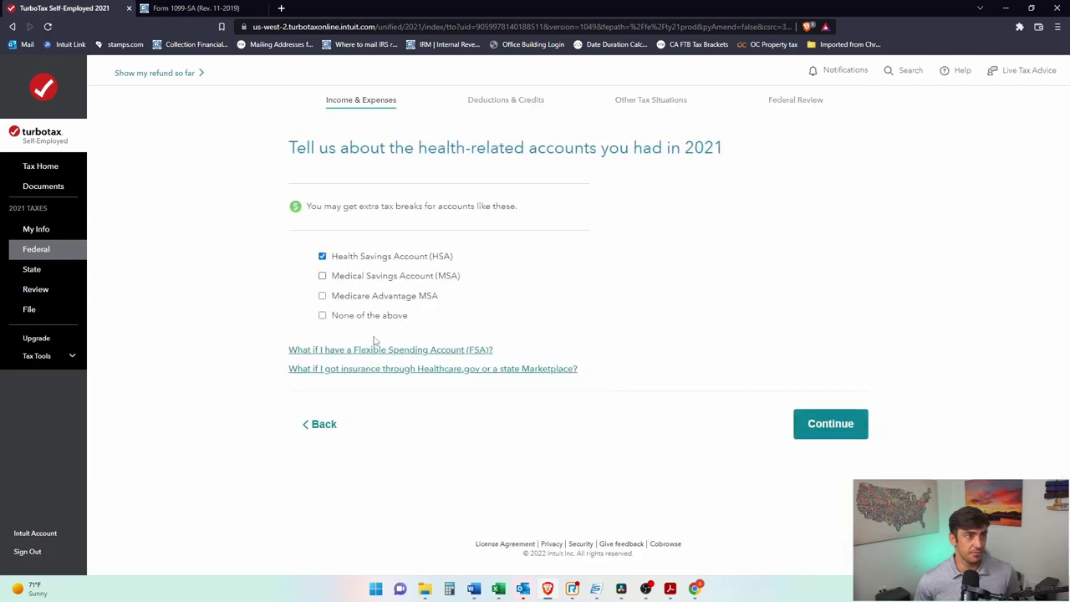
pyautogui.moveTo(338, 154); pyautogui.dragTo(612, 155)
pyautogui.click(630, 164)
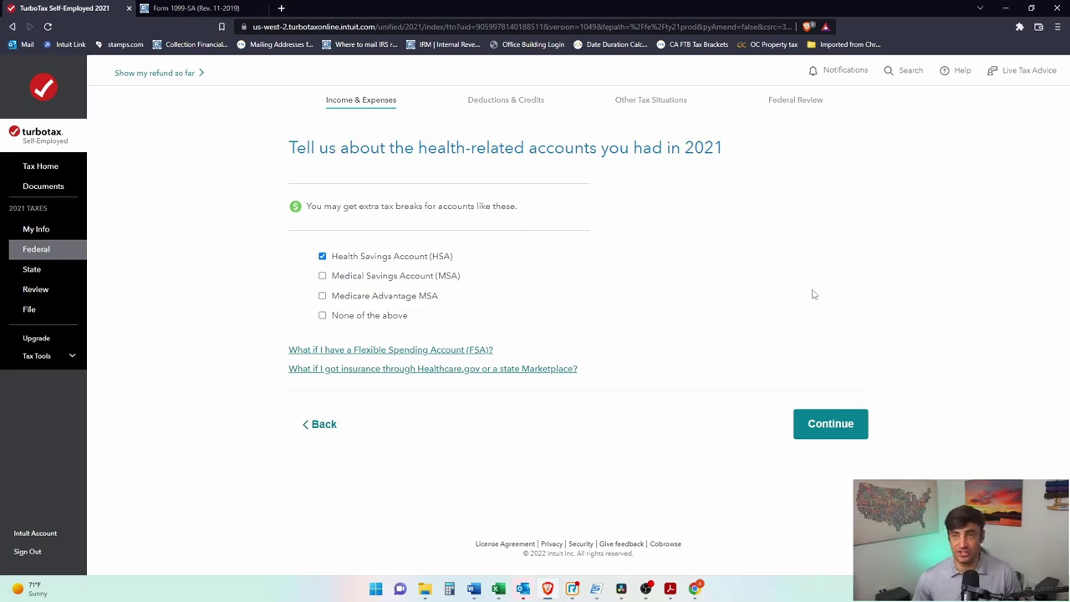
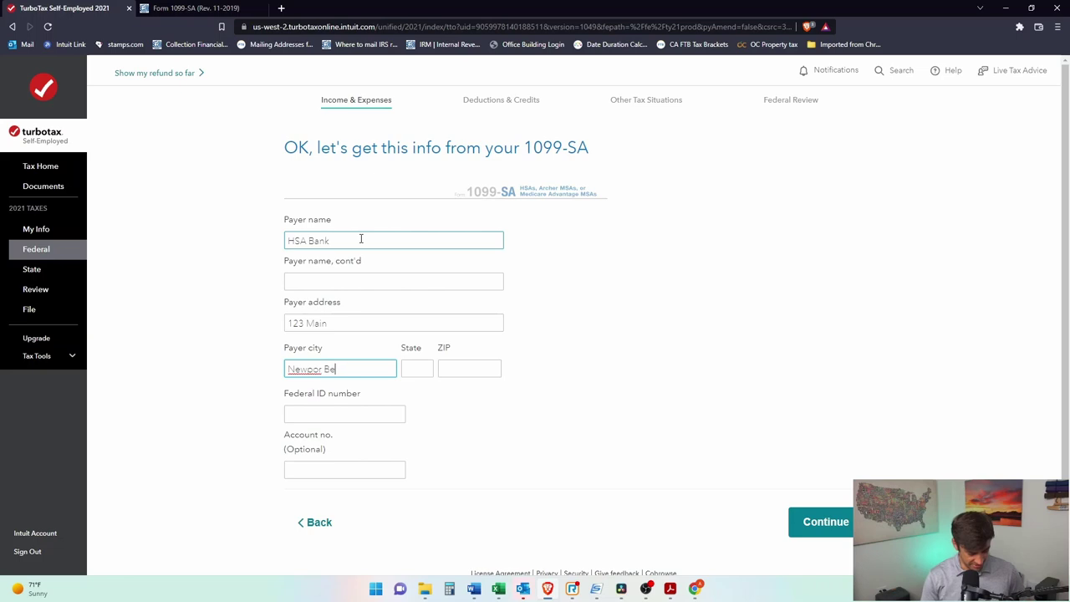
# Step: Enter state CA and ZIP 92660 for the 1099-SA payer, checking the IRS form
pyautogui.press('Tab')
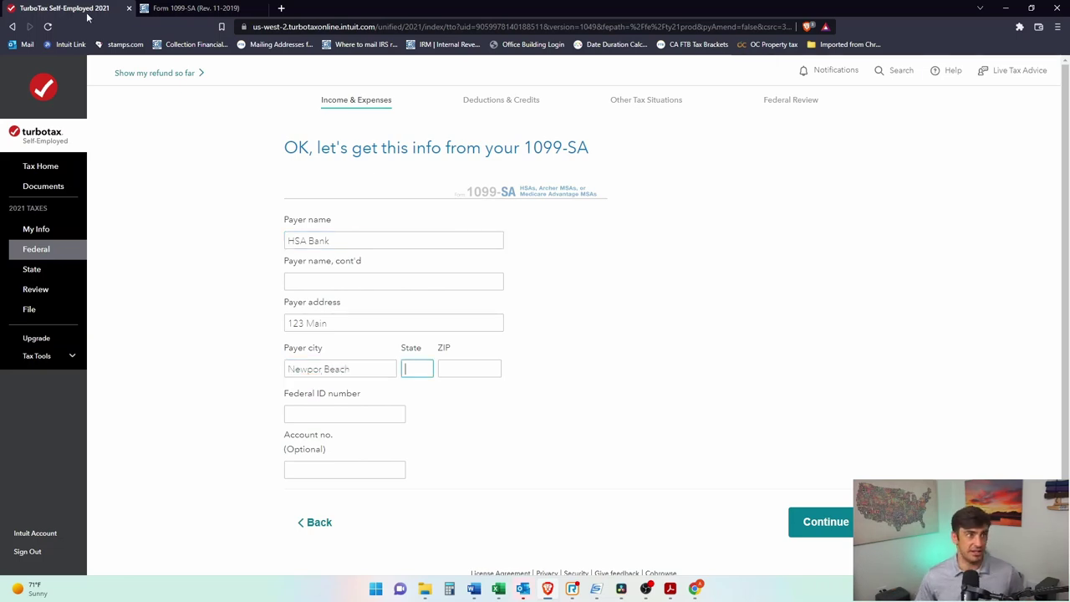
pyautogui.click(151, 7)
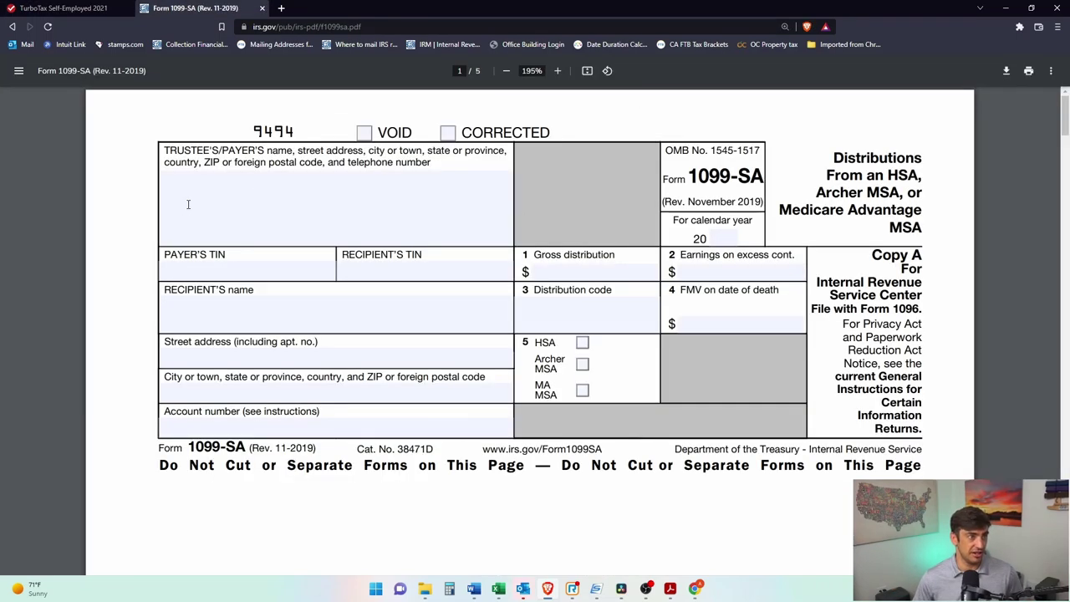
pyautogui.moveTo(164, 148); pyautogui.dragTo(353, 151)
pyautogui.click(377, 217)
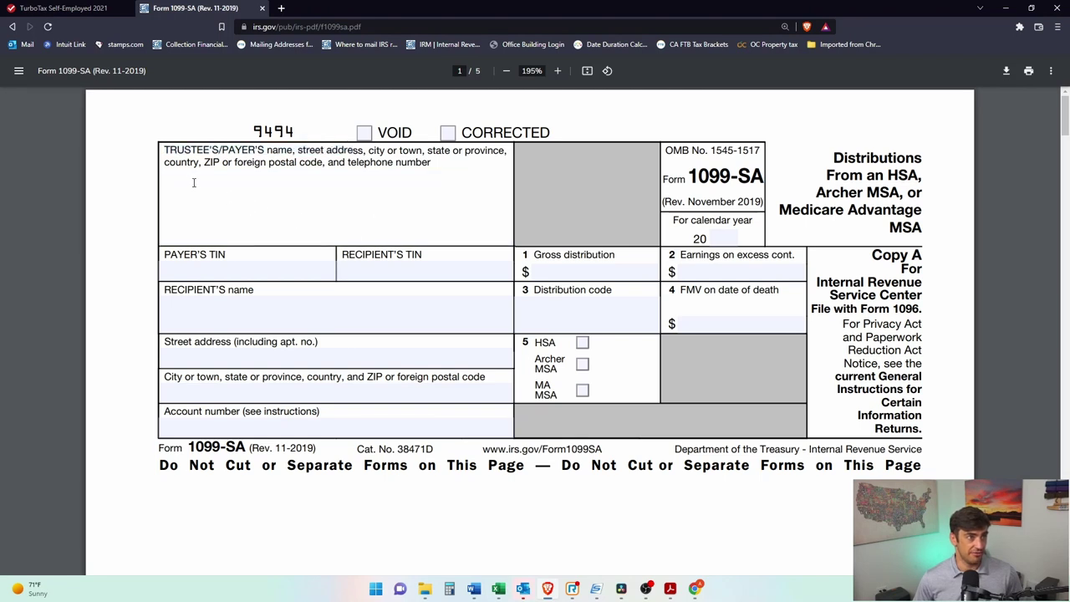
pyautogui.click(106, 10)
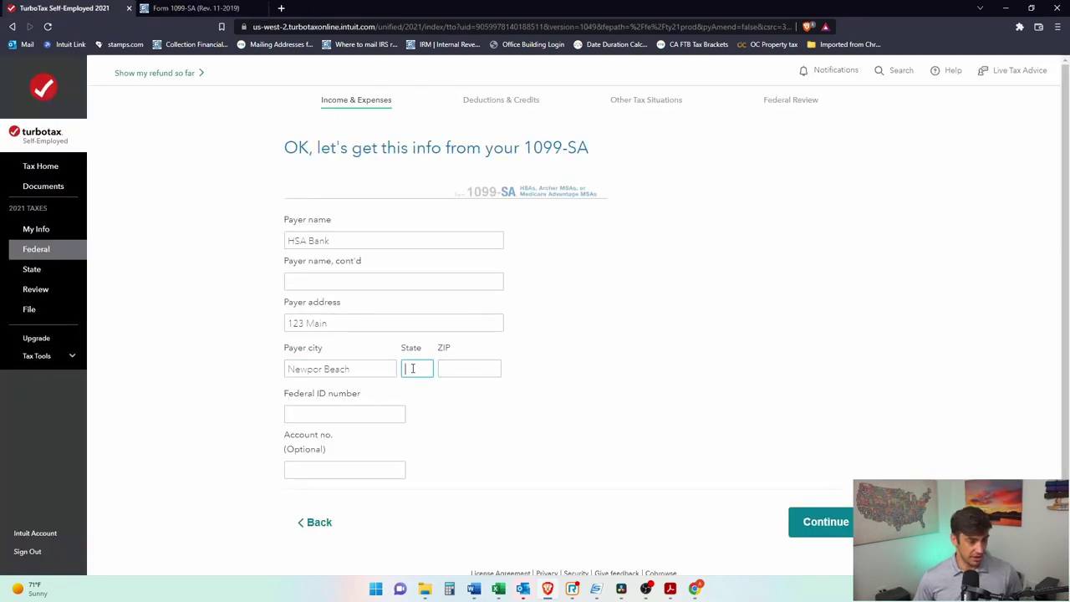
pyautogui.write('A')
pyautogui.press('Tab')
pyautogui.write('92')
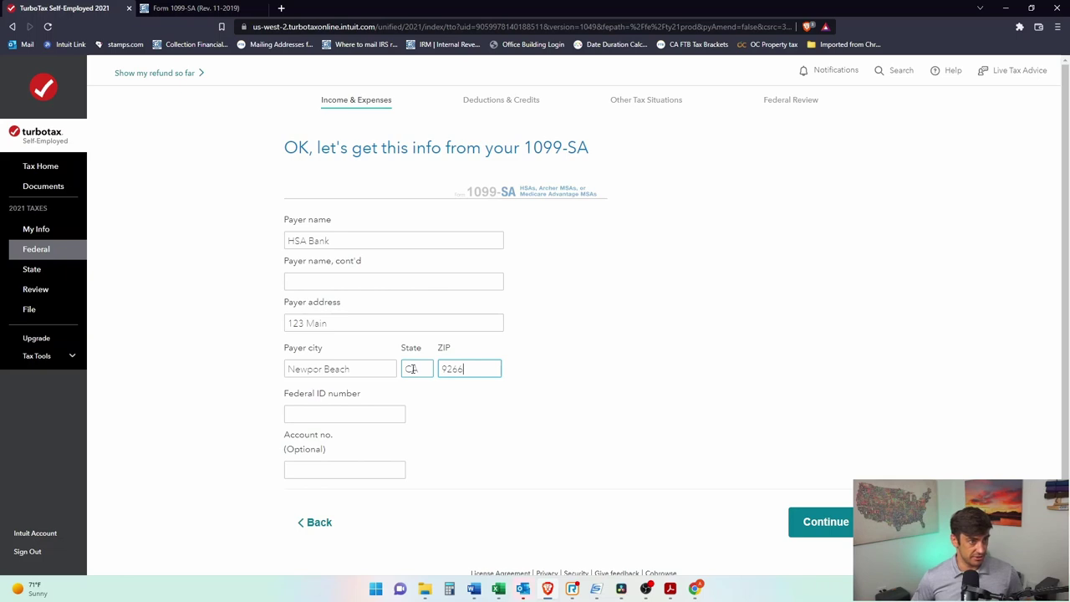
pyautogui.write('660')
pyautogui.press('Tab')
# Step: Enter the payer's federal ID number, matching the form's PAYER'S TIN box, and submit
pyautogui.click(196, 9)
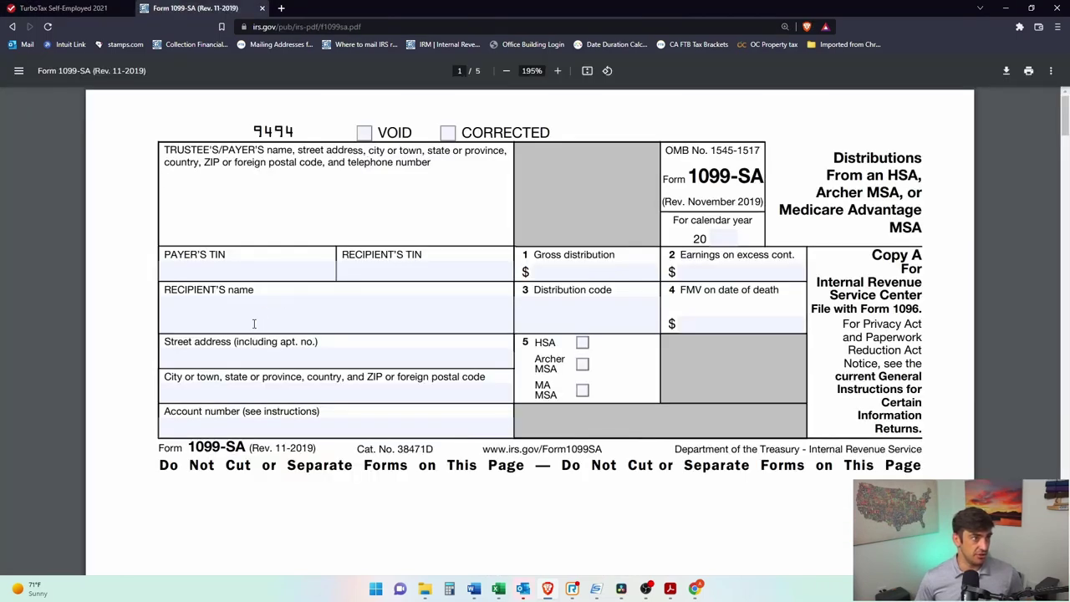
pyautogui.moveTo(233, 259); pyautogui.dragTo(186, 266)
pyautogui.click(187, 269)
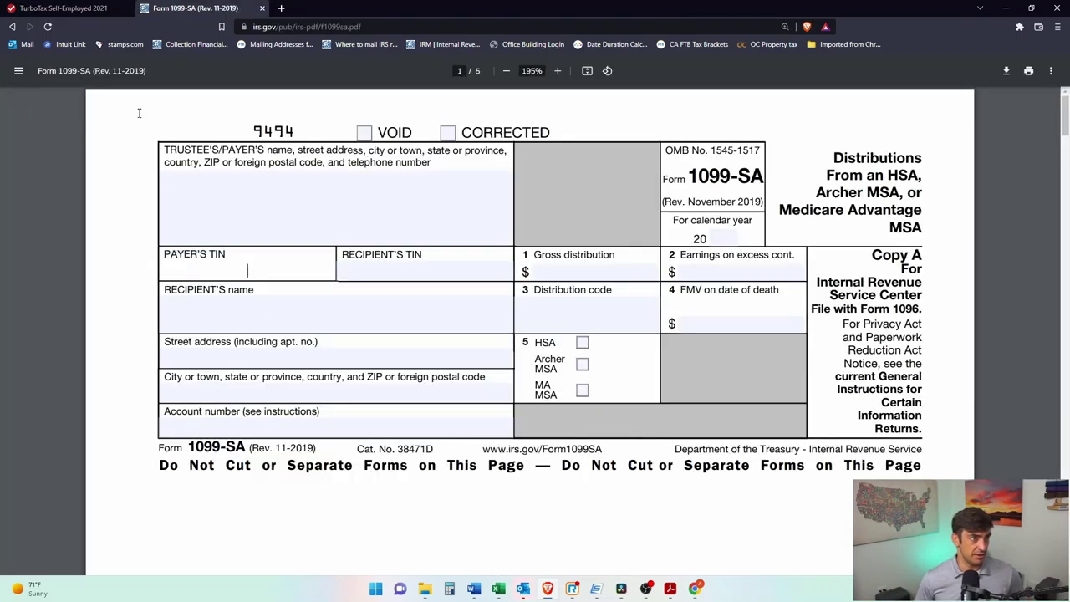
pyautogui.click(71, 8)
pyautogui.write('12-3456789')
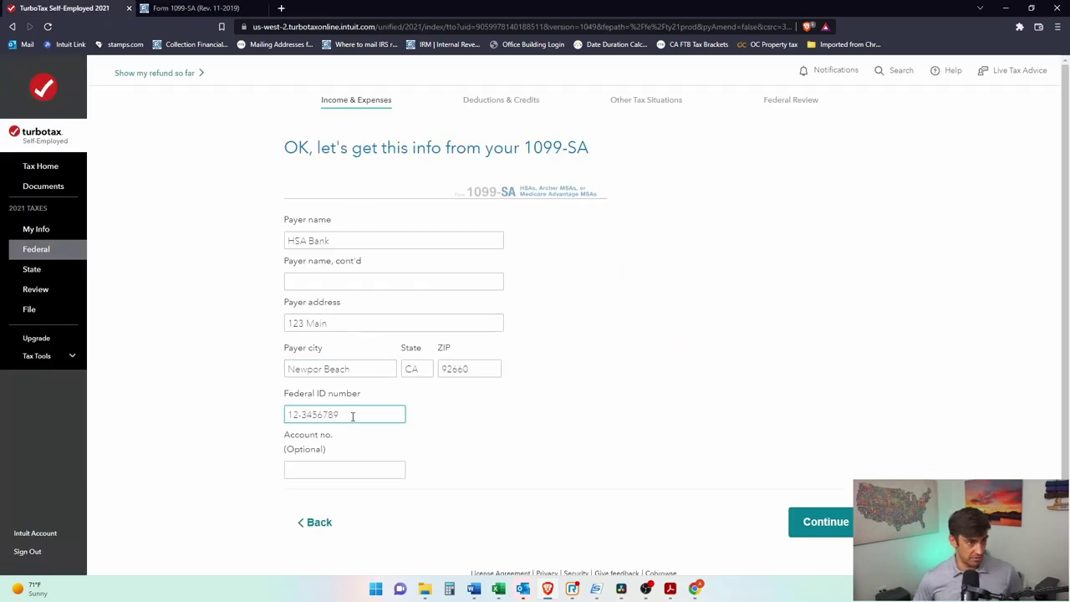
pyautogui.click(824, 521)
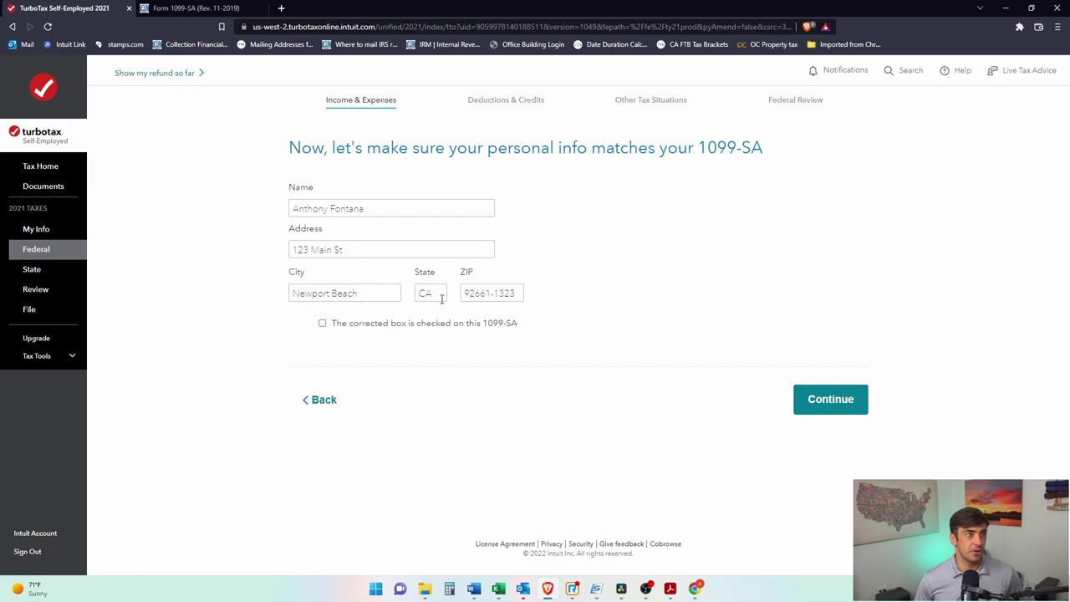
# Step: Confirm personal info matches, then enter a 1000 Box 1 gross distribution
pyautogui.click(820, 401)
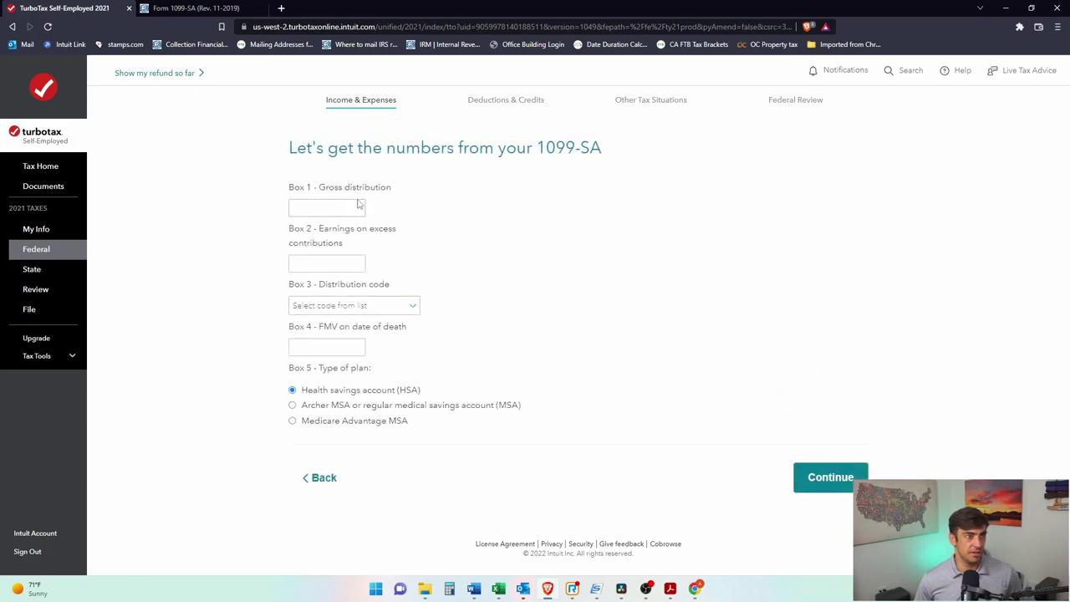
pyautogui.click(193, 8)
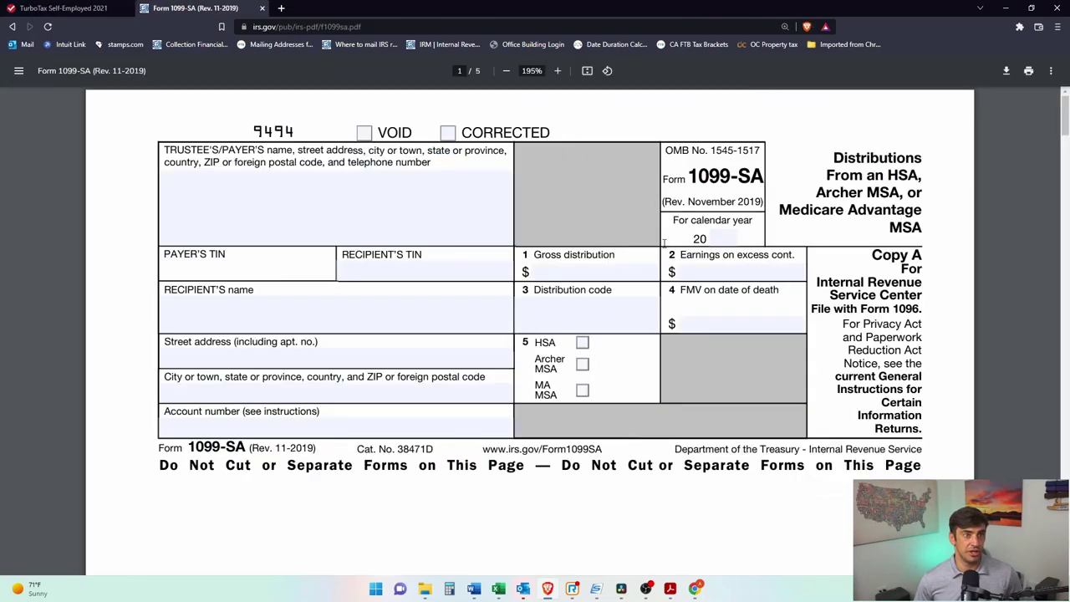
pyautogui.tripleClick(603, 253)
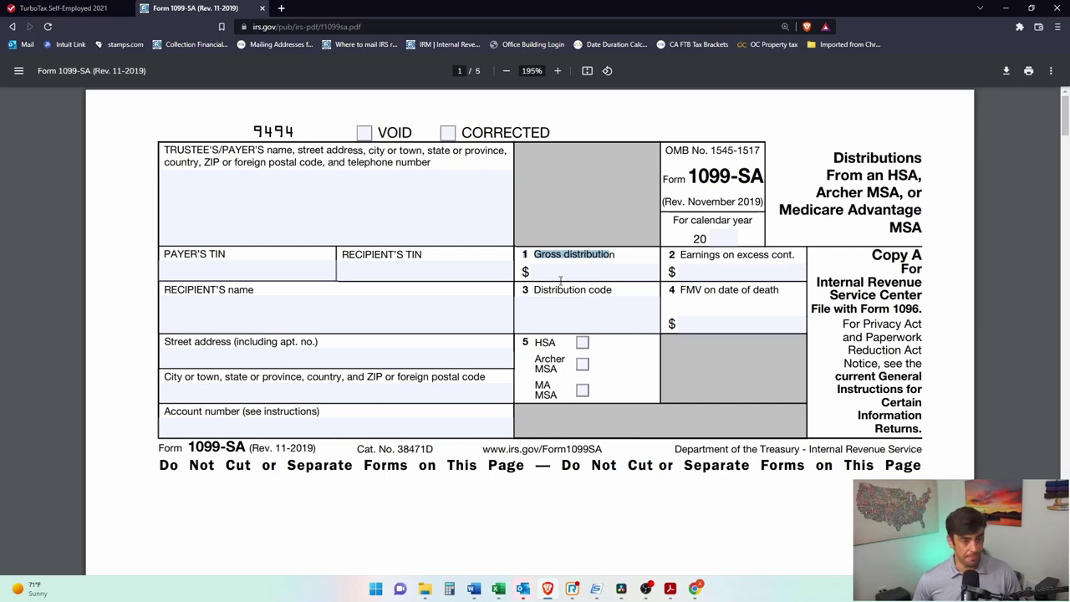
pyautogui.click(620, 255)
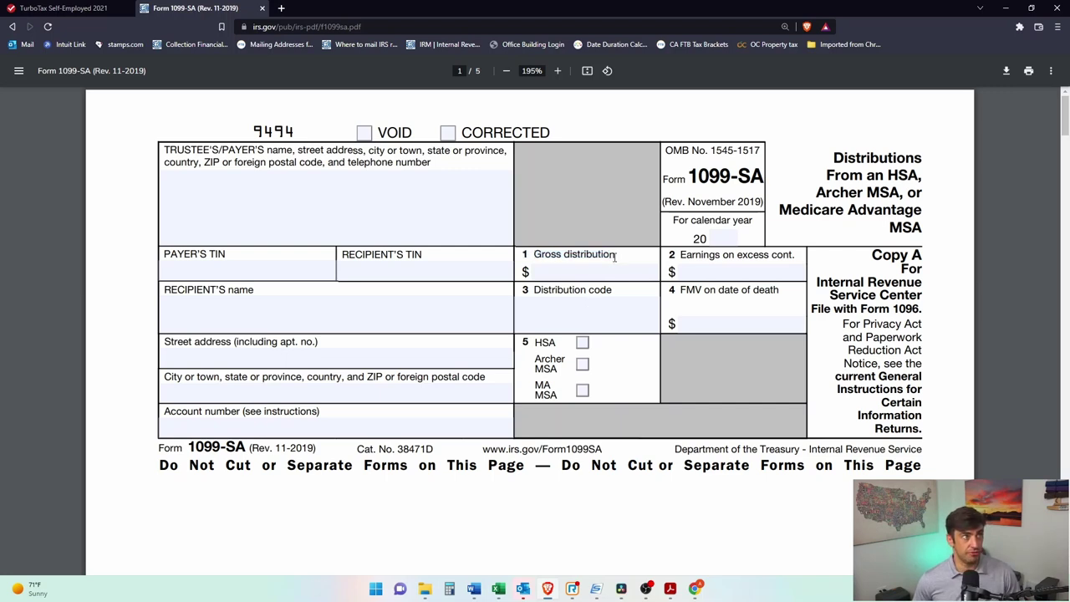
pyautogui.click(64, 9)
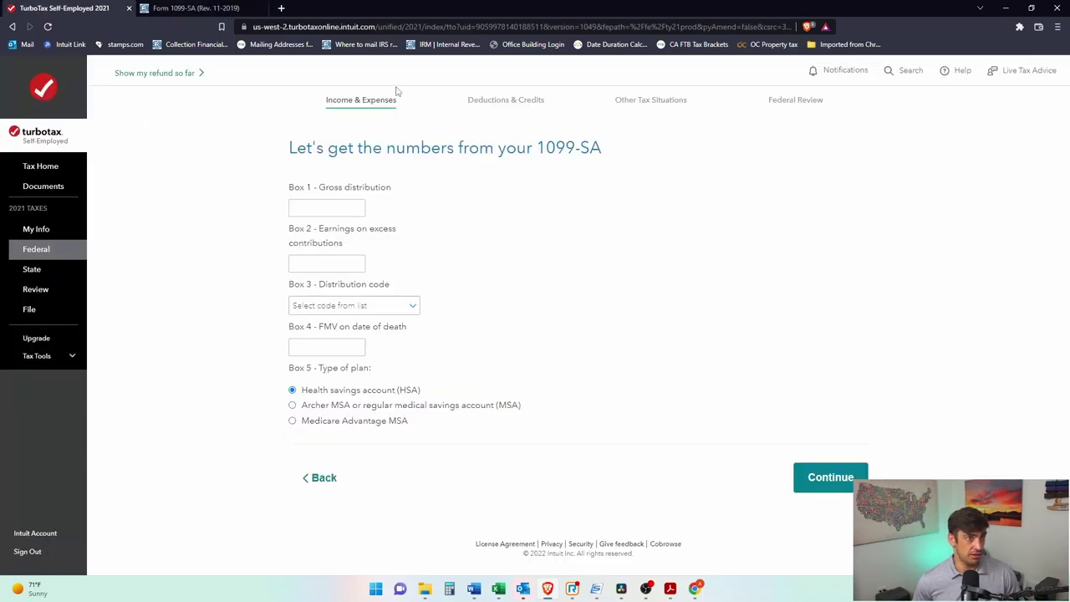
pyautogui.click(321, 209)
pyautogui.write('1000')
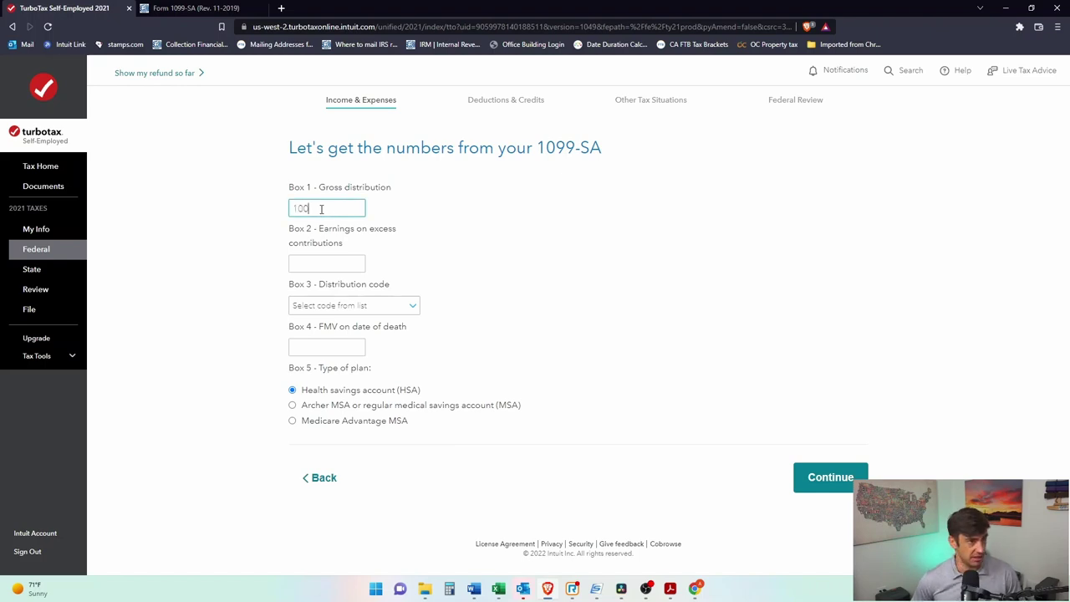
# Step: Set Box 3 to 1-Normal distribution, leave Boxes 2 and 4 blank, and submit
pyautogui.moveTo(345, 245); pyautogui.dragTo(304, 230)
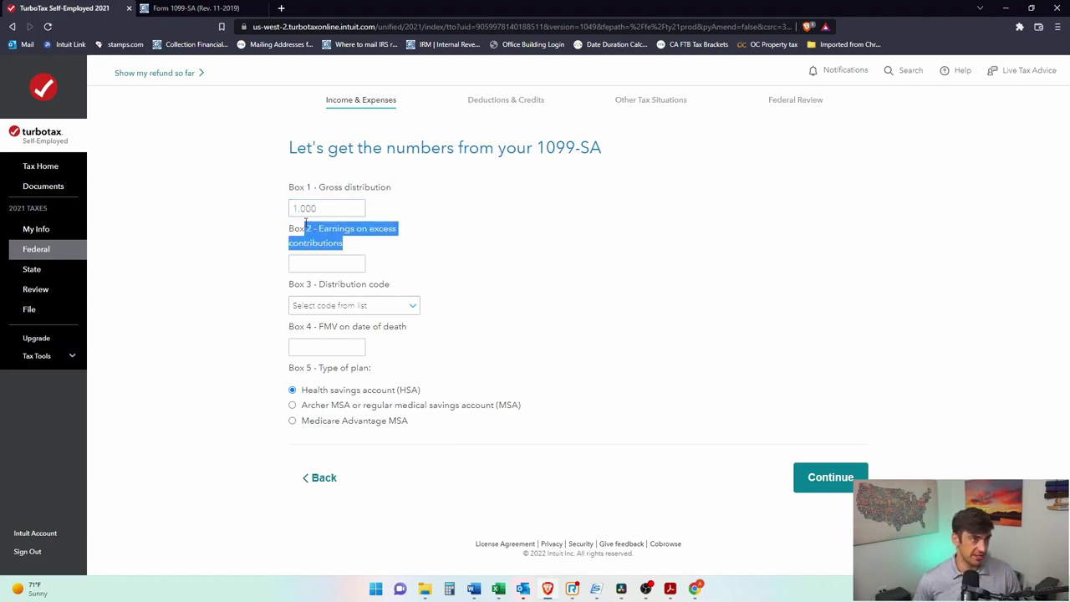
pyautogui.click(180, 8)
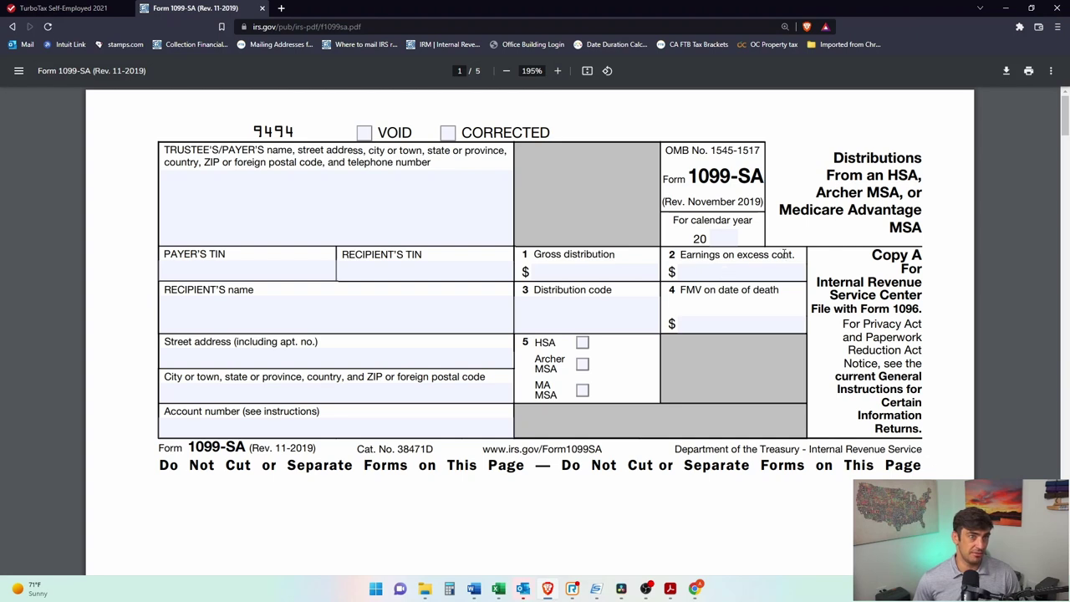
pyautogui.moveTo(791, 257); pyautogui.dragTo(682, 258)
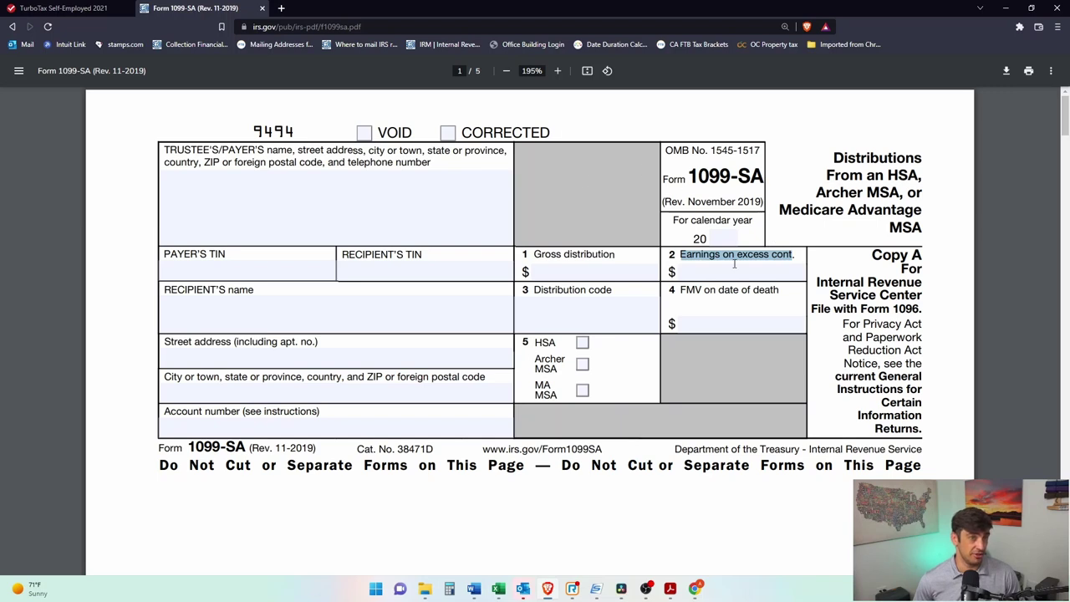
pyautogui.click(64, 8)
pyautogui.click(334, 265)
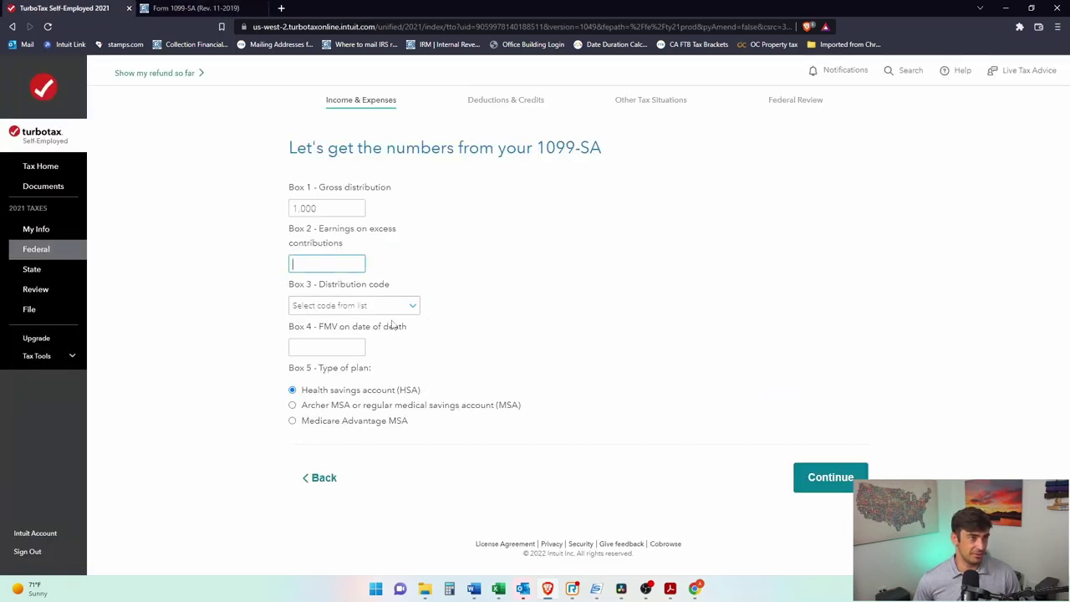
pyautogui.click(389, 308)
pyautogui.click(404, 334)
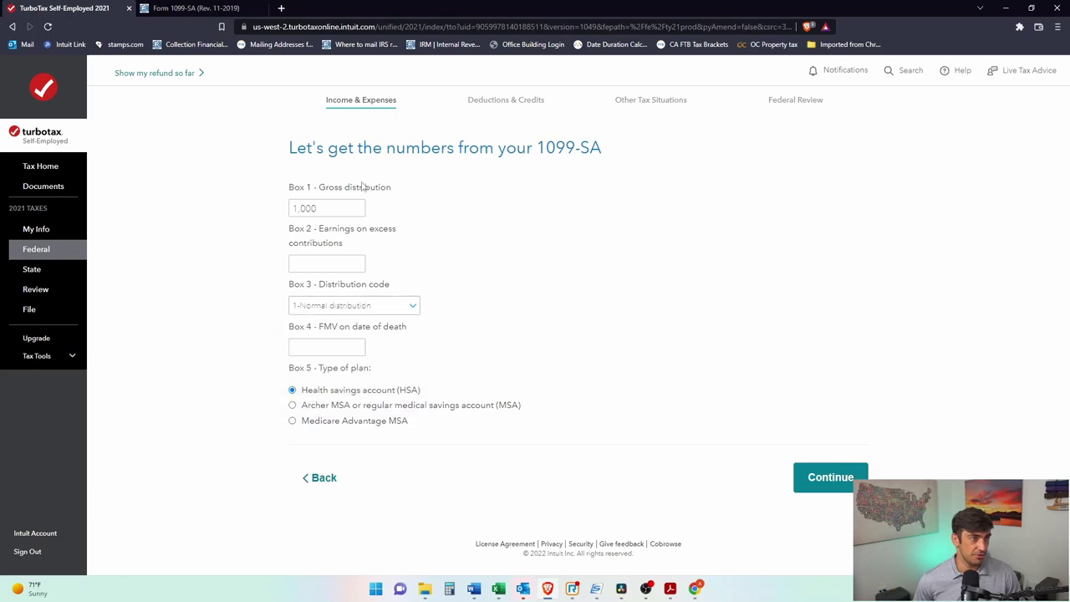
pyautogui.hotkey('ctrl', 'Tab')
pyautogui.click(605, 326)
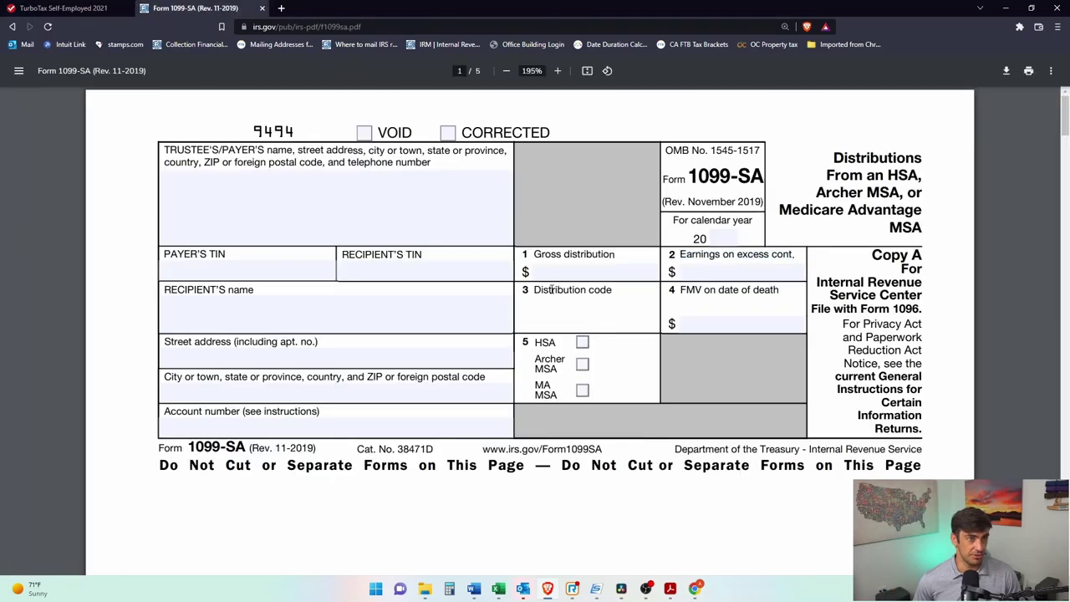
pyautogui.click(19, 10)
pyautogui.click(322, 343)
pyautogui.click(316, 327)
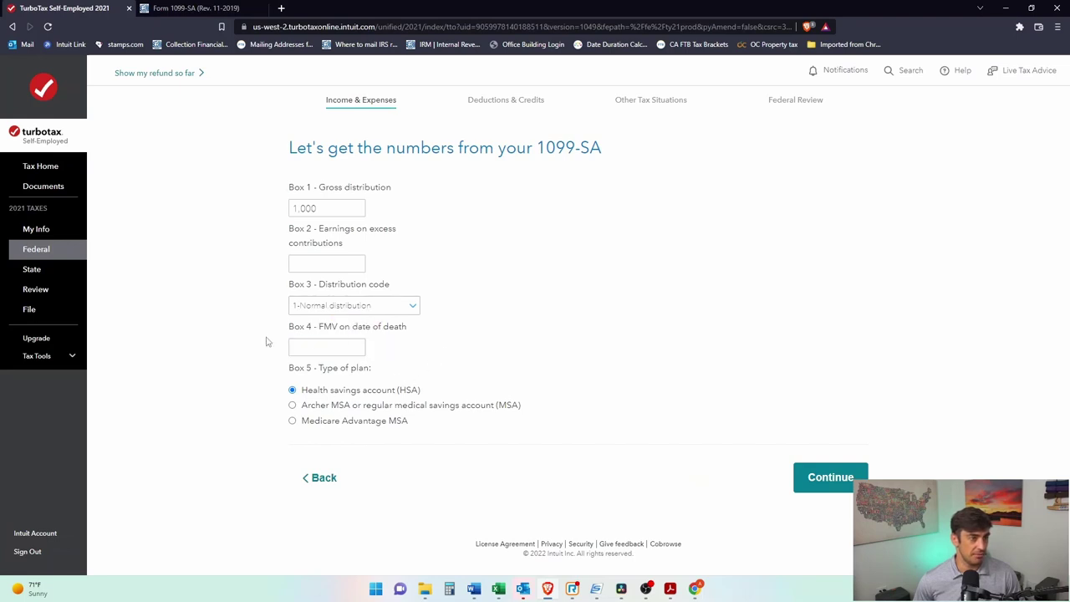
pyautogui.click(815, 475)
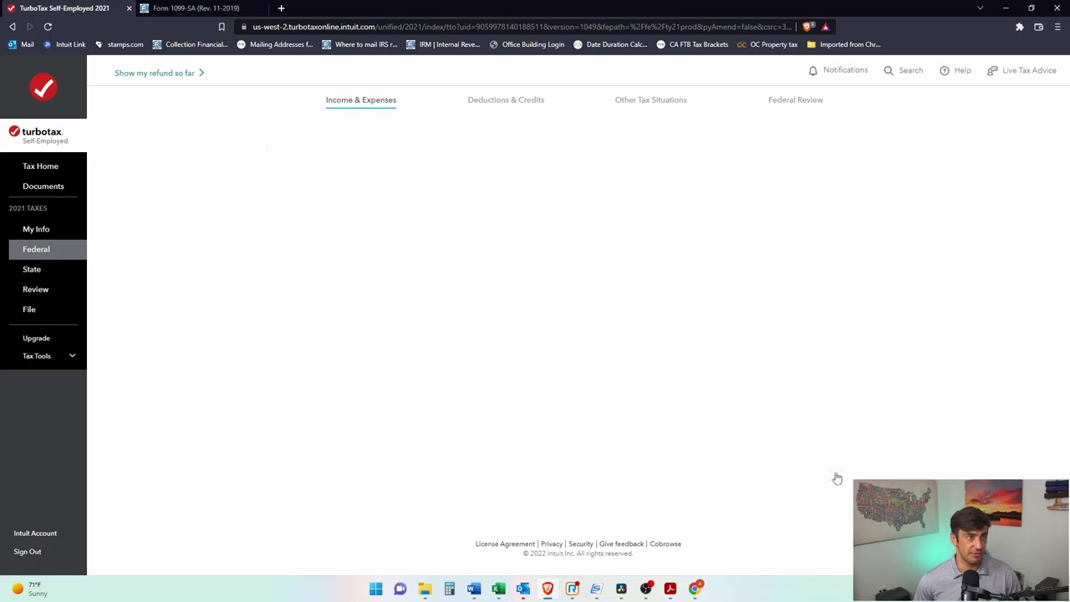
# Step: Answer Yes that the HSA money went only to qualifying medical expenses
pyautogui.moveTo(288, 148); pyautogui.dragTo(699, 152)
pyautogui.click(721, 153)
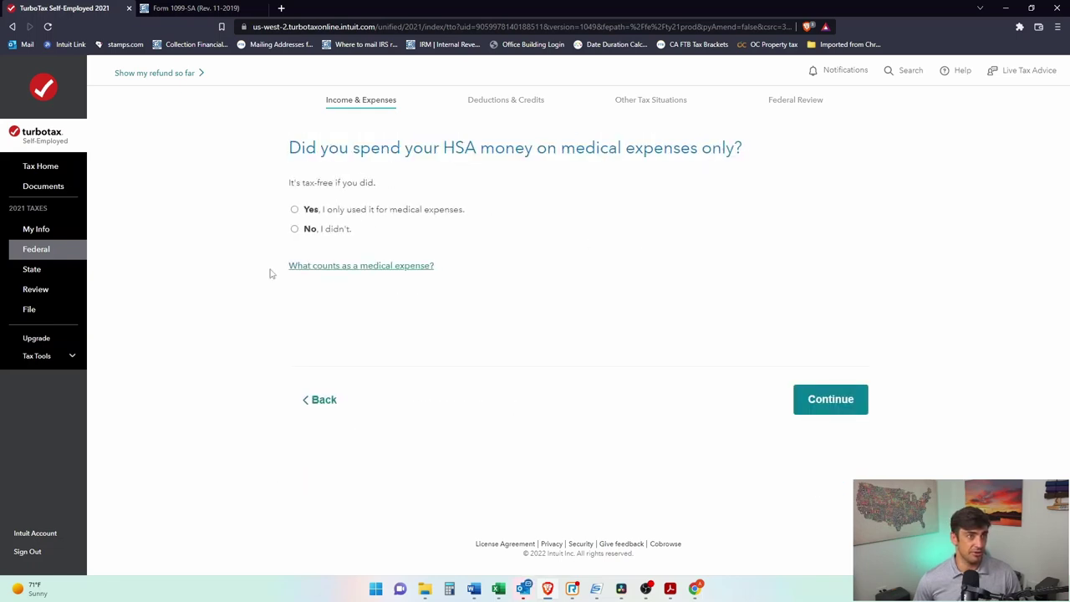
pyautogui.click(295, 210)
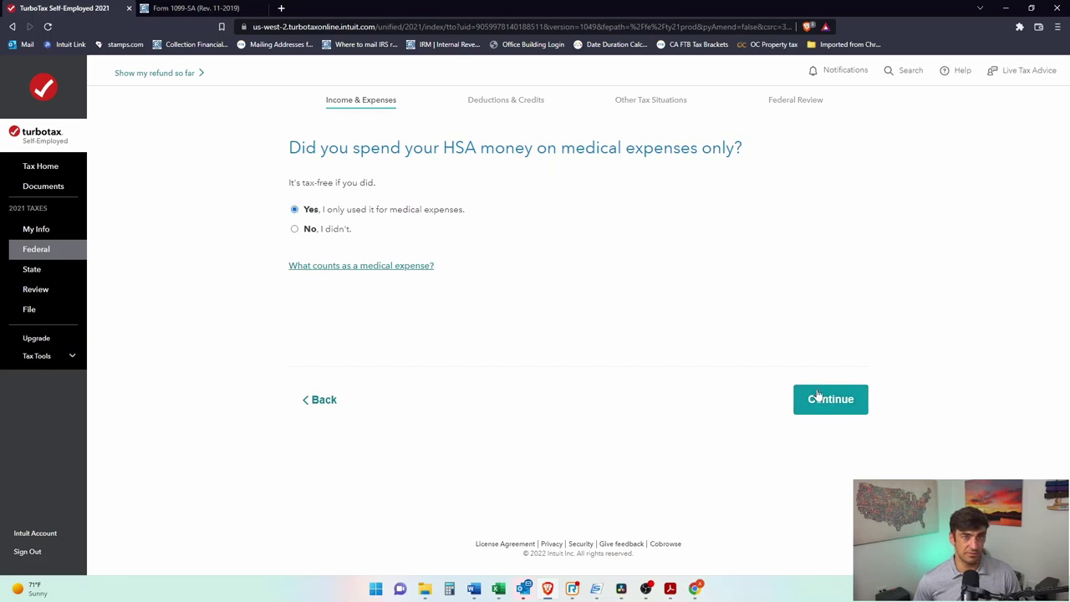
pyautogui.click(393, 267)
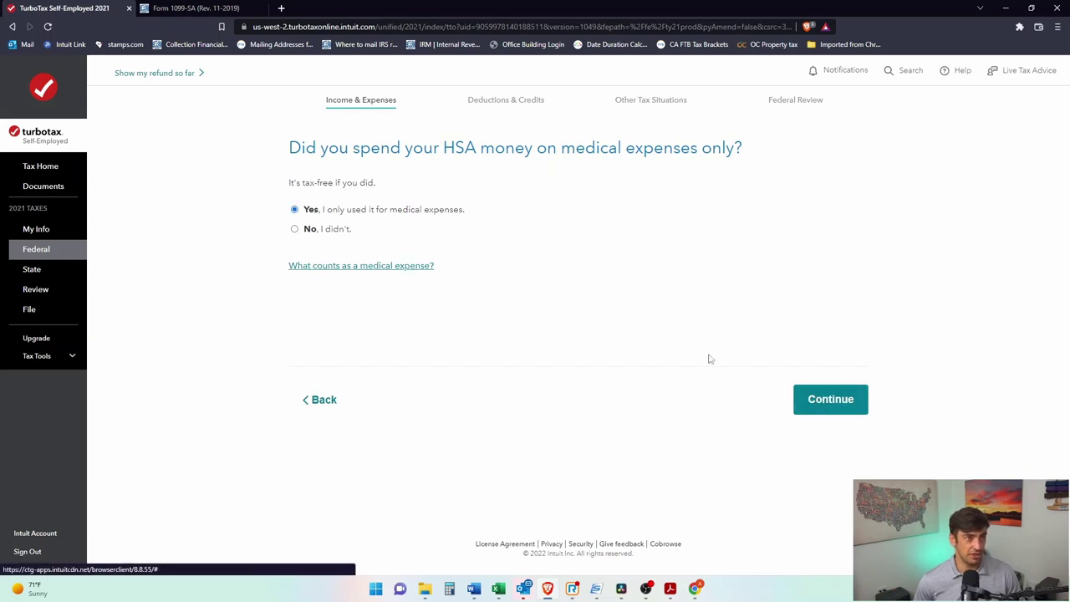
pyautogui.moveTo(520, 287); pyautogui.dragTo(410, 203)
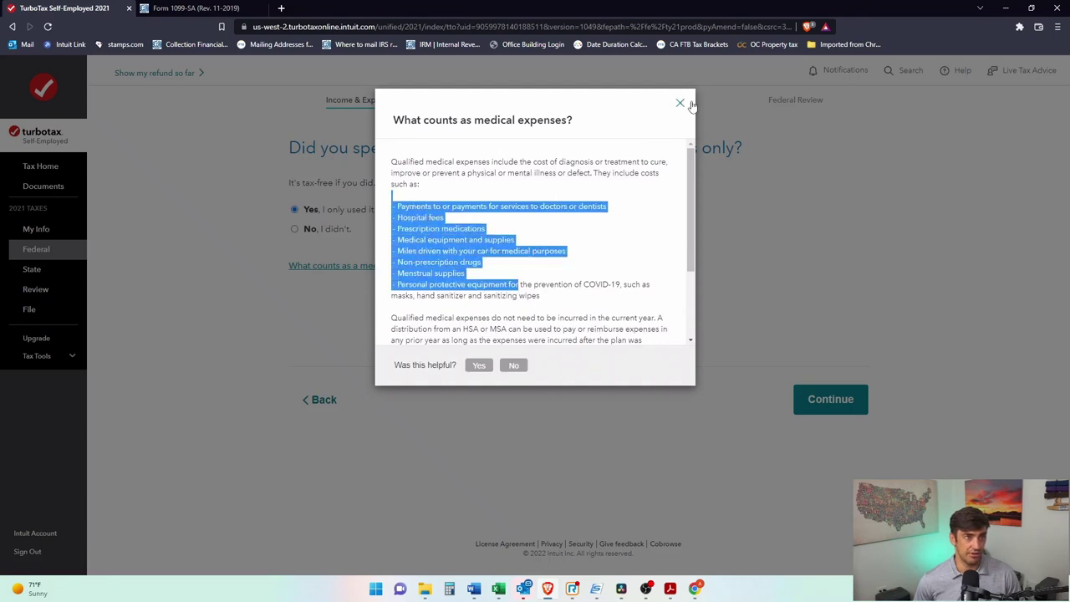
pyautogui.click(682, 105)
pyautogui.click(829, 399)
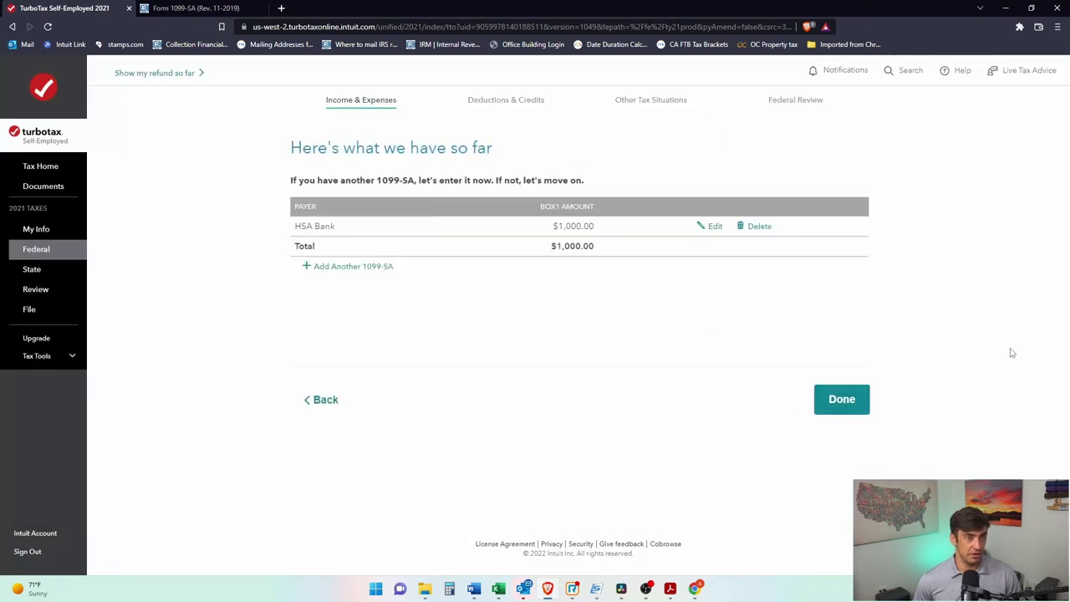
# Step: Finish the HSA Bank 1099-SA list, answer No to inherited, Yes to 2021 contributions
pyautogui.click(843, 402)
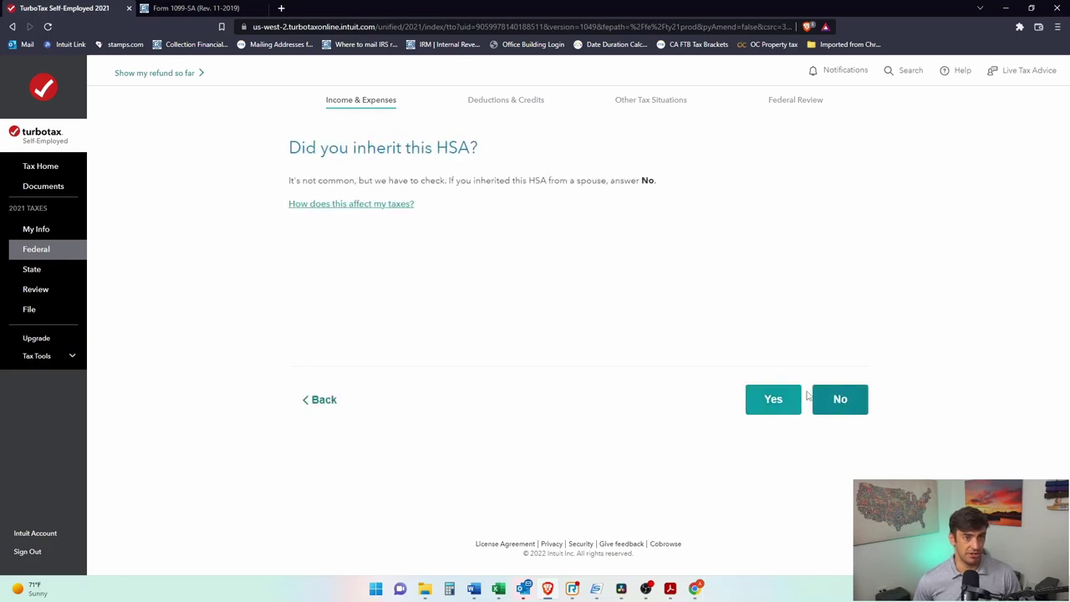
pyautogui.click(840, 402)
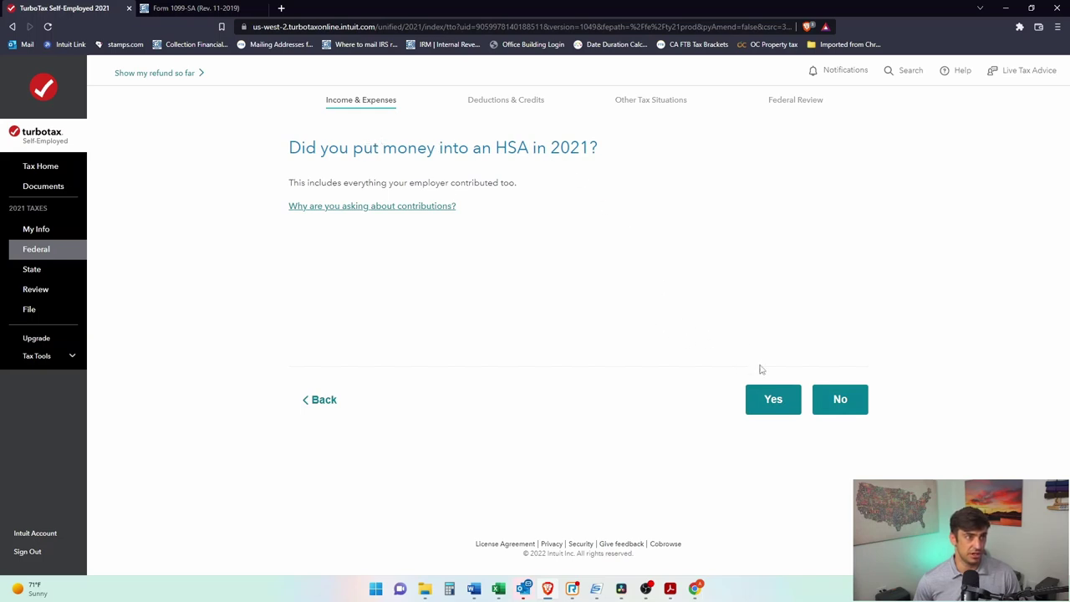
pyautogui.click(772, 401)
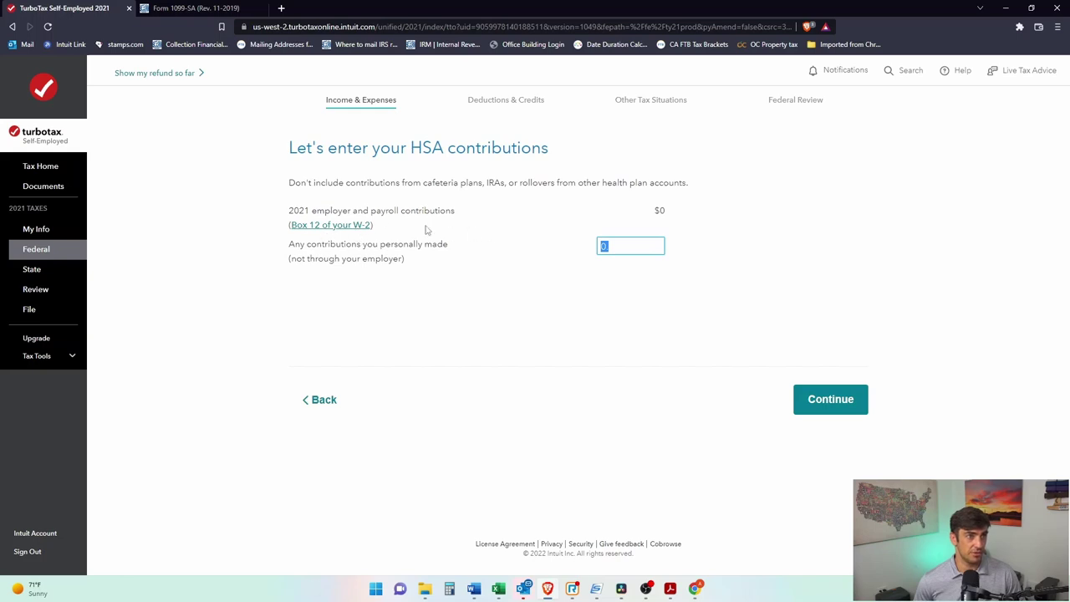
# Step: Enter 500 as contributions you personally made to the HSA and continue
pyautogui.click(410, 255)
pyautogui.click(611, 248)
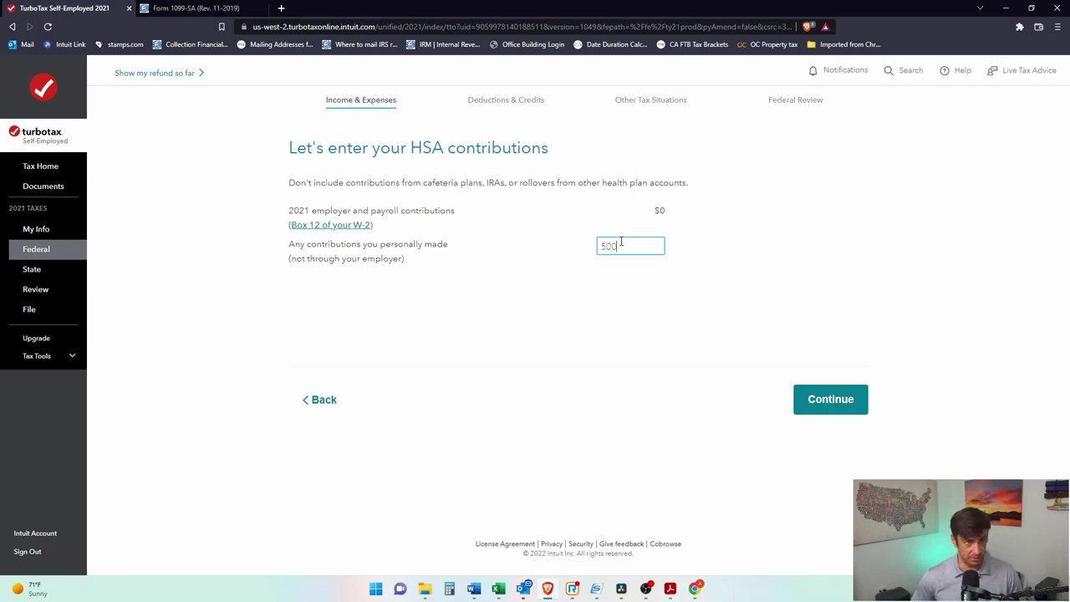
pyautogui.click(824, 399)
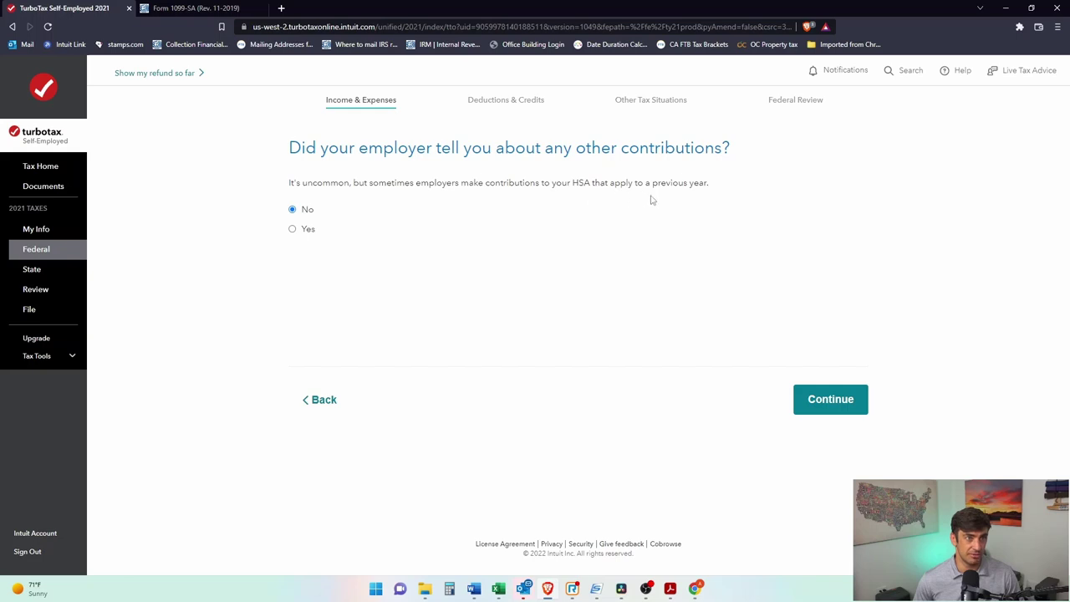
# Step: Report no other employer contributions, no Medicare, and self-only HDHP coverage all of 2021
pyautogui.click(828, 400)
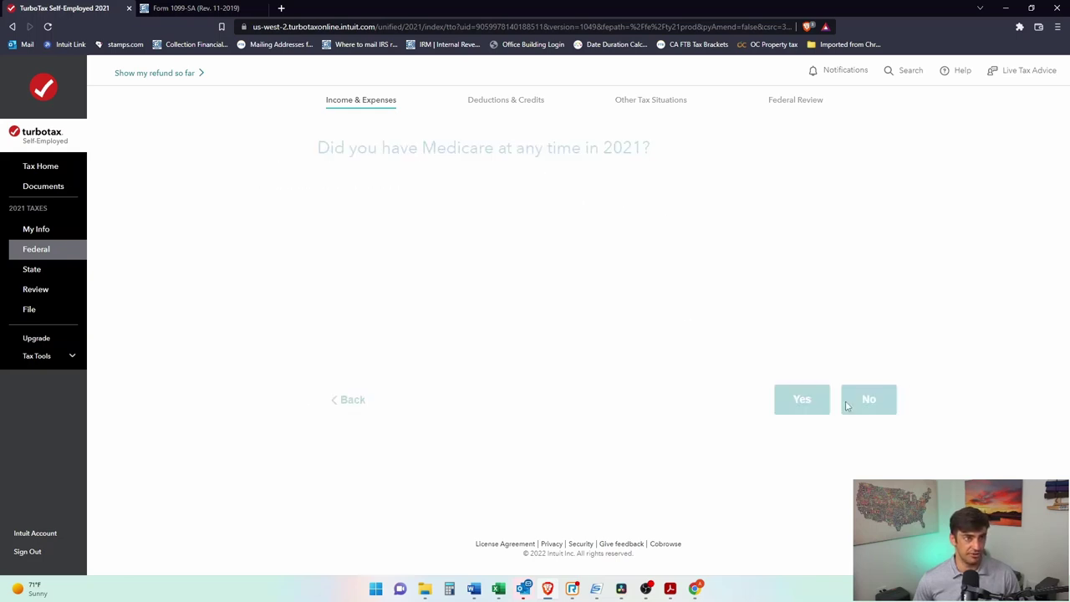
pyautogui.click(836, 399)
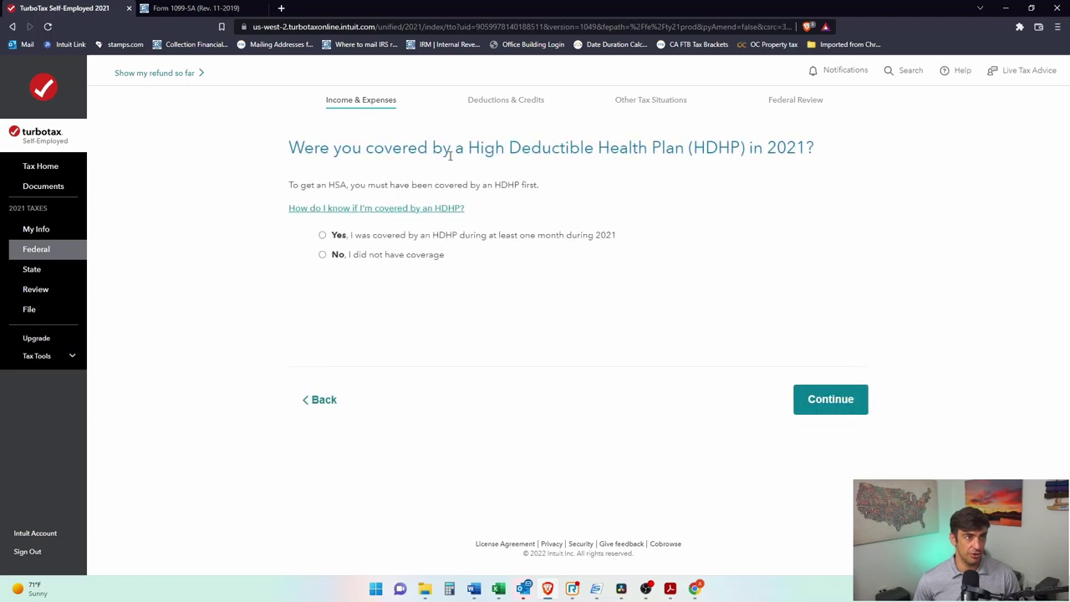
pyautogui.click(322, 235)
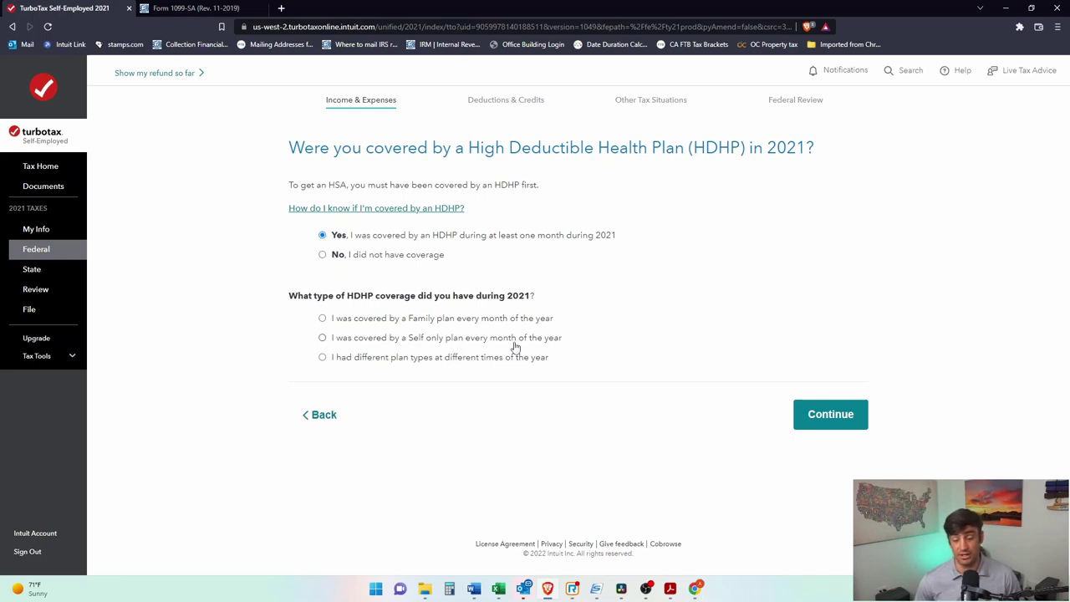
pyautogui.click(323, 337)
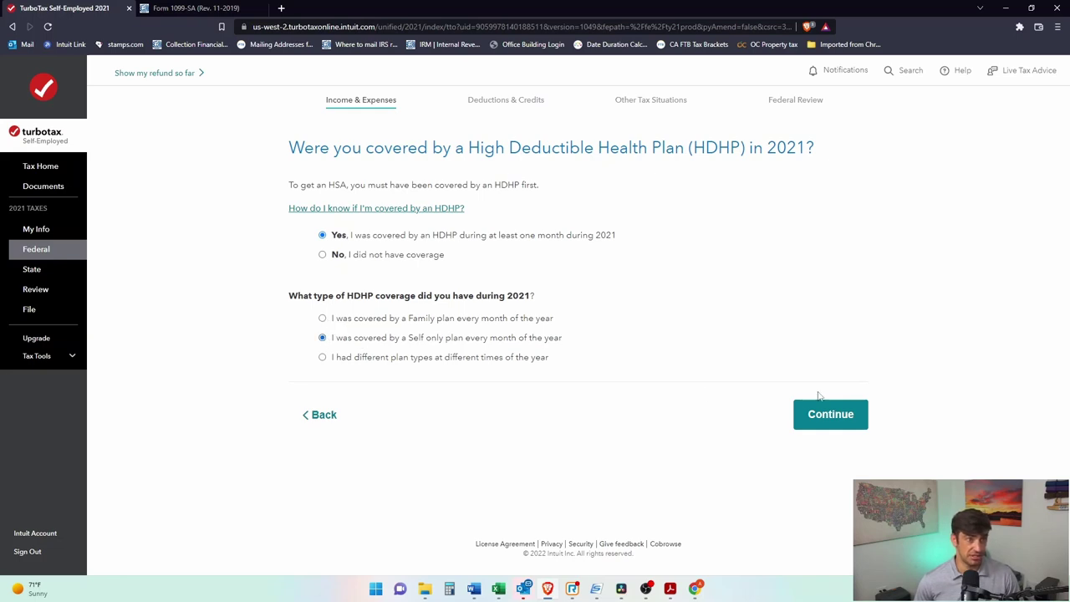
pyautogui.click(861, 418)
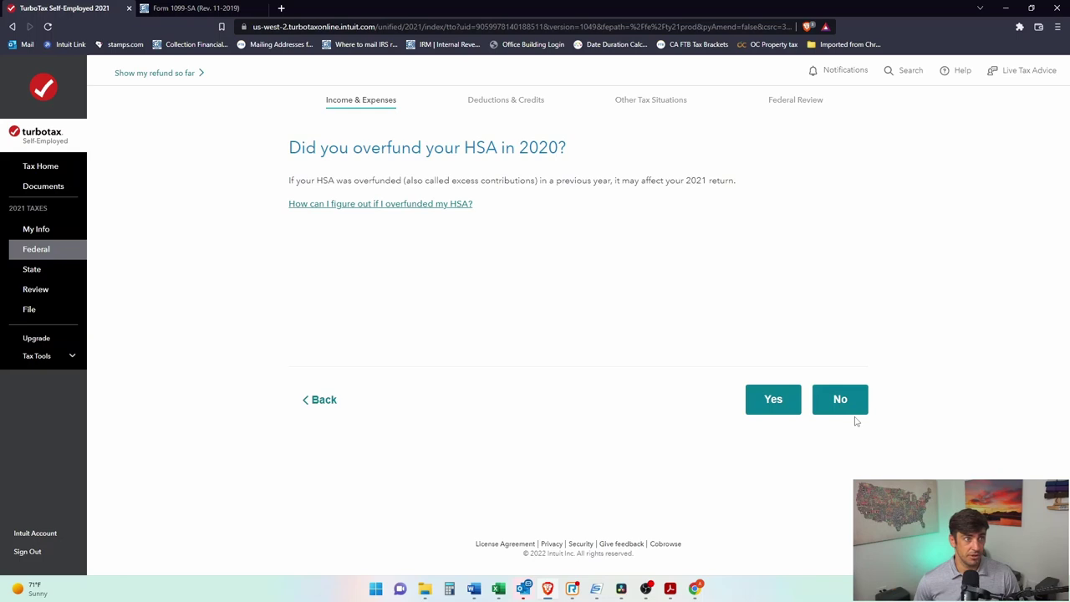
# Step: Answer No to overfunding the HSA in 2020 and finish the HSA summary
pyautogui.click(431, 210)
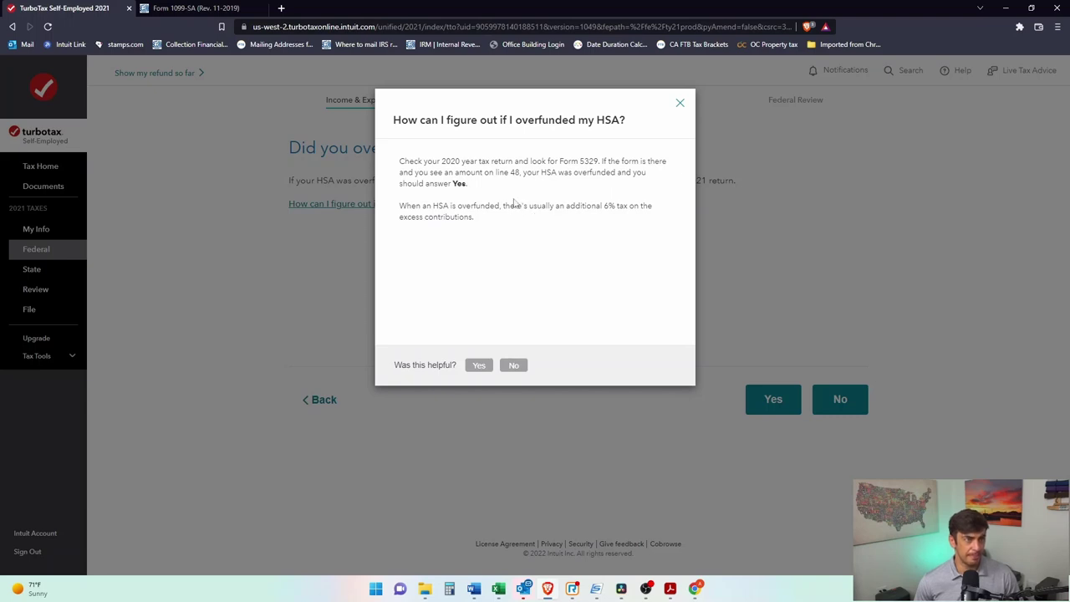
pyautogui.moveTo(461, 161); pyautogui.dragTo(561, 161)
pyautogui.click(610, 150)
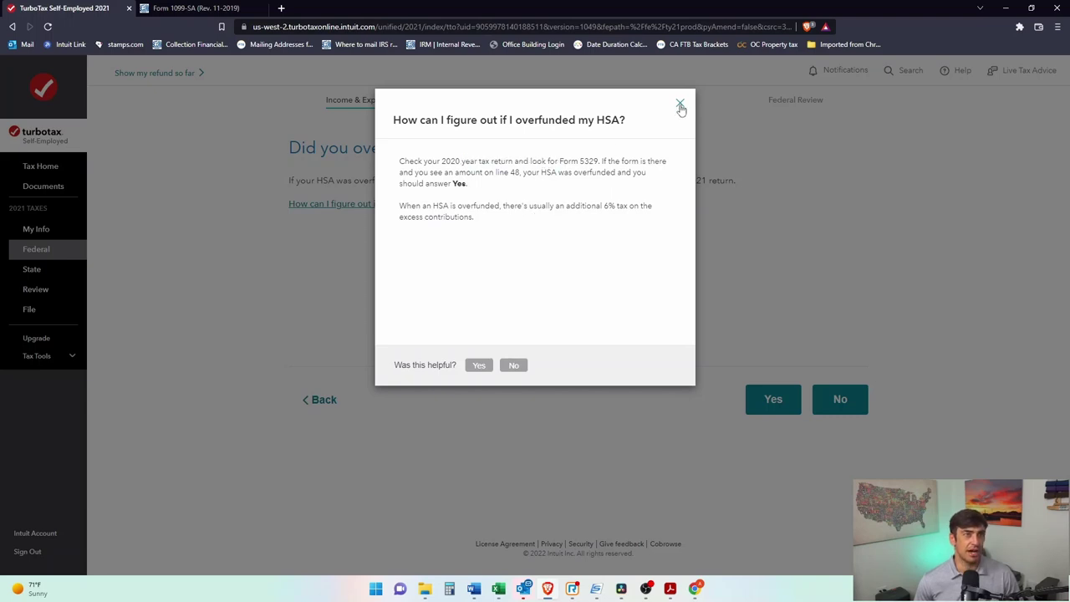
pyautogui.click(679, 103)
pyautogui.moveTo(507, 140); pyautogui.dragTo(561, 147)
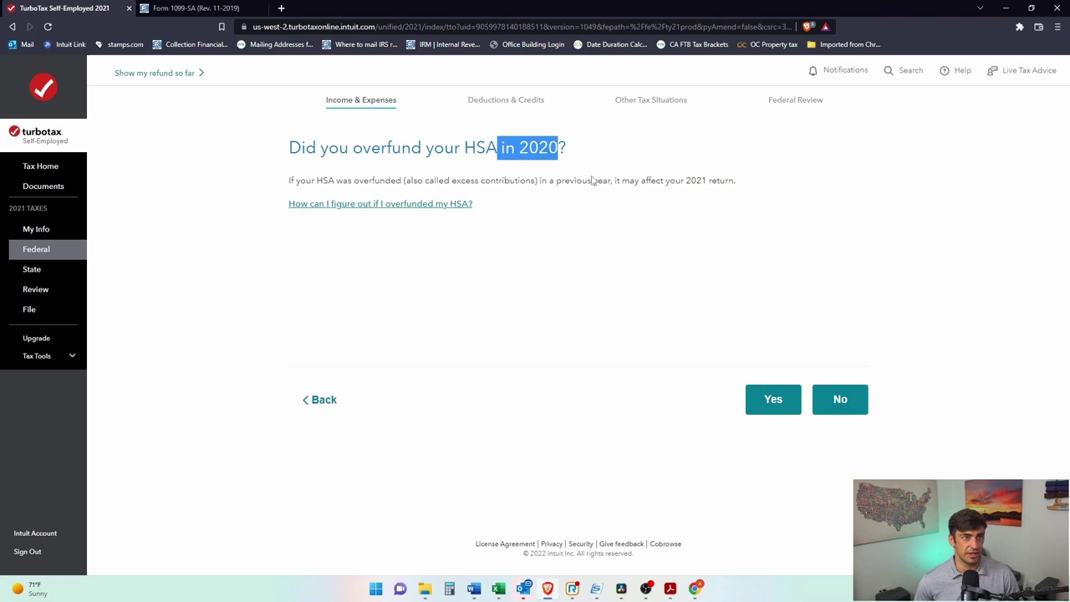
pyautogui.click(409, 204)
pyautogui.moveTo(577, 162); pyautogui.dragTo(600, 162)
pyautogui.click(680, 105)
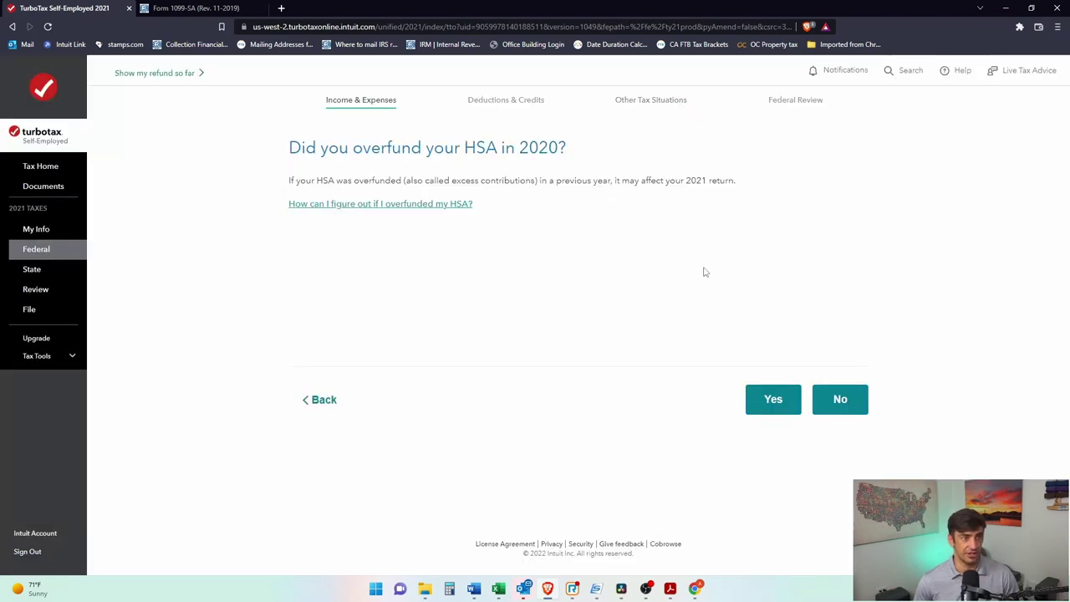
pyautogui.click(842, 407)
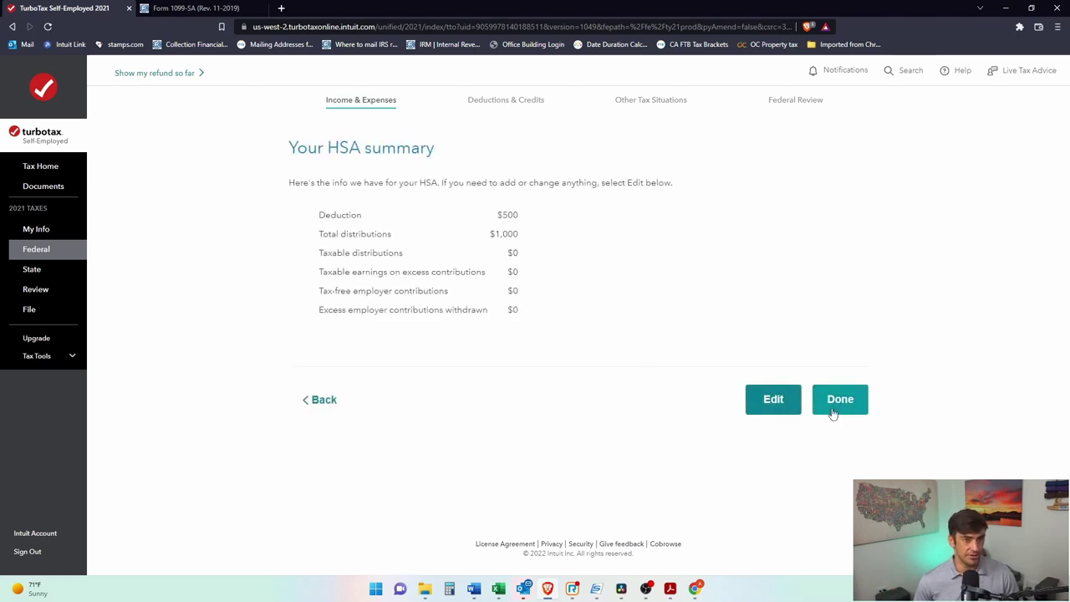
pyautogui.click(836, 408)
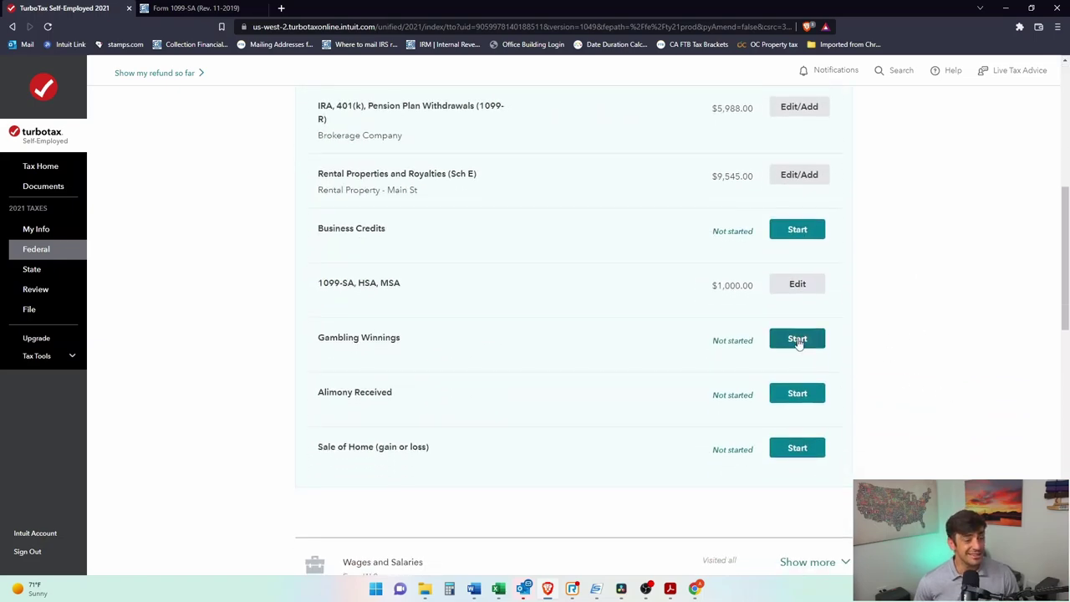
# Step: Start Gambling Winnings, answer Yes to 2021 winnings and 'Yes, I received a W-2G.'
pyautogui.click(797, 341)
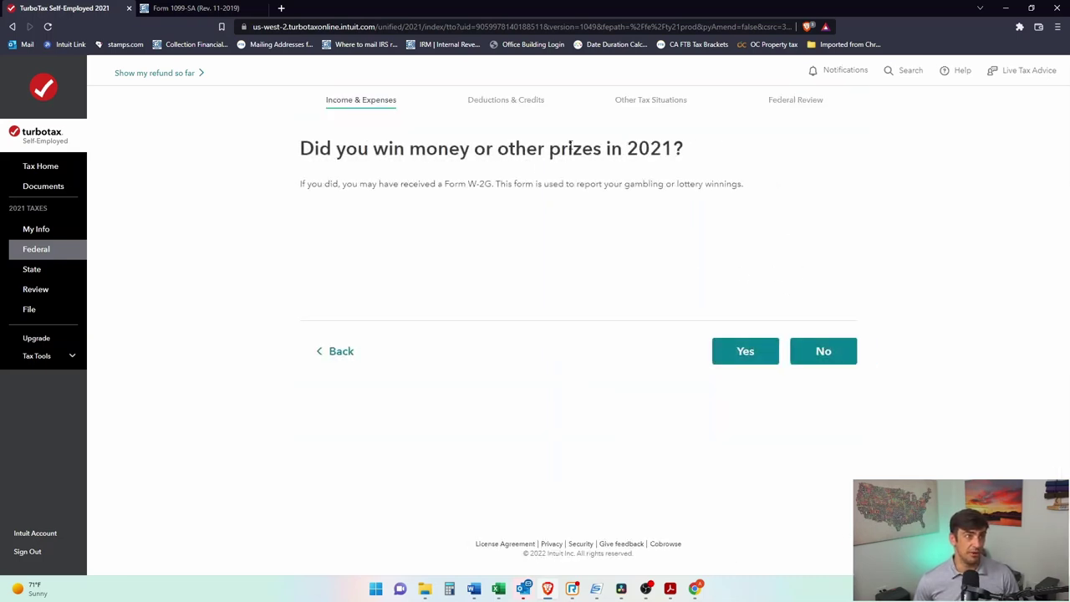
pyautogui.click(739, 351)
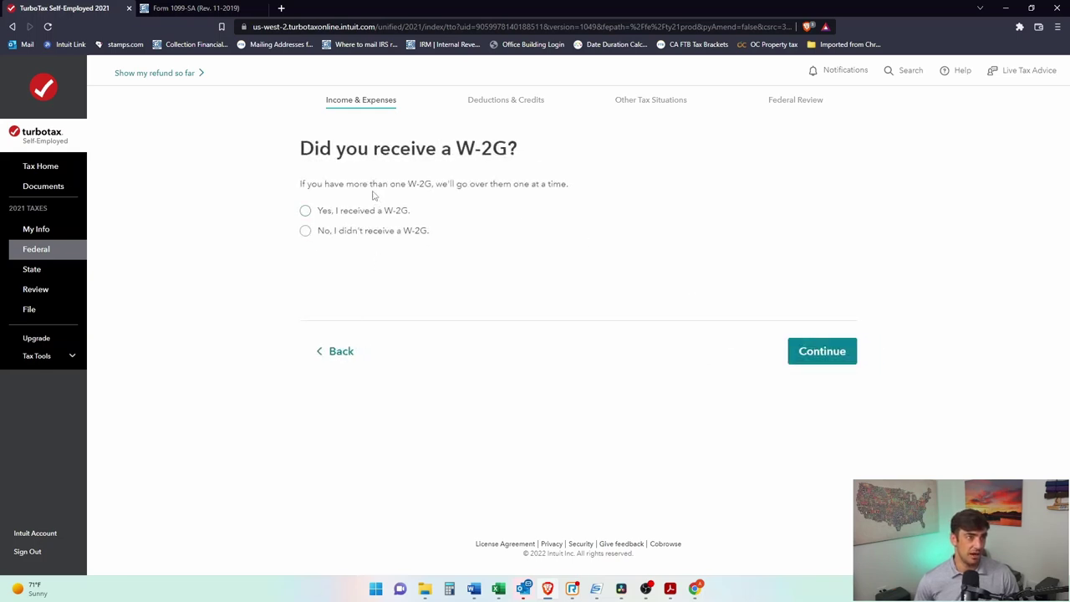
pyautogui.moveTo(313, 146); pyautogui.dragTo(509, 149)
pyautogui.click(472, 193)
pyautogui.click(306, 214)
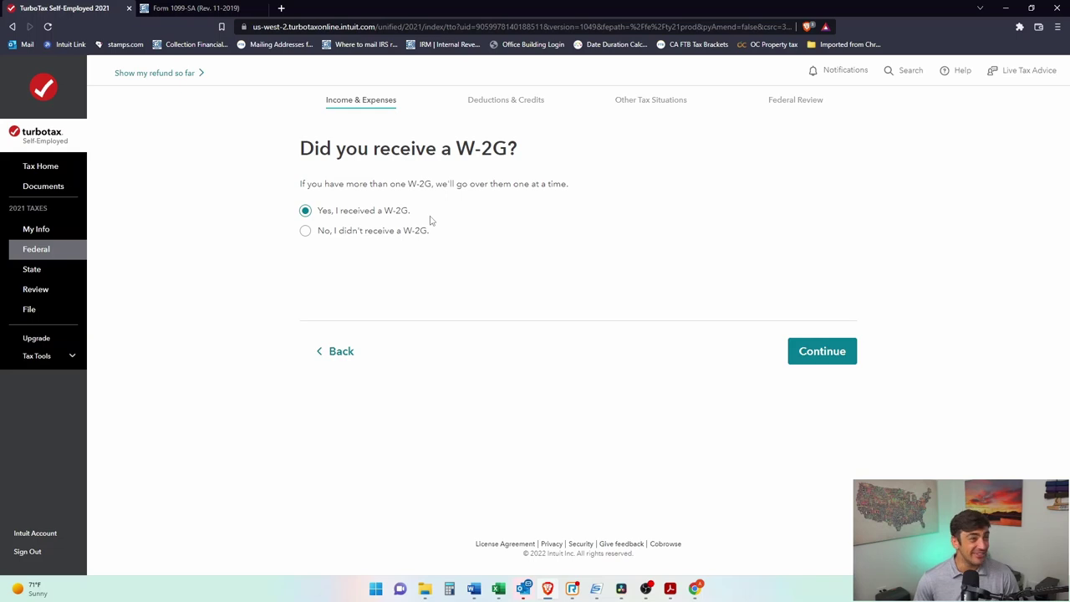
pyautogui.click(826, 351)
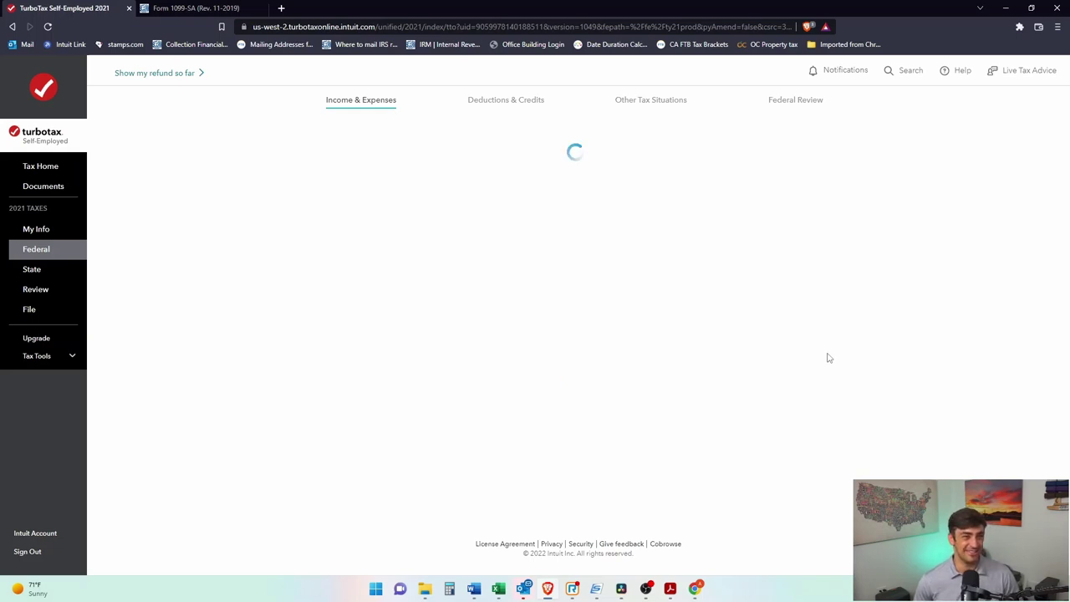
pyautogui.click(369, 238)
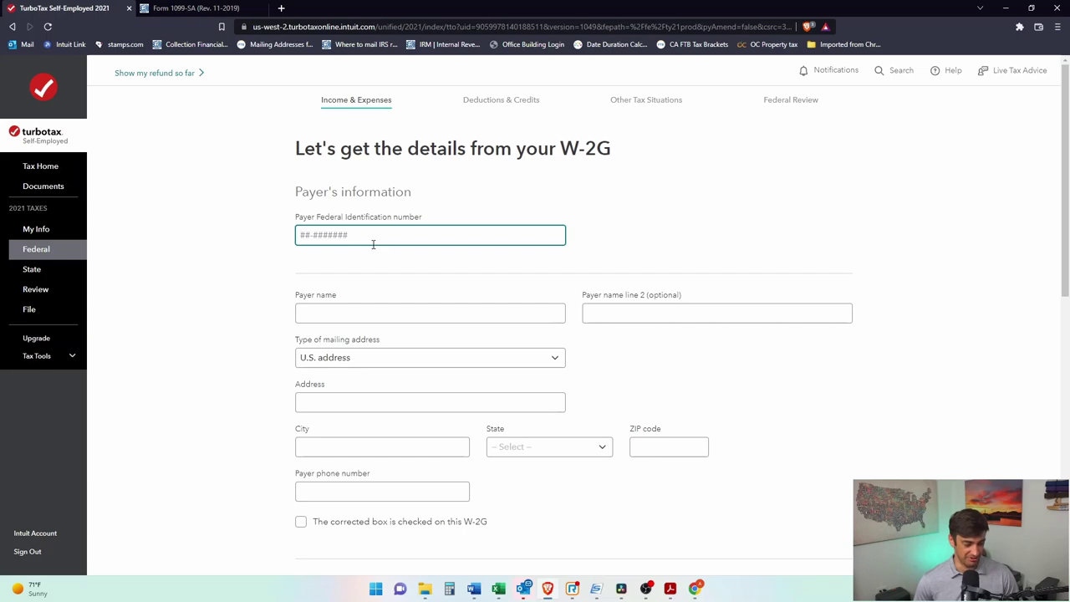
# Step: Enter the payer's federal ID number on the W-2G, then search 'w2g' in a new tab
pyautogui.write('12-3456789')
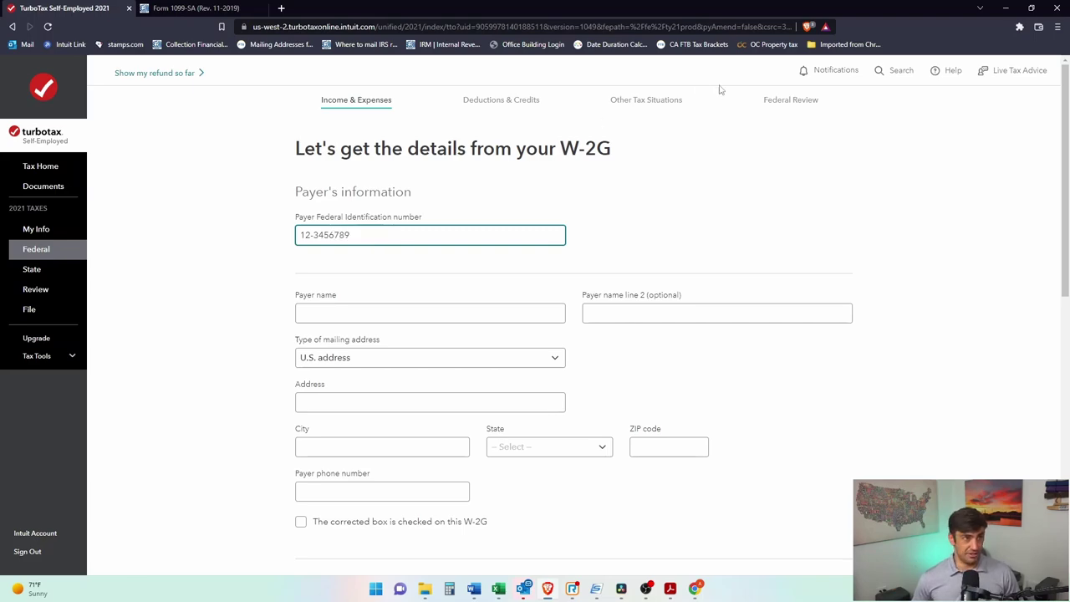
pyautogui.click(282, 9)
pyautogui.write('w2g')
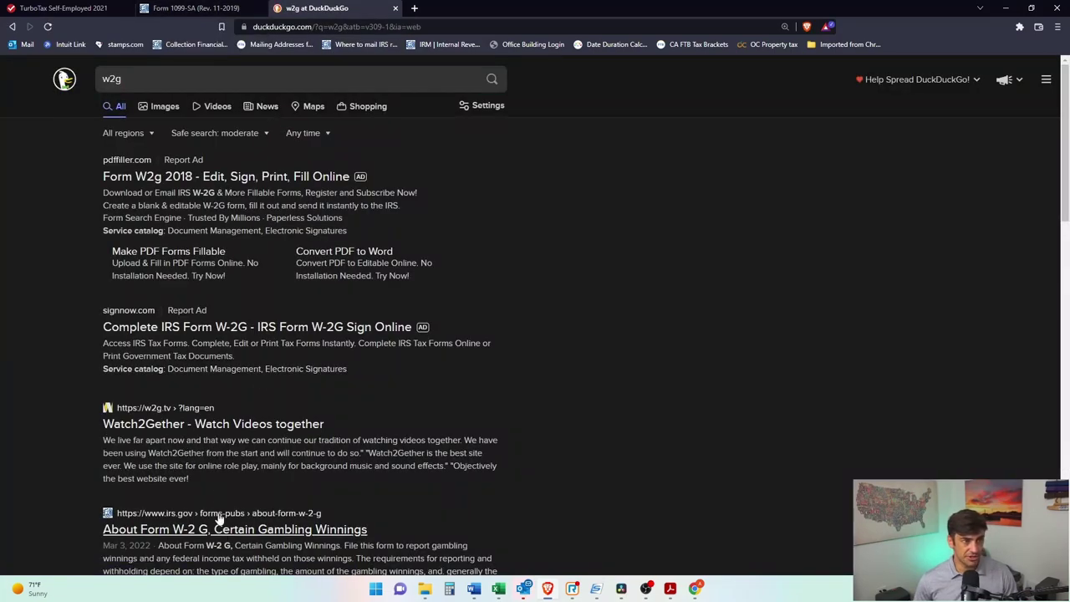
# Step: Open the official IRS Form W-2G PDF from irs.gov and review its payer box
pyautogui.click(243, 530)
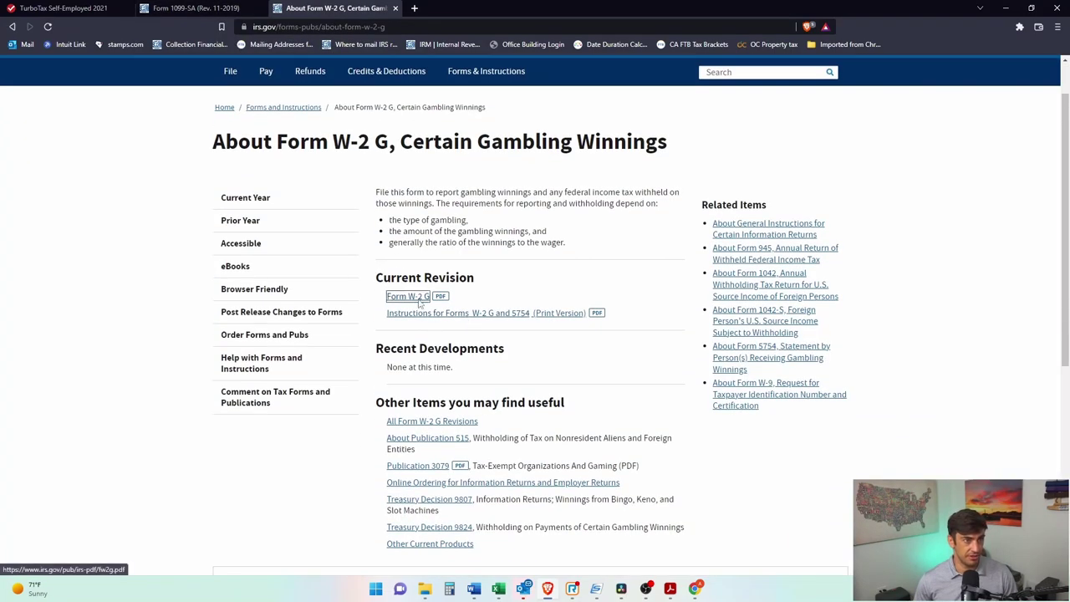
pyautogui.click(419, 299)
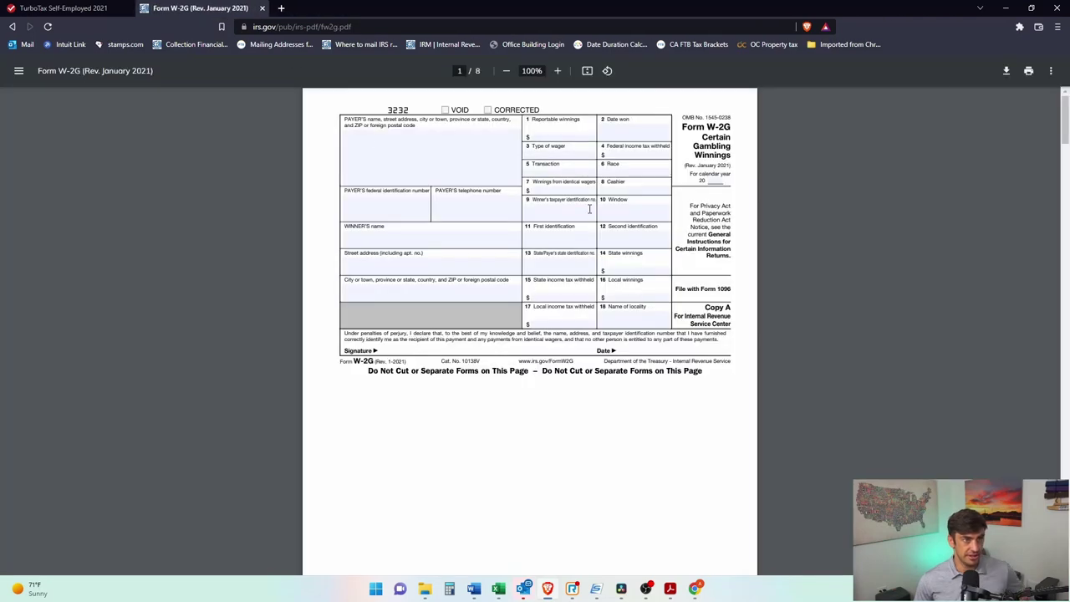
pyautogui.keyDown('ctrl'); pyautogui.scroll(5, 579, 306); pyautogui.keyUp('ctrl')
pyautogui.scroll(3, 593, 243)
pyautogui.moveTo(126, 181); pyautogui.dragTo(50, 163)
pyautogui.click(60, 8)
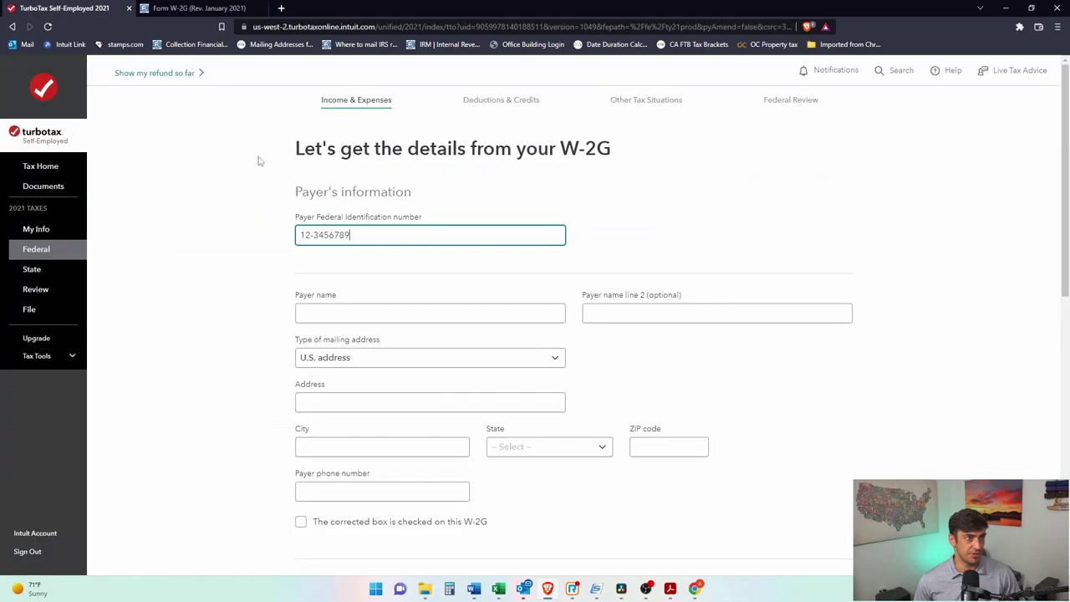
# Step: Enter payer Casino with its street address, Newport Beach, CA 92660
pyautogui.click(344, 311)
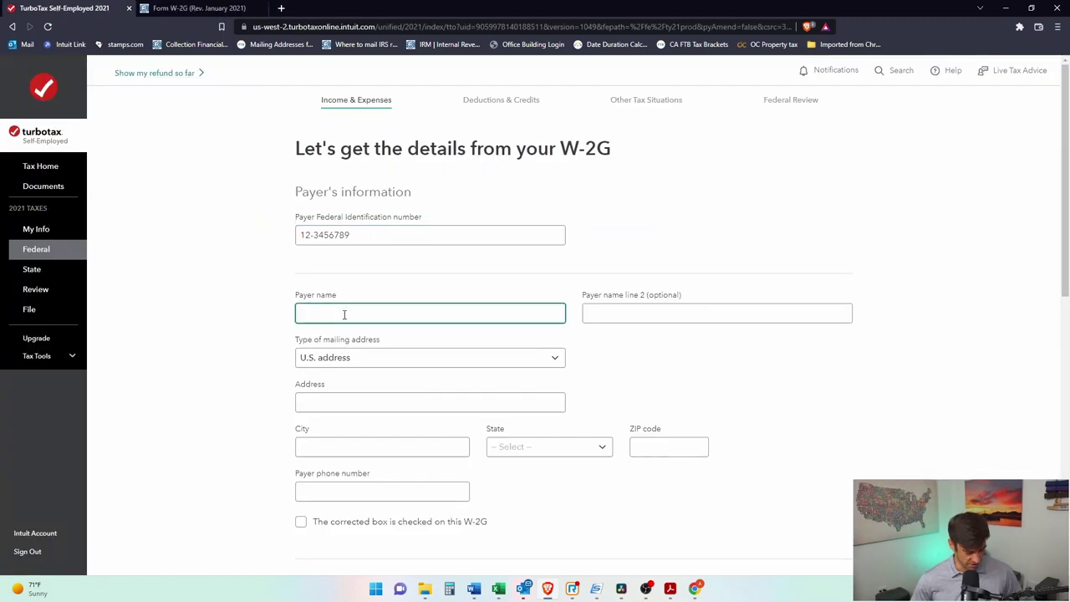
pyautogui.write('Casino')
pyautogui.press('Tab')
pyautogui.press('Tab')
pyautogui.press('Tab')
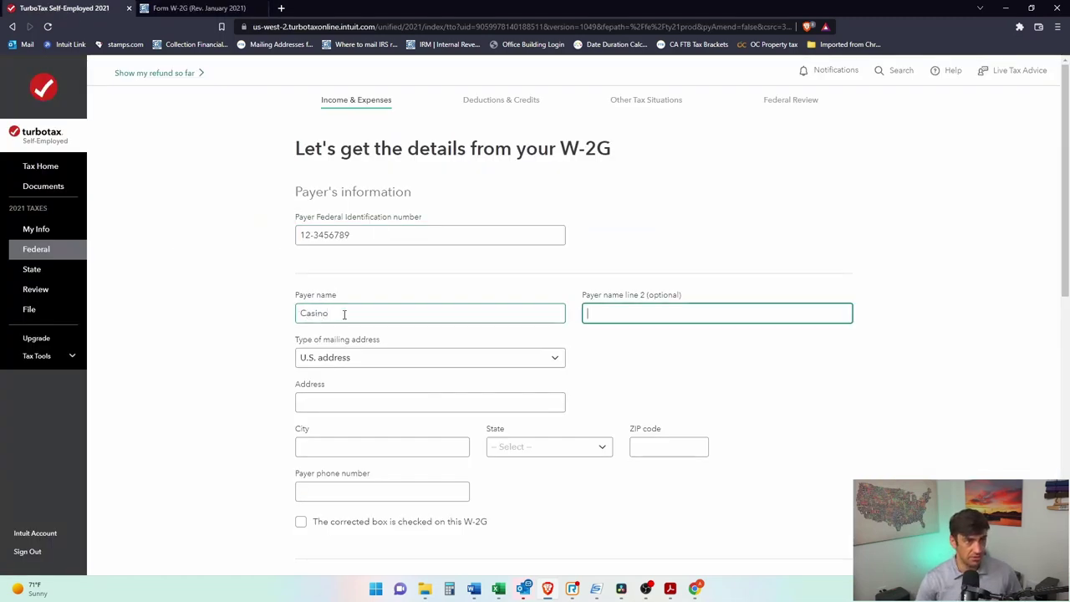
pyautogui.write('123')
pyautogui.press('Tab')
pyautogui.write('Newport Beach')
pyautogui.press('Tab')
pyautogui.press('c')
pyautogui.press('Tab')
pyautogui.write('92660')
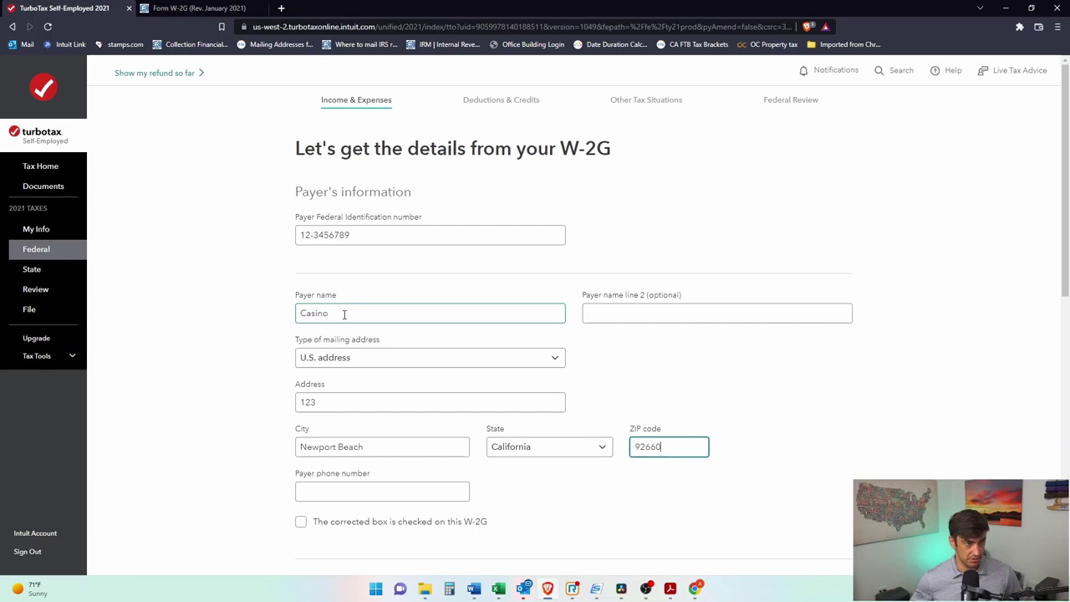
pyautogui.scroll(-4, 480, 351)
pyautogui.scroll(-1, 376, 298)
# Step: Enter Box 1 reportable winnings of 1500 and Box 2 date won 06/01/2021
pyautogui.click(409, 236)
pyautogui.write('1500')
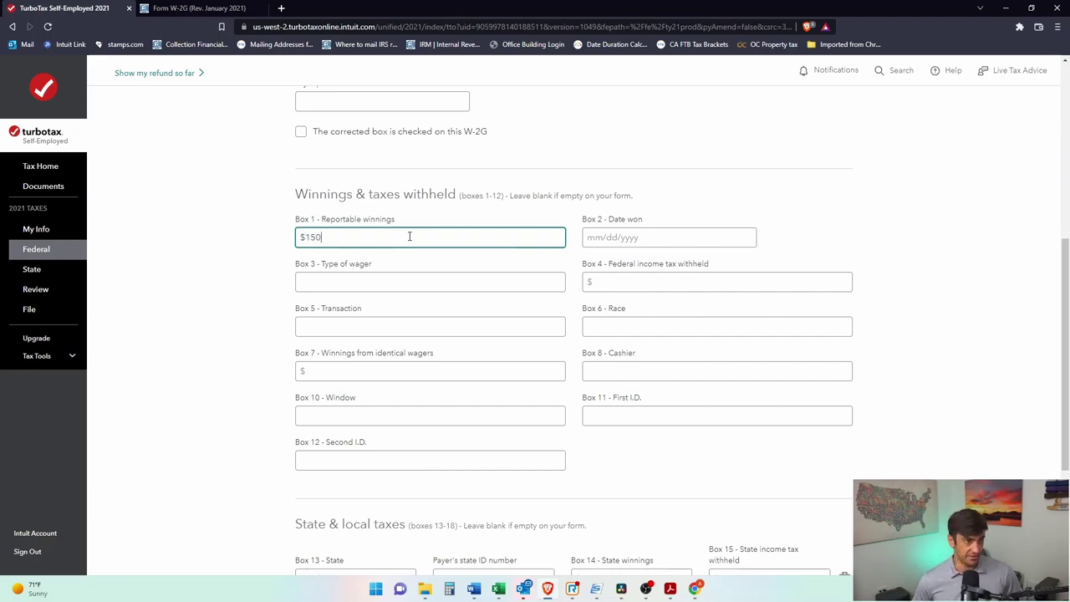
pyautogui.press('Tab')
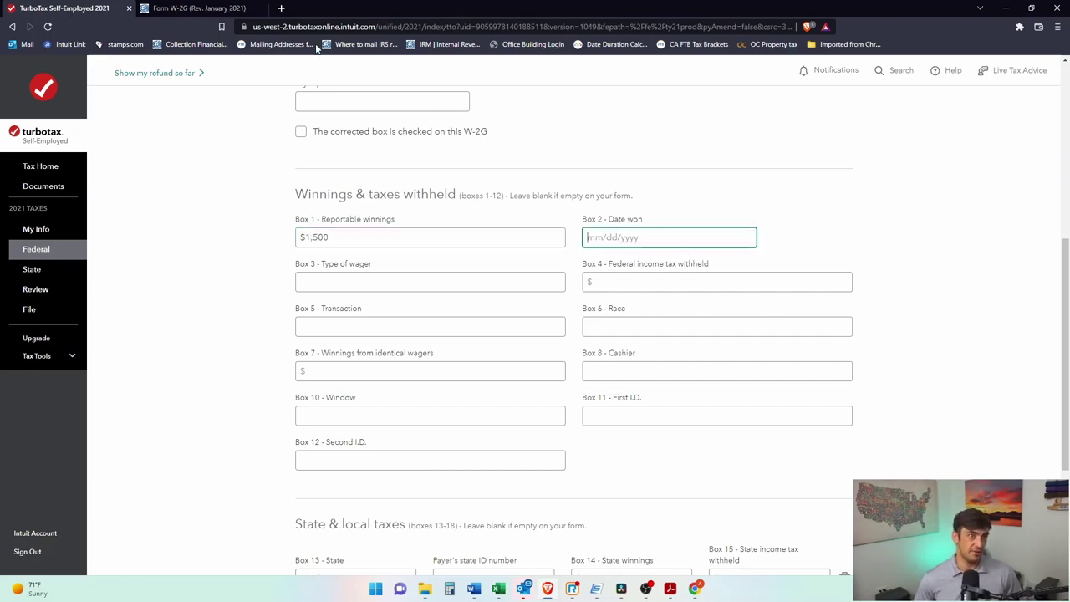
pyautogui.hotkey('ctrl', 'Tab')
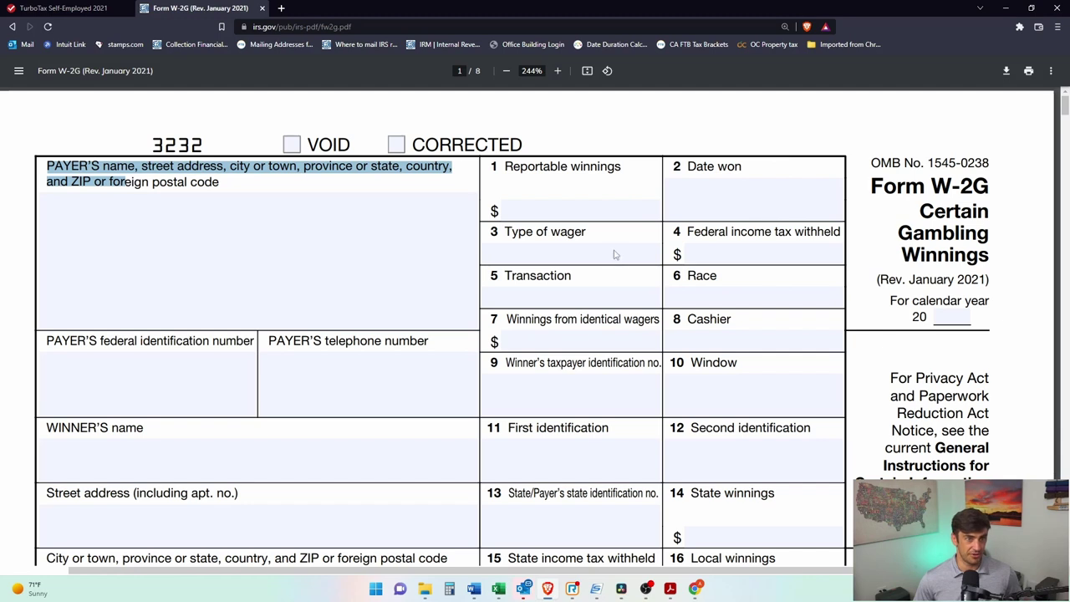
pyautogui.click(57, 7)
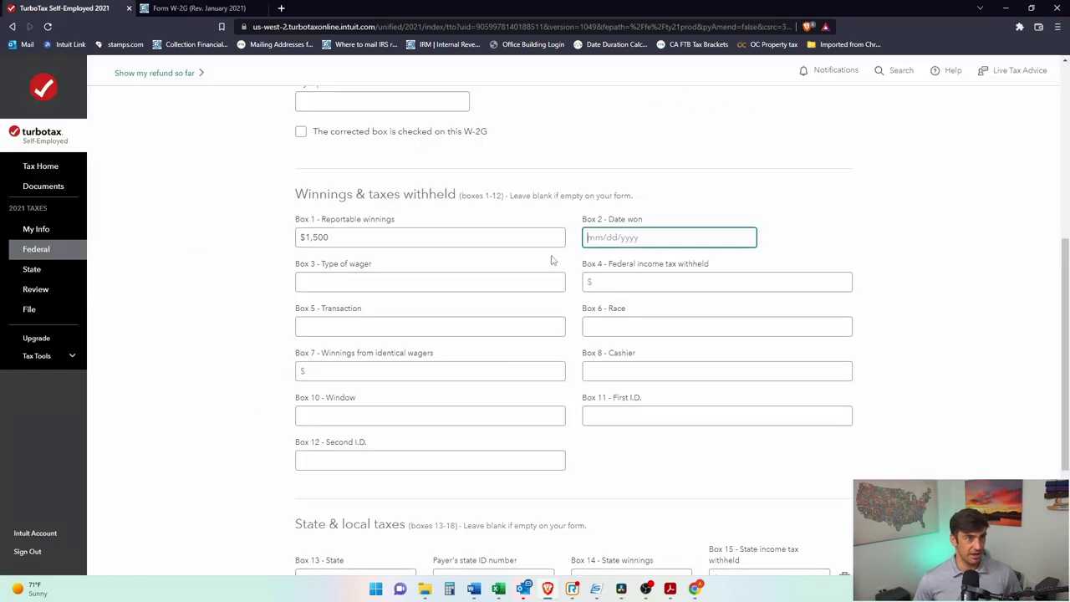
pyautogui.write('06/01/2021')
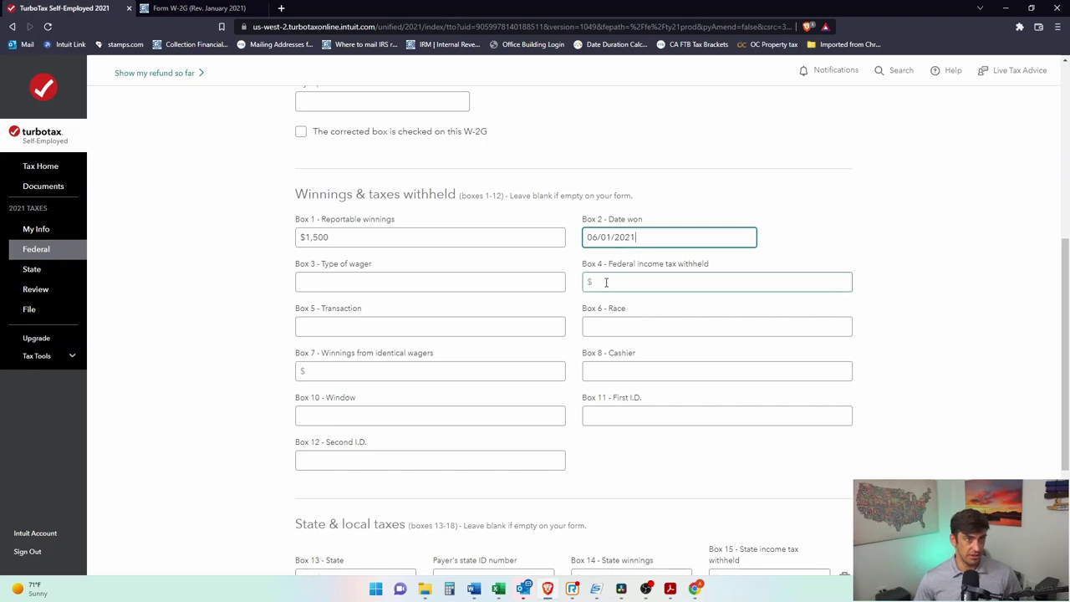
# Step: Enter 0 as Box 4 federal income tax withheld and save the W-2G
pyautogui.click(606, 282)
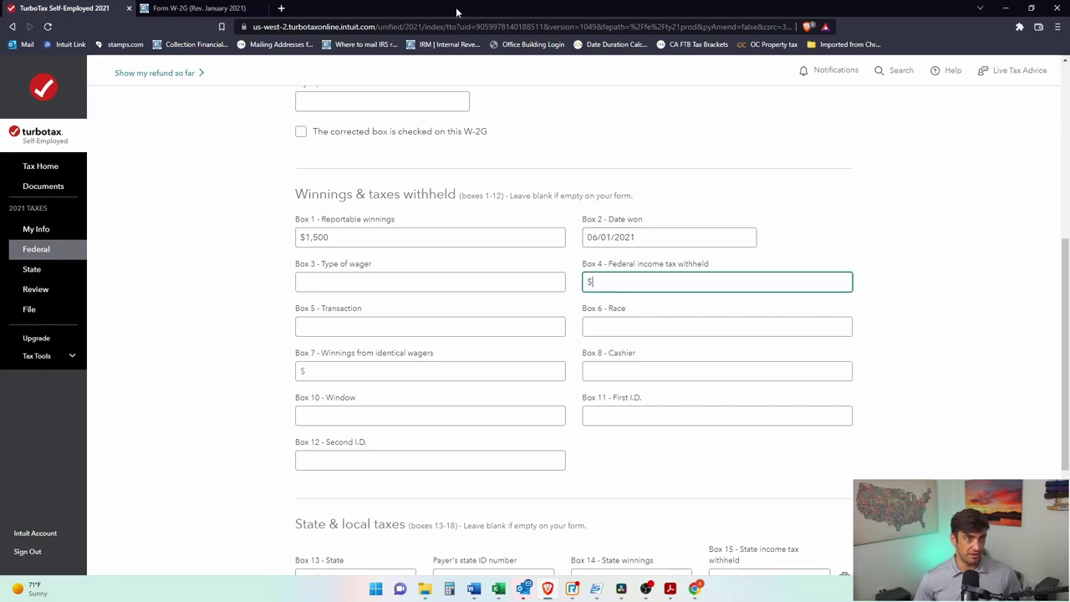
pyautogui.click(201, 7)
pyautogui.click(733, 256)
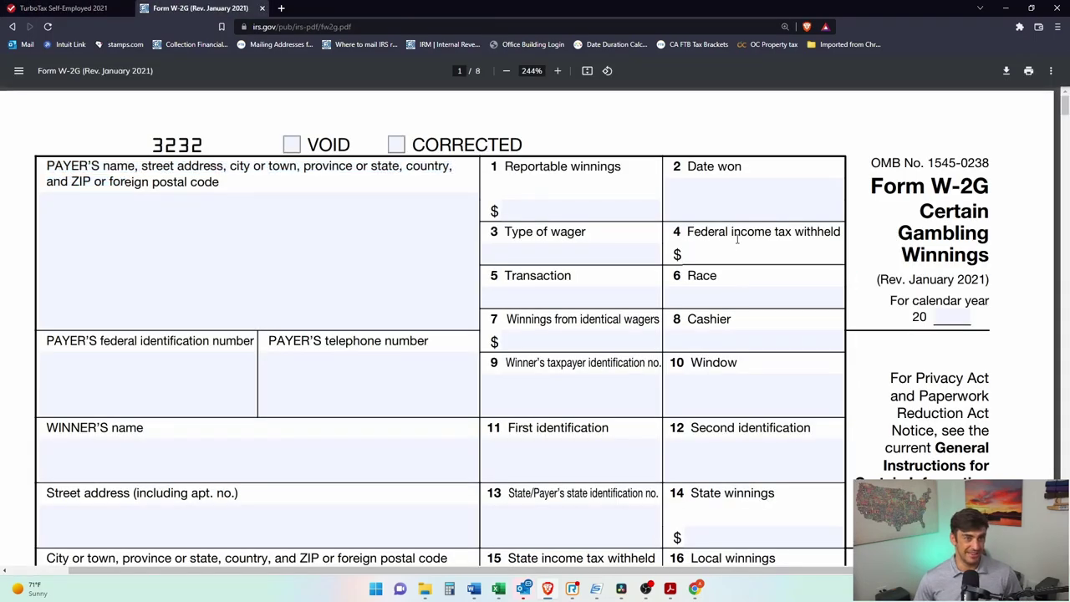
pyautogui.click(87, 9)
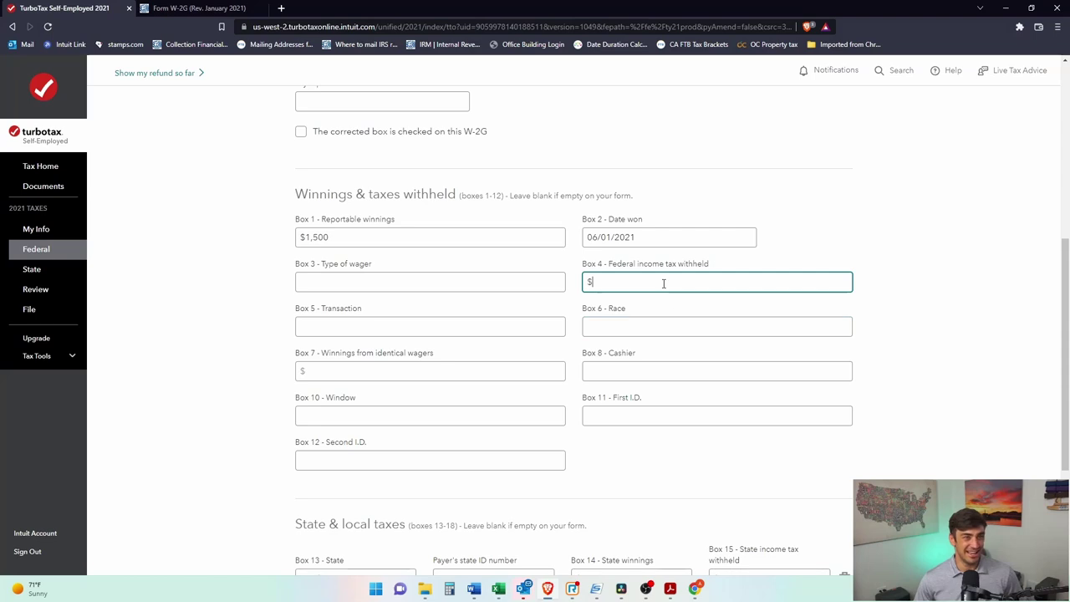
pyautogui.write('0')
pyautogui.scroll(-1, 590, 337)
pyautogui.scroll(-1, 589, 338)
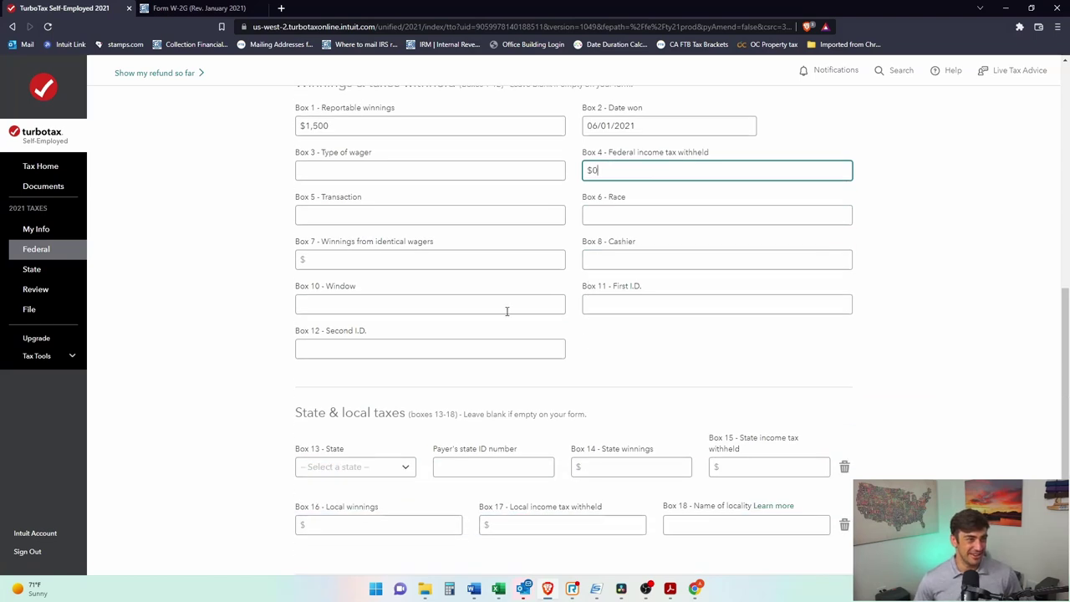
pyautogui.scroll(-1, 474, 398)
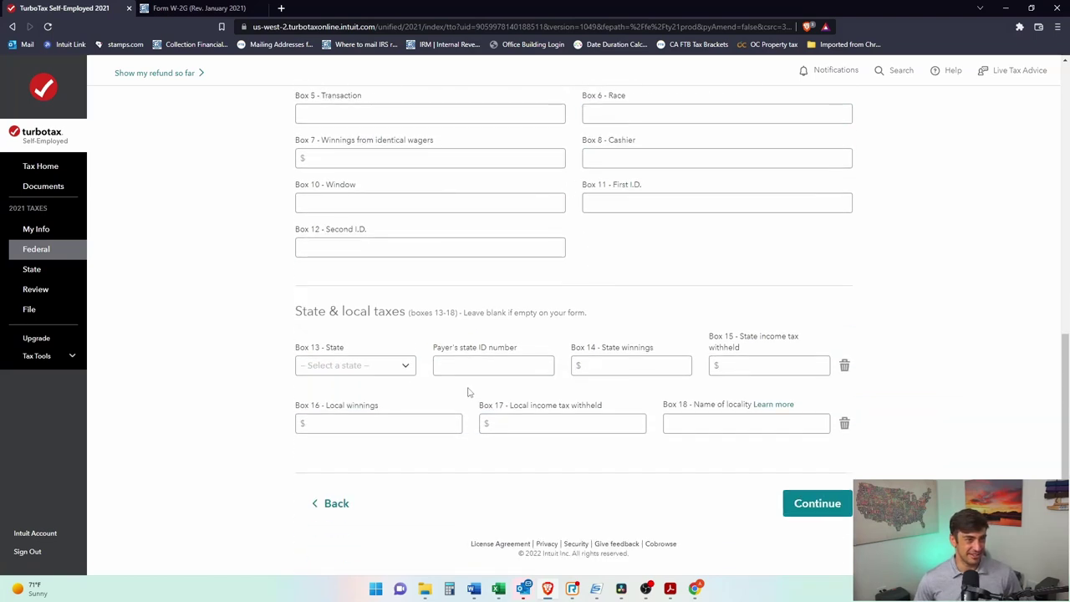
pyautogui.click(199, 8)
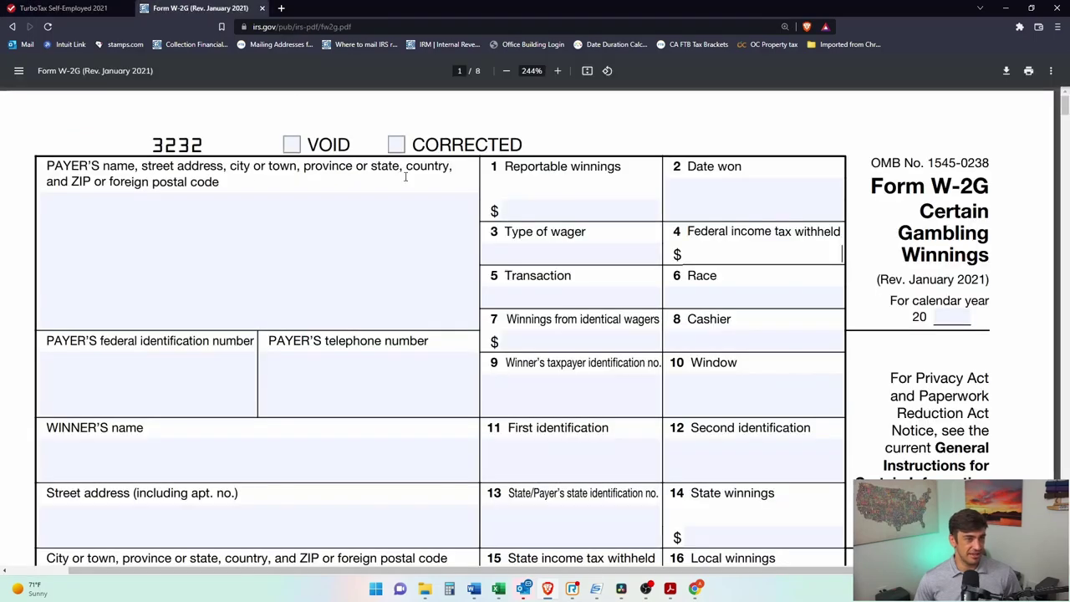
pyautogui.scroll(-3, 653, 389)
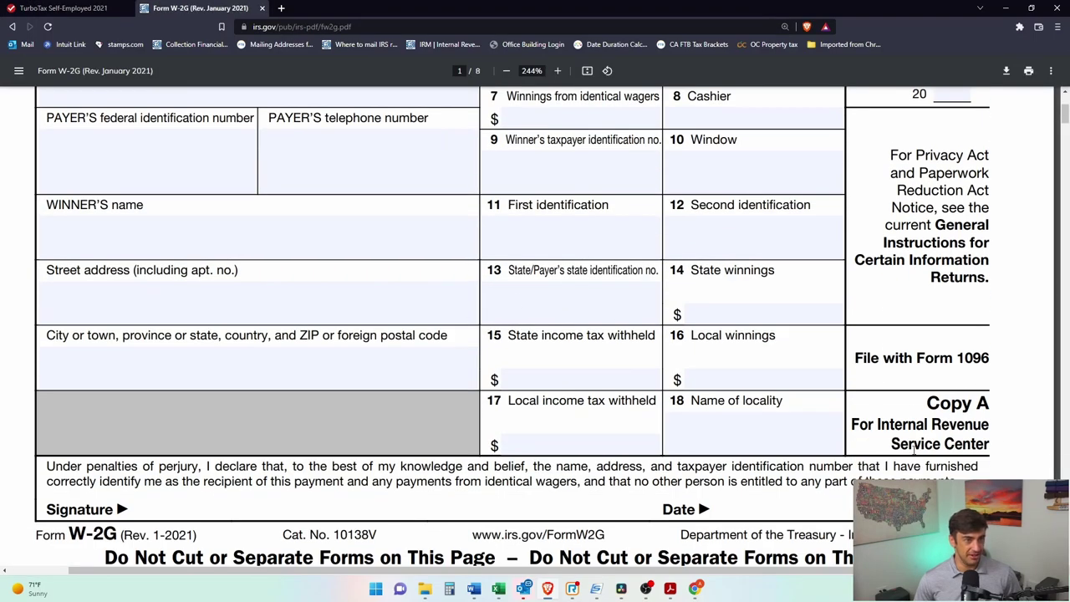
pyautogui.click(62, 7)
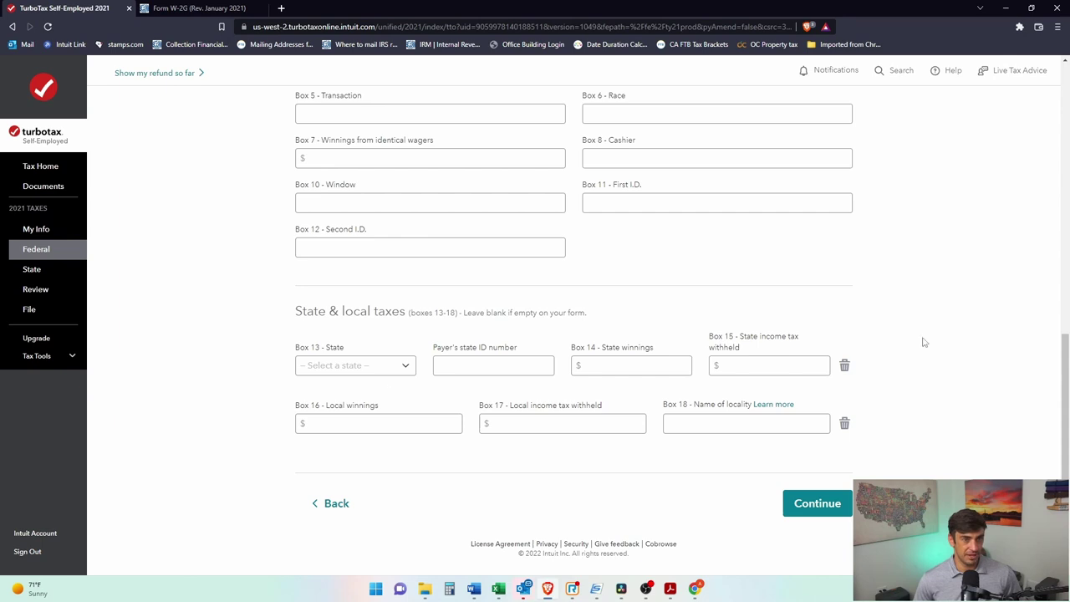
pyautogui.click(842, 510)
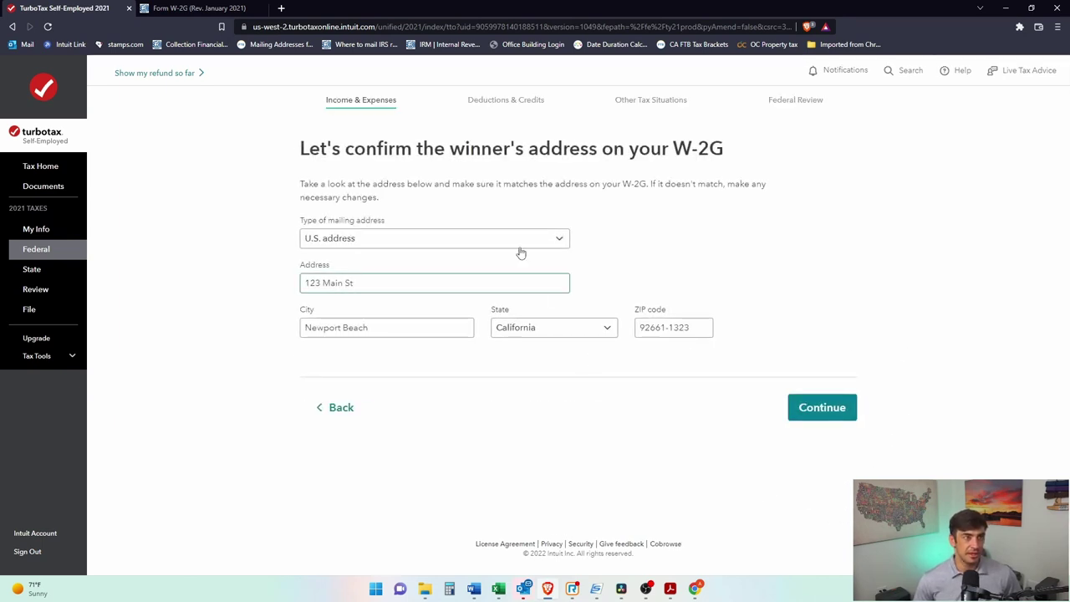
# Step: Accept the winner's address after comparing it with the W-2G PDF
pyautogui.moveTo(388, 148); pyautogui.dragTo(669, 148)
pyautogui.click(674, 149)
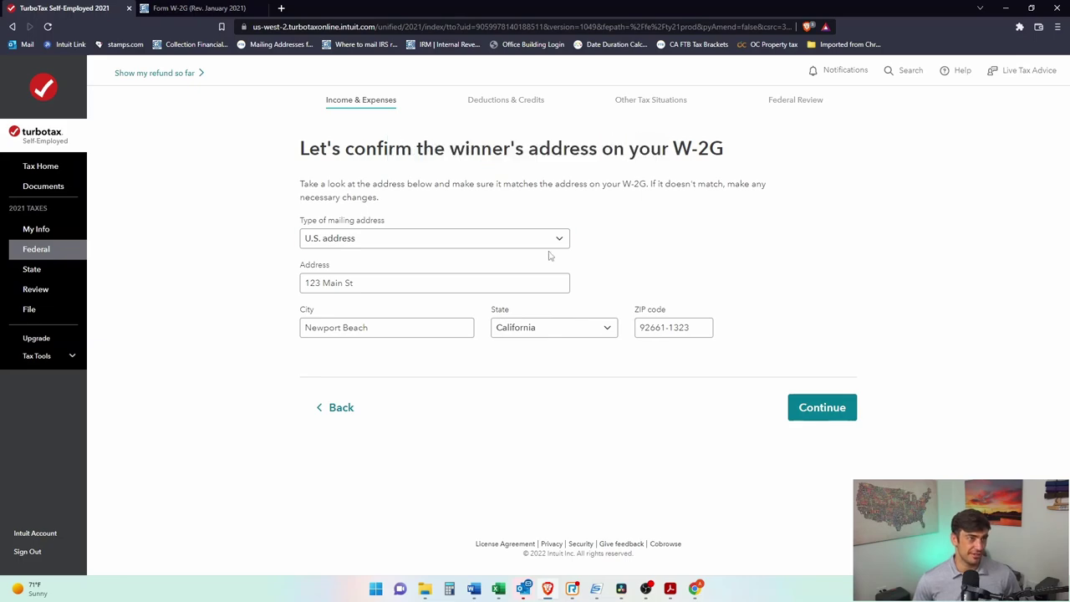
pyautogui.click(201, 8)
pyautogui.scroll(3, 254, 273)
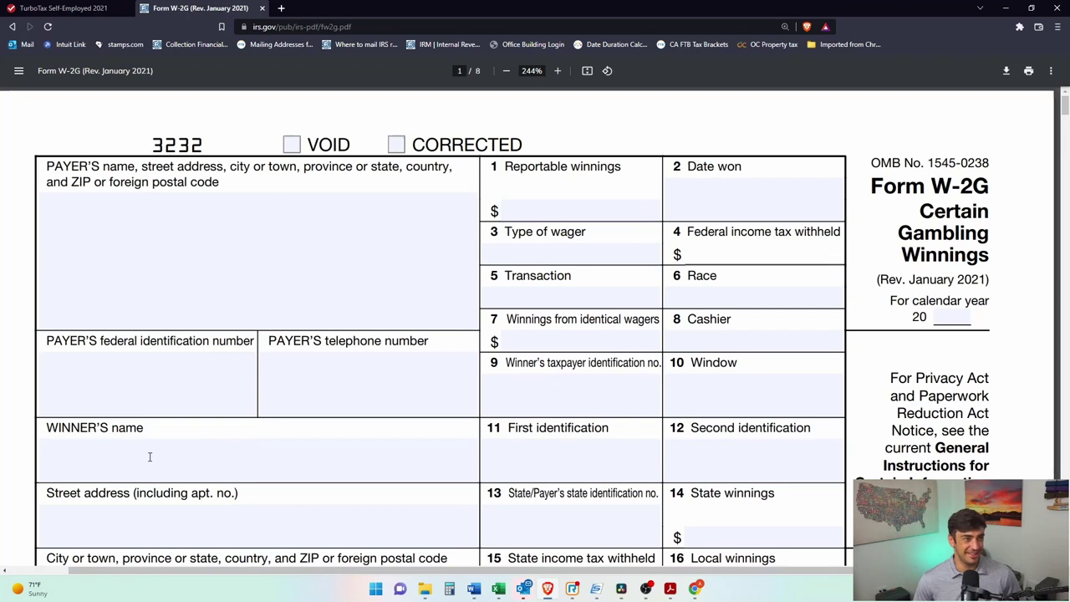
pyautogui.moveTo(134, 430); pyautogui.dragTo(16, 423)
pyautogui.moveTo(181, 497); pyautogui.dragTo(24, 485)
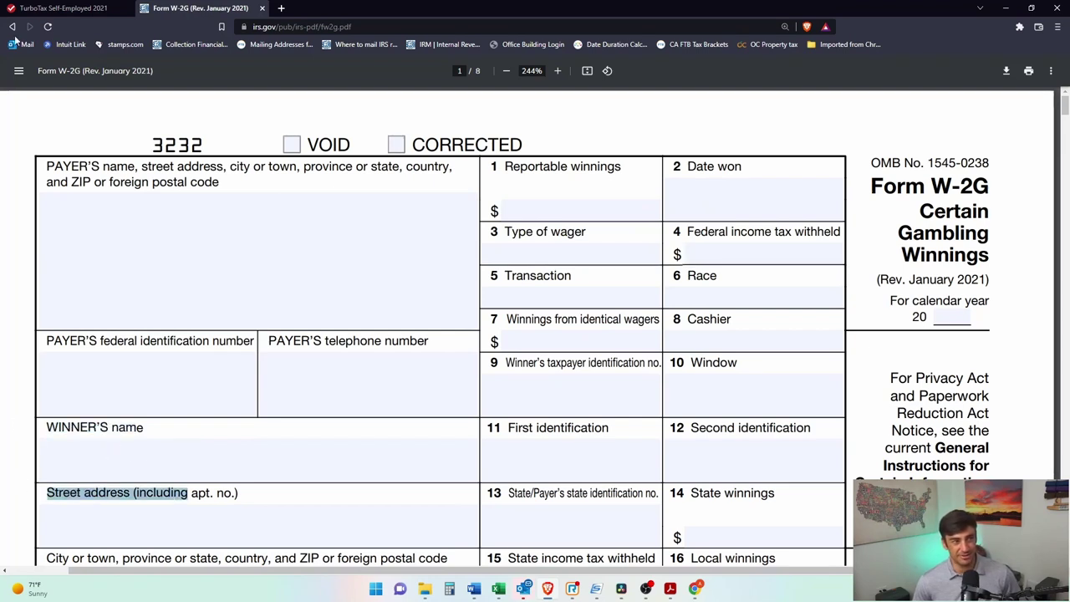
pyautogui.click(63, 7)
pyautogui.click(822, 407)
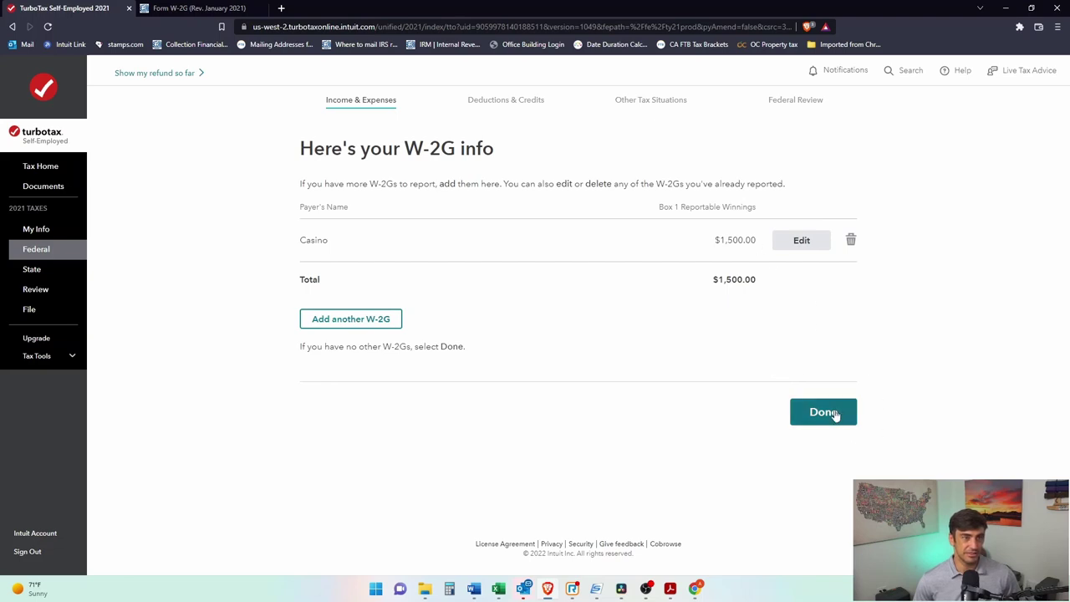
# Step: Finish the W-2G list and answer No to other gambling winnings and non-gambling prizes
pyautogui.click(834, 414)
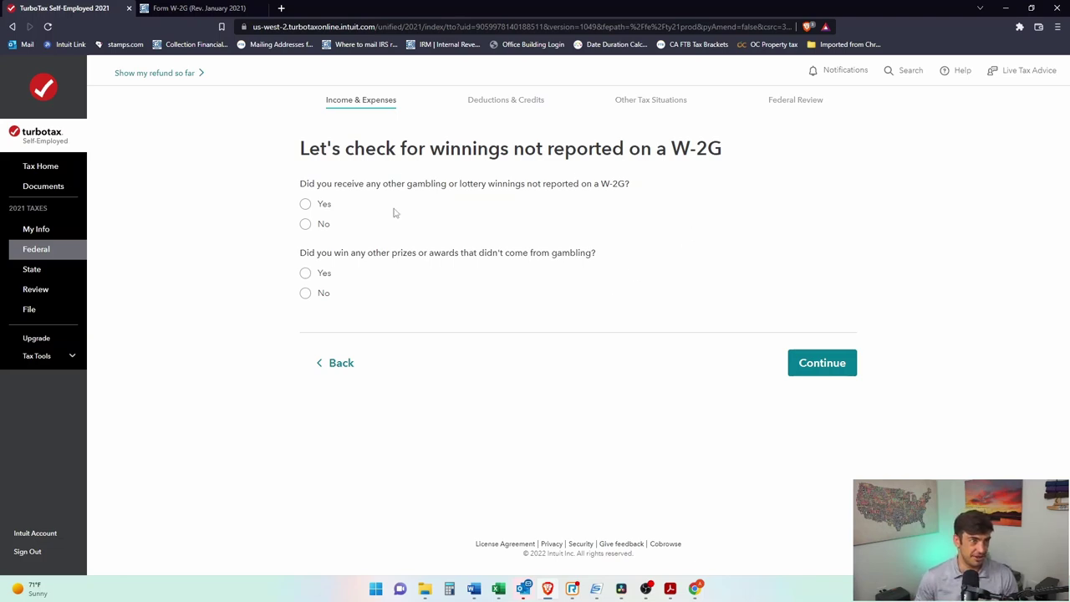
pyautogui.click(306, 224)
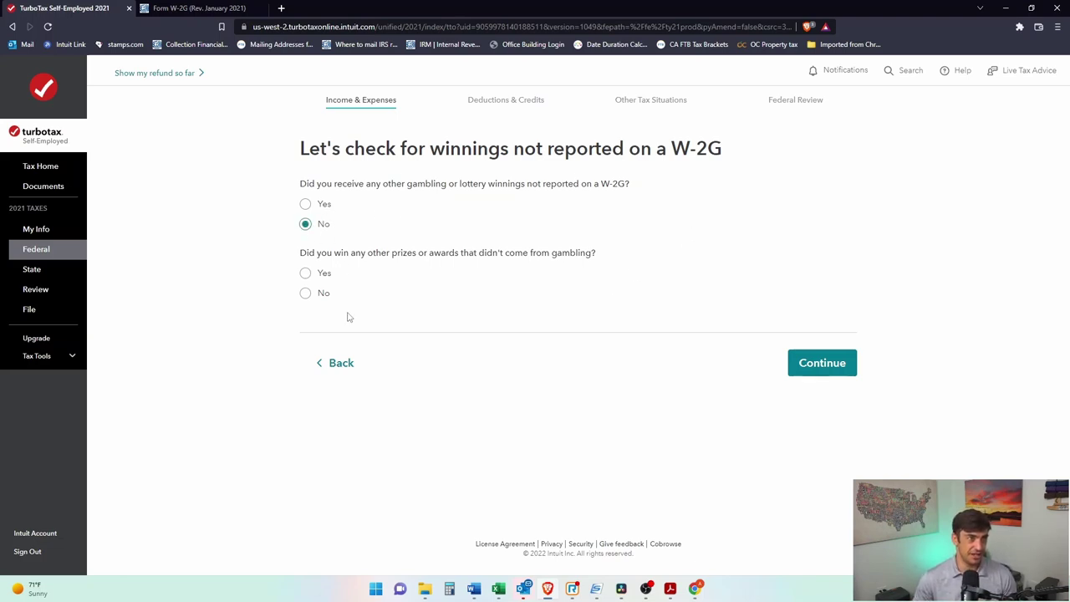
pyautogui.click(306, 293)
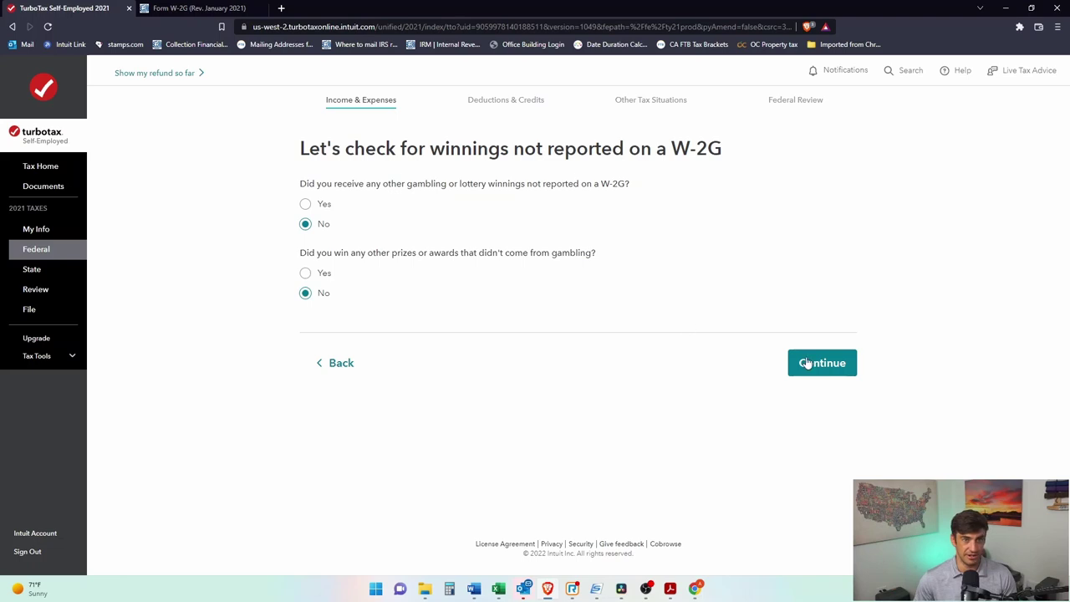
pyautogui.click(822, 362)
pyautogui.click(408, 259)
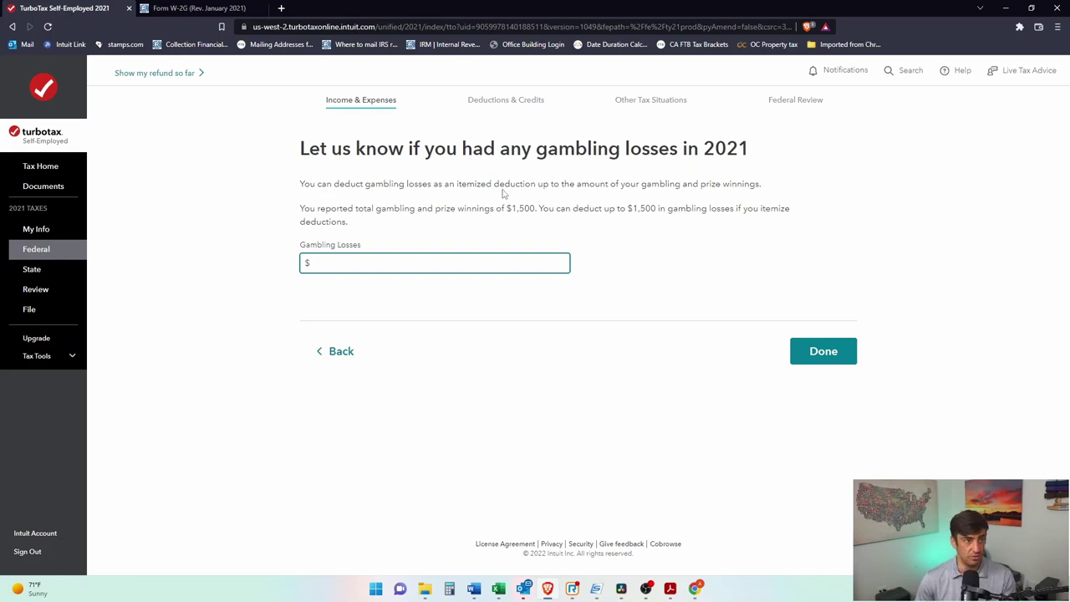
# Step: Review the note on itemizing and the $1,500 gambling-loss deduction limit
pyautogui.moveTo(305, 184); pyautogui.dragTo(711, 183)
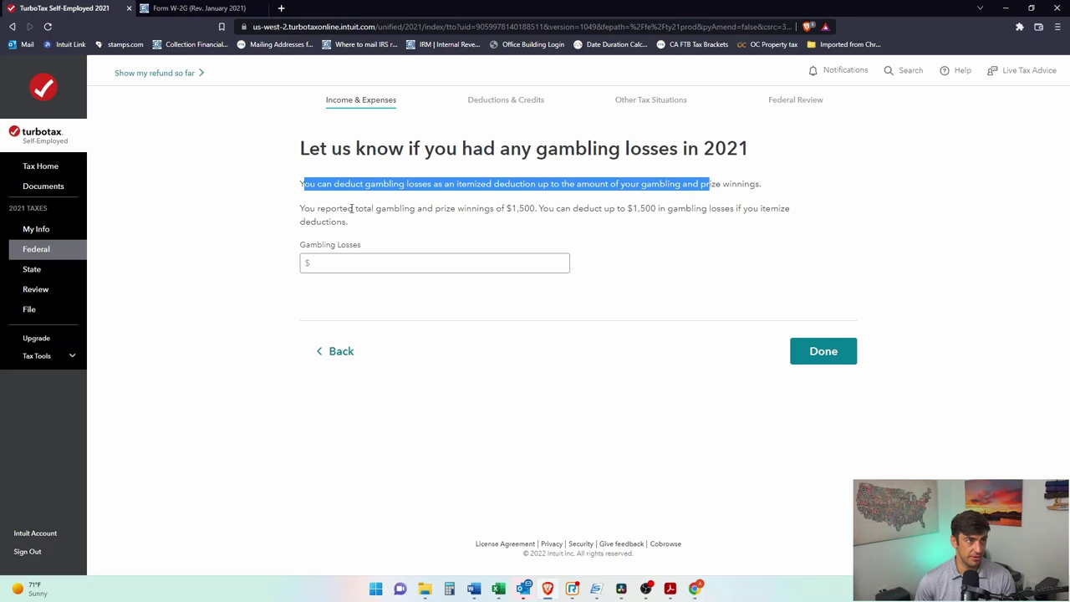
pyautogui.moveTo(539, 208); pyautogui.dragTo(571, 226)
pyautogui.click(753, 210)
pyautogui.click(571, 226)
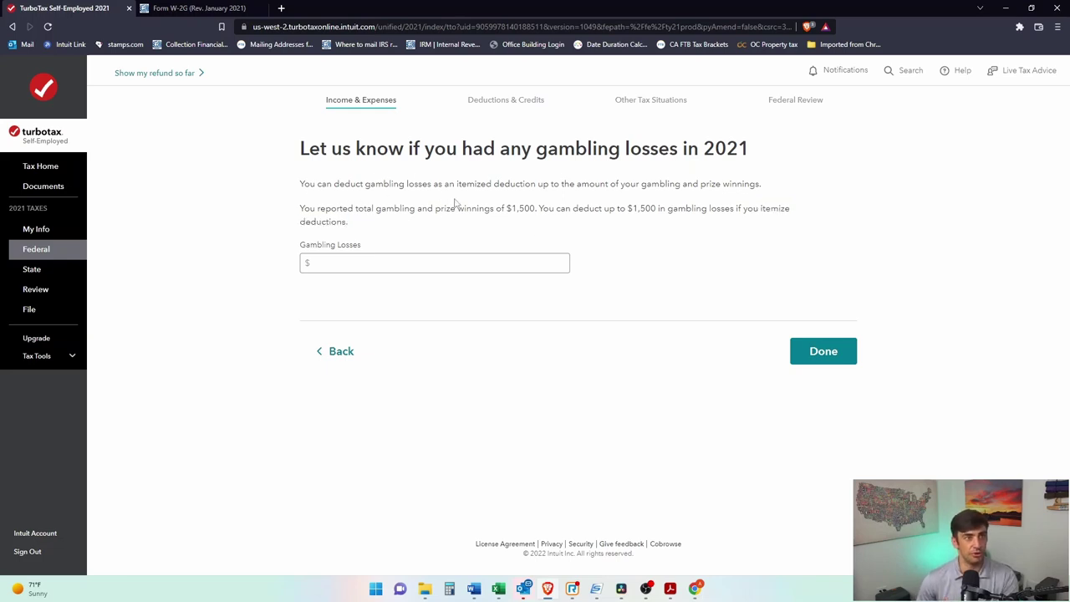
pyautogui.moveTo(762, 209); pyautogui.dragTo(780, 225)
pyautogui.click(777, 227)
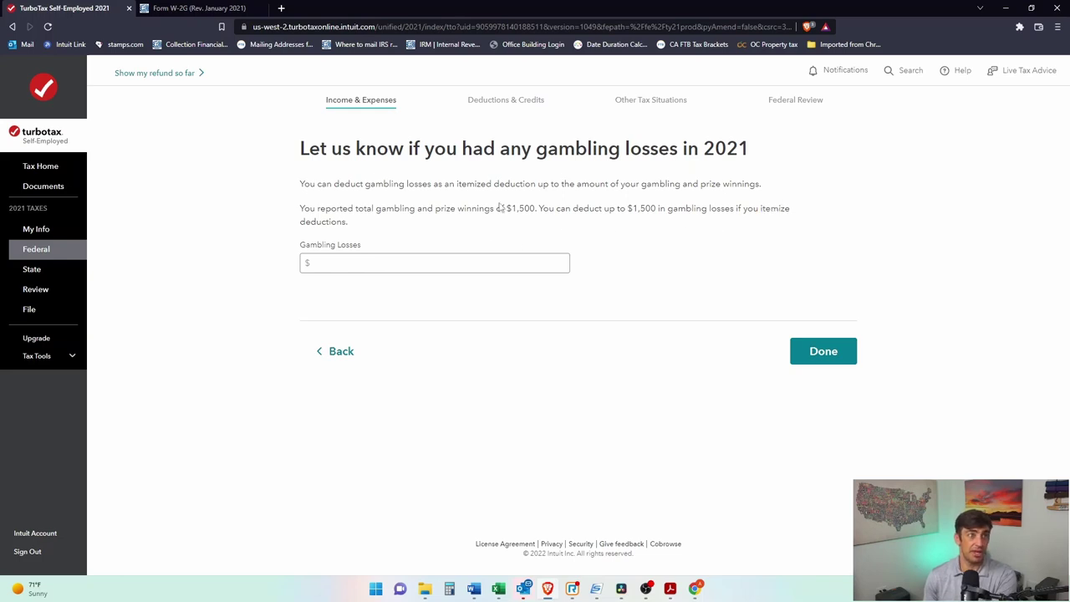
# Step: Enter 1500 as the 2021 gambling losses and finish the gambling section
pyautogui.click(519, 256)
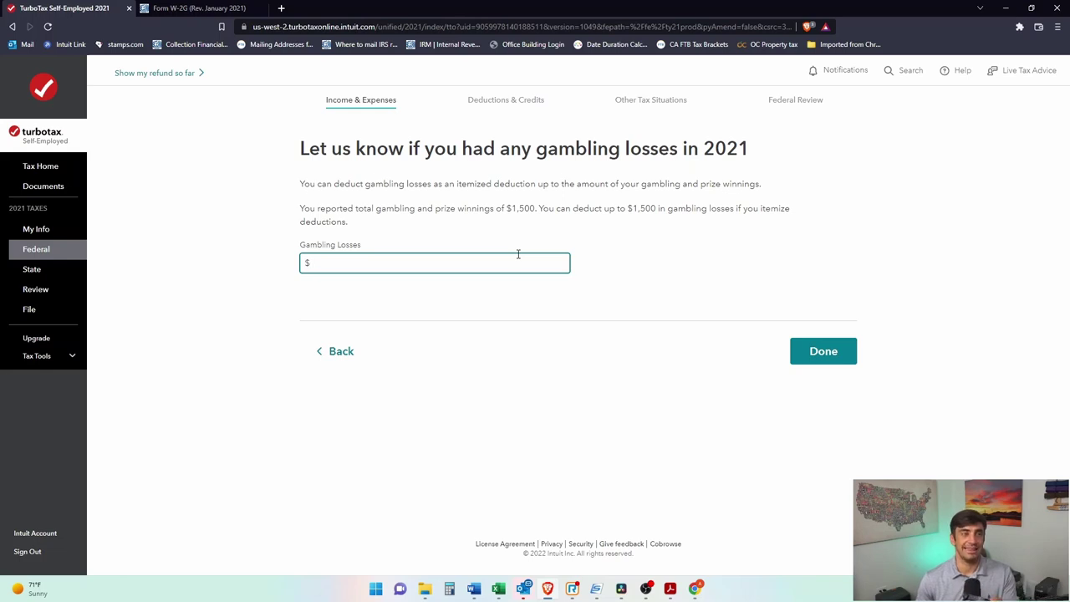
pyautogui.write('1500')
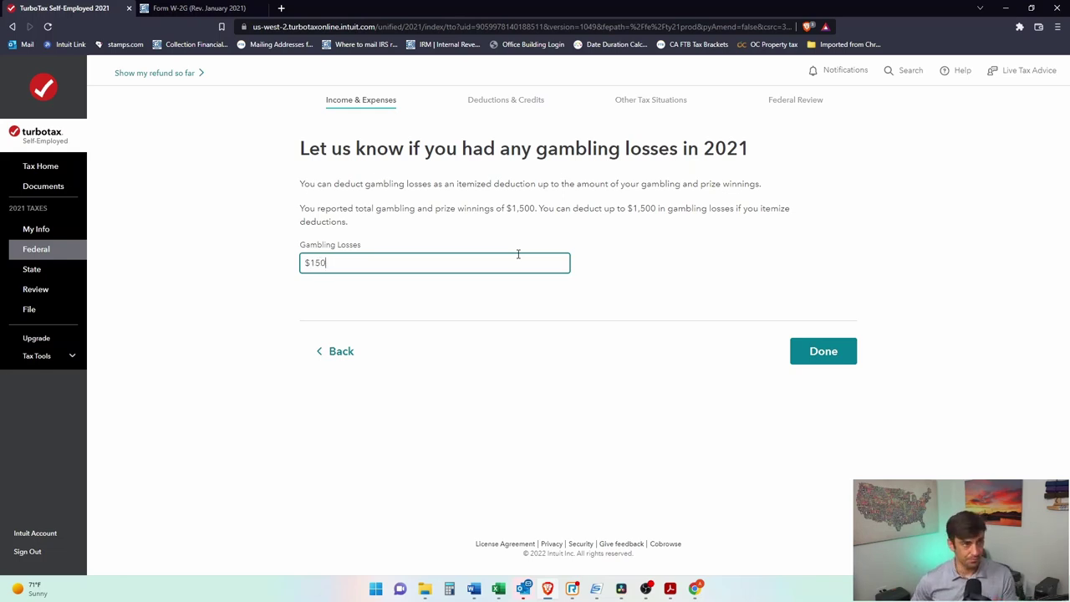
pyautogui.moveTo(657, 209); pyautogui.dragTo(626, 209)
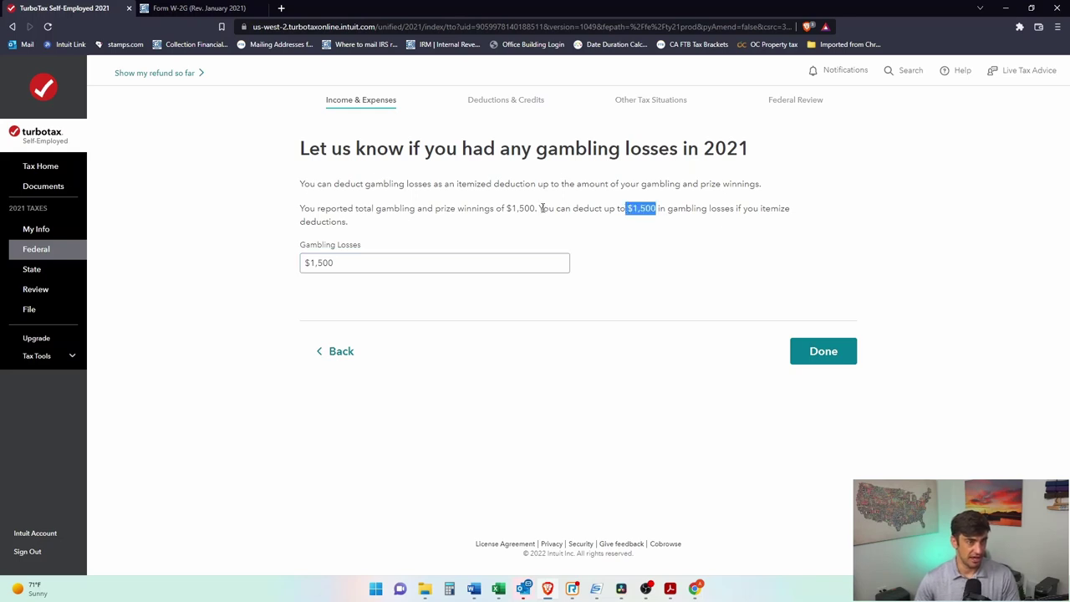
pyautogui.click(541, 208)
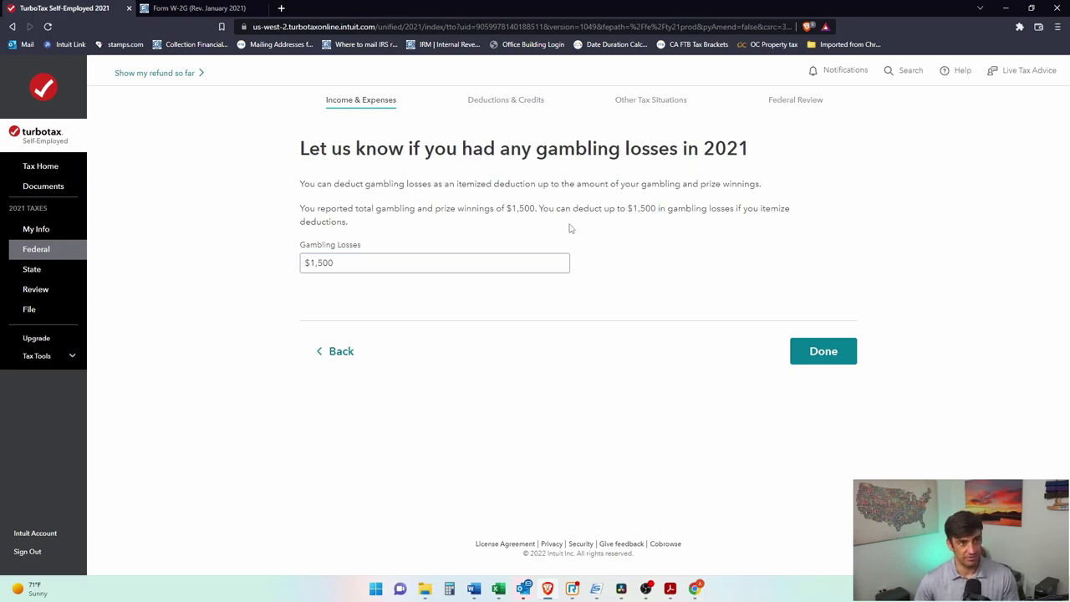
pyautogui.click(803, 359)
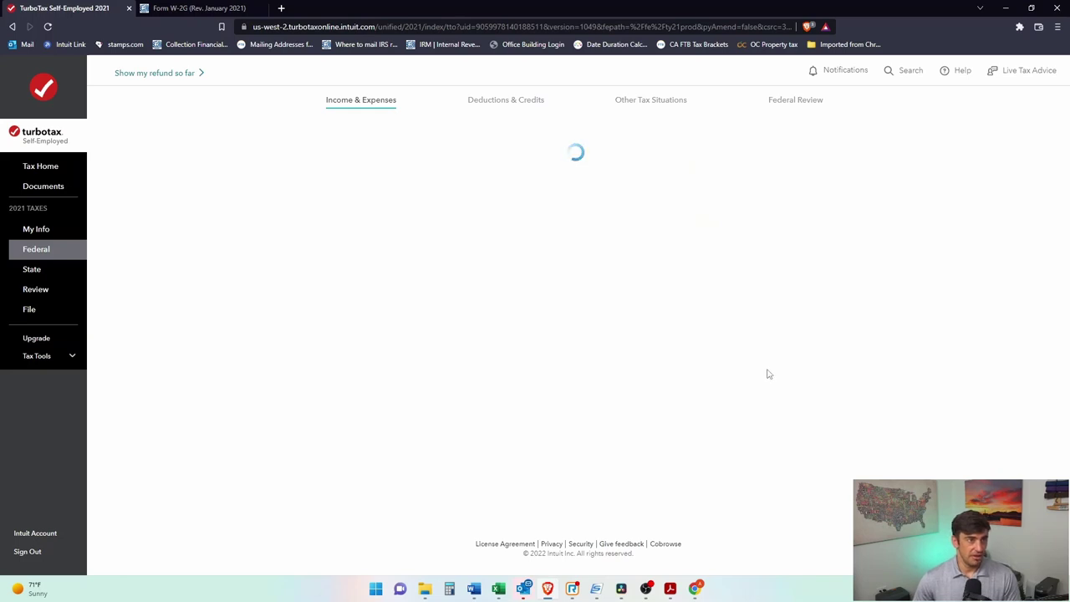
# Step: Scroll down the income summary and start the Alimony Received topic
pyautogui.scroll(-5, 877, 314)
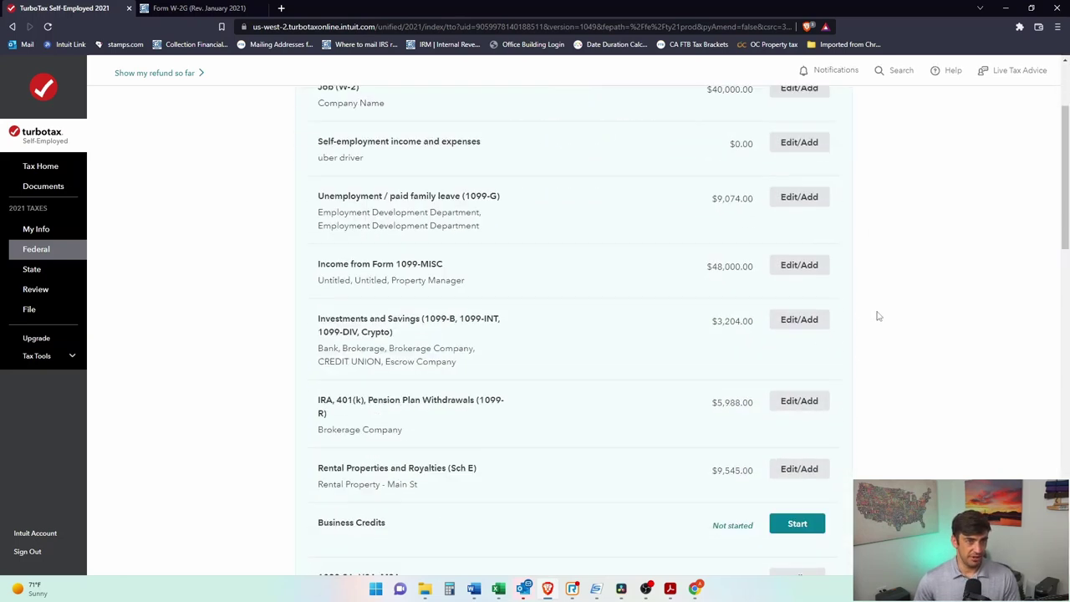
pyautogui.scroll(-1, 877, 316)
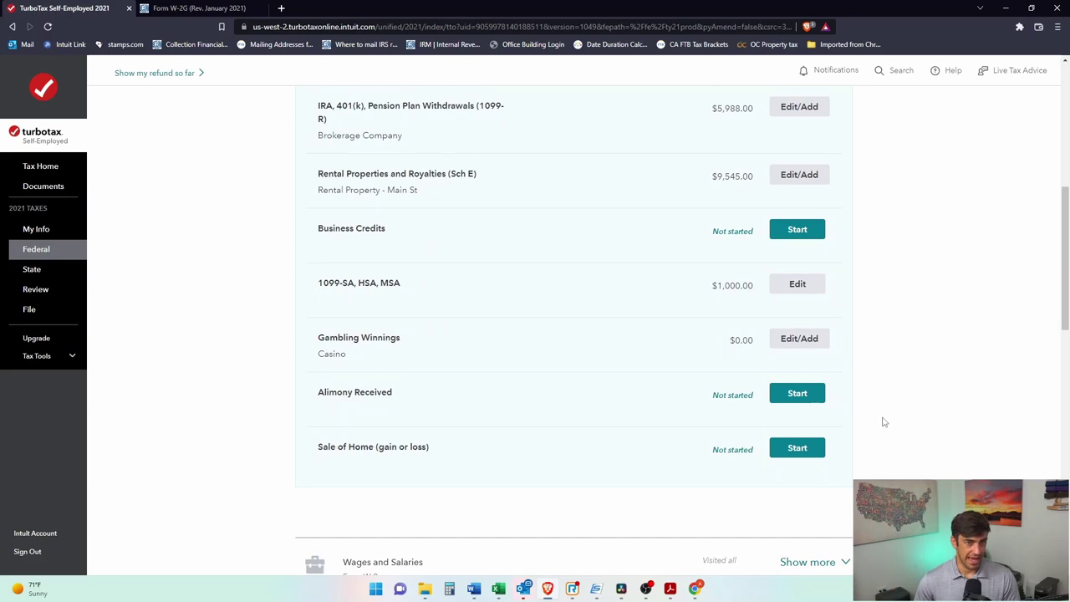
pyautogui.click(807, 402)
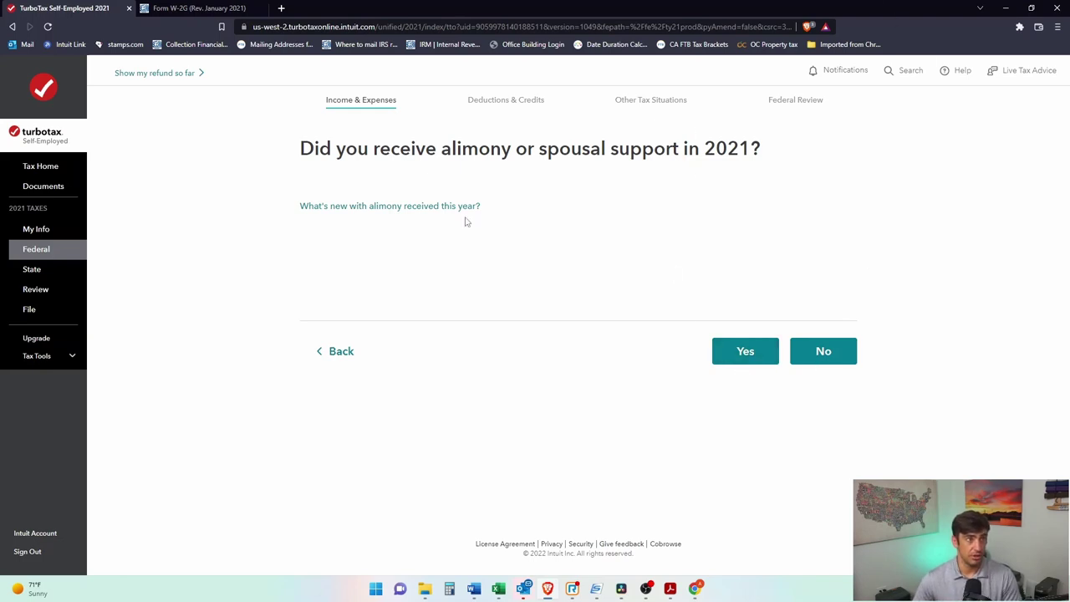
# Step: Answer yes to alimony, enter $12,000 with a January 1 agreement date, save, and finish
pyautogui.moveTo(368, 144); pyautogui.dragTo(525, 149)
pyautogui.click(765, 349)
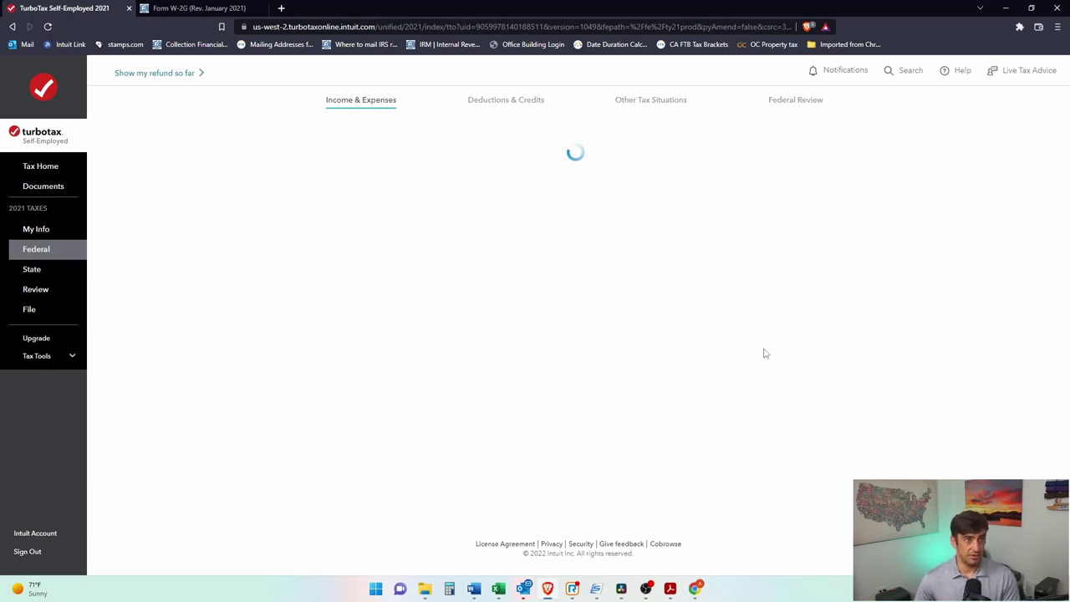
pyautogui.click(466, 263)
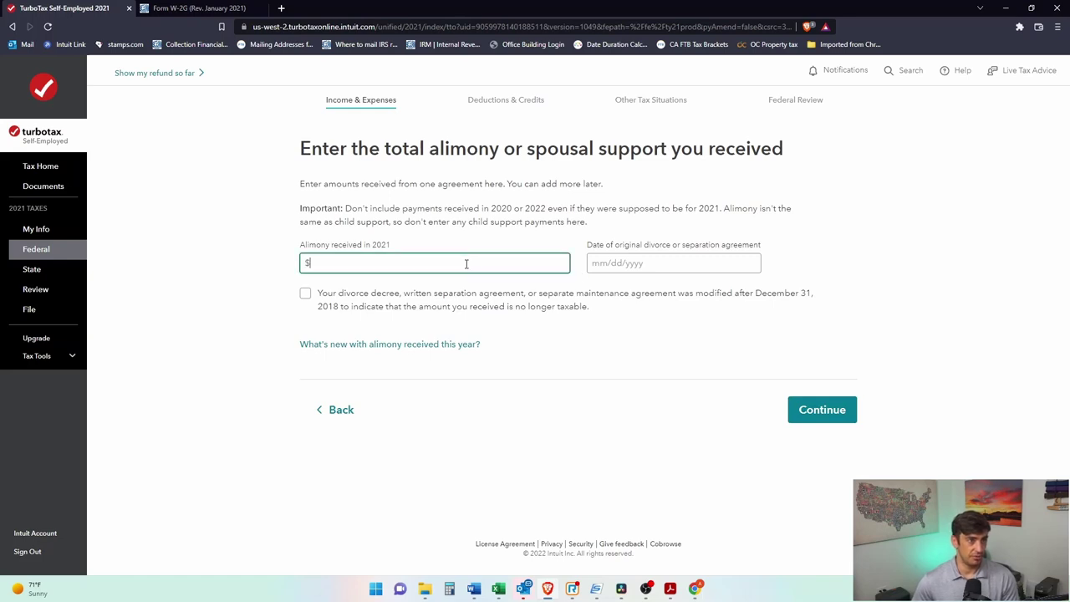
pyautogui.write('1,0000')
pyautogui.press('BackSpace')
pyautogui.press('BackSpace')
pyautogui.press('BackSpace')
pyautogui.press('BackSpace')
pyautogui.write('000')
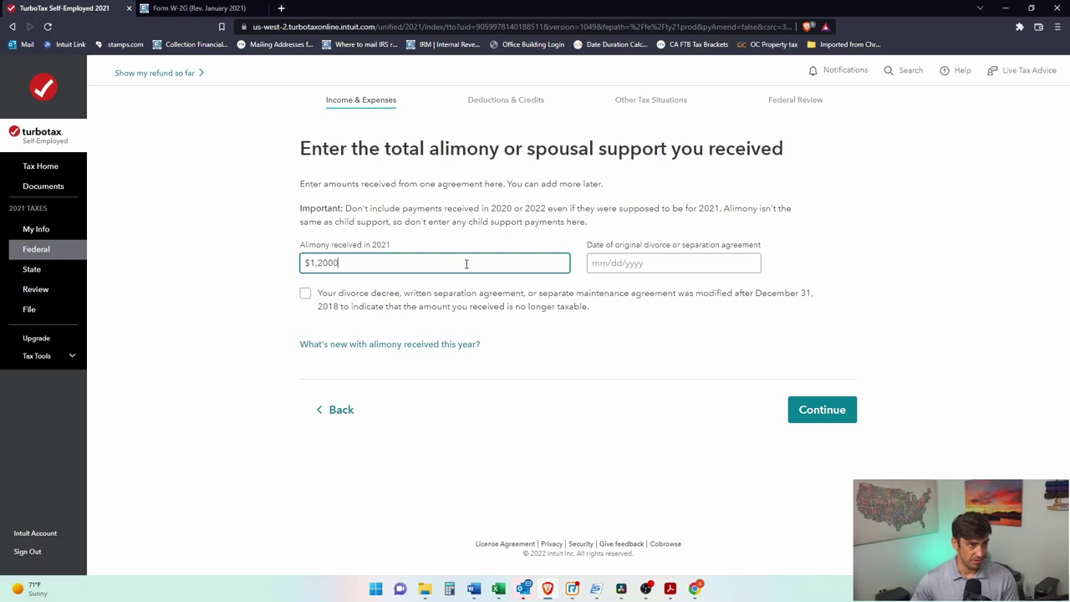
pyautogui.click(708, 266)
pyautogui.write('01')
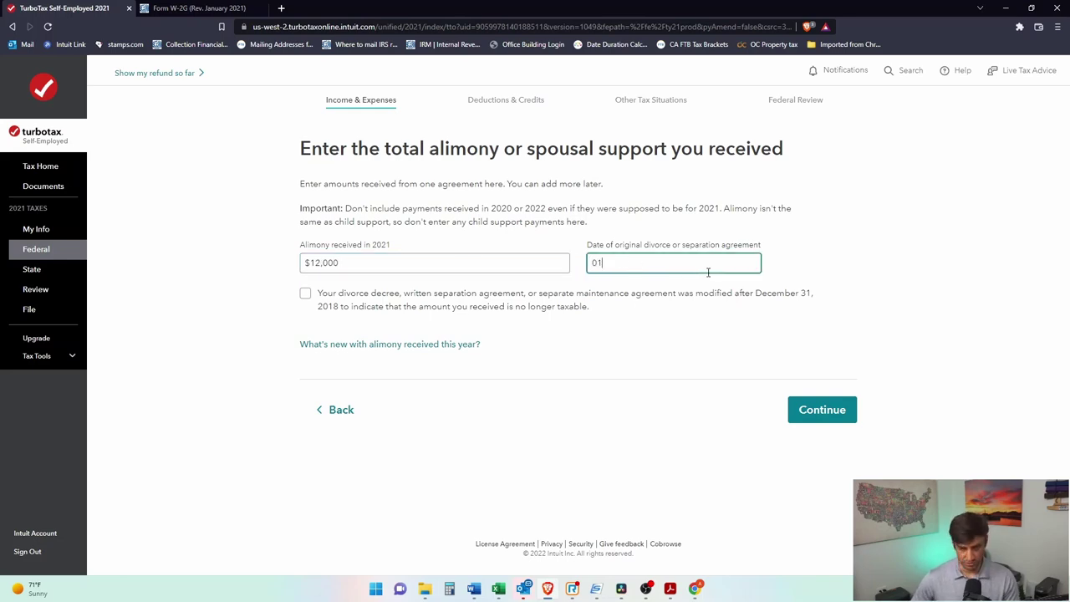
pyautogui.write('/01/2017')
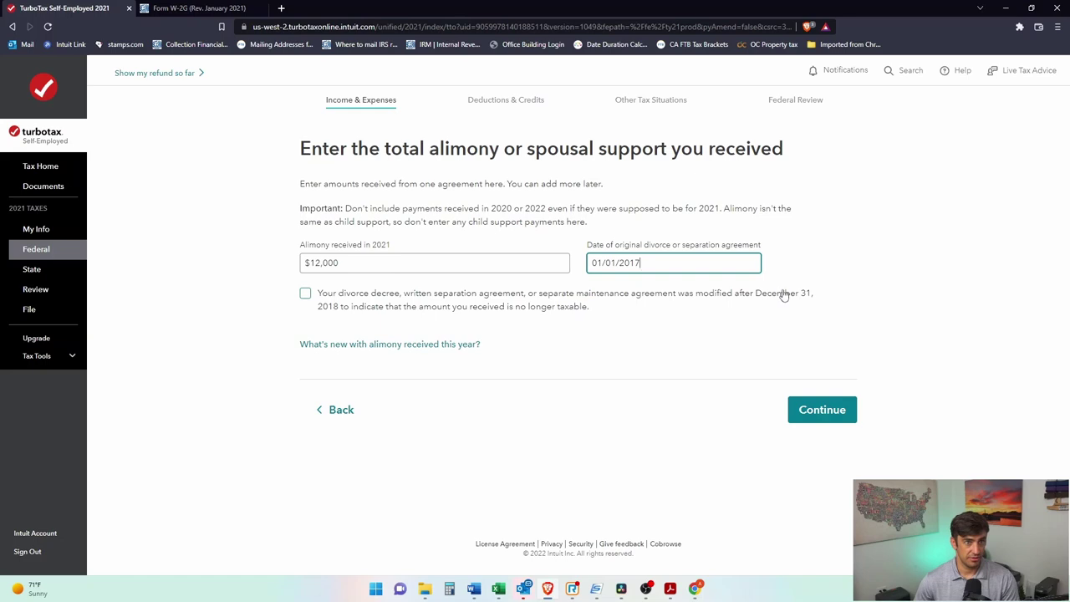
pyautogui.click(842, 418)
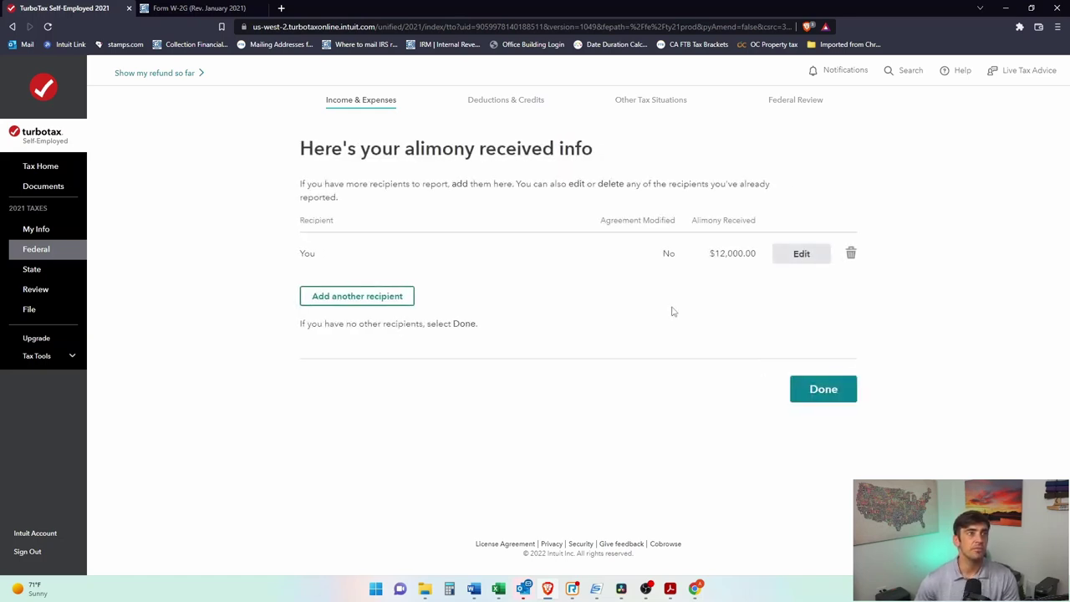
pyautogui.click(834, 395)
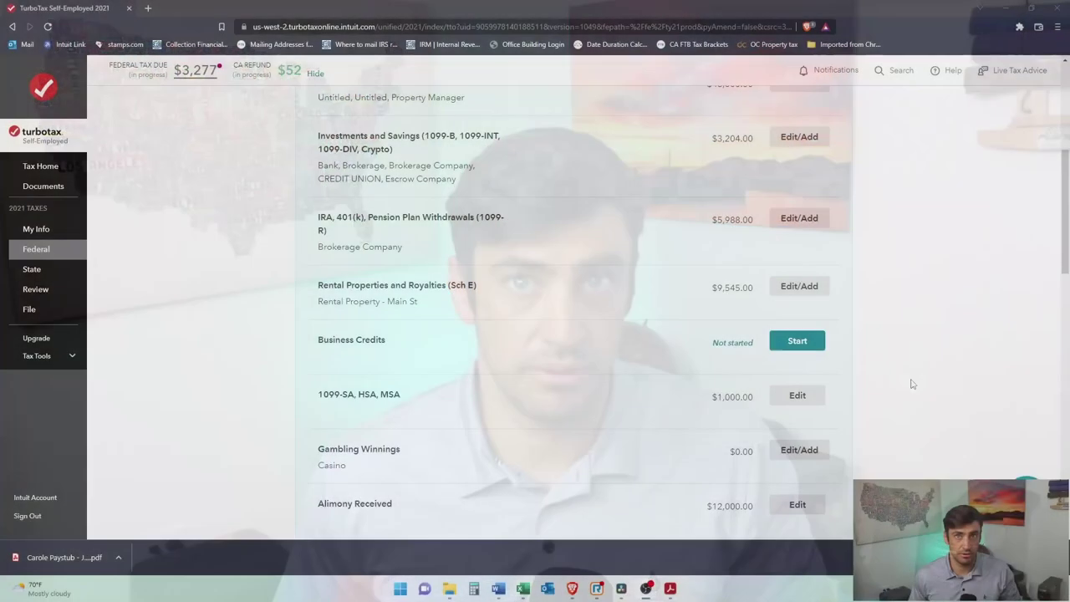
# Step: Scroll down the income list to the not-started Sale of Home (gain or loss) item
pyautogui.scroll(-3, 929, 372)
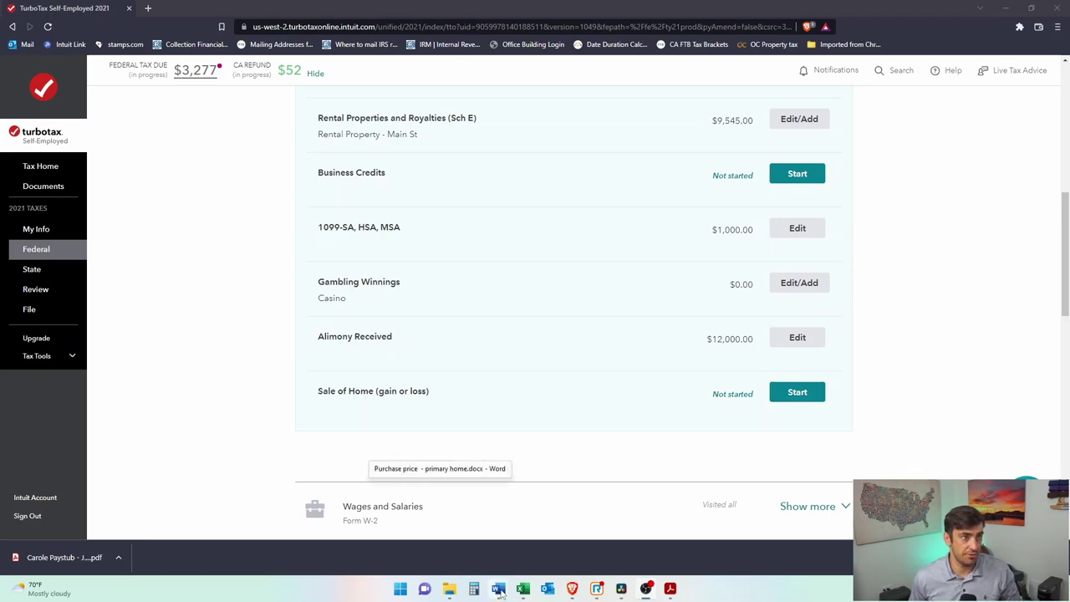
# Step: Bring up the Word checklist and review the 1099-S and Sellers Closing Statement items
pyautogui.moveTo(499, 591)
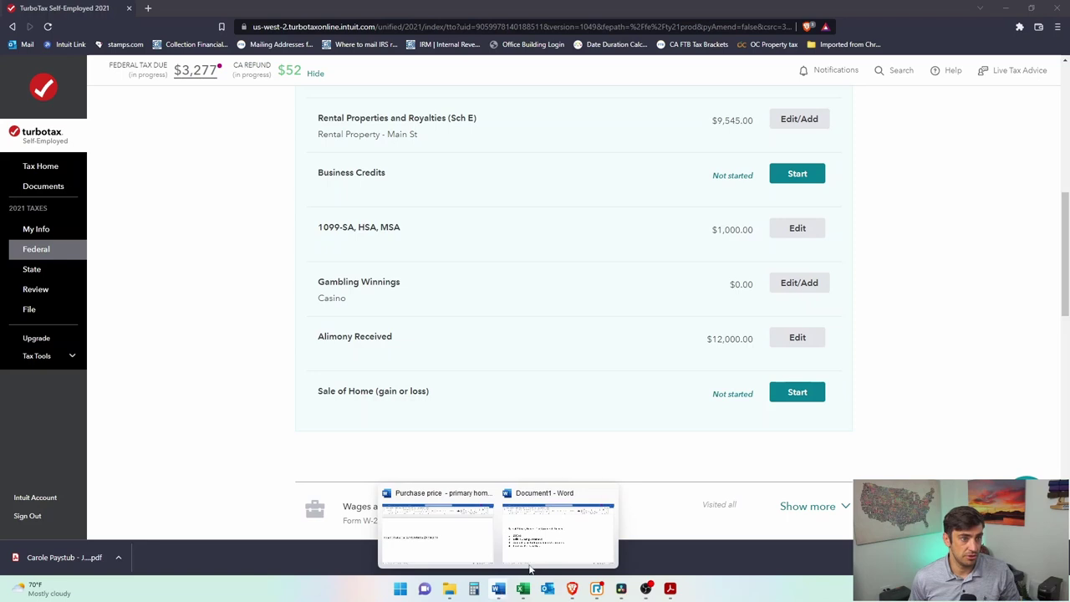
pyautogui.click(558, 535)
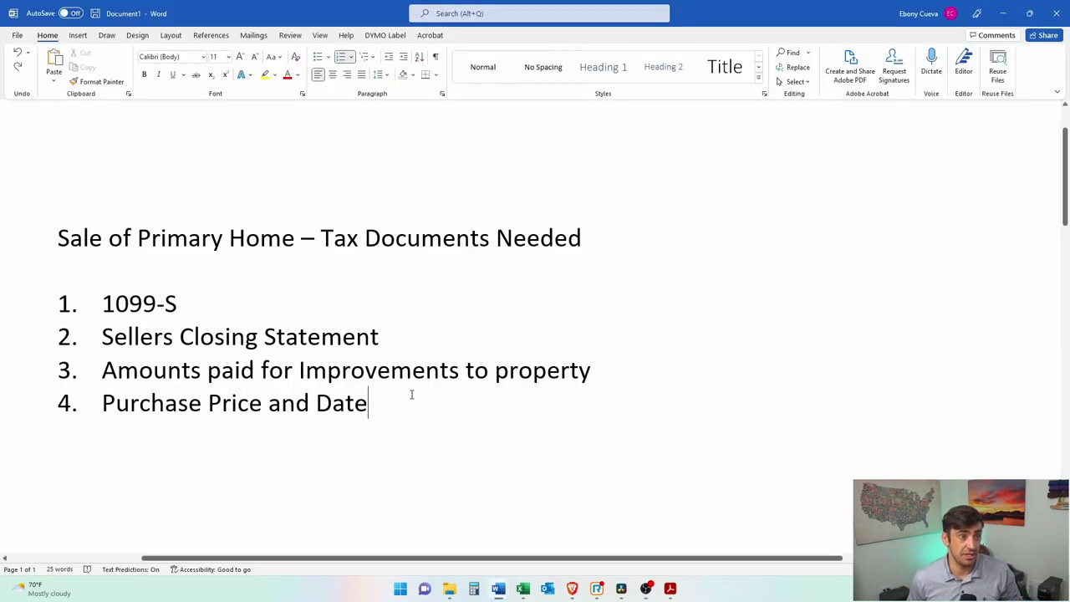
pyautogui.tripleClick(200, 308)
pyautogui.click(199, 311)
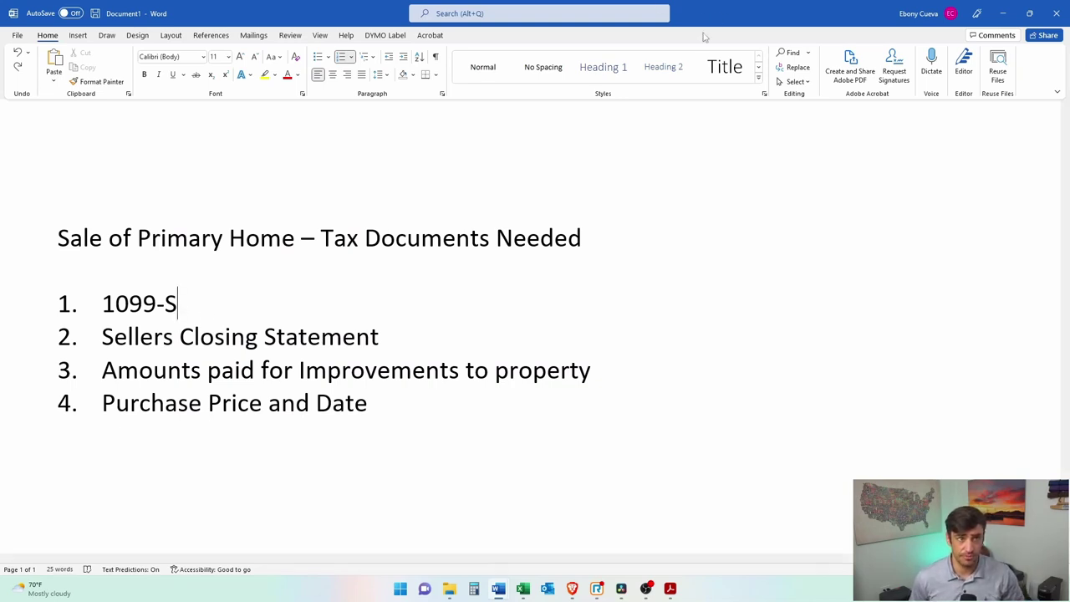
pyautogui.moveTo(392, 337); pyautogui.dragTo(102, 337)
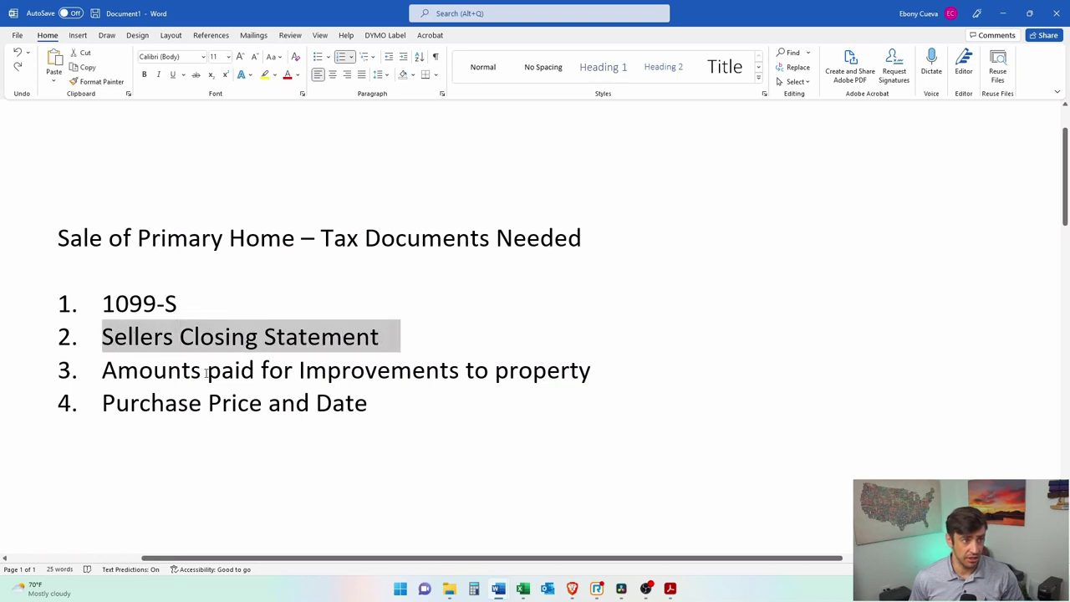
pyautogui.click(205, 373)
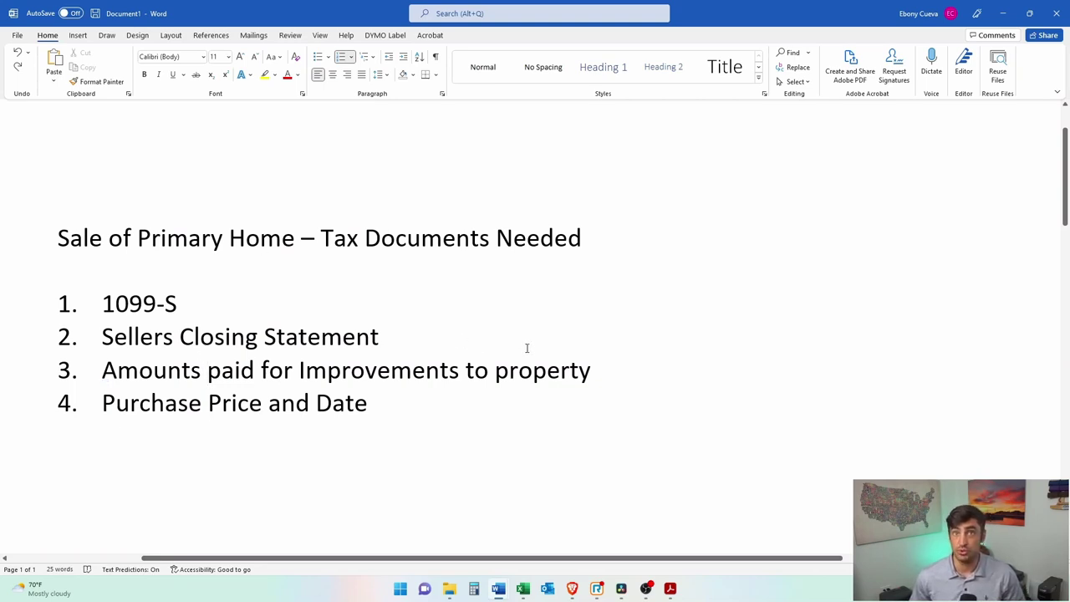
# Step: Go over the improvements and Purchase Price and Date items, then minimize Word
pyautogui.click(138, 371)
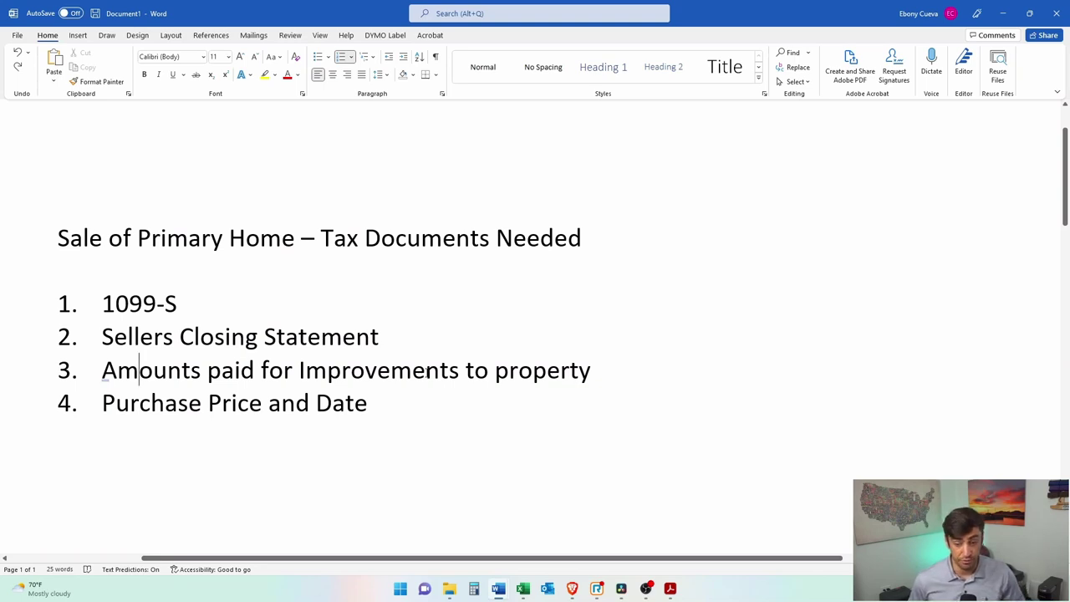
pyautogui.click(597, 373)
pyautogui.click(427, 400)
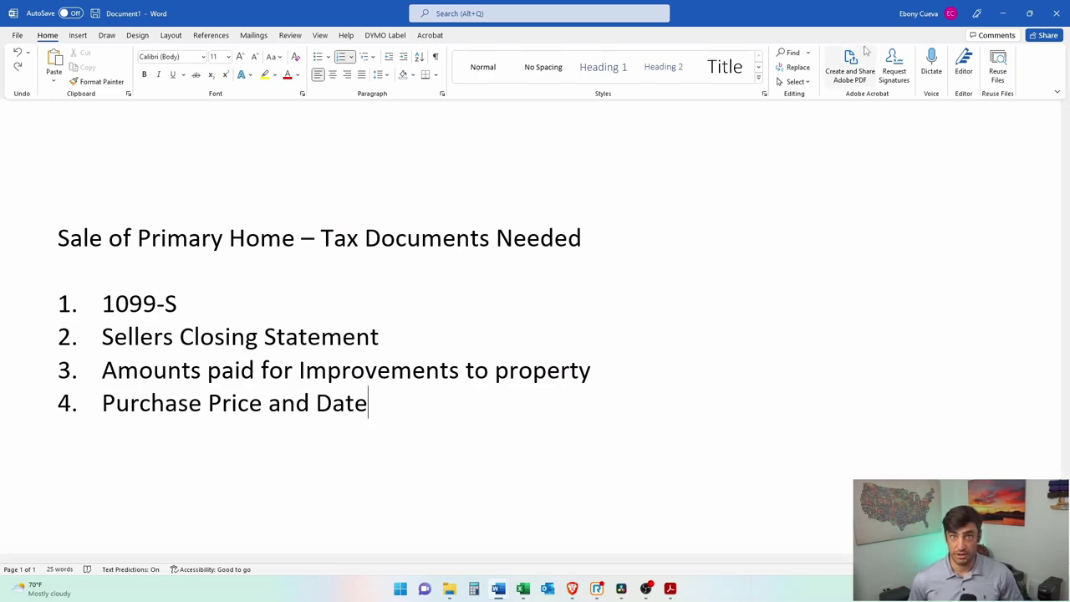
pyautogui.click(1005, 14)
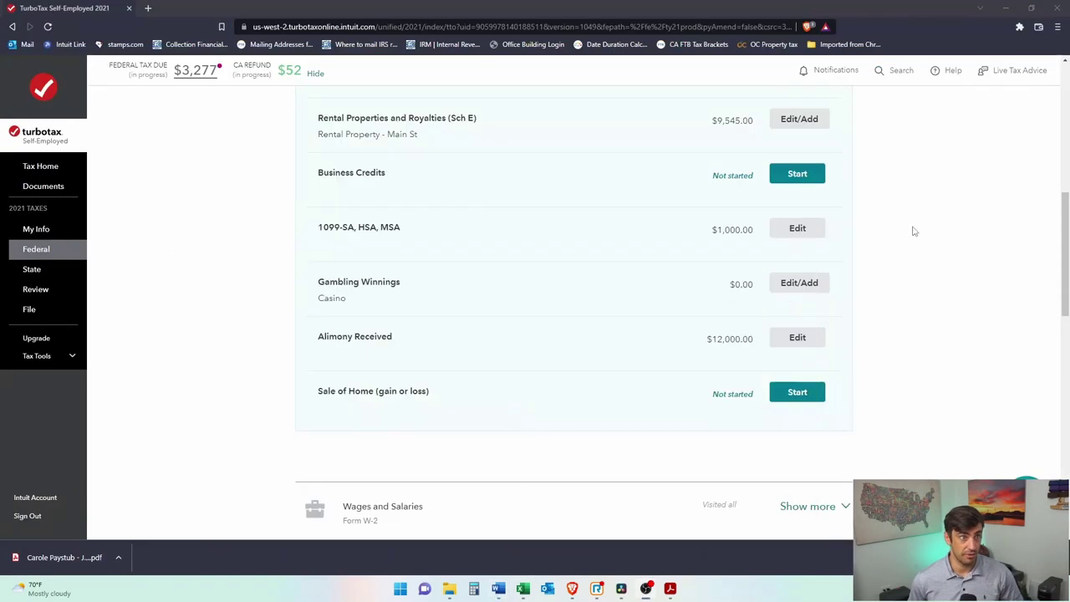
# Step: Start the Sale of Home (gain or loss) topic from the income list
pyautogui.scroll(1, 892, 345)
pyautogui.scroll(-1, 894, 345)
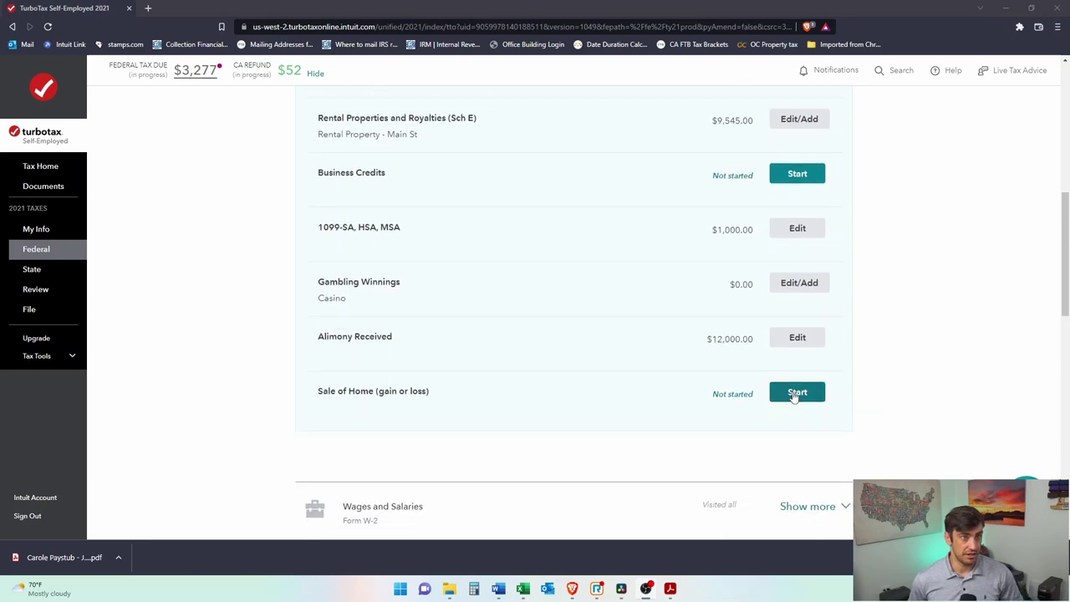
pyautogui.click(795, 396)
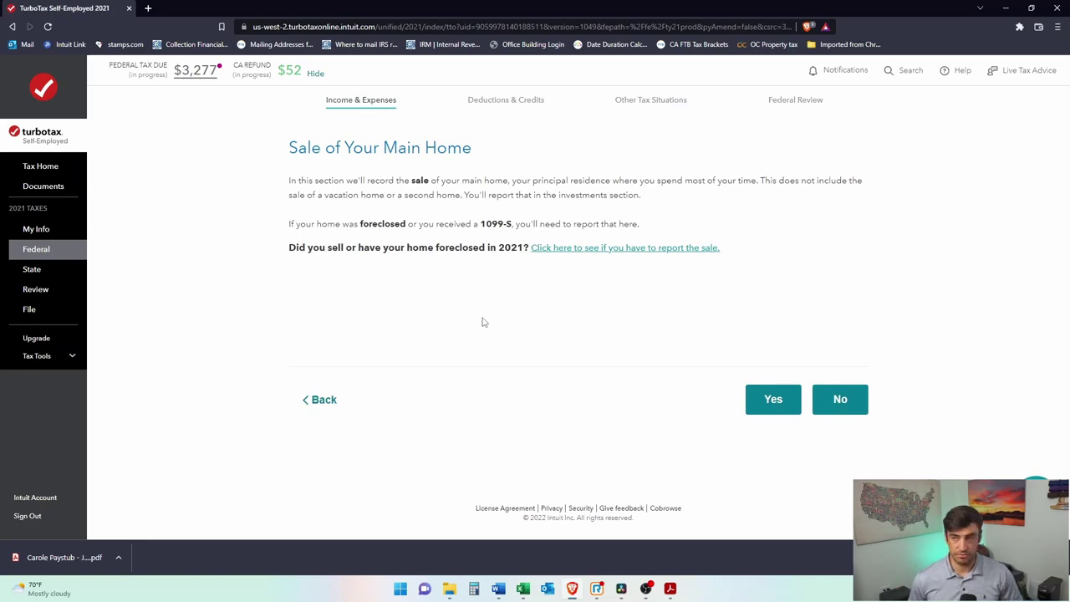
# Step: Glance at the escrow statement PDF, then return to the home sold-or-foreclosed question
pyautogui.hotkey('alt', 'Tab')
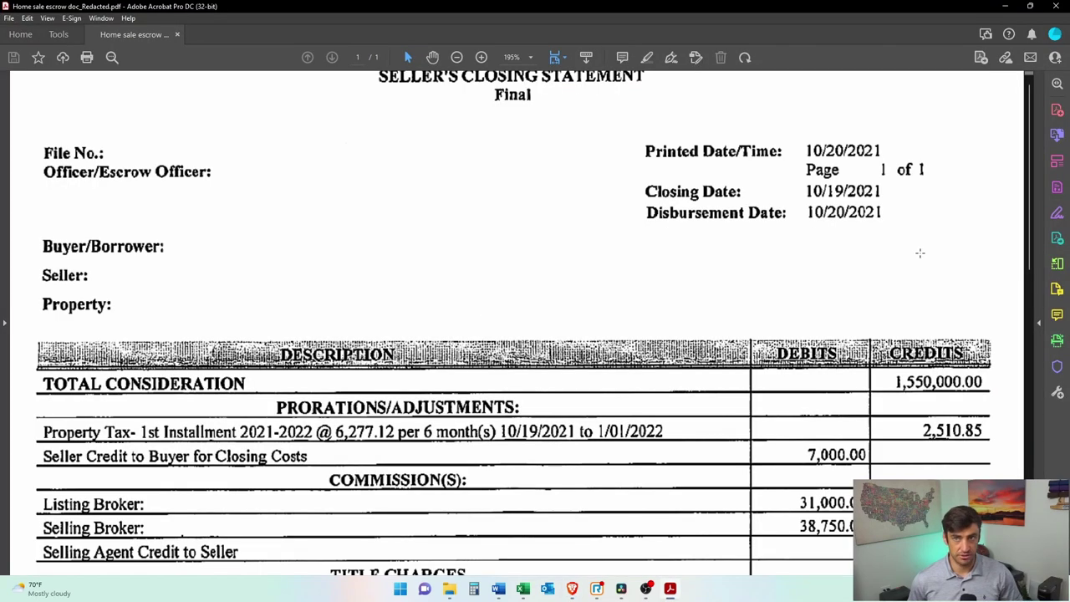
pyautogui.press('super+Down')
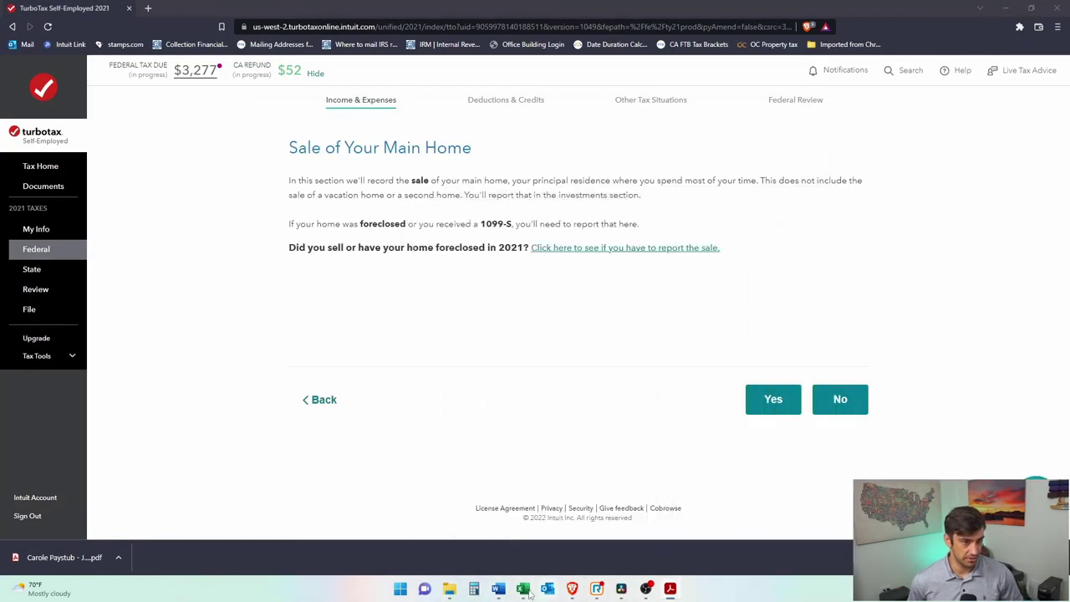
pyautogui.click(692, 370)
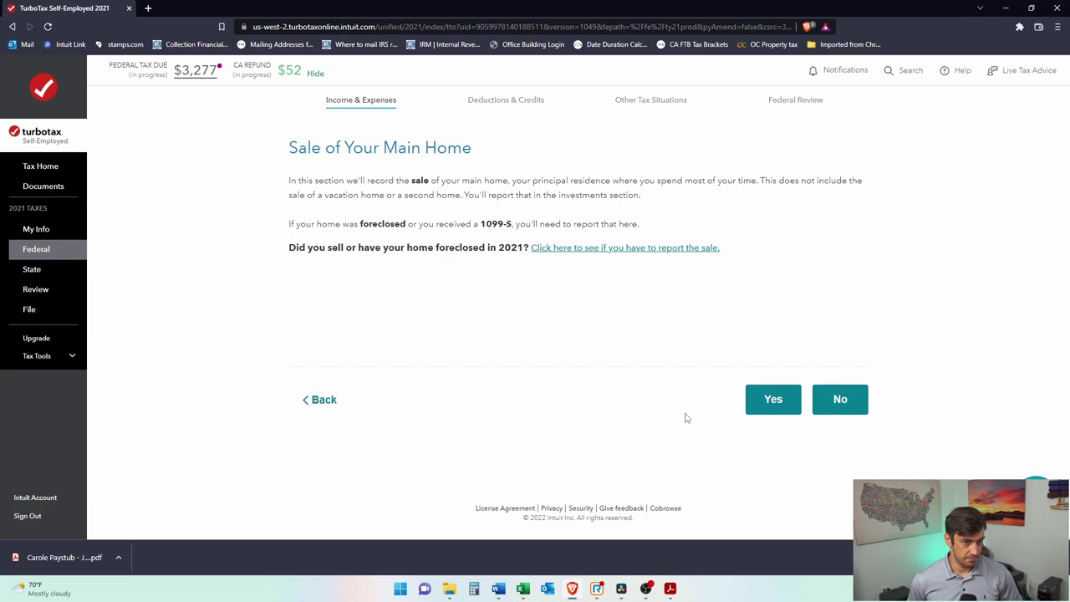
pyautogui.press('super+e')
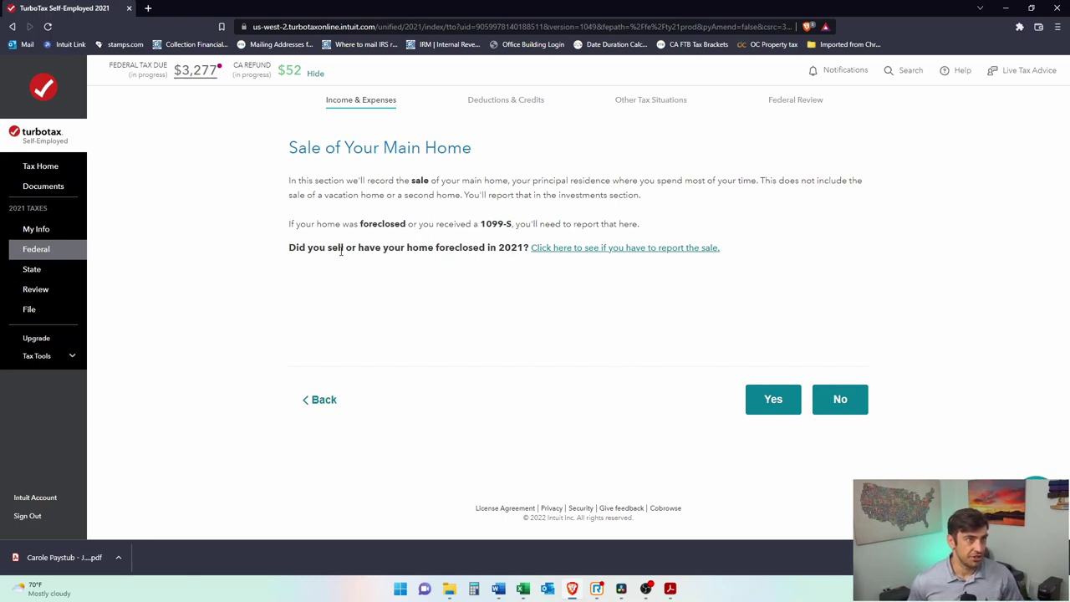
pyautogui.moveTo(351, 244); pyautogui.dragTo(524, 247)
pyautogui.click(561, 366)
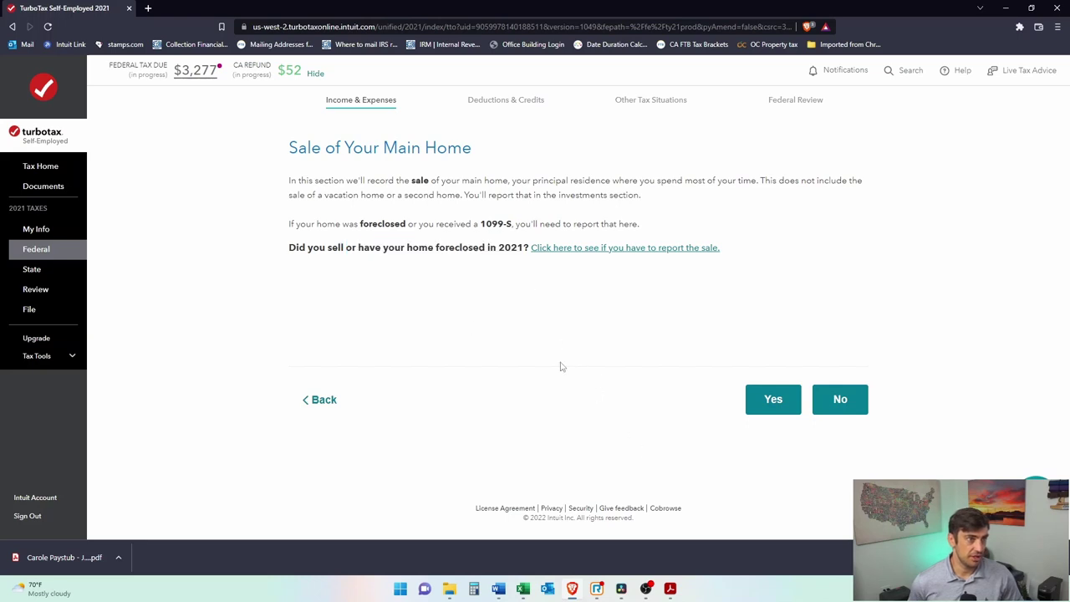
# Step: Answer Yes to selling the main home and review the Sold A Home requirements
pyautogui.click(768, 402)
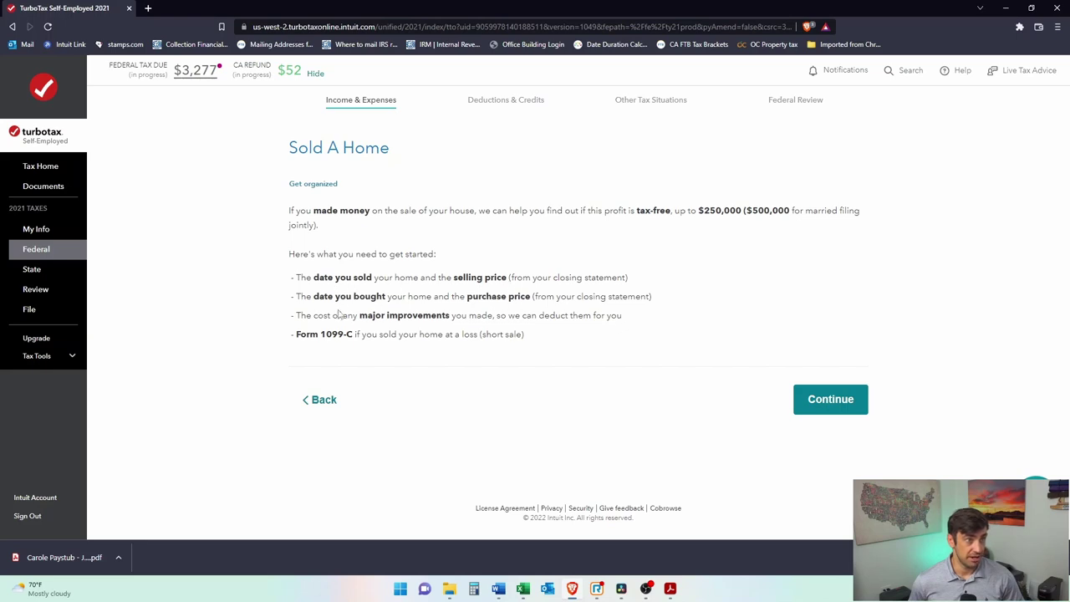
pyautogui.moveTo(360, 316); pyautogui.dragTo(461, 316)
pyautogui.click(461, 353)
pyautogui.moveTo(318, 337); pyautogui.dragTo(394, 335)
pyautogui.click(461, 337)
pyautogui.moveTo(525, 334); pyautogui.dragTo(437, 335)
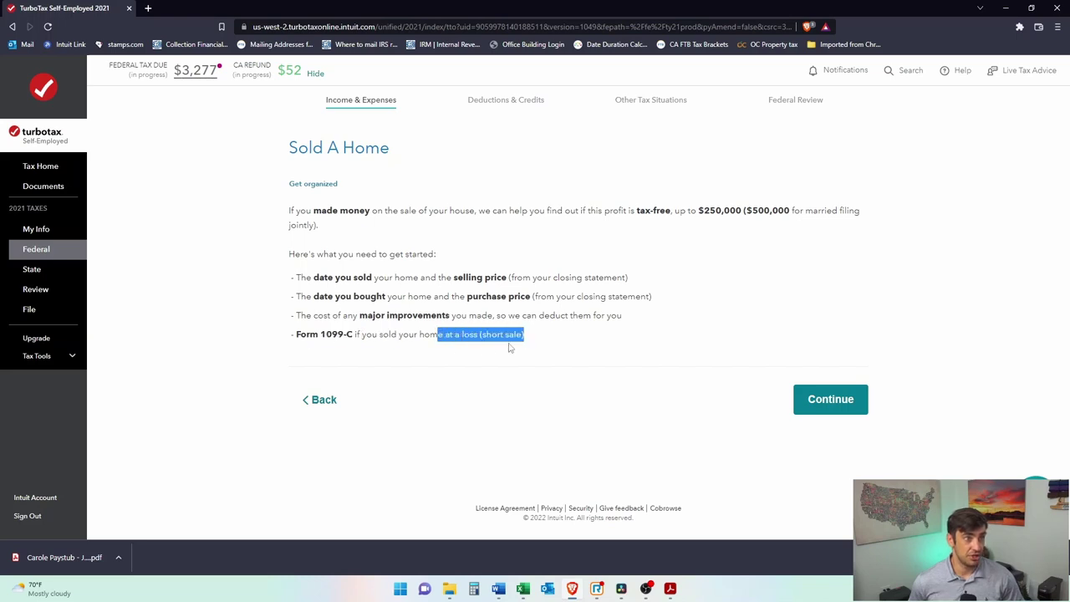
pyautogui.click(535, 344)
pyautogui.moveTo(361, 336); pyautogui.dragTo(332, 335)
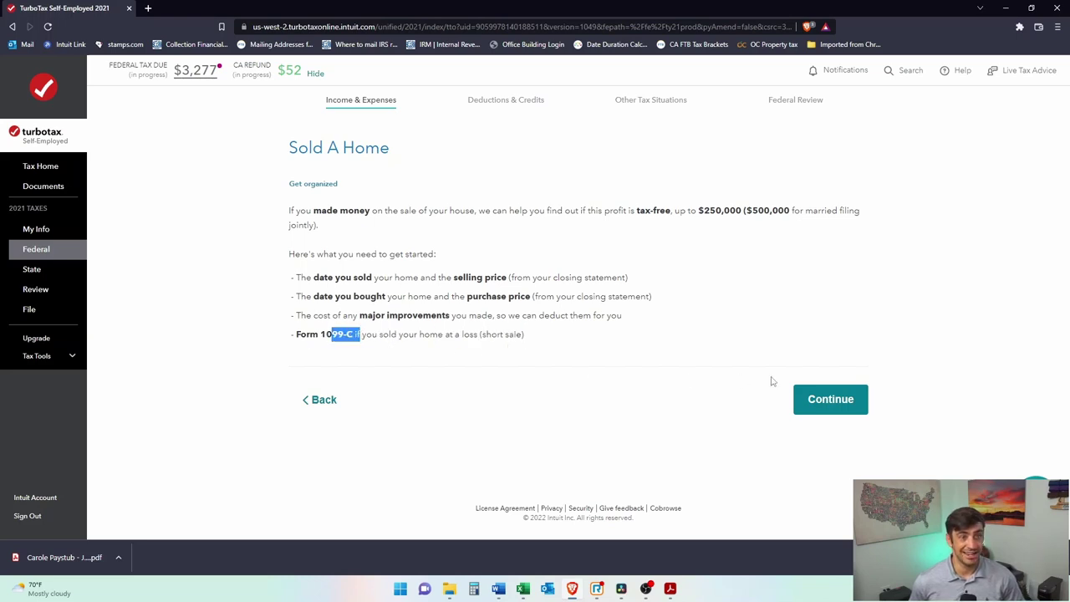
# Step: Check the 1099-S PDF in Acrobat, then continue past the checklist
pyautogui.hotkey('alt', 'Tab')
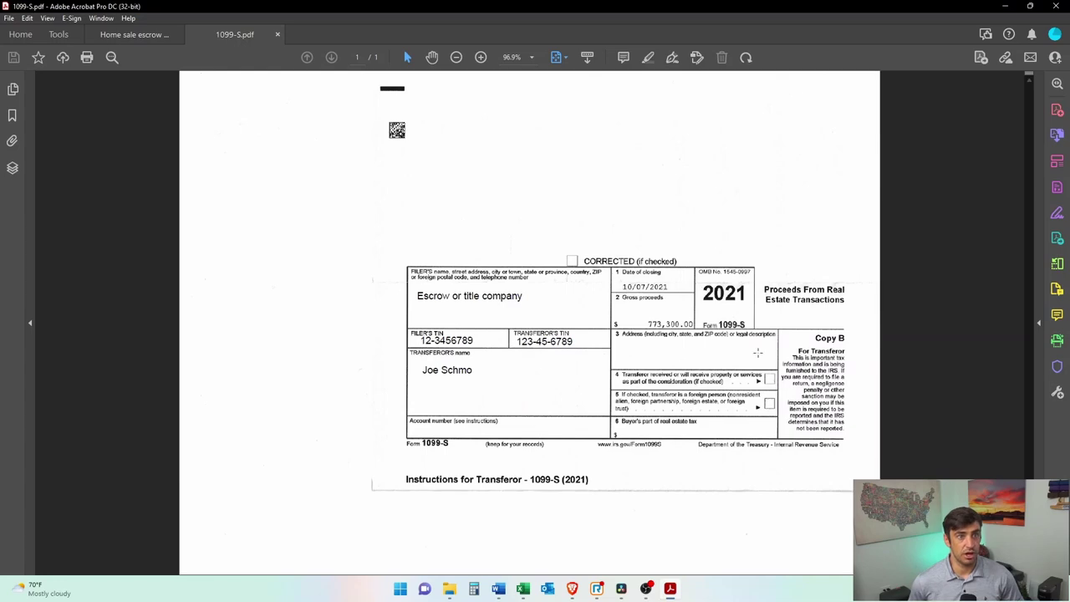
pyautogui.hotkey('alt', 'Tab')
pyautogui.click(865, 400)
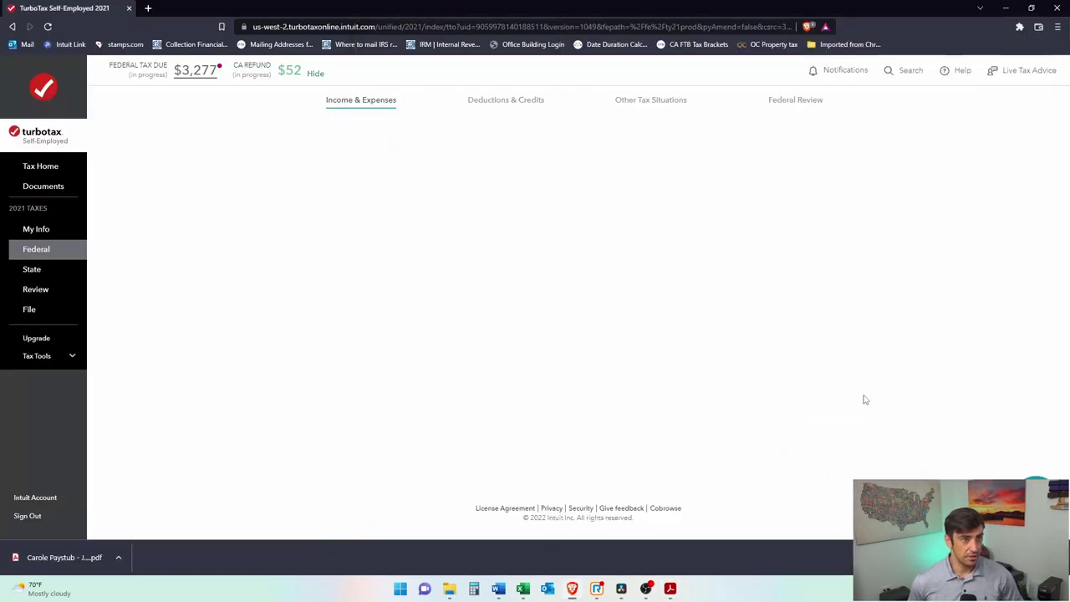
# Step: Fill in the sold home's address and continue to the sales information page
pyautogui.click(380, 213)
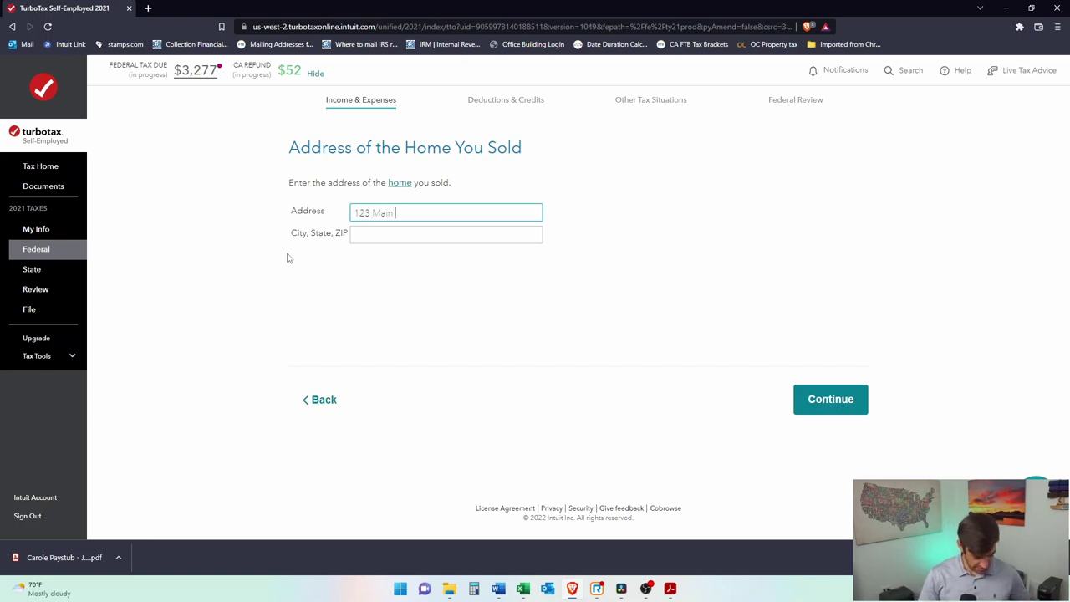
pyautogui.press('Tab')
pyautogui.write('Newport Beach, CA 92660')
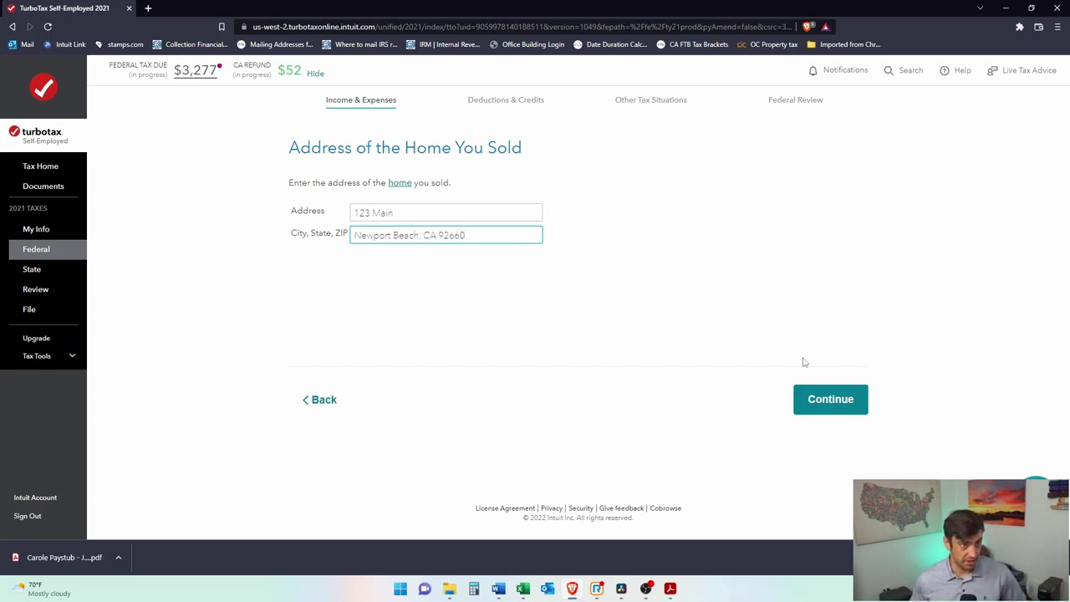
pyautogui.click(841, 408)
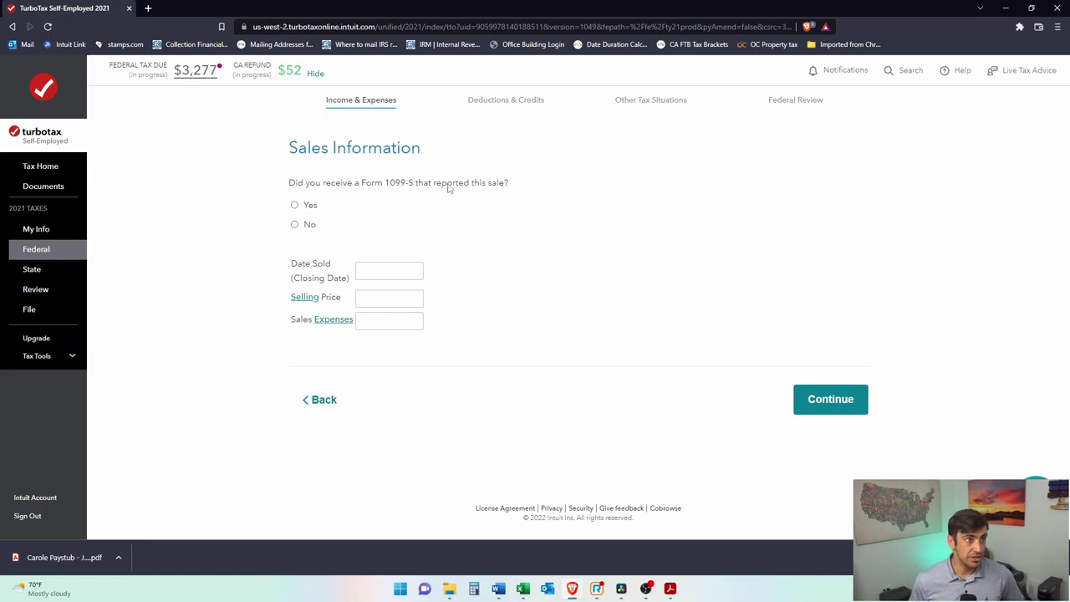
# Step: Enter the 10/07/2021 sale date, reading the closing date from the 1099-S form
pyautogui.hotkey('alt', 'Tab')
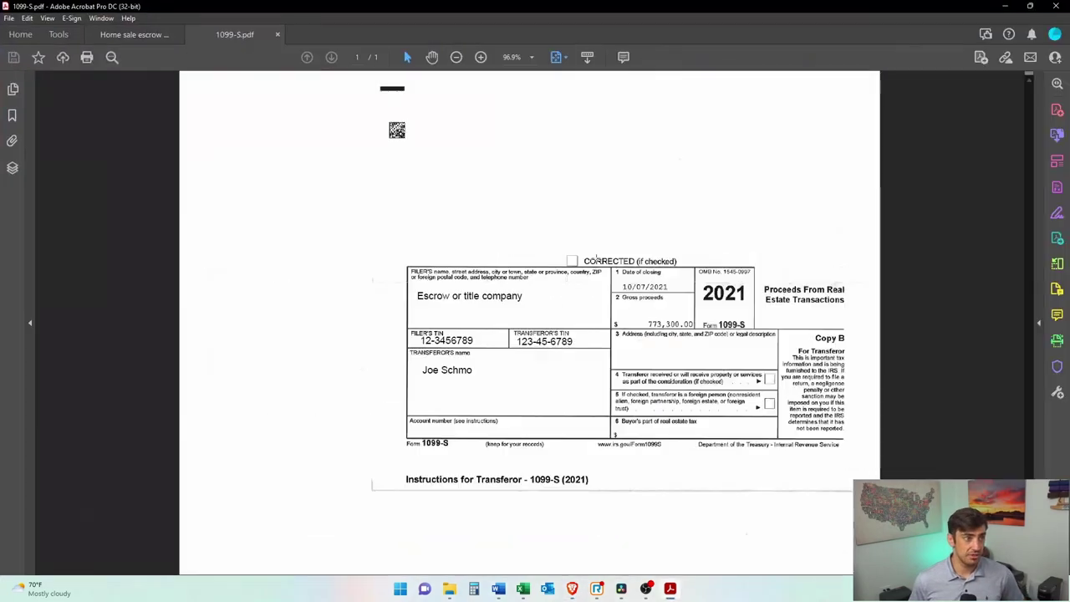
pyautogui.moveTo(612, 260); pyautogui.dragTo(699, 301)
pyautogui.moveTo(602, 312); pyautogui.dragTo(688, 328)
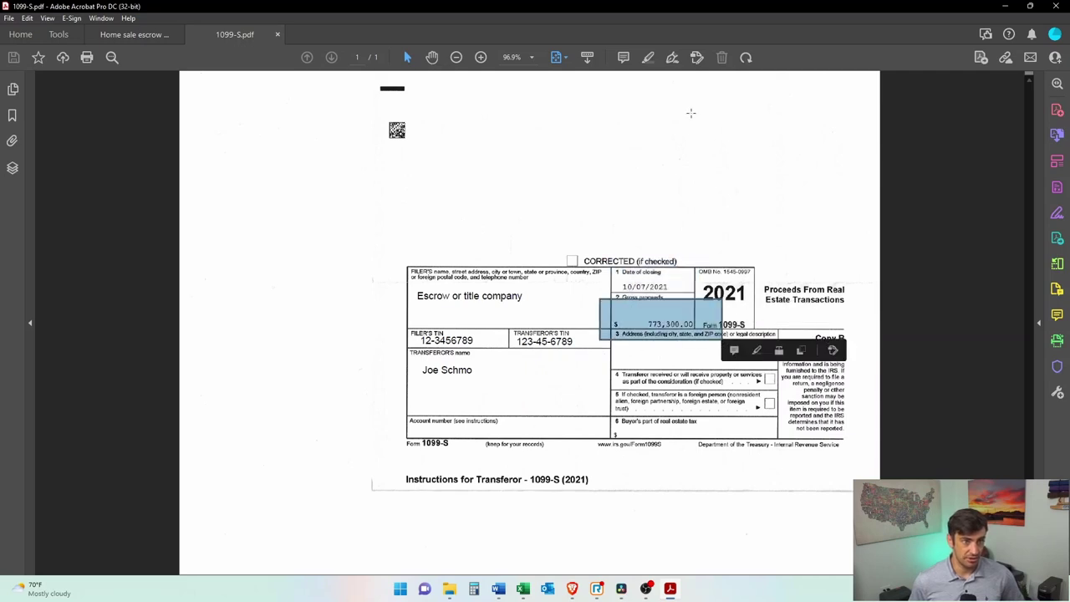
pyautogui.hotkey('alt', 'Tab')
pyautogui.click(388, 267)
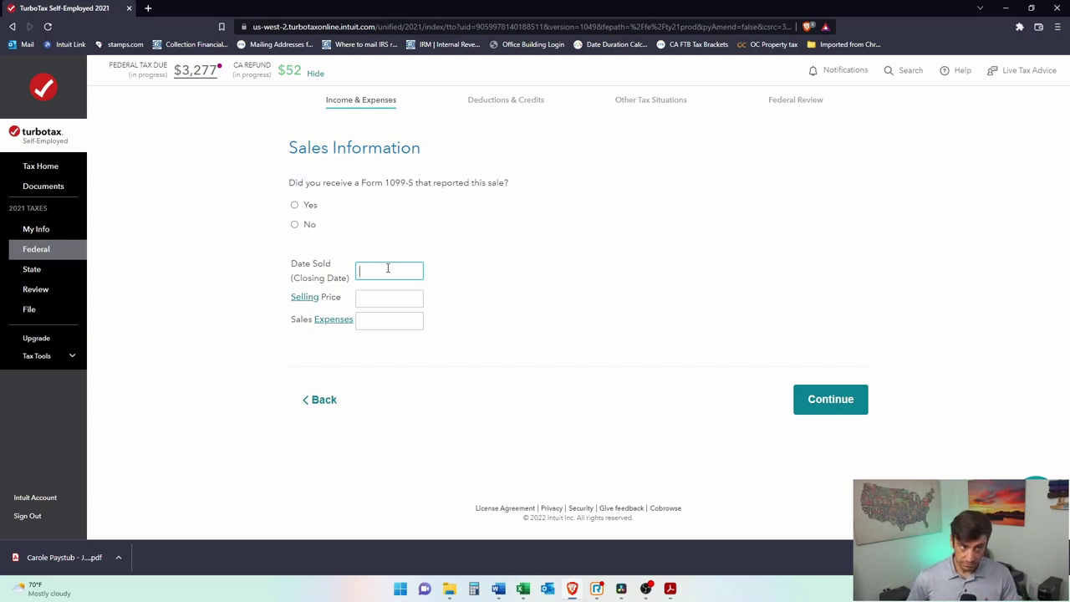
pyautogui.write('10/')
pyautogui.hotkey('alt', 'Tab')
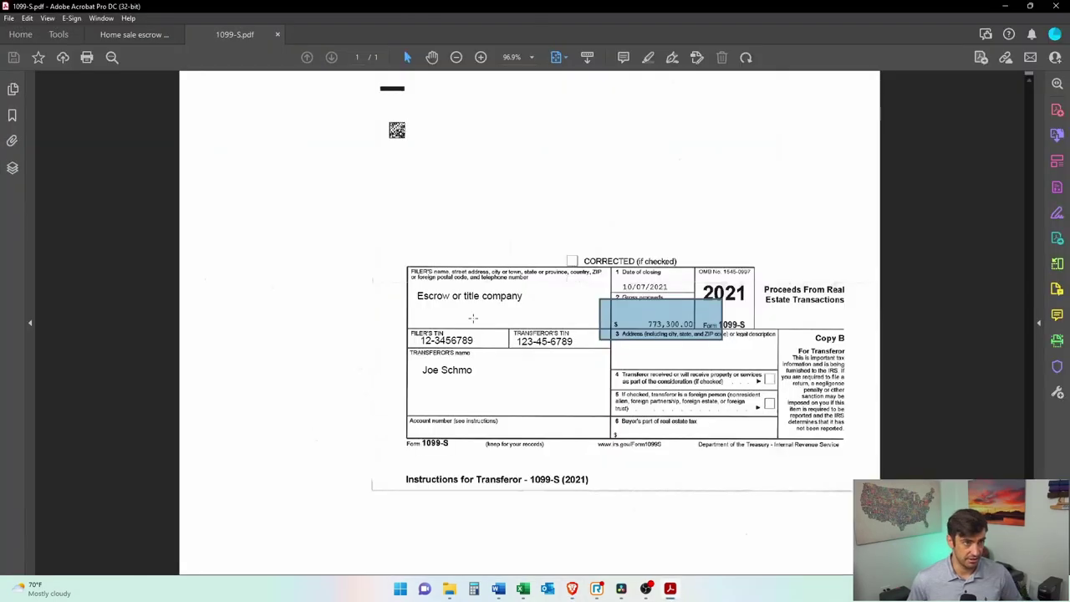
pyautogui.click(661, 278)
pyautogui.scroll(3, 661, 278)
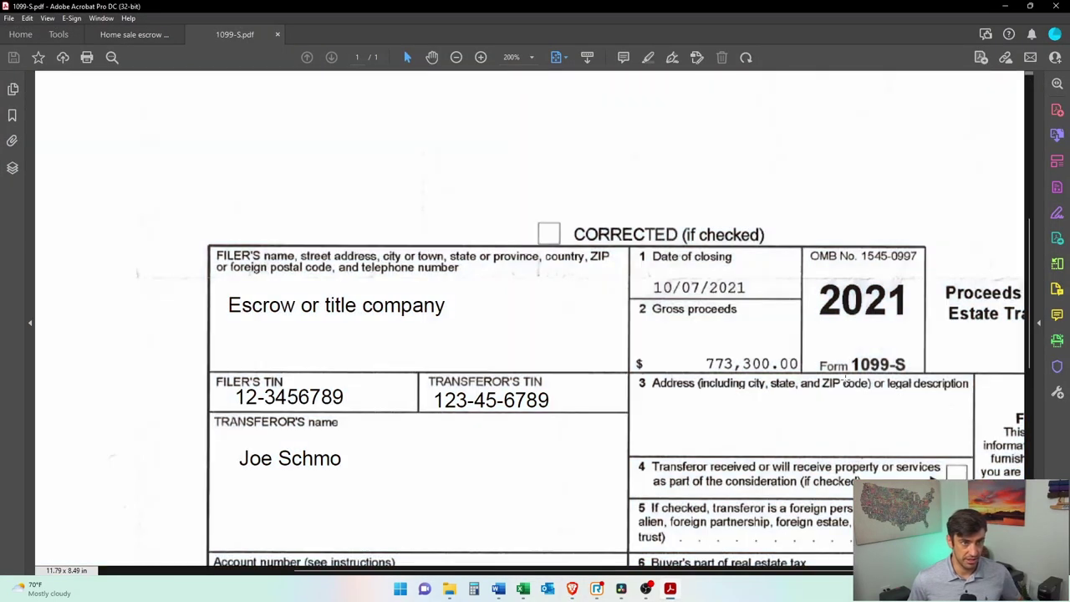
pyautogui.hotkey('alt', 'Tab')
pyautogui.tripleClick(386, 272)
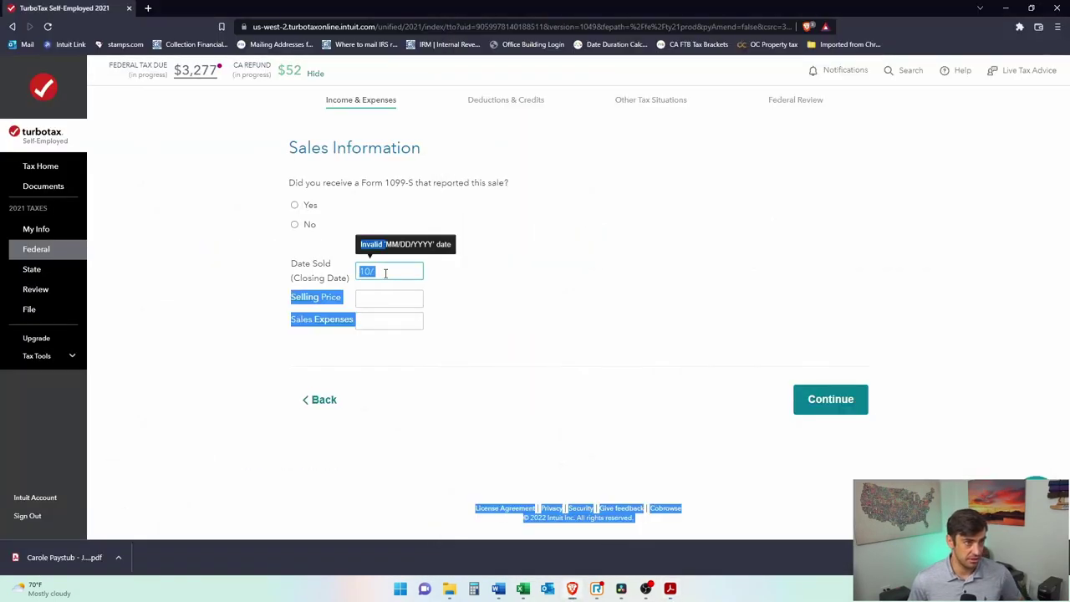
pyautogui.click(385, 272)
pyautogui.write('07/2021')
# Step: Set the selling price to 773,300
pyautogui.click(387, 301)
pyautogui.write('7,732')
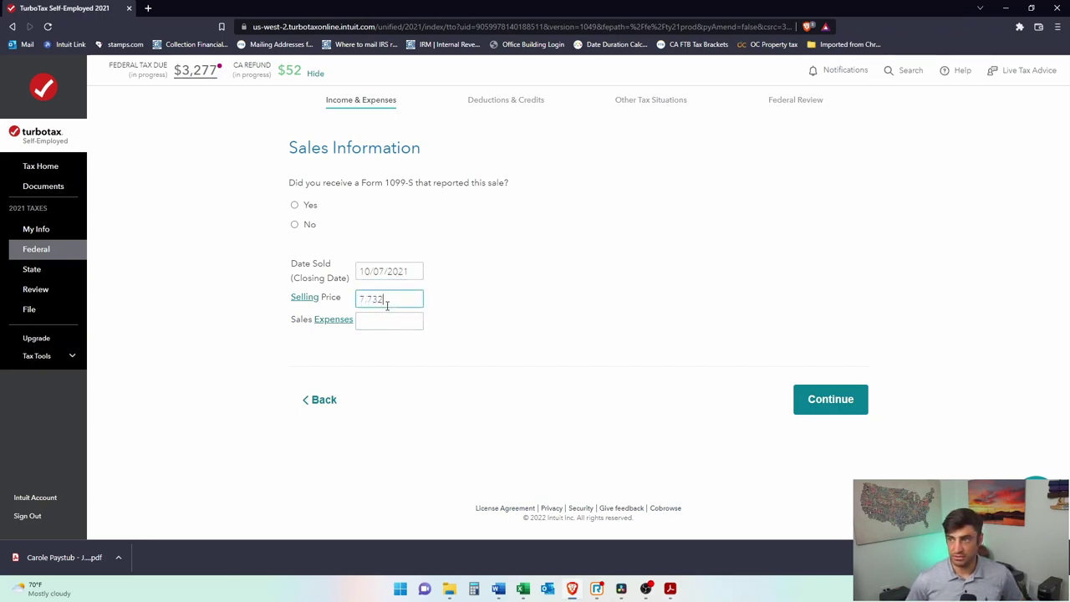
pyautogui.press('BackSpace')
pyautogui.write('00')
# Step: Read the help on what sales expenses include, then switch to the escrow statement
pyautogui.click(418, 315)
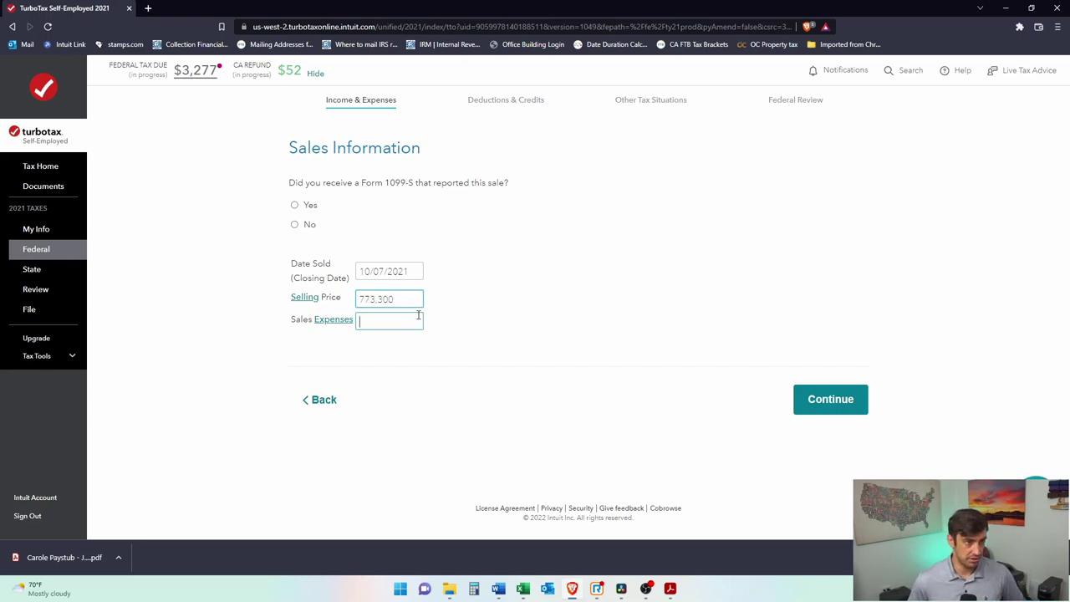
pyautogui.click(339, 322)
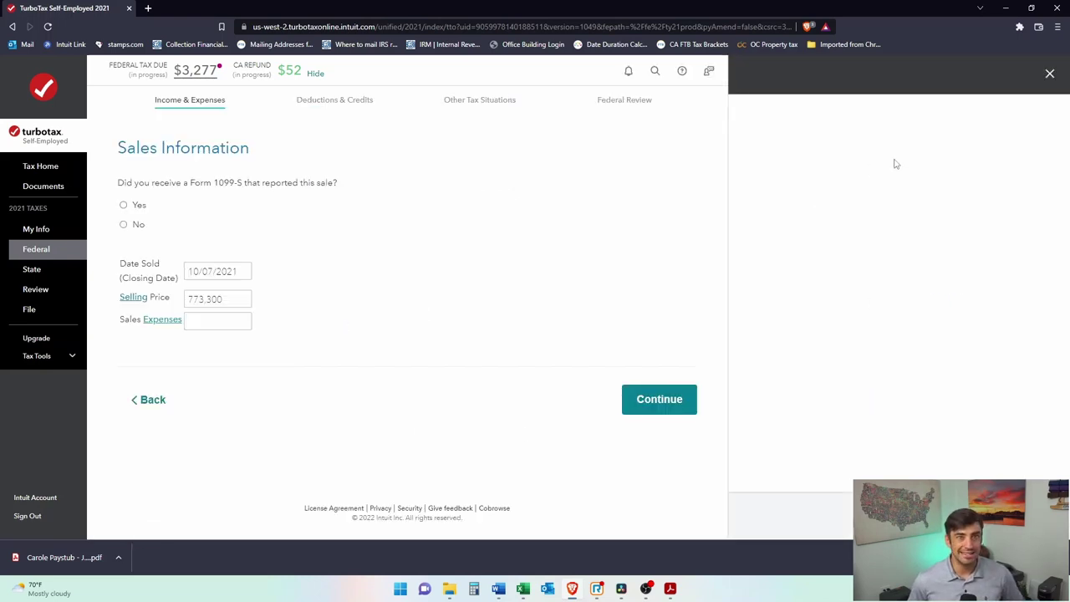
pyautogui.moveTo(856, 314); pyautogui.dragTo(773, 224)
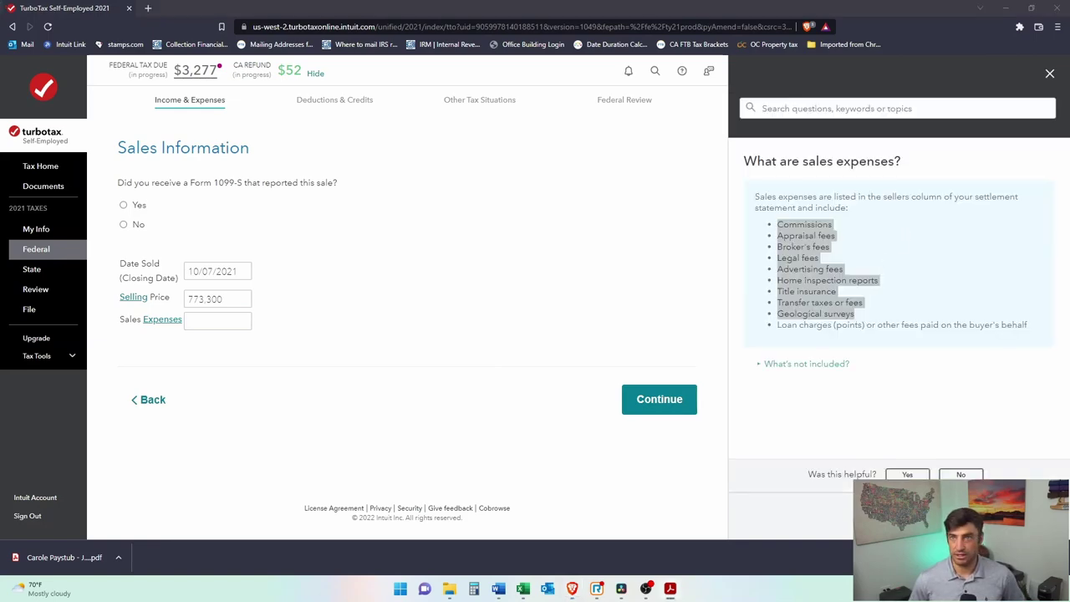
pyautogui.hotkey('alt', 'Tab')
pyautogui.scroll(1, 621, 168)
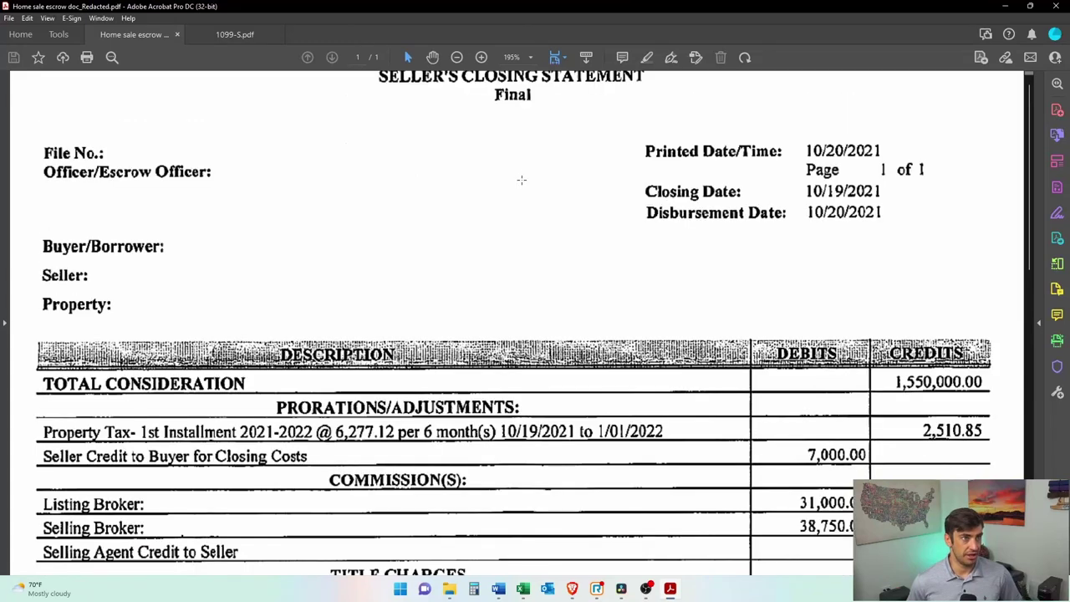
# Step: Look over the closing statement and compare it against the 1099-S.pdf tab
pyautogui.moveTo(661, 76); pyautogui.dragTo(270, 132)
pyautogui.click(494, 208)
pyautogui.click(493, 206)
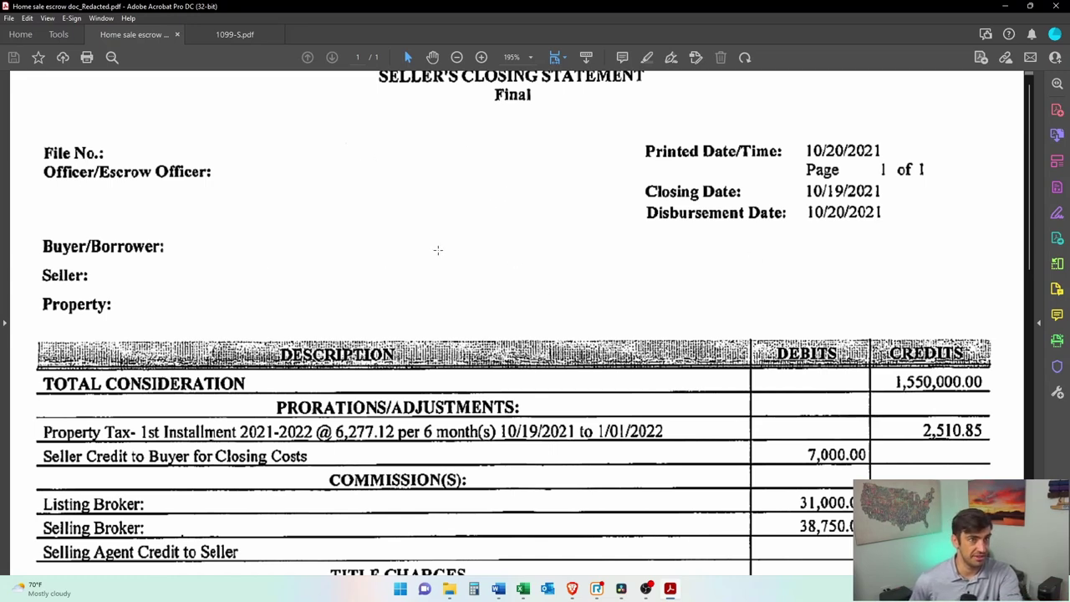
pyautogui.scroll(-3, 468, 270)
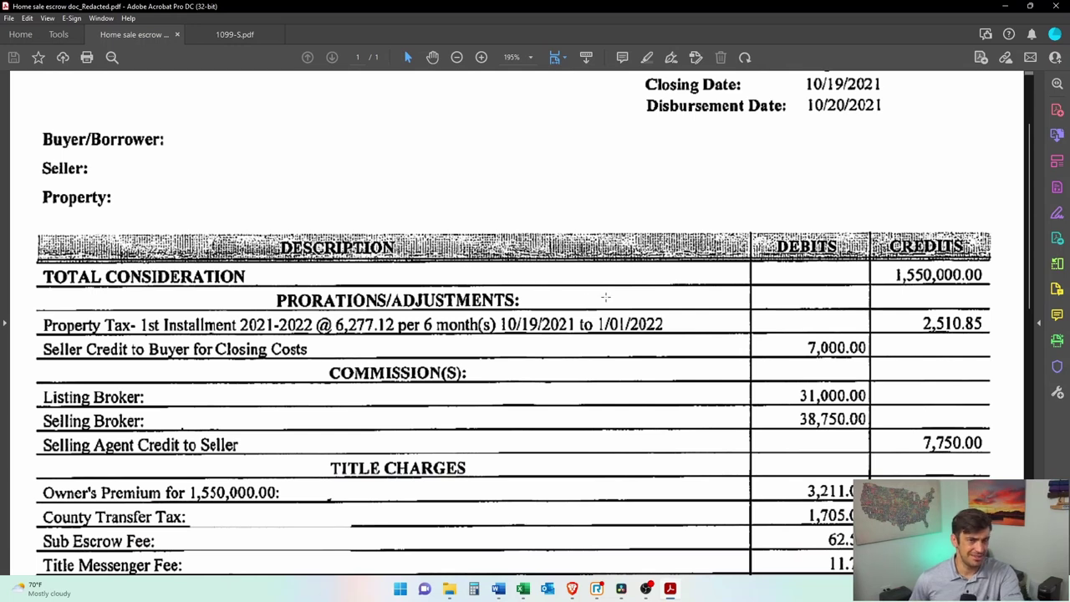
pyautogui.scroll(3, 608, 297)
pyautogui.moveTo(471, 95); pyautogui.dragTo(227, 95)
pyautogui.click(235, 33)
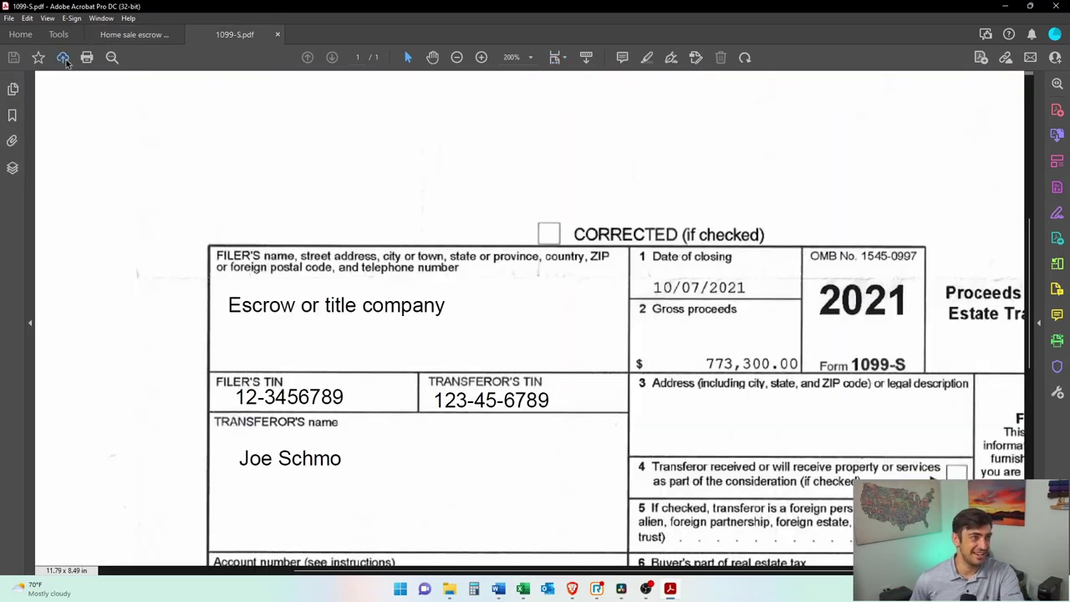
pyautogui.click(106, 32)
# Step: Pick out the 31,000.00 and 38,750.00 broker commissions and the 7,750.00 agent credit
pyautogui.scroll(-3, 796, 318)
pyautogui.click(796, 318)
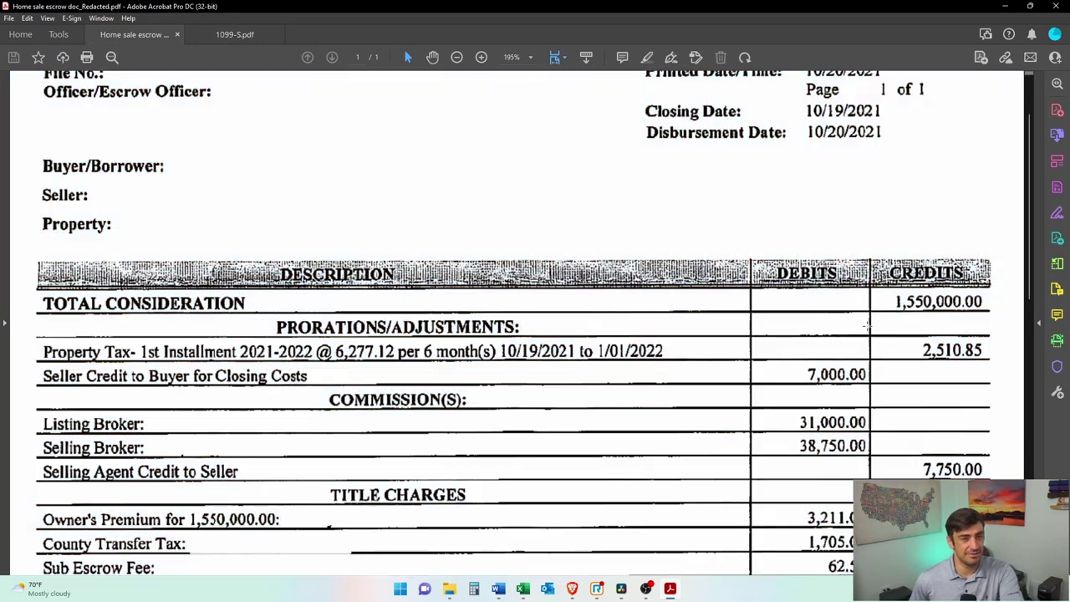
pyautogui.moveTo(868, 284); pyautogui.dragTo(998, 331)
pyautogui.scroll(-6, 998, 332)
pyautogui.click(989, 362)
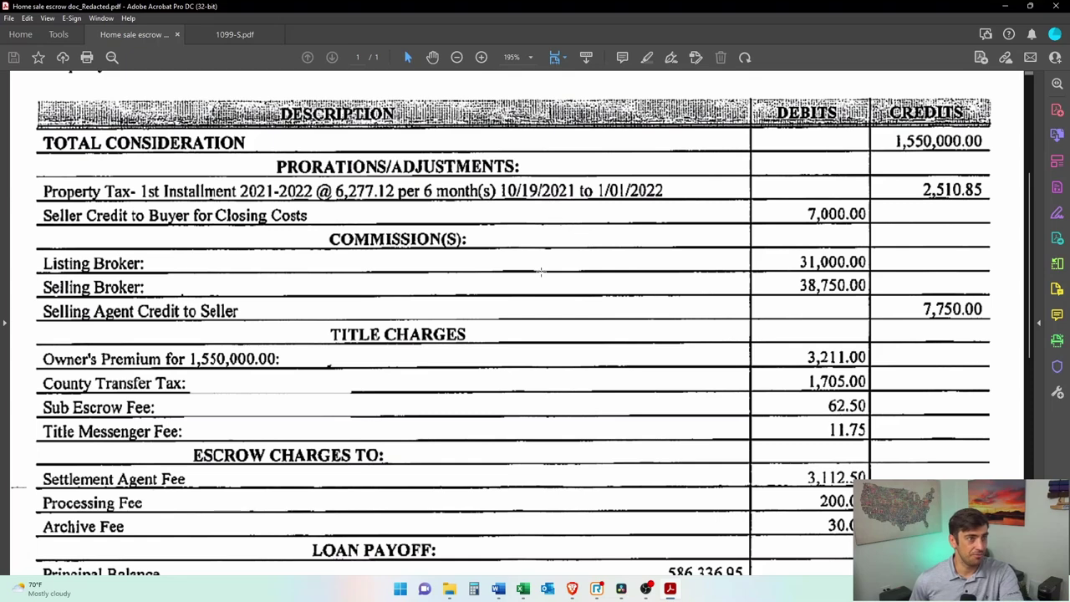
pyautogui.moveTo(27, 252); pyautogui.dragTo(894, 301)
pyautogui.click(733, 311)
pyautogui.scroll(-1, 734, 311)
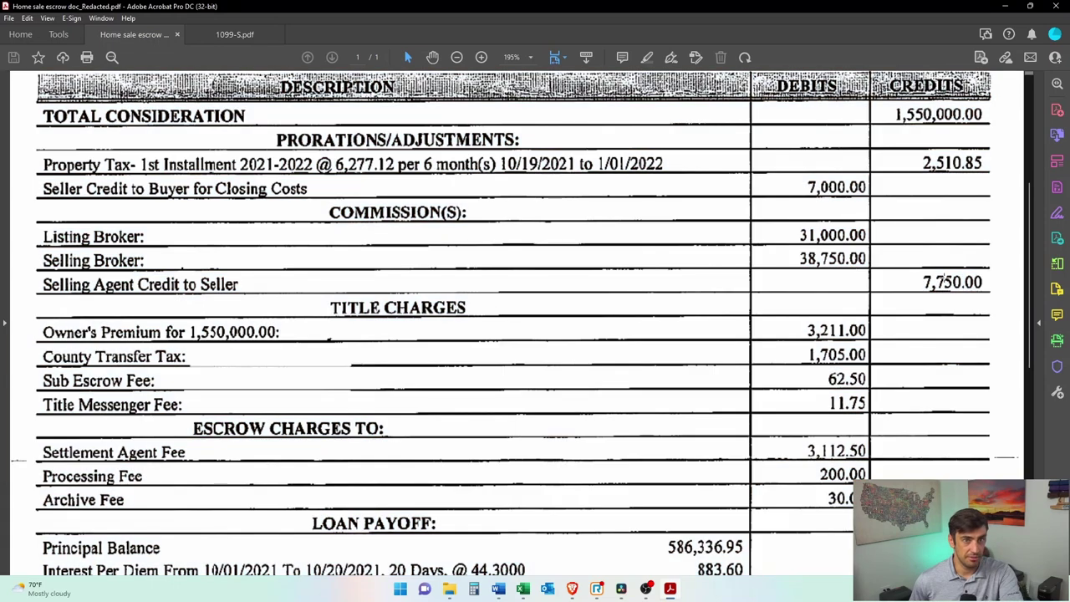
pyautogui.moveTo(920, 274); pyautogui.dragTo(987, 290)
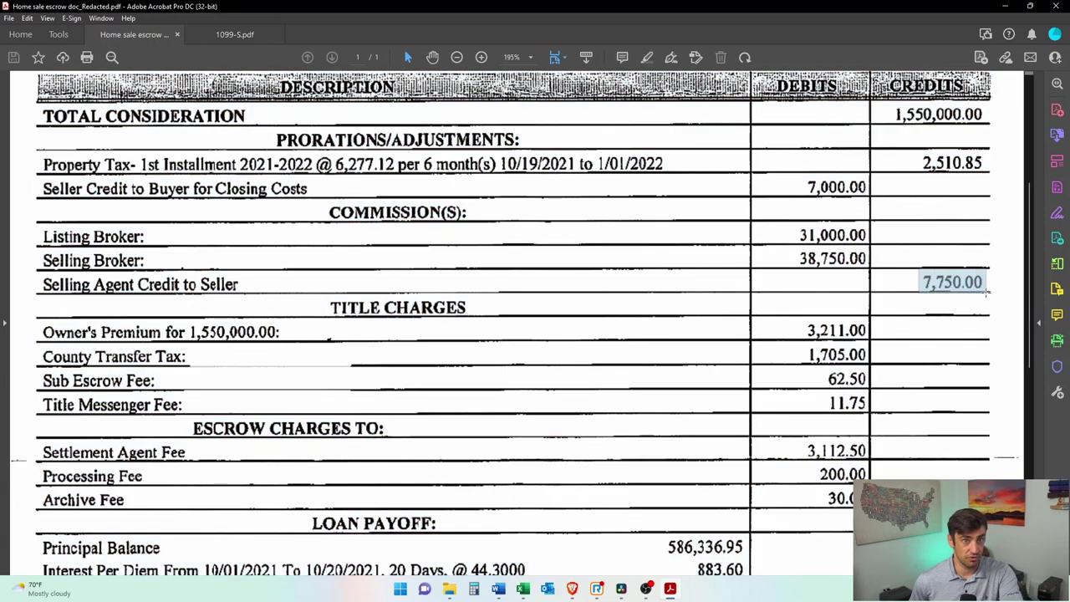
pyautogui.click(473, 588)
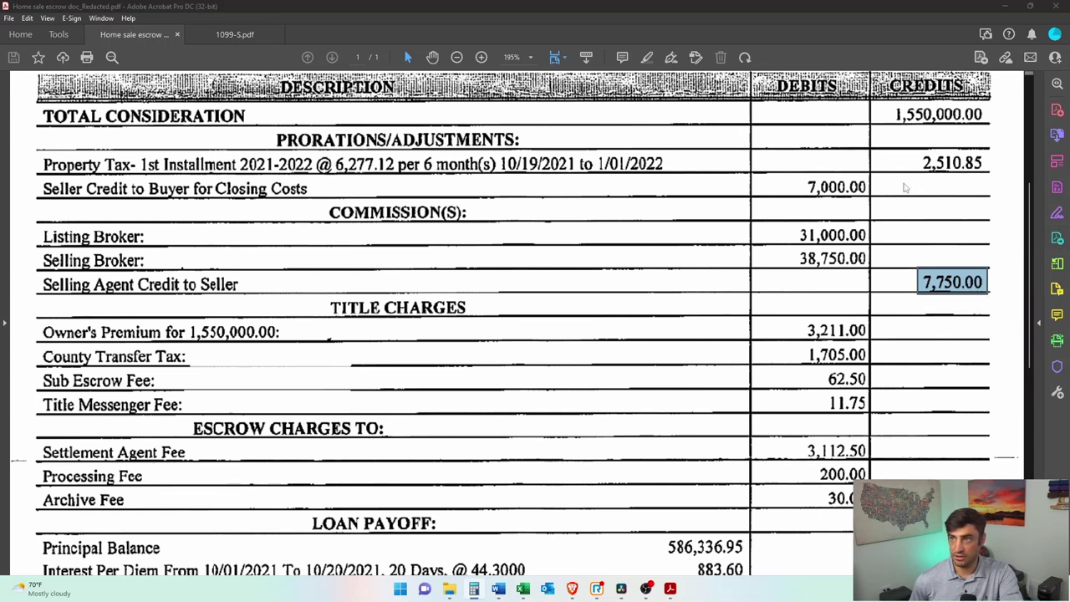
# Step: Net the commissions in Calculator: 31,000 + 38,750 − 7,750 = 62,000
pyautogui.write('310000')
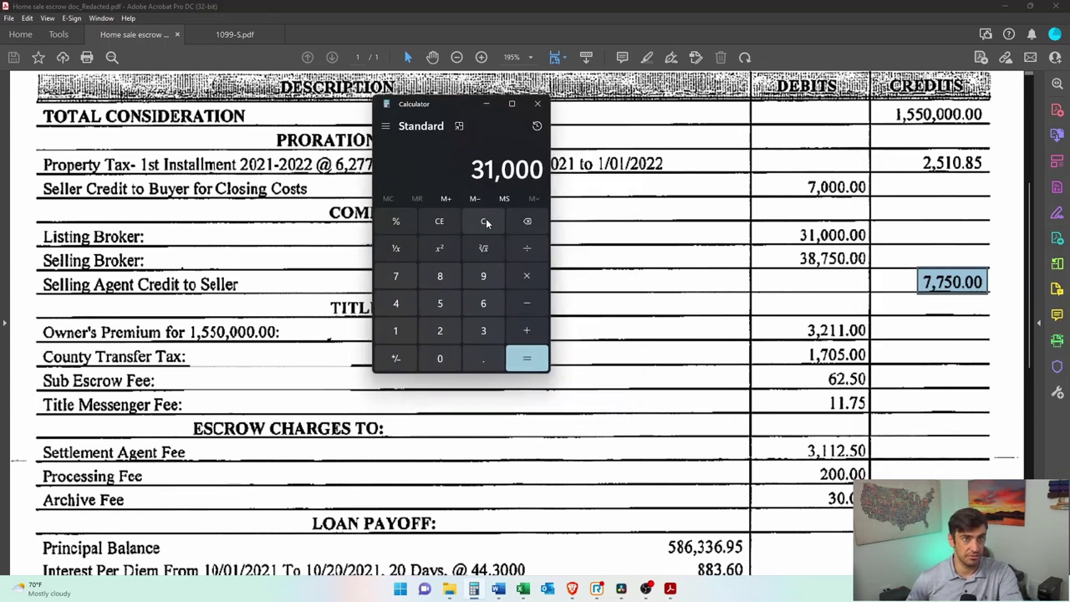
pyautogui.press('+')
pyautogui.write('38750')
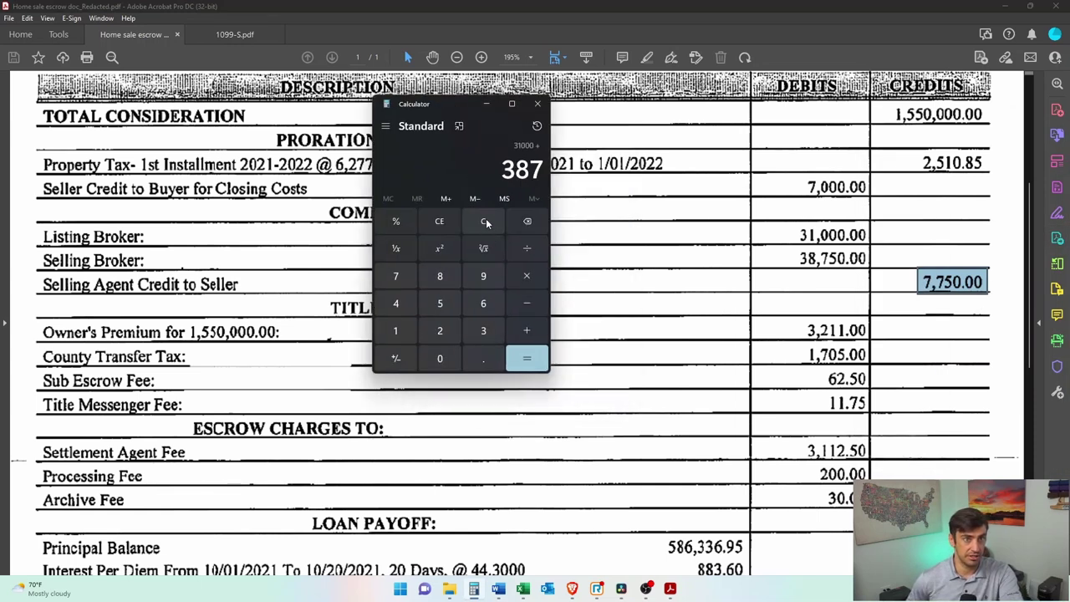
pyautogui.press('Return')
pyautogui.press('-')
pyautogui.write('7750')
pyautogui.press('Return')
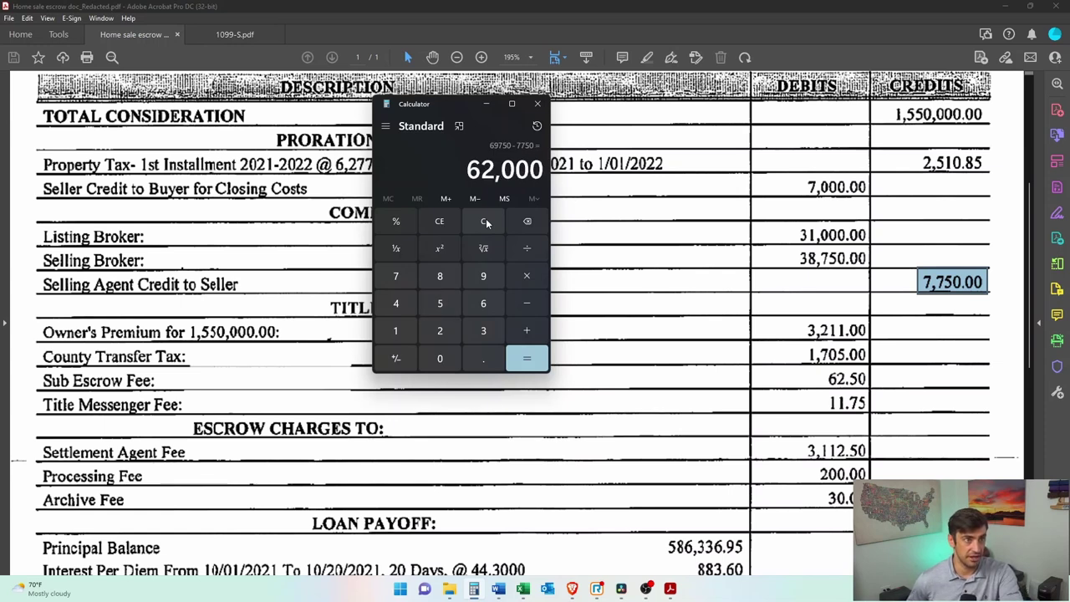
# Step: Add title and escrow charges 3211, 1705, 62.5, 11.75, 3112.5, 200, 30 for 70,332.75
pyautogui.click(486, 103)
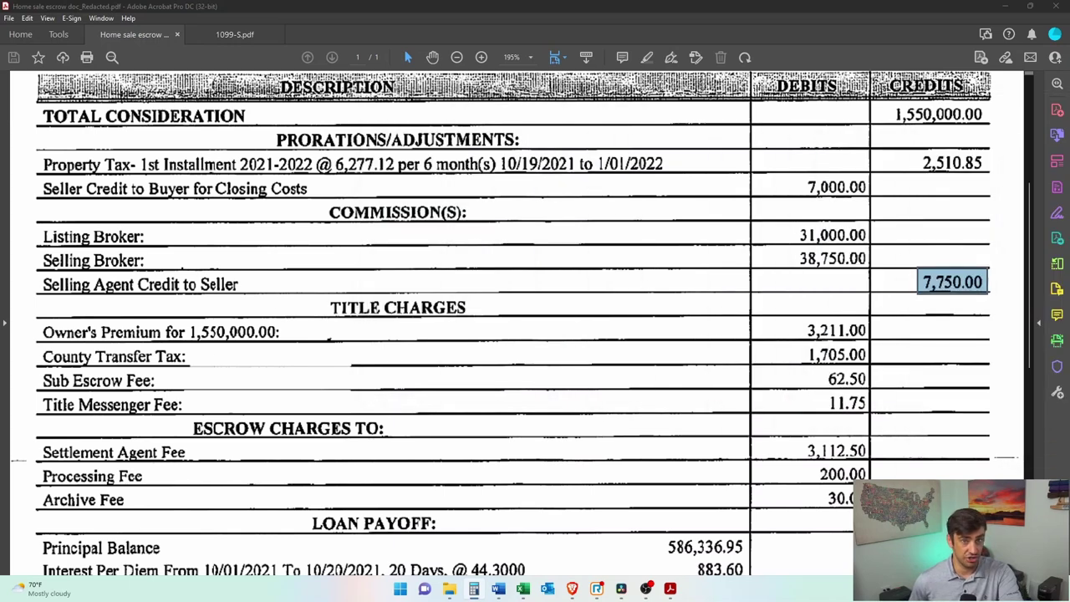
pyautogui.hotkey('alt', 'Tab')
pyautogui.moveTo(798, 211); pyautogui.dragTo(551, 153)
pyautogui.click(650, 379)
pyautogui.write('3211+1705+62.5+11.75')
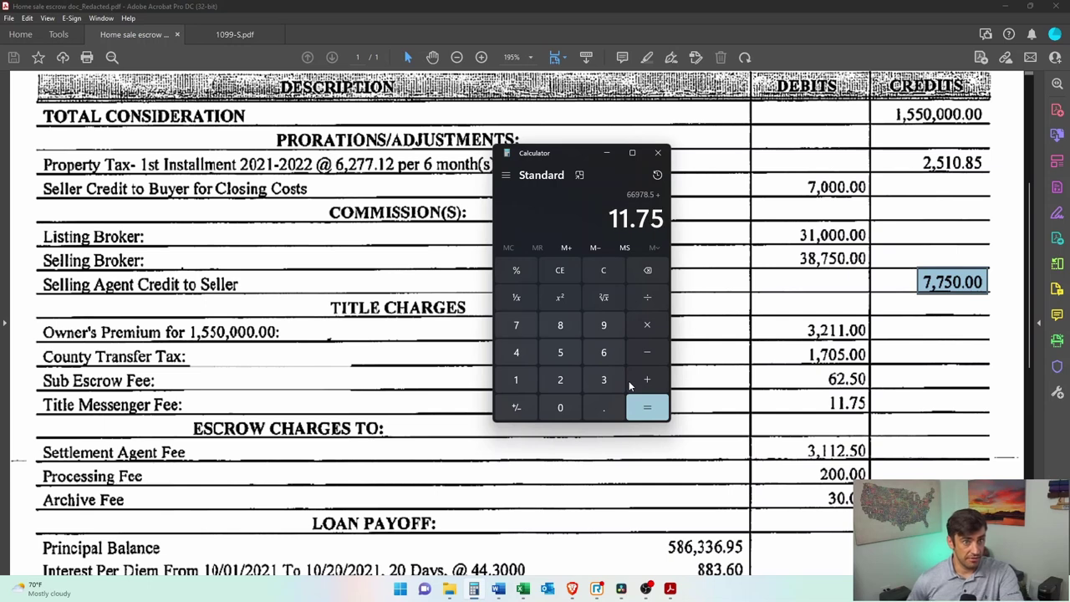
pyautogui.write('+31')
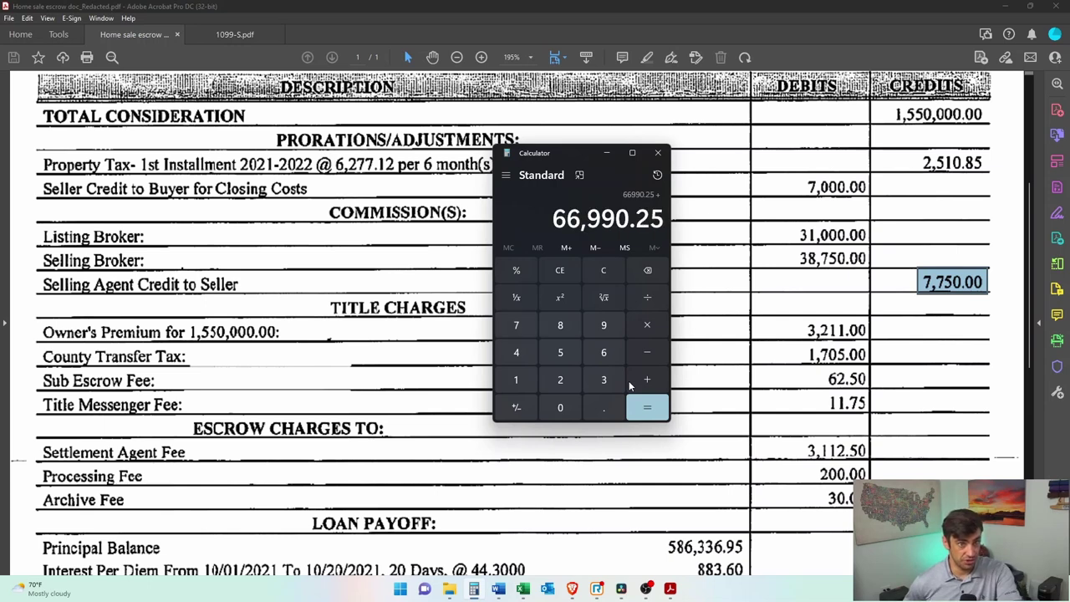
pyautogui.write('12.5')
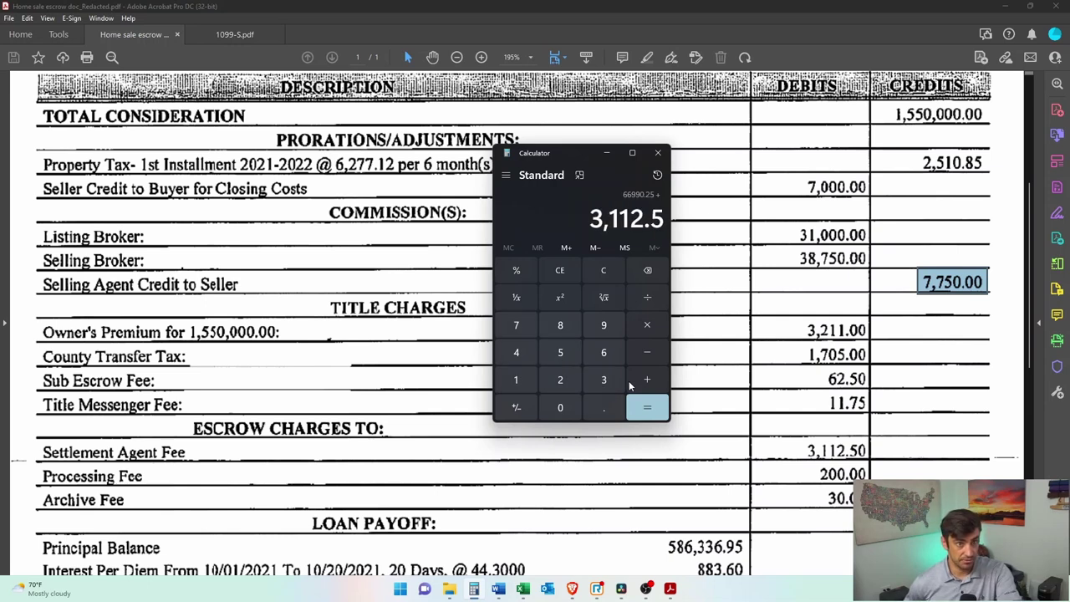
pyautogui.write('+200+30')
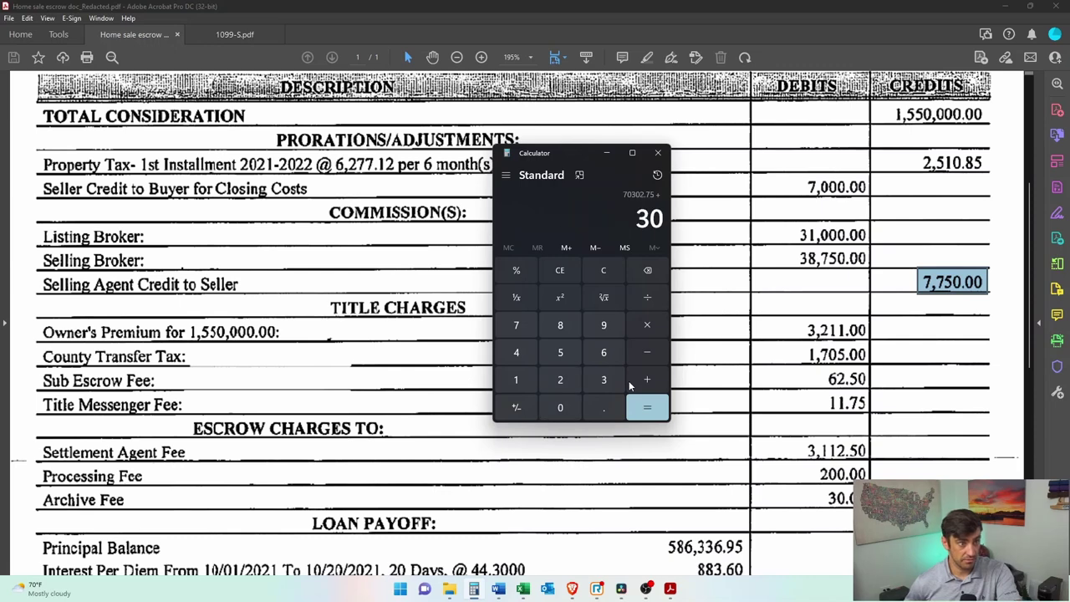
pyautogui.press('Return')
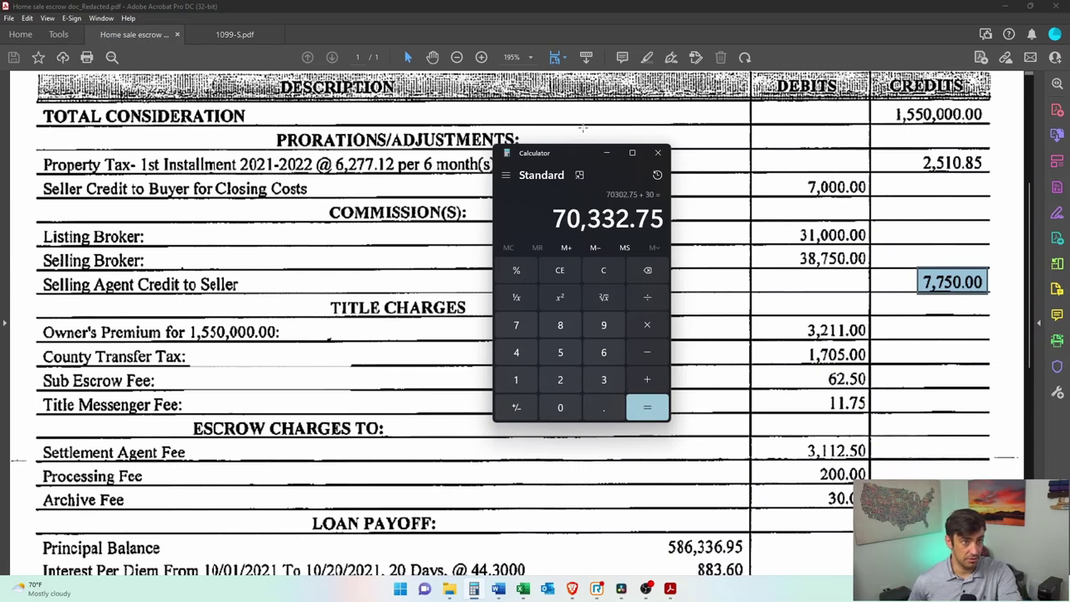
# Step: Scan the remaining disbursements on the statement, including the 6,277.12 property tax payment
pyautogui.moveTo(585, 159); pyautogui.dragTo(619, 167)
pyautogui.click(641, 161)
pyautogui.scroll(-5, 594, 327)
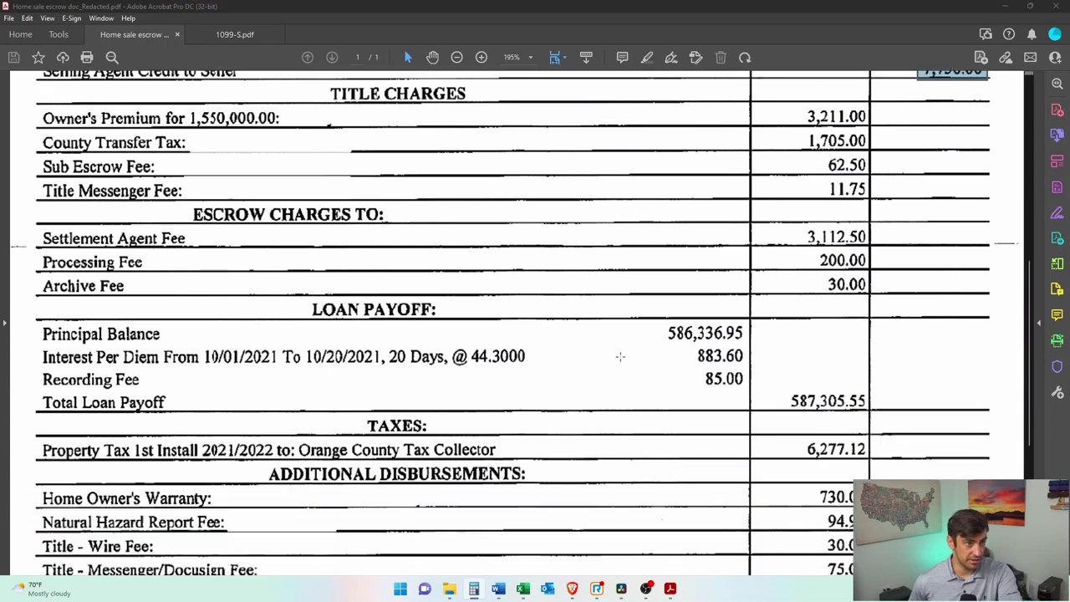
pyautogui.moveTo(781, 350); pyautogui.dragTo(895, 331)
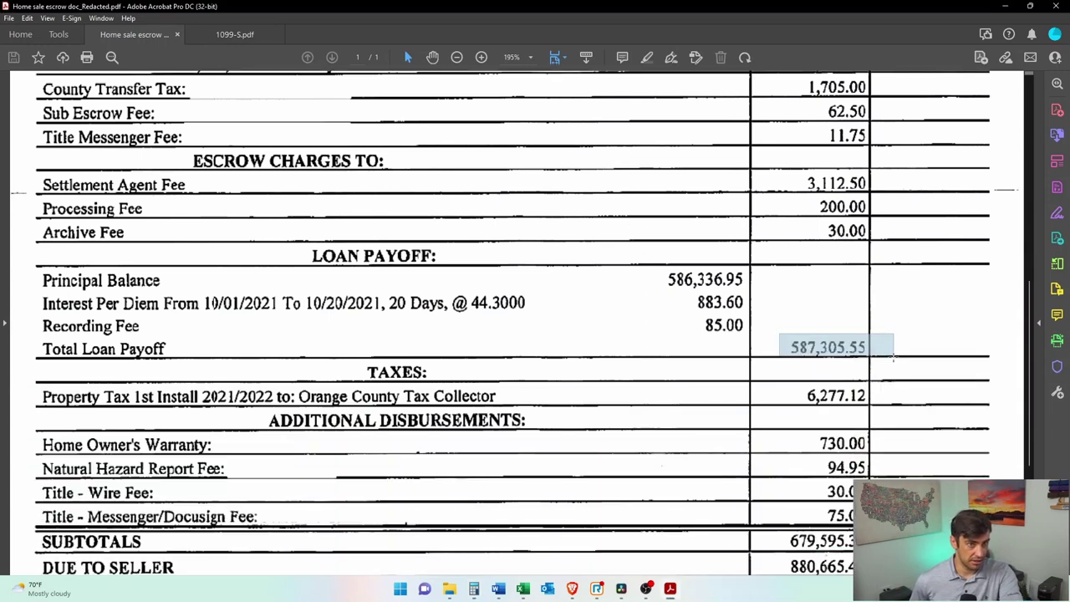
pyautogui.scroll(-1, 897, 328)
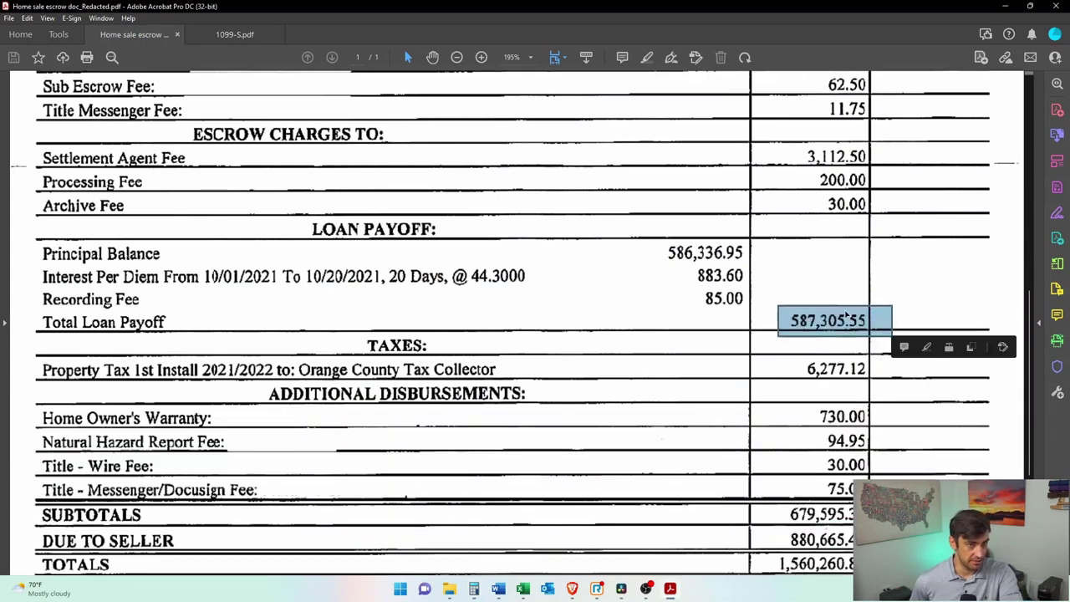
pyautogui.scroll(-2, 880, 315)
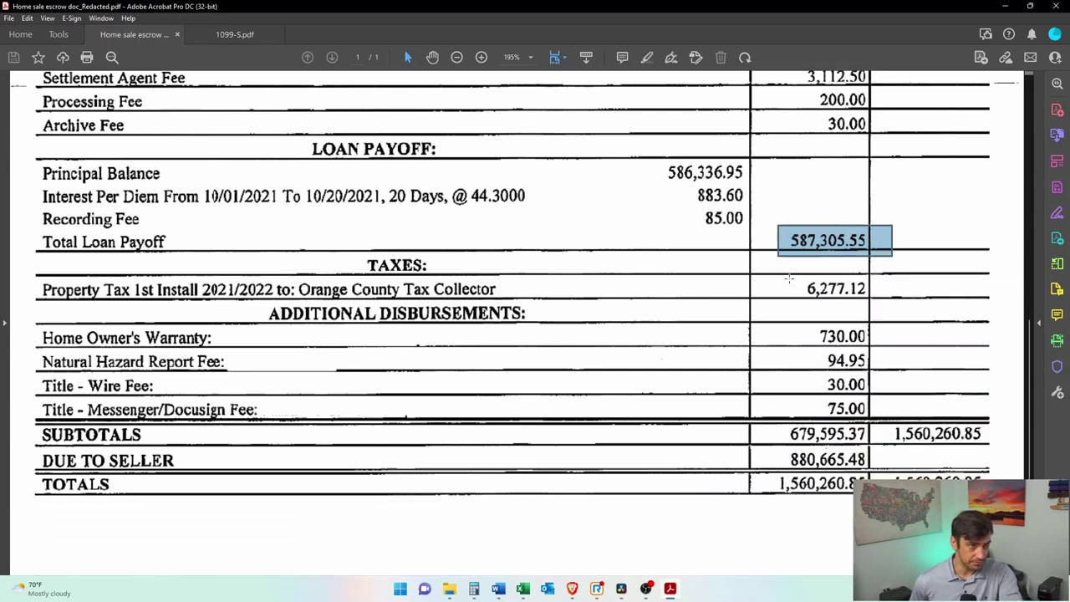
pyautogui.moveTo(788, 275); pyautogui.dragTo(868, 290)
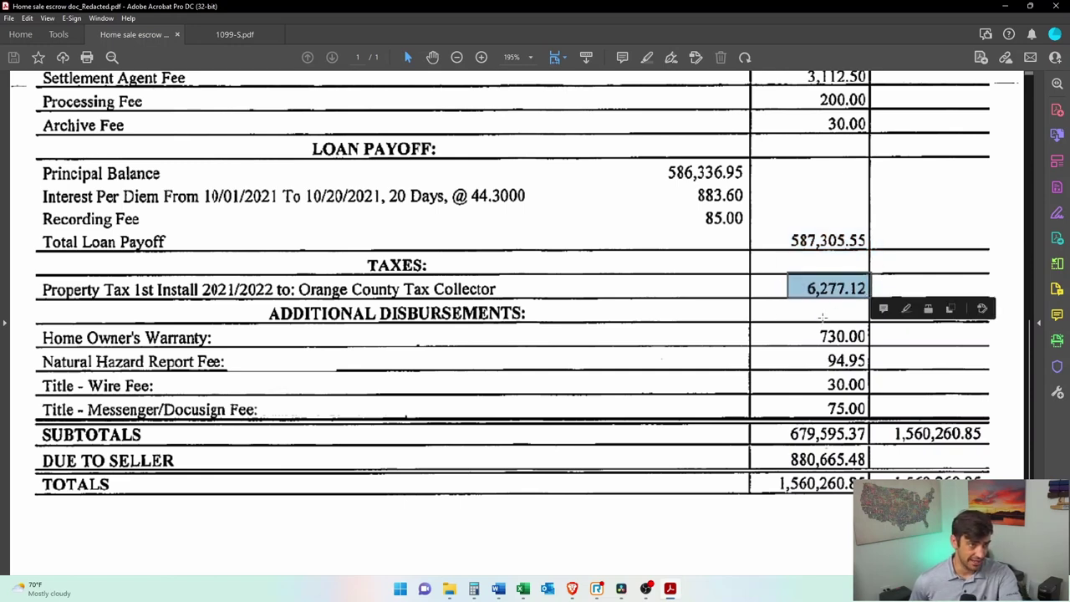
pyautogui.scroll(-2, 823, 319)
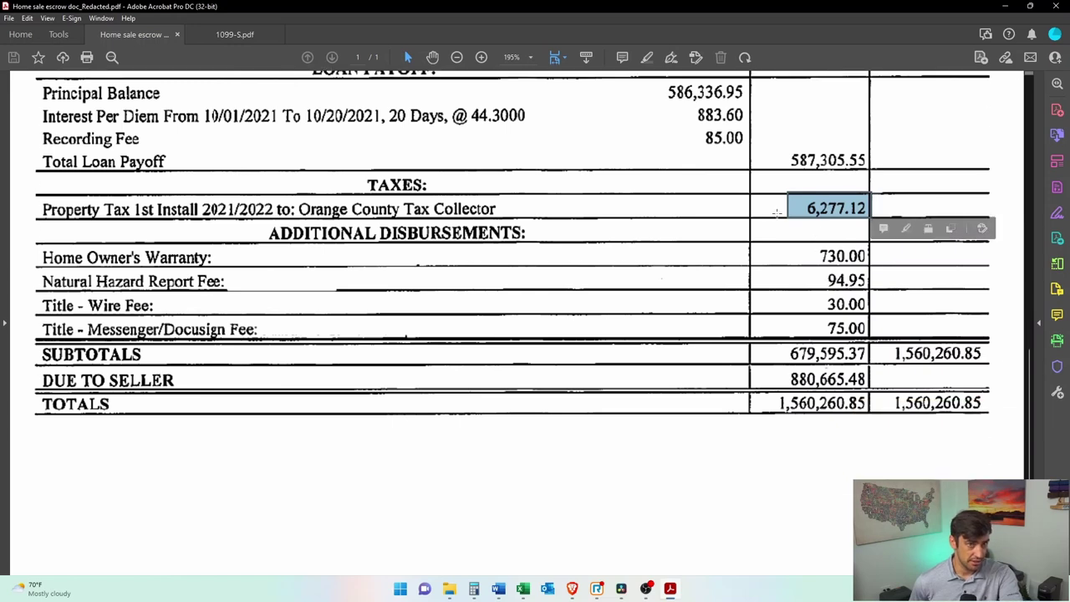
pyautogui.click(808, 299)
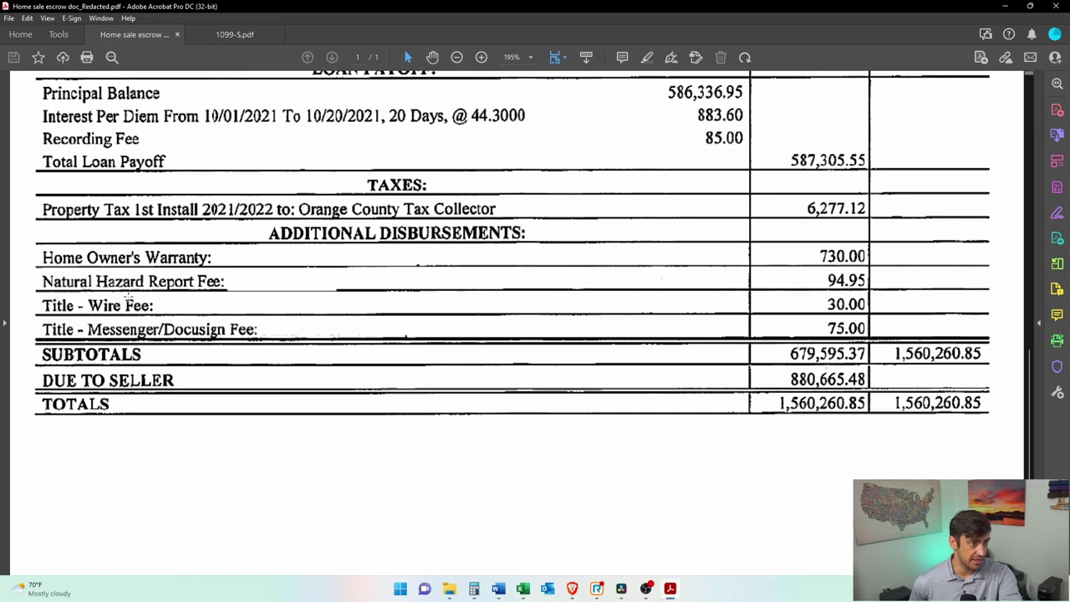
pyautogui.moveTo(763, 239); pyautogui.dragTo(879, 338)
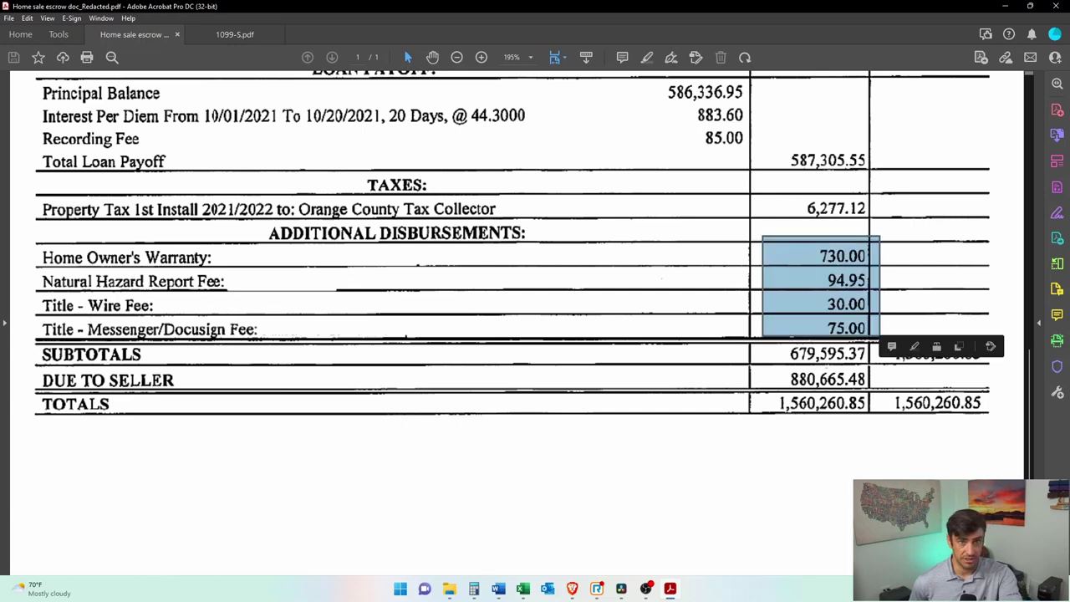
# Step: Add 730, 94.95, 30 and 75 to reach total sales expenses of 71,262.7
pyautogui.hotkey('alt', 'Tab')
pyautogui.moveTo(489, 163); pyautogui.dragTo(480, 159)
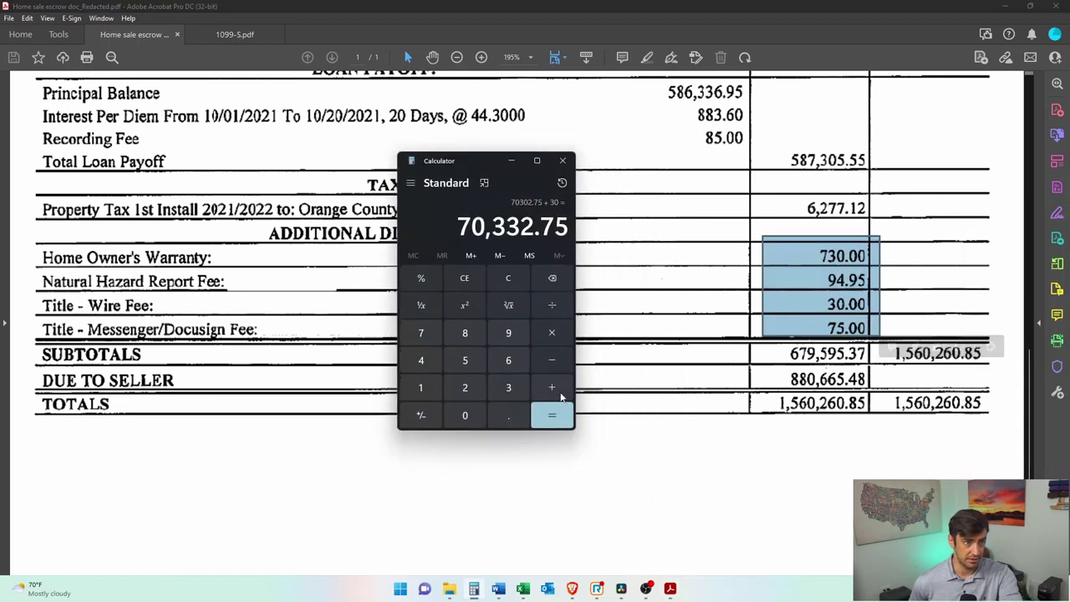
pyautogui.click(560, 395)
pyautogui.write('730+94.95')
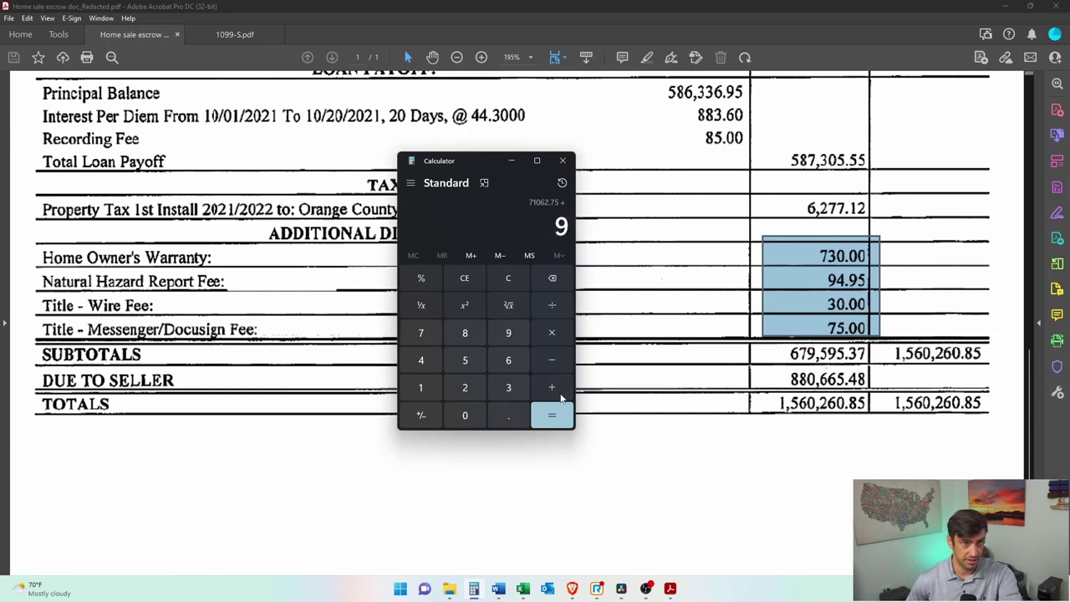
pyautogui.write('+30+75=')
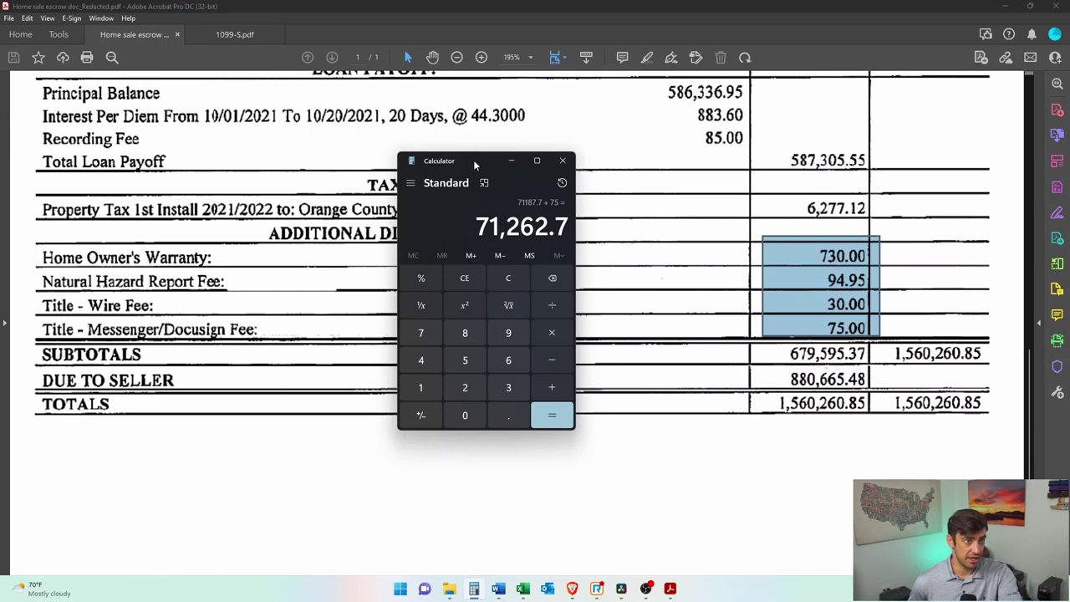
# Step: Return to the TurboTax Sales Information page at the Sales Expenses field
pyautogui.click(511, 160)
pyautogui.click(1004, 6)
pyautogui.click(226, 319)
pyautogui.click(821, 315)
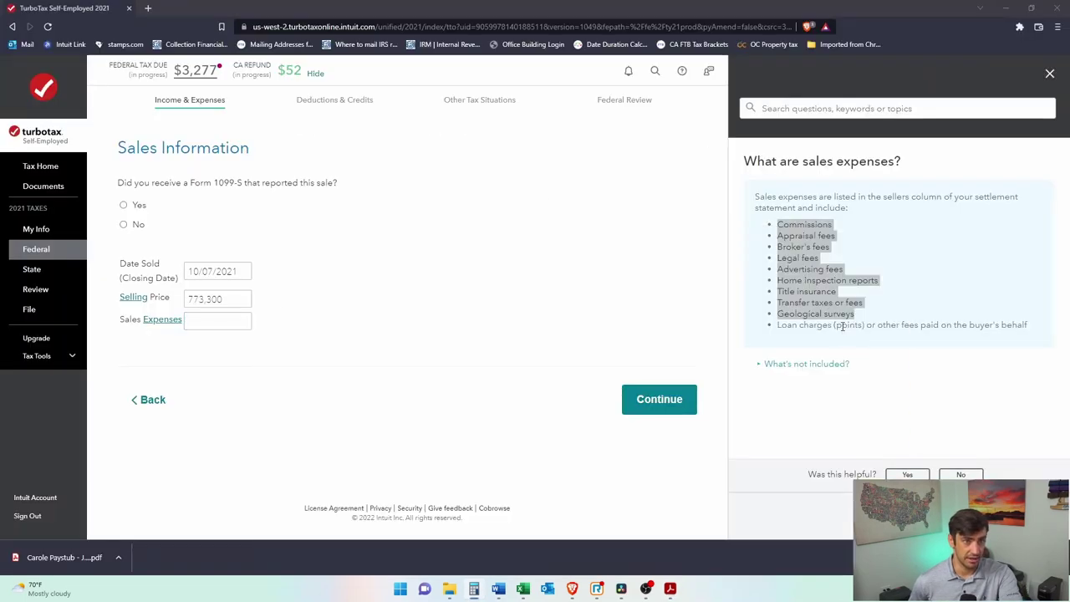
# Step: Enter 71,262.70 as sales expenses, answer Yes to receiving Form 1099-S, and continue
pyautogui.click(842, 326)
pyautogui.click(195, 319)
pyautogui.write('71,262.7')
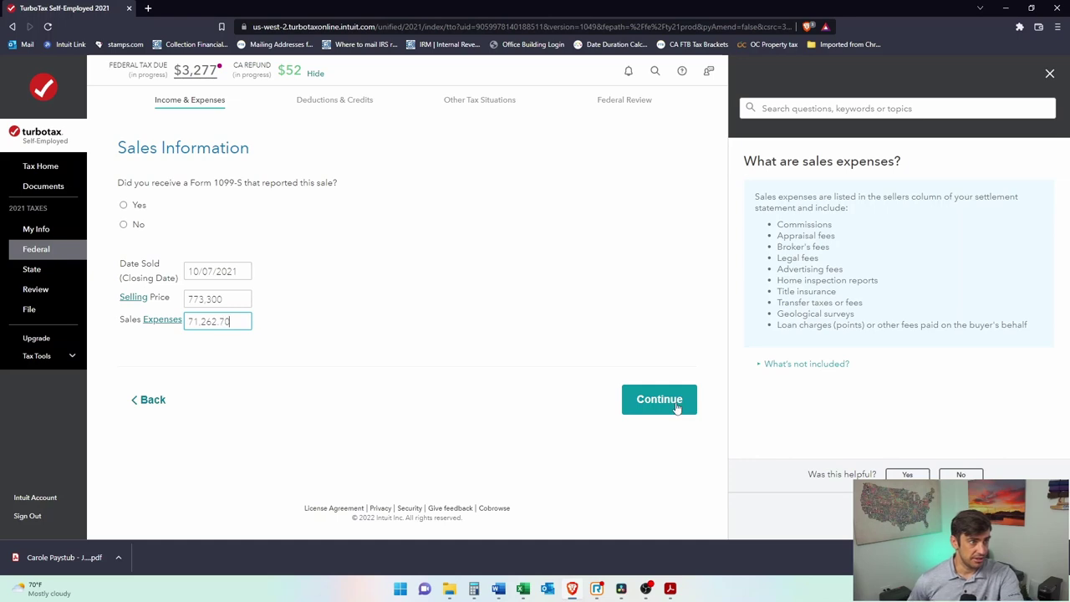
pyautogui.click(224, 299)
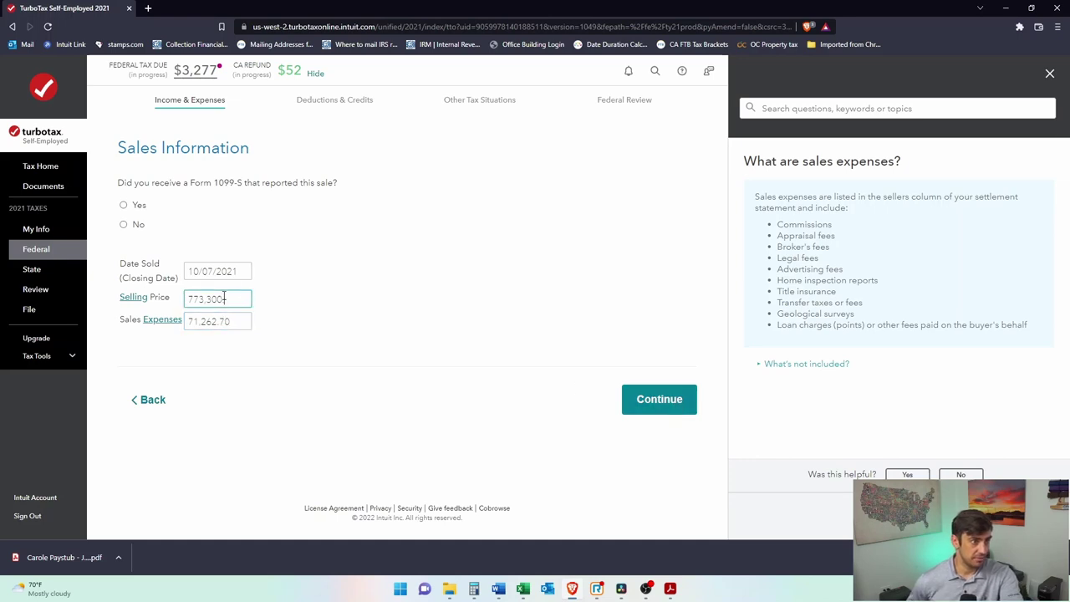
pyautogui.click(1050, 74)
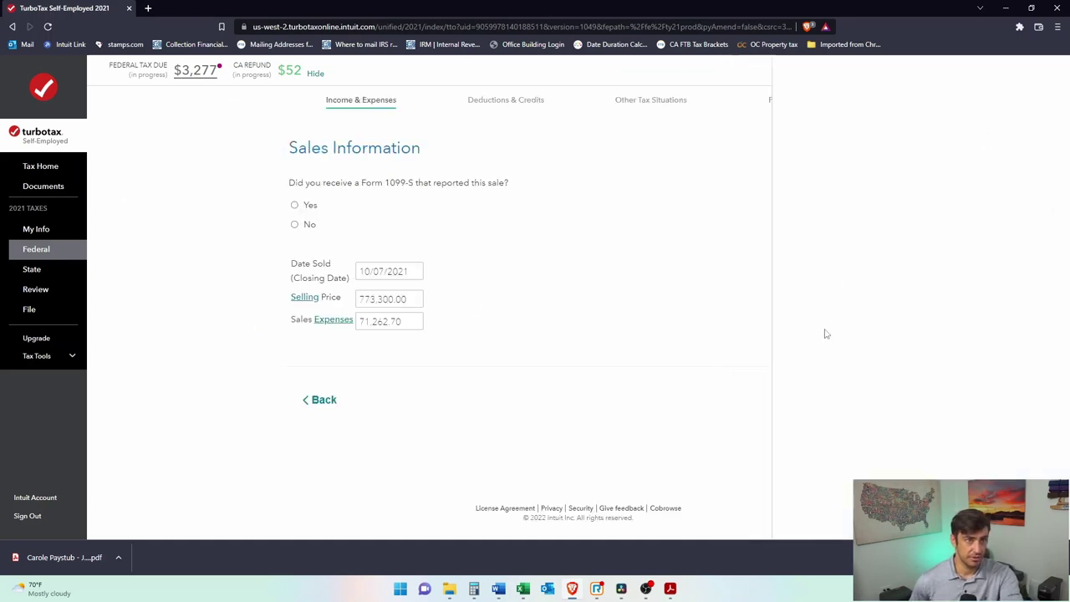
pyautogui.click(294, 205)
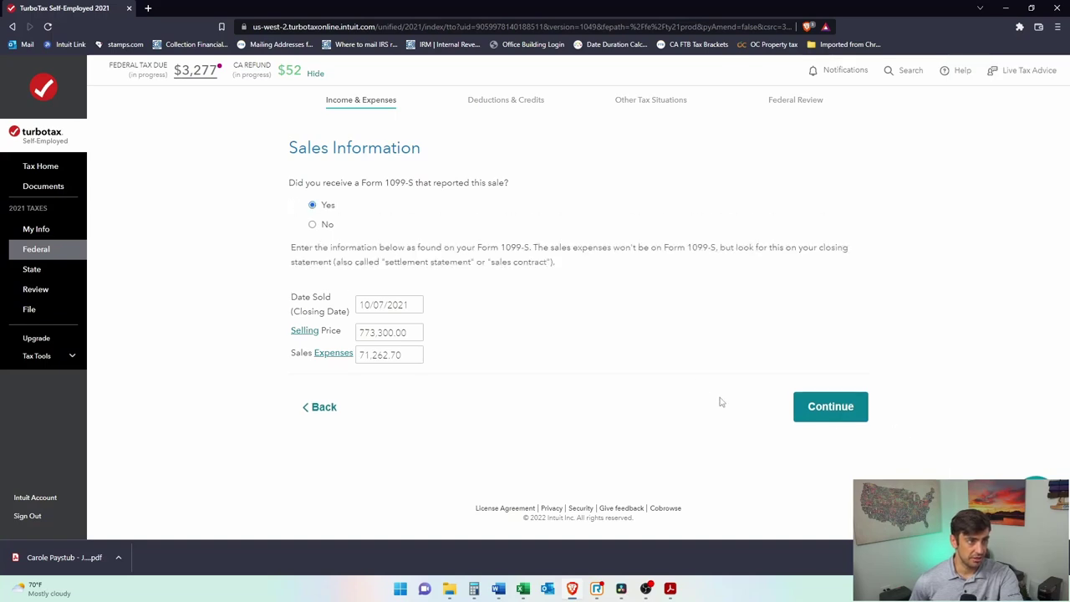
pyautogui.click(822, 404)
# Step: Enter 01/01/2005 as the date the home was bought or acquired
pyautogui.click(410, 244)
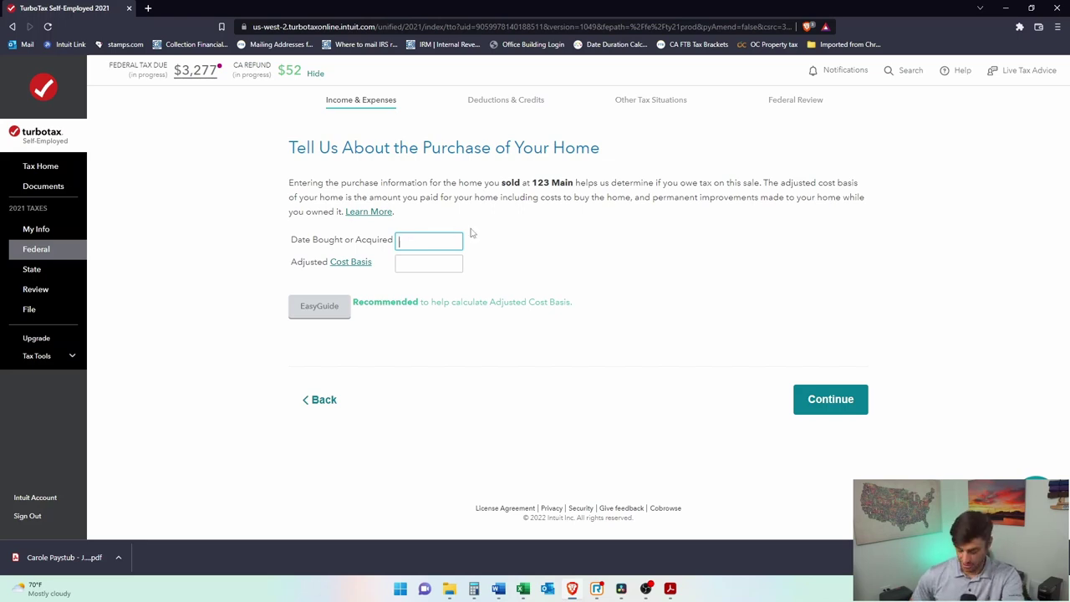
pyautogui.write('01/20')
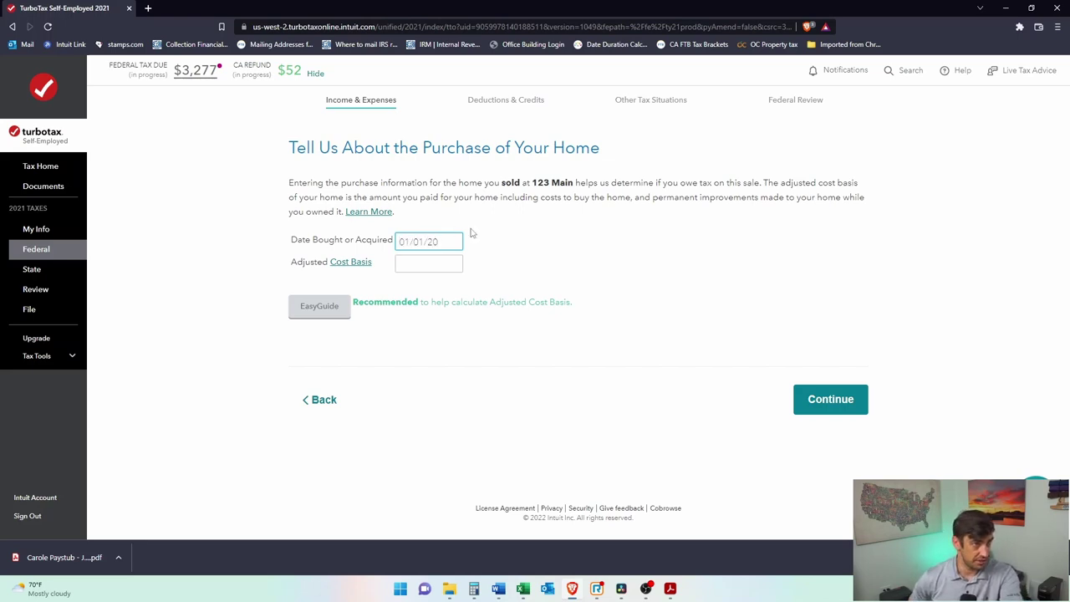
pyautogui.write('05')
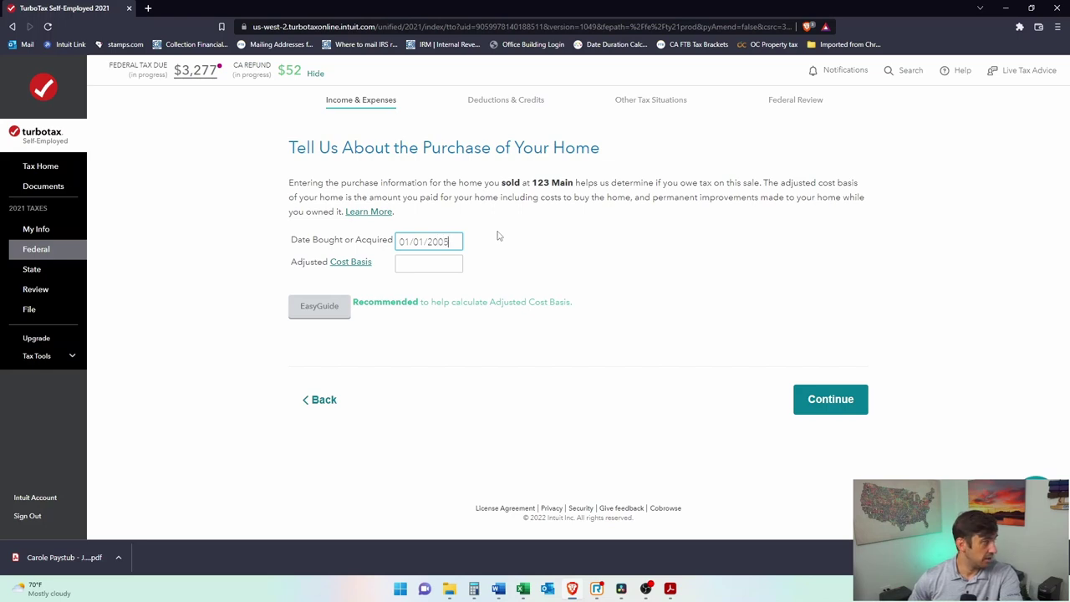
pyautogui.click(438, 265)
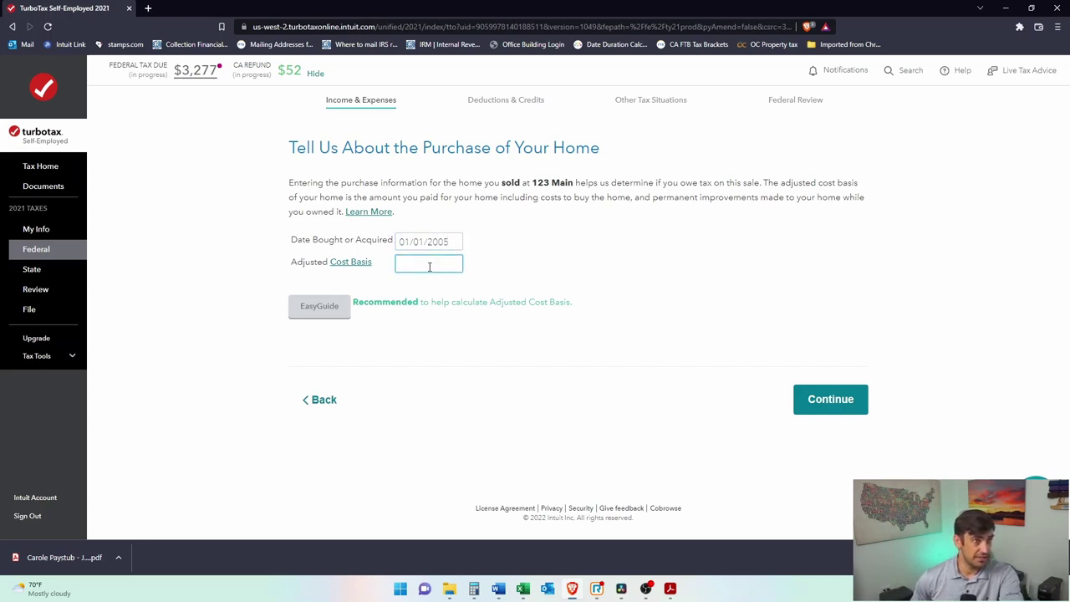
# Step: Read the adjusted cost basis help on original cost and permanent home improvements
pyautogui.click(366, 263)
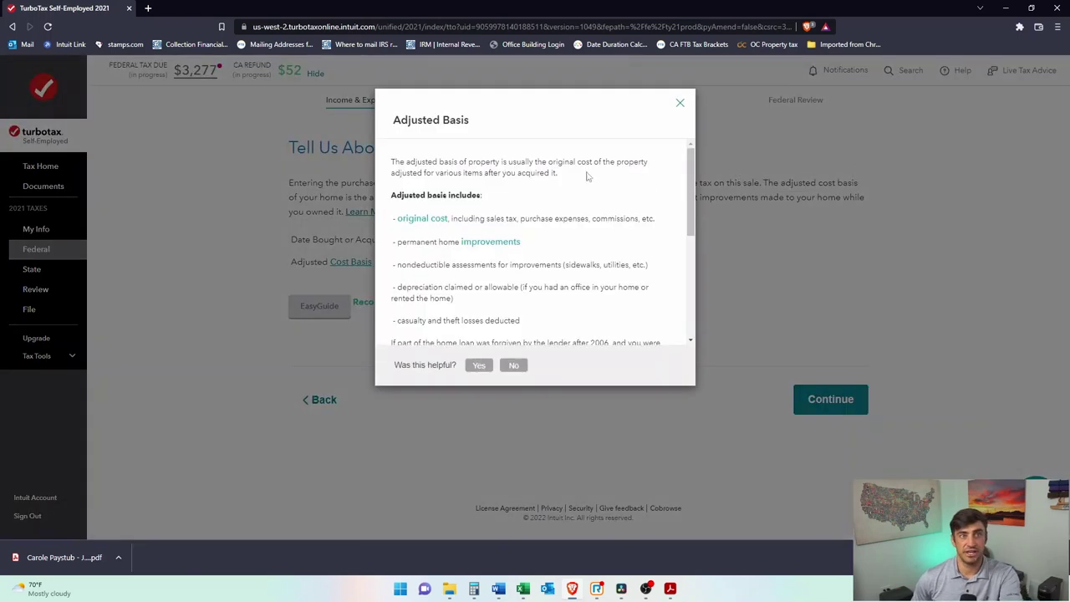
pyautogui.moveTo(527, 247); pyautogui.dragTo(399, 219)
pyautogui.click(513, 304)
pyautogui.click(443, 259)
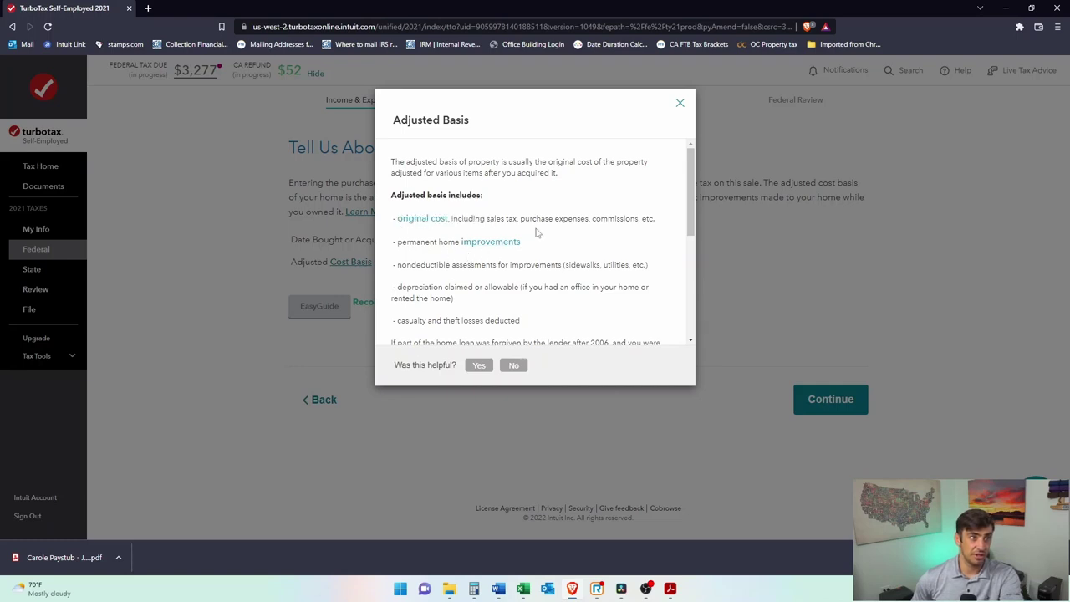
pyautogui.moveTo(449, 244); pyautogui.dragTo(515, 248)
pyautogui.click(555, 285)
pyautogui.scroll(-3, 560, 275)
pyautogui.scroll(3, 564, 257)
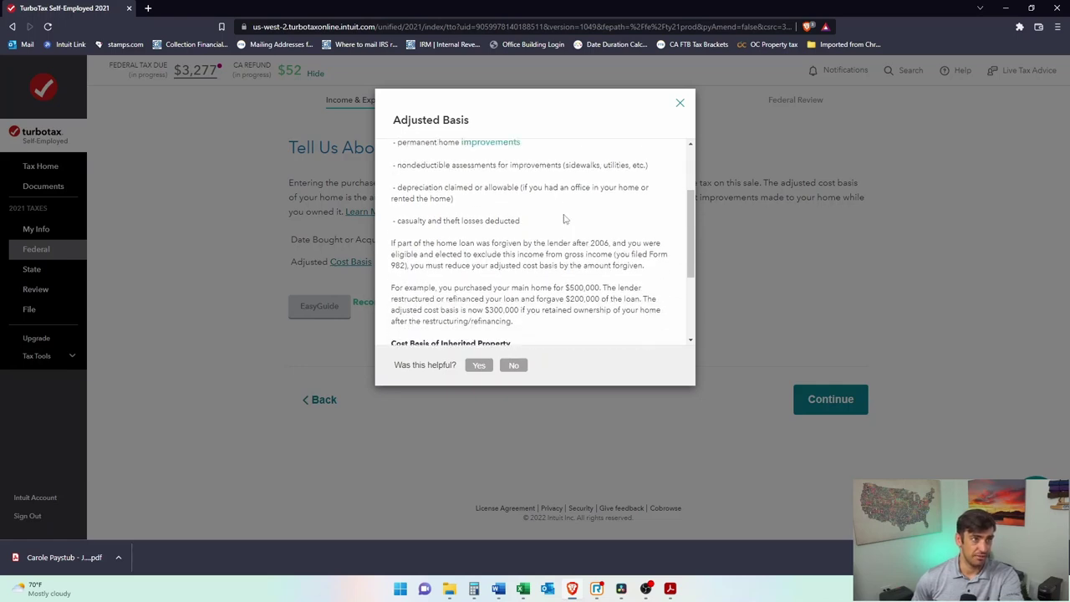
pyautogui.moveTo(665, 292); pyautogui.dragTo(394, 259)
pyautogui.scroll(-3, 478, 266)
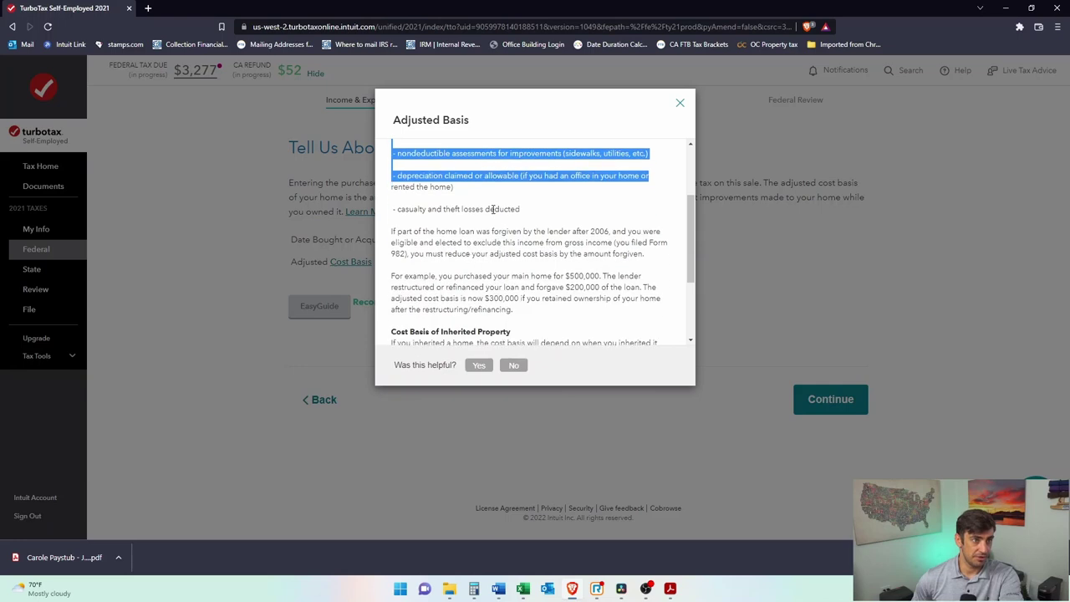
pyautogui.scroll(-3, 607, 272)
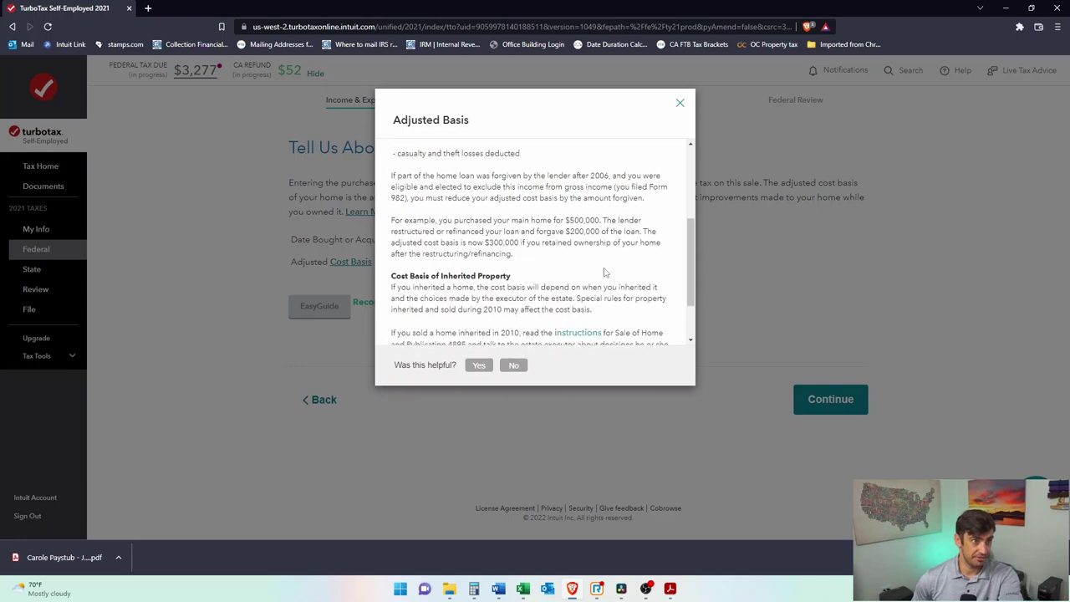
pyautogui.click(680, 107)
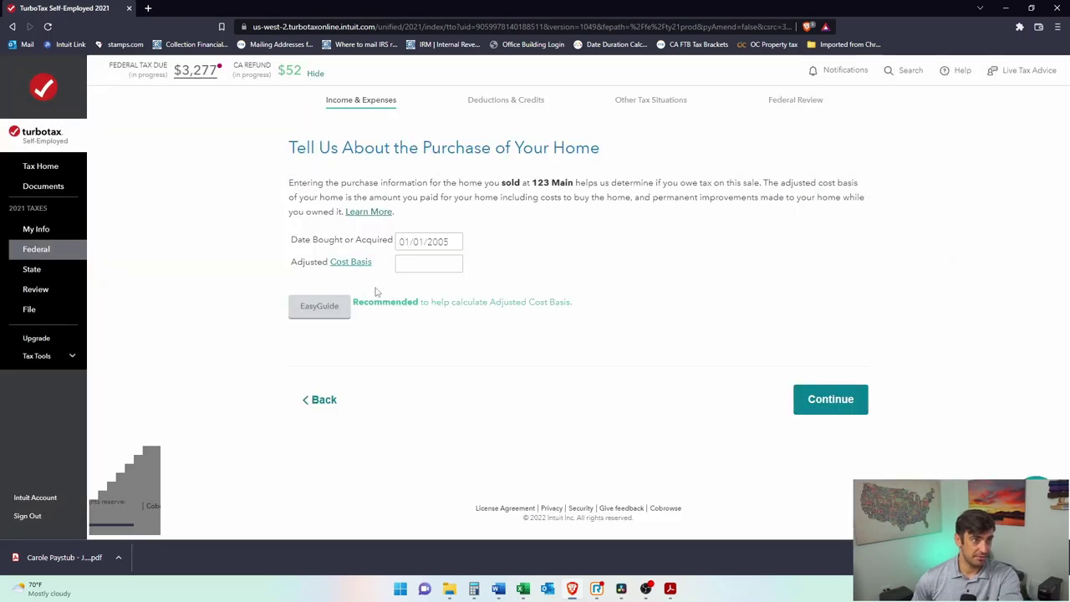
pyautogui.click(399, 260)
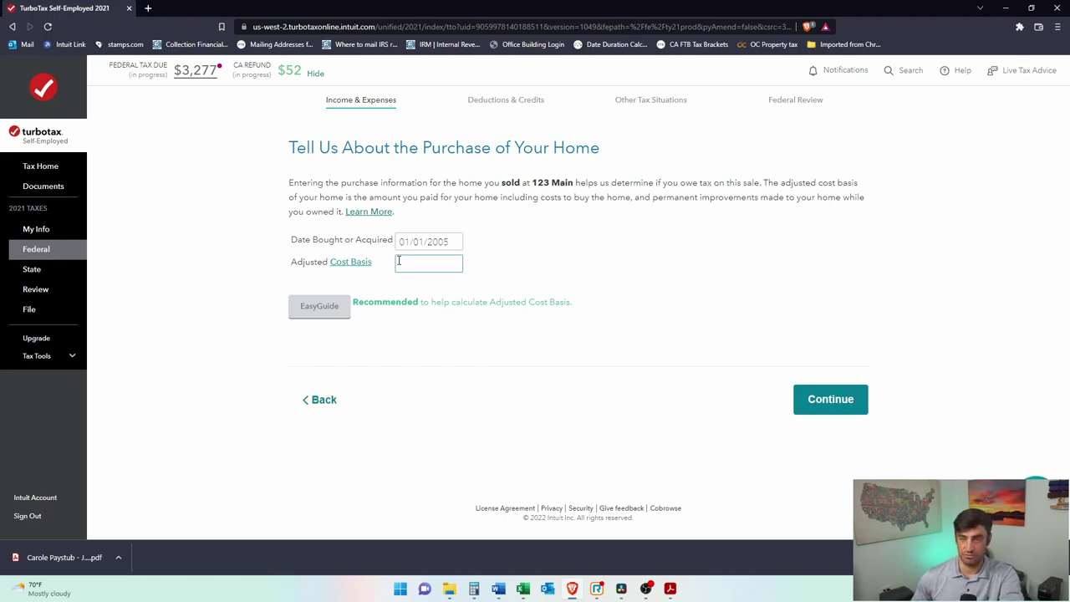
# Step: Add 450000 + 100000 in Calculator to work out the home's basis
pyautogui.click(473, 588)
pyautogui.moveTo(633, 131); pyautogui.dragTo(661, 132)
pyautogui.click(704, 247)
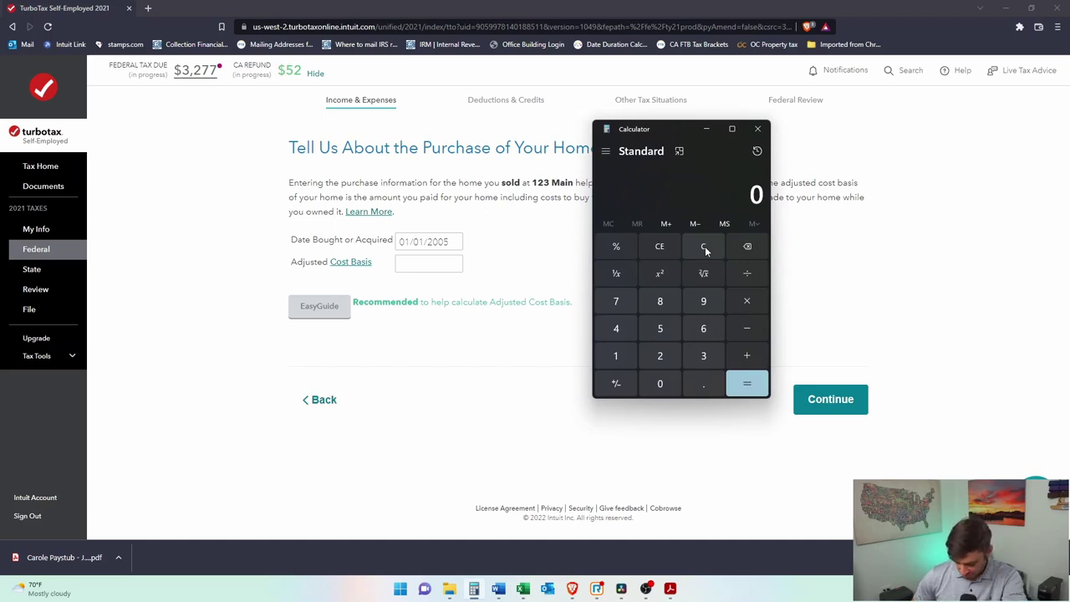
pyautogui.write('450')
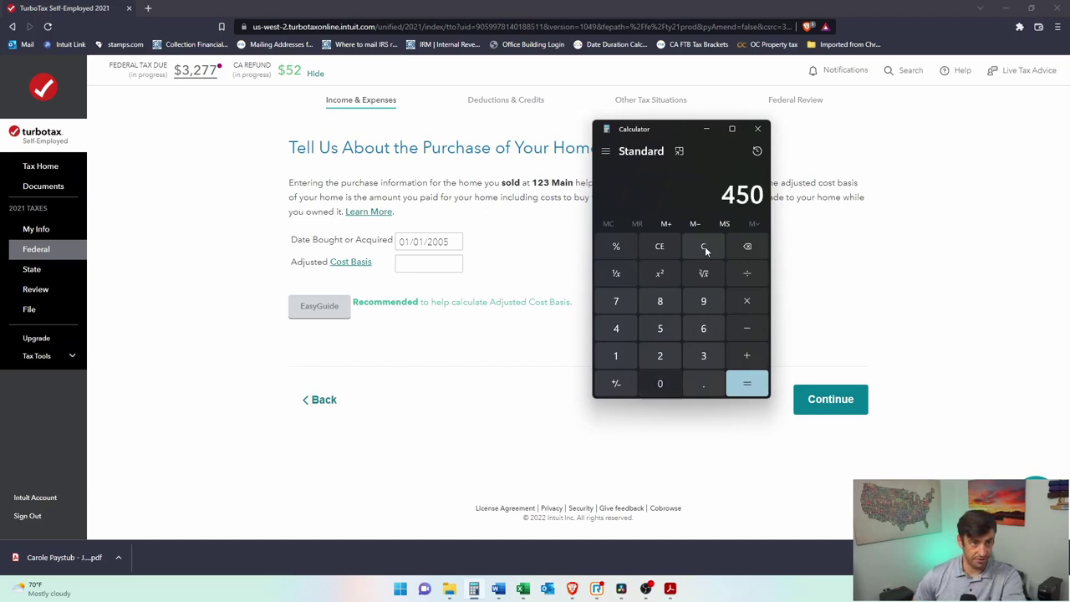
pyautogui.write('000 + 10')
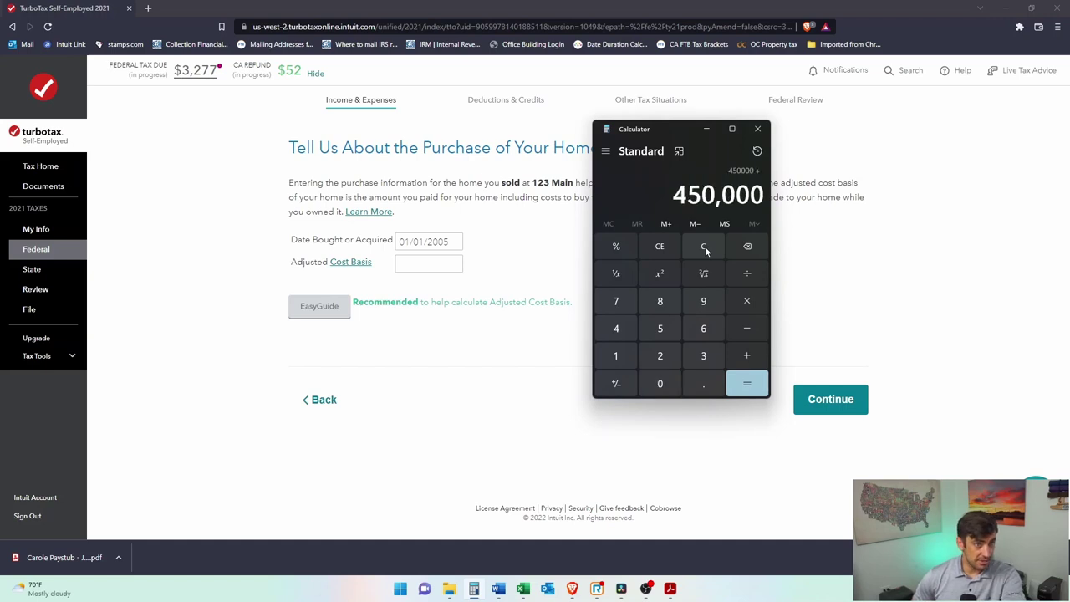
pyautogui.write('0000 =')
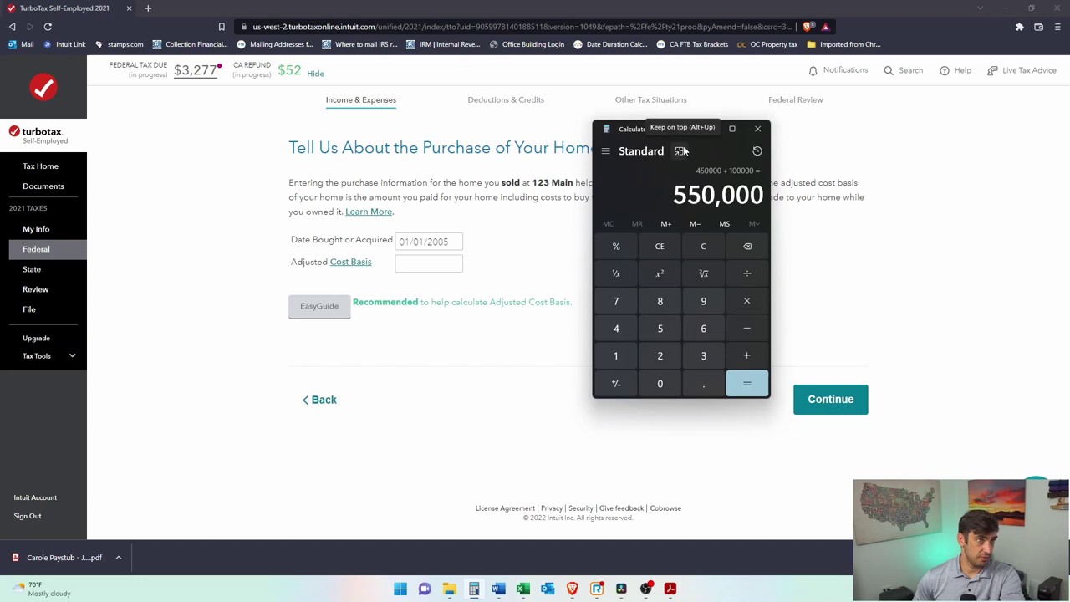
pyautogui.moveTo(643, 129); pyautogui.dragTo(1005, 134)
# Step: Enter 550,000 as the adjusted cost basis and submit the purchase details
pyautogui.click(434, 265)
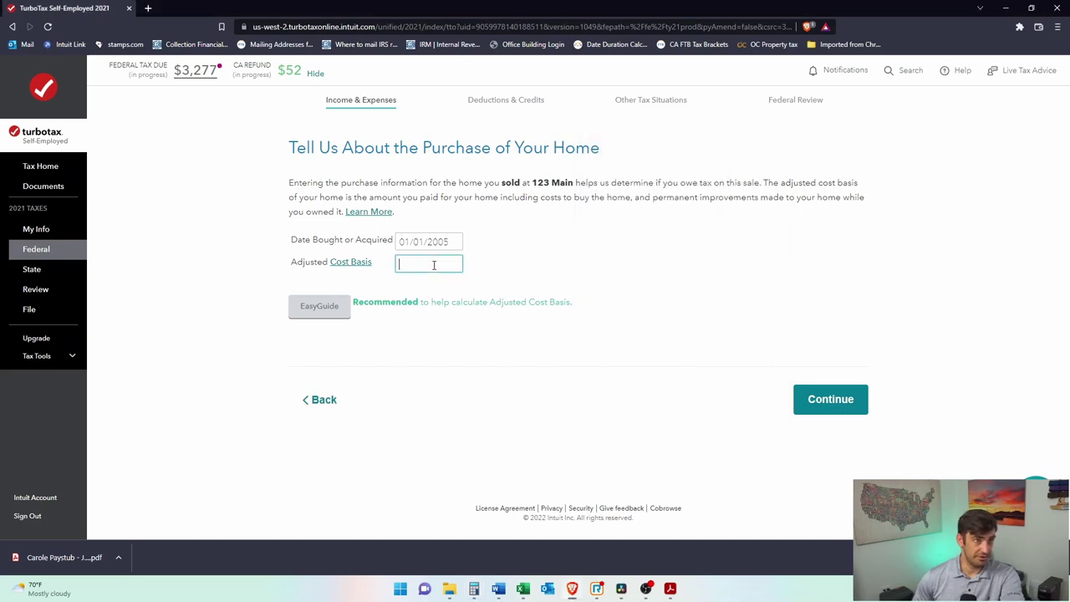
pyautogui.write('55,000')
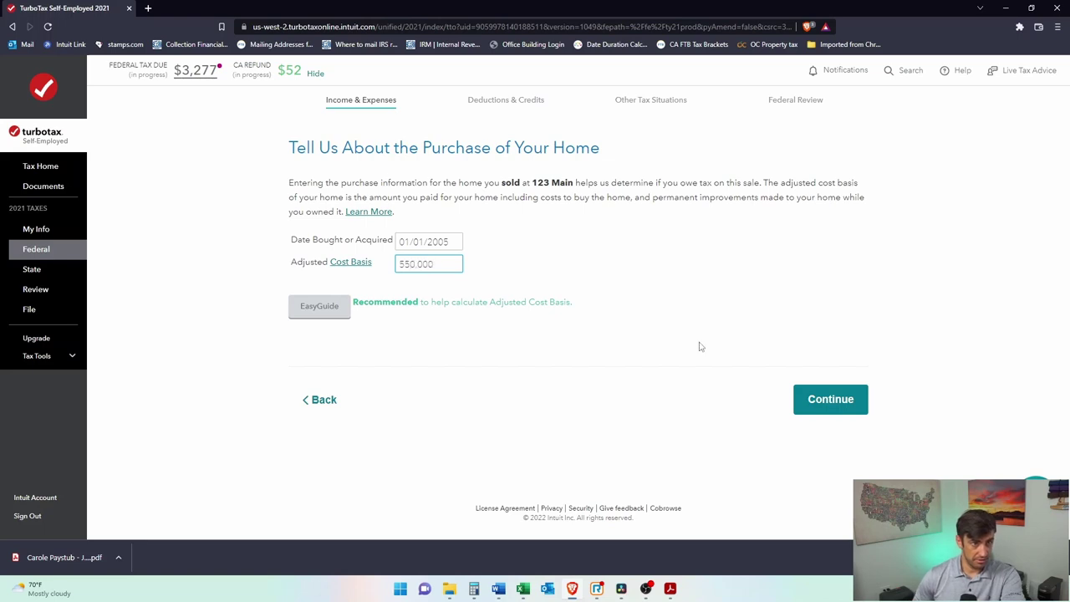
pyautogui.click(811, 400)
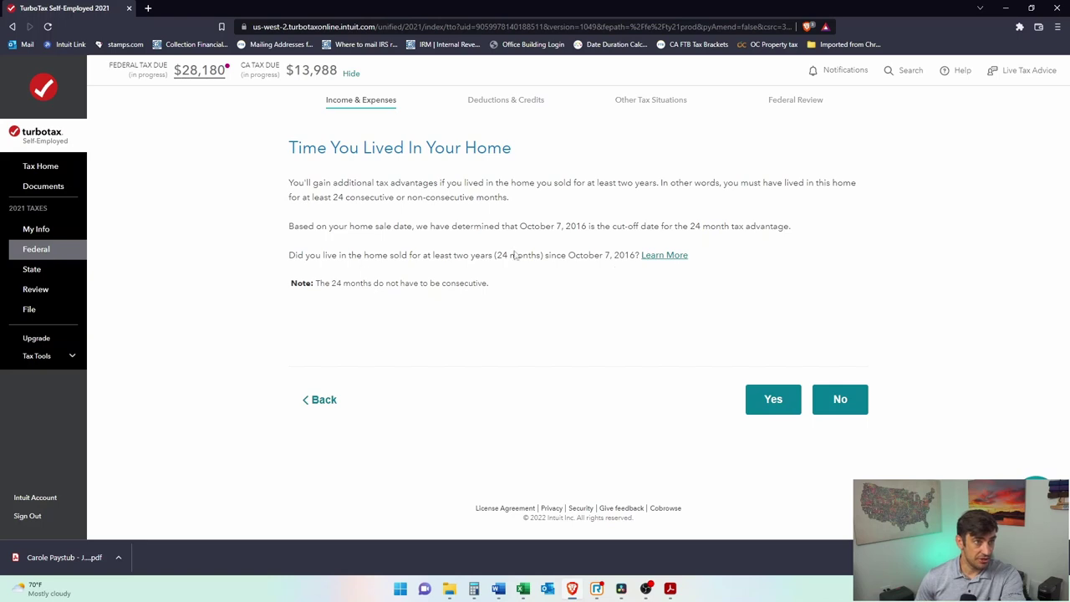
# Step: Confirm living in the home two years, used only as a primary residence
pyautogui.click(777, 399)
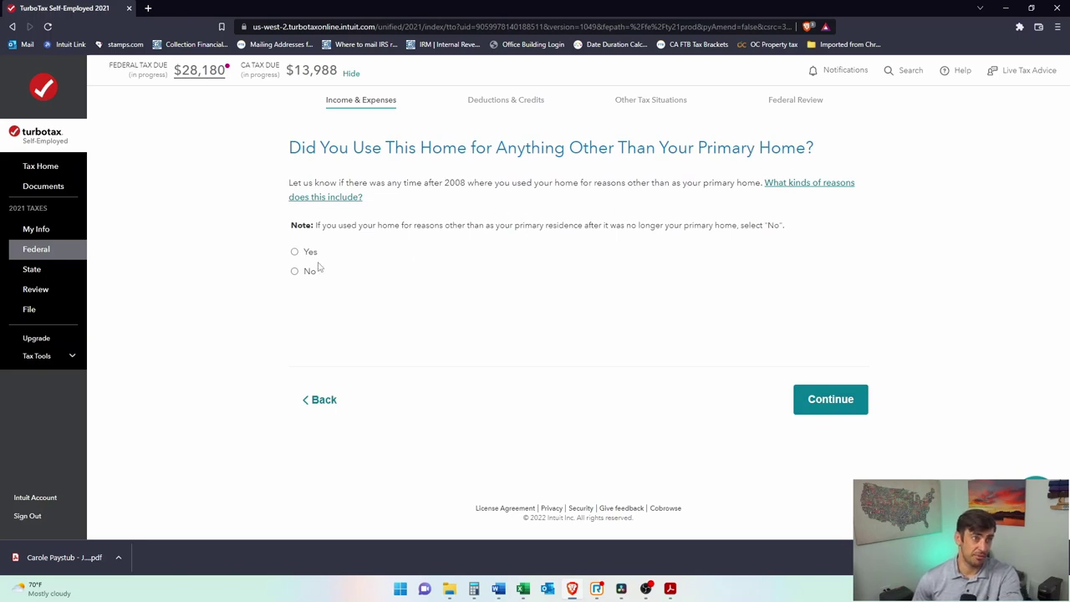
pyautogui.click(295, 271)
pyautogui.click(847, 401)
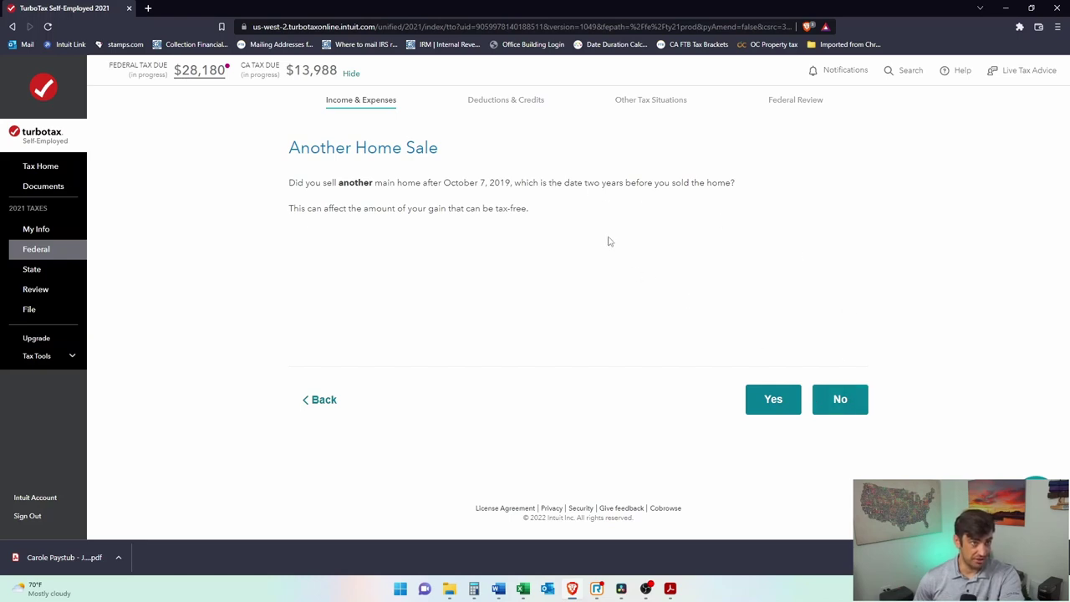
# Step: Answer No to other home sales and business use, accept the exclusion, and finish
pyautogui.click(851, 403)
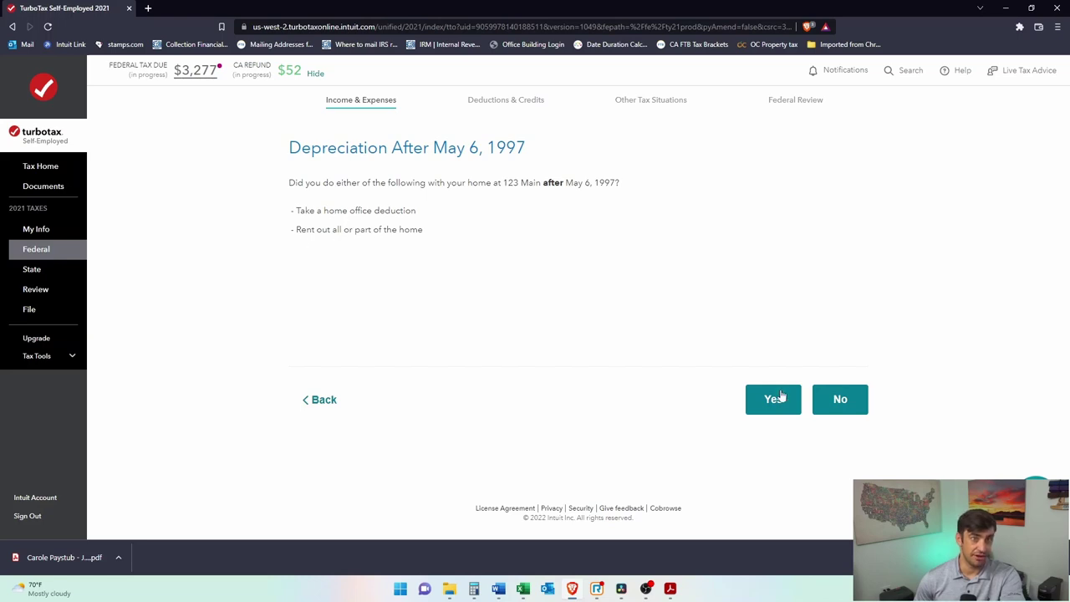
pyautogui.click(840, 399)
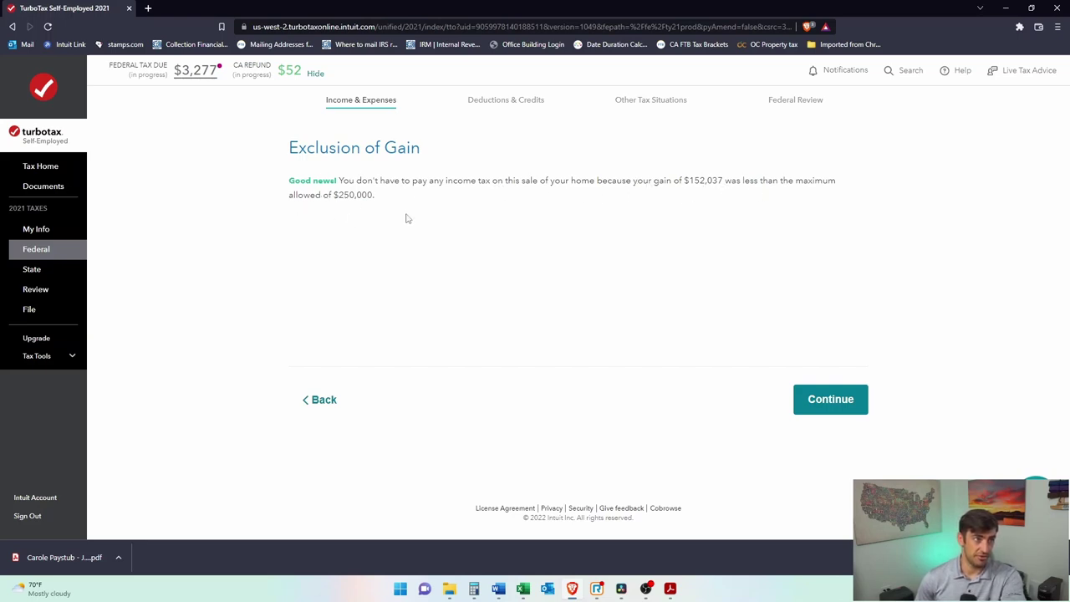
pyautogui.click(838, 403)
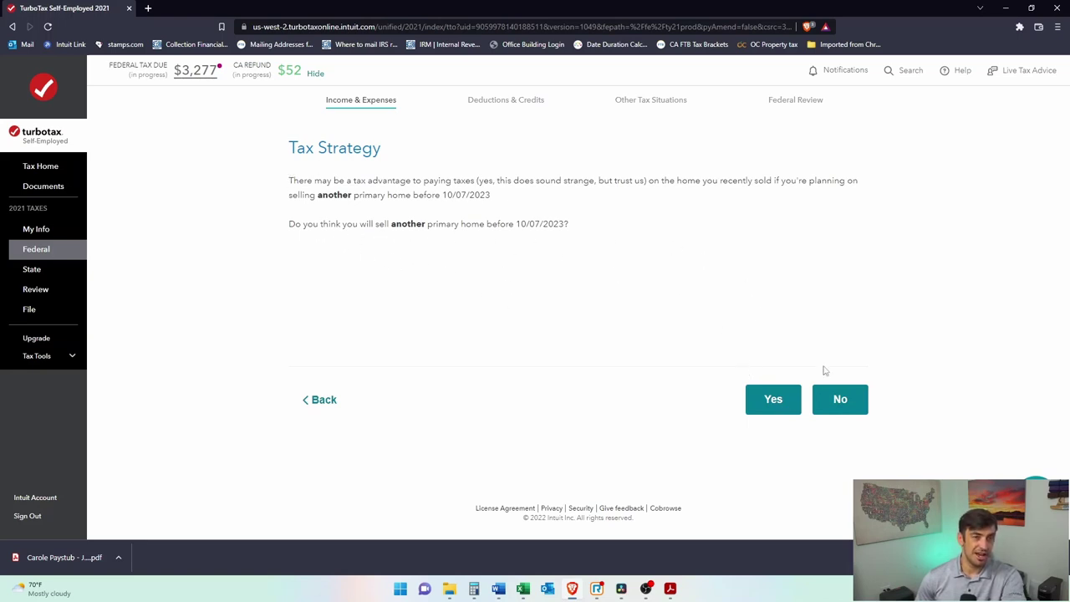
pyautogui.click(840, 401)
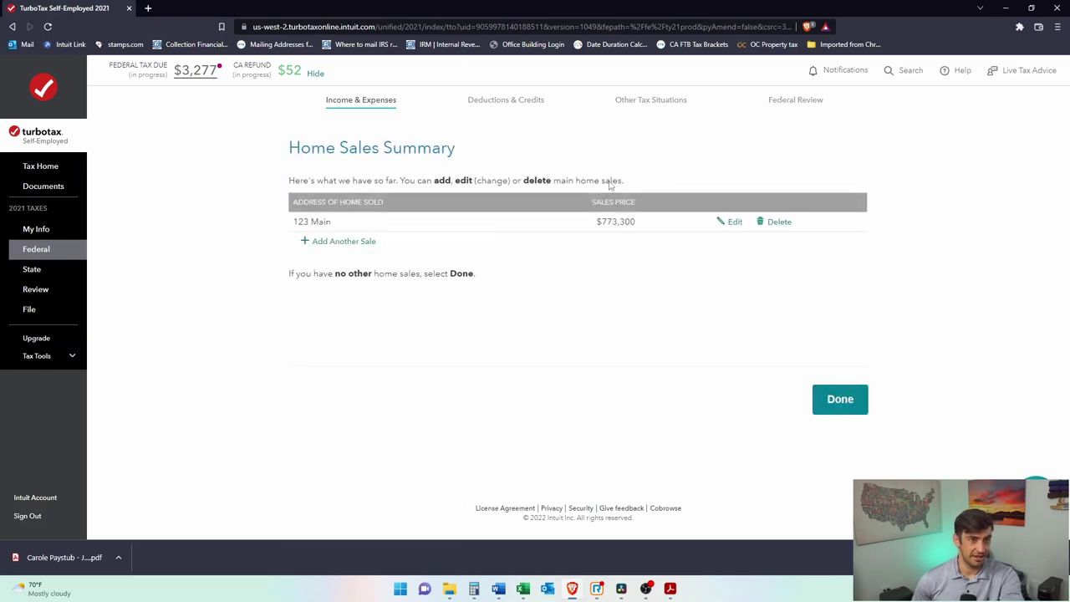
pyautogui.click(845, 402)
# Step: Dismiss the advice popup and start the Mortgage Interest and Refinancing (Form 1098) review
pyautogui.scroll(-6, 846, 384)
pyautogui.scroll(-2, 843, 376)
pyautogui.scroll(2, 842, 375)
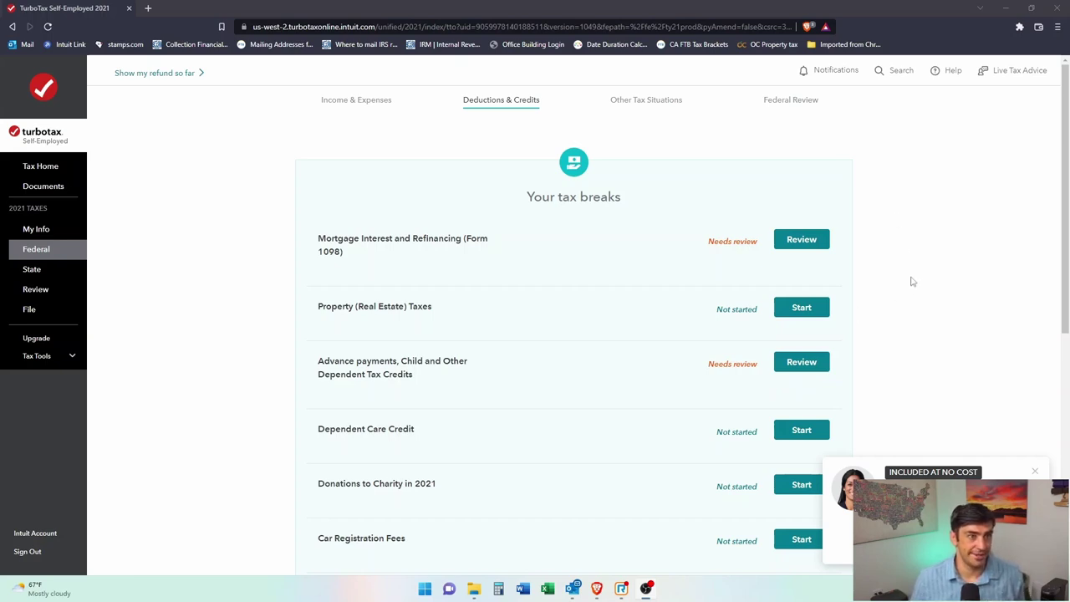
pyautogui.click(1035, 471)
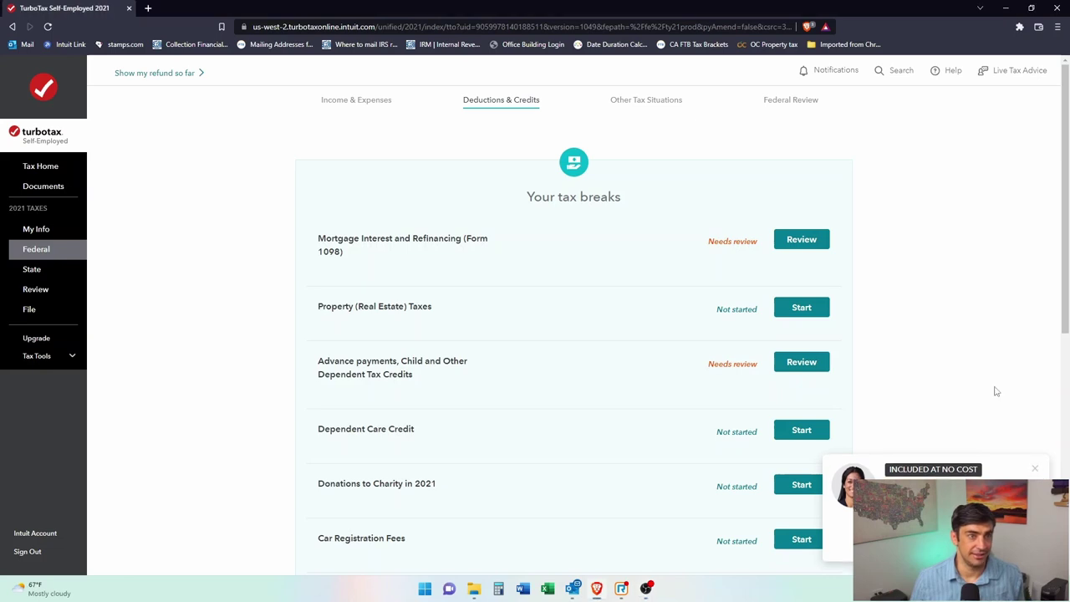
pyautogui.moveTo(345, 253); pyautogui.dragTo(314, 238)
pyautogui.click(419, 278)
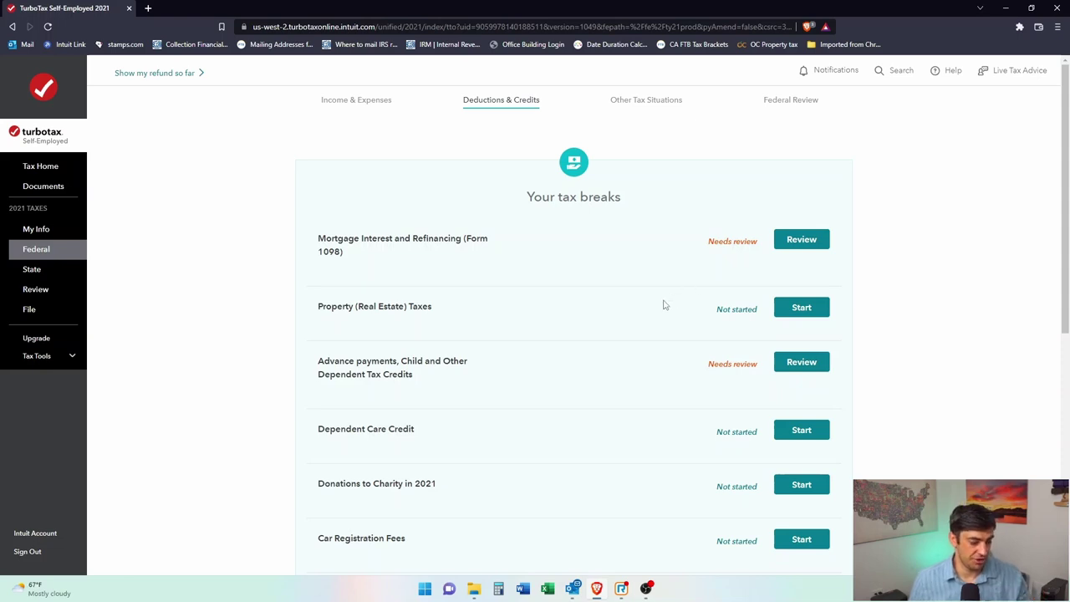
pyautogui.click(800, 242)
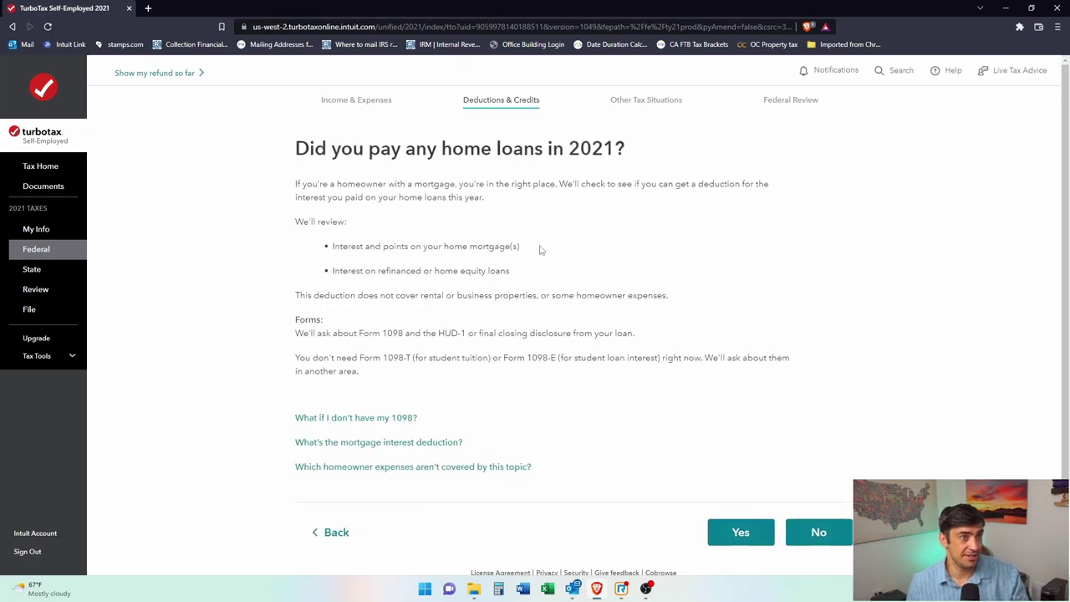
pyautogui.scroll(-1, 535, 292)
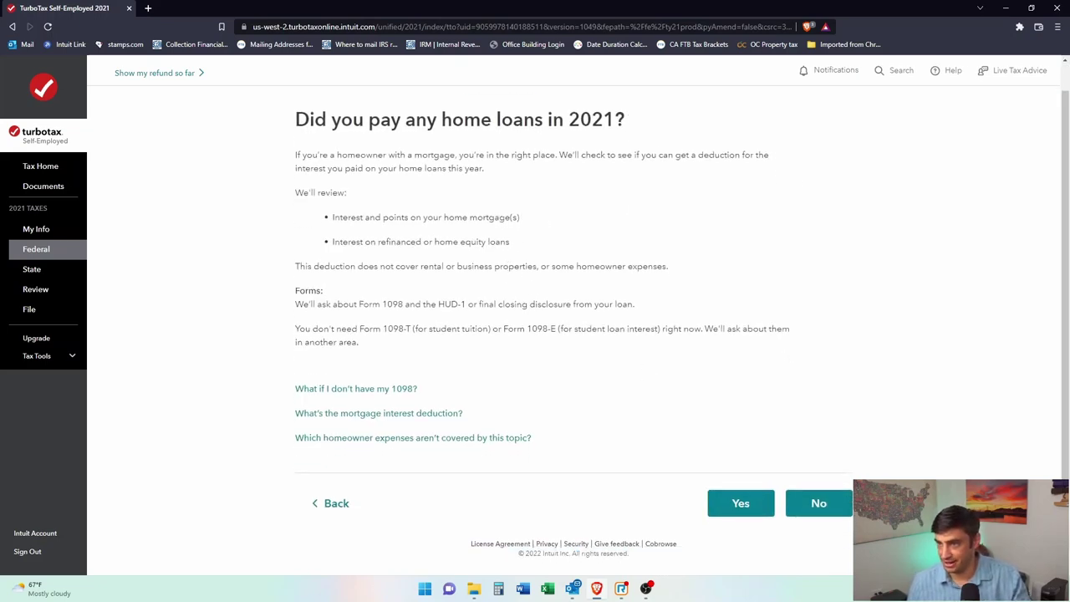
pyautogui.press('super+e')
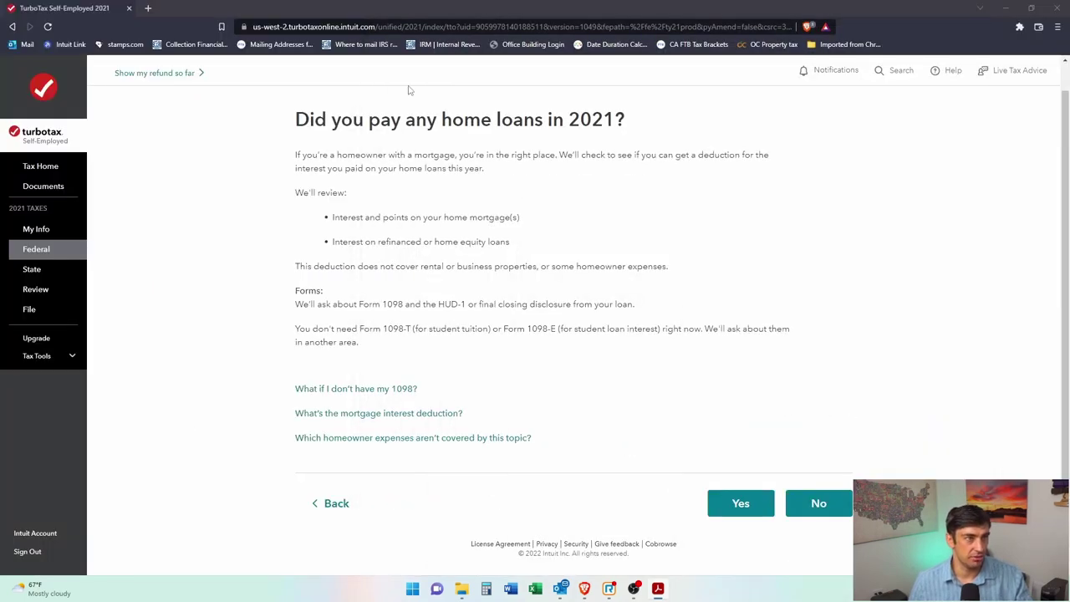
# Step: Answer Yes to paying home loans and upload the 1098 PDF from the computer
pyautogui.click(753, 504)
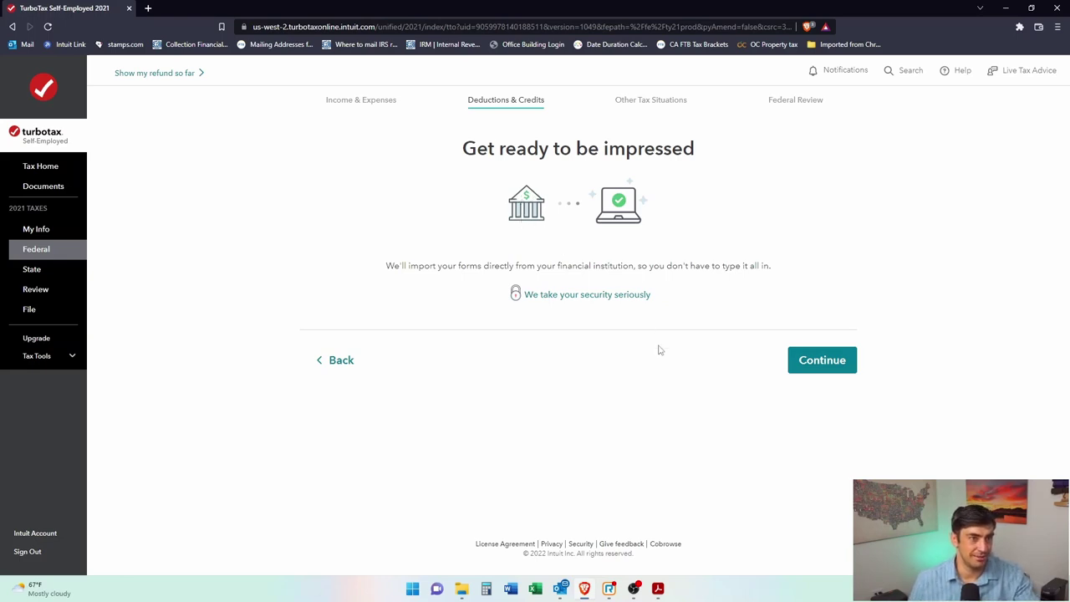
pyautogui.click(806, 365)
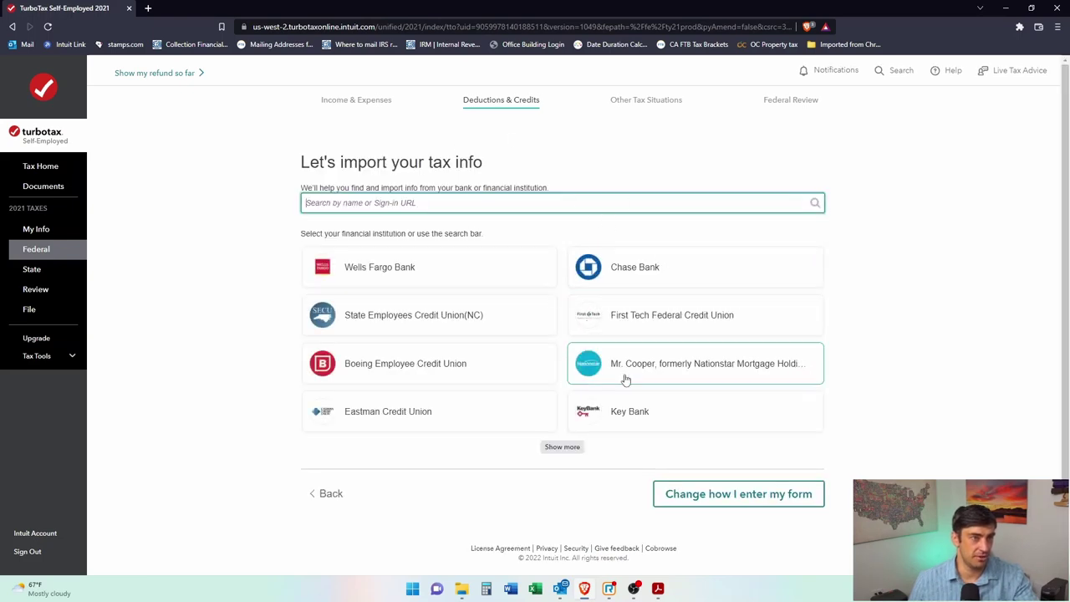
pyautogui.click(782, 494)
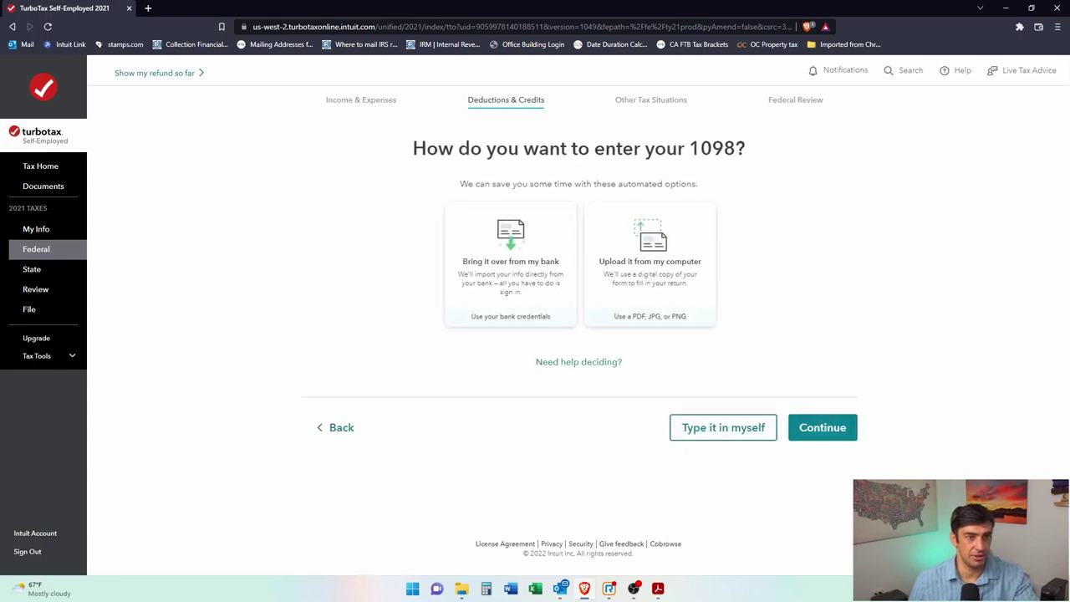
pyautogui.click(689, 283)
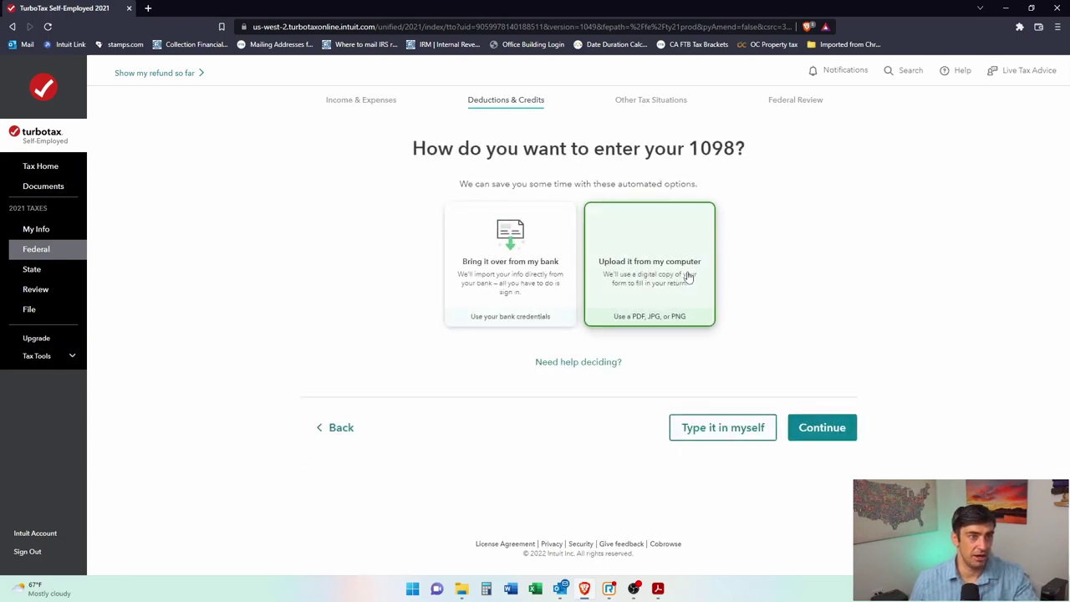
pyautogui.click(828, 428)
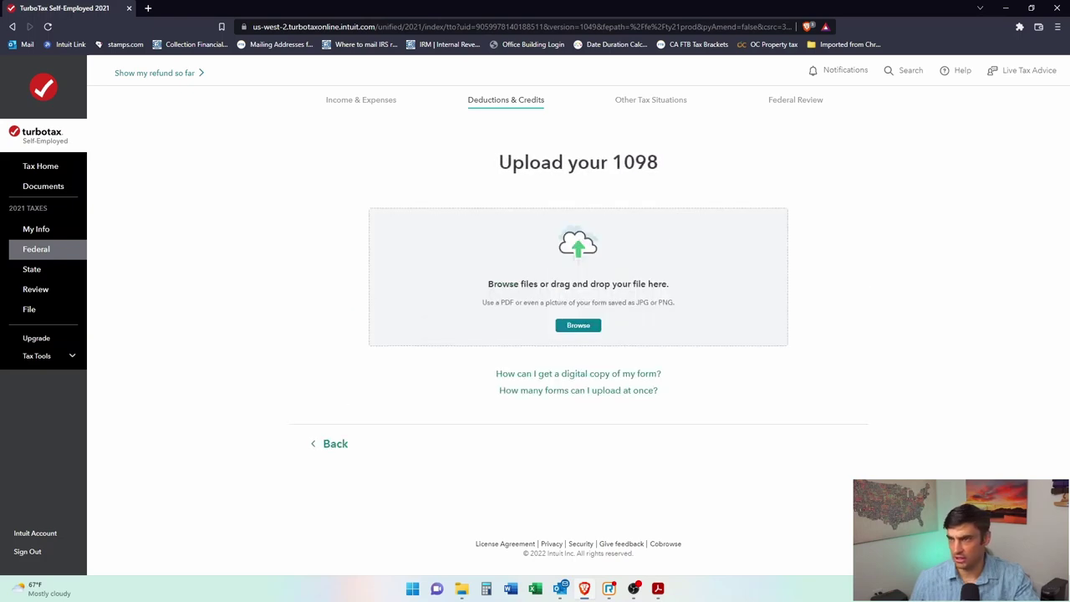
pyautogui.moveTo(678, 368); pyautogui.dragTo(572, 335)
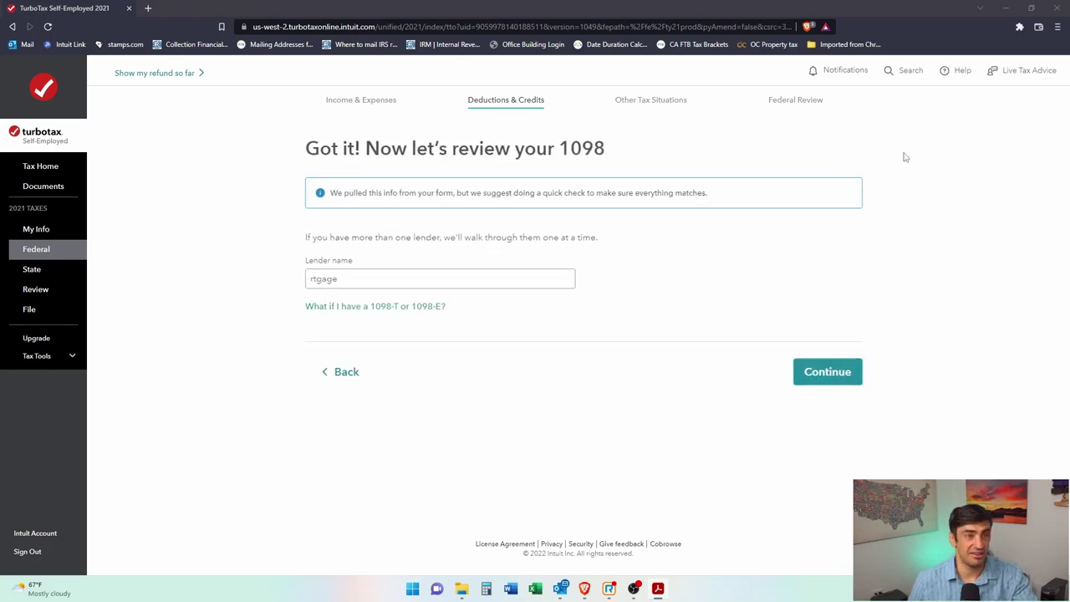
# Step: Rename the lender to Mortgage Company and mark that no uncommon loan situations apply
pyautogui.moveTo(354, 275); pyautogui.dragTo(284, 282)
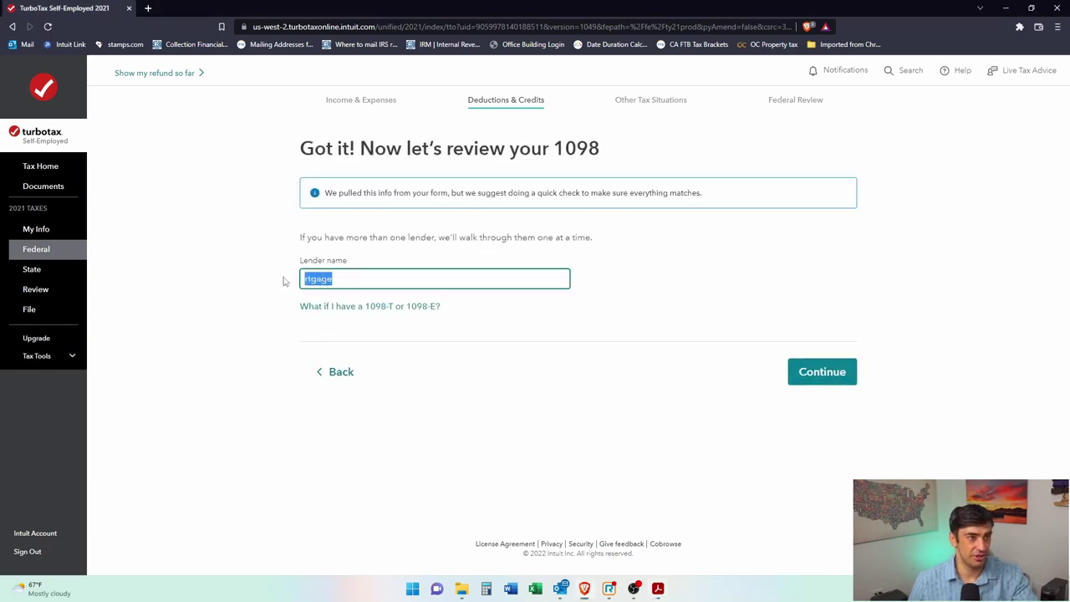
pyautogui.write('Mor')
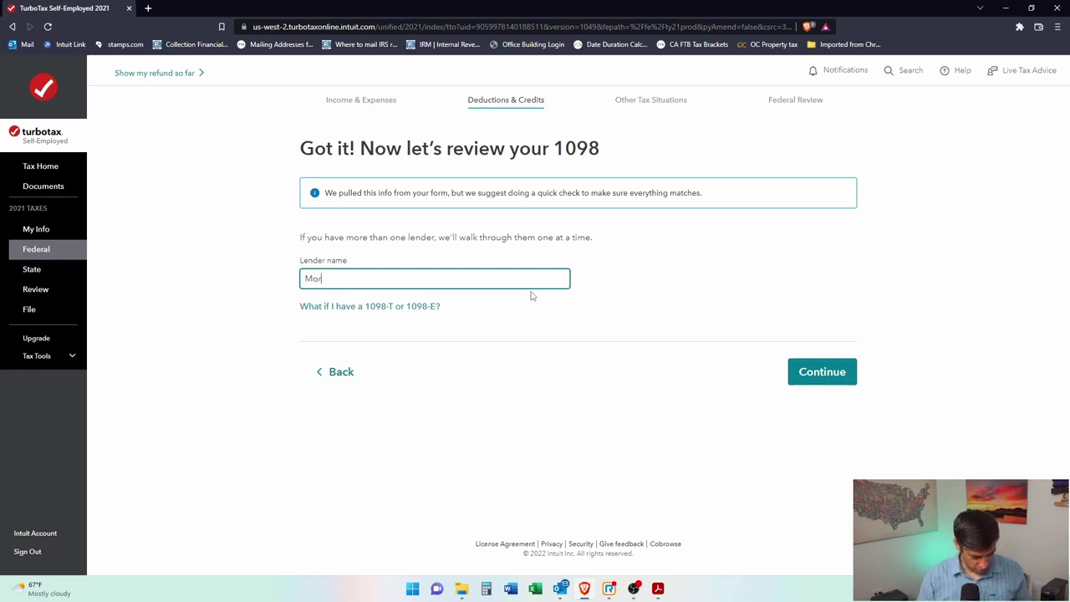
pyautogui.write('tgage COmpa')
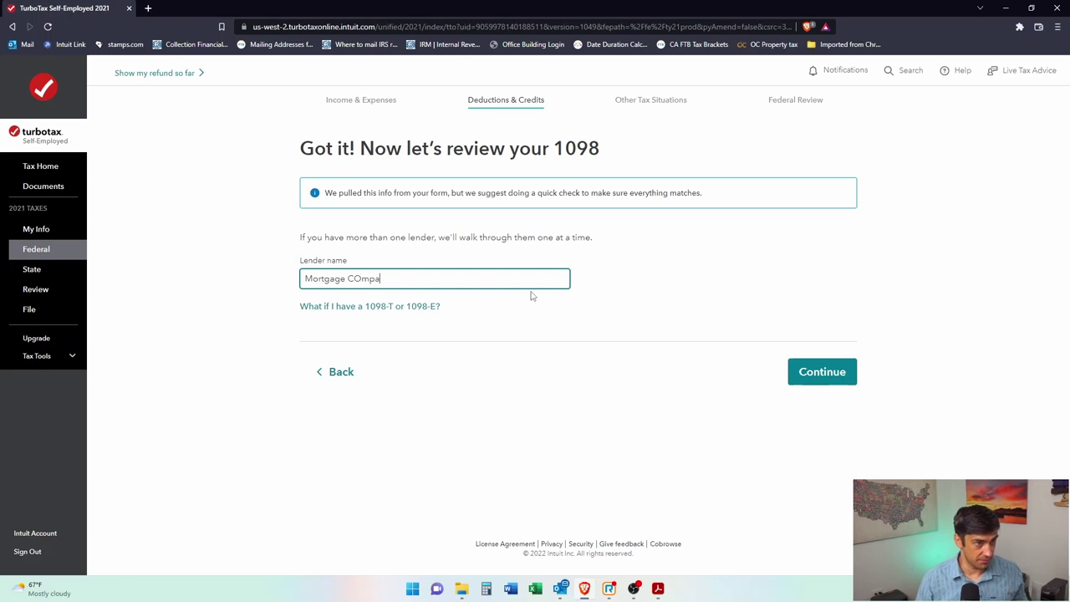
pyautogui.write('ny')
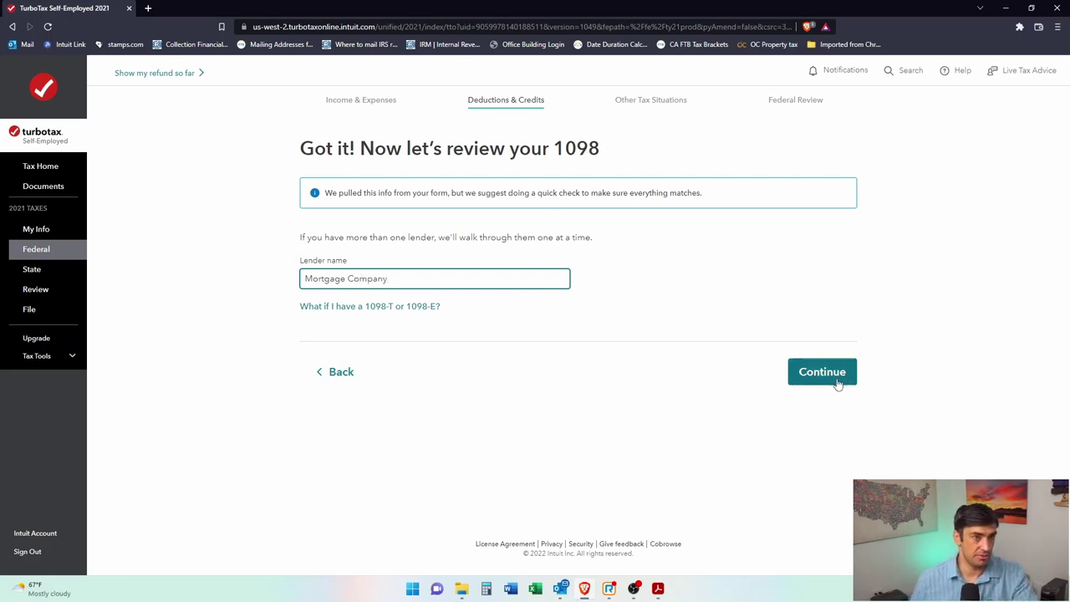
pyautogui.click(837, 383)
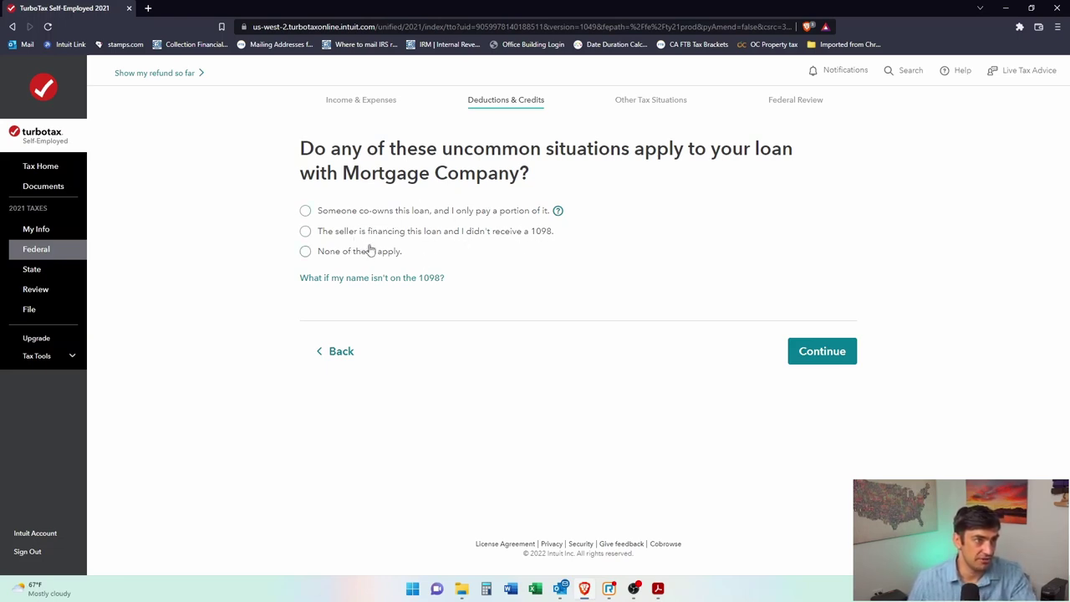
pyautogui.click(320, 259)
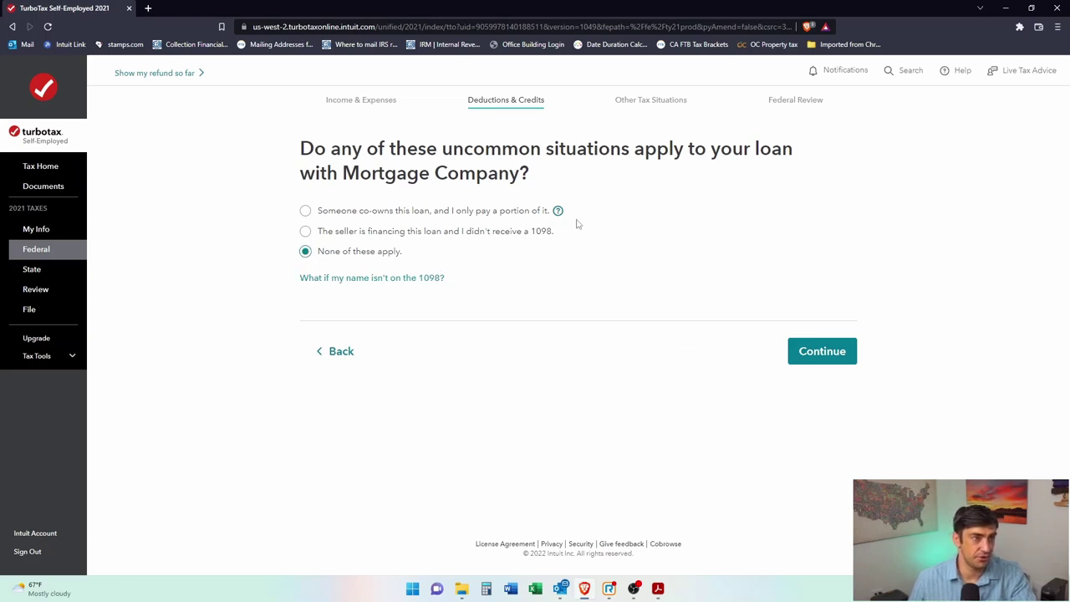
pyautogui.click(828, 353)
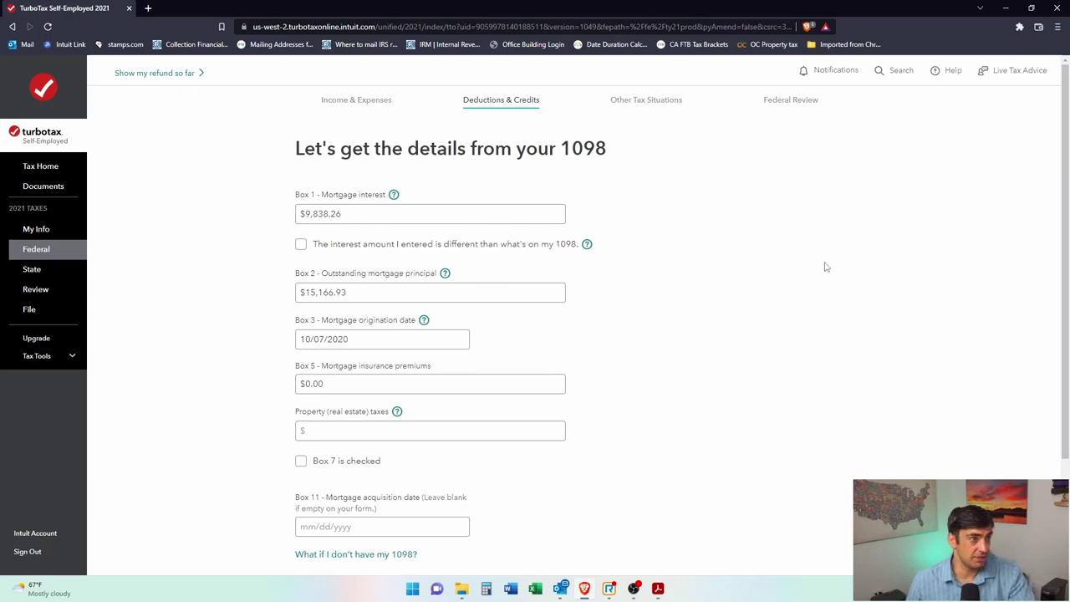
# Step: Check Box 1 interest against the PDF and overwrite Box 2 principal with 624706.18
pyautogui.hotkey('alt', 'Tab')
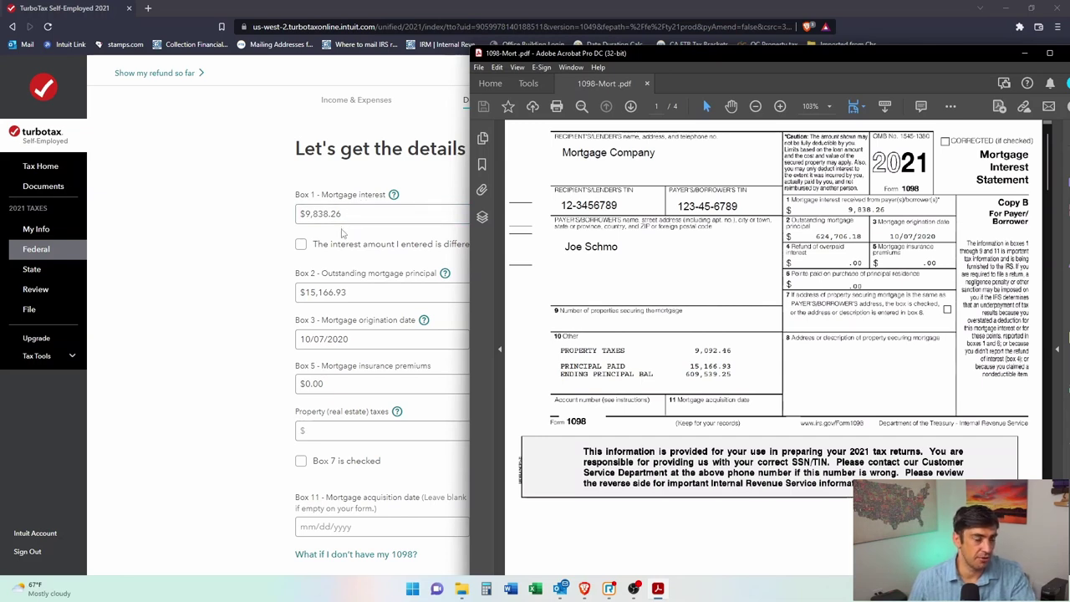
pyautogui.moveTo(339, 214); pyautogui.dragTo(306, 215)
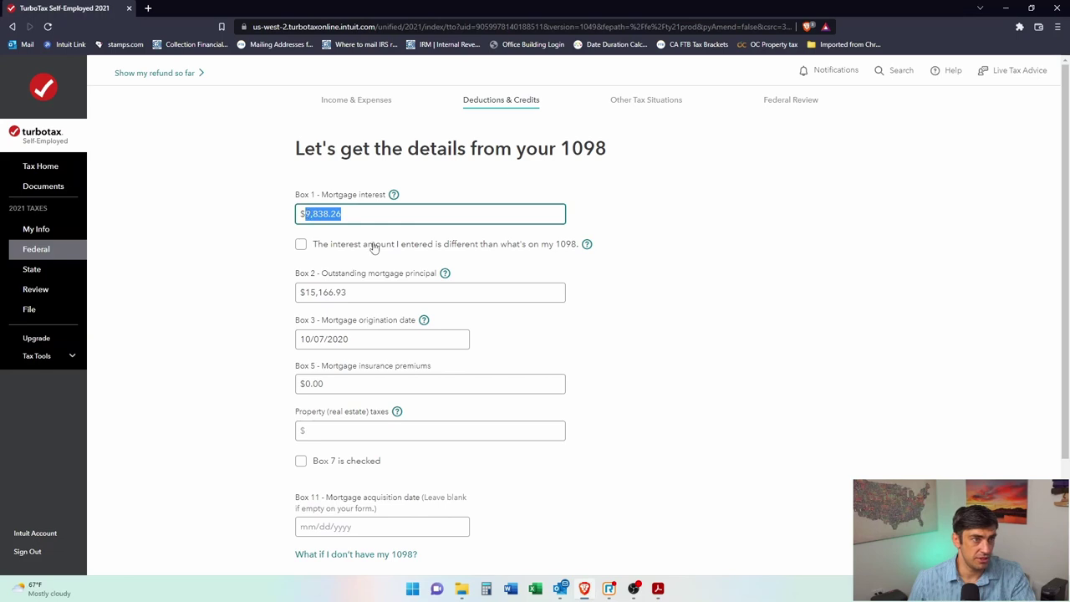
pyautogui.hotkey('alt', 'Tab')
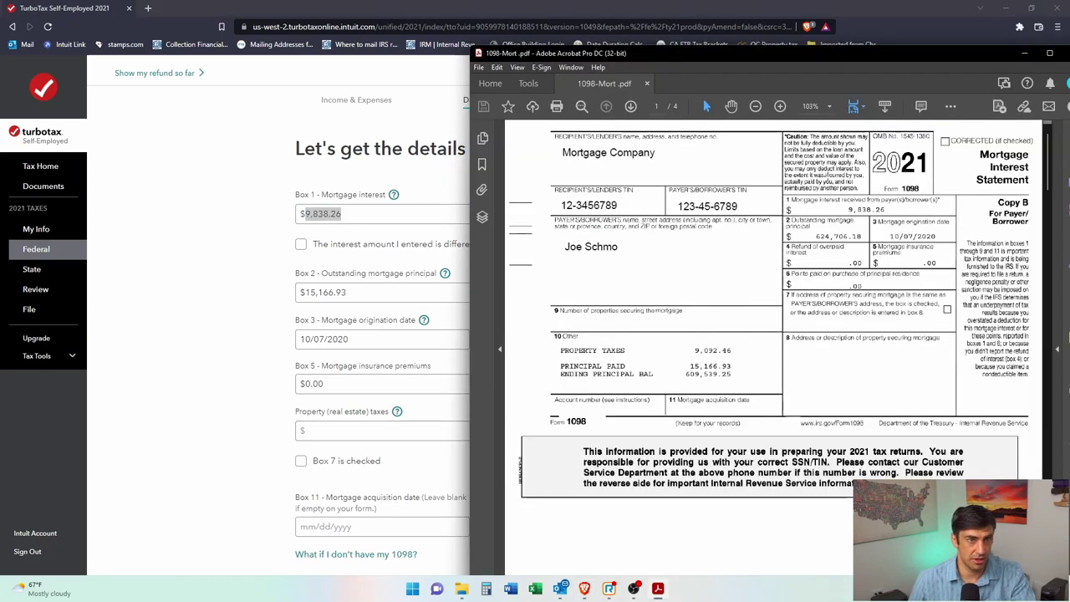
pyautogui.moveTo(839, 209); pyautogui.dragTo(891, 215)
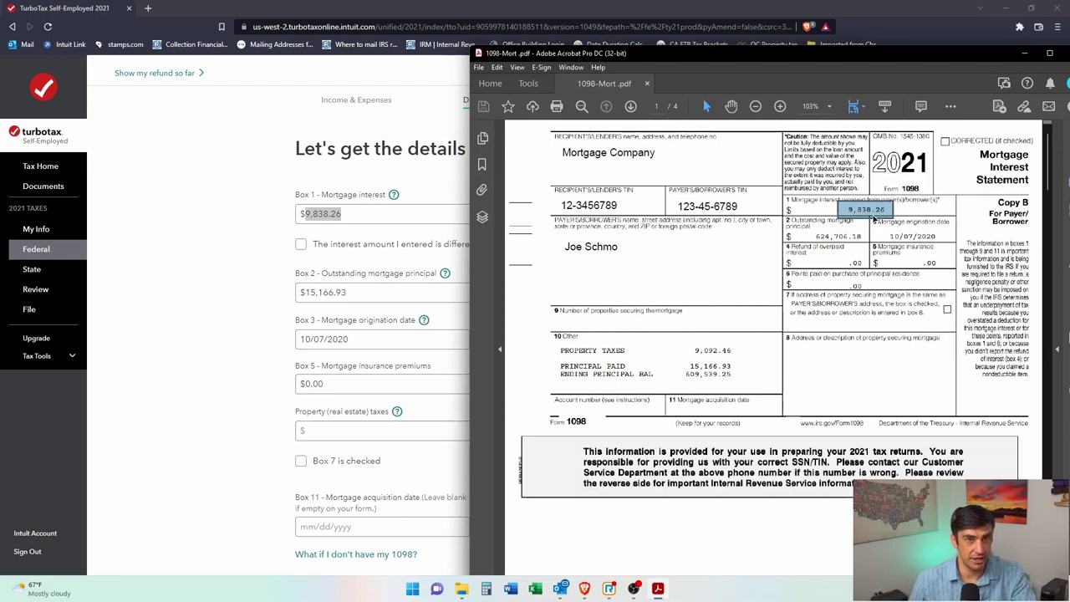
pyautogui.click(359, 216)
pyautogui.click(374, 290)
pyautogui.scroll(-1, 376, 292)
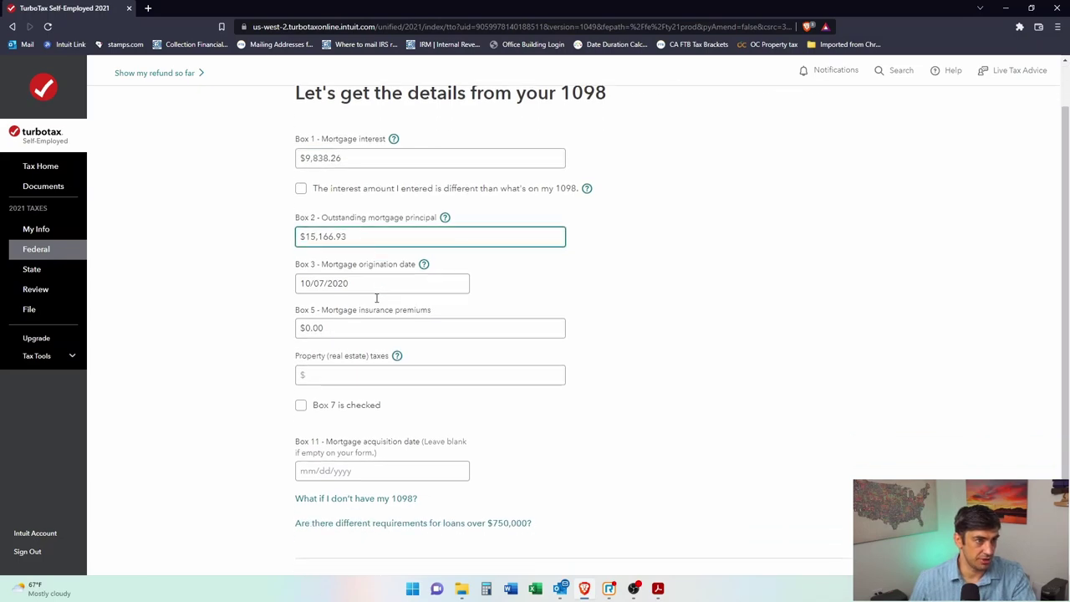
pyautogui.click(658, 588)
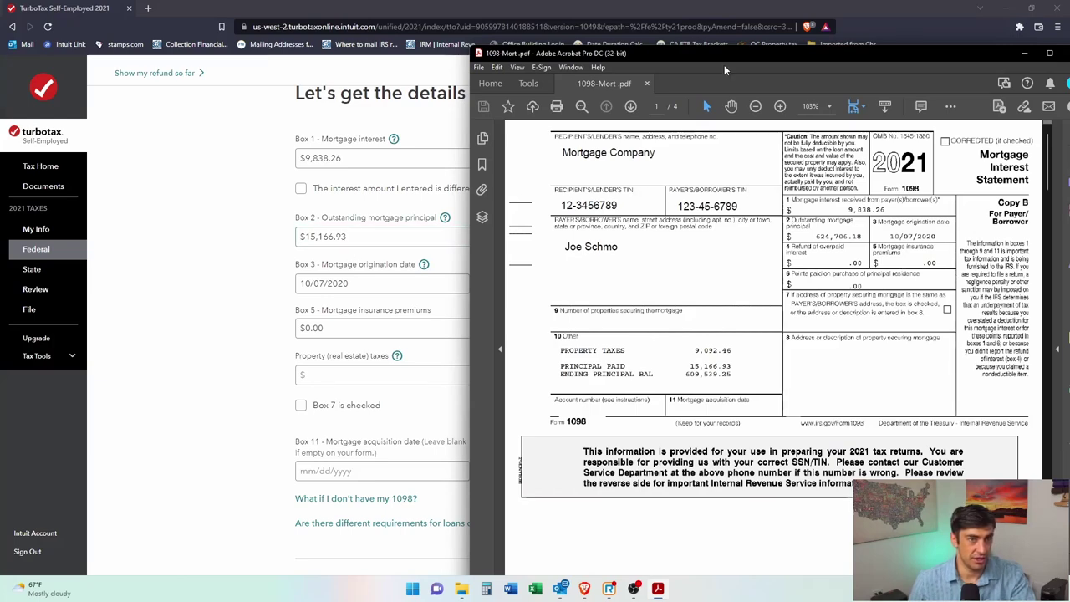
pyautogui.click(1025, 53)
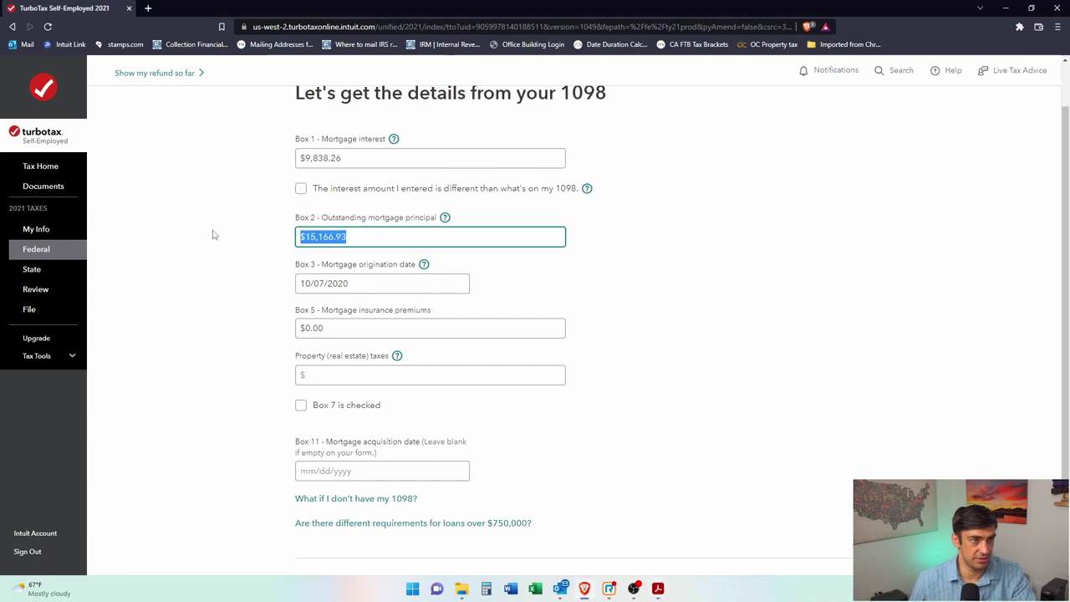
pyautogui.write('624706.18')
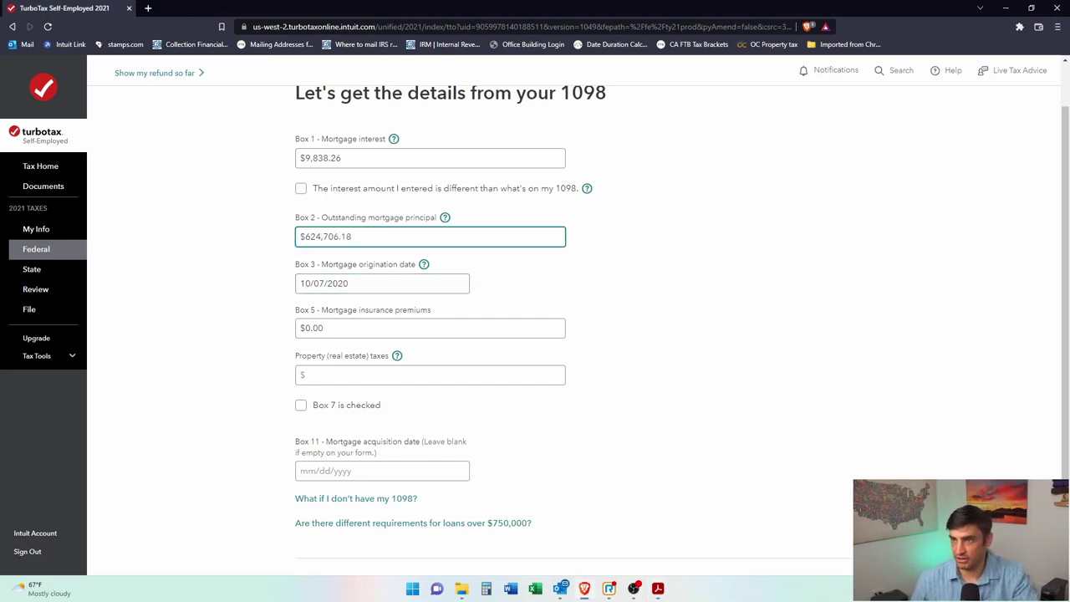
# Step: Select the Property (real estate) taxes field and bring up the 1098 PDF alongside
pyautogui.hotkey('alt', 'Tab')
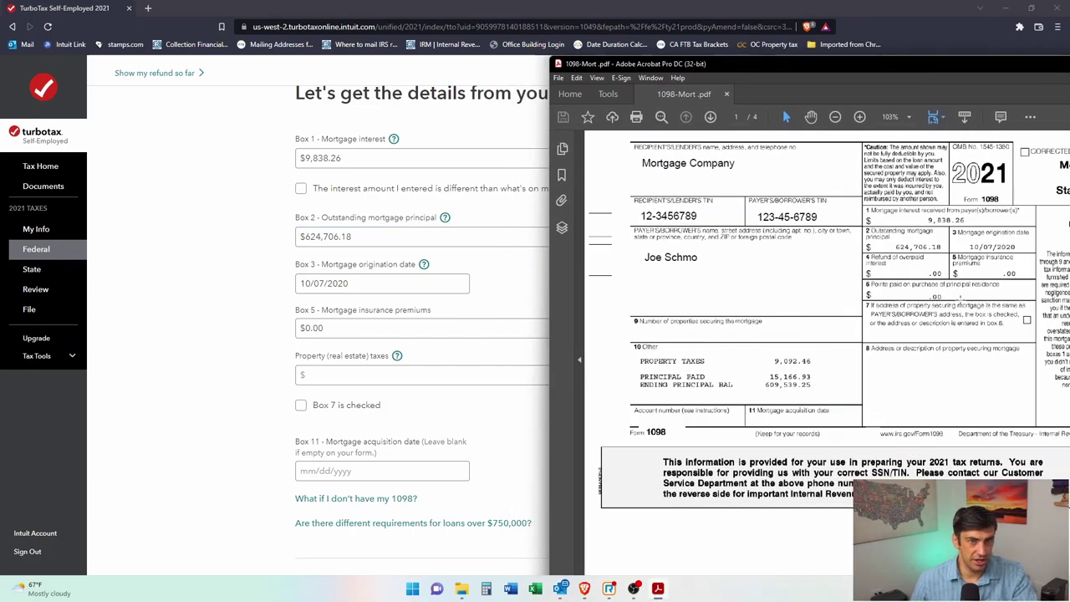
pyautogui.moveTo(448, 317); pyautogui.dragTo(328, 315)
pyautogui.scroll(-1, 421, 379)
pyautogui.click(368, 293)
pyautogui.click(657, 590)
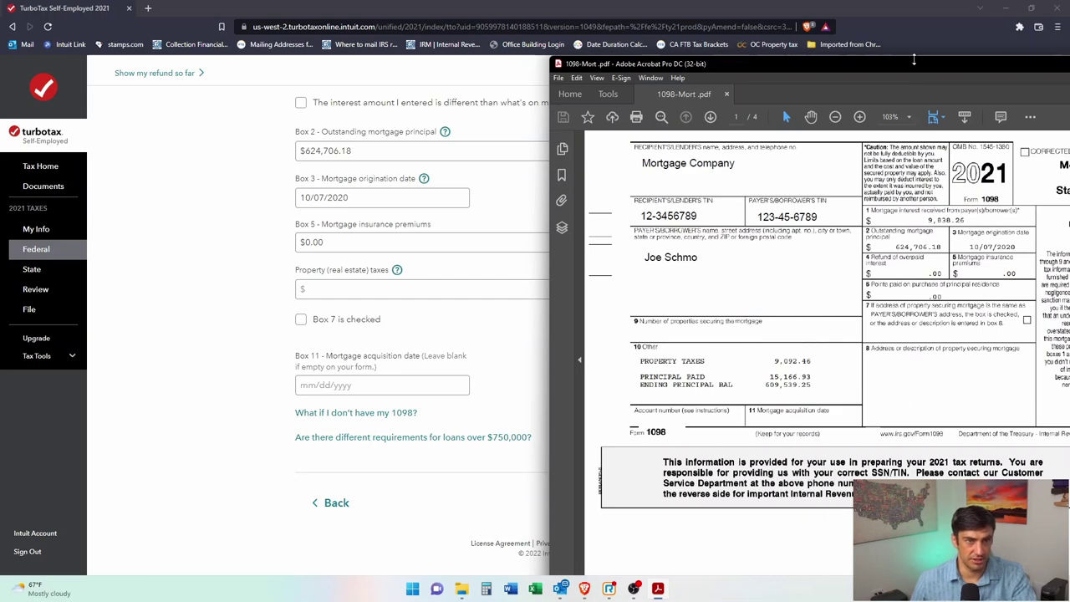
pyautogui.moveTo(915, 63); pyautogui.dragTo(683, 63)
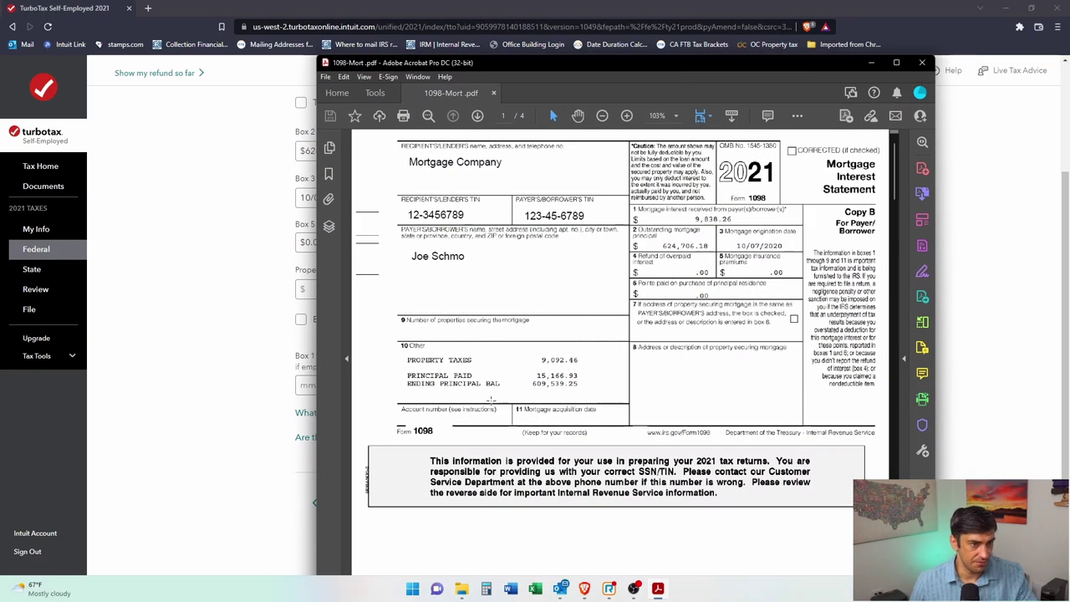
# Step: Highlight the 9,092.46 property taxes line in box 10 of the 1098 PDF
pyautogui.keyDown('ctrl'); pyautogui.scroll(1, 673, 382); pyautogui.keyUp('ctrl')
pyautogui.keyDown('ctrl'); pyautogui.scroll(-1, 688, 382); pyautogui.keyUp('ctrl')
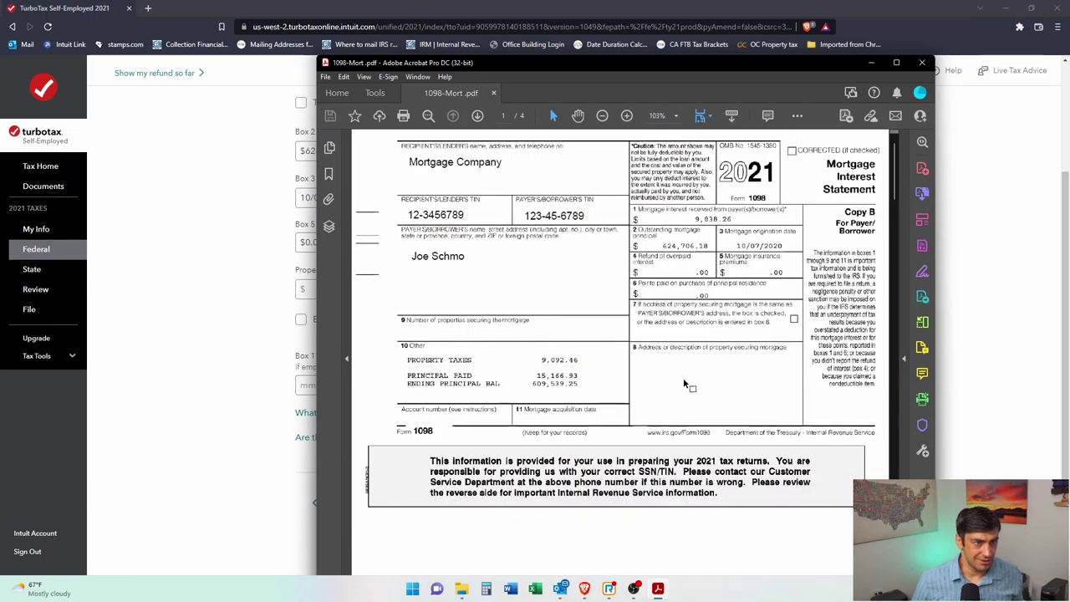
pyautogui.moveTo(385, 347); pyautogui.dragTo(613, 370)
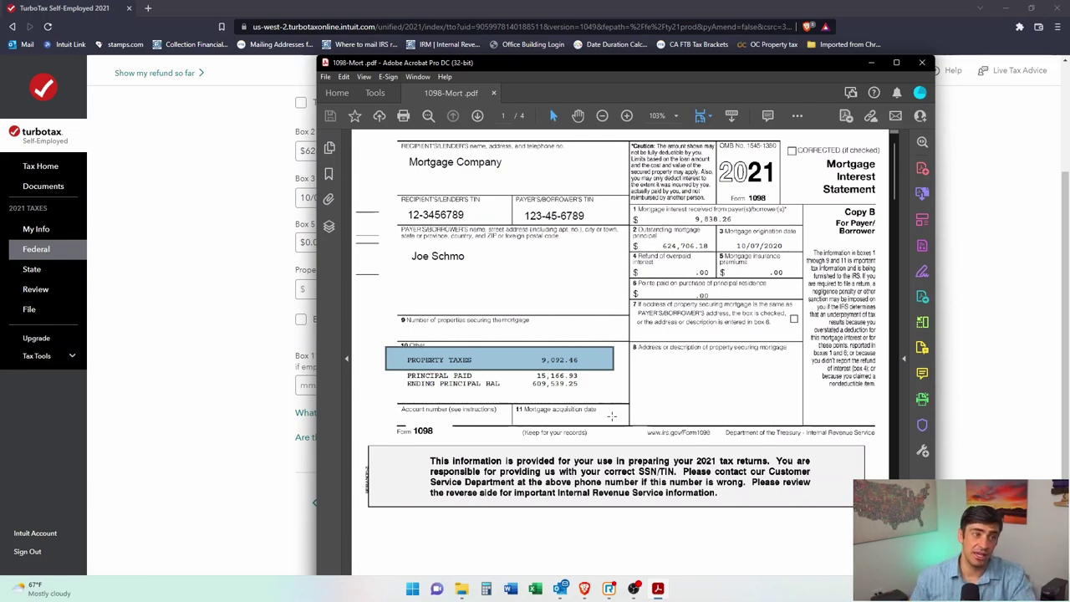
pyautogui.click(515, 355)
pyautogui.moveTo(399, 348); pyautogui.dragTo(583, 382)
pyautogui.scroll(-3, 723, 397)
pyautogui.scroll(-15, 723, 397)
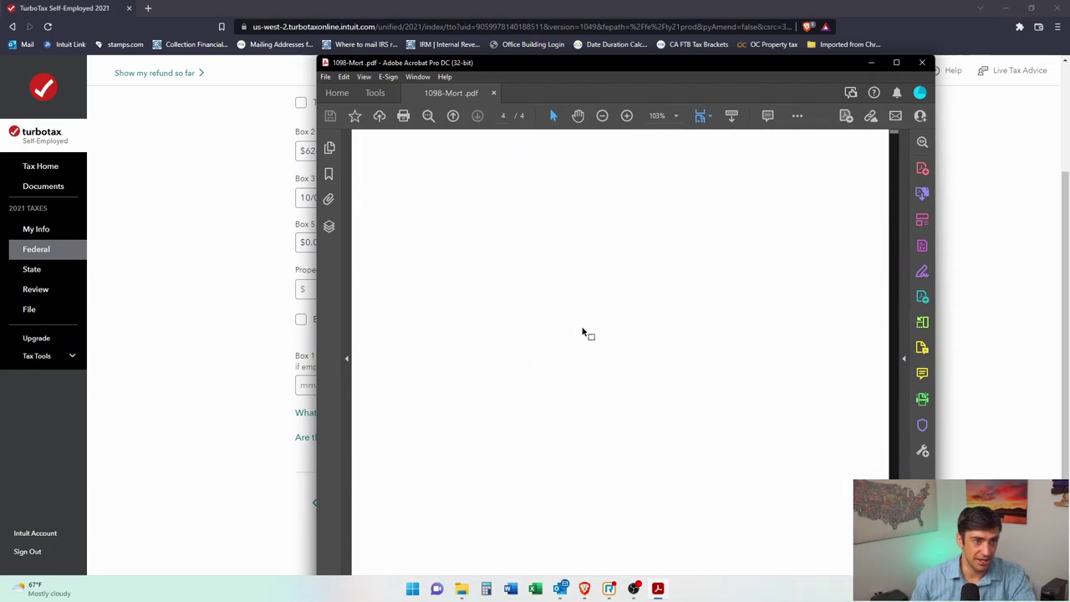
pyautogui.scroll(5, 582, 325)
pyautogui.scroll(5, 608, 339)
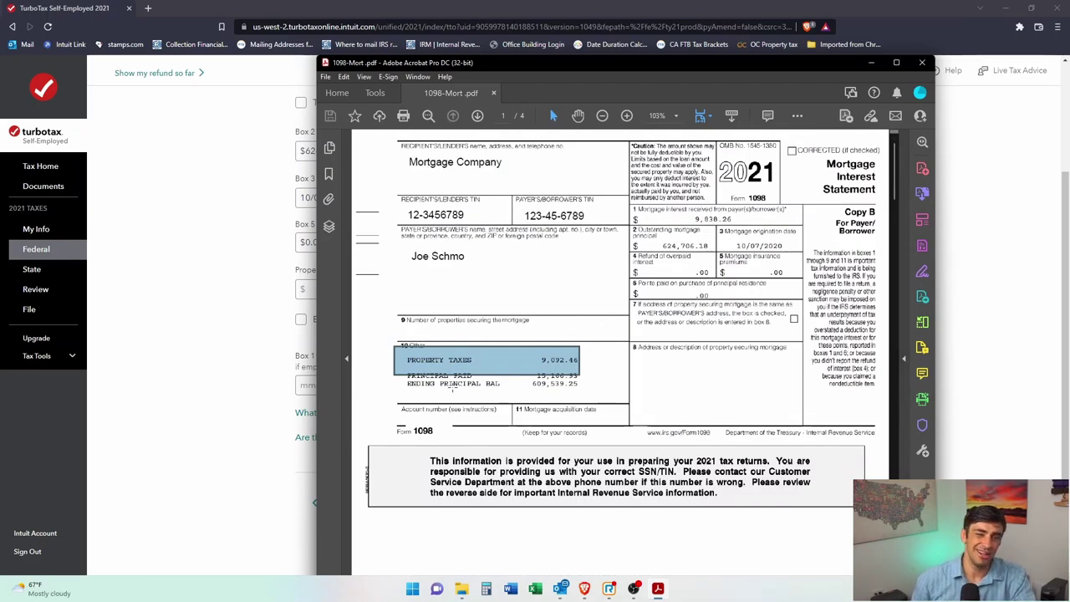
pyautogui.click(610, 376)
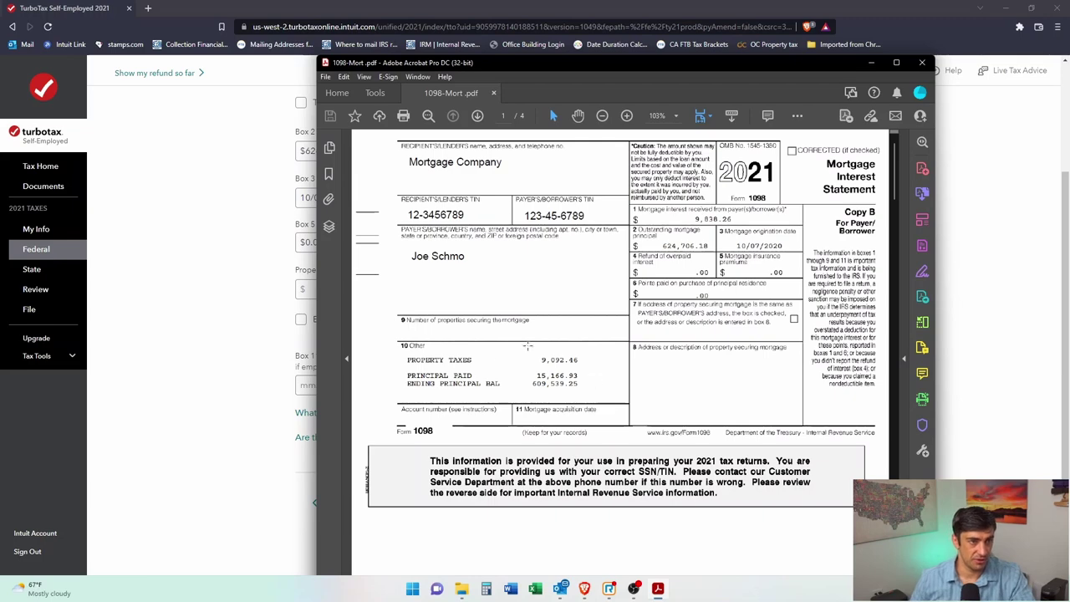
# Step: Enter 9,092.46 as property taxes on the 1098 and submit the details
pyautogui.click(259, 464)
pyautogui.click(397, 290)
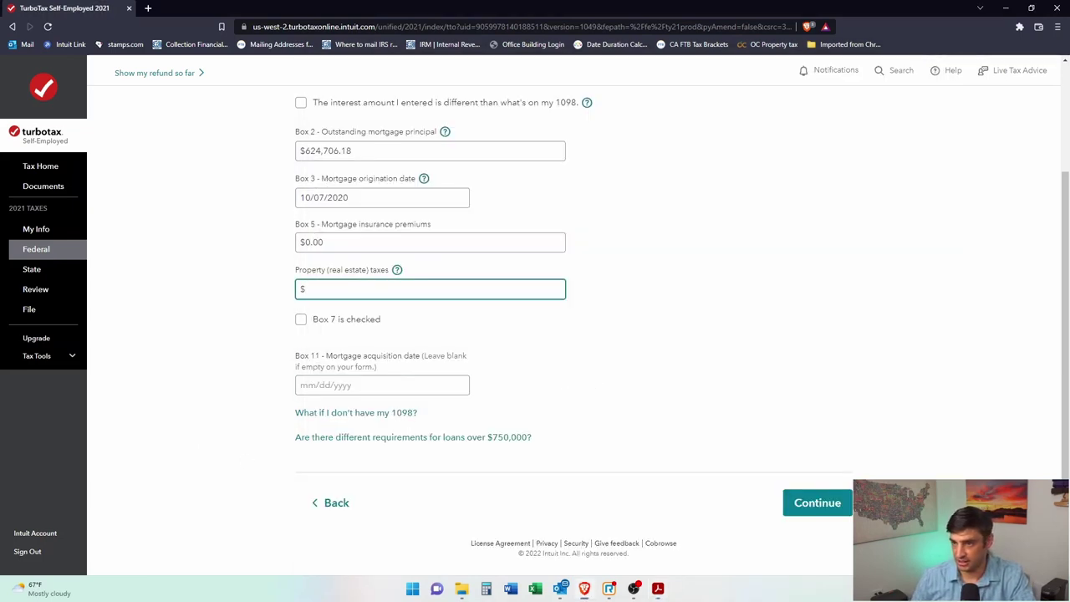
pyautogui.hotkey('alt', 'Tab')
pyautogui.hotkey('alt', 'Tab')
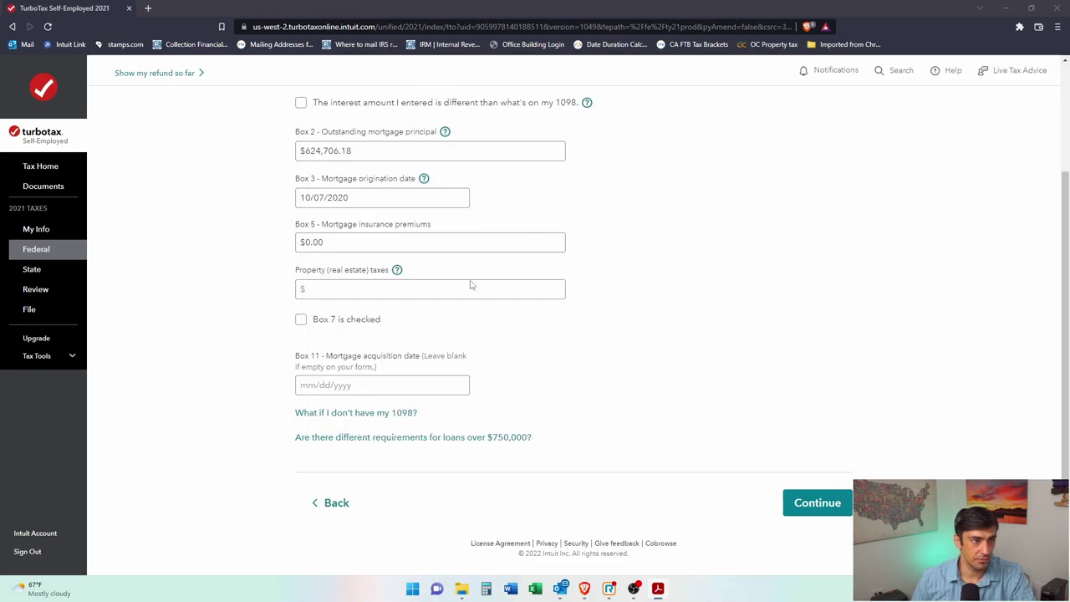
pyautogui.click(474, 283)
pyautogui.write('9,092.46')
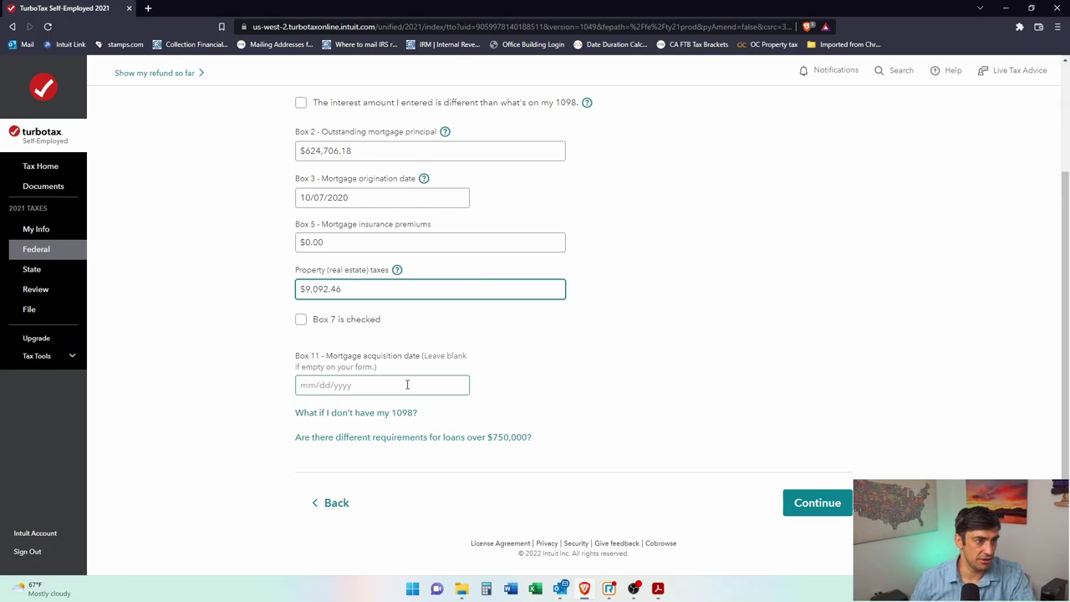
pyautogui.click(383, 380)
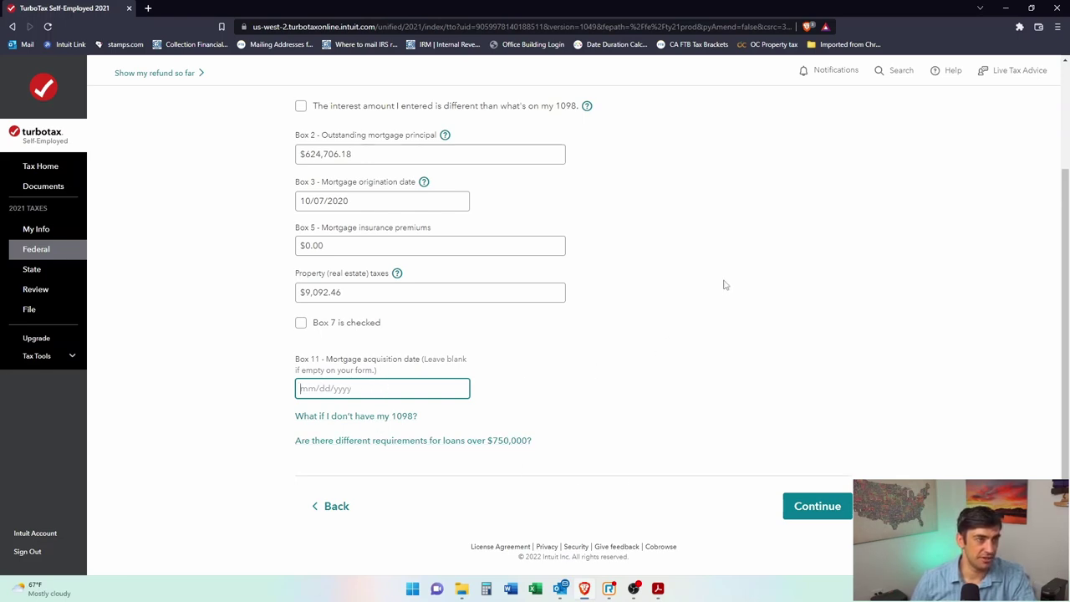
pyautogui.scroll(2, 724, 285)
pyautogui.scroll(-2, 727, 288)
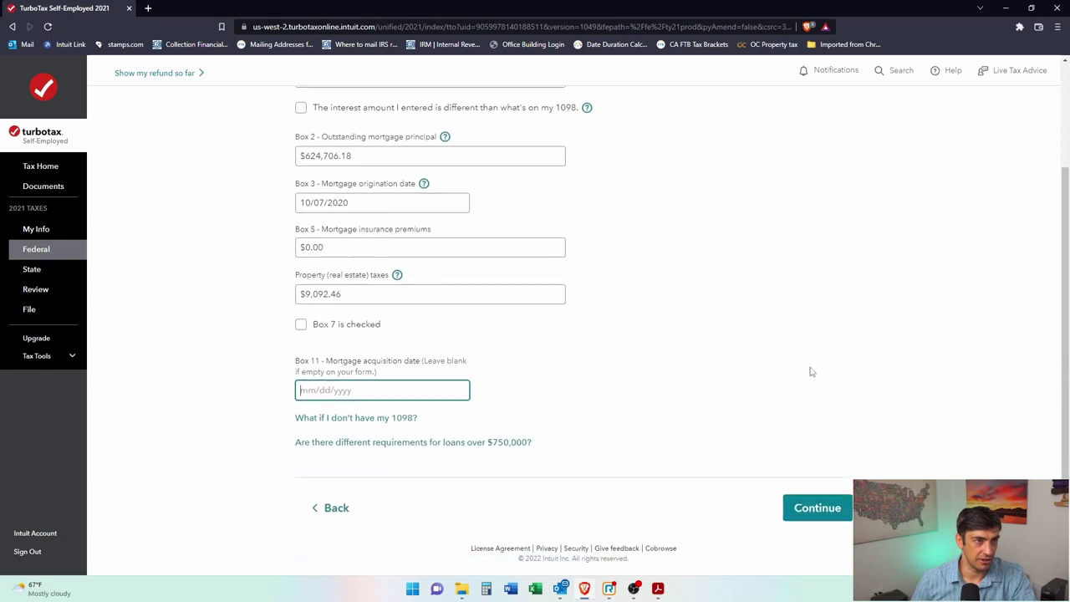
pyautogui.click(843, 509)
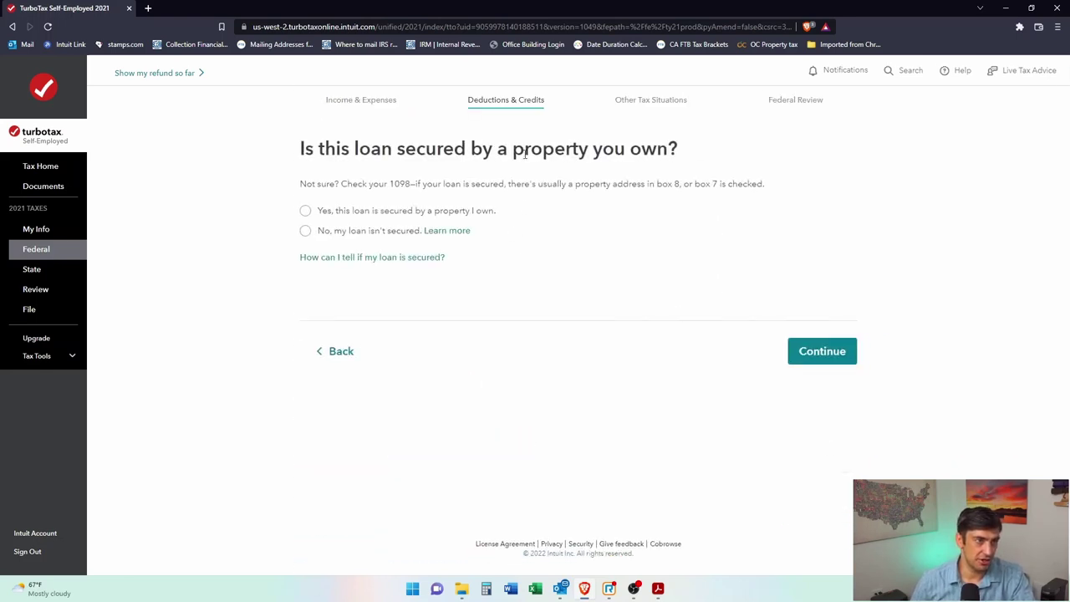
# Step: Mark the loan as secured by the primary home, with 2020 points already deducted
pyautogui.click(306, 211)
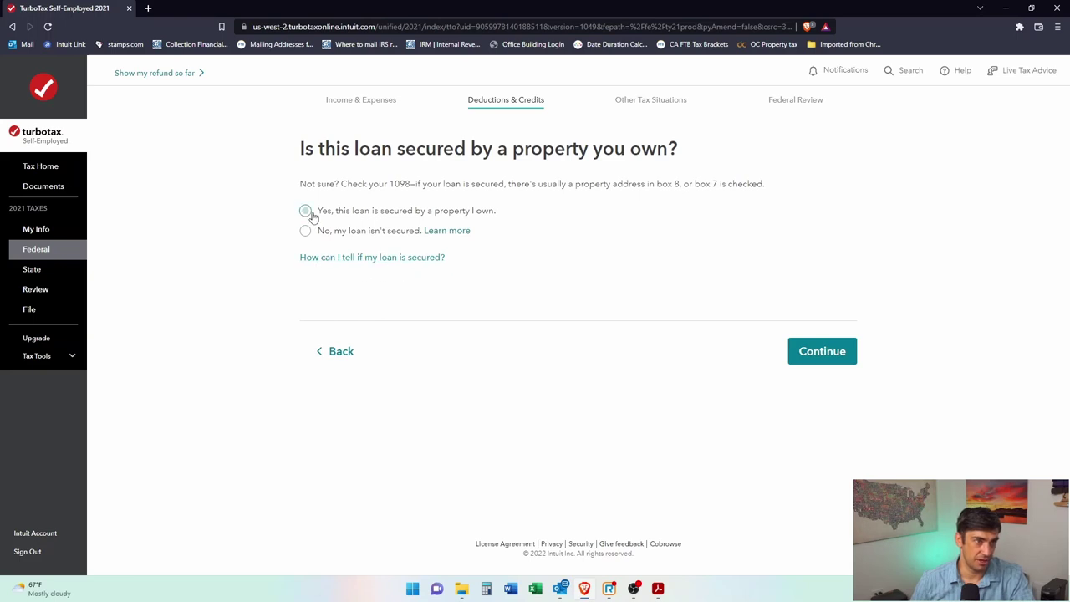
pyautogui.click(824, 352)
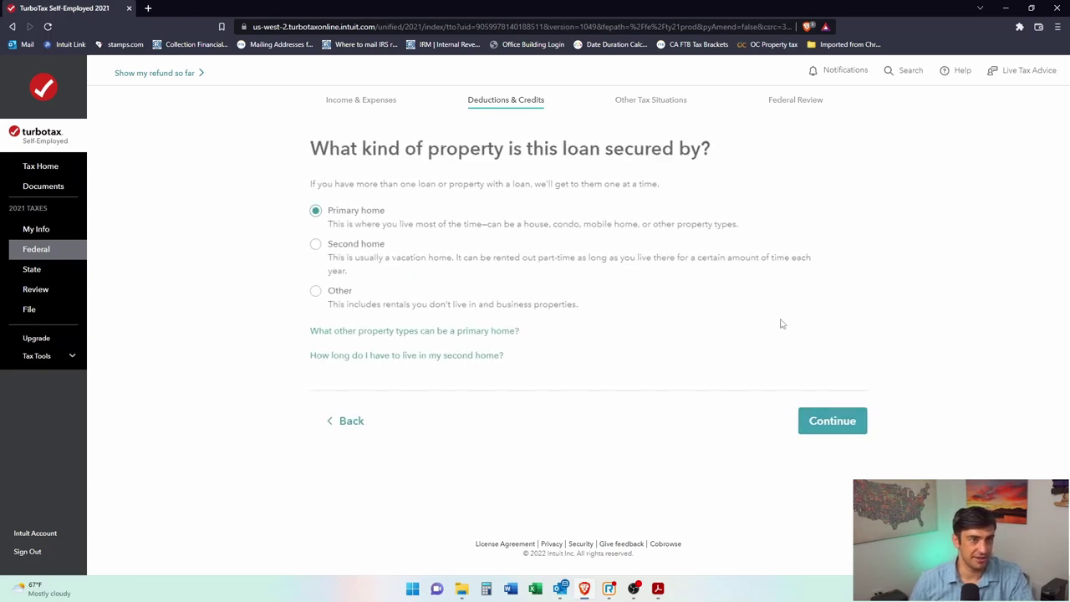
pyautogui.click(830, 429)
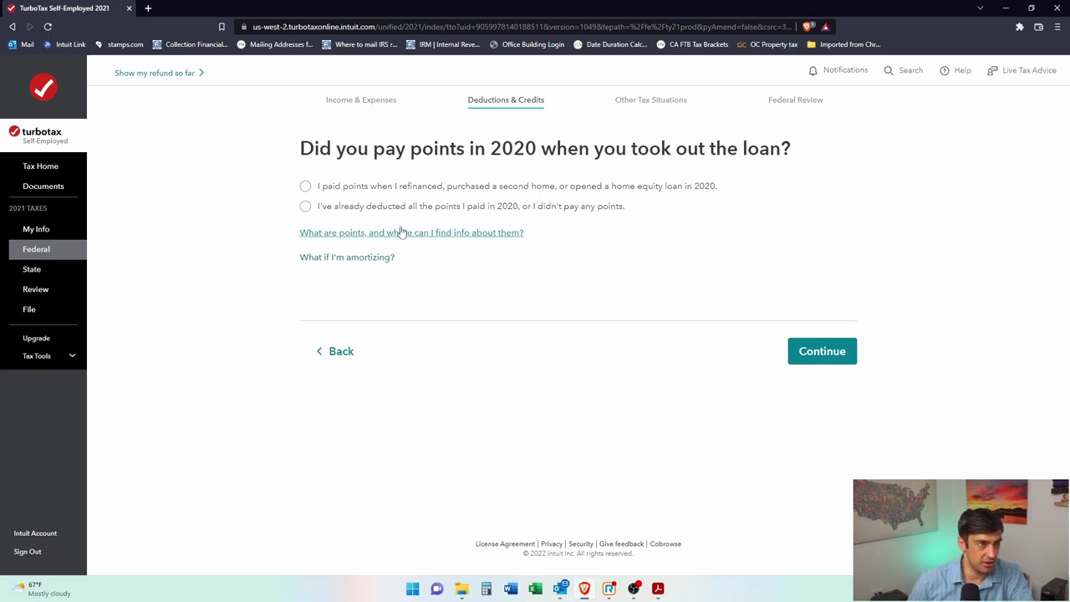
pyautogui.click(305, 206)
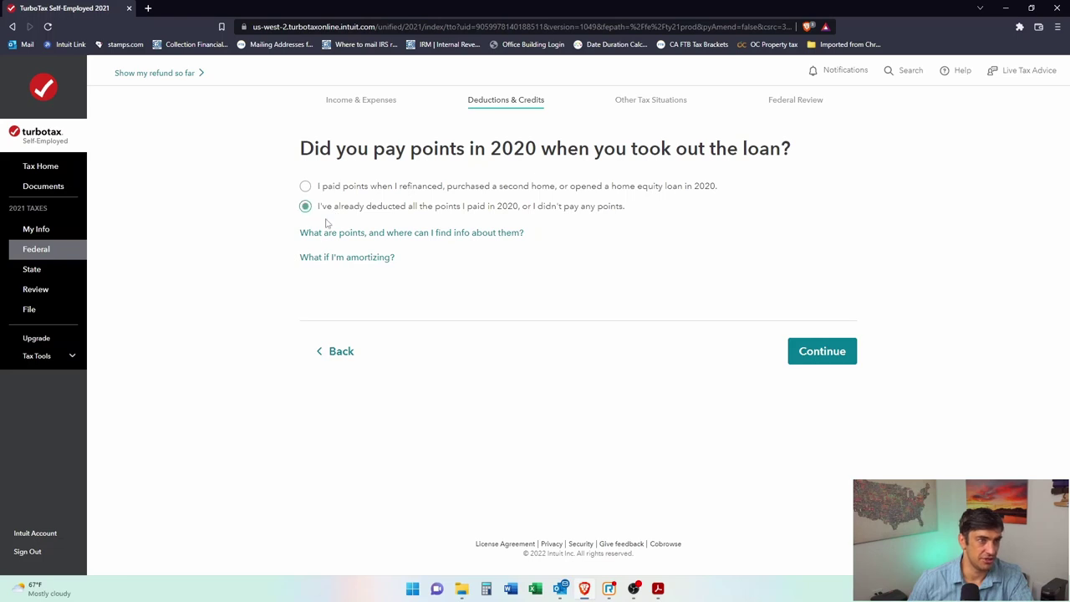
pyautogui.click(825, 362)
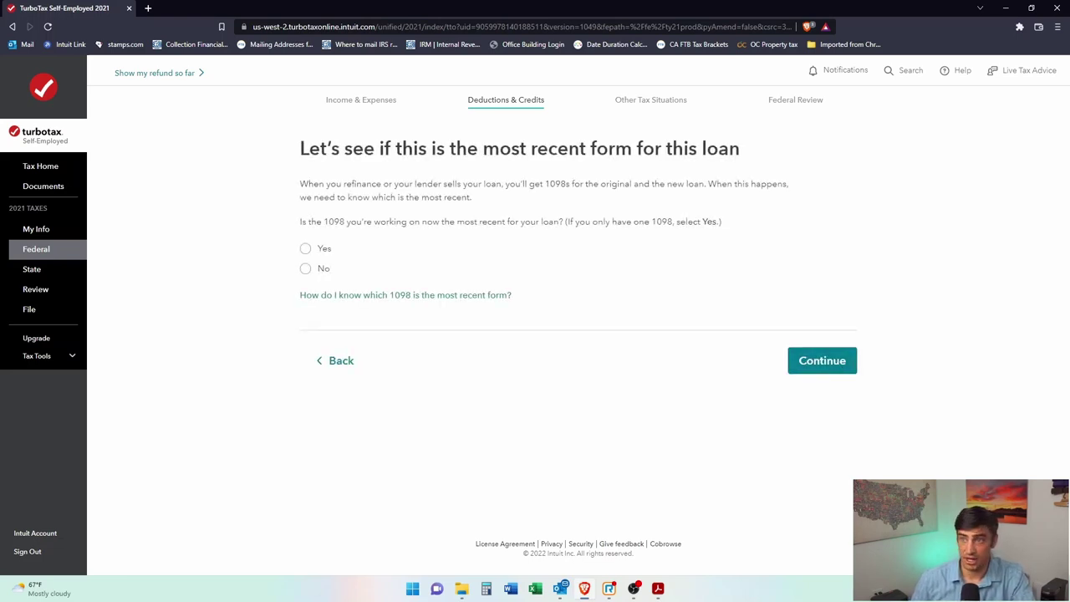
pyautogui.hotkey('alt', 'Tab')
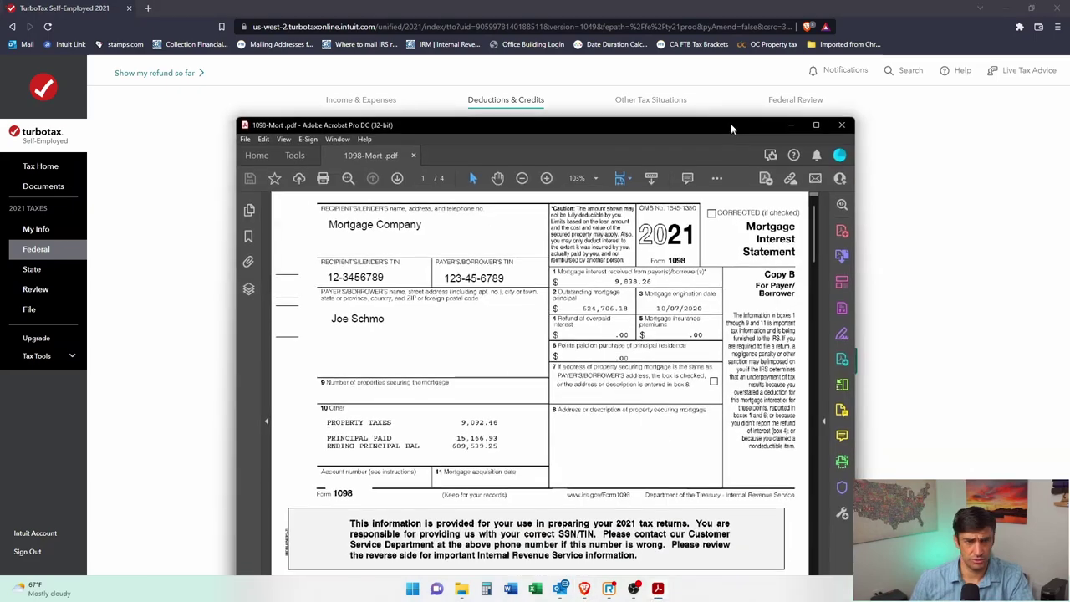
pyautogui.moveTo(623, 222); pyautogui.dragTo(697, 241)
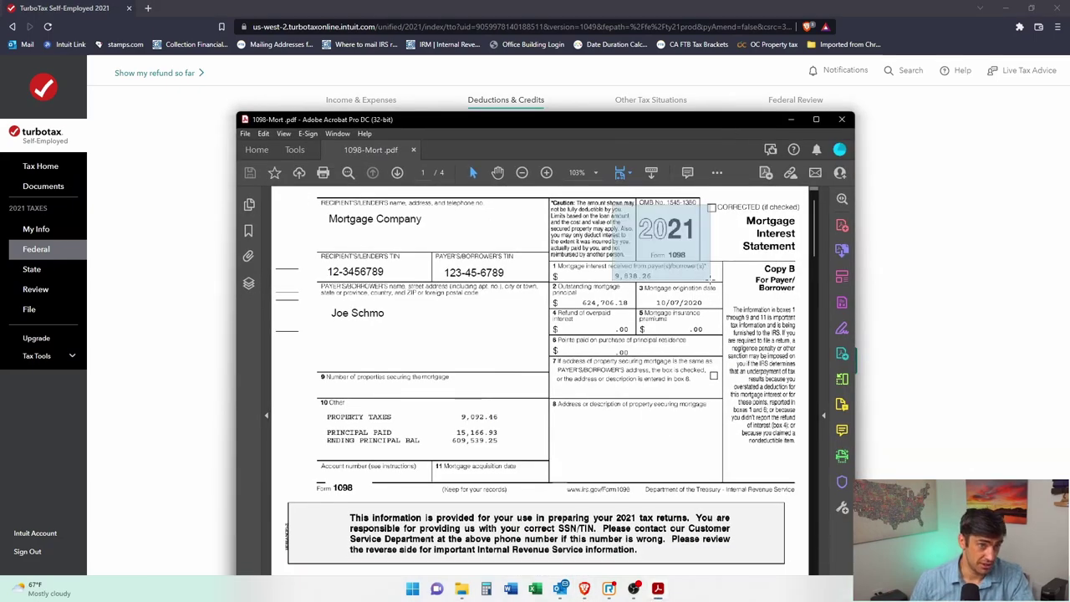
pyautogui.click(705, 384)
pyautogui.click(705, 386)
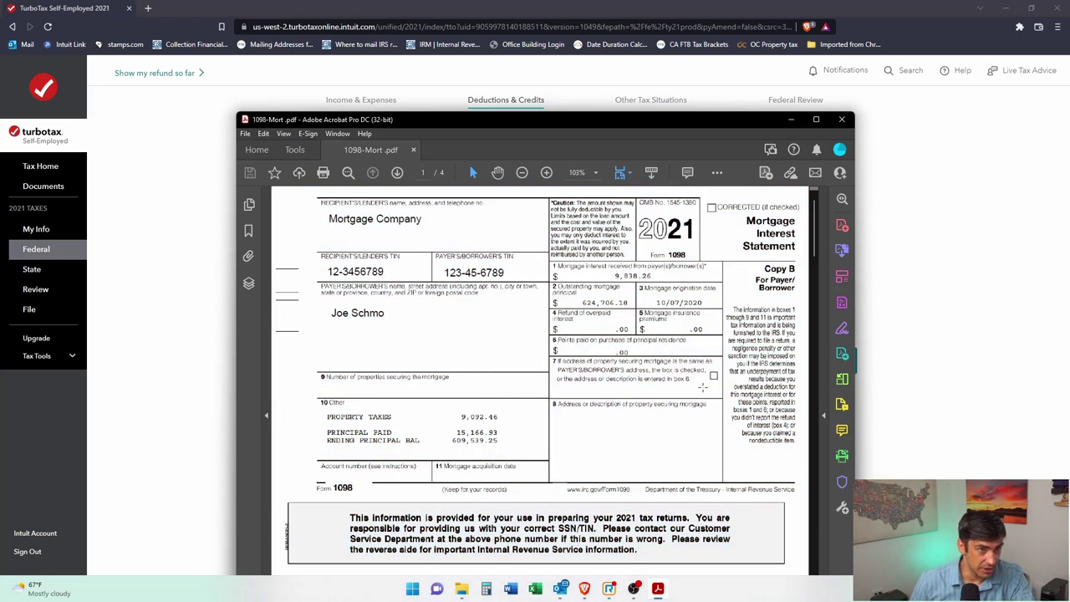
pyautogui.moveTo(539, 322); pyautogui.dragTo(732, 365)
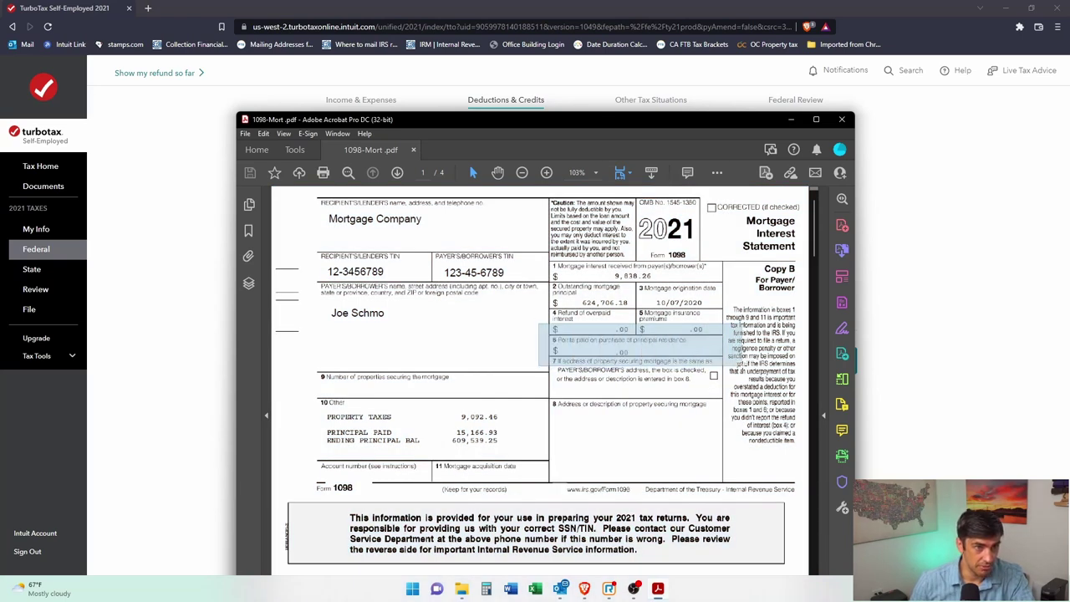
pyautogui.click(627, 106)
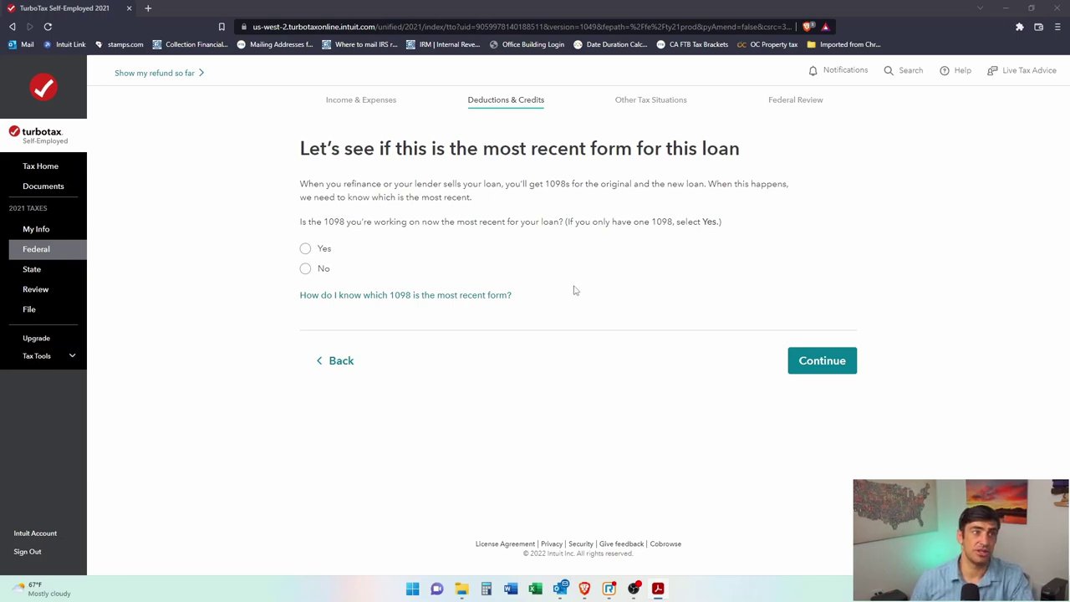
pyautogui.moveTo(343, 184); pyautogui.dragTo(405, 184)
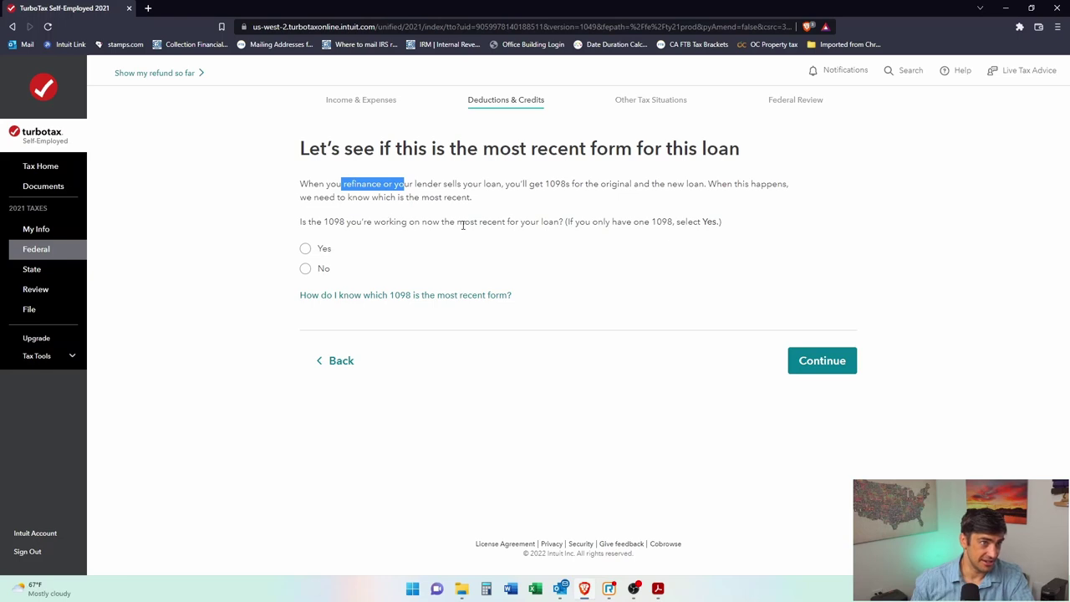
# Step: Confirm this 1098 is the most recent form and covers the original purchase loan
pyautogui.click(325, 270)
pyautogui.click(829, 368)
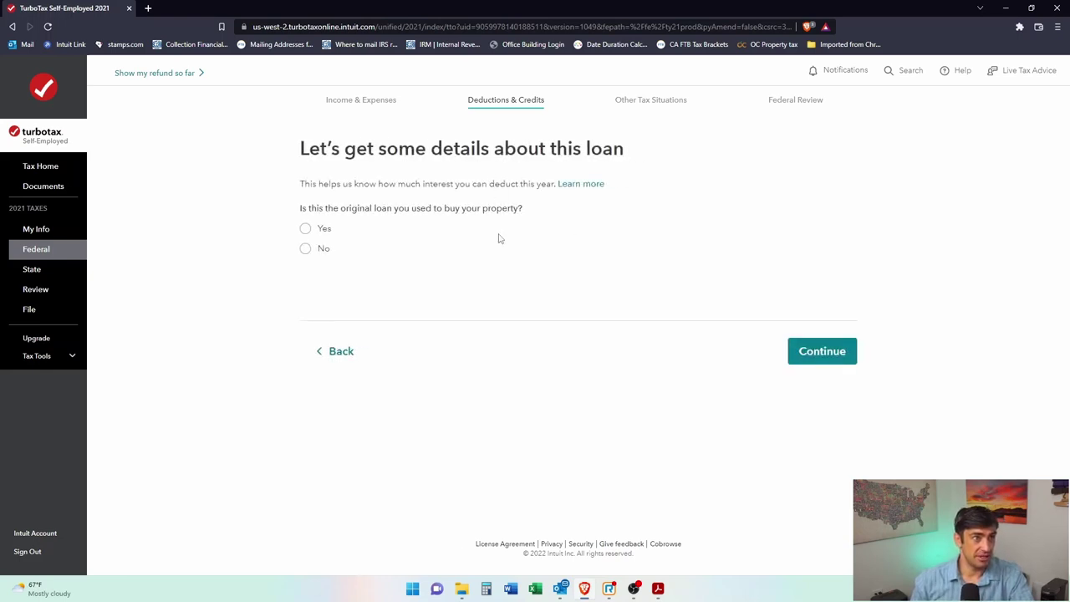
pyautogui.click(306, 228)
pyautogui.click(823, 348)
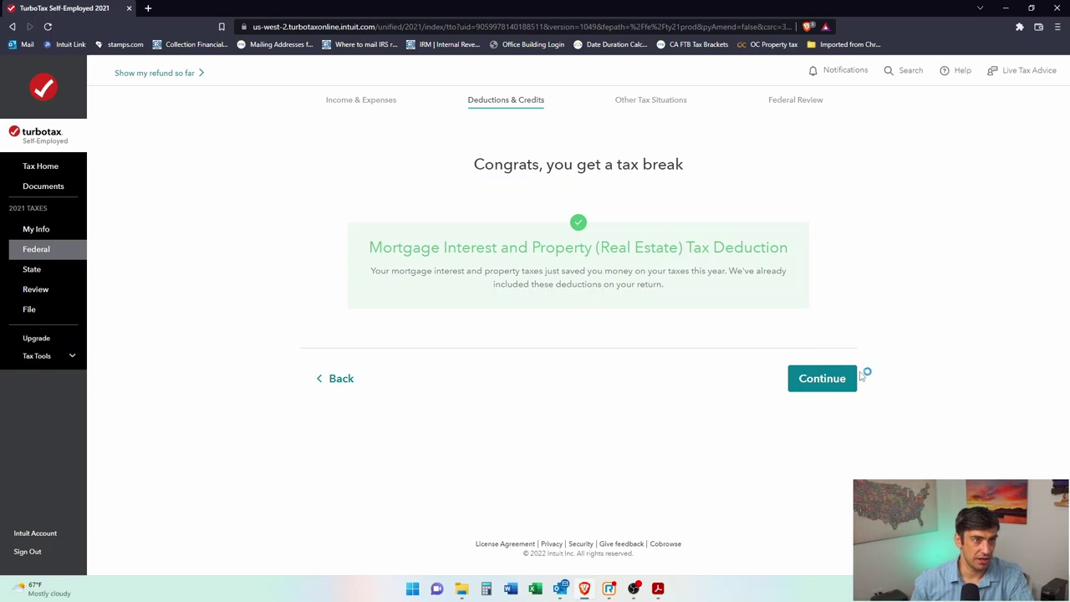
# Step: Review the 1098 summary: $9,838.26 interest, $0.00 points and $9,092.46 property tax
pyautogui.click(826, 387)
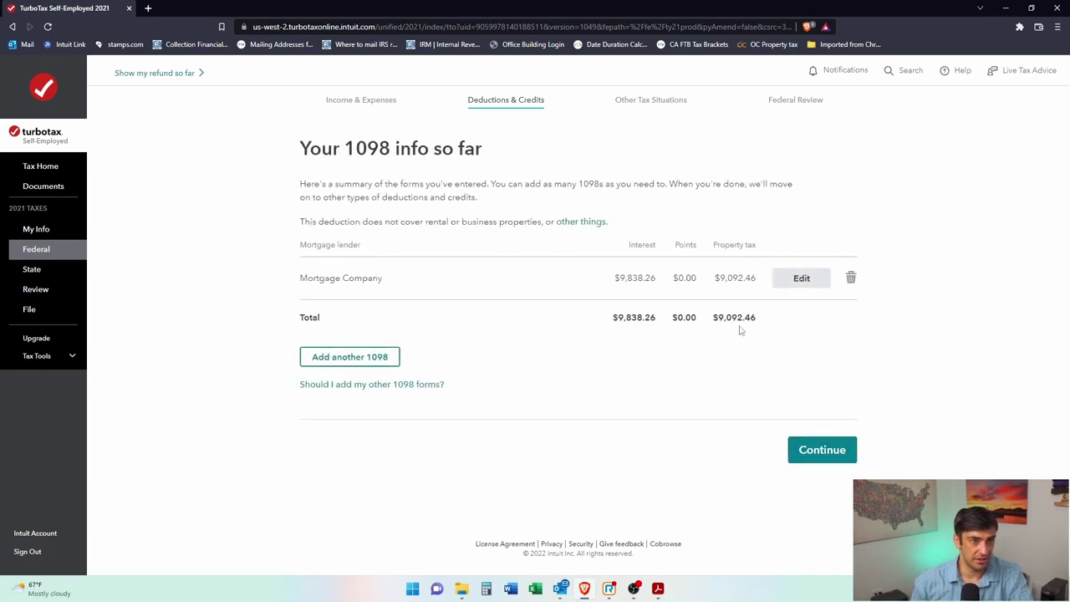
pyautogui.moveTo(613, 318); pyautogui.dragTo(761, 324)
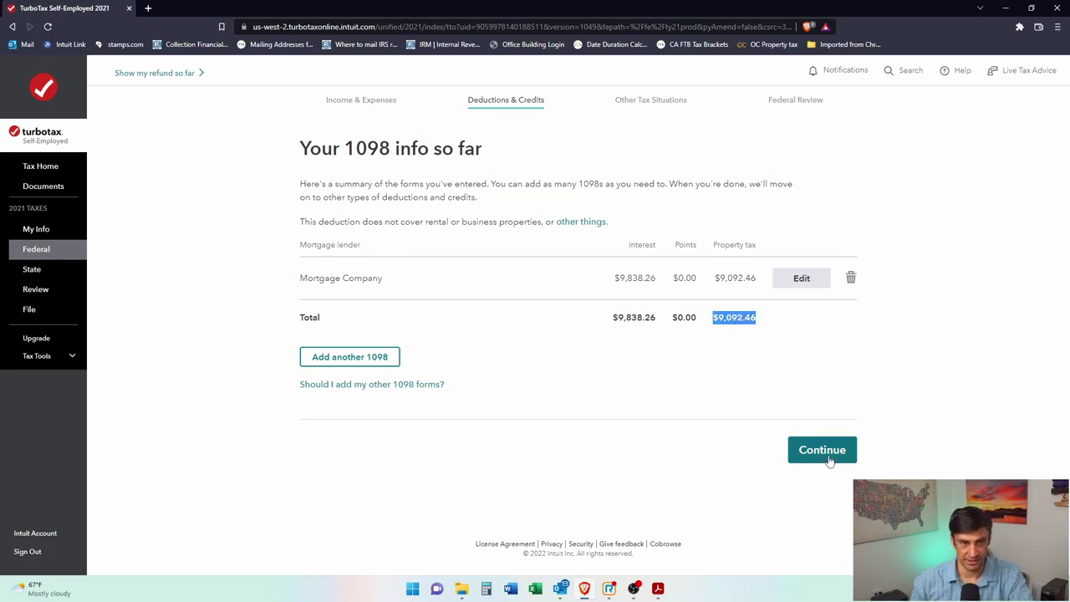
pyautogui.click(828, 456)
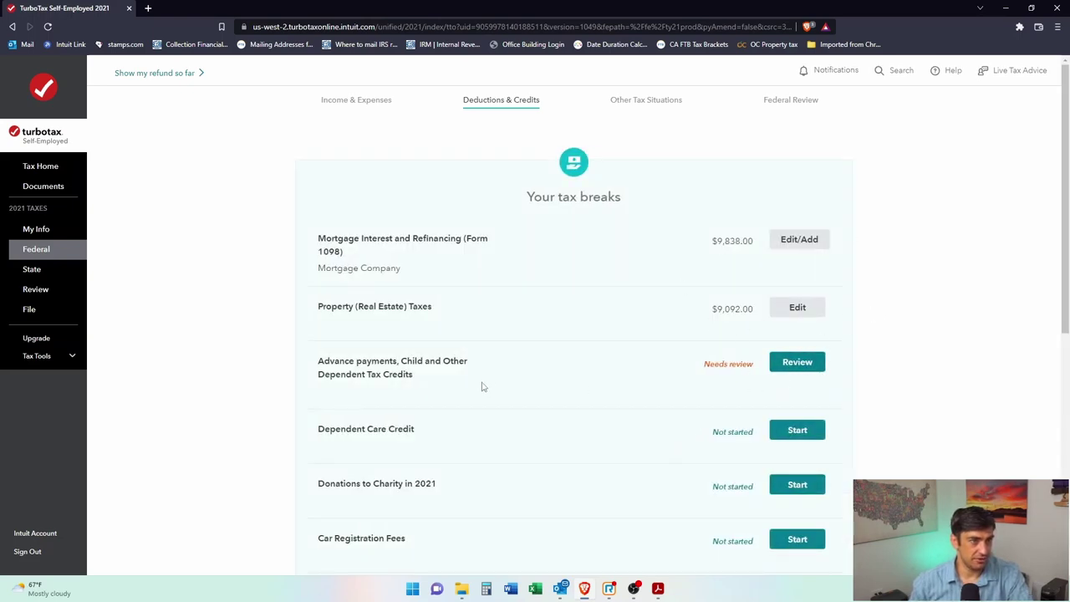
# Step: Start reviewing 'Advance payments, Child and Other Dependent Tax Credits' from the tax breaks list
pyautogui.scroll(-1, 481, 387)
pyautogui.moveTo(341, 308); pyautogui.dragTo(424, 324)
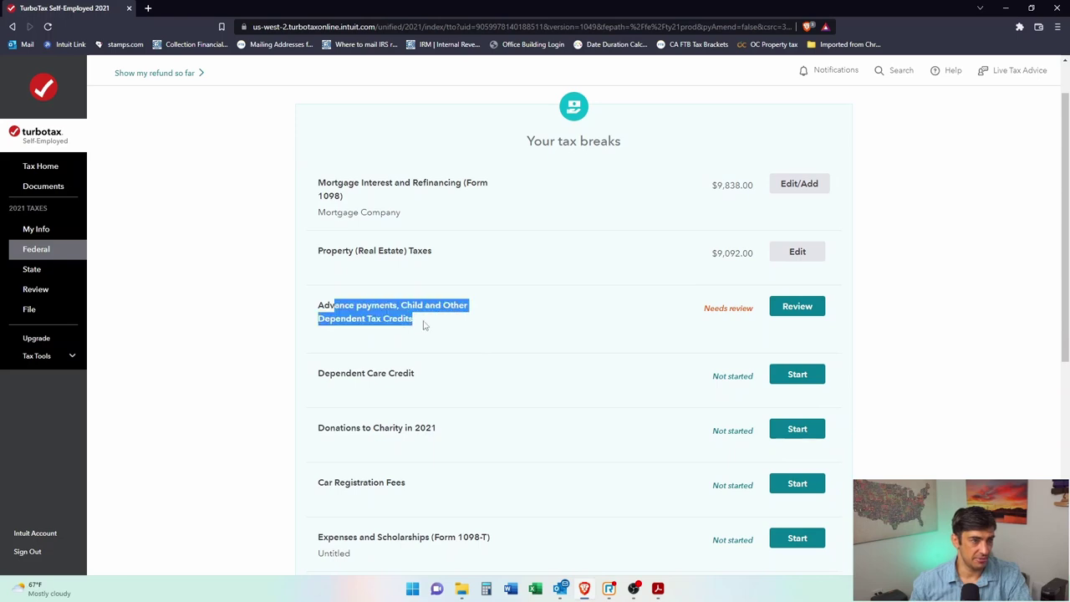
pyautogui.click(812, 307)
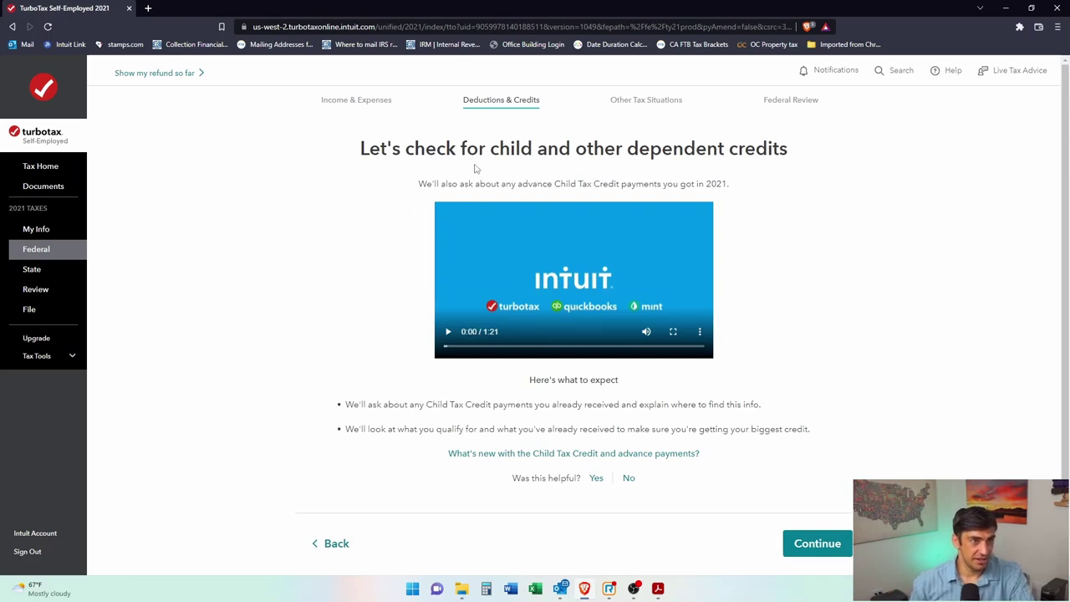
# Step: Highlight the page's wording about 2021 advance Child Tax Credit payments
pyautogui.tripleClick(775, 176)
pyautogui.click(791, 244)
pyautogui.moveTo(495, 184); pyautogui.dragTo(625, 186)
pyautogui.click(650, 193)
pyautogui.moveTo(551, 183); pyautogui.dragTo(623, 184)
pyautogui.click(625, 183)
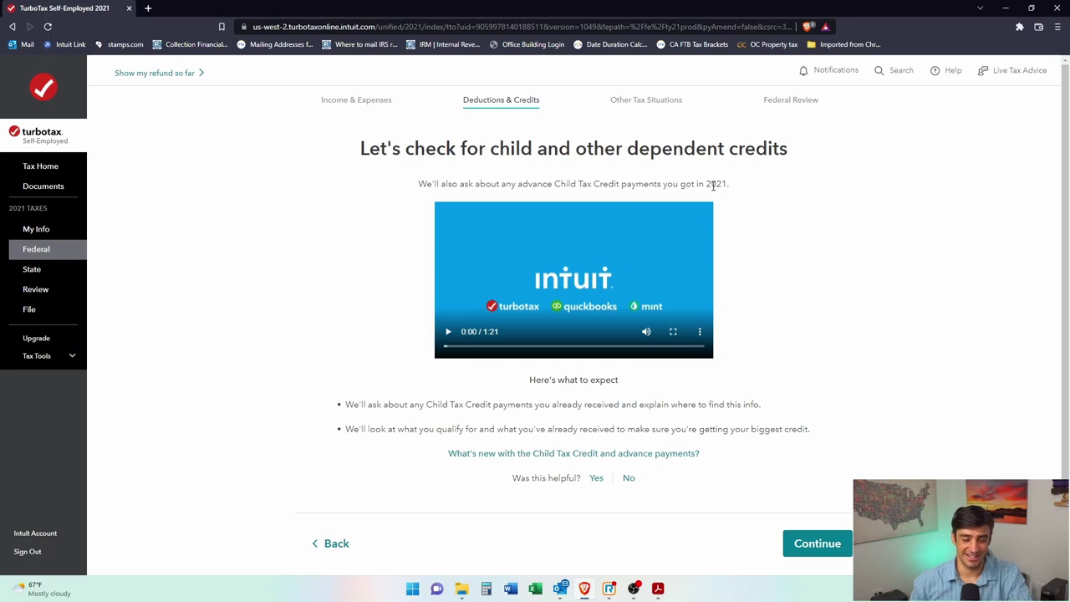
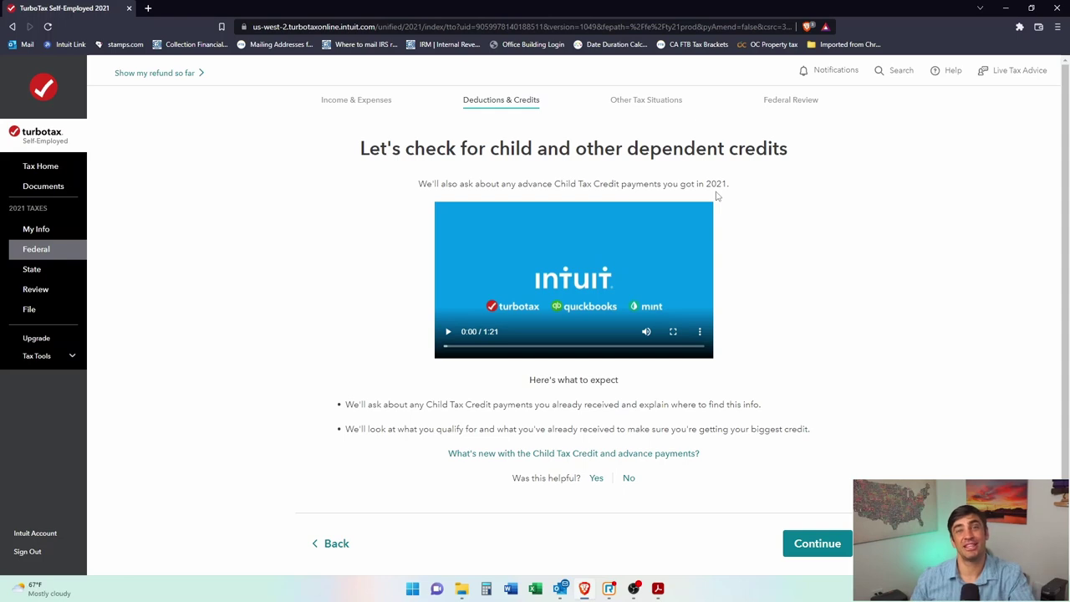
# Step: Play the child and dependent credits intro video, skip through it and pause it
pyautogui.click(448, 331)
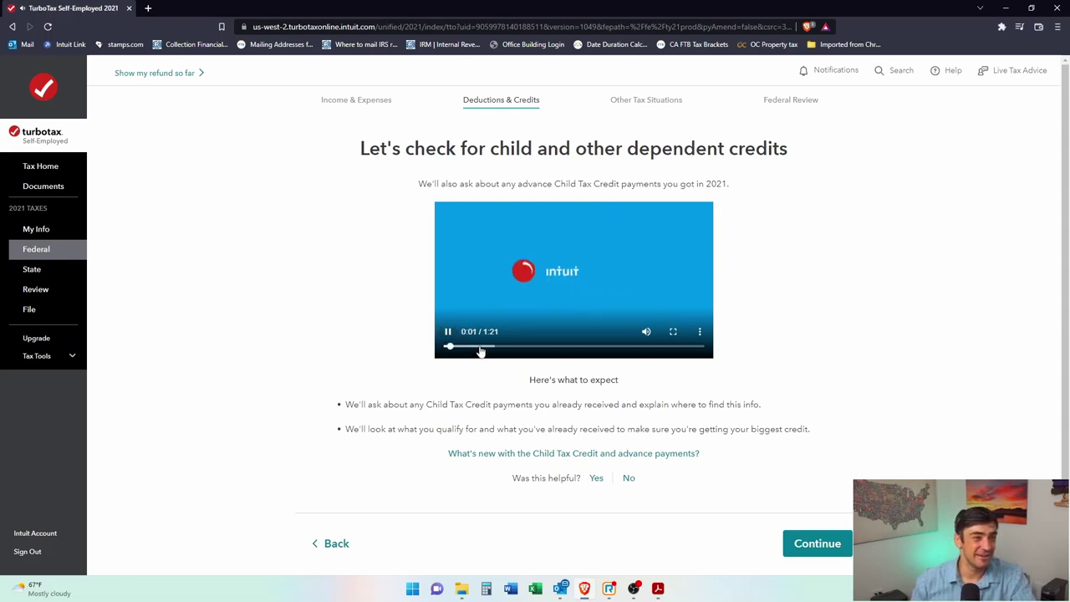
pyautogui.click(479, 348)
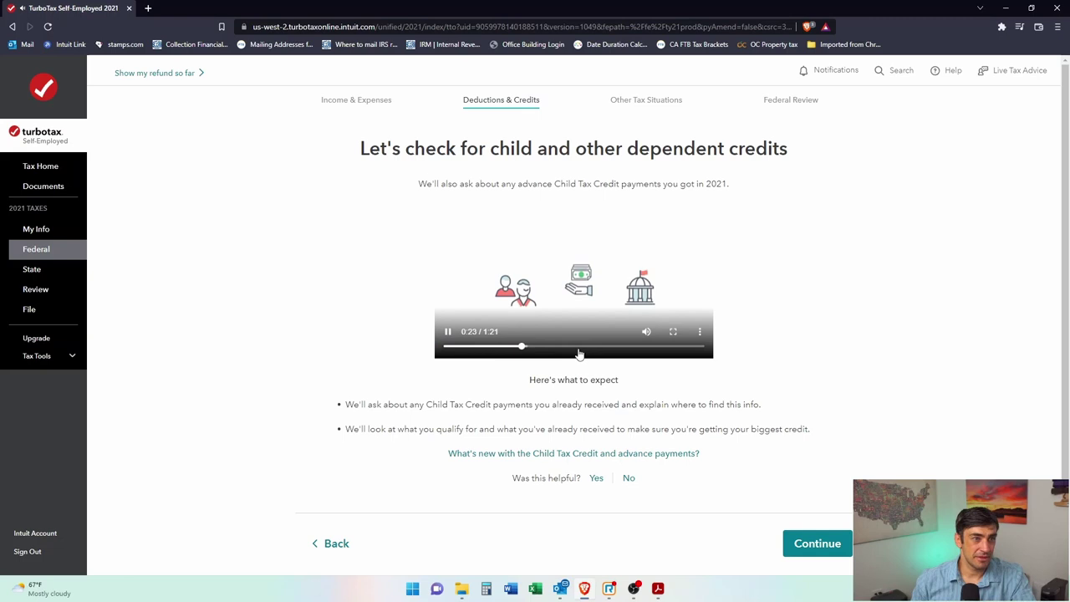
pyautogui.click(584, 348)
pyautogui.click(623, 348)
pyautogui.click(667, 348)
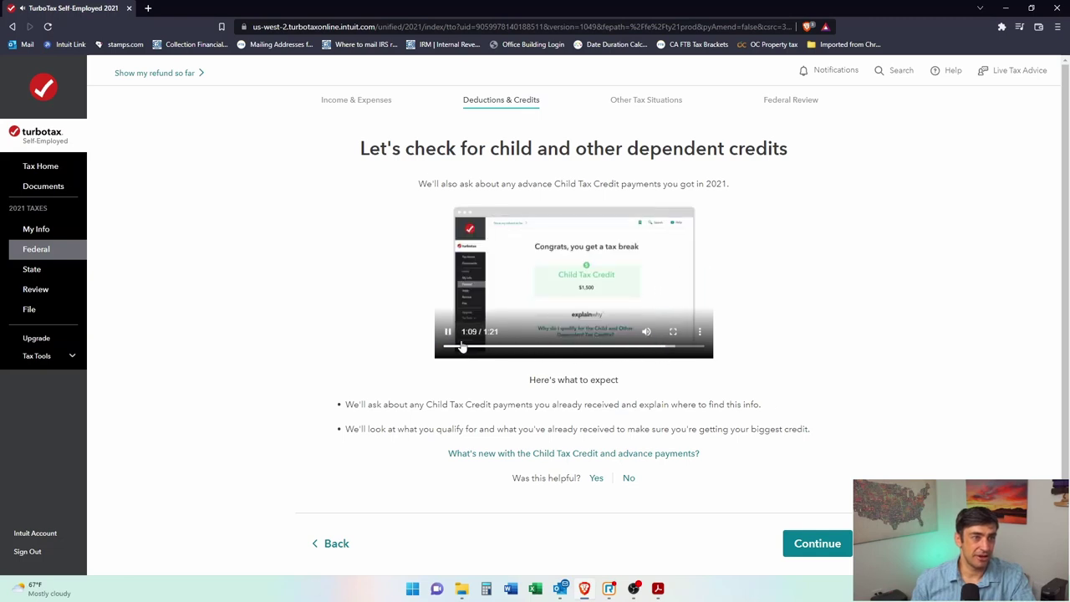
pyautogui.click(448, 331)
pyautogui.scroll(-1, 794, 401)
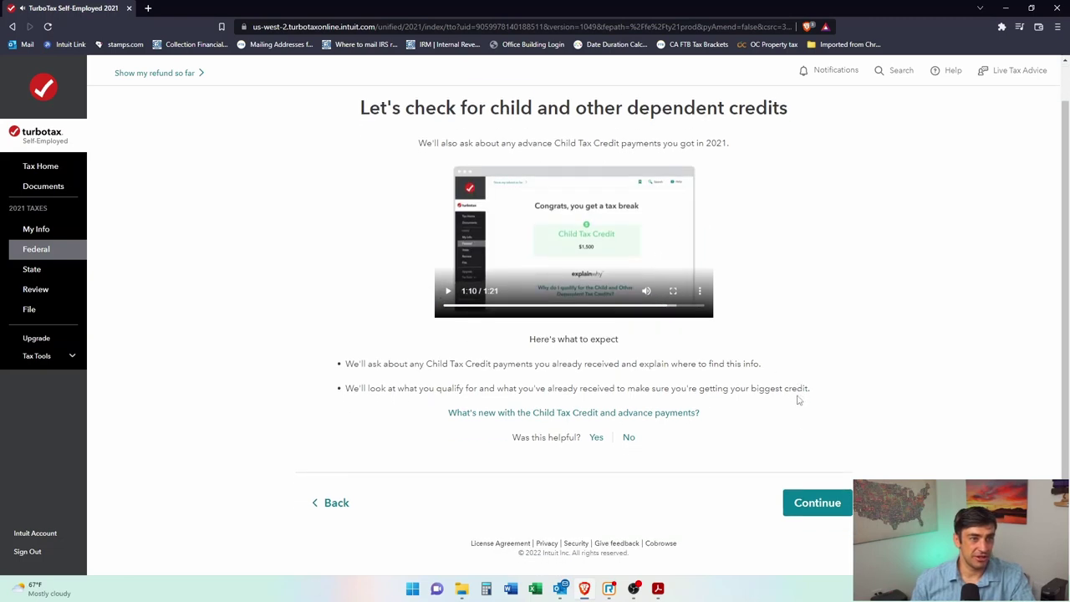
# Step: Continue to the advance Child Tax Credit payments question and highlight the IRS Letter 6419 mention
pyautogui.click(812, 503)
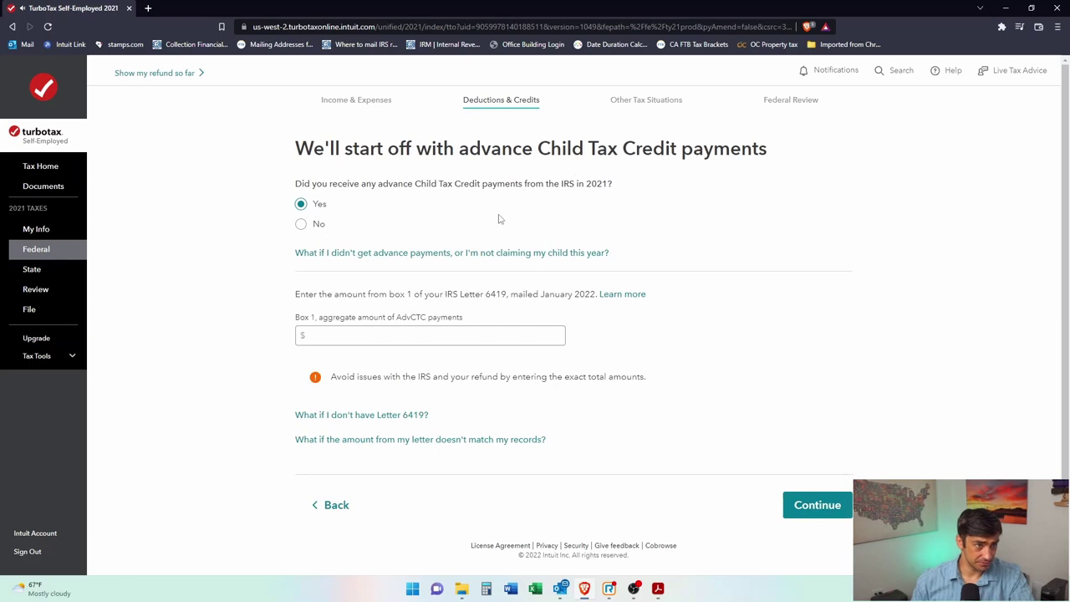
pyautogui.moveTo(456, 150); pyautogui.dragTo(707, 155)
pyautogui.click(724, 157)
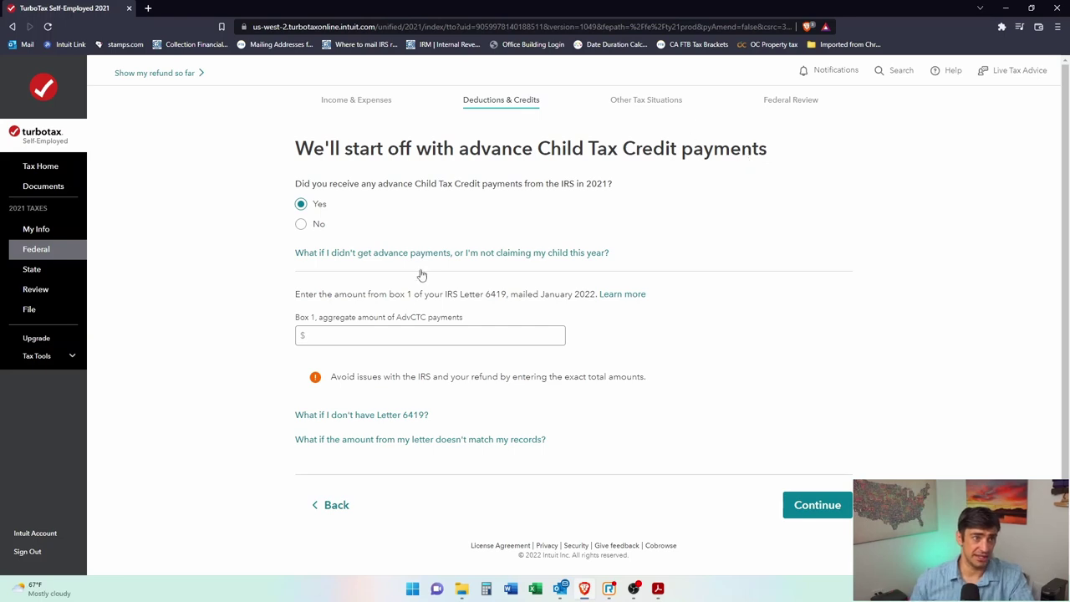
pyautogui.moveTo(444, 294); pyautogui.dragTo(510, 294)
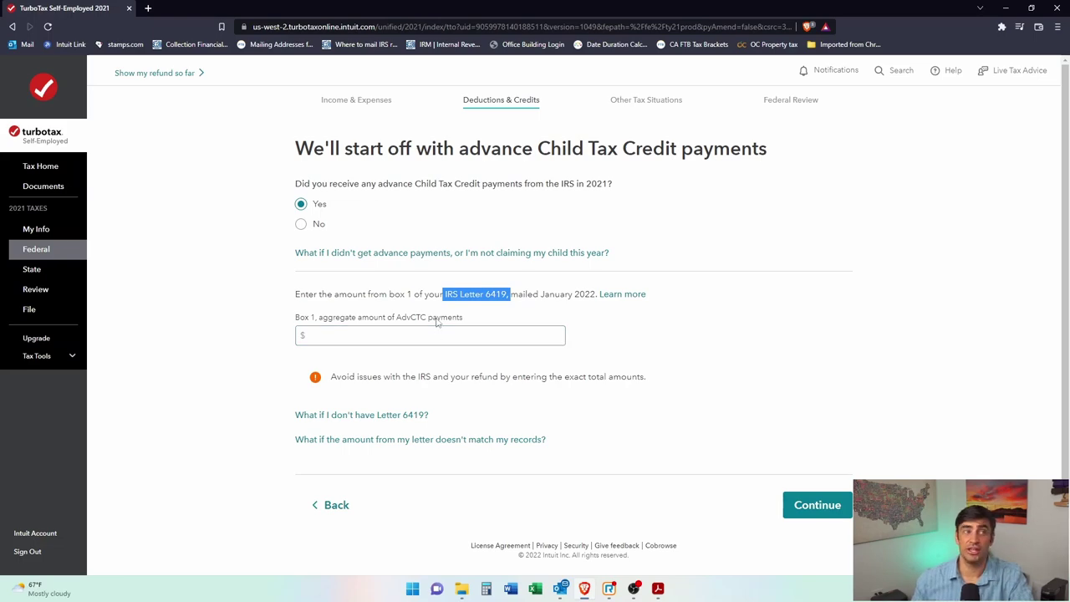
# Step: Search 'irs child tax credit' in a new tab and open the Advance Child Tax Credit Payments in 2021 page
pyautogui.click(147, 7)
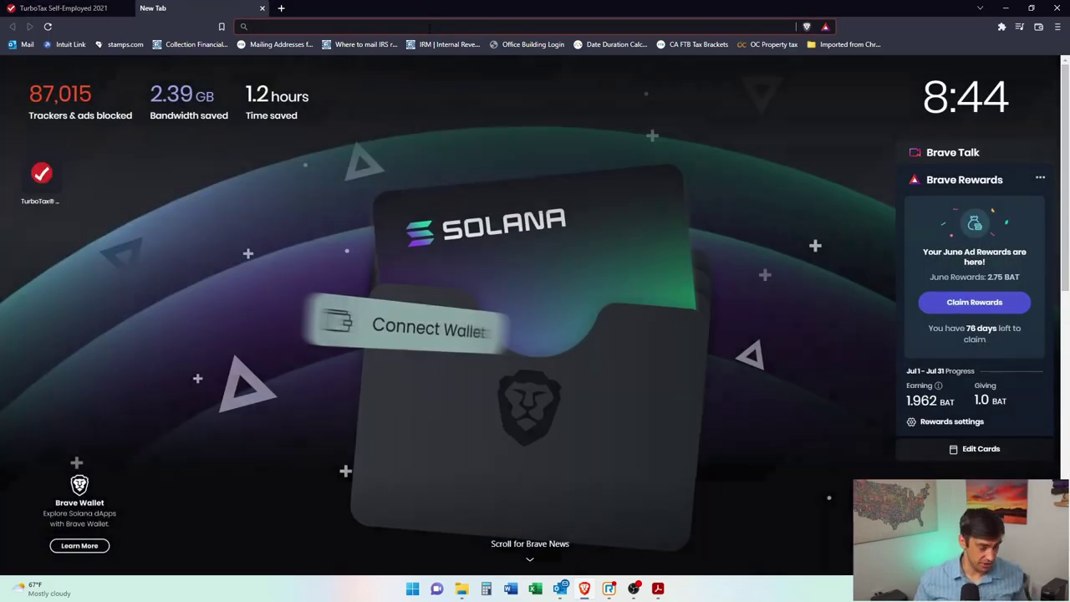
pyautogui.write('irs child')
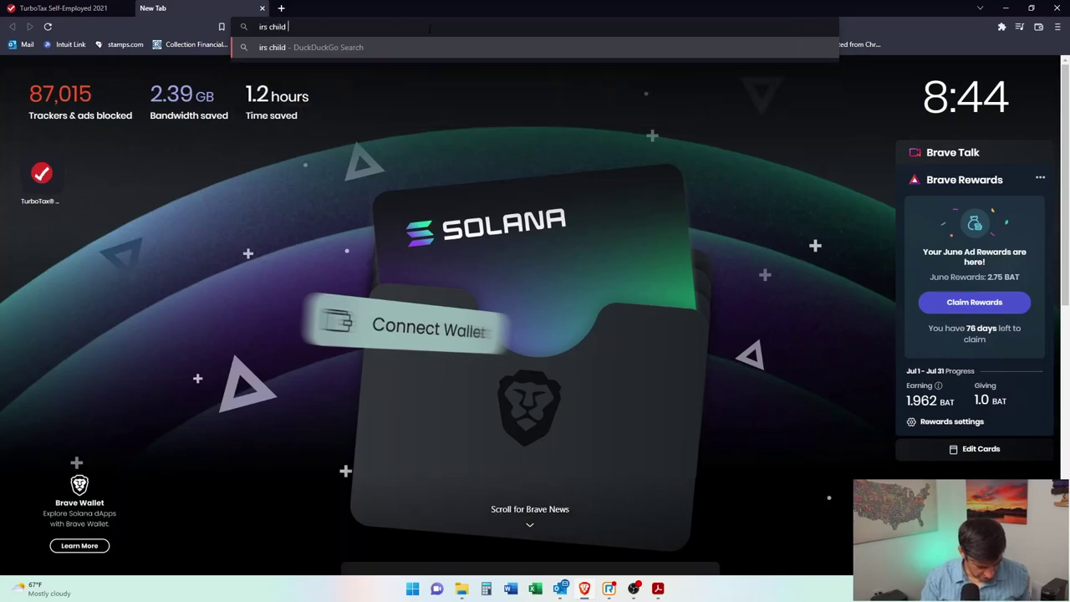
pyautogui.write(' tax credit')
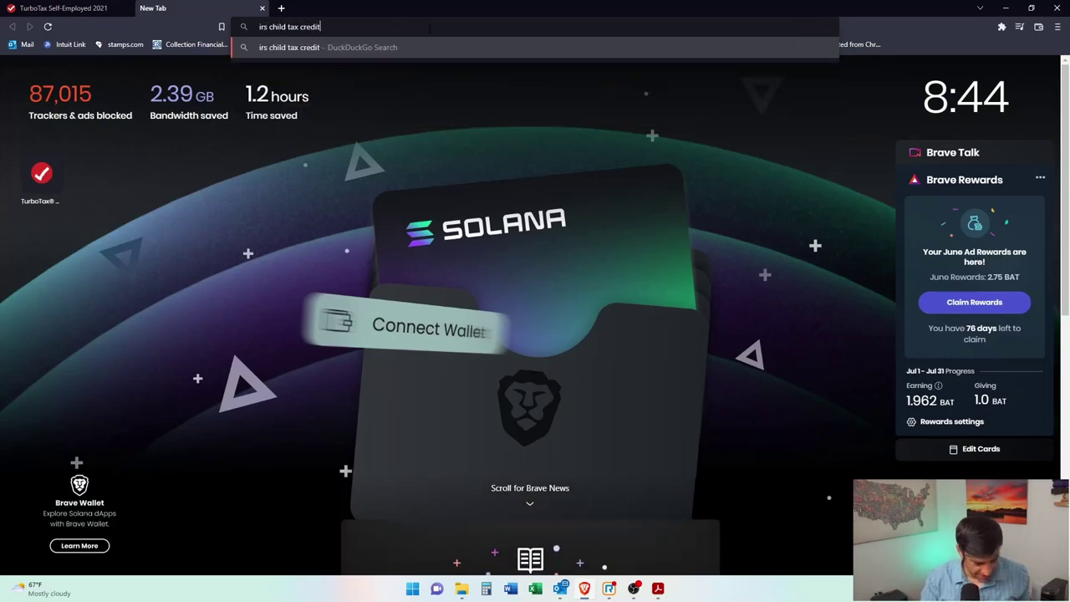
pyautogui.press('Return')
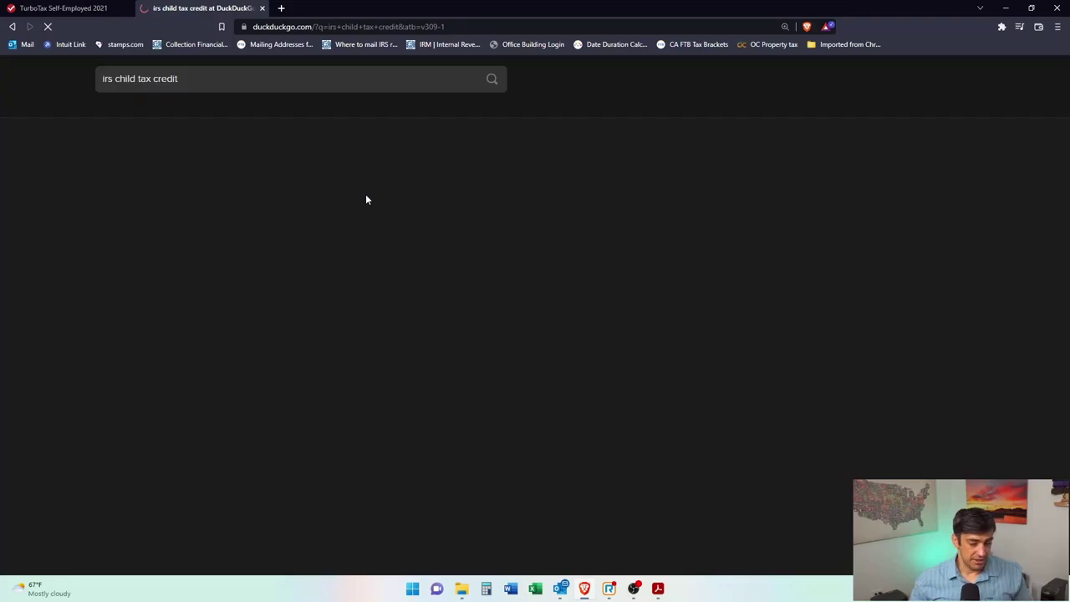
pyautogui.scroll(-1, 292, 369)
pyautogui.click(292, 368)
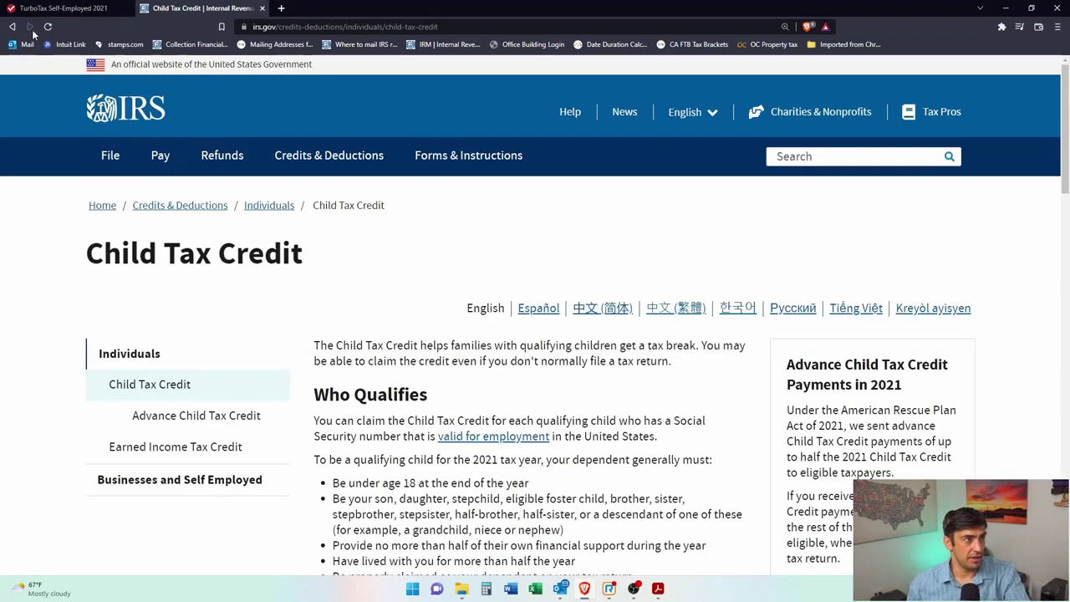
pyautogui.click(12, 26)
pyautogui.scroll(-2, 161, 355)
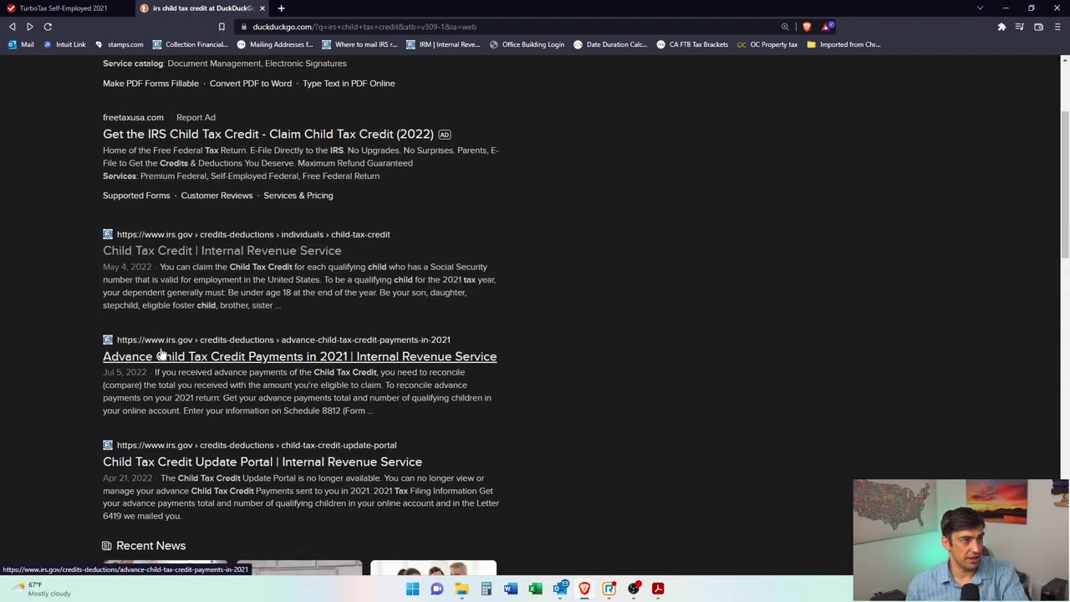
pyautogui.click(316, 361)
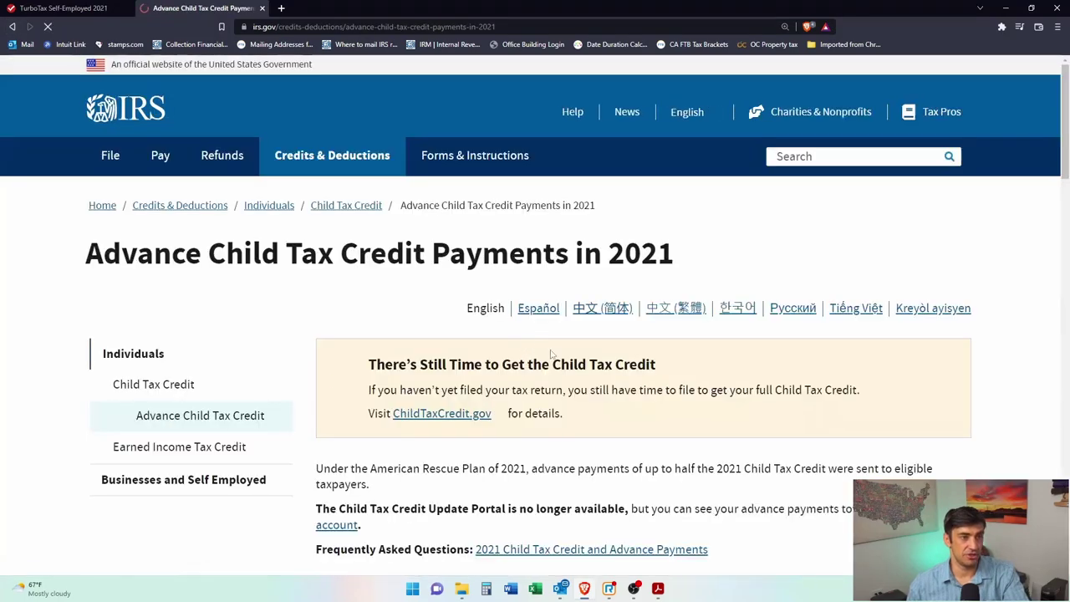
pyautogui.scroll(-3, 551, 355)
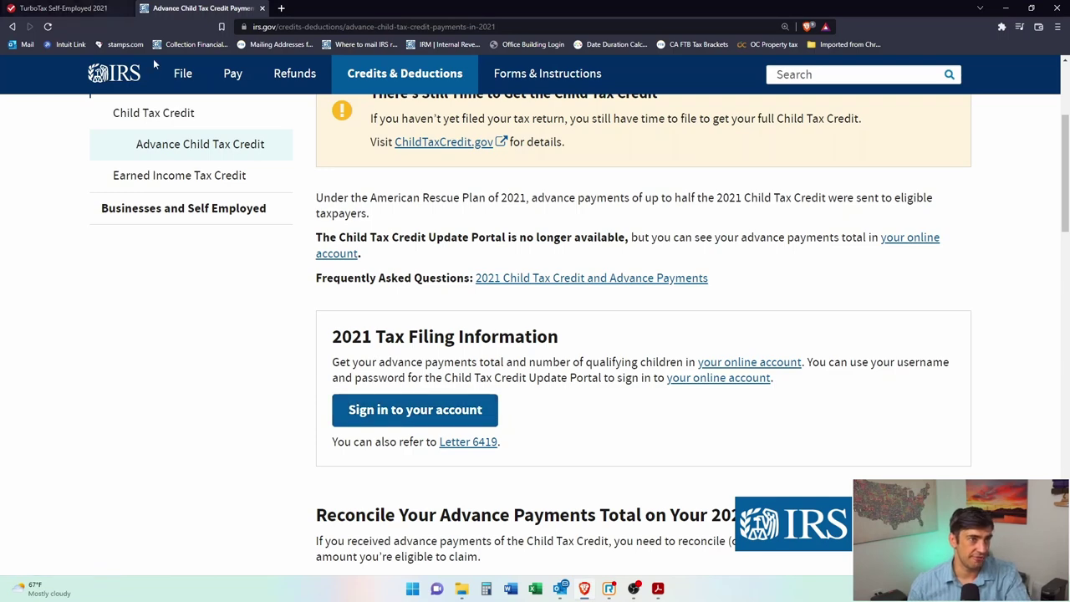
pyautogui.scroll(3, 502, 346)
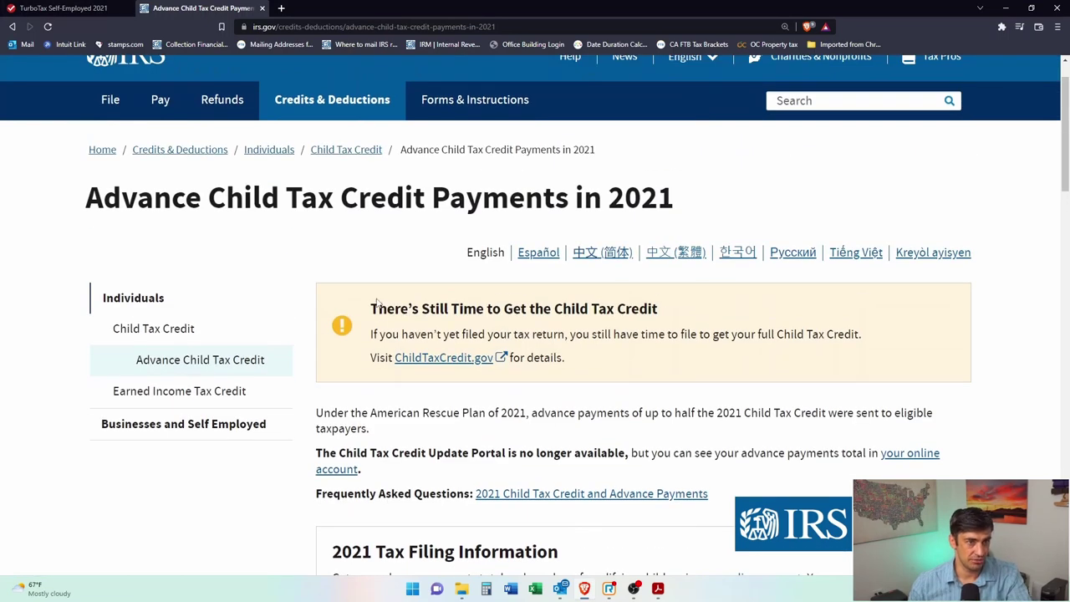
# Step: Return to the TurboTax tab, select the Box 1 amount field, and switch away to find the IRS letter
pyautogui.click(4, 7)
pyautogui.click(201, 7)
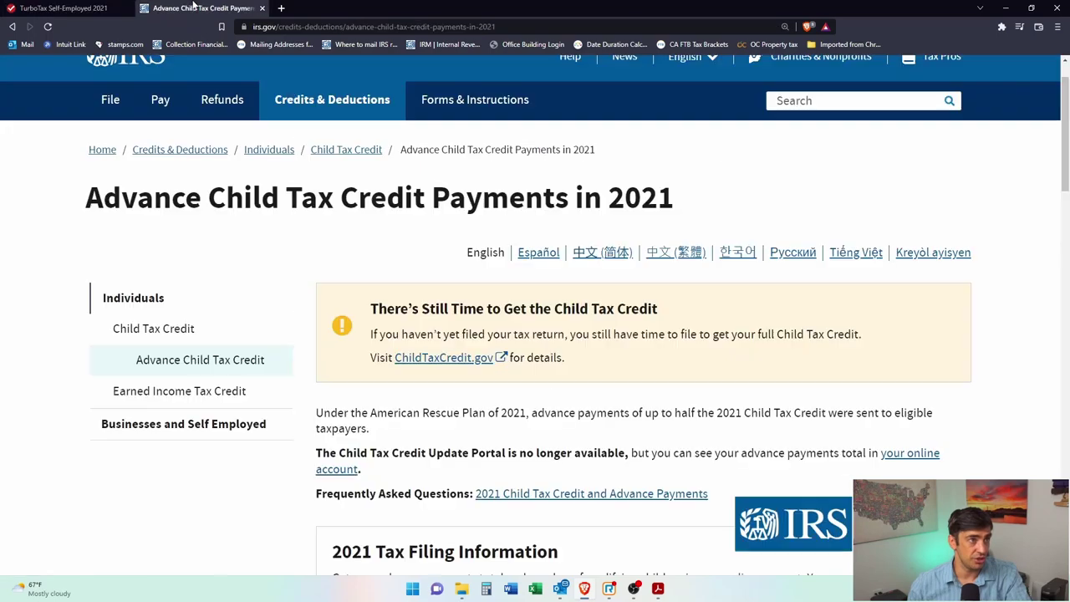
pyautogui.scroll(-3, 610, 322)
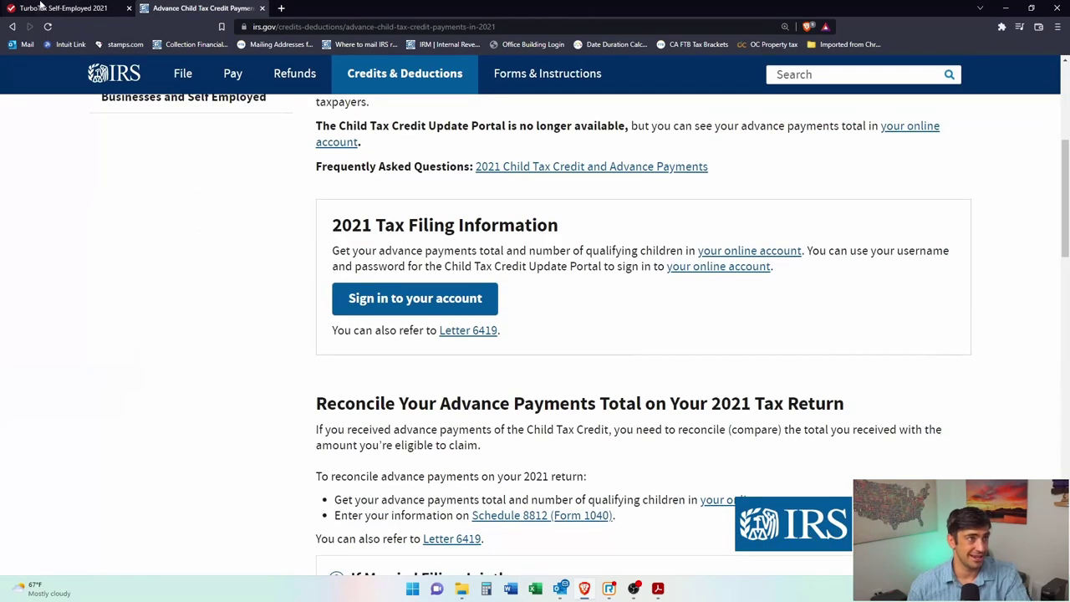
pyautogui.click(17, 6)
pyautogui.click(388, 337)
pyautogui.click(377, 332)
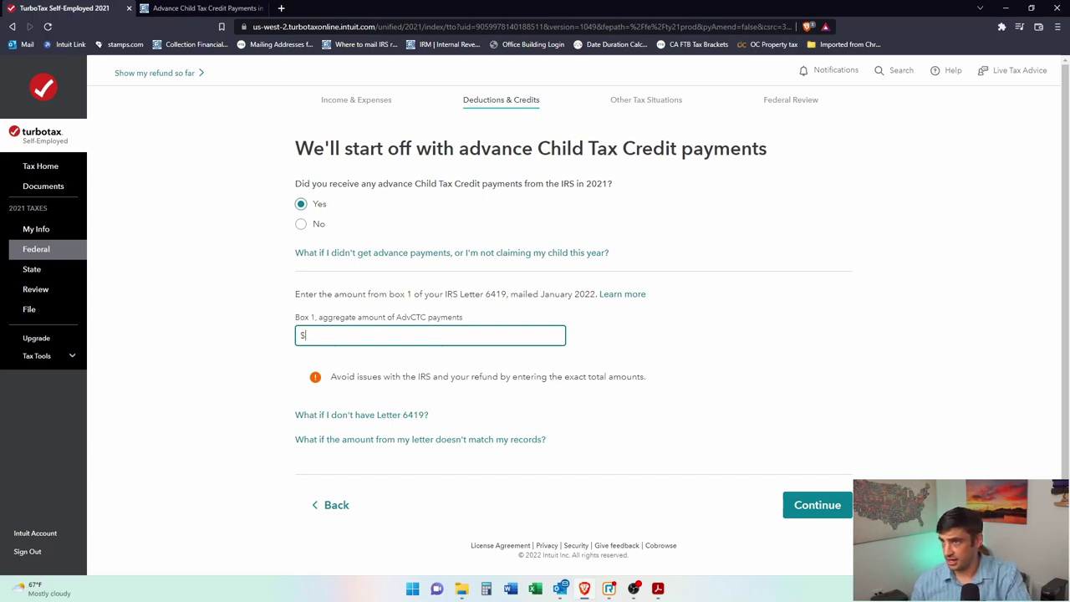
pyautogui.hotkey('alt', 'Tab')
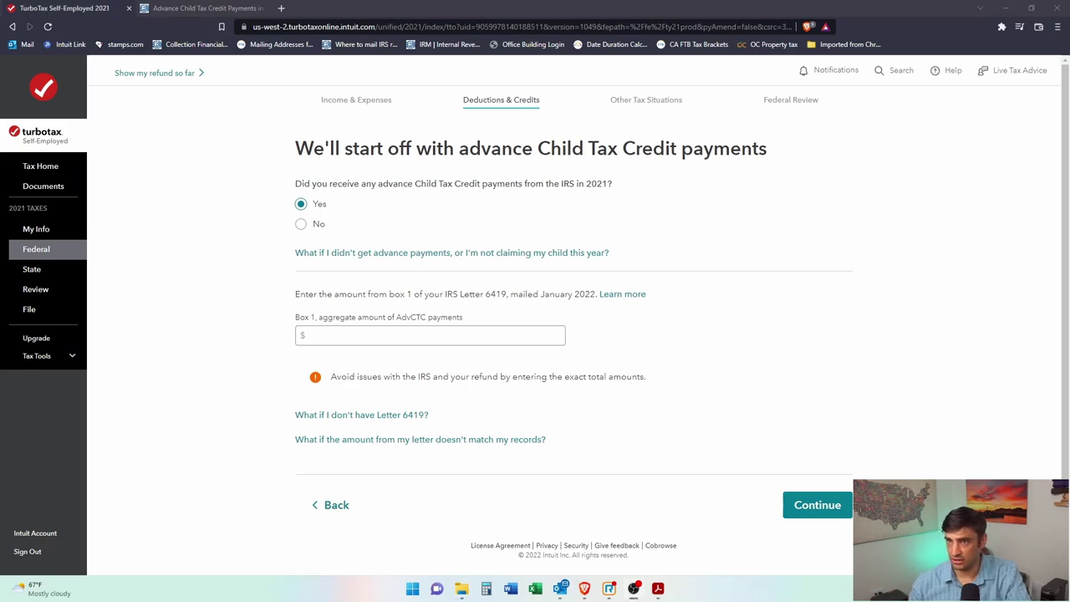
# Step: Read the Box 1 total off the Letter 6419 PDF and enter 1800 in TurboTax's Box 1 field
pyautogui.hotkey('alt', 'Tab')
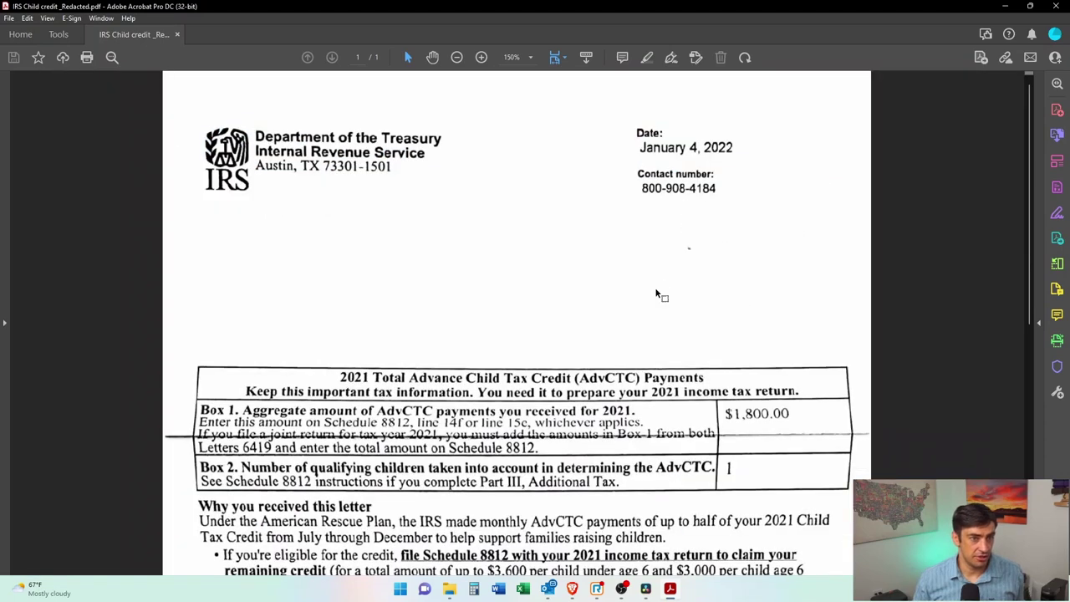
pyautogui.hotkey('ctrl', '-')
pyautogui.hotkey('ctrl', '-')
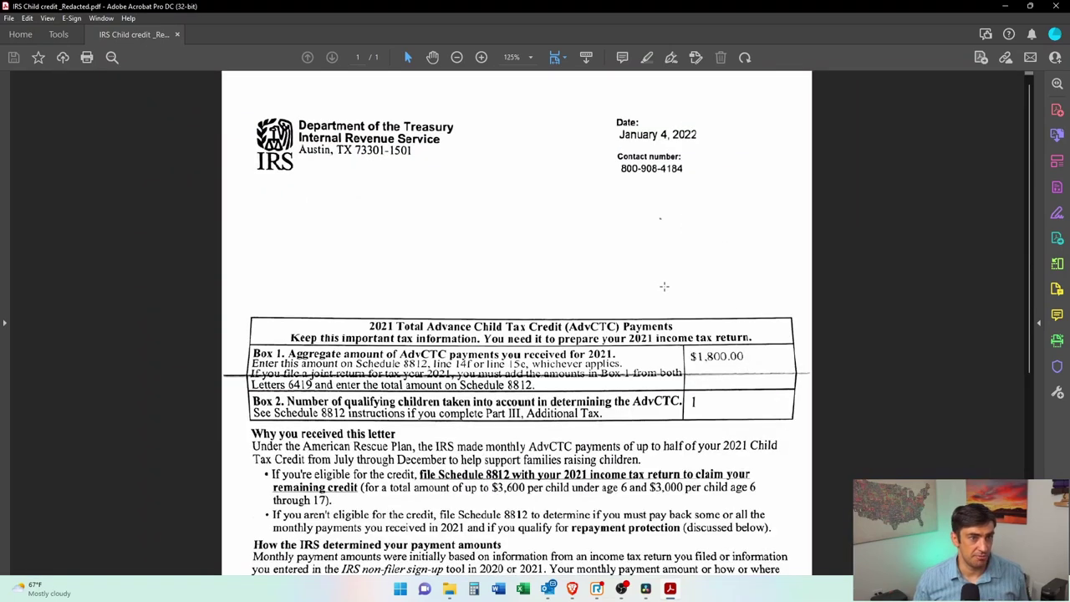
pyautogui.moveTo(234, 342); pyautogui.dragTo(801, 429)
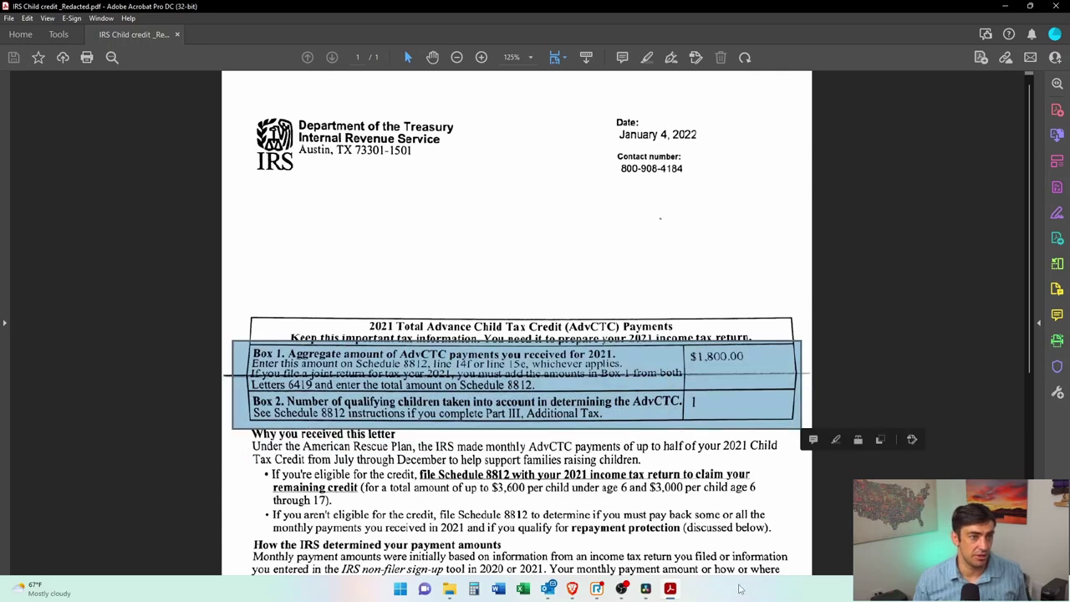
pyautogui.moveTo(599, 112); pyautogui.dragTo(717, 151)
pyautogui.doubleClick(514, 9)
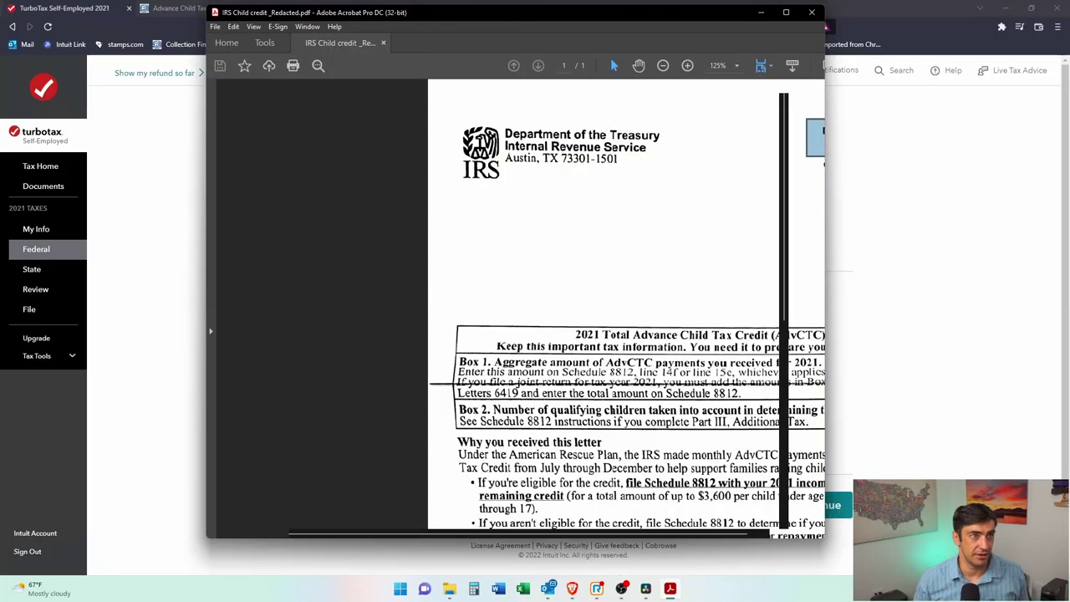
pyautogui.click(761, 11)
pyautogui.click(435, 334)
pyautogui.write('1800')
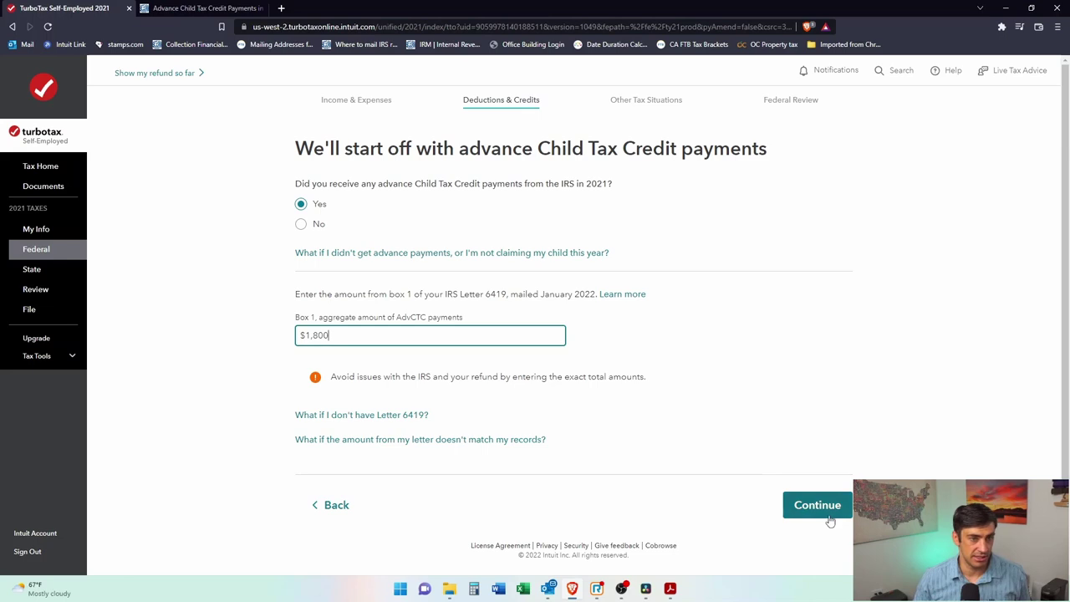
# Step: Submit the $1,800 amount, answer Yes to a U.S. main home, and mark 'None of these apply to me'
pyautogui.click(828, 511)
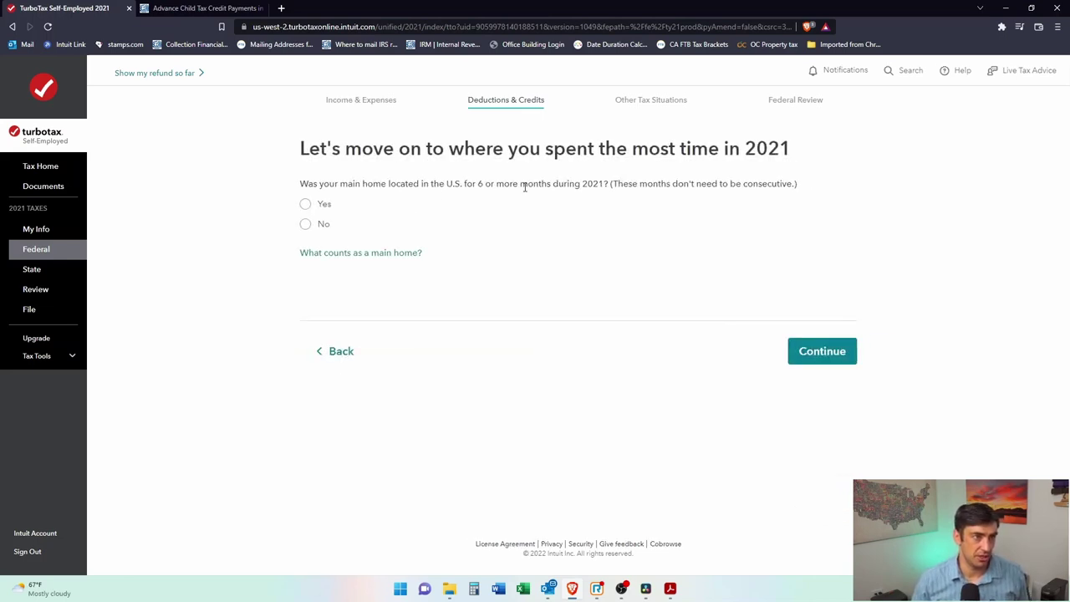
pyautogui.click(306, 204)
pyautogui.moveTo(465, 187); pyautogui.dragTo(649, 184)
pyautogui.click(813, 370)
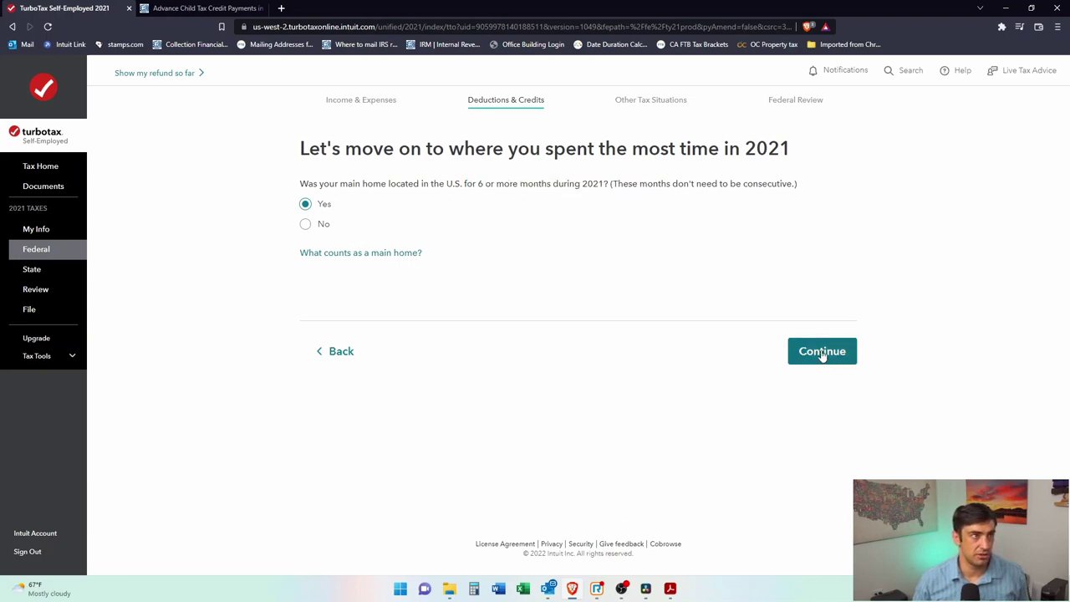
pyautogui.click(822, 356)
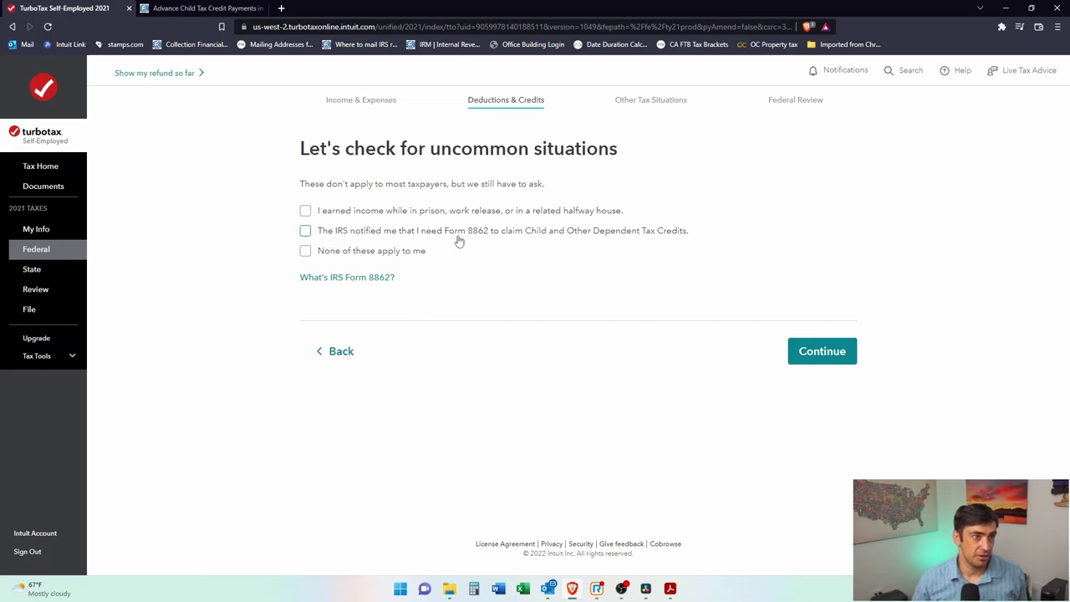
pyautogui.click(303, 254)
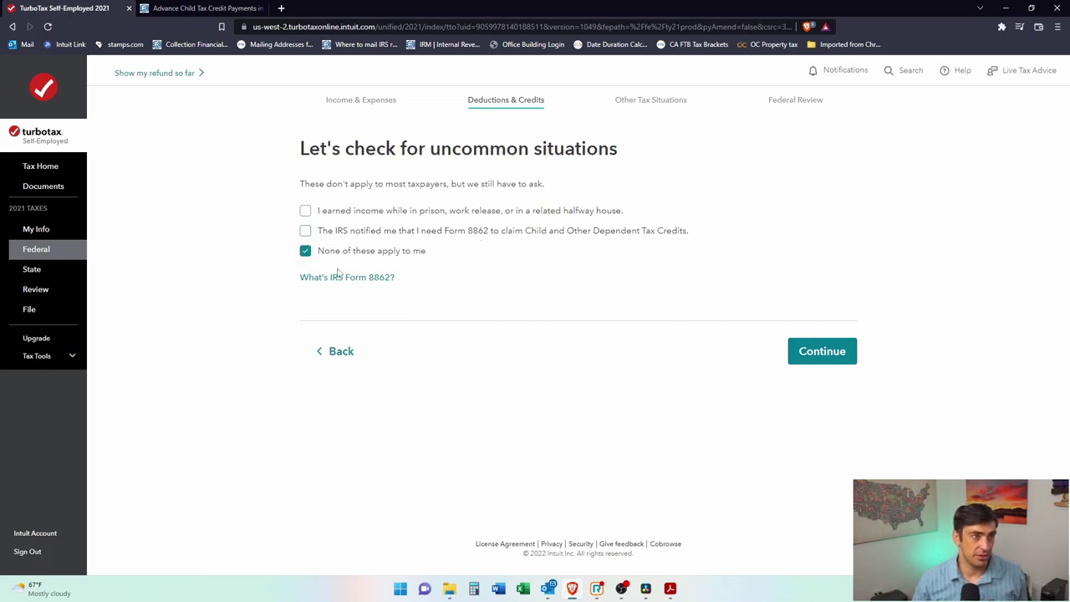
pyautogui.click(846, 352)
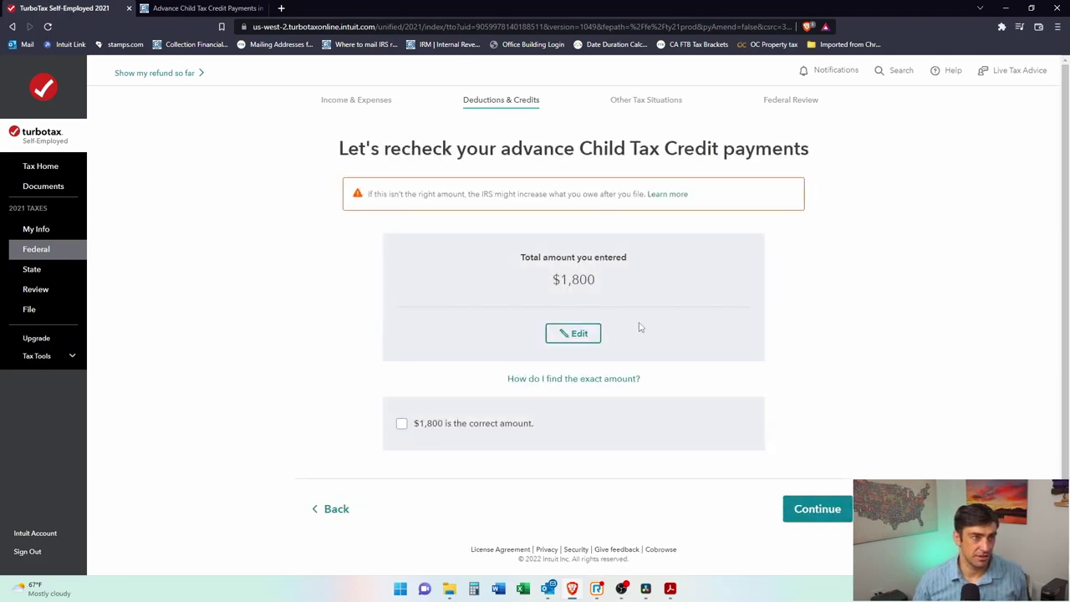
# Step: Compare against the IRS letter and confirm $1,800 is the correct advance payment total
pyautogui.moveTo(647, 199); pyautogui.dragTo(432, 207)
pyautogui.click(387, 207)
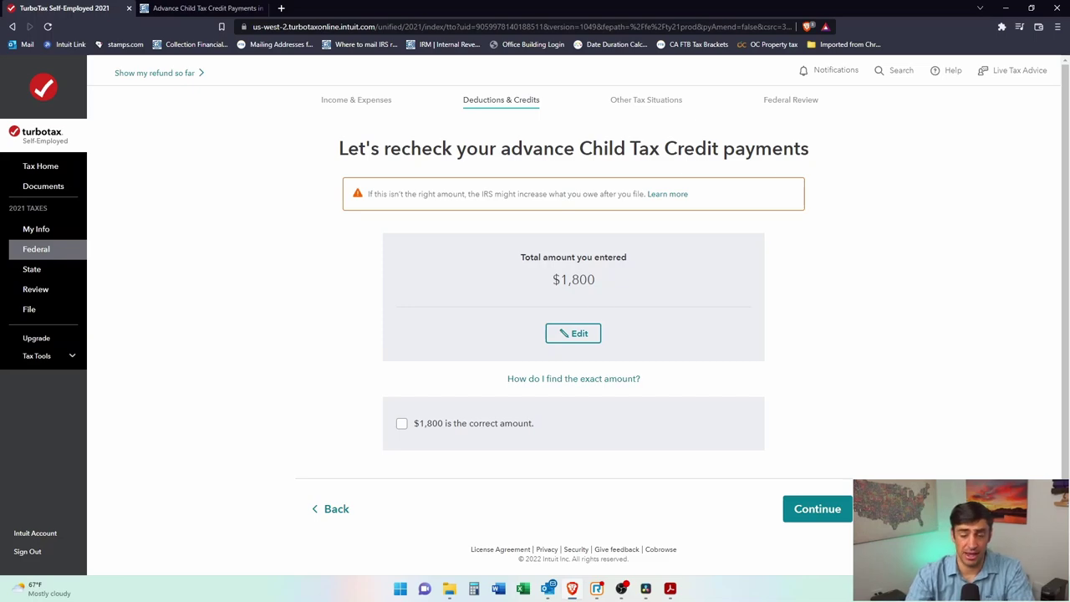
pyautogui.hotkey('alt', 'Tab')
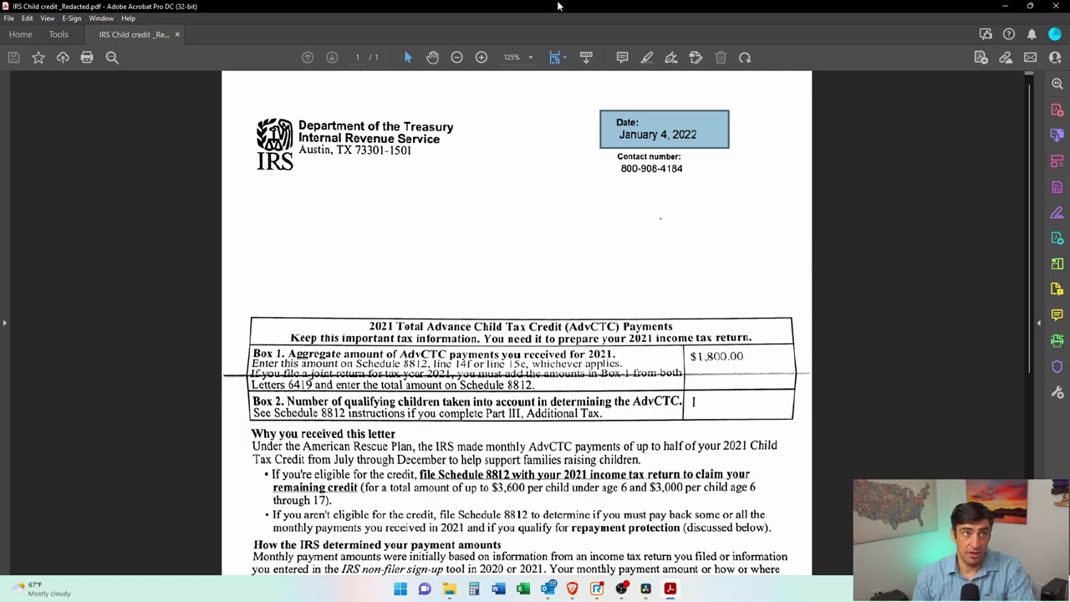
pyautogui.hotkey('alt', 'Tab')
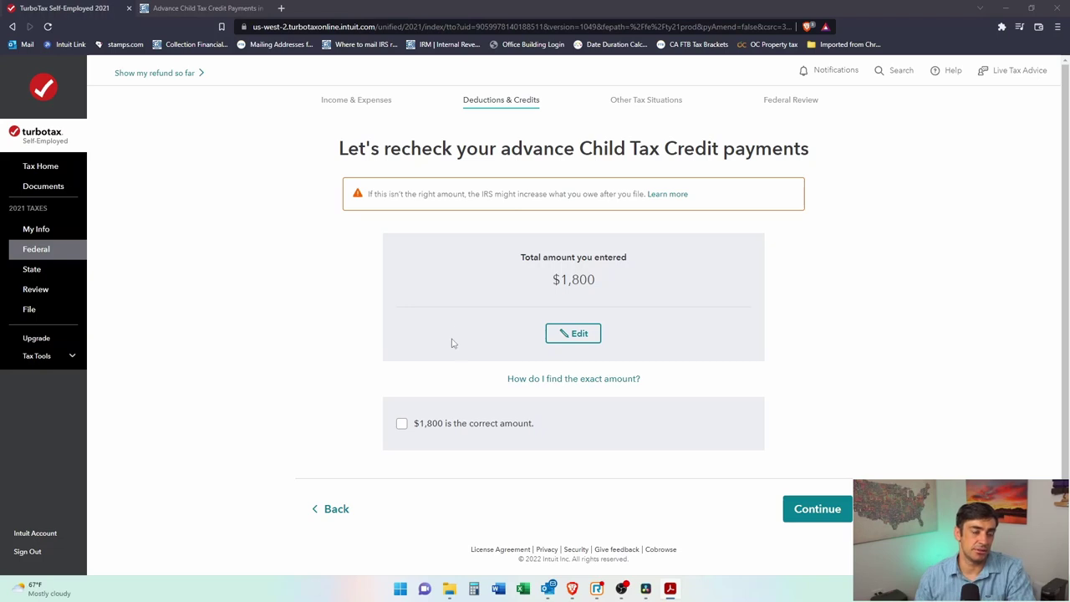
pyautogui.click(401, 424)
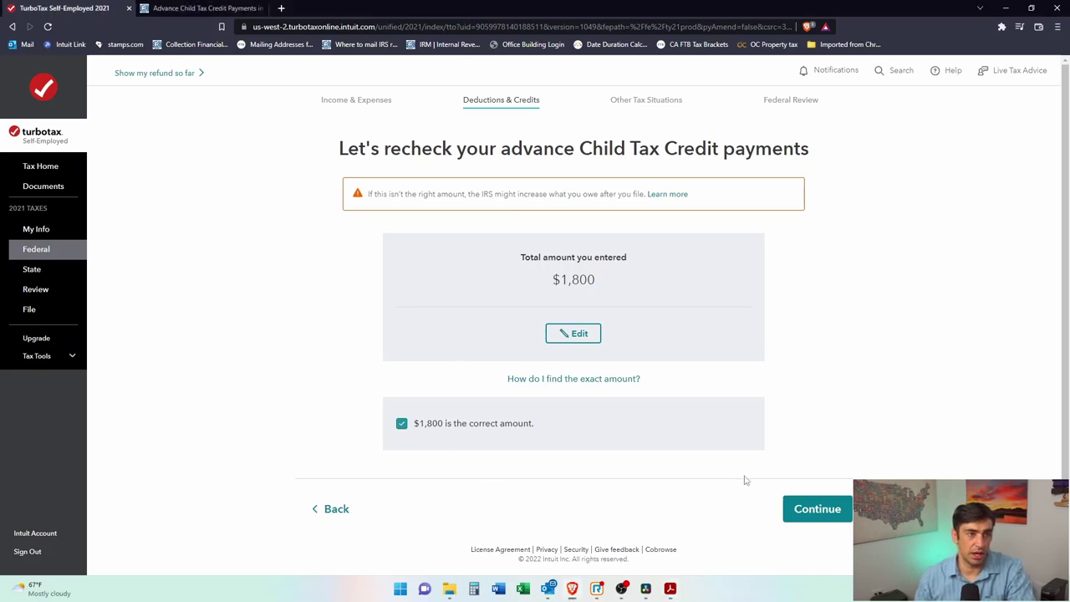
pyautogui.click(849, 512)
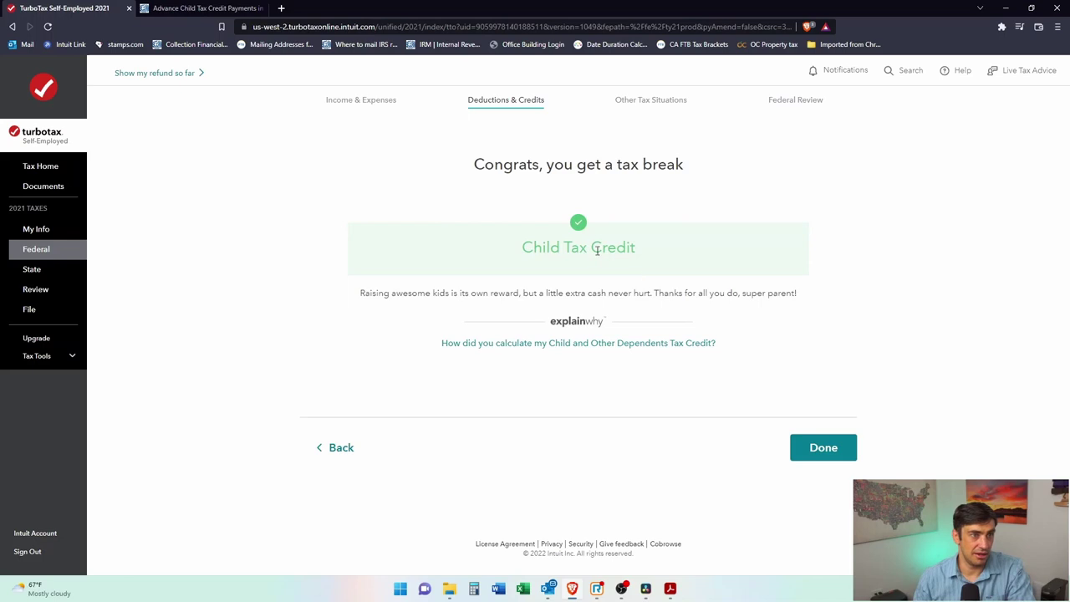
# Step: Mark the Child Tax Credit done and start the Dependent Care Credit from the tax breaks list
pyautogui.click(833, 451)
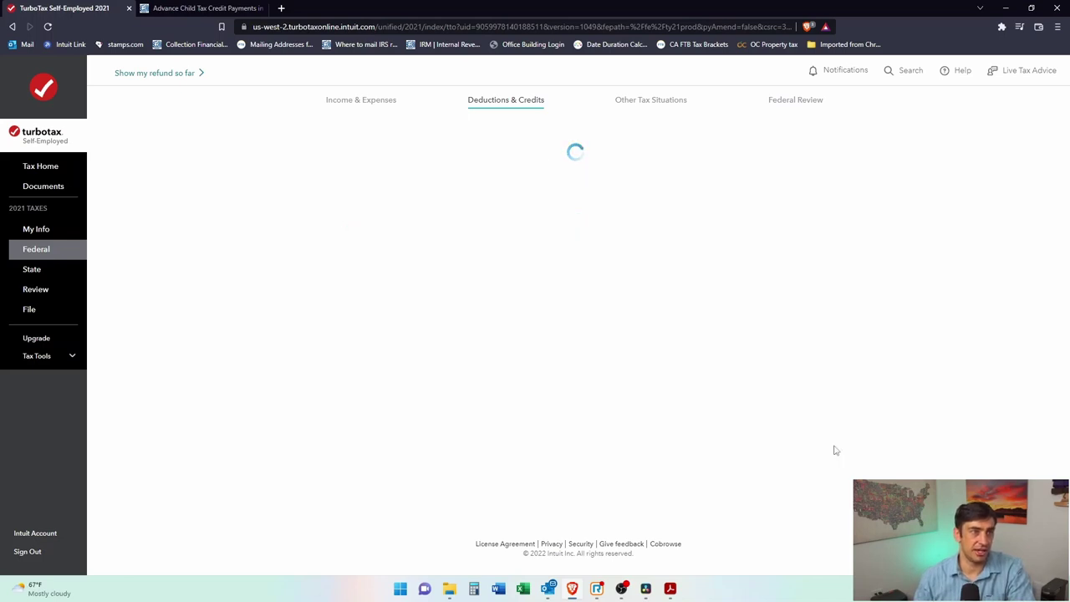
pyautogui.scroll(-1, 910, 362)
pyautogui.moveTo(315, 320); pyautogui.dragTo(418, 319)
pyautogui.click(461, 344)
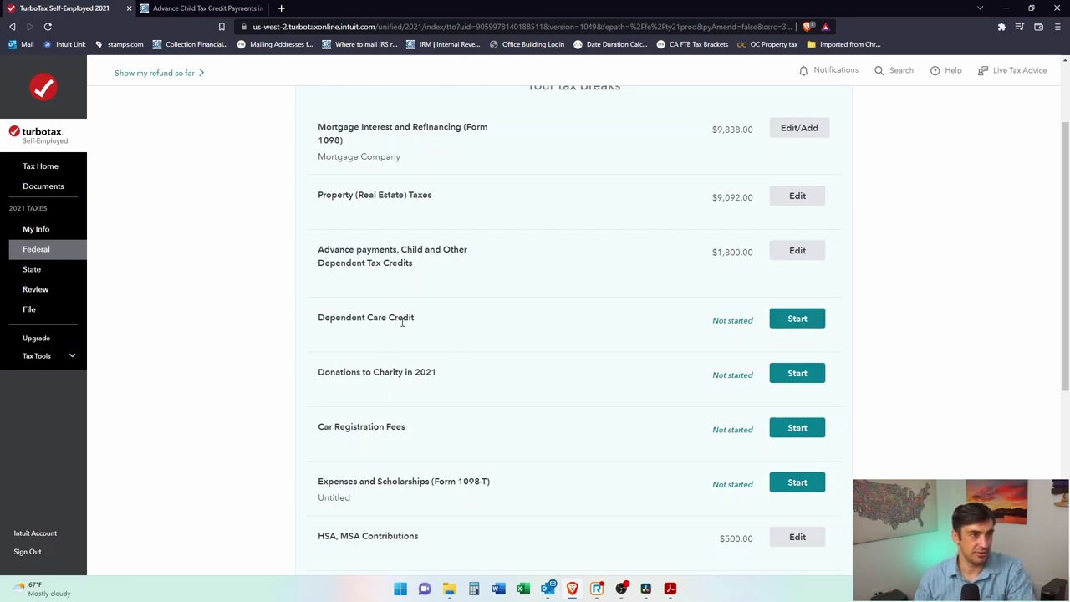
pyautogui.moveTo(412, 317); pyautogui.dragTo(304, 322)
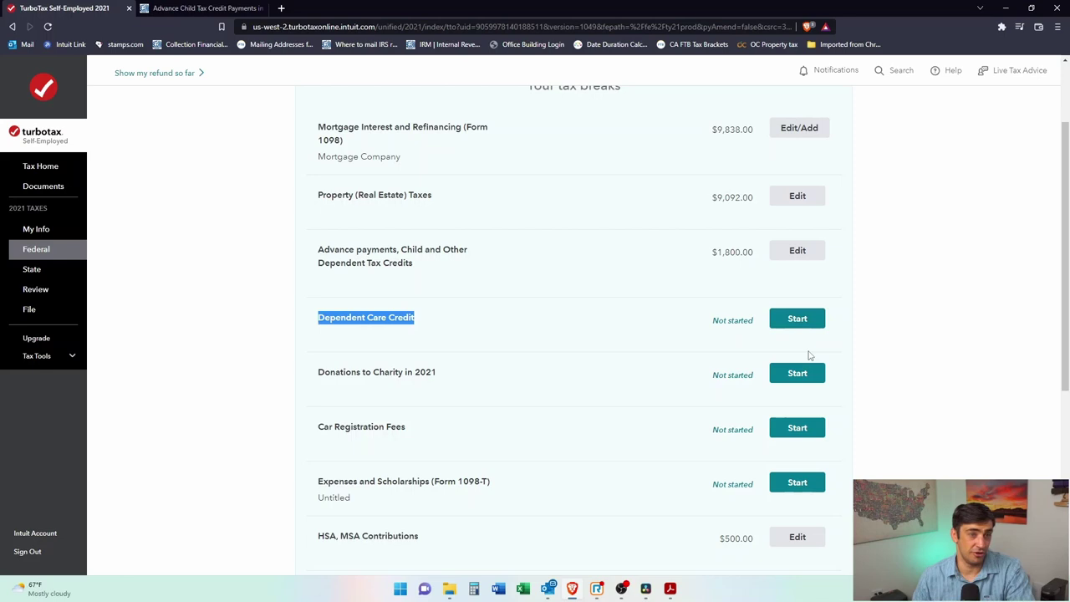
pyautogui.click(427, 327)
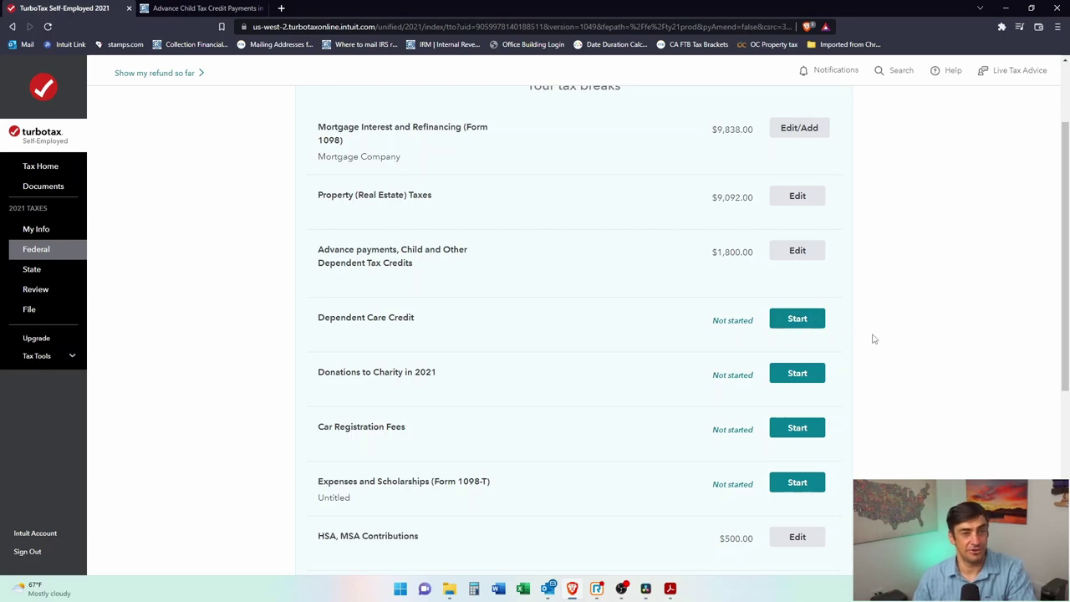
pyautogui.click(795, 319)
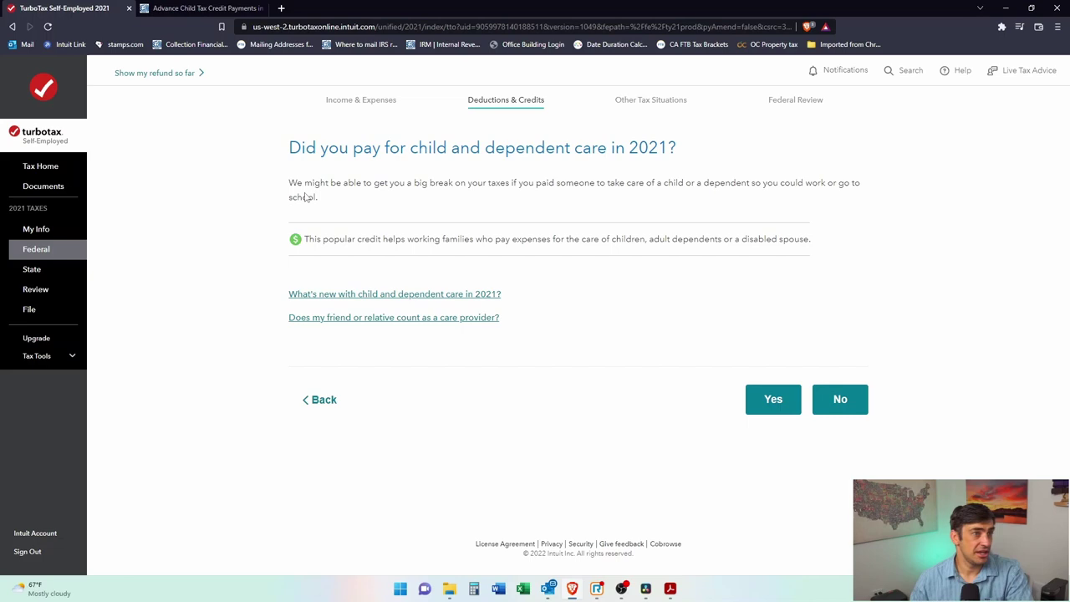
# Step: Answer Yes to paying for 2021 child care and a U.S. home, and choose Baby (age 1)
pyautogui.moveTo(407, 147); pyautogui.dragTo(612, 149)
pyautogui.click(575, 202)
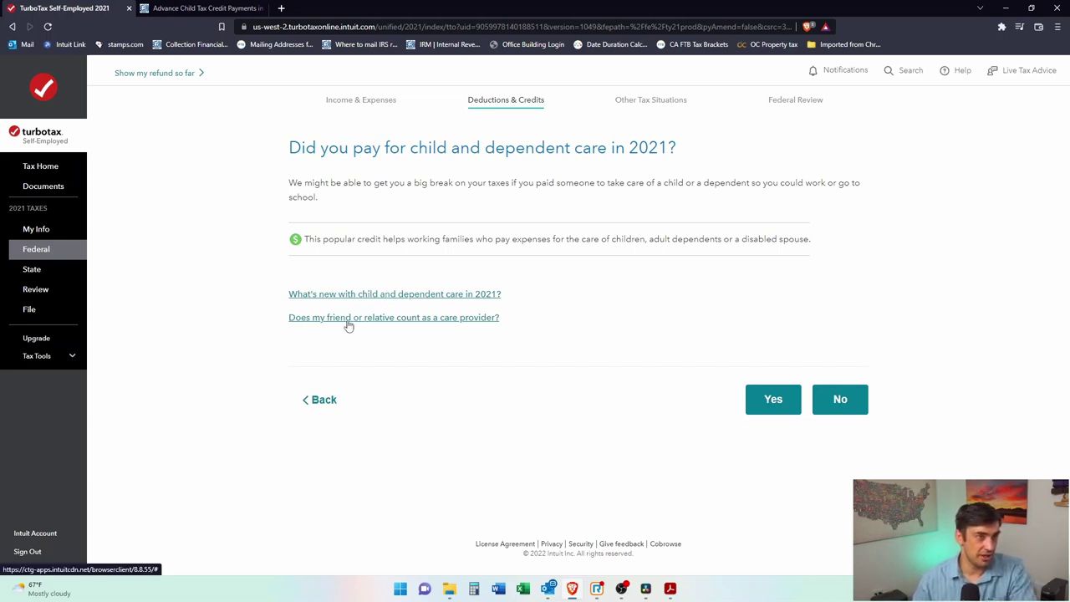
pyautogui.click(773, 399)
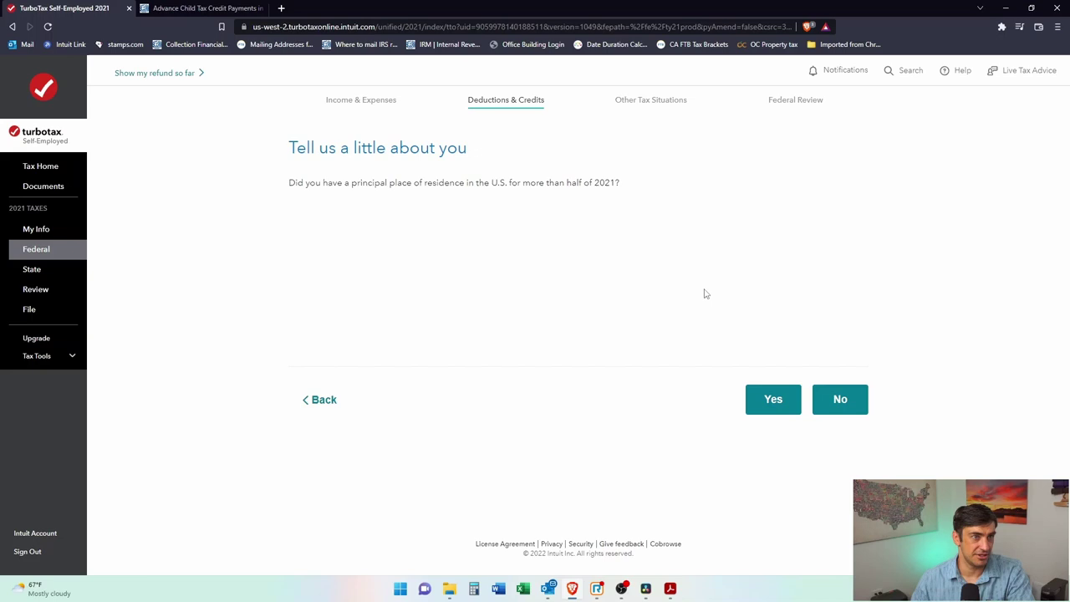
pyautogui.click(767, 408)
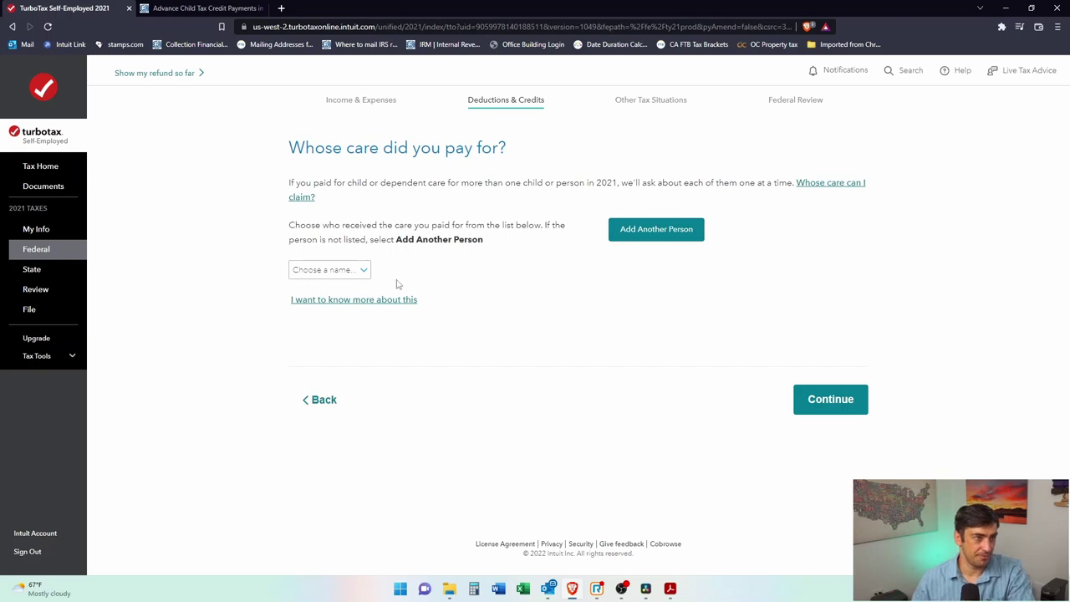
pyautogui.click(353, 273)
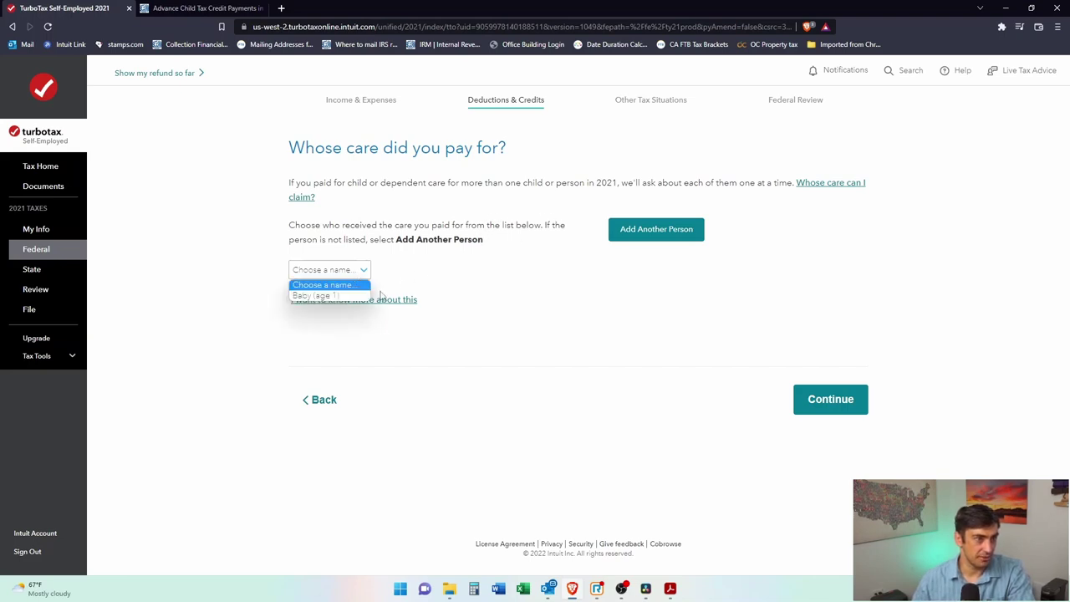
pyautogui.click(337, 296)
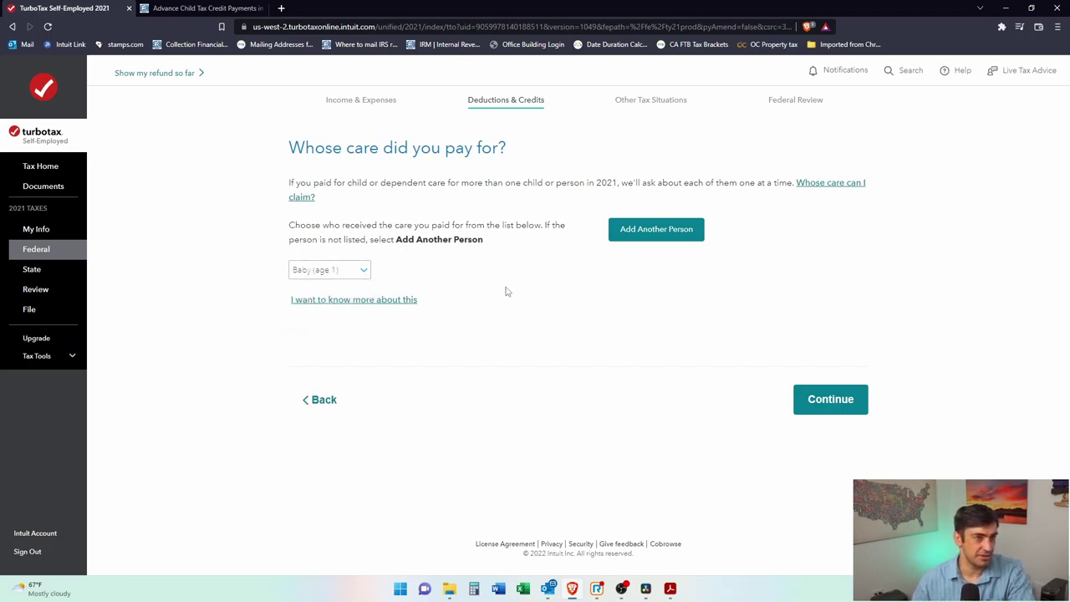
pyautogui.click(841, 402)
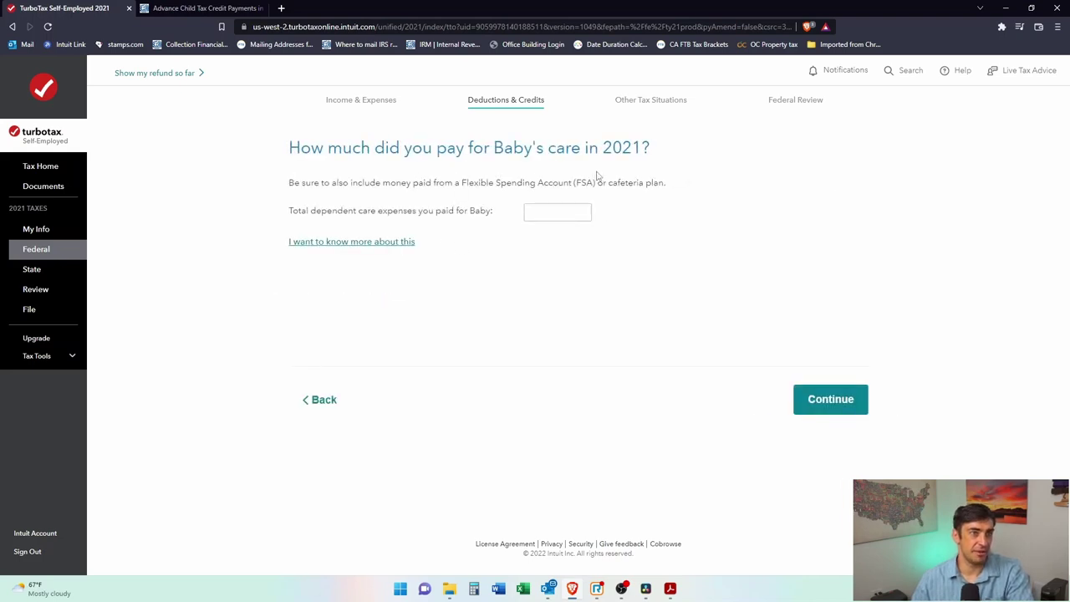
# Step: Calculate 500×8 and enter $4,000 as Baby's care expenses
pyautogui.click(569, 207)
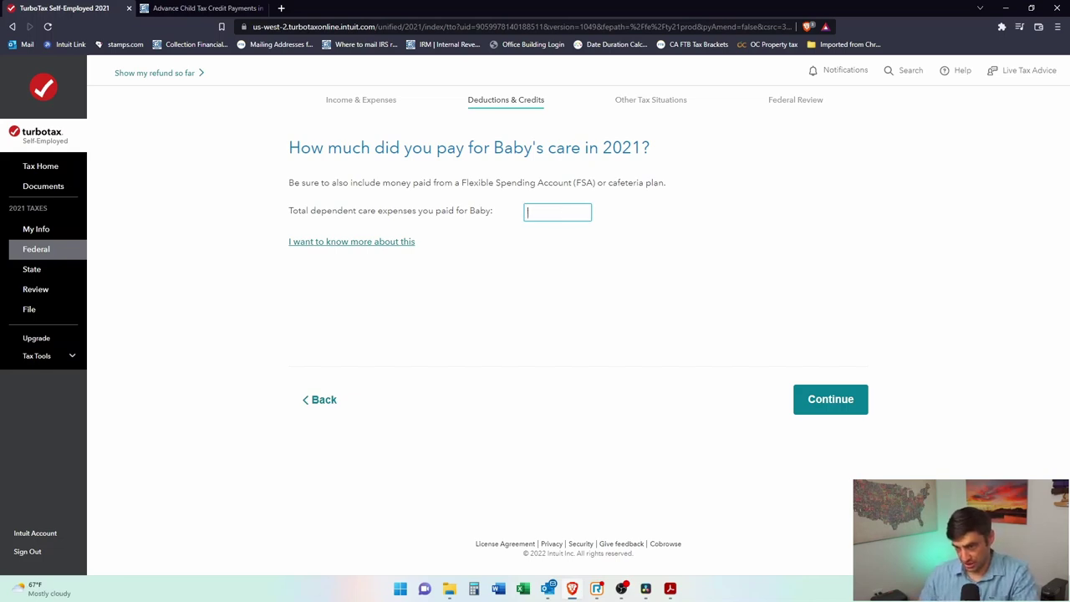
pyautogui.click(474, 589)
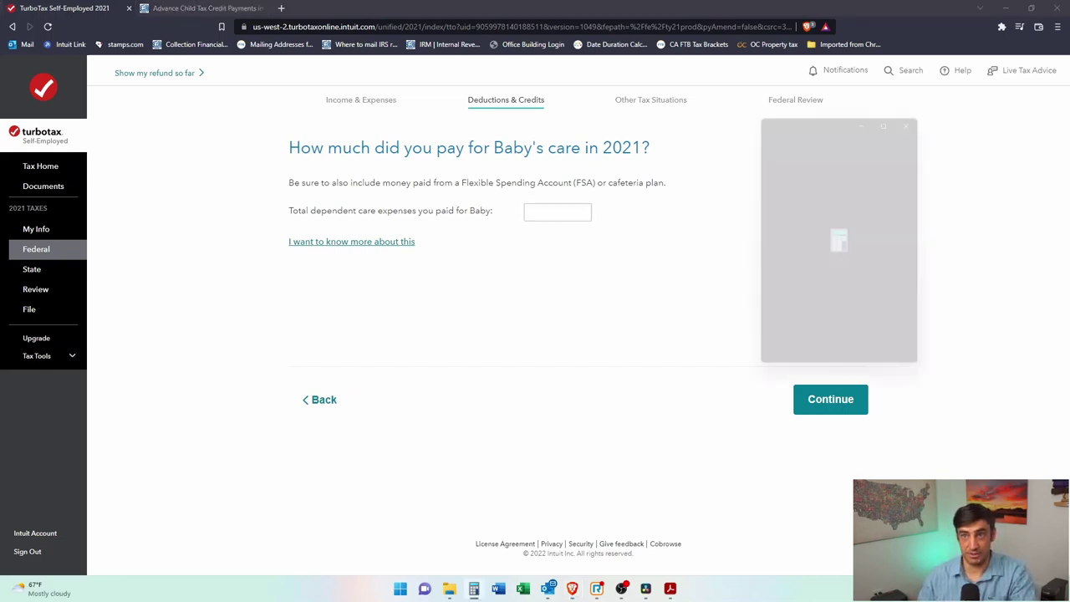
pyautogui.moveTo(833, 112); pyautogui.dragTo(557, 92)
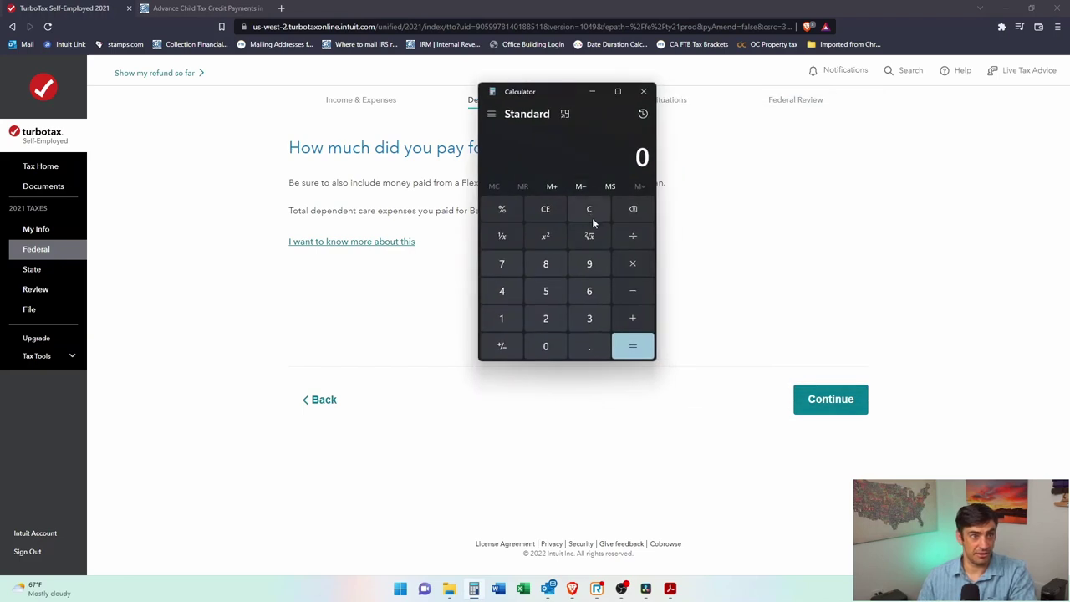
pyautogui.write('500*')
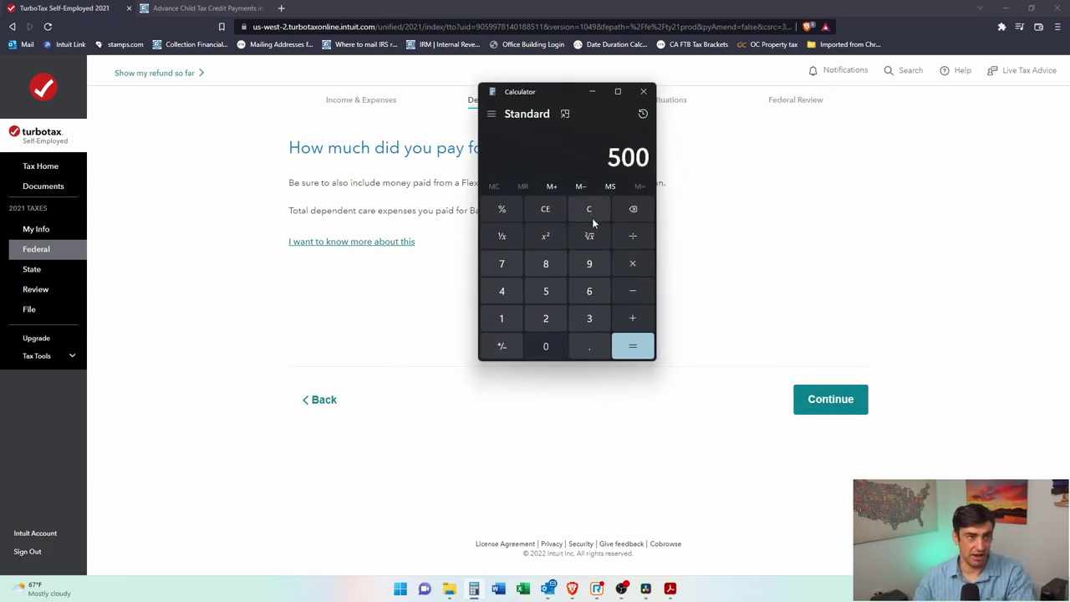
pyautogui.write('8')
pyautogui.press('Return')
pyautogui.click(420, 252)
pyautogui.click(581, 214)
pyautogui.write('4,000')
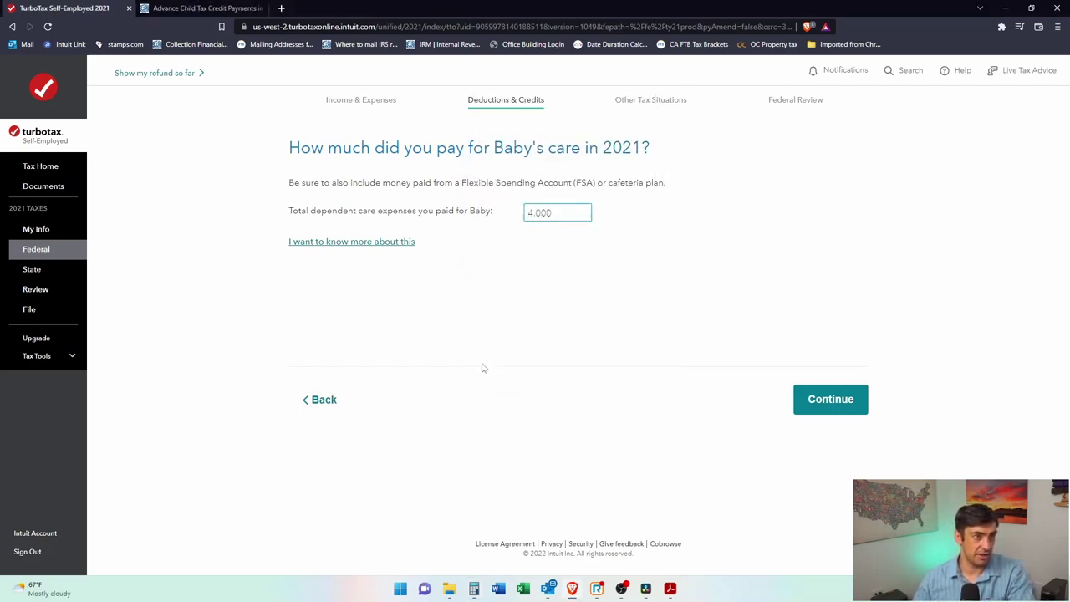
pyautogui.click(838, 405)
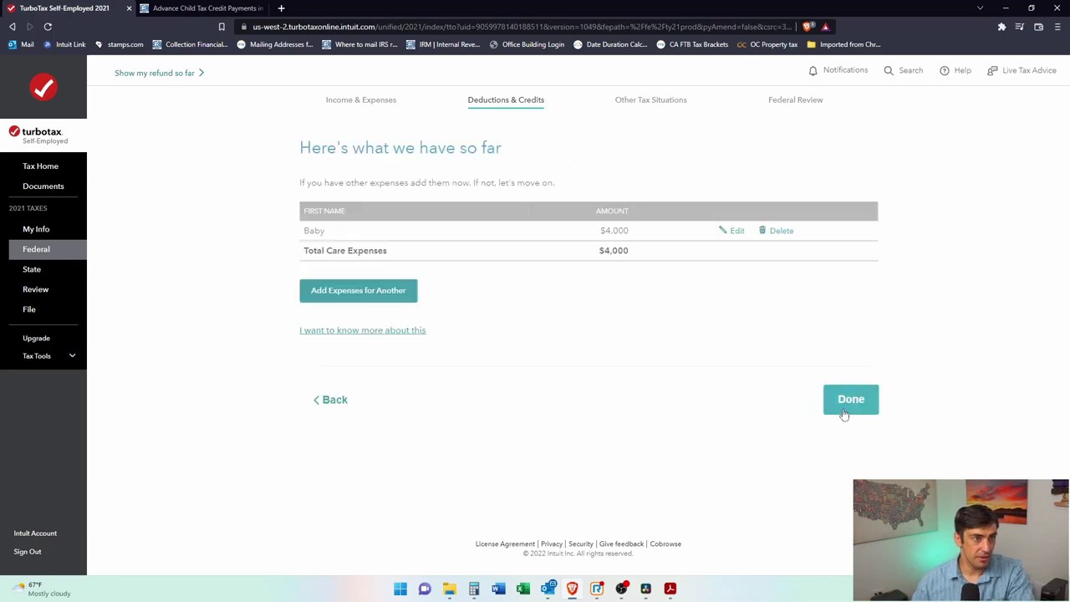
# Step: Recheck the $4,000 care amount, resubmit it, and finish the expense summary
pyautogui.click(323, 400)
pyautogui.moveTo(303, 147); pyautogui.dragTo(665, 143)
pyautogui.click(667, 174)
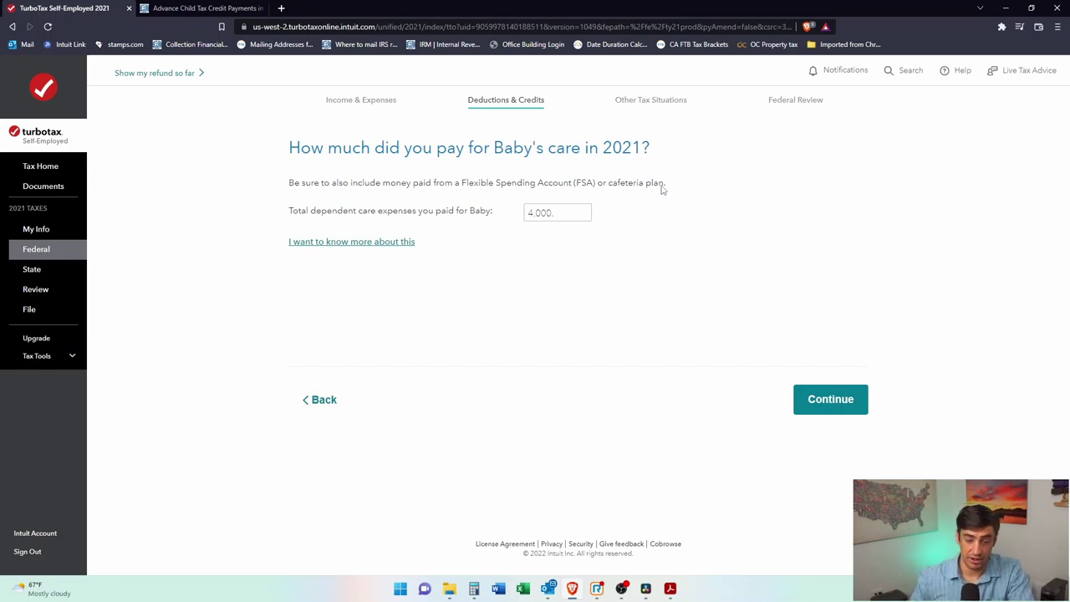
pyautogui.click(833, 411)
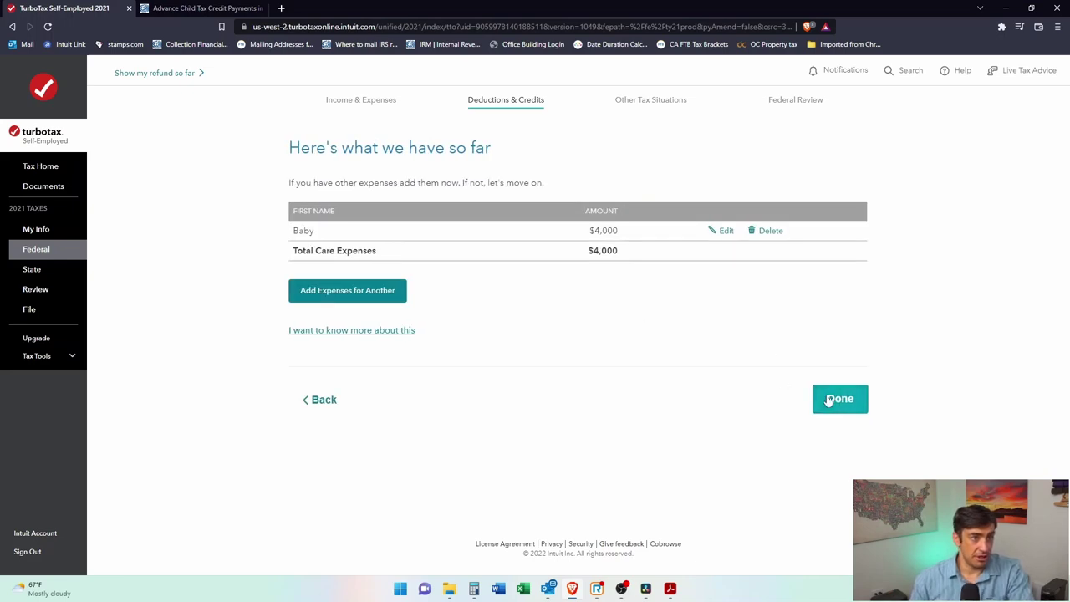
pyautogui.click(829, 399)
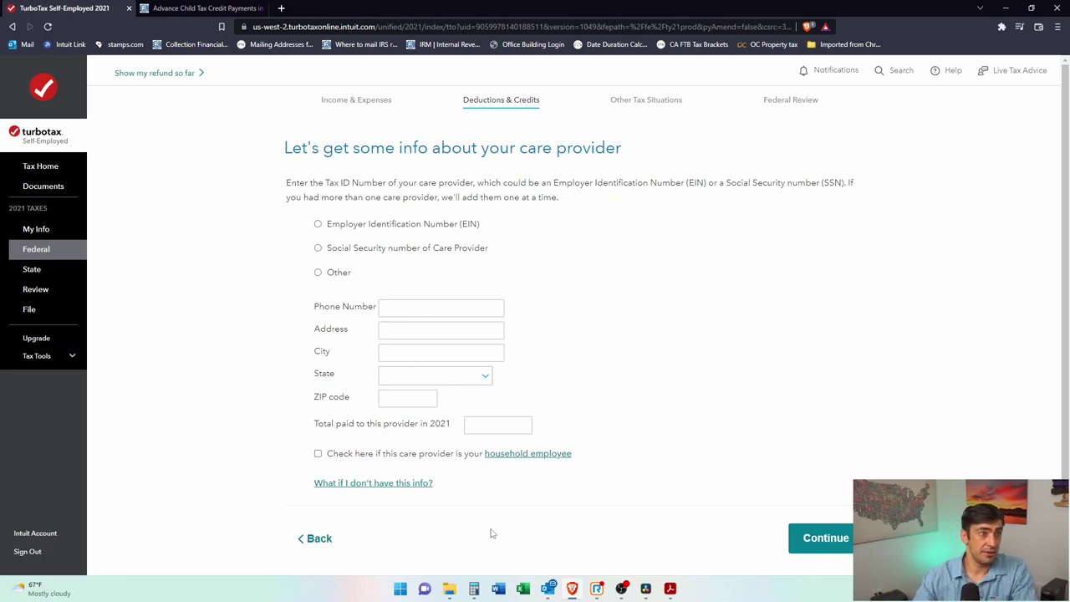
# Step: Identify the care provider by EIN, naming it 'Preschool' and entering its EIN and phone number
pyautogui.click(317, 224)
pyautogui.click(471, 254)
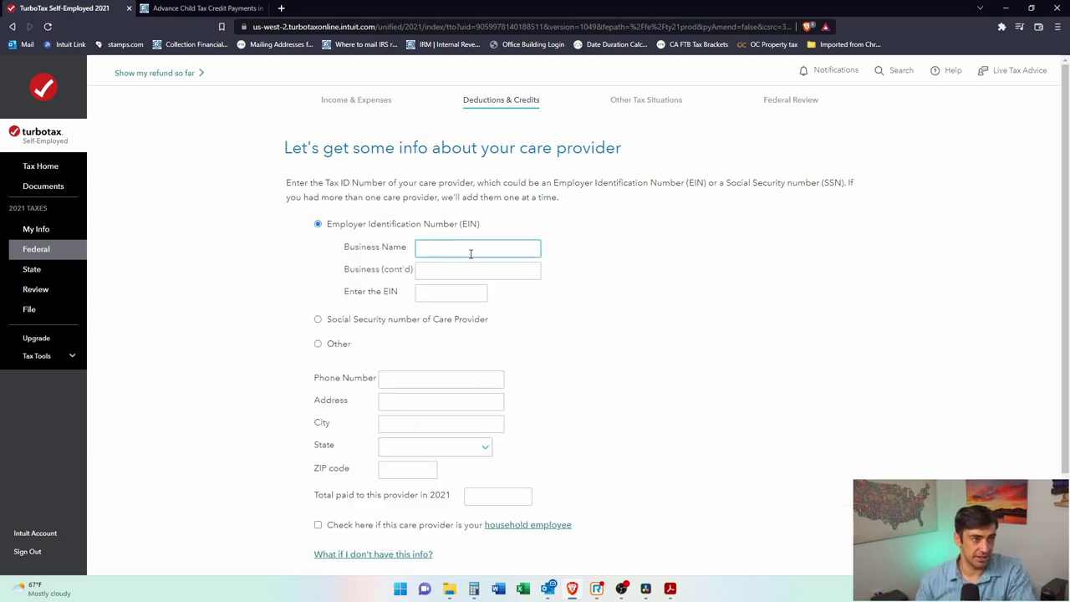
pyautogui.write('Preschool')
pyautogui.press('Tab')
pyautogui.press('Tab')
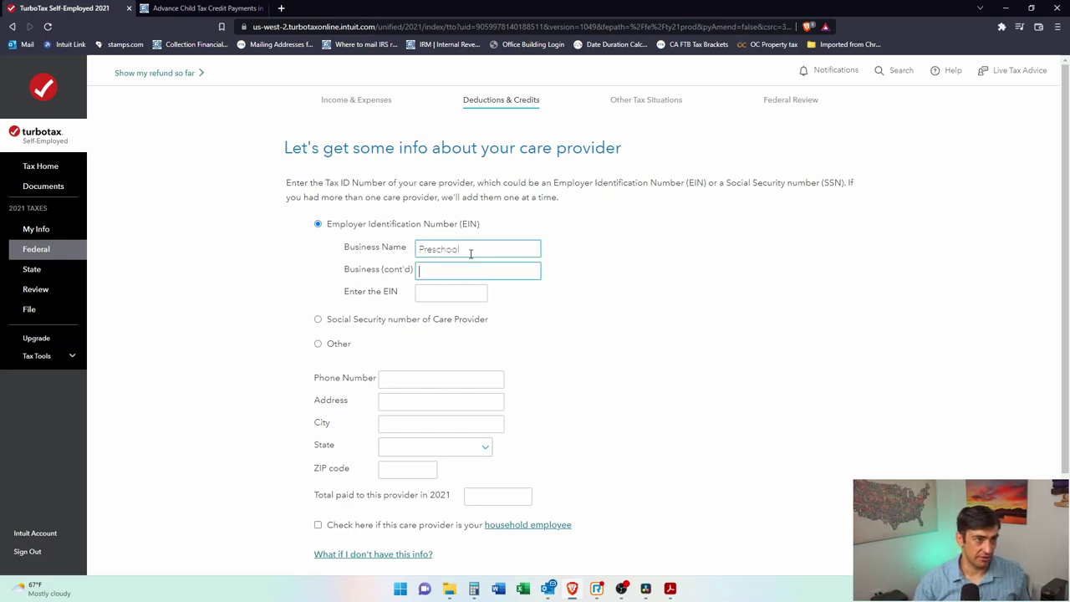
pyautogui.write('12-3456789')
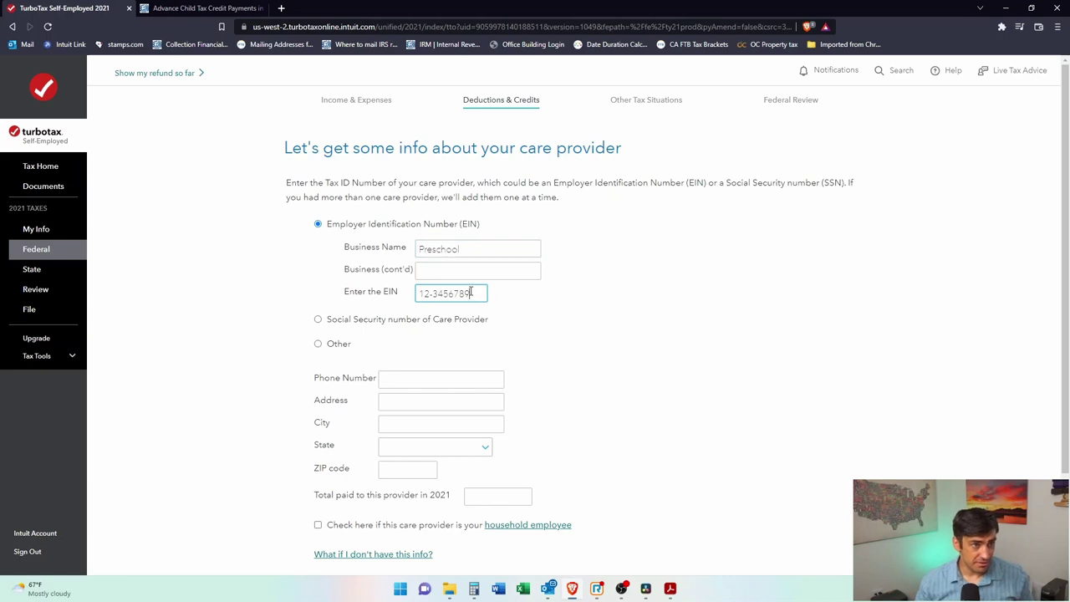
pyautogui.moveTo(472, 292); pyautogui.dragTo(390, 293)
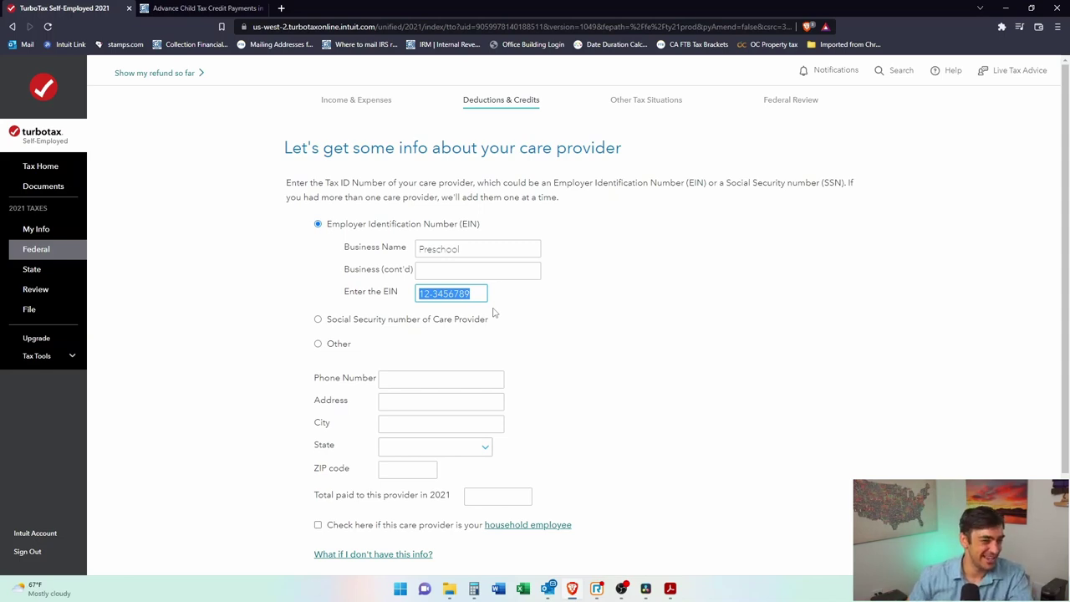
pyautogui.scroll(-1, 454, 394)
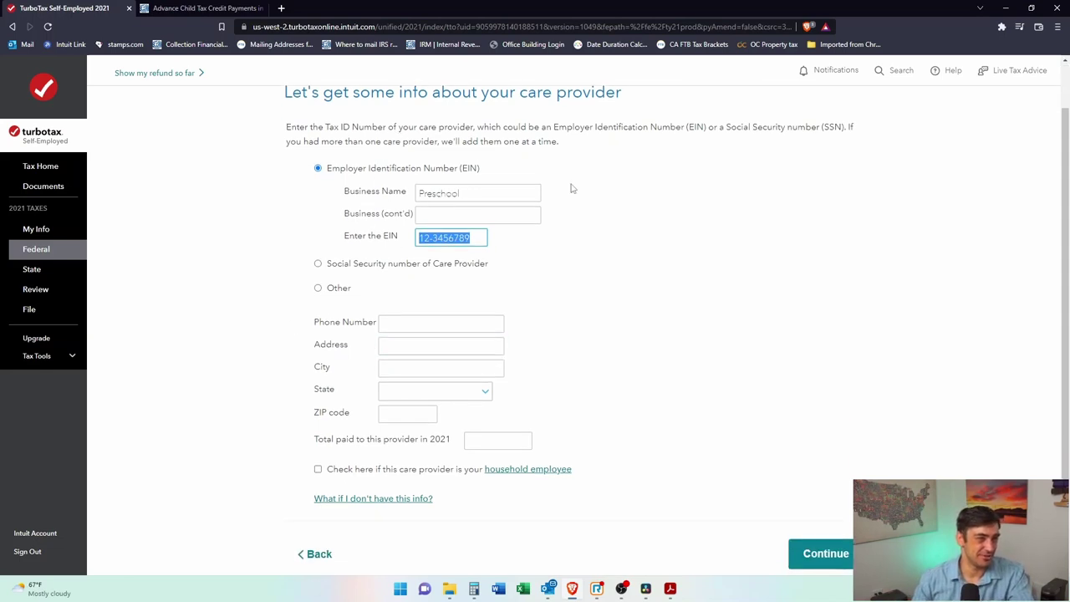
pyautogui.click(568, 403)
pyautogui.click(423, 318)
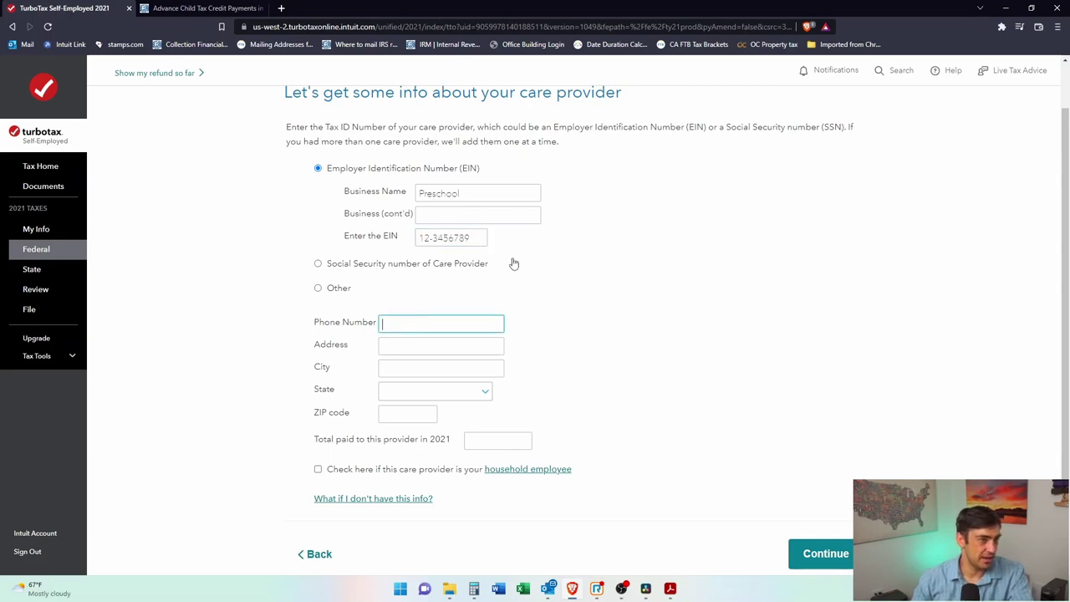
pyautogui.write('8')
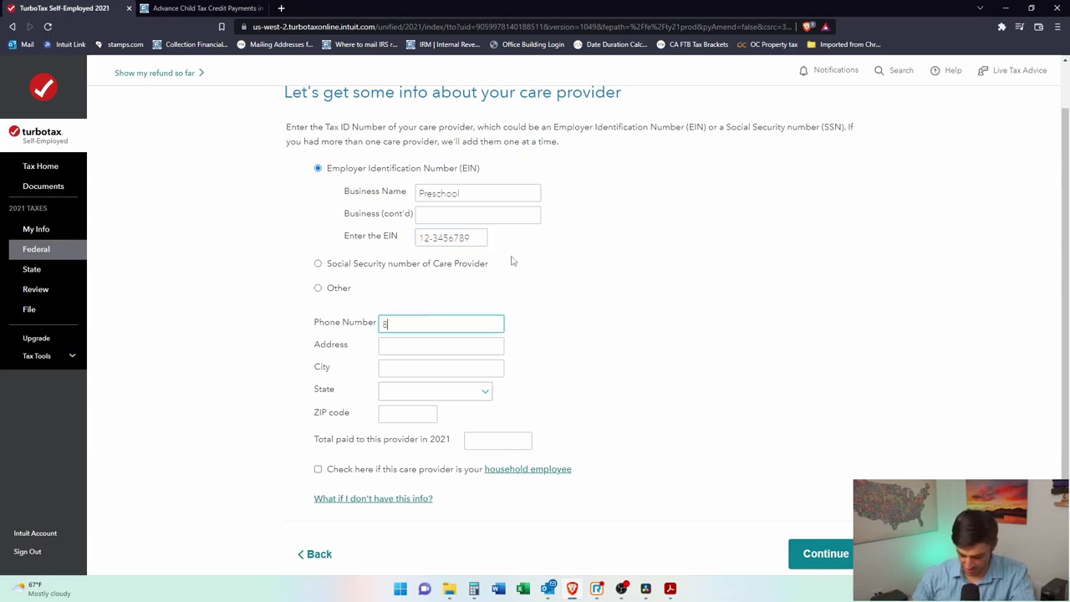
pyautogui.write('000')
pyautogui.write('55555555')
# Step: Fill in the provider's street address, city, state California and ZIP code
pyautogui.click(495, 343)
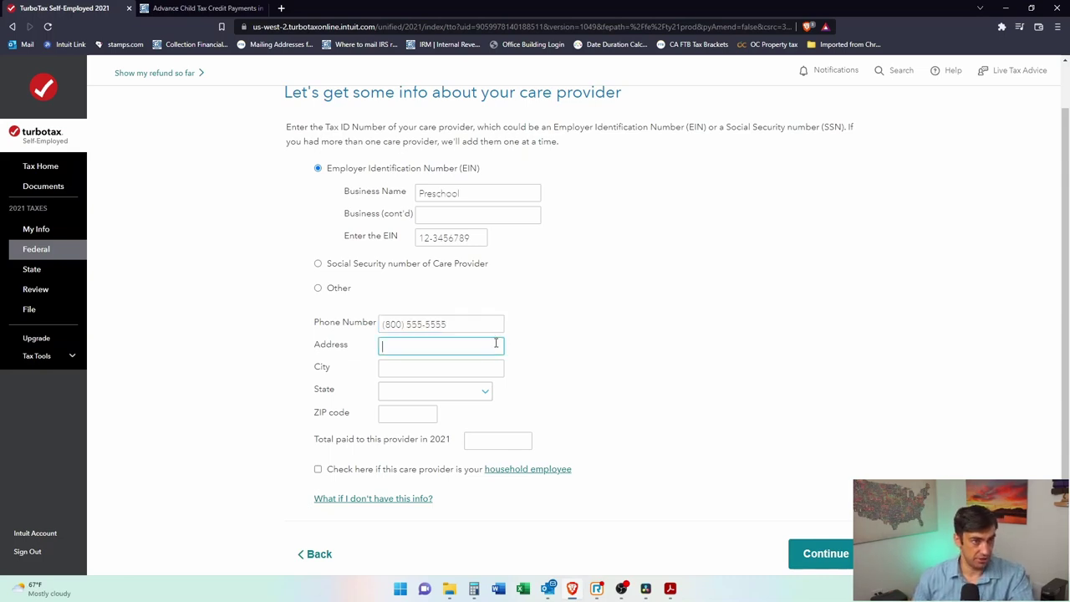
pyautogui.write('412')
pyautogui.press('BackSpace')
pyautogui.press('BackSpace')
pyautogui.write('123 ')
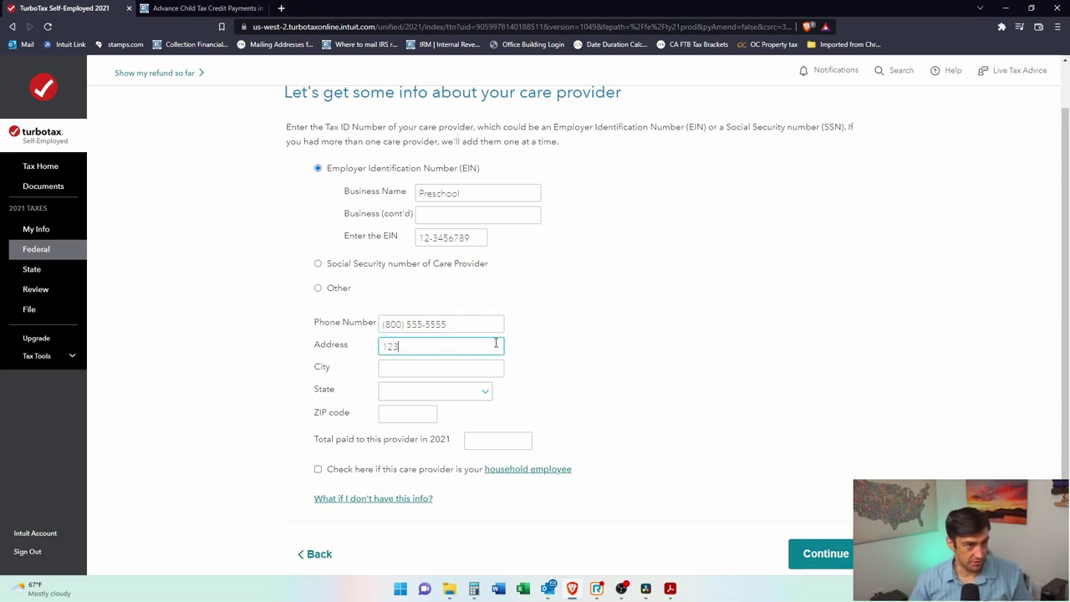
pyautogui.write('Main')
pyautogui.press('Tab')
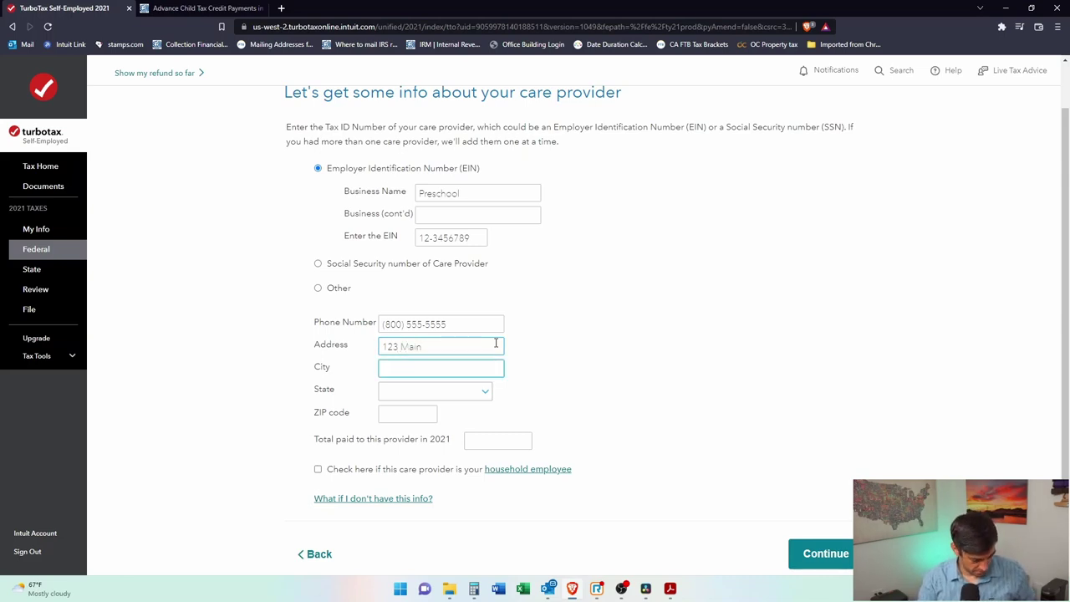
pyautogui.write('Newport Beach')
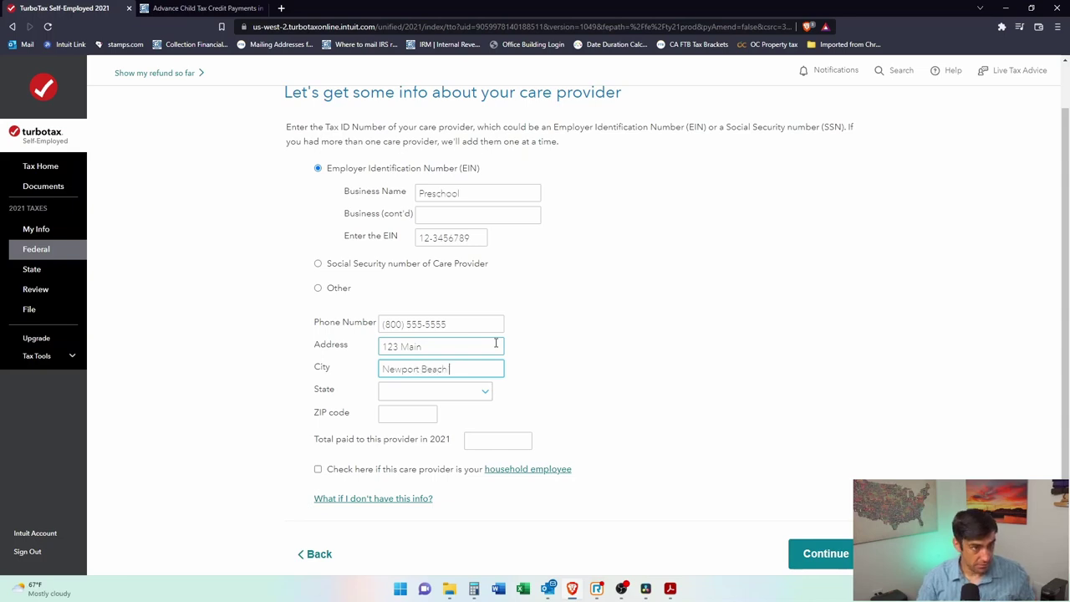
pyautogui.press('Tab')
pyautogui.press('c')
pyautogui.press('Tab')
pyautogui.write('92660')
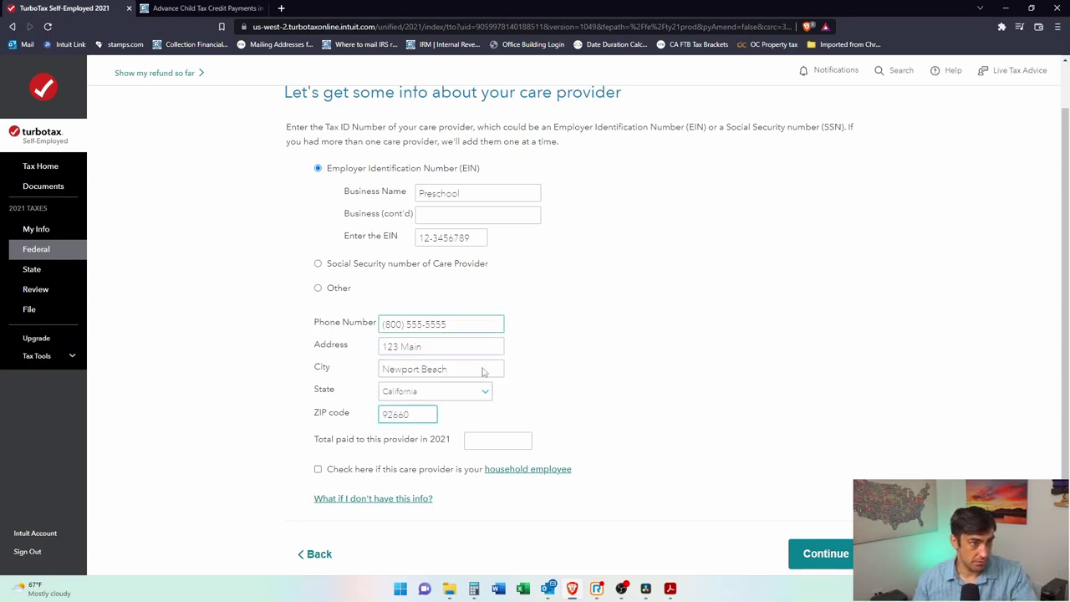
# Step: Enter 4,000 as the total paid to the provider in 2021 and answer the household employee question
pyautogui.click(496, 442)
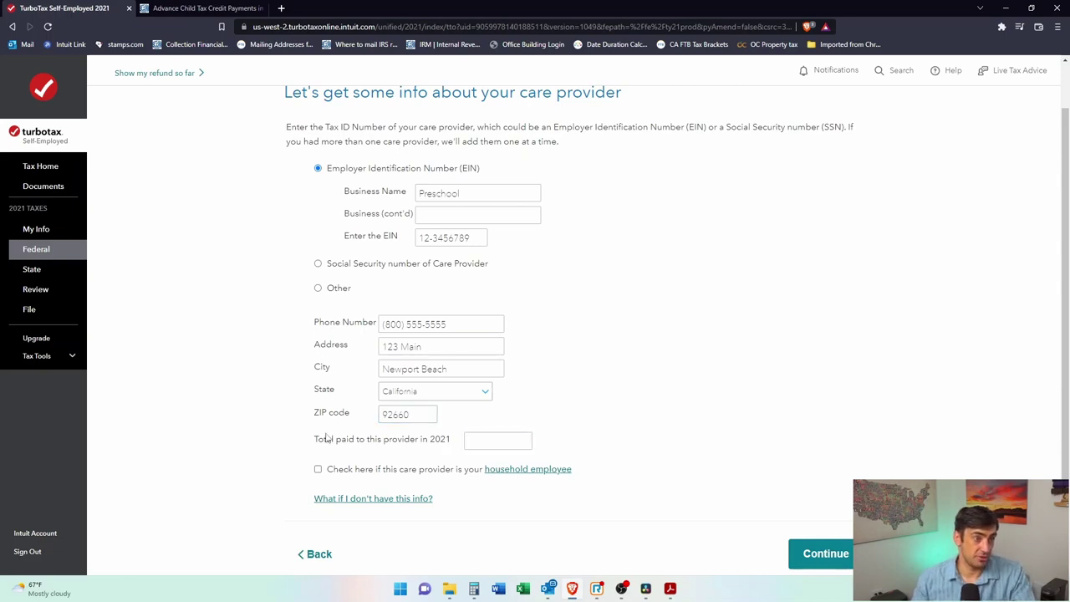
pyautogui.click(473, 441)
pyautogui.write('4,000')
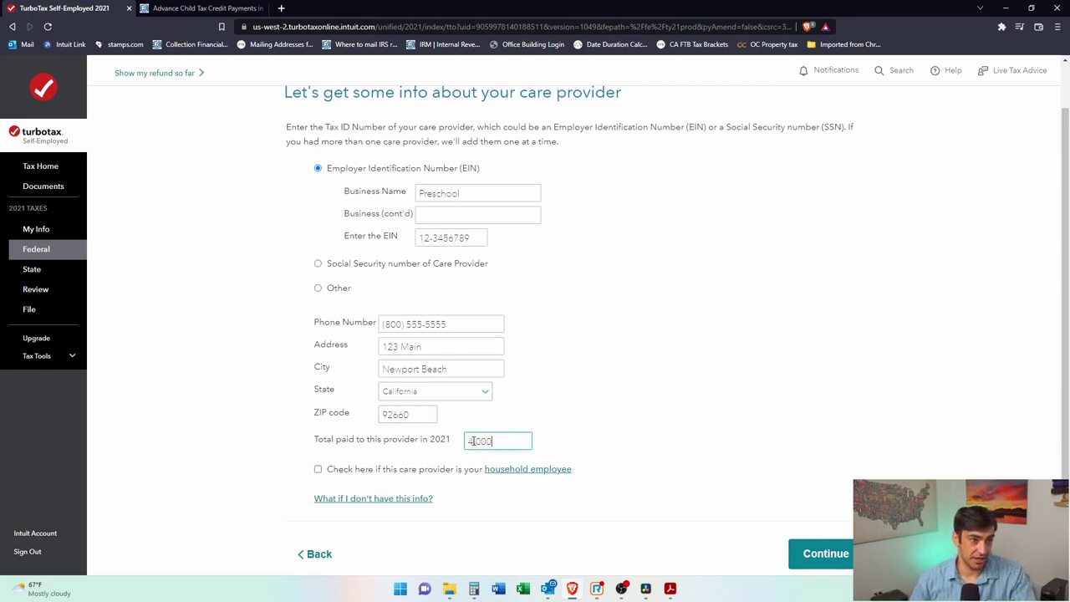
pyautogui.click(772, 454)
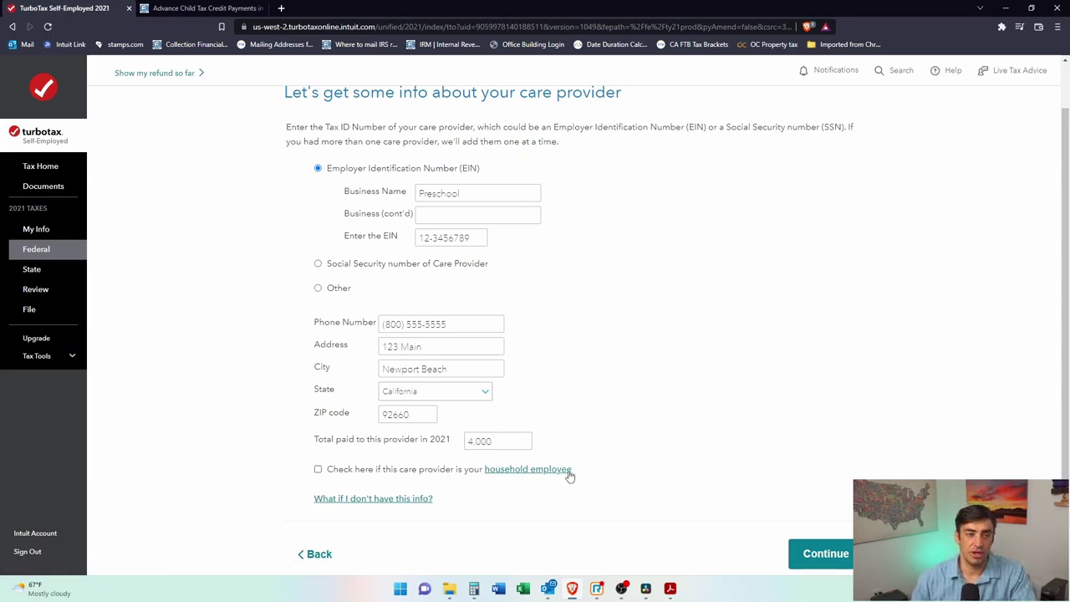
pyautogui.click(318, 473)
pyautogui.click(318, 472)
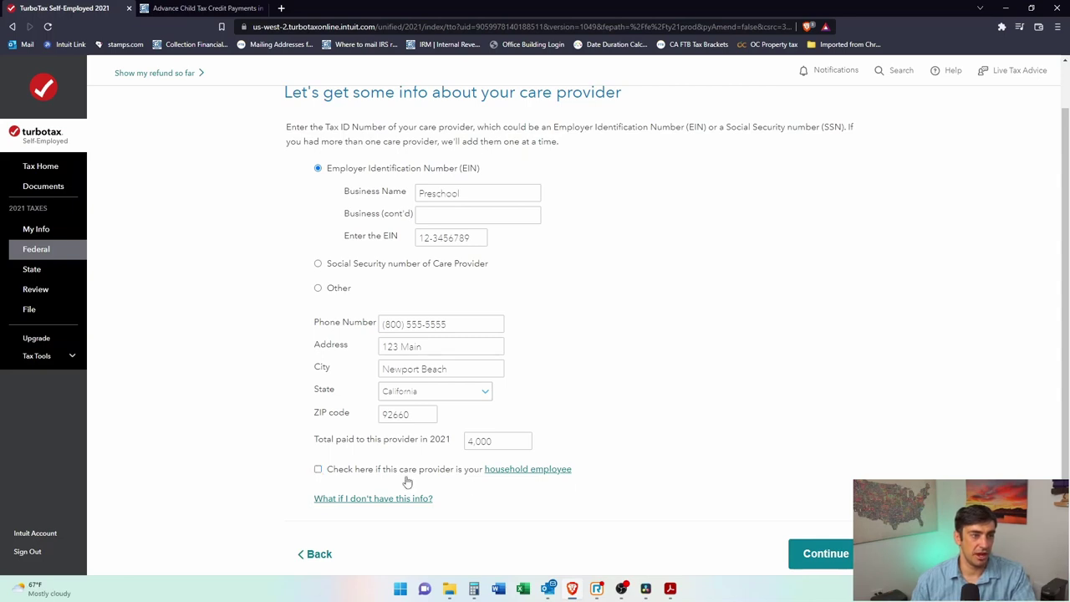
pyautogui.click(518, 472)
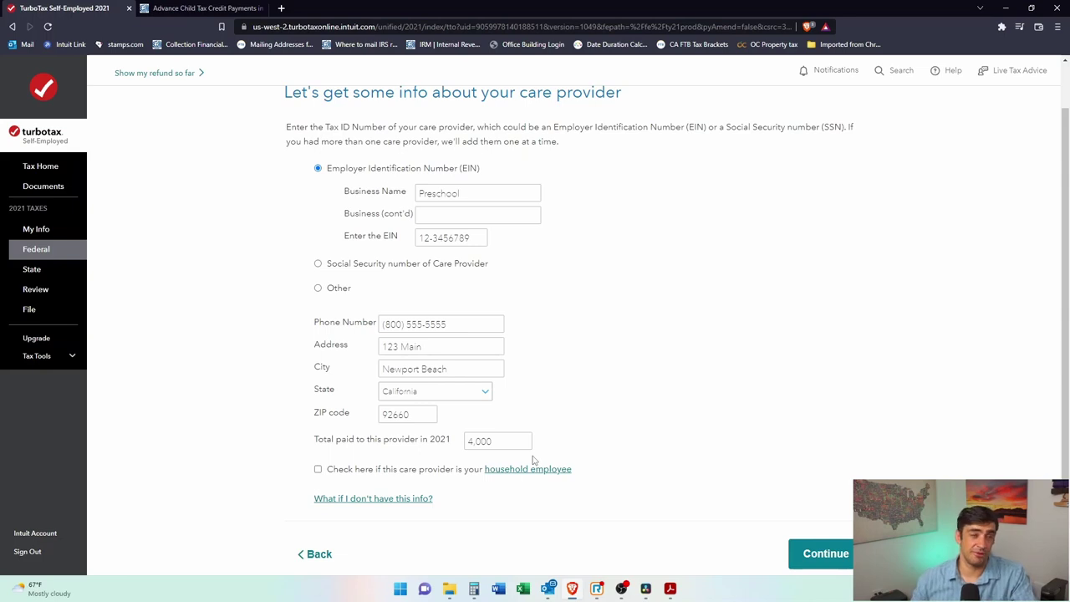
# Step: Save the Preschool provider page and continue to the flexible spending account notice
pyautogui.click(810, 565)
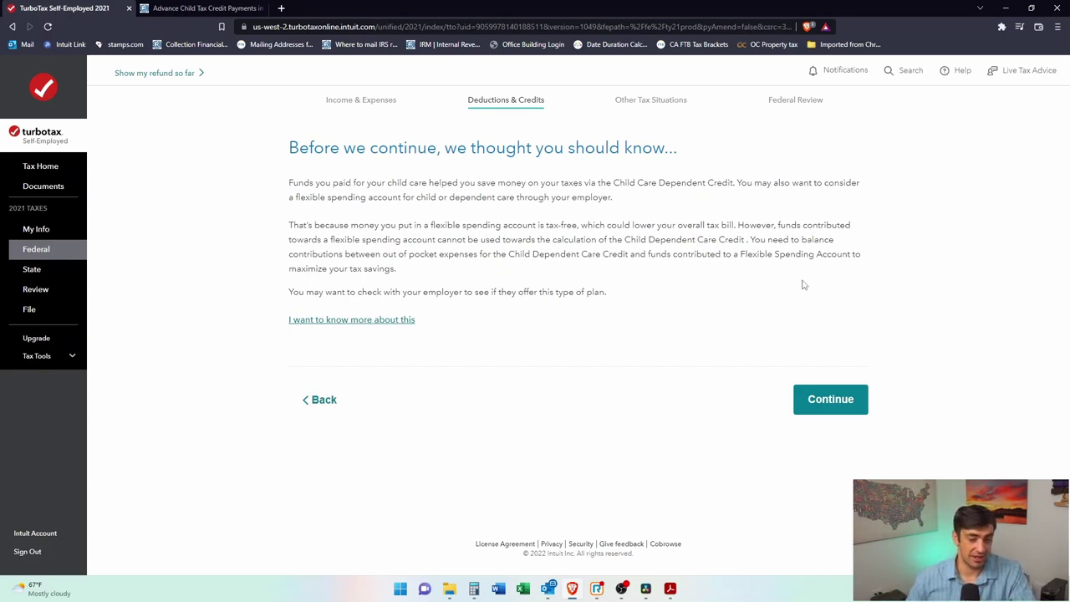
# Step: Pass the FSA note and answer No to dependent care benefits and to paying 2020 care in 2021
pyautogui.click(839, 405)
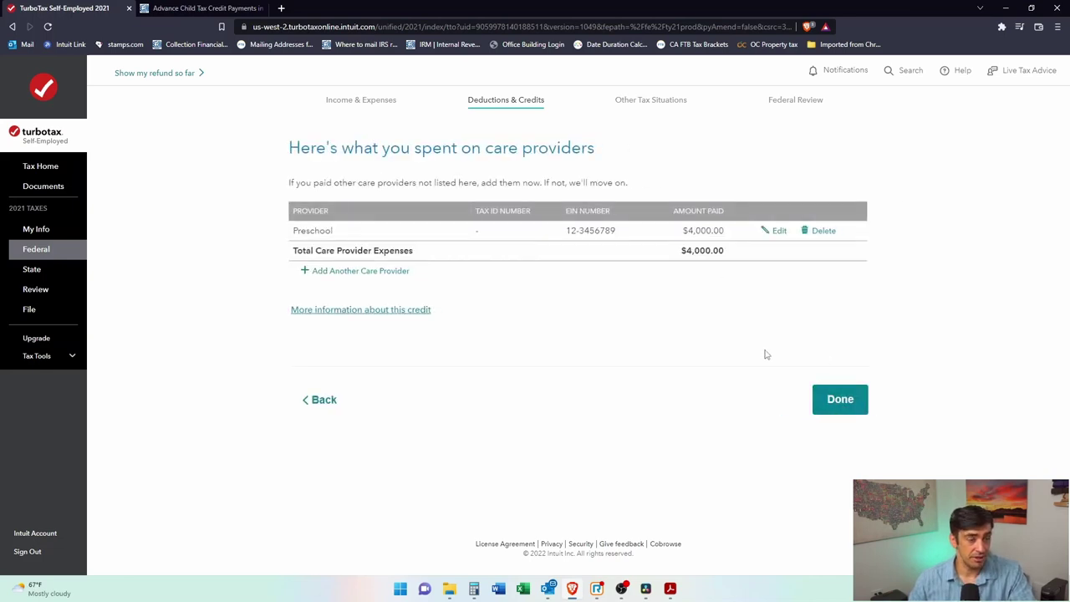
pyautogui.click(840, 399)
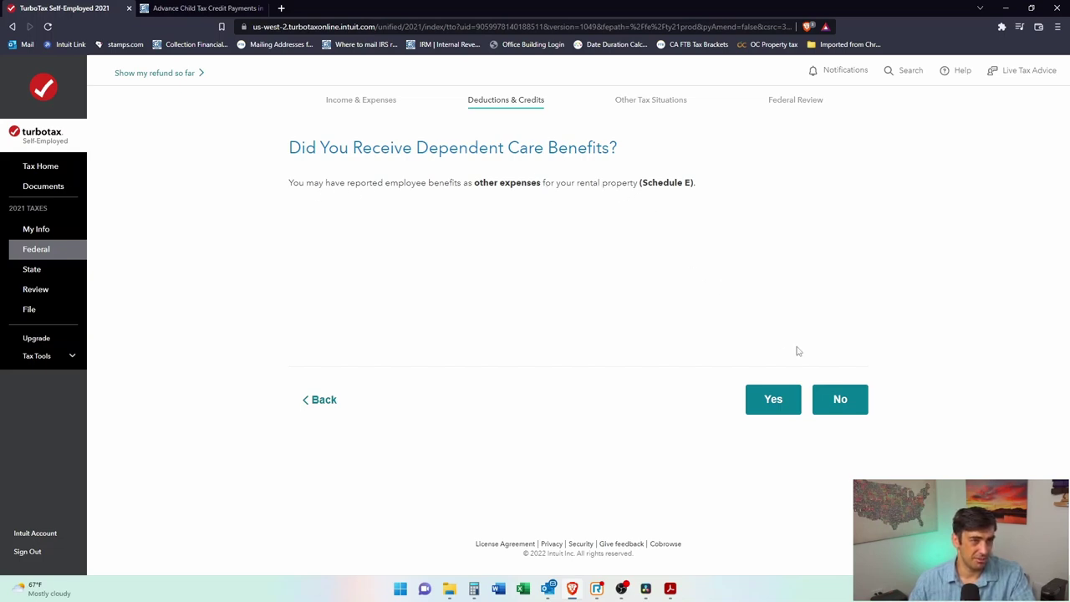
pyautogui.click(845, 403)
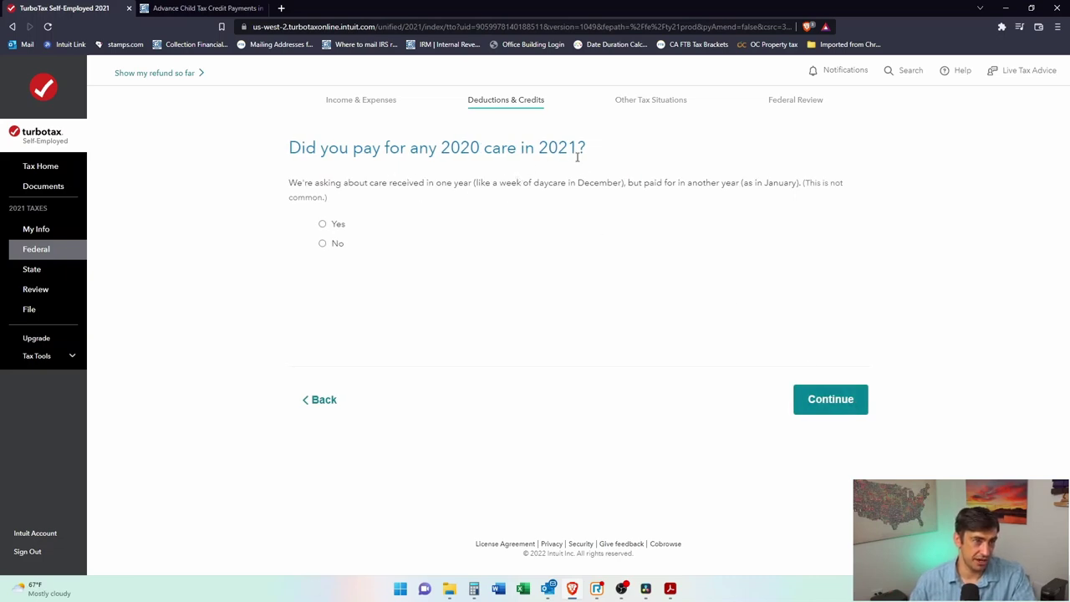
pyautogui.click(322, 243)
pyautogui.click(828, 399)
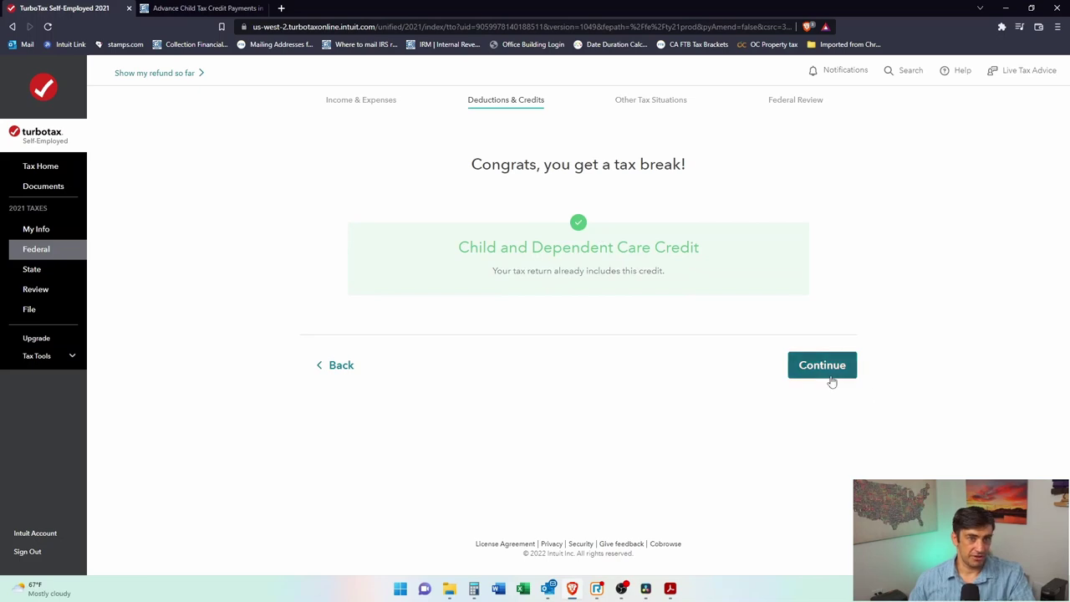
pyautogui.click(832, 375)
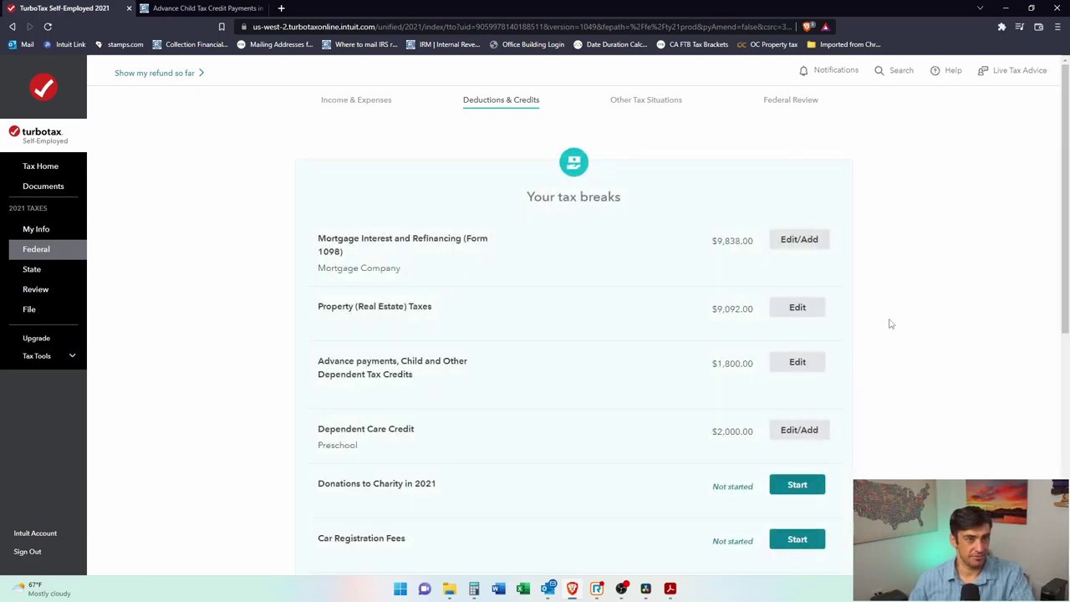
# Step: Start the Donations to Charity interview from the tax breaks list
pyautogui.scroll(-2, 891, 323)
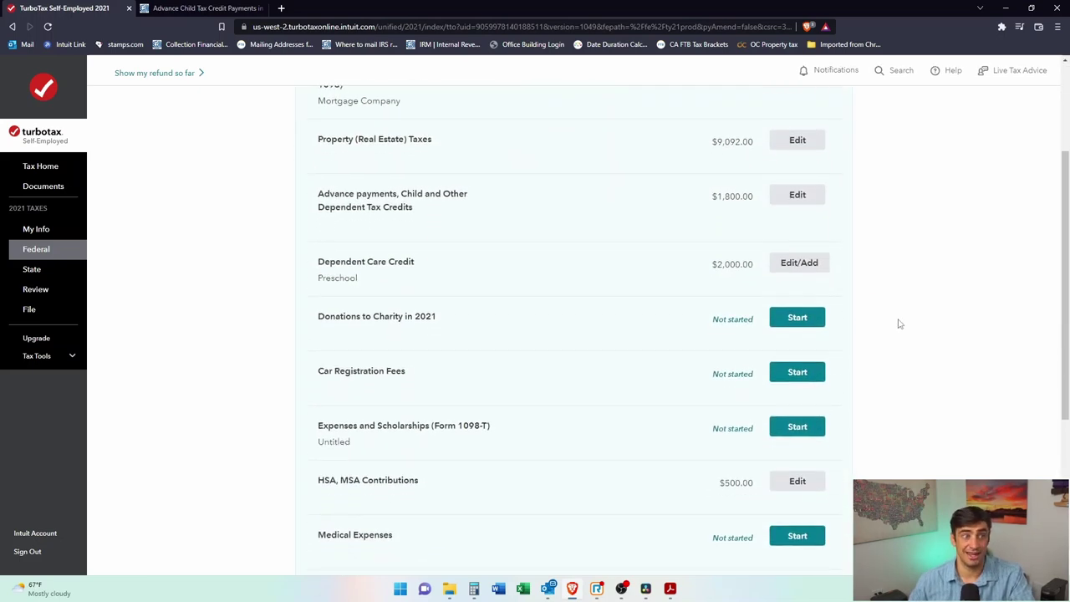
pyautogui.scroll(-1, 899, 322)
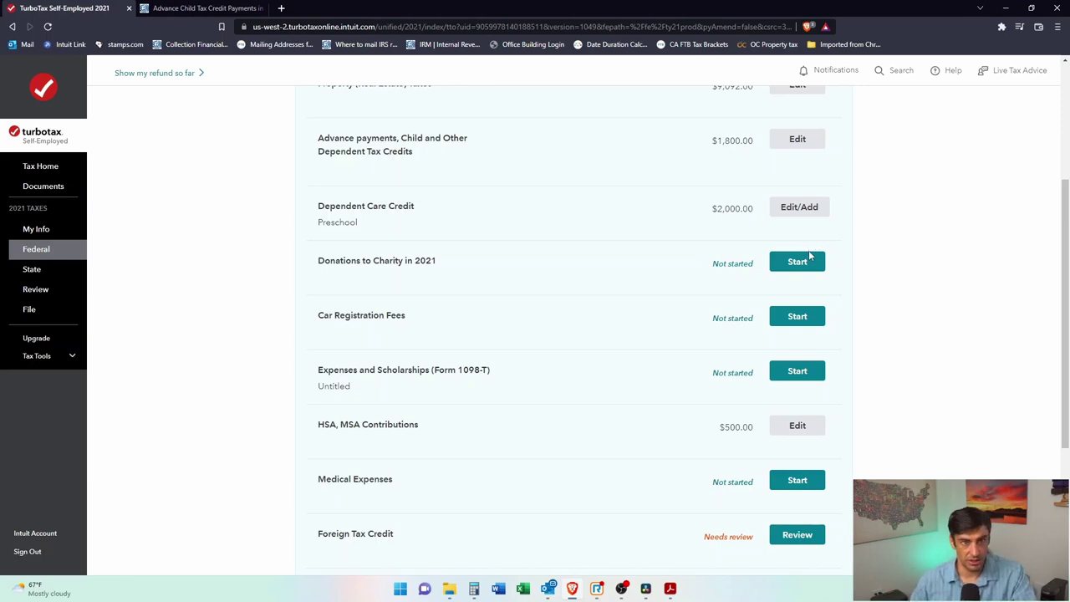
pyautogui.click(819, 263)
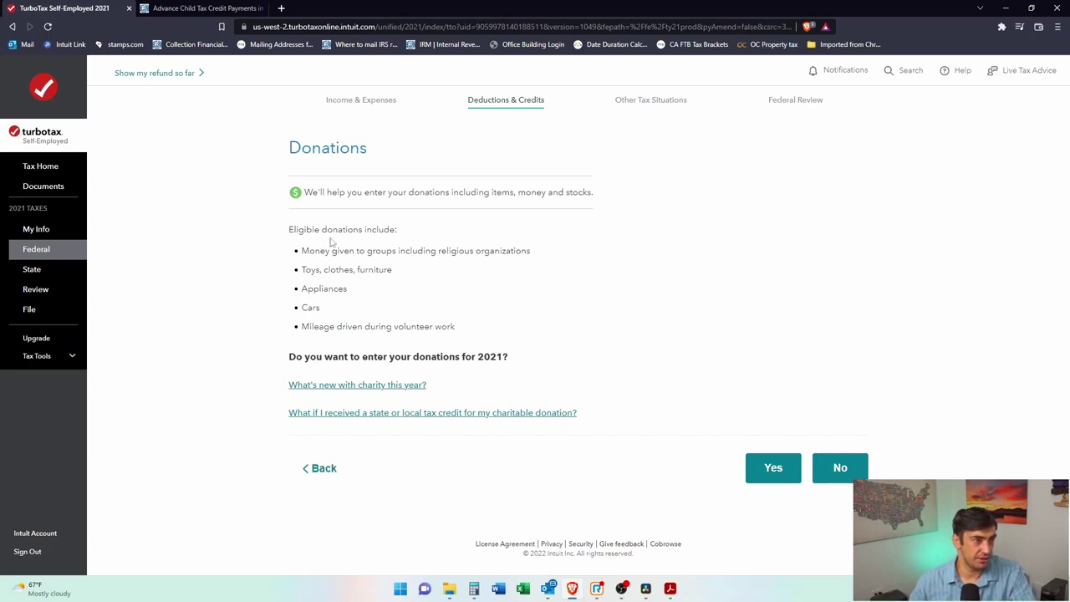
# Step: Choose to enter 2021 donations and enter Church as the charity's name
pyautogui.moveTo(449, 329); pyautogui.dragTo(393, 287)
pyautogui.click(317, 266)
pyautogui.click(399, 310)
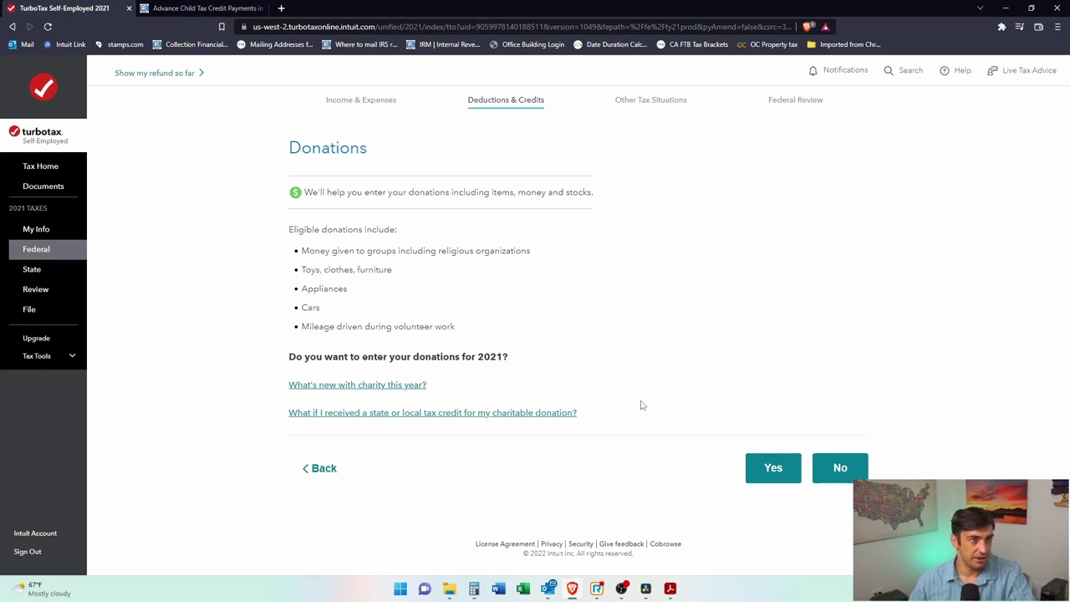
pyautogui.click(779, 477)
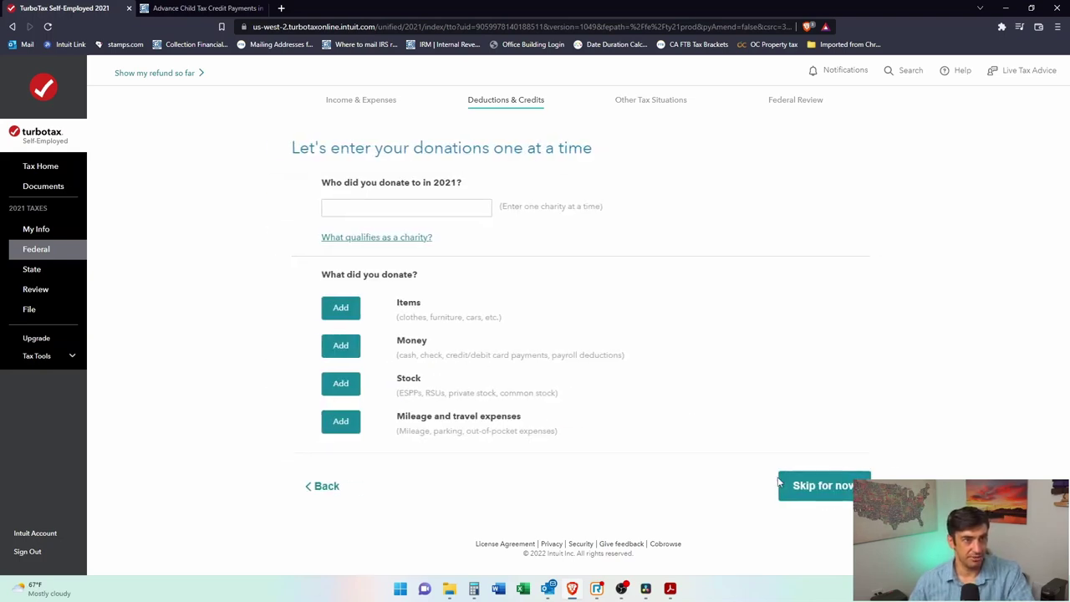
pyautogui.click(442, 207)
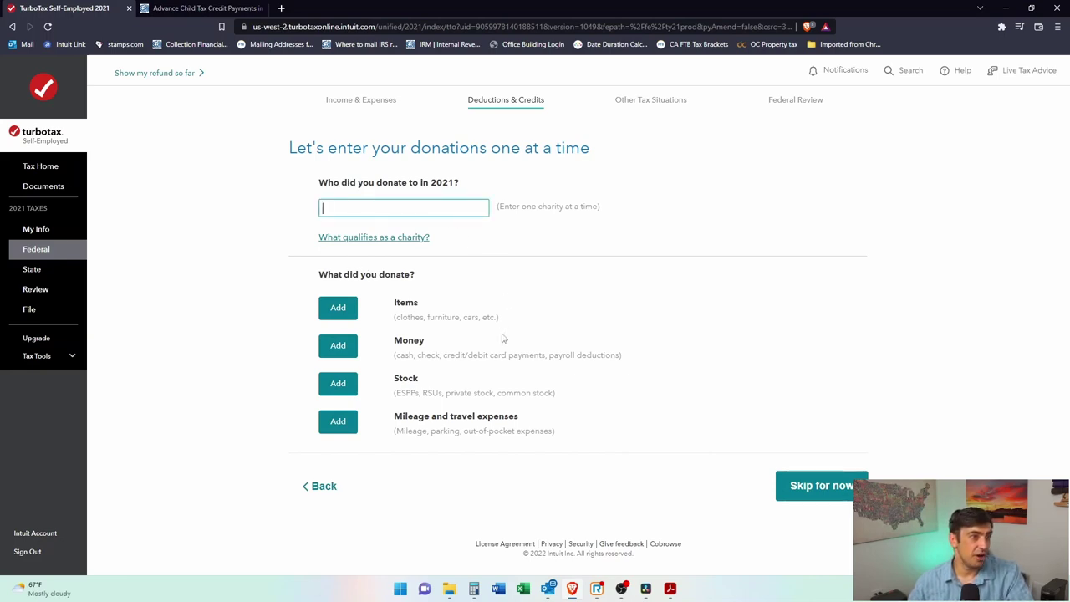
pyautogui.write('C')
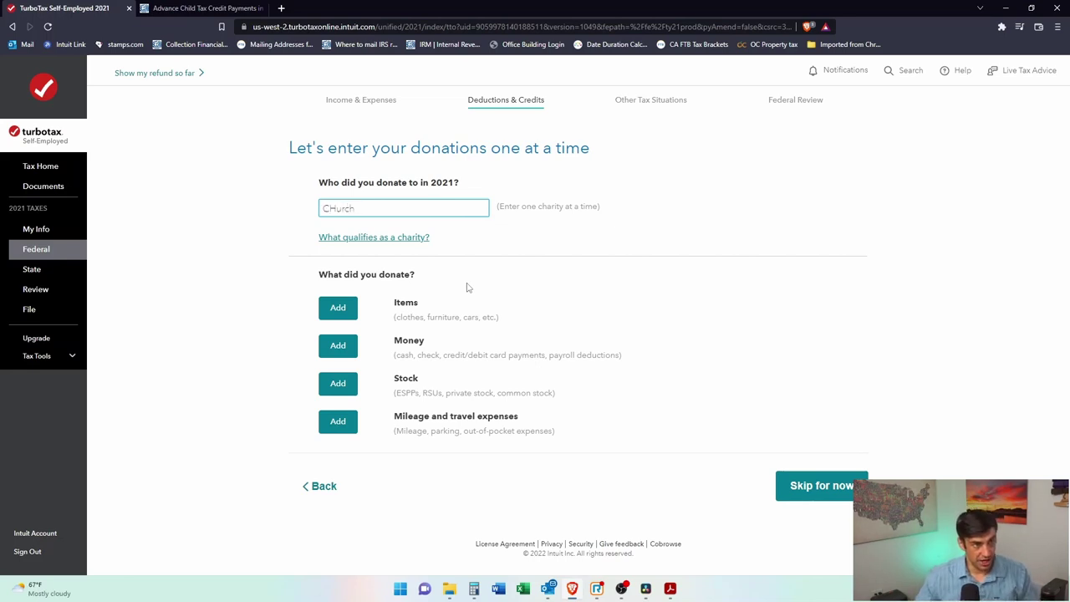
pyautogui.write('Hurch')
pyautogui.hotkey('ctrl', 'a')
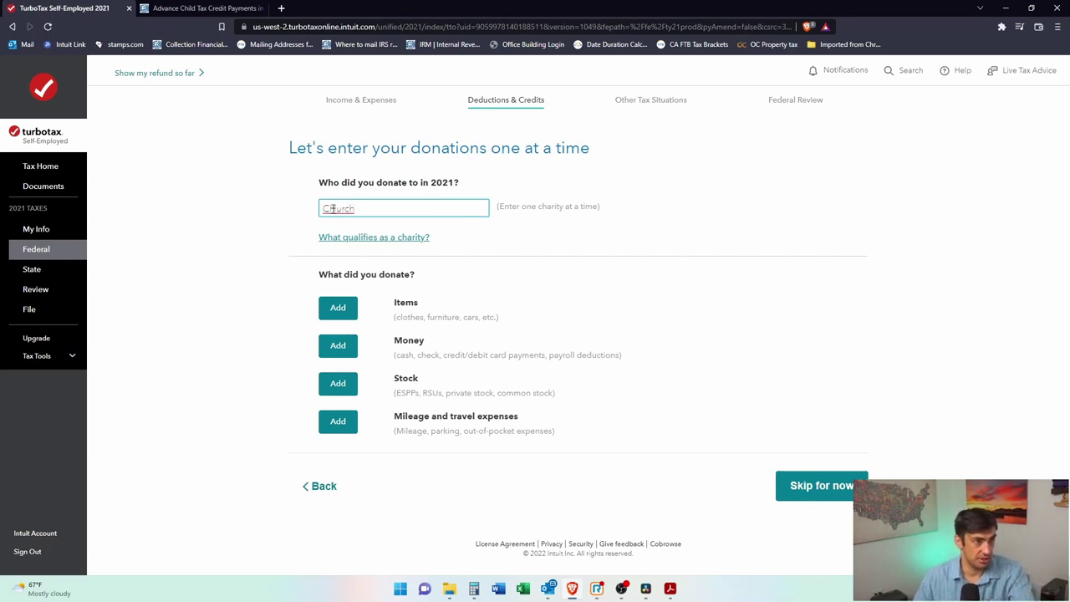
pyautogui.rightClick(331, 209)
pyautogui.click(370, 279)
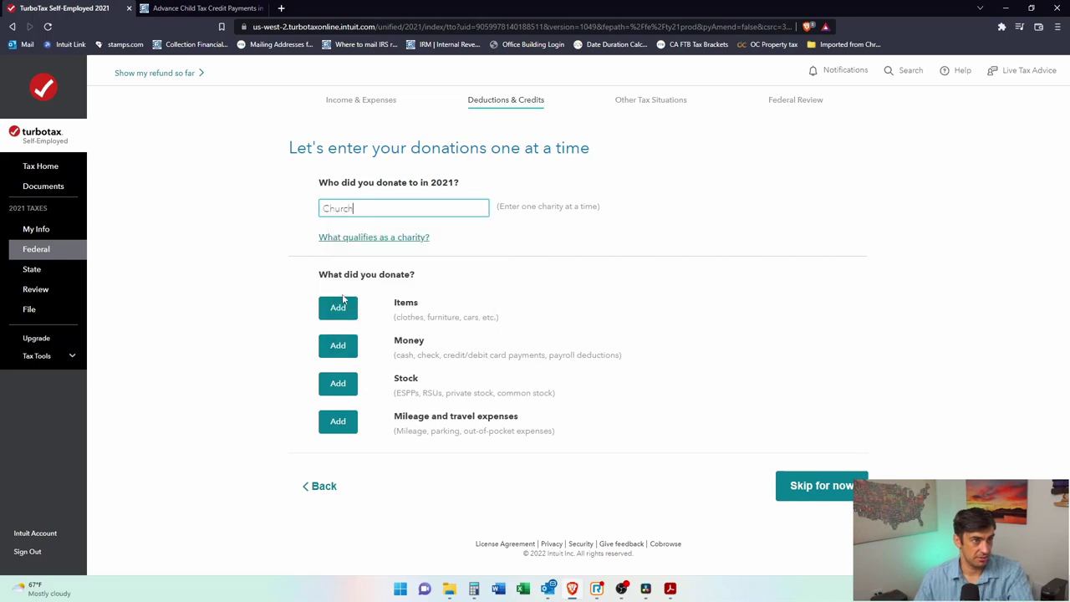
# Step: Add a money donation to Church of 20 gifts at $20 each, totaling $400
pyautogui.click(339, 353)
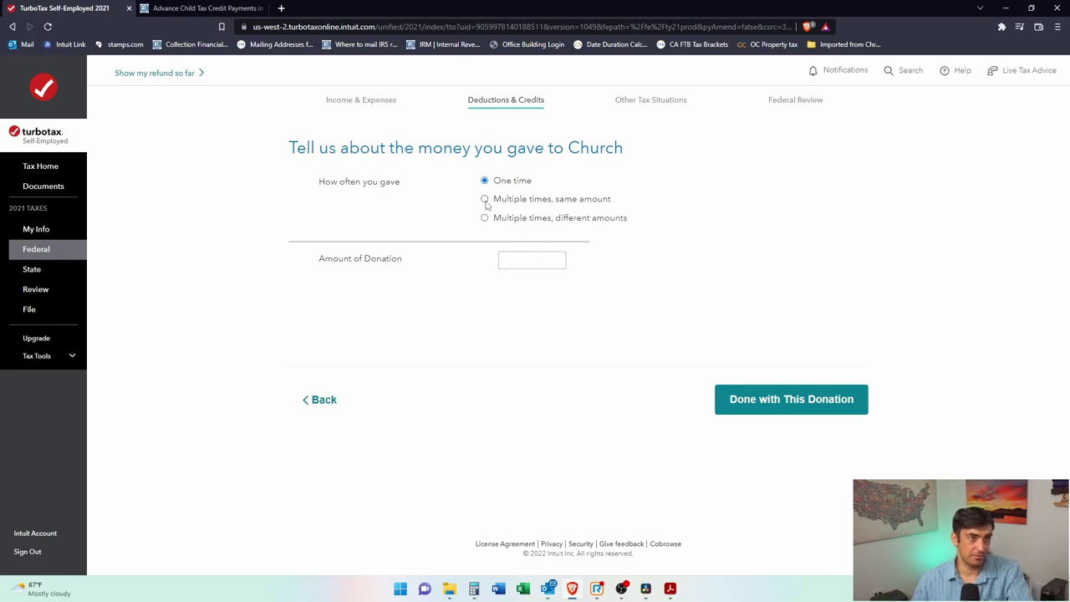
pyautogui.click(485, 200)
pyautogui.click(519, 279)
pyautogui.click(511, 261)
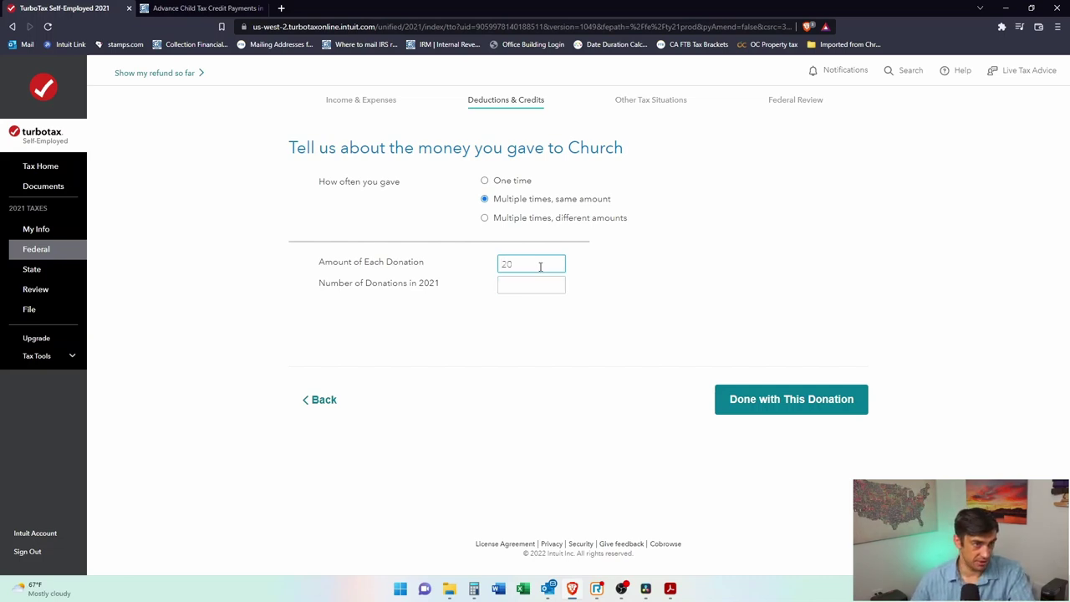
pyautogui.click(547, 281)
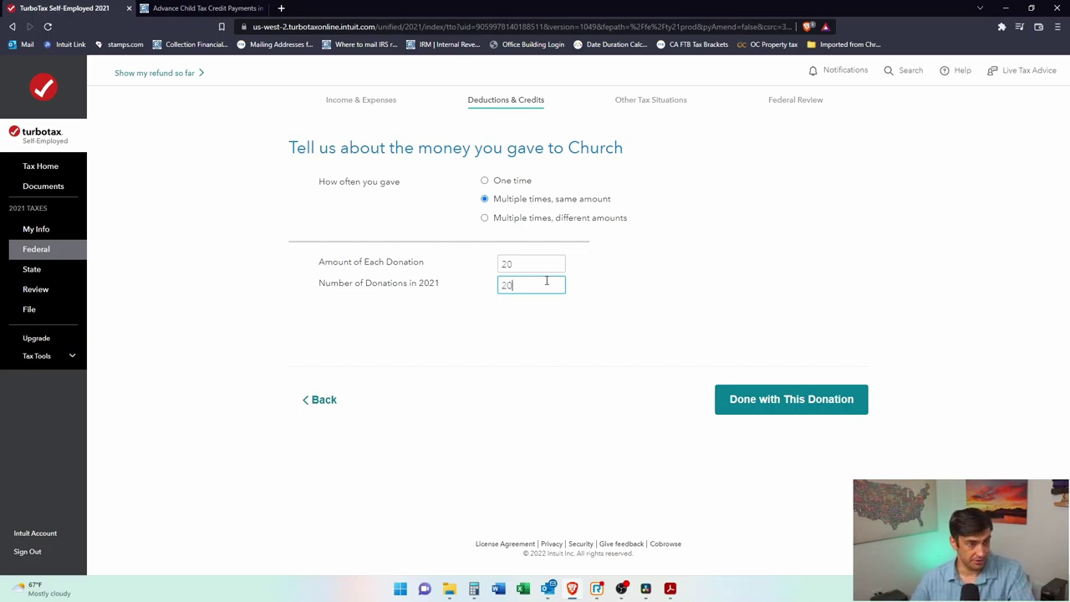
pyautogui.click(761, 400)
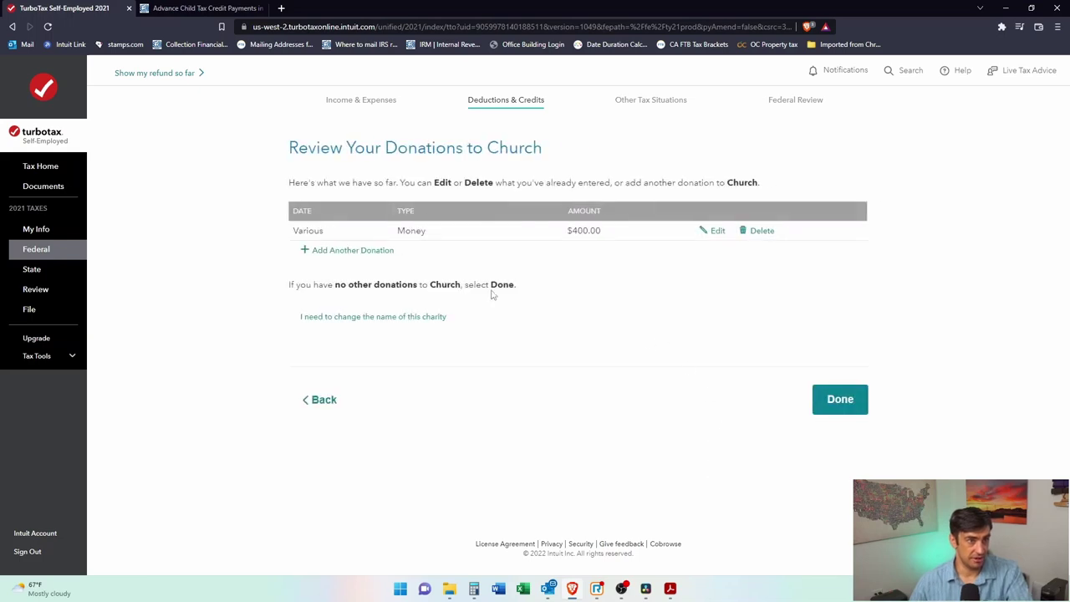
pyautogui.click(359, 251)
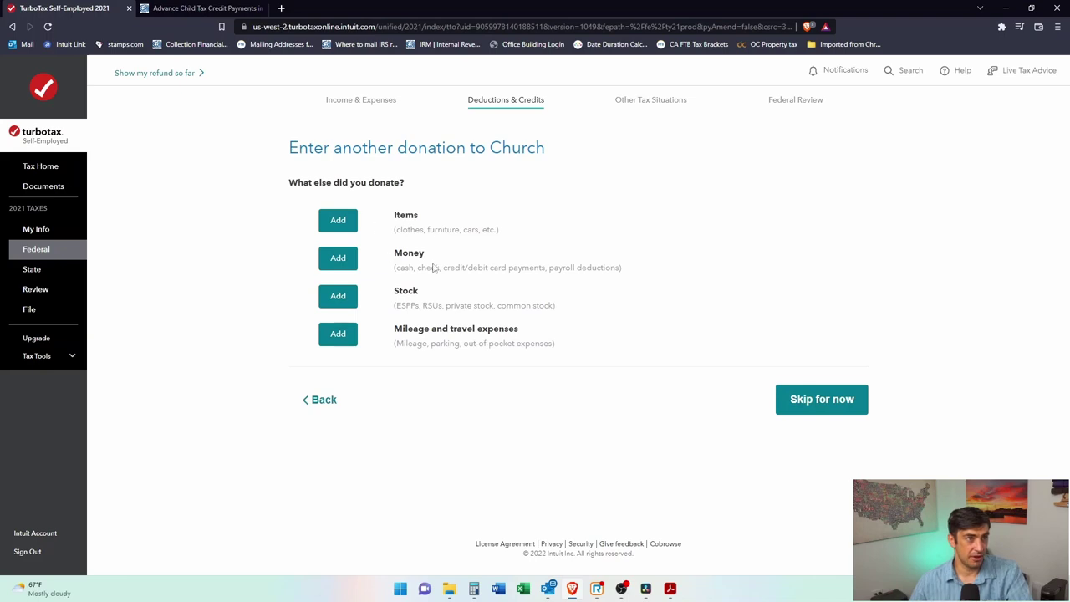
pyautogui.click(334, 221)
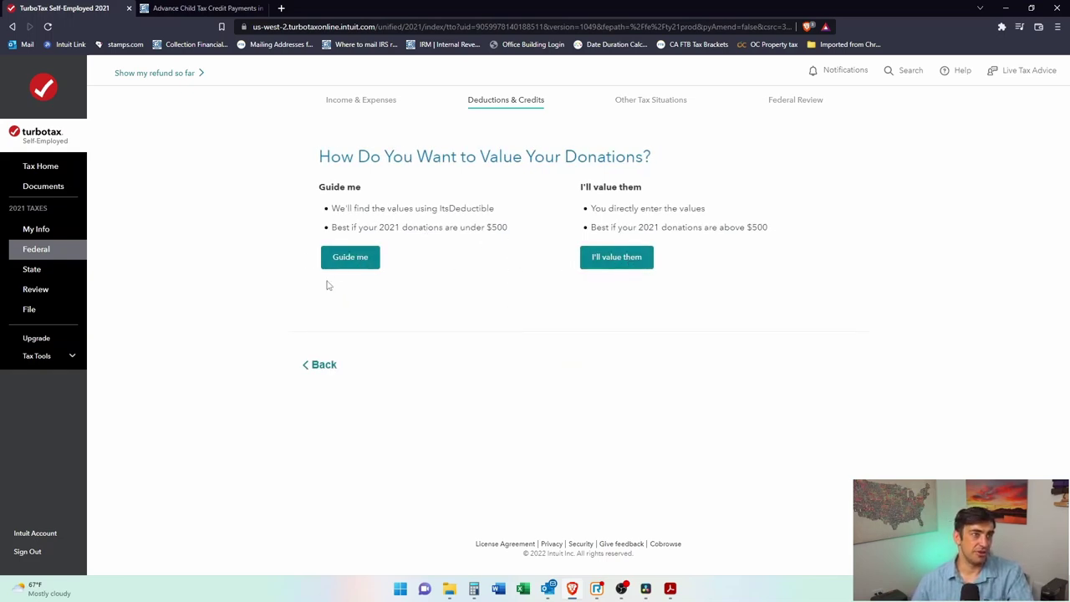
pyautogui.click(344, 259)
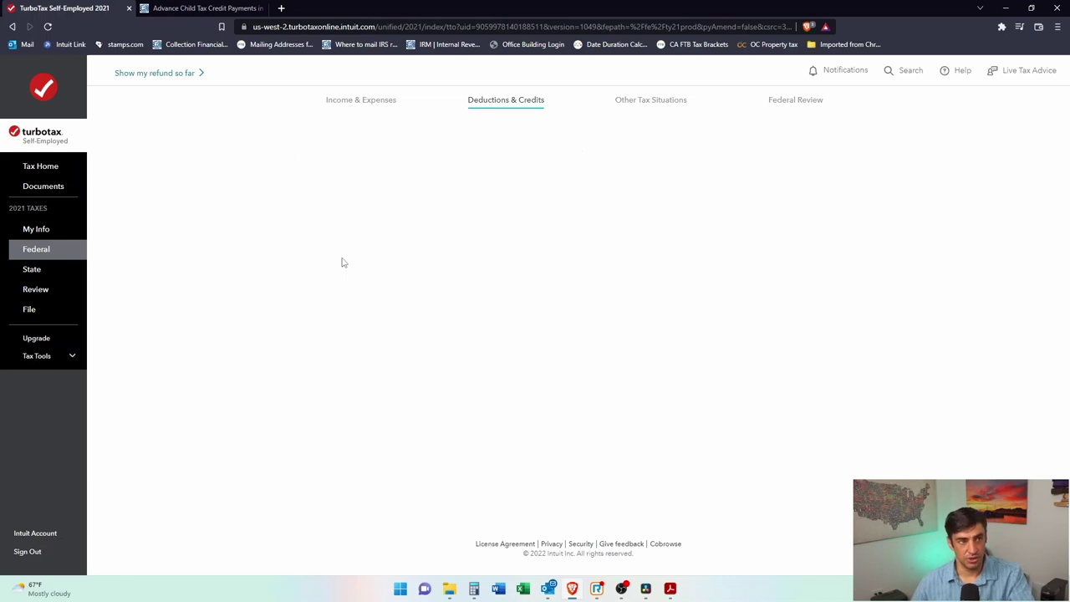
pyautogui.click(322, 400)
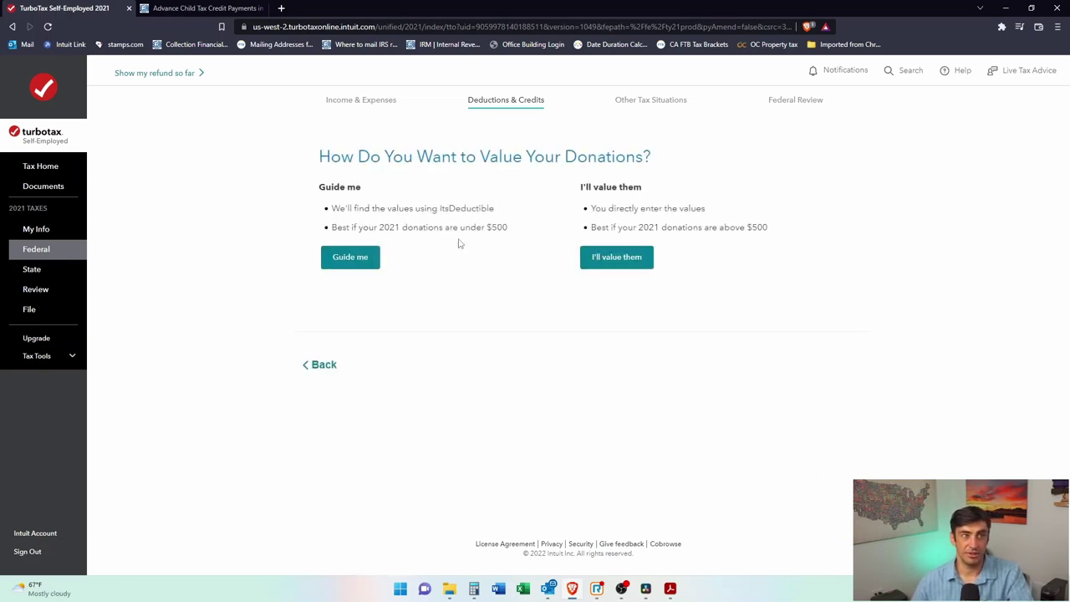
pyautogui.moveTo(392, 232); pyautogui.dragTo(509, 224)
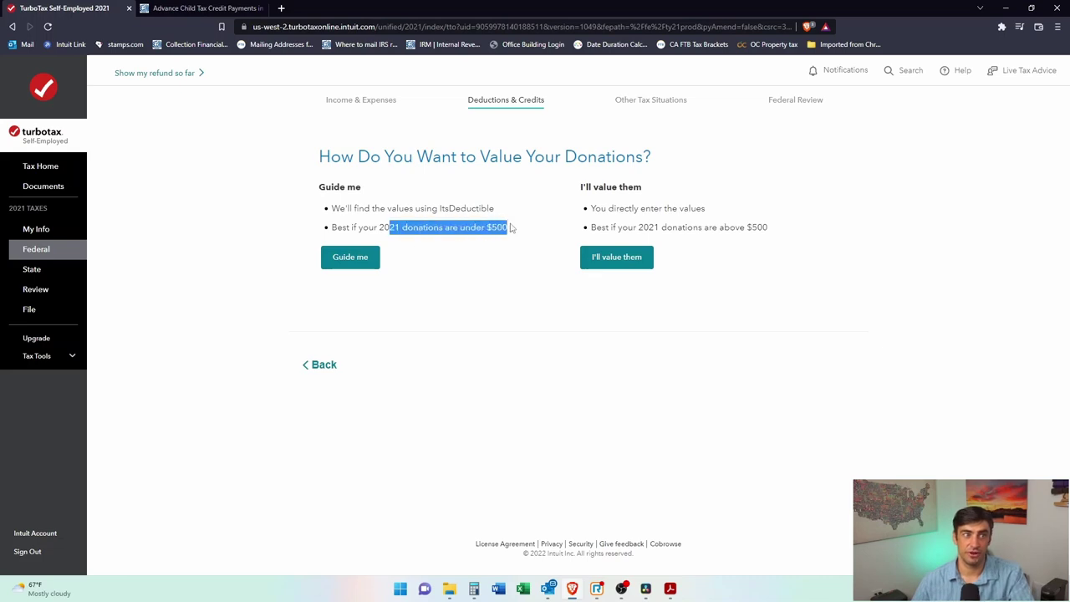
pyautogui.click(485, 227)
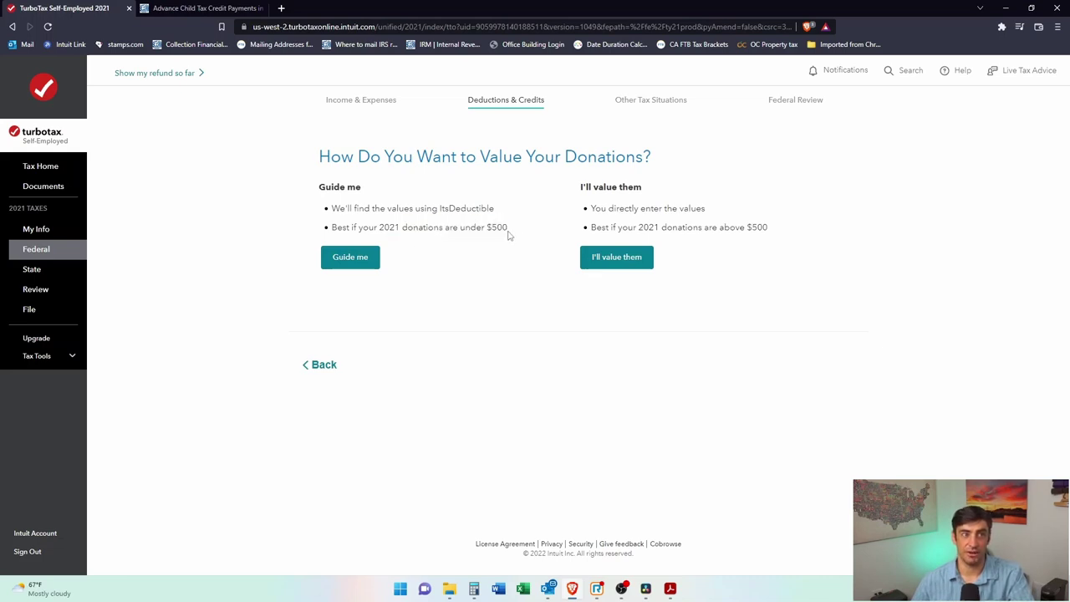
pyautogui.moveTo(509, 234); pyautogui.dragTo(475, 225)
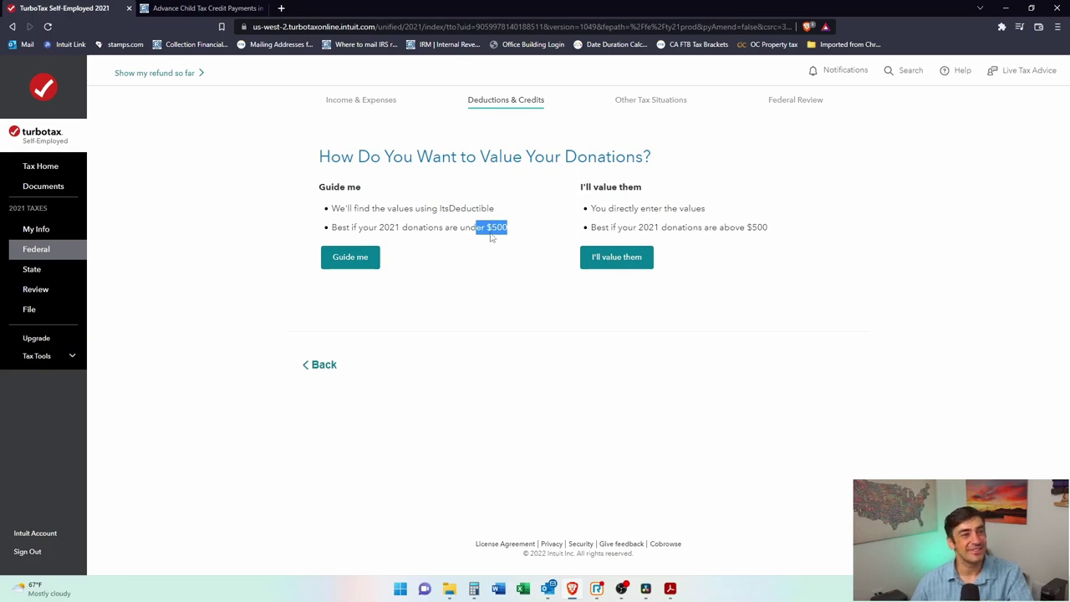
pyautogui.click(454, 226)
pyautogui.moveTo(503, 226); pyautogui.dragTo(461, 228)
pyautogui.click(446, 242)
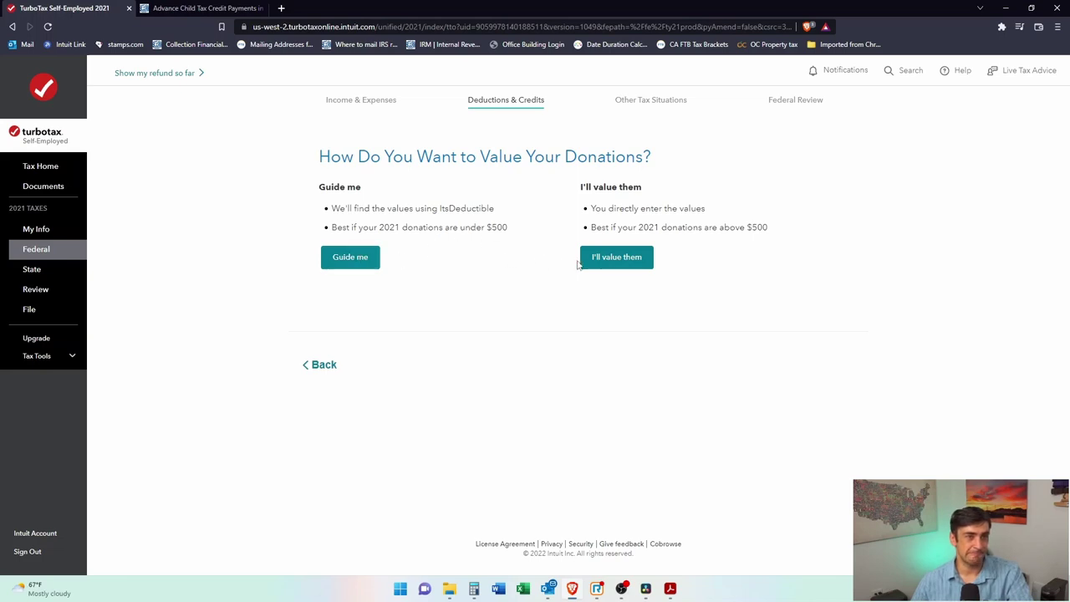
# Step: Date the guided item donation 01/01/2021 and browse to Infant's Clothing in the valuation tool
pyautogui.click(371, 260)
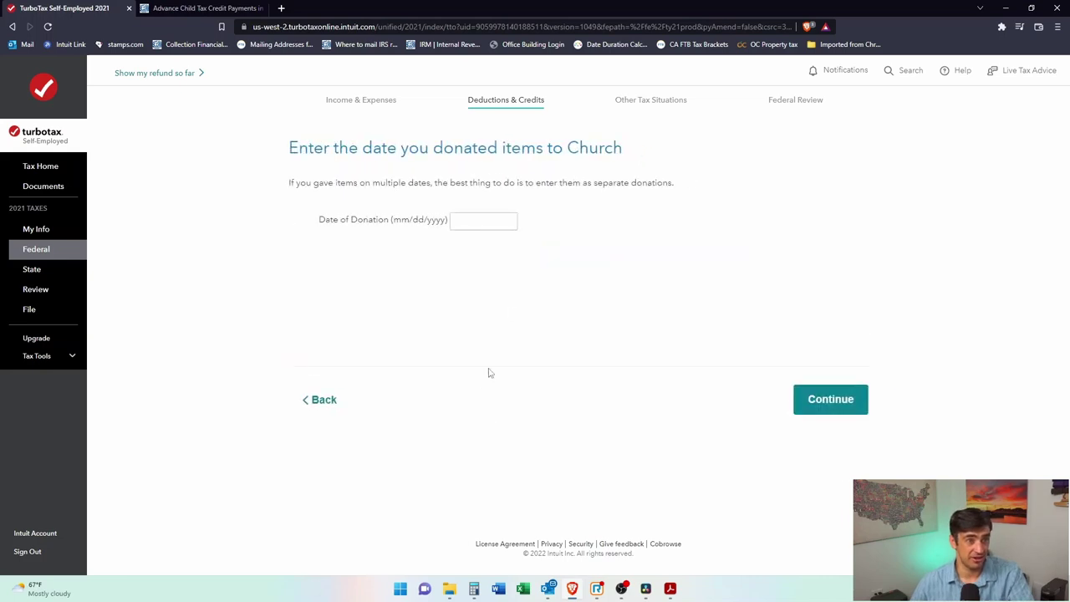
pyautogui.write('01/01/2021')
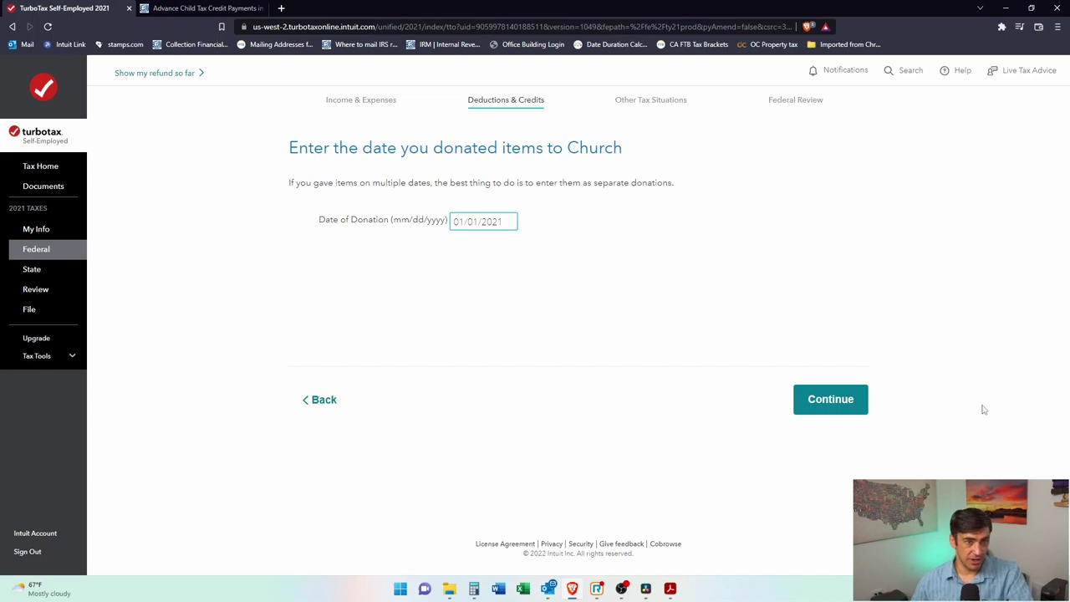
pyautogui.click(831, 401)
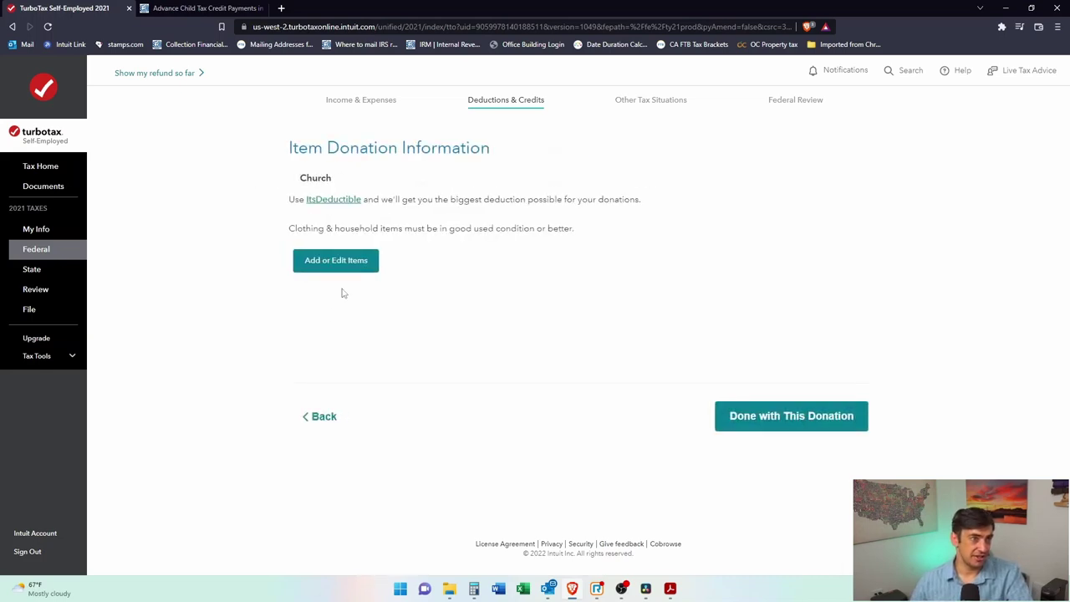
pyautogui.click(351, 262)
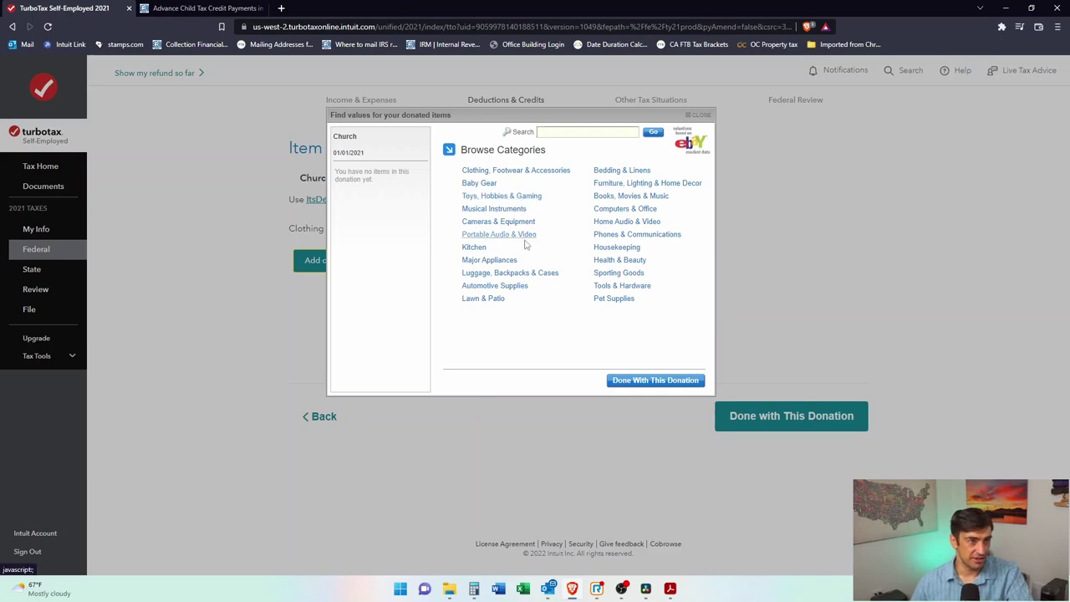
pyautogui.click(494, 171)
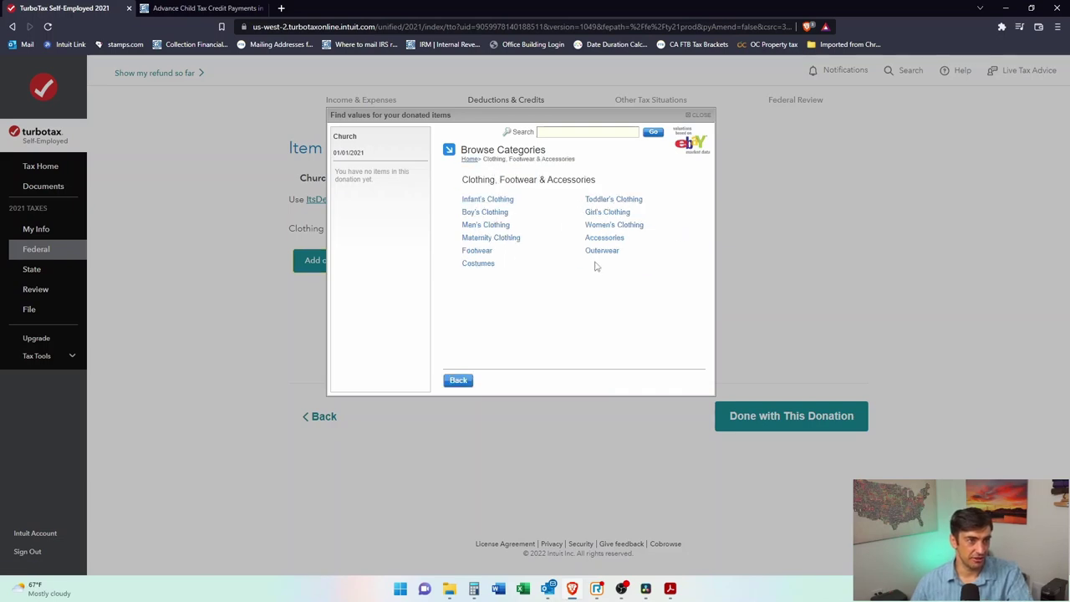
pyautogui.click(502, 200)
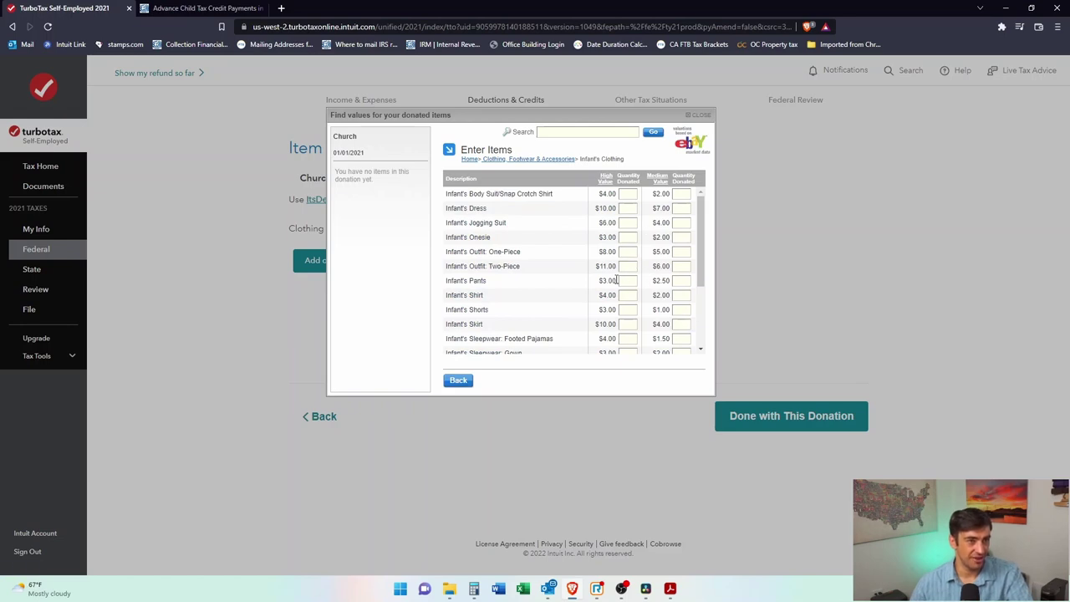
# Step: Enter quantities for infant onesies (5), shorts (2), pants and dresses
pyautogui.click(633, 238)
pyautogui.write('5')
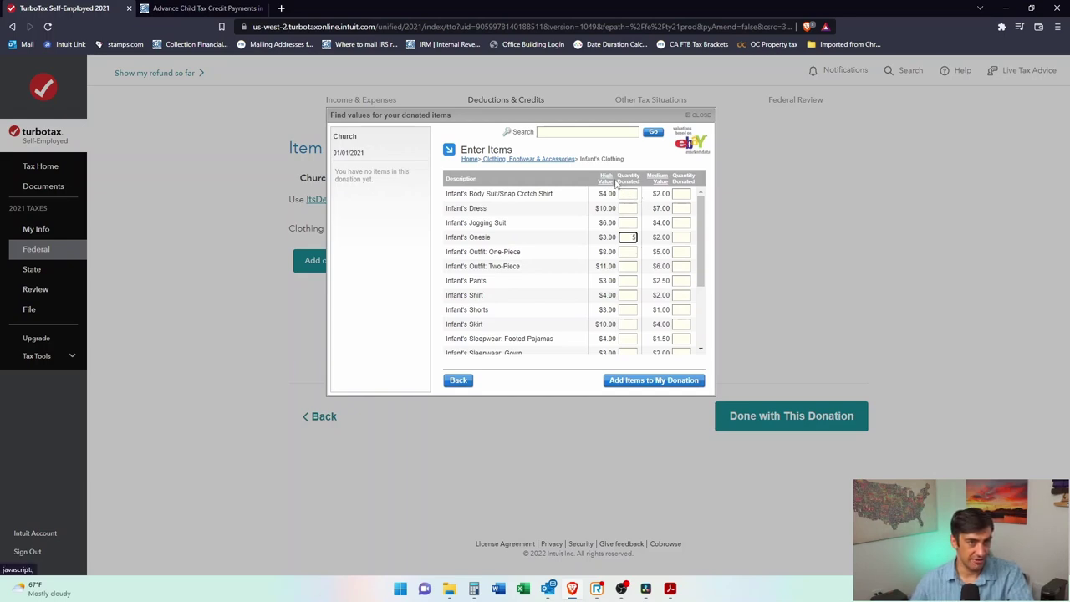
pyautogui.scroll(-1, 688, 270)
pyautogui.scroll(-3, 686, 273)
pyautogui.scroll(4, 688, 284)
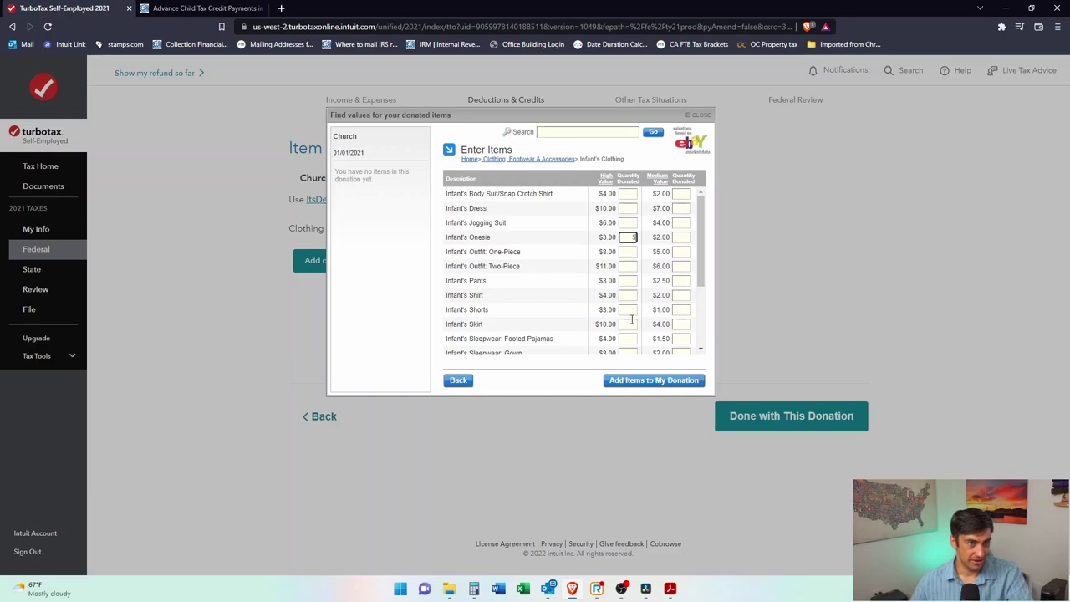
pyautogui.click(633, 310)
pyautogui.write('2')
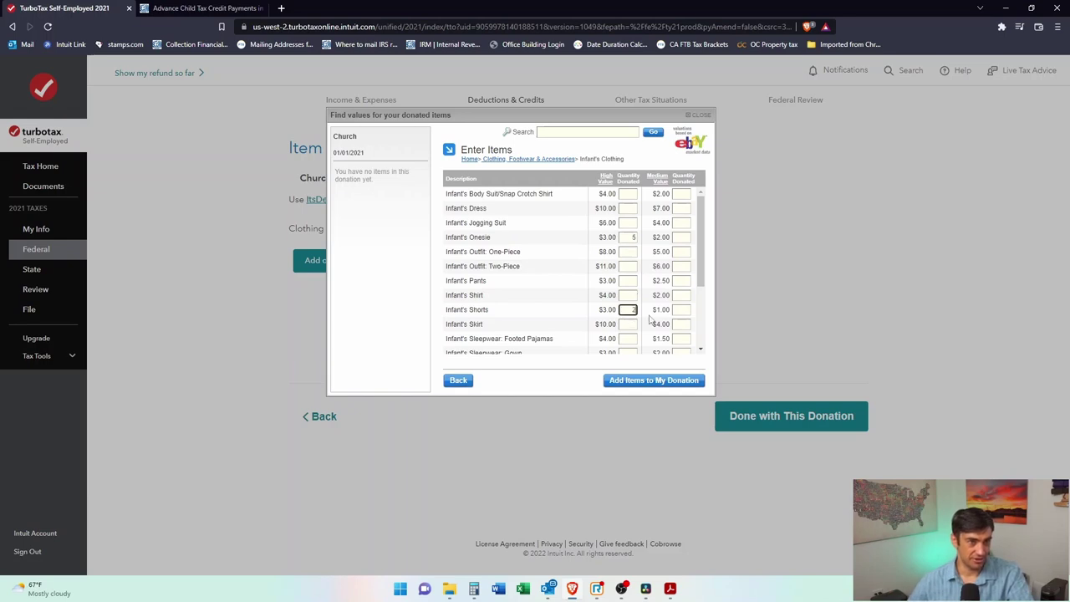
pyautogui.click(636, 281)
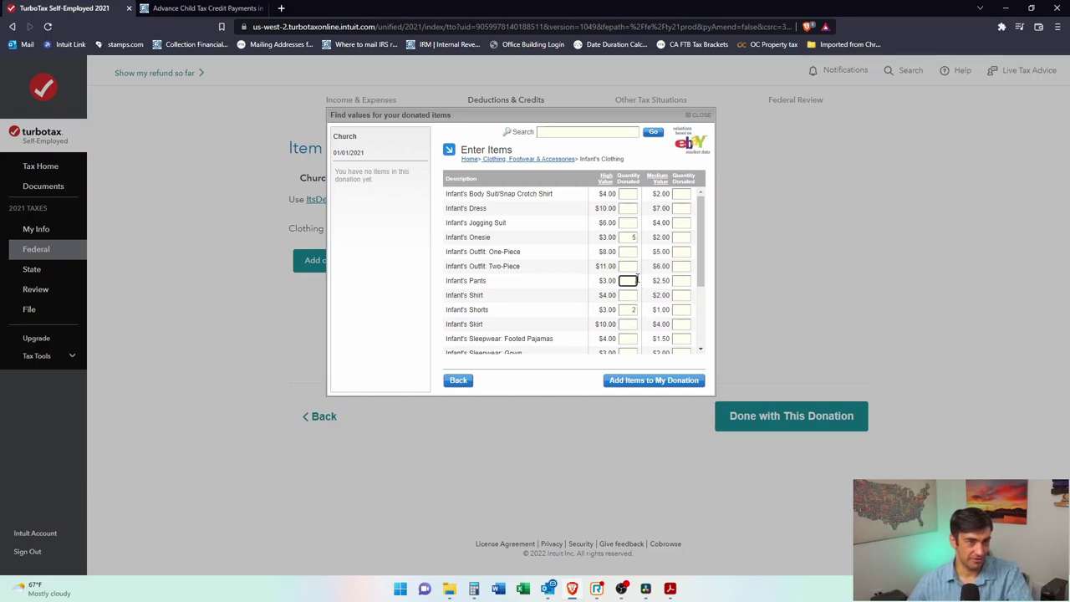
pyautogui.click(627, 208)
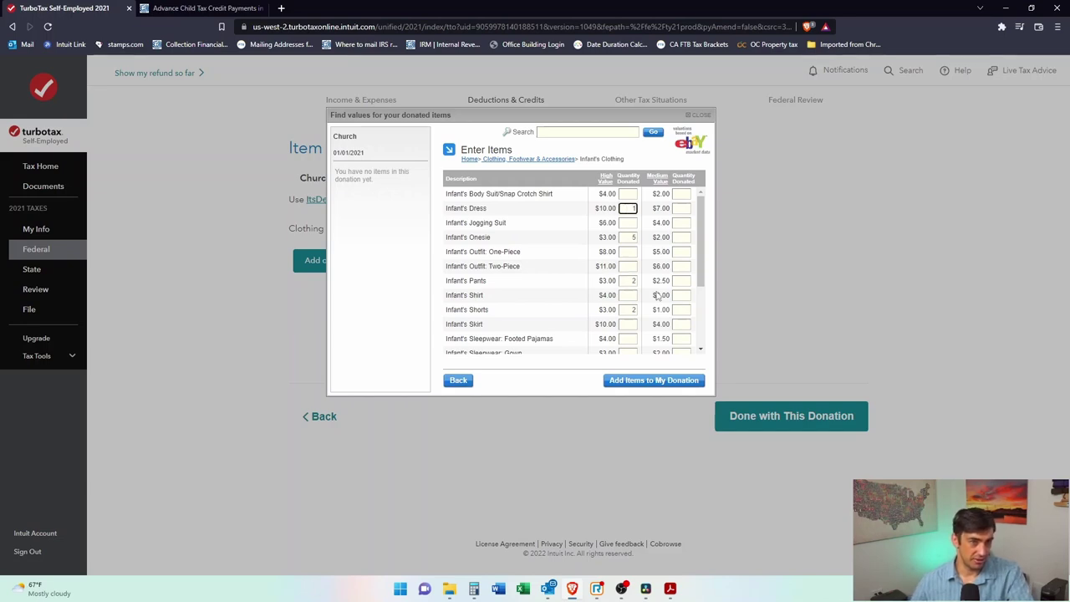
# Step: Add the $37.00 of infant clothing to the donation and finish valuing items
pyautogui.scroll(-3, 648, 259)
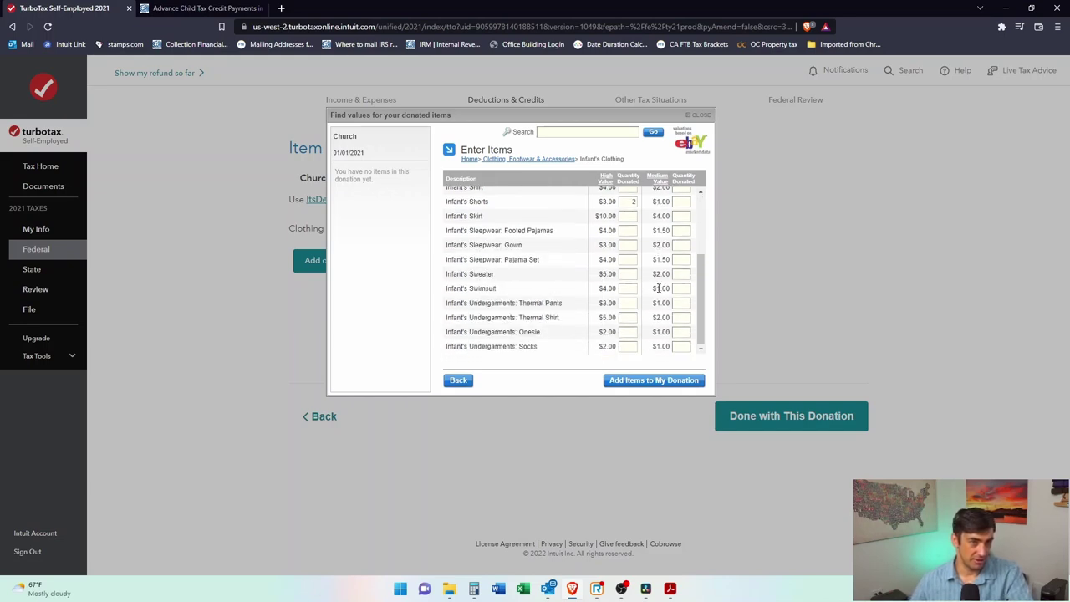
pyautogui.click(659, 382)
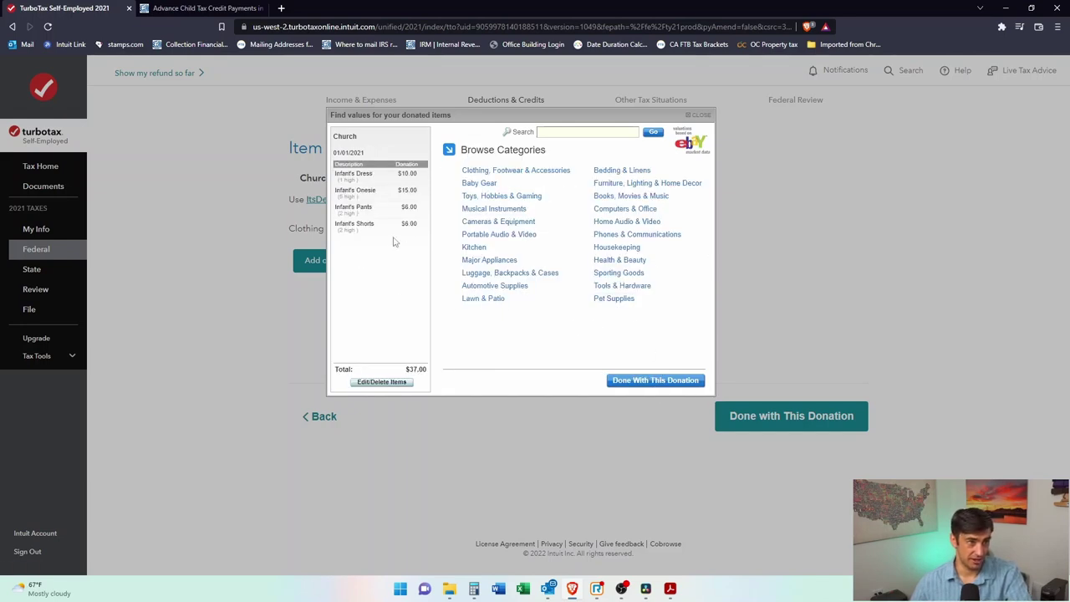
pyautogui.moveTo(382, 235); pyautogui.dragTo(351, 166)
pyautogui.click(398, 290)
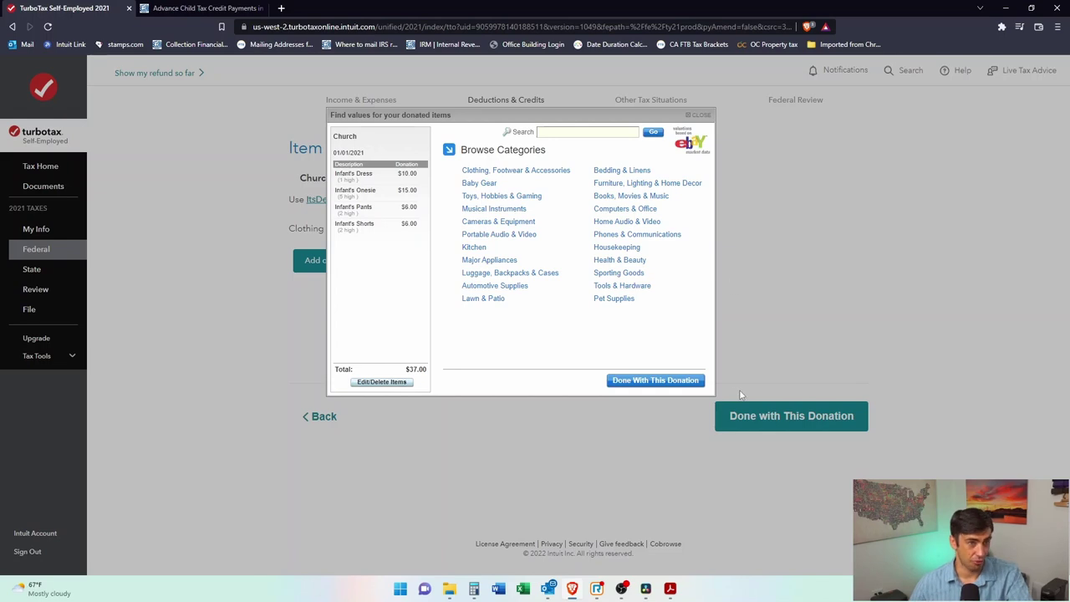
pyautogui.click(670, 384)
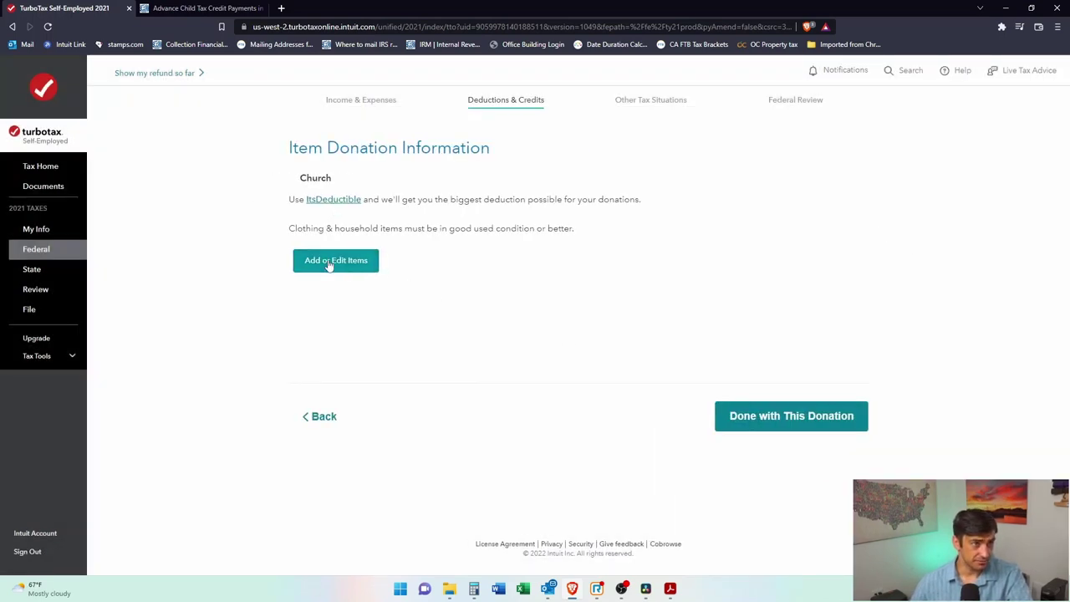
# Step: Close the valuation tool without saving and finish the Church item donation
pyautogui.click(346, 269)
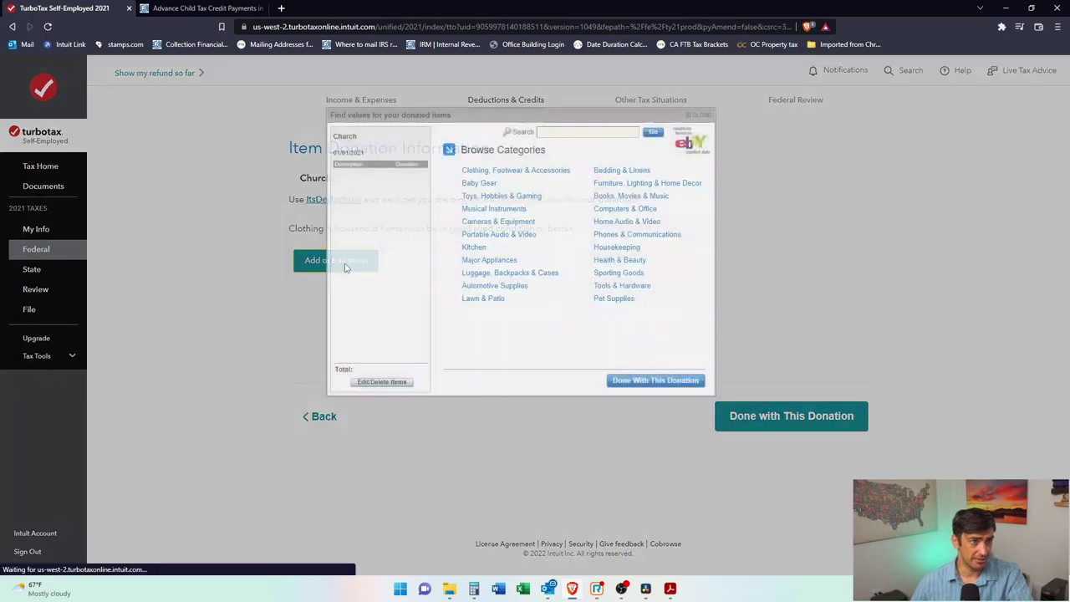
pyautogui.click(705, 118)
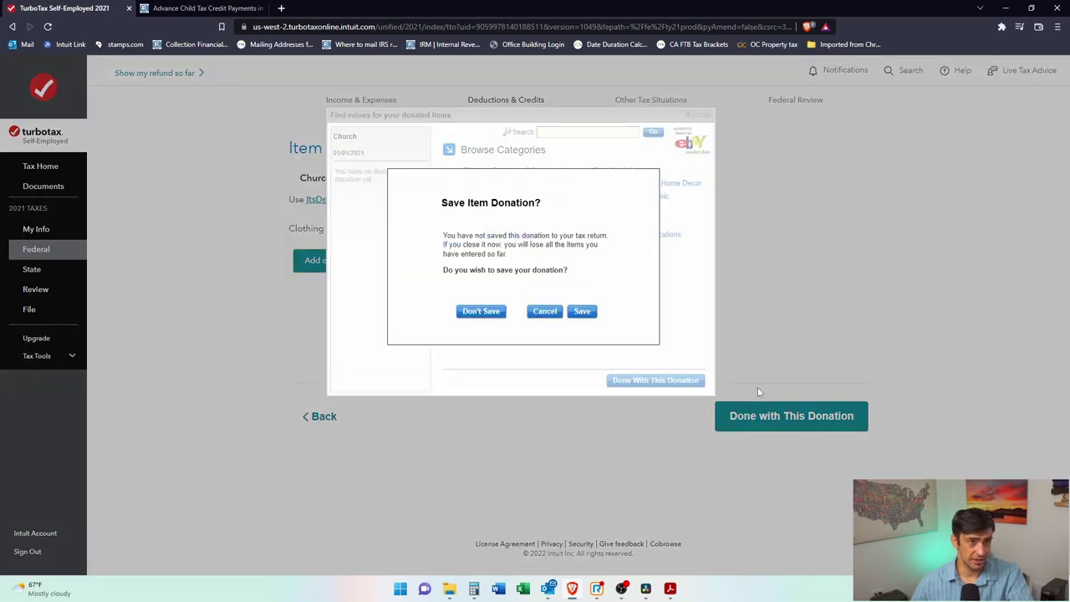
pyautogui.click(483, 312)
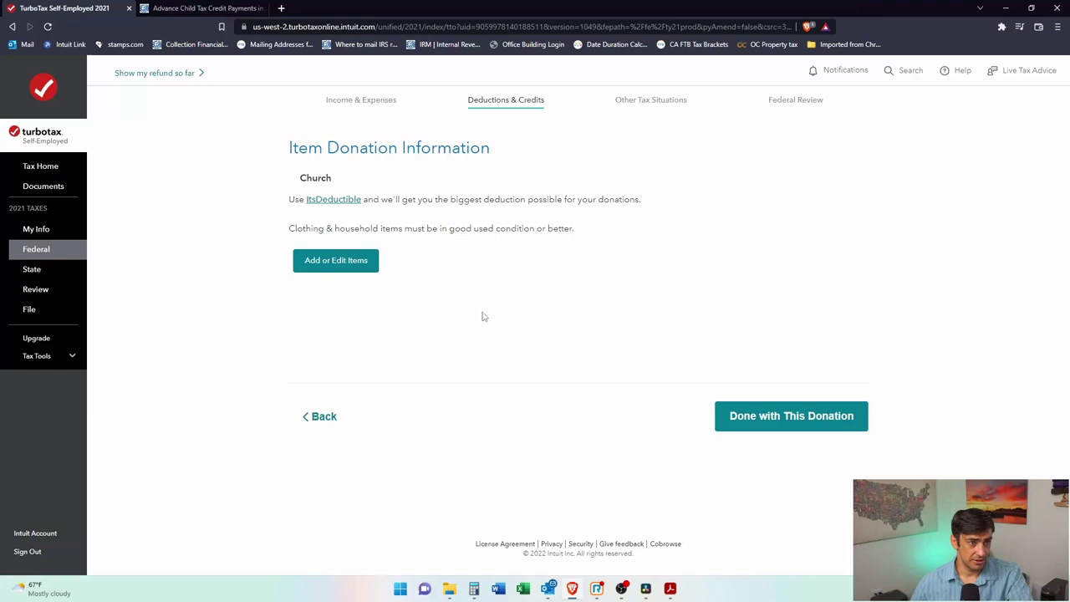
pyautogui.click(833, 428)
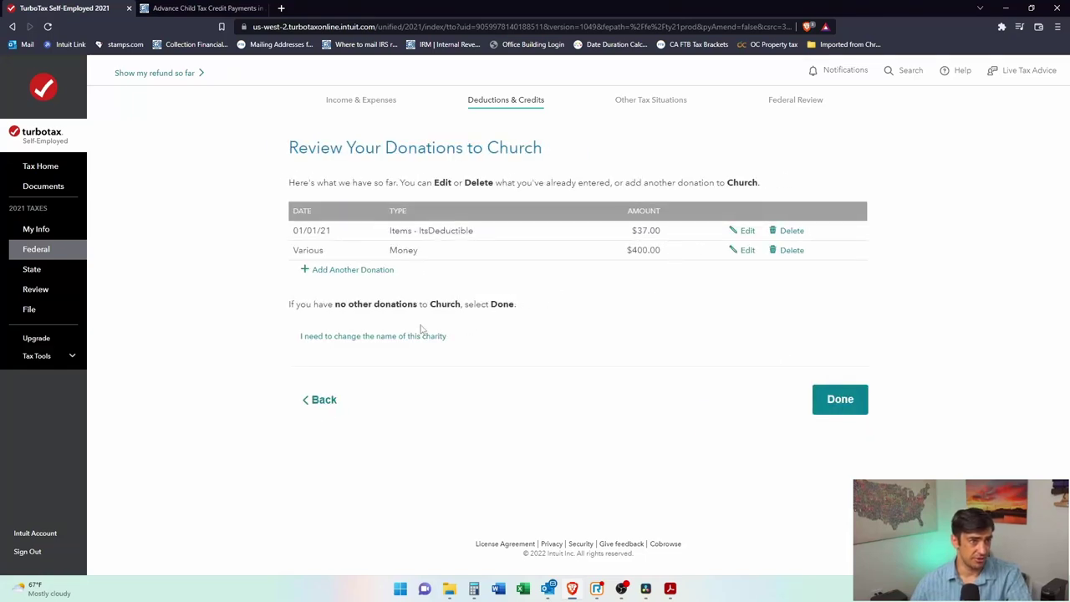
# Step: Confirm no other Church donations and finish charitable donations at $437.00
pyautogui.click(365, 273)
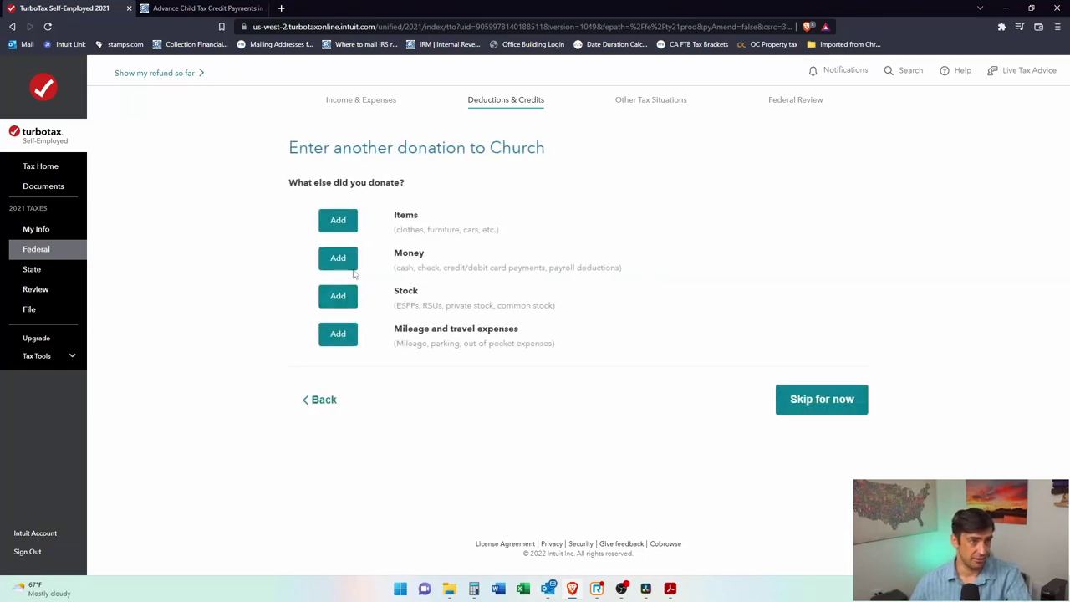
pyautogui.click(321, 400)
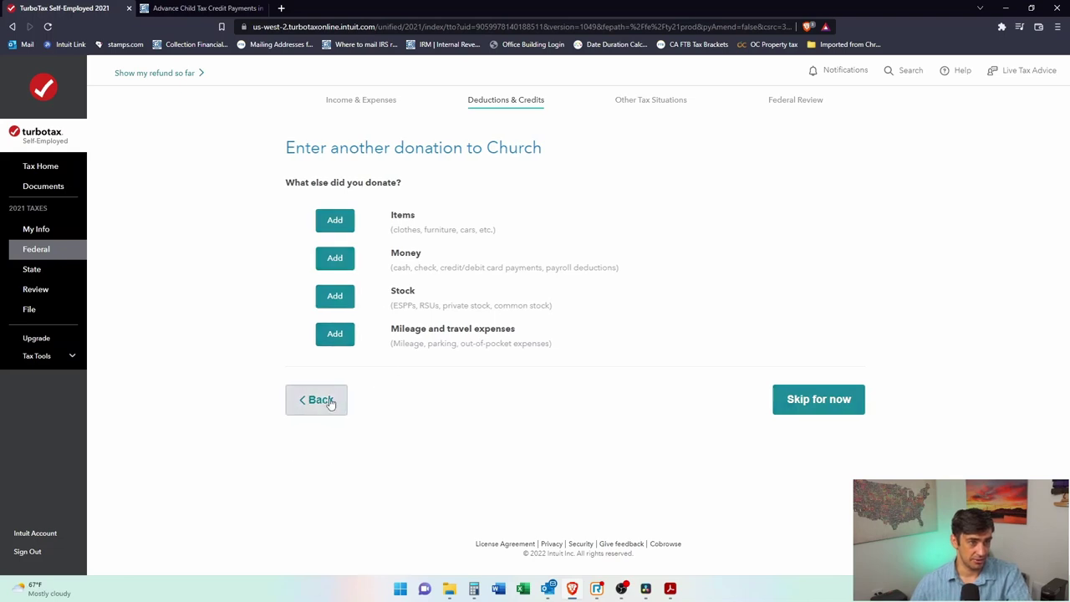
pyautogui.click(843, 401)
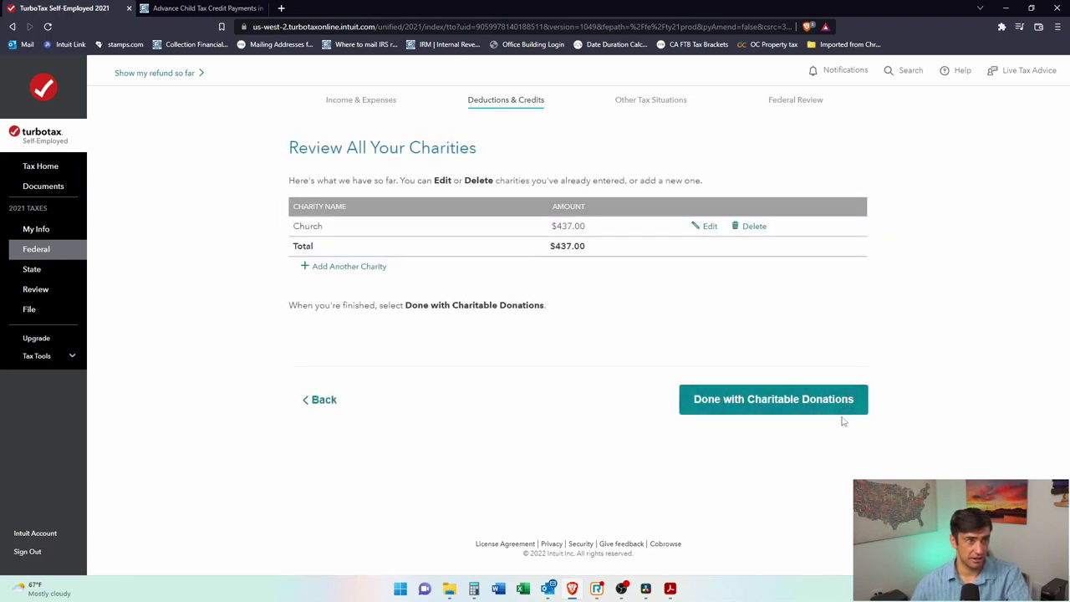
pyautogui.click(831, 401)
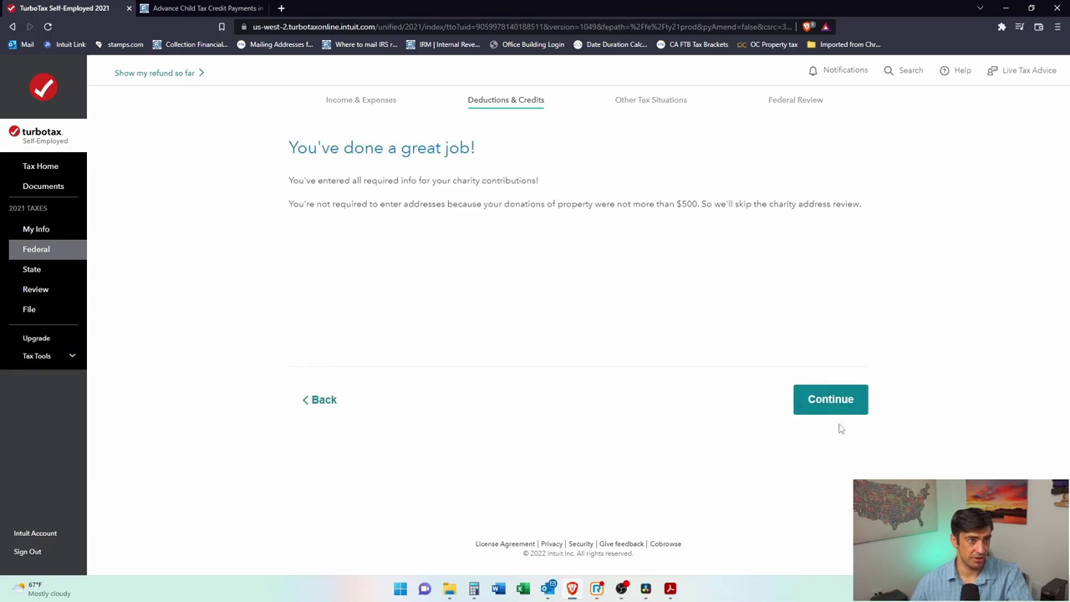
pyautogui.click(857, 405)
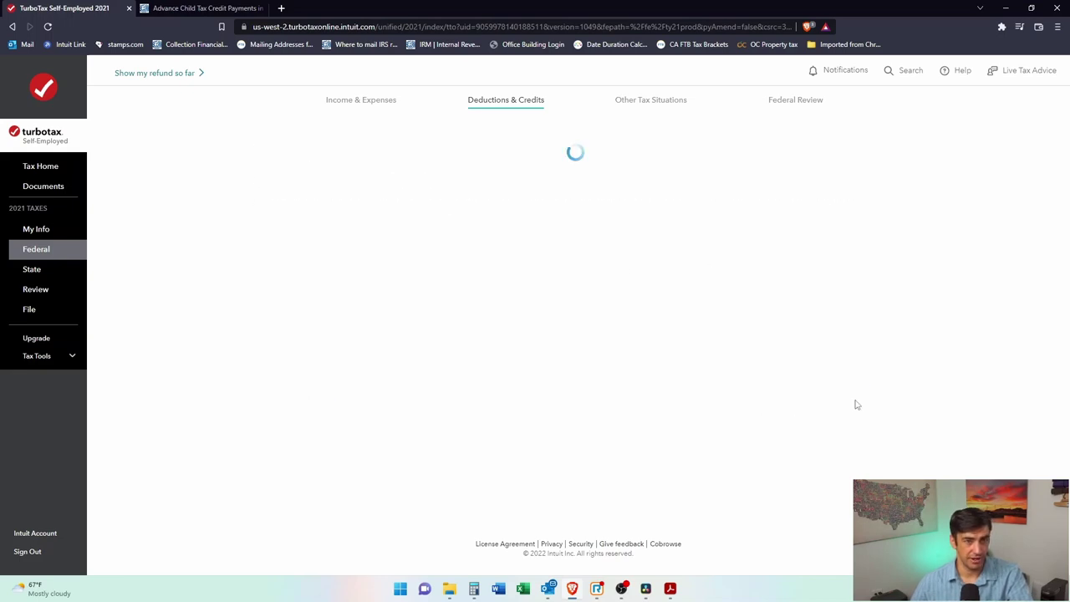
pyautogui.scroll(-3, 900, 355)
pyautogui.scroll(-1, 903, 369)
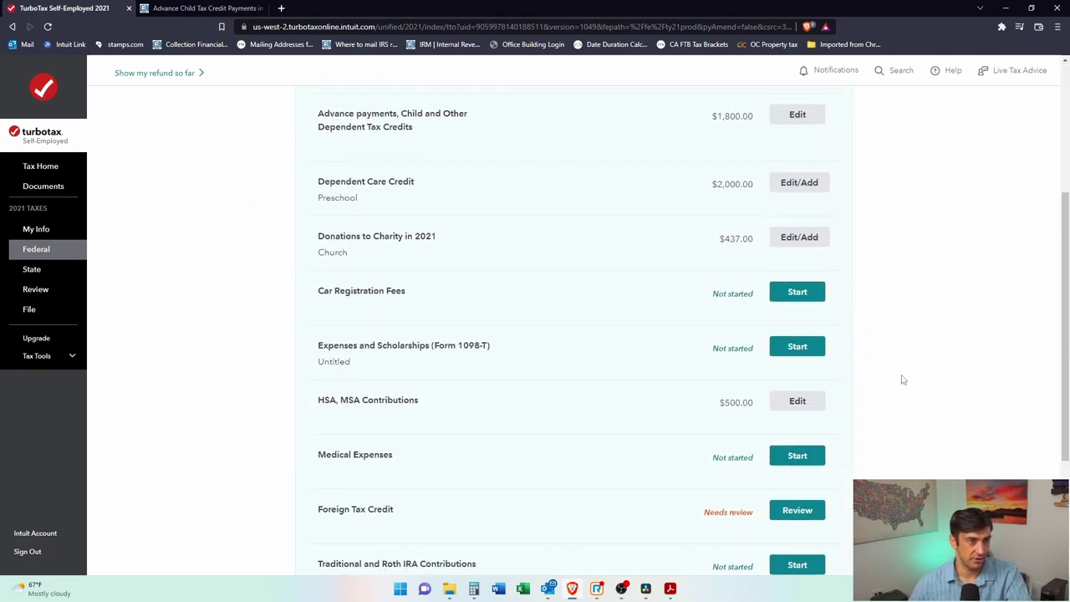
# Step: Answer yes to paying car registration fees and review the California Vehicle License Fee note
pyautogui.click(811, 259)
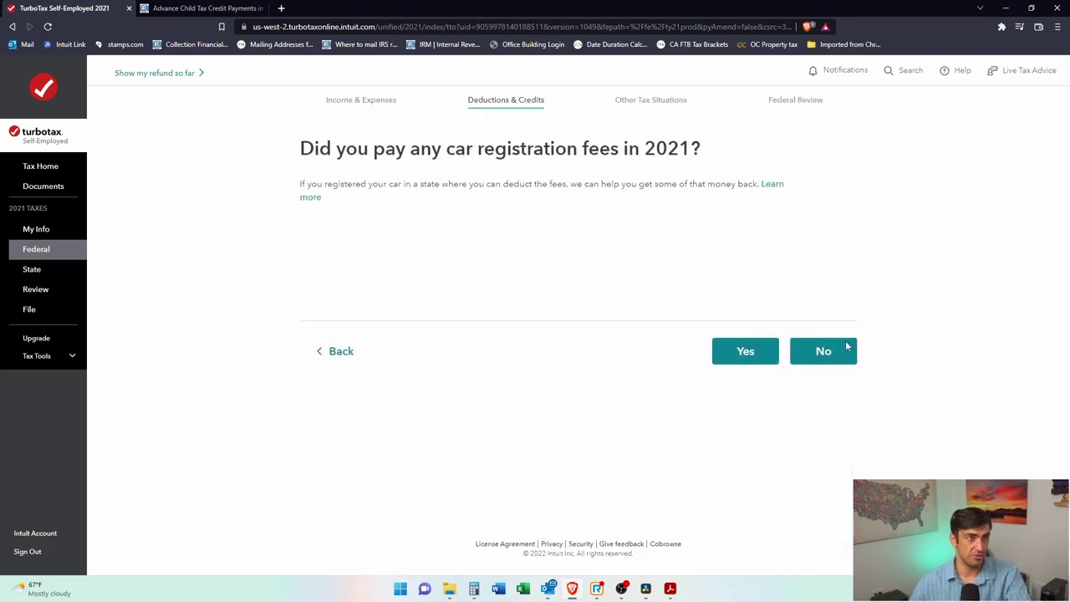
pyautogui.click(747, 353)
pyautogui.click(476, 285)
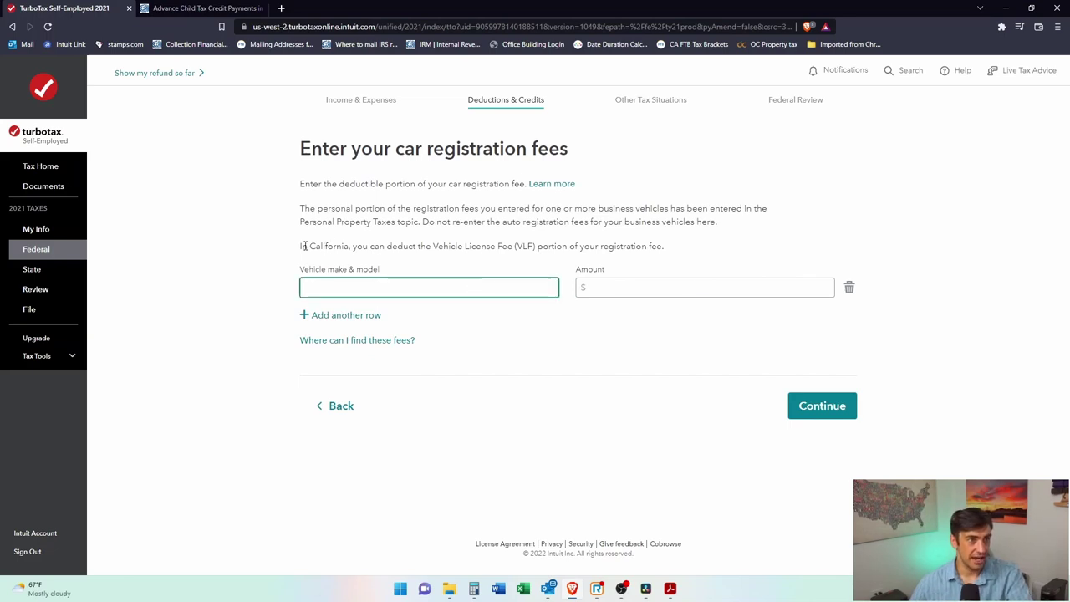
pyautogui.moveTo(304, 246); pyautogui.dragTo(480, 247)
pyautogui.click(518, 246)
pyautogui.moveTo(657, 250); pyautogui.dragTo(326, 259)
pyautogui.click(356, 246)
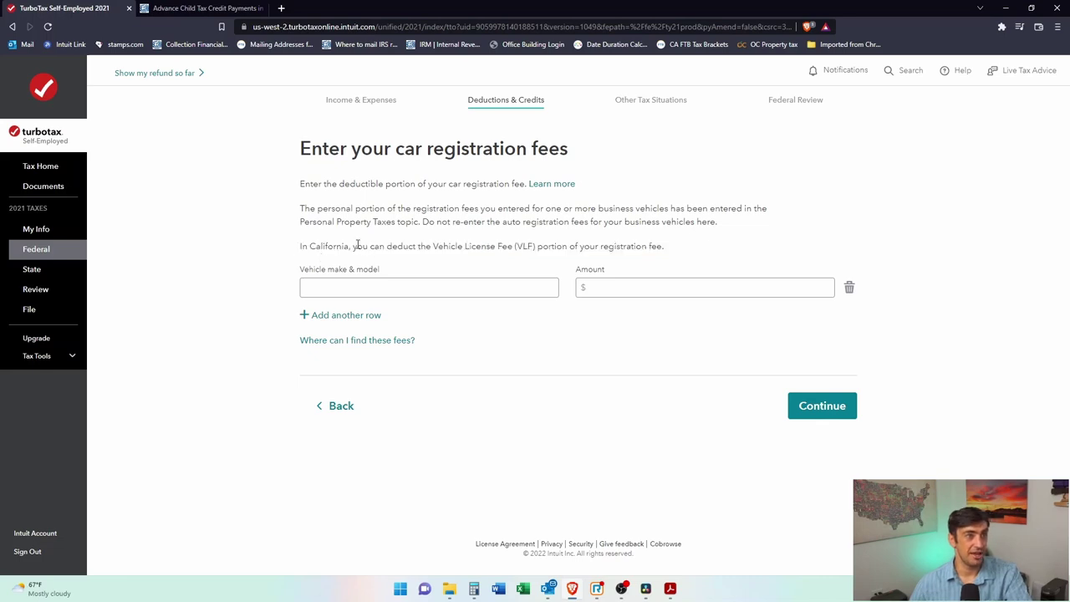
pyautogui.moveTo(463, 244); pyautogui.dragTo(542, 258)
pyautogui.click(580, 247)
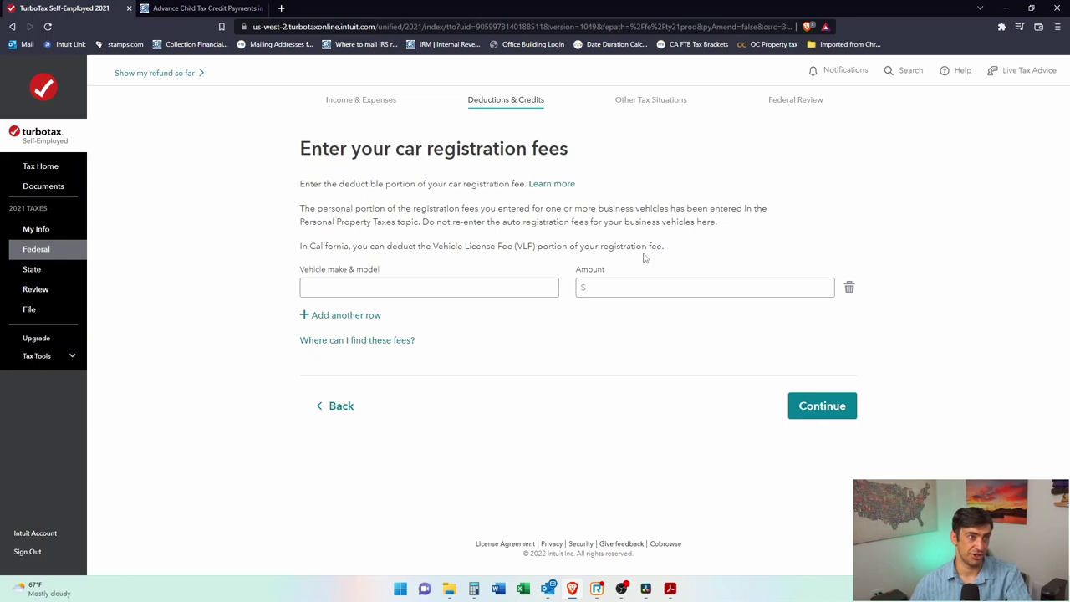
pyautogui.moveTo(565, 248); pyautogui.dragTo(432, 251)
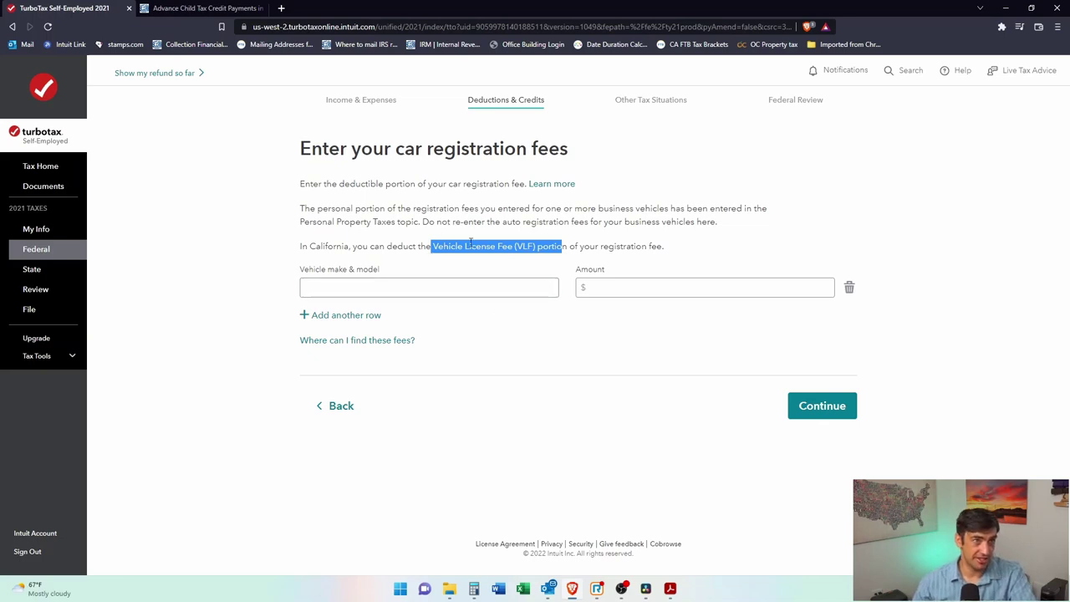
pyautogui.click(429, 219)
# Step: Enter a $200 registration fee for the vehicle 'Car' and submit it
pyautogui.click(445, 291)
pyautogui.click(620, 287)
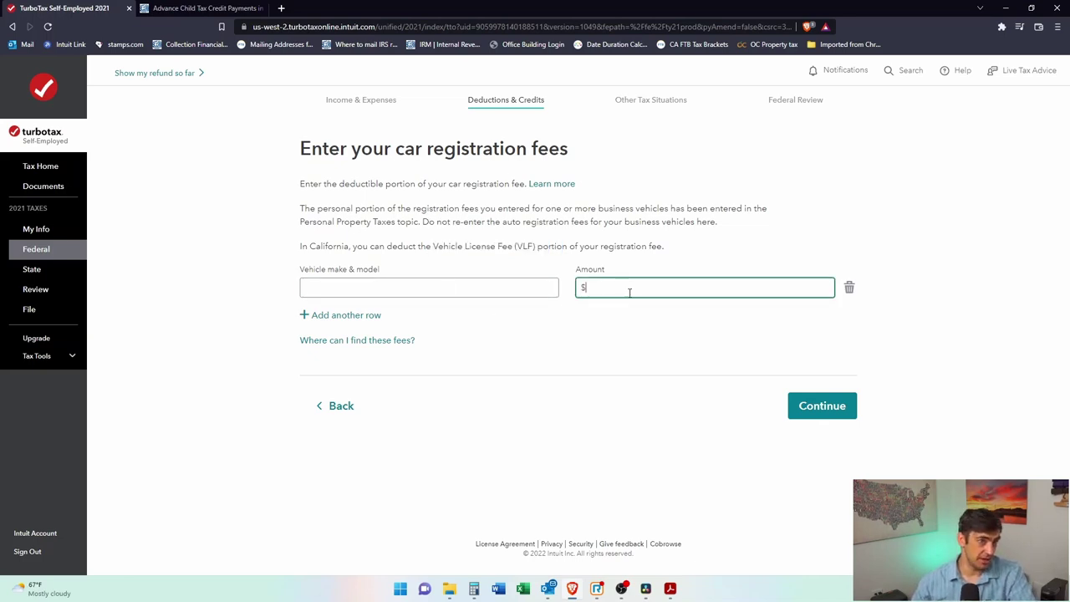
pyautogui.hotkey('shift', 'Tab')
pyautogui.write('Car')
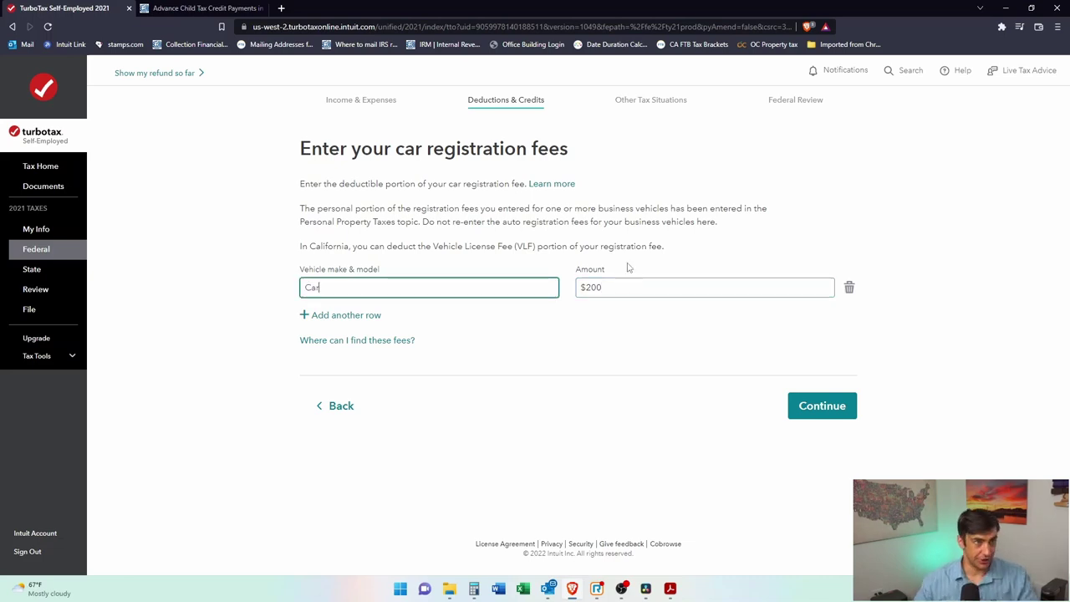
pyautogui.click(810, 418)
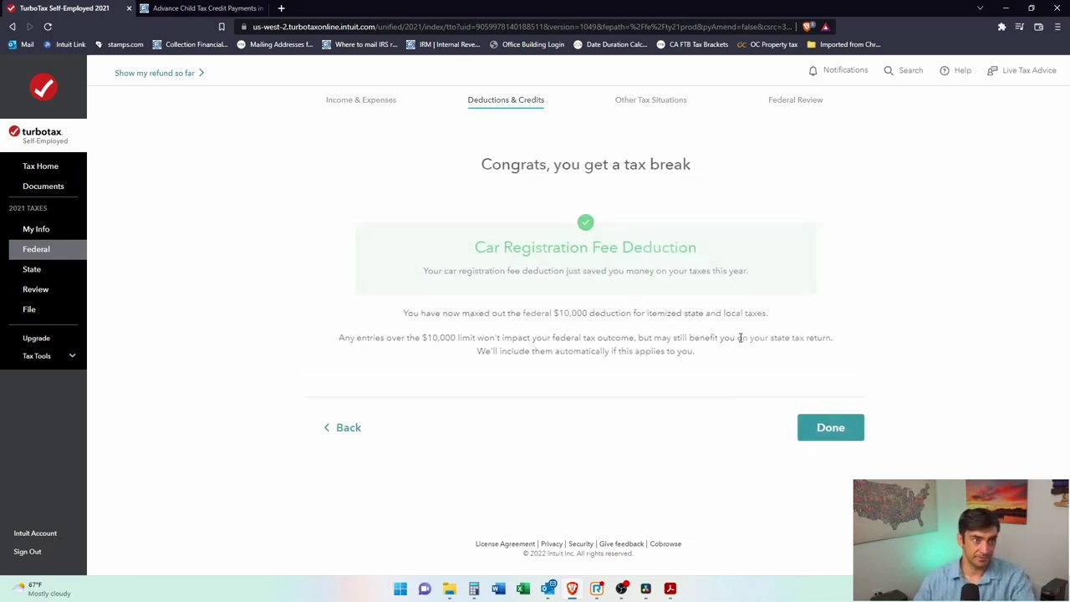
# Step: Close out the car registration deduction and start the Expenses and Scholarships (Form 1098-T) topic
pyautogui.click(815, 420)
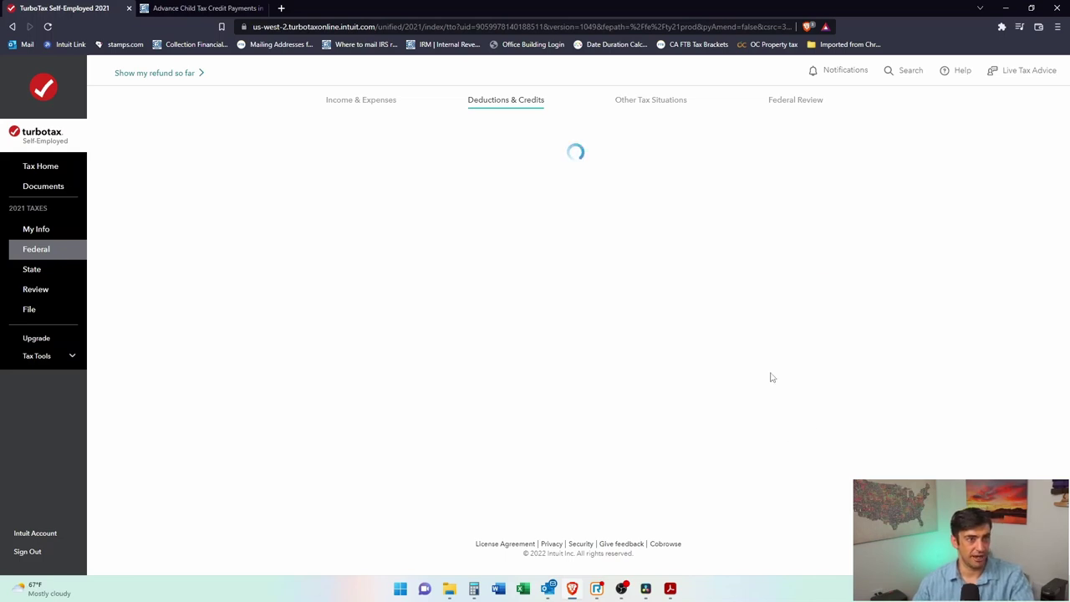
pyautogui.scroll(-5, 858, 379)
pyautogui.scroll(1, 858, 379)
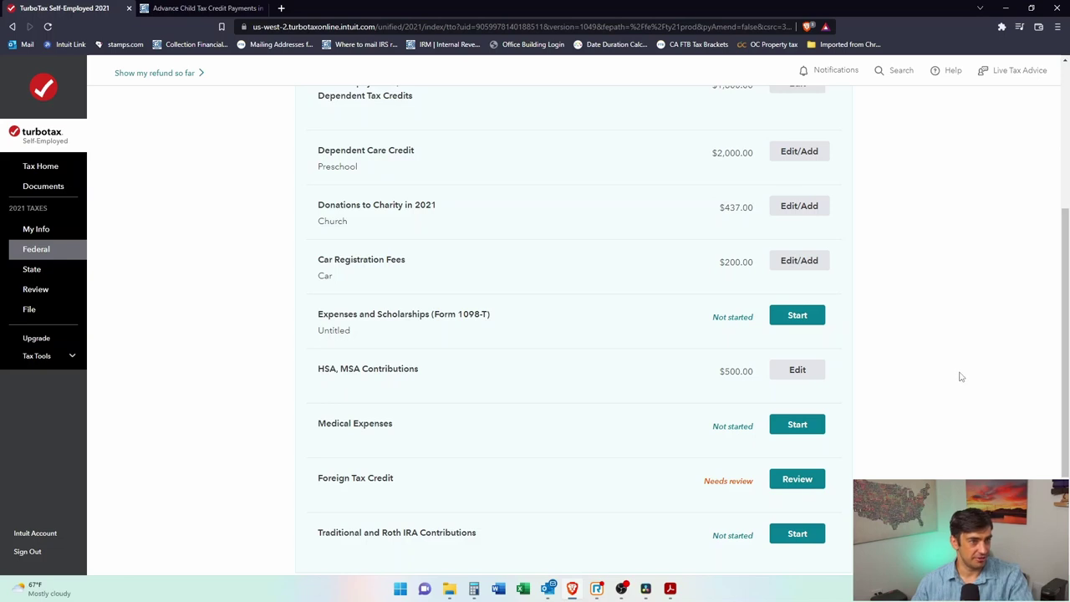
pyautogui.scroll(-2, 516, 326)
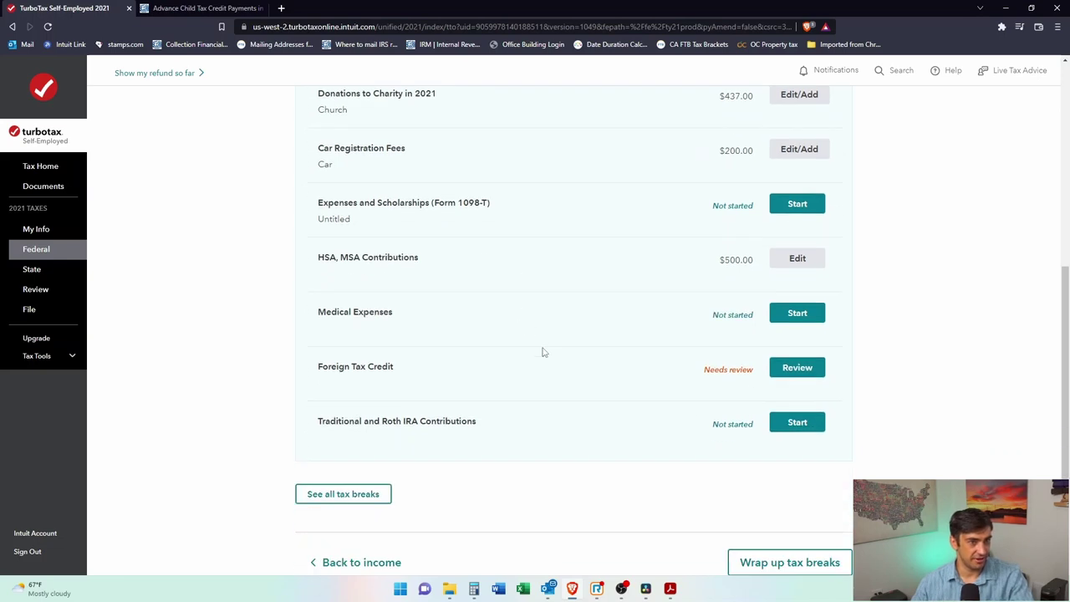
pyautogui.scroll(1, 542, 352)
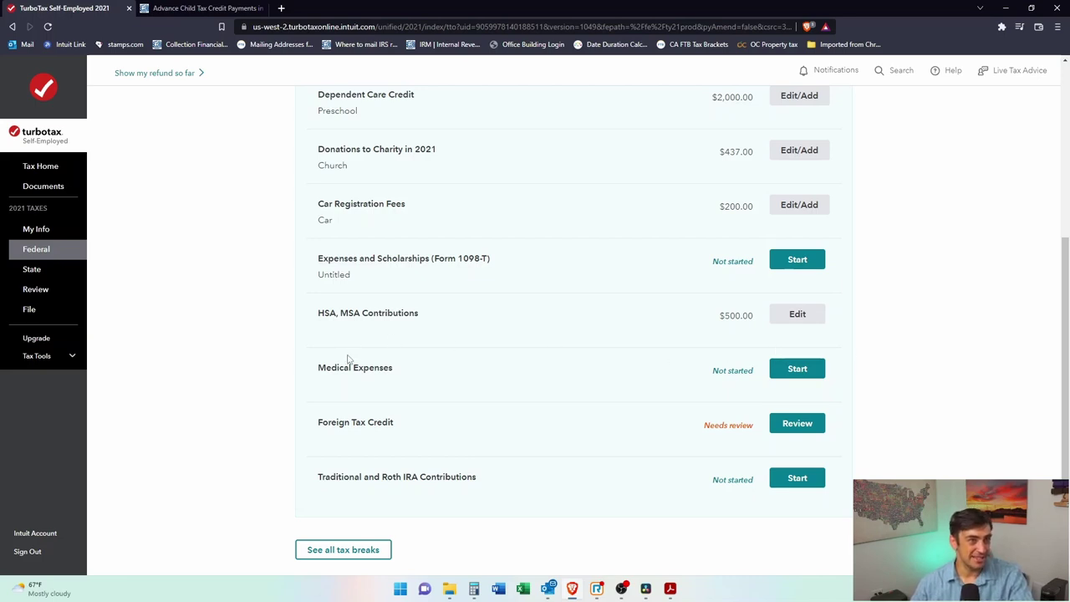
pyautogui.click(817, 264)
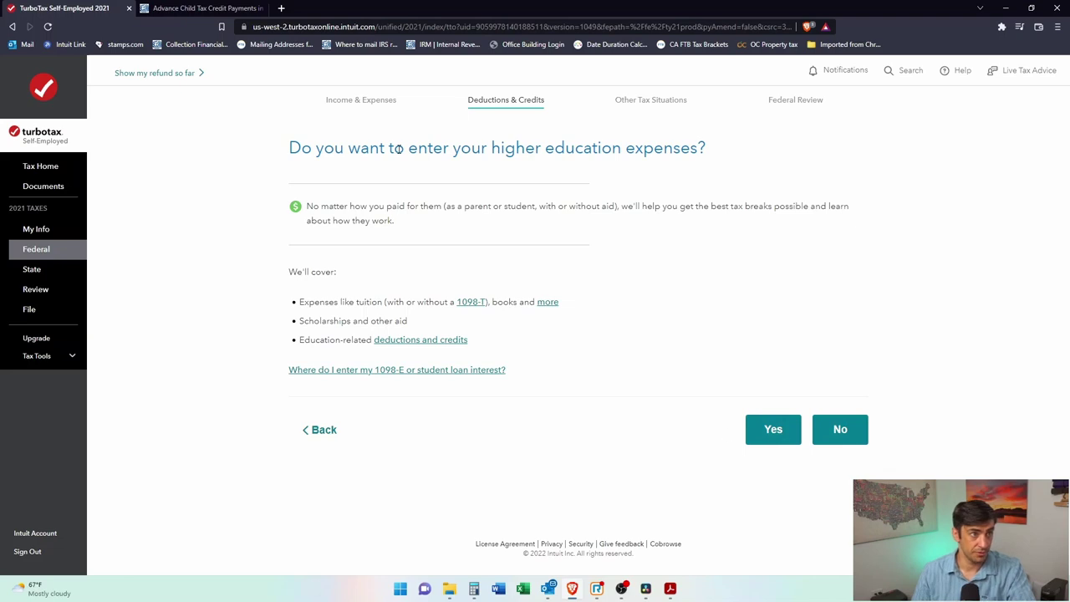
# Step: Agree to enter higher education expenses and select the 33-year-old taxpayer as the student
pyautogui.click(774, 431)
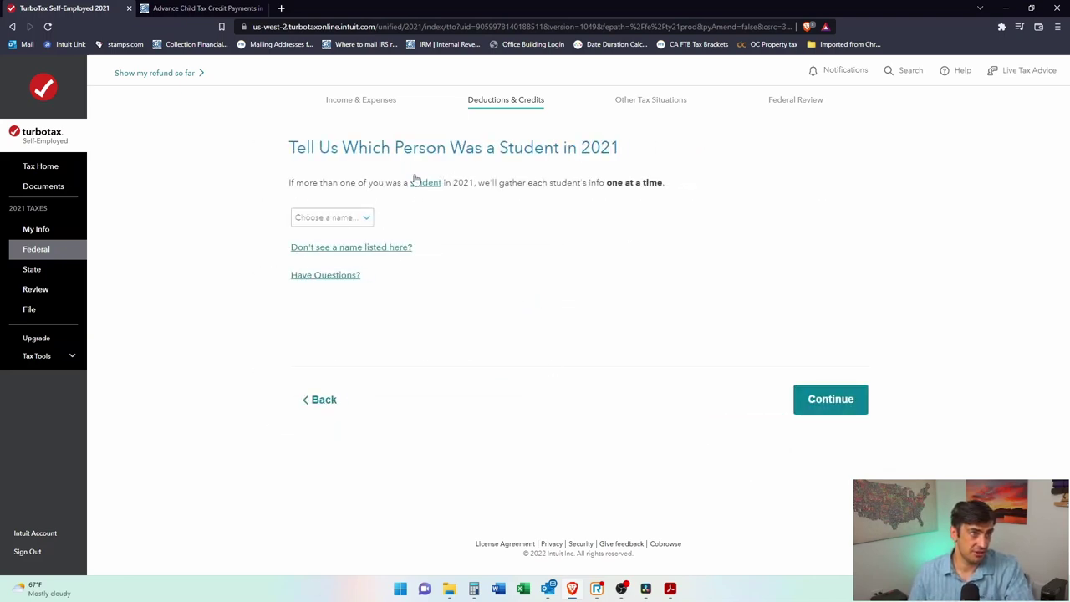
pyautogui.click(358, 217)
pyautogui.click(369, 241)
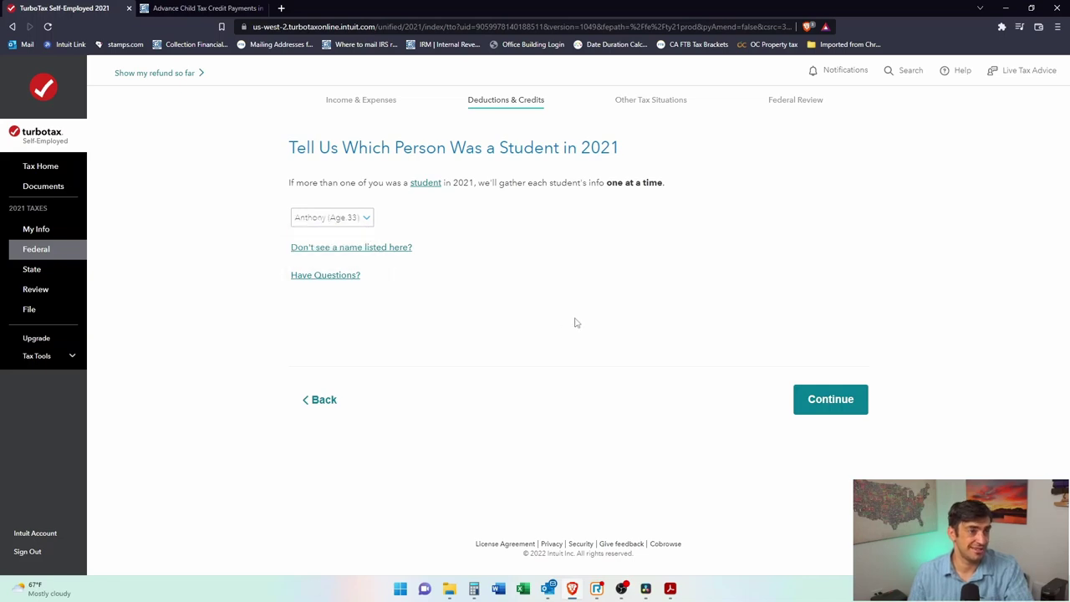
pyautogui.click(814, 406)
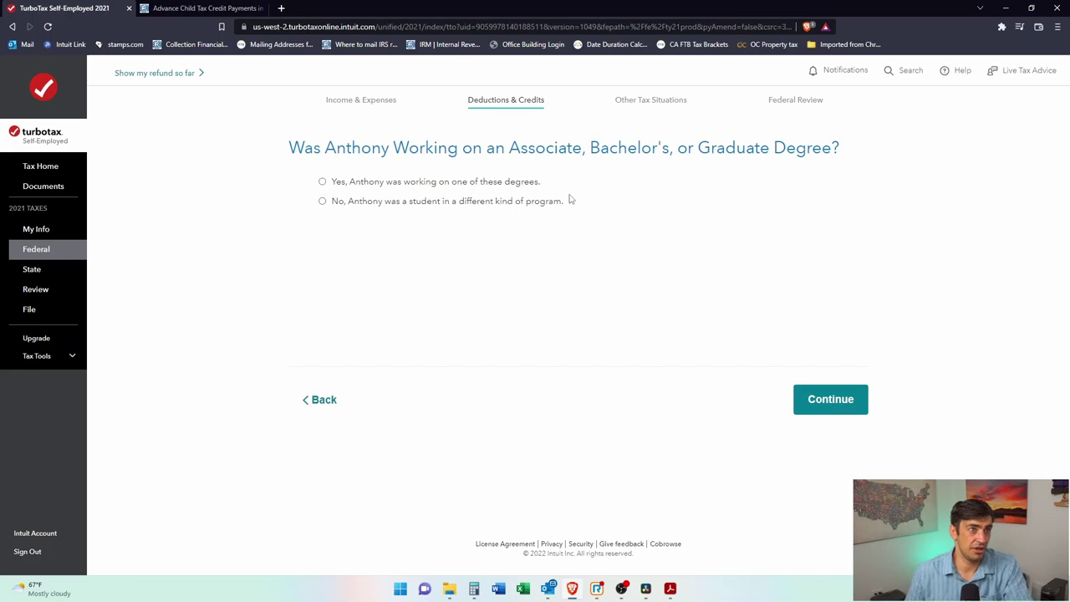
# Step: Answer yes to working toward a degree and mark enrollment as full-time
pyautogui.moveTo(701, 148); pyautogui.dragTo(831, 150)
pyautogui.click(336, 185)
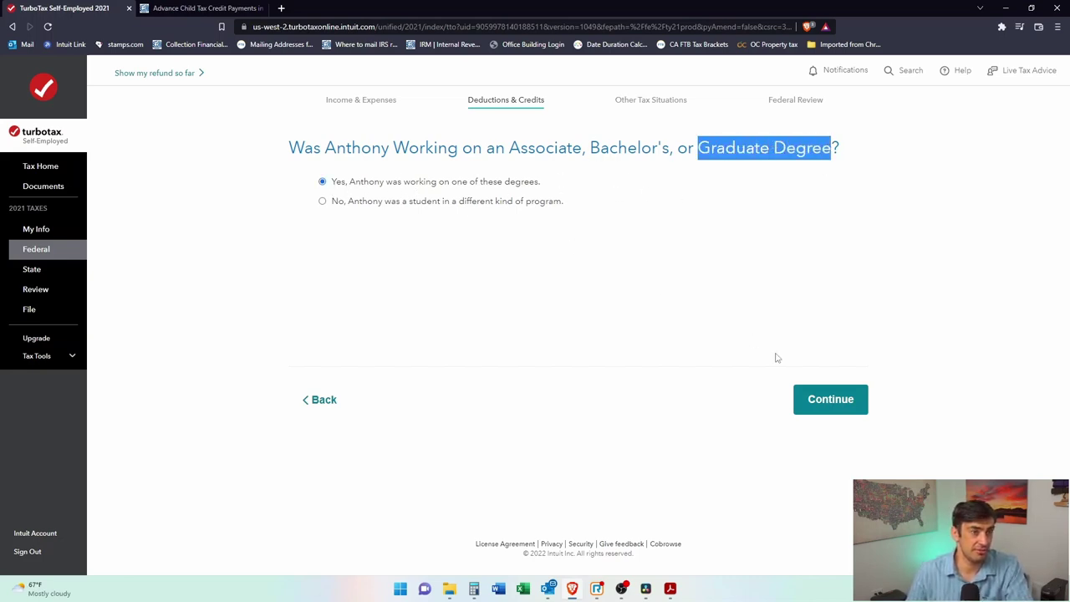
pyautogui.click(862, 409)
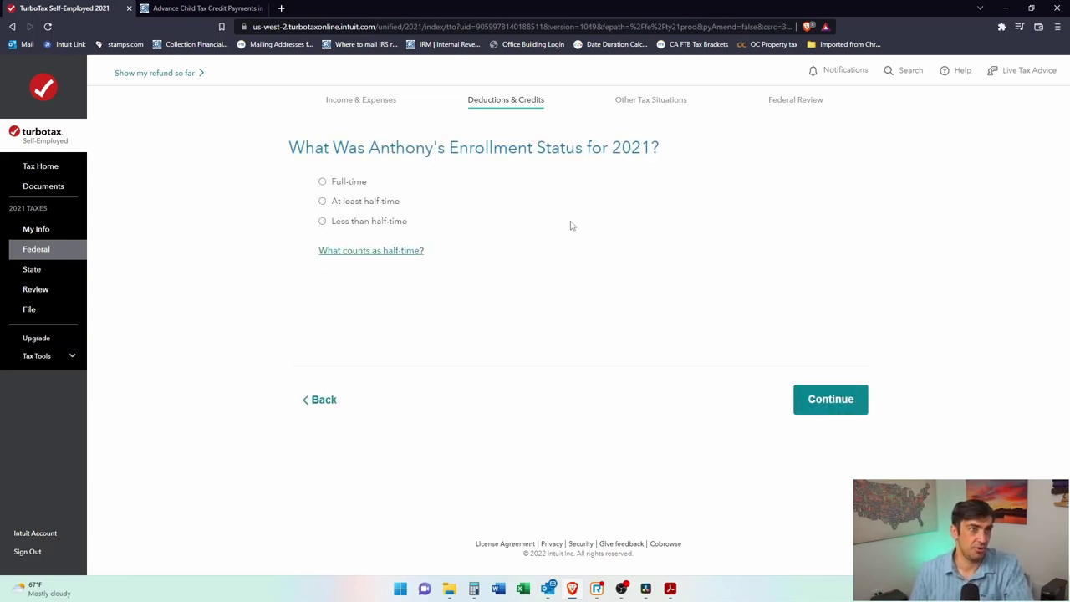
pyautogui.click(336, 189)
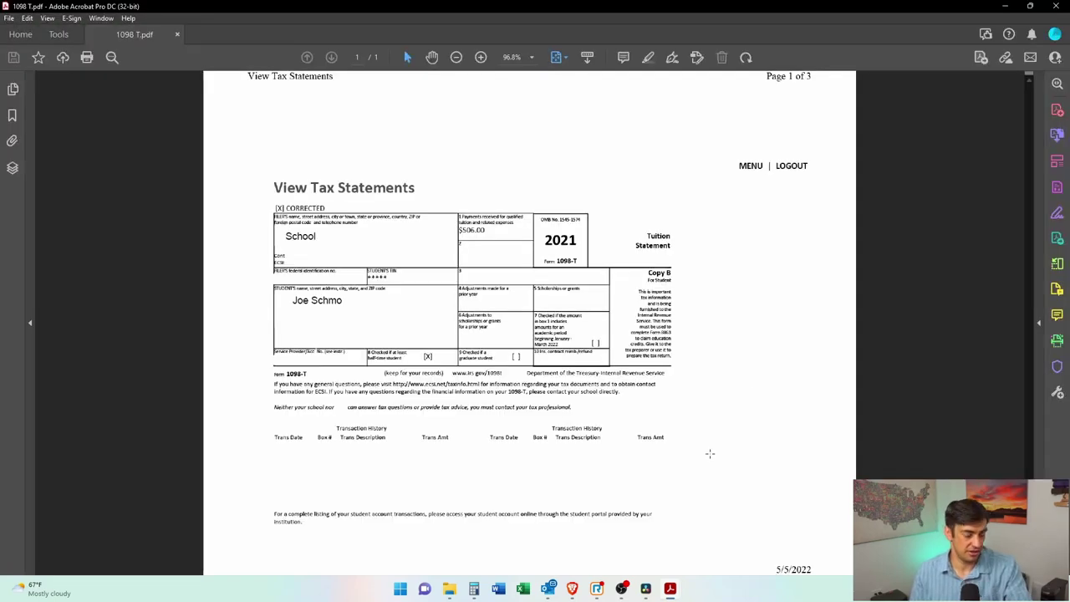
pyautogui.scroll(3, 457, 336)
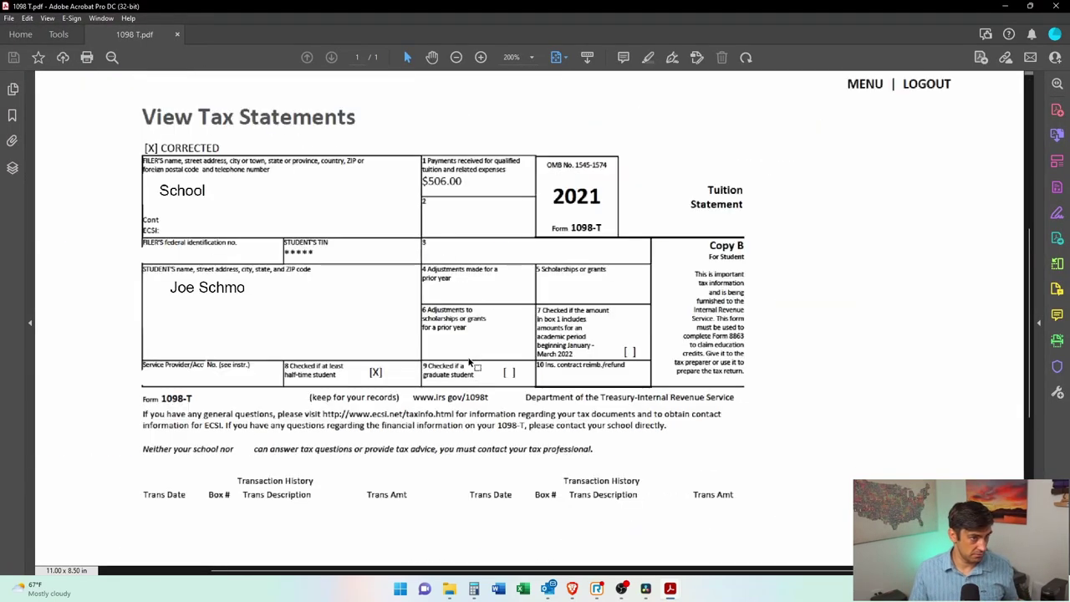
pyautogui.scroll(1, 470, 362)
# Step: Check box 8 on the 1098-T PDF and set enrollment to at least half-time
pyautogui.moveTo(257, 353); pyautogui.dragTo(434, 407)
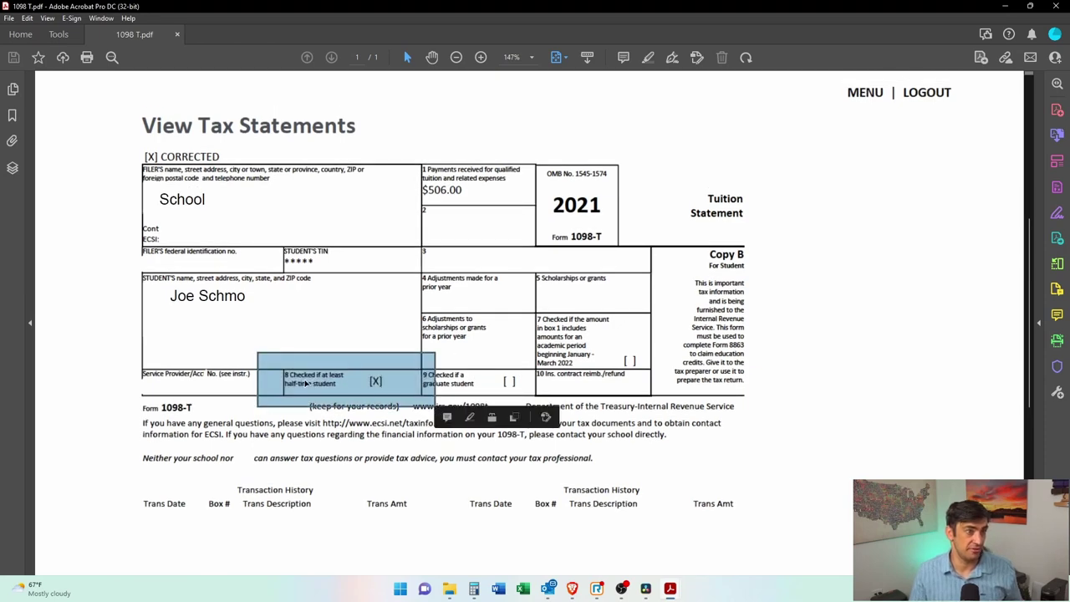
pyautogui.click(1005, 6)
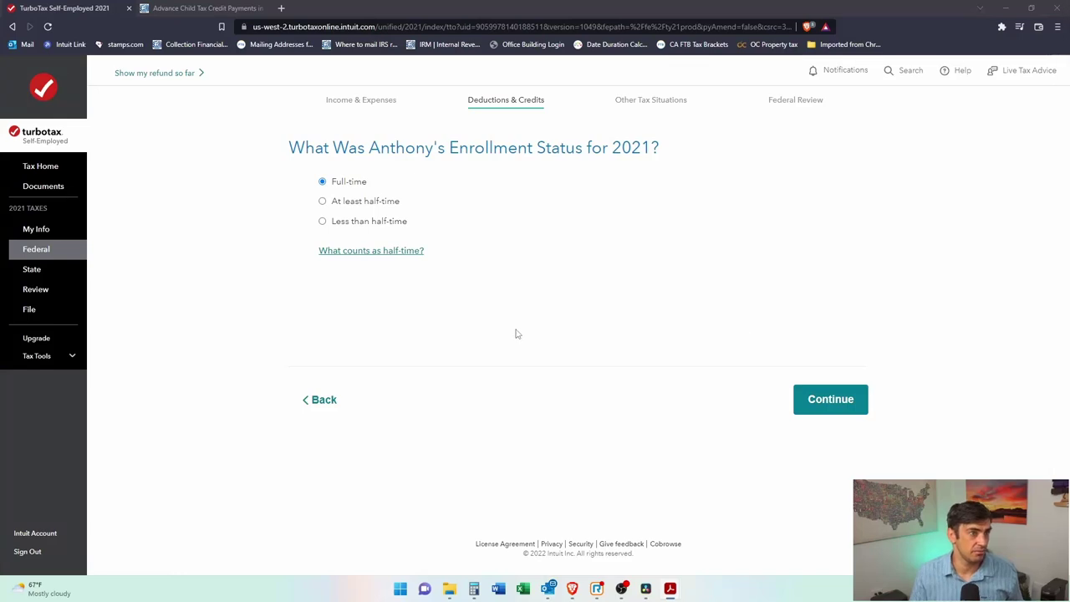
pyautogui.click(322, 201)
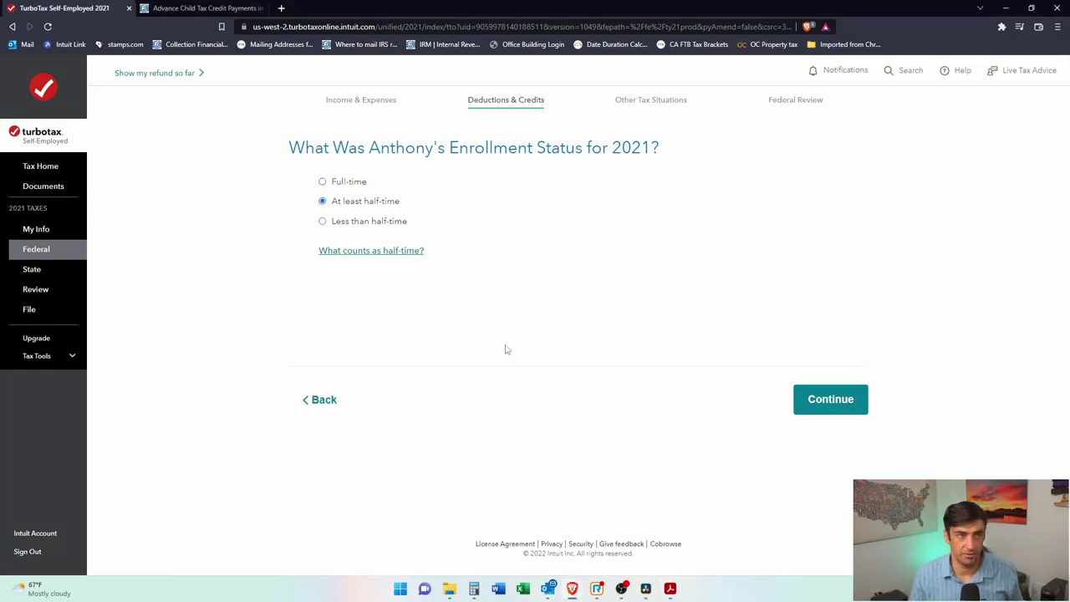
pyautogui.click(322, 181)
pyautogui.click(829, 405)
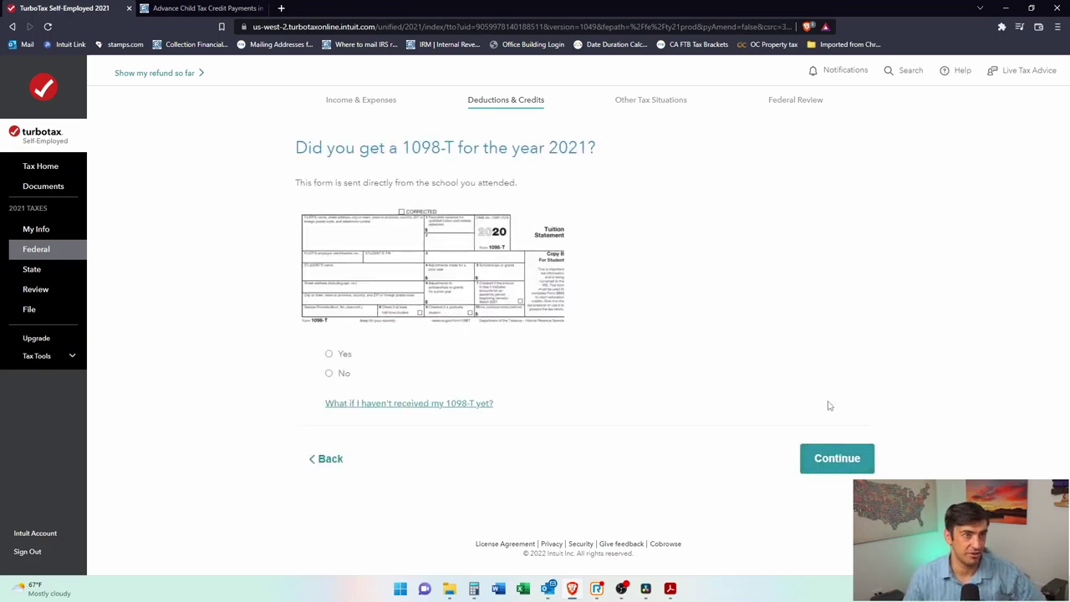
# Step: Confirm a 2021 1098-T was received and upload the PDF from the computer for import
pyautogui.click(336, 354)
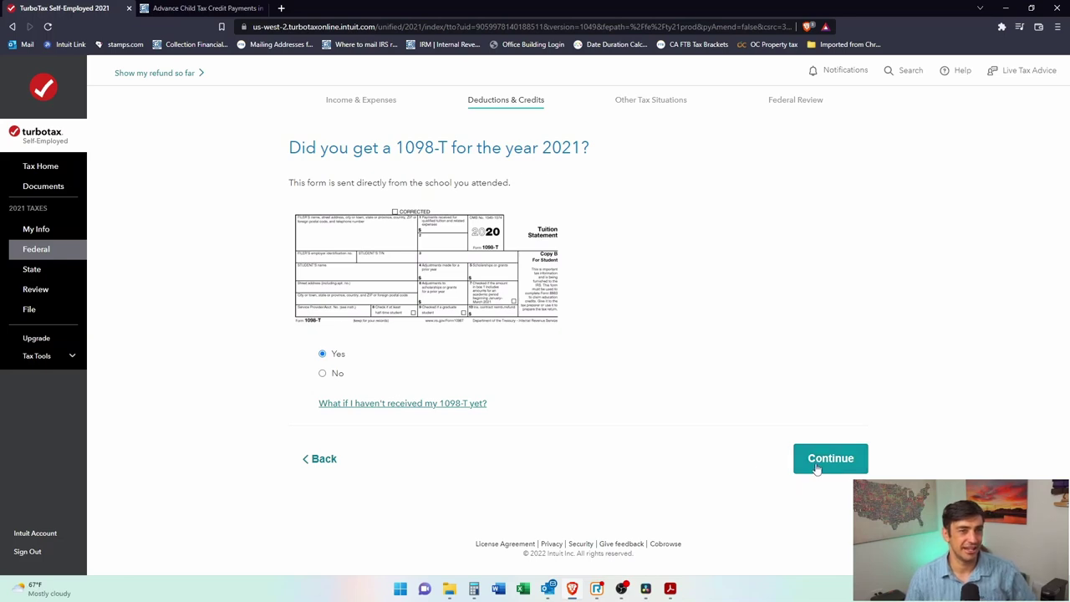
pyautogui.click(858, 467)
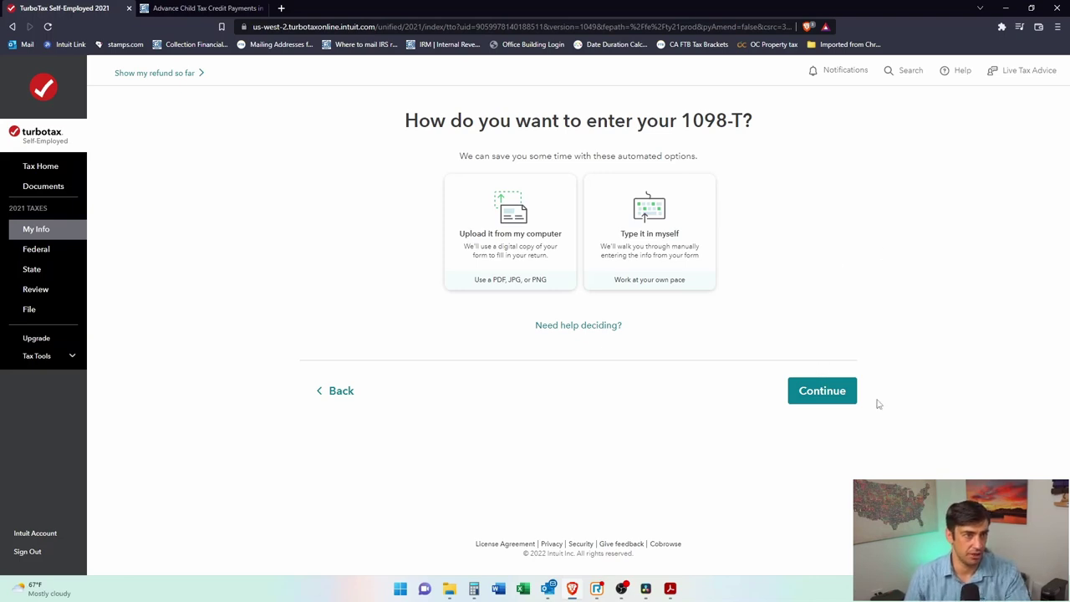
pyautogui.click(541, 239)
pyautogui.click(805, 394)
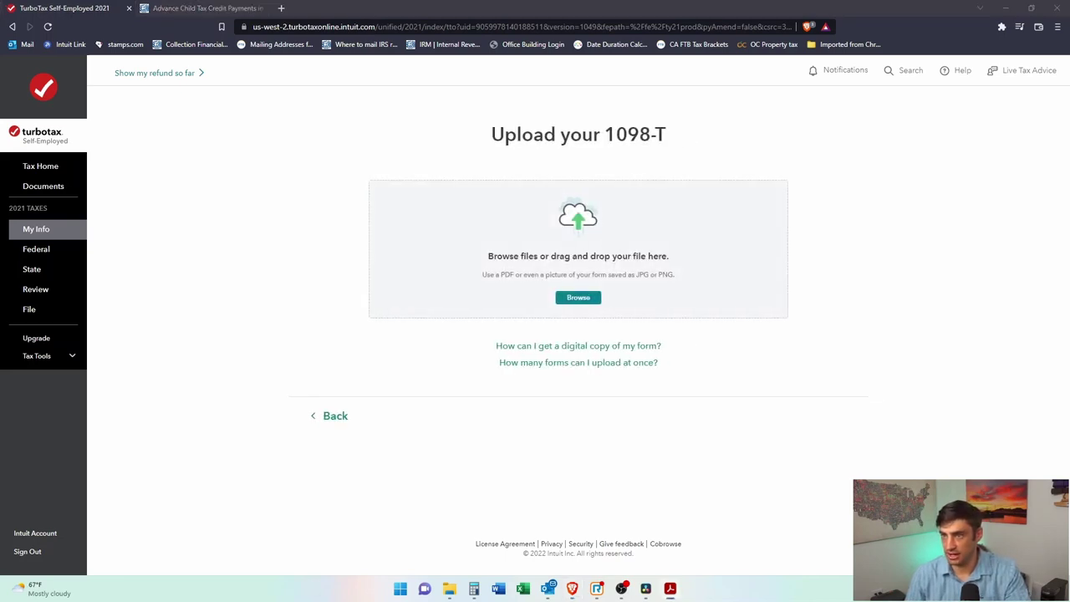
pyautogui.moveTo(1069, 351); pyautogui.dragTo(539, 261)
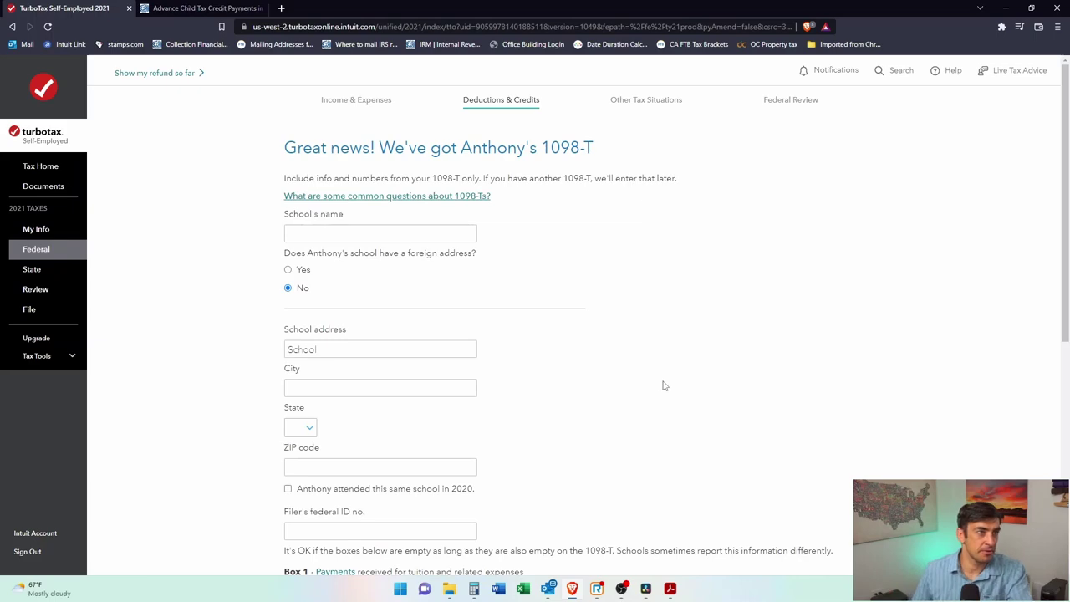
# Step: Compare the imported school name and $506.00 Box 1 payment against the 1098-T PDF
pyautogui.scroll(-5, 632, 365)
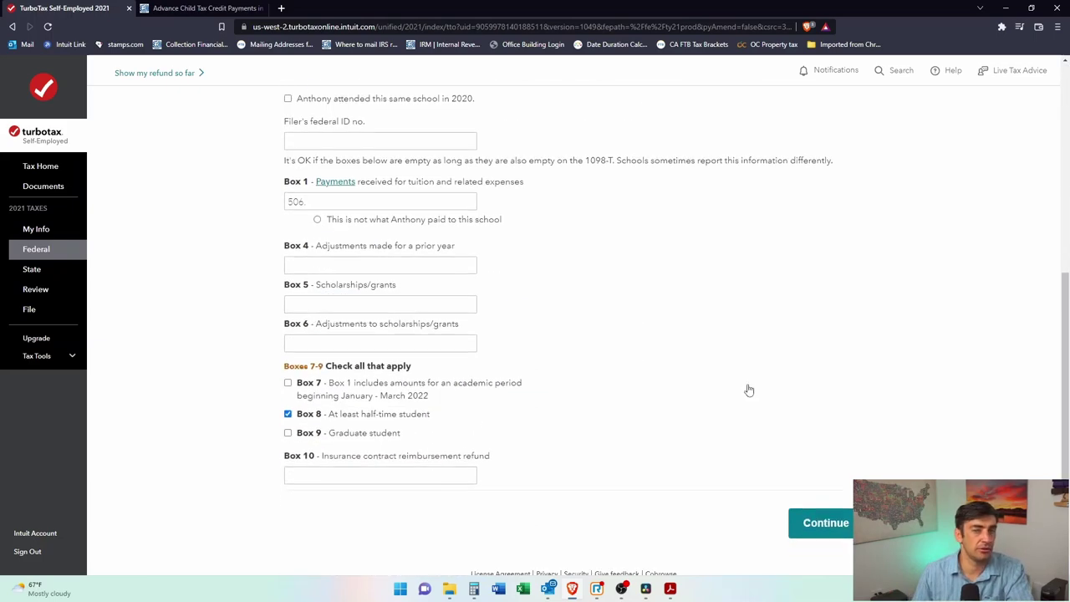
pyautogui.hotkey('alt', 'Tab')
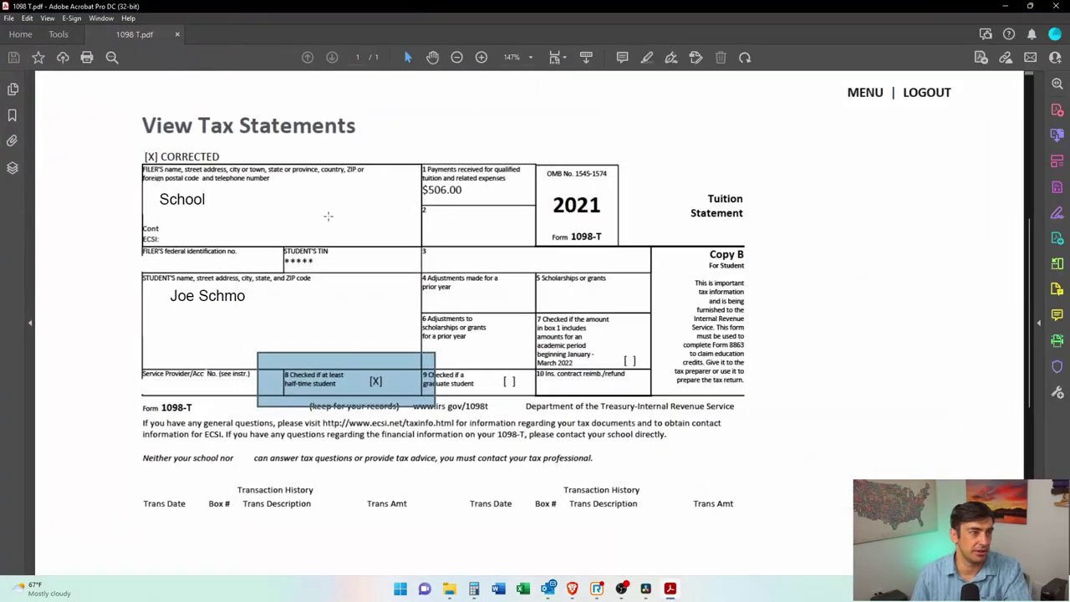
pyautogui.moveTo(247, 182); pyautogui.dragTo(124, 235)
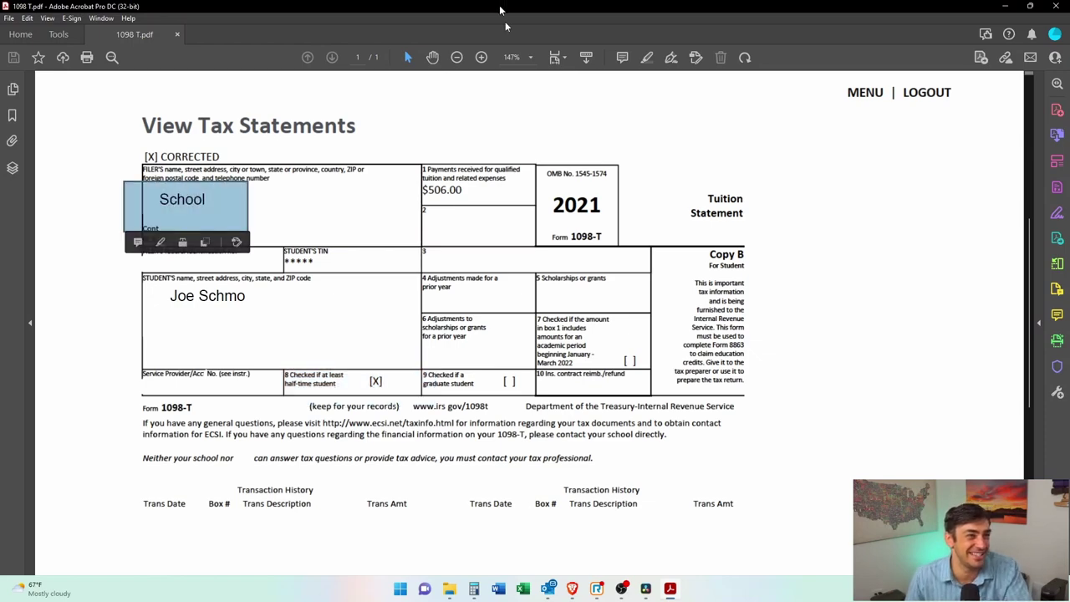
pyautogui.hotkey('alt', 'Tab')
pyautogui.scroll(1, 693, 349)
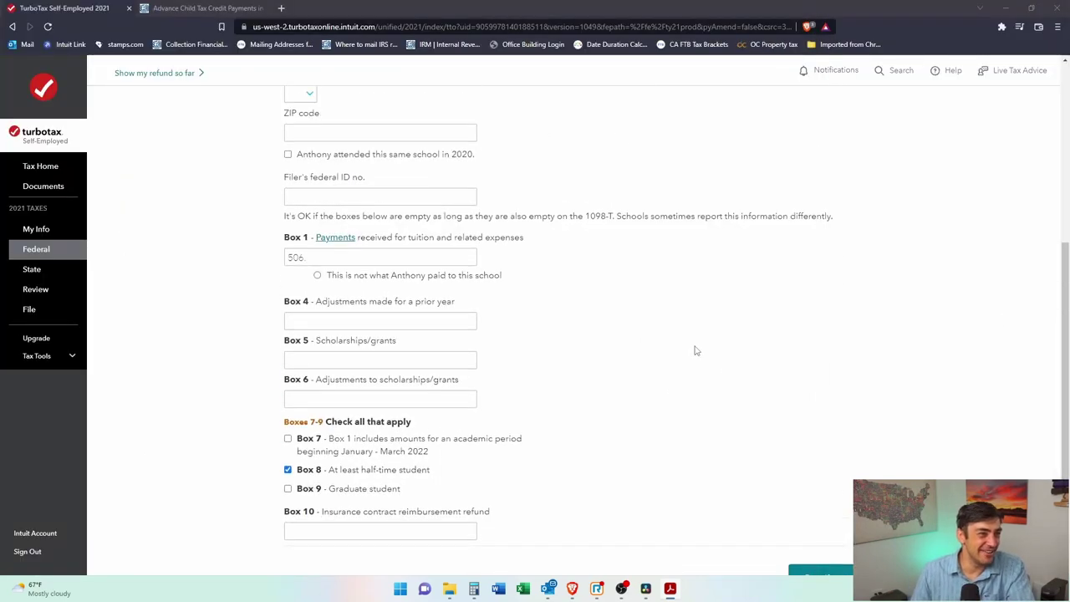
pyautogui.scroll(3, 786, 335)
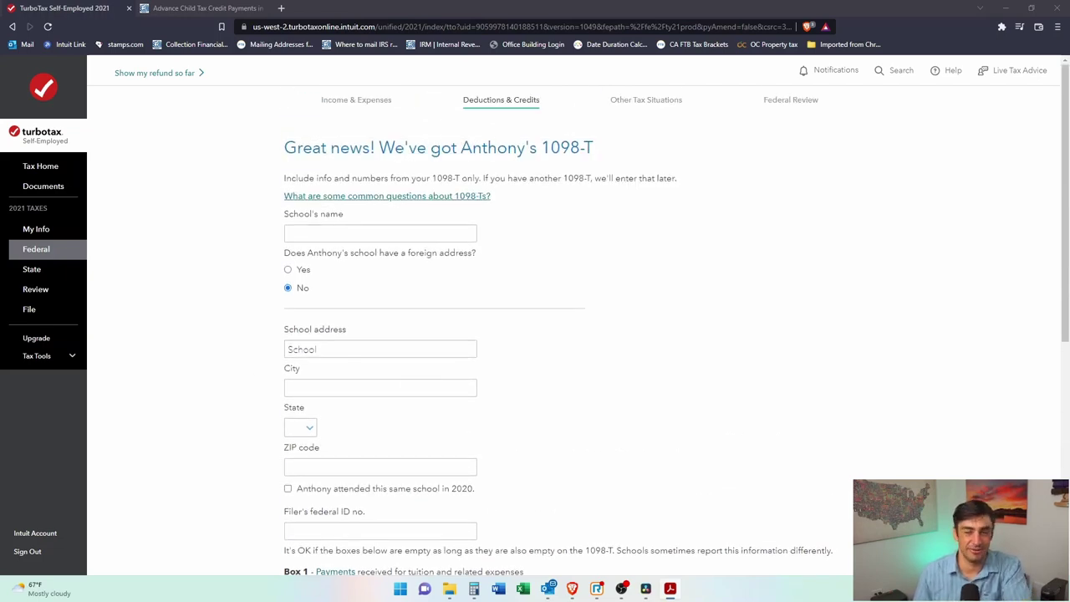
pyautogui.scroll(-3, 831, 447)
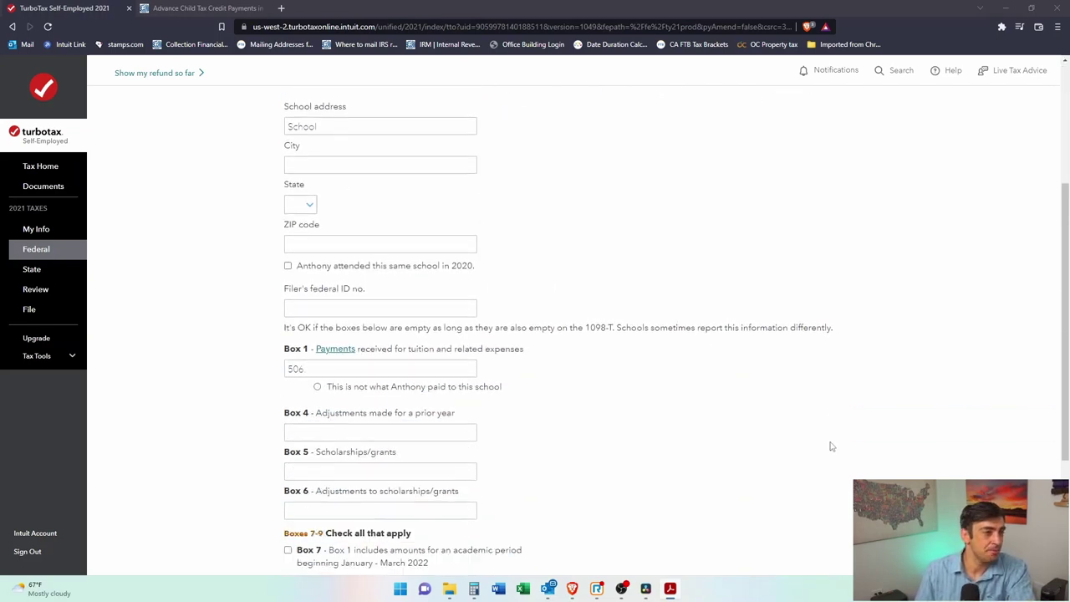
pyautogui.click(338, 314)
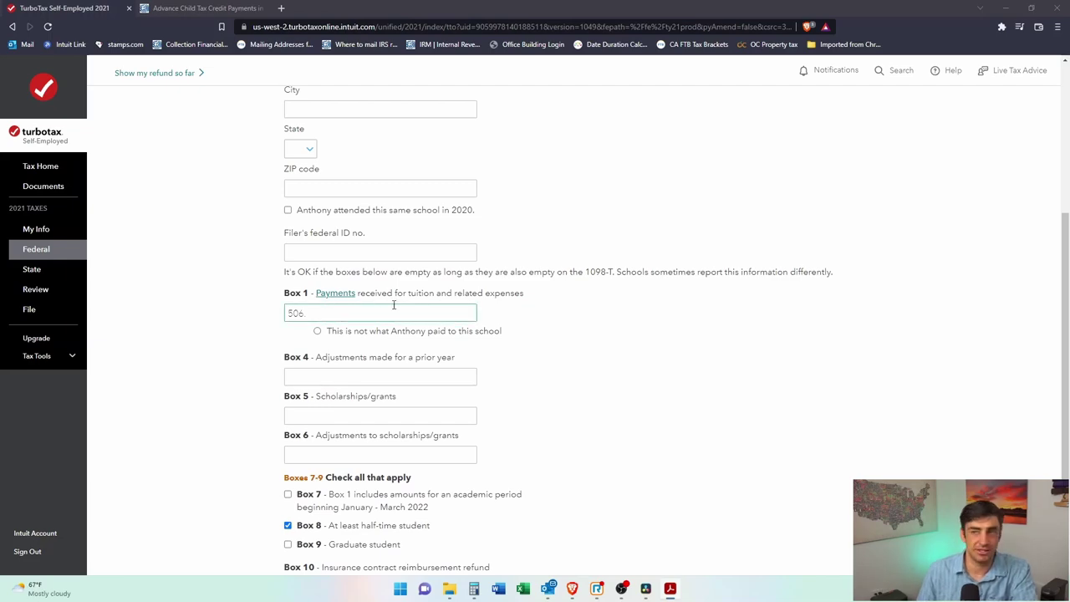
pyautogui.hotkey('alt', 'Tab')
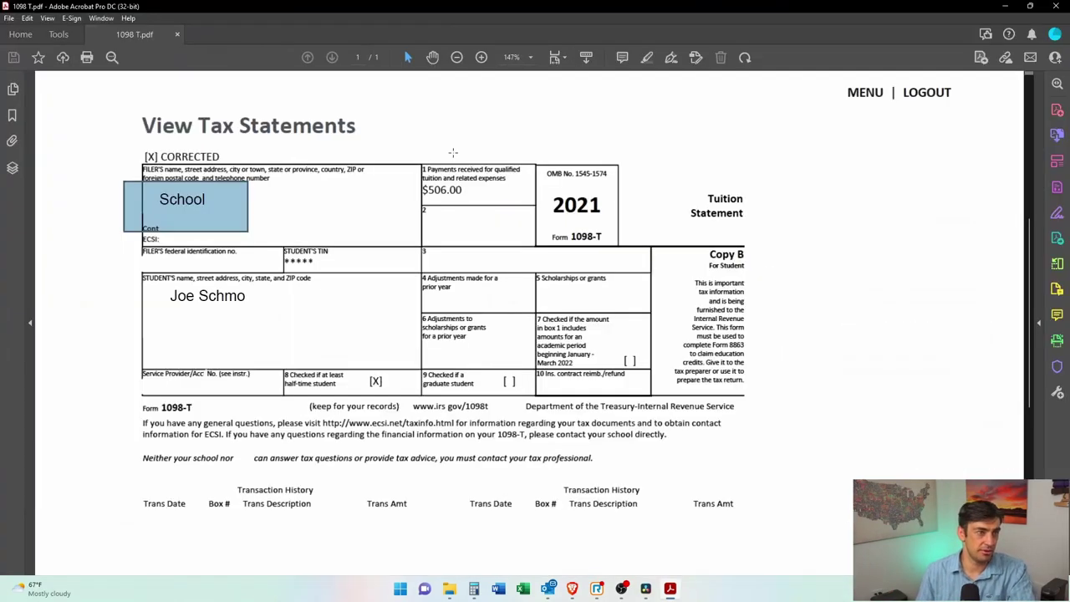
pyautogui.moveTo(375, 148); pyautogui.dragTo(588, 222)
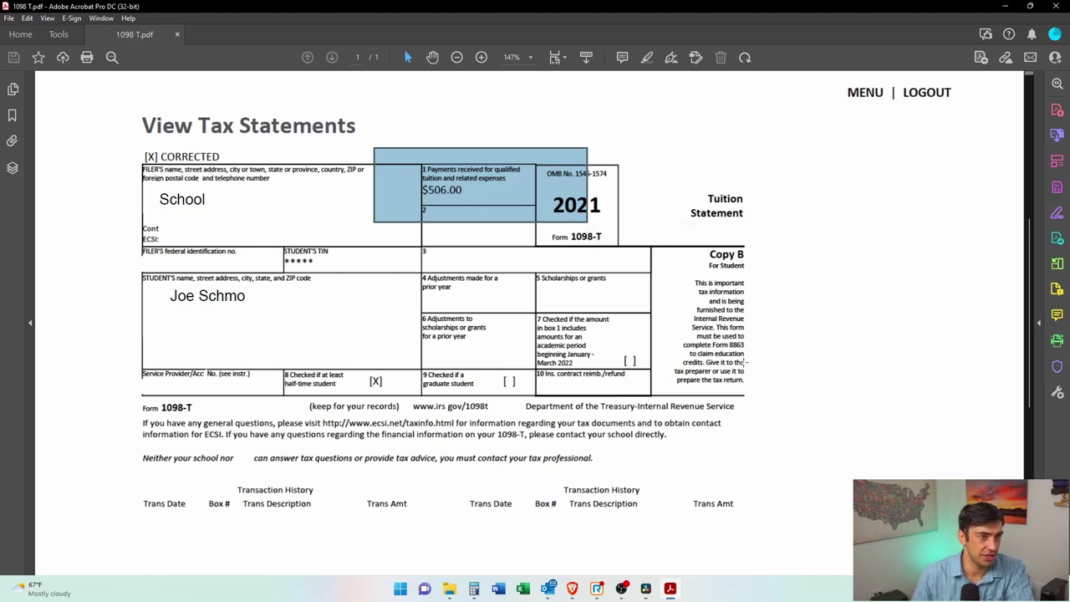
pyautogui.moveTo(522, 259); pyautogui.dragTo(674, 324)
pyautogui.moveTo(408, 166); pyautogui.dragTo(542, 218)
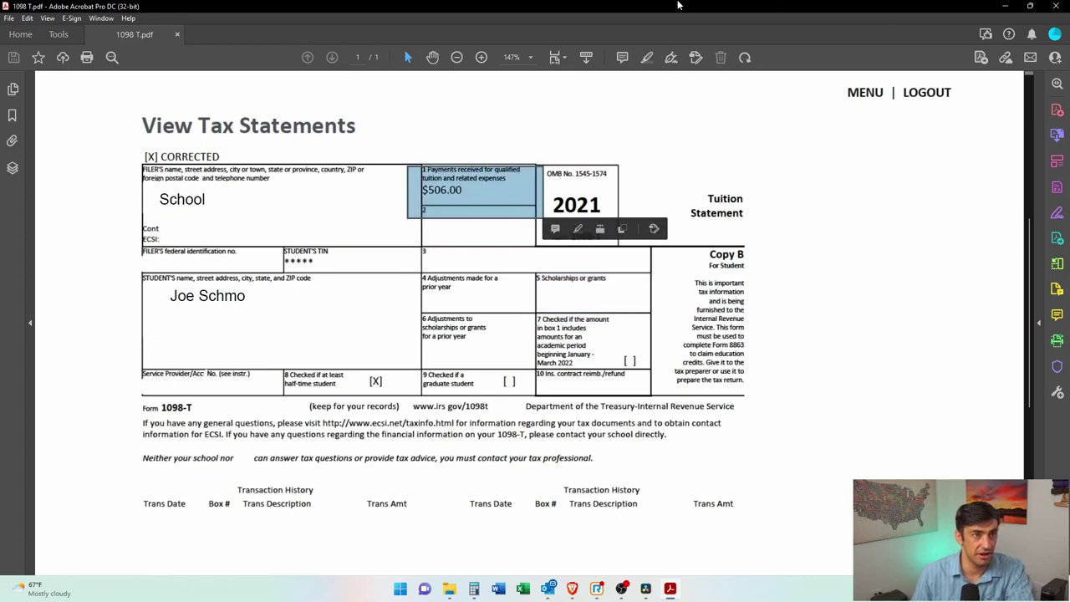
pyautogui.doubleClick(679, 5)
pyautogui.click(237, 449)
pyautogui.scroll(3, 497, 281)
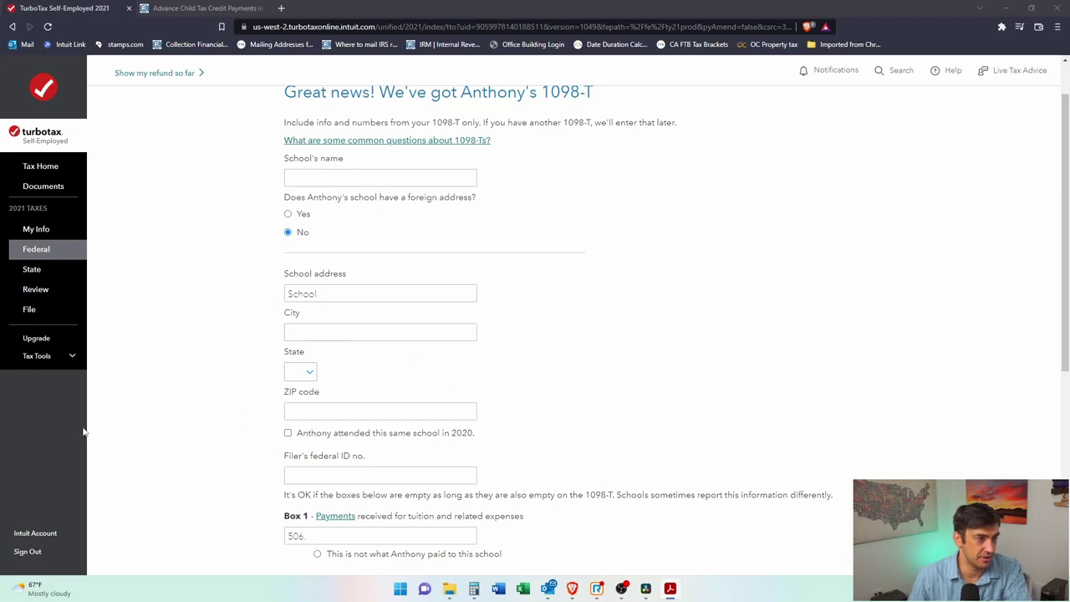
# Step: Enter the school's city Newport Beach, state CA, ZIP 92660 and the filer's federal ID, then submit
pyautogui.click(346, 327)
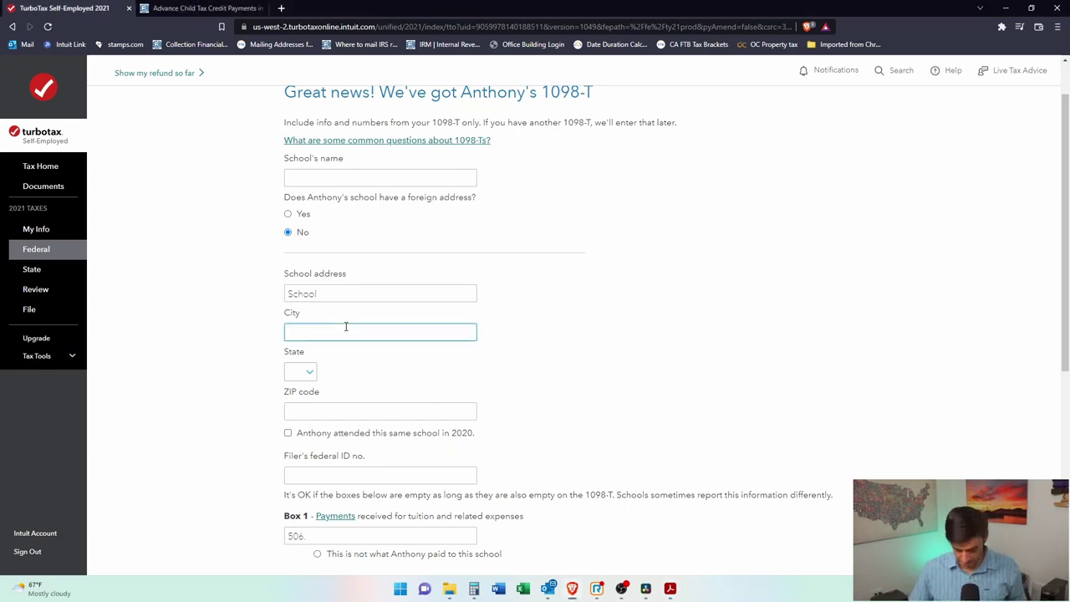
pyautogui.write('Newport')
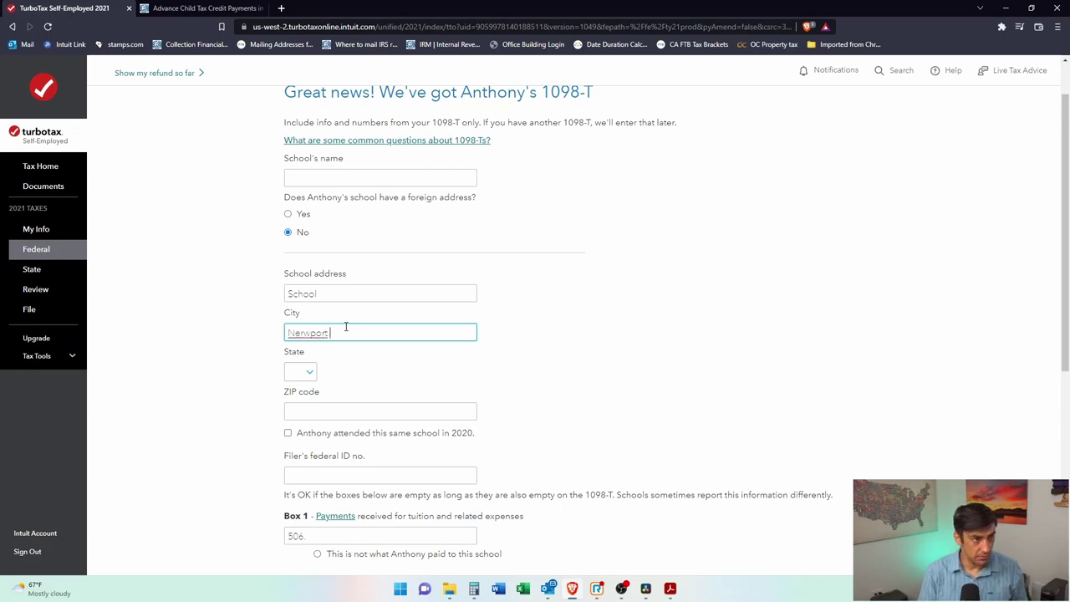
pyautogui.write(' Beach')
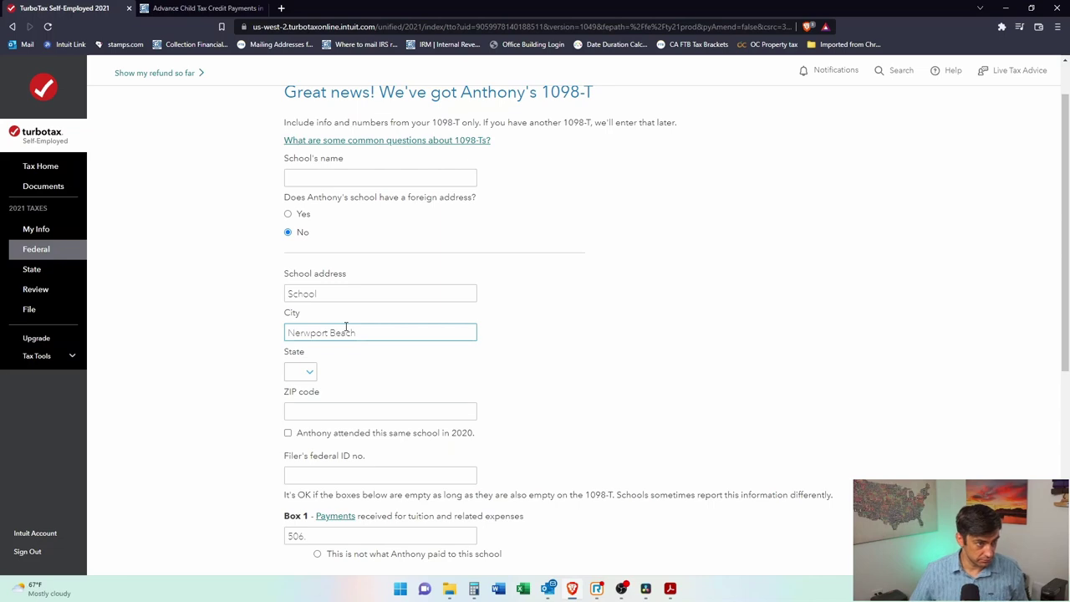
pyautogui.click(302, 373)
pyautogui.press('c')
pyautogui.click(320, 179)
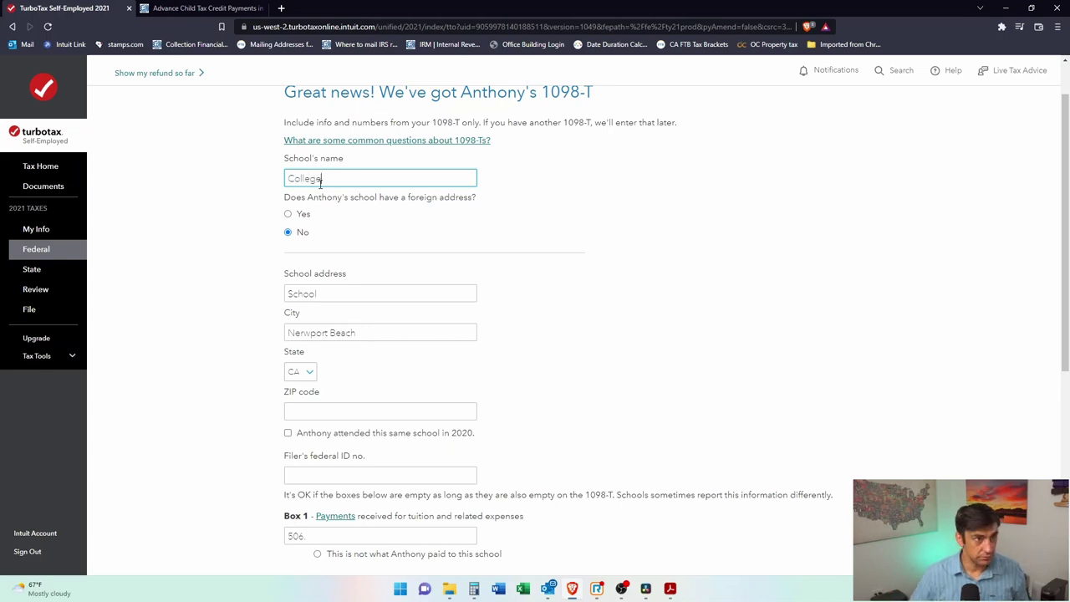
pyautogui.click(324, 413)
pyautogui.write('92660')
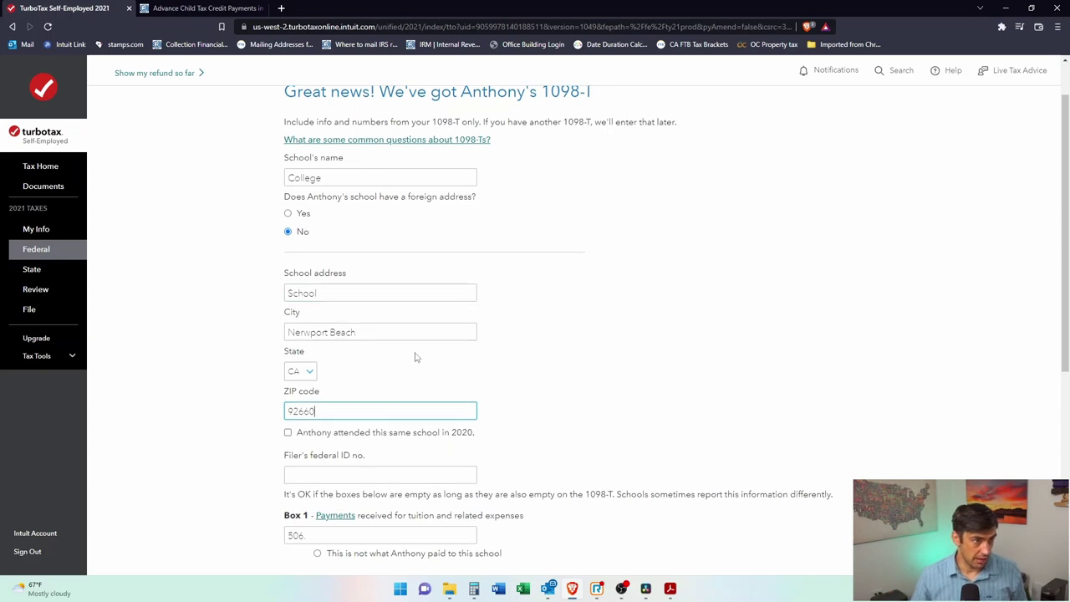
pyautogui.scroll(-2, 409, 346)
pyautogui.click(330, 309)
pyautogui.write('12-3456789')
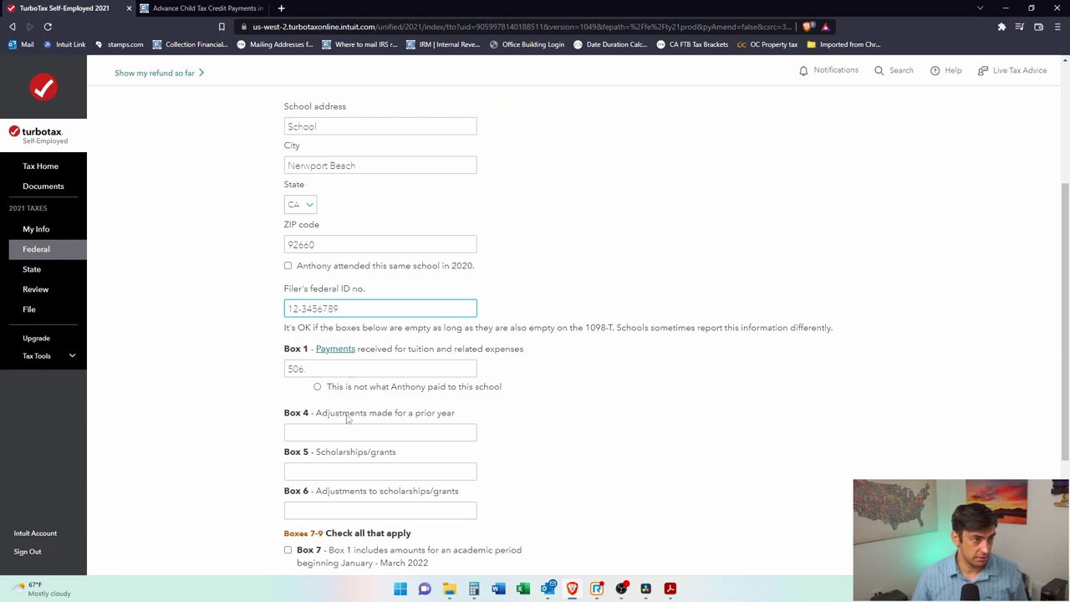
pyautogui.scroll(-2, 348, 418)
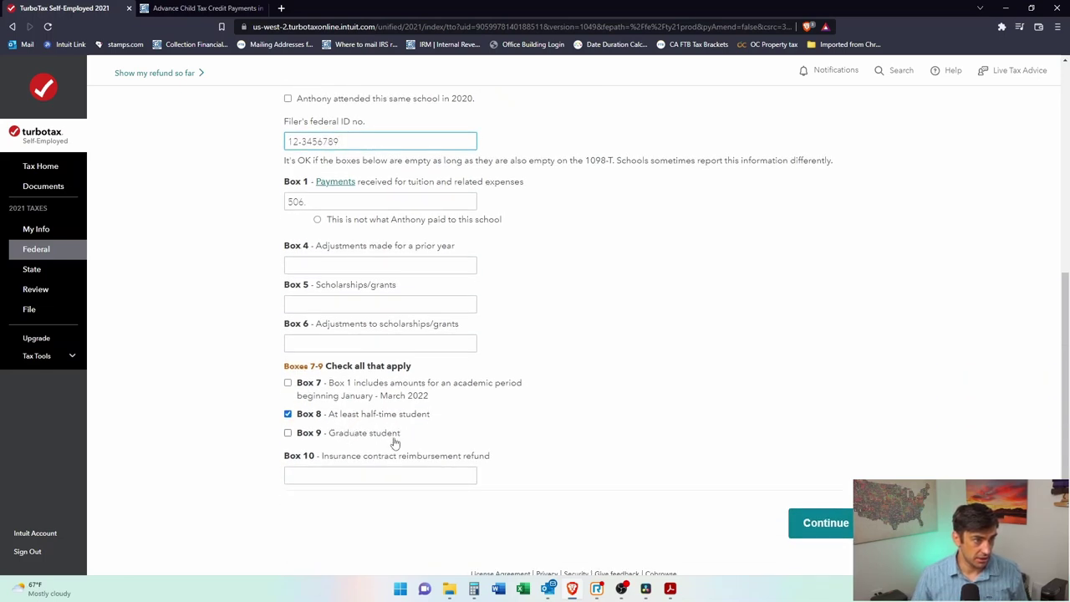
pyautogui.click(807, 524)
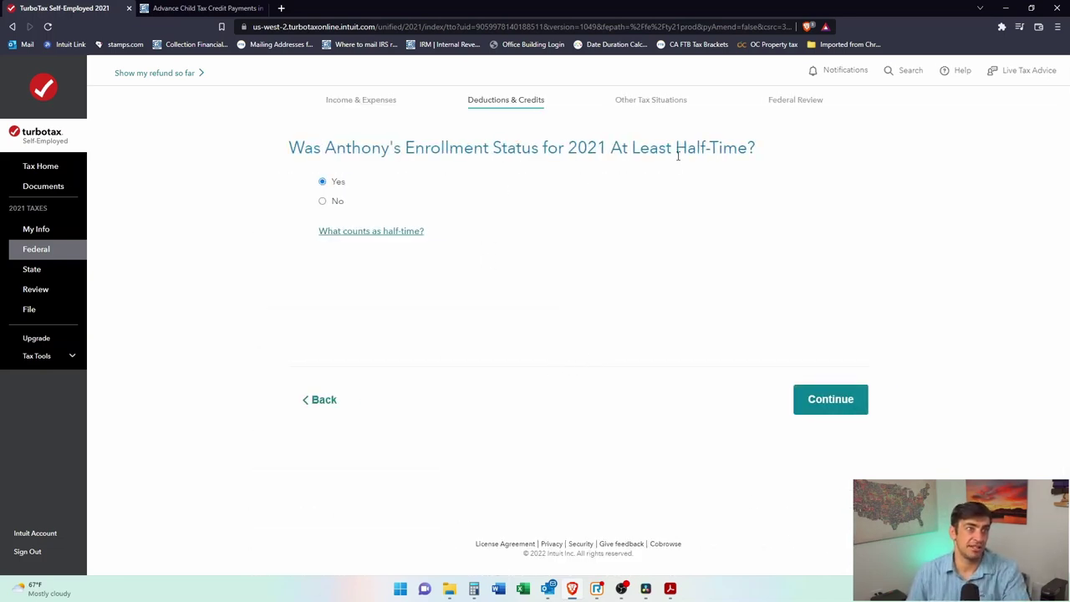
# Step: Confirm at-least-half-time enrollment and answer that no other school was attended
pyautogui.hotkey('alt', 'Tab')
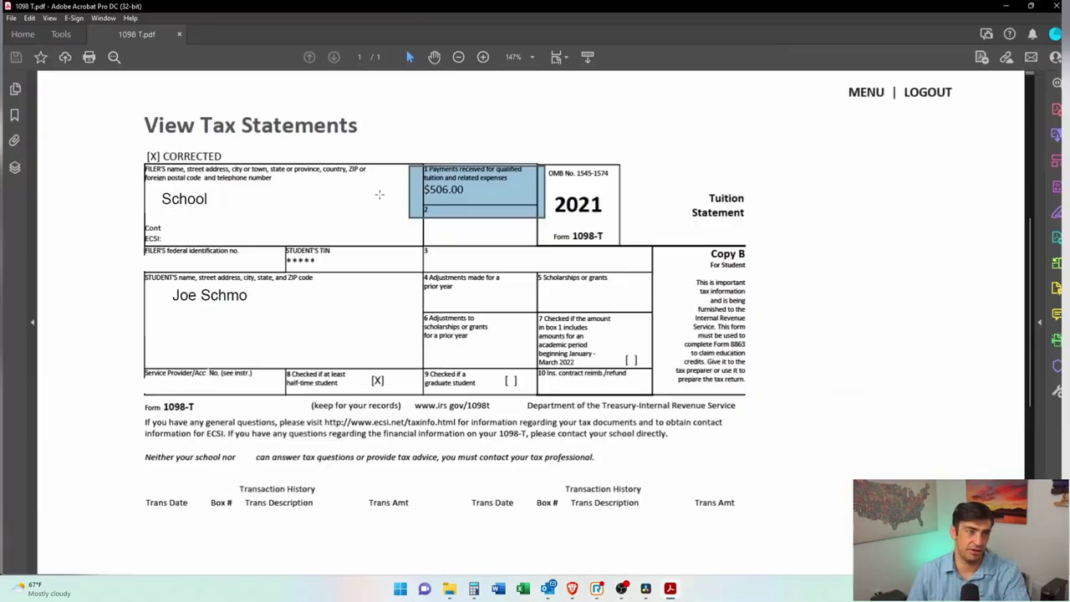
pyautogui.moveTo(232, 350); pyautogui.dragTo(402, 404)
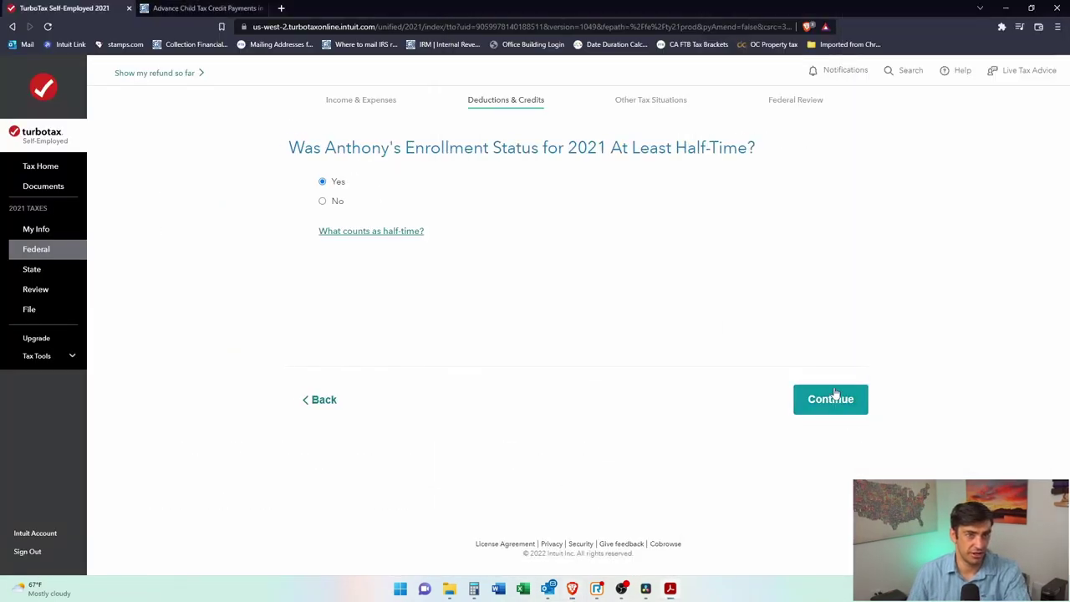
pyautogui.click(805, 399)
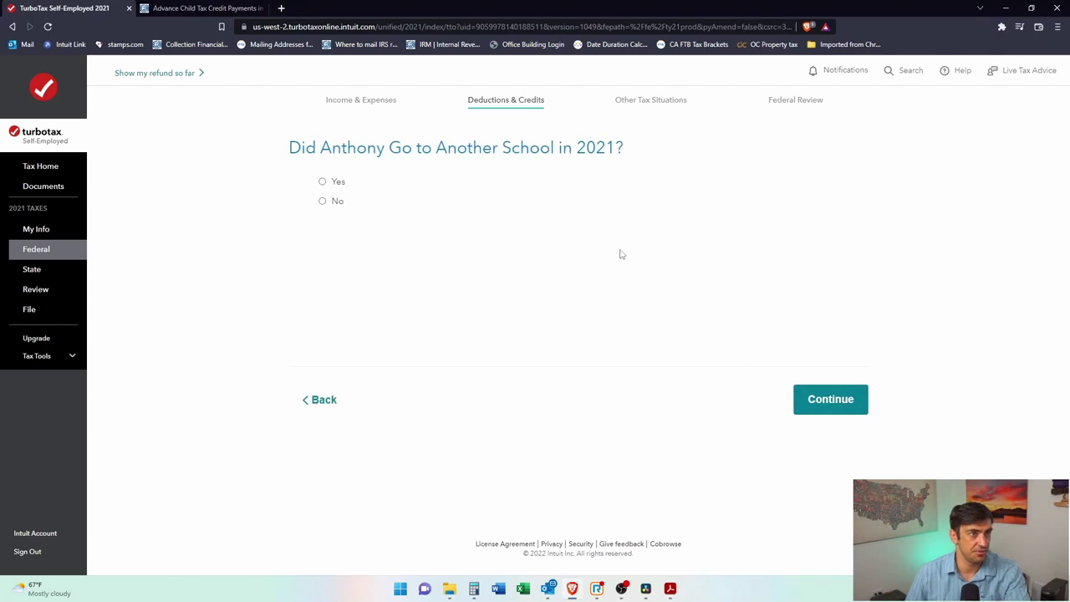
pyautogui.click(334, 202)
pyautogui.click(848, 403)
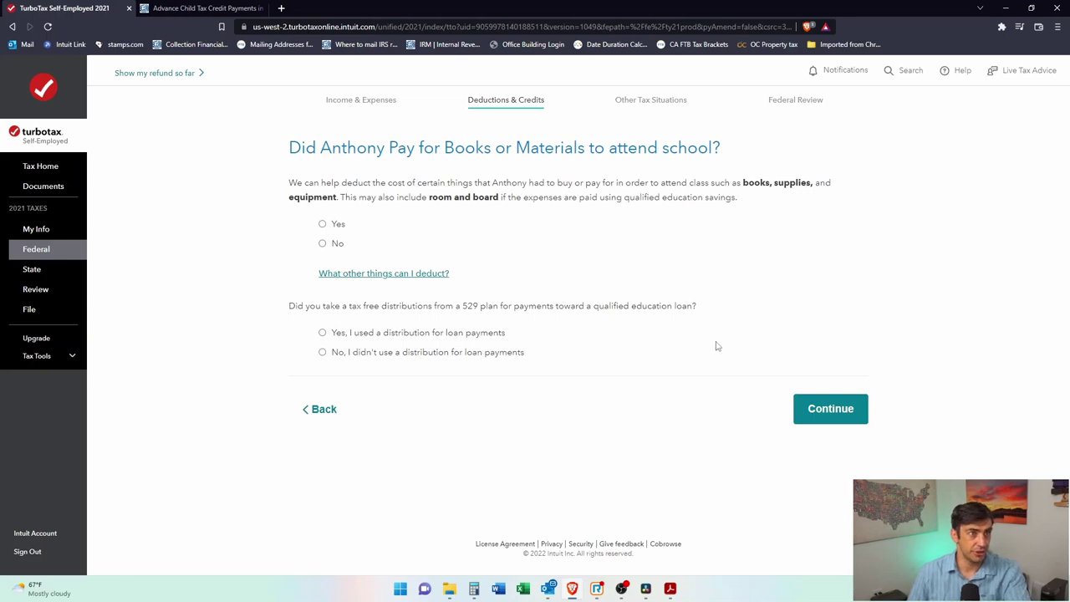
# Step: Say yes to books and materials and enter $300 for required books
pyautogui.moveTo(558, 151); pyautogui.dragTo(690, 142)
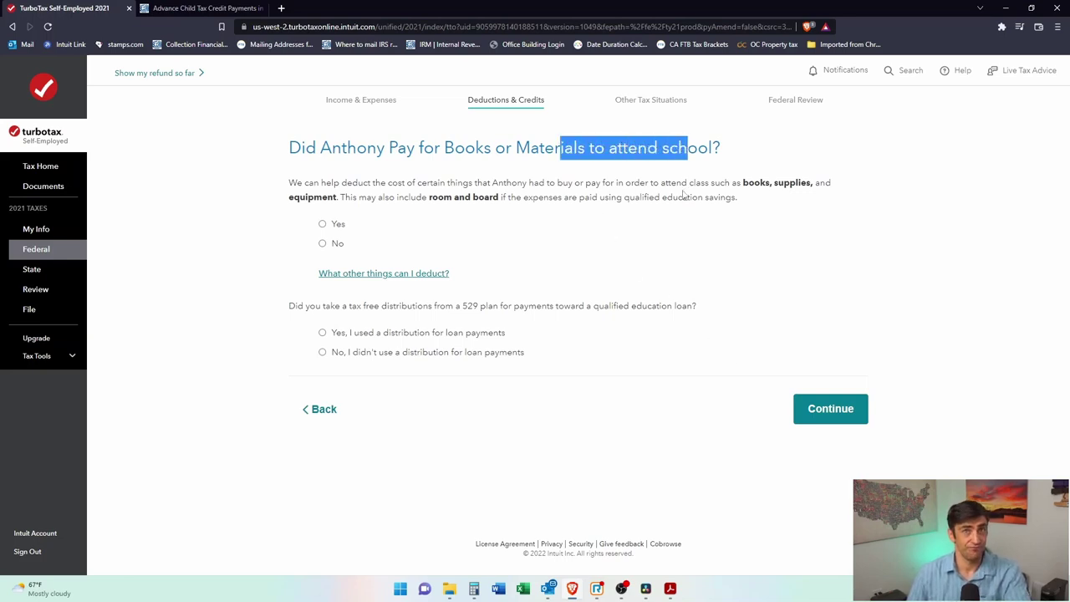
pyautogui.click(322, 224)
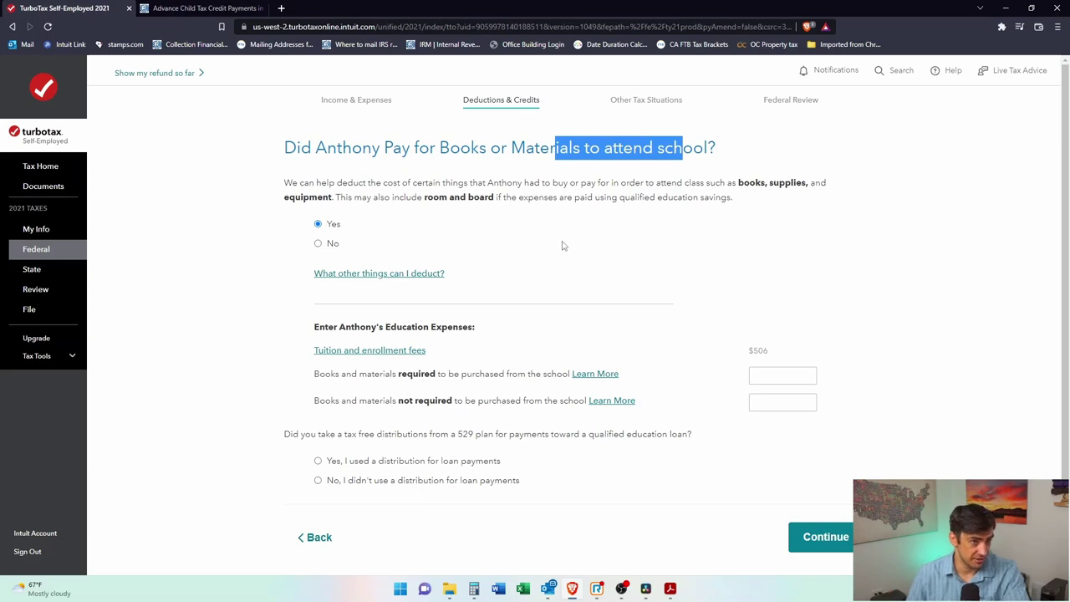
pyautogui.moveTo(333, 374); pyautogui.dragTo(432, 374)
pyautogui.click(441, 375)
pyautogui.moveTo(507, 374); pyautogui.dragTo(555, 374)
pyautogui.click(789, 379)
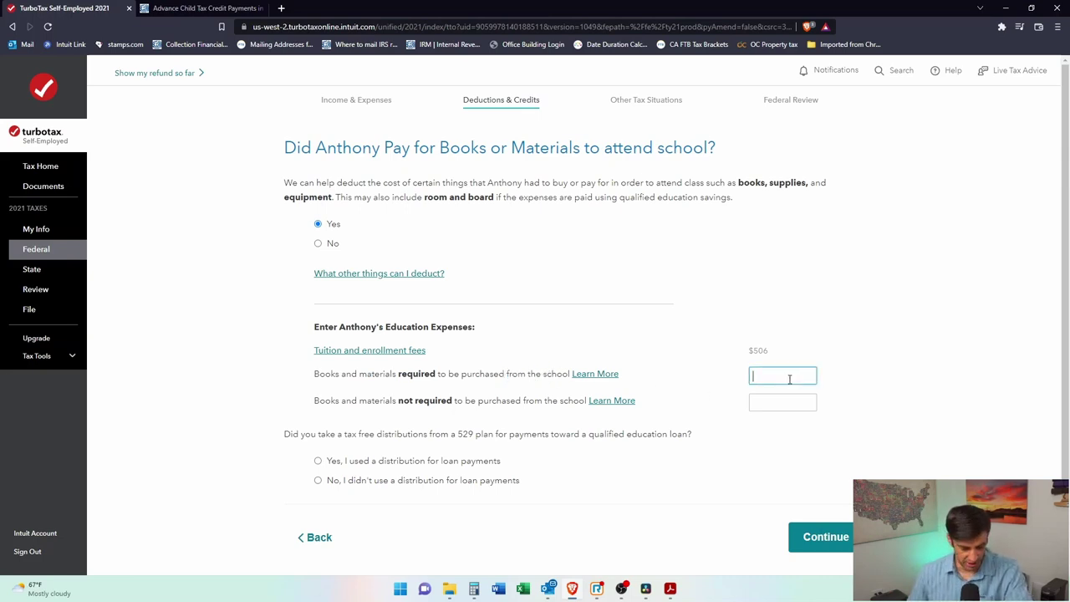
pyautogui.click(859, 399)
# Step: Enter $1,000 of non-required books and answer that no 529 distribution was used
pyautogui.scroll(-1, 866, 403)
pyautogui.moveTo(365, 352); pyautogui.dragTo(522, 355)
pyautogui.click(550, 359)
pyautogui.click(767, 362)
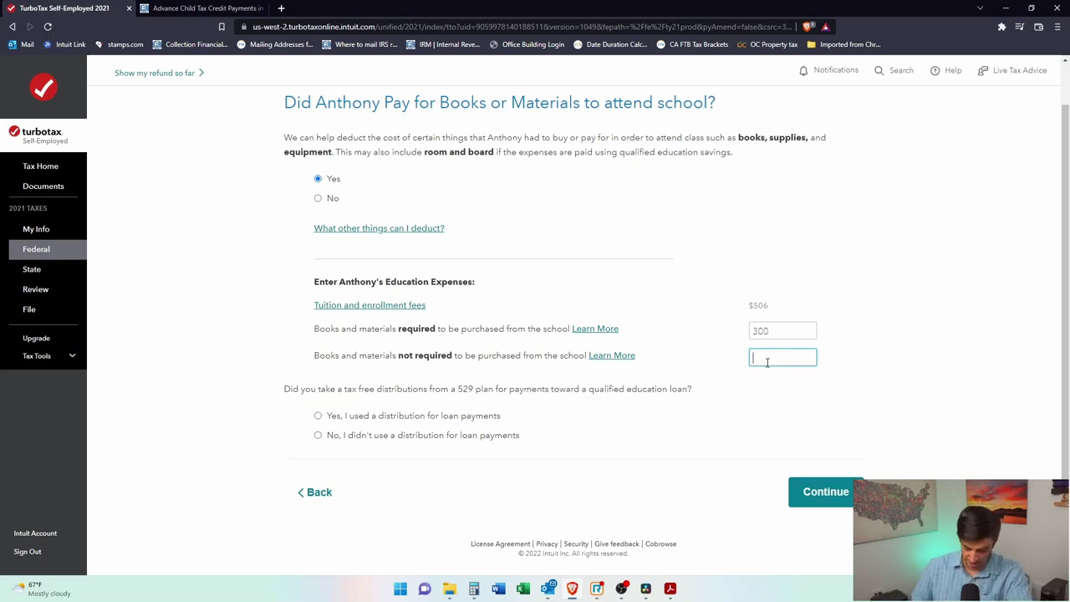
pyautogui.write('1,000')
pyautogui.click(638, 443)
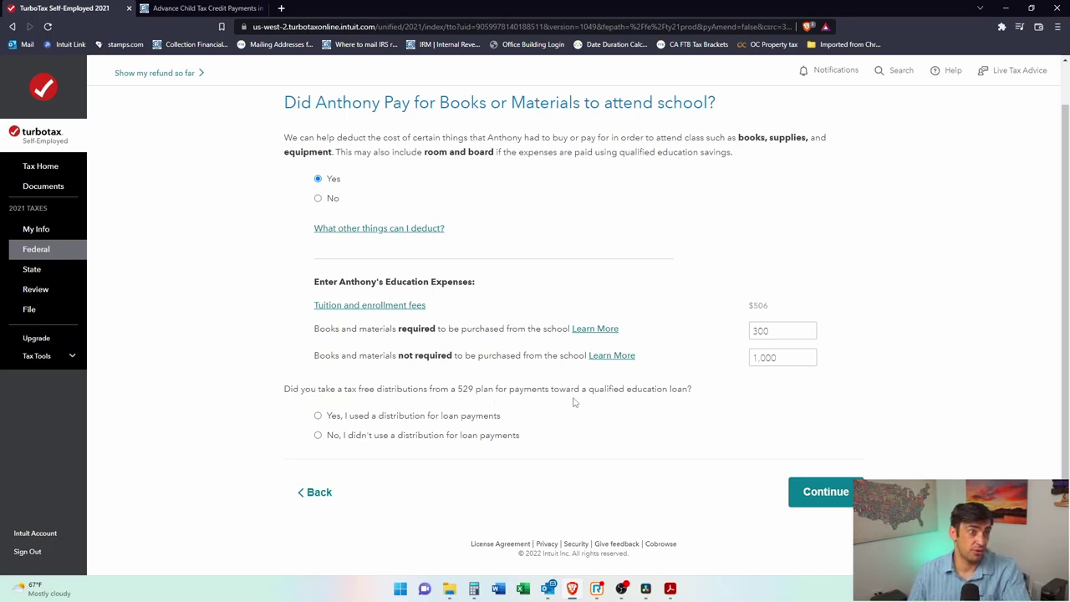
pyautogui.click(318, 435)
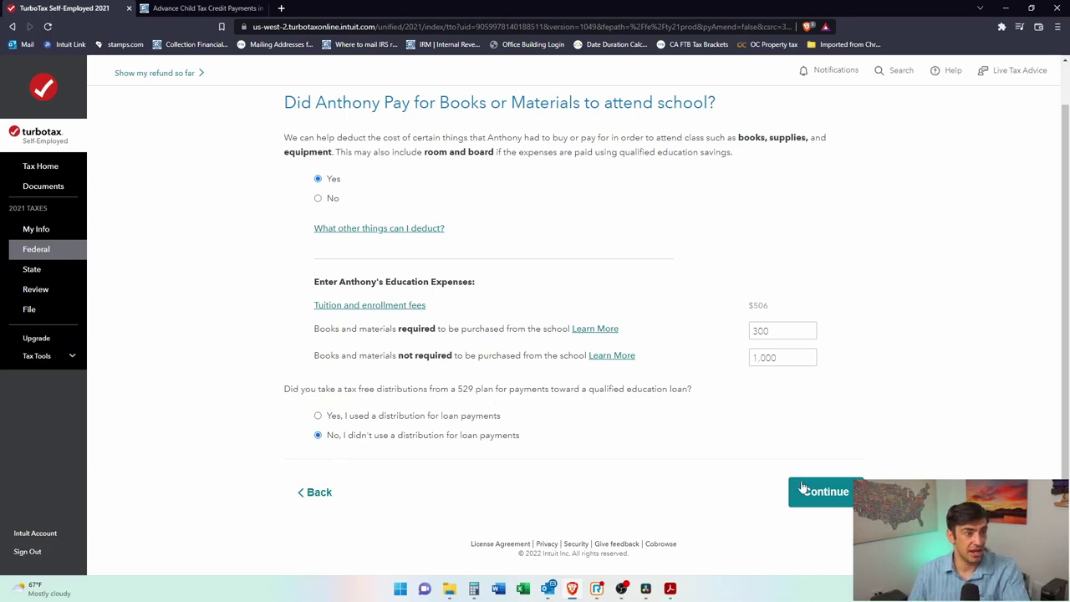
pyautogui.click(842, 503)
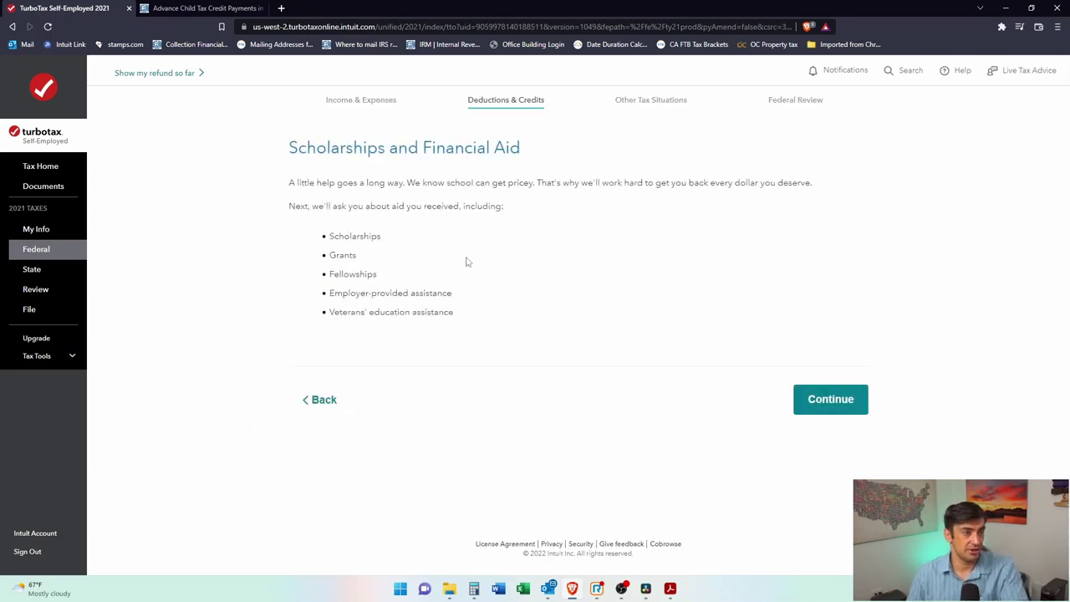
# Step: Answer that no scholarship or grant was received for the student
pyautogui.click(836, 402)
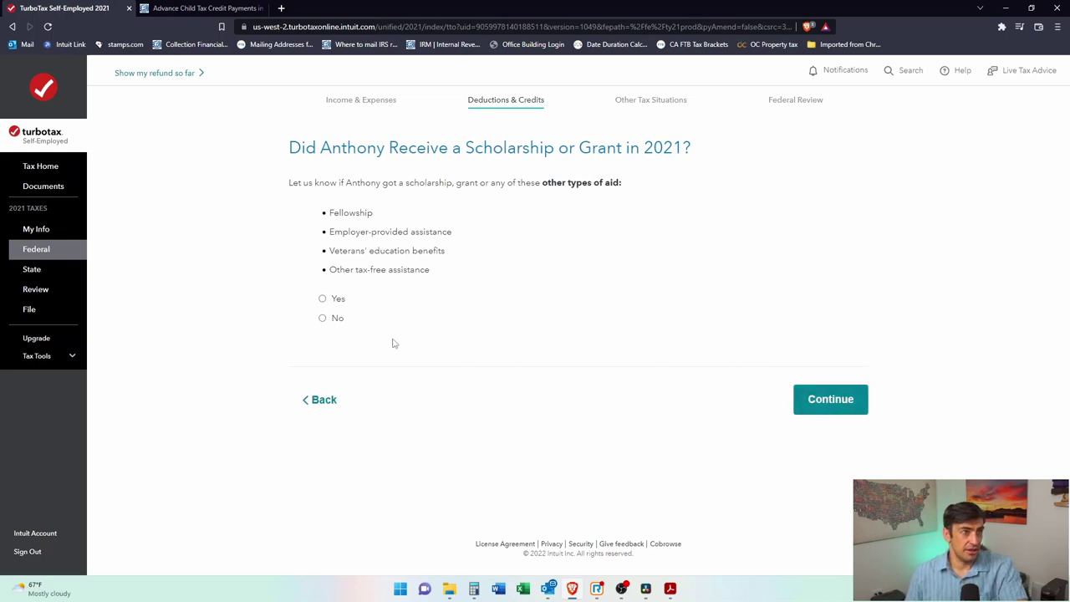
pyautogui.click(328, 319)
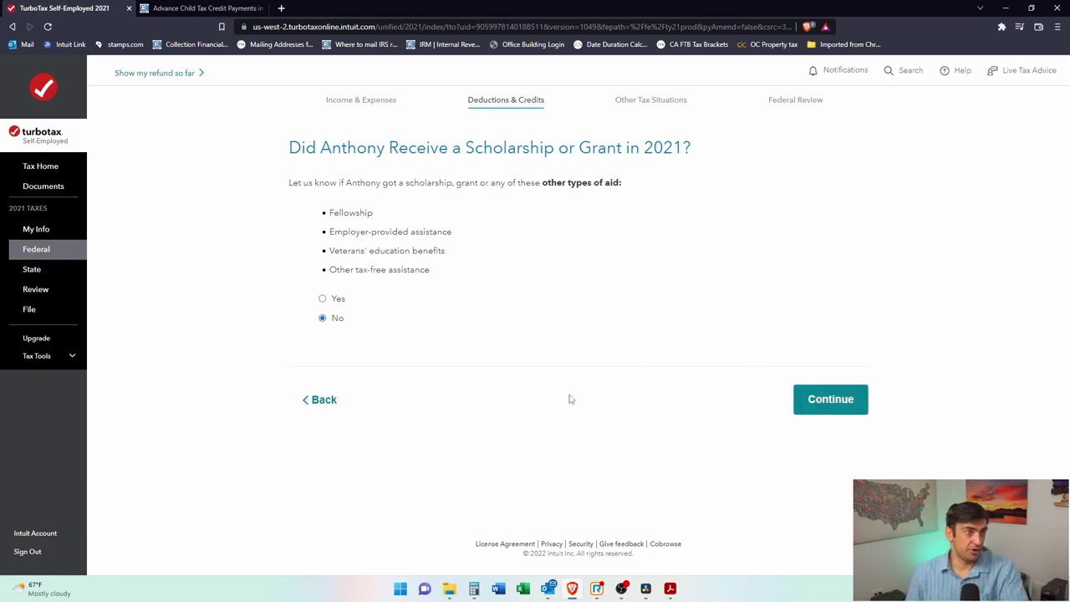
pyautogui.click(853, 399)
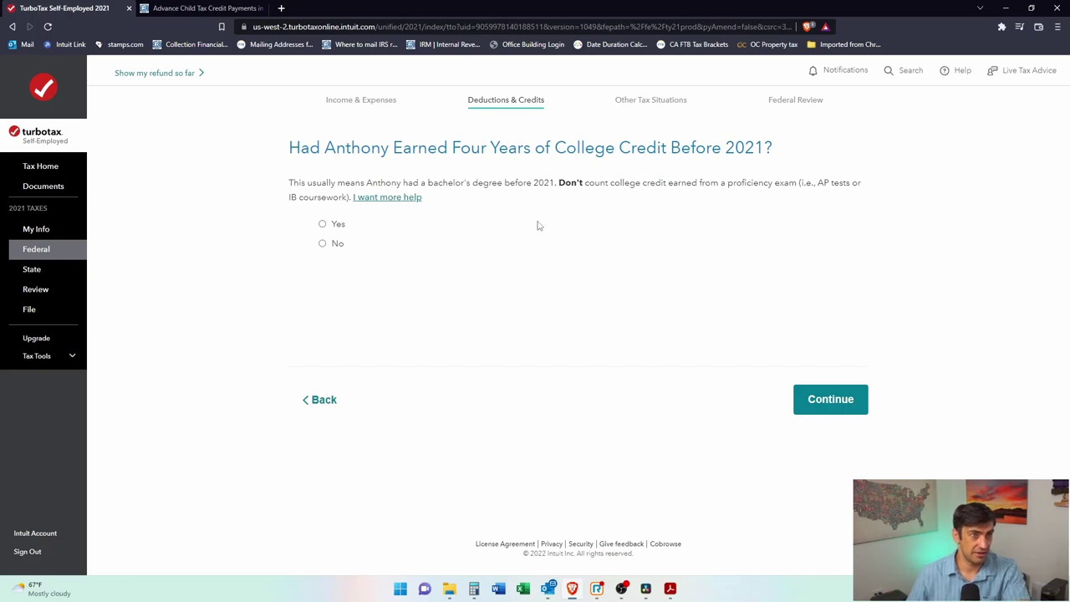
# Step: Answer No to four prior years of college credits and to this being the first college year
pyautogui.moveTo(323, 256); pyautogui.dragTo(341, 265)
pyautogui.click(324, 244)
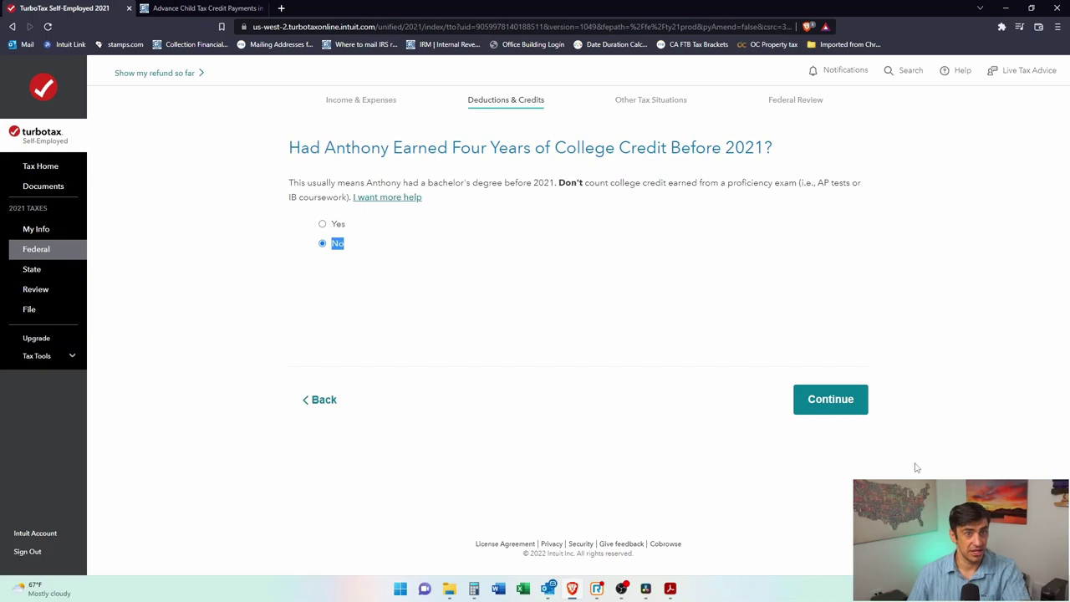
pyautogui.click(830, 399)
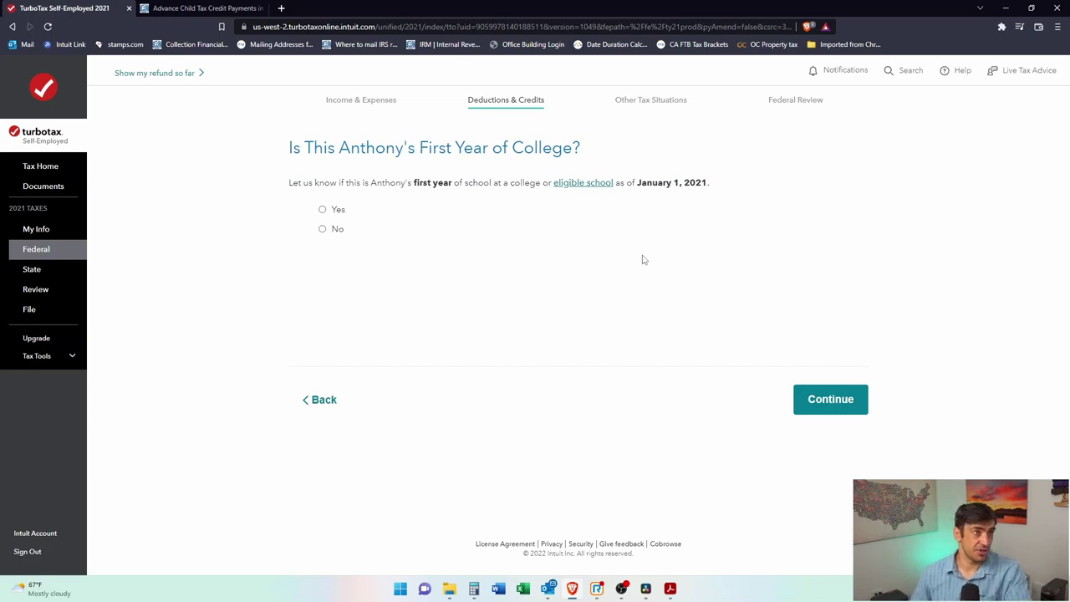
pyautogui.click(324, 229)
pyautogui.click(815, 410)
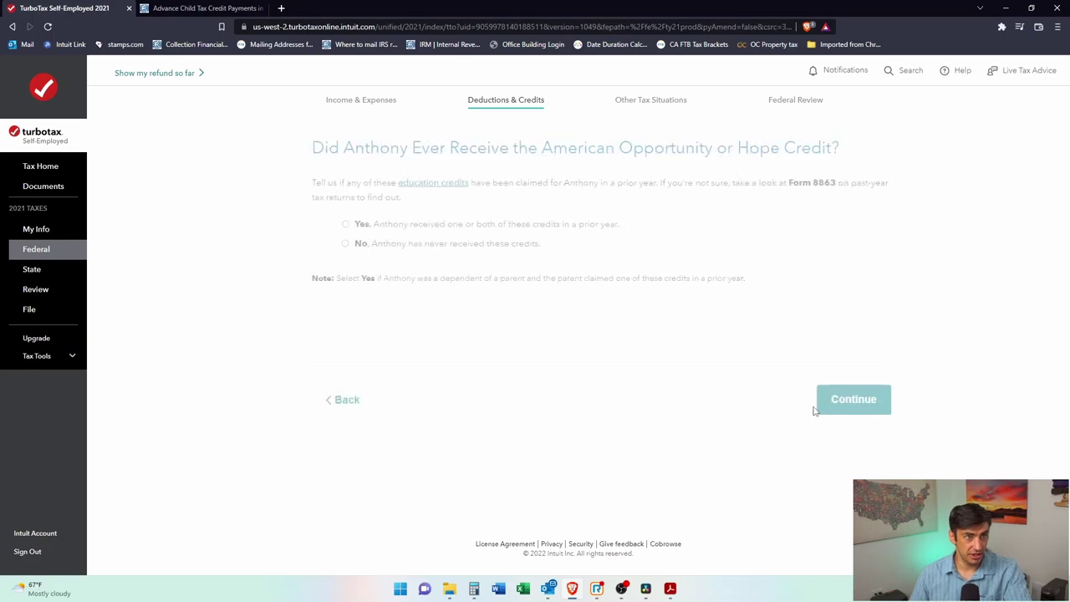
# Step: Record the American Opportunity Credit as claimed for 1 prior year, then open a new browser tab
pyautogui.moveTo(515, 148); pyautogui.dragTo(810, 149)
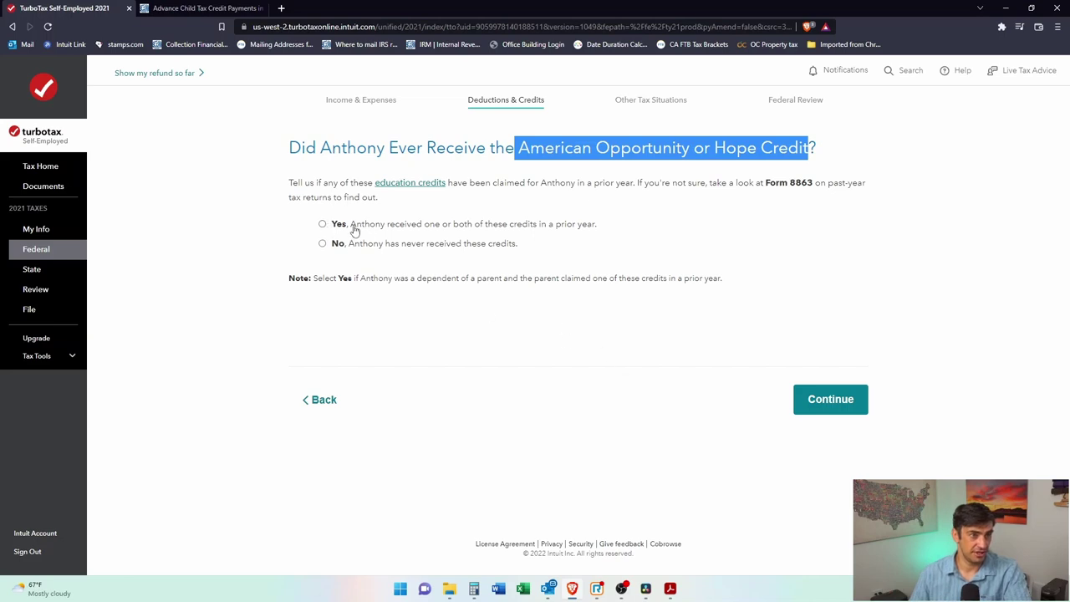
pyautogui.click(322, 224)
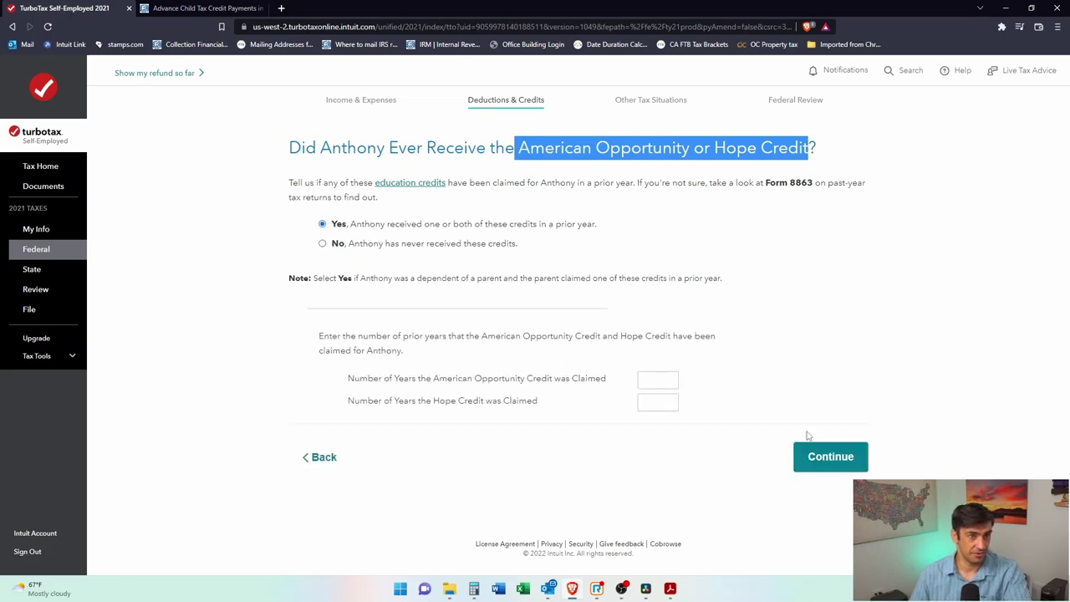
pyautogui.click(658, 381)
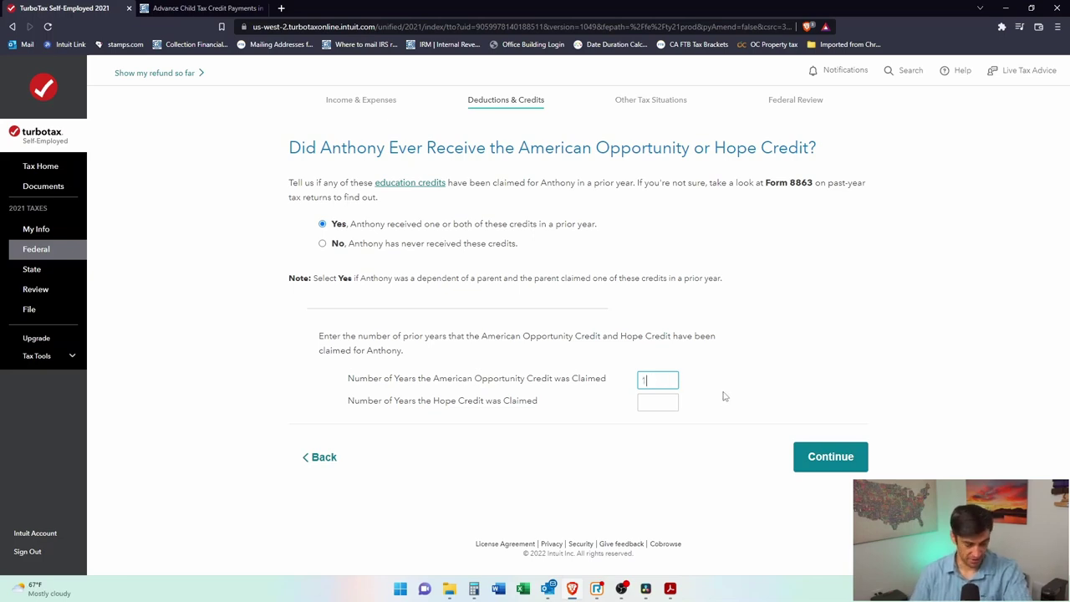
pyautogui.click(657, 404)
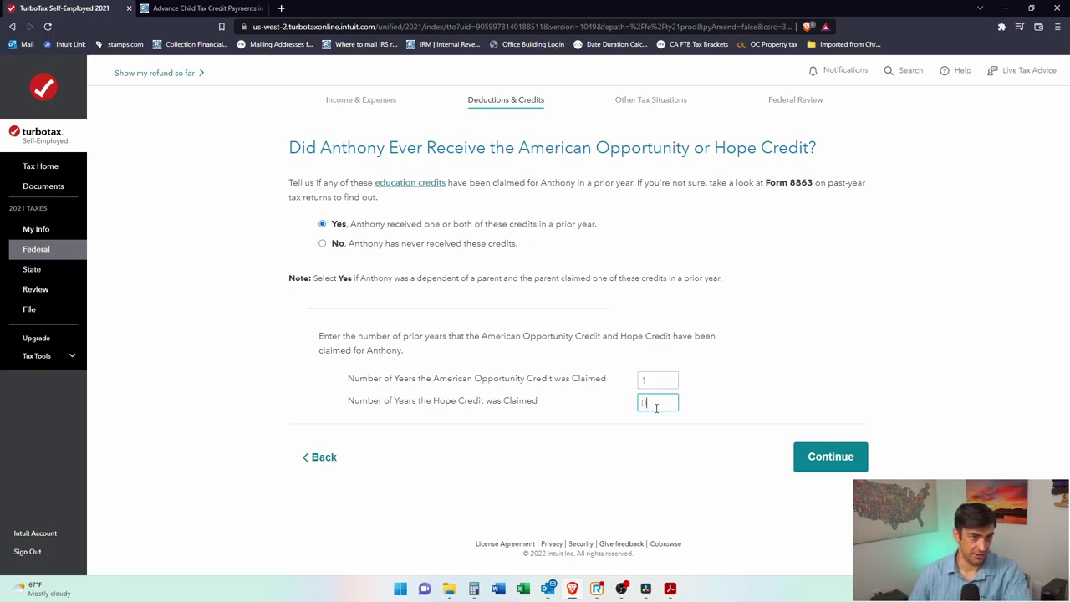
pyautogui.click(855, 454)
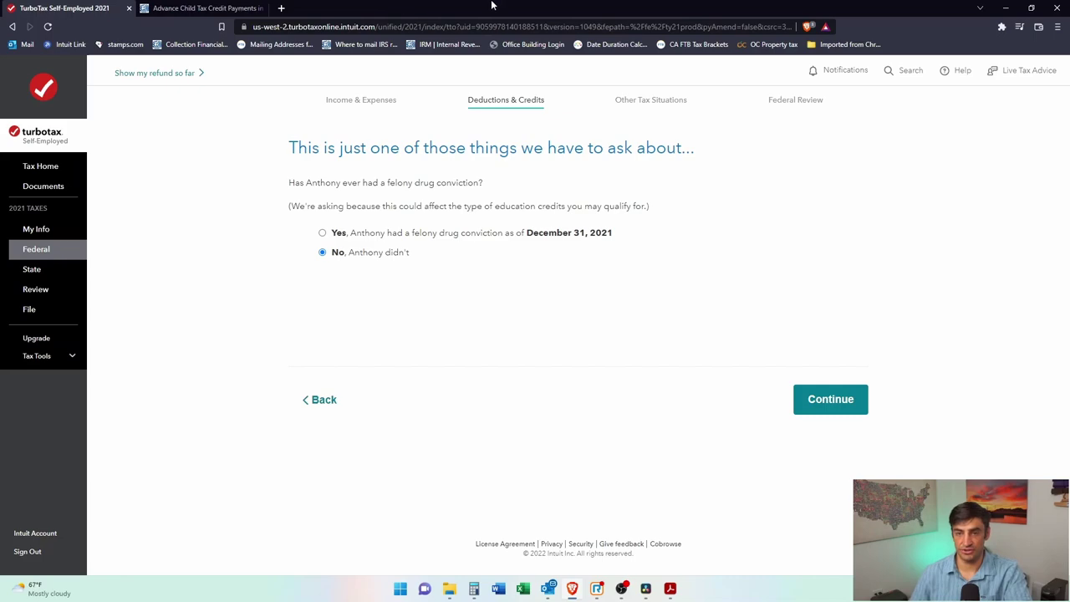
pyautogui.click(281, 7)
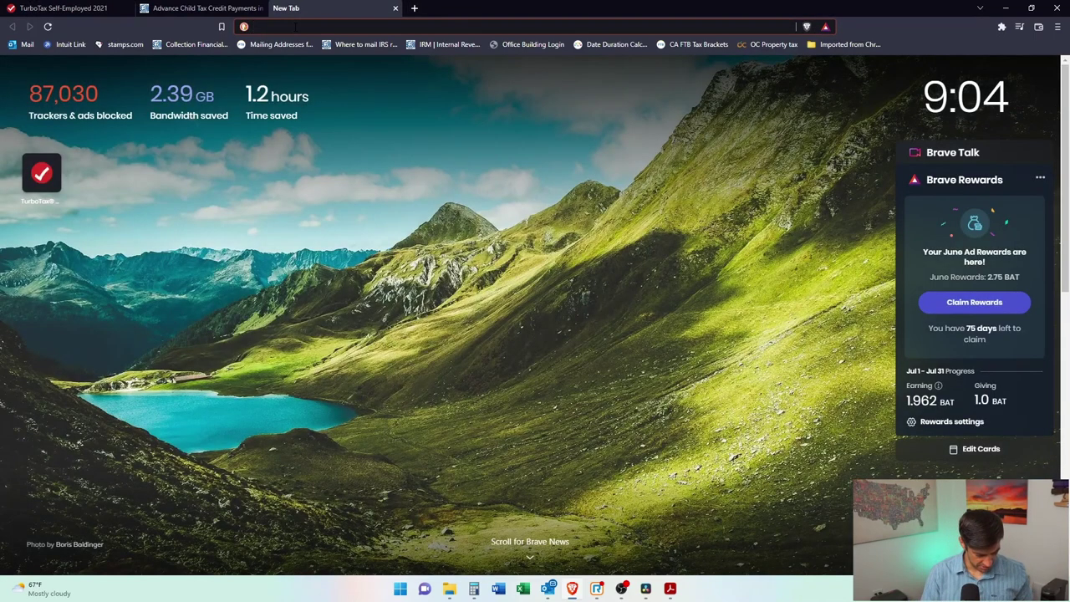
# Step: Search 'education credit' and open Form 8863 from the IRS Education Credits AOTC and LLC page
pyautogui.write('edu')
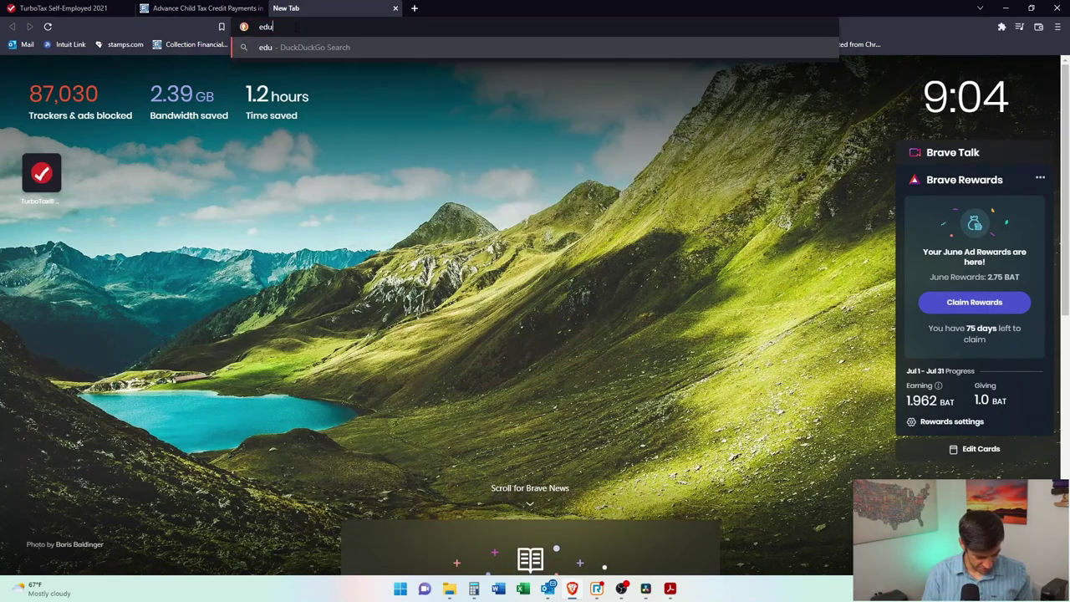
pyautogui.write('cation credit')
pyautogui.press('Return')
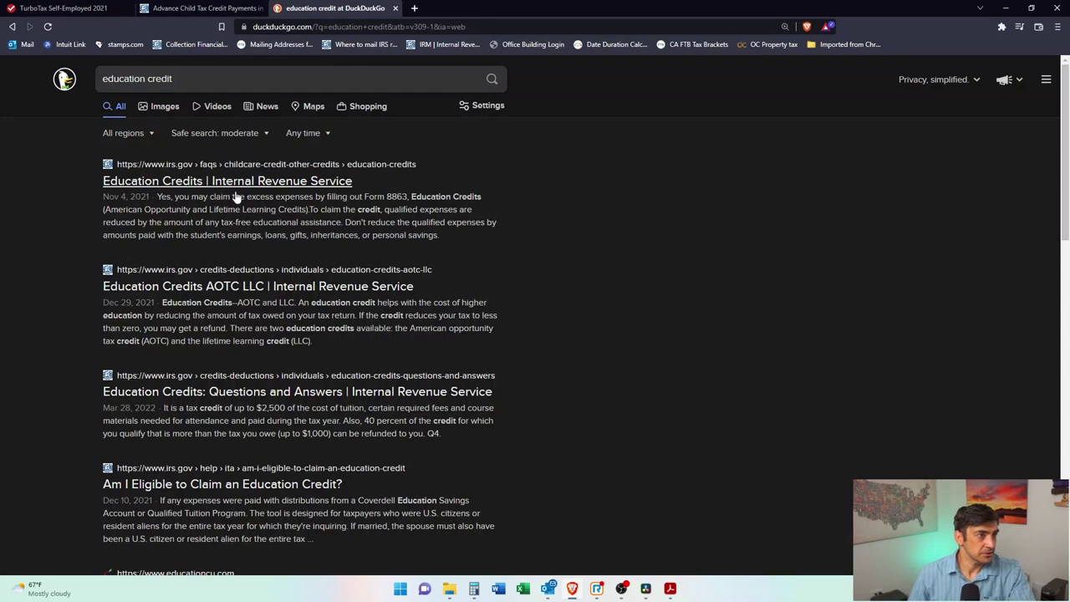
pyautogui.click(236, 189)
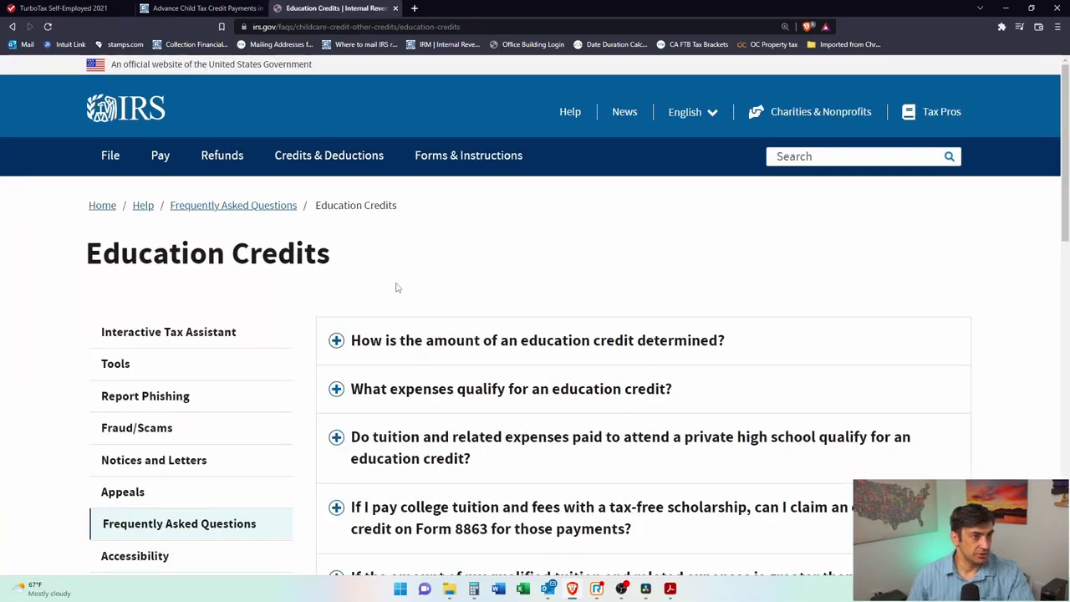
pyautogui.scroll(-2, 454, 286)
pyautogui.hotkey('alt', 'Left')
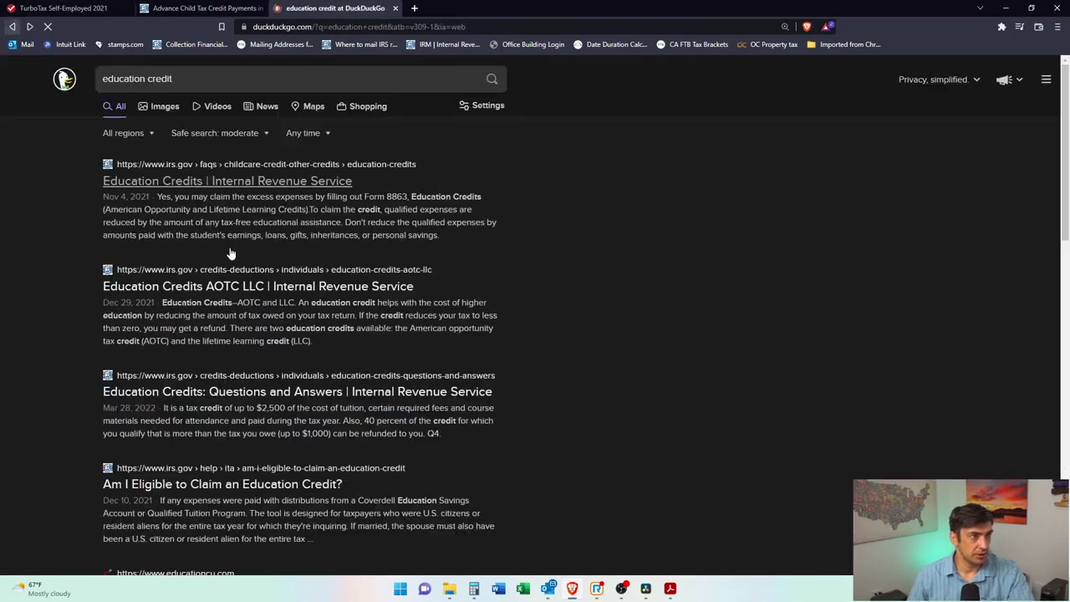
pyautogui.click(421, 271)
pyautogui.scroll(-5, 620, 244)
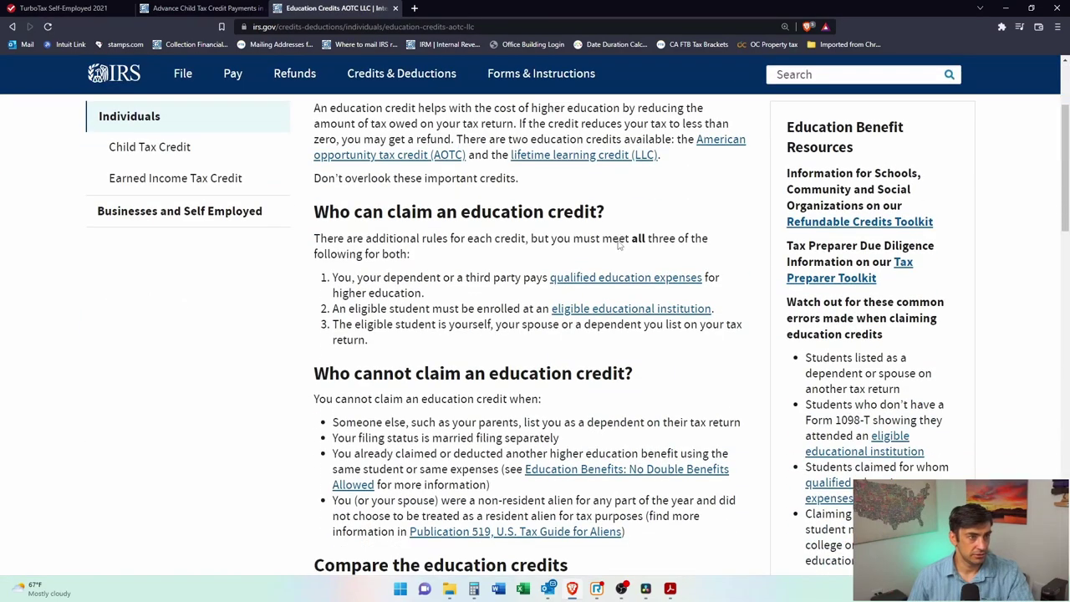
pyautogui.scroll(-3, 620, 245)
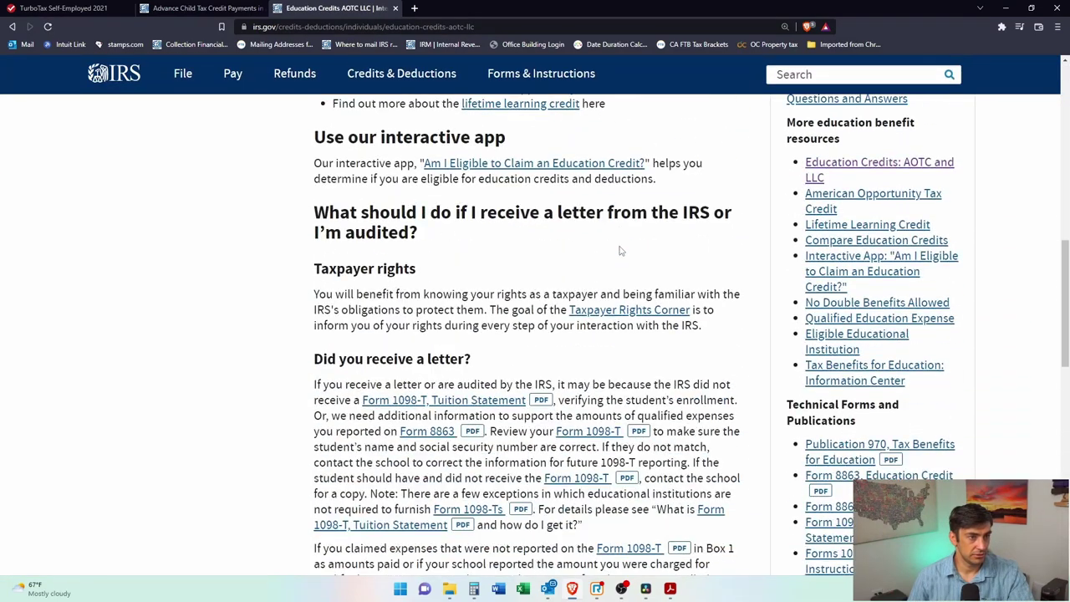
pyautogui.scroll(-1, 618, 275)
pyautogui.click(436, 378)
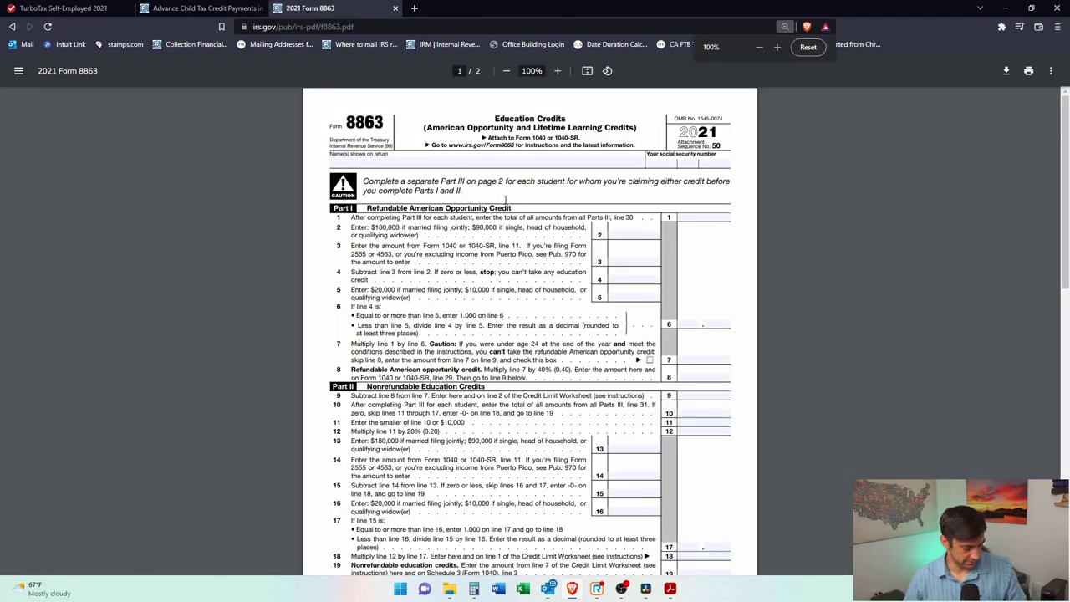
# Step: Read Form 8863 Part I, highlighting the line 8 refundable credit wording and its instructions
pyautogui.keyDown('ctrl'); pyautogui.scroll(4, 542, 201); pyautogui.keyUp('ctrl')
pyautogui.scroll(1, 733, 250)
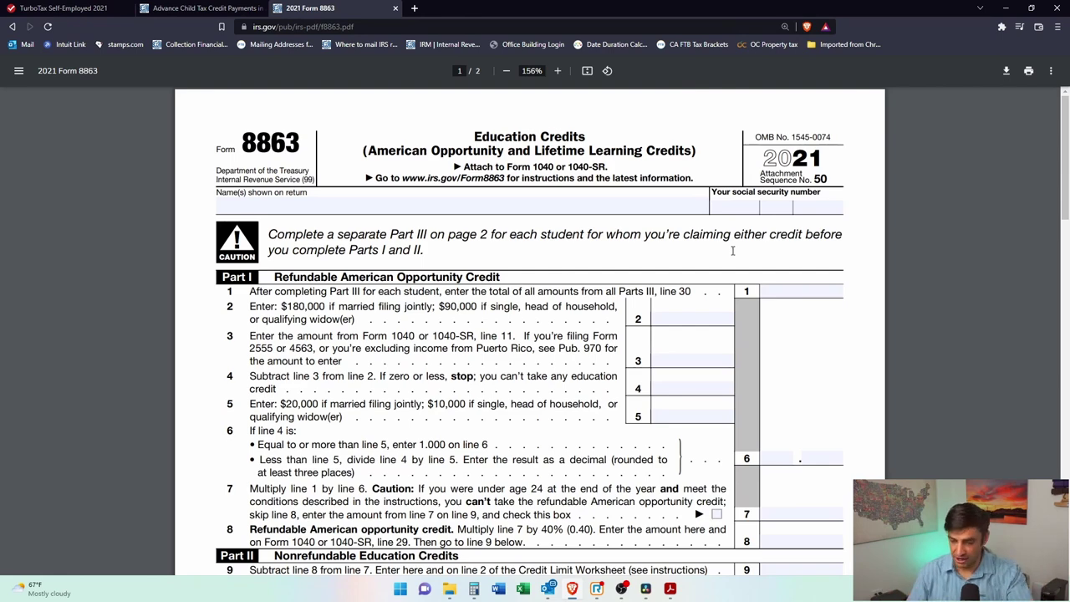
pyautogui.moveTo(507, 272); pyautogui.dragTo(340, 278)
pyautogui.scroll(-2, 815, 347)
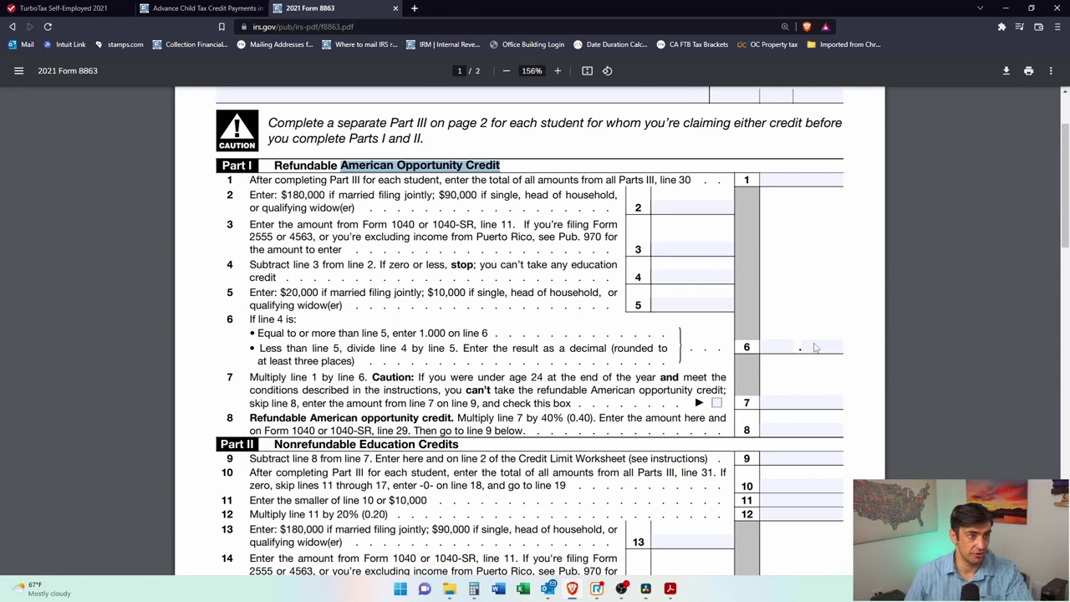
pyautogui.moveTo(454, 421); pyautogui.dragTo(188, 407)
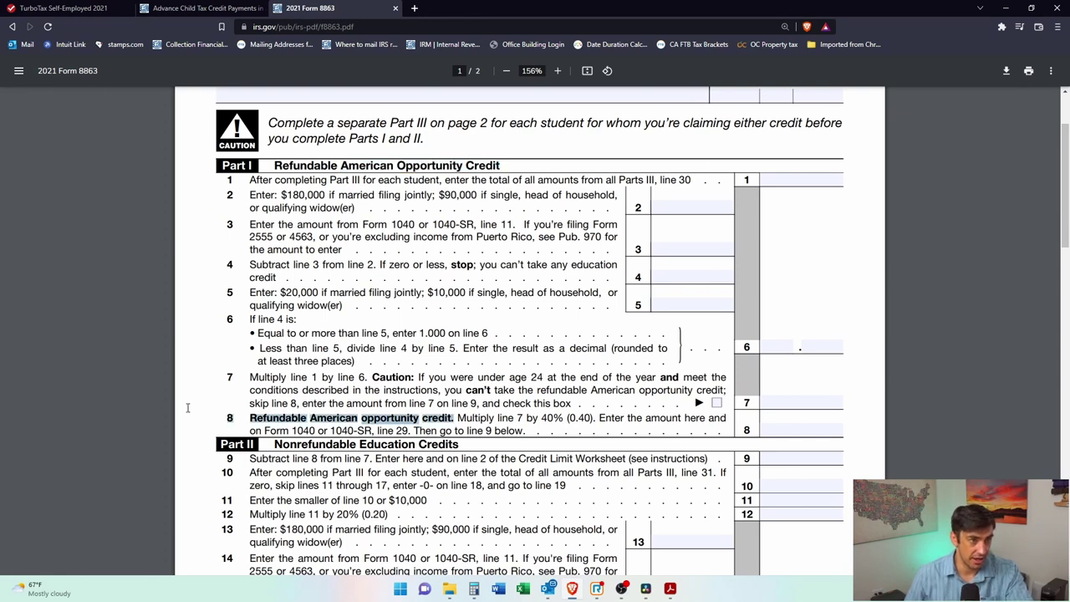
pyautogui.click(834, 435)
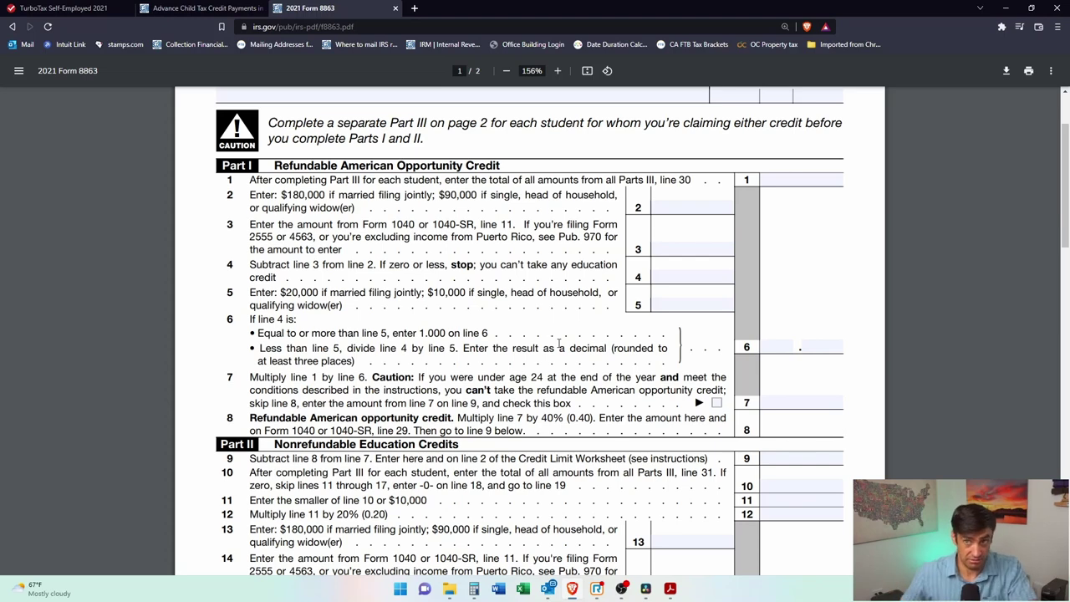
pyautogui.scroll(-3, 288, 288)
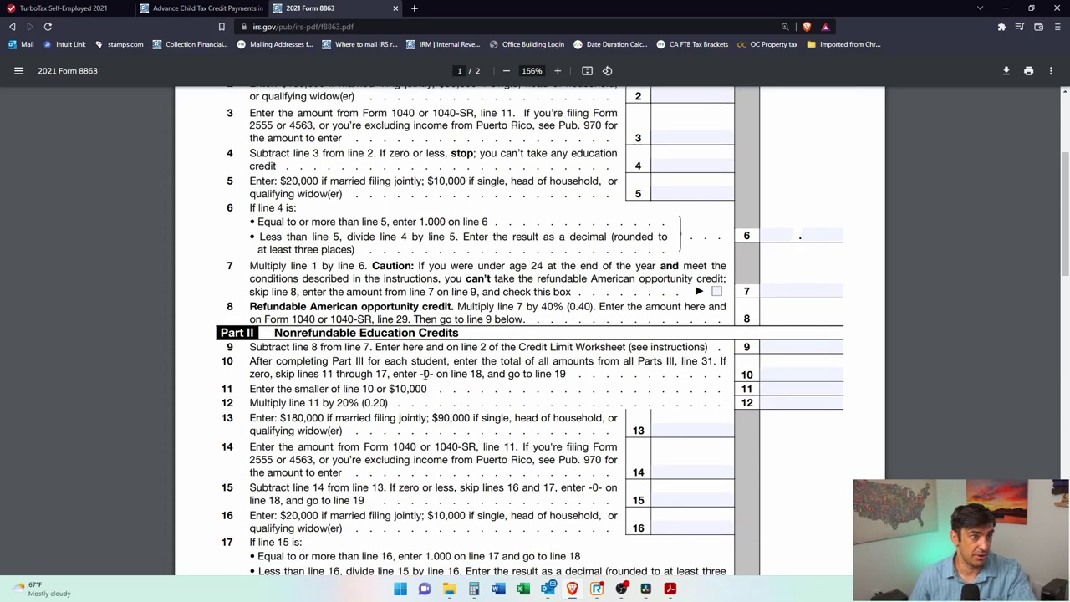
pyautogui.moveTo(466, 320); pyautogui.dragTo(306, 320)
pyautogui.click(332, 333)
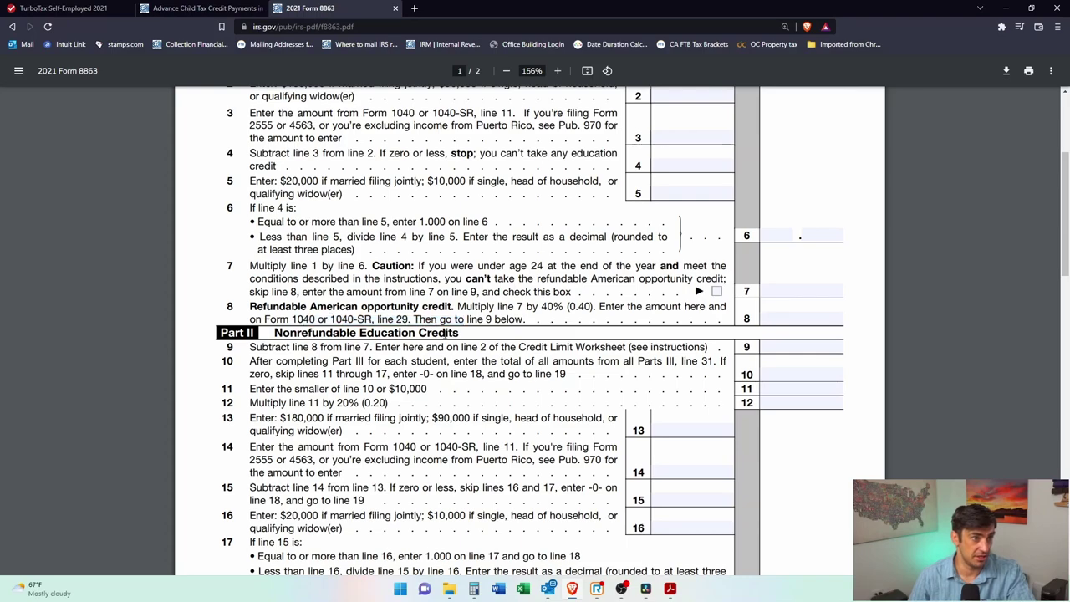
# Step: Review the remaining Form 8863 lines, including line 19, then return to TurboTax
pyautogui.scroll(-8, 447, 333)
pyautogui.tripleClick(419, 287)
pyautogui.scroll(-9, 477, 364)
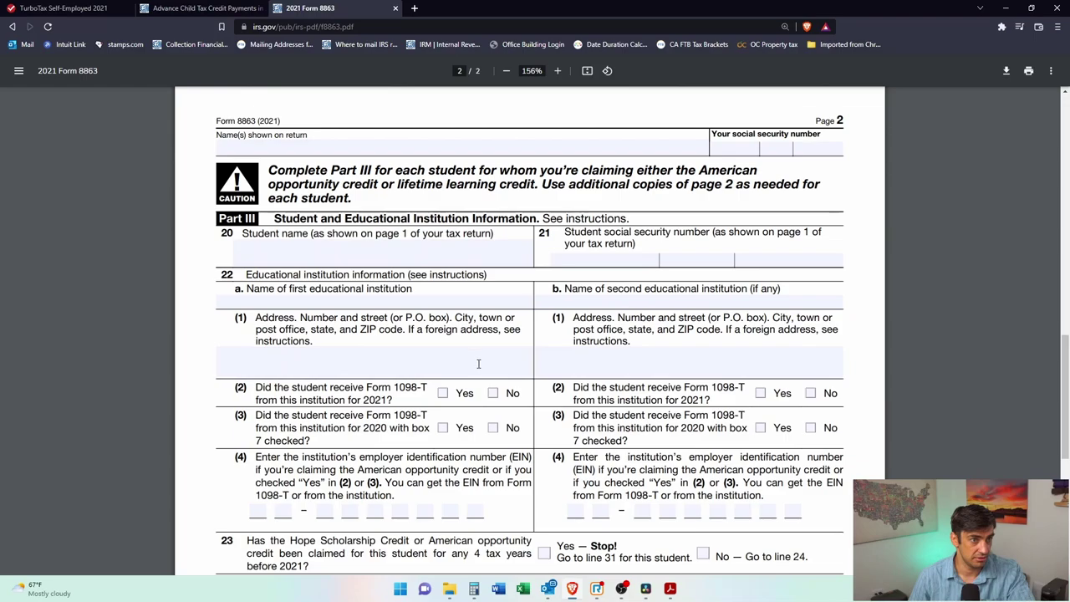
pyautogui.scroll(16, 477, 364)
pyautogui.scroll(-4, 456, 363)
pyautogui.scroll(4, 439, 362)
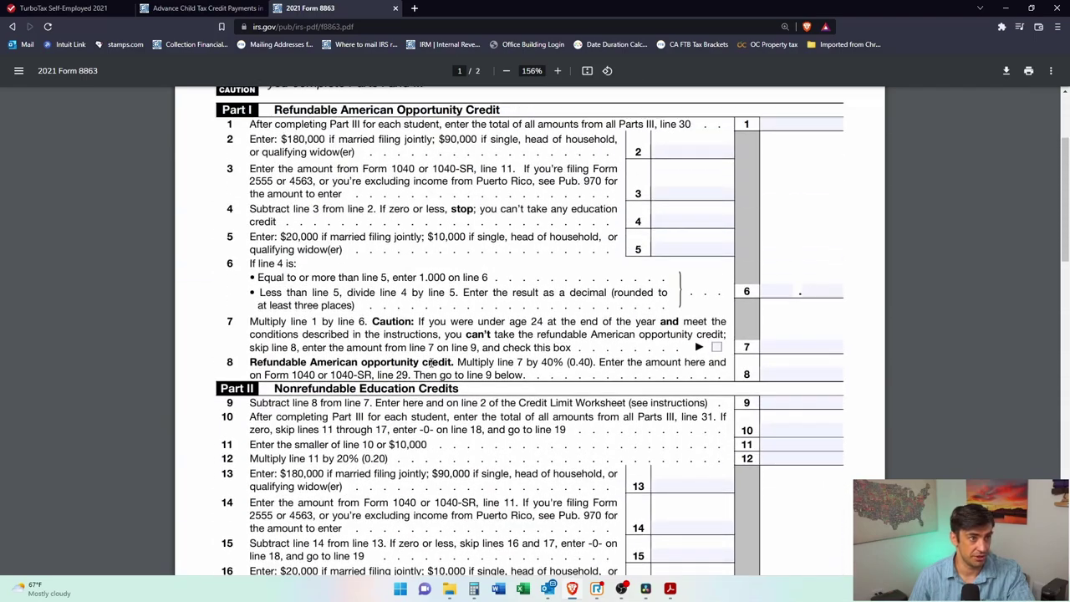
pyautogui.moveTo(451, 362); pyautogui.dragTo(311, 363)
pyautogui.scroll(4, 311, 363)
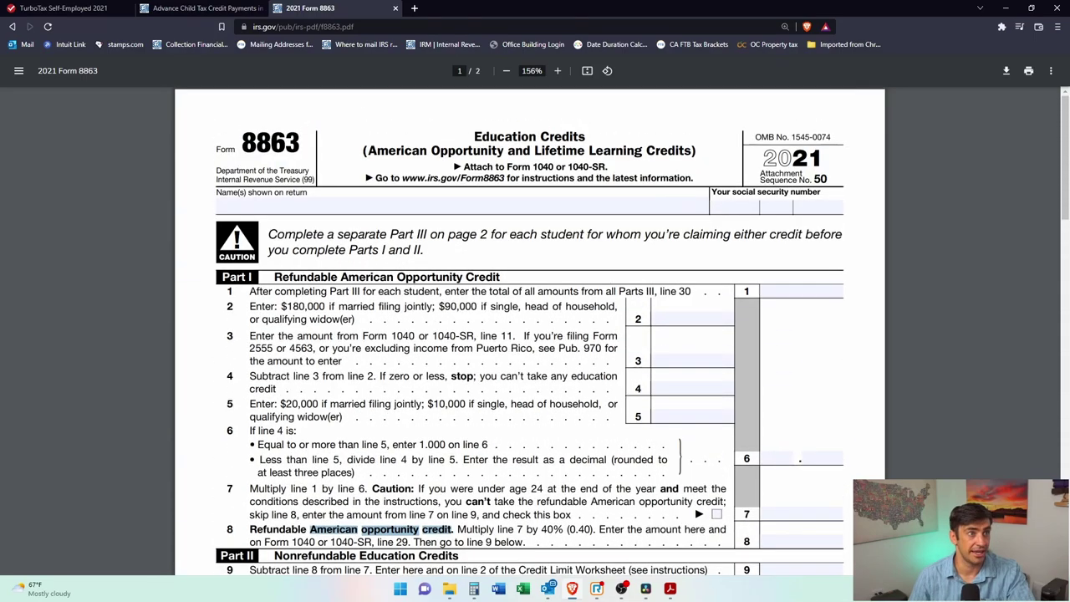
pyautogui.click(92, 8)
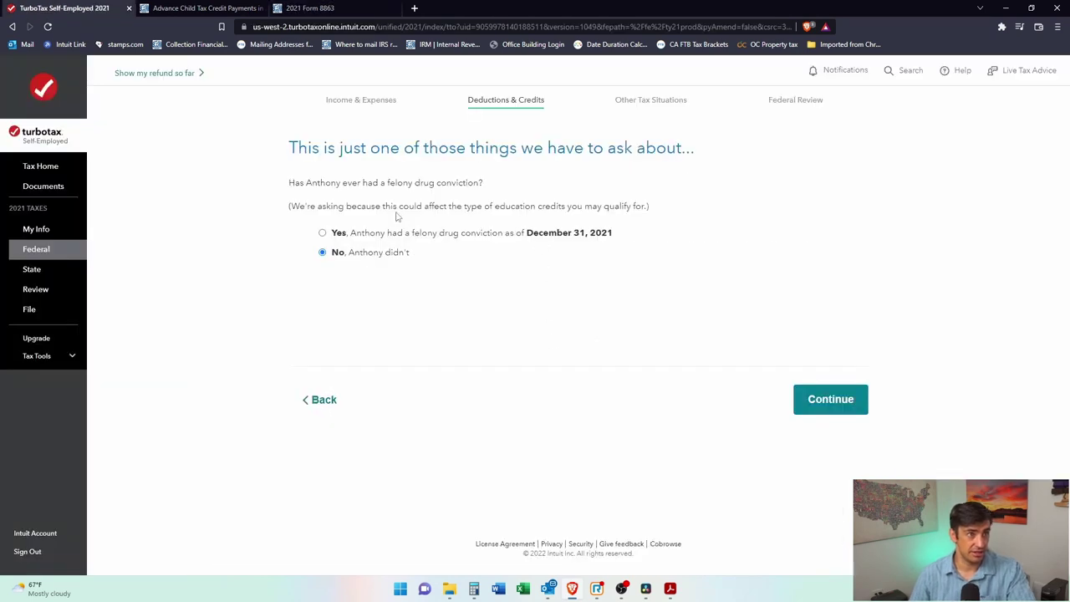
# Step: Go back to the Opportunity/Hope Credit question and compare it with the Form 8863 PDF
pyautogui.click(315, 400)
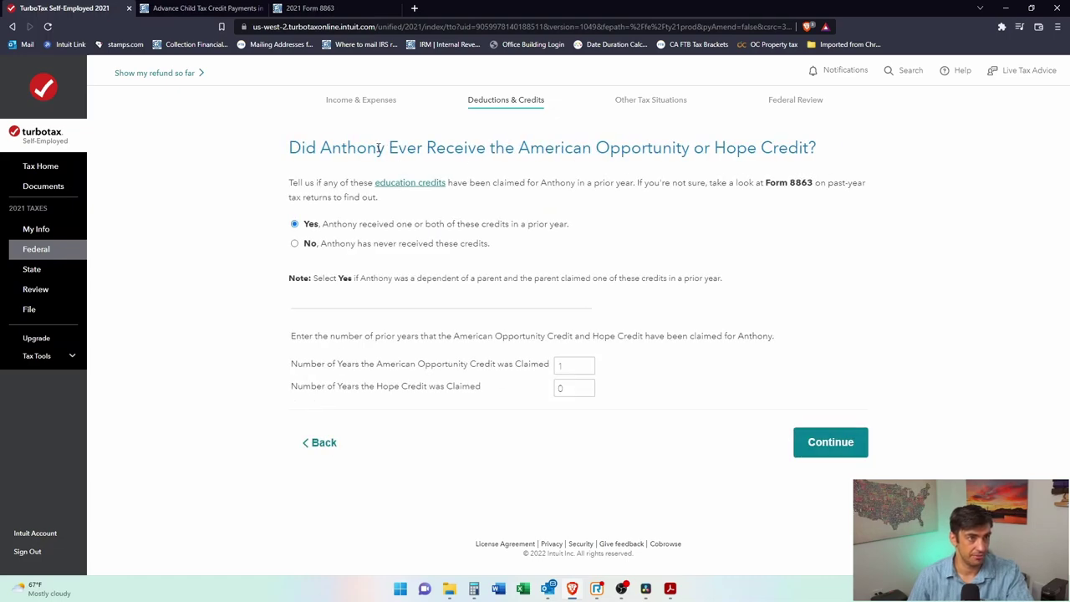
pyautogui.moveTo(378, 147); pyautogui.dragTo(839, 158)
pyautogui.click(628, 497)
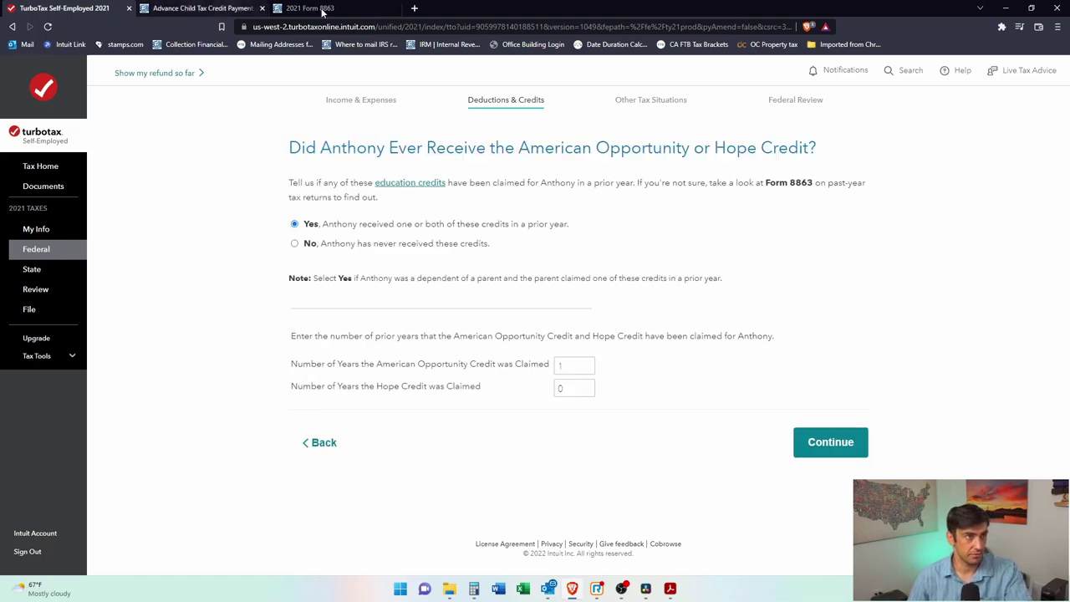
pyautogui.click(323, 9)
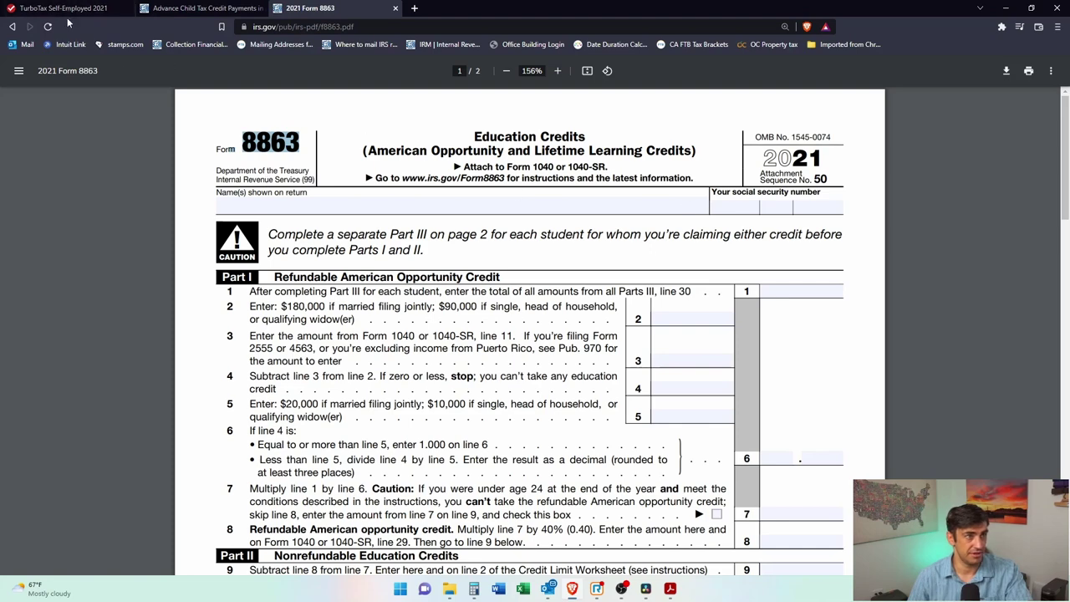
pyautogui.click(65, 9)
# Step: Check the American Opportunity Credit years-claimed field against the PDF, then continue past the prior-credit and felony questions
pyautogui.click(562, 366)
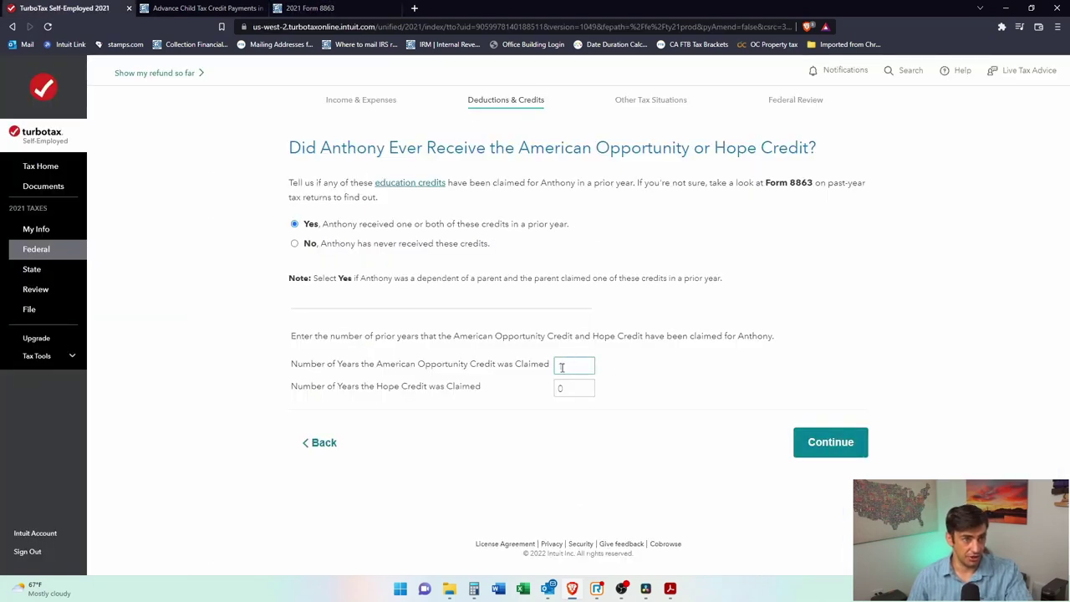
pyautogui.click(339, 8)
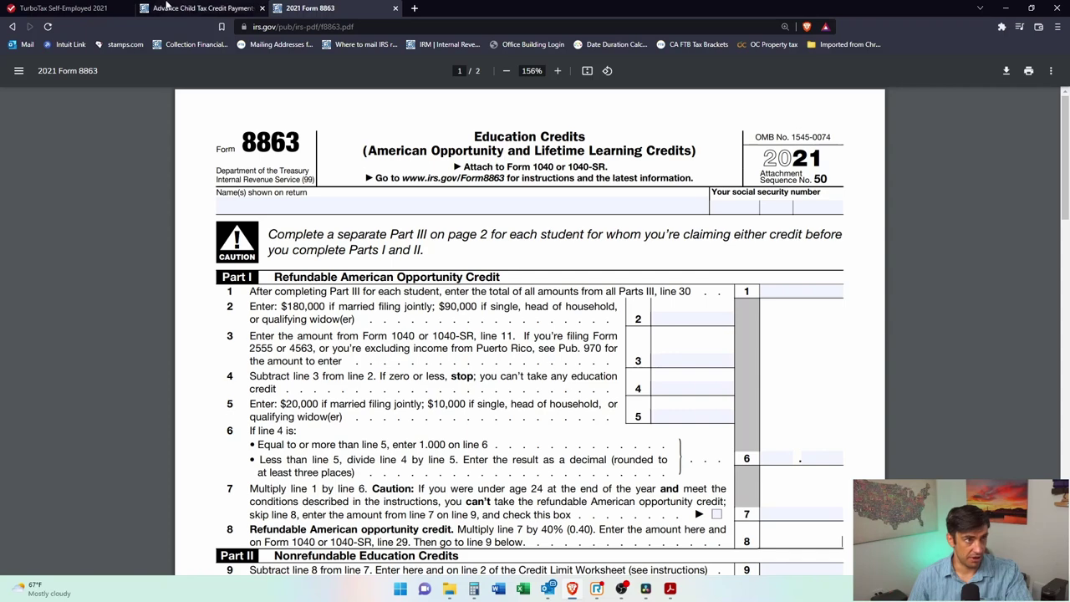
pyautogui.click(67, 9)
pyautogui.click(844, 444)
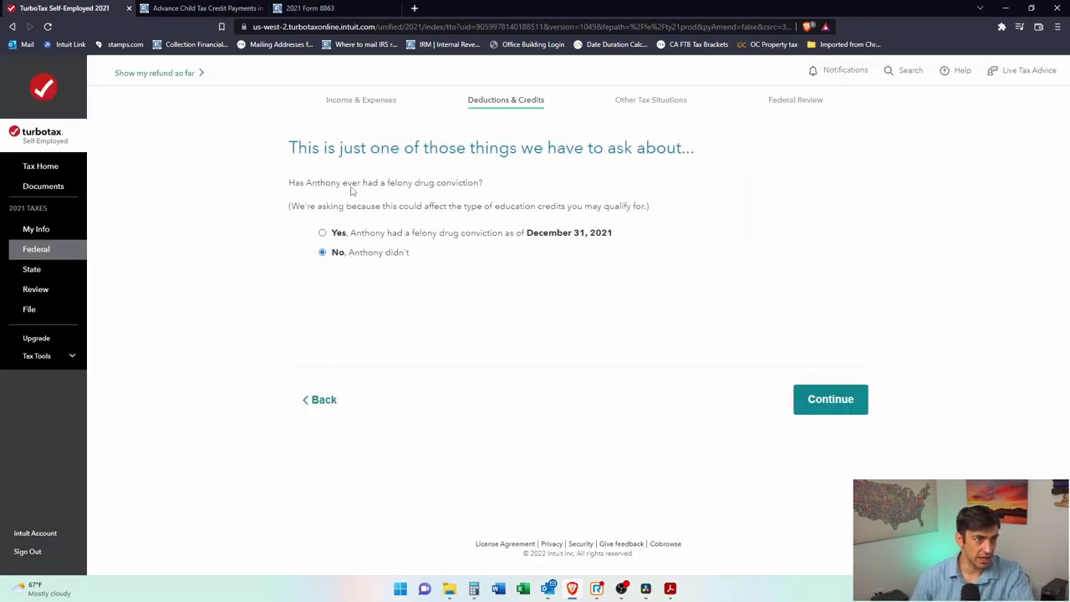
pyautogui.click(840, 399)
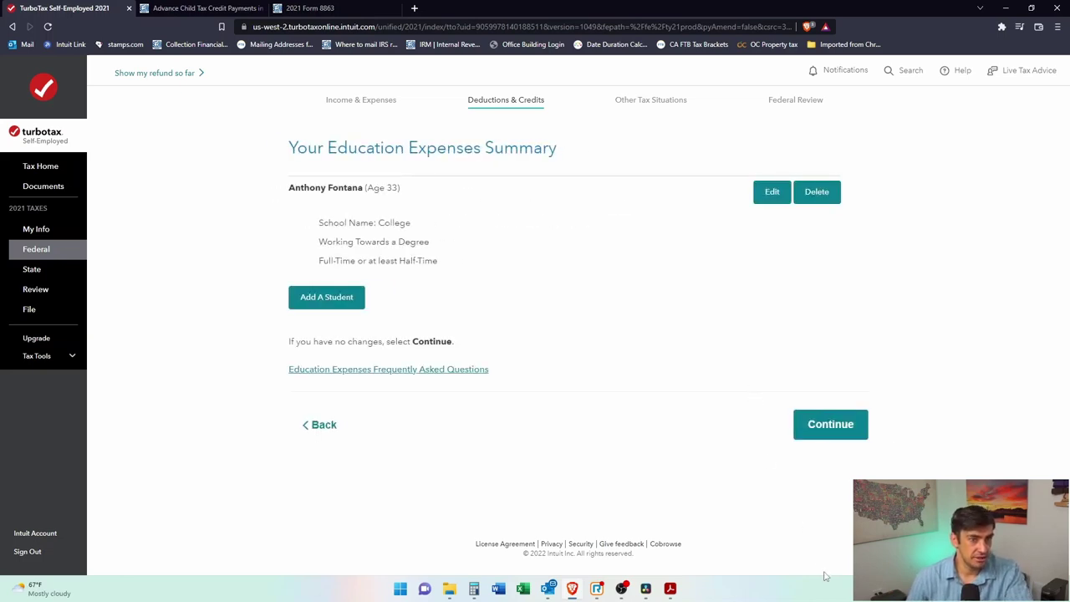
# Step: Continue past the Education Expenses Summary and the 'You can't claim an education tax break' notice
pyautogui.click(846, 437)
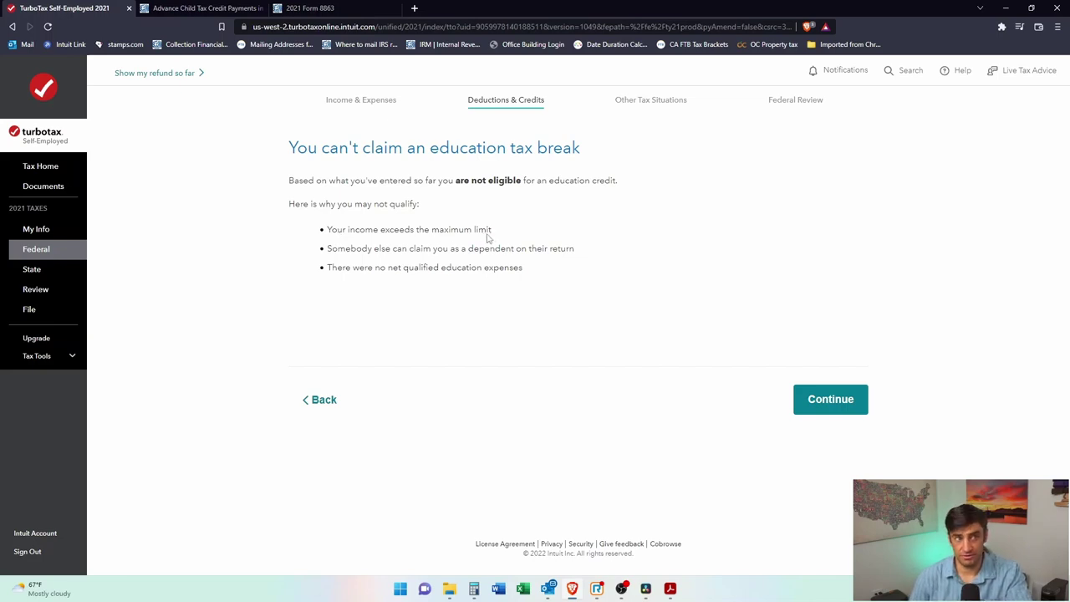
pyautogui.click(209, 7)
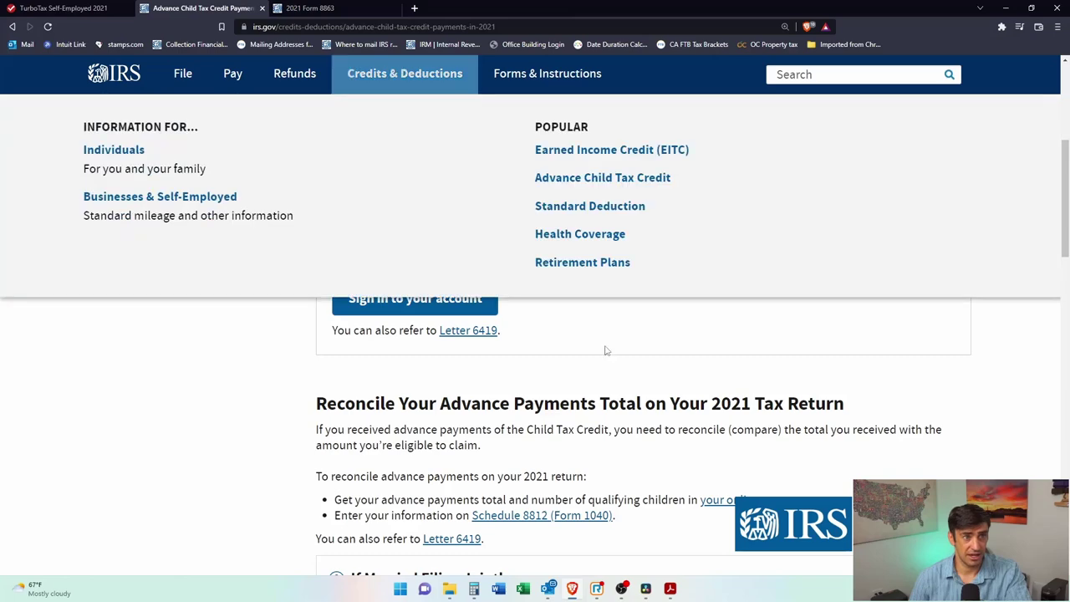
pyautogui.click(64, 7)
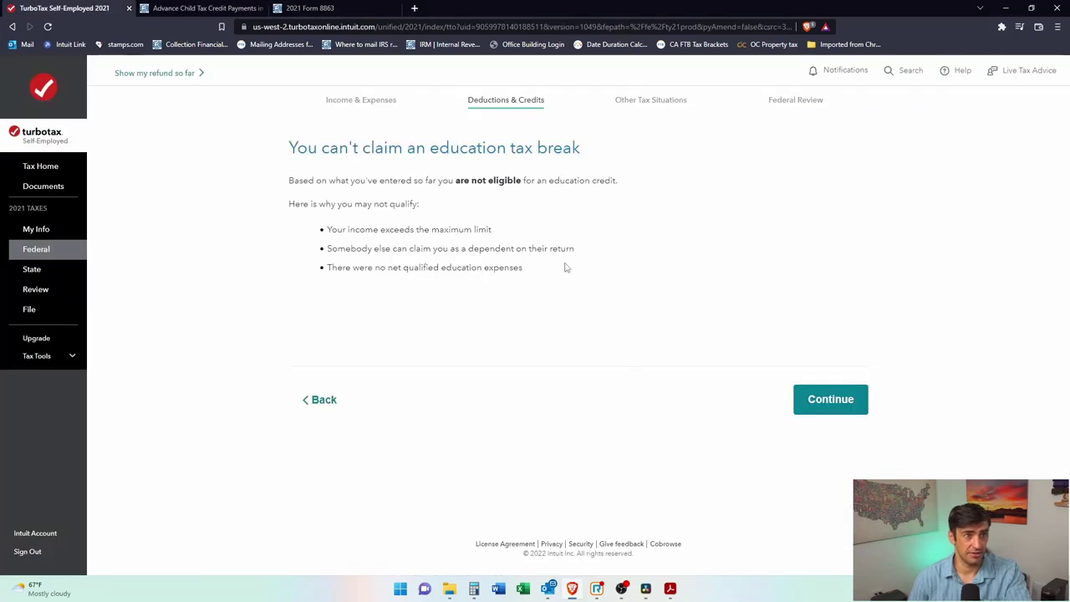
pyautogui.click(815, 402)
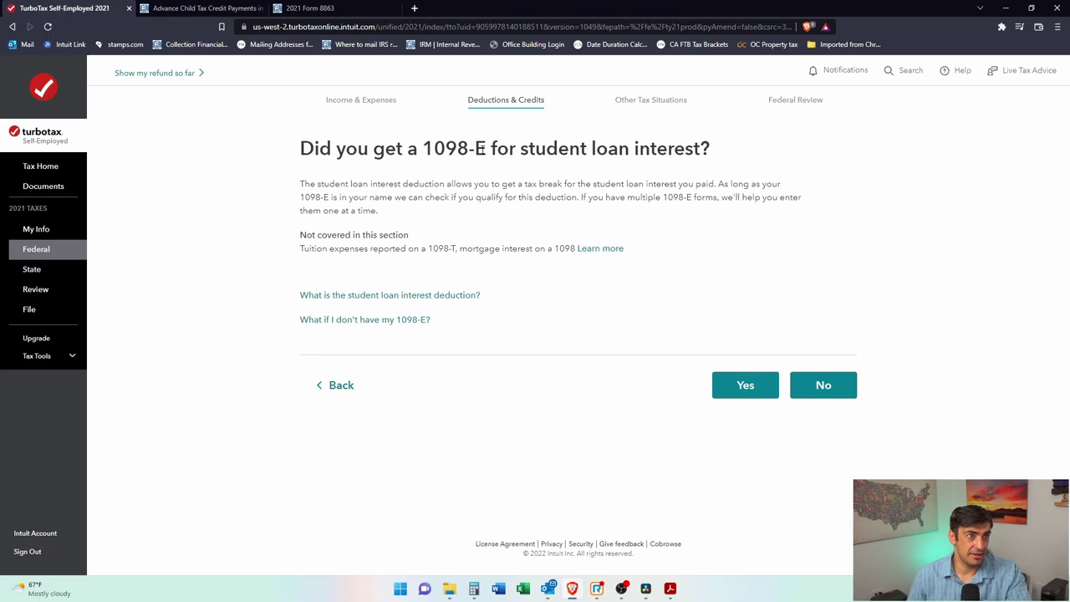
# Step: Confirm a 1098-E for student loan interest was received in the taxpayer's name
pyautogui.moveTo(523, 149); pyautogui.dragTo(669, 149)
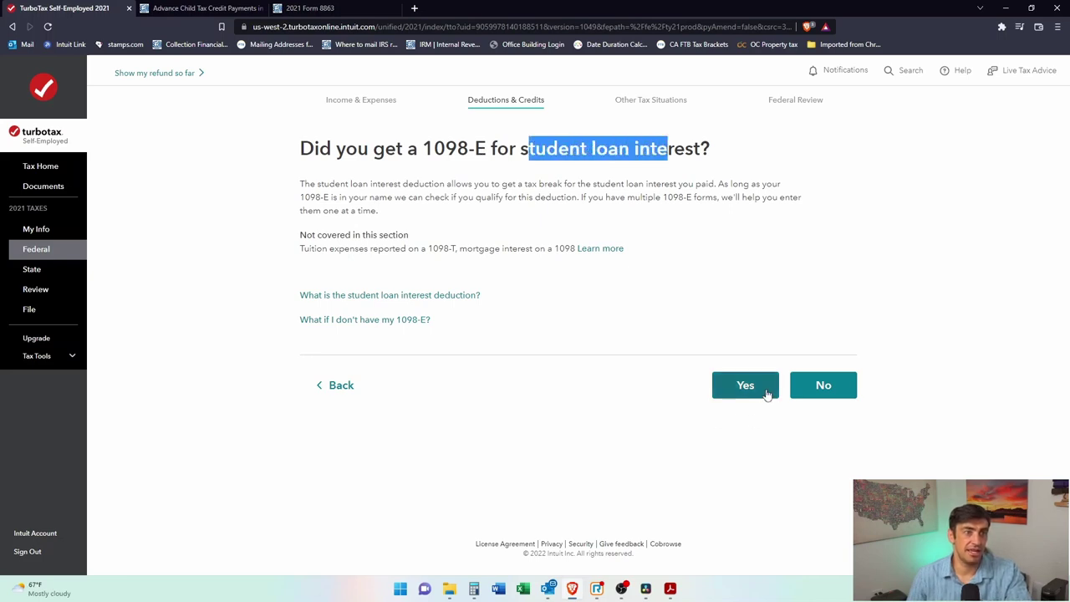
pyautogui.click(768, 391)
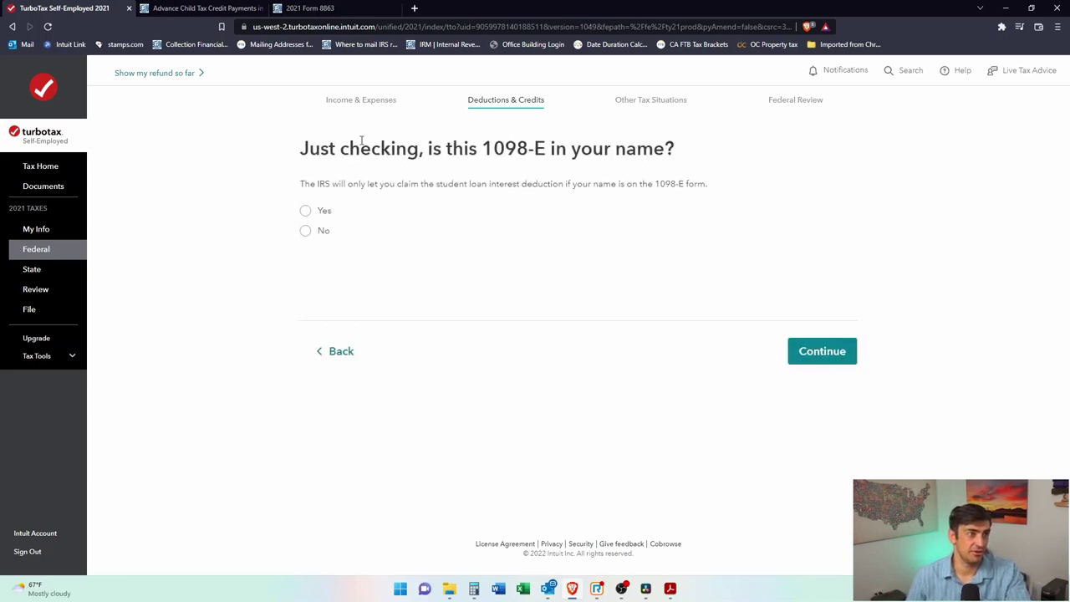
pyautogui.click(305, 210)
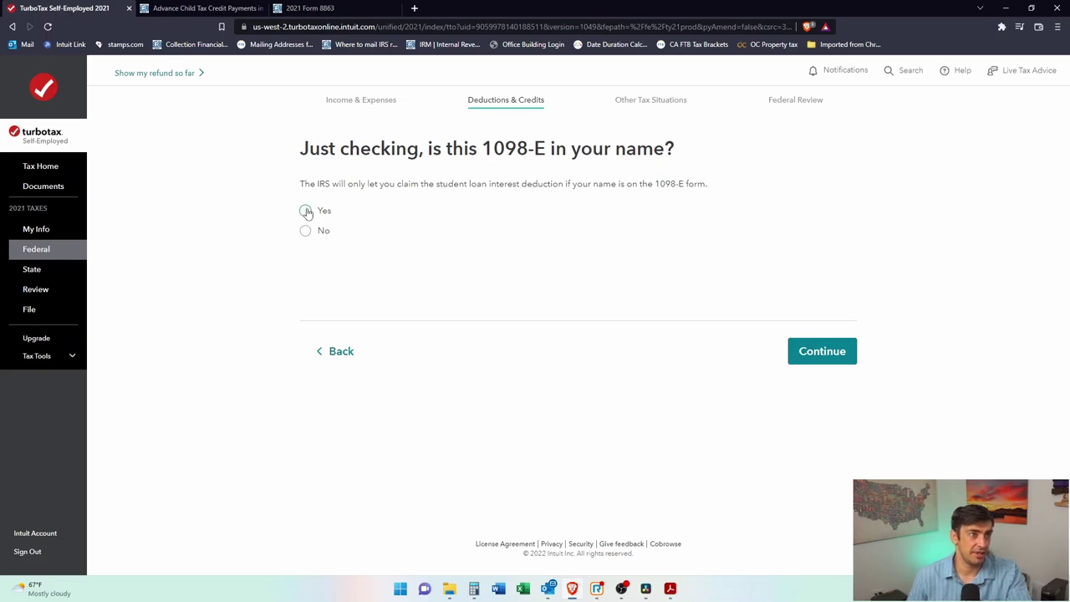
pyautogui.click(819, 356)
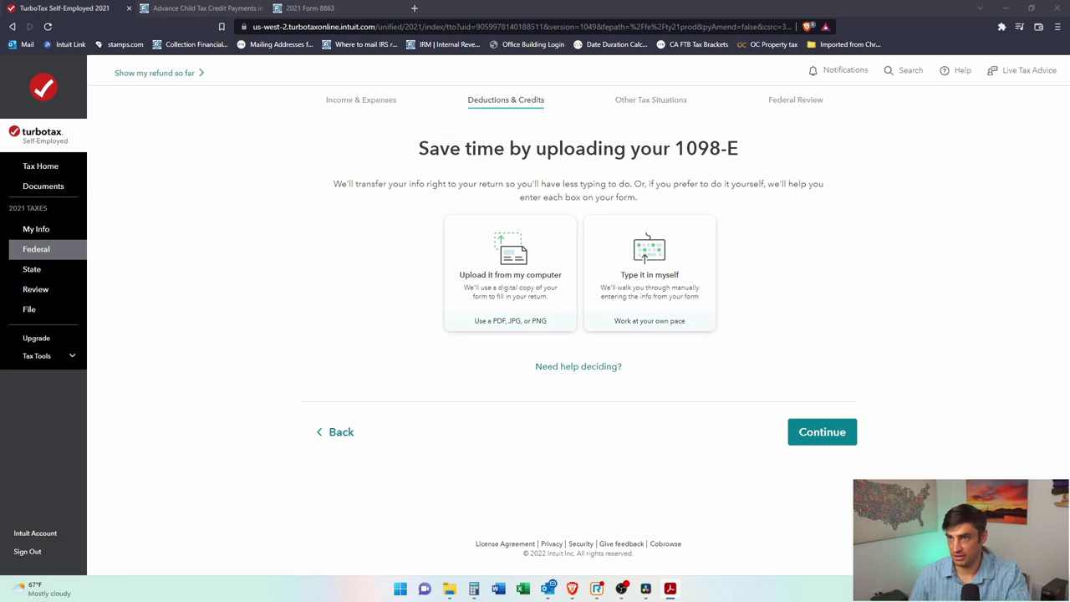
# Step: Choose upload from computer and import 1098-E.pdf by dropping it on the upload area
pyautogui.click(519, 266)
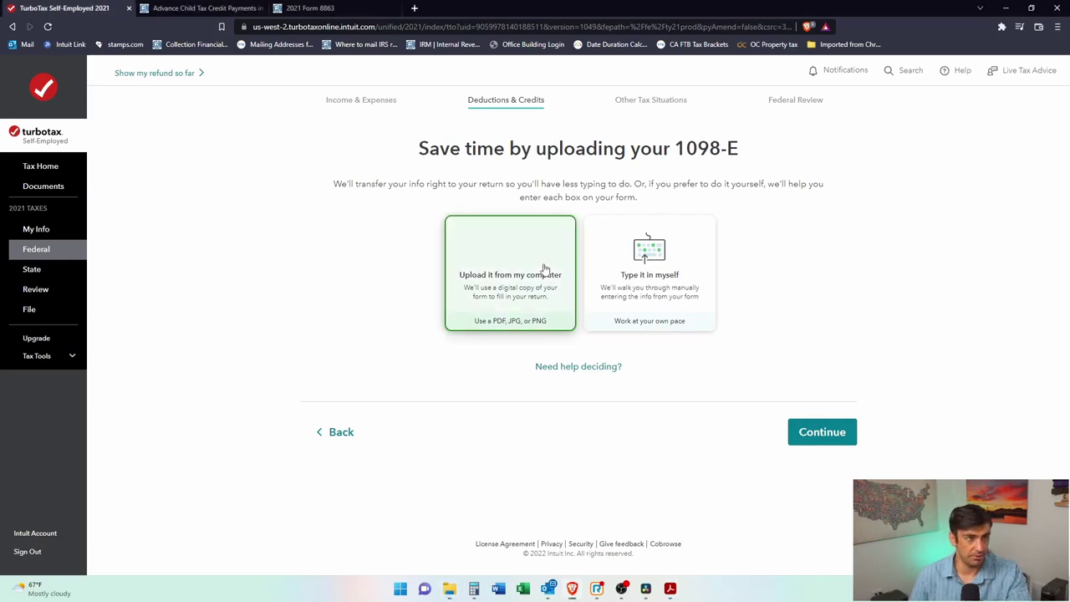
pyautogui.moveTo(811, 274); pyautogui.dragTo(507, 250)
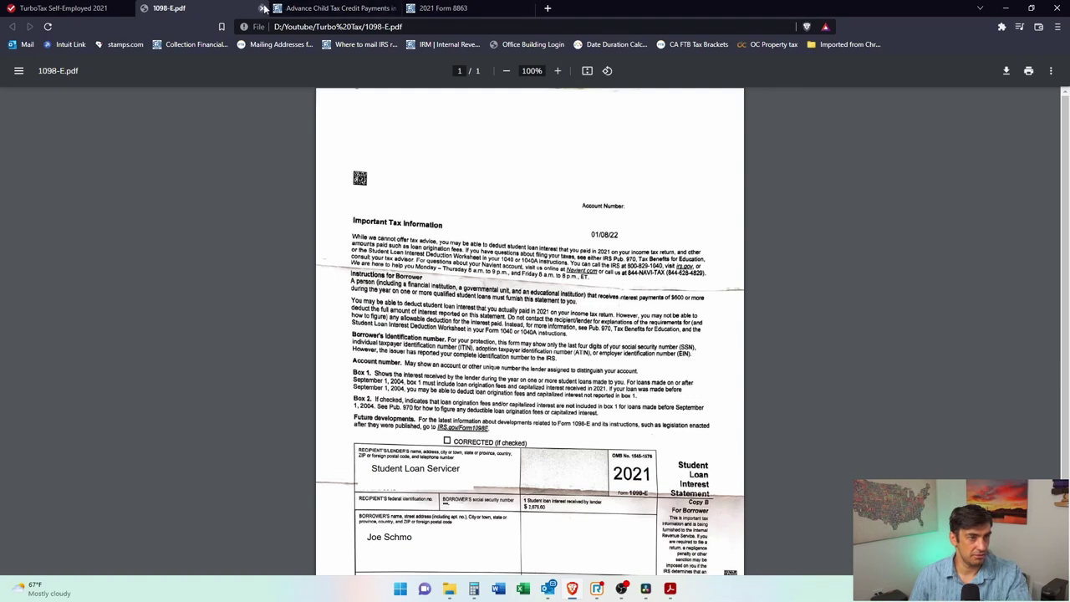
pyautogui.click(262, 8)
pyautogui.click(836, 438)
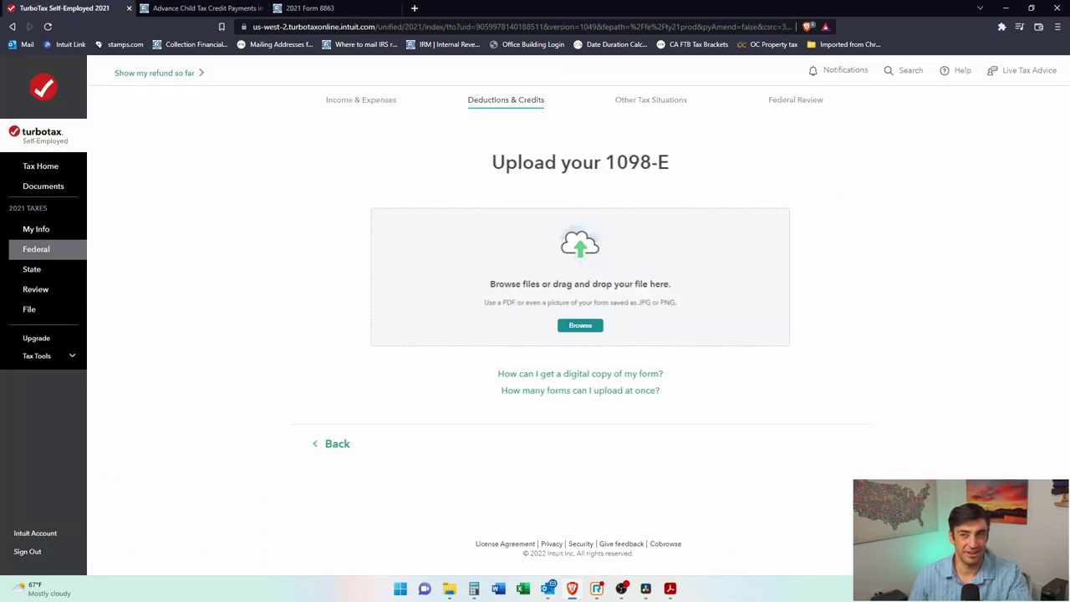
pyautogui.moveTo(1069, 276); pyautogui.dragTo(588, 296)
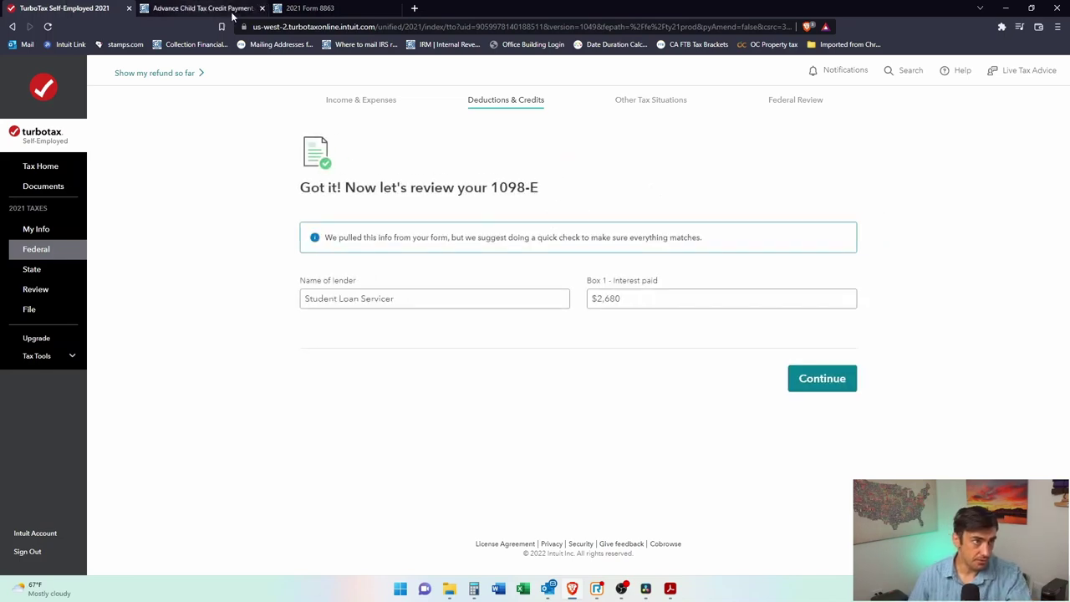
# Step: Close the Advance Child Tax Credit and 2021 Form 8863 tabs and switch to the Acrobat window
pyautogui.click(262, 7)
pyautogui.click(261, 8)
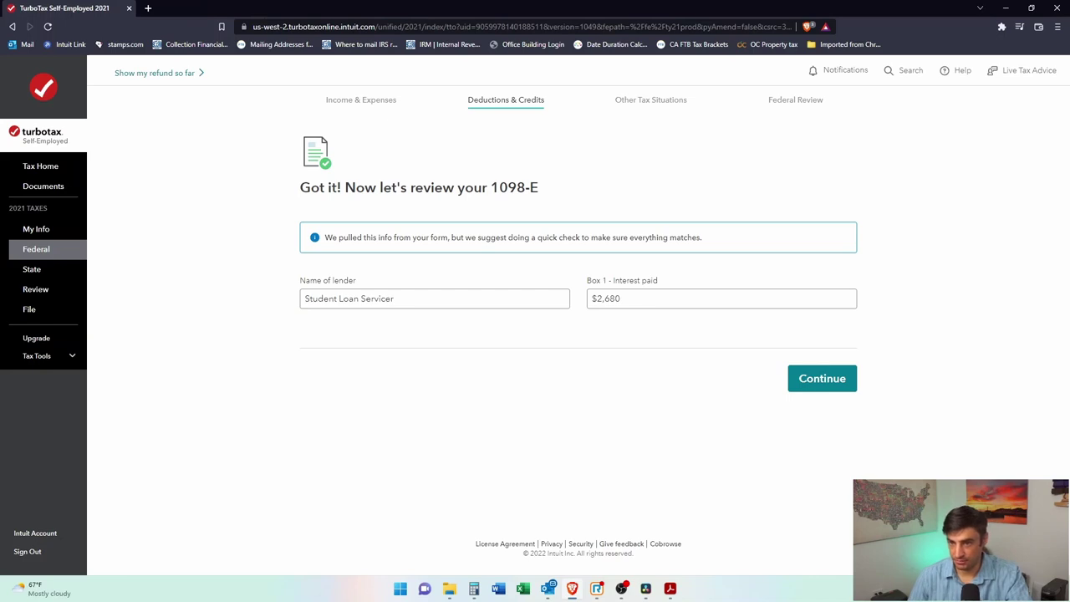
pyautogui.press('super+e')
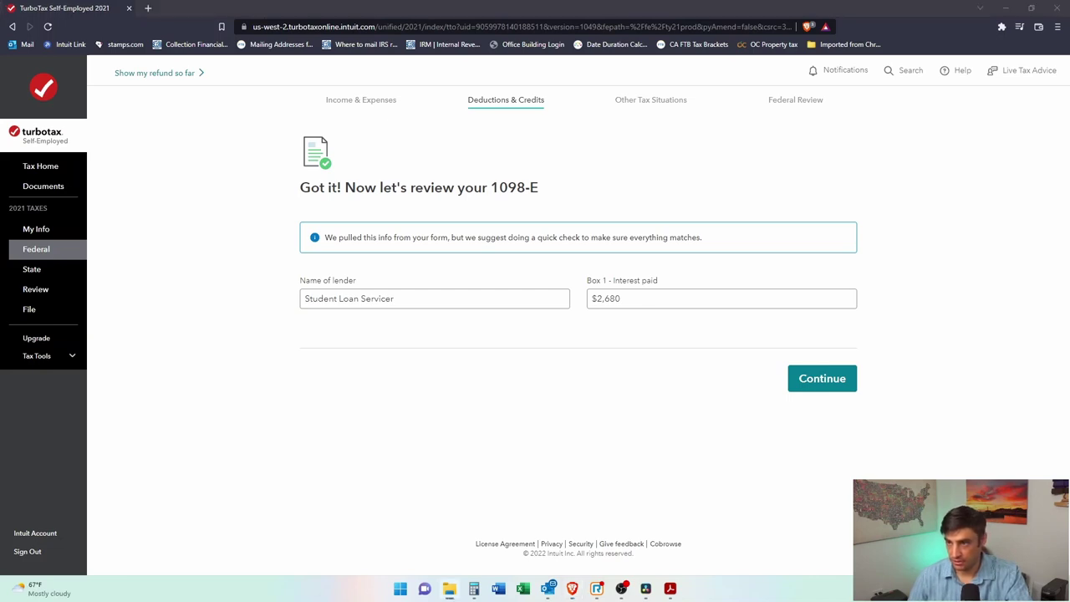
pyautogui.hotkey('alt', 'Tab')
pyautogui.hotkey('alt', 'Tab')
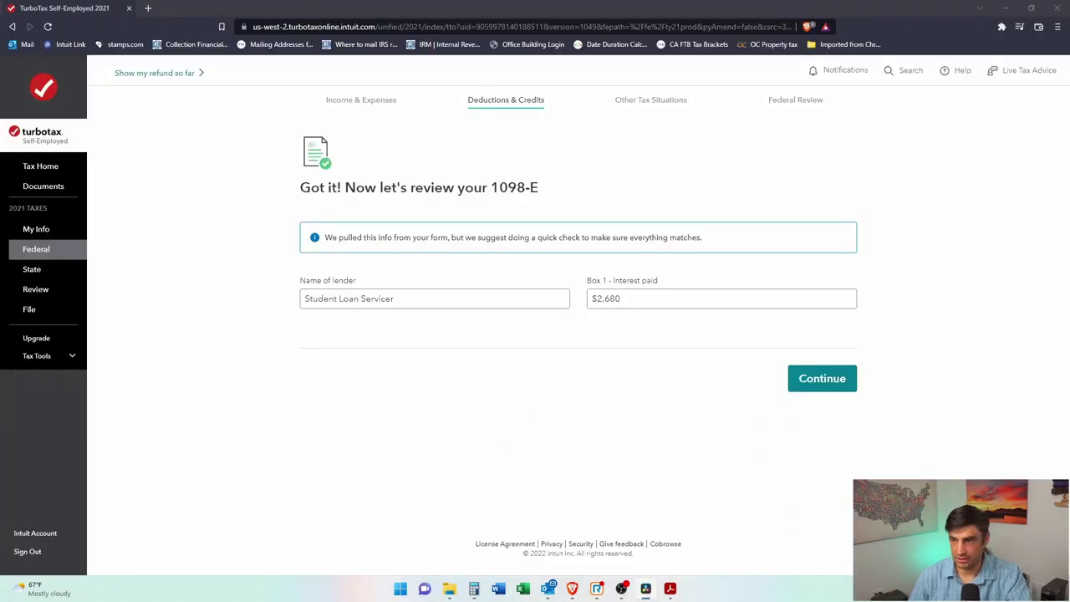
pyautogui.hotkey('alt', 'Tab')
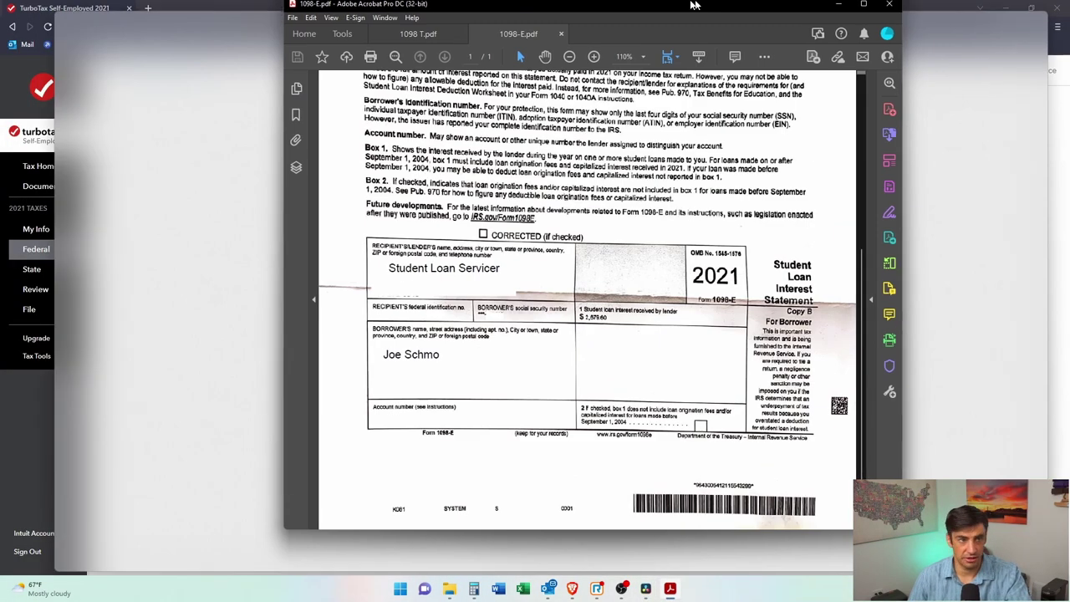
# Step: Zoom in on the 1098-E Box 1 interest of $2,679.60, then return to TurboTax's Box 1 field
pyautogui.scroll(-1, 512, 404)
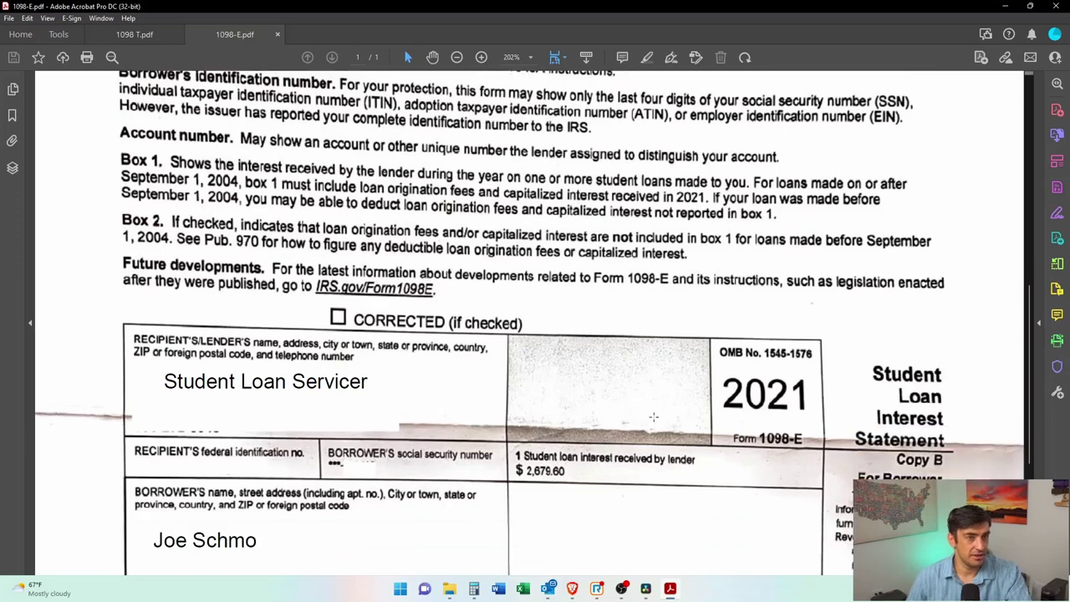
pyautogui.scroll(-3, 654, 408)
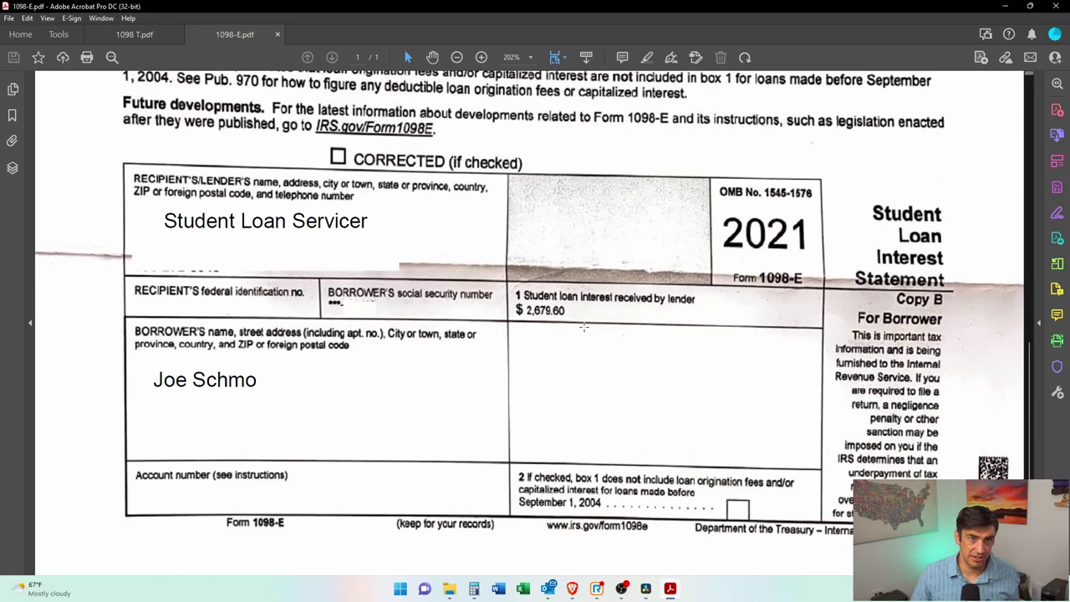
pyautogui.scroll(2, 623, 329)
pyautogui.moveTo(408, 243); pyautogui.dragTo(874, 327)
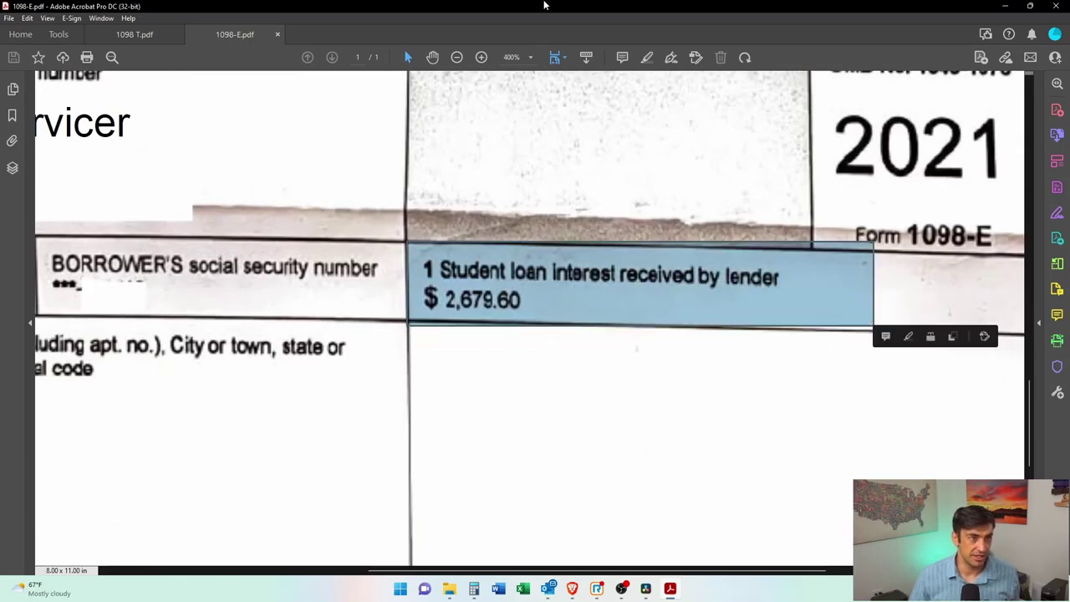
pyautogui.click(1005, 6)
pyautogui.click(627, 299)
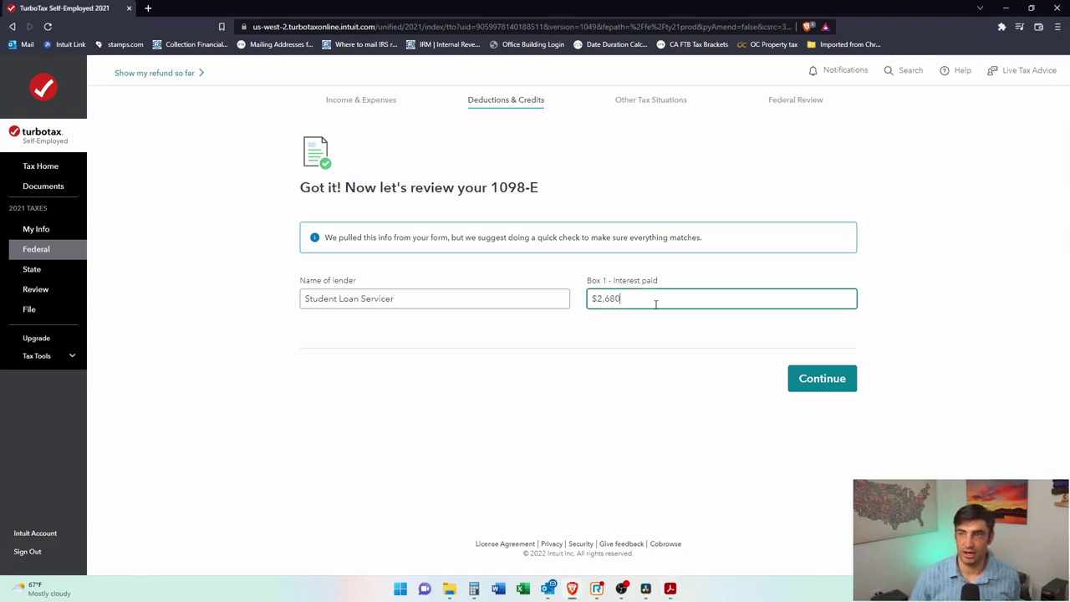
# Step: Leave Box 1 at $2,680 and accept the imported Student Loan Servicer 1098-E
pyautogui.click(582, 357)
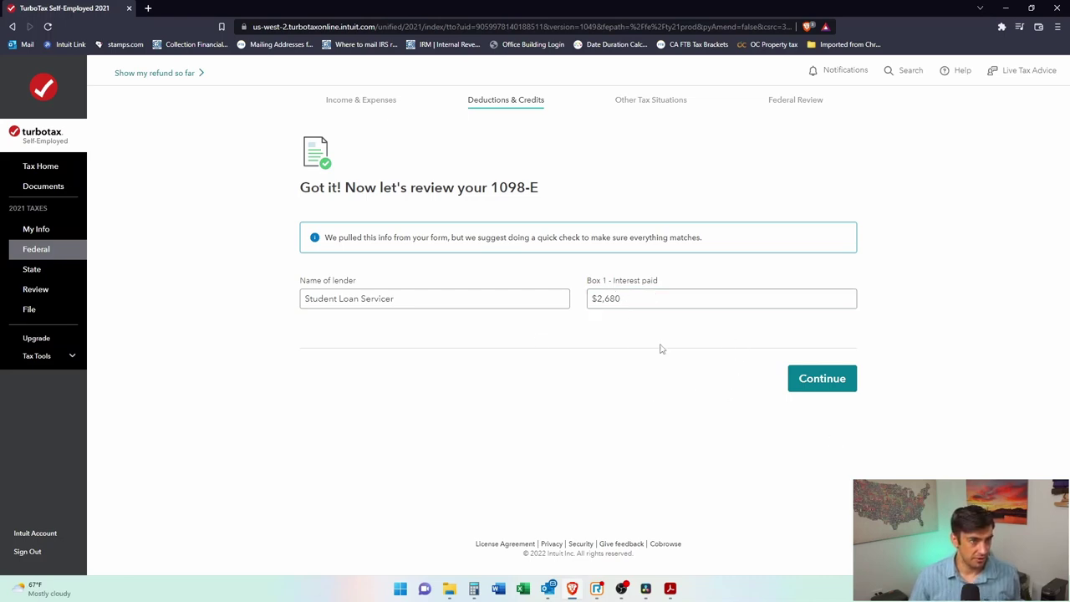
pyautogui.click(825, 383)
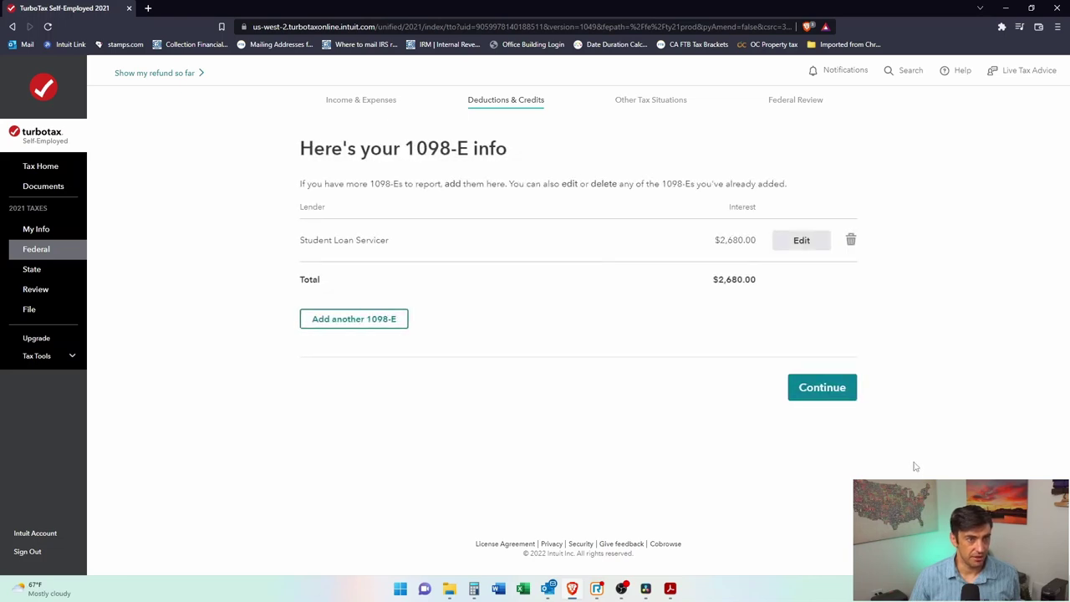
# Step: Continue past the 1098-E summary and read why the deduction fails the $85,000 income limit
pyautogui.click(816, 394)
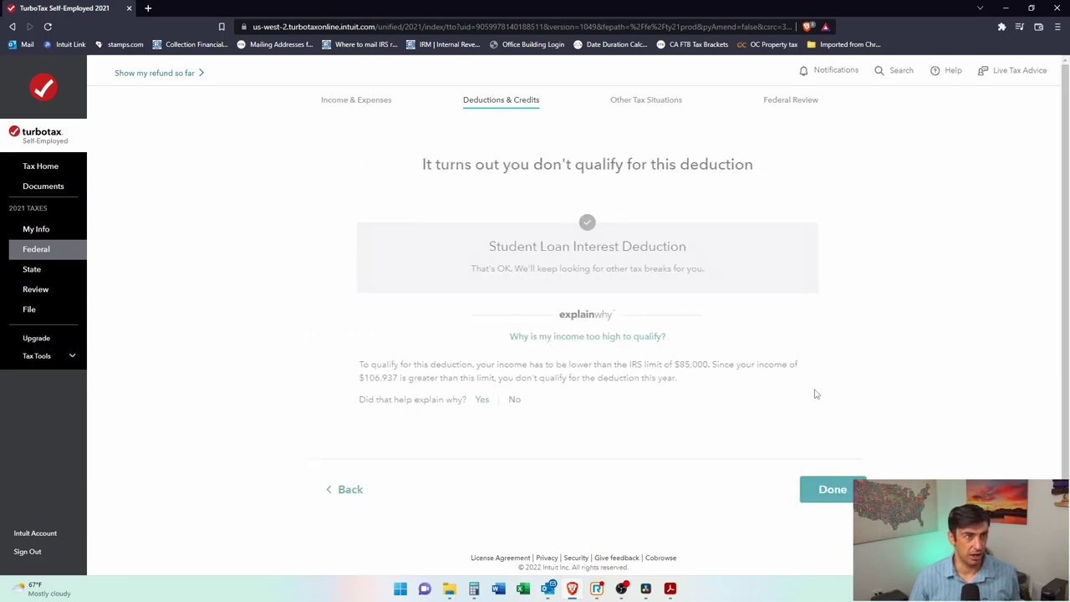
pyautogui.moveTo(491, 166); pyautogui.dragTo(778, 184)
pyautogui.click(778, 184)
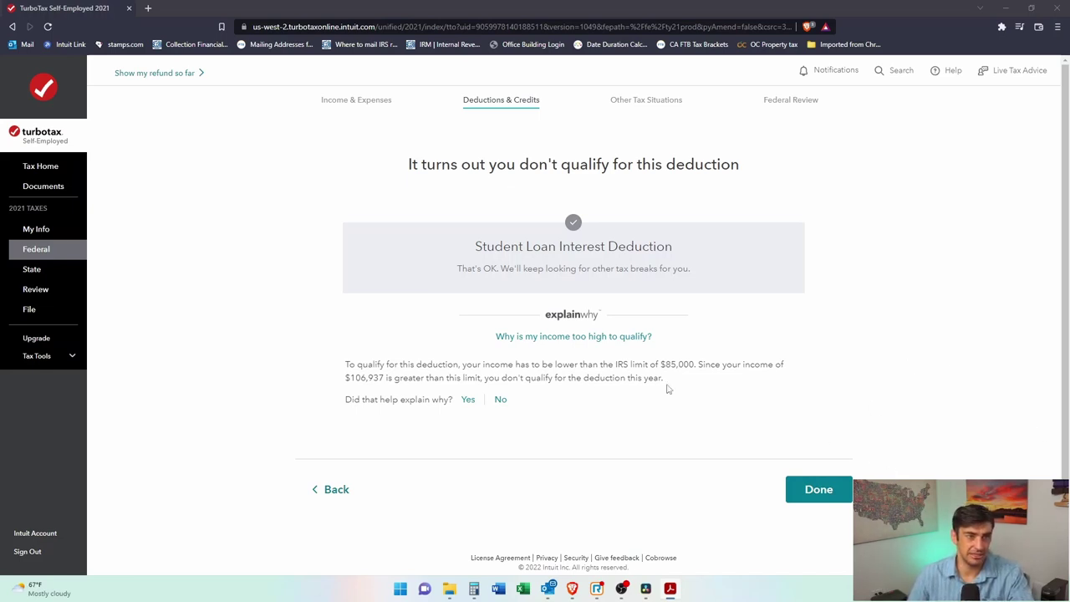
pyautogui.moveTo(645, 364); pyautogui.dragTo(697, 366)
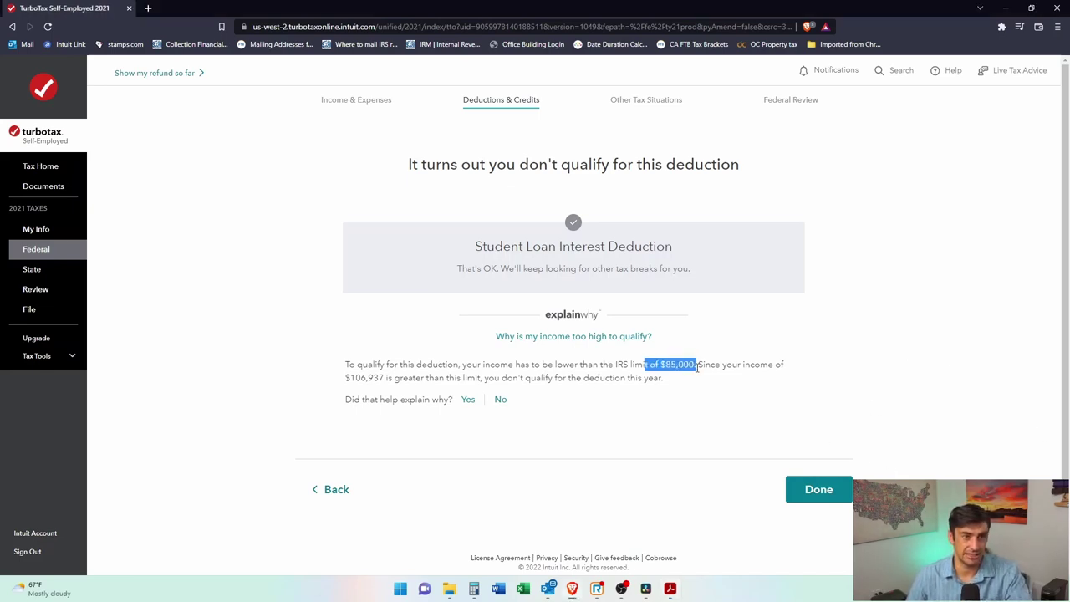
pyautogui.click(581, 367)
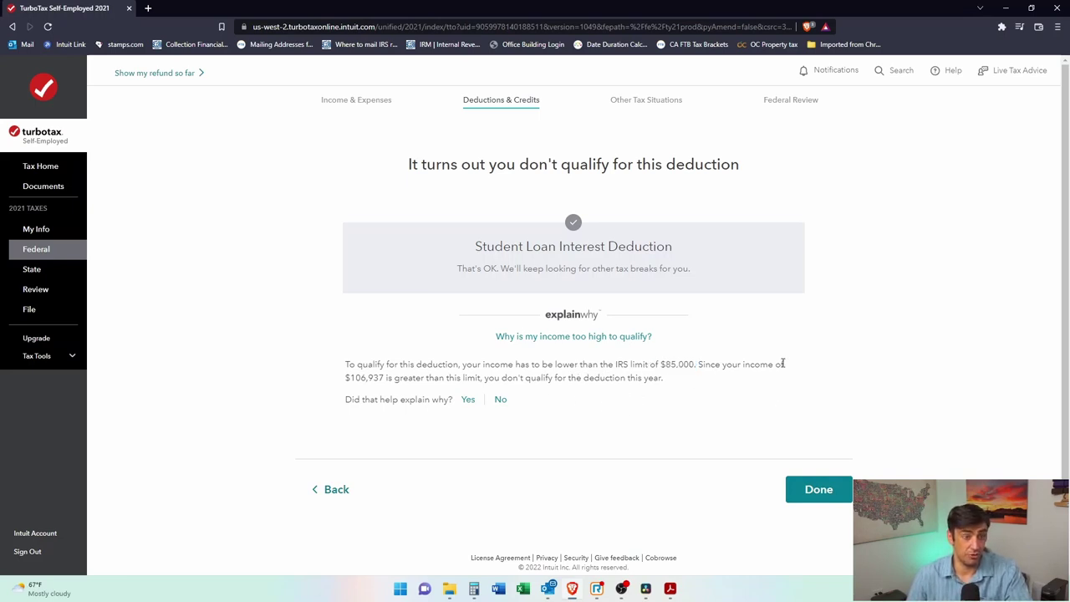
pyautogui.moveTo(482, 365); pyautogui.dragTo(713, 389)
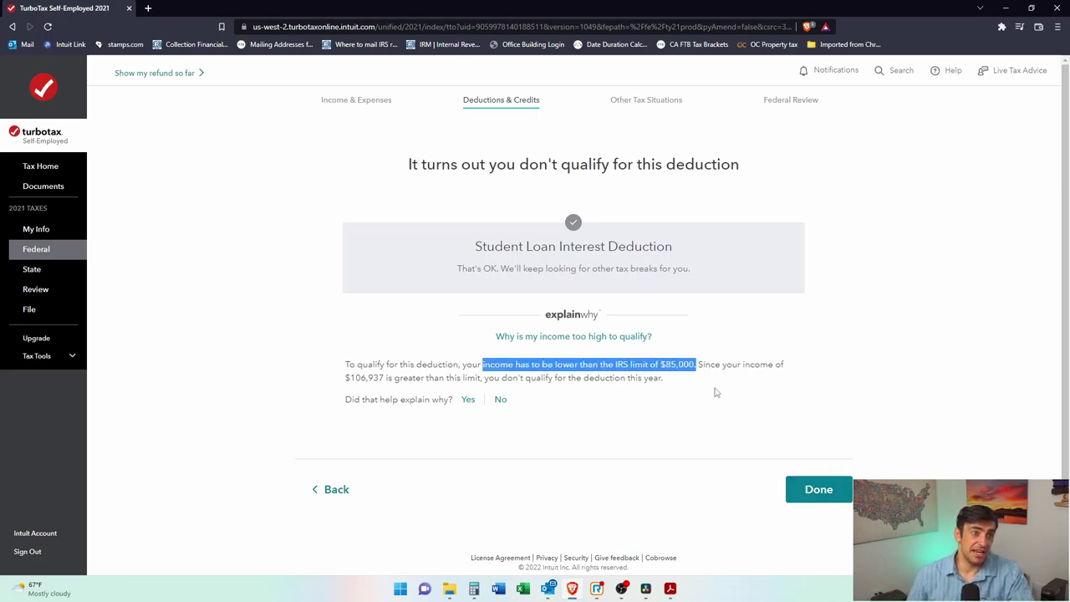
pyautogui.click(694, 383)
# Step: Compare the $106,937 income with the $85,000 limit, then finish the student loan interest section
pyautogui.moveTo(390, 381); pyautogui.dragTo(392, 384)
pyautogui.click(535, 378)
pyautogui.click(434, 376)
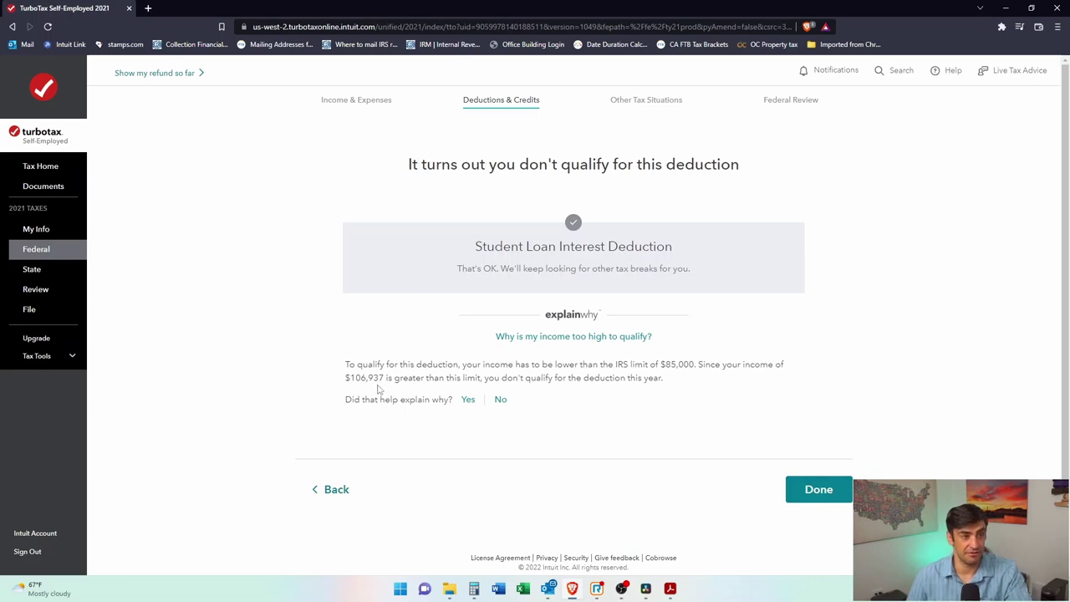
pyautogui.moveTo(395, 376); pyautogui.dragTo(339, 381)
pyautogui.click(484, 380)
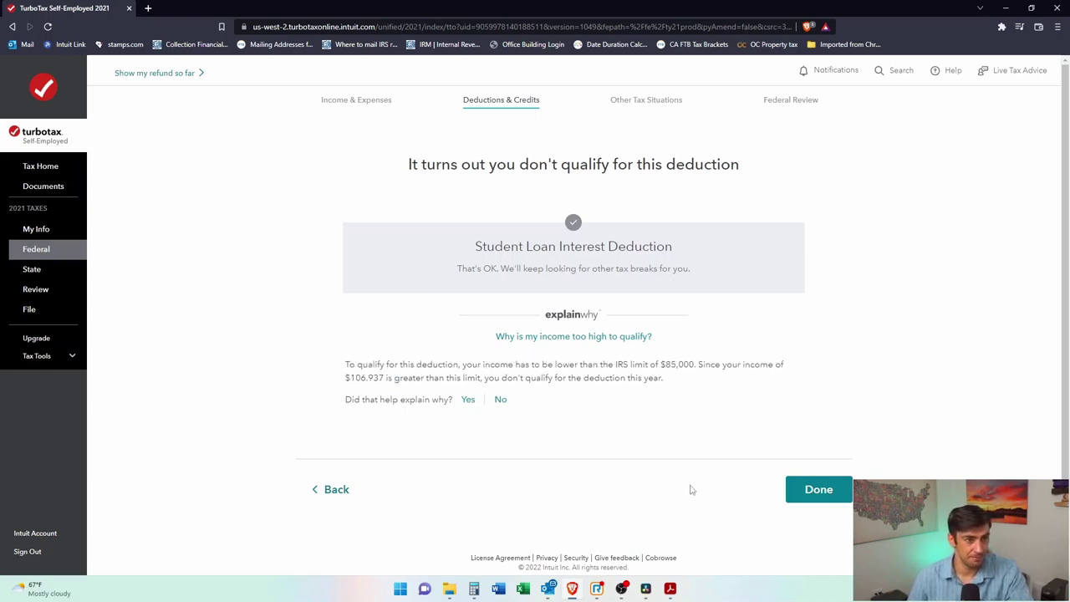
pyautogui.moveTo(651, 368); pyautogui.dragTo(699, 384)
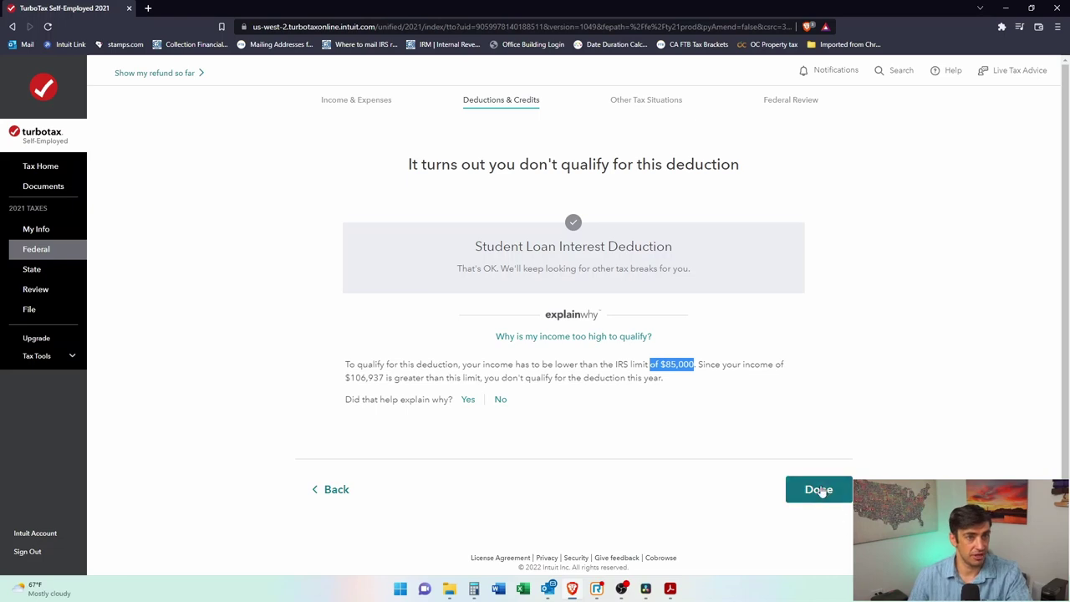
pyautogui.click(820, 491)
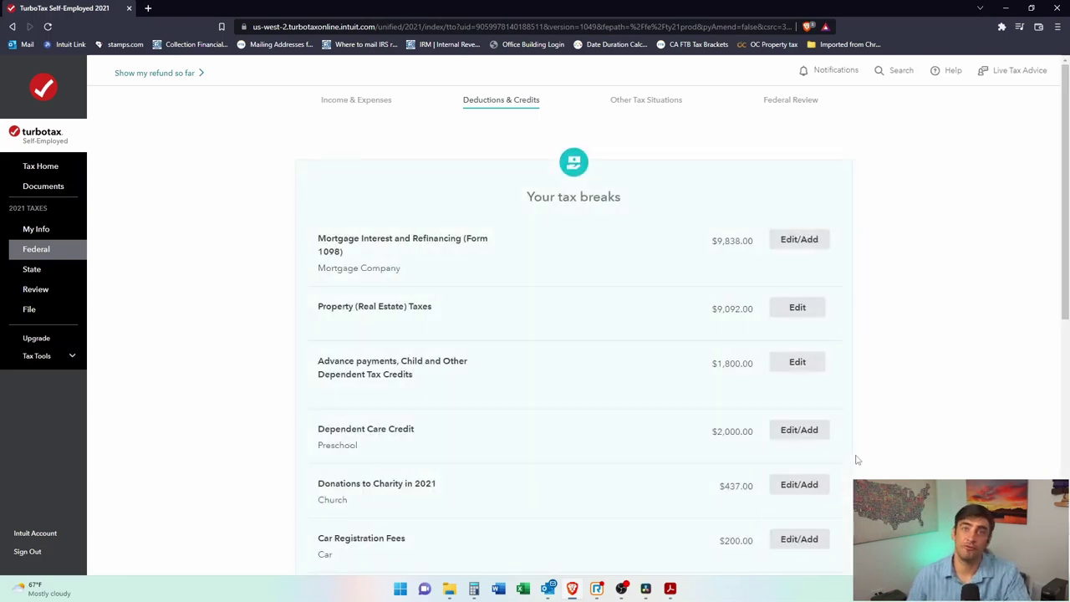
# Step: Scroll the tax breaks list down to the not-started Medical Expenses row
pyautogui.scroll(-2, 984, 358)
pyautogui.scroll(-2, 984, 358)
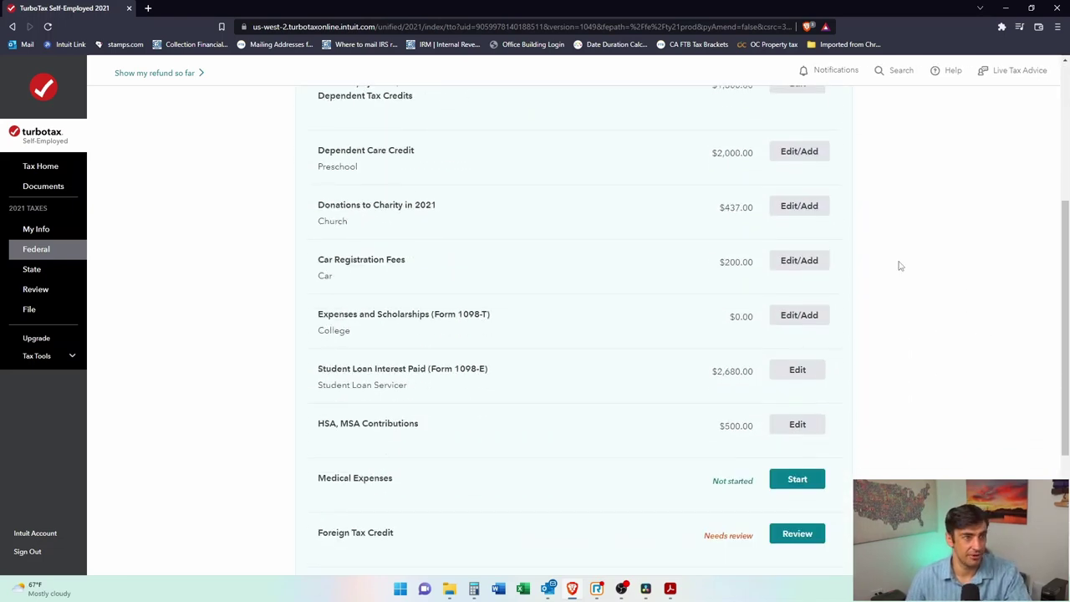
pyautogui.scroll(-2, 920, 284)
pyautogui.scroll(-2, 934, 308)
pyautogui.moveTo(392, 255); pyautogui.dragTo(378, 321)
pyautogui.click(378, 321)
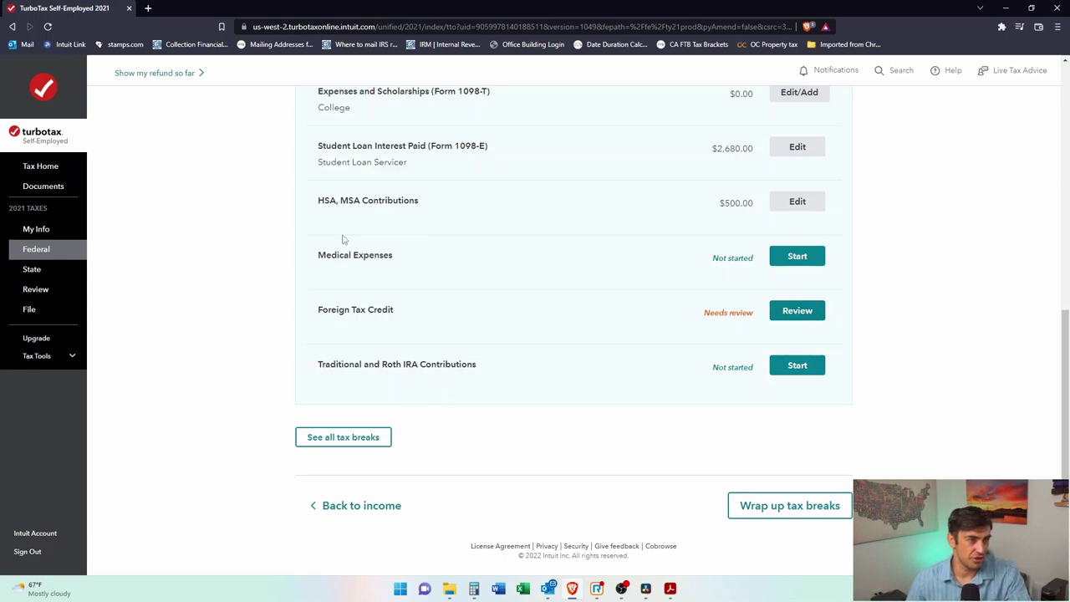
# Step: Start Medical Expenses and answer No to expenses exceeding $8,020, skipping the deduction
pyautogui.click(786, 262)
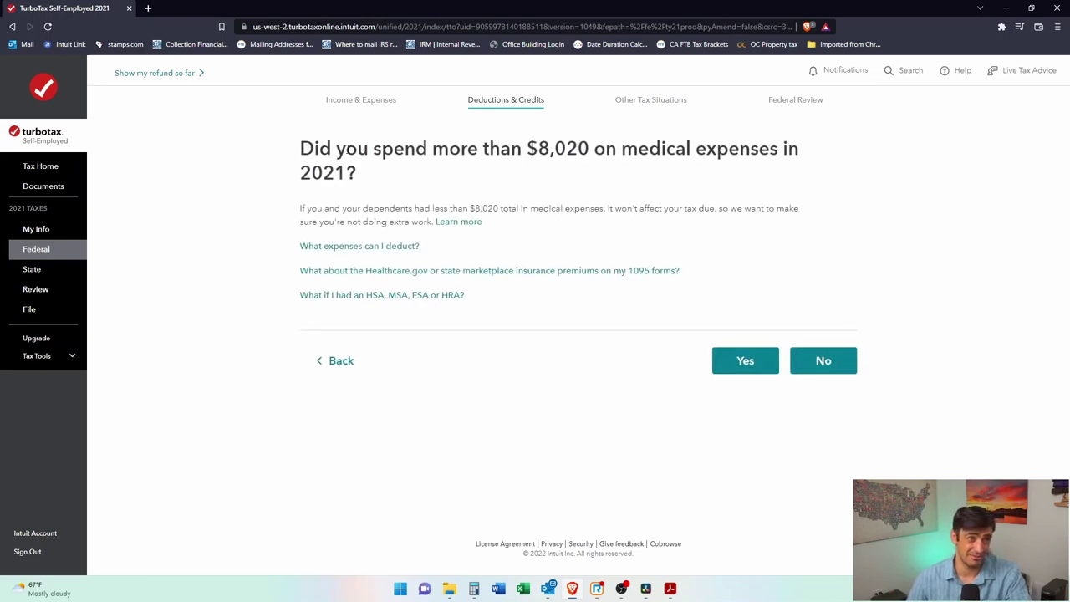
pyautogui.moveTo(316, 150); pyautogui.dragTo(607, 149)
pyautogui.click(615, 146)
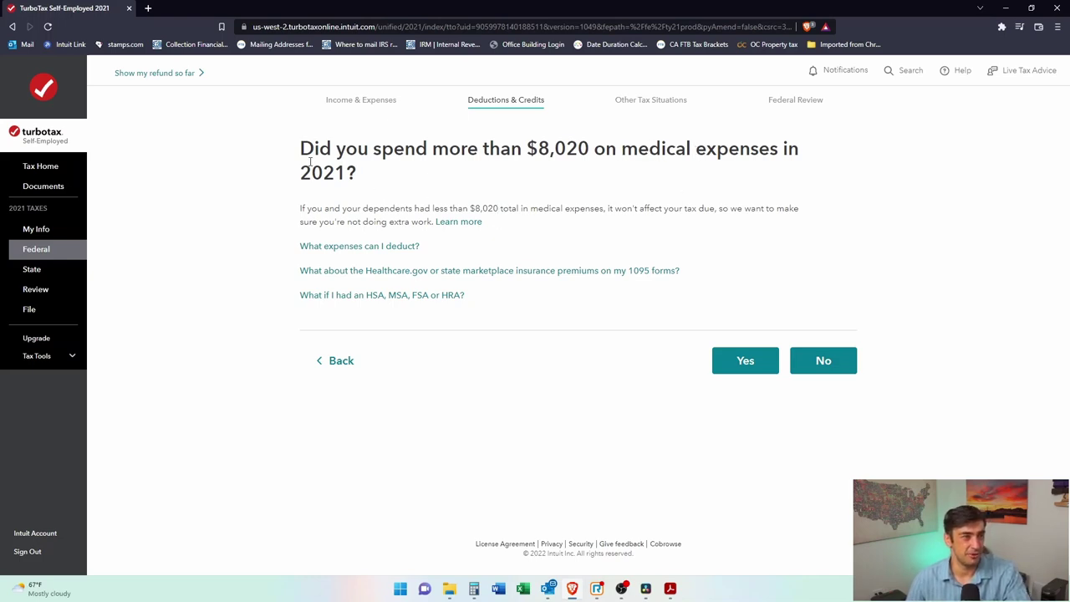
pyautogui.moveTo(508, 149); pyautogui.dragTo(639, 149)
pyautogui.click(639, 149)
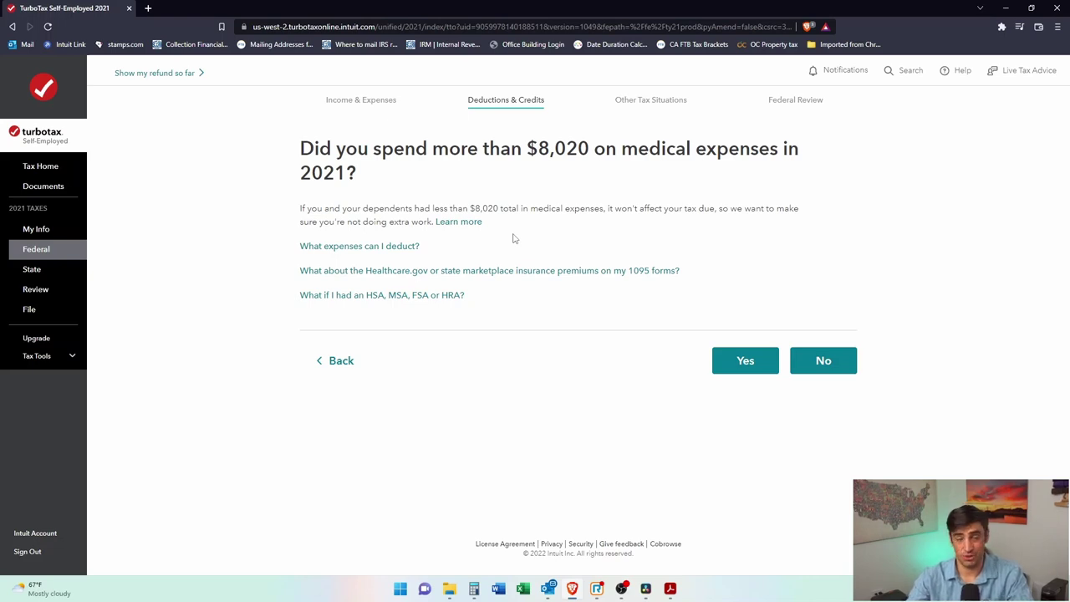
pyautogui.moveTo(577, 148); pyautogui.dragTo(435, 146)
pyautogui.click(461, 189)
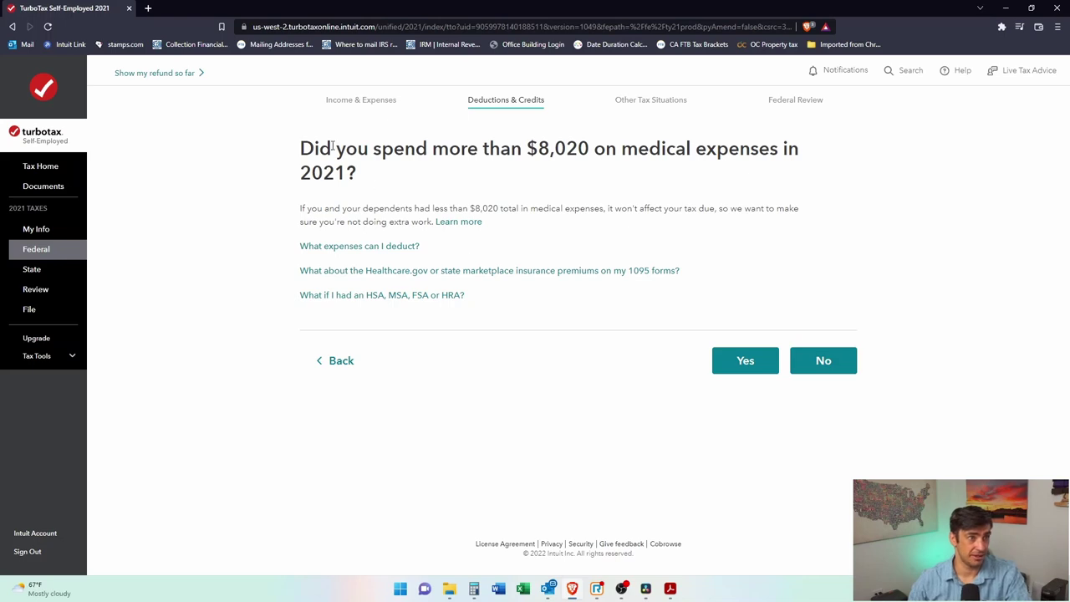
pyautogui.click(838, 361)
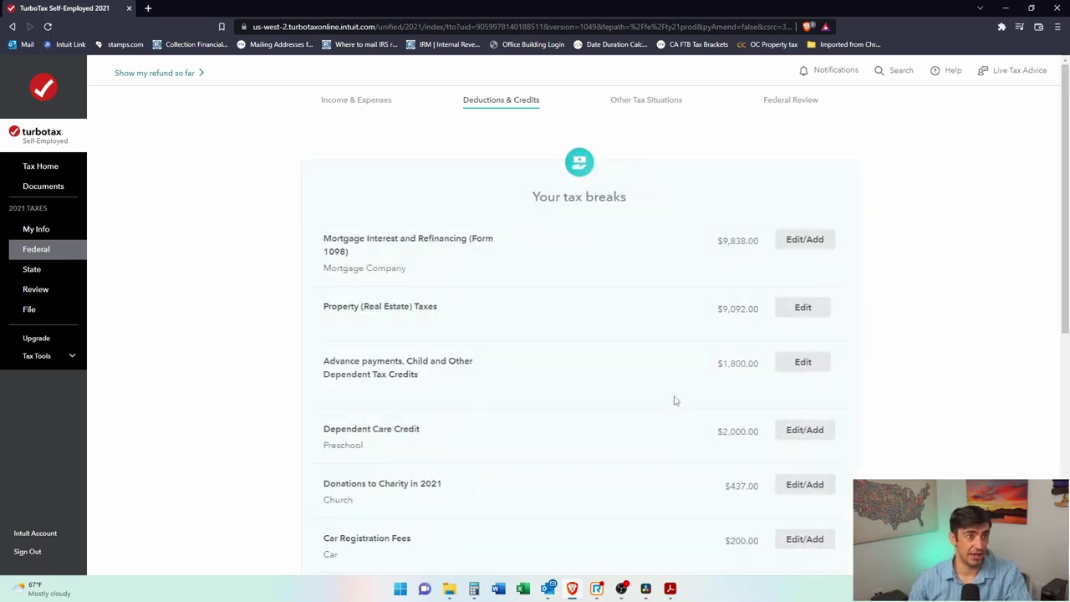
# Step: Scroll to the Foreign Tax Credit row marked as needing review and open its review
pyautogui.scroll(-5, 962, 276)
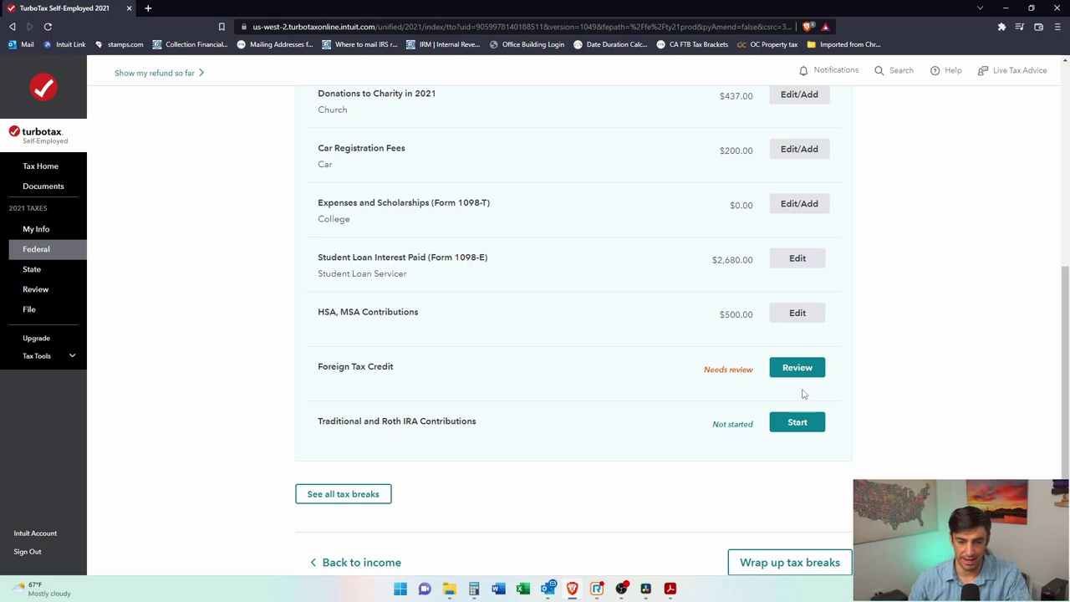
pyautogui.tripleClick(398, 368)
pyautogui.click(734, 370)
pyautogui.moveTo(705, 370); pyautogui.dragTo(742, 371)
pyautogui.click(750, 387)
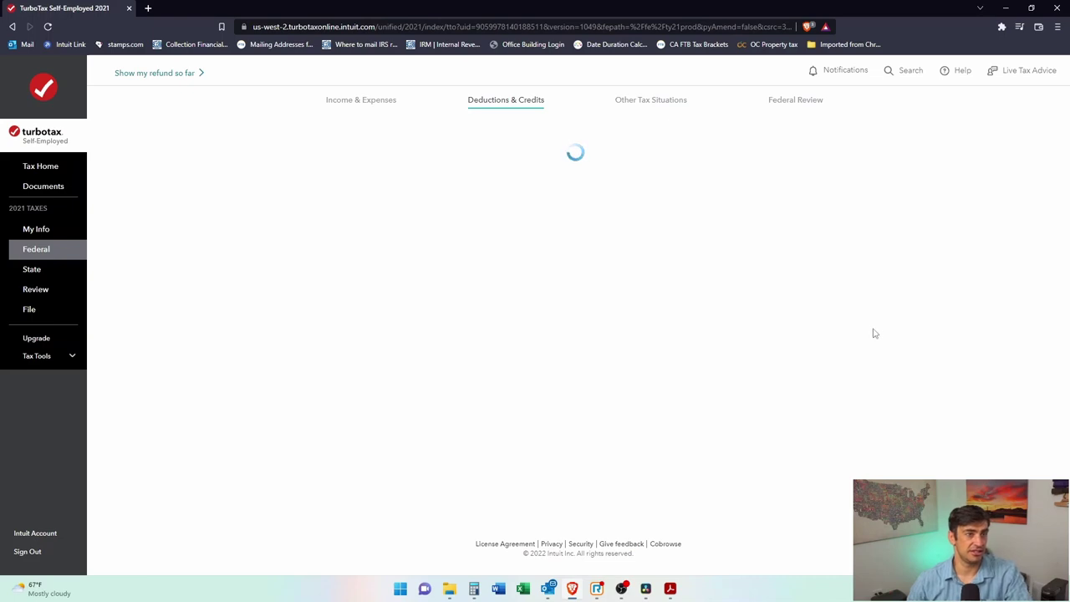
# Step: Move past the foreign taxes notice and mark that none of the uncommon situations apply
pyautogui.moveTo(401, 193); pyautogui.dragTo(615, 183)
pyautogui.click(574, 193)
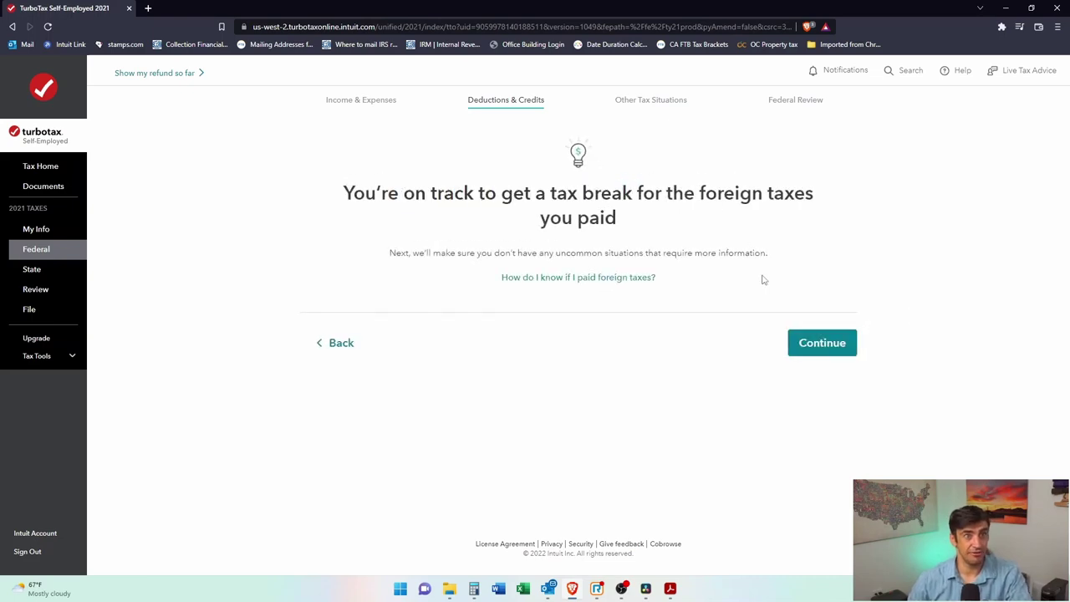
pyautogui.click(822, 344)
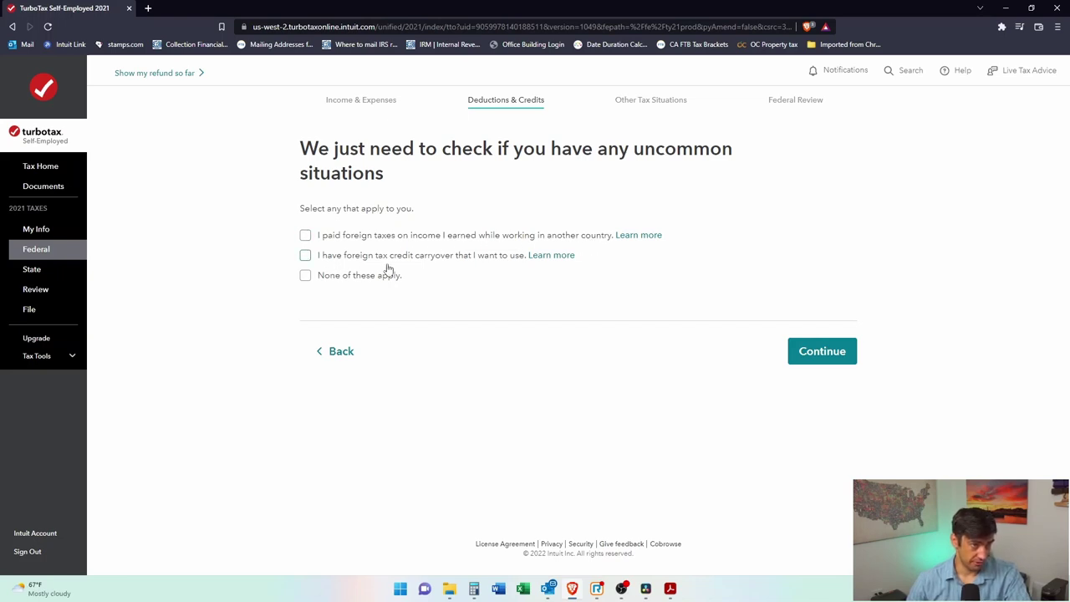
pyautogui.click(306, 276)
pyautogui.click(826, 354)
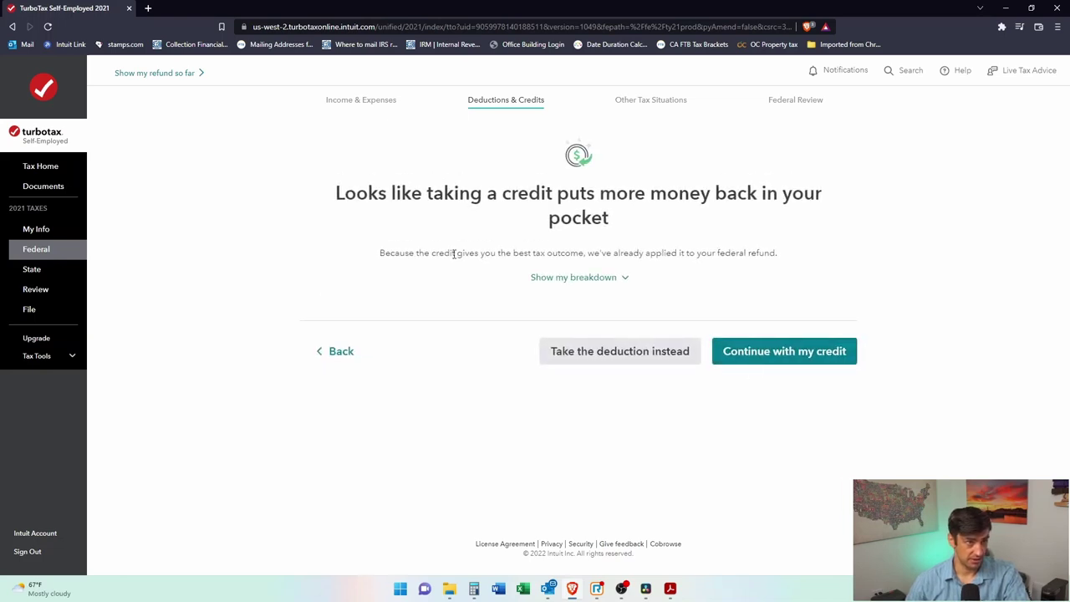
# Step: Keep the foreign tax credit instead of the deduction, finishing the section at $39.00
pyautogui.moveTo(351, 199); pyautogui.dragTo(524, 218)
pyautogui.click(540, 221)
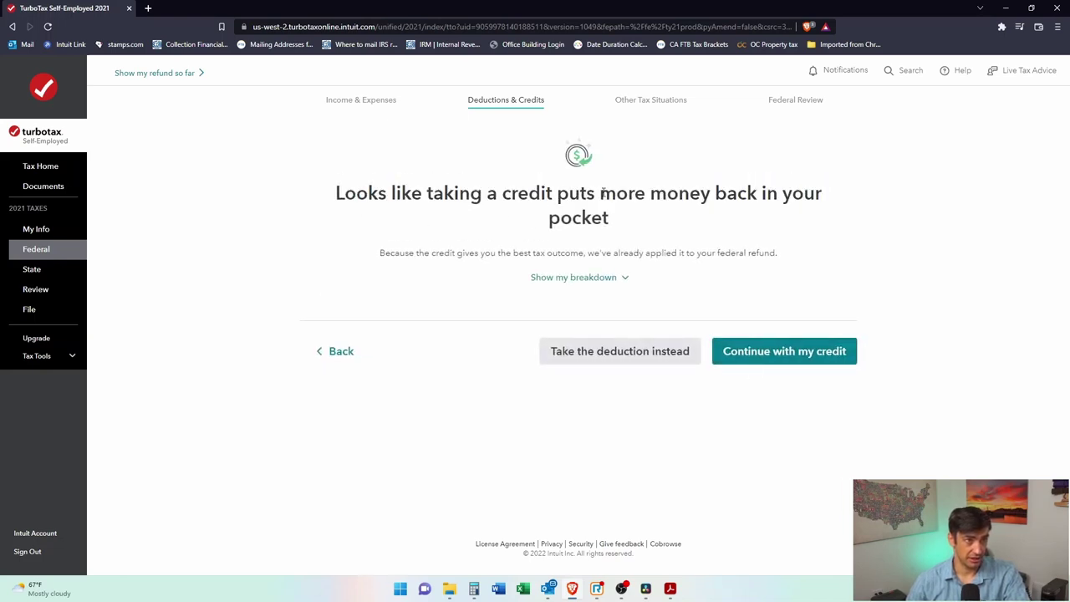
pyautogui.click(790, 358)
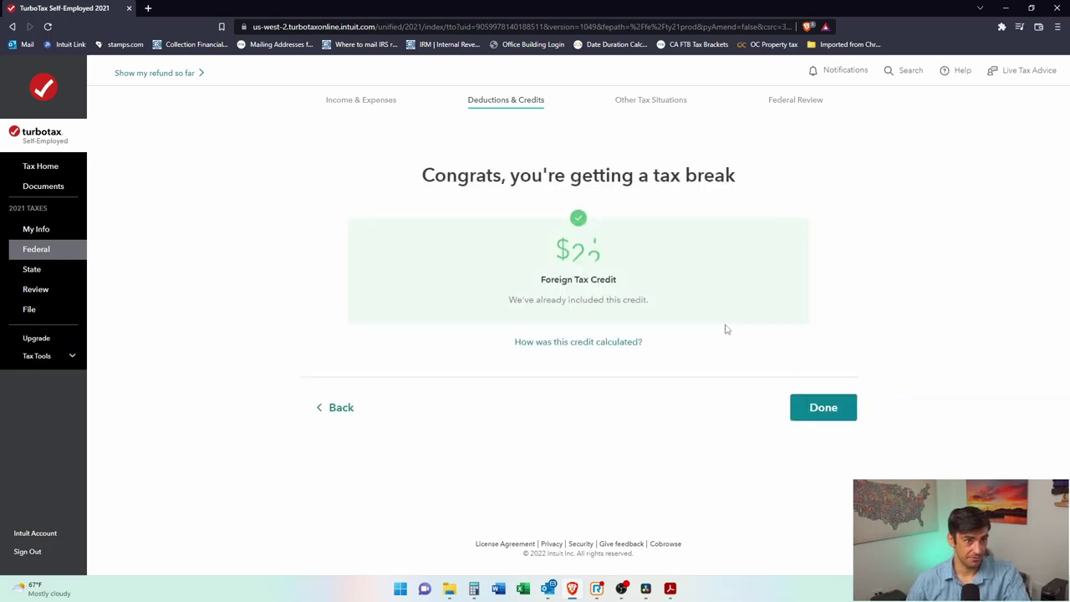
pyautogui.click(836, 411)
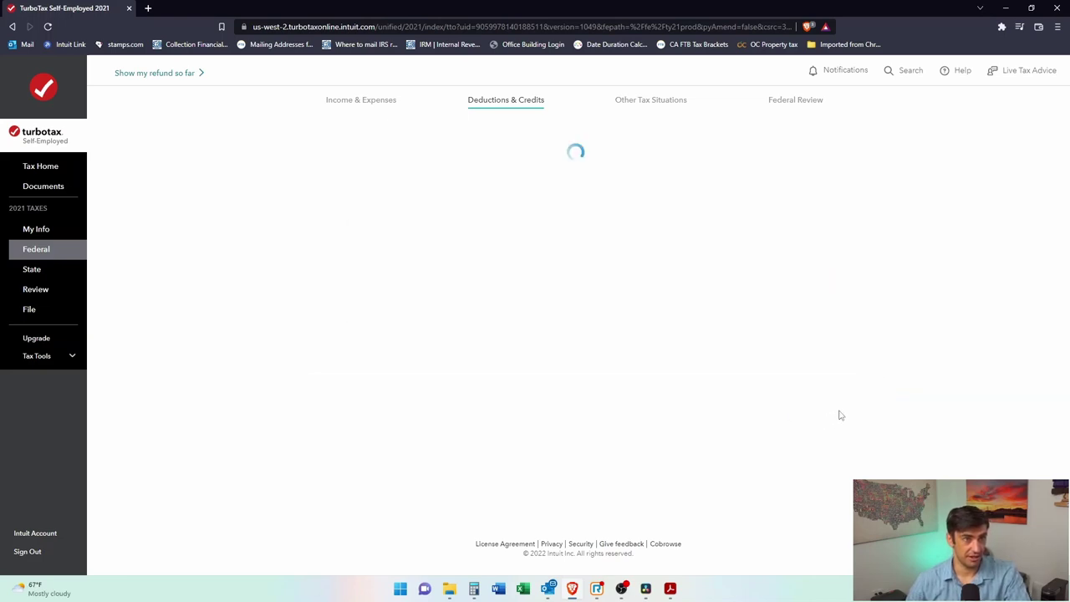
pyautogui.scroll(-5, 741, 239)
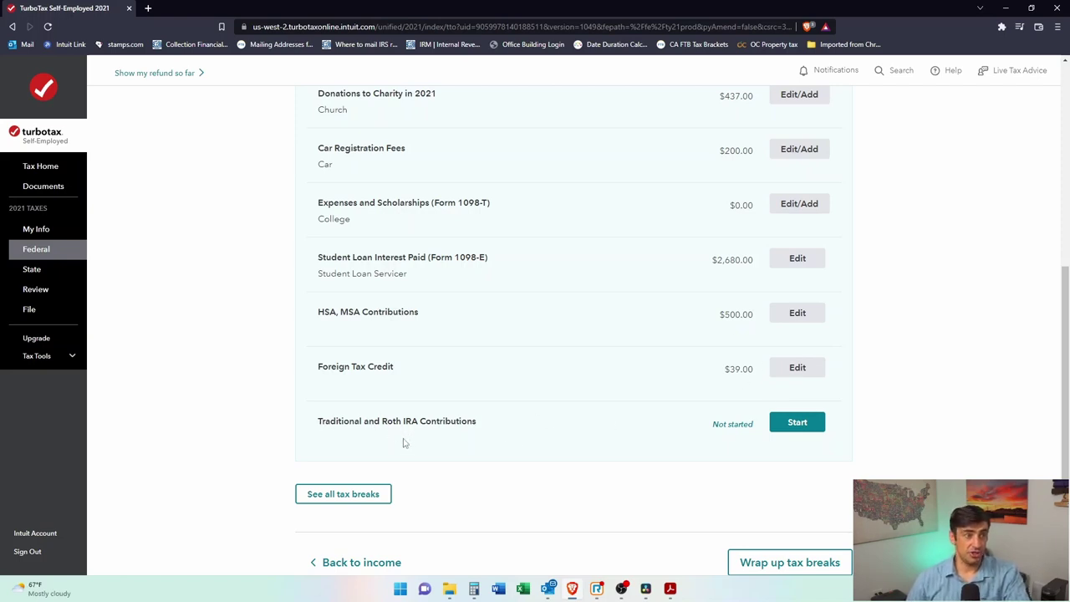
# Step: Choose Traditional IRA, confirm a non-repayment contribution, and enter 3,000 as the 2021 total
pyautogui.click(797, 424)
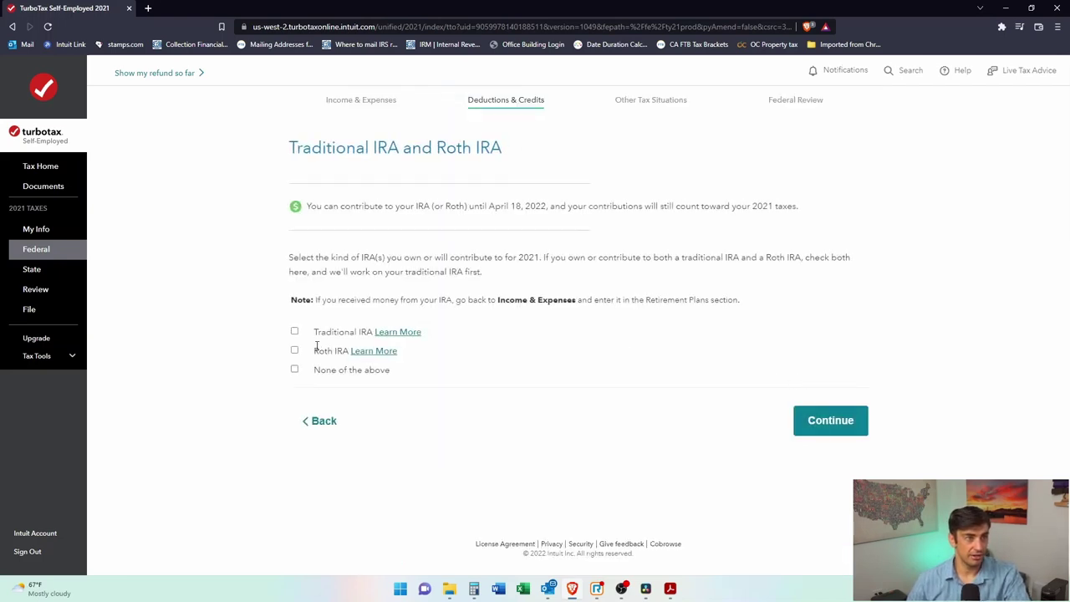
pyautogui.click(294, 331)
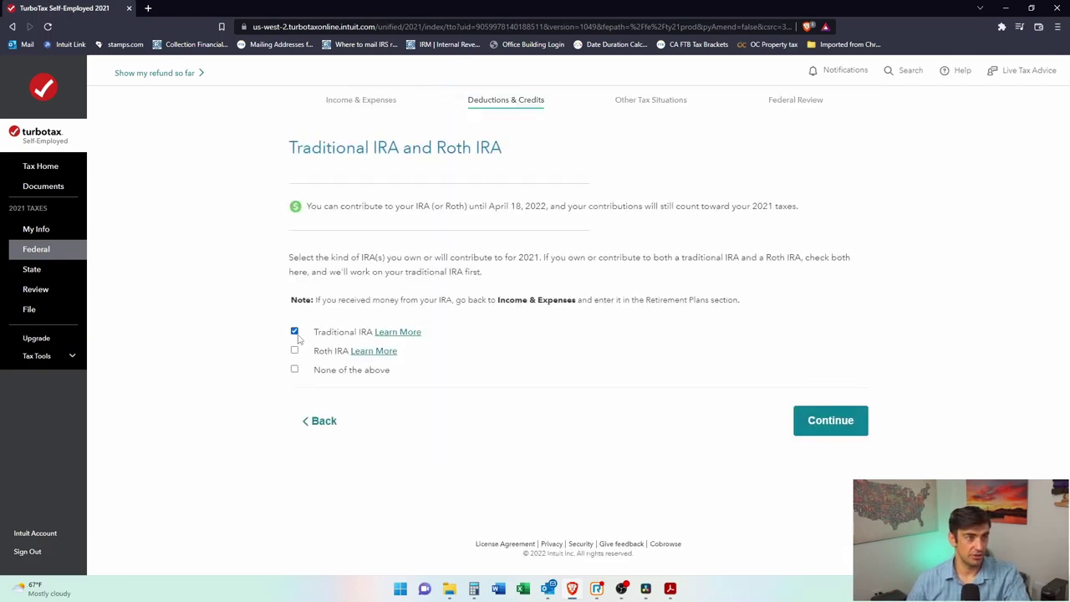
pyautogui.click(836, 432)
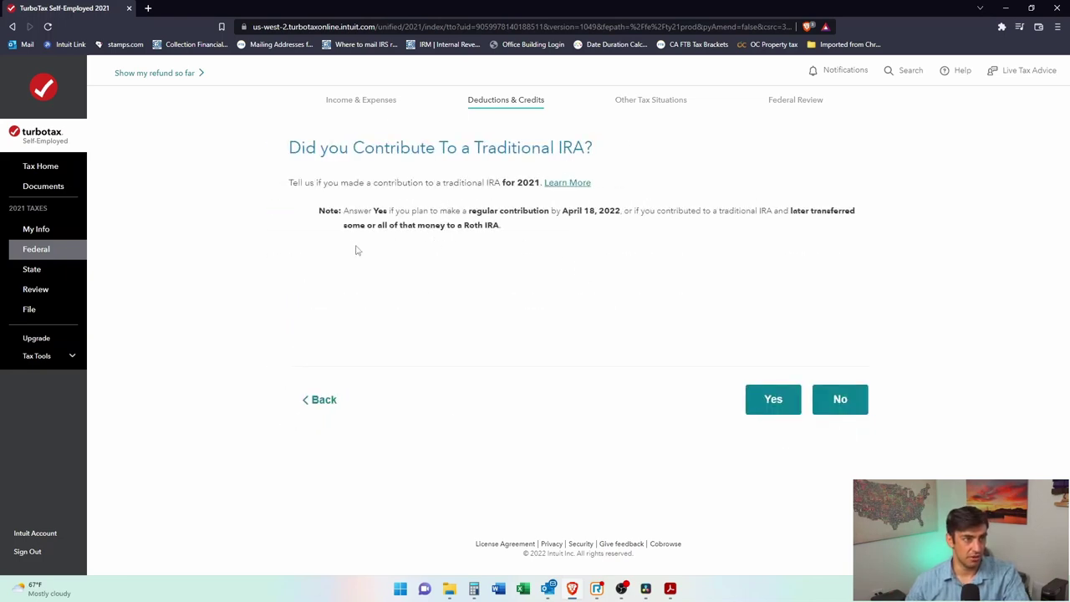
pyautogui.click(752, 399)
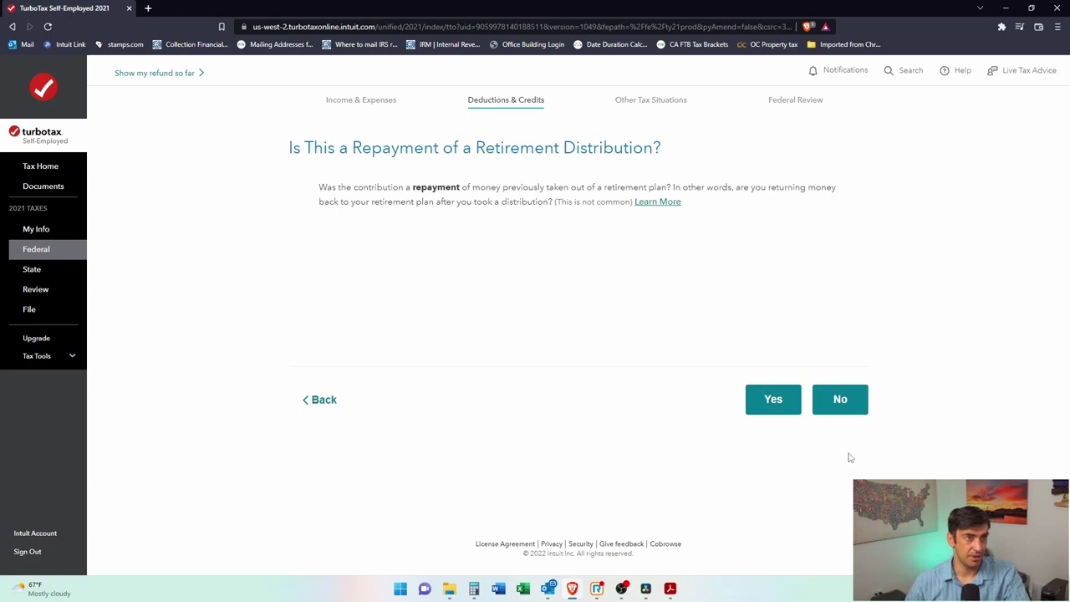
pyautogui.click(845, 403)
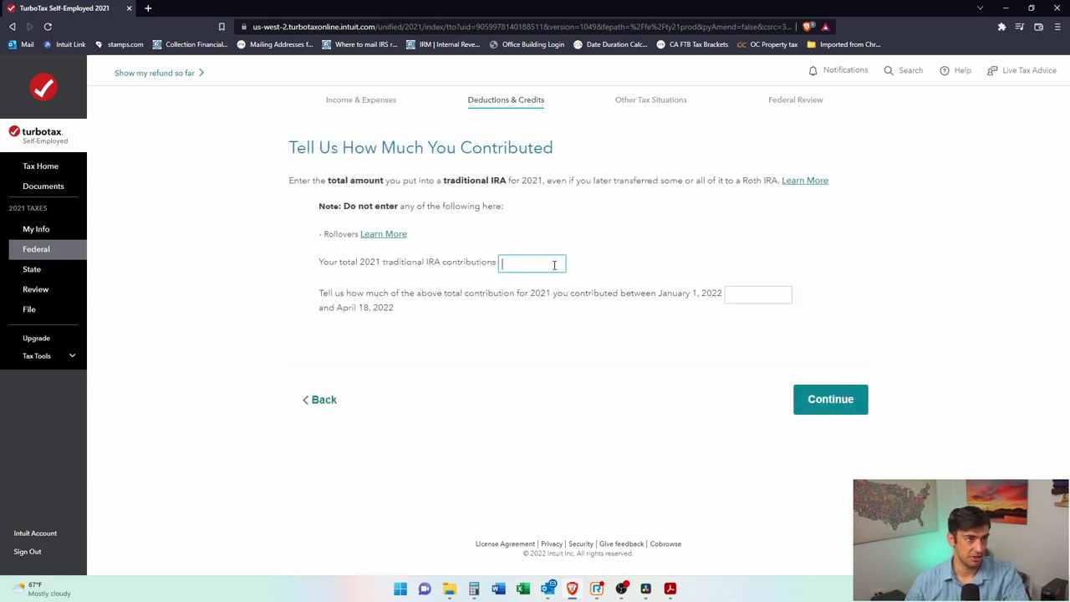
pyautogui.write('3,000')
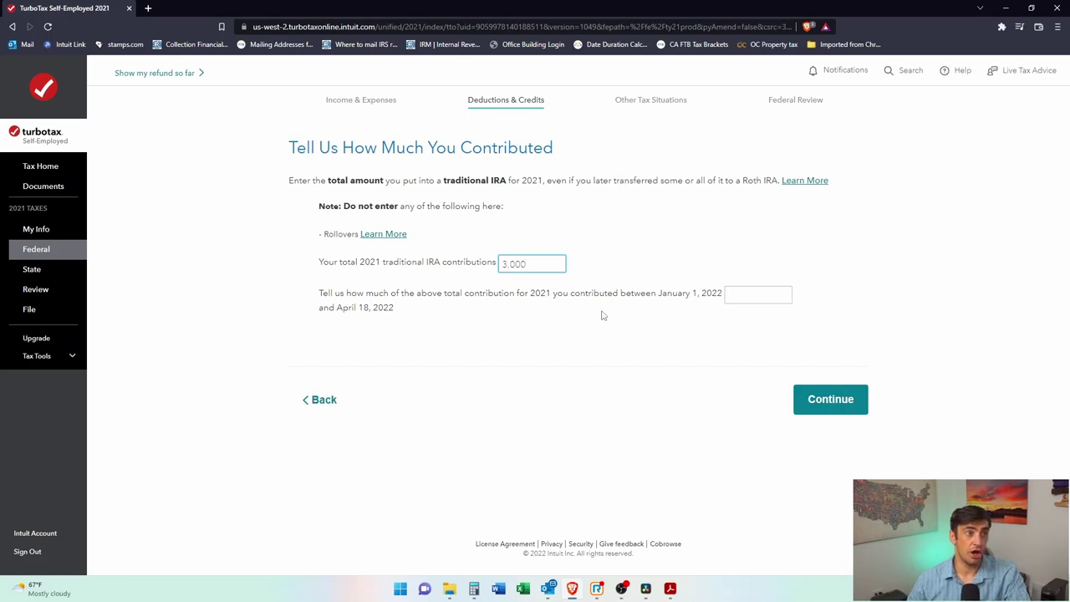
pyautogui.click(364, 305)
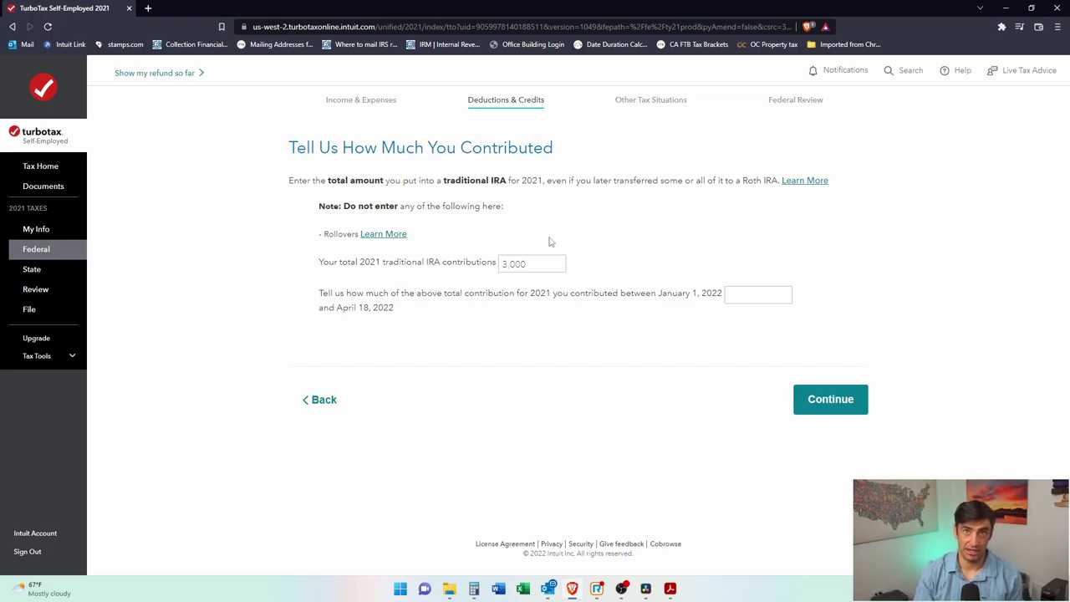
# Step: Leave the early-2022 portion blank; answer No to recharacterization, excess and nondeductible contributions
pyautogui.click(760, 299)
pyautogui.click(860, 400)
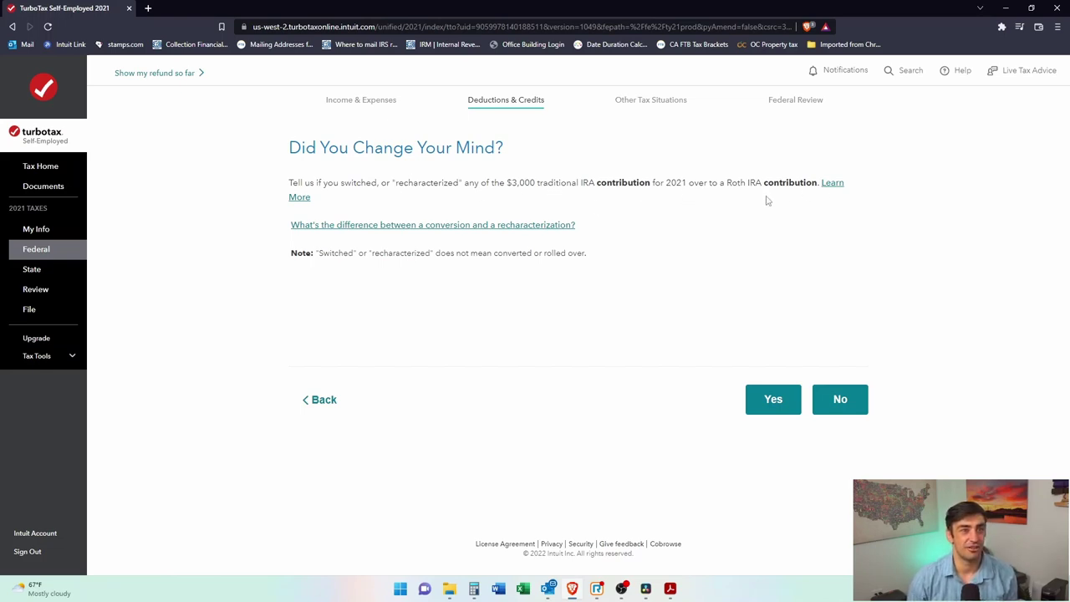
pyautogui.click(813, 405)
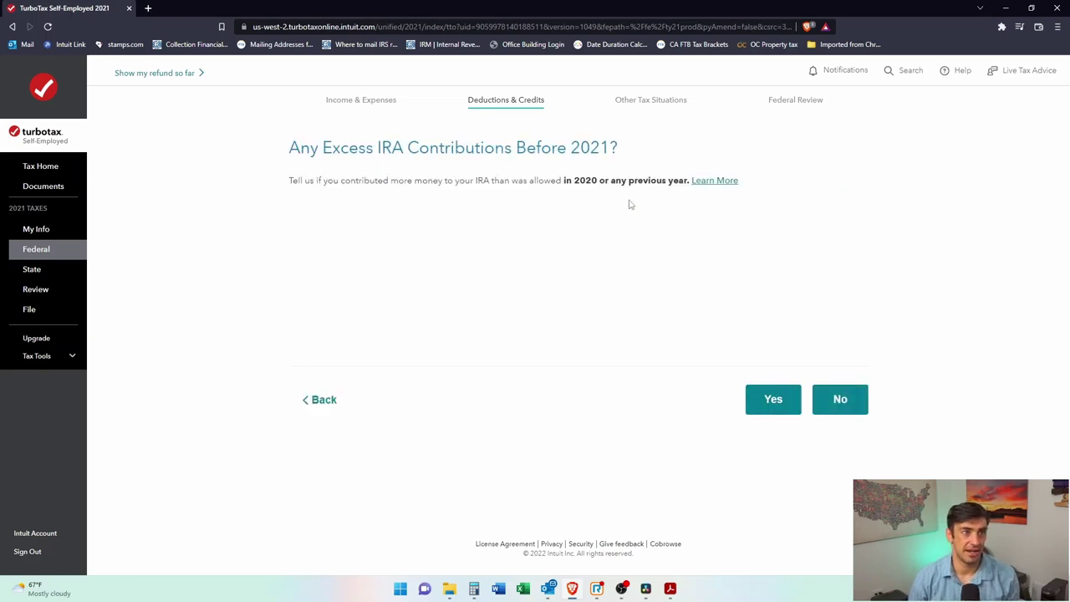
pyautogui.click(839, 396)
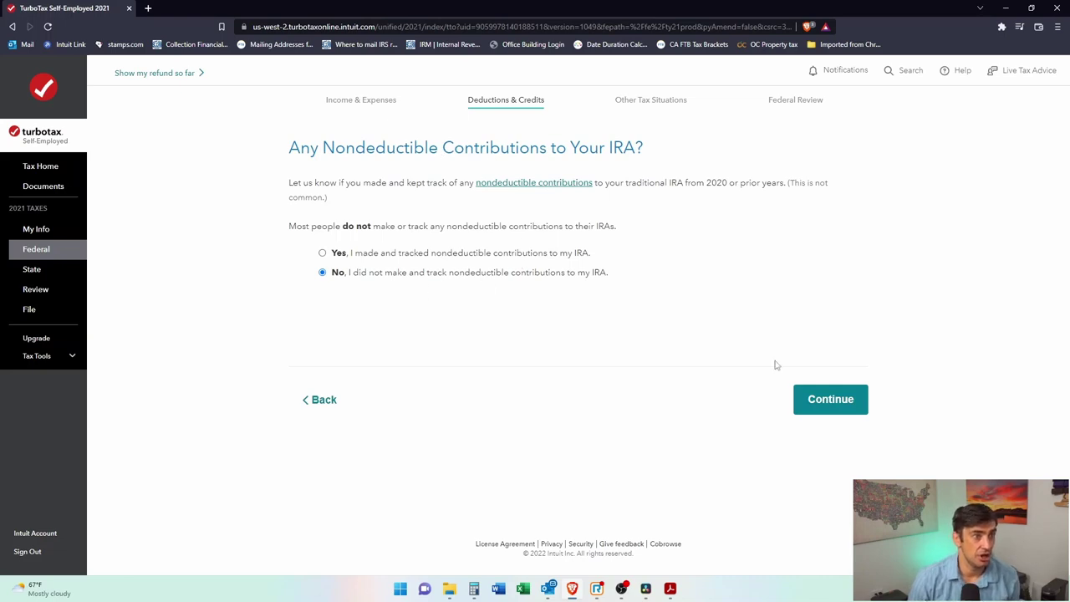
pyautogui.click(847, 401)
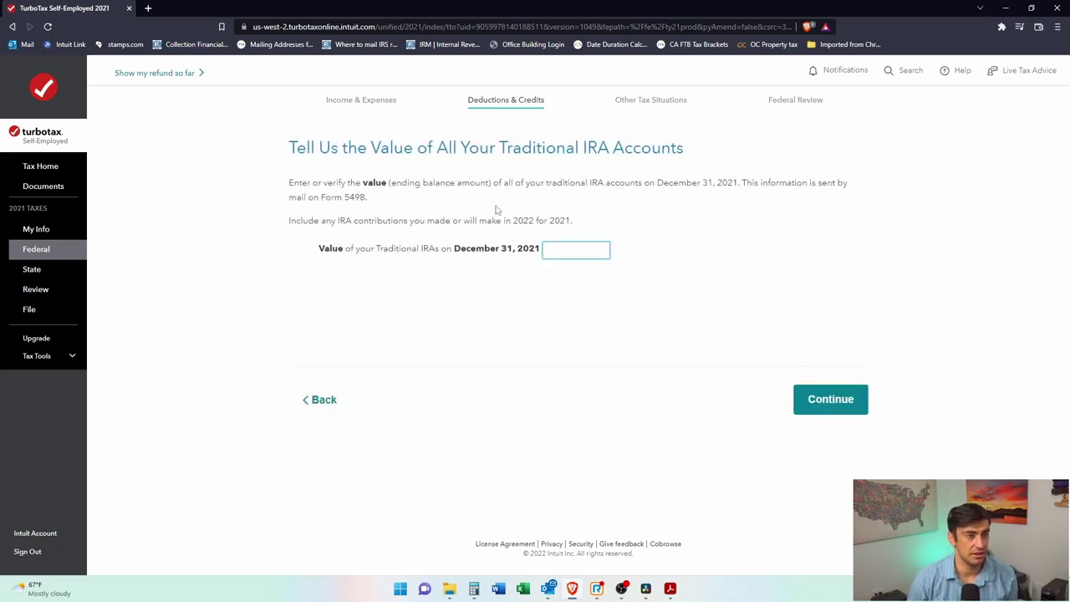
# Step: Reconfirm no nondeductible contributions and enter a 5,000 year-end traditional IRA value
pyautogui.click(325, 403)
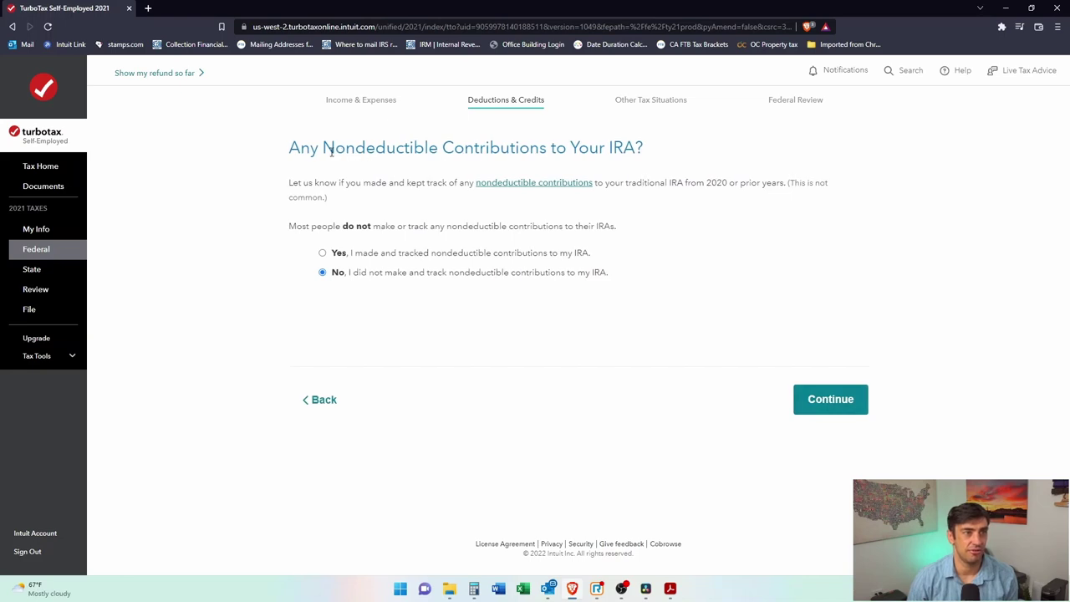
pyautogui.moveTo(331, 151); pyautogui.dragTo(599, 152)
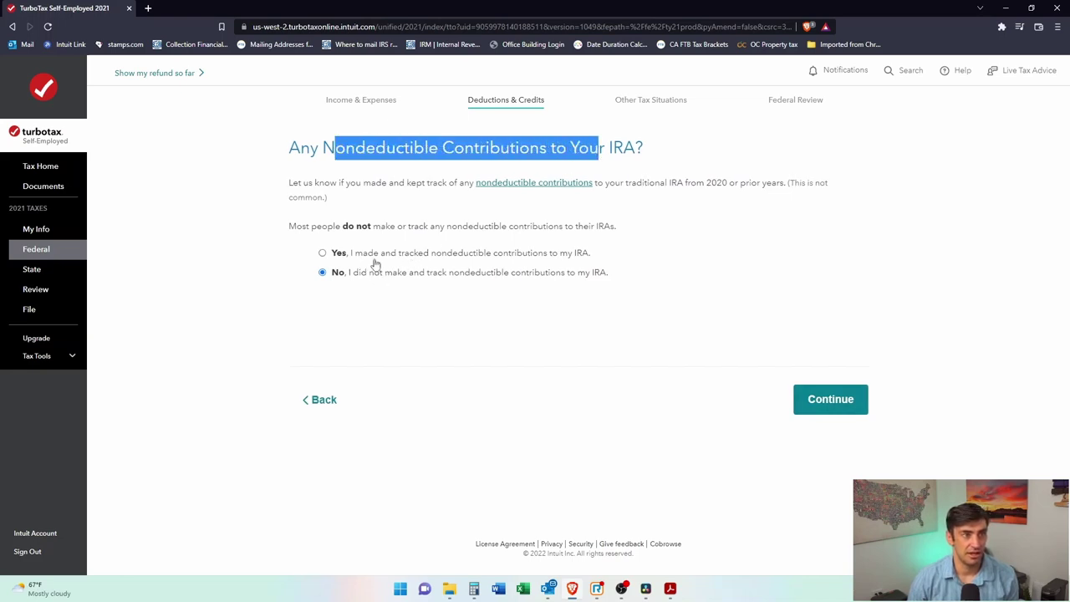
pyautogui.click(625, 142)
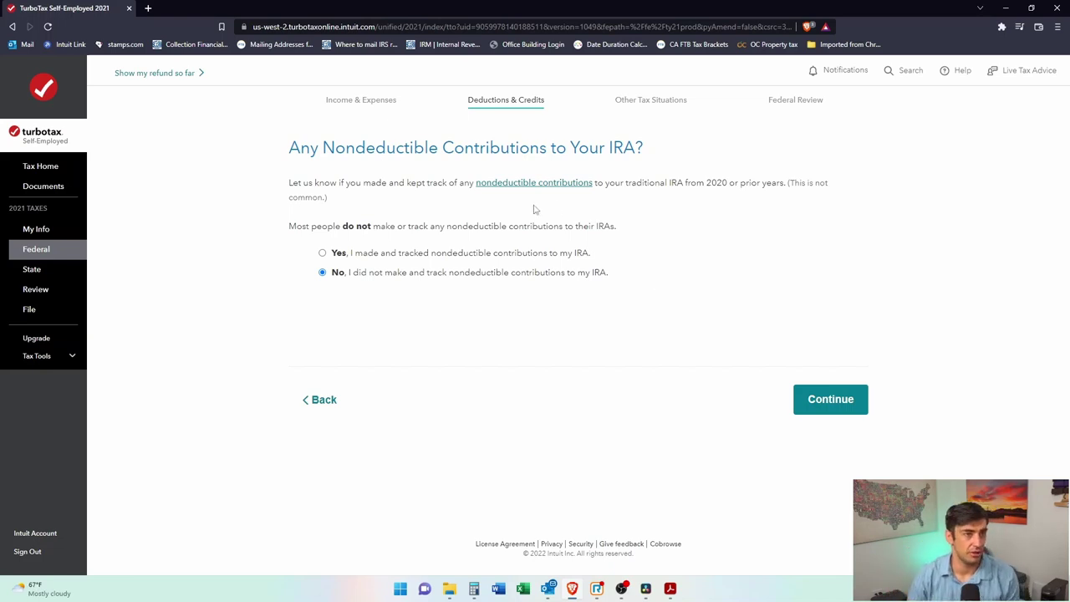
pyautogui.click(850, 396)
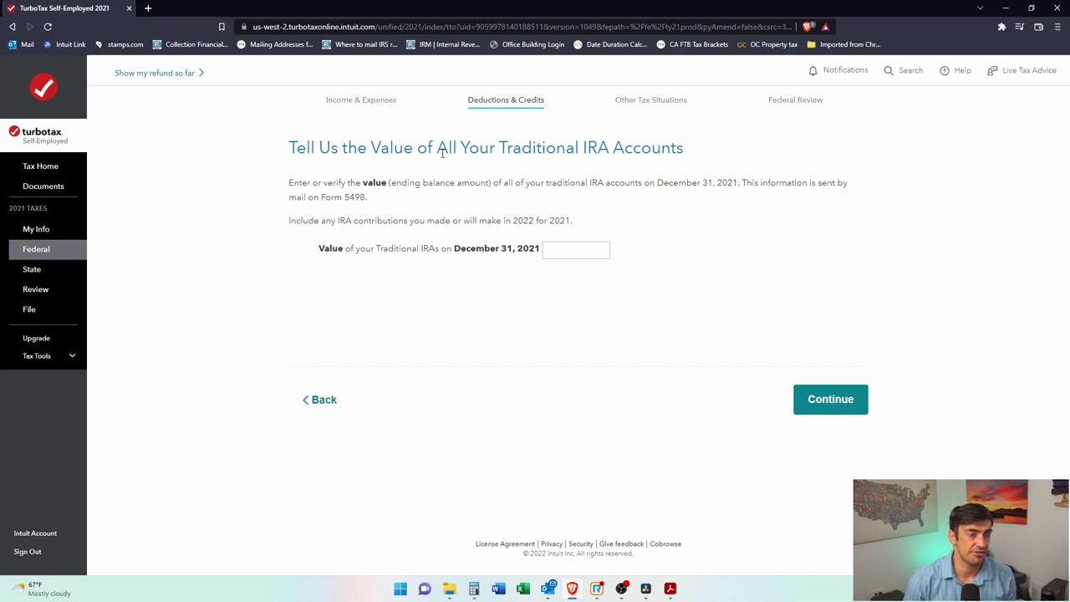
pyautogui.click(592, 255)
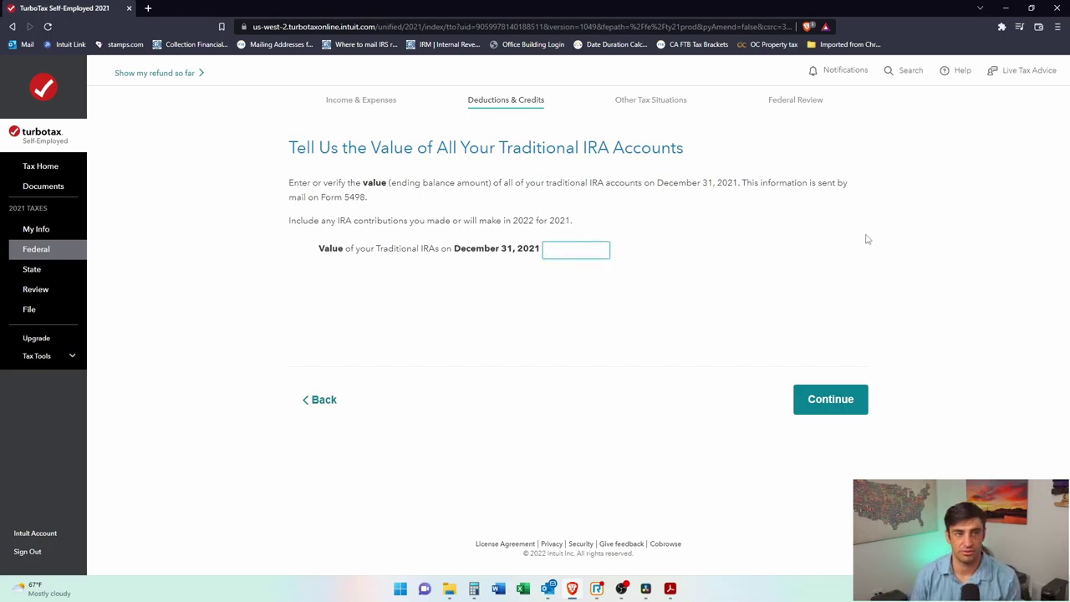
pyautogui.write('5000')
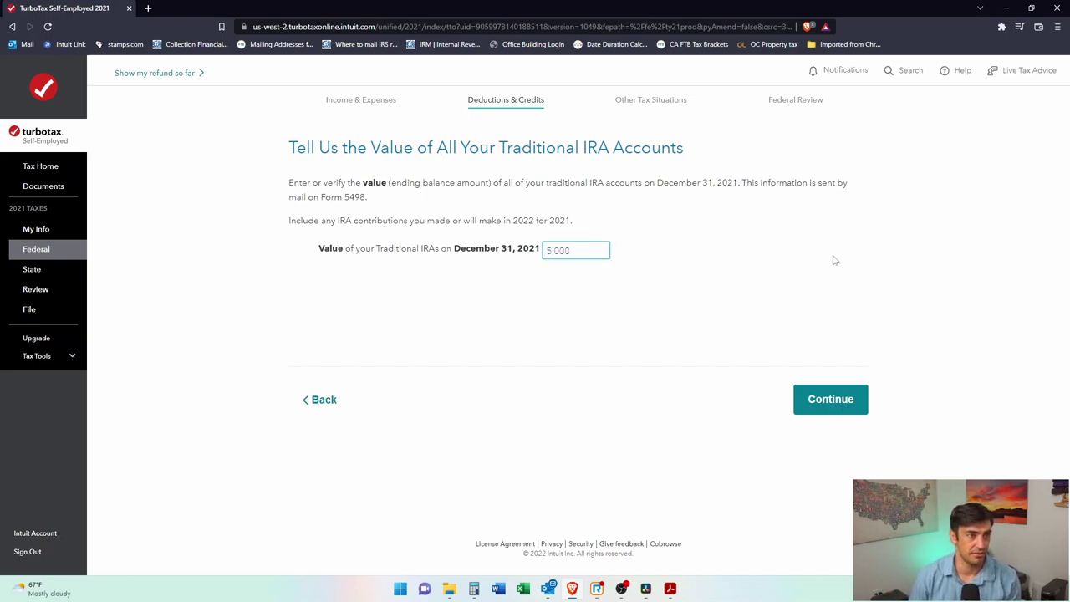
pyautogui.click(834, 404)
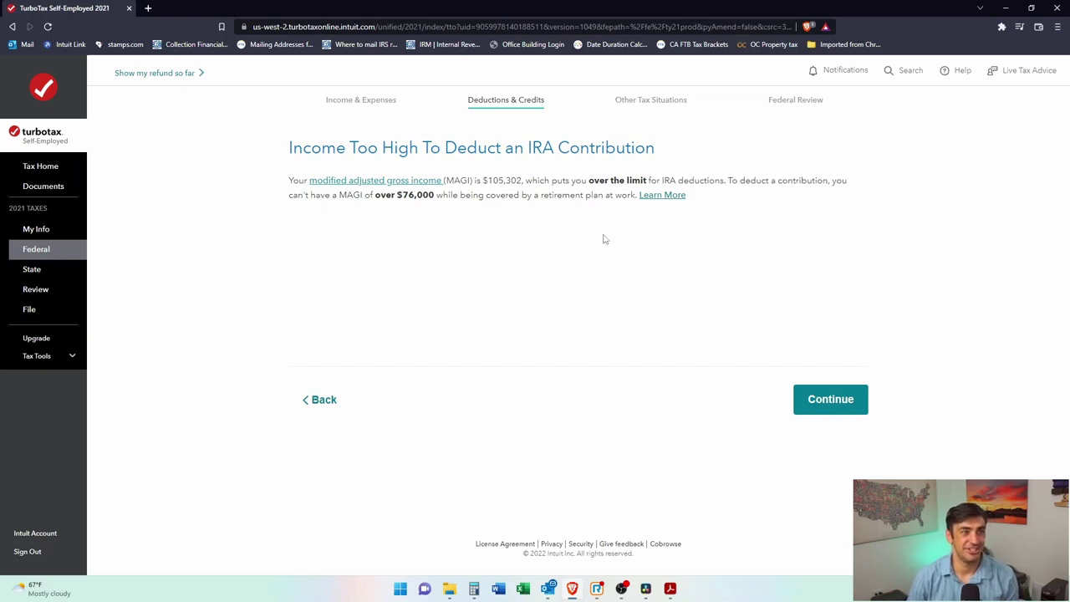
# Step: Accept the income-limit notice and $0 IRA deduction summary, then wrap up tax breaks
pyautogui.click(846, 408)
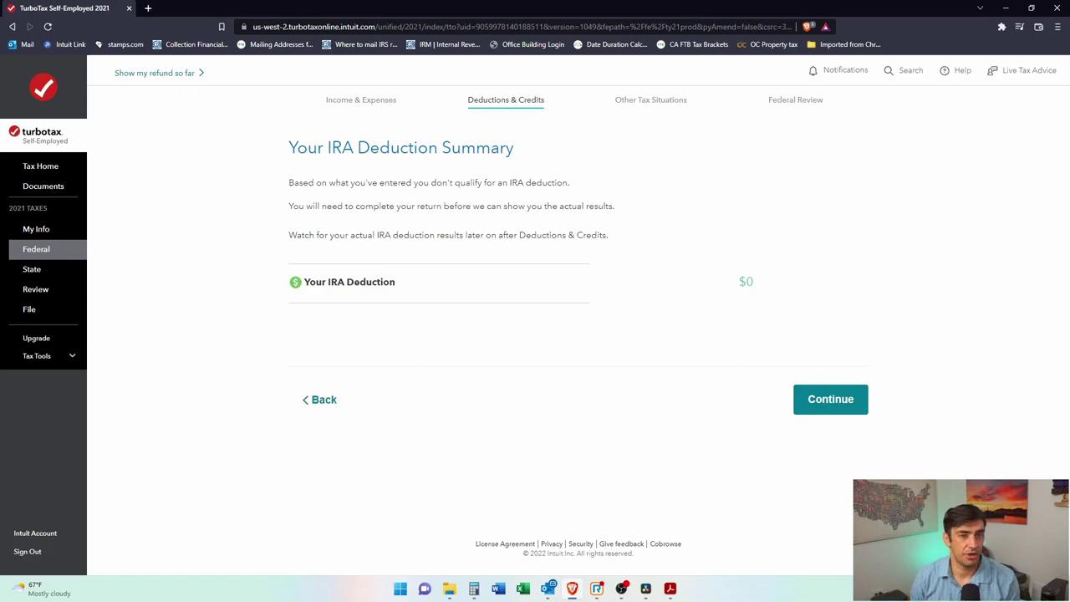
pyautogui.click(837, 401)
pyautogui.scroll(-5, 850, 373)
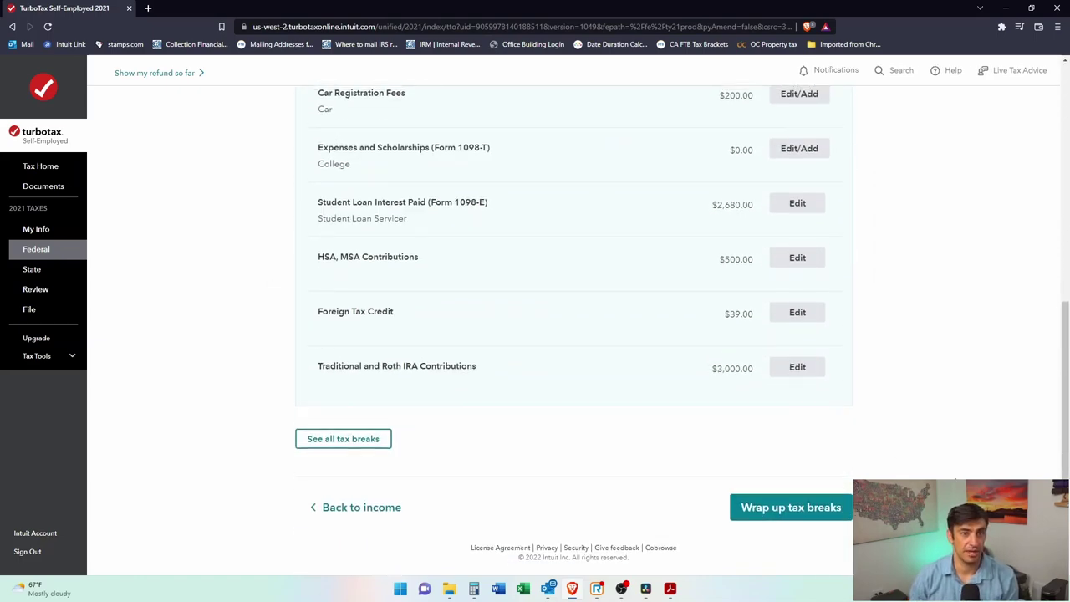
pyautogui.scroll(-5, 832, 510)
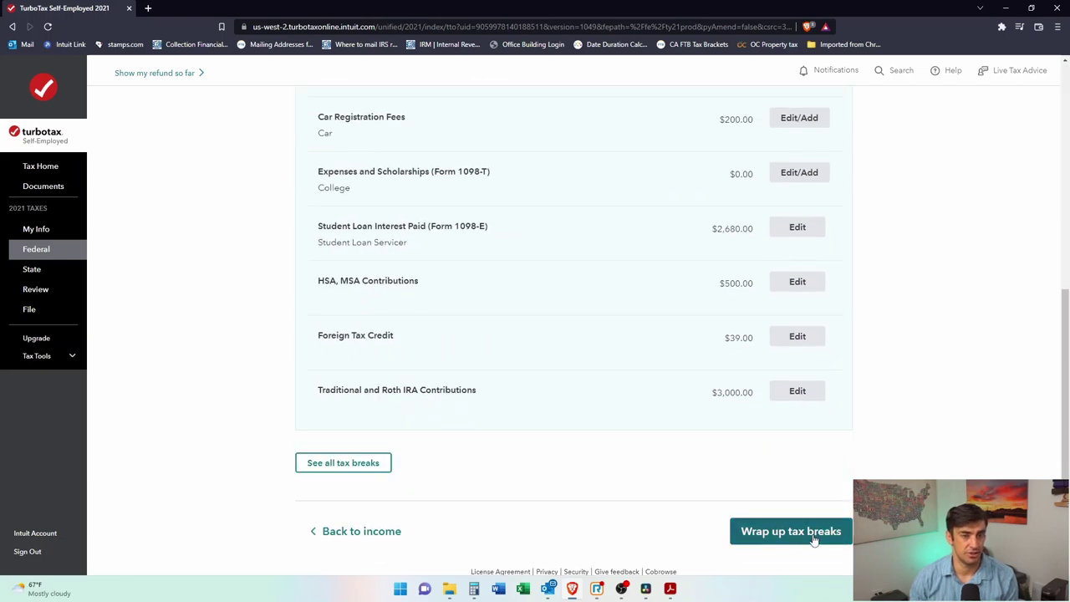
pyautogui.click(810, 533)
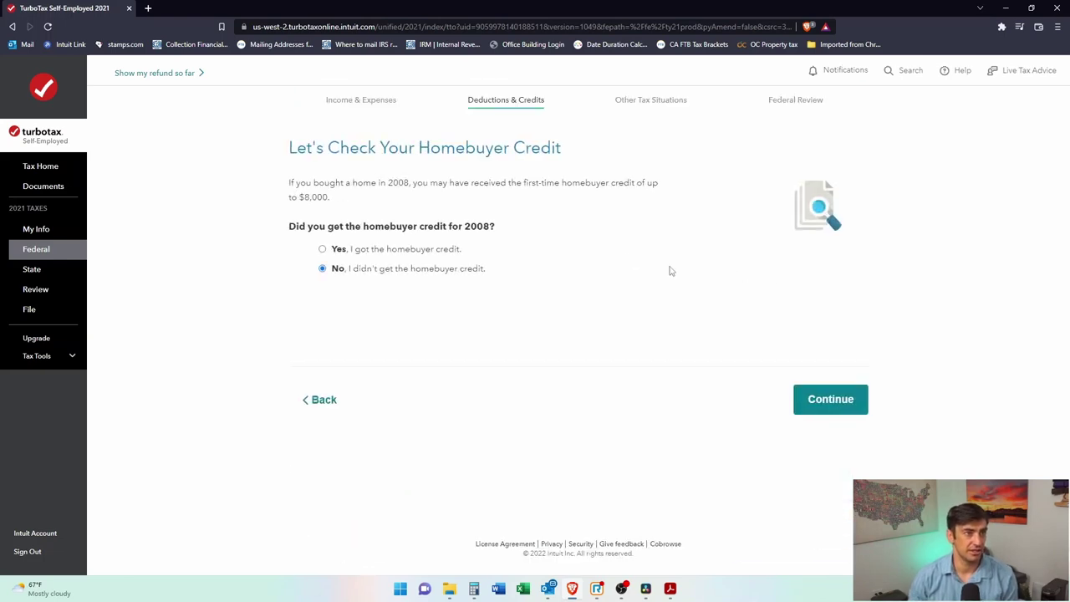
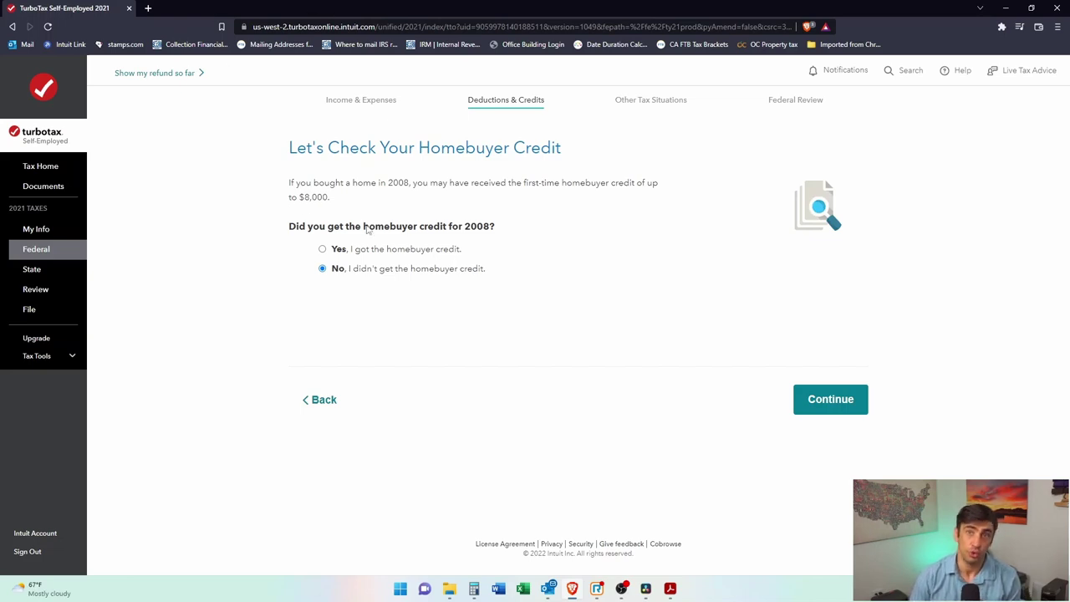
# Step: Confirm no homebuyer credit and move past the IRA deduction page
pyautogui.click(843, 411)
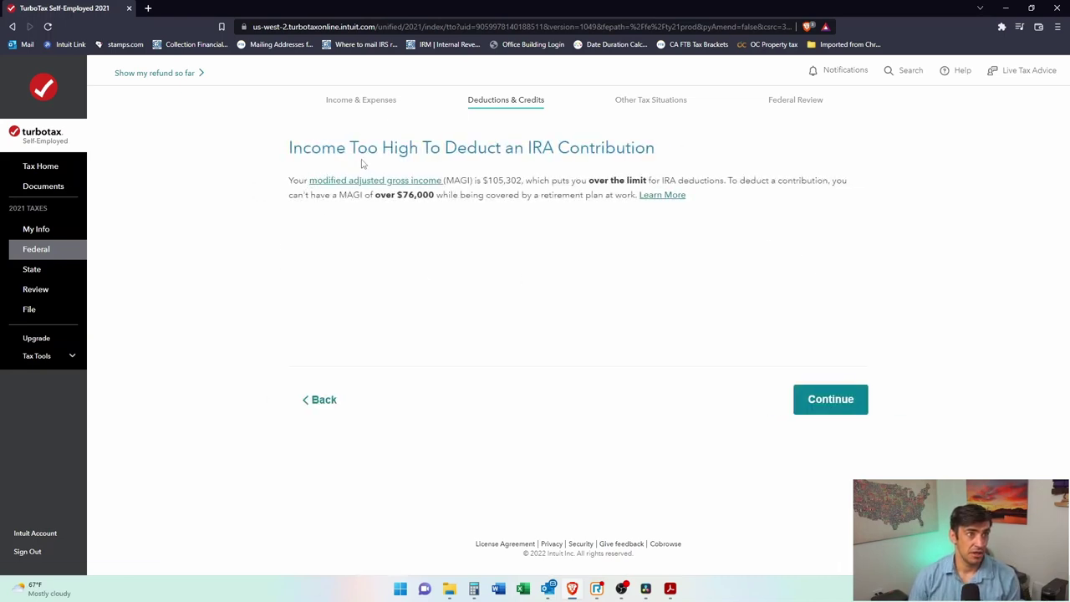
pyautogui.moveTo(363, 164); pyautogui.dragTo(656, 152)
pyautogui.click(655, 334)
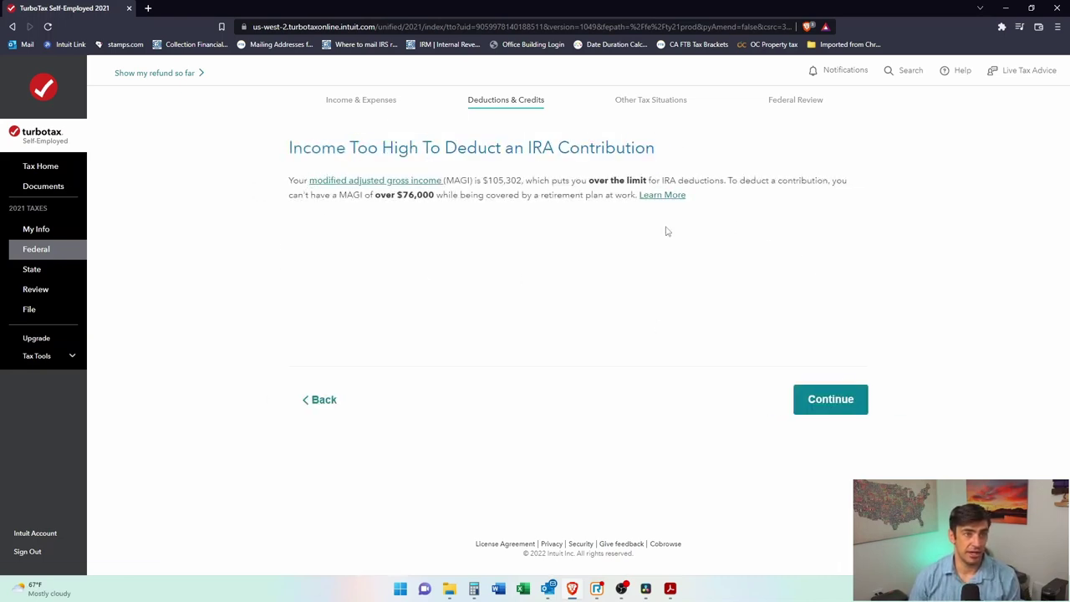
pyautogui.click(822, 402)
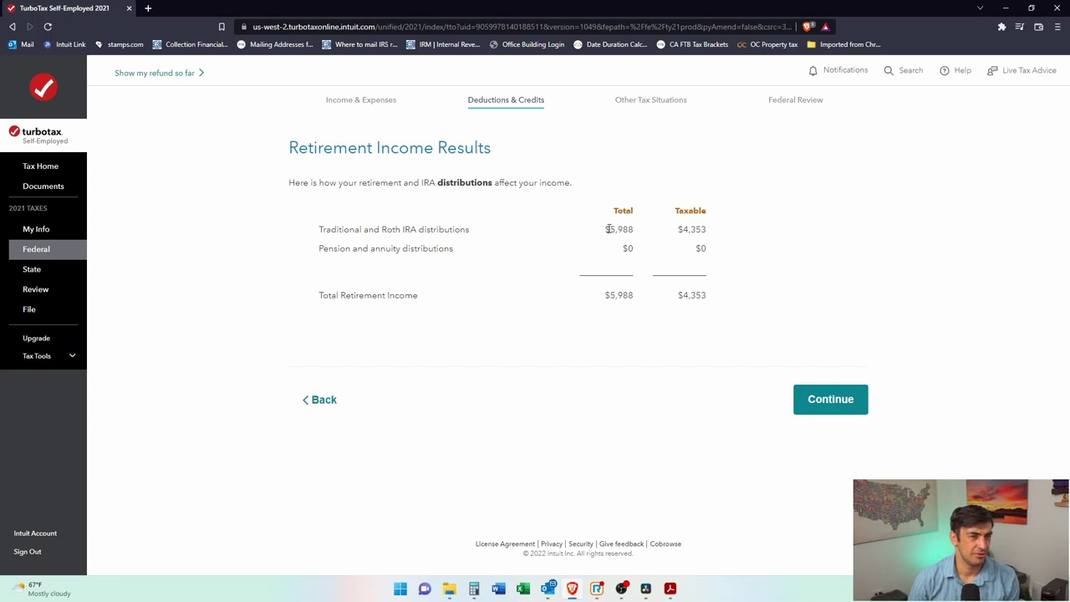
# Step: Go back to review the tax breaks list, noting the $3,000.00 IRA contribution
pyautogui.click(341, 403)
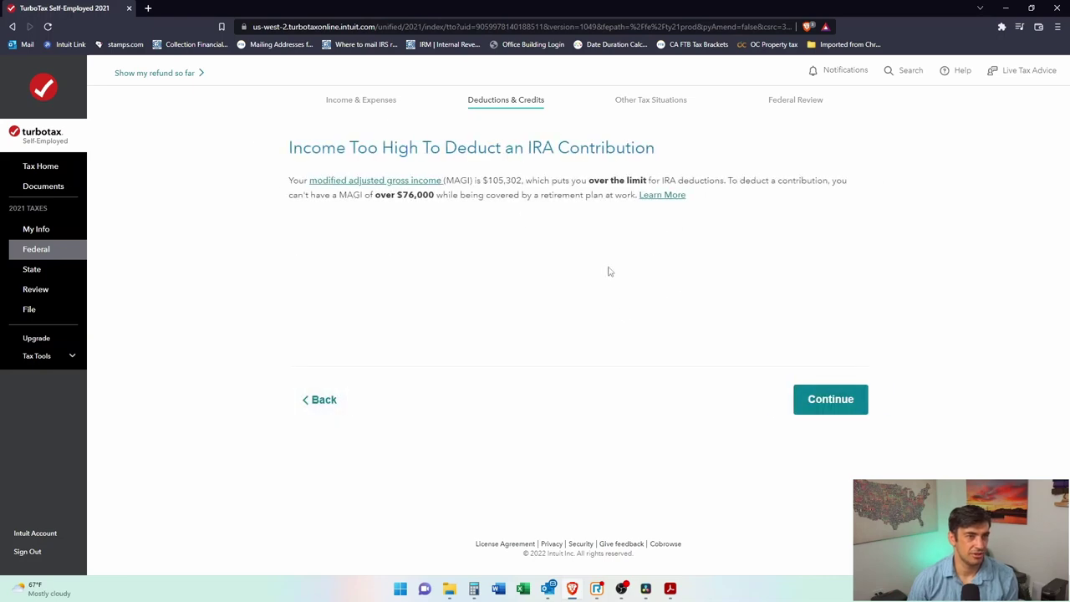
pyautogui.click(320, 402)
pyautogui.scroll(-5, 750, 382)
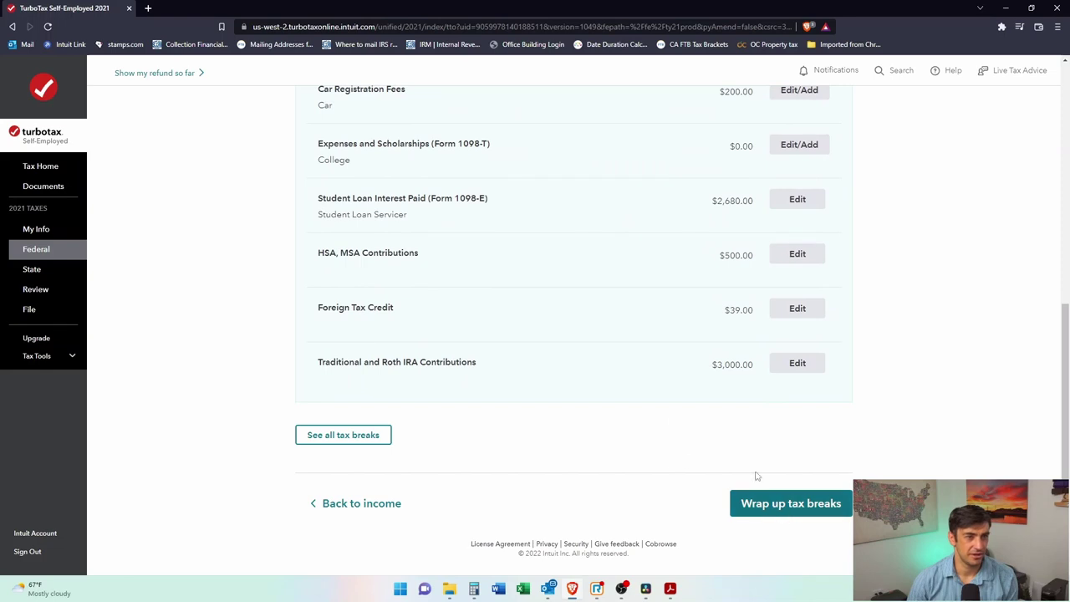
pyautogui.moveTo(711, 365); pyautogui.dragTo(767, 371)
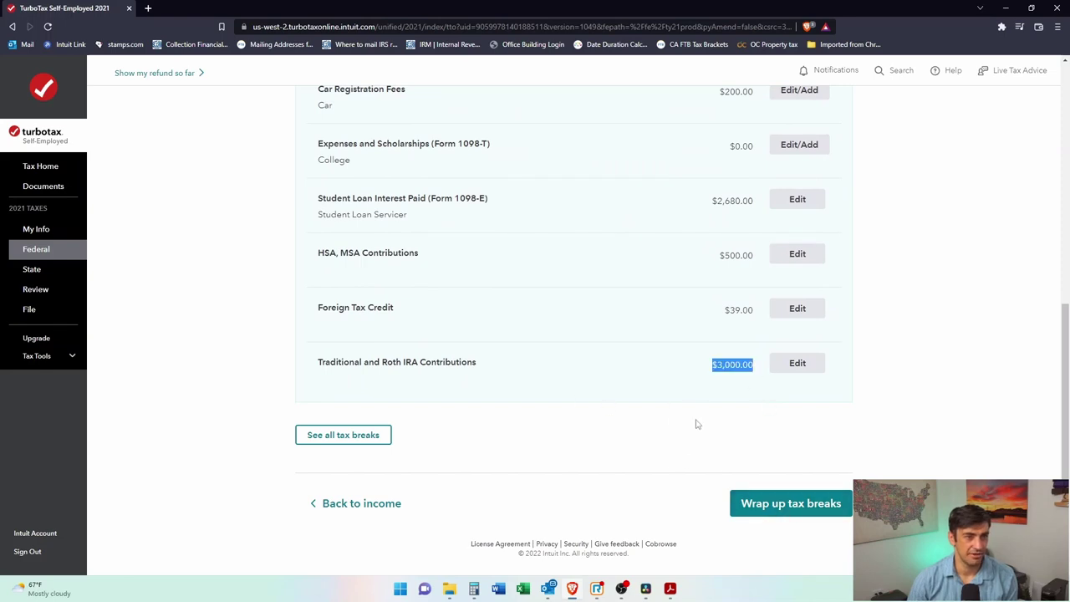
pyautogui.click(789, 512)
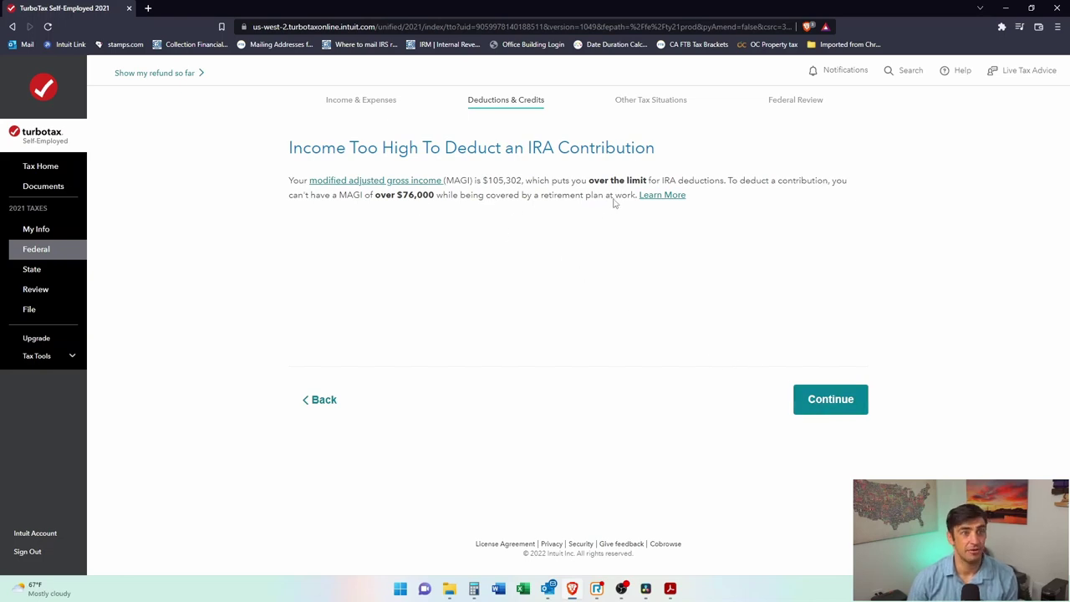
# Step: Continue through the retirement results ($5,988 IRA distributions) and the IRA Contributions Results
pyautogui.click(846, 407)
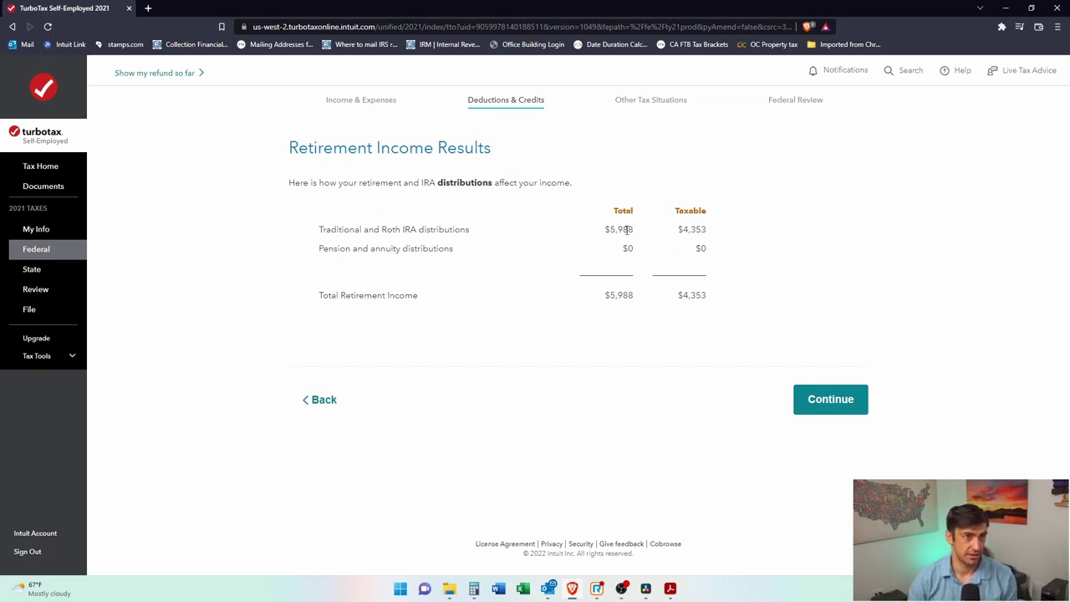
pyautogui.moveTo(603, 231); pyautogui.dragTo(634, 236)
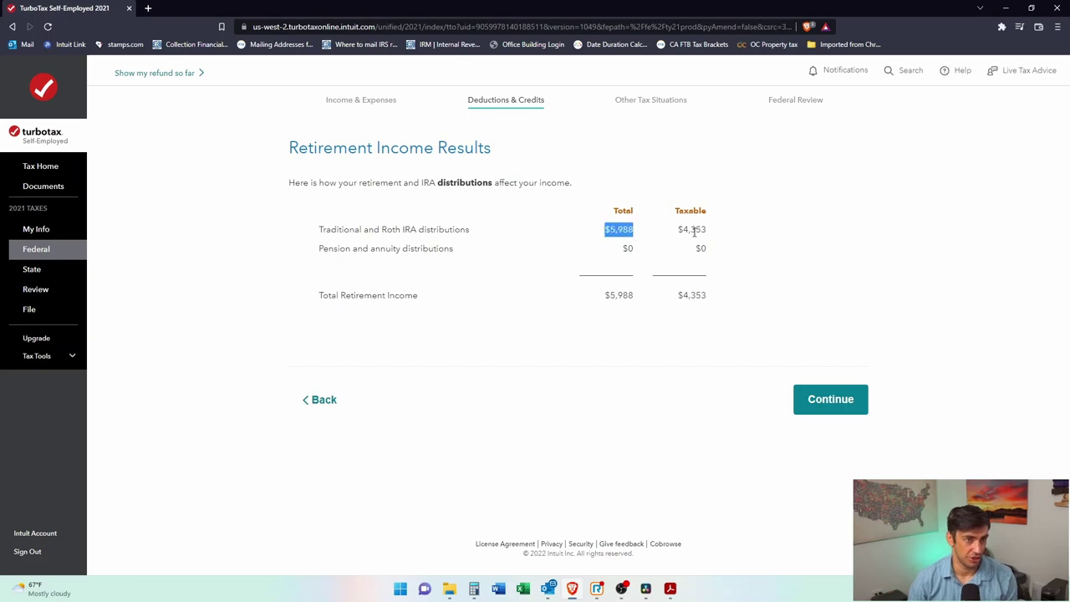
pyautogui.click(706, 259)
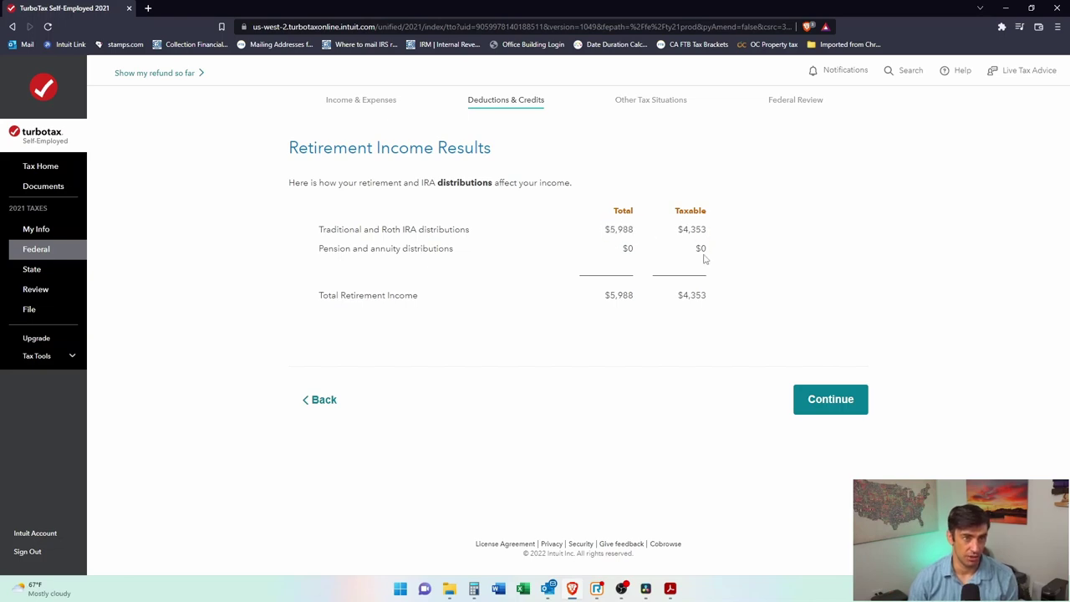
pyautogui.click(849, 393)
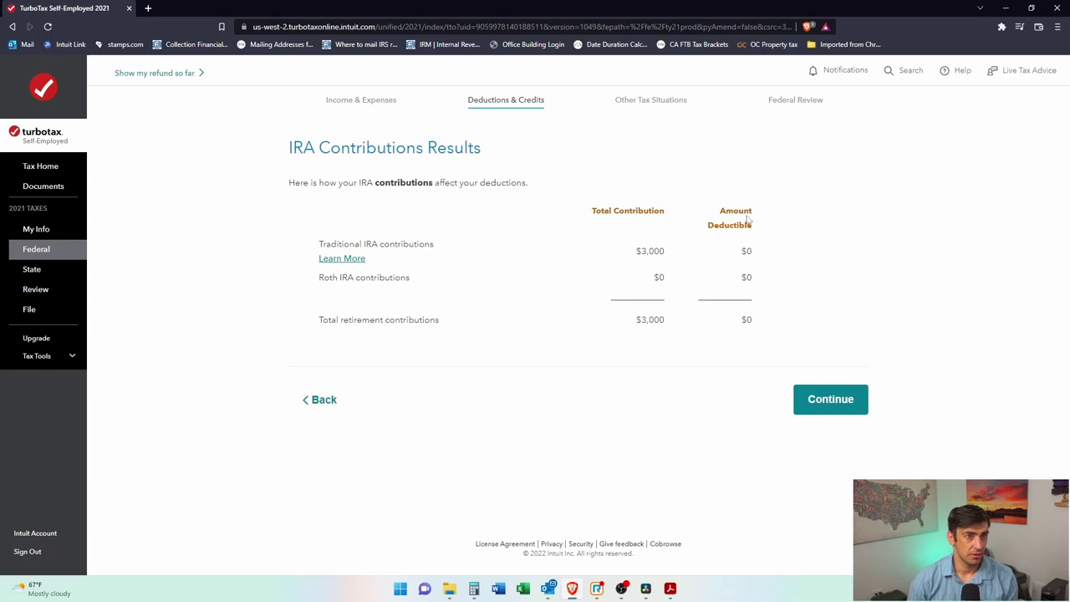
pyautogui.click(808, 393)
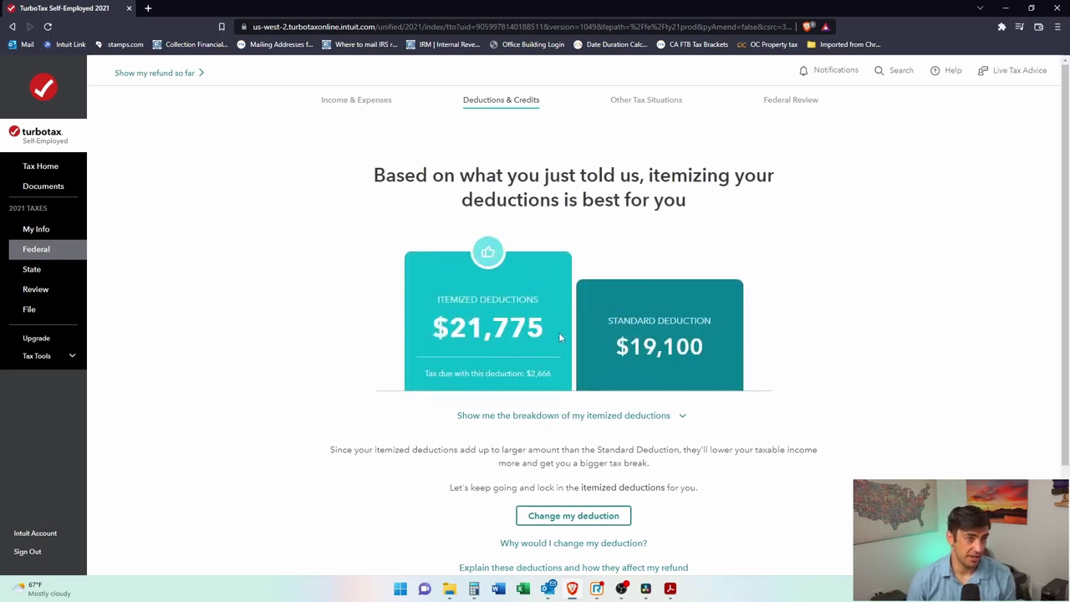
# Step: Keep itemized deductions and accept the $6,709 Qualified Business Income deduction
pyautogui.scroll(-2, 560, 337)
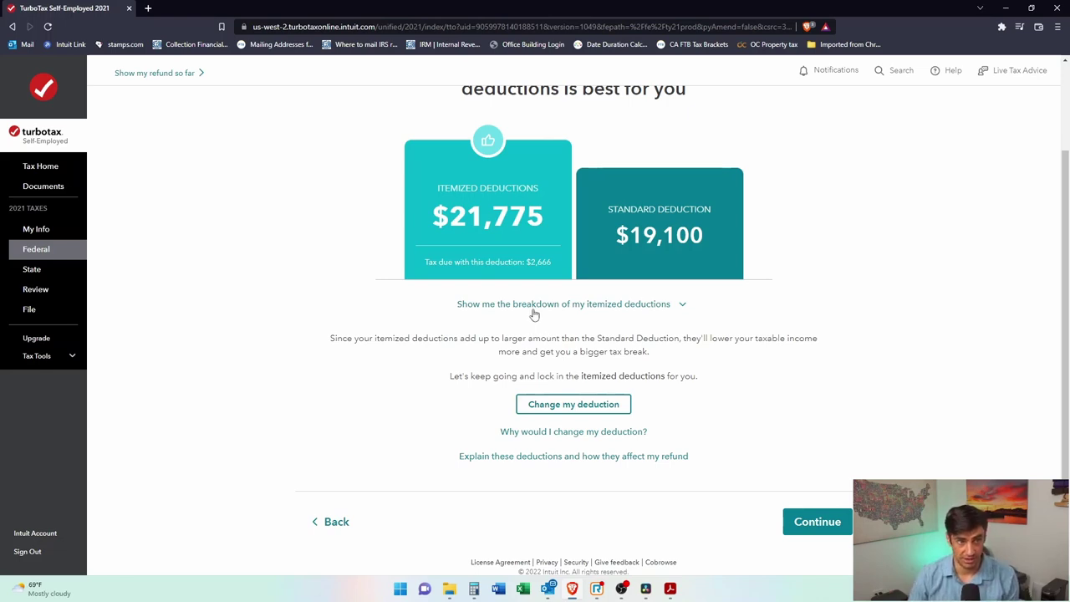
pyautogui.click(818, 523)
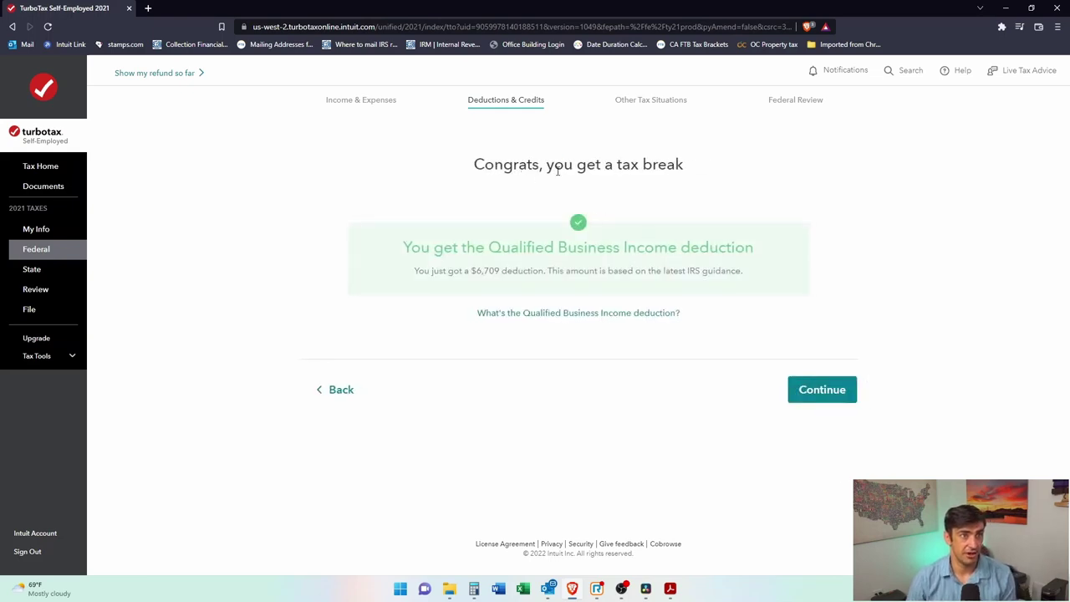
pyautogui.moveTo(502, 248); pyautogui.dragTo(733, 259)
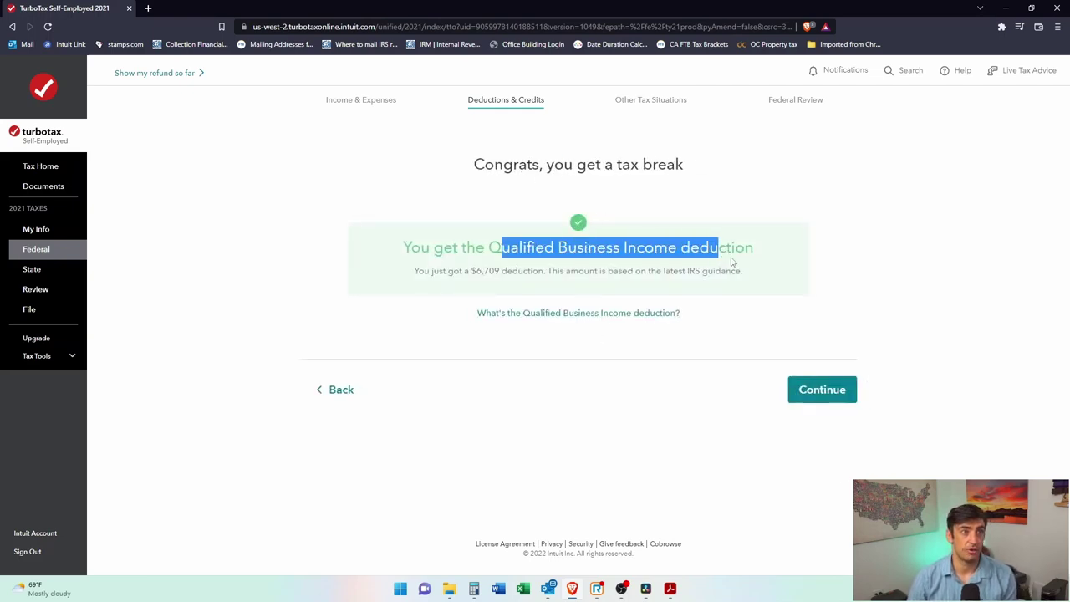
pyautogui.click(733, 262)
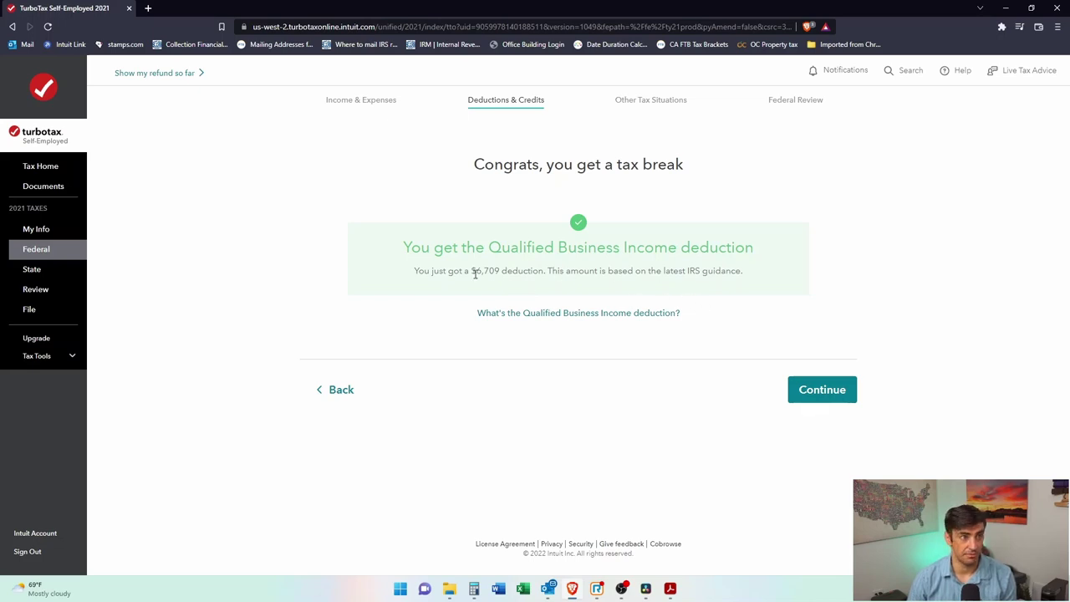
pyautogui.moveTo(471, 271); pyautogui.dragTo(511, 271)
pyautogui.click(821, 389)
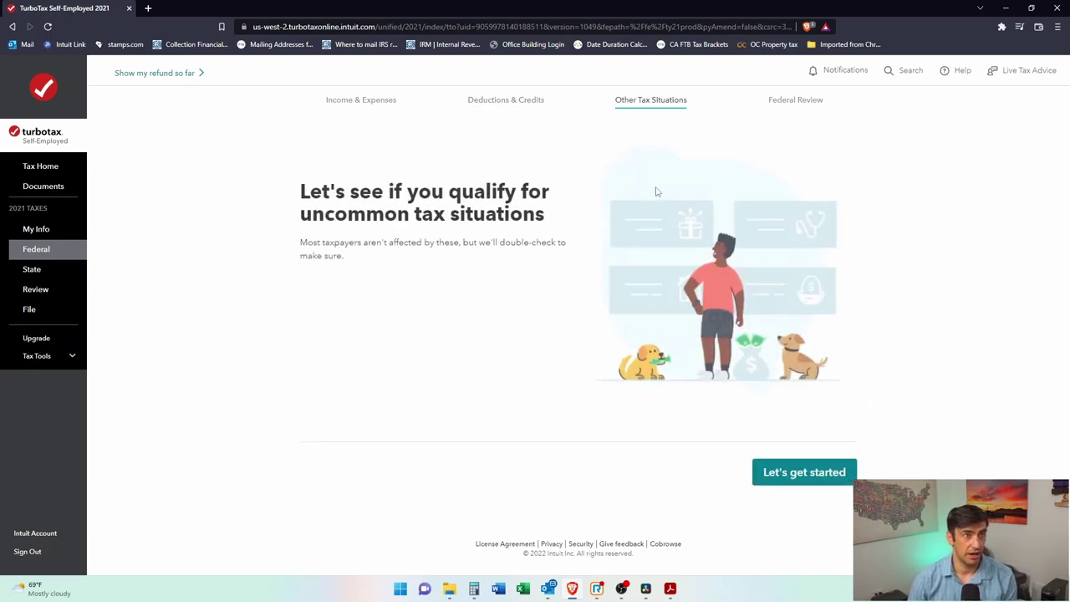
# Step: Answer No to investment credit recapture, household employee, campaign fund and IP PIN questions
pyautogui.click(840, 475)
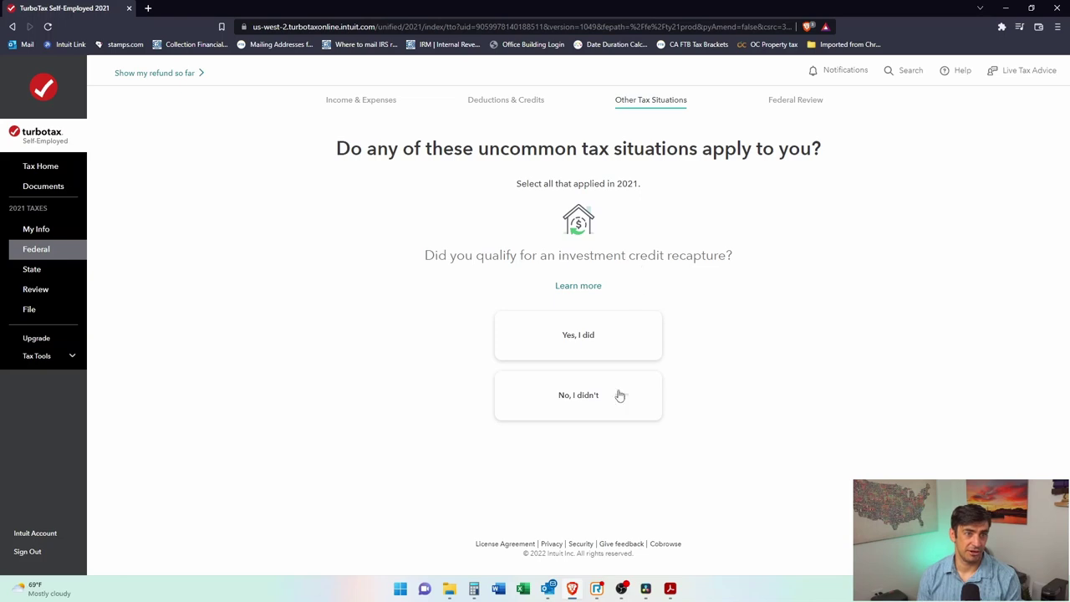
pyautogui.click(577, 407)
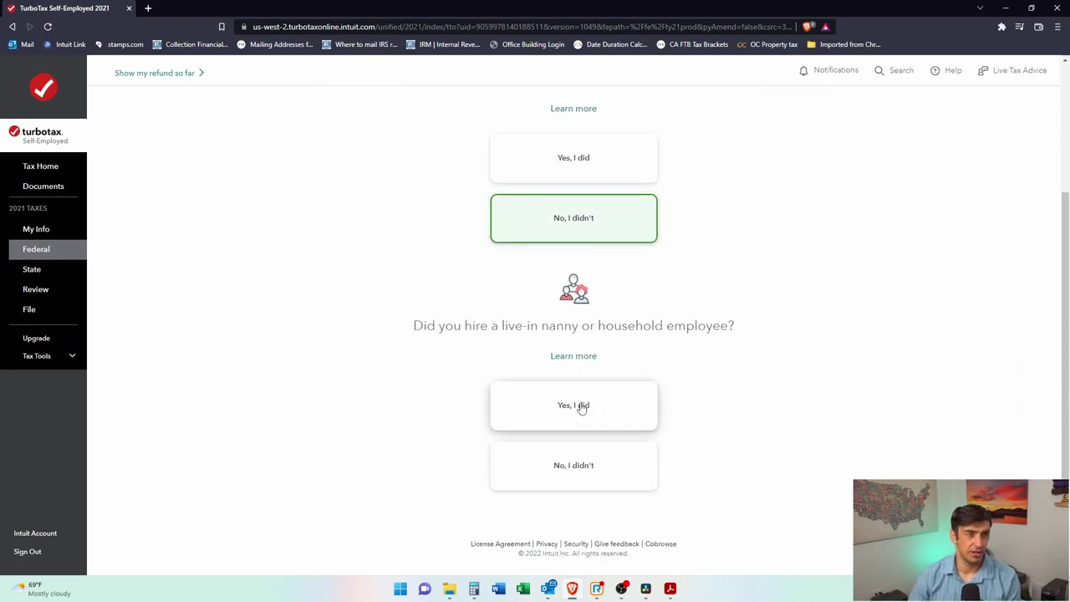
pyautogui.moveTo(596, 326); pyautogui.dragTo(728, 324)
pyautogui.click(713, 328)
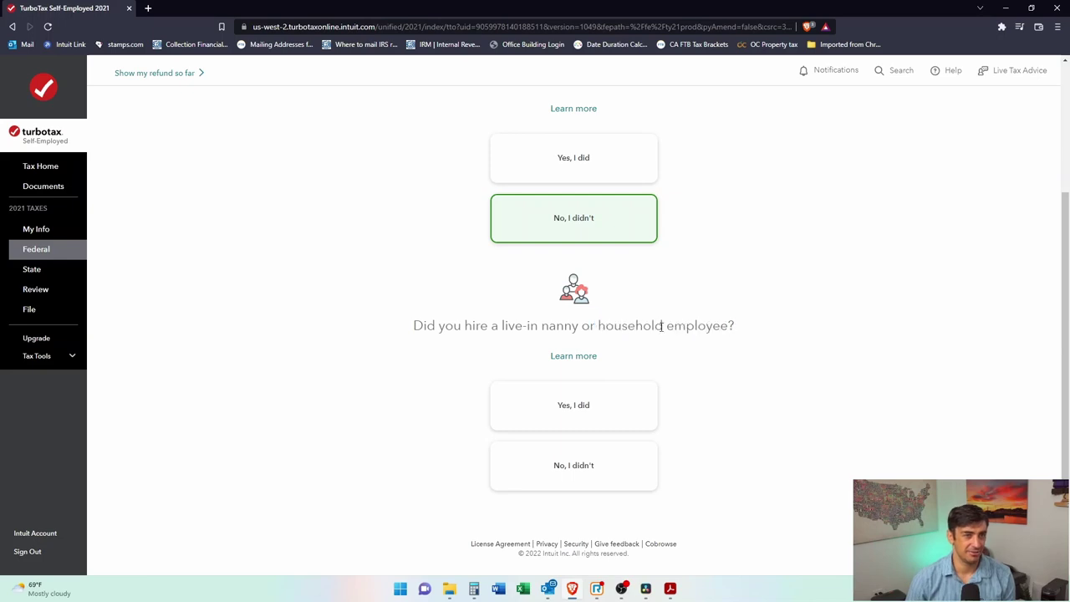
pyautogui.click(628, 480)
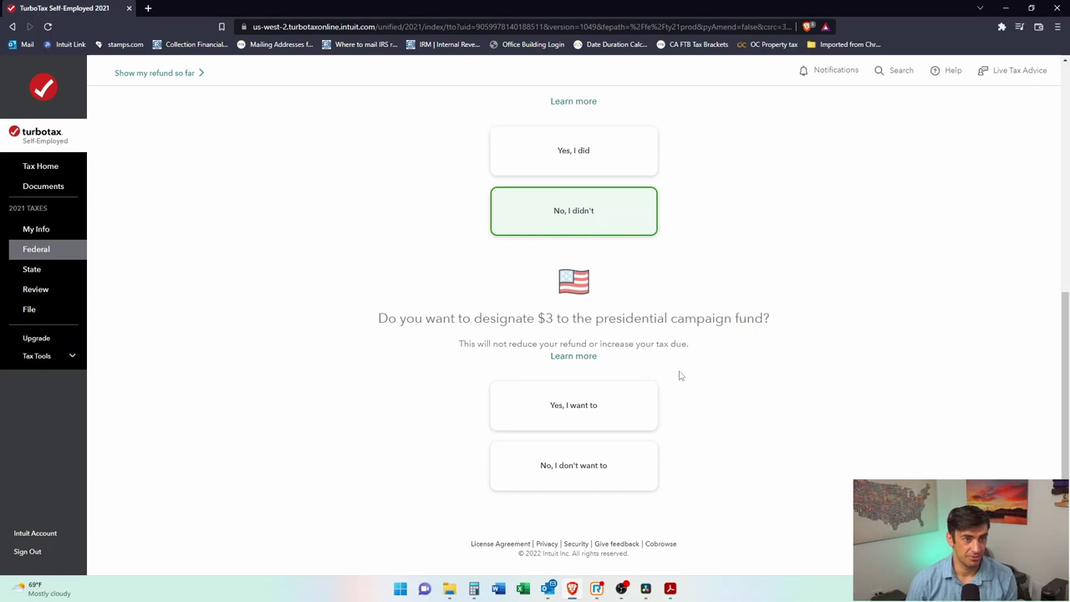
pyautogui.click(561, 486)
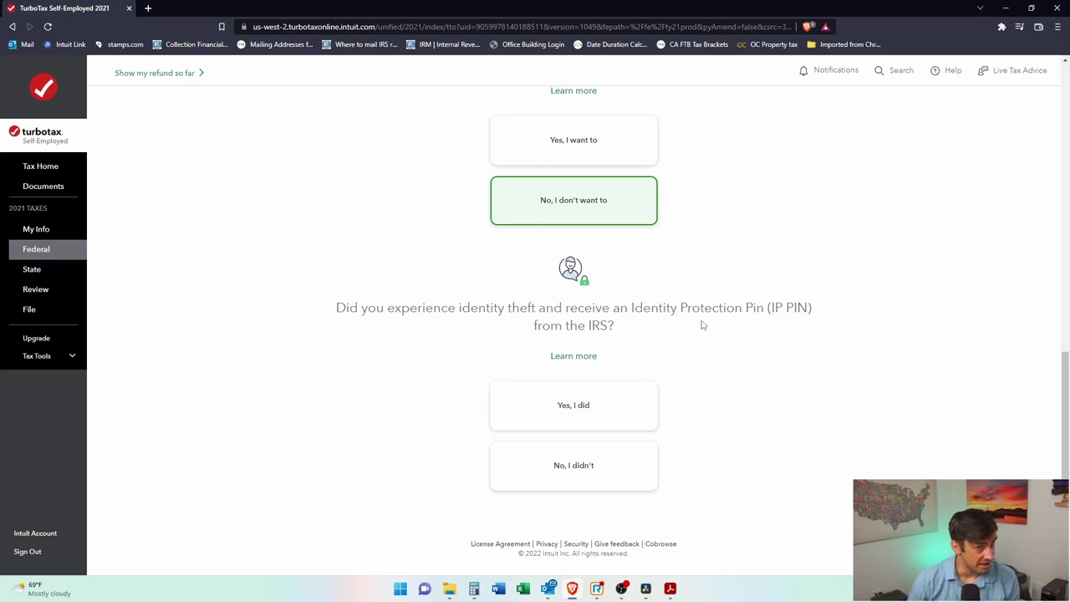
pyautogui.moveTo(634, 307); pyautogui.dragTo(627, 308)
pyautogui.click(814, 311)
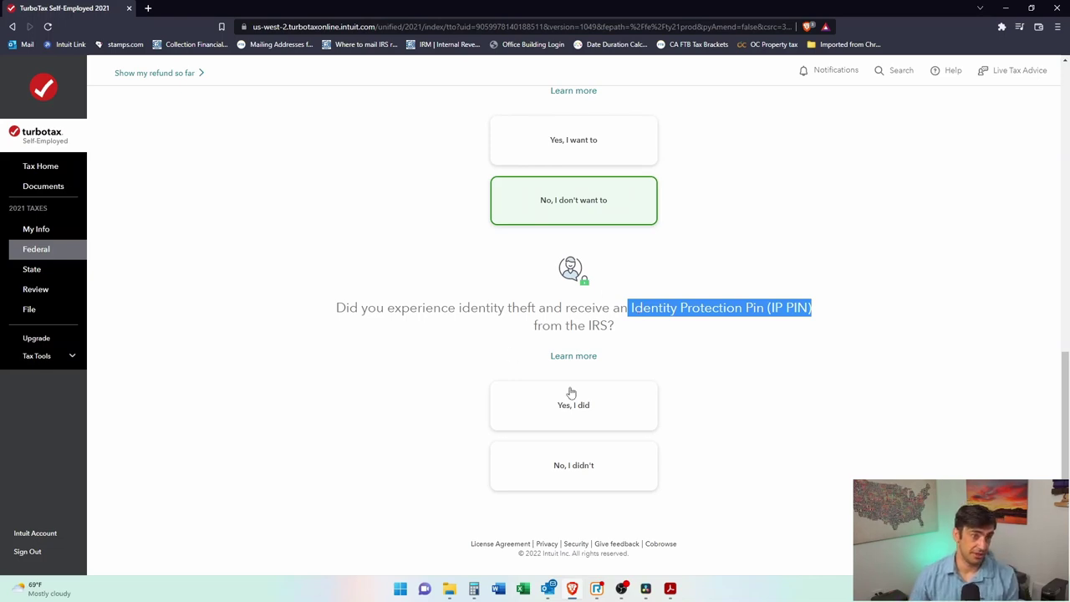
pyautogui.click(591, 471)
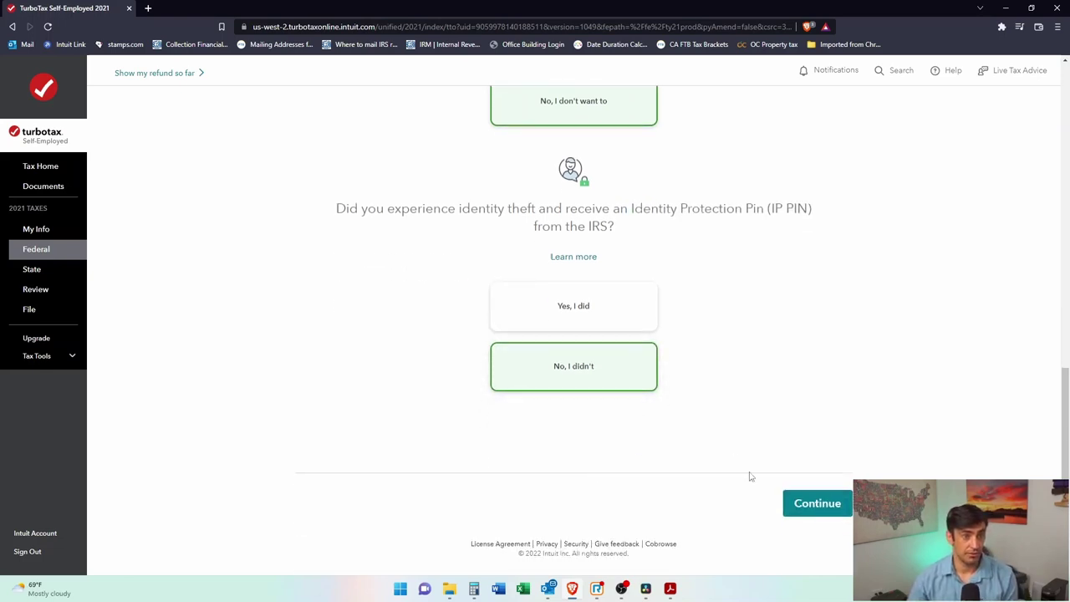
pyautogui.click(815, 504)
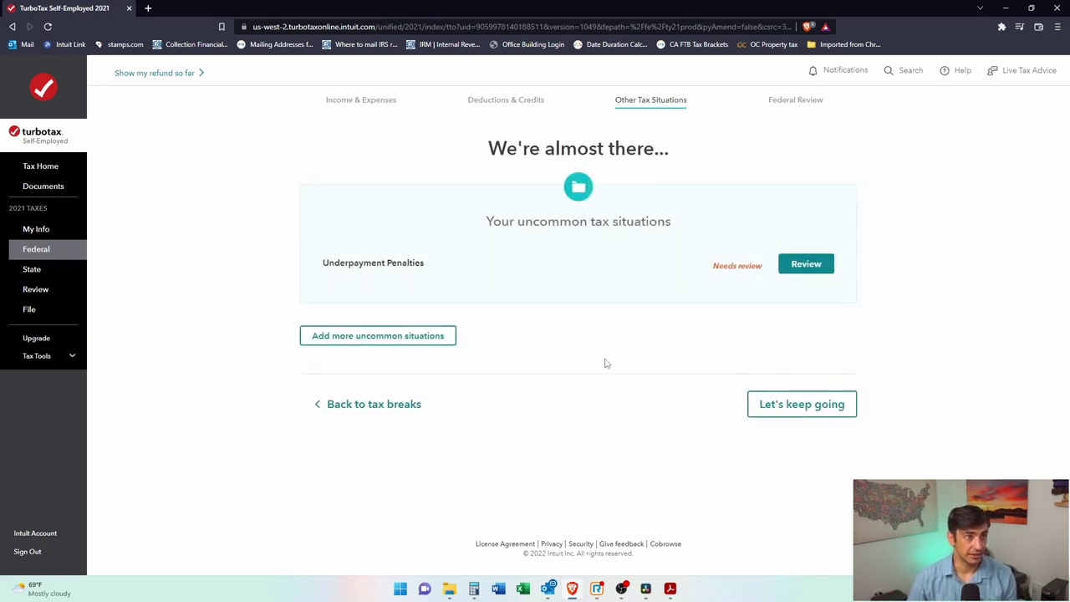
# Step: Open the Underpayment Penalties review for the $37 estimated-tax penalty
pyautogui.moveTo(431, 263); pyautogui.dragTo(313, 261)
pyautogui.click(352, 288)
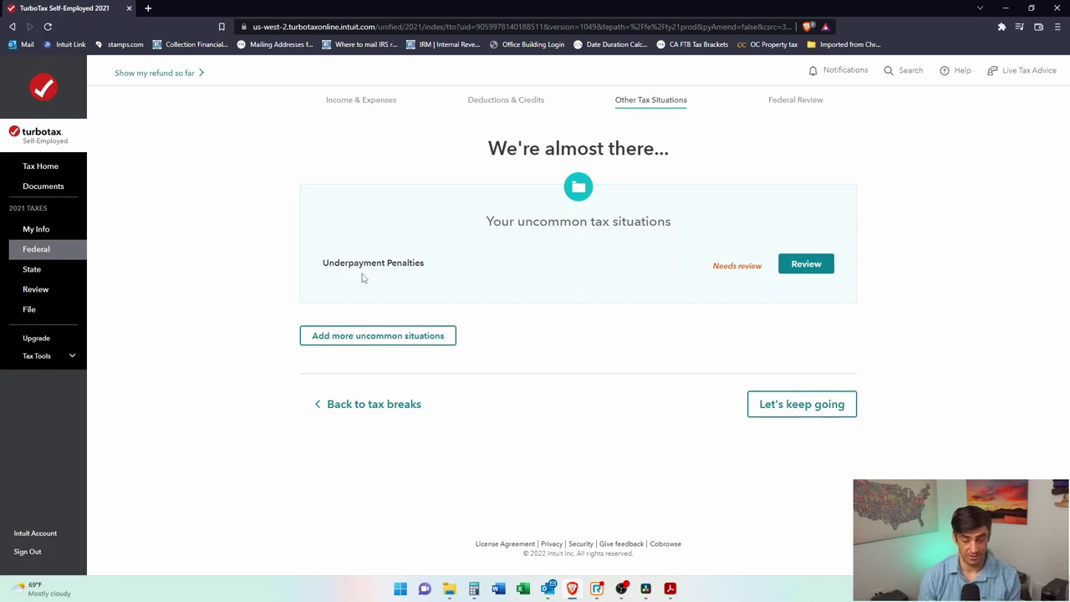
pyautogui.click(805, 264)
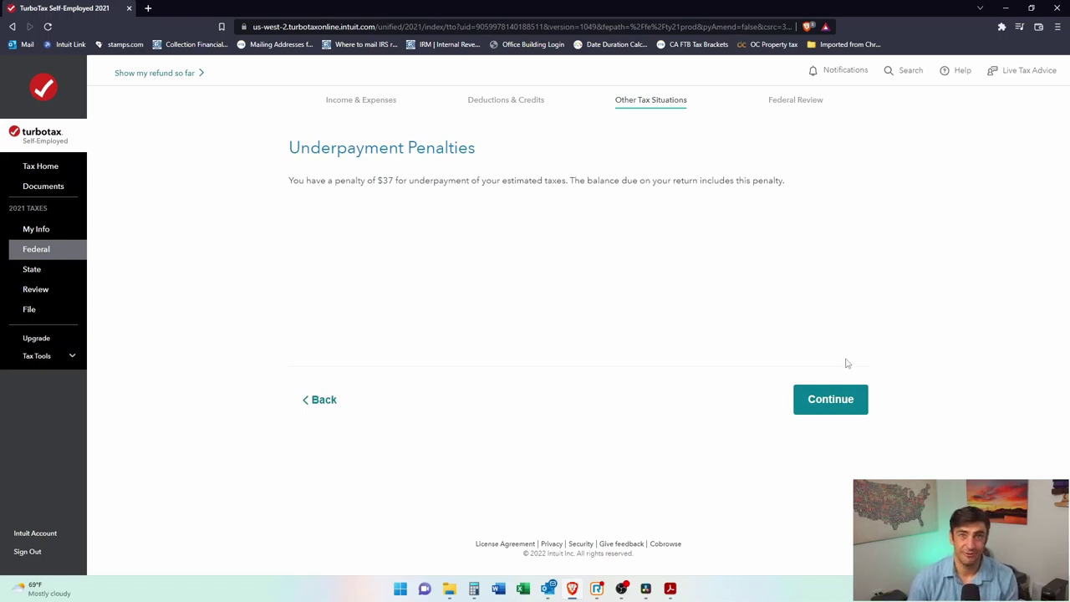
# Step: Answer No to farming/fishing and penalty exception questions, and pick '1 = Single' for 2020
pyautogui.click(852, 400)
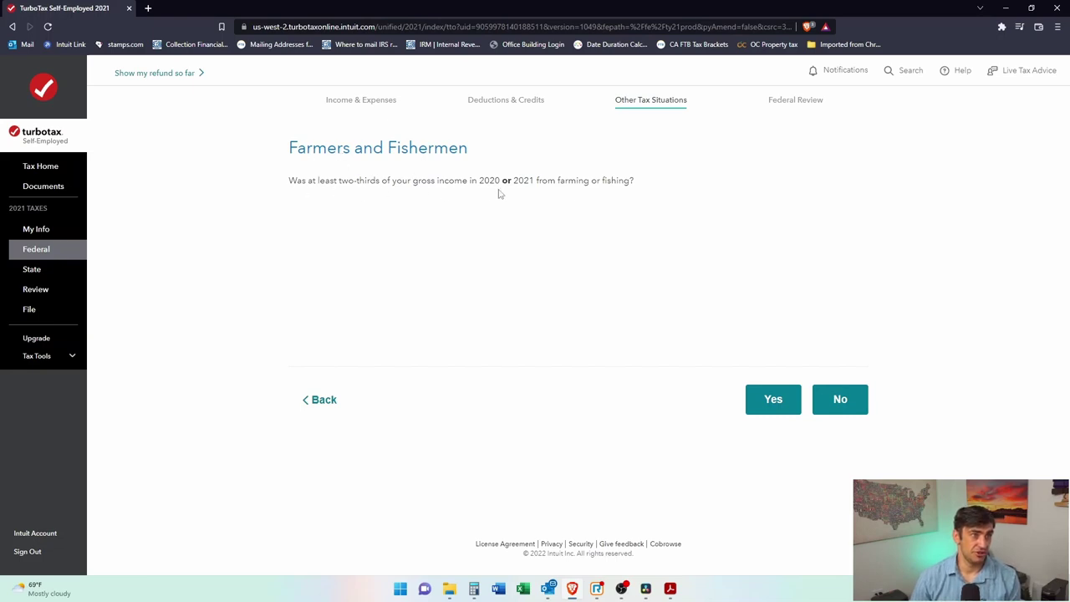
pyautogui.click(832, 406)
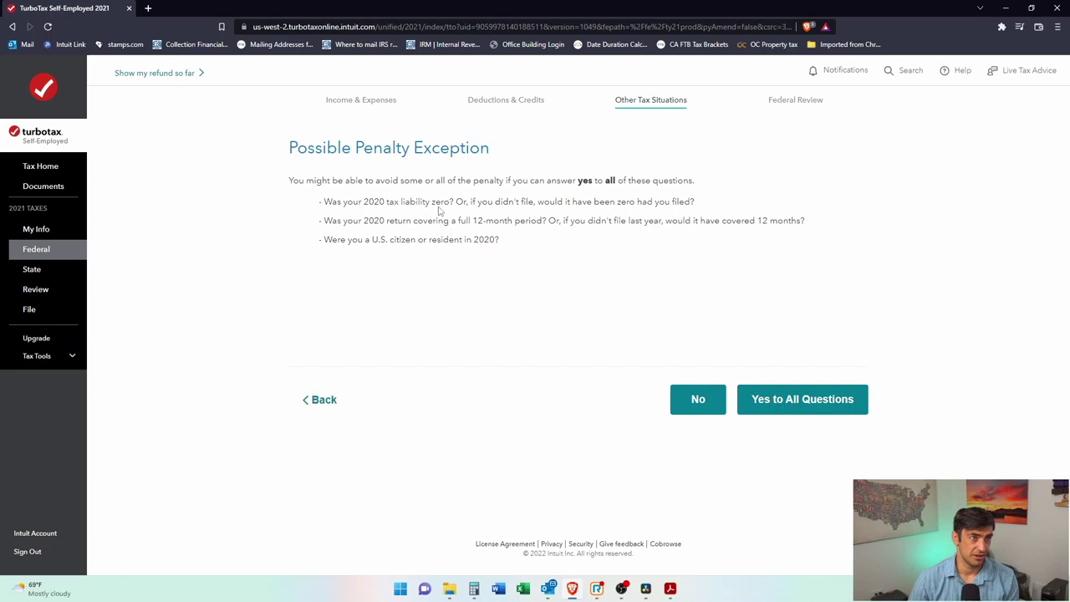
pyautogui.click(712, 400)
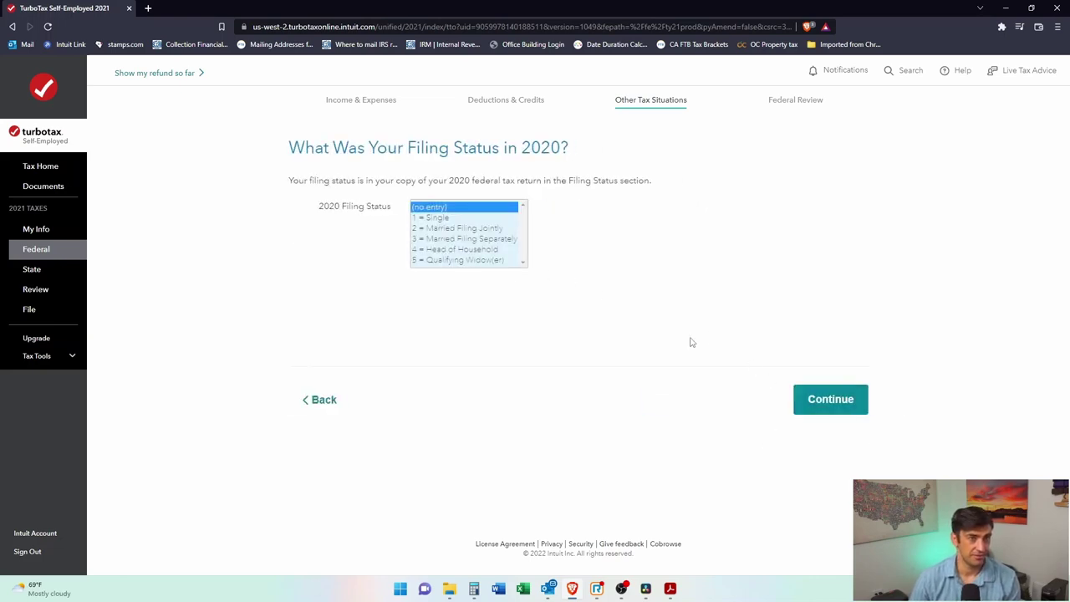
pyautogui.click(451, 219)
pyautogui.click(838, 402)
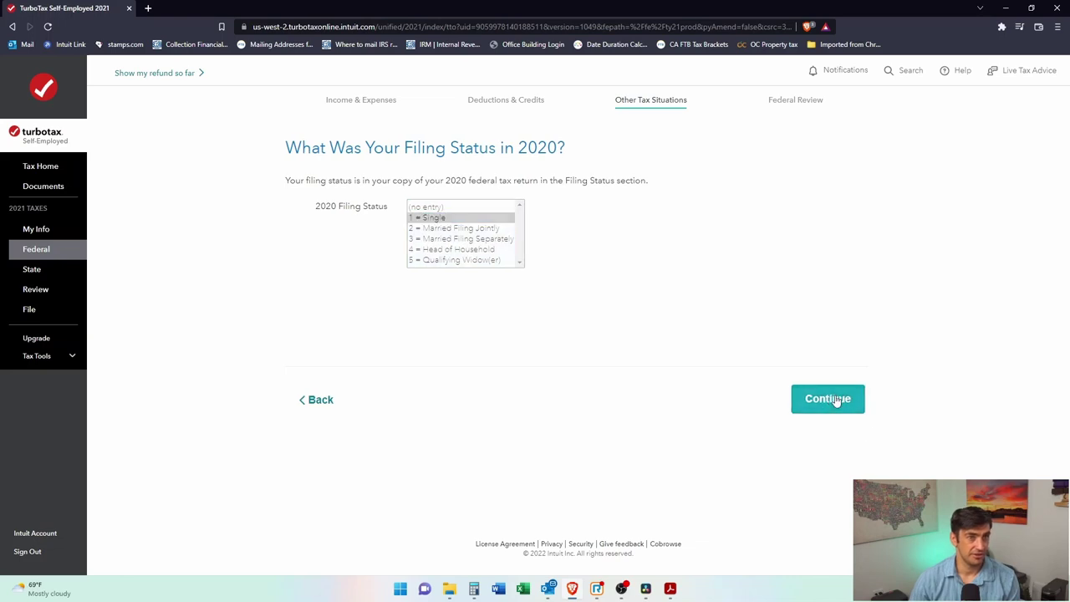
pyautogui.click(508, 235)
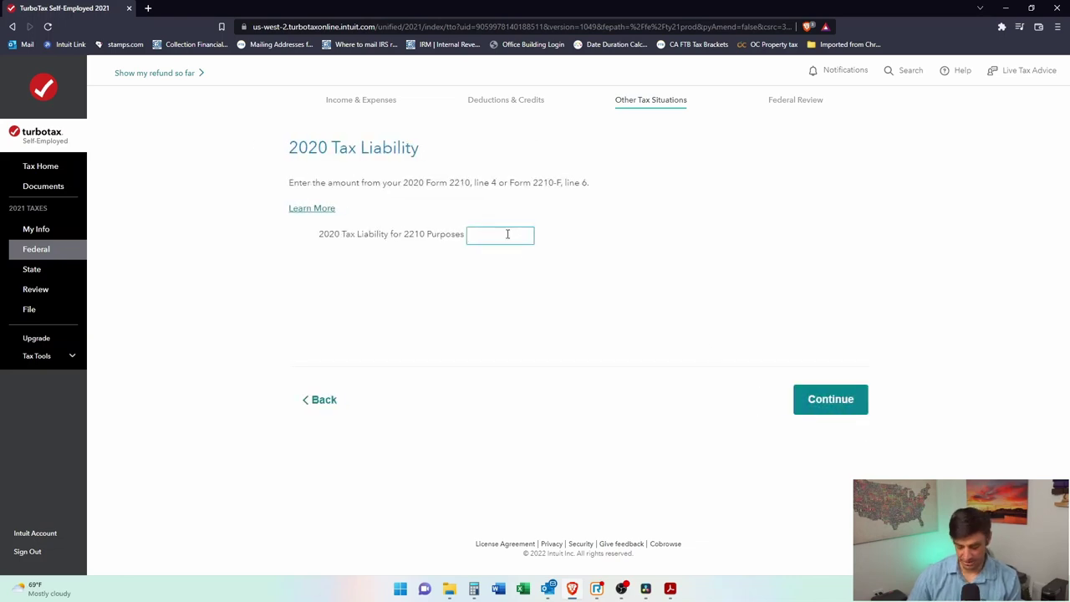
# Step: Enter 10,000 as the 2020 tax liability and 100,000 as the 2020 AGI
pyautogui.click(402, 238)
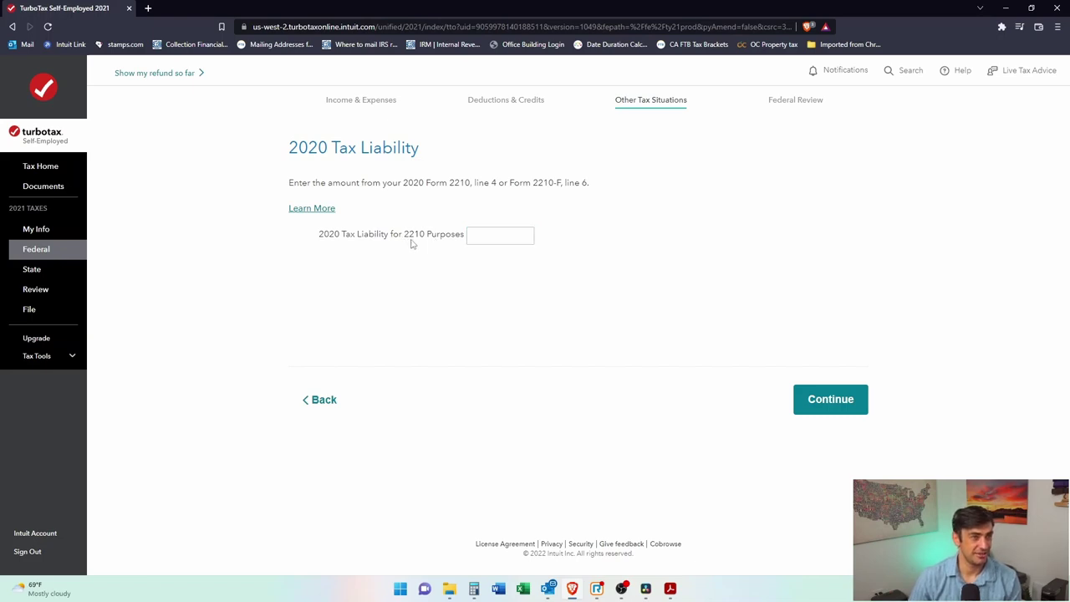
pyautogui.click(468, 235)
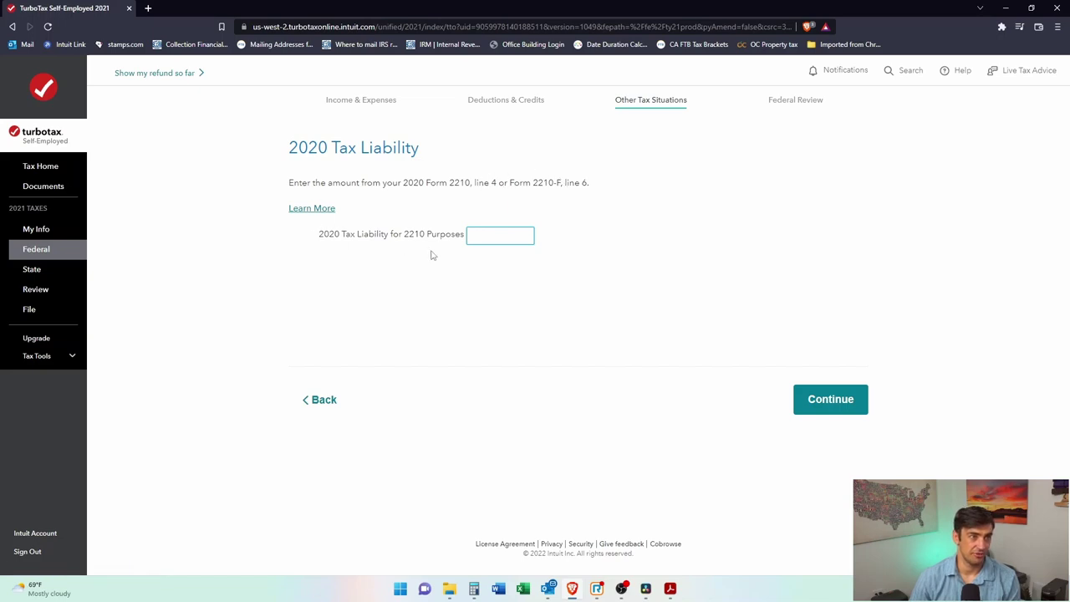
pyautogui.write('100000')
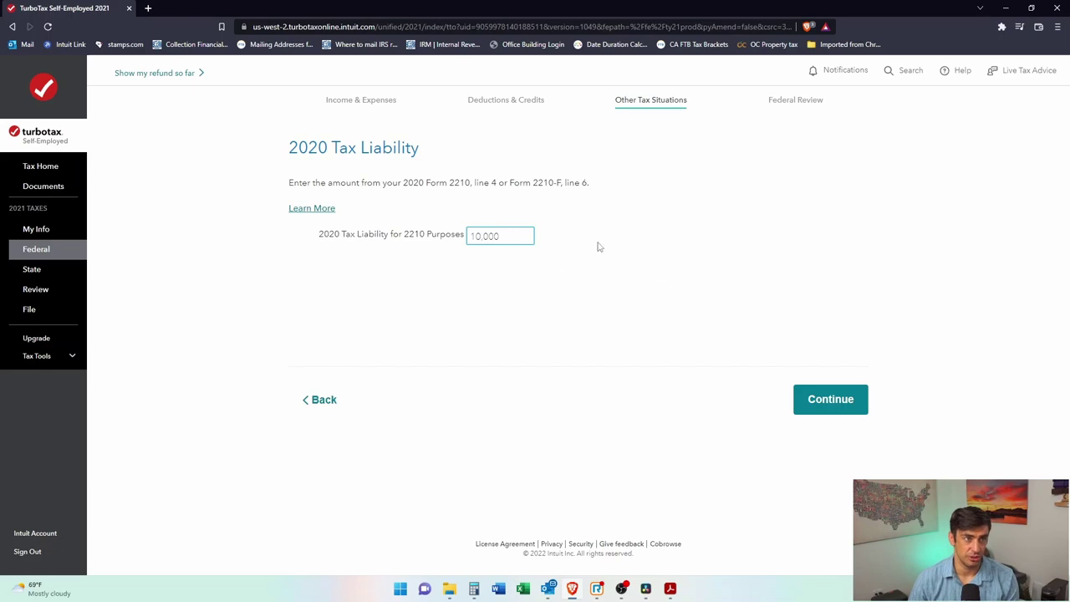
pyautogui.click(812, 404)
pyautogui.click(467, 209)
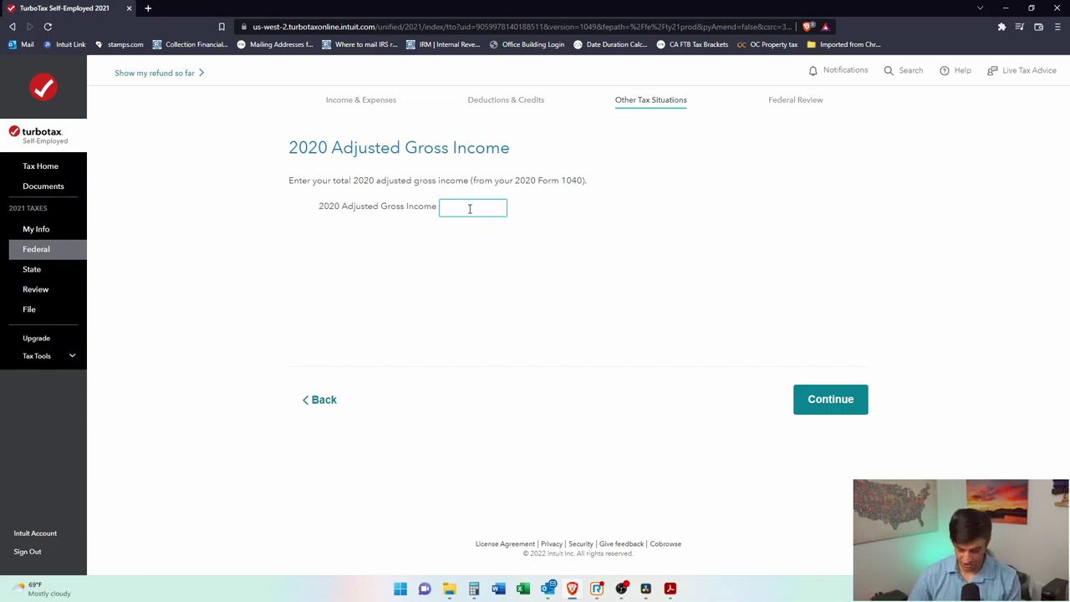
pyautogui.write('10000')
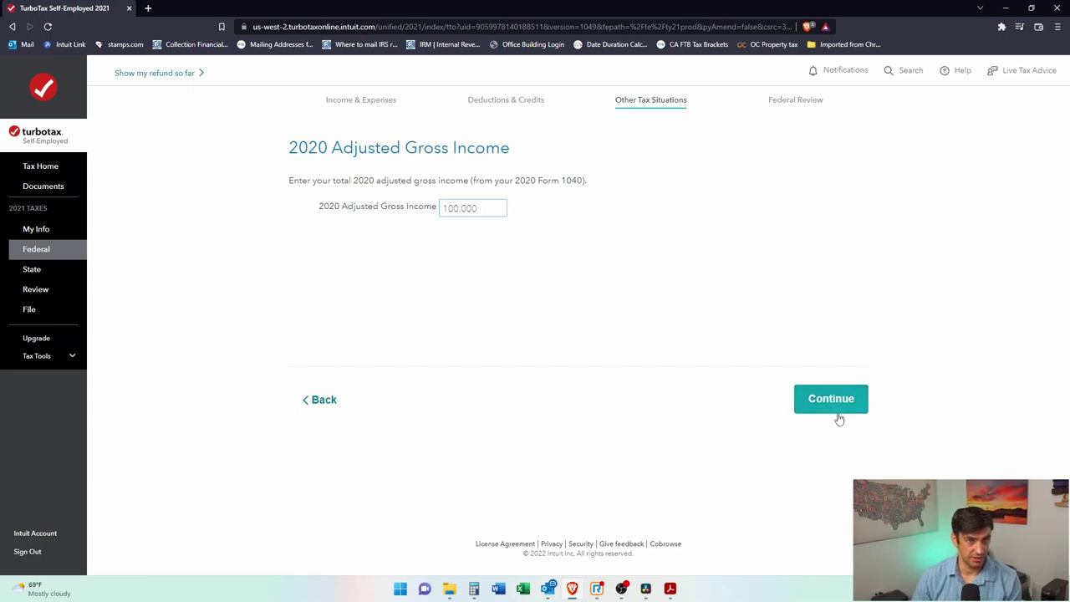
pyautogui.click(834, 409)
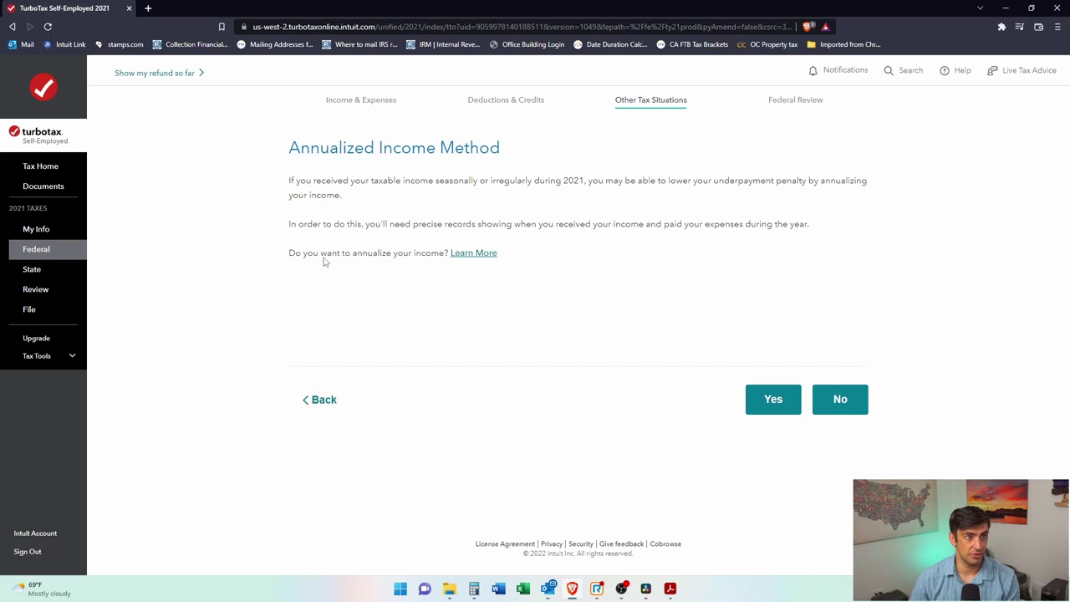
# Step: Decline annualizing income and actual withholding, and set the payment date to 07/26
pyautogui.click(851, 405)
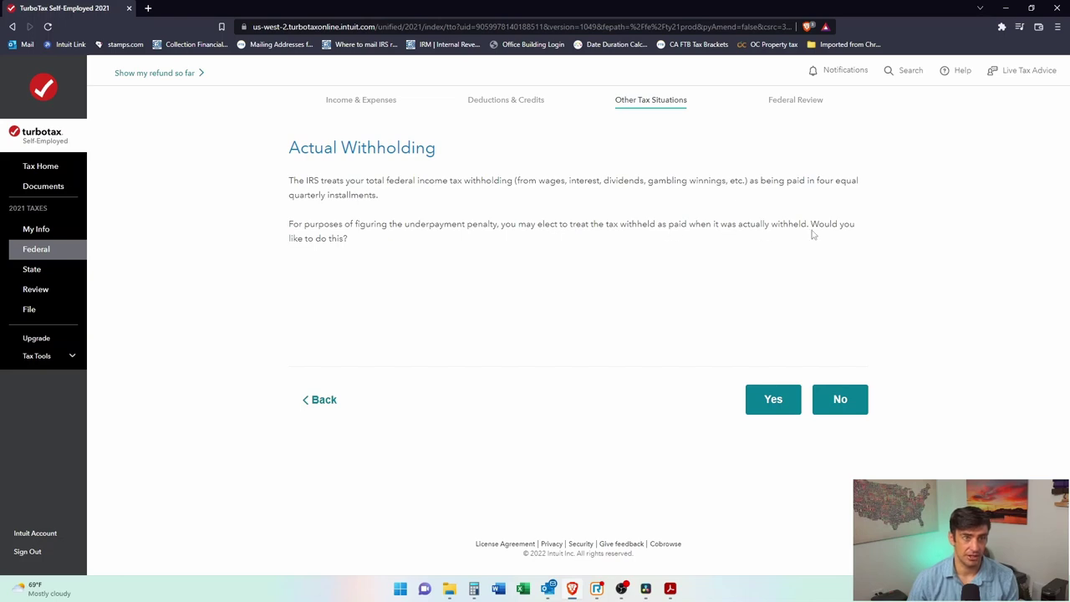
pyautogui.click(834, 404)
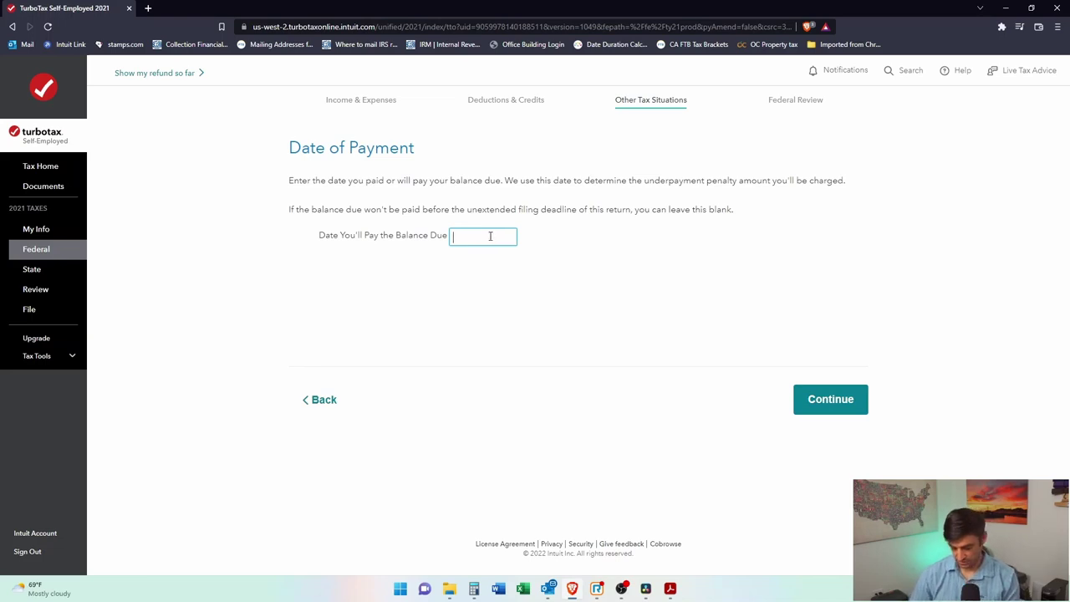
pyautogui.click(490, 237)
pyautogui.write('07/26/2022')
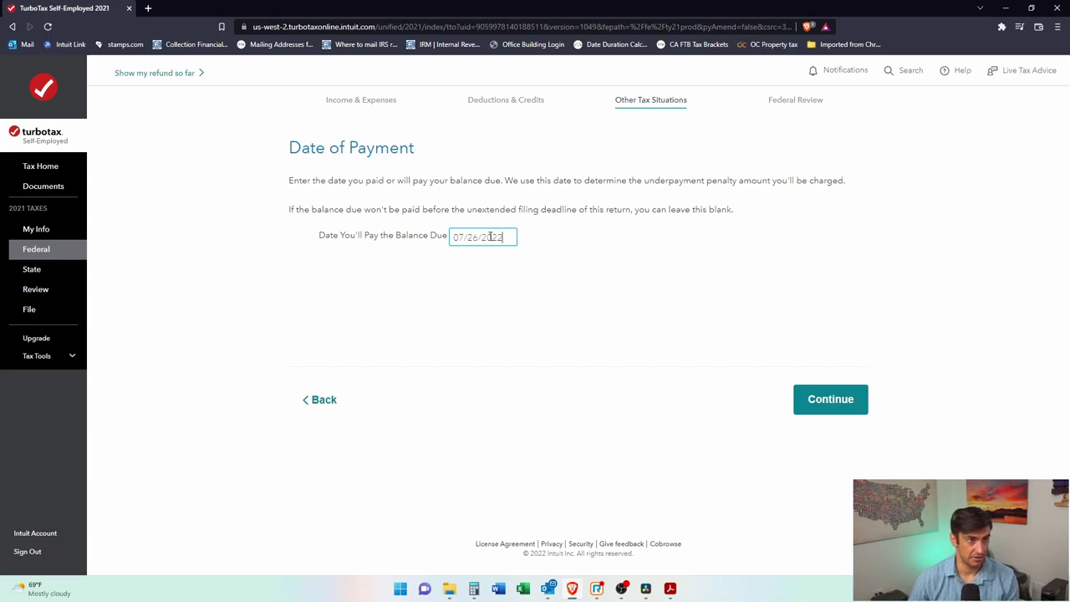
pyautogui.click(825, 412)
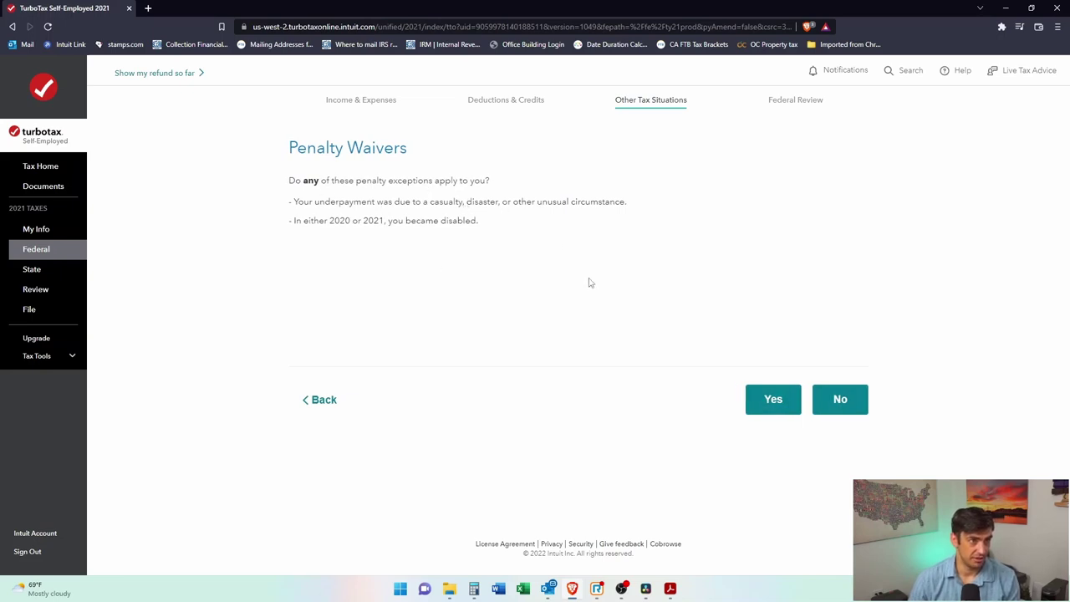
# Step: Claim no penalty waivers, choose a $37 penalty payment option, and finish the penalty section
pyautogui.click(853, 399)
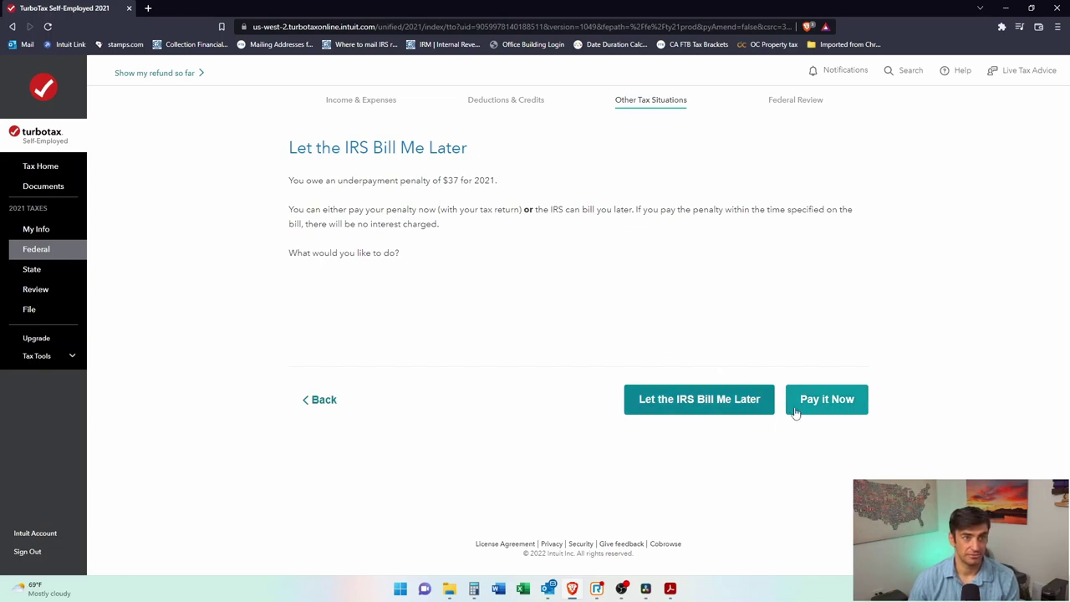
pyautogui.click(822, 408)
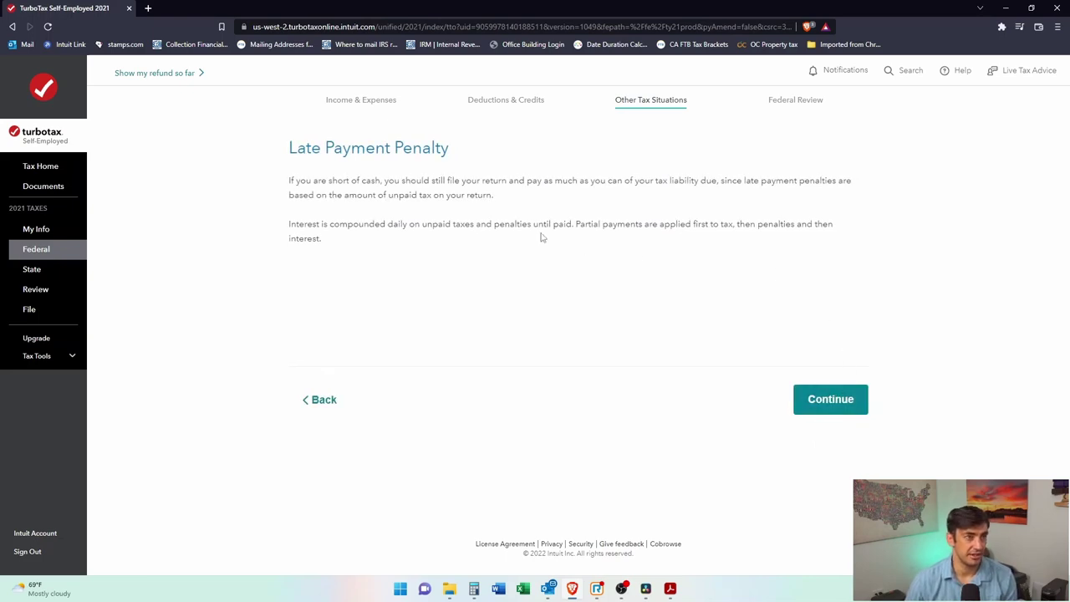
pyautogui.click(820, 392)
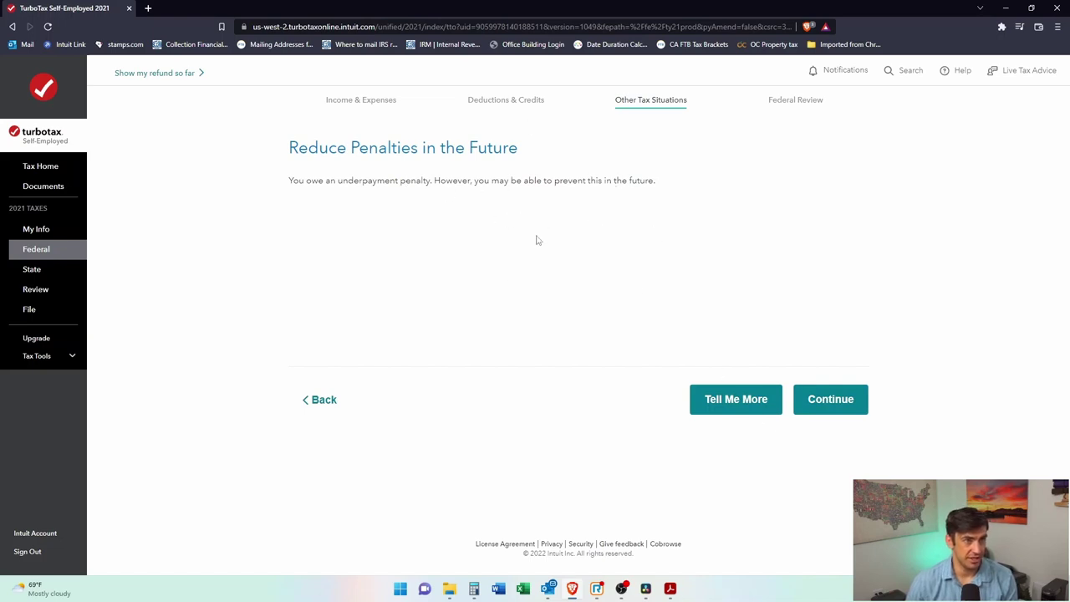
pyautogui.click(816, 402)
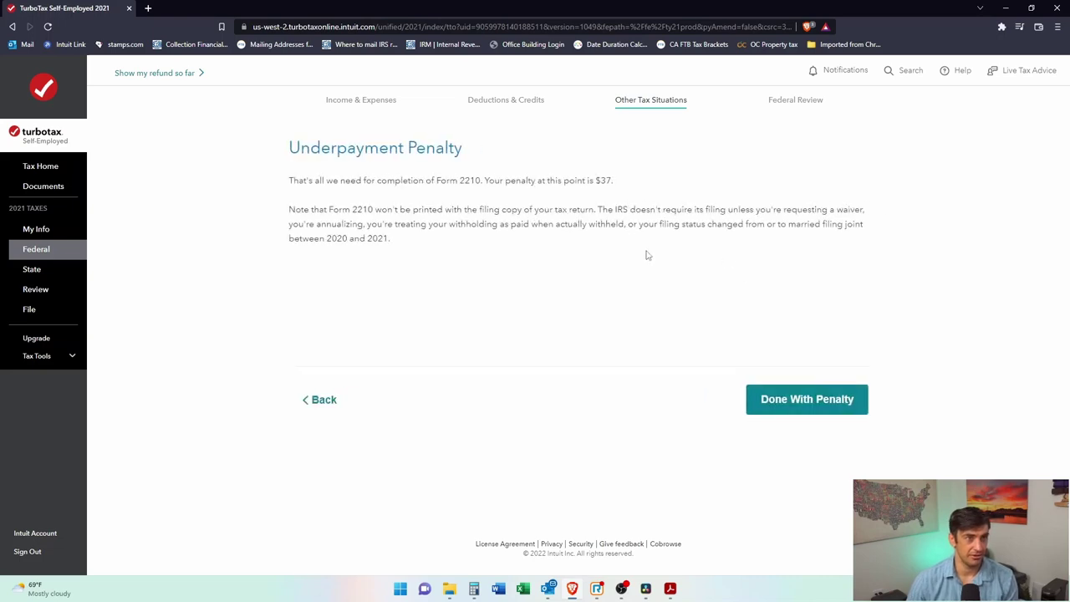
pyautogui.click(848, 401)
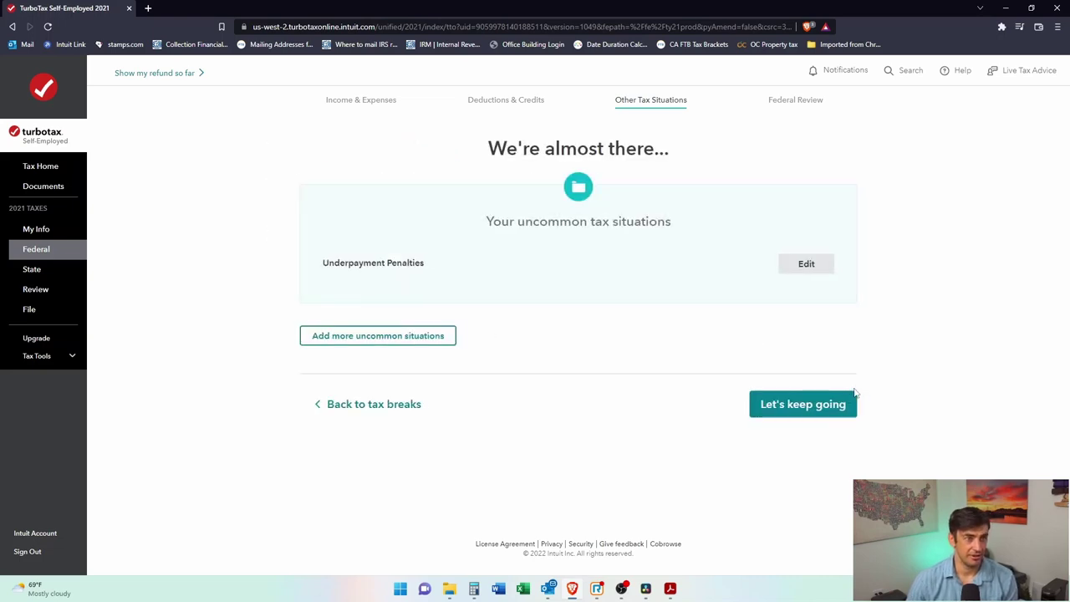
# Step: Leave the 'We're almost there' summary for the Federal Review third stimulus question
pyautogui.click(786, 404)
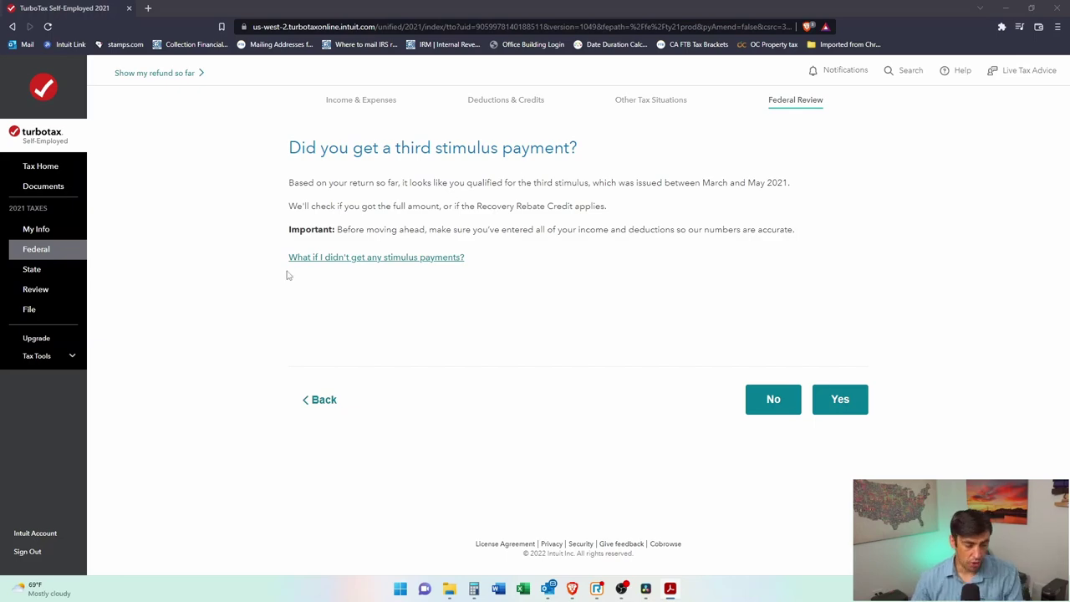
# Step: Search the web for 'irs stimulus' and open the IRS stimulus payment result
pyautogui.click(149, 7)
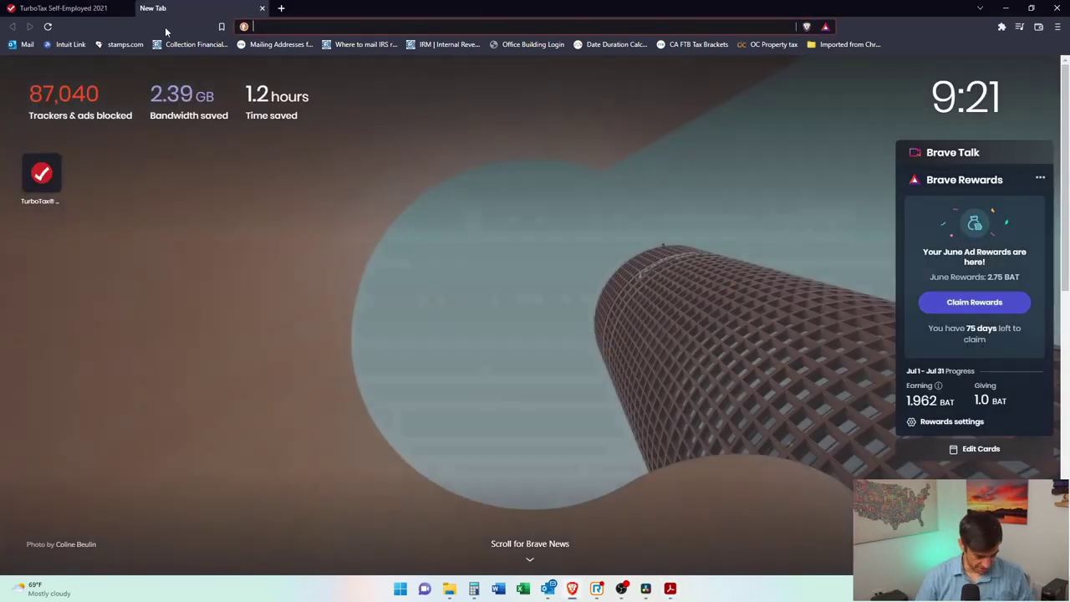
pyautogui.write('irs stimulus')
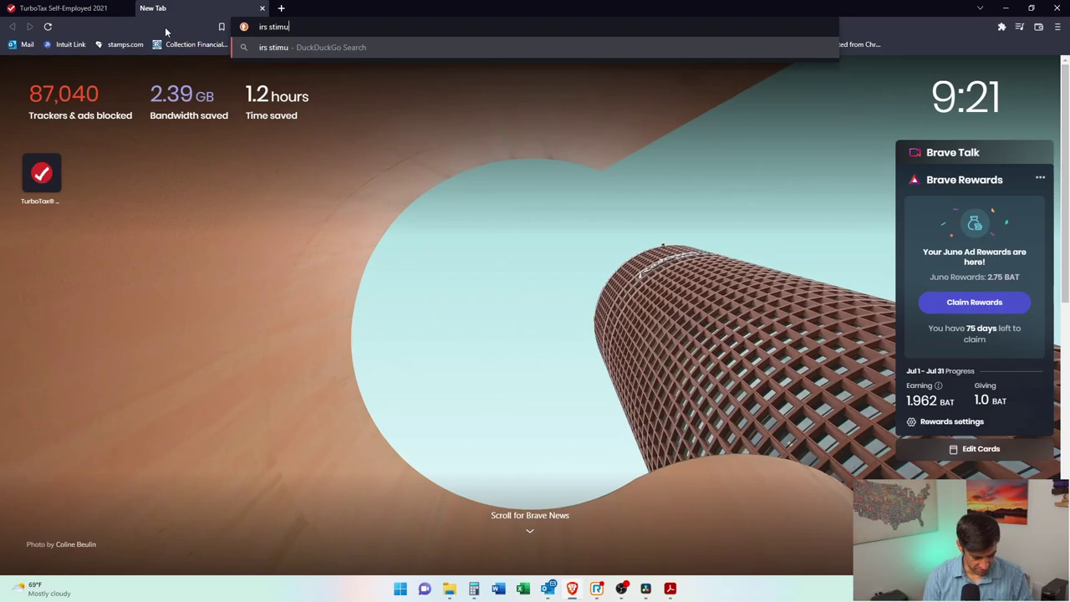
pyautogui.press('Return')
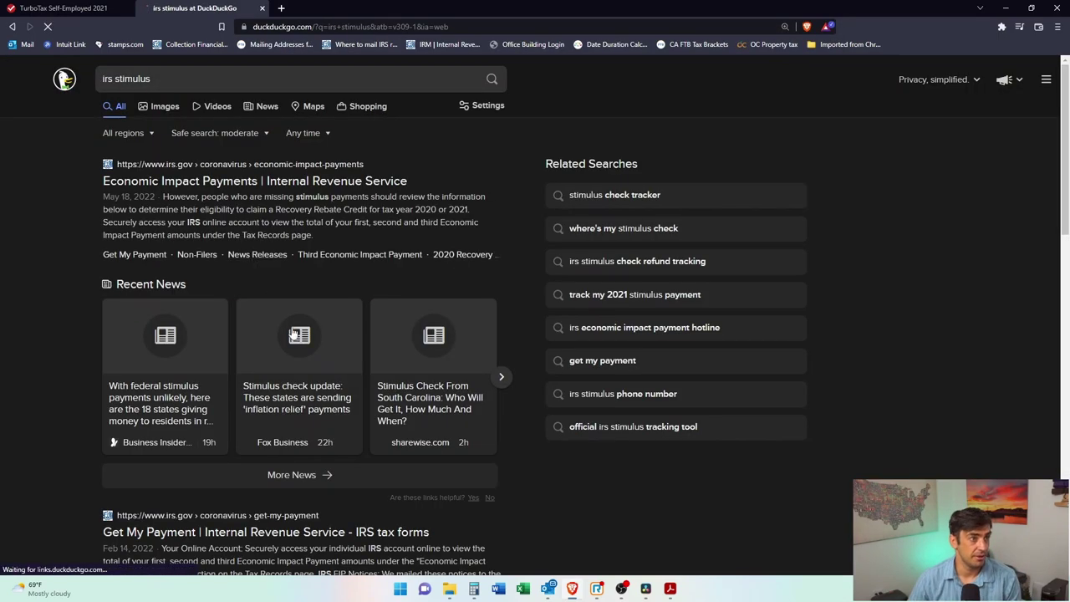
pyautogui.scroll(-2, 318, 334)
pyautogui.click(165, 424)
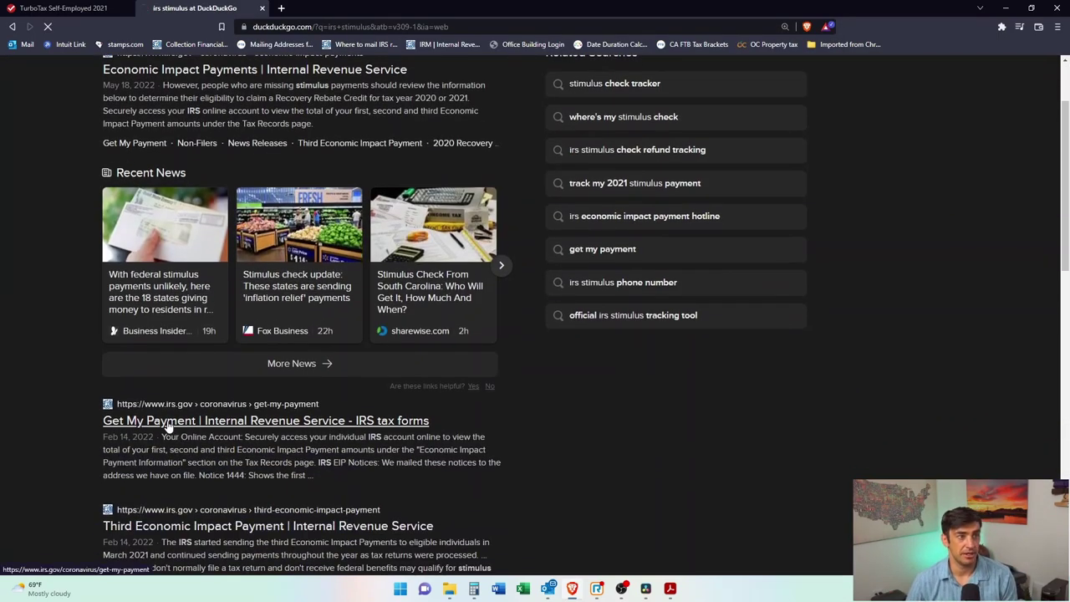
# Step: Read the IRS Third Economic Impact Payment page on finding the payment amount
pyautogui.click(232, 530)
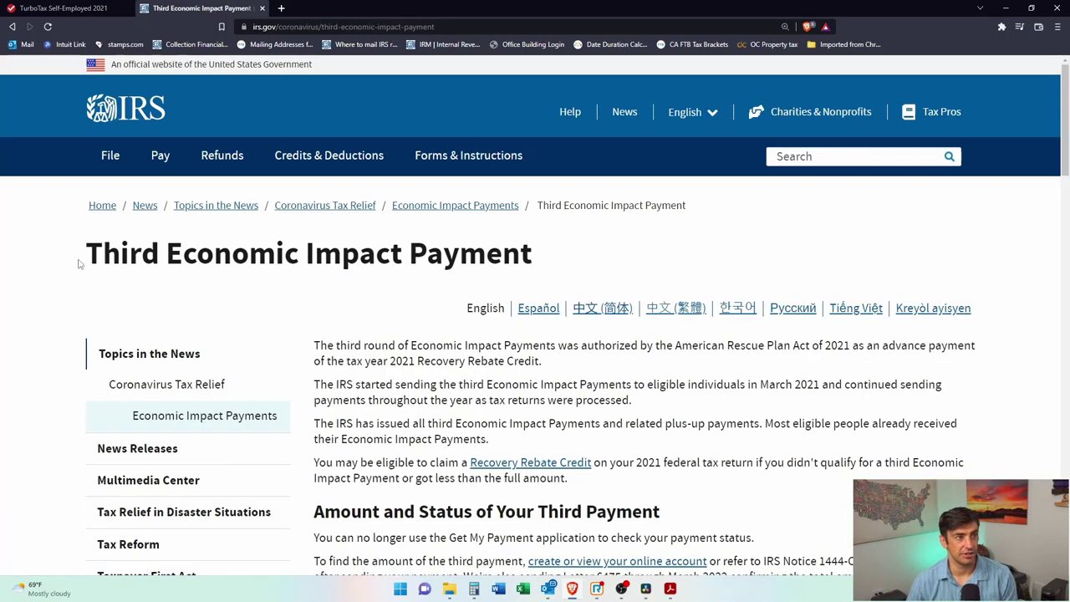
pyautogui.moveTo(81, 260); pyautogui.dragTo(527, 261)
pyautogui.click(547, 265)
pyautogui.scroll(-5, 582, 301)
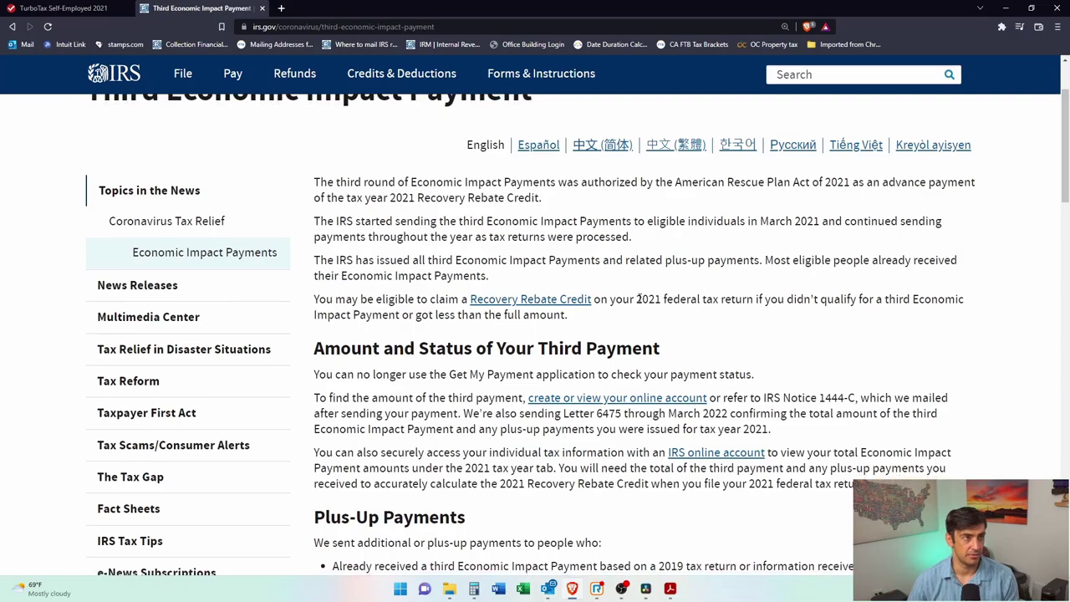
pyautogui.scroll(-13, 696, 340)
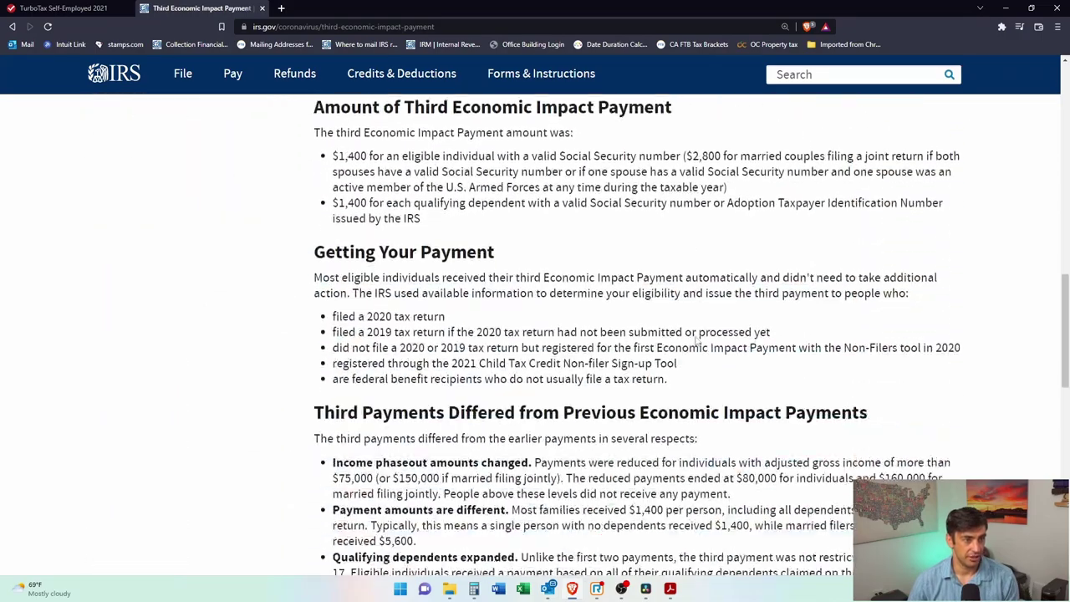
pyautogui.scroll(14, 704, 343)
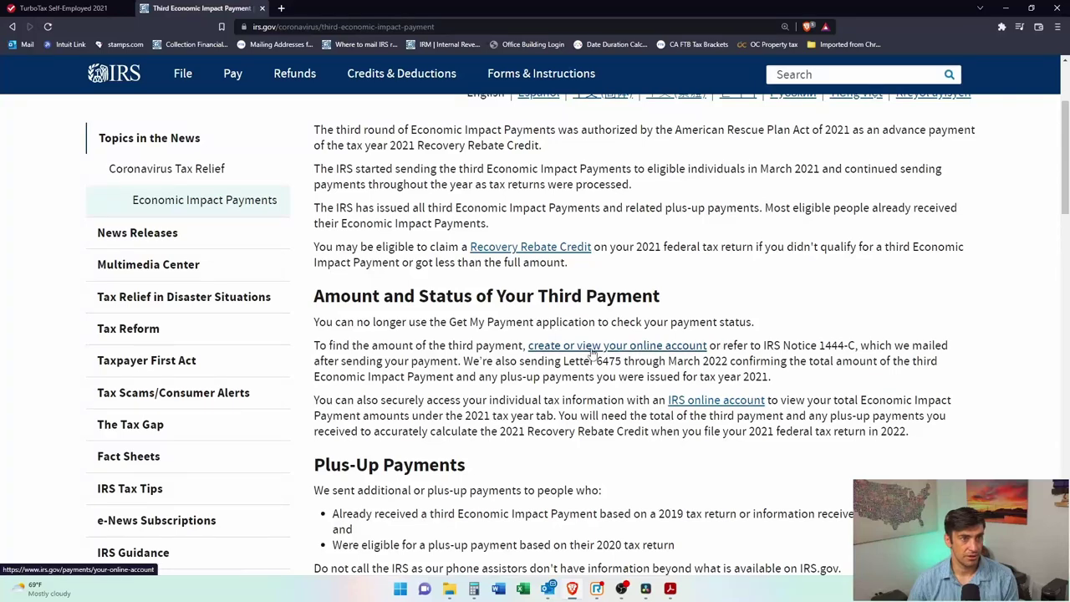
pyautogui.moveTo(327, 345); pyautogui.dragTo(532, 358)
pyautogui.click(533, 358)
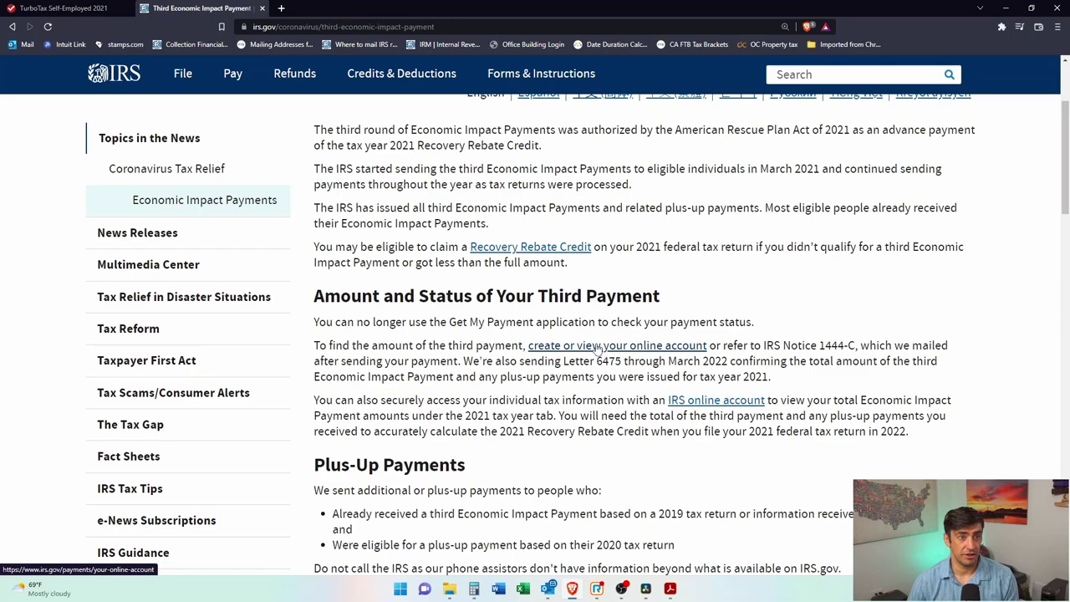
# Step: Open the IRS Your Online Account page, then switch back to TurboTax
pyautogui.click(598, 345)
pyautogui.scroll(-2, 586, 342)
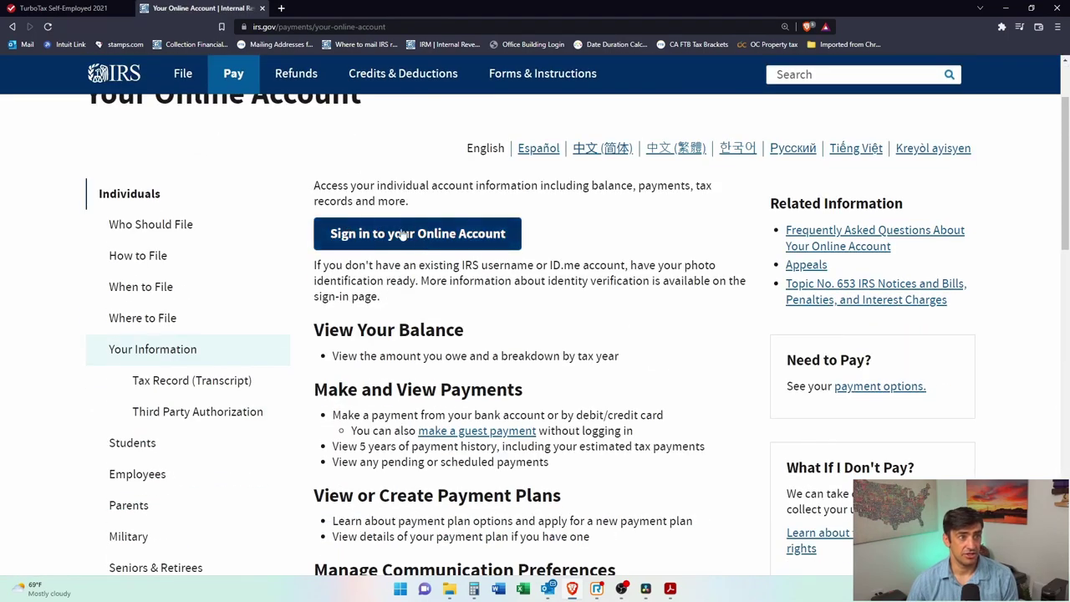
pyautogui.scroll(2, 532, 278)
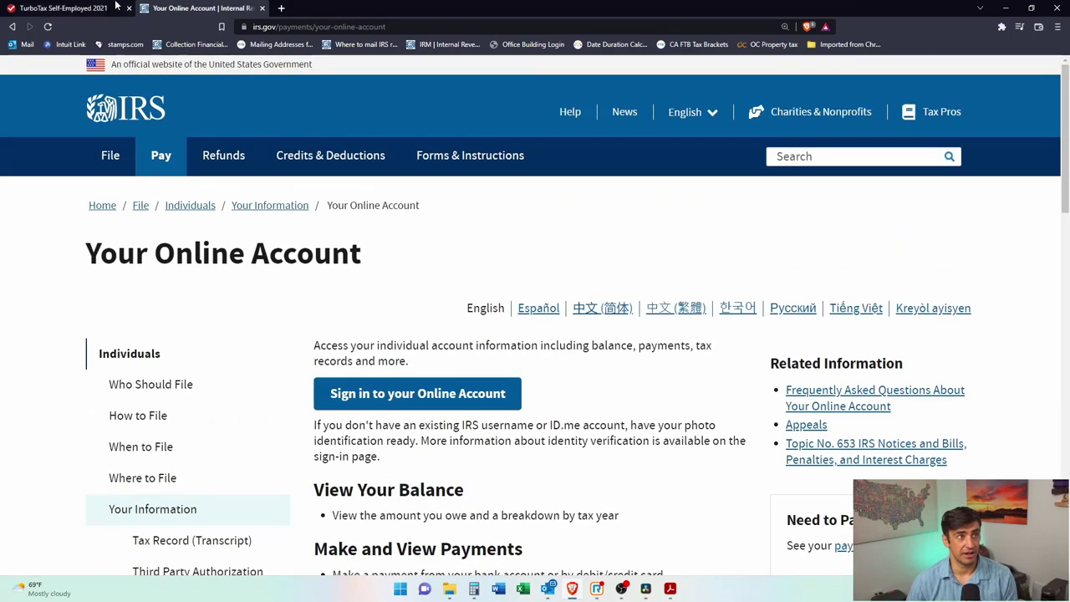
pyautogui.click(76, 7)
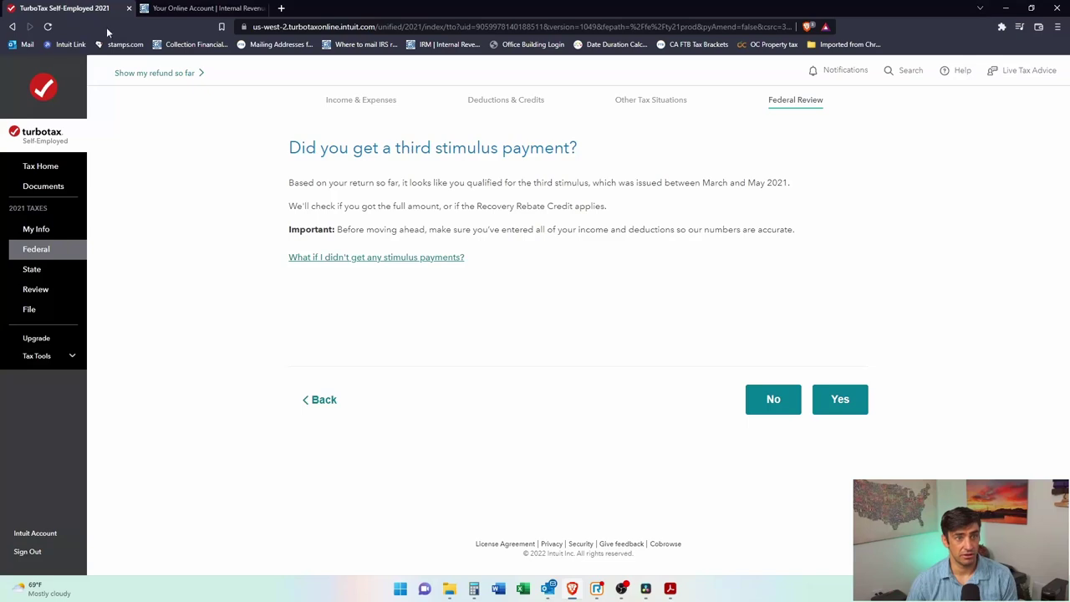
# Step: Confirm the third stimulus payment was received and the $2,800 matches Letter 6475
pyautogui.click(846, 404)
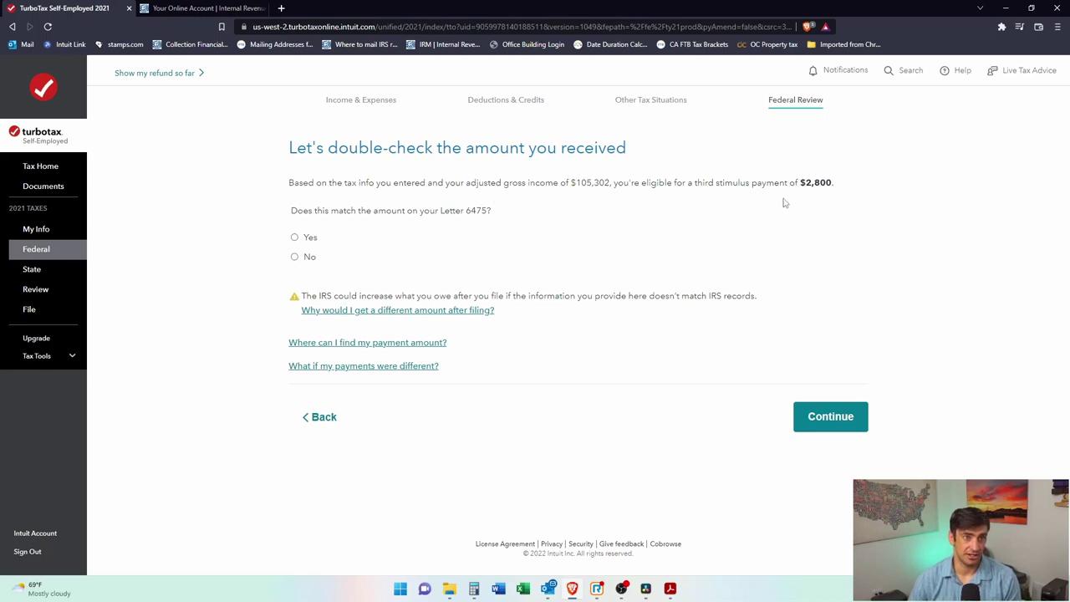
pyautogui.click(295, 238)
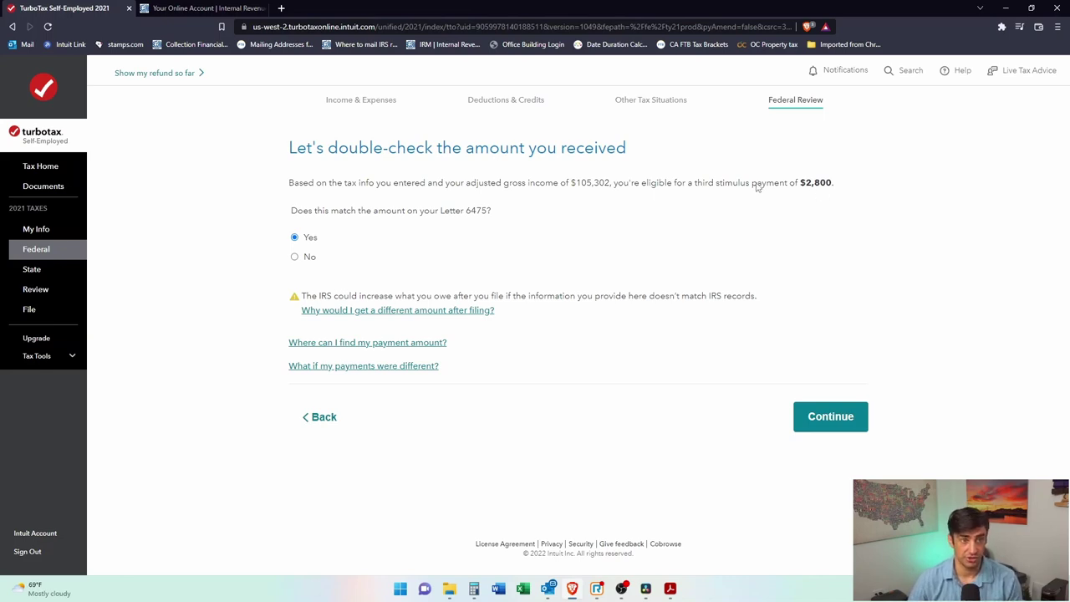
pyautogui.click(831, 416)
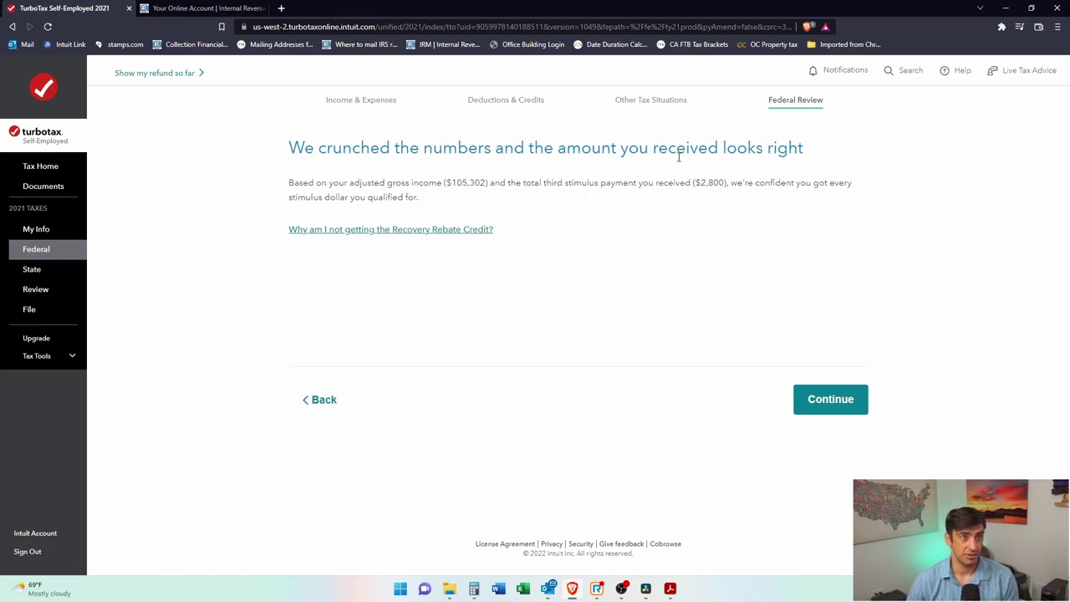
# Step: Recheck the IRS online account, reconfirm the $2,800 amount, and move past the stimulus result
pyautogui.click(326, 398)
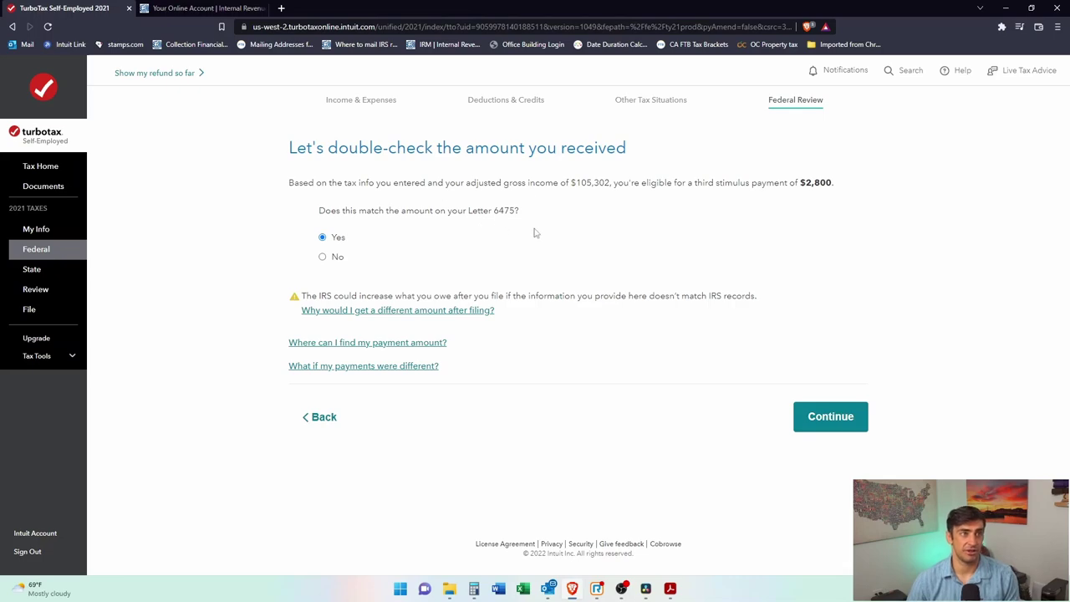
pyautogui.click(188, 7)
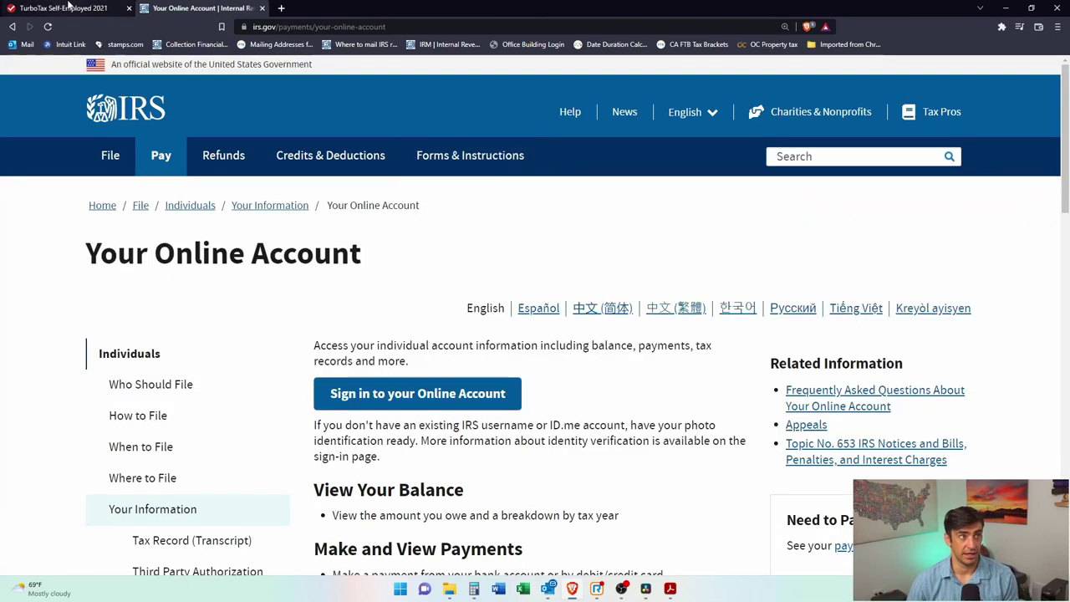
pyautogui.click(63, 8)
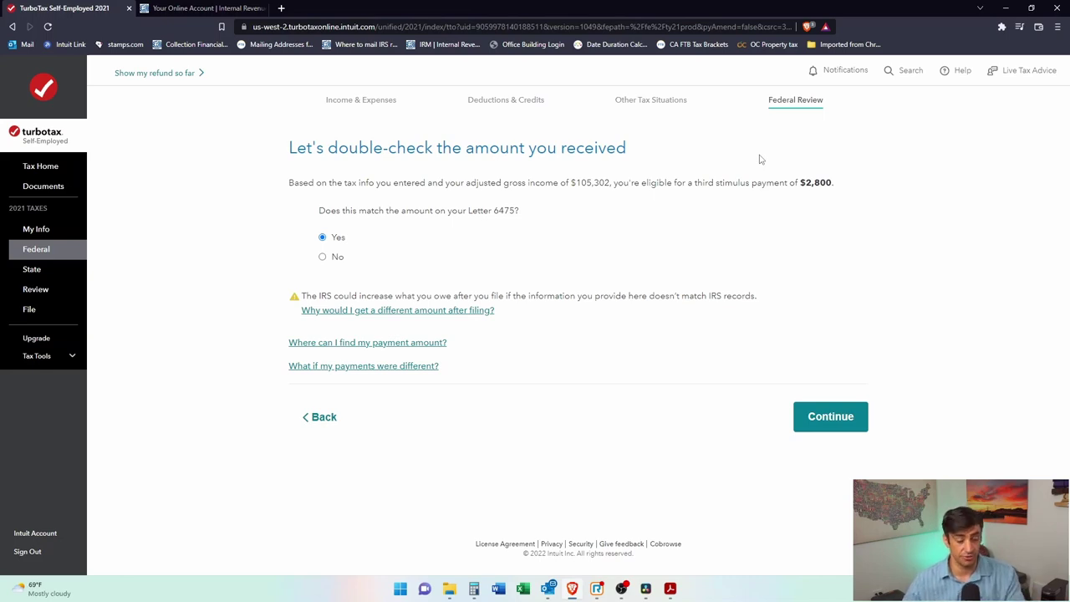
pyautogui.click(858, 430)
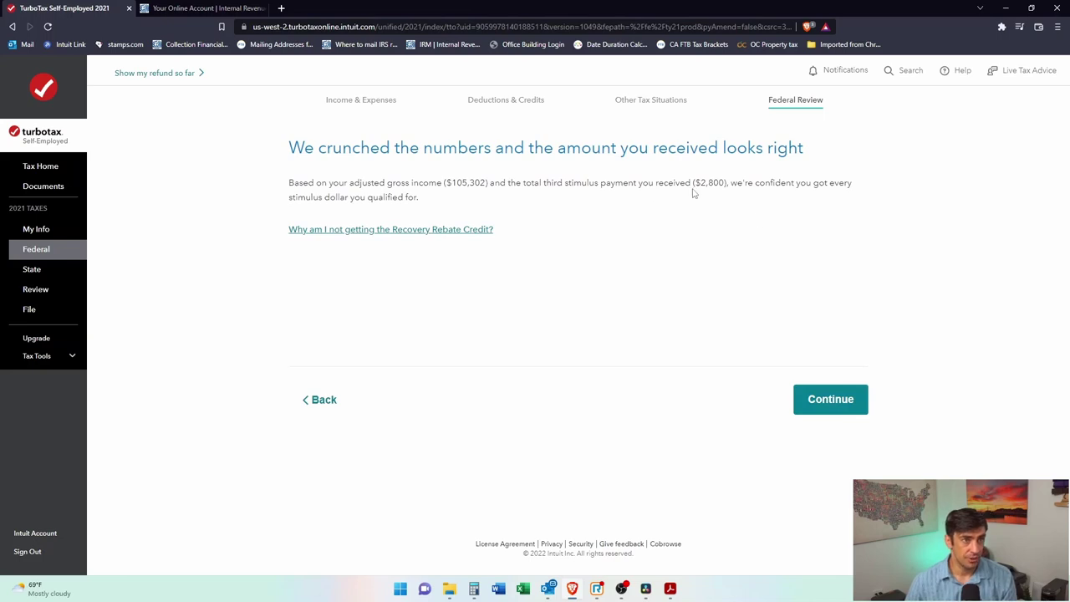
pyautogui.click(827, 402)
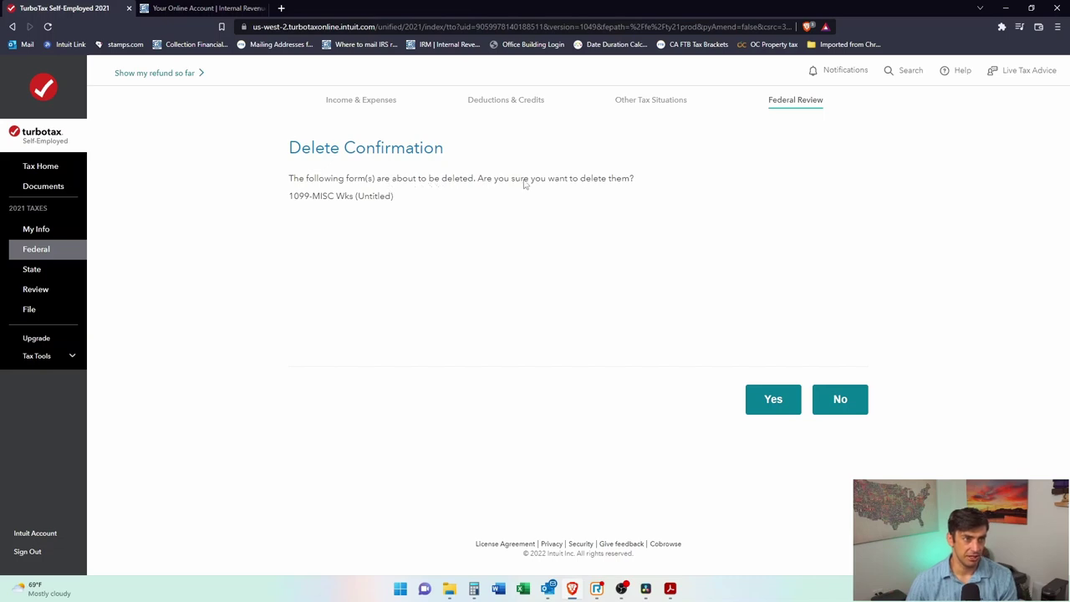
# Step: Delete the untitled 1099-MISC worksheet and answer that Form 1095-A isn't needed
pyautogui.click(784, 404)
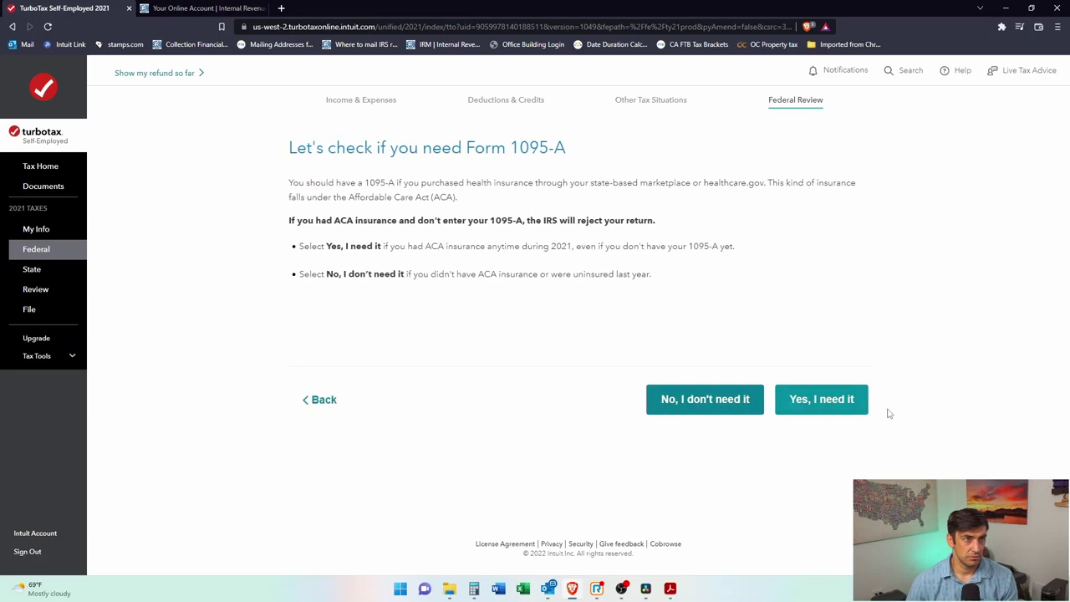
pyautogui.moveTo(465, 147); pyautogui.dragTo(566, 149)
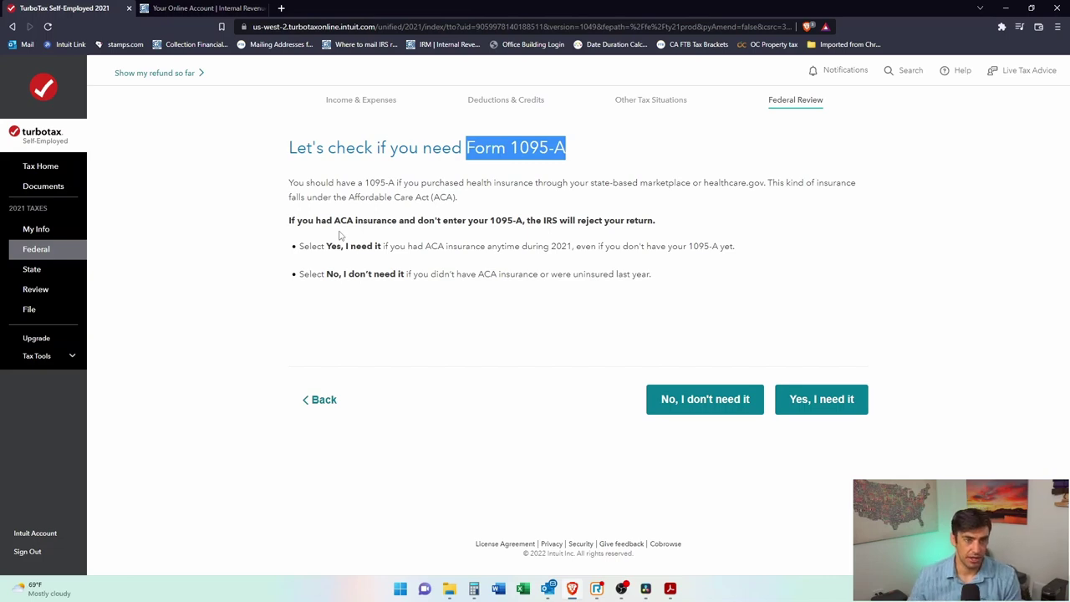
pyautogui.click(569, 156)
pyautogui.moveTo(512, 148); pyautogui.dragTo(579, 159)
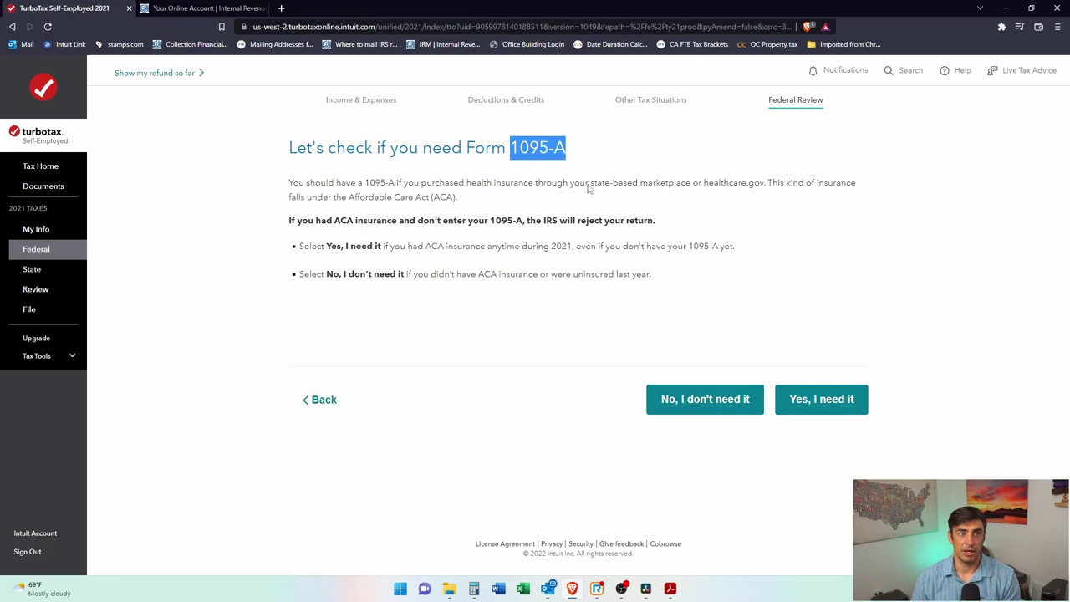
pyautogui.click(544, 143)
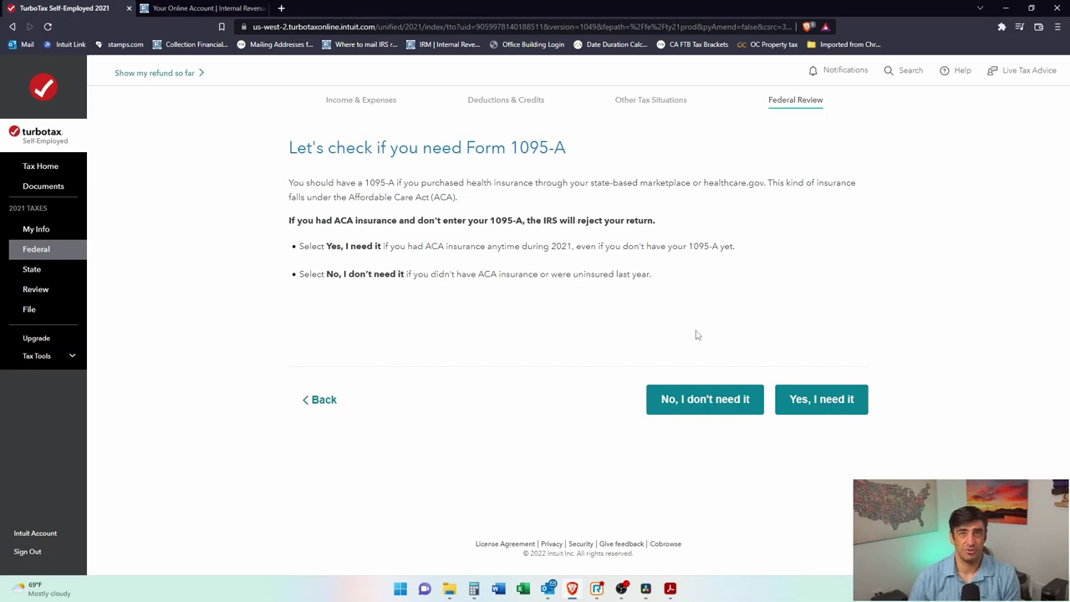
pyautogui.click(693, 398)
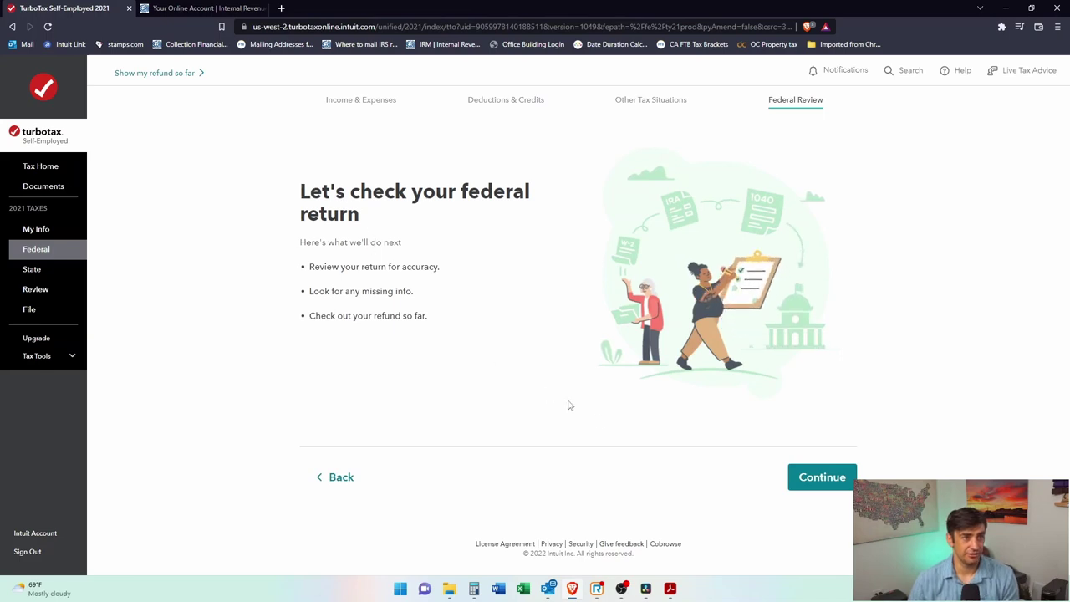
# Step: Run the federal check and open the flagged Stocks, Mutual Funds, Bonds, Other item
pyautogui.click(819, 491)
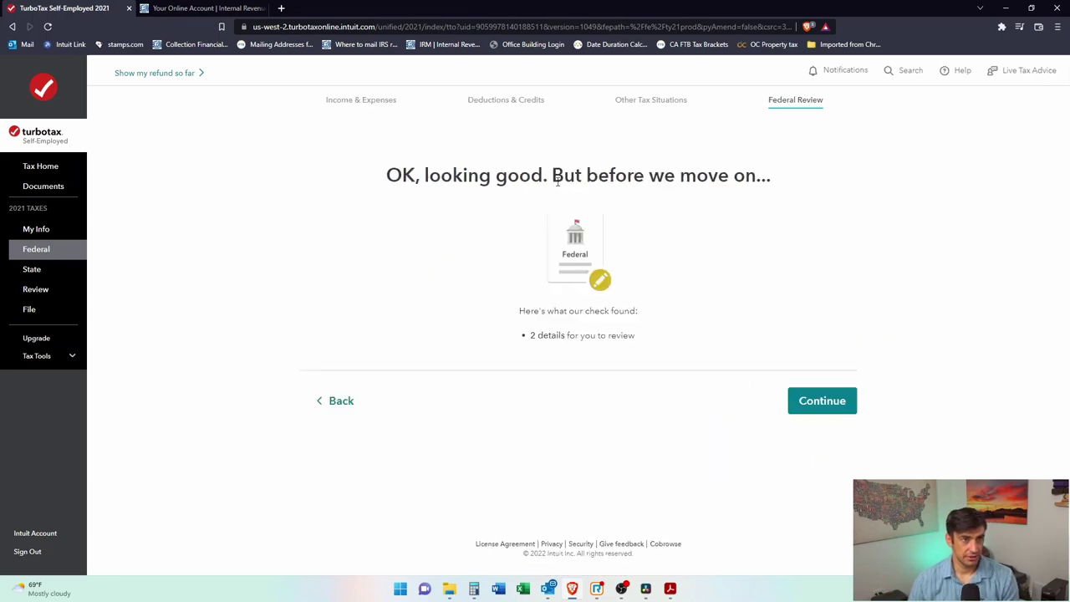
pyautogui.moveTo(552, 312); pyautogui.dragTo(611, 312)
pyautogui.click(616, 328)
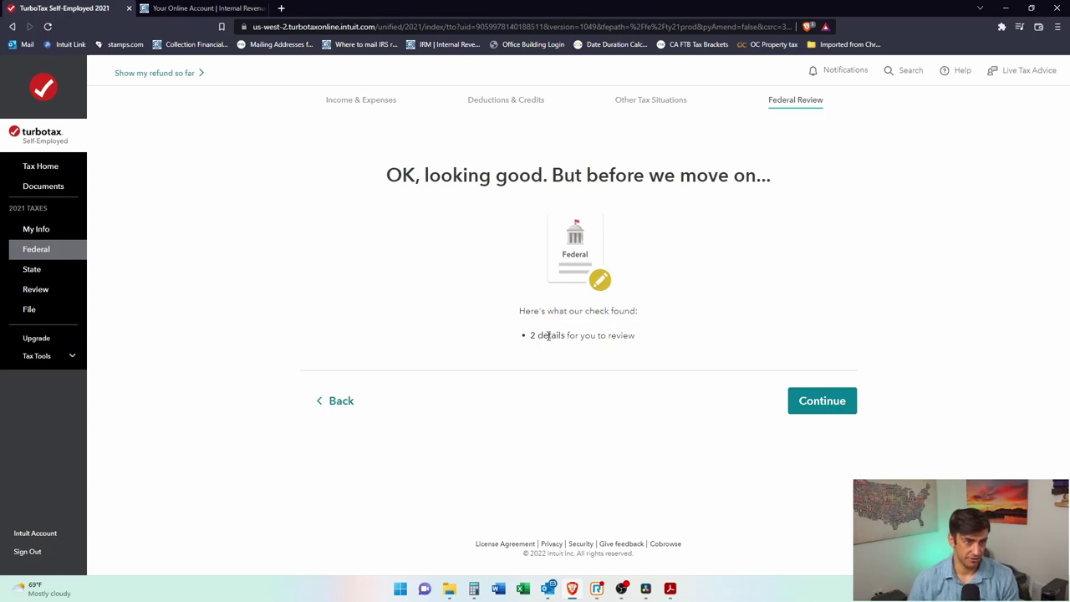
pyautogui.click(842, 403)
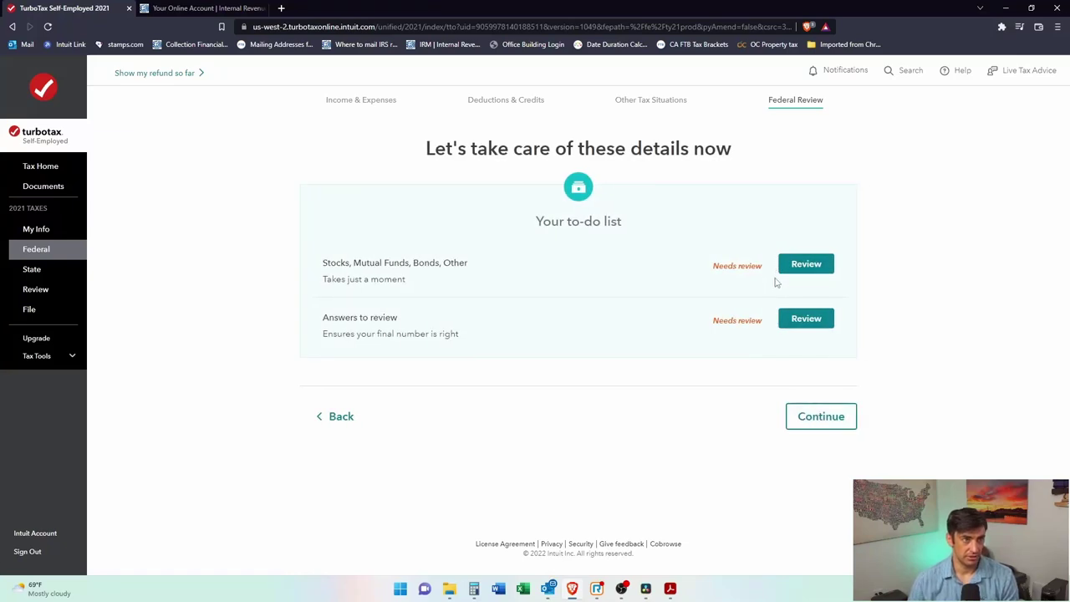
pyautogui.moveTo(352, 336); pyautogui.dragTo(454, 345)
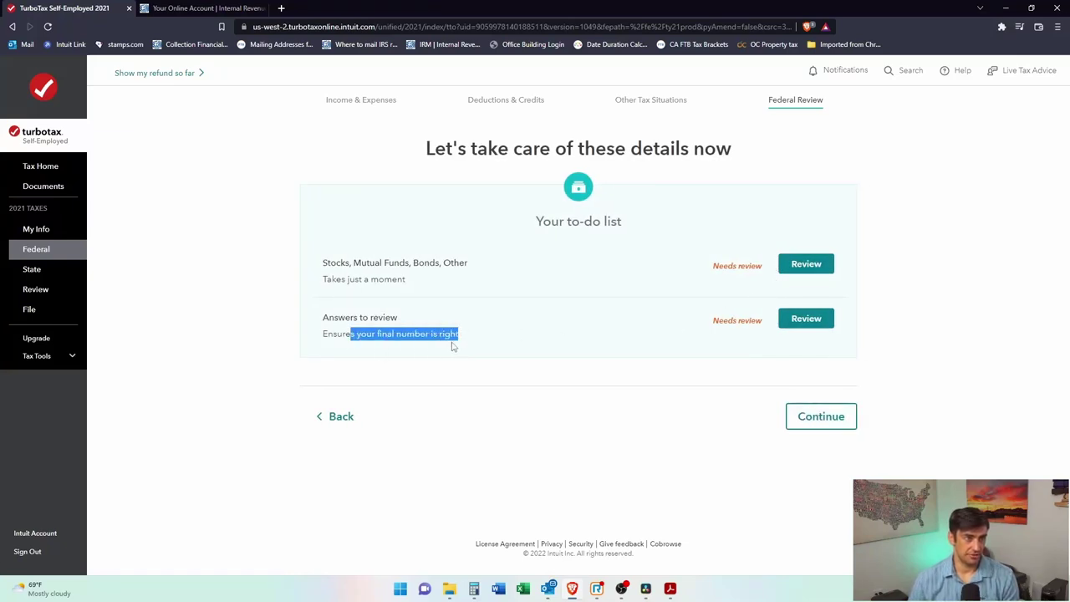
pyautogui.click(334, 277)
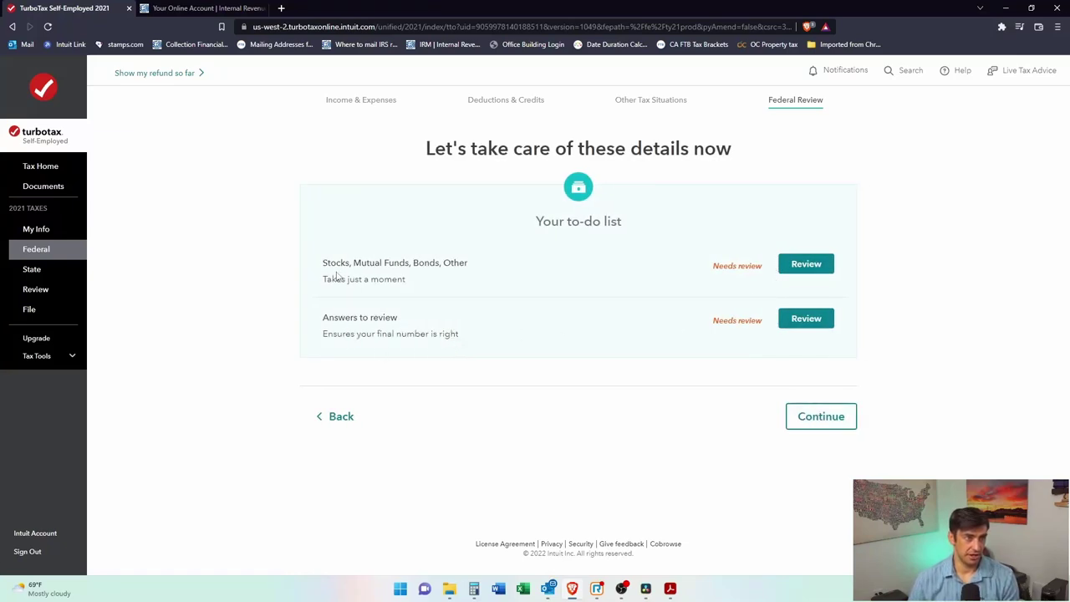
pyautogui.click(805, 263)
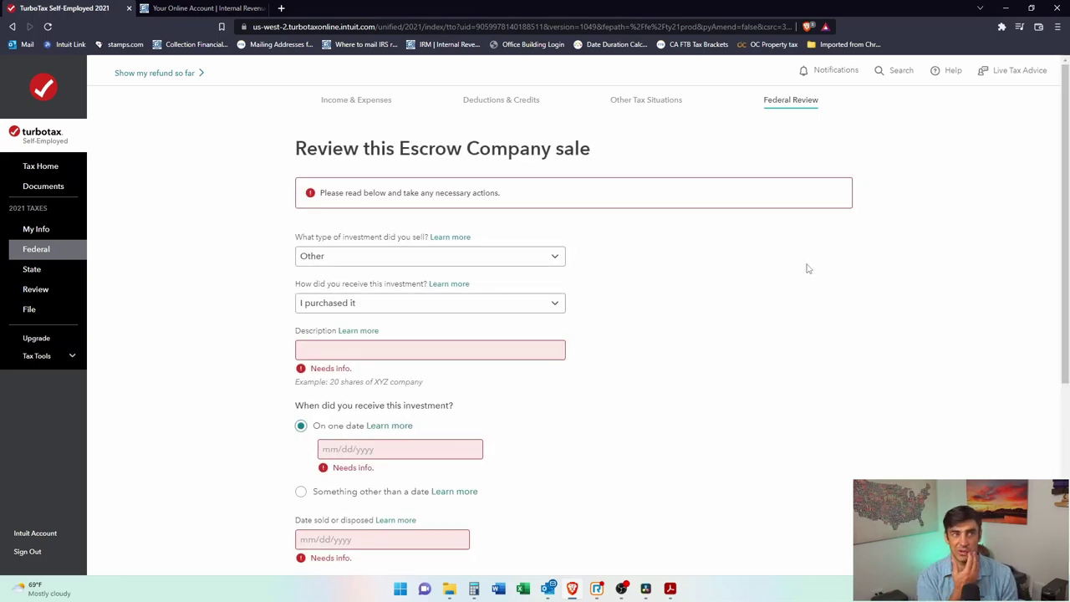
# Step: Describe the sale as 'Stock', acquired 01/01/2020 and sold 01/01/2021
pyautogui.scroll(-1, 459, 360)
pyautogui.click(383, 294)
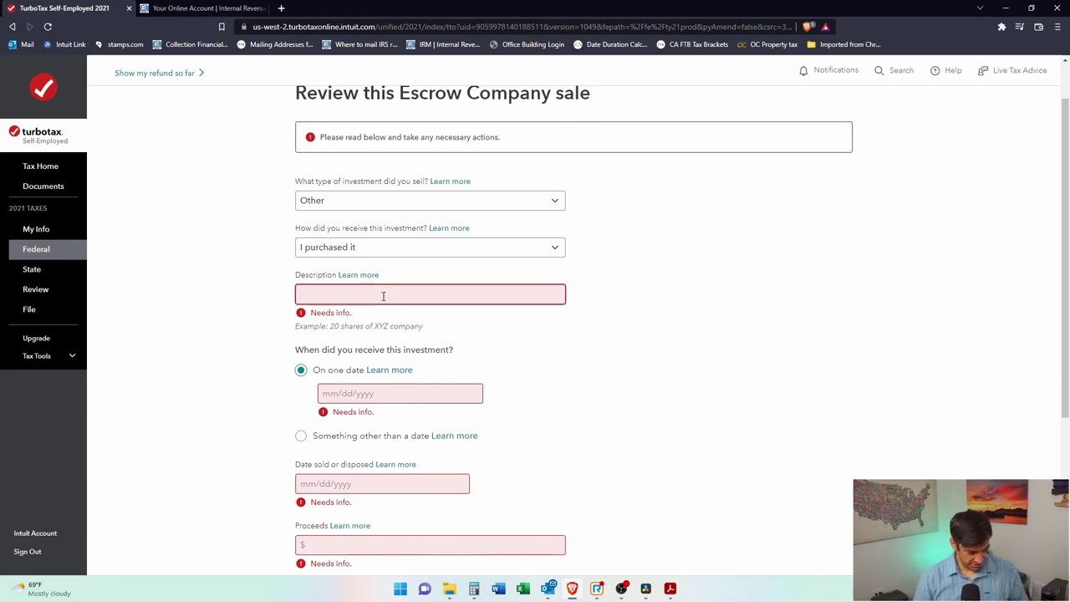
pyautogui.write('Stock')
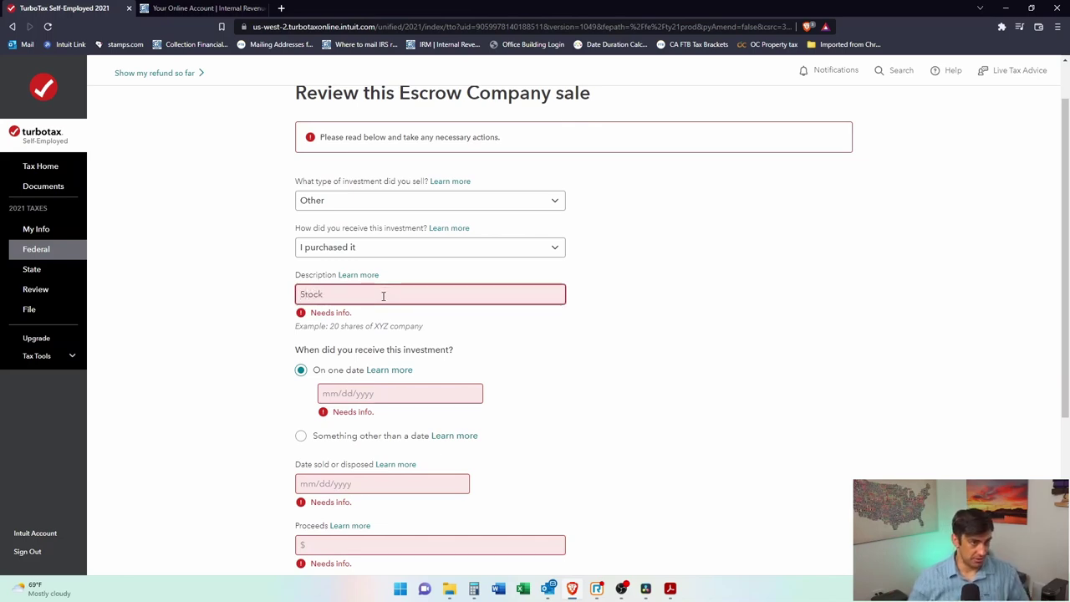
pyautogui.scroll(-2, 393, 335)
pyautogui.click(359, 271)
pyautogui.write('01/01/2020')
pyautogui.moveTo(352, 223); pyautogui.dragTo(428, 227)
pyautogui.click(423, 268)
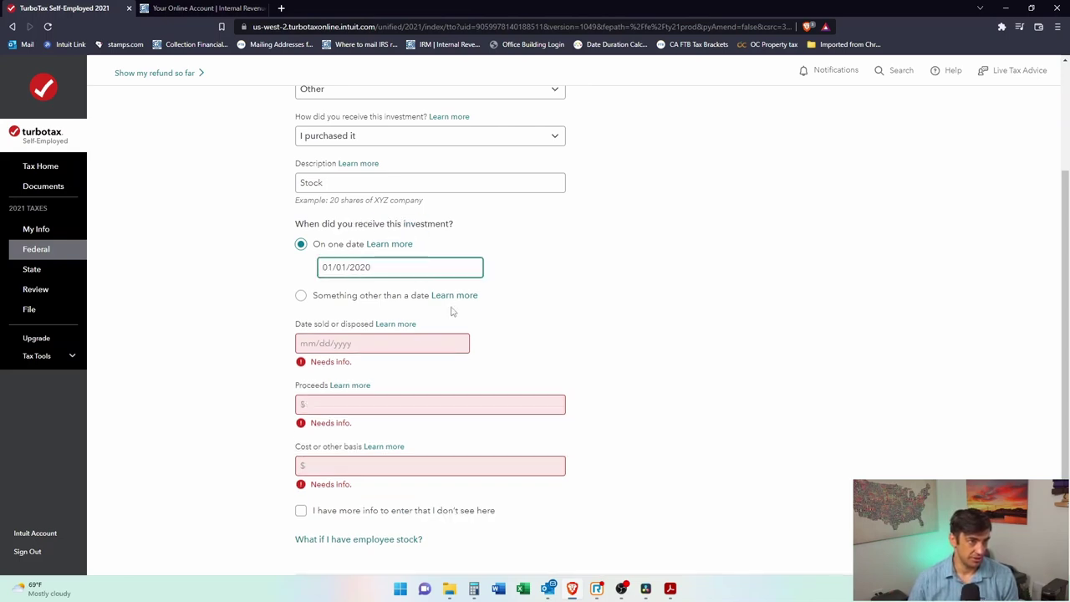
pyautogui.scroll(-1, 451, 311)
pyautogui.click(332, 287)
pyautogui.write('01/01/2021')
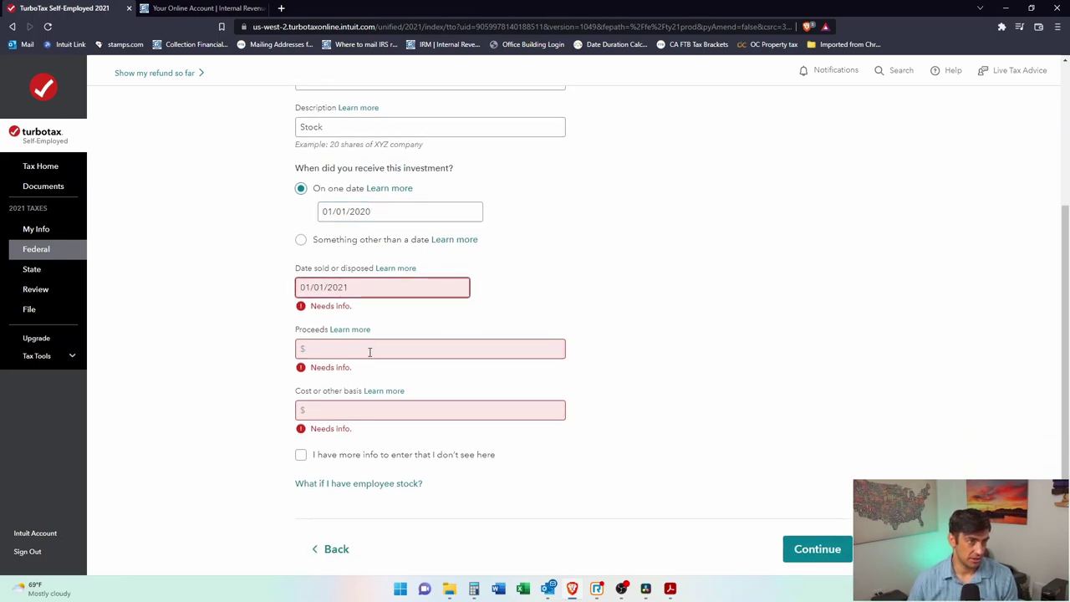
# Step: Enter $1,000 proceeds and $900 cost basis, with none of the extra situations applying
pyautogui.click(370, 348)
pyautogui.write('1,000')
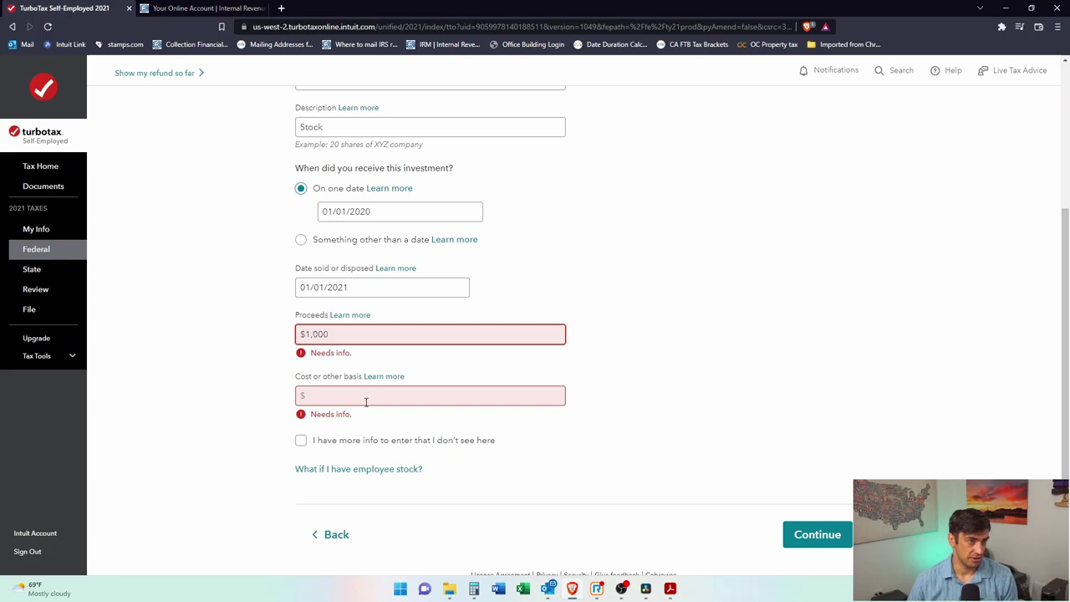
pyautogui.click(368, 401)
pyautogui.write('900')
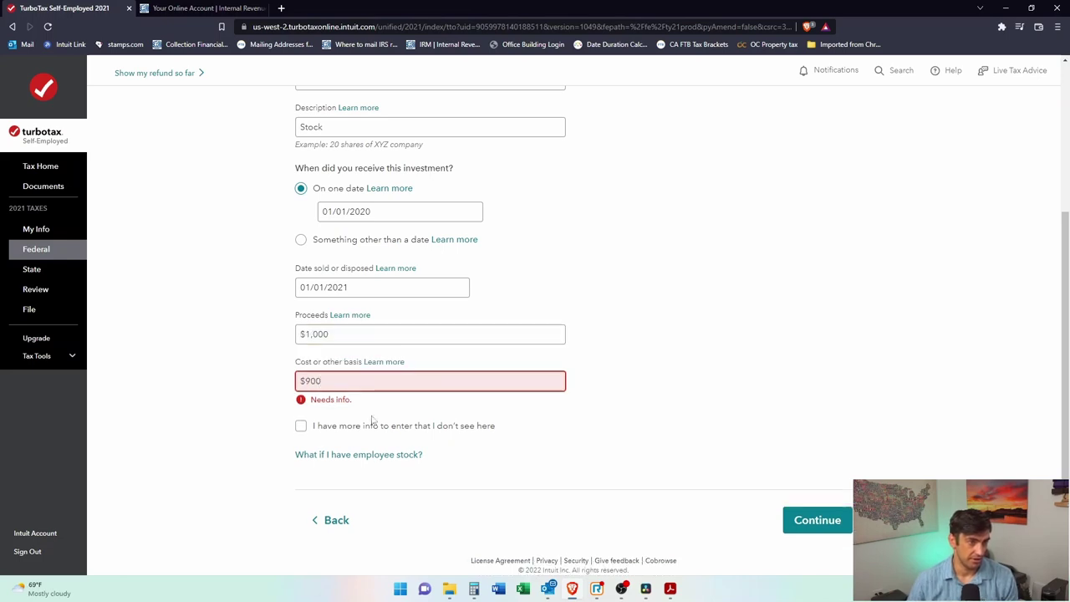
pyautogui.click(816, 521)
pyautogui.click(816, 514)
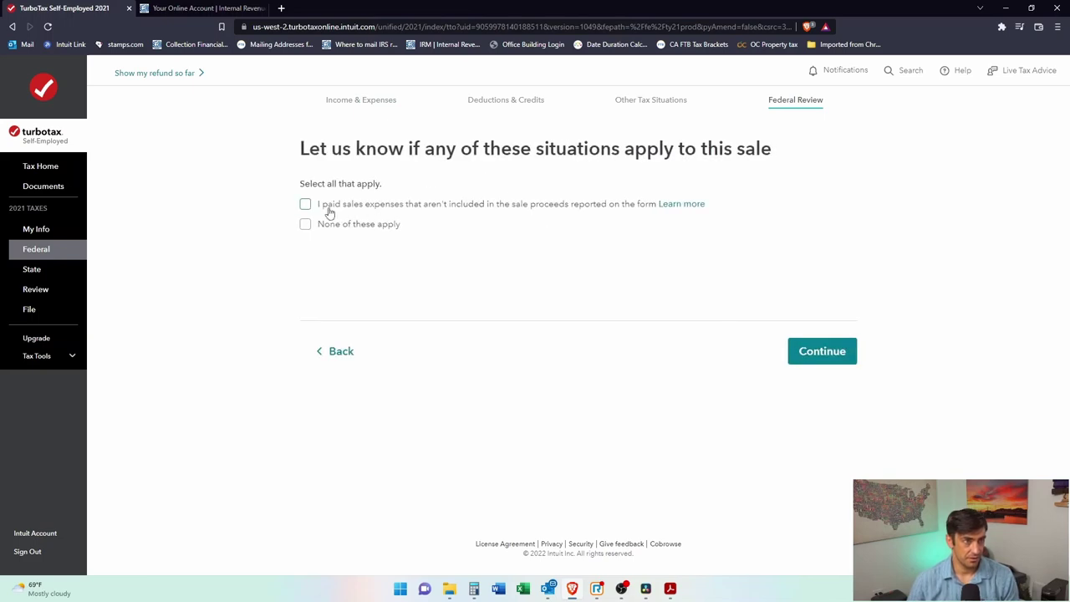
pyautogui.click(306, 225)
pyautogui.click(816, 350)
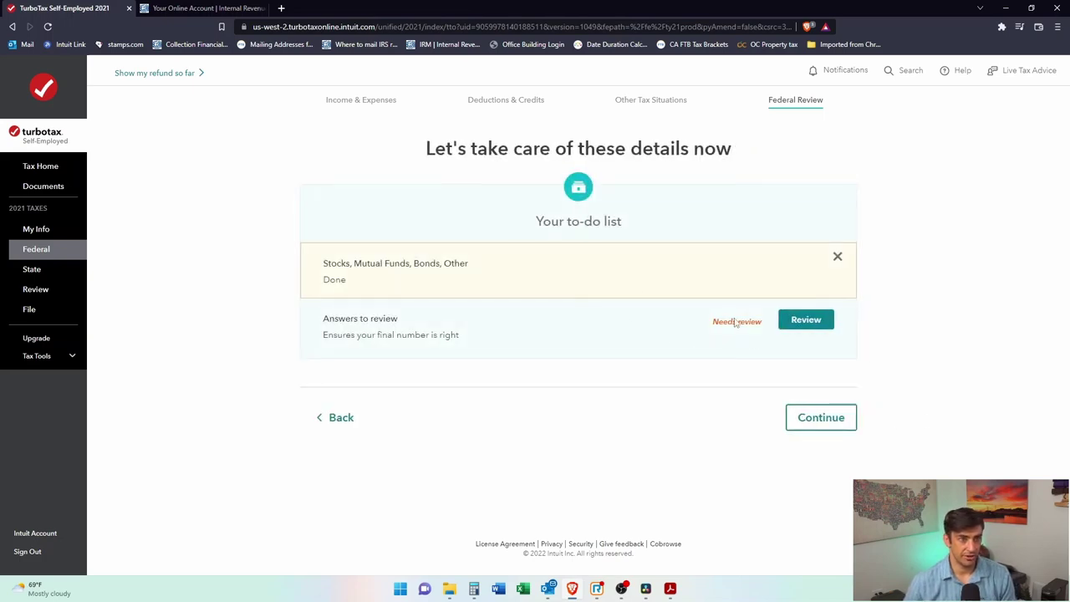
# Step: Open Answers to review and accept 0 for spouse alimony received
pyautogui.click(795, 319)
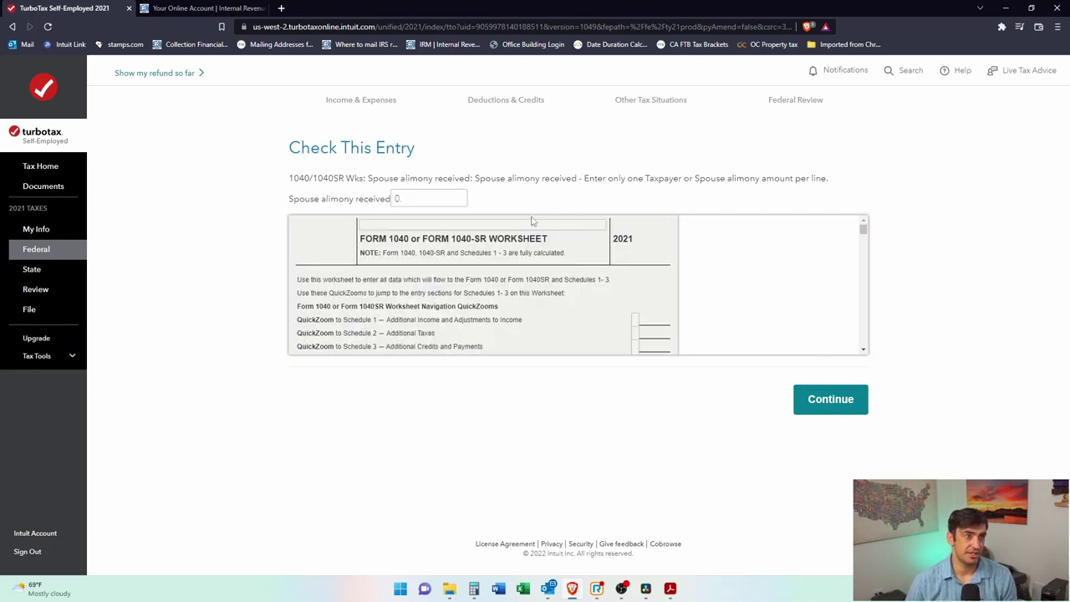
pyautogui.click(425, 198)
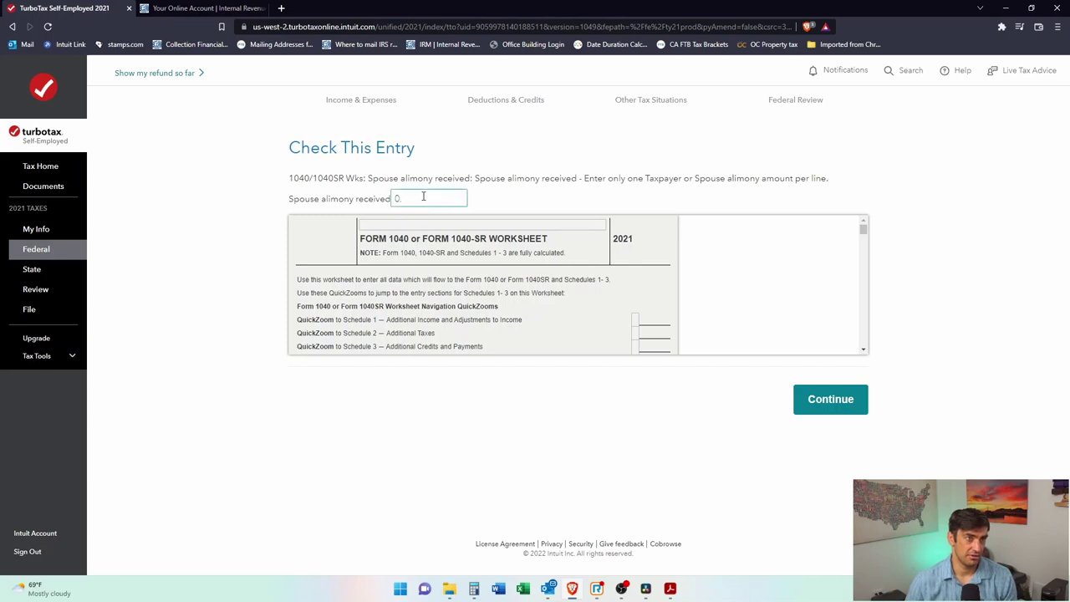
pyautogui.moveTo(427, 198); pyautogui.dragTo(336, 198)
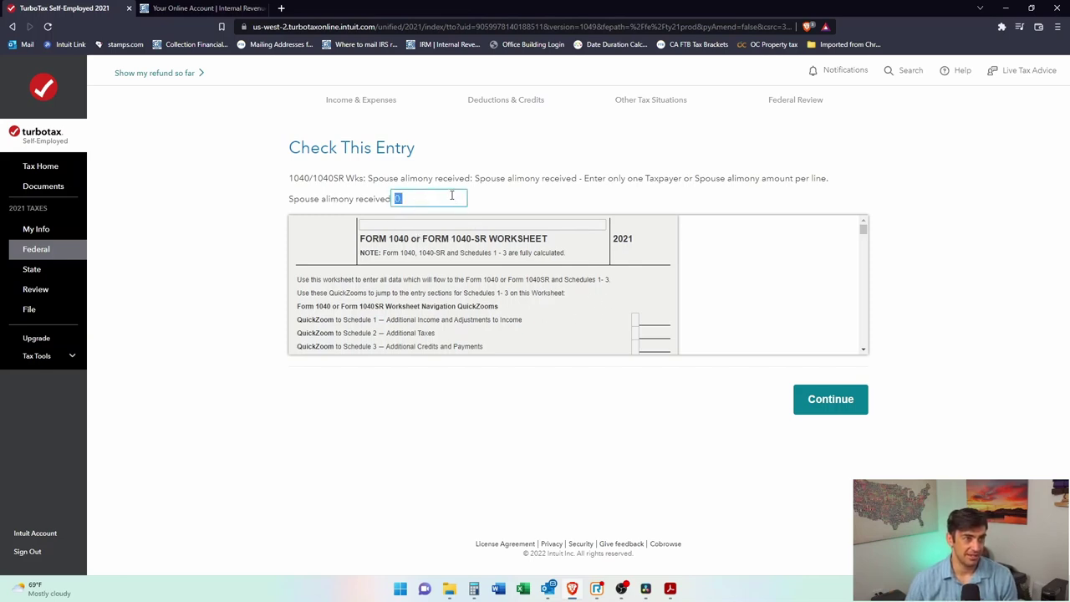
pyautogui.click(846, 409)
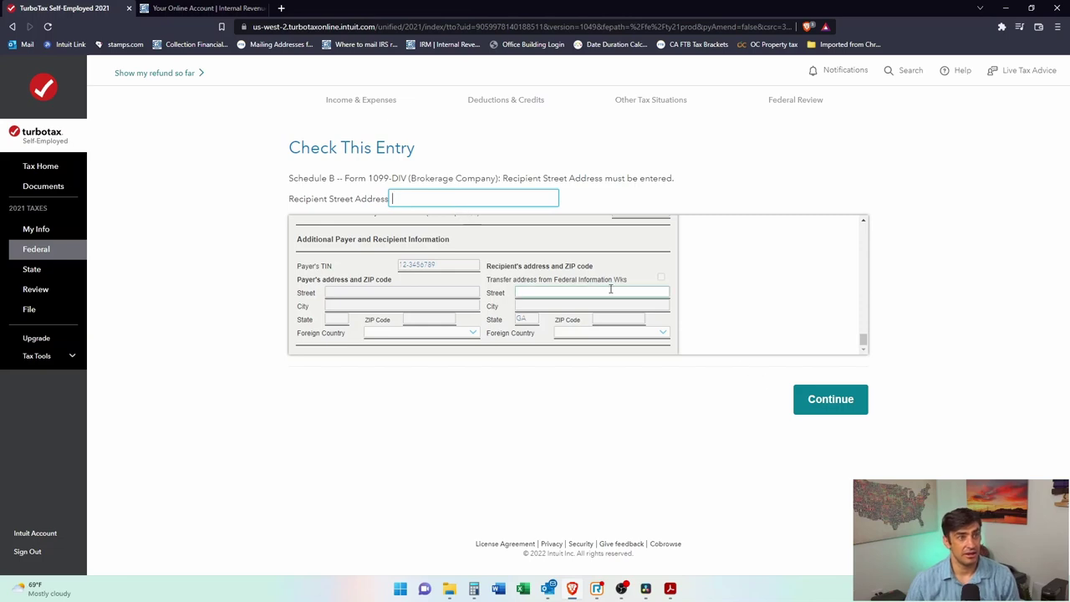
# Step: Fill in the recipient street address, city Newport Beach and ZIP 92660
pyautogui.click(412, 182)
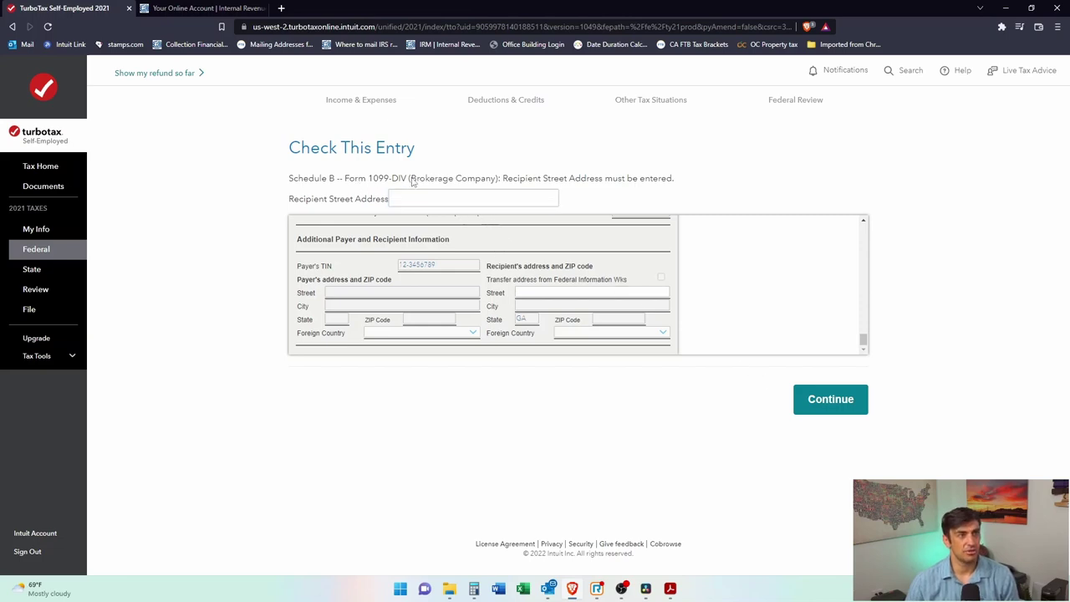
pyautogui.click(529, 195)
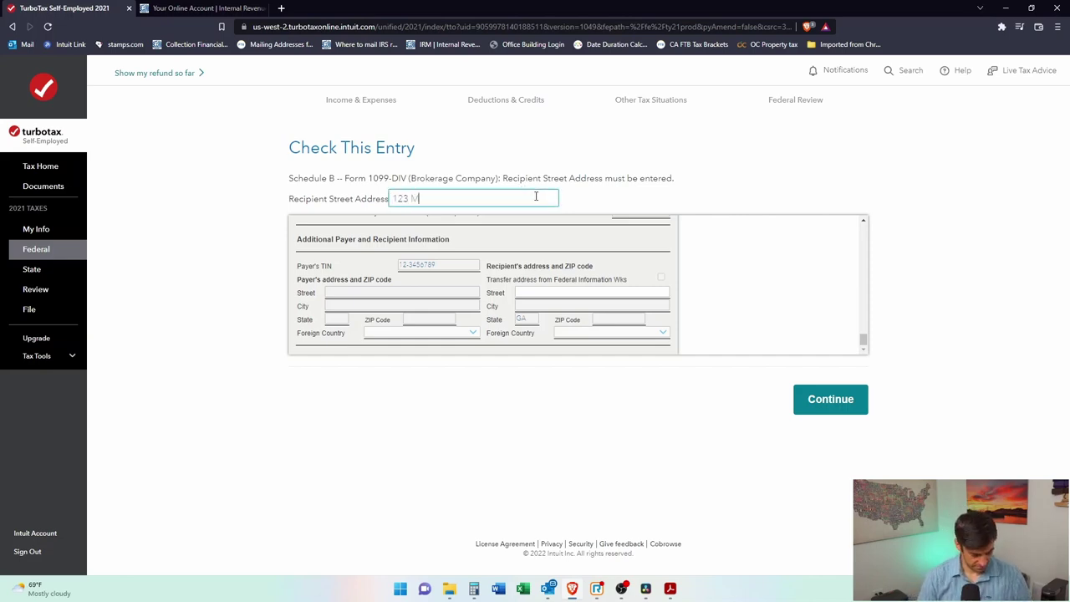
pyautogui.click(855, 402)
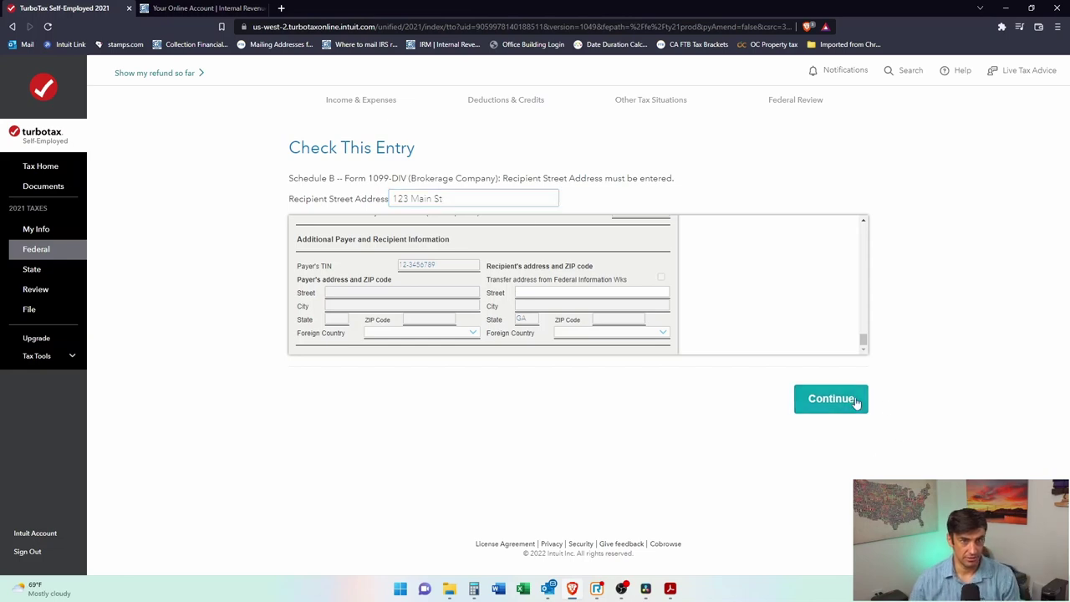
pyautogui.write('Newport Beach')
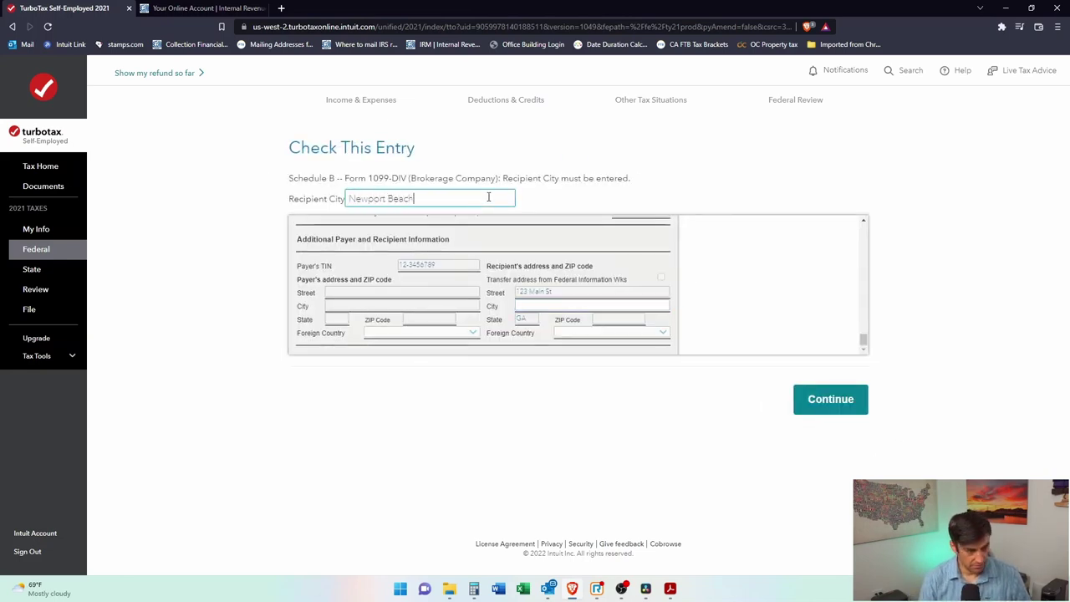
pyautogui.click(823, 399)
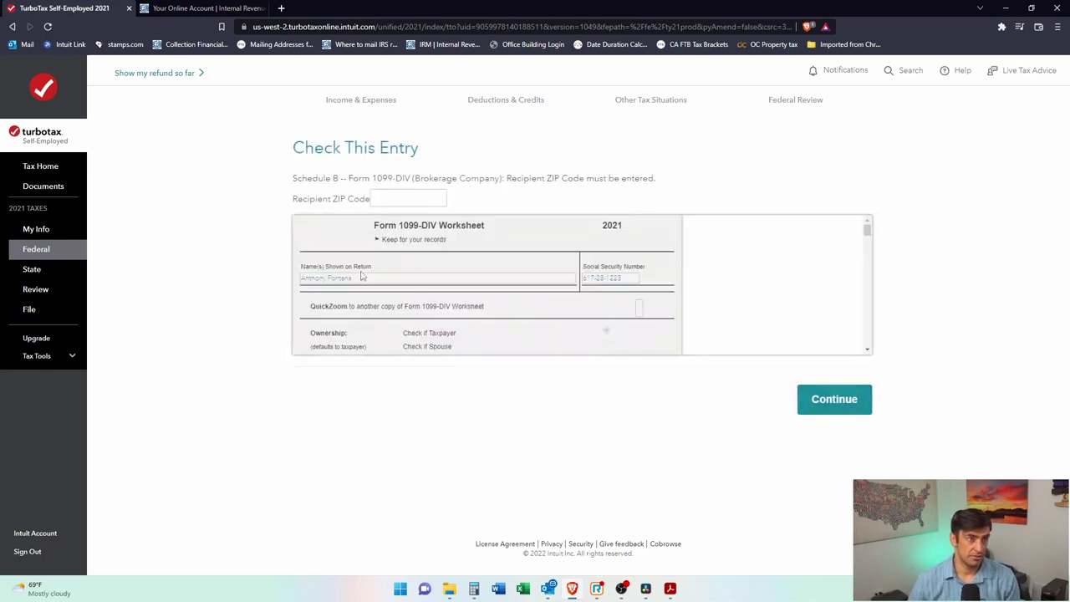
pyautogui.click(391, 201)
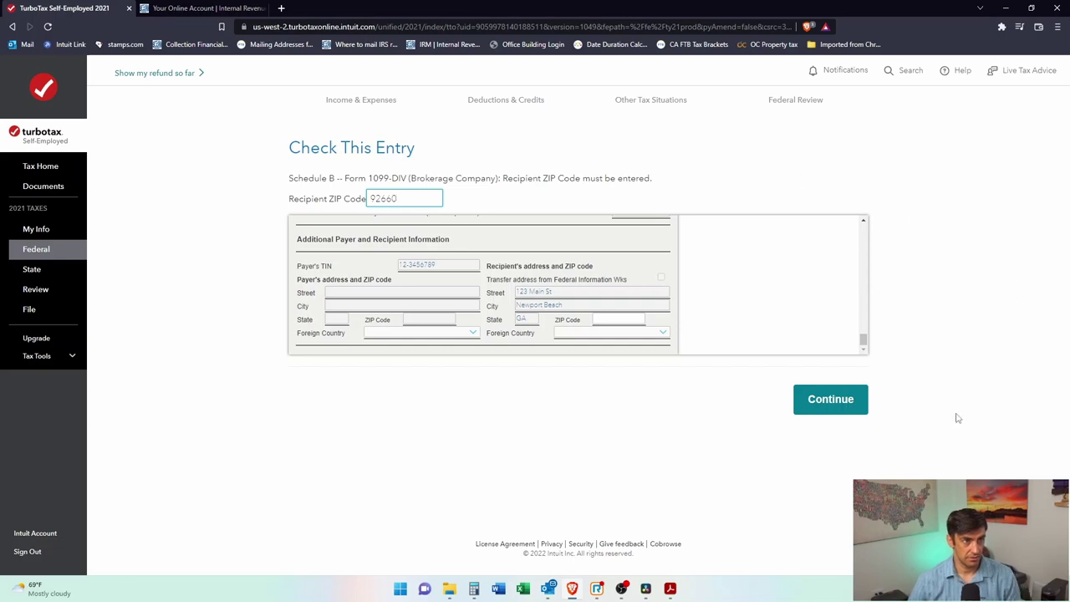
pyautogui.click(808, 405)
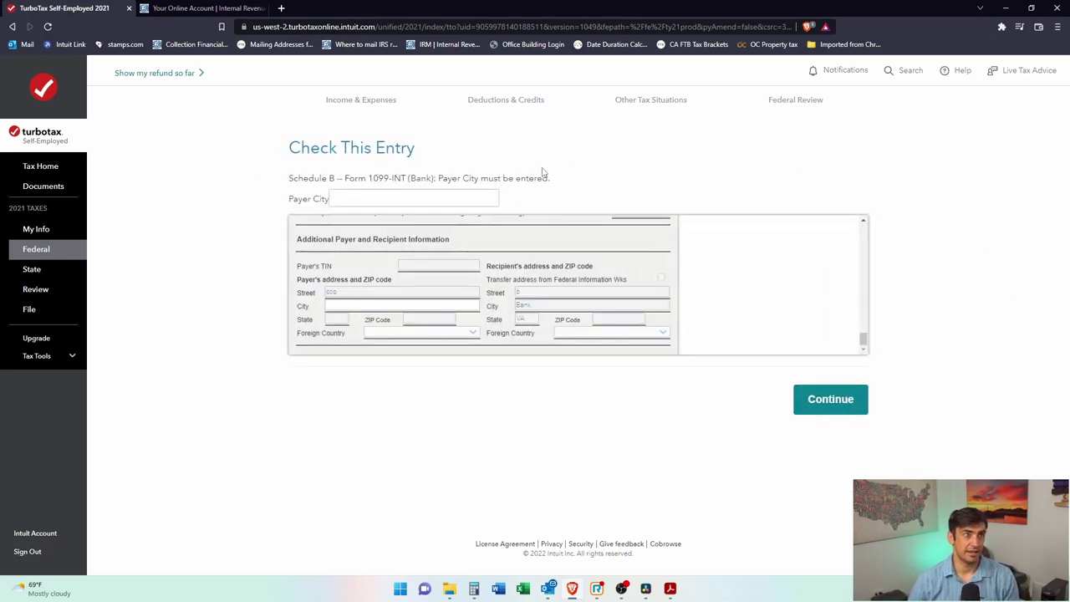
# Step: Skip the remaining payer city, state and ZIP entry checks
pyautogui.click(381, 199)
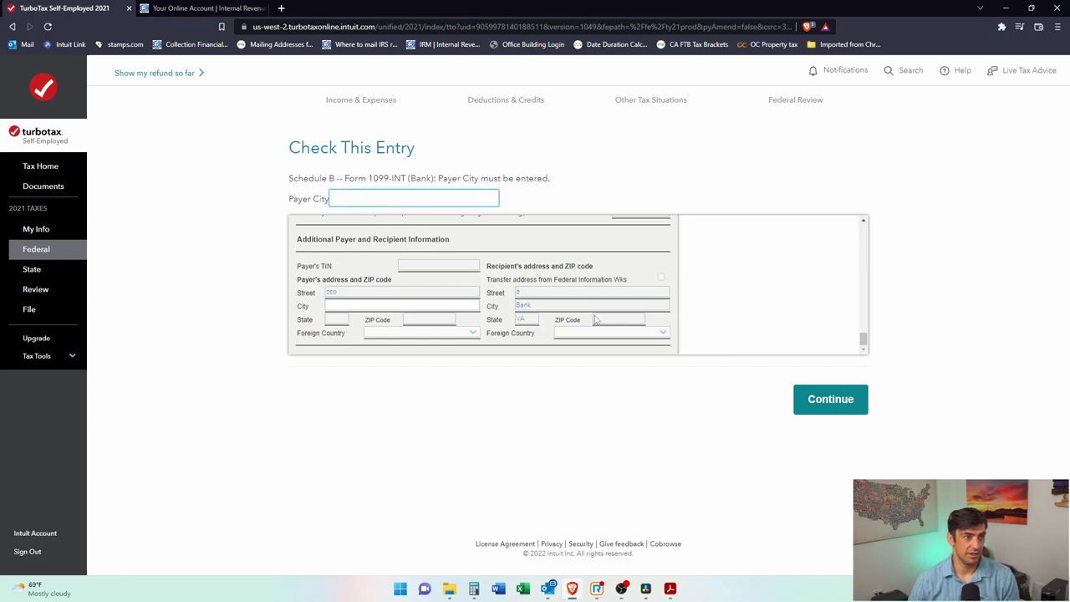
pyautogui.click(819, 408)
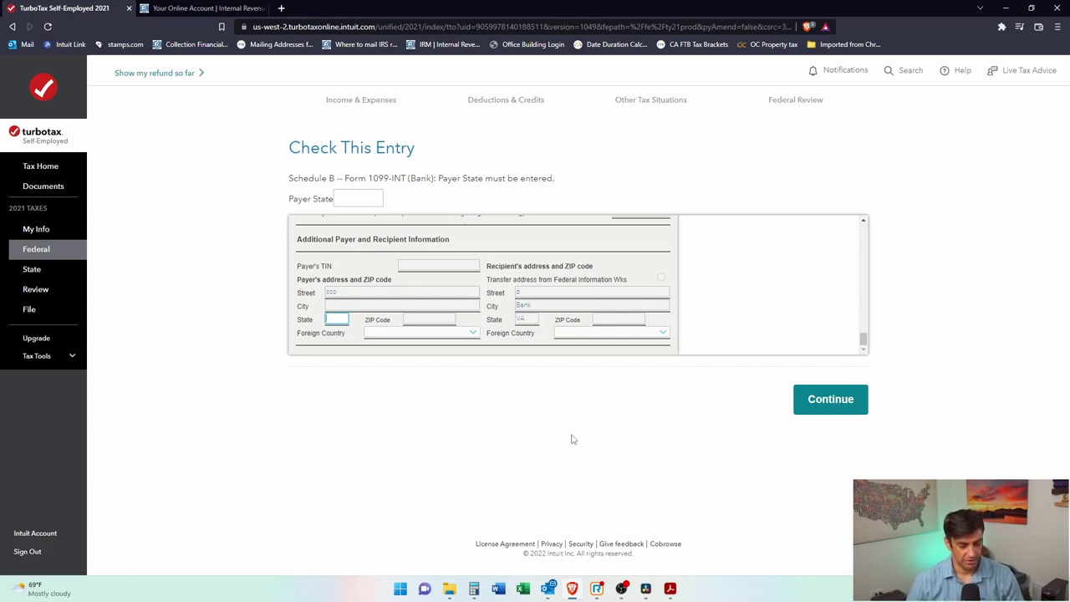
pyautogui.click(824, 400)
pyautogui.click(832, 412)
pyautogui.click(832, 401)
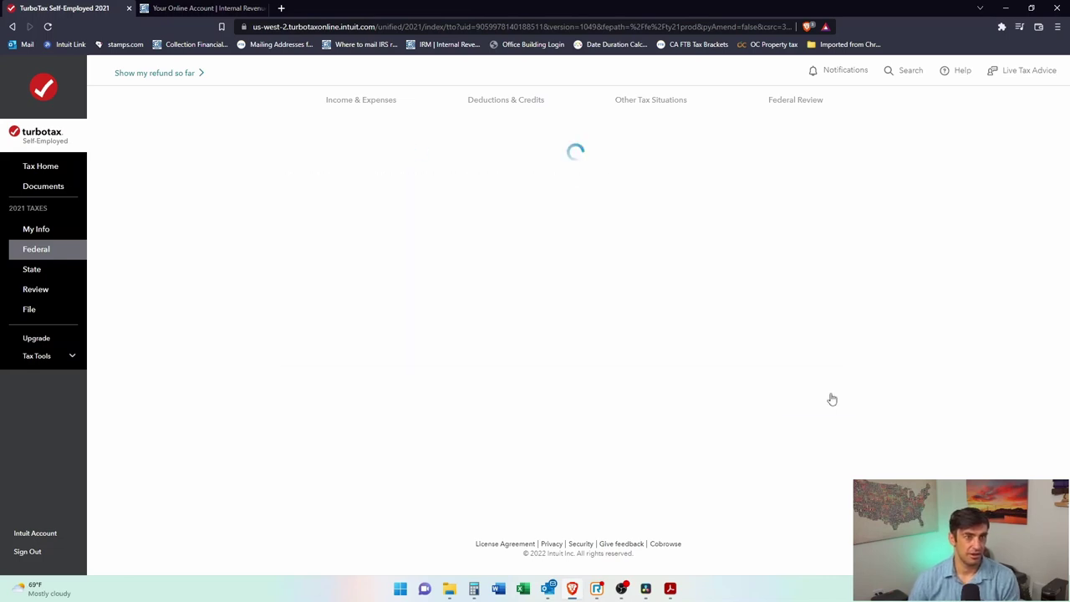
pyautogui.click(836, 410)
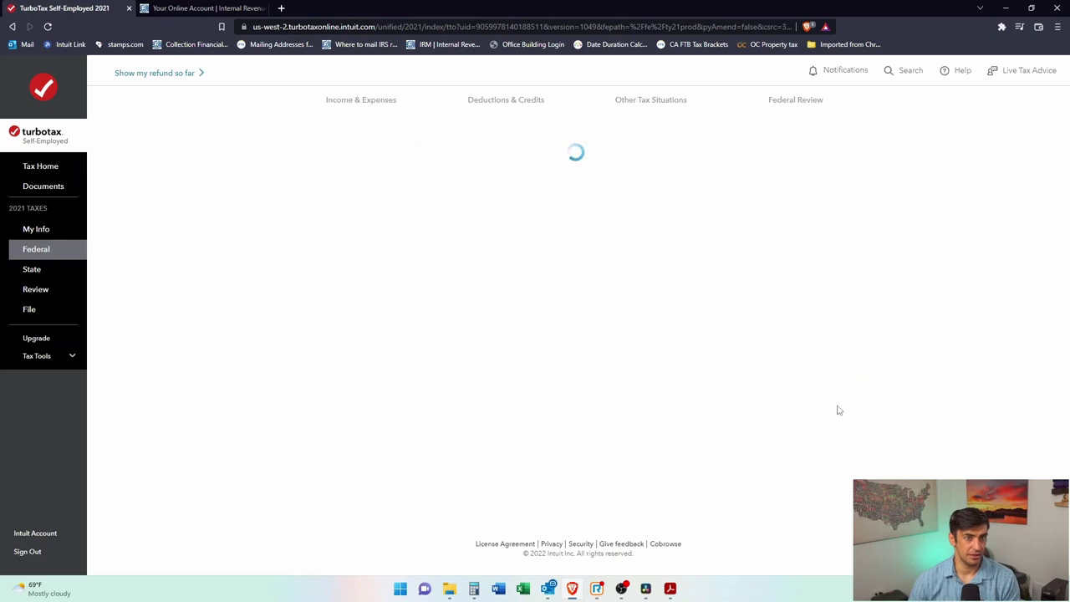
pyautogui.click(836, 406)
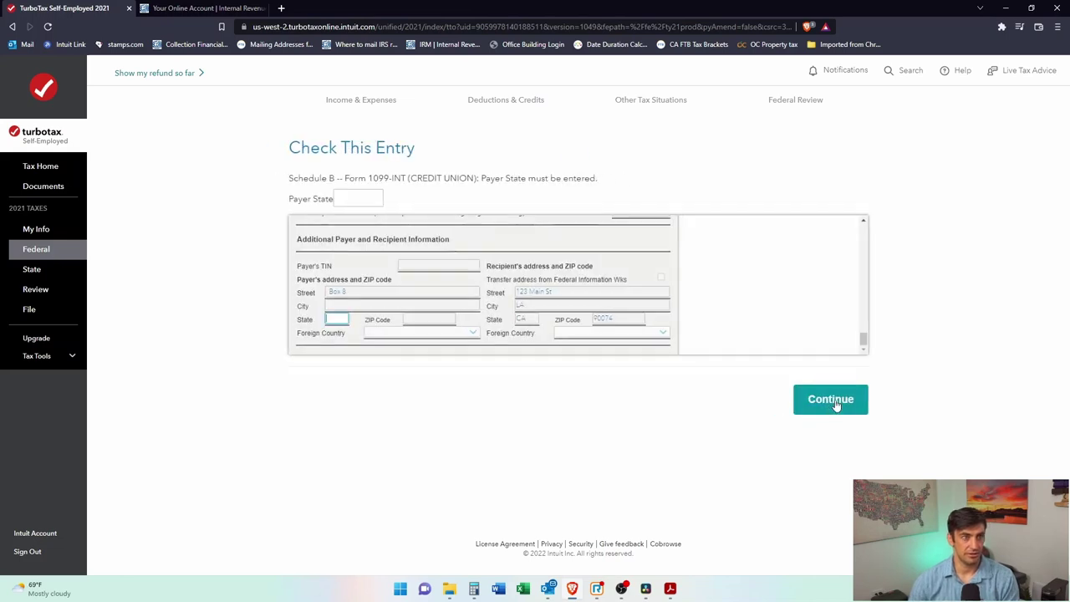
pyautogui.click(836, 406)
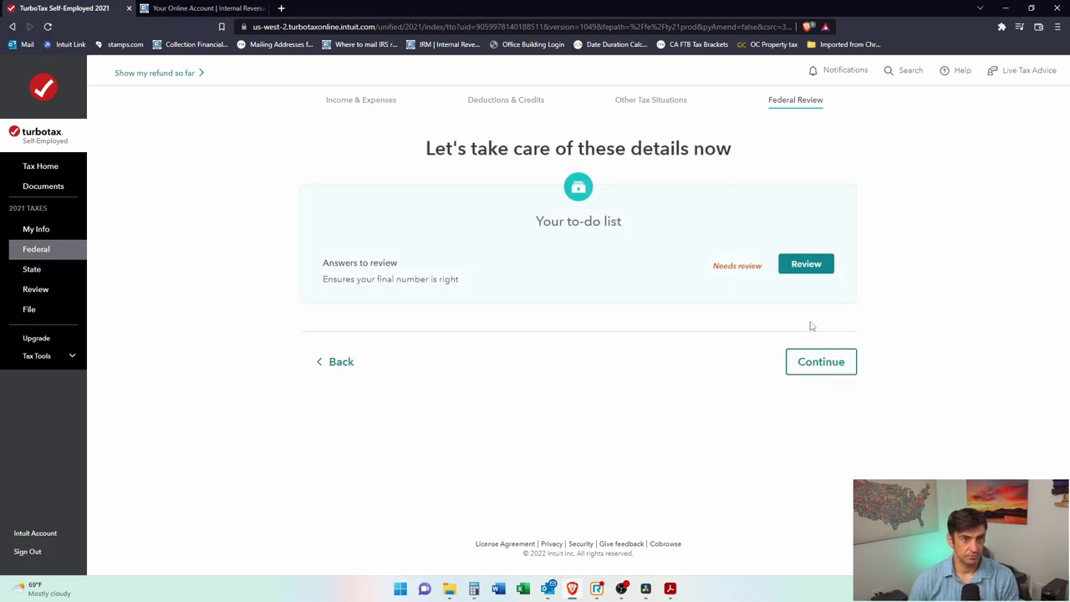
# Step: Leave remaining details for later and pass the $2,689 tax due summary
pyautogui.click(827, 363)
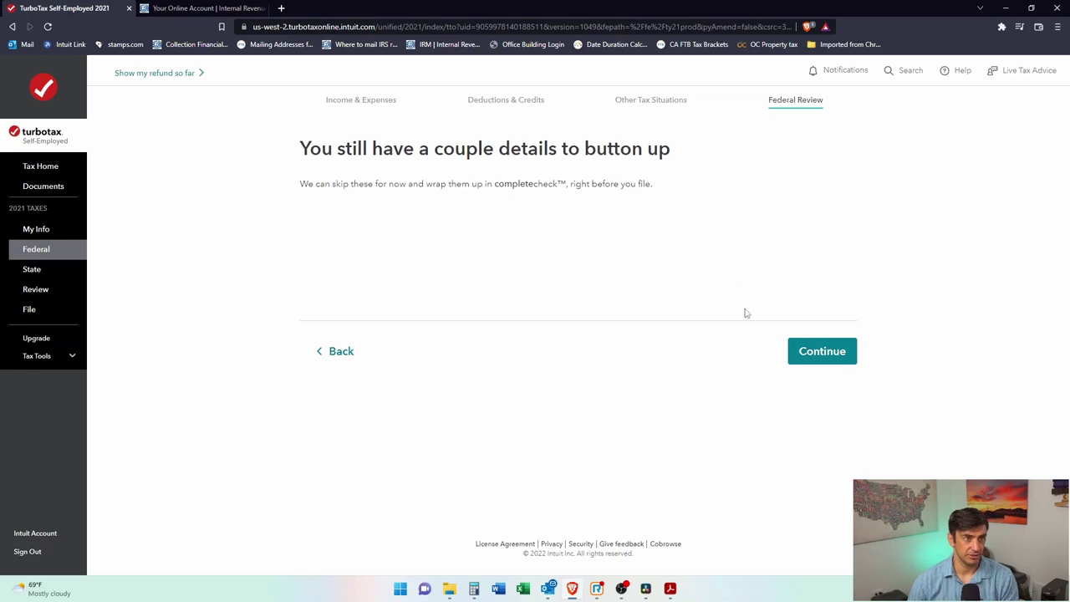
pyautogui.click(813, 354)
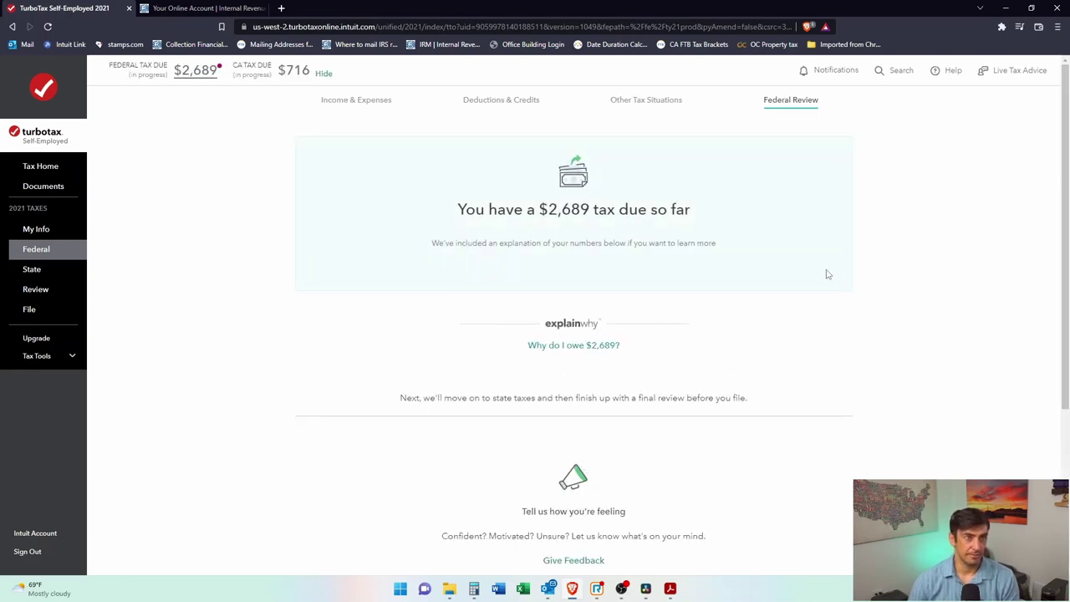
pyautogui.scroll(-3, 809, 272)
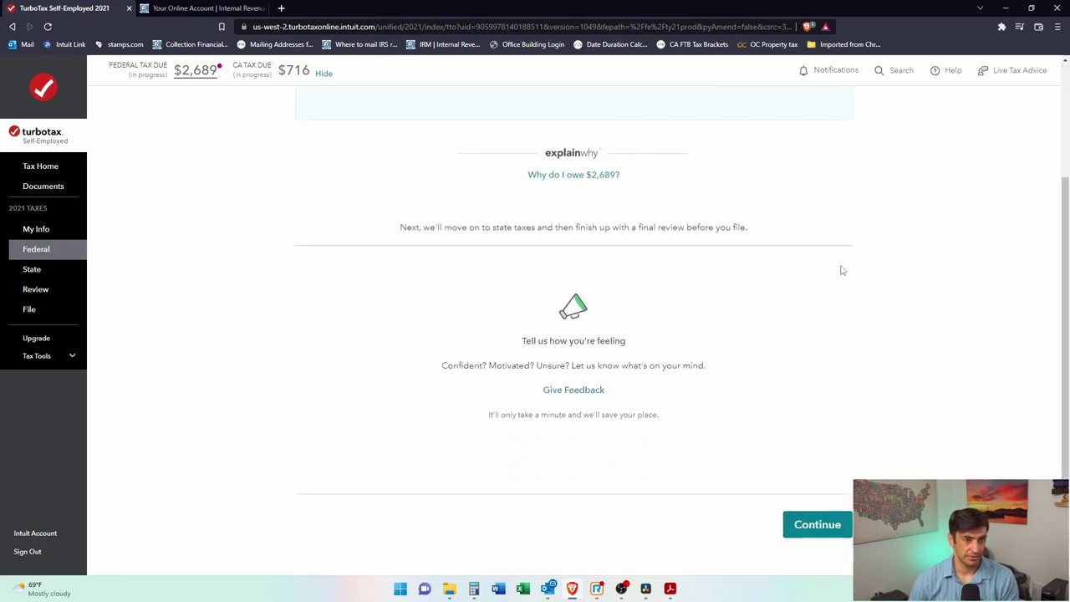
pyautogui.click(822, 458)
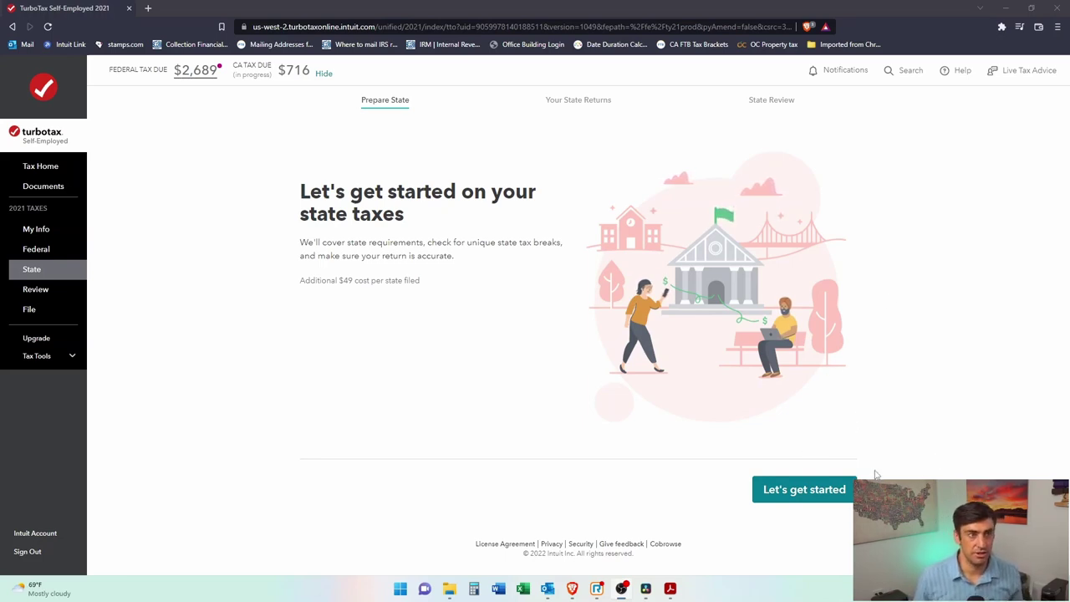
# Step: Start the prefilled California return: filed in 2020, no different last name
pyautogui.click(800, 493)
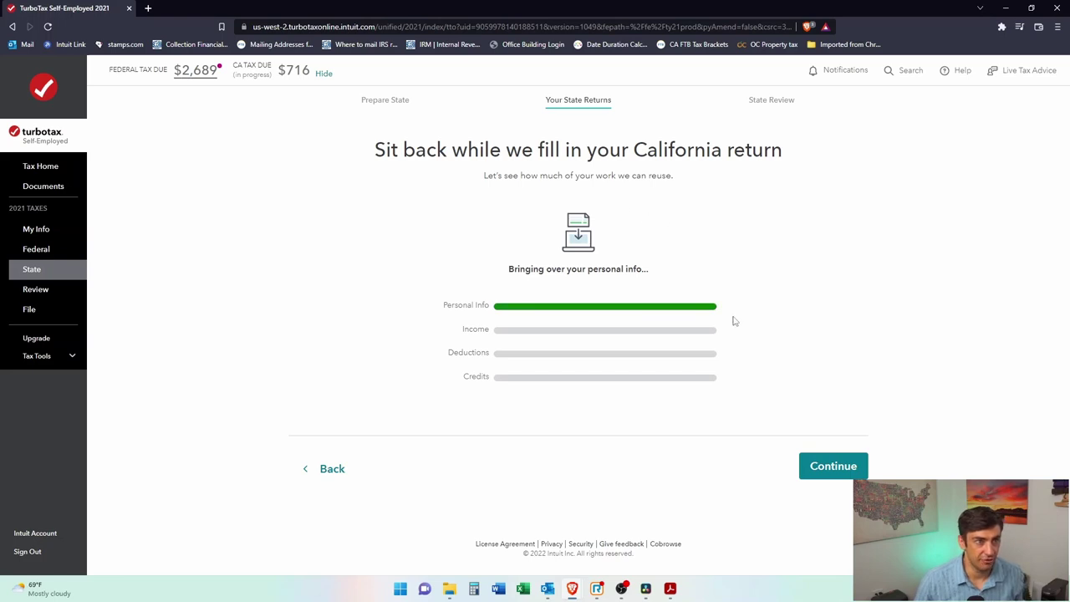
pyautogui.click(832, 467)
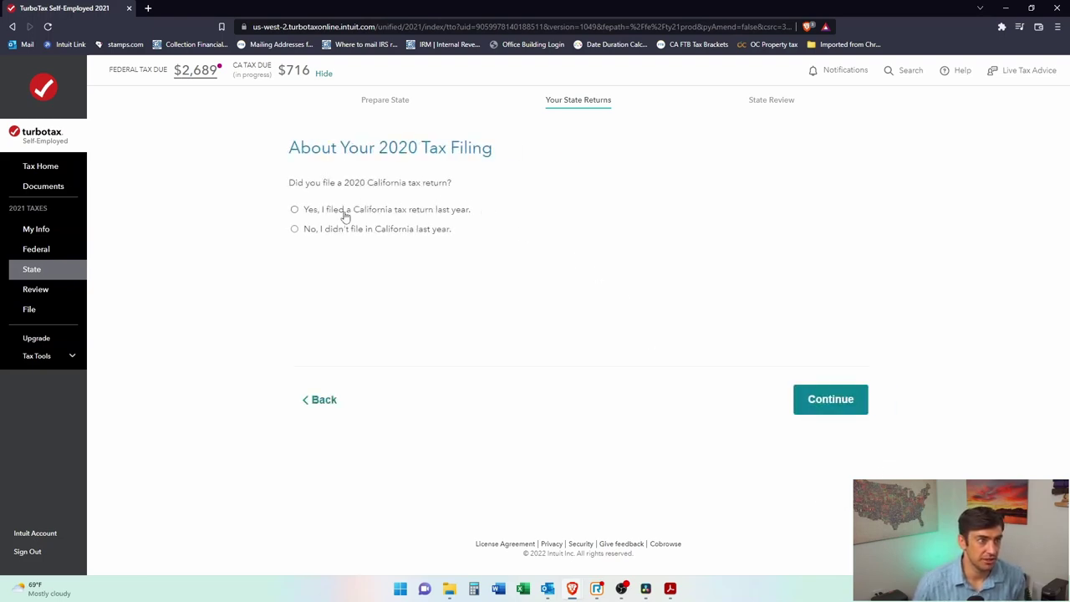
pyautogui.click(297, 211)
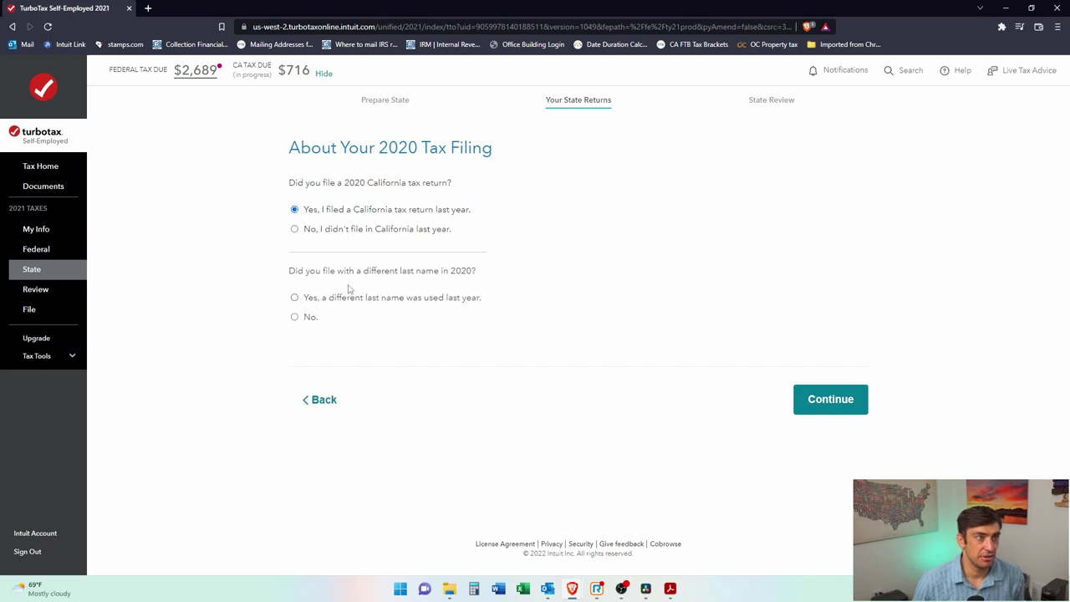
pyautogui.click(298, 318)
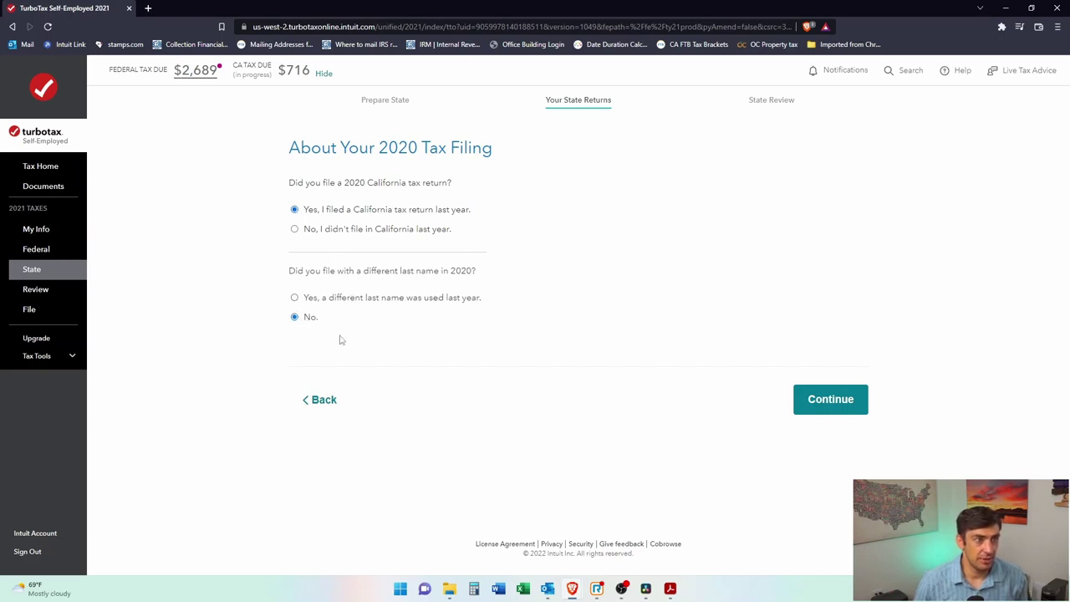
pyautogui.click(853, 401)
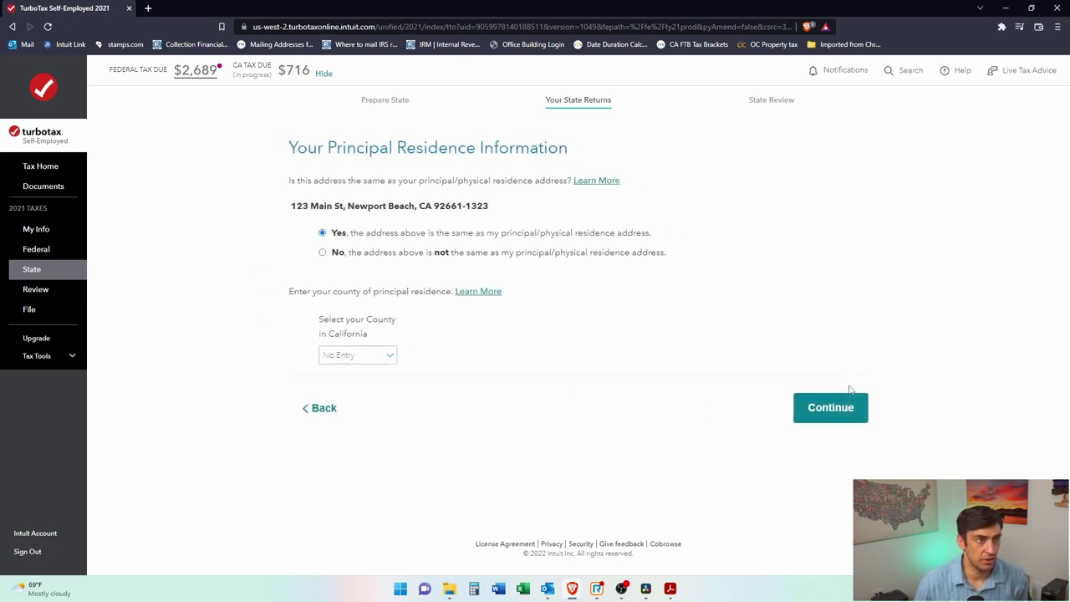
# Step: Choose Orange as the California county of residence and confirm the address
pyautogui.click(366, 356)
pyautogui.scroll(-4, 371, 334)
pyautogui.click(370, 353)
pyautogui.click(363, 349)
pyautogui.scroll(-3, 360, 331)
pyautogui.scroll(-1, 363, 335)
pyautogui.click(359, 339)
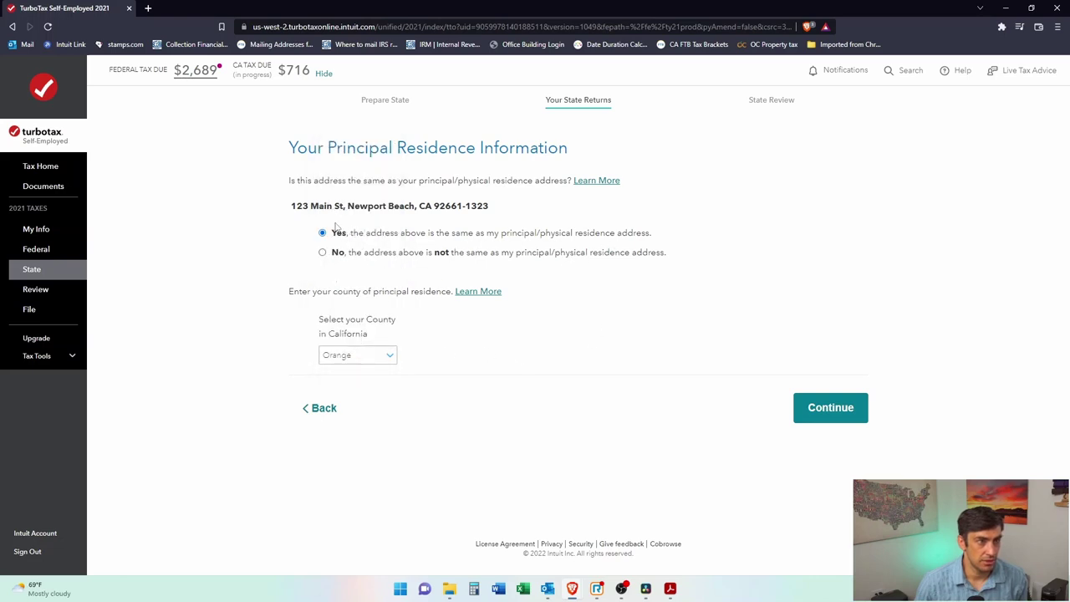
pyautogui.click(828, 407)
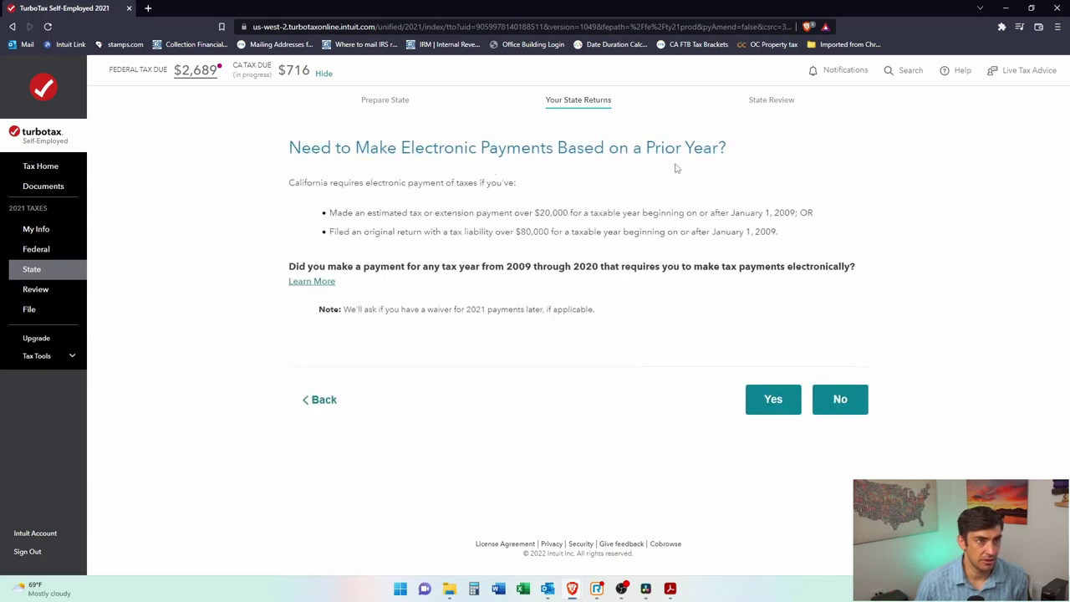
# Step: Answer No to prior-year electronic payments and No to an unclaimed dependent
pyautogui.click(854, 408)
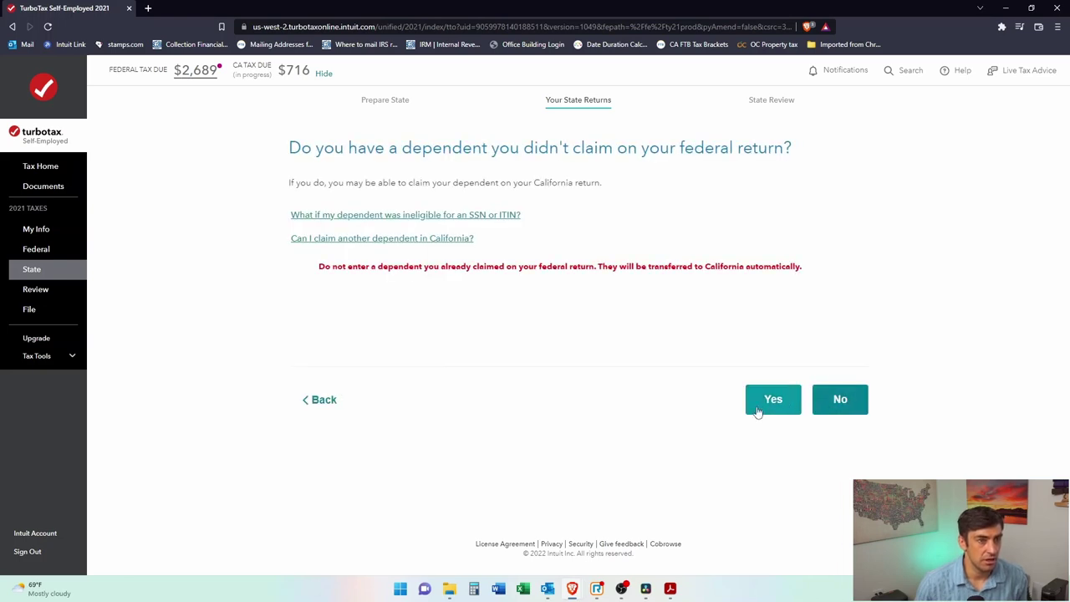
pyautogui.click(325, 401)
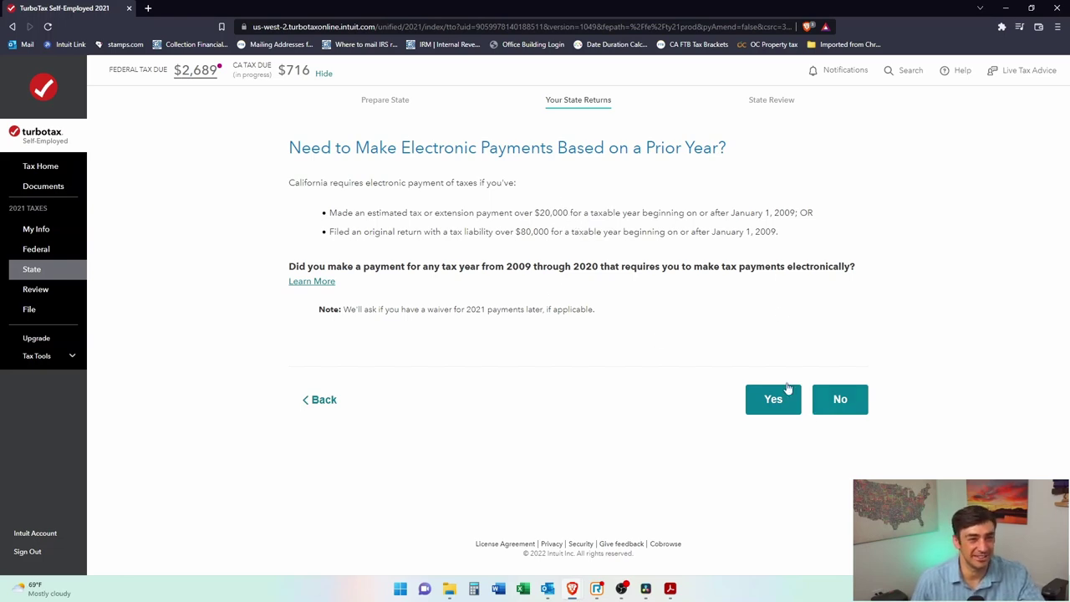
pyautogui.click(829, 400)
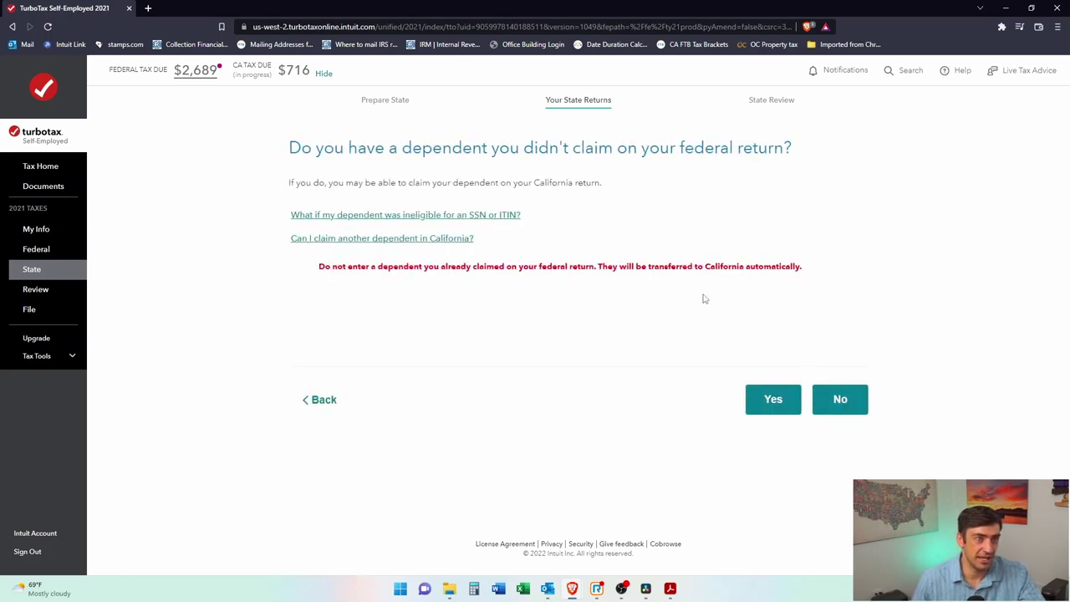
pyautogui.click(841, 408)
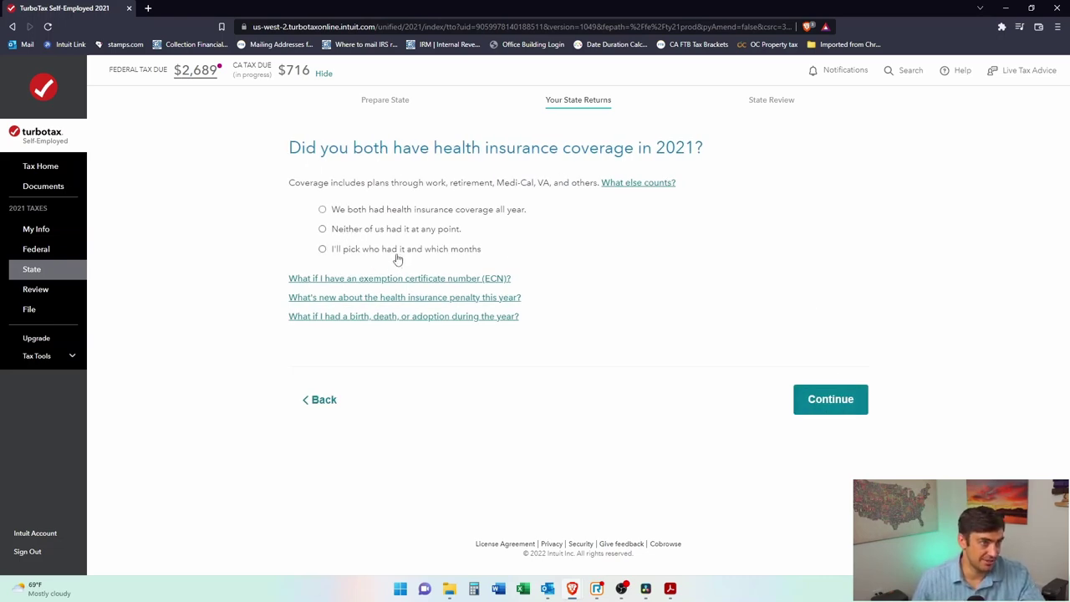
# Step: Select 'We both had health insurance coverage all year' with no less common plans
pyautogui.click(323, 210)
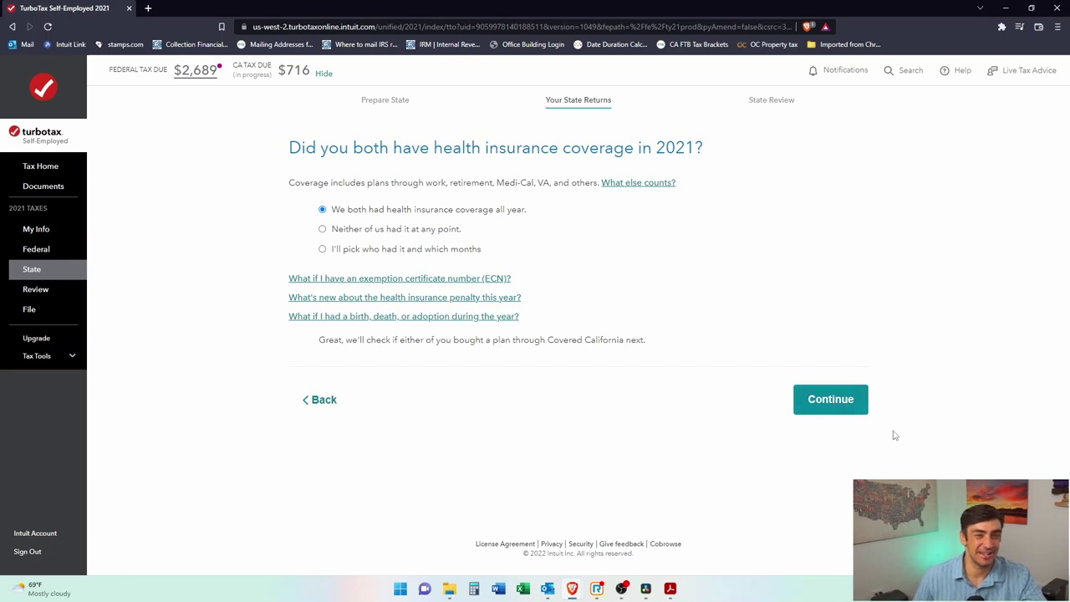
pyautogui.click(851, 414)
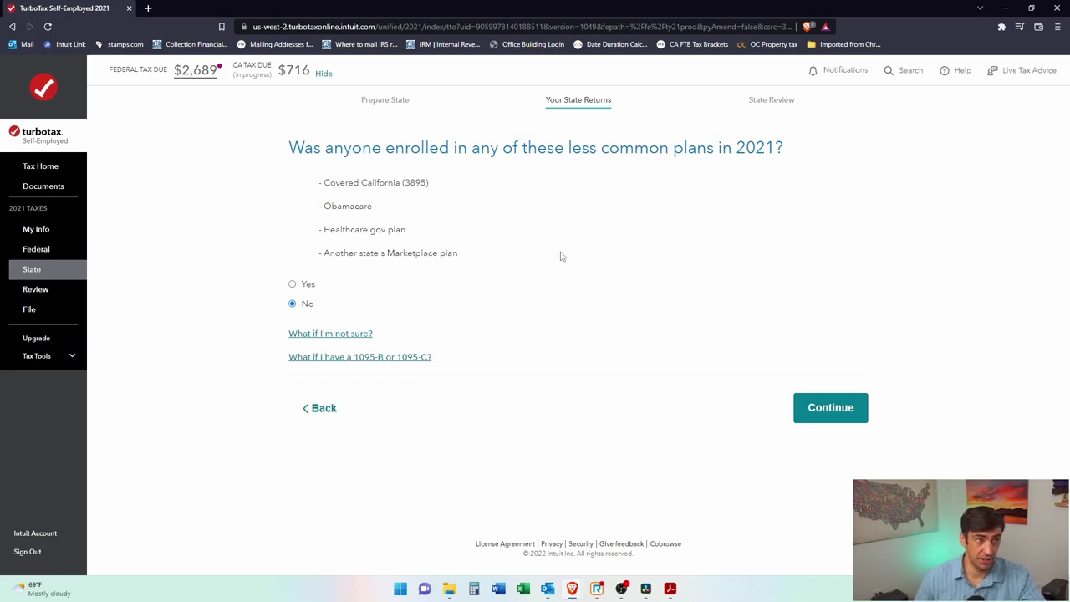
pyautogui.click(842, 418)
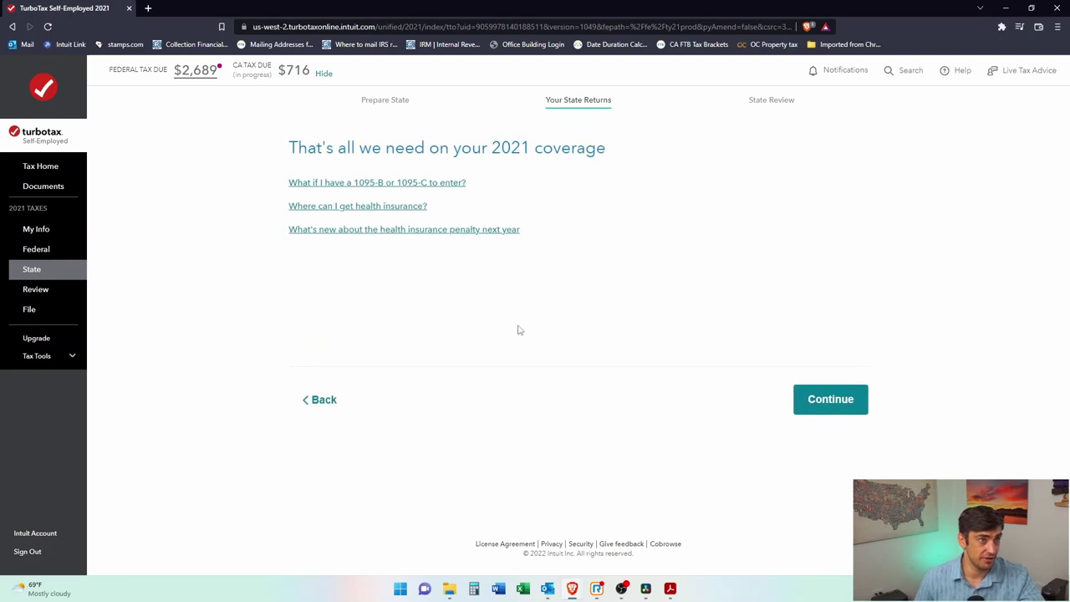
pyautogui.click(848, 405)
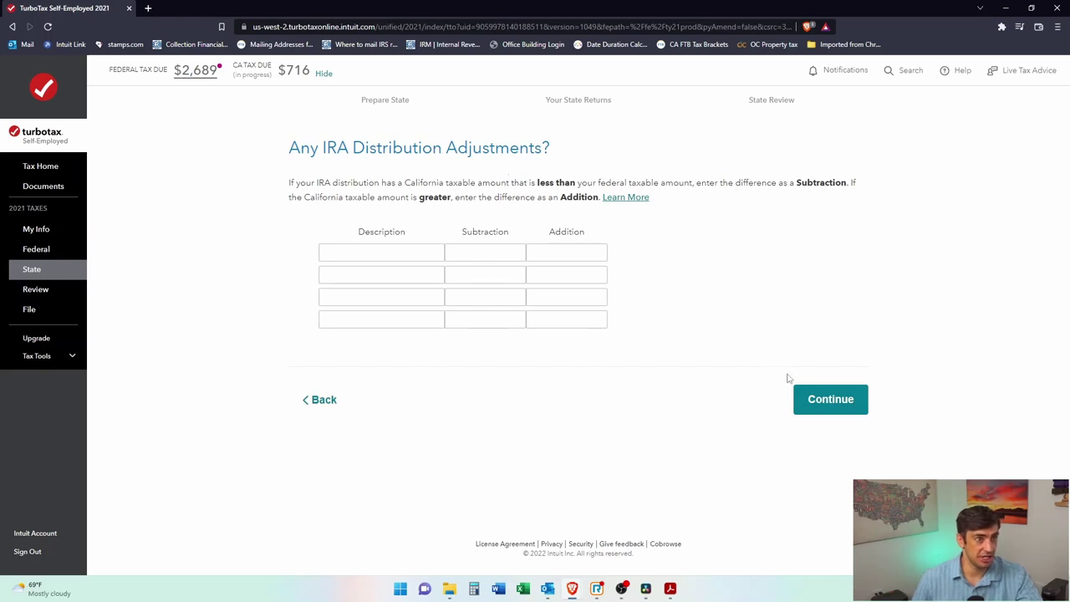
# Step: Accept no IRA adjustments, the $500 HSA subtraction, and unchanged mortgage and residence screens
pyautogui.click(828, 412)
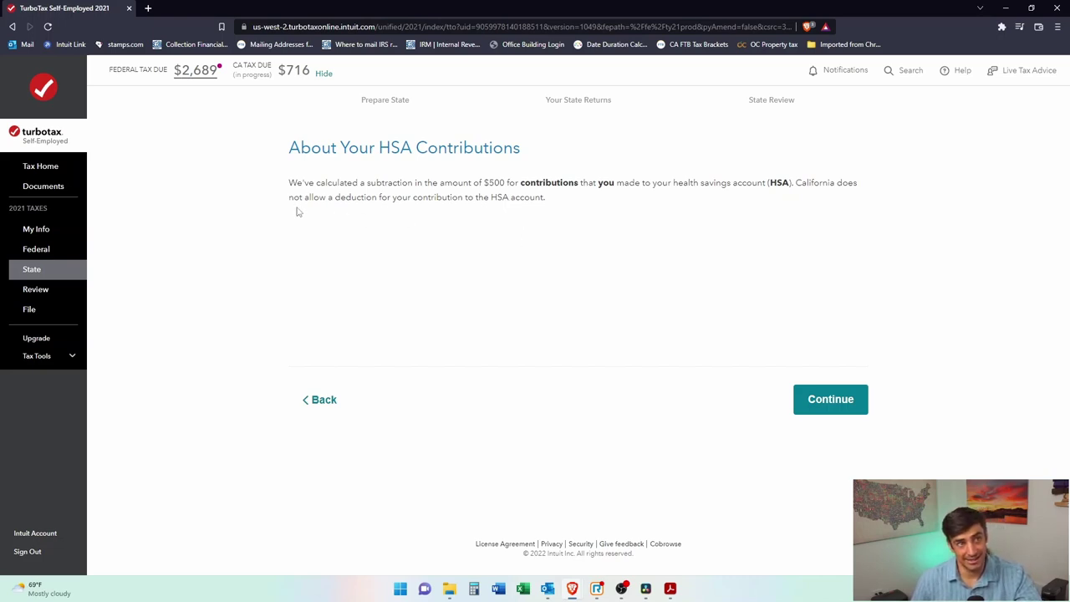
pyautogui.click(859, 403)
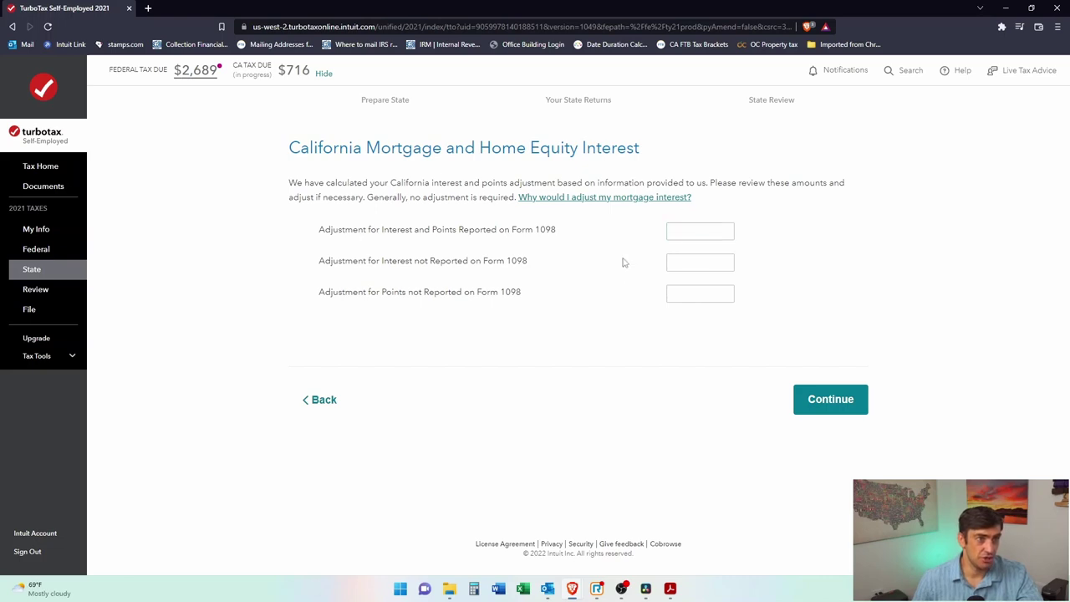
pyautogui.click(826, 409)
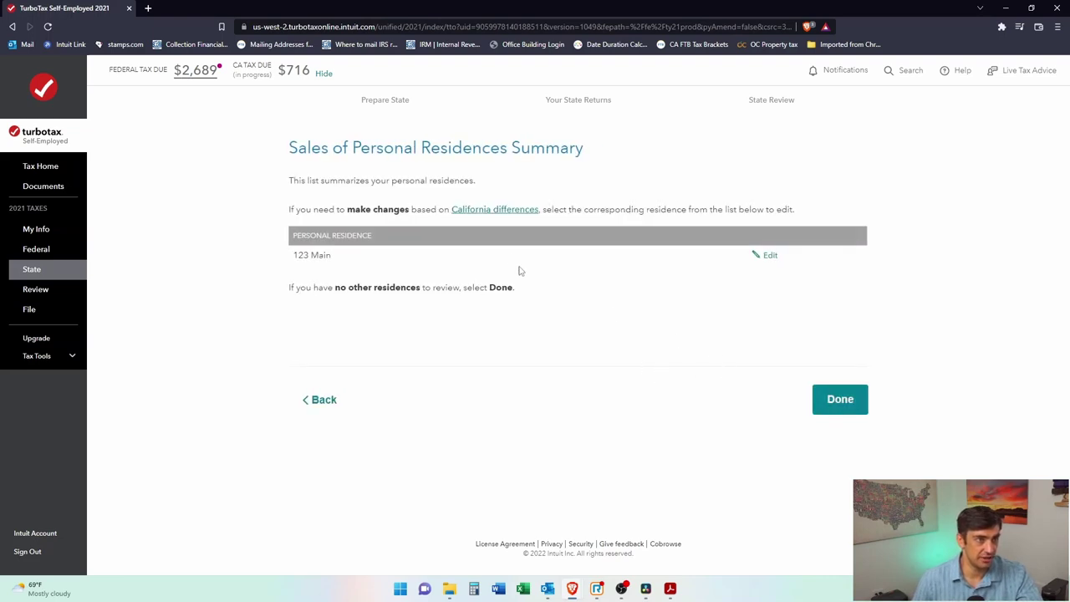
pyautogui.click(830, 409)
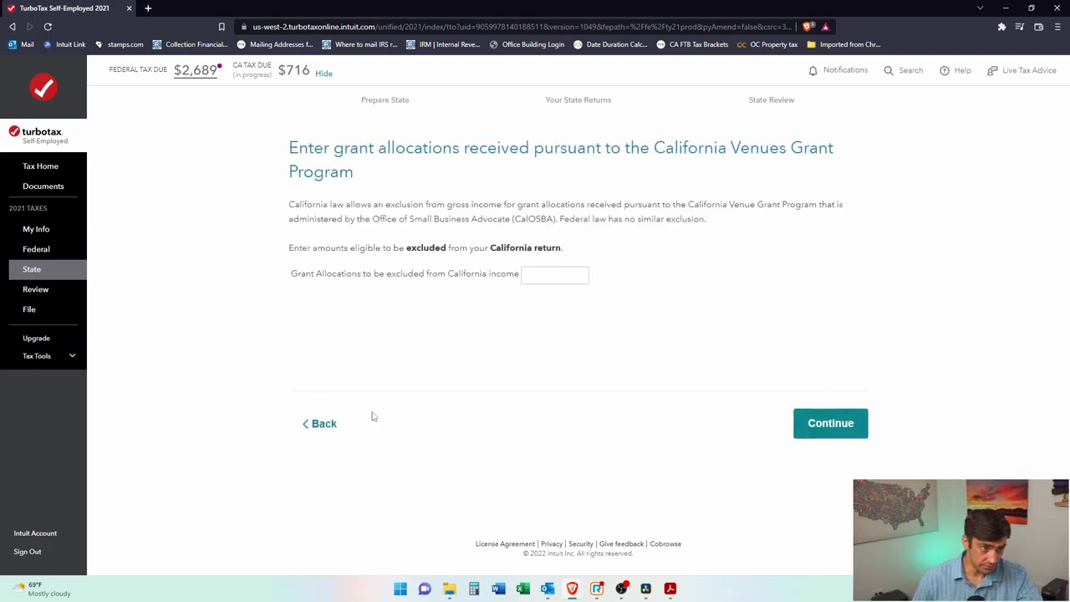
pyautogui.click(325, 432)
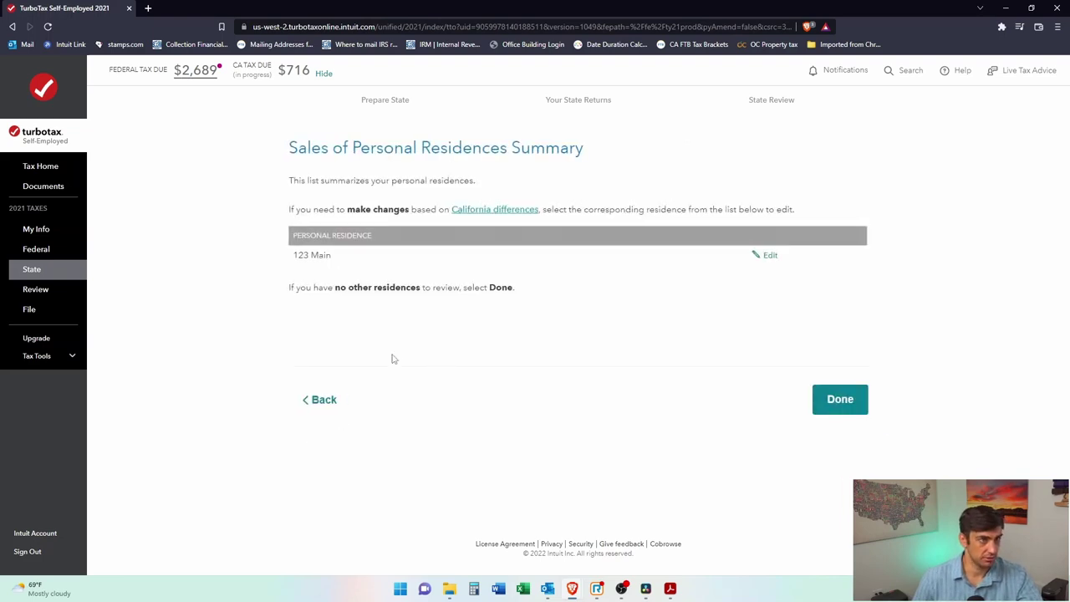
pyautogui.click(326, 415)
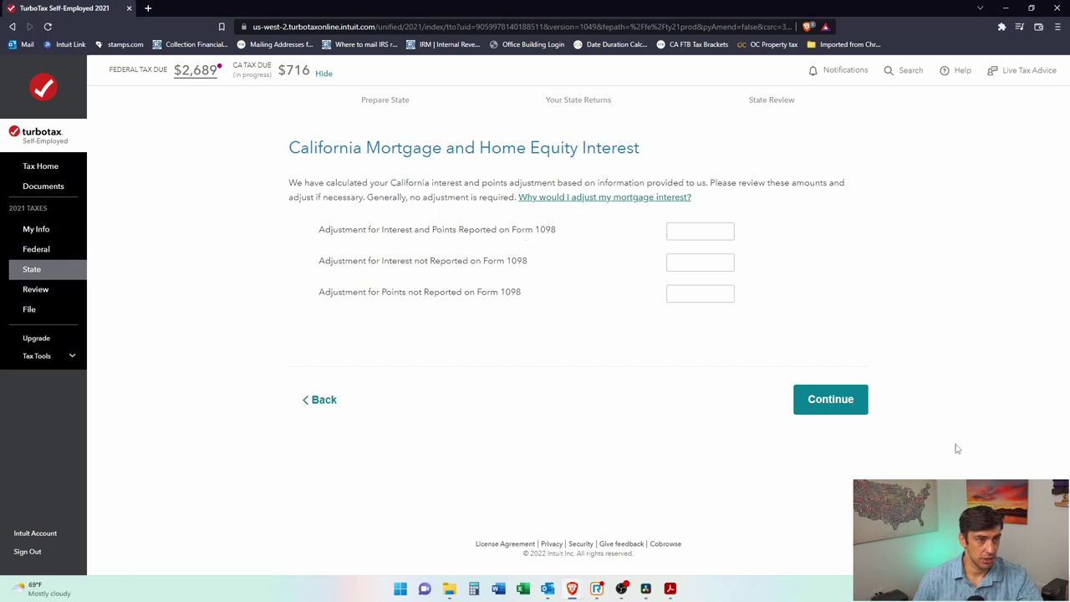
pyautogui.click(849, 401)
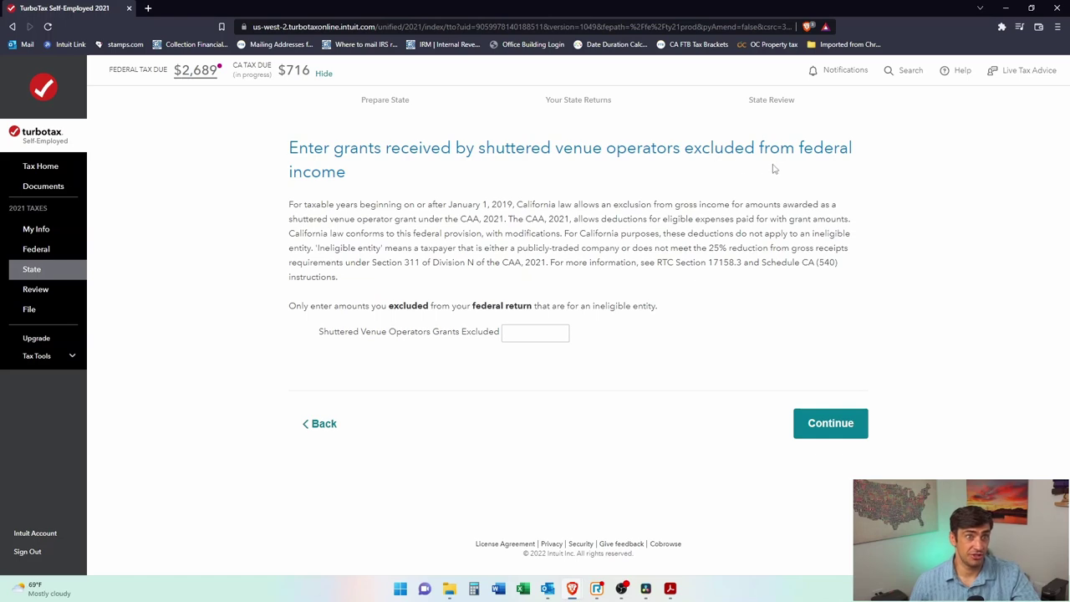
# Step: Enter 0 Shuttered Venue Operators Grants excluded and leave the COVID-19 relief grant blank
pyautogui.click(529, 337)
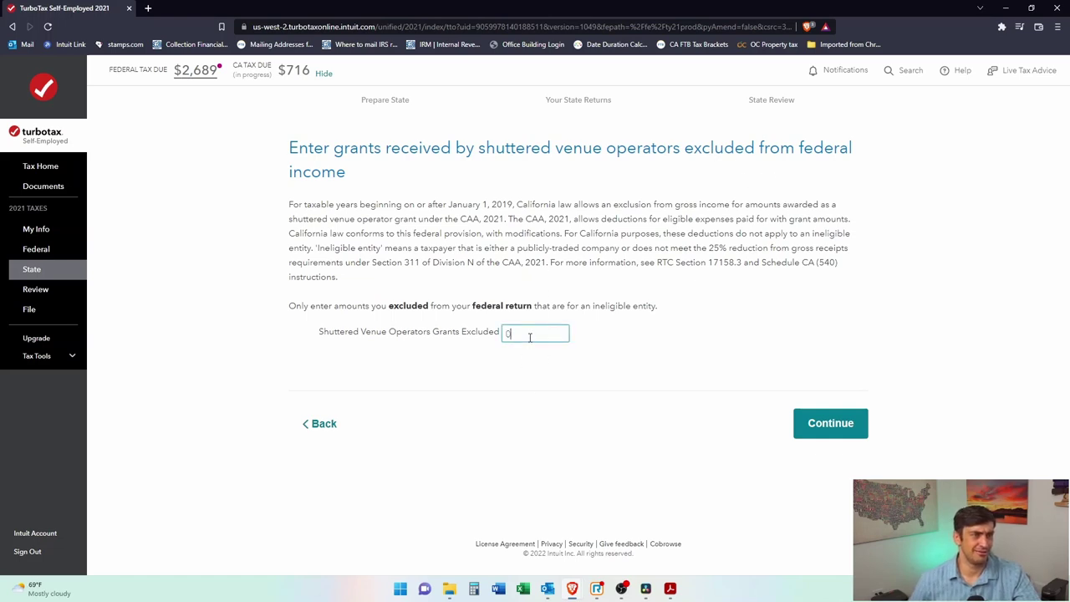
pyautogui.click(862, 434)
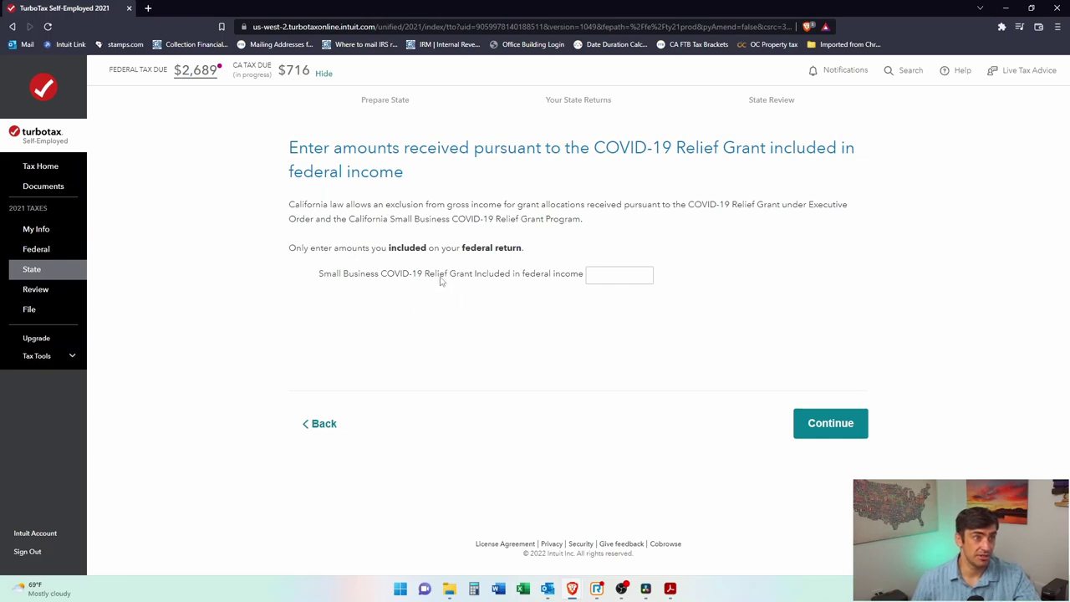
pyautogui.click(595, 276)
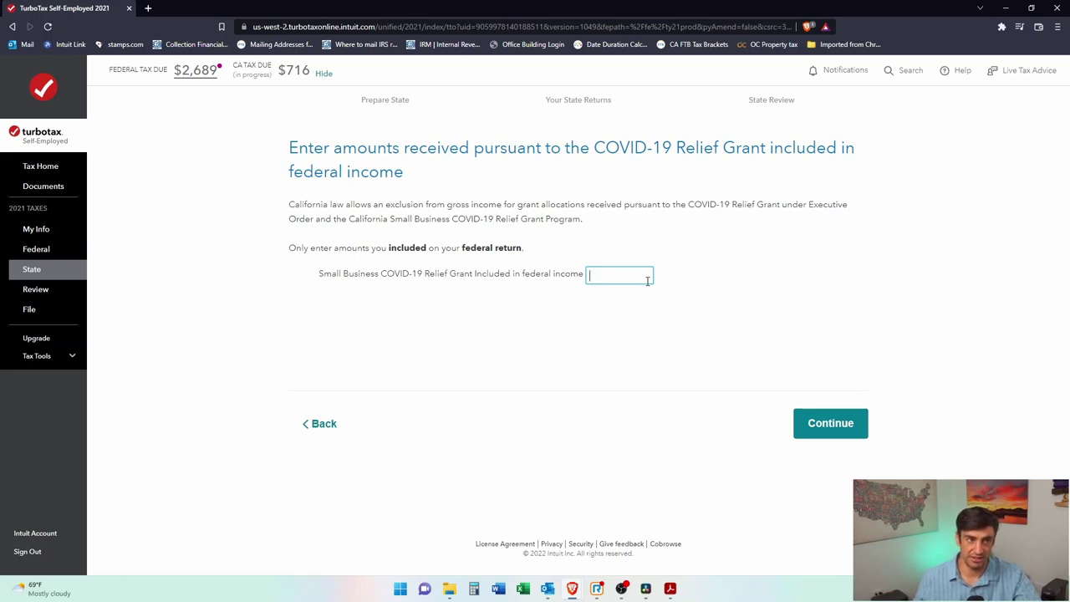
pyautogui.click(840, 424)
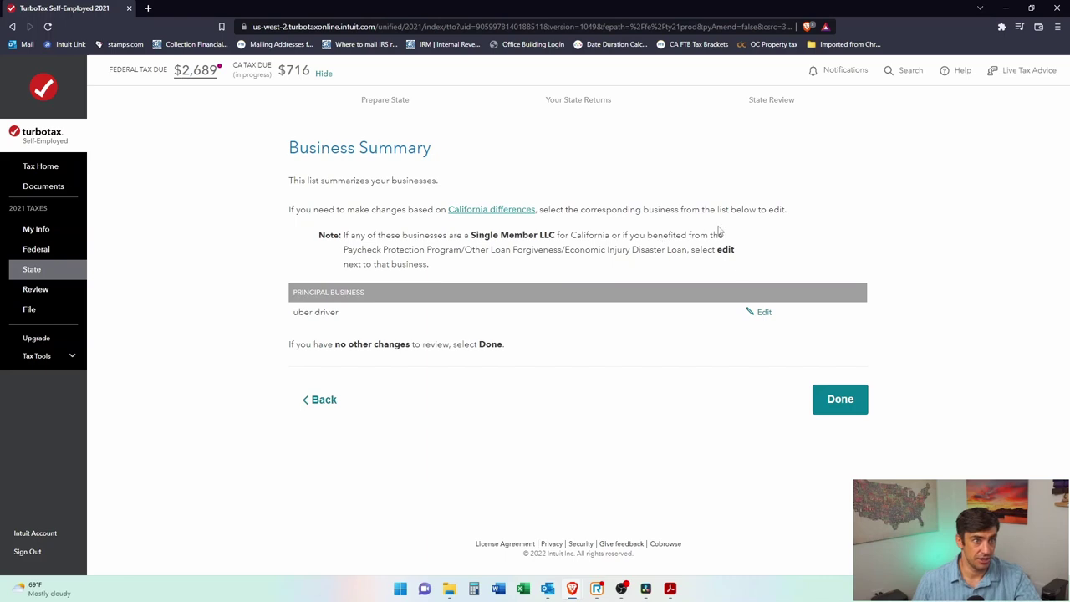
# Step: Finish the business and rental summaries and accept the business losses information
pyautogui.click(849, 399)
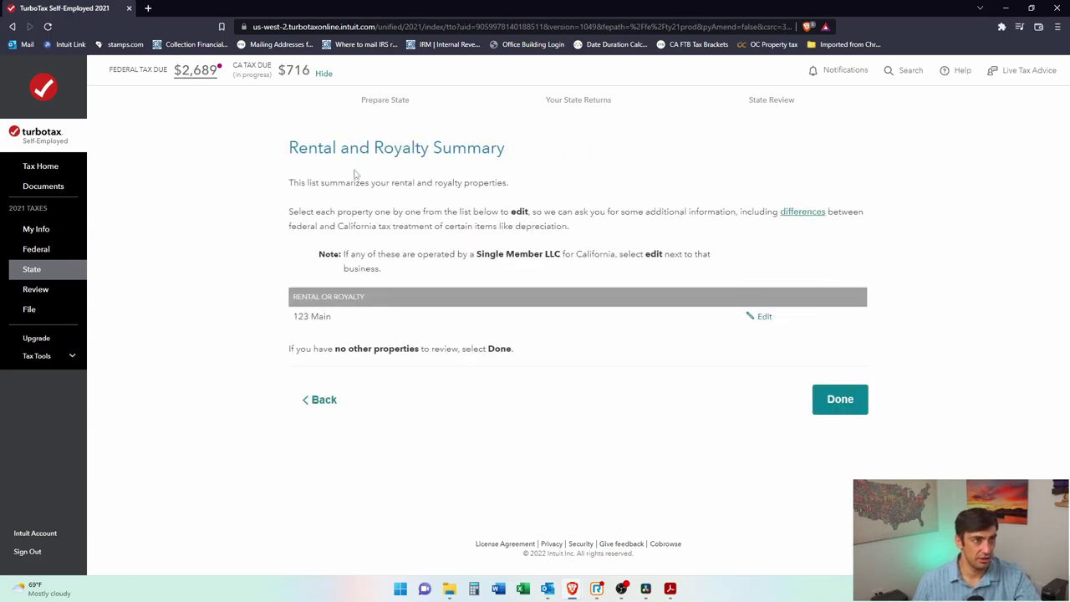
pyautogui.click(860, 410)
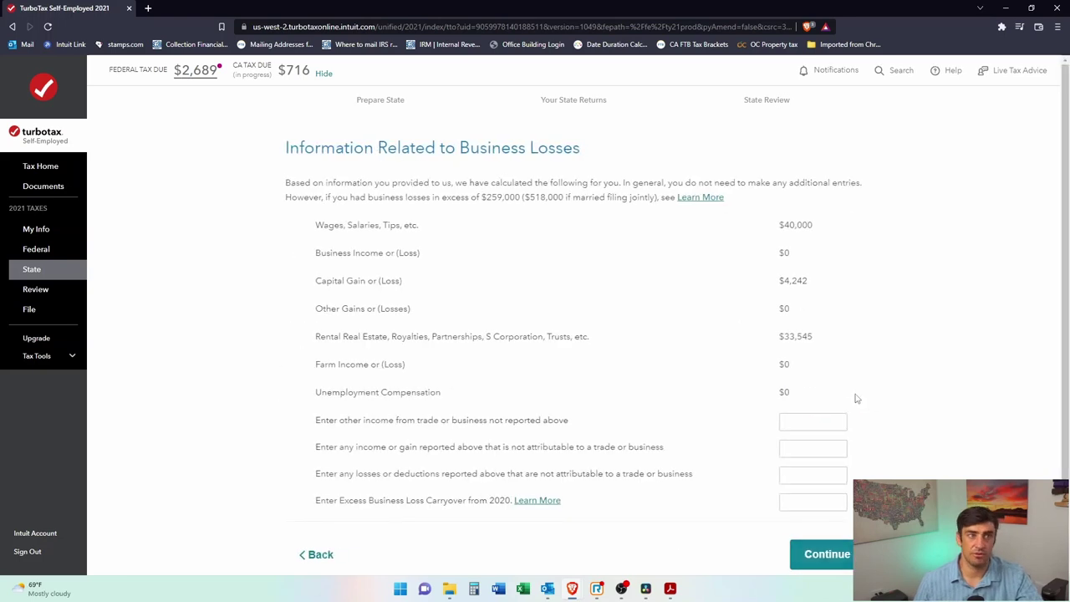
pyautogui.scroll(-1, 903, 314)
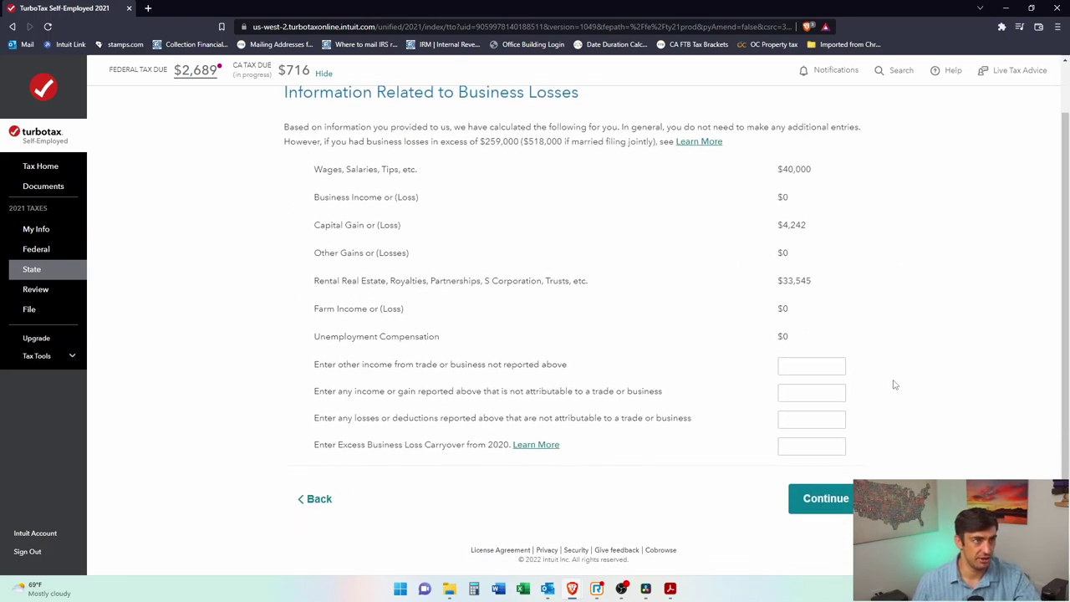
pyautogui.scroll(1, 893, 384)
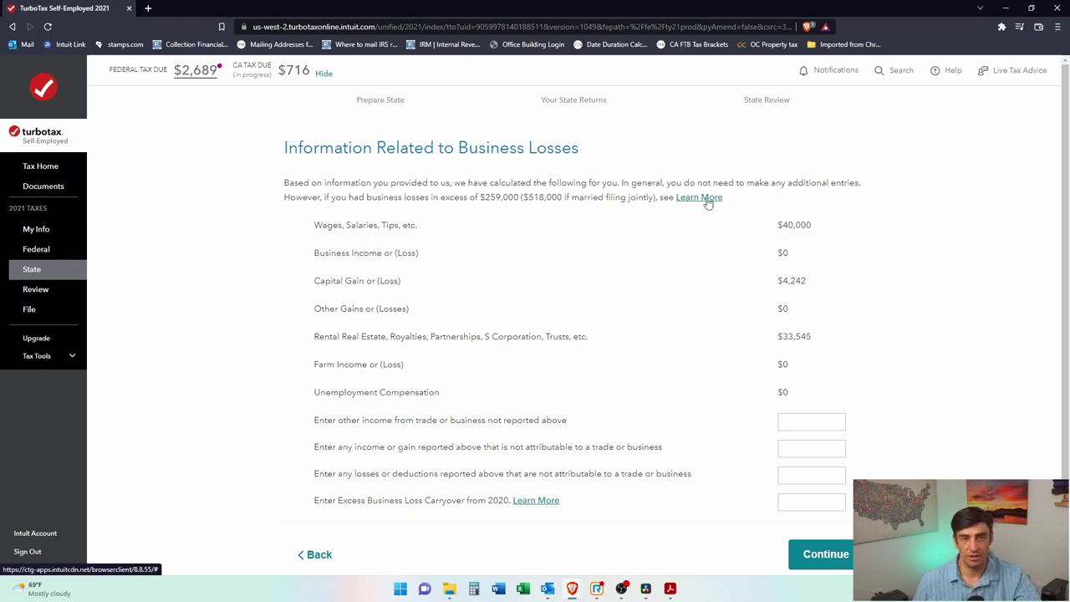
pyautogui.scroll(-1, 869, 418)
pyautogui.click(825, 498)
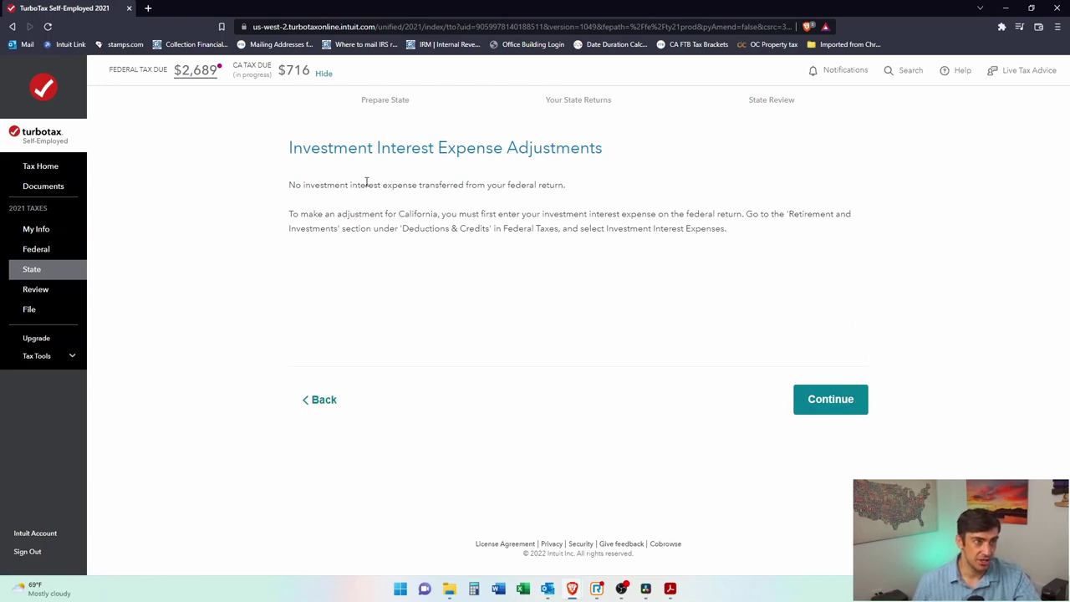
# Step: Move past the investment interest expense adjustments and the unemployment benefits notice
pyautogui.moveTo(366, 183); pyautogui.dragTo(540, 201)
pyautogui.click(529, 236)
pyautogui.moveTo(300, 215); pyautogui.dragTo(692, 228)
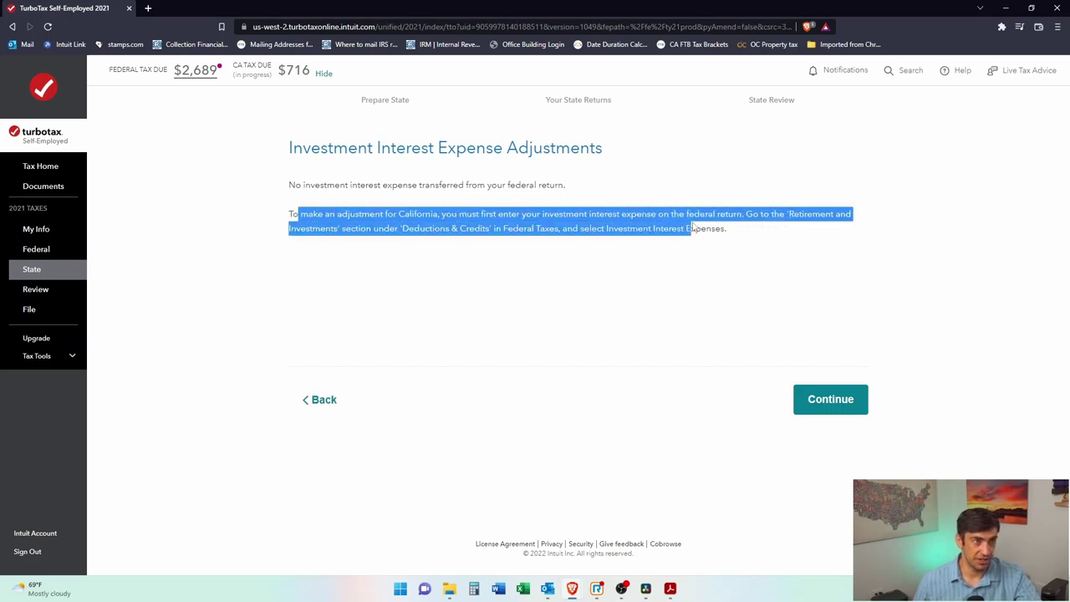
pyautogui.click(791, 228)
pyautogui.click(867, 405)
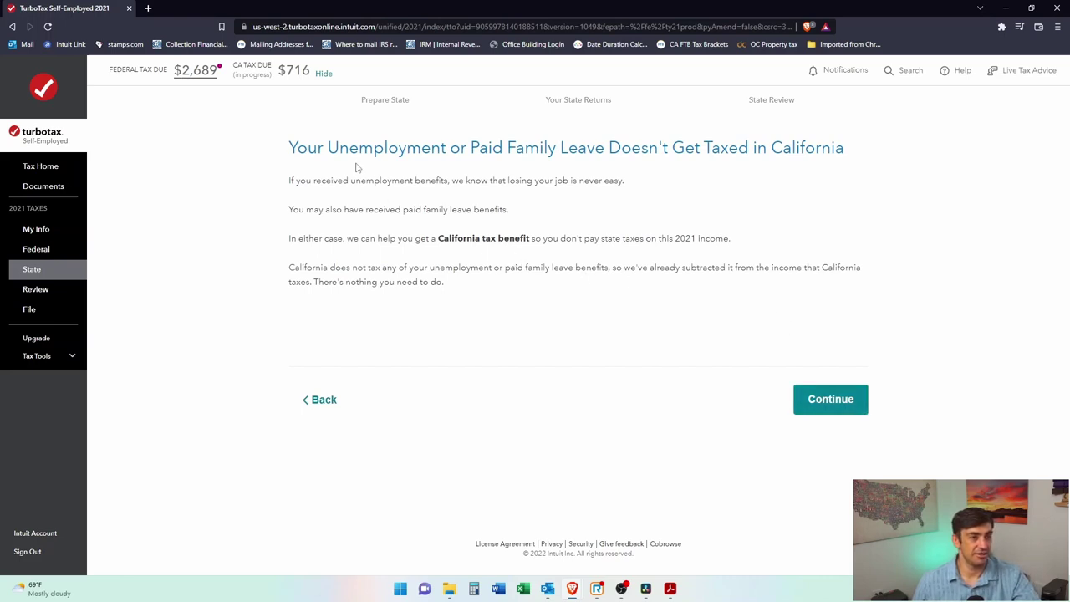
pyautogui.moveTo(620, 150); pyautogui.dragTo(874, 150)
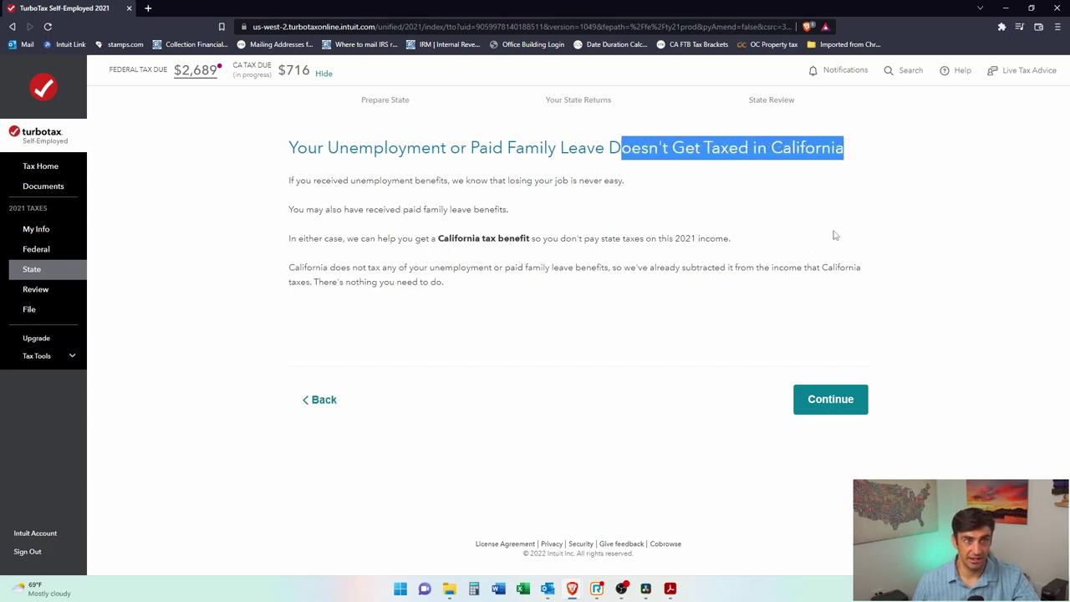
pyautogui.click(844, 405)
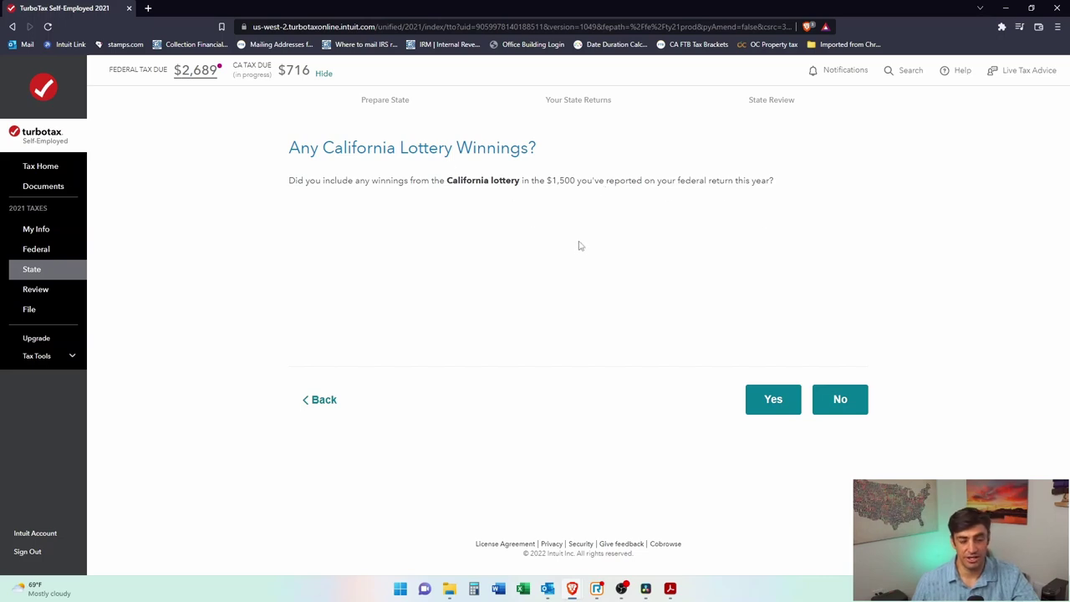
# Step: Answer No to California lottery winnings and enter a 0 lottery loss adjustment
pyautogui.click(841, 401)
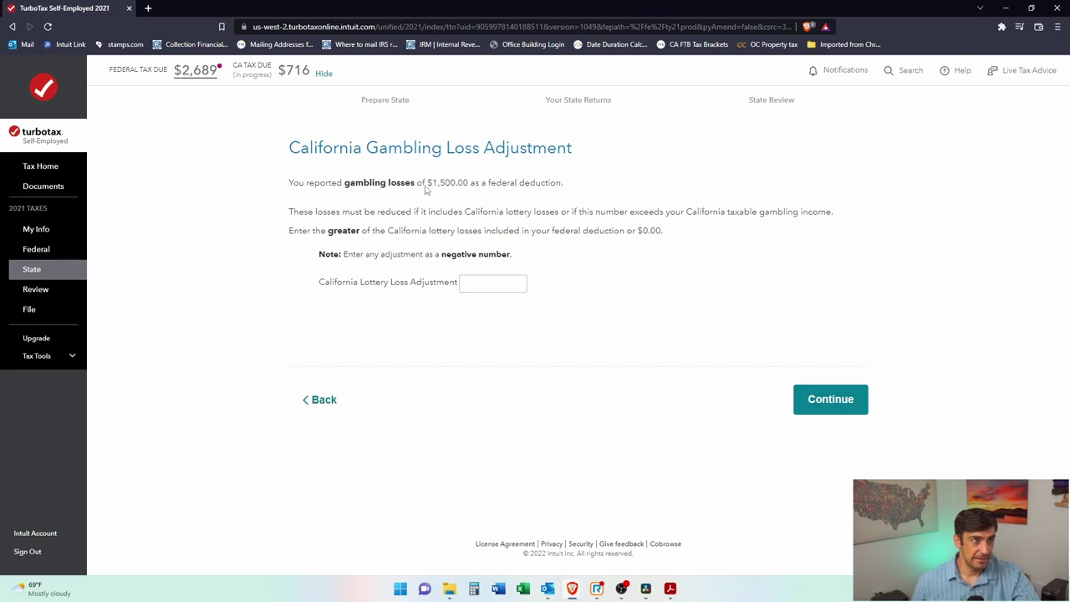
pyautogui.click(506, 288)
pyautogui.write('0')
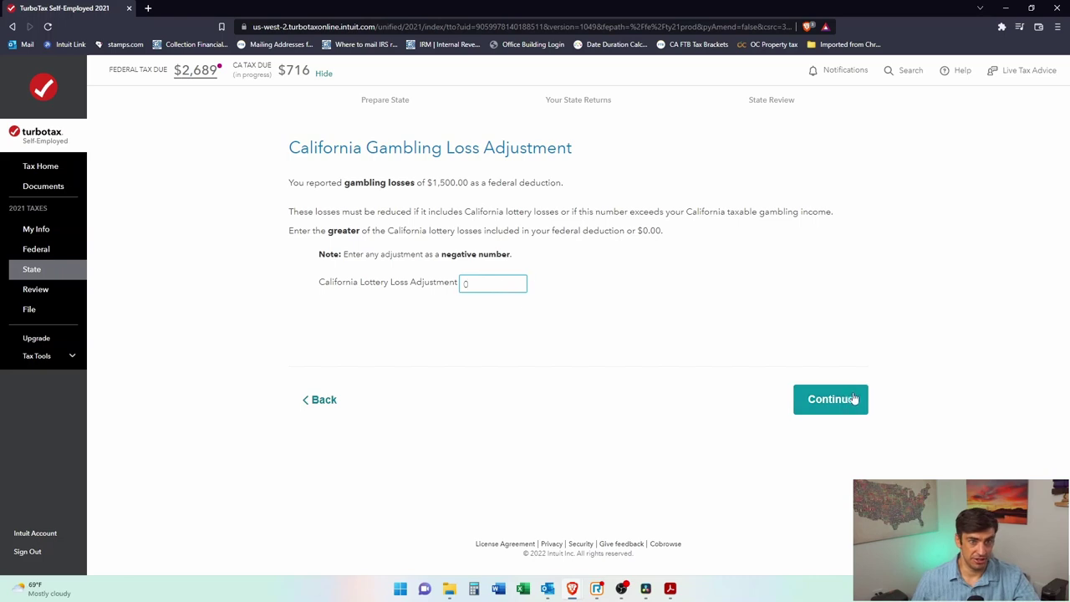
pyautogui.click(857, 402)
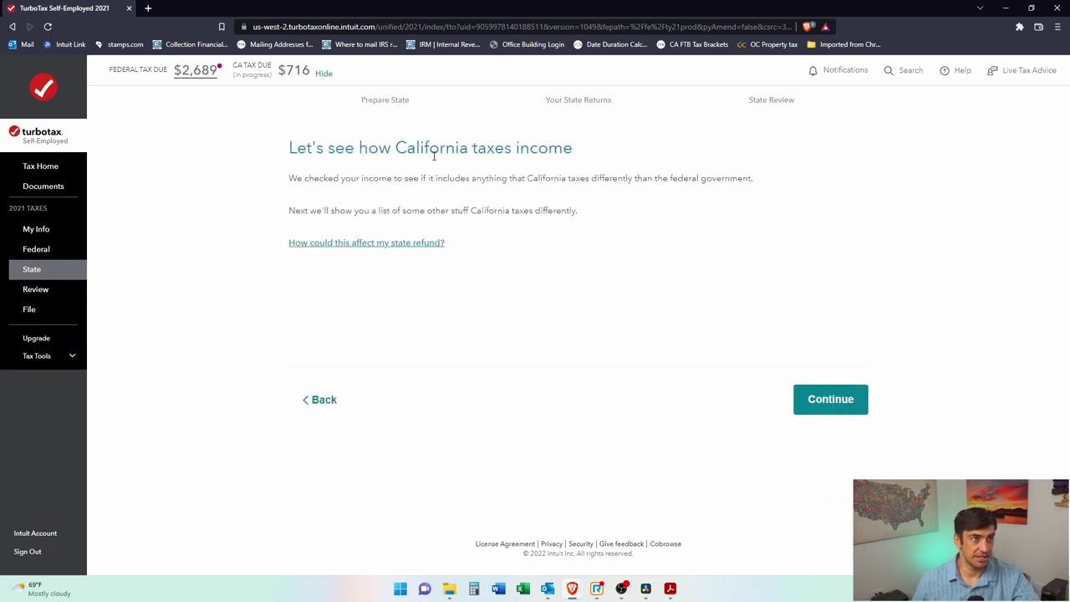
# Step: Pass the California income and itemized-deduction notices and close the adjustments list, Lottery Losses at $0
pyautogui.click(836, 408)
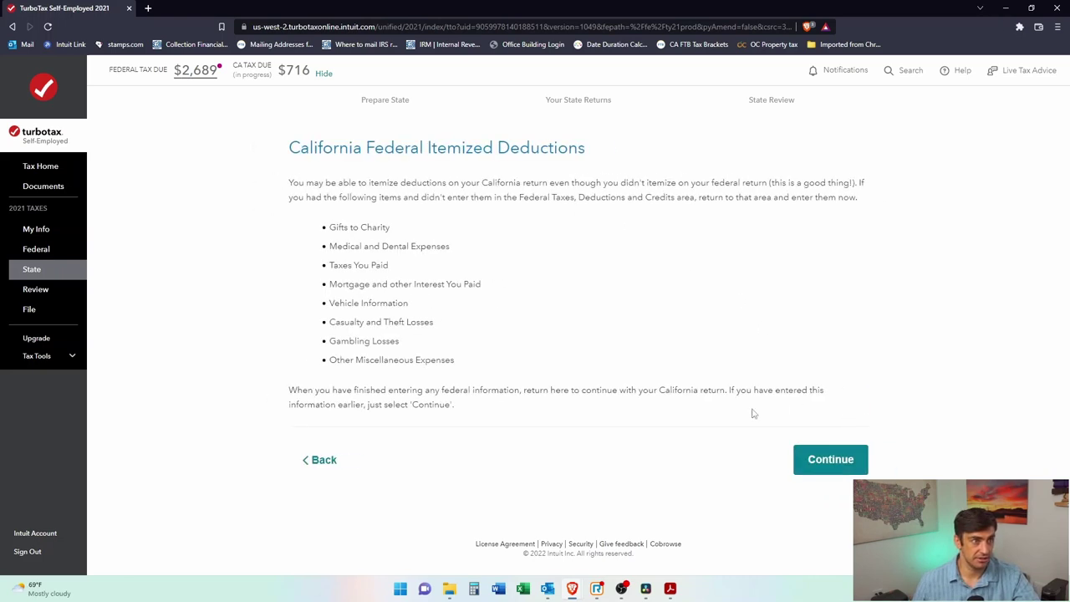
pyautogui.click(836, 461)
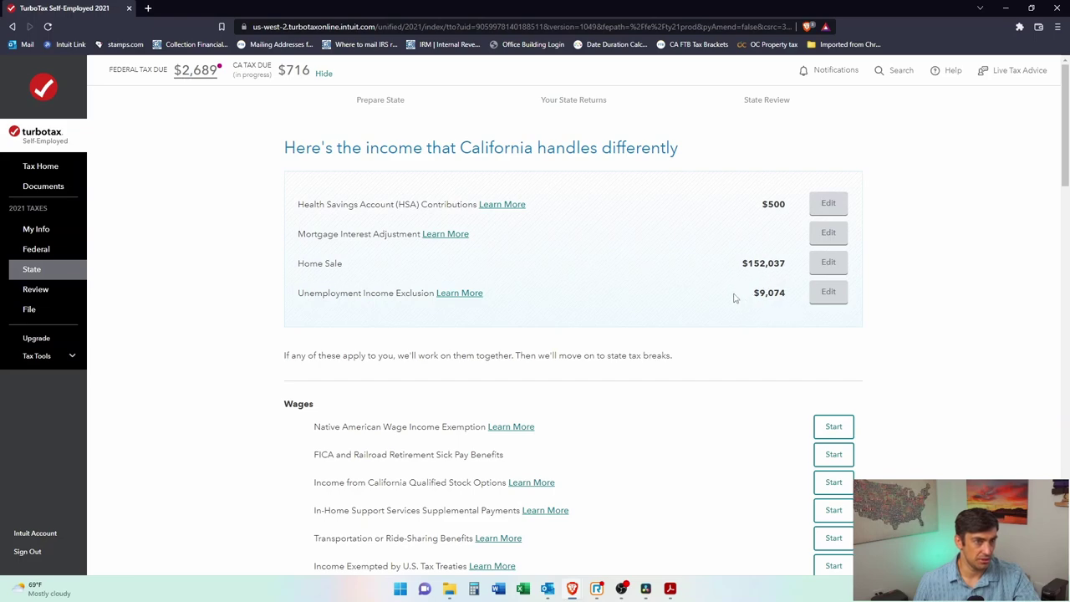
pyautogui.scroll(-1, 751, 287)
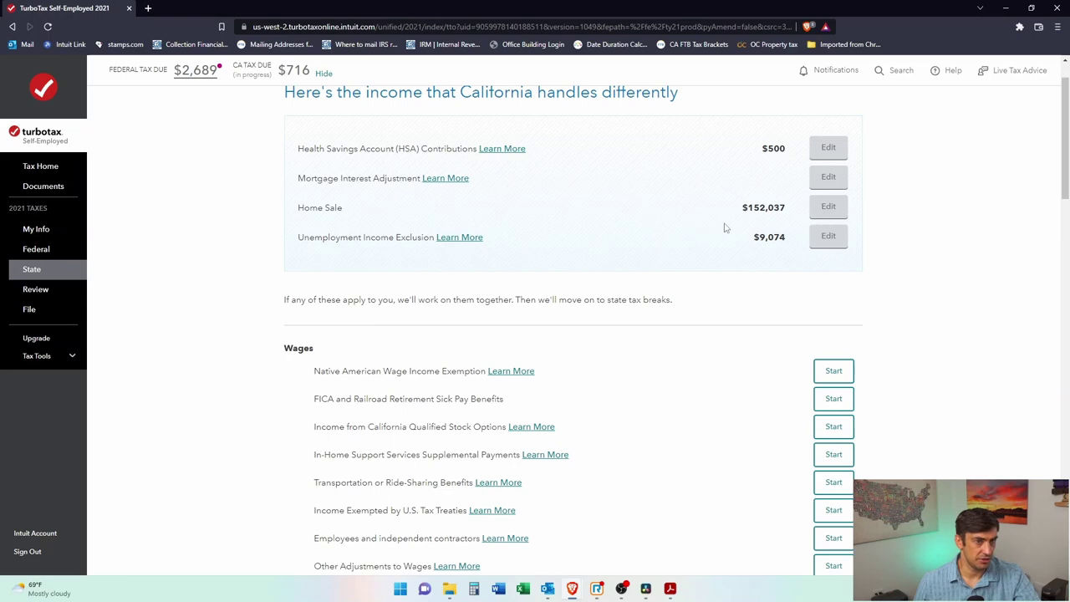
pyautogui.scroll(-1, 725, 228)
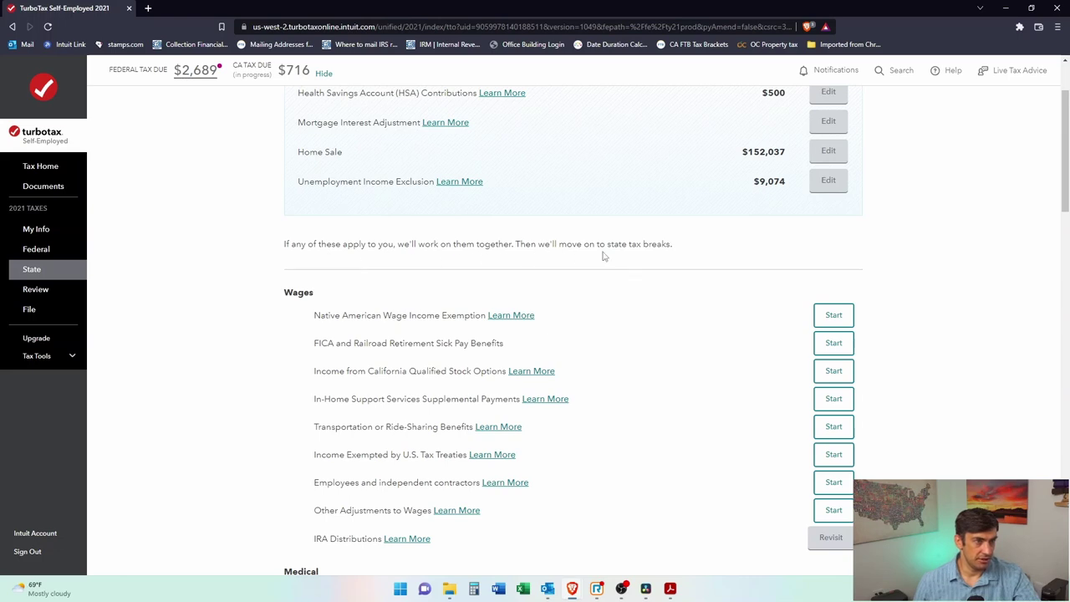
pyautogui.scroll(-5, 716, 268)
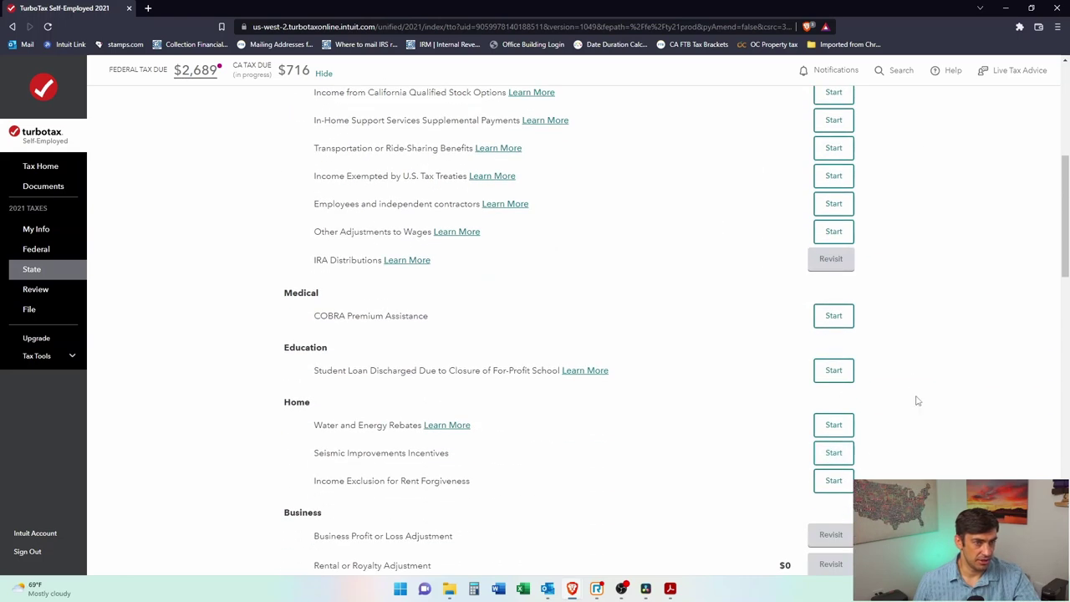
pyautogui.scroll(-3, 926, 366)
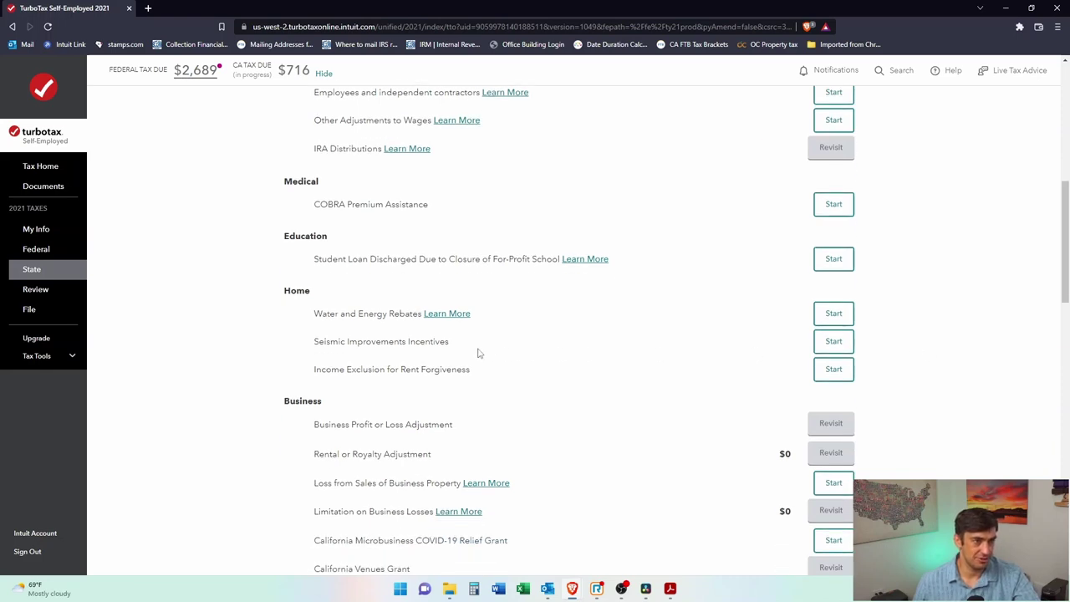
pyautogui.scroll(-2, 527, 332)
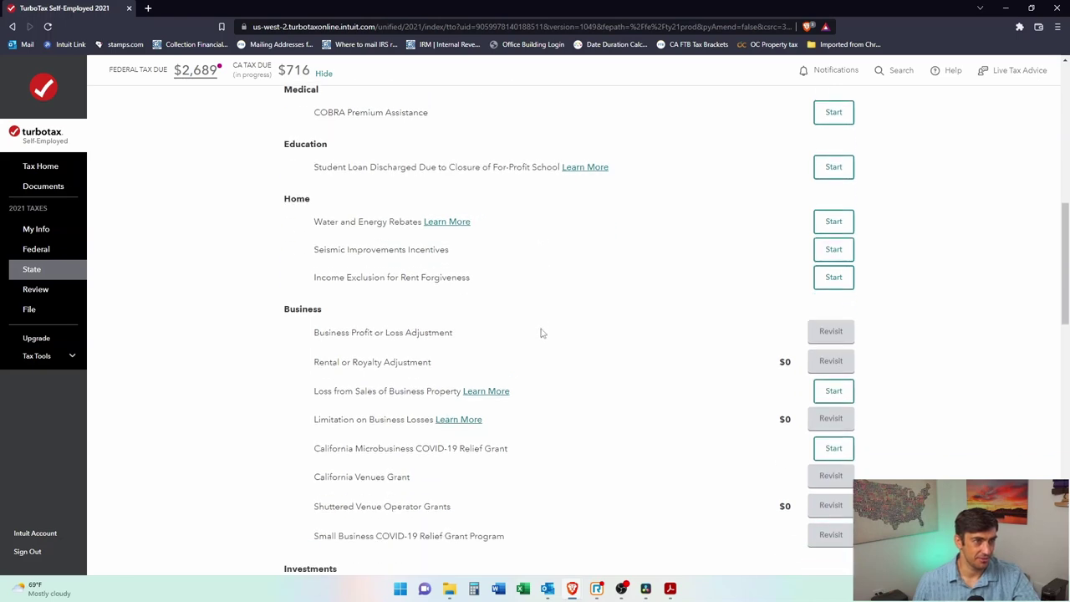
pyautogui.scroll(-1, 541, 332)
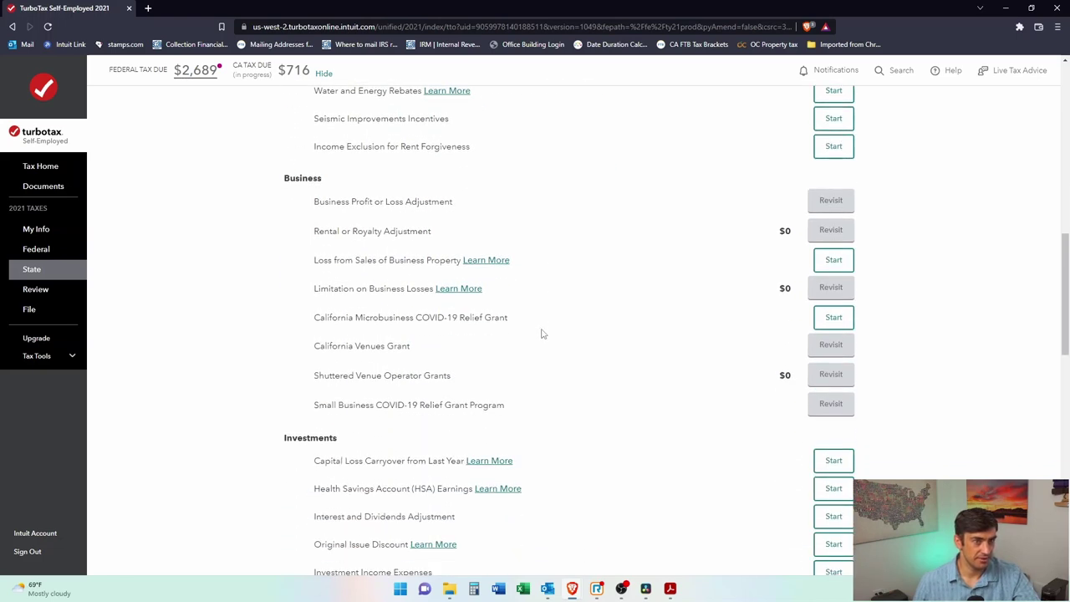
pyautogui.scroll(-2, 468, 339)
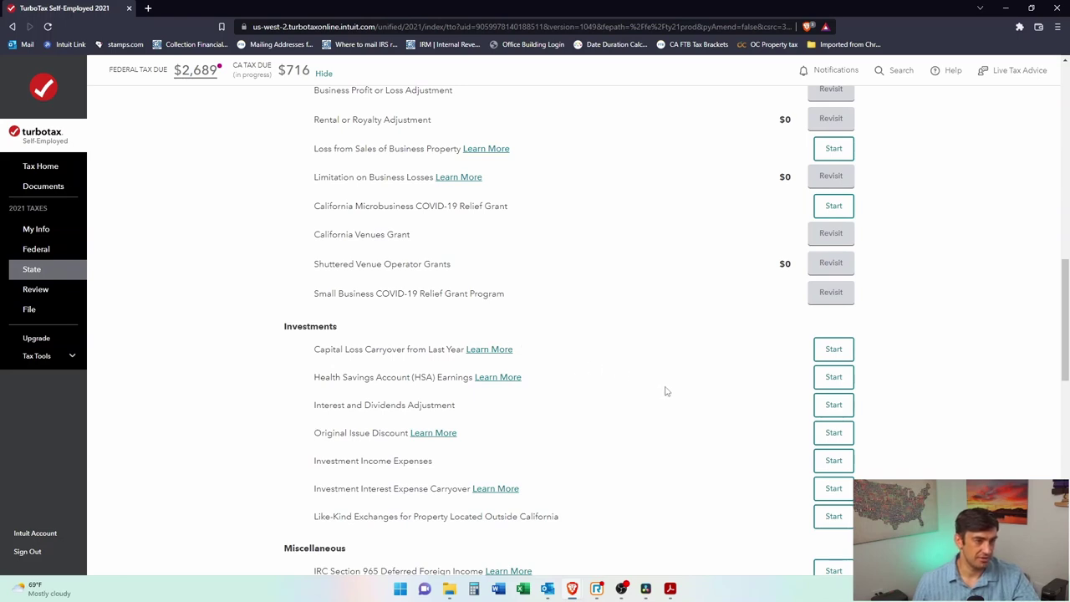
pyautogui.scroll(-4, 664, 391)
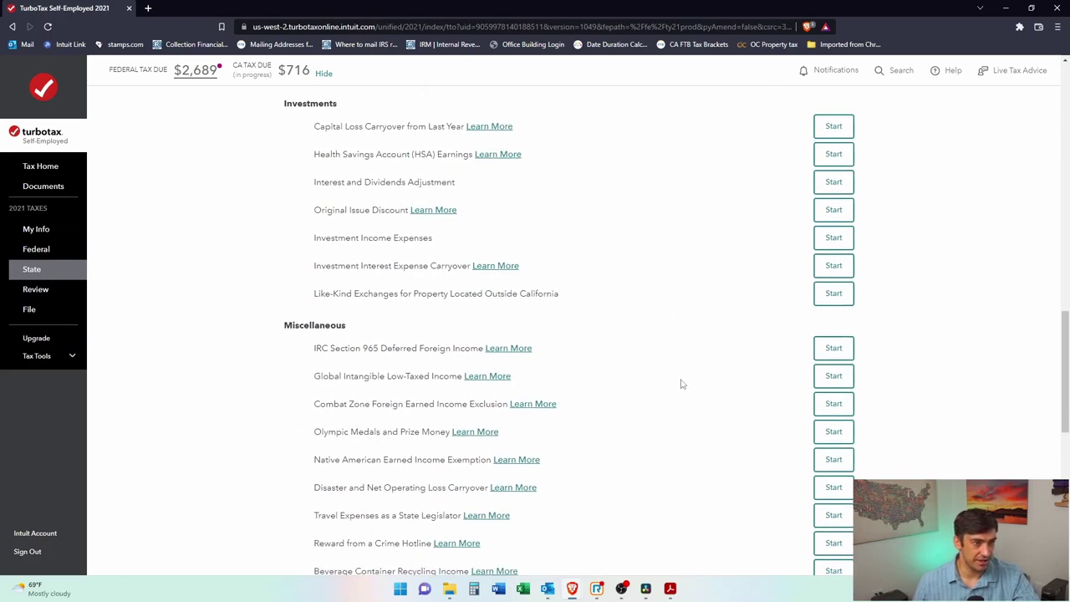
pyautogui.scroll(-2, 681, 386)
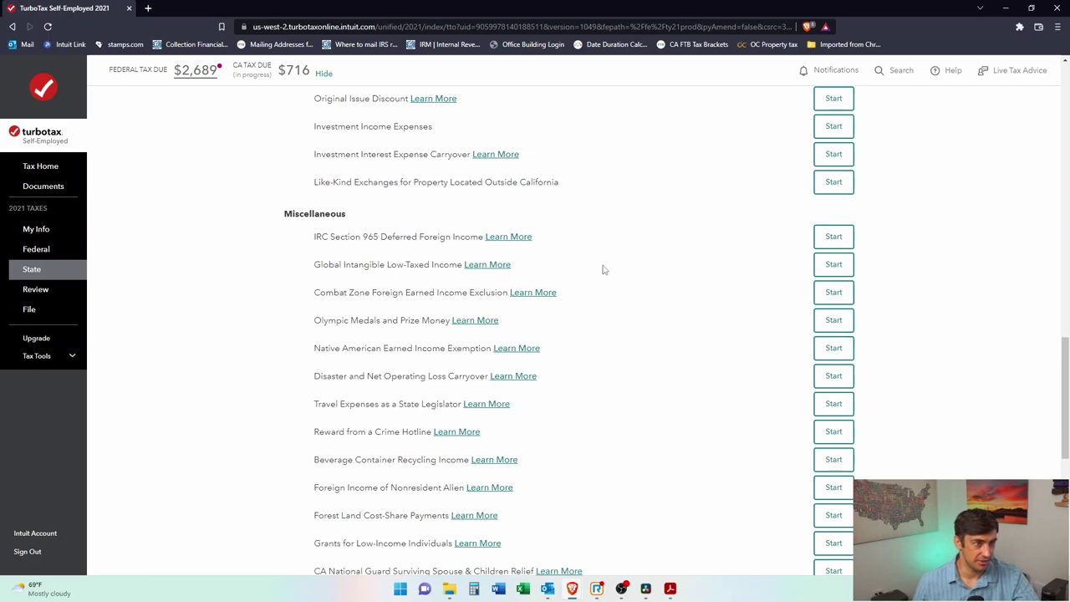
pyautogui.scroll(-3, 597, 265)
pyautogui.scroll(-1, 619, 285)
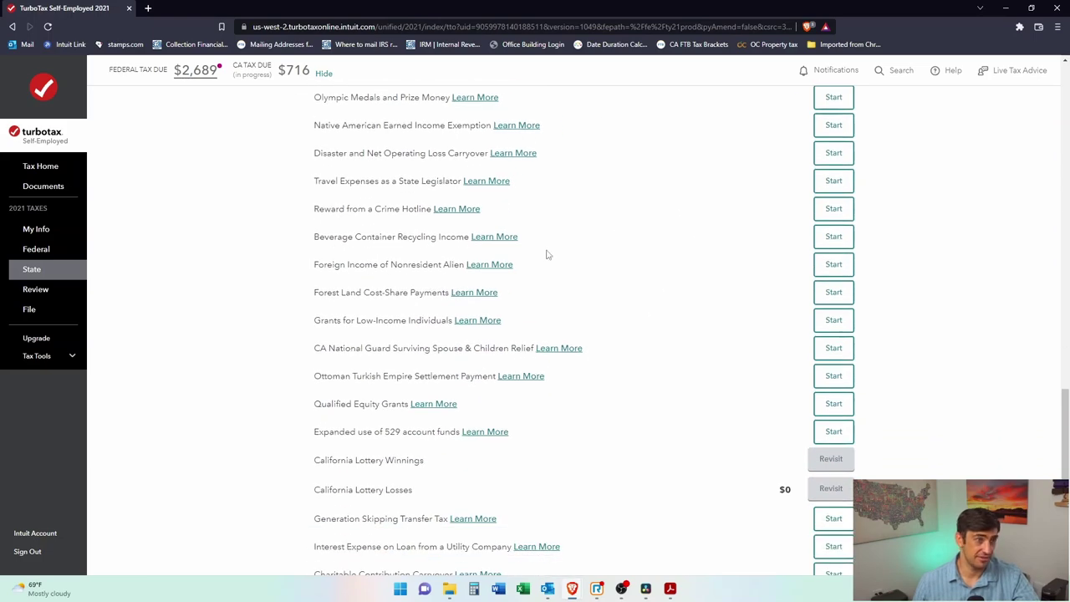
pyautogui.scroll(-4, 669, 351)
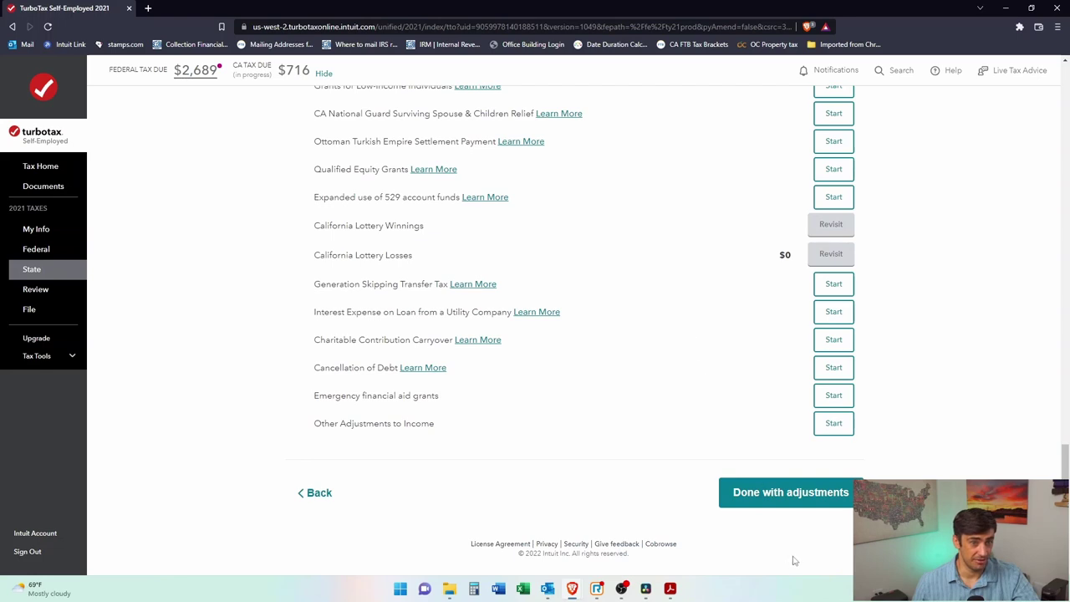
pyautogui.click(825, 502)
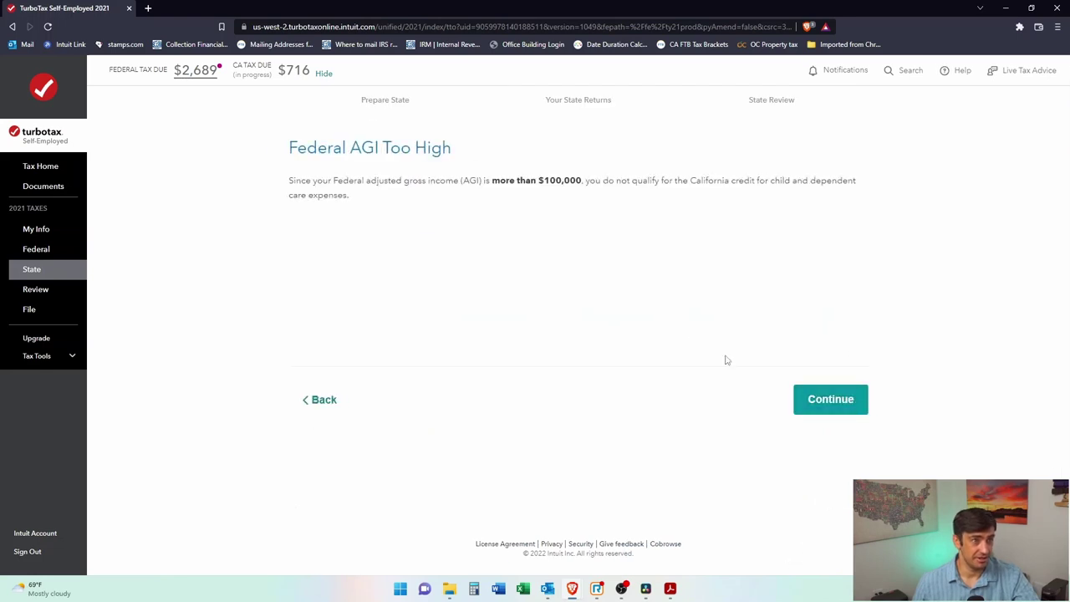
# Step: Acknowledge the AGI-too-high notice, read about the Main Street credit, and decline it
pyautogui.click(829, 401)
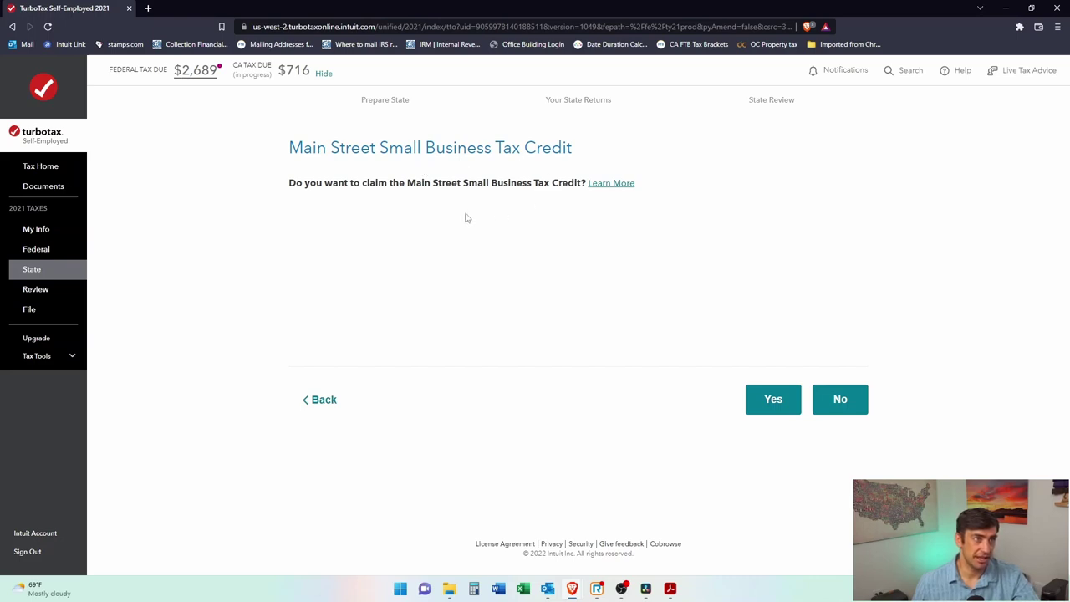
pyautogui.click(619, 186)
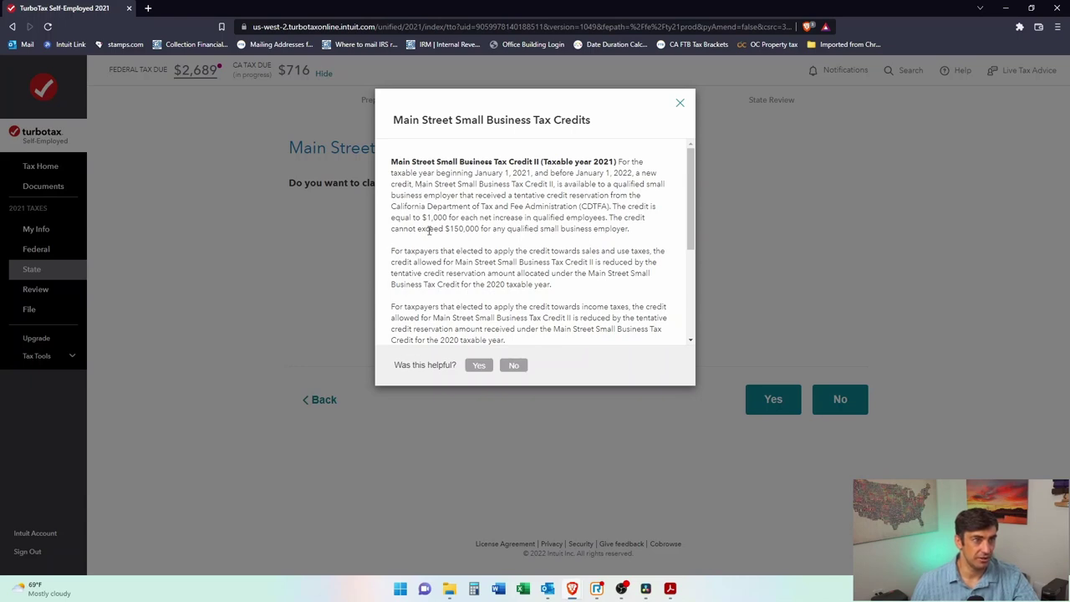
pyautogui.moveTo(468, 219); pyautogui.dragTo(546, 218)
pyautogui.click(575, 219)
pyautogui.moveTo(409, 239); pyautogui.dragTo(468, 217)
pyautogui.click(526, 278)
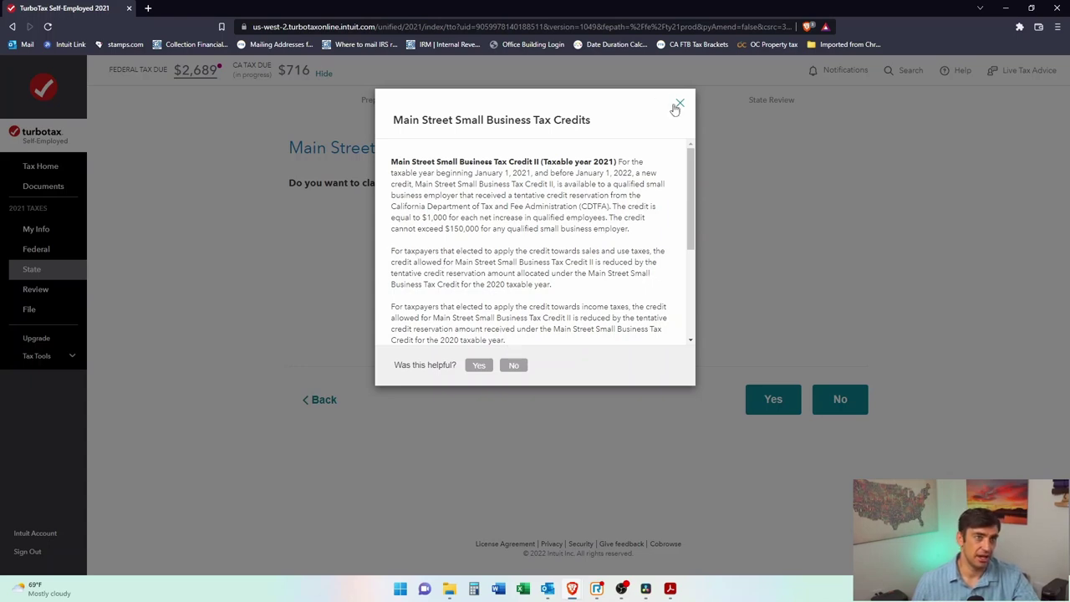
pyautogui.click(680, 103)
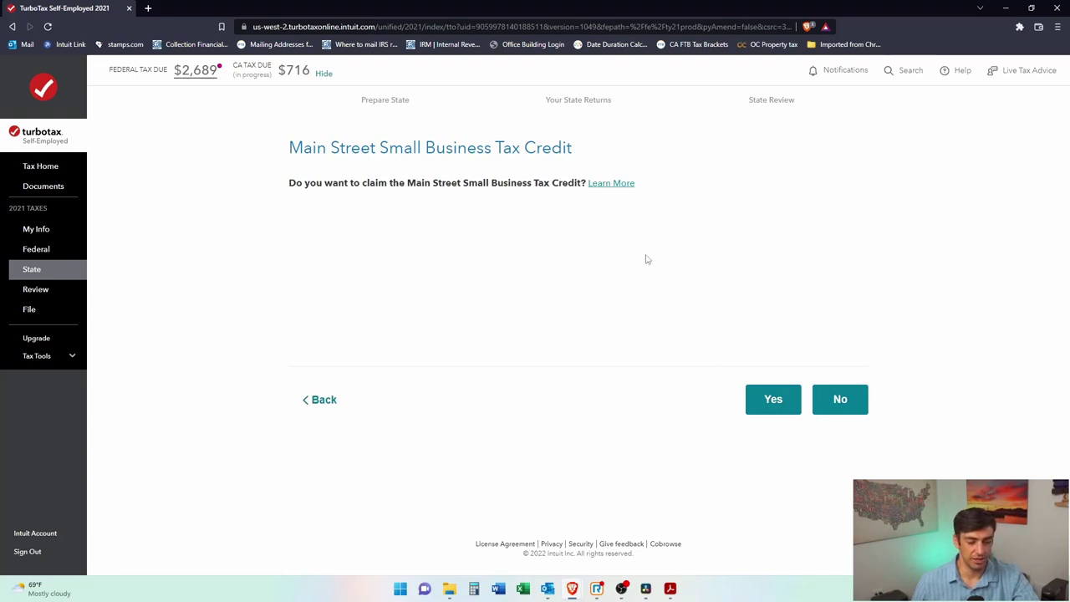
pyautogui.click(838, 407)
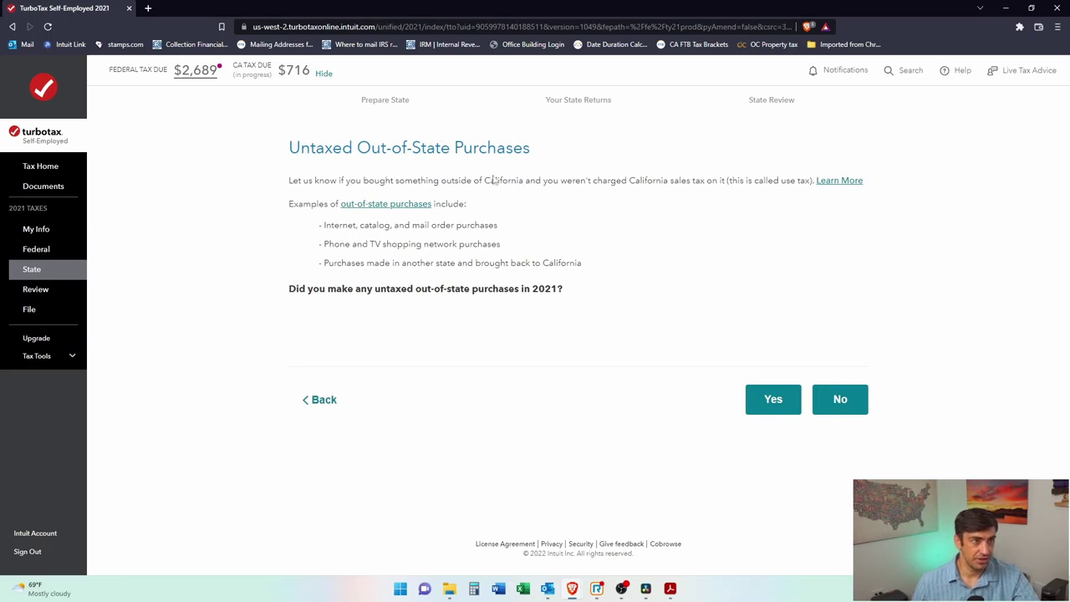
# Step: Report no untaxed out-of-state purchases for 2021
pyautogui.click(840, 400)
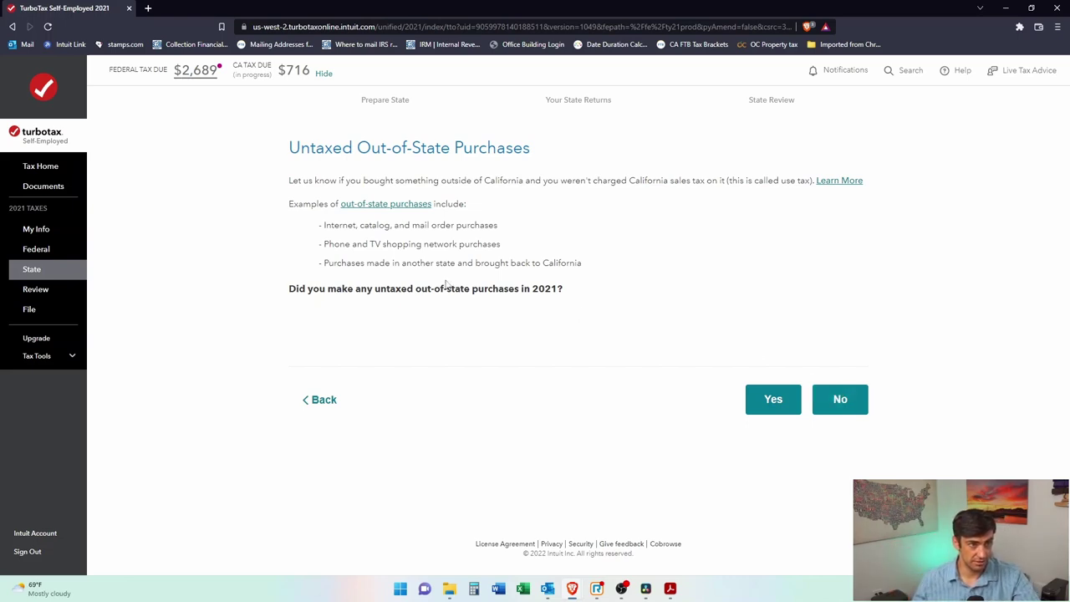
pyautogui.moveTo(289, 288); pyautogui.dragTo(455, 288)
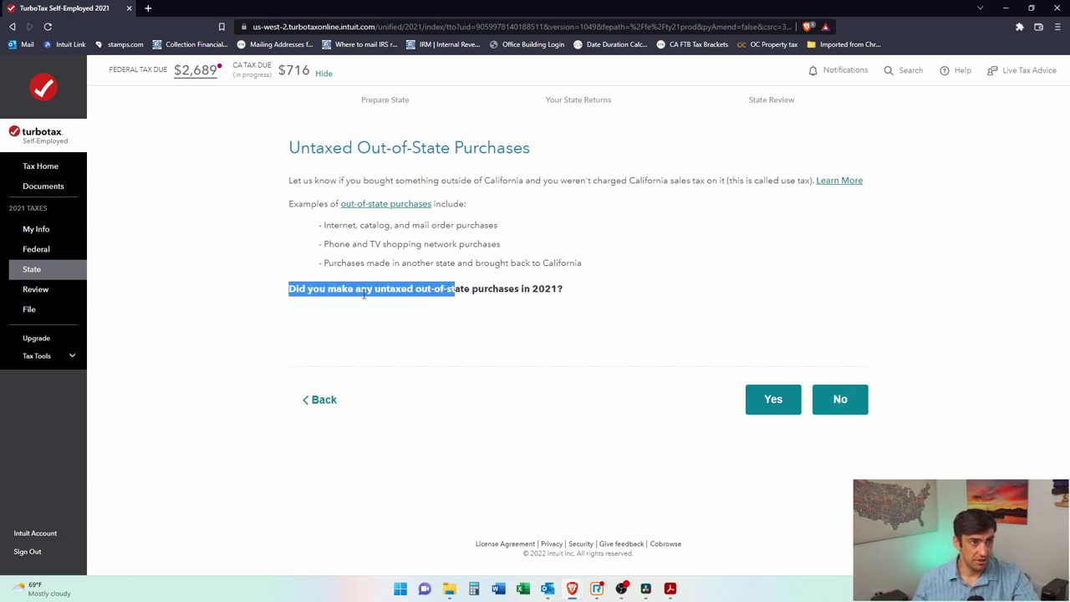
pyautogui.click(364, 289)
pyautogui.moveTo(380, 289); pyautogui.dragTo(554, 289)
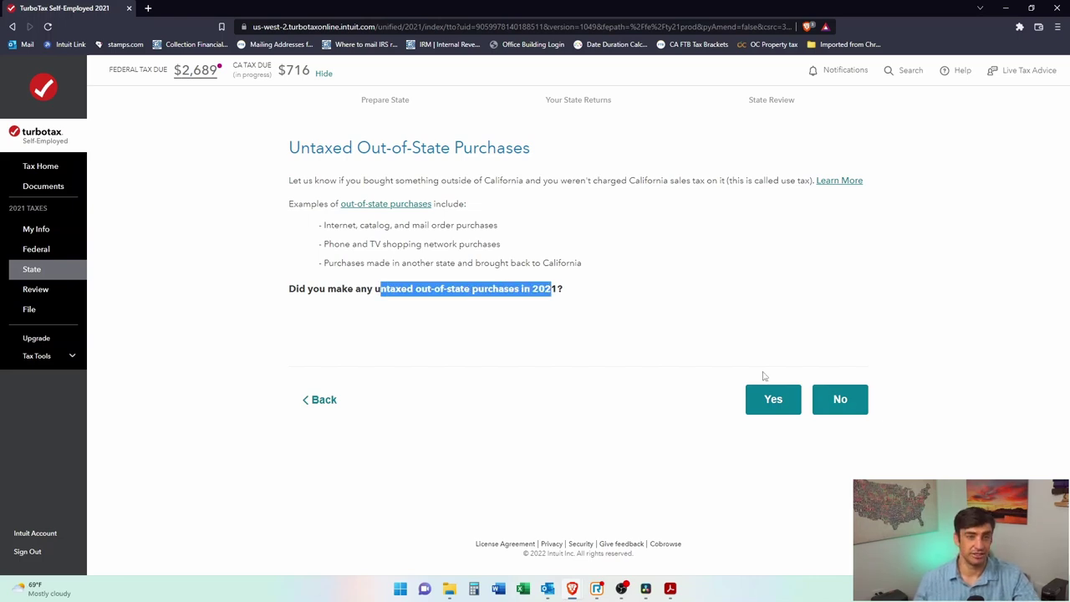
pyautogui.click(836, 408)
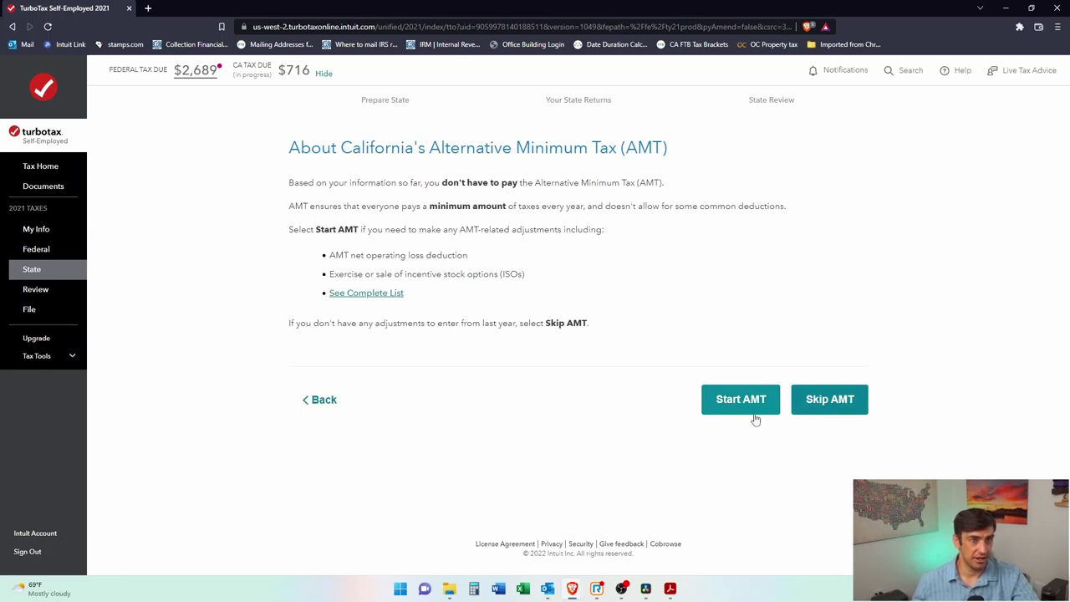
# Step: Skip California AMT adjustments and review the full California credits and taxes list to finish it
pyautogui.click(830, 401)
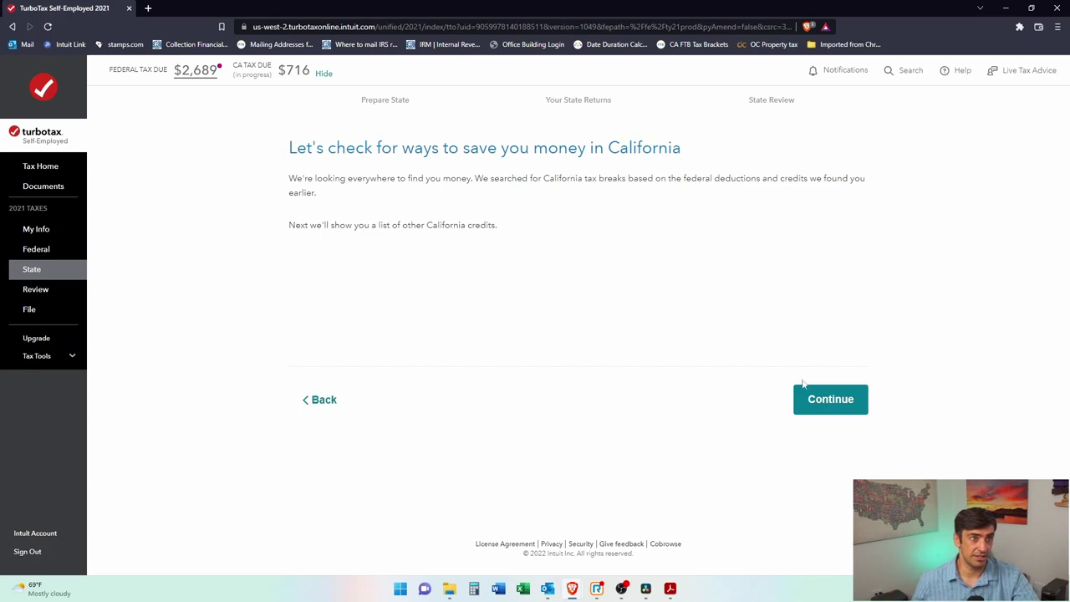
pyautogui.click(828, 400)
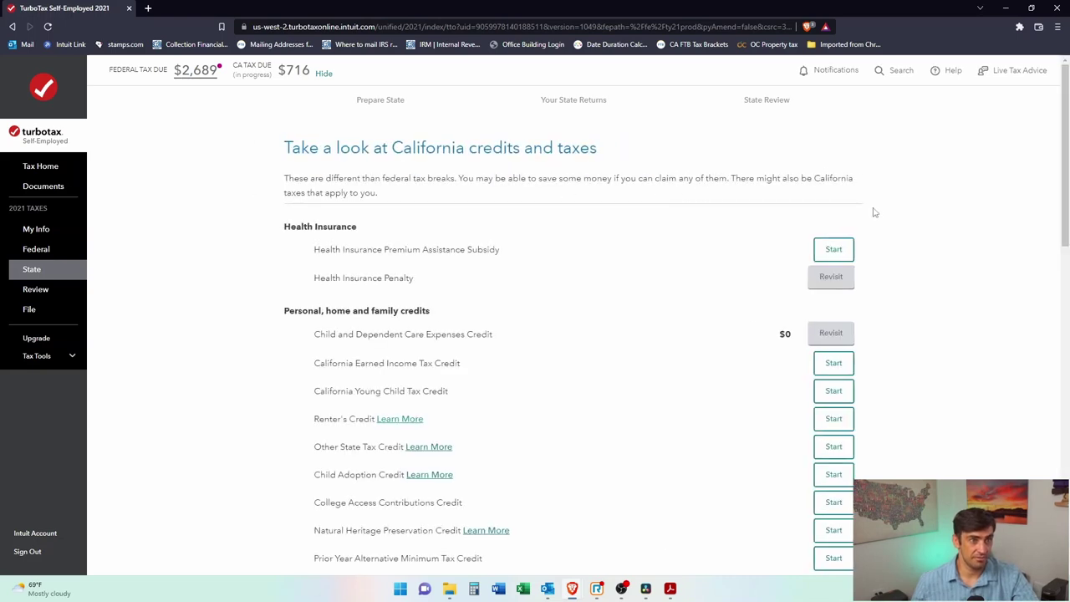
pyautogui.scroll(-1, 898, 207)
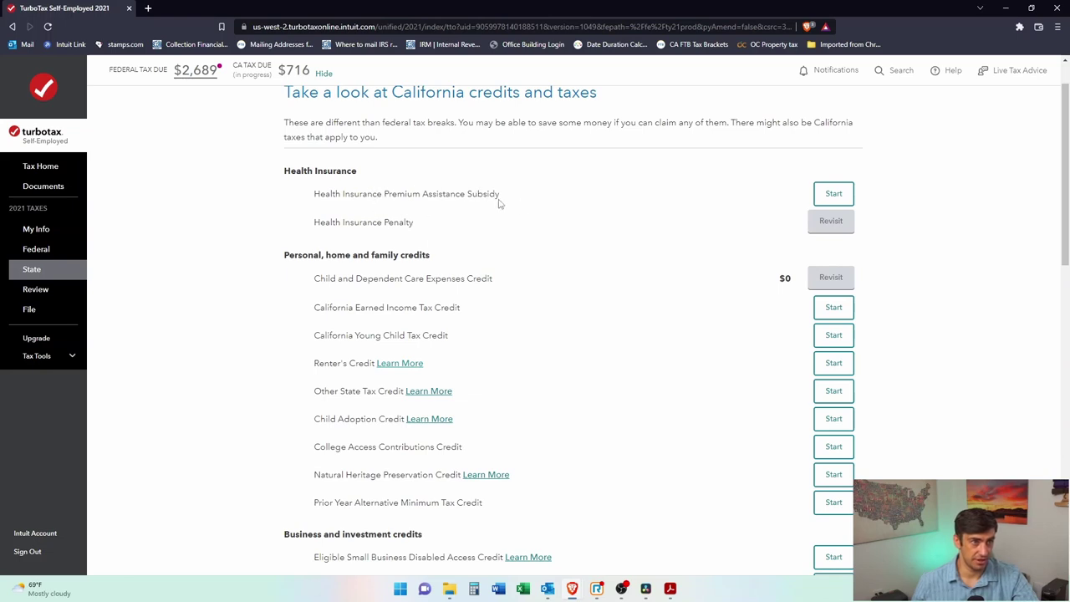
pyautogui.scroll(-2, 502, 203)
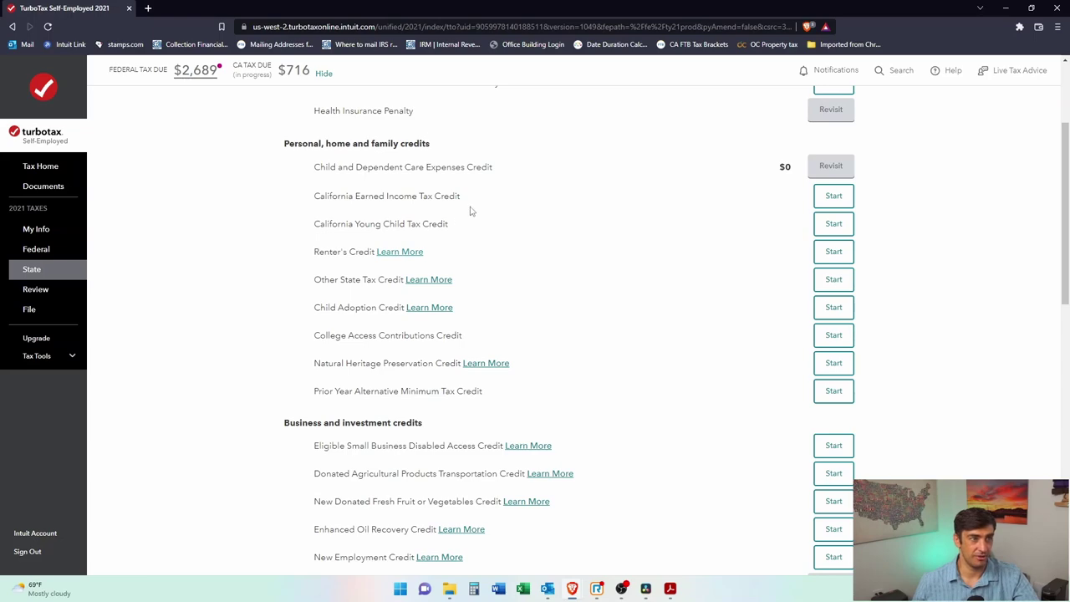
pyautogui.scroll(-4, 540, 289)
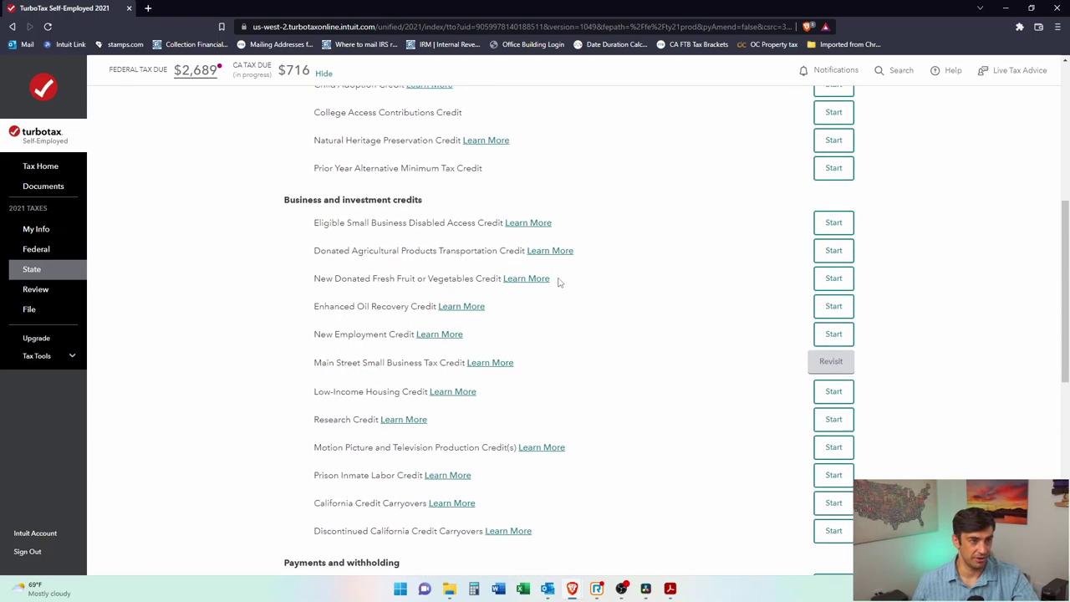
pyautogui.scroll(-3, 560, 283)
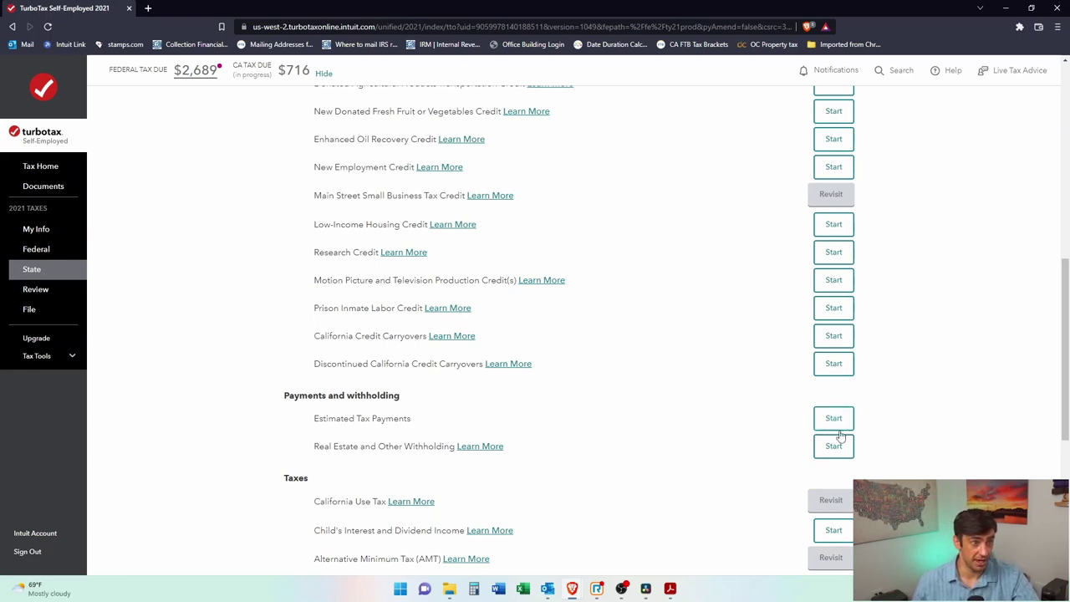
pyautogui.scroll(-1, 786, 376)
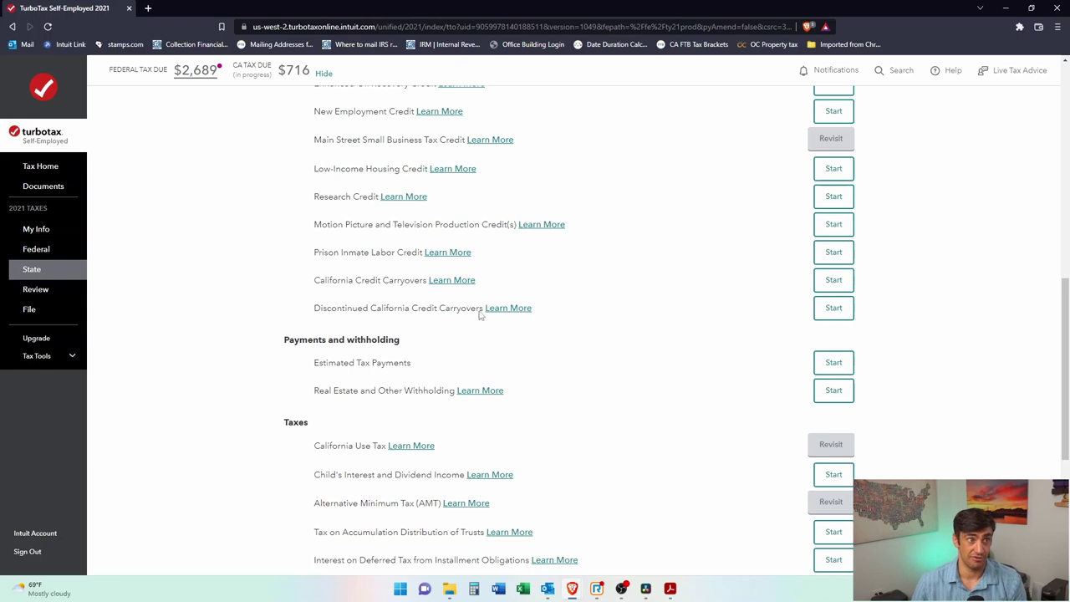
pyautogui.scroll(-1, 465, 301)
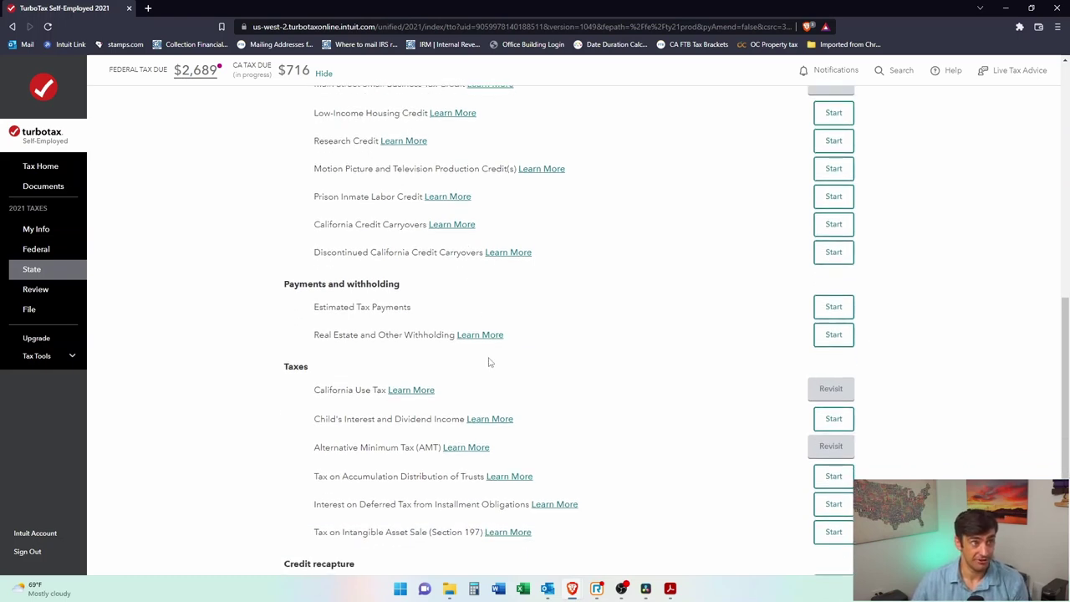
pyautogui.scroll(-2, 492, 402)
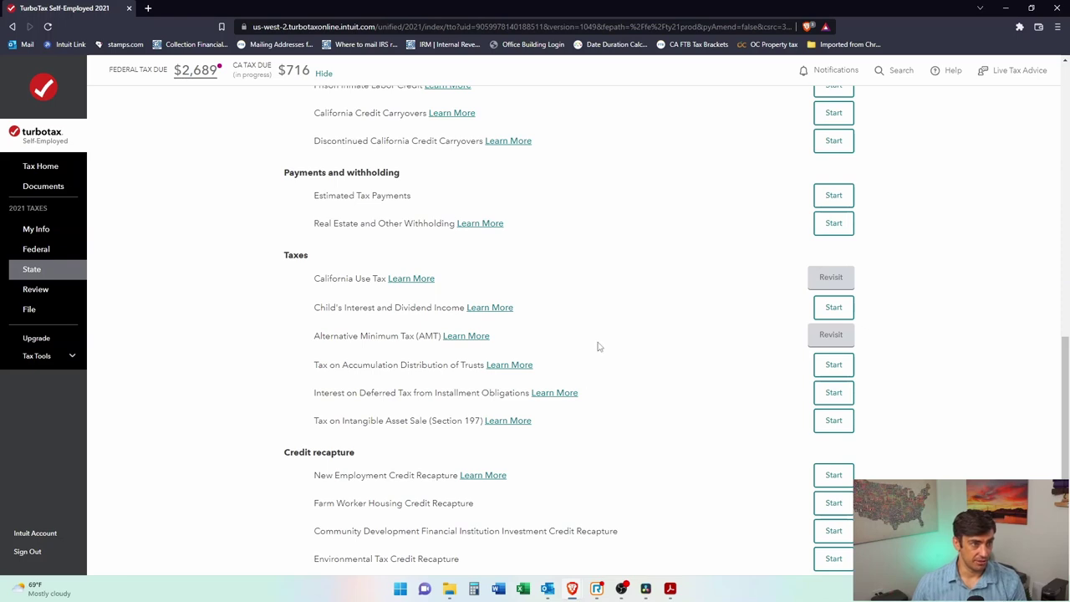
pyautogui.scroll(-2, 598, 345)
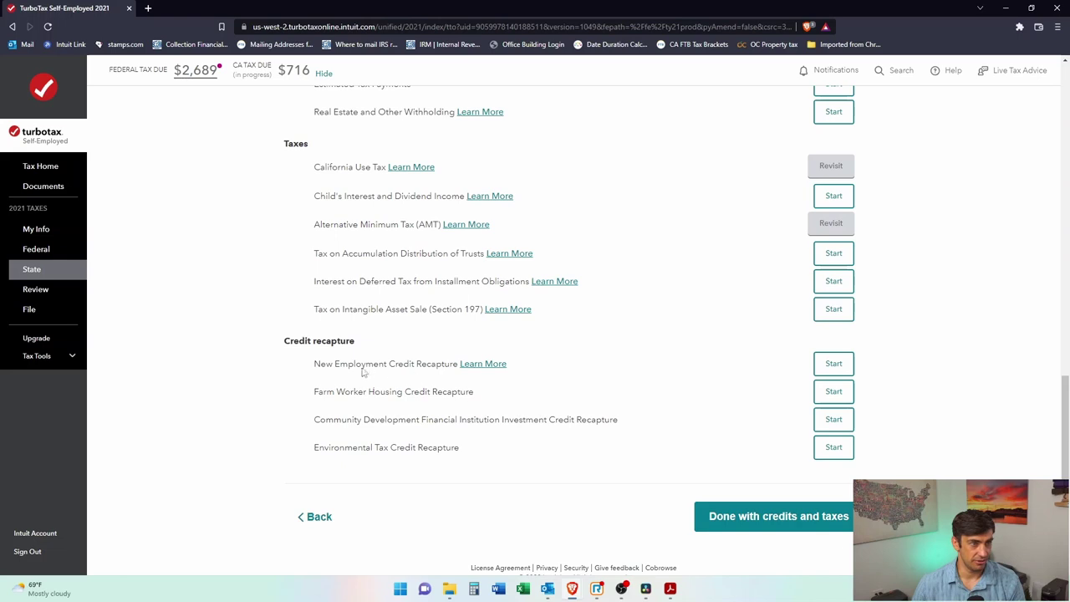
pyautogui.click(767, 517)
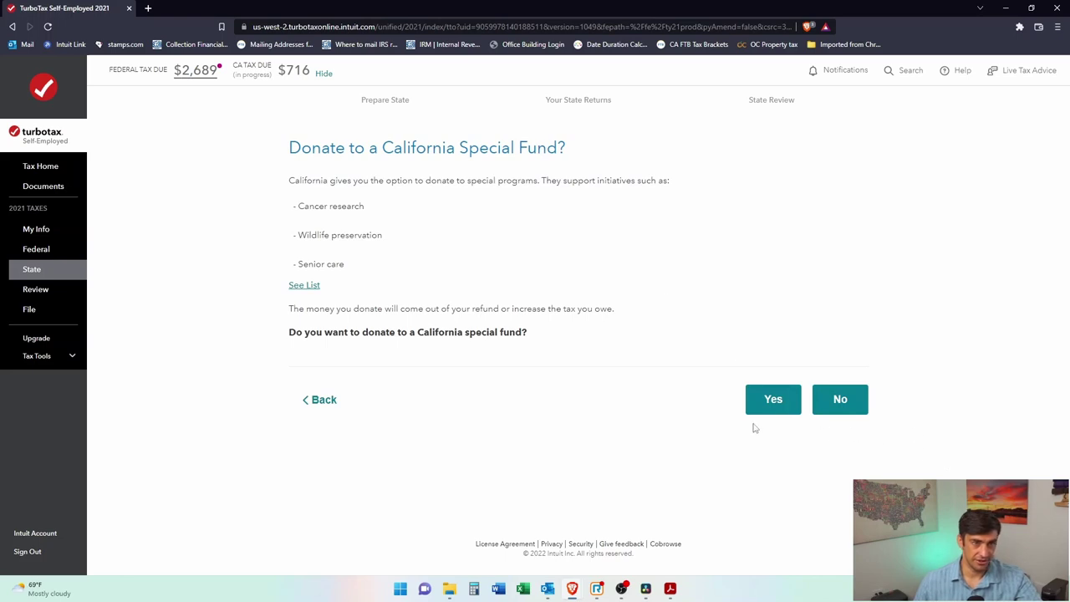
# Step: Decline donating to a California special fund and decline reviewing the $11 underpayment penalty
pyautogui.click(840, 399)
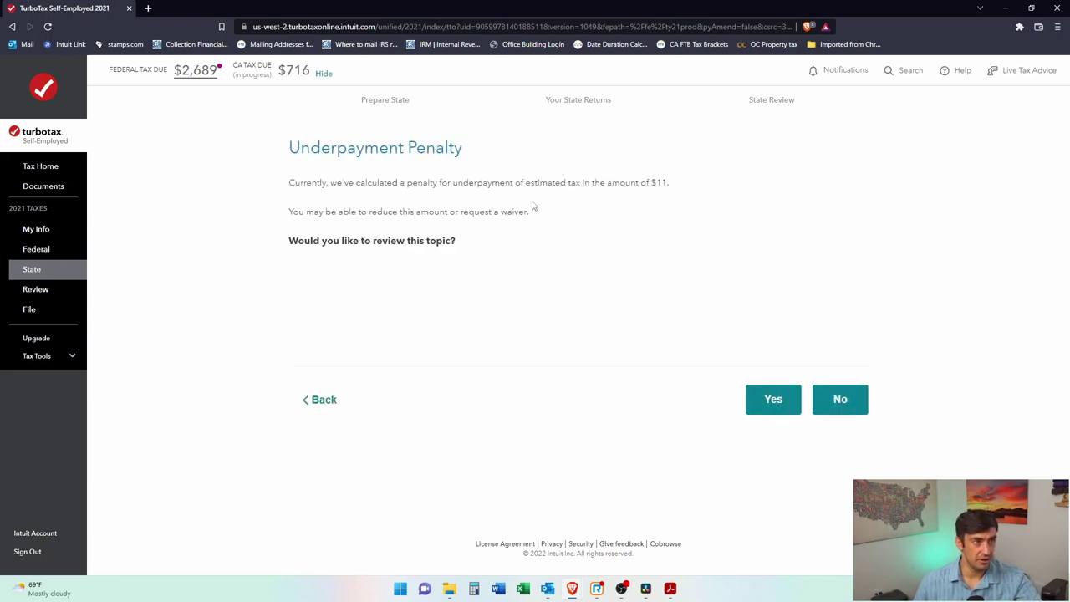
pyautogui.click(840, 399)
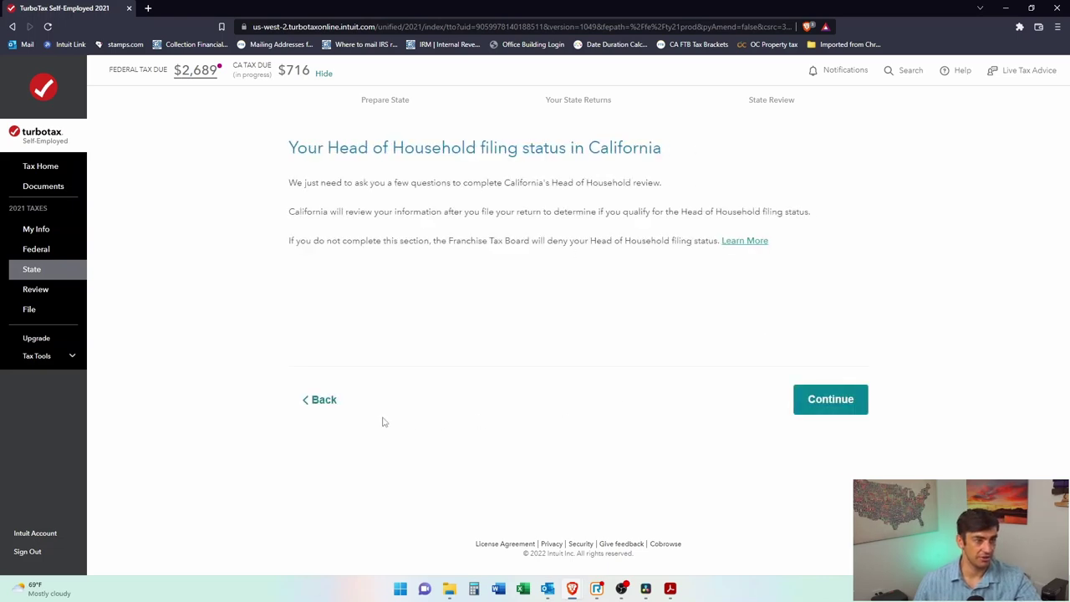
pyautogui.click(323, 400)
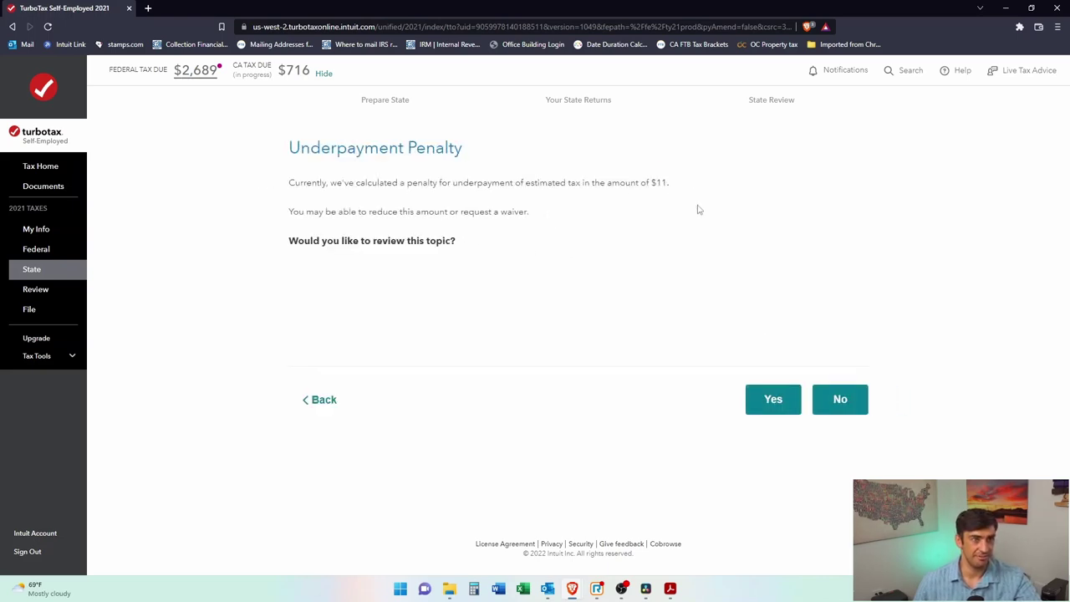
pyautogui.click(832, 409)
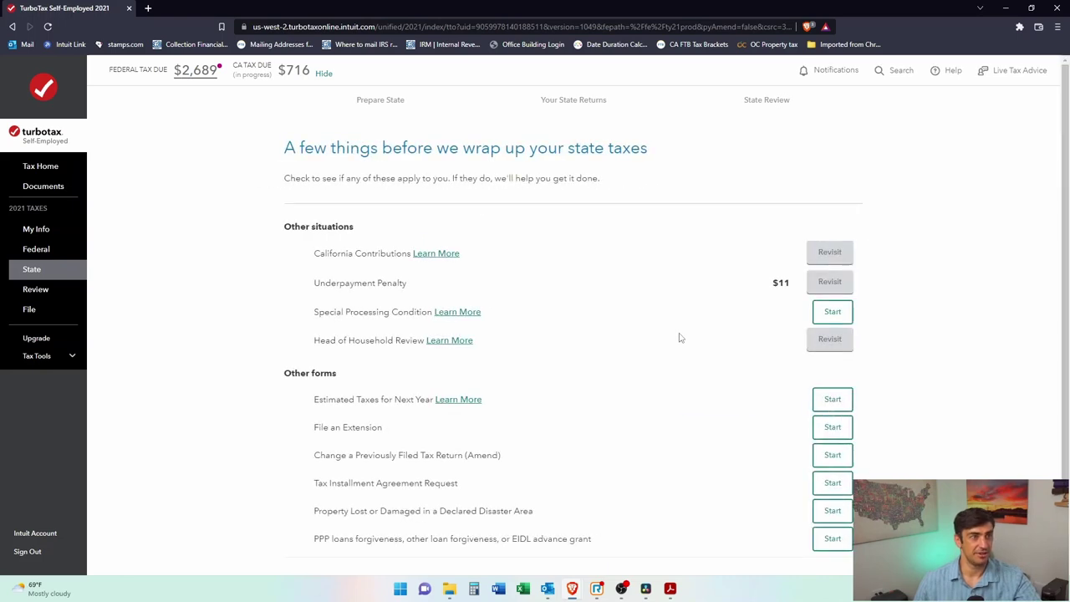
# Step: Review the other tax situations summary and mark that section done
pyautogui.moveTo(437, 150); pyautogui.dragTo(407, 149)
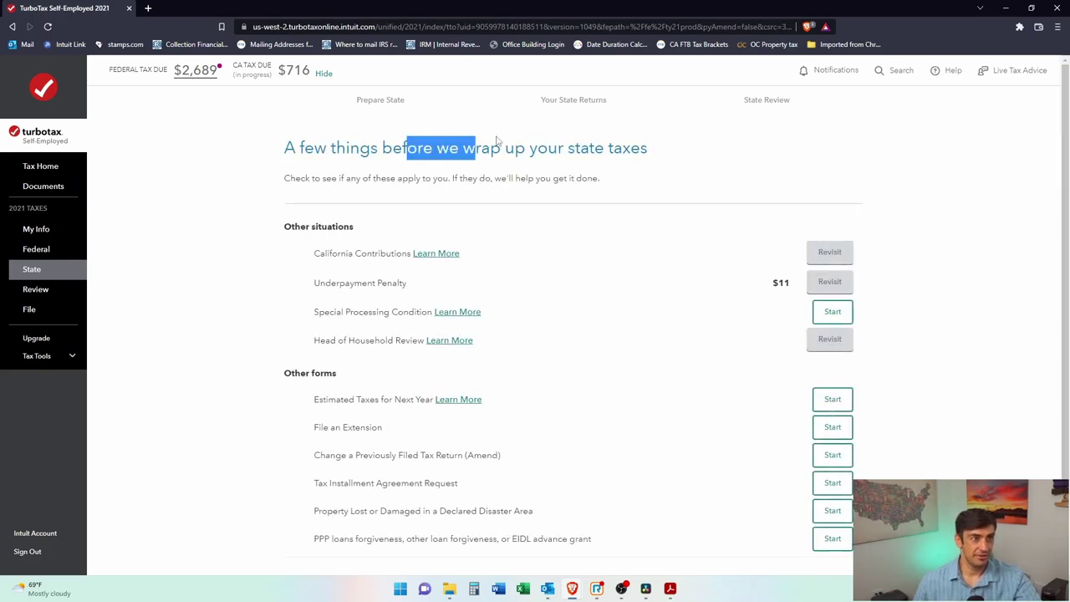
pyautogui.scroll(-1, 571, 202)
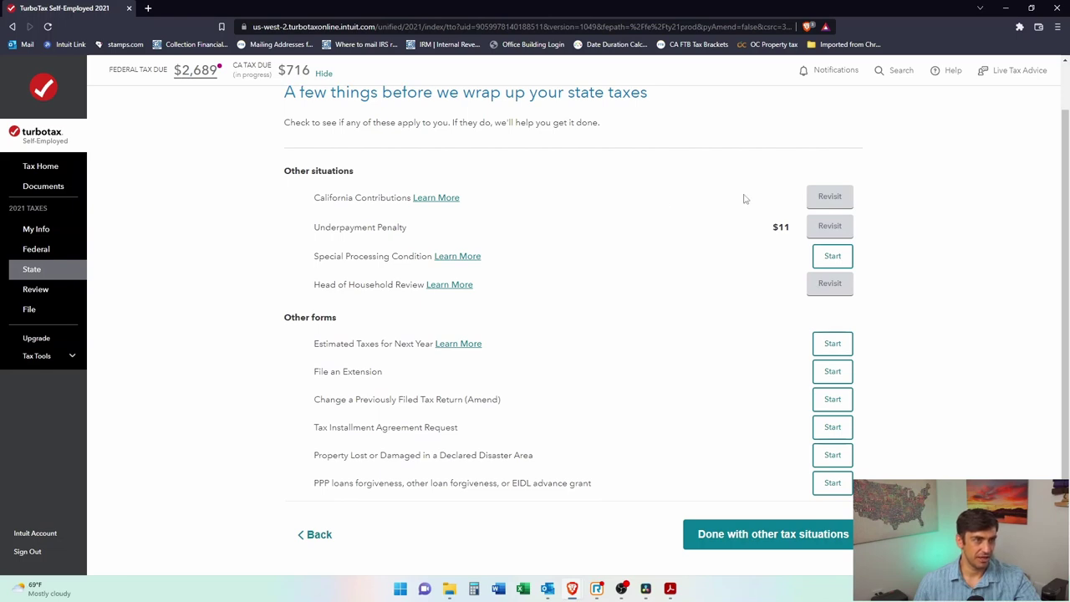
pyautogui.scroll(-1, 797, 257)
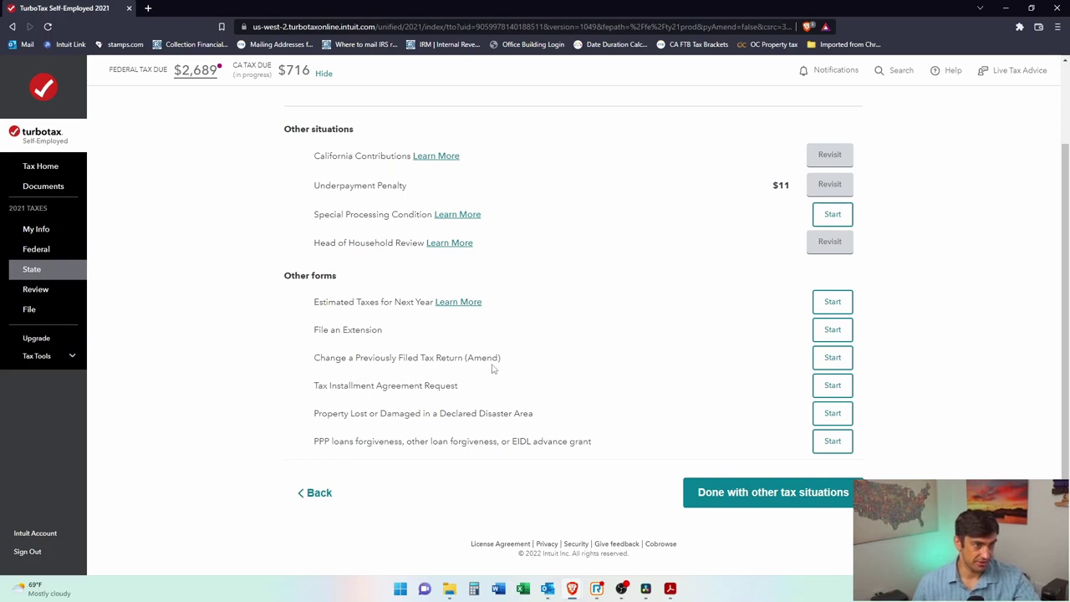
pyautogui.click(711, 494)
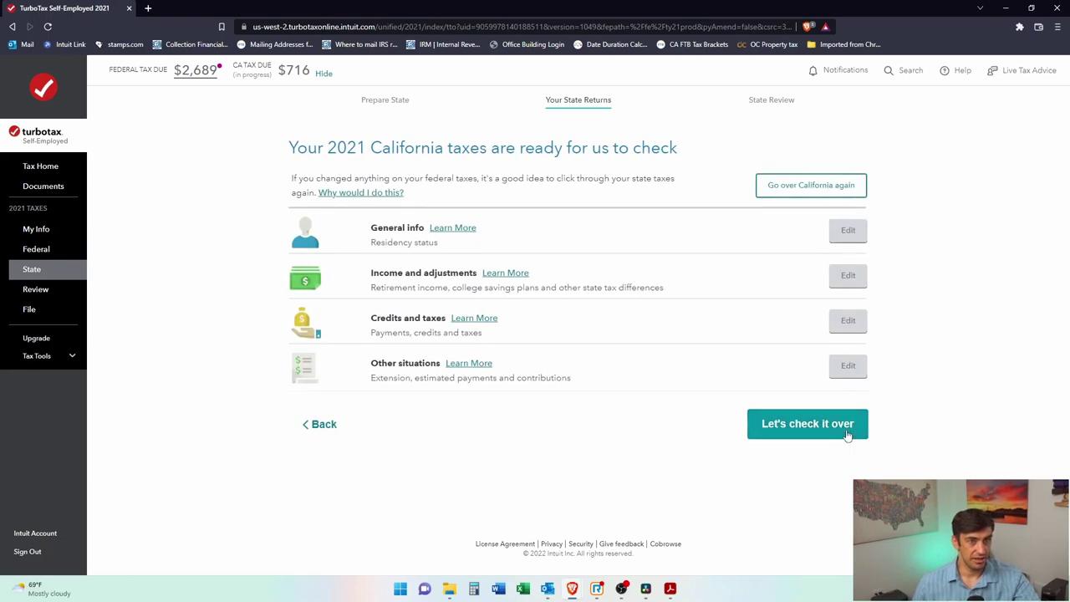
# Step: Check the California return and set the care provided state to CA on Form 3506
pyautogui.click(847, 428)
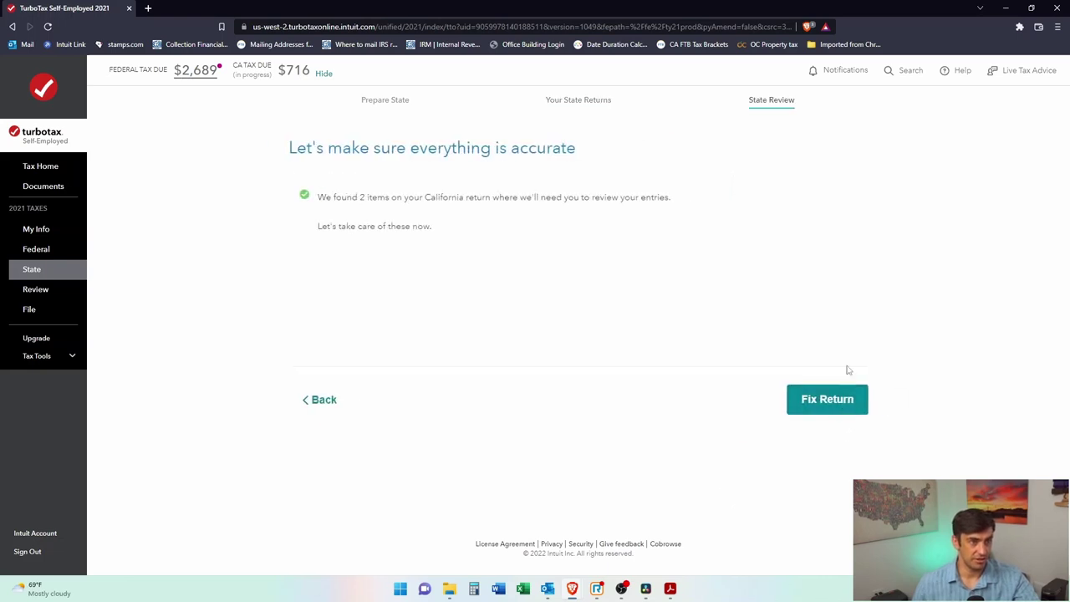
pyautogui.click(820, 404)
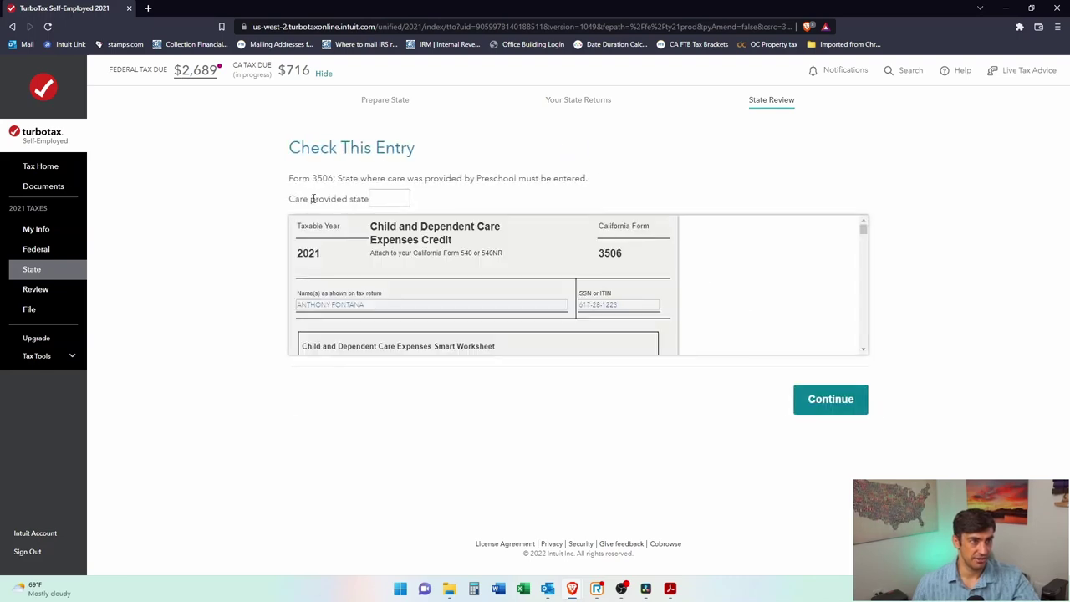
pyautogui.click(385, 201)
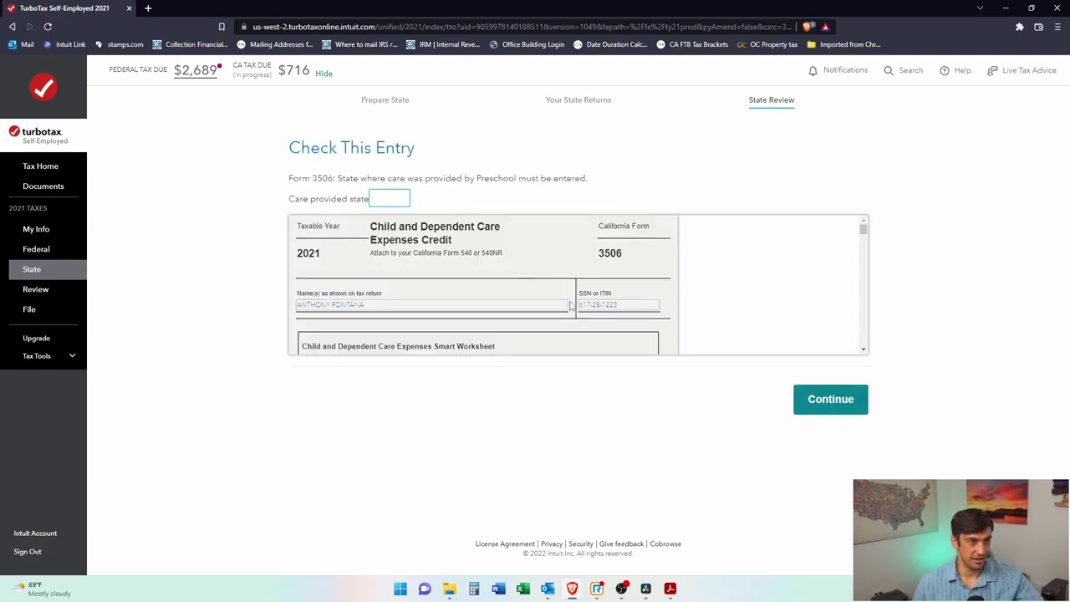
pyautogui.write('CA')
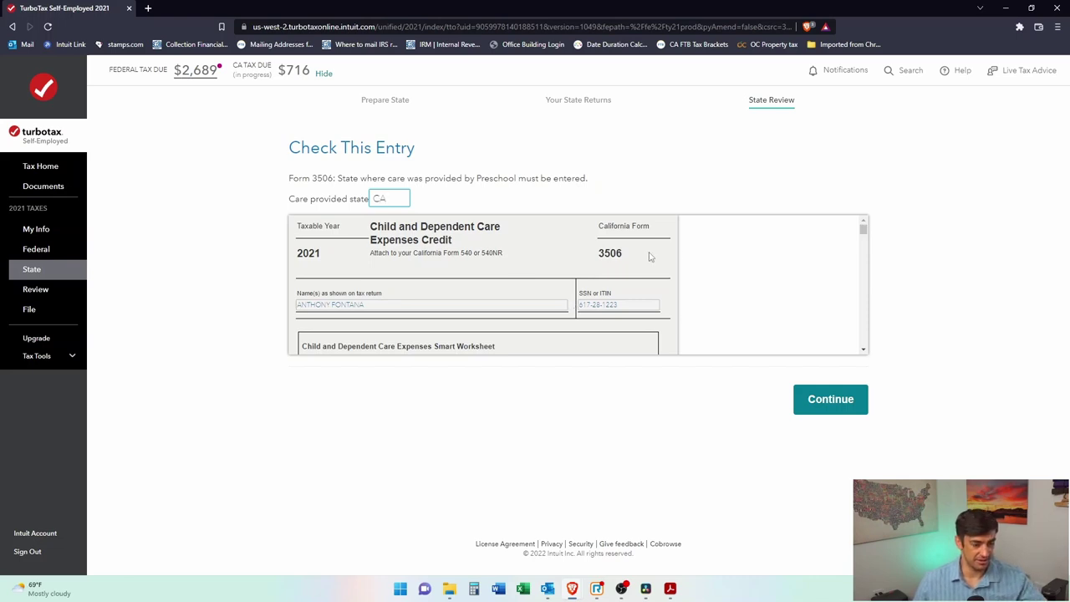
pyautogui.click(863, 412)
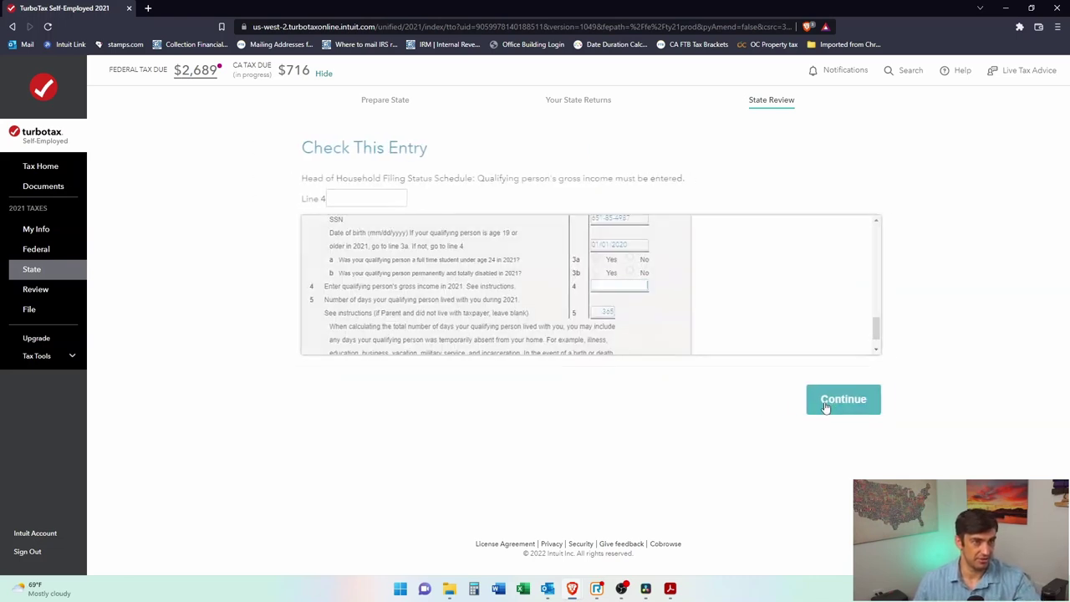
# Step: Enter 0 as the qualifying person's Line 4 gross income and finish Smart Check
pyautogui.click(359, 201)
pyautogui.click(382, 268)
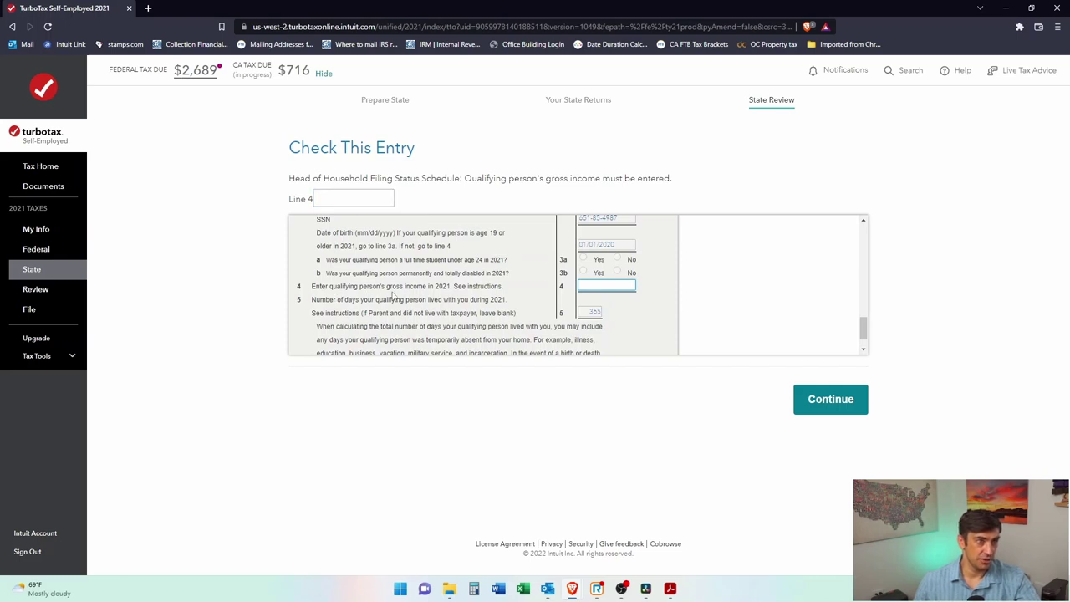
pyautogui.click(353, 194)
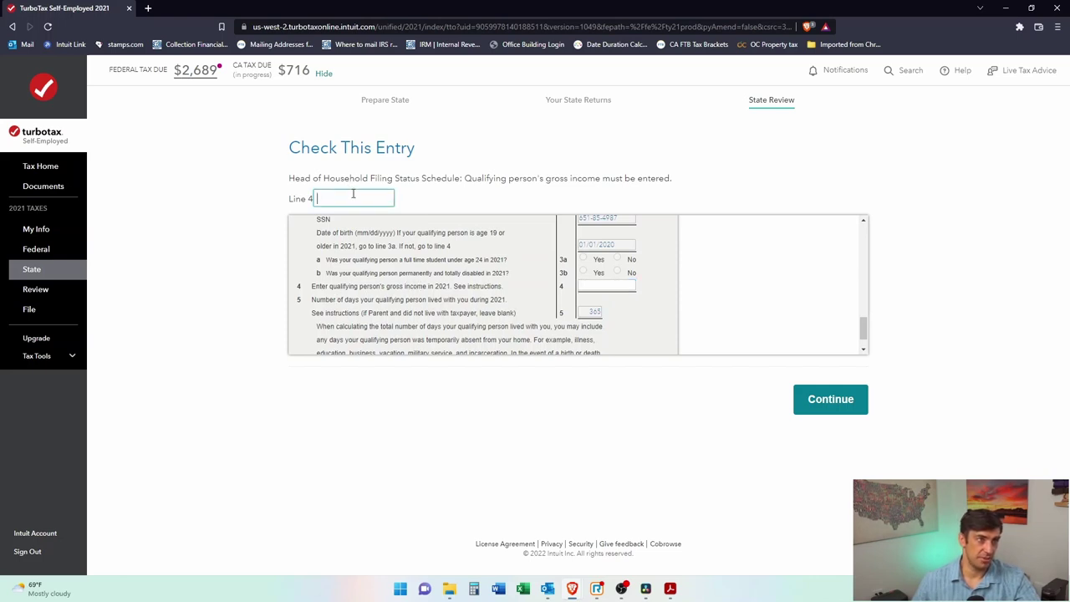
pyautogui.write('0')
pyautogui.click(853, 406)
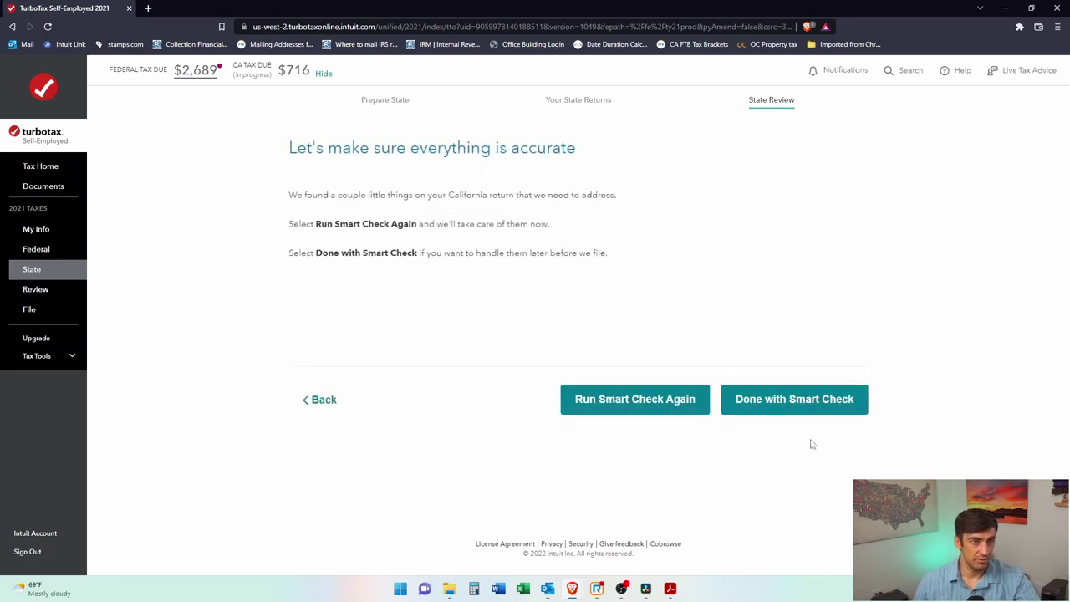
pyautogui.click(784, 401)
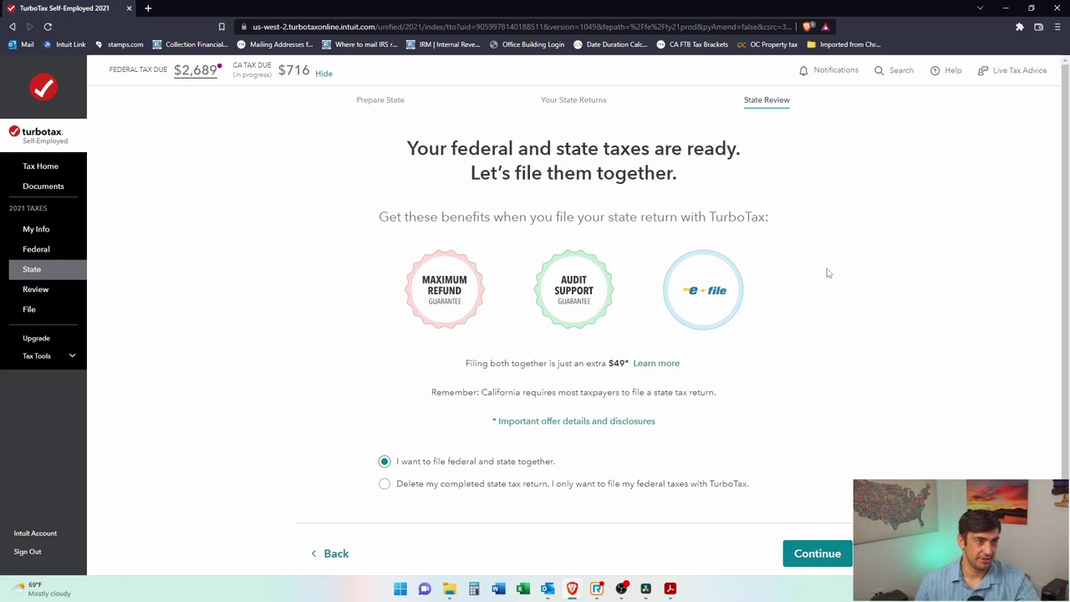
# Step: Keep filing federal and California together for the extra $49 and mark the state return done
pyautogui.scroll(-1, 829, 301)
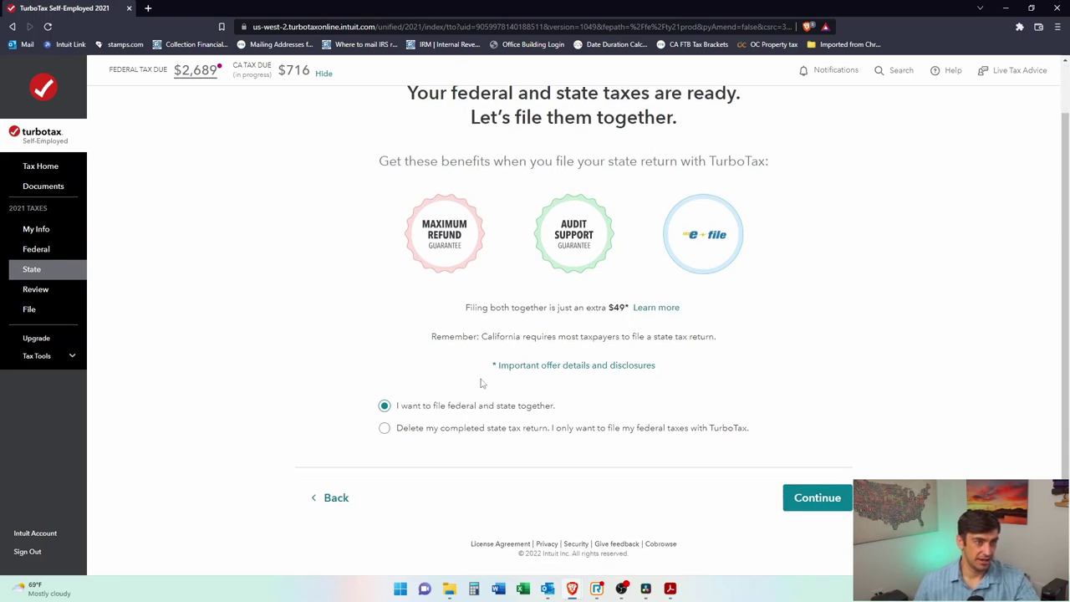
pyautogui.moveTo(599, 309); pyautogui.dragTo(629, 309)
pyautogui.moveTo(527, 338); pyautogui.dragTo(665, 338)
pyautogui.click(686, 337)
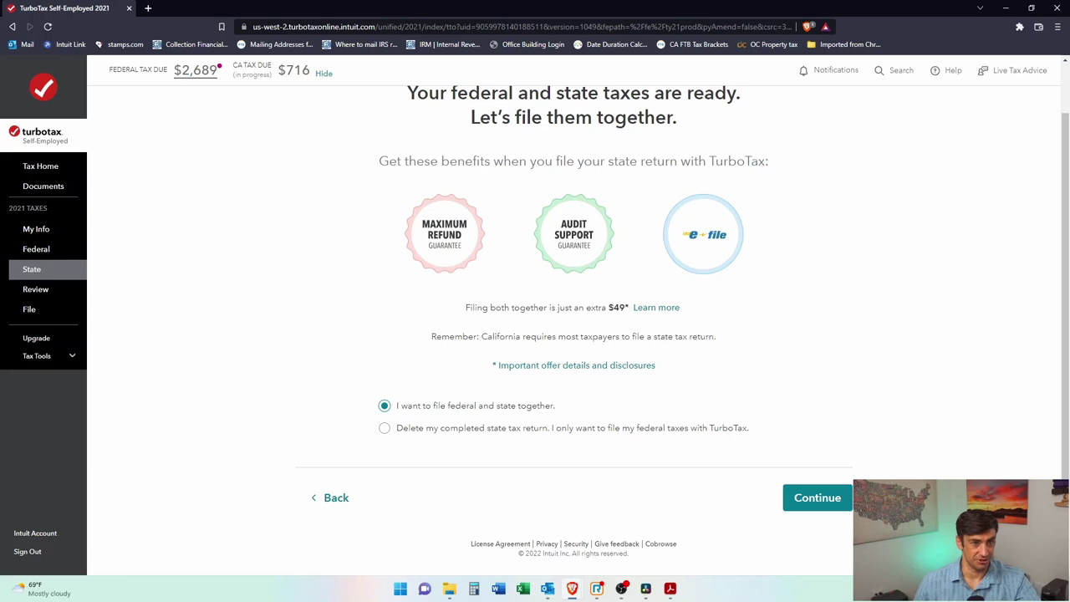
pyautogui.click(836, 504)
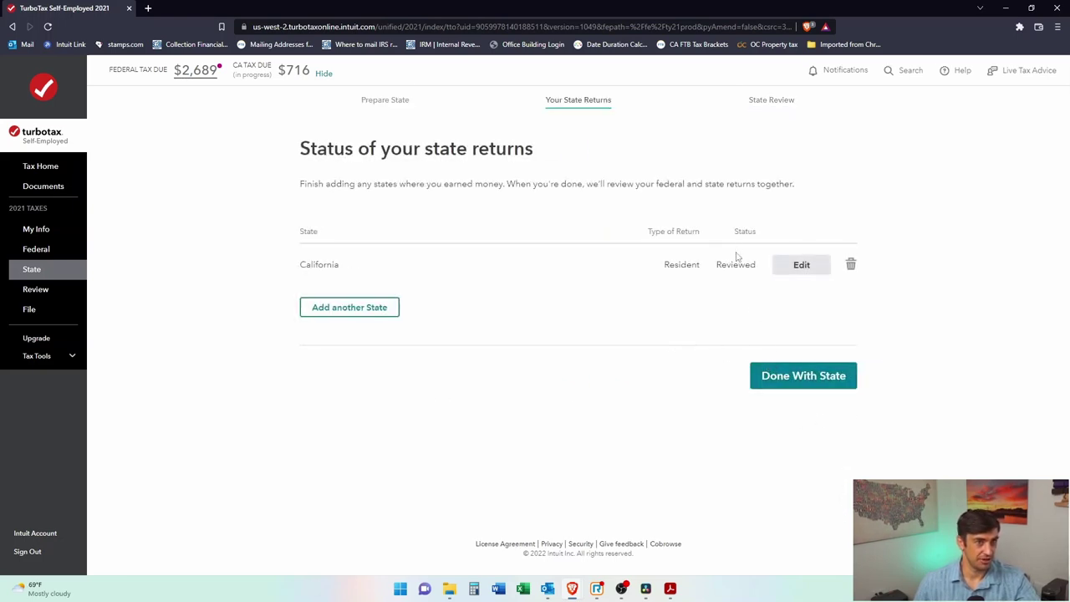
pyautogui.click(817, 383)
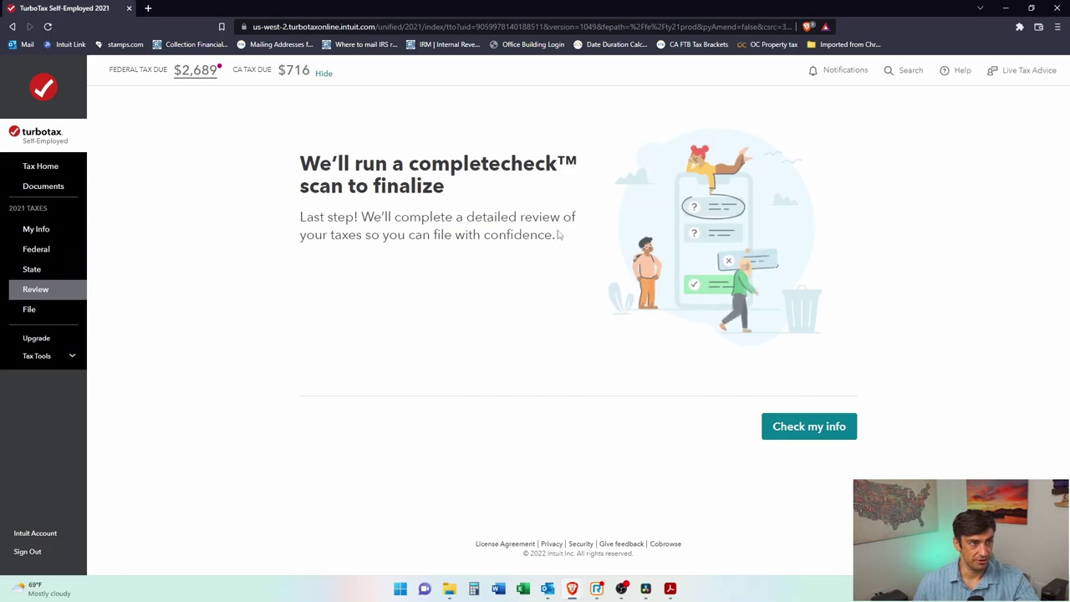
# Step: Run the completecheck scan and open the flagged federal return entries for fixing
pyautogui.click(831, 426)
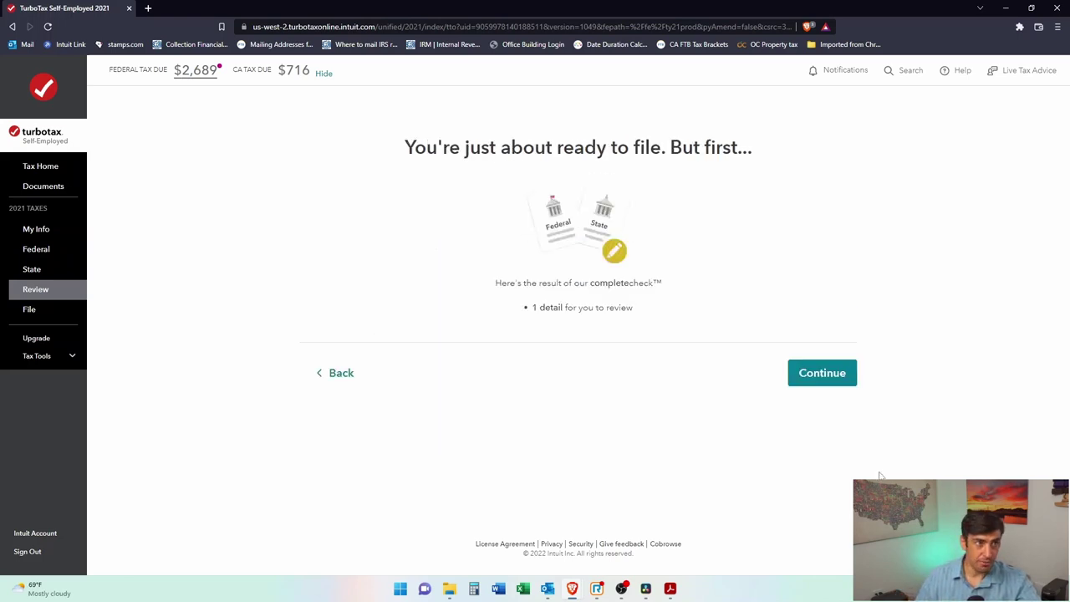
pyautogui.click(799, 377)
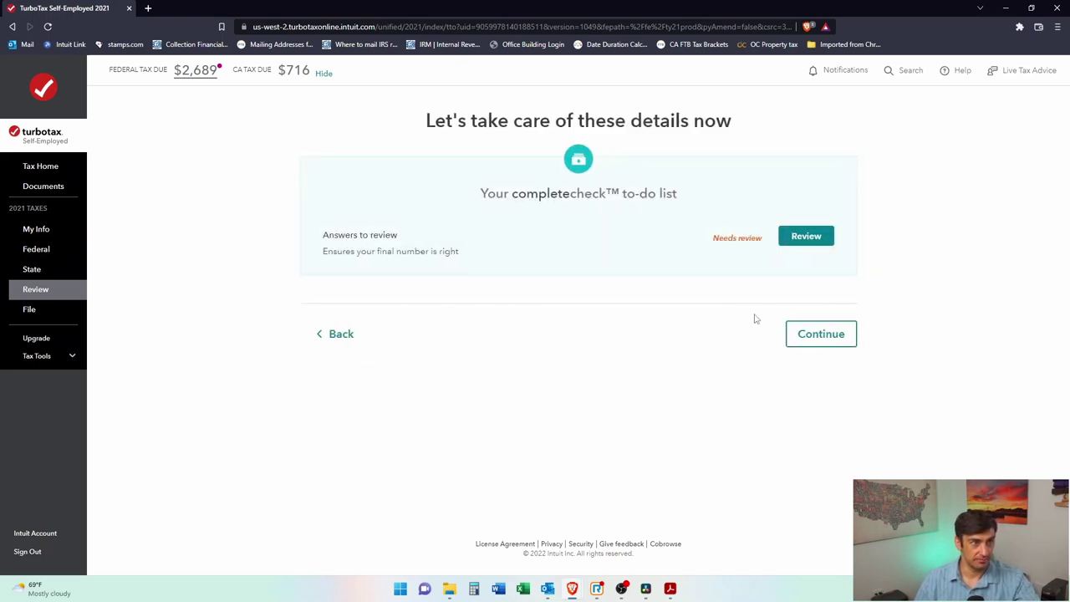
pyautogui.click(800, 240)
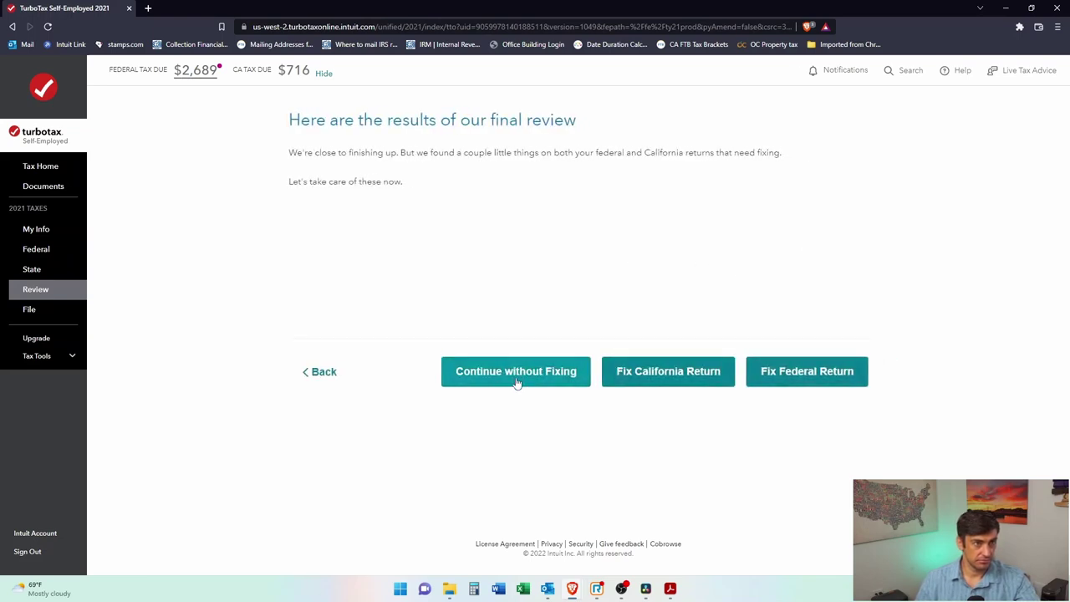
pyautogui.click(815, 377)
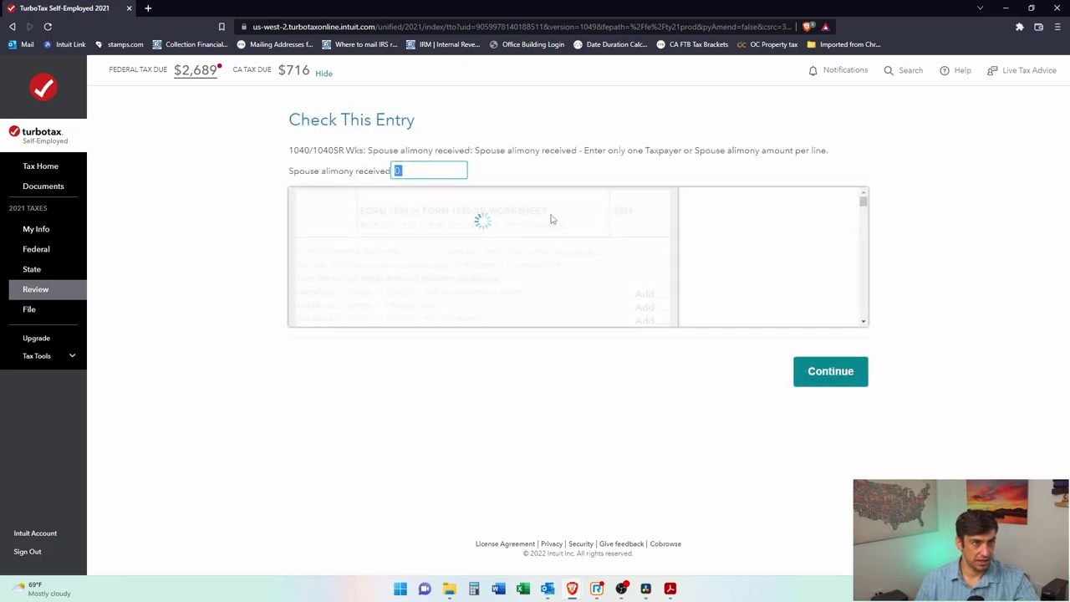
# Step: Skip the flagged alimony, ZIP, city and state entries to reach final numbers: $2,689 federal, $716 state
pyautogui.click(840, 378)
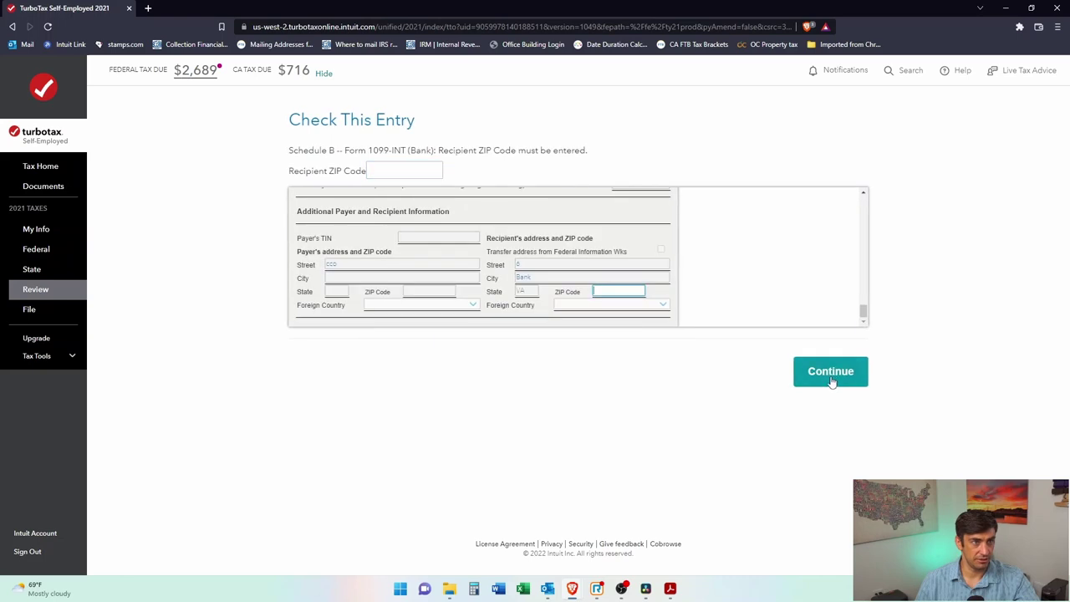
pyautogui.click(853, 375)
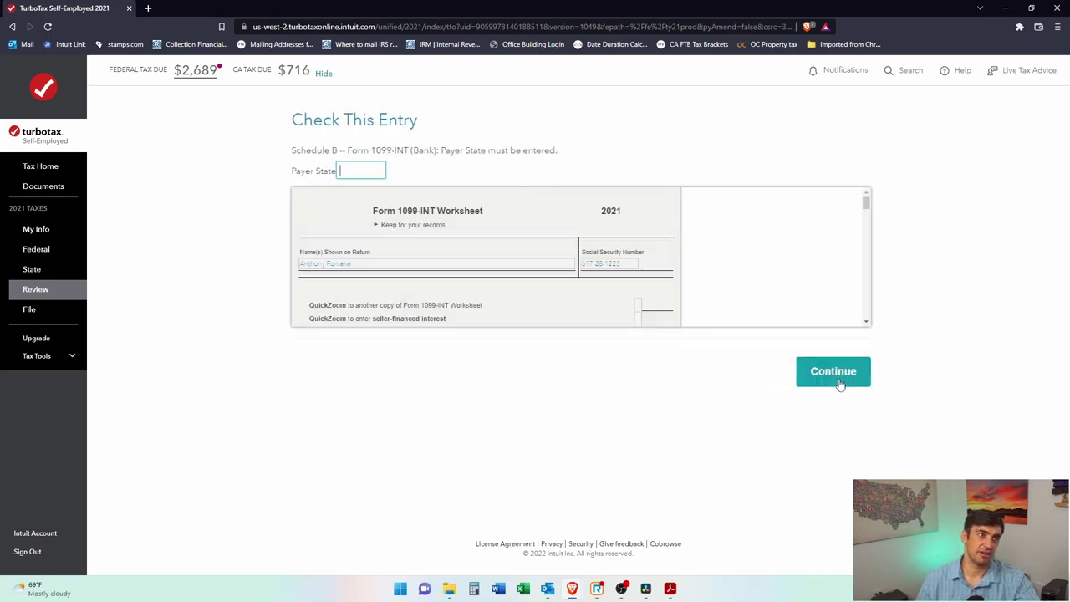
pyautogui.click(834, 376)
pyautogui.click(832, 374)
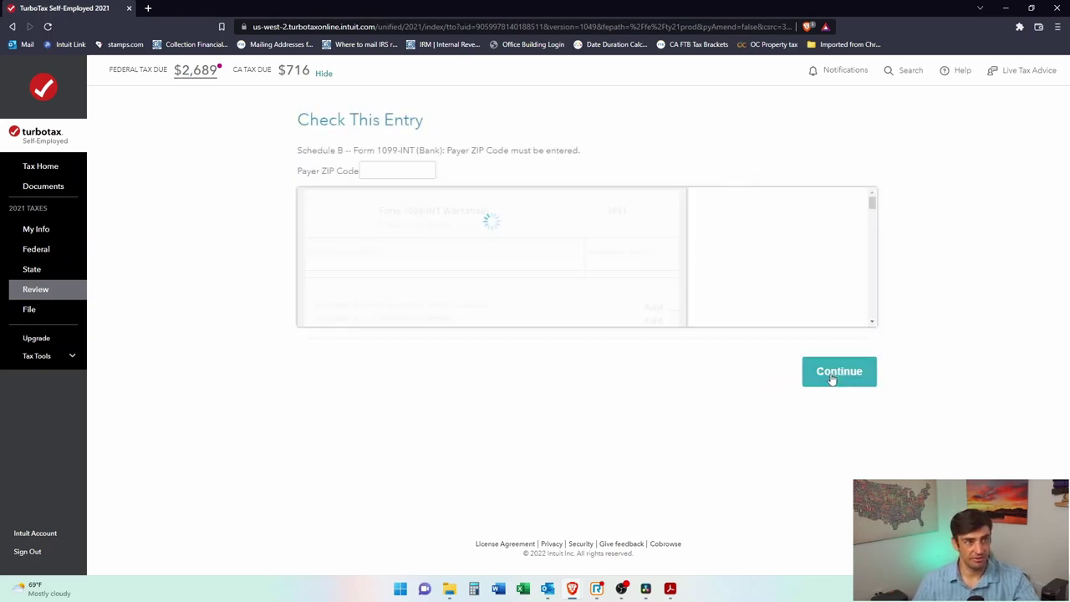
pyautogui.click(829, 372)
pyautogui.click(831, 374)
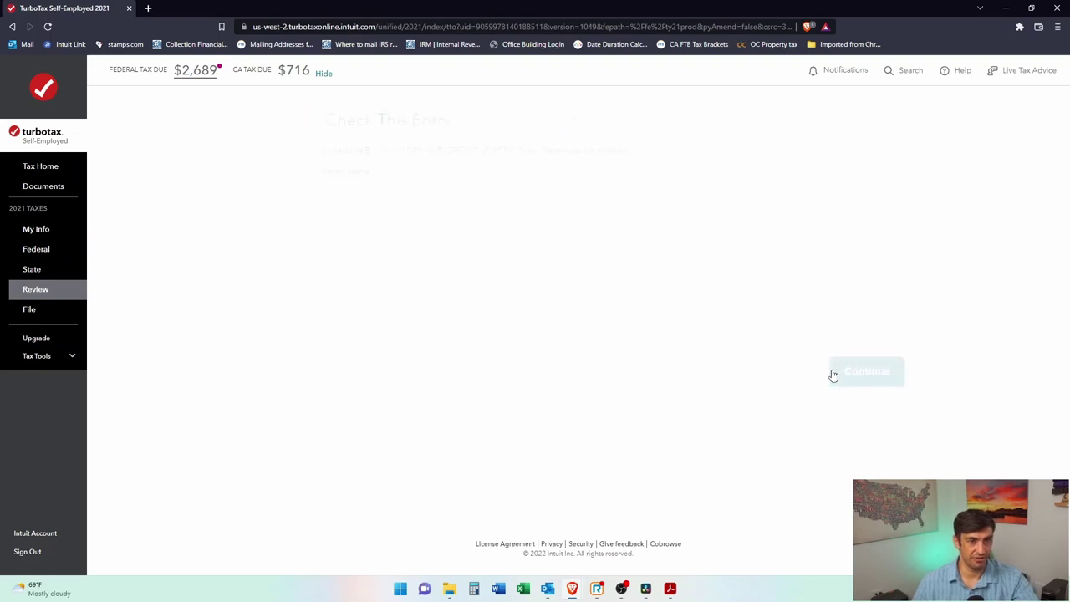
pyautogui.click(844, 377)
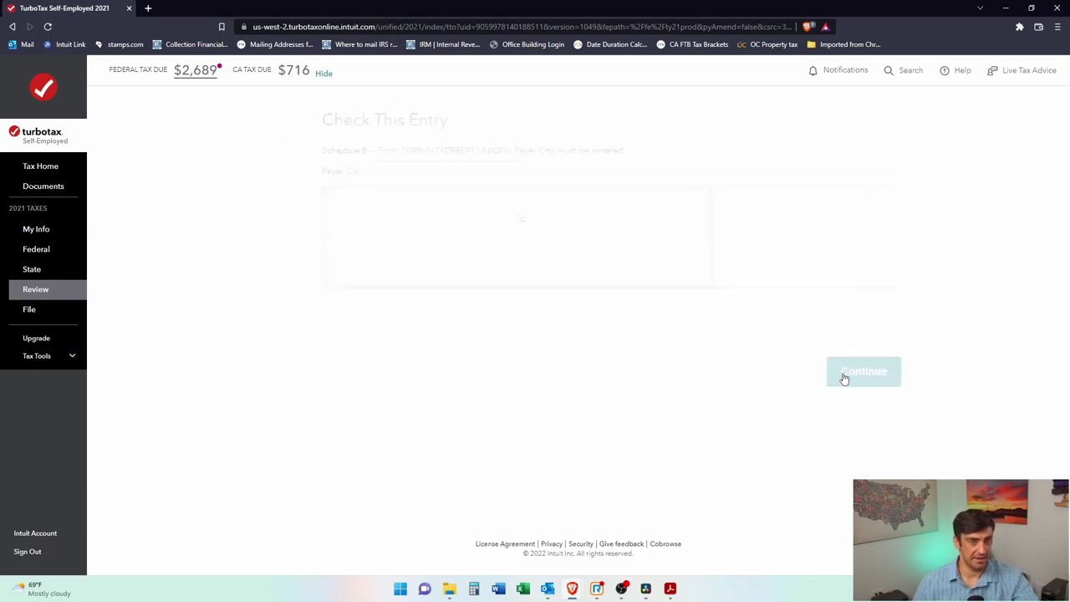
pyautogui.click(842, 374)
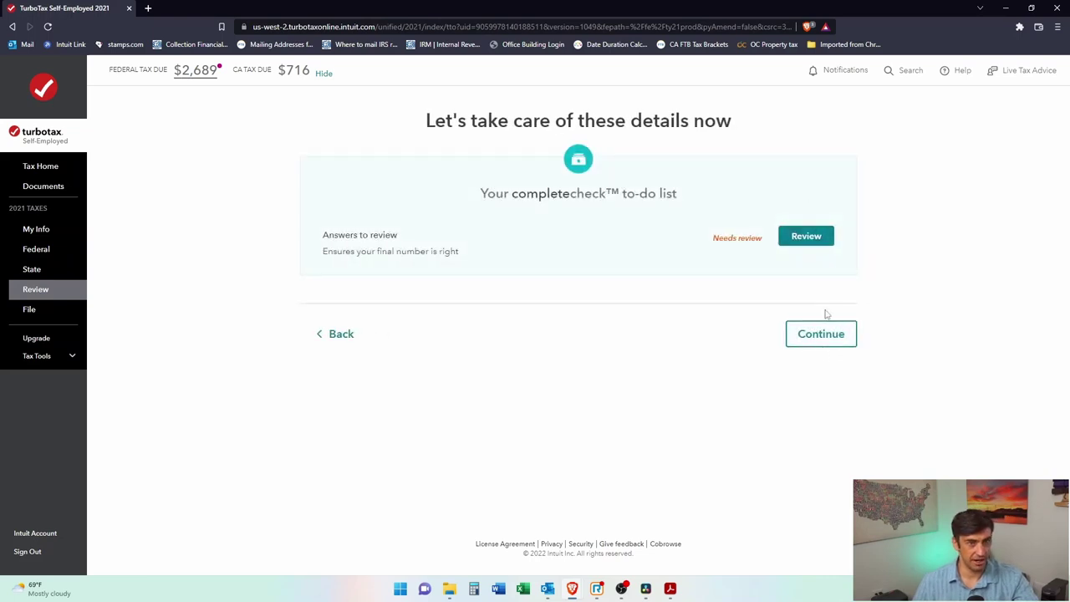
pyautogui.click(816, 349)
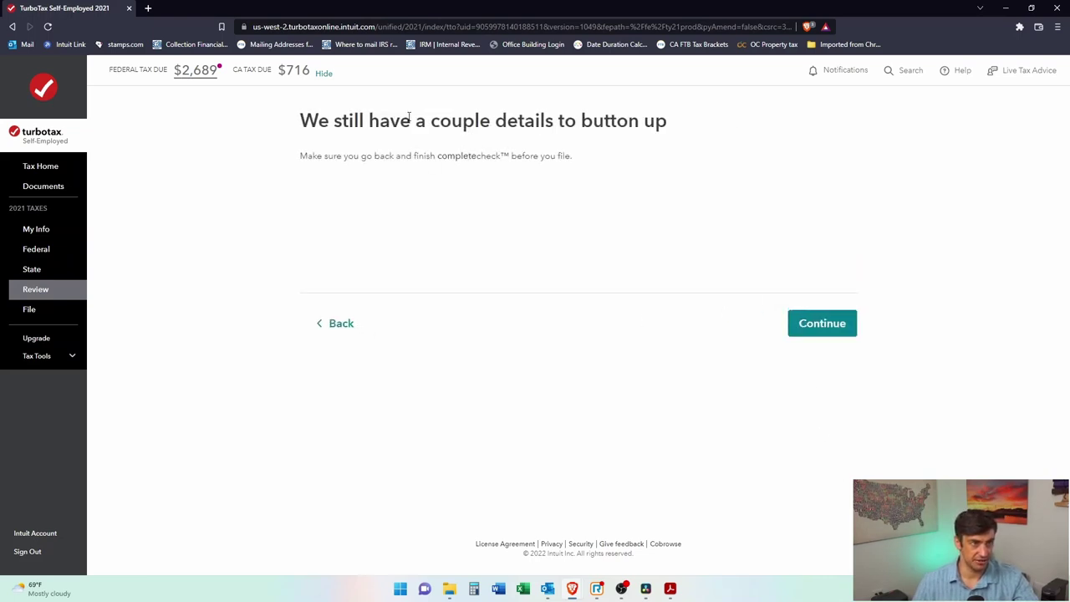
pyautogui.click(852, 334)
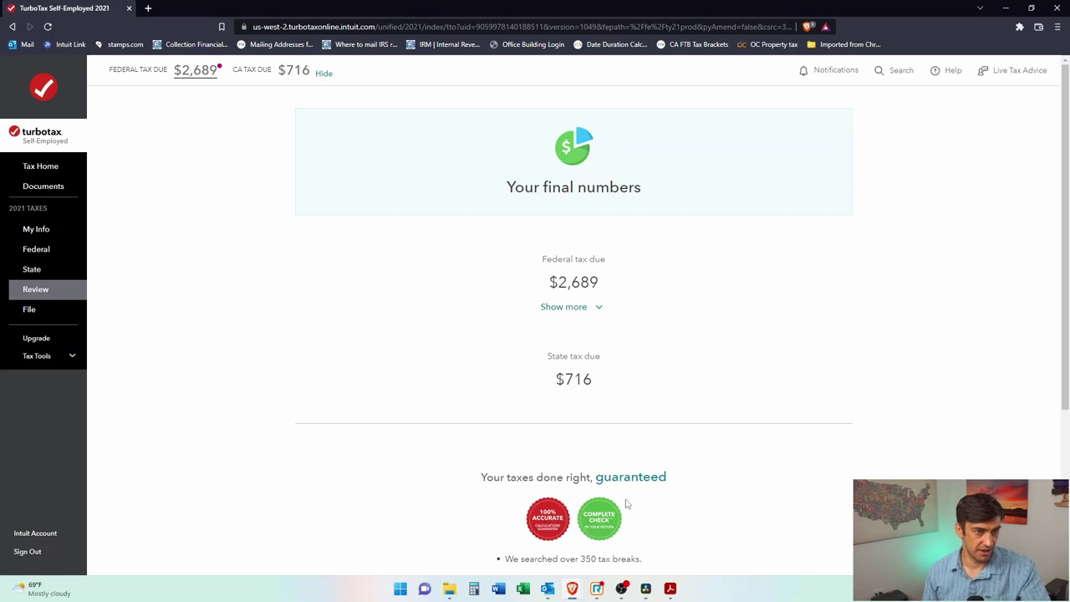
pyautogui.scroll(-3, 635, 260)
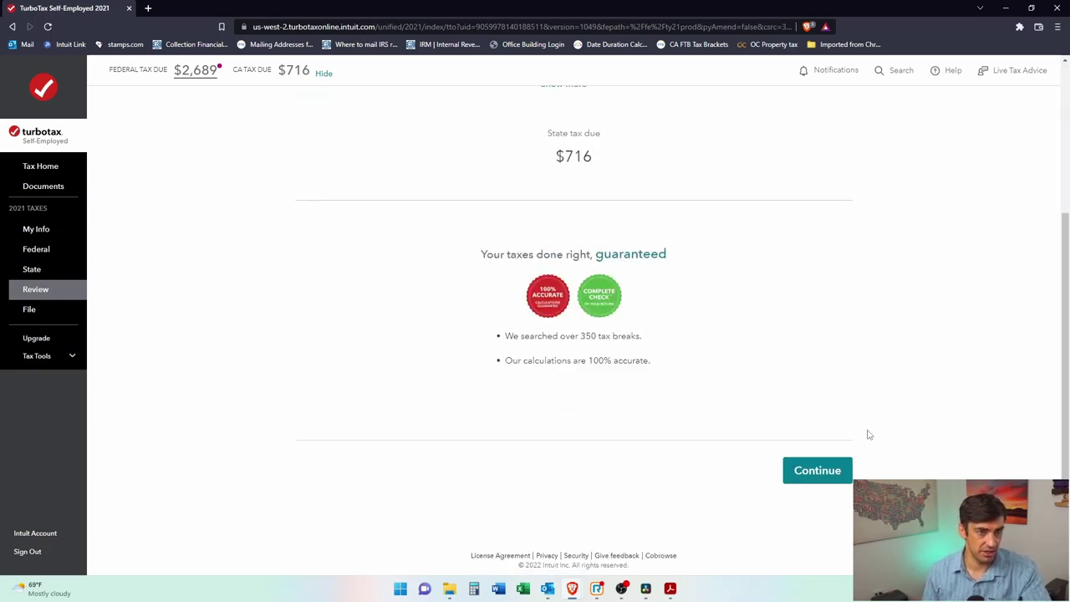
# Step: Accept the final numbers and read through the consent-to-disclosure page
pyautogui.click(840, 479)
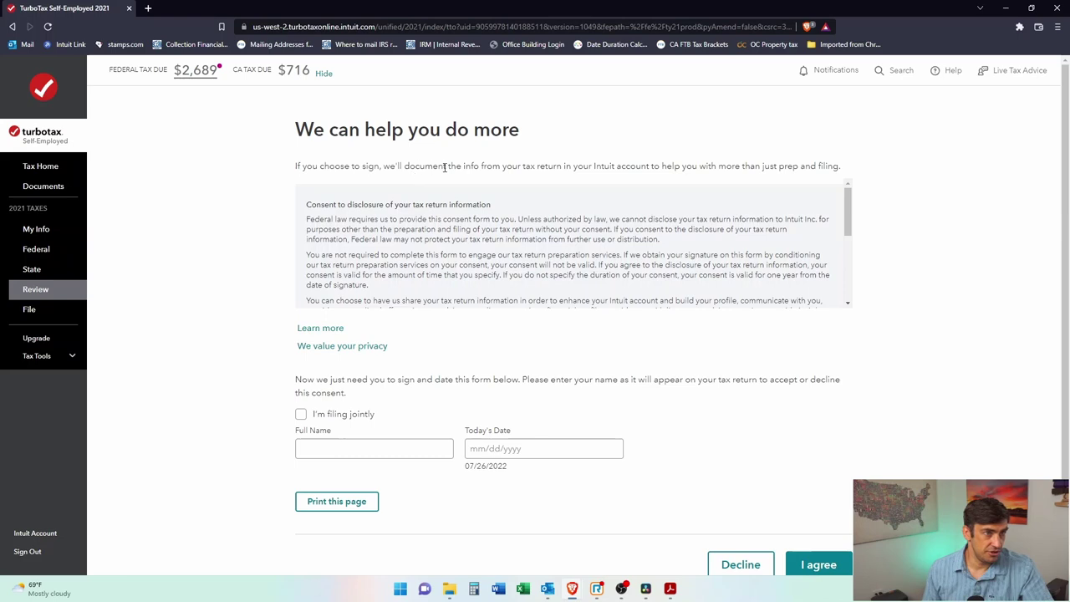
pyautogui.moveTo(560, 168); pyautogui.dragTo(682, 166)
pyautogui.click(711, 163)
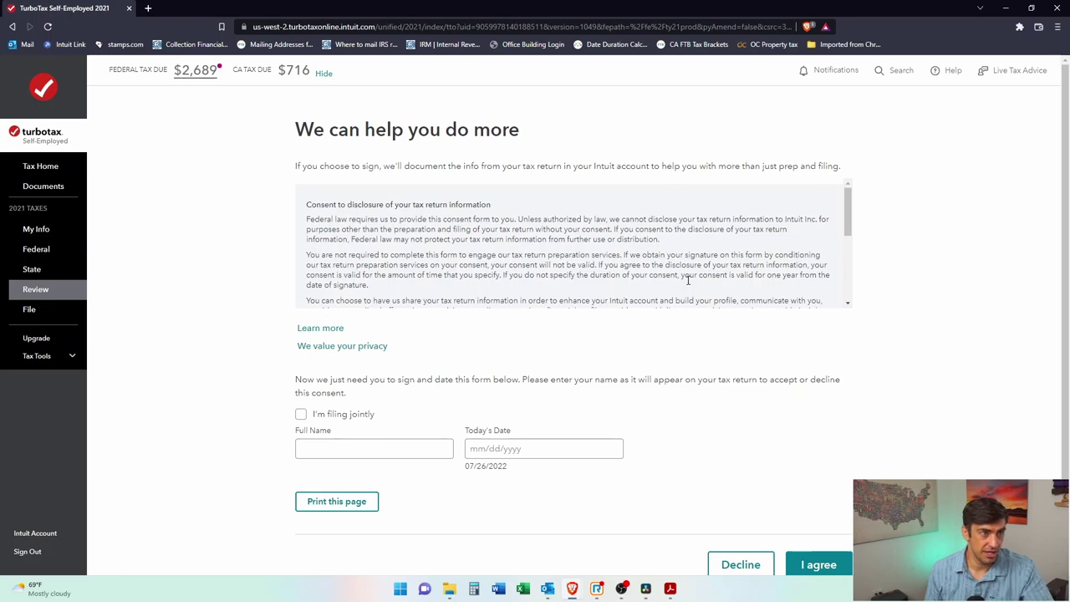
pyautogui.scroll(-1, 427, 397)
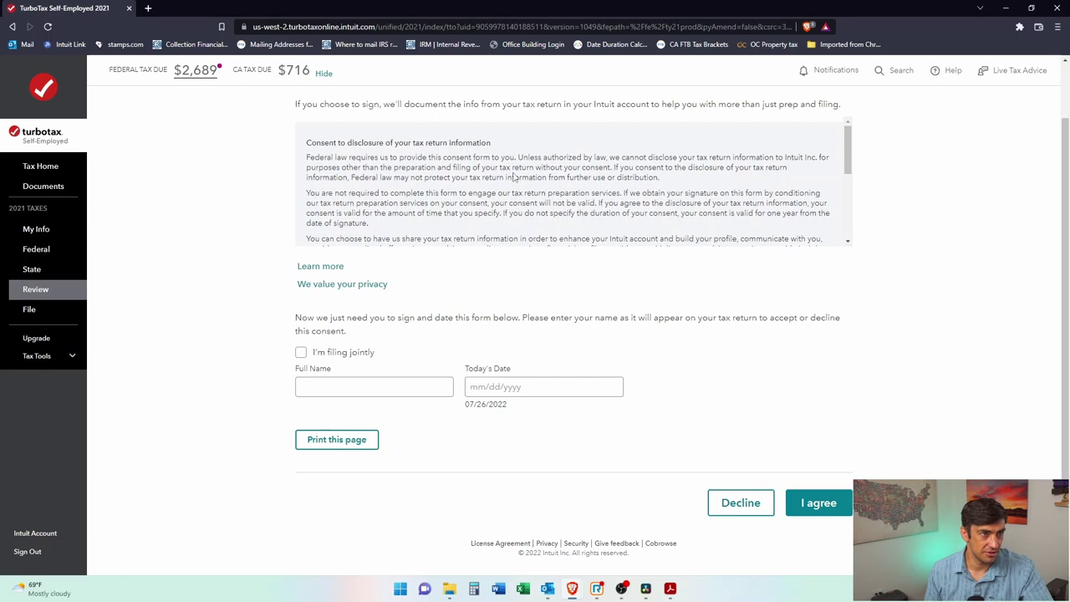
pyautogui.scroll(-5, 479, 188)
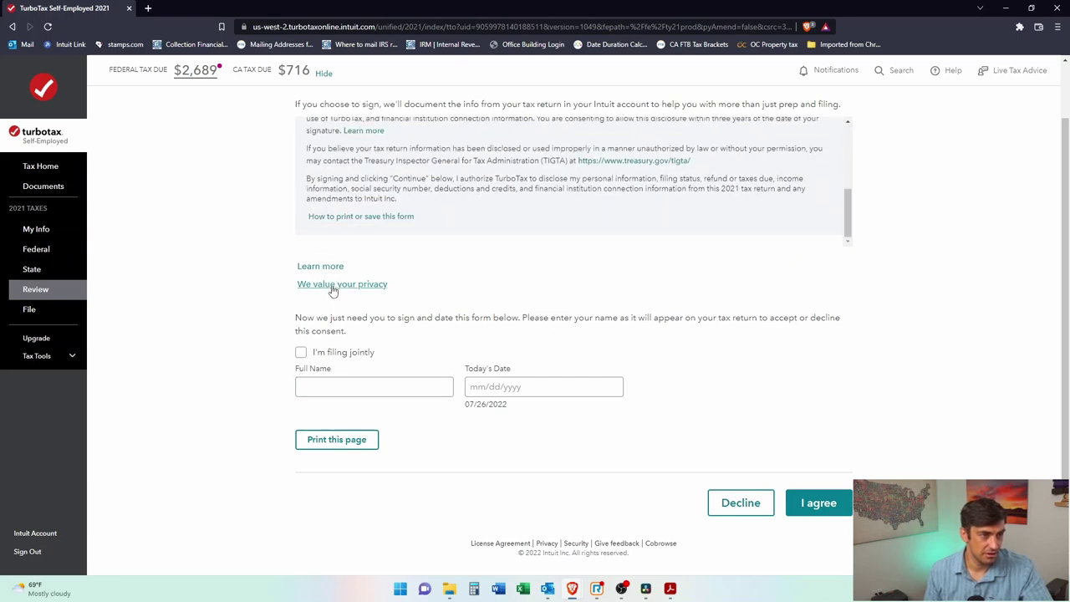
# Step: Enter the taxpayer's full name and today's date 07/26/2022 on the consent form
pyautogui.click(352, 386)
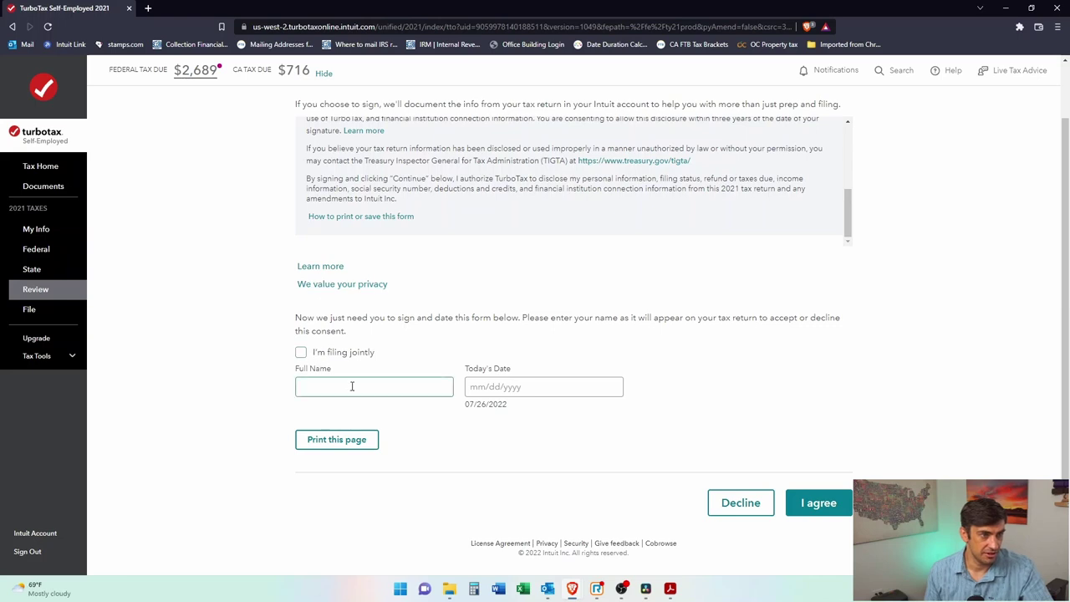
pyautogui.scroll(1, 711, 427)
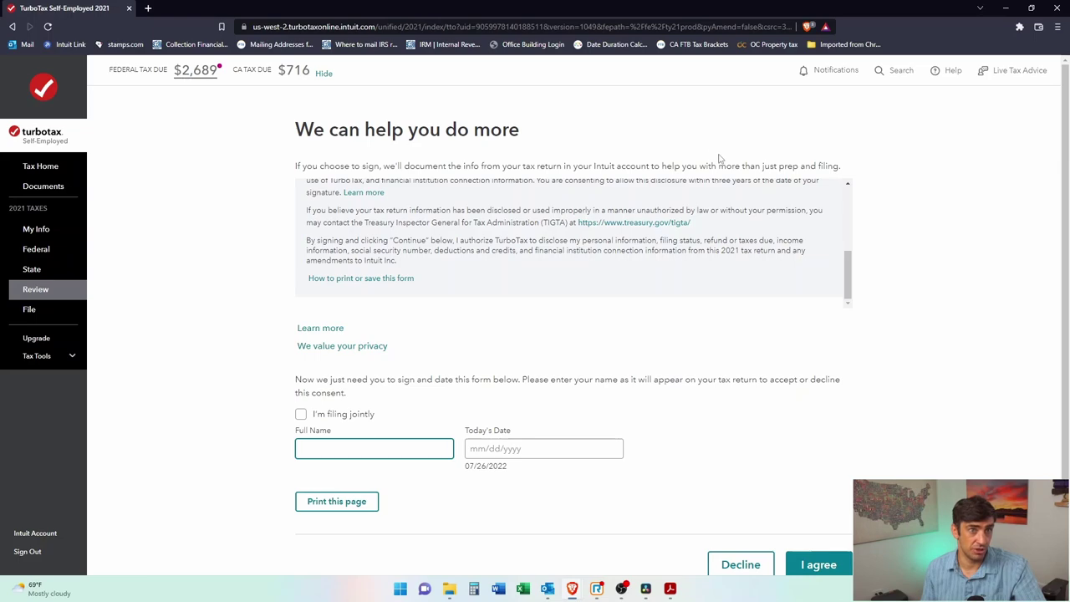
pyautogui.moveTo(736, 165); pyautogui.dragTo(845, 171)
pyautogui.click(910, 205)
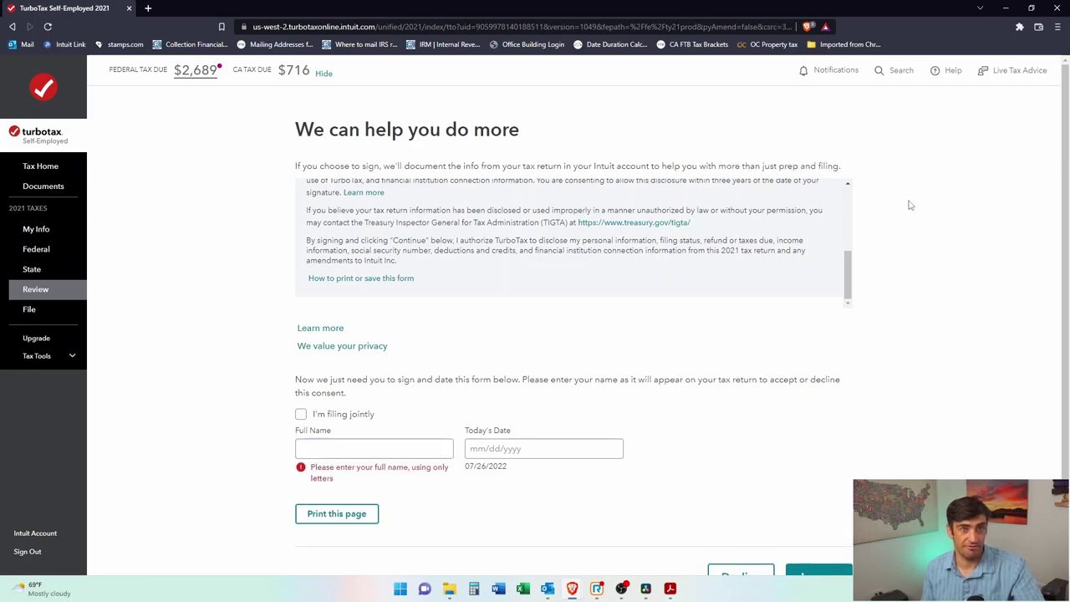
pyautogui.scroll(5, 664, 243)
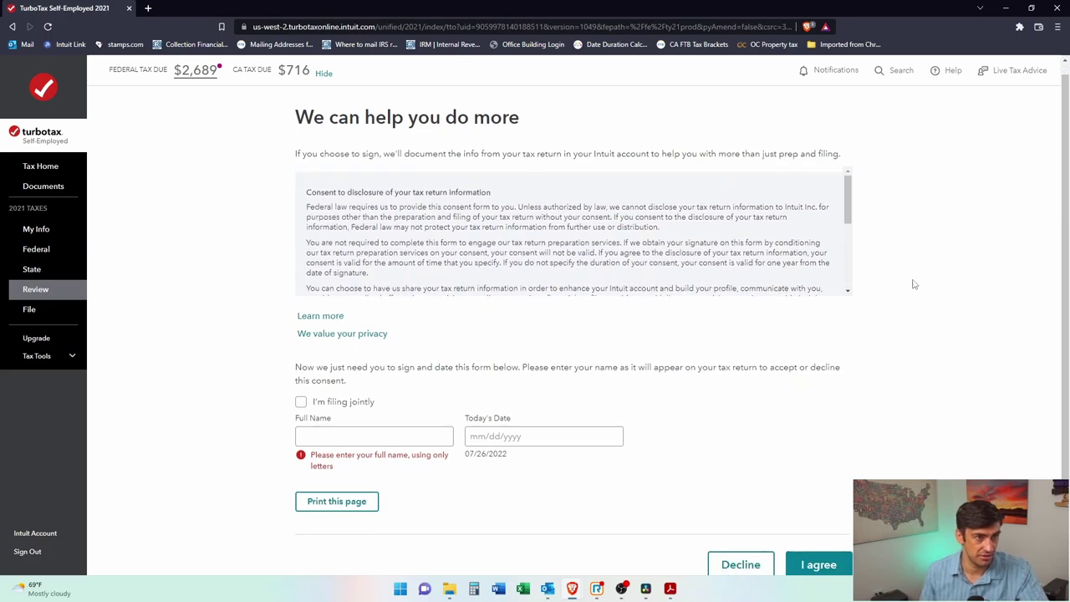
pyautogui.scroll(-2, 836, 376)
pyautogui.click(741, 511)
pyautogui.click(408, 374)
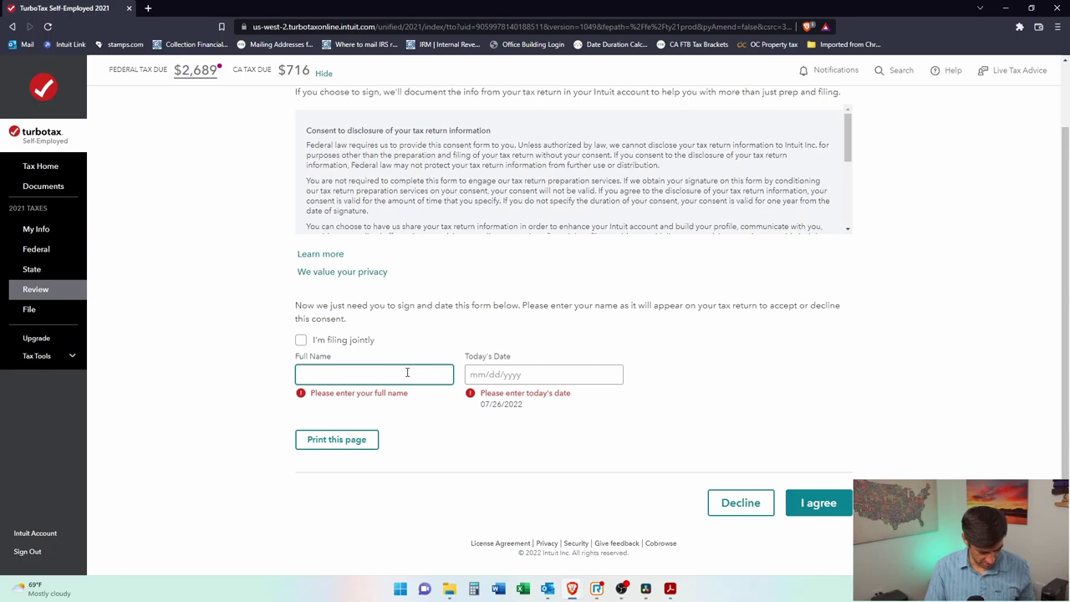
pyautogui.press('Tab')
pyautogui.write('072620')
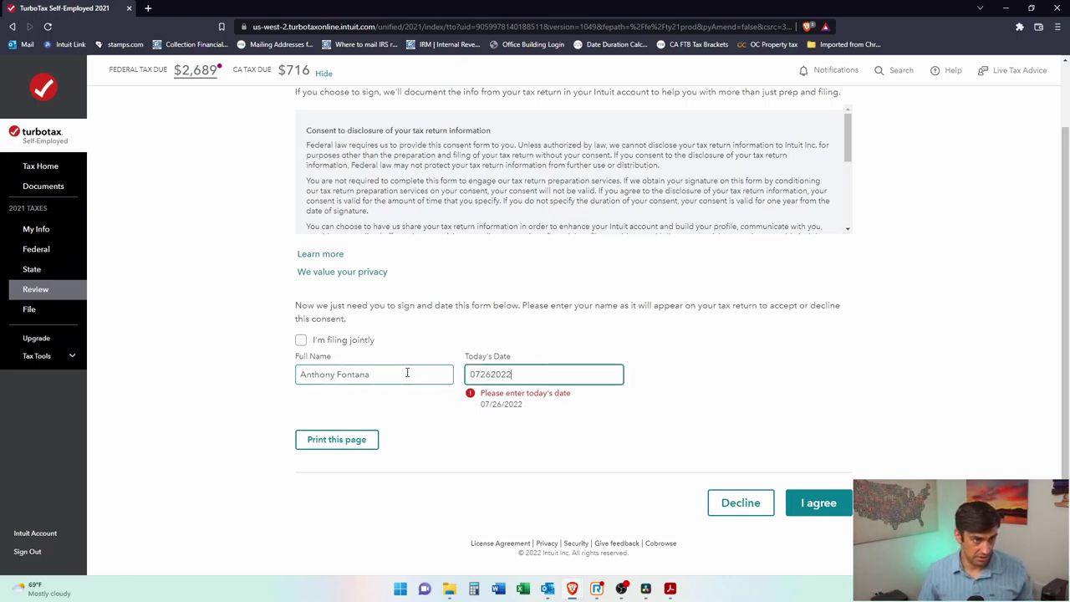
pyautogui.click(541, 408)
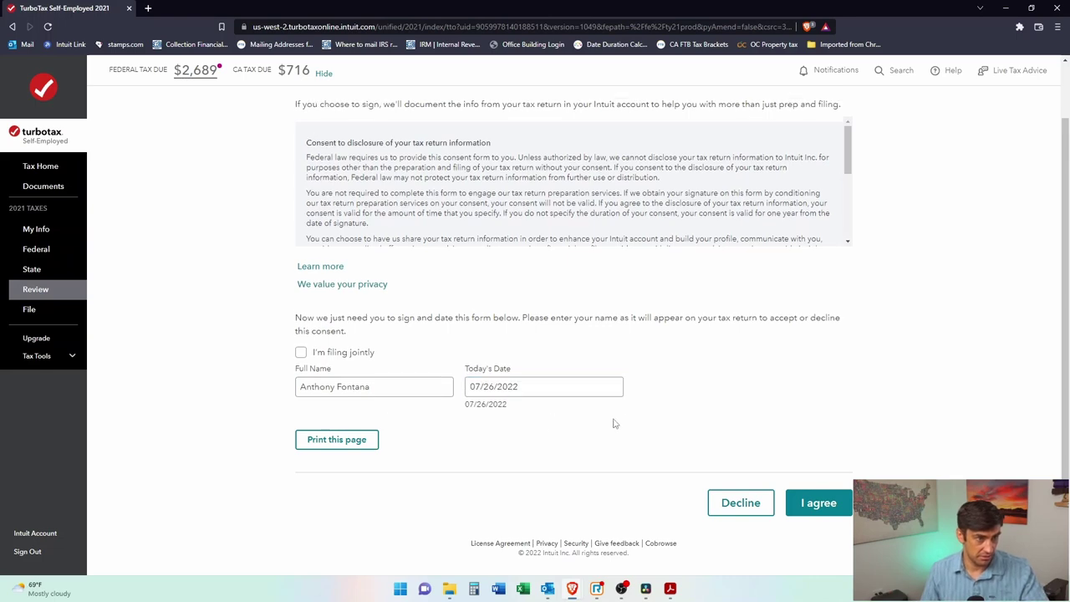
# Step: Decline sharing return information with Intuit and skip the Will Builder add-on
pyautogui.click(739, 504)
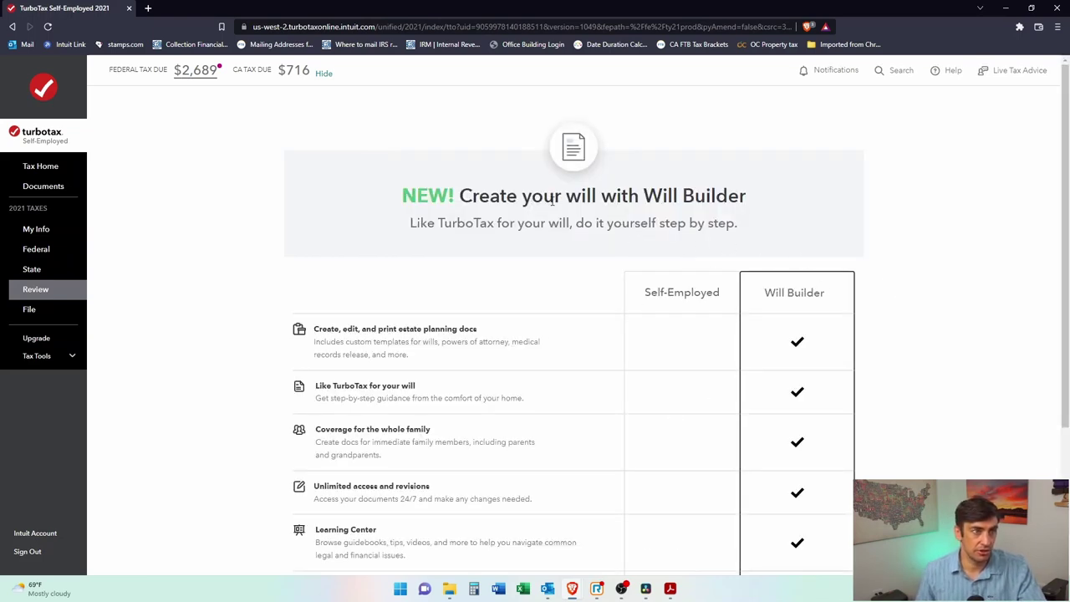
pyautogui.scroll(-3, 785, 210)
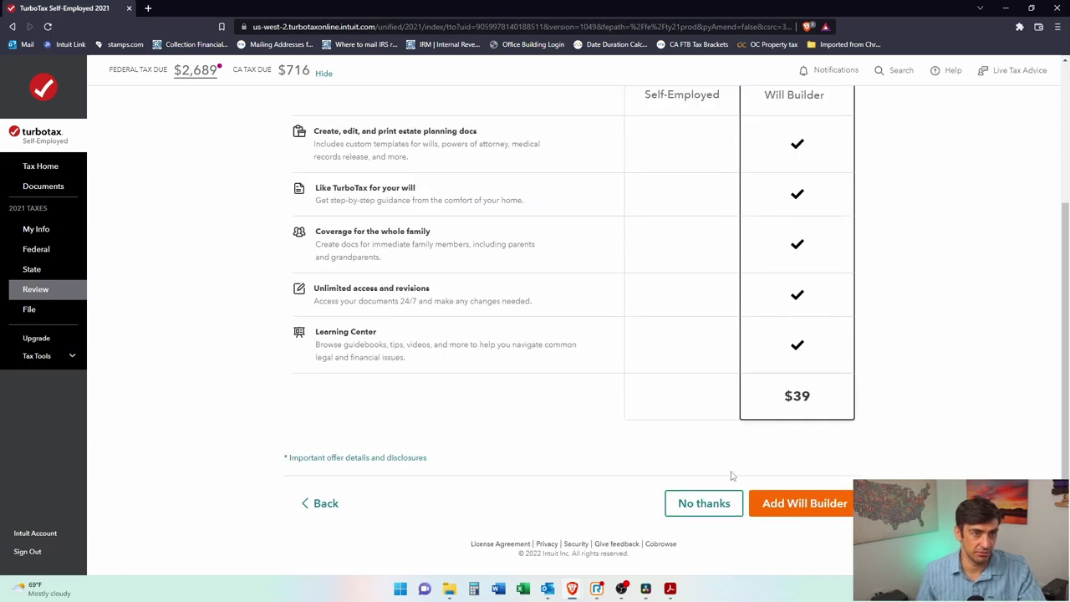
pyautogui.click(707, 503)
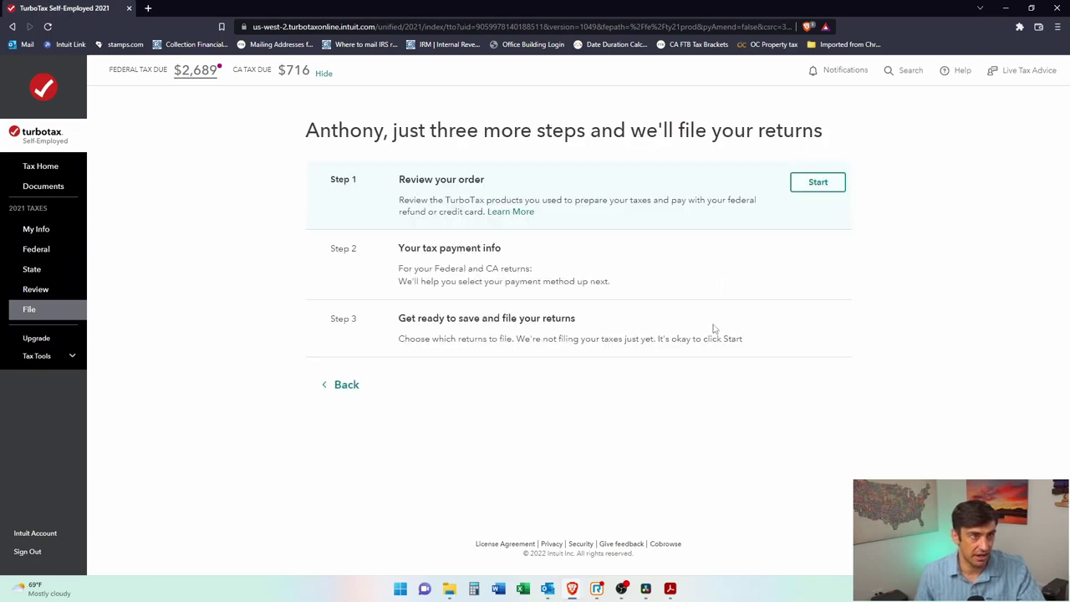
# Step: Review the $168 TurboTax order, dismissing the price feedback popup
pyautogui.click(808, 182)
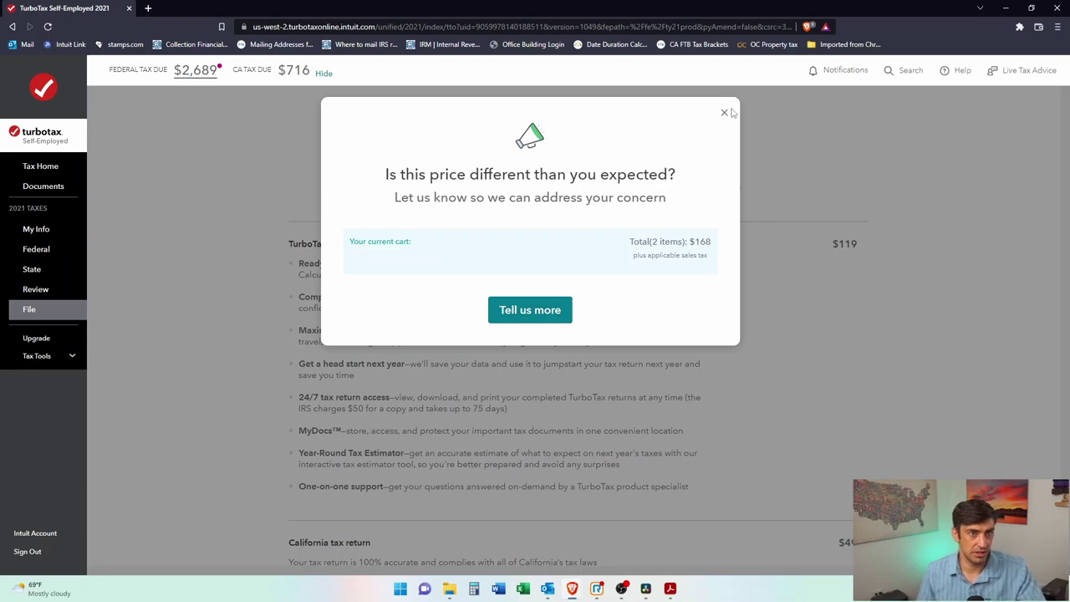
pyautogui.click(725, 112)
pyautogui.scroll(-3, 870, 293)
pyautogui.moveTo(827, 135); pyautogui.dragTo(864, 136)
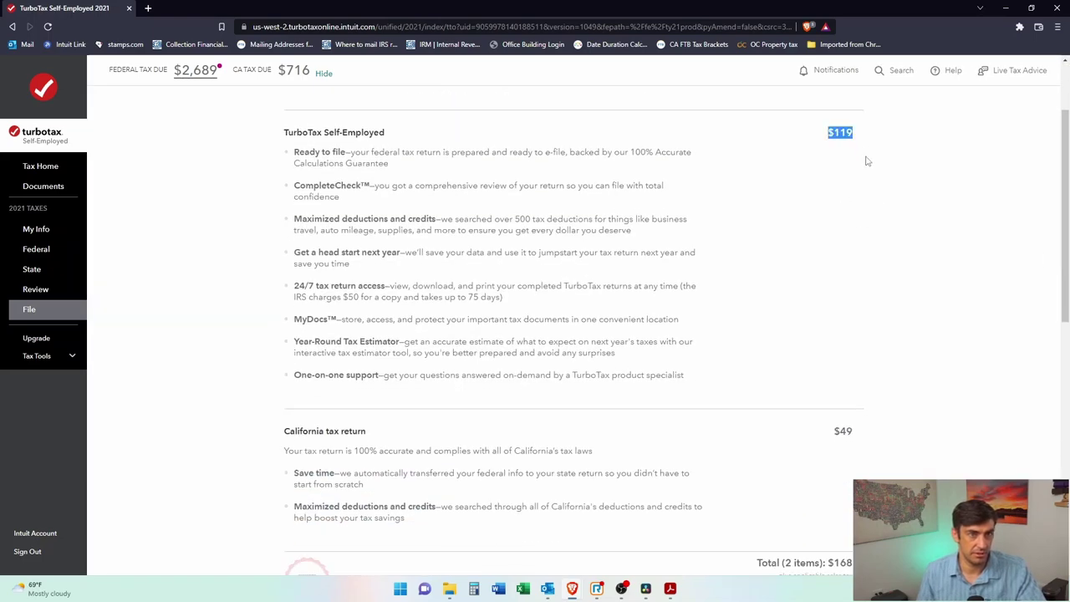
pyautogui.scroll(-1, 898, 444)
pyautogui.moveTo(834, 377); pyautogui.dragTo(856, 378)
pyautogui.scroll(-2, 877, 426)
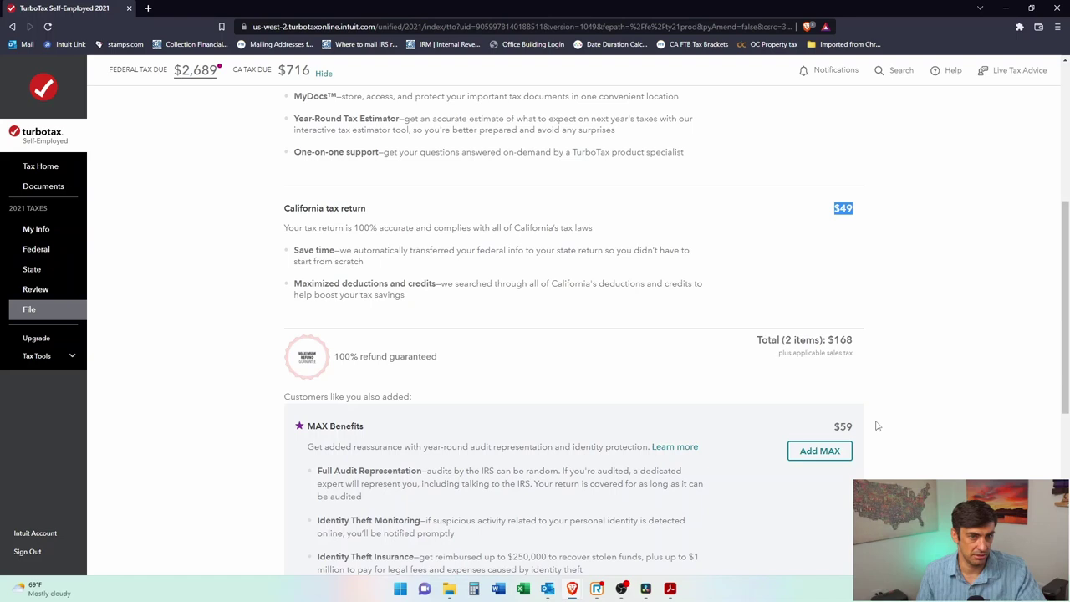
pyautogui.scroll(-2, 876, 426)
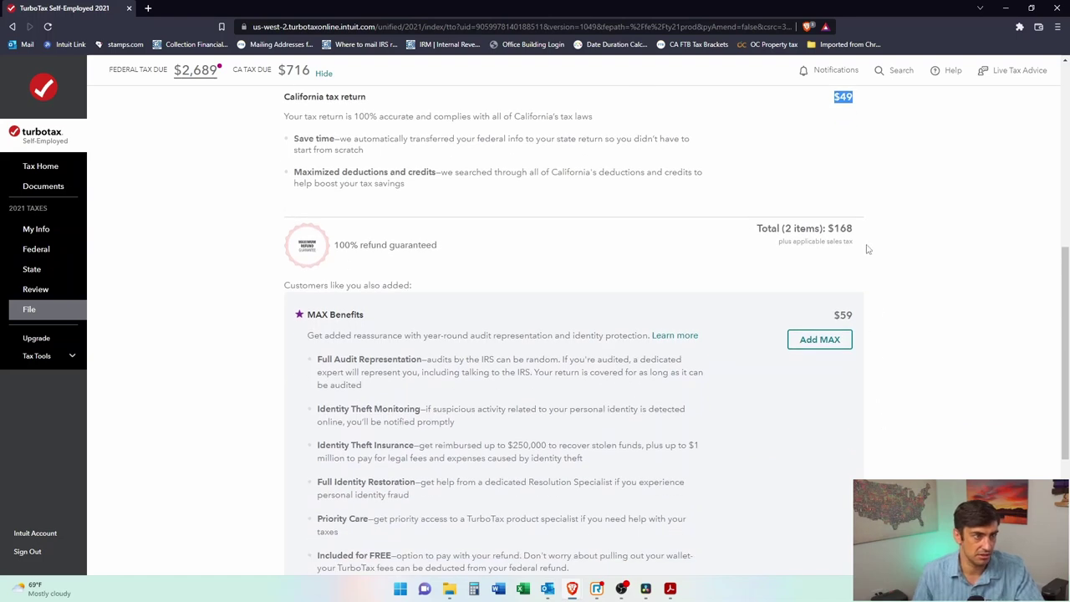
pyautogui.scroll(-4, 869, 250)
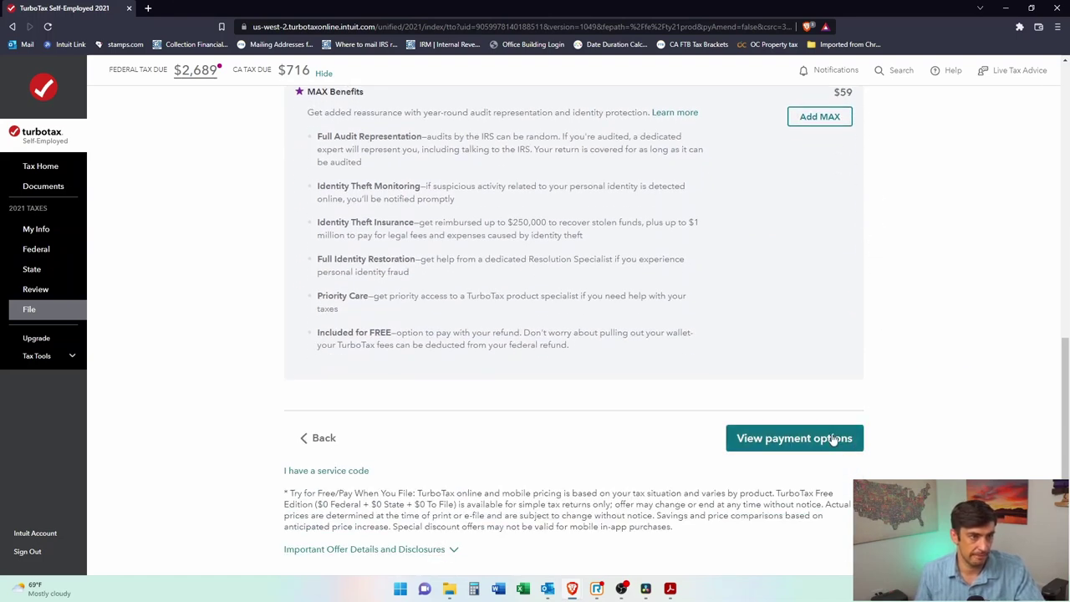
# Step: Pay the $168 TurboTax fees with a credit card
pyautogui.click(830, 439)
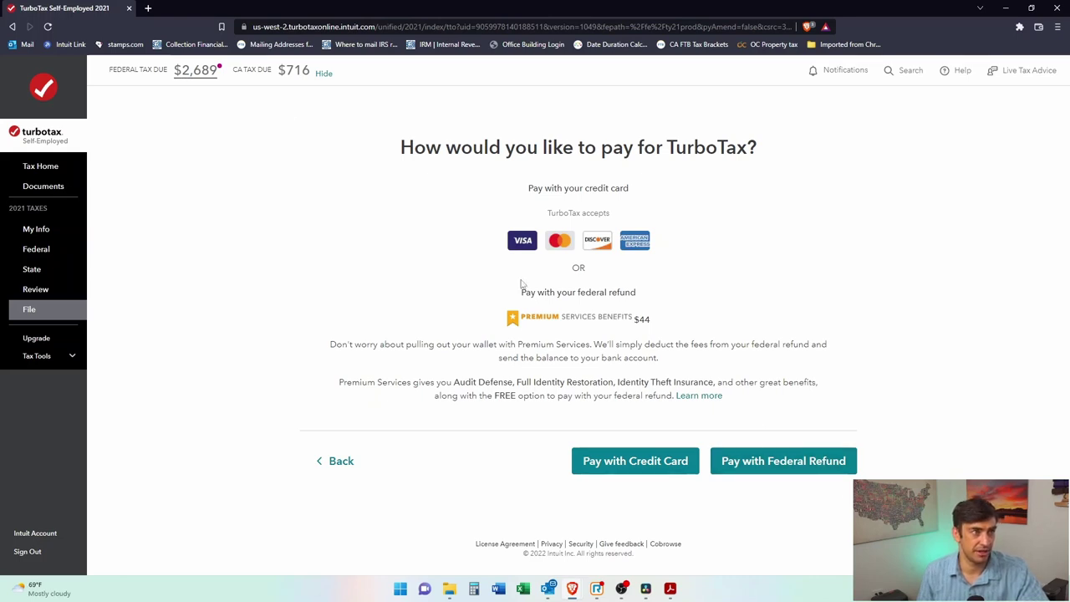
pyautogui.click(671, 461)
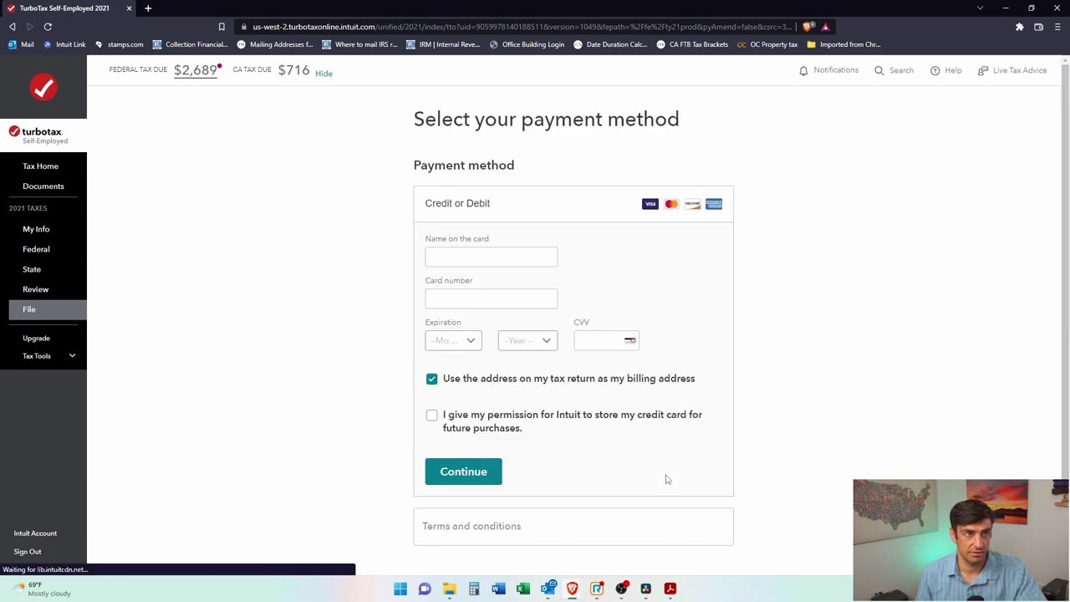
pyautogui.scroll(-2, 653, 394)
pyautogui.scroll(2, 734, 465)
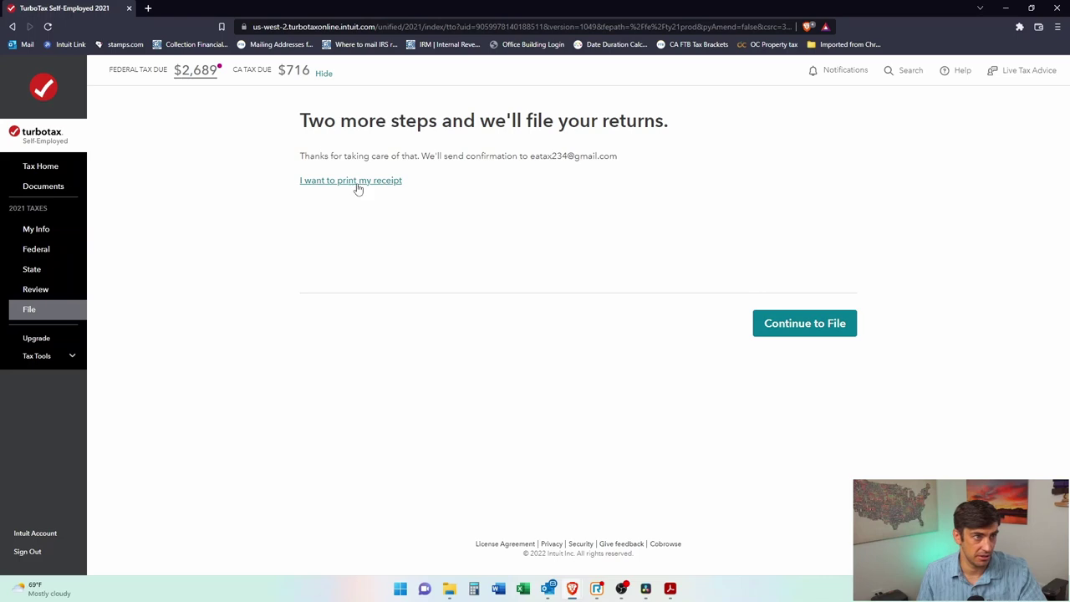
# Step: Continue to filing and start Step 2 to set up paying the taxes due
pyautogui.click(359, 183)
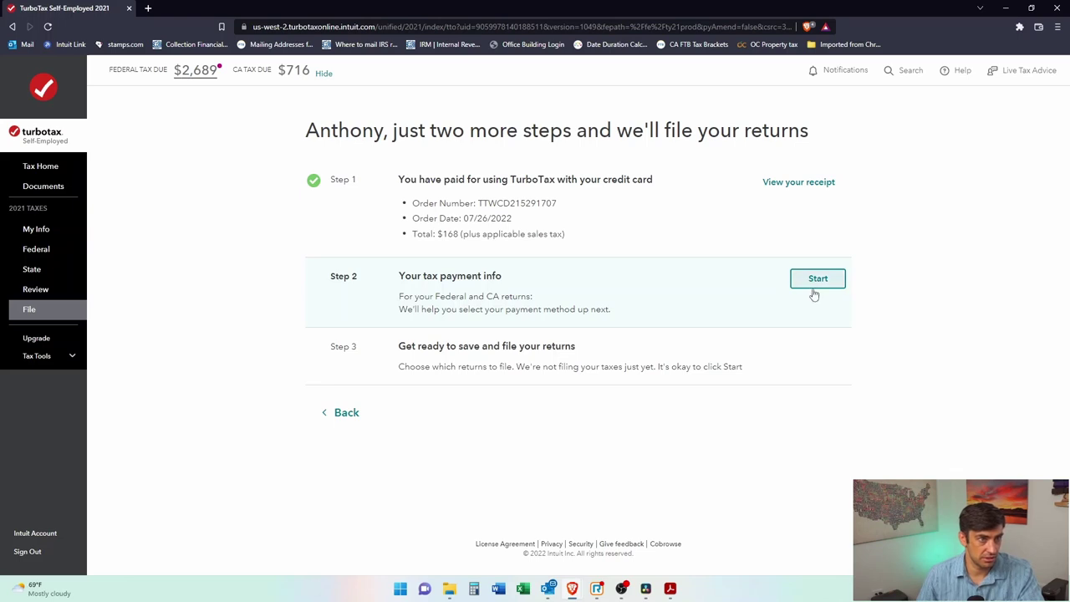
pyautogui.click(814, 285)
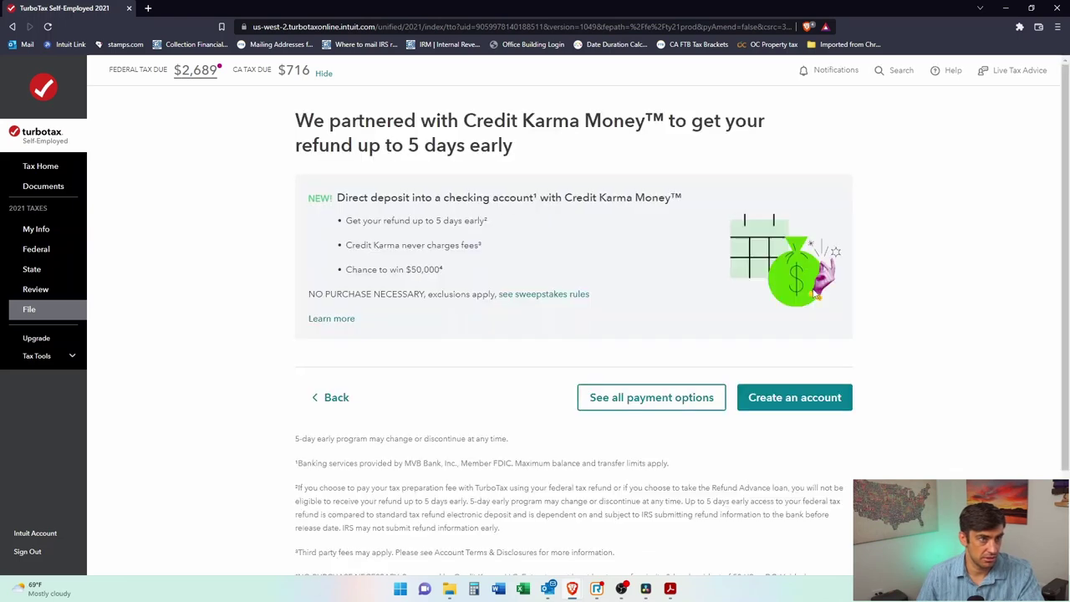
pyautogui.scroll(-1, 907, 301)
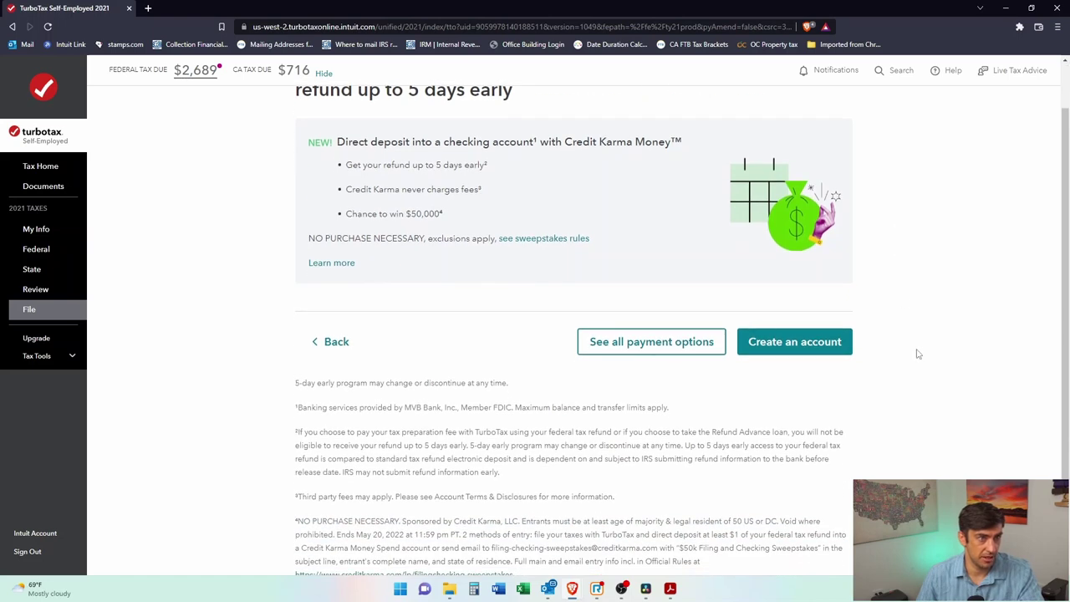
pyautogui.scroll(-1, 916, 351)
pyautogui.scroll(2, 753, 301)
pyautogui.moveTo(517, 122); pyautogui.dragTo(614, 121)
pyautogui.click(614, 121)
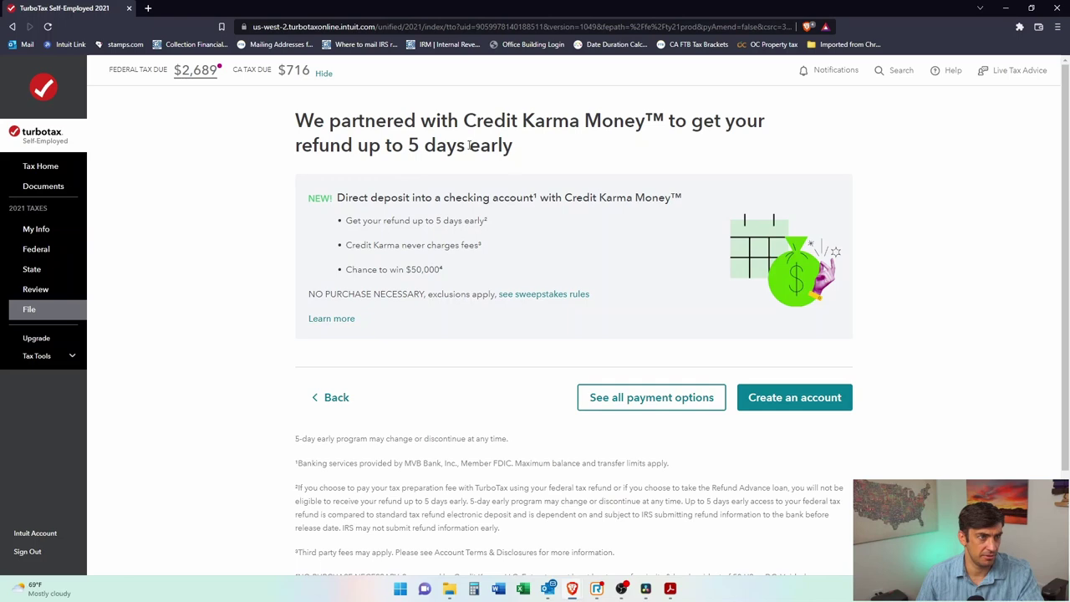
pyautogui.scroll(-3, 742, 369)
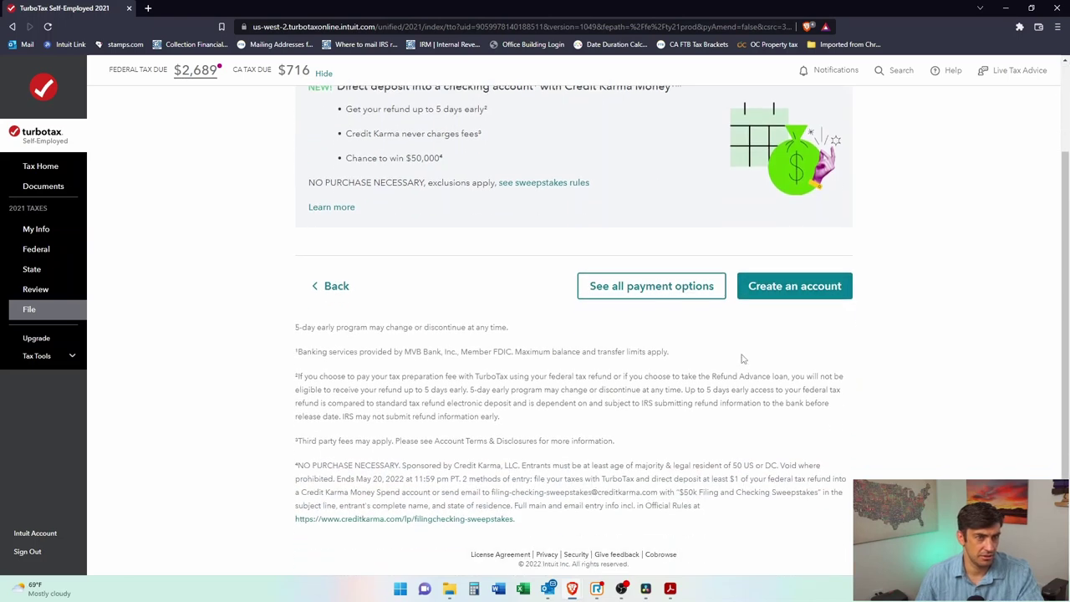
pyautogui.scroll(3, 753, 377)
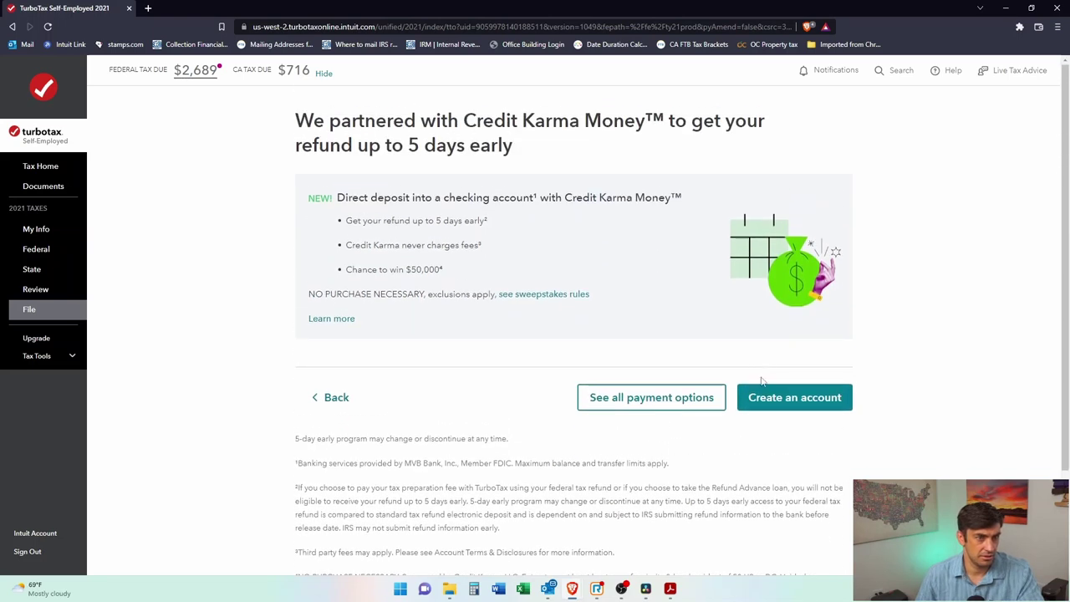
# Step: Skip the Credit Karma offer and pay federal taxes by direct debit from the bank account
pyautogui.click(681, 400)
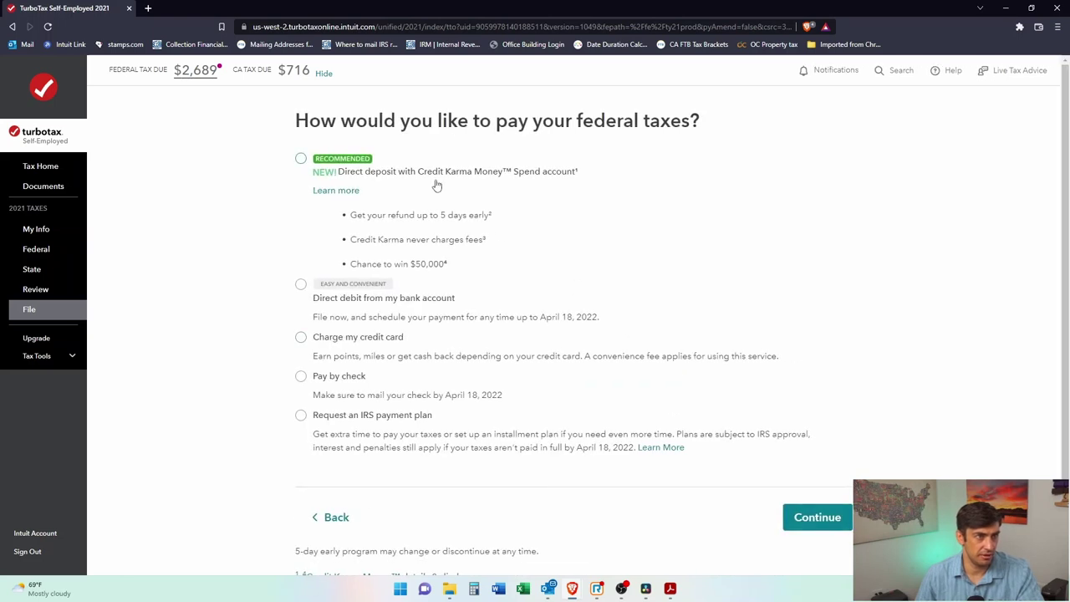
pyautogui.moveTo(701, 122); pyautogui.dragTo(612, 165)
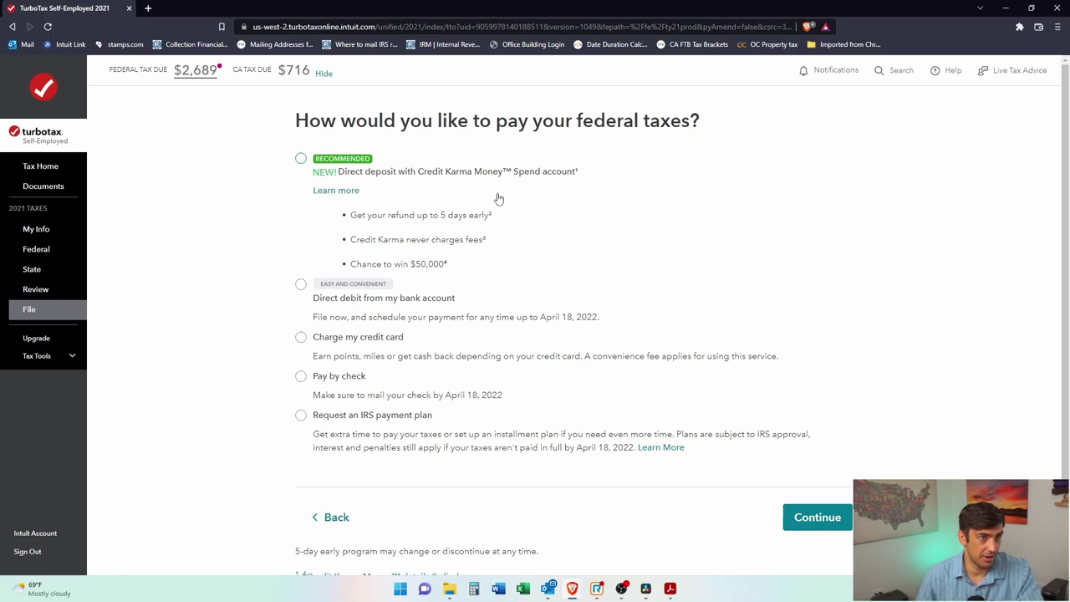
pyautogui.scroll(-1, 512, 288)
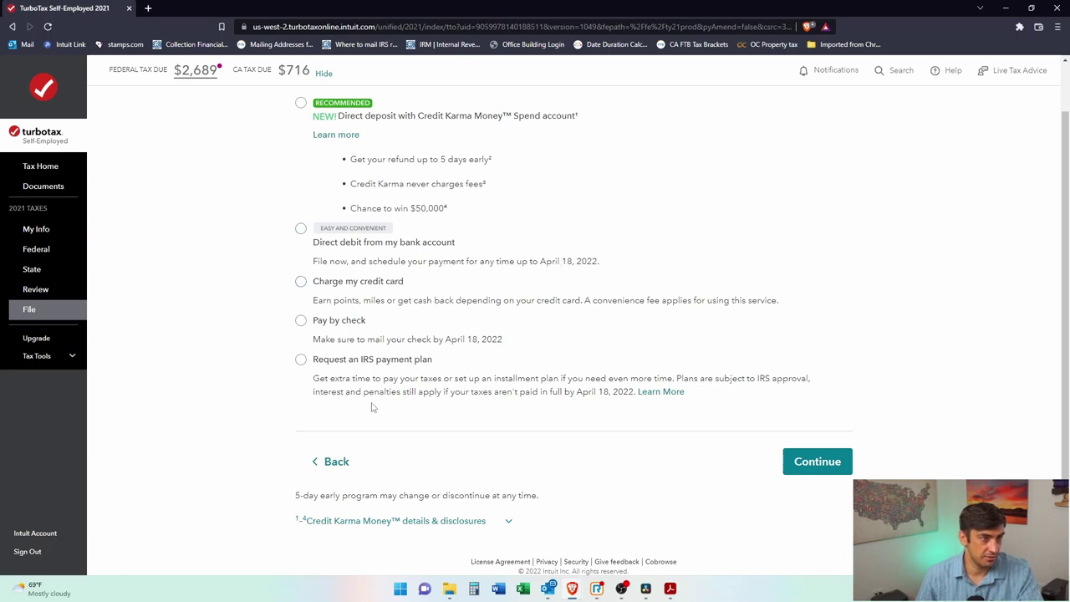
pyautogui.click(301, 228)
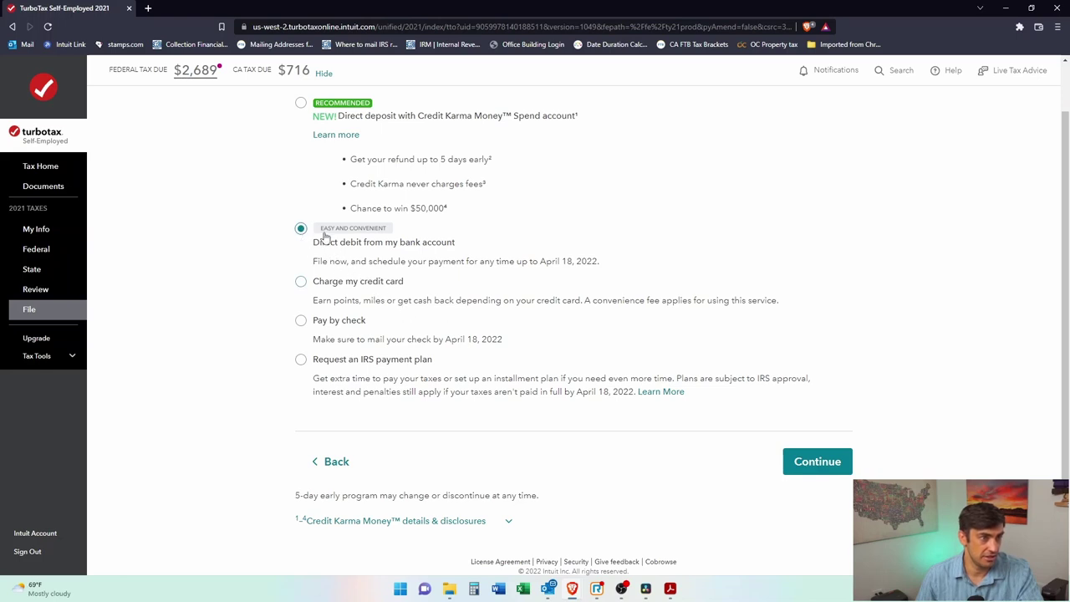
pyautogui.moveTo(600, 262); pyautogui.dragTo(310, 246)
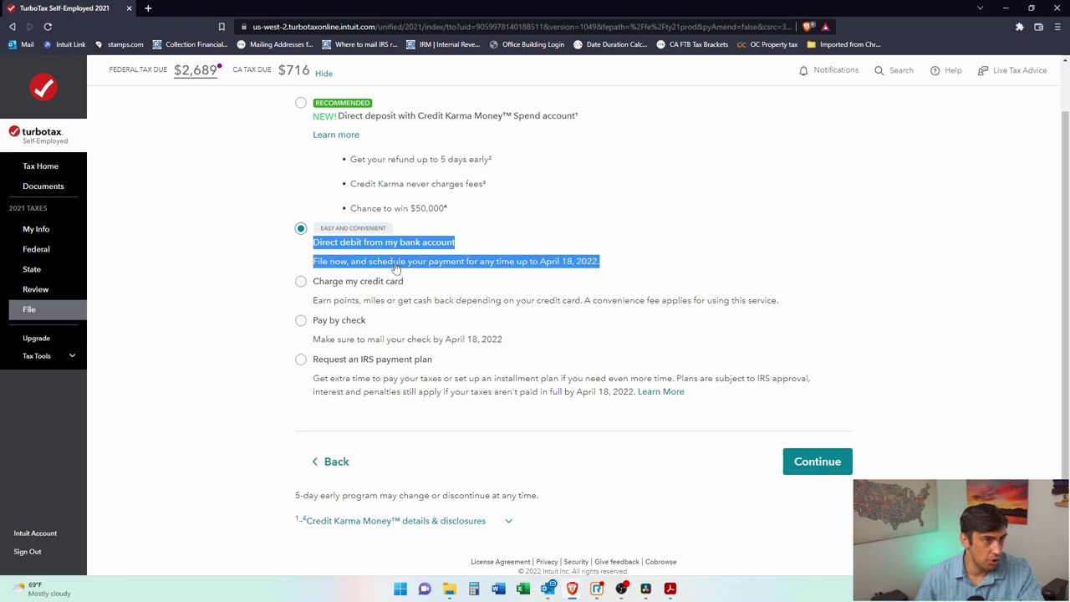
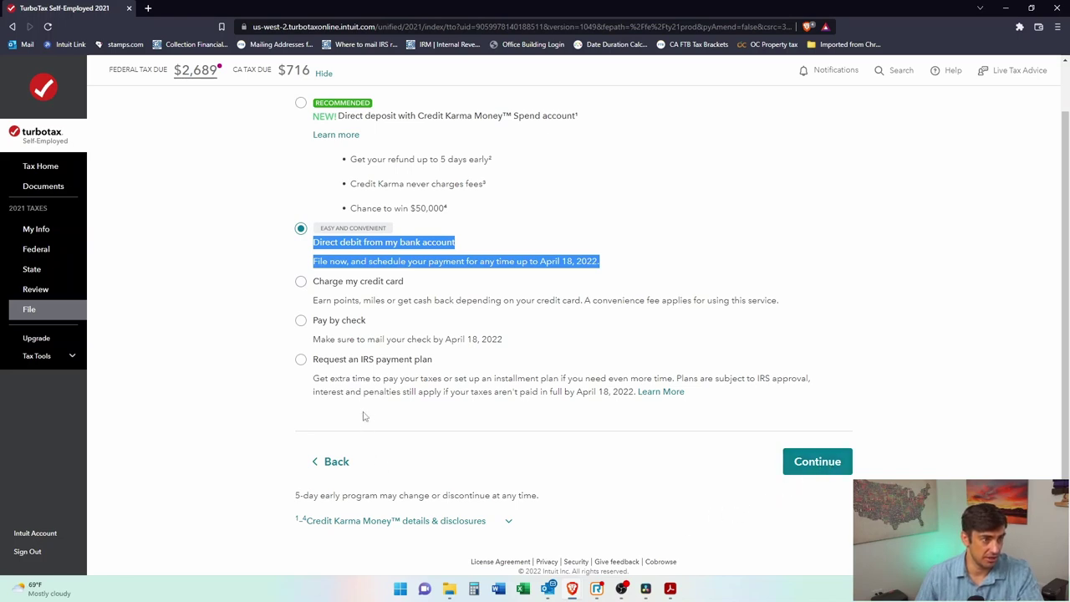
# Step: Start the tax payment info step and choose to pay the federal taxes by check
pyautogui.click(334, 461)
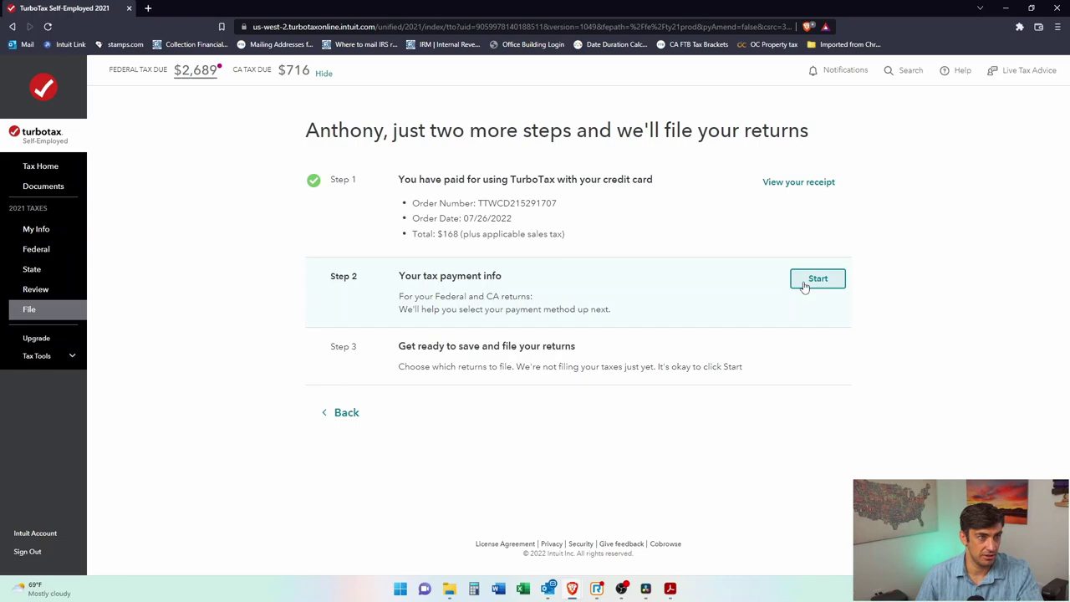
pyautogui.click(804, 287)
pyautogui.scroll(-2, 765, 251)
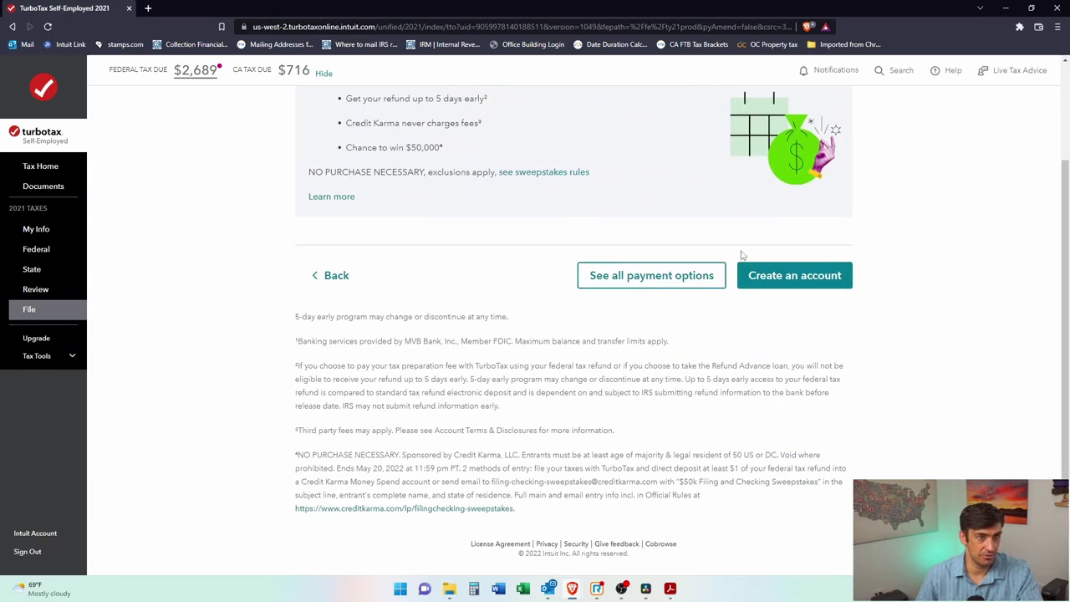
pyautogui.click(651, 275)
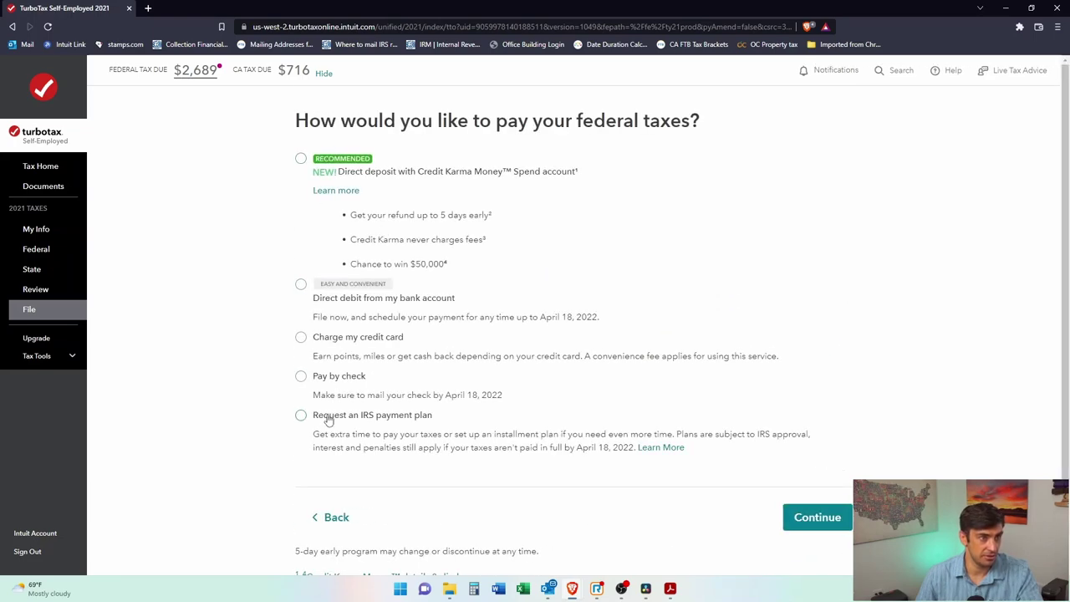
pyautogui.click(301, 376)
pyautogui.click(805, 515)
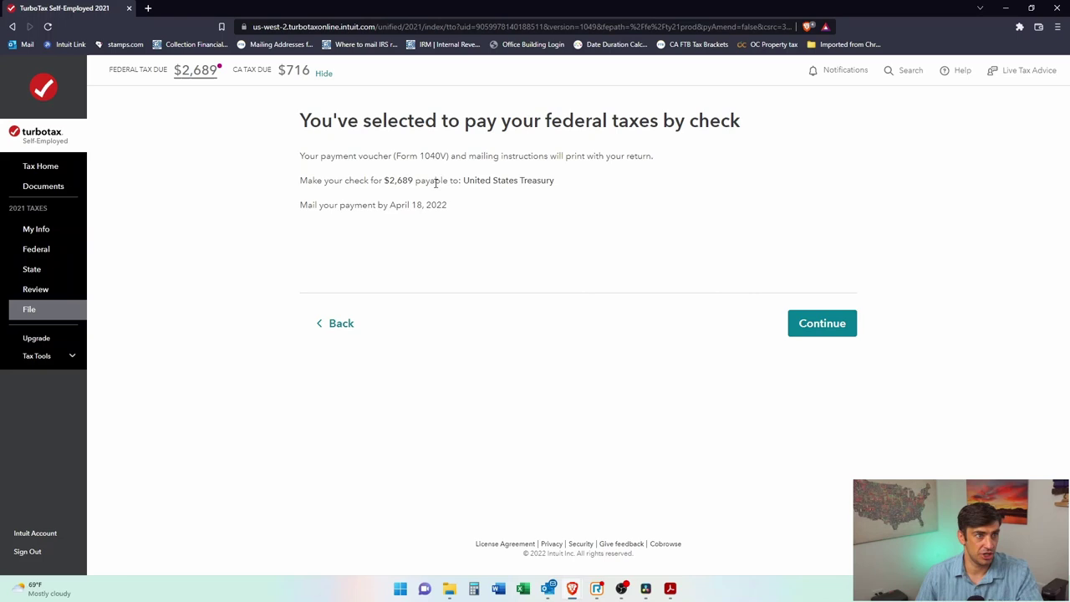
# Step: Review the federal check summary, payable to the United States Treasury, and move on
pyautogui.moveTo(464, 180); pyautogui.dragTo(552, 215)
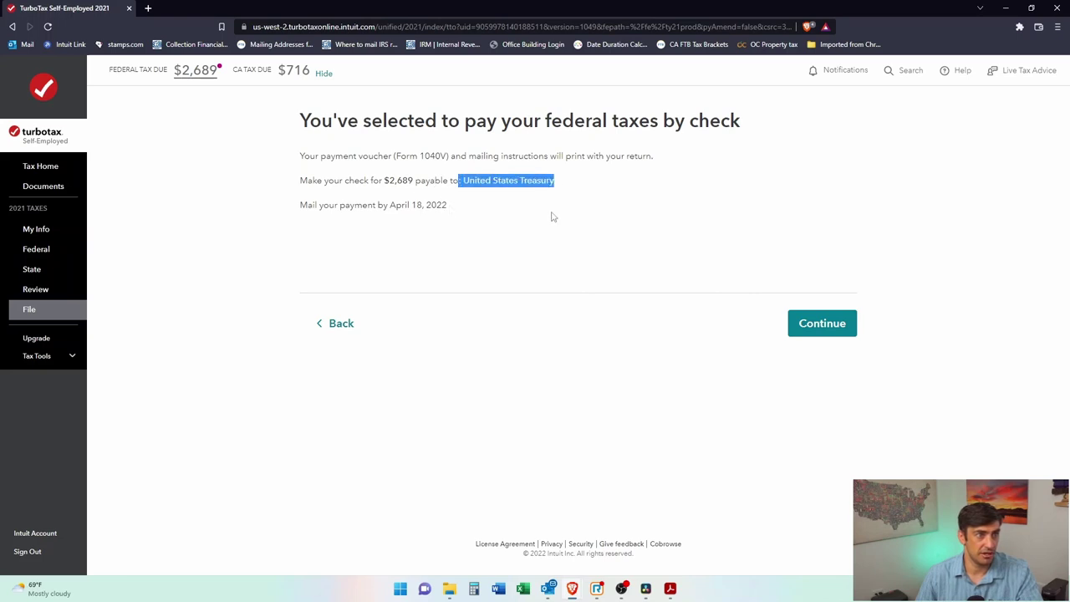
pyautogui.moveTo(375, 179); pyautogui.dragTo(372, 206)
pyautogui.click(474, 201)
pyautogui.click(373, 205)
pyautogui.click(820, 323)
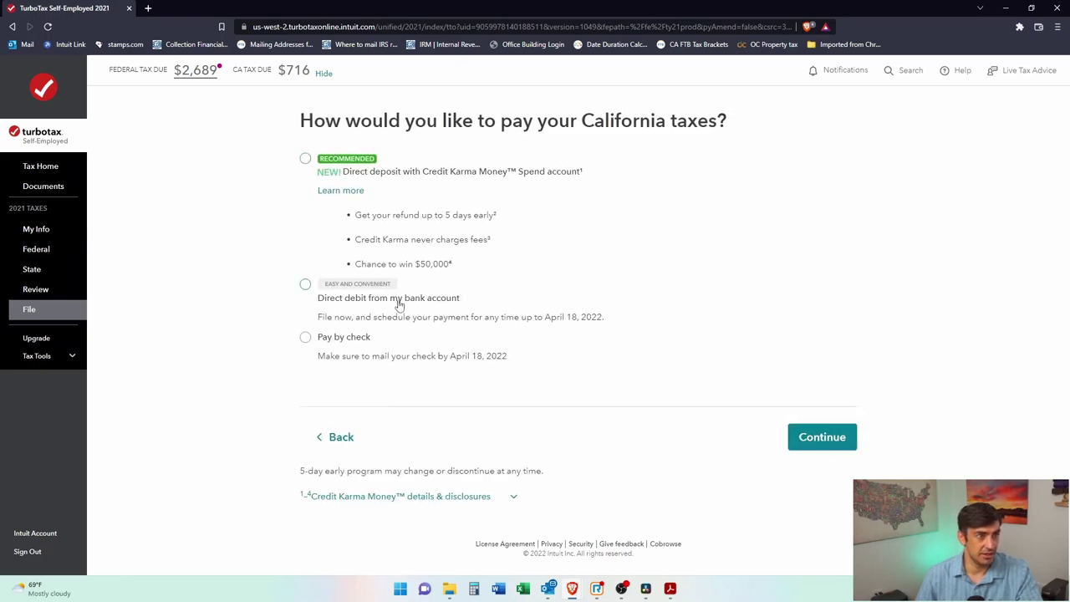
# Step: Pay the $716 California tax by check to the Franchise Tax Board
pyautogui.click(307, 339)
pyautogui.click(846, 436)
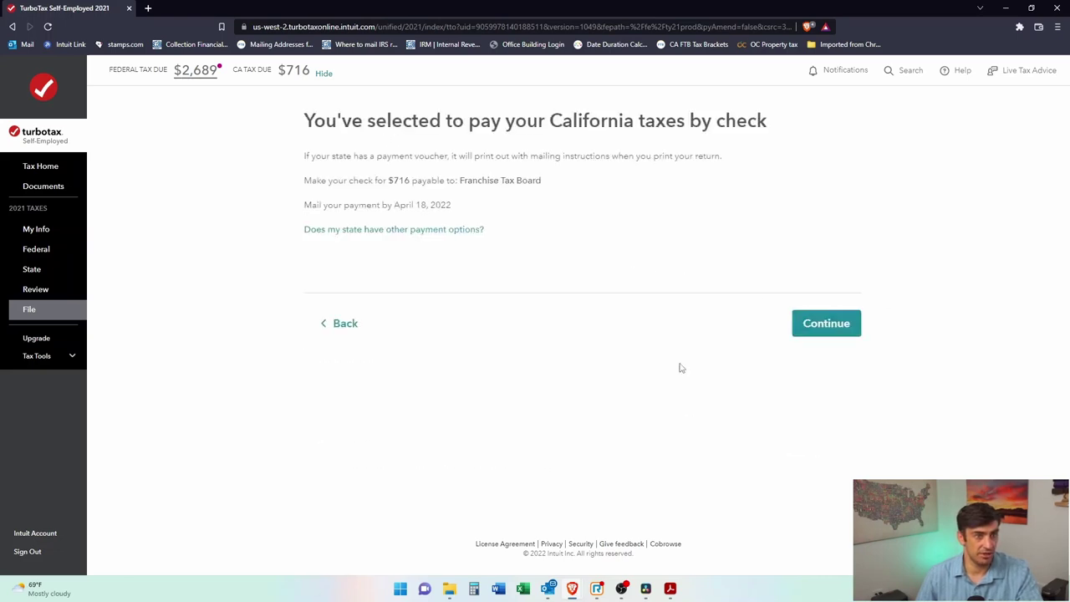
pyautogui.moveTo(454, 180); pyautogui.dragTo(555, 185)
pyautogui.click(401, 182)
pyautogui.moveTo(382, 180); pyautogui.dragTo(448, 209)
pyautogui.click(791, 327)
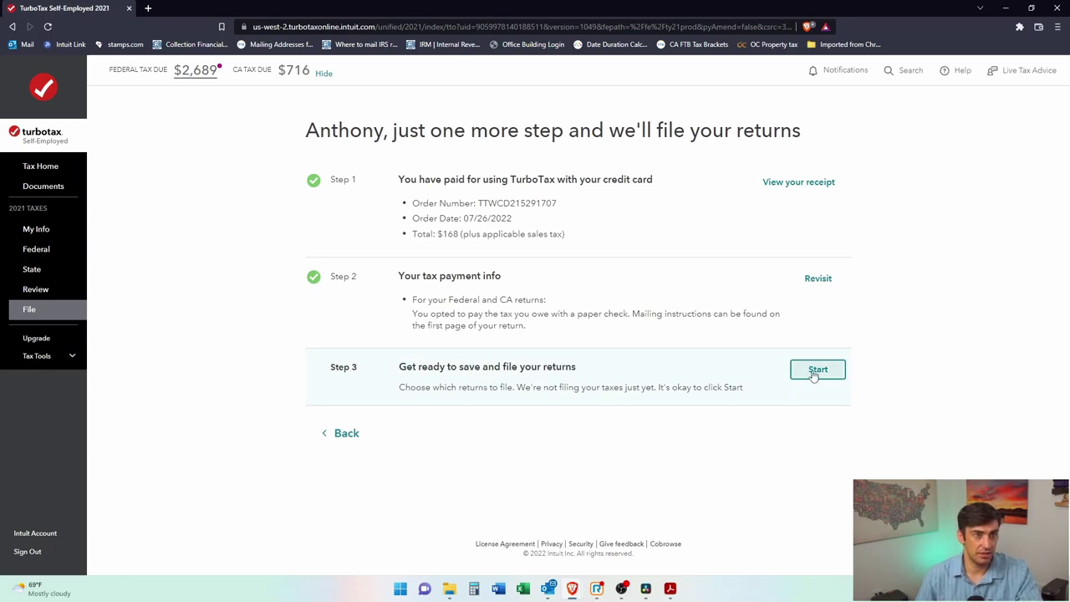
# Step: Start Step 3, choose to e-file, and continue to the identity confirmation questions
pyautogui.click(816, 372)
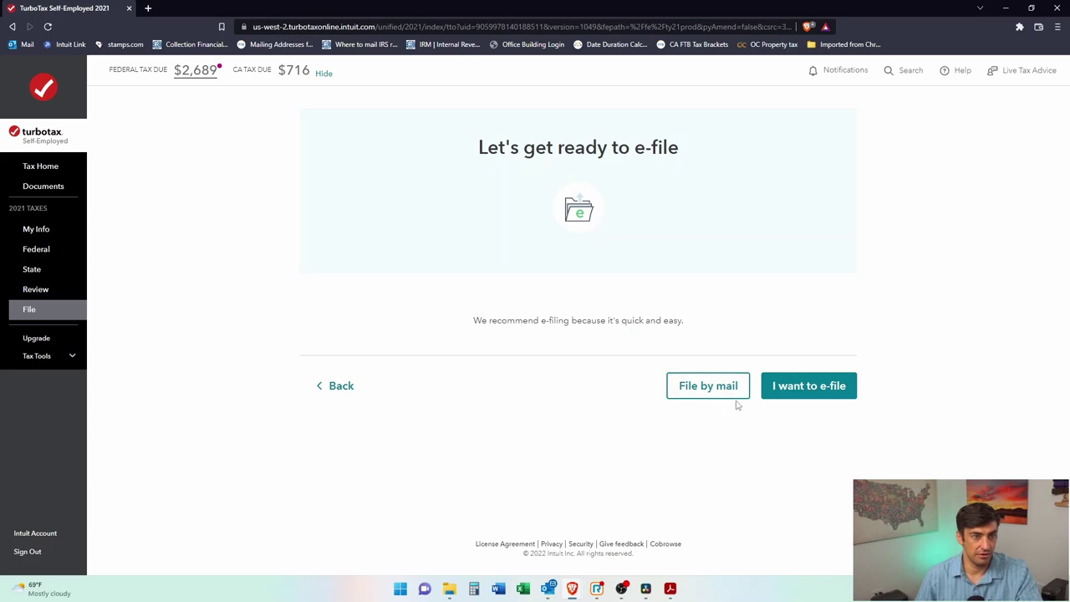
pyautogui.click(815, 402)
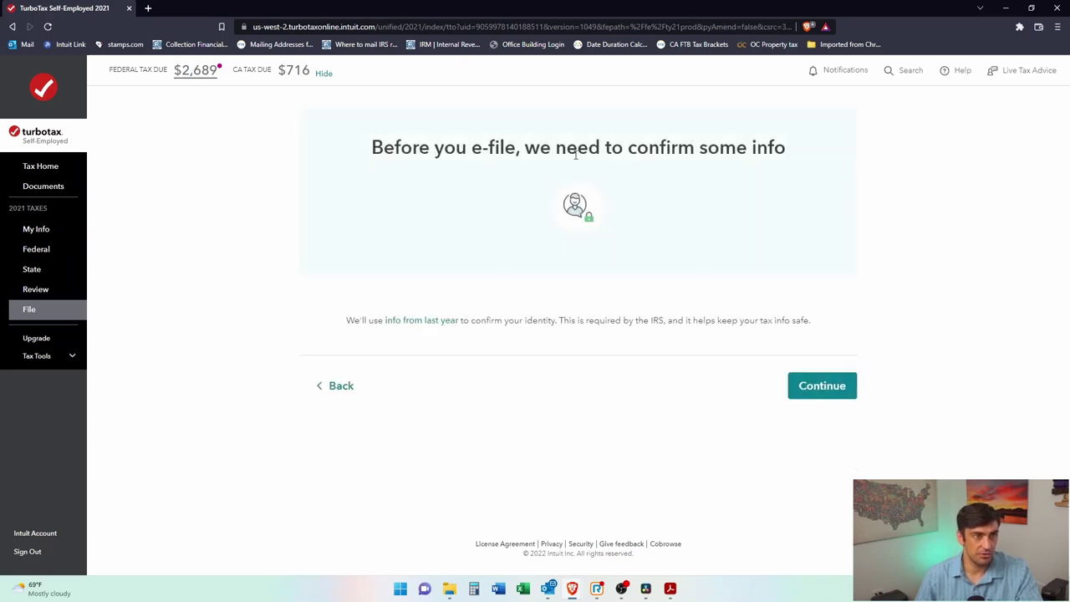
pyautogui.click(819, 390)
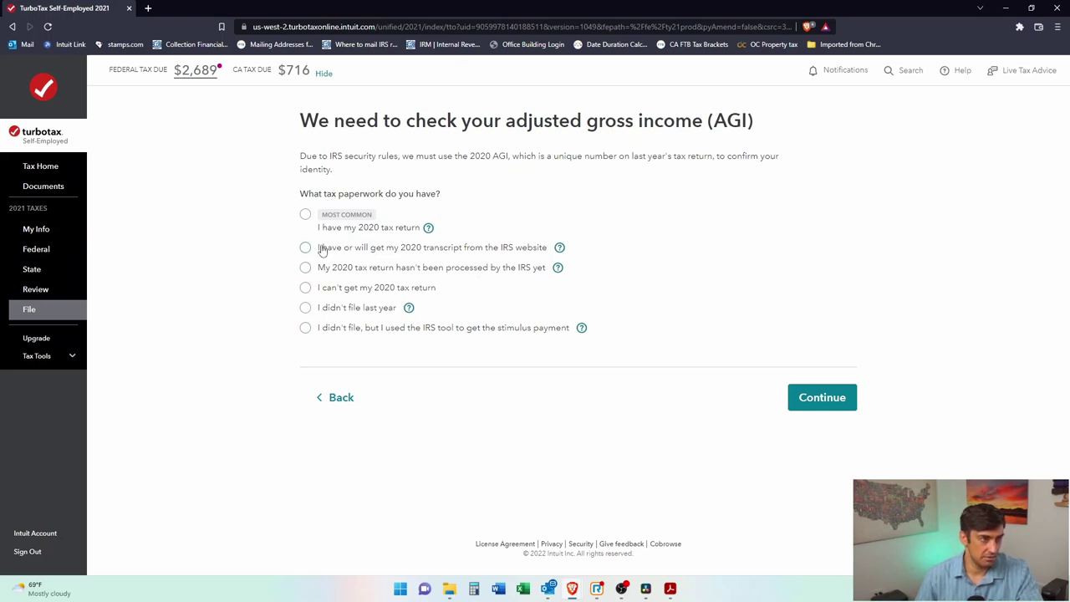
# Step: Indicate having the 2020 tax return, filed as Form 1040, with AGI on line 11
pyautogui.click(306, 216)
pyautogui.click(798, 398)
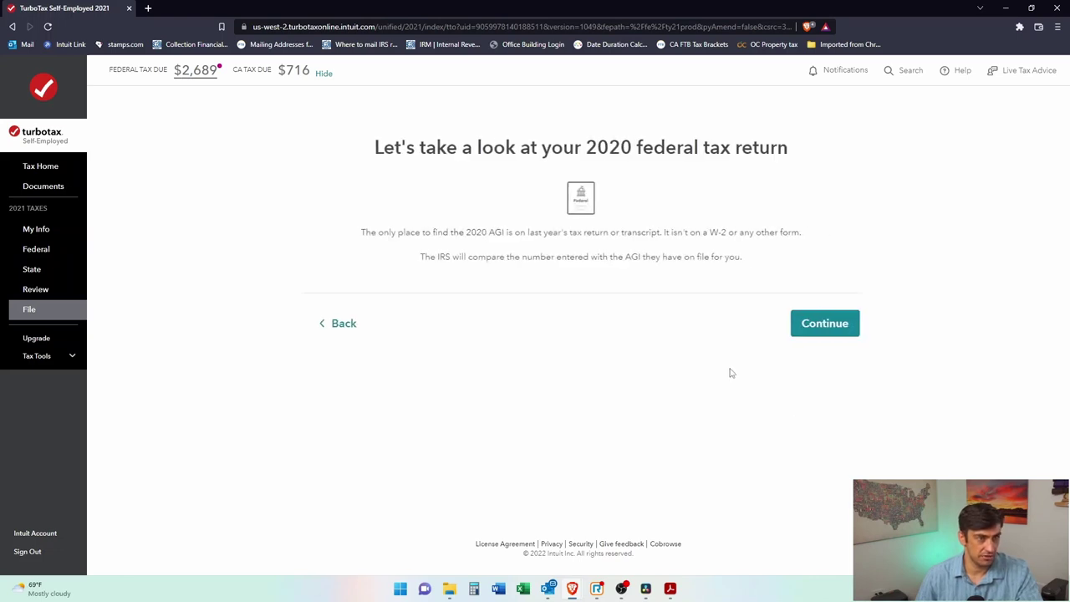
pyautogui.click(810, 326)
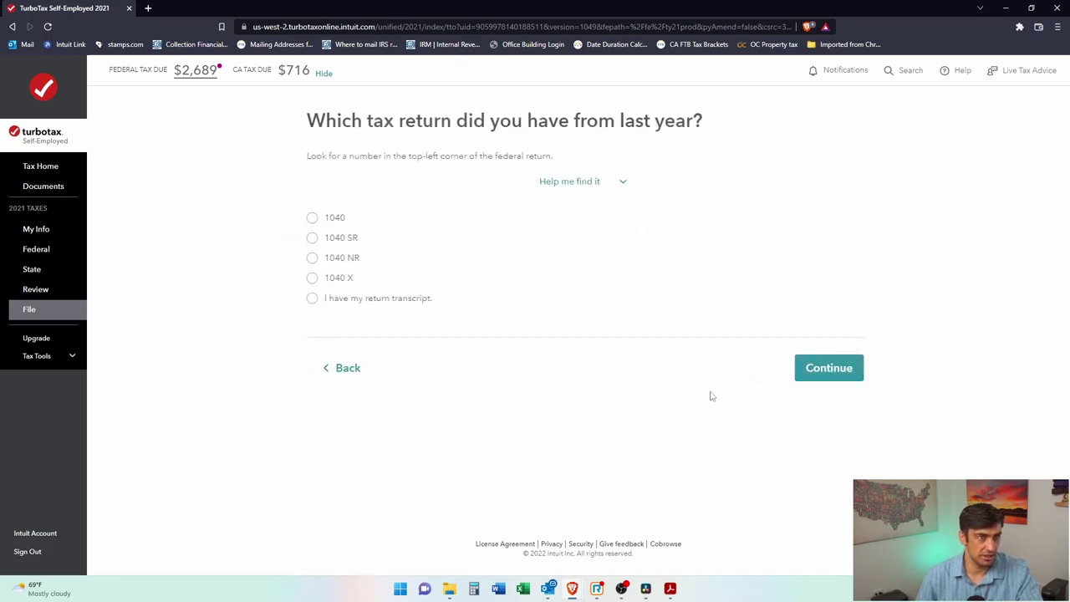
pyautogui.click(305, 219)
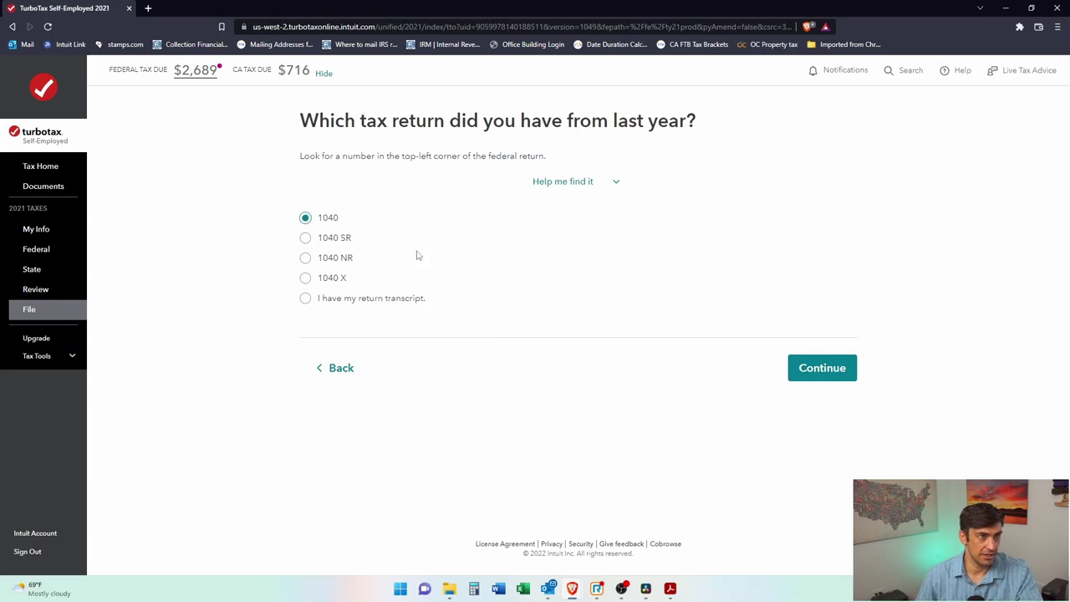
pyautogui.click(818, 369)
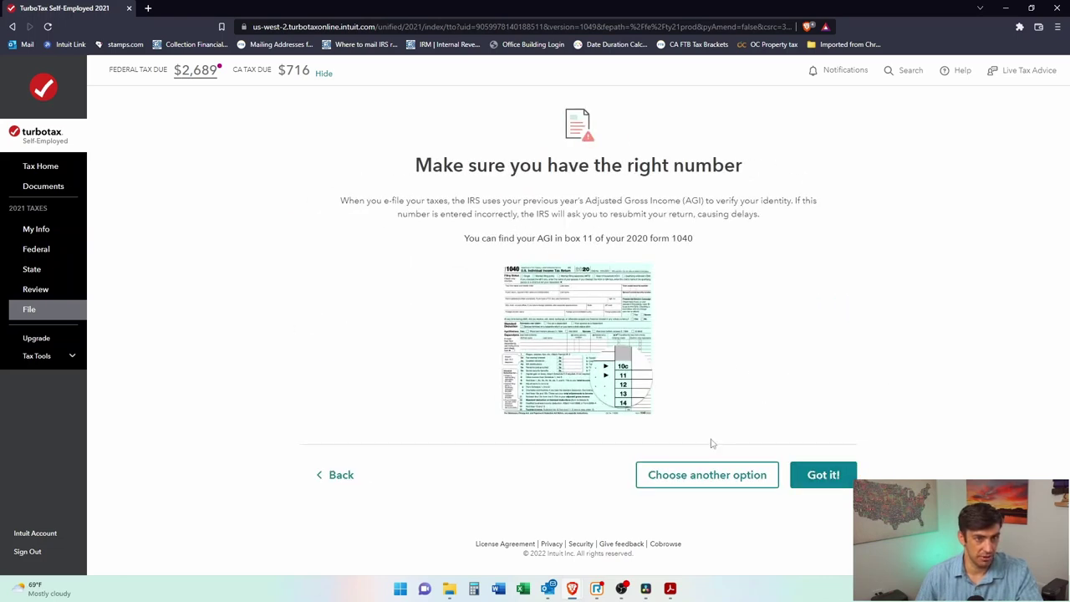
pyautogui.moveTo(565, 239); pyautogui.dragTo(694, 240)
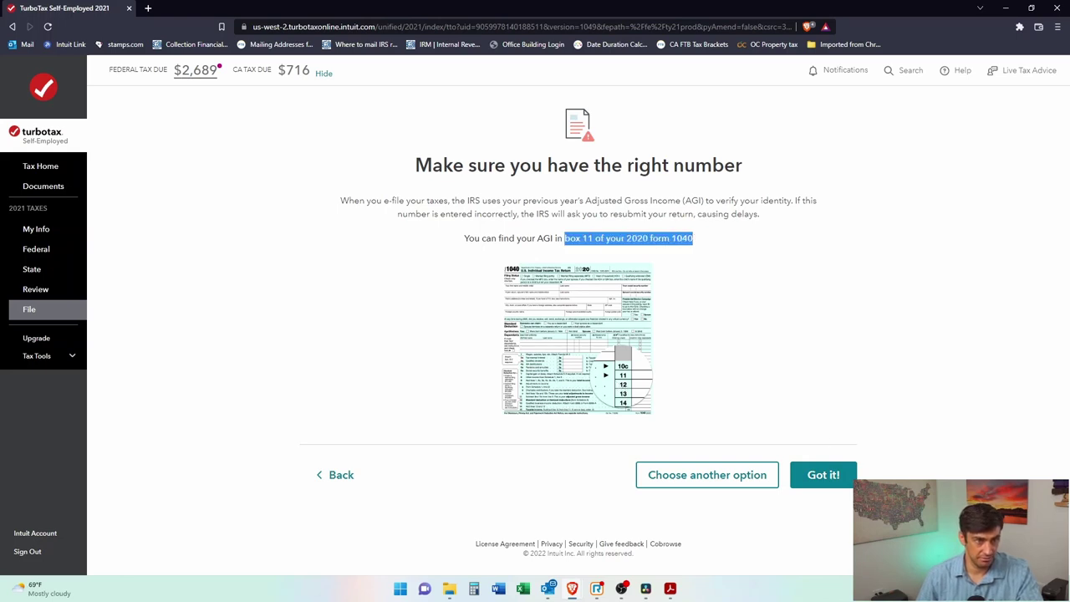
pyautogui.click(824, 475)
# Step: Enter and re-enter the 2020 adjusted gross income as 100,000 and submit
pyautogui.click(398, 200)
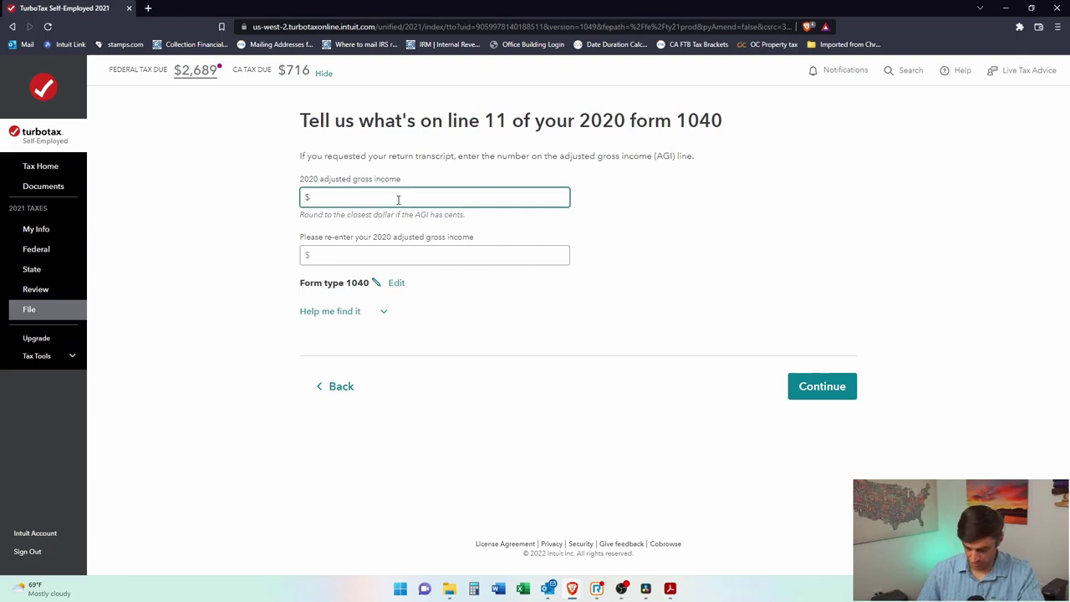
pyautogui.write('100,000')
pyautogui.click(378, 260)
pyautogui.write('100,00')
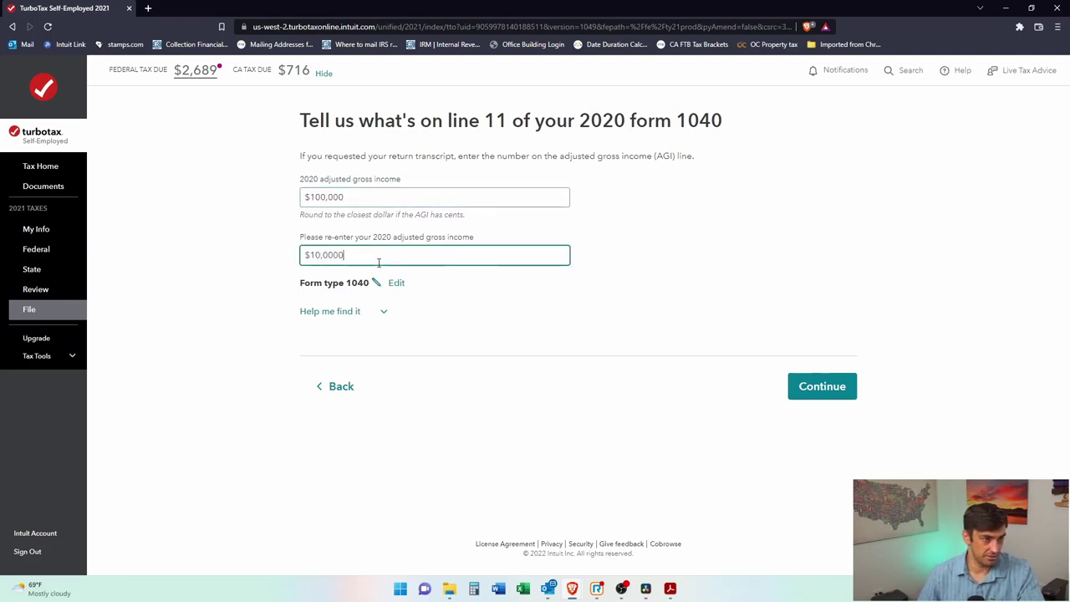
pyautogui.write('0')
pyautogui.press('Tab')
pyautogui.press('Tab')
pyautogui.press('Return')
pyautogui.scroll(-1, 788, 393)
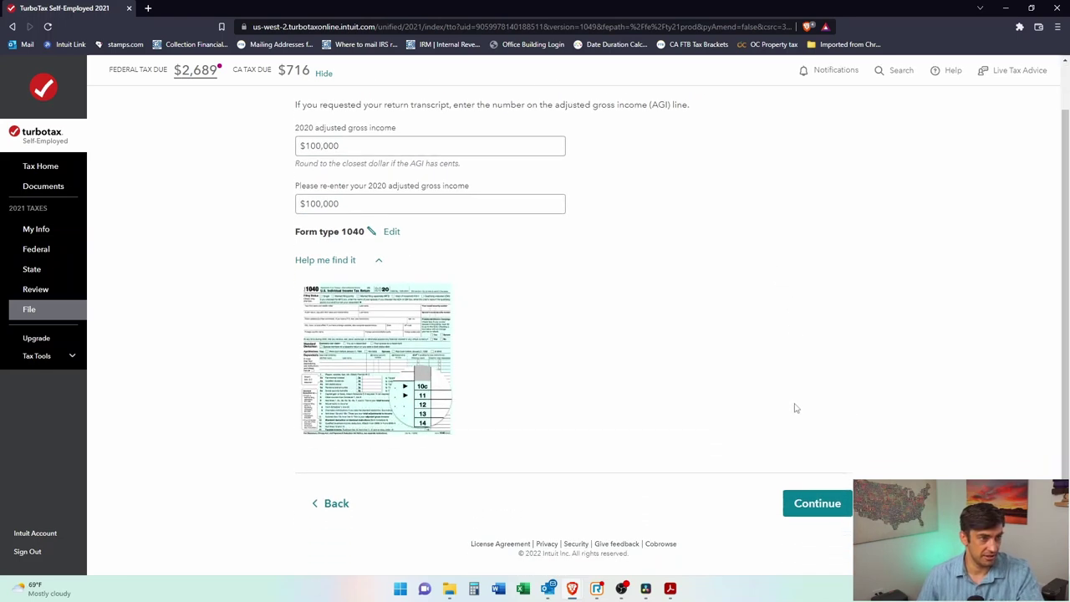
pyautogui.click(817, 506)
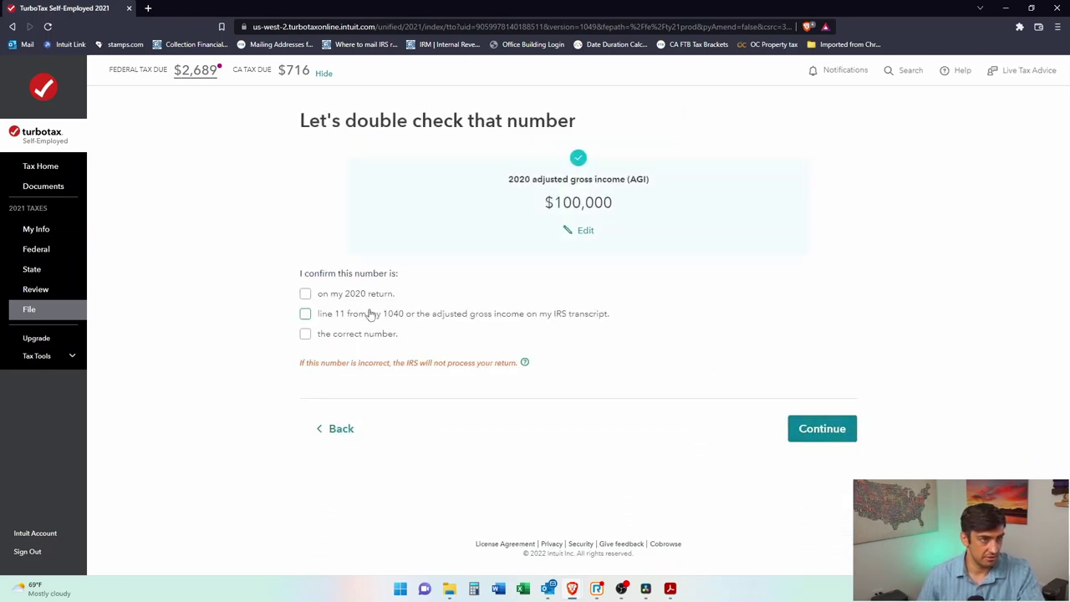
# Step: Tick all three AGI confirmation statements and continue
pyautogui.click(306, 295)
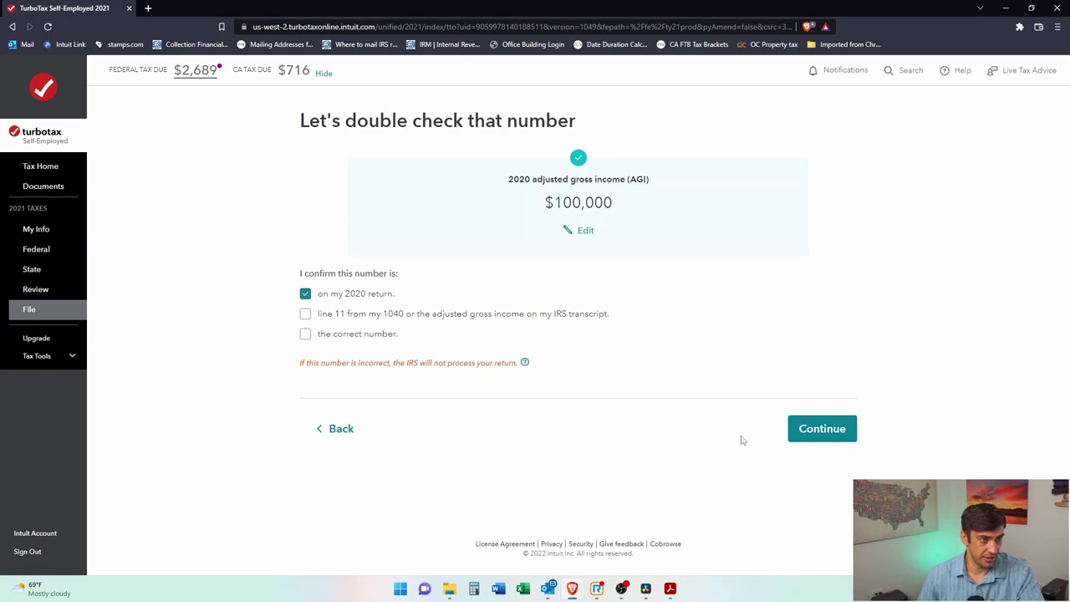
pyautogui.click(822, 429)
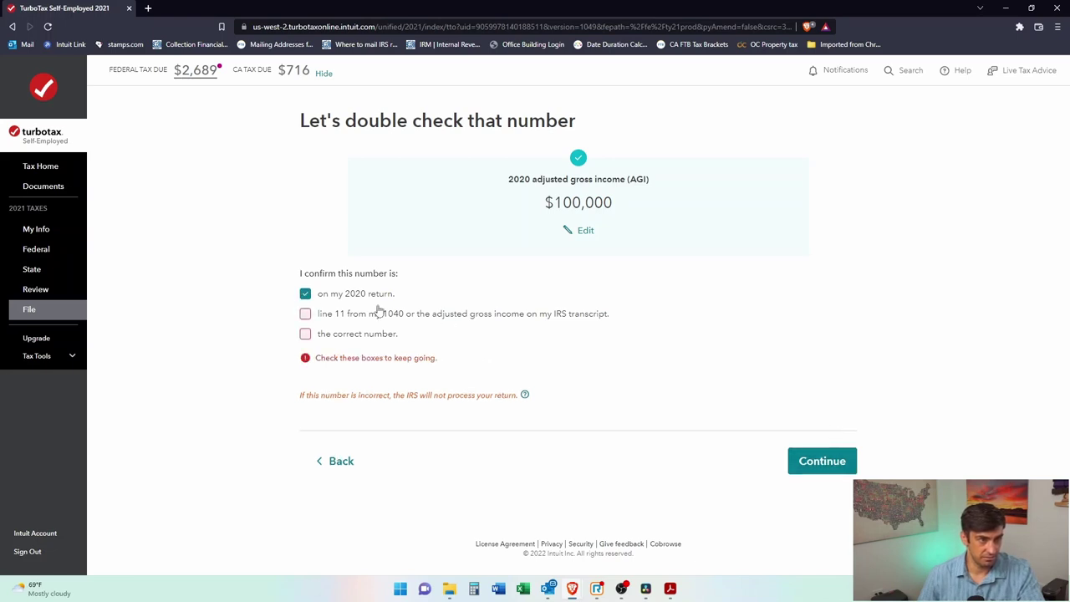
pyautogui.click(306, 315)
pyautogui.click(306, 335)
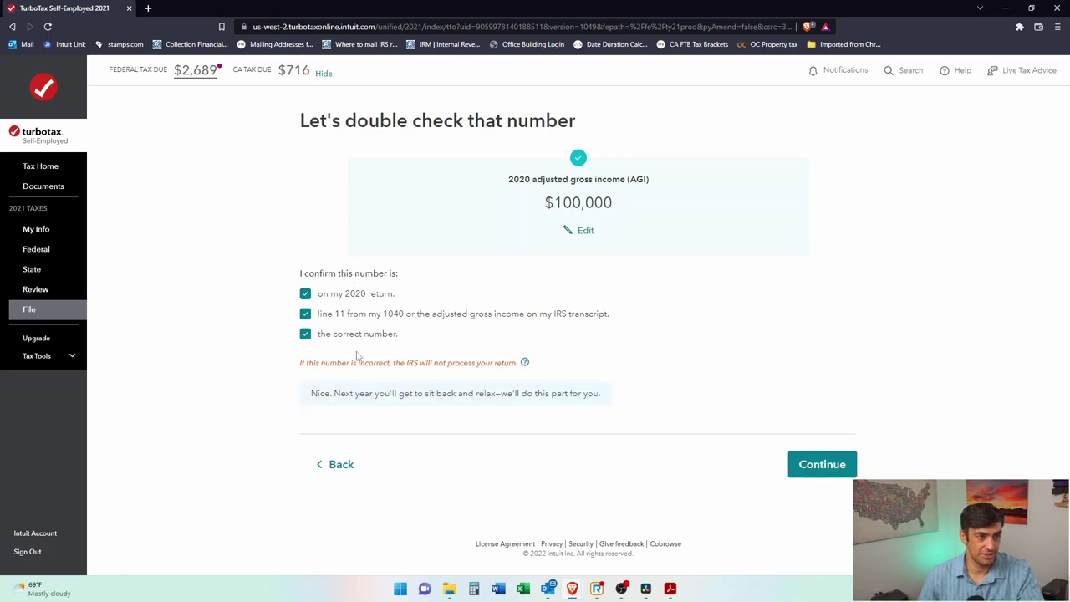
pyautogui.click(818, 471)
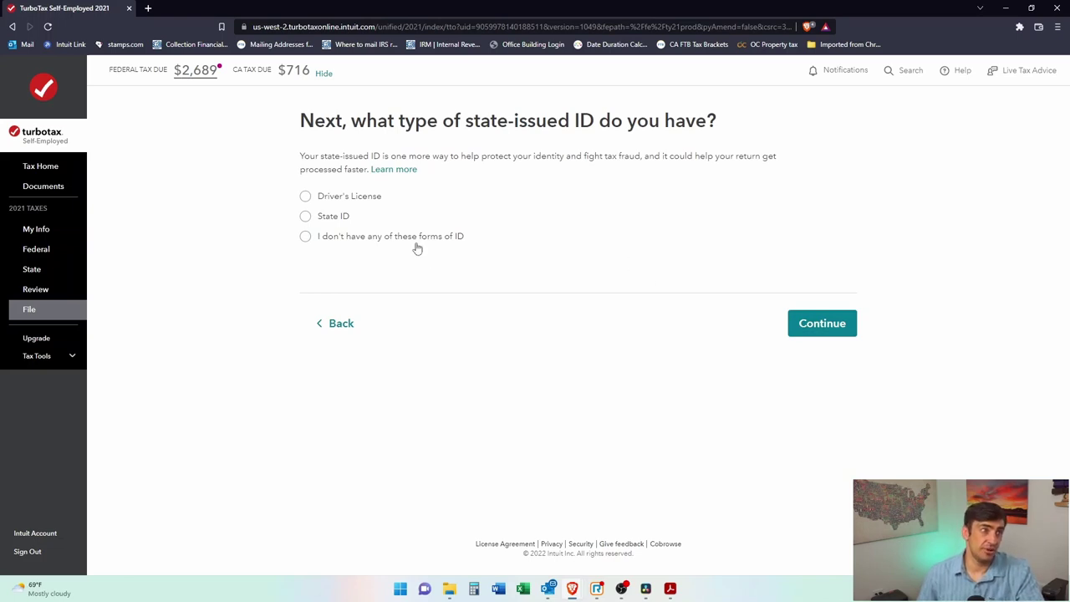
# Step: Answer that no state-issued ID is held, accept California consent, then back out of the accuracy check
pyautogui.click(306, 237)
pyautogui.click(843, 329)
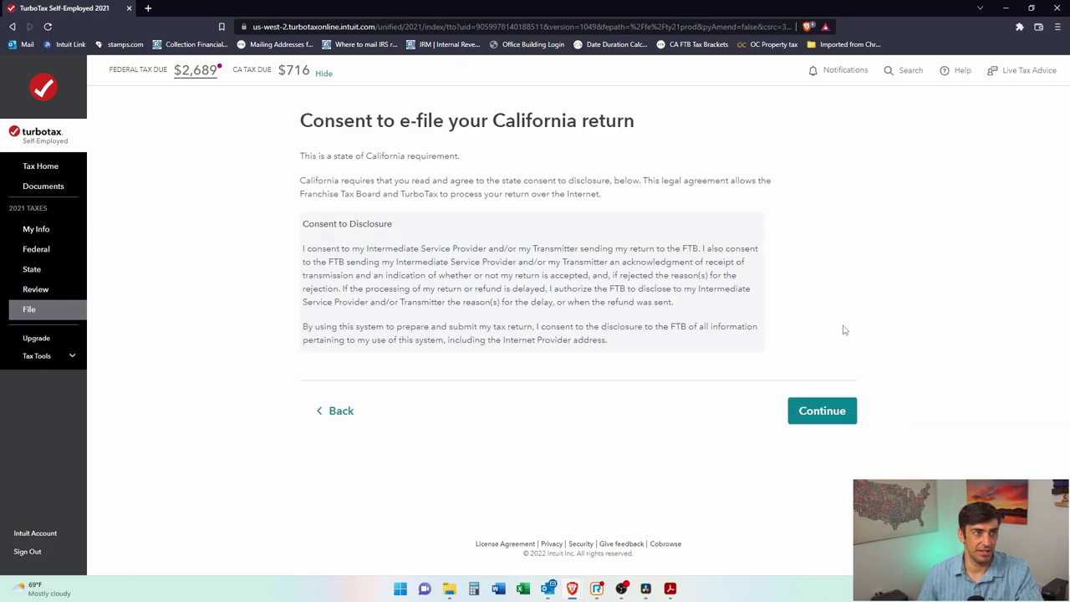
pyautogui.click(820, 420)
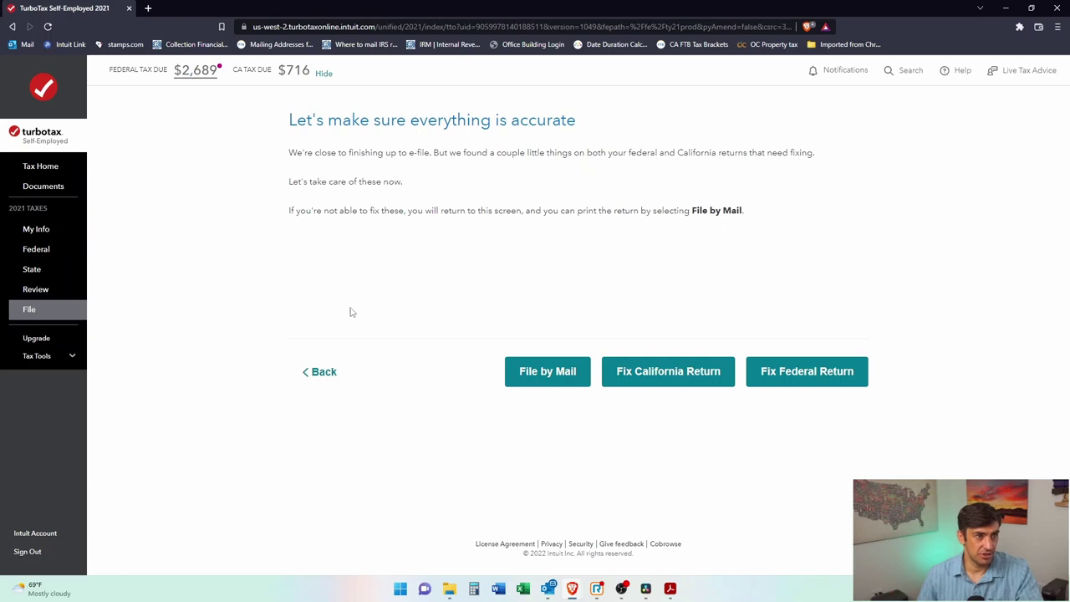
pyautogui.click(322, 373)
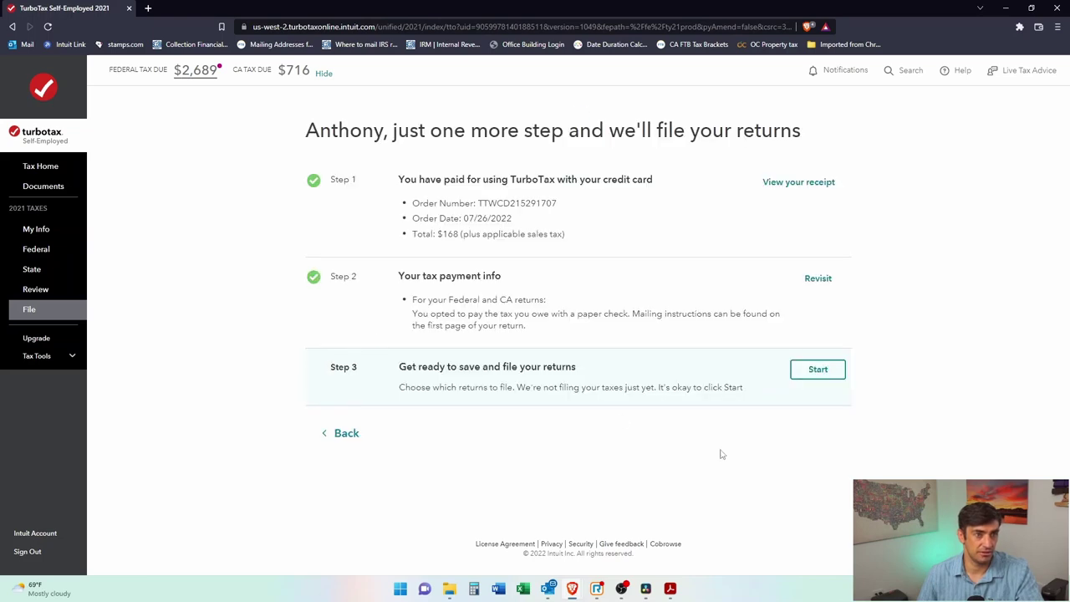
# Step: Restart the file step, choose e-file, and continue past last year's info and the state ID question
pyautogui.click(796, 376)
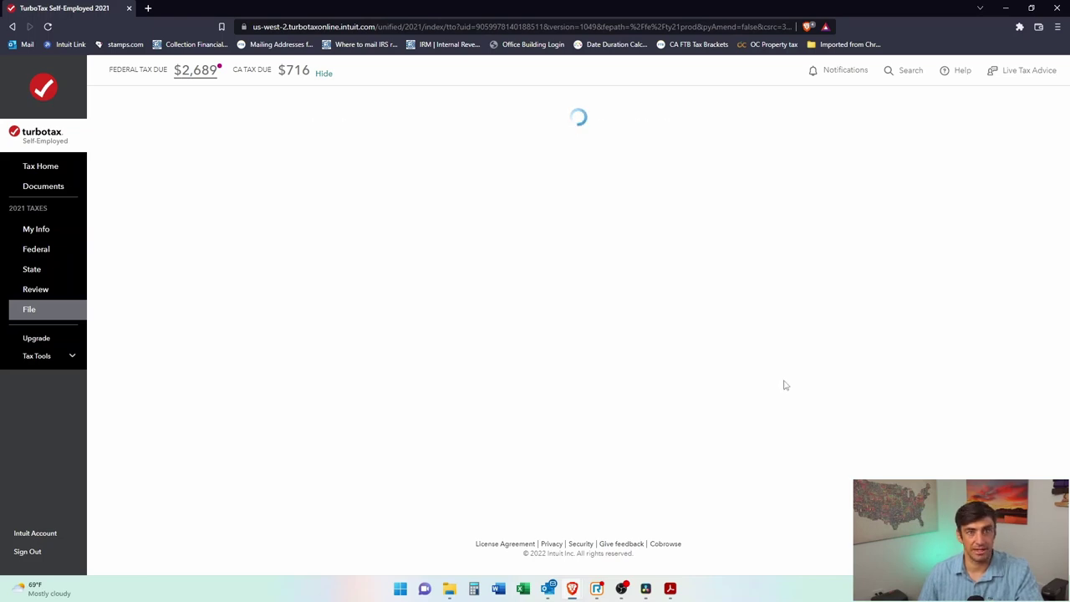
pyautogui.click(767, 388)
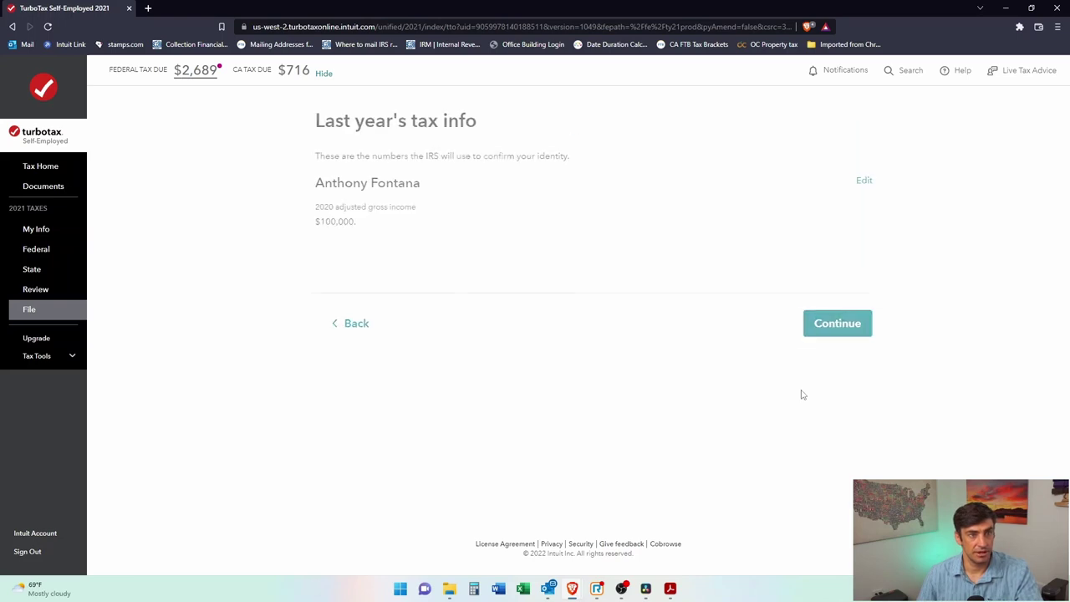
pyautogui.click(800, 329)
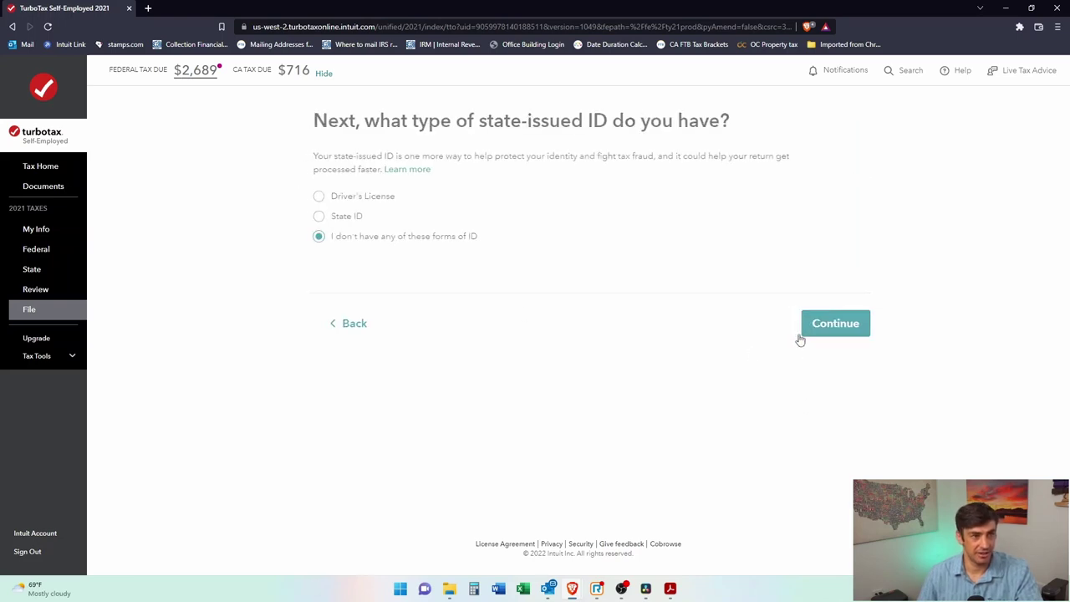
pyautogui.click(822, 325)
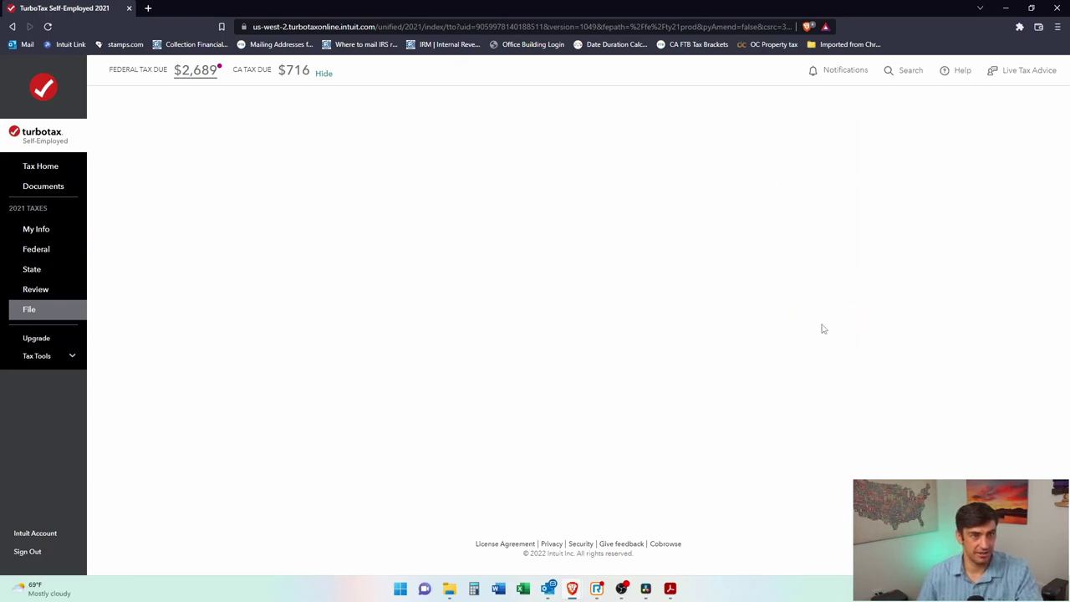
# Step: Read the California e-file consent and agree to it
pyautogui.moveTo(387, 115); pyautogui.dragTo(530, 122)
pyautogui.click(532, 178)
pyautogui.moveTo(398, 184); pyautogui.dragTo(562, 205)
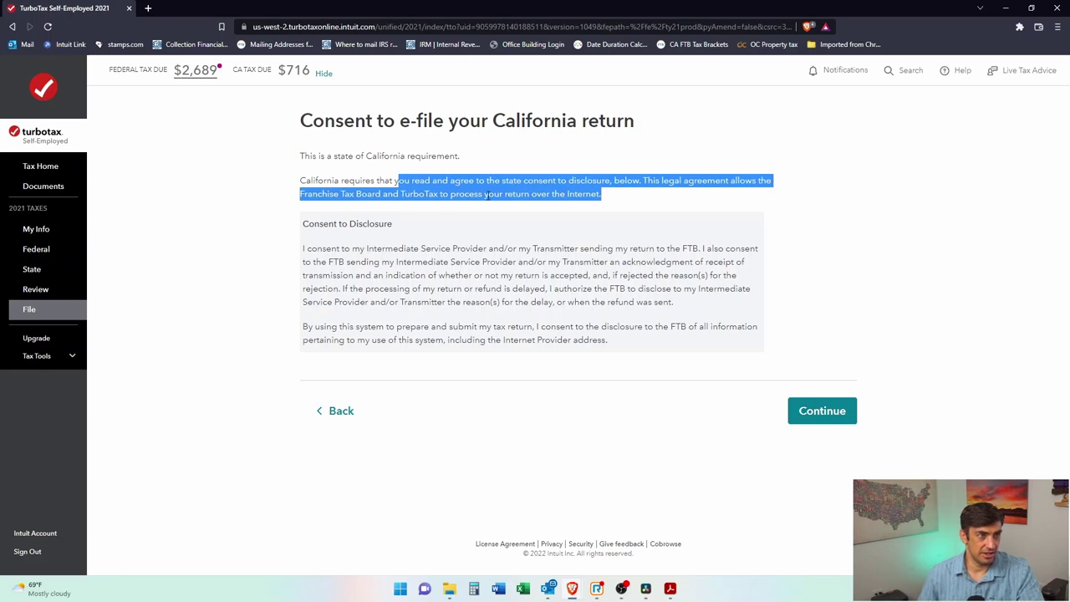
pyautogui.click(608, 201)
pyautogui.moveTo(507, 195); pyautogui.dragTo(606, 199)
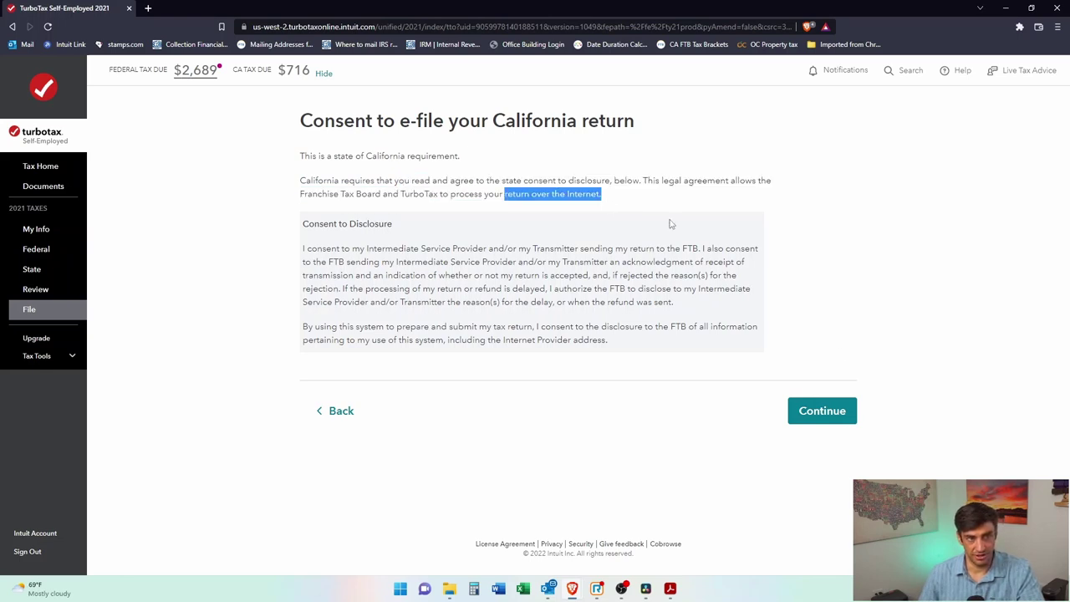
pyautogui.click(822, 411)
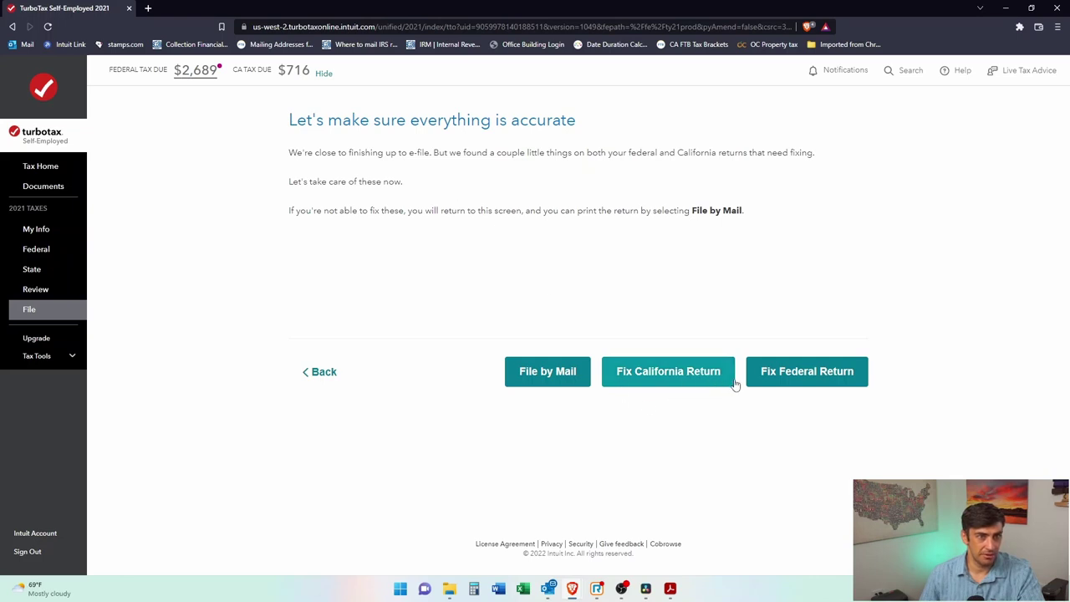
# Step: Work through the flagged federal entries, setting spouse alimony received to 0
pyautogui.click(763, 381)
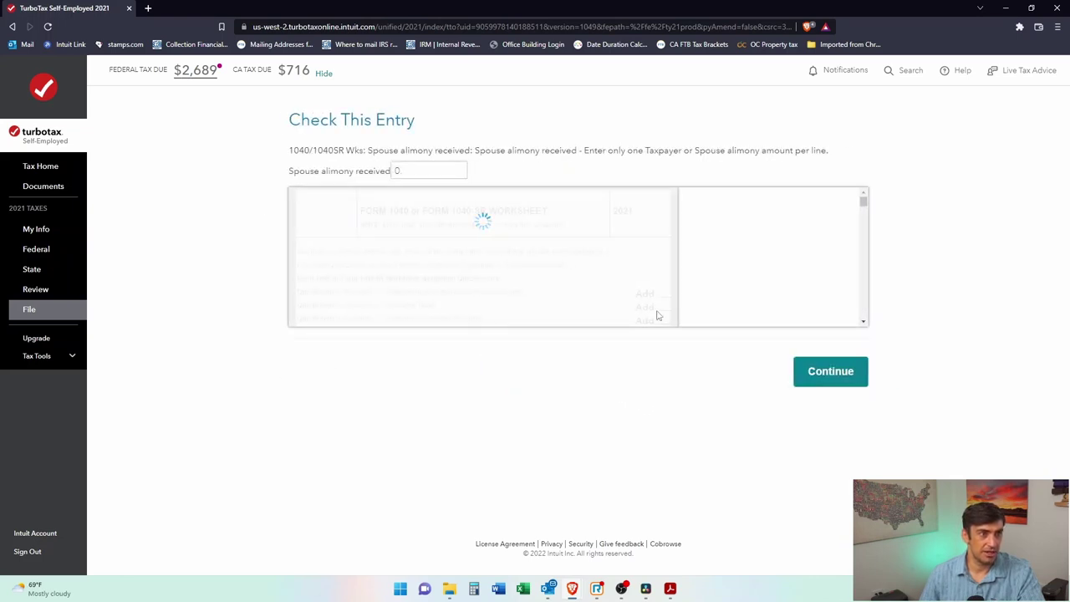
pyautogui.click(426, 170)
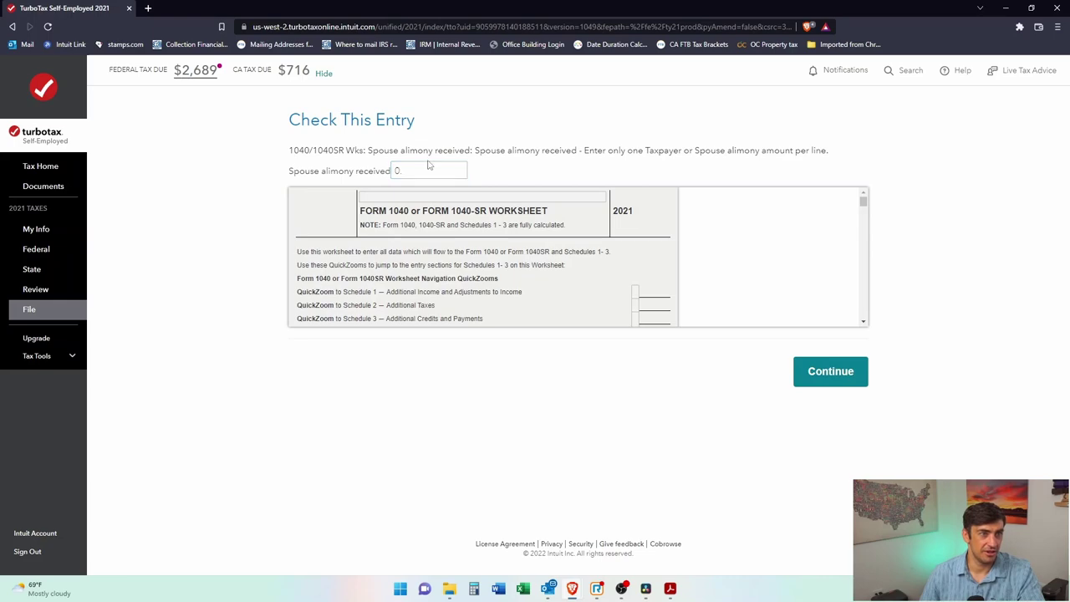
pyautogui.press('Return')
pyautogui.press('Return')
pyautogui.click(712, 373)
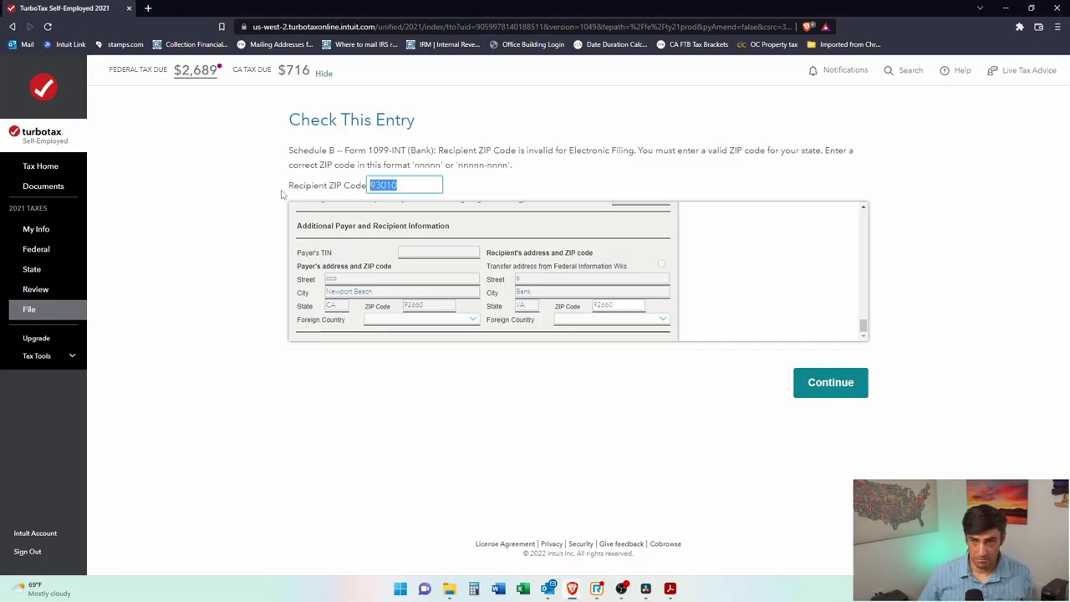
pyautogui.press('Return')
pyautogui.press('Return')
pyautogui.press('Return')
pyautogui.press('Return')
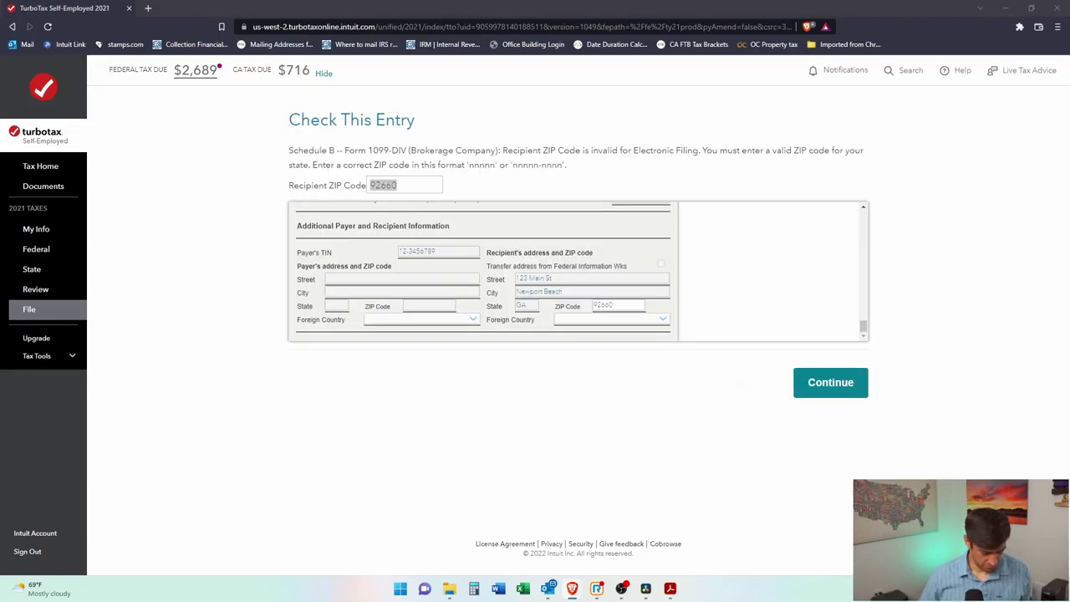
pyautogui.press('Return')
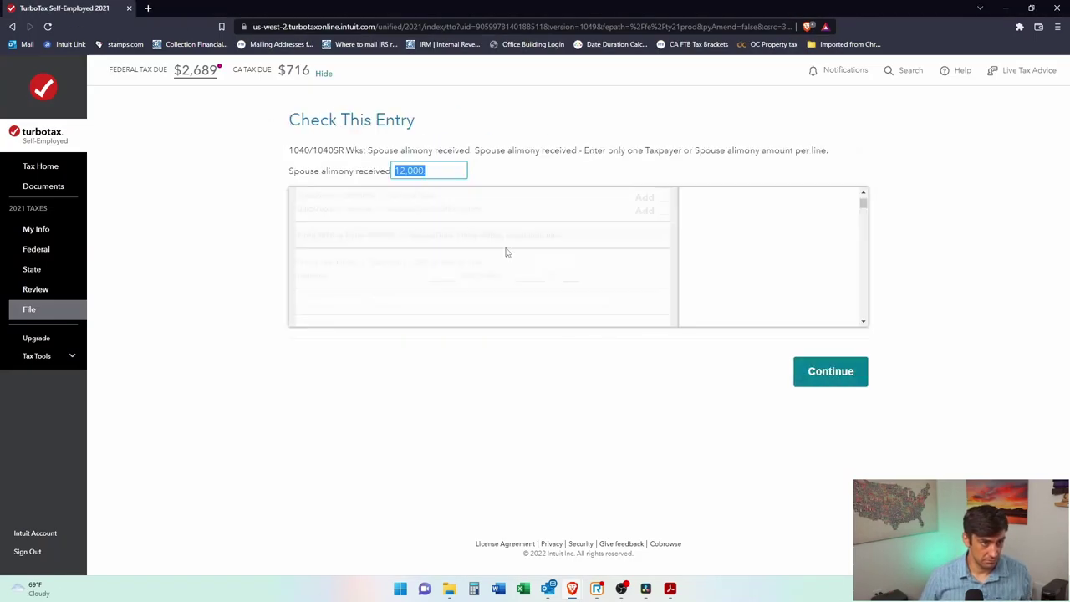
pyautogui.write('0')
pyautogui.click(815, 375)
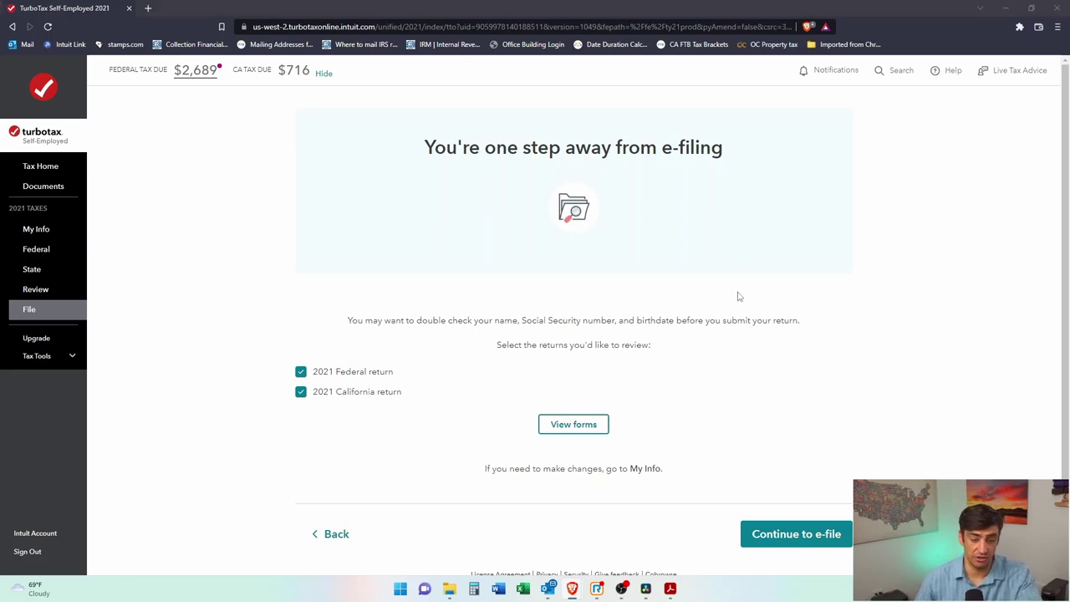
# Step: Visit the sign-and-transmit page, return, and view both 2021 returns as forms
pyautogui.click(859, 398)
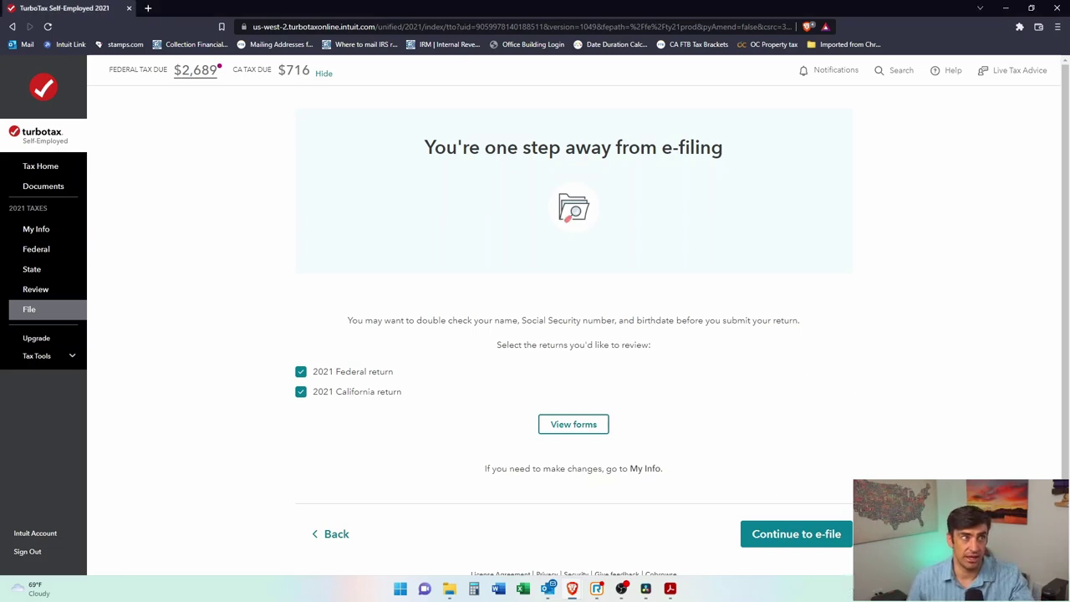
pyautogui.scroll(-1, 962, 385)
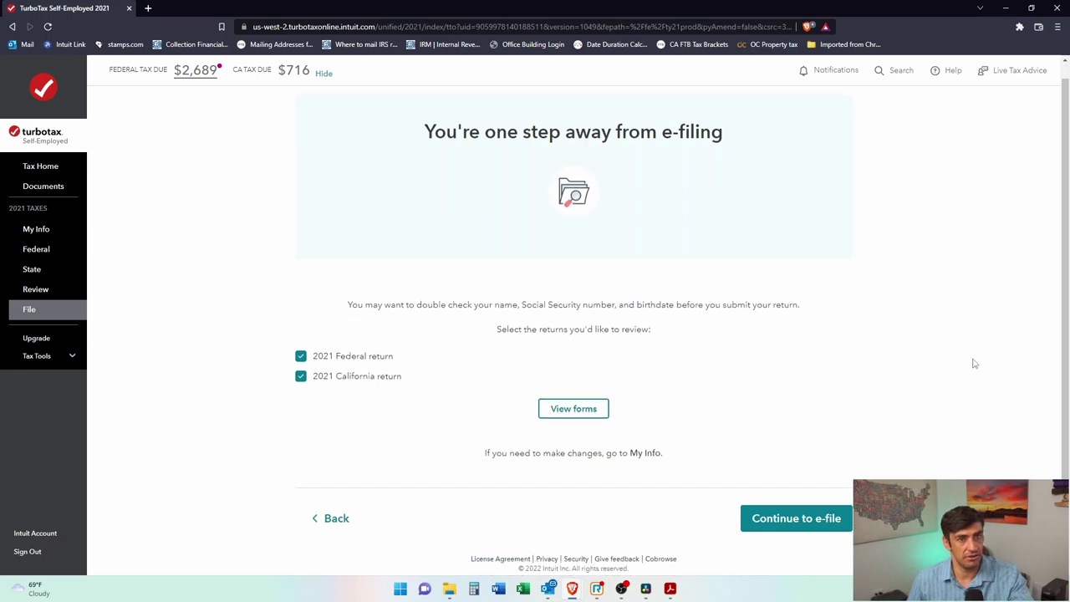
pyautogui.click(833, 505)
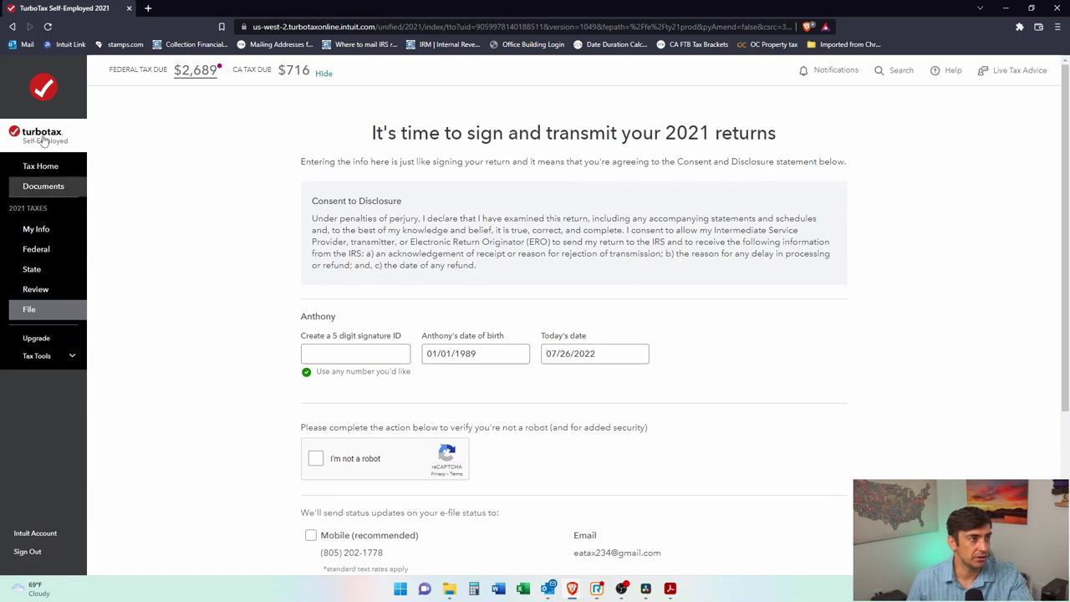
pyautogui.scroll(-1, 433, 201)
pyautogui.scroll(-3, 433, 201)
pyautogui.click(342, 485)
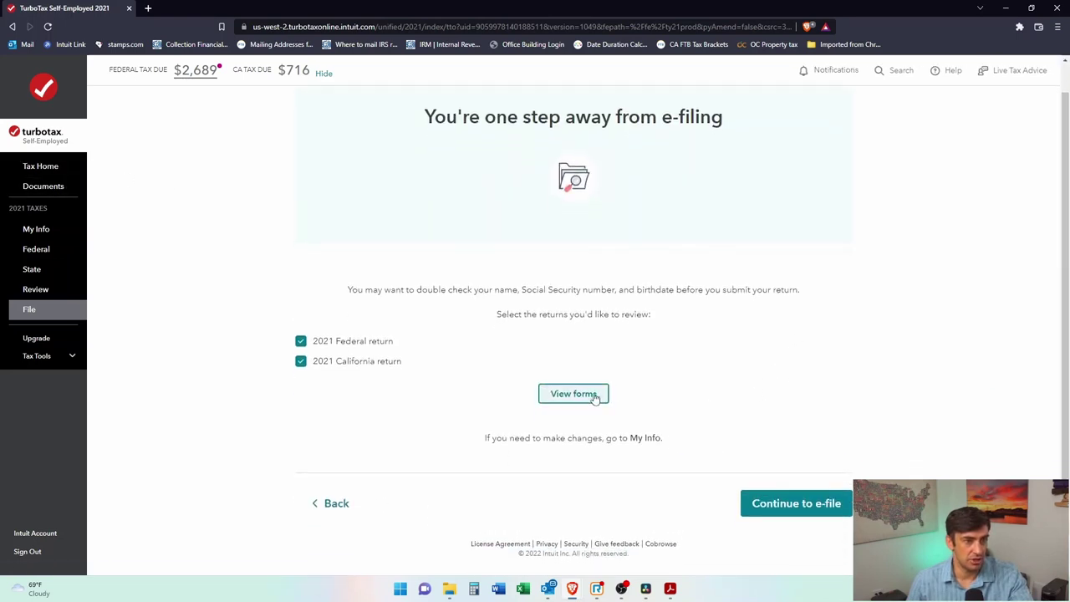
pyautogui.click(597, 397)
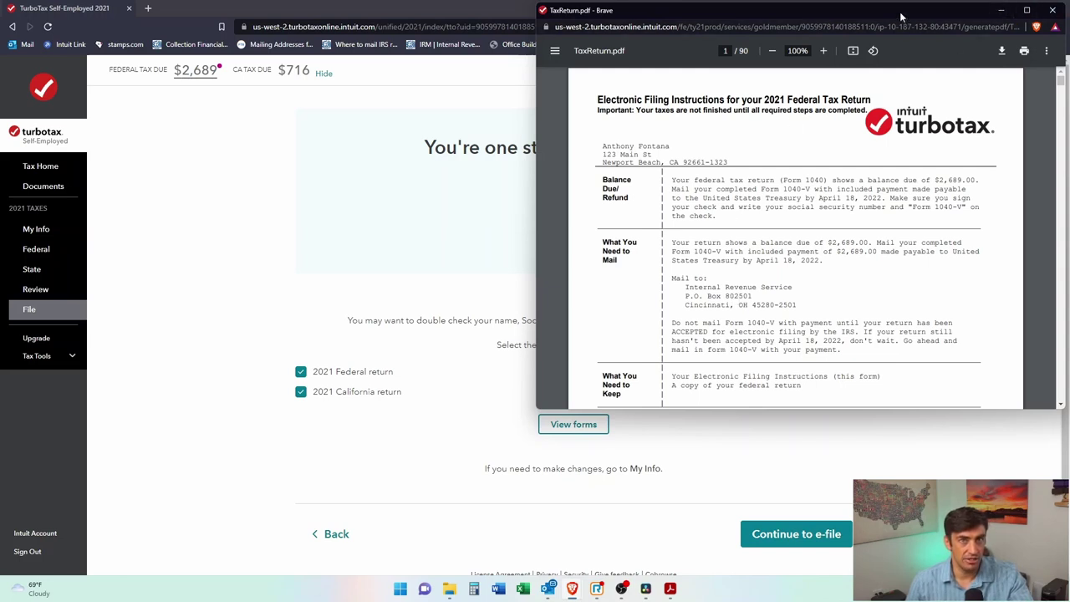
# Step: Maximize TaxReturn.pdf and read the IRS mailing address and federal return summary figures
pyautogui.click(1053, 11)
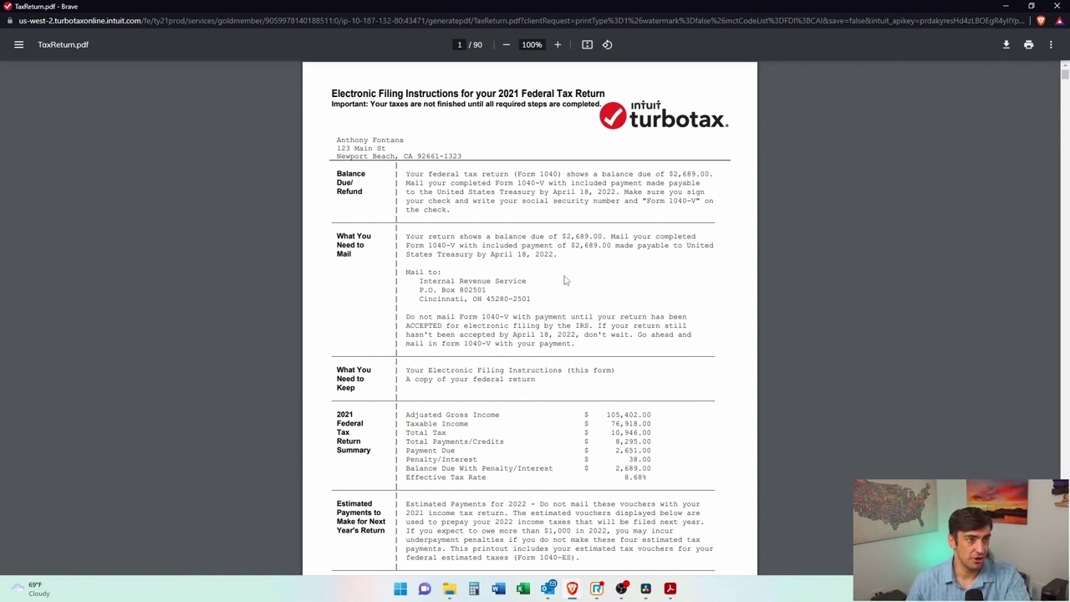
pyautogui.moveTo(408, 268); pyautogui.dragTo(540, 298)
pyautogui.click(451, 238)
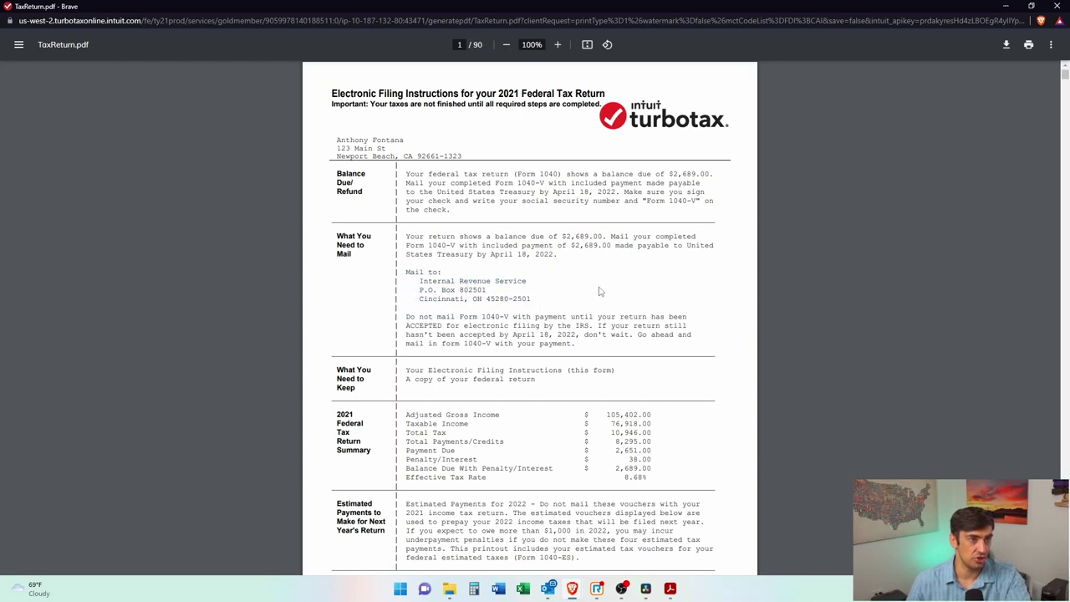
pyautogui.moveTo(389, 401); pyautogui.dragTo(656, 478)
pyautogui.click(676, 467)
# Step: Scroll past the payment voucher table down to Form 1040 on page 9
pyautogui.scroll(-4, 674, 373)
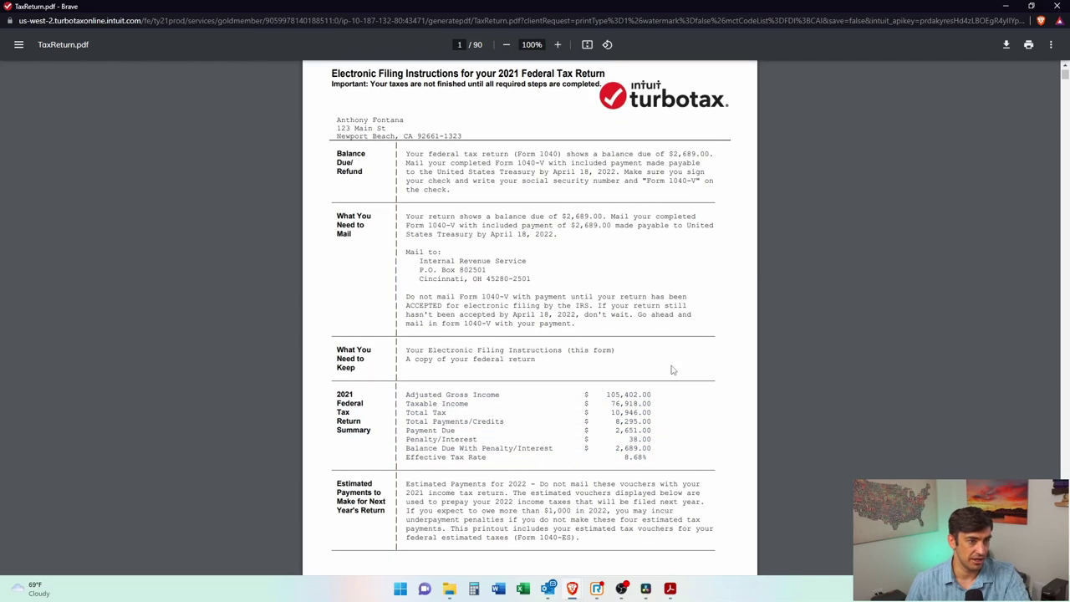
pyautogui.scroll(-2, 674, 373)
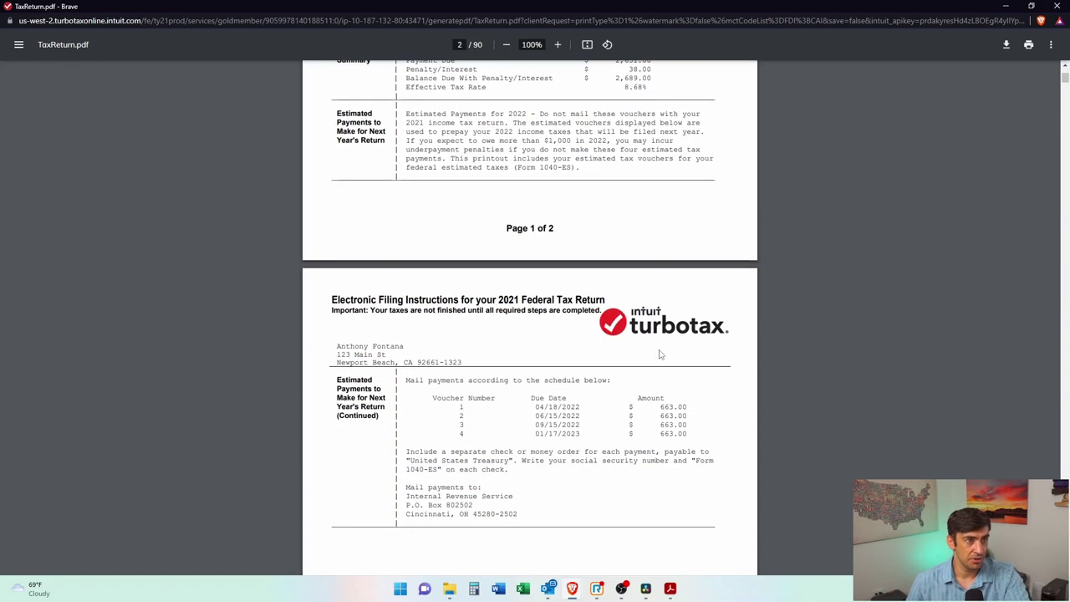
pyautogui.moveTo(688, 378); pyautogui.dragTo(555, 343)
pyautogui.click(585, 351)
pyautogui.scroll(-3, 623, 365)
pyautogui.scroll(-4, 646, 370)
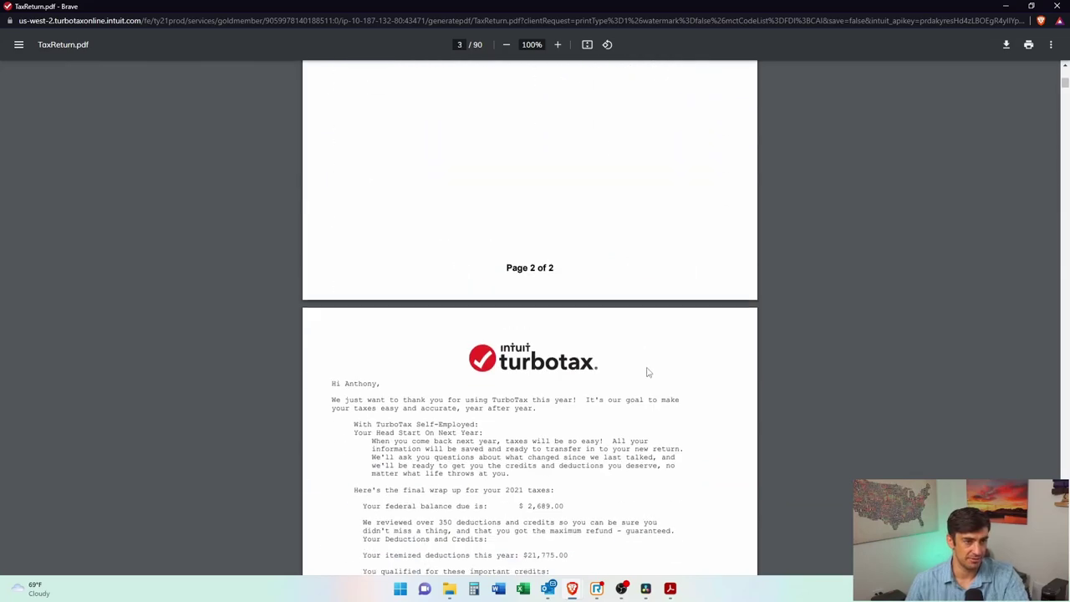
pyautogui.scroll(-1, 477, 322)
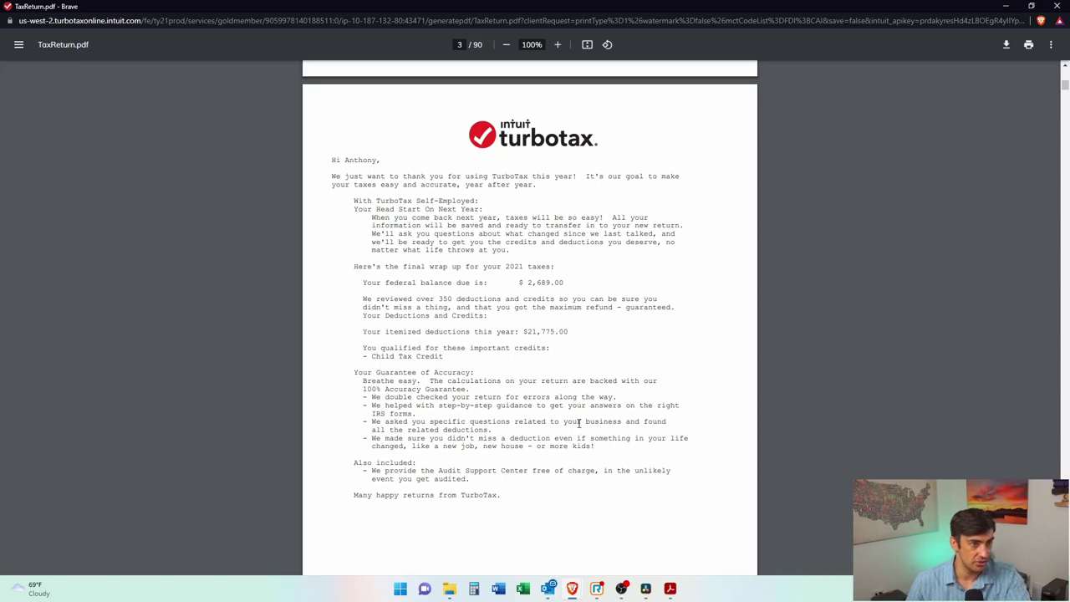
pyautogui.scroll(-20, 539, 265)
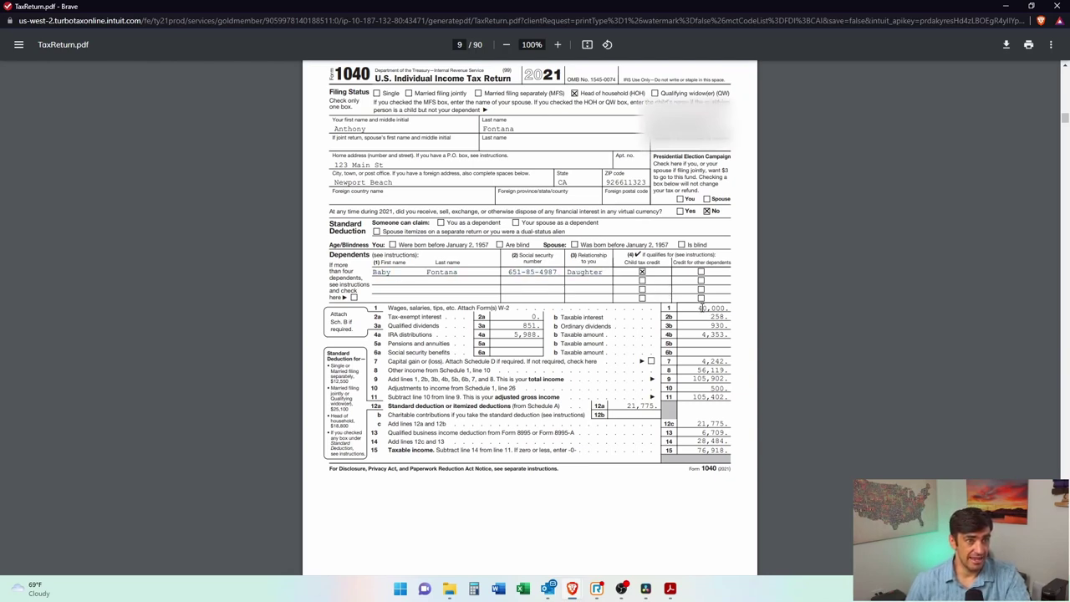
pyautogui.scroll(3, 719, 367)
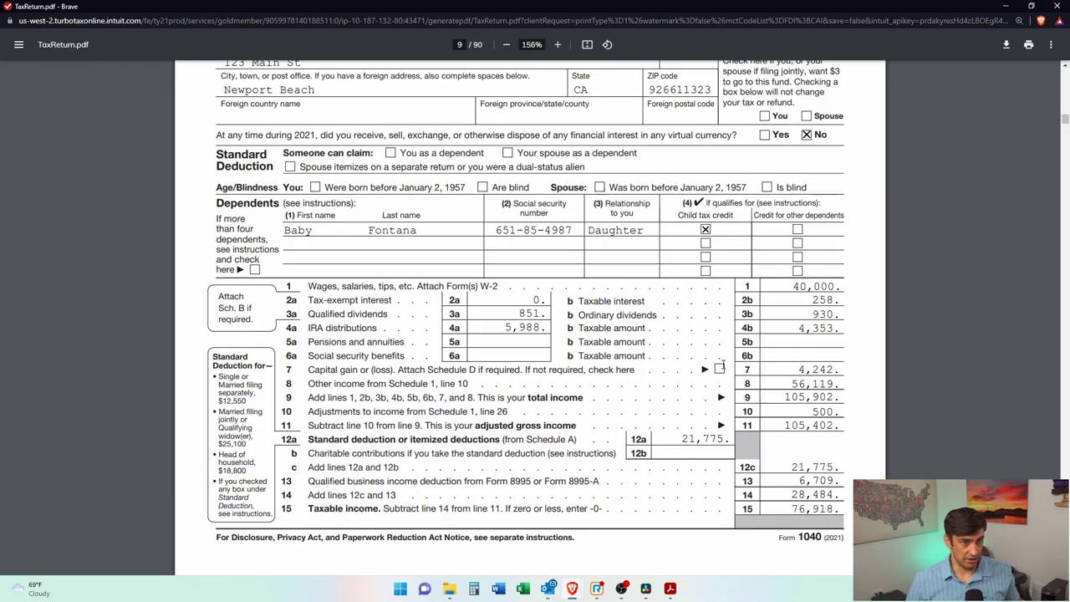
pyautogui.scroll(3, 719, 366)
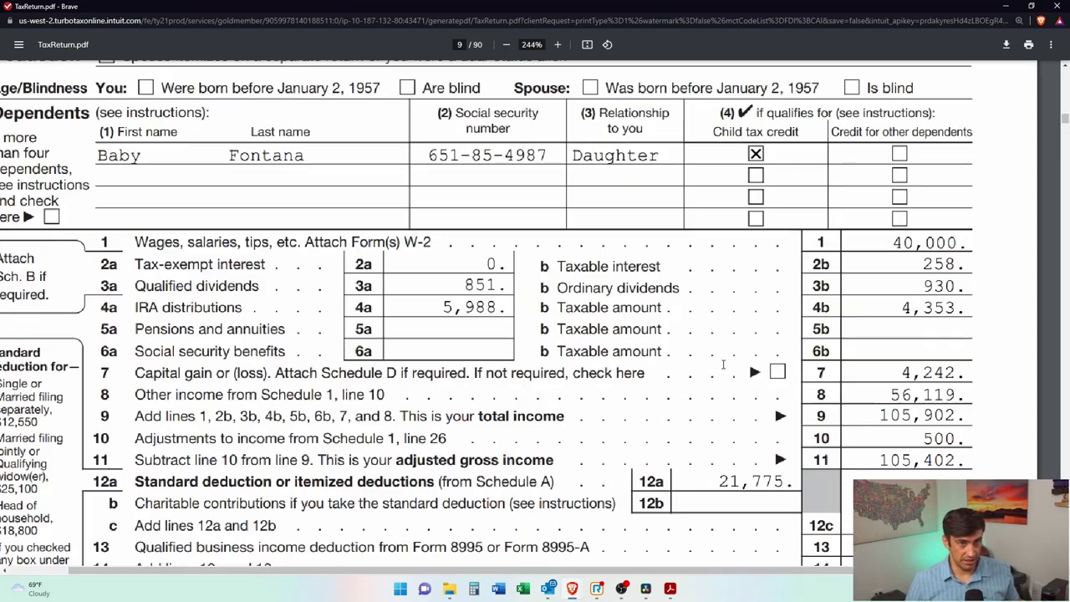
pyautogui.scroll(1, 855, 238)
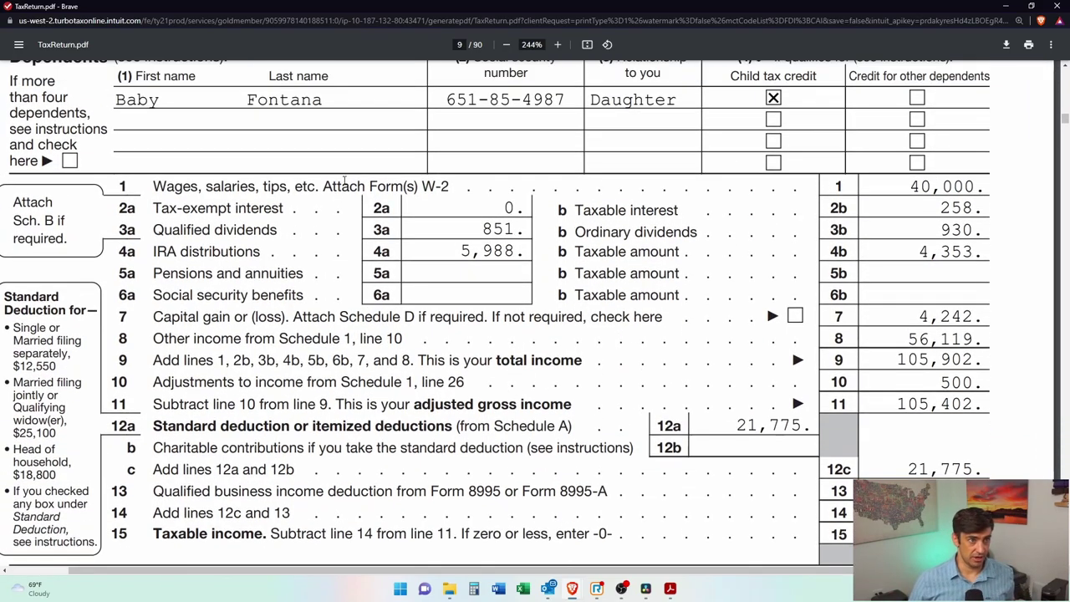
pyautogui.doubleClick(386, 187)
pyautogui.doubleClick(936, 185)
pyautogui.moveTo(978, 206); pyautogui.dragTo(930, 224)
pyautogui.click(930, 224)
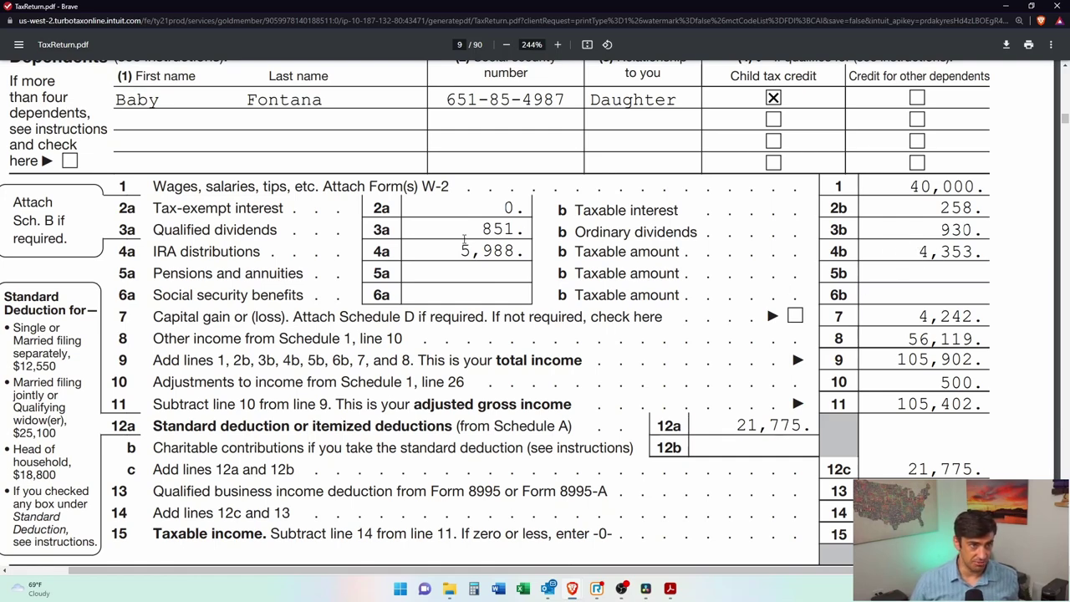
pyautogui.scroll(-2, 789, 256)
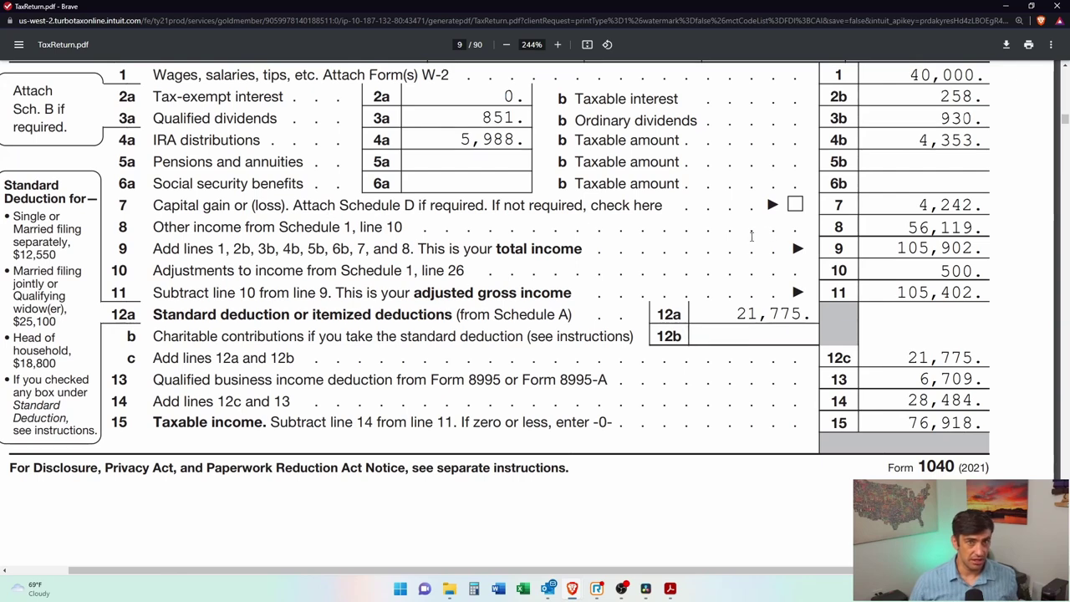
pyautogui.moveTo(918, 205); pyautogui.dragTo(990, 204)
pyautogui.click(980, 231)
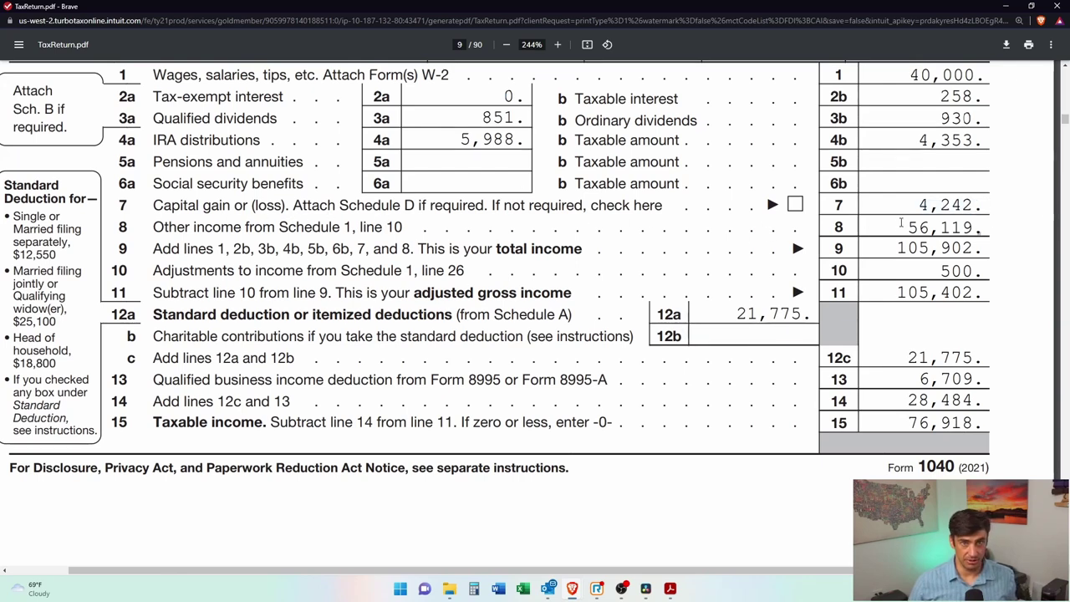
pyautogui.moveTo(901, 222); pyautogui.dragTo(977, 227)
pyautogui.click(972, 269)
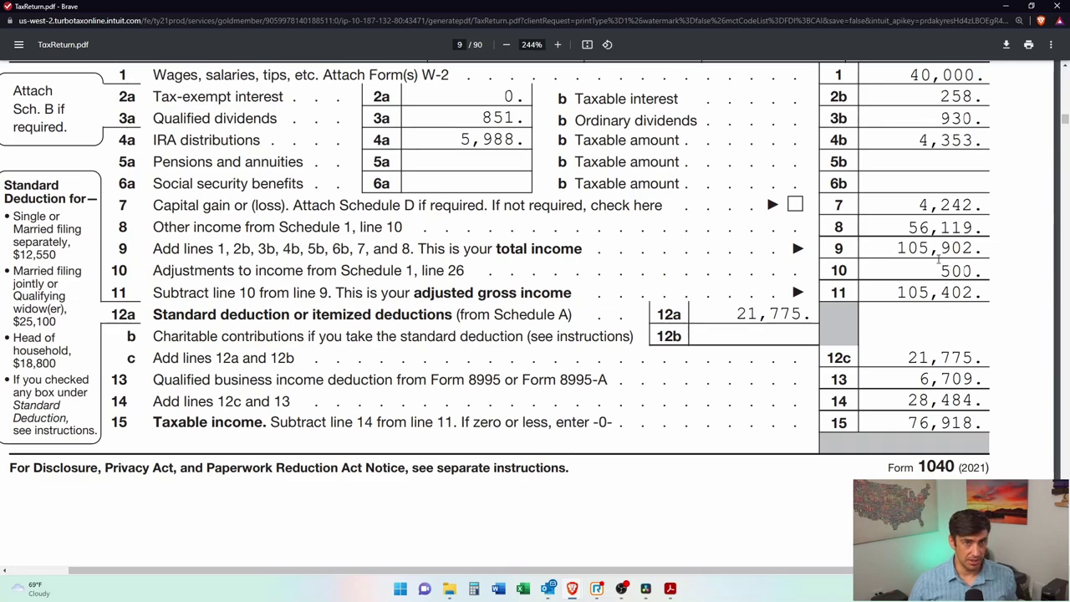
pyautogui.scroll(2, 937, 250)
pyautogui.scroll(-1, 938, 251)
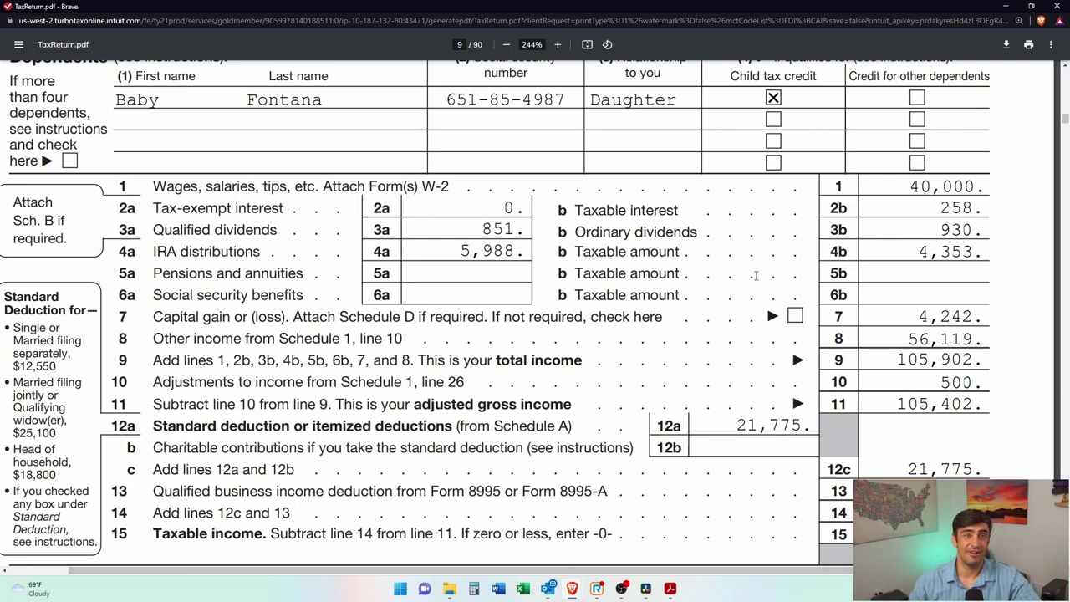
# Step: Review the schedule lines for alimony of 12,000 and rental income of 33,545
pyautogui.scroll(-6, 910, 357)
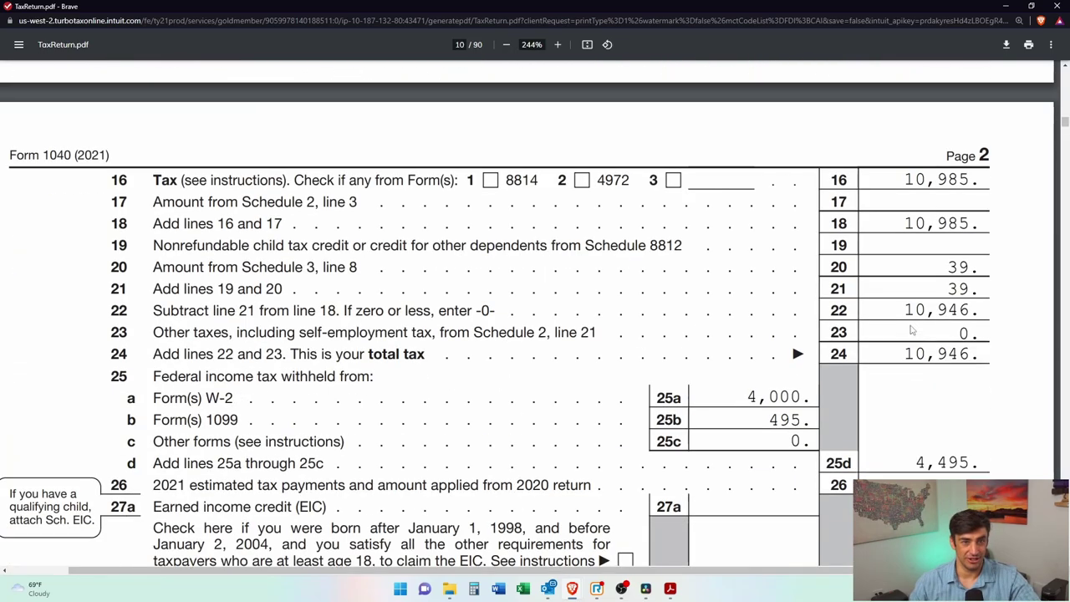
pyautogui.scroll(-10, 913, 326)
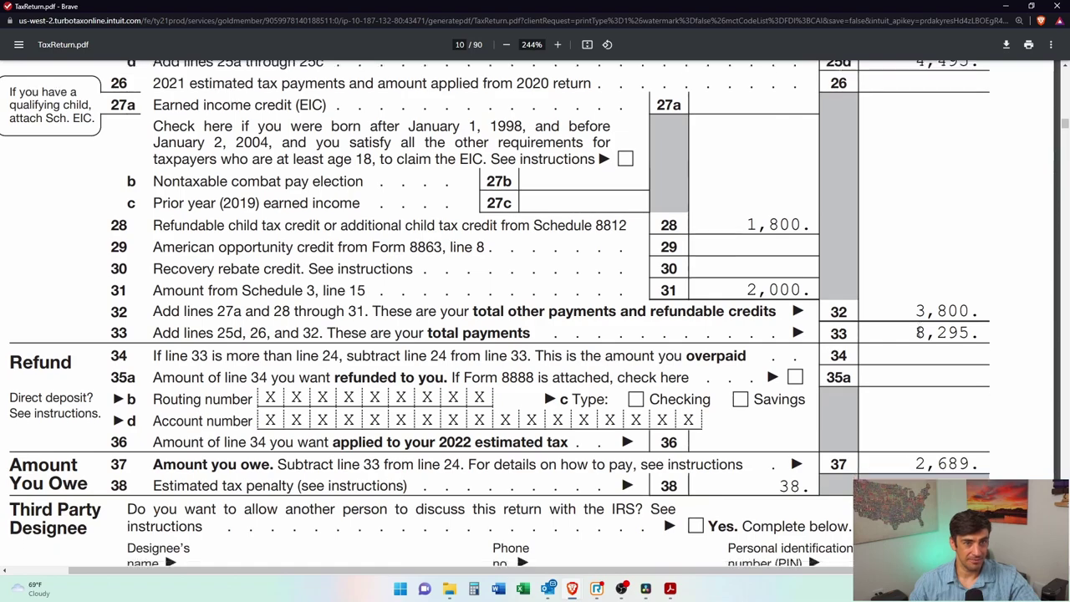
pyautogui.scroll(-2, 920, 335)
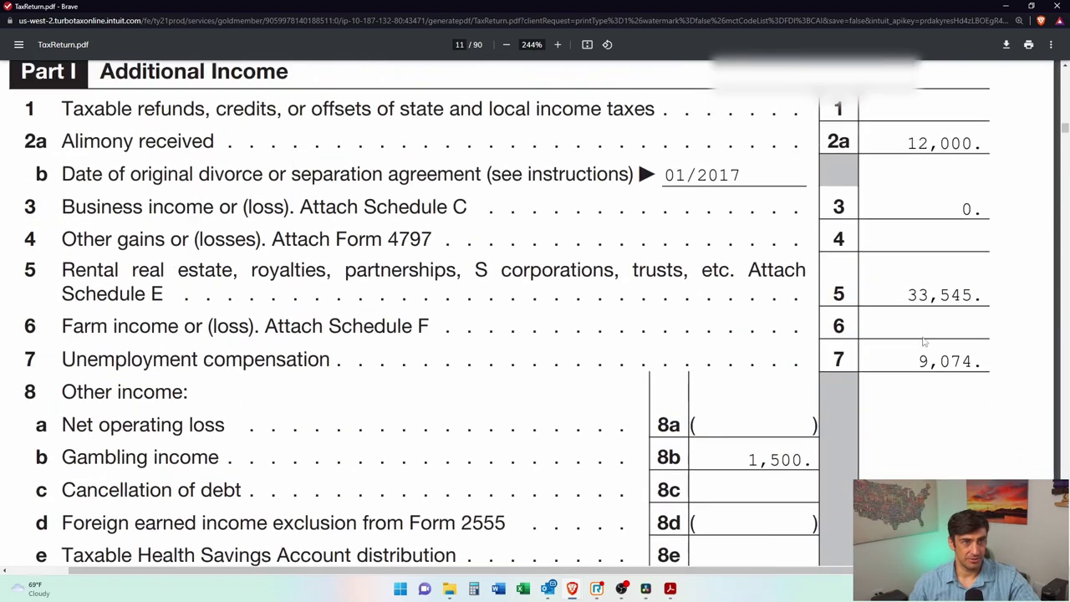
pyautogui.scroll(1, 892, 210)
pyautogui.moveTo(892, 209); pyautogui.dragTo(982, 219)
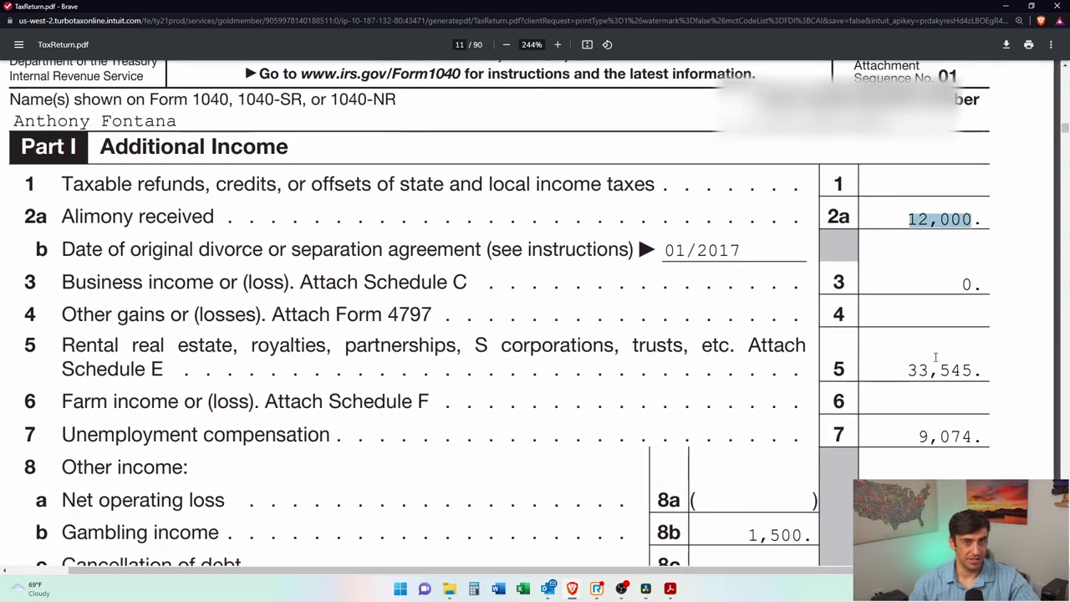
pyautogui.moveTo(906, 372); pyautogui.dragTo(983, 372)
pyautogui.moveTo(999, 440); pyautogui.dragTo(919, 436)
pyautogui.scroll(-1, 940, 428)
pyautogui.scroll(-3, 941, 428)
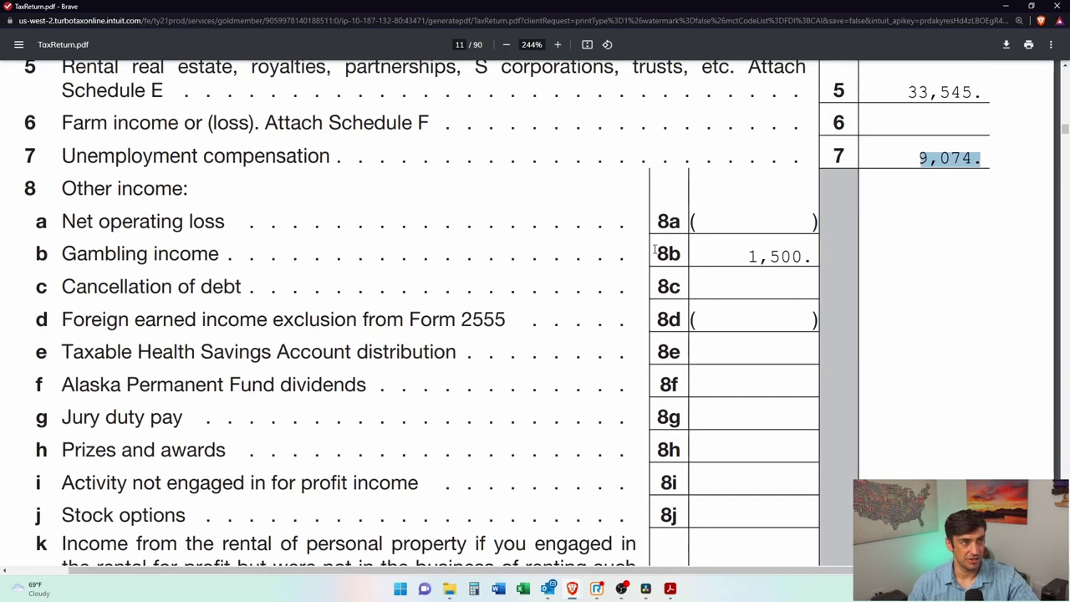
pyautogui.moveTo(750, 255); pyautogui.dragTo(816, 258)
# Step: Scroll through the remaining return pages, then close the PDF with Ctrl+W
pyautogui.scroll(-1, 816, 259)
pyautogui.scroll(5, 853, 284)
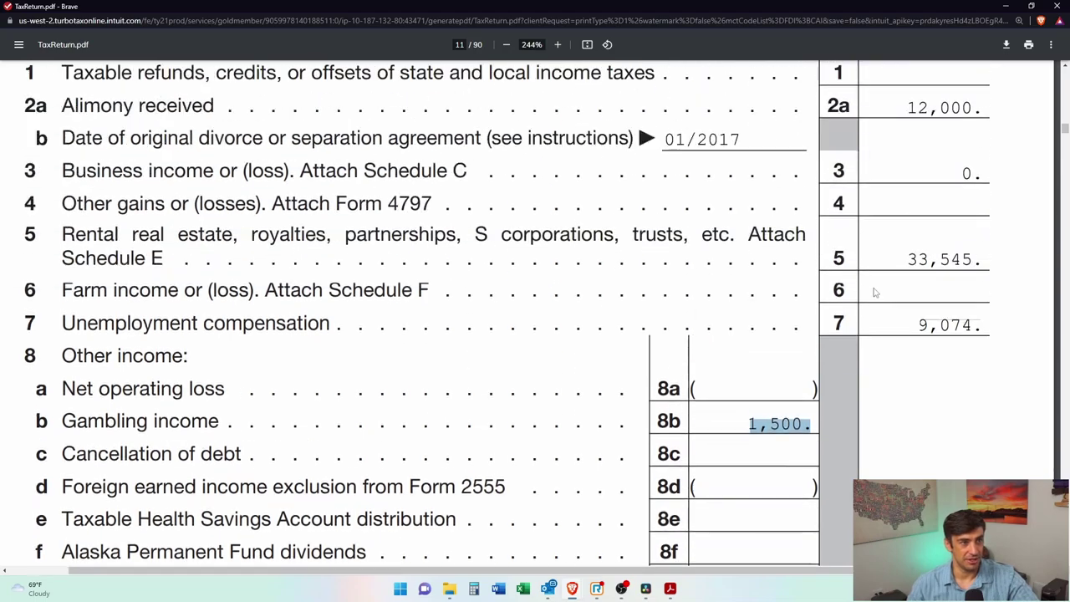
pyautogui.scroll(-2, 887, 307)
pyautogui.scroll(-8, 887, 307)
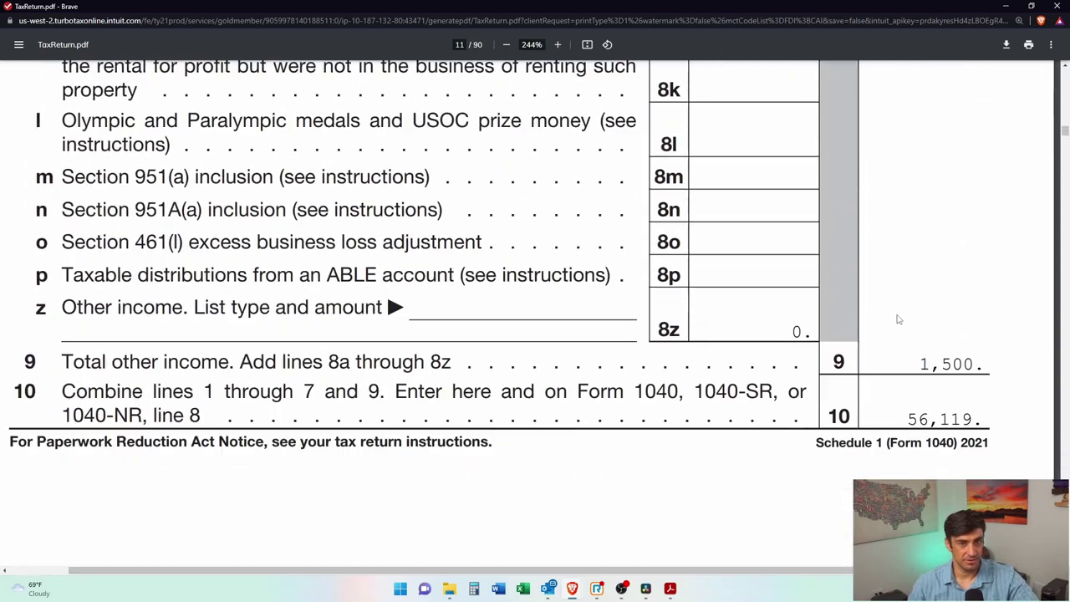
pyautogui.scroll(-7, 918, 332)
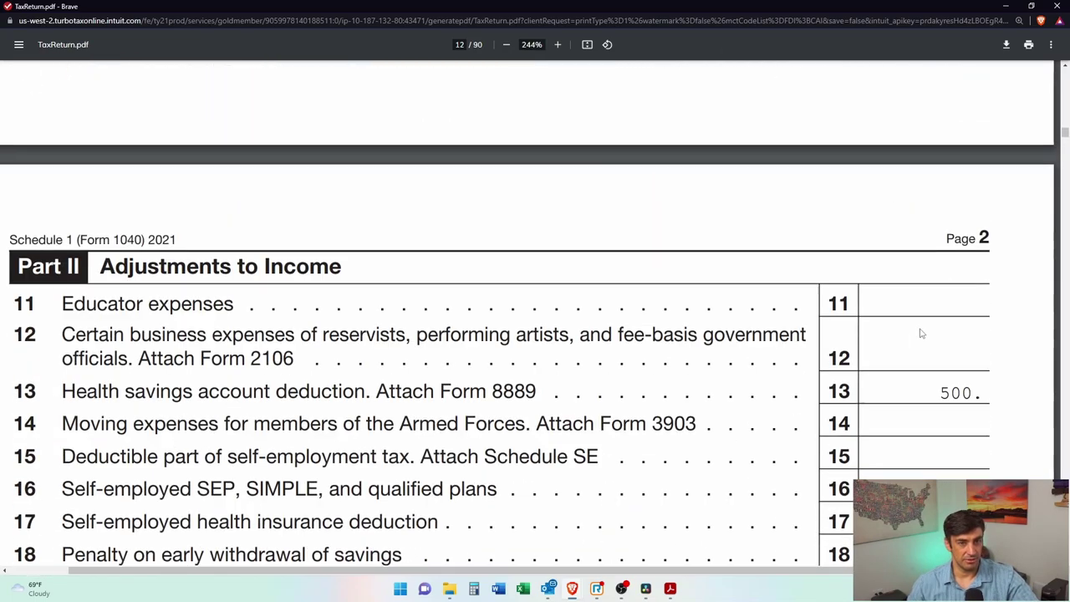
pyautogui.scroll(1, 920, 334)
pyautogui.moveTo(544, 288); pyautogui.dragTo(62, 282)
pyautogui.scroll(-4, 1009, 344)
pyautogui.scroll(20, 1009, 344)
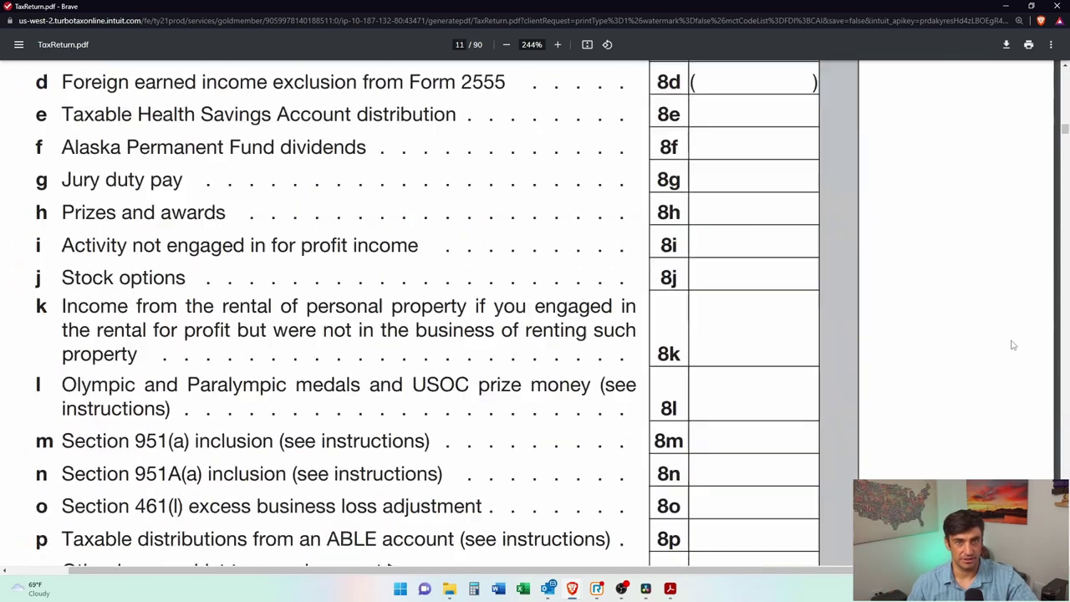
pyautogui.scroll(-7, 1012, 346)
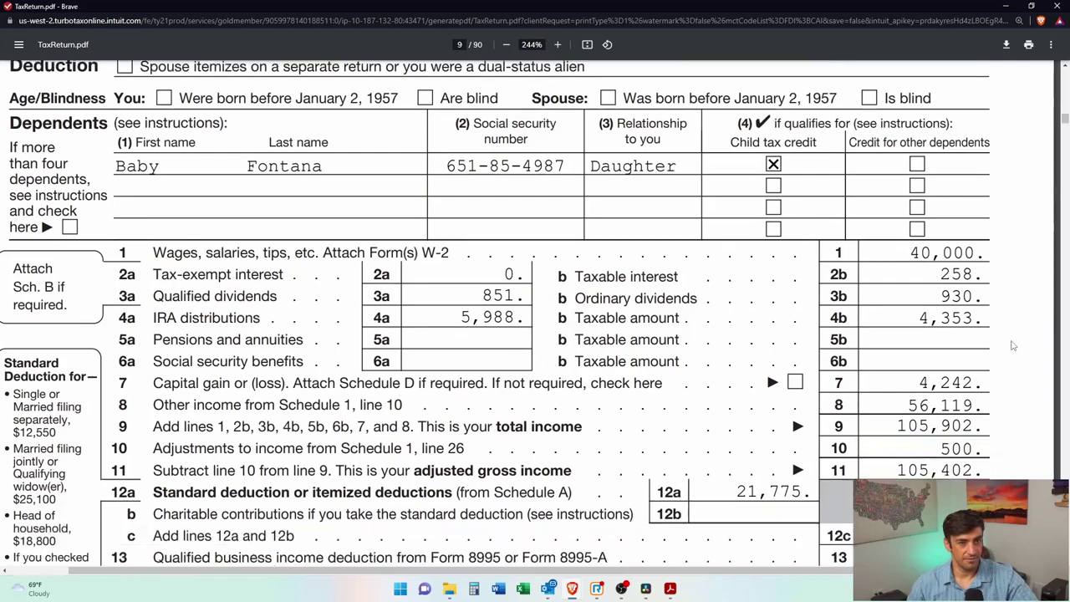
pyautogui.scroll(-4, 1011, 346)
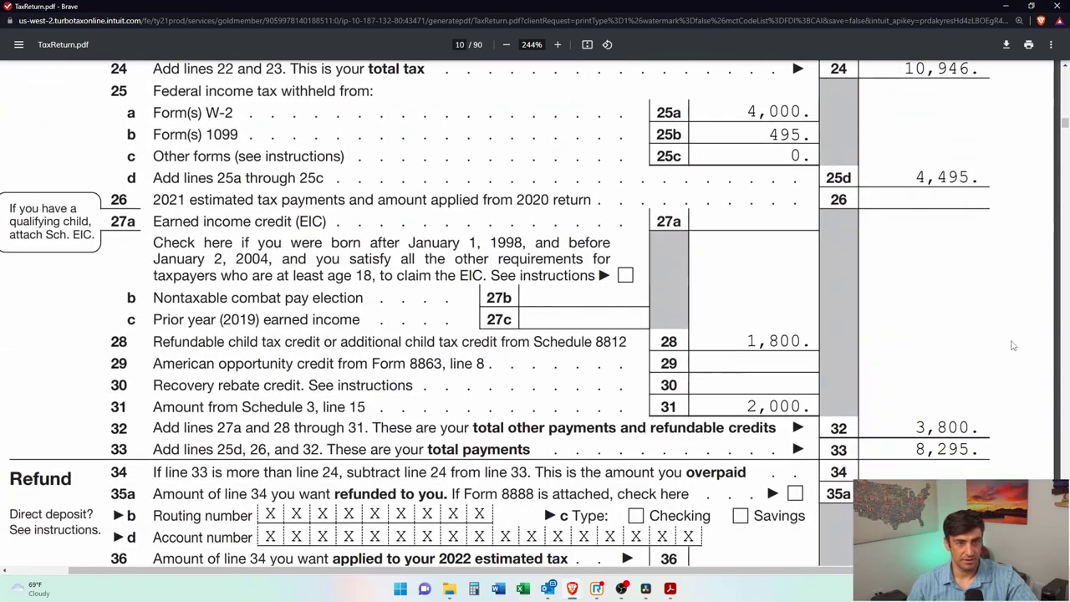
pyautogui.hotkey('ctrl', 'w')
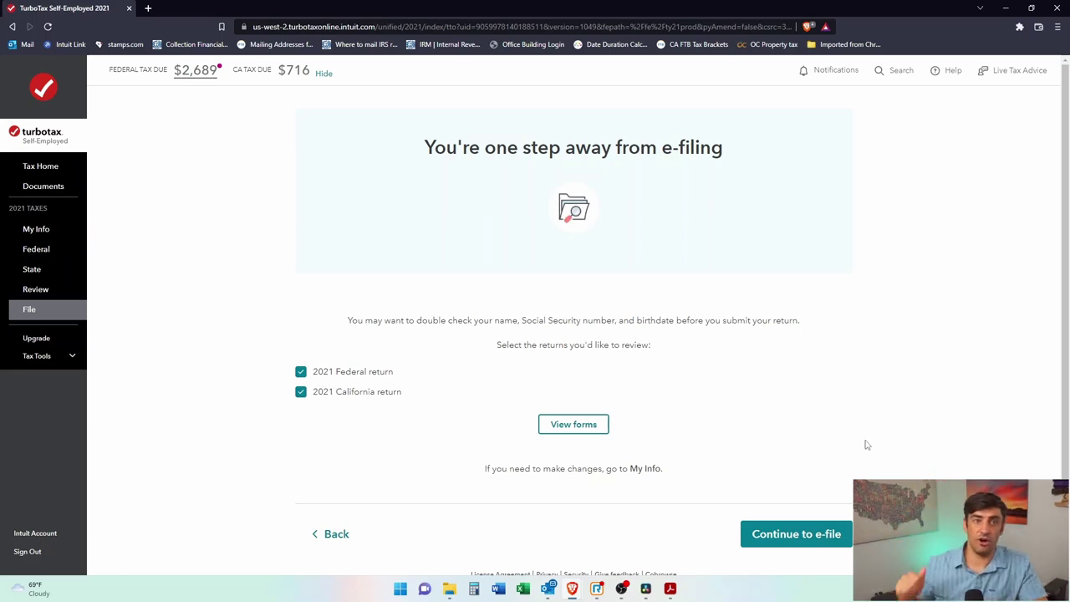
pyautogui.click(816, 542)
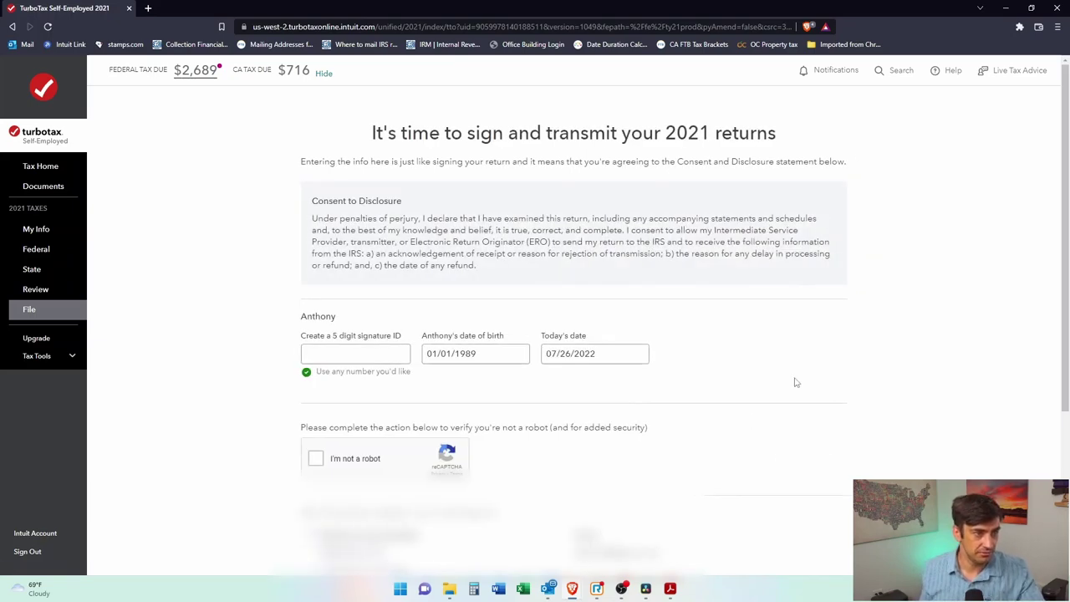
pyautogui.scroll(-2, 803, 360)
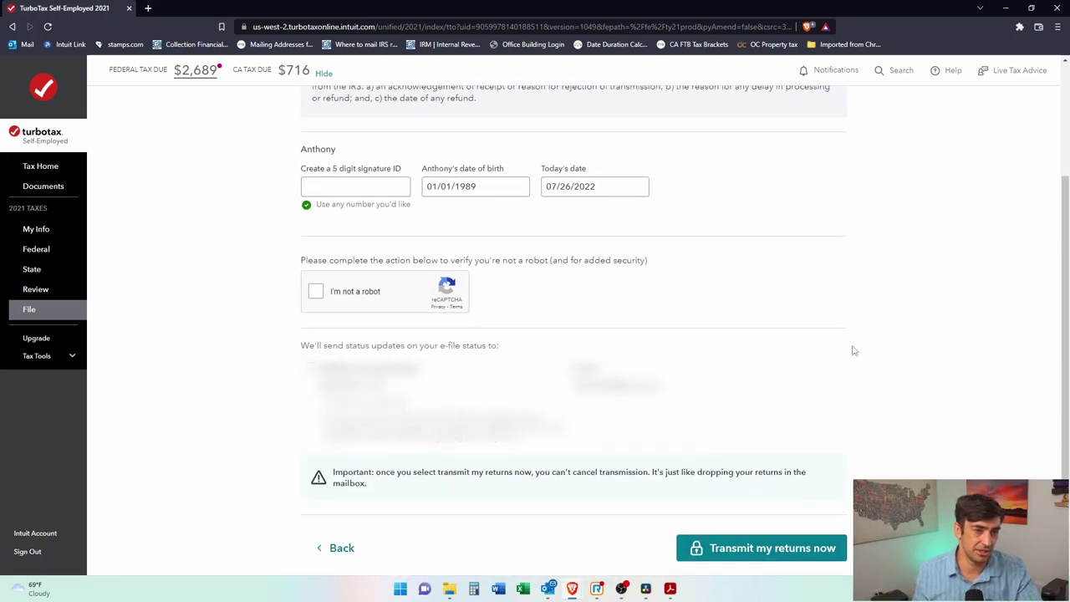
pyautogui.scroll(1, 867, 374)
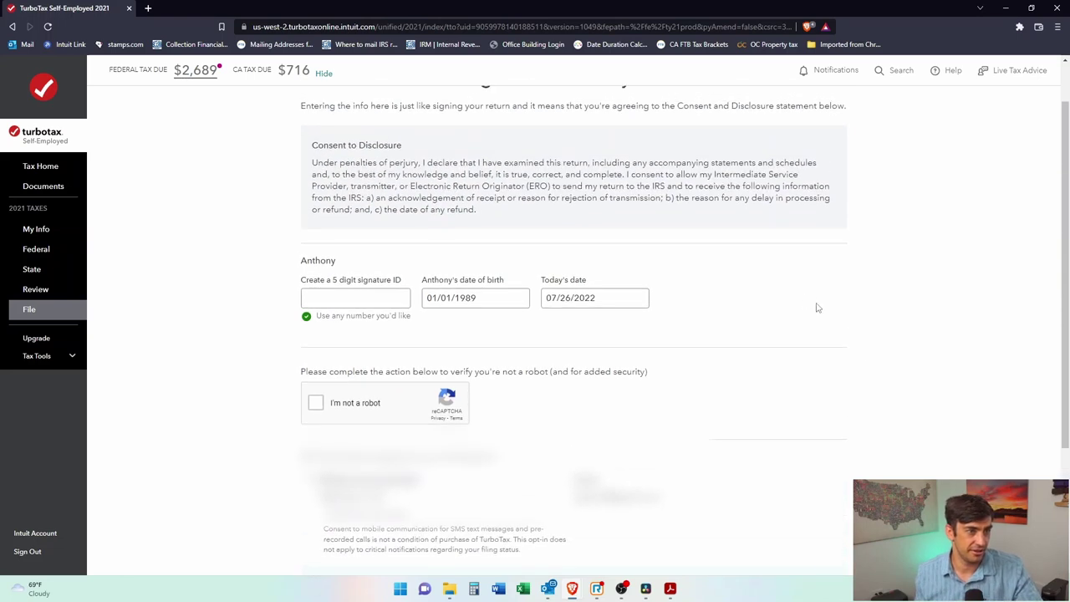
pyautogui.click(373, 296)
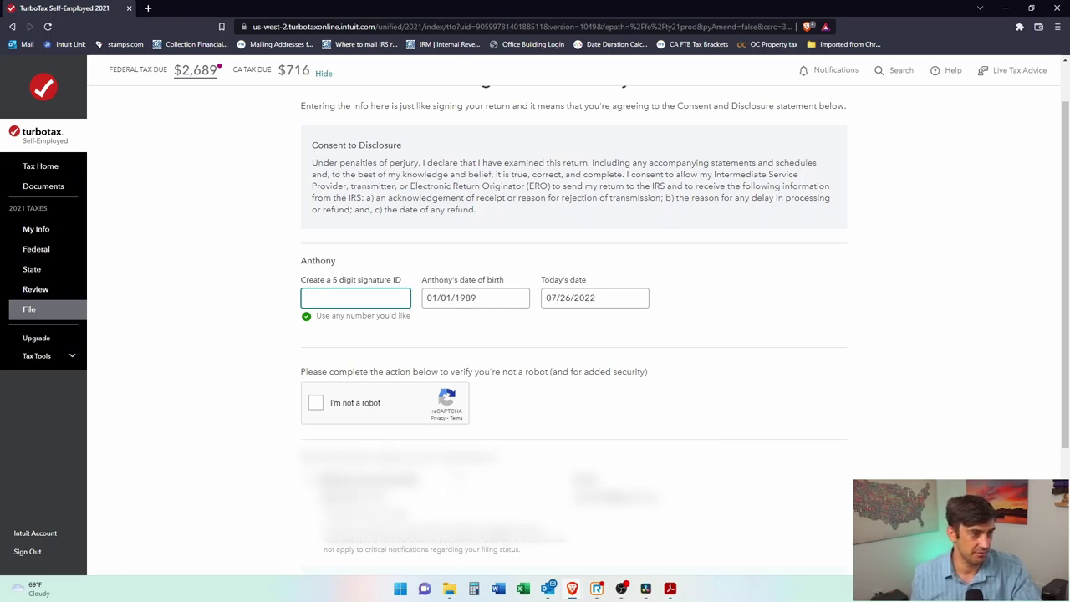
pyautogui.scroll(-2, 722, 502)
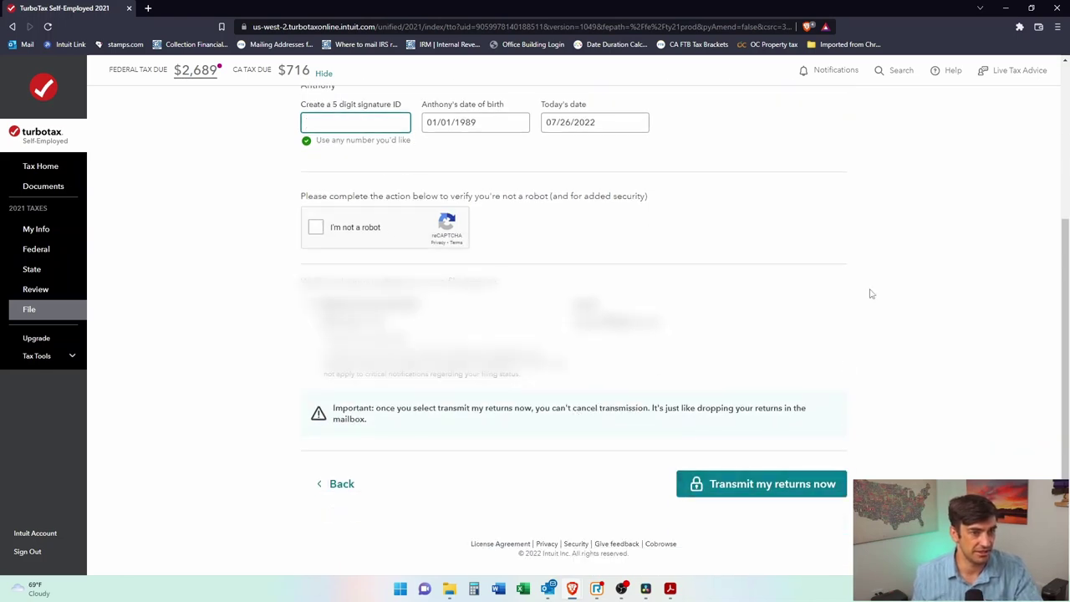
pyautogui.scroll(2, 966, 318)
pyautogui.scroll(1, 966, 318)
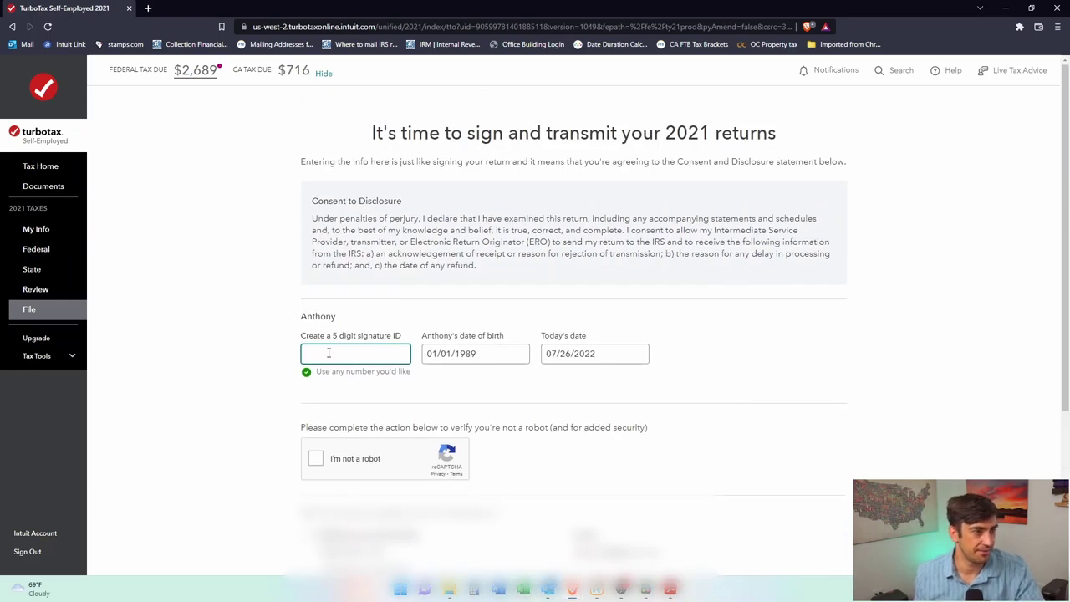
pyautogui.click(218, 251)
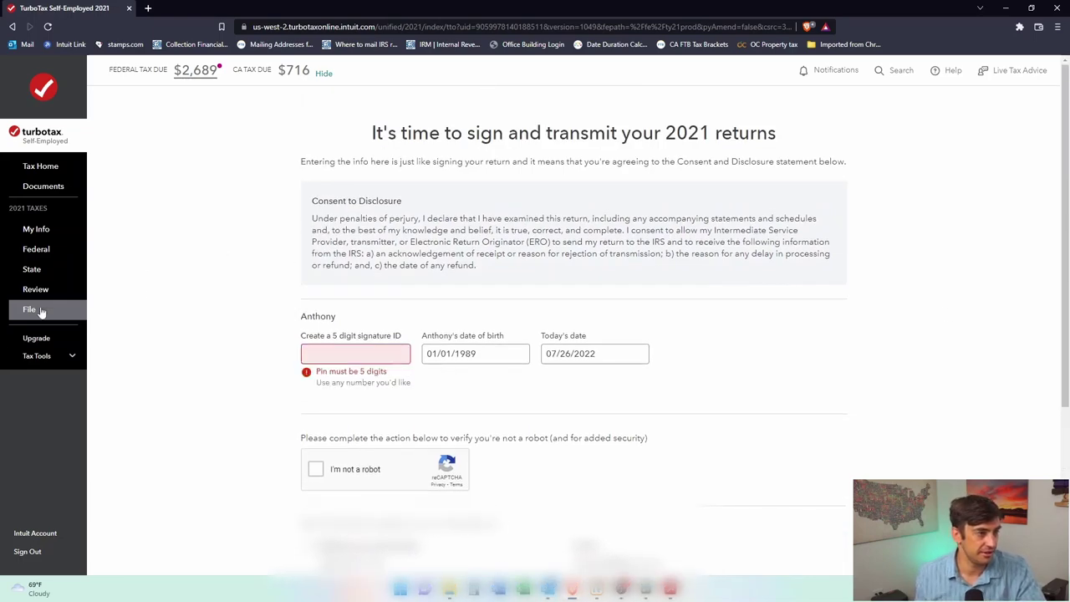
pyautogui.scroll(-1, 215, 233)
pyautogui.scroll(-3, 215, 232)
pyautogui.click(334, 483)
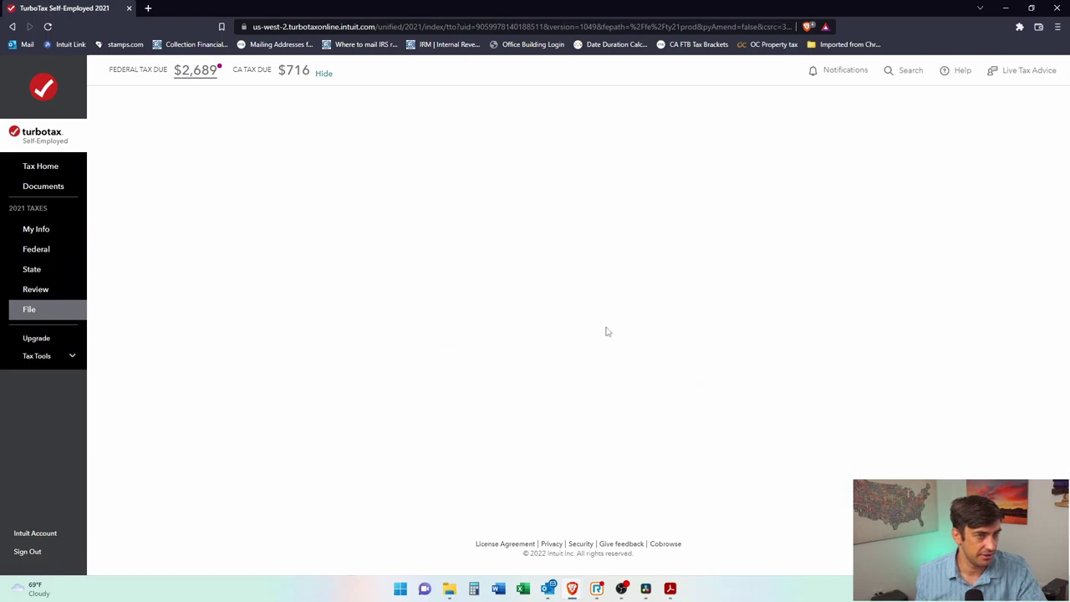